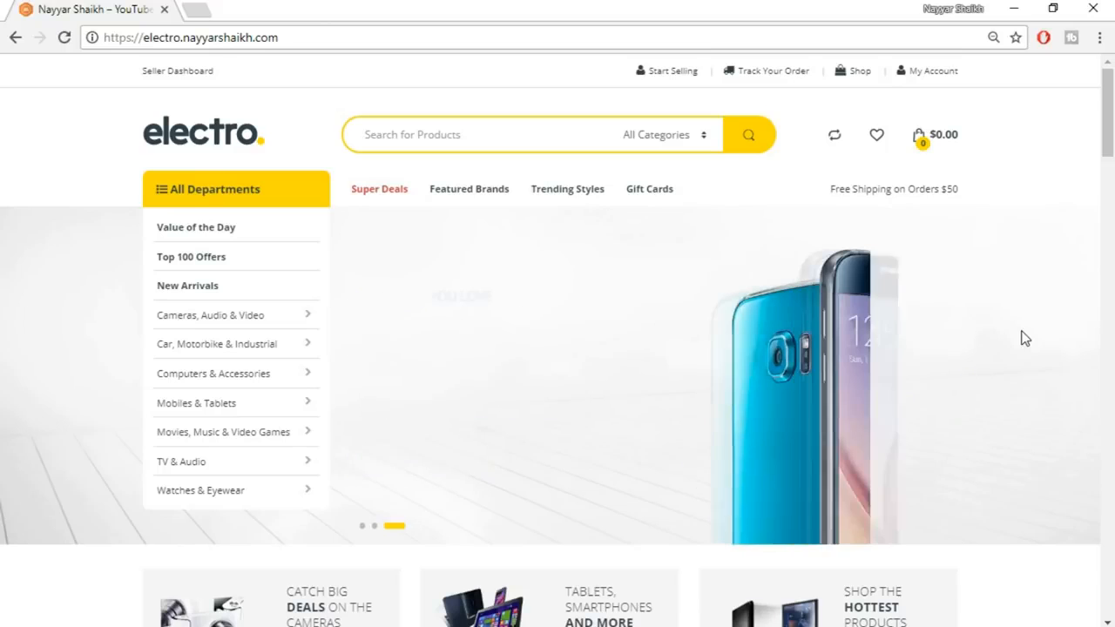
# - Switch to the Electro store home page in Edge and zoom it out two steps
pyautogui.moveTo(493, 626)
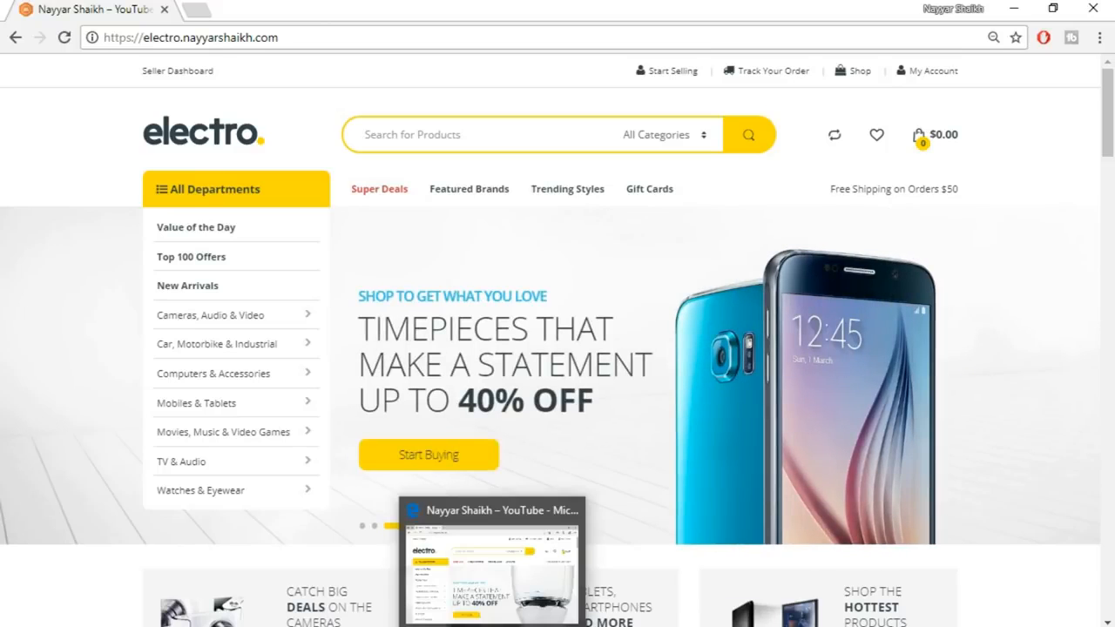
pyautogui.click(493, 562)
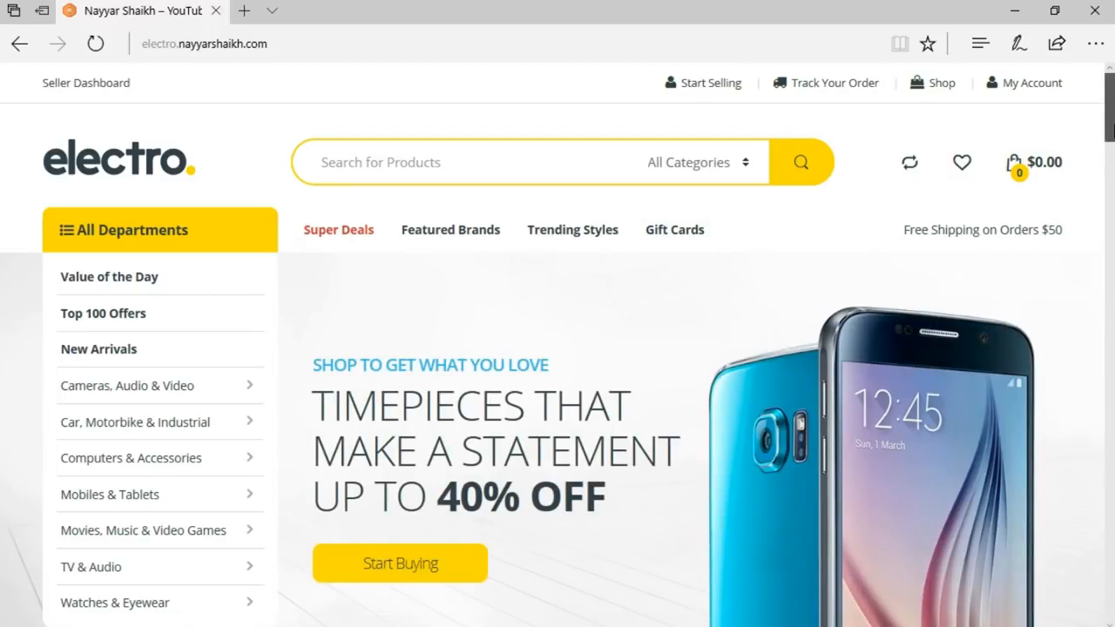
pyautogui.scroll(-1, 1112, 142)
pyautogui.scroll(1, 1112, 131)
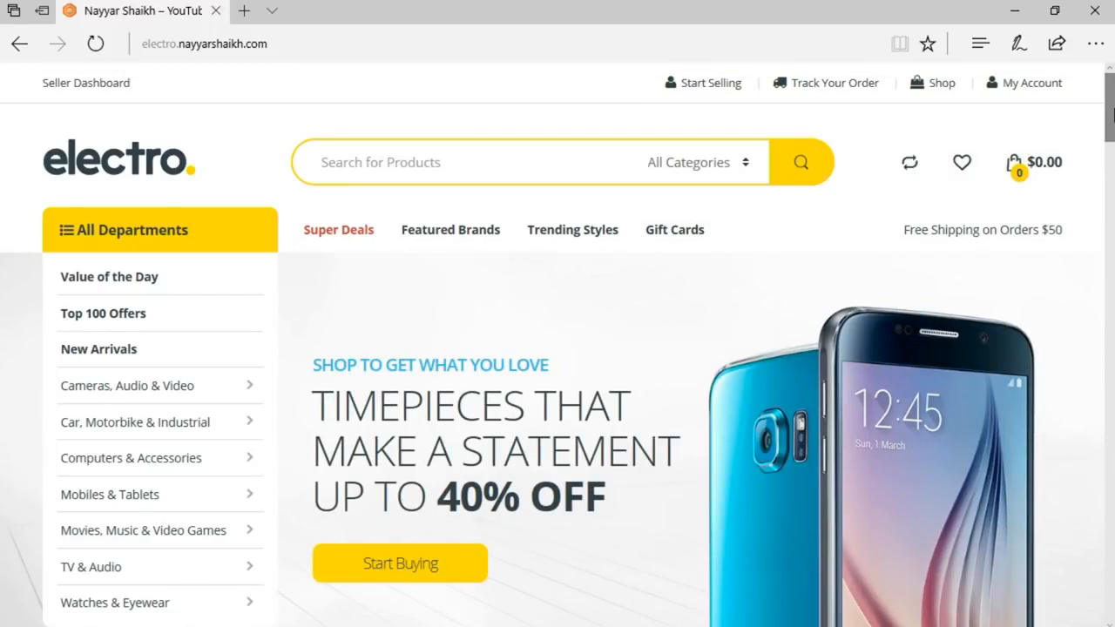
pyautogui.hotkey('ctrl', '-')
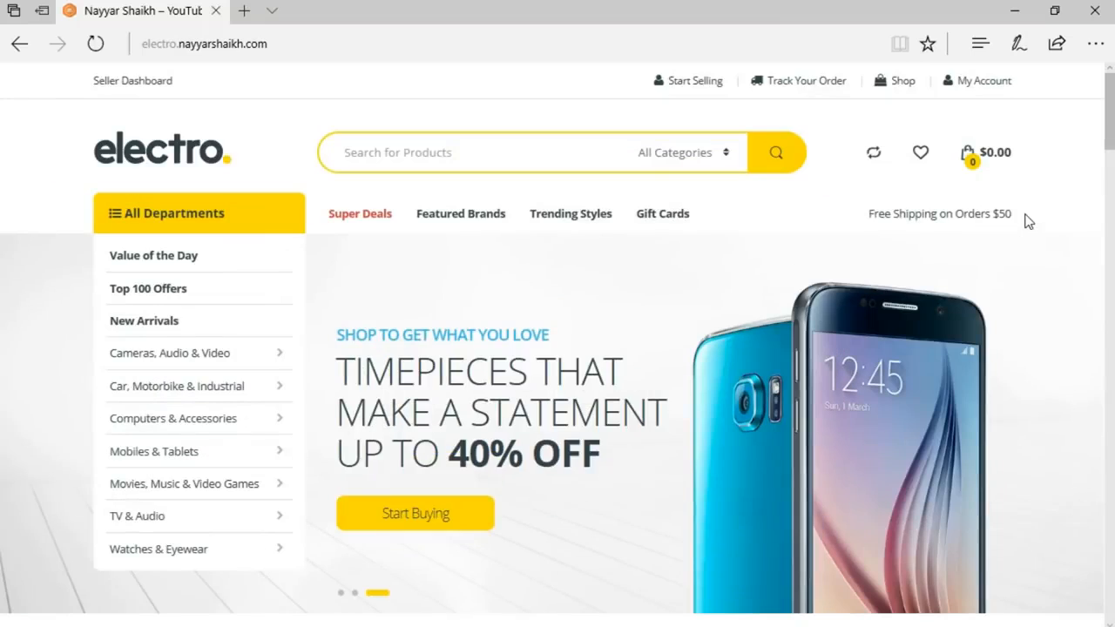
pyautogui.hotkey('ctrl', '-')
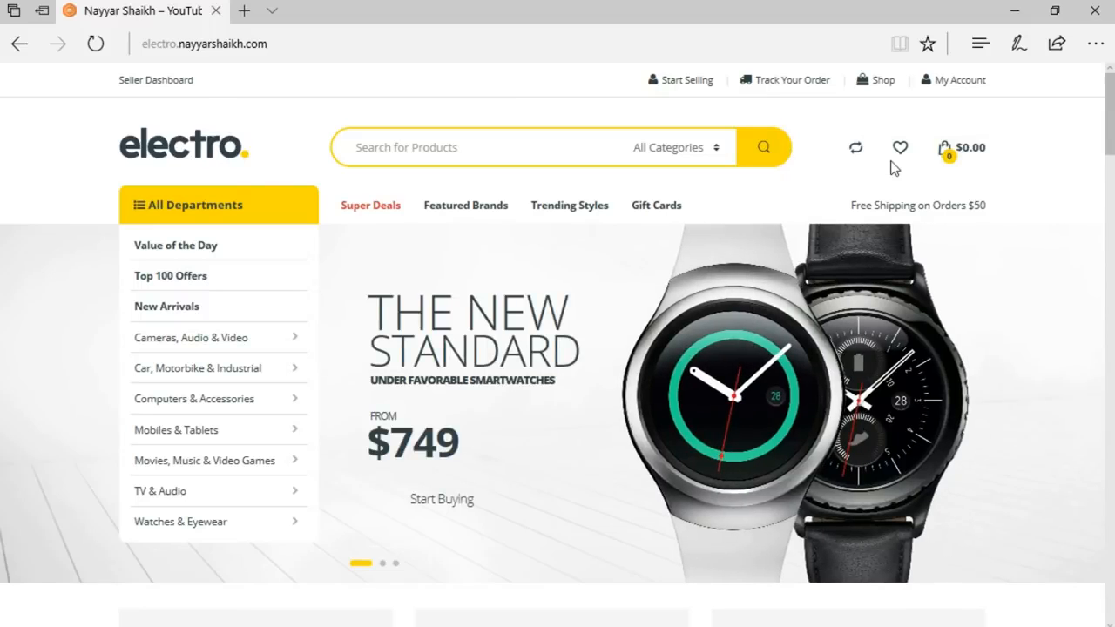
# - Open the Start Selling sign-up form on the My account page
pyautogui.click(671, 81)
pyautogui.scroll(-1, 1077, 259)
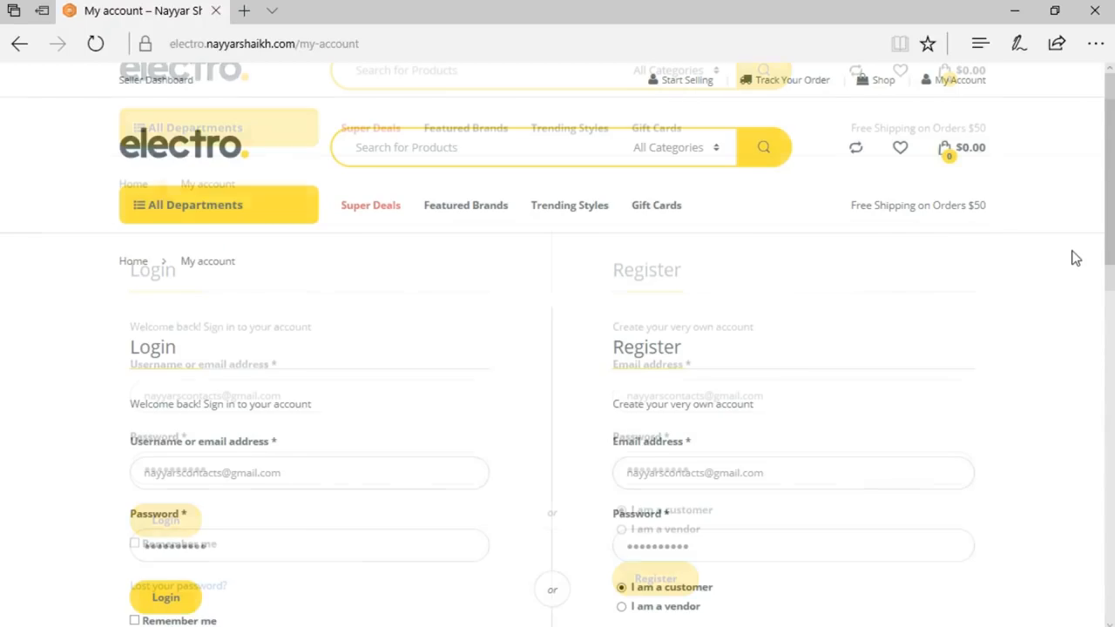
pyautogui.scroll(-2, 1076, 258)
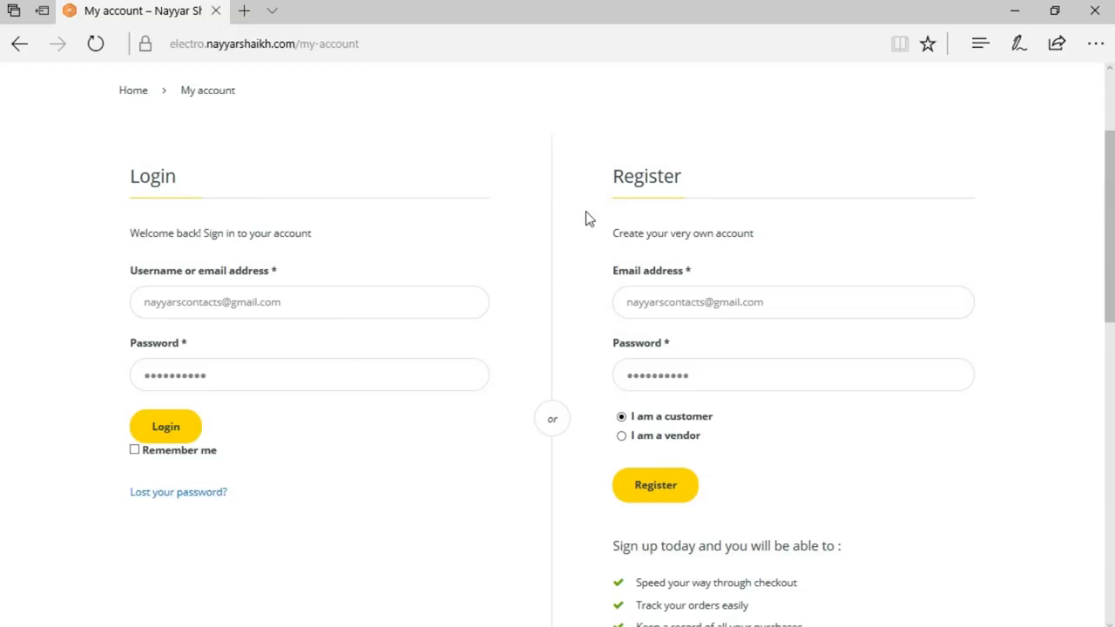
pyautogui.scroll(-1, 844, 379)
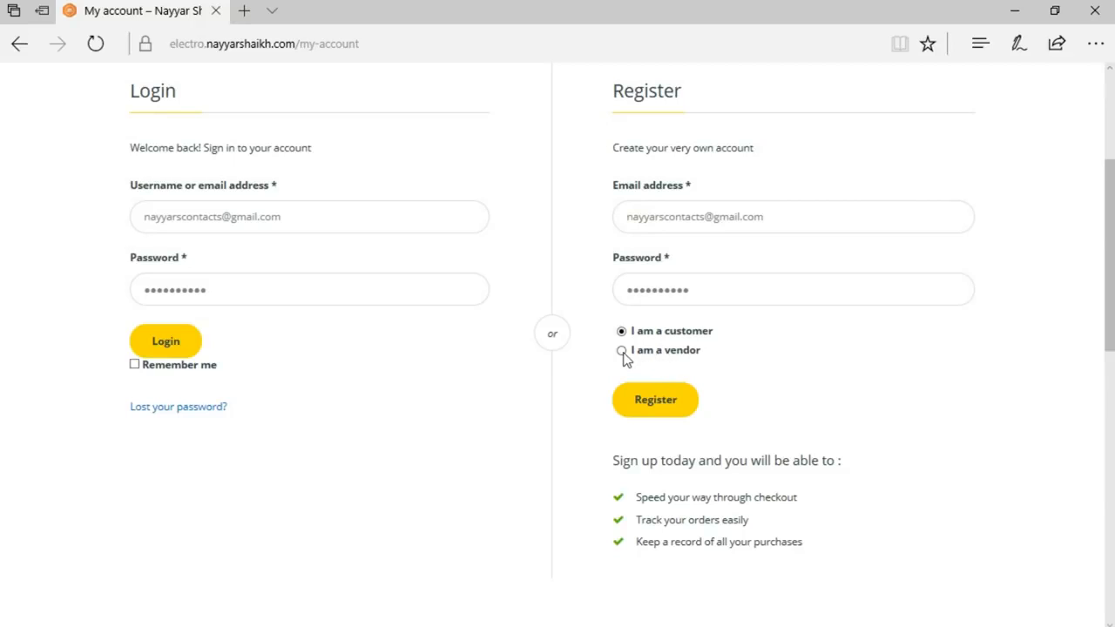
# - Choose 'I am a vendor' to reveal the shop fields, then log in
pyautogui.click(622, 352)
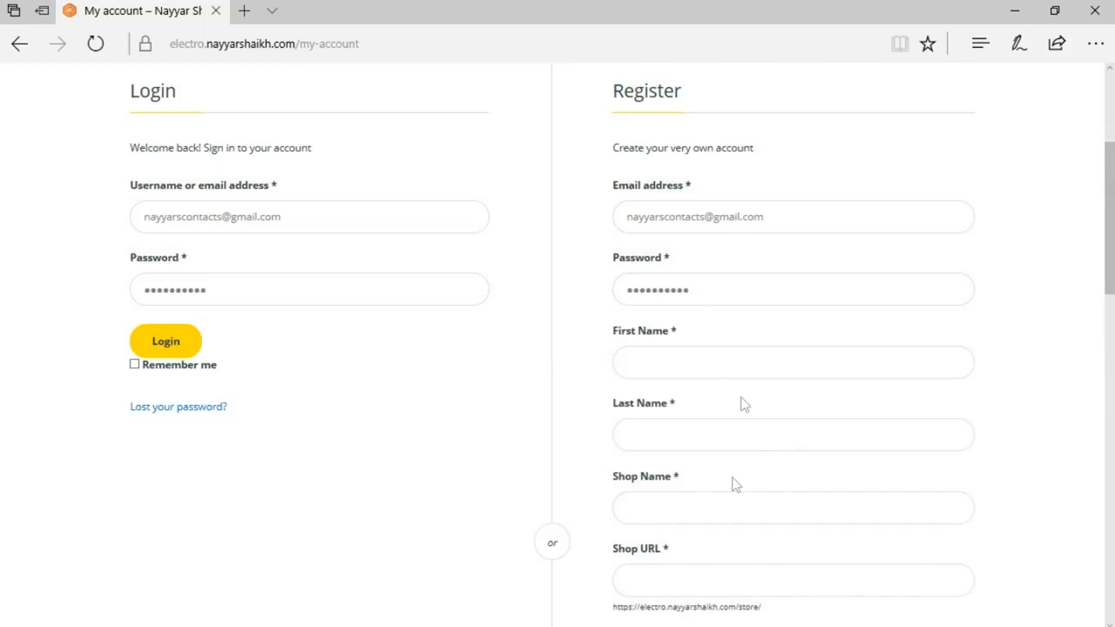
pyautogui.scroll(-2, 735, 483)
pyautogui.scroll(-2, 758, 368)
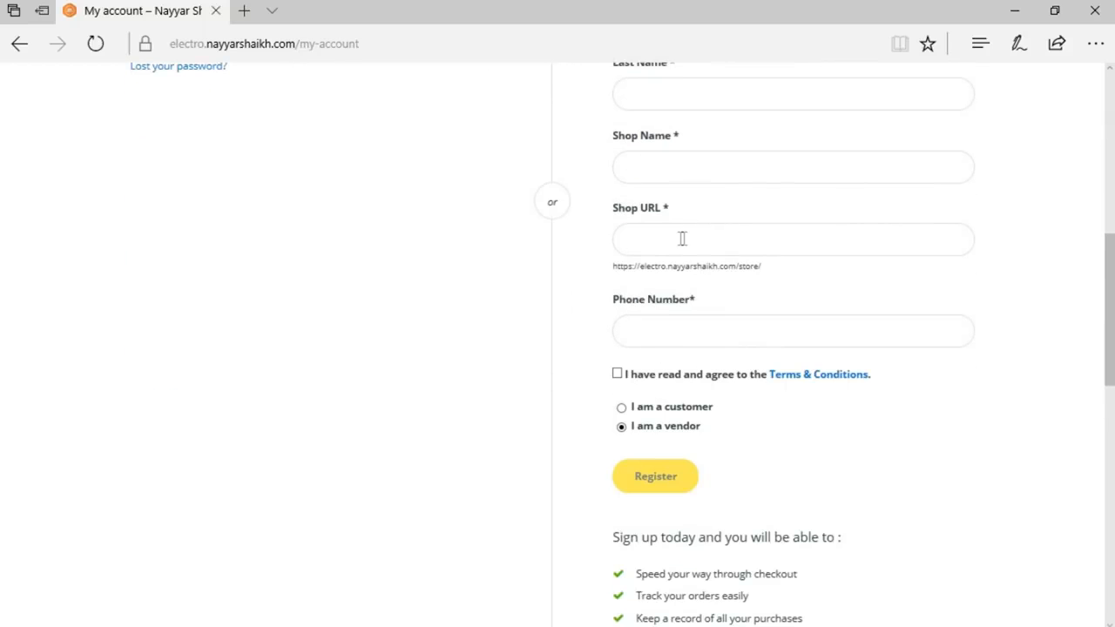
pyautogui.scroll(5, 871, 287)
pyautogui.scroll(-2, 871, 297)
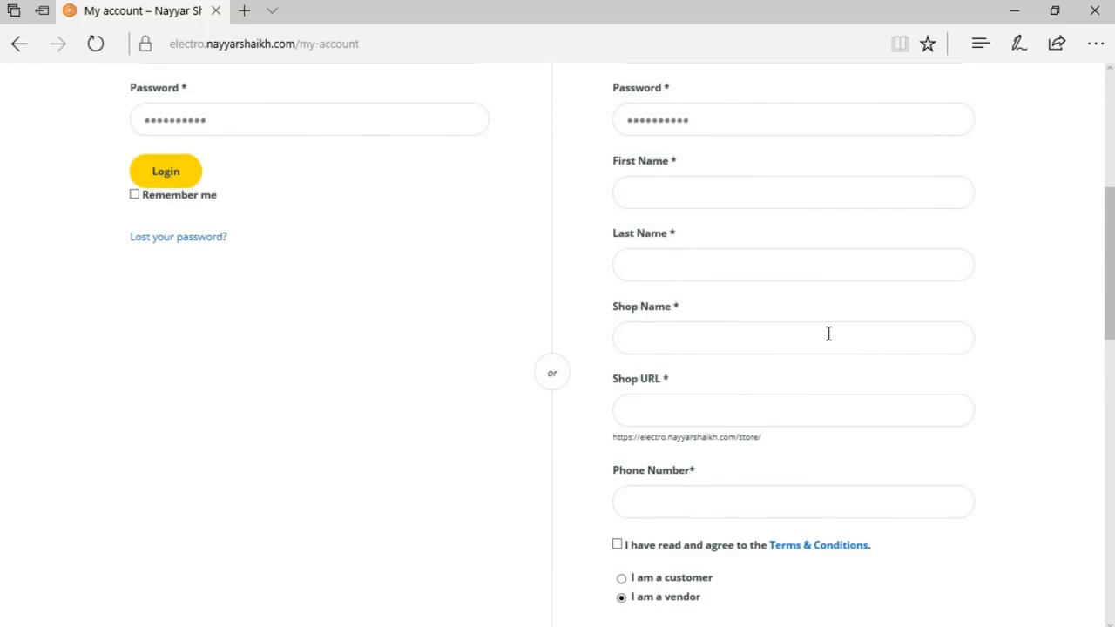
pyautogui.scroll(4, 829, 334)
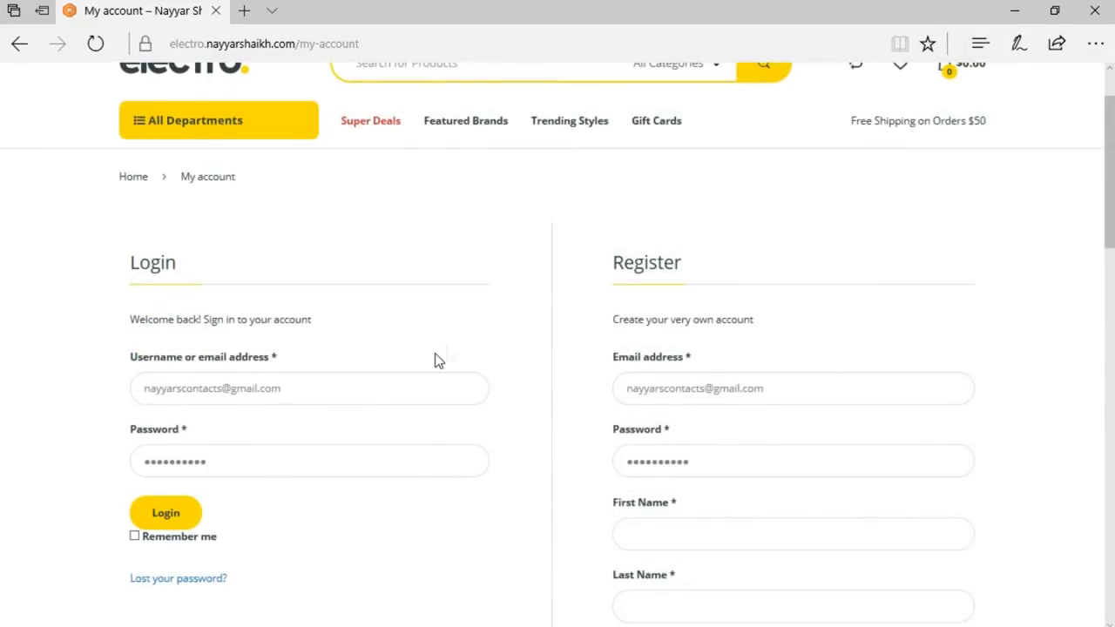
pyautogui.scroll(-1, 205, 410)
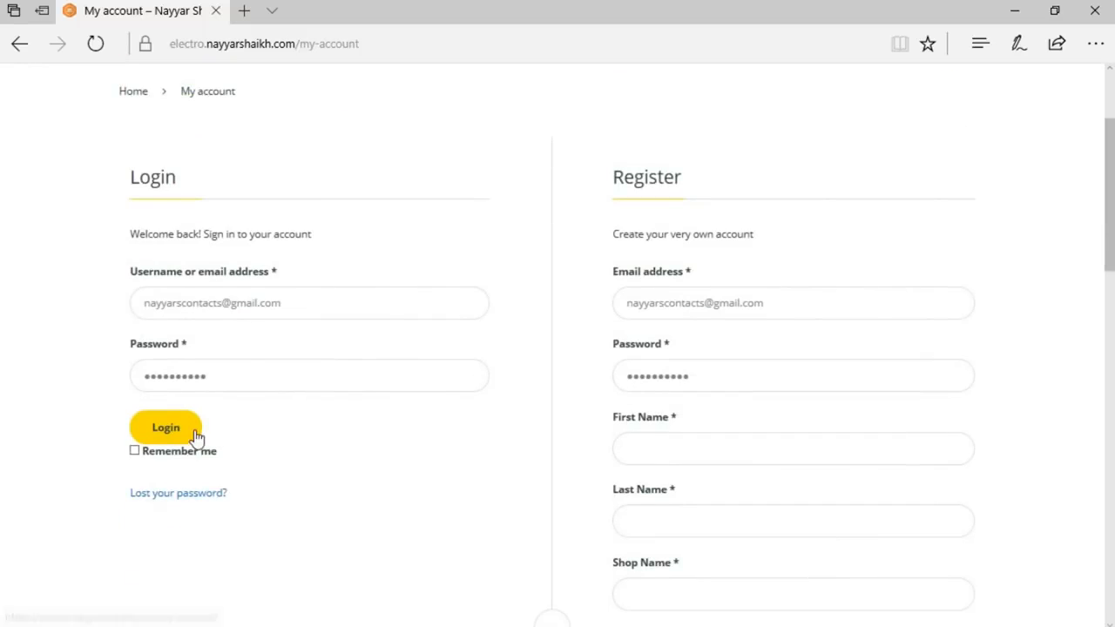
pyautogui.click(165, 433)
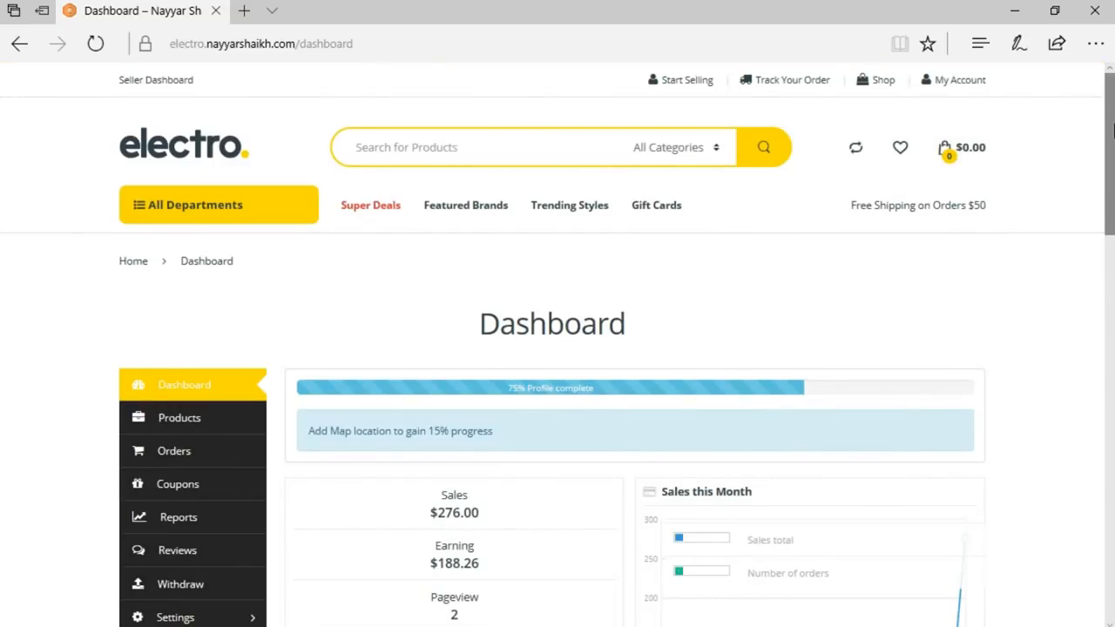
# - Scroll the seller dashboard and highlight the $276.00 Sales figures
pyautogui.moveTo(1112, 128); pyautogui.dragTo(1113, 205)
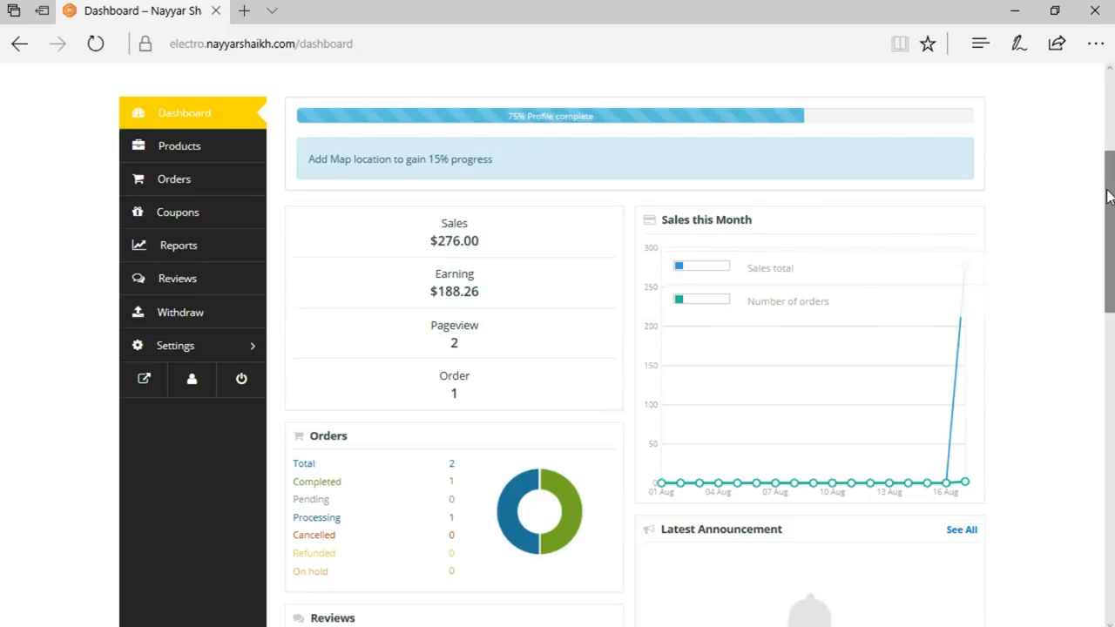
pyautogui.moveTo(1113, 216); pyautogui.dragTo(1113, 247)
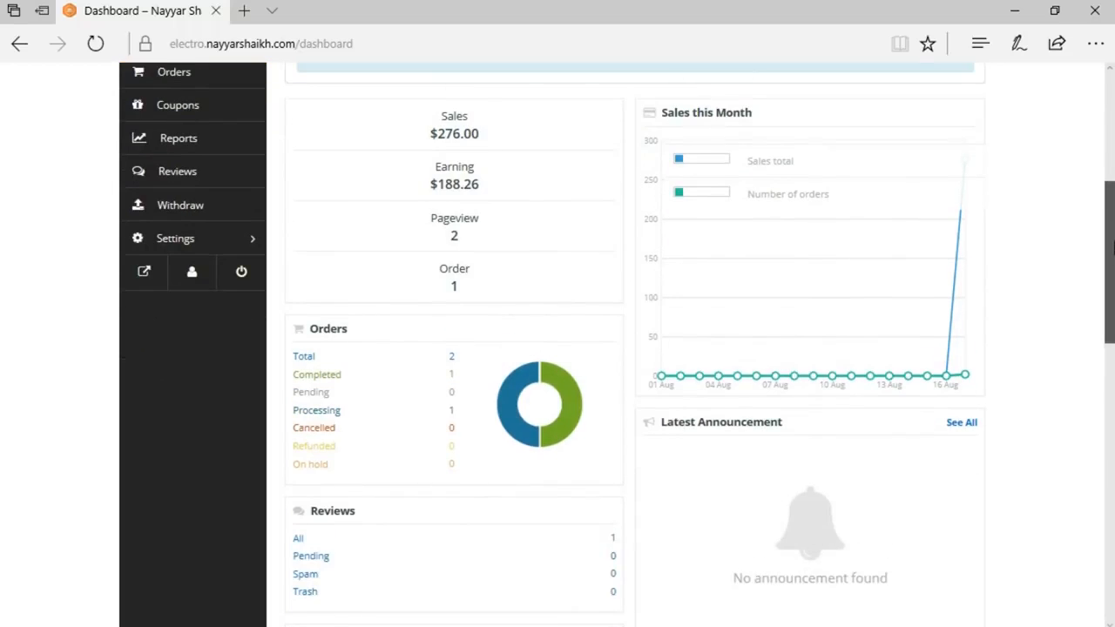
pyautogui.moveTo(429, 125); pyautogui.dragTo(510, 132)
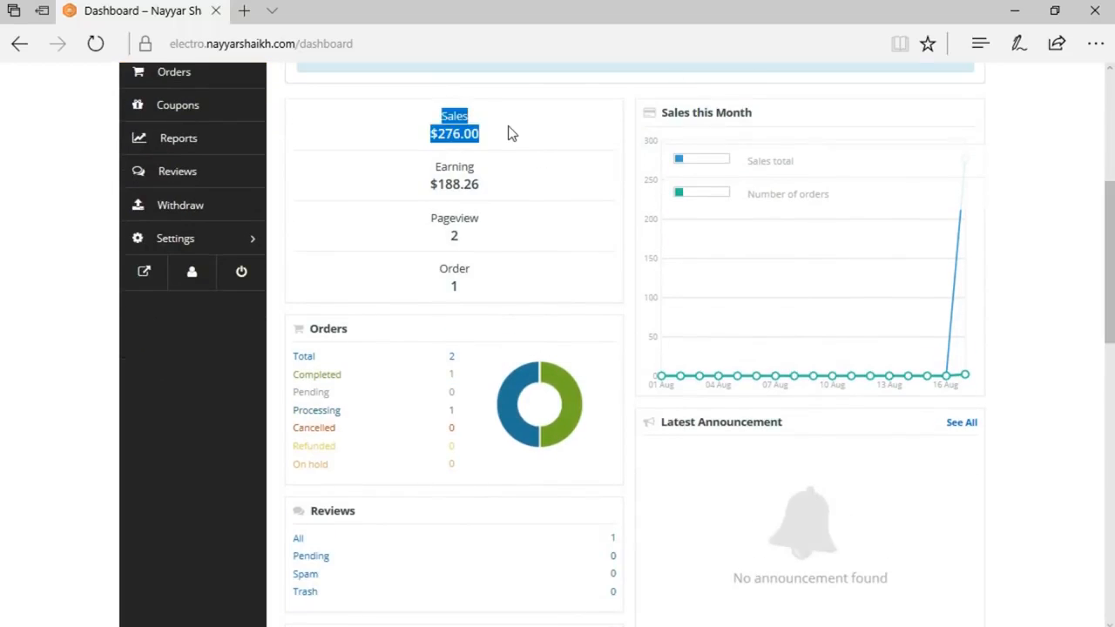
pyautogui.click(488, 139)
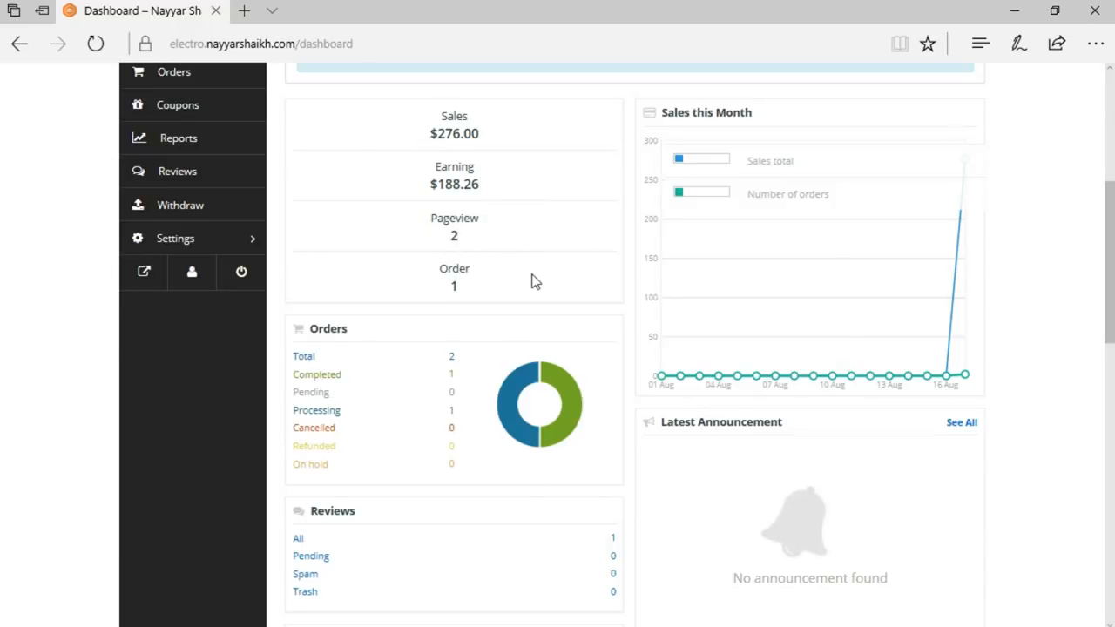
# - Review the earnings, order and review stats and the chart, then go to Products
pyautogui.scroll(1, 540, 283)
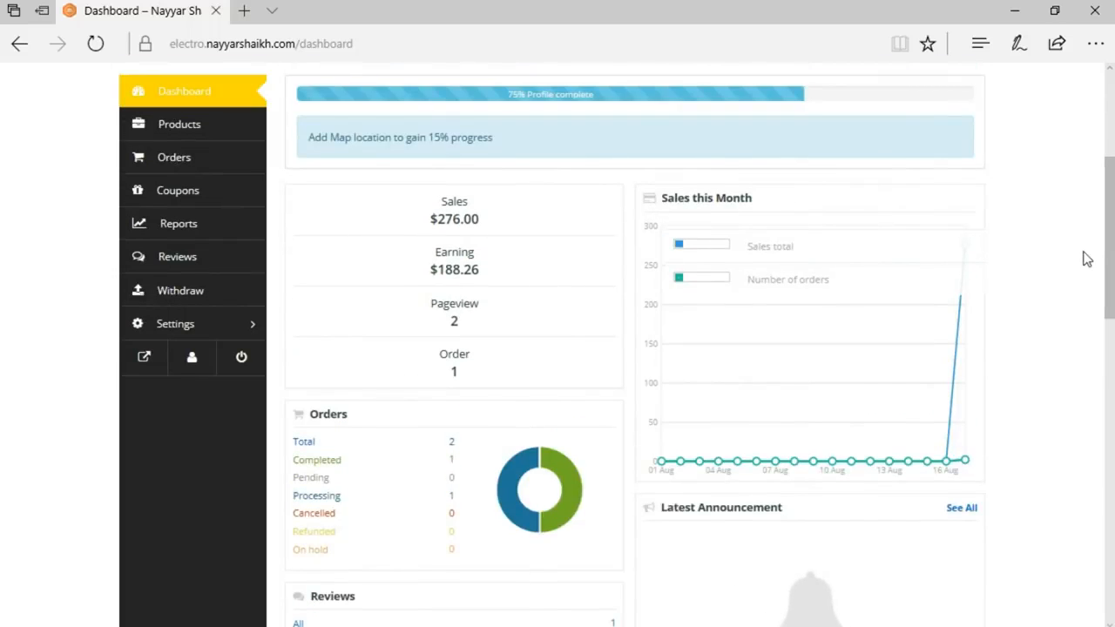
pyautogui.scroll(-1, 1113, 252)
pyautogui.scroll(-2, 1113, 253)
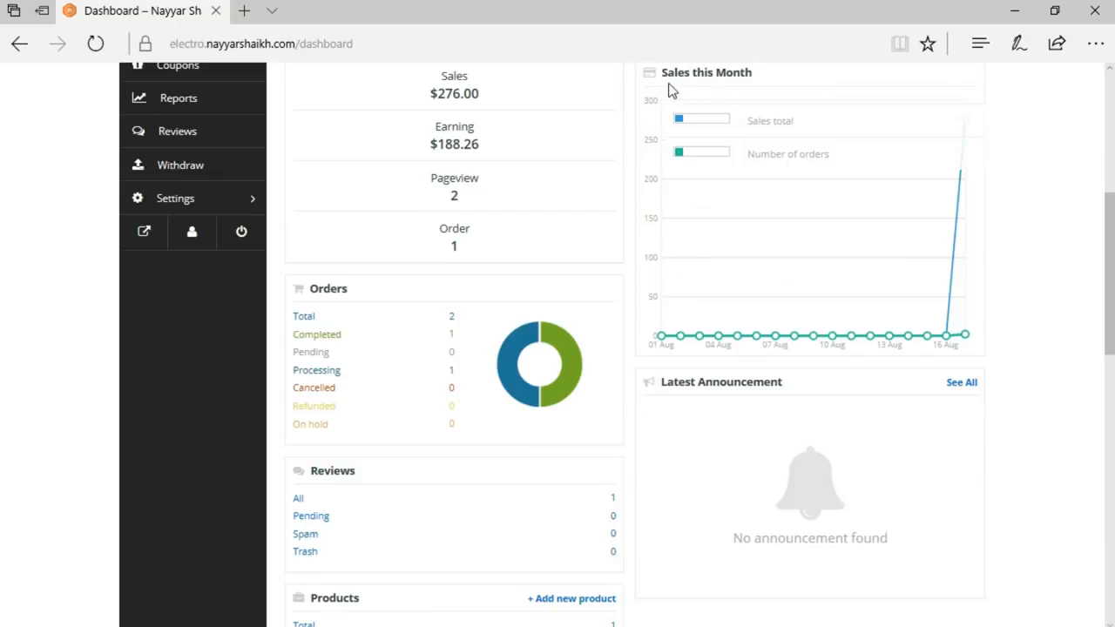
pyautogui.moveTo(948, 338)
pyautogui.scroll(-2, 1055, 218)
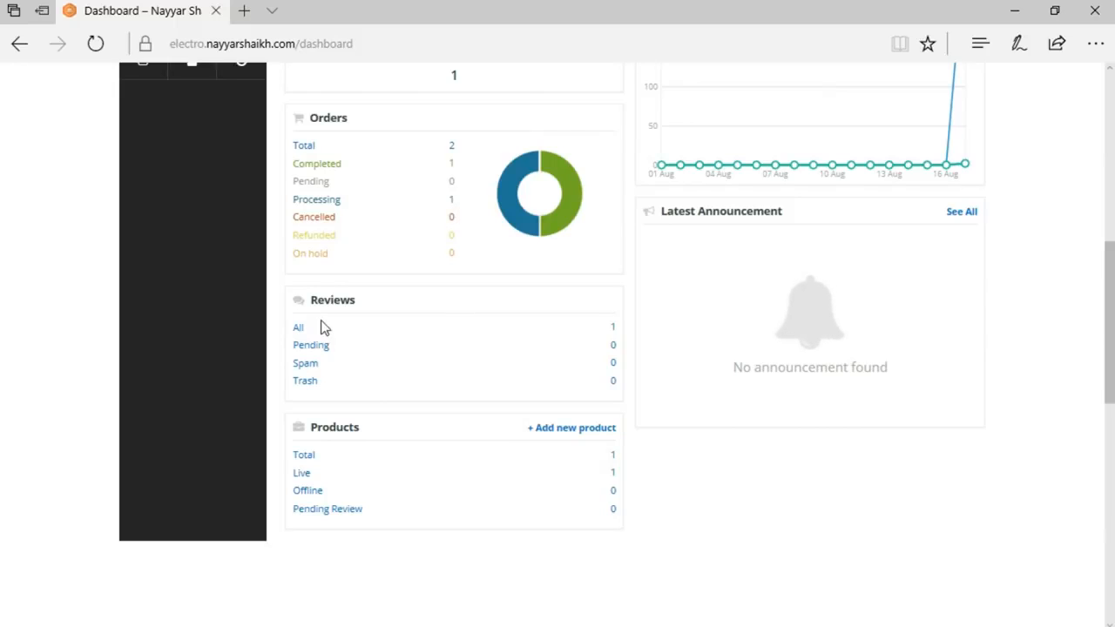
pyautogui.scroll(5, 922, 433)
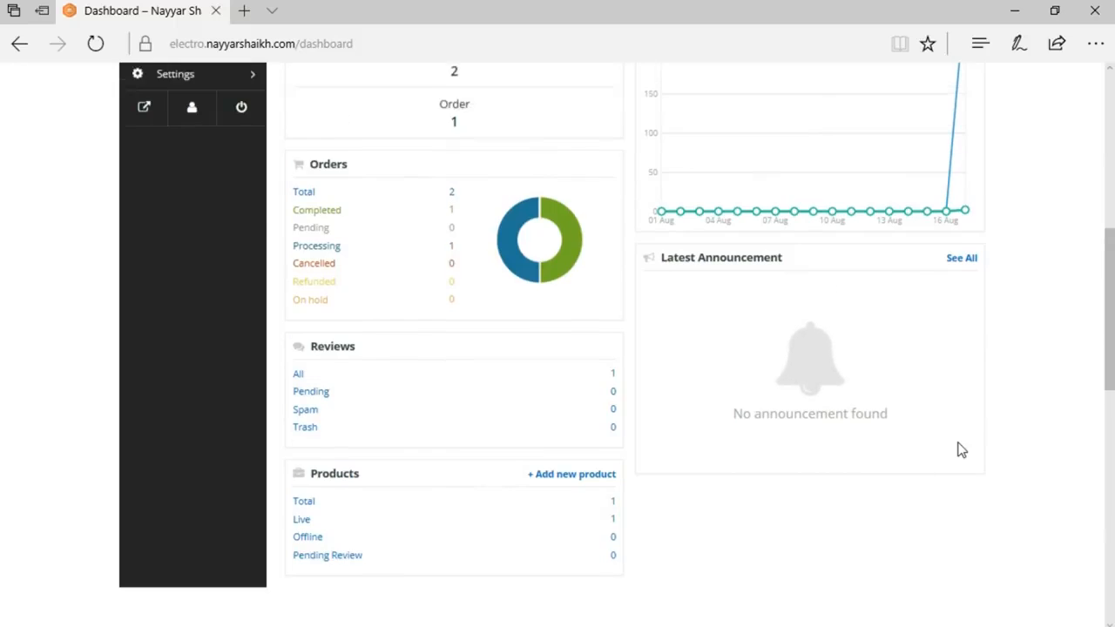
pyautogui.click(168, 266)
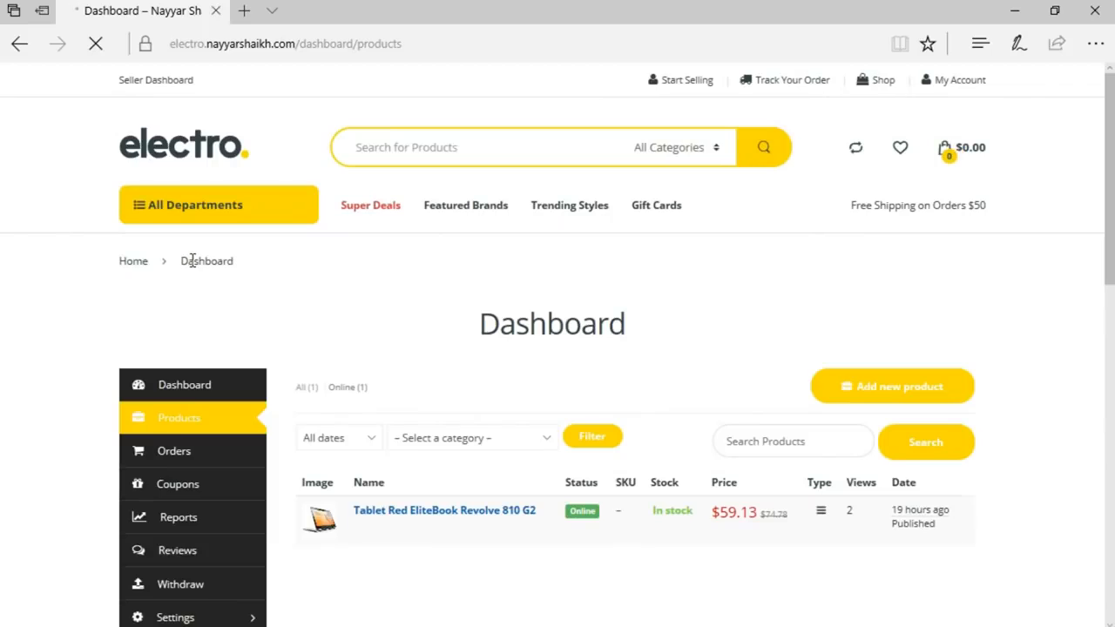
# - Review the single Tablet Red EliteBook Revolve 810 G2 listing, then go to Orders
pyautogui.scroll(-2, 767, 386)
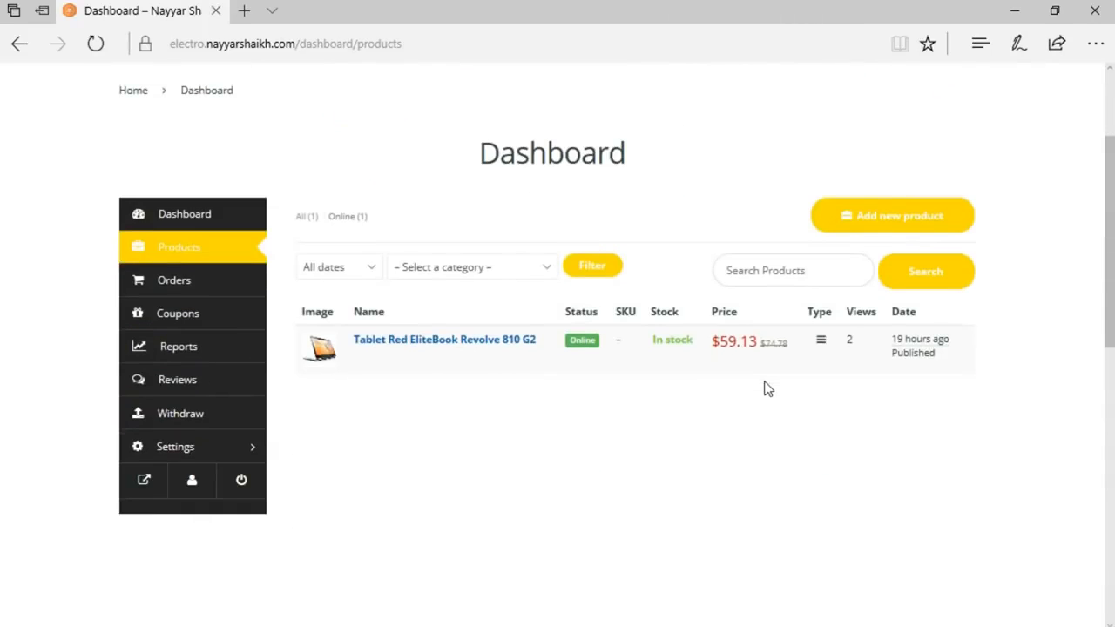
pyautogui.moveTo(483, 349)
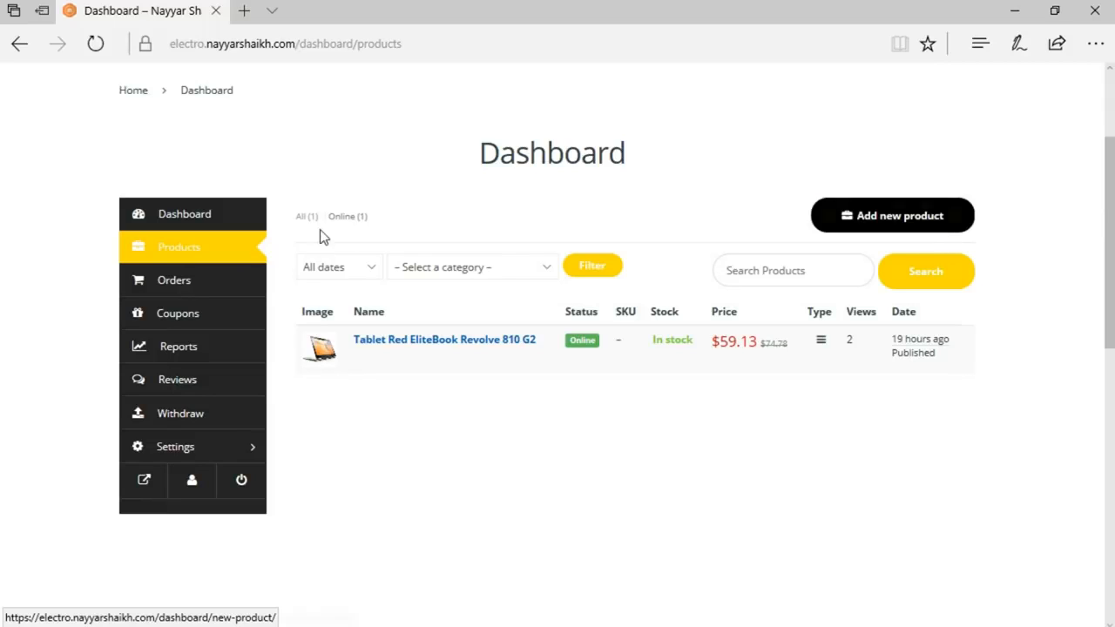
pyautogui.click(218, 294)
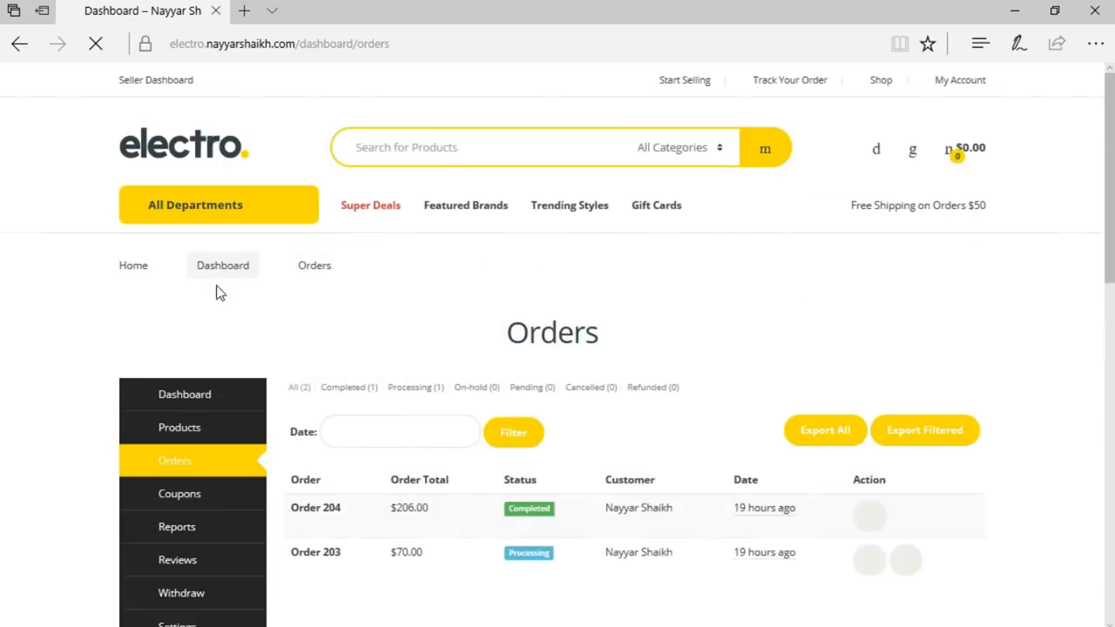
# - Scroll through the orders table with Order 204 ($206.00) and Order 203 ($70.00)
pyautogui.scroll(-2, 621, 343)
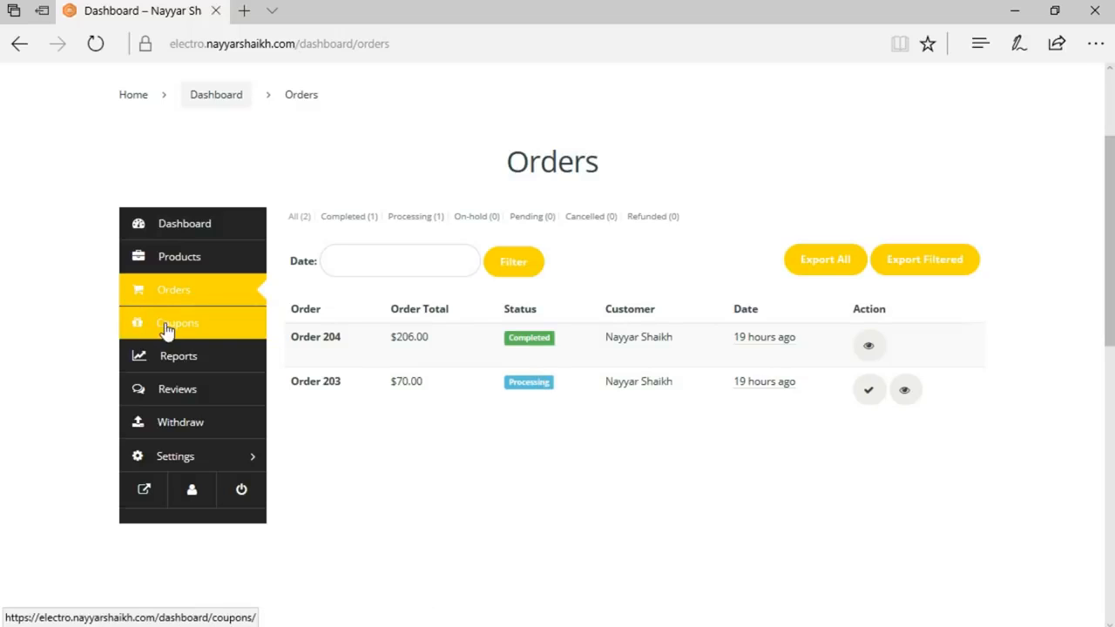
# - Open Coupons and highlight the 60% amount of the product 201 coupon
pyautogui.click(210, 335)
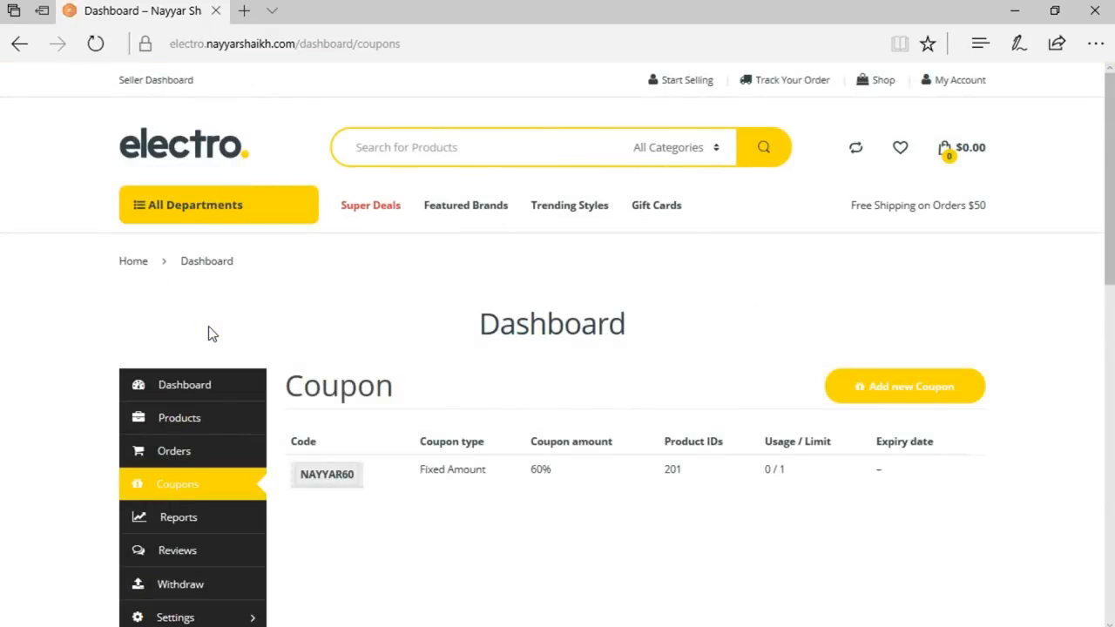
pyautogui.scroll(-3, 224, 365)
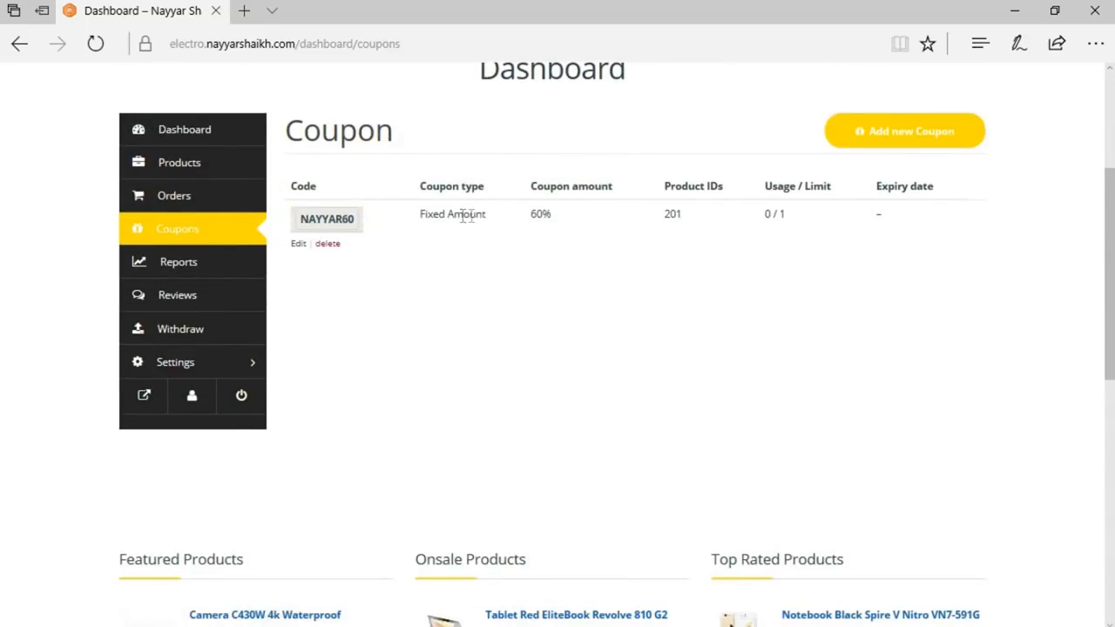
pyautogui.moveTo(525, 218); pyautogui.dragTo(564, 218)
# - Open Reports and highlight the 2 orders, 4 items and $4.00 shipping figures
pyautogui.click(186, 274)
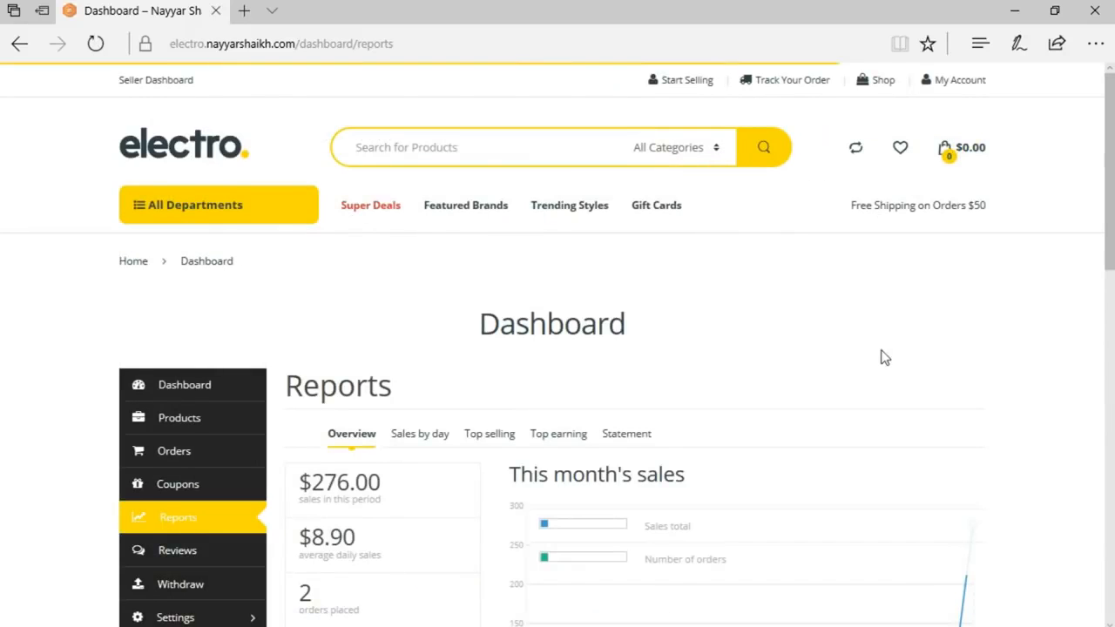
pyautogui.scroll(-2, 880, 357)
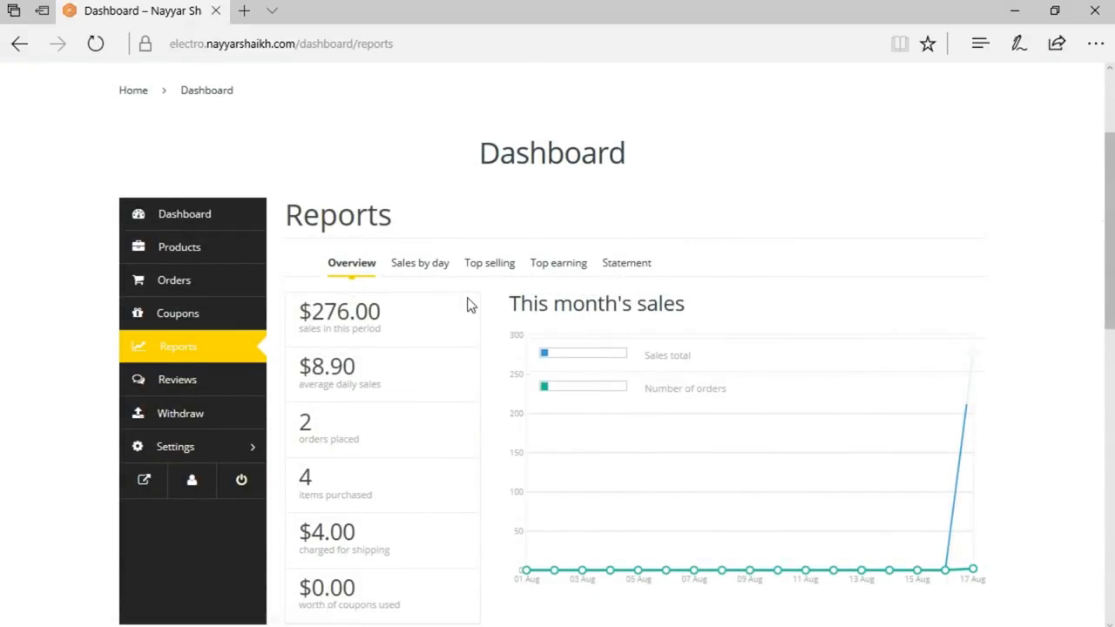
pyautogui.scroll(-1, 427, 292)
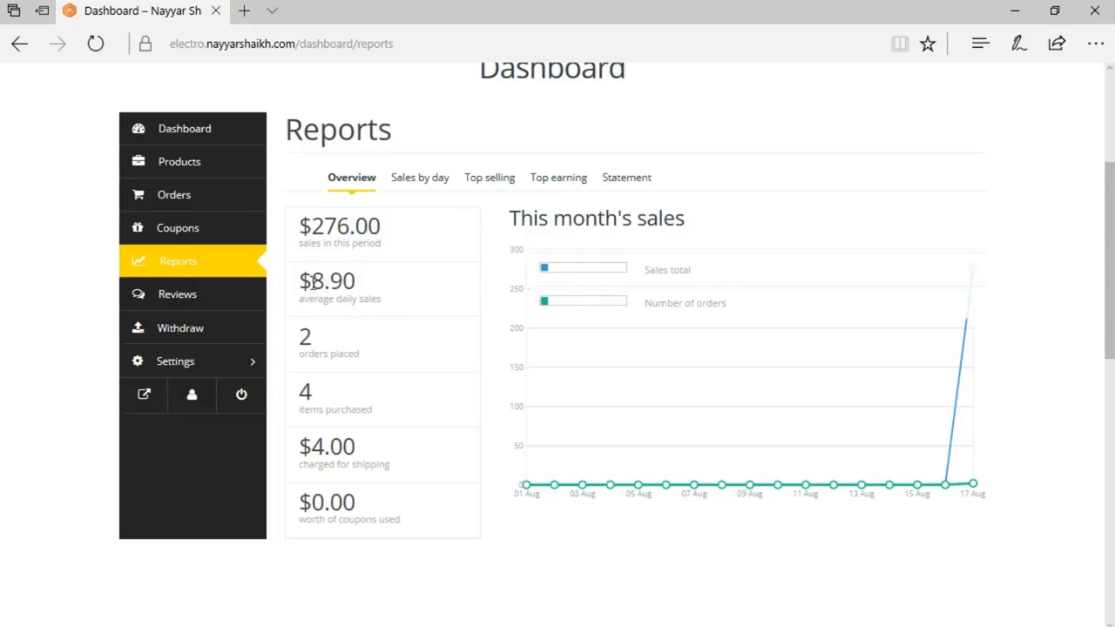
pyautogui.doubleClick(316, 338)
pyautogui.click(374, 357)
pyautogui.doubleClick(369, 385)
pyautogui.click(385, 393)
pyautogui.moveTo(356, 448); pyautogui.dragTo(322, 449)
pyautogui.click(354, 454)
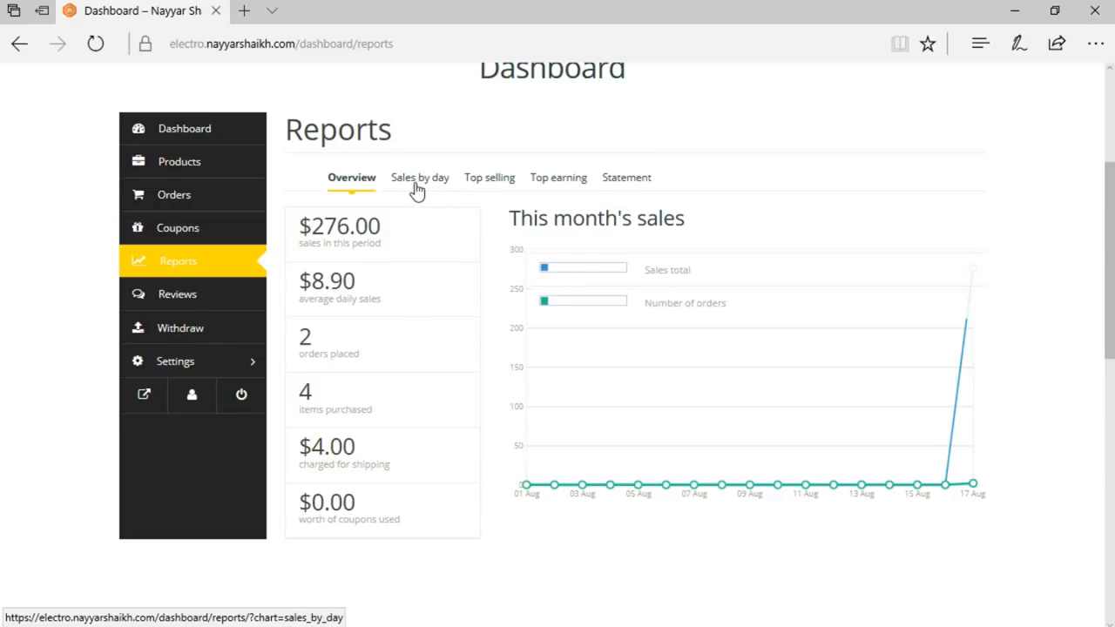
# - View the Top selling report for Tablet Red EliteBook Revolve 810 G2, then go to Reviews
pyautogui.click(477, 188)
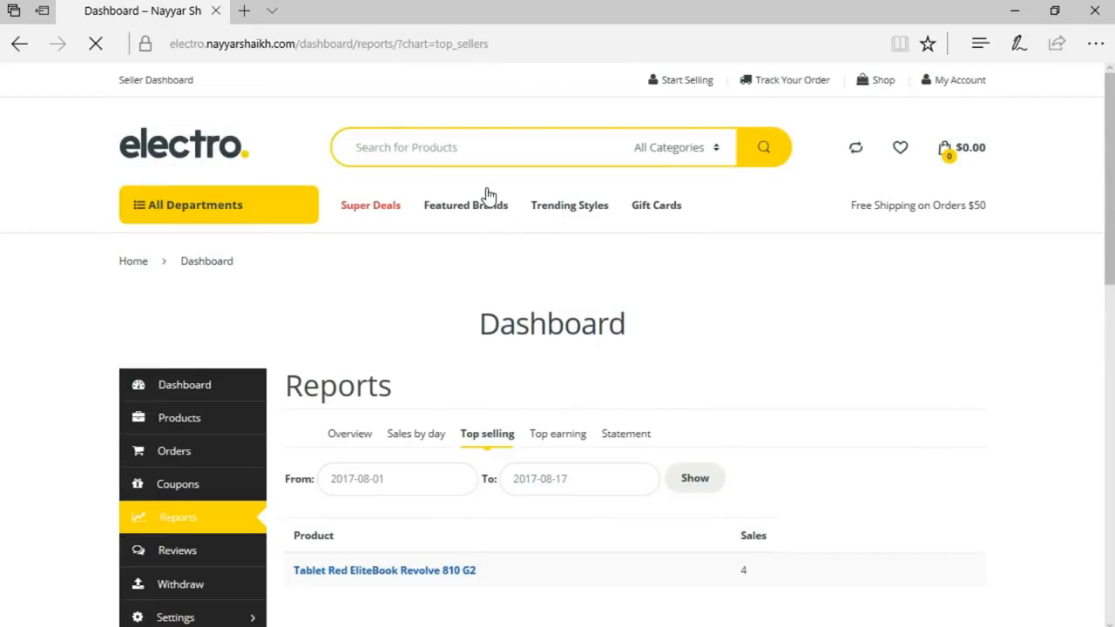
pyautogui.scroll(-2, 575, 468)
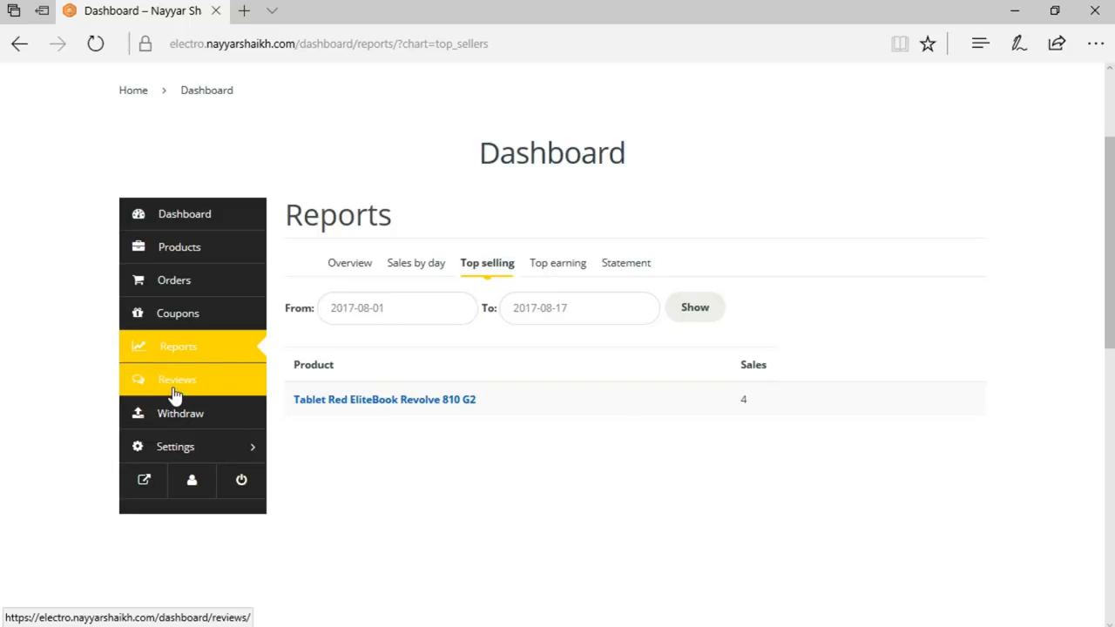
pyautogui.click(218, 391)
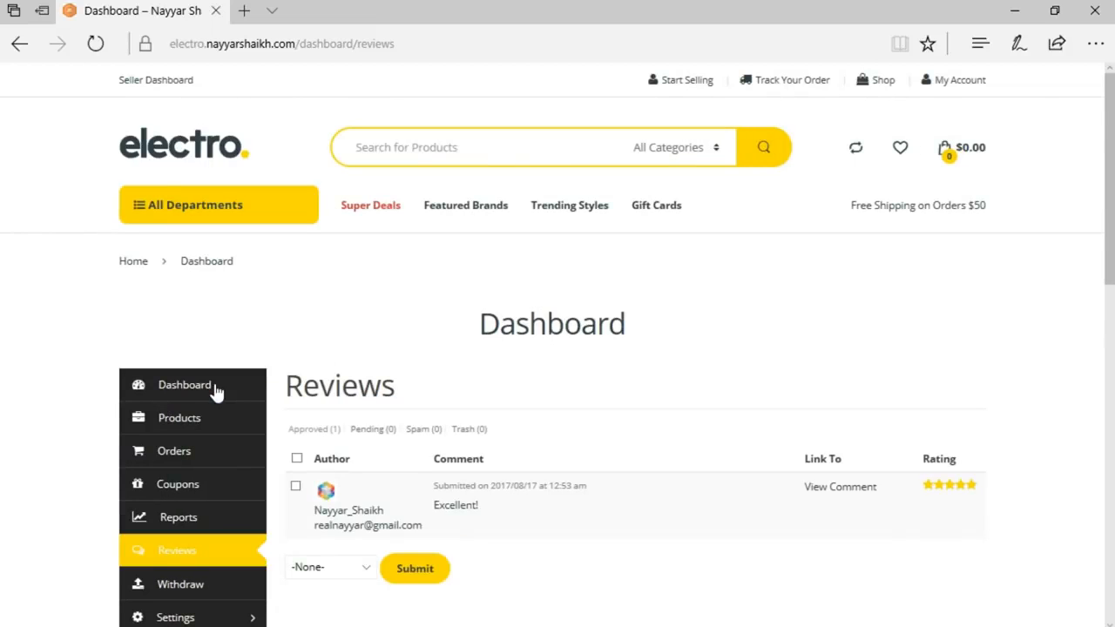
# - Check the approved five-star 'Excellent!' review's actions, then move on to Withdraw
pyautogui.scroll(-1, 920, 373)
pyautogui.moveTo(456, 353)
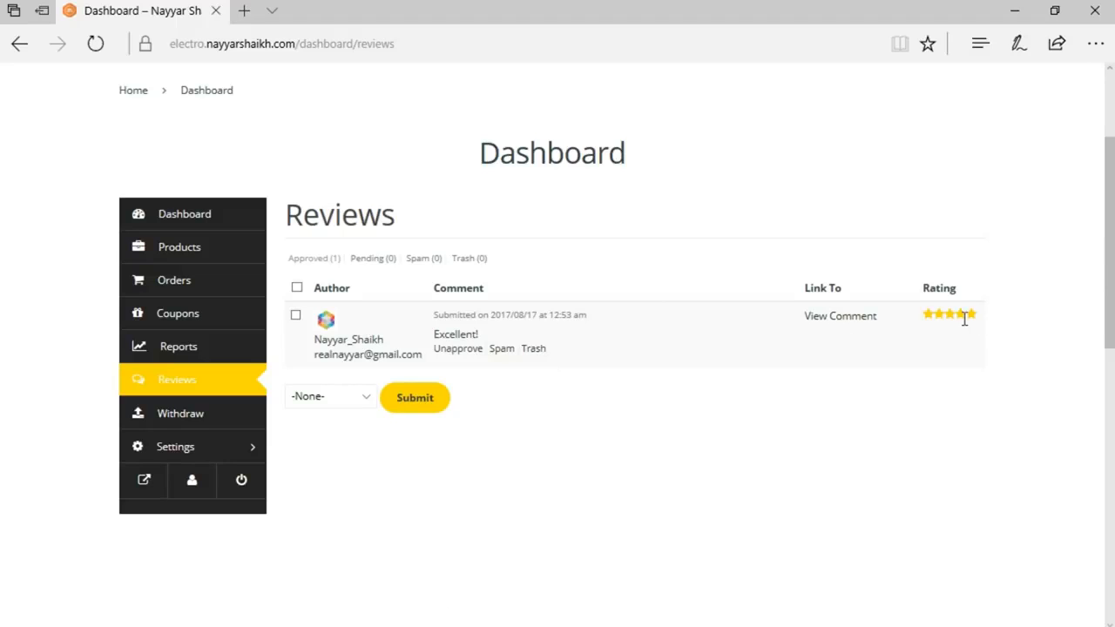
pyautogui.click(209, 422)
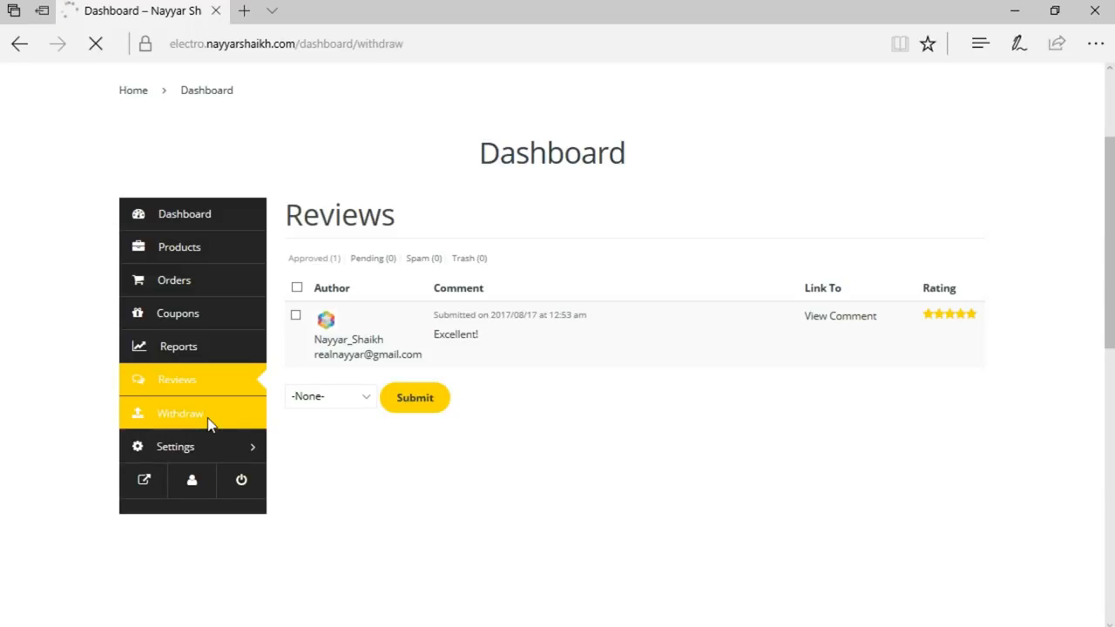
# - Keep PayPal as the withdrawal method for the $188.26 balance, then go to Settings
pyautogui.scroll(-3, 880, 375)
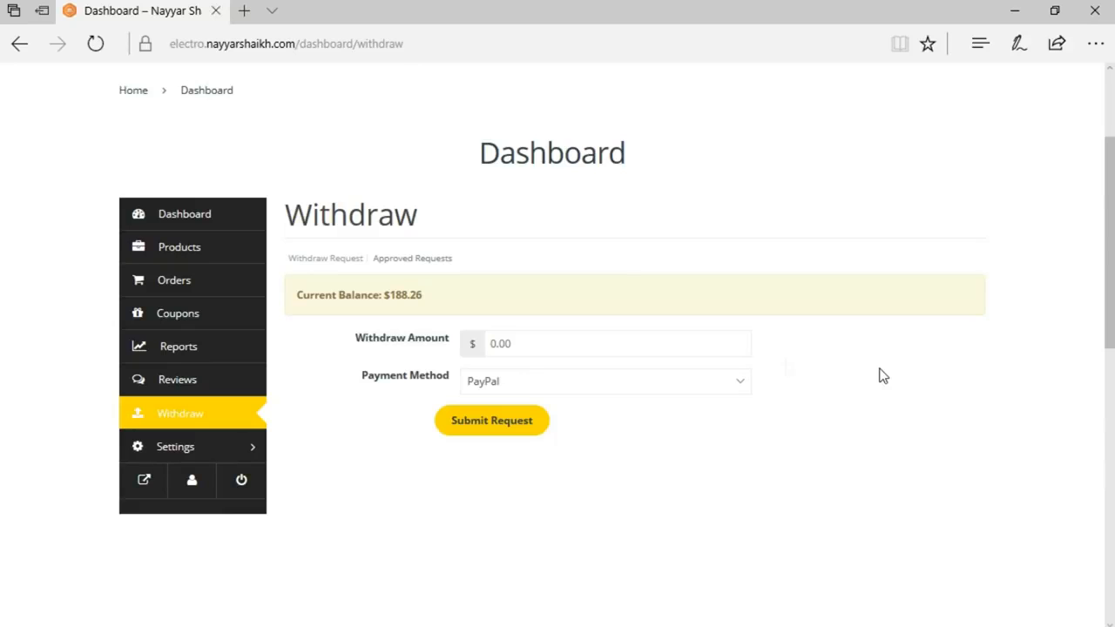
pyautogui.click(547, 389)
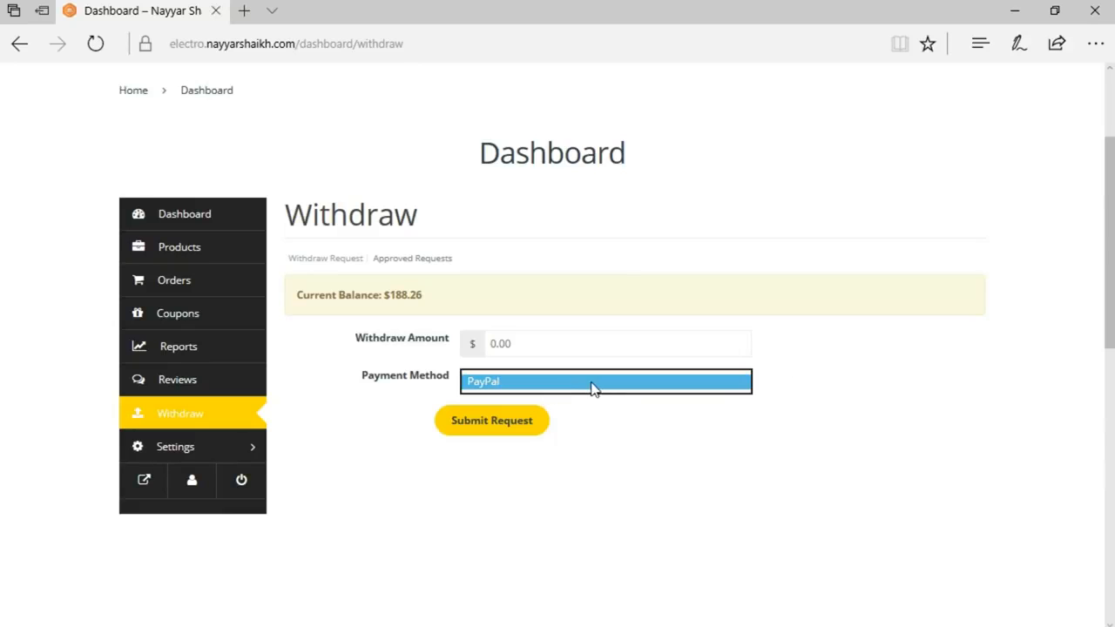
pyautogui.click(596, 392)
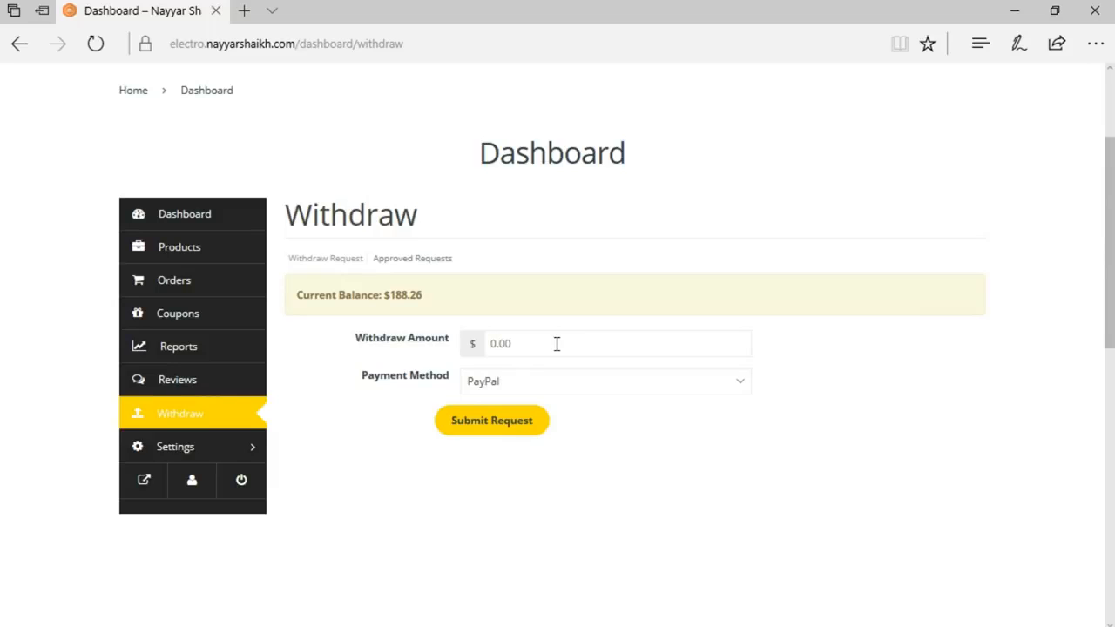
pyautogui.click(198, 451)
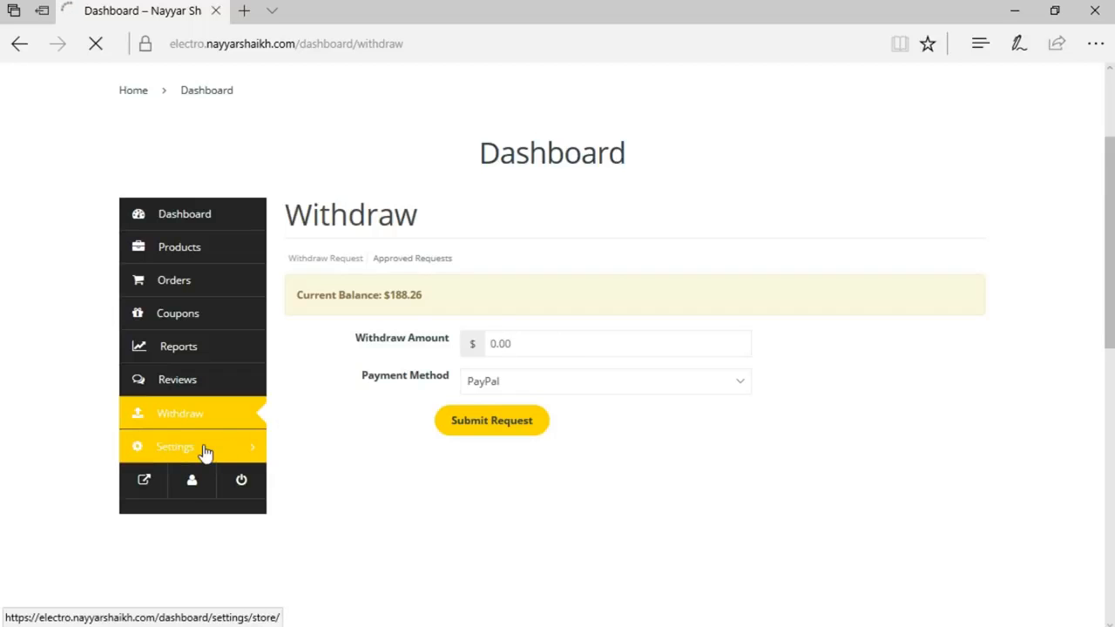
# - Scroll through the Shoppers Stop store settings form, then open Payment settings
pyautogui.scroll(-2, 897, 385)
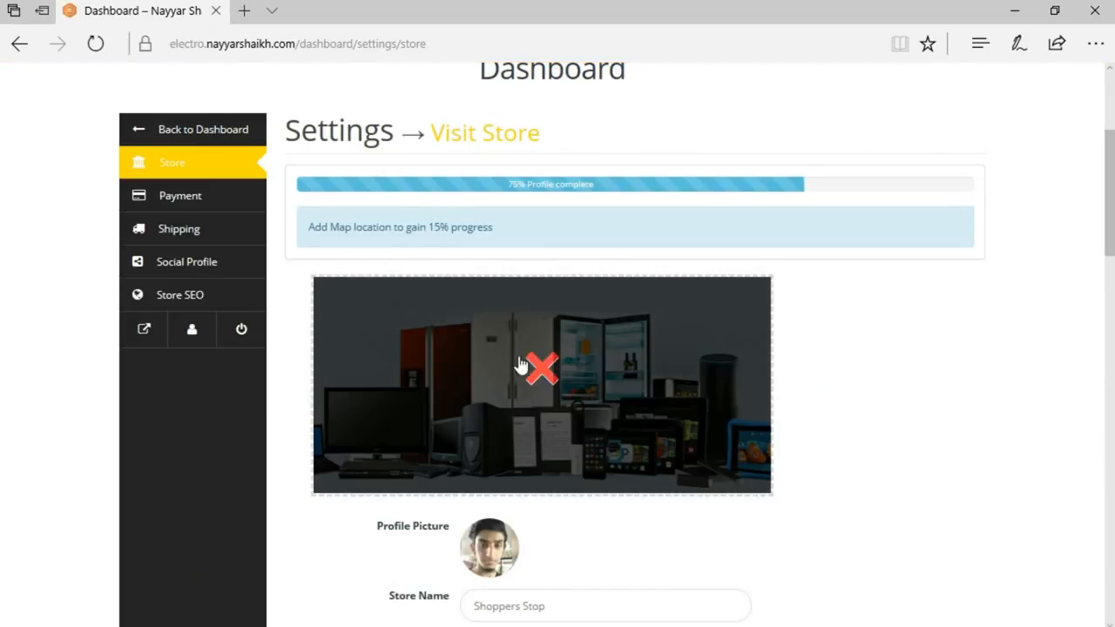
pyautogui.scroll(-3, 898, 373)
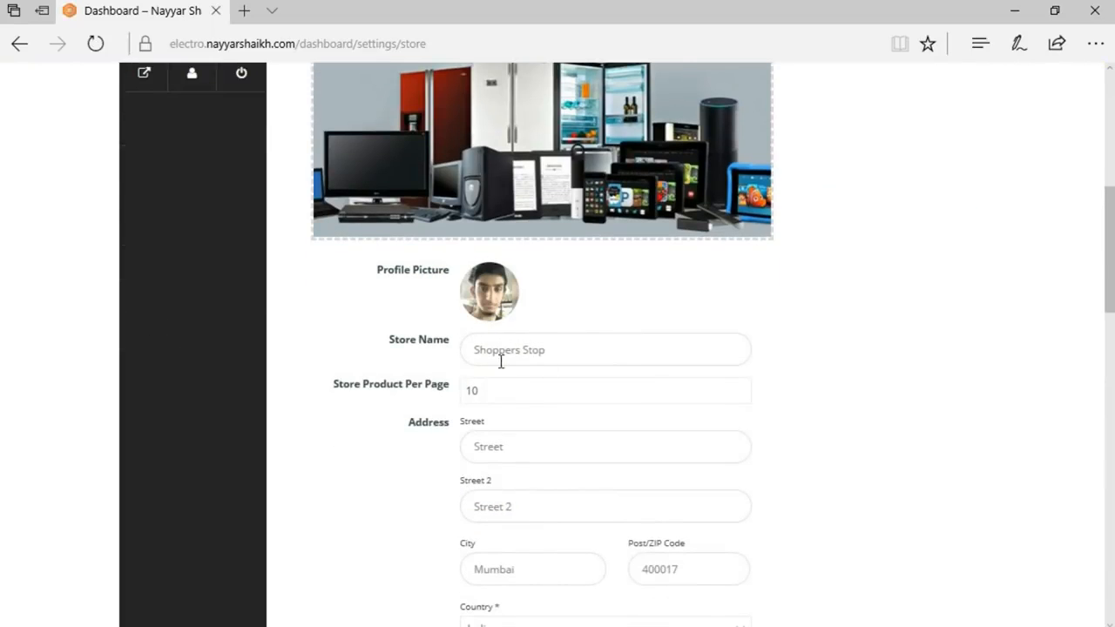
pyautogui.scroll(-1, 691, 389)
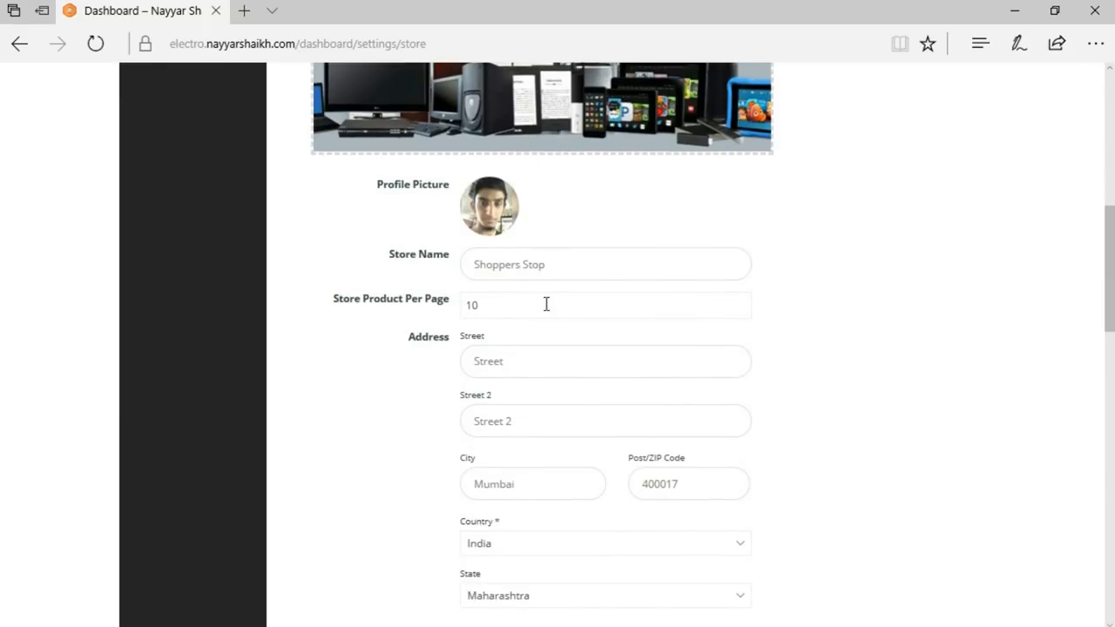
pyautogui.scroll(-2, 540, 331)
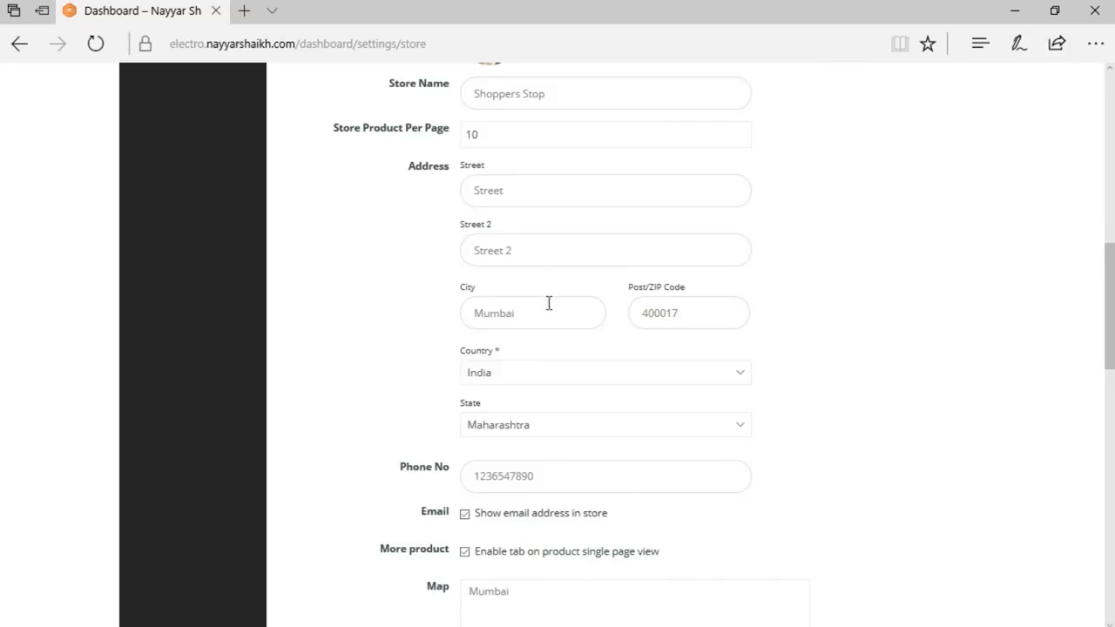
pyautogui.scroll(-1, 548, 302)
pyautogui.scroll(-5, 610, 453)
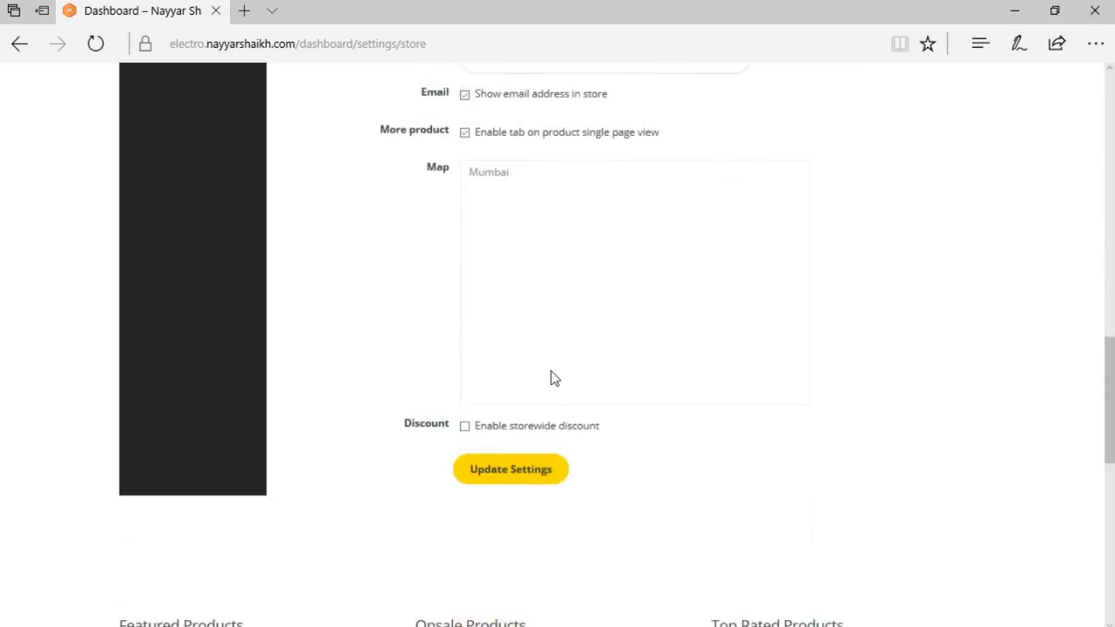
pyautogui.scroll(12, 662, 450)
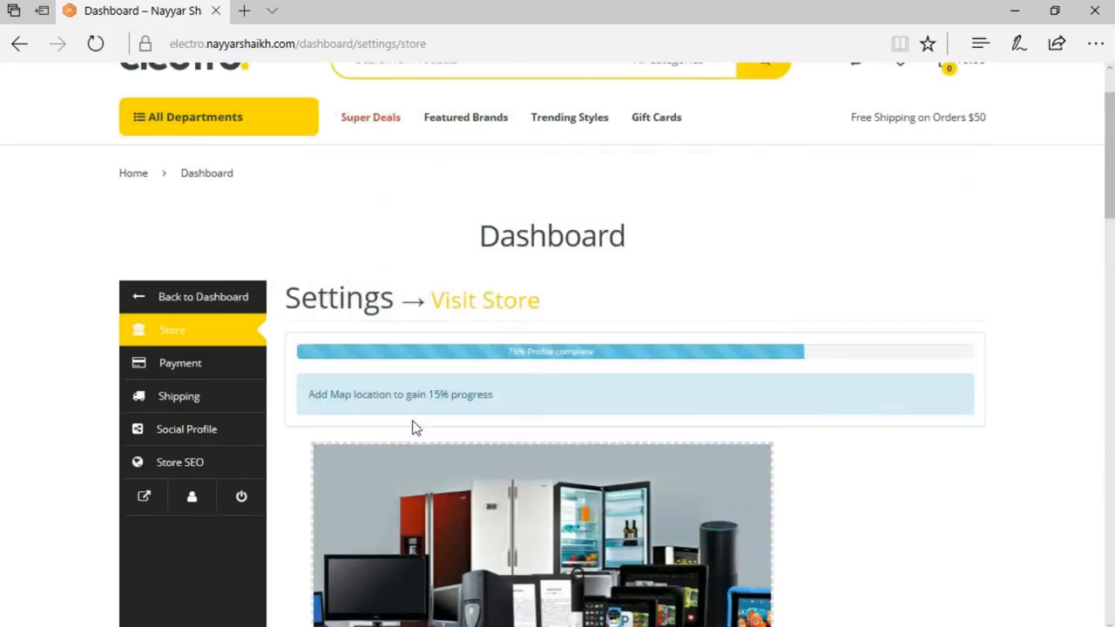
pyautogui.click(184, 377)
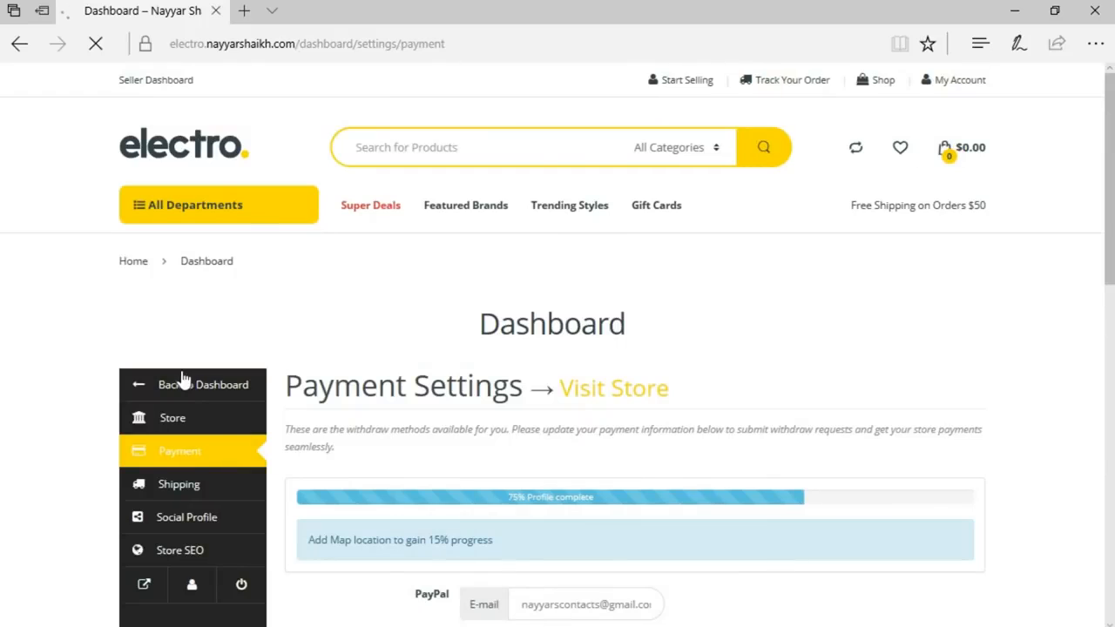
# - Save the Dokan payment settings with the PayPal withdrawal e-mail, then go to Shipping settings
pyautogui.scroll(-1, 652, 410)
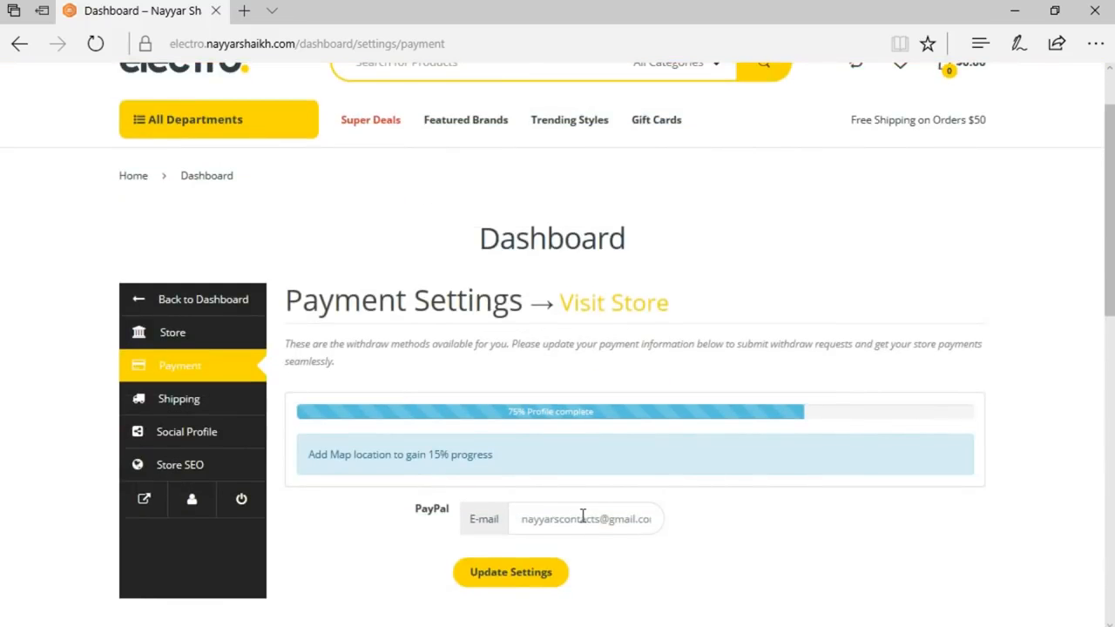
pyautogui.scroll(-2, 739, 517)
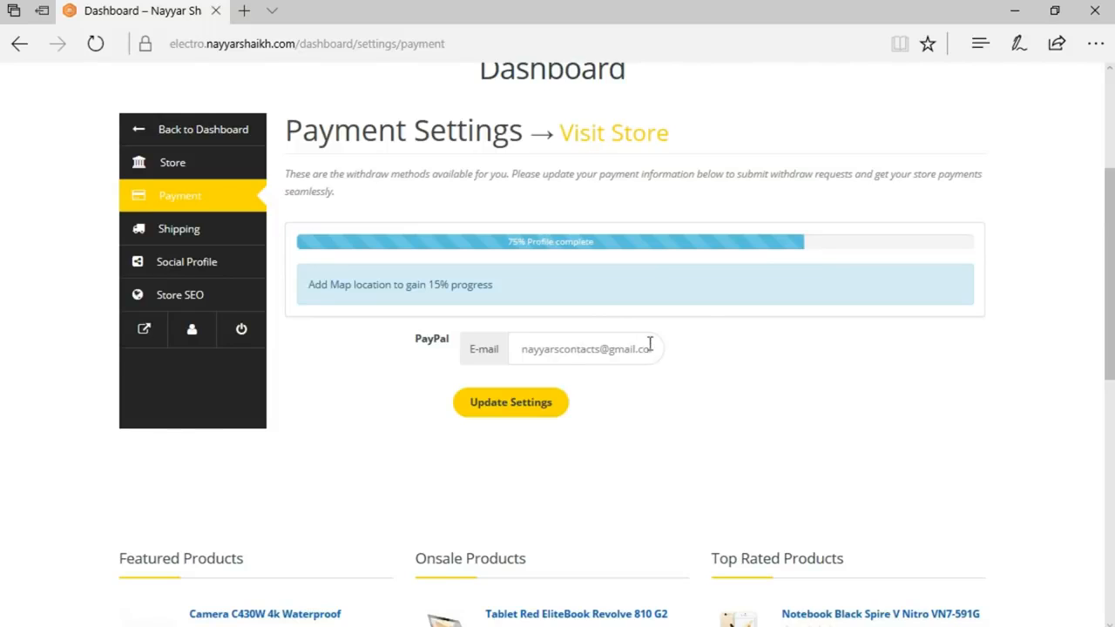
pyautogui.click(535, 402)
pyautogui.click(196, 240)
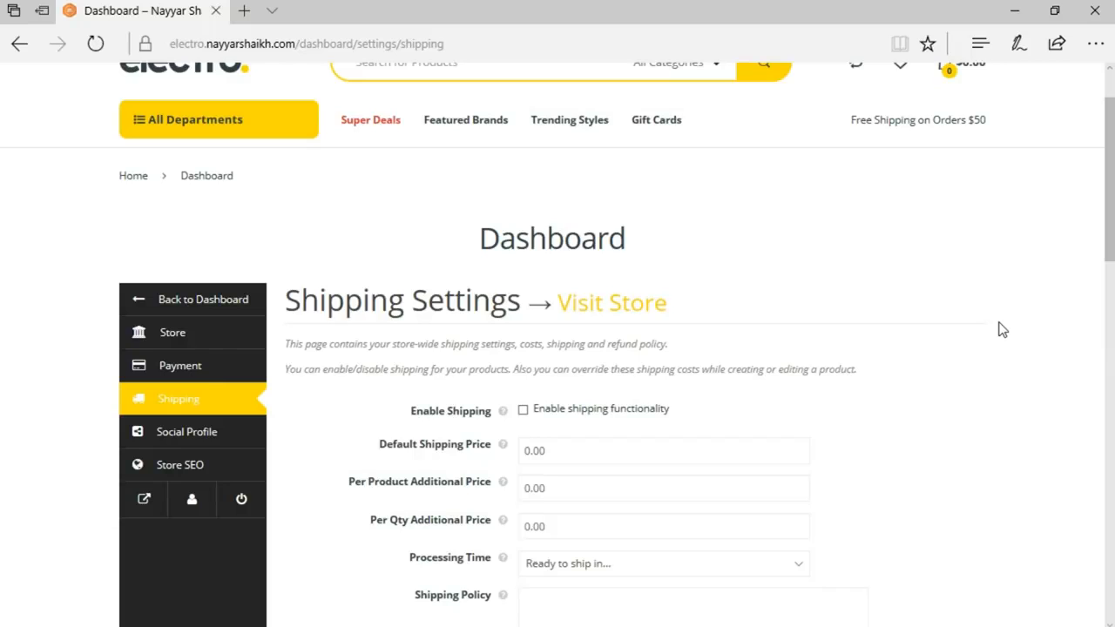
# - Review the Dokan shipping options, leaving shipping disabled and all prices at 0.00
pyautogui.scroll(-1, 1022, 336)
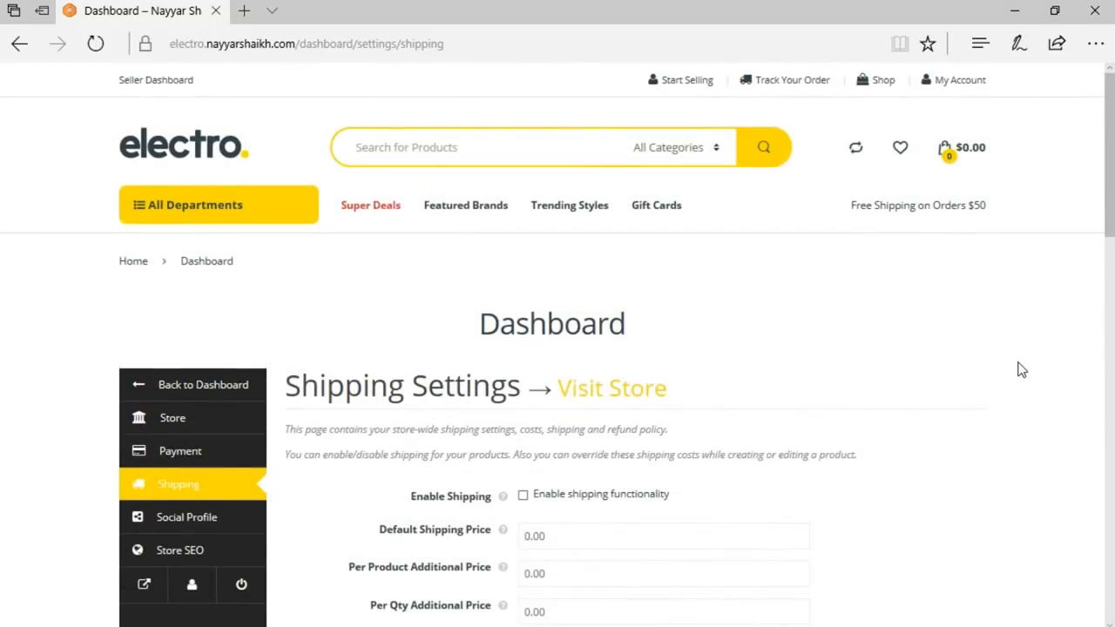
pyautogui.scroll(-3, 1022, 370)
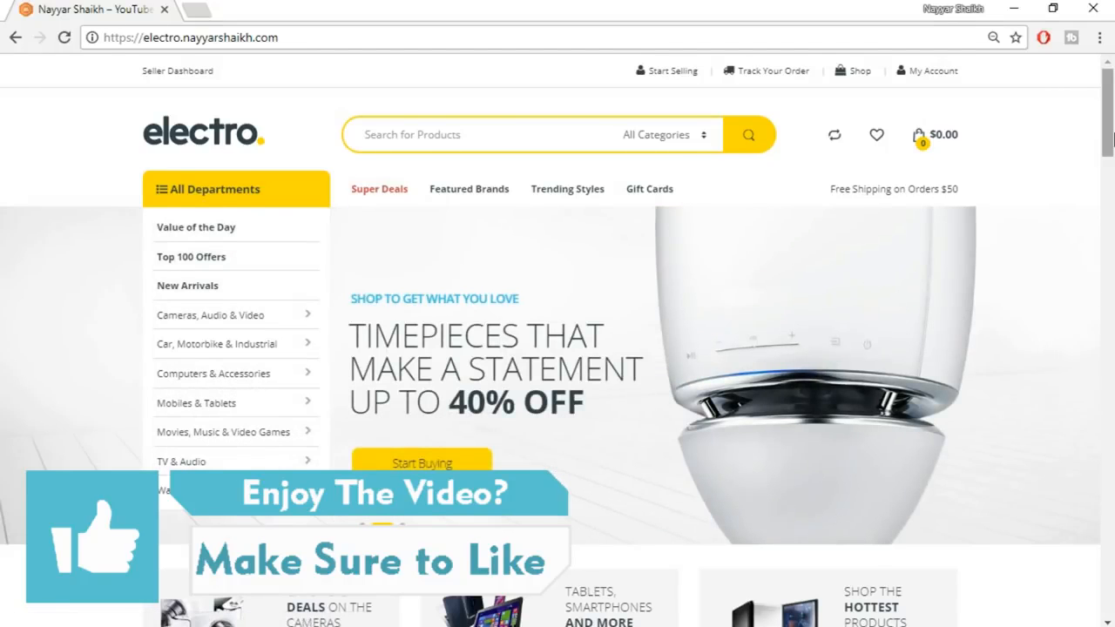
# - Switch the homepage product showcase from On Sale to Top Rated products
pyautogui.scroll(-4, 1112, 139)
pyautogui.scroll(-1, 622, 291)
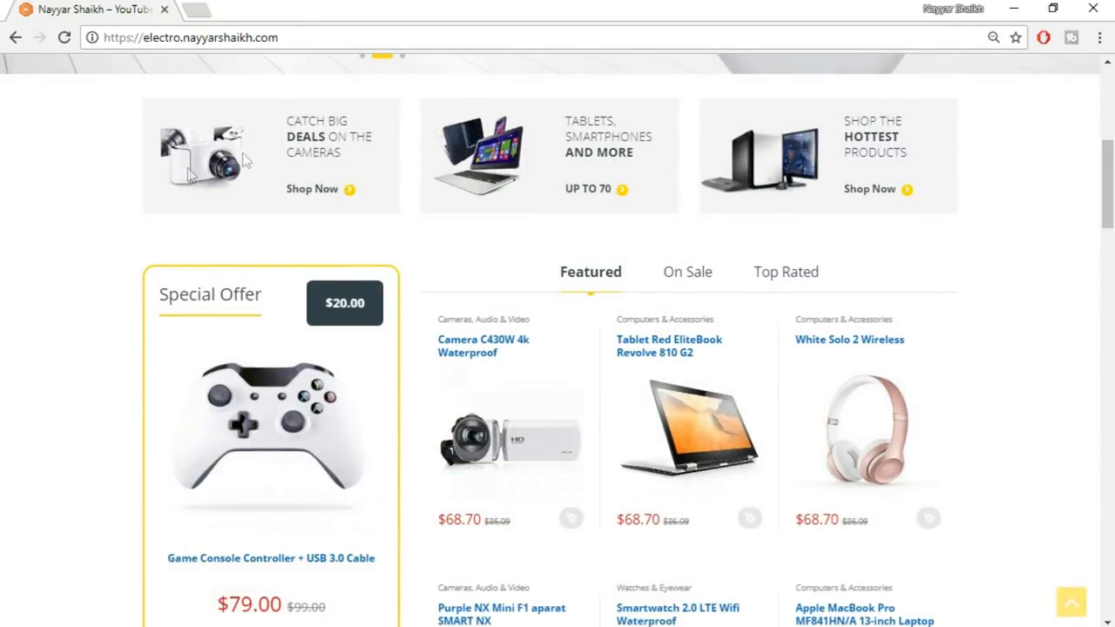
pyautogui.scroll(-3, 558, 201)
pyautogui.scroll(1, 299, 174)
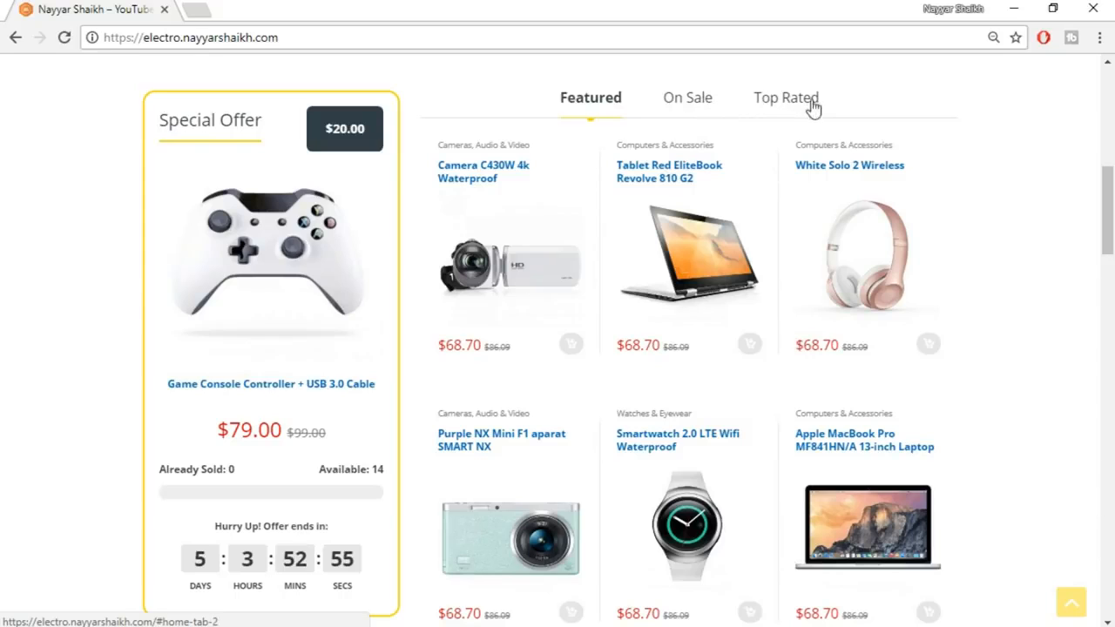
pyautogui.click(688, 99)
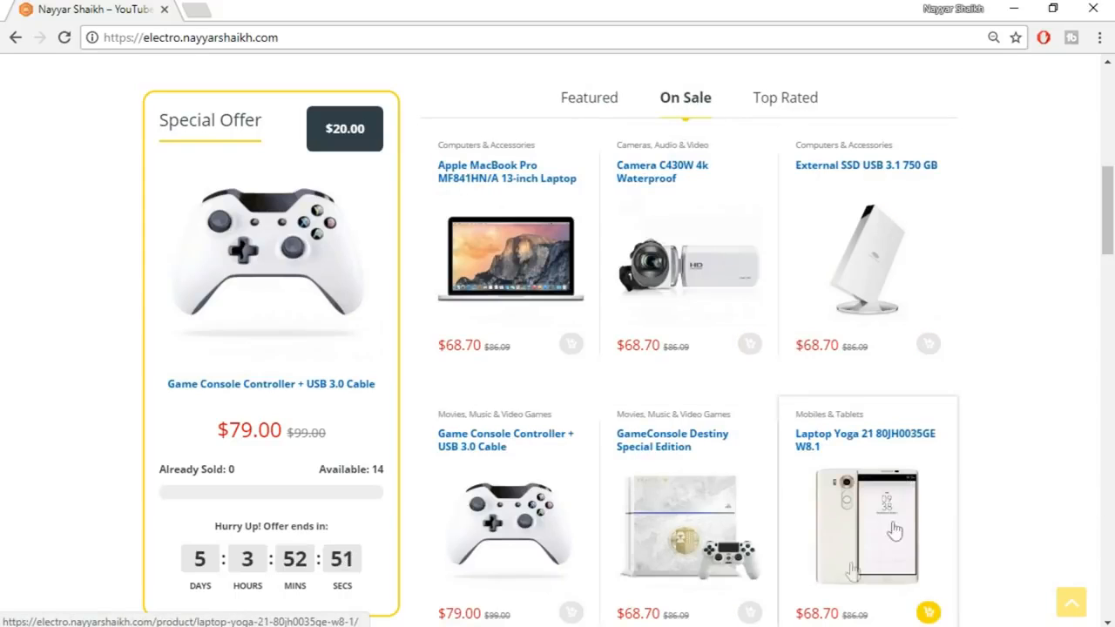
pyautogui.click(777, 113)
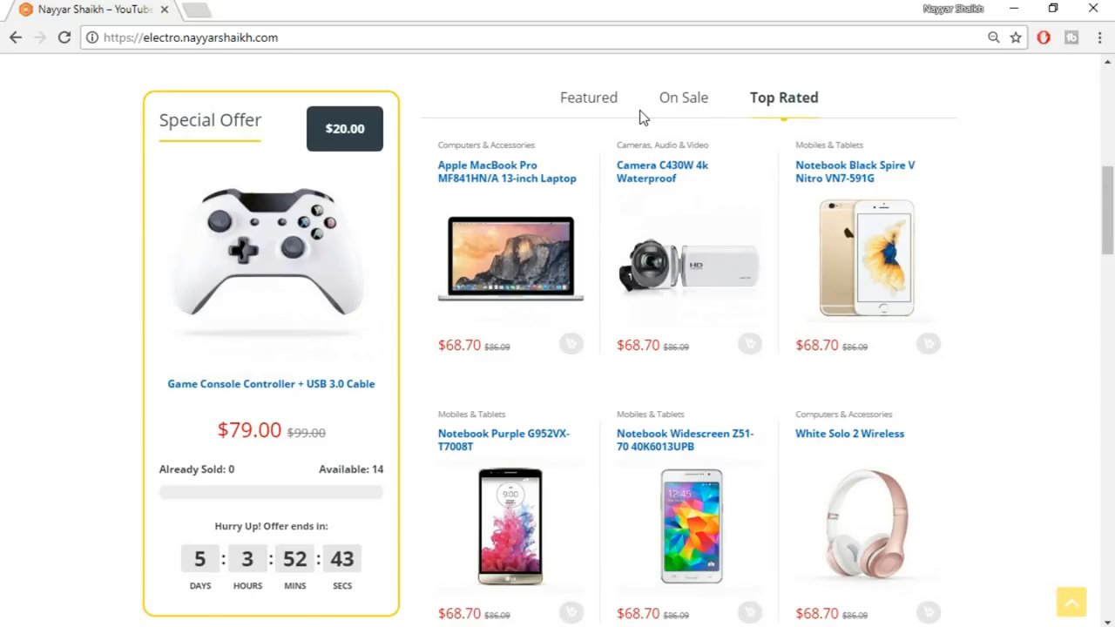
pyautogui.scroll(-7, 1024, 224)
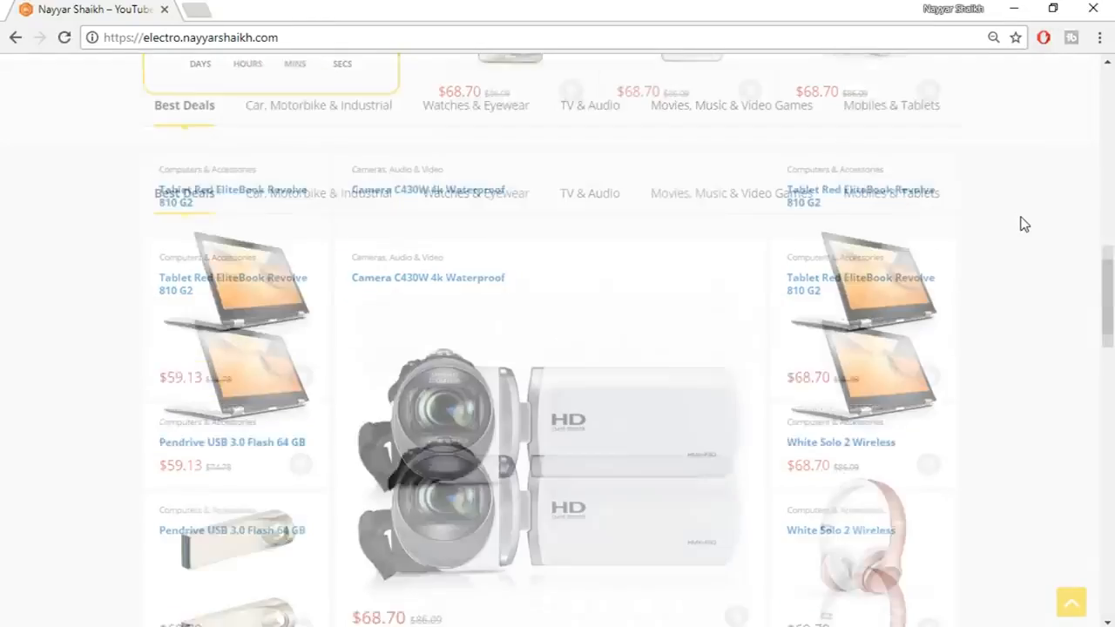
pyautogui.scroll(-1, 393, 212)
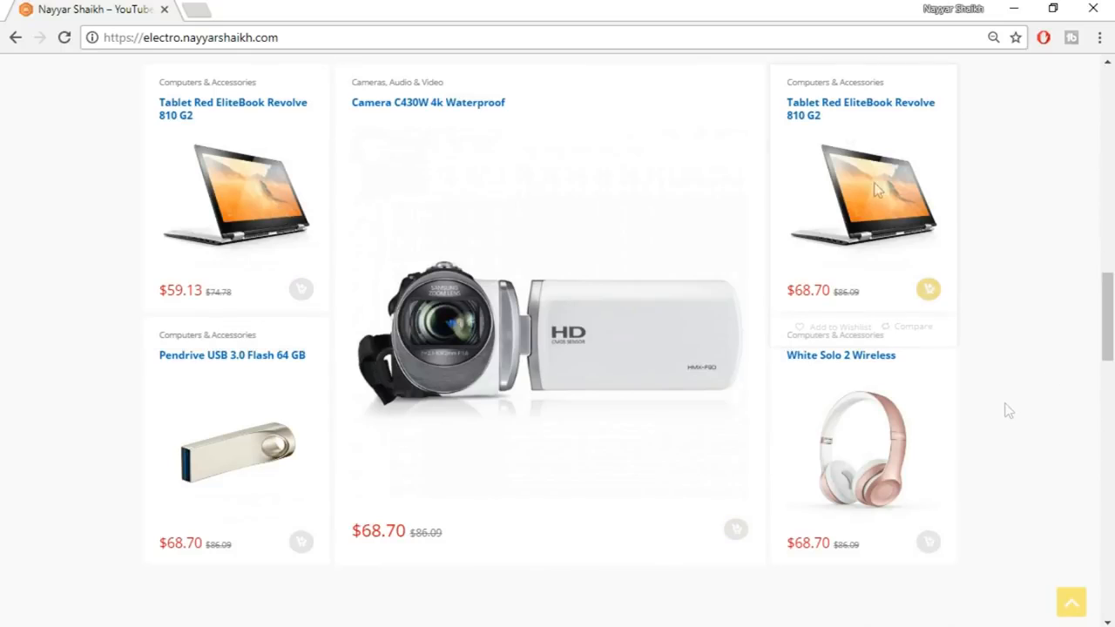
pyautogui.scroll(-3, 1112, 445)
pyautogui.scroll(-6, 1112, 446)
pyautogui.scroll(1, 436, 198)
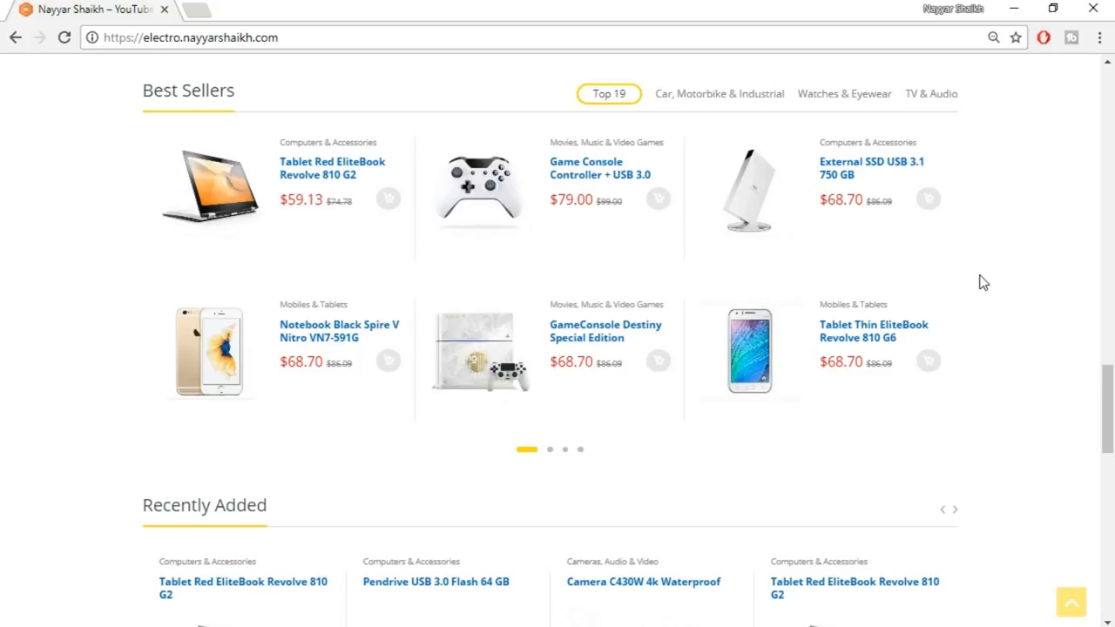
pyautogui.scroll(-5, 980, 285)
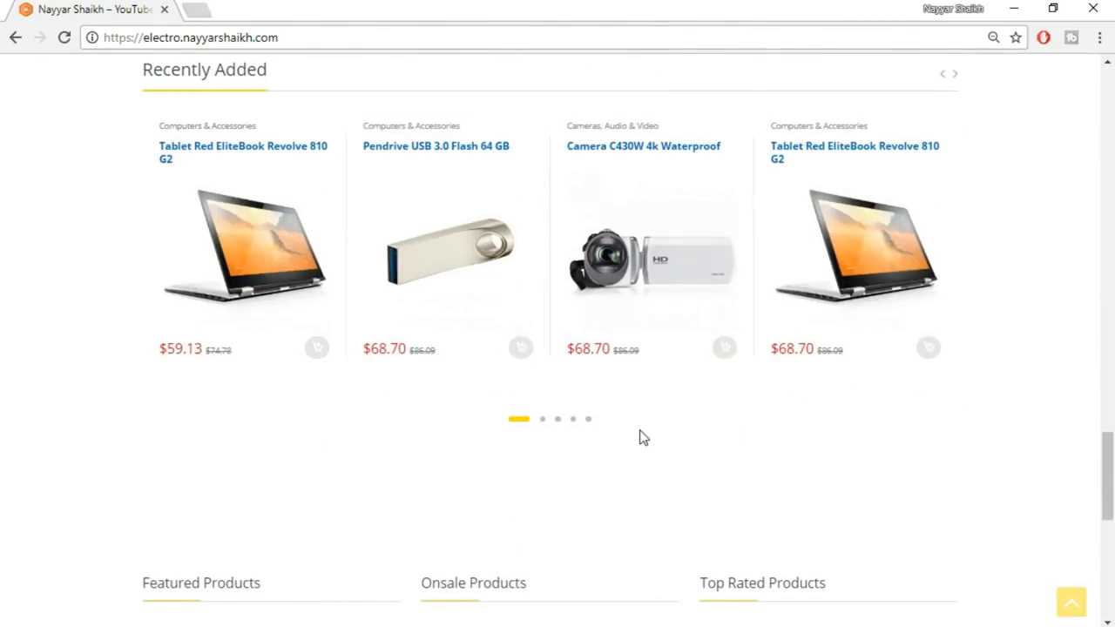
pyautogui.scroll(-5, 772, 439)
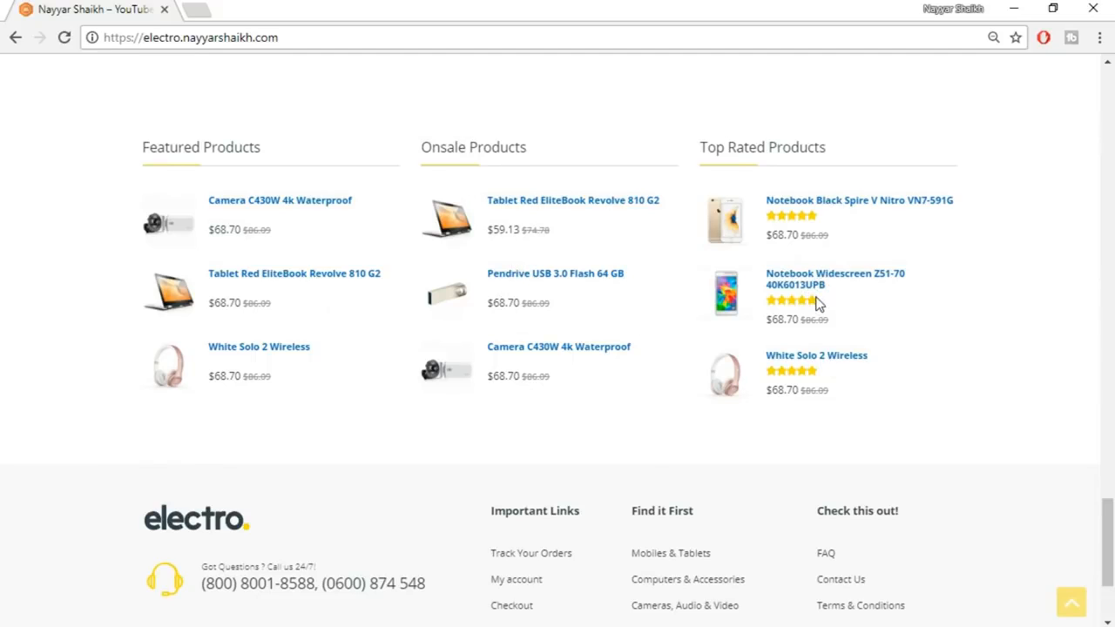
pyautogui.scroll(-3, 810, 300)
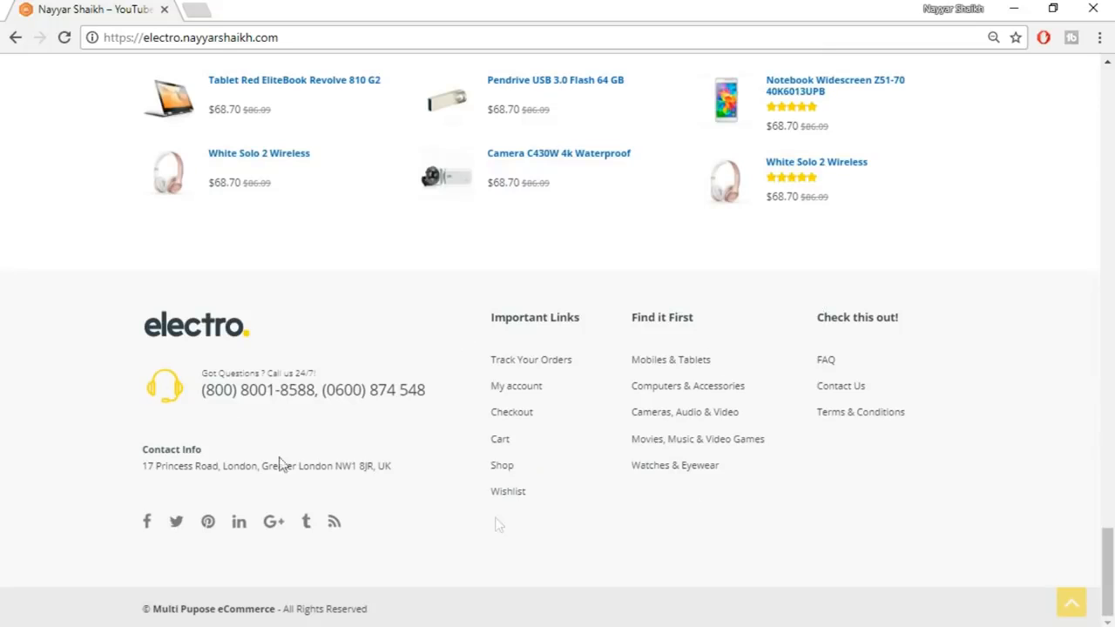
pyautogui.moveTo(1105, 540); pyautogui.dragTo(1111, 63)
pyautogui.scroll(-10, 645, 277)
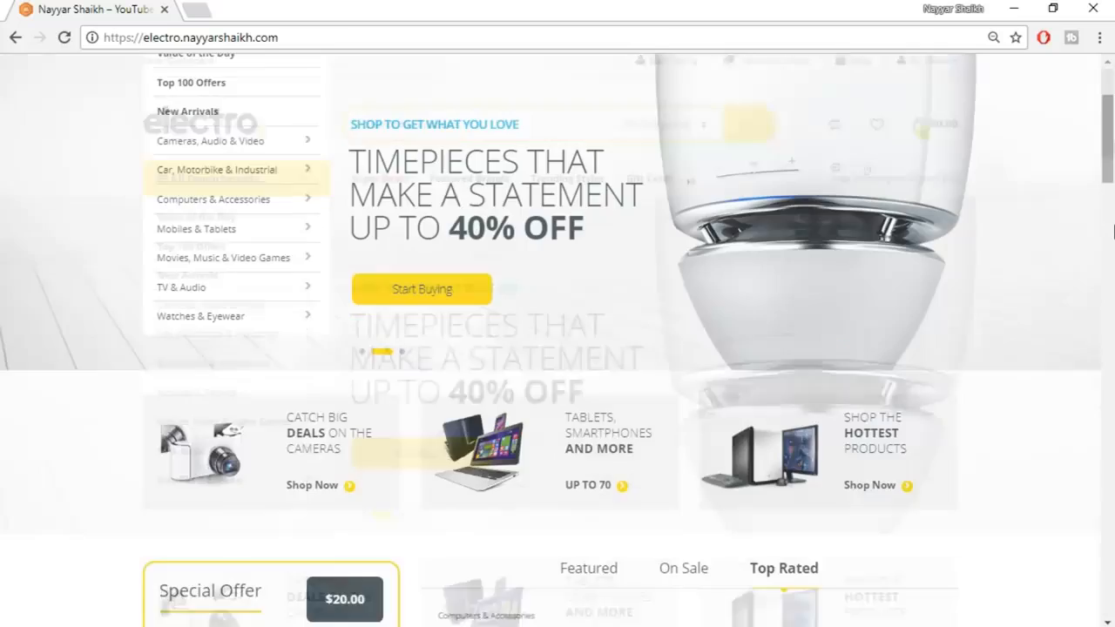
pyautogui.scroll(3, 767, 323)
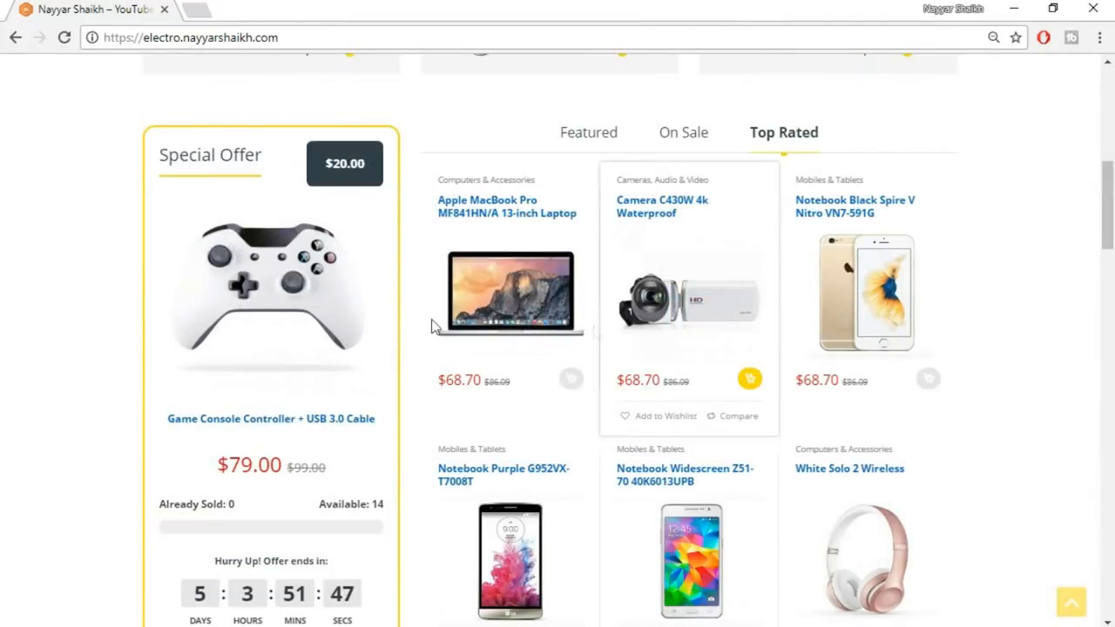
# - Open the Game Console Controller + USB 3.0 Cable product page ($79.00)
pyautogui.click(251, 282)
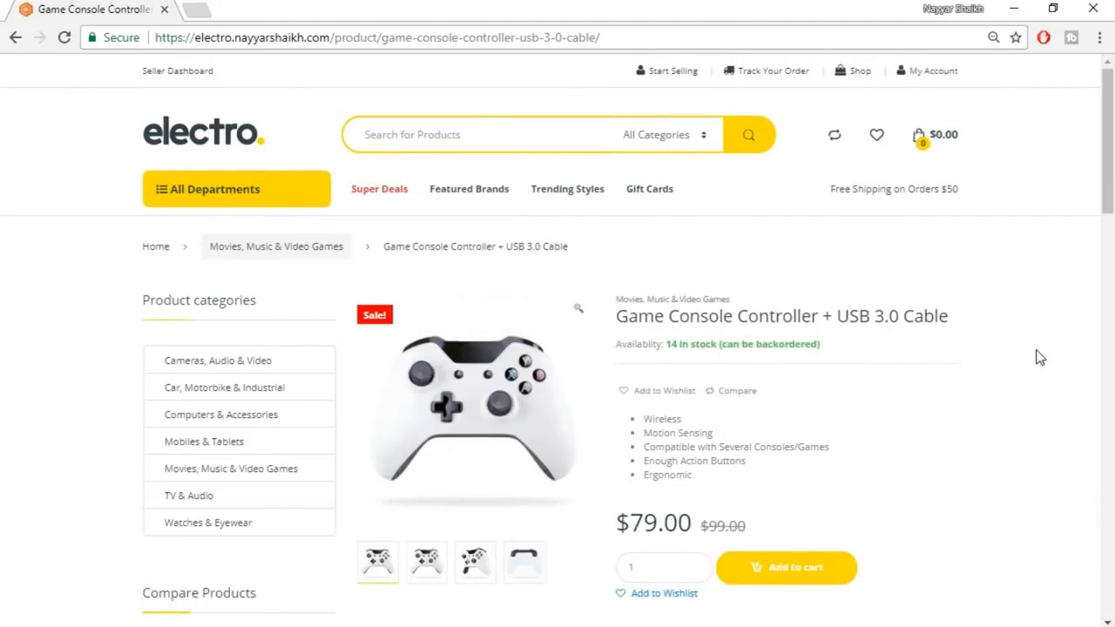
pyautogui.scroll(-2, 1039, 358)
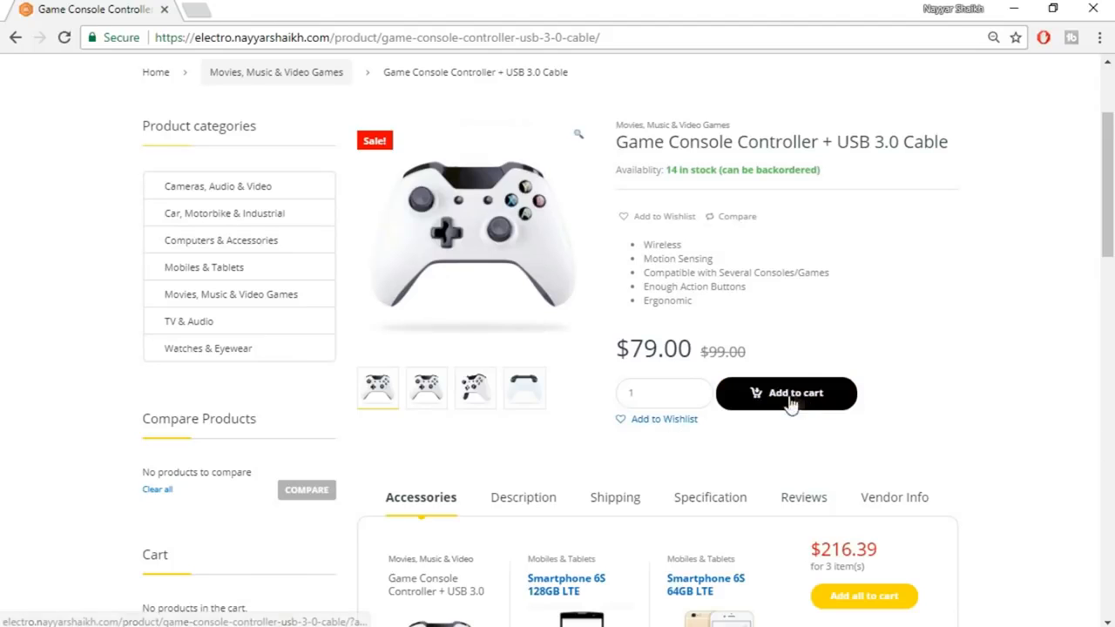
pyautogui.scroll(-2, 495, 258)
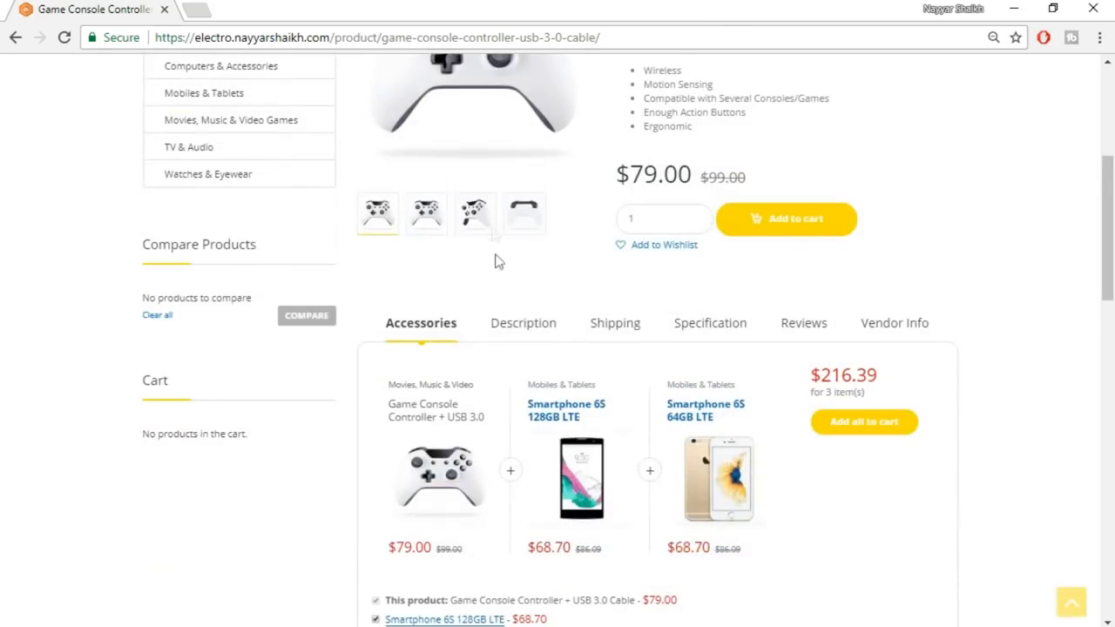
pyautogui.scroll(2, 500, 271)
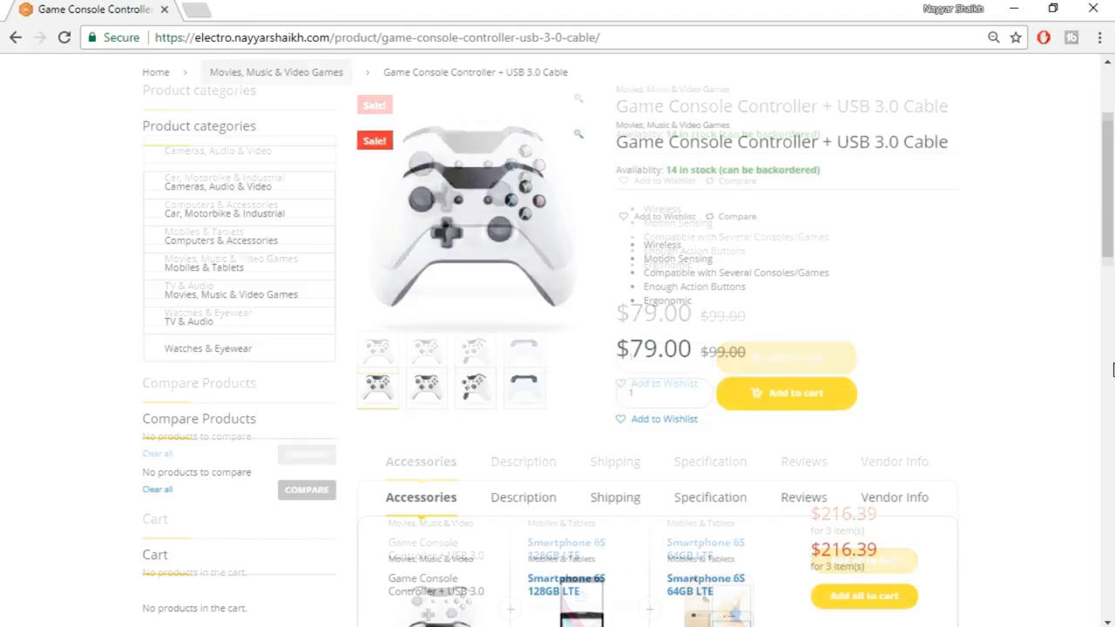
pyautogui.scroll(-4, 1105, 372)
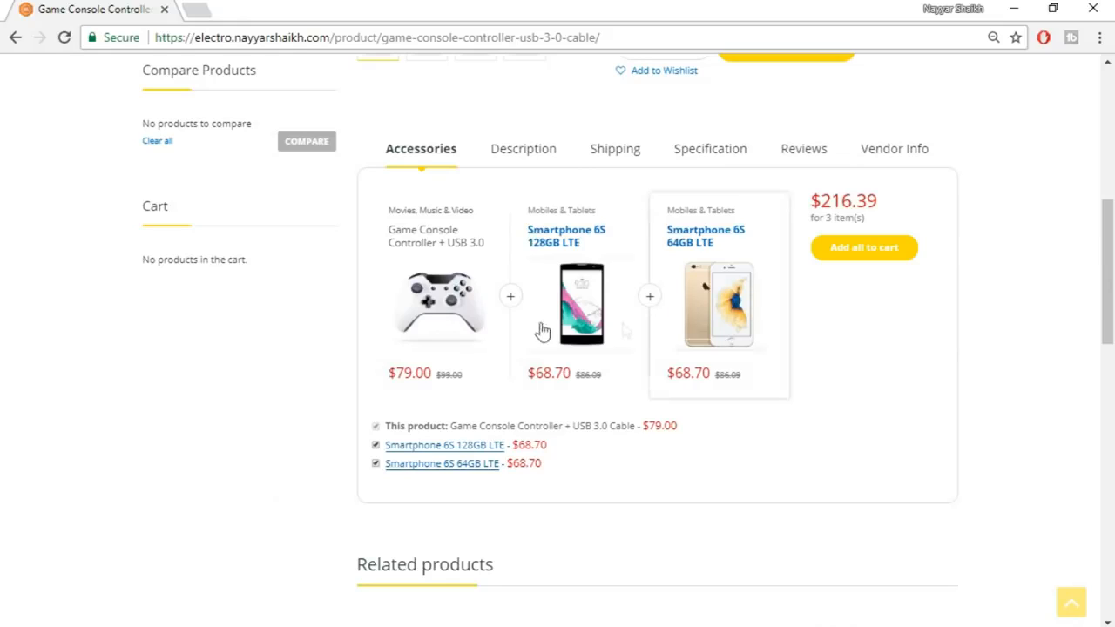
pyautogui.scroll(5, 767, 383)
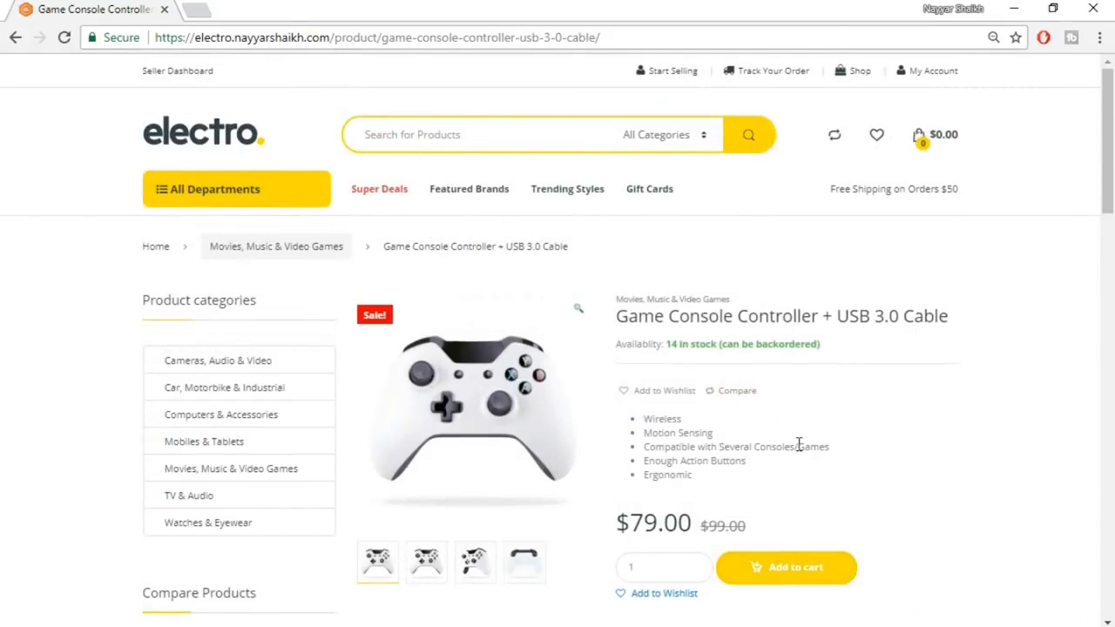
pyautogui.scroll(-4, 796, 374)
# - Add all the controller's bundled accessories to cart, then show the product description
pyautogui.scroll(-1, 1087, 318)
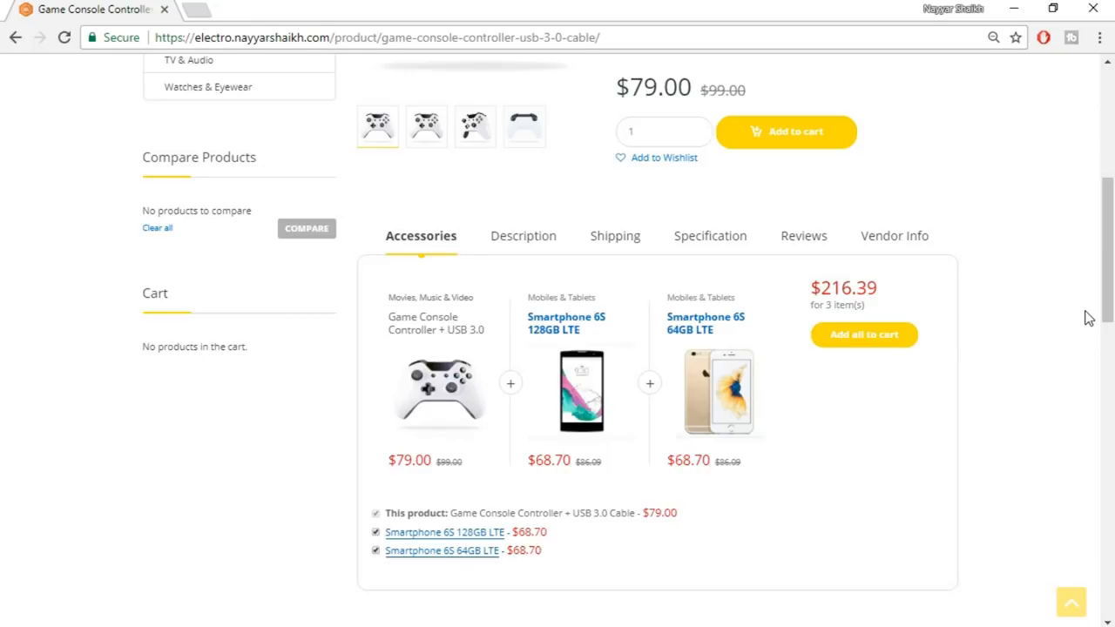
pyautogui.scroll(-2, 872, 305)
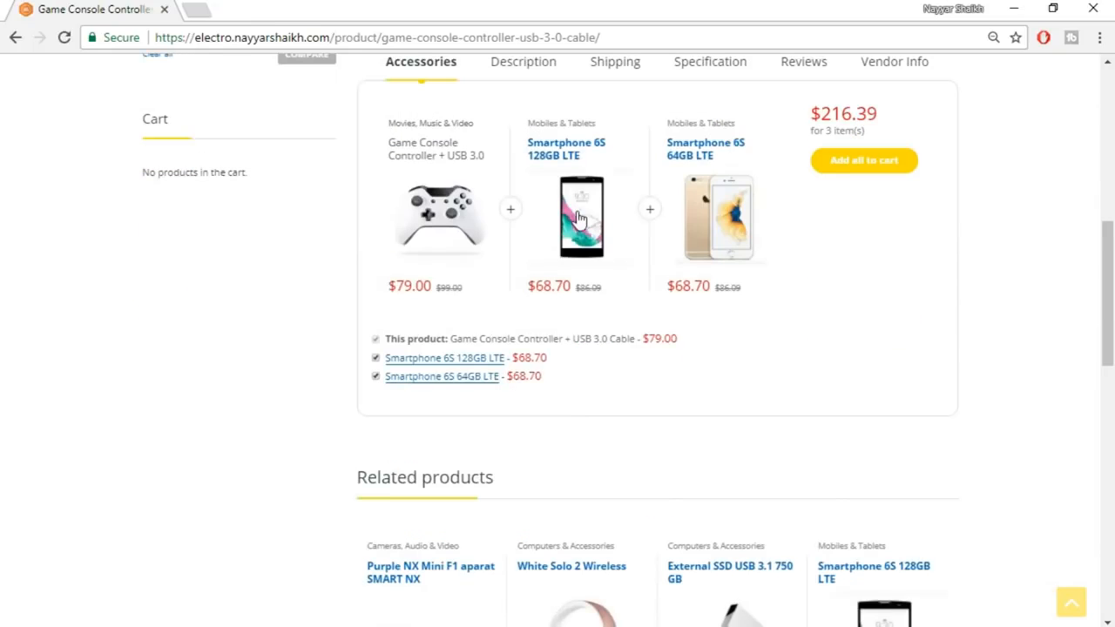
pyautogui.scroll(1, 863, 301)
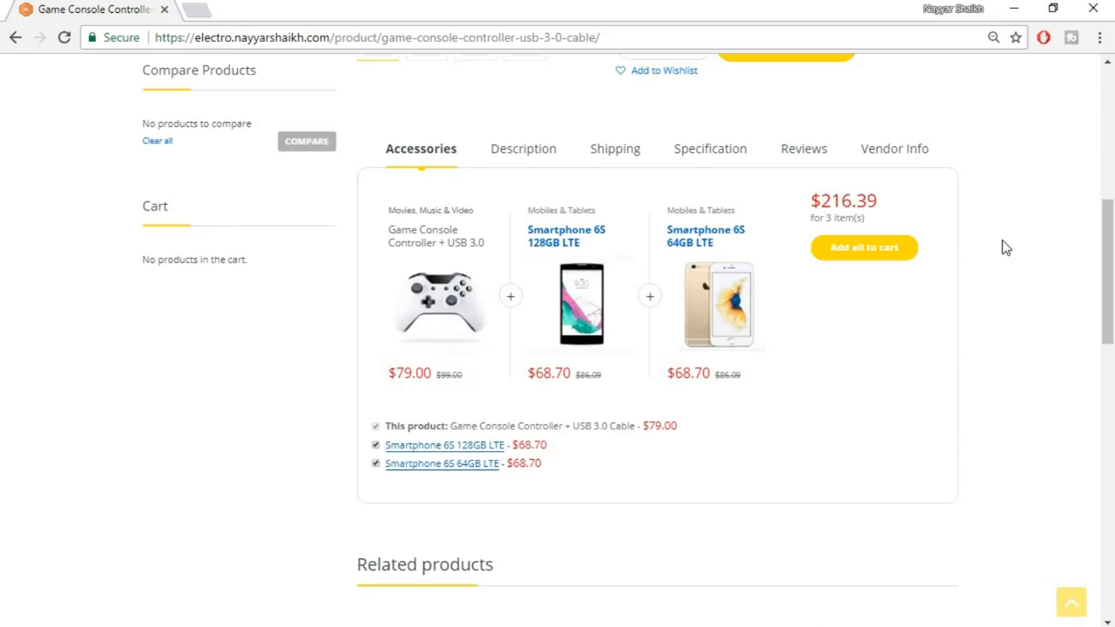
pyautogui.scroll(5, 1006, 274)
pyautogui.scroll(-4, 717, 386)
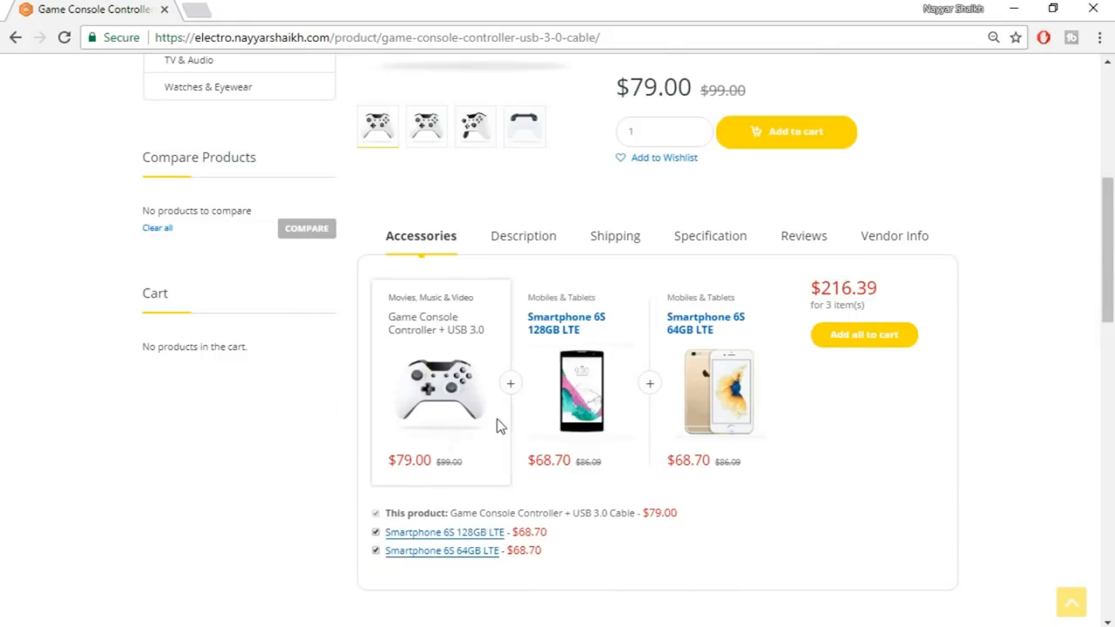
pyautogui.click(862, 352)
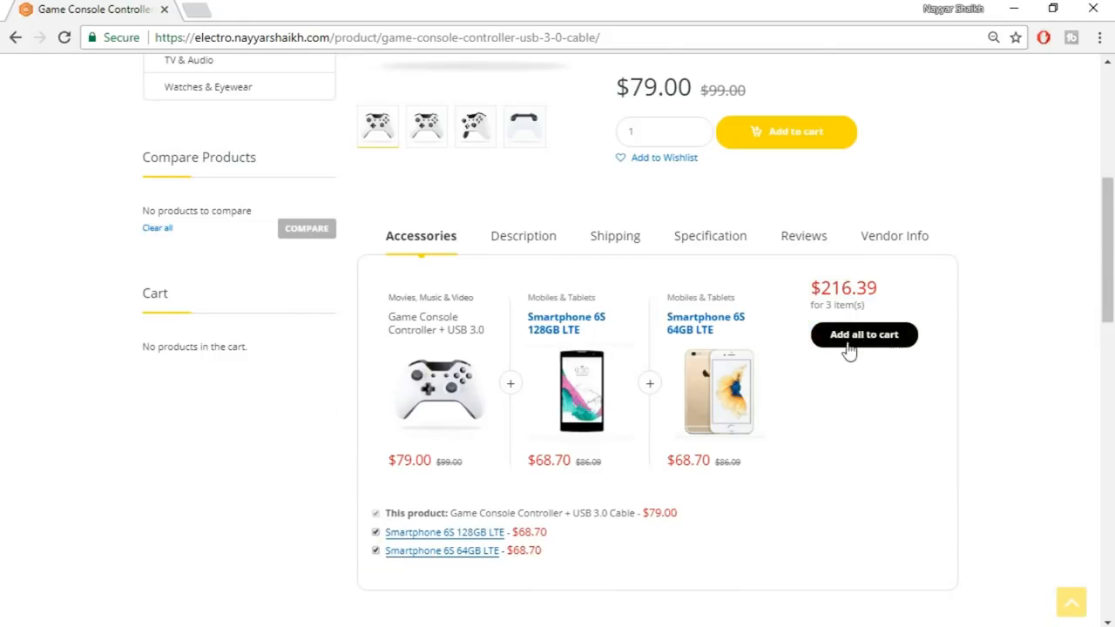
pyautogui.click(530, 236)
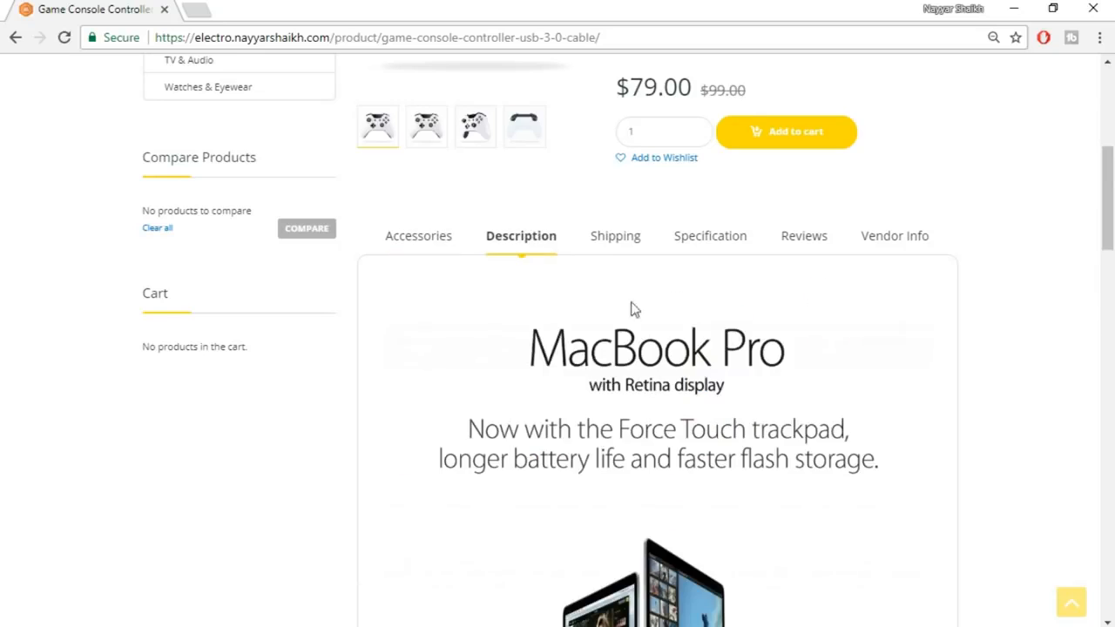
# - Calculate the controller's shipping cost to Maharashtra, India, which comes to $6.00
pyautogui.scroll(-8, 694, 357)
pyautogui.scroll(10, 689, 386)
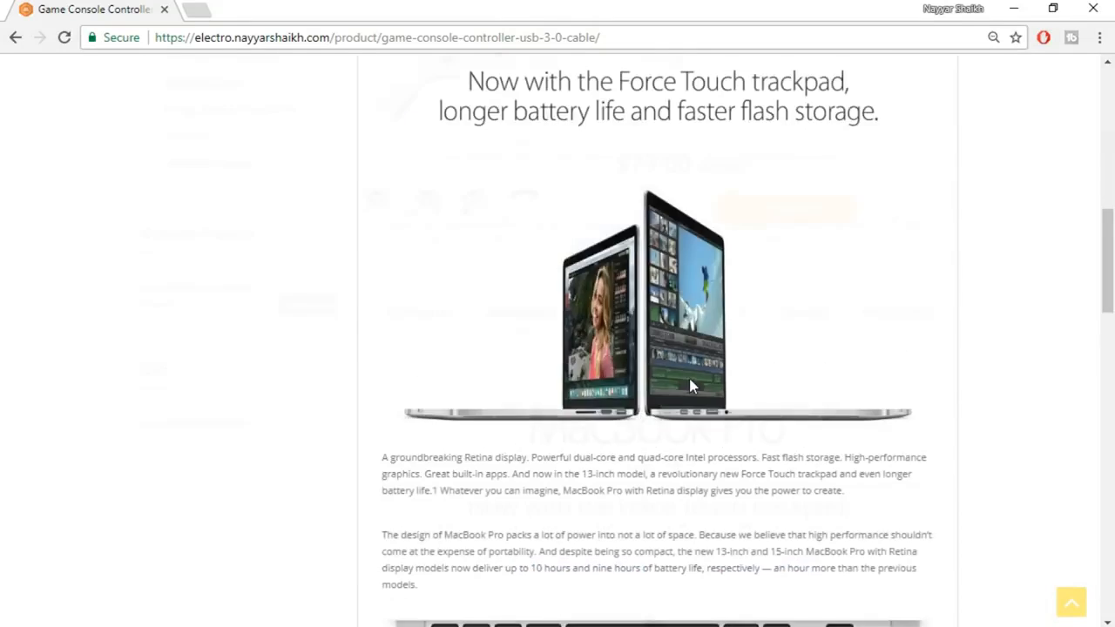
pyautogui.click(615, 323)
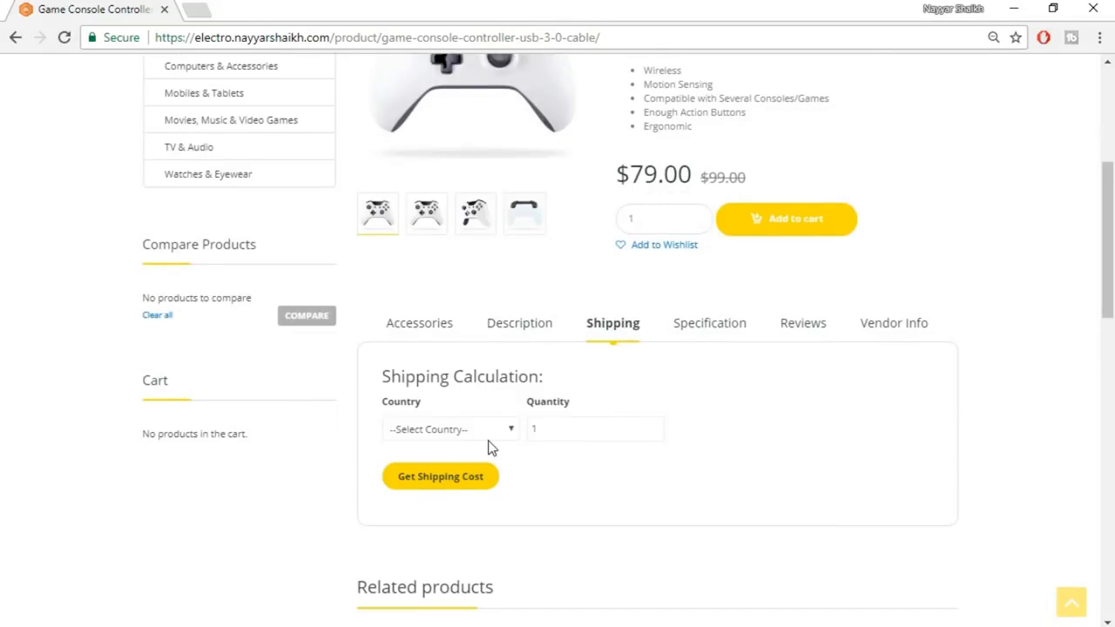
pyautogui.click(489, 438)
pyautogui.click(481, 460)
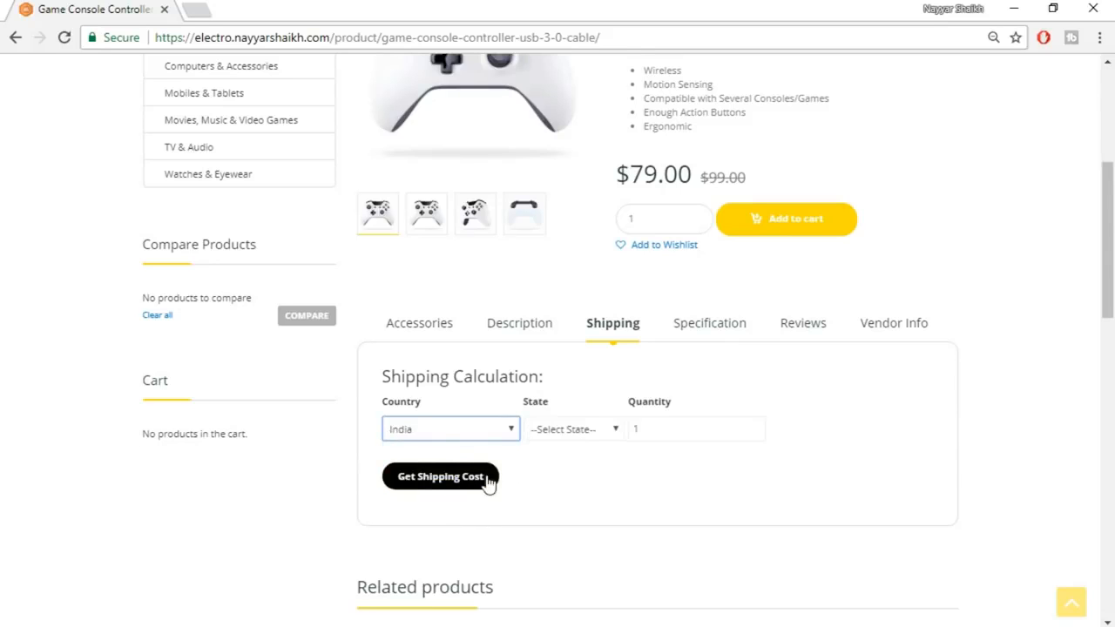
pyautogui.click(593, 435)
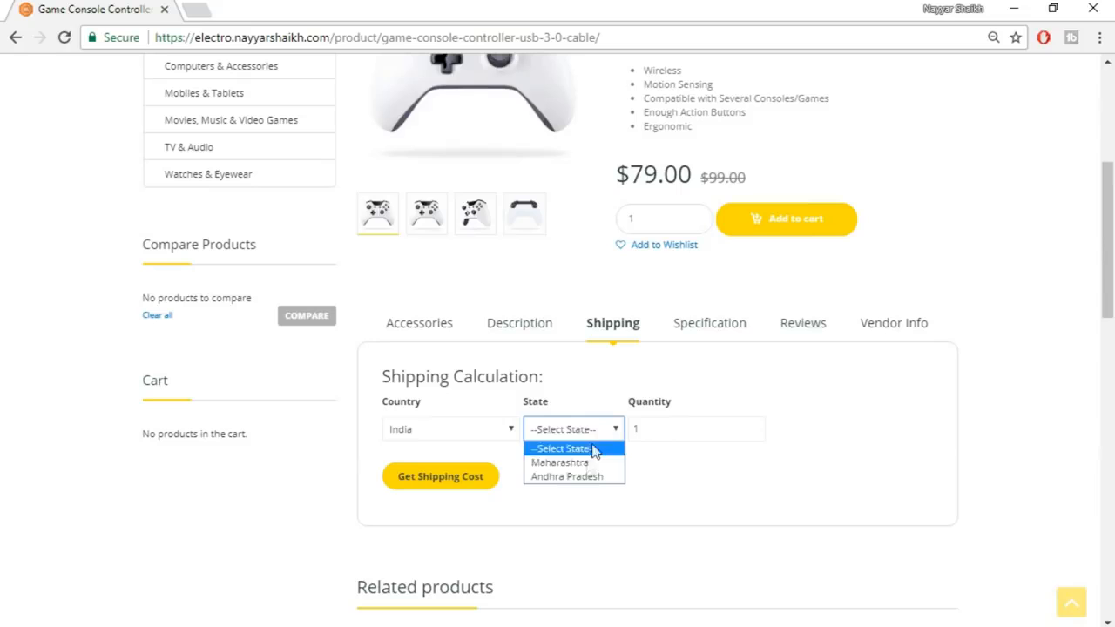
pyautogui.click(576, 464)
pyautogui.click(468, 495)
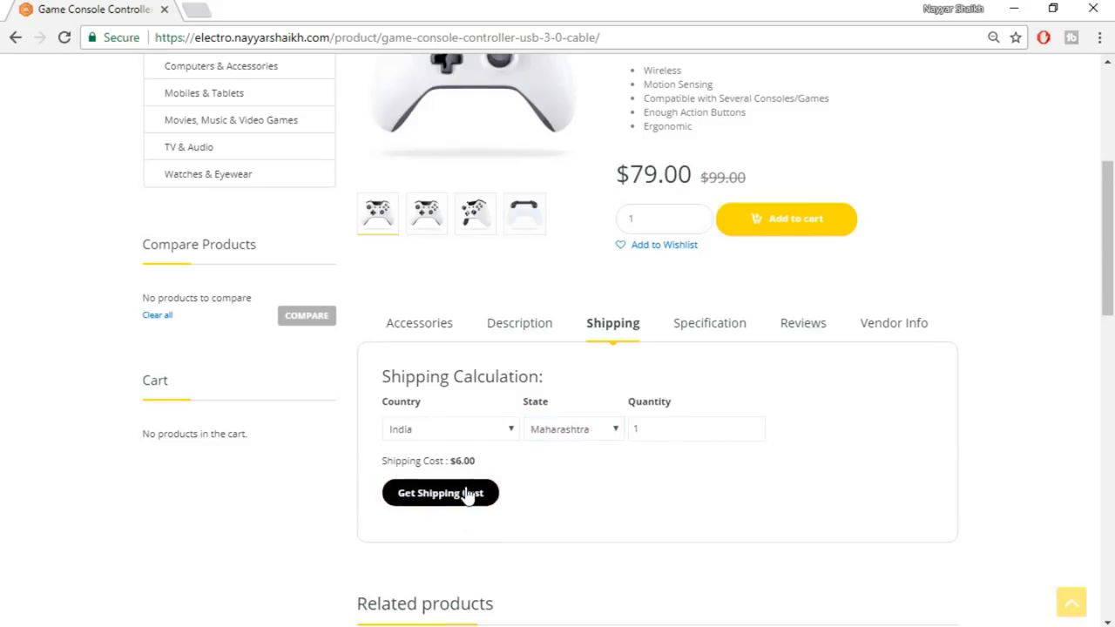
pyautogui.moveTo(482, 461); pyautogui.dragTo(452, 466)
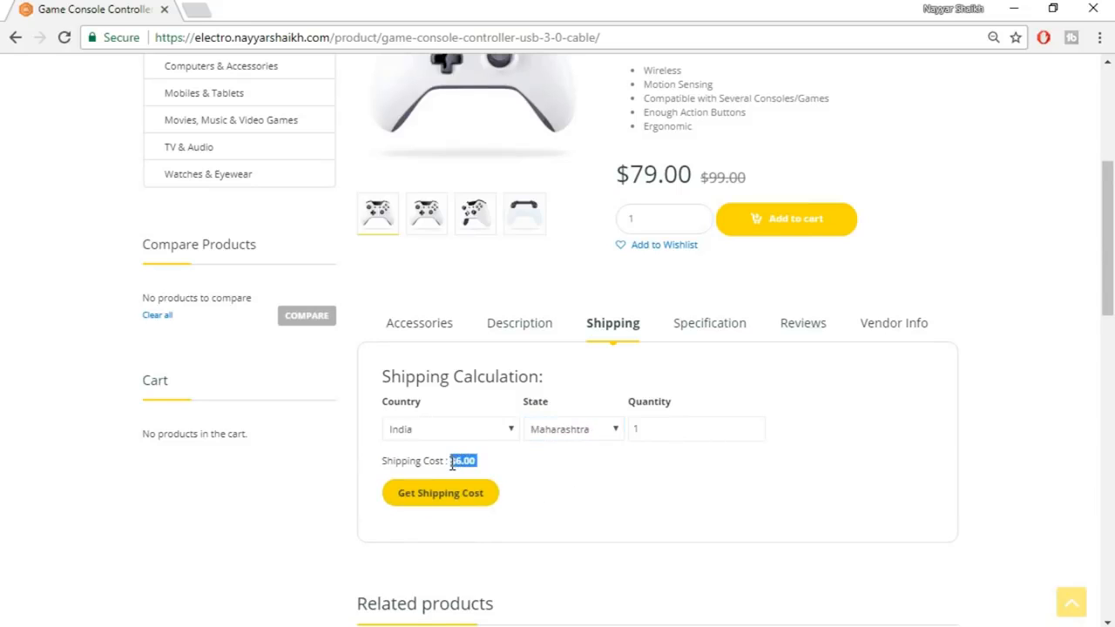
# - Look through the product's Specification and Reviews tabs
pyautogui.click(709, 331)
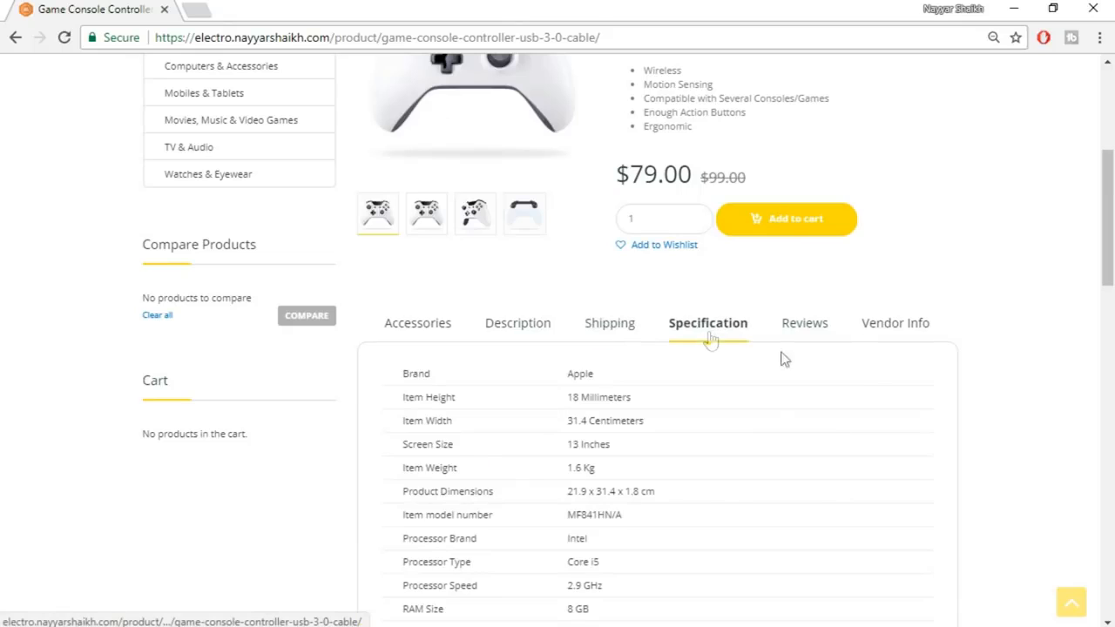
pyautogui.scroll(-4, 889, 387)
pyautogui.scroll(3, 766, 256)
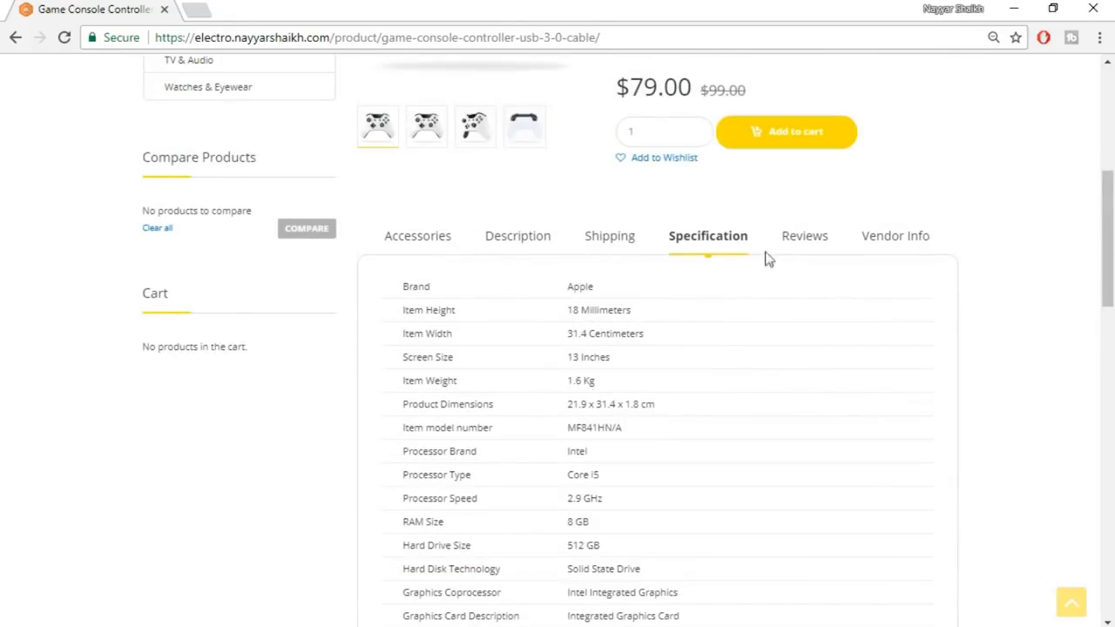
pyautogui.click(787, 235)
pyautogui.scroll(-5, 958, 323)
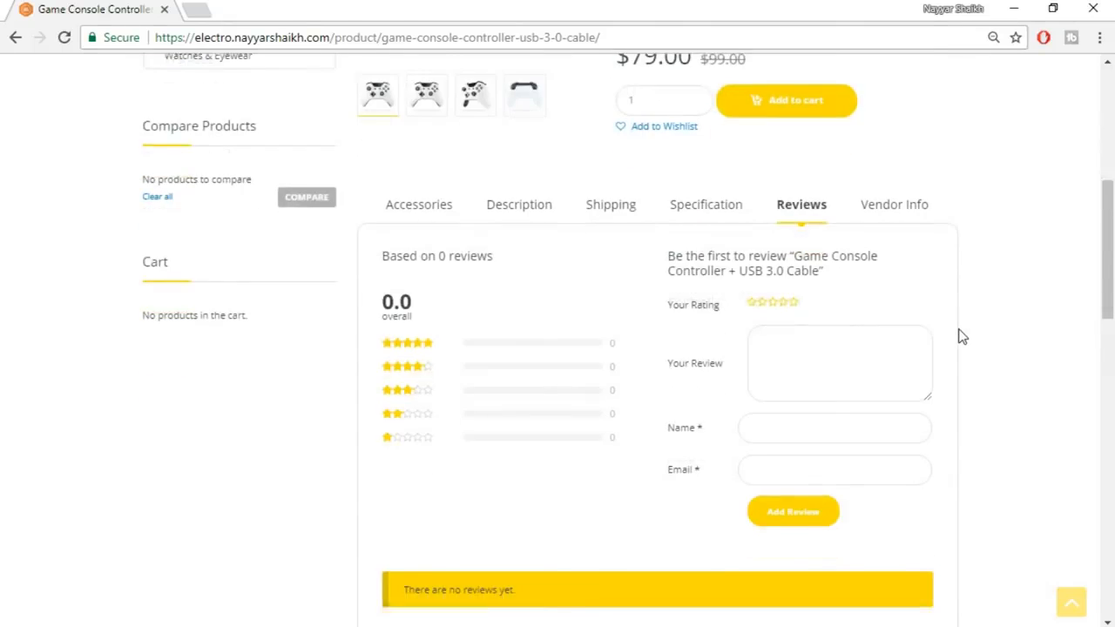
pyautogui.scroll(3, 959, 334)
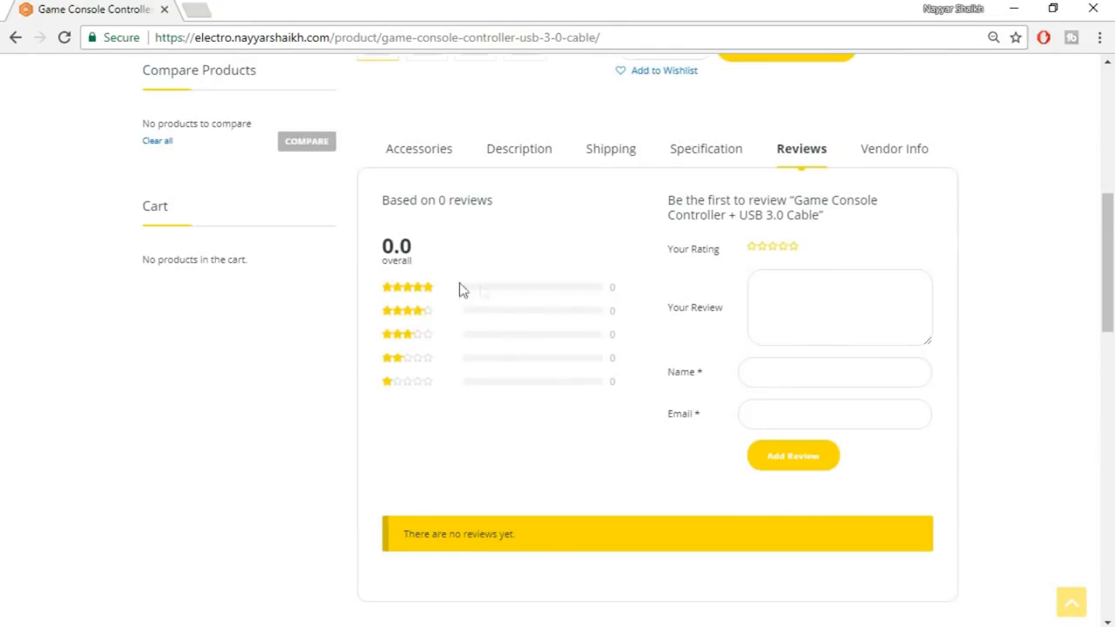
# - Check the Vendor Info tab, then return to the bundled Accessories list
pyautogui.click(909, 152)
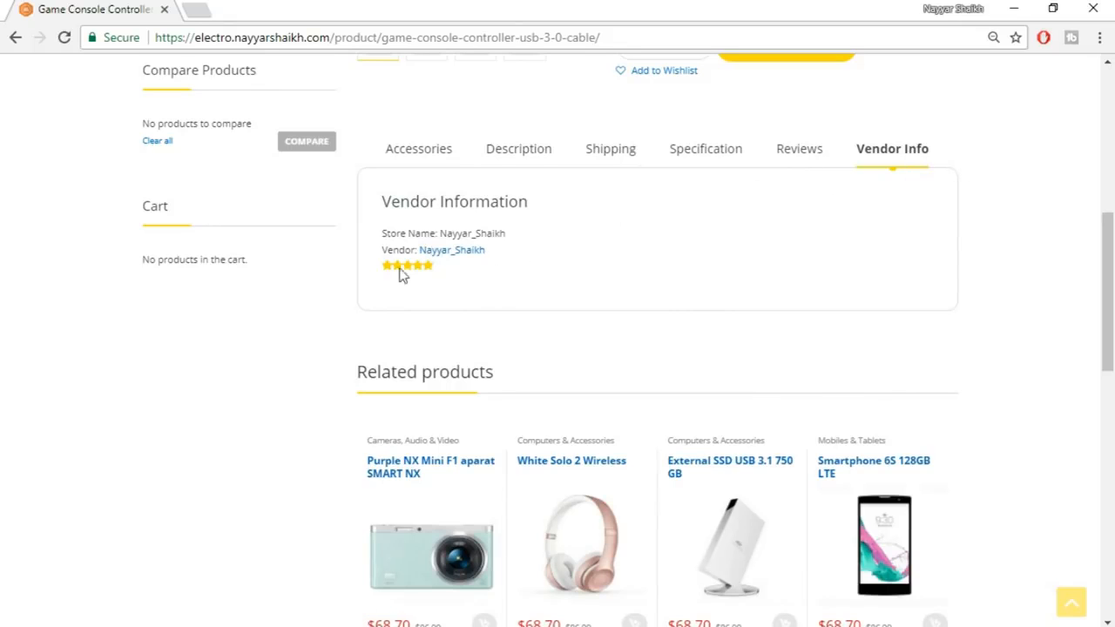
pyautogui.click(424, 167)
pyautogui.scroll(-5, 947, 309)
pyautogui.scroll(-1, 947, 309)
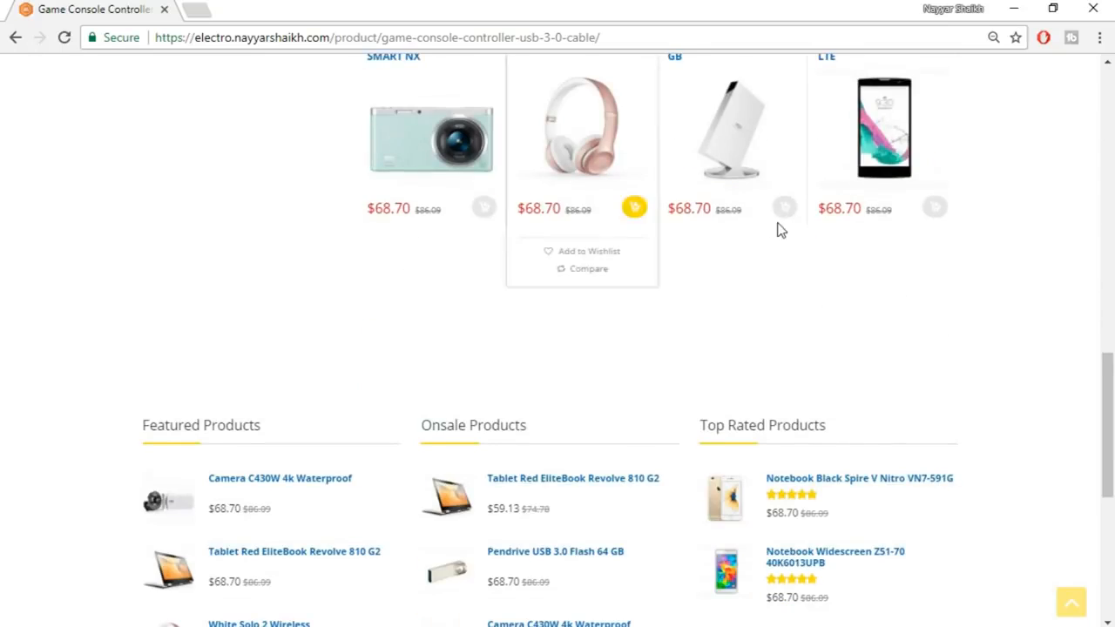
pyautogui.scroll(4, 772, 220)
pyautogui.scroll(-1, 1114, 308)
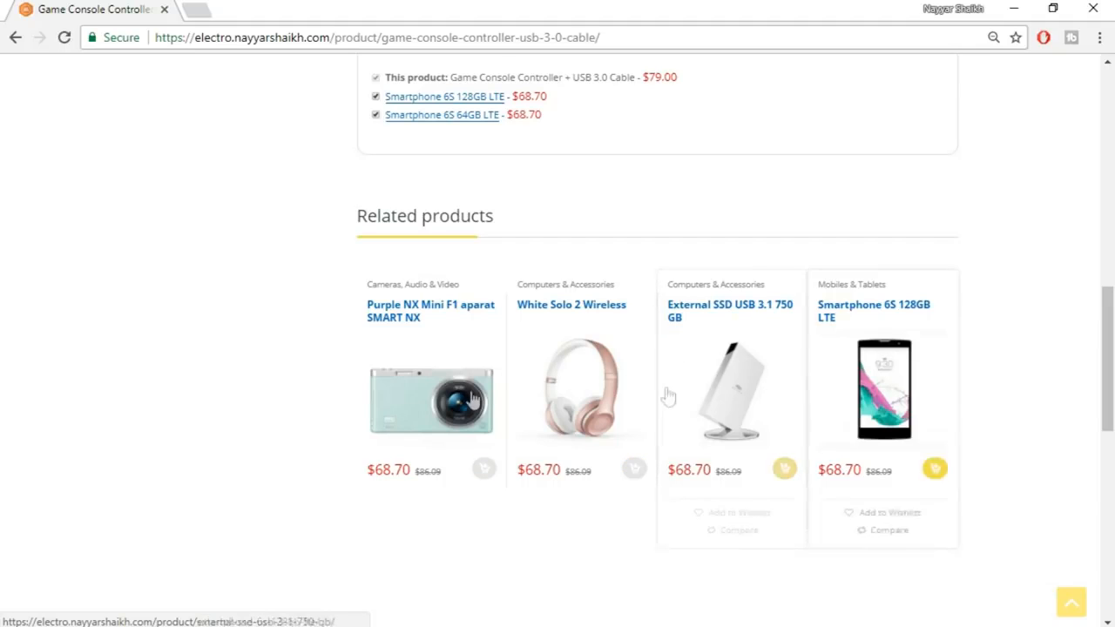
pyautogui.scroll(-5, 1071, 462)
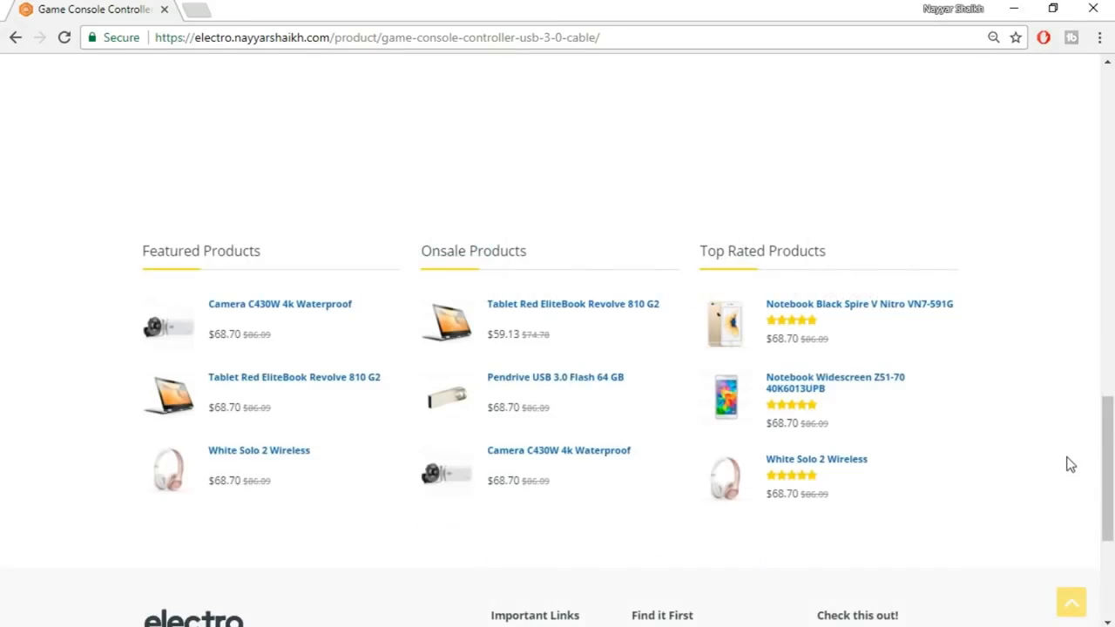
pyautogui.scroll(5, 1071, 462)
pyautogui.moveTo(1108, 390); pyautogui.dragTo(1111, 193)
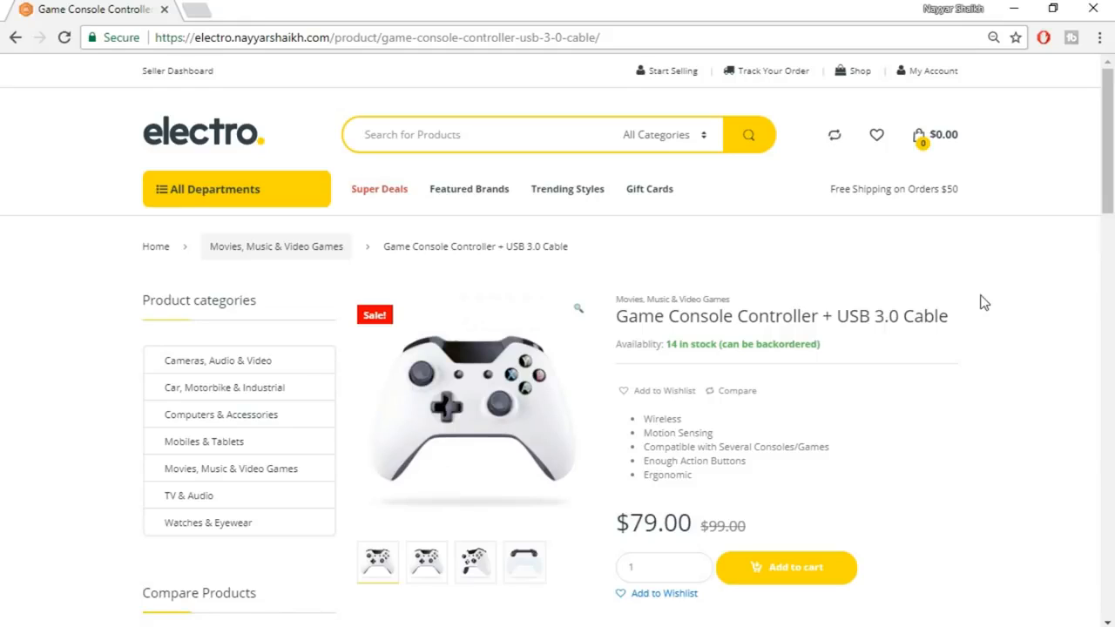
# - Highlight the site address, then switch to a new blank browser tab
pyautogui.moveTo(1108, 157)
pyautogui.mouseDown()
pyautogui.moveTo(1110, 558)
pyautogui.moveTo(1114, 148)
pyautogui.mouseUp()
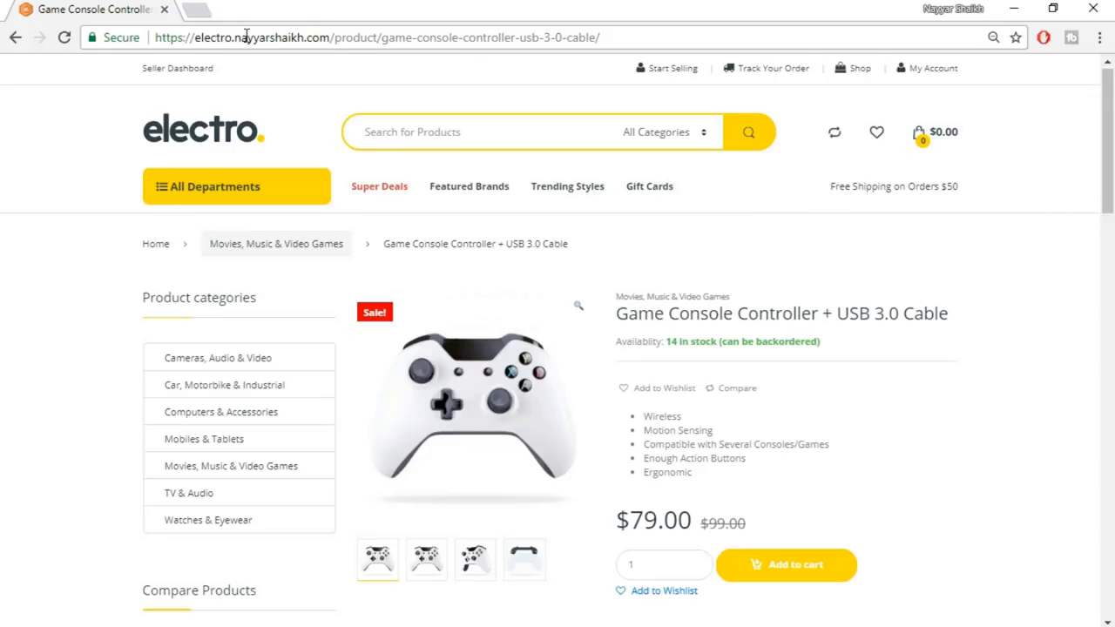
pyautogui.moveTo(155, 37); pyautogui.dragTo(331, 37)
pyautogui.click(330, 35)
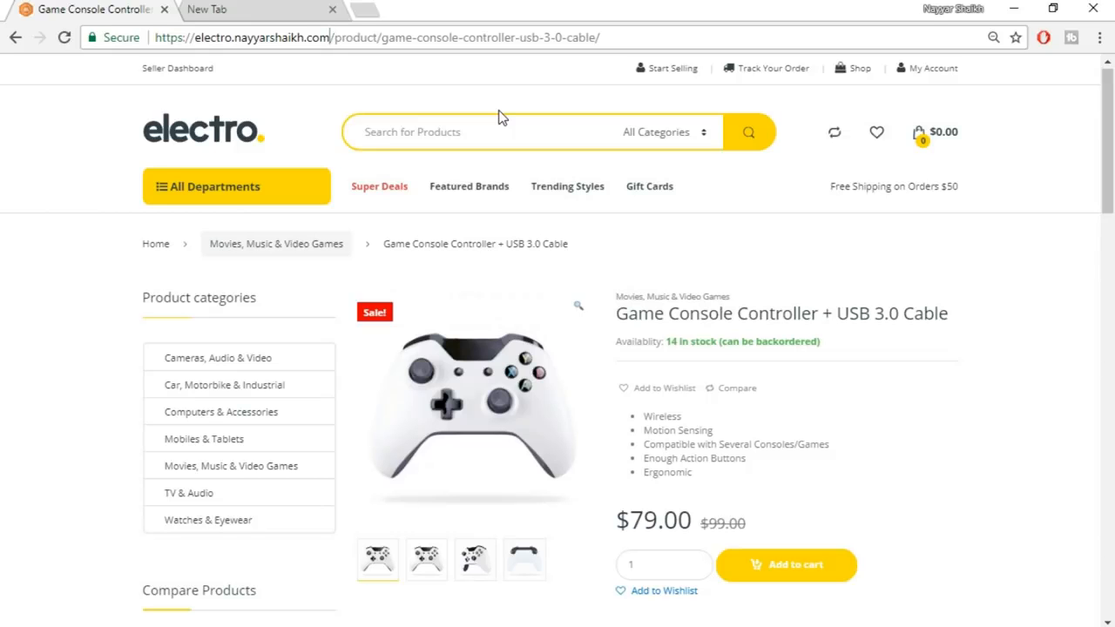
pyautogui.click(287, 9)
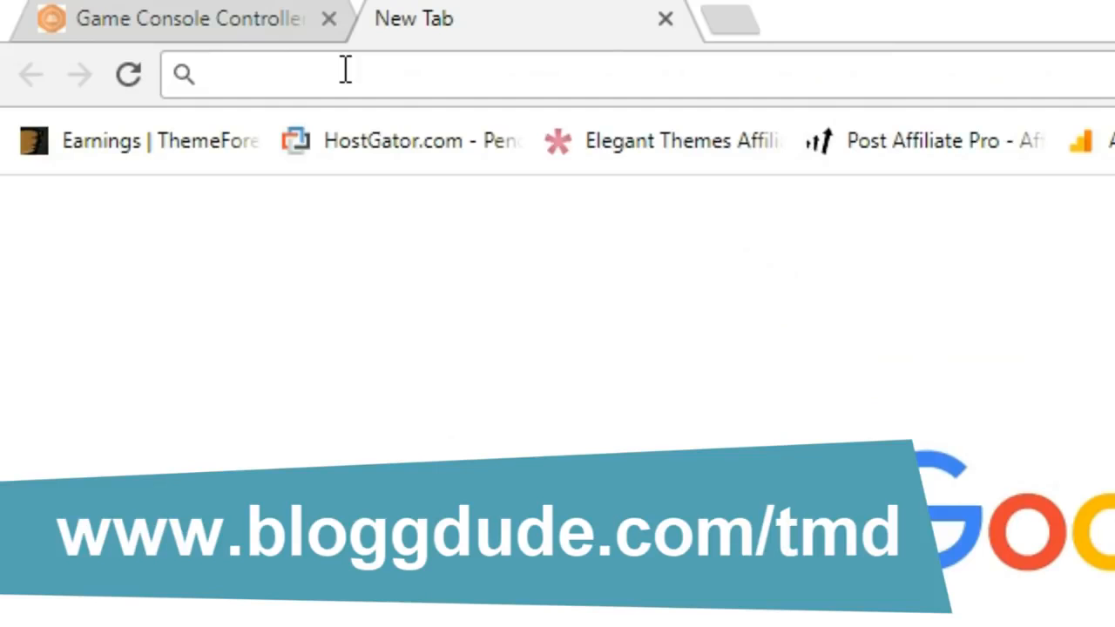
# - Open TMDHosting through the bloggdude.com hosting referral link
pyautogui.write('blo')
pyautogui.press('Right')
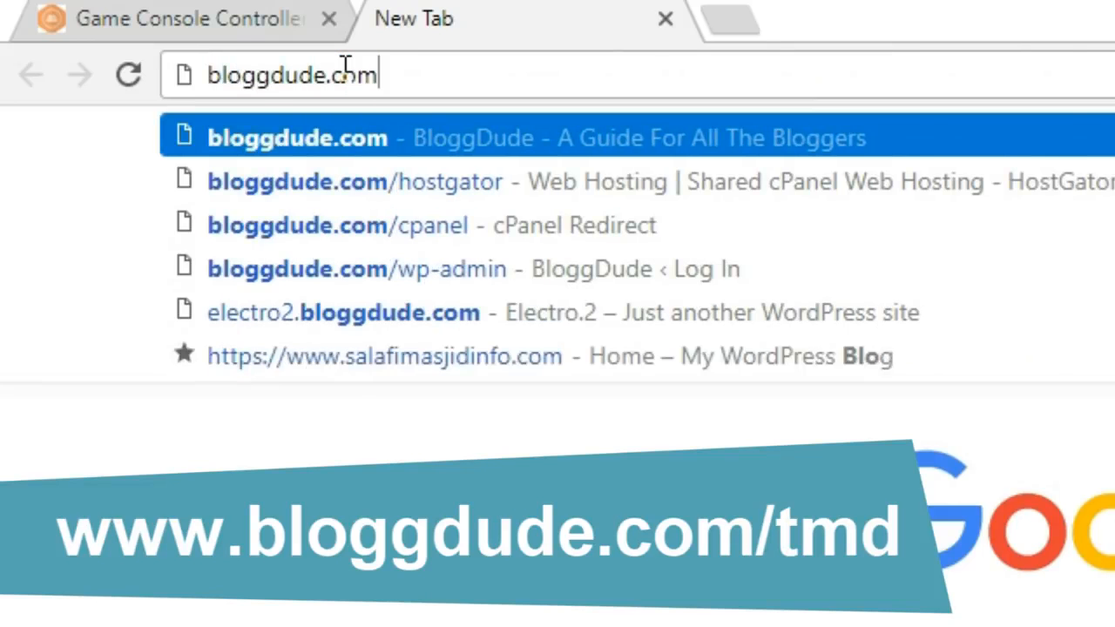
pyautogui.press('Down')
pyautogui.press('Return')
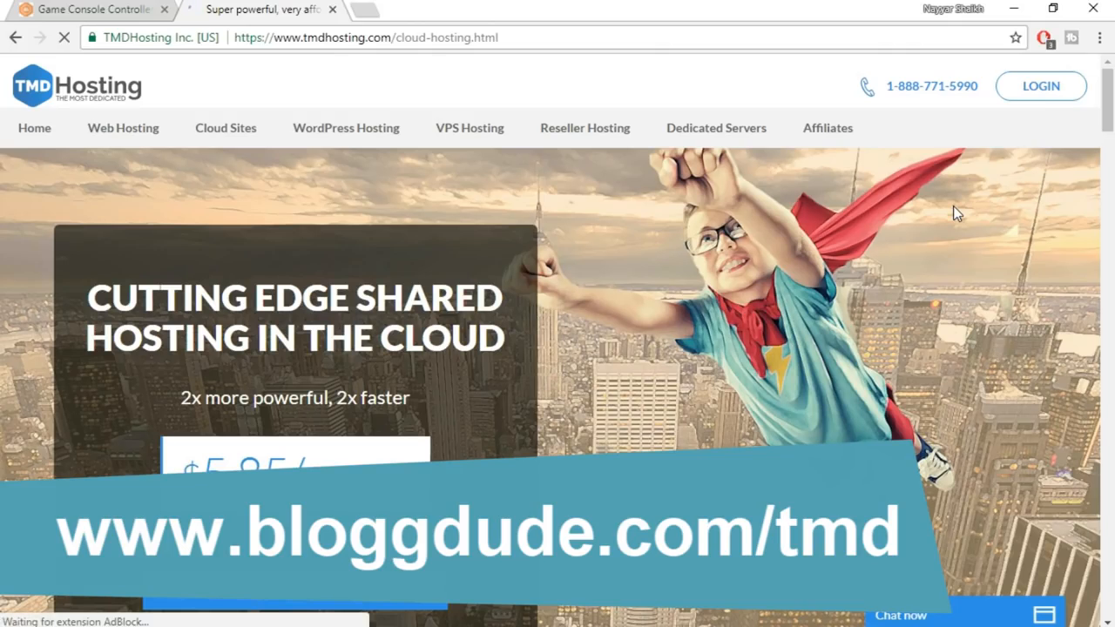
# - Zoom out twice so the Summer, Rain and Storm Cloud pricing cards fit fully
pyautogui.scroll(-10, 966, 252)
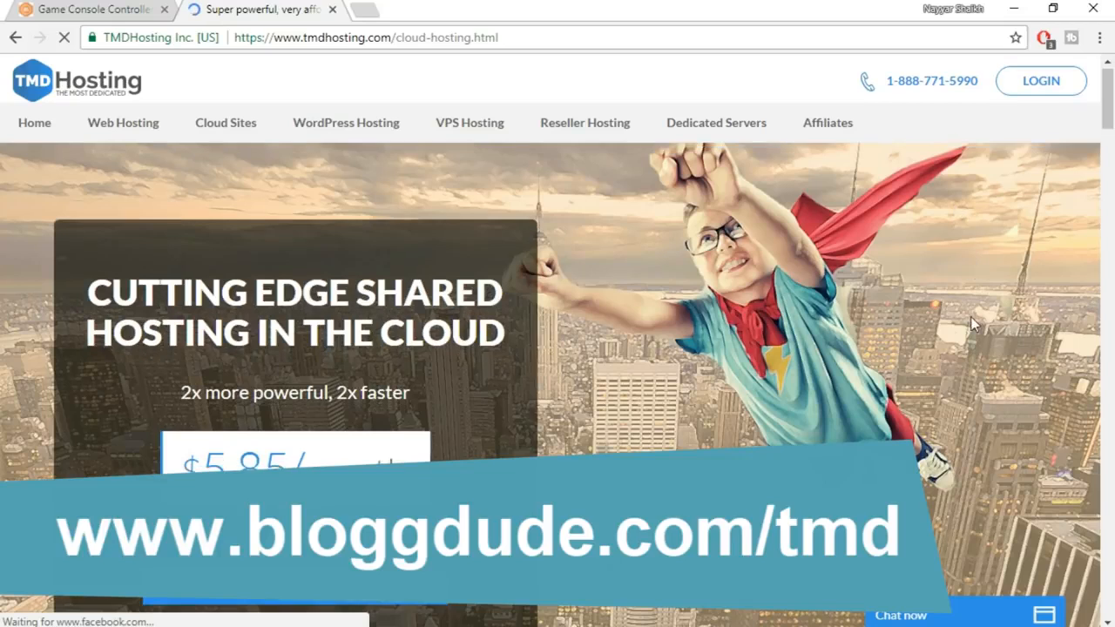
pyautogui.scroll(-15, 974, 331)
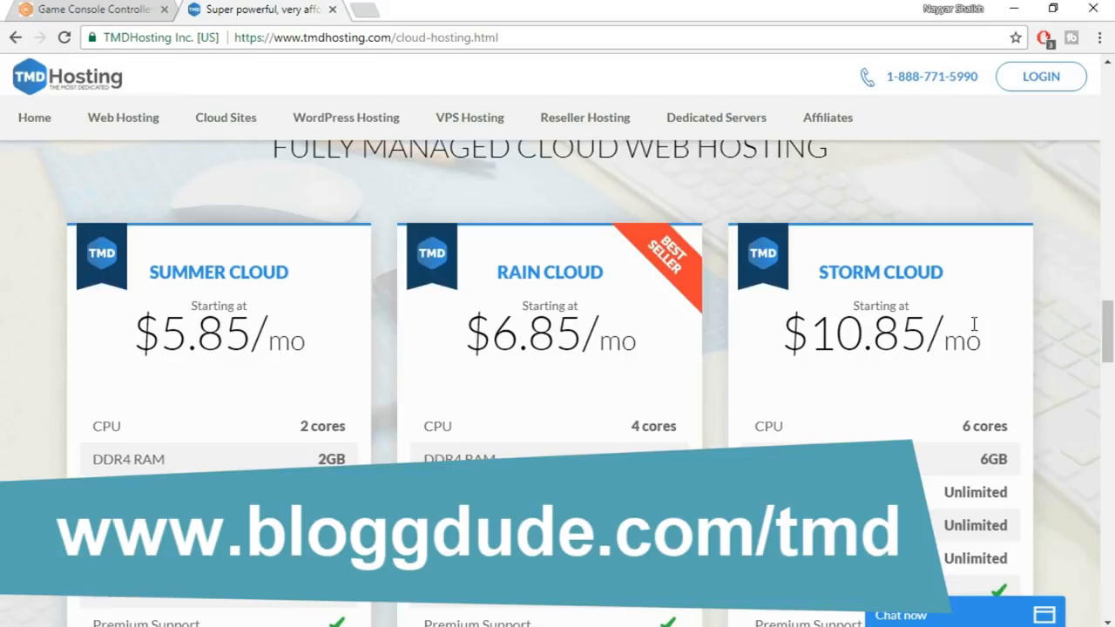
pyautogui.scroll(-2, 975, 330)
pyautogui.hotkey('ctrl', '-')
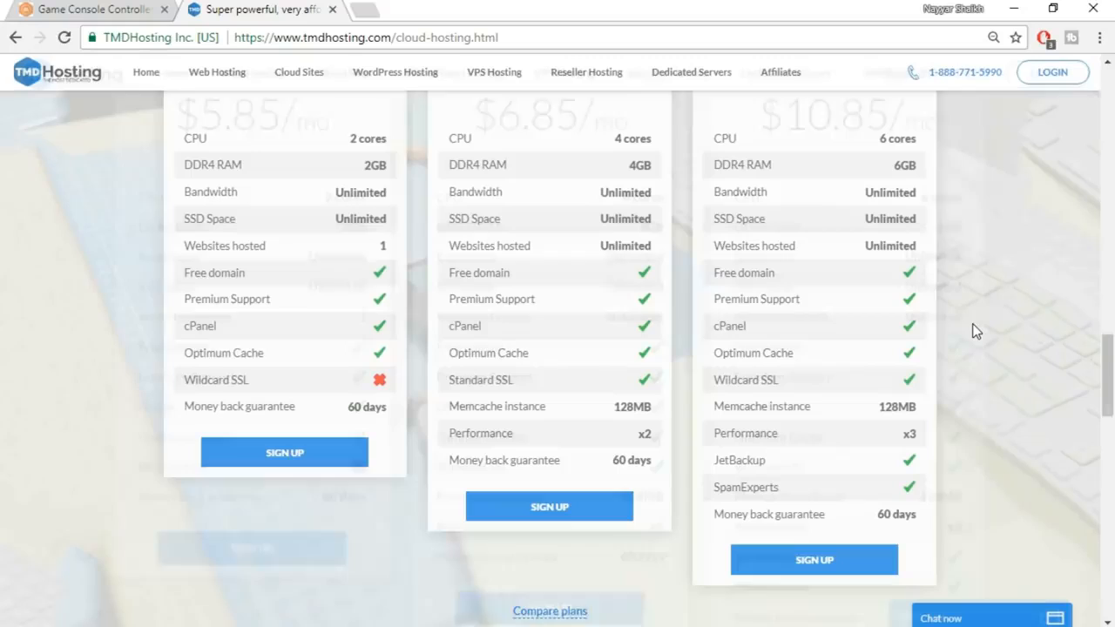
pyautogui.scroll(1, 986, 331)
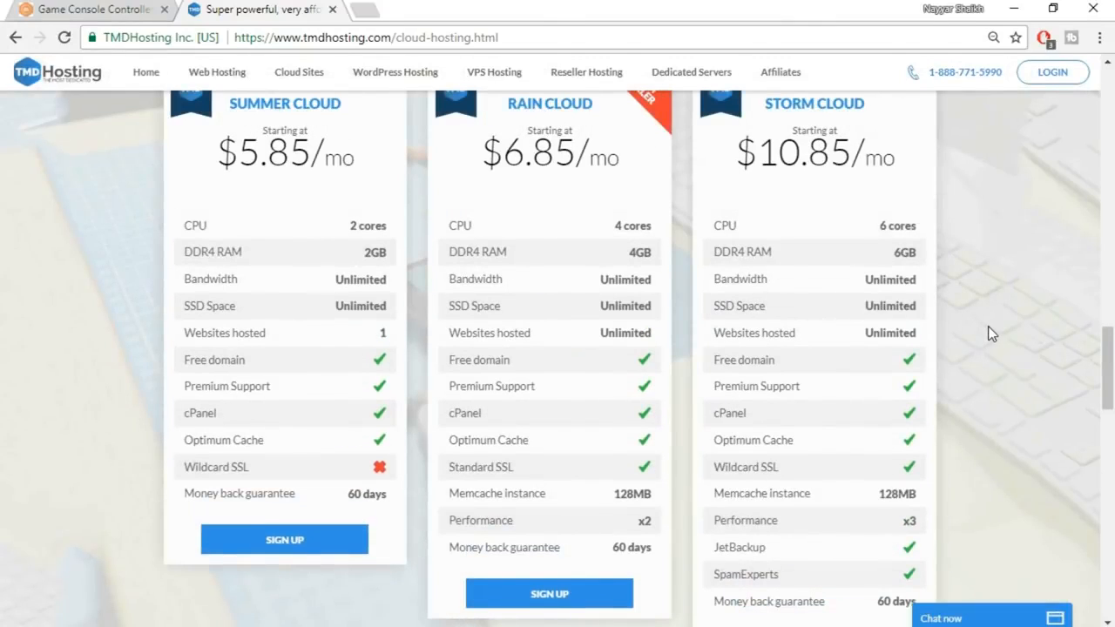
pyautogui.hotkey('ctrl', '-')
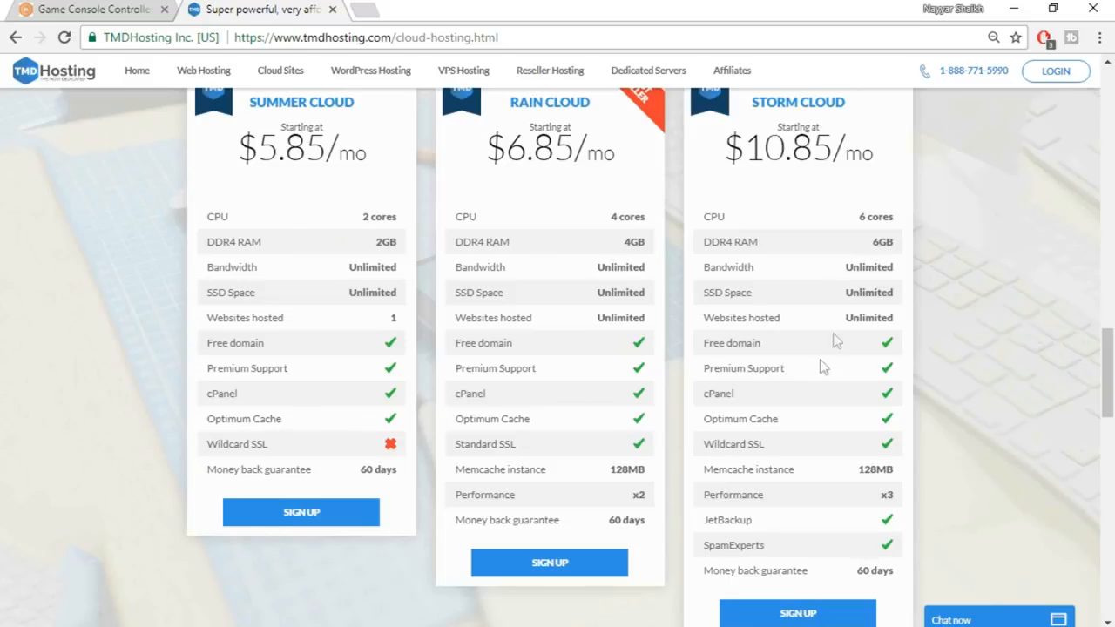
# - Select 'SSD Space' in the Storm Cloud plan features and open a new tab
pyautogui.doubleClick(717, 294)
pyautogui.moveTo(727, 294); pyautogui.dragTo(770, 295)
pyautogui.click(371, 7)
# - View Google's image results chart for 'ssd vs hdd web hosting', then close that tab
pyautogui.write('ssd')
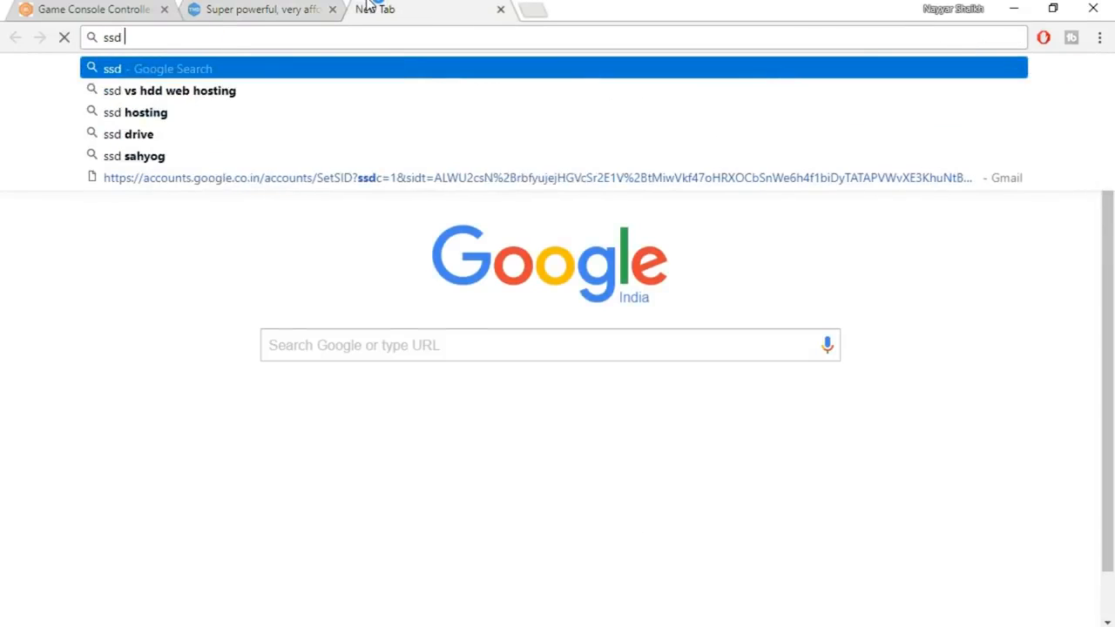
pyautogui.press('Down')
pyautogui.press('Down')
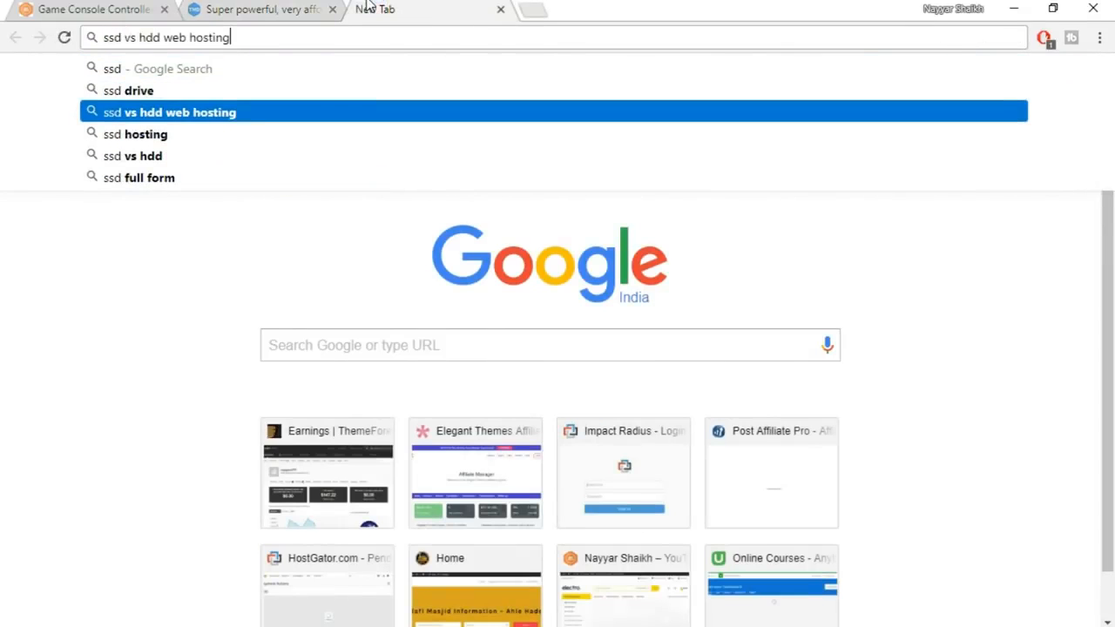
pyautogui.press('Return')
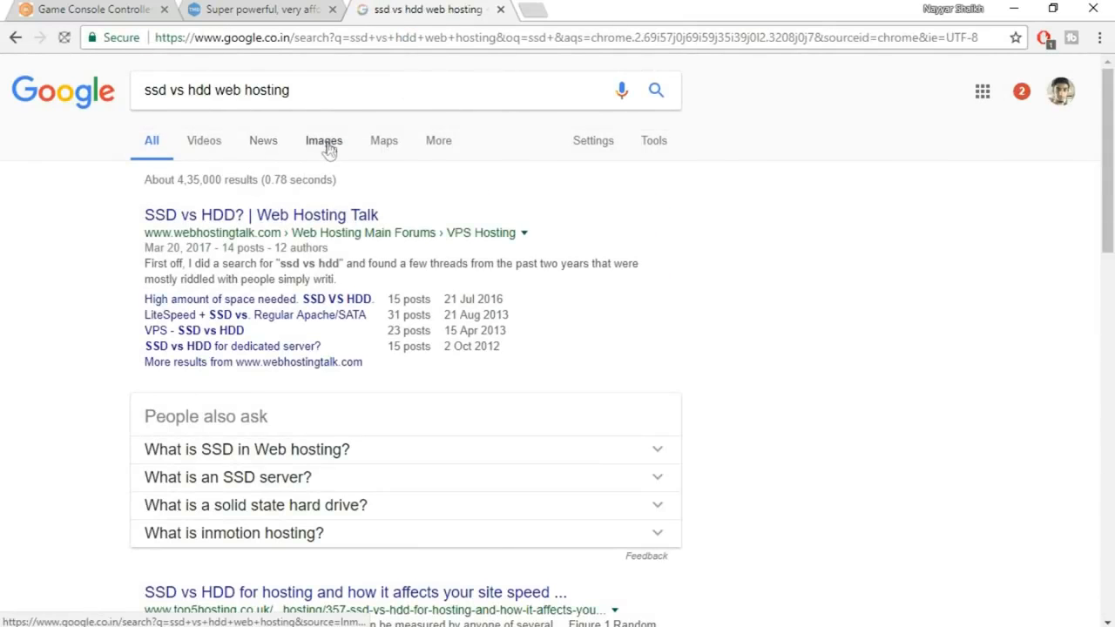
pyautogui.click(326, 143)
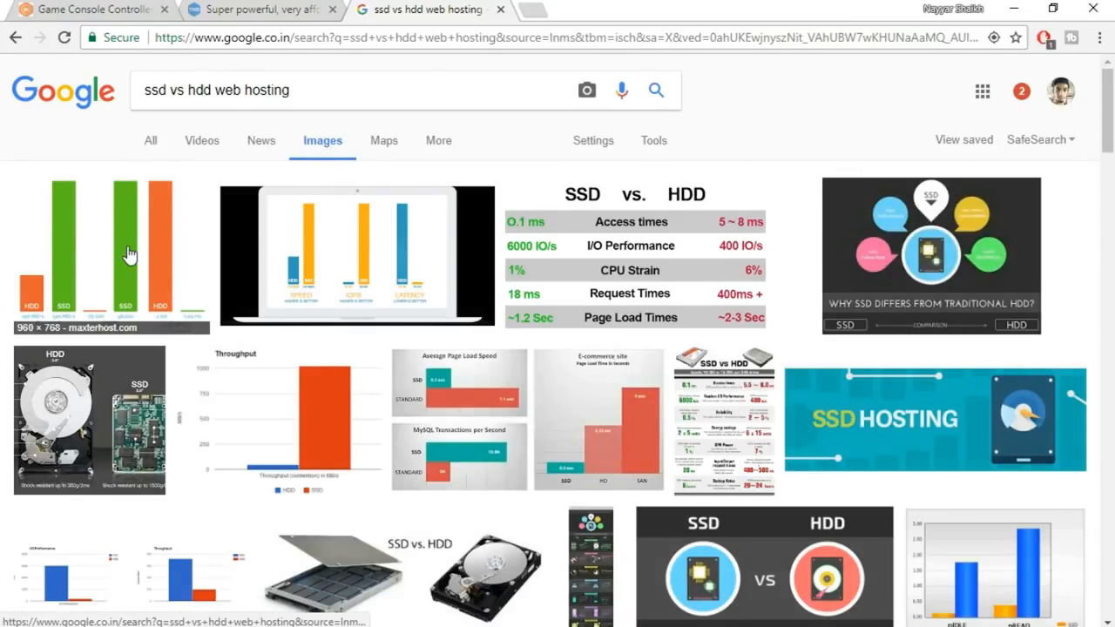
pyautogui.click(127, 247)
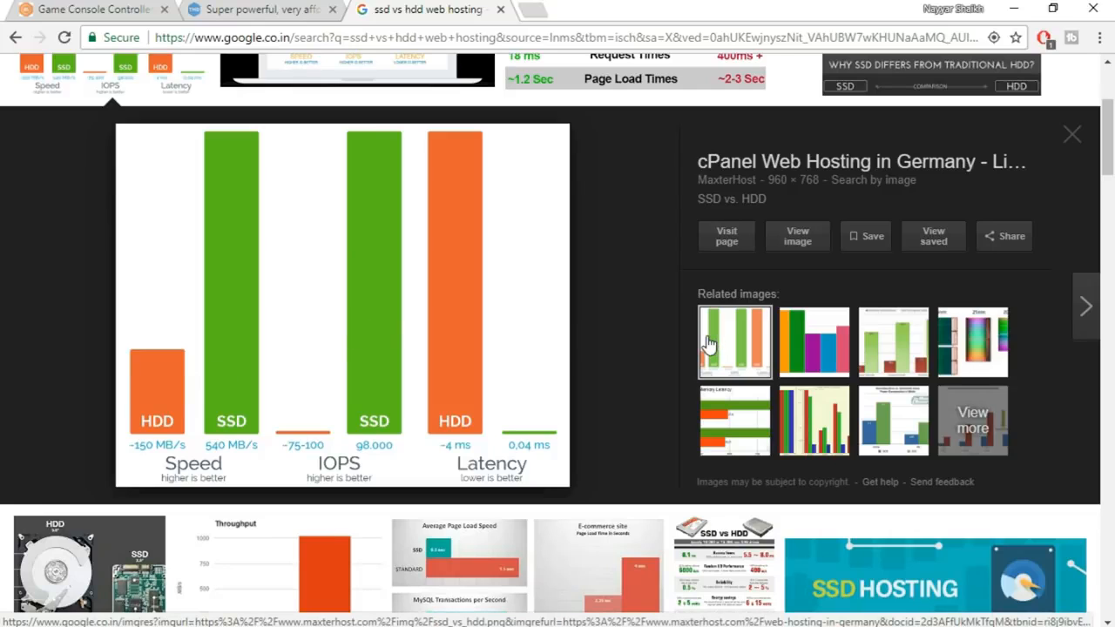
pyautogui.click(500, 10)
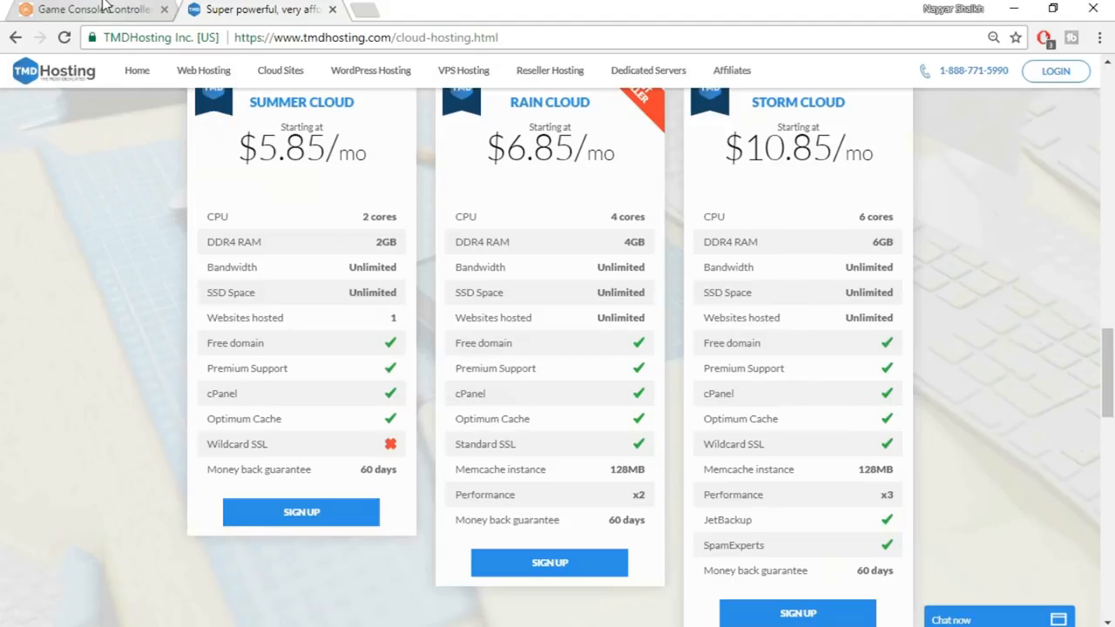
pyautogui.click(171, 9)
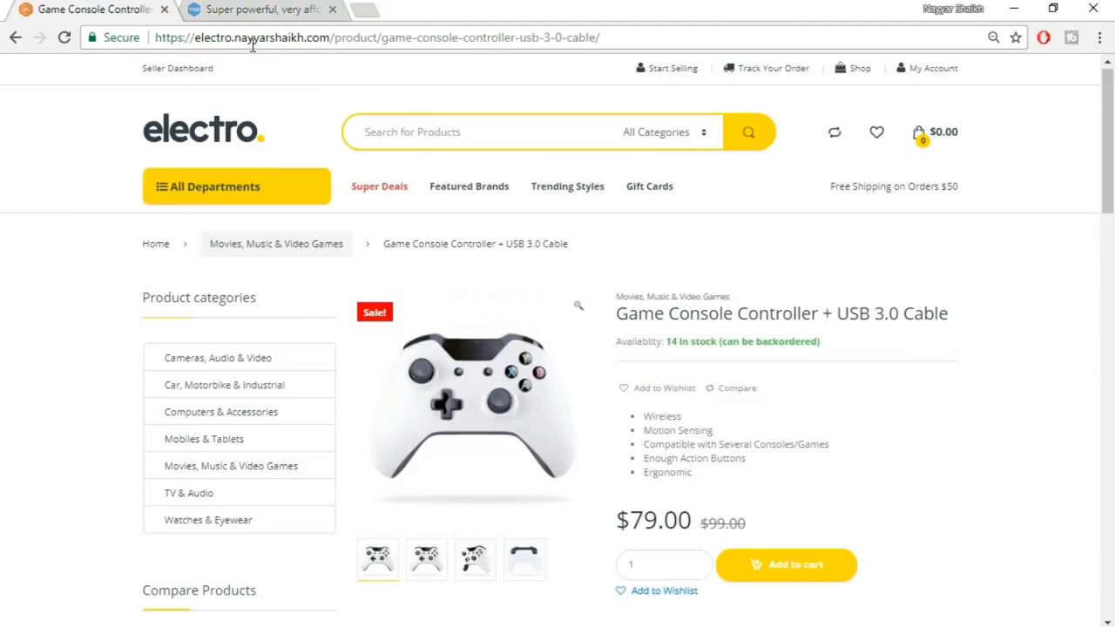
pyautogui.click(323, 40)
pyautogui.click(252, 10)
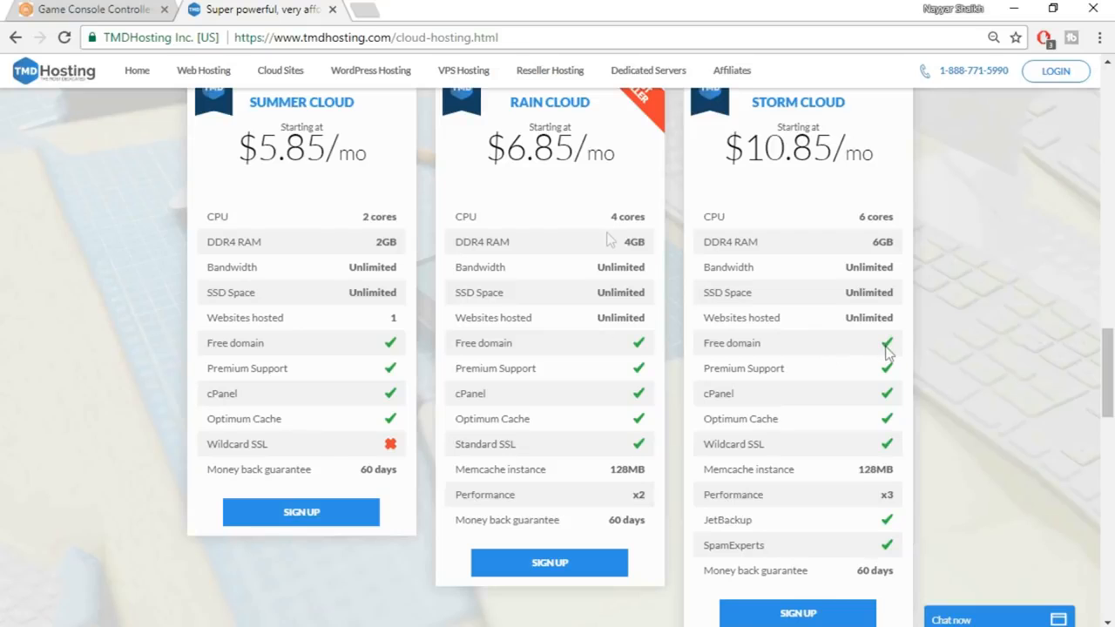
pyautogui.click(131, 7)
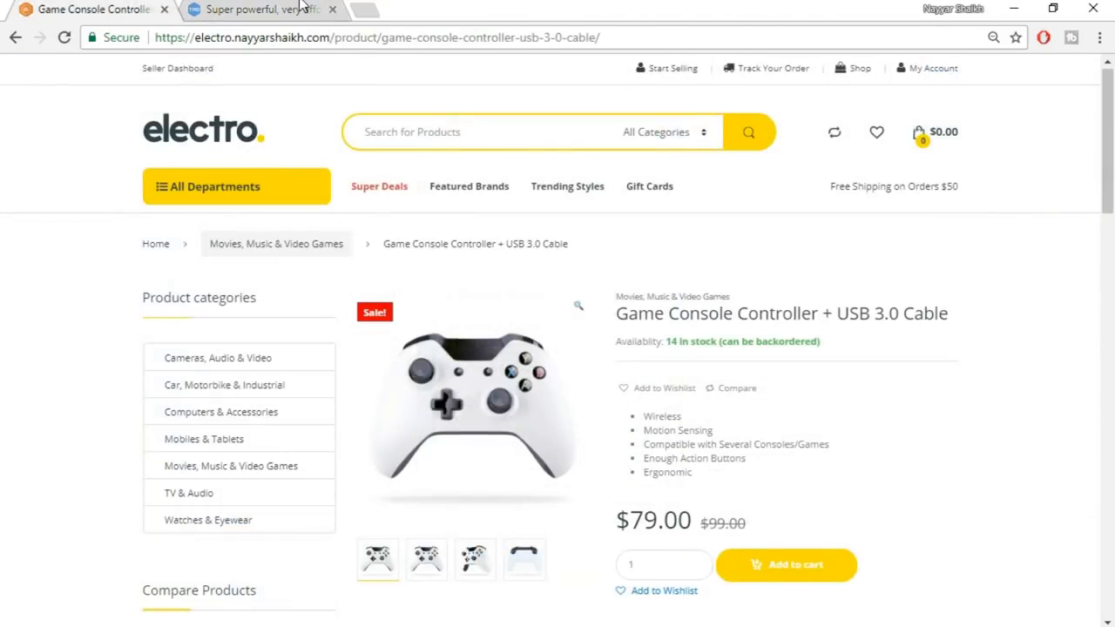
pyautogui.click(307, 9)
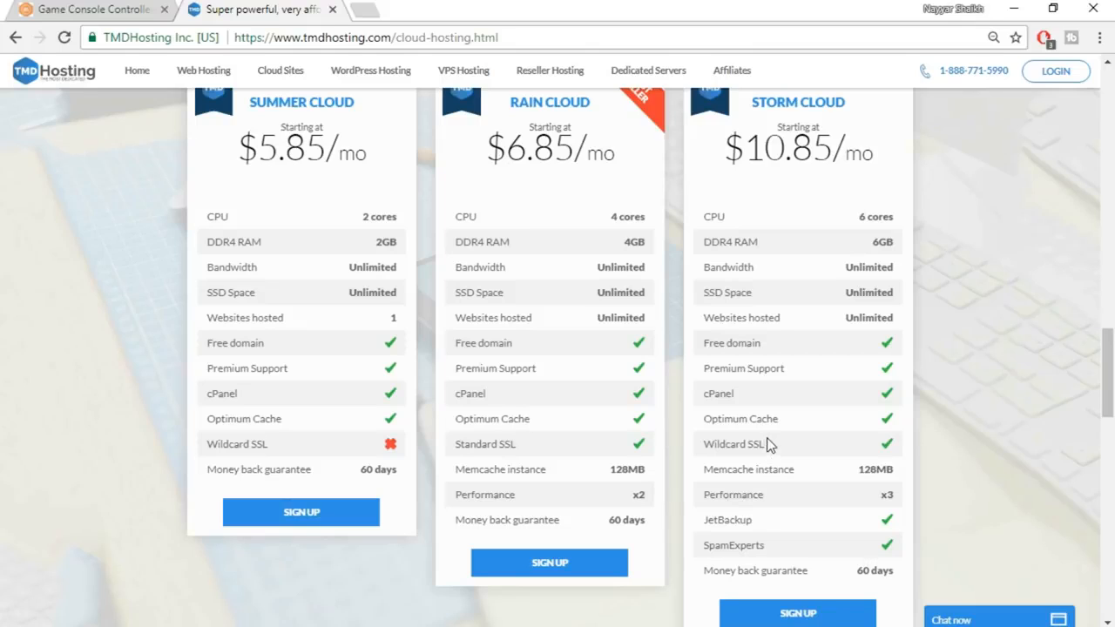
pyautogui.click(84, 8)
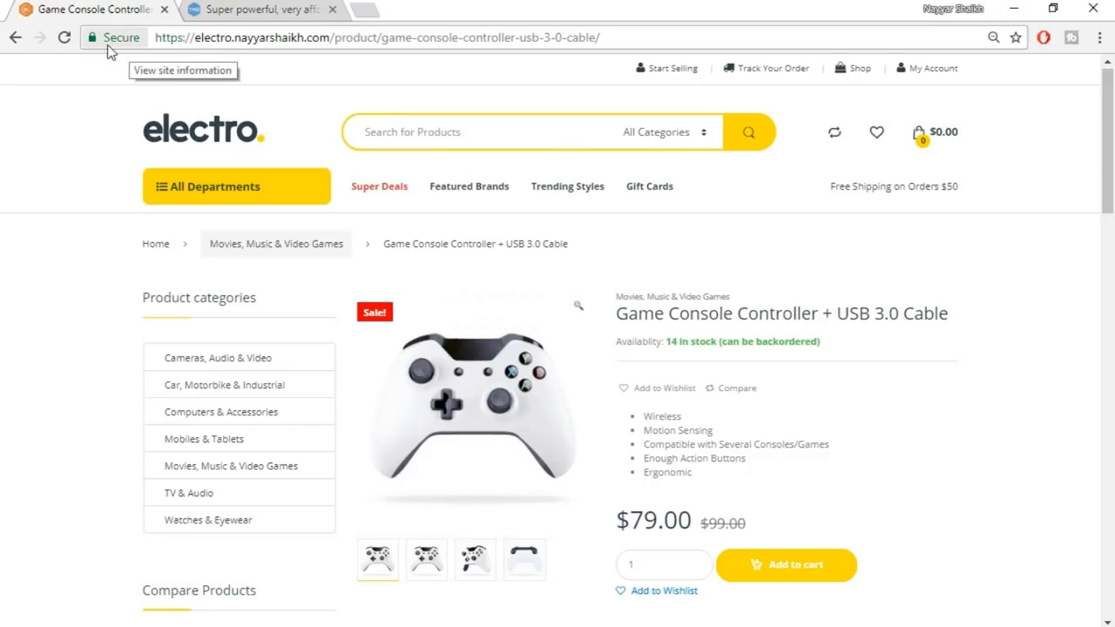
pyautogui.click(259, 8)
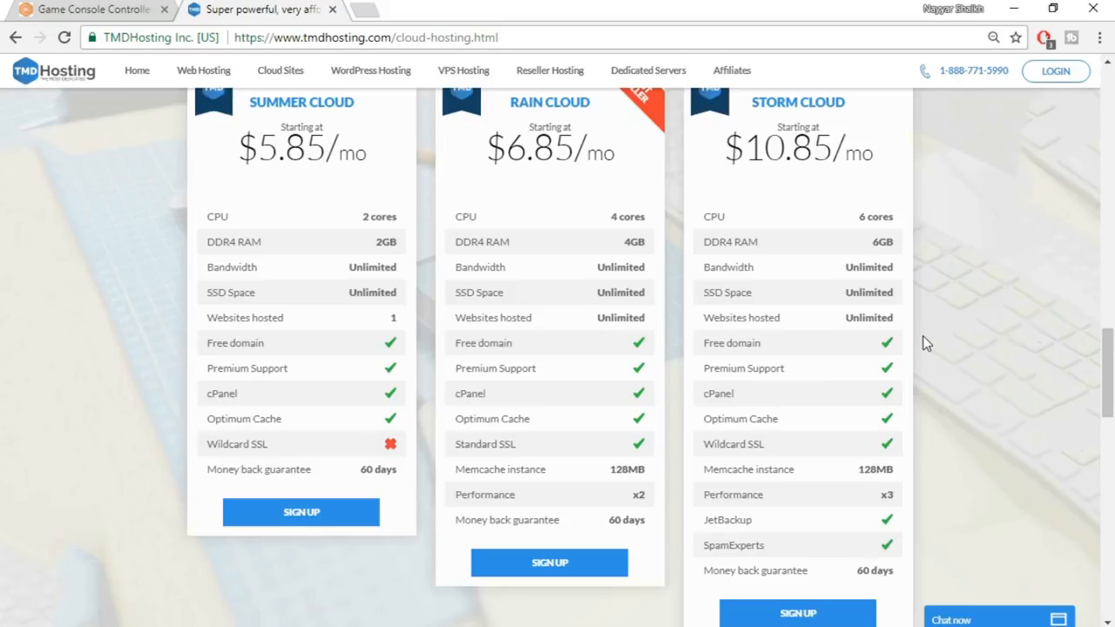
pyautogui.moveTo(705, 445); pyautogui.dragTo(762, 444)
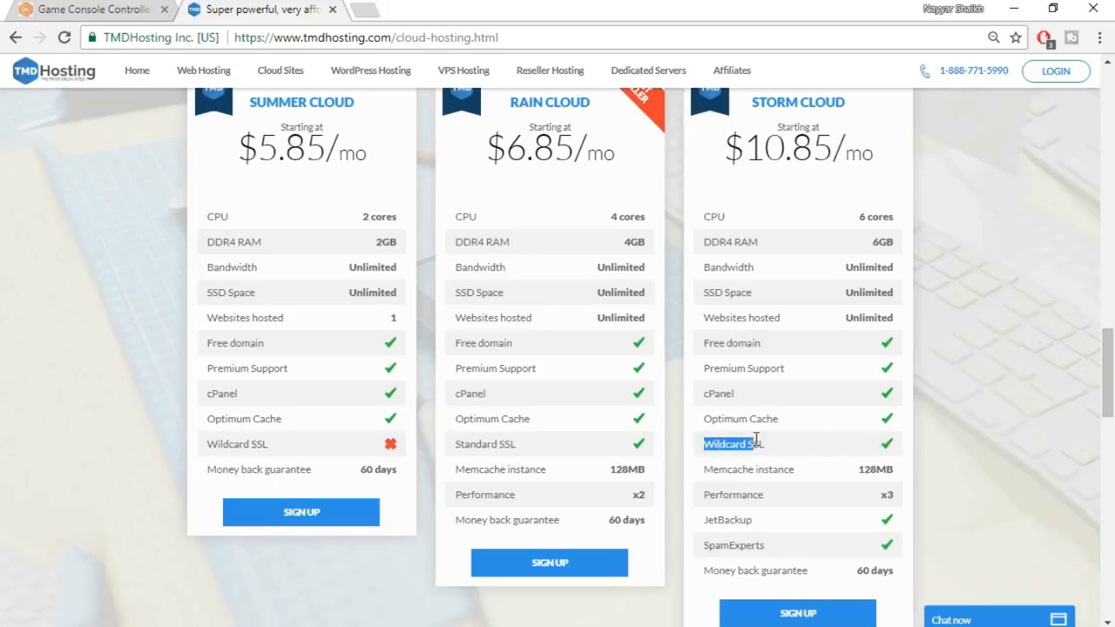
pyautogui.click(809, 447)
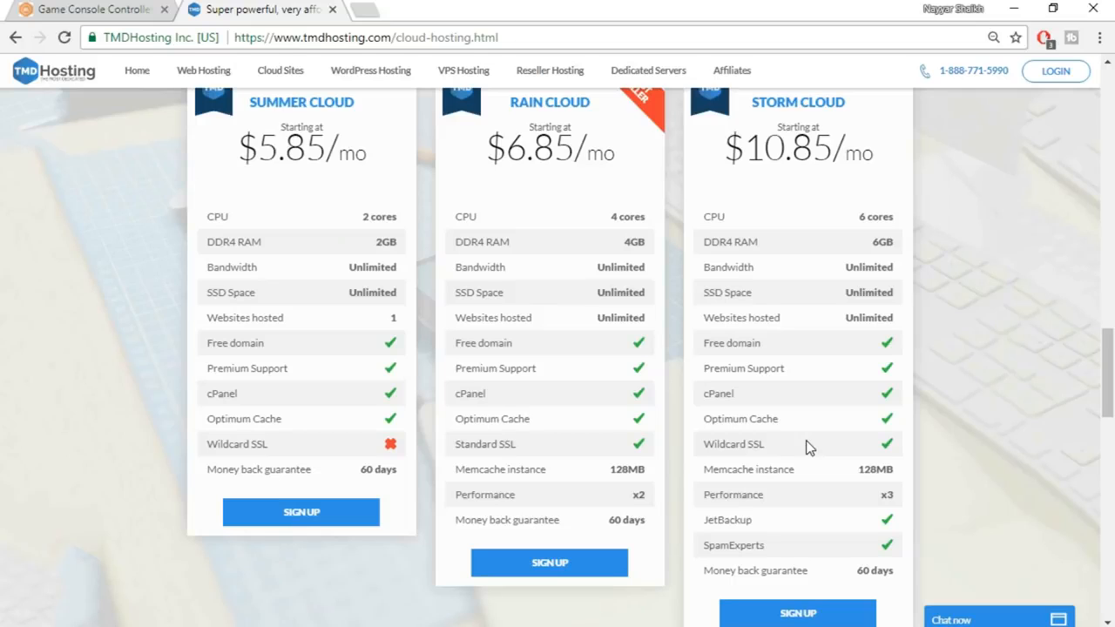
pyautogui.click(143, 8)
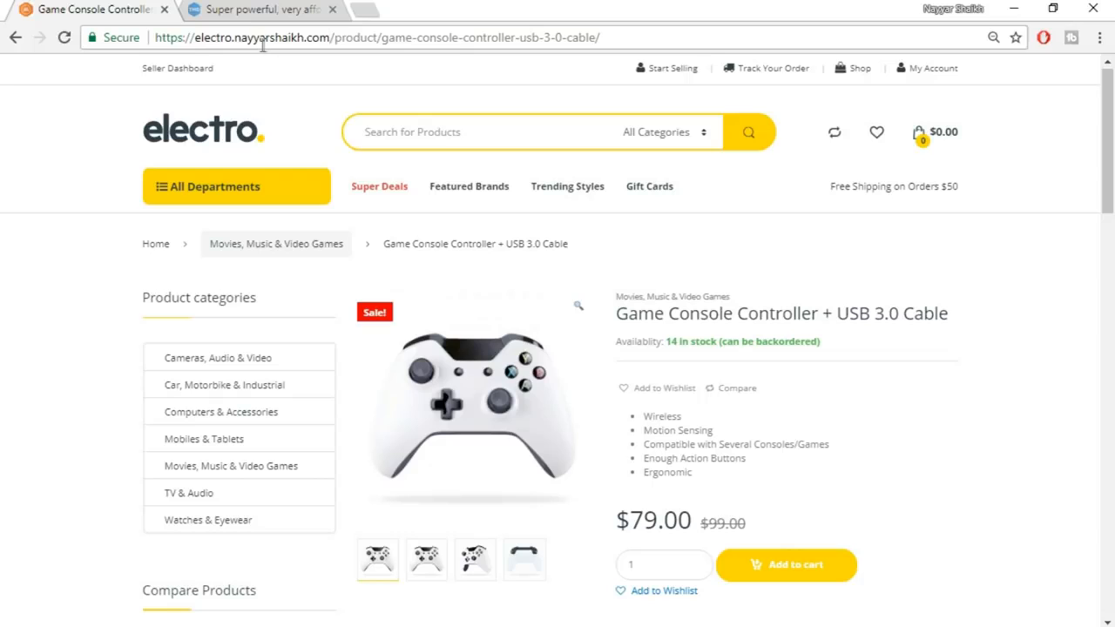
pyautogui.click(272, 7)
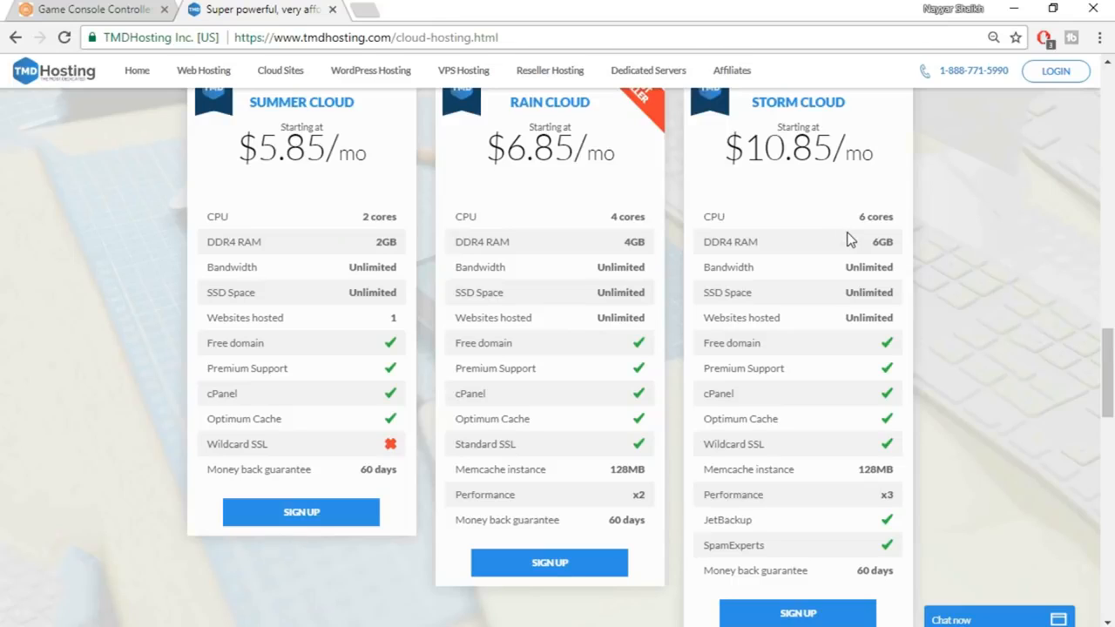
# - Compare the cloud pricing cards and sign up for the Storm Cloud plan
pyautogui.scroll(1, 418, 274)
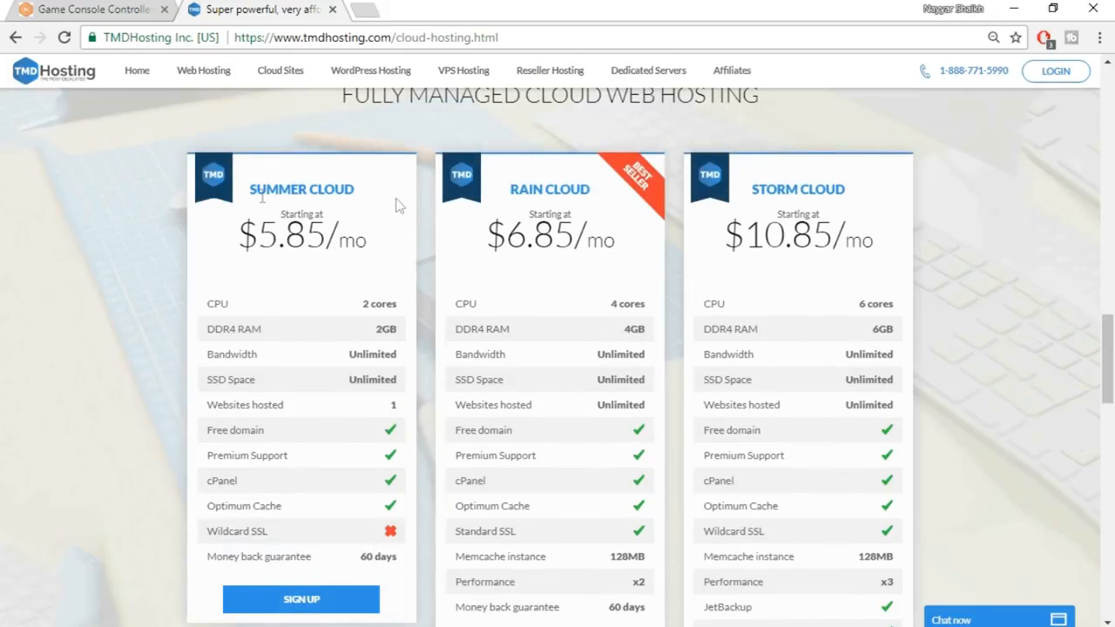
pyautogui.scroll(-1, 841, 231)
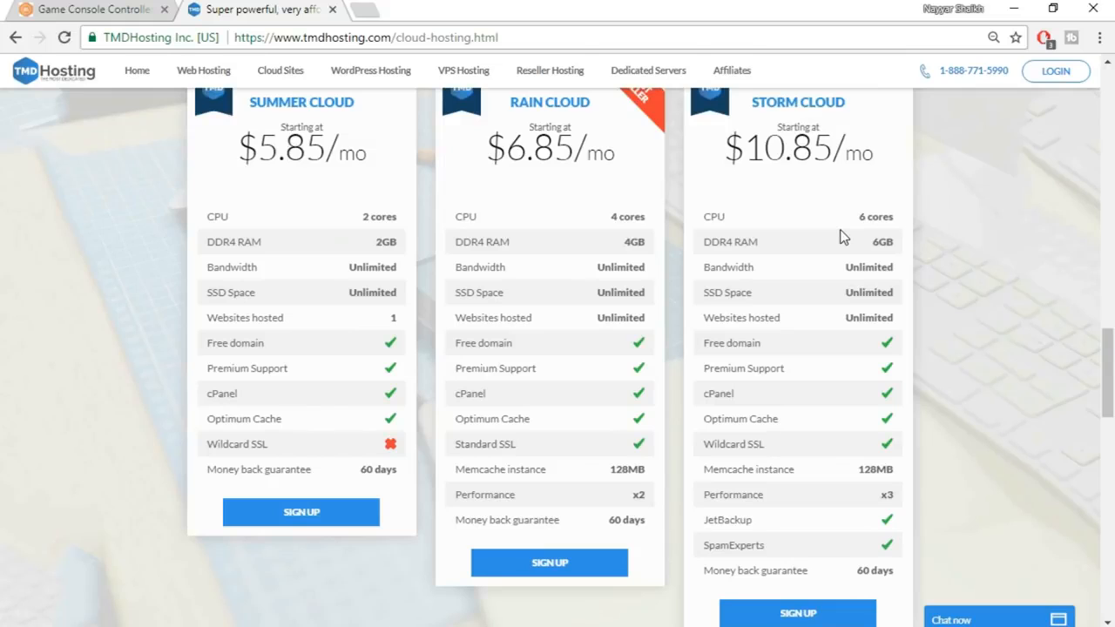
pyautogui.scroll(1, 819, 236)
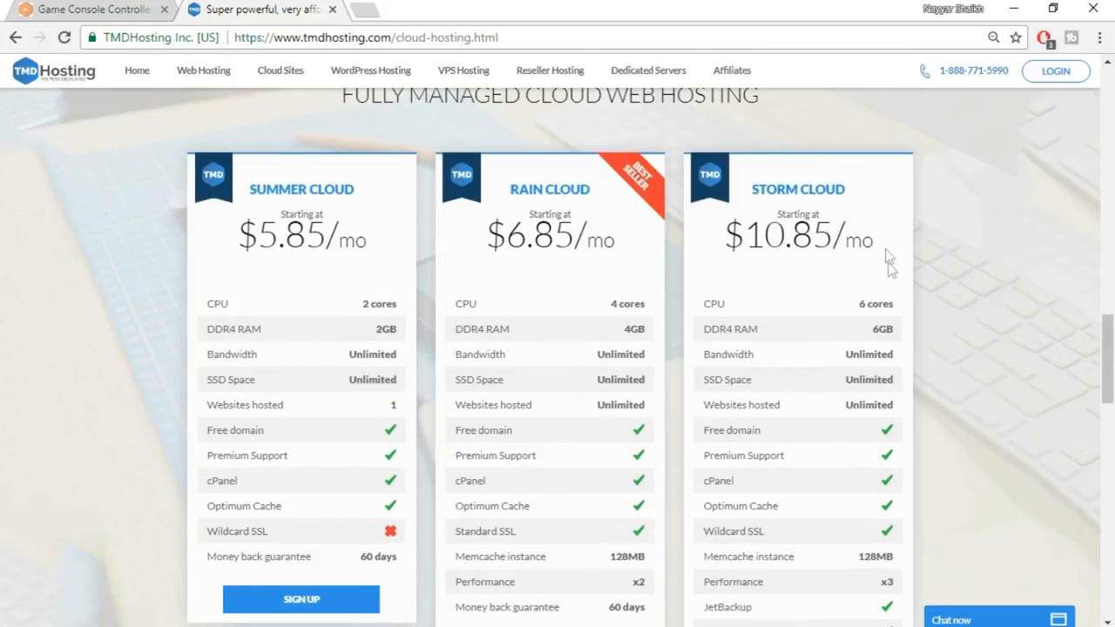
pyautogui.scroll(-2, 901, 316)
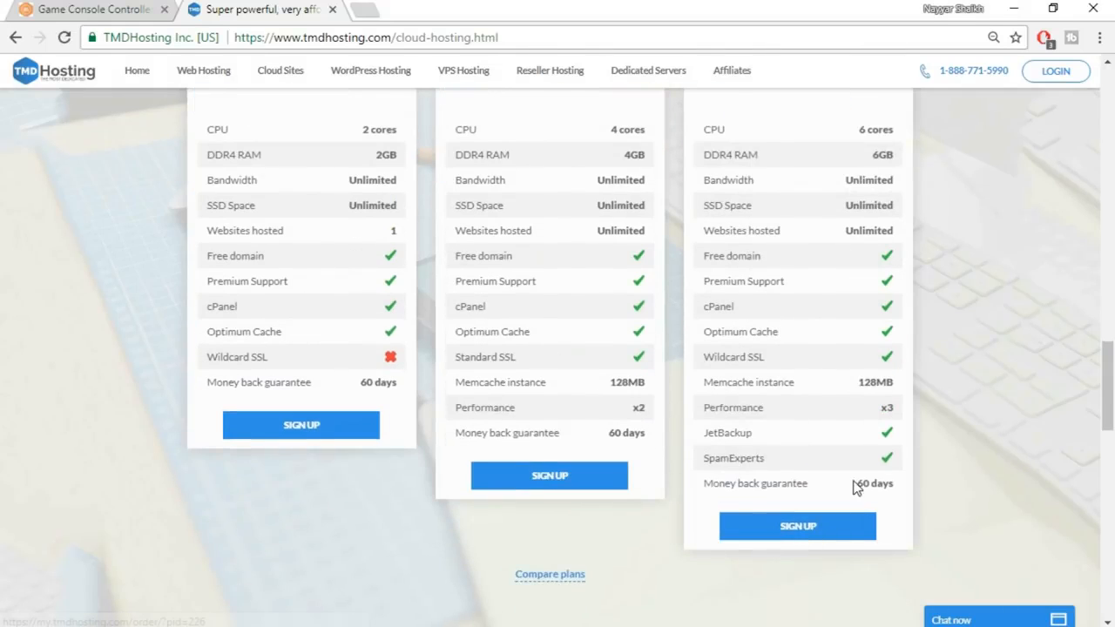
pyautogui.scroll(1, 854, 488)
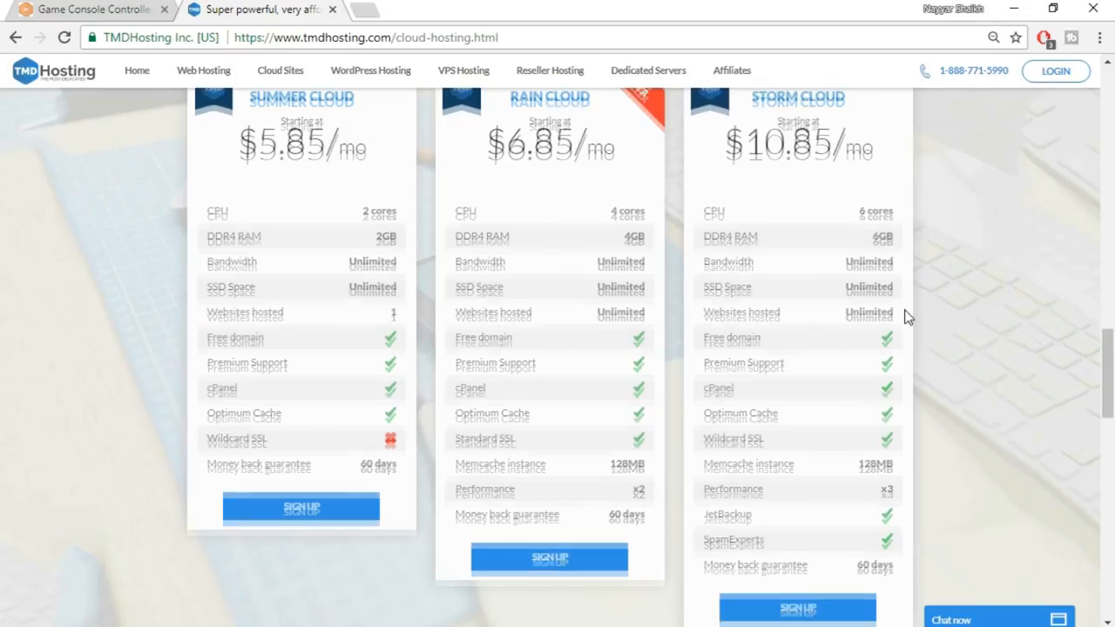
pyautogui.scroll(-1, 919, 346)
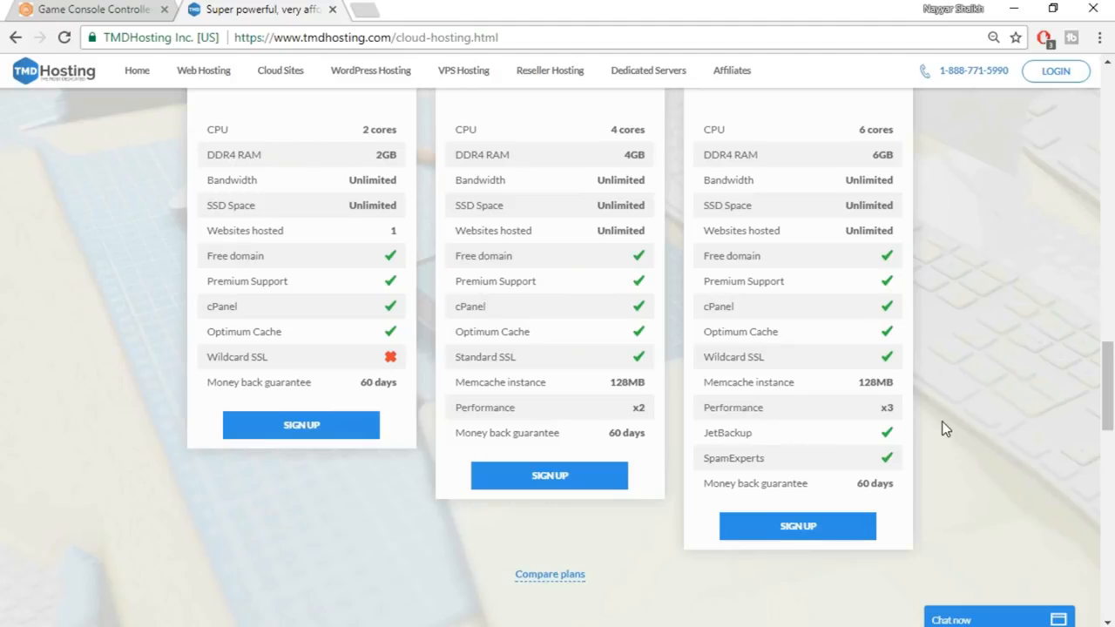
pyautogui.scroll(1, 945, 431)
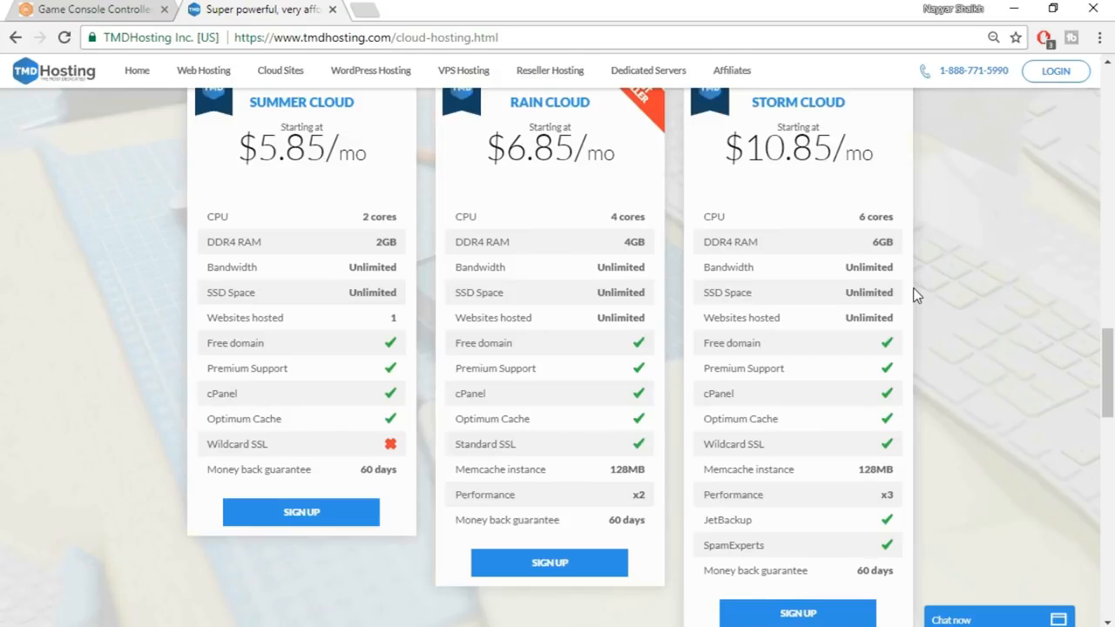
pyautogui.scroll(2, 821, 219)
pyautogui.scroll(-4, 859, 363)
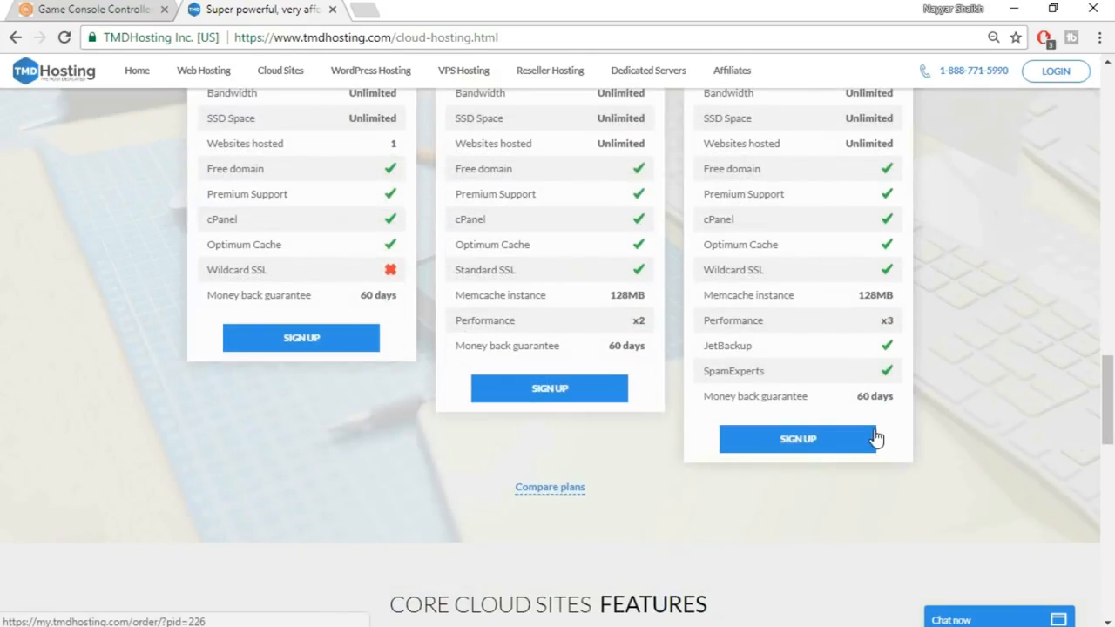
pyautogui.scroll(1, 1035, 406)
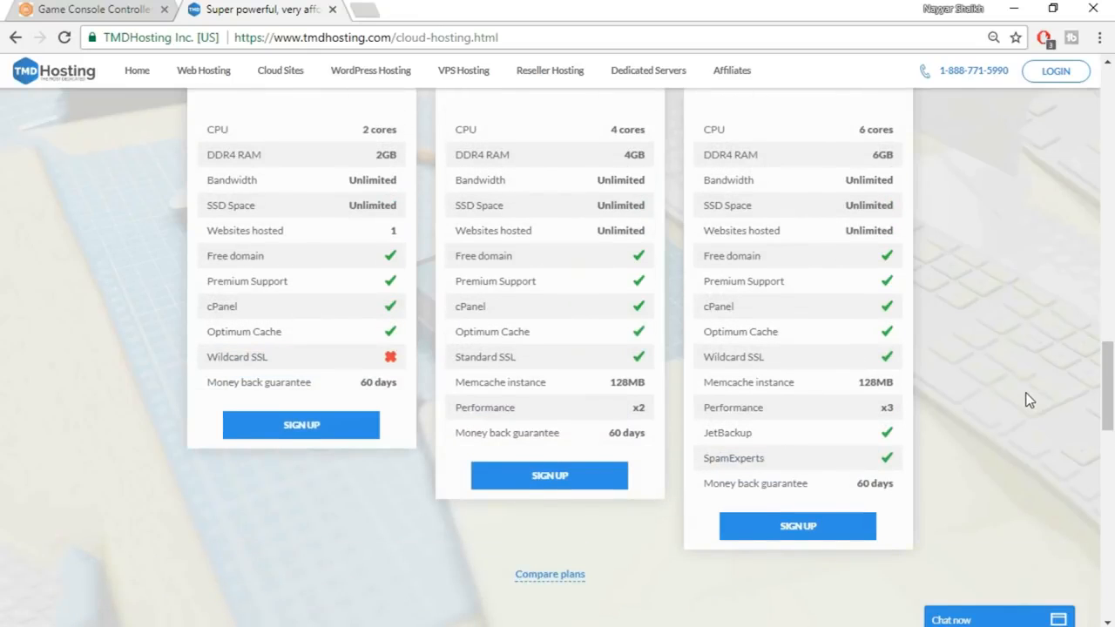
pyautogui.scroll(-1, 796, 480)
pyautogui.click(807, 450)
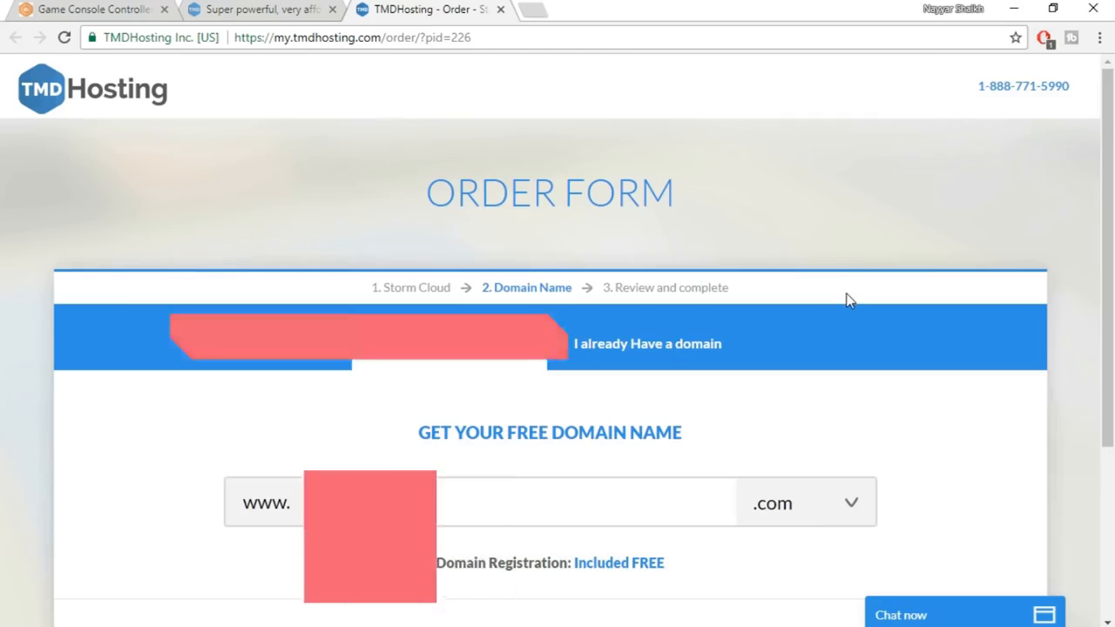
# - Check the domain extension list, keeping .com, and toggle between new and existing domain options
pyautogui.scroll(-1, 652, 331)
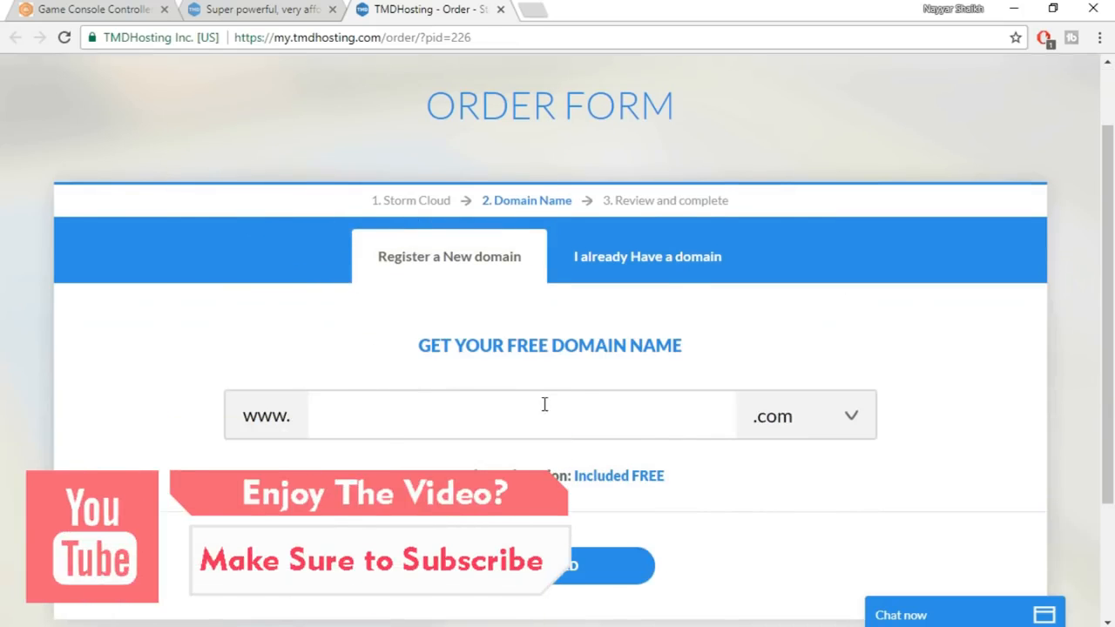
pyautogui.click(418, 424)
pyautogui.click(772, 420)
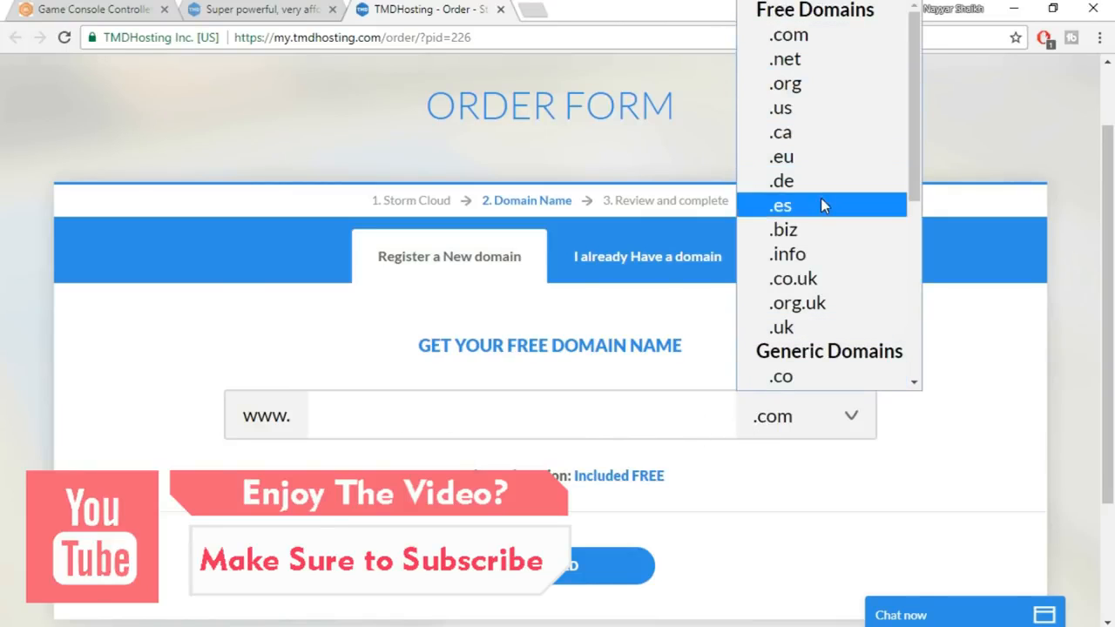
pyautogui.click(981, 328)
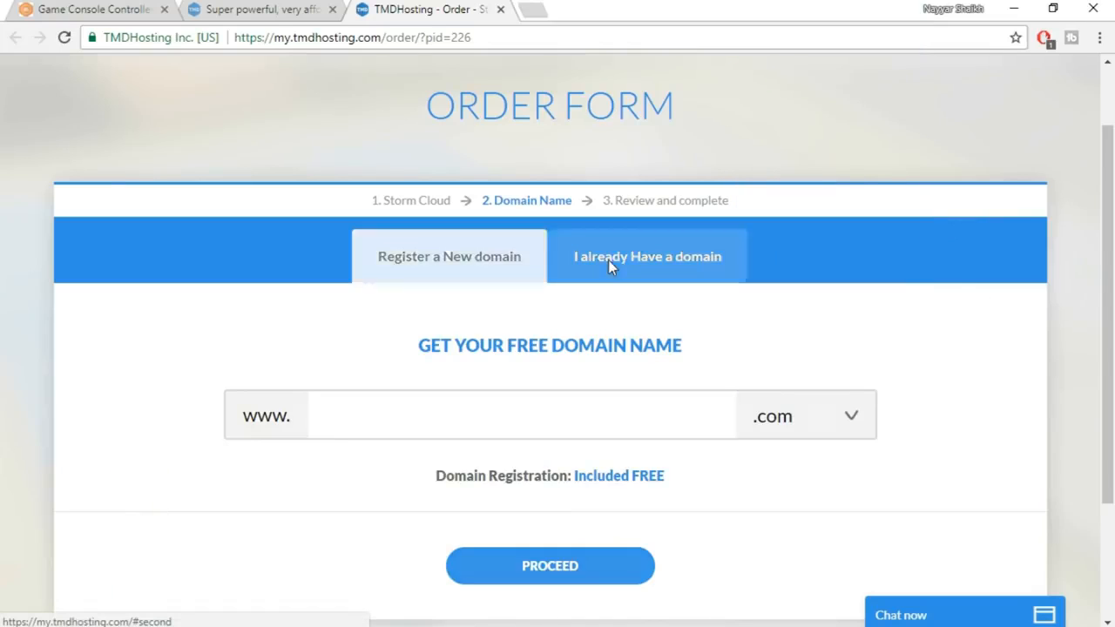
pyautogui.click(608, 259)
pyautogui.click(618, 417)
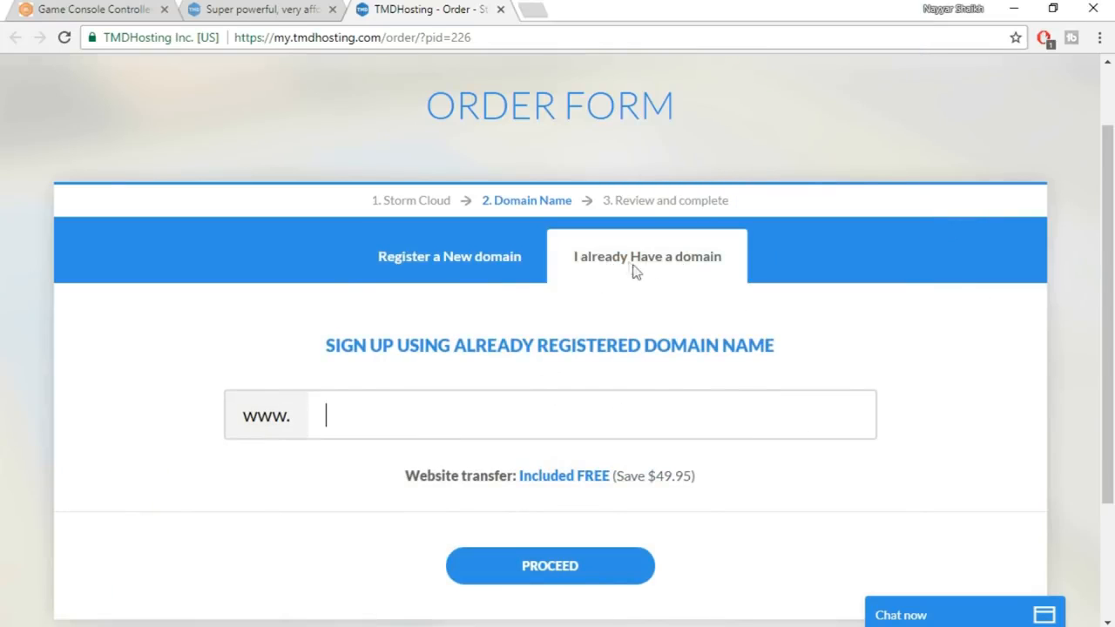
pyautogui.click(483, 273)
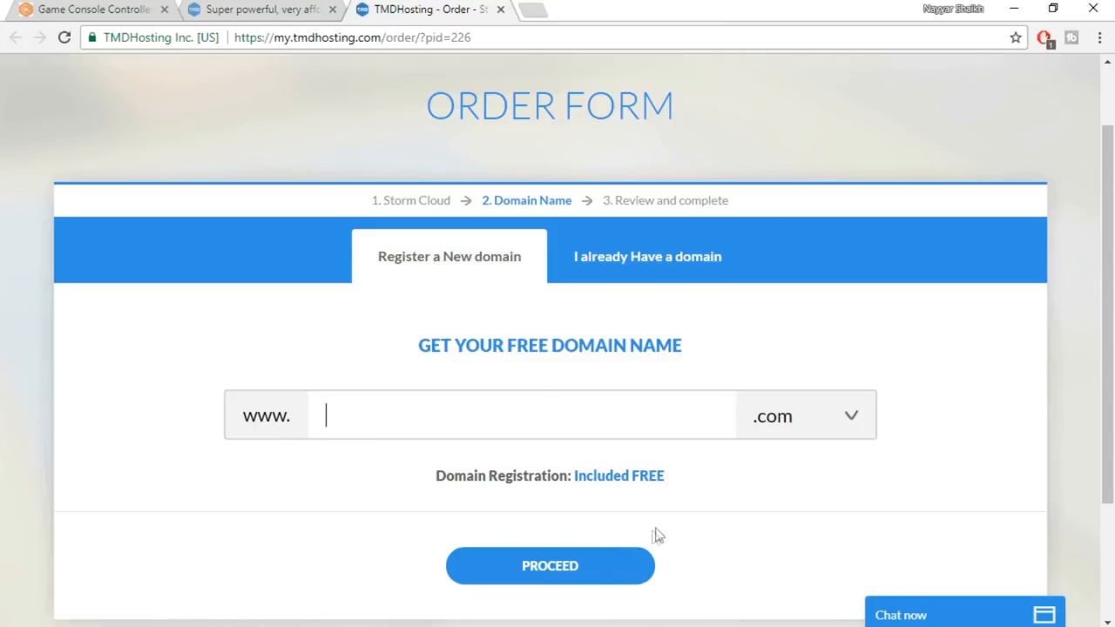
# - Choose 'I already have a domain', paste the registered domain name and proceed
pyautogui.click(617, 271)
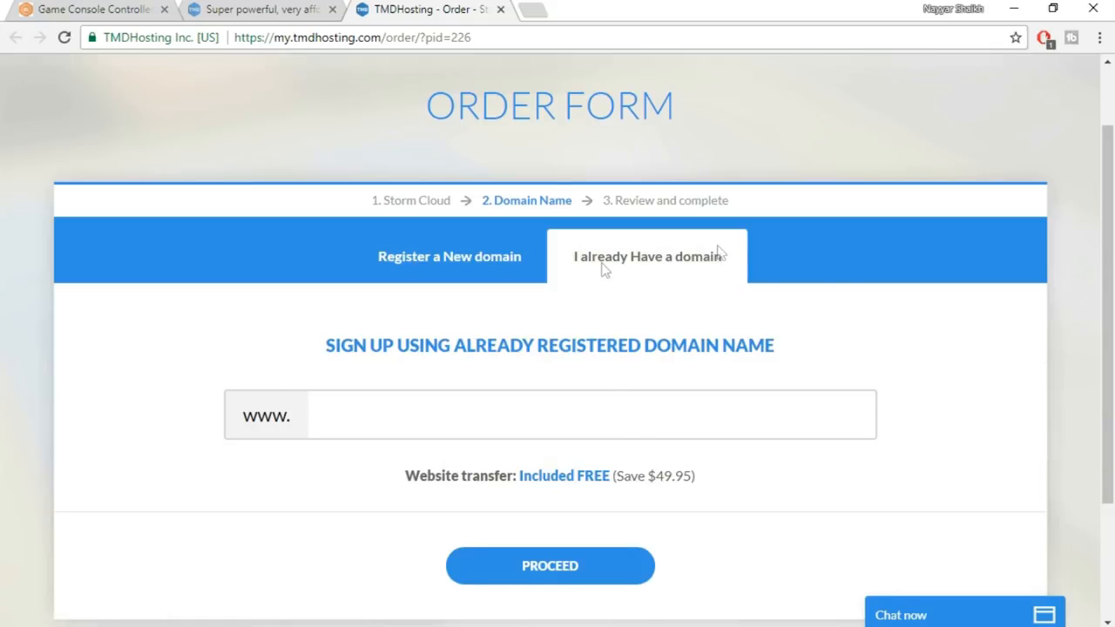
pyautogui.click(616, 433)
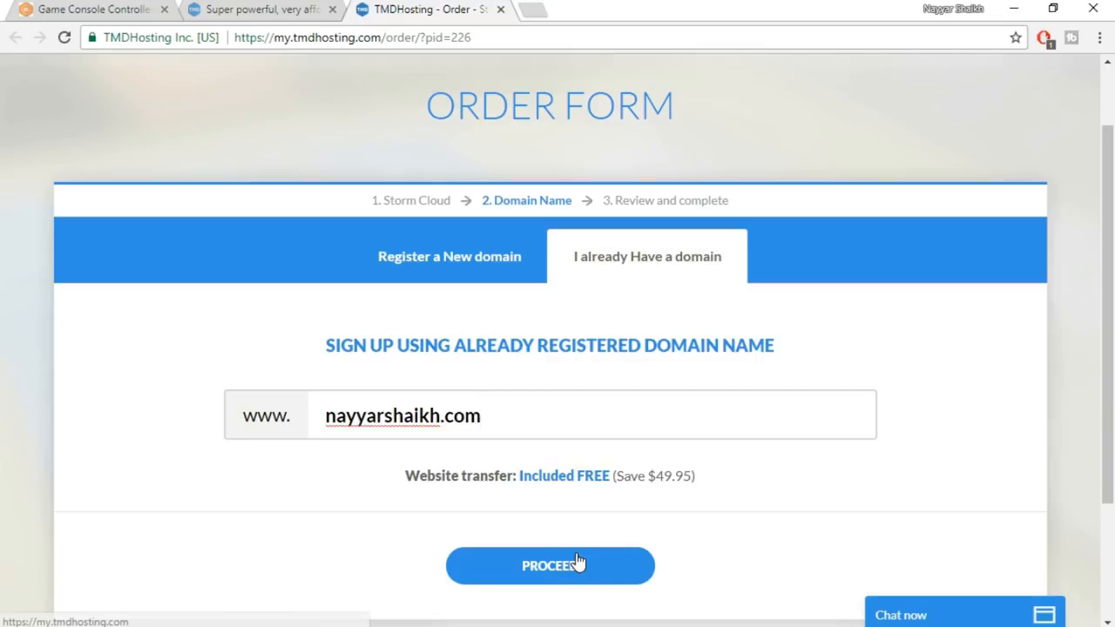
pyautogui.click(575, 564)
pyautogui.scroll(-2, 1013, 329)
pyautogui.scroll(-1, 1014, 328)
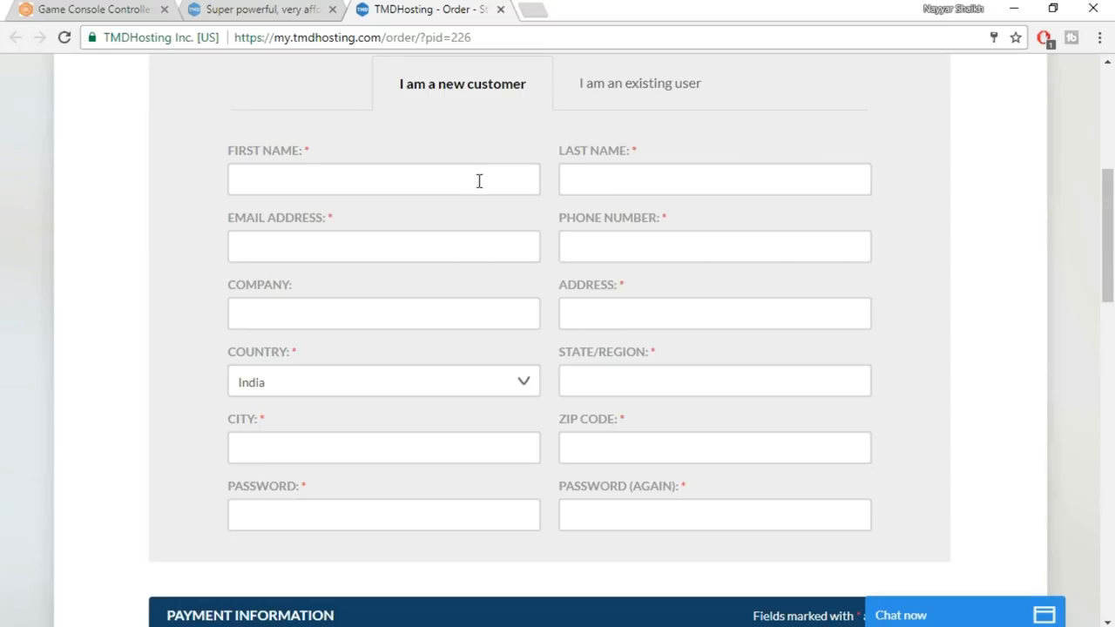
pyautogui.scroll(-5, 834, 351)
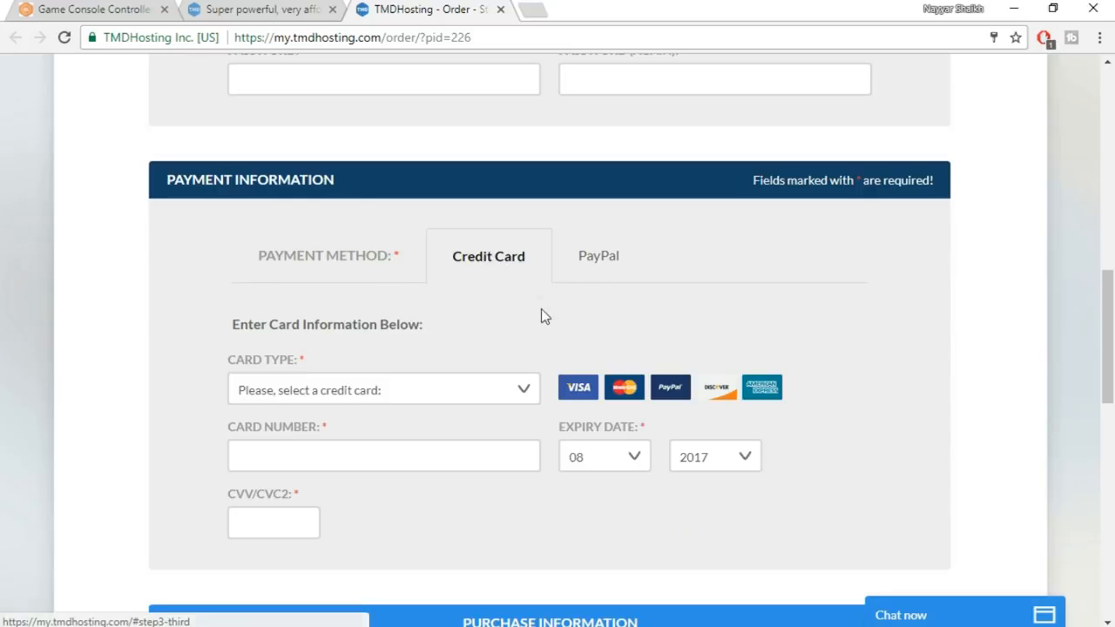
pyautogui.click(619, 264)
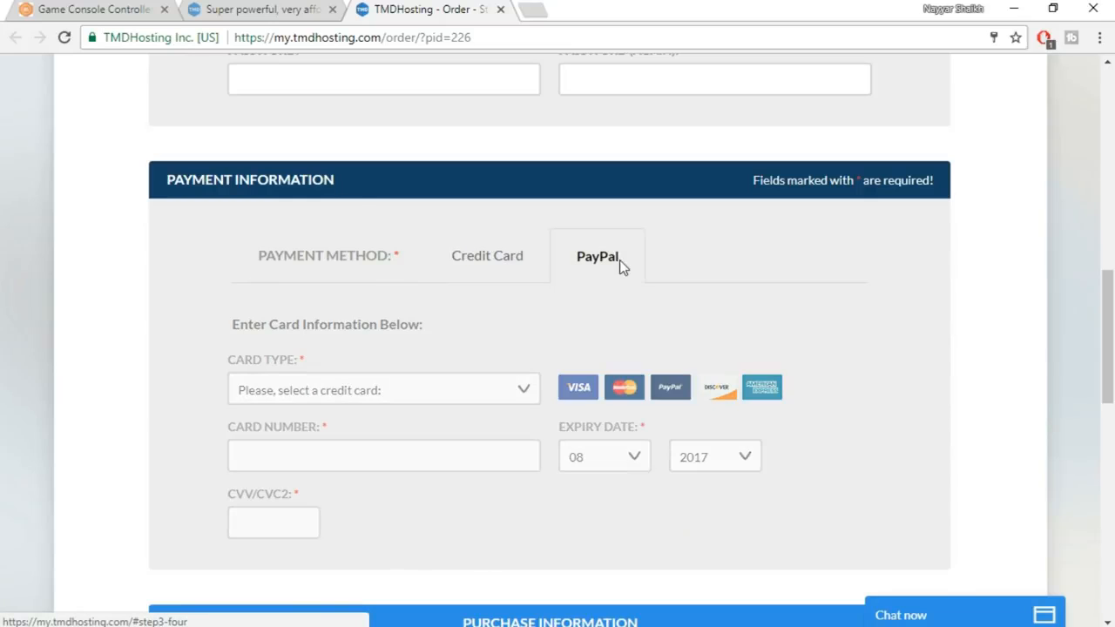
pyautogui.click(499, 265)
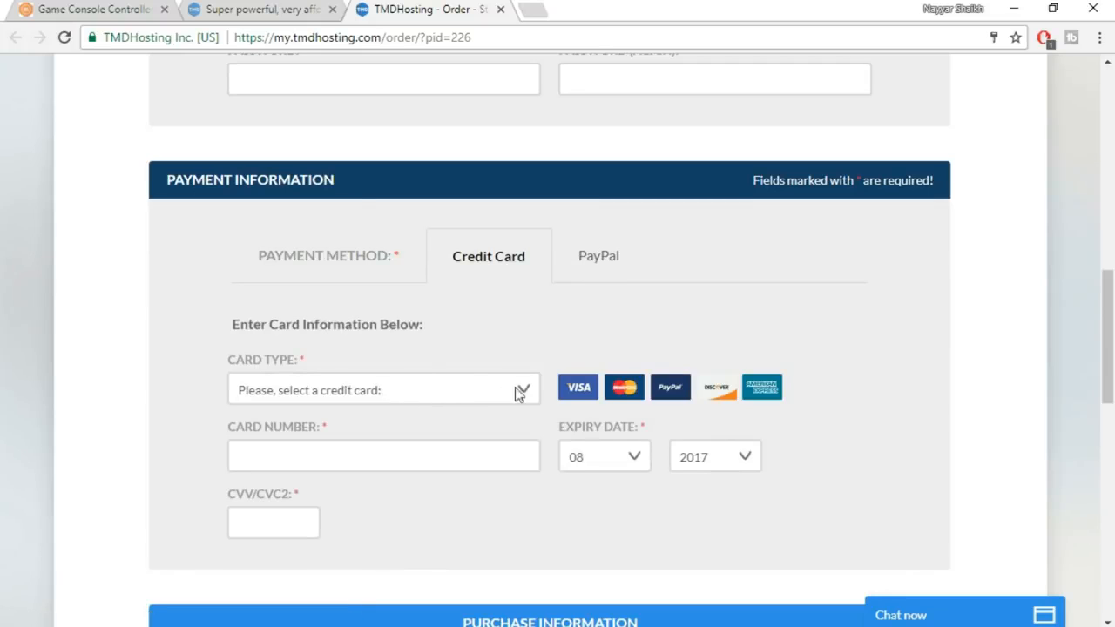
pyautogui.scroll(-6, 938, 459)
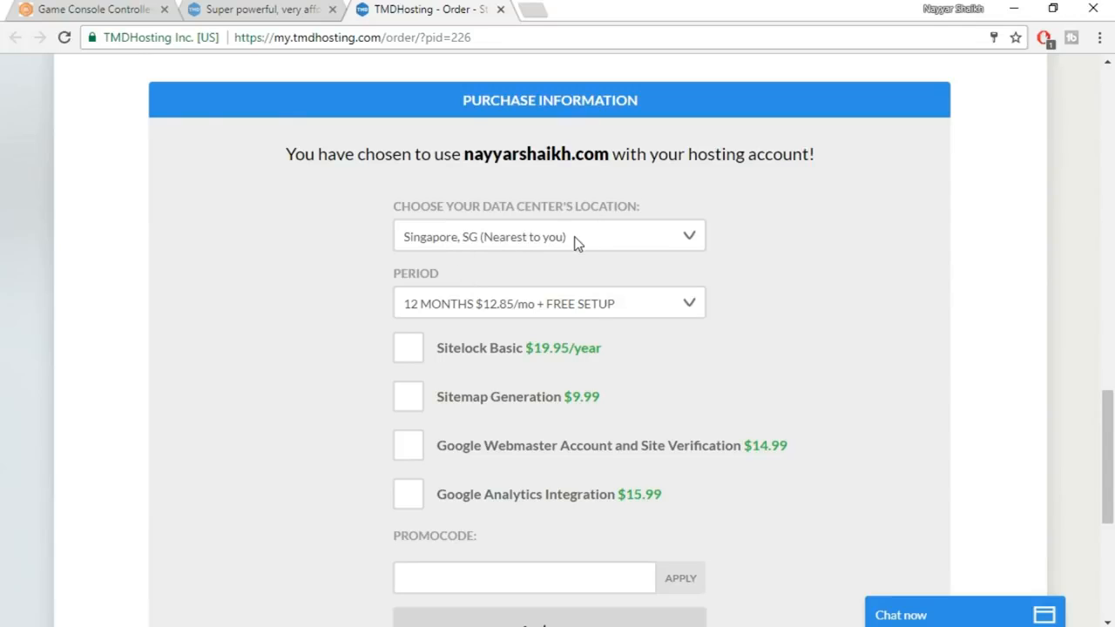
pyautogui.click(632, 237)
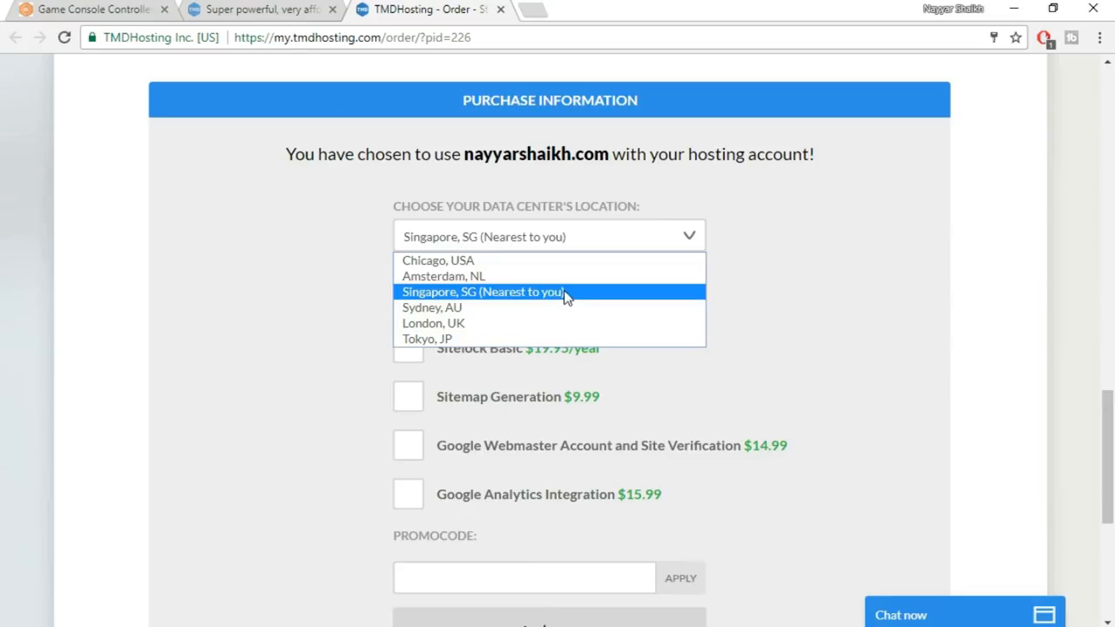
pyautogui.click(536, 294)
pyautogui.scroll(-1, 849, 297)
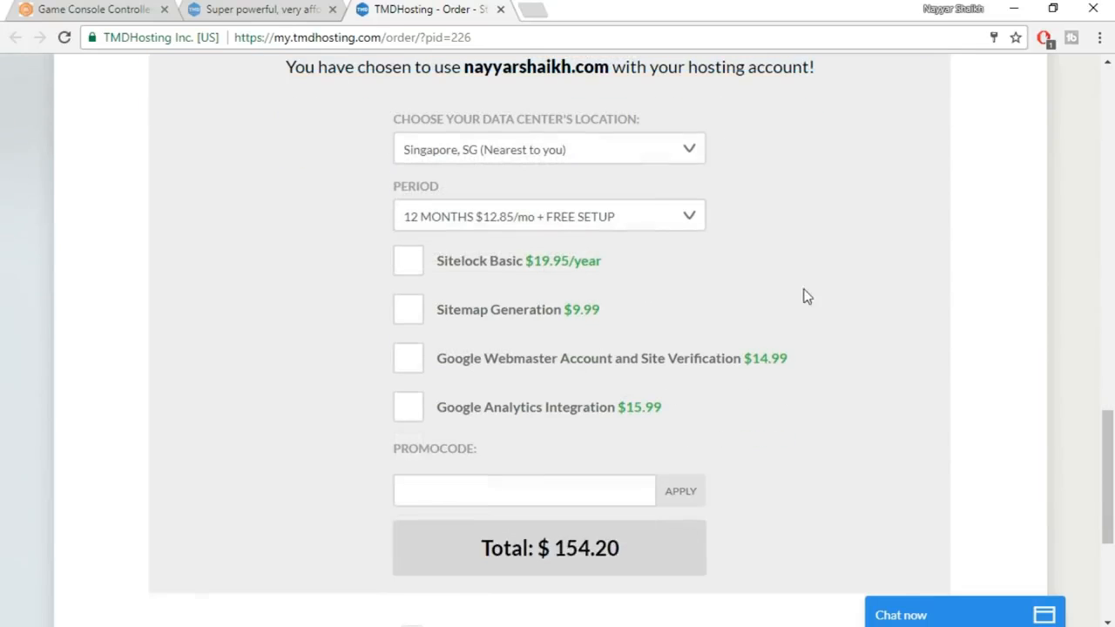
pyautogui.click(515, 217)
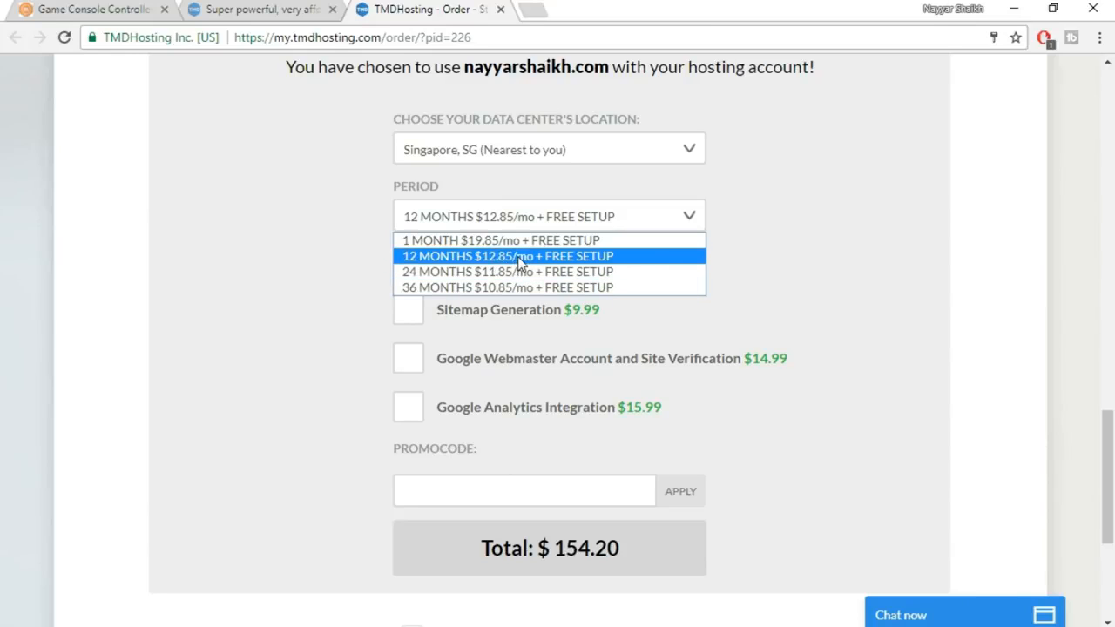
pyautogui.click(505, 256)
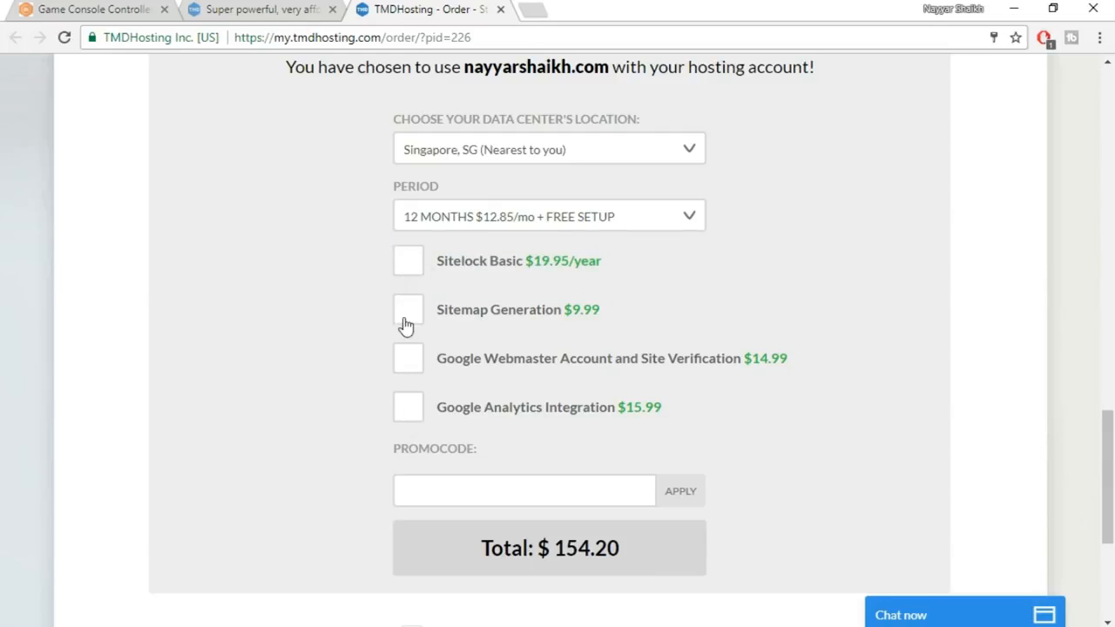
pyautogui.scroll(-1, 776, 346)
pyautogui.scroll(-2, 775, 347)
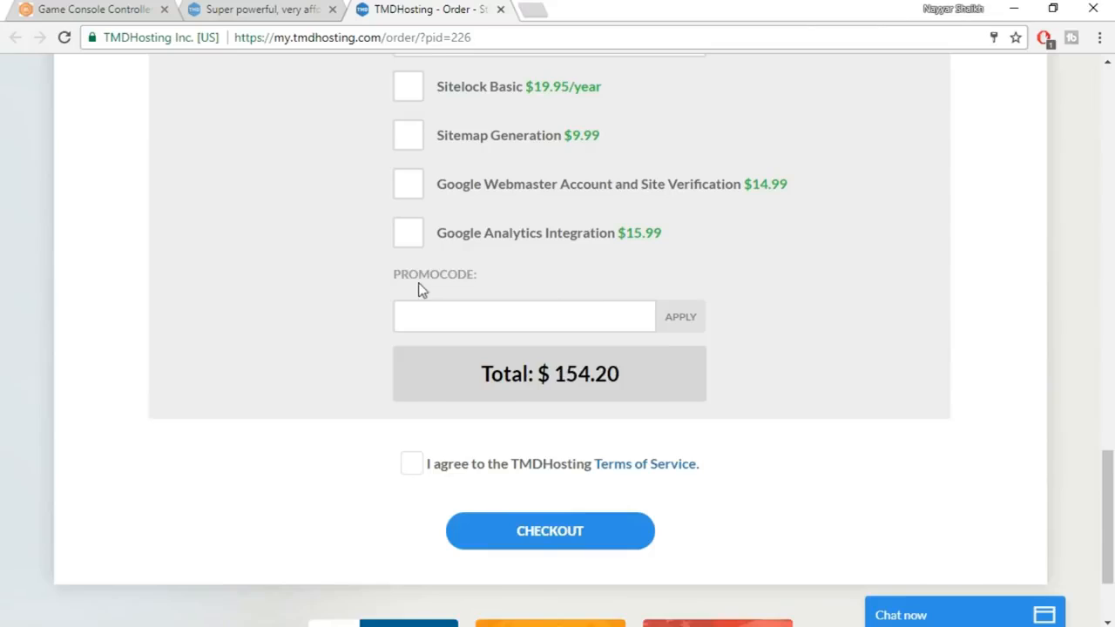
# - Apply the promo code for 7% off, bringing the total to $143.41, and accept the Terms of Service
pyautogui.click(535, 318)
pyautogui.write('NAYYARYT')
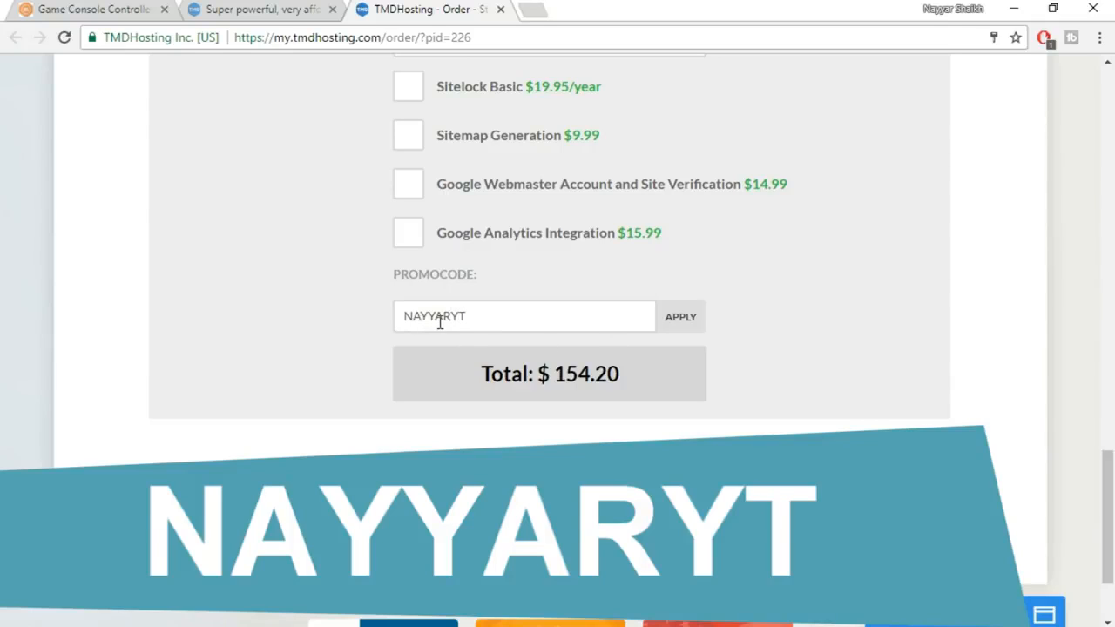
pyautogui.click(691, 324)
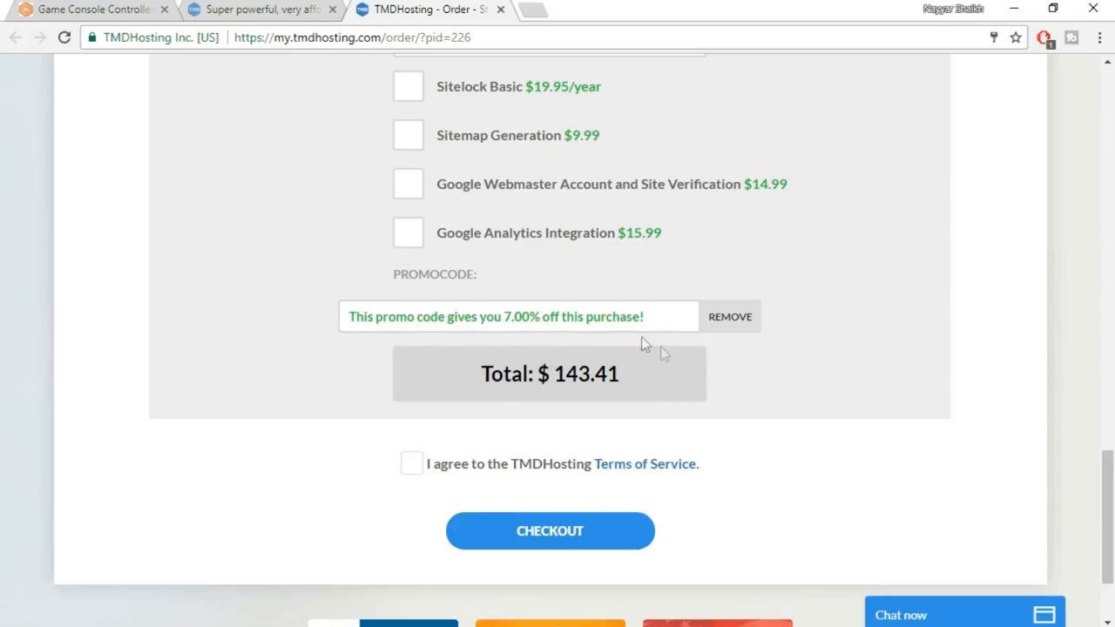
pyautogui.click(411, 471)
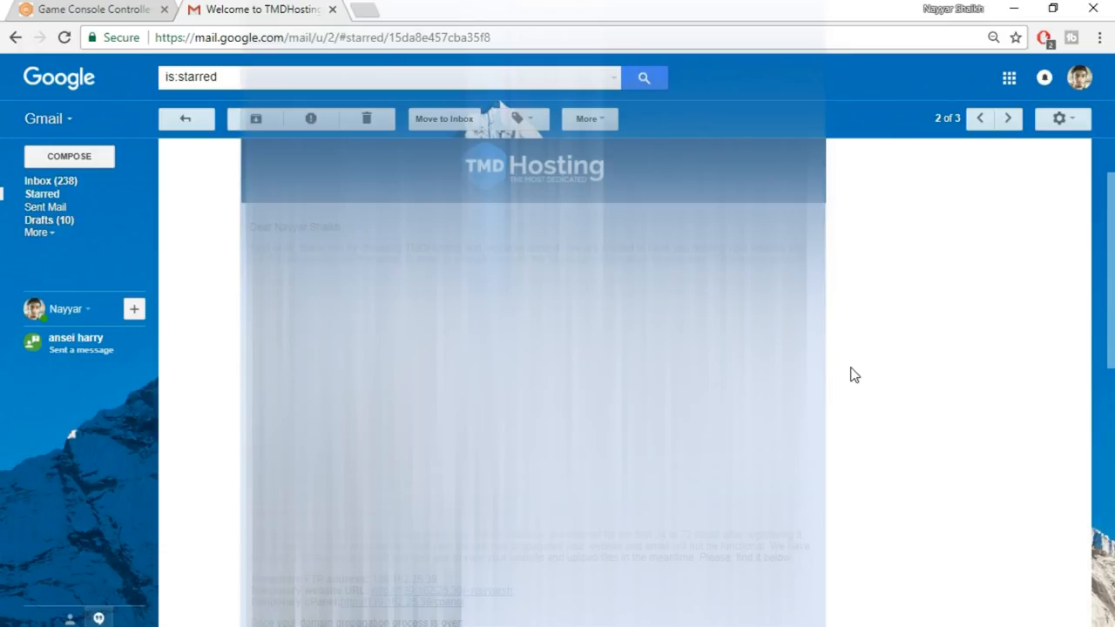
# - Open the welcome email's cPanel link in a new tab, showing the cPanel login page on port 2083
pyautogui.scroll(-5, 854, 375)
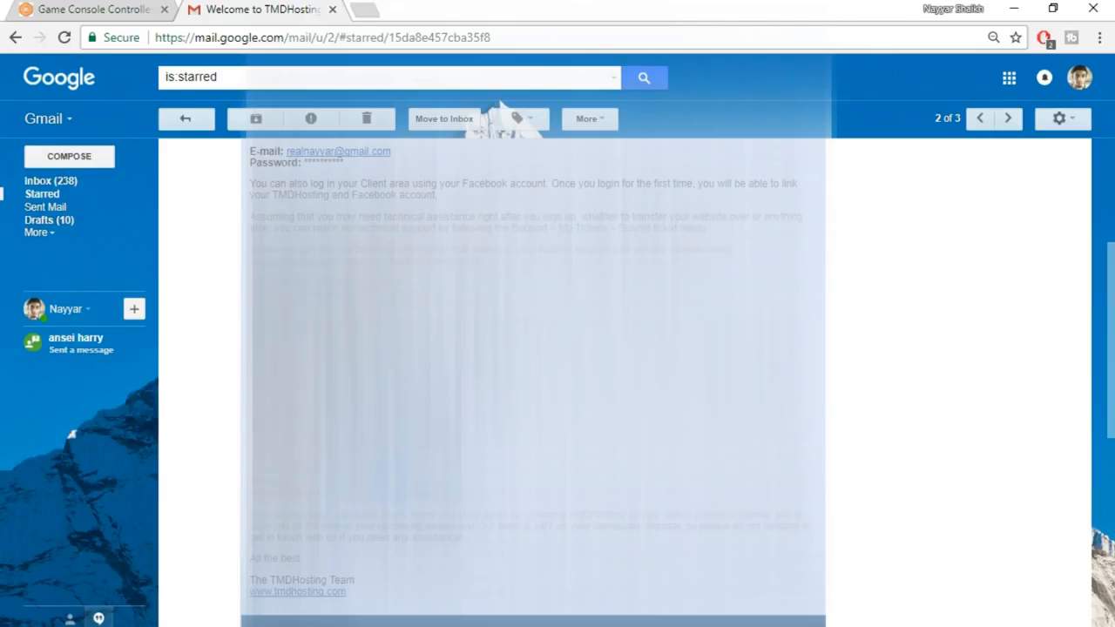
pyautogui.rightClick(378, 316)
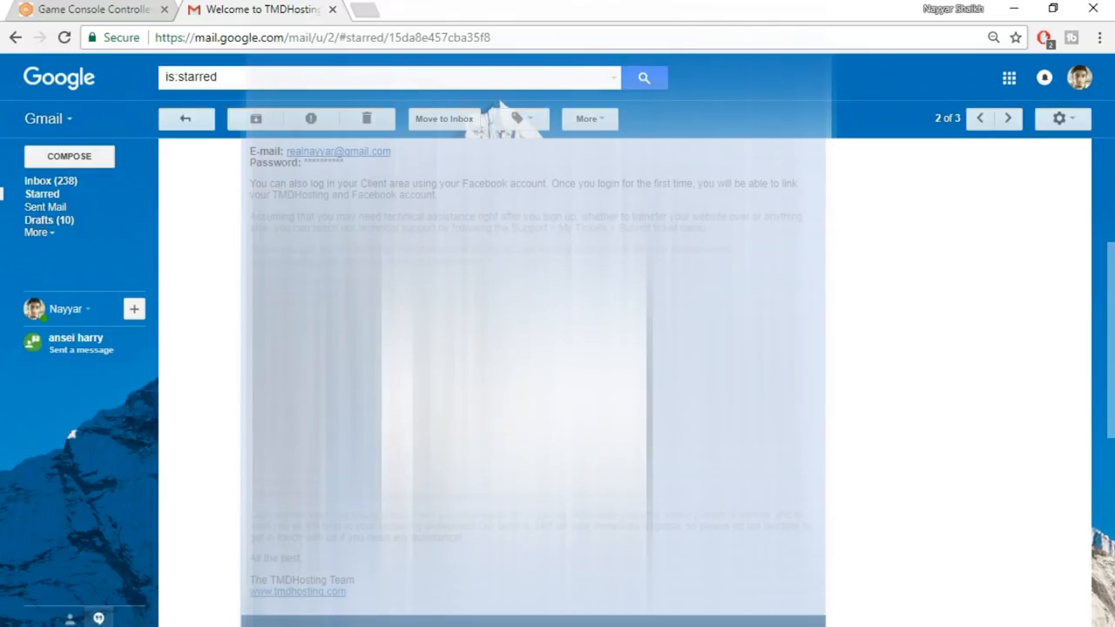
pyautogui.click(422, 328)
pyautogui.click(416, 7)
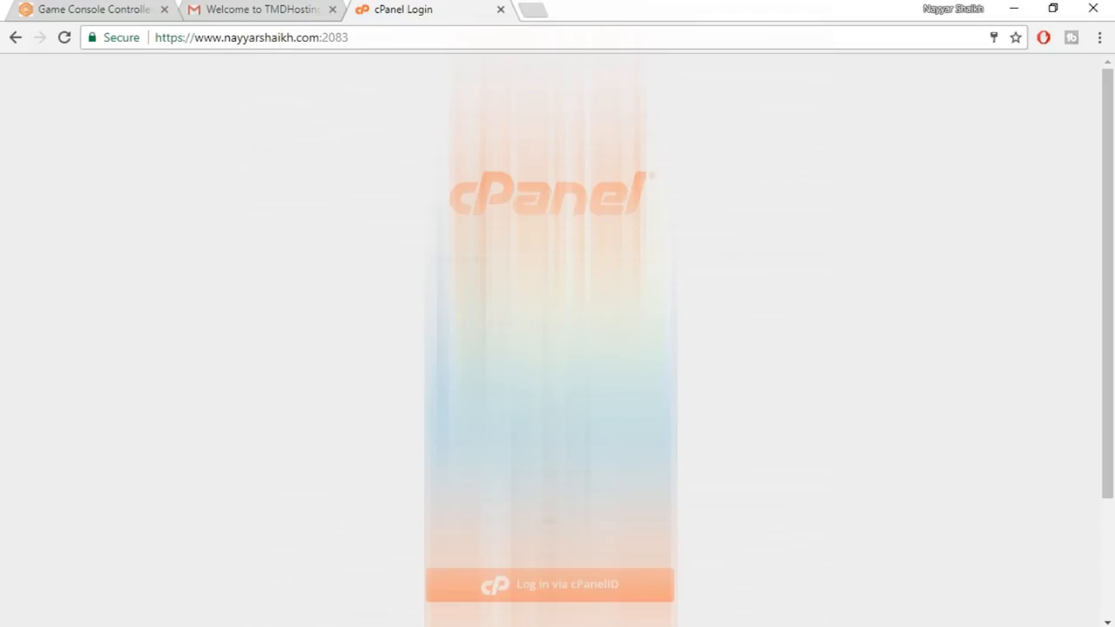
# - From the cPanel dashboard, launch the WordPress script in the Softaculous Apps Installer
pyautogui.click(286, 9)
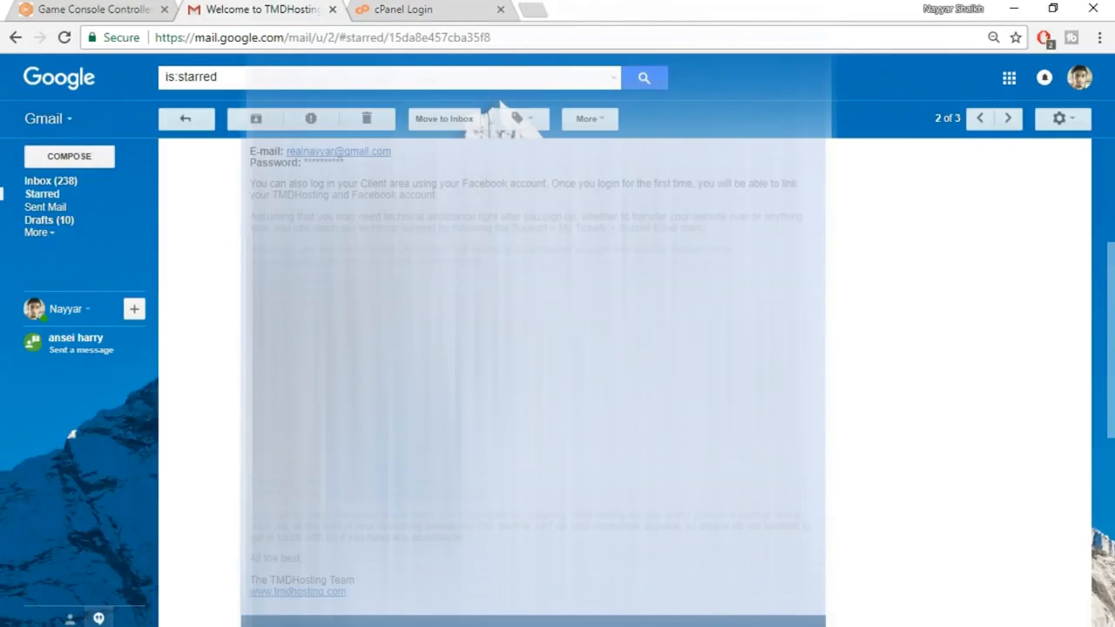
pyautogui.click(471, 10)
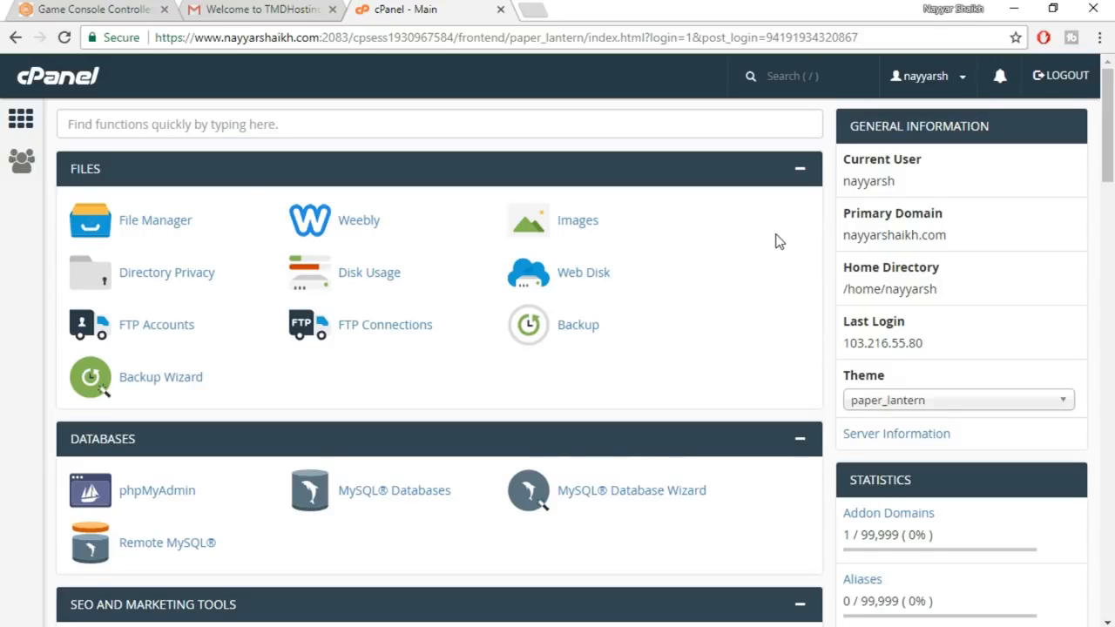
pyautogui.scroll(-10, 769, 277)
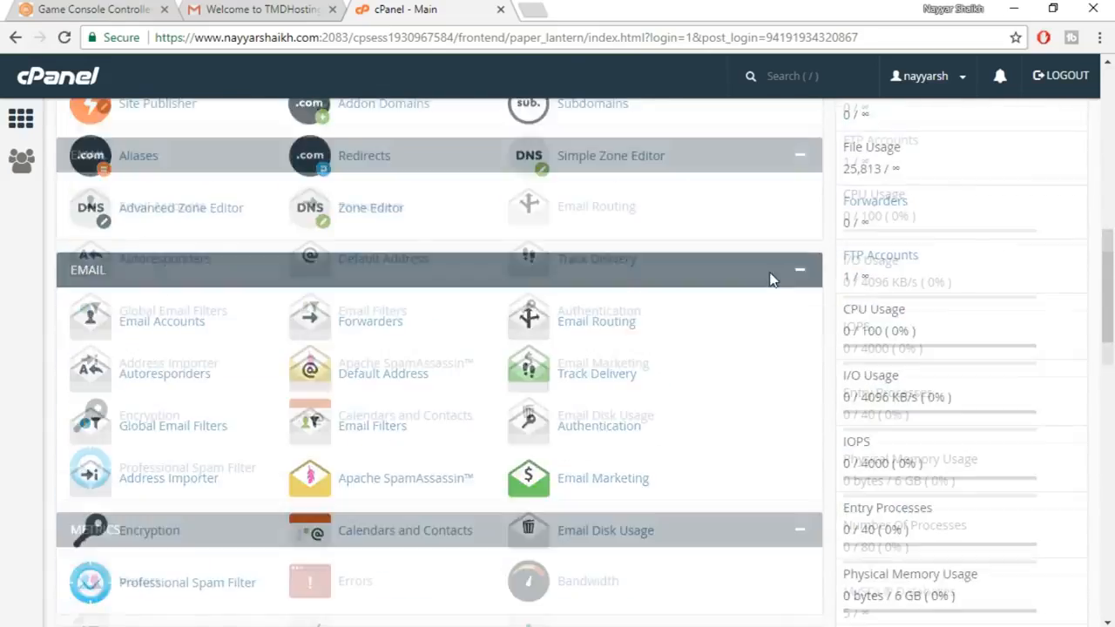
pyautogui.scroll(-12, 769, 279)
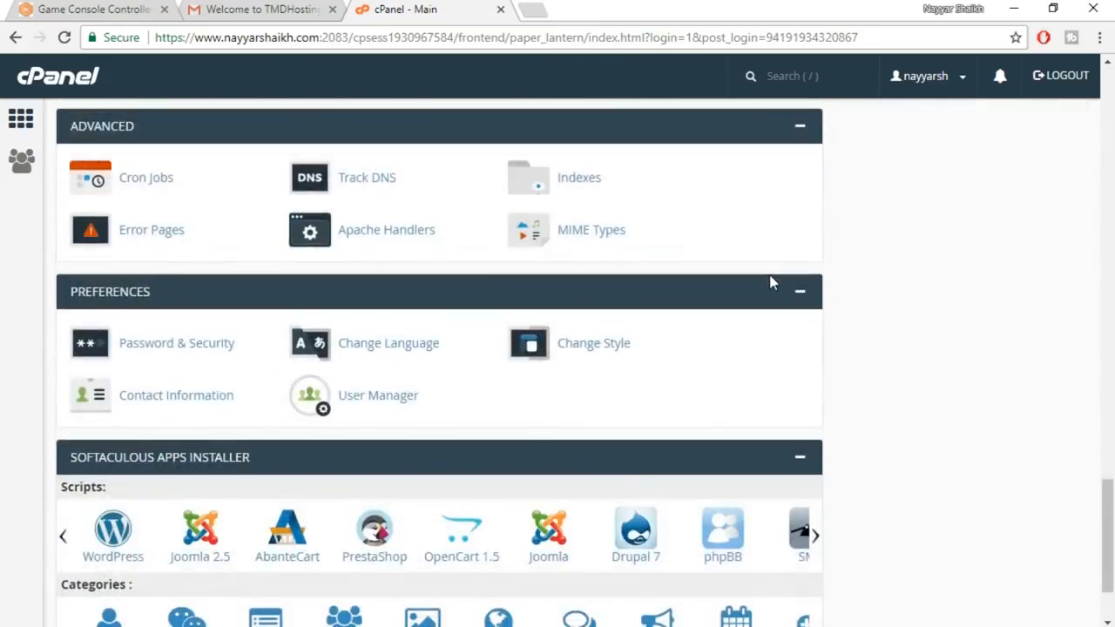
pyautogui.scroll(-2, 770, 282)
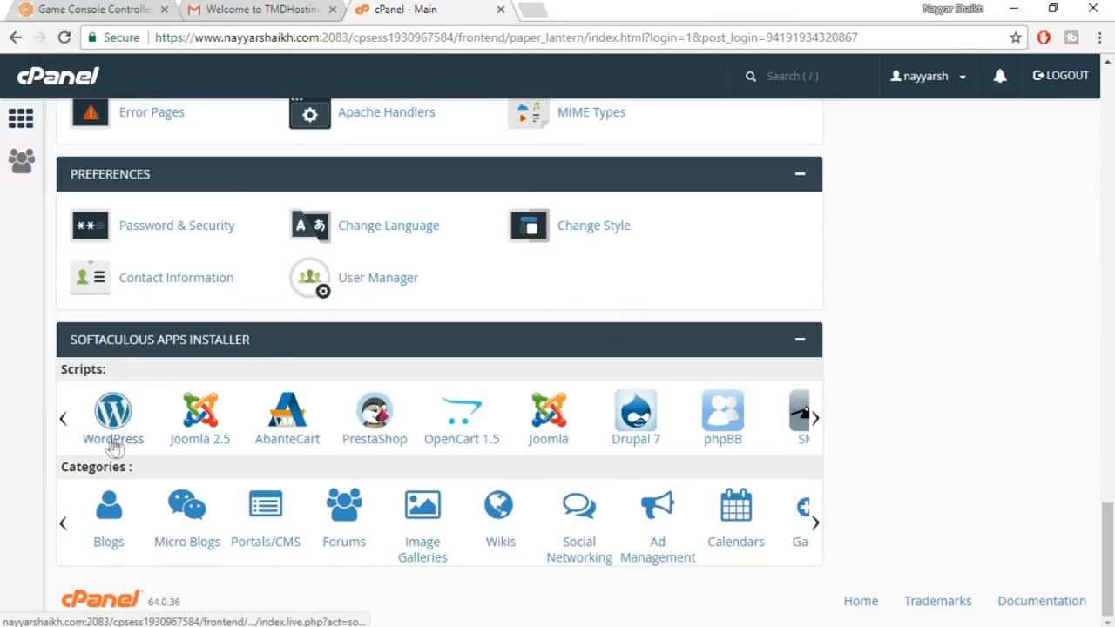
pyautogui.click(121, 448)
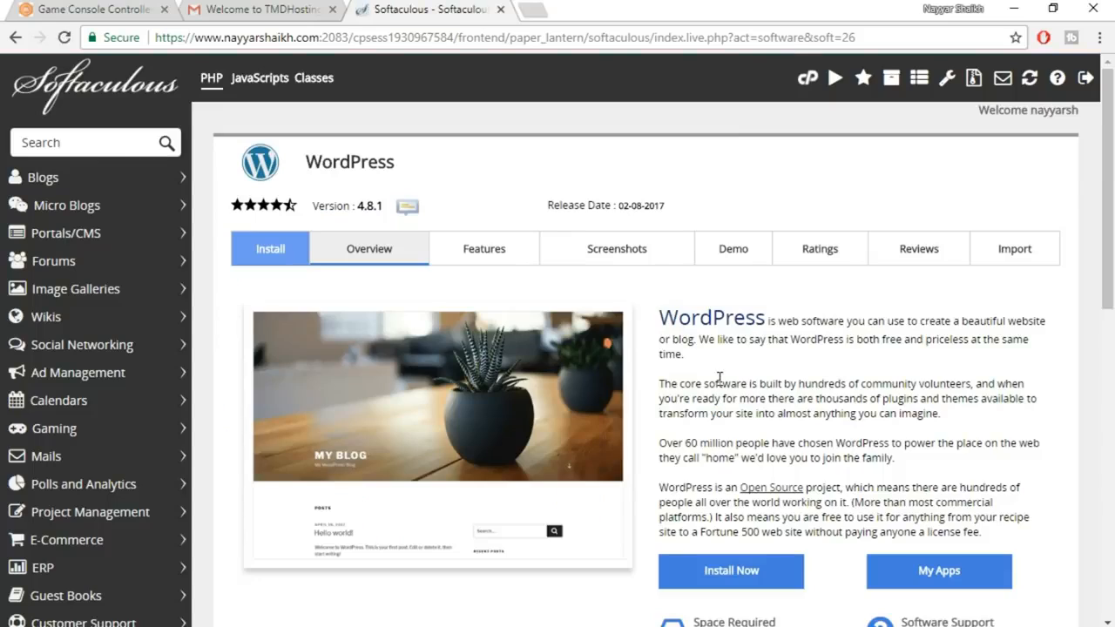
pyautogui.click(755, 570)
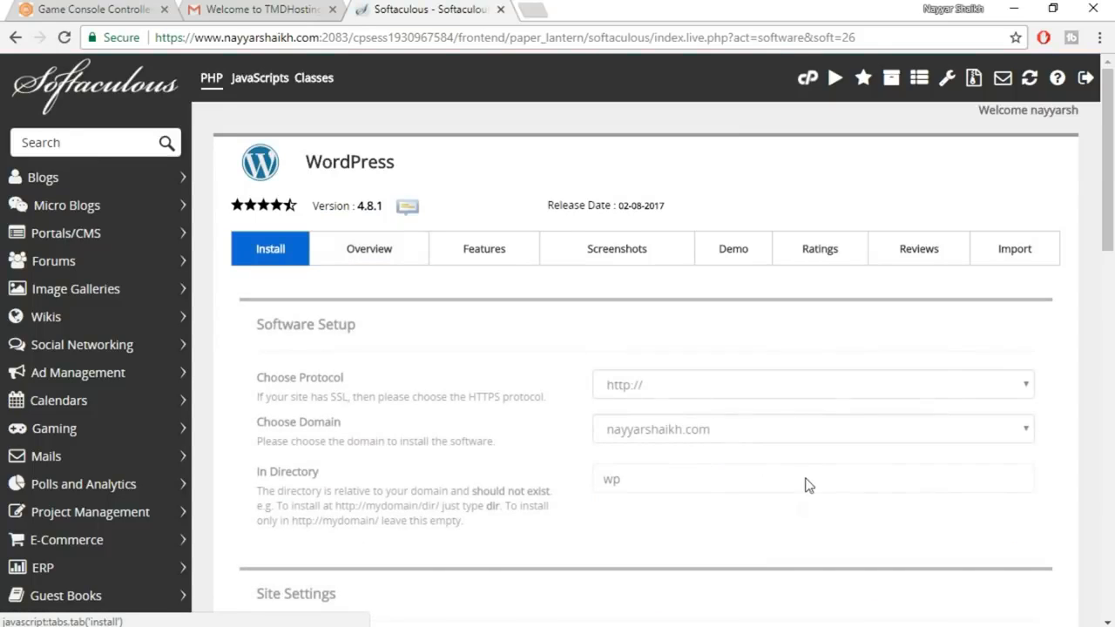
pyautogui.click(702, 386)
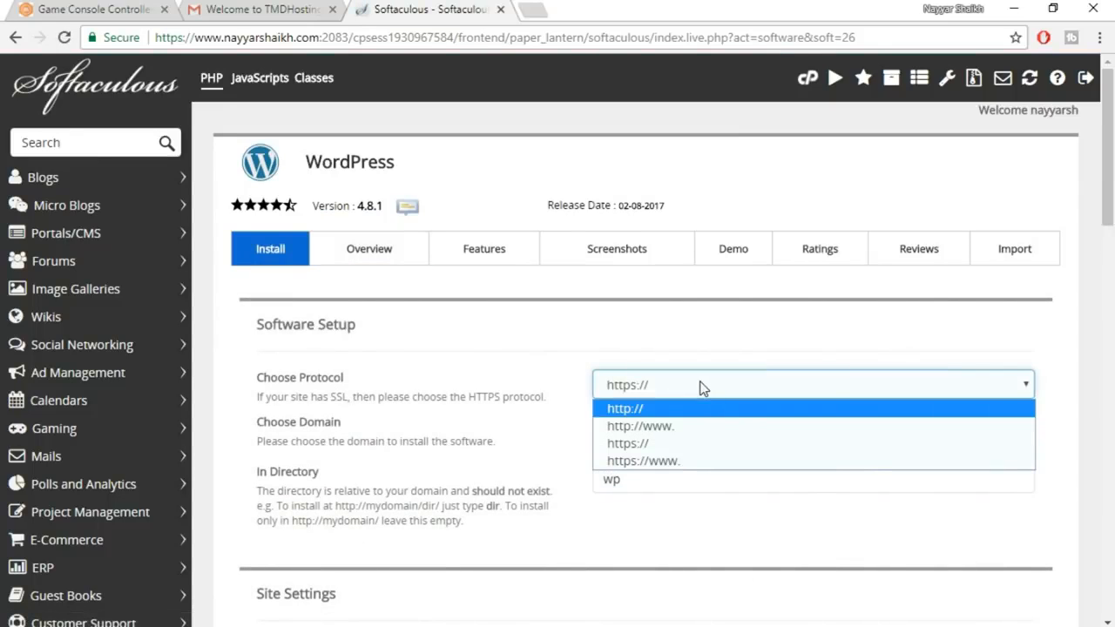
pyautogui.click(663, 462)
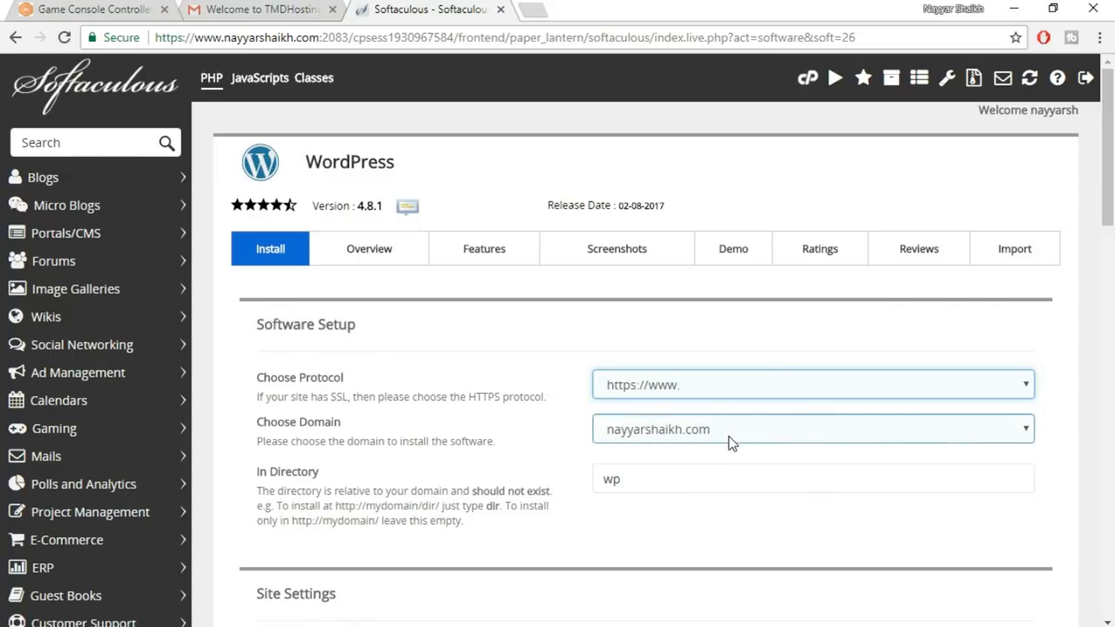
pyautogui.click(723, 440)
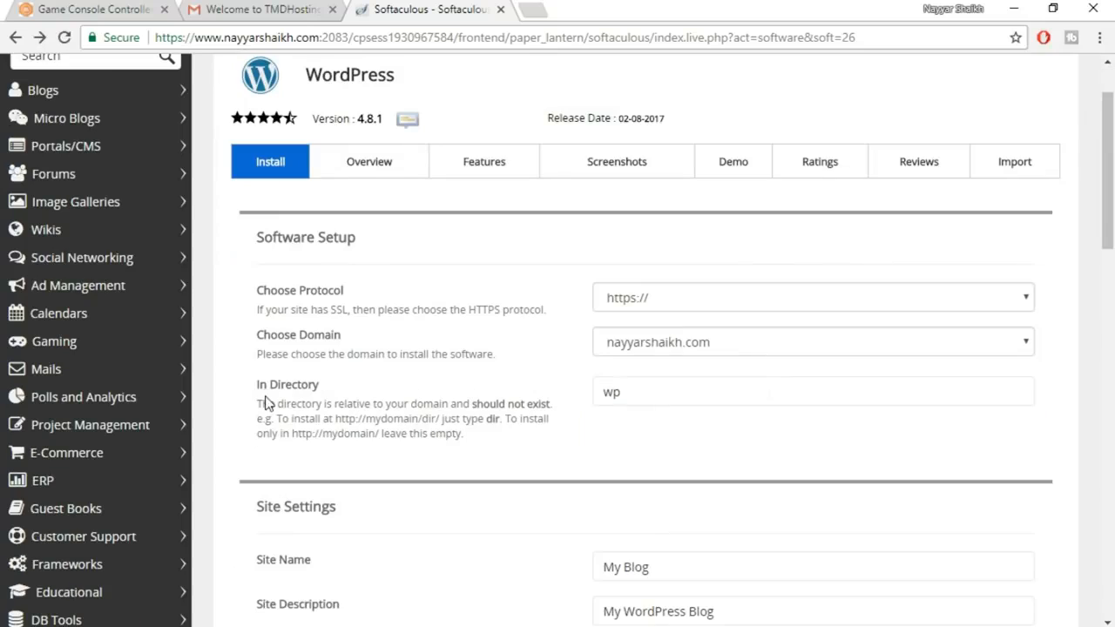
pyautogui.click(747, 394)
# - Clear the default 'wp' directory so WordPress installs at the domain root
pyautogui.doubleClick(747, 394)
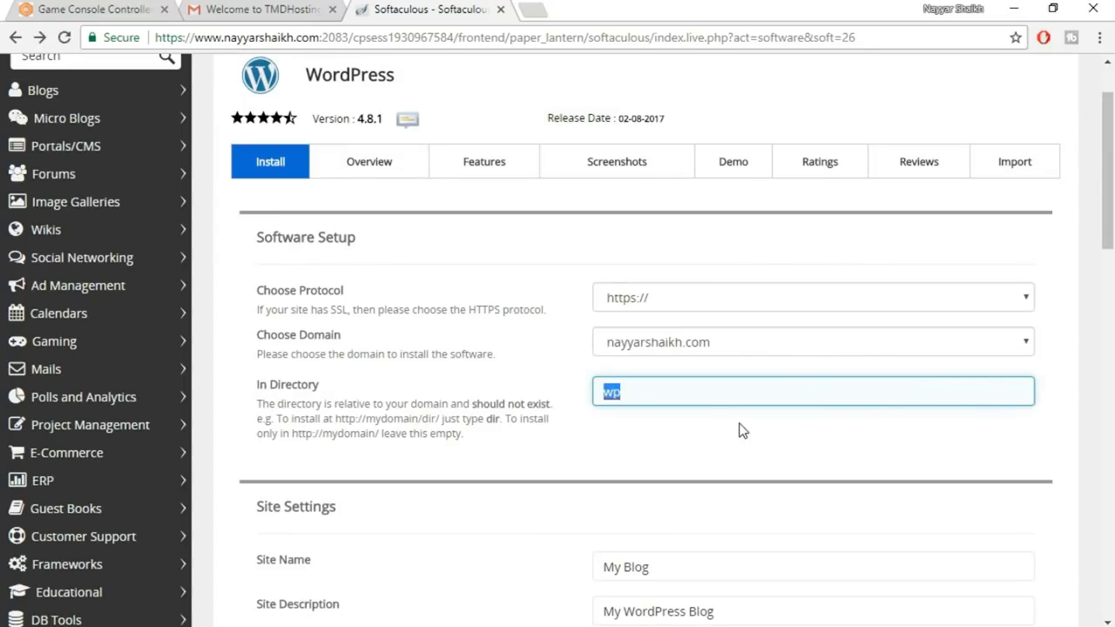
pyautogui.moveTo(707, 396); pyautogui.dragTo(592, 405)
pyautogui.press('BackSpace')
pyautogui.scroll(-3, 790, 466)
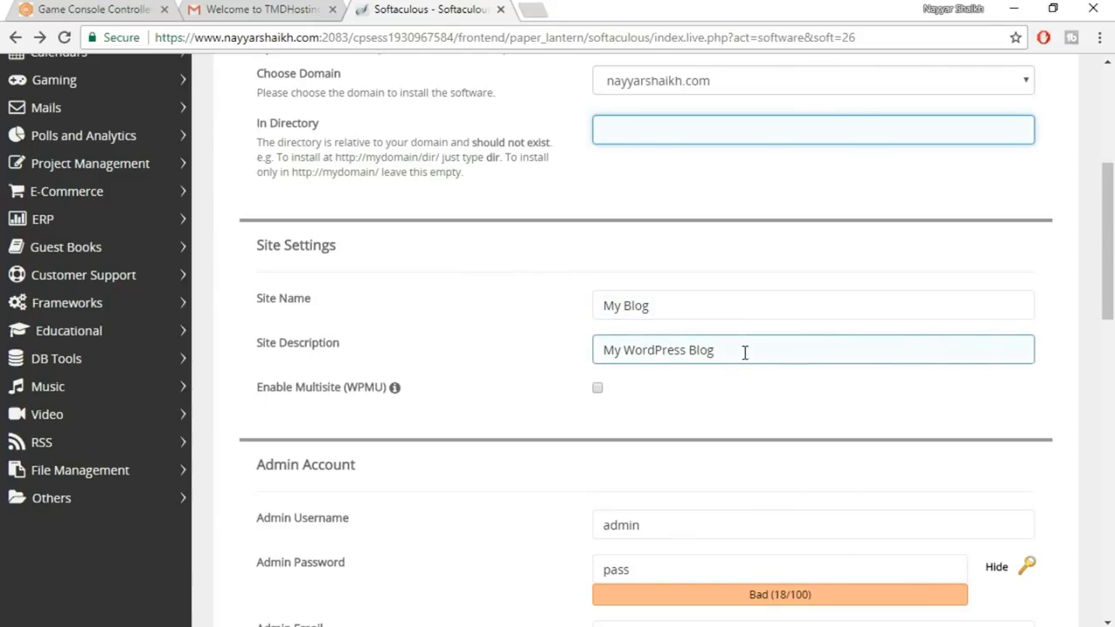
# - Replace the default admin username with a new name and set a new, masked password
pyautogui.scroll(-2, 772, 381)
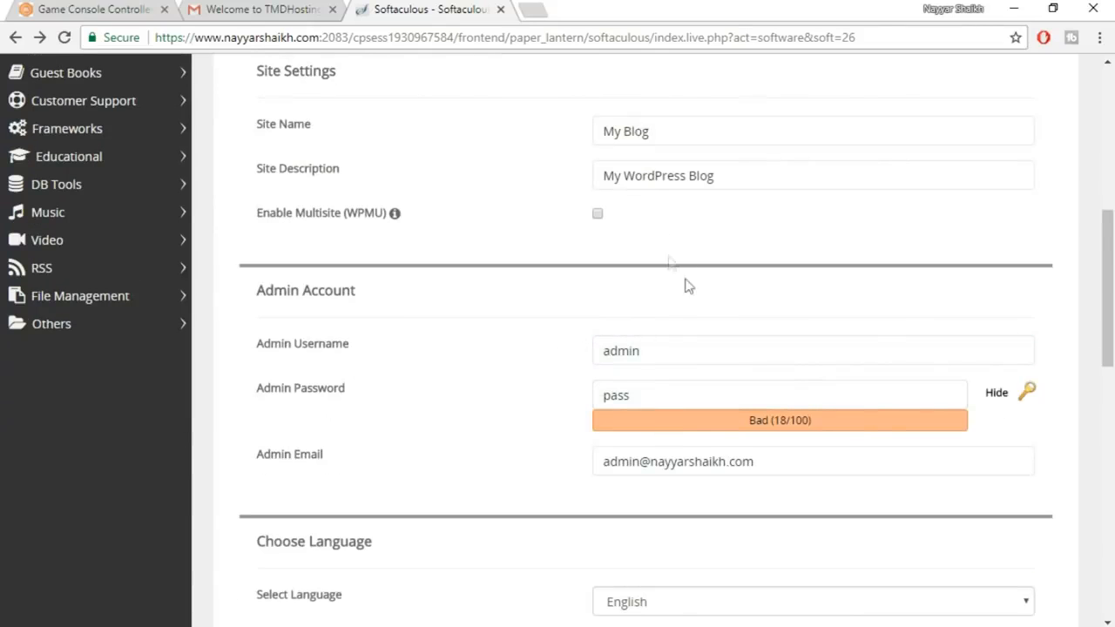
pyautogui.click(683, 344)
pyautogui.doubleClick(602, 342)
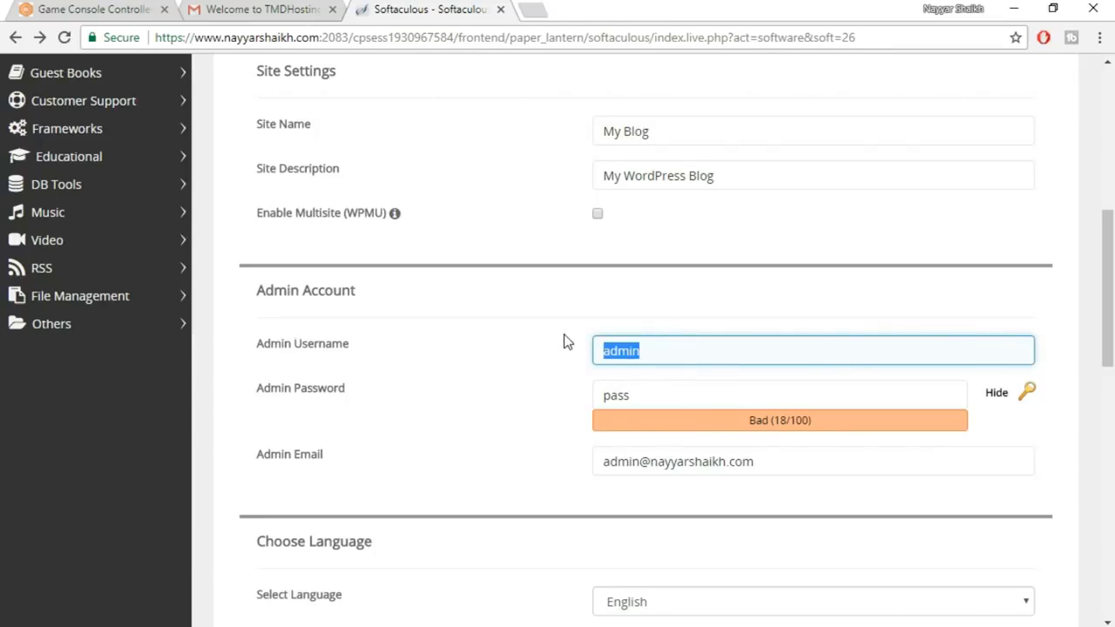
pyautogui.write('N')
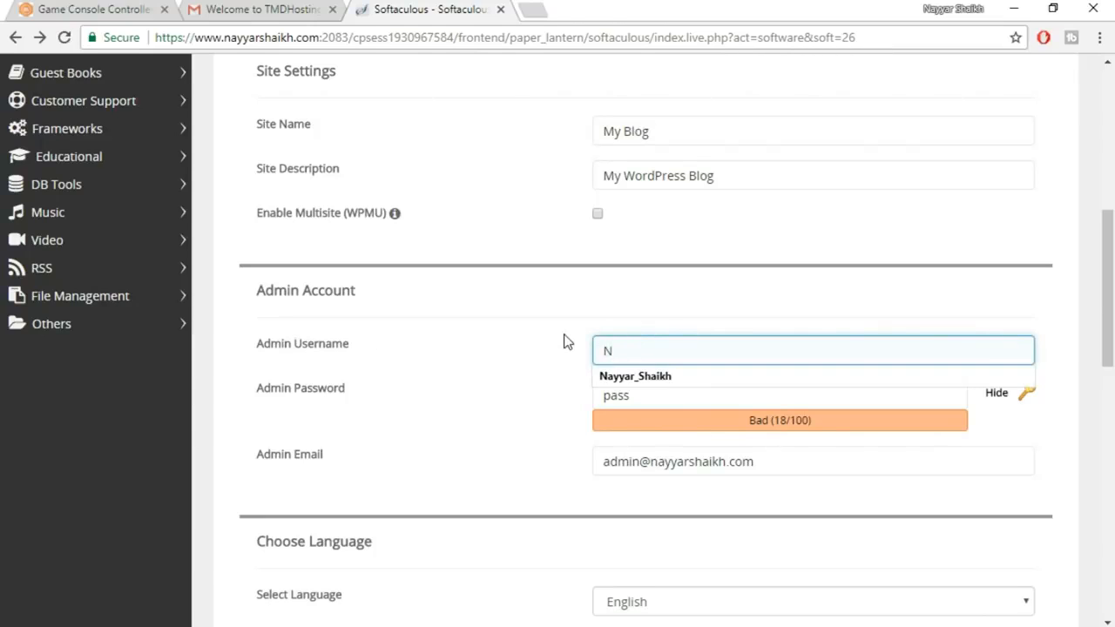
pyautogui.click(669, 388)
pyautogui.moveTo(703, 394); pyautogui.dragTo(568, 406)
pyautogui.click(1000, 397)
pyautogui.moveTo(780, 401); pyautogui.dragTo(573, 379)
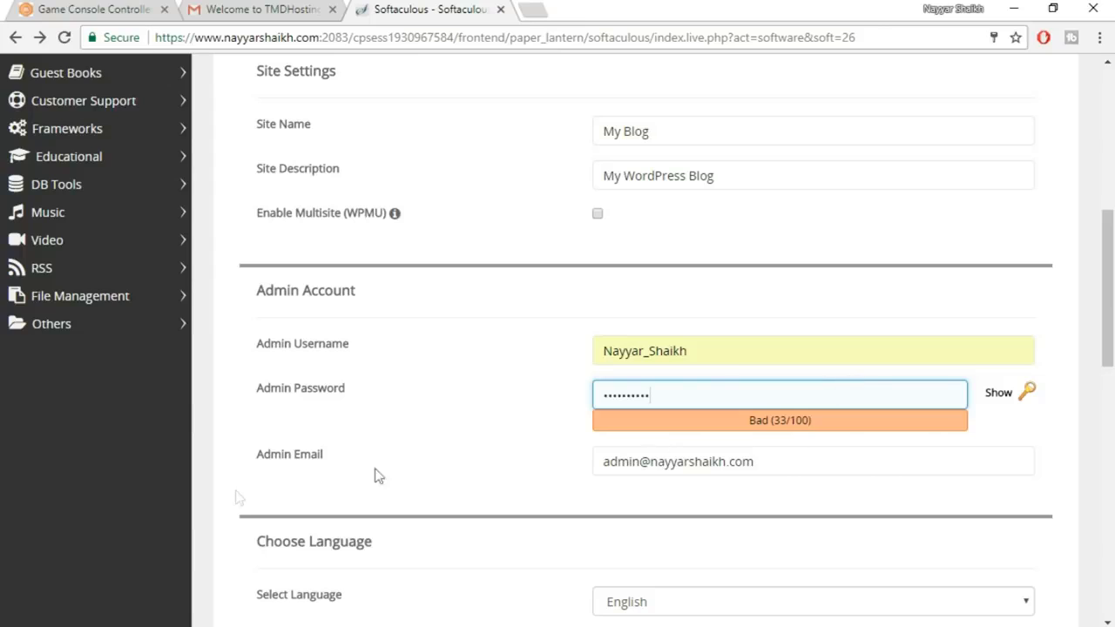
# - Replace the admin email with the owner's address using autofill
pyautogui.click(773, 460)
pyautogui.moveTo(769, 461); pyautogui.dragTo(582, 465)
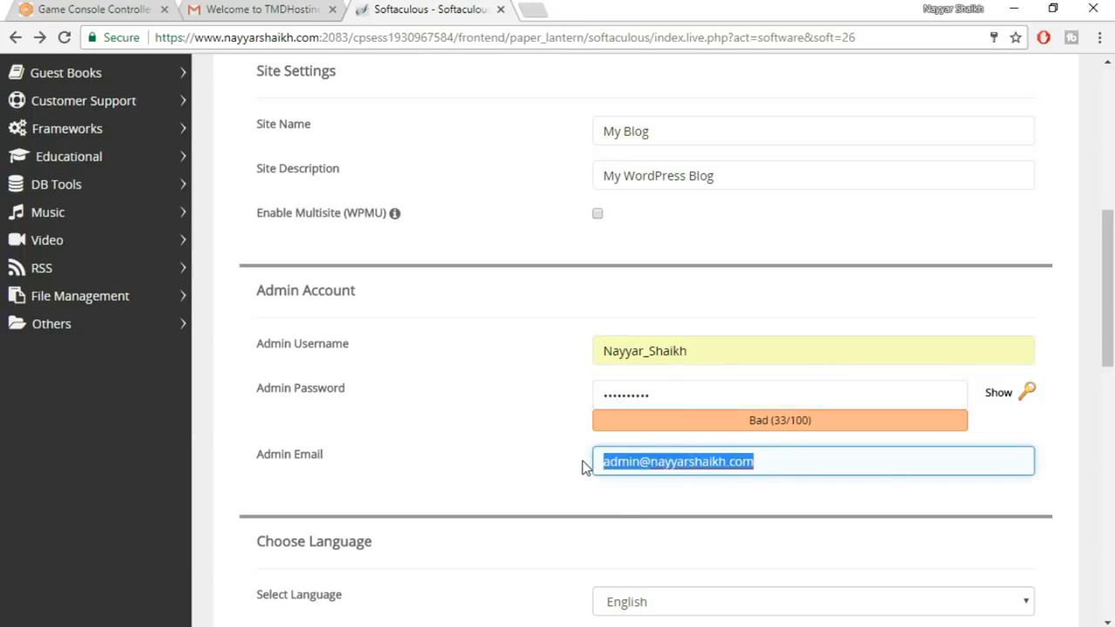
pyautogui.write('r')
pyautogui.click(678, 494)
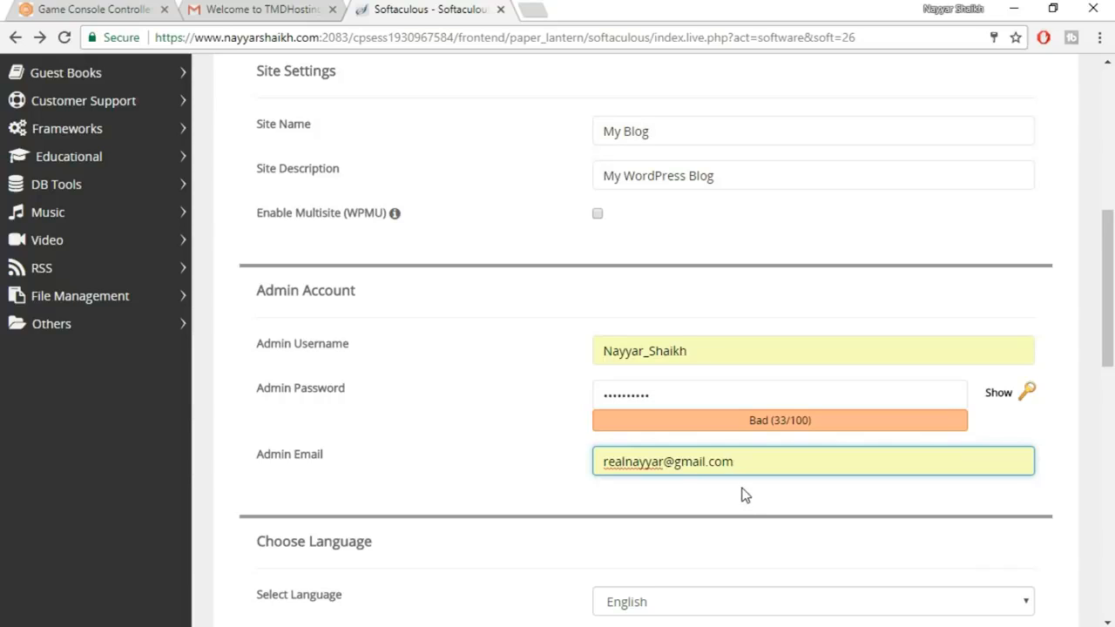
pyautogui.scroll(-4, 787, 482)
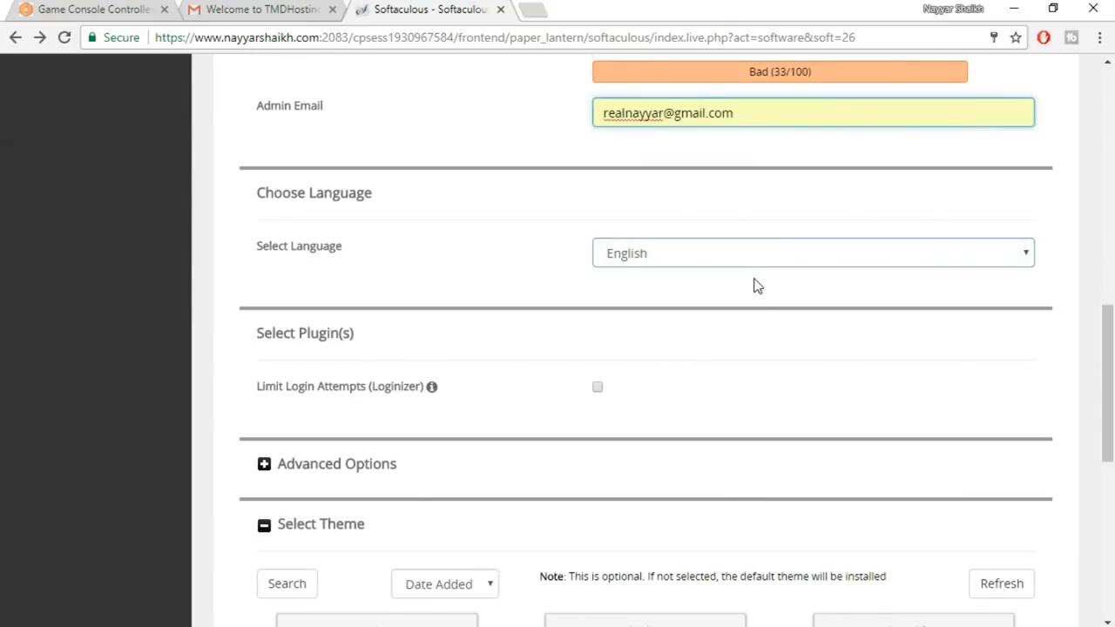
pyautogui.scroll(-2, 737, 416)
pyautogui.scroll(-5, 903, 391)
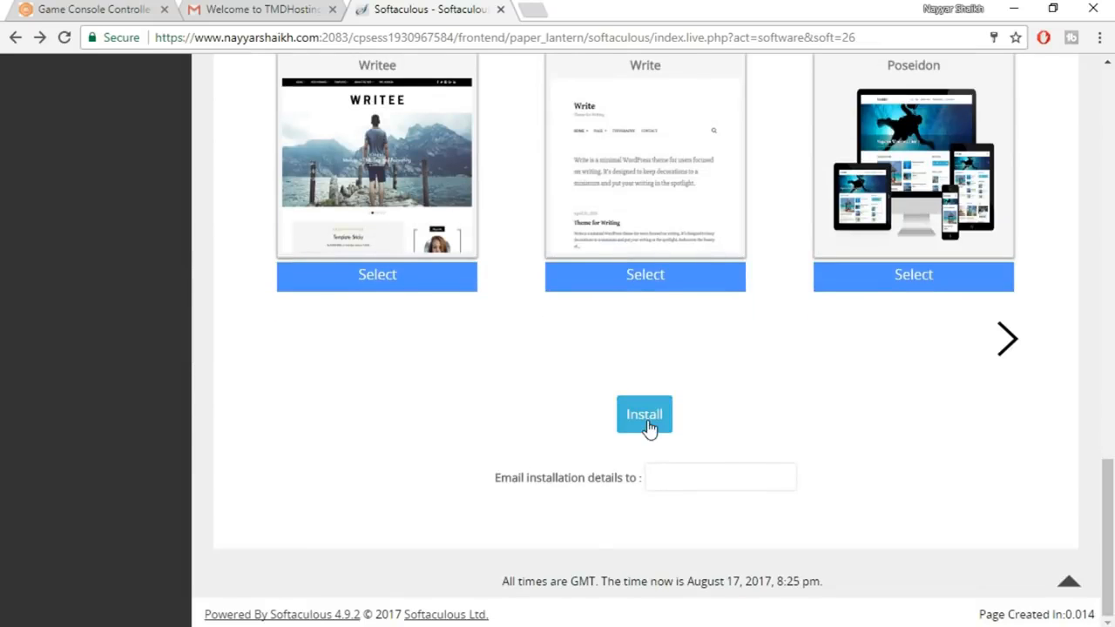
# - Install WordPress and open the Administrative URL's dashboard in a new tab
pyautogui.click(645, 415)
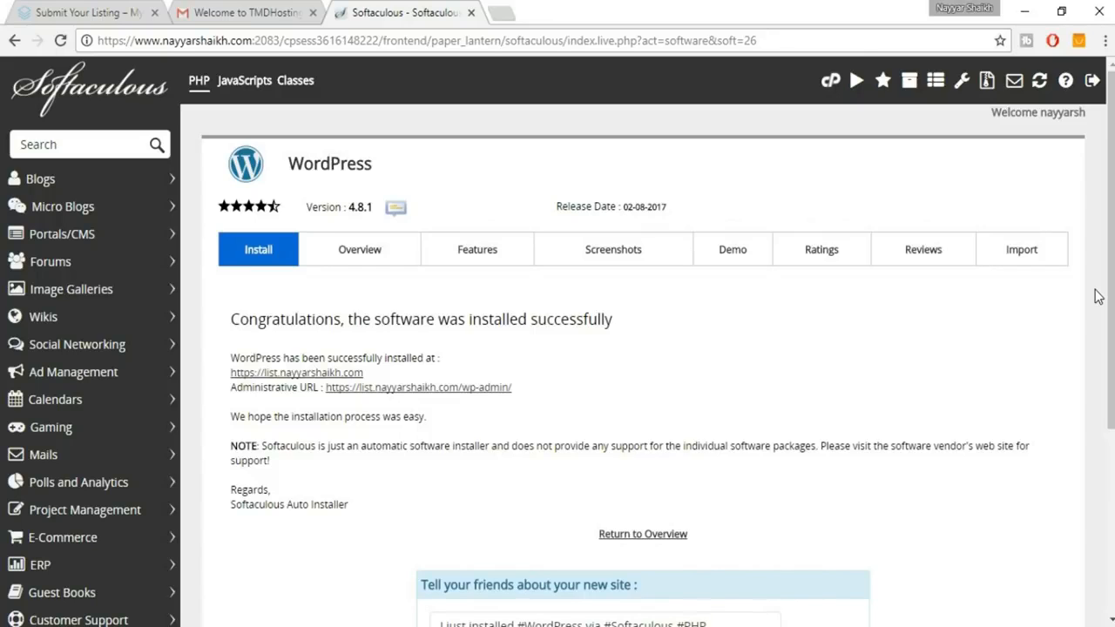
pyautogui.rightClick(406, 394)
pyautogui.click(439, 399)
pyautogui.hotkey('ctrl', 'Tab')
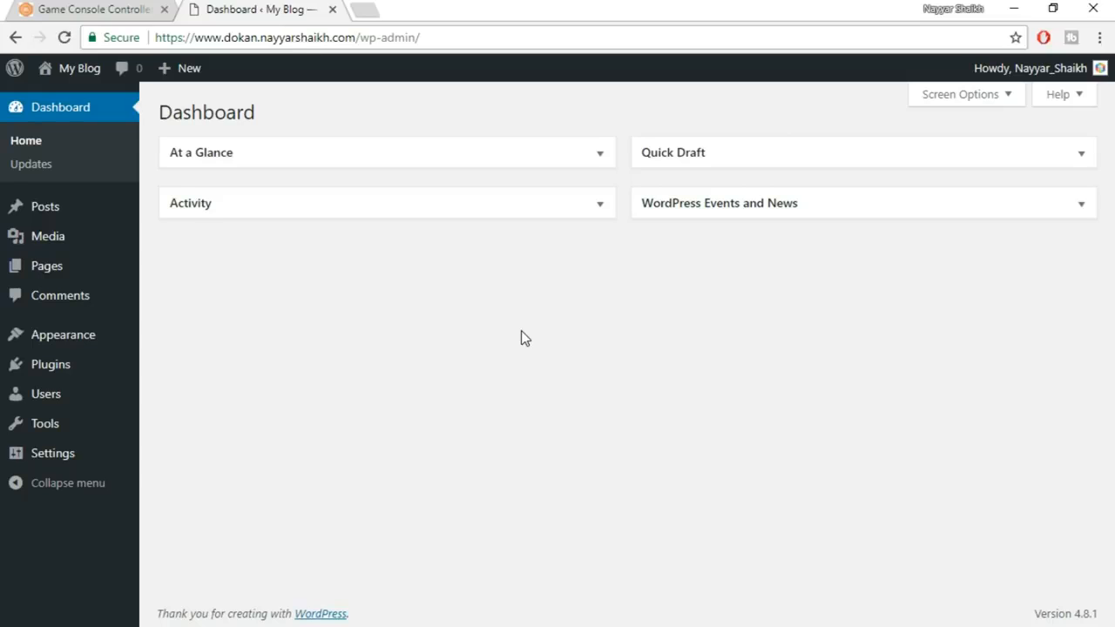
# - Open the My Blog front page with its Hello world! post in a new tab, then return to the Dashboard
pyautogui.moveTo(75, 76)
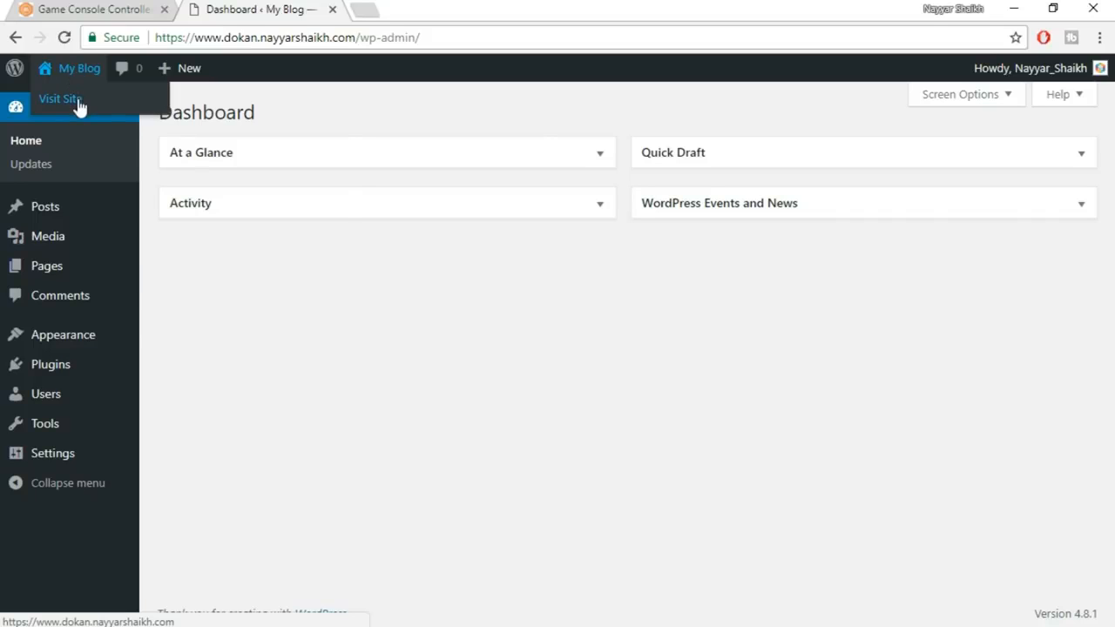
pyautogui.rightClick(80, 103)
pyautogui.click(157, 112)
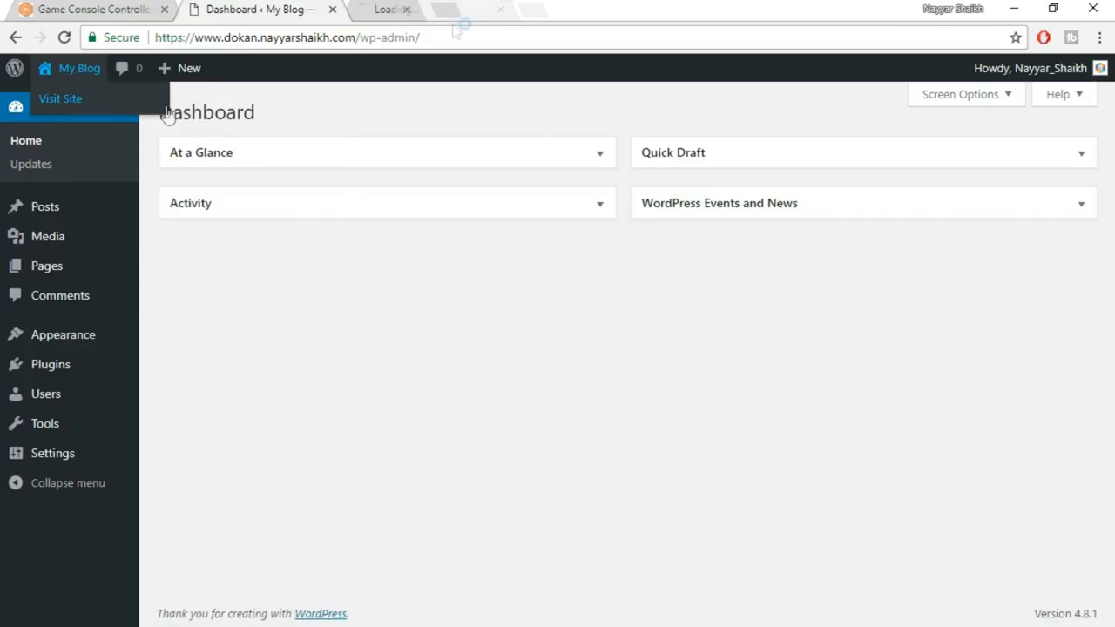
pyautogui.click(488, 8)
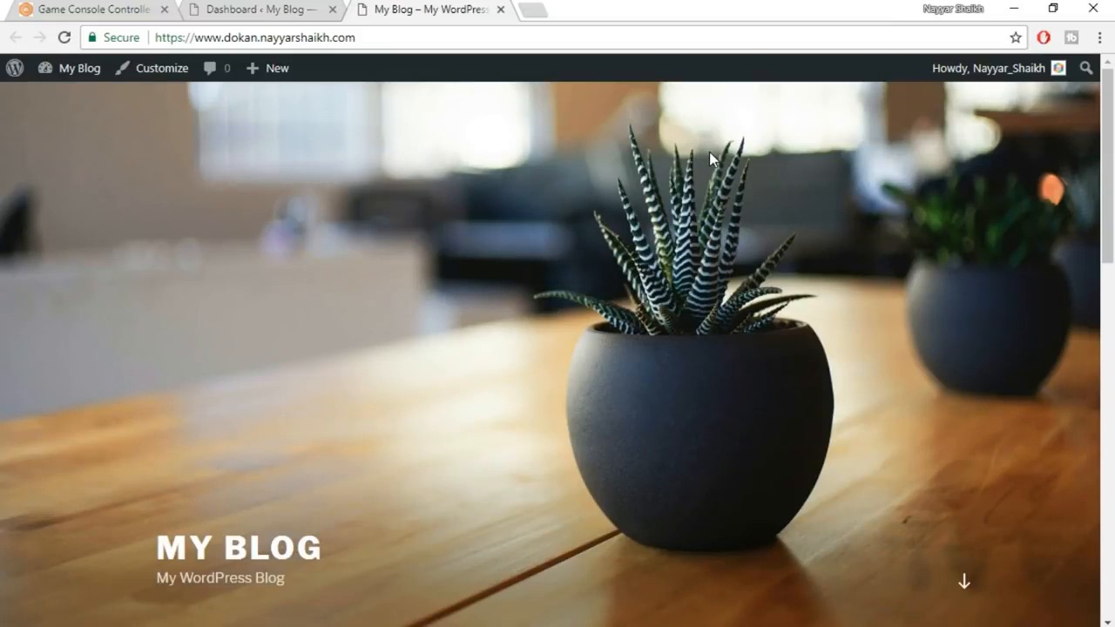
pyautogui.scroll(-3, 778, 321)
pyautogui.scroll(-3, 779, 321)
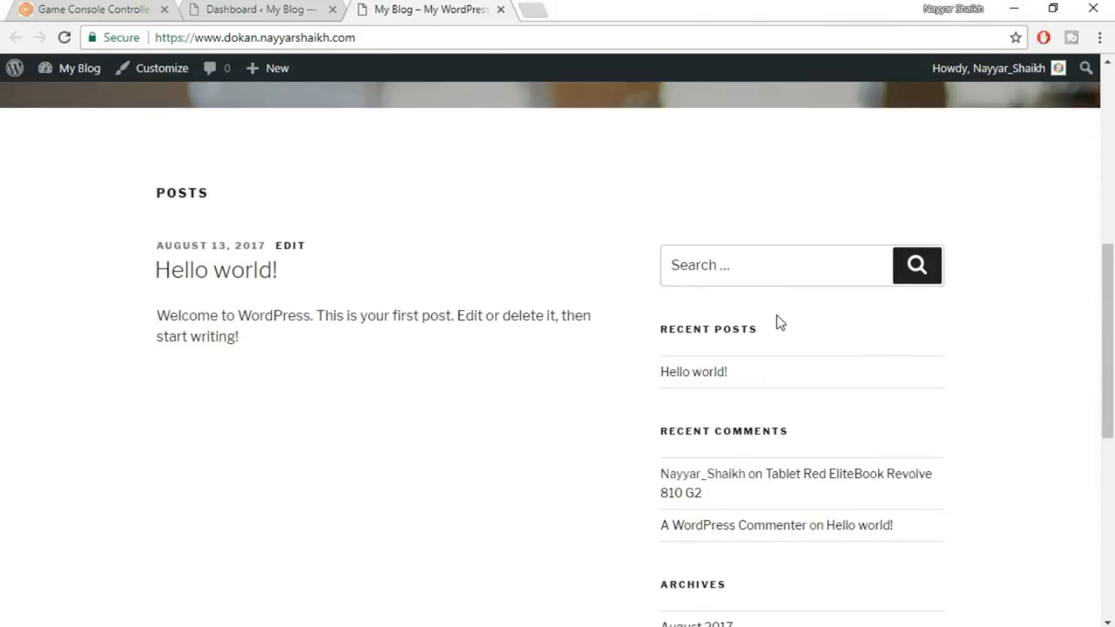
pyautogui.scroll(6, 776, 322)
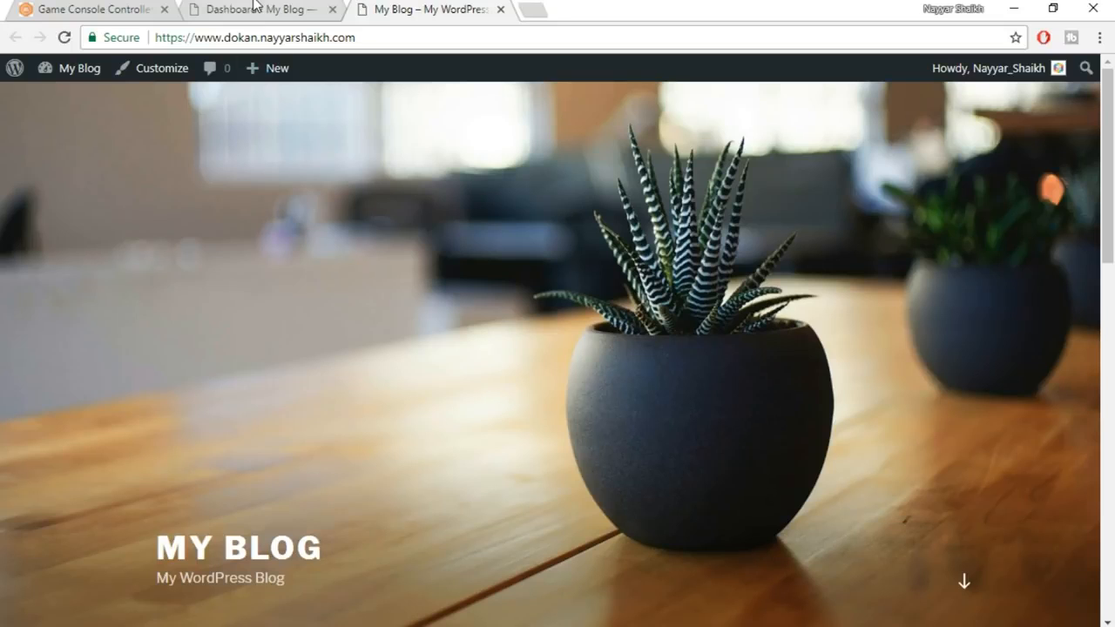
pyautogui.click(253, 12)
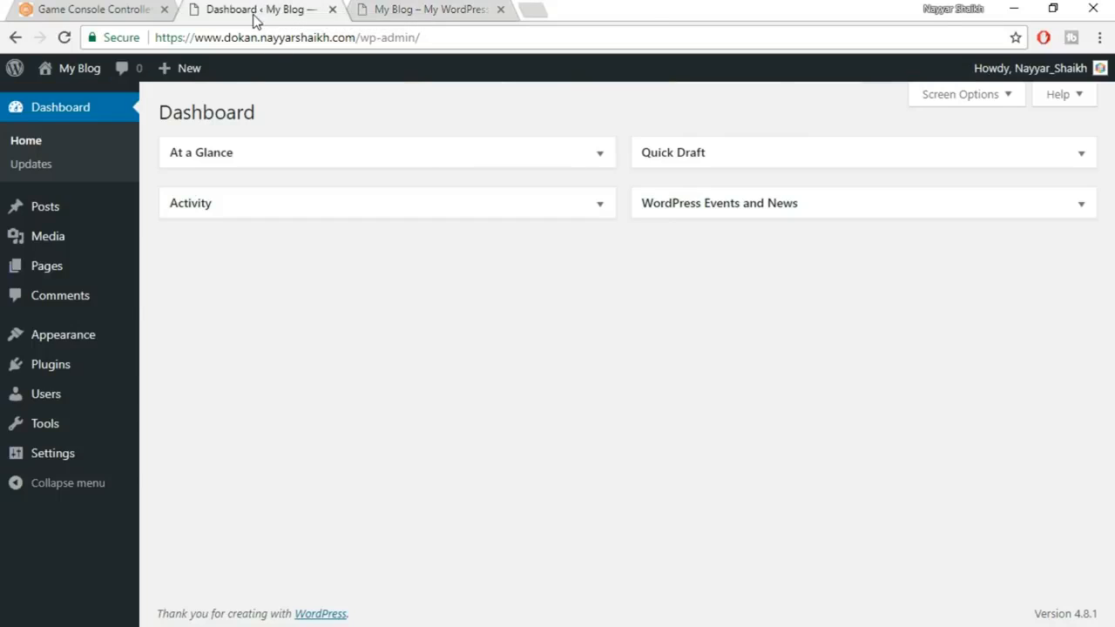
# - Go to Appearance > Themes > Add New, glance at the Electro store tab, and start a blank browser tab
pyautogui.click(92, 338)
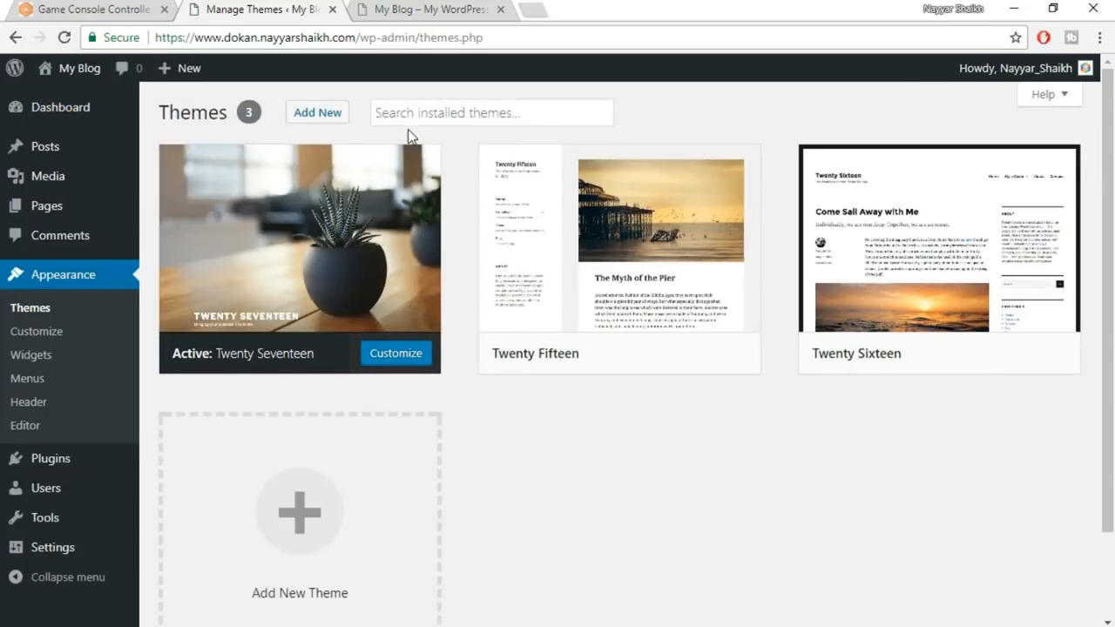
pyautogui.click(313, 128)
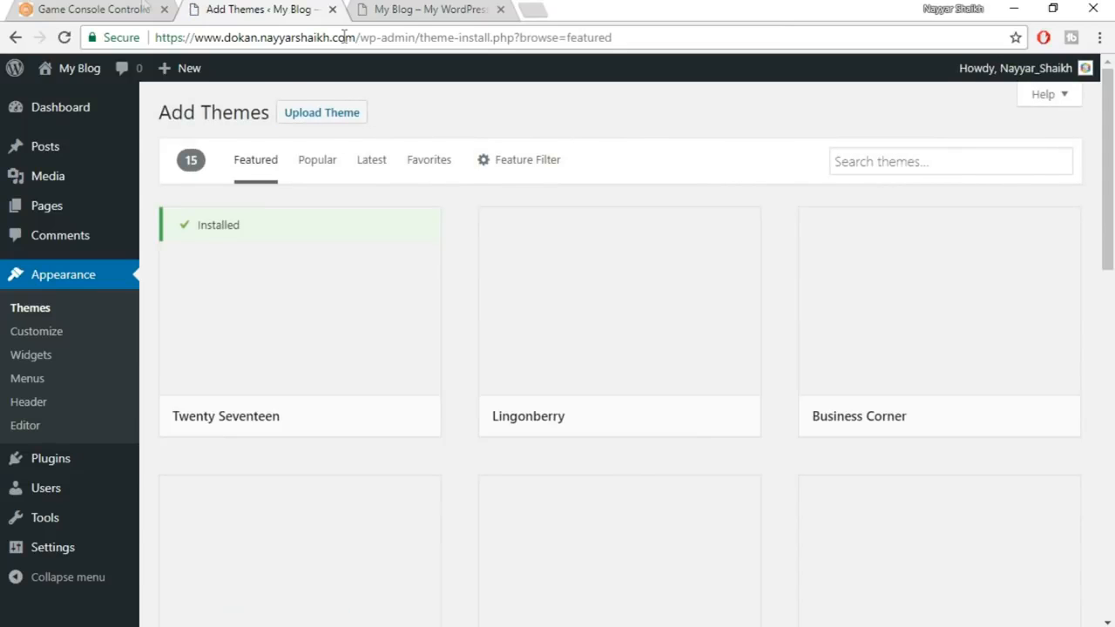
pyautogui.click(104, 5)
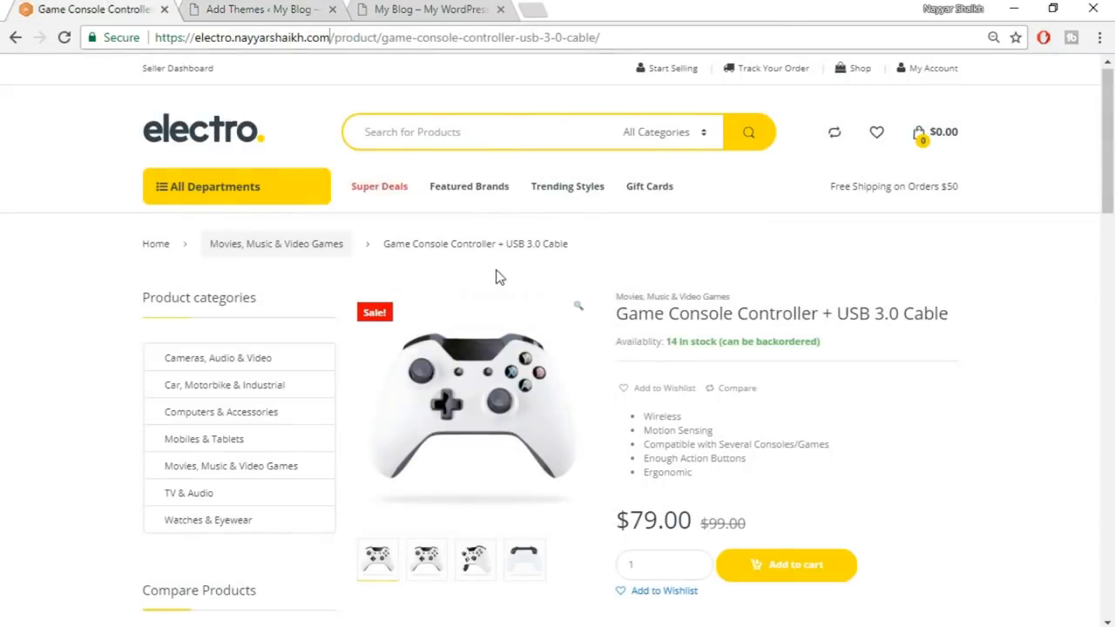
pyautogui.click(305, 7)
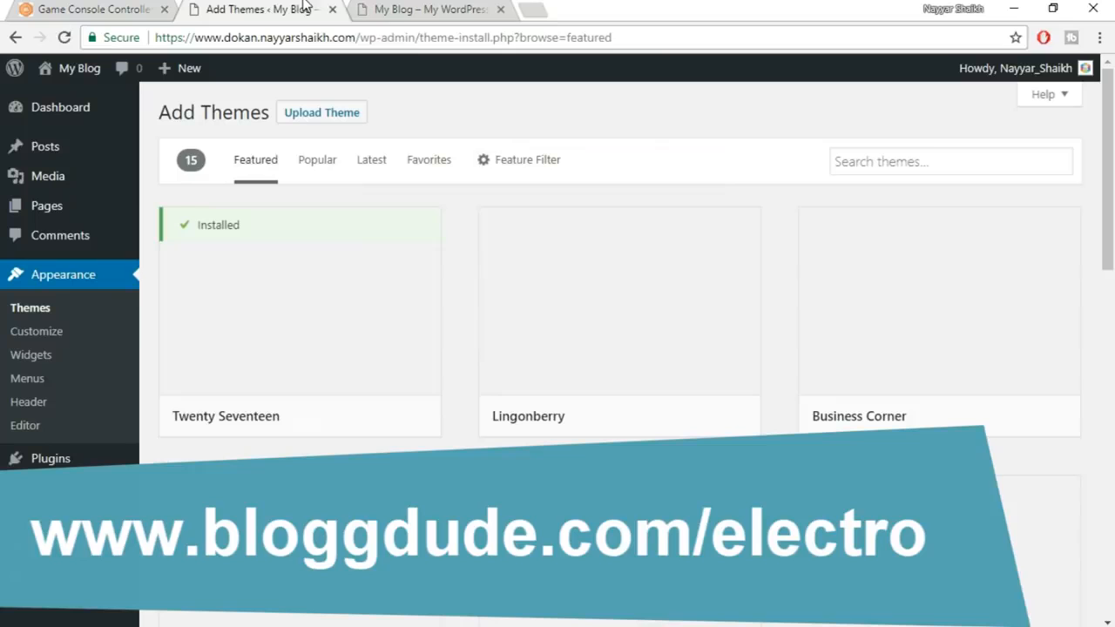
pyautogui.click(541, 7)
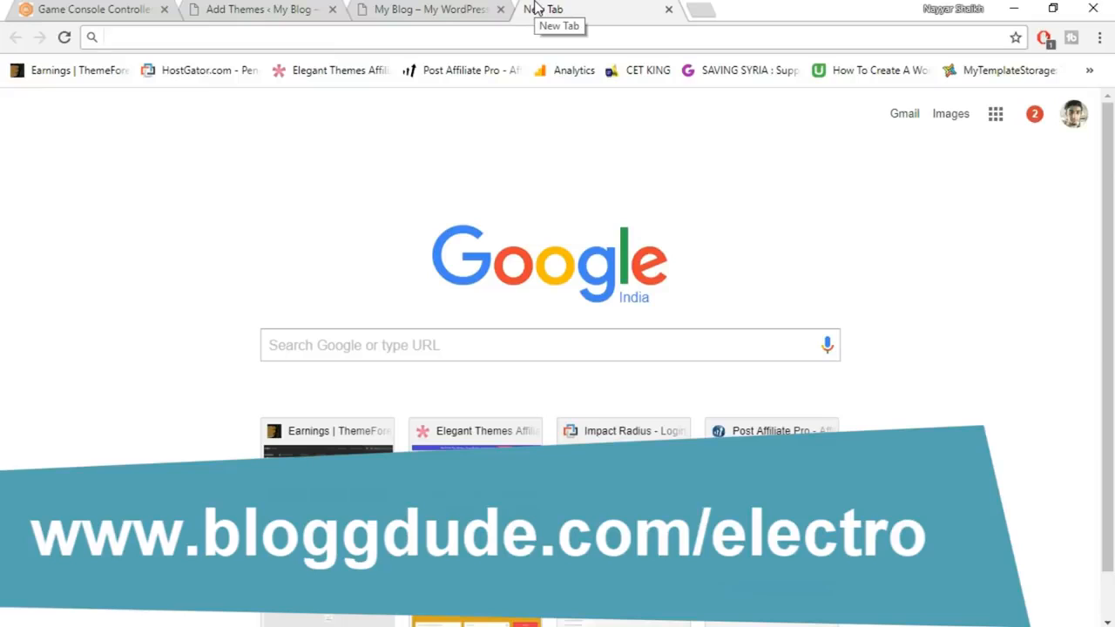
# - Load the Electro theme page on ThemeForest and highlight its 164 ratings and 2,816 sales
pyautogui.write('b')
pyautogui.press('Return')
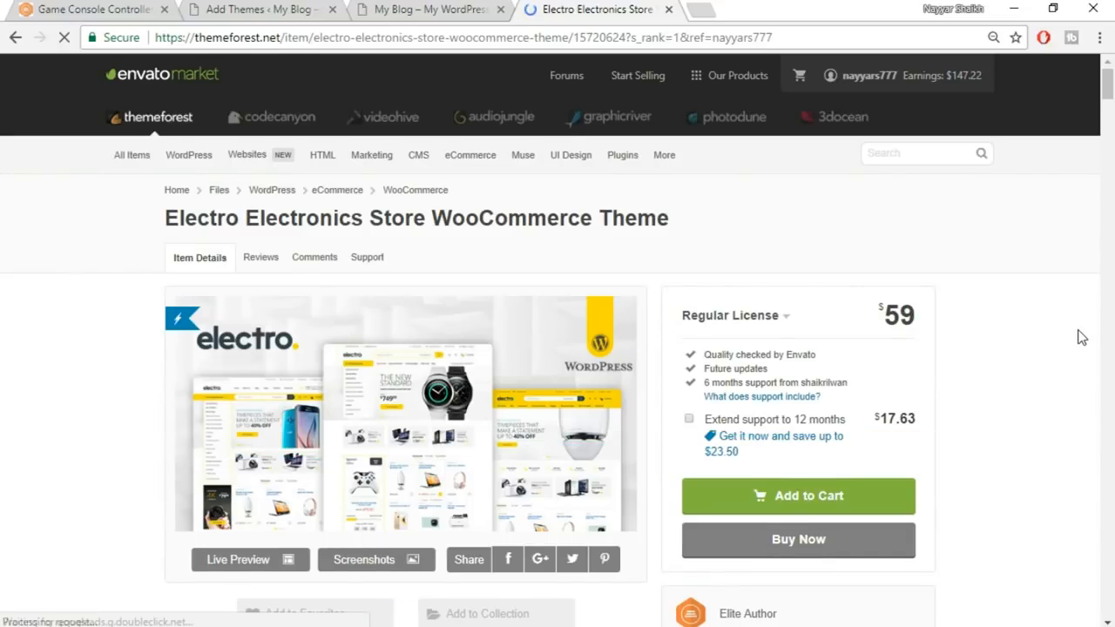
pyautogui.scroll(-1, 1078, 331)
pyautogui.scroll(-1, 1081, 338)
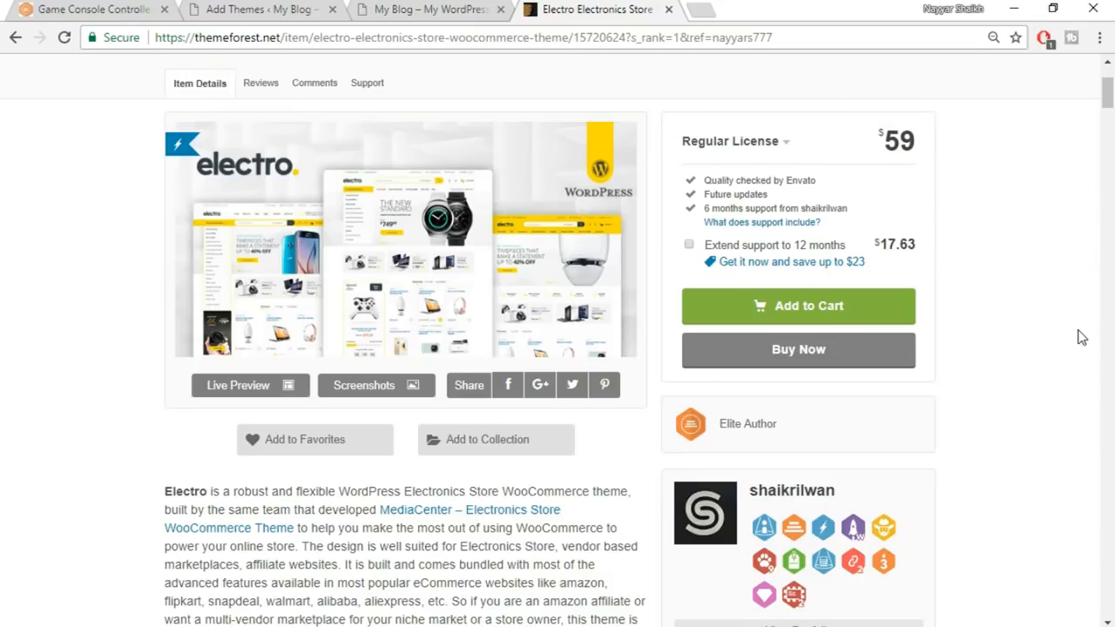
pyautogui.click(90, 8)
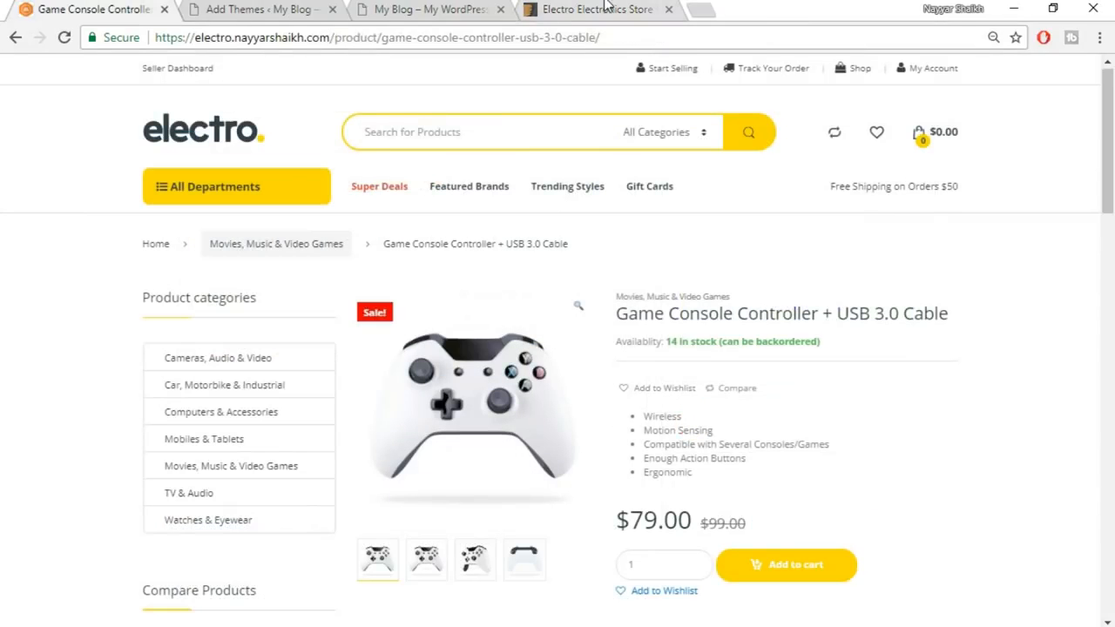
pyautogui.click(601, 8)
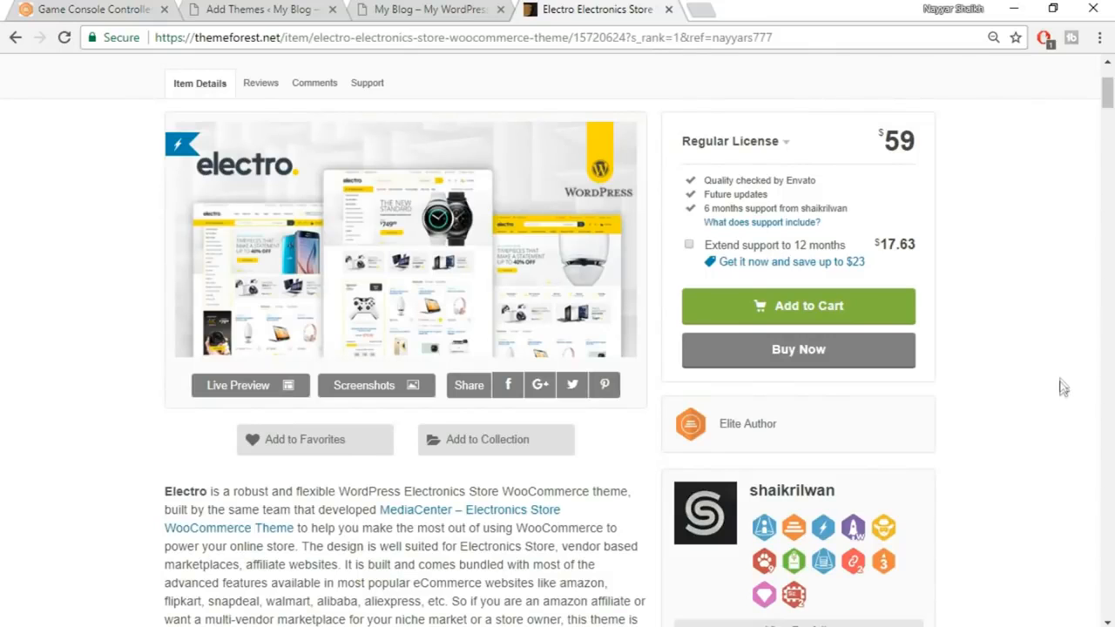
pyautogui.scroll(-5, 1061, 387)
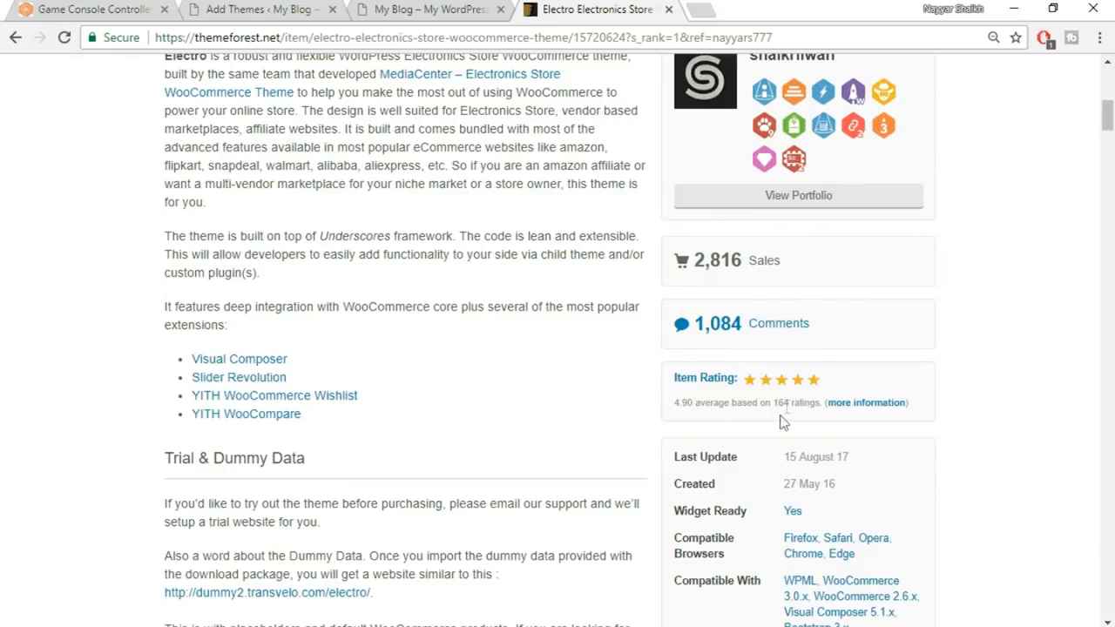
pyautogui.moveTo(773, 405); pyautogui.dragTo(788, 404)
pyautogui.moveTo(695, 267); pyautogui.dragTo(743, 262)
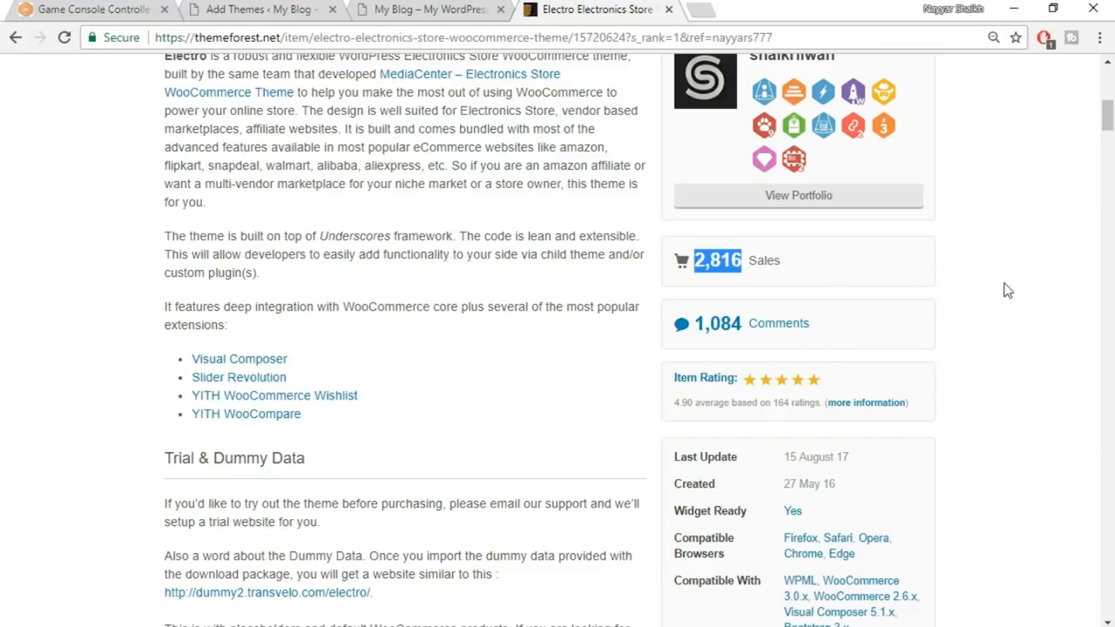
# - Recheck the Electro store product page, then close the ThemeForest listing and return to Add Themes
pyautogui.scroll(4, 1043, 395)
pyautogui.scroll(3, 1043, 394)
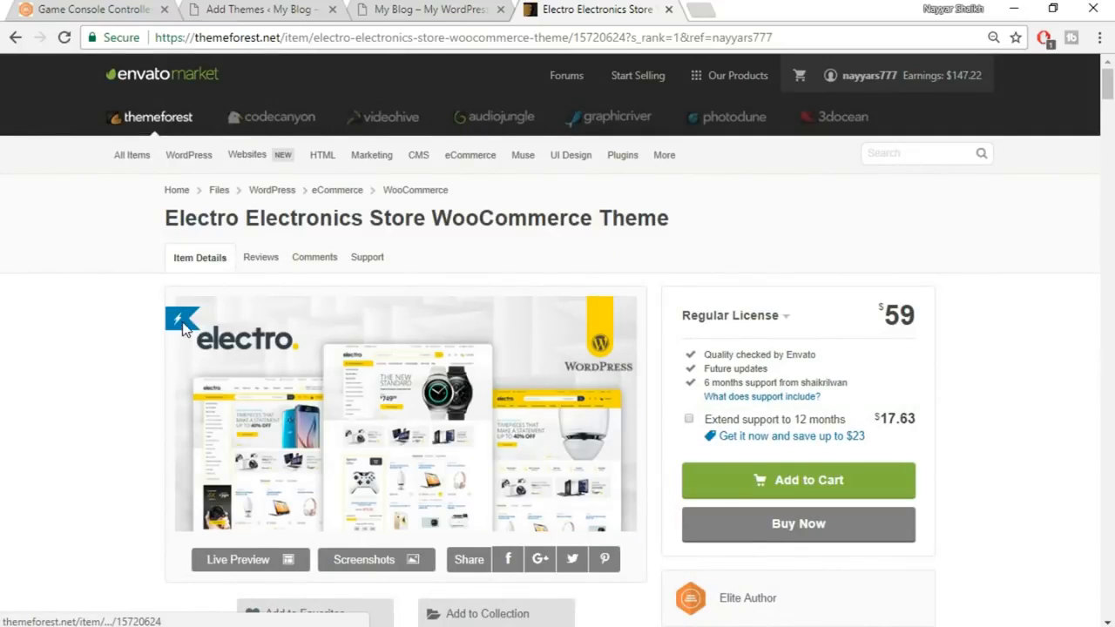
pyautogui.moveTo(198, 323)
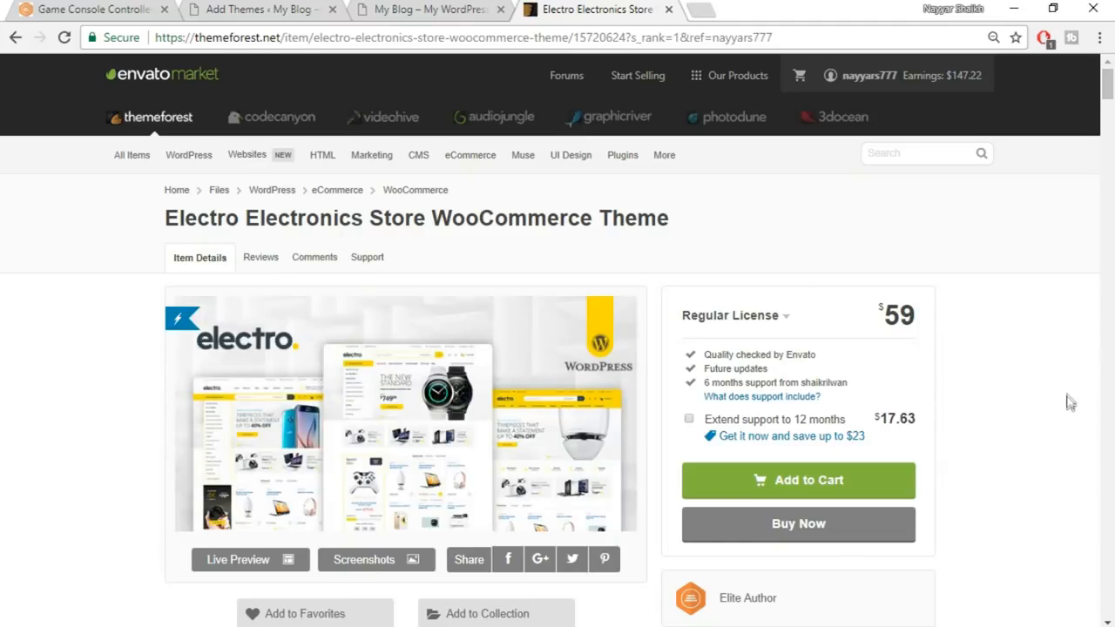
pyautogui.click(79, 9)
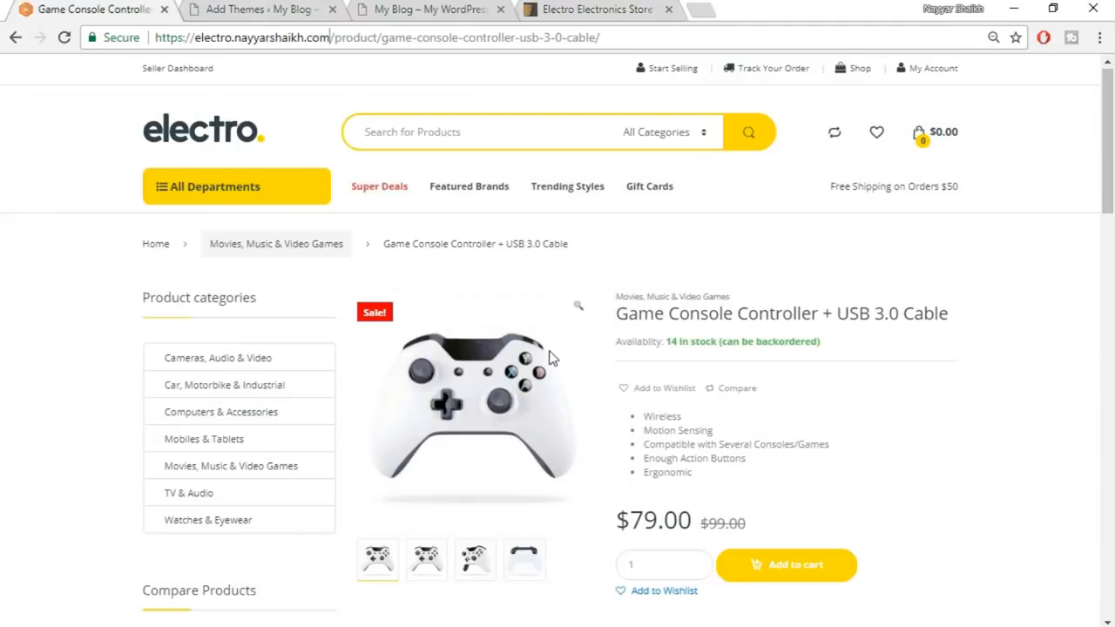
pyautogui.scroll(-3, 987, 377)
pyautogui.scroll(3, 987, 376)
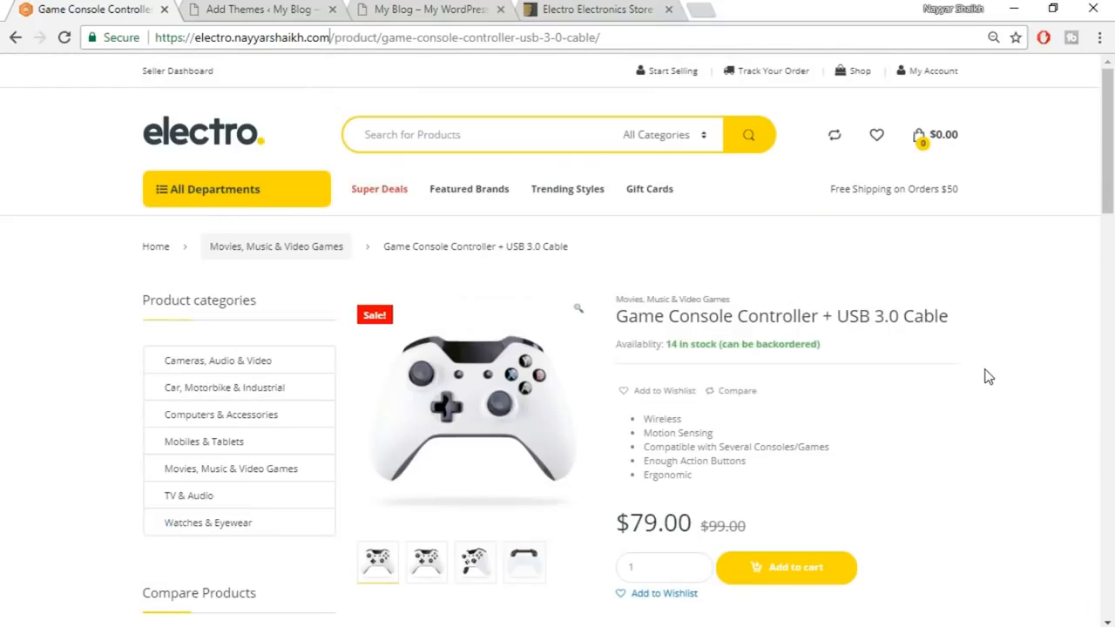
pyautogui.click(558, 7)
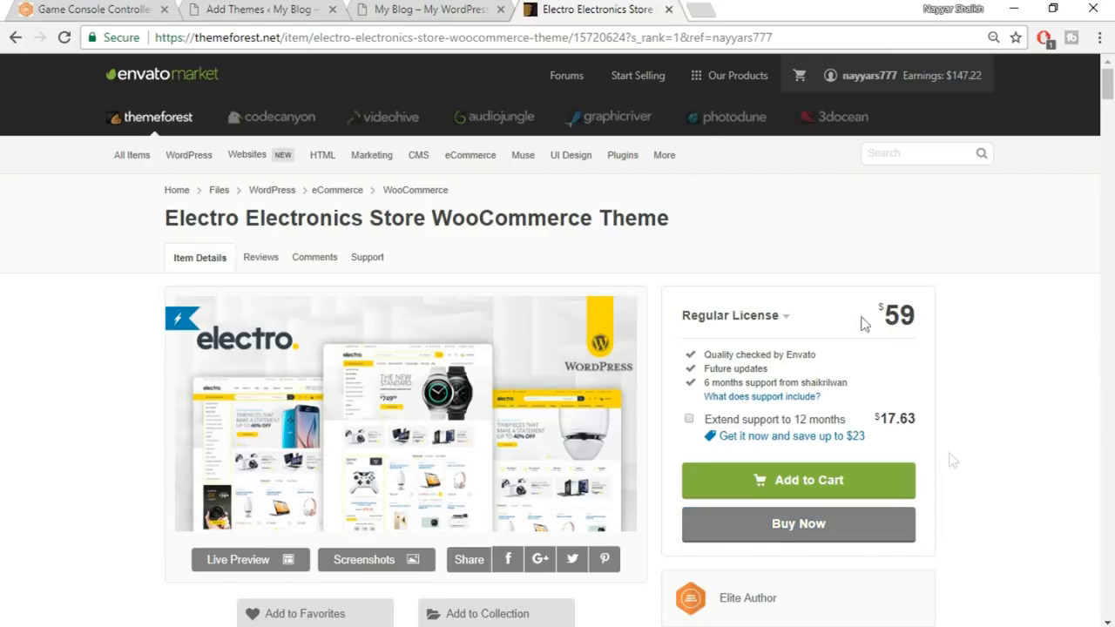
pyautogui.click(669, 9)
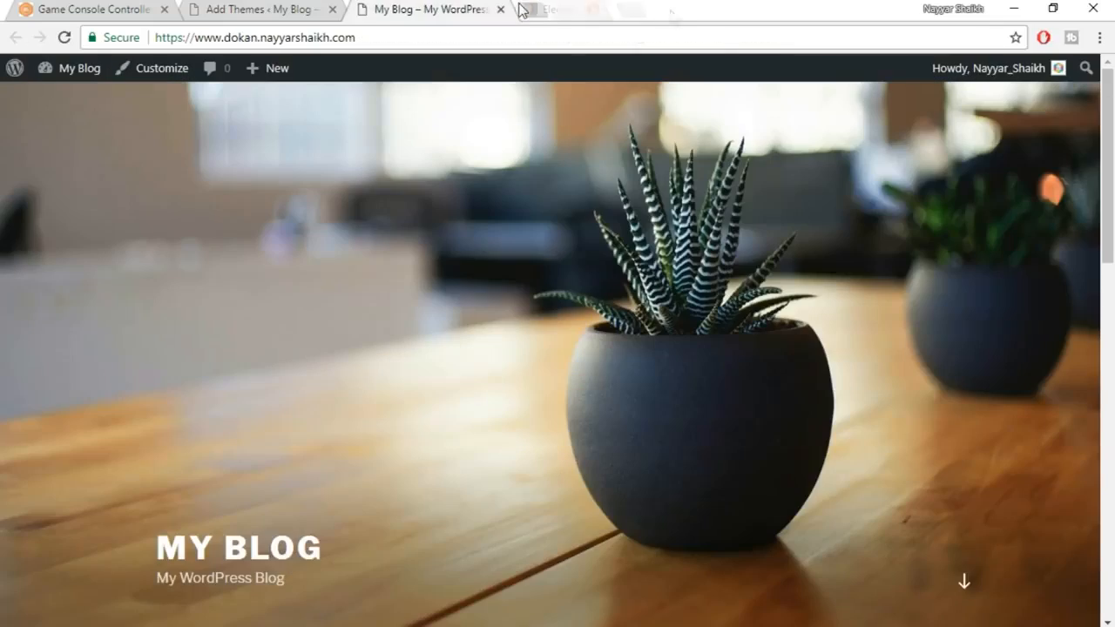
pyautogui.click(203, 9)
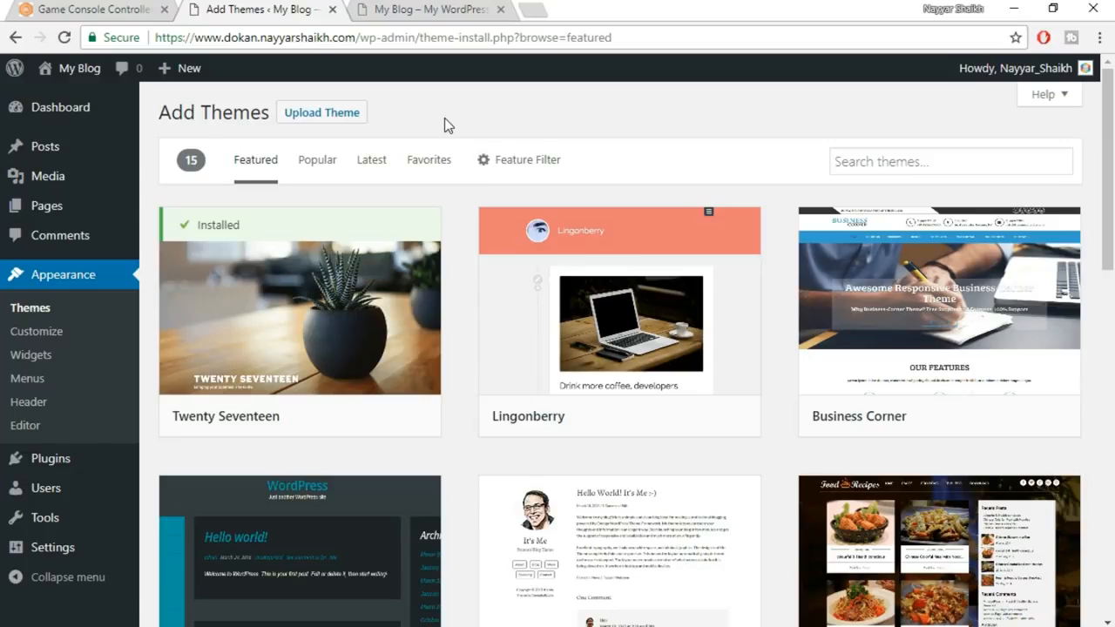
# - Upload electro.zip as a new theme, install it, and activate Electro
pyautogui.click(348, 121)
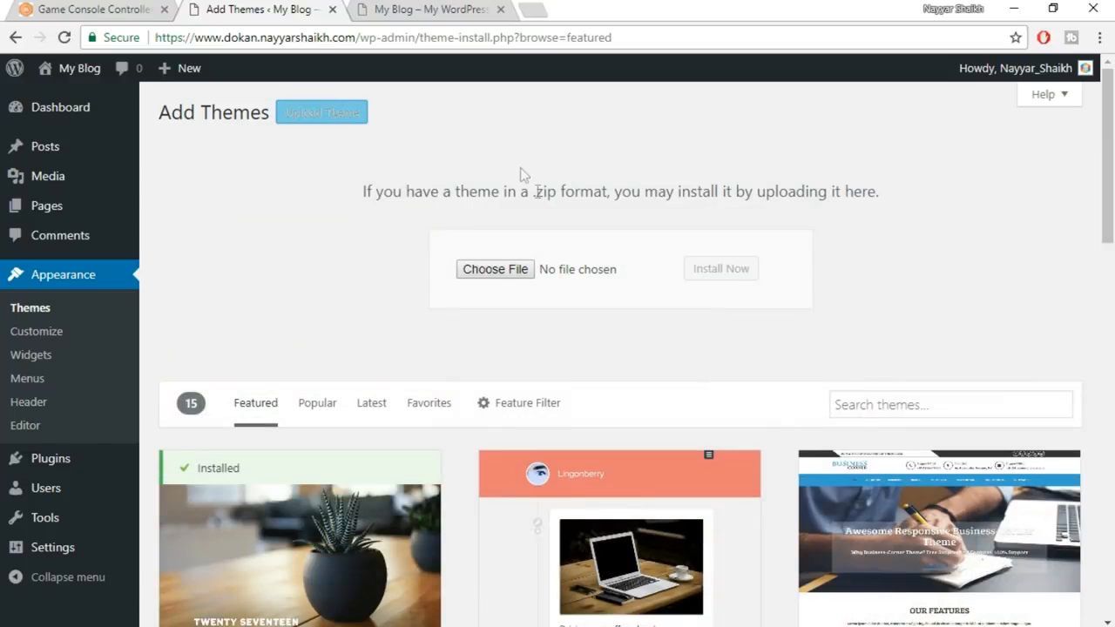
pyautogui.click(491, 271)
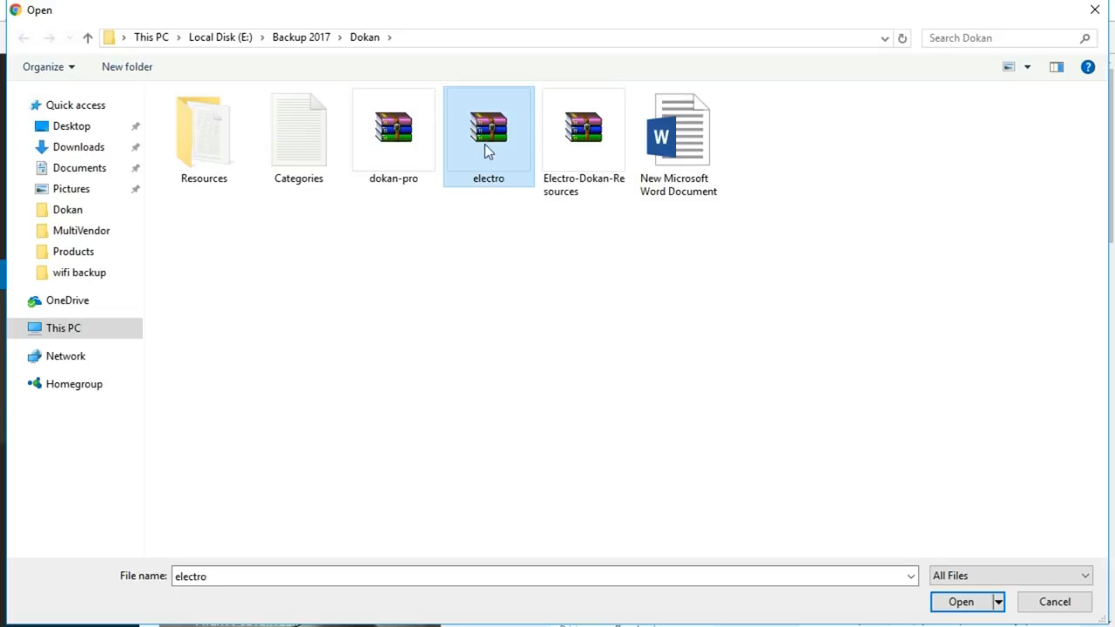
pyautogui.moveTo(485, 146)
pyautogui.moveTo(490, 179)
pyautogui.click(978, 614)
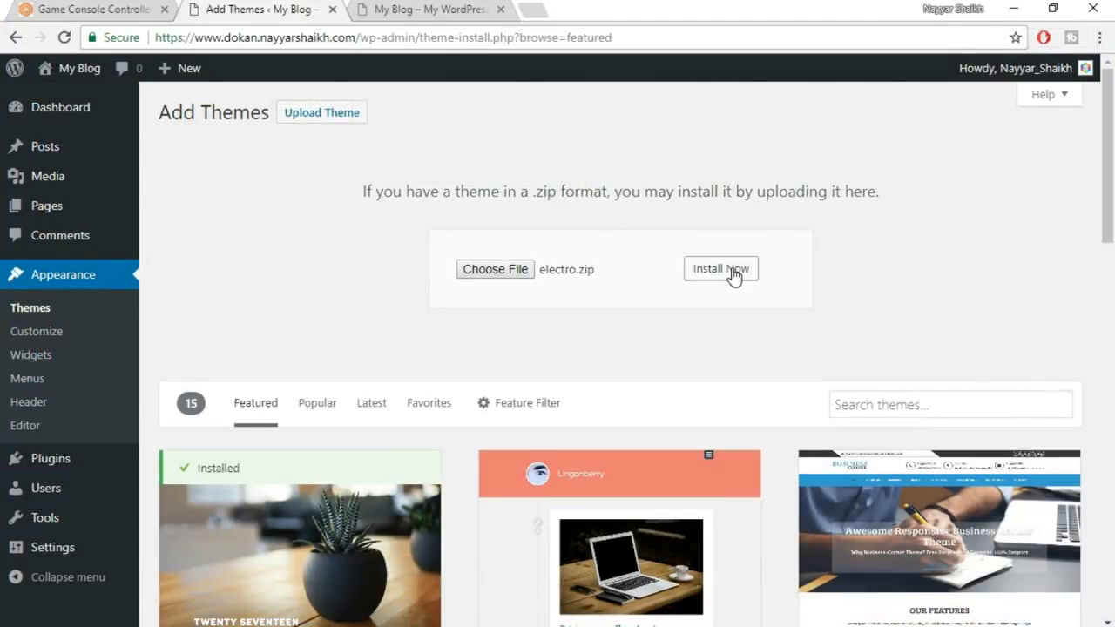
pyautogui.click(733, 272)
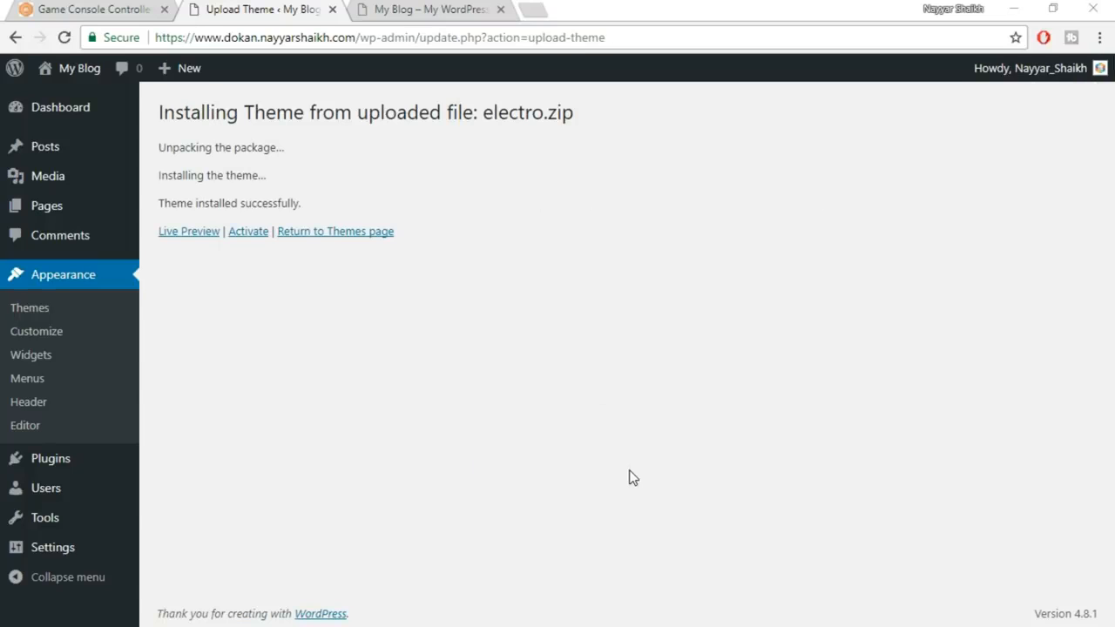
pyautogui.click(249, 235)
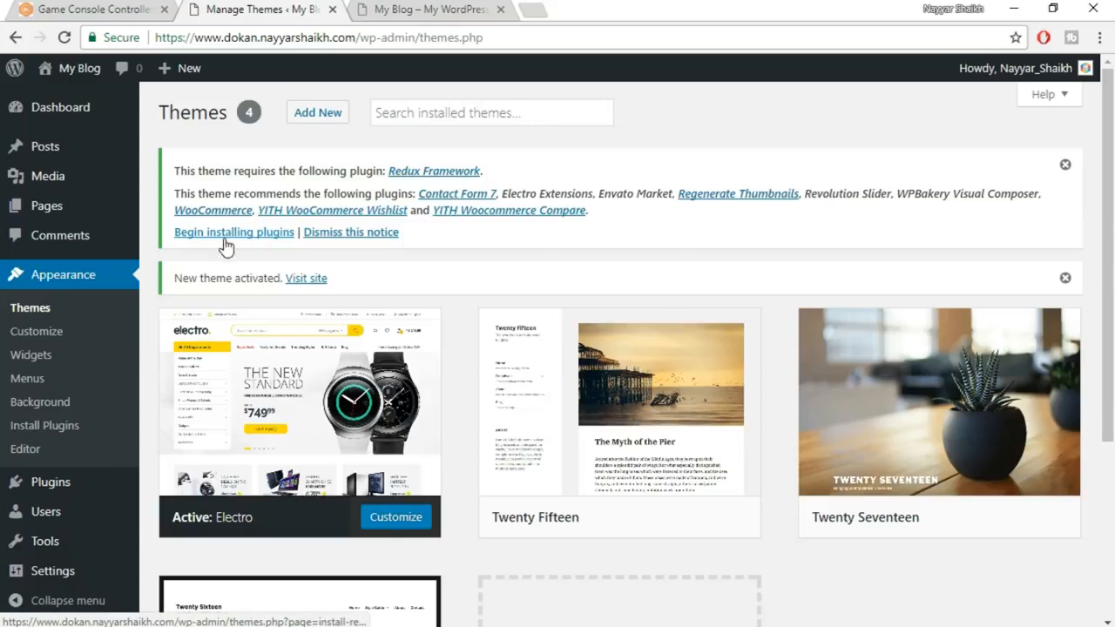
# - Bulk-install all ten required and recommended Electro plugins
pyautogui.click(239, 234)
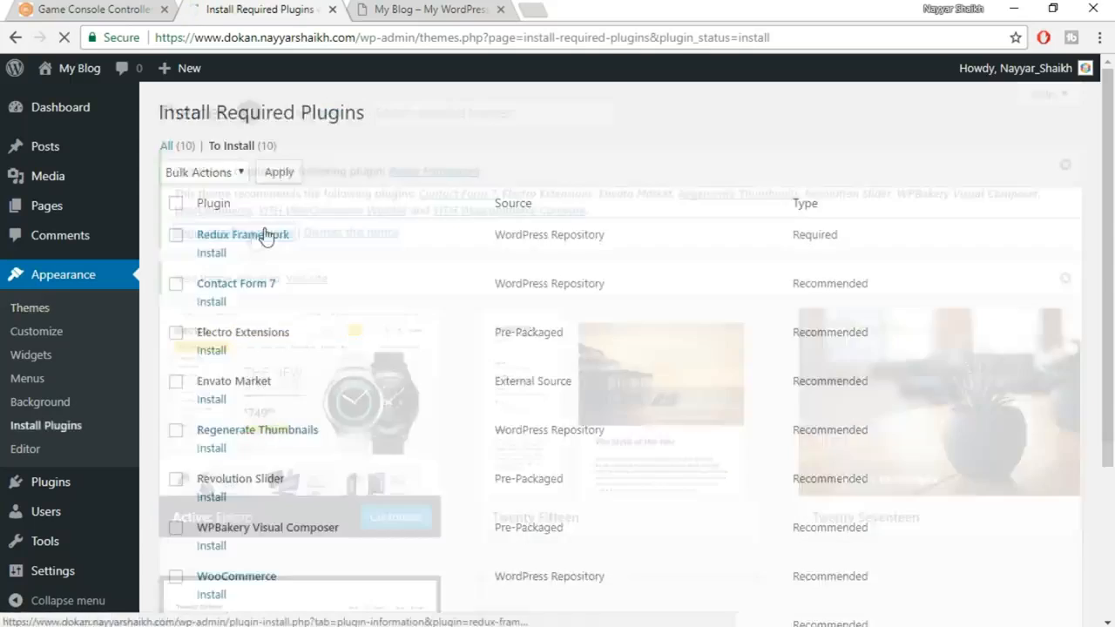
pyautogui.click(174, 206)
pyautogui.scroll(-3, 174, 418)
pyautogui.scroll(3, 176, 498)
pyautogui.click(224, 173)
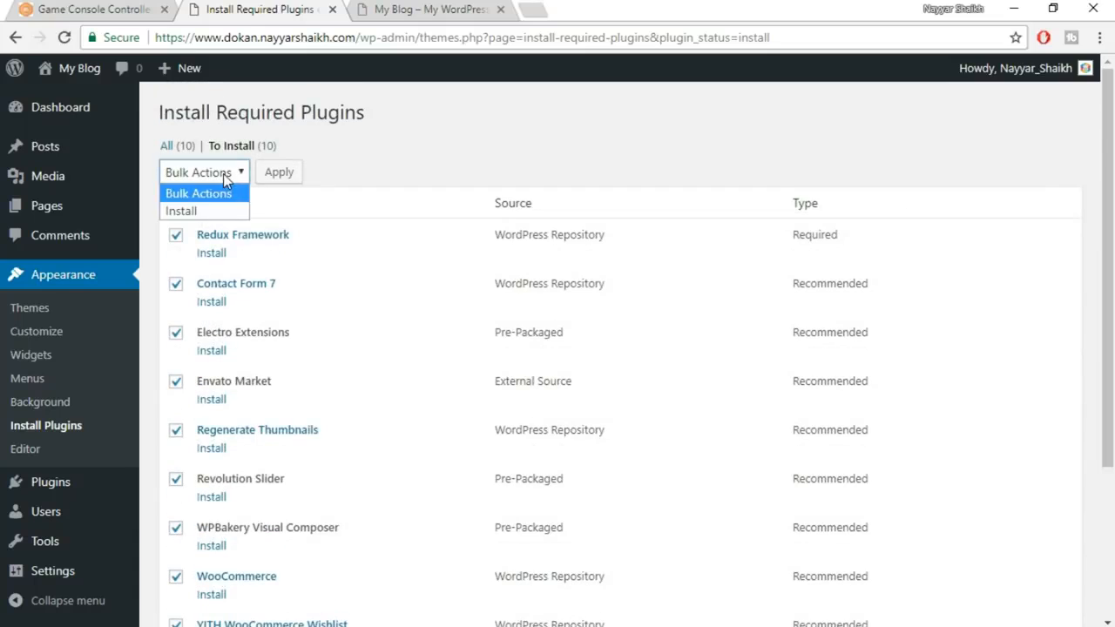
pyautogui.click(225, 211)
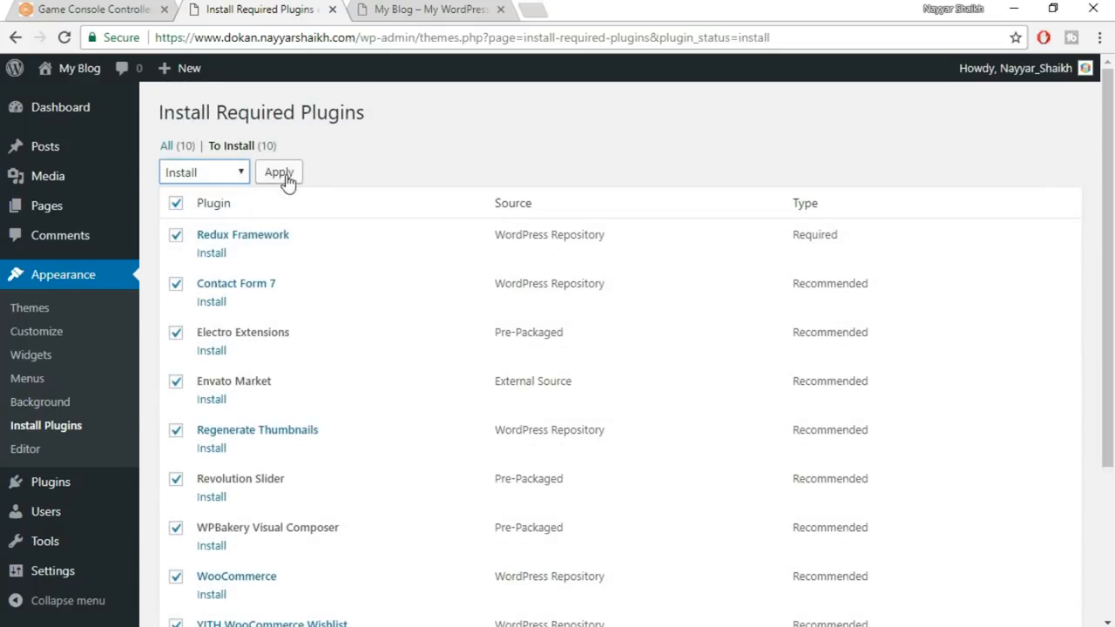
pyautogui.click(281, 176)
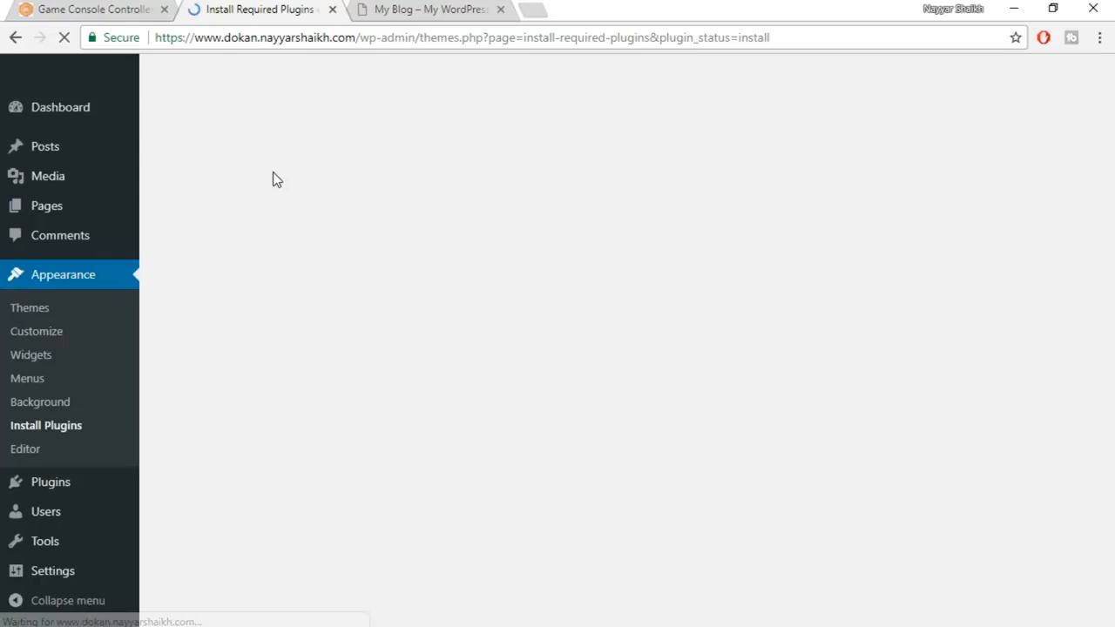
pyautogui.scroll(-5, 588, 355)
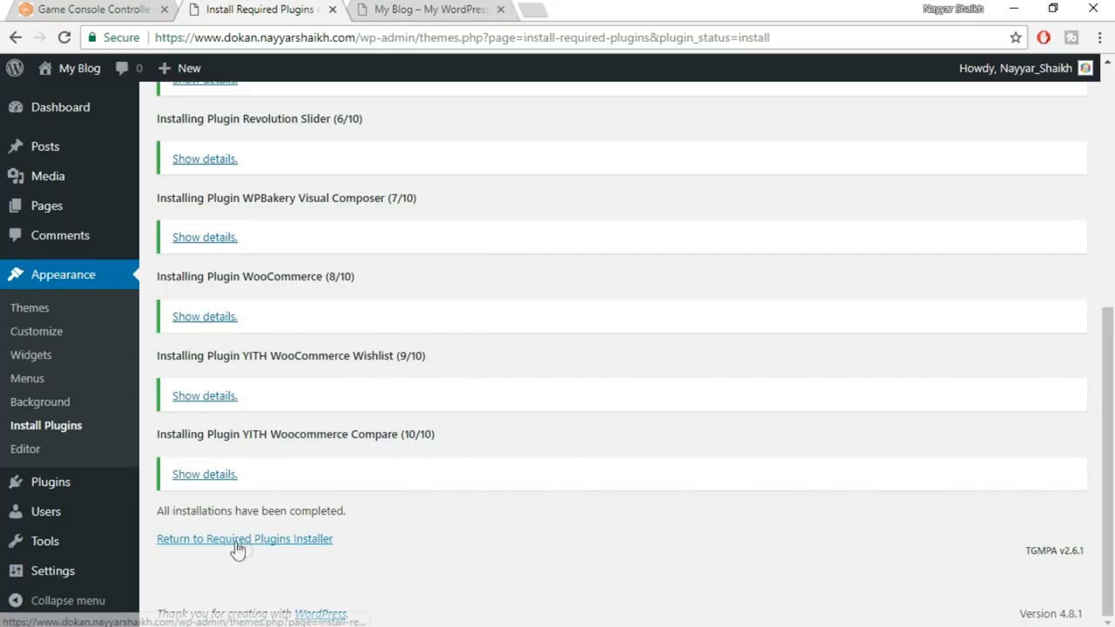
# - Bulk-activate the installed plugins, including Redux Framework, WooCommerce and Revolution Slider, then open a new tab
pyautogui.click(286, 541)
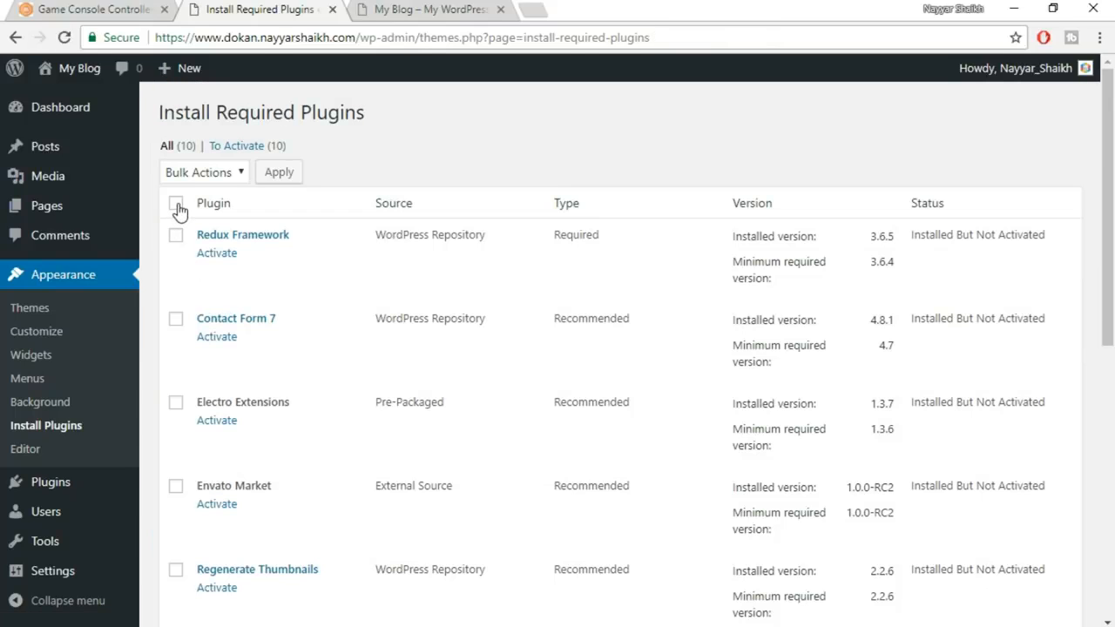
pyautogui.click(177, 208)
pyautogui.click(219, 174)
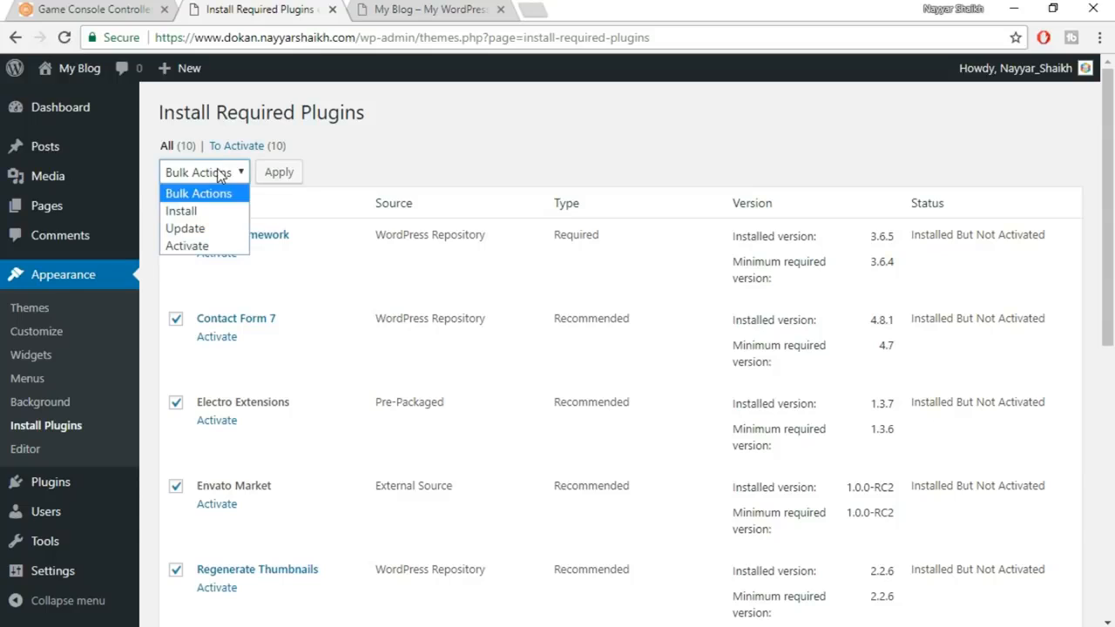
pyautogui.click(183, 250)
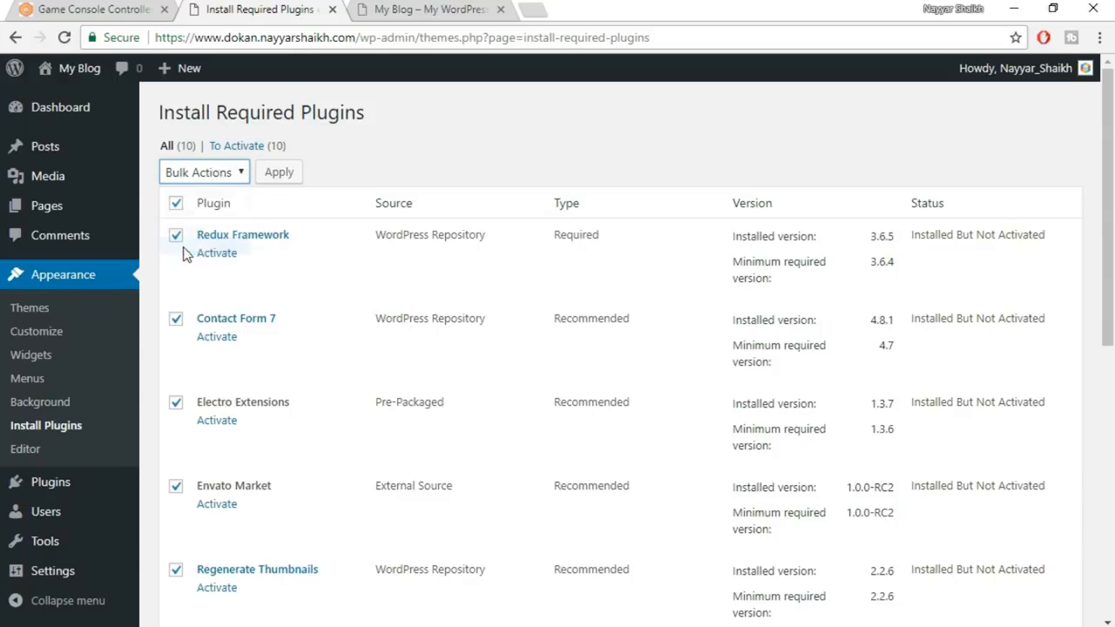
pyautogui.click(280, 173)
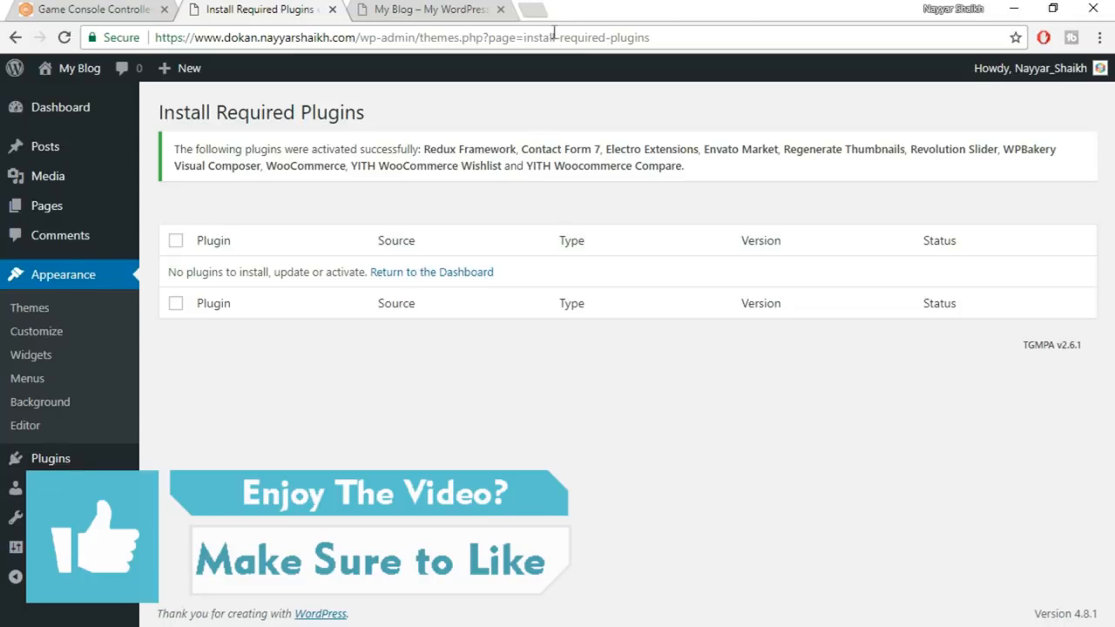
pyautogui.click(531, 11)
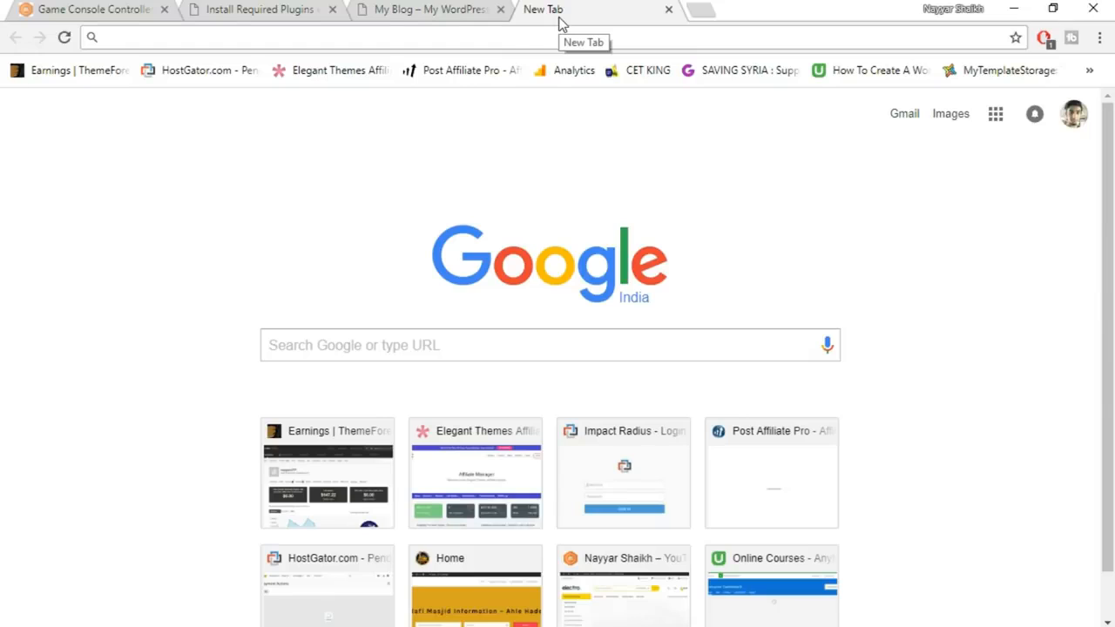
# - Go to bloggdude.com/dokan to show Dokan plans: Free, 1 Site $199, 5 Sites $299, Unlimited $499
pyautogui.write('bloggdude.com/dokan')
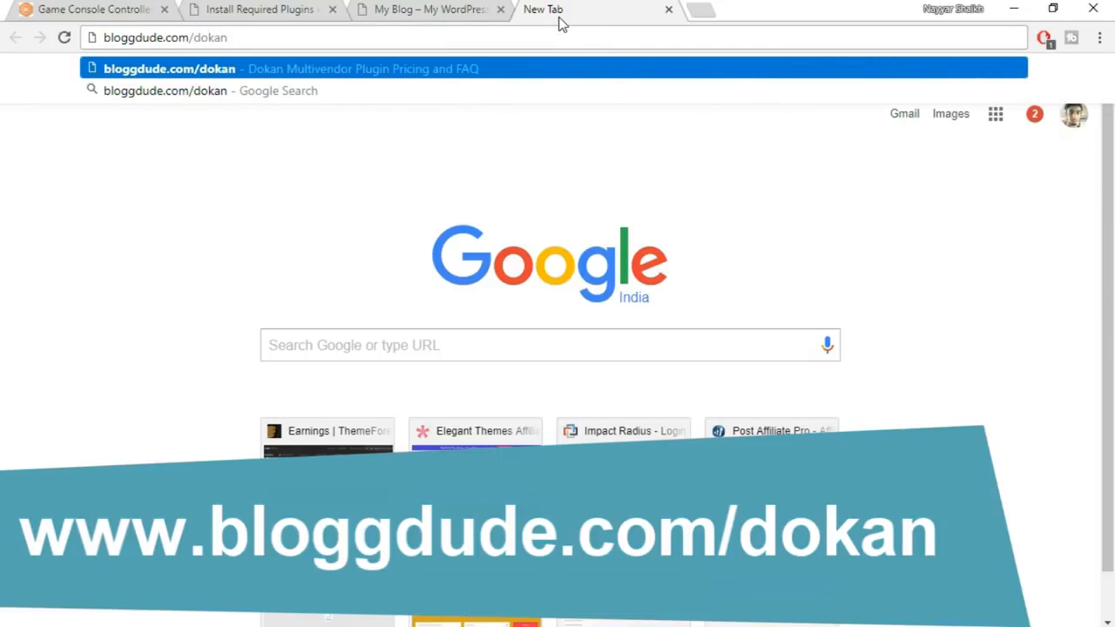
pyautogui.press('Return')
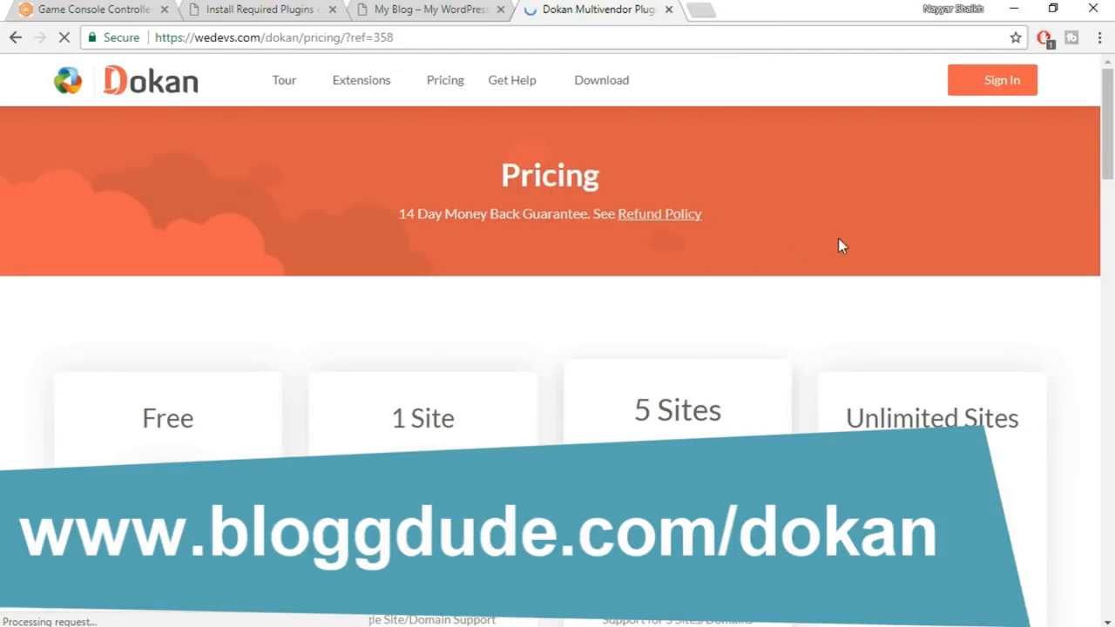
pyautogui.scroll(-4, 999, 248)
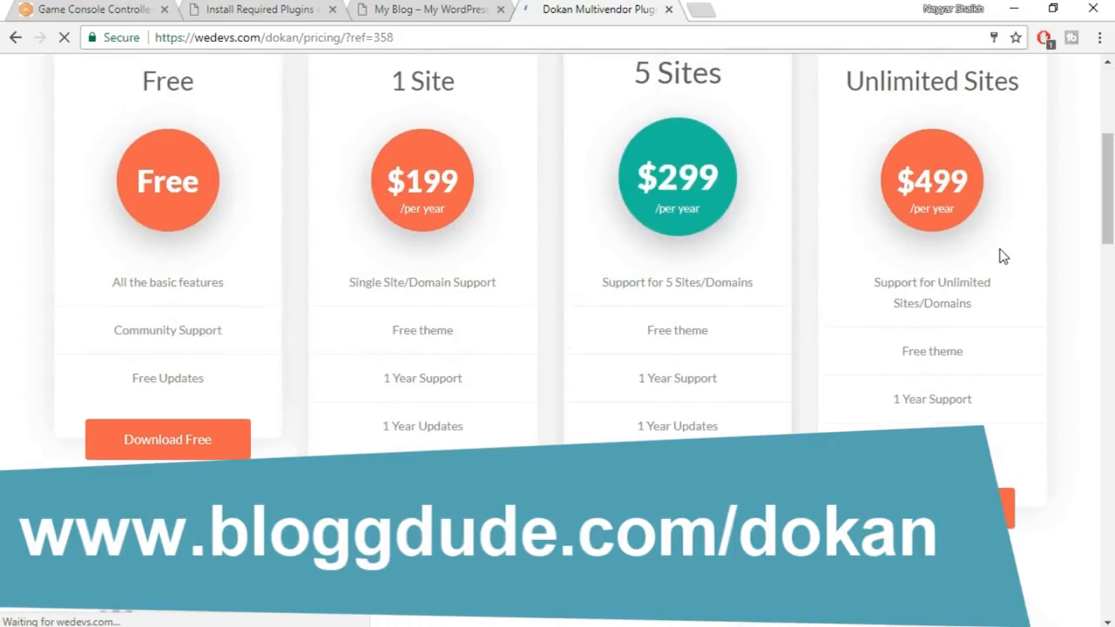
pyautogui.scroll(1, 1113, 200)
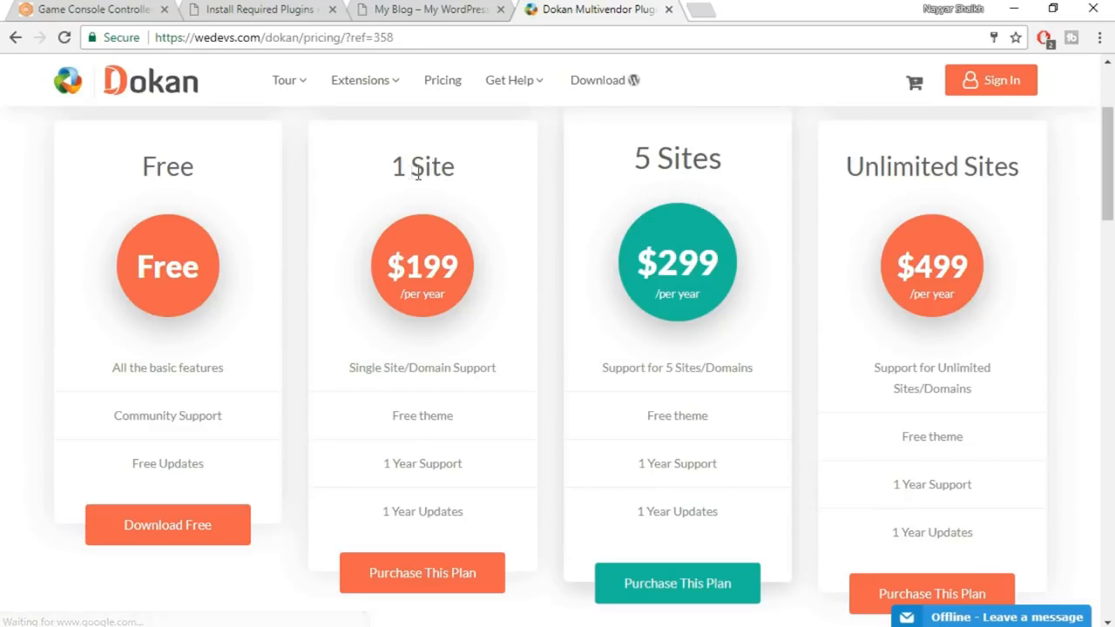
pyautogui.moveTo(387, 167); pyautogui.dragTo(457, 166)
pyautogui.click(471, 178)
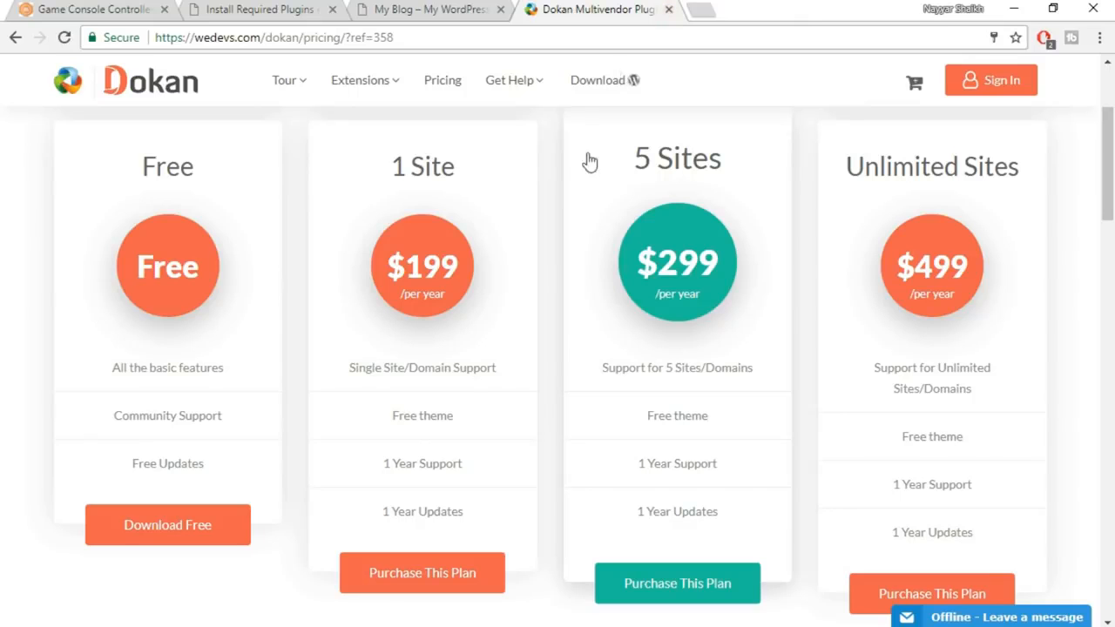
# - Close the Dokan pricing tab and return to the Install Required Plugins admin page
pyautogui.click(668, 10)
pyautogui.click(249, 9)
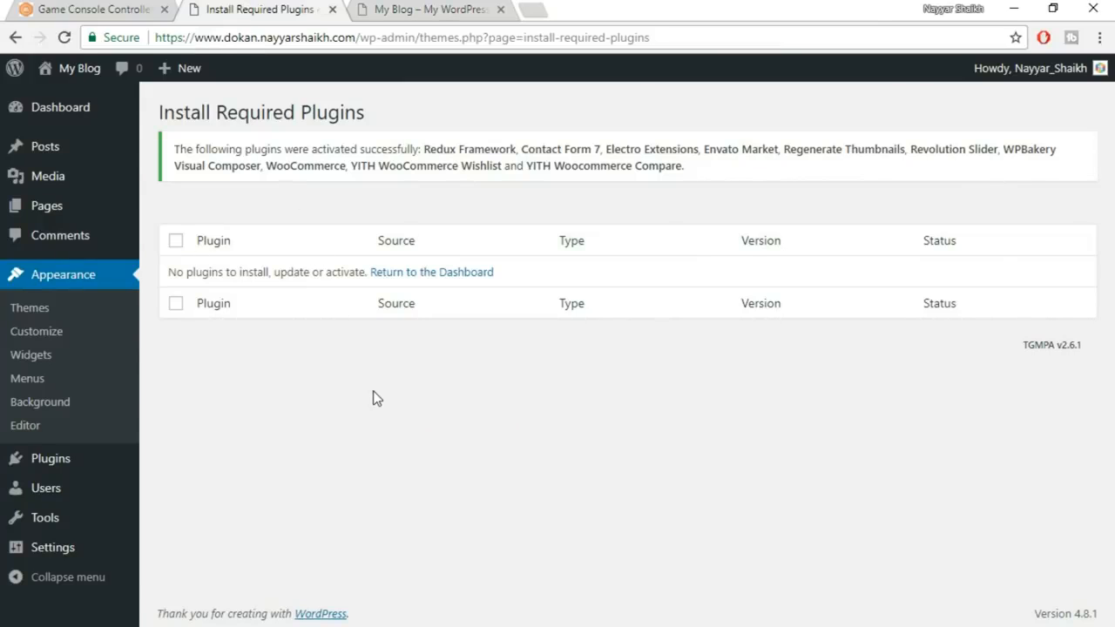
# - Upload dokan-pro.zip as a new plugin, install it, and activate Dokan Pro
pyautogui.moveTo(83, 462)
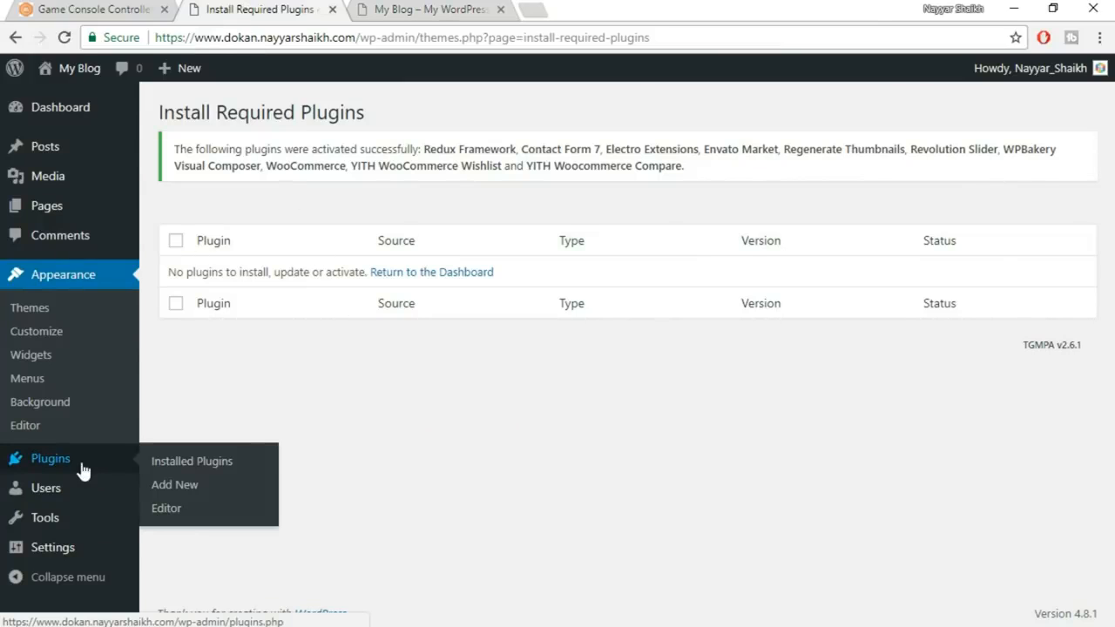
pyautogui.click(190, 481)
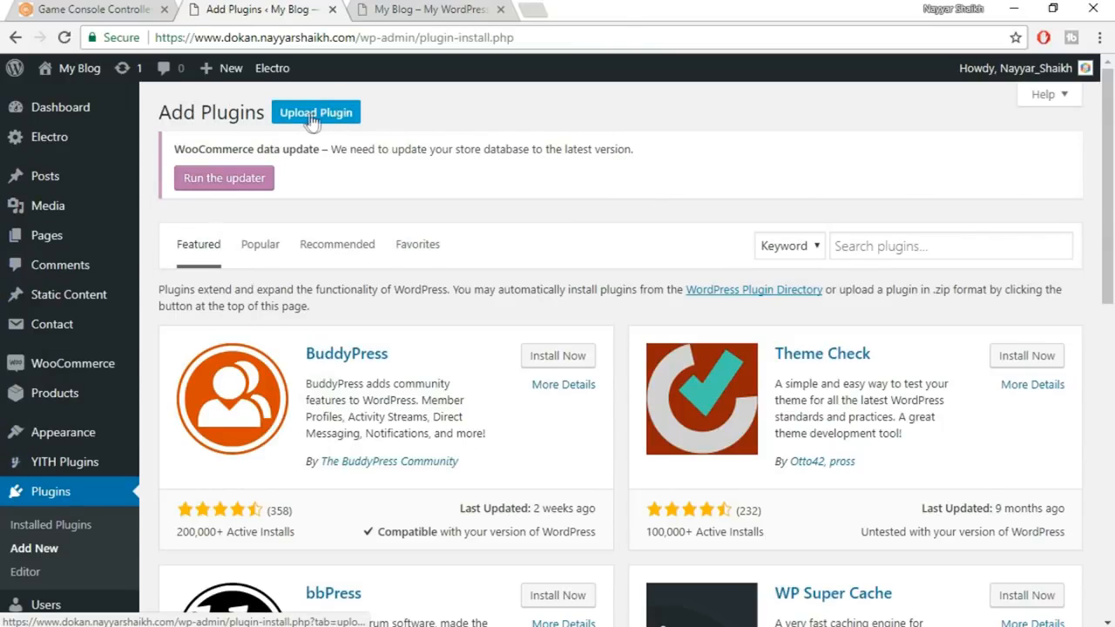
pyautogui.click(315, 120)
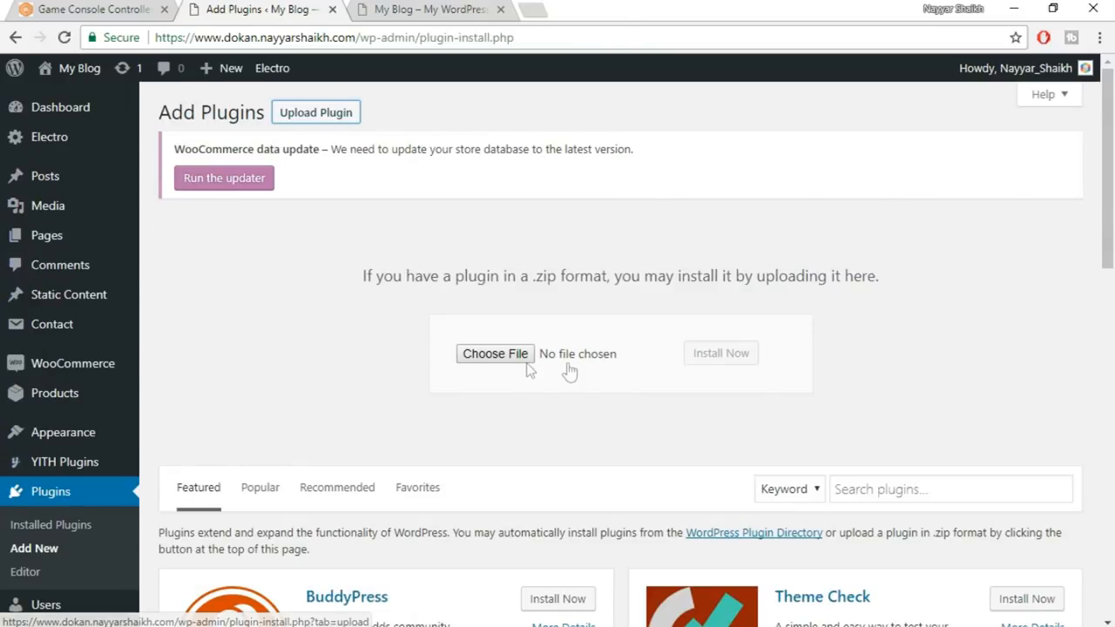
pyautogui.click(496, 354)
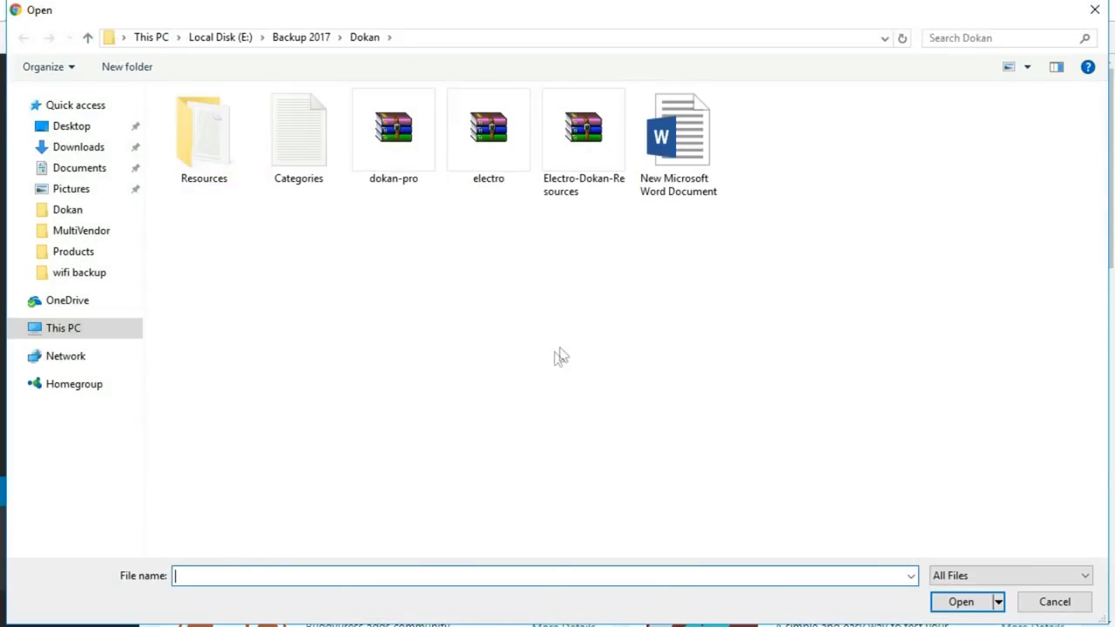
pyautogui.click(398, 180)
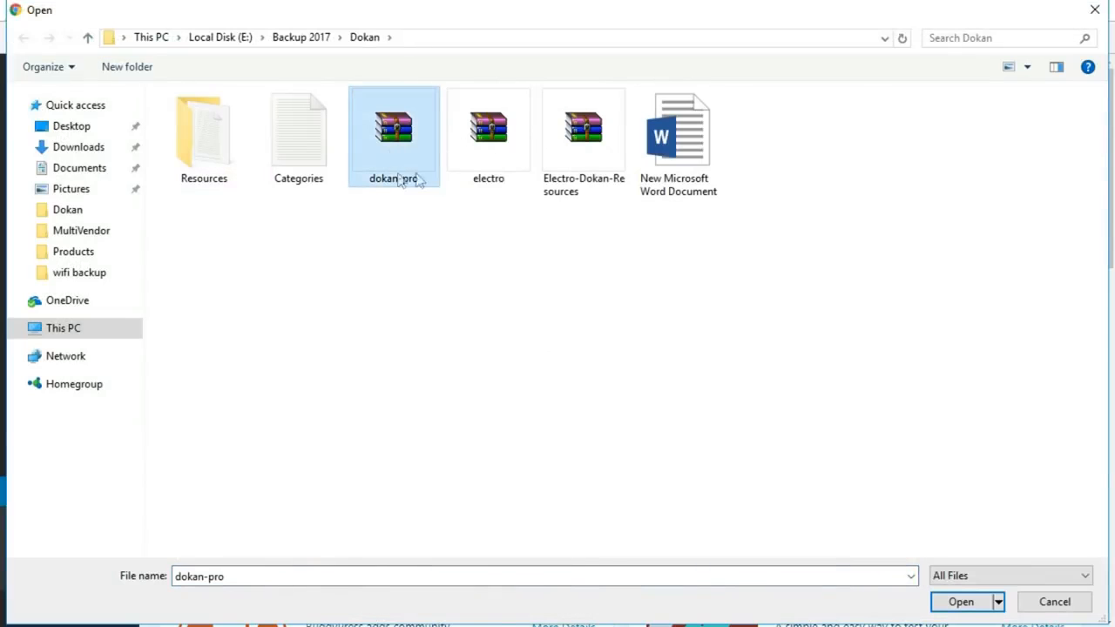
pyautogui.click(953, 610)
pyautogui.click(744, 366)
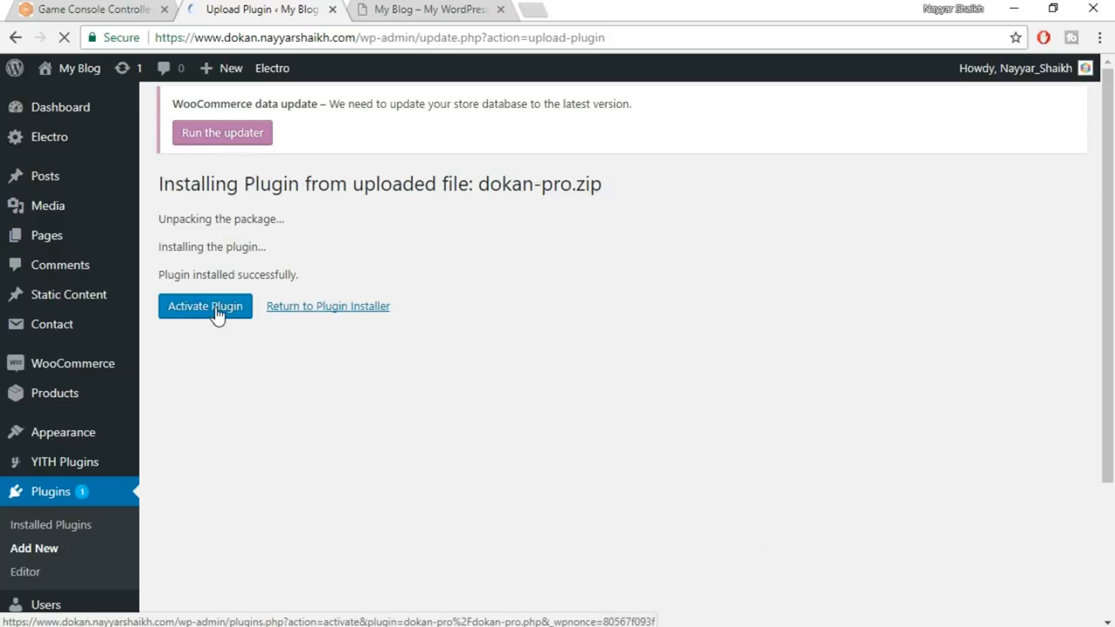
pyautogui.click(217, 314)
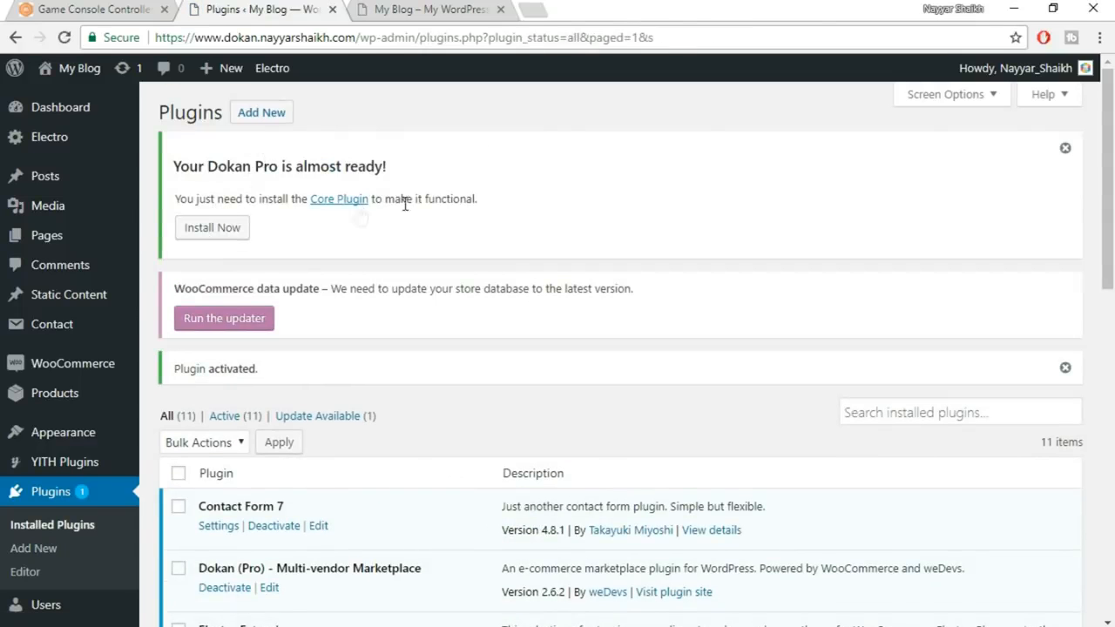
# - Install the core Dokan plugin, then run and confirm the WooCommerce database update
pyautogui.click(222, 236)
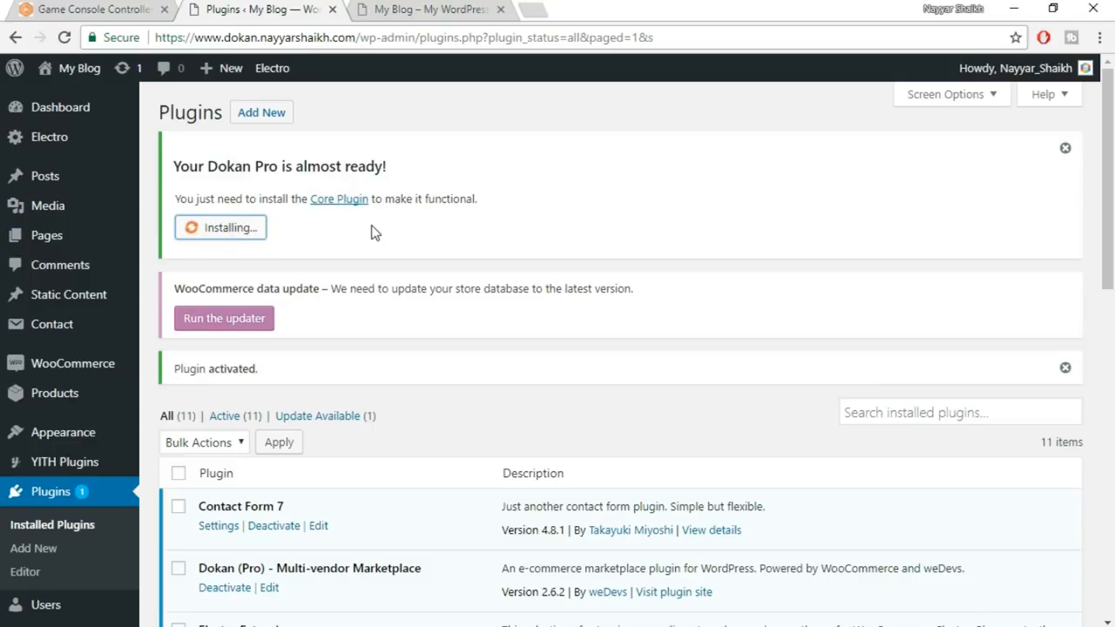
pyautogui.click(275, 211)
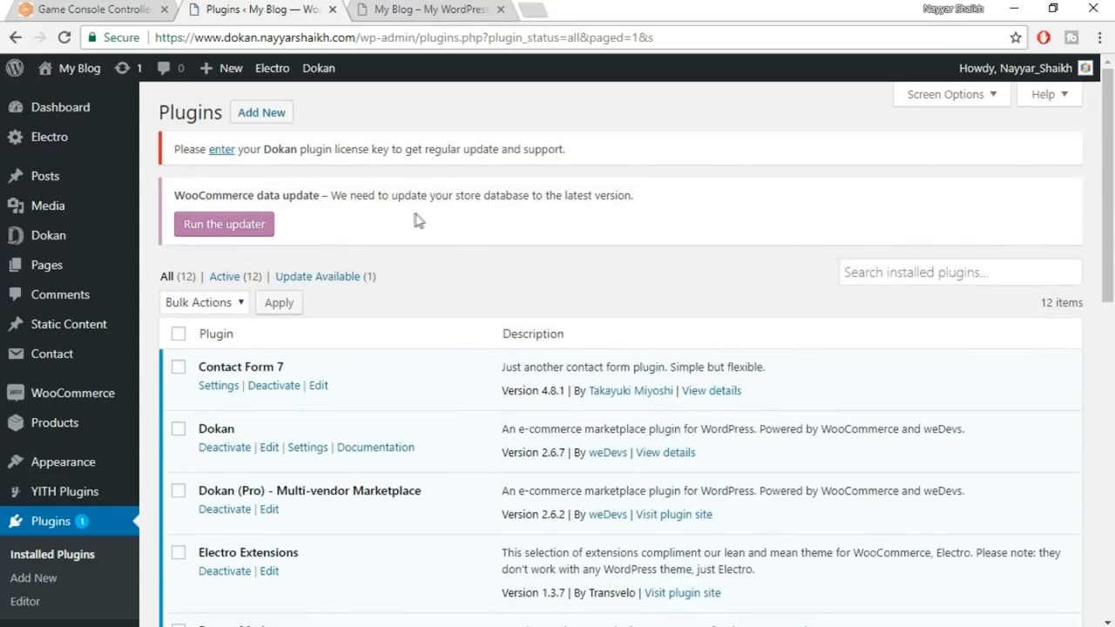
pyautogui.click(238, 231)
pyautogui.click(621, 152)
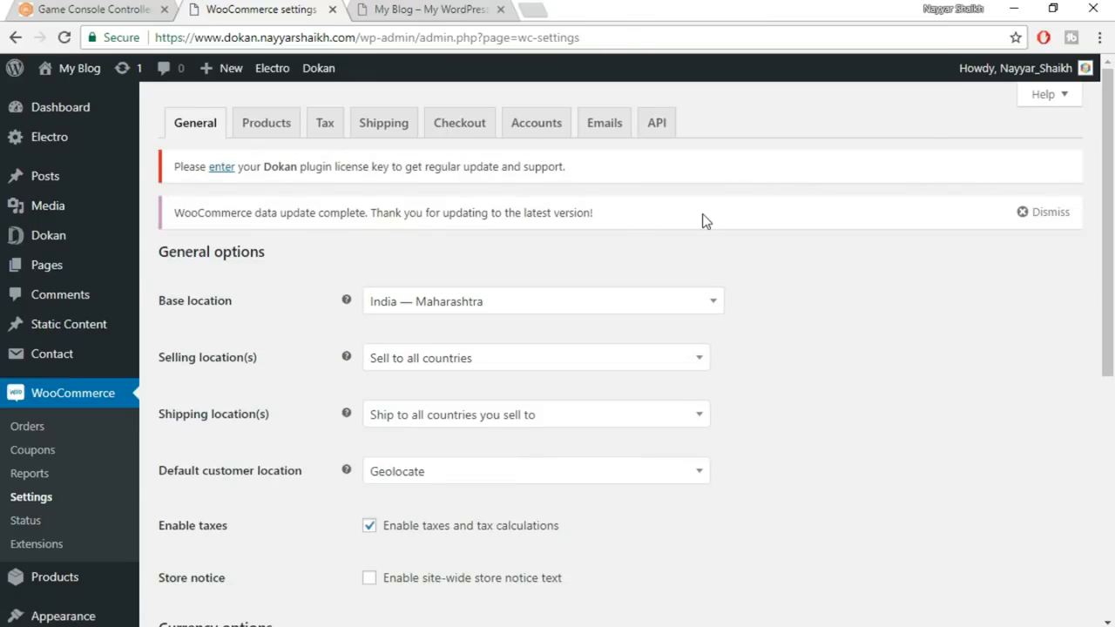
pyautogui.moveTo(66, 115)
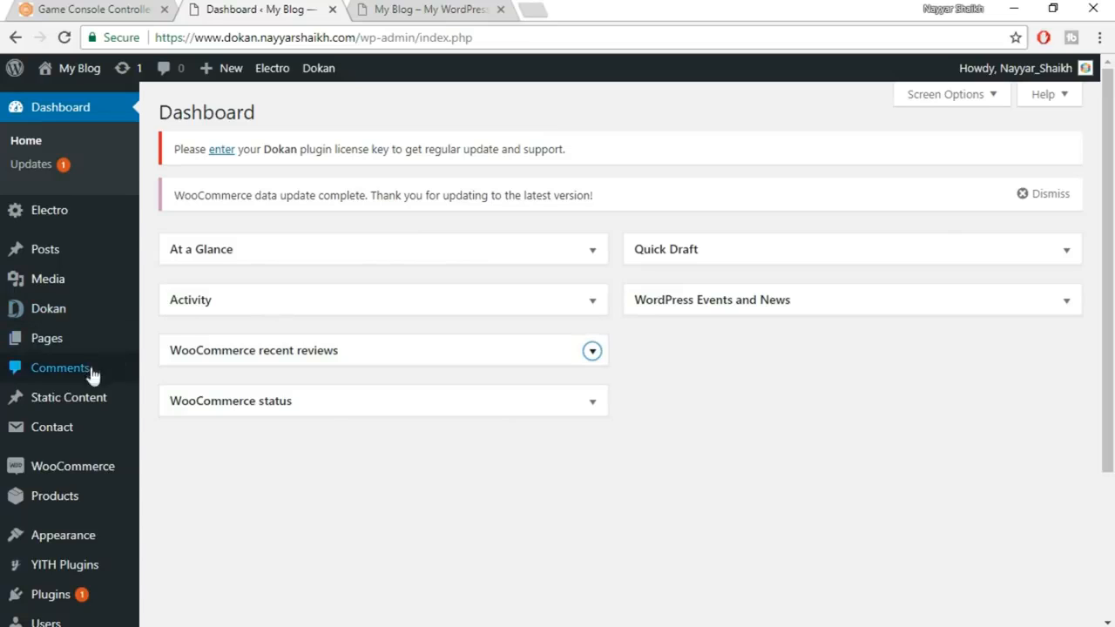
# - Go to the installed themes and delete the Twenty Fifteen theme
pyautogui.moveTo(82, 542)
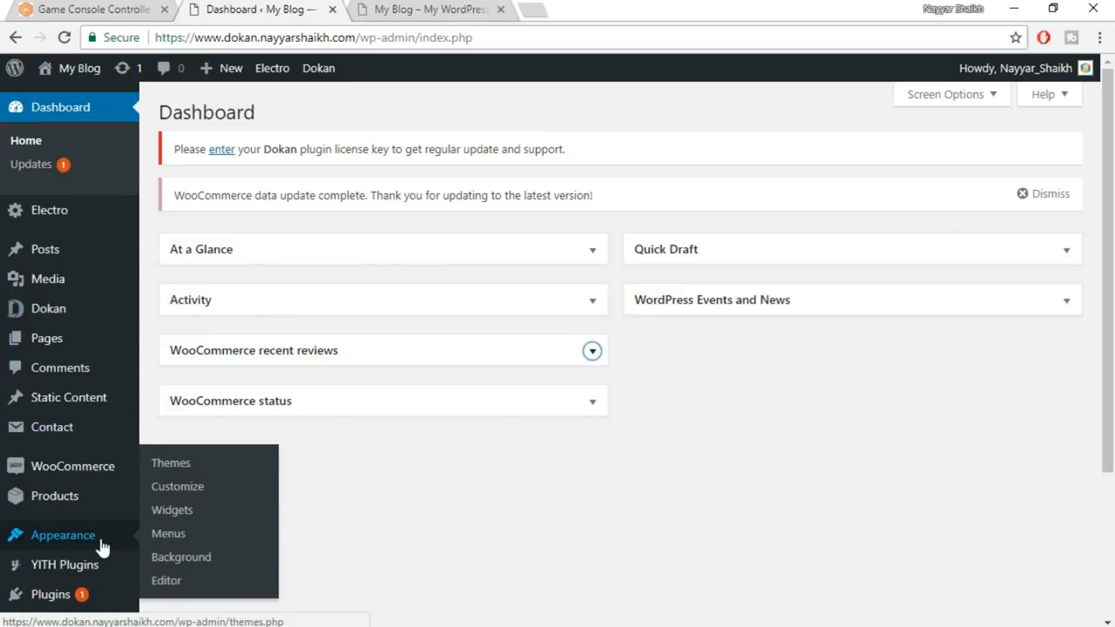
pyautogui.click(182, 463)
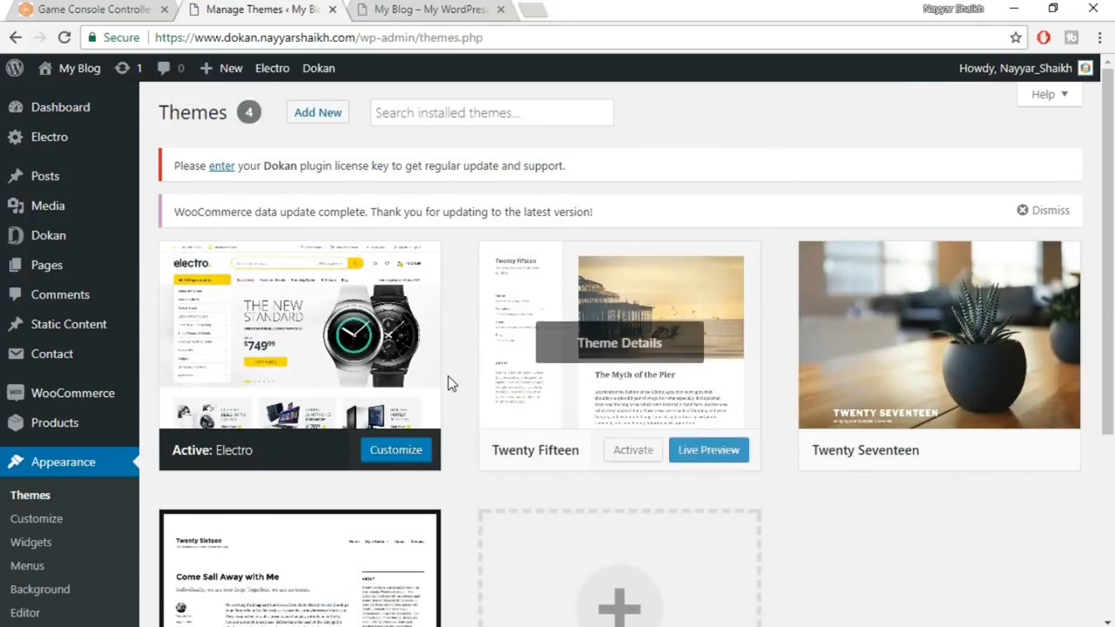
pyautogui.scroll(-1, 448, 381)
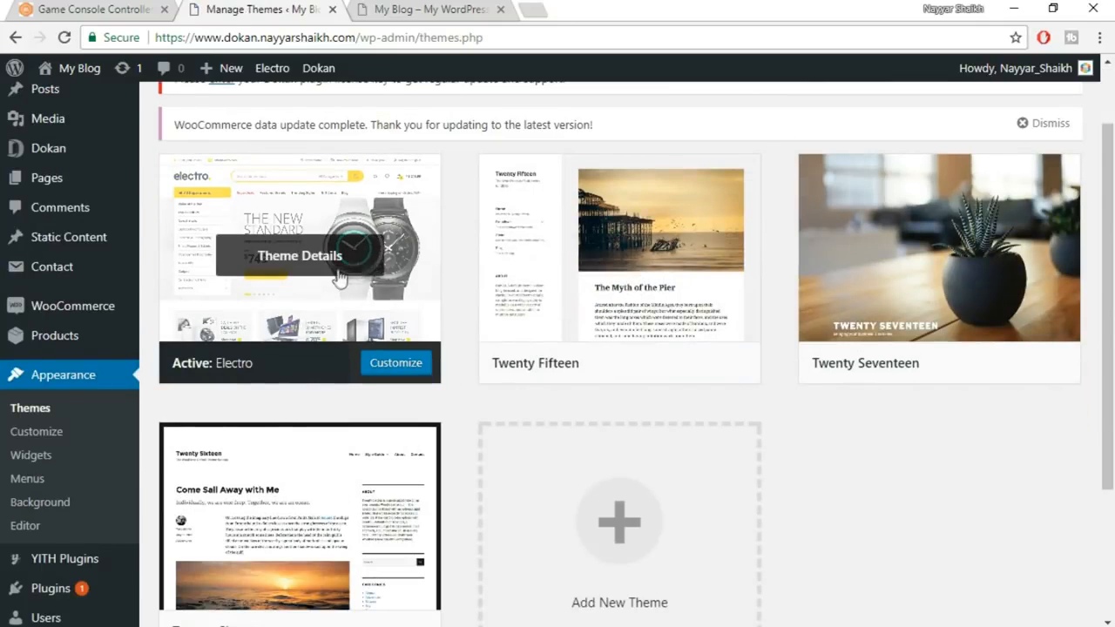
pyautogui.click(664, 261)
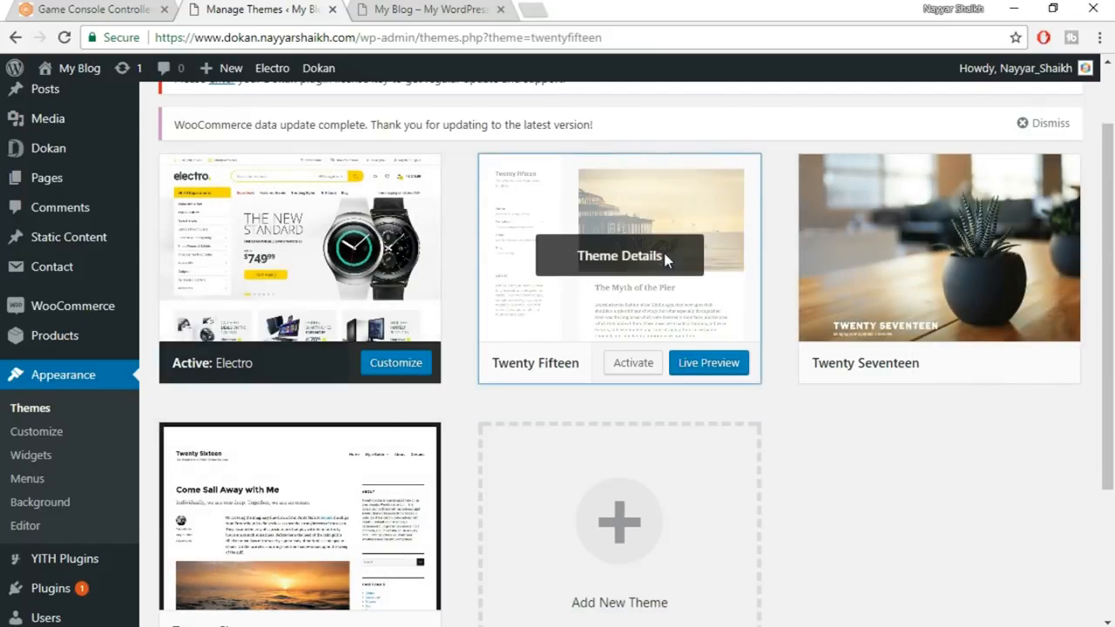
pyautogui.click(1051, 596)
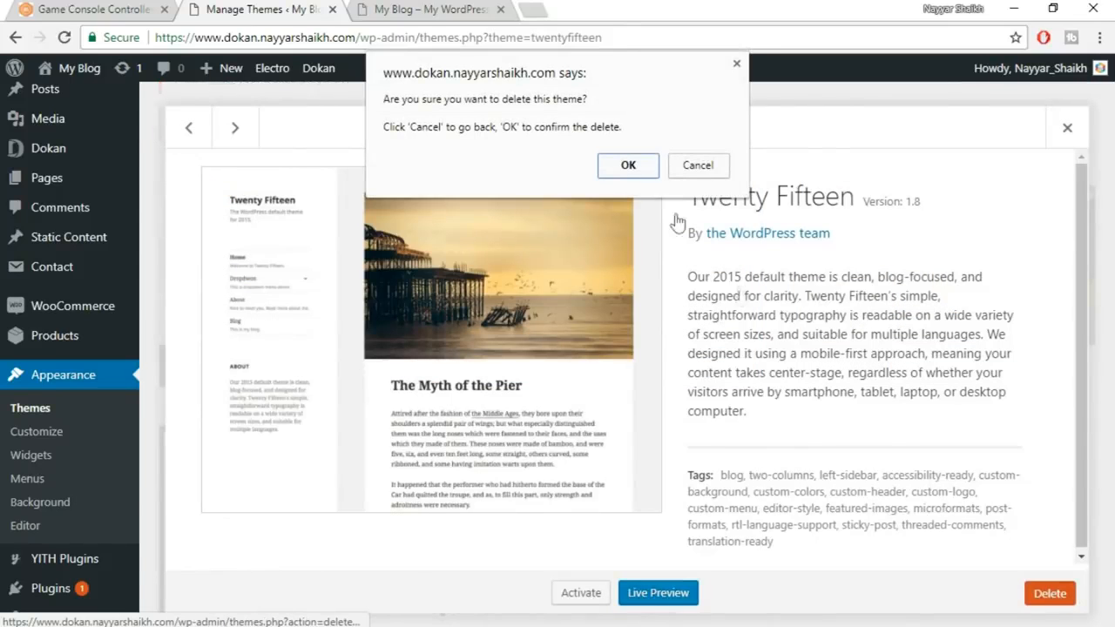
pyautogui.click(638, 171)
# - Delete the Twenty Seventeen and Twenty Sixteen themes as well, leaving only Electro
pyautogui.click(619, 253)
pyautogui.click(1063, 600)
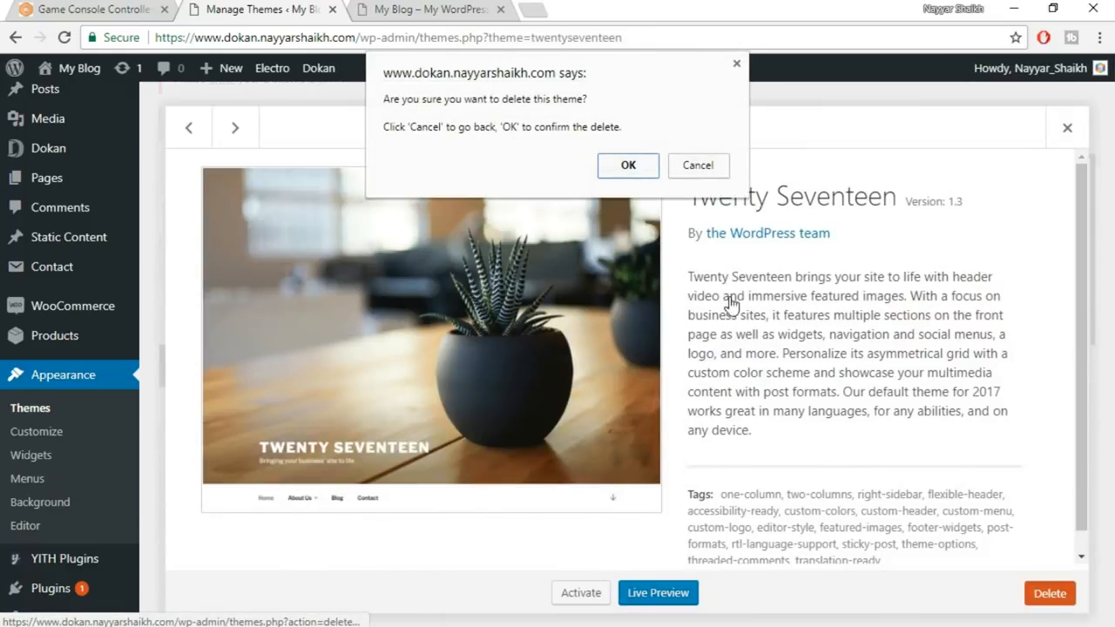
pyautogui.click(642, 169)
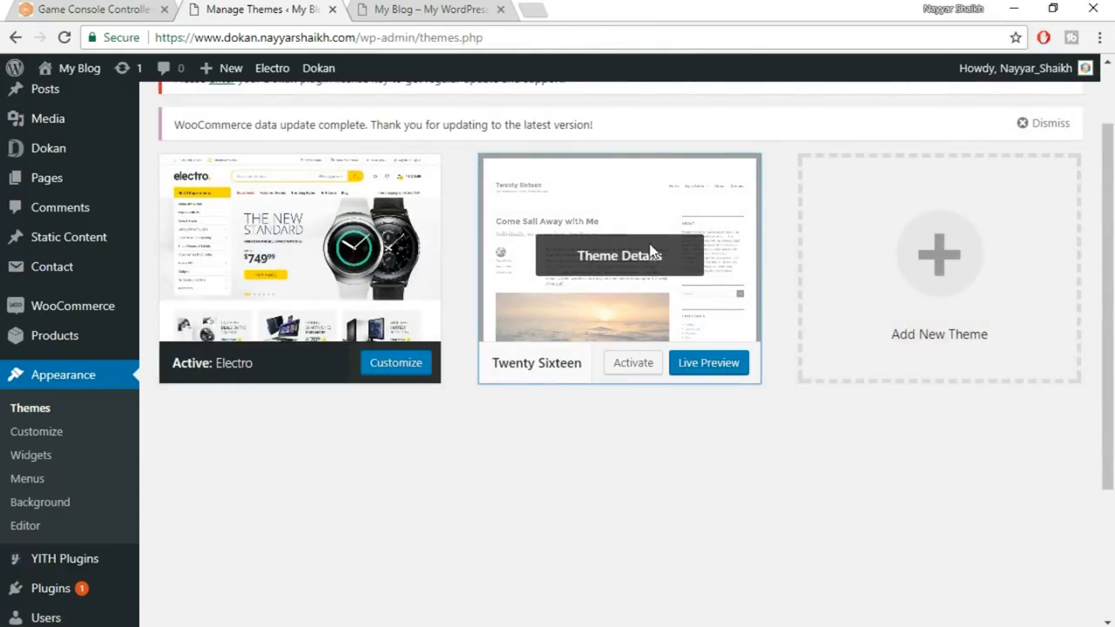
pyautogui.click(650, 253)
pyautogui.click(1052, 595)
pyautogui.click(627, 167)
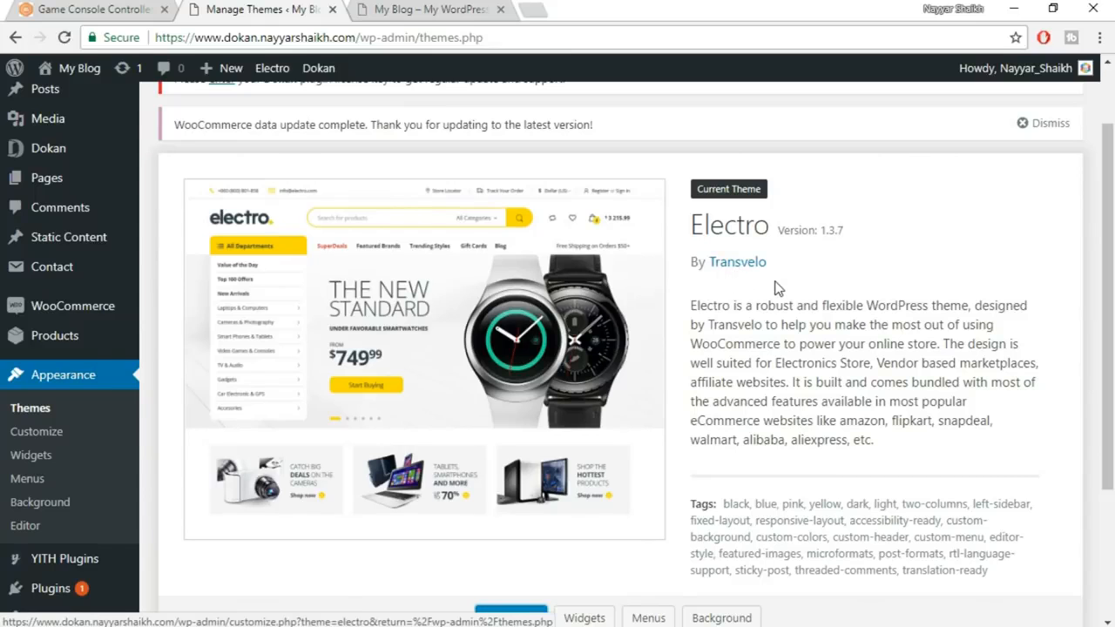
pyautogui.scroll(2, 835, 348)
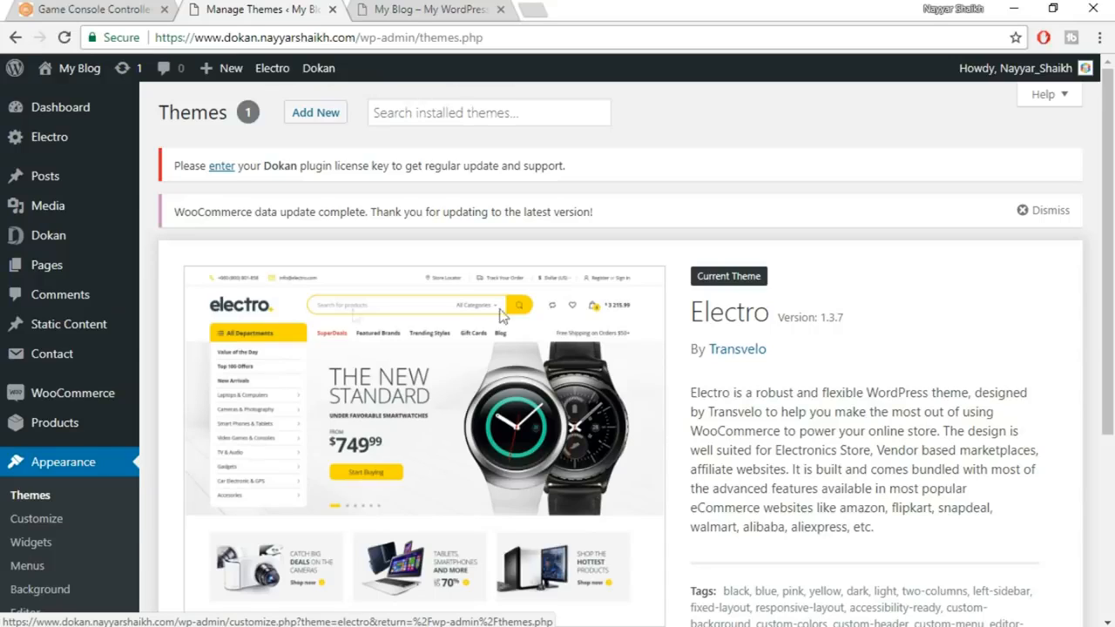
pyautogui.moveTo(96, 397)
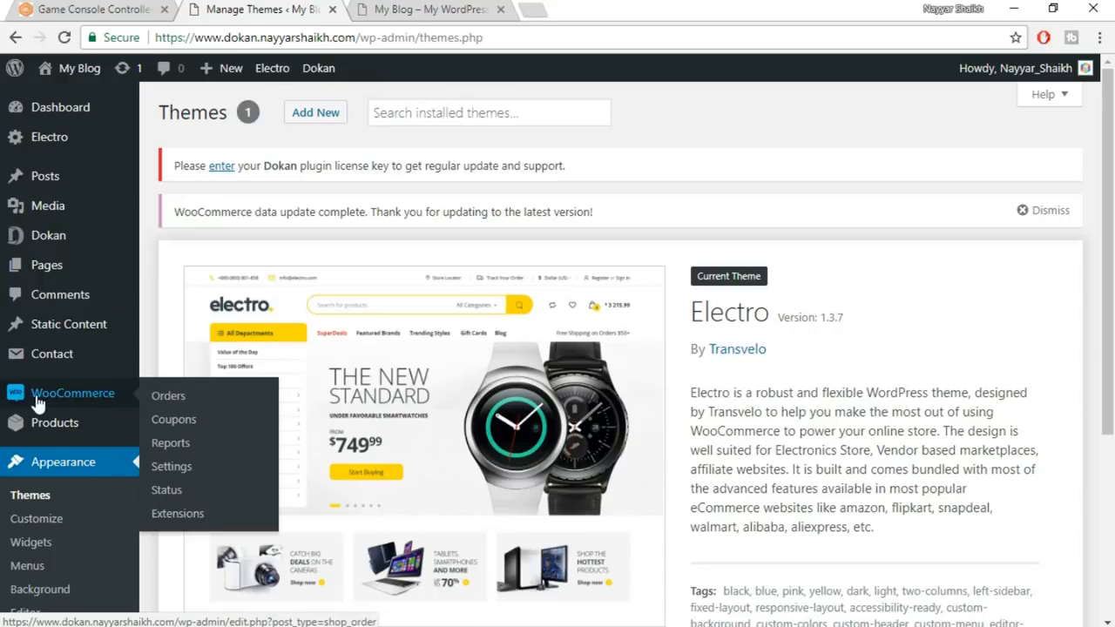
# - In WooCommerce Settings, search 'maha' and set the base location to India — Maharashtra
pyautogui.click(173, 470)
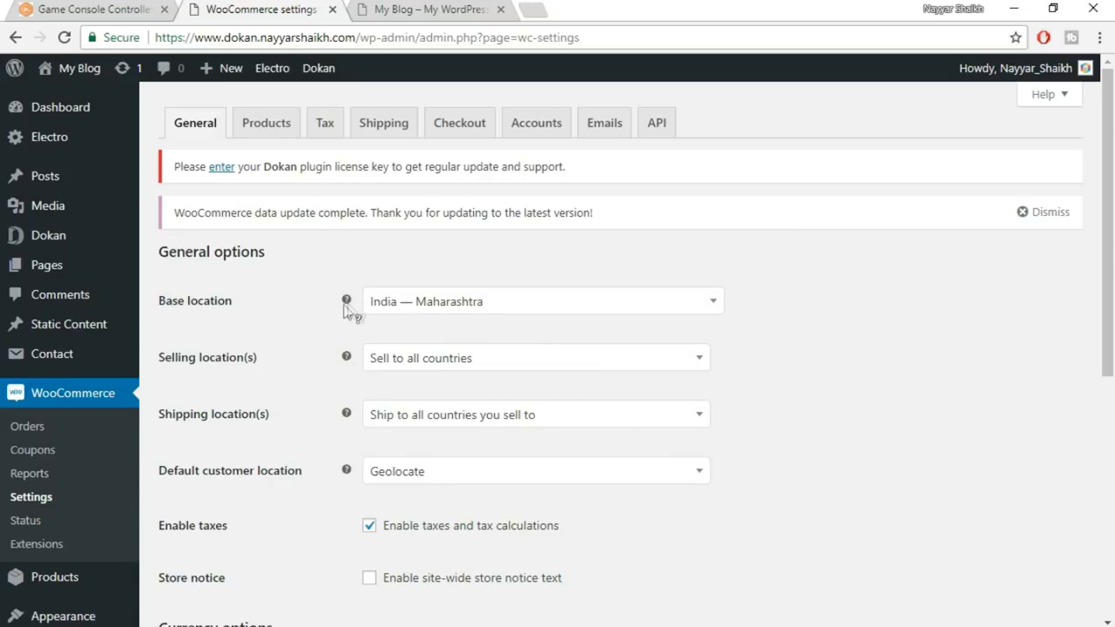
pyautogui.click(477, 312)
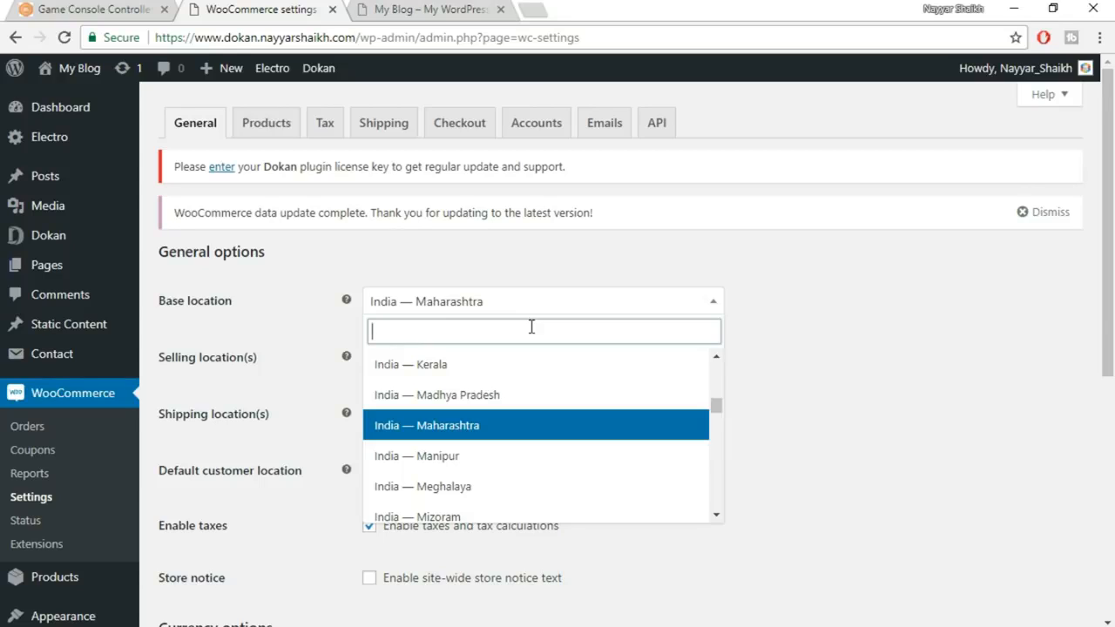
pyautogui.write('maha')
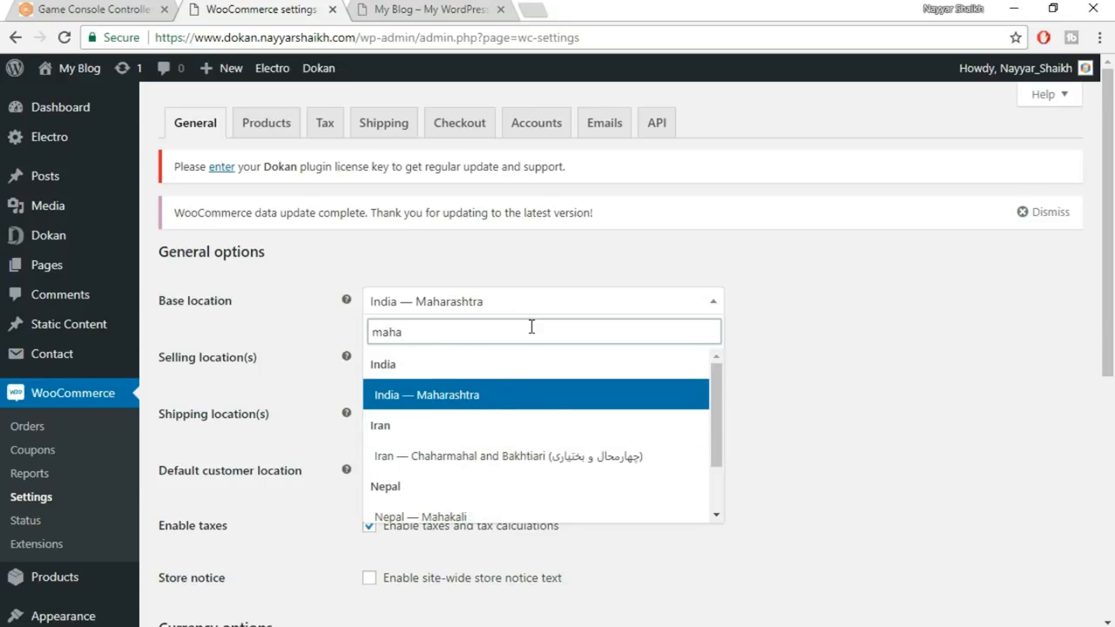
pyautogui.click(467, 407)
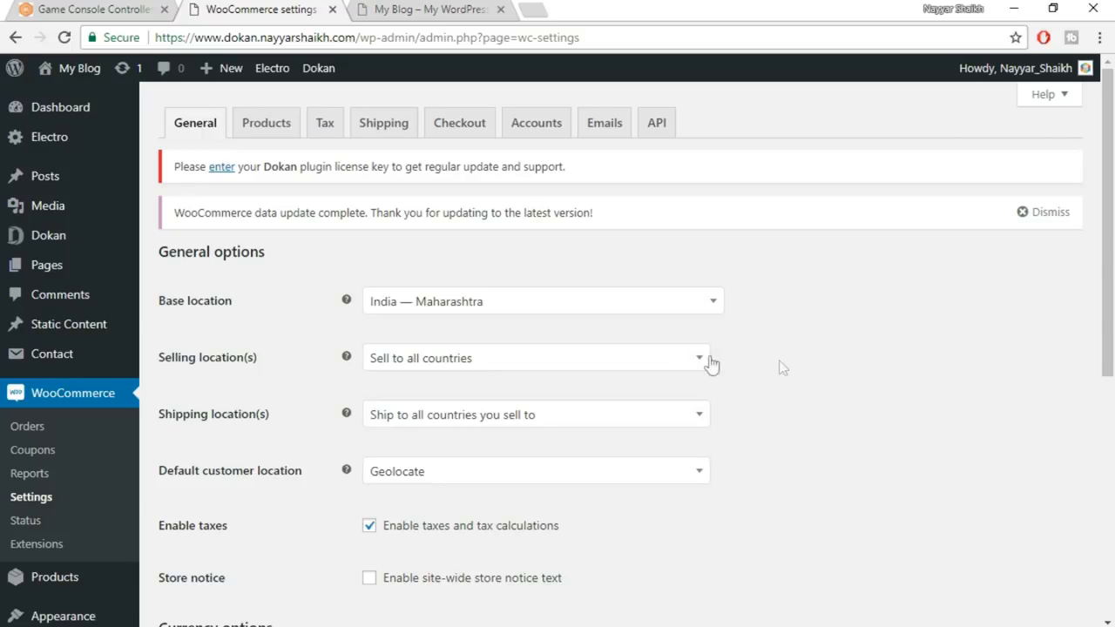
# - Sell to specific countries only, adding India and removing the mistakenly added Pakistan
pyautogui.click(538, 364)
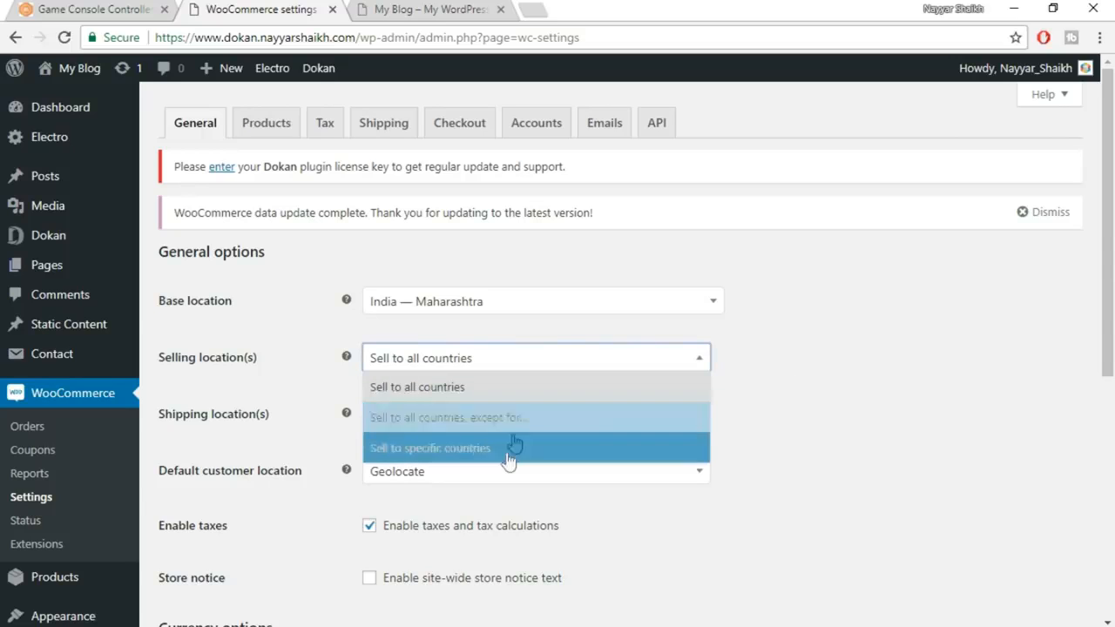
pyautogui.click(463, 453)
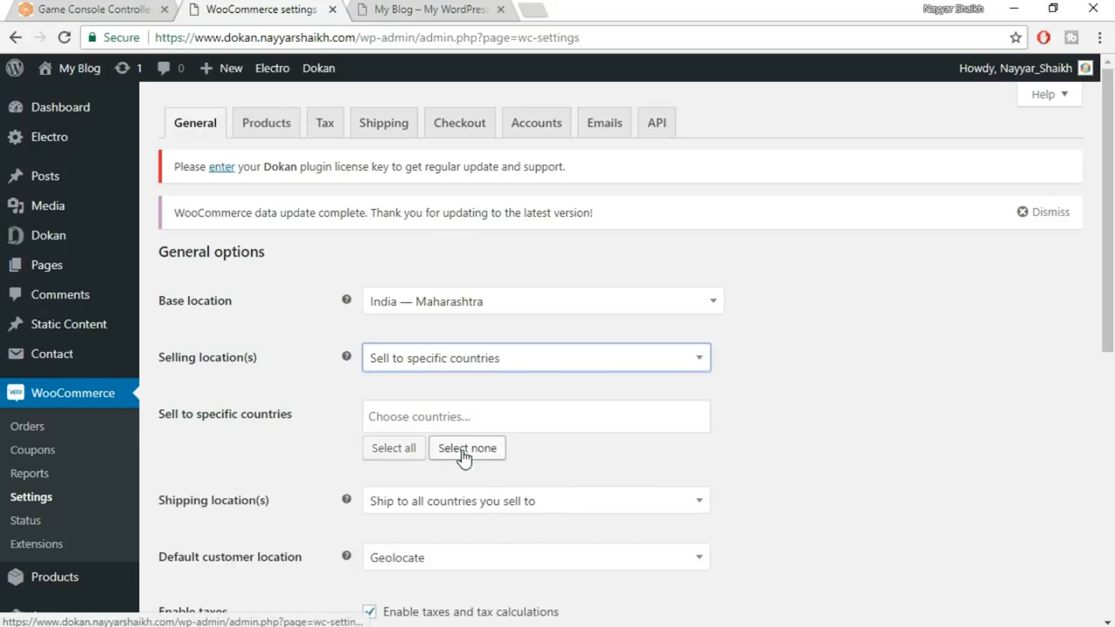
pyautogui.click(433, 417)
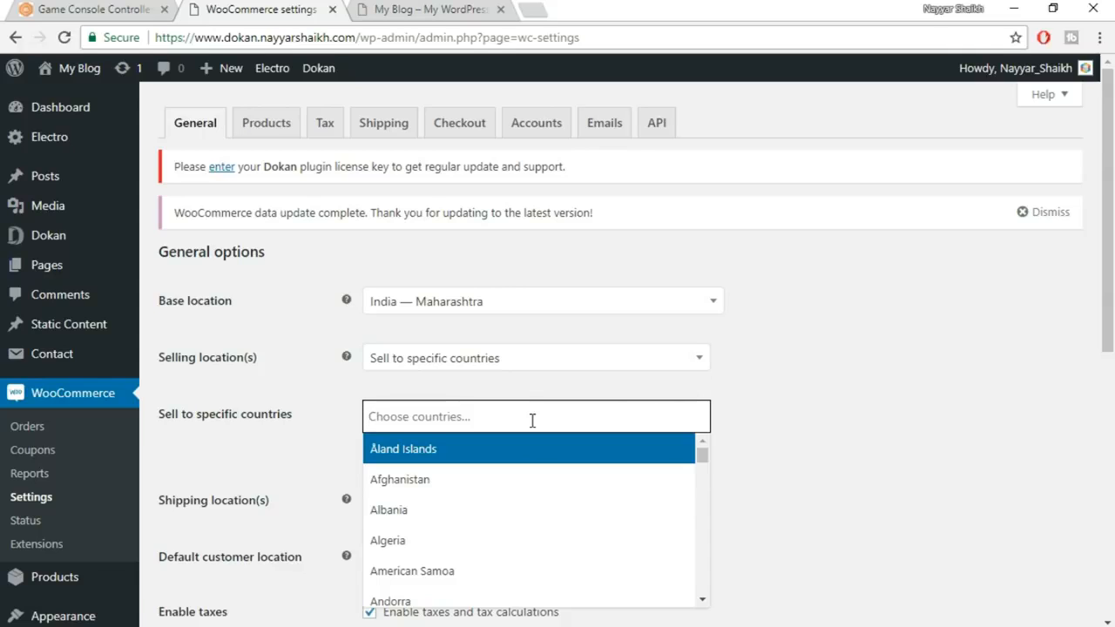
pyautogui.write('ind')
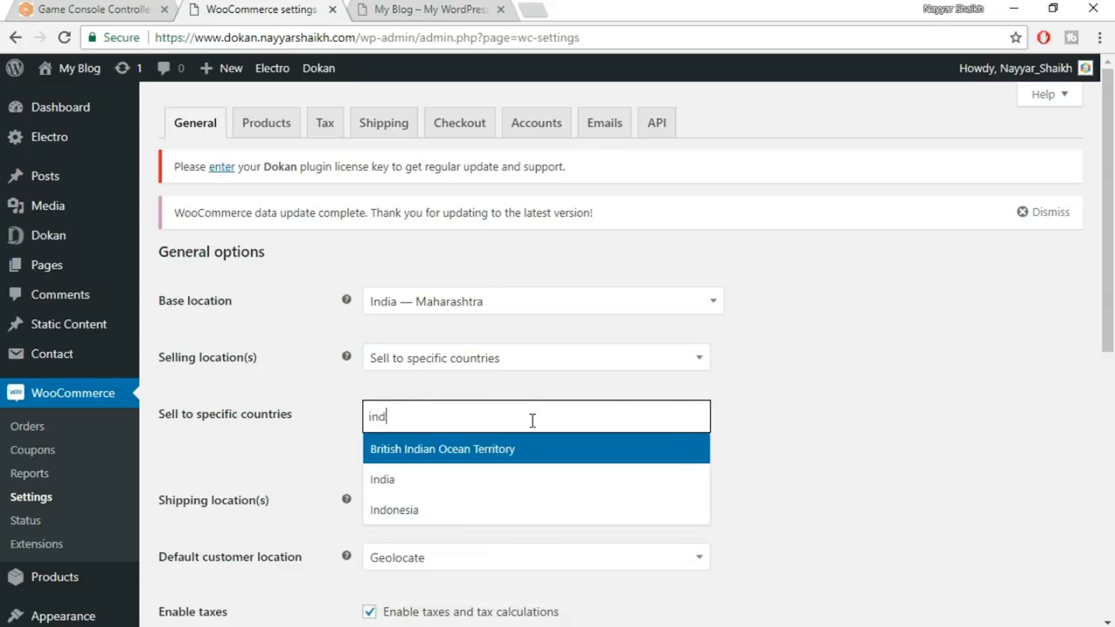
pyautogui.click(418, 495)
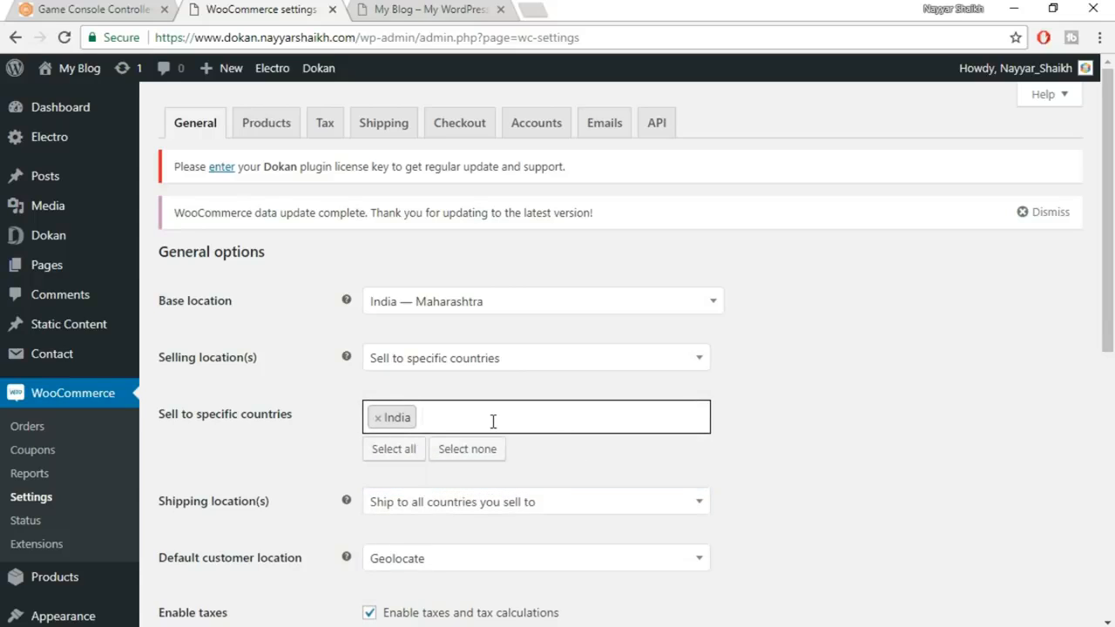
pyautogui.write('paki')
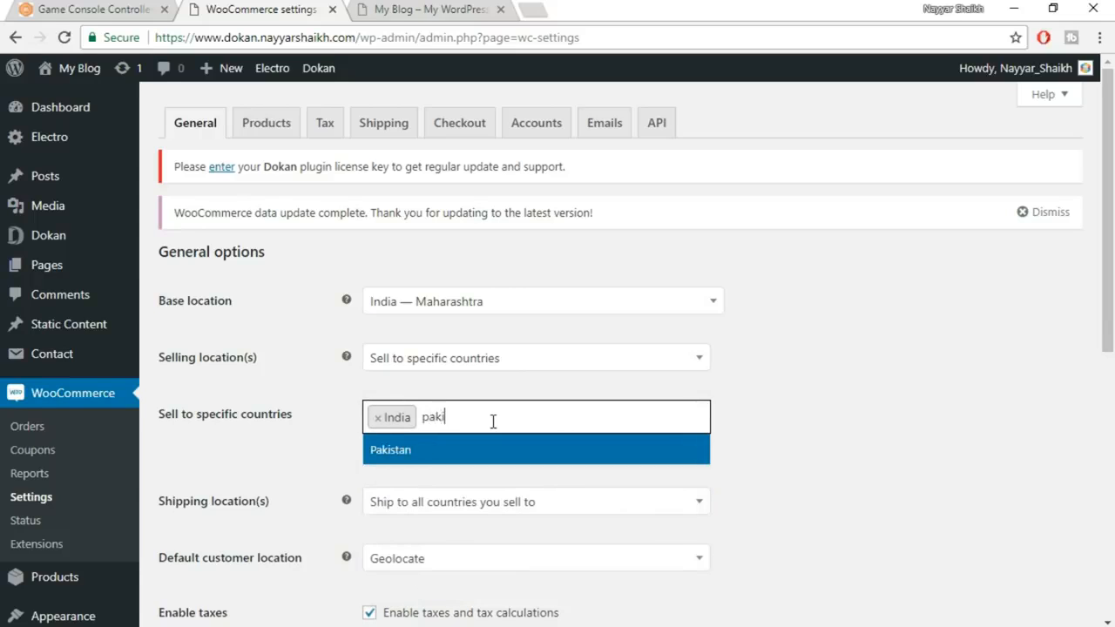
pyautogui.write('s')
pyautogui.click(459, 451)
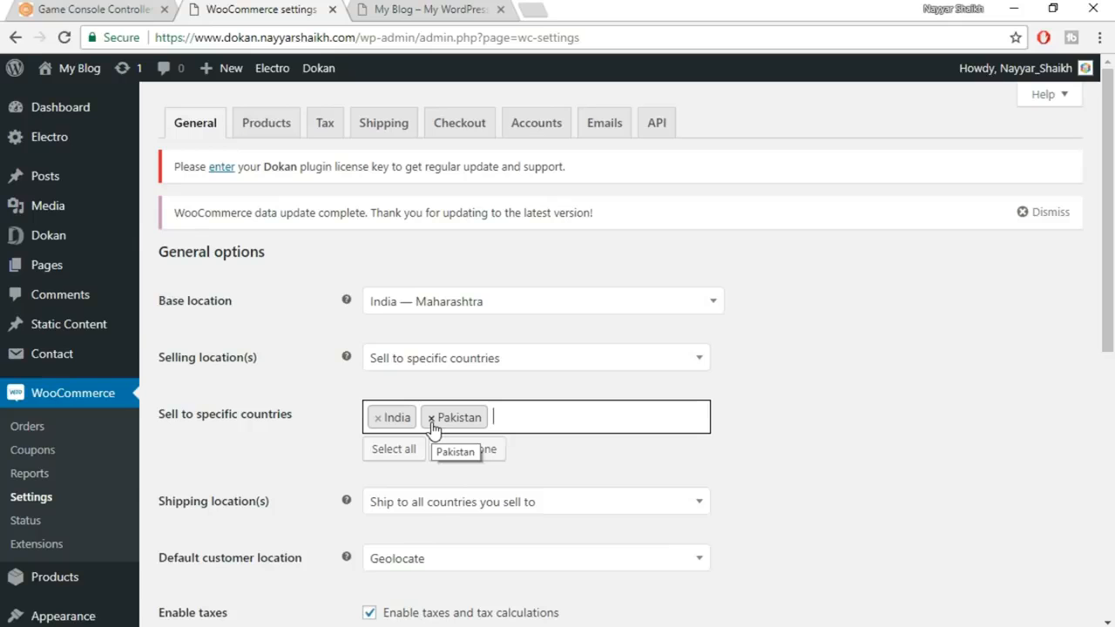
pyautogui.click(431, 419)
pyautogui.click(911, 440)
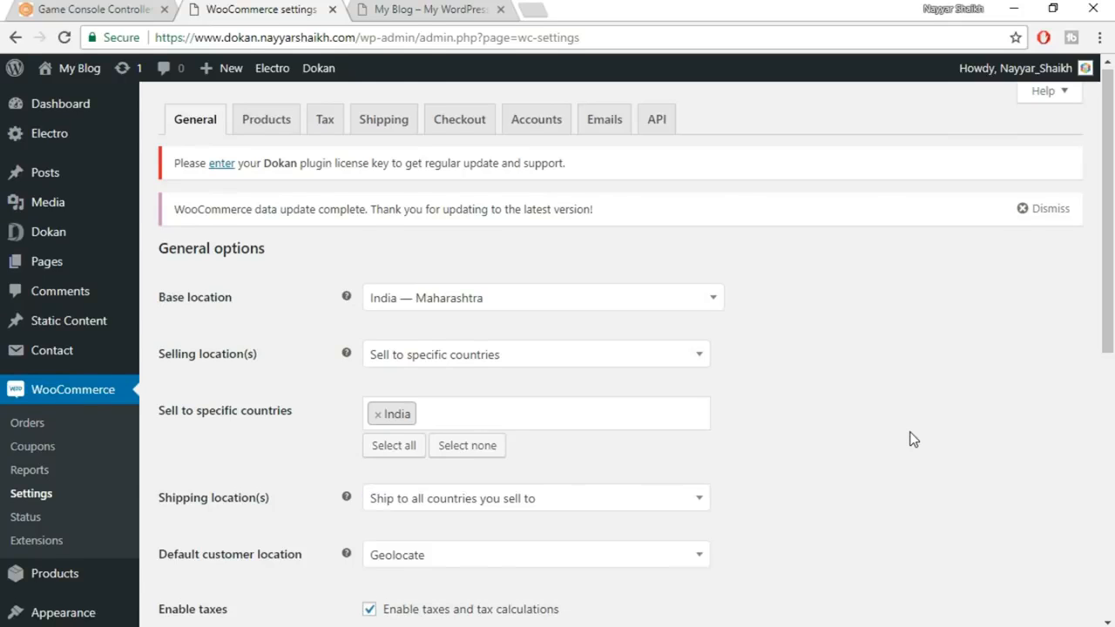
# - Keep United States dollar with Left ($99.99) position and save the general settings
pyautogui.scroll(-3, 910, 440)
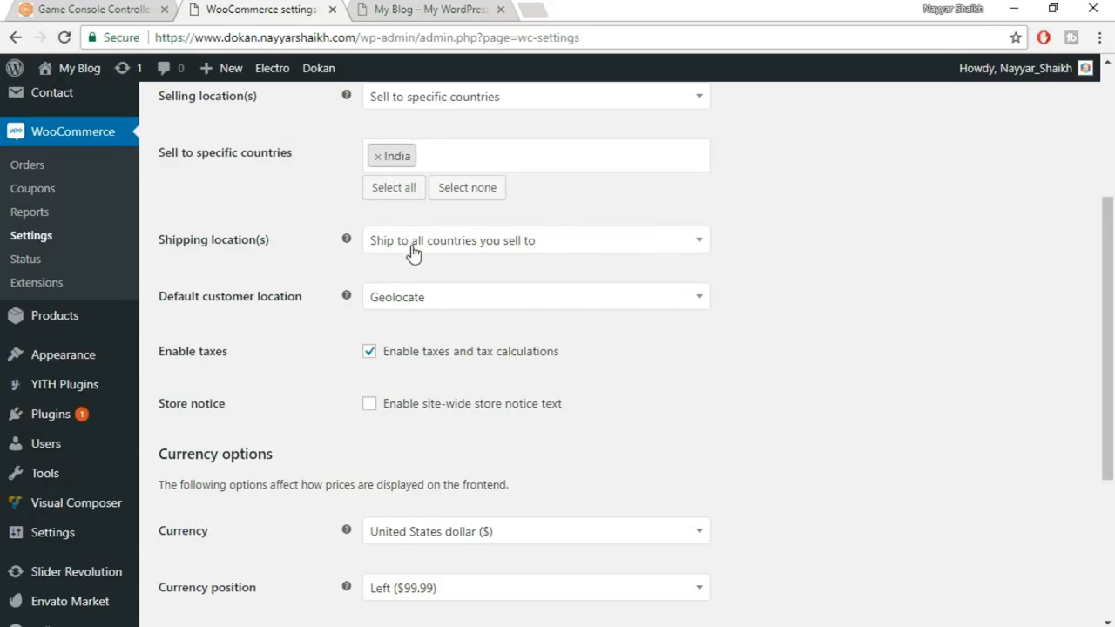
pyautogui.scroll(-2, 814, 307)
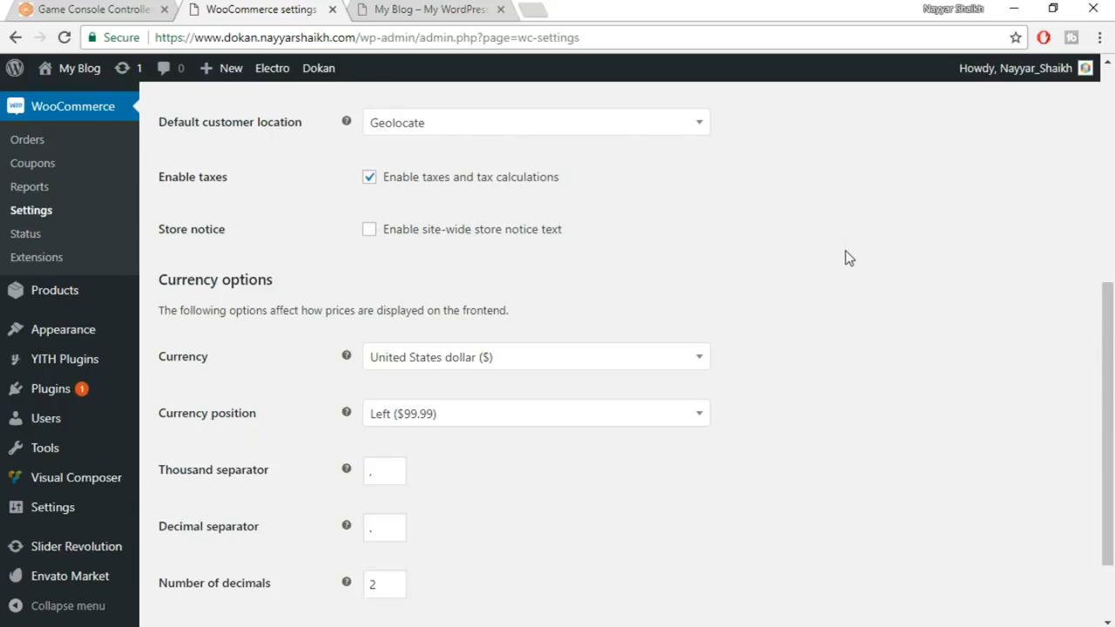
pyautogui.scroll(-1, 846, 255)
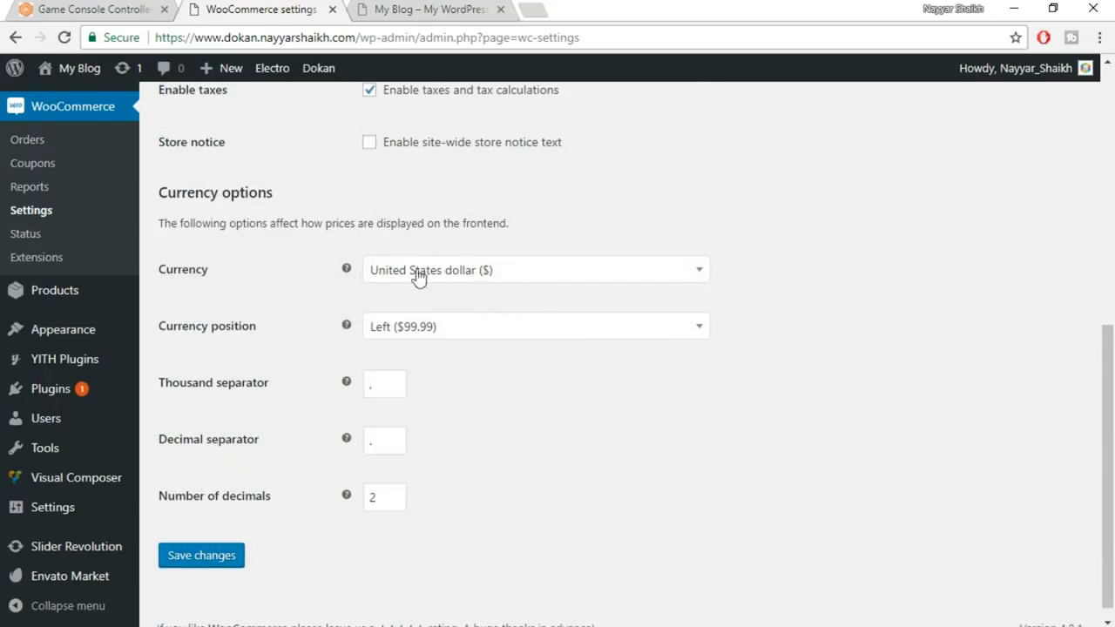
pyautogui.click(515, 279)
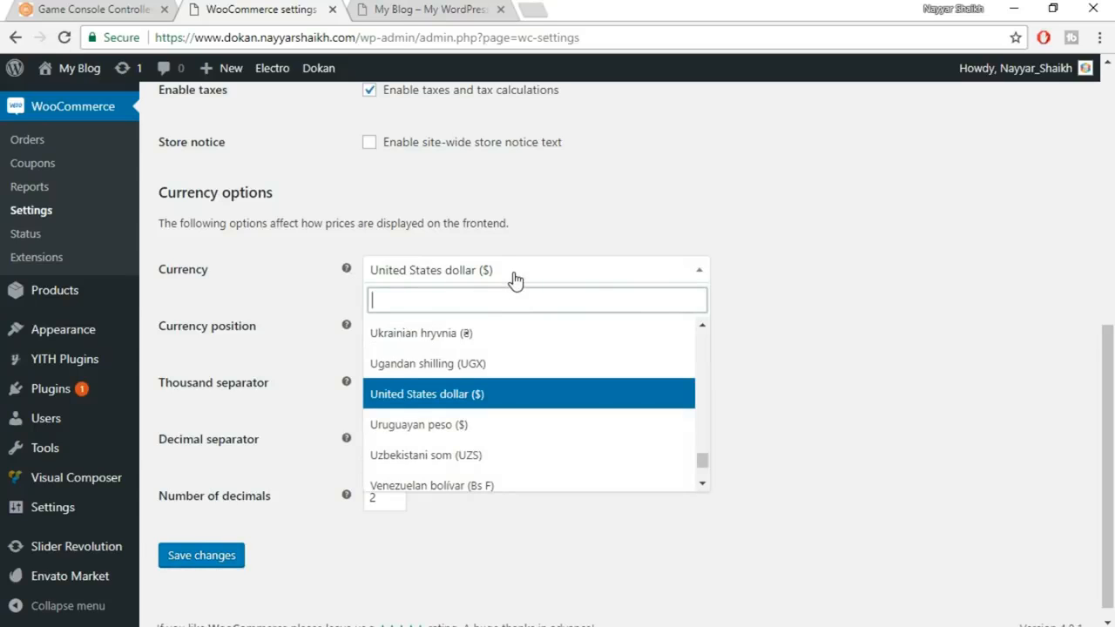
pyautogui.write('india')
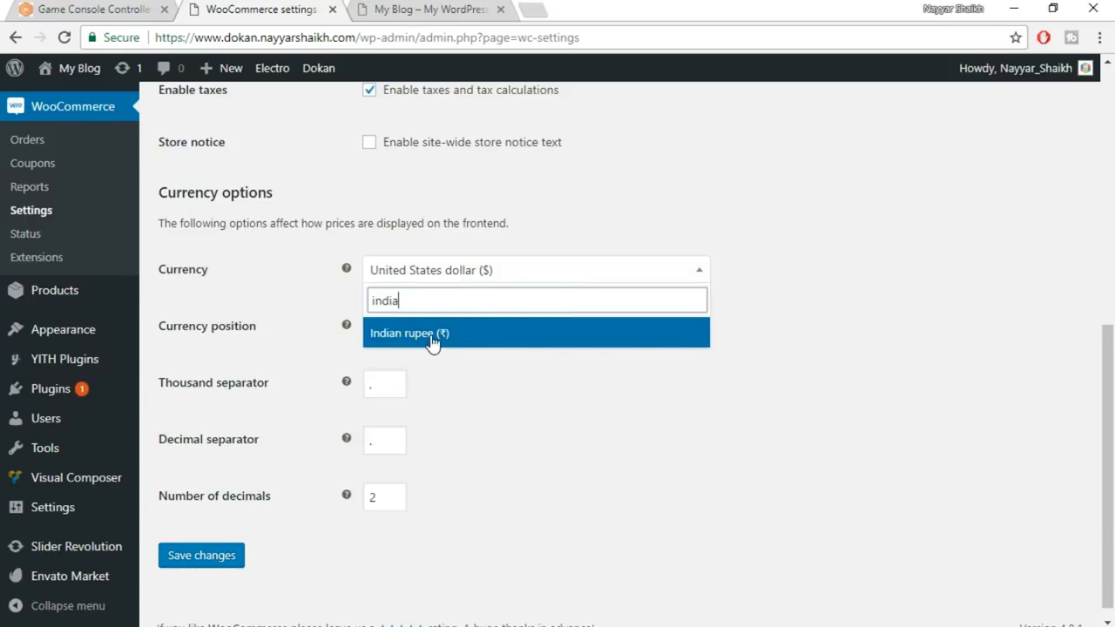
pyautogui.click(525, 401)
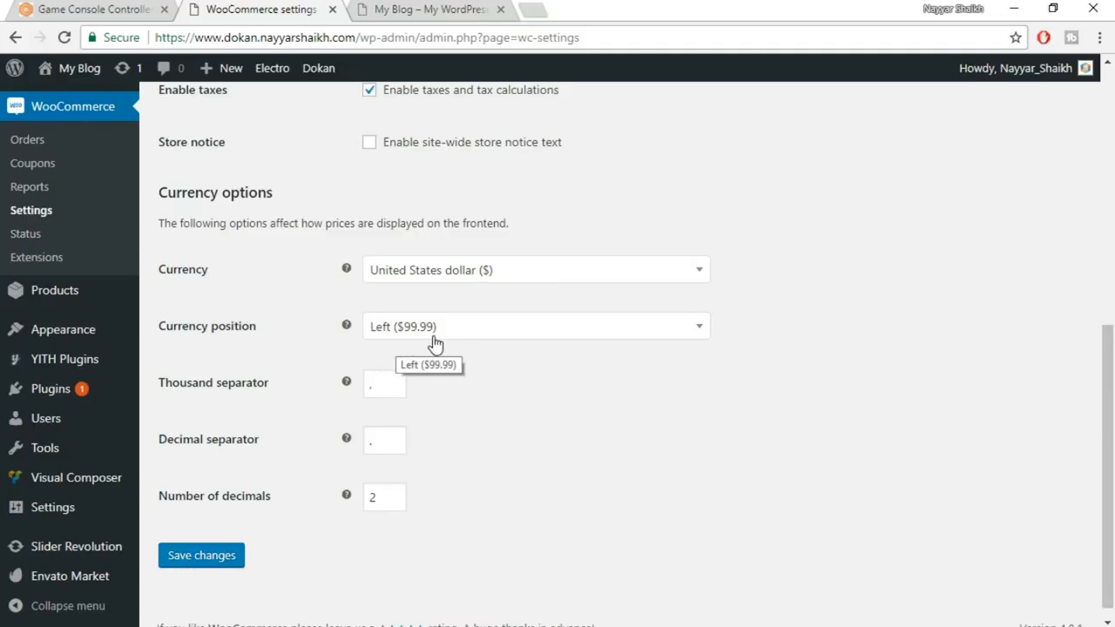
pyautogui.click(481, 338)
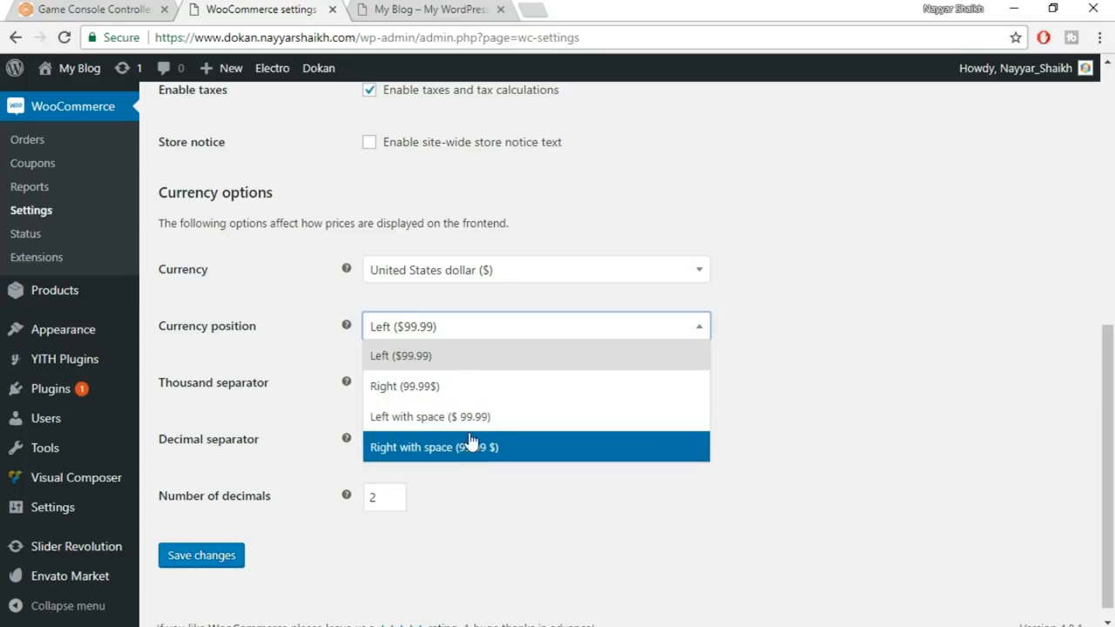
pyautogui.click(447, 361)
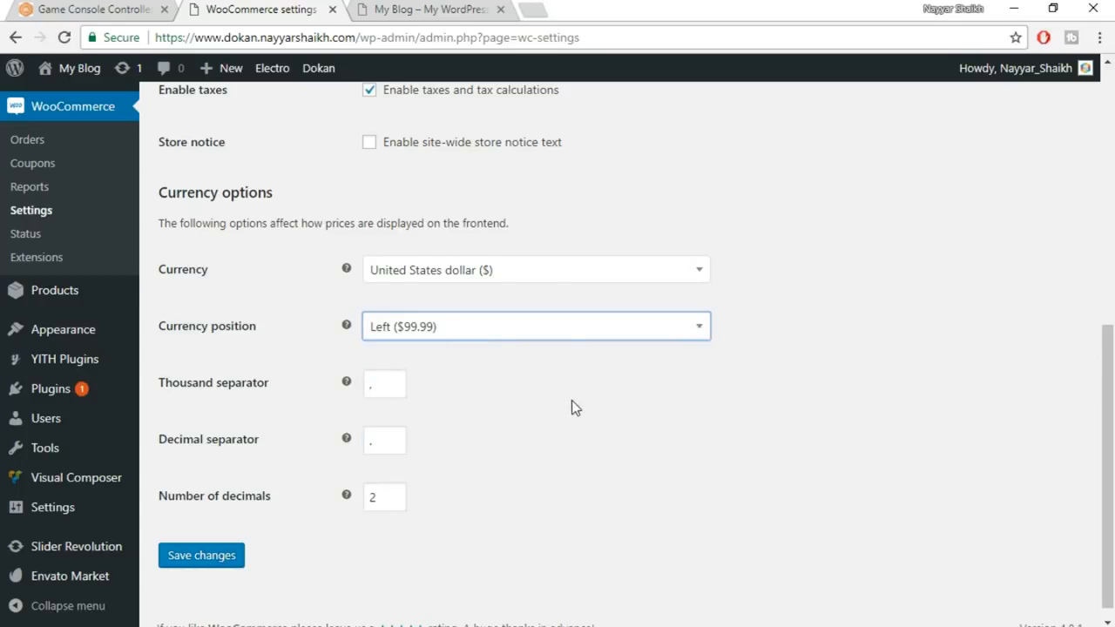
pyautogui.scroll(-1, 572, 405)
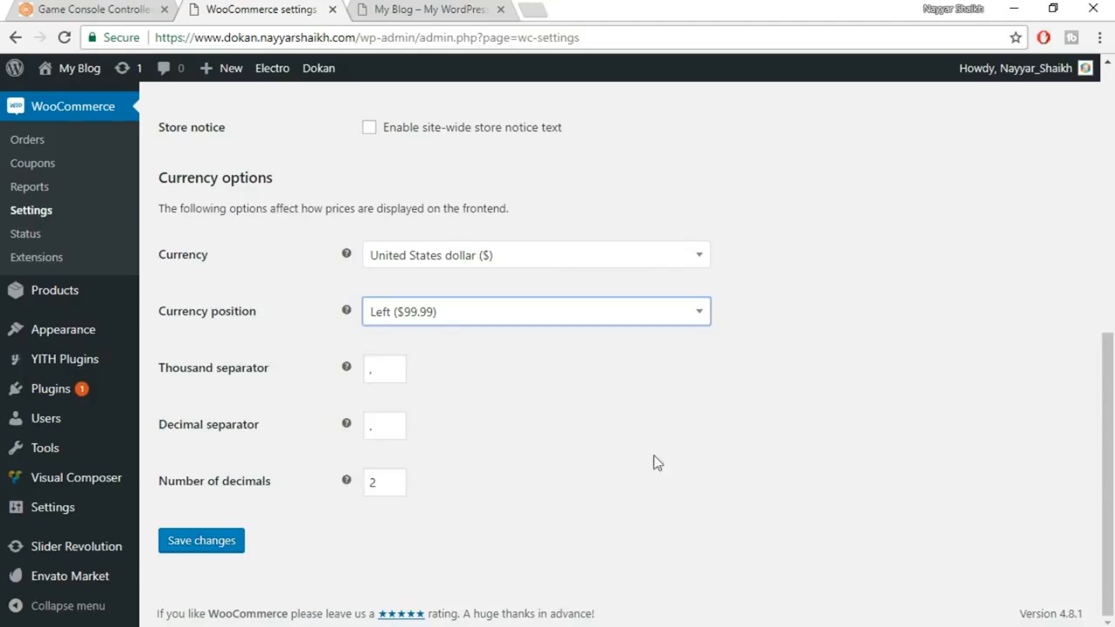
pyautogui.click(230, 552)
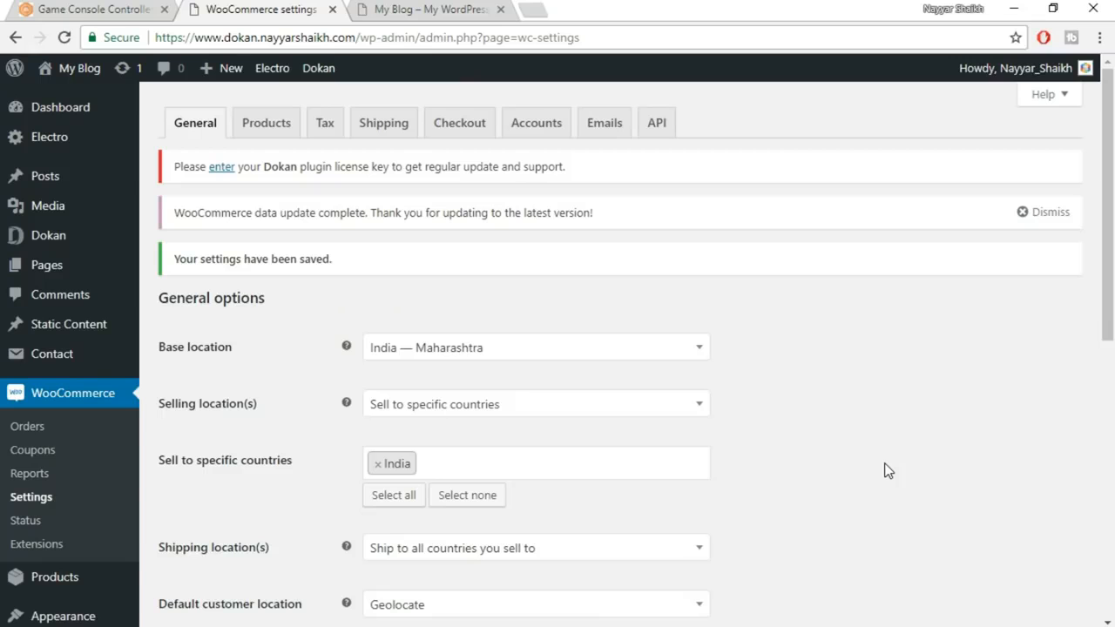
# - Switch to the WooCommerce Products settings tab
pyautogui.click(262, 127)
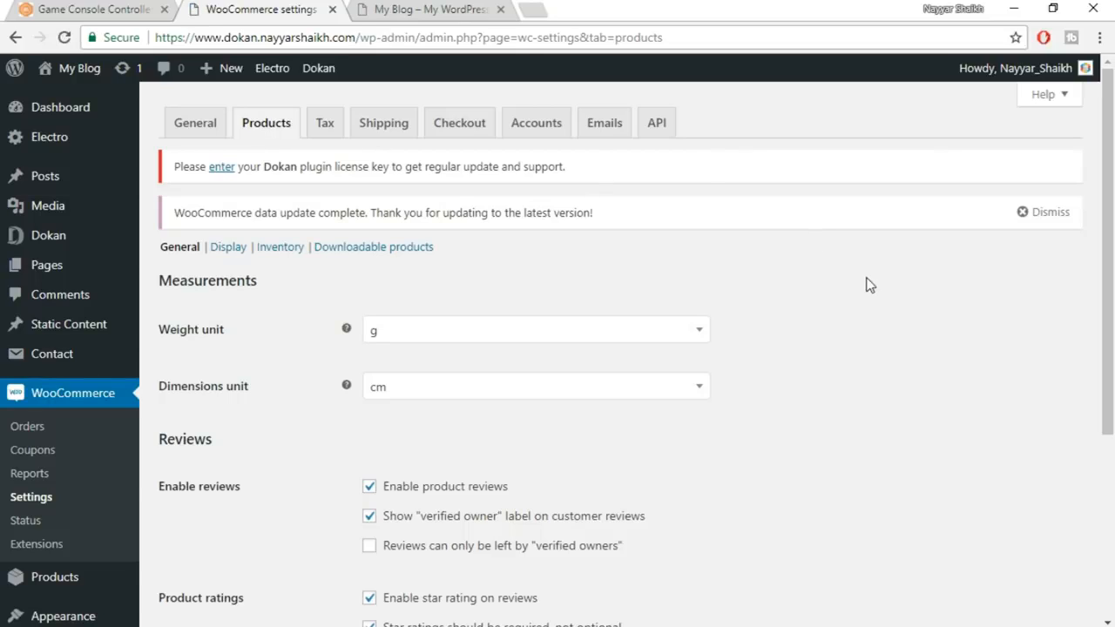
# - Keep weight unit g and dimensions unit cm, leave verified-owner-only reviews off, and save
pyautogui.click(388, 334)
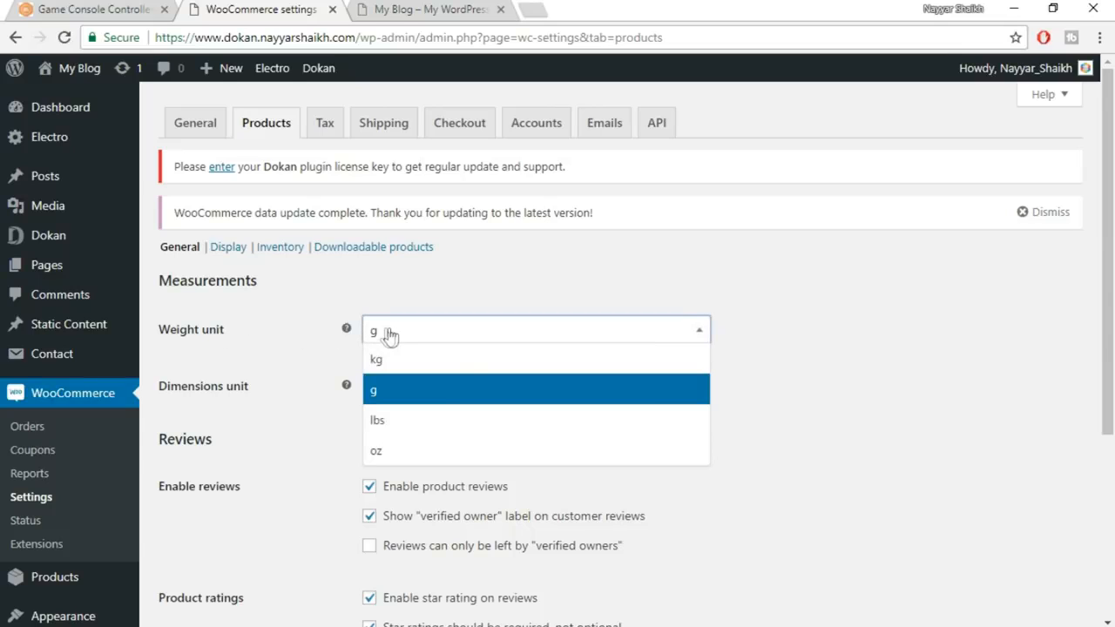
pyautogui.click(430, 401)
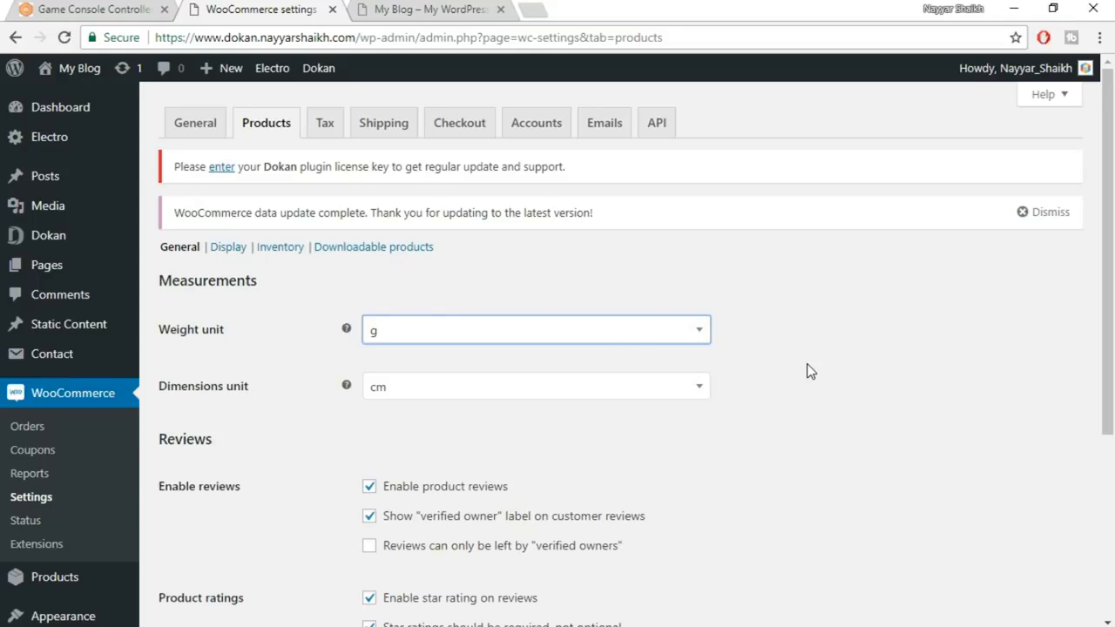
pyautogui.click(618, 339)
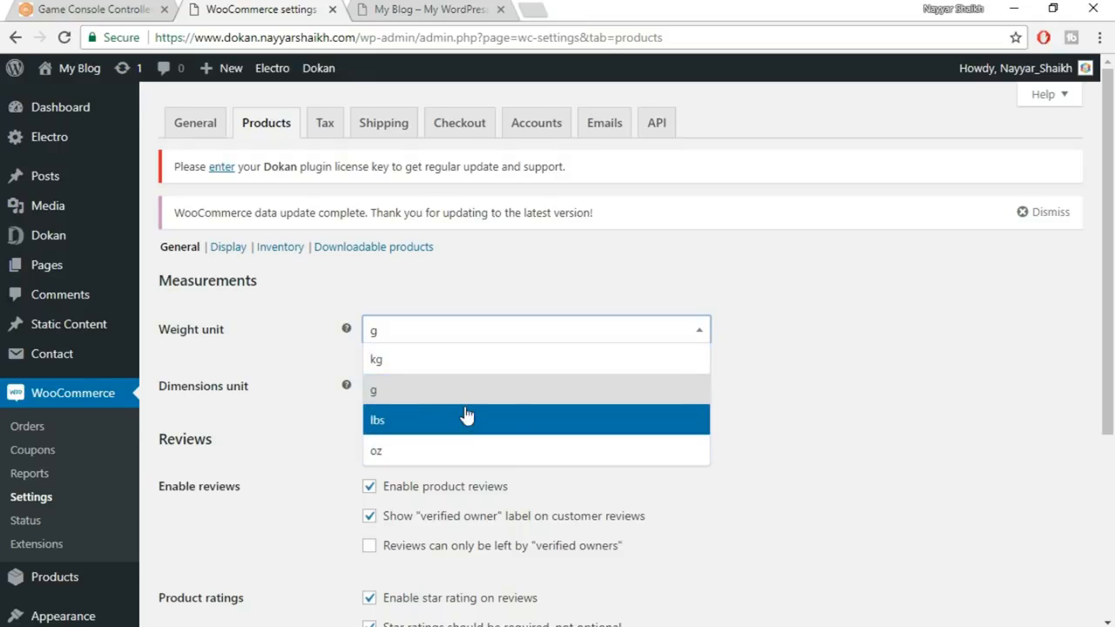
pyautogui.click(769, 378)
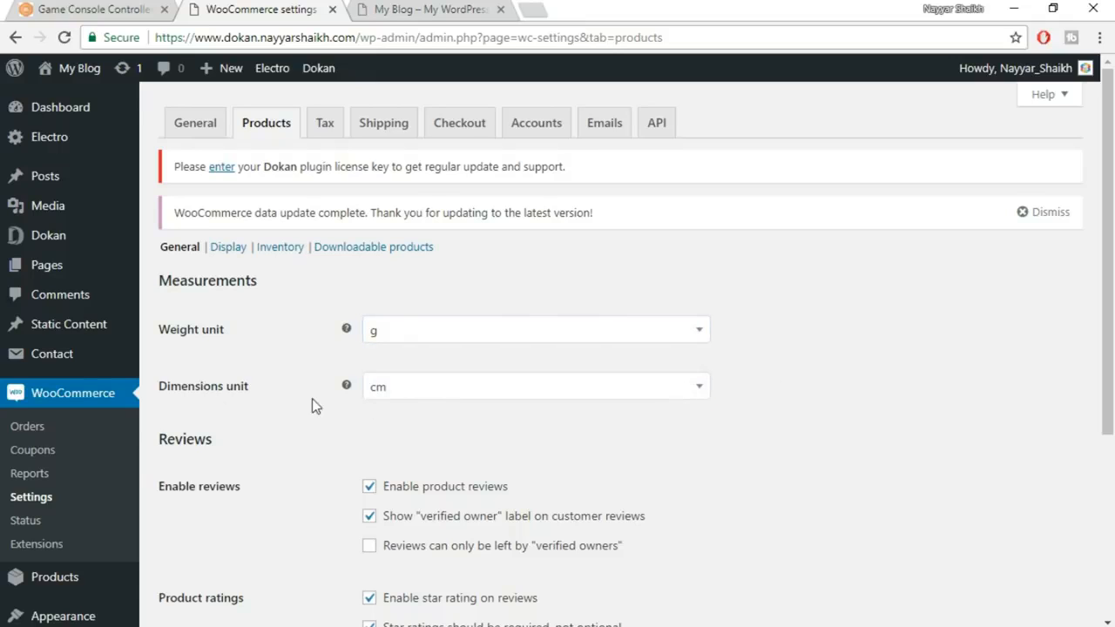
pyautogui.click(436, 391)
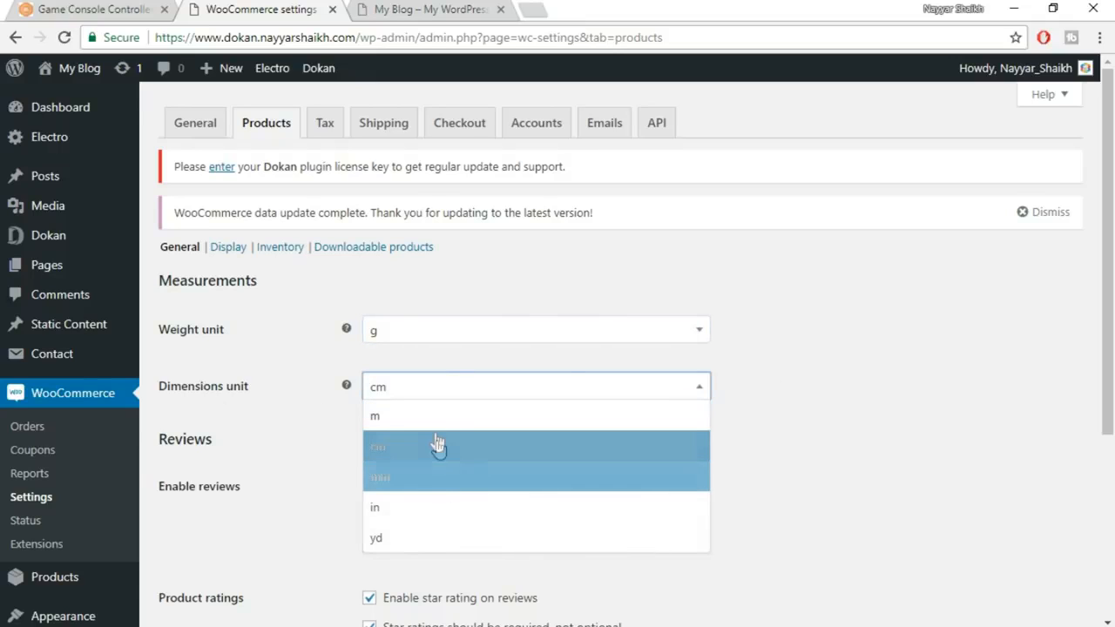
pyautogui.click(398, 454)
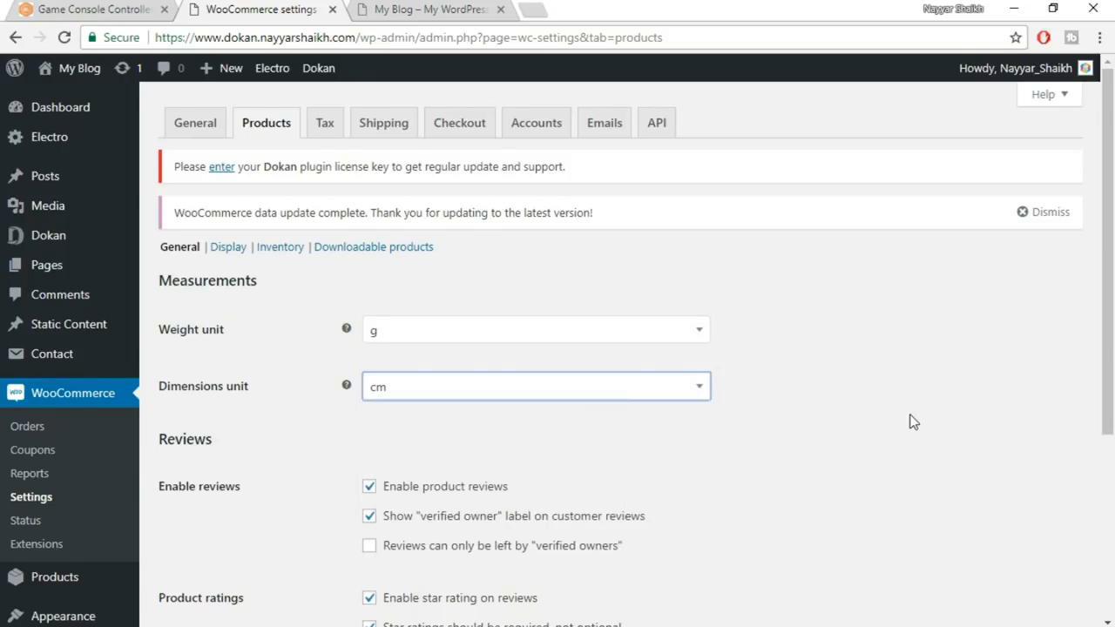
pyautogui.scroll(-3, 911, 423)
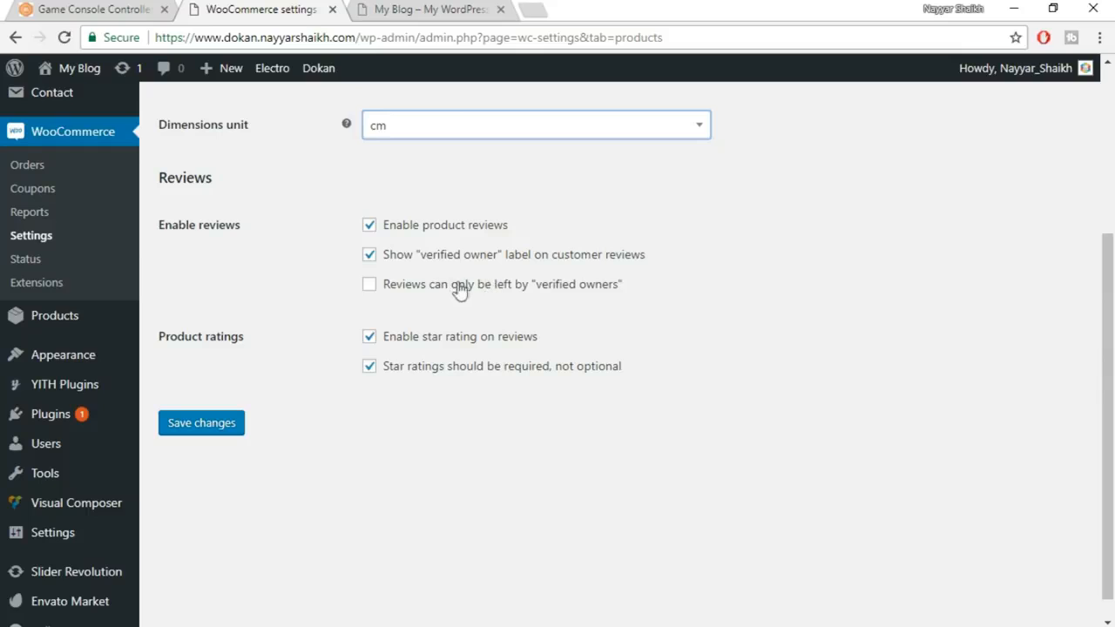
pyautogui.click(371, 290)
pyautogui.click(370, 288)
pyautogui.click(370, 289)
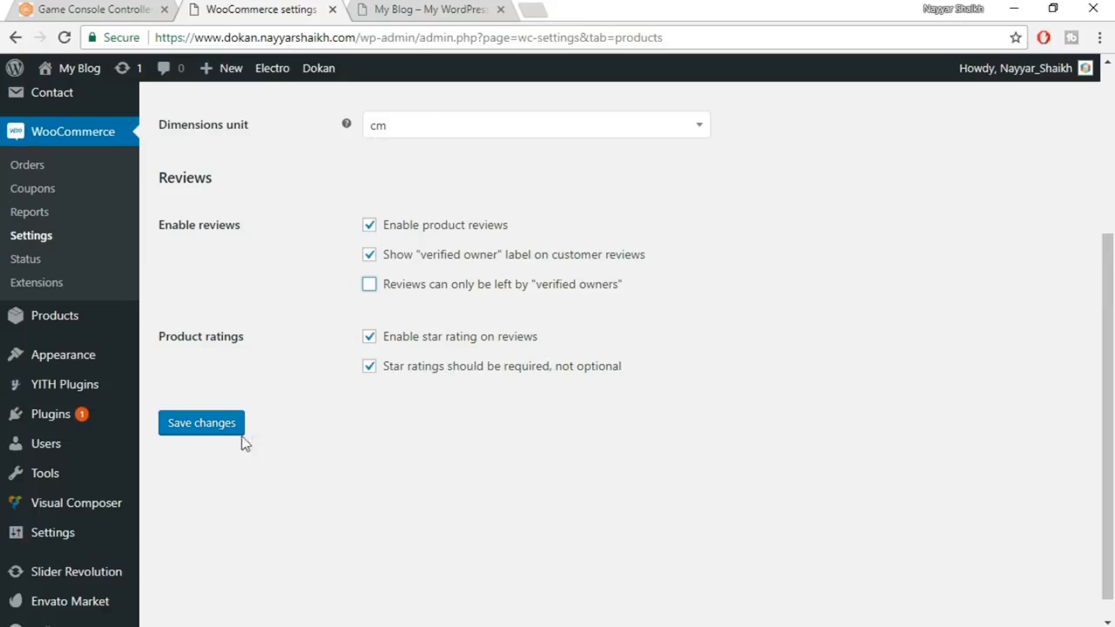
pyautogui.click(220, 437)
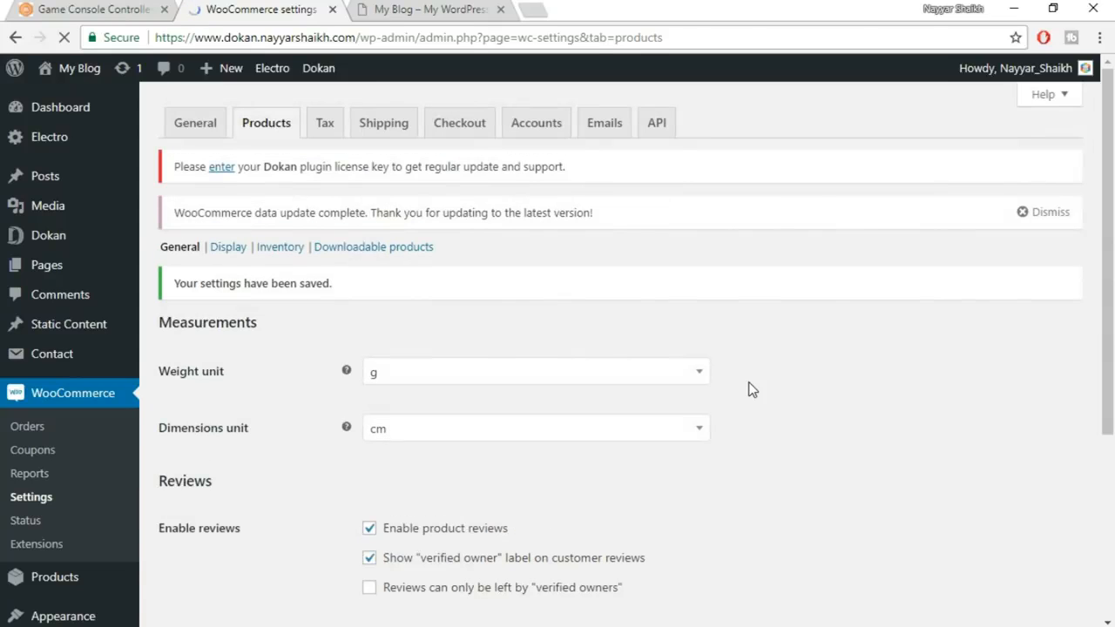
# - Review the WooCommerce Tax options, then switch to the Game Console Controller product page
pyautogui.click(329, 128)
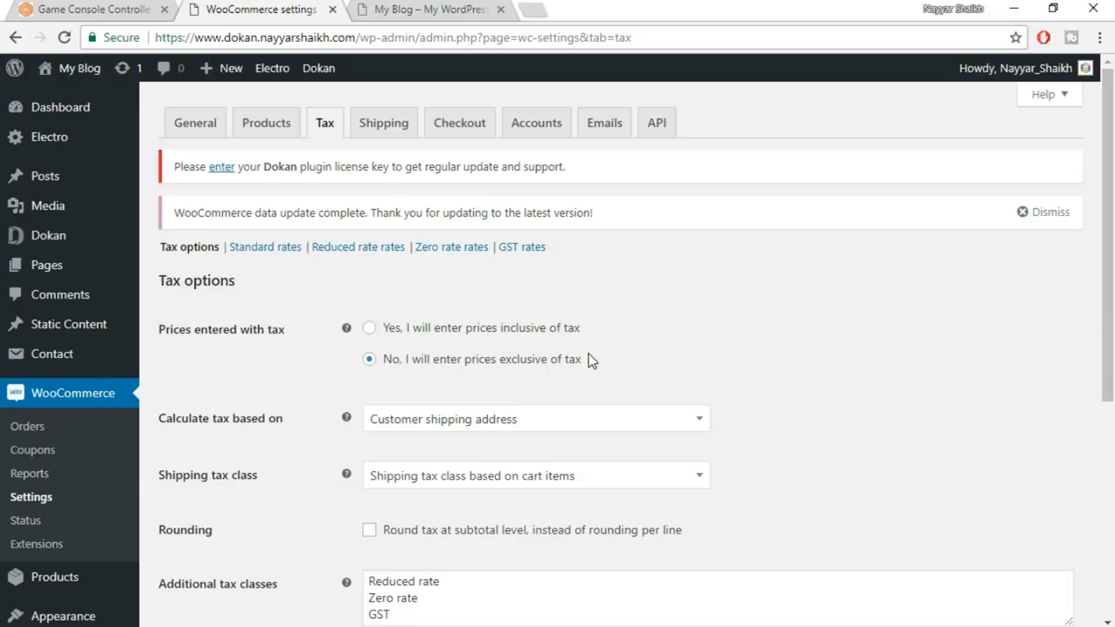
pyautogui.click(50, 8)
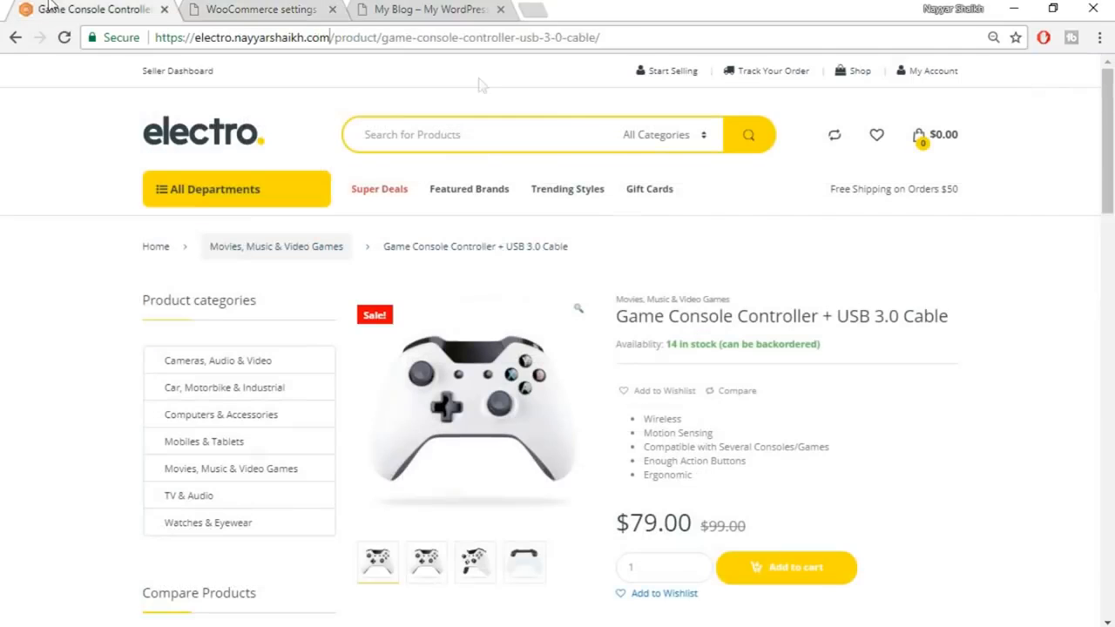
# - Check the controller's $79.00 price on the product page, then go back to the WooCommerce Tax options
pyautogui.scroll(-2, 789, 338)
pyautogui.moveTo(629, 350); pyautogui.dragTo(661, 348)
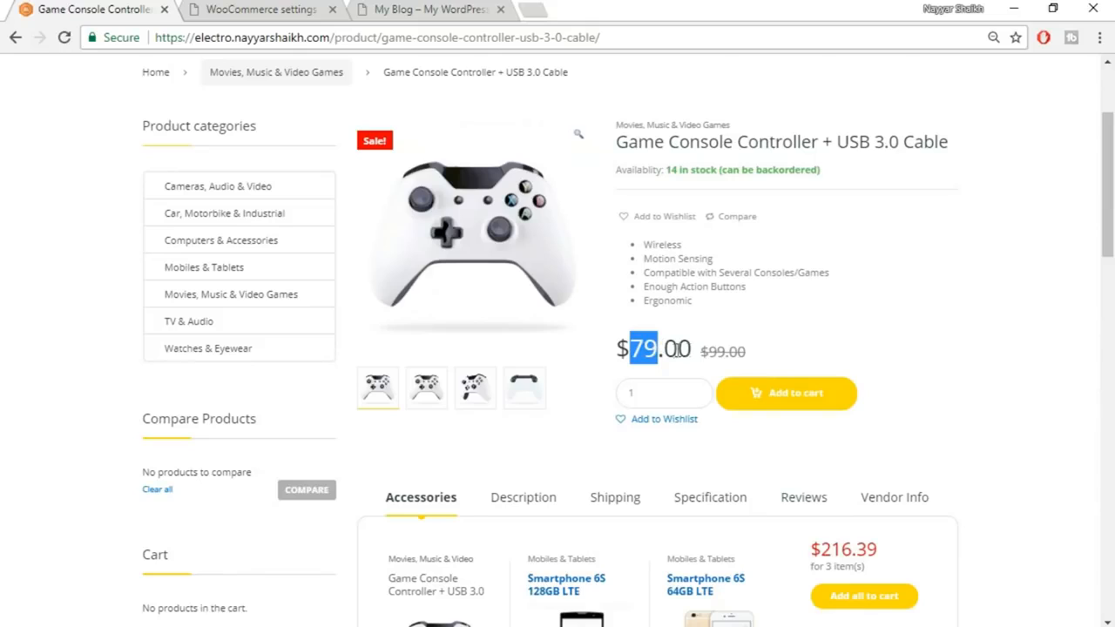
pyautogui.click(772, 349)
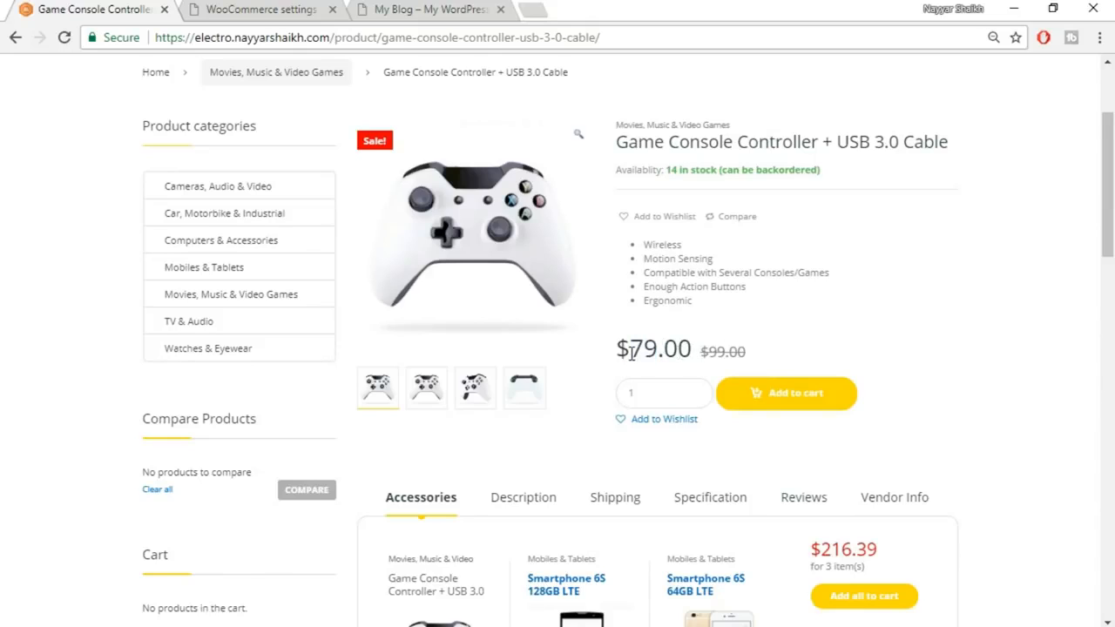
pyautogui.click(237, 8)
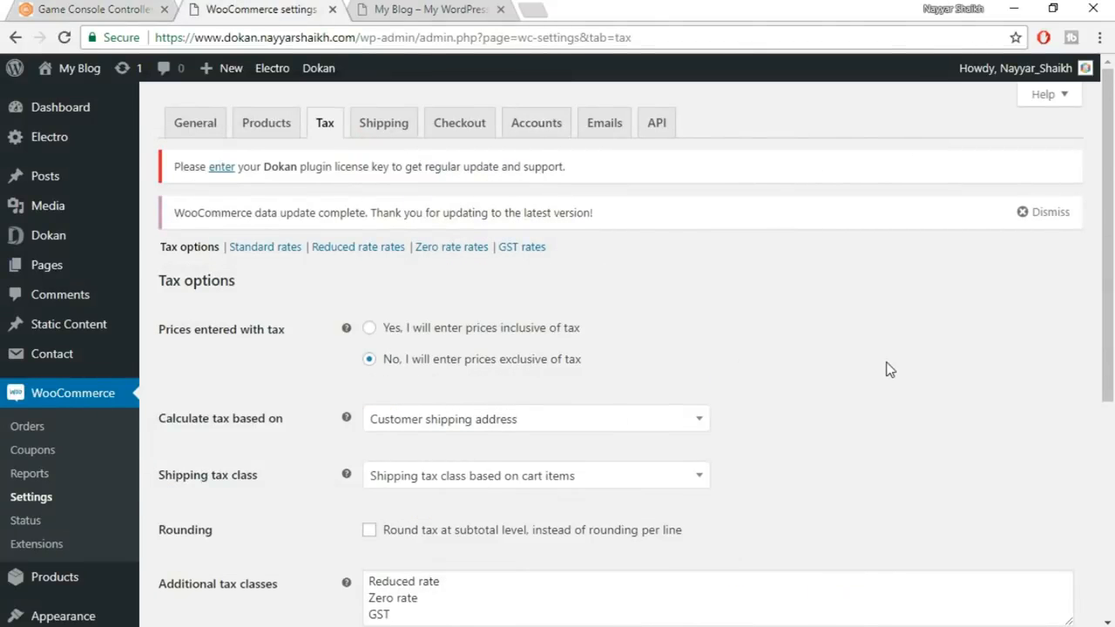
# - Keep tax based on customer shipping address and leave the shipping tax class unchanged
pyautogui.scroll(-2, 888, 370)
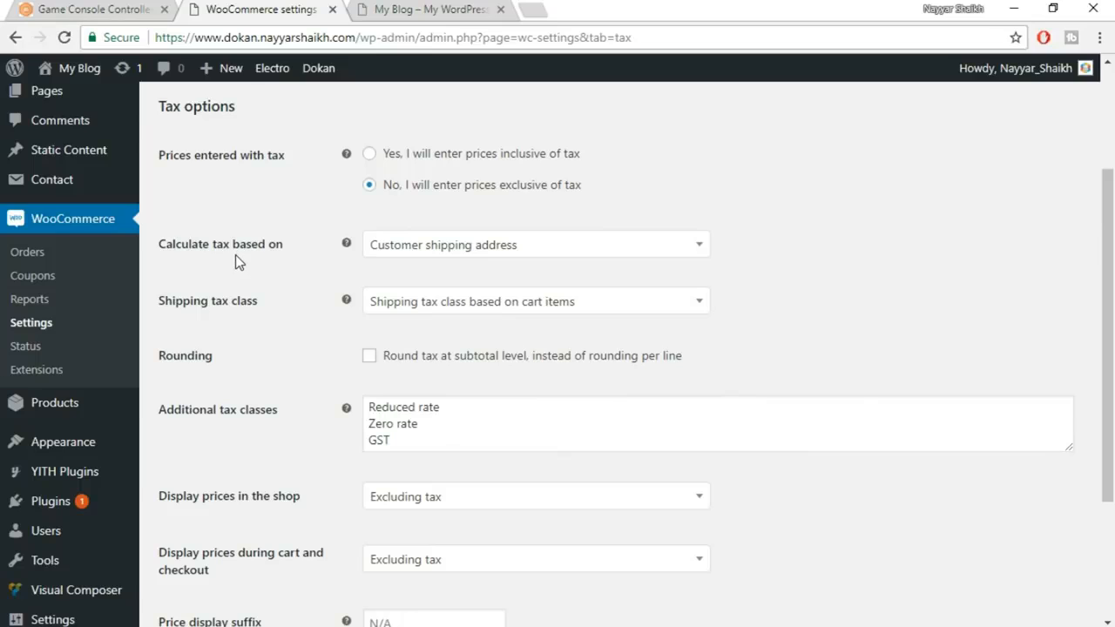
pyautogui.click(529, 251)
pyautogui.click(750, 265)
pyautogui.click(490, 307)
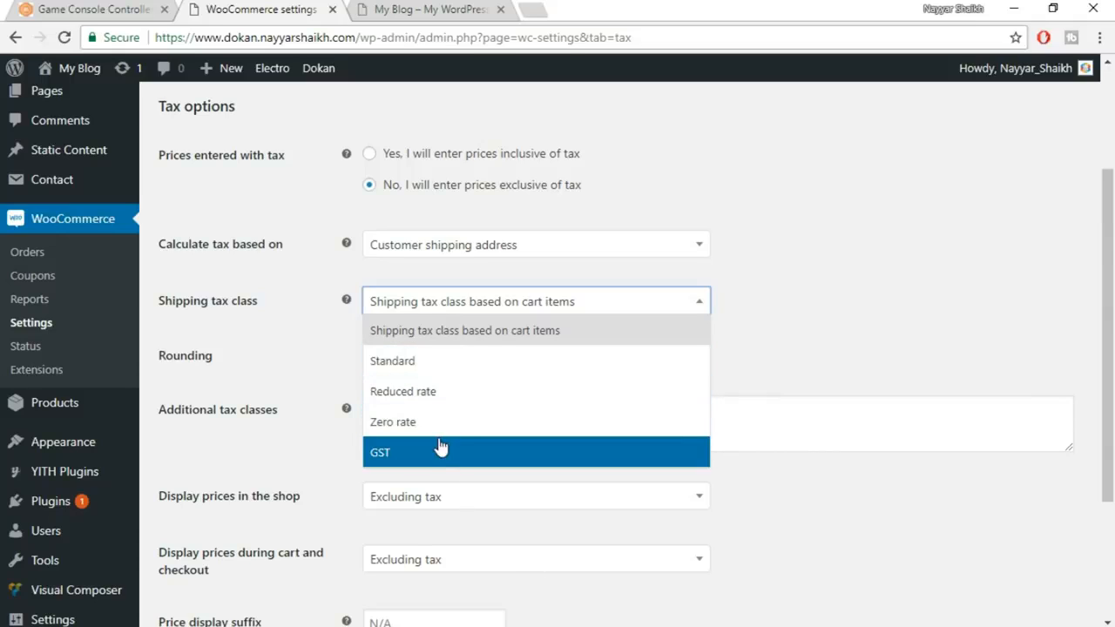
pyautogui.click(764, 329)
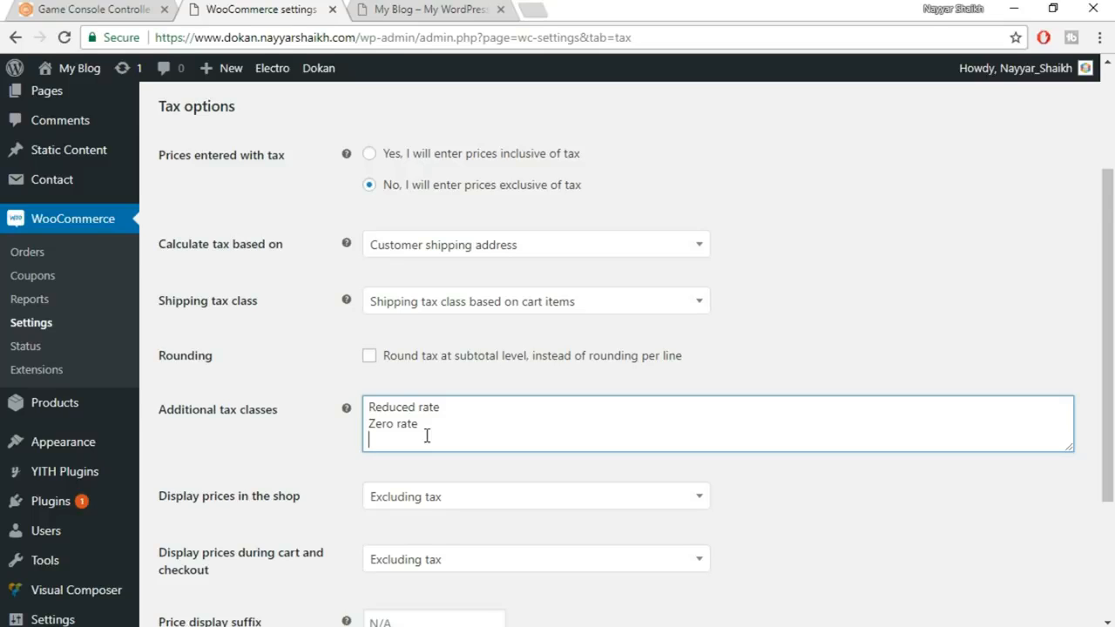
pyautogui.click(854, 328)
# - Add GST on the third line of Additional tax classes, below Reduced rate and Zero rate
pyautogui.click(415, 439)
pyautogui.write('GST')
pyautogui.scroll(-2, 1098, 468)
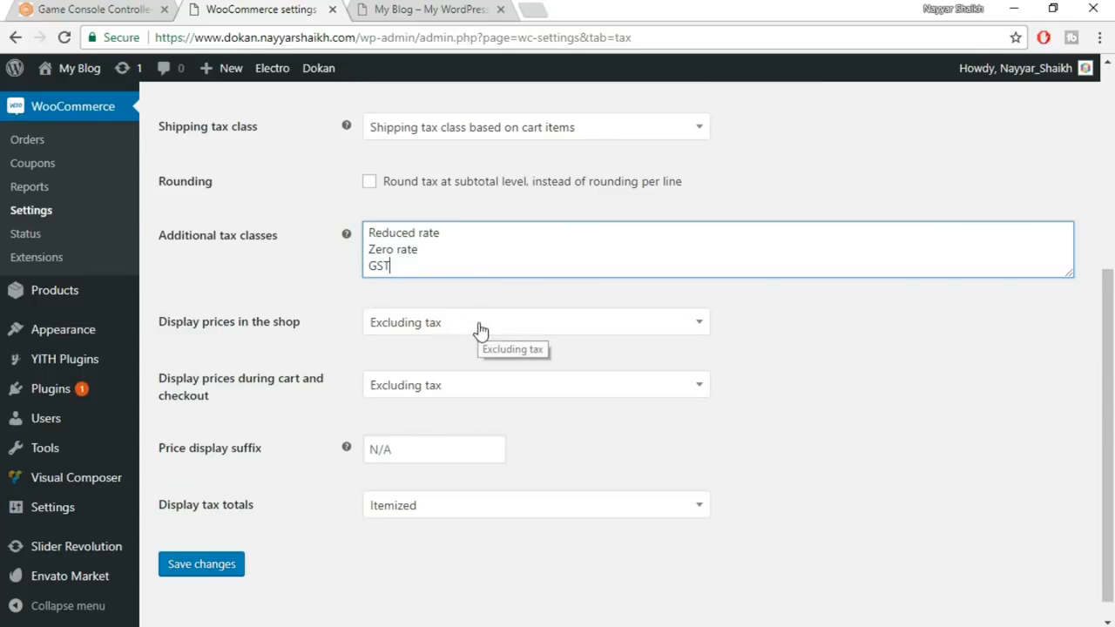
pyautogui.click(36, 8)
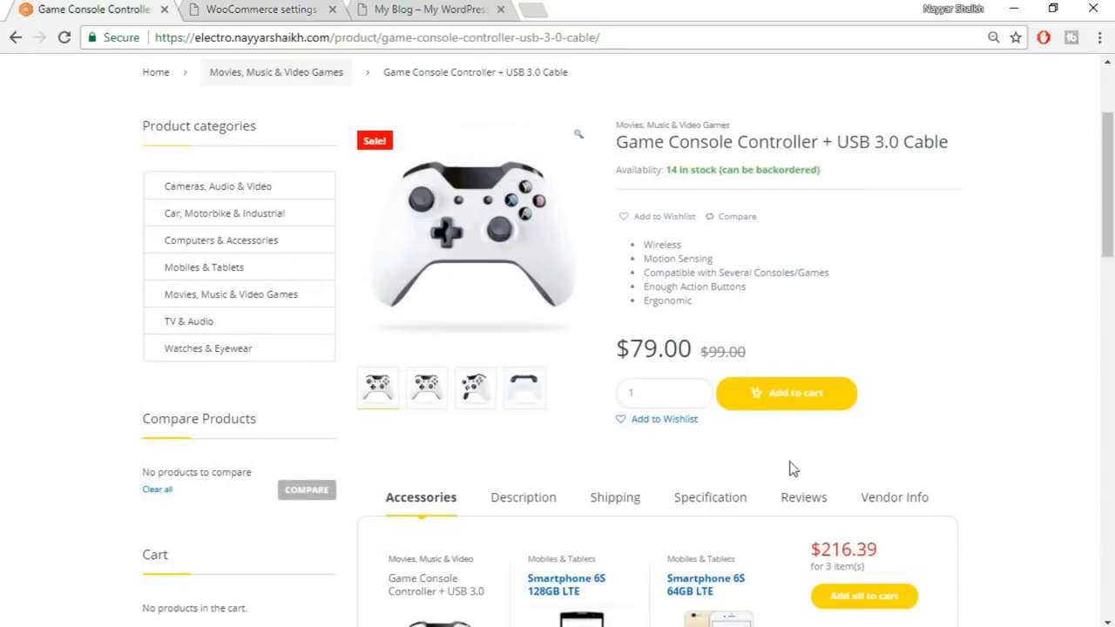
pyautogui.click(299, 10)
pyautogui.scroll(-1, 610, 384)
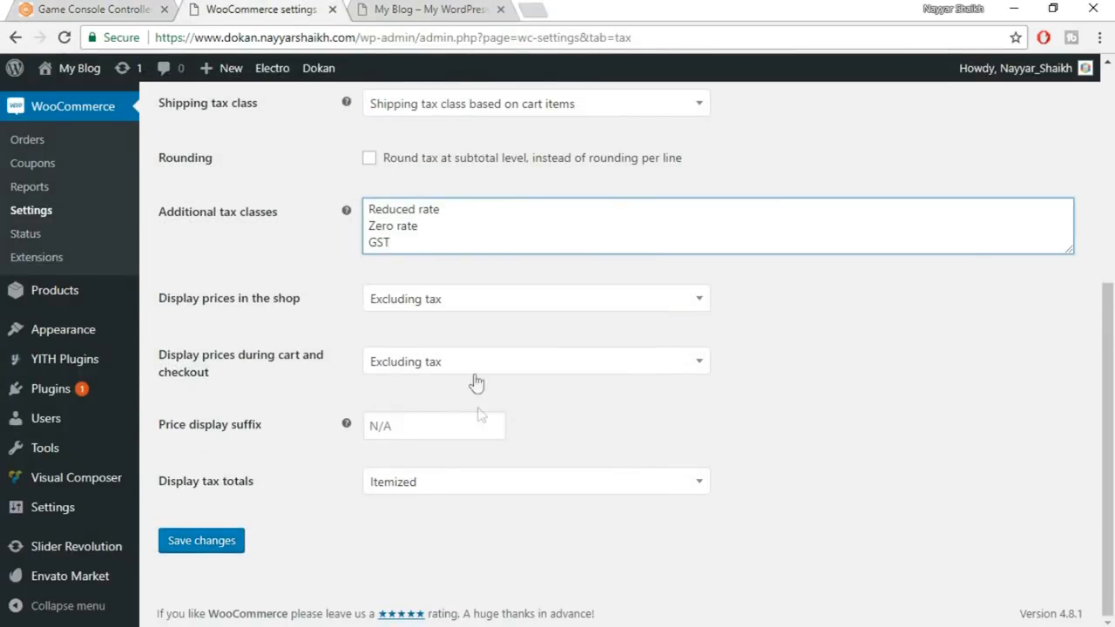
# - Save the tax options and open the new, empty GST rates table under the Tax tab
pyautogui.click(231, 551)
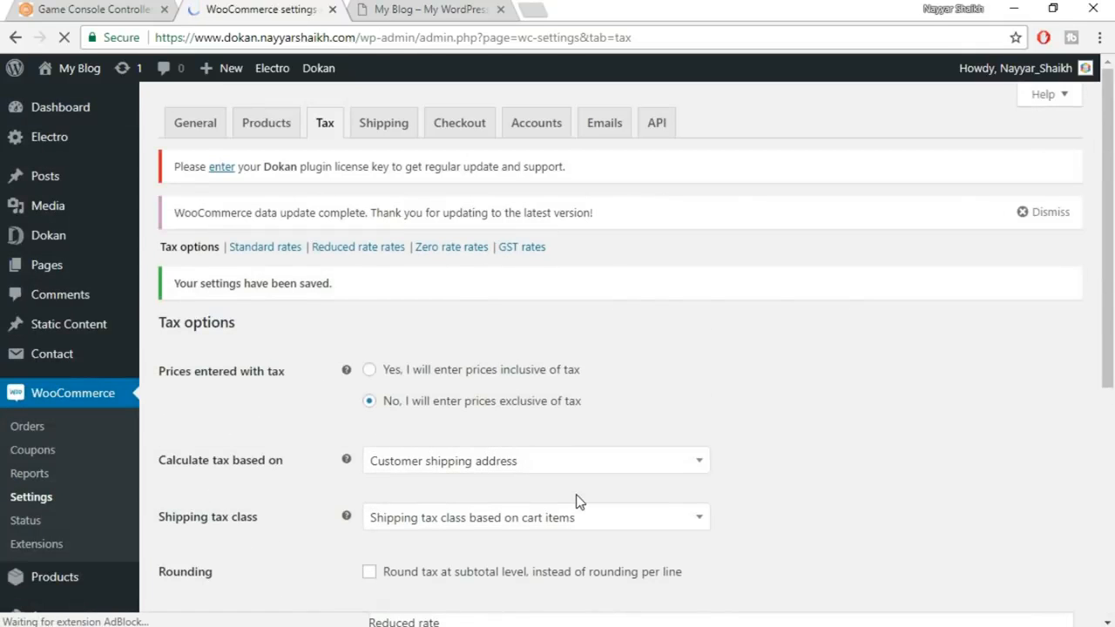
pyautogui.scroll(-3, 578, 501)
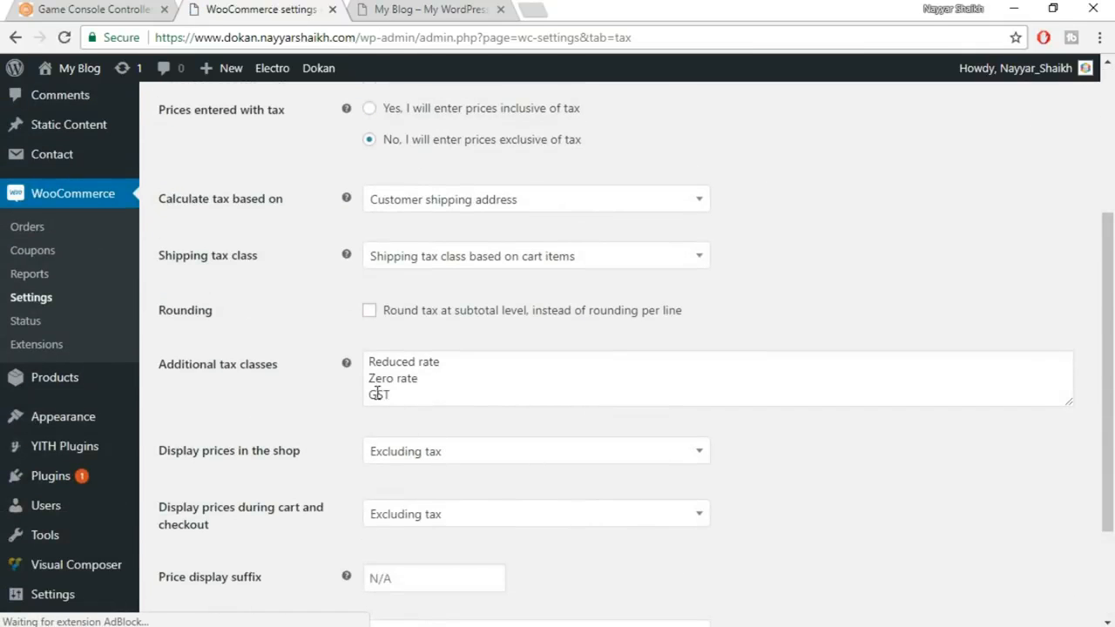
pyautogui.scroll(1, 589, 436)
pyautogui.scroll(2, 590, 304)
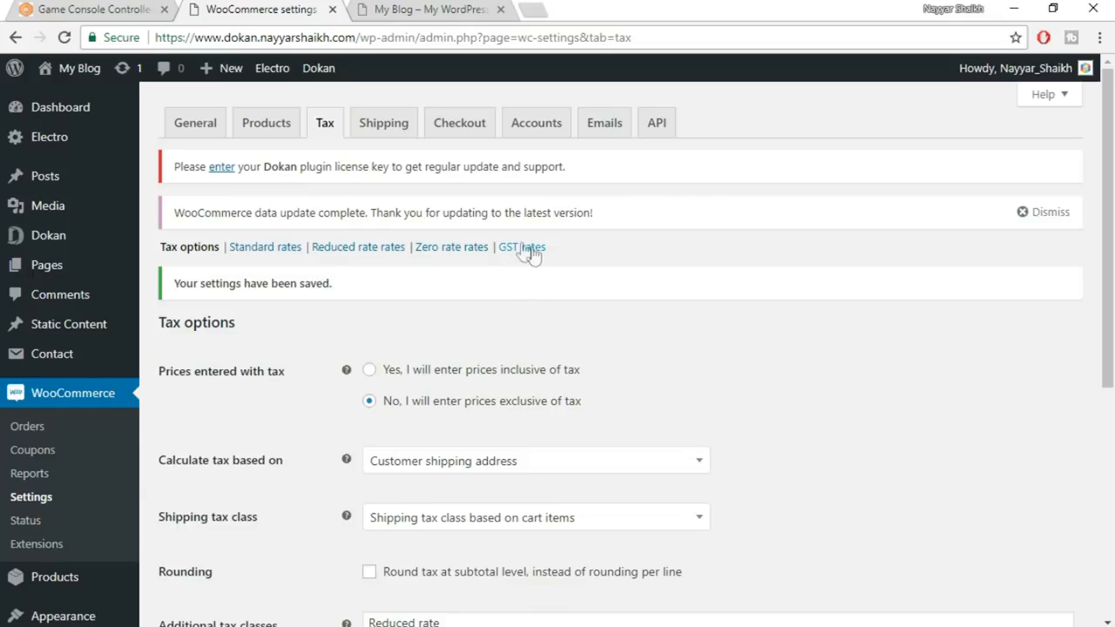
pyautogui.click(533, 249)
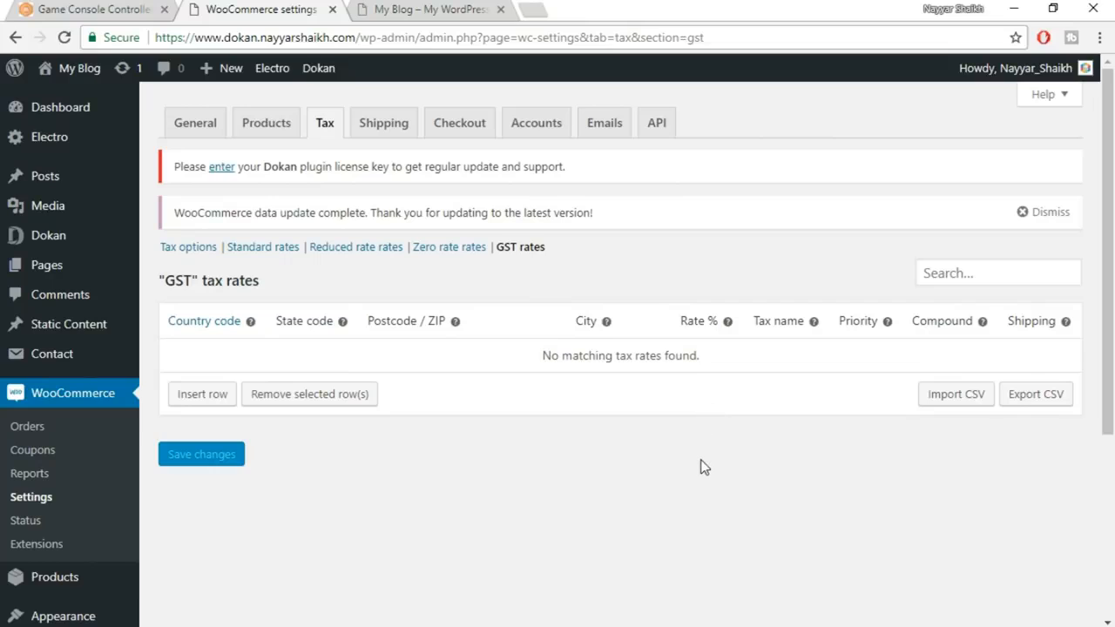
# - Add a CGST rate of 12% for country IN, not applied to shipping
pyautogui.click(206, 403)
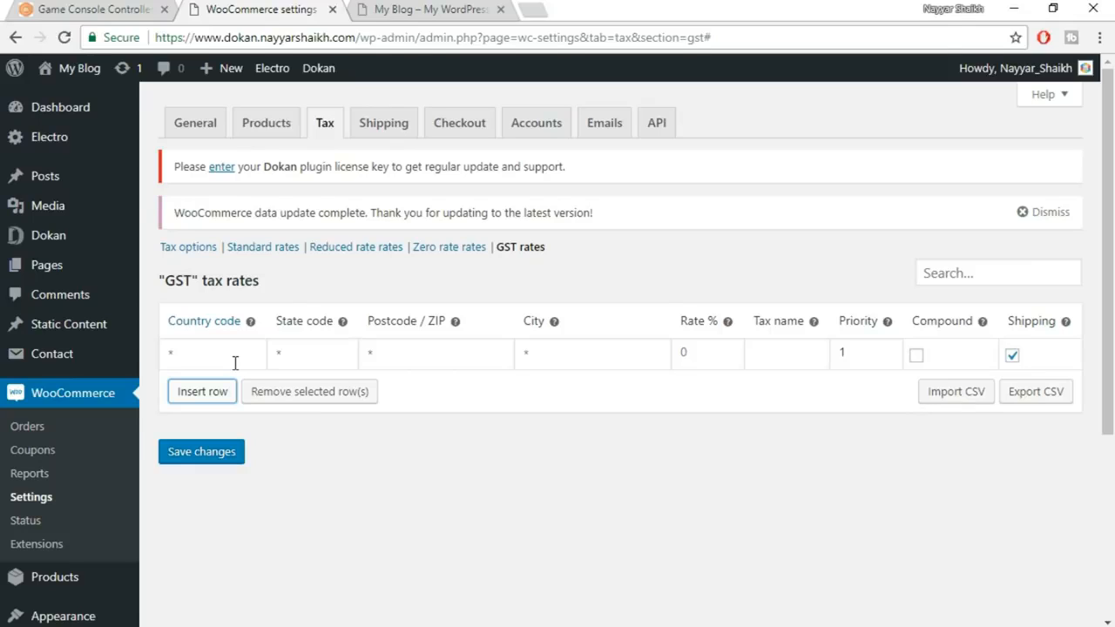
pyautogui.click(236, 362)
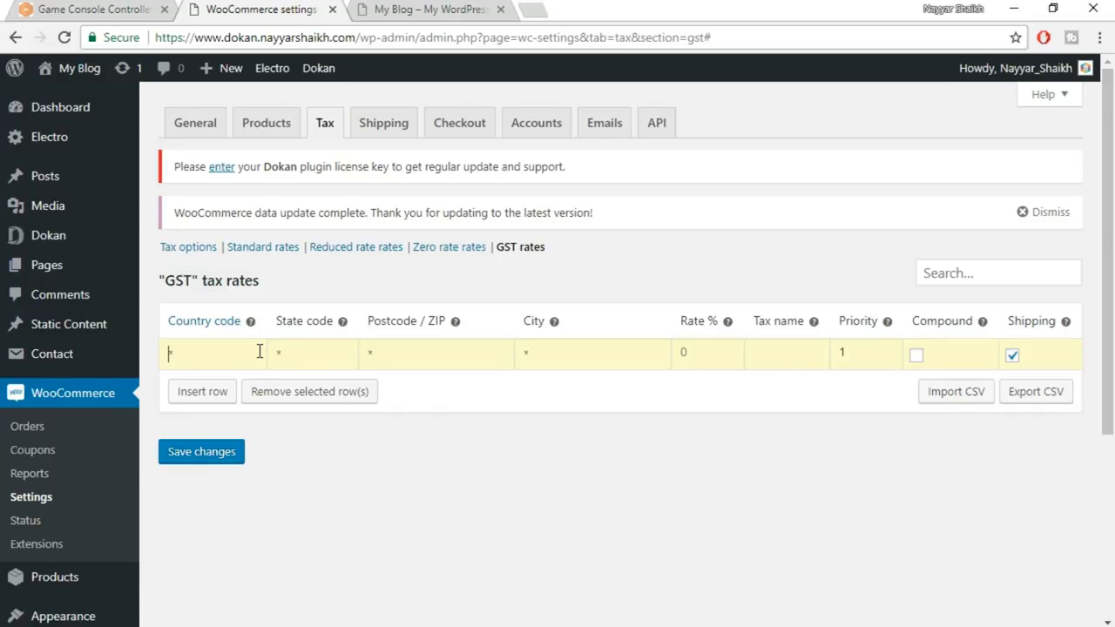
pyautogui.write('IN')
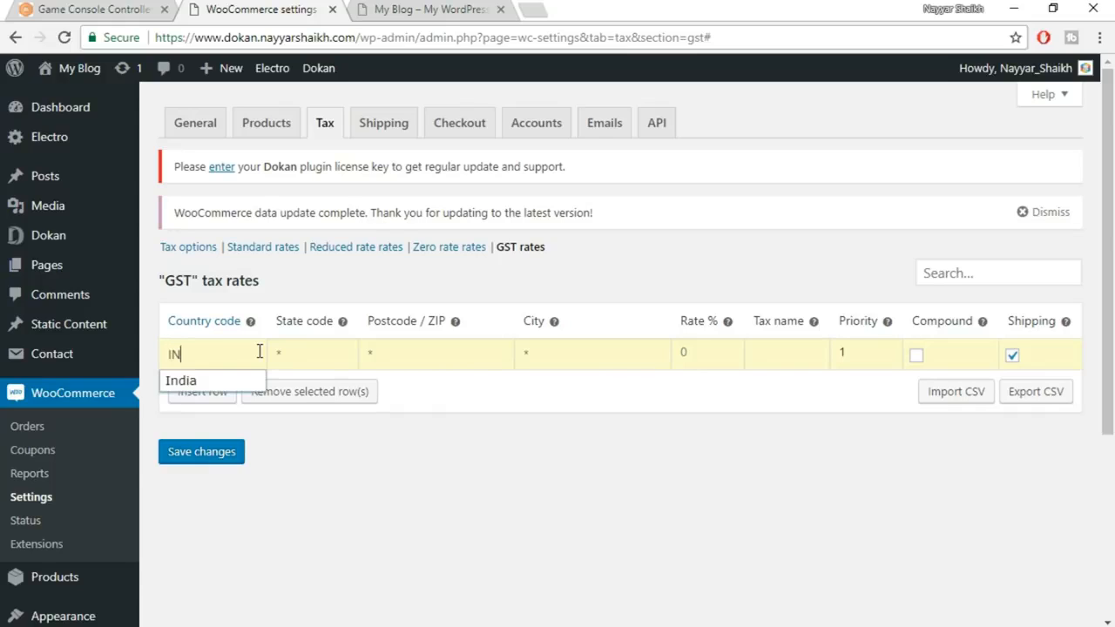
pyautogui.click(200, 388)
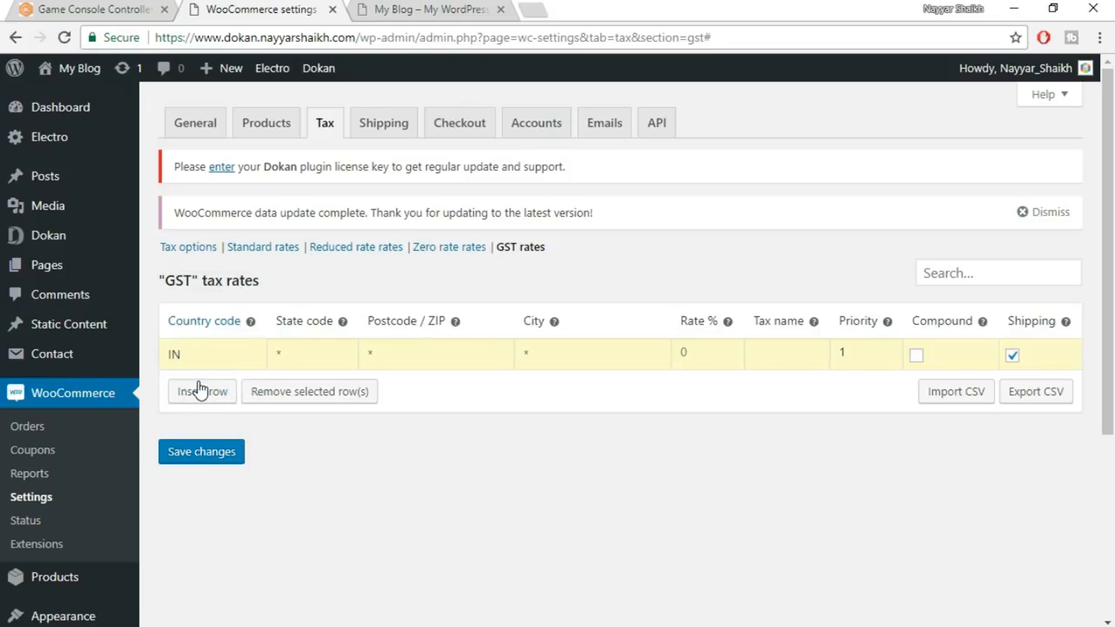
pyautogui.click(306, 349)
pyautogui.write('12')
pyautogui.click(803, 357)
pyautogui.write('CGST')
pyautogui.click(1012, 356)
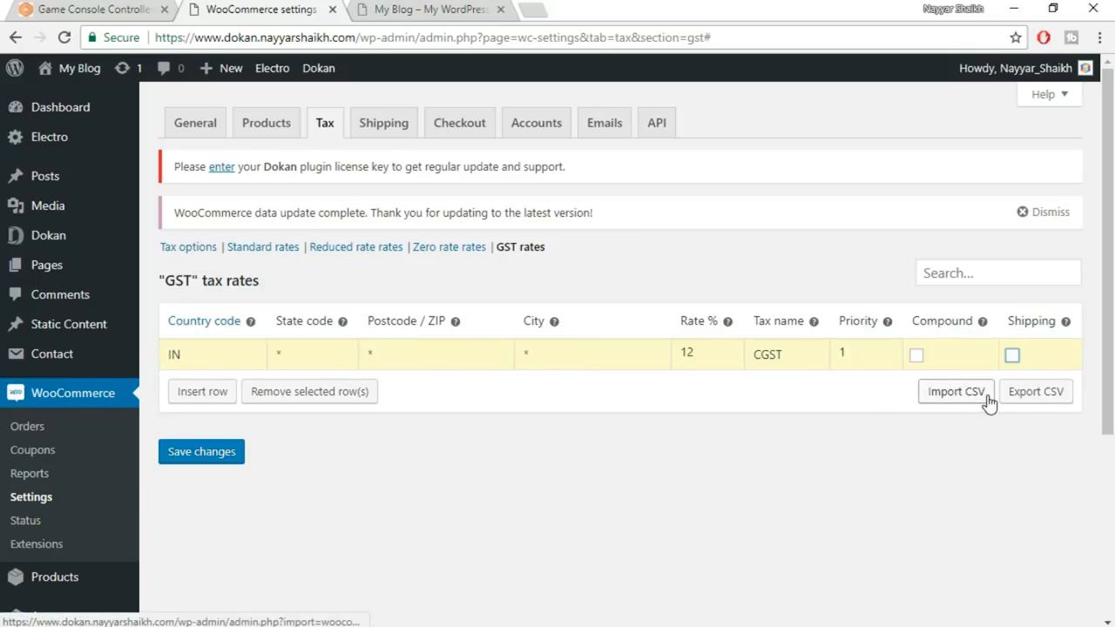
# - Add an SGST rate of 12% for IN, state MH, not applied to shipping, and save both rates
pyautogui.click(200, 393)
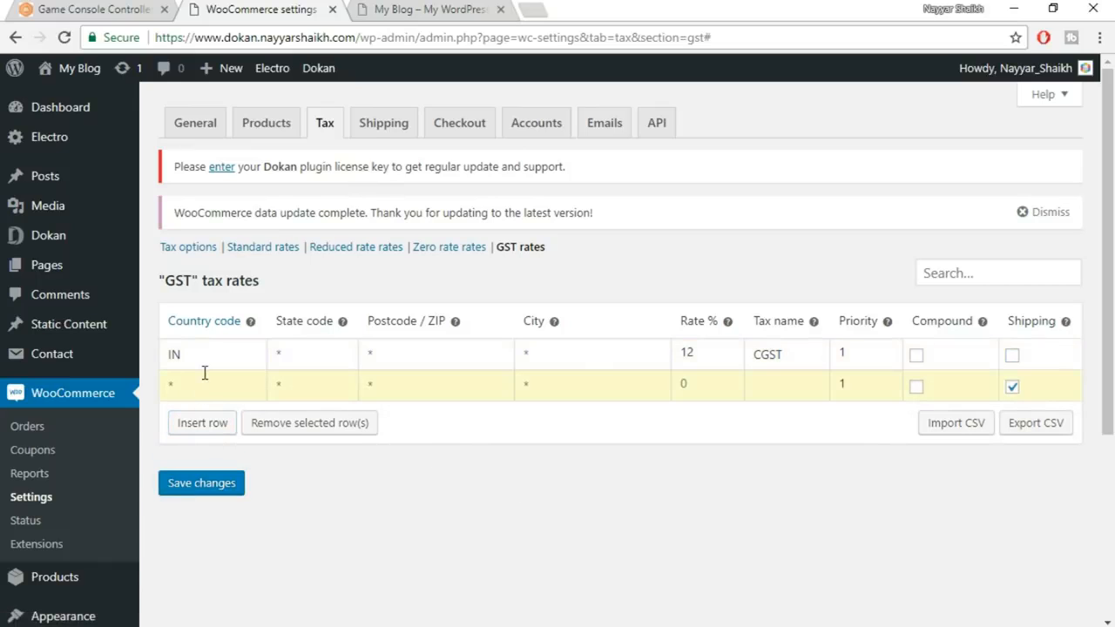
pyautogui.write('IN')
pyautogui.click(214, 413)
pyautogui.click(323, 391)
pyautogui.write('MH')
pyautogui.click(712, 381)
pyautogui.write('12')
pyautogui.click(806, 381)
pyautogui.write('SGST')
pyautogui.click(1011, 387)
pyautogui.click(226, 489)
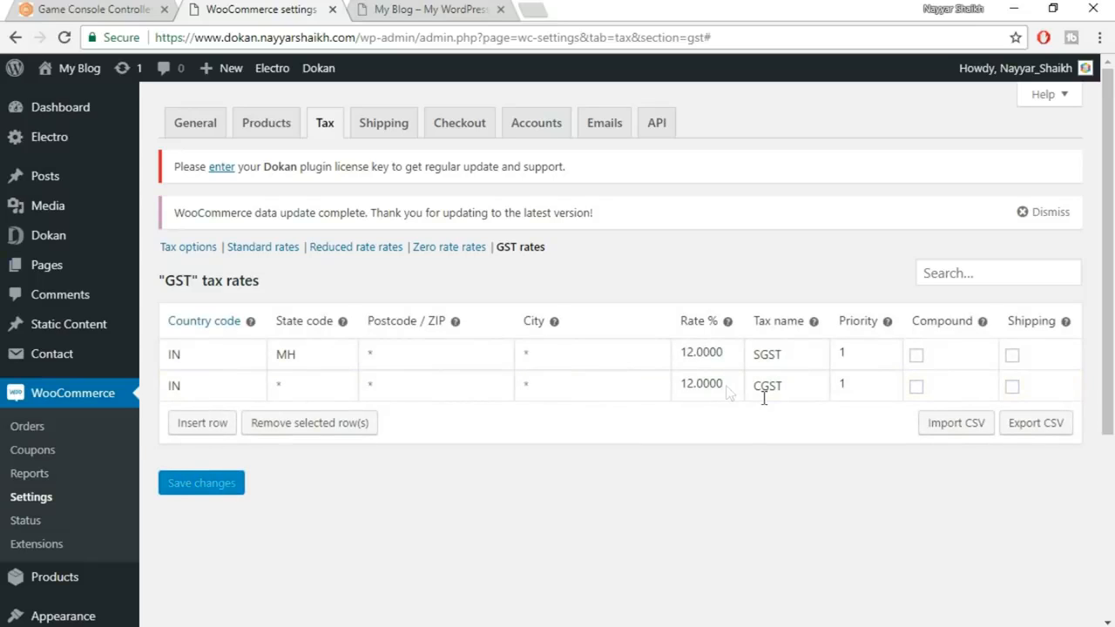
pyautogui.click(382, 131)
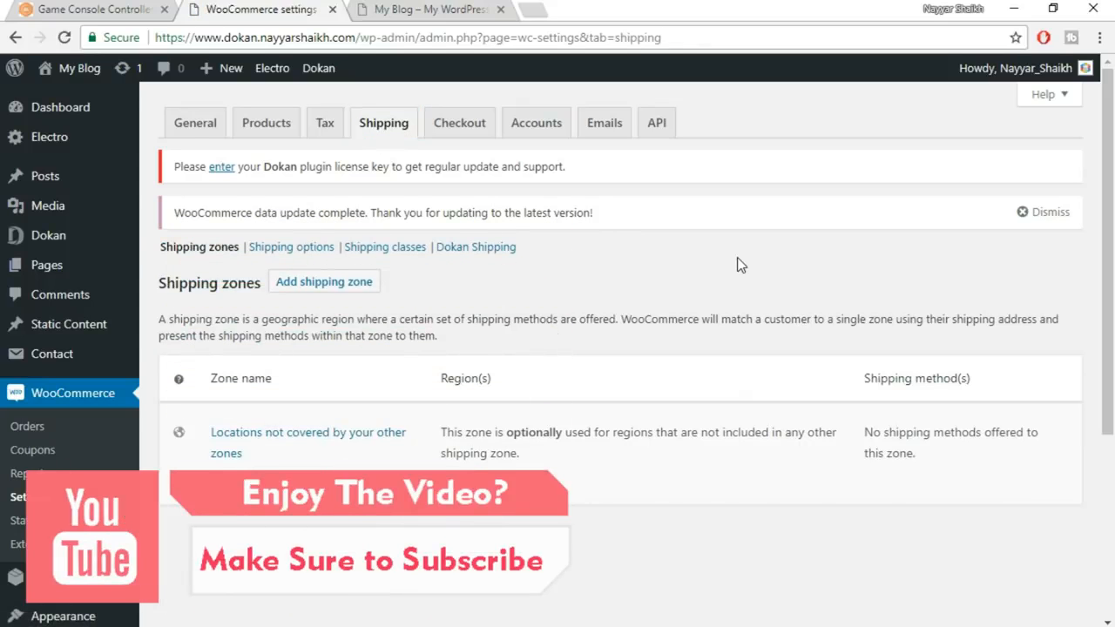
# - Create and save a shipping zone named India with India as its region
pyautogui.click(342, 291)
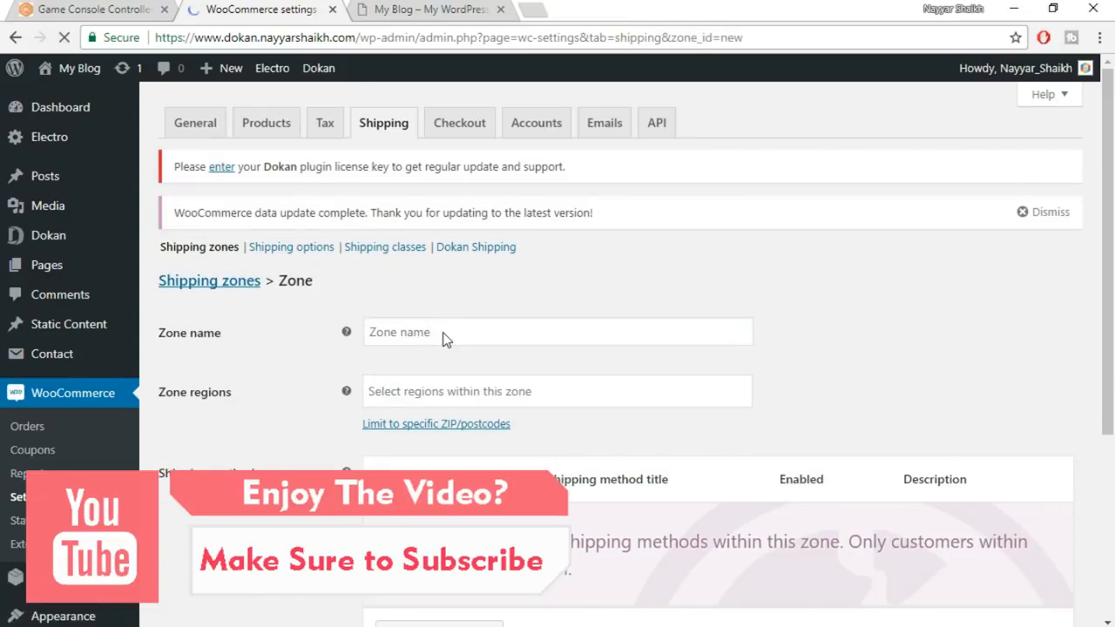
pyautogui.click(447, 334)
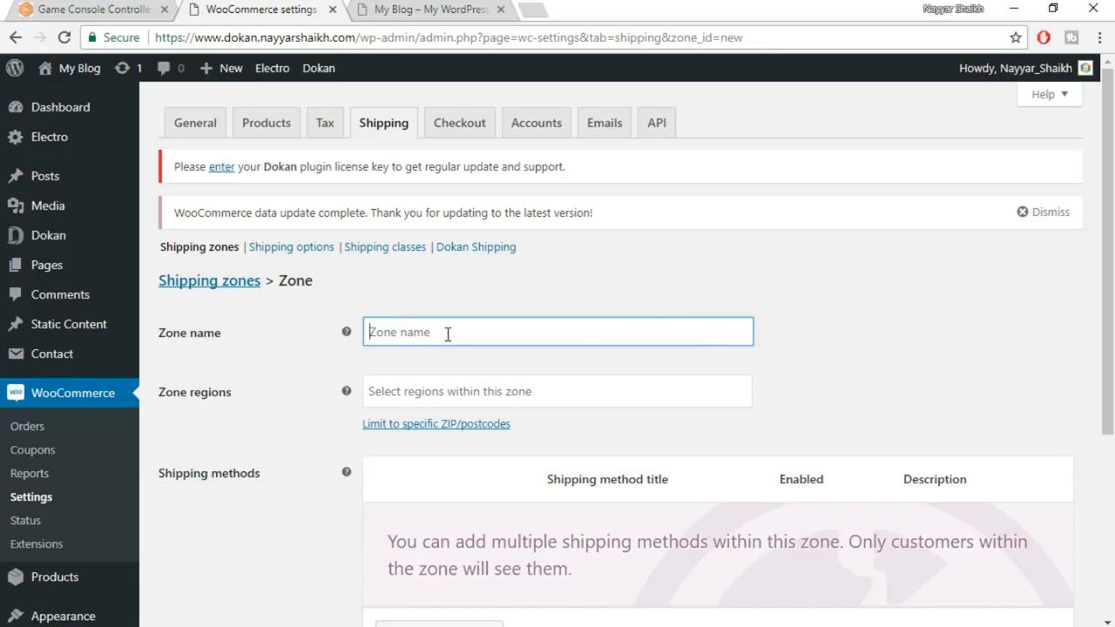
pyautogui.write('Indi')
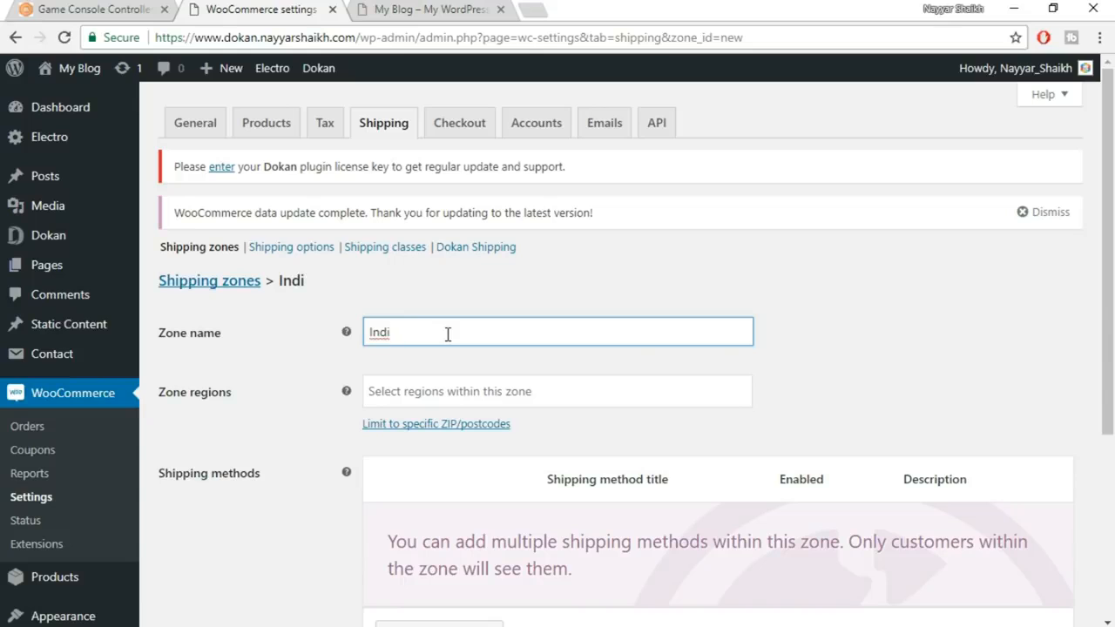
pyautogui.write('a')
pyautogui.scroll(-1, 687, 346)
pyautogui.click(510, 302)
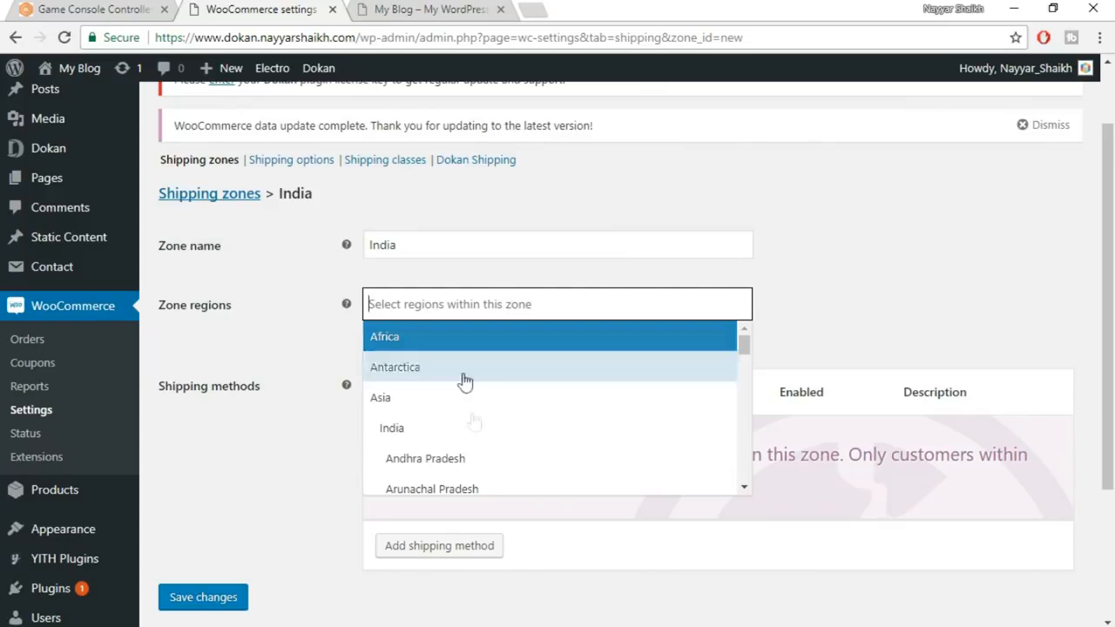
pyautogui.click(444, 432)
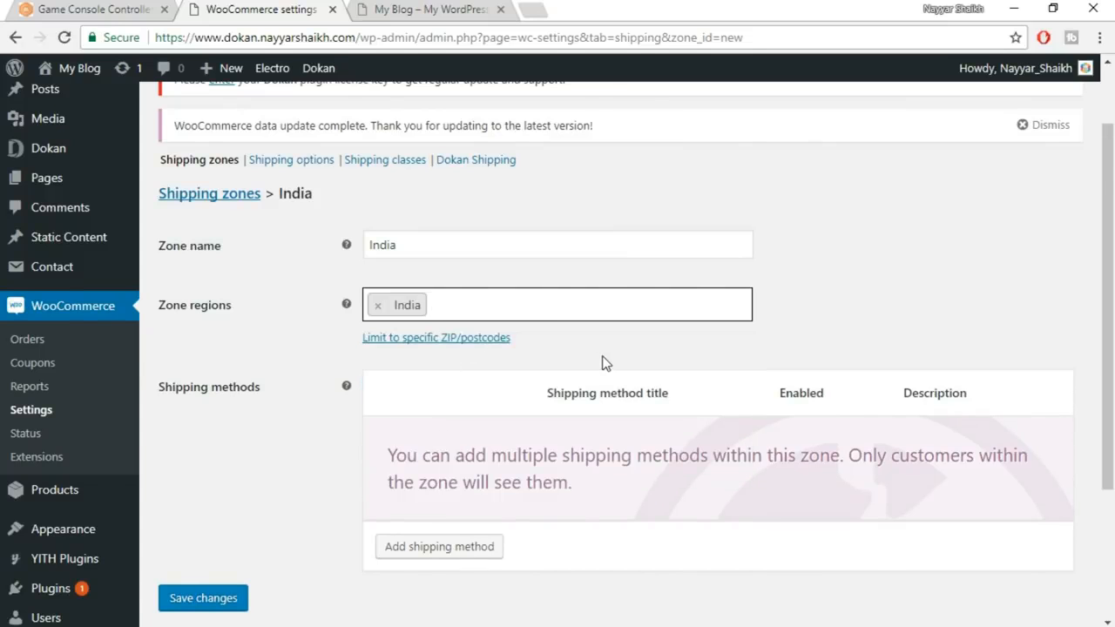
pyautogui.scroll(-1, 602, 361)
pyautogui.click(201, 521)
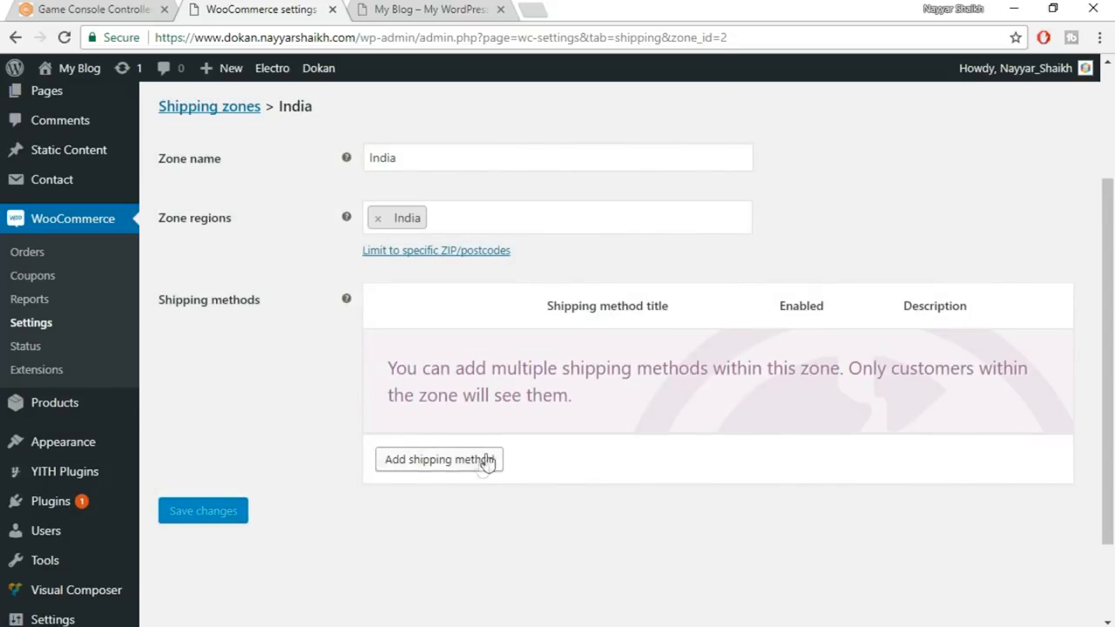
pyautogui.click(433, 475)
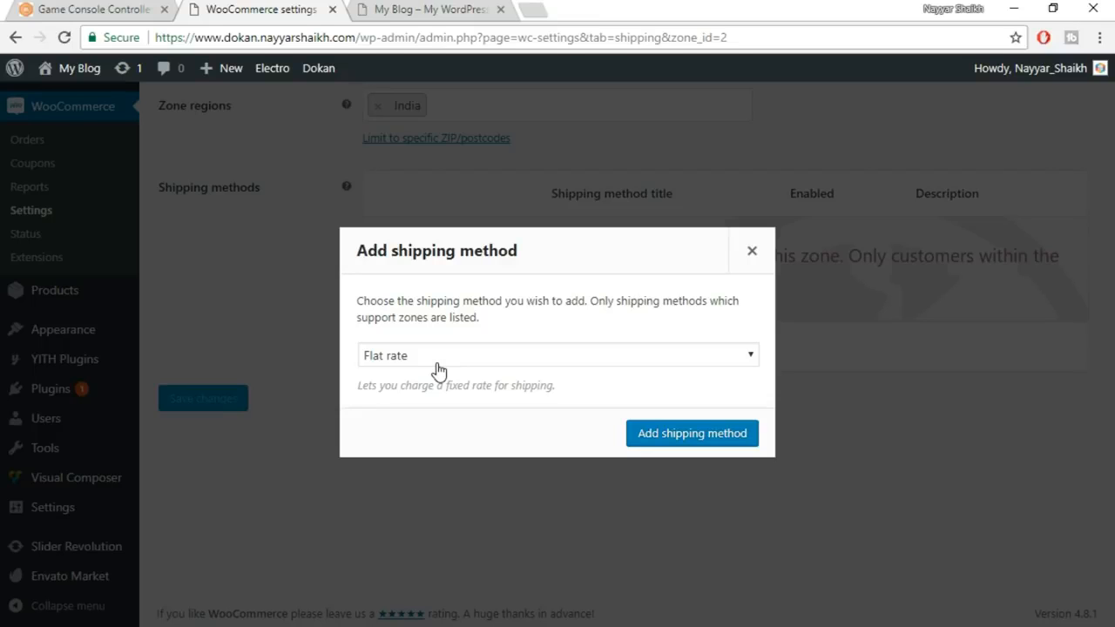
# - Add a Flat rate method to the India zone and save its cost as 2
pyautogui.click(722, 436)
pyautogui.moveTo(423, 273)
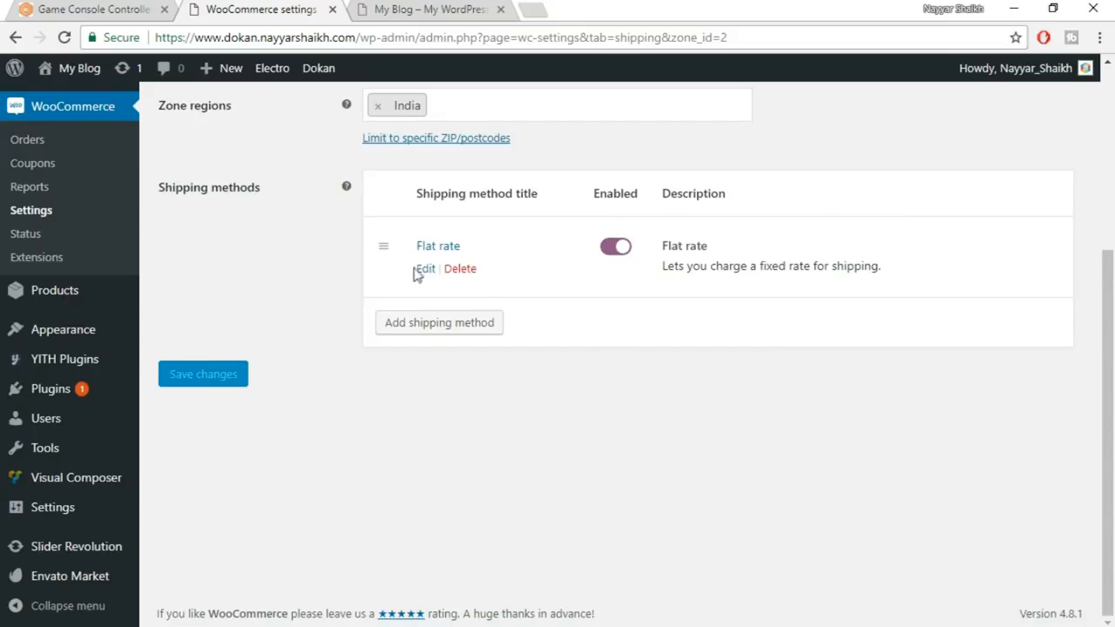
pyautogui.click(427, 273)
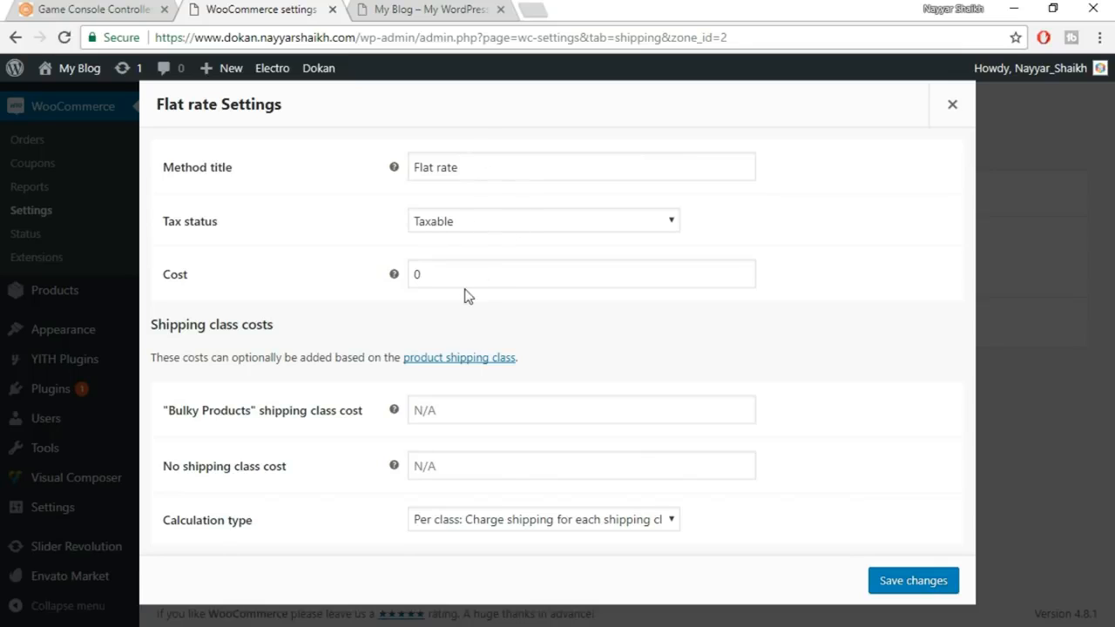
pyautogui.click(422, 276)
pyautogui.doubleClick(422, 275)
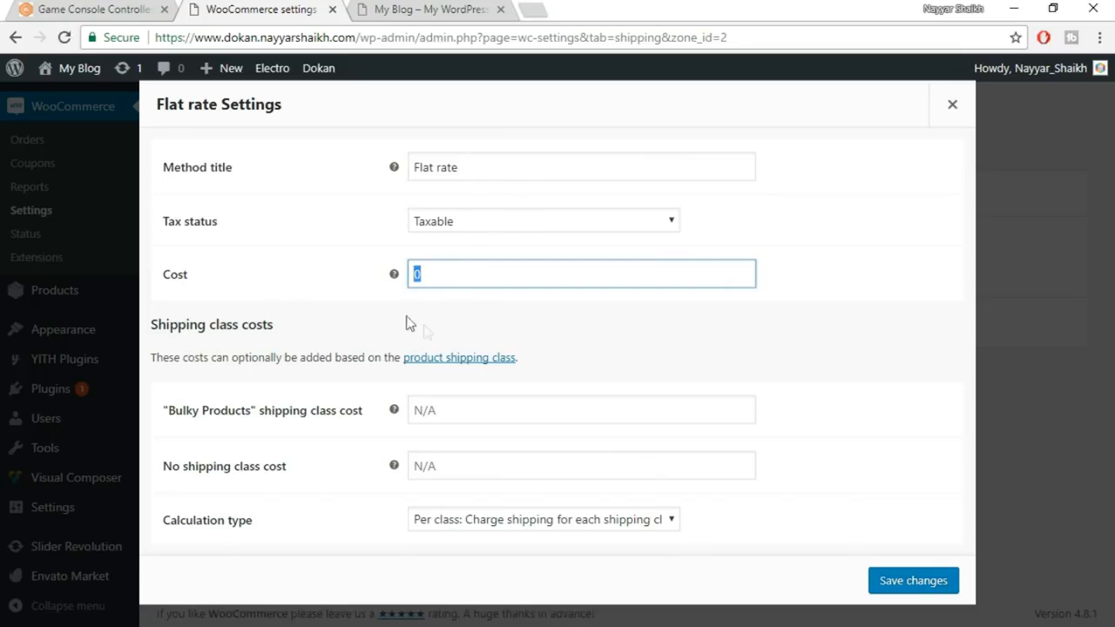
pyautogui.write('2')
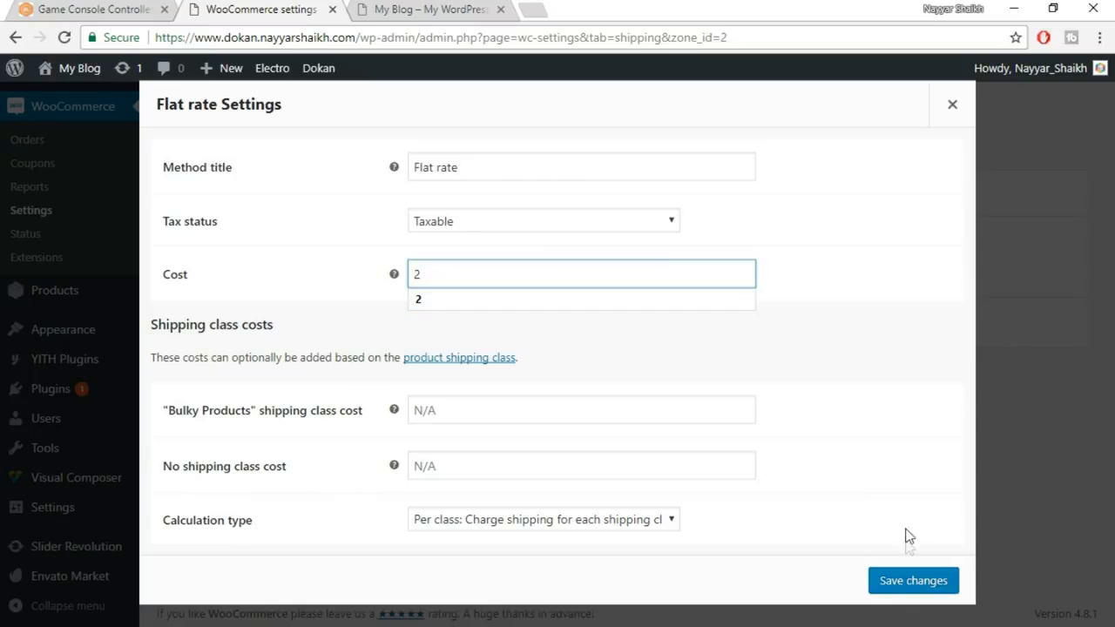
pyautogui.click(912, 582)
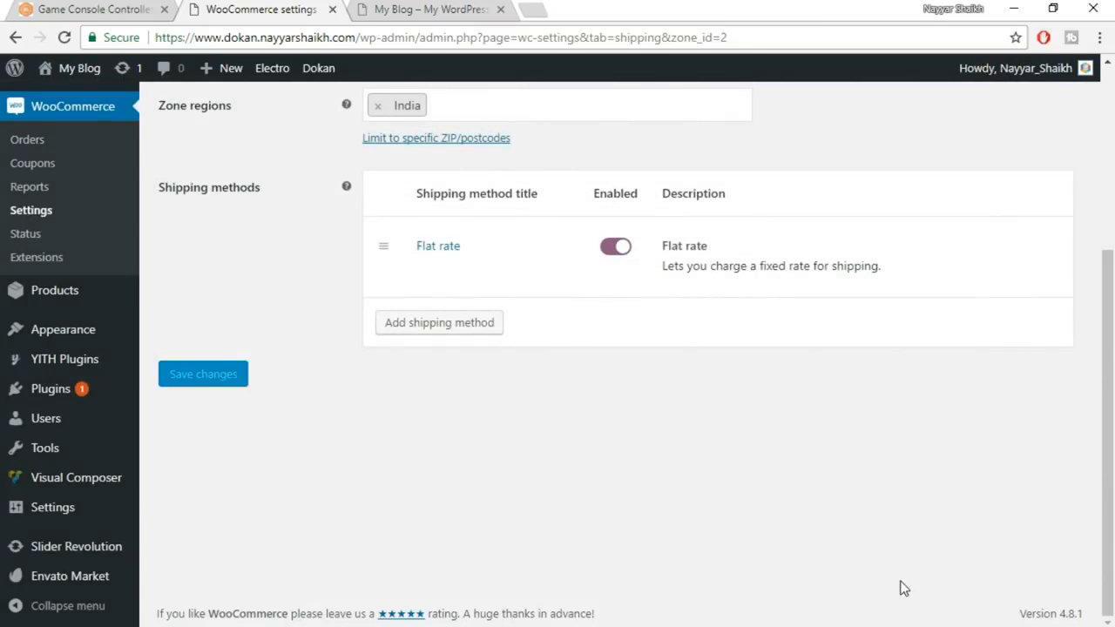
pyautogui.scroll(3, 906, 588)
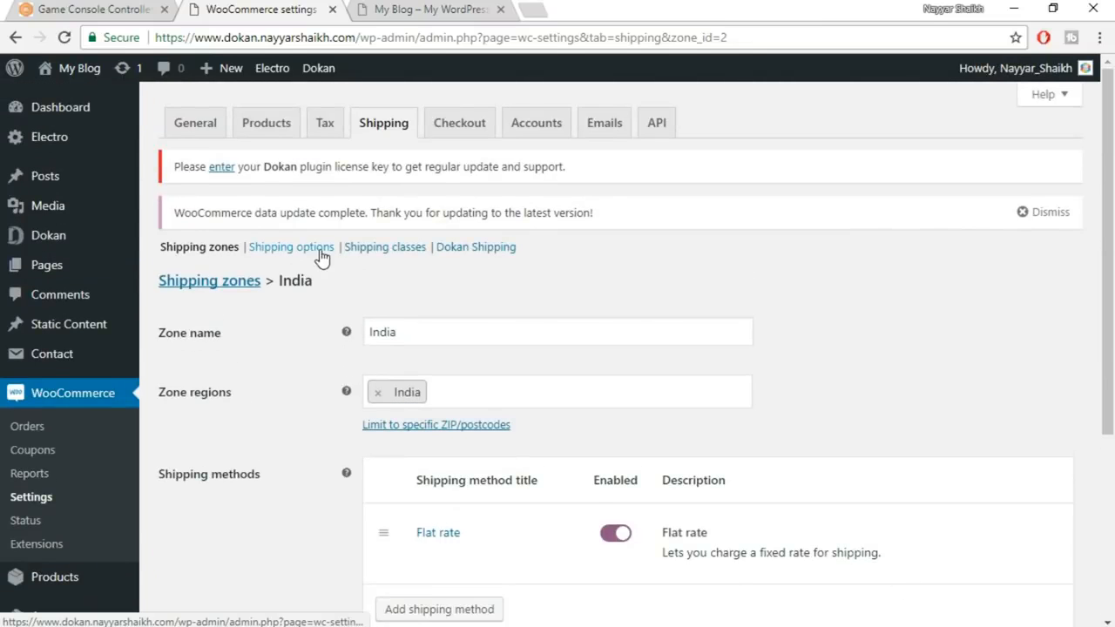
# - Go through Shipping options to the Shipping classes page, which lists no classes yet
pyautogui.click(304, 253)
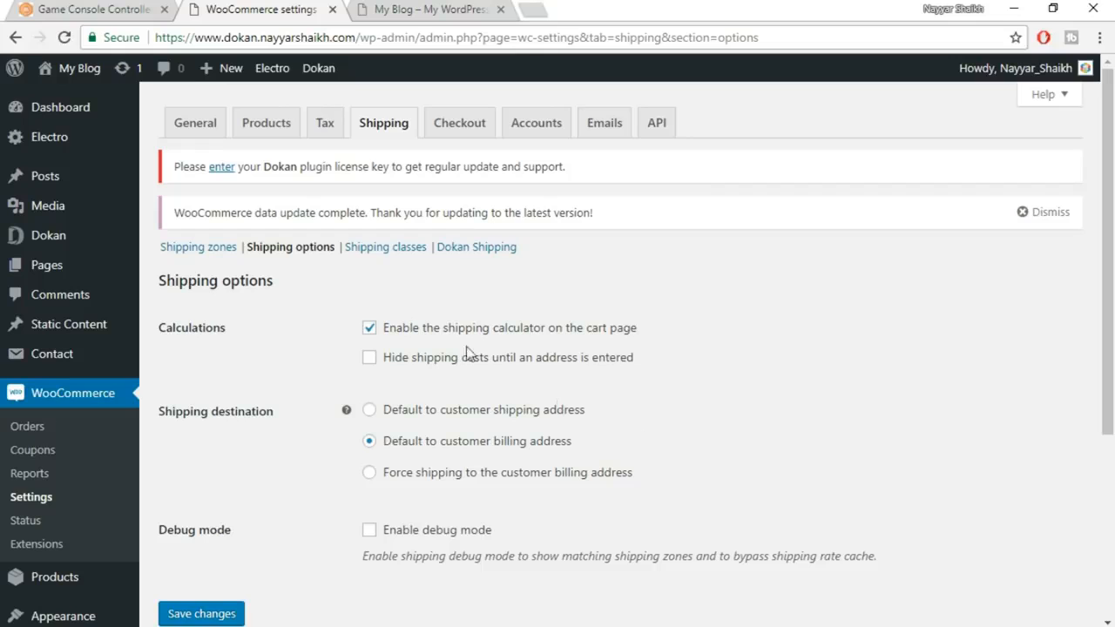
pyautogui.click(382, 247)
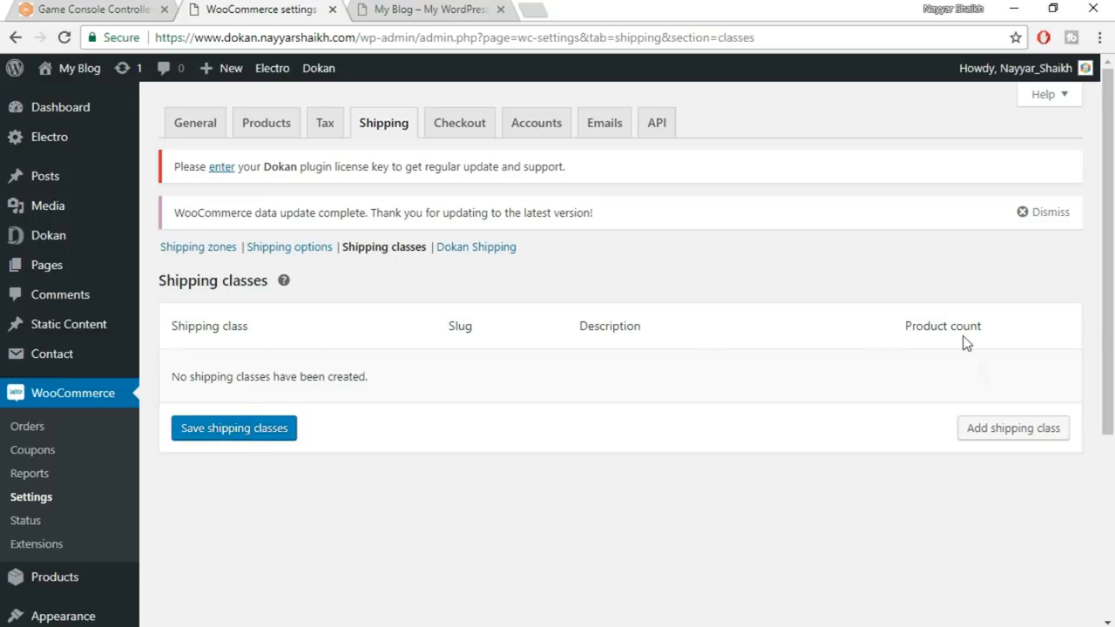
# - Add and save a shipping class named Bulky with the description 'Over 10Kgs'
pyautogui.click(1013, 430)
pyautogui.click(297, 380)
pyautogui.write('B')
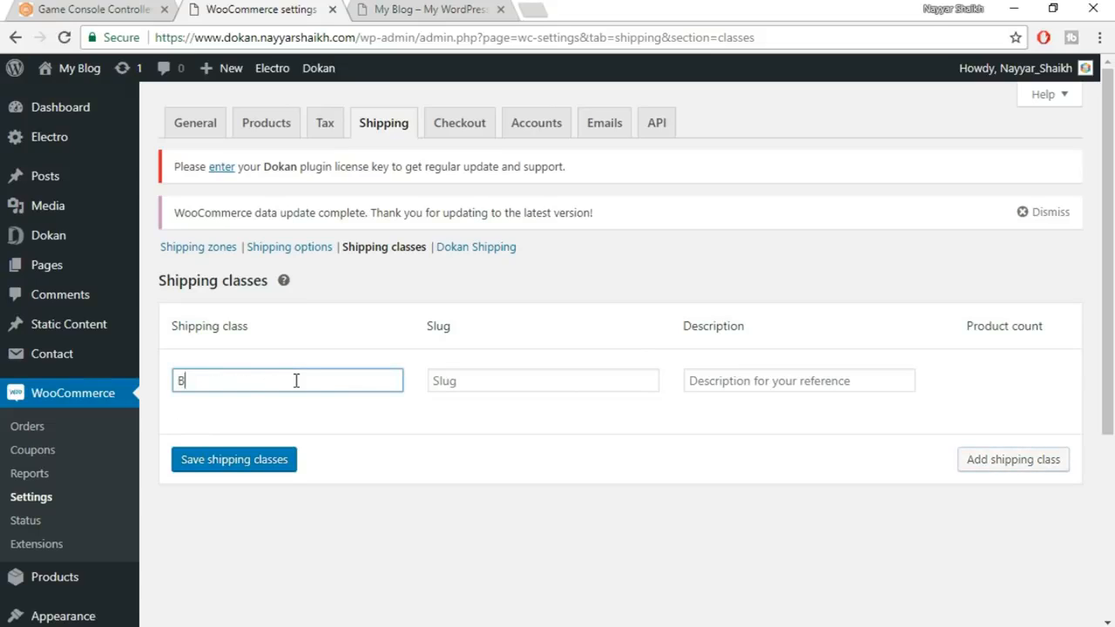
pyautogui.write('ulky')
pyautogui.click(747, 381)
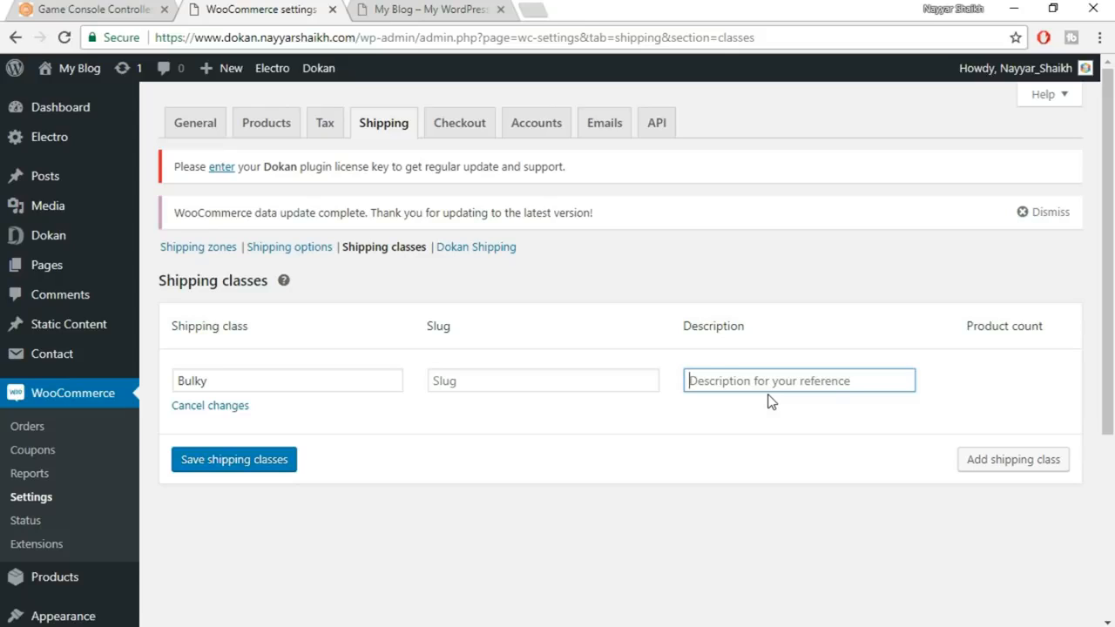
pyautogui.write('Over 10Kg')
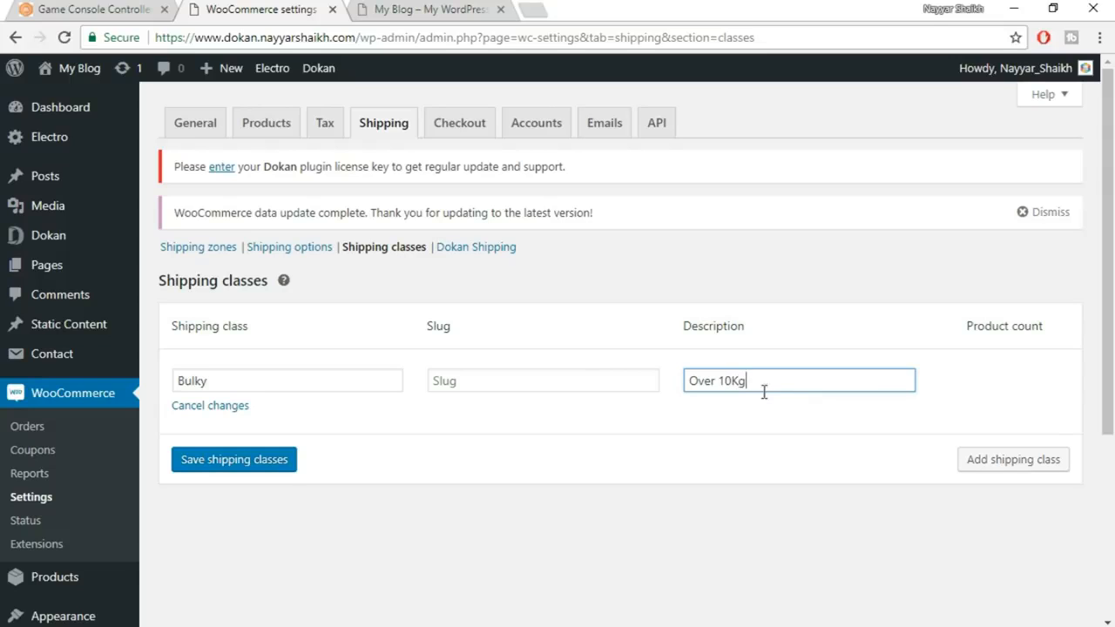
pyautogui.write('s')
pyautogui.click(248, 462)
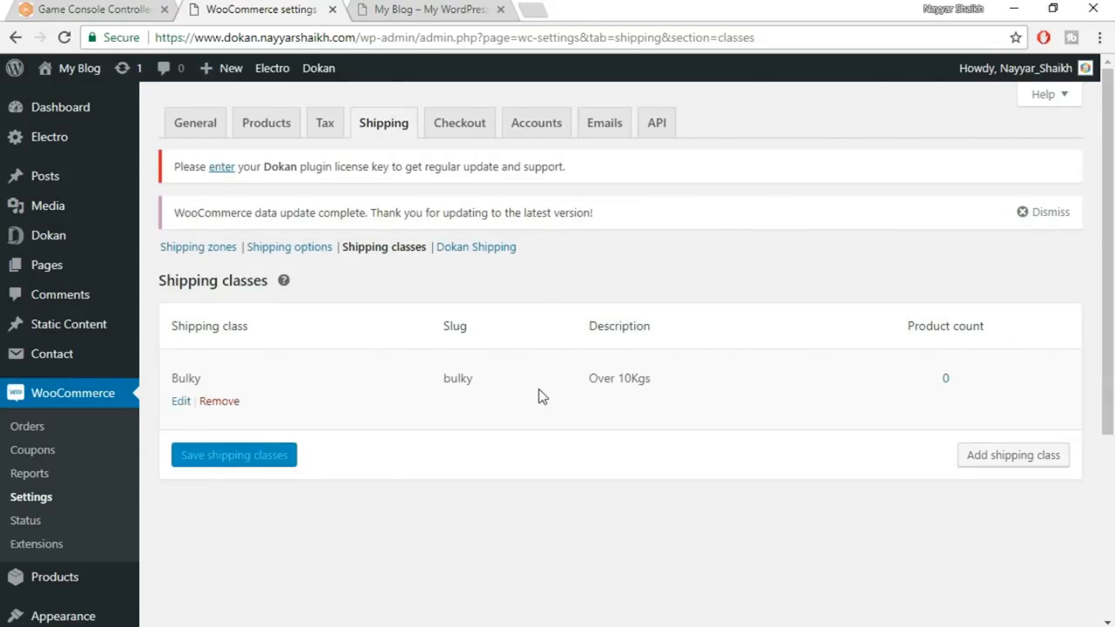
# - Go back to the India shipping zone and open its Flat rate settings
pyautogui.click(216, 250)
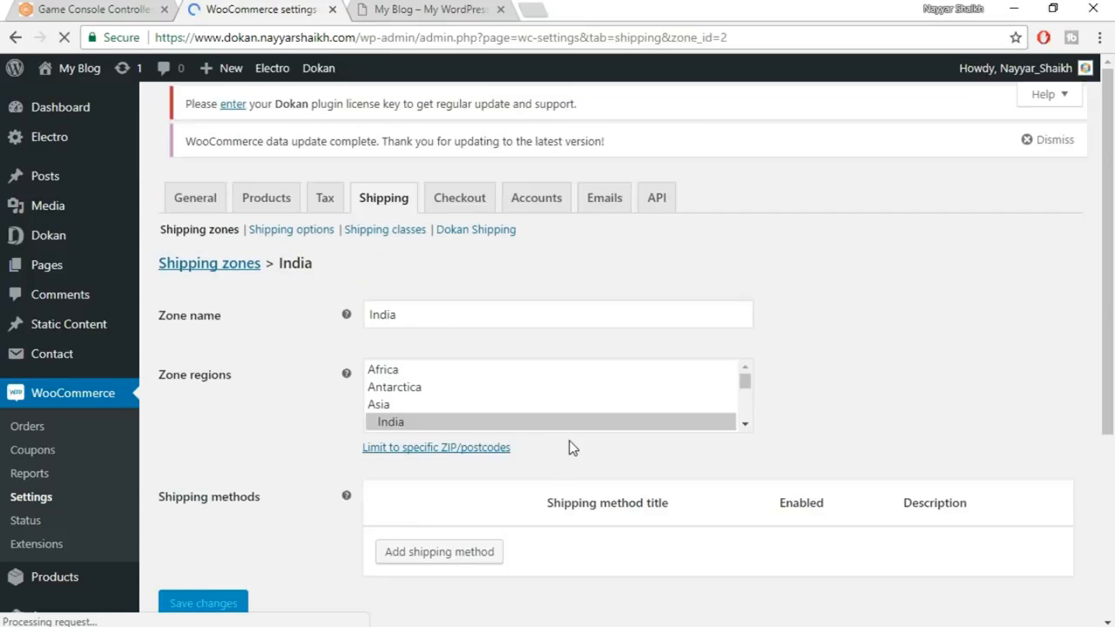
pyautogui.scroll(-1, 427, 481)
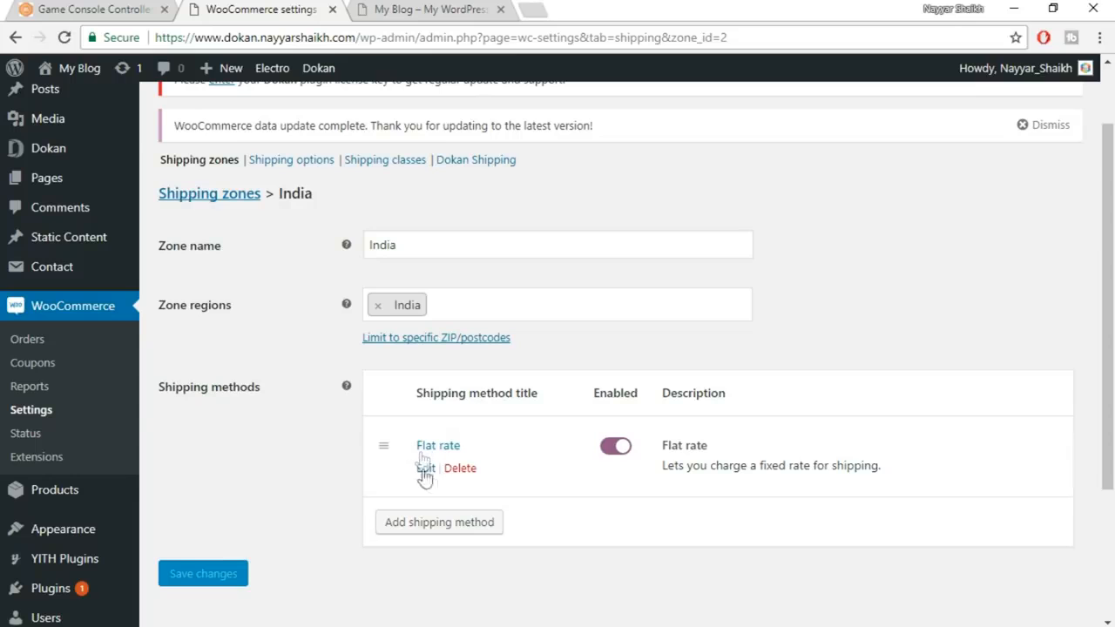
pyautogui.click(425, 470)
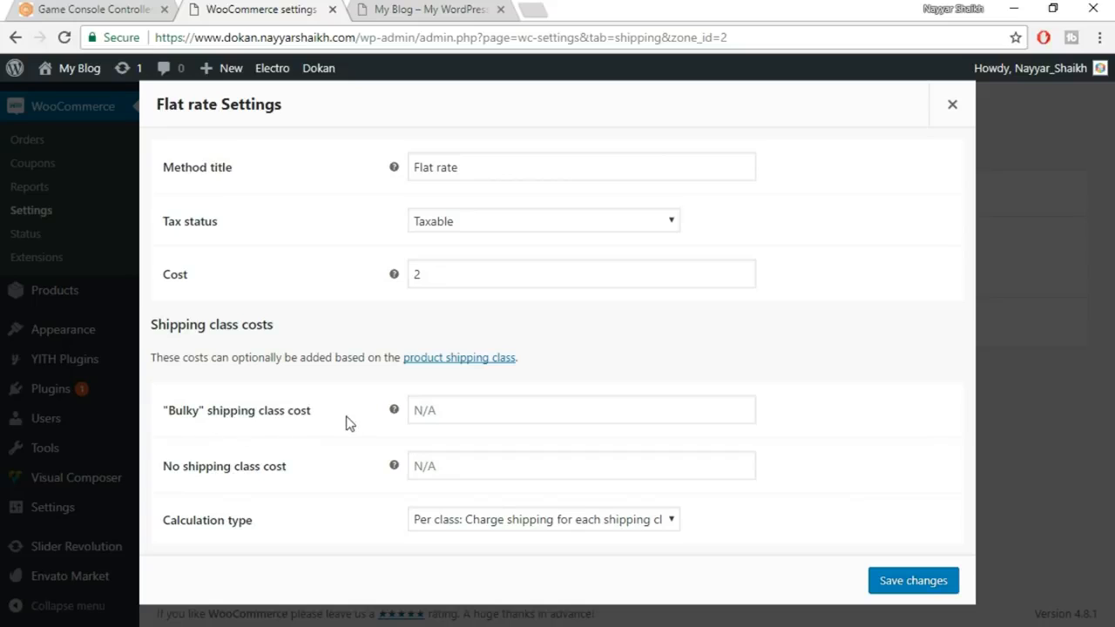
# - Set the Flat rate cost to 2 * [qty] and the Bulky class cost to 5 * [qty], then save
pyautogui.click(453, 418)
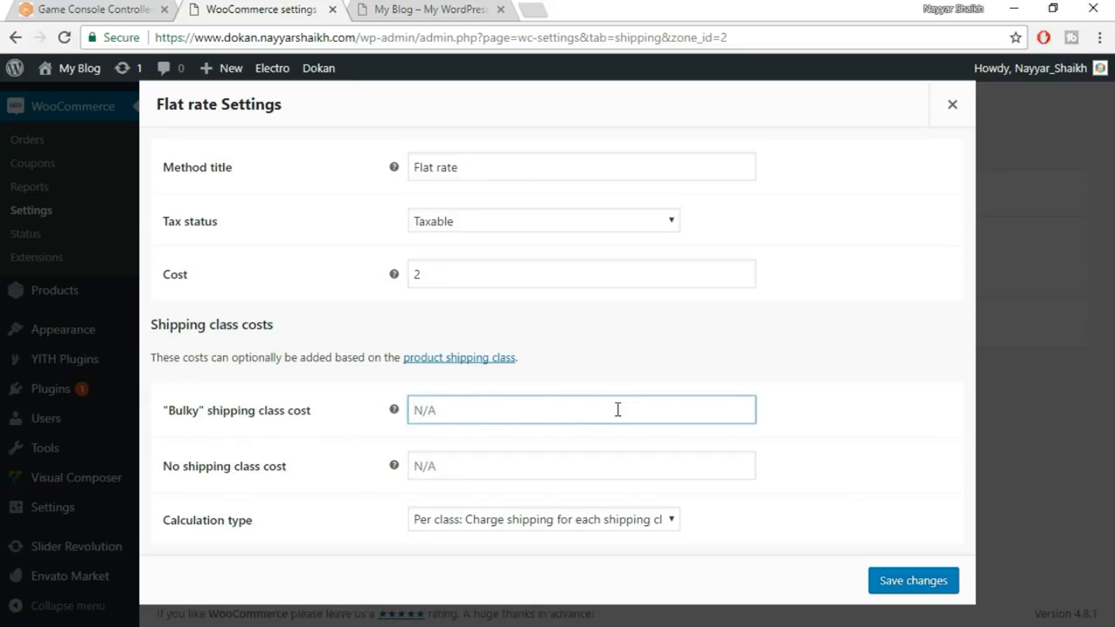
pyautogui.write('5')
pyautogui.moveTo(455, 274); pyautogui.dragTo(417, 274)
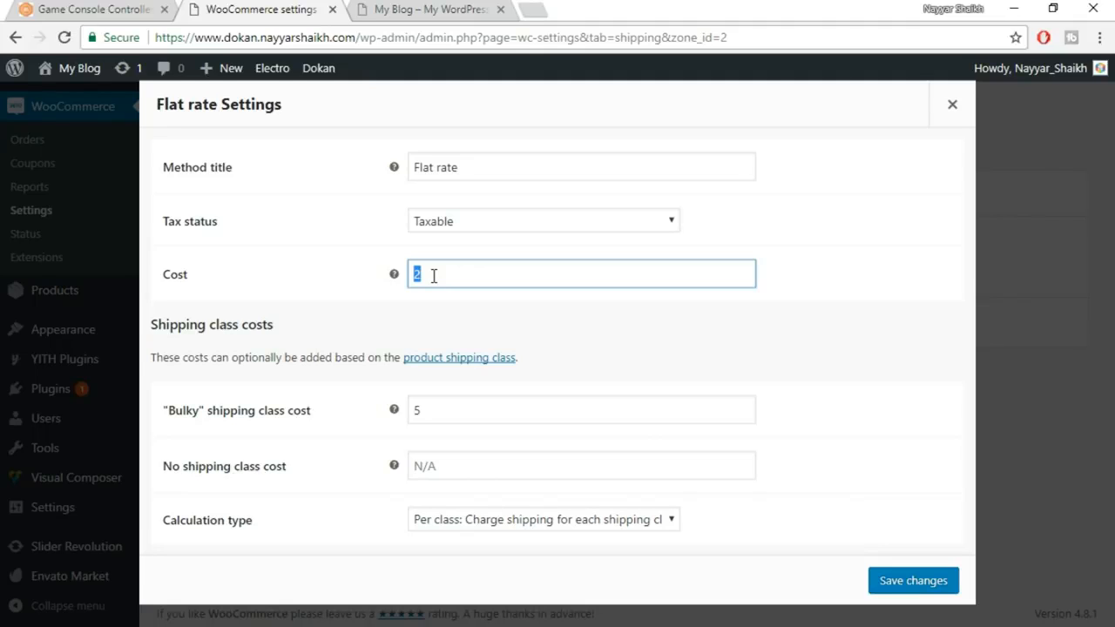
pyautogui.click(560, 277)
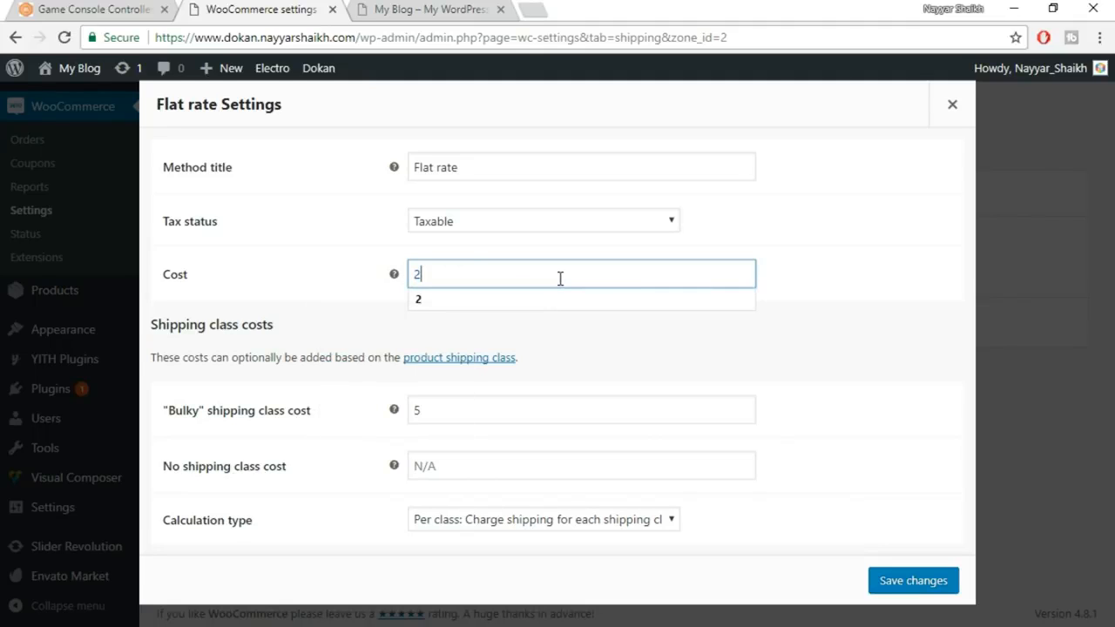
pyautogui.click(480, 273)
pyautogui.write('*')
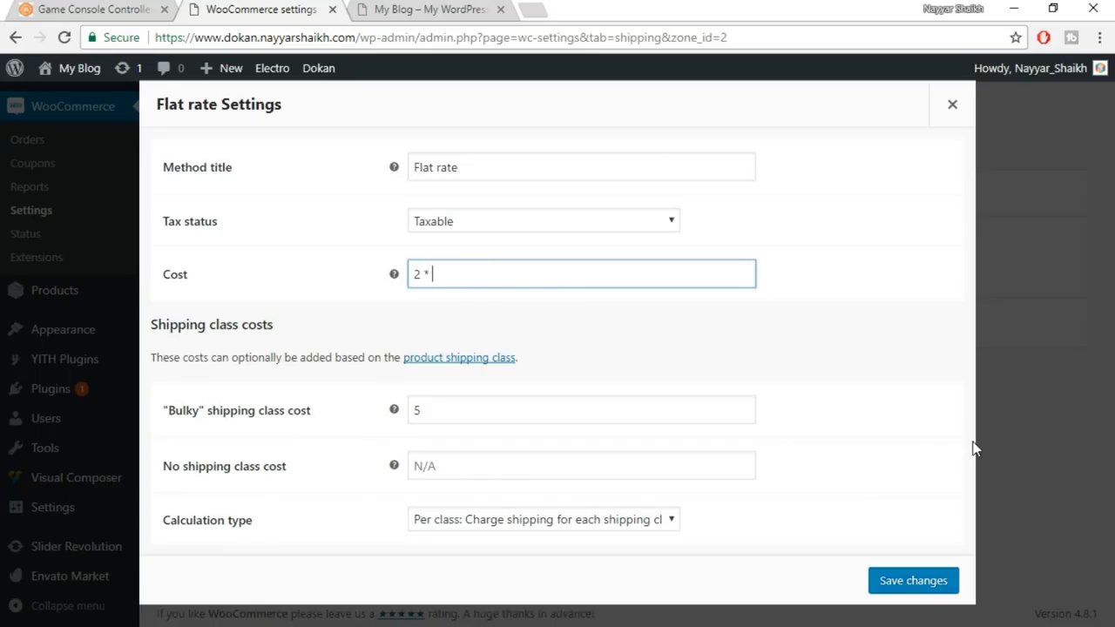
pyautogui.write(' [qty]')
pyautogui.doubleClick(416, 275)
pyautogui.click(484, 275)
pyautogui.click(455, 407)
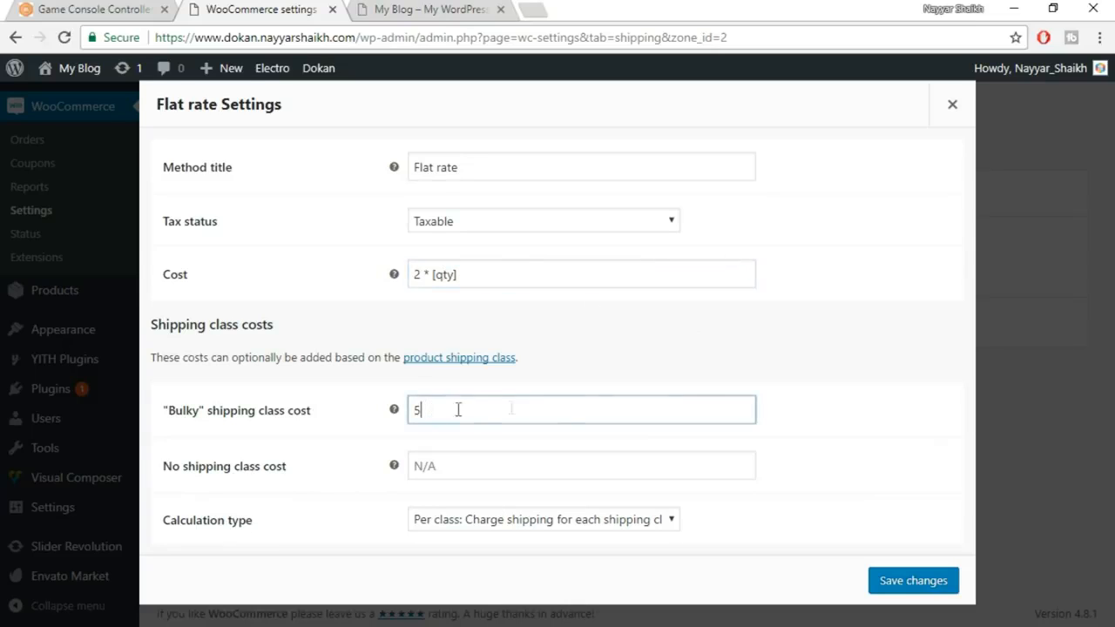
pyautogui.write('5 * [qty')
pyautogui.click(914, 581)
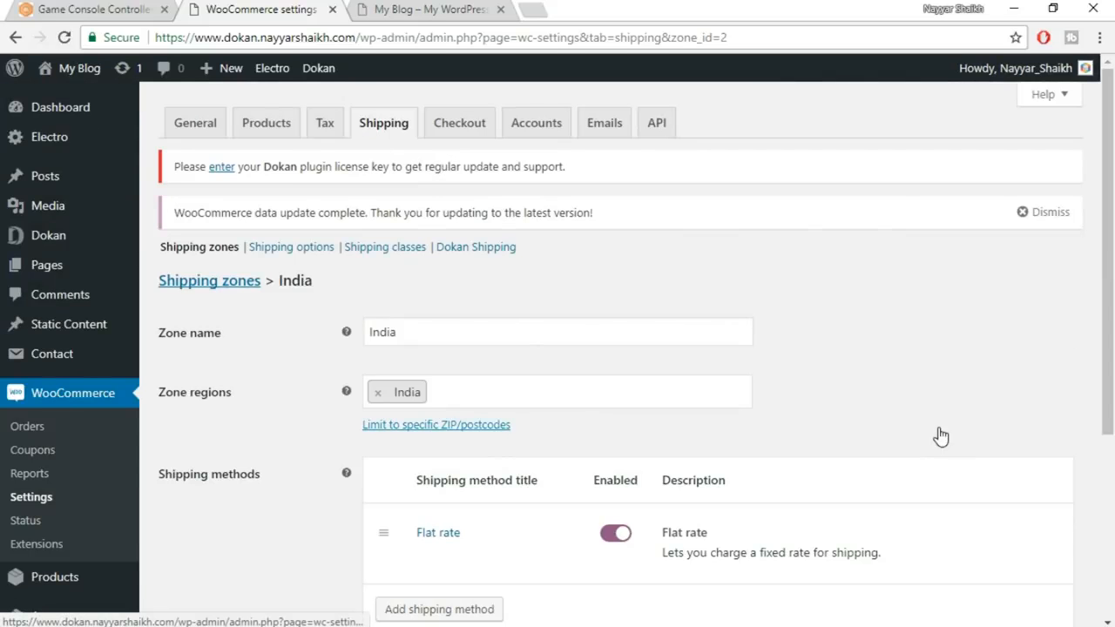
# - Keep Cart and Checkout as the cart and checkout pages and save the checkout settings
pyautogui.click(445, 132)
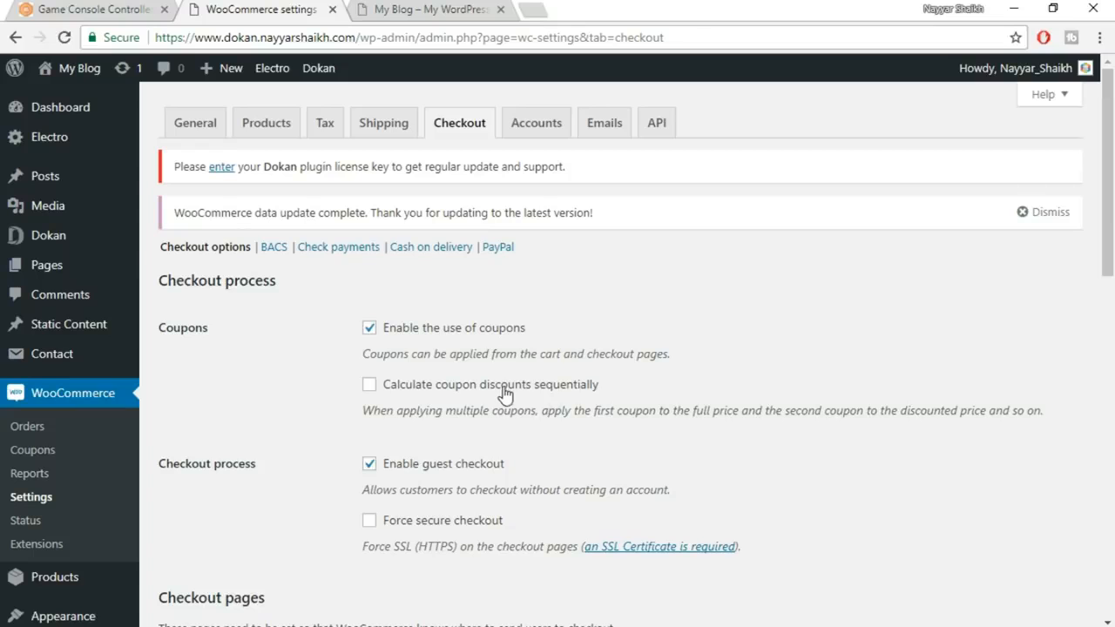
pyautogui.scroll(-1, 888, 405)
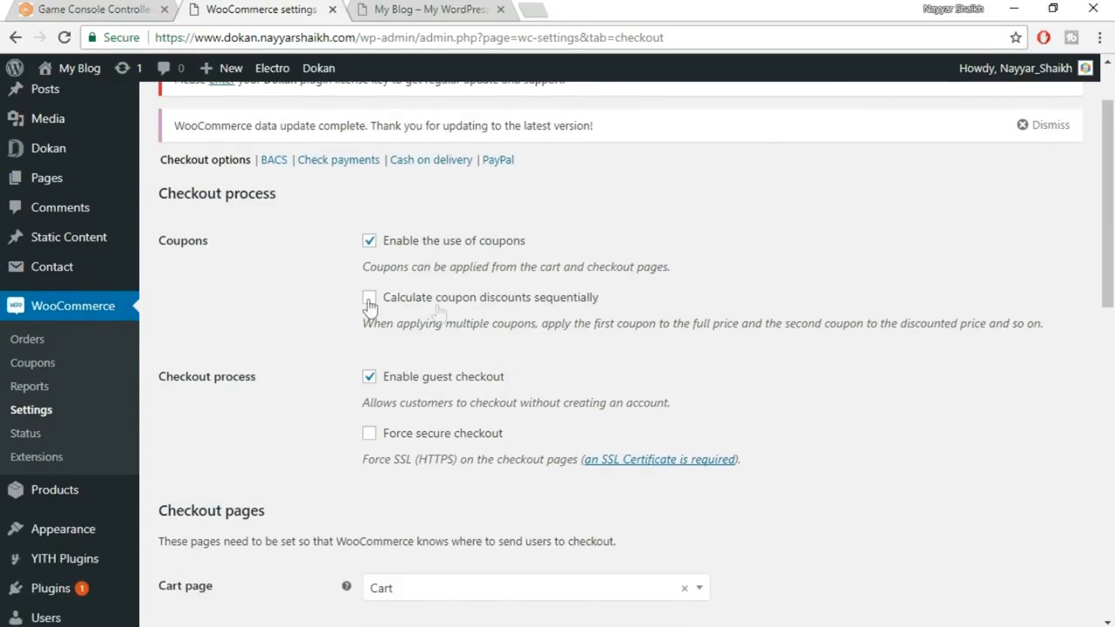
pyautogui.scroll(-4, 966, 456)
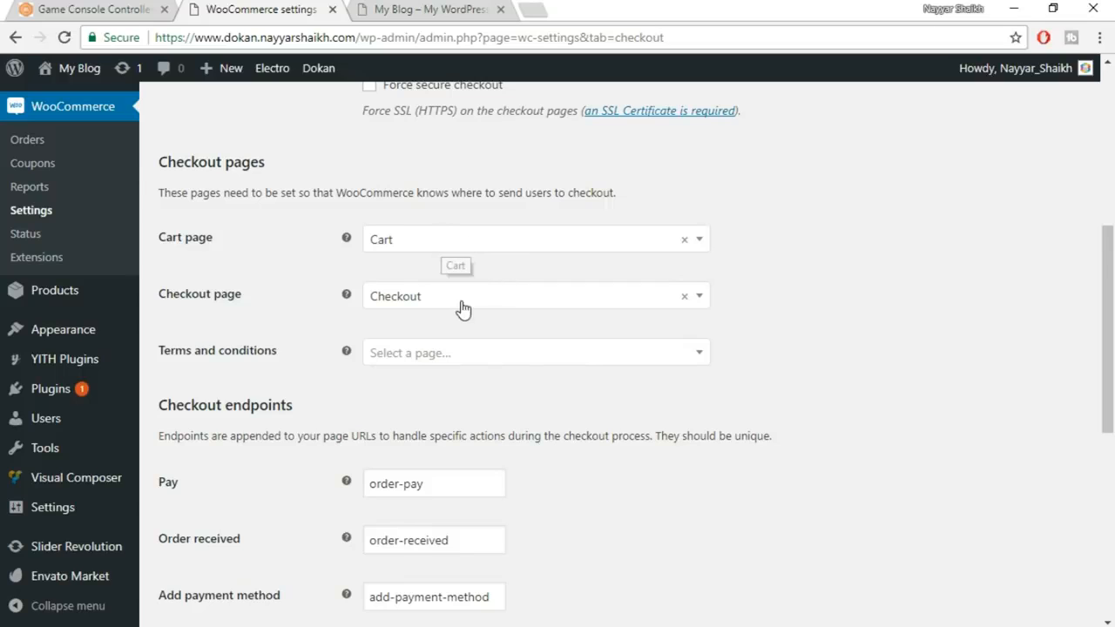
pyautogui.click(617, 244)
pyautogui.click(615, 241)
pyautogui.click(500, 293)
pyautogui.click(645, 305)
pyautogui.scroll(-4, 947, 406)
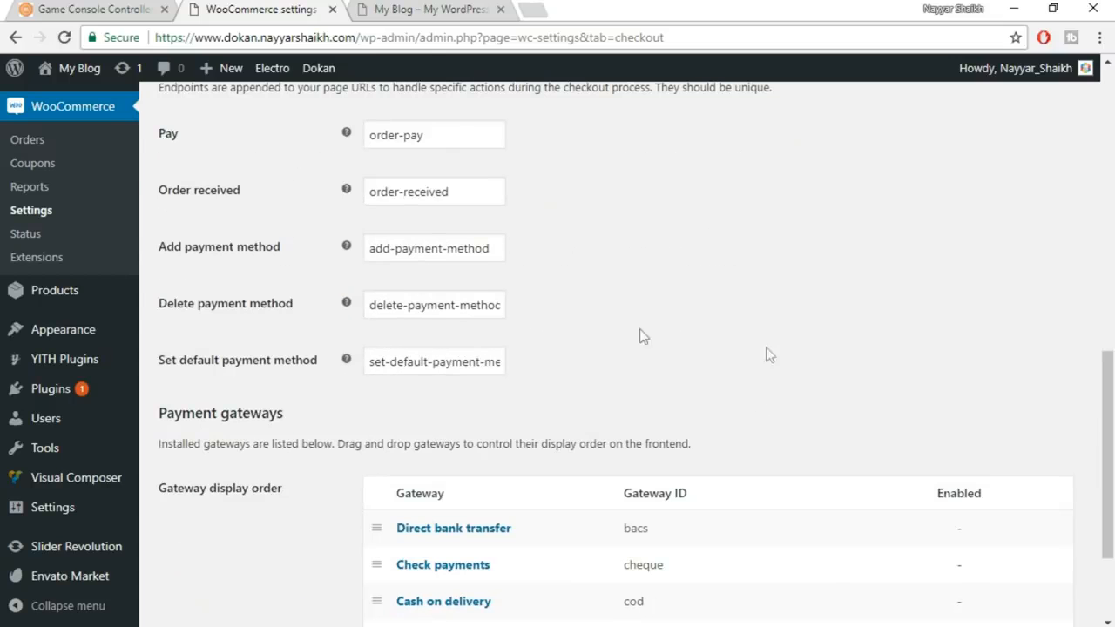
pyautogui.scroll(-2, 490, 350)
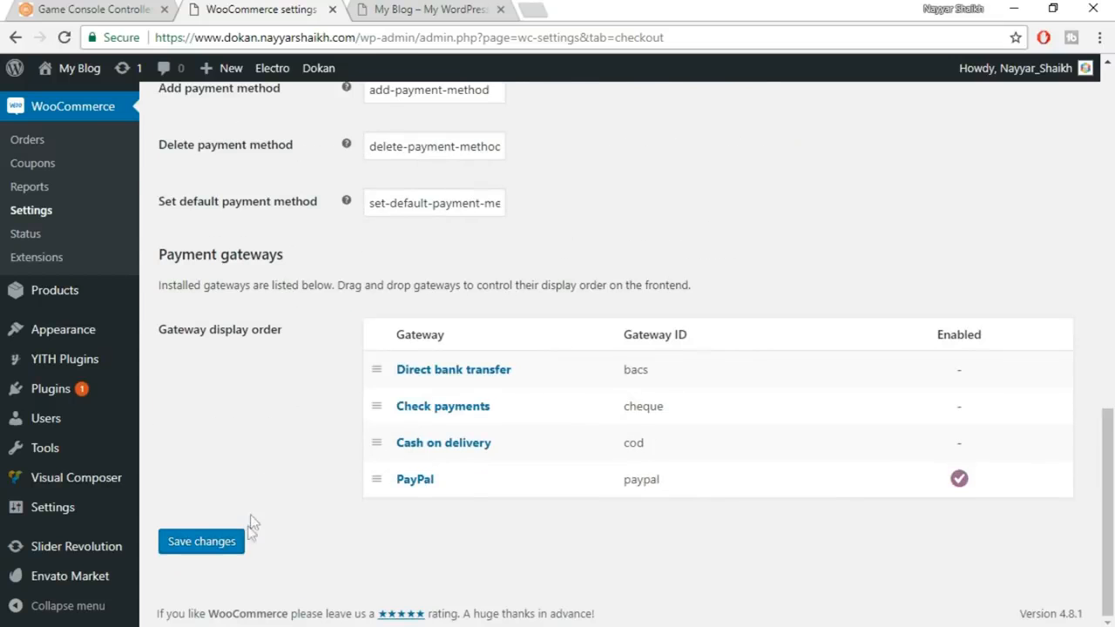
pyautogui.click(221, 556)
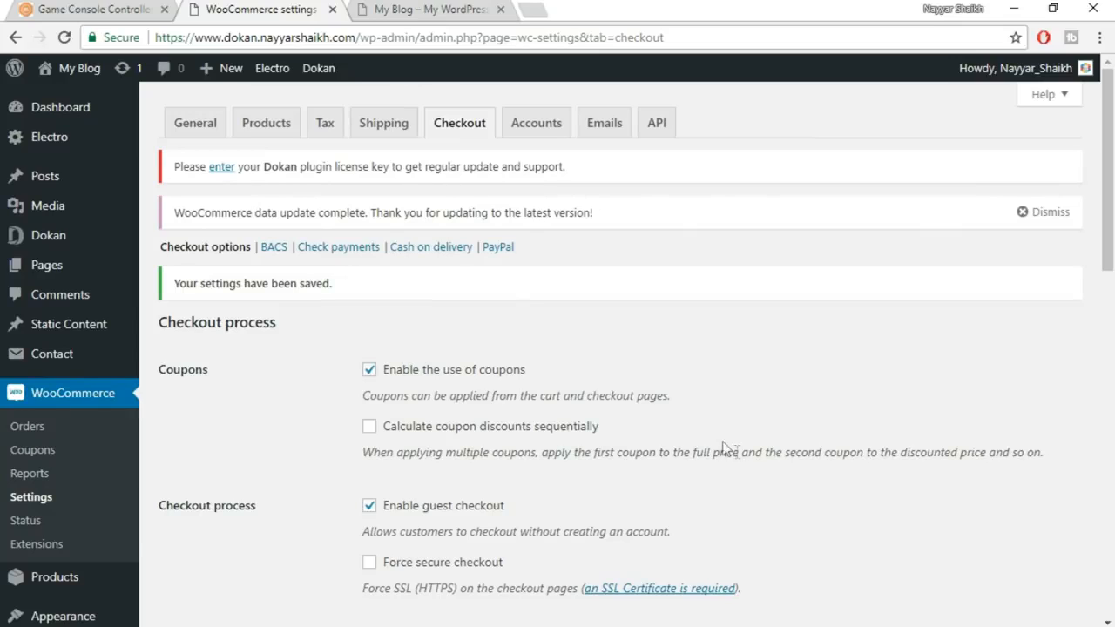
# - Enable cash on delivery as a payment method and save it
pyautogui.click(438, 250)
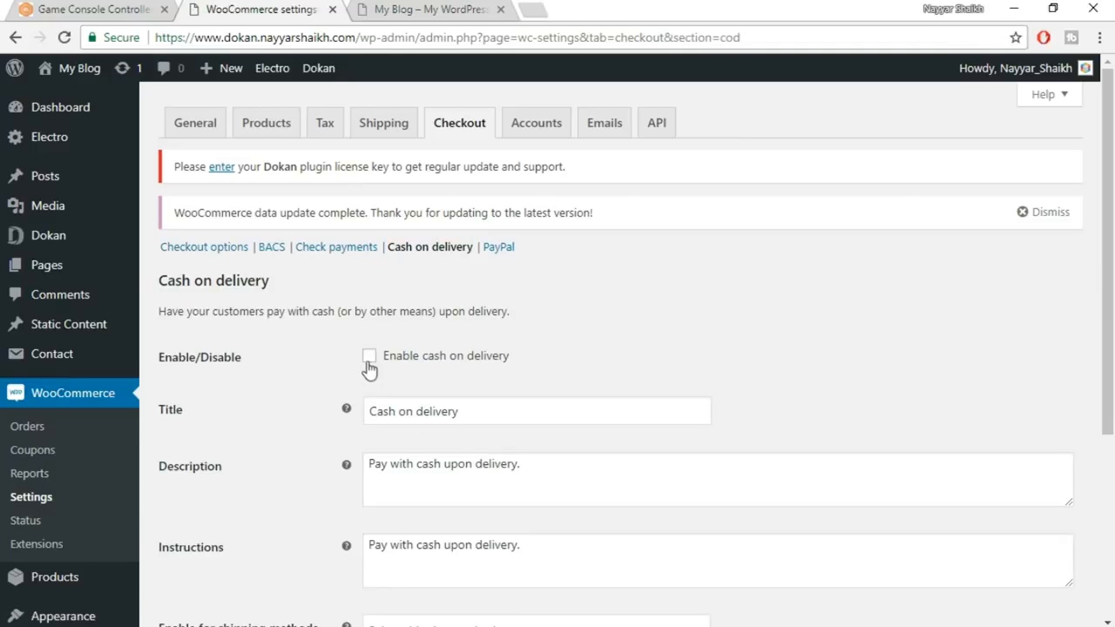
pyautogui.click(370, 358)
pyautogui.scroll(-3, 675, 409)
pyautogui.click(204, 468)
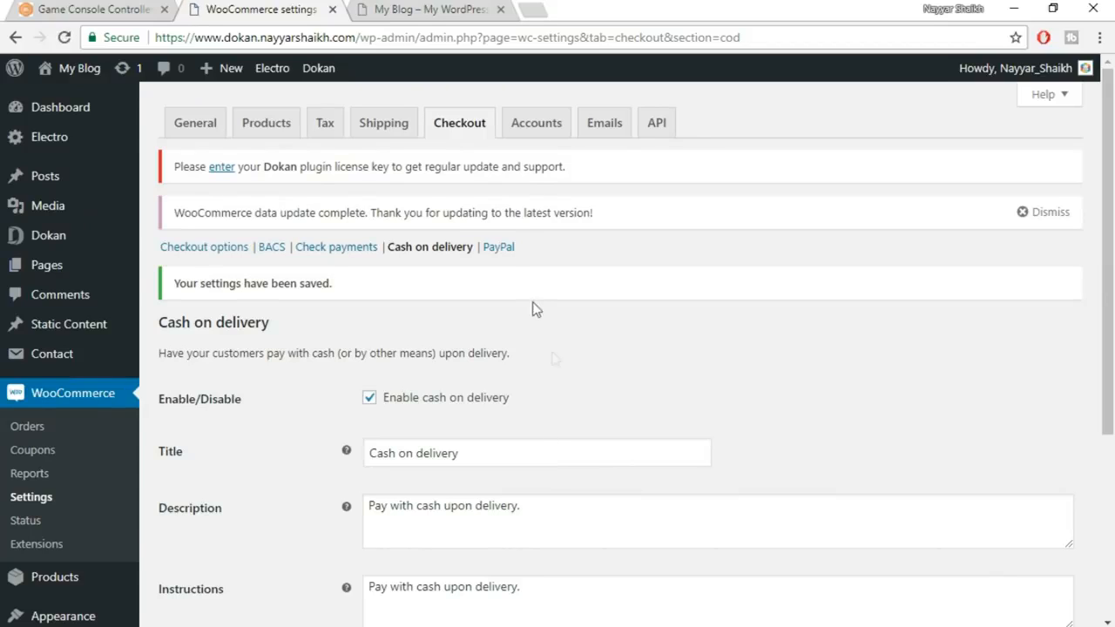
# - Bring up the PayPal gateway settings down to the API credentials section
pyautogui.click(499, 247)
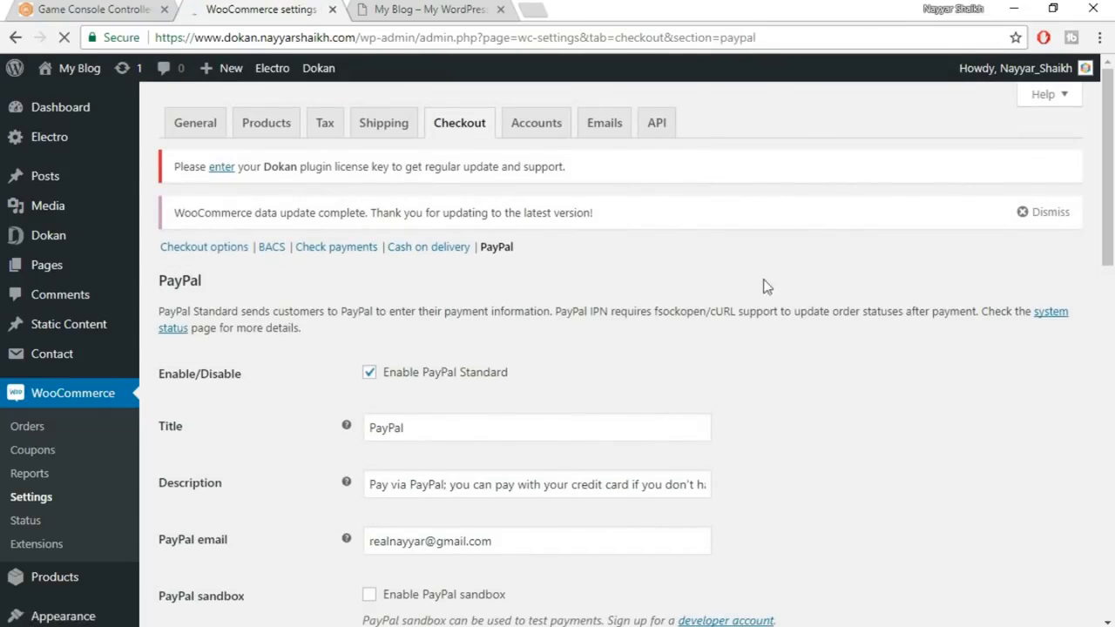
pyautogui.scroll(-2, 805, 410)
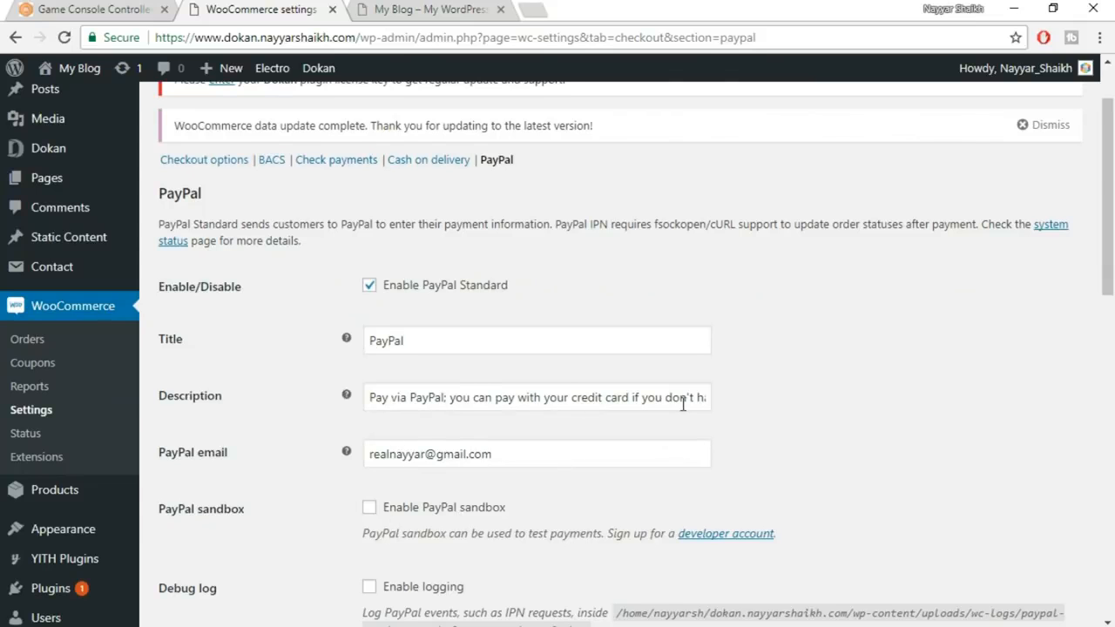
pyautogui.scroll(-6, 772, 410)
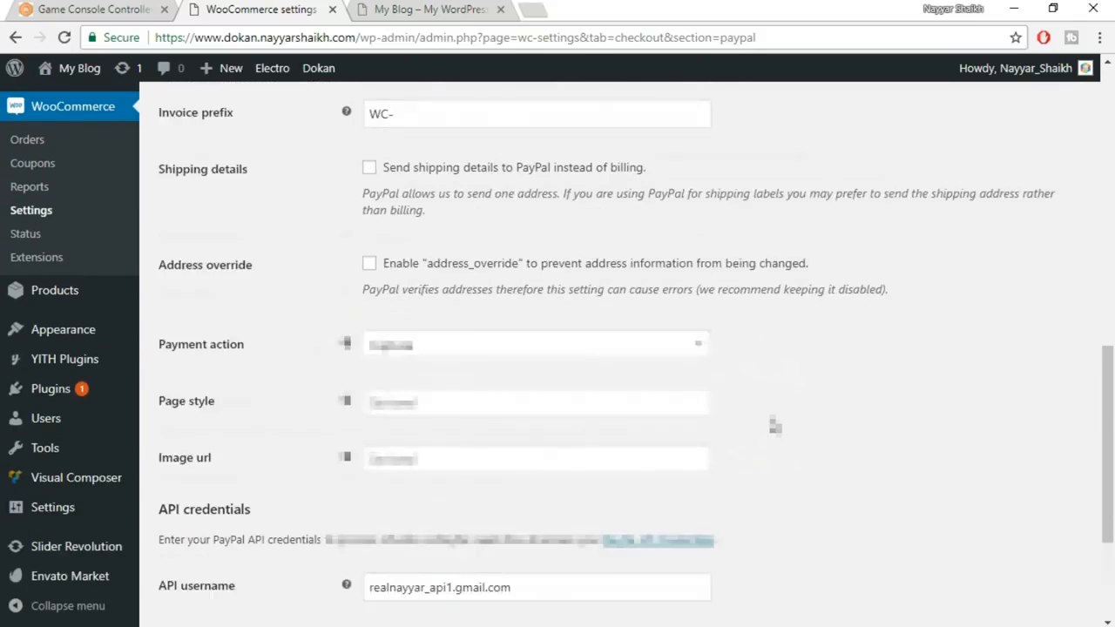
pyautogui.scroll(-3, 775, 426)
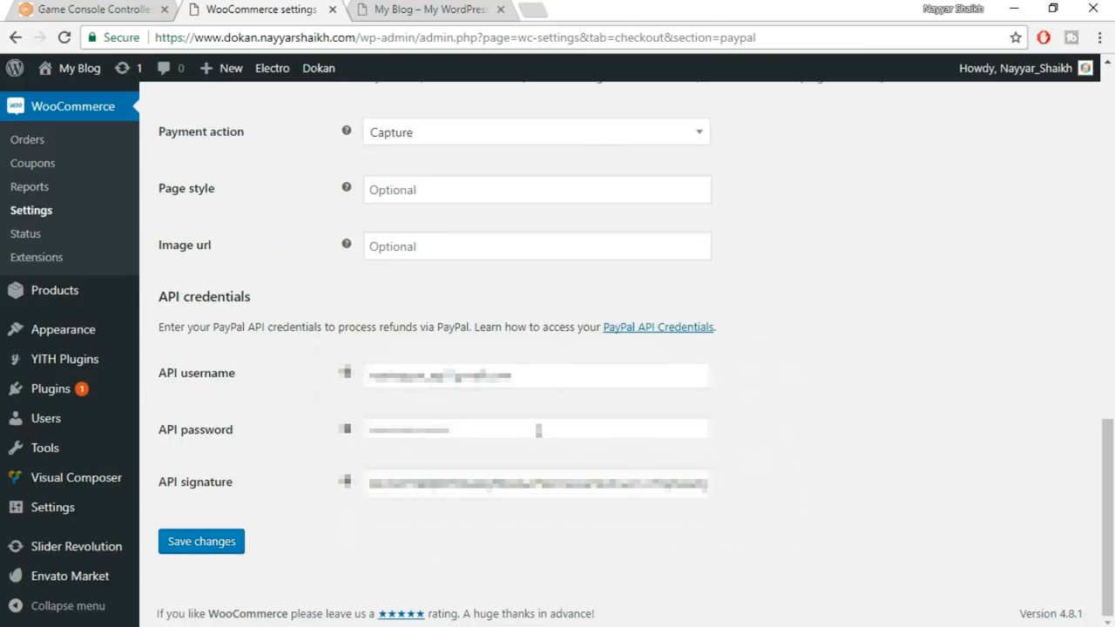
# - Go to paypal.com in a new tab and sign in to the account
pyautogui.click(534, 14)
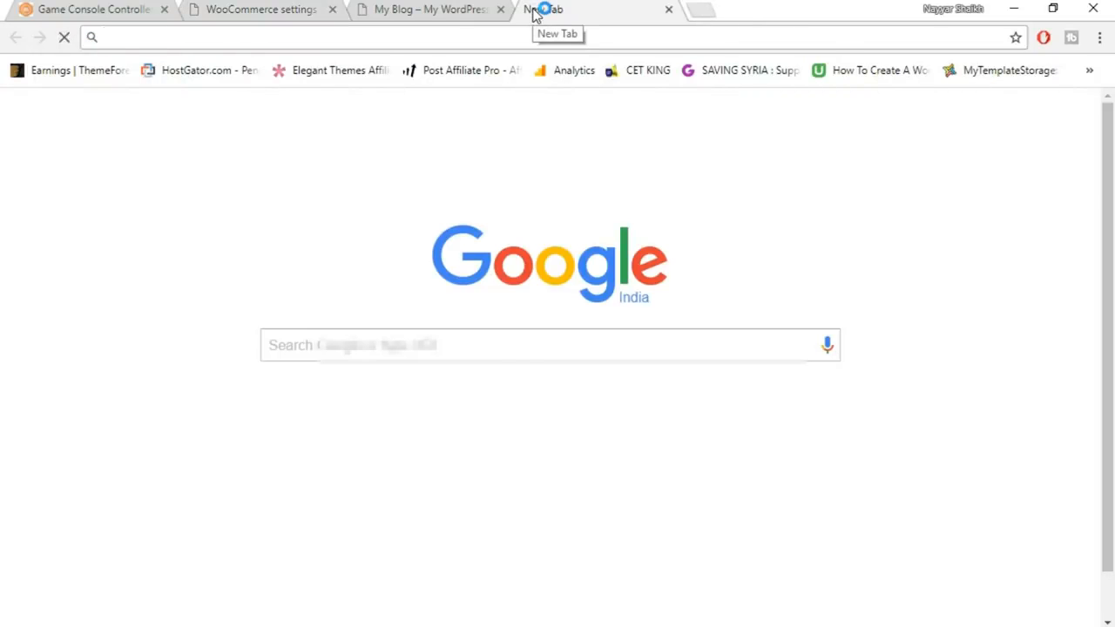
pyautogui.write('pa')
pyautogui.press('Return')
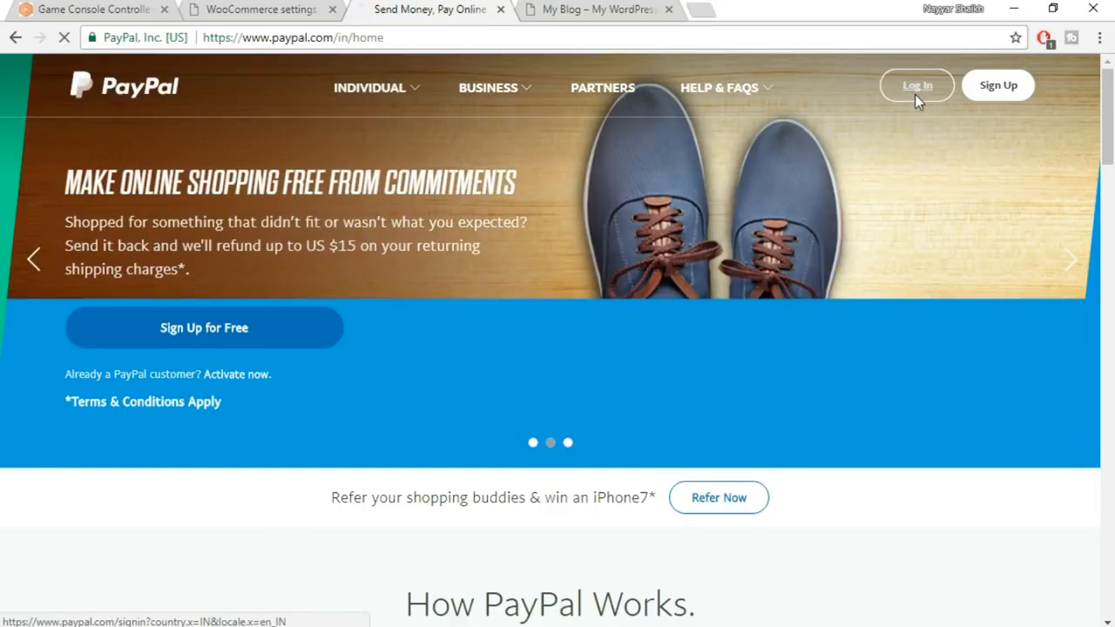
pyautogui.click(915, 88)
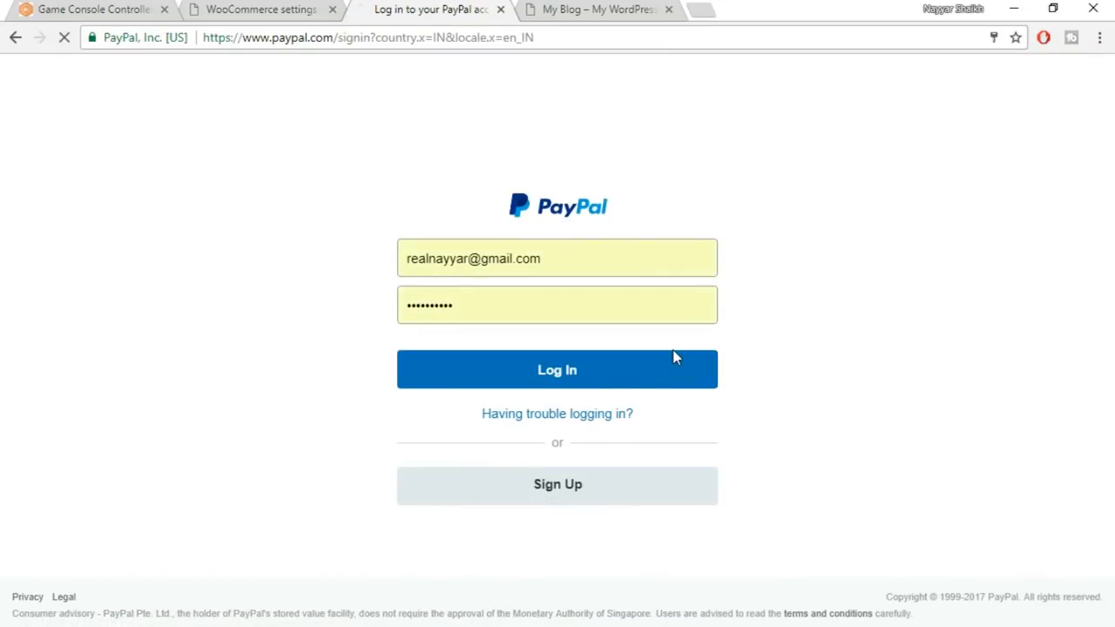
pyautogui.click(591, 384)
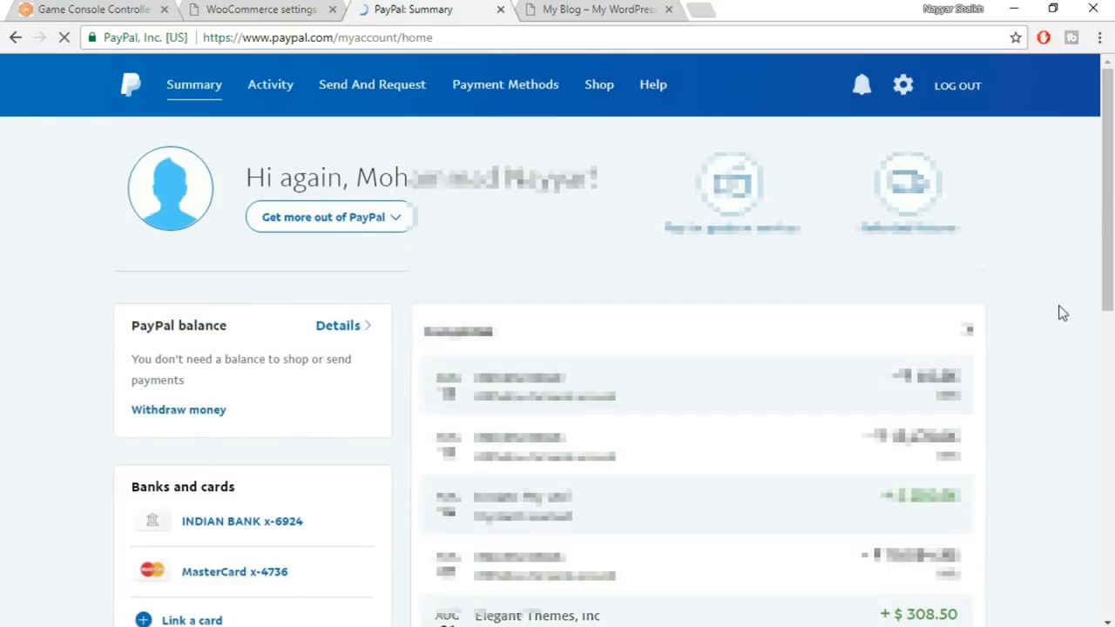
pyautogui.scroll(-6, 1063, 323)
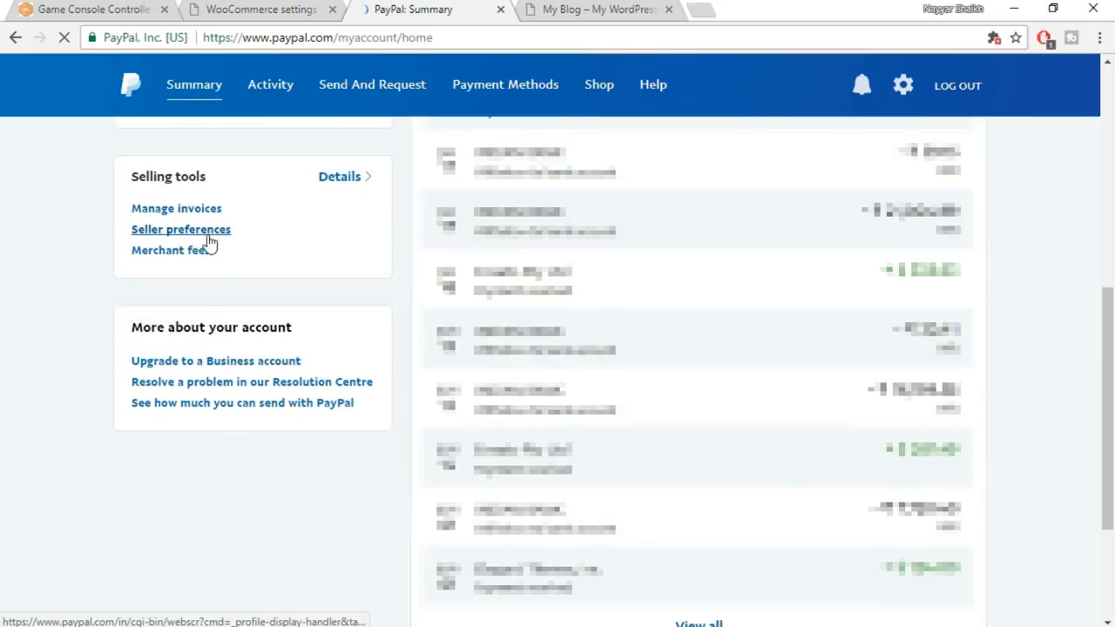
# - In Seller preferences, update API access and request to view the API signature
pyautogui.click(180, 230)
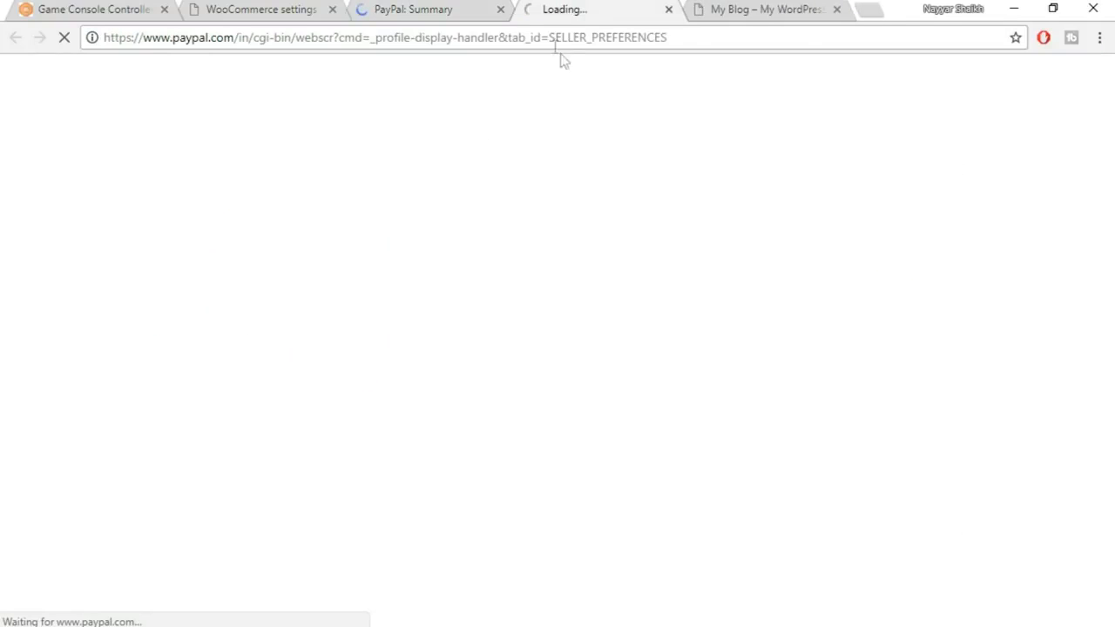
pyautogui.click(500, 10)
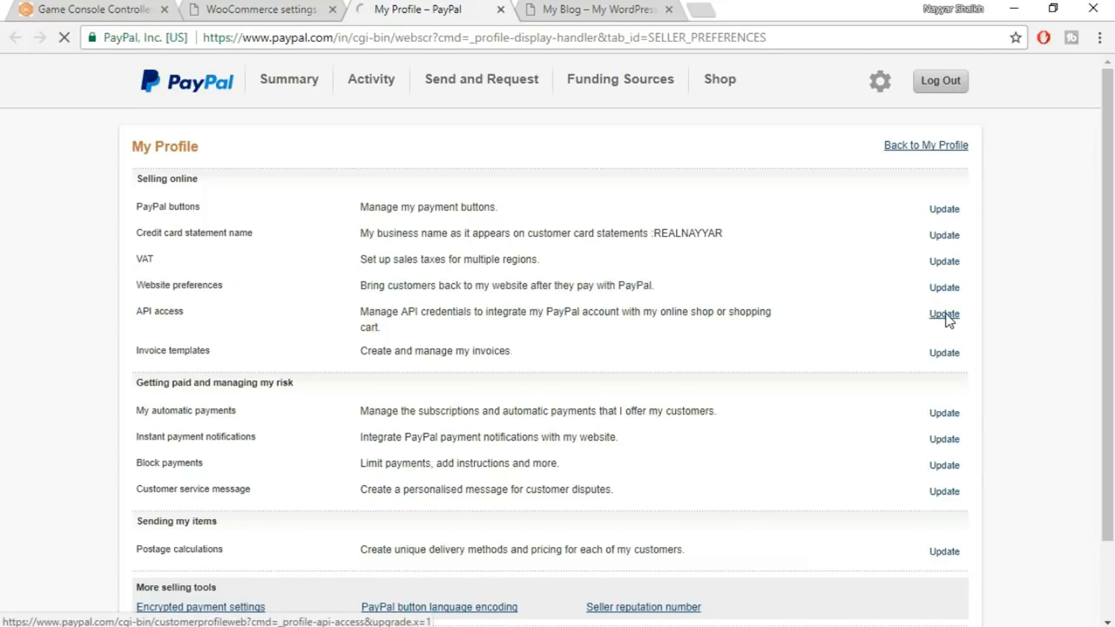
pyautogui.click(948, 319)
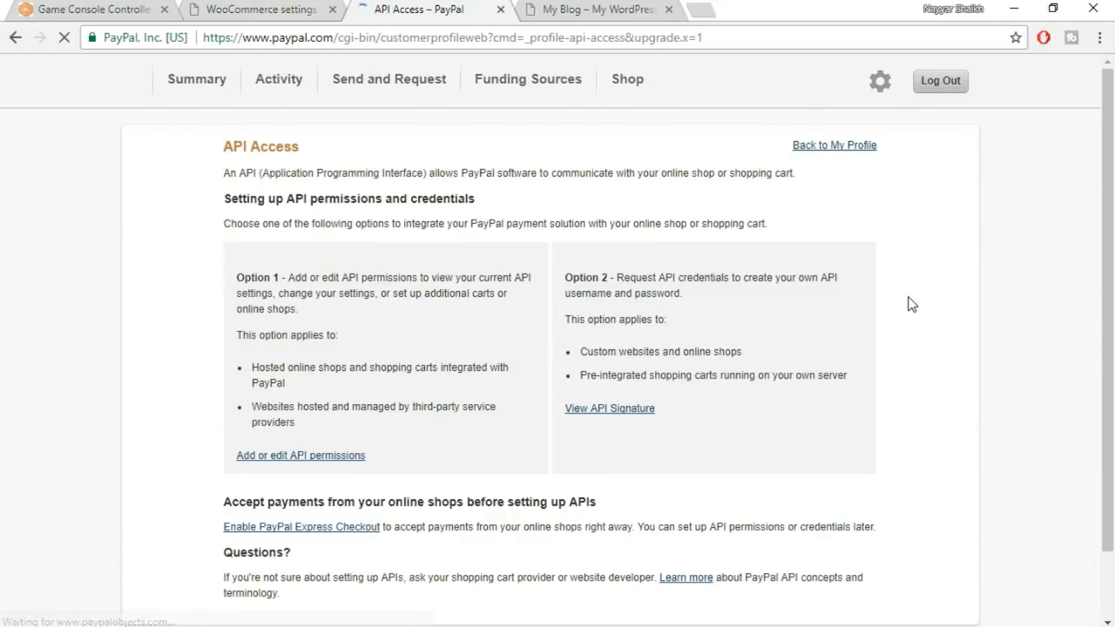
pyautogui.click(624, 419)
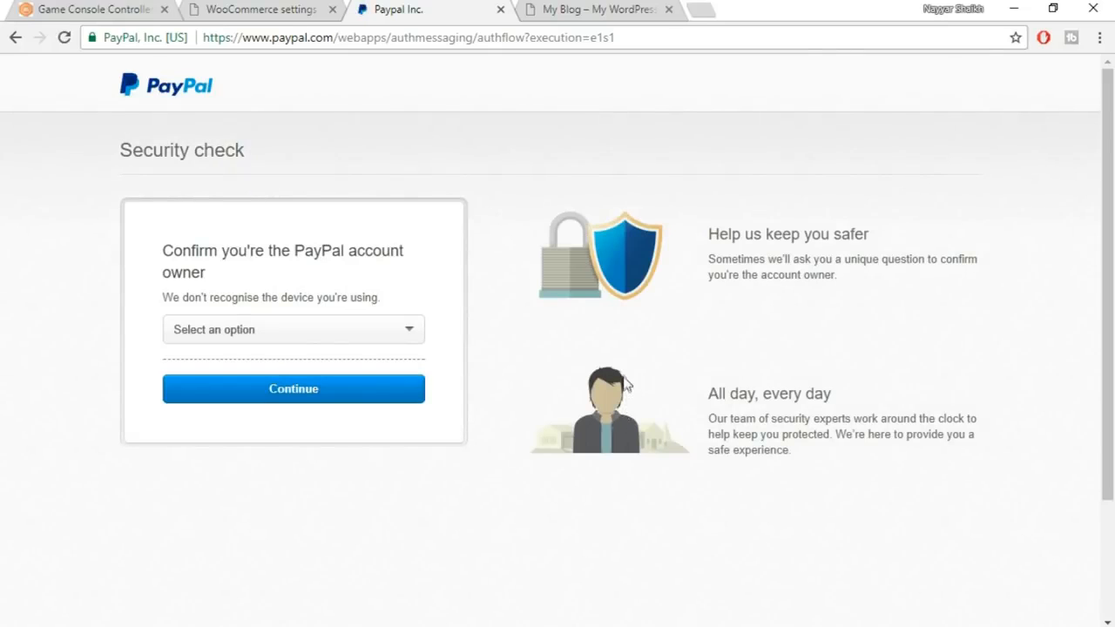
# - Confirm account ownership with an SMS security code sent to the registered mobile number
pyautogui.click(404, 332)
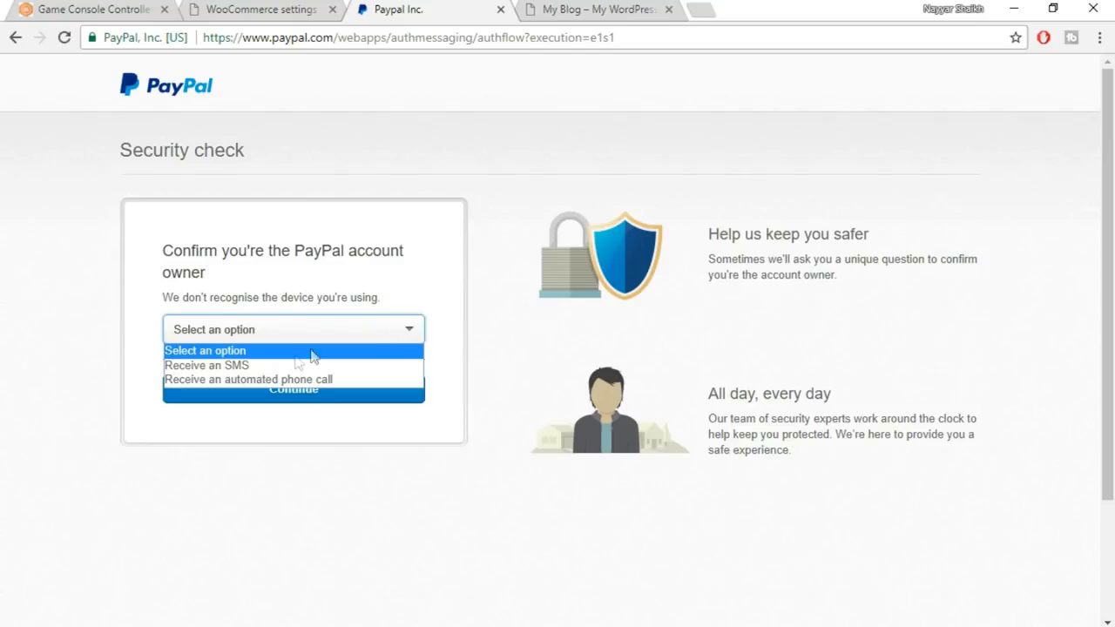
pyautogui.click(288, 368)
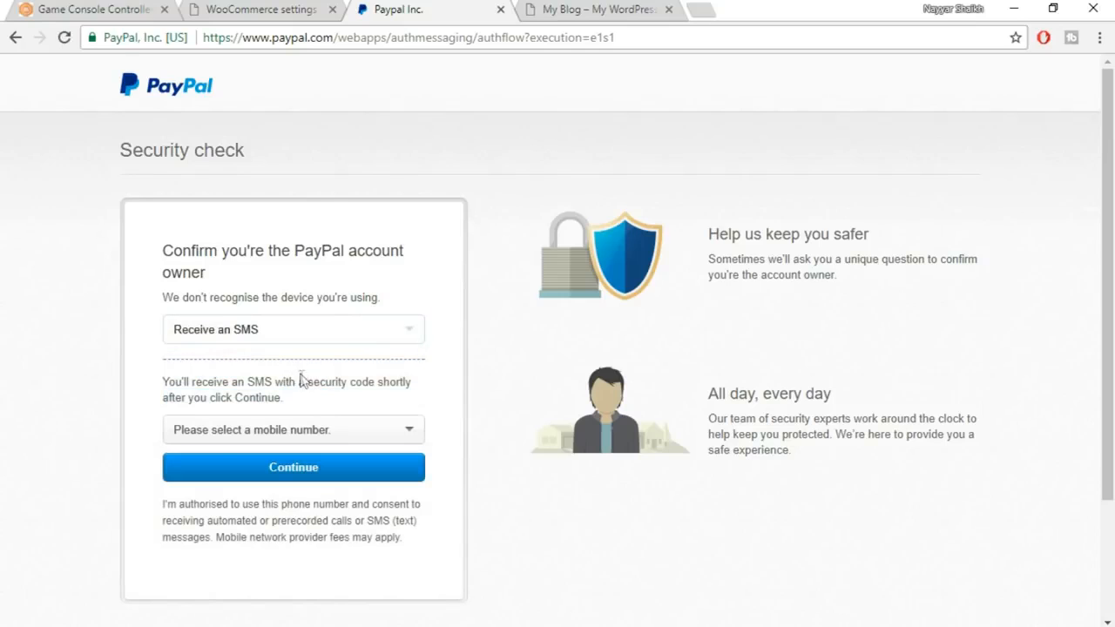
pyautogui.click(338, 430)
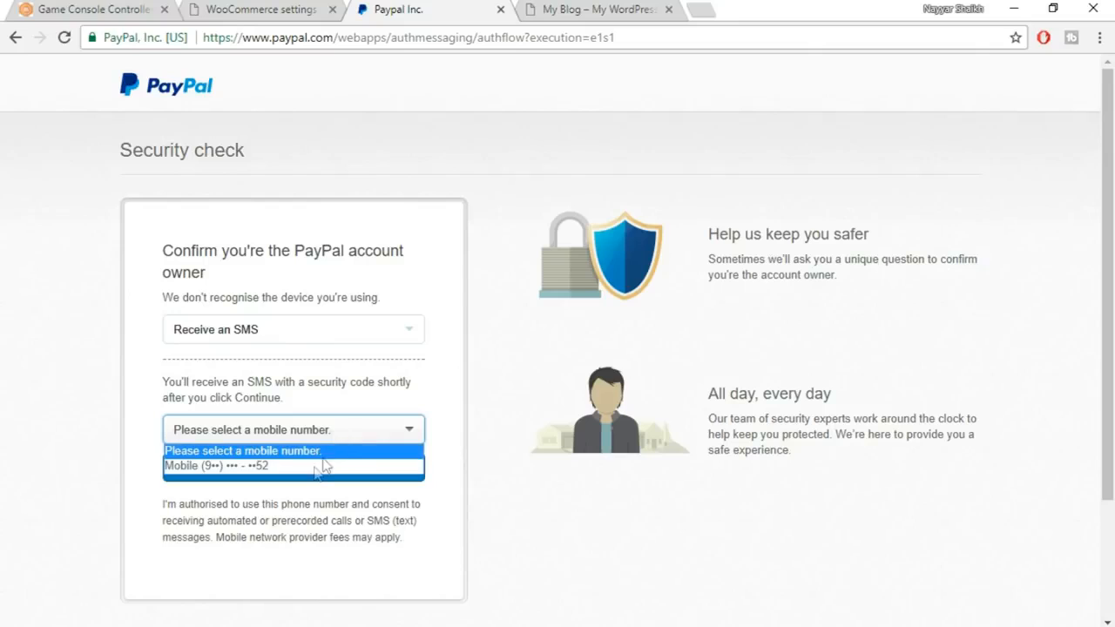
pyautogui.click(316, 466)
pyautogui.click(302, 468)
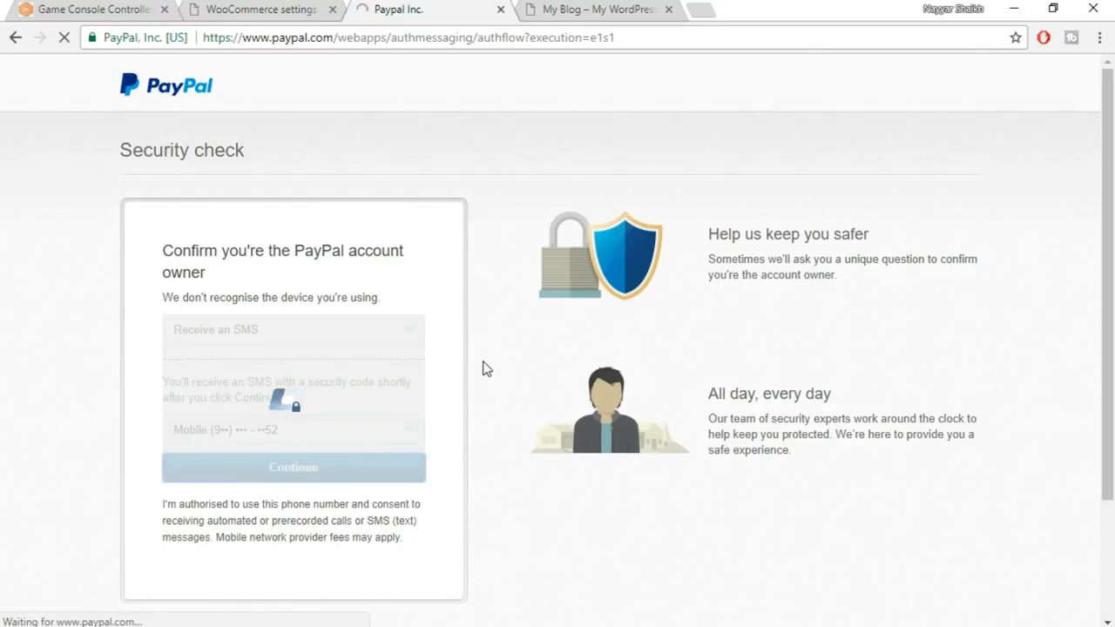
pyautogui.click(282, 425)
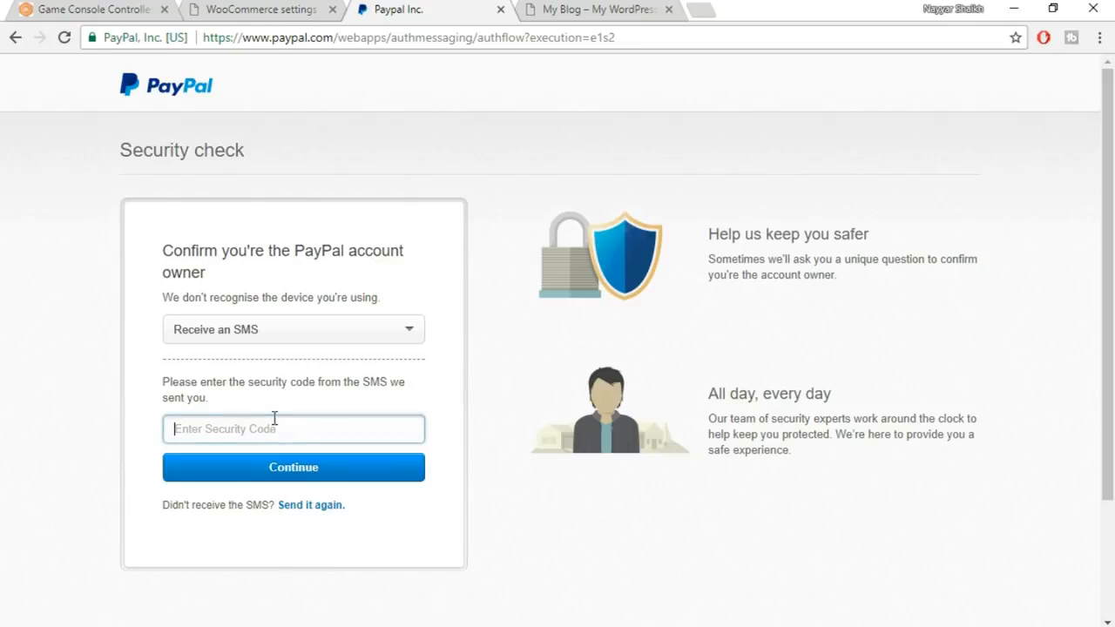
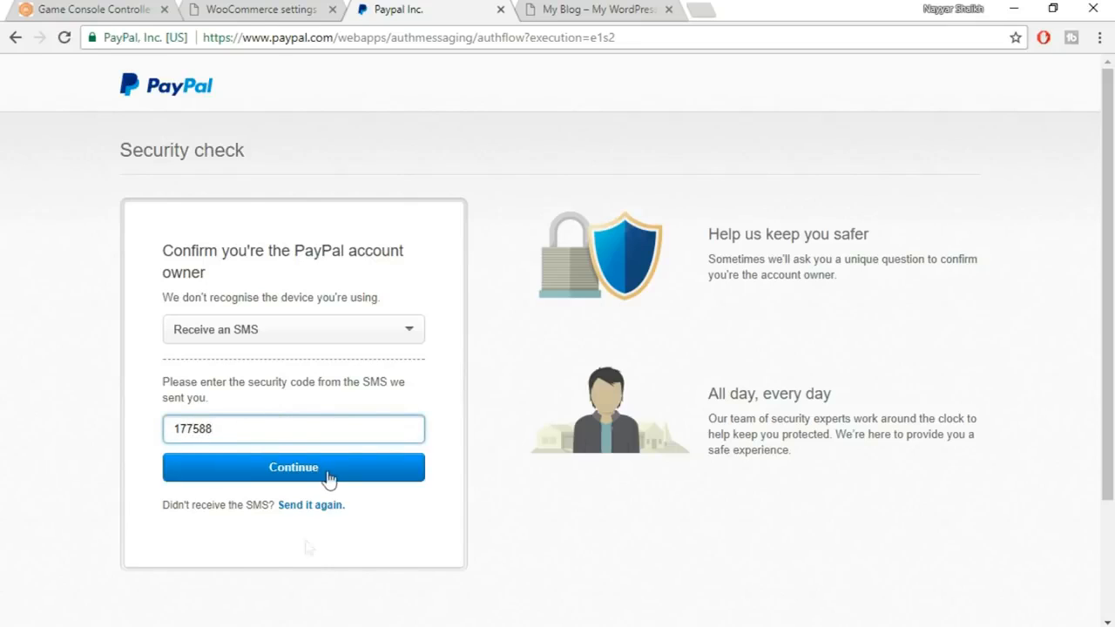
pyautogui.click(329, 475)
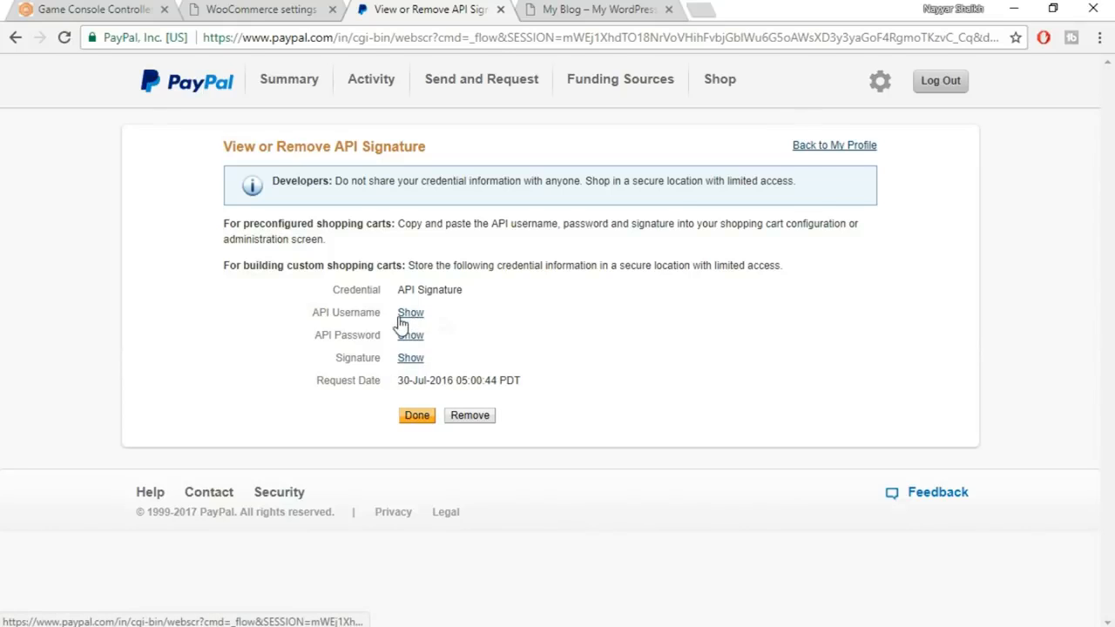
# - Reveal the PayPal API credentials and save them in WooCommerce's PayPal gateway settings
pyautogui.click(413, 315)
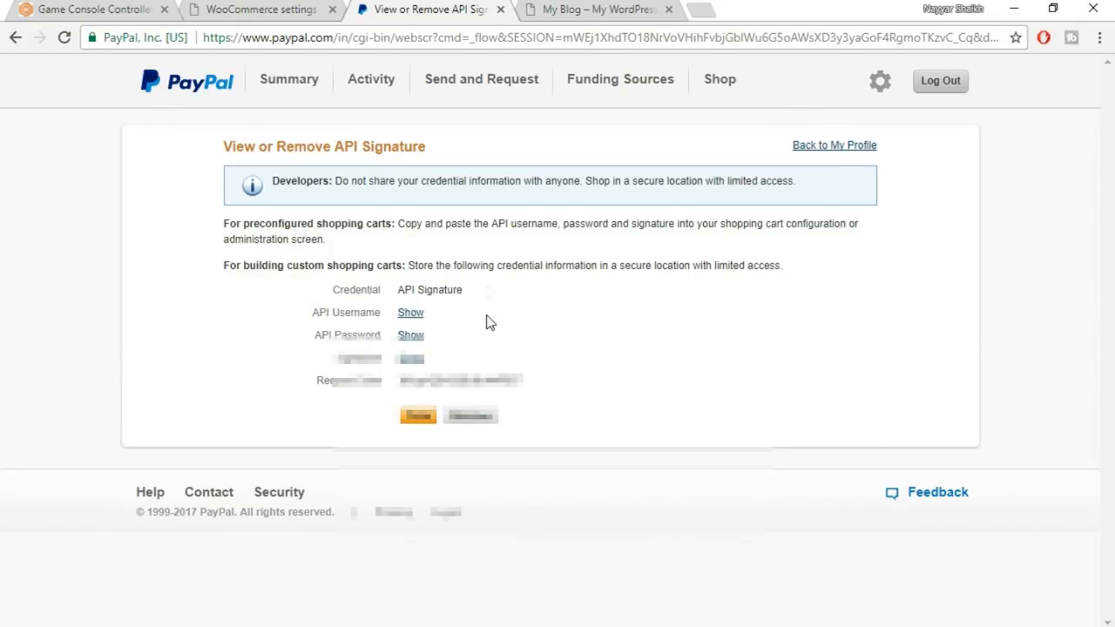
pyautogui.click(327, 14)
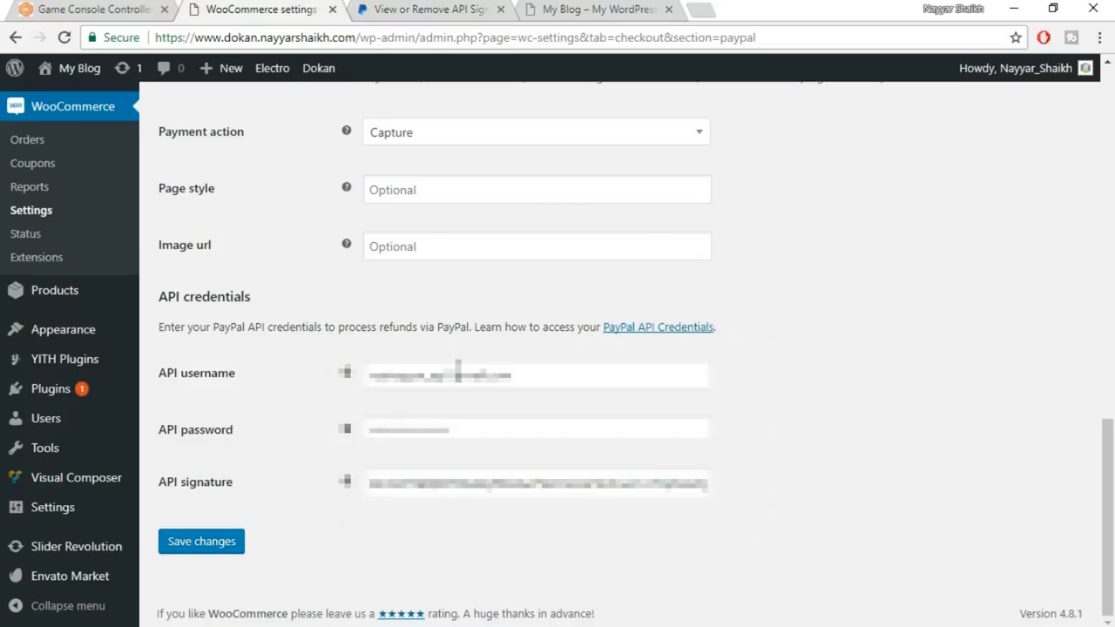
pyautogui.click(408, 12)
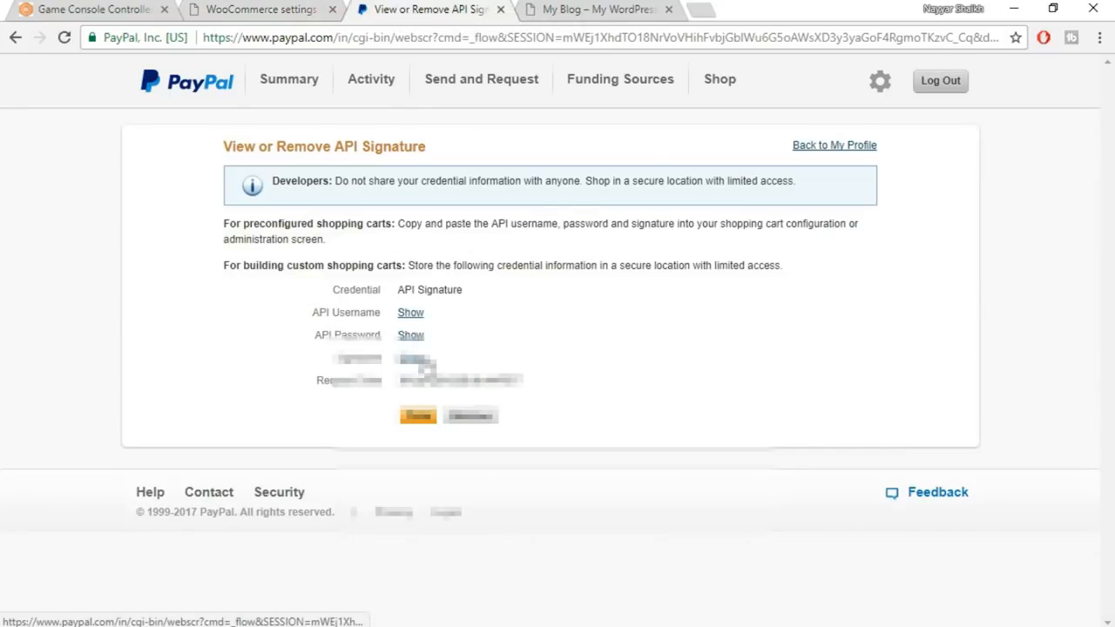
pyautogui.click(294, 9)
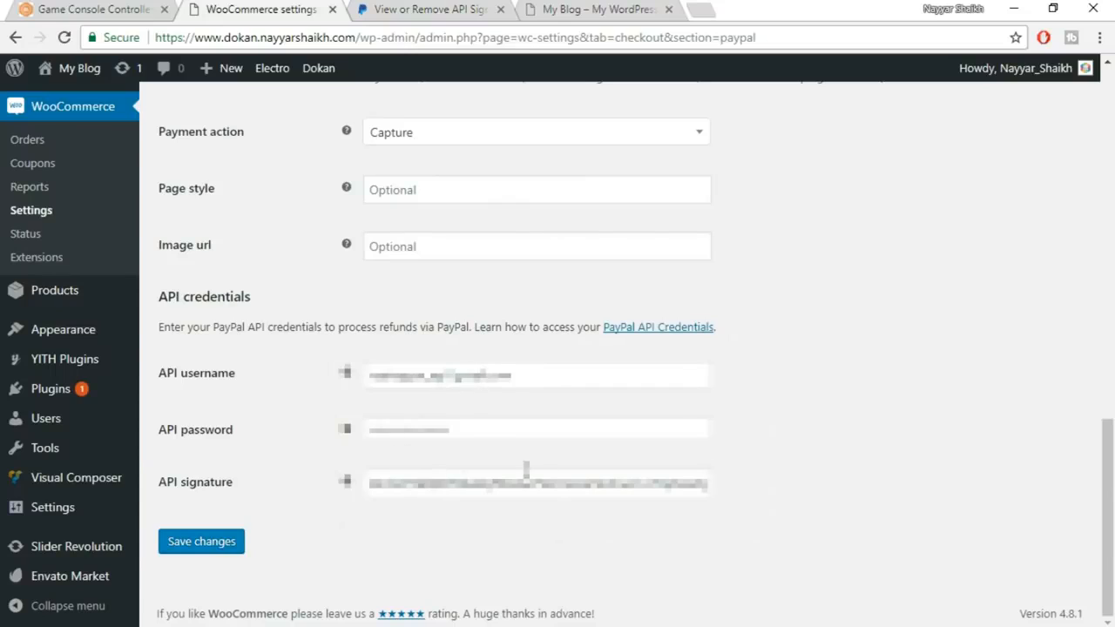
pyautogui.click(226, 553)
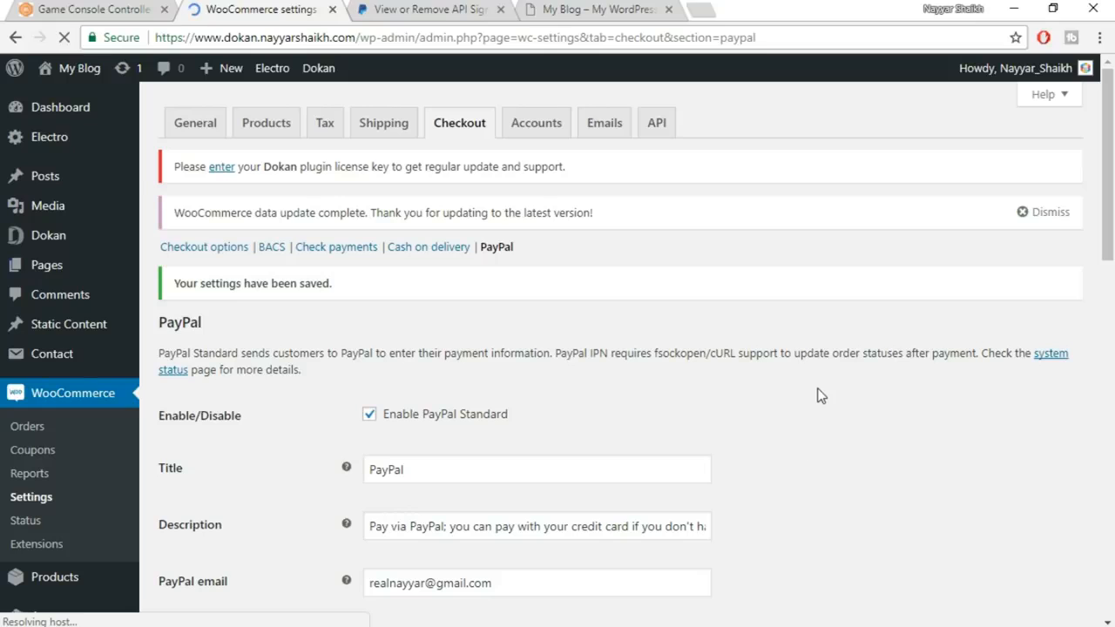
# - Review the Accounts settings, then bring up the Emails notification list (New order, Cancelled order, etc.)
pyautogui.click(537, 125)
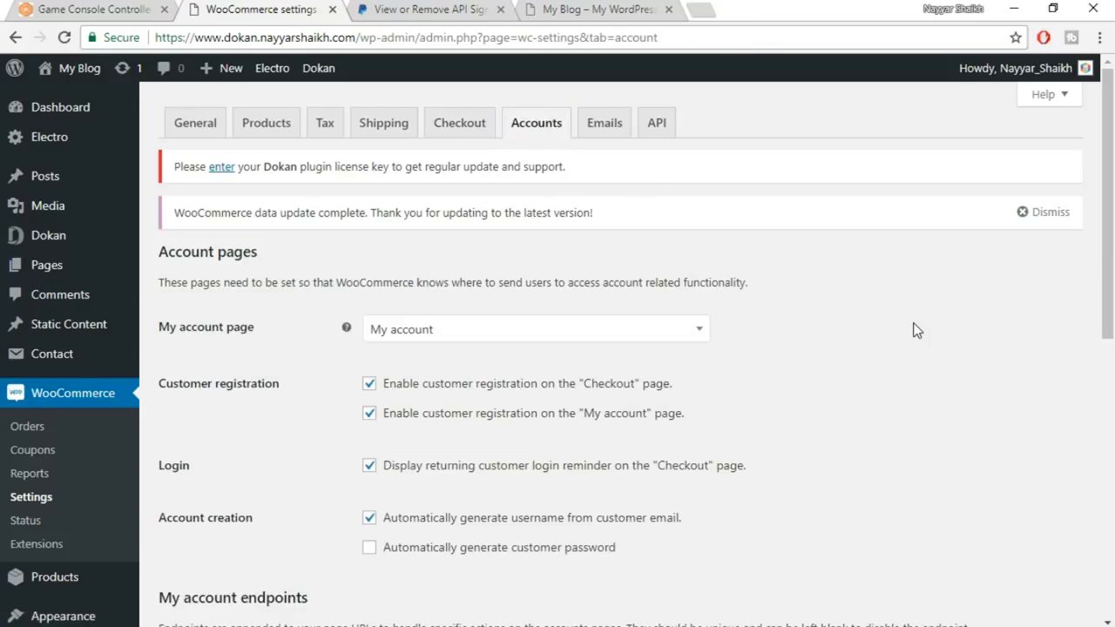
pyautogui.scroll(-6, 628, 356)
pyautogui.click(610, 129)
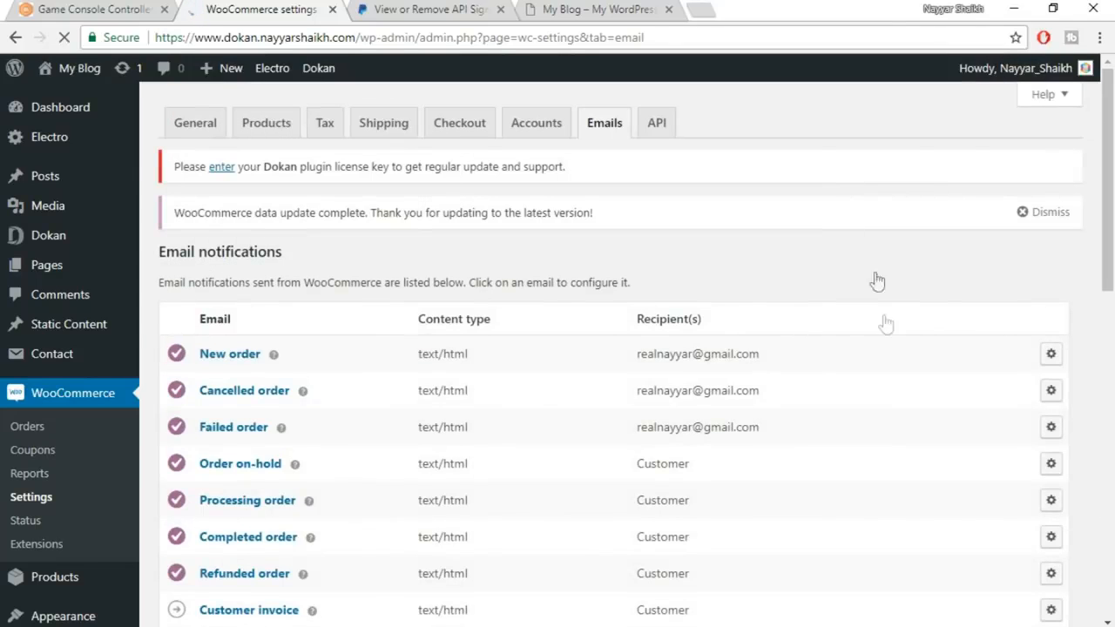
pyautogui.moveTo(713, 369); pyautogui.dragTo(795, 426)
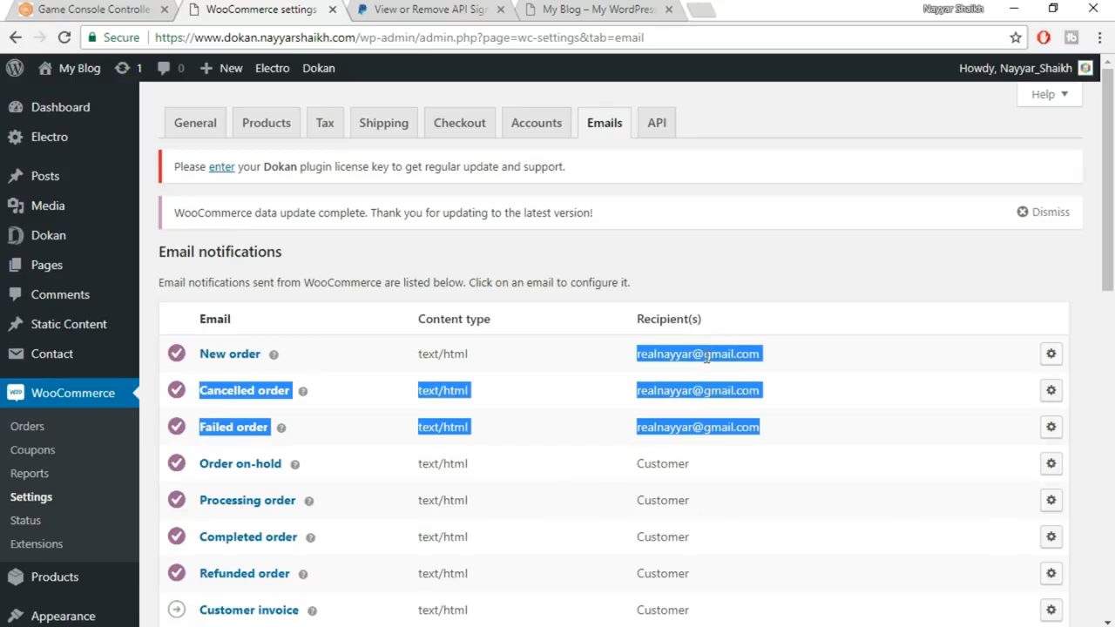
pyautogui.click(764, 361)
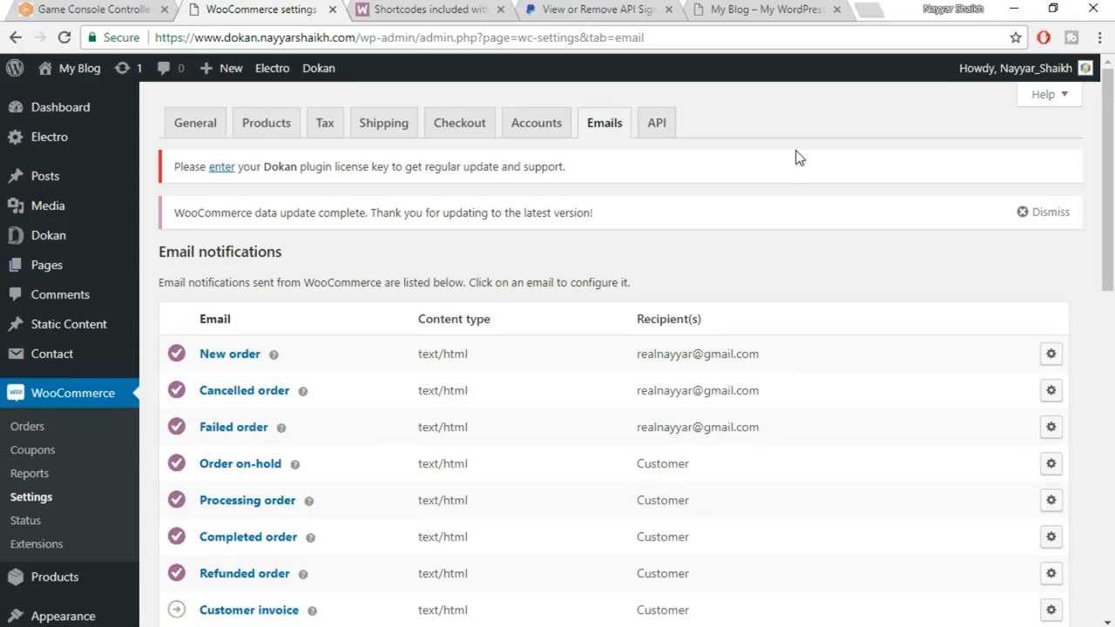
# - Back in Checkout options, confirm Cart and Checkout remain the cart and checkout pages
pyautogui.click(459, 127)
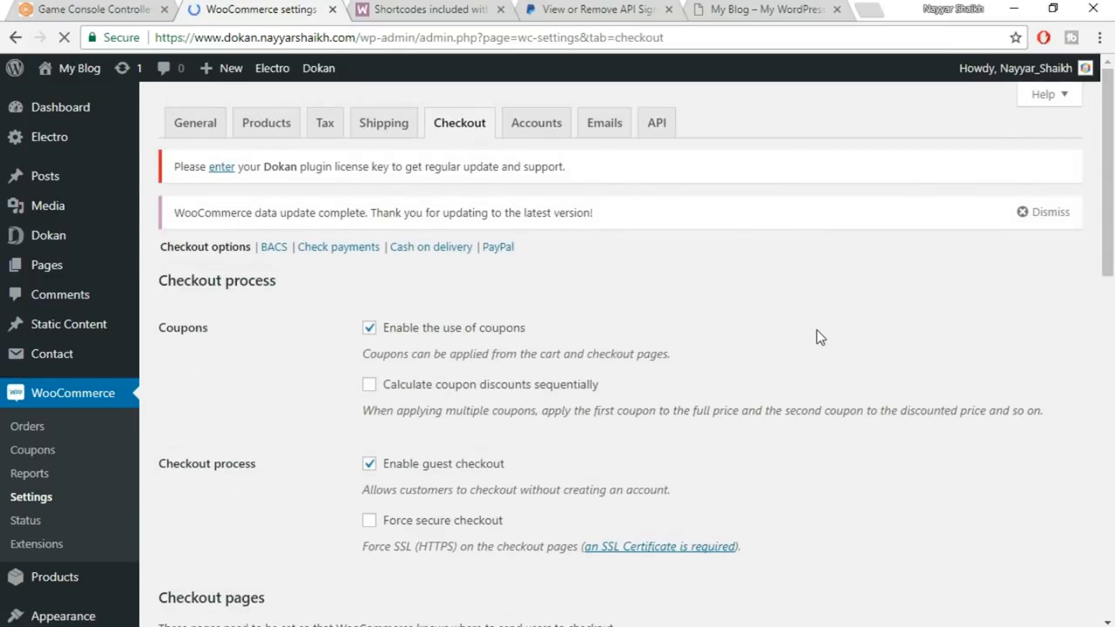
pyautogui.scroll(-3, 819, 337)
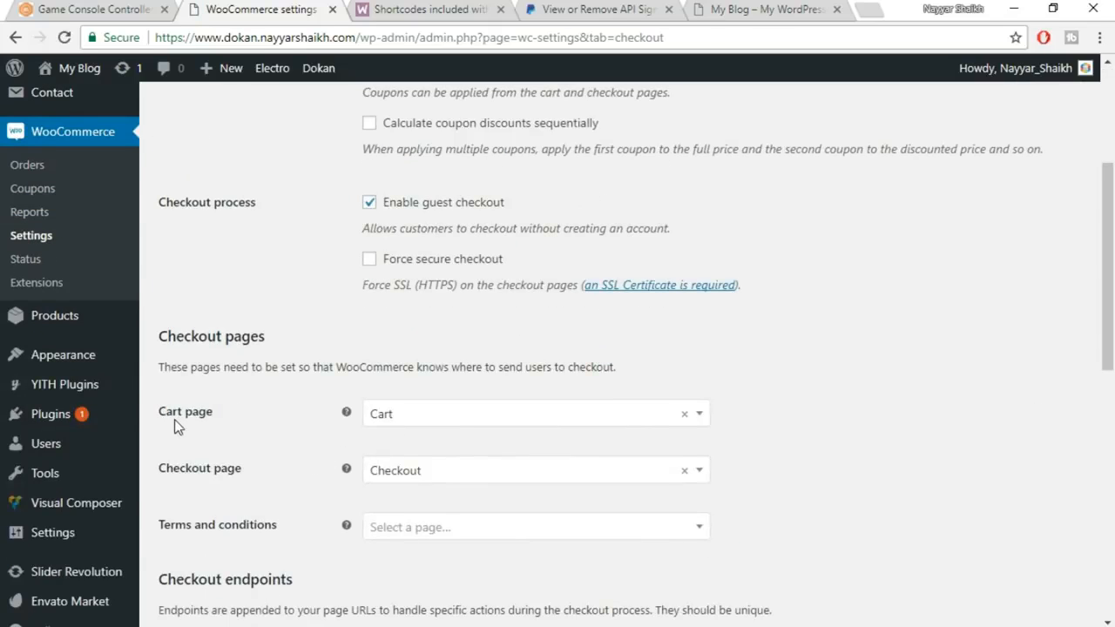
pyautogui.click(457, 422)
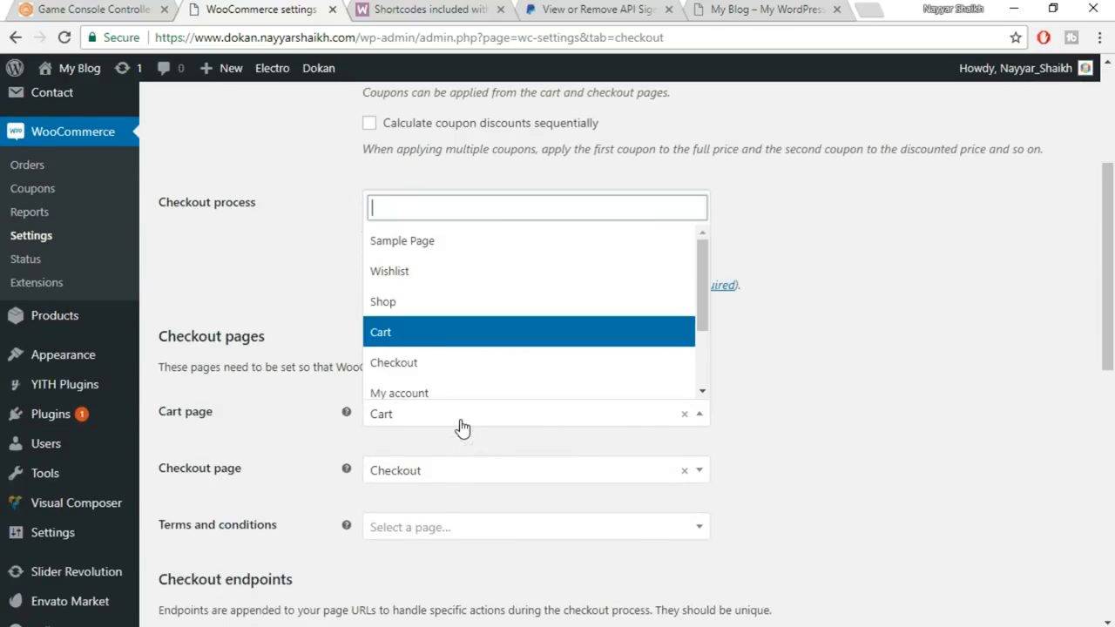
pyautogui.click(447, 333)
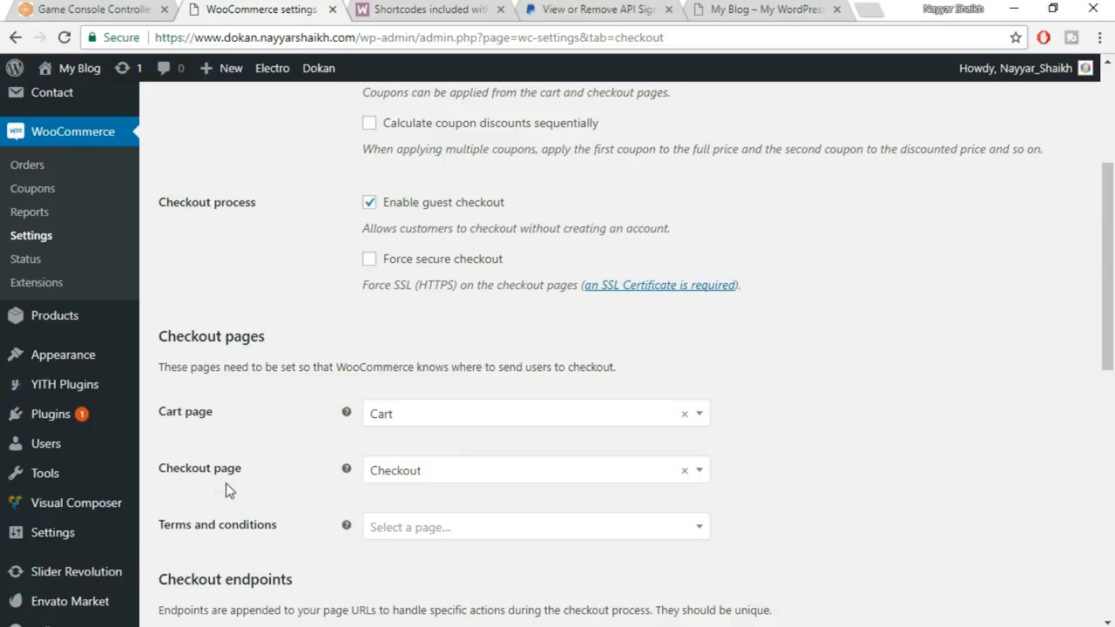
pyautogui.click(474, 483)
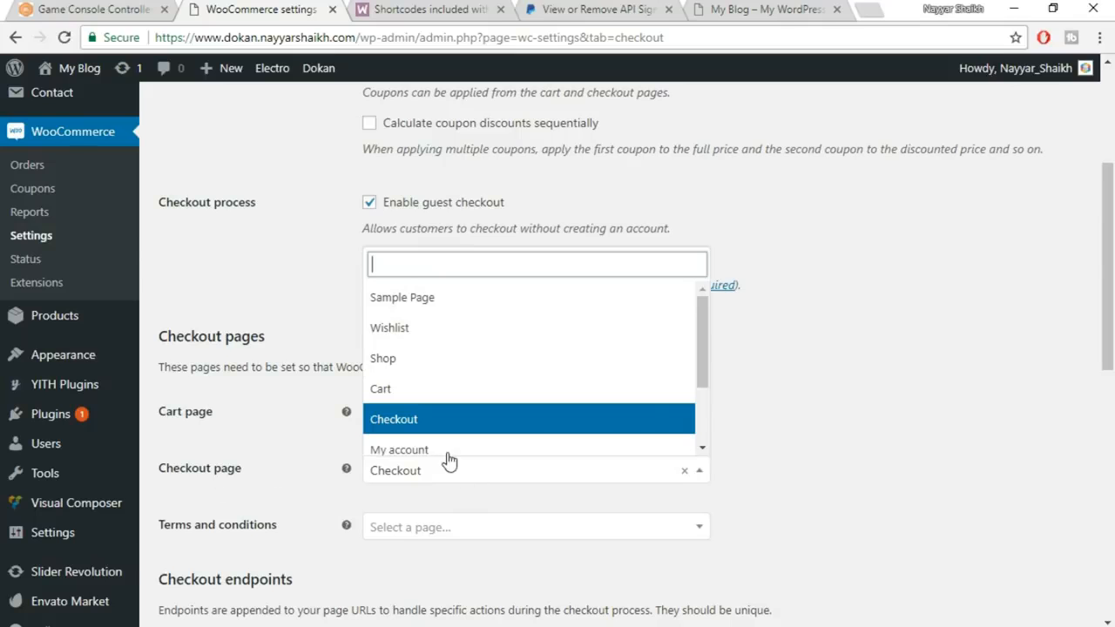
pyautogui.click(835, 429)
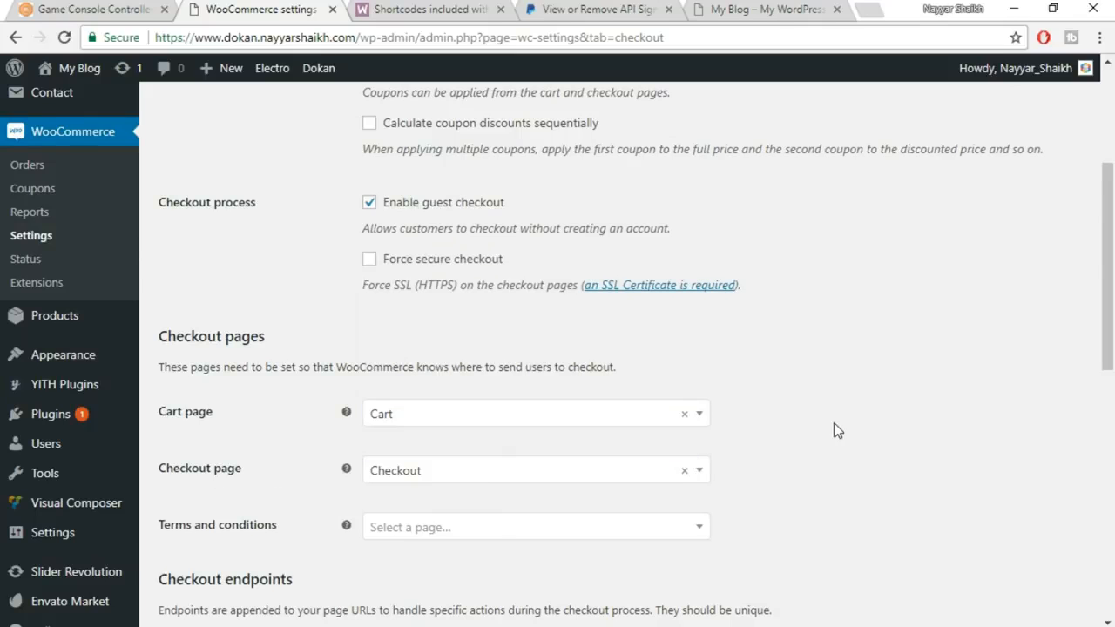
pyautogui.scroll(3, 835, 430)
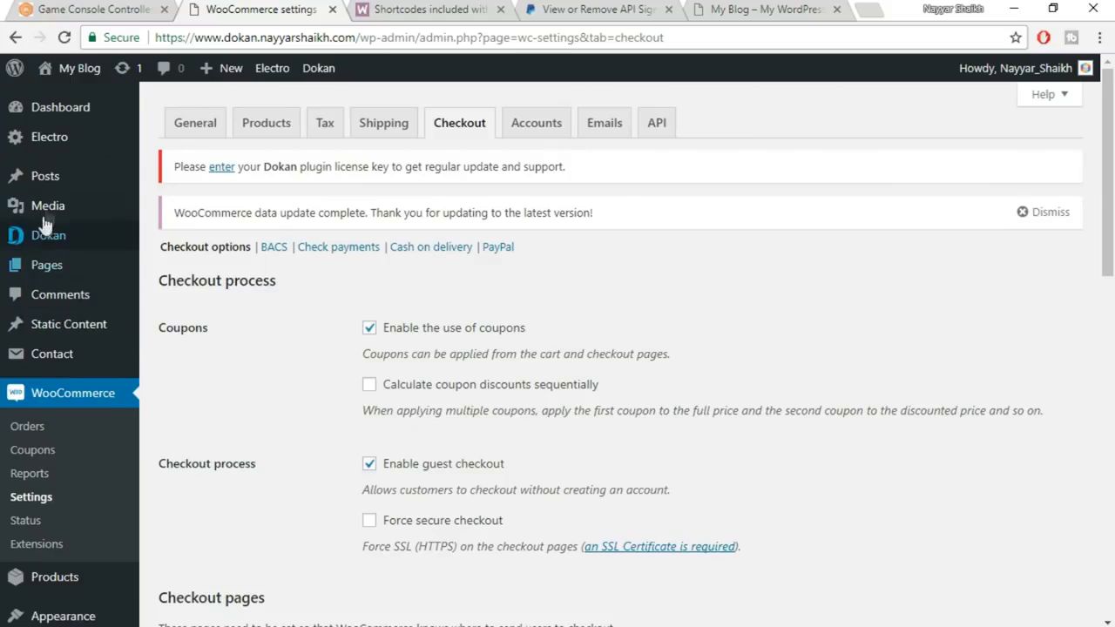
# - Create a new WordPress page titled 'Cart'
pyautogui.moveTo(59, 272)
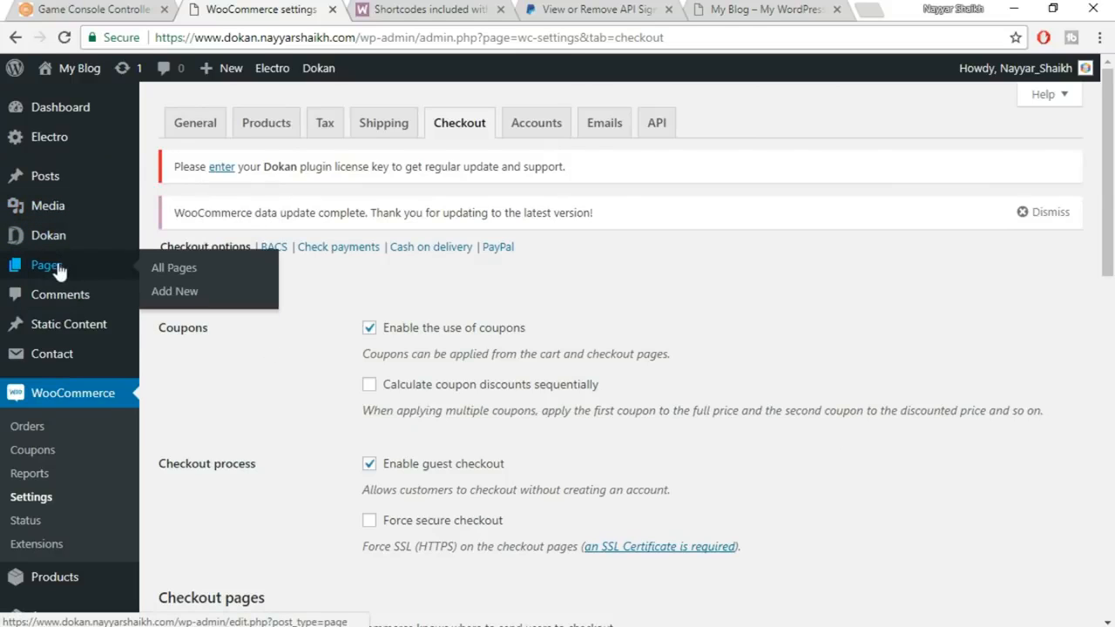
pyautogui.click(192, 295)
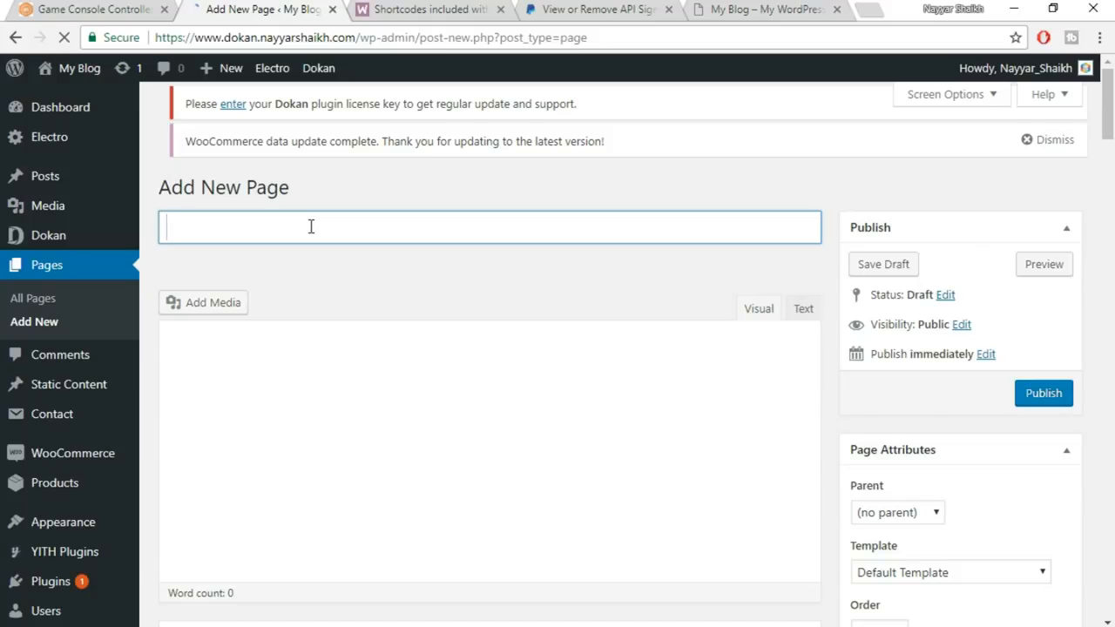
pyautogui.write('Cart')
pyautogui.click(475, 10)
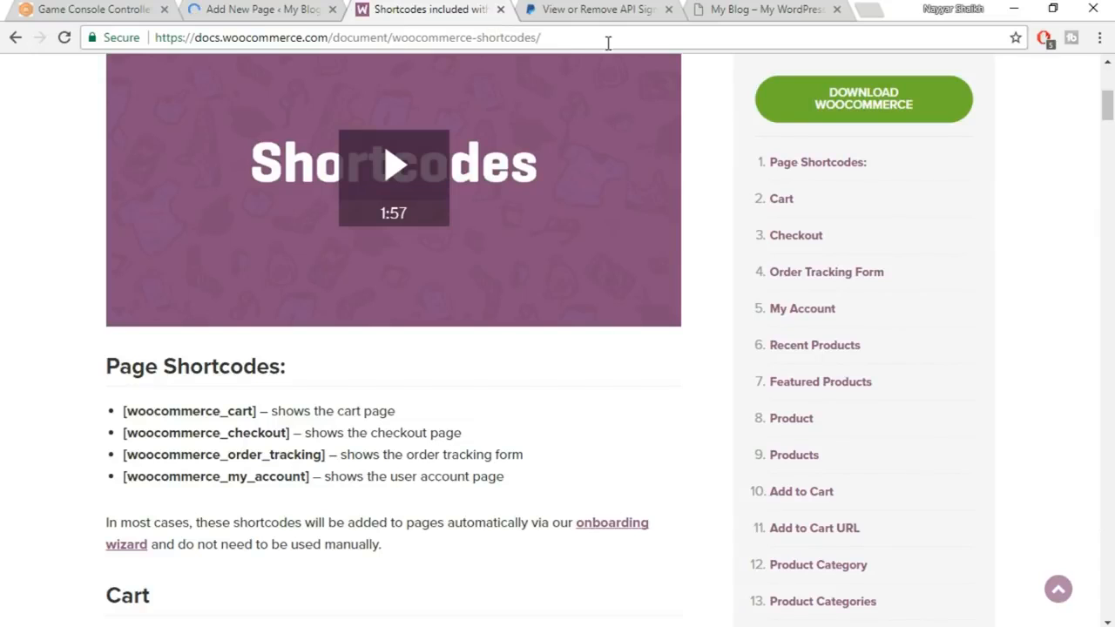
# - Copy the [woocommerce_cart] shortcode from the docs and paste it into the Cart page body
pyautogui.scroll(3, 711, 105)
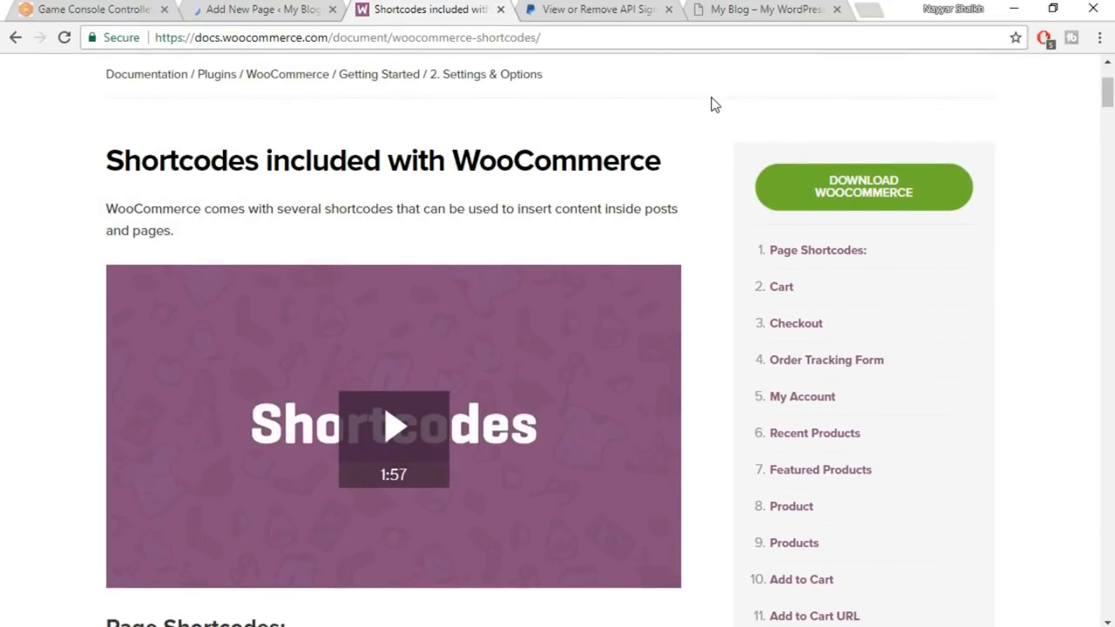
pyautogui.moveTo(394, 42); pyautogui.dragTo(585, 67)
pyautogui.click(639, 116)
pyautogui.scroll(-5, 659, 187)
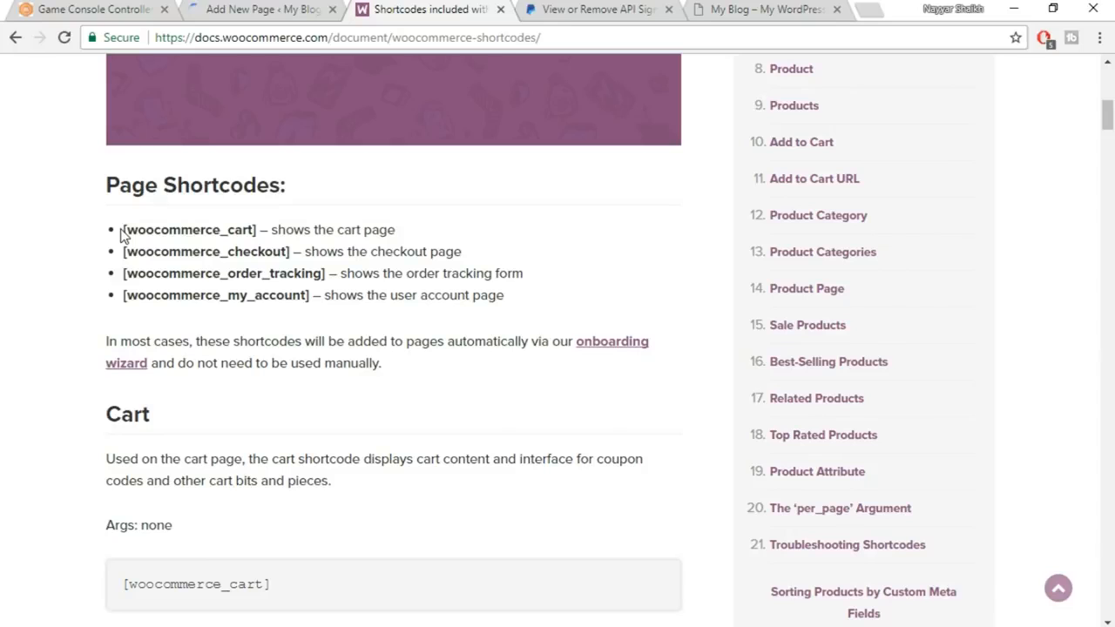
pyautogui.moveTo(123, 232); pyautogui.dragTo(258, 231)
pyautogui.hotkey('ctrl', 'c')
pyautogui.click(209, 9)
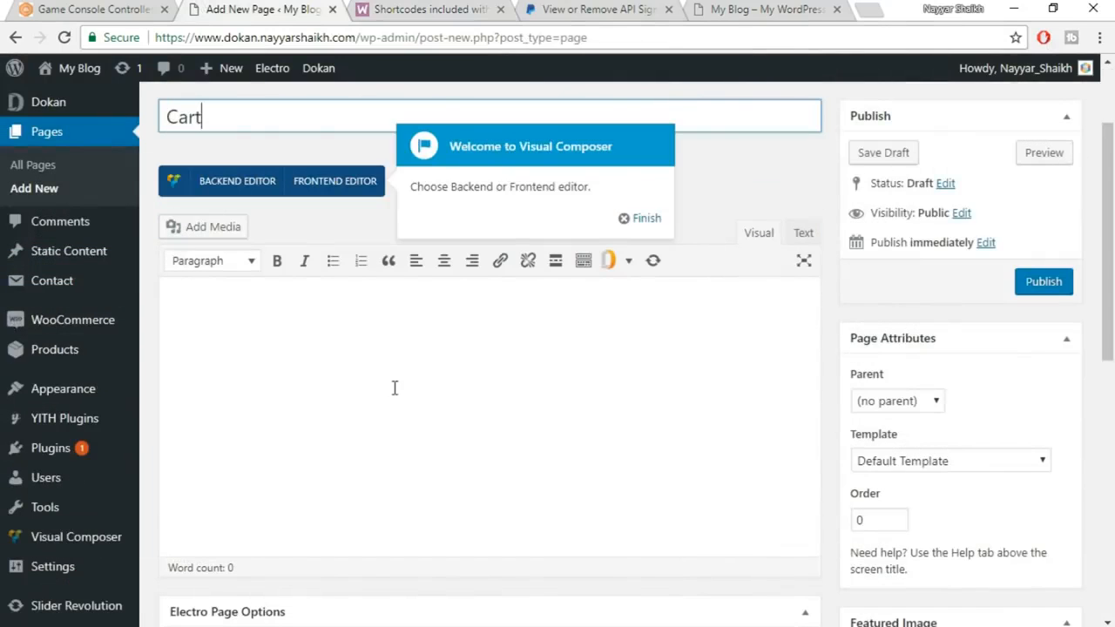
pyautogui.click(644, 219)
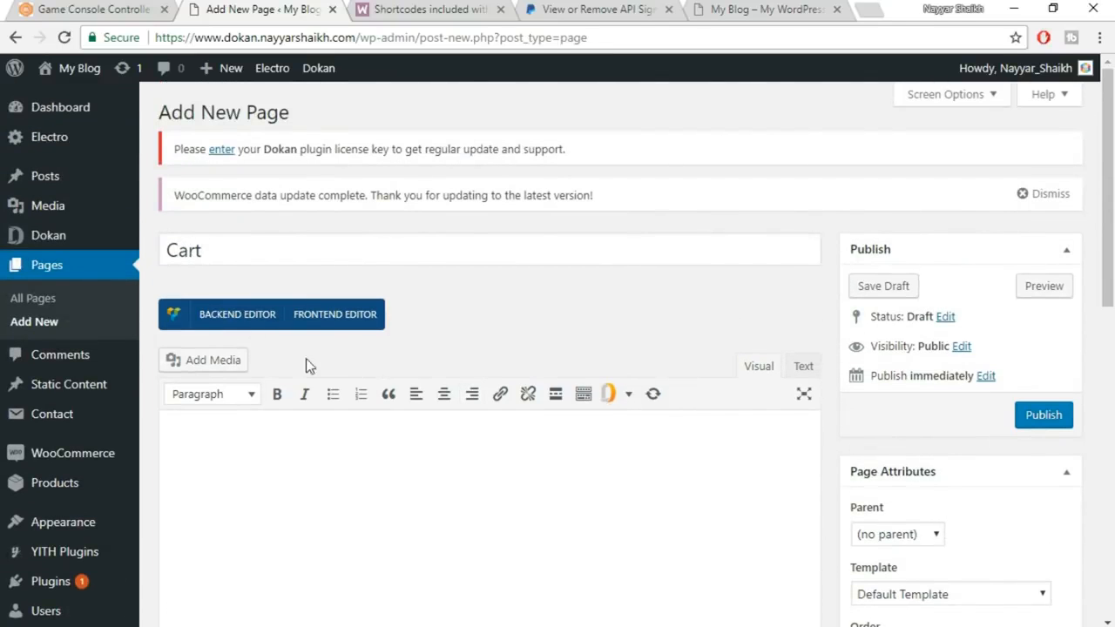
pyautogui.click(310, 451)
pyautogui.hotkey('ctrl', 'v')
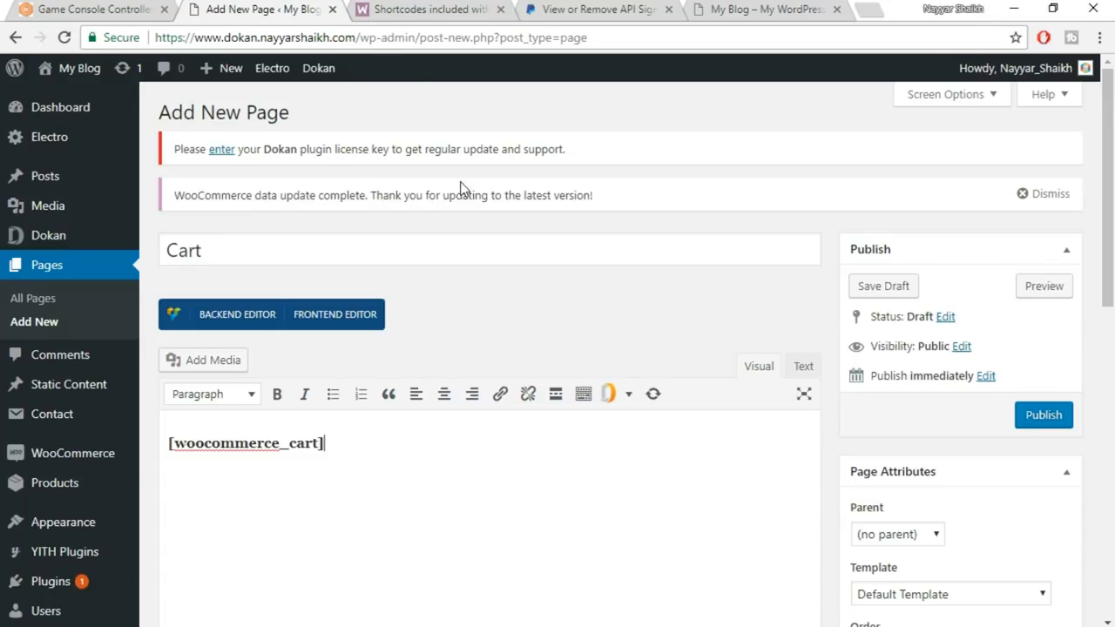
# - Look over the [woocommerce_checkout] and [woocommerce_my_account] shortcodes, then move the Cart draft to Trash
pyautogui.click(468, 9)
pyautogui.moveTo(124, 251); pyautogui.dragTo(295, 251)
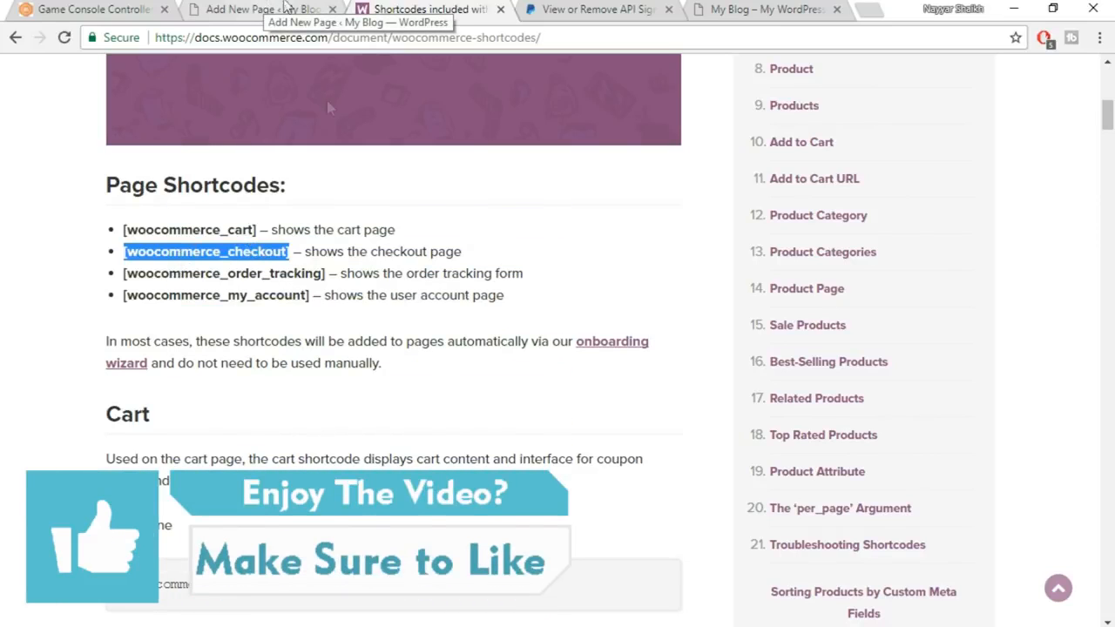
pyautogui.moveTo(123, 295); pyautogui.dragTo(316, 296)
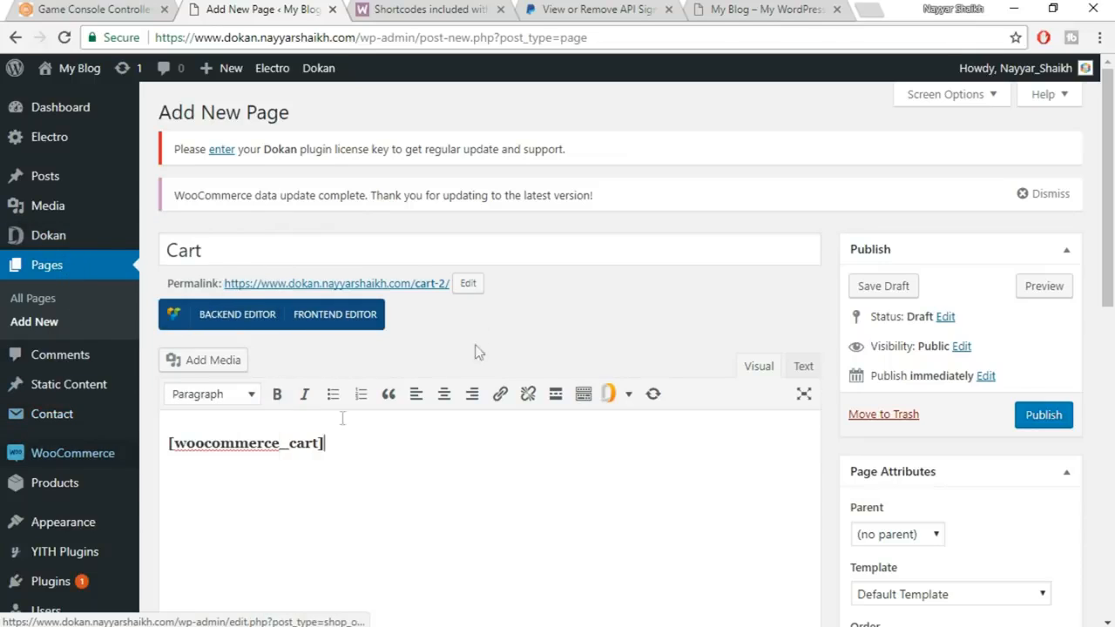
pyautogui.click(902, 419)
# - Leave the unsaved Cart page and open Dokan Settings on the General tab
pyautogui.click(641, 146)
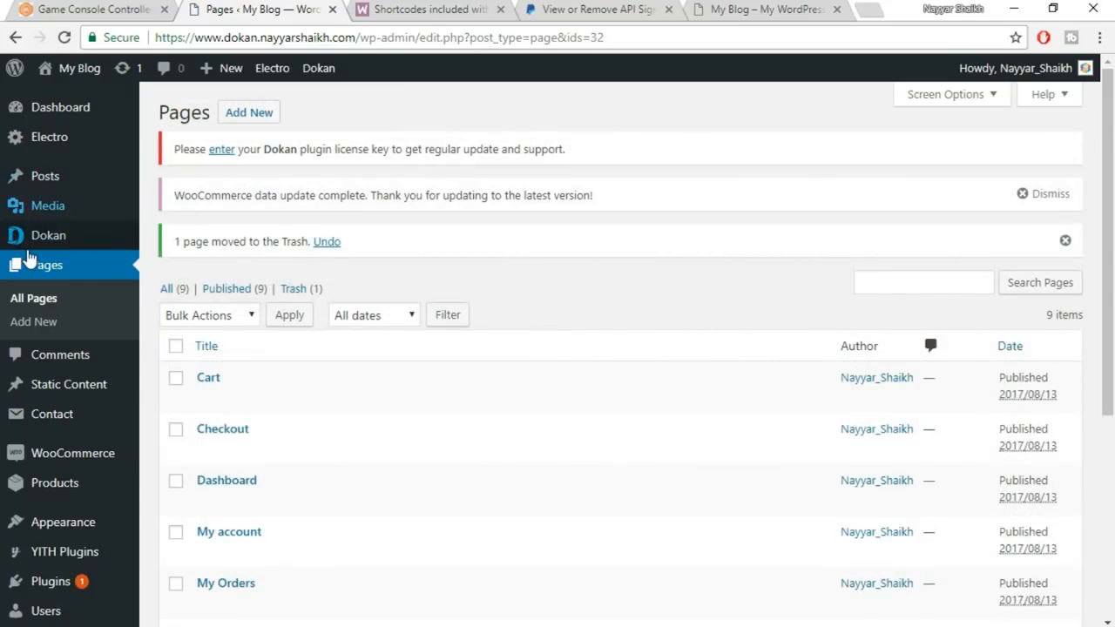
pyautogui.moveTo(32, 250)
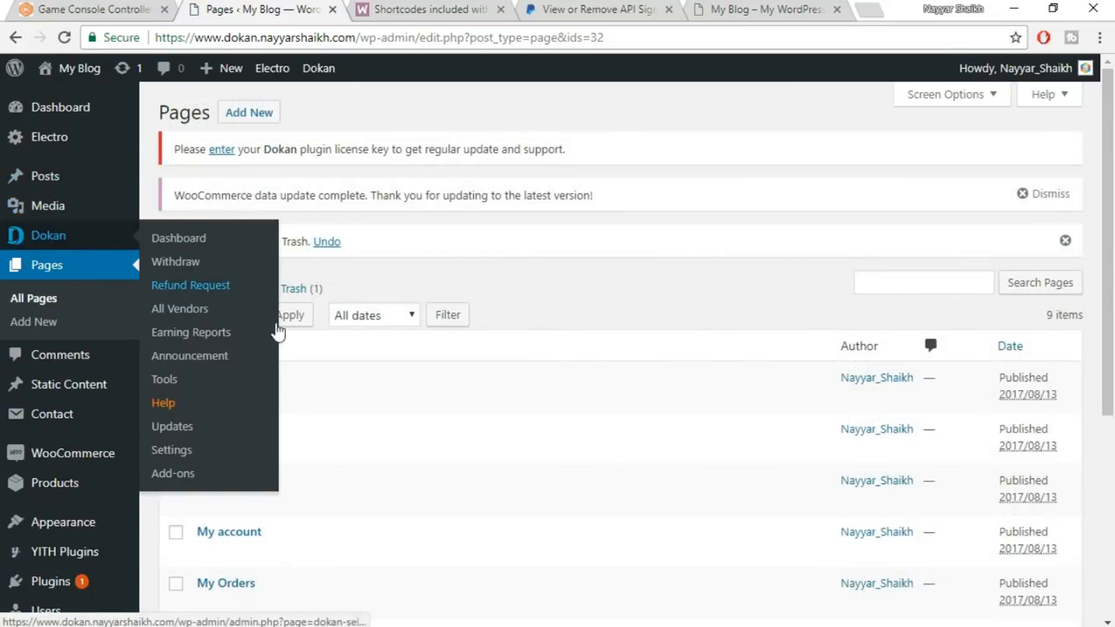
pyautogui.click(187, 462)
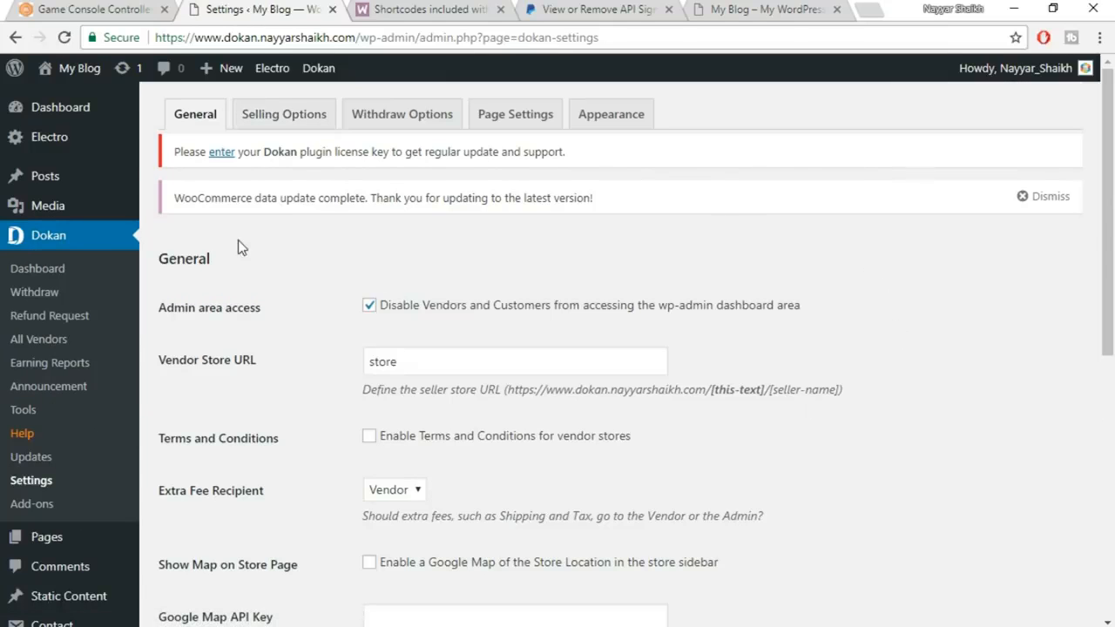
pyautogui.scroll(-1, 819, 313)
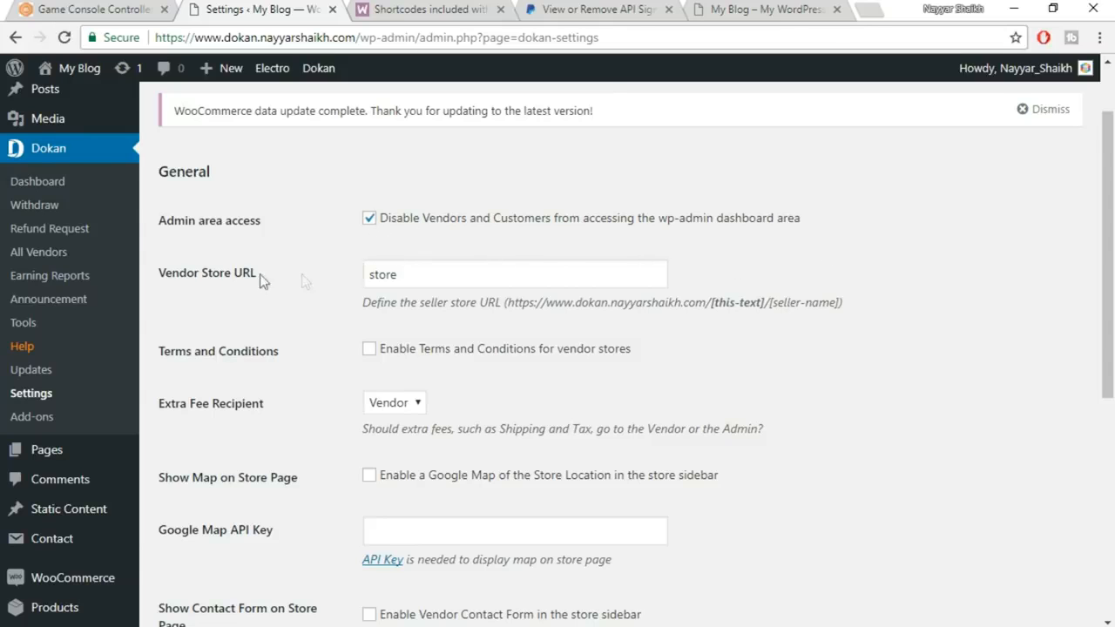
pyautogui.scroll(-1, 376, 289)
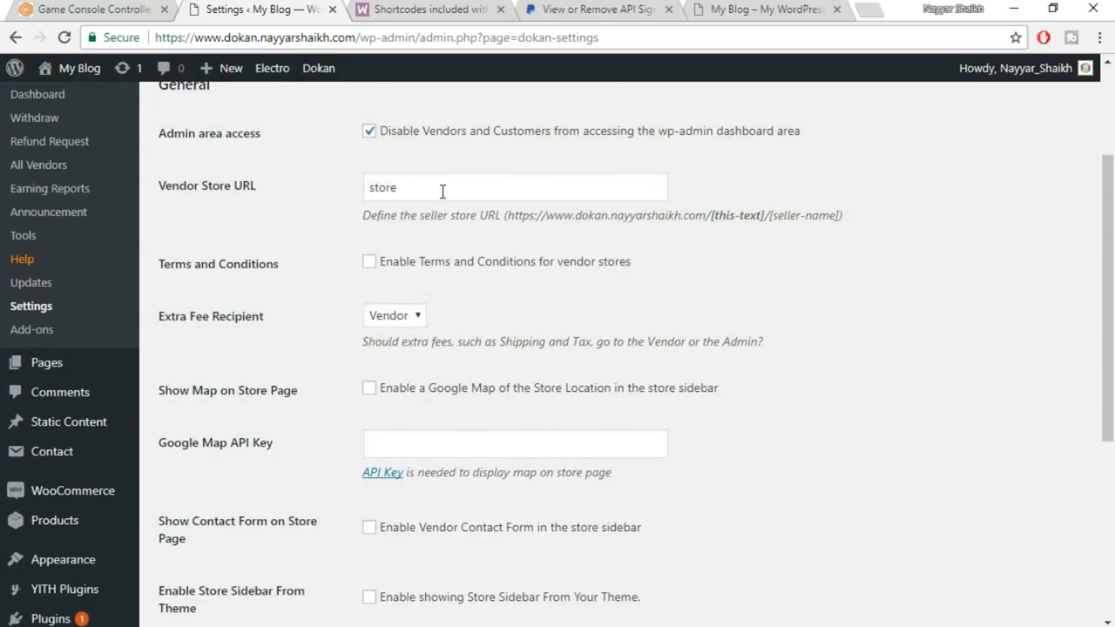
pyautogui.moveTo(508, 215); pyautogui.dragTo(835, 212)
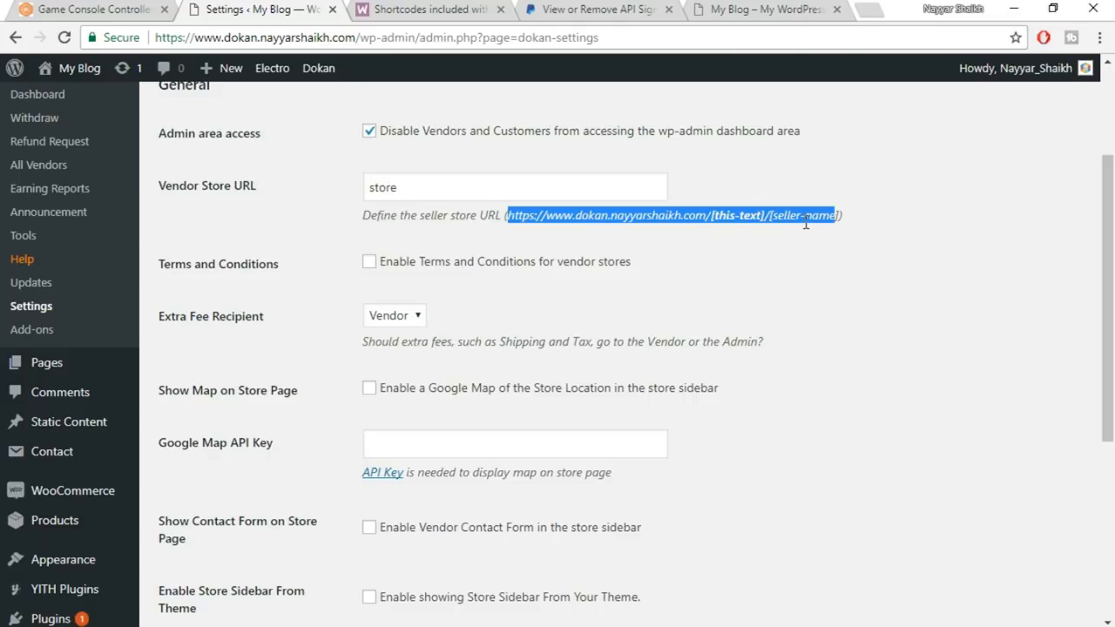
pyautogui.click(488, 215)
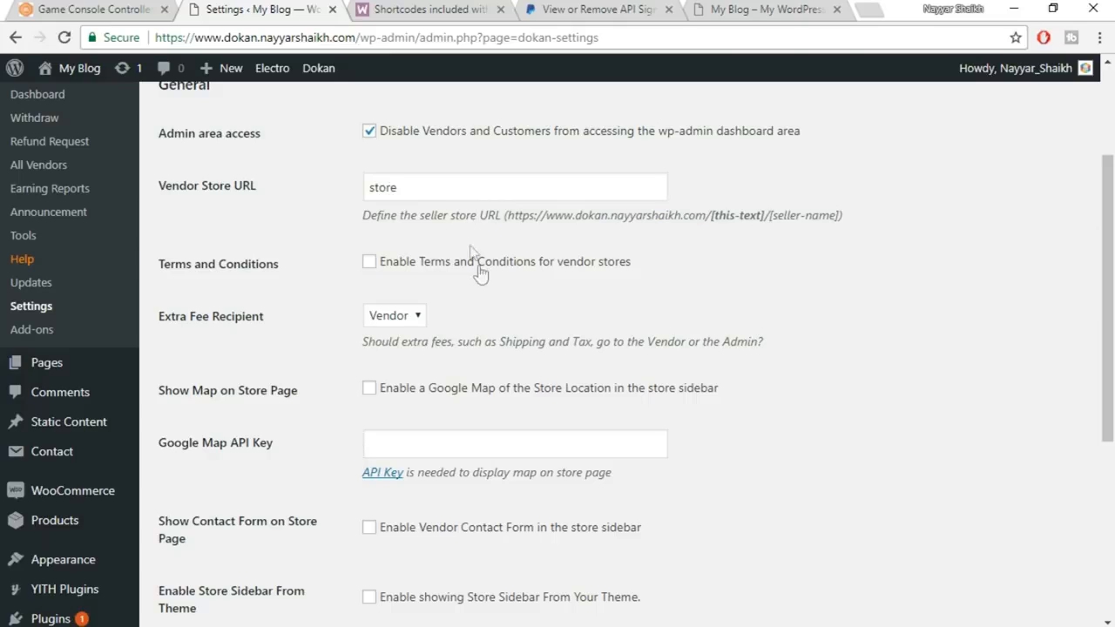
pyautogui.scroll(-1, 569, 284)
pyautogui.scroll(-2, 568, 284)
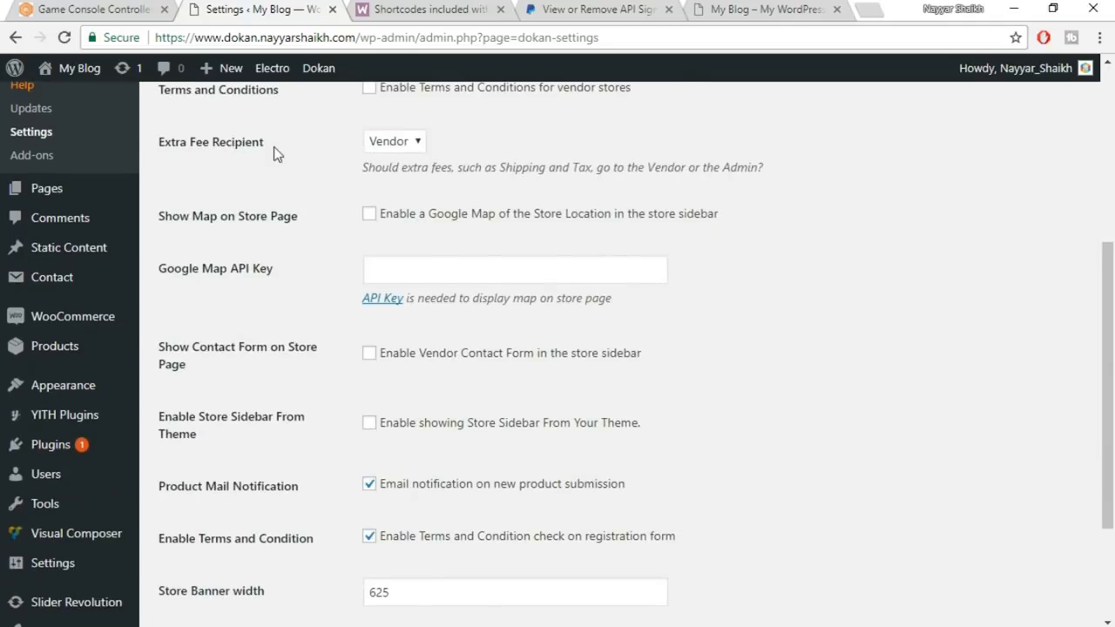
pyautogui.scroll(1, 517, 206)
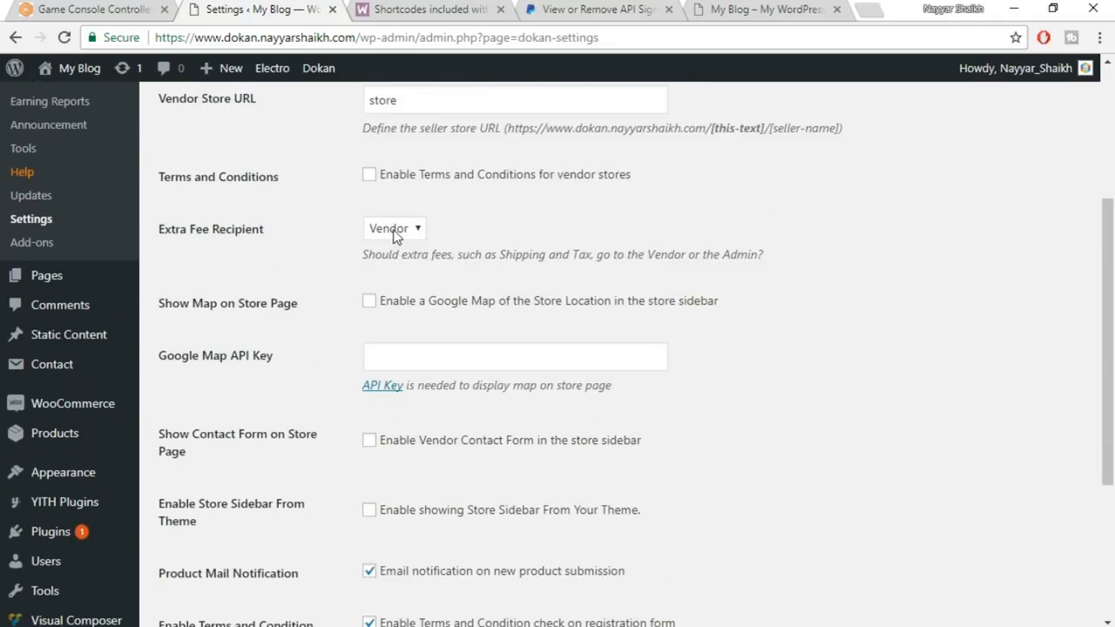
# - Leave the Extra Fee Recipient dropdown set to Vendor
pyautogui.click(393, 230)
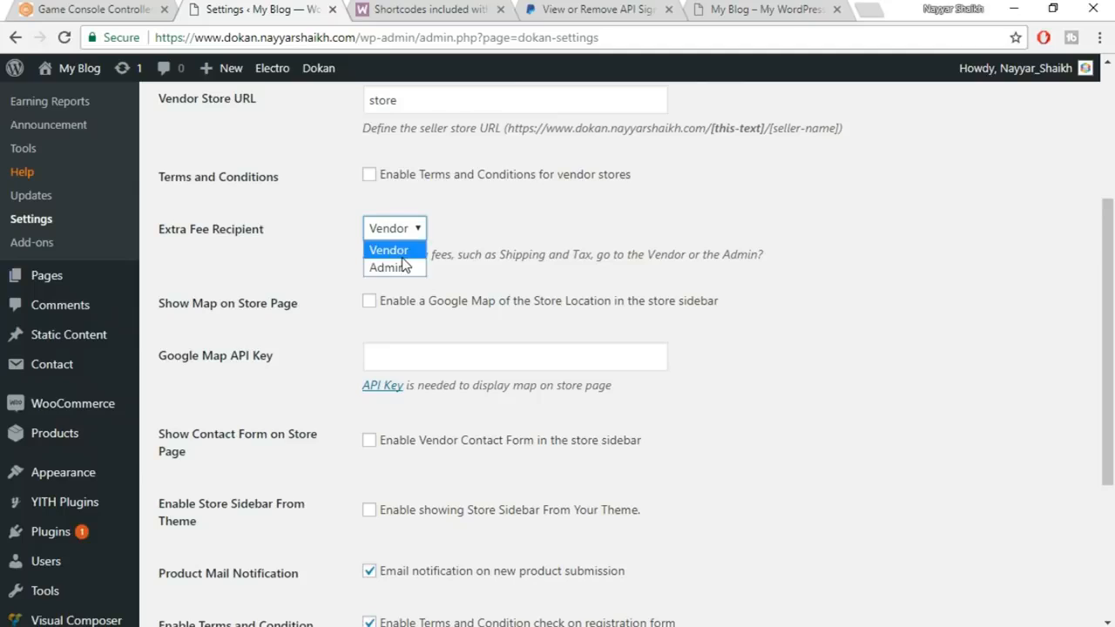
pyautogui.click(407, 251)
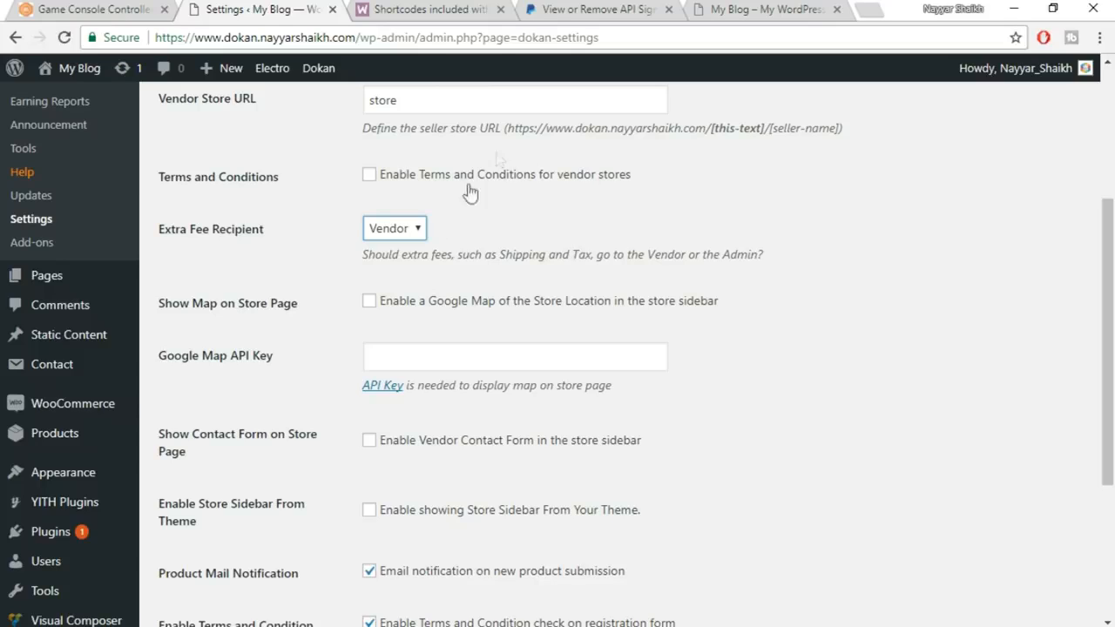
pyautogui.click(420, 237)
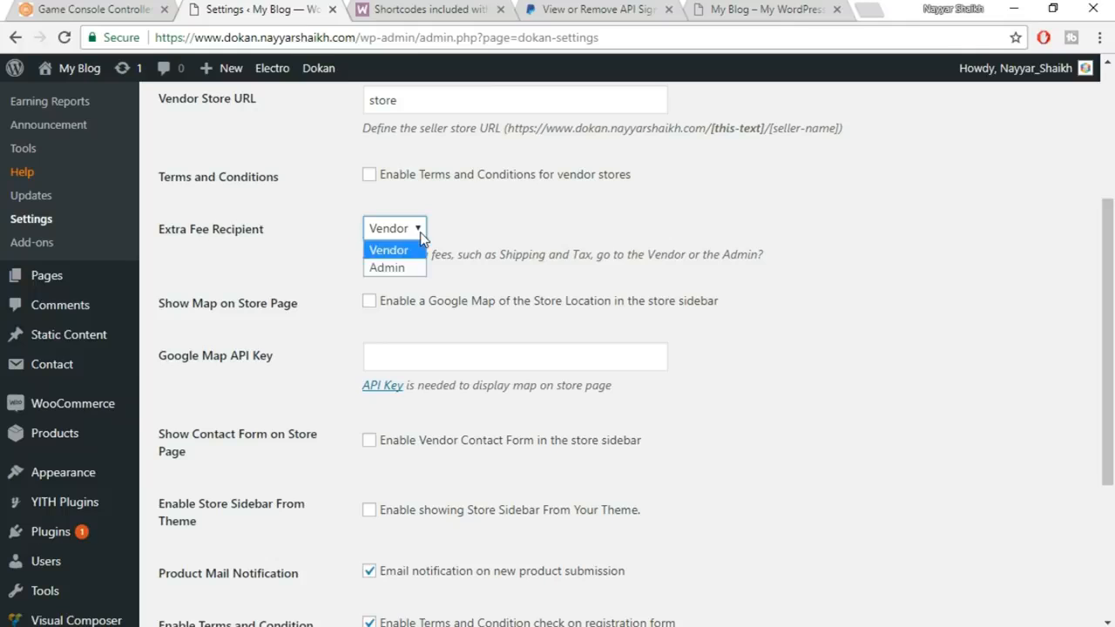
pyautogui.click(477, 233)
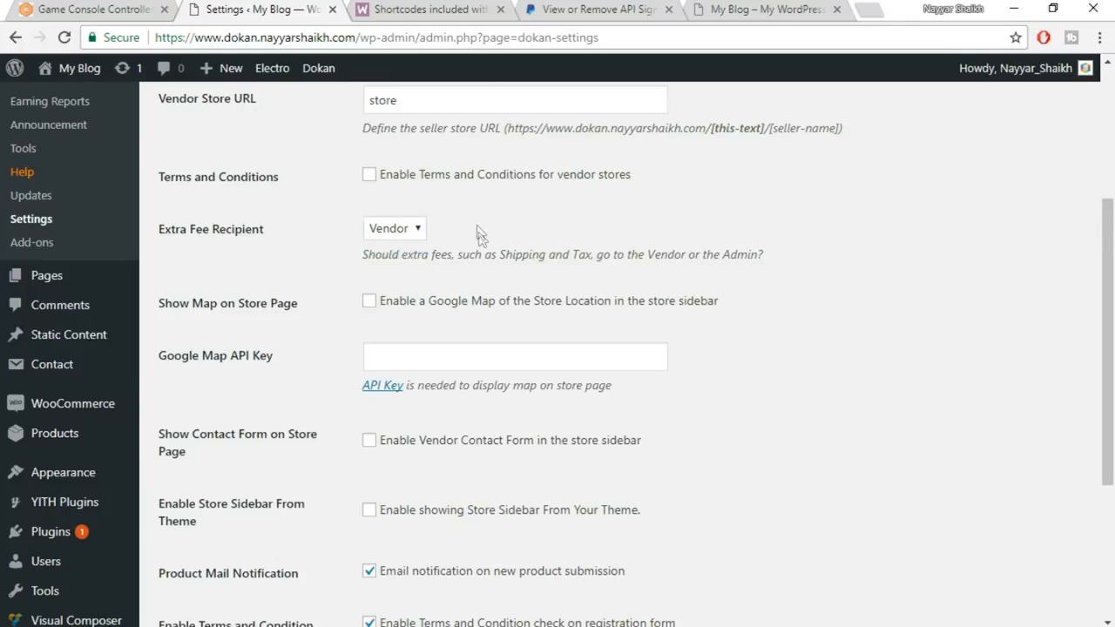
# - Save the Dokan General settings with Save Changes
pyautogui.scroll(-1, 479, 232)
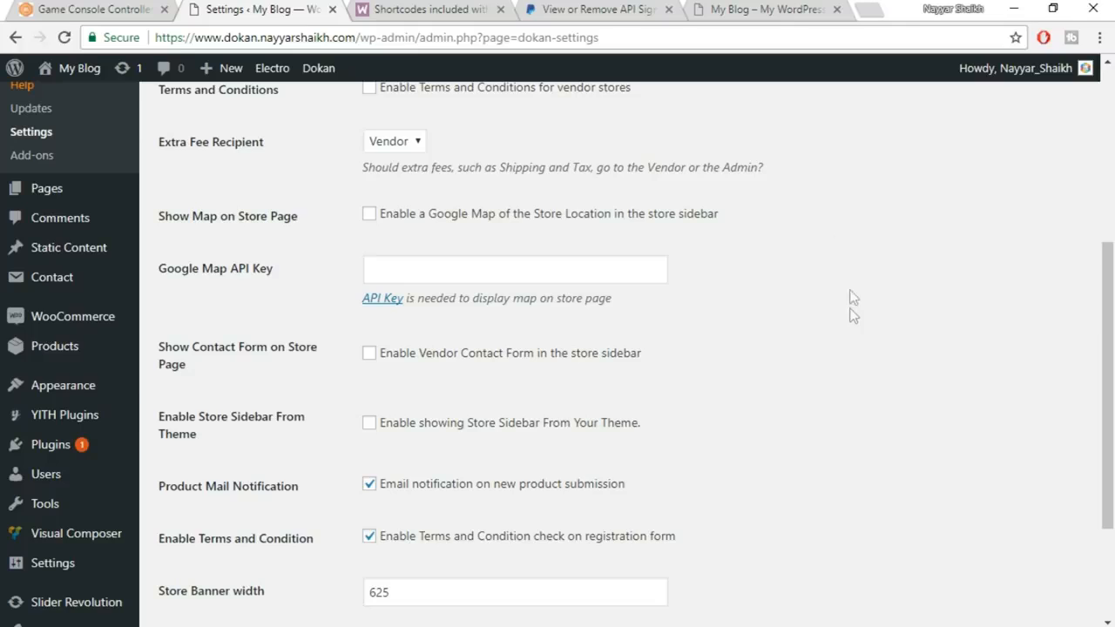
pyautogui.scroll(-1, 850, 314)
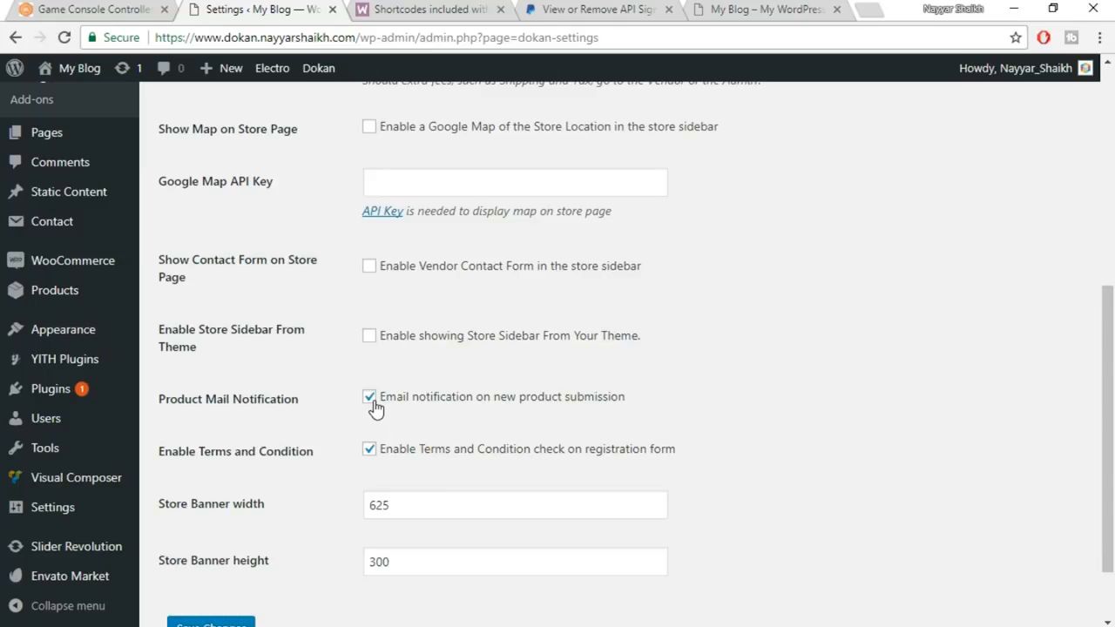
pyautogui.scroll(-1, 505, 535)
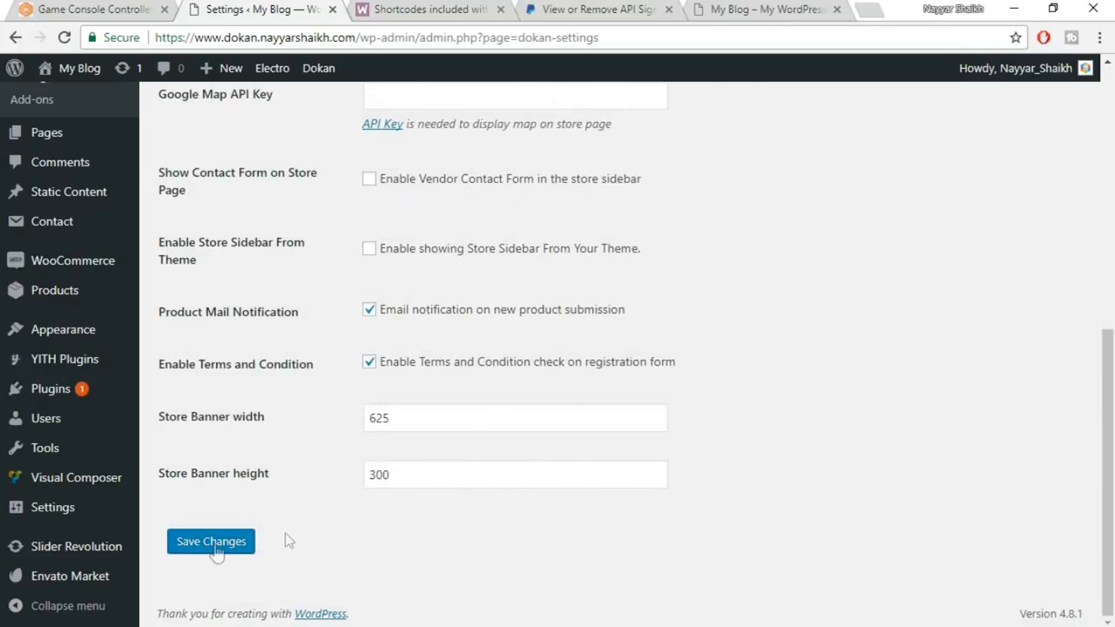
pyautogui.click(213, 542)
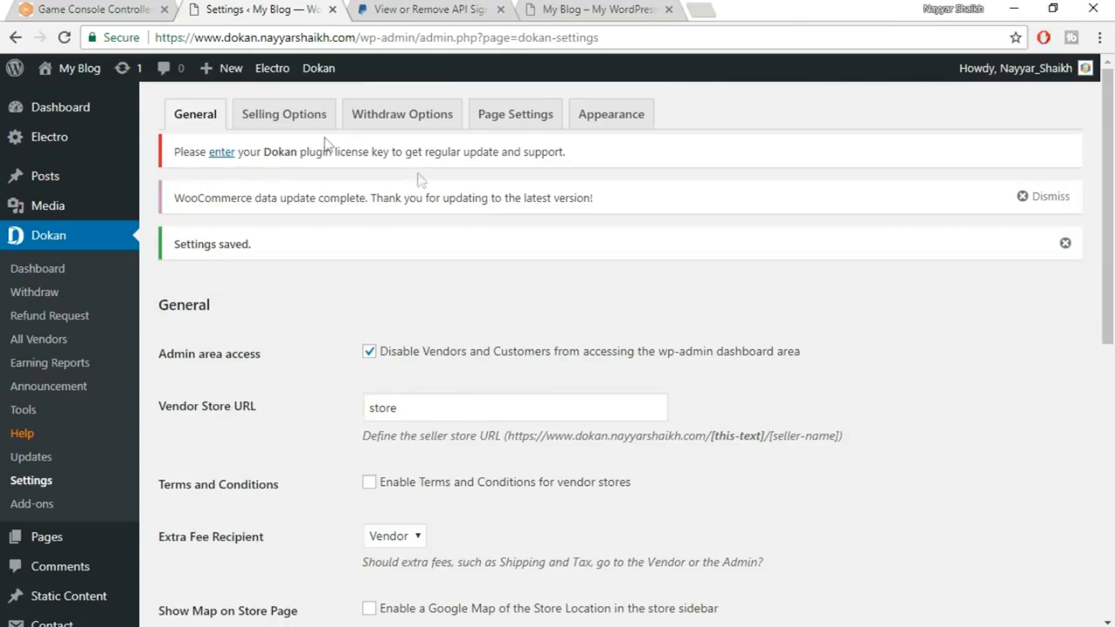
# - Go to Selling Options and confirm Vendor Commission stays at 90%, leaving it unchanged
pyautogui.click(327, 118)
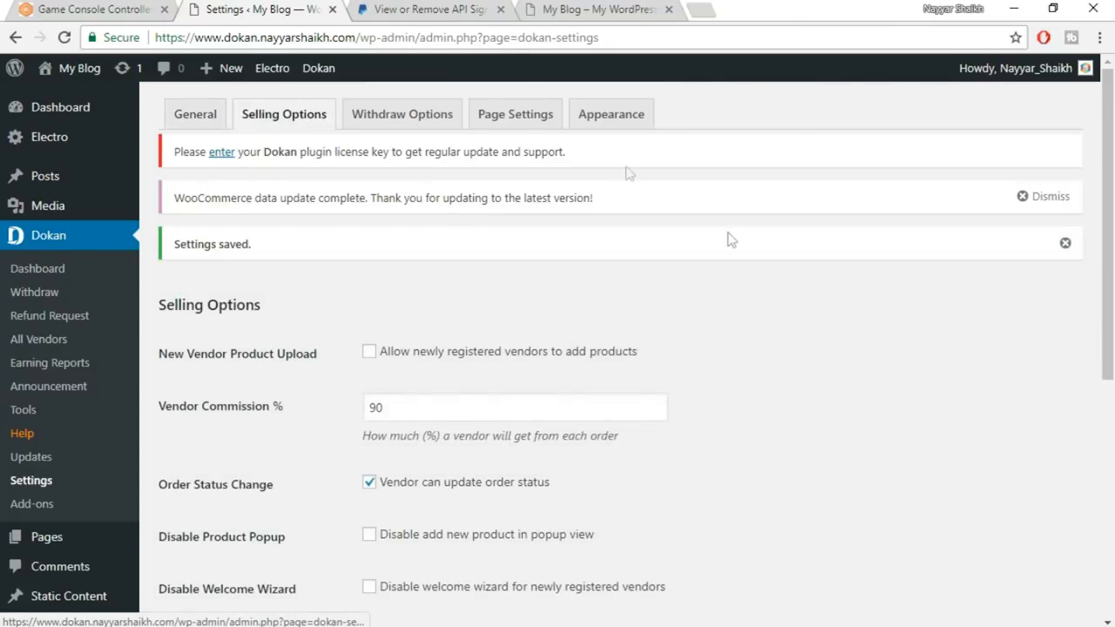
pyautogui.scroll(-2, 287, 195)
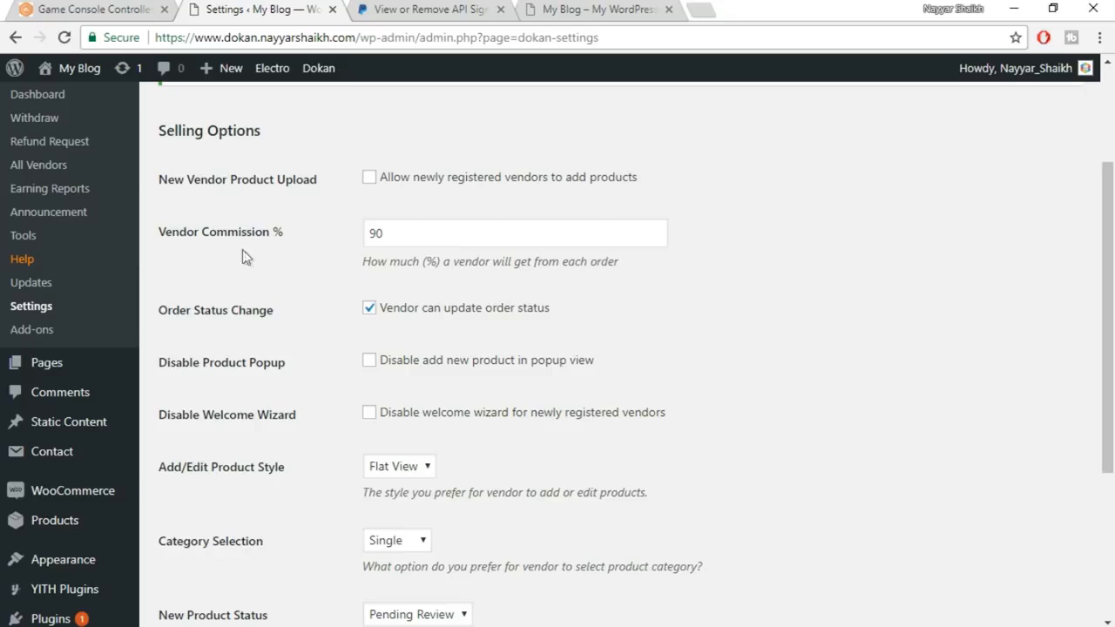
pyautogui.doubleClick(393, 234)
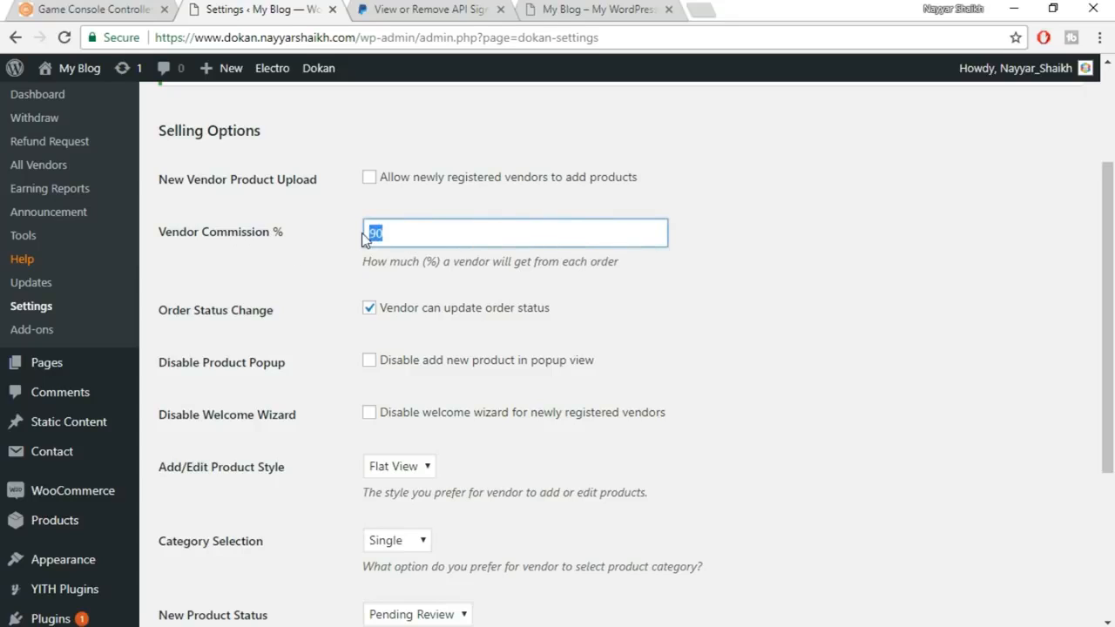
pyautogui.click(755, 213)
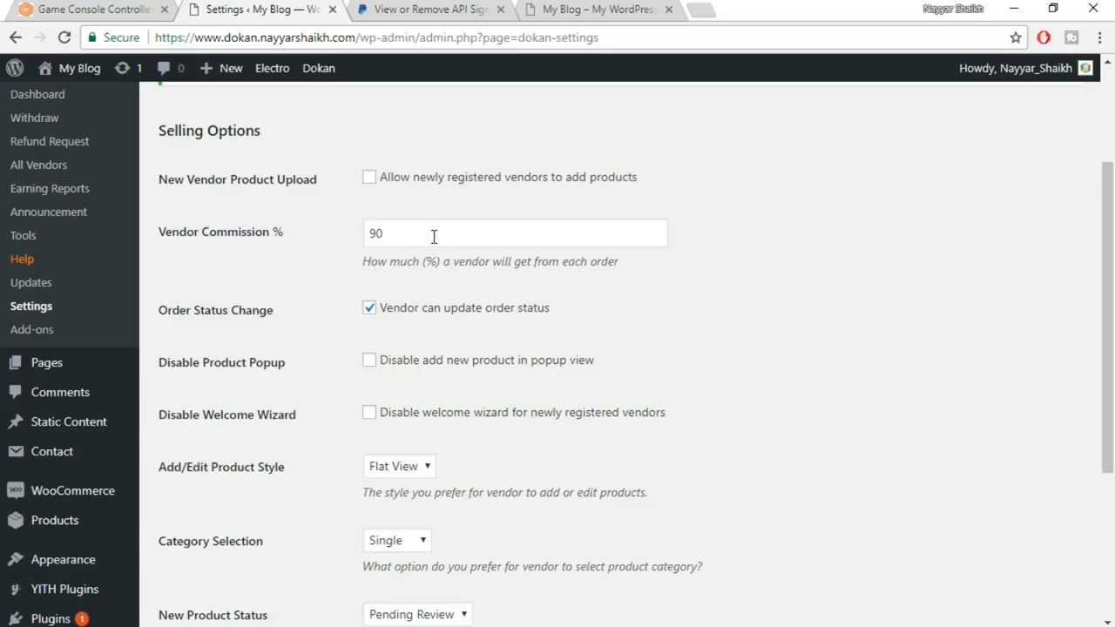
pyautogui.scroll(-2, 846, 296)
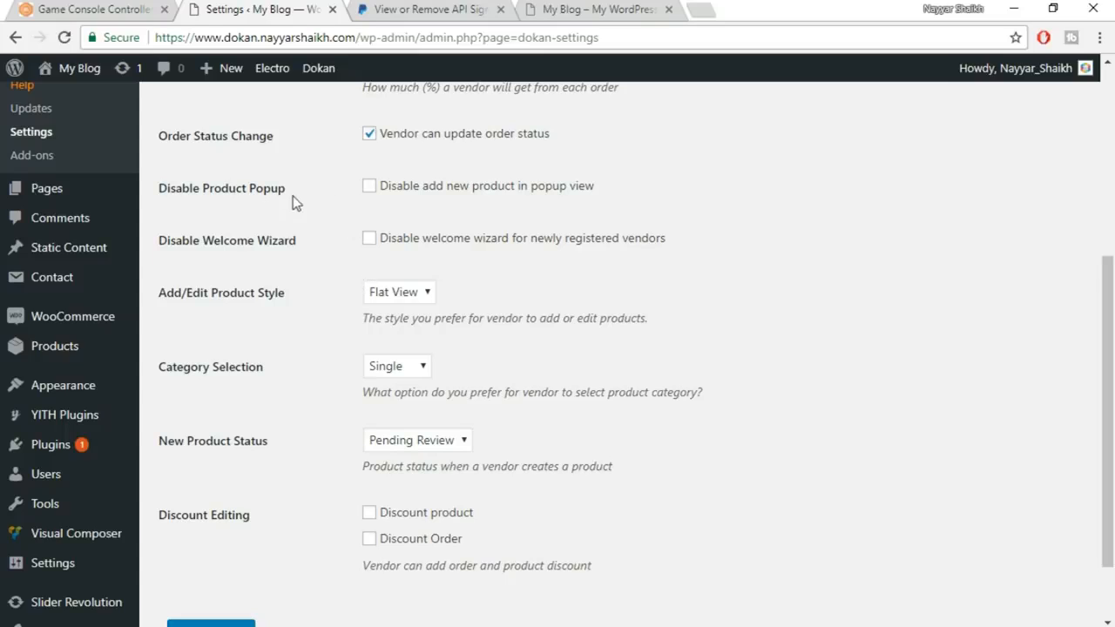
# - Set New Product Status to Pending Review and save the Selling Options
pyautogui.scroll(-1, 517, 285)
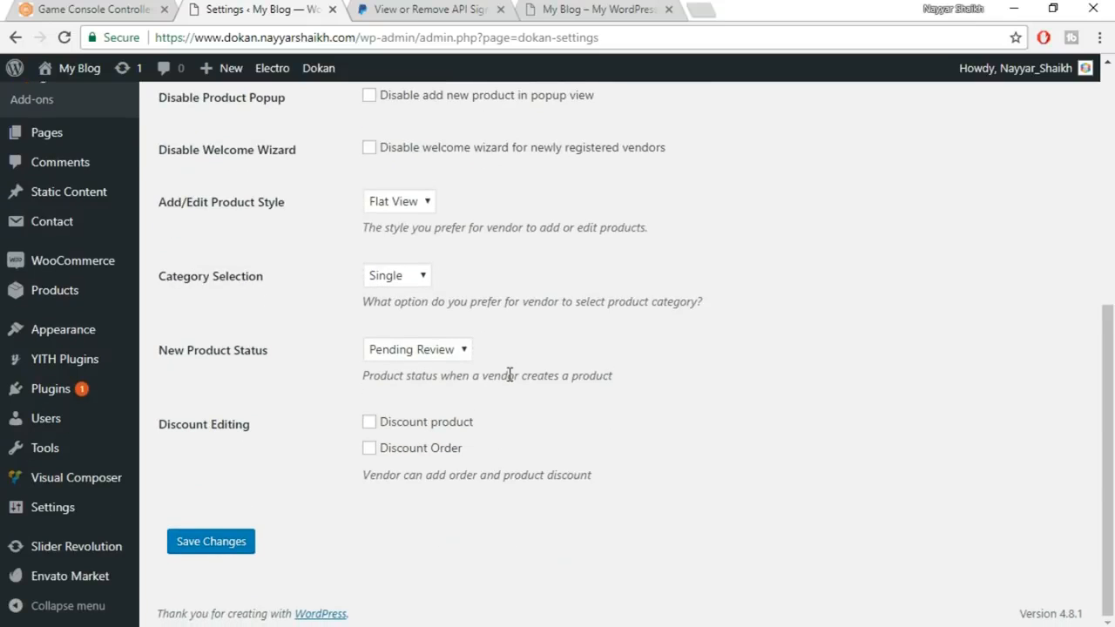
pyautogui.click(444, 353)
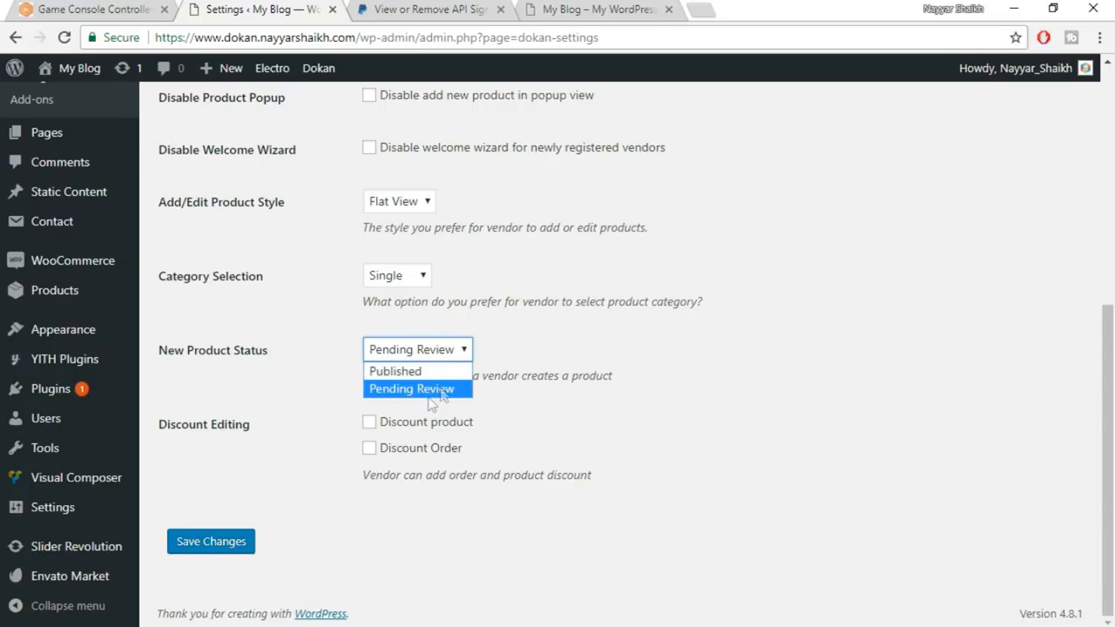
pyautogui.click(440, 390)
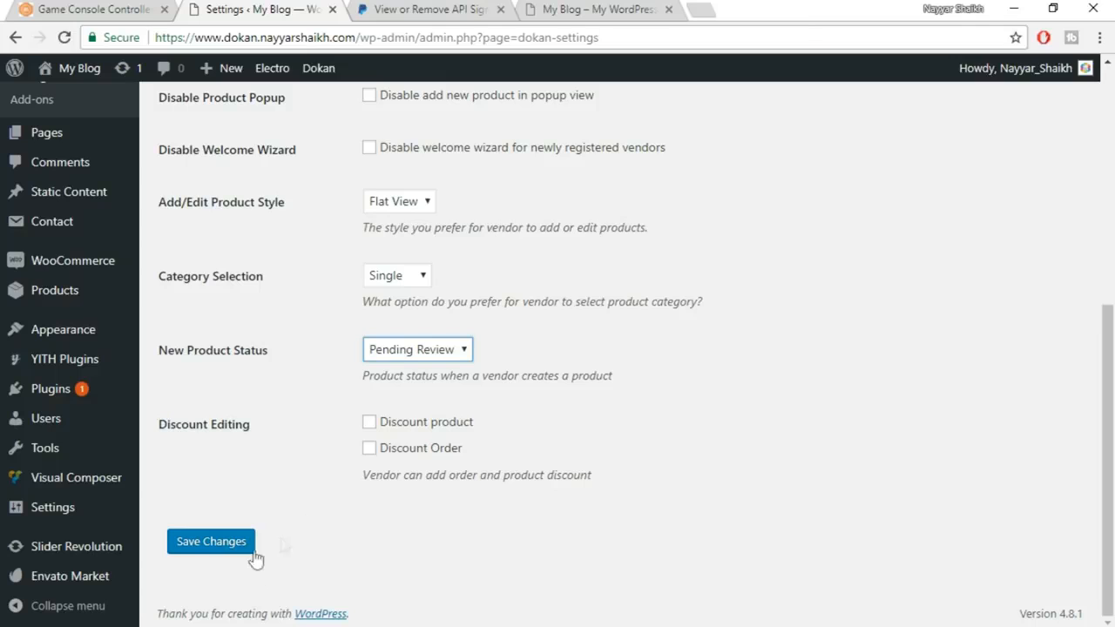
pyautogui.click(222, 548)
pyautogui.click(228, 553)
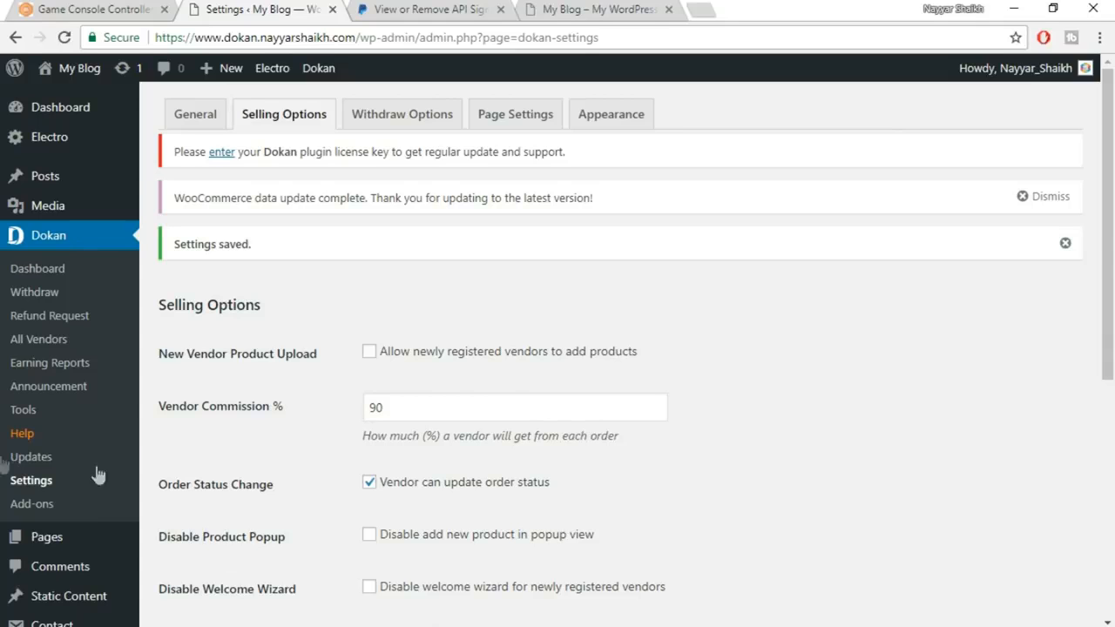
# - Go to Withdraw Options and review PayPal, Bank Transfer and the 100 minimum withdraw limit
pyautogui.click(405, 120)
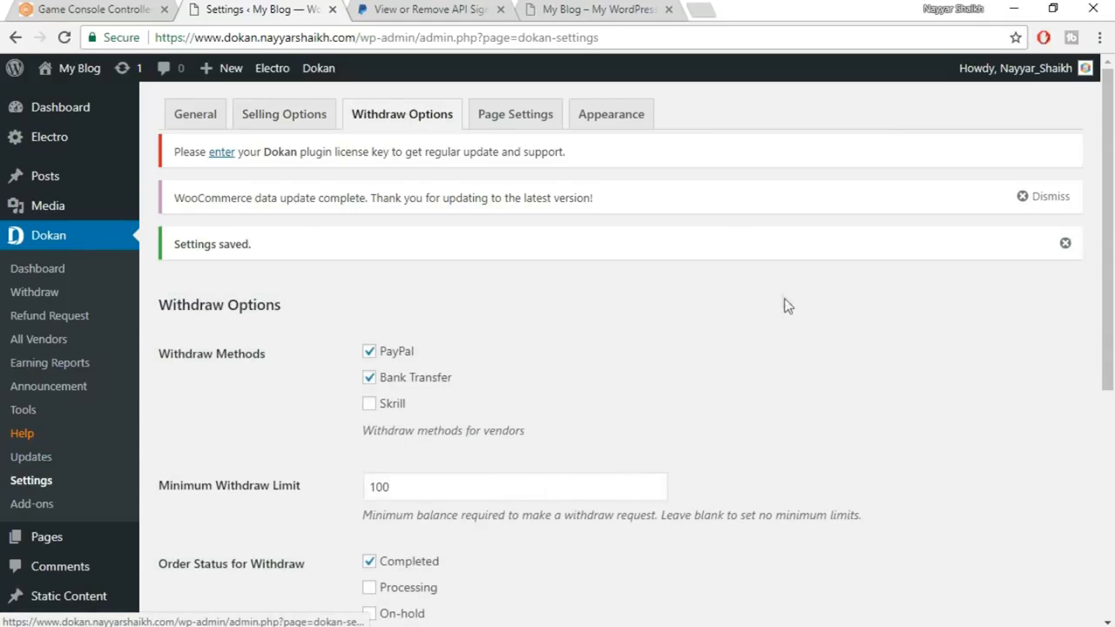
pyautogui.scroll(-2, 784, 304)
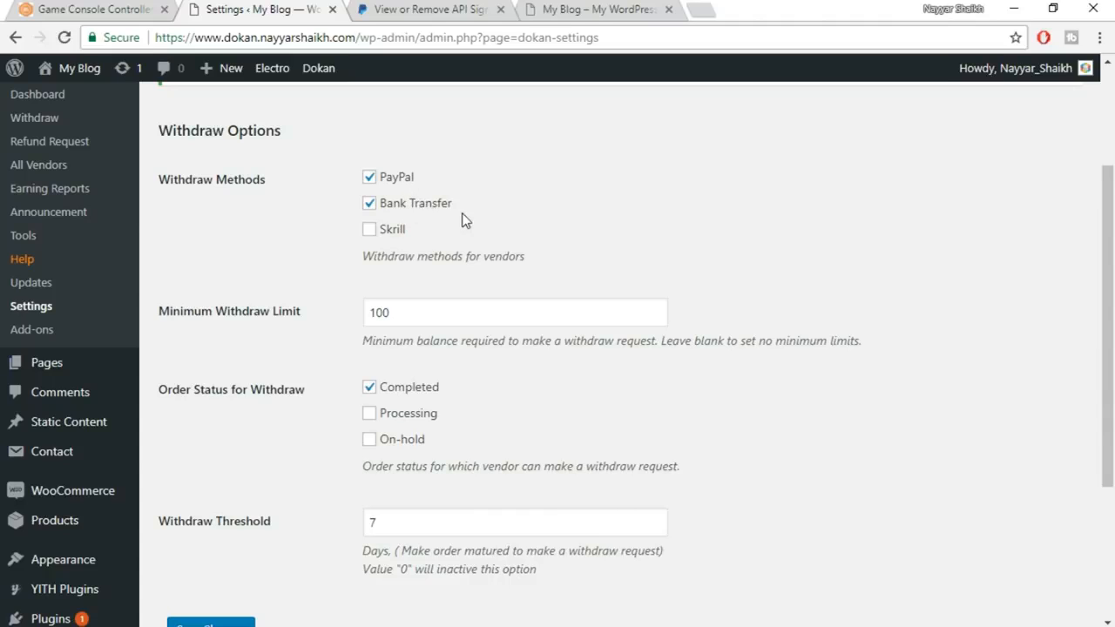
pyautogui.scroll(-1, 374, 326)
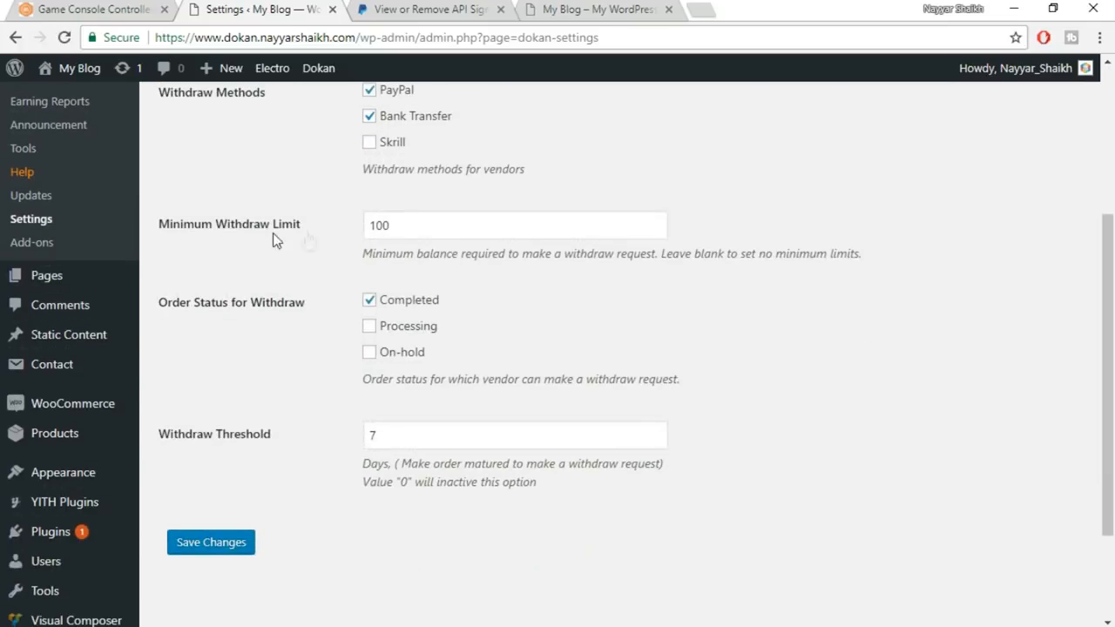
pyautogui.moveTo(441, 232); pyautogui.dragTo(370, 229)
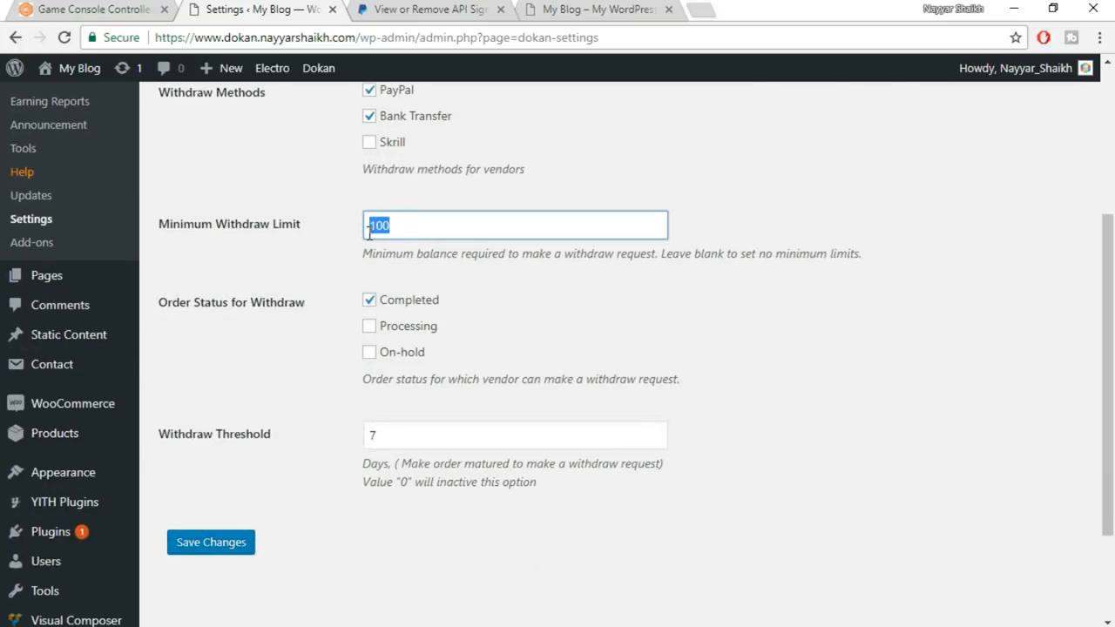
pyautogui.click(587, 193)
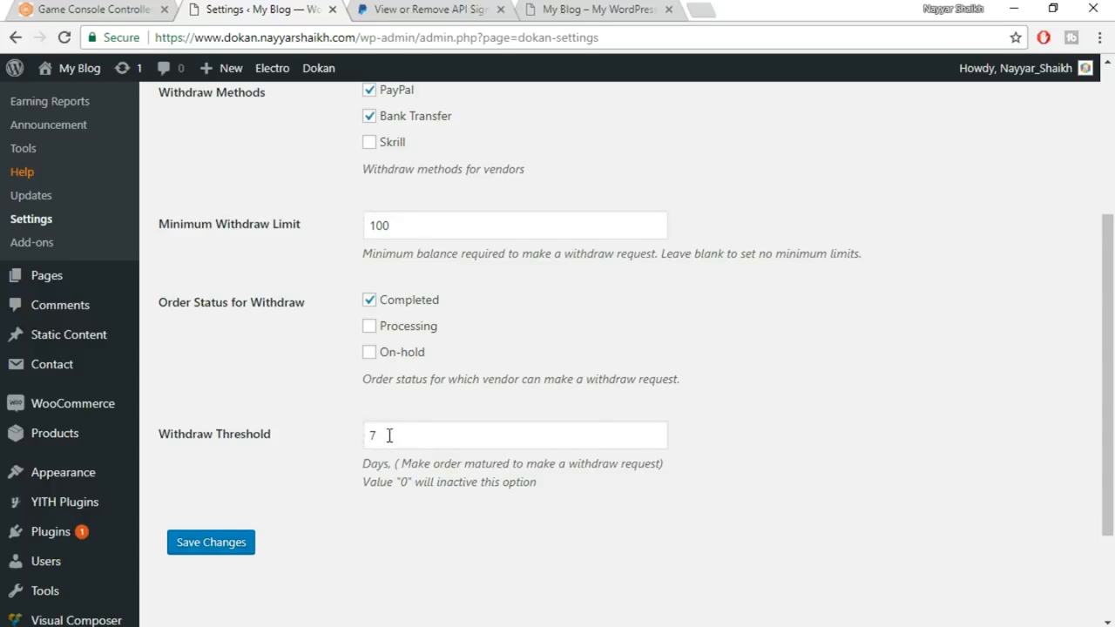
# - Save the Dokan withdraw options: PayPal, Bank Transfer, 100 minimum limit and 7-day threshold
pyautogui.click(216, 543)
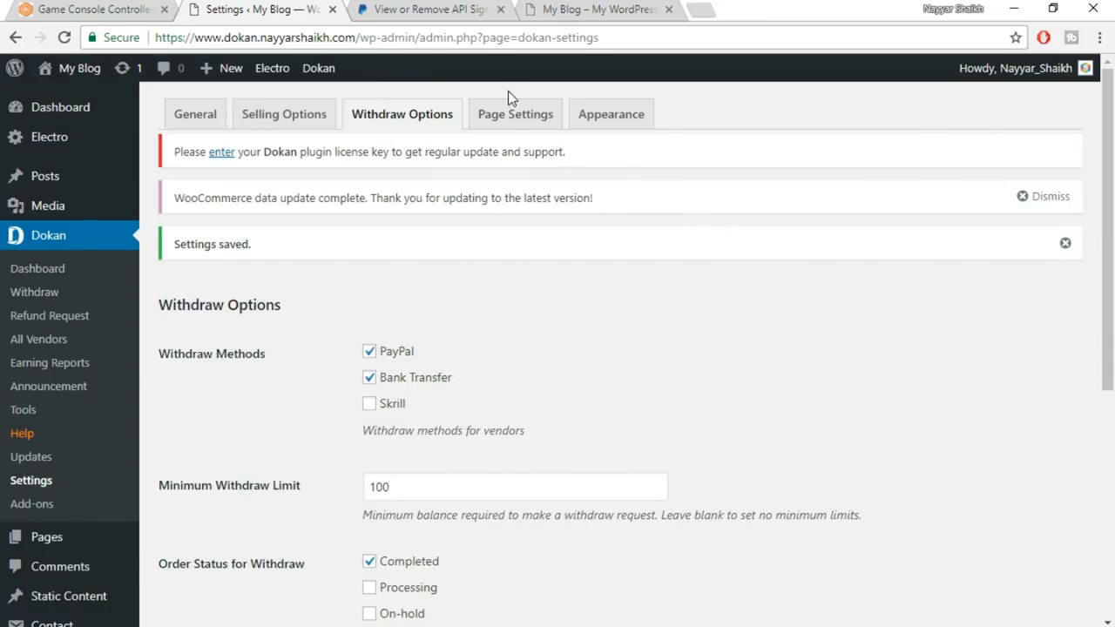
pyautogui.click(516, 122)
# - Assign the Dashboard and My Orders pages in Dokan Page Settings and save them
pyautogui.scroll(-1, 804, 331)
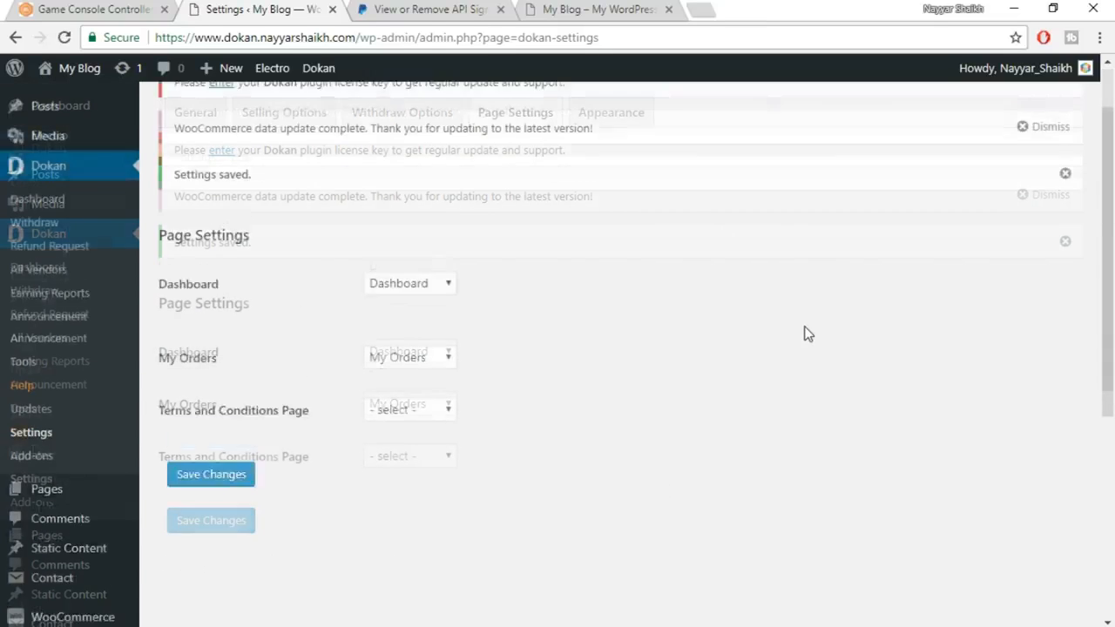
pyautogui.click(440, 272)
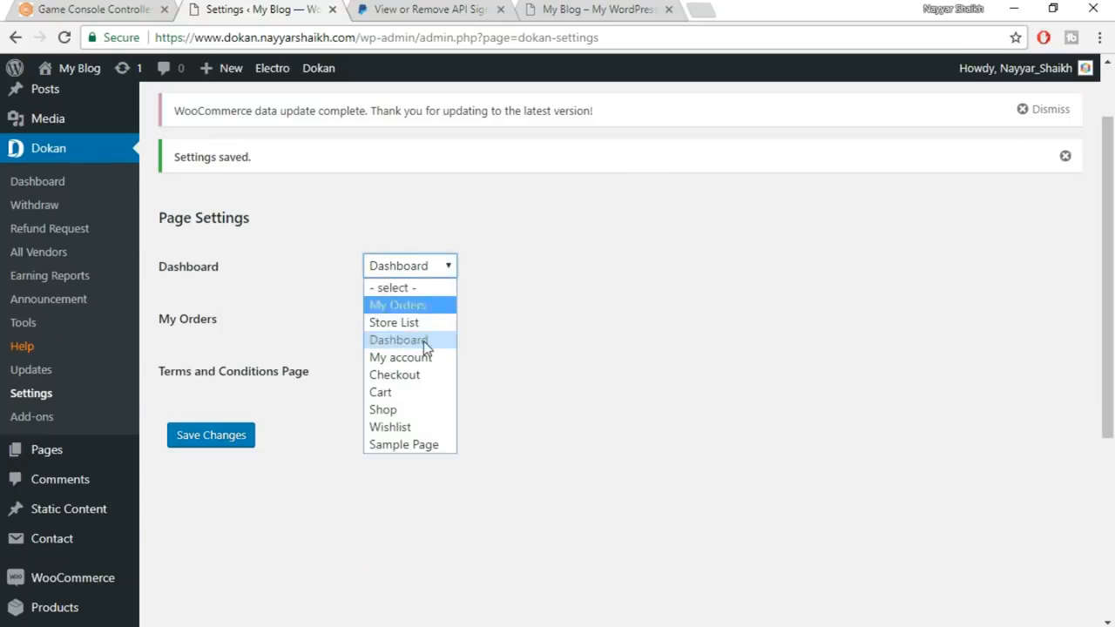
pyautogui.click(422, 341)
pyautogui.click(421, 325)
pyautogui.click(421, 327)
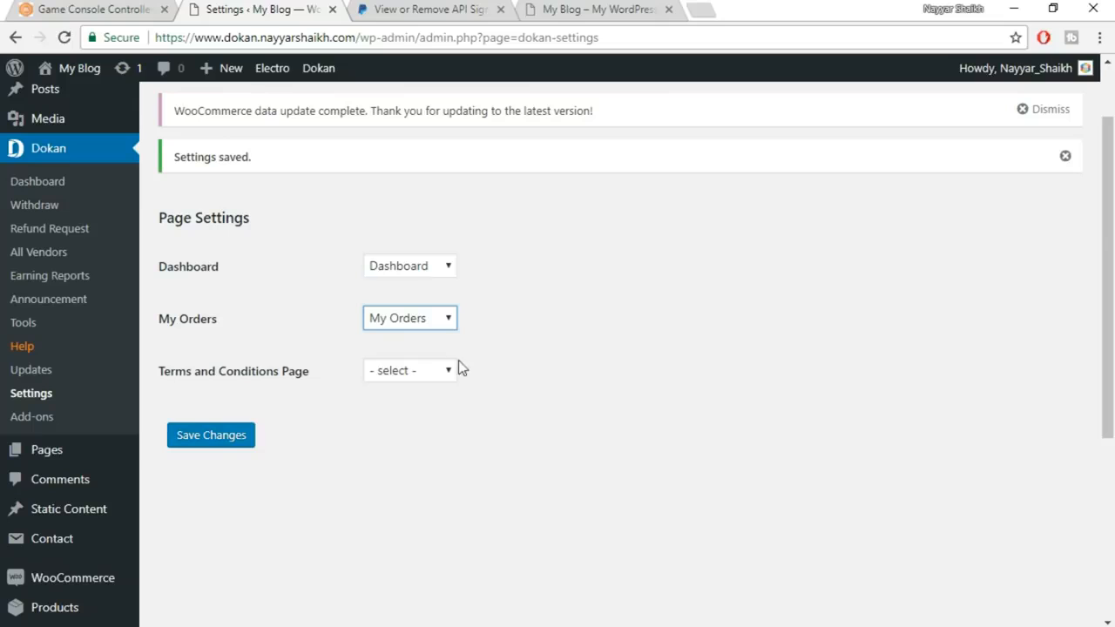
pyautogui.click(212, 436)
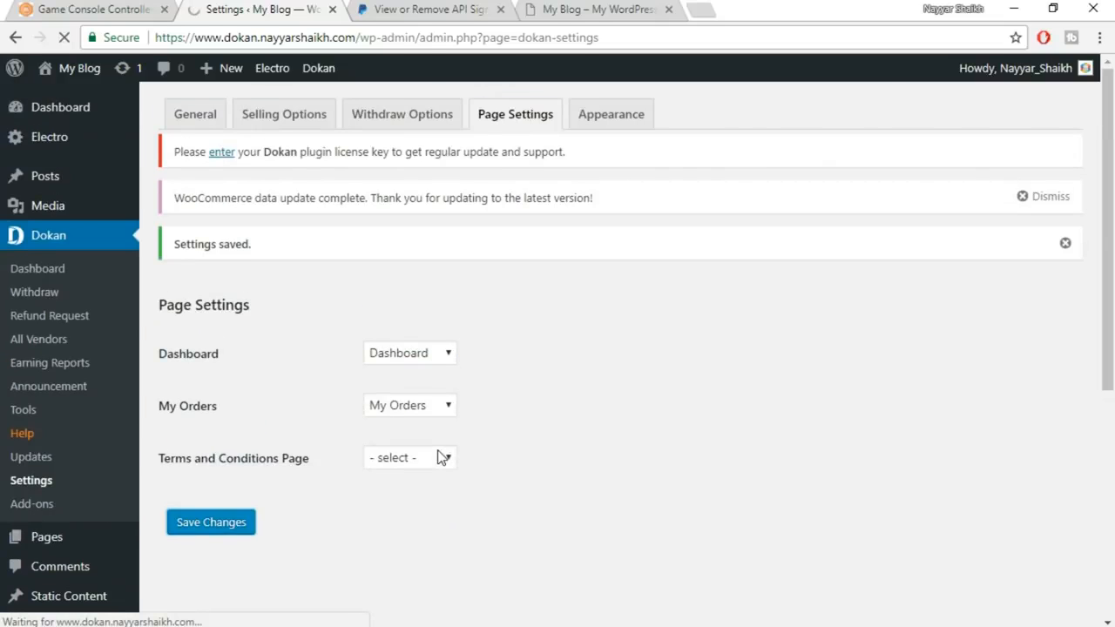
pyautogui.click(615, 125)
pyautogui.scroll(-3, 846, 407)
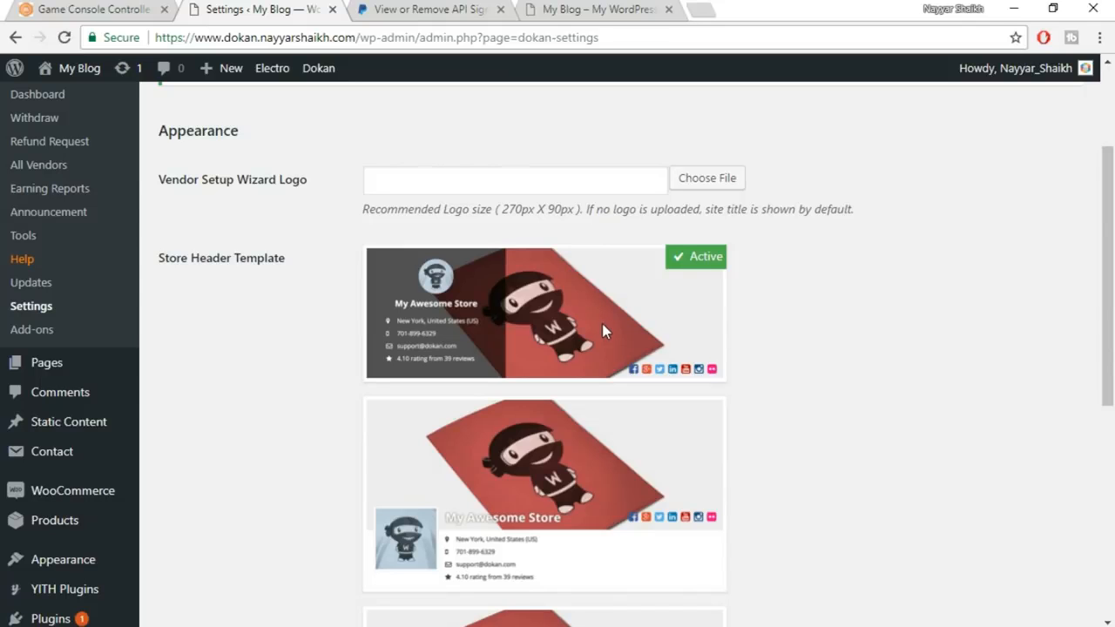
# - Keep the first store header template active and save the Appearance settings
pyautogui.scroll(-4, 625, 373)
pyautogui.scroll(-2, 641, 384)
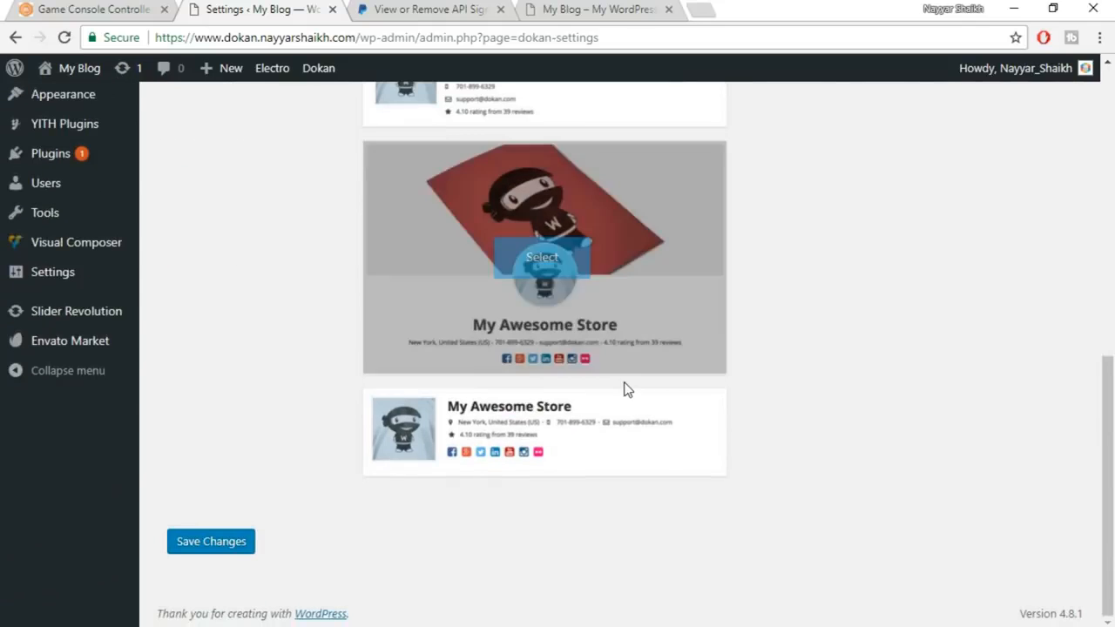
pyautogui.scroll(5, 881, 498)
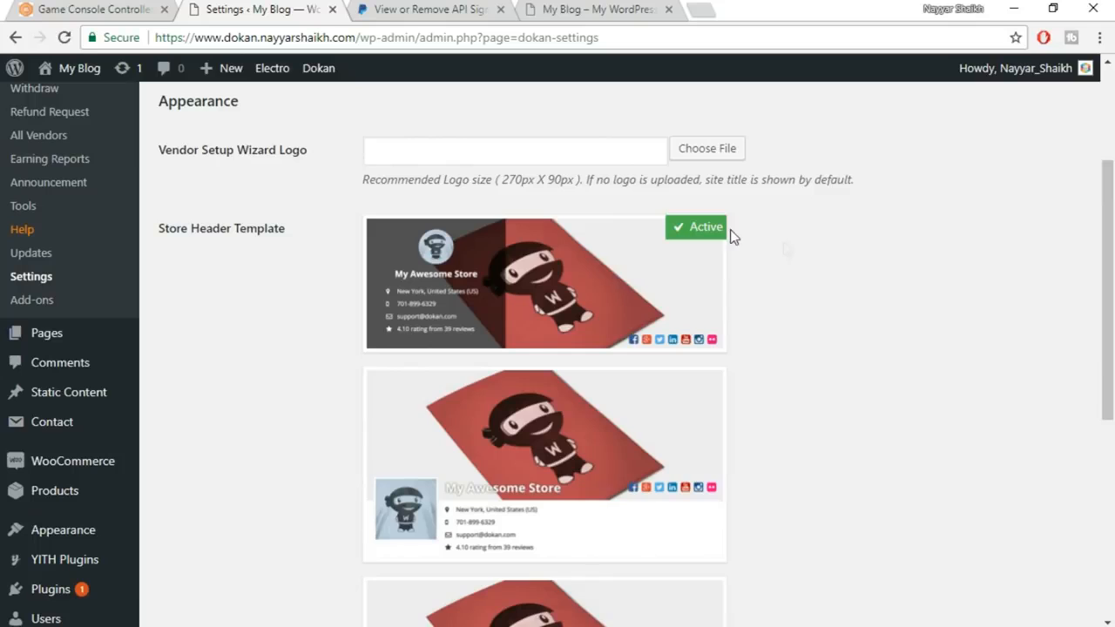
pyautogui.scroll(-5, 851, 356)
pyautogui.click(179, 546)
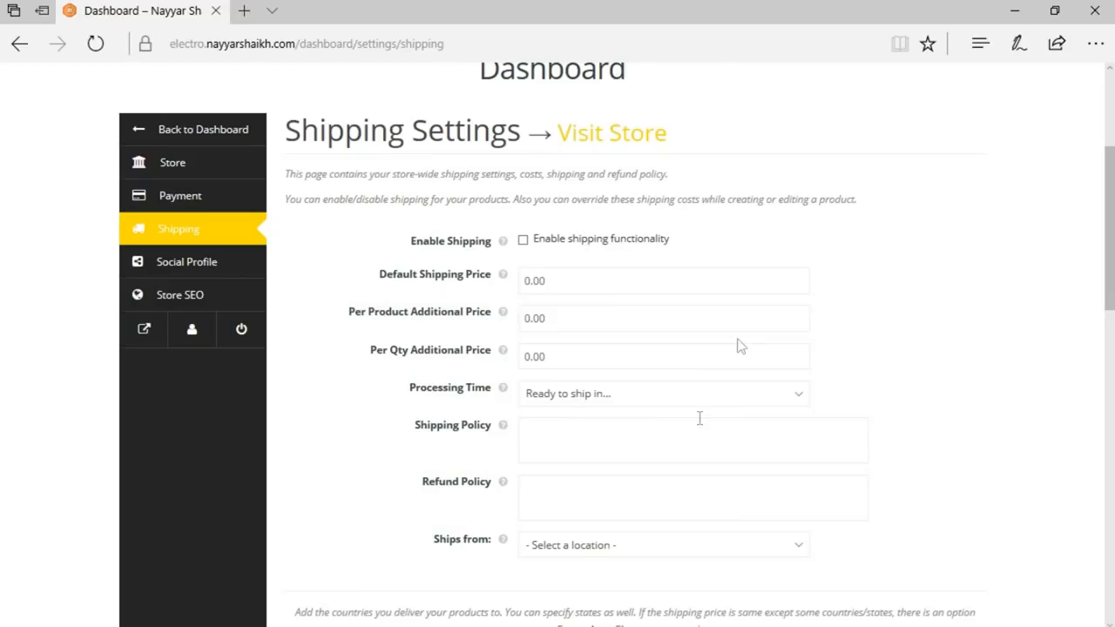
pyautogui.scroll(5, 755, 371)
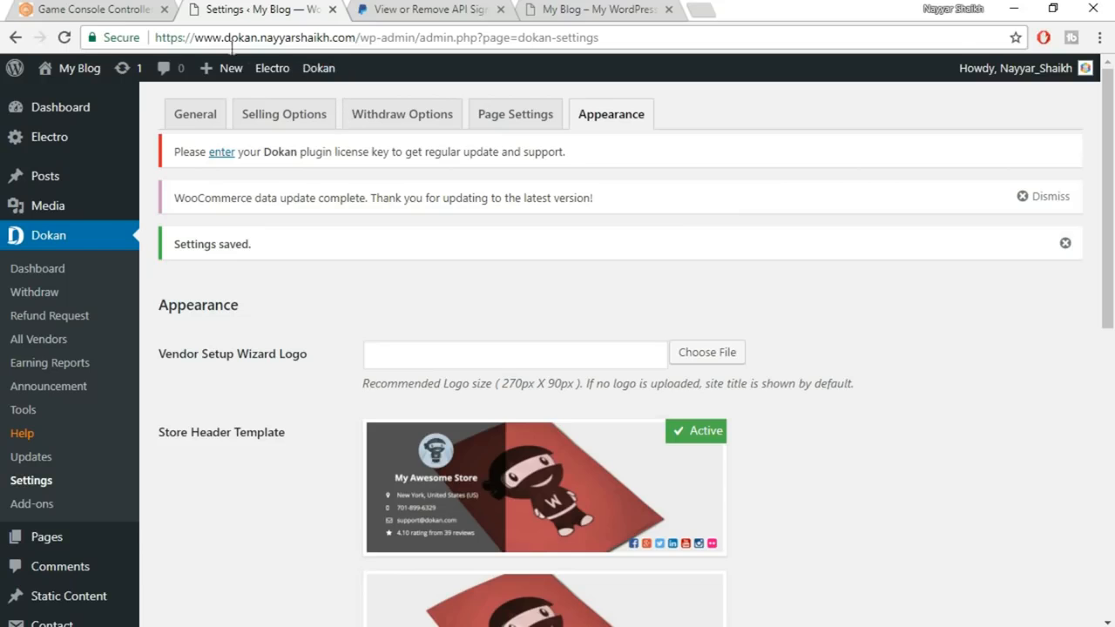
pyautogui.moveTo(154, 37); pyautogui.dragTo(356, 37)
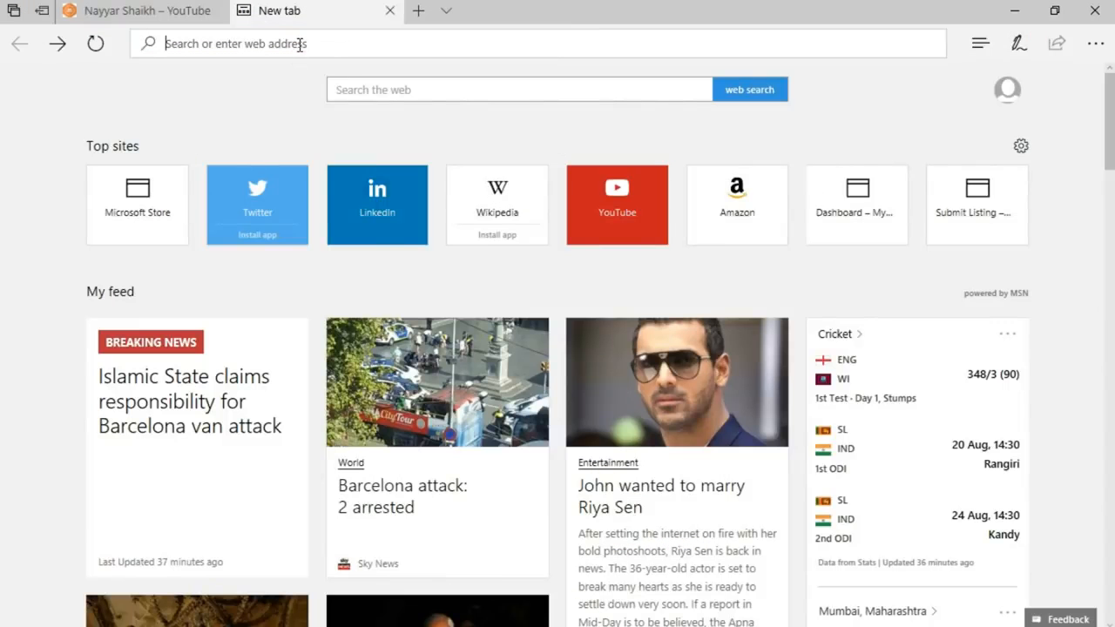
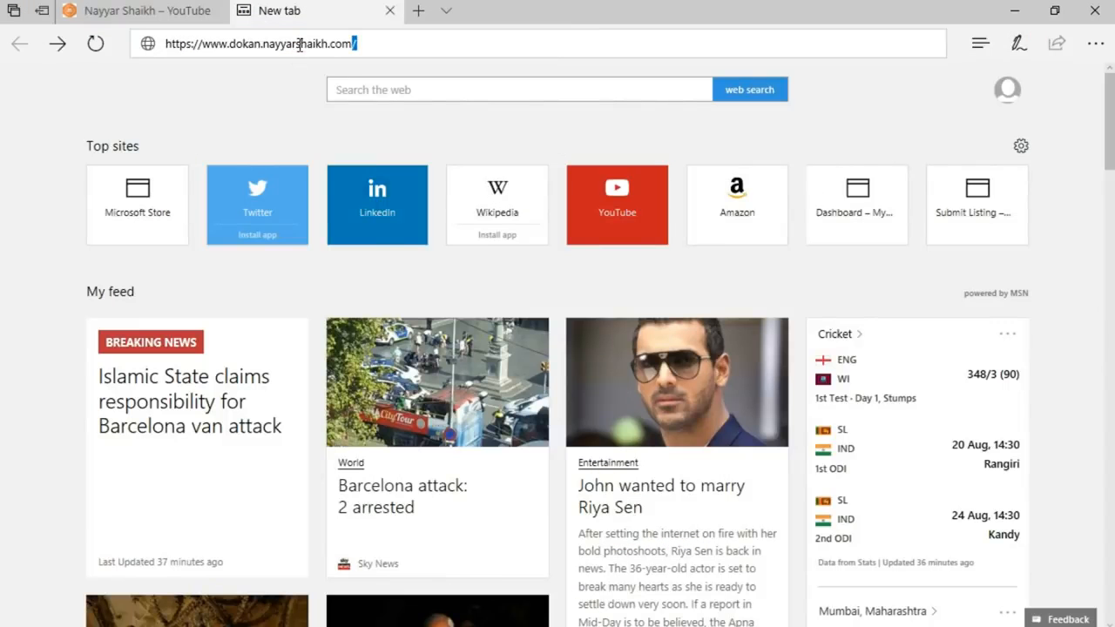
pyautogui.press('Return')
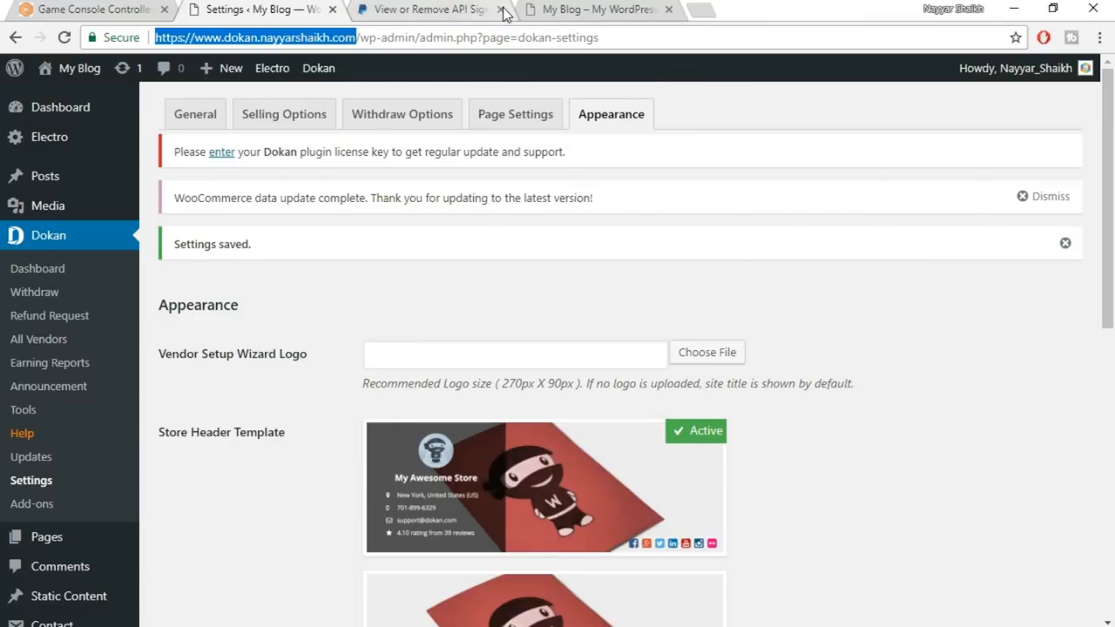
pyautogui.click(493, 10)
pyautogui.click(501, 10)
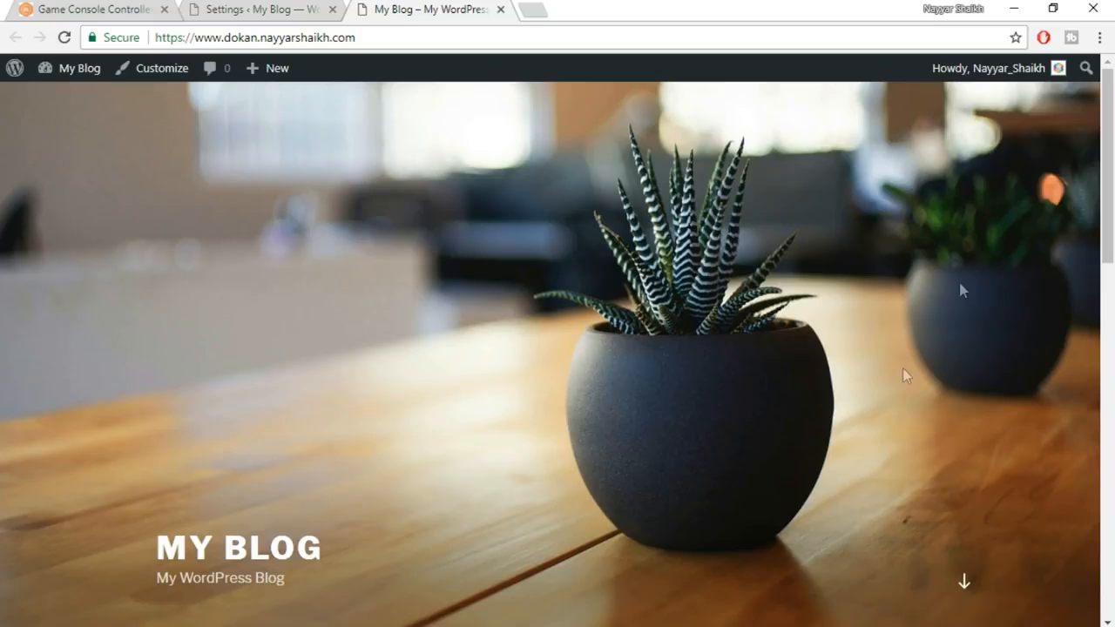
# - Reload the blog front page to show the Electro storefront, then return to Dokan settings
pyautogui.click(63, 38)
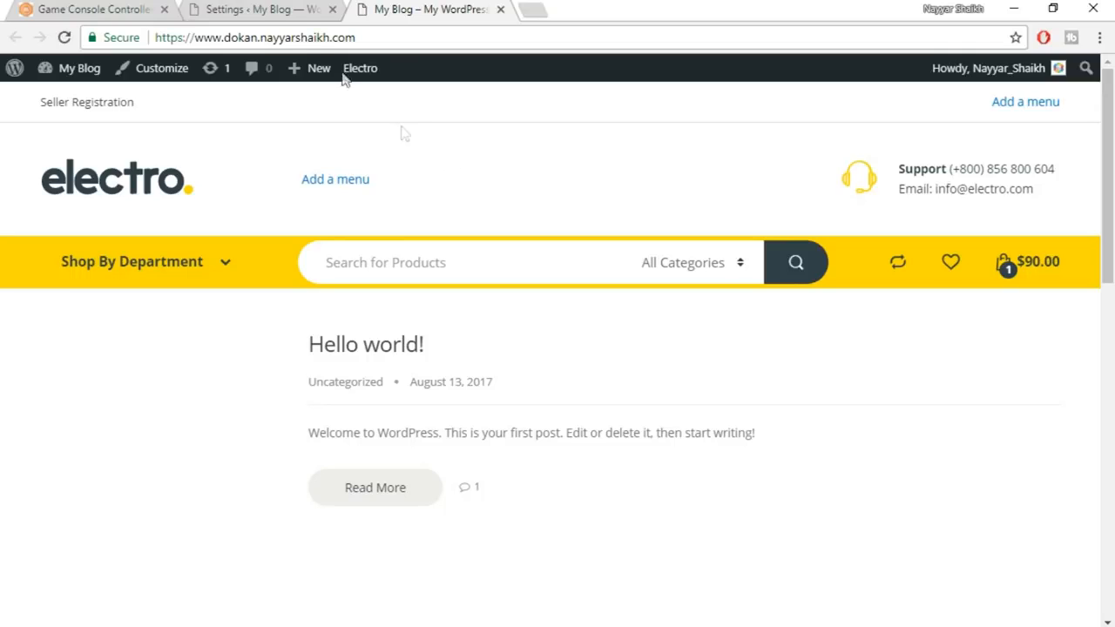
pyautogui.click(97, 11)
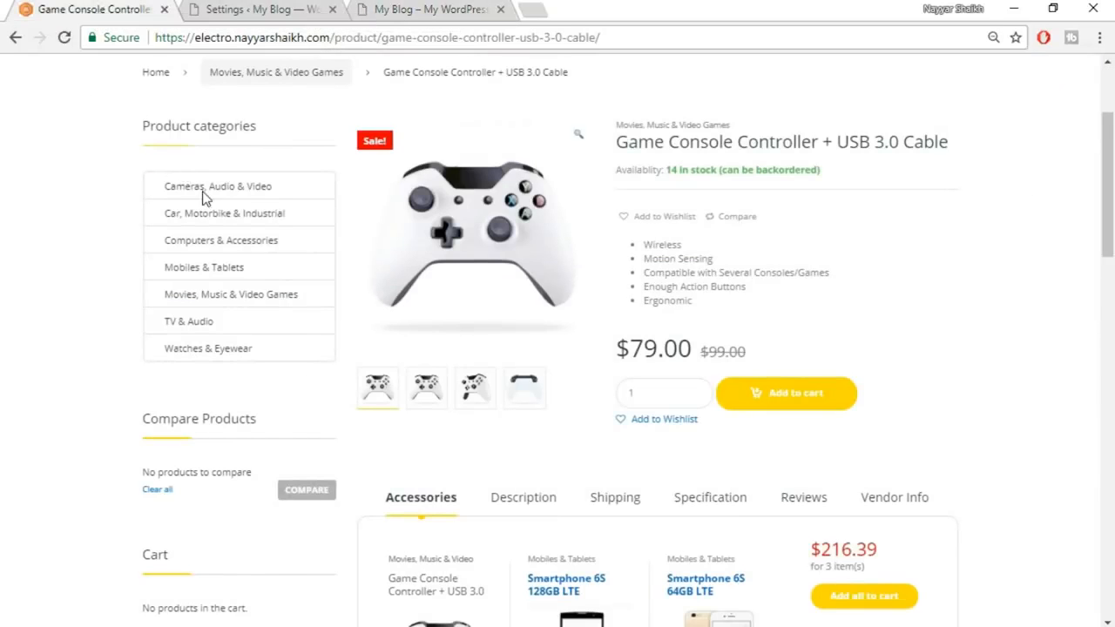
pyautogui.scroll(2, 202, 192)
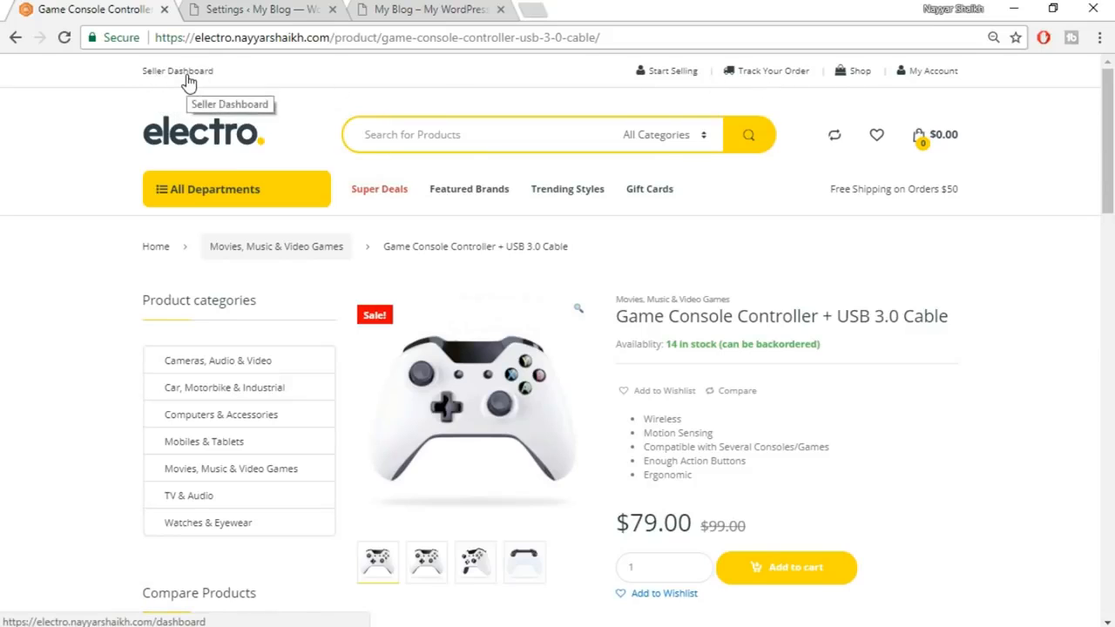
pyautogui.click(255, 11)
pyautogui.scroll(-3, 190, 323)
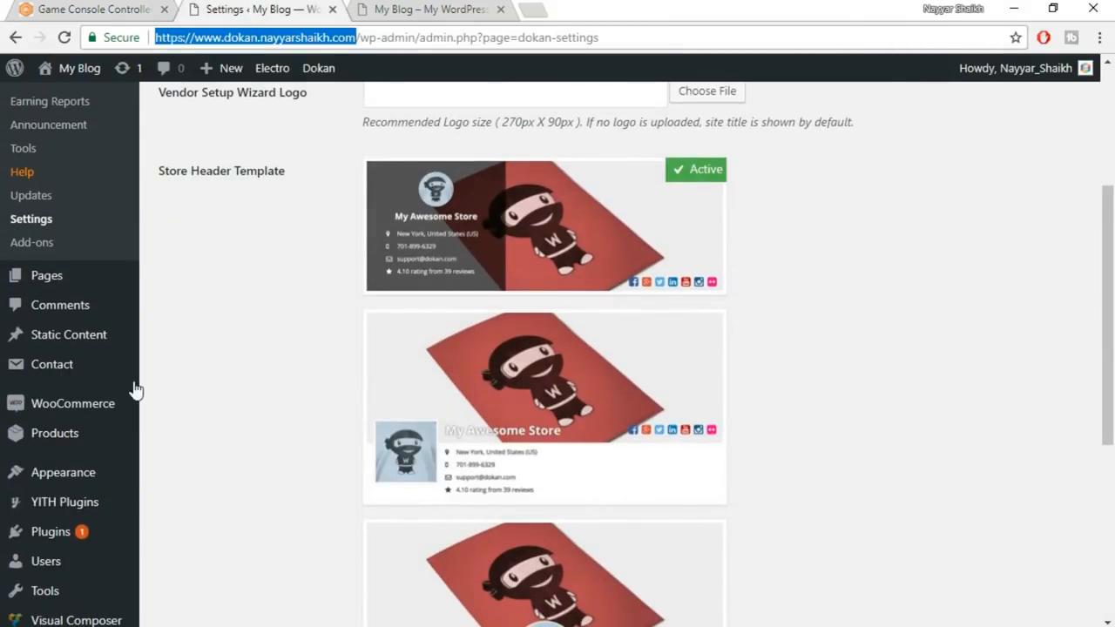
# - Create a menu named 'Top Left' on the Appearance > Menus page
pyautogui.moveTo(60, 476)
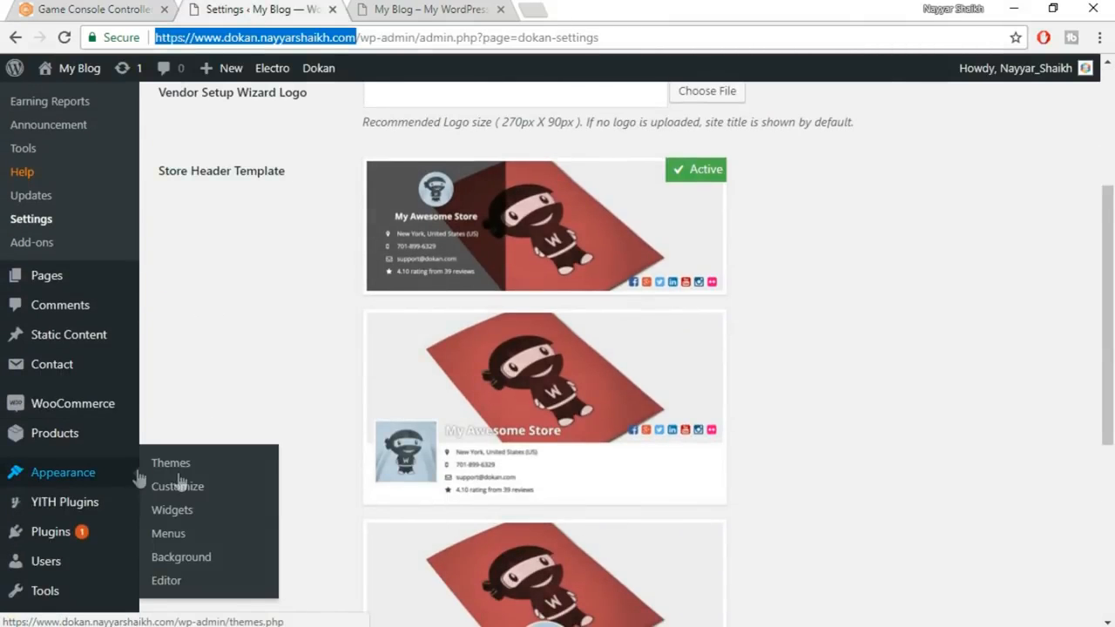
pyautogui.click(156, 539)
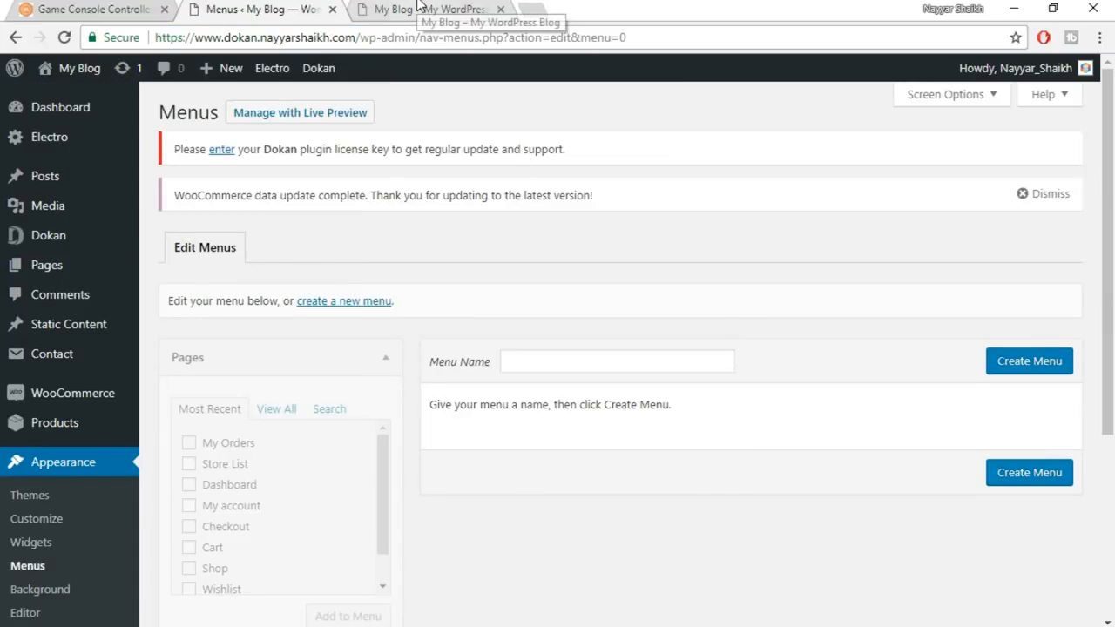
pyautogui.click(418, 9)
pyautogui.click(52, 9)
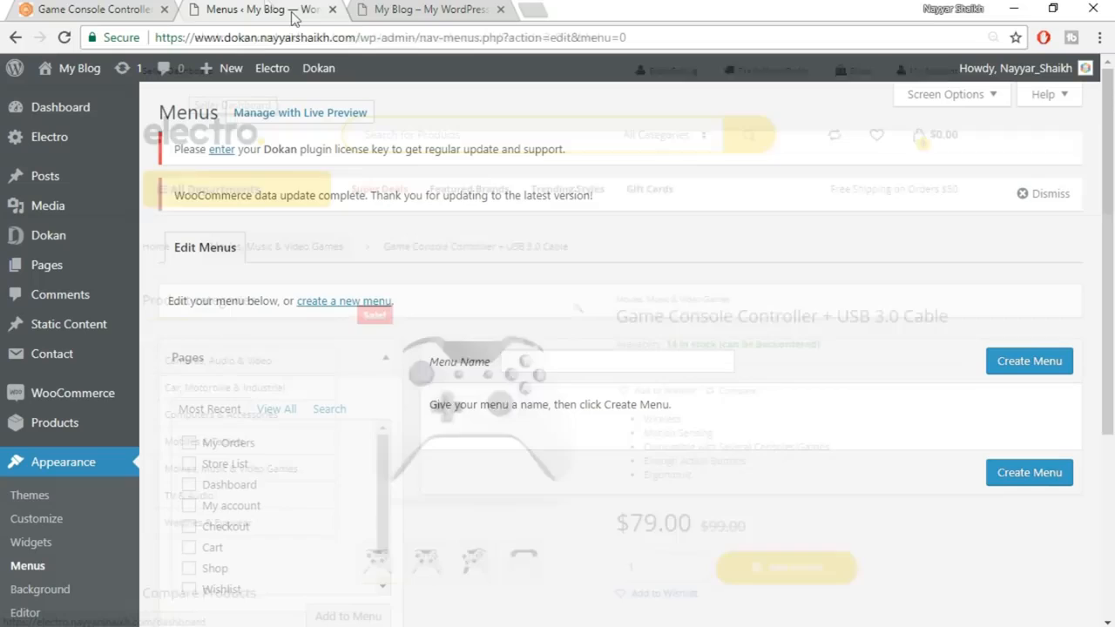
pyautogui.click(637, 361)
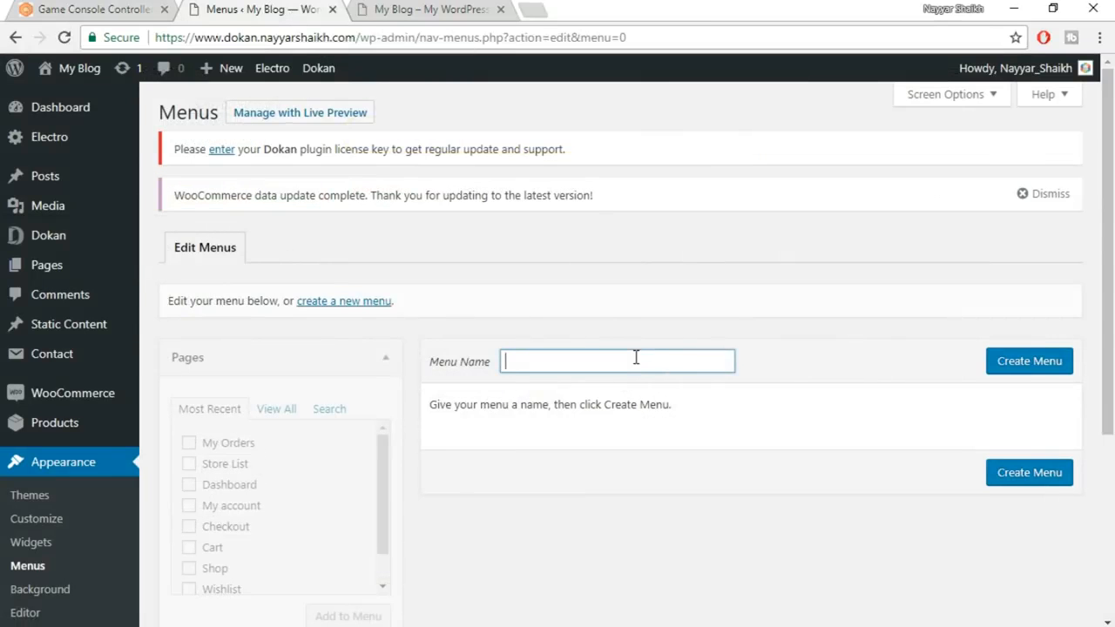
pyautogui.write('Top ')
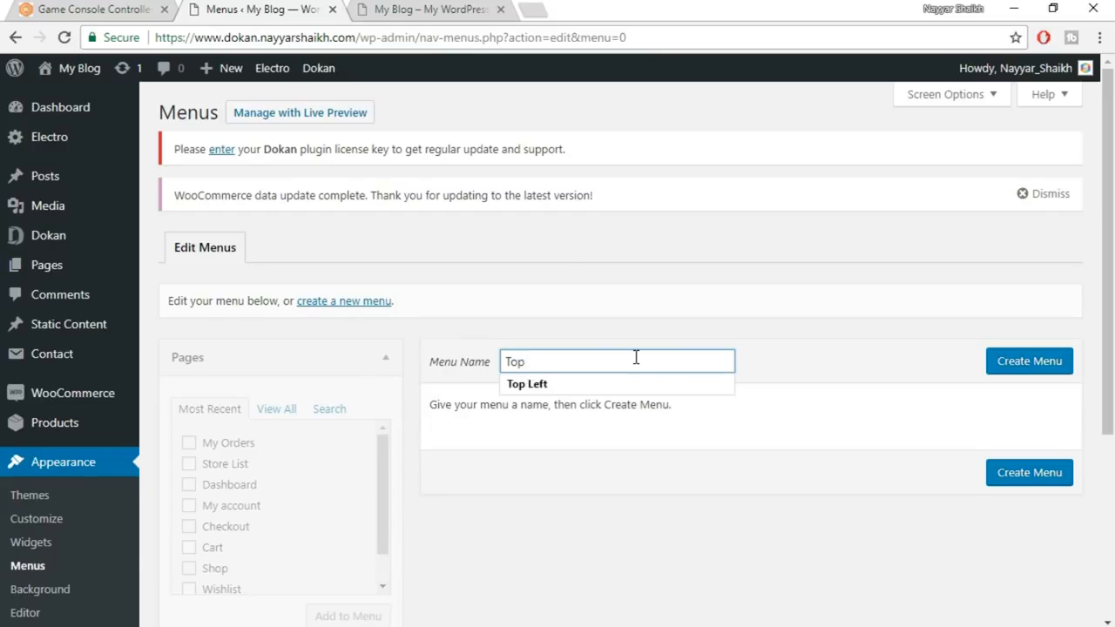
pyautogui.write('Left')
pyautogui.click(1050, 376)
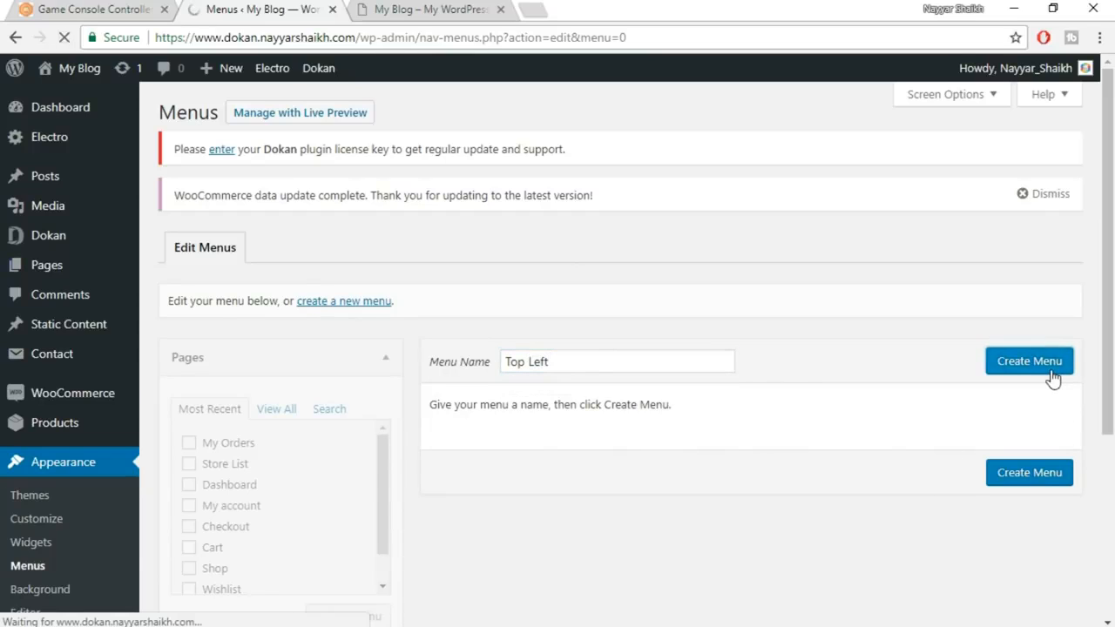
pyautogui.scroll(-2, 1079, 360)
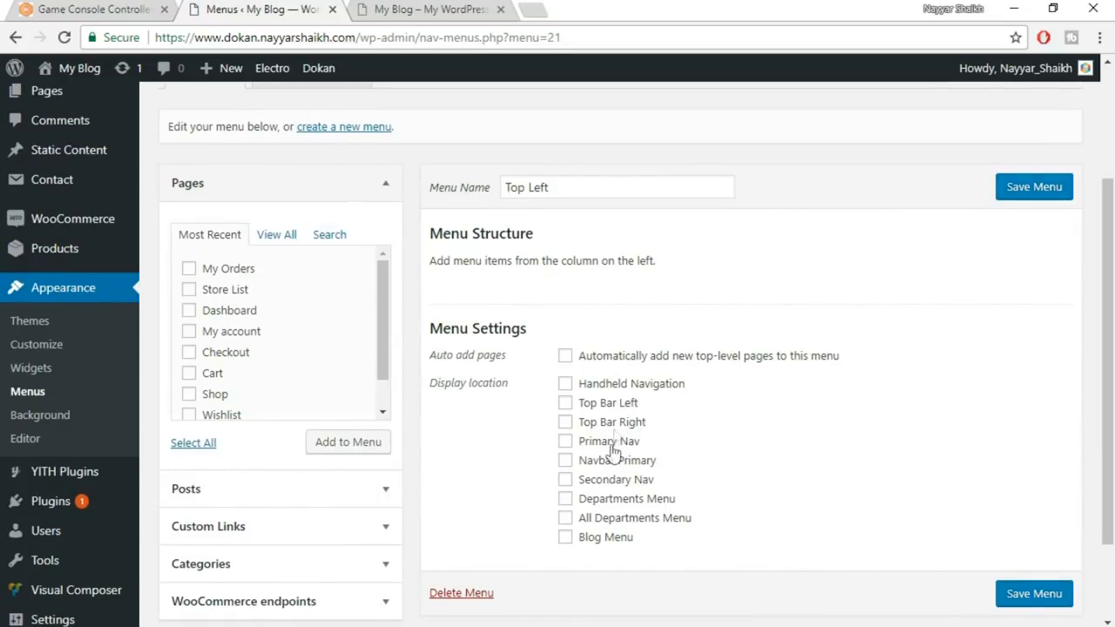
# - Set the Top Left menu to Top Bar Left and add the Dashboard page
pyautogui.click(615, 409)
pyautogui.click(148, 9)
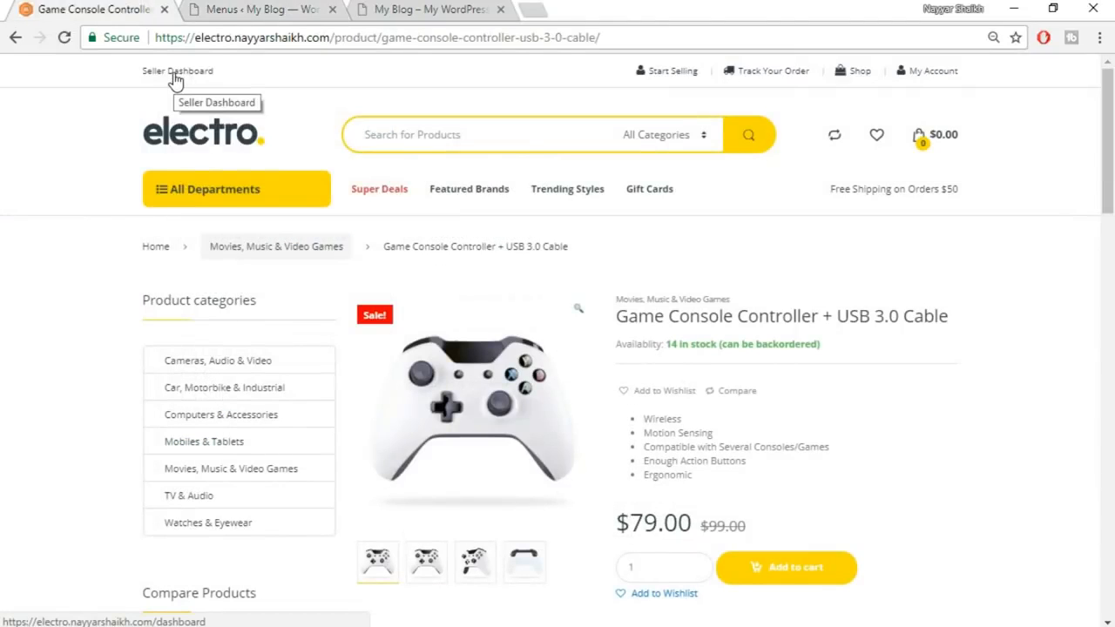
pyautogui.click(301, 11)
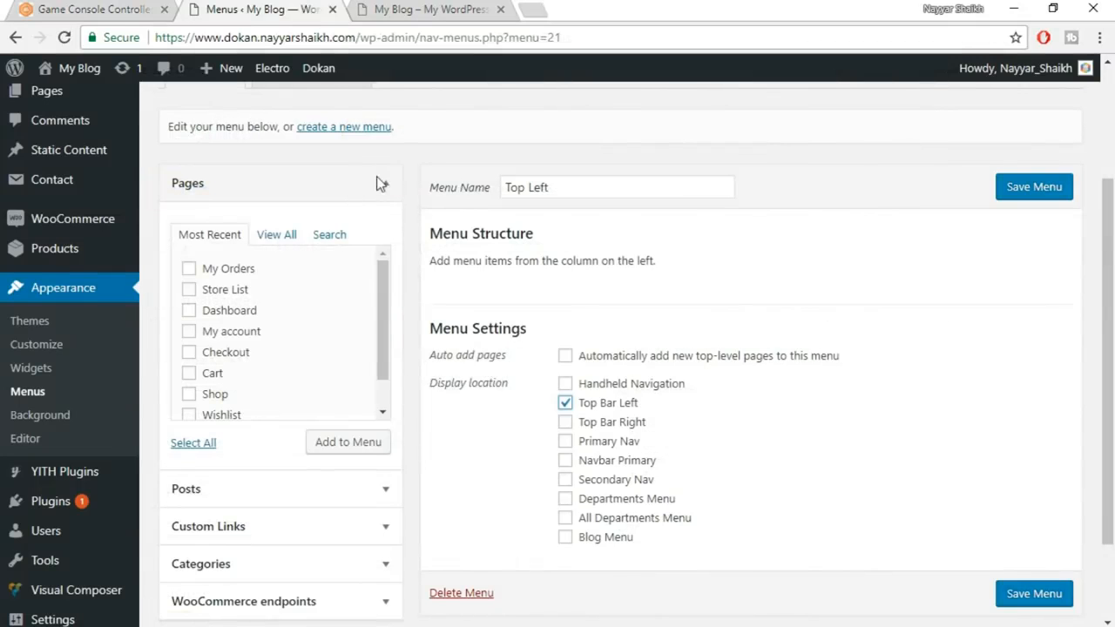
pyautogui.click(189, 311)
pyautogui.click(348, 443)
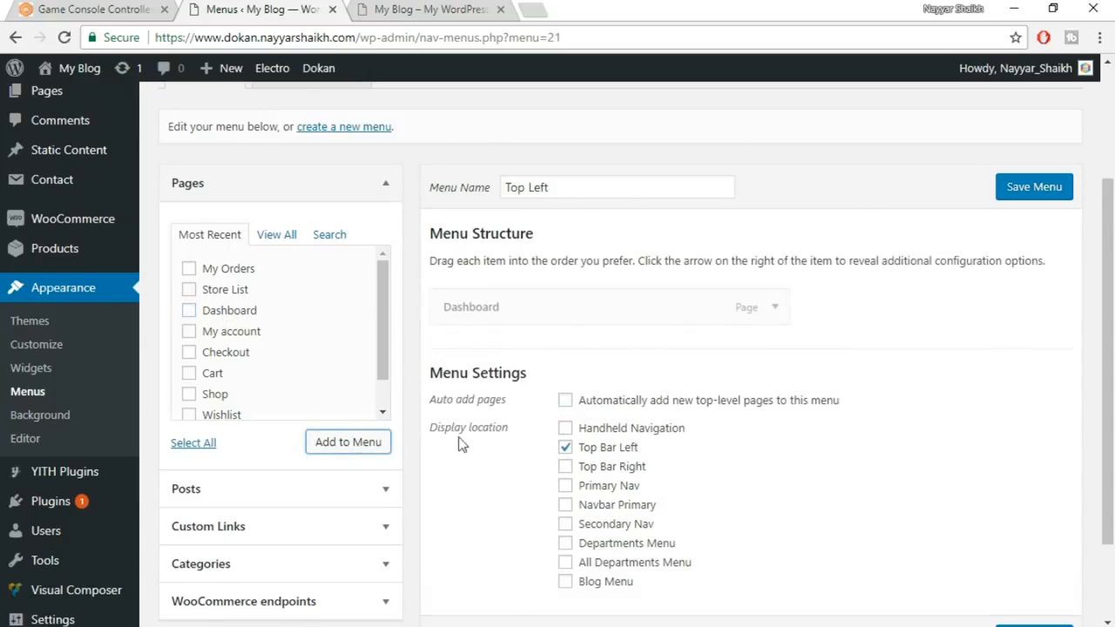
# - Relabel the Dashboard item 'Seller Dashboard' and save the Top Left menu
pyautogui.click(775, 307)
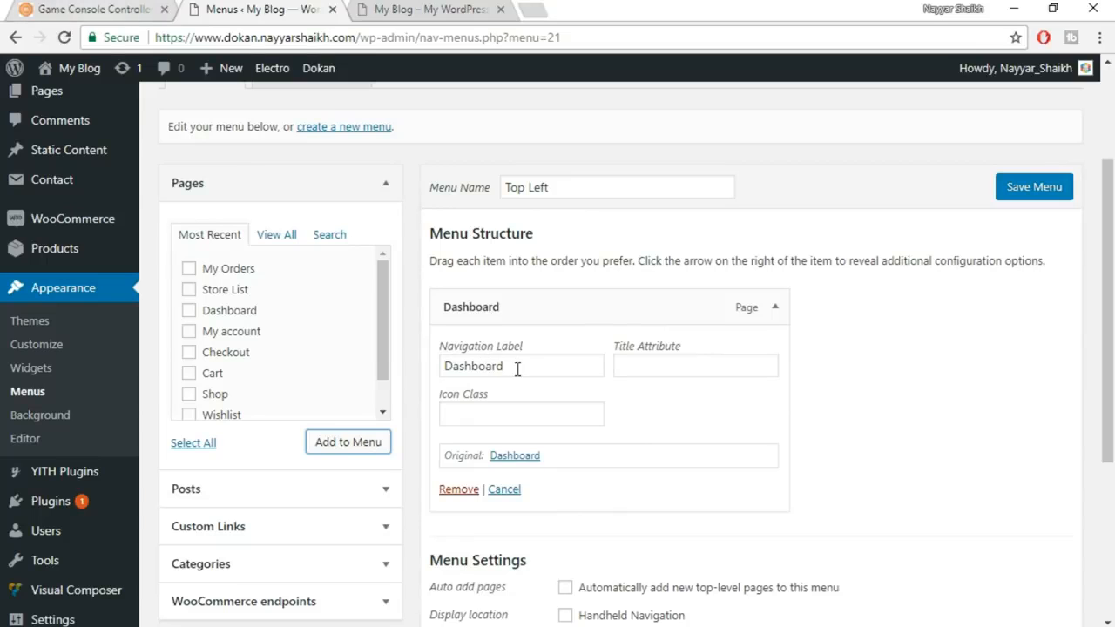
pyautogui.click(114, 9)
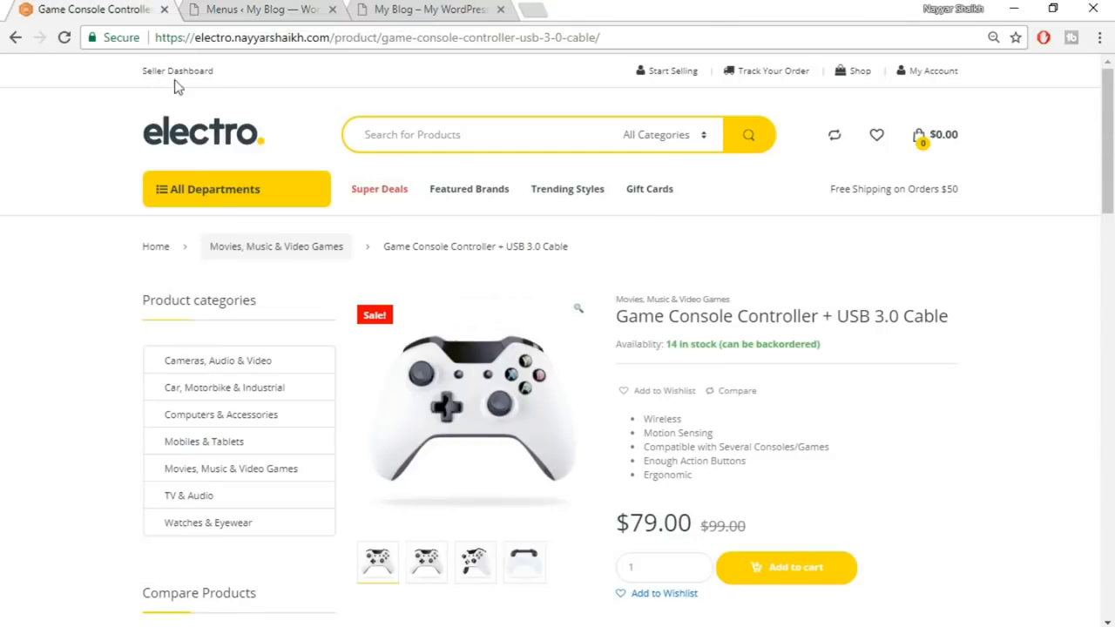
pyautogui.hotkey('ctrl', 'Tab')
pyautogui.click(445, 366)
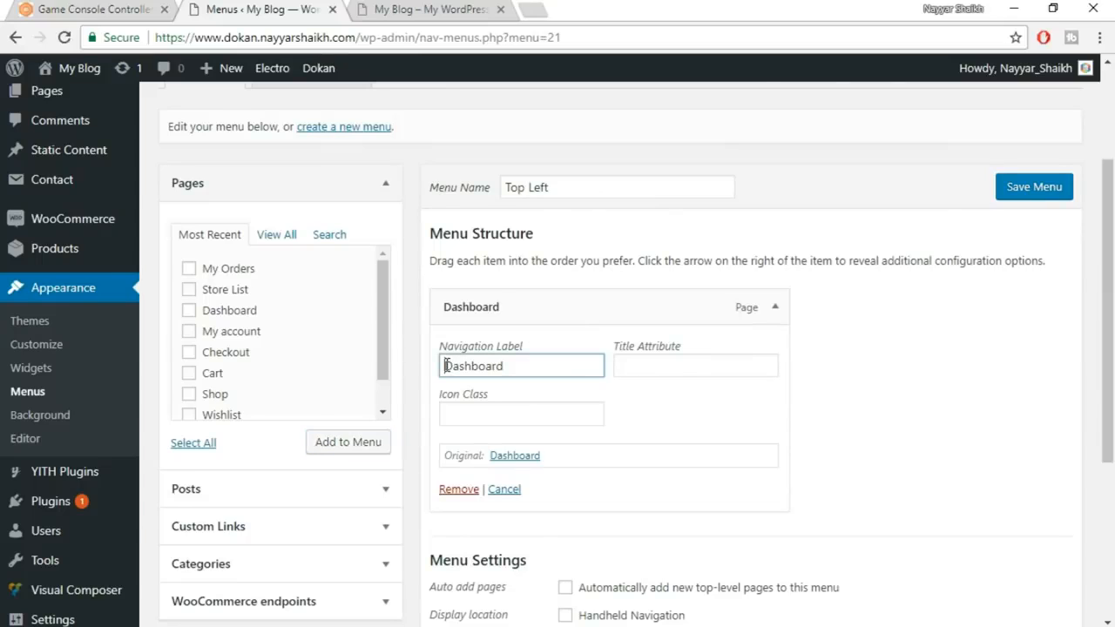
pyautogui.write('Seller')
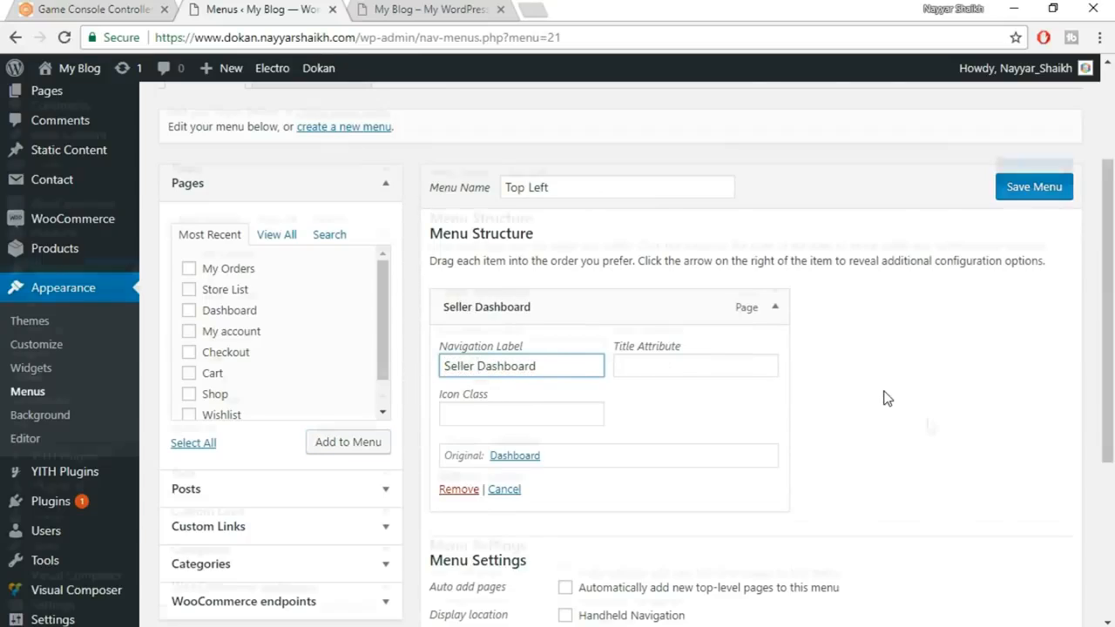
pyautogui.scroll(-3, 946, 563)
pyautogui.click(1032, 536)
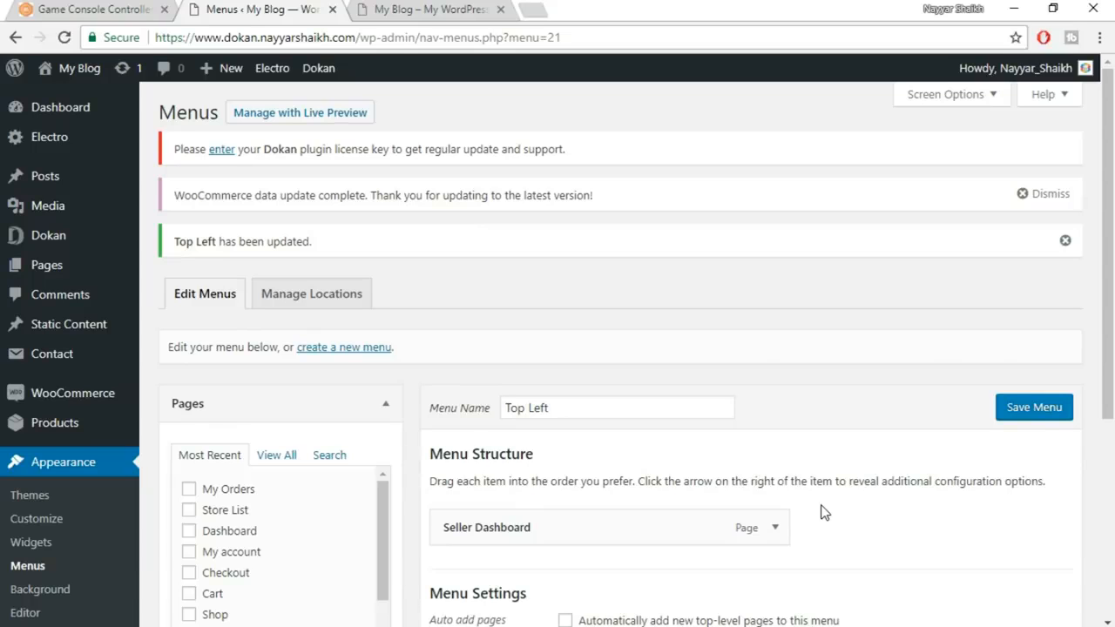
pyautogui.click(82, 9)
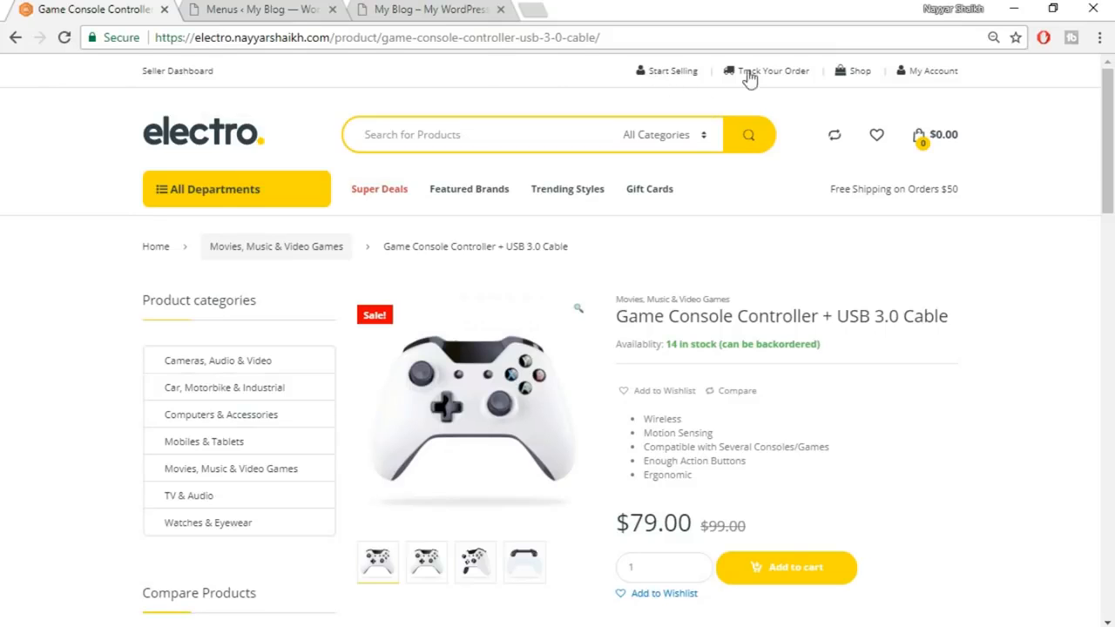
pyautogui.click(225, 7)
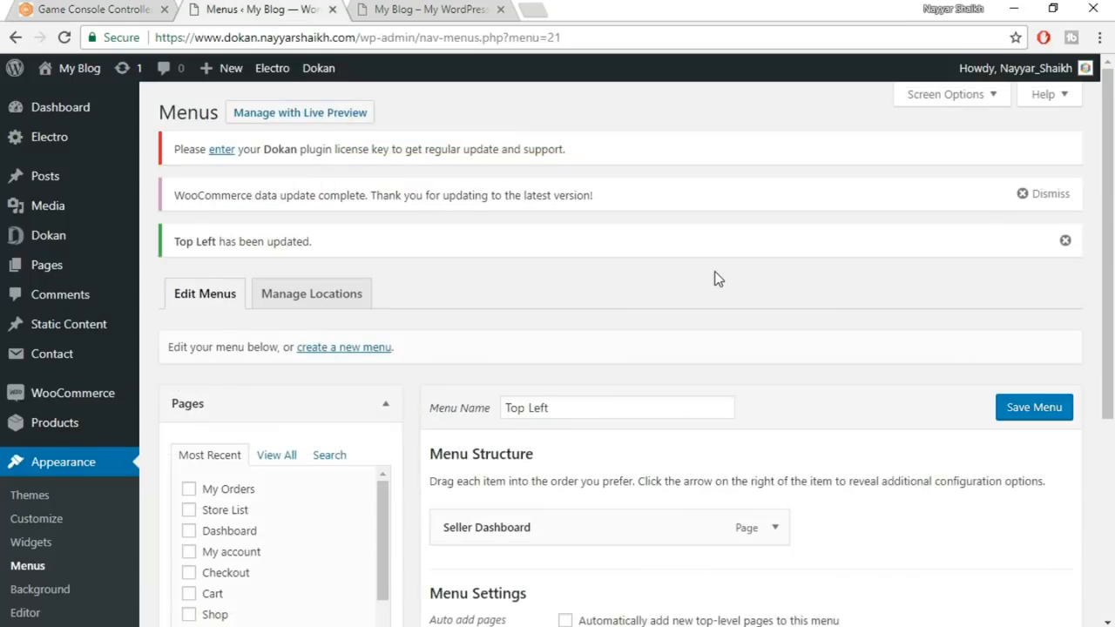
pyautogui.scroll(-1, 716, 275)
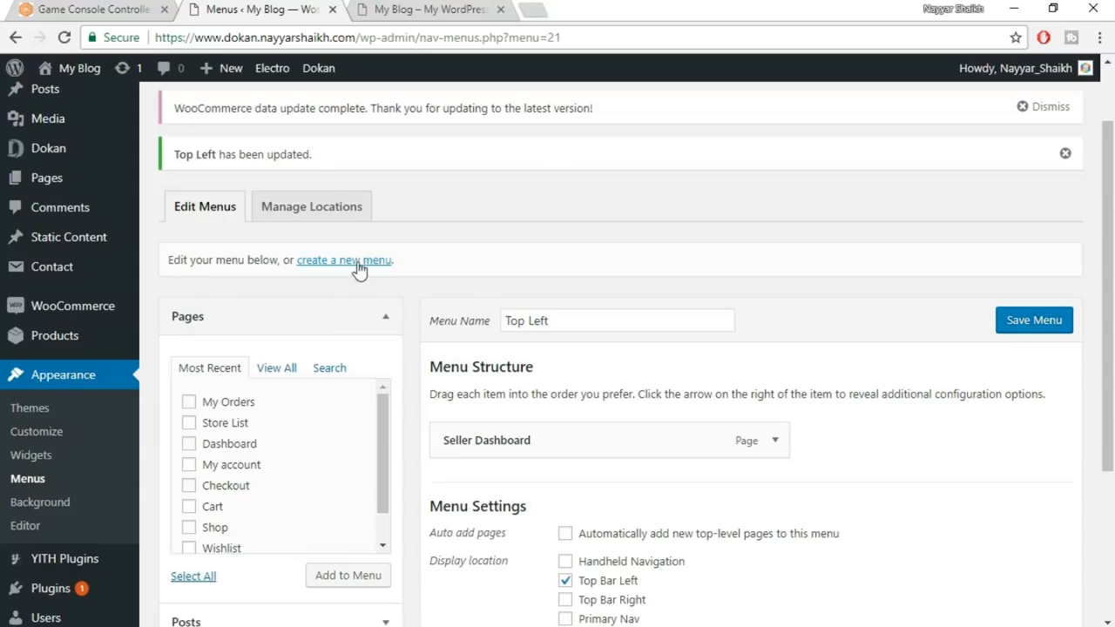
# - Create a new menu named 'Top Right'
pyautogui.click(359, 264)
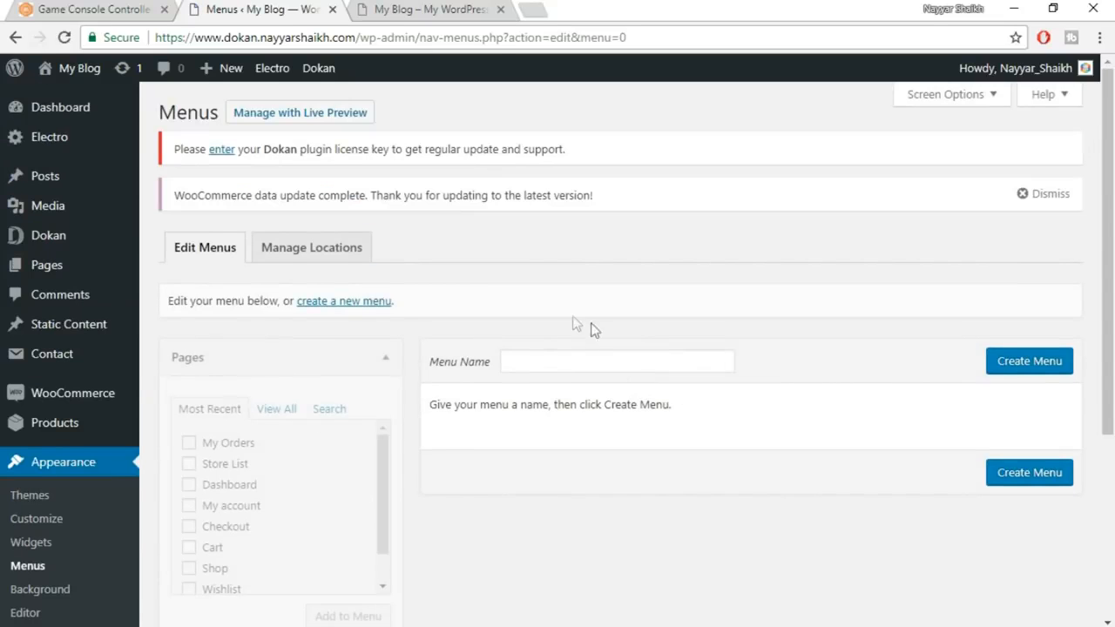
pyautogui.click(623, 357)
pyautogui.write('T')
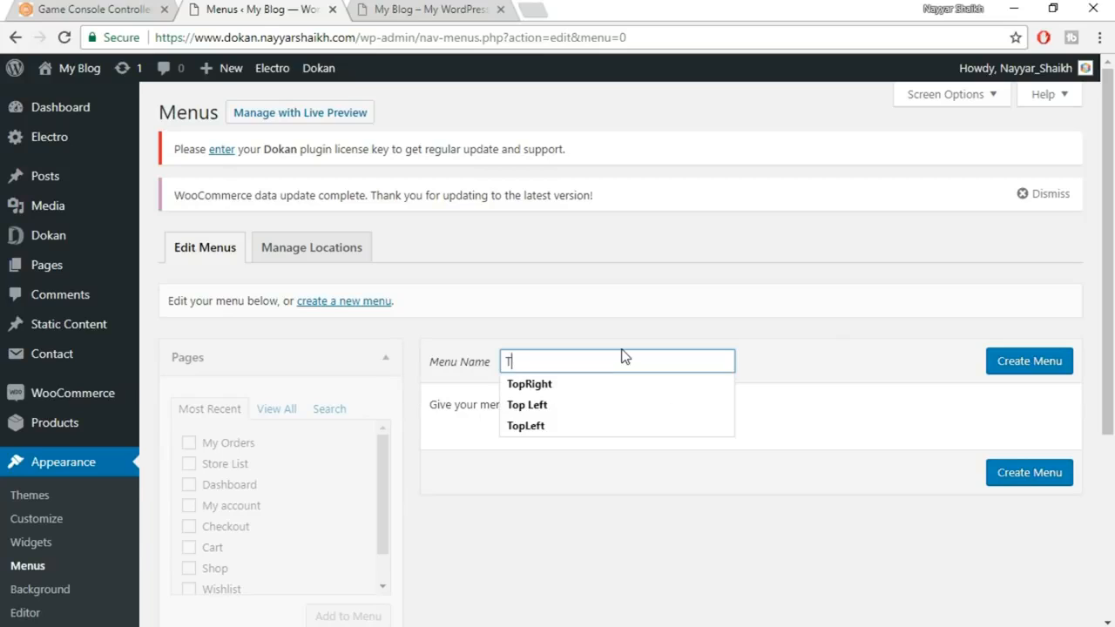
pyautogui.write('op Right')
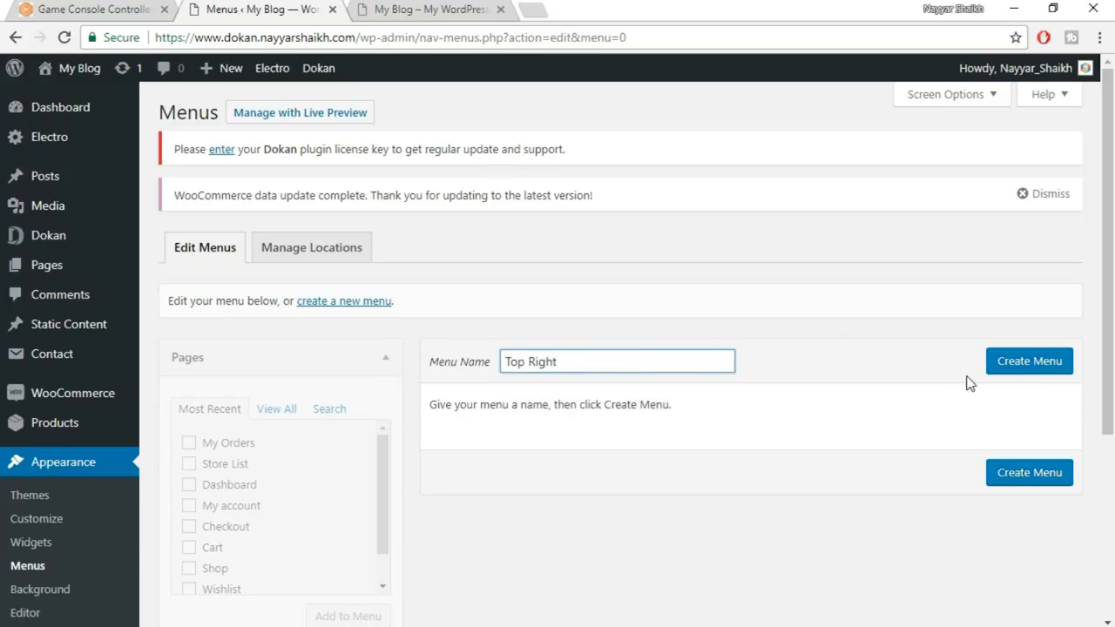
pyautogui.click(1014, 374)
pyautogui.hotkey('ctrl', '1')
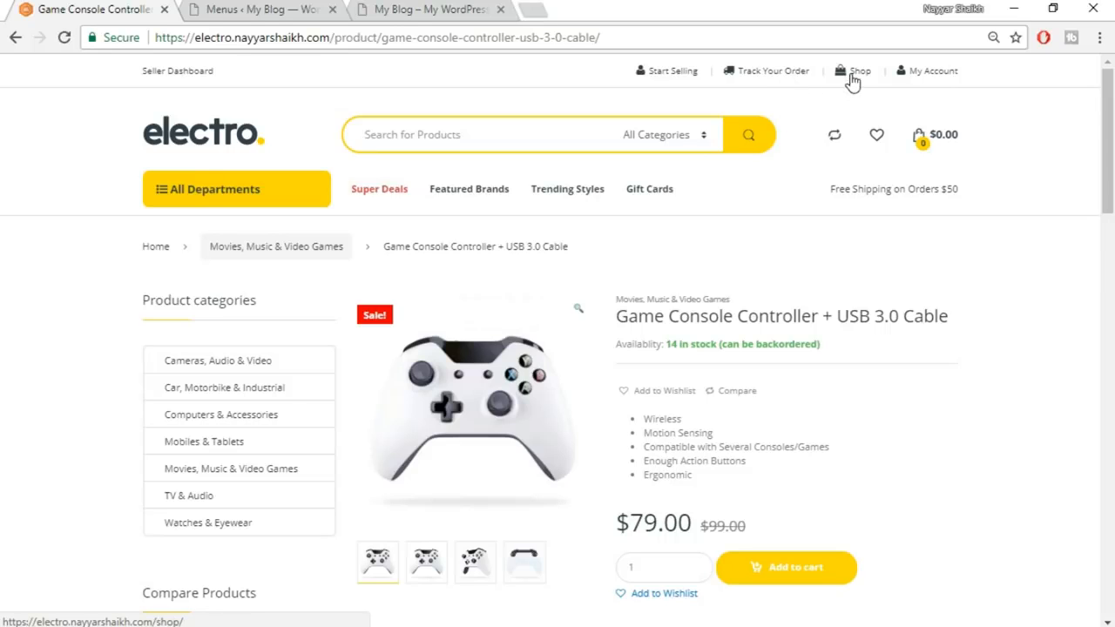
pyautogui.click(329, 9)
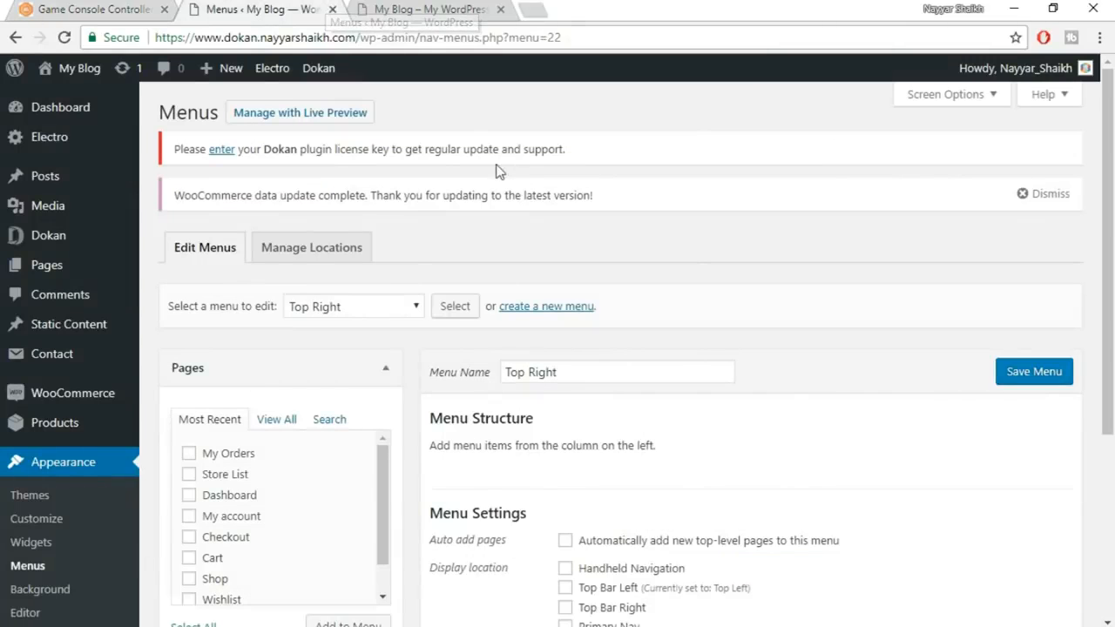
pyautogui.scroll(-2, 537, 242)
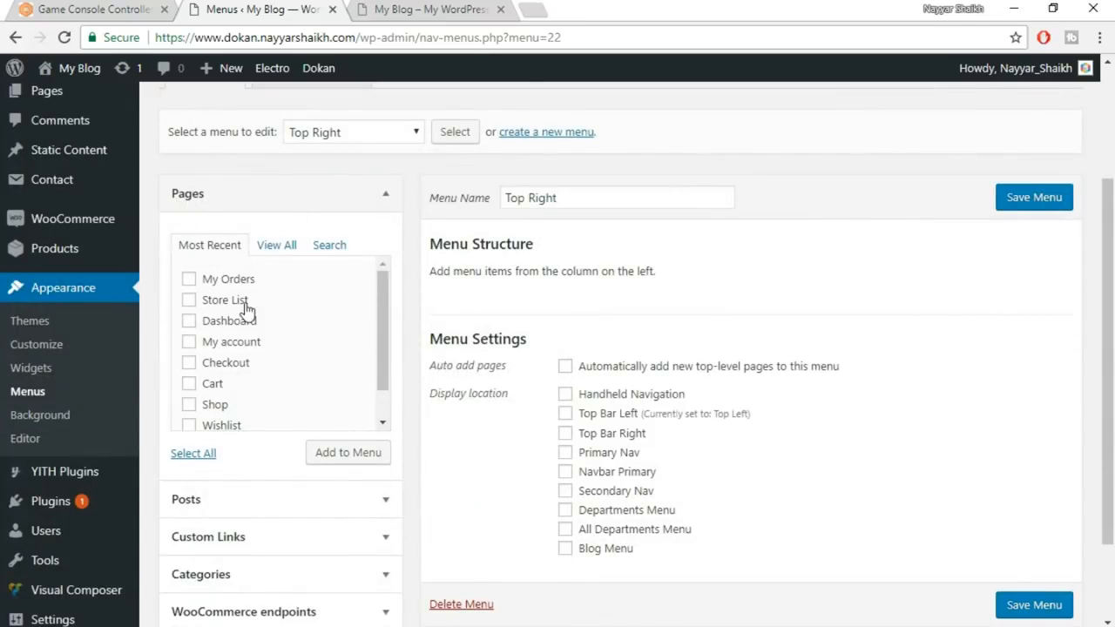
# - Add the Dashboard, My account and Shop pages to the Top Right menu
pyautogui.click(210, 322)
pyautogui.click(113, 9)
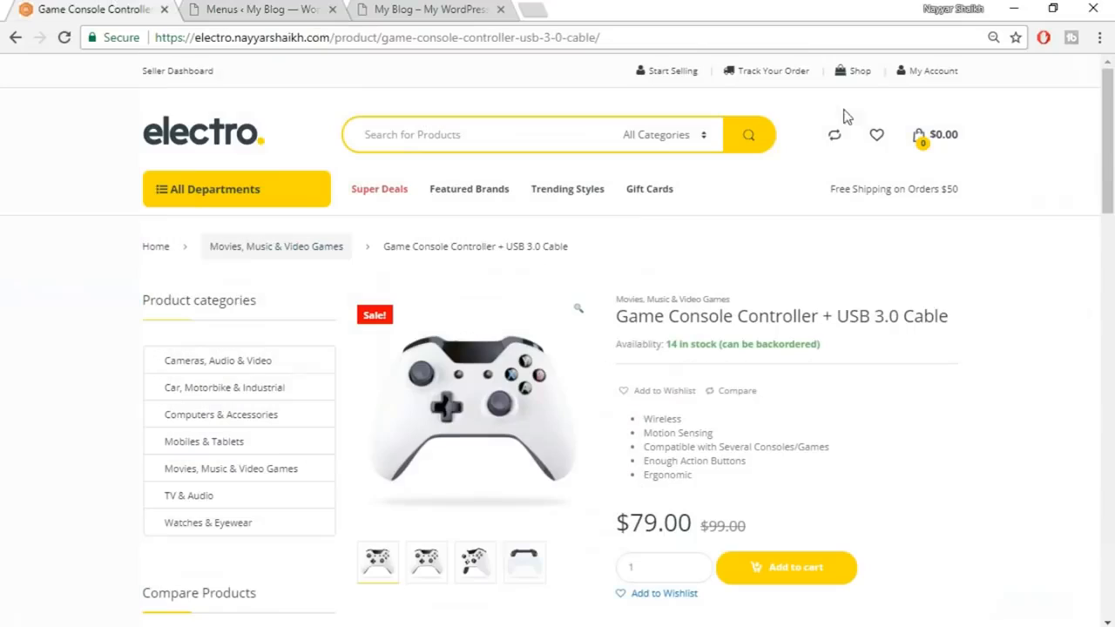
pyautogui.click(209, 8)
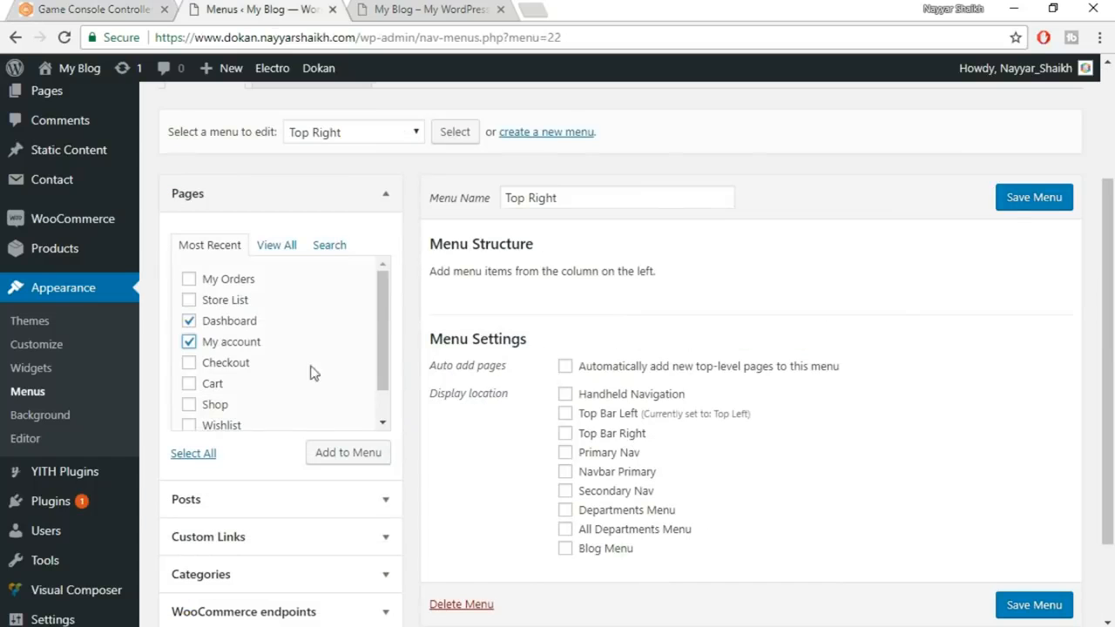
pyautogui.click(215, 406)
pyautogui.scroll(-1, 292, 349)
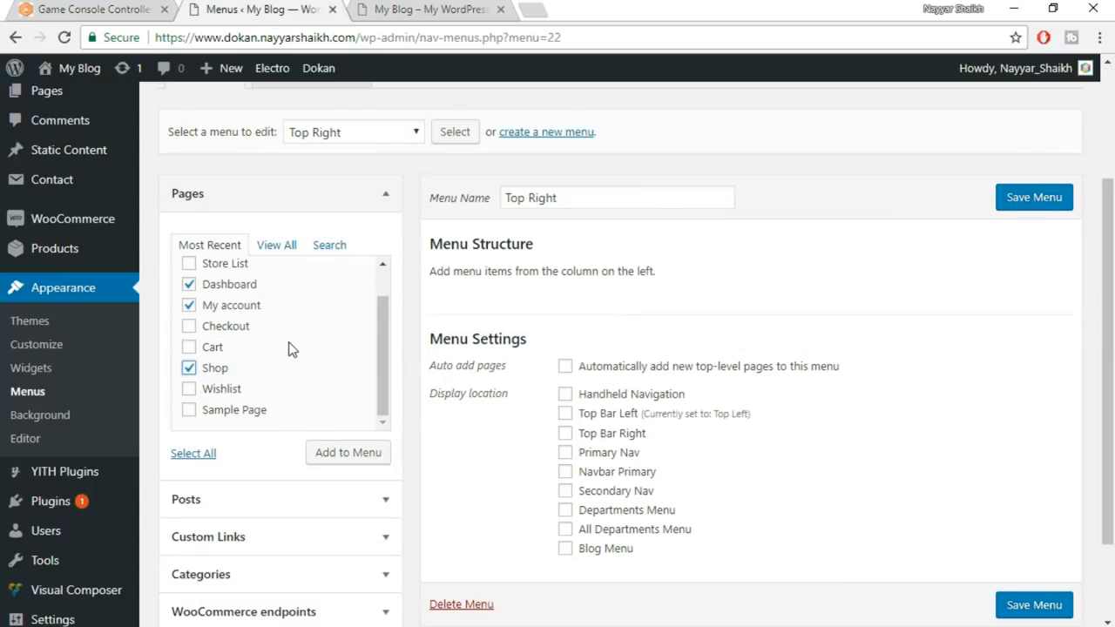
pyautogui.click(277, 247)
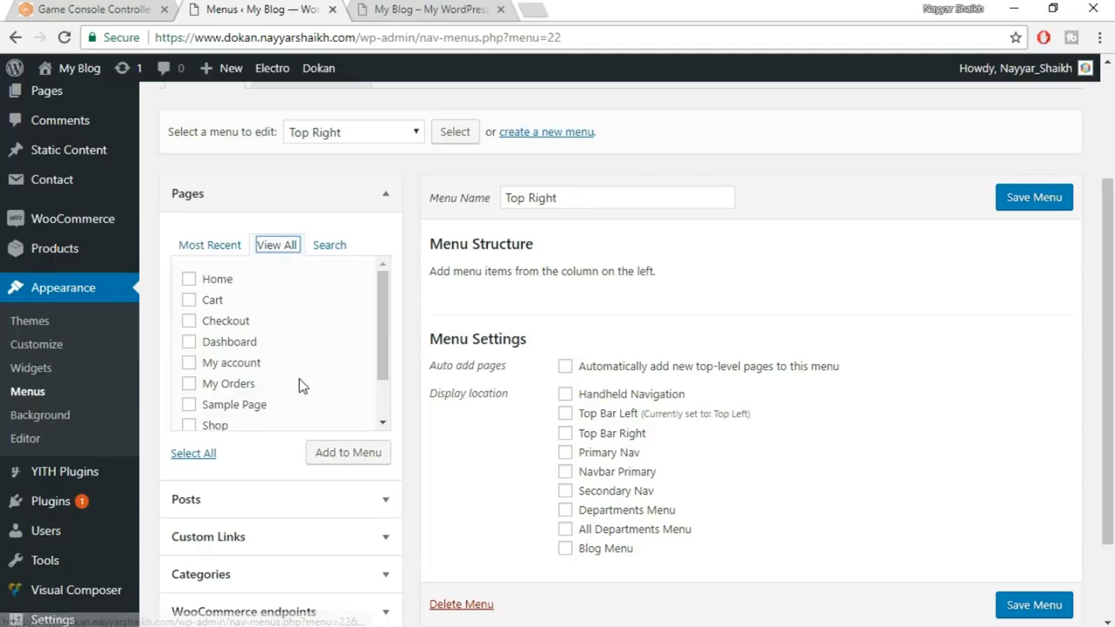
pyautogui.click(229, 344)
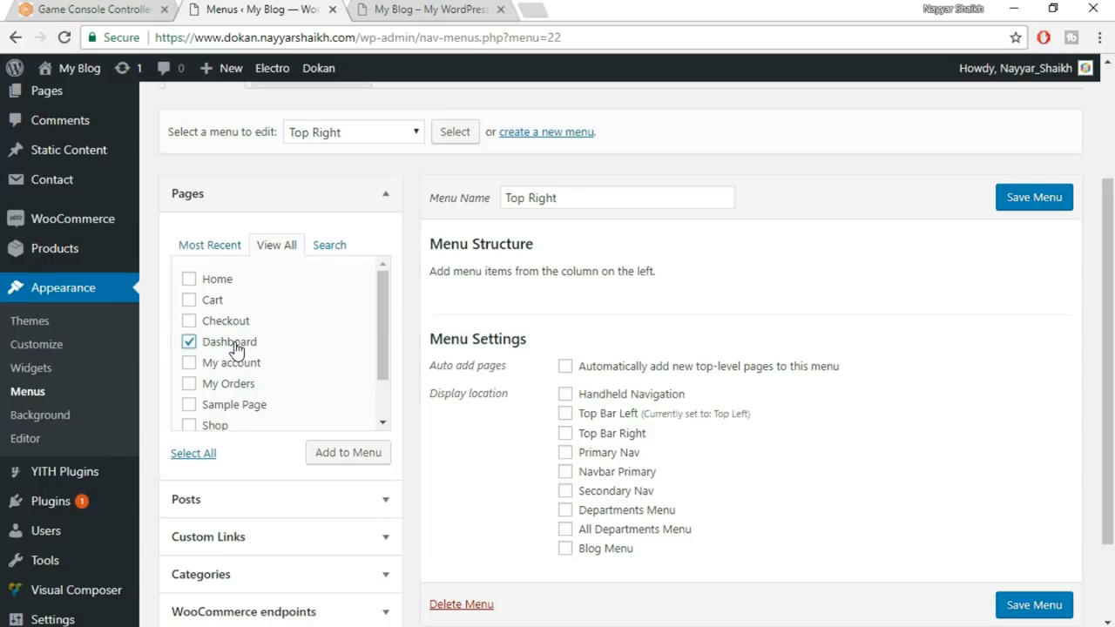
pyautogui.click(248, 364)
pyautogui.scroll(-1, 250, 396)
pyautogui.click(218, 376)
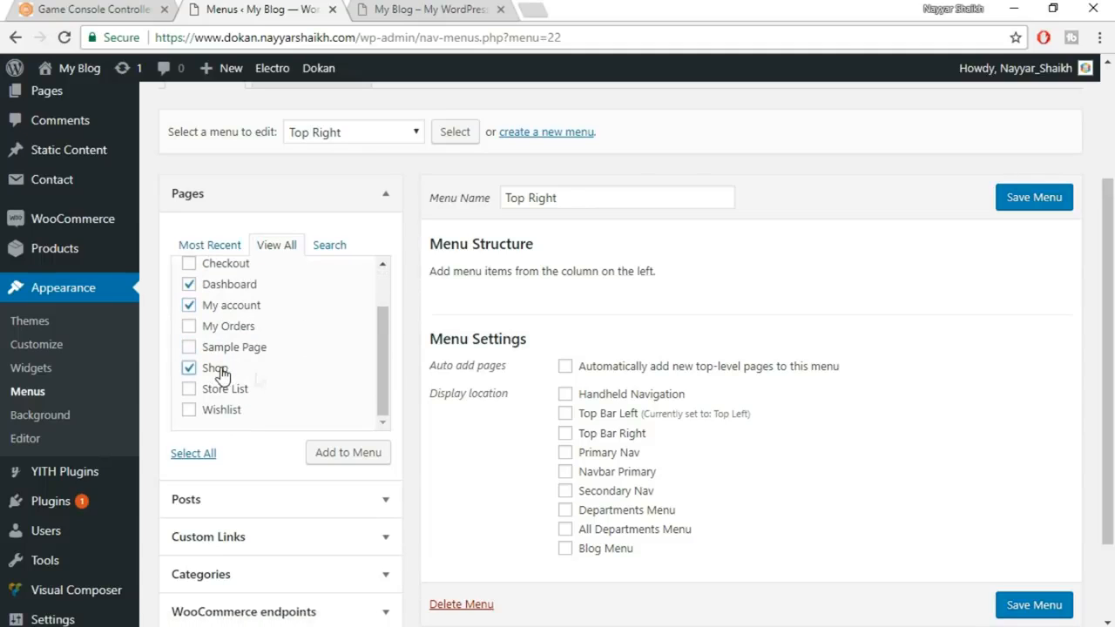
pyautogui.scroll(-1, 301, 380)
pyautogui.click(366, 372)
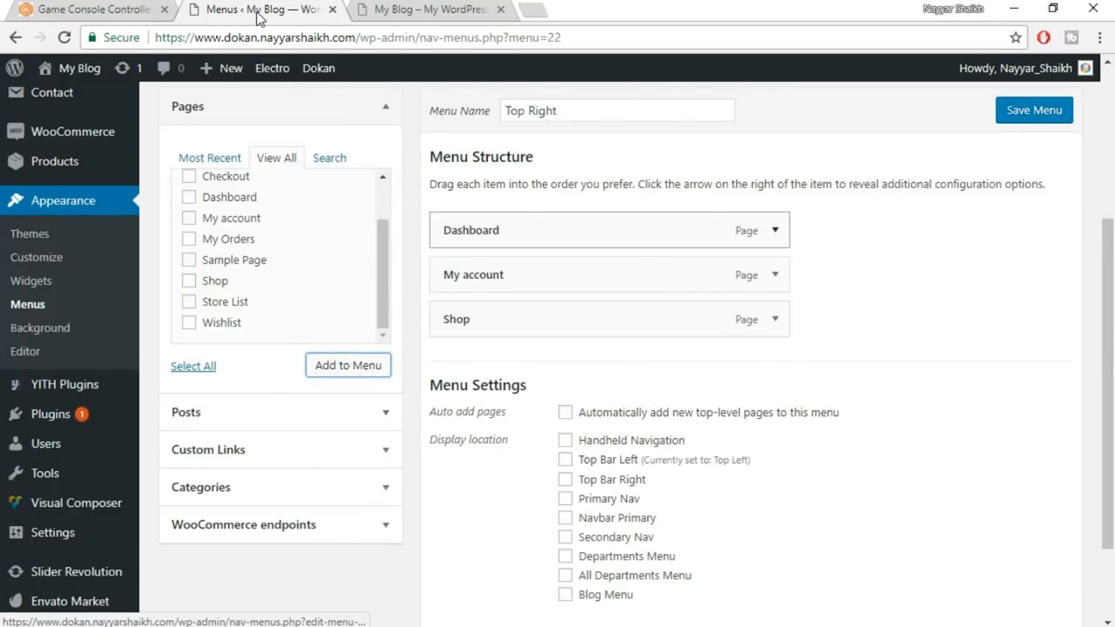
# - Change the Dashboard item's navigation label to 'Start Selling'
pyautogui.click(135, 8)
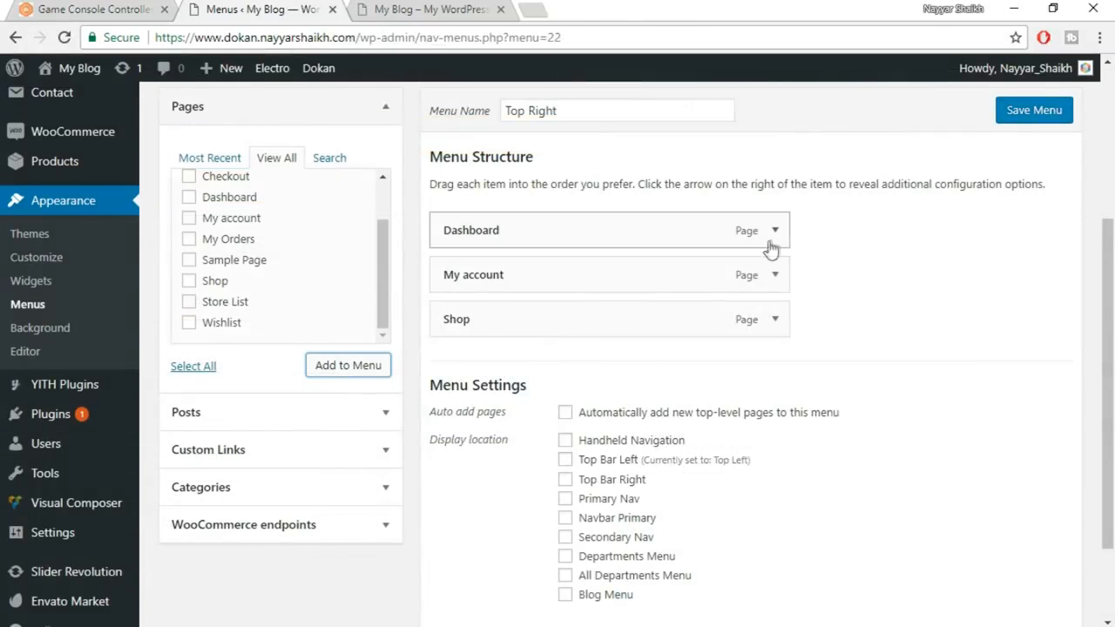
pyautogui.click(775, 230)
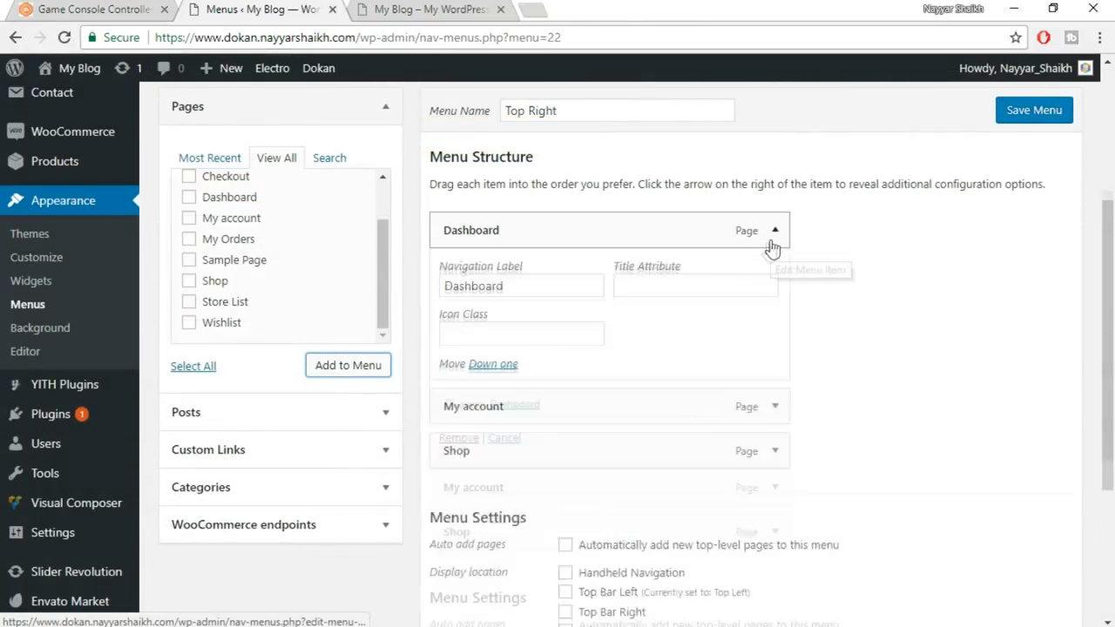
pyautogui.moveTo(530, 291); pyautogui.dragTo(436, 290)
pyautogui.write('S')
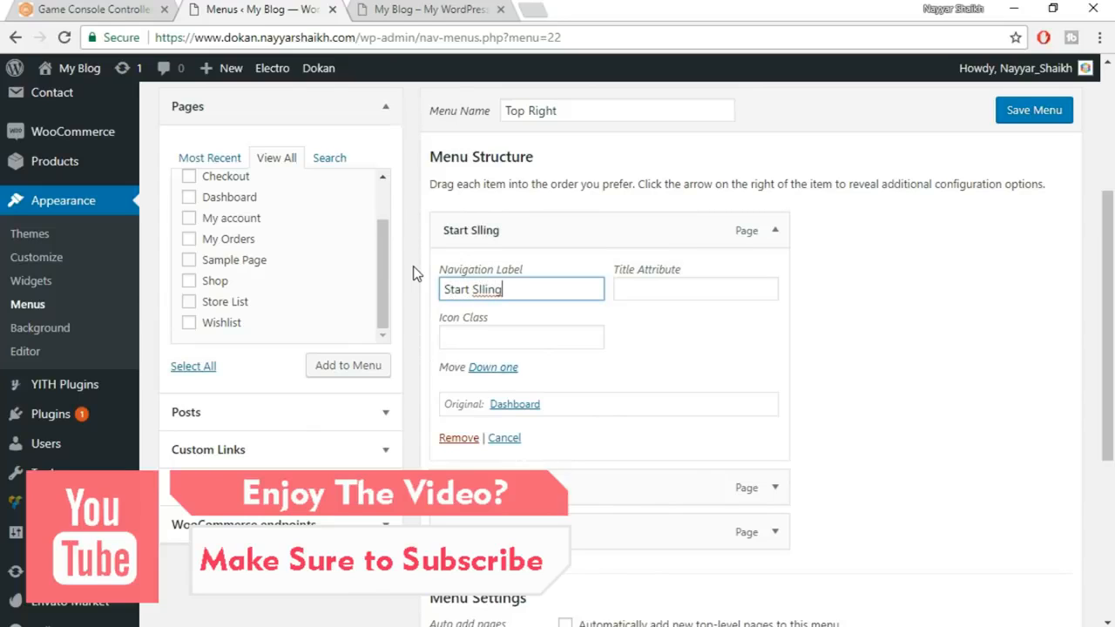
pyautogui.write('e')
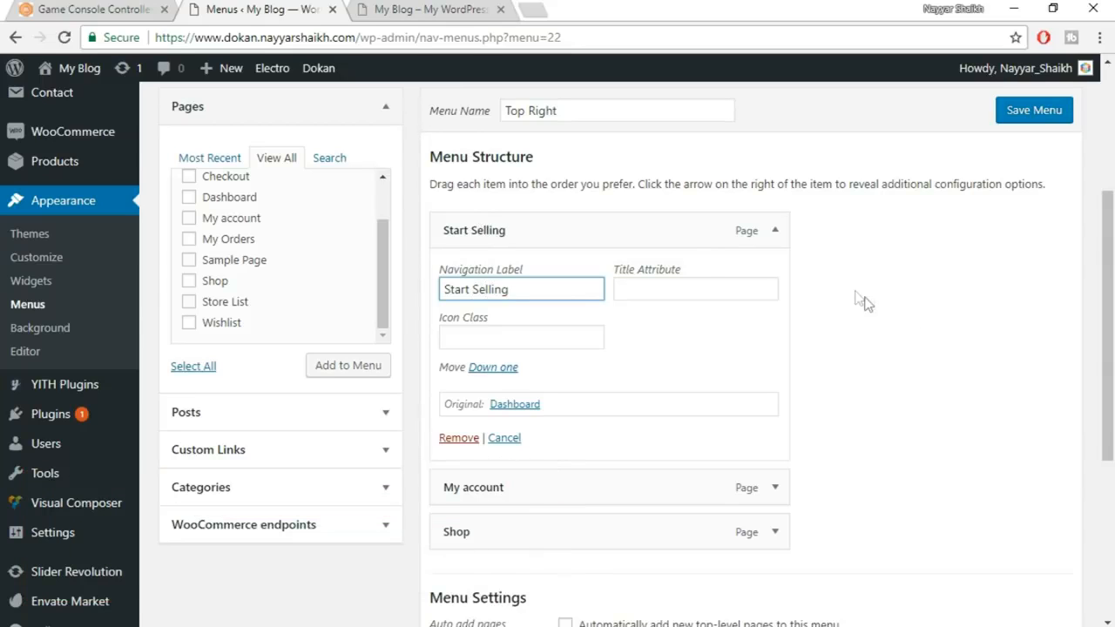
pyautogui.click(775, 231)
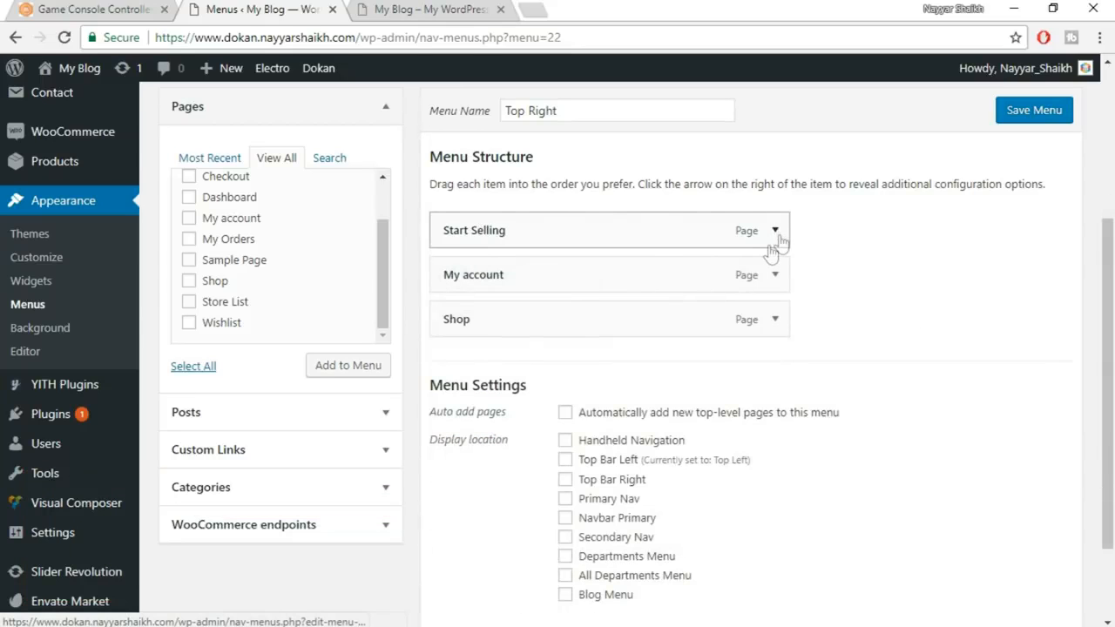
pyautogui.click(92, 10)
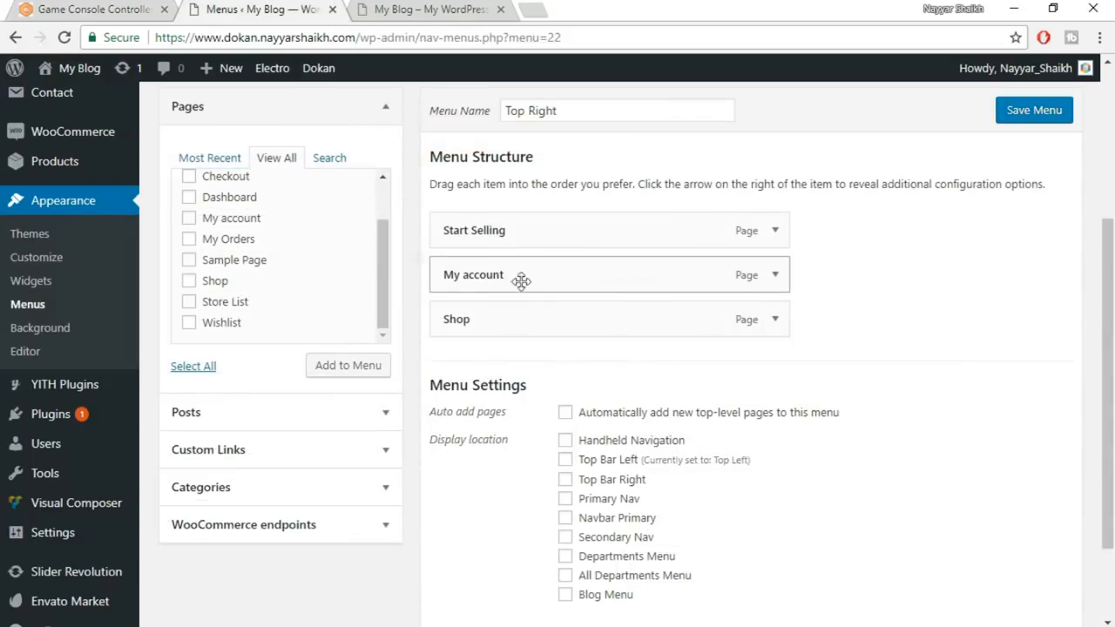
# - Move Shop above My account and display the menu at Top Bar Right
pyautogui.moveTo(523, 305); pyautogui.dragTo(540, 279)
pyautogui.click(139, 7)
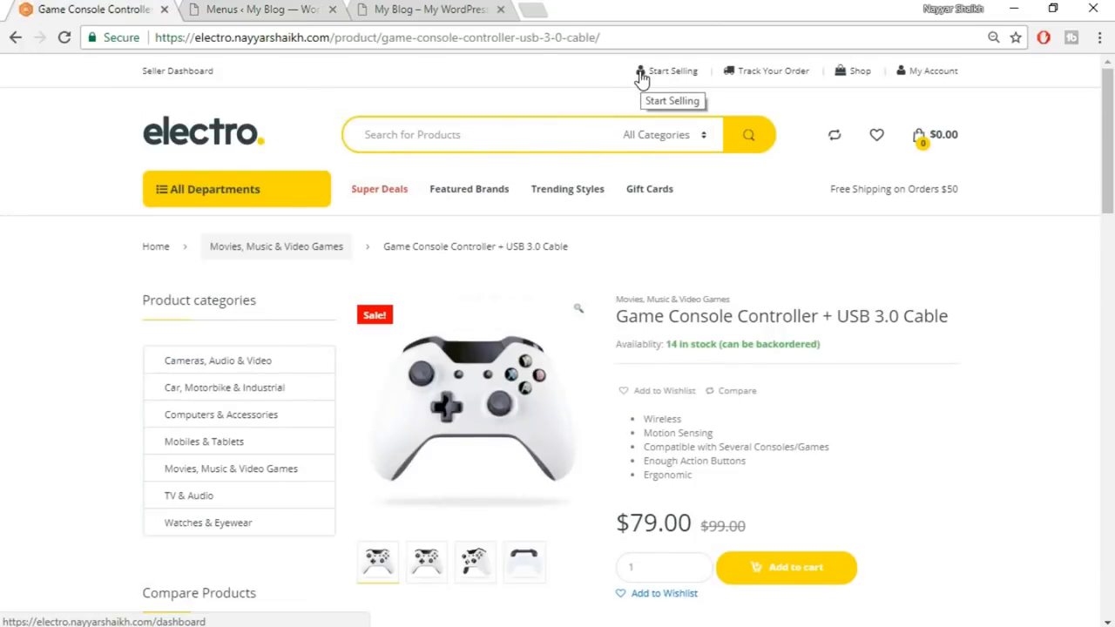
pyautogui.click(287, 5)
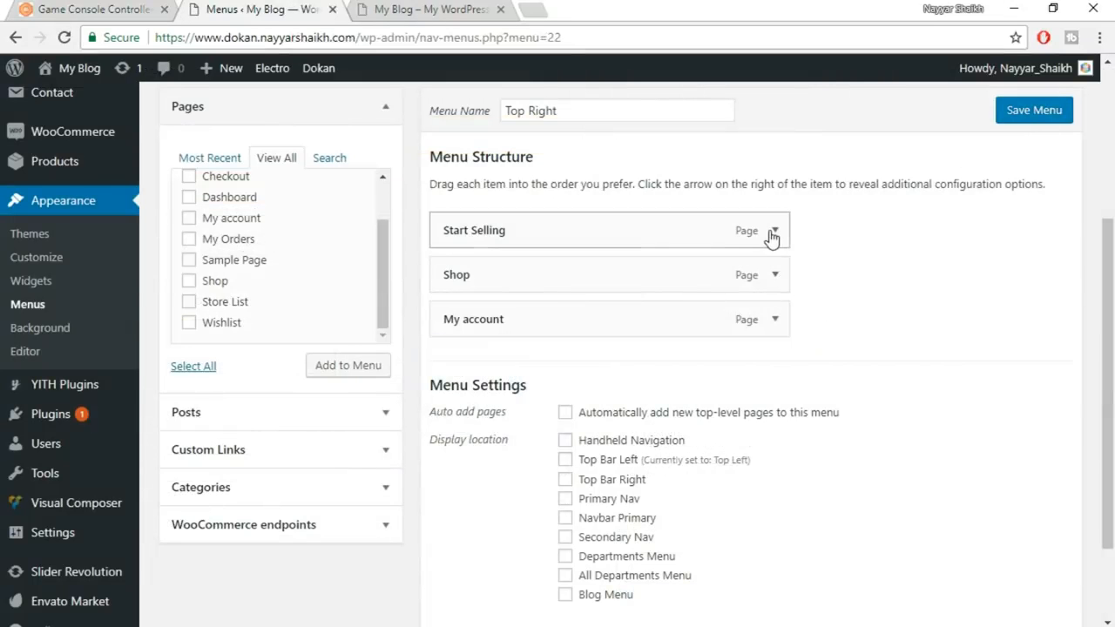
pyautogui.click(601, 481)
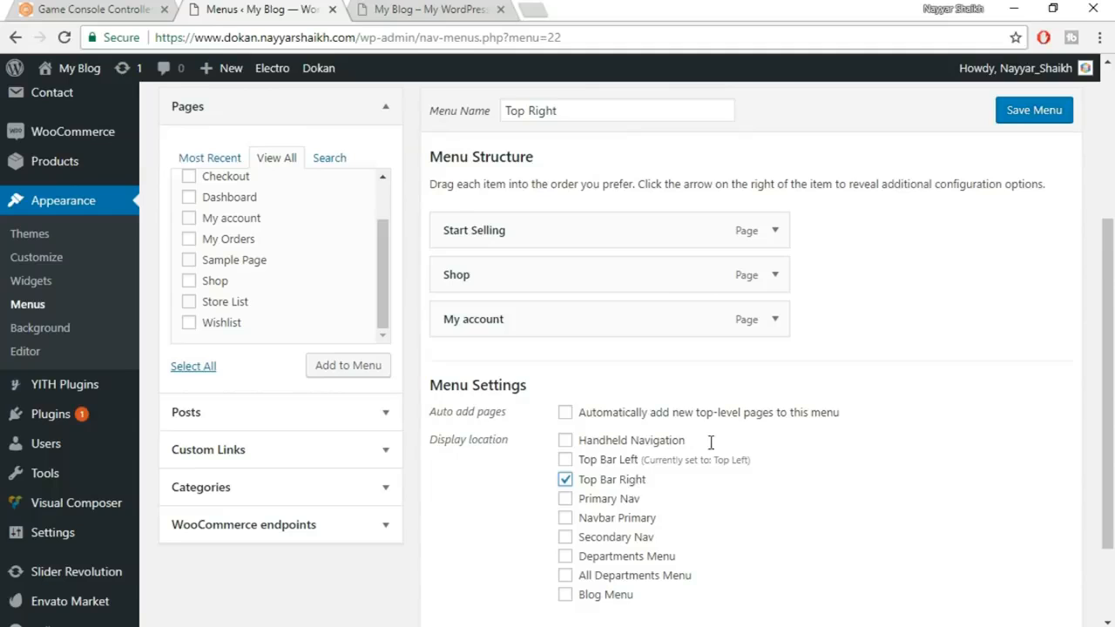
pyautogui.click(775, 232)
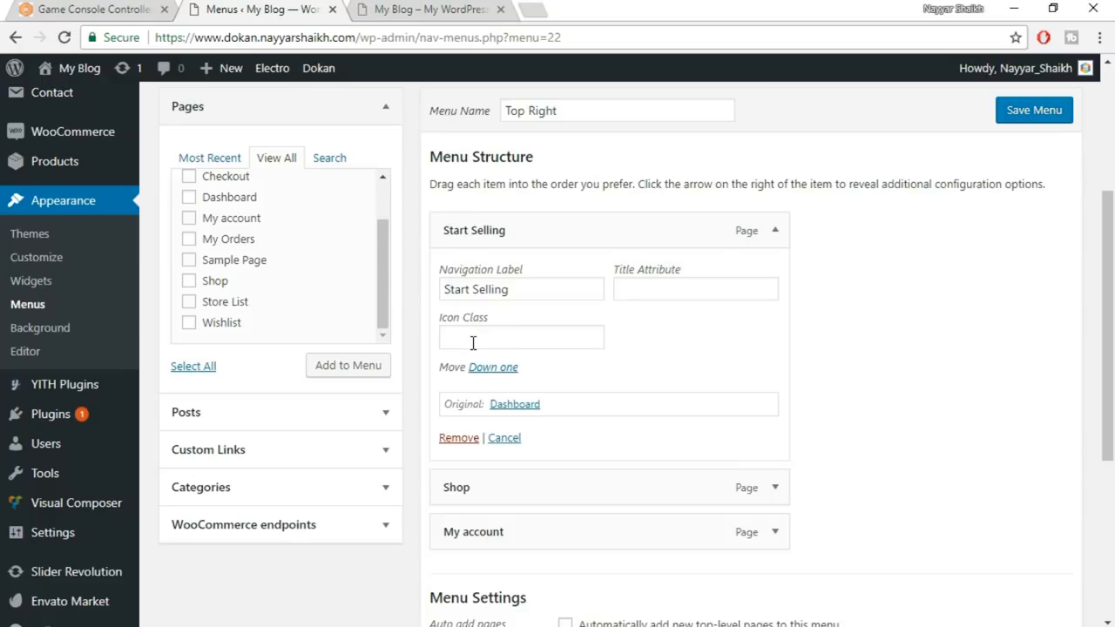
pyautogui.click(540, 7)
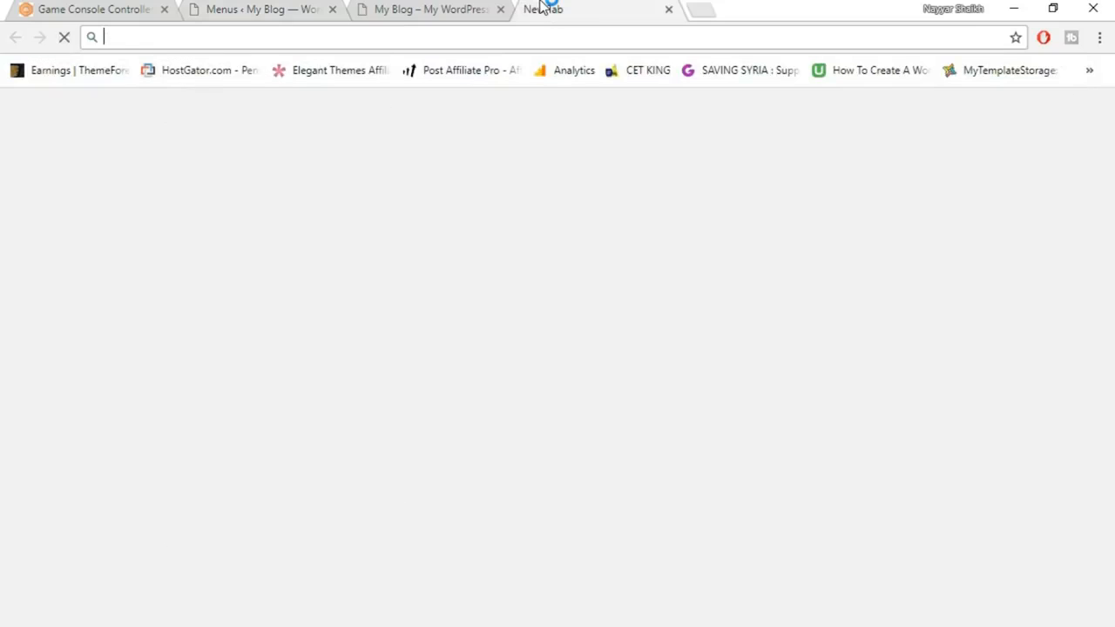
# - Load fontawesome.io and open the All Icons collection
pyautogui.write('fon')
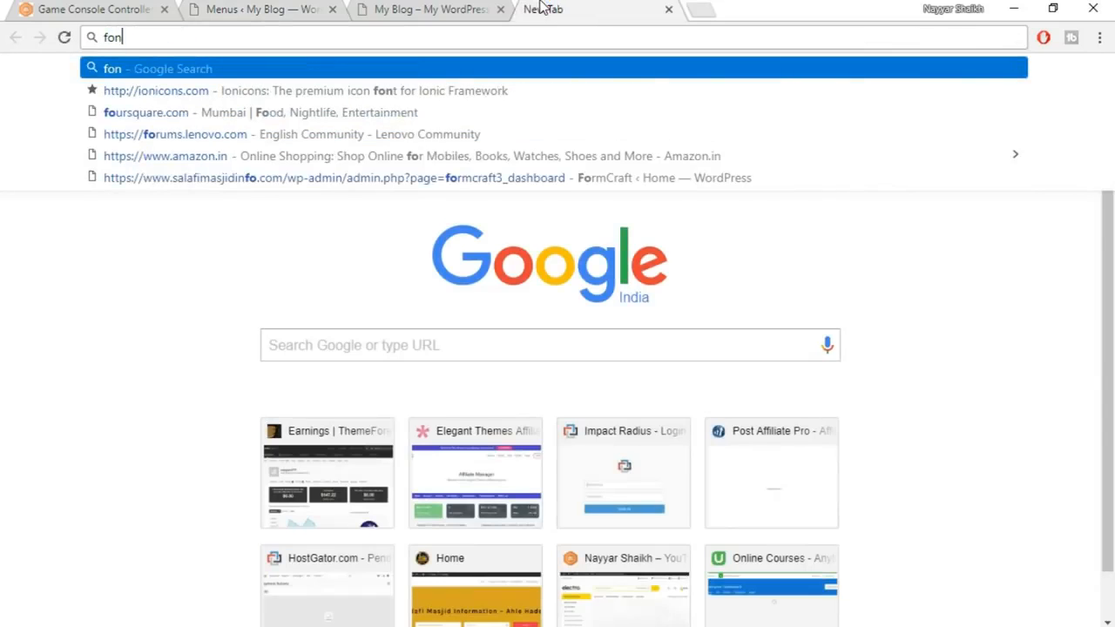
pyautogui.write('tawesome')
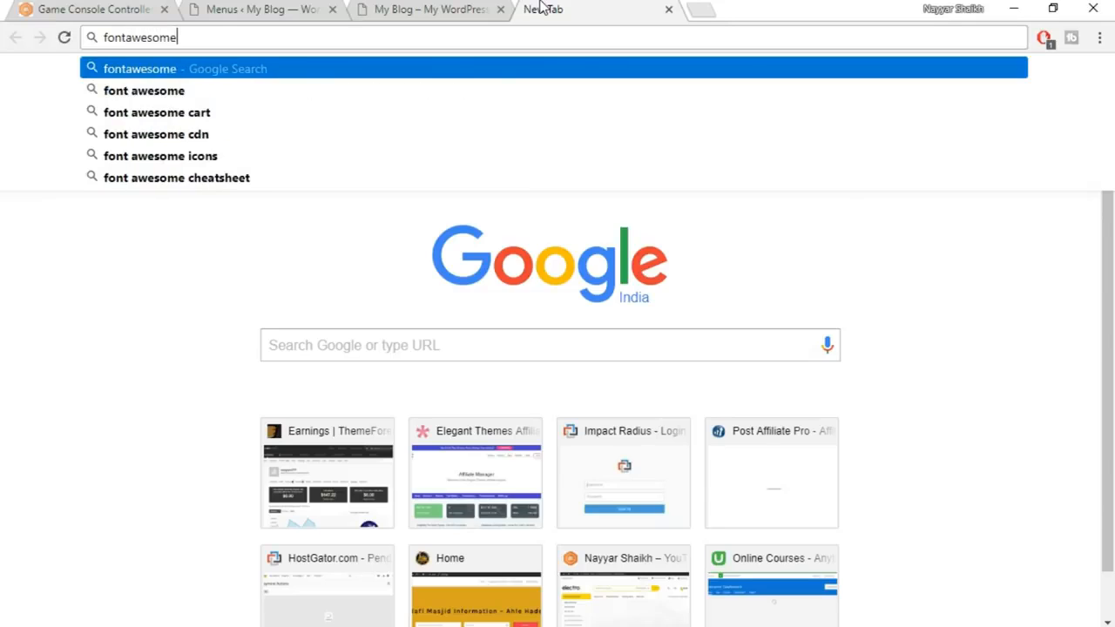
pyautogui.write('.com')
pyautogui.press('BackSpace')
pyautogui.press('BackSpace')
pyautogui.press('BackSpace')
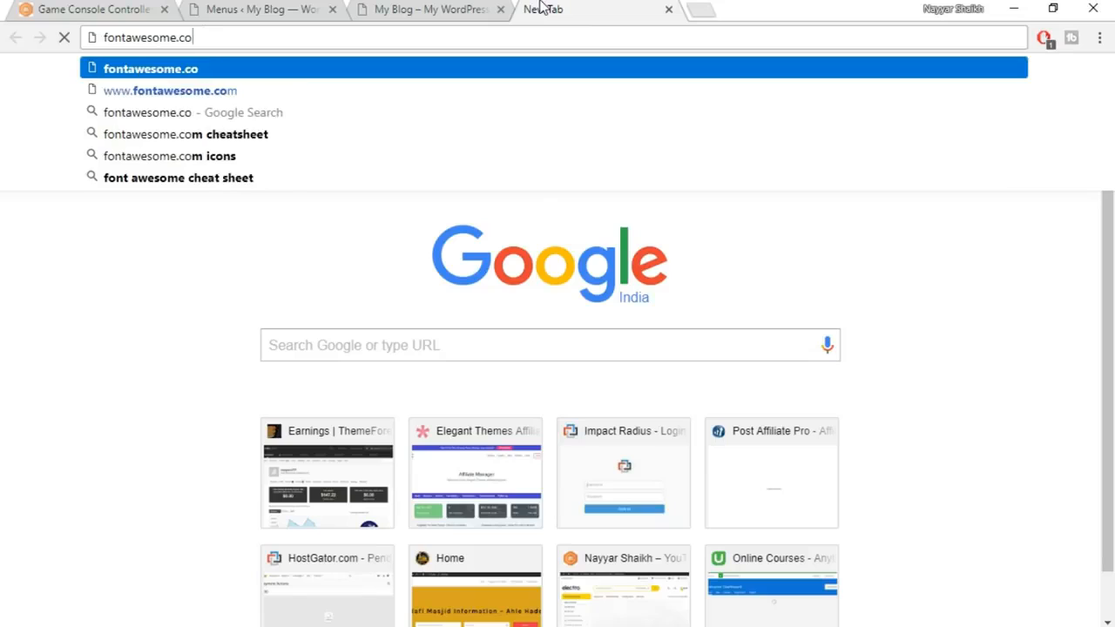
pyautogui.write('io')
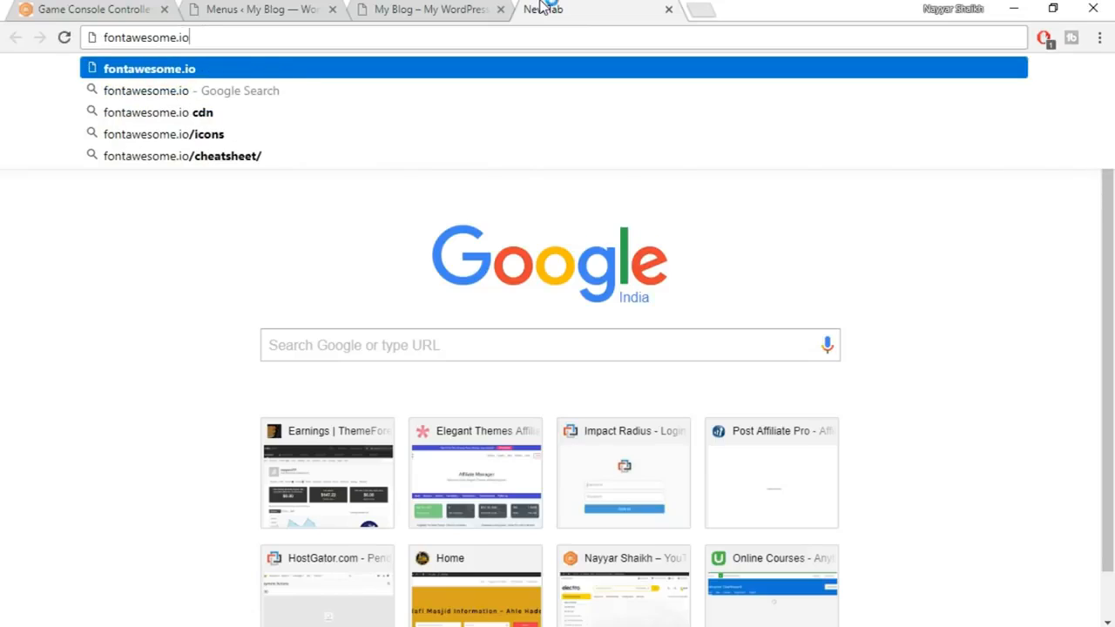
pyautogui.press('Return')
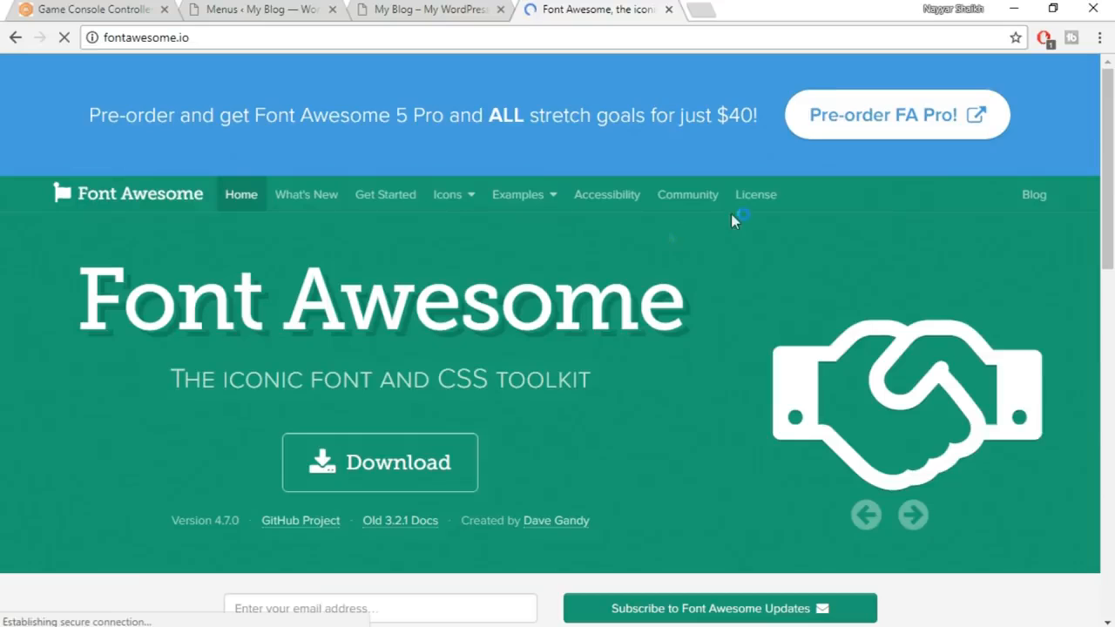
pyautogui.scroll(-1, 790, 263)
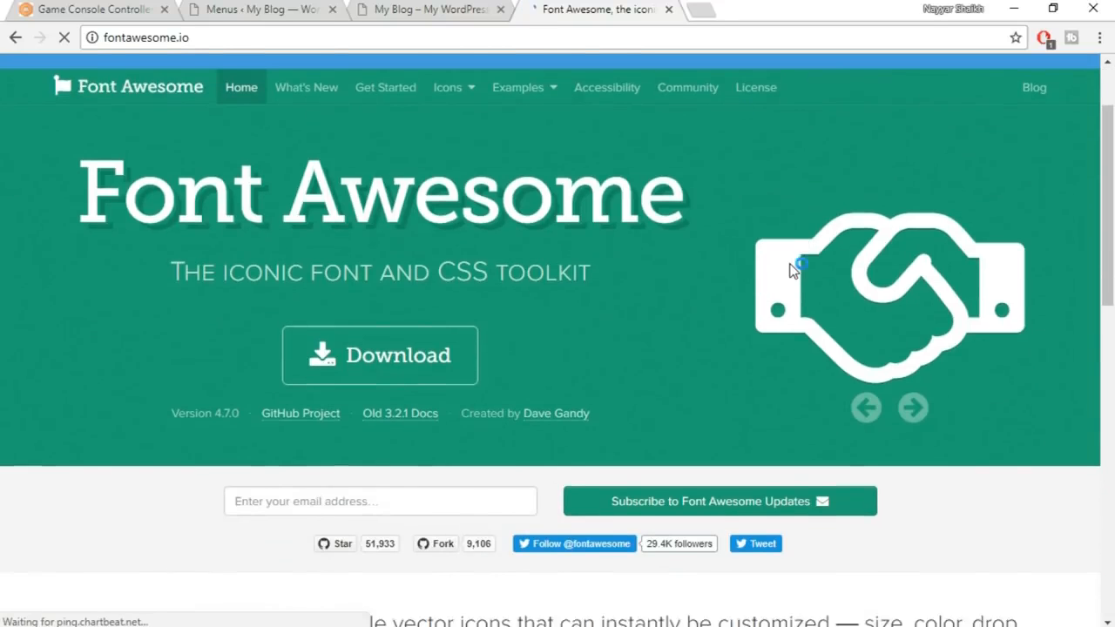
pyautogui.scroll(-2, 790, 264)
pyautogui.scroll(-2, 451, 369)
pyautogui.scroll(5, 450, 368)
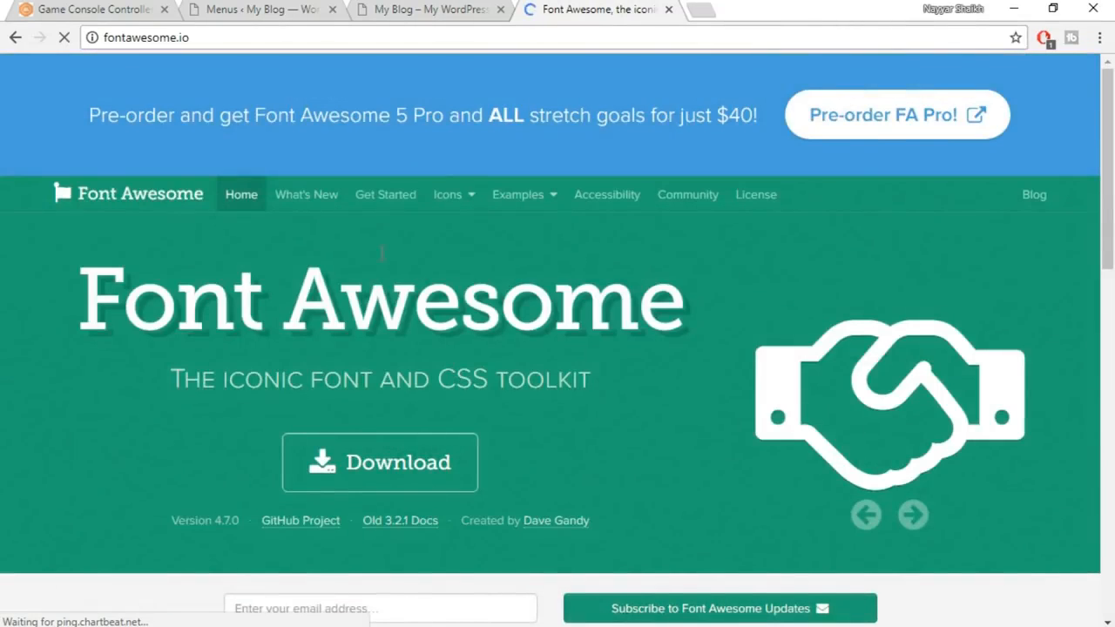
pyautogui.click(469, 204)
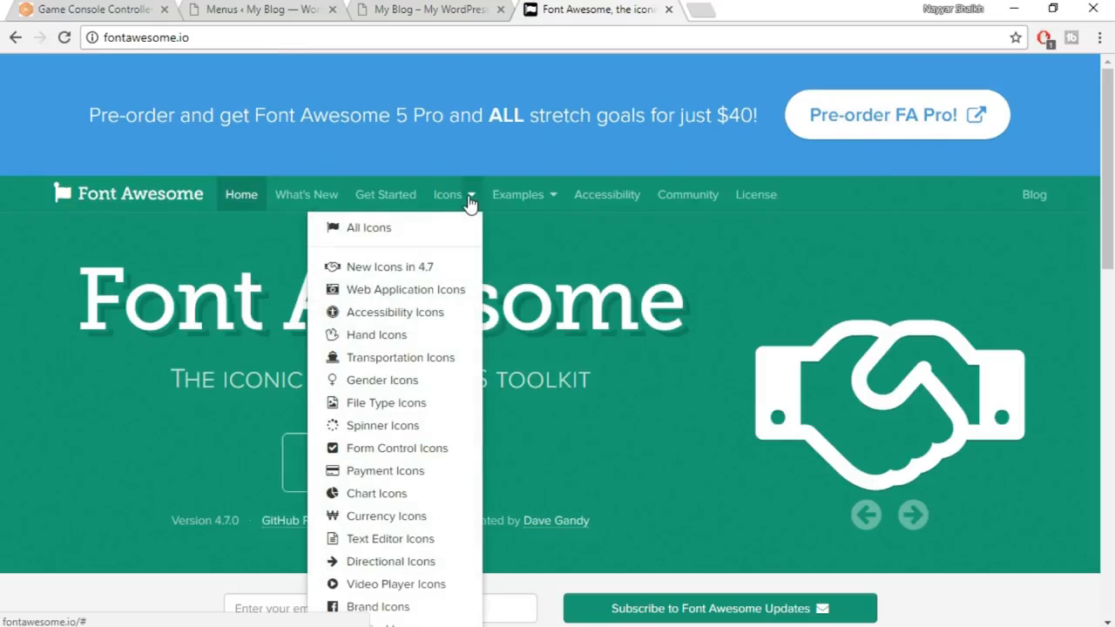
pyautogui.click(405, 231)
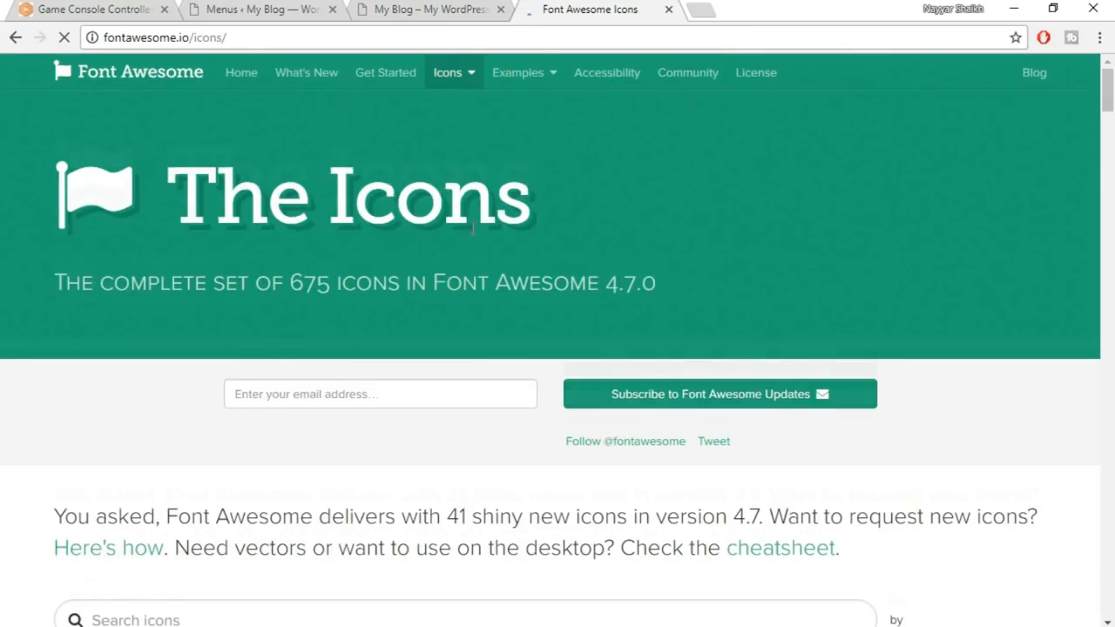
pyautogui.scroll(-6, 442, 242)
# - Search the Font Awesome icons for 'user', then return to the storefront
pyautogui.click(96, 10)
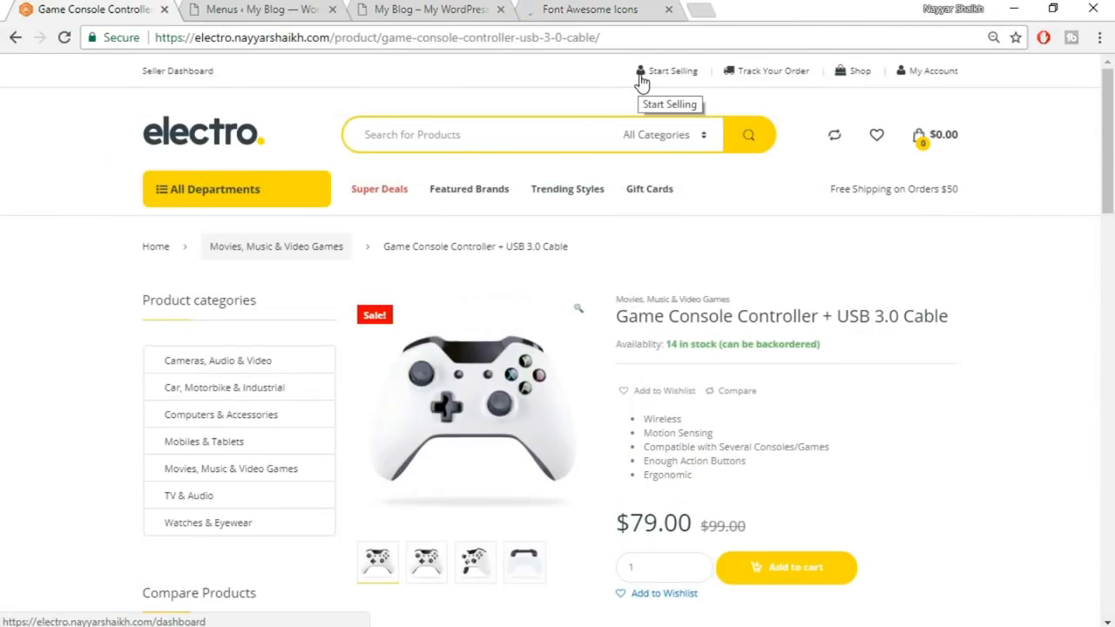
pyautogui.click(571, 10)
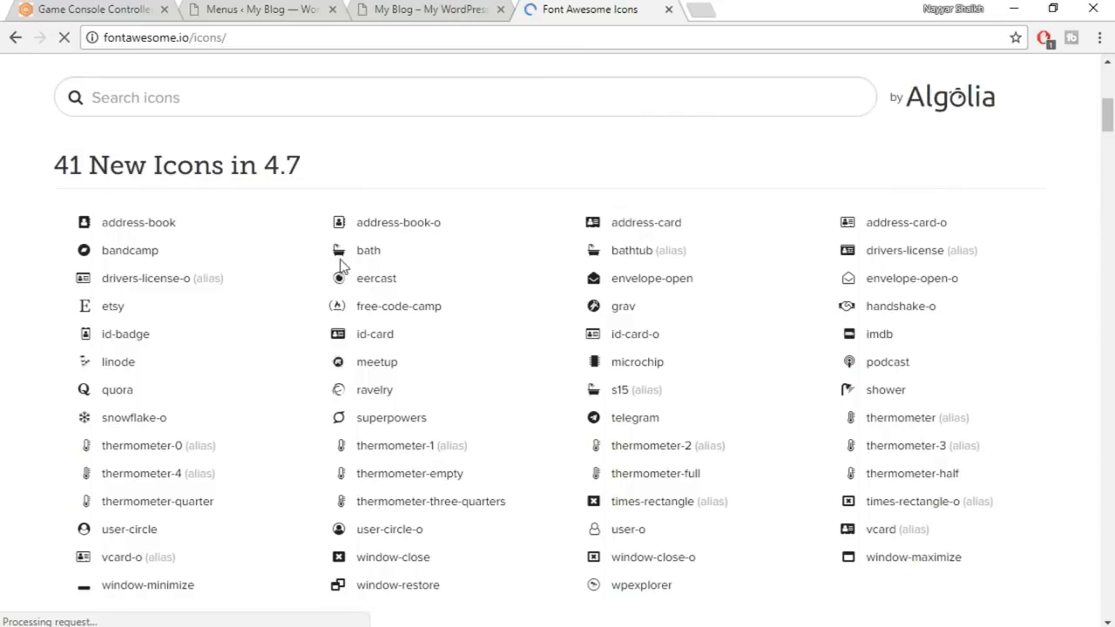
pyautogui.scroll(-3, 486, 406)
pyautogui.scroll(4, 456, 349)
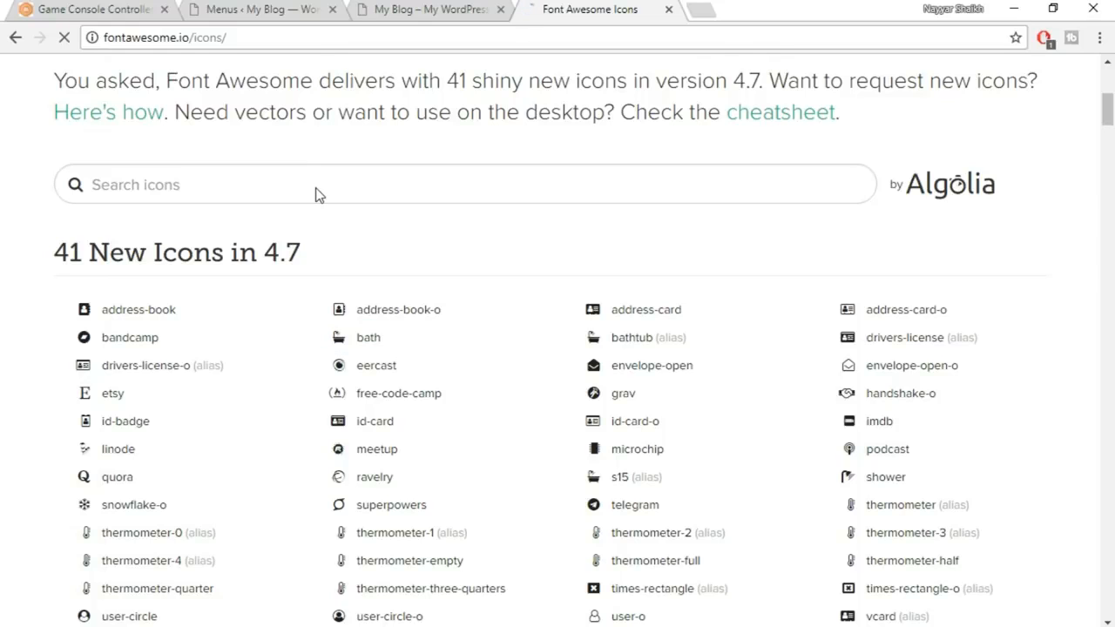
pyautogui.click(318, 193)
pyautogui.write('user')
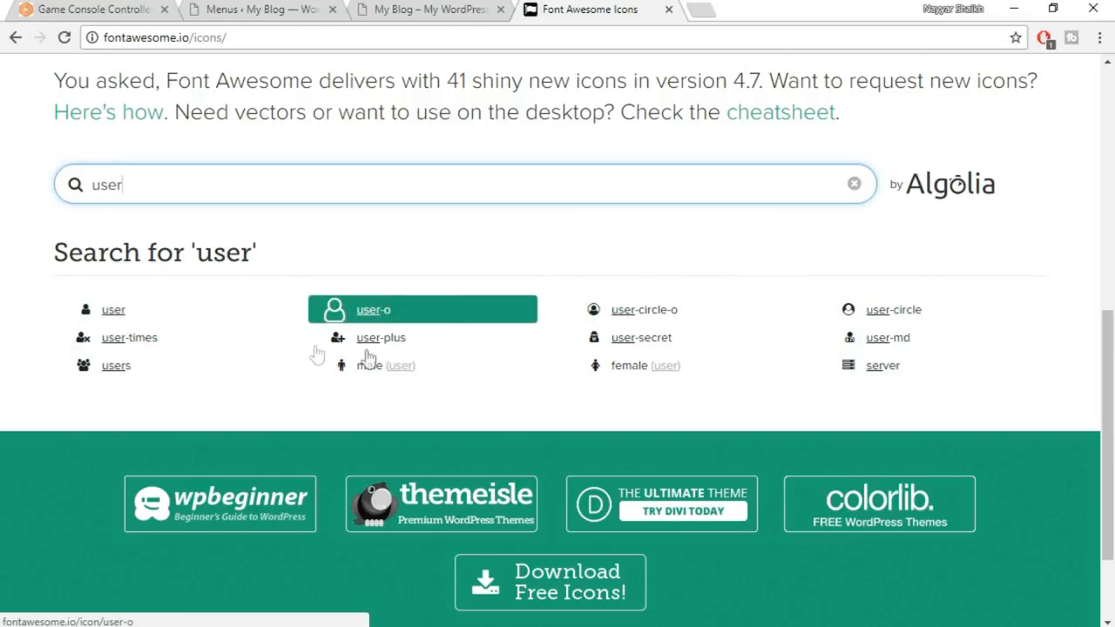
pyautogui.click(466, 7)
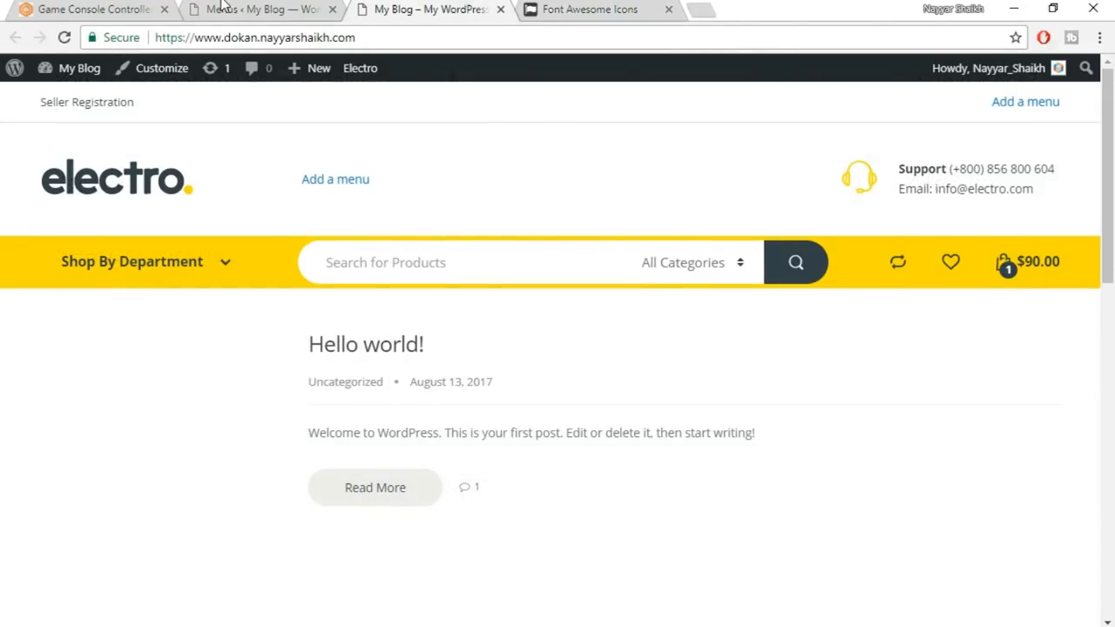
# - Give the Start Selling menu item the fa-user icon class and save the Top Right menu
pyautogui.click(224, 9)
pyautogui.click(519, 340)
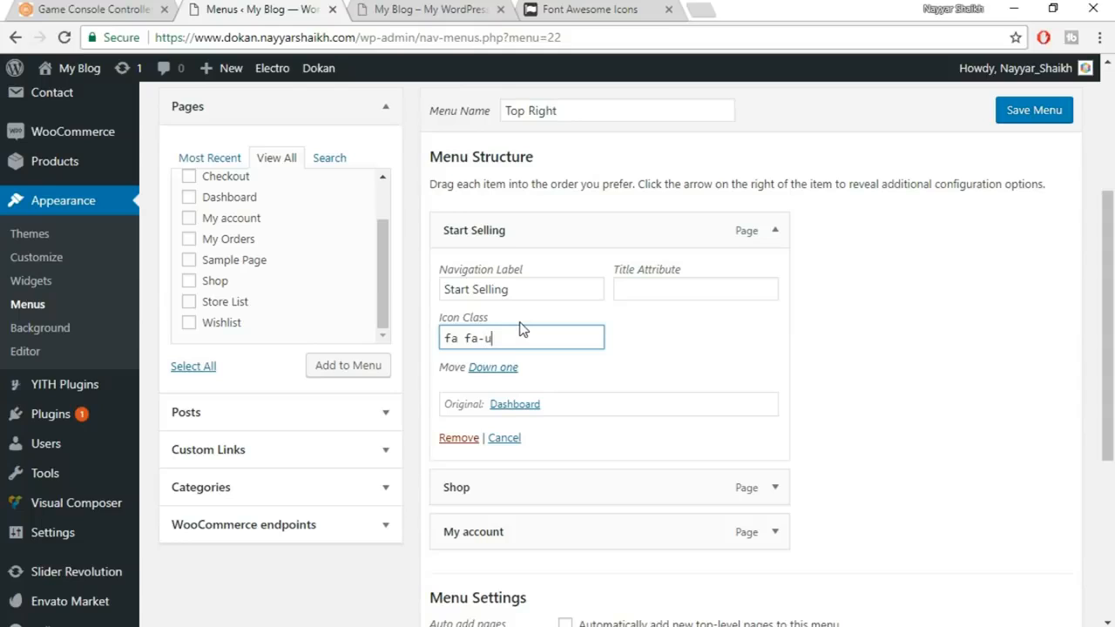
pyautogui.click(1069, 111)
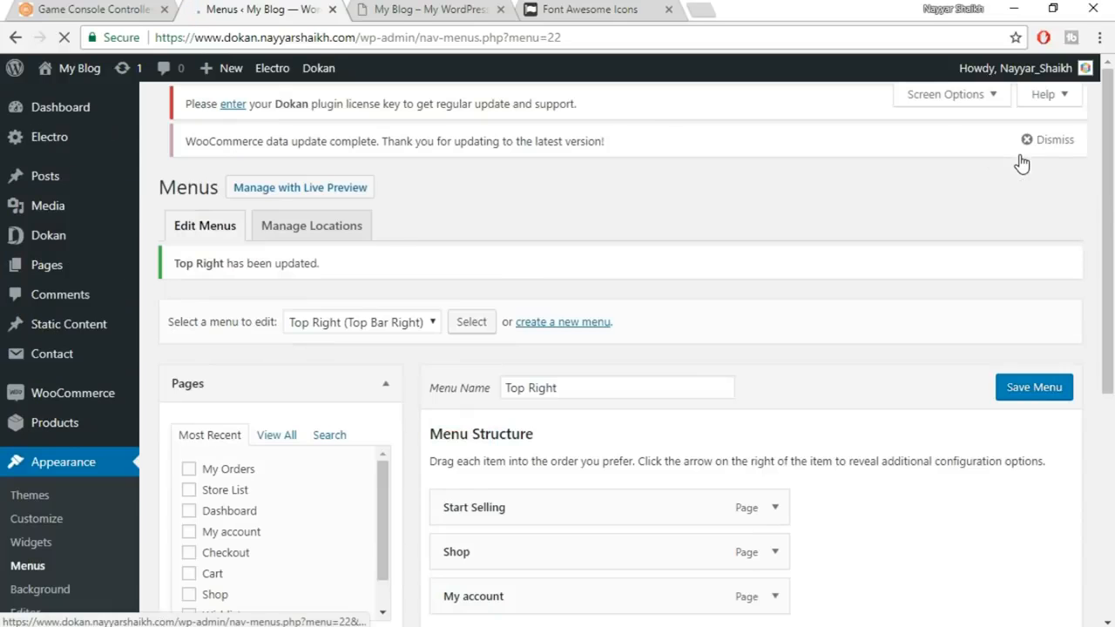
# - Reload the storefront to check the new icon, then expand the Shop menu item's settings
pyautogui.click(440, 7)
pyautogui.click(459, 36)
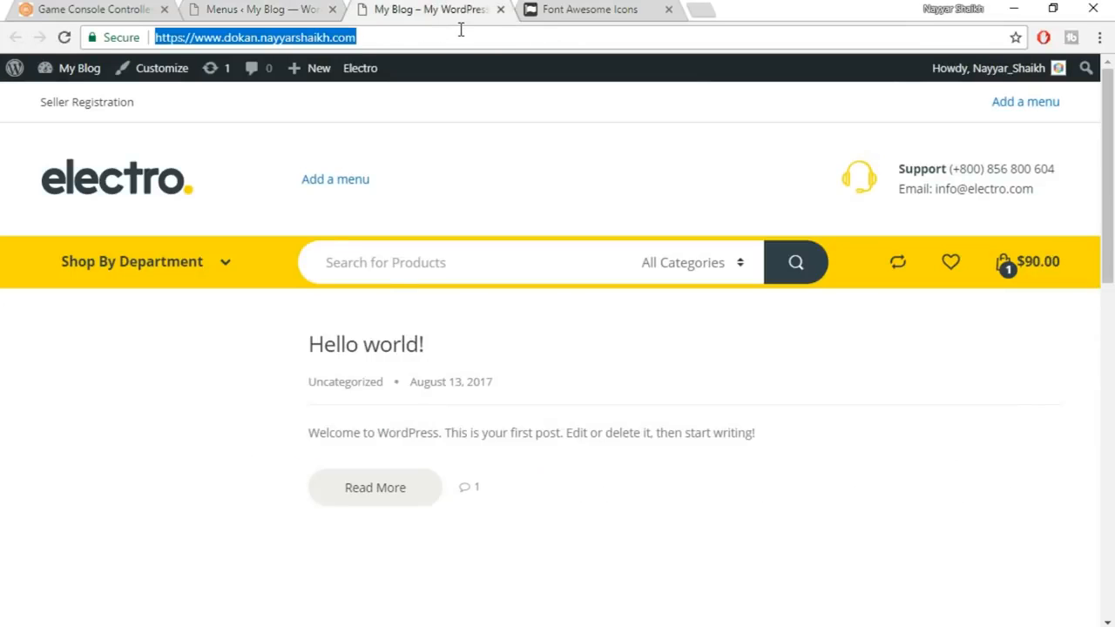
pyautogui.press('Return')
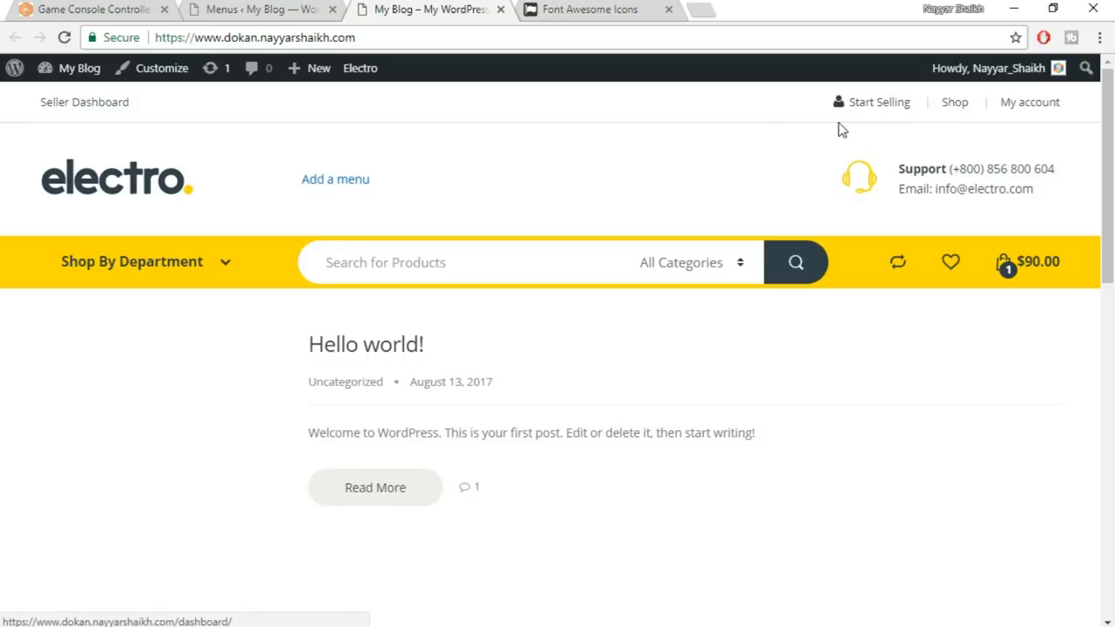
pyautogui.click(271, 8)
pyautogui.scroll(-2, 612, 417)
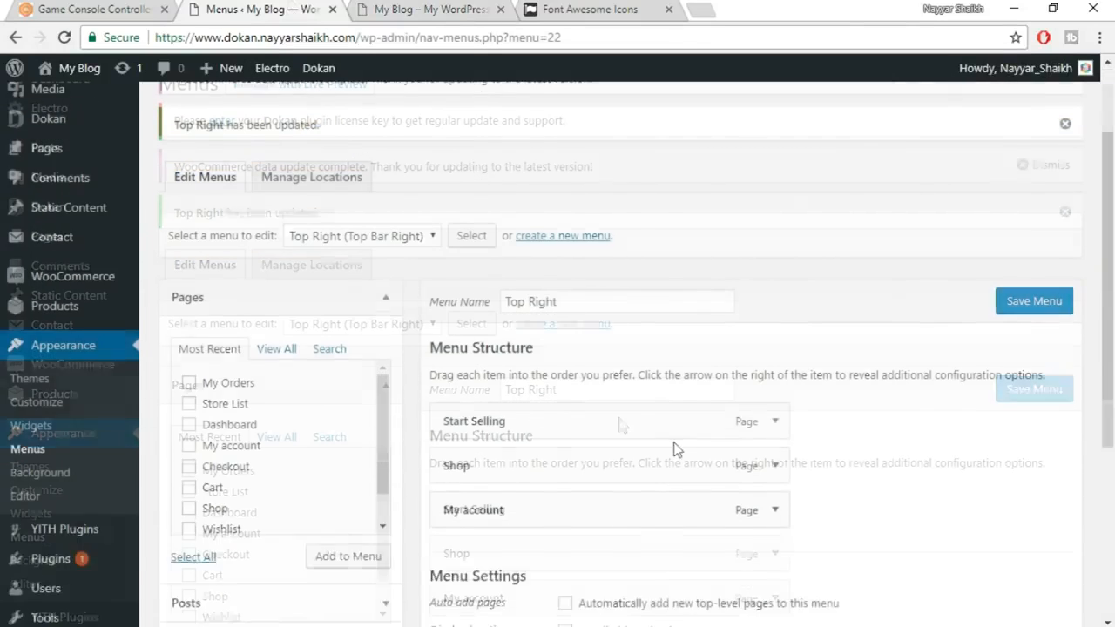
pyautogui.click(773, 408)
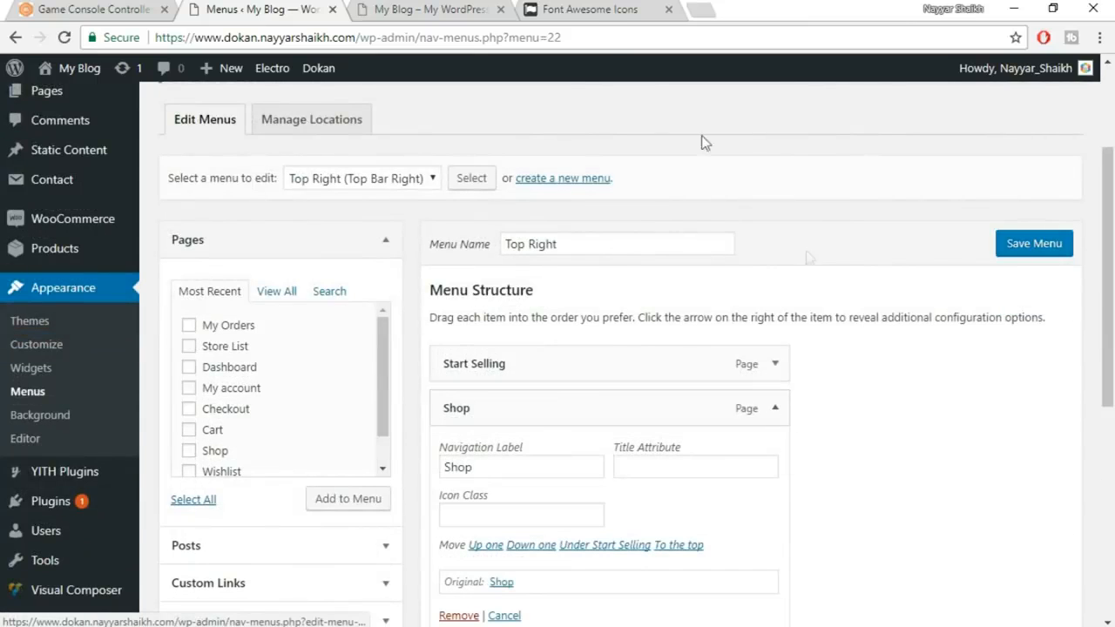
# - Search Font Awesome icons for 'shop' to find the shopping-bag icon name
pyautogui.click(599, 12)
pyautogui.hotkey('ctrl', 'a')
pyautogui.write('s')
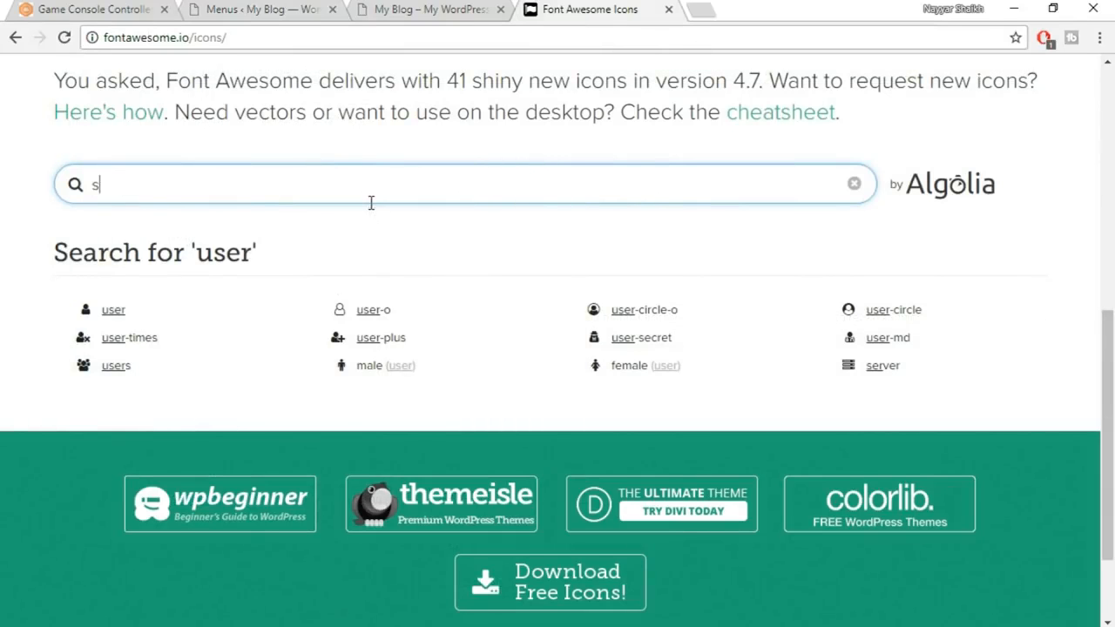
pyautogui.write('hop')
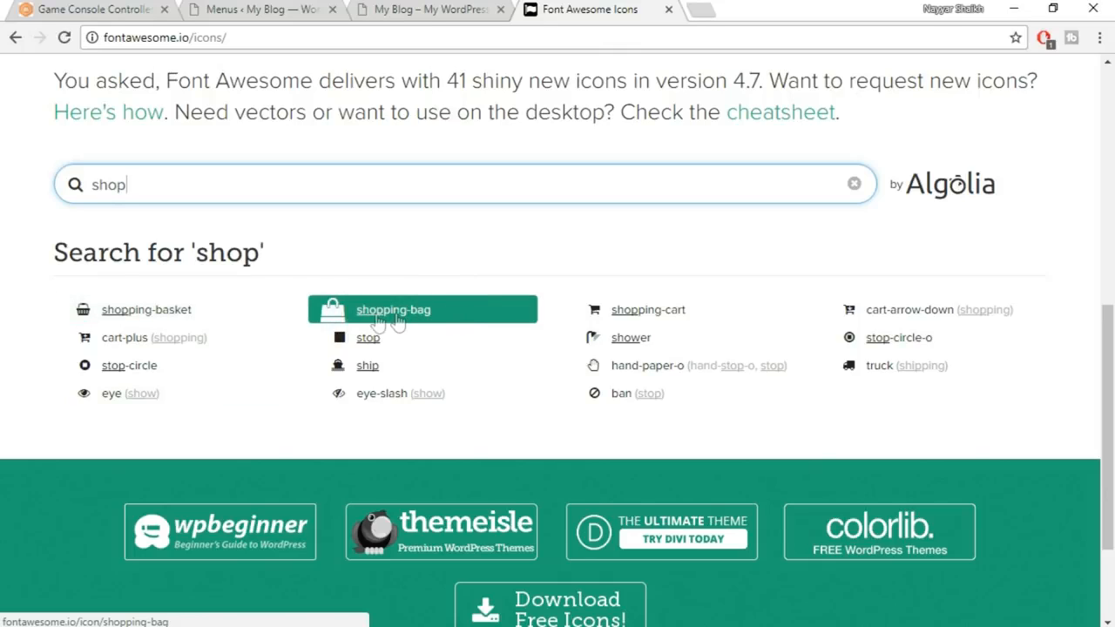
pyautogui.click(436, 9)
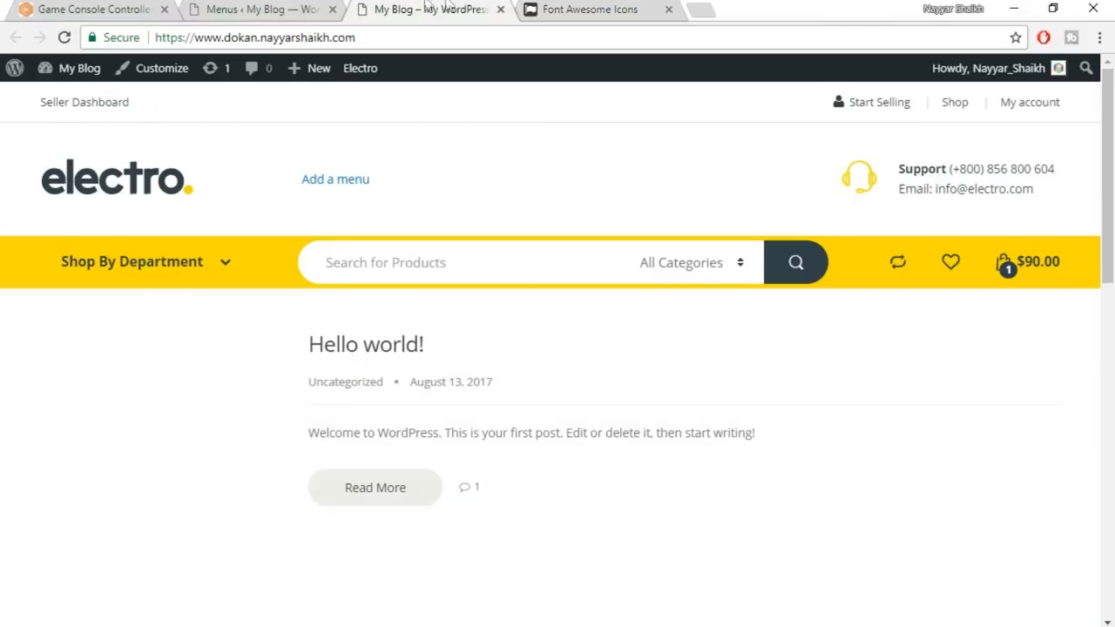
# - Set the Shop menu item's icon class to 'fa fa-shopping-bag'
pyautogui.click(239, 11)
pyautogui.click(528, 515)
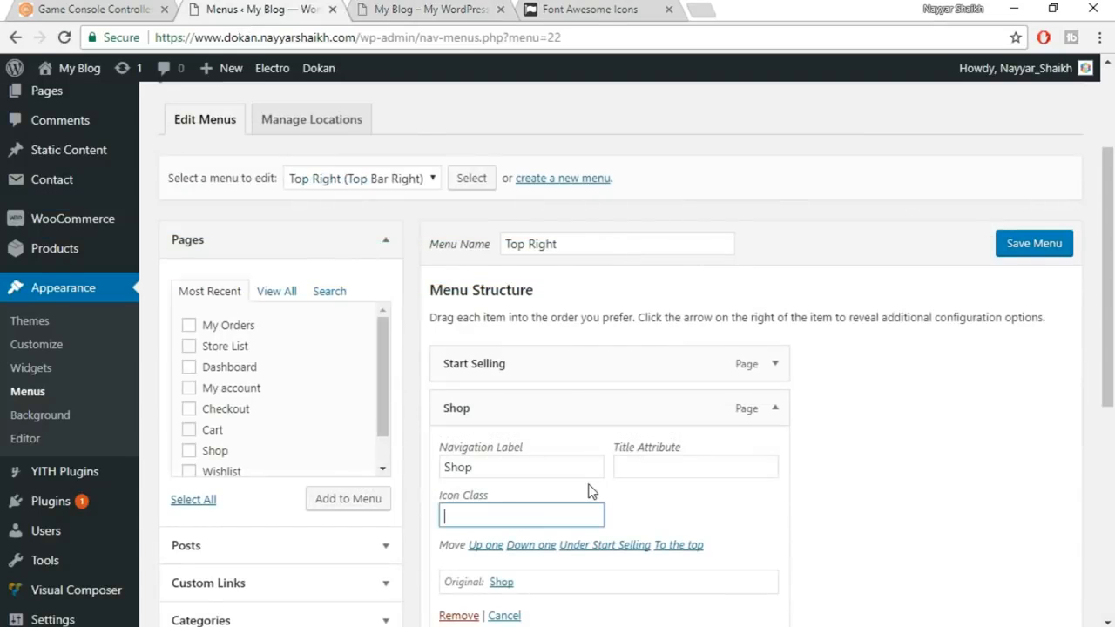
pyautogui.scroll(-2, 588, 483)
pyautogui.write('fa fa-shopping-bag')
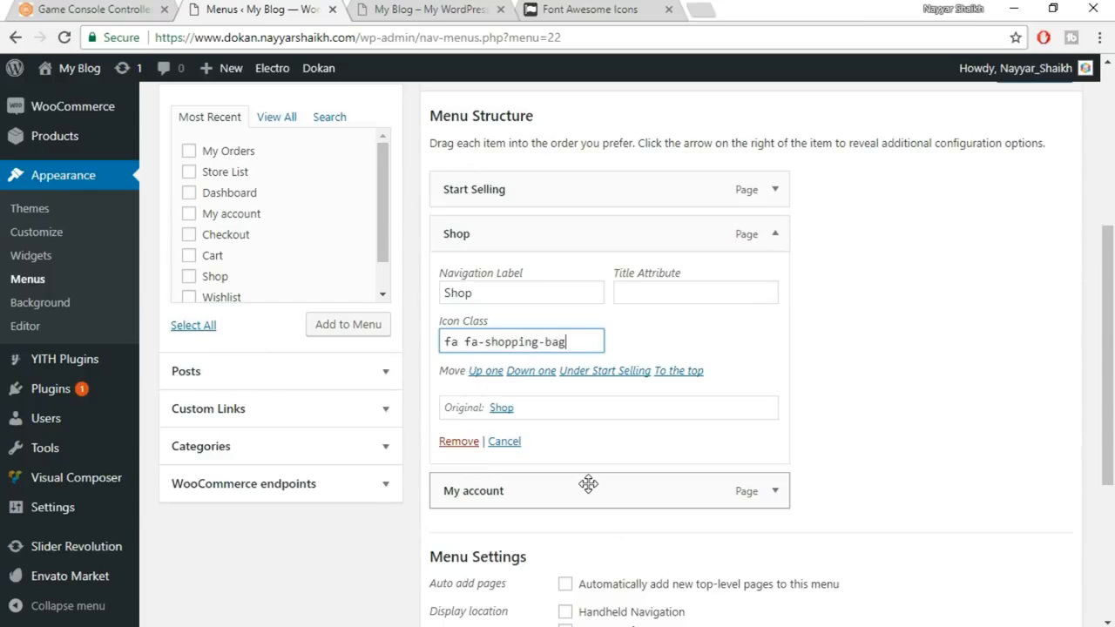
pyautogui.click(775, 234)
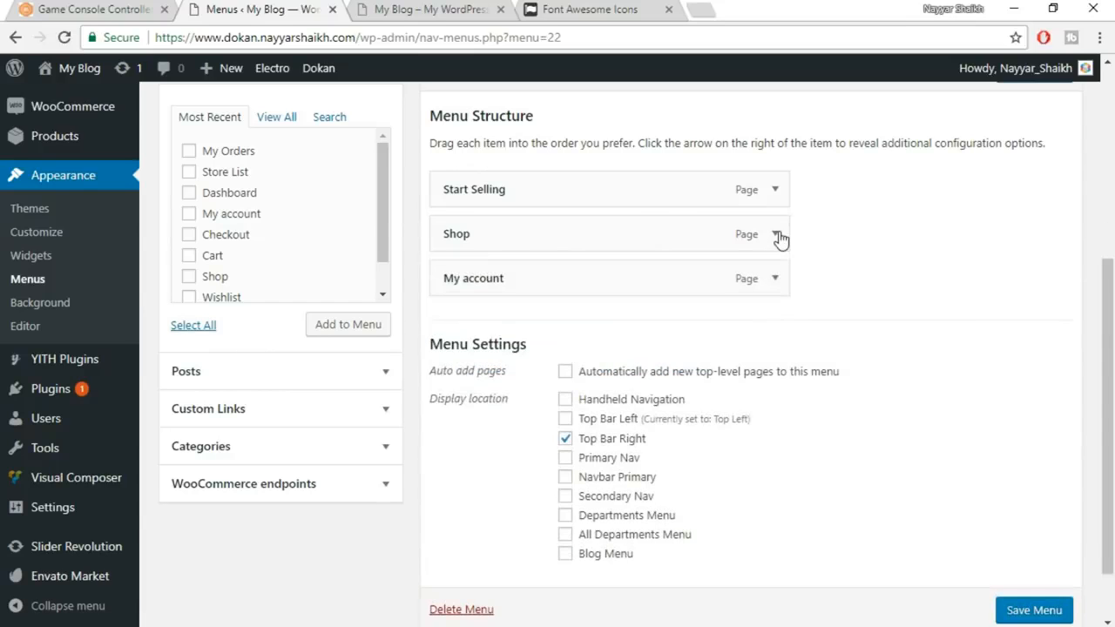
# - Set My account's icon class to 'fa fa-user' and save the Top Right menu
pyautogui.click(776, 278)
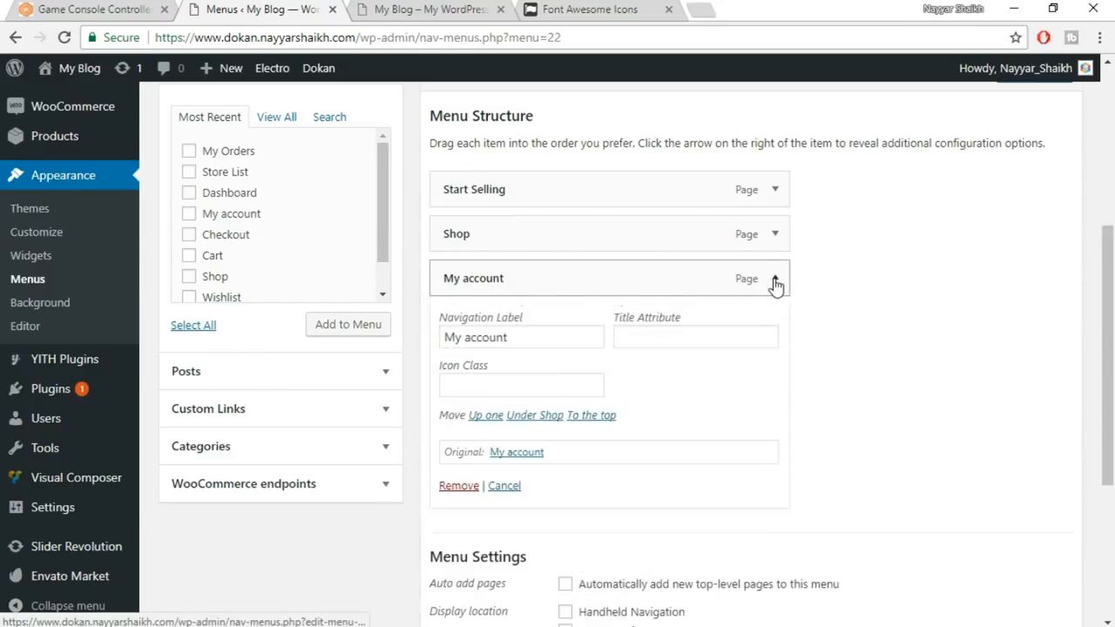
pyautogui.click(153, 9)
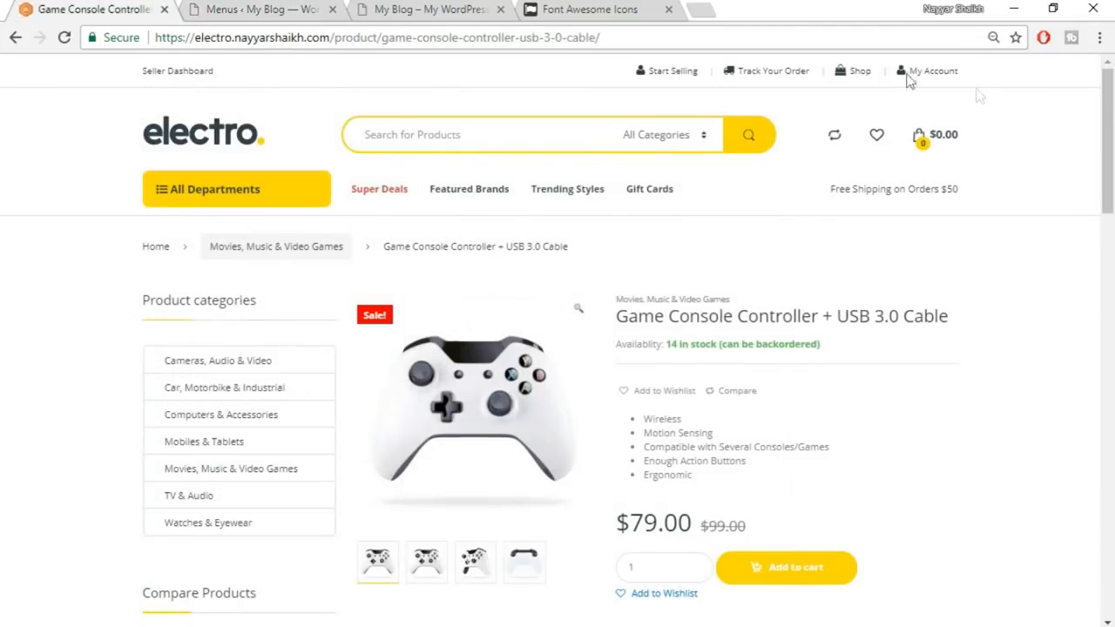
pyautogui.click(314, 9)
pyautogui.click(564, 392)
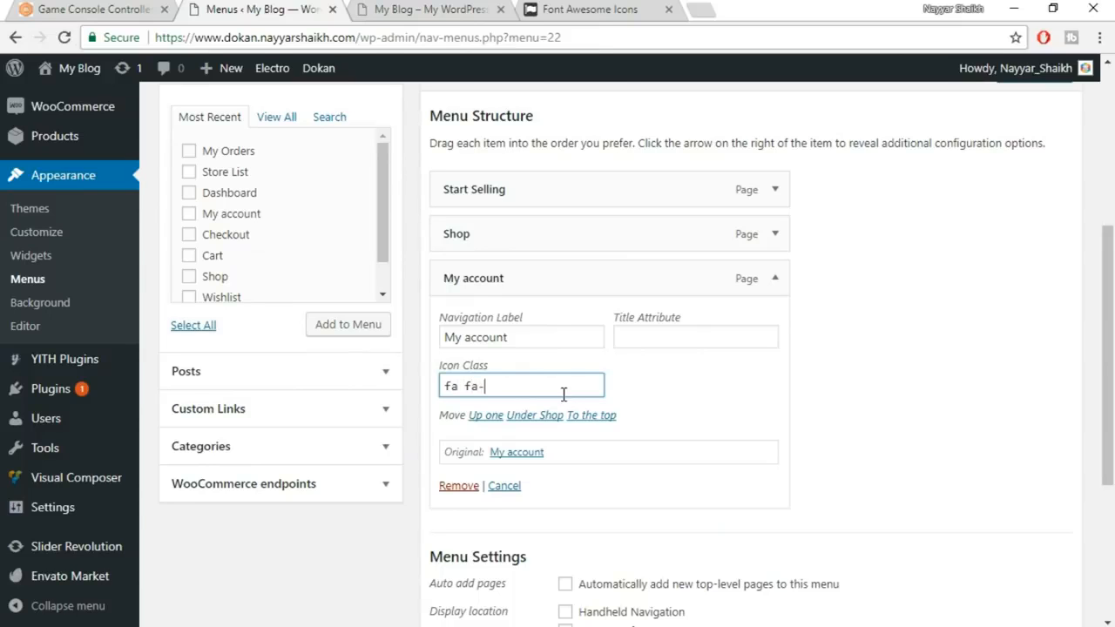
pyautogui.scroll(-3, 730, 409)
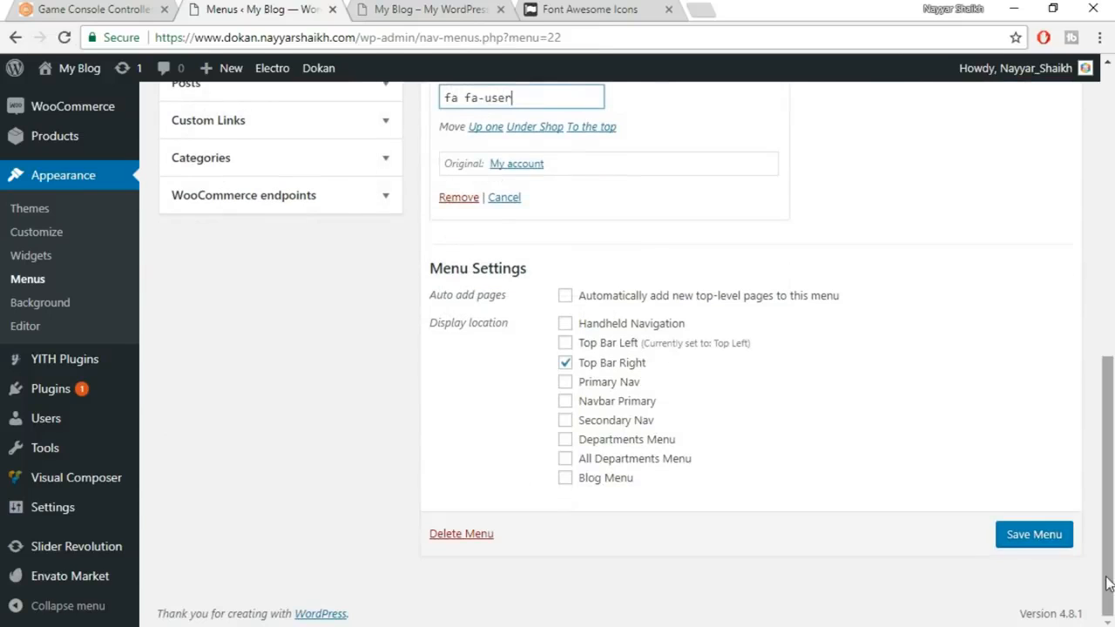
pyautogui.click(1039, 538)
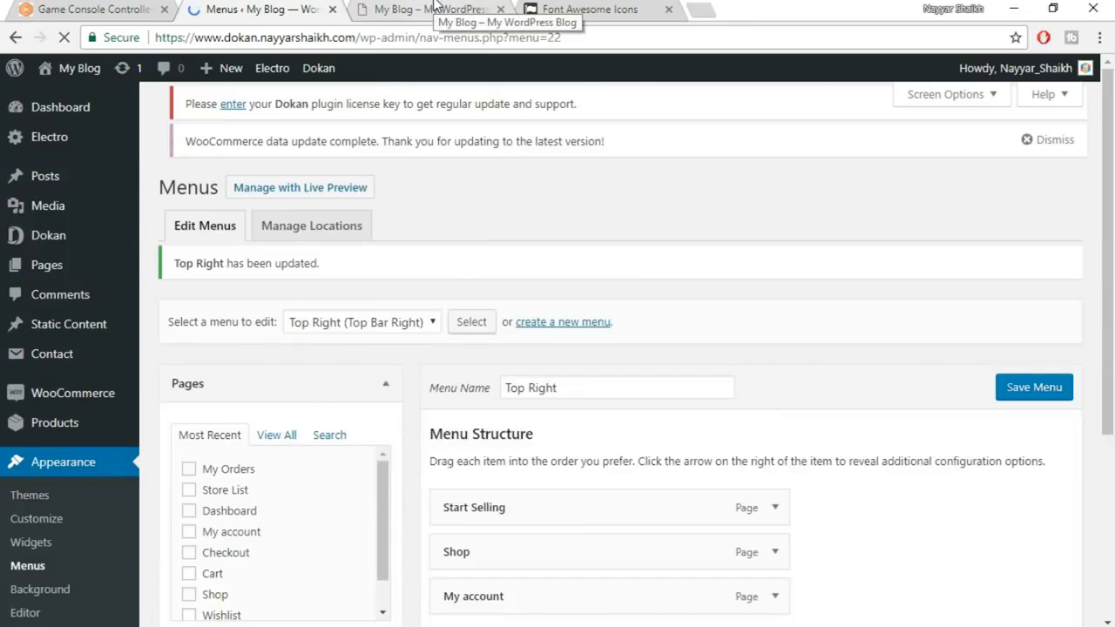
pyautogui.click(433, 7)
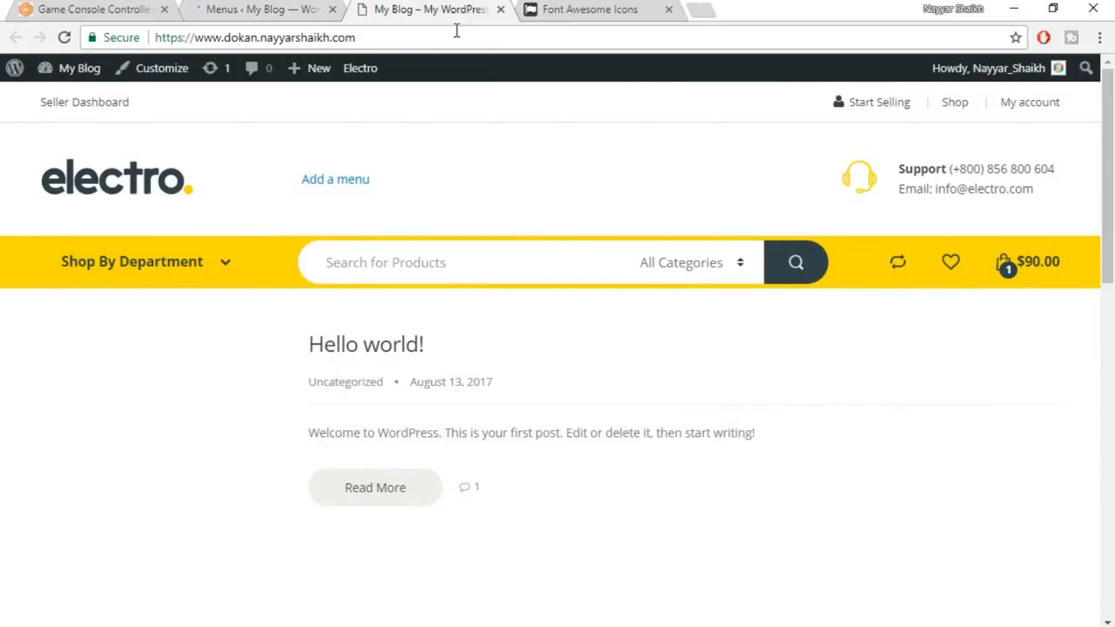
# - Load the Electro storefront URL in Microsoft Edge, where no one is logged in
pyautogui.click(455, 29)
pyautogui.press('Return')
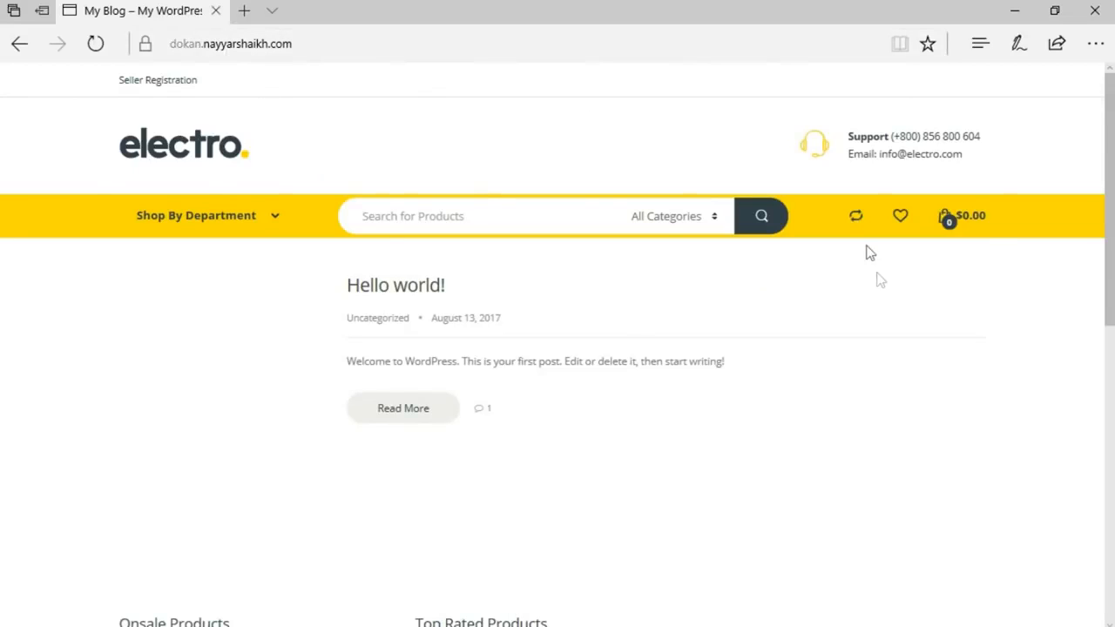
# - Go to the My account page and choose to register as a vendor
pyautogui.click(96, 44)
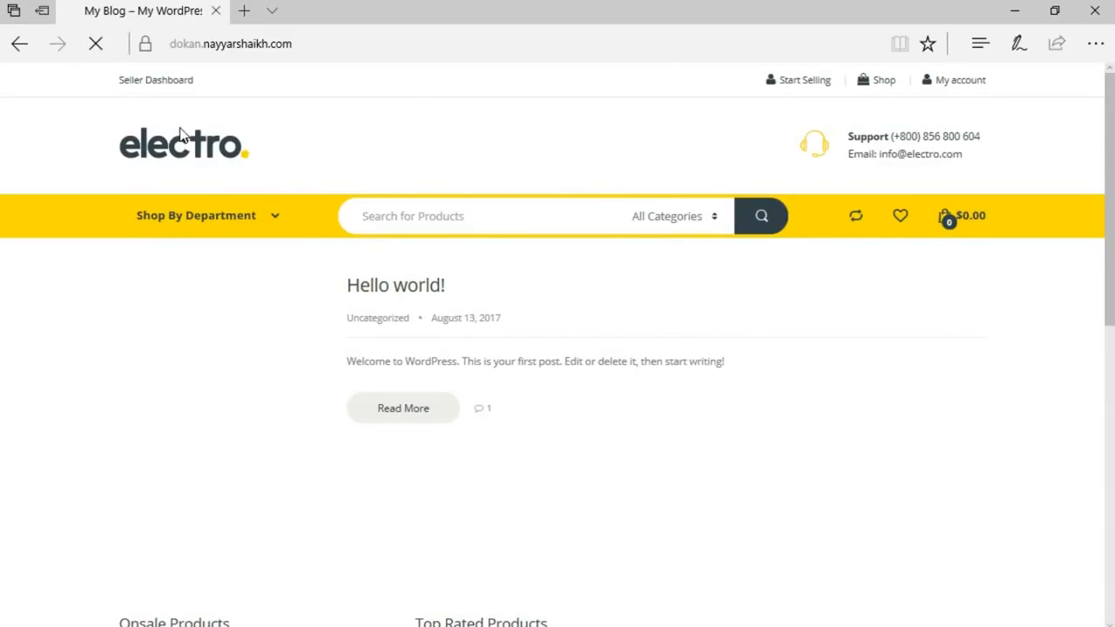
pyautogui.click(806, 81)
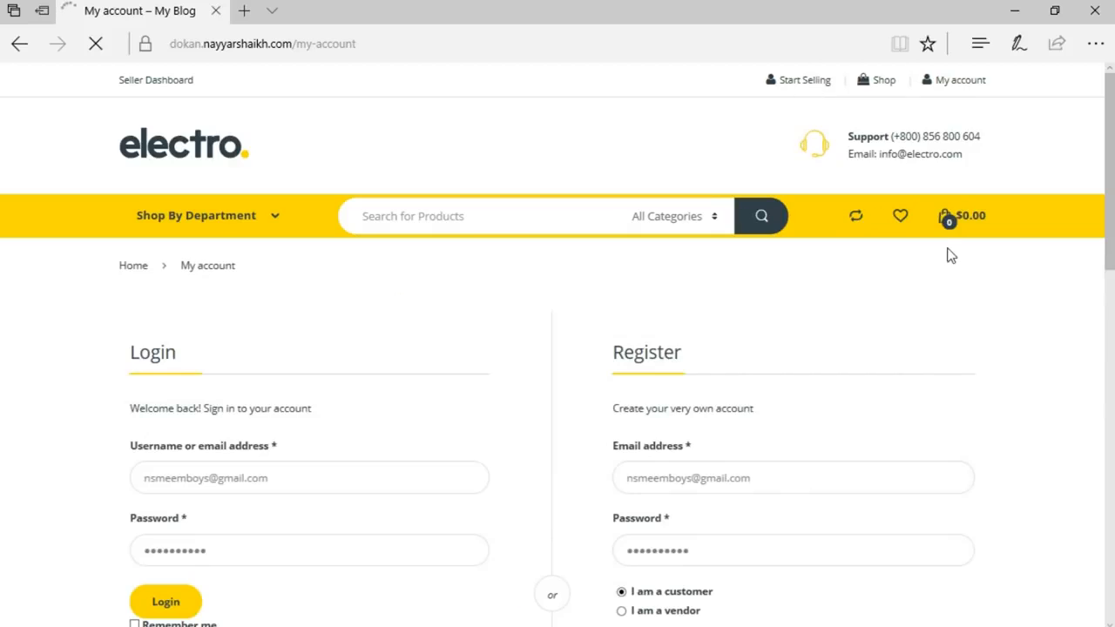
pyautogui.scroll(-3, 954, 279)
pyautogui.scroll(1, 188, 289)
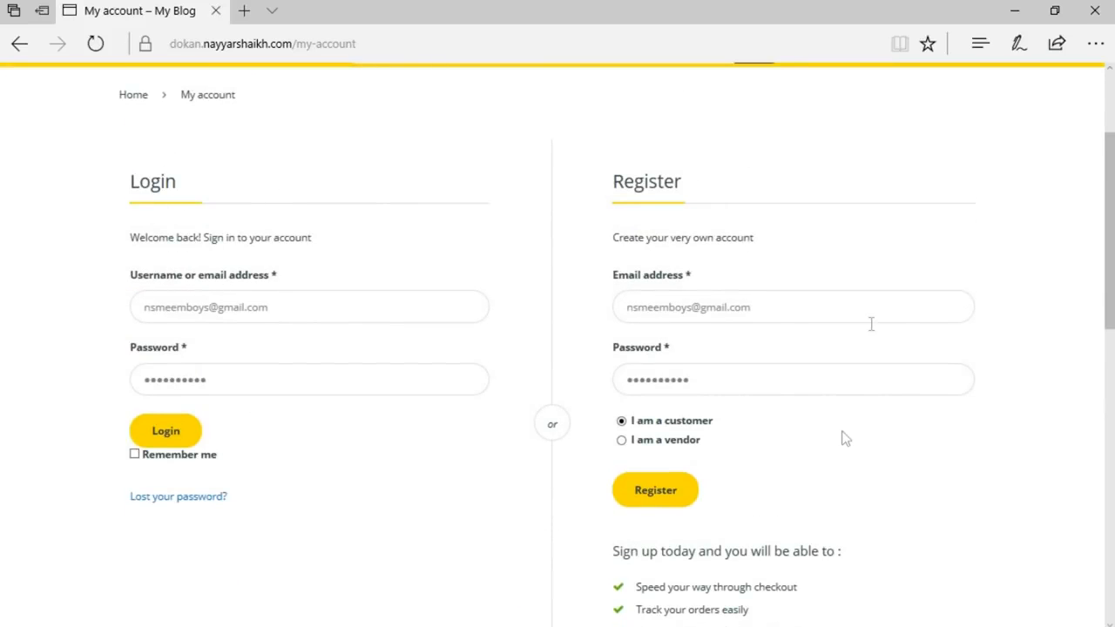
pyautogui.scroll(-1, 1024, 412)
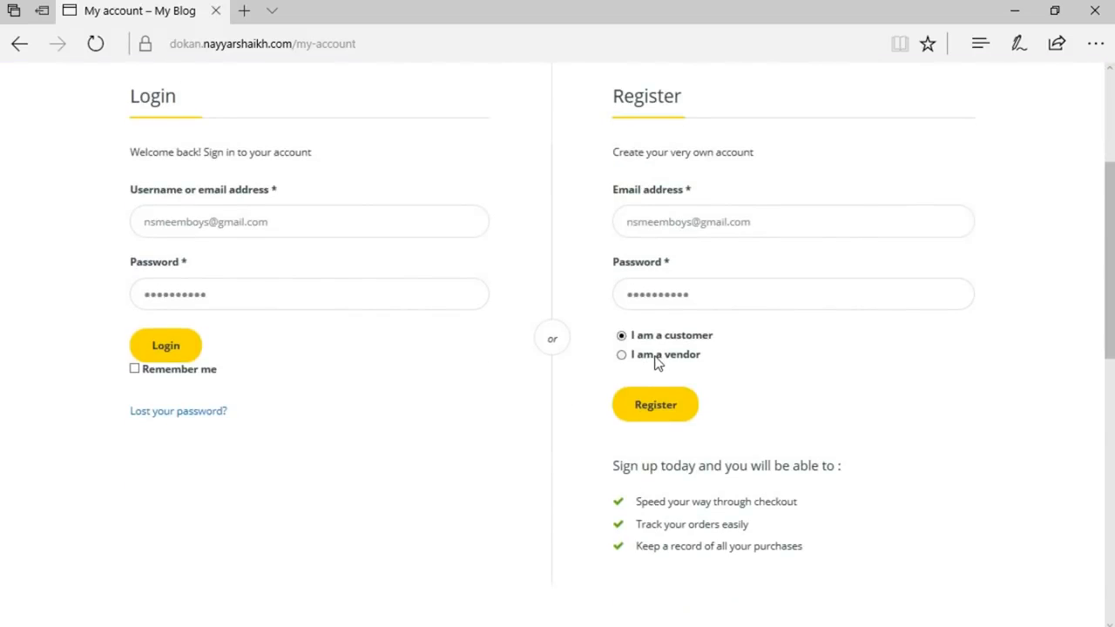
pyautogui.click(658, 363)
# - Fill in the vendor's e-mail, an account password, and first and last names
pyautogui.scroll(2, 894, 374)
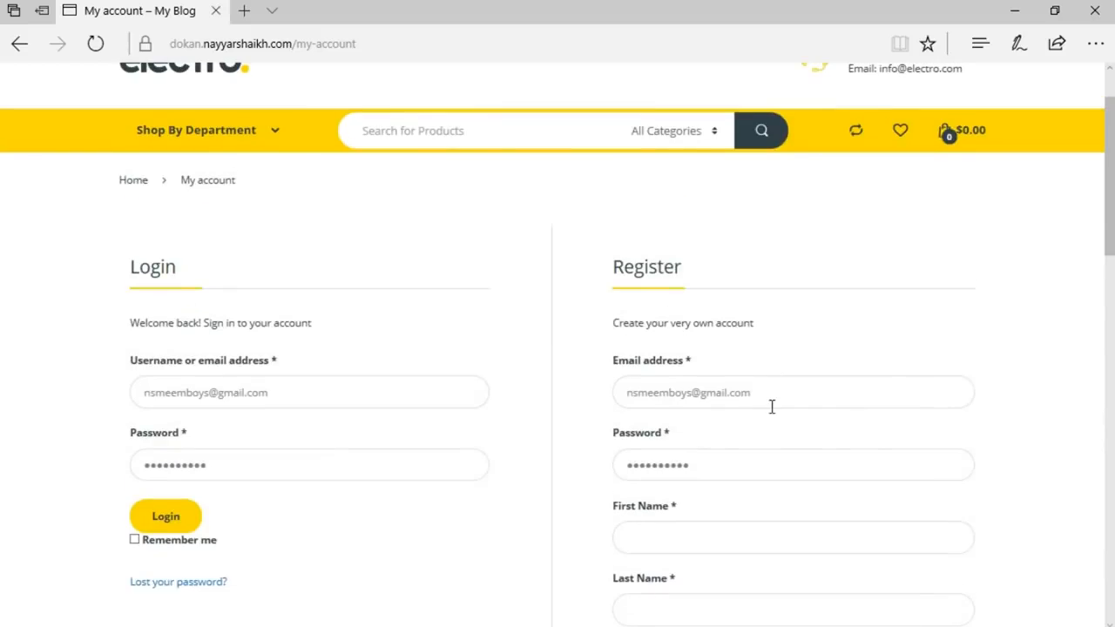
pyautogui.click(773, 393)
pyautogui.scroll(-2, 1112, 166)
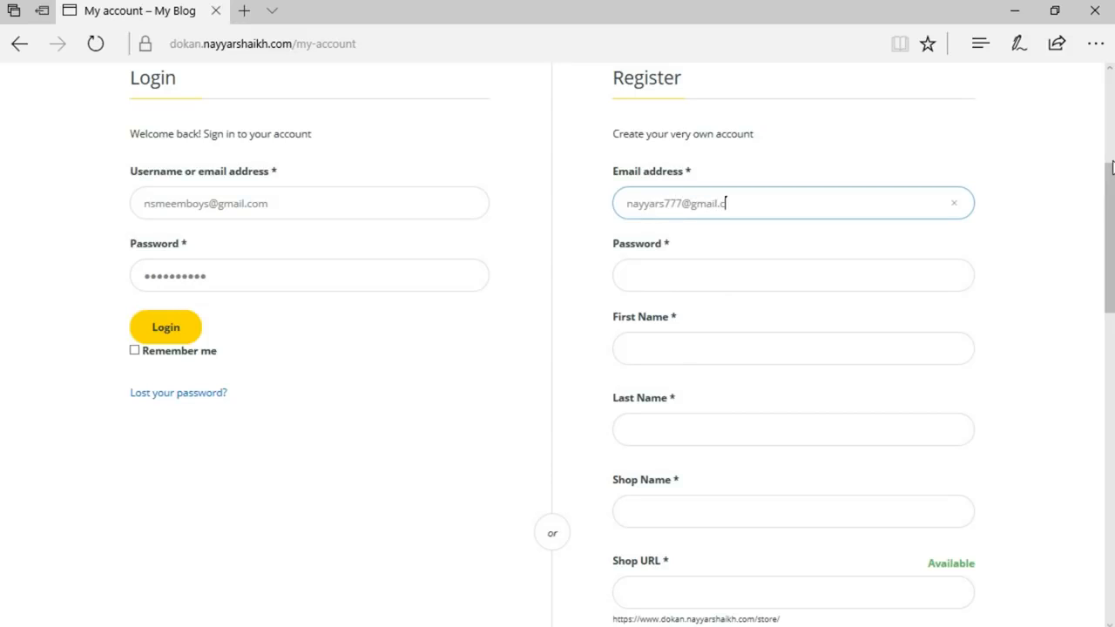
pyautogui.click(674, 282)
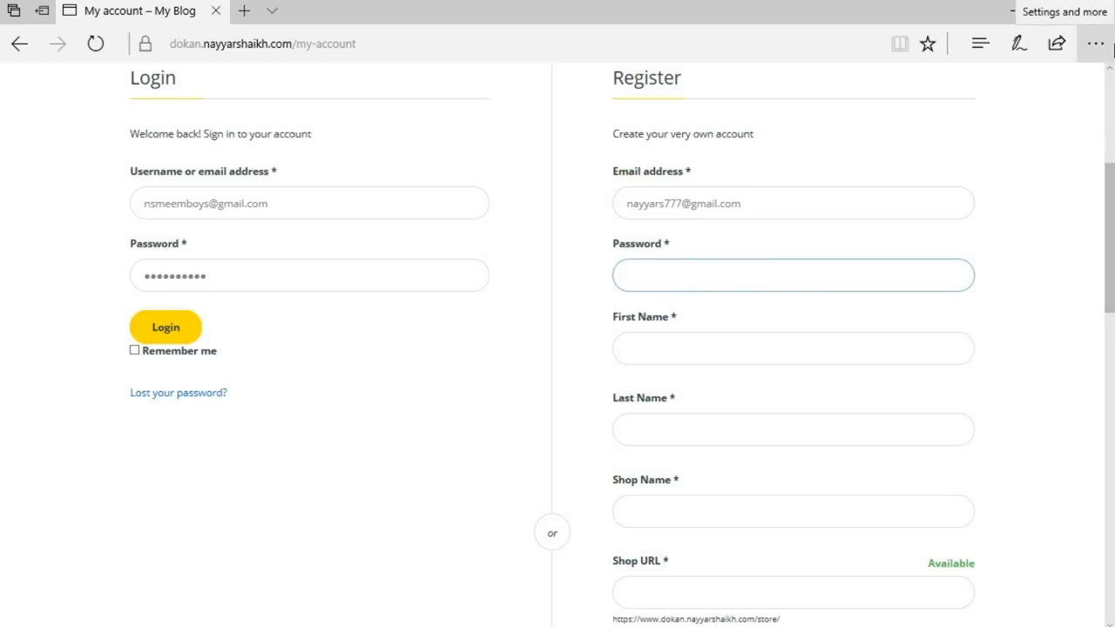
pyautogui.click(660, 370)
pyautogui.click(679, 410)
pyautogui.scroll(-3, 801, 392)
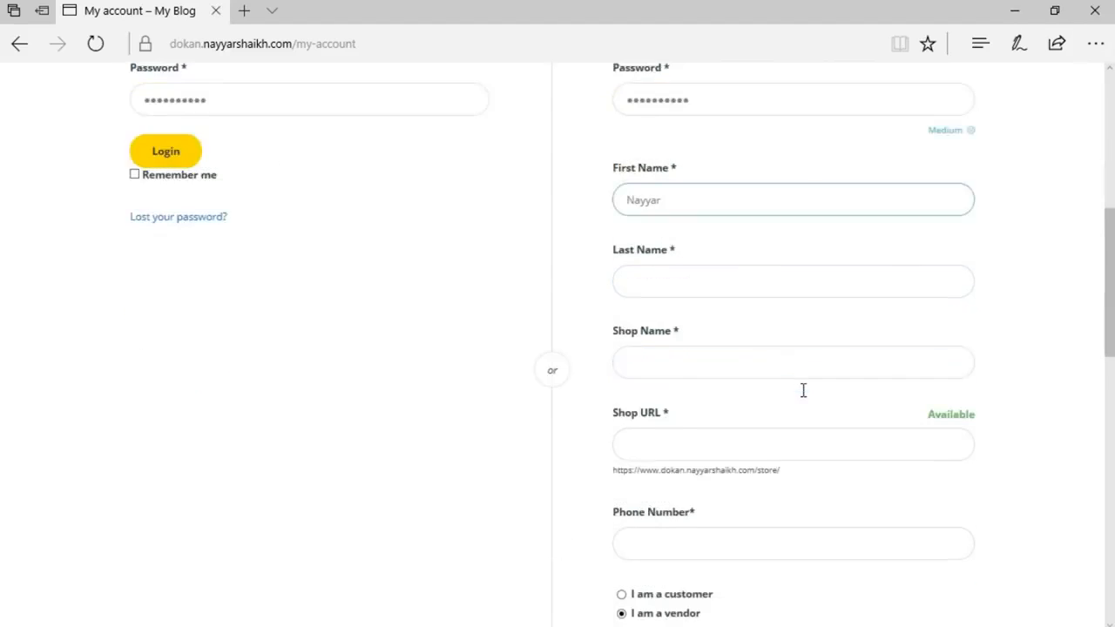
pyautogui.click(662, 211)
pyautogui.click(677, 237)
# - Enter shop name Ntech with shop URL ntech, add the phone number, and register
pyautogui.click(675, 283)
pyautogui.write('Ntech')
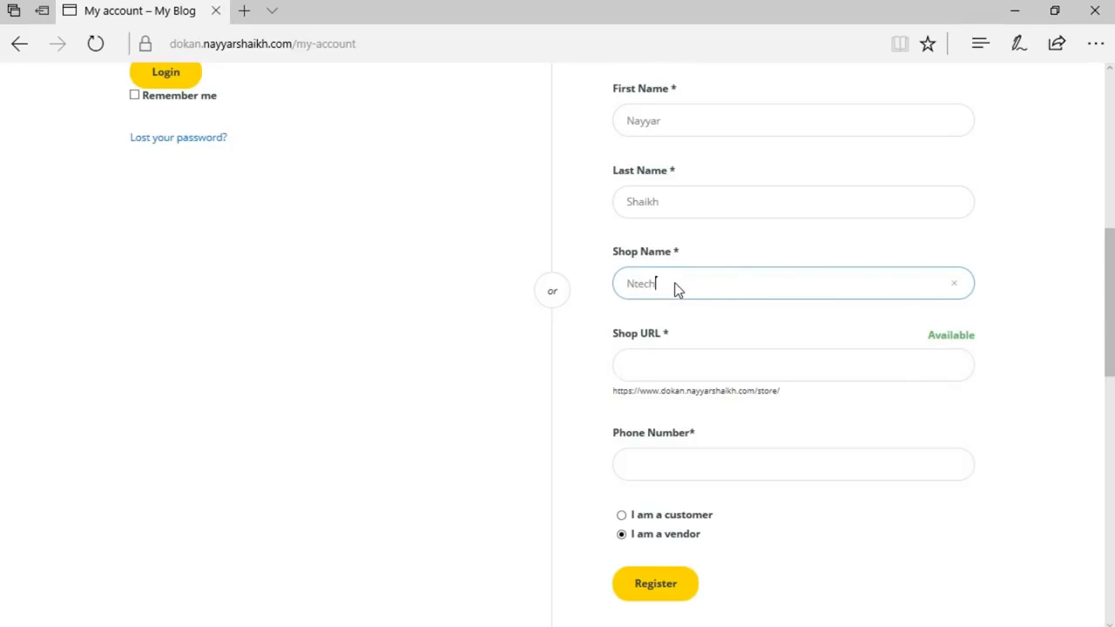
pyautogui.press('Tab')
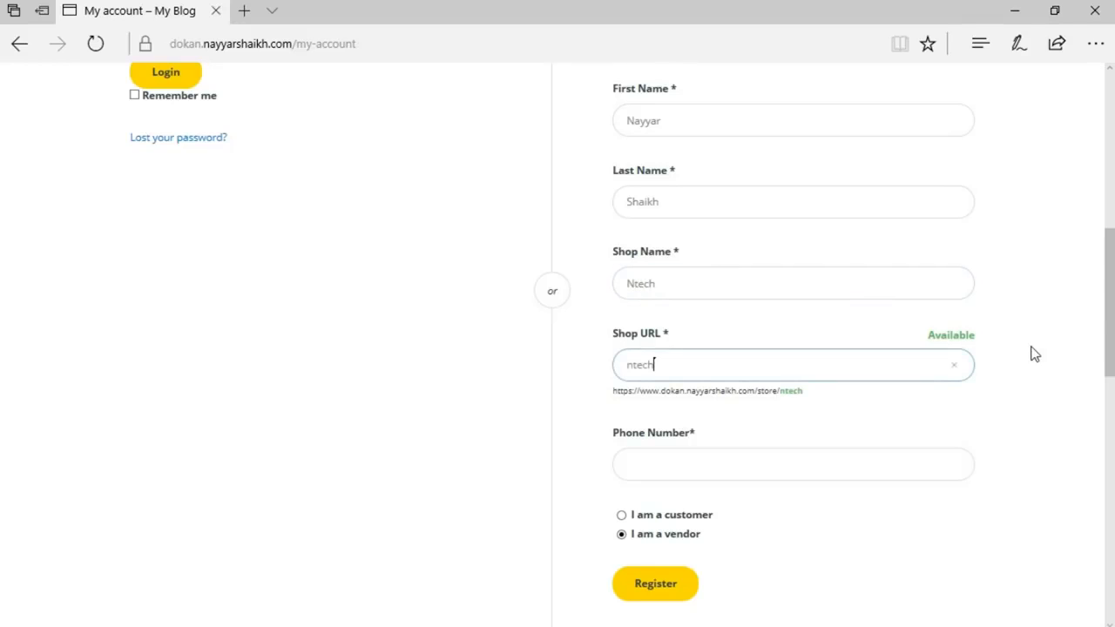
pyautogui.scroll(-2, 1034, 354)
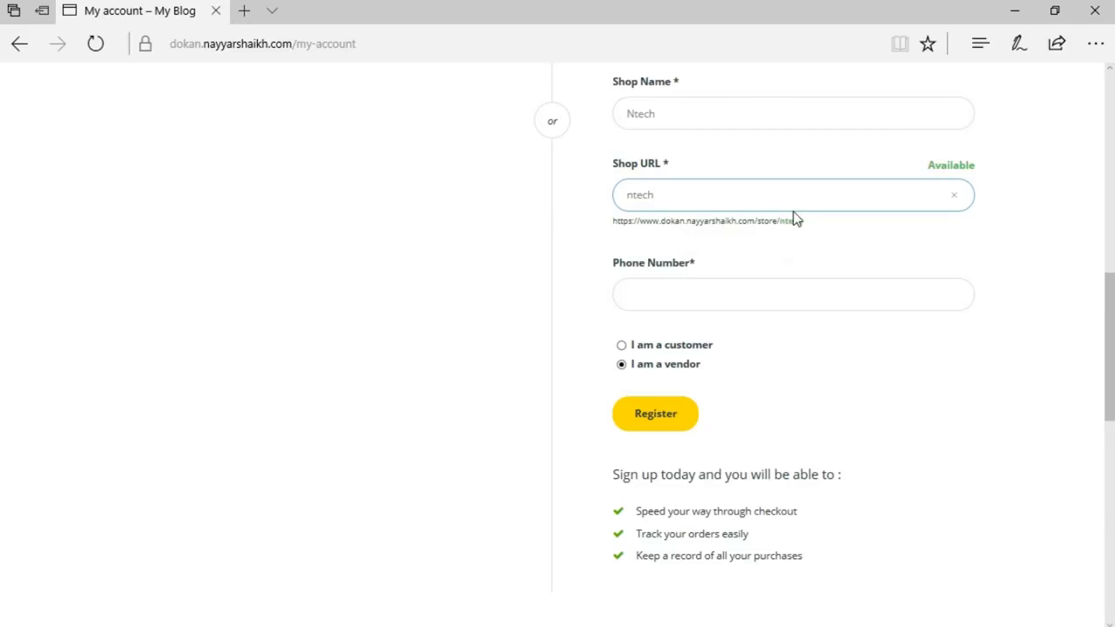
pyautogui.click(822, 296)
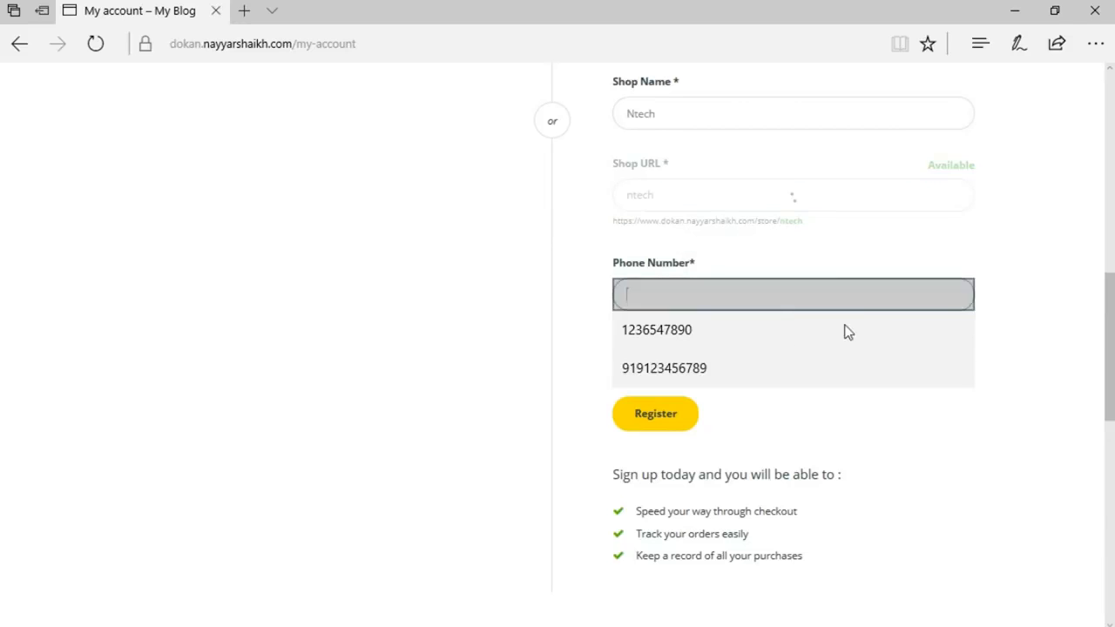
pyautogui.click(787, 340)
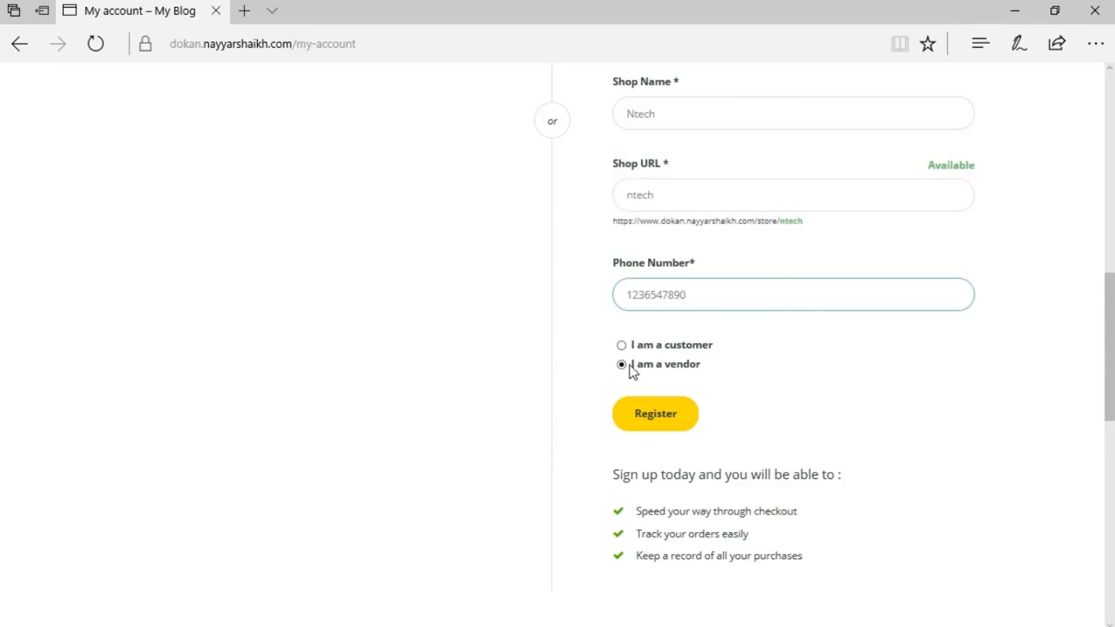
pyautogui.click(666, 429)
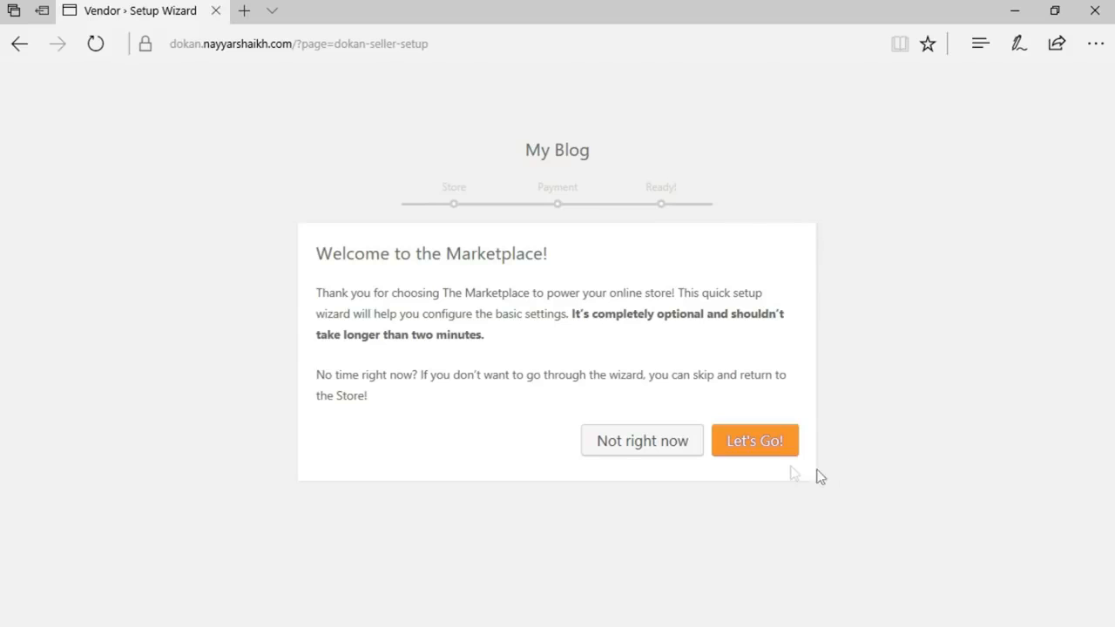
# - Start the setup wizard and fill in the store's street lines, city and postal code
pyautogui.click(778, 442)
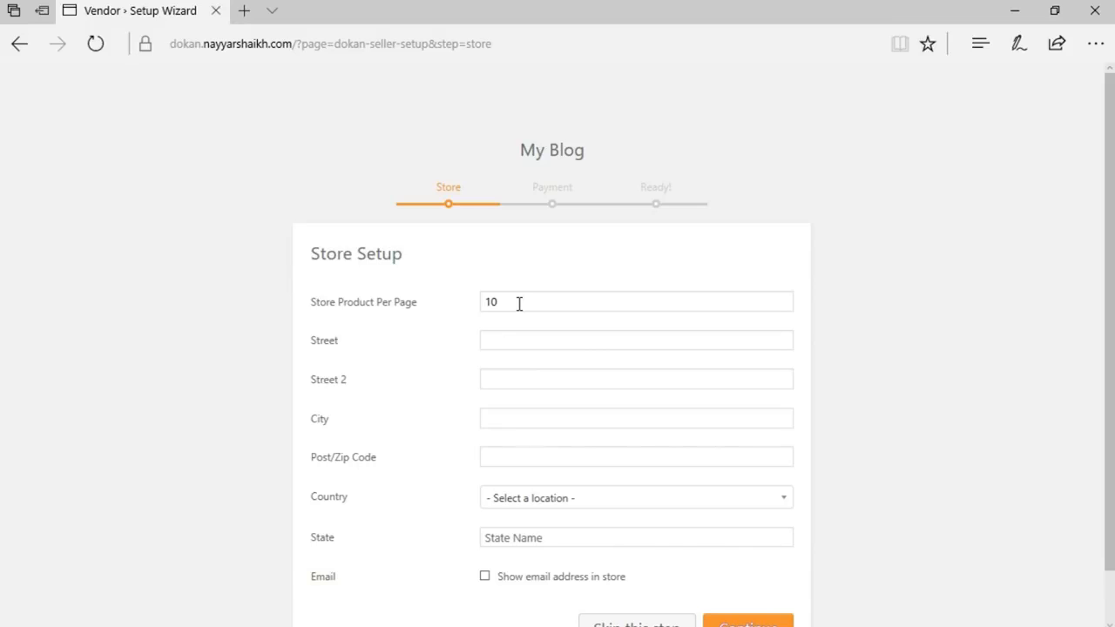
pyautogui.scroll(-1, 519, 303)
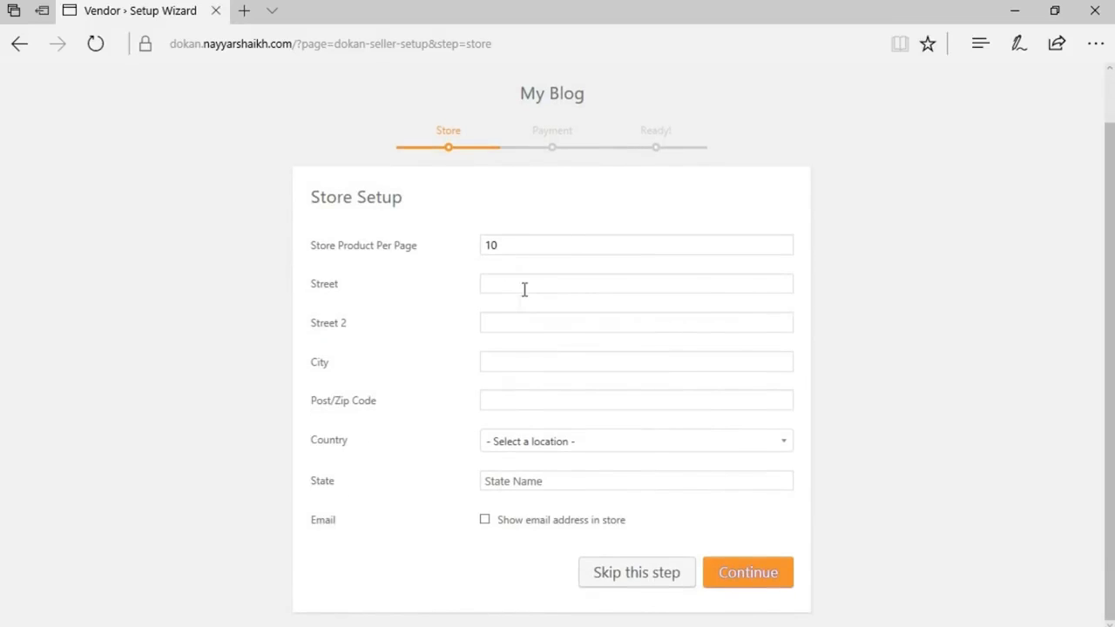
pyautogui.click(524, 289)
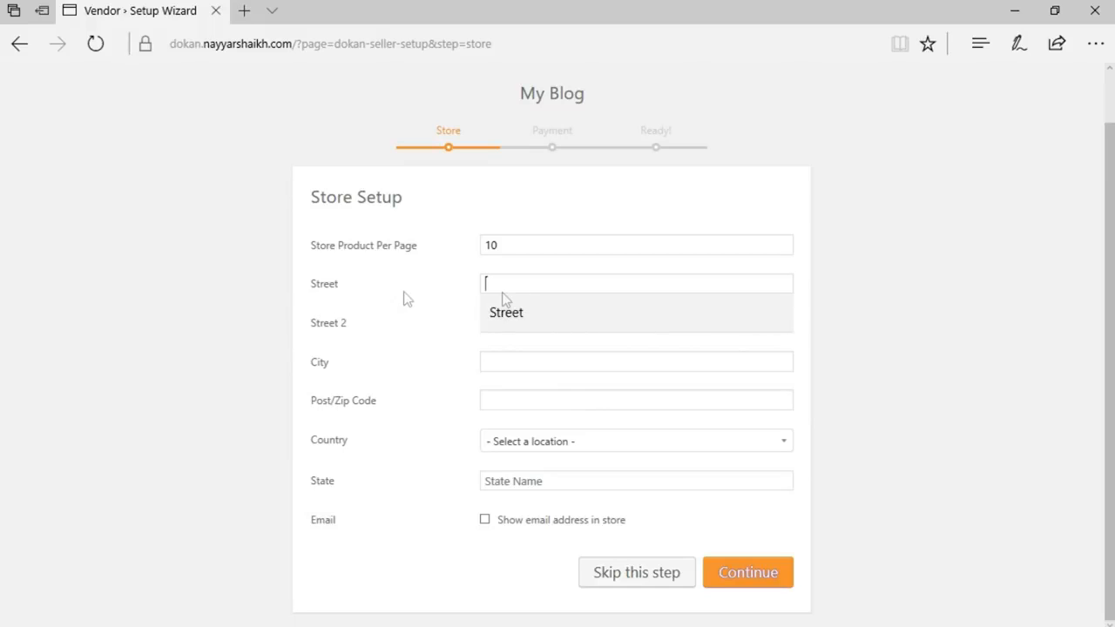
pyautogui.click(529, 312)
pyautogui.click(525, 317)
pyautogui.click(523, 353)
pyautogui.click(543, 360)
pyautogui.click(532, 394)
pyautogui.click(564, 393)
pyautogui.click(555, 426)
# - Set country India and state Maharashtra, save the store details, and continue past payment setup
pyautogui.click(593, 449)
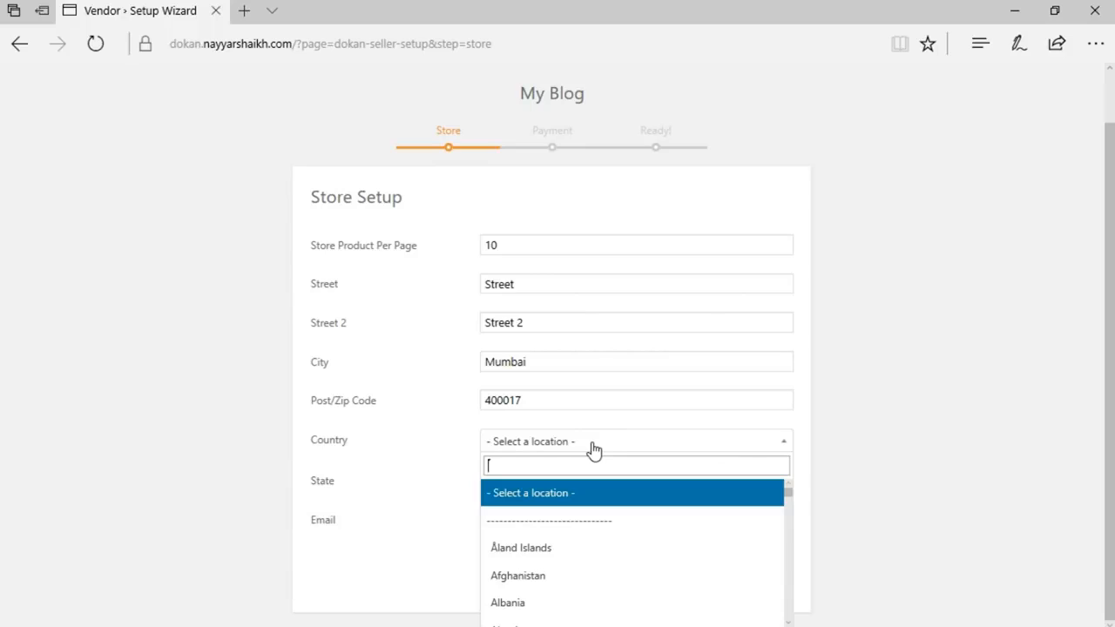
pyautogui.write('ind')
pyautogui.click(572, 547)
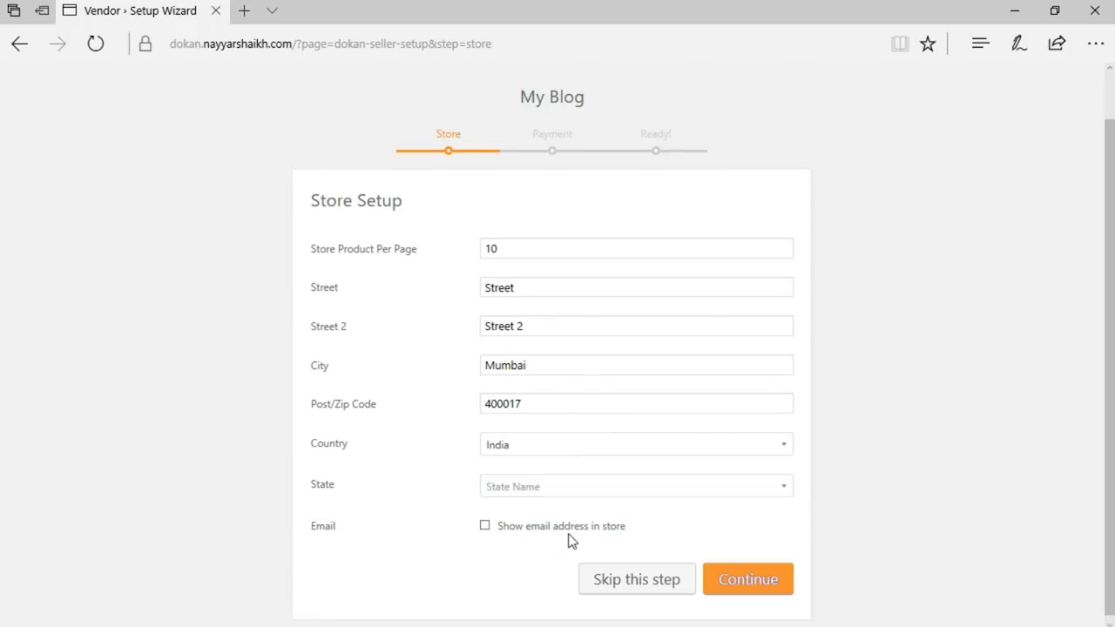
pyautogui.click(578, 489)
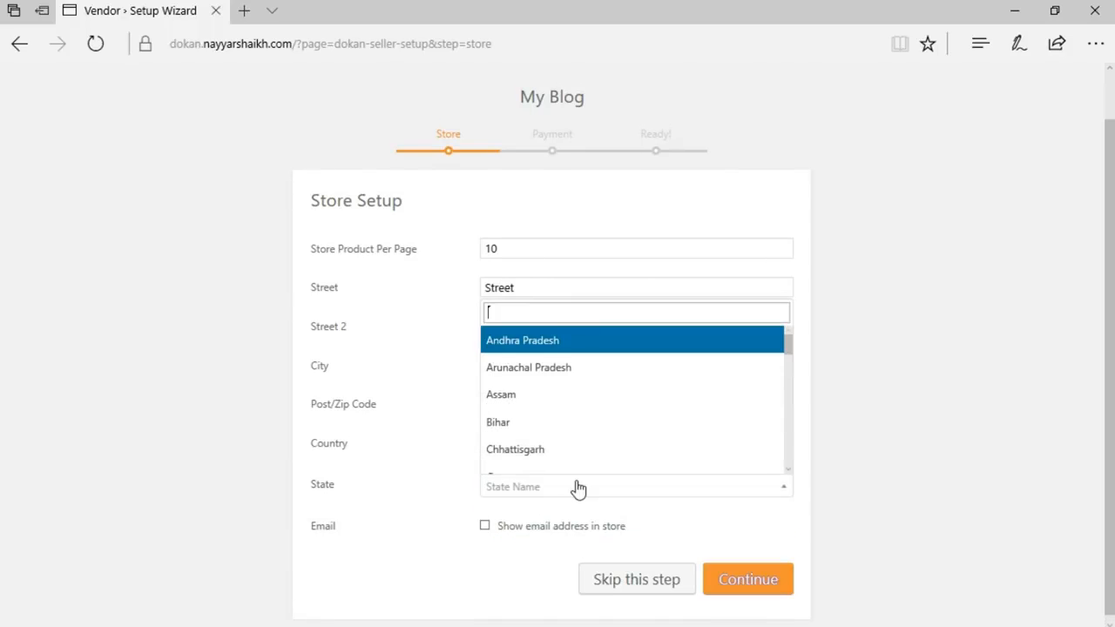
pyautogui.write('maha')
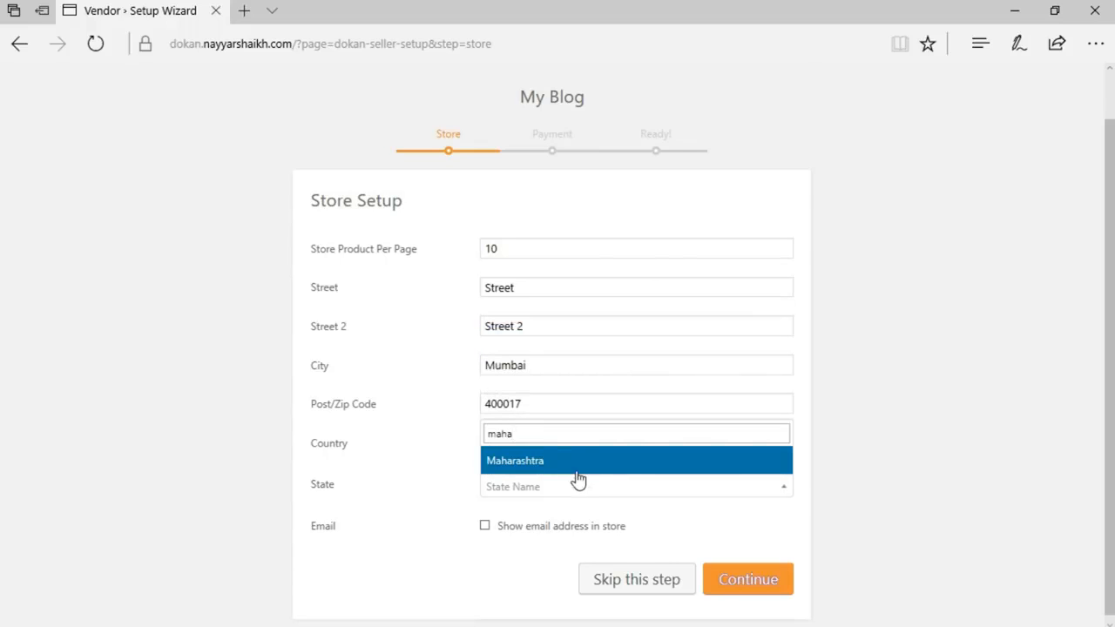
pyautogui.click(580, 459)
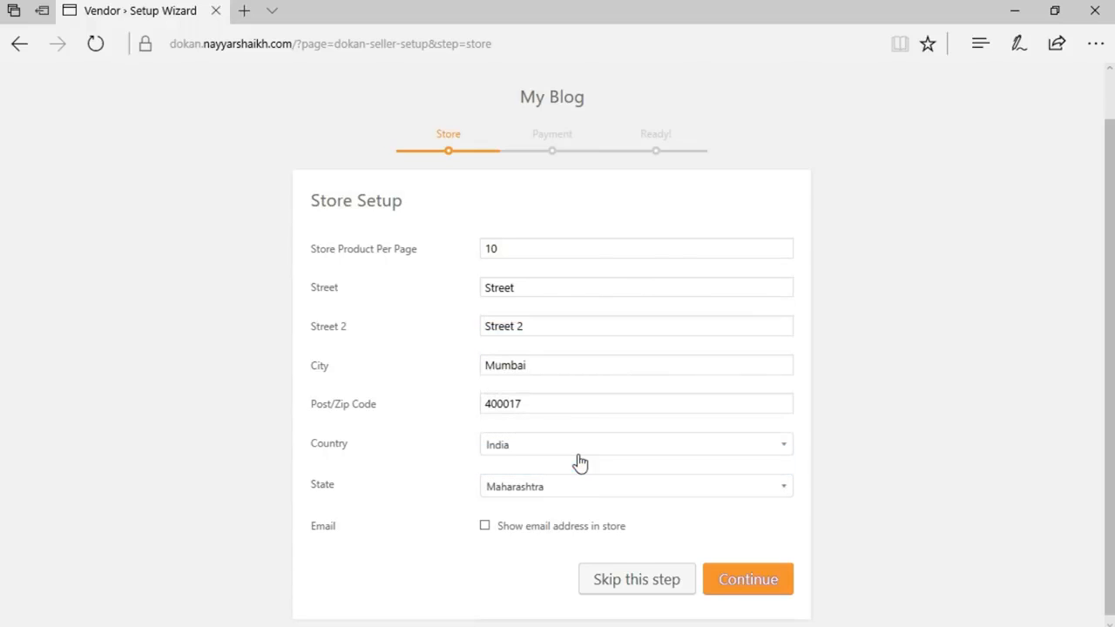
pyautogui.click(749, 580)
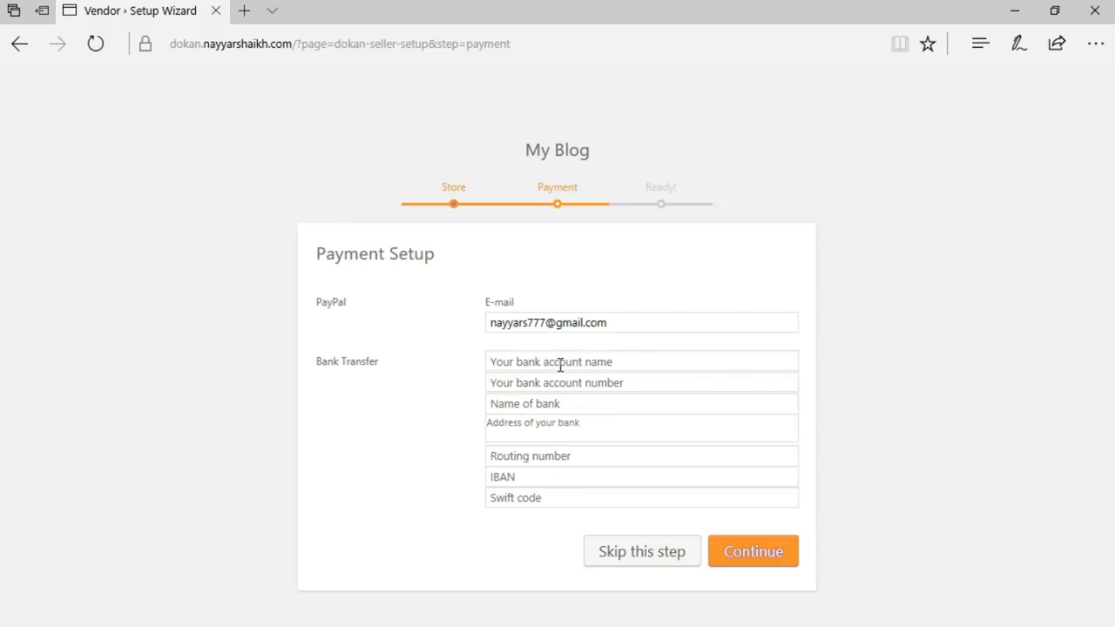
pyautogui.click(747, 540)
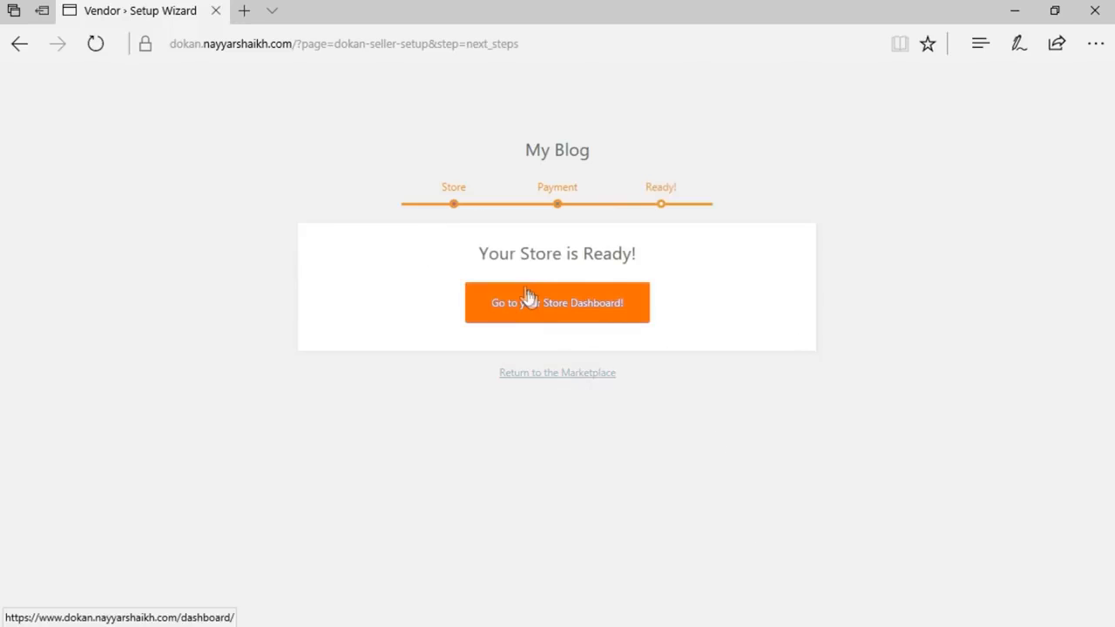
# - Open the Ntech vendor's store dashboard, note selling is disabled, and return to the admin's Chrome window
pyautogui.click(571, 316)
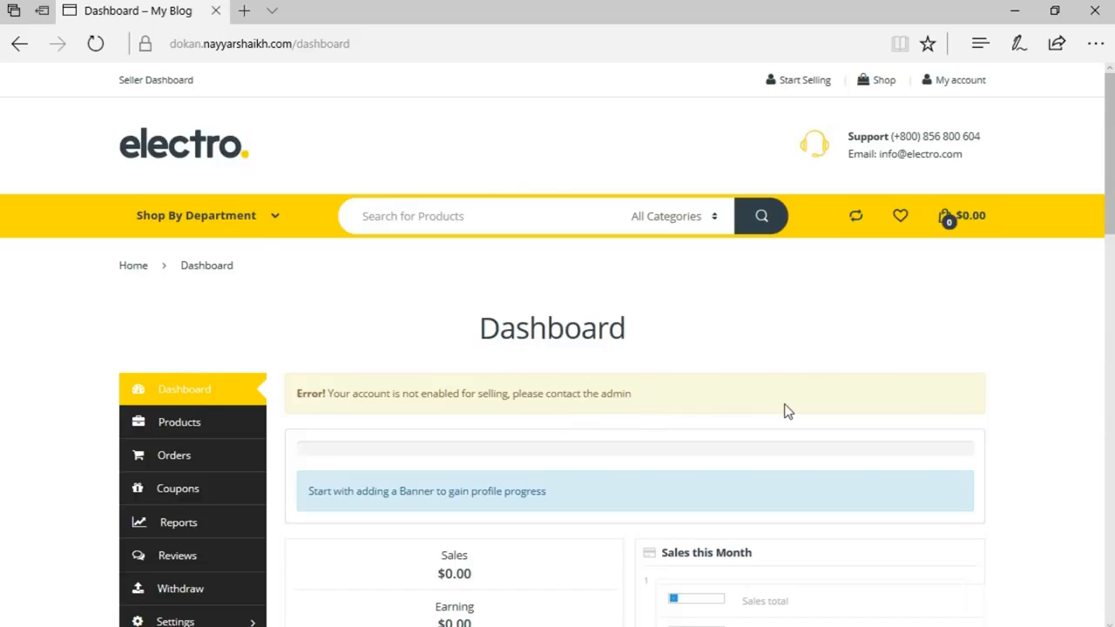
pyautogui.scroll(-3, 786, 411)
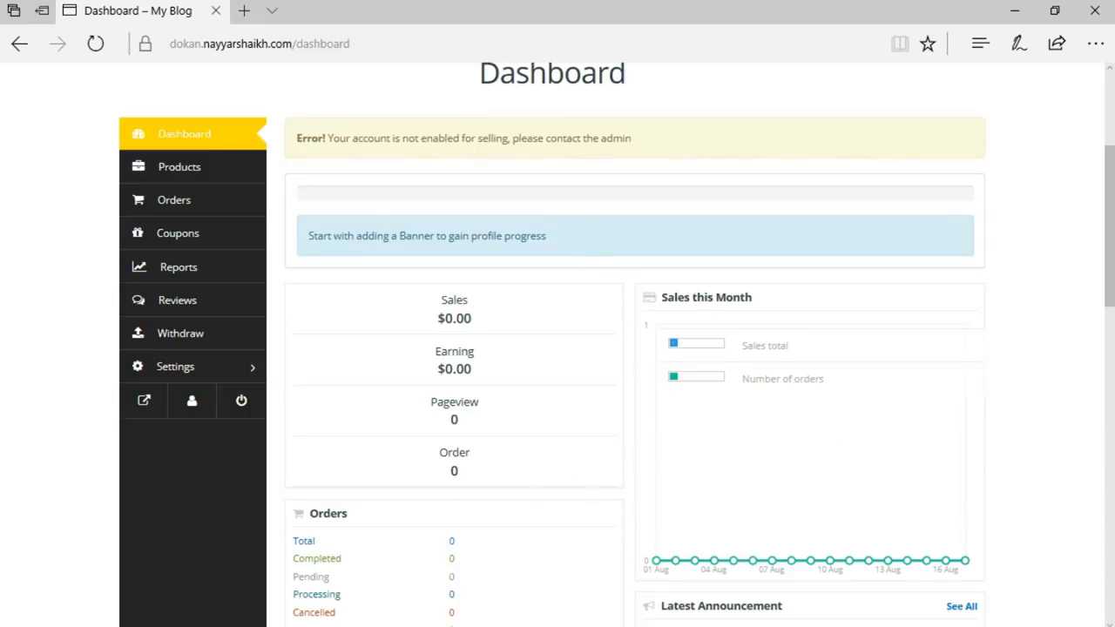
pyautogui.click(465, 626)
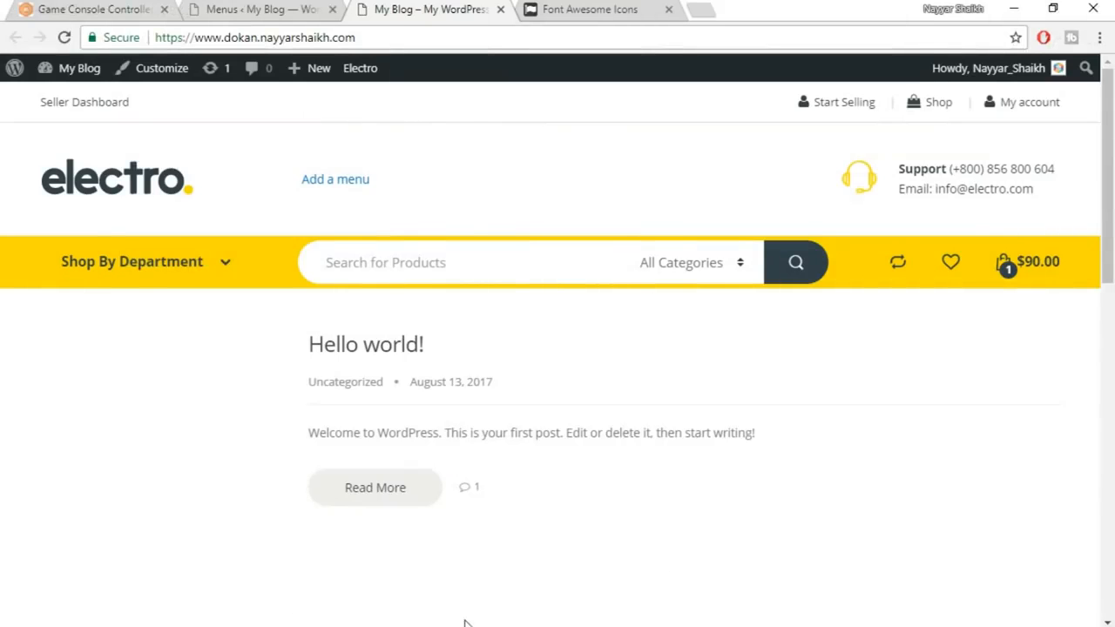
# - Activate selling for the Ntech vendor from Dokan's All Vendors list
pyautogui.click(244, 9)
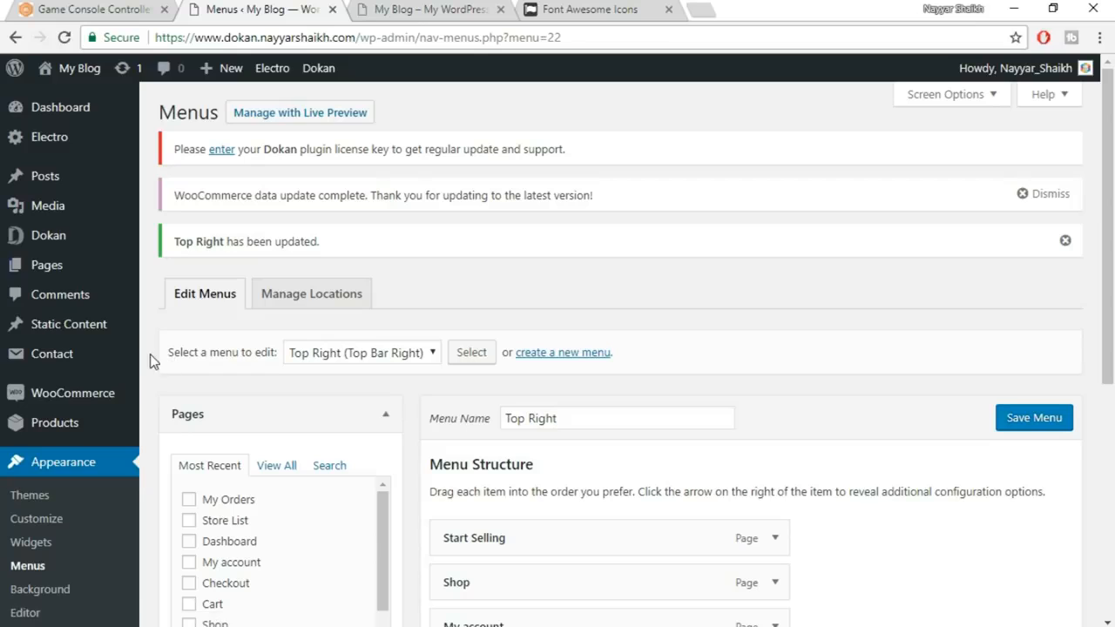
pyautogui.moveTo(43, 237)
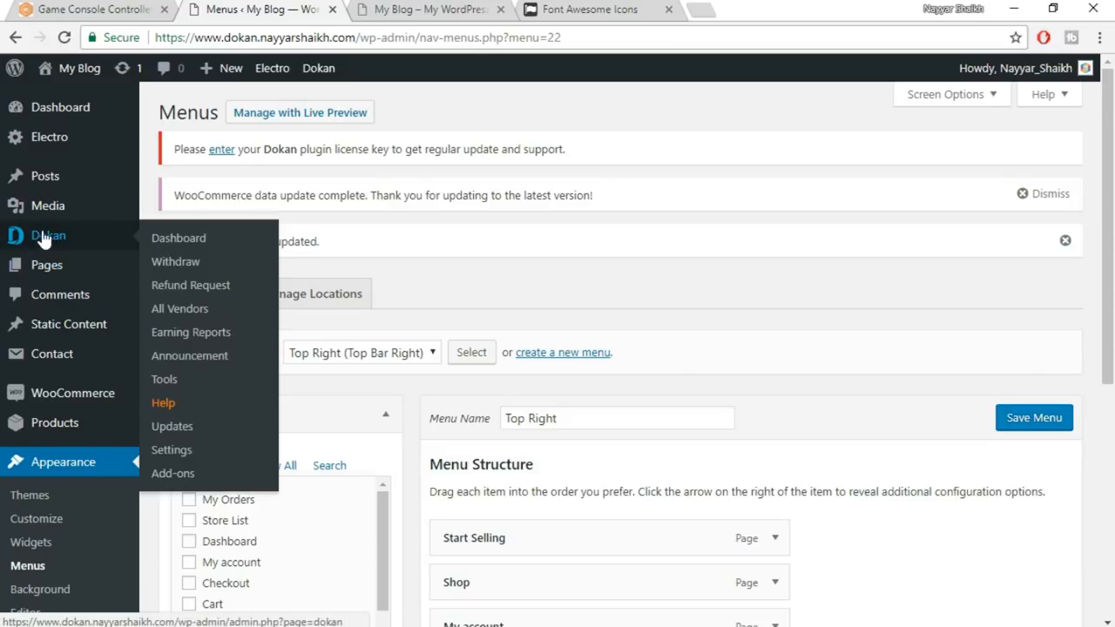
pyautogui.click(184, 315)
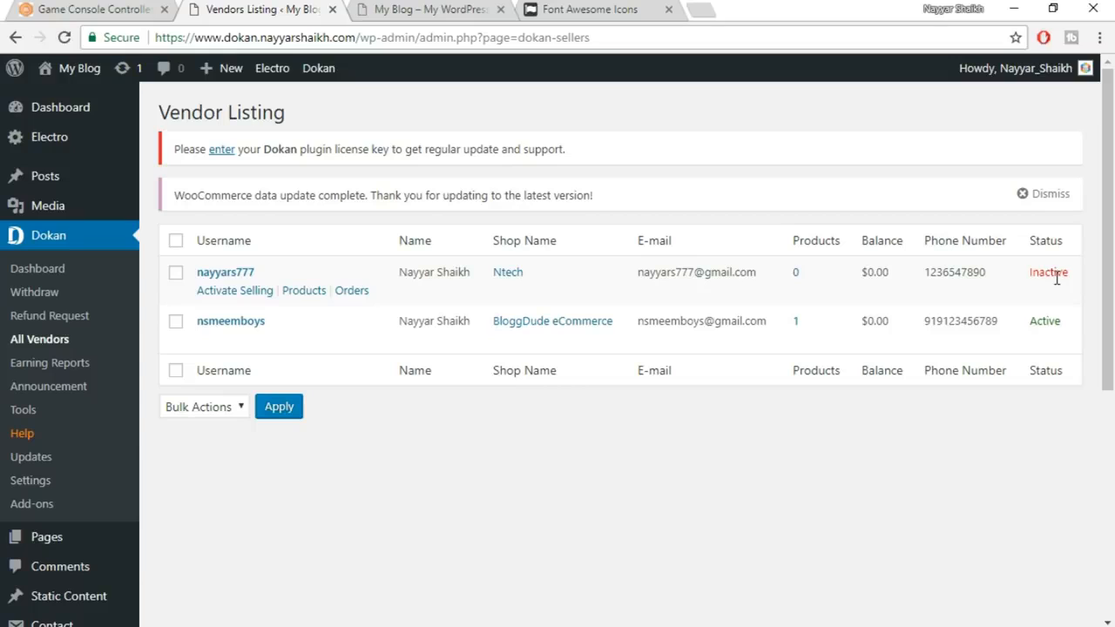
pyautogui.click(229, 292)
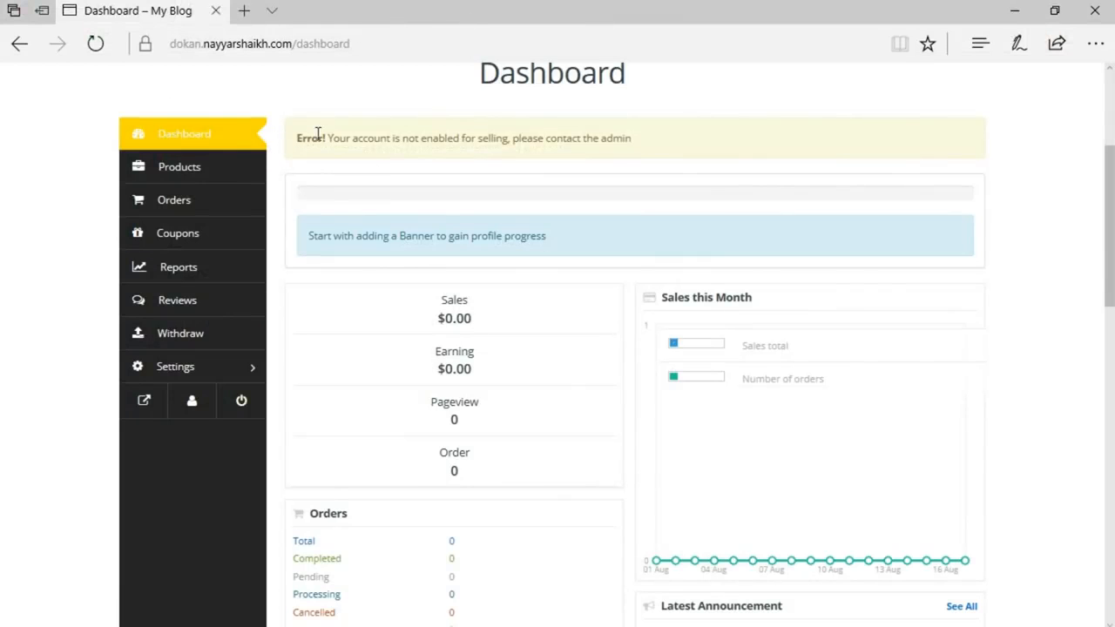
# - Reload the vendor dashboard to clear the selling-disabled error
pyautogui.moveTo(297, 146); pyautogui.dragTo(625, 154)
pyautogui.click(607, 160)
pyautogui.click(93, 46)
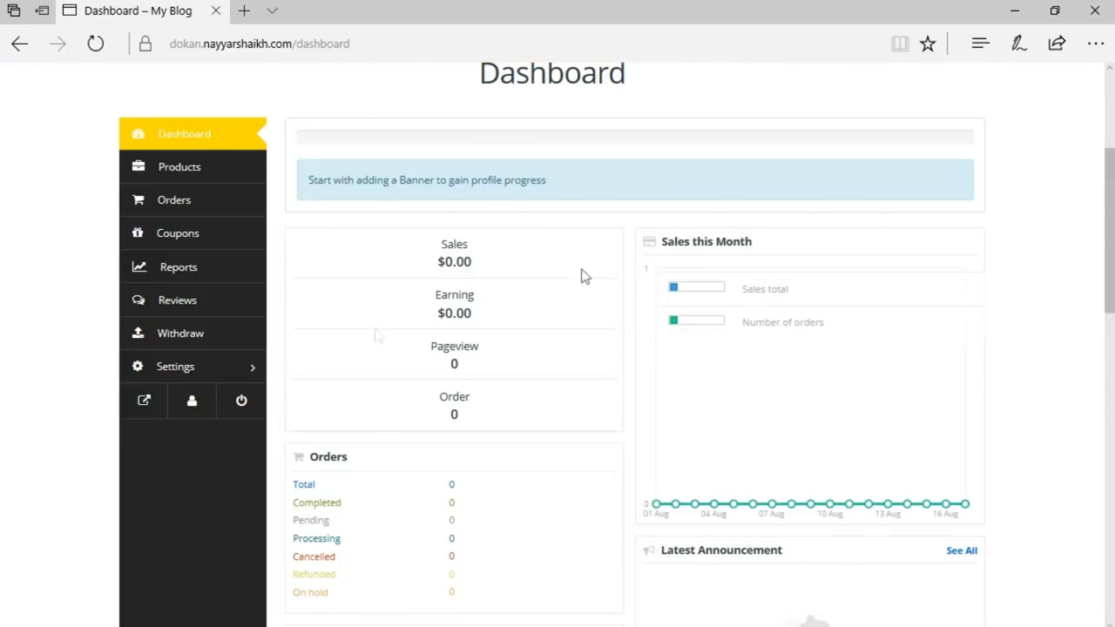
# - Open the public Ntech store in a new tab and look over its empty product listing
pyautogui.click(144, 403)
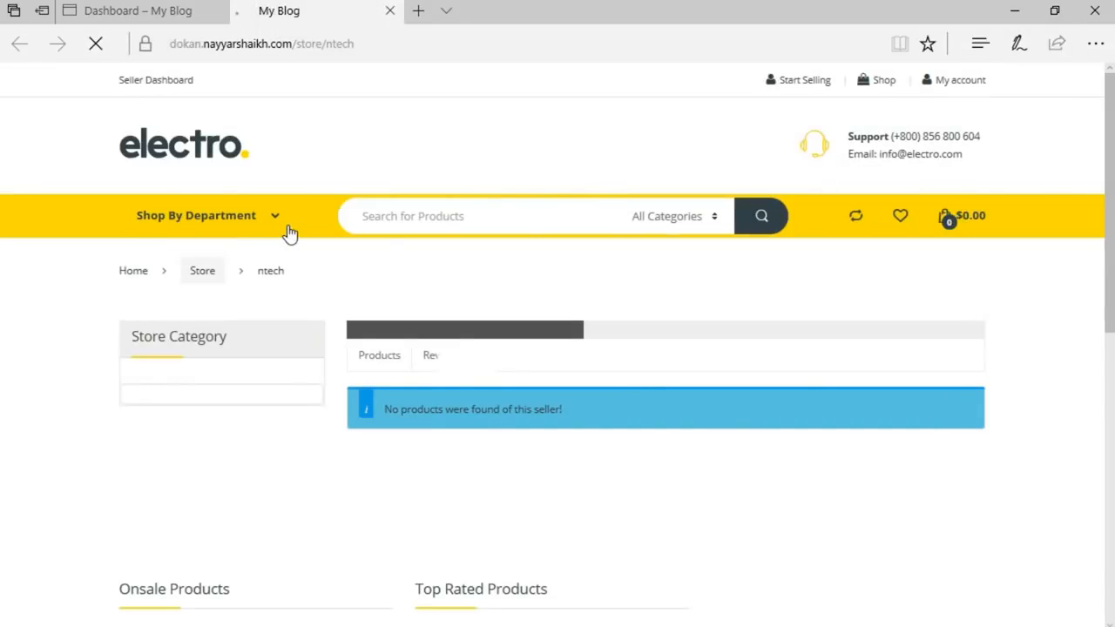
pyautogui.scroll(-2, 1067, 338)
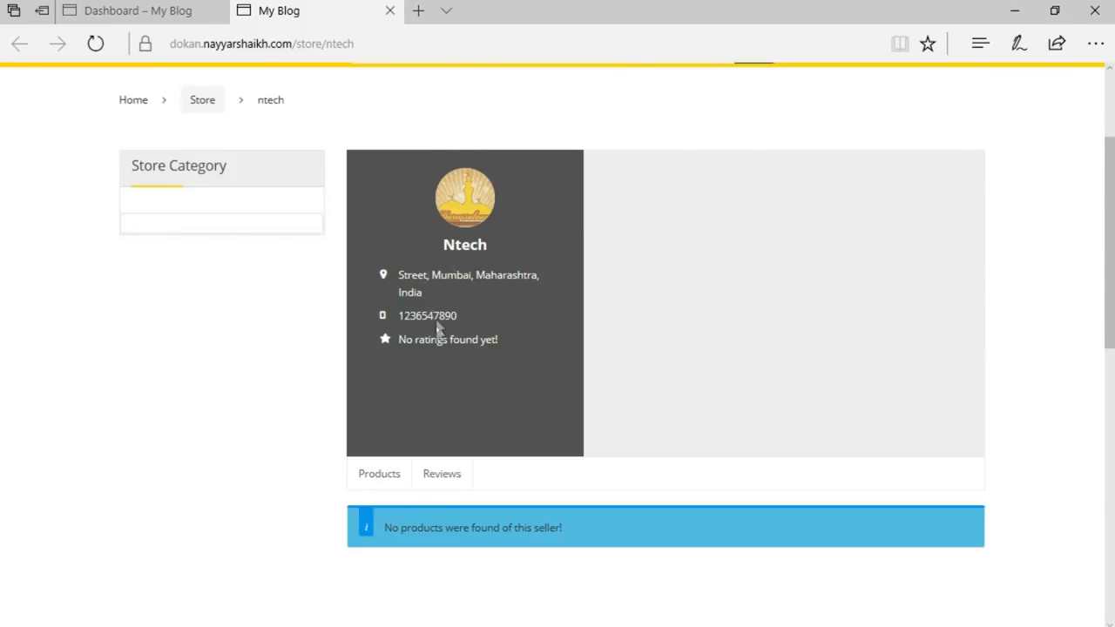
pyautogui.scroll(-2, 495, 518)
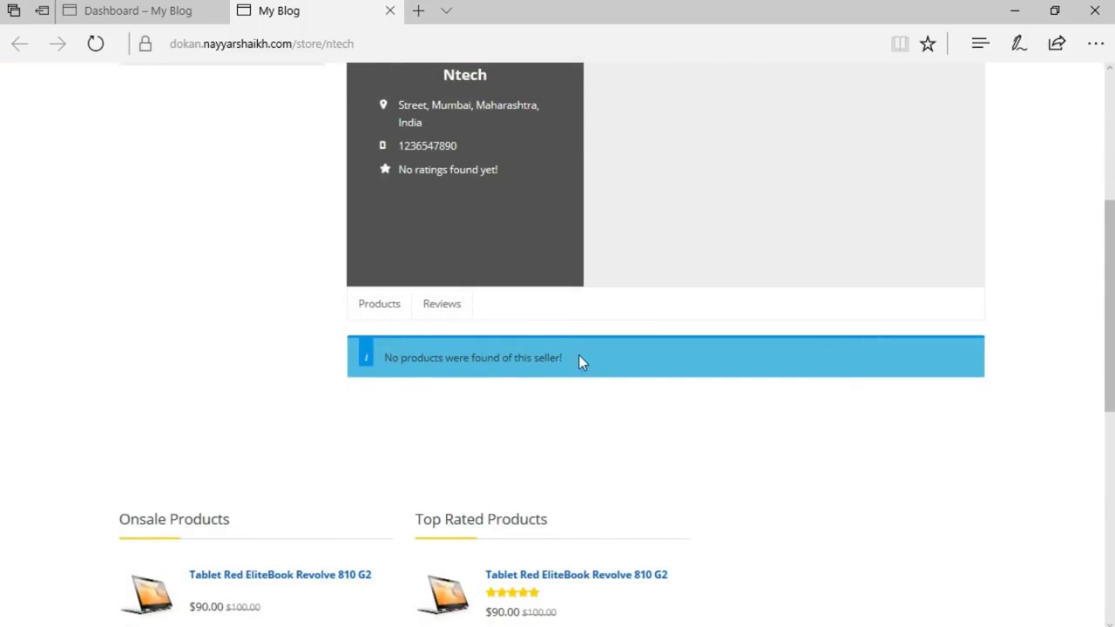
pyautogui.scroll(3, 523, 366)
pyautogui.click(154, 10)
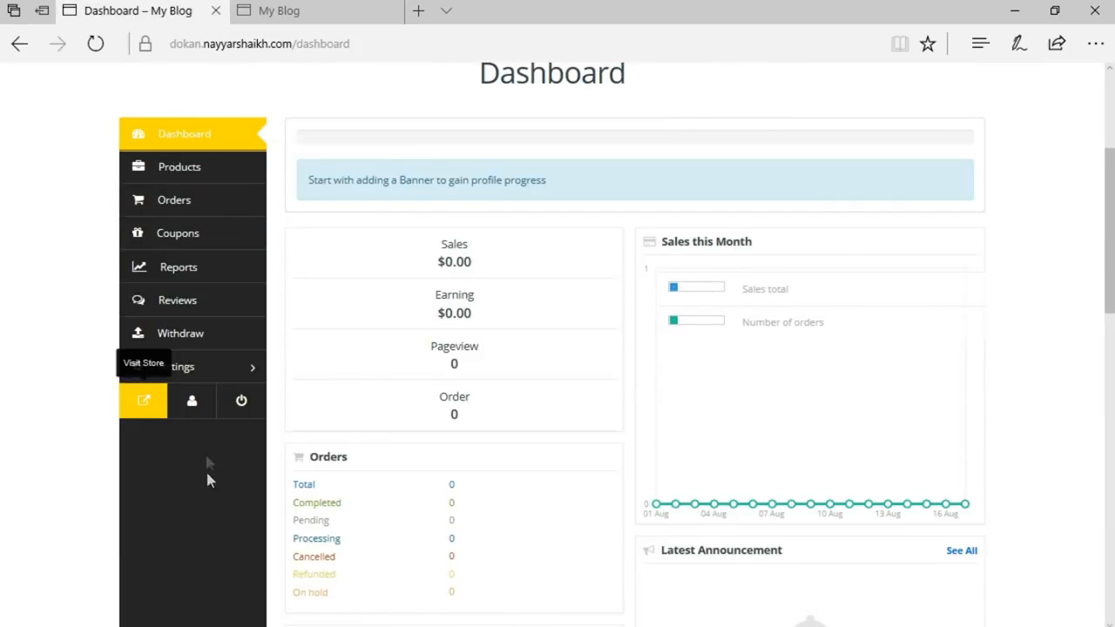
# - Bring up the vendor's Edit Account Details page, comparing it with the Ntech storefront
pyautogui.click(192, 404)
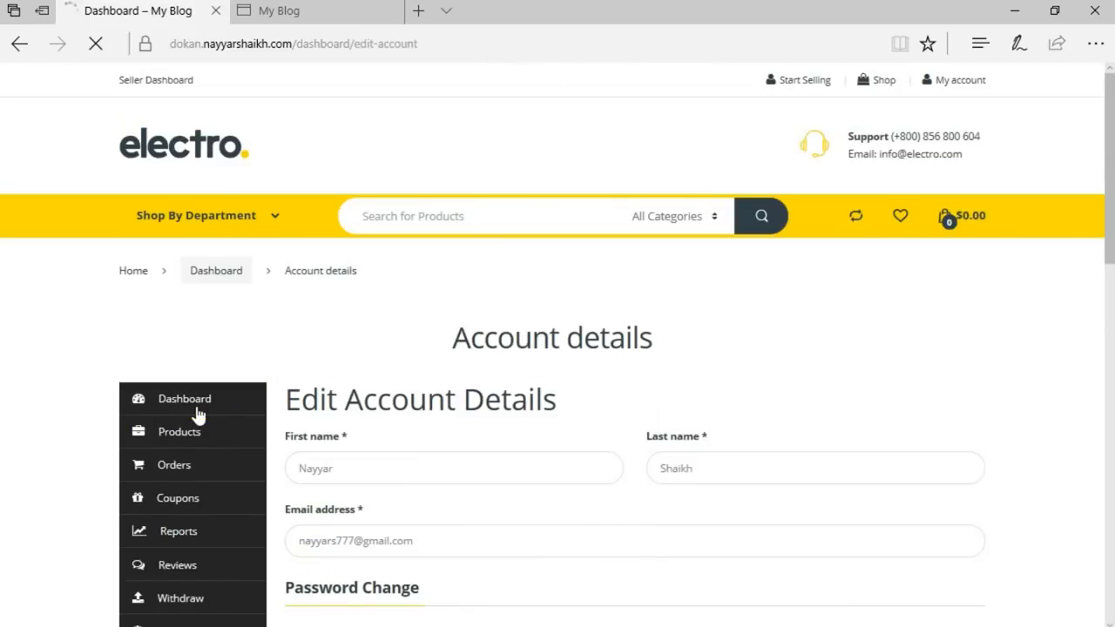
pyautogui.scroll(-3, 839, 442)
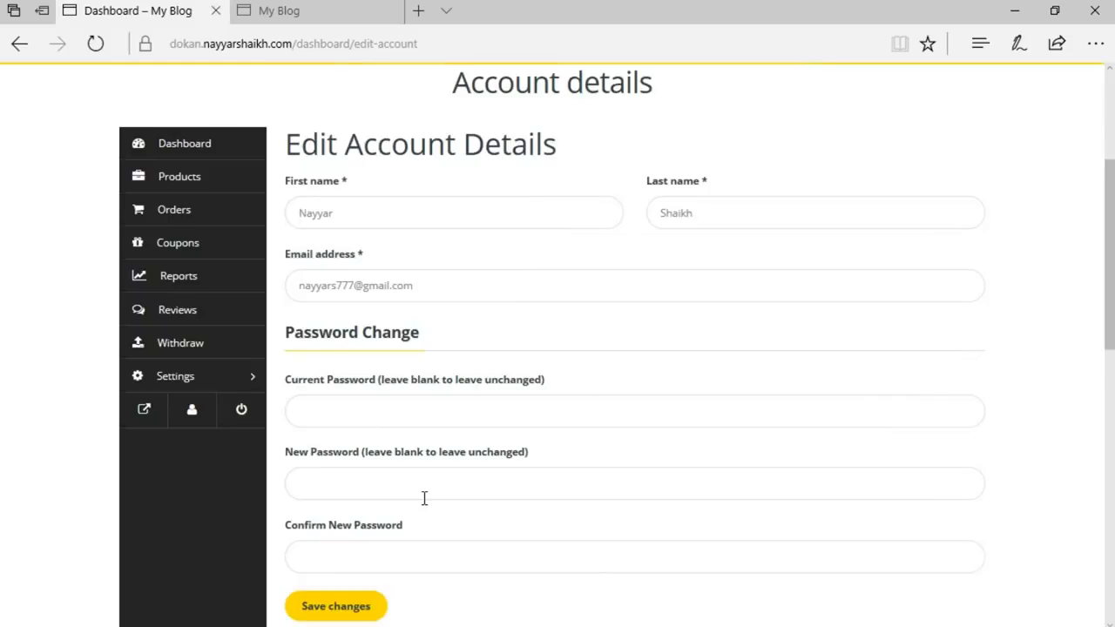
pyautogui.scroll(-1, 423, 498)
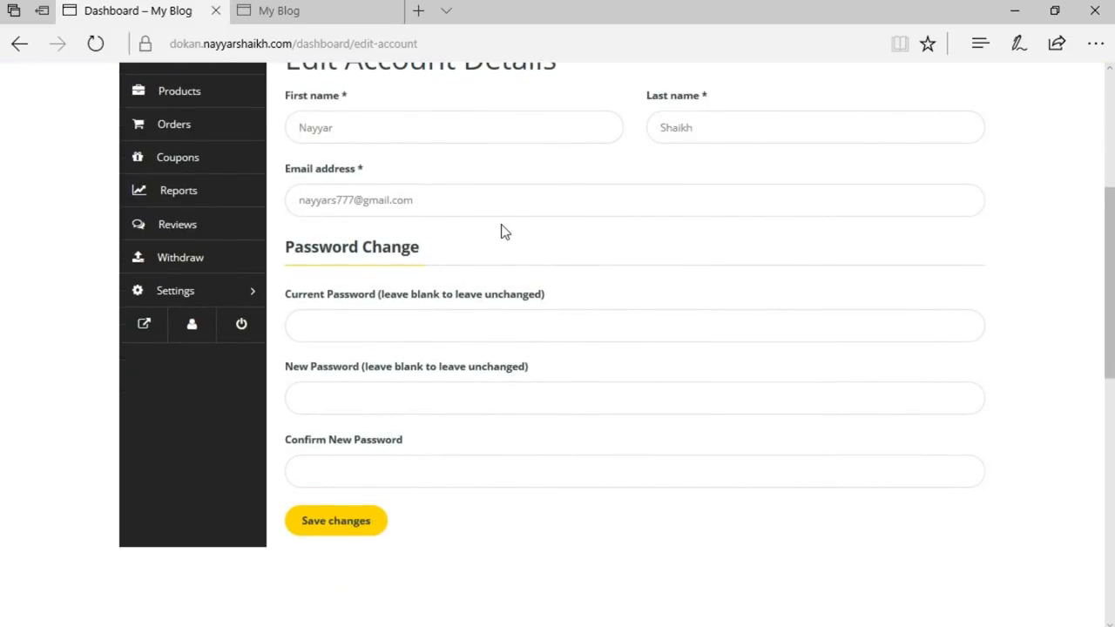
pyautogui.click(309, 10)
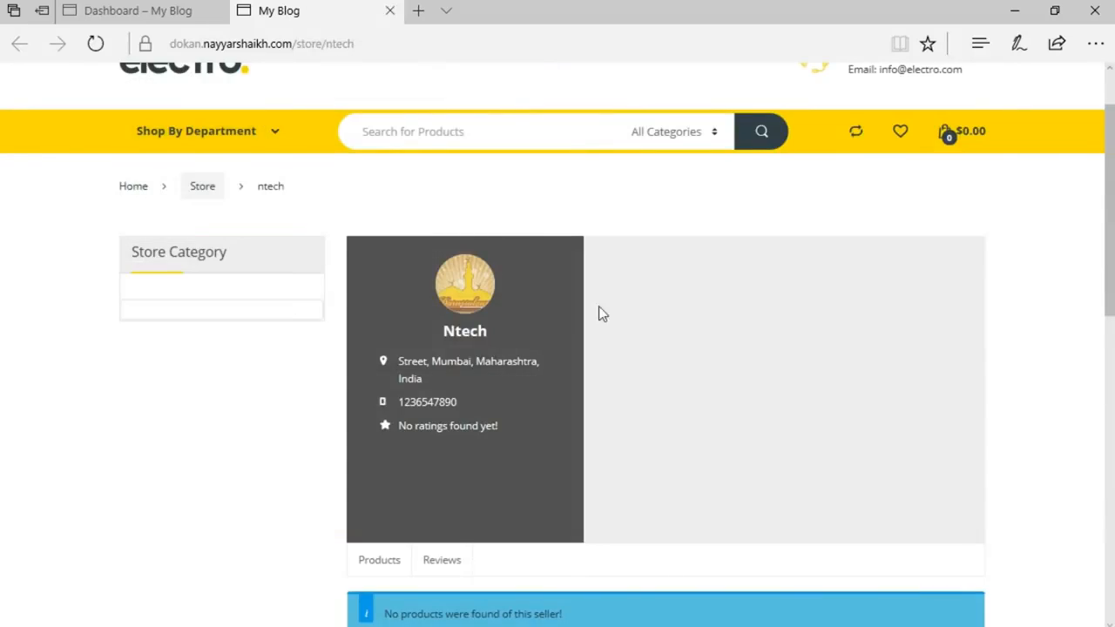
pyautogui.scroll(-1, 600, 314)
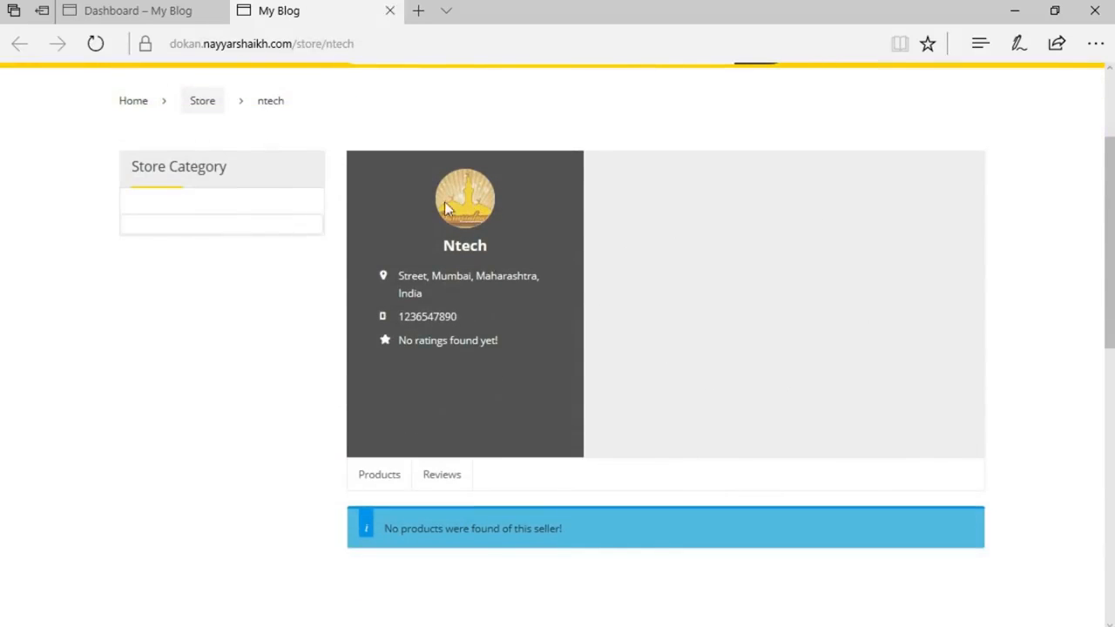
pyautogui.click(131, 10)
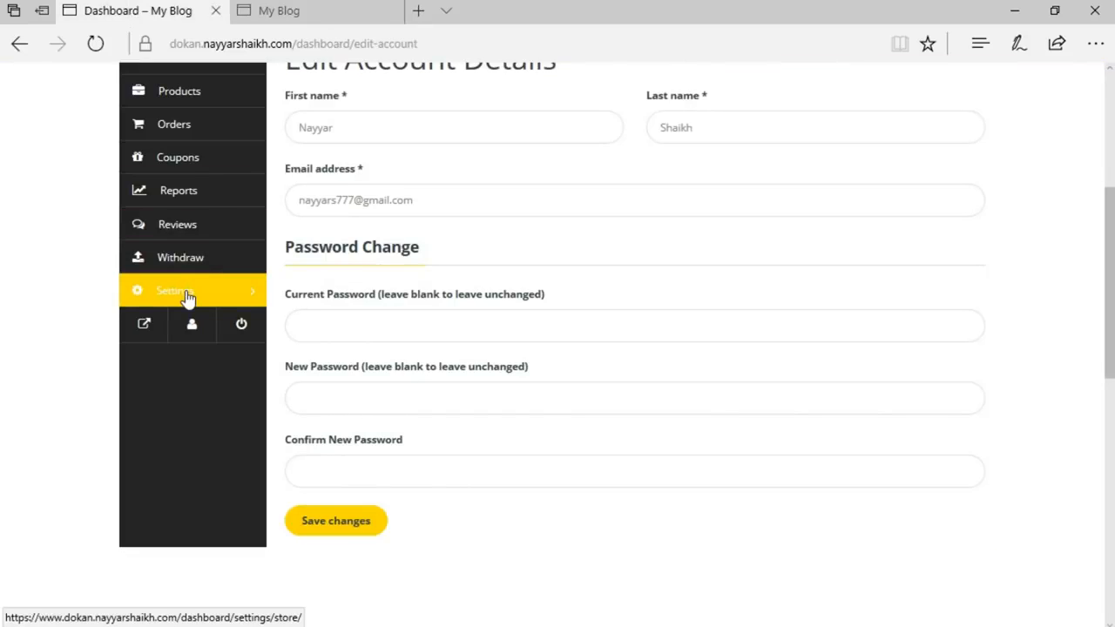
# - Upload banner7.jpg from the MultiVendor folder as the Ntech store banner
pyautogui.click(197, 300)
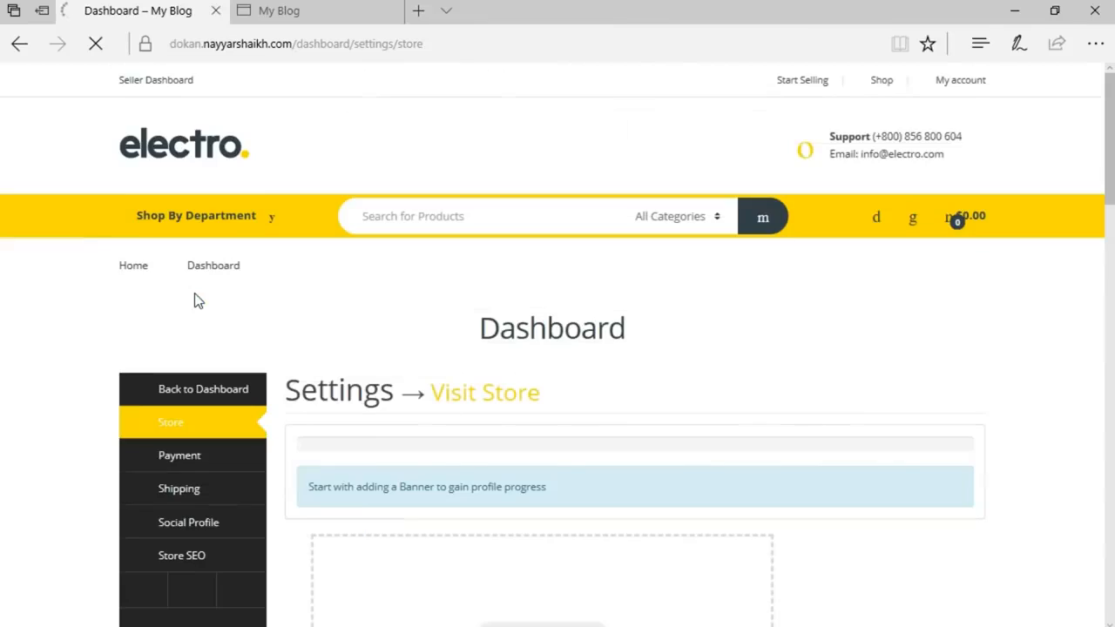
pyautogui.scroll(-1, 270, 316)
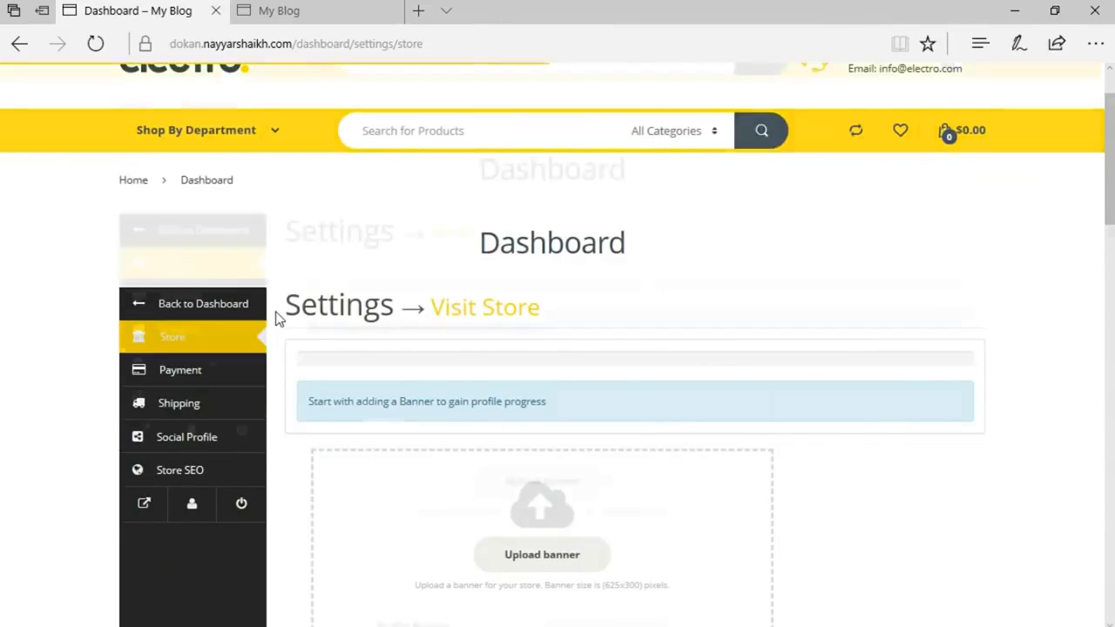
pyautogui.scroll(-3, 279, 316)
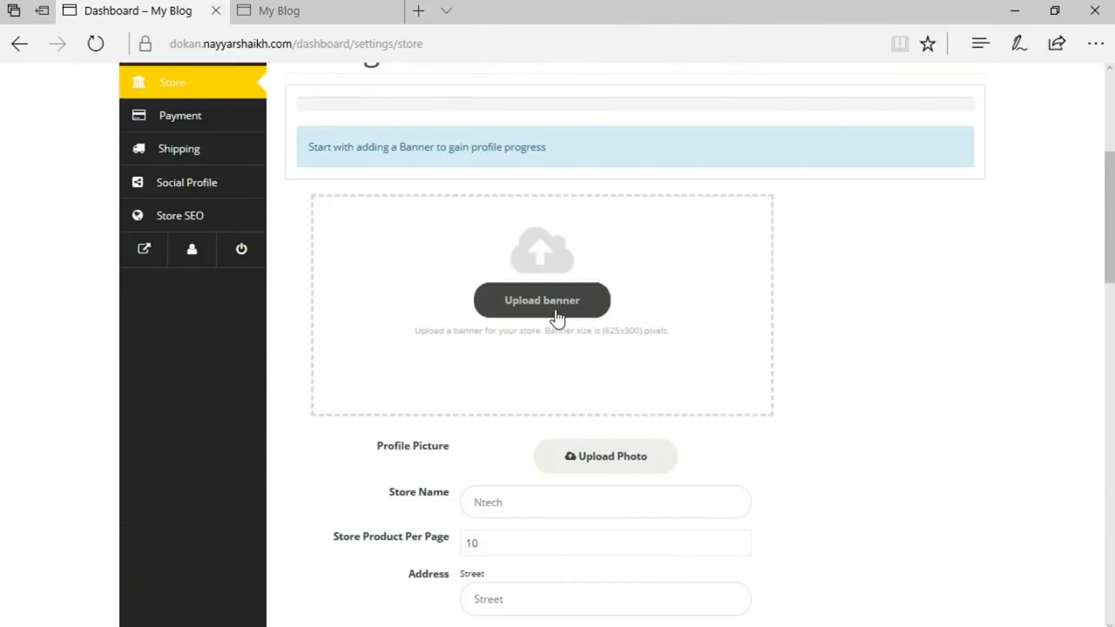
pyautogui.click(565, 311)
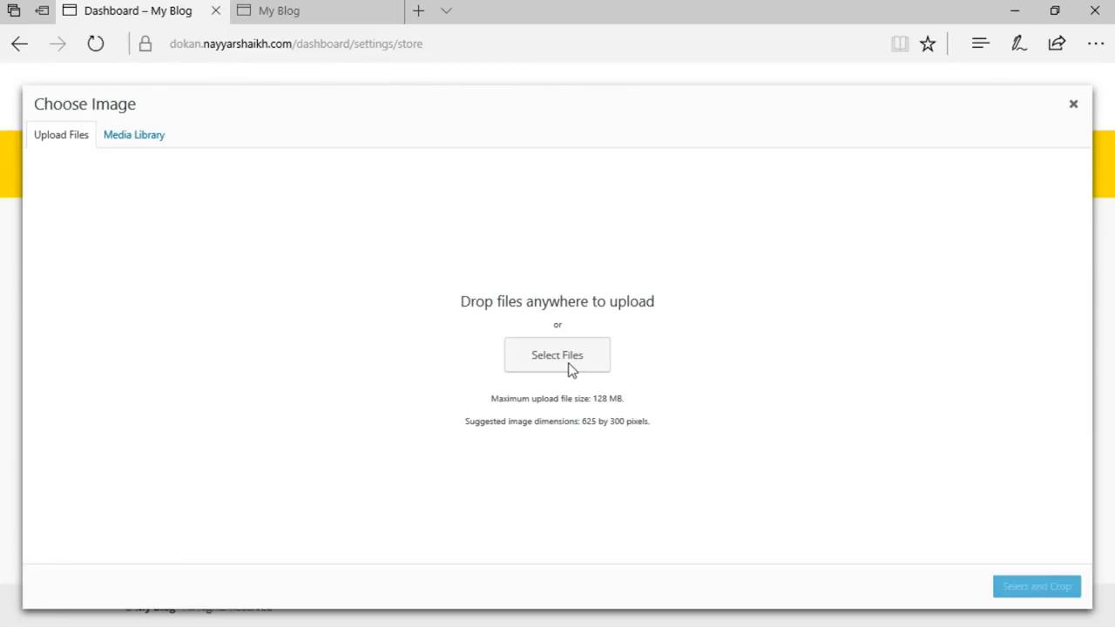
pyautogui.click(561, 368)
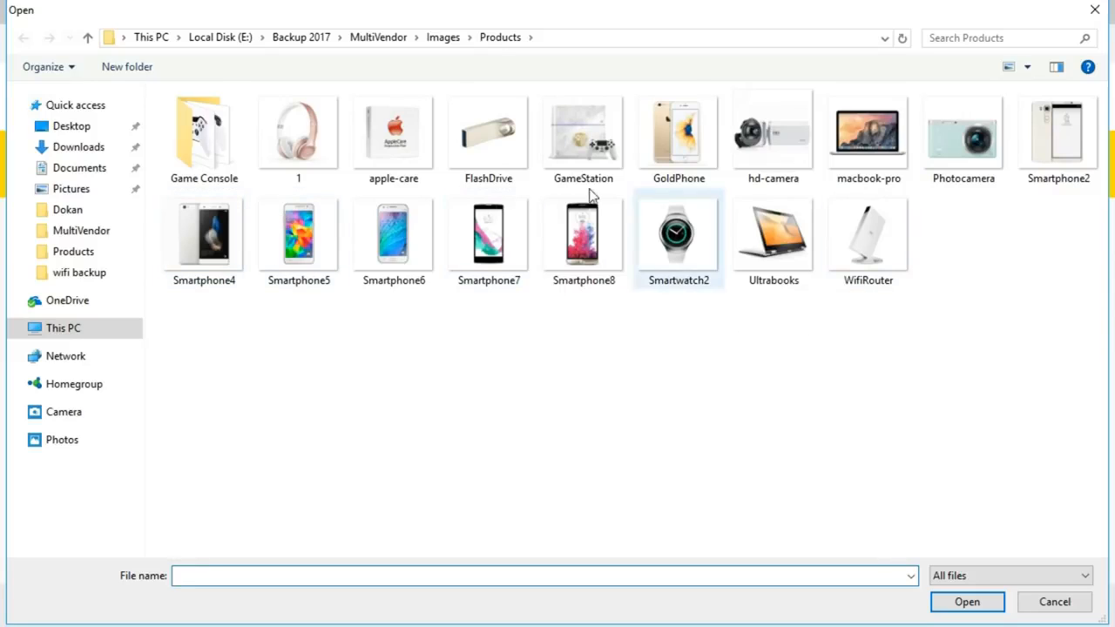
pyautogui.click(379, 38)
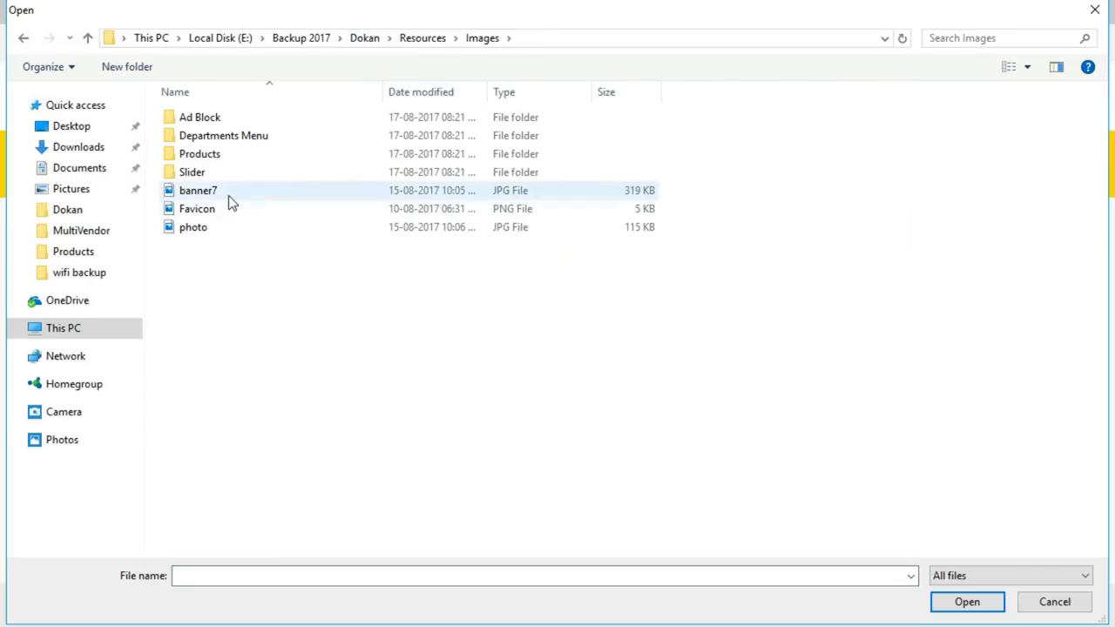
pyautogui.click(225, 193)
pyautogui.click(967, 602)
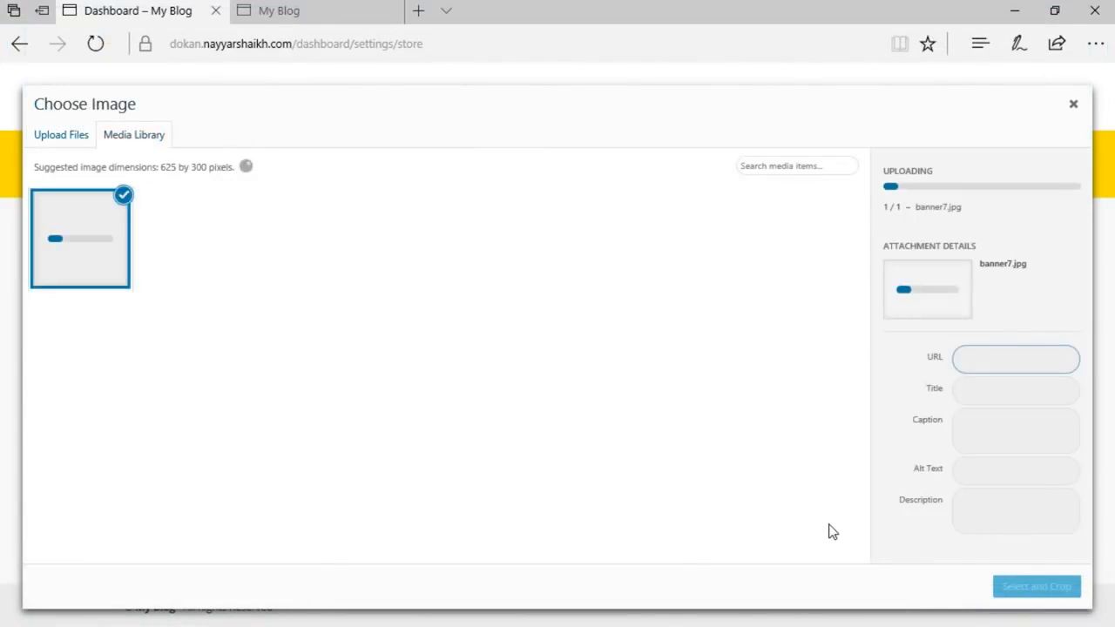
# - Crop the banner7 image, shifting the crop box to the right, and apply it
pyautogui.click(1044, 596)
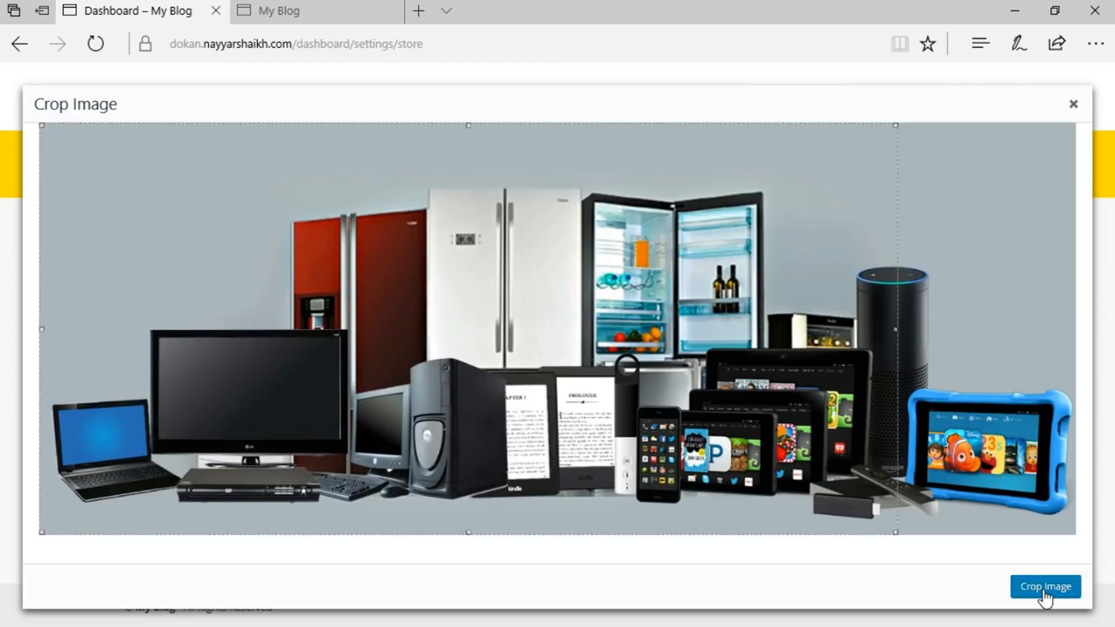
pyautogui.moveTo(655, 422); pyautogui.dragTo(710, 422)
pyautogui.click(1064, 589)
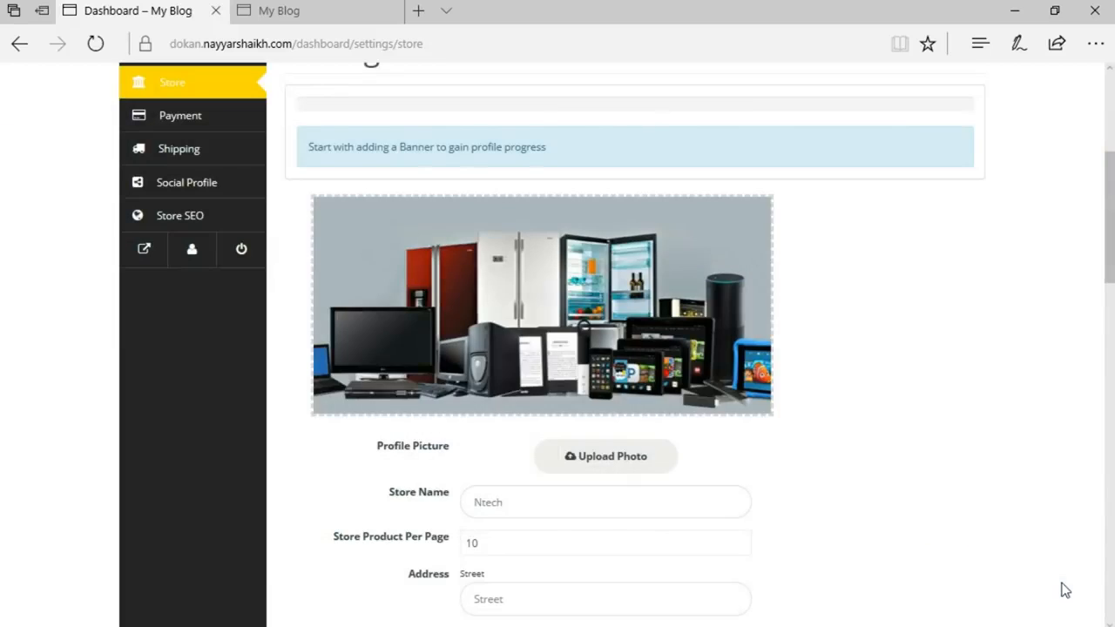
pyautogui.moveTo(747, 314)
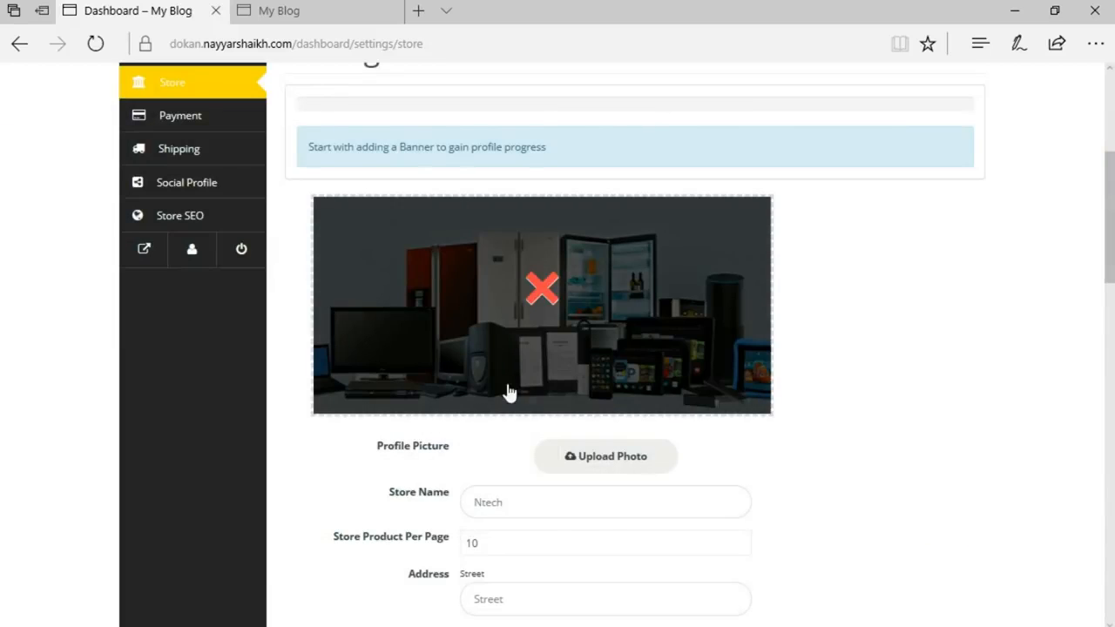
pyautogui.scroll(-2, 802, 389)
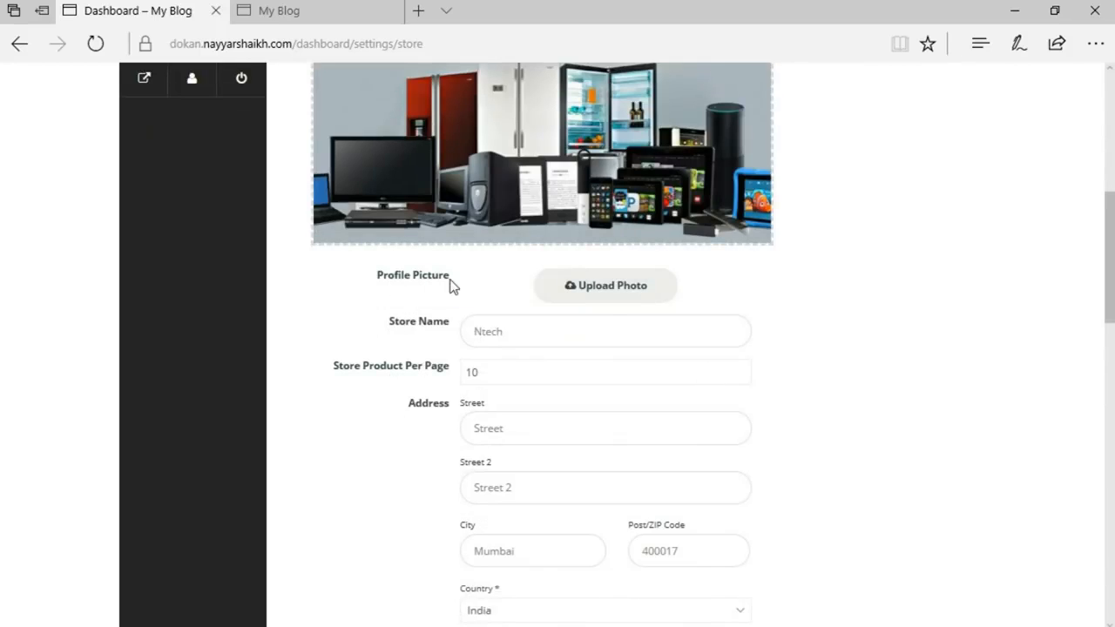
# - Upload a photo from the computer and crop it as the Ntech store's profile picture
pyautogui.click(613, 301)
pyautogui.click(85, 138)
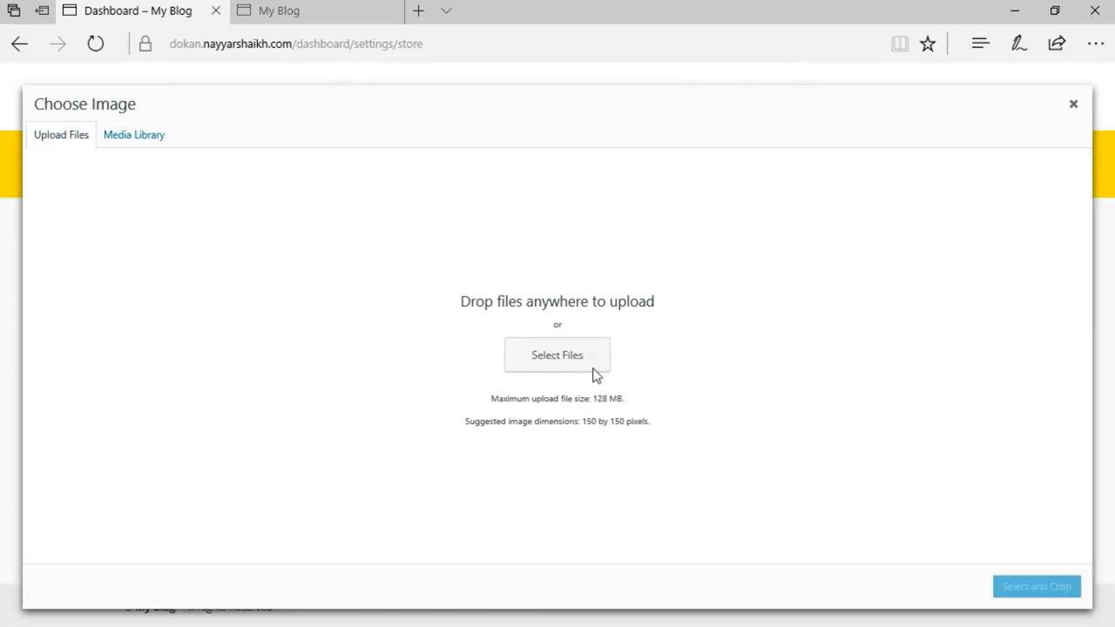
pyautogui.click(588, 355)
pyautogui.click(219, 227)
pyautogui.click(959, 603)
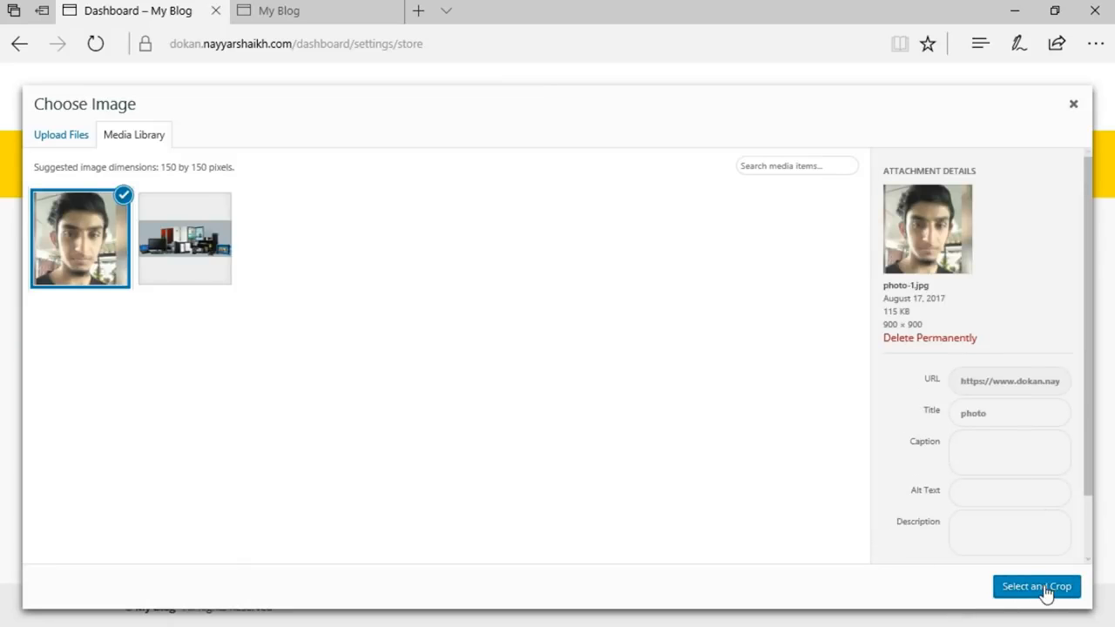
pyautogui.click(1045, 589)
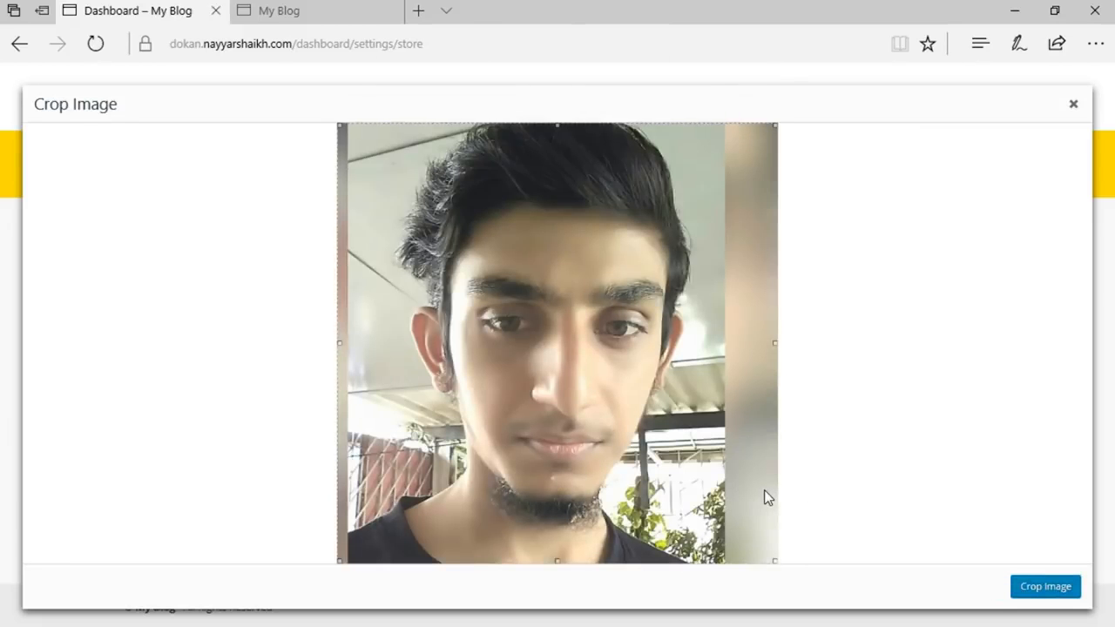
pyautogui.click(1056, 587)
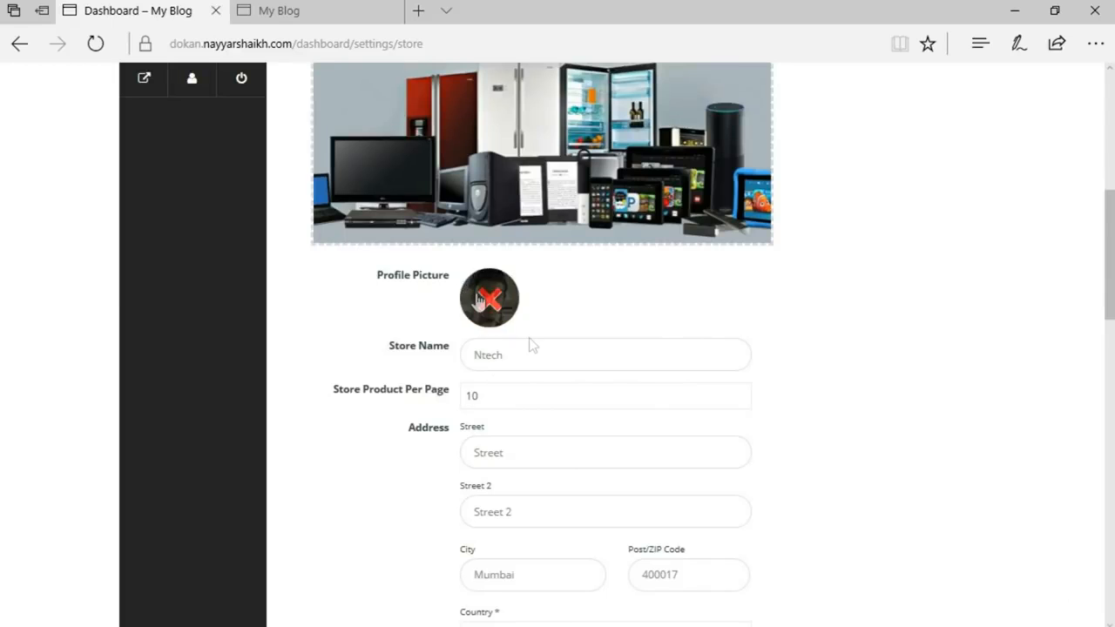
# - Save the store settings with Update Settings at the bottom of the page
pyautogui.scroll(-1, 896, 392)
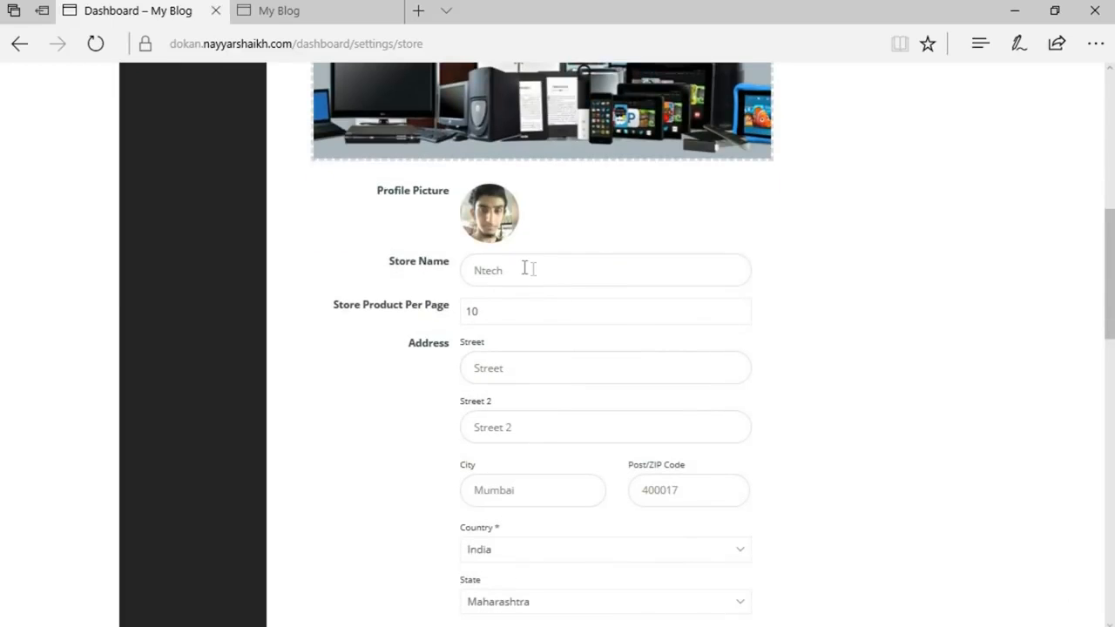
pyautogui.scroll(-2, 789, 366)
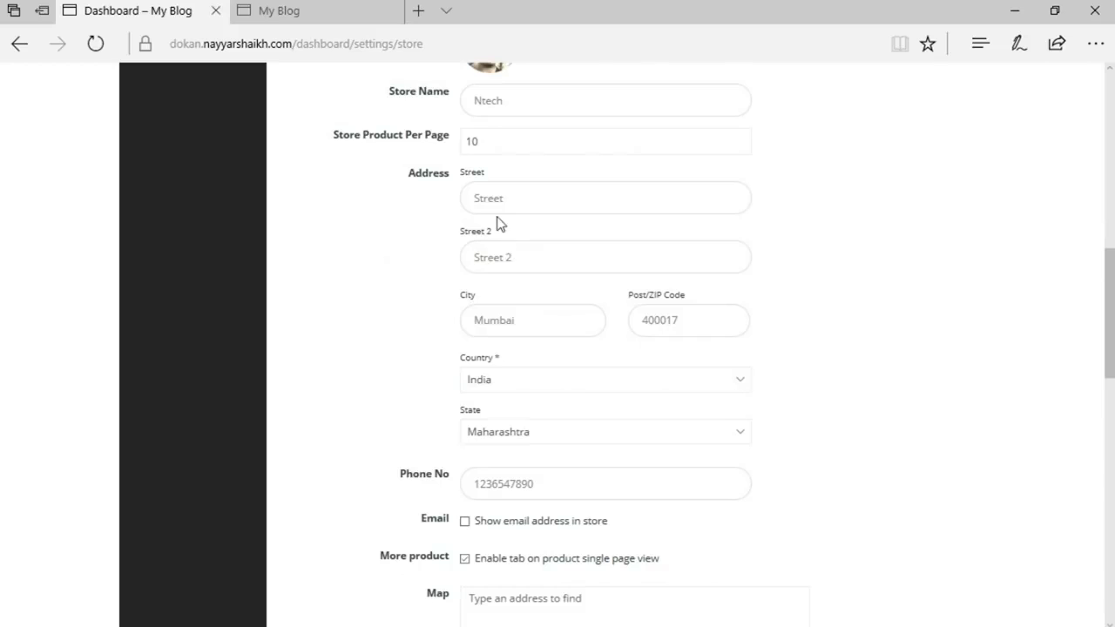
pyautogui.scroll(-2, 585, 391)
pyautogui.scroll(-2, 869, 381)
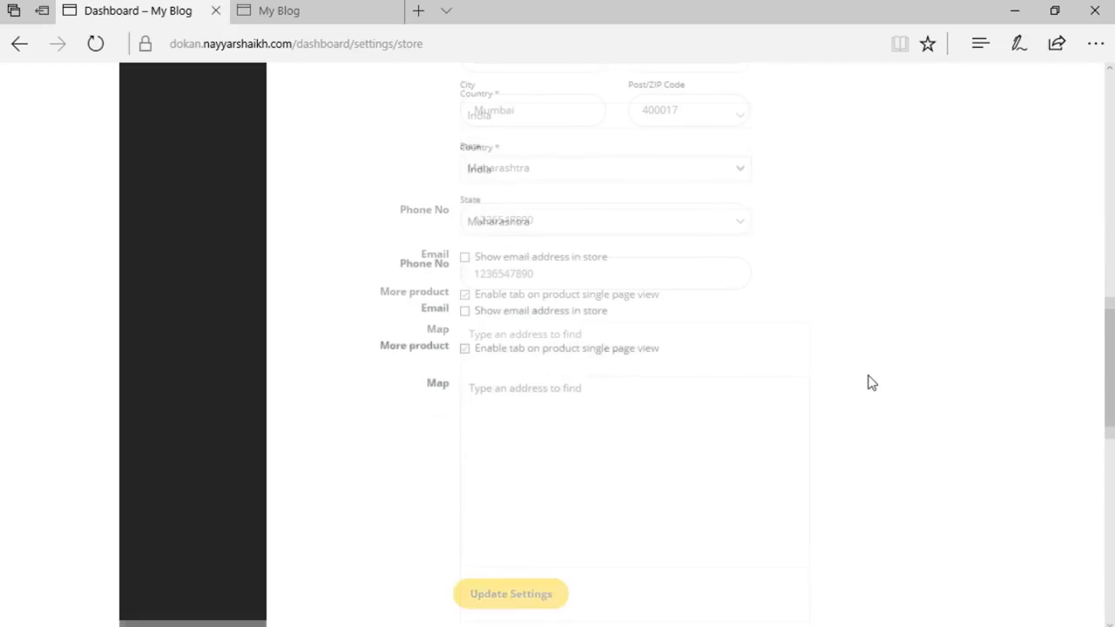
pyautogui.click(510, 529)
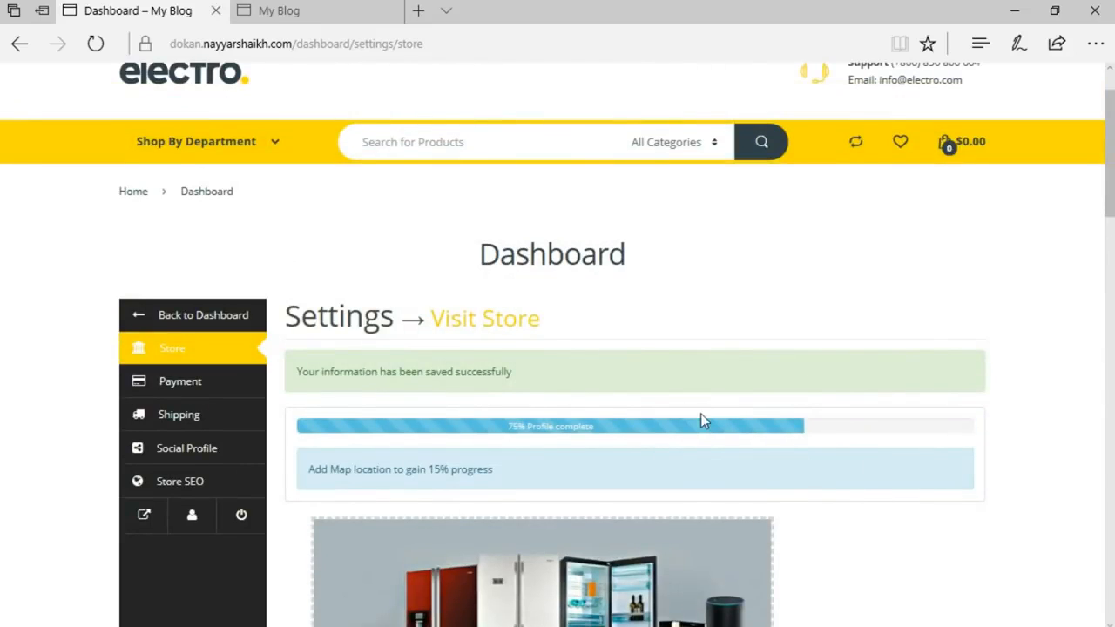
# - Go from the vendor dashboard to Products and open the Add new product form
pyautogui.click(203, 323)
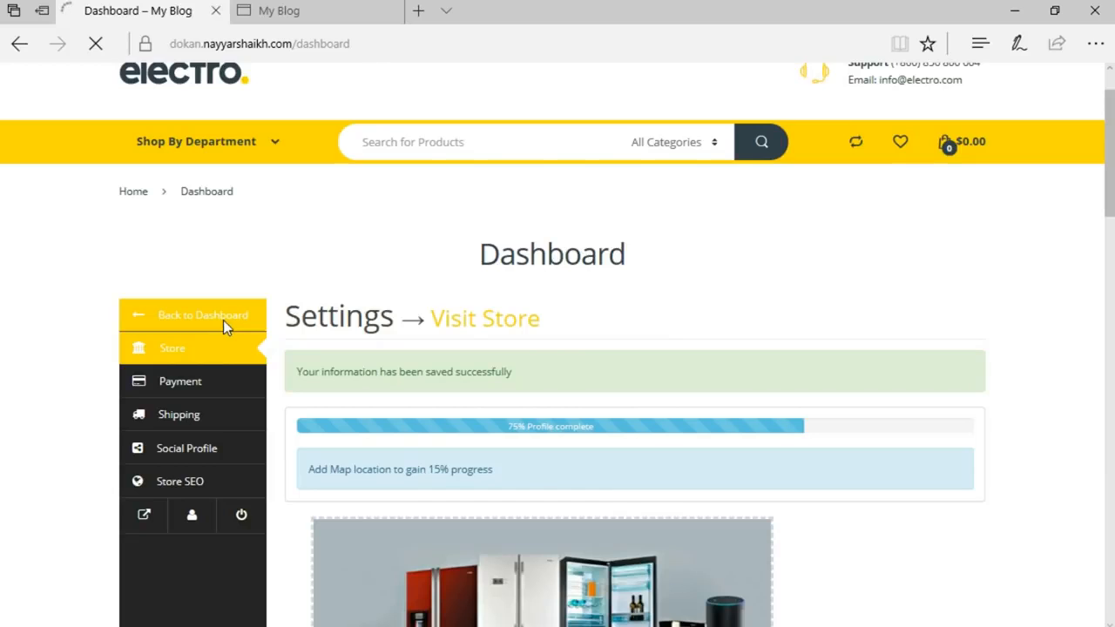
pyautogui.scroll(-2, 896, 368)
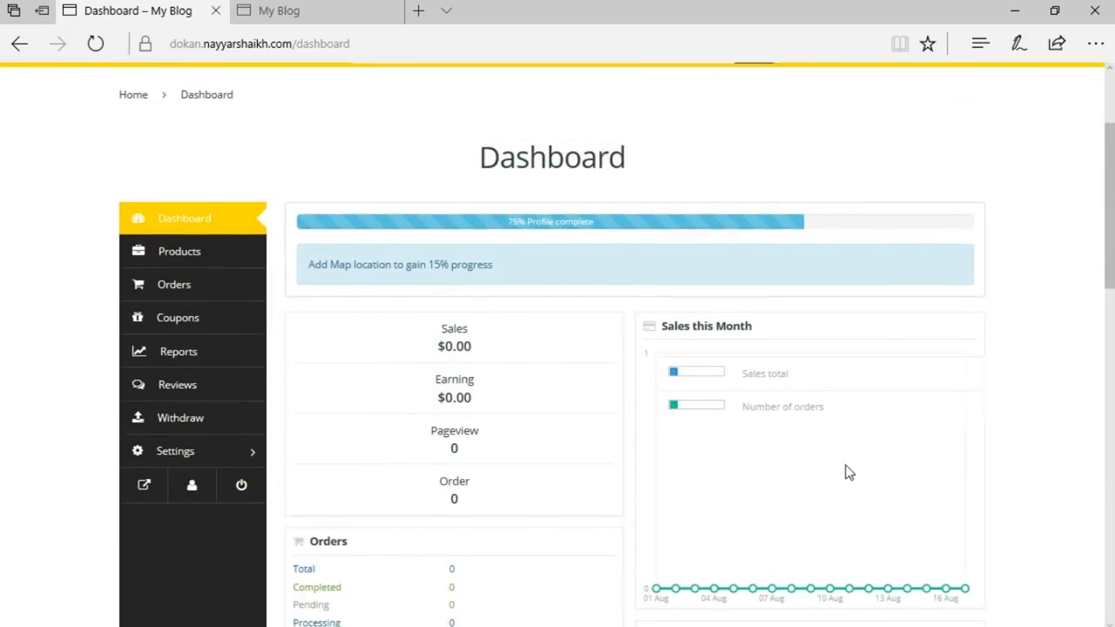
pyautogui.scroll(-3, 846, 471)
pyautogui.scroll(5, 846, 474)
pyautogui.scroll(-1, 846, 473)
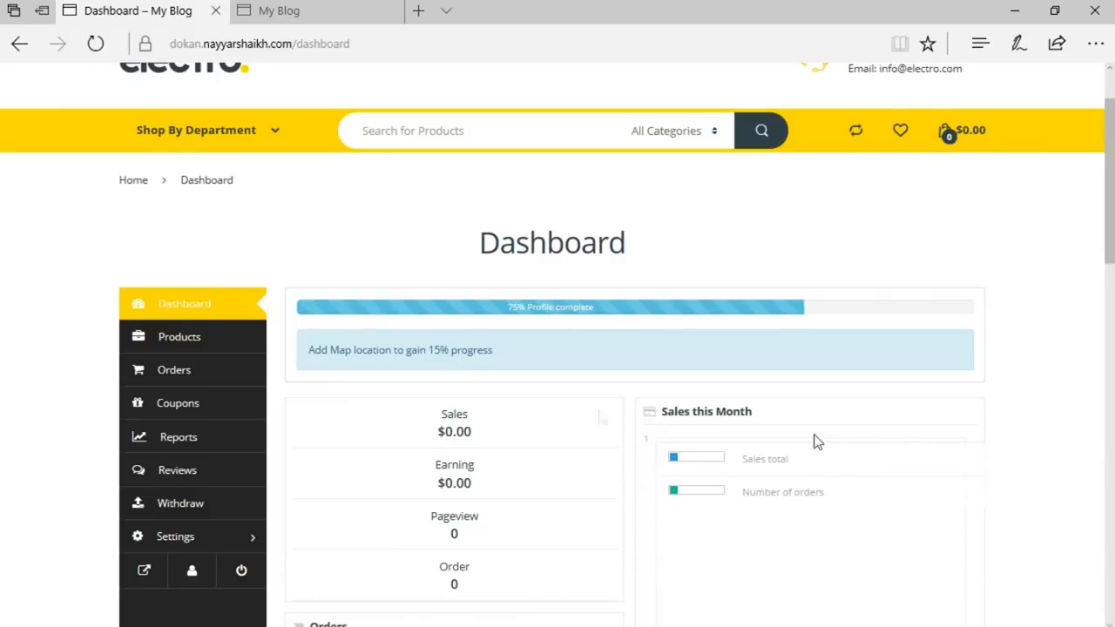
pyautogui.click(201, 340)
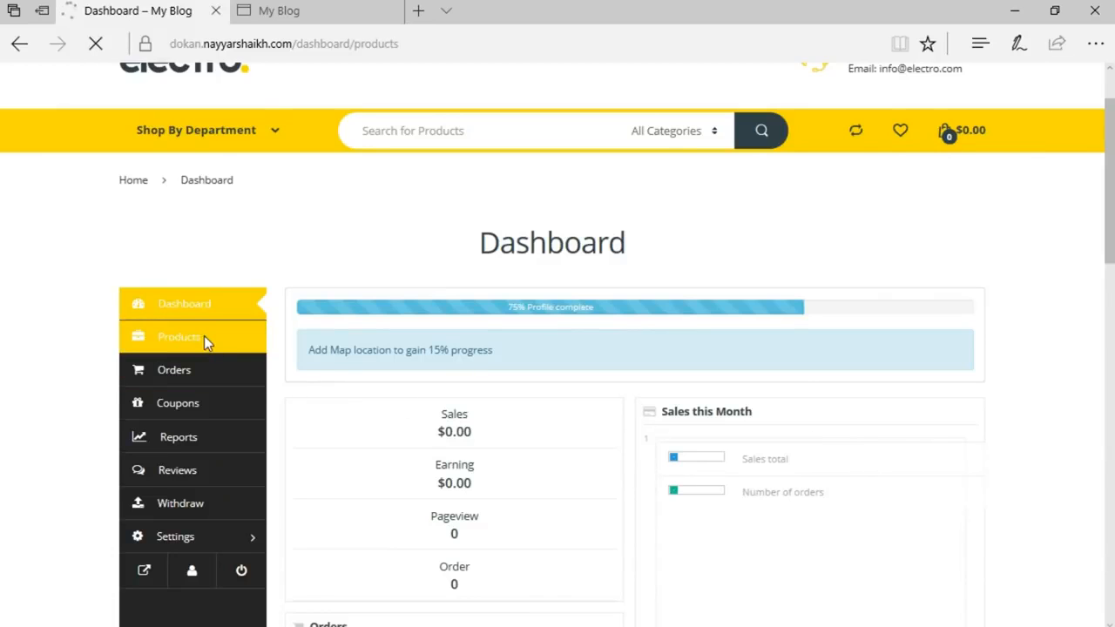
pyautogui.scroll(-2, 976, 401)
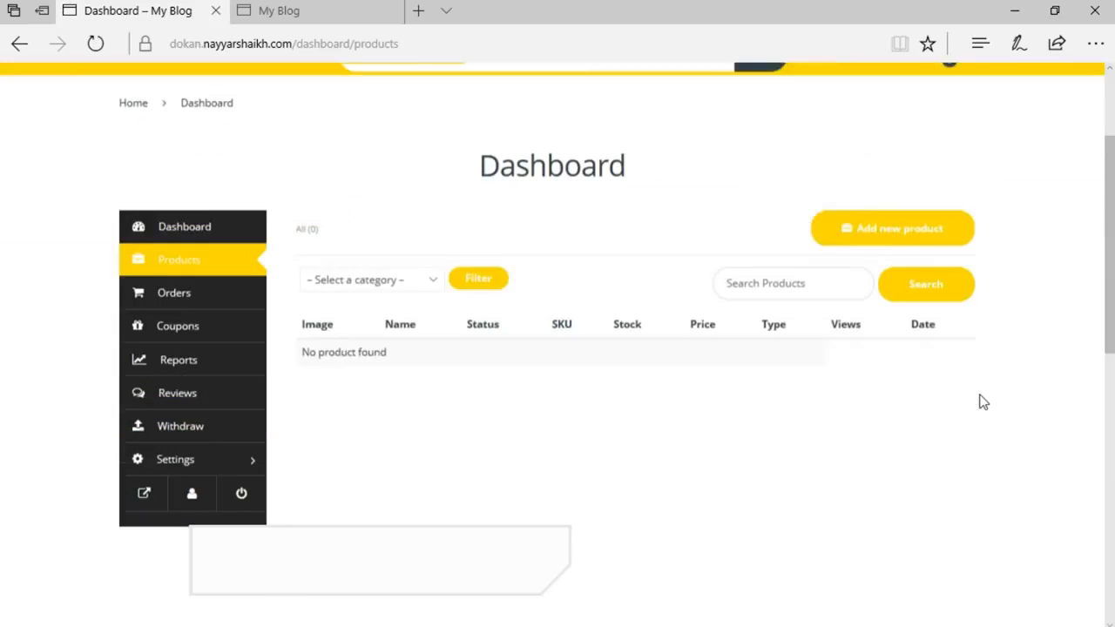
pyautogui.click(882, 234)
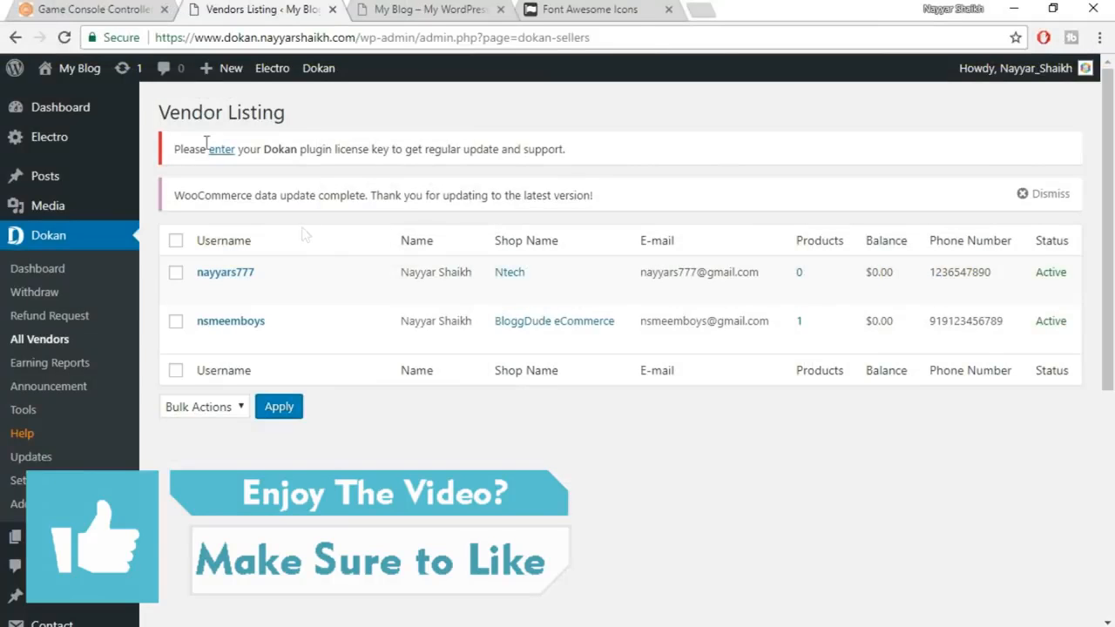
# - Copy the reference title into Product name as 'Game Console Controller + USB 3.0 Cable'
pyautogui.click(118, 8)
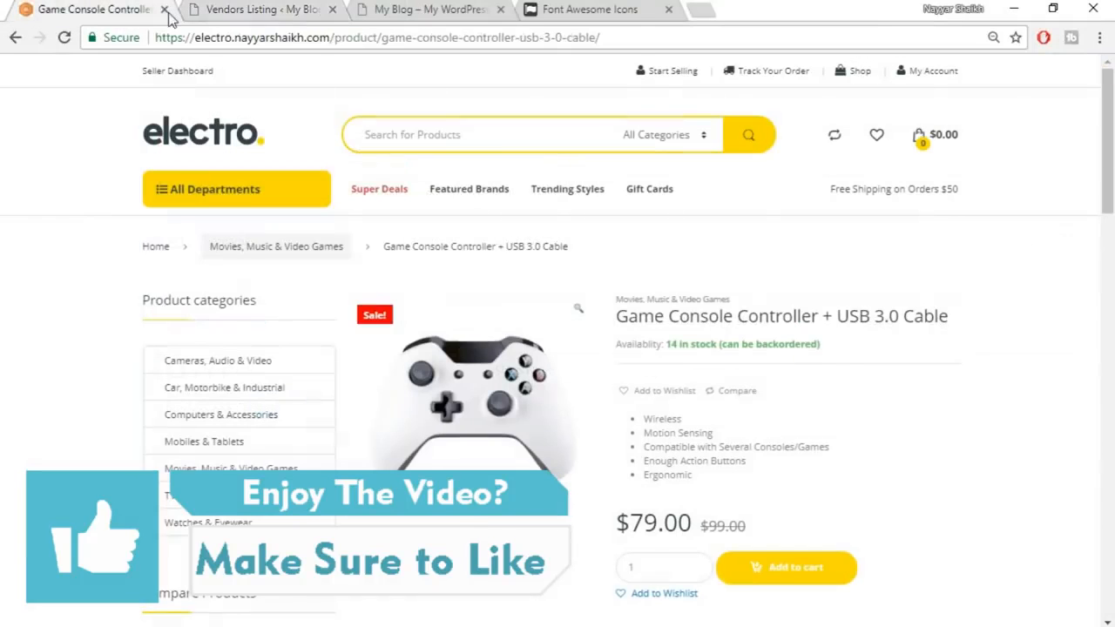
pyautogui.moveTo(616, 322); pyautogui.dragTo(956, 325)
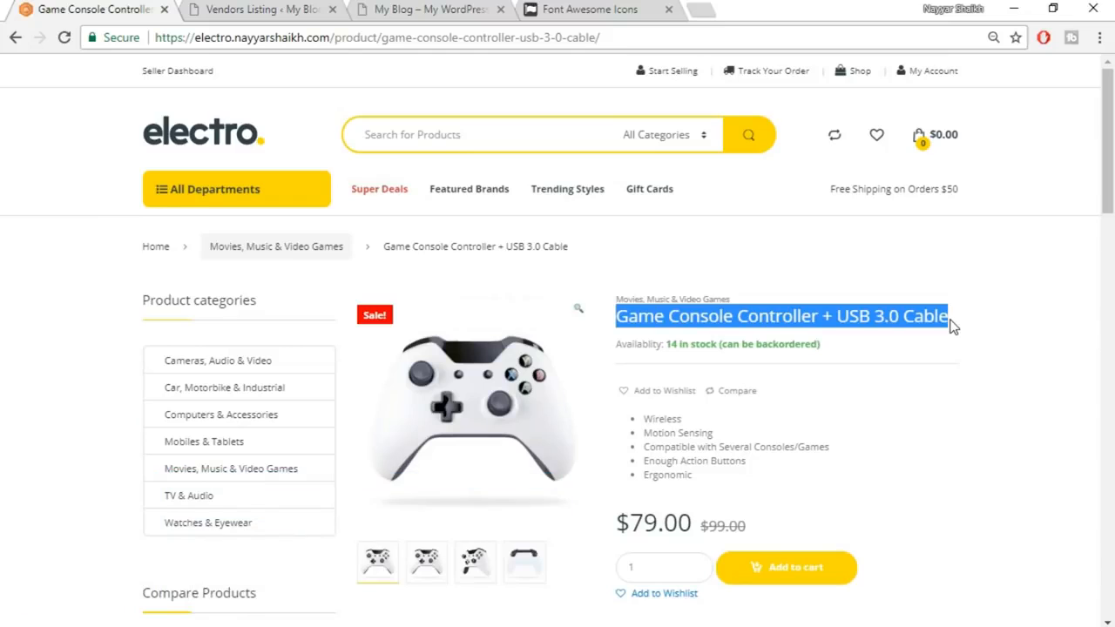
pyautogui.click(493, 625)
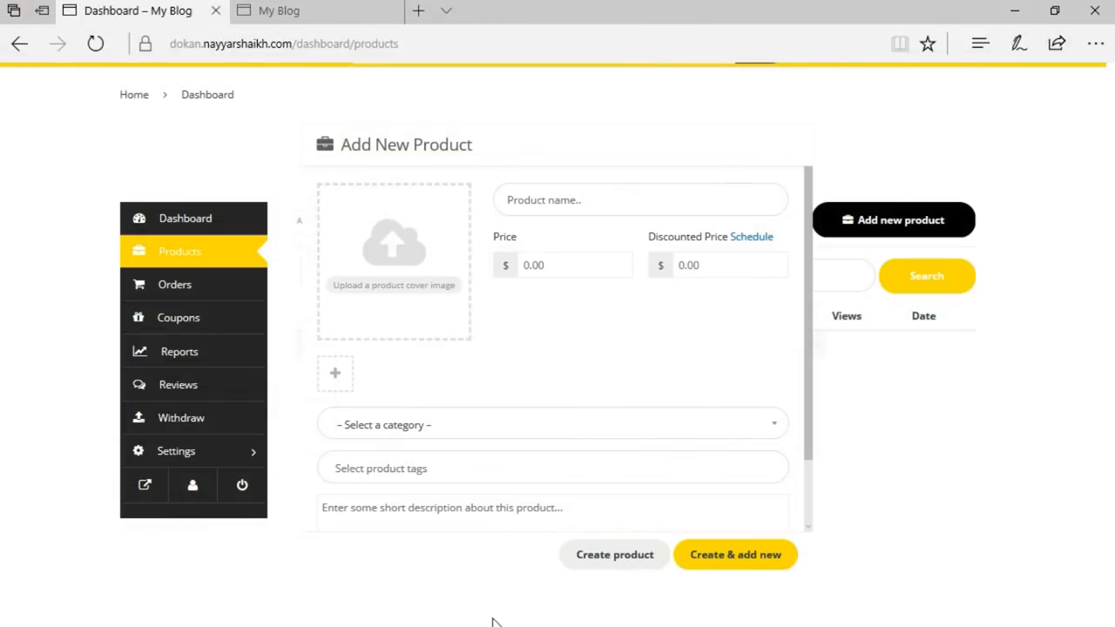
pyautogui.click(596, 201)
pyautogui.write('Game Console Controller + USB 3.0 Cable')
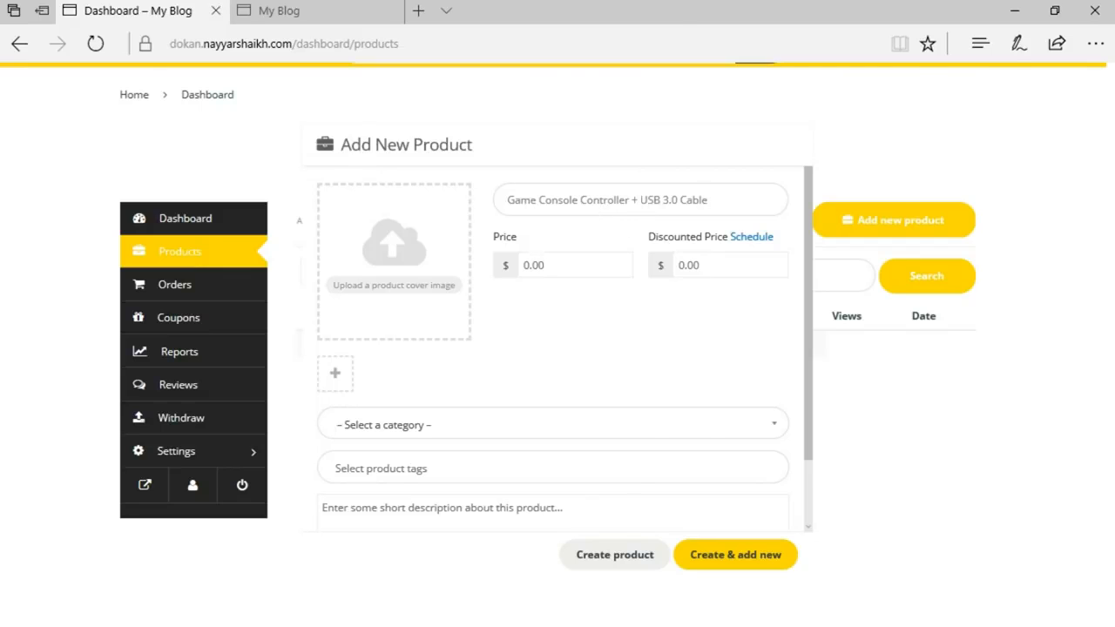
pyautogui.click(522, 619)
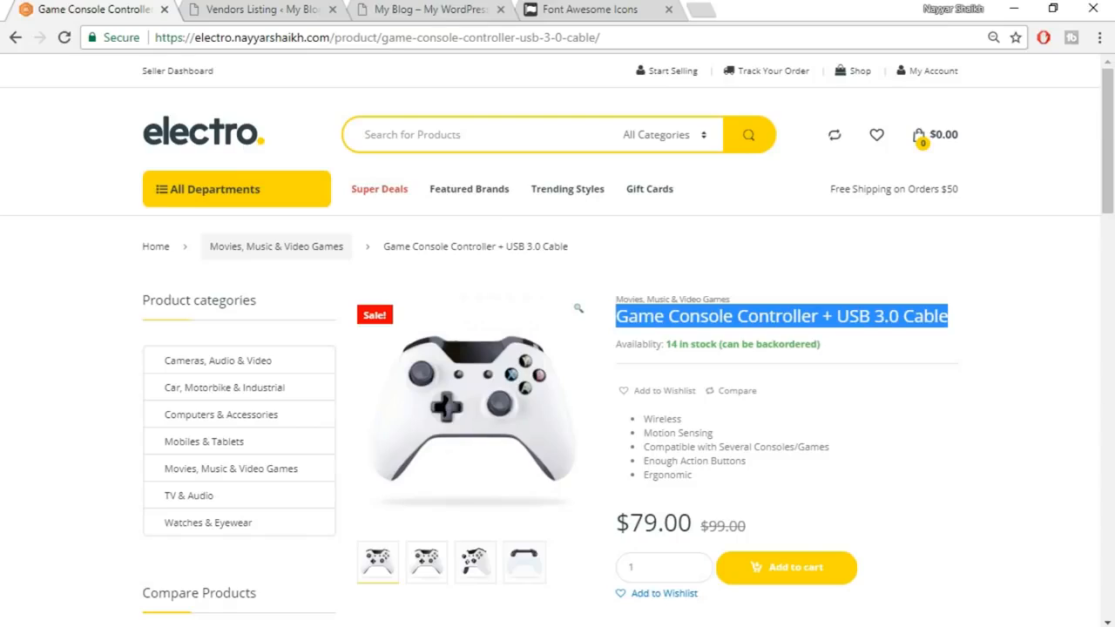
pyautogui.click(522, 620)
# - Set the price to 99 and the discounted price to 79
pyautogui.click(583, 273)
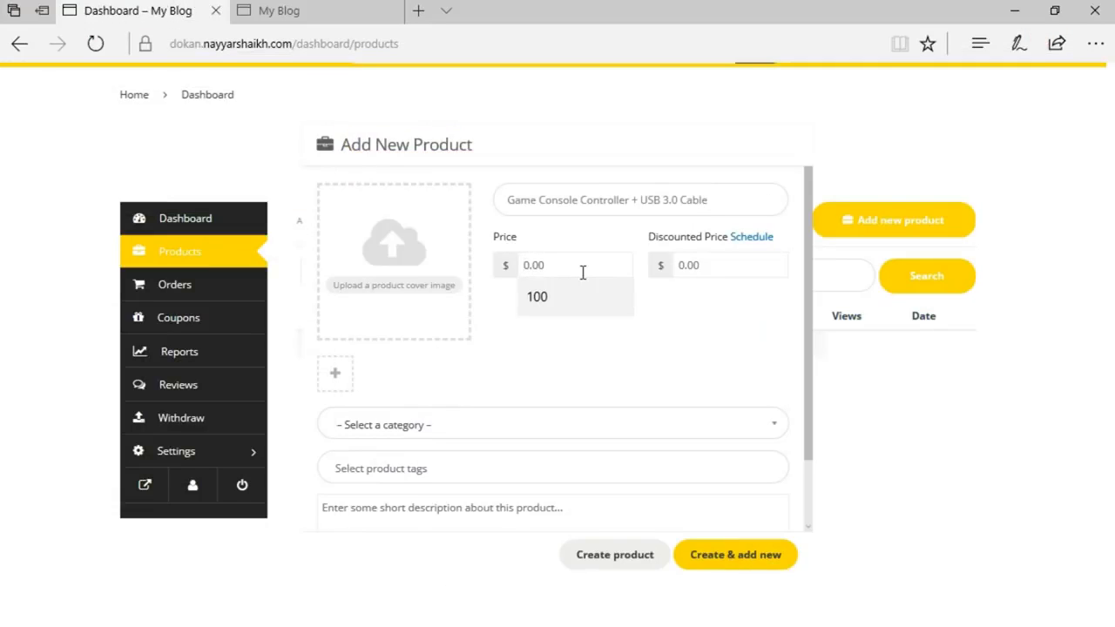
pyautogui.write('99')
pyautogui.click(728, 267)
pyautogui.write('79')
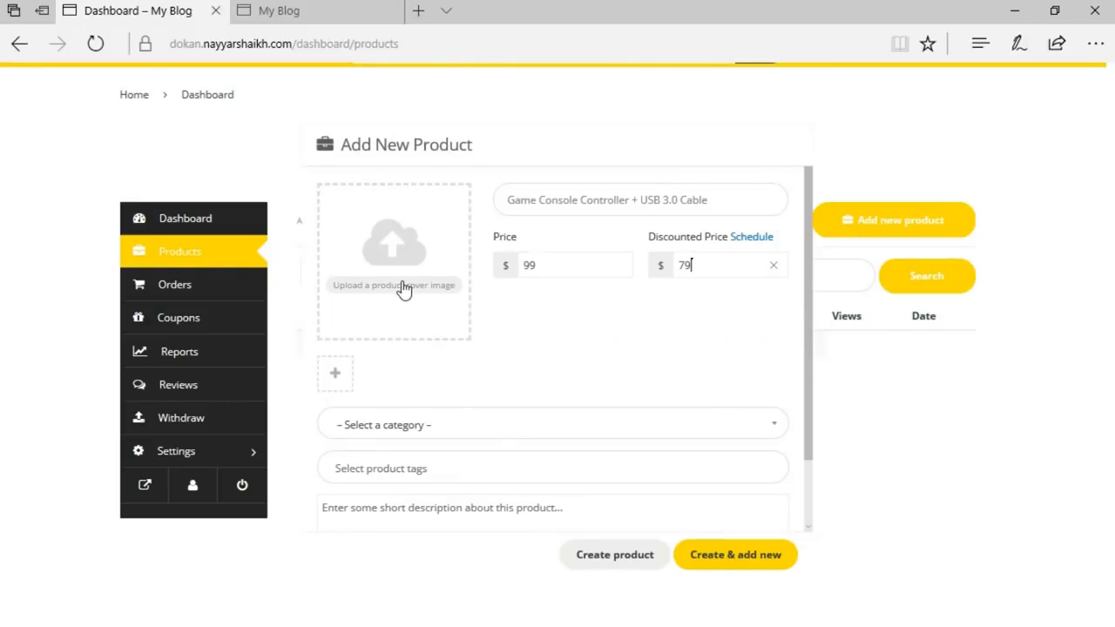
# - Upload GamePad from the Products > Game Console folder and set it as the featured image
pyautogui.click(403, 290)
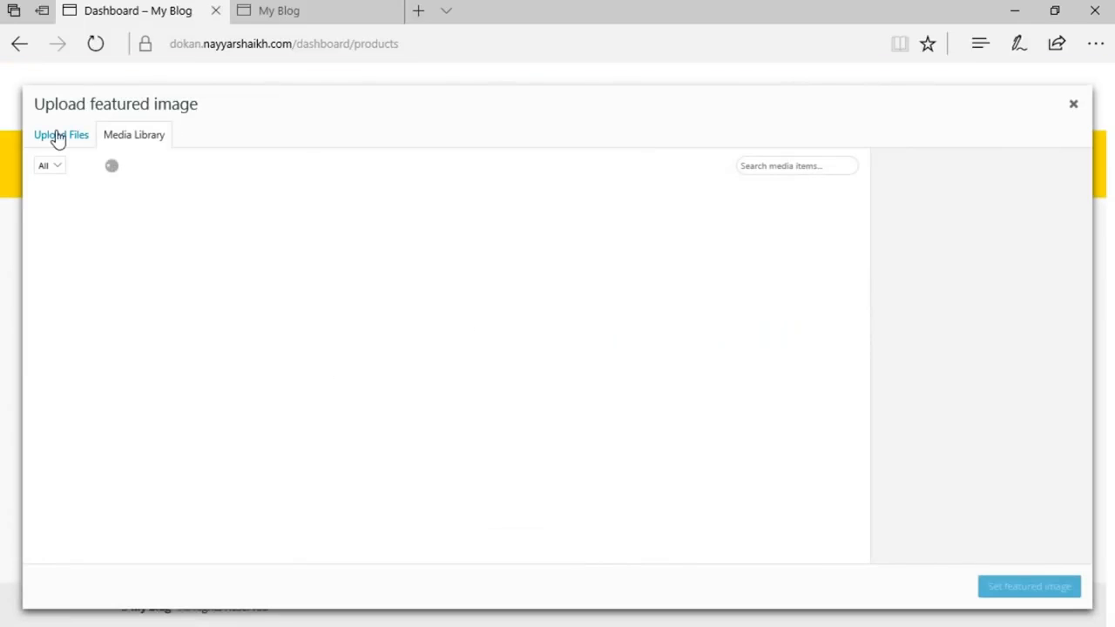
pyautogui.click(58, 141)
pyautogui.click(562, 369)
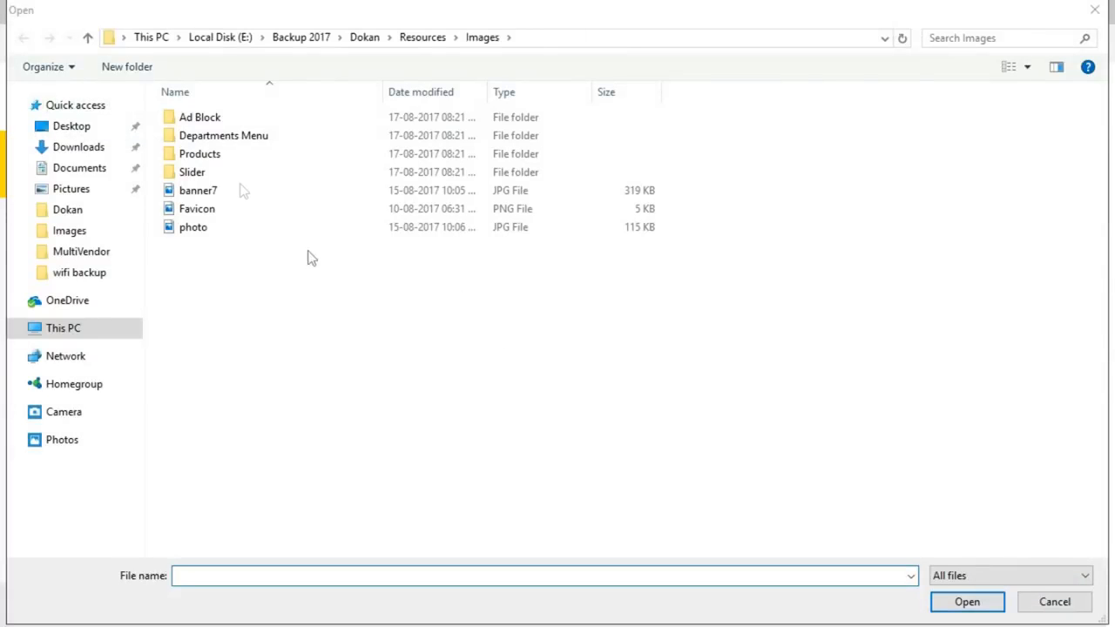
pyautogui.doubleClick(226, 164)
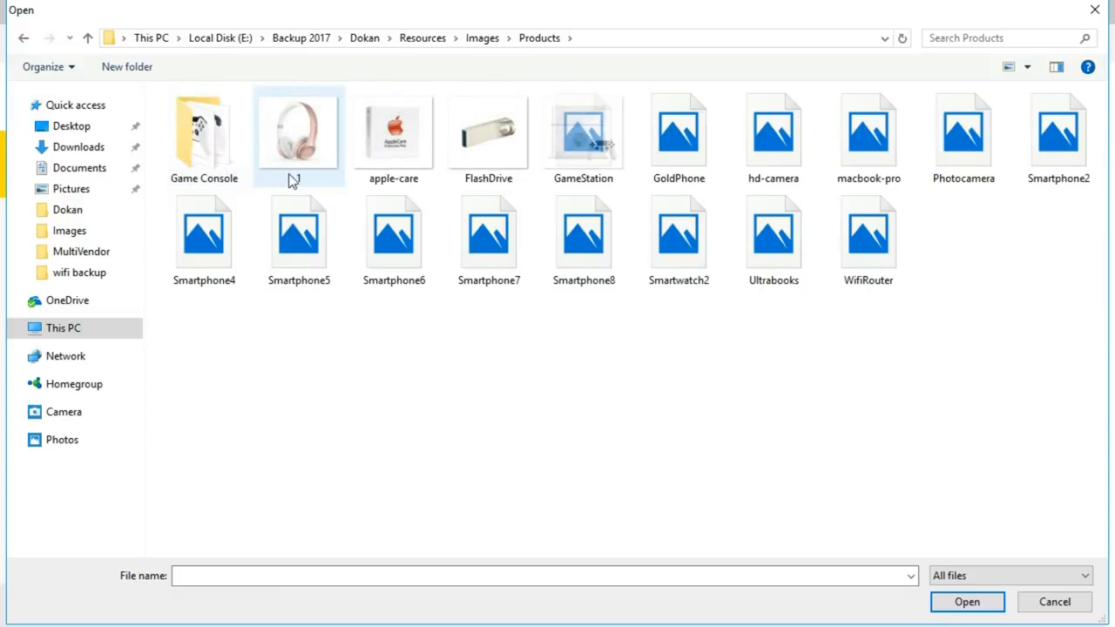
pyautogui.doubleClick(229, 159)
pyautogui.click(225, 160)
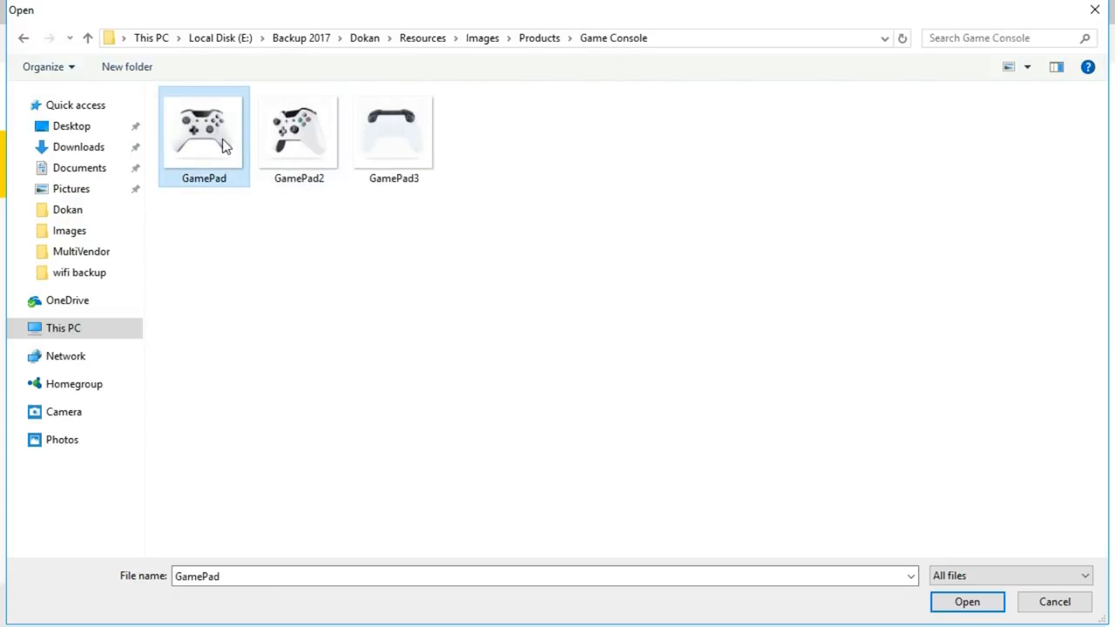
pyautogui.click(969, 605)
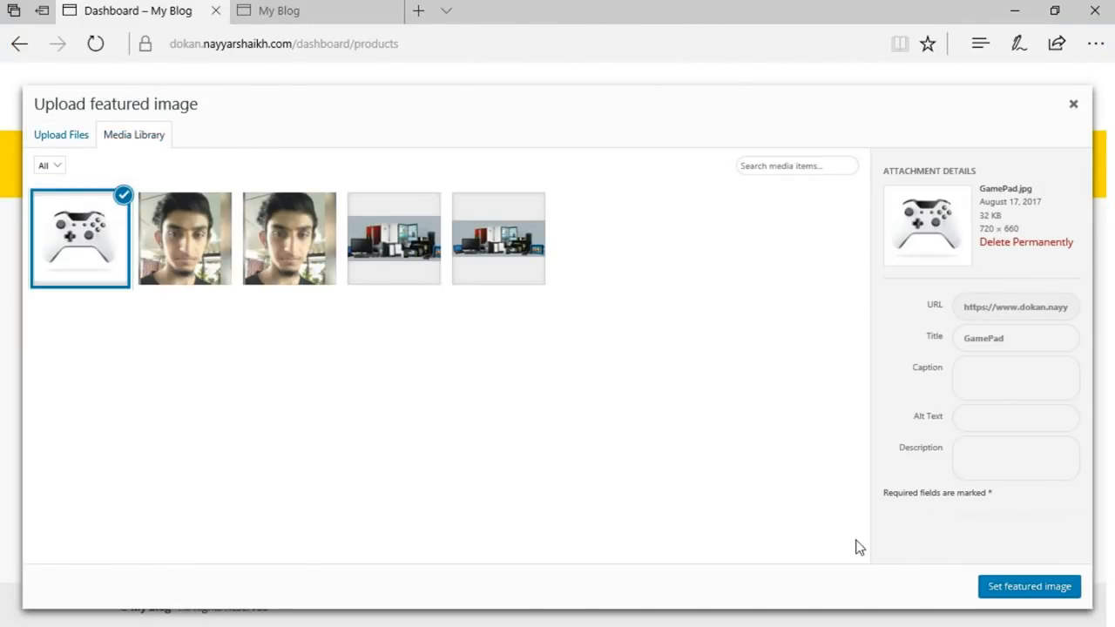
pyautogui.click(1021, 590)
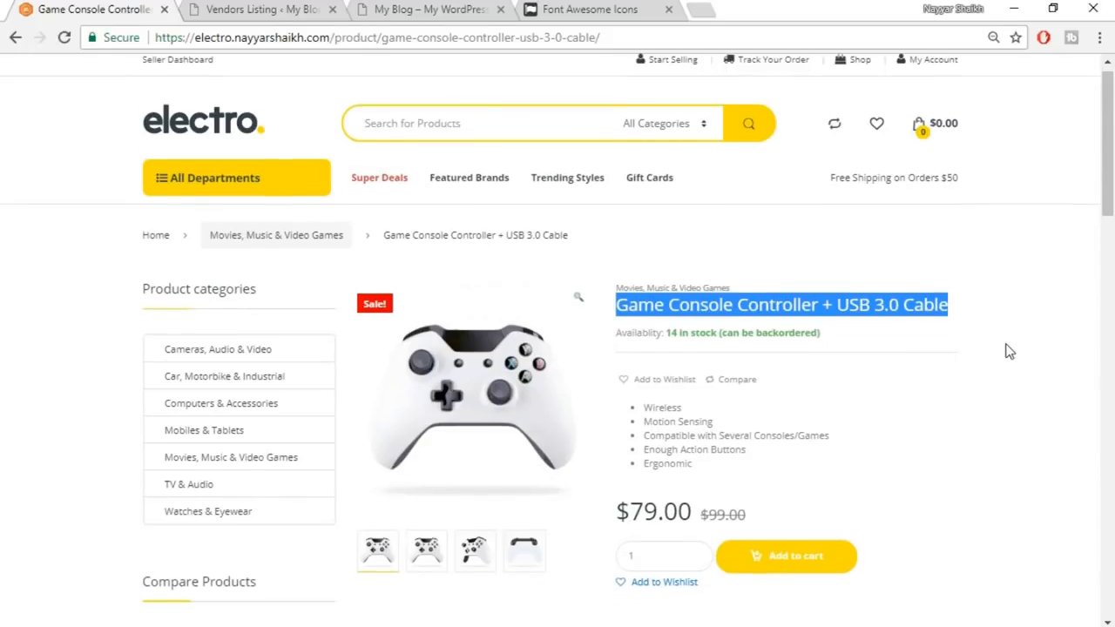
# - Upload GamePad, GamePad2 and GamePad3 and add them to the product gallery
pyautogui.scroll(-2, 1008, 348)
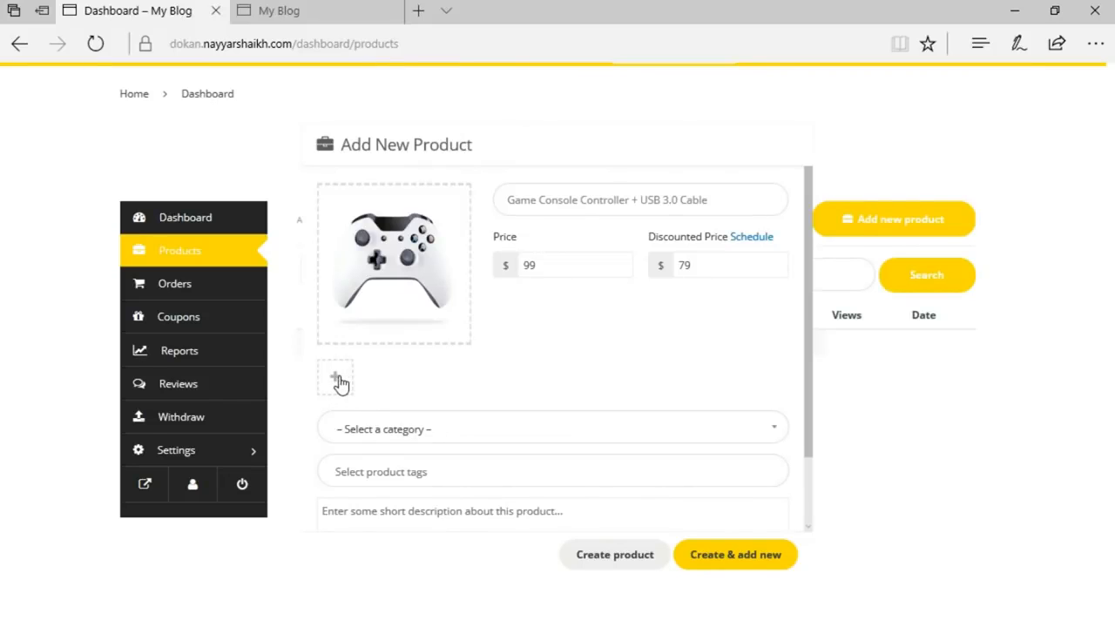
pyautogui.click(339, 381)
pyautogui.click(74, 137)
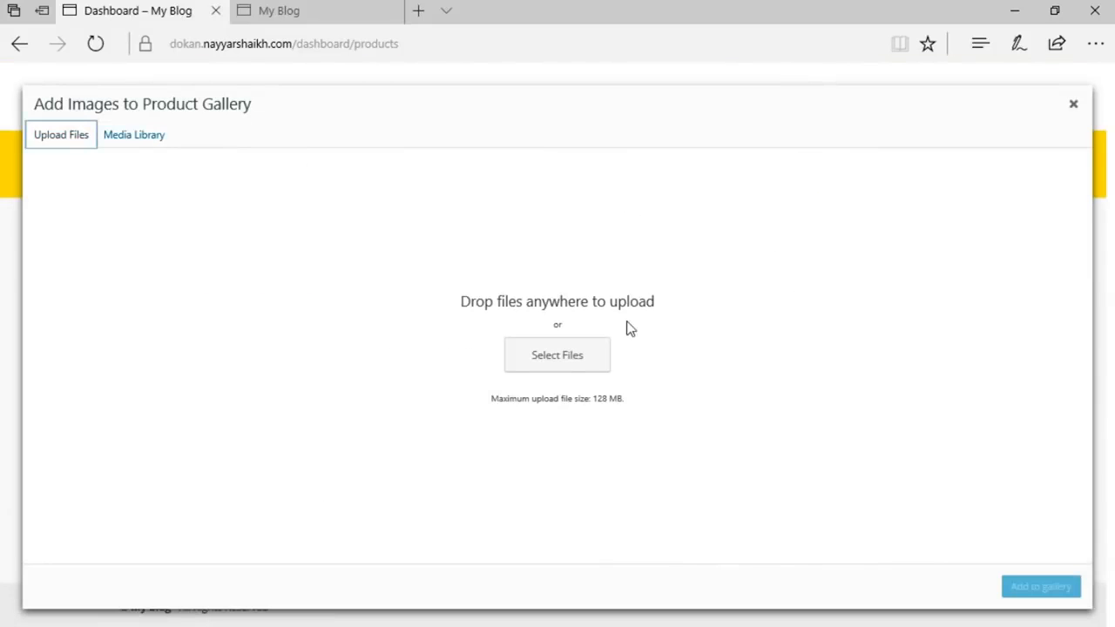
pyautogui.click(584, 369)
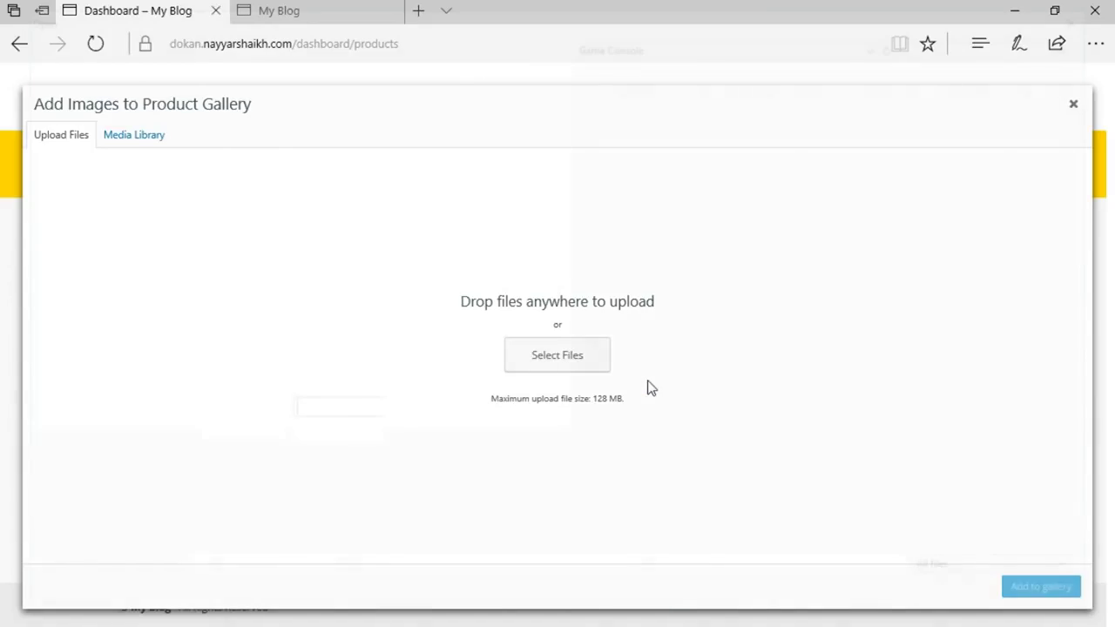
pyautogui.click(306, 142)
pyautogui.keyDown('ctrl'); pyautogui.click(204, 131); pyautogui.keyUp('ctrl')
pyautogui.keyDown('ctrl'); pyautogui.click(383, 141); pyautogui.keyUp('ctrl')
pyautogui.click(988, 607)
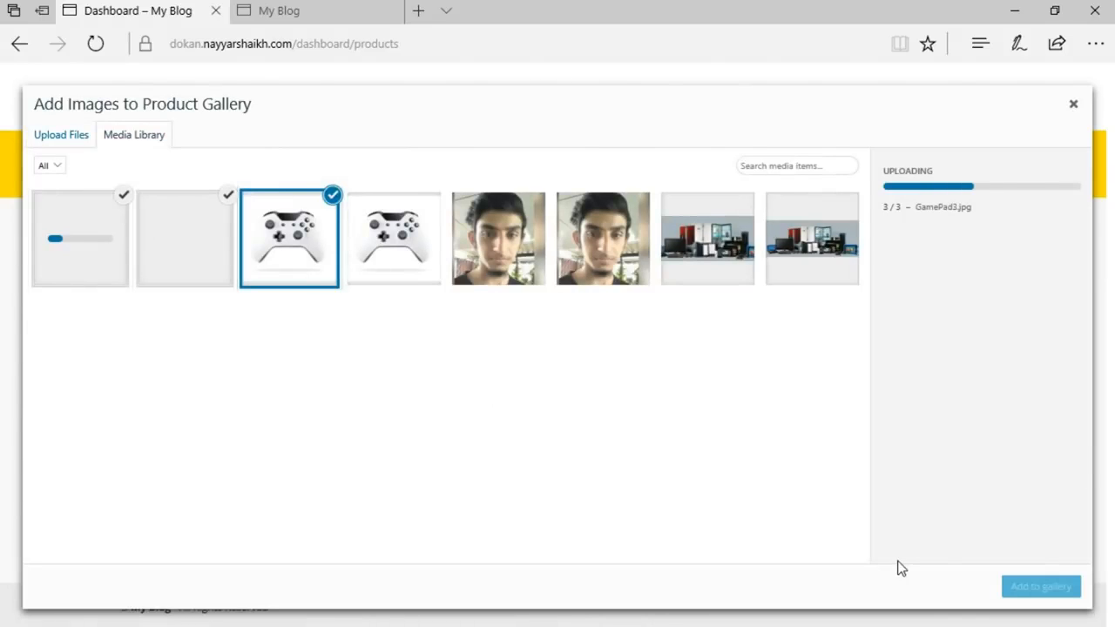
pyautogui.click(1058, 590)
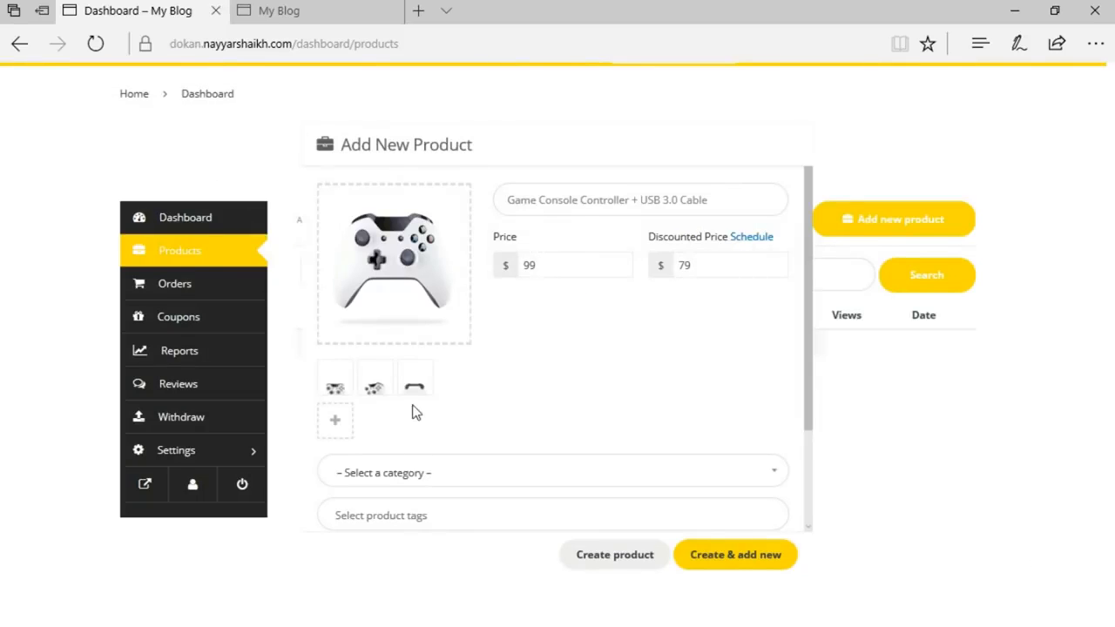
# - Set the product category to Computer & Accessories
pyautogui.scroll(-1, 618, 388)
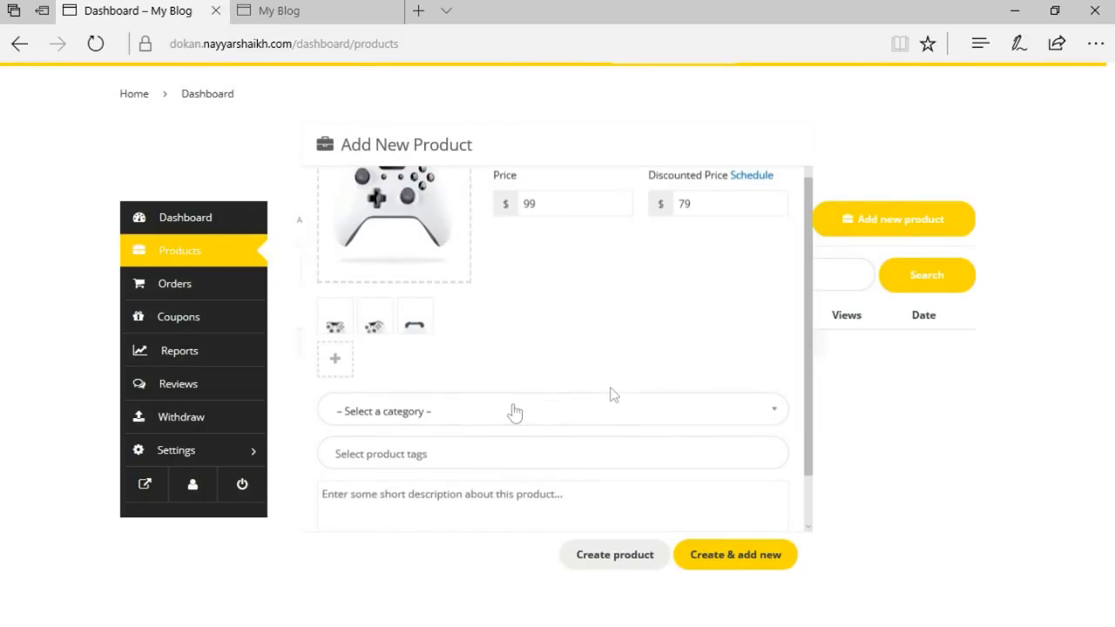
pyautogui.click(465, 411)
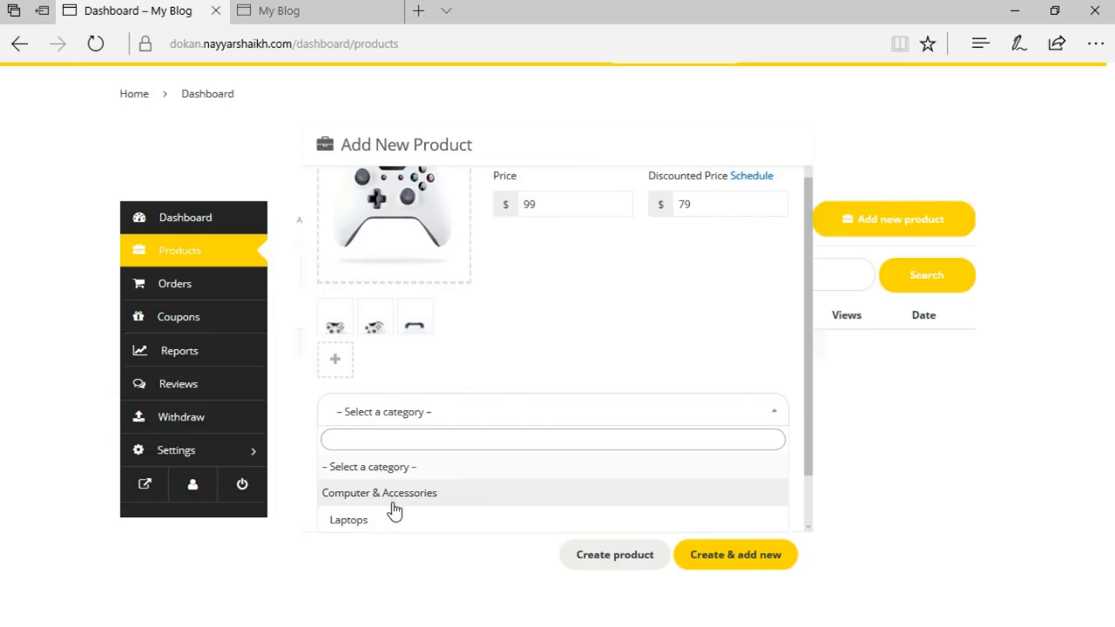
pyautogui.click(449, 497)
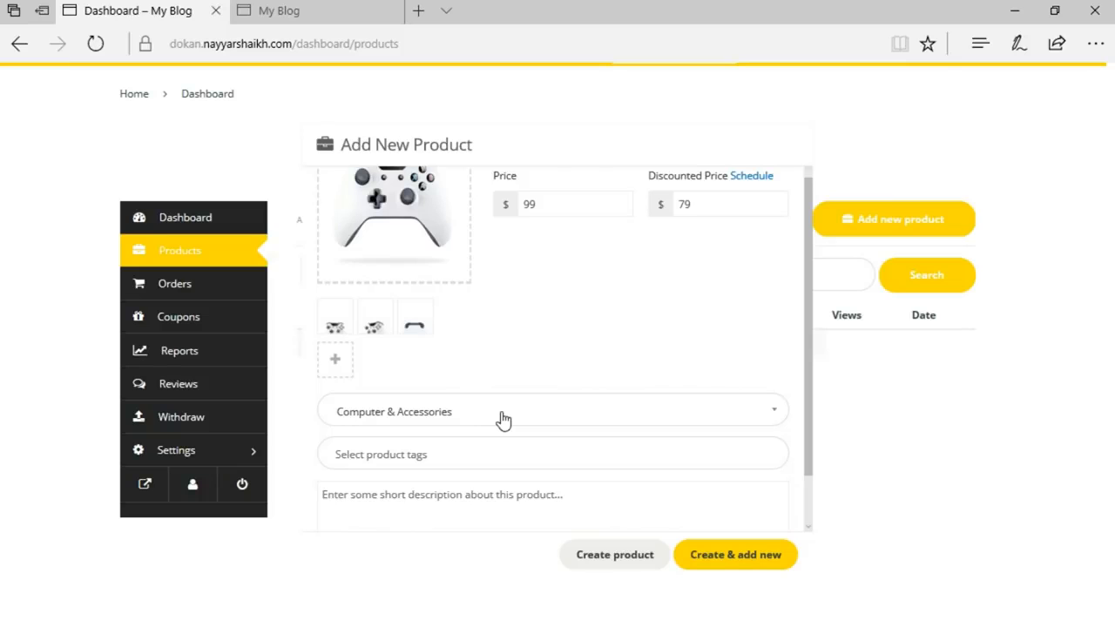
# - Copy the five feature lines, Wireless through Ergonomic, into the Short Description
pyautogui.scroll(-2, 610, 425)
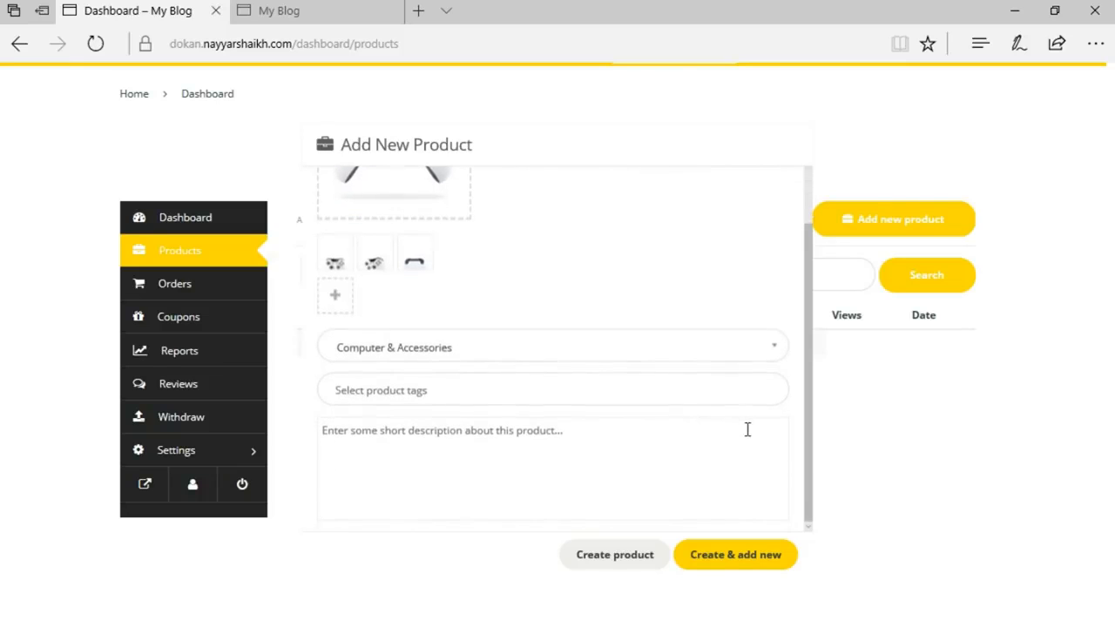
pyautogui.click(470, 462)
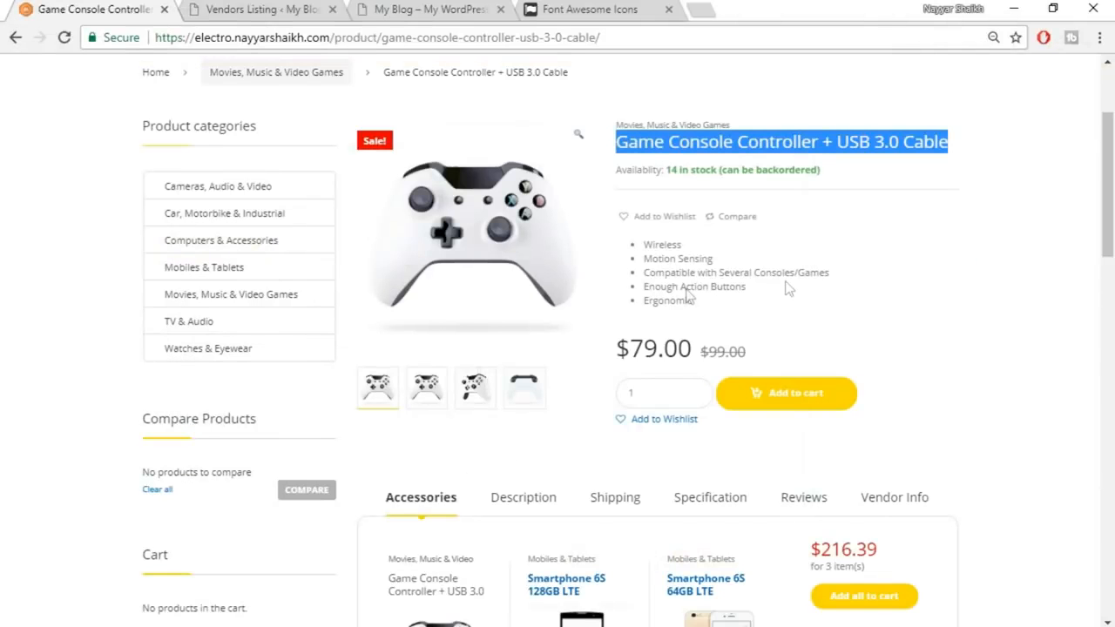
pyautogui.click(745, 266)
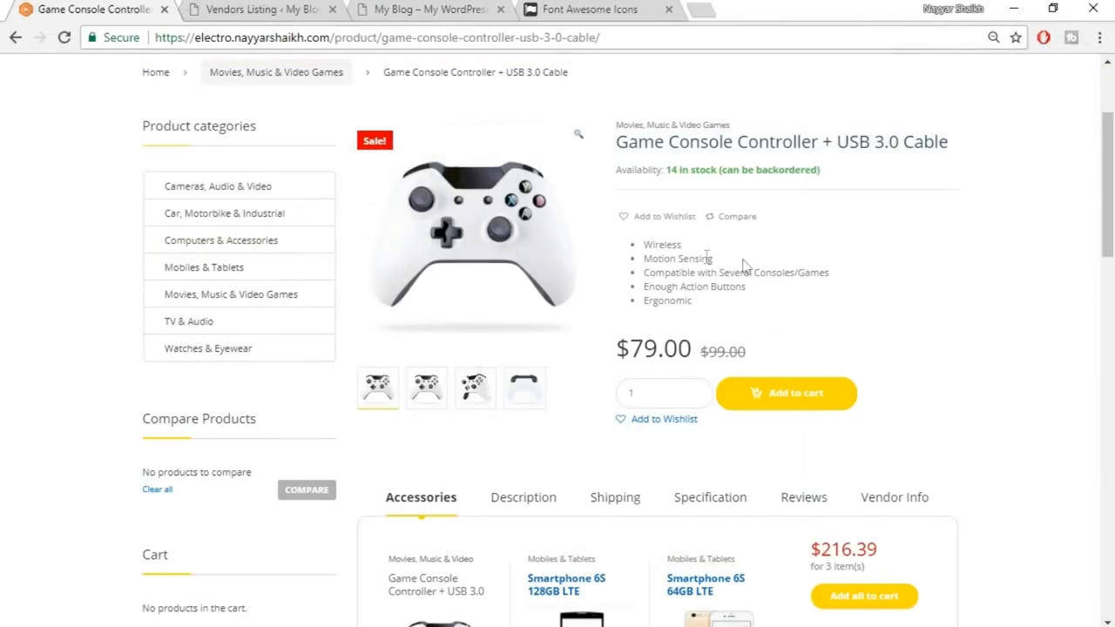
pyautogui.moveTo(638, 245); pyautogui.dragTo(756, 303)
pyautogui.hotkey('ctrl', 'c')
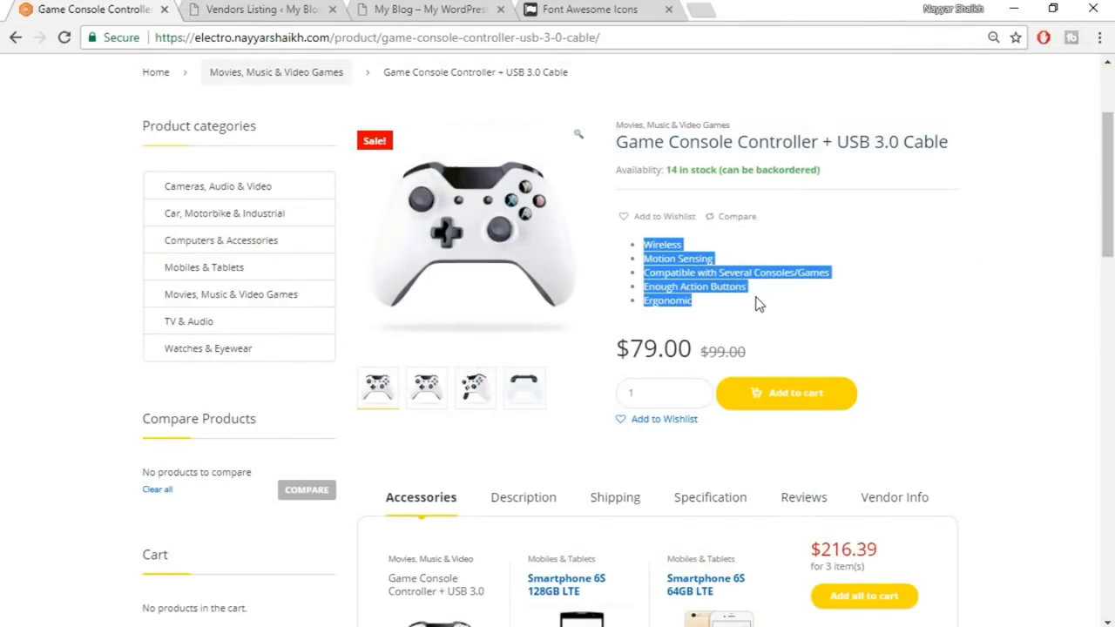
pyautogui.hotkey('alt', 'Tab')
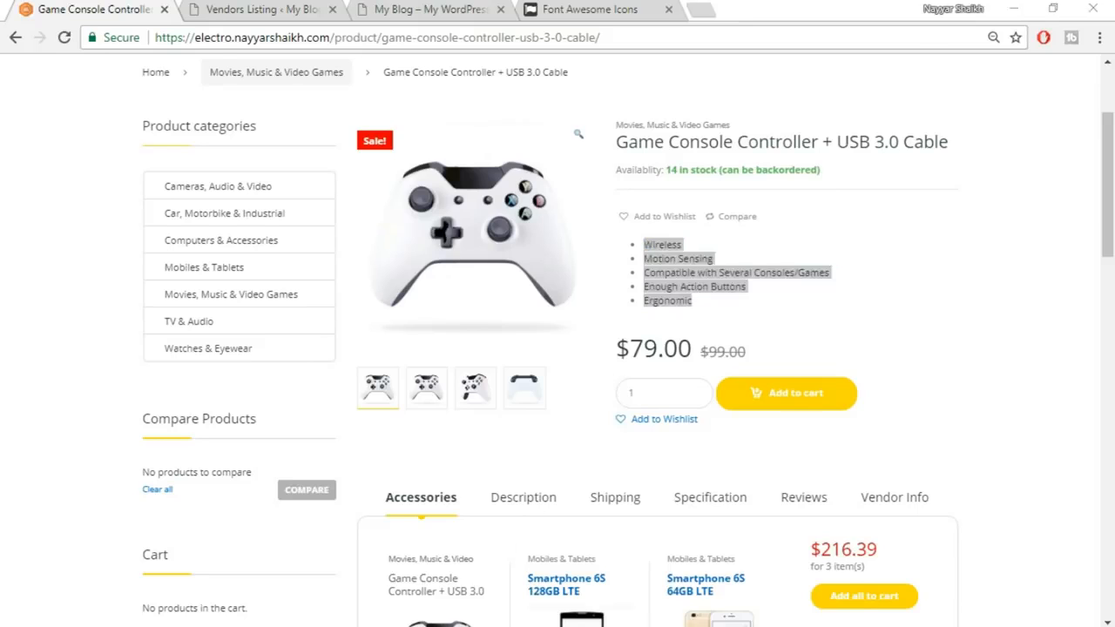
pyautogui.click(450, 502)
pyautogui.hotkey('ctrl', 'v')
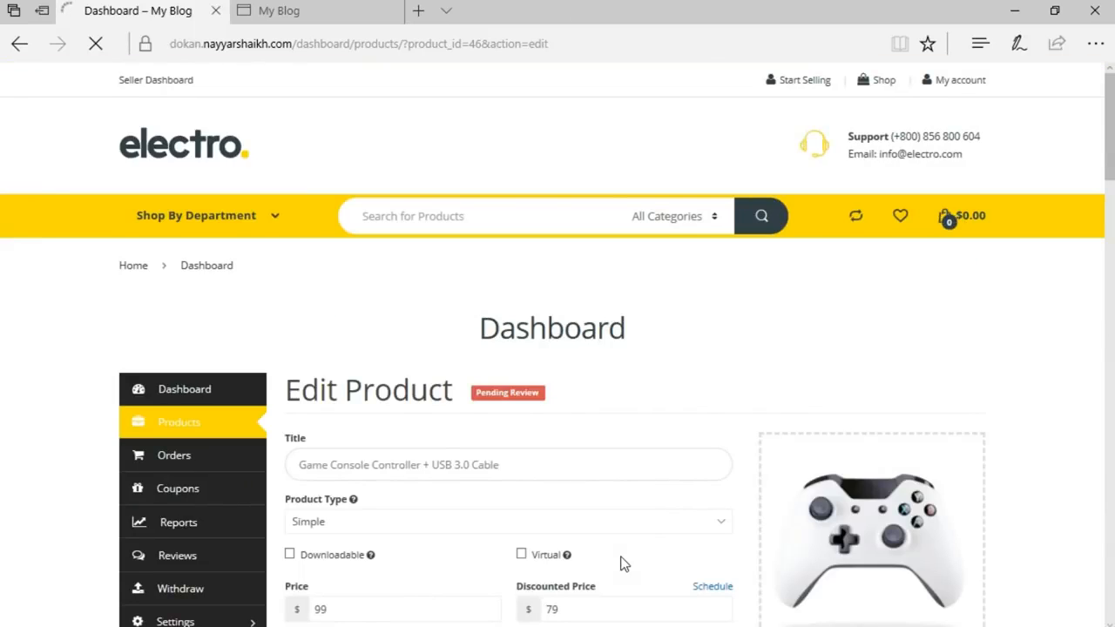
pyautogui.scroll(-3, 640, 538)
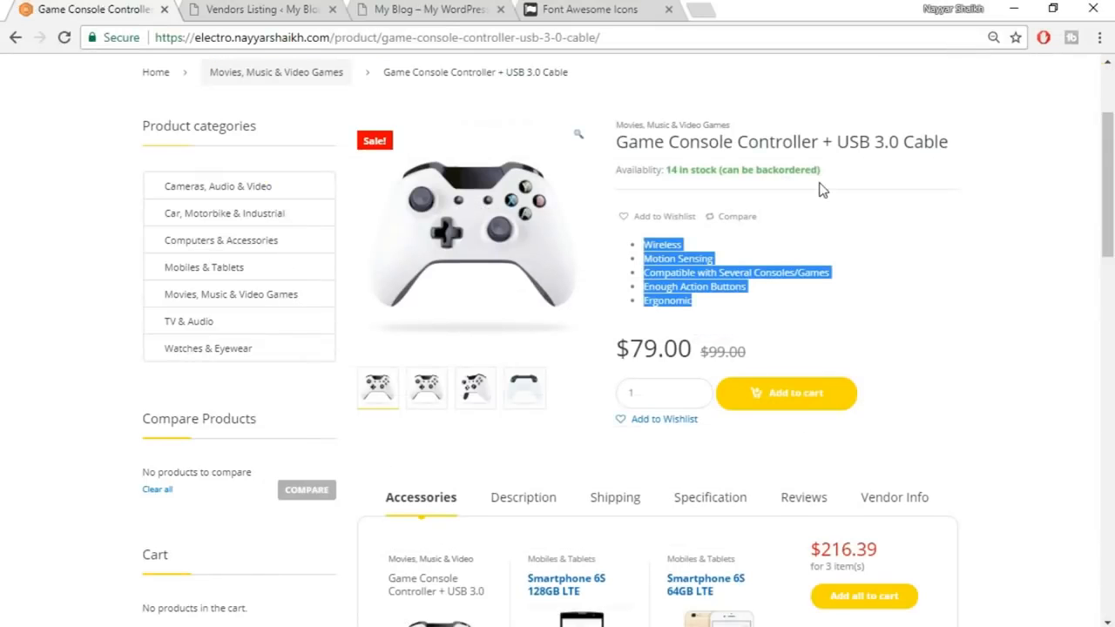
# - Open the WordPress admin Products > Categories management page
pyautogui.click(254, 7)
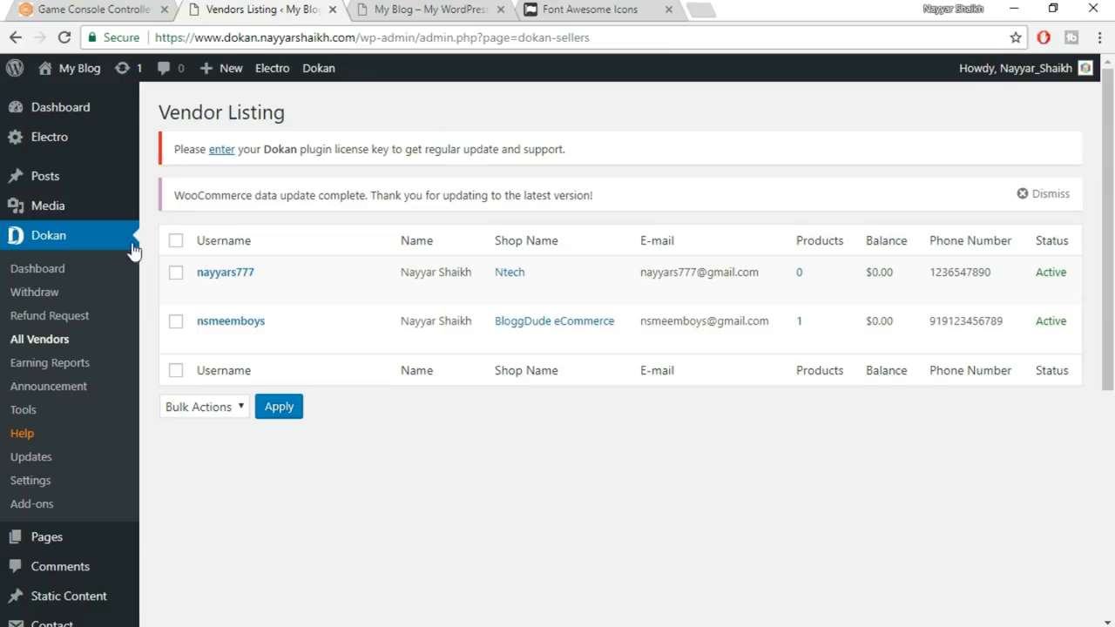
pyautogui.scroll(-2, 124, 349)
pyautogui.moveTo(12, 505)
pyautogui.scroll(-1, 79, 507)
pyautogui.moveTo(32, 436)
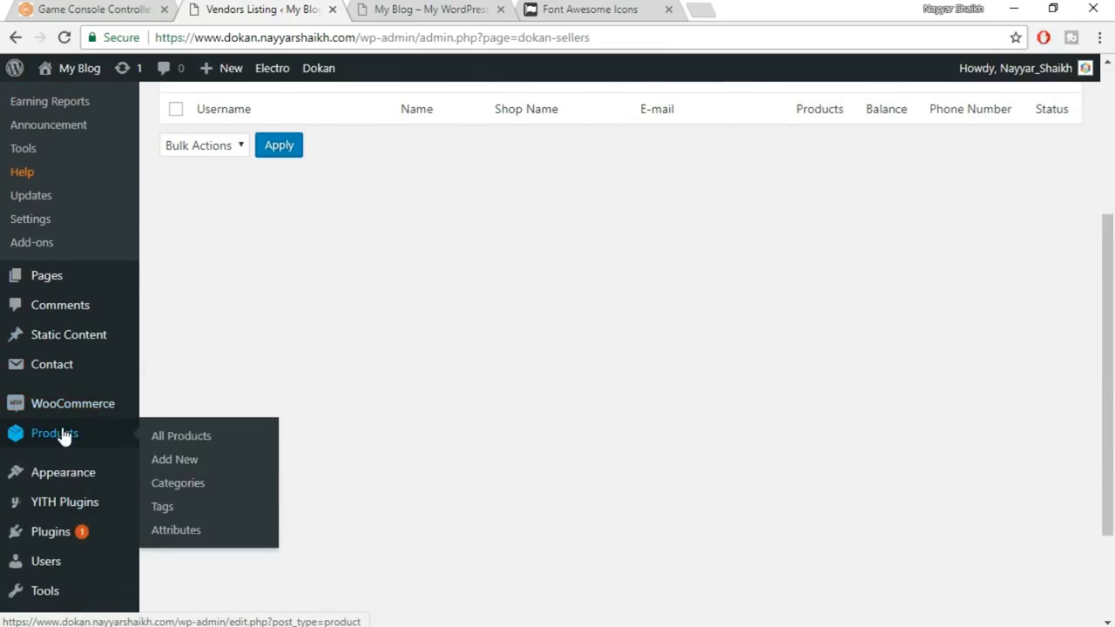
pyautogui.click(201, 488)
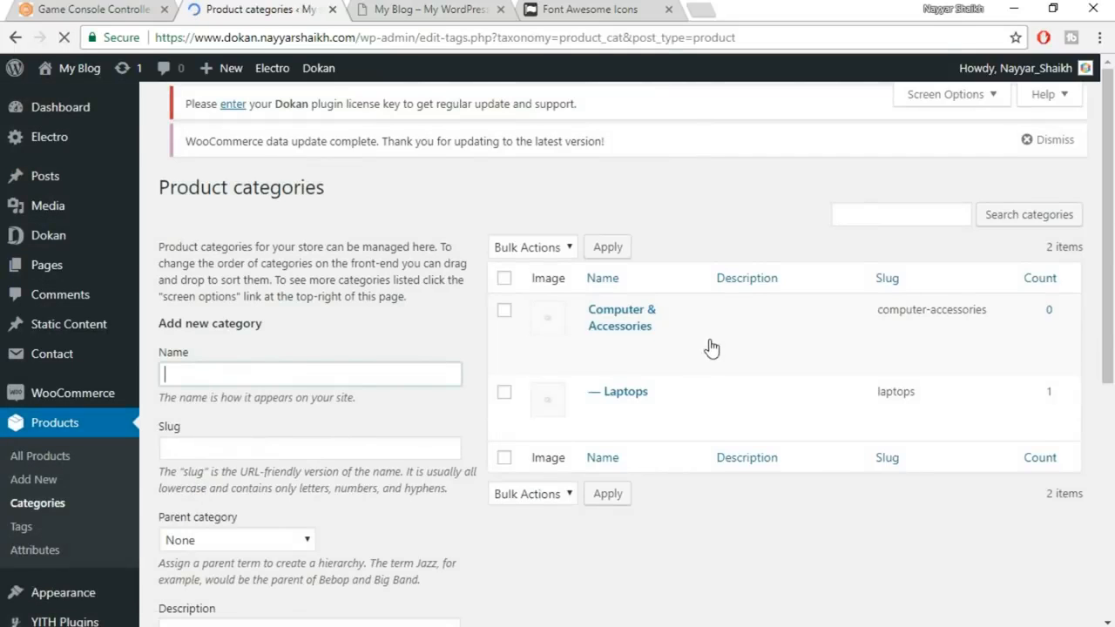
pyautogui.scroll(-2, 343, 331)
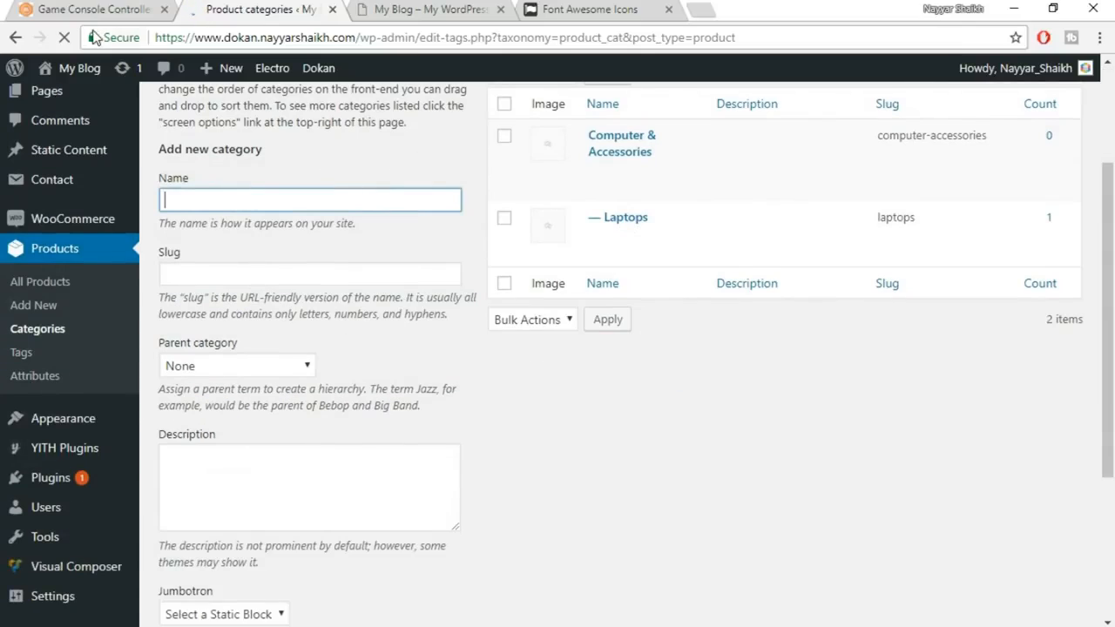
pyautogui.click(95, 9)
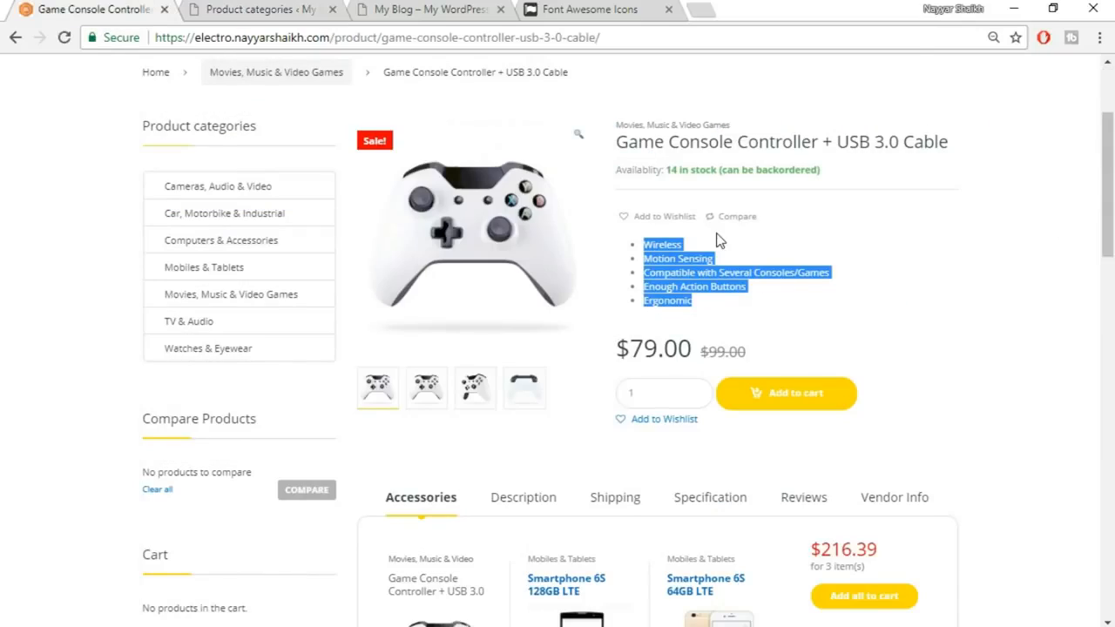
pyautogui.scroll(1, 719, 241)
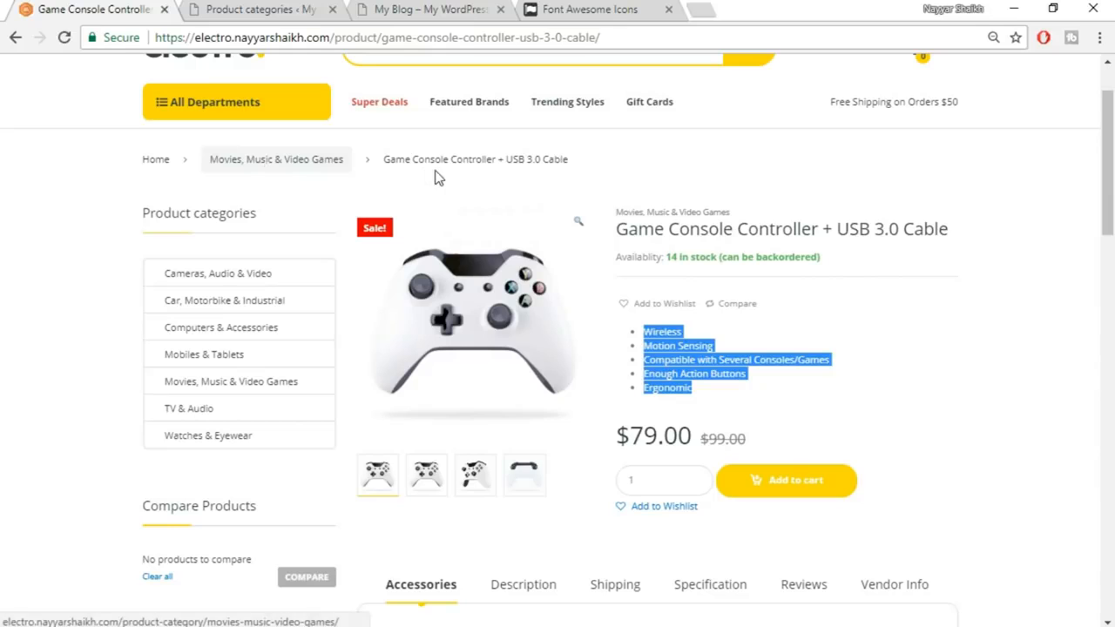
pyautogui.click(244, 9)
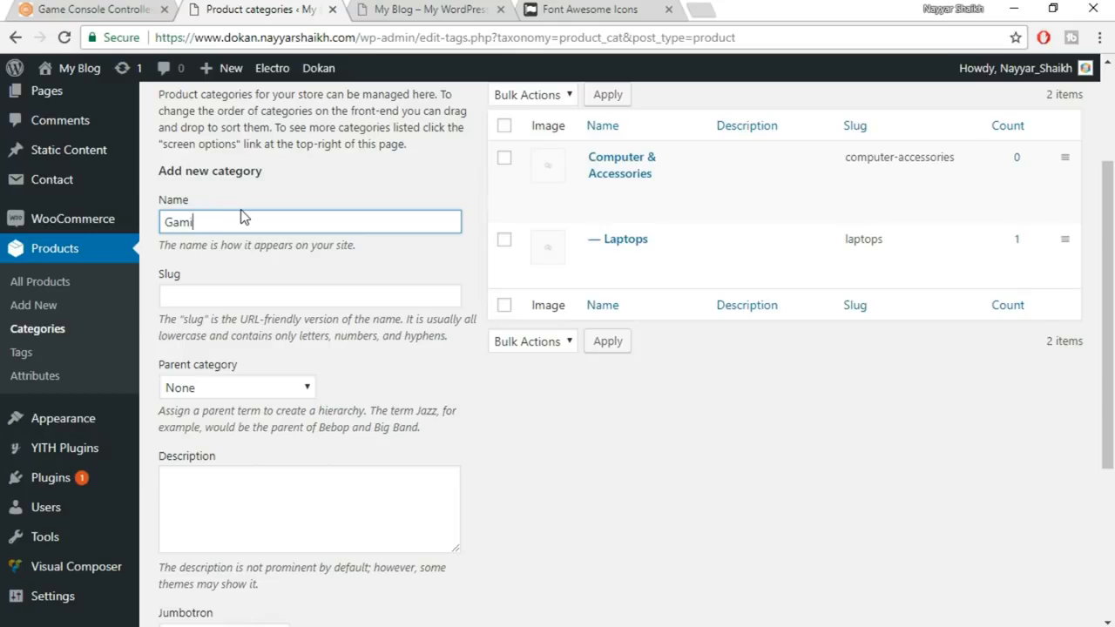
pyautogui.scroll(-2, 304, 282)
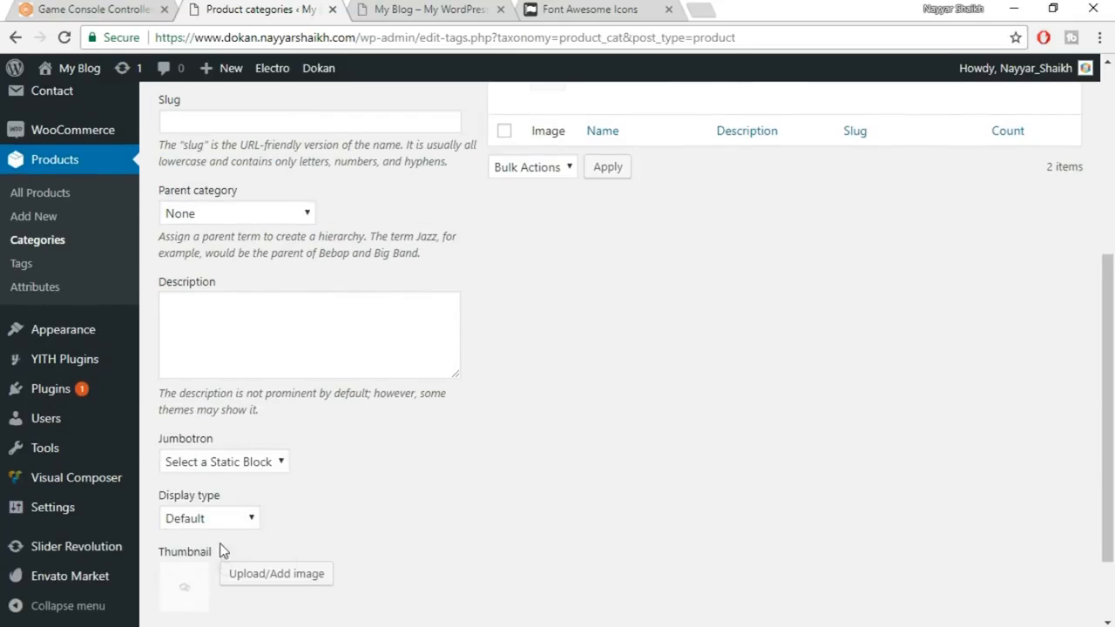
pyautogui.scroll(-1, 301, 590)
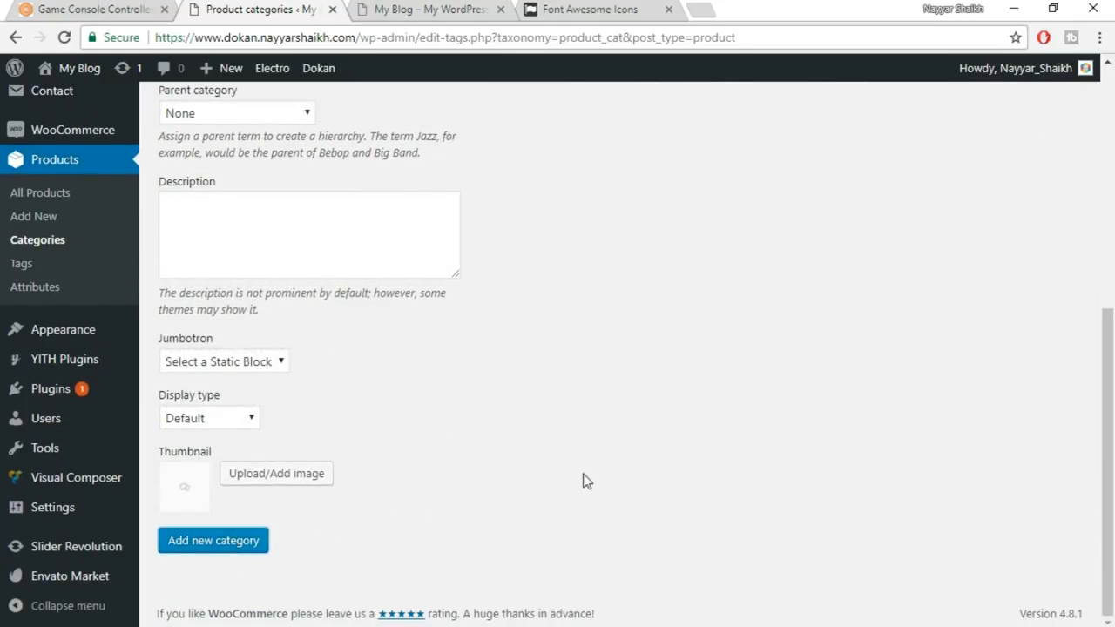
pyautogui.scroll(4, 712, 448)
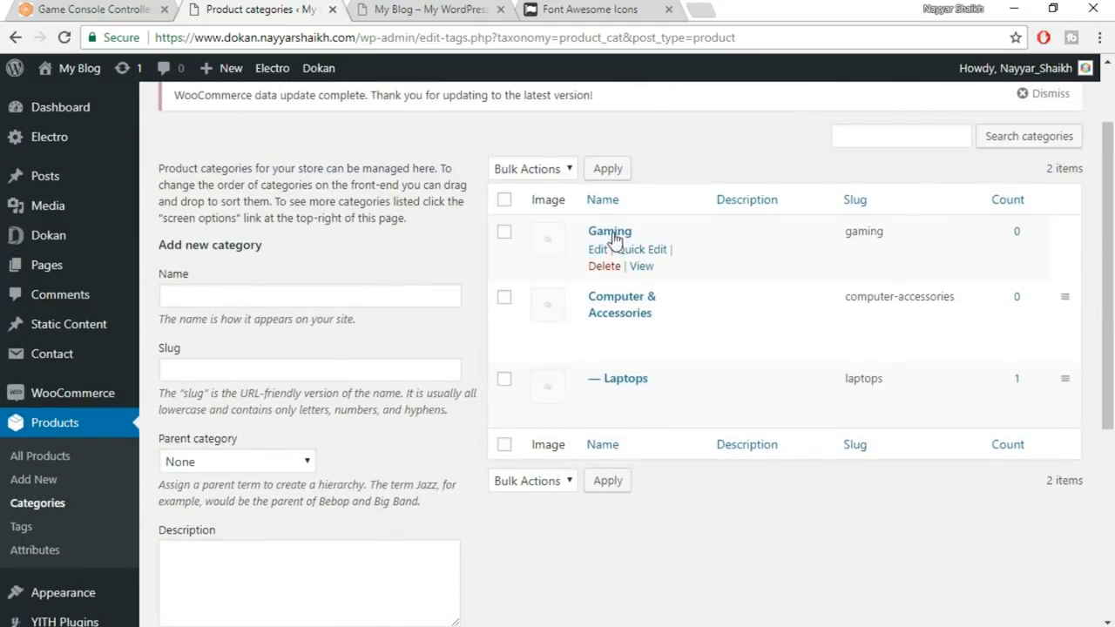
# - Add a Game Console category with Gaming as its parent category
pyautogui.click(298, 302)
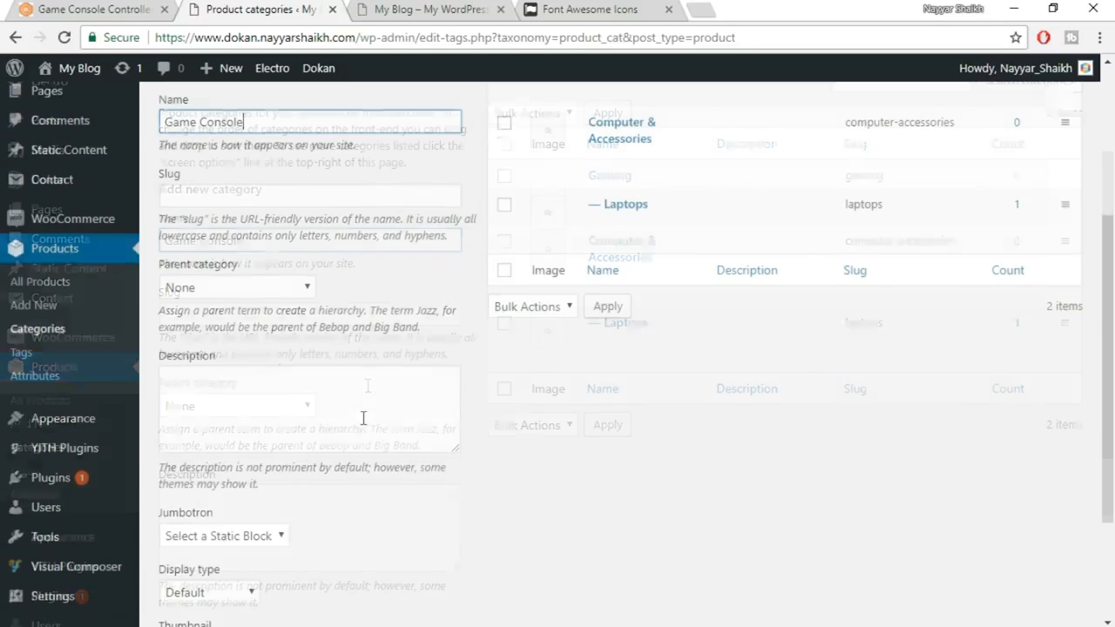
pyautogui.scroll(-2, 366, 401)
pyautogui.click(236, 288)
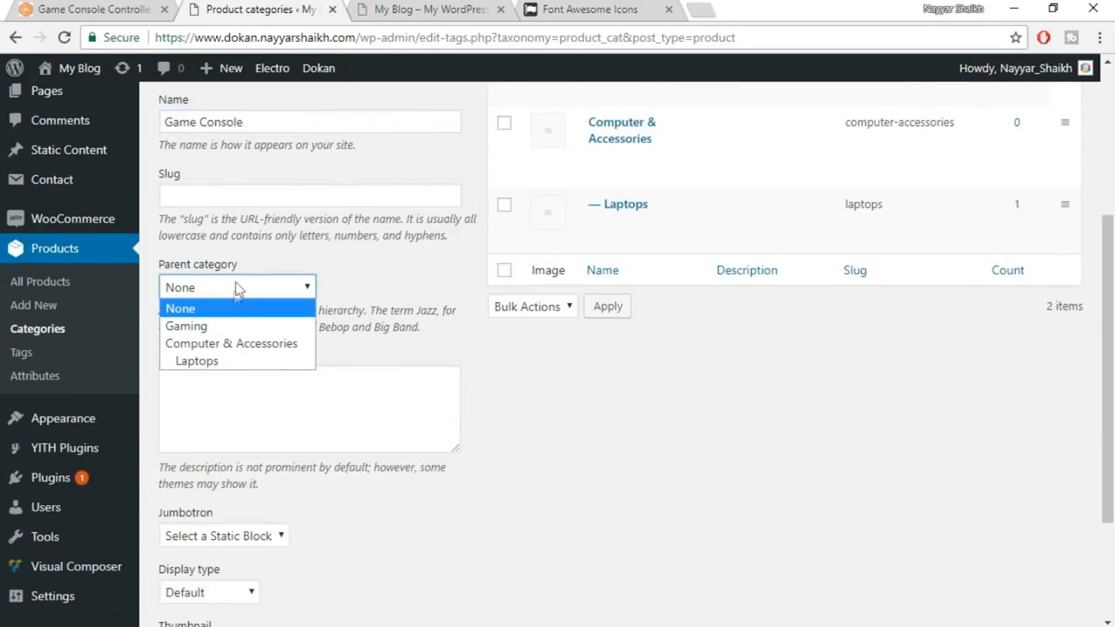
pyautogui.click(228, 324)
pyautogui.scroll(-2, 373, 327)
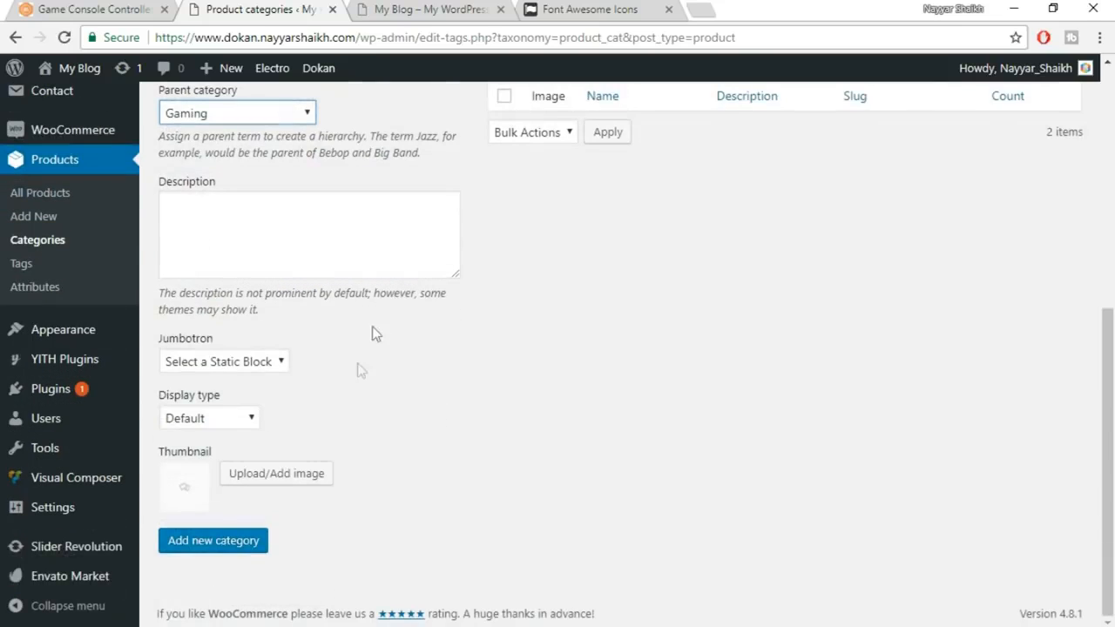
pyautogui.click(232, 545)
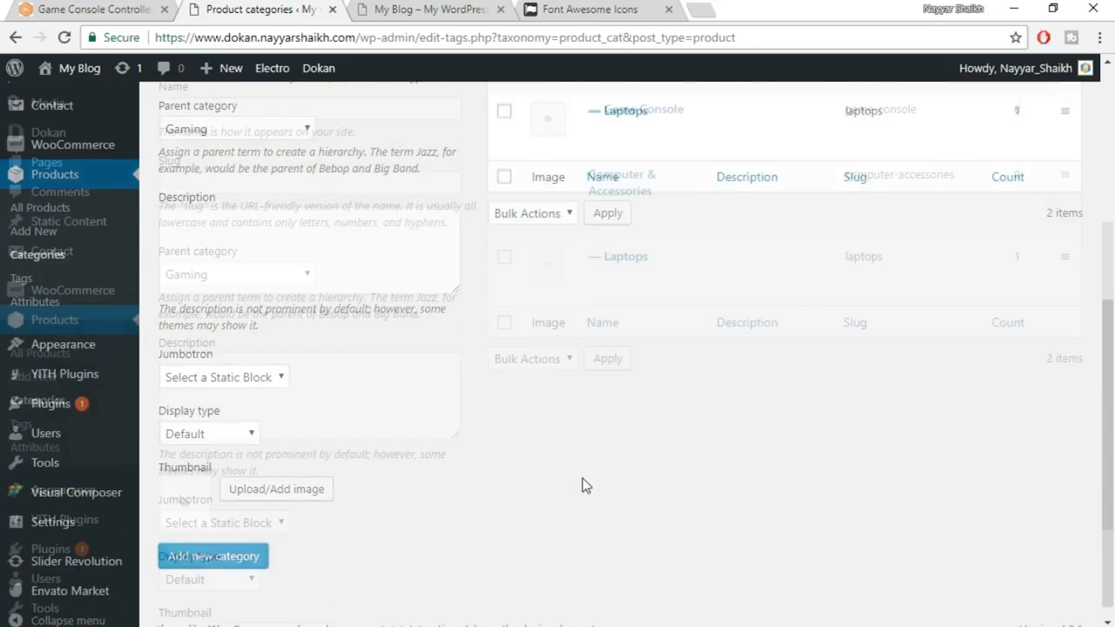
pyautogui.scroll(3, 582, 485)
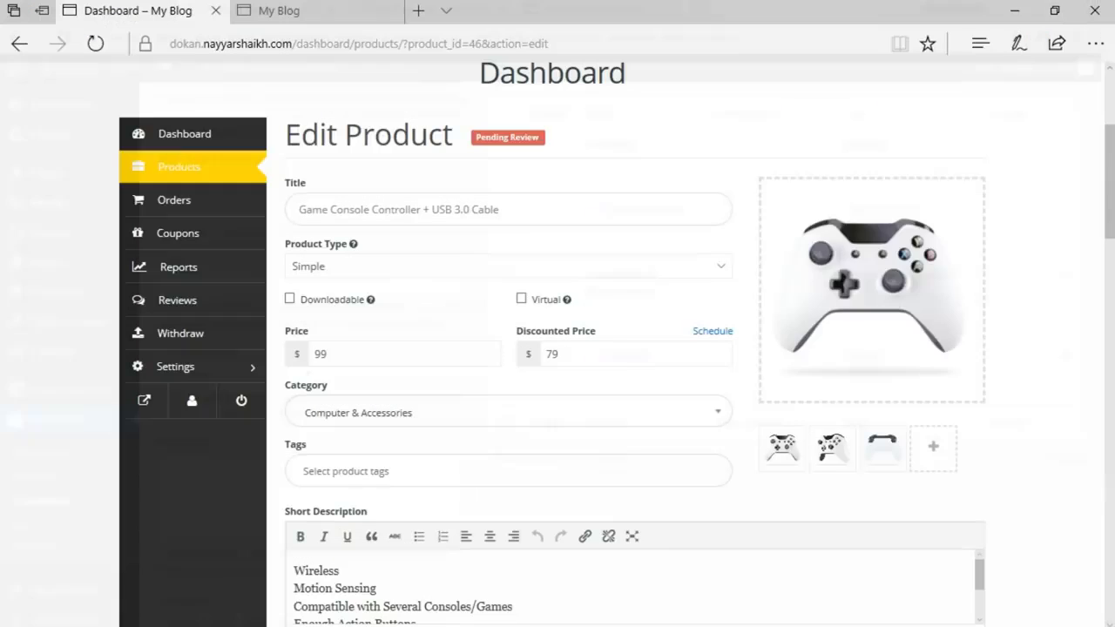
pyautogui.moveTo(819, 381)
# - Reload the product edit page and set the product's category to Game Console
pyautogui.click(95, 44)
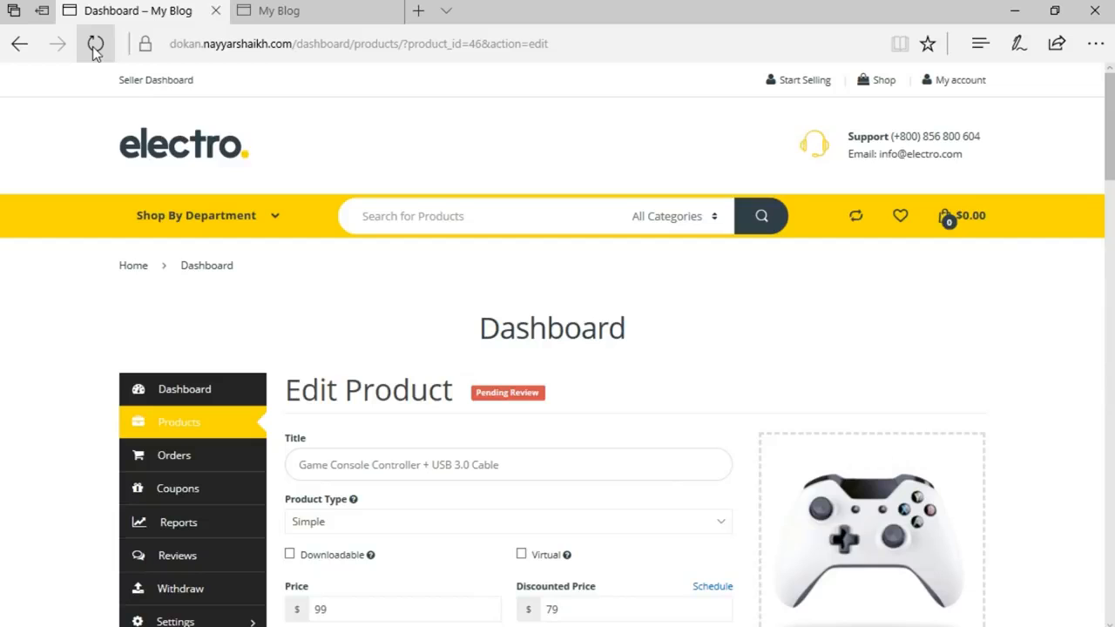
pyautogui.scroll(-5, 510, 187)
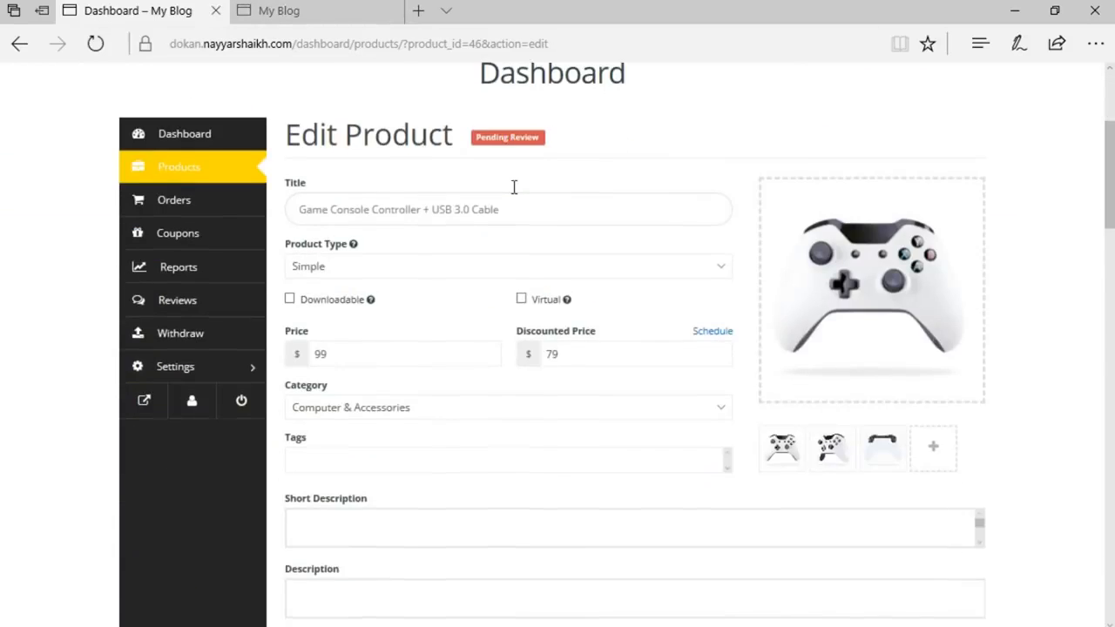
pyautogui.scroll(2, 483, 227)
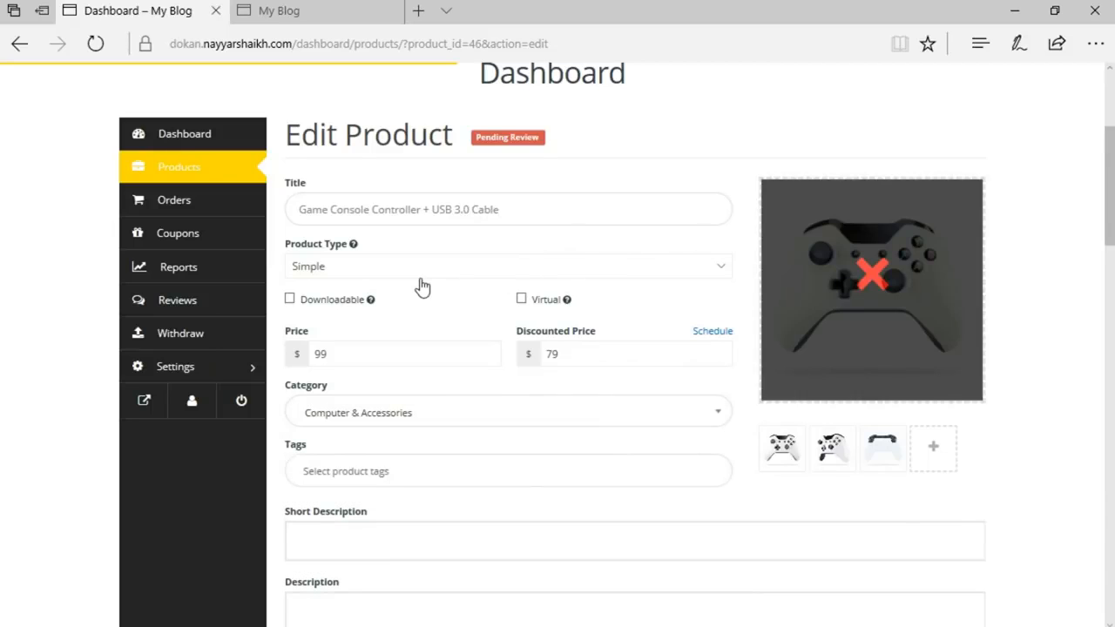
pyautogui.scroll(-2, 477, 349)
pyautogui.click(433, 251)
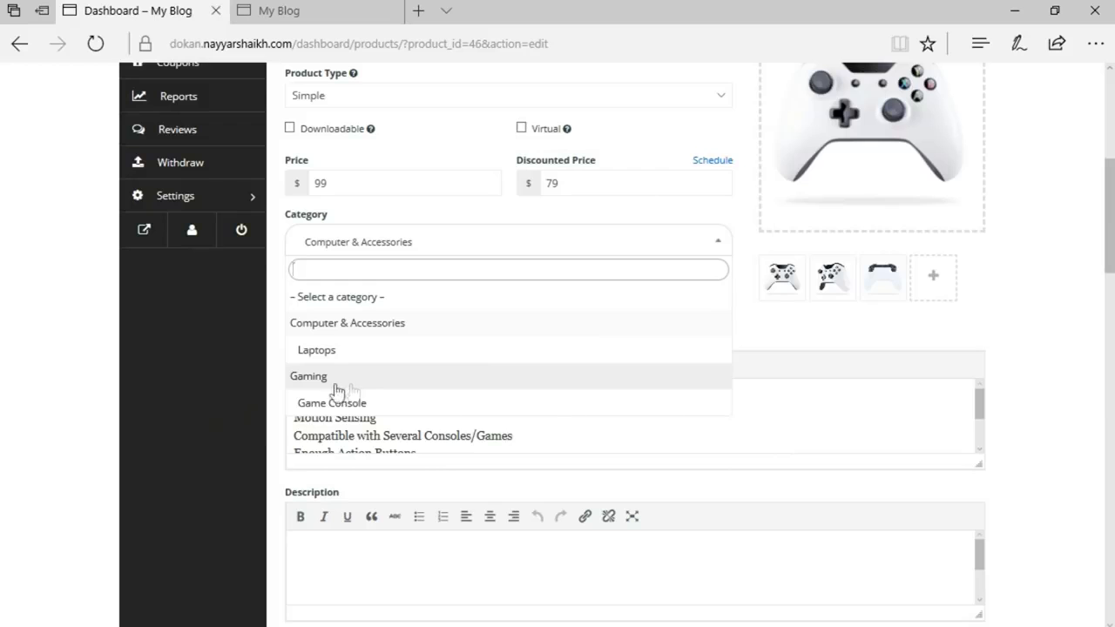
pyautogui.click(376, 402)
pyautogui.scroll(1, 557, 329)
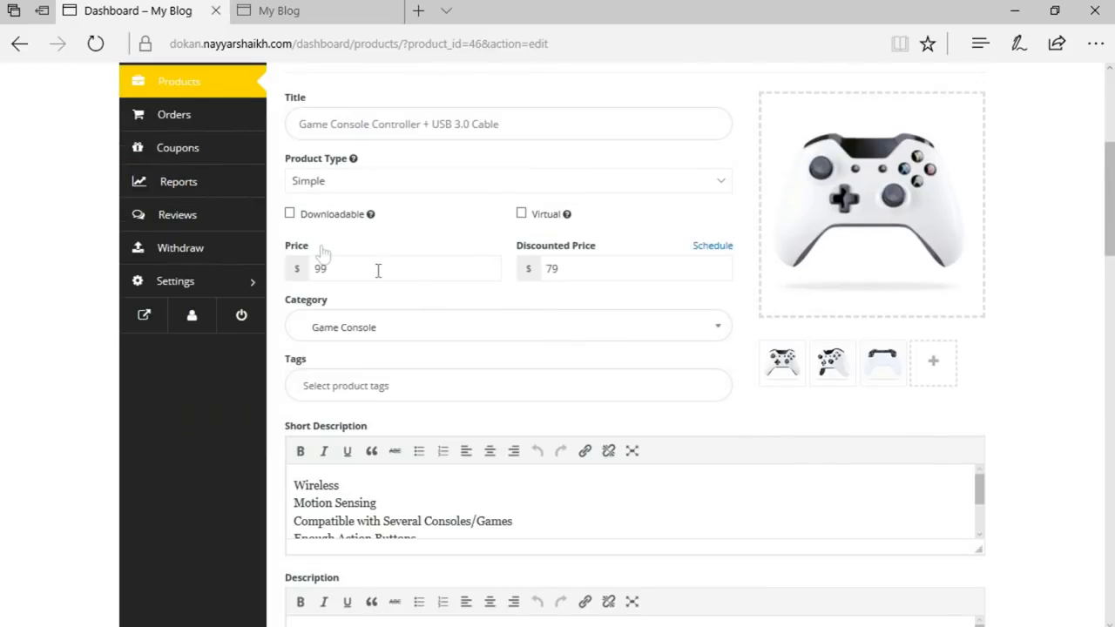
pyautogui.scroll(-2, 502, 281)
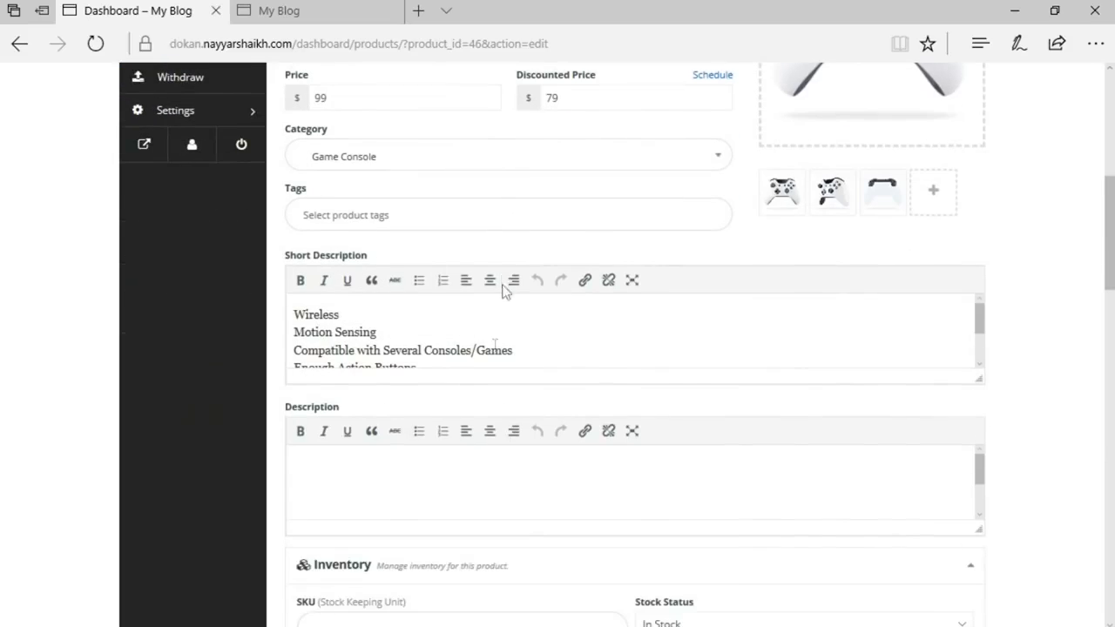
pyautogui.scroll(-1, 470, 368)
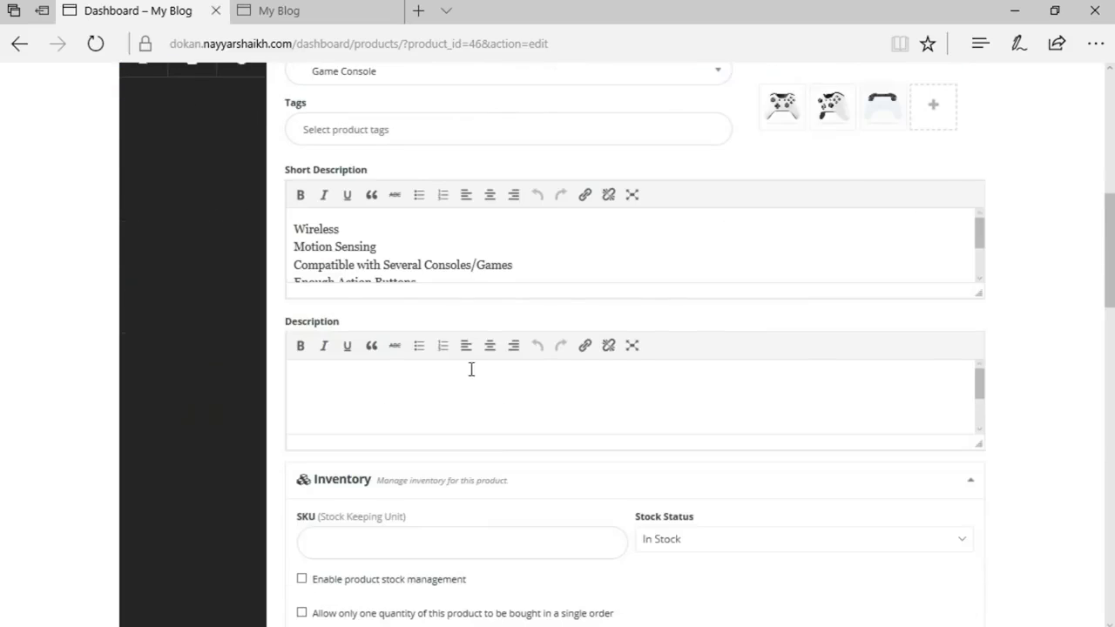
# - Copy the sample product's full description text and images into the Description editor
pyautogui.click(349, 382)
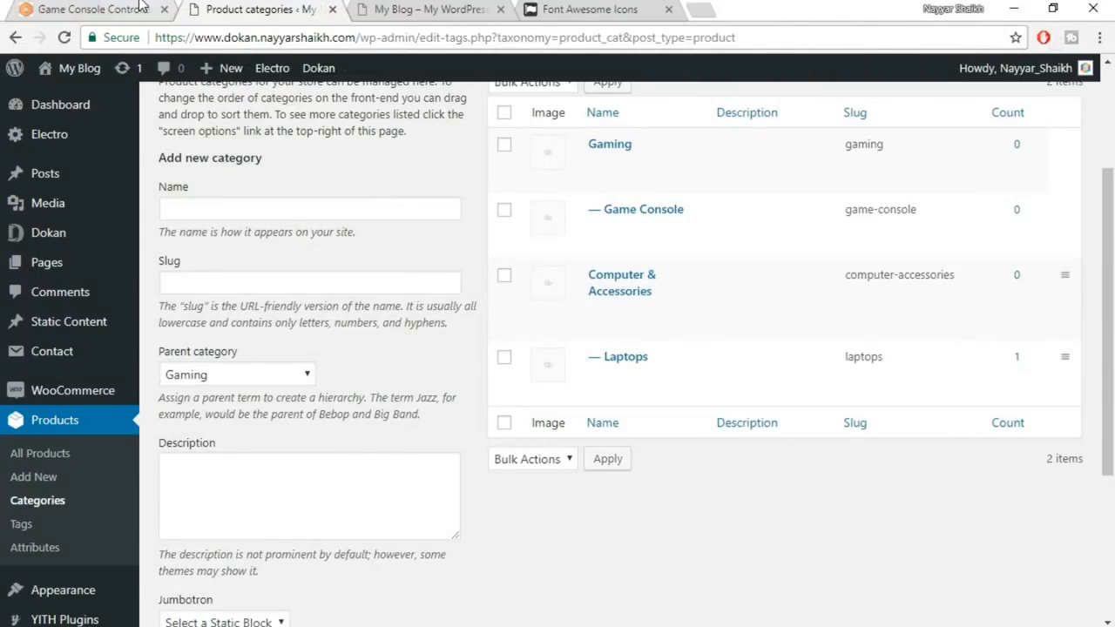
pyautogui.click(139, 5)
pyautogui.scroll(-4, 608, 288)
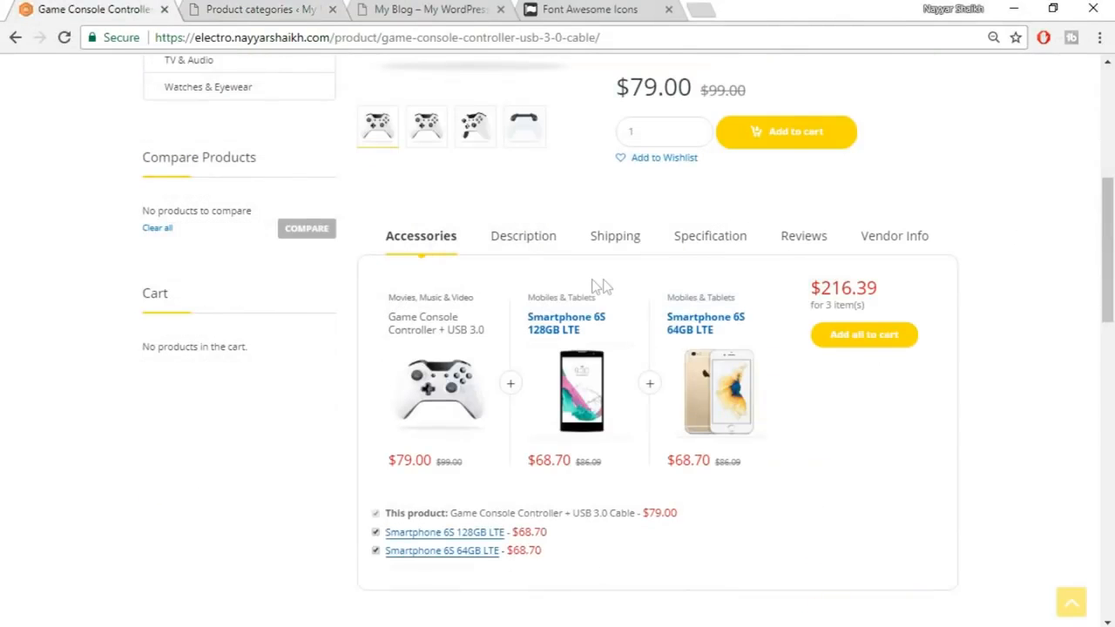
pyautogui.click(523, 251)
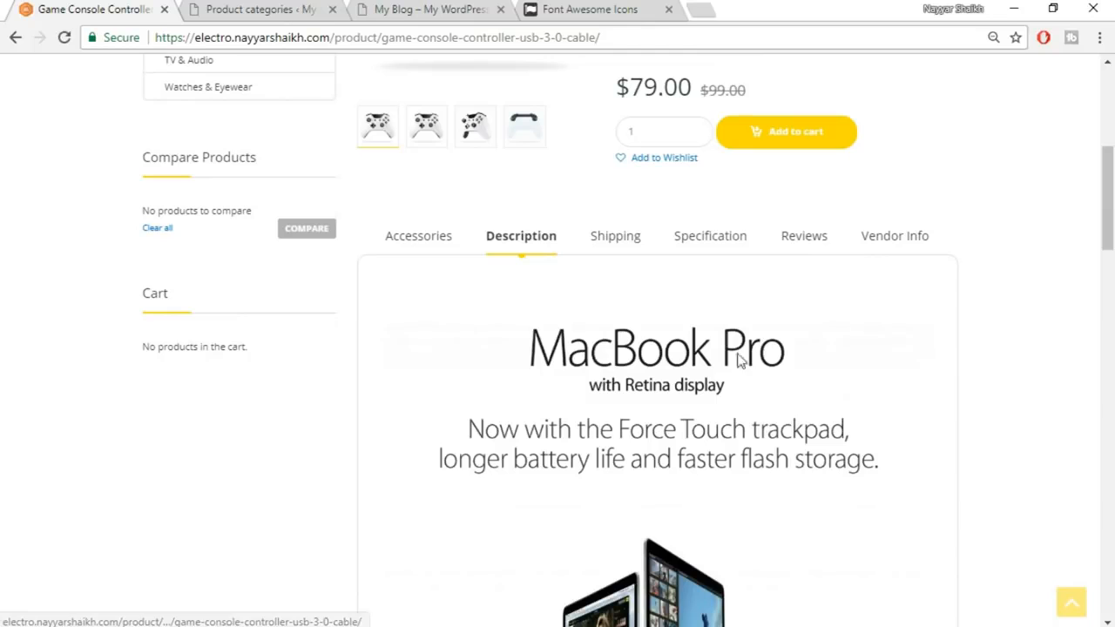
pyautogui.moveTo(391, 294); pyautogui.dragTo(567, 570)
pyautogui.moveTo(570, 626); pyautogui.dragTo(638, 240)
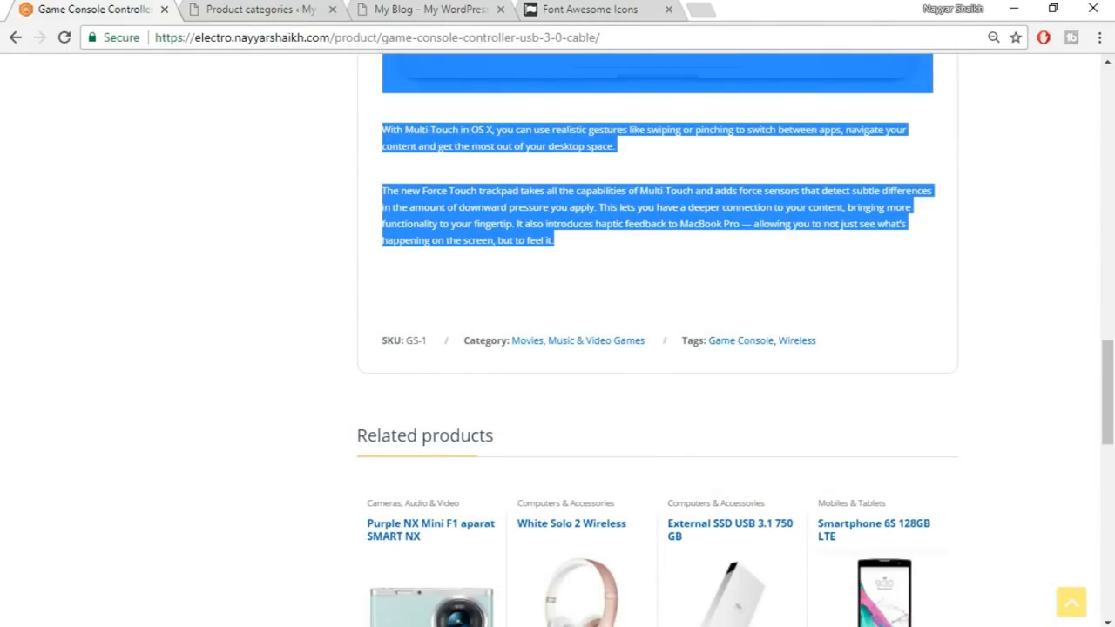
pyautogui.click(462, 626)
pyautogui.click(570, 397)
pyautogui.hotkey('ctrl', 'v')
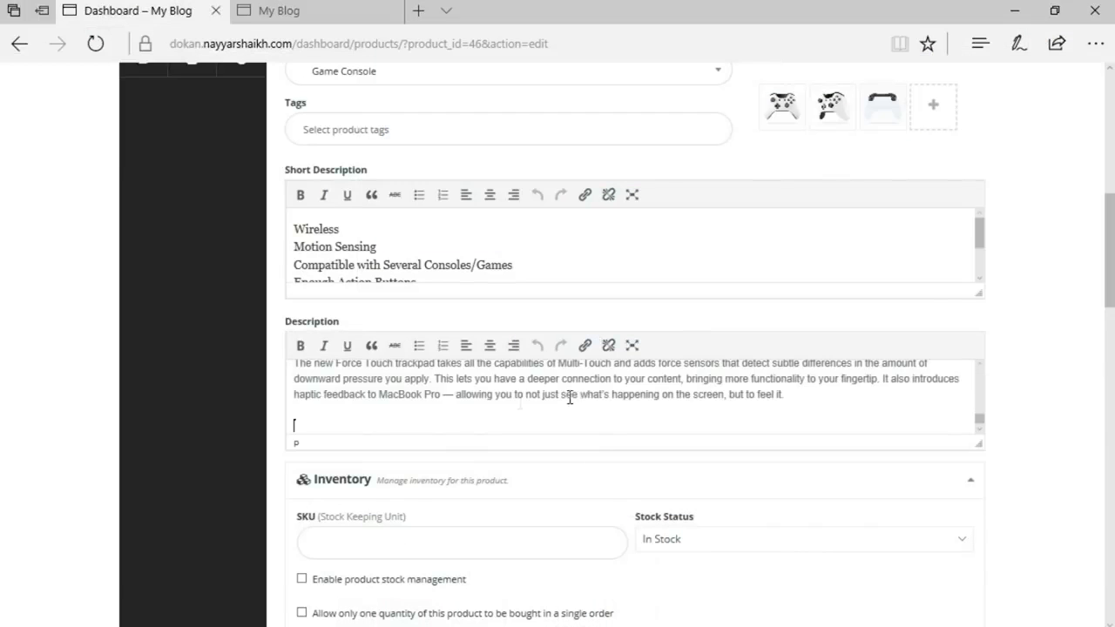
# - Keep stock status In Stock and enable product stock management
pyautogui.scroll(-5, 871, 383)
pyautogui.scroll(-3, 1068, 374)
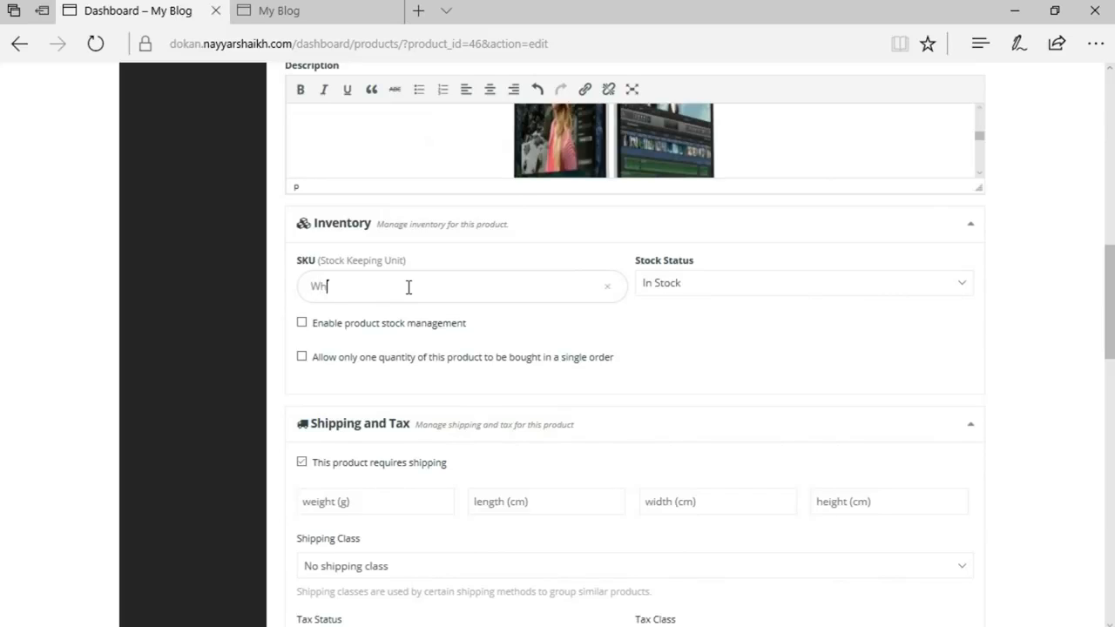
pyautogui.click(779, 285)
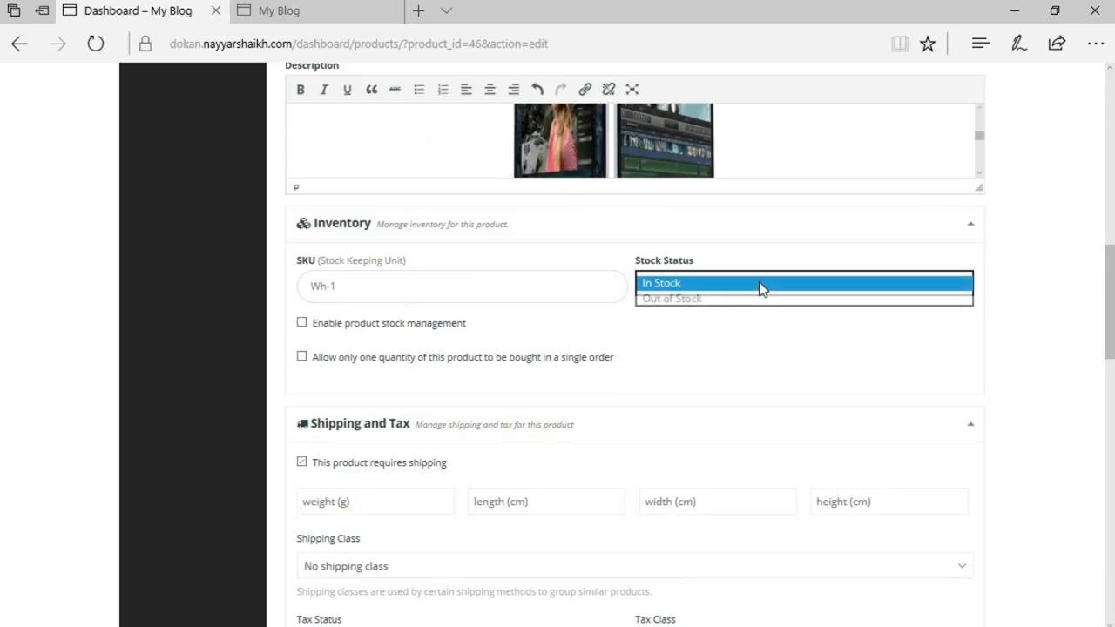
pyautogui.click(761, 286)
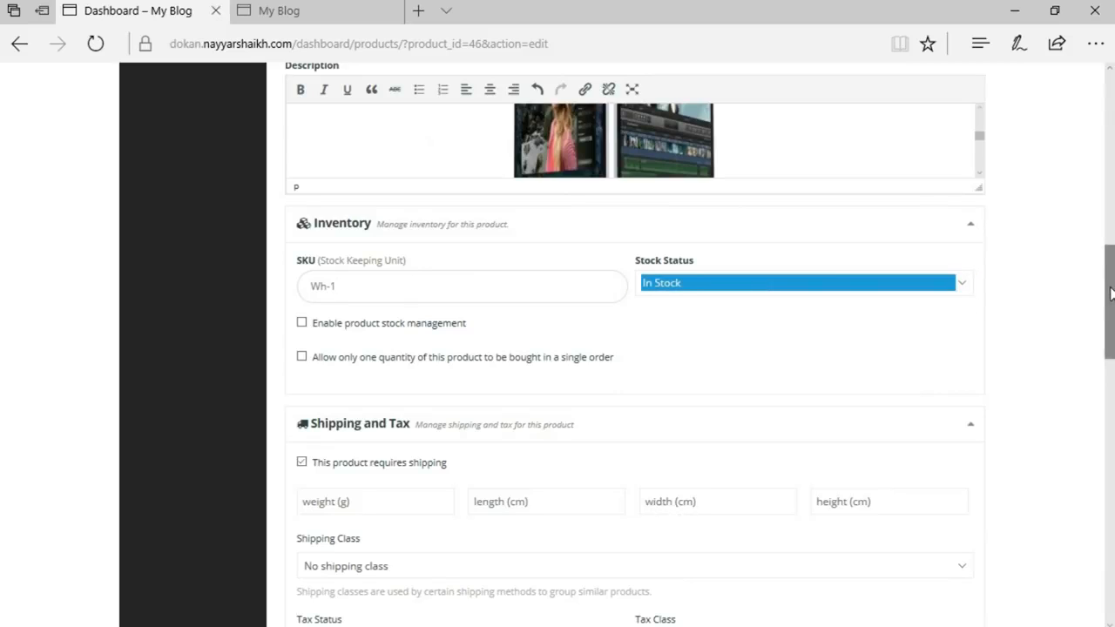
pyautogui.click(332, 335)
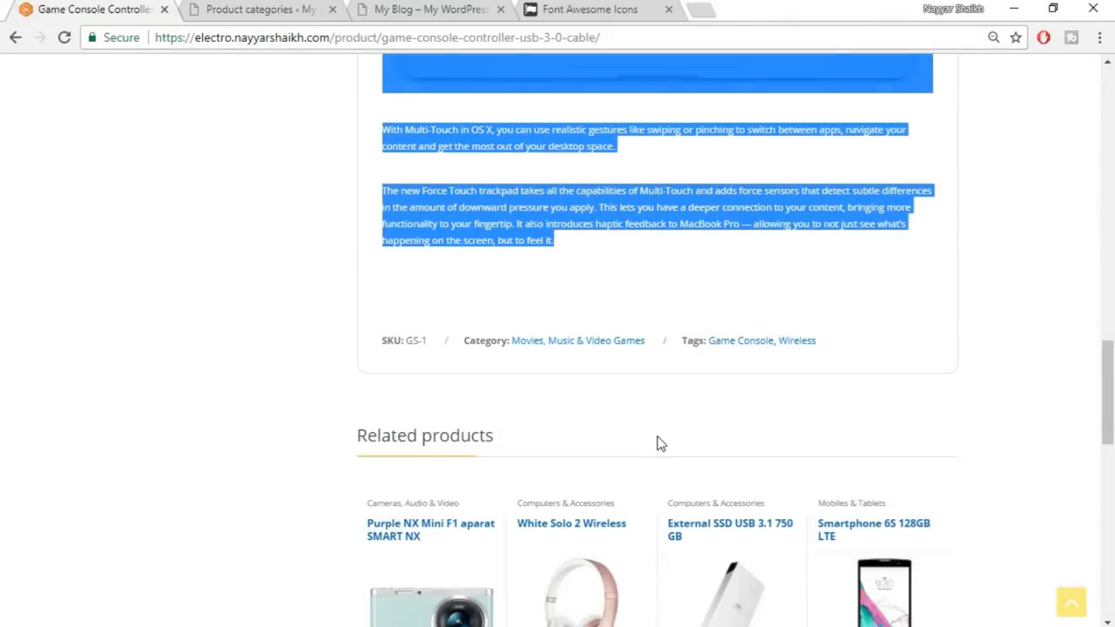
# - Set the stock quantity to 14 and set Allow Backorders to Allow
pyautogui.scroll(15, 659, 438)
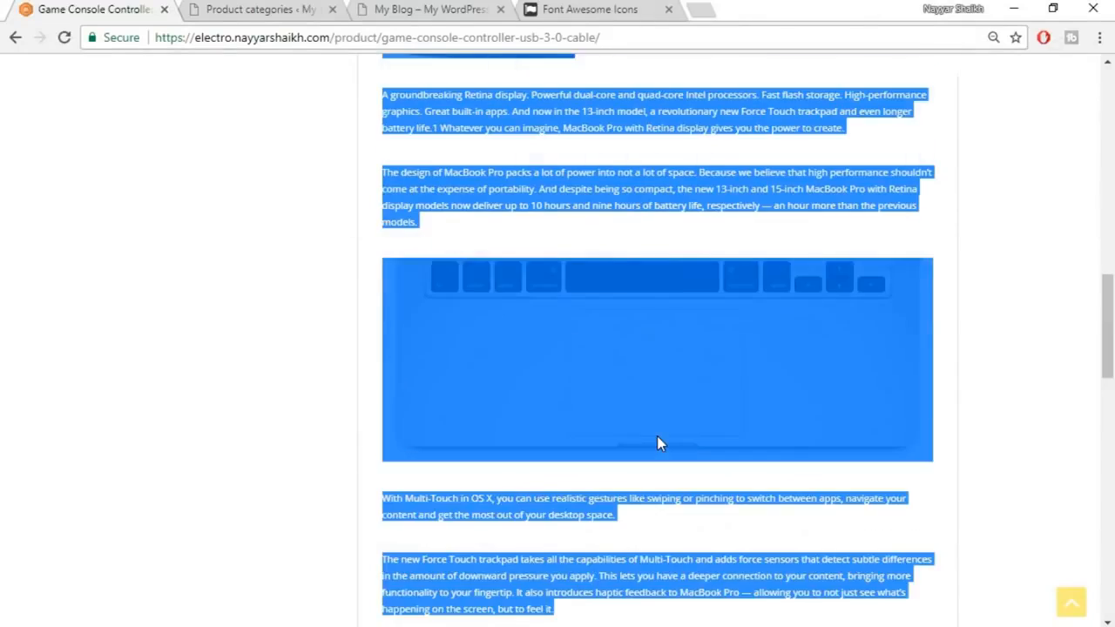
pyautogui.scroll(2, 662, 418)
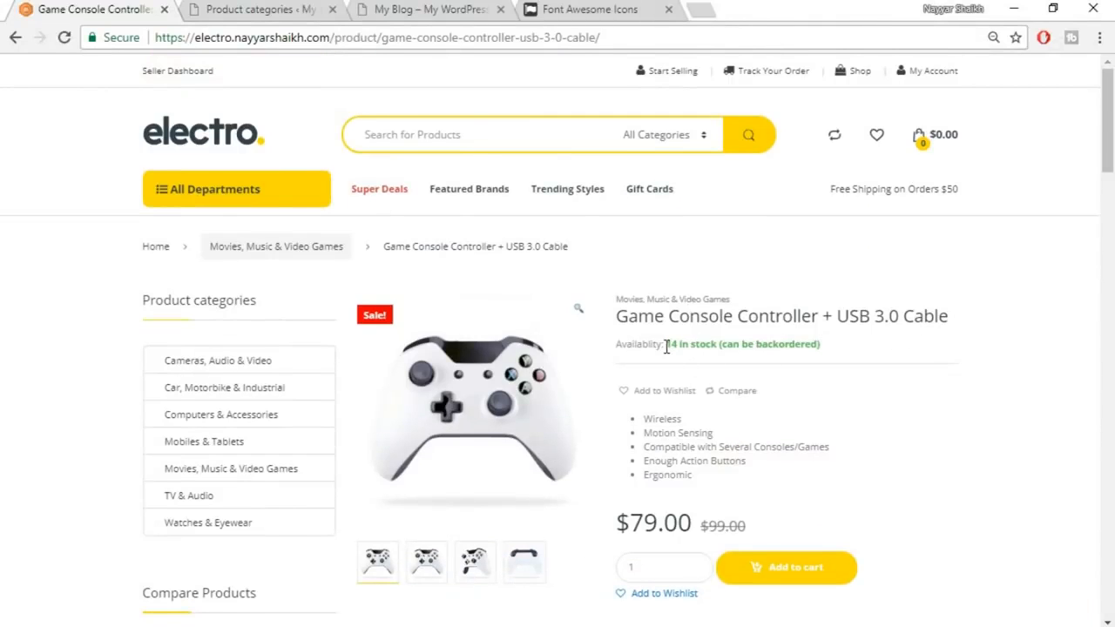
pyautogui.moveTo(667, 346); pyautogui.dragTo(819, 348)
pyautogui.click(834, 353)
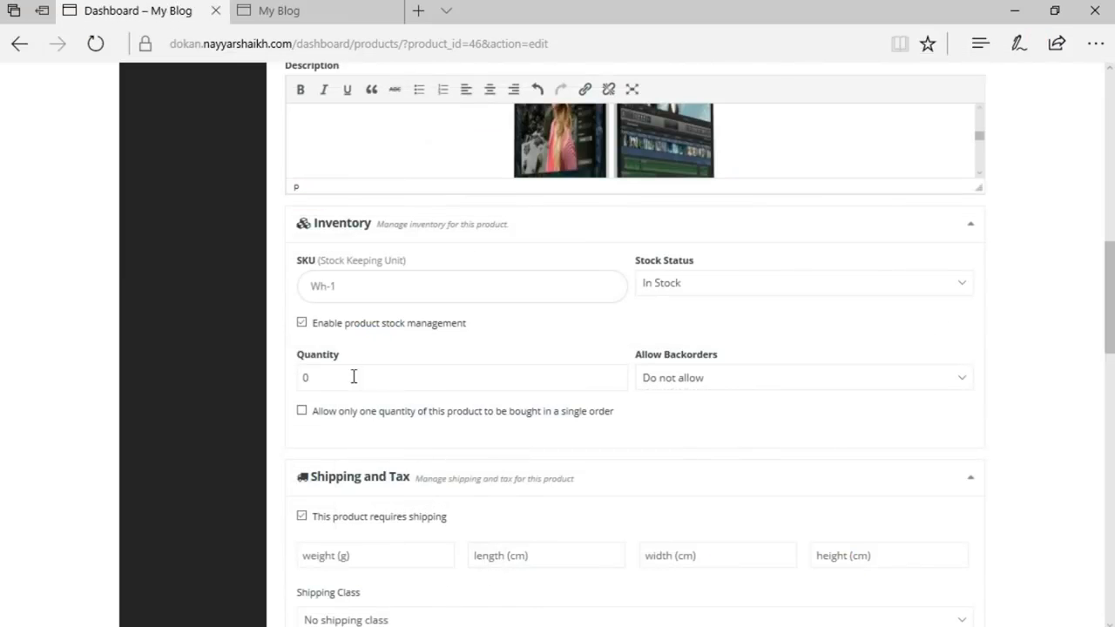
pyautogui.moveTo(354, 376); pyautogui.dragTo(286, 377)
pyautogui.scroll(-1, 1093, 379)
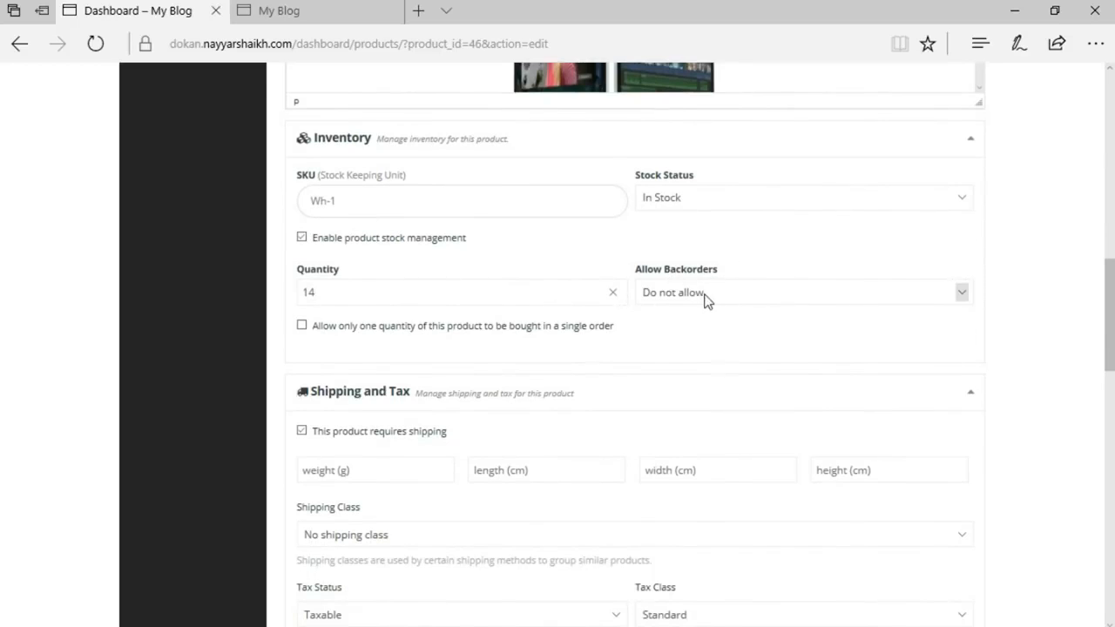
pyautogui.click(713, 297)
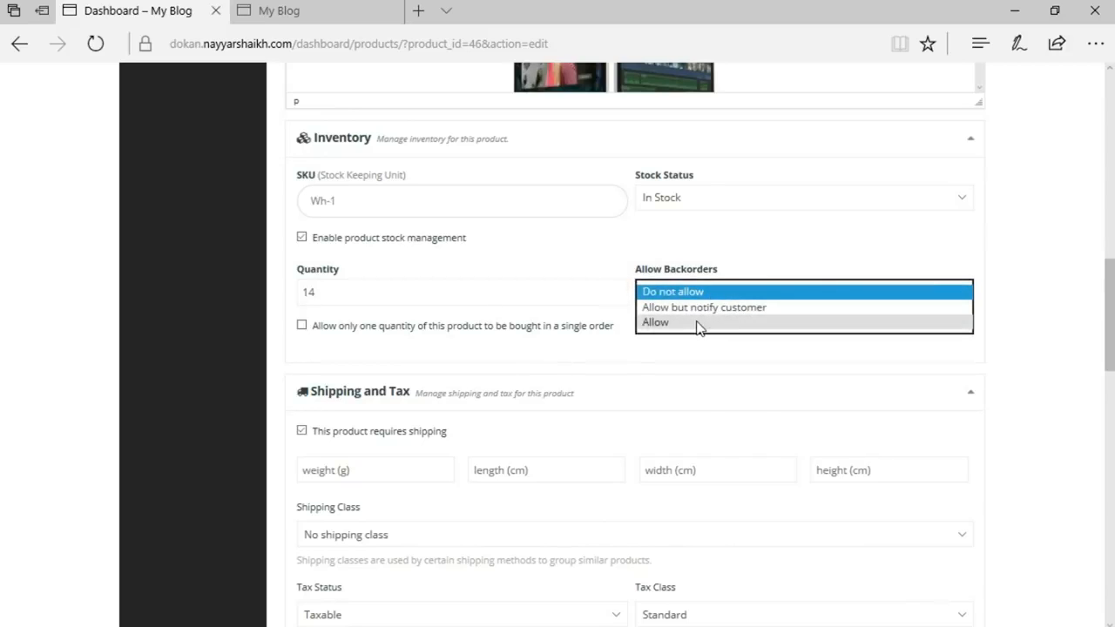
pyautogui.click(807, 325)
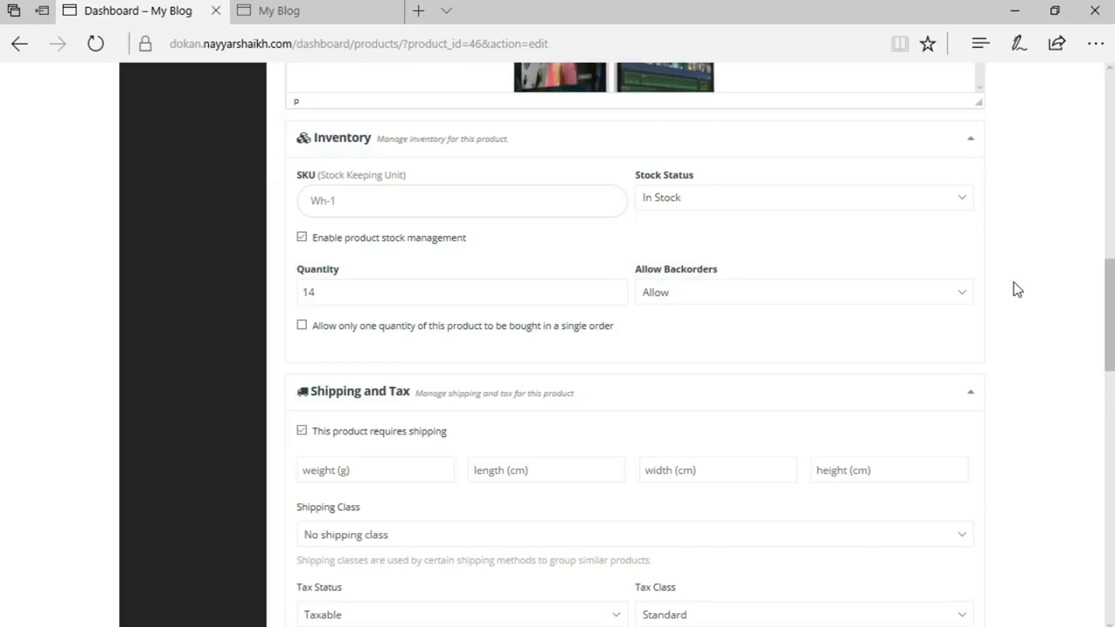
# - Enter weight 200 and dimensions 10 × 4 × 10 for length, width and height
pyautogui.scroll(-1, 1105, 329)
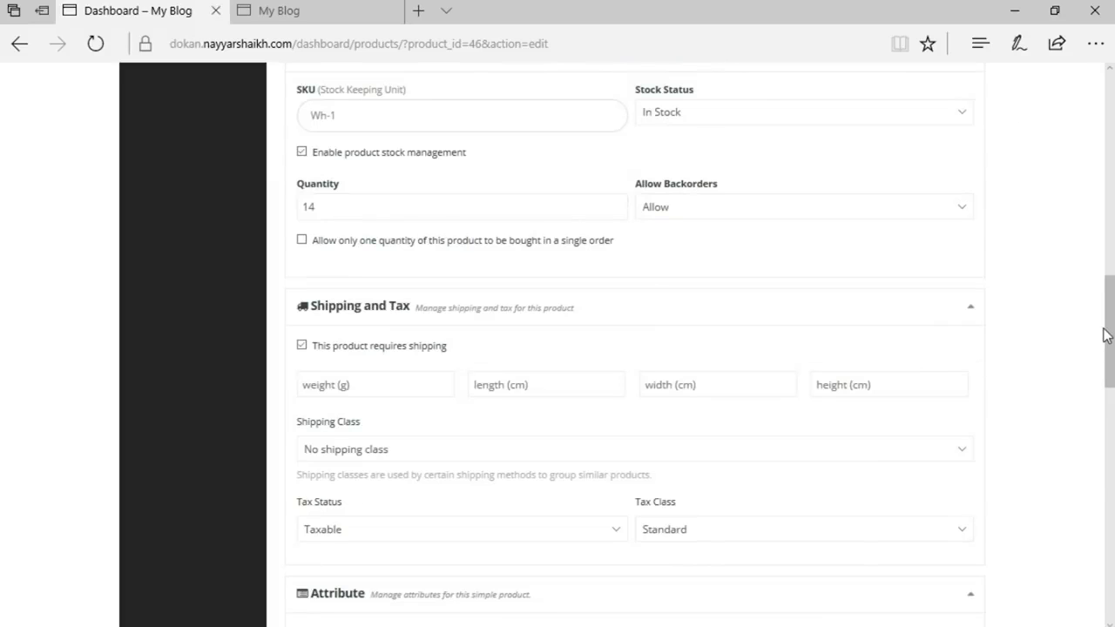
pyautogui.scroll(-2, 1105, 331)
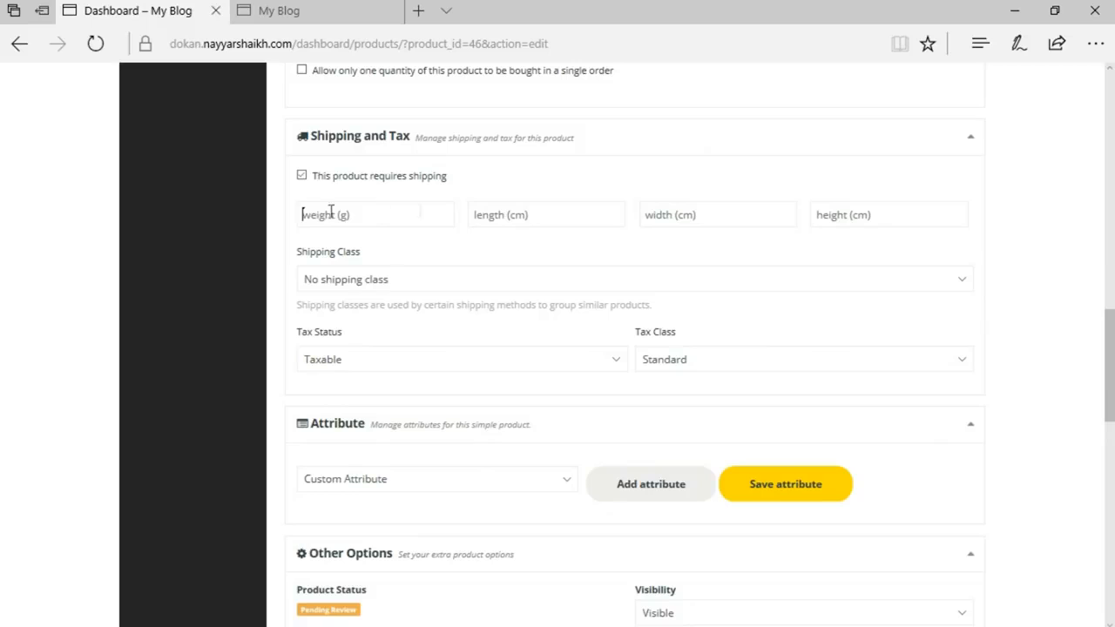
pyautogui.write('20')
pyautogui.write('10')
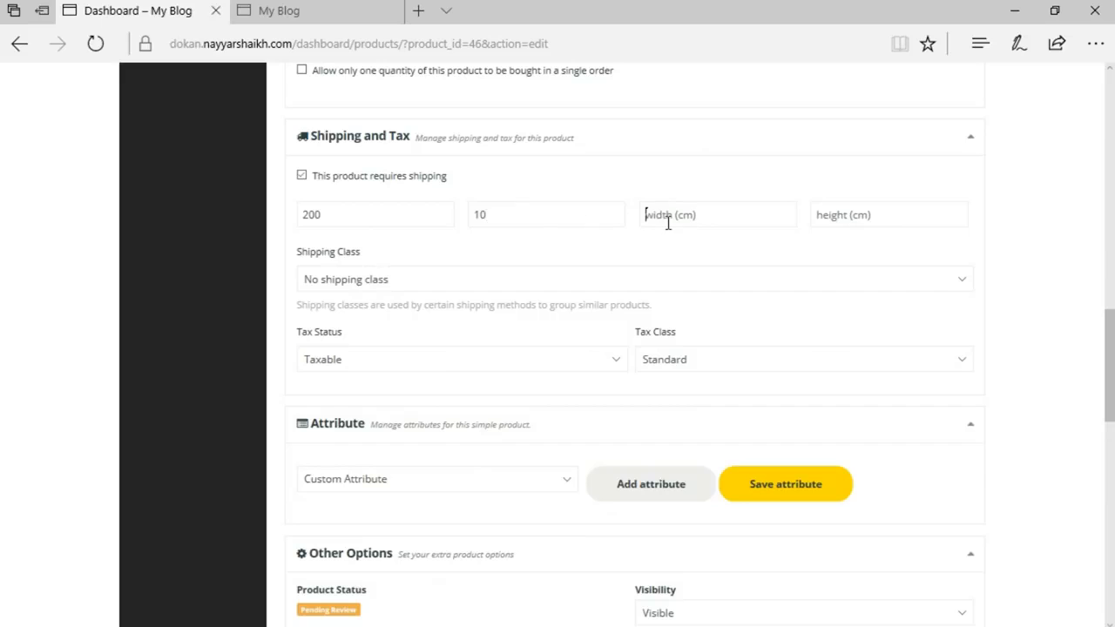
pyautogui.write('4')
pyautogui.click(893, 213)
pyautogui.write('10')
# - Leave the shipping class as No shipping class after briefly trying Bulky
pyautogui.click(378, 288)
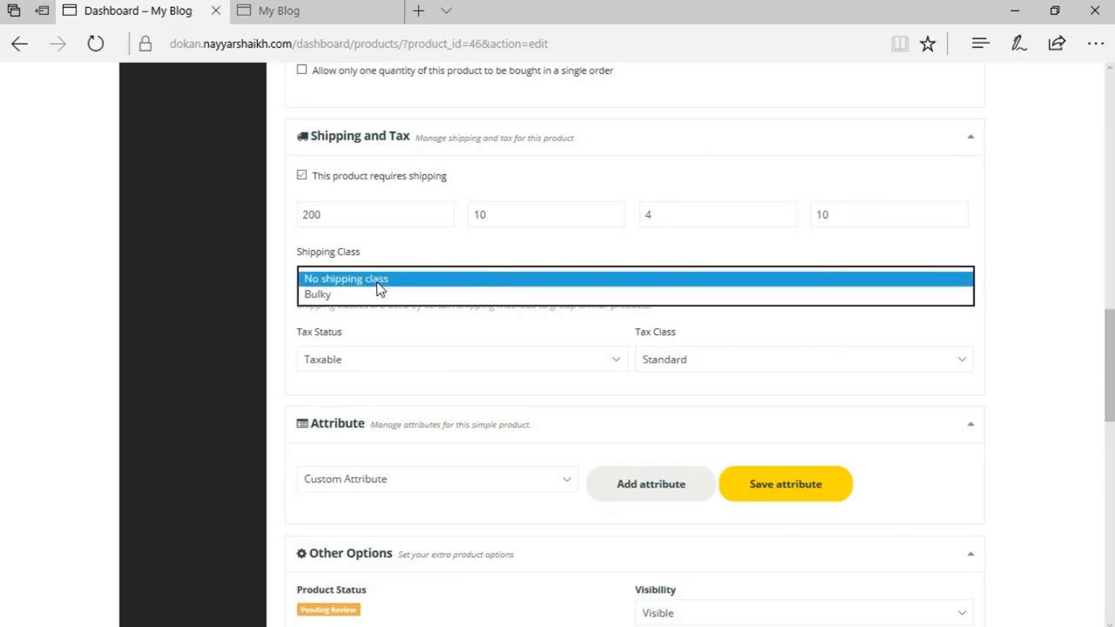
pyautogui.click(357, 296)
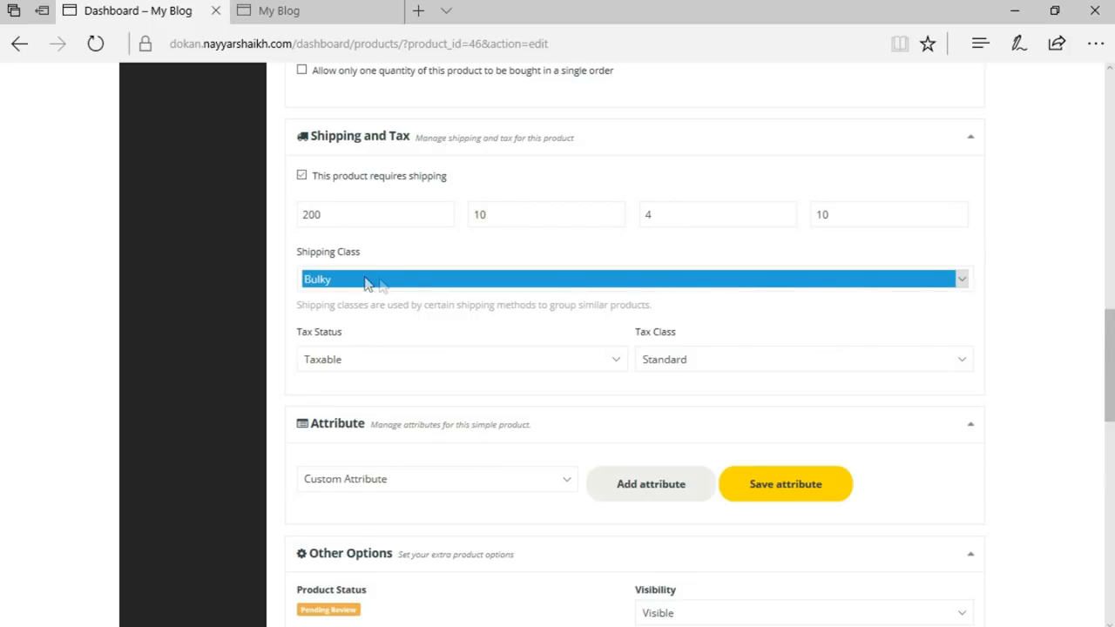
pyautogui.scroll(-1, 914, 339)
pyautogui.click(462, 187)
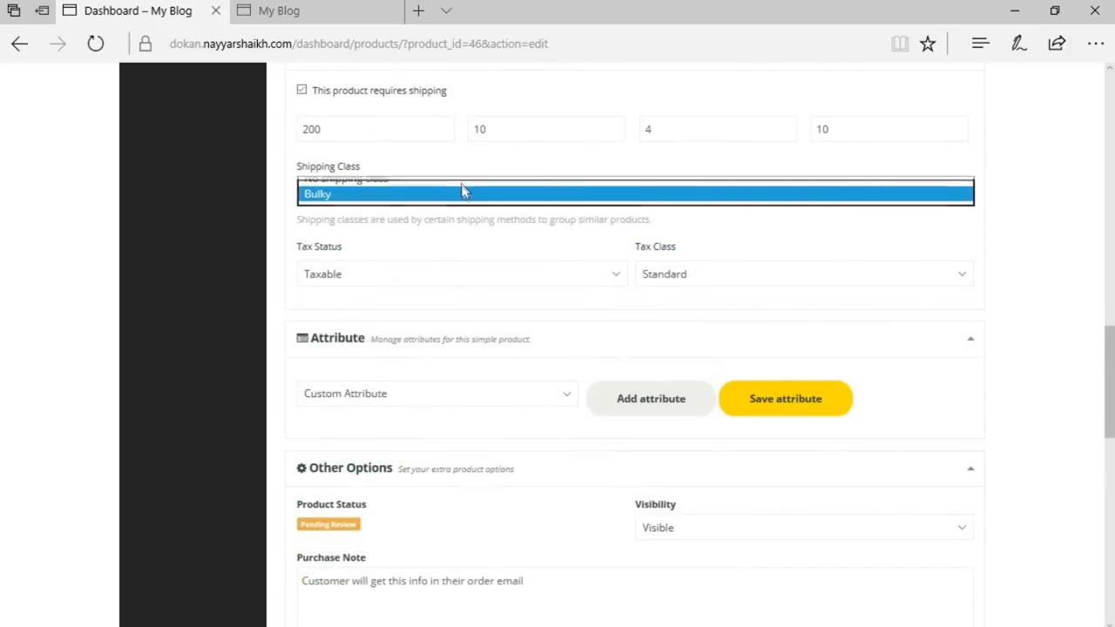
pyautogui.click(378, 178)
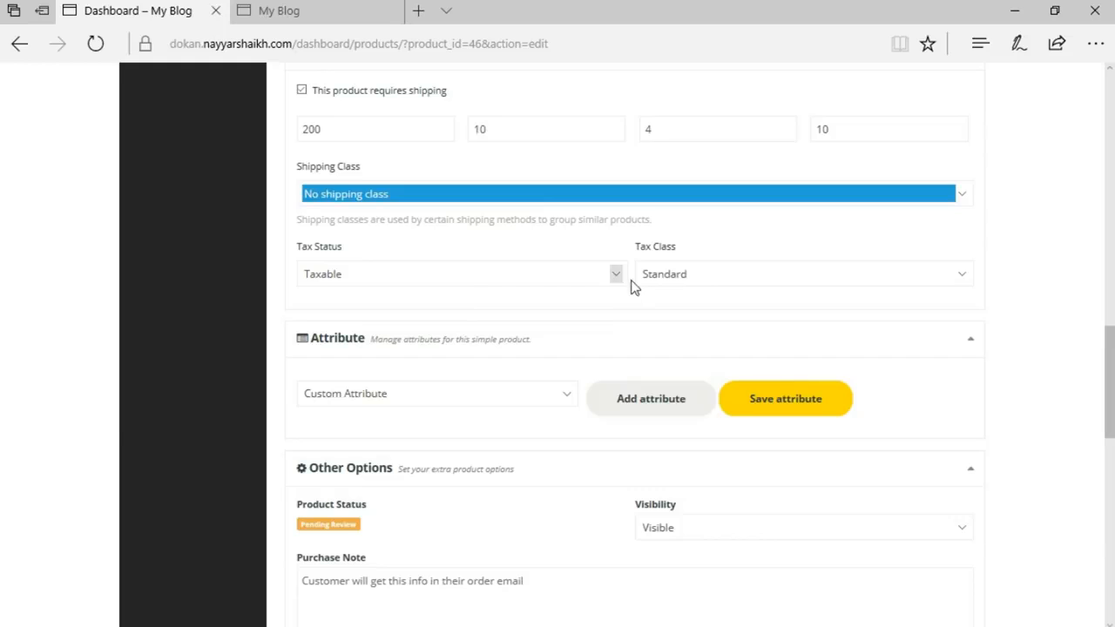
# - Keep the tax status Taxable and apply the GST tax class
pyautogui.click(454, 286)
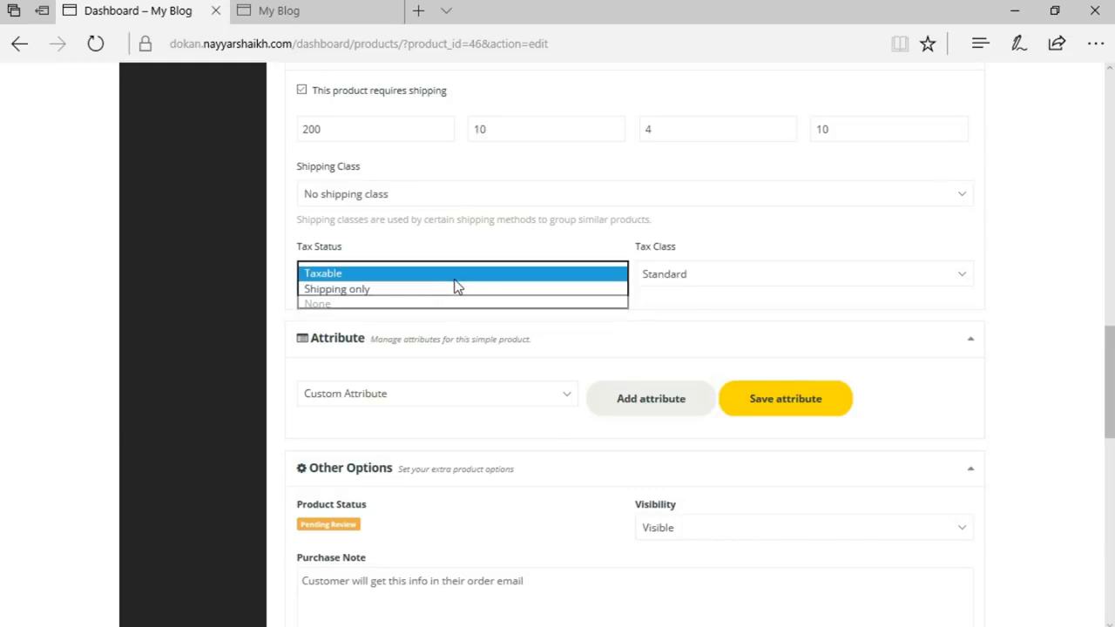
pyautogui.click(406, 304)
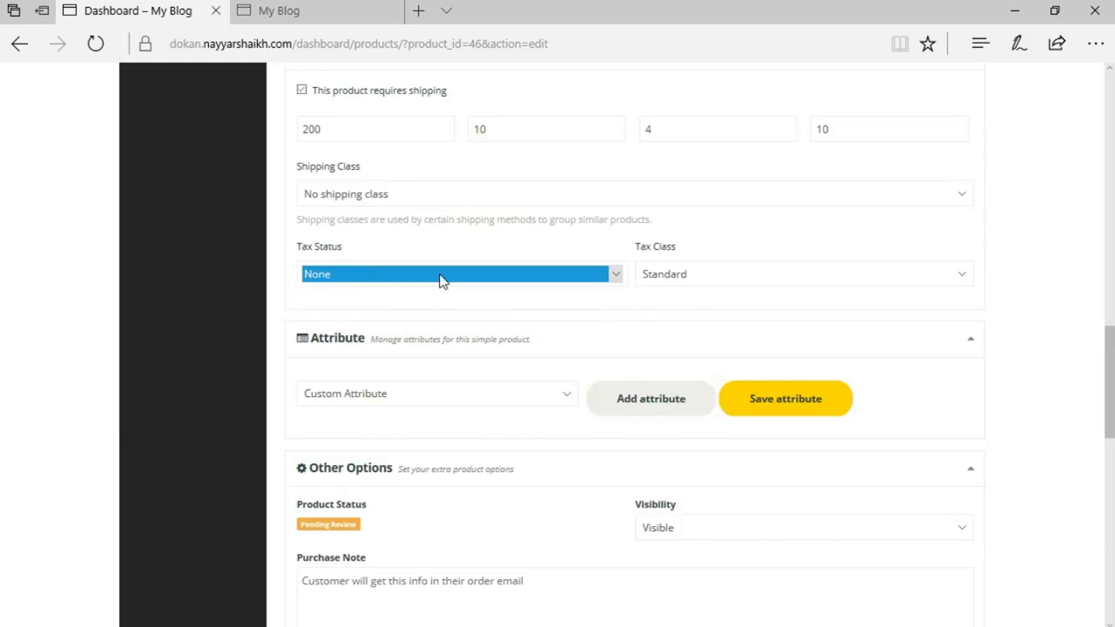
pyautogui.click(444, 277)
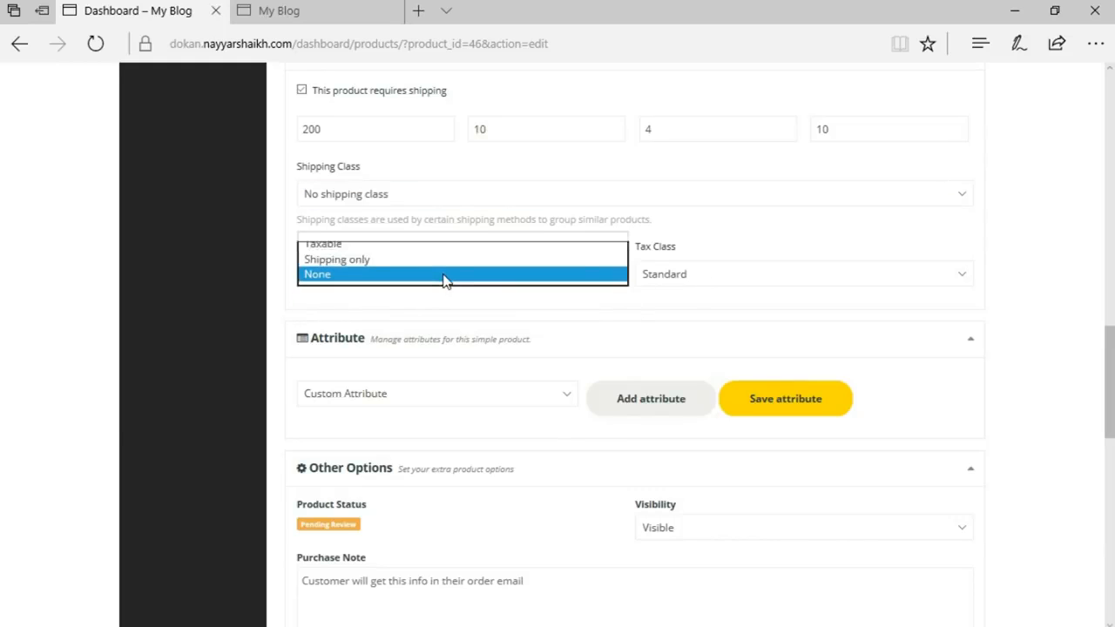
pyautogui.click(363, 245)
pyautogui.click(732, 277)
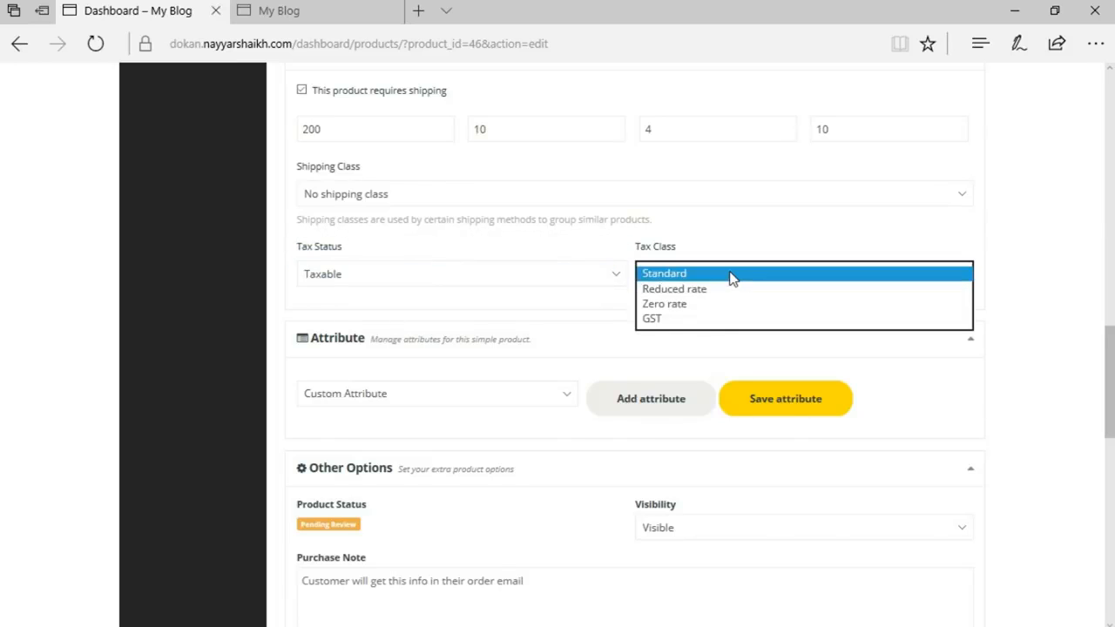
pyautogui.click(694, 319)
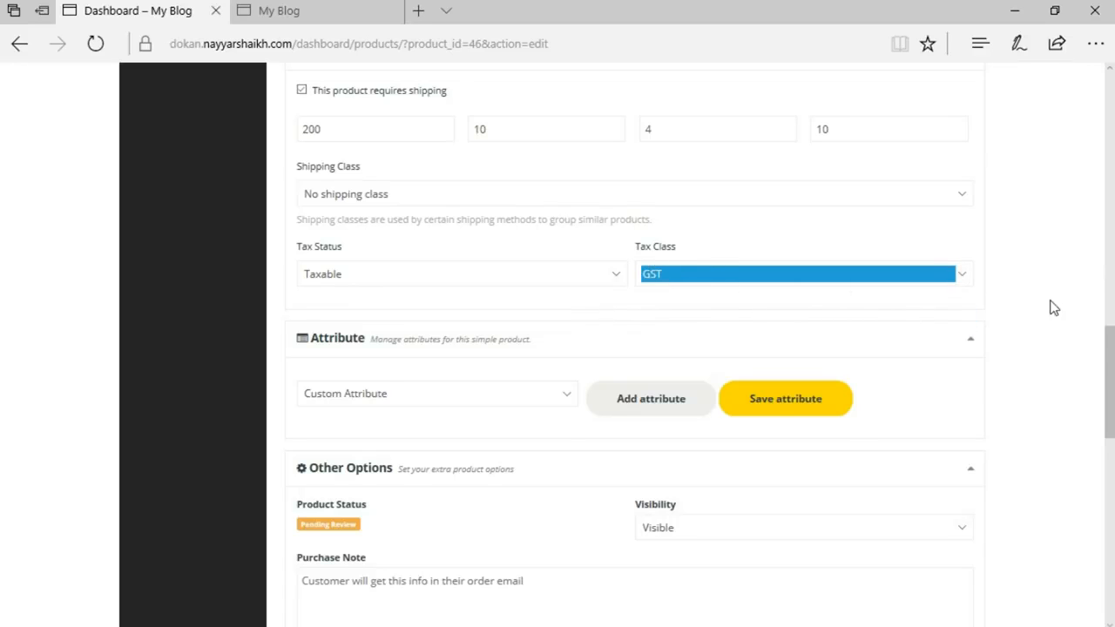
pyautogui.scroll(-3, 1050, 308)
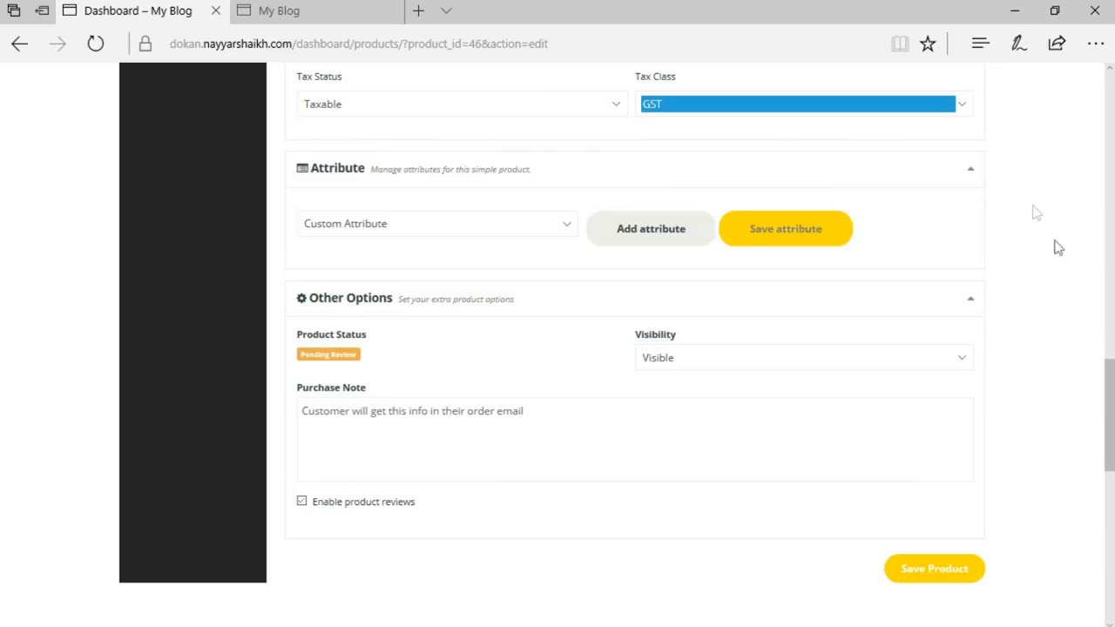
# - Save the Game Console Controller + USB 3.0 Cable product with Save Product
pyautogui.moveTo(1111, 407); pyautogui.dragTo(1113, 144)
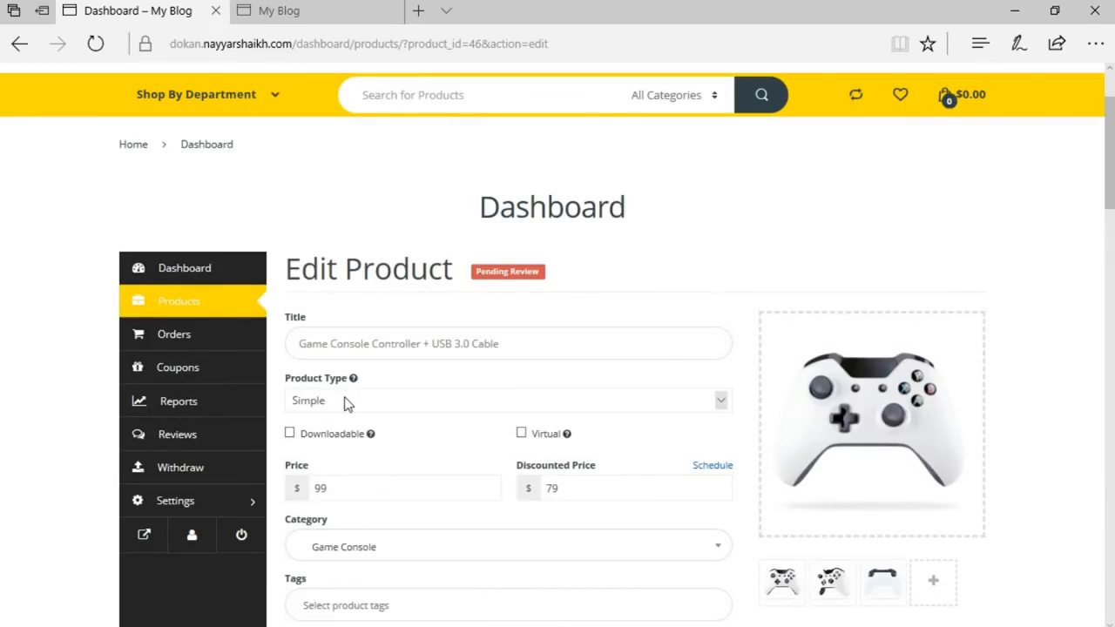
pyautogui.moveTo(1111, 177); pyautogui.dragTo(1111, 461)
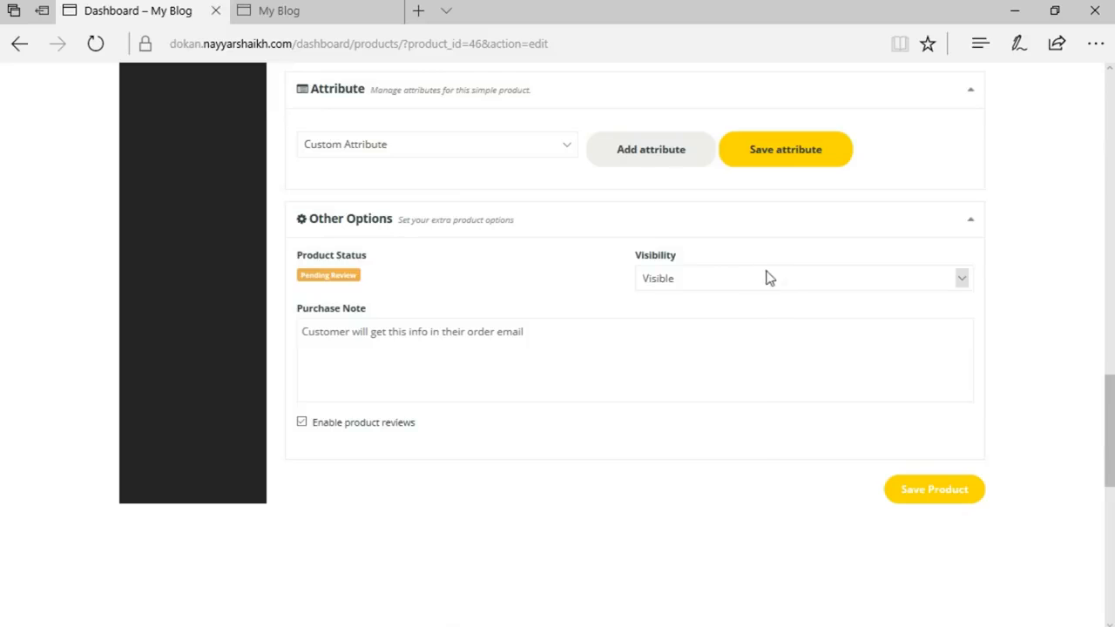
pyautogui.click(948, 493)
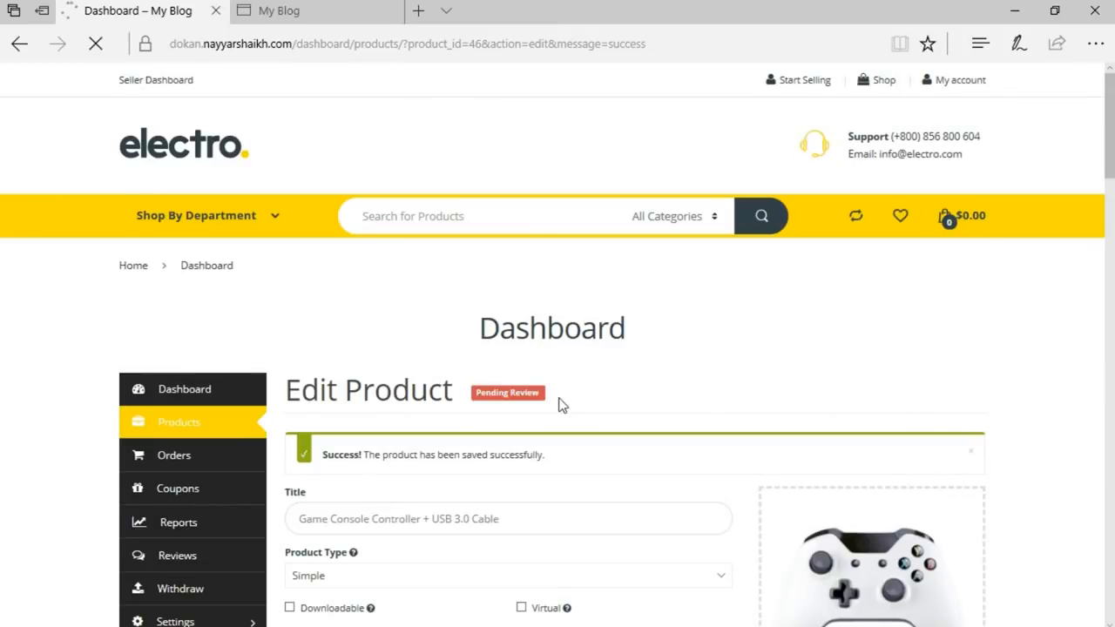
pyautogui.scroll(-1, 662, 417)
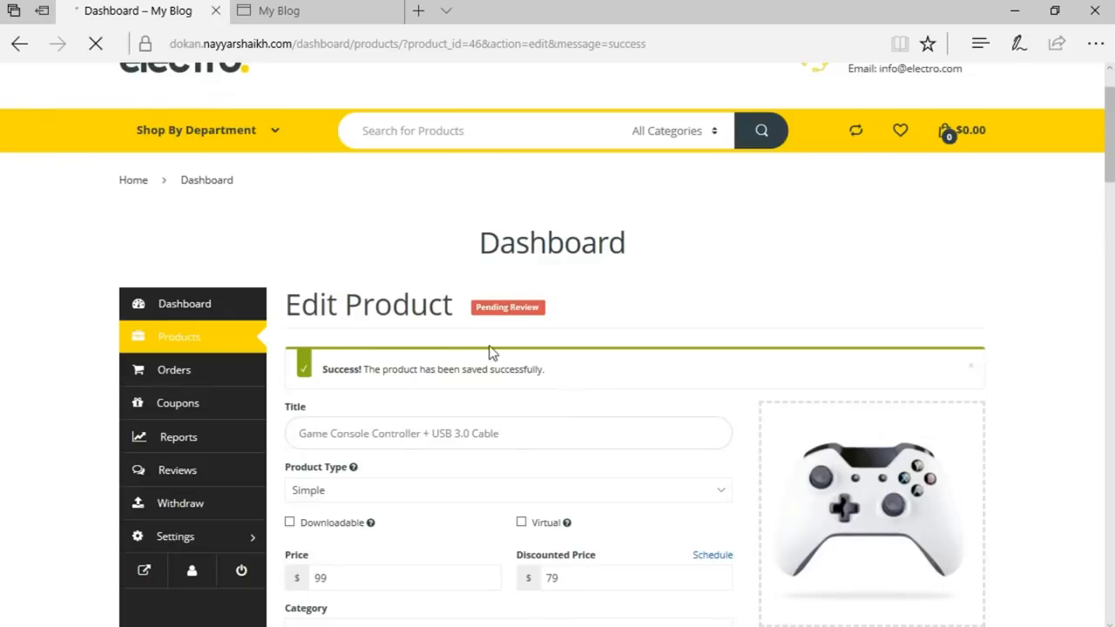
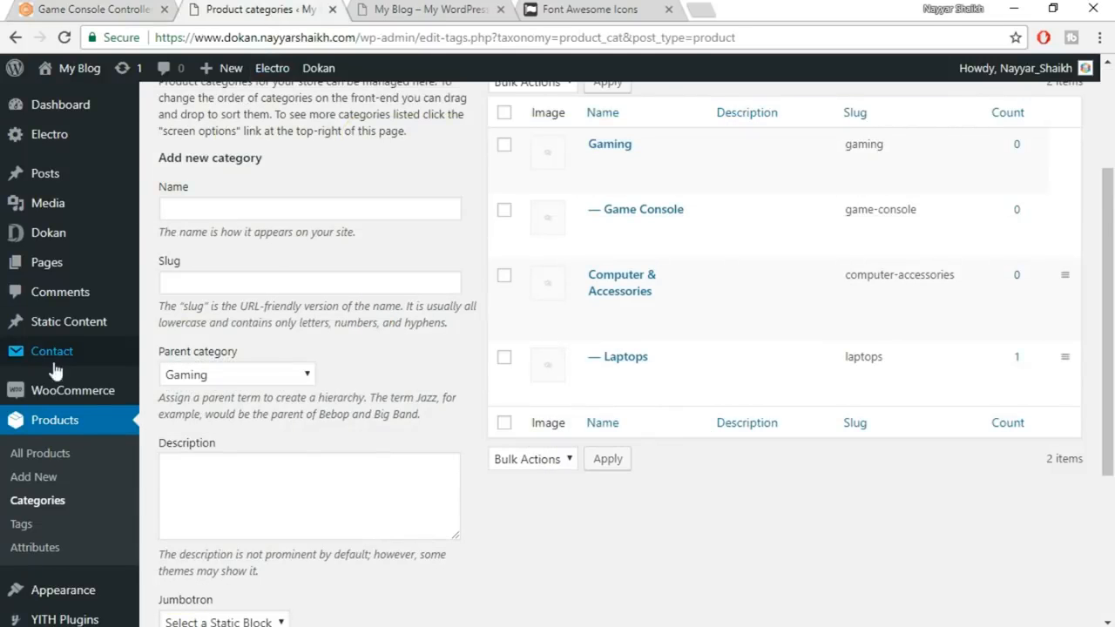
# - Open All Products and find the controller listed at $79.00 with Pending status
pyautogui.moveTo(52, 359)
pyautogui.scroll(2, 53, 359)
pyautogui.scroll(-2, 118, 373)
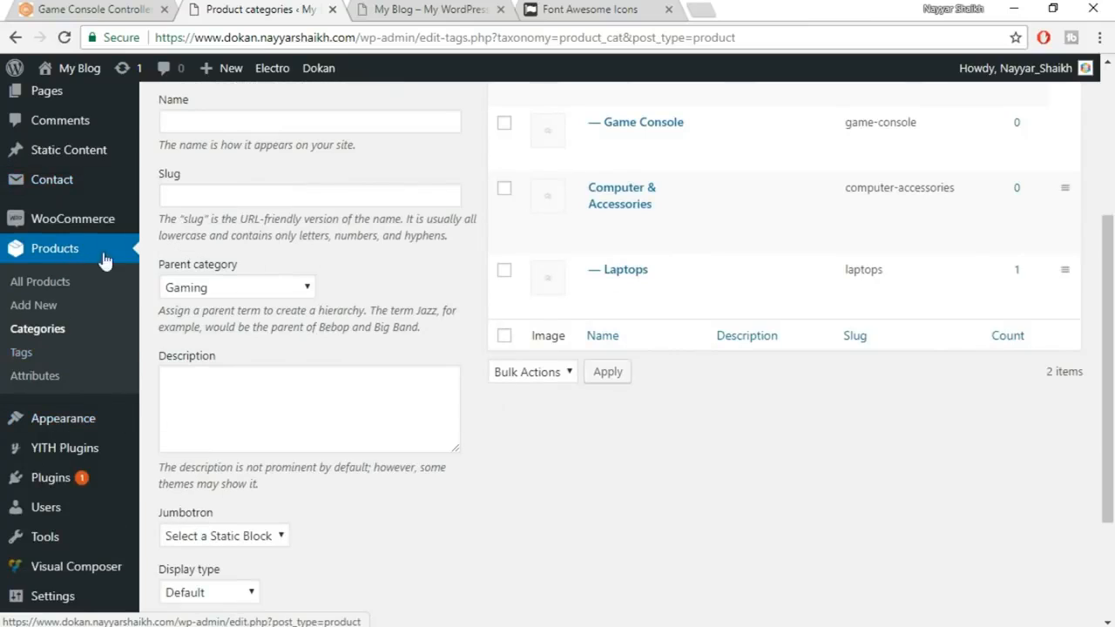
pyautogui.click(64, 287)
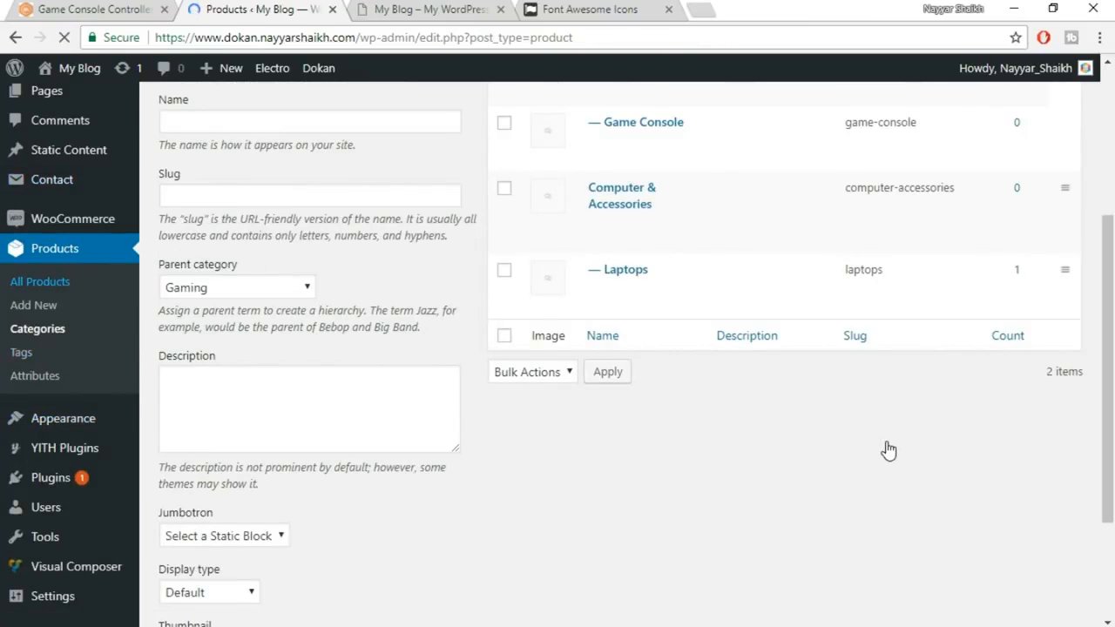
pyautogui.scroll(-3, 889, 448)
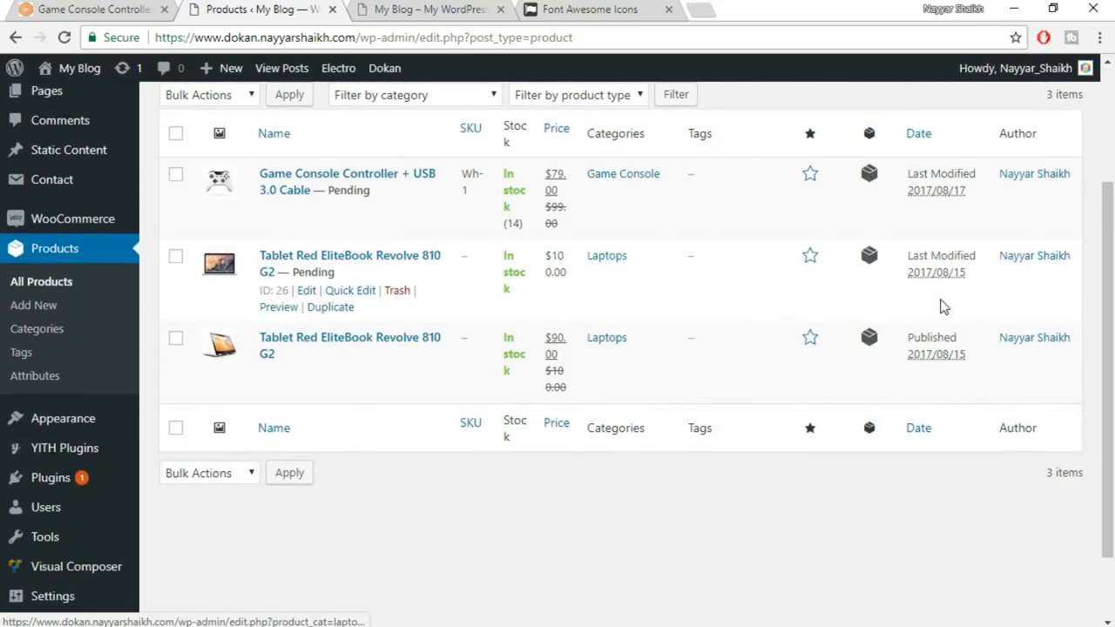
pyautogui.scroll(1, 941, 302)
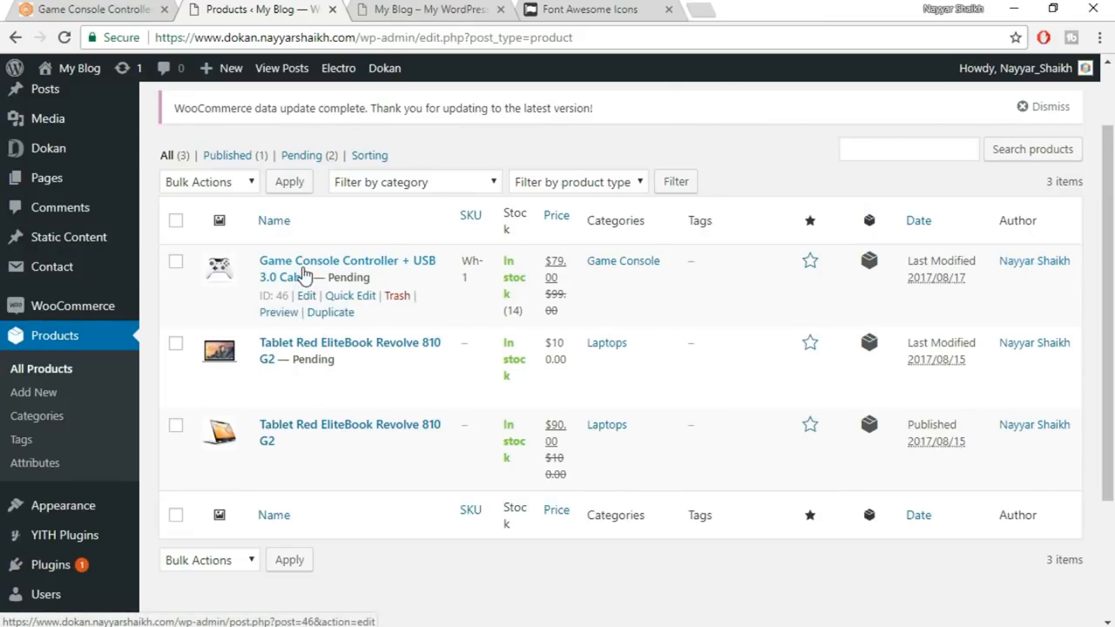
pyautogui.moveTo(329, 277); pyautogui.dragTo(387, 285)
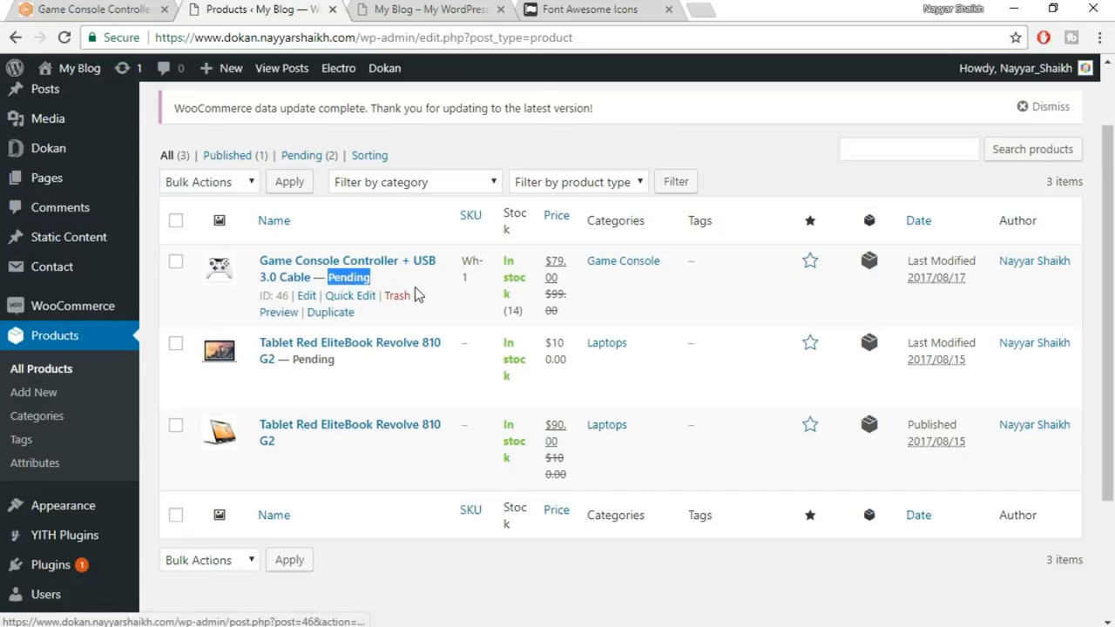
# - Open the Game Console Controller + USB 3.0 Cable product for editing
pyautogui.click(308, 297)
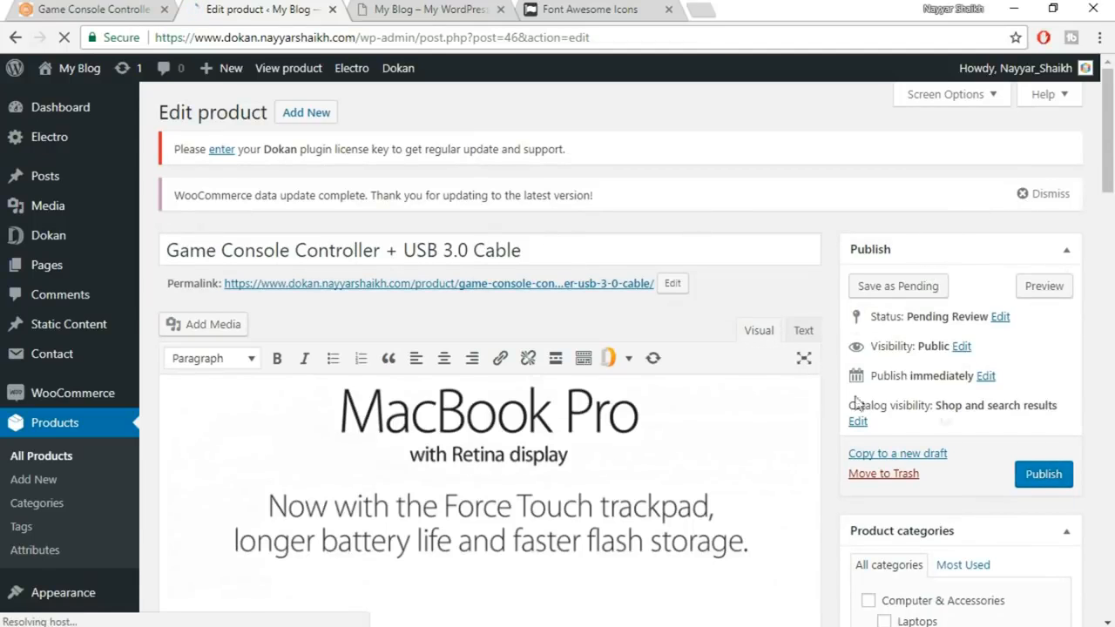
pyautogui.scroll(-3, 1048, 428)
pyautogui.scroll(-2, 917, 392)
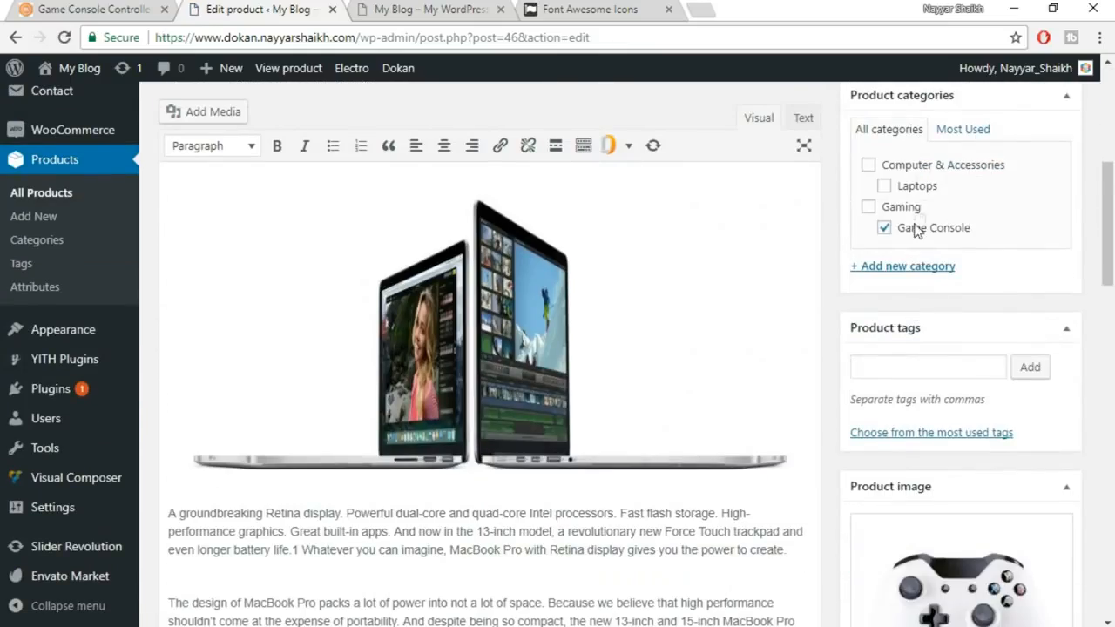
pyautogui.scroll(-2, 1016, 480)
pyautogui.scroll(4, 1032, 512)
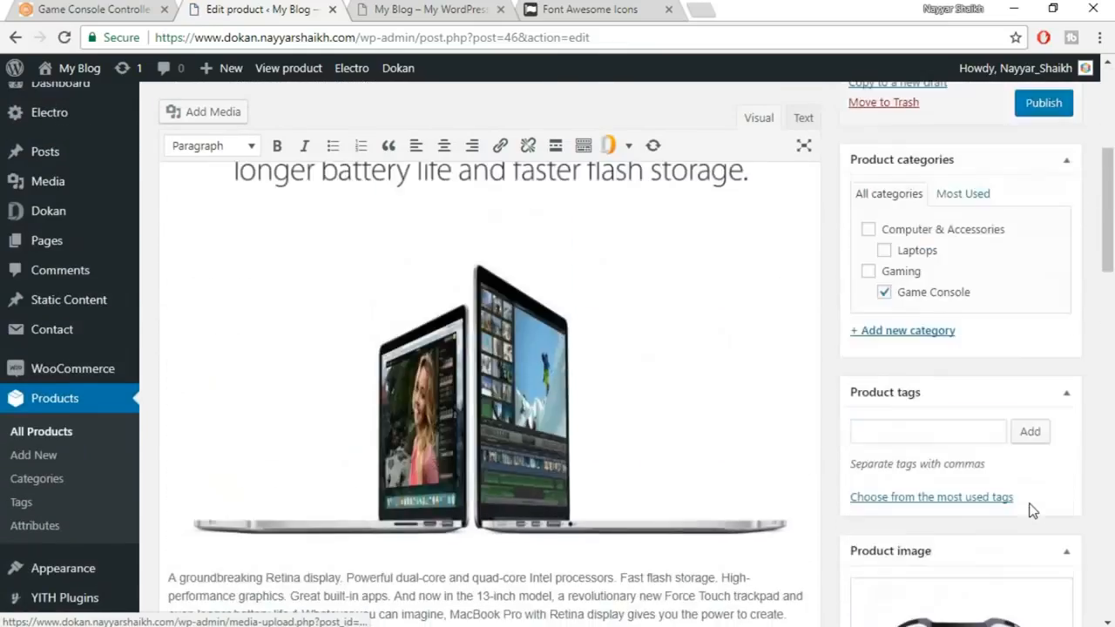
pyautogui.scroll(-2, 913, 479)
# - Add the product tag 'game' and publish the controller
pyautogui.click(908, 365)
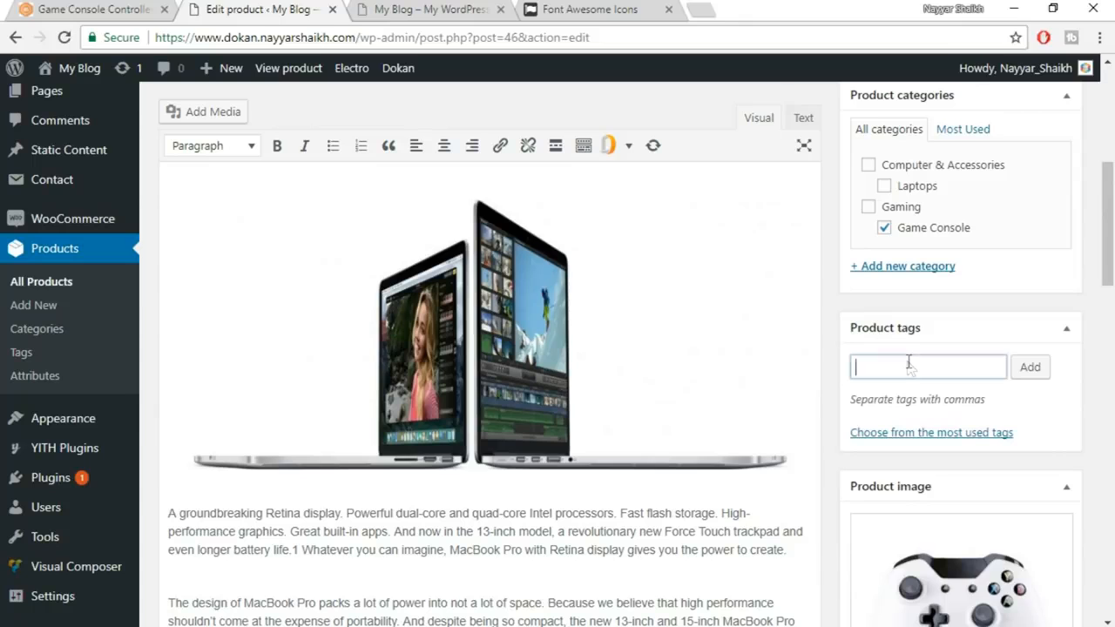
pyautogui.write('game')
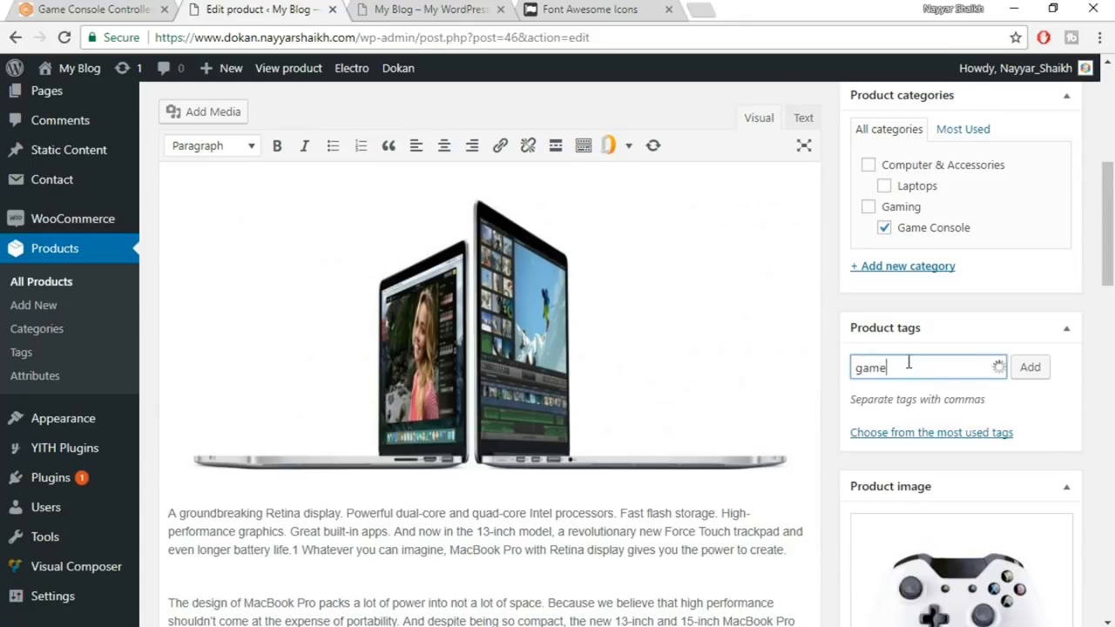
pyautogui.press('Return')
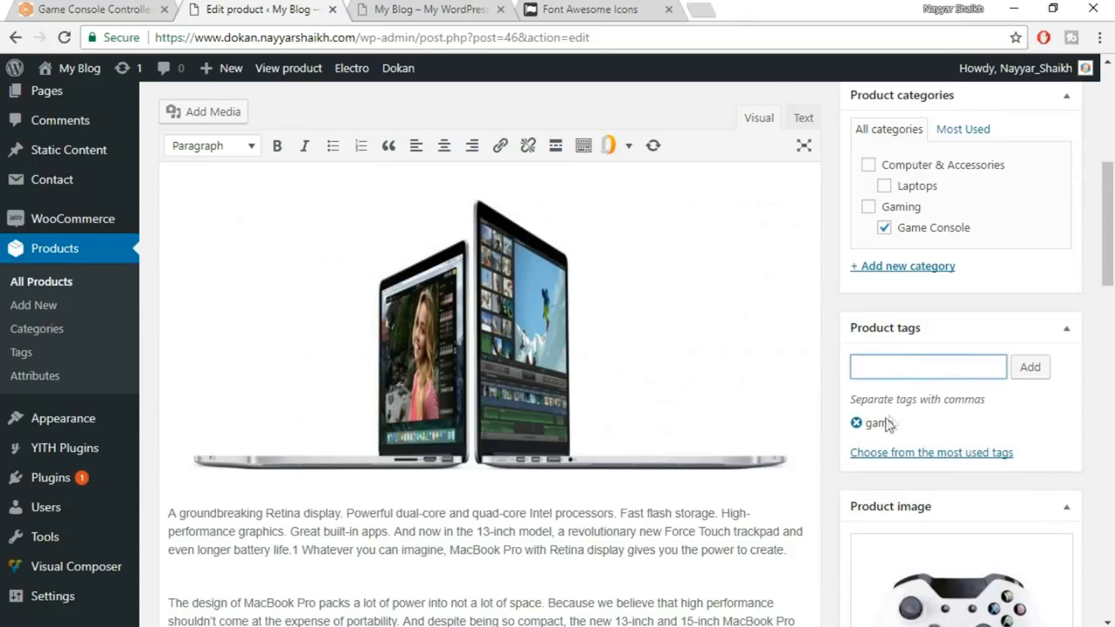
pyautogui.scroll(-3, 1009, 431)
pyautogui.scroll(5, 1008, 427)
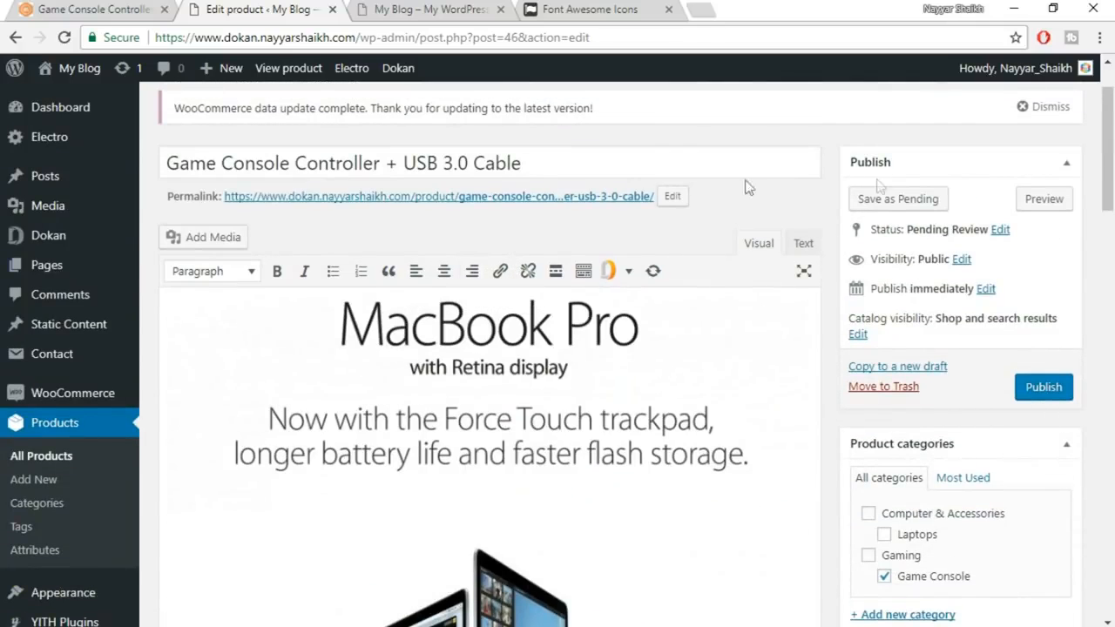
pyautogui.click(1029, 392)
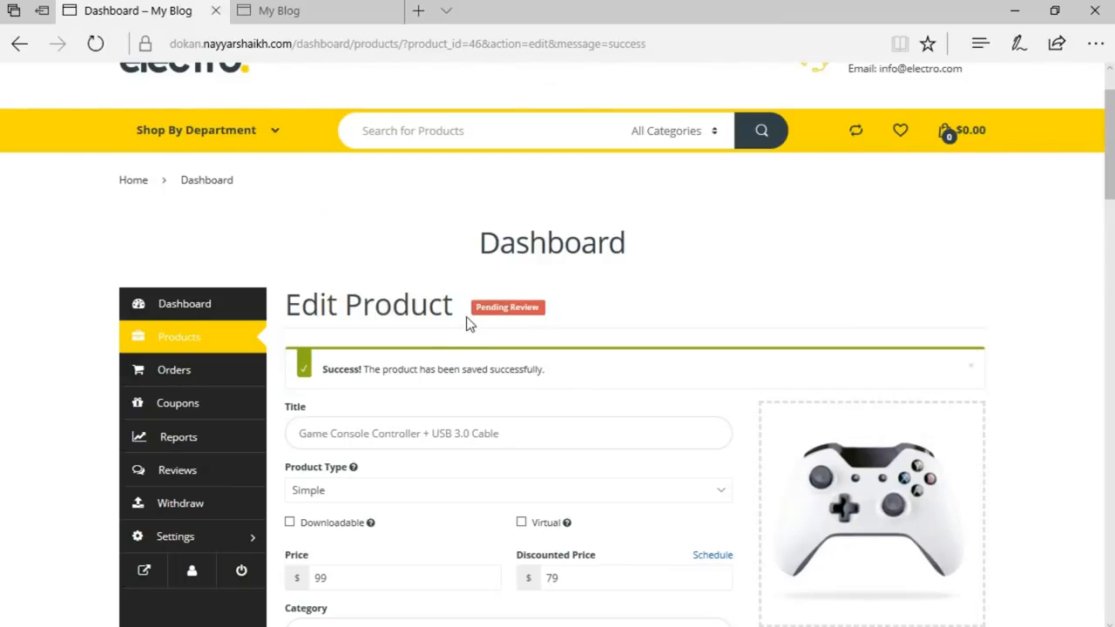
# - Reload the Dokan Edit Product page and confirm the controller is Online with the game tag
pyautogui.moveTo(475, 310); pyautogui.dragTo(562, 312)
pyautogui.click(562, 312)
pyautogui.click(95, 44)
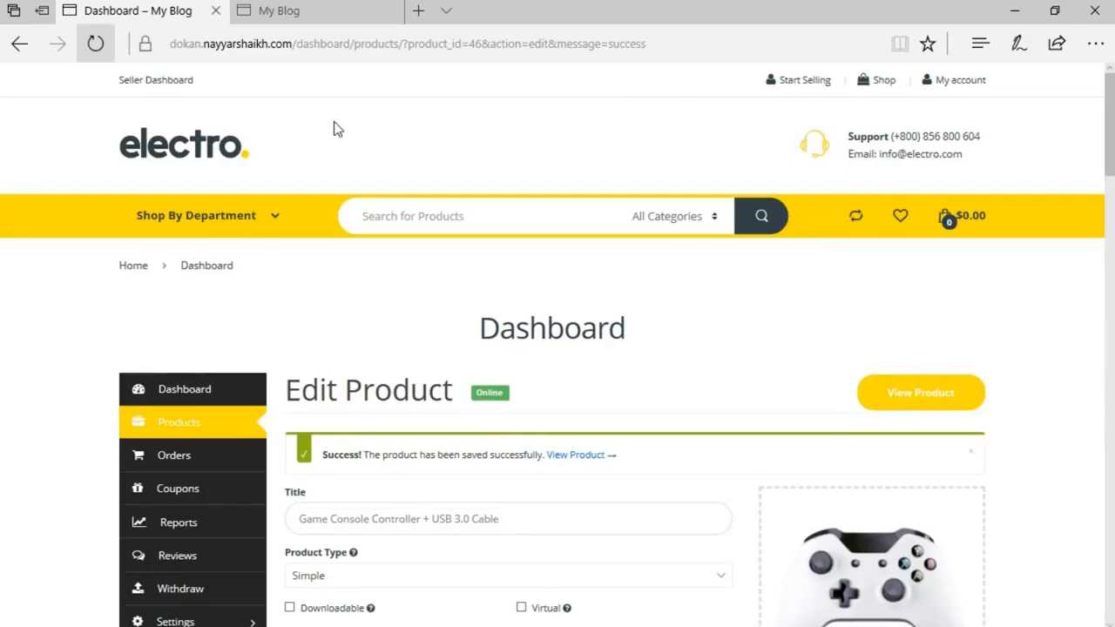
pyautogui.scroll(-1, 515, 366)
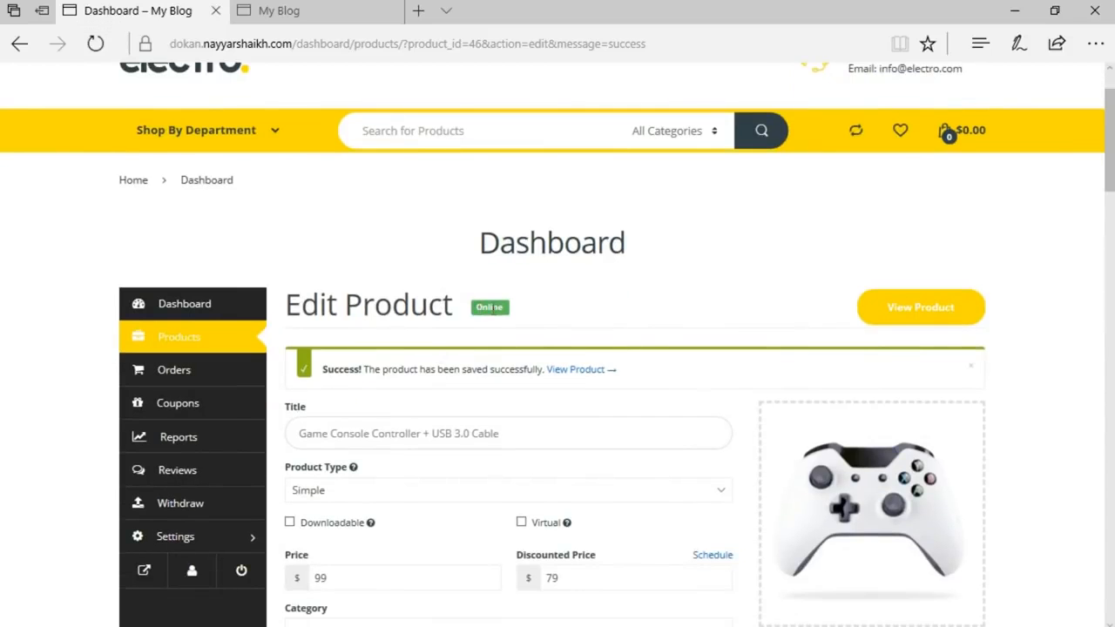
pyautogui.scroll(-1, 729, 324)
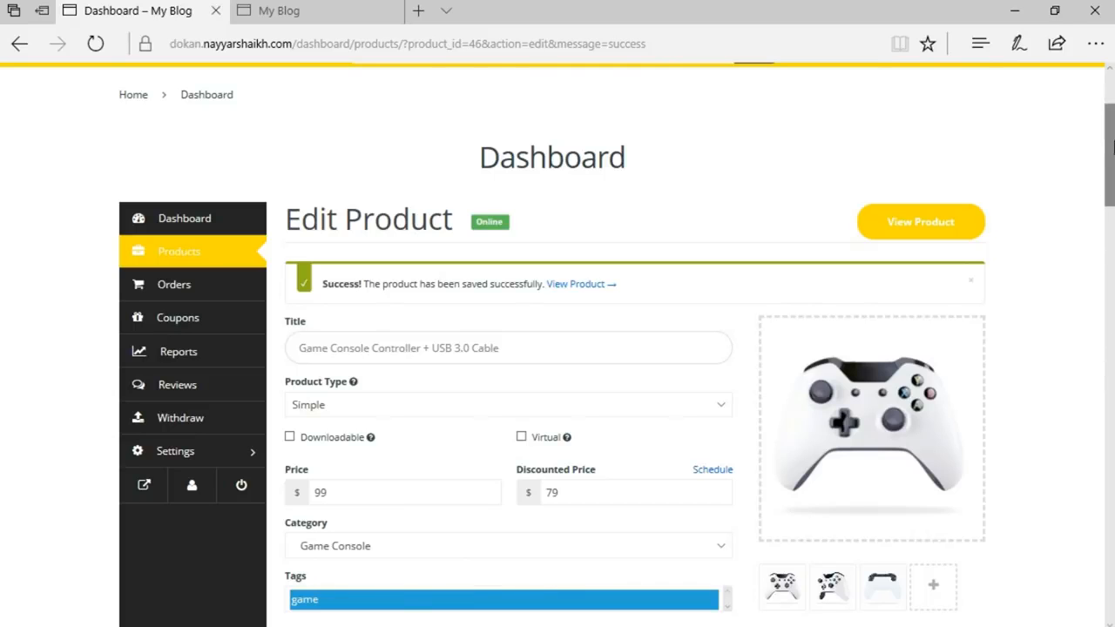
pyautogui.moveTo(1113, 424); pyautogui.dragTo(1102, 161)
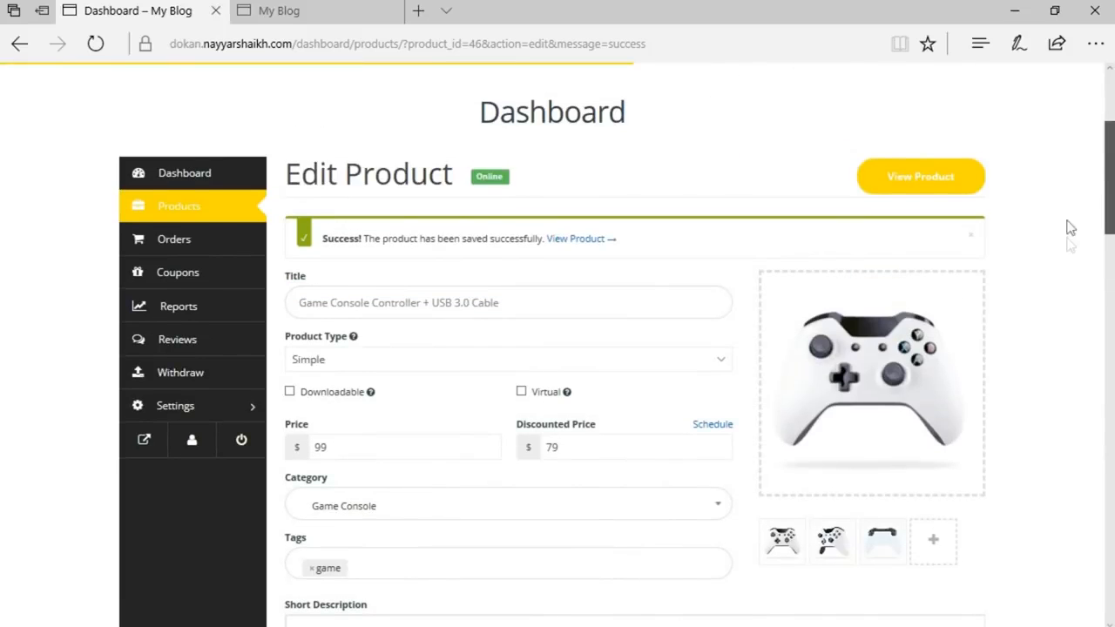
pyautogui.scroll(1, 1067, 244)
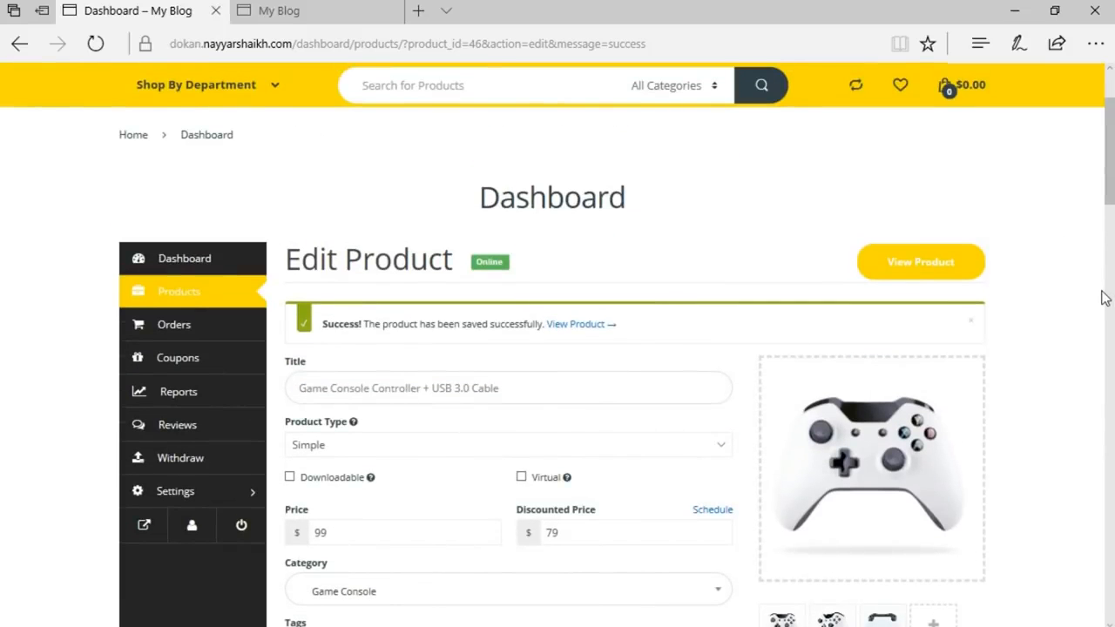
pyautogui.scroll(-1, 1105, 297)
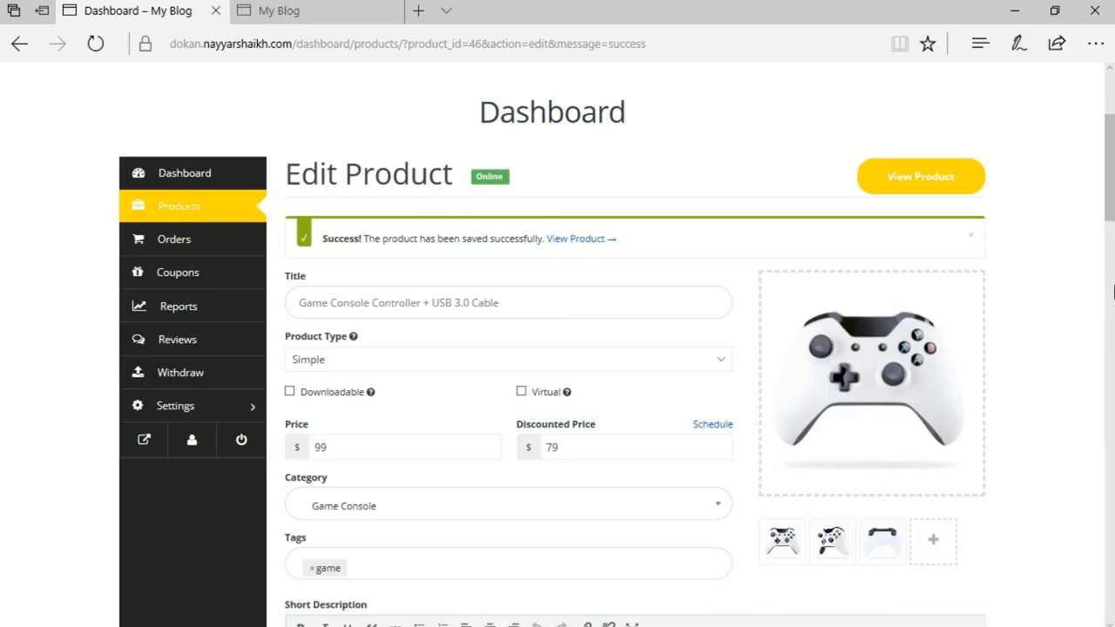
# - Set the product type to Variable, keeping Game Console as the category
pyautogui.scroll(-1, 1114, 292)
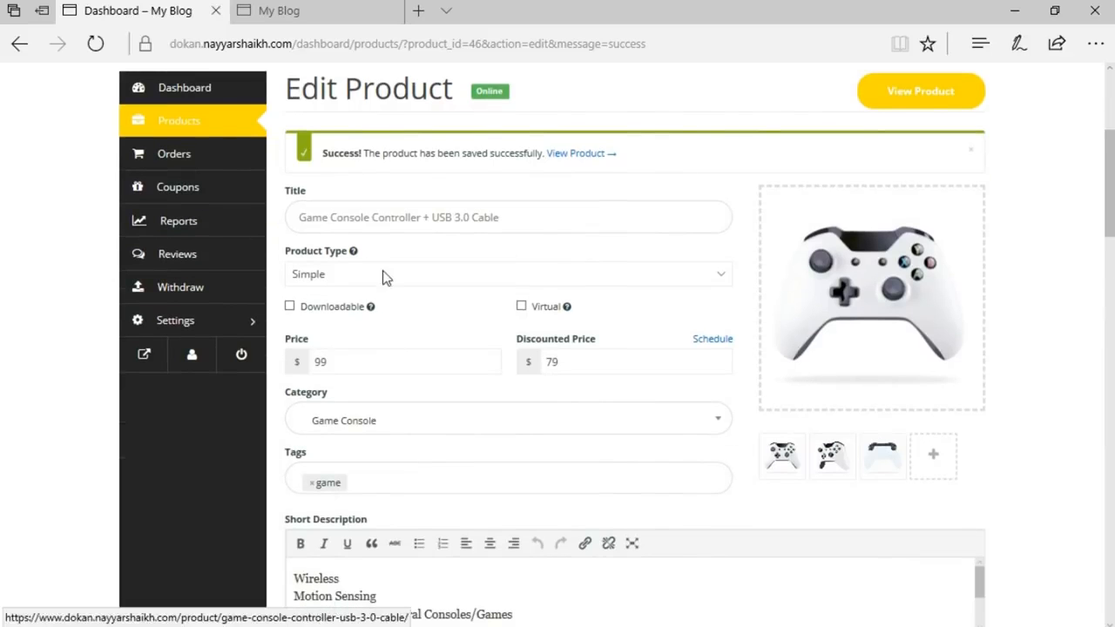
pyautogui.click(345, 276)
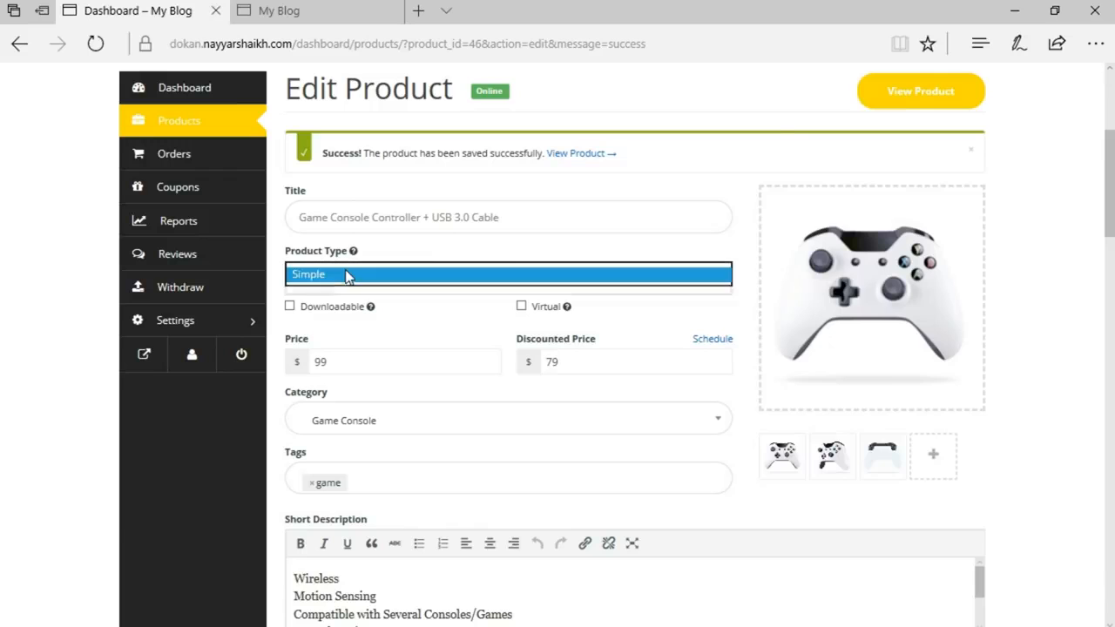
pyautogui.click(341, 293)
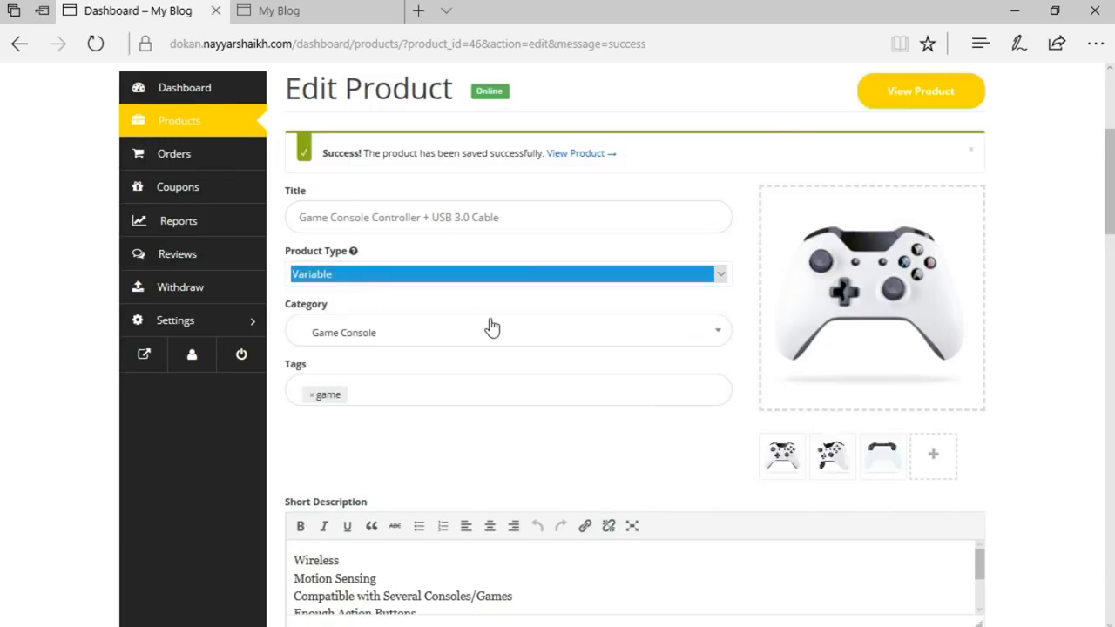
pyautogui.scroll(-2, 490, 326)
pyautogui.click(386, 165)
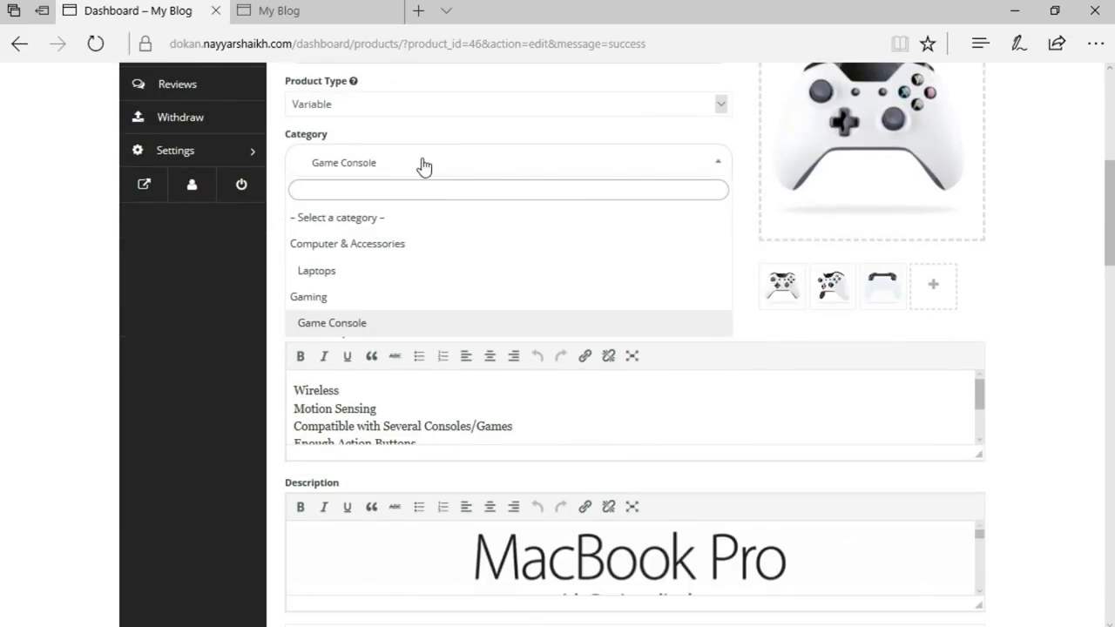
pyautogui.click(424, 166)
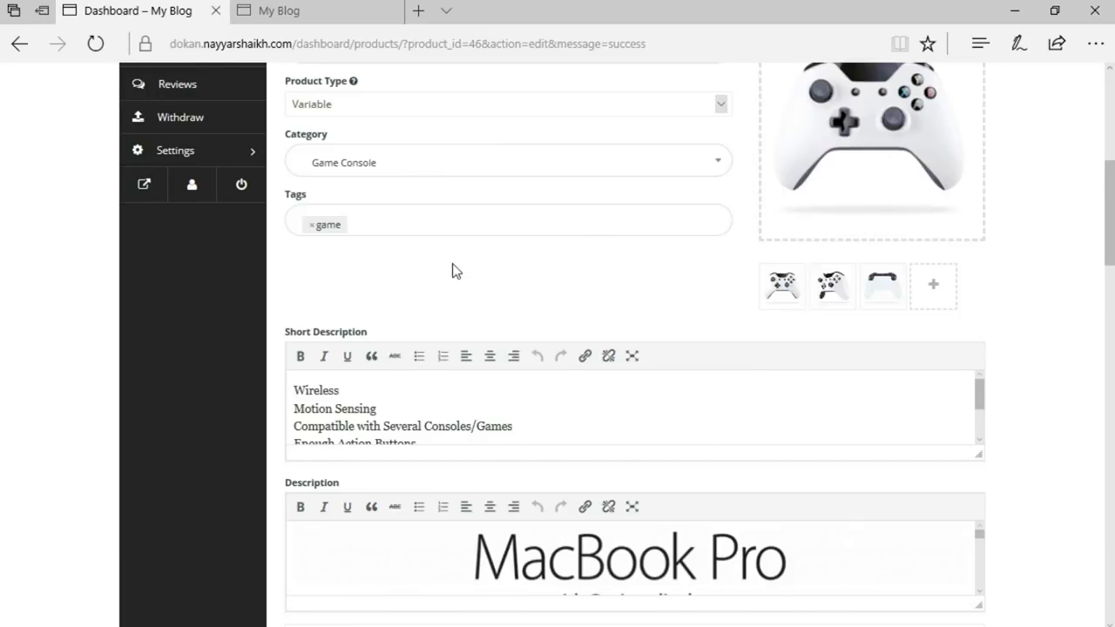
# - Add a new Custom Attribute row under Attribute and Variation
pyautogui.scroll(-8, 452, 271)
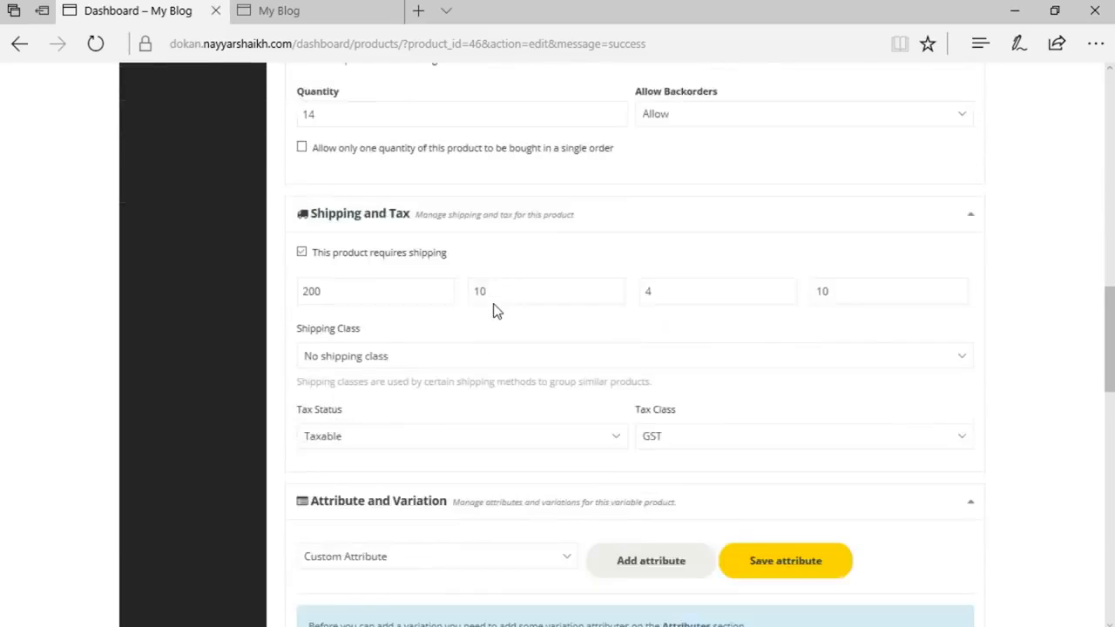
pyautogui.scroll(-3, 850, 349)
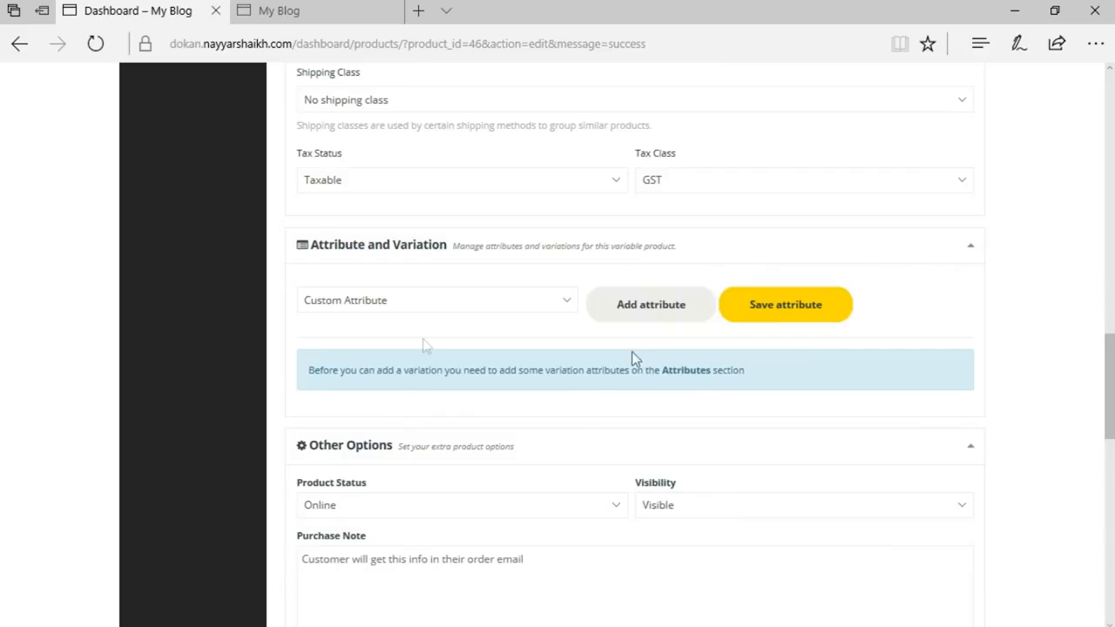
pyautogui.click(393, 306)
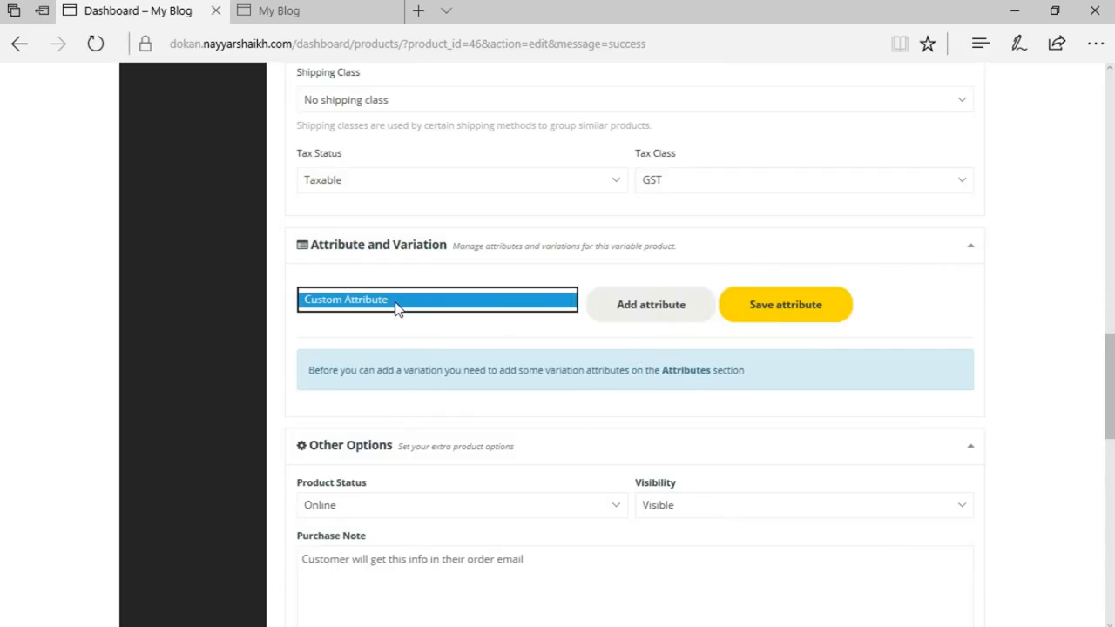
pyautogui.click(643, 312)
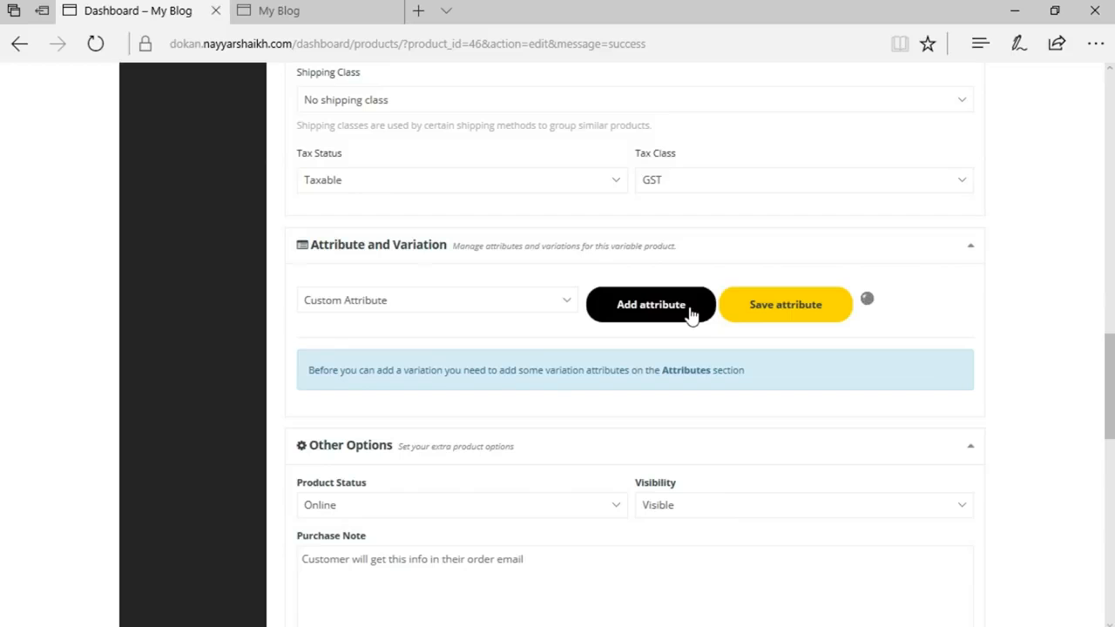
pyautogui.scroll(-1, 688, 309)
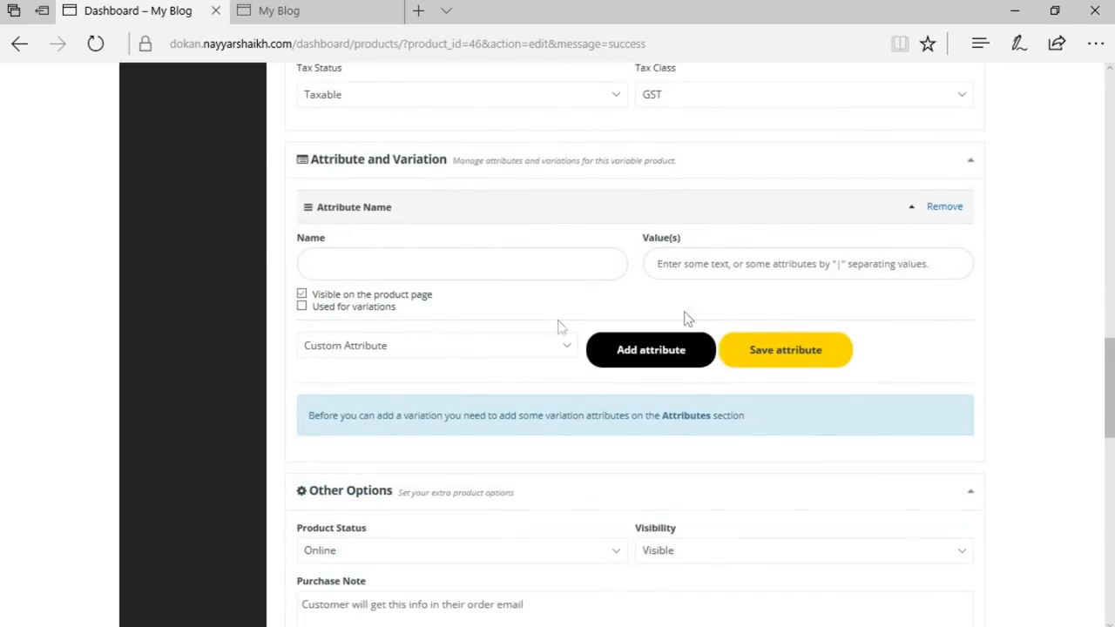
# - Name the attribute Memory, add values 32 GB and 64 GB, and tick Used for variations
pyautogui.click(440, 268)
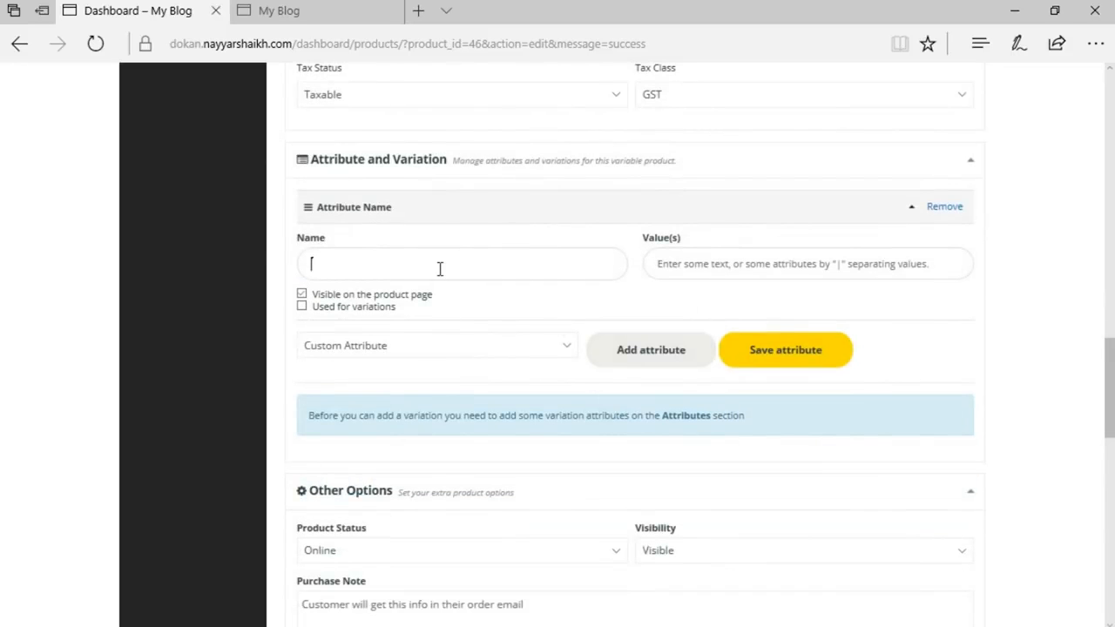
pyautogui.write('Memor')
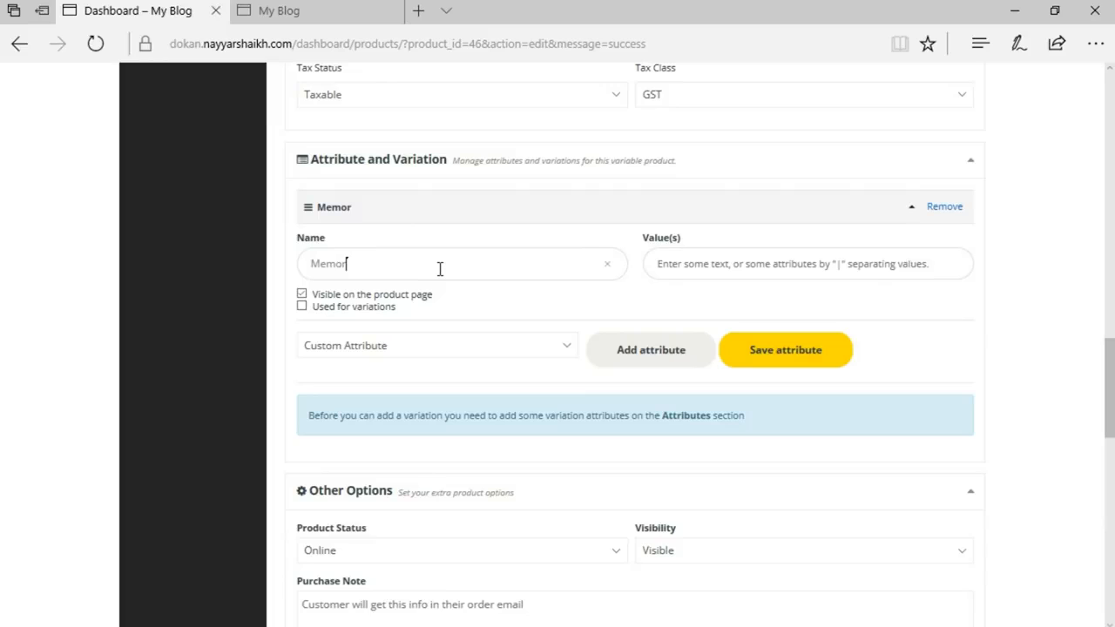
pyautogui.click(747, 272)
pyautogui.write('32 GB')
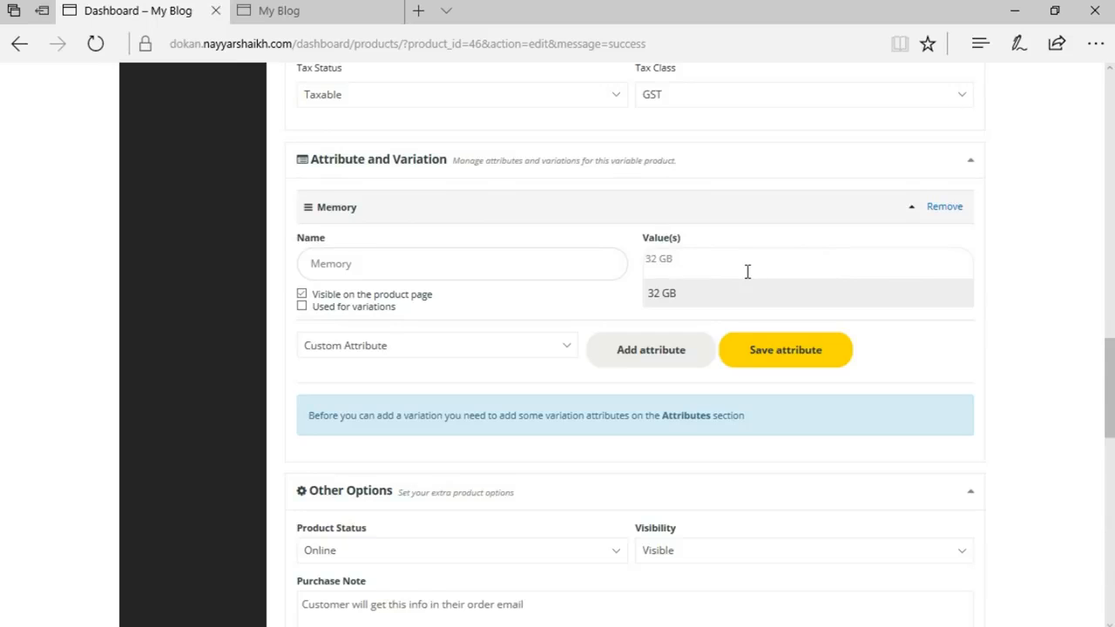
pyautogui.press('Return')
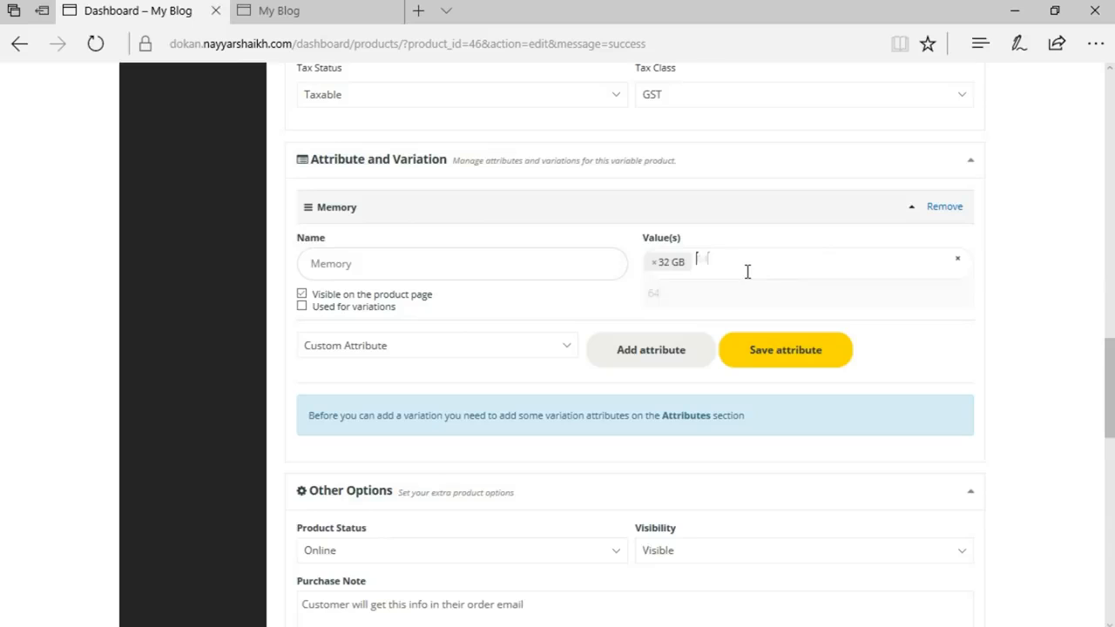
pyautogui.write('64 GB')
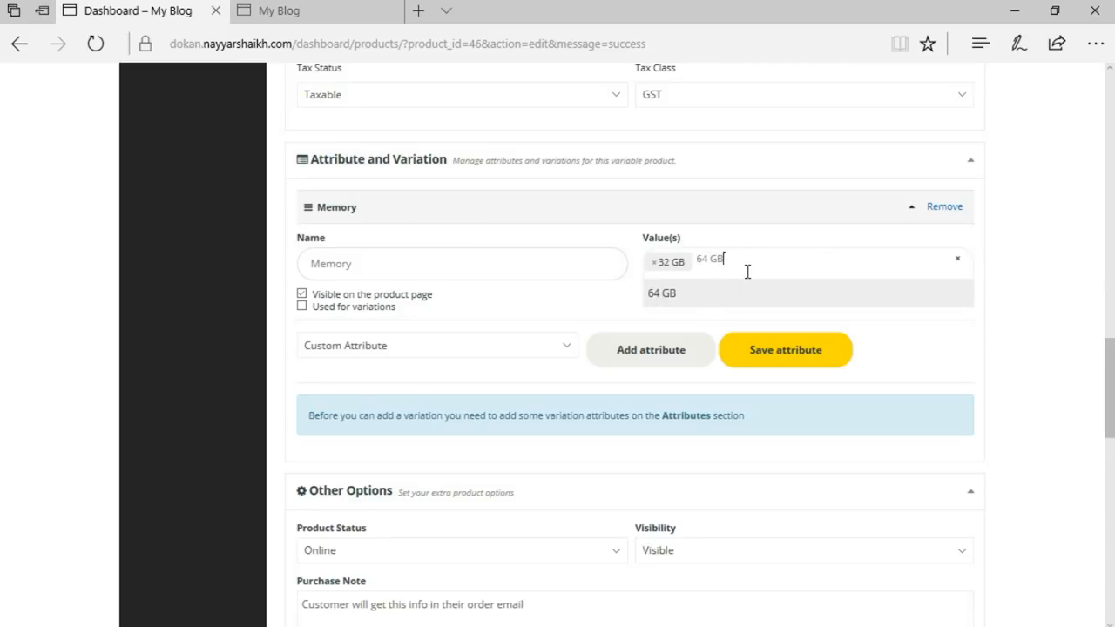
pyautogui.press('Return')
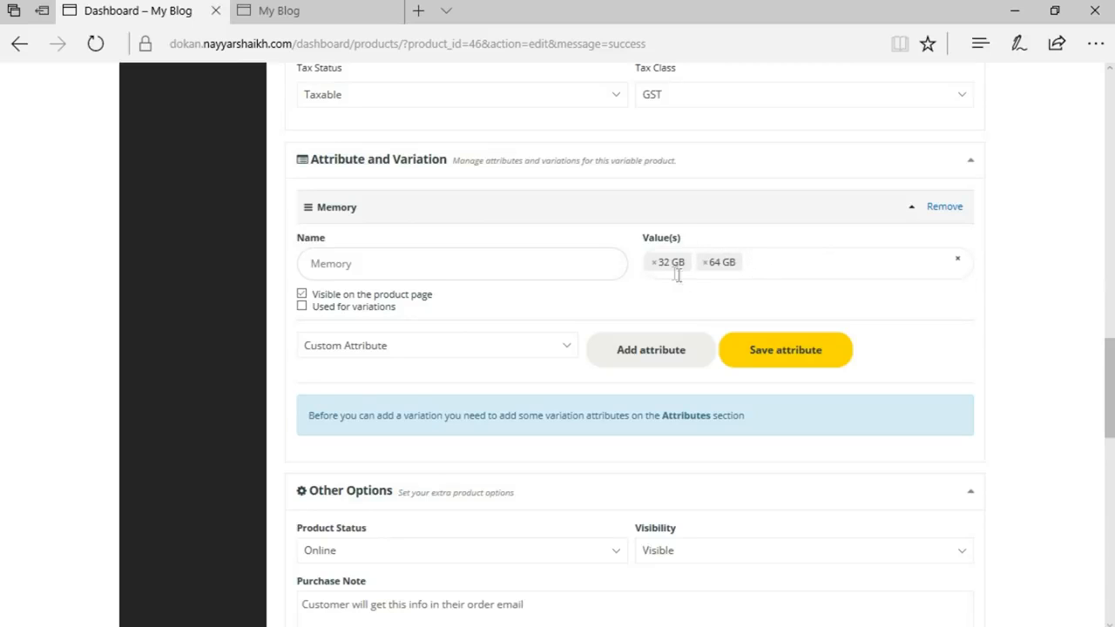
pyautogui.click(325, 309)
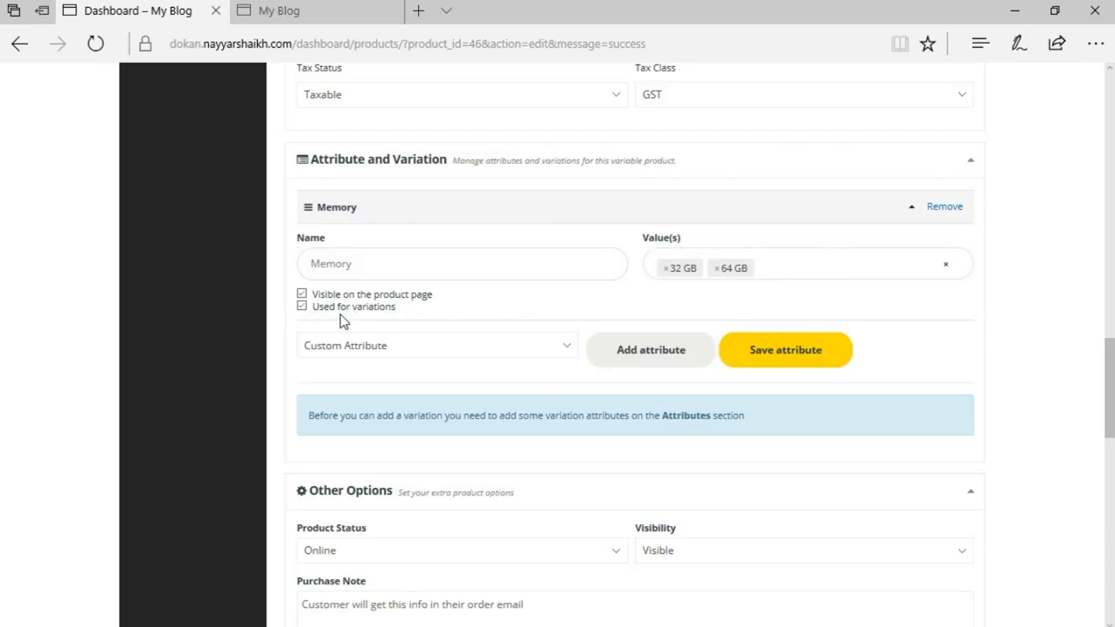
# - Save the Memory attribute and create variations from all attributes, giving 32 GB and 64 GB
pyautogui.click(832, 365)
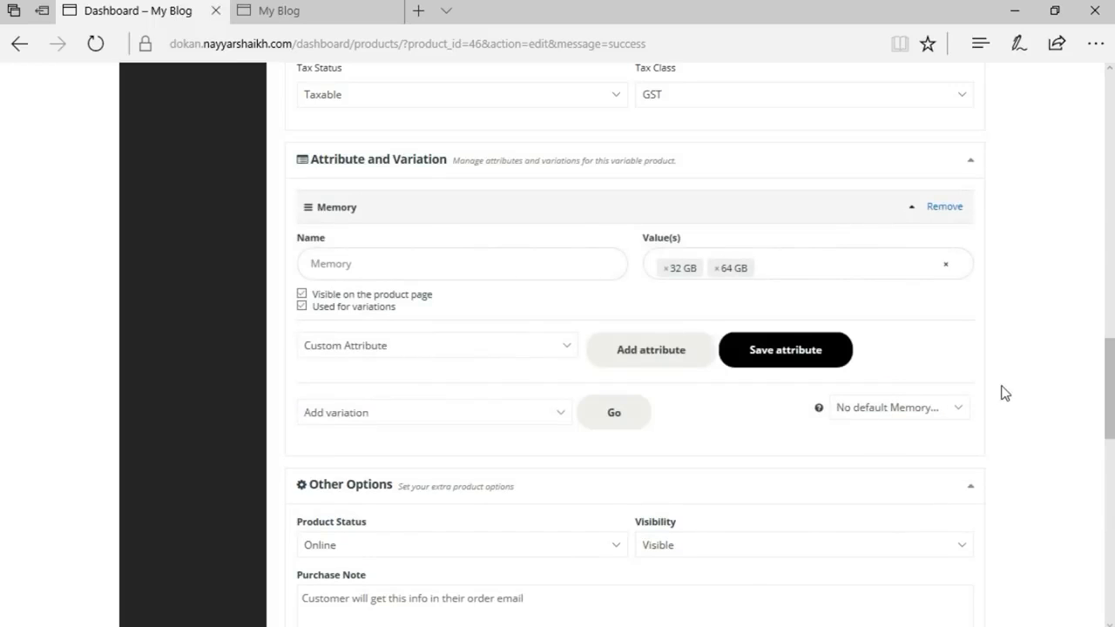
pyautogui.click(405, 424)
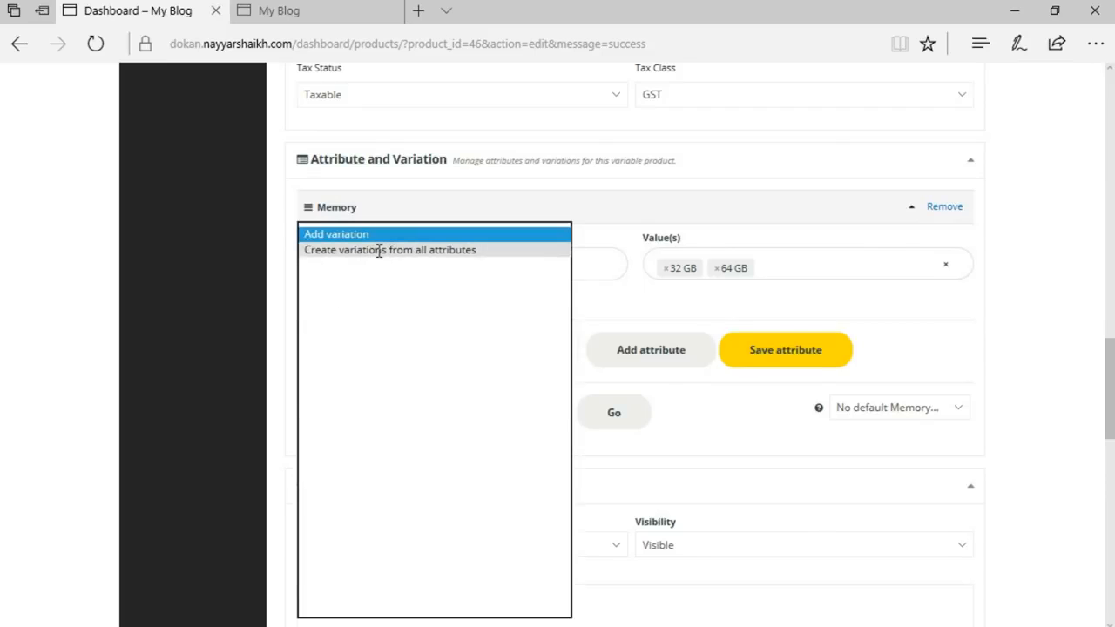
pyautogui.click(425, 254)
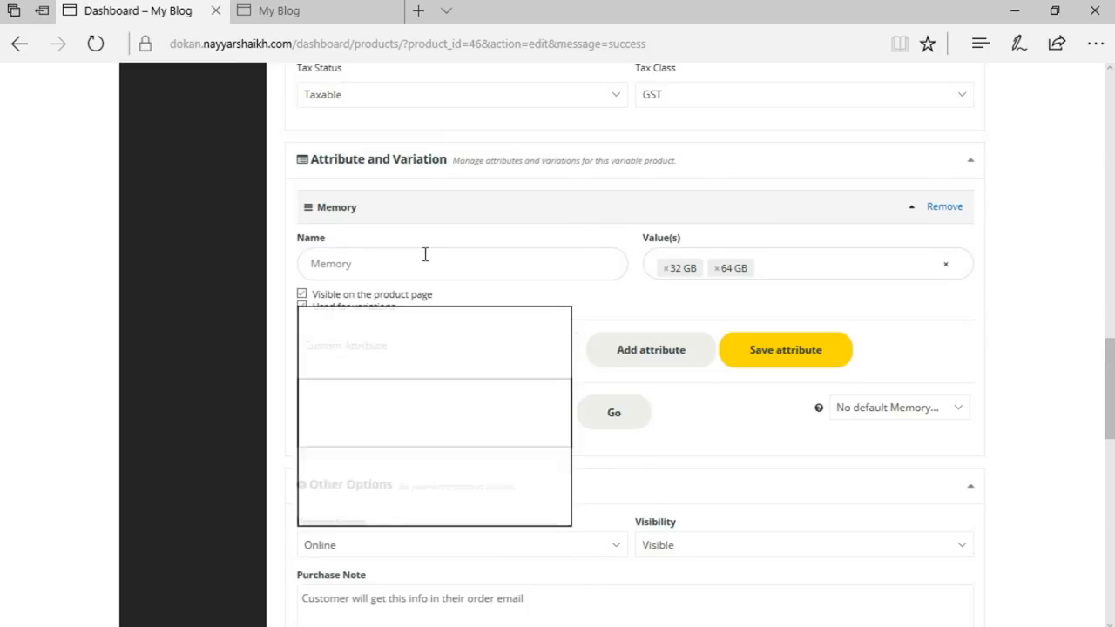
pyautogui.click(614, 417)
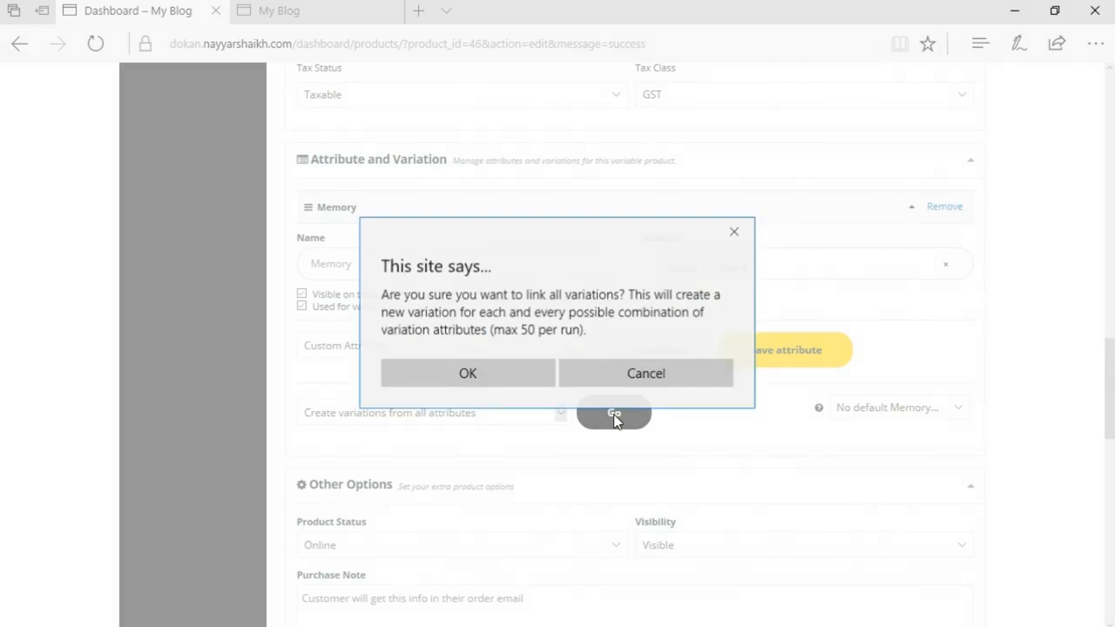
pyautogui.click(501, 386)
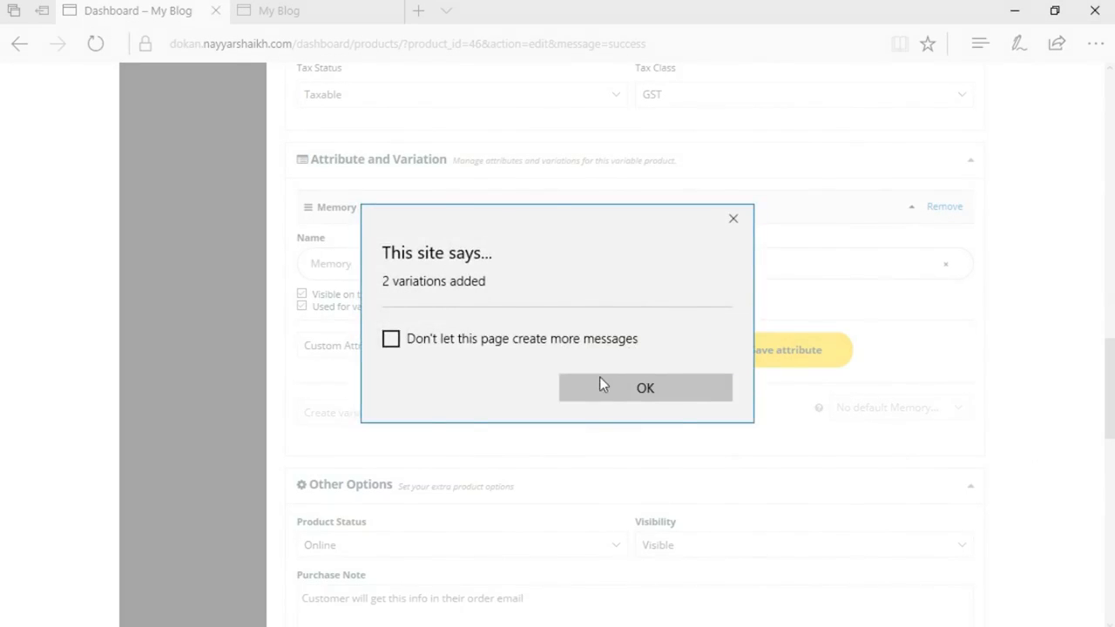
pyautogui.click(601, 381)
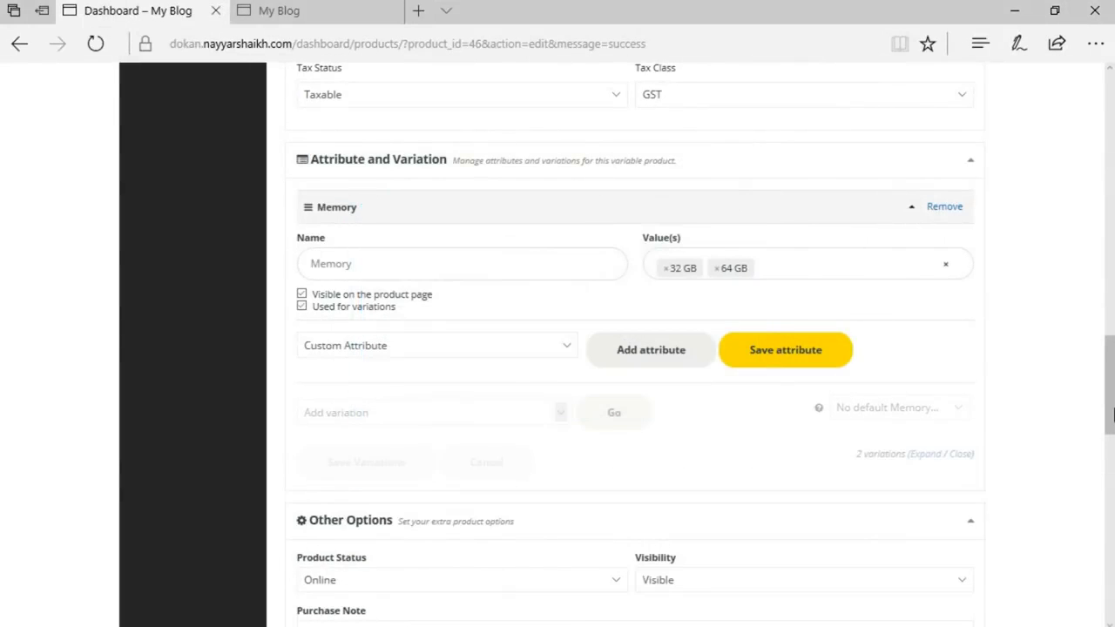
# - Expand the 32 GB variation's details
pyautogui.scroll(-2, 488, 322)
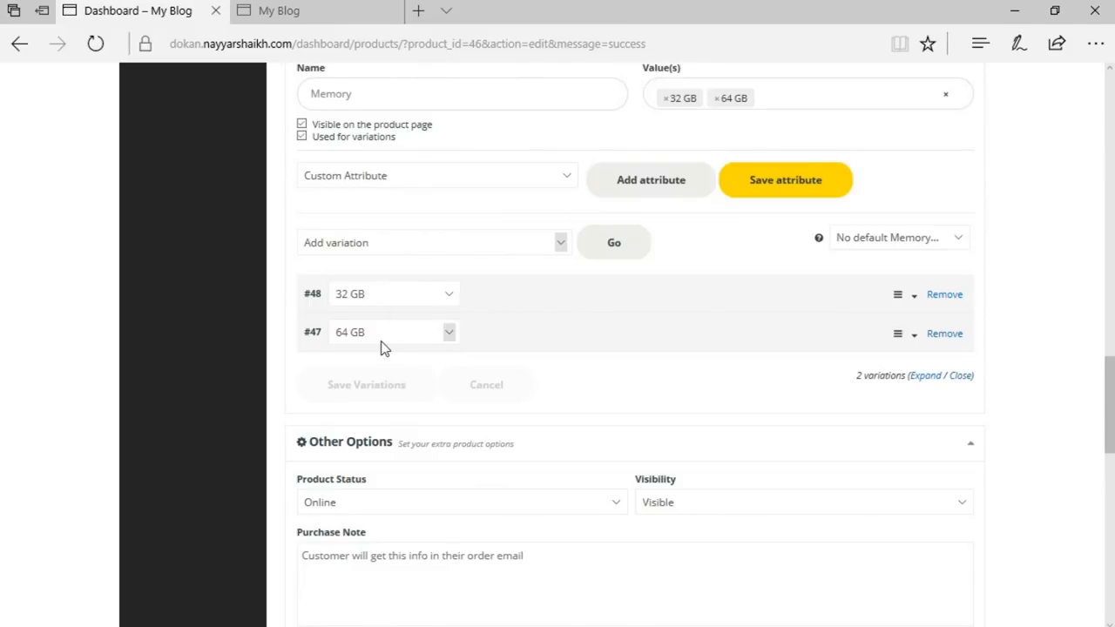
pyautogui.click(916, 302)
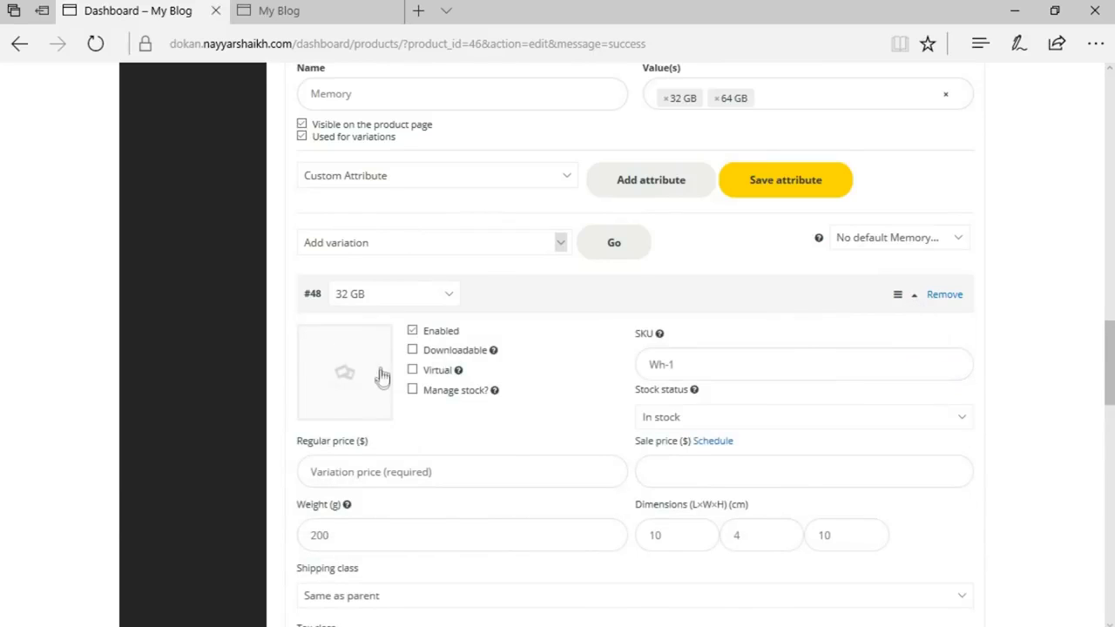
pyautogui.scroll(-2, 1103, 415)
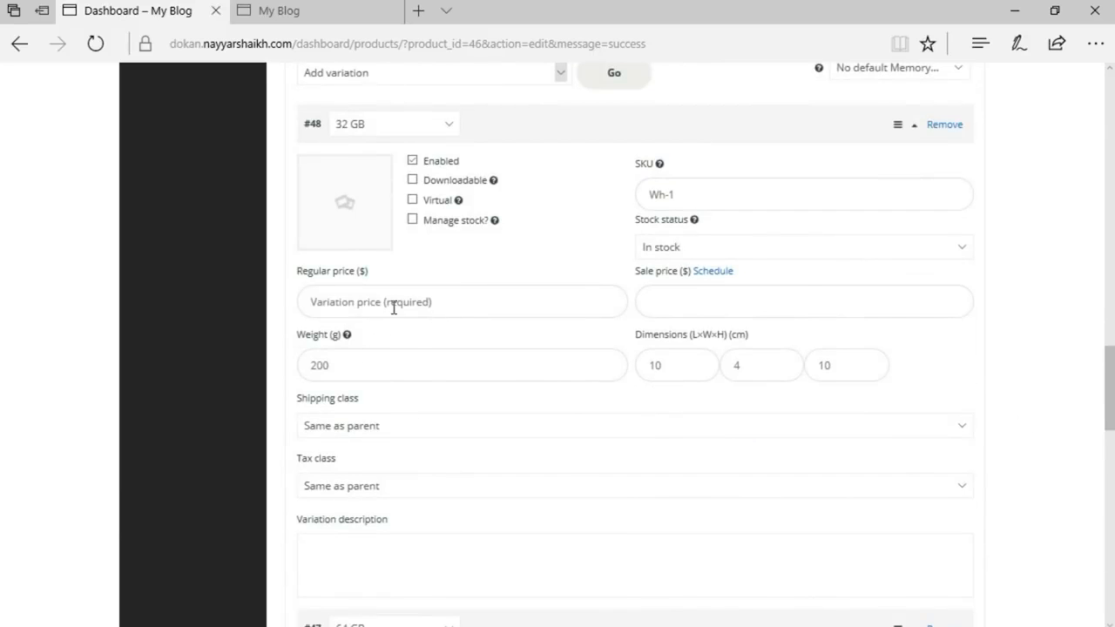
# - Give the 32 GB variation a regular price of 100
pyautogui.scroll(1, 806, 298)
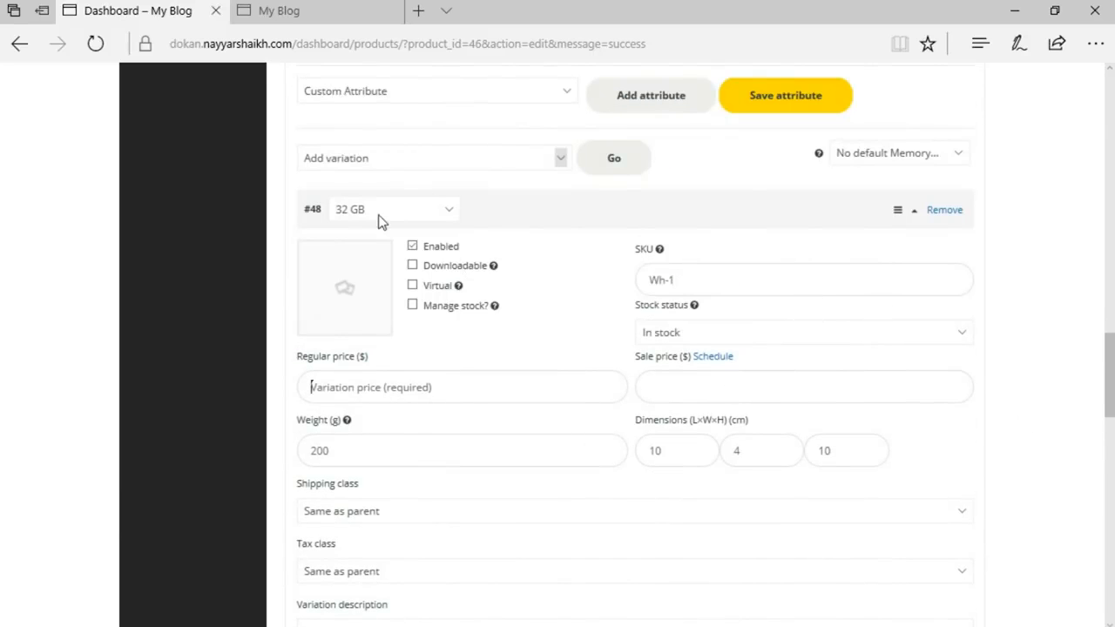
pyautogui.click(606, 386)
pyautogui.write('100')
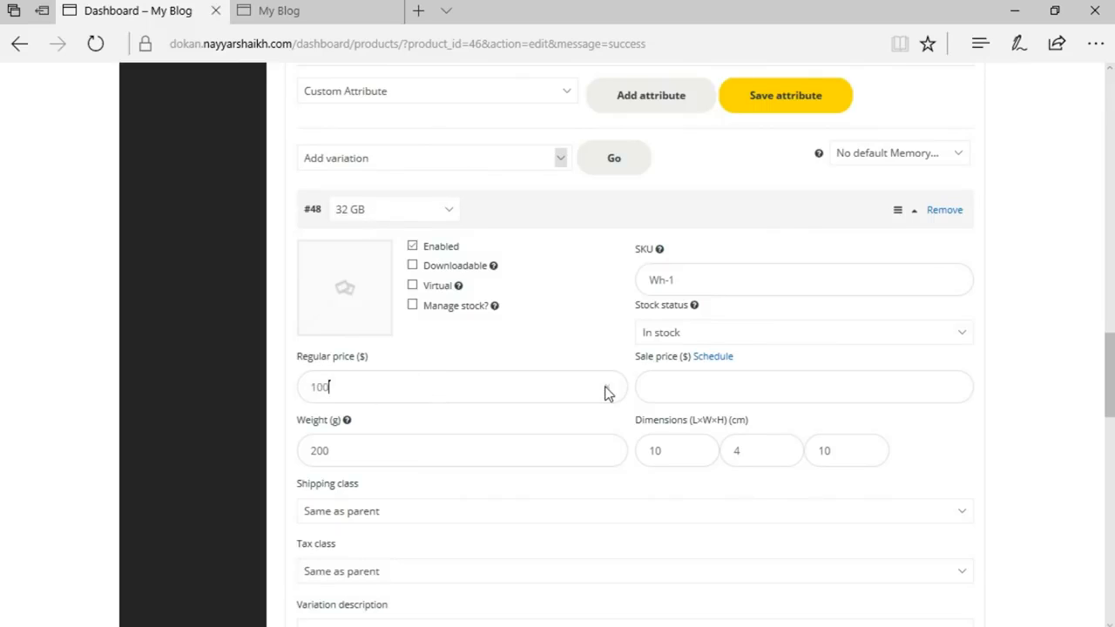
pyautogui.scroll(-1, 998, 403)
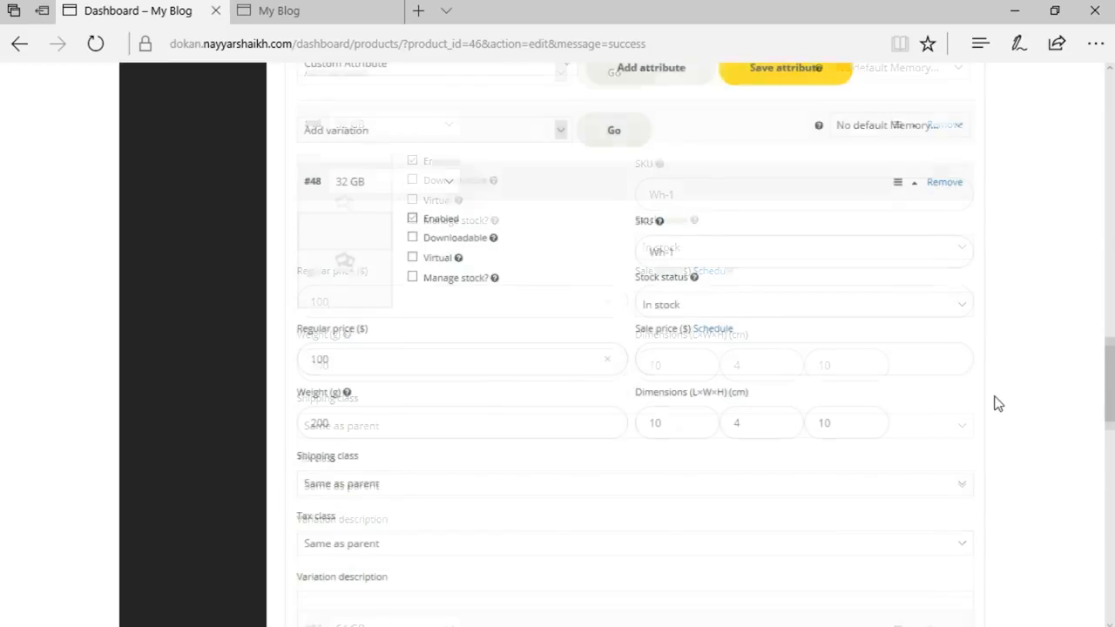
pyautogui.scroll(3, 993, 374)
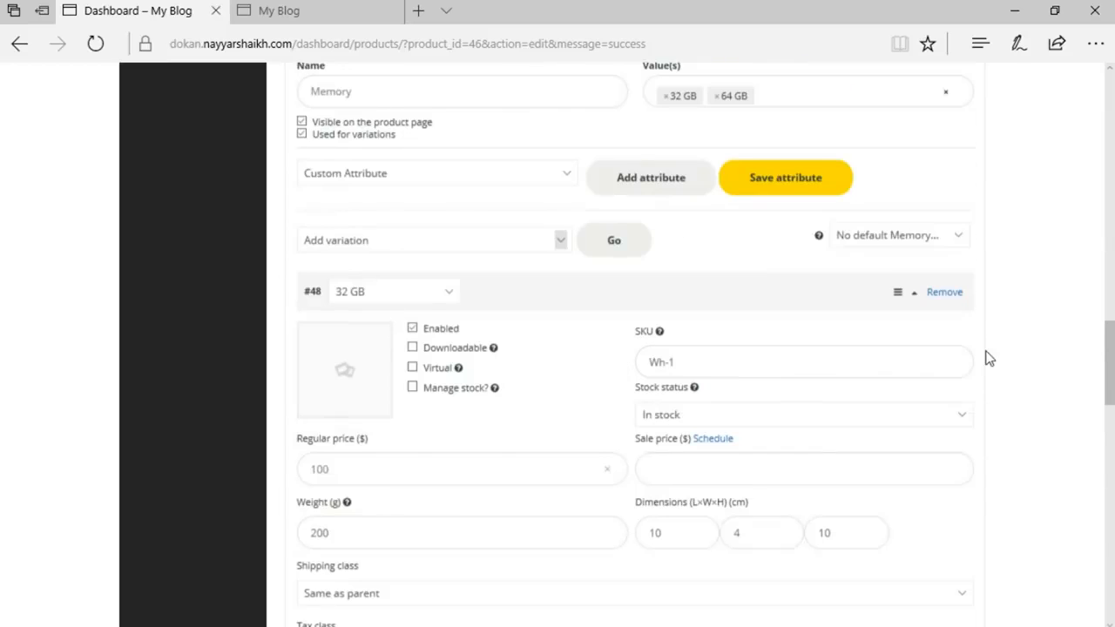
pyautogui.click(917, 303)
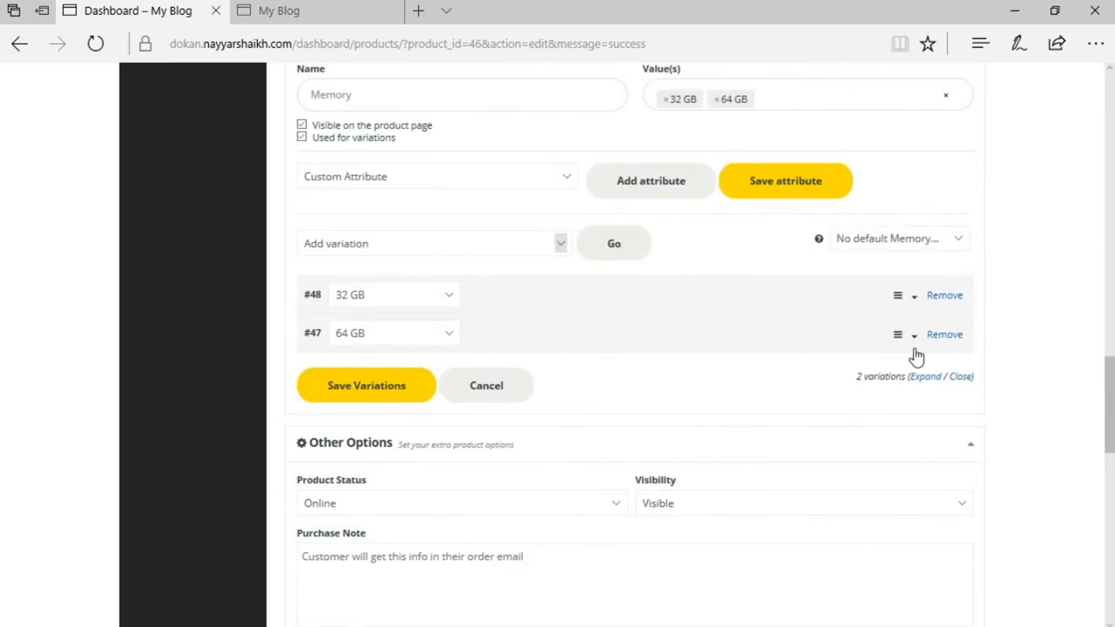
# - Give the 64 GB variation a regular price of 150 and save the product
pyautogui.click(915, 348)
pyautogui.scroll(-2, 523, 453)
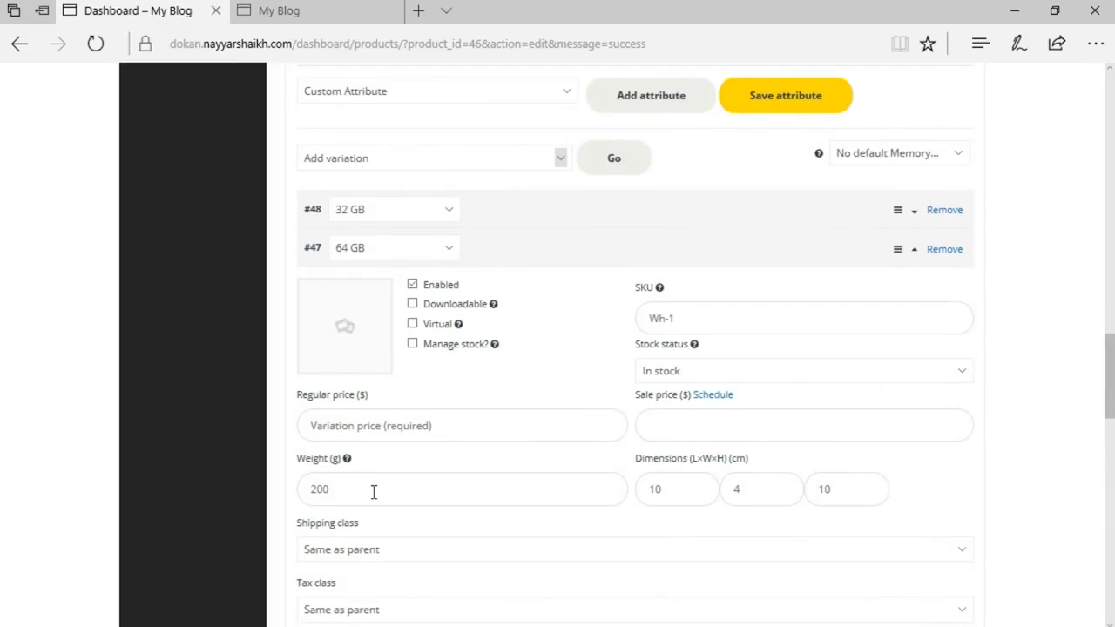
pyautogui.click(519, 440)
pyautogui.write('150')
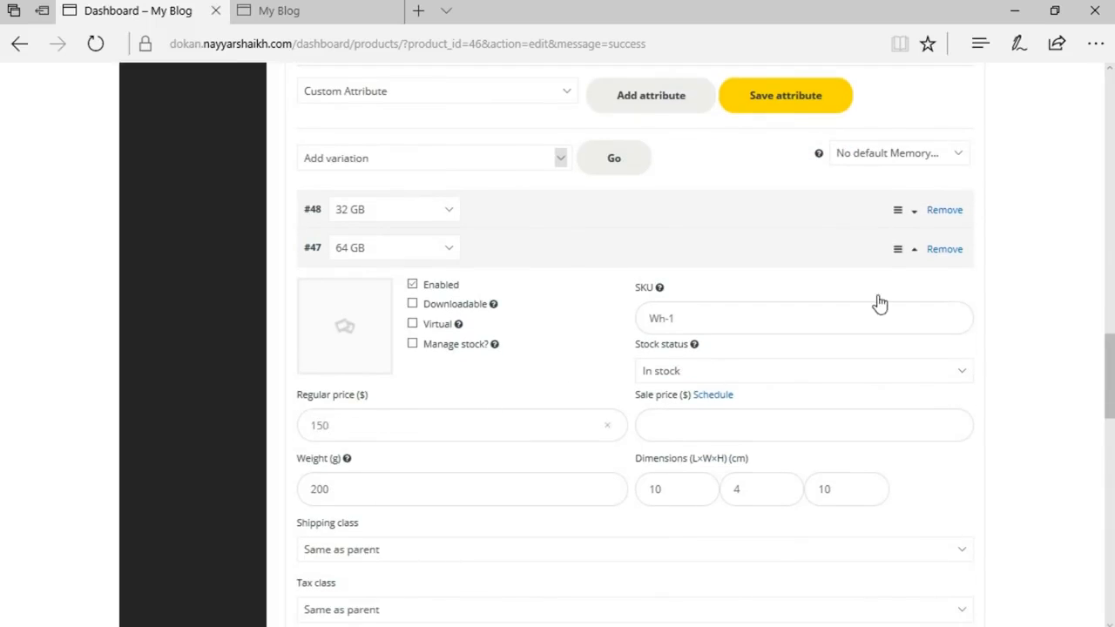
pyautogui.click(915, 251)
pyautogui.scroll(-1, 966, 352)
pyautogui.click(960, 564)
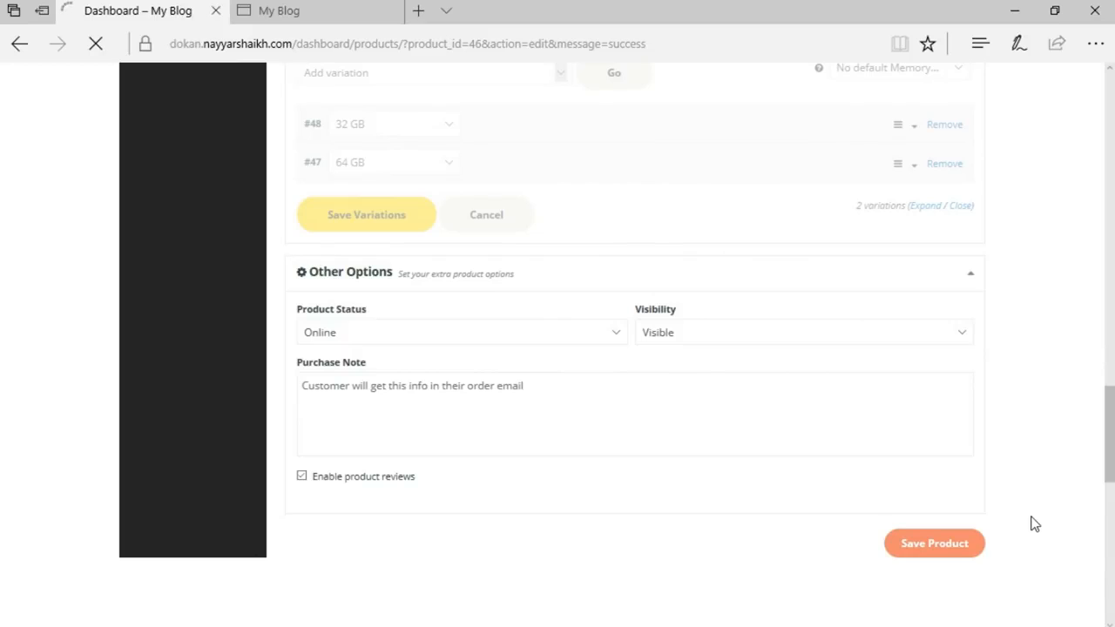
# - Check the product page in a new tab: 32 GB shows $100.00, then view 64 GB
pyautogui.scroll(15, 1034, 524)
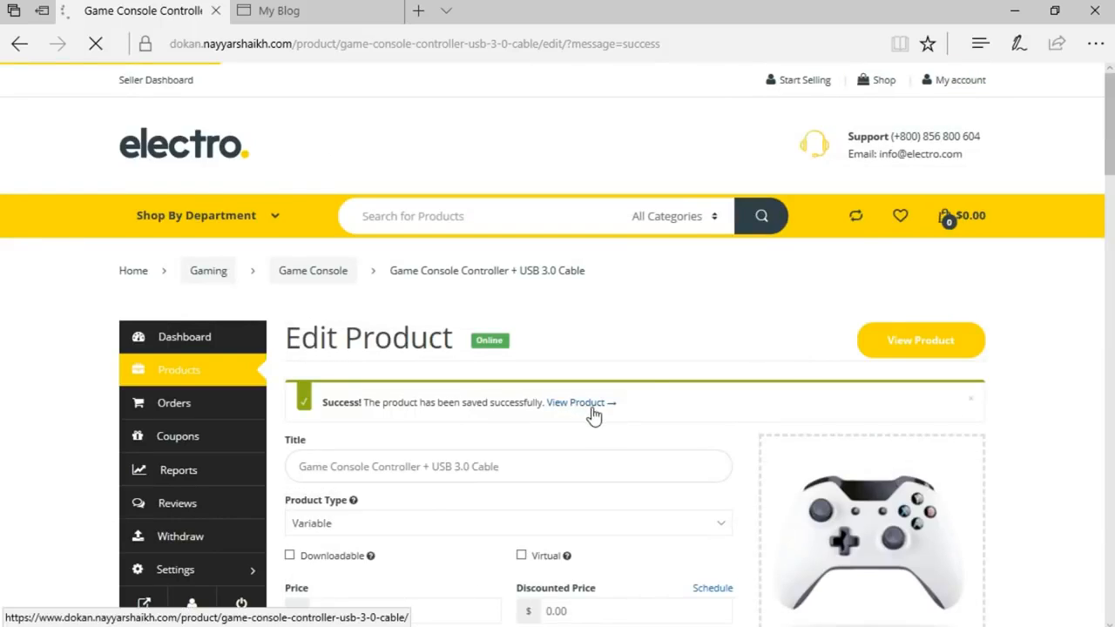
pyautogui.rightClick(576, 407)
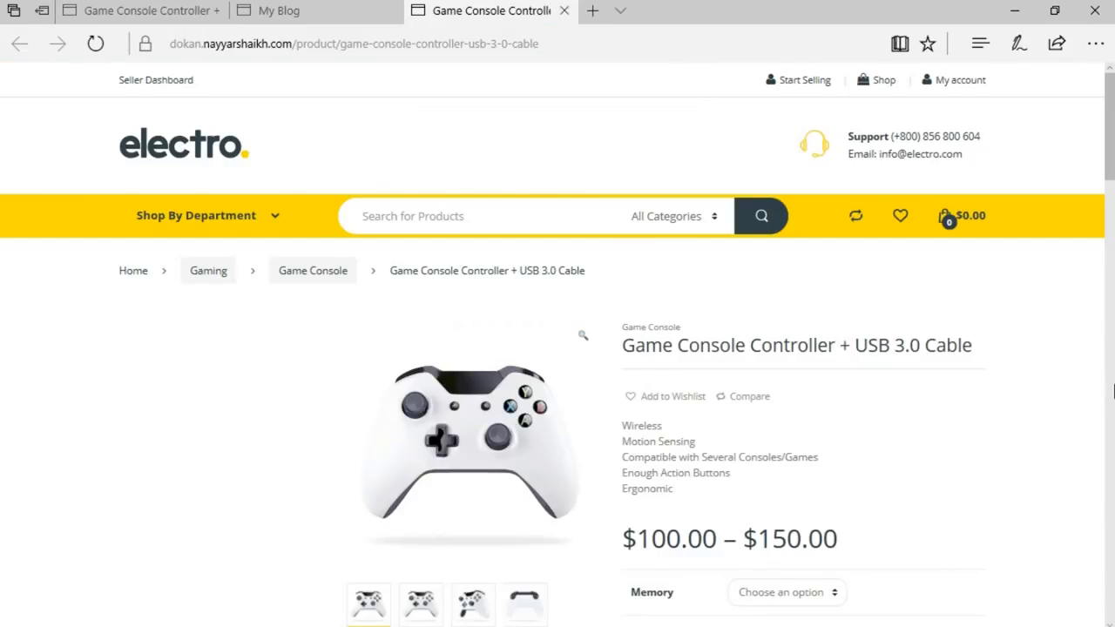
pyautogui.scroll(-2, 1114, 391)
pyautogui.scroll(-1, 1114, 391)
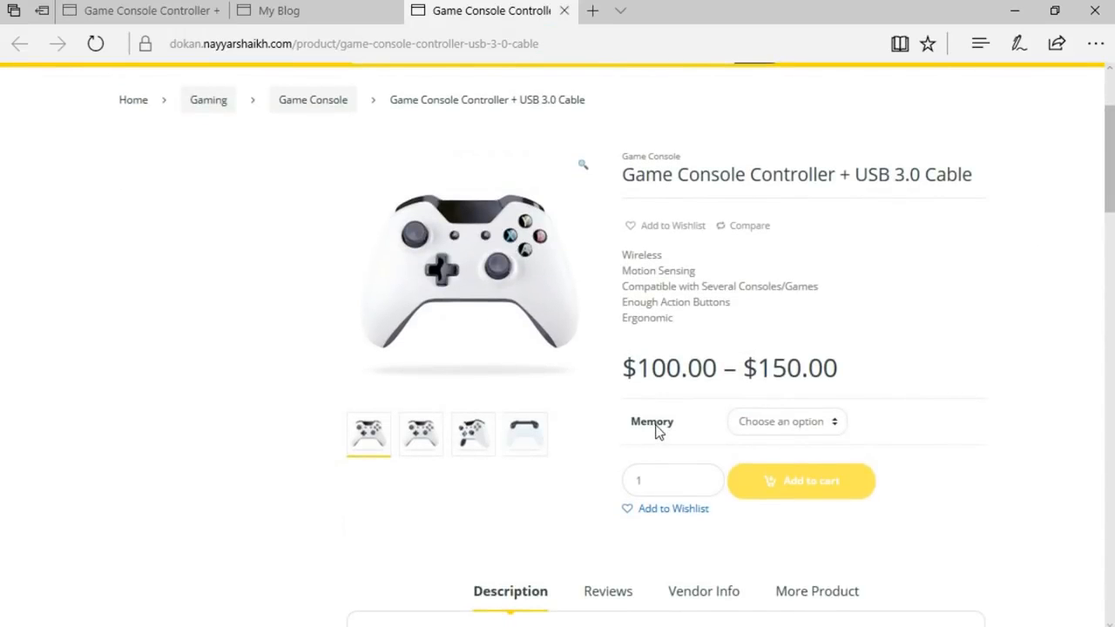
pyautogui.click(825, 426)
pyautogui.click(797, 441)
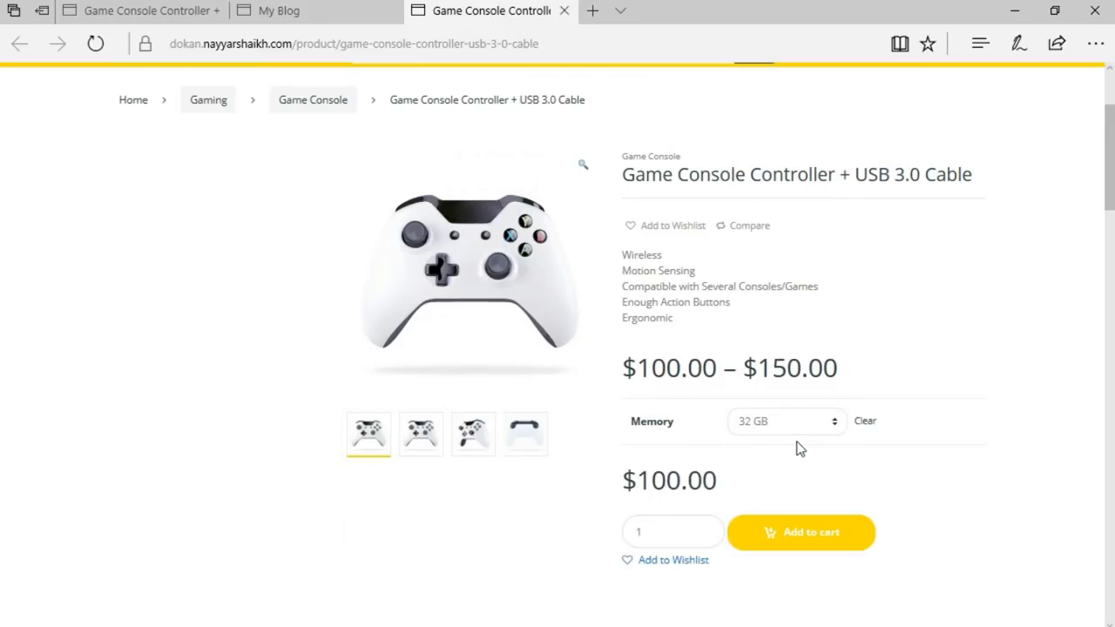
pyautogui.moveTo(623, 480); pyautogui.dragTo(717, 480)
pyautogui.click(812, 437)
pyautogui.click(785, 442)
pyautogui.scroll(2, 948, 385)
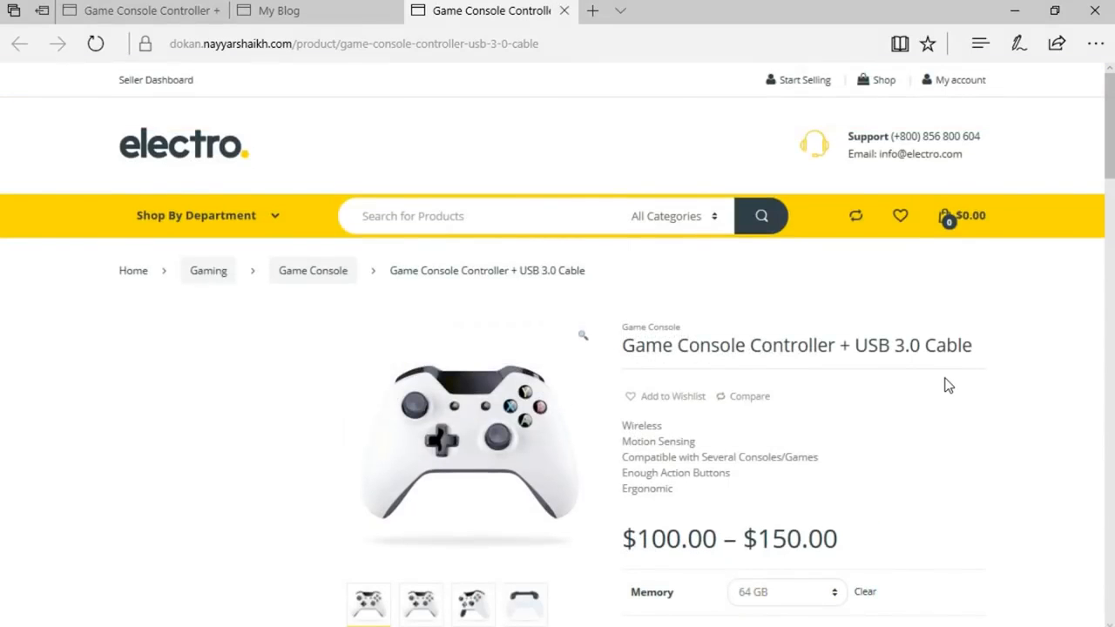
pyautogui.scroll(-2, 948, 386)
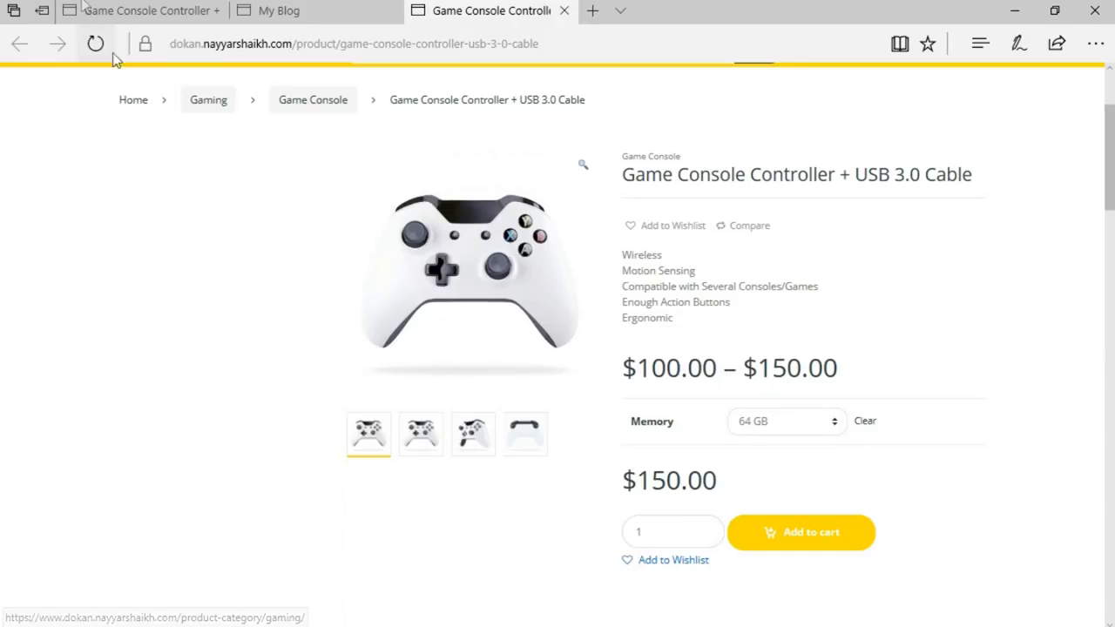
# - Back in the Dokan dashboard, open the vendor Orders list, which shows no orders
pyautogui.click(119, 11)
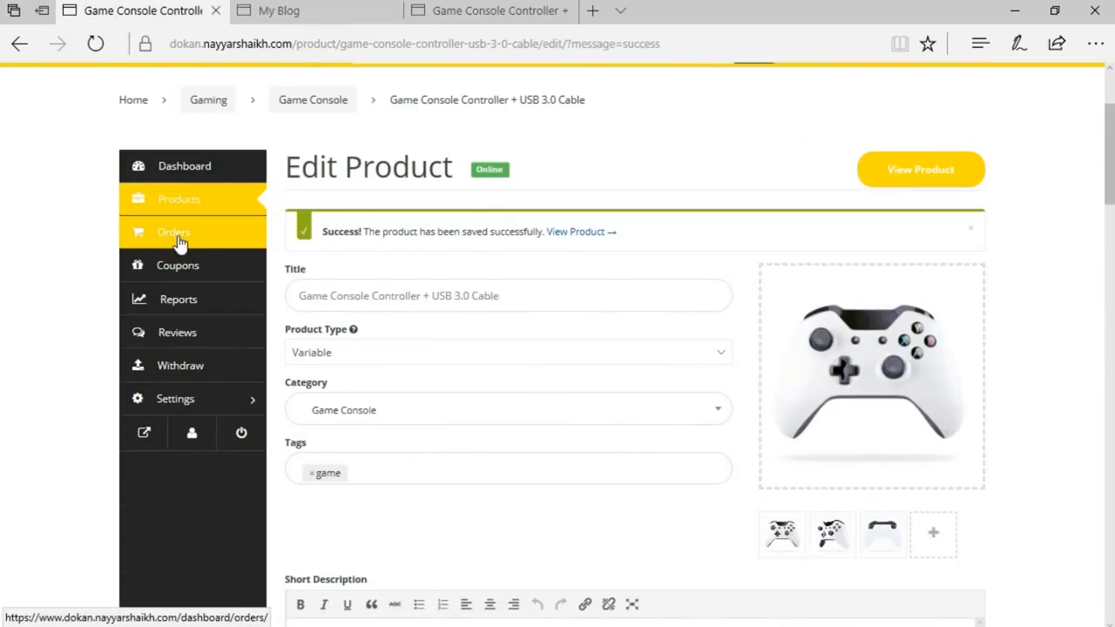
pyautogui.click(174, 234)
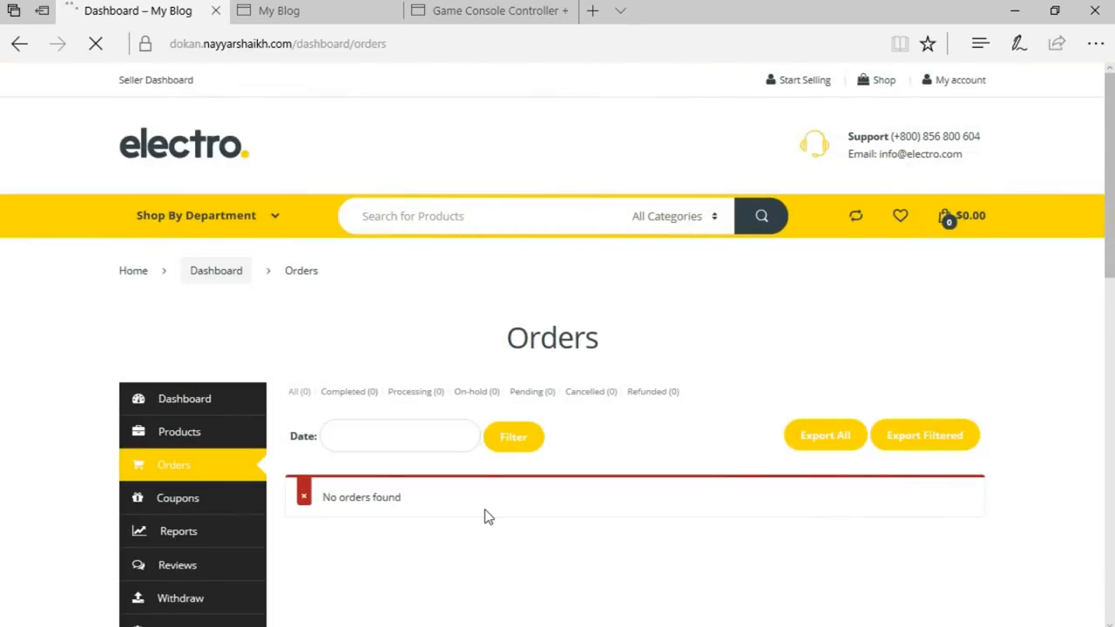
pyautogui.scroll(-1, 488, 517)
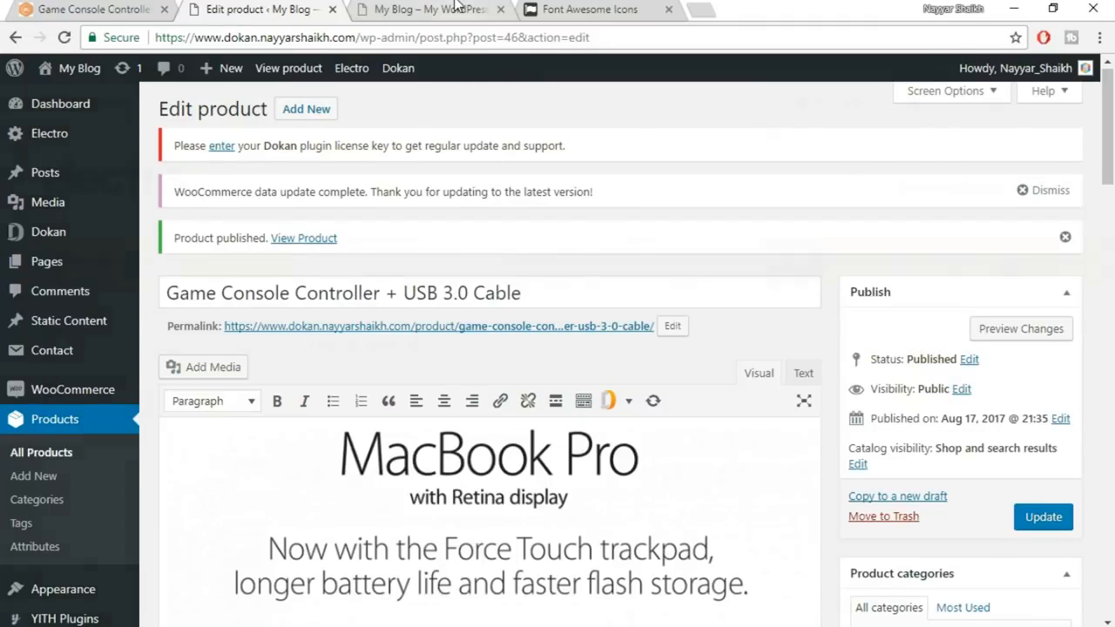
# - On the refreshed storefront, open the controller, choose 32 GB memory, and add it to the cart
pyautogui.click(455, 7)
pyautogui.click(153, 179)
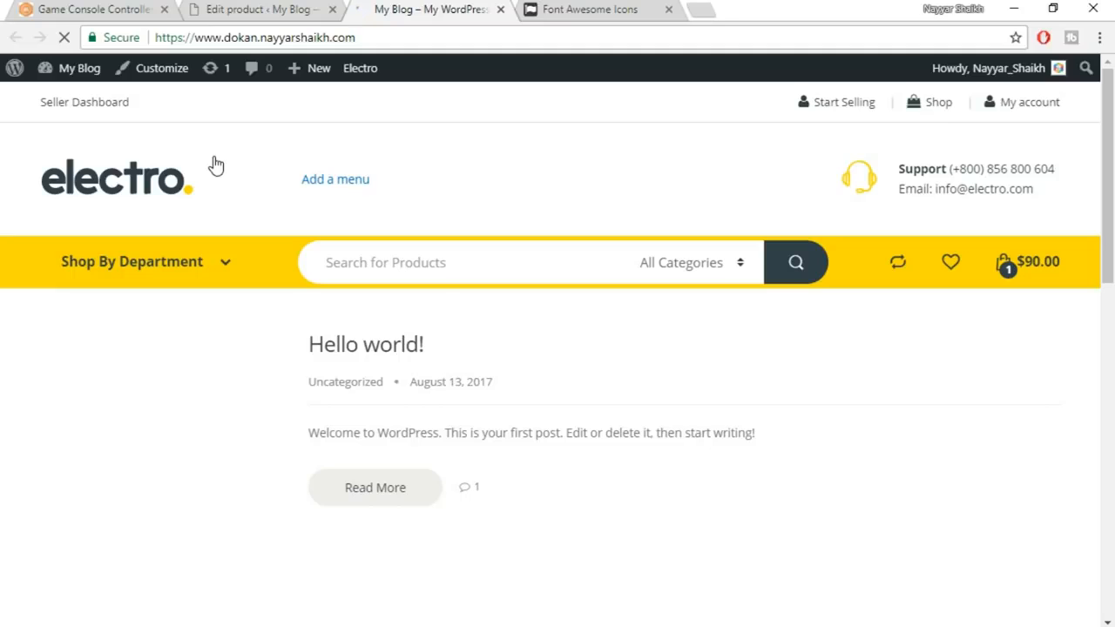
pyautogui.scroll(-2, 398, 296)
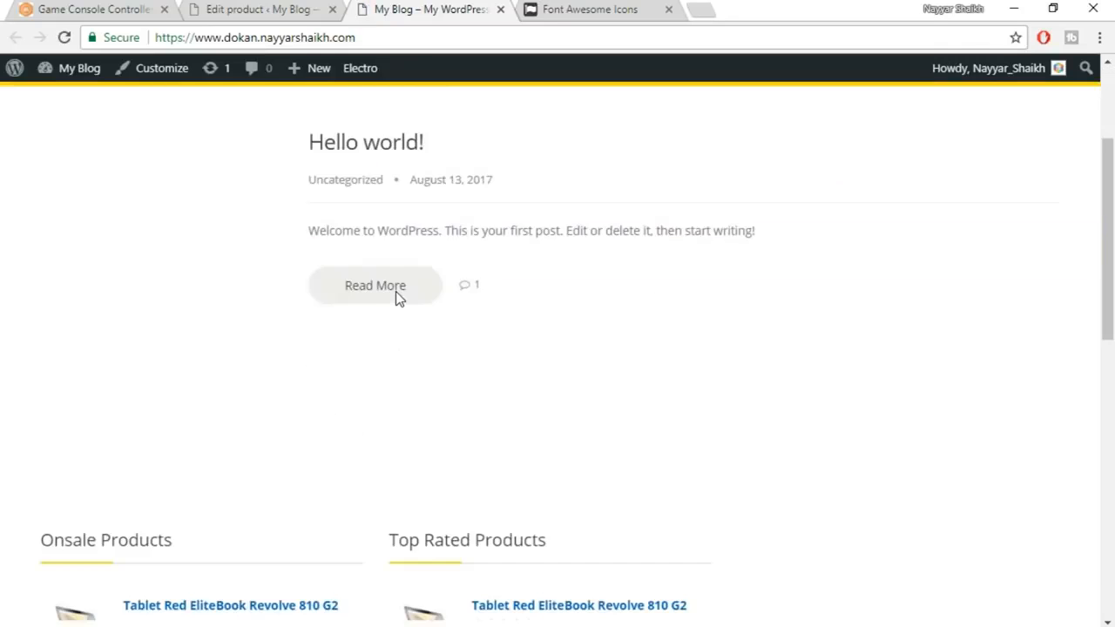
pyautogui.scroll(-4, 397, 296)
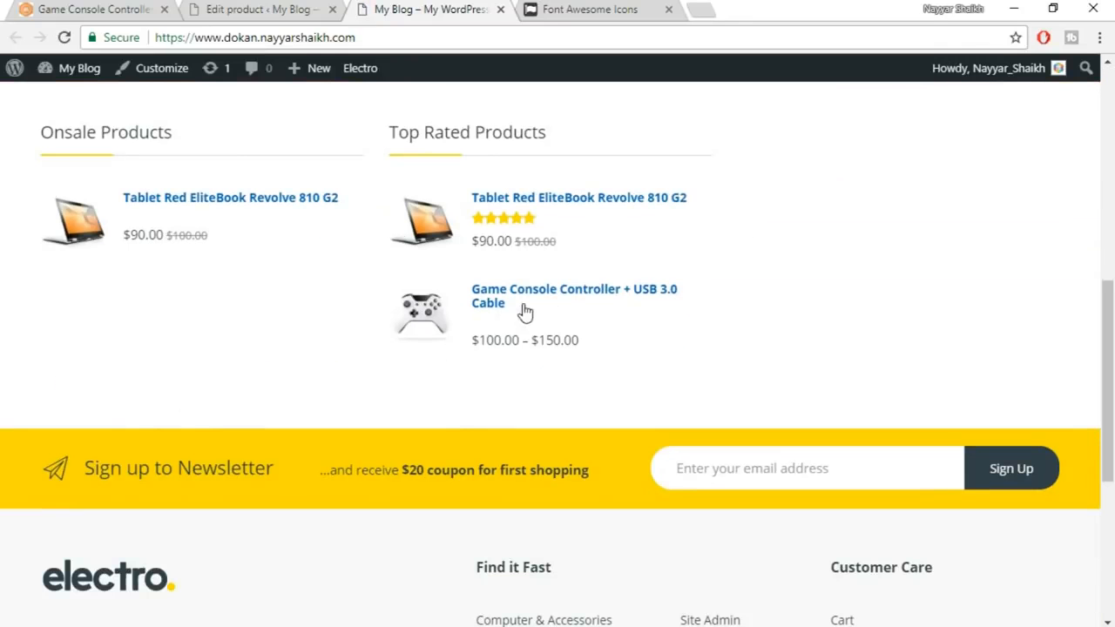
pyautogui.click(497, 305)
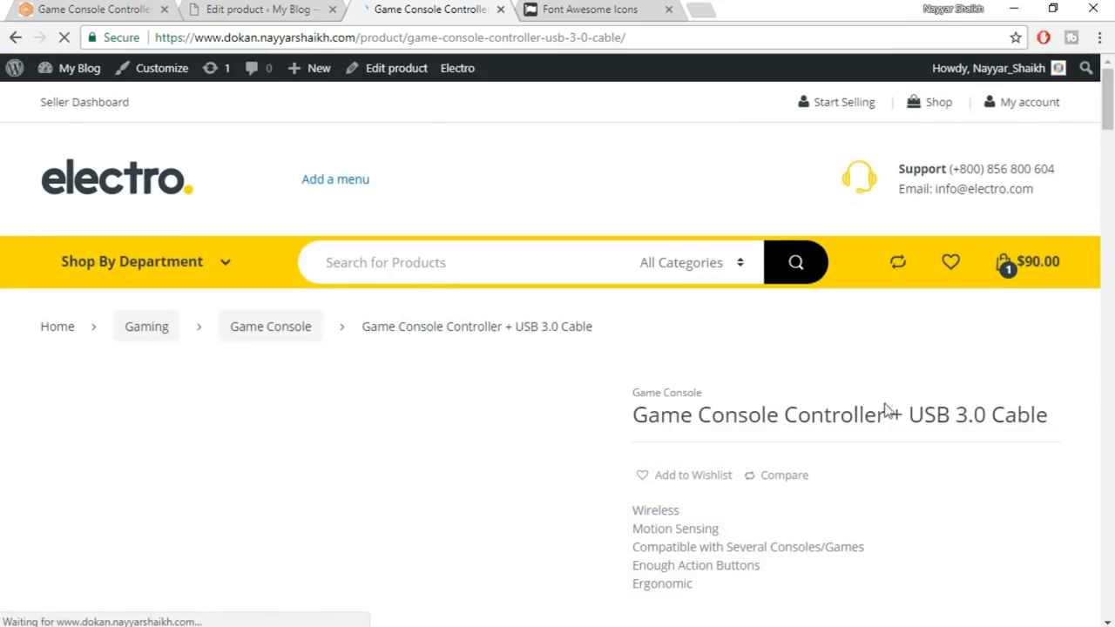
pyautogui.scroll(-4, 968, 396)
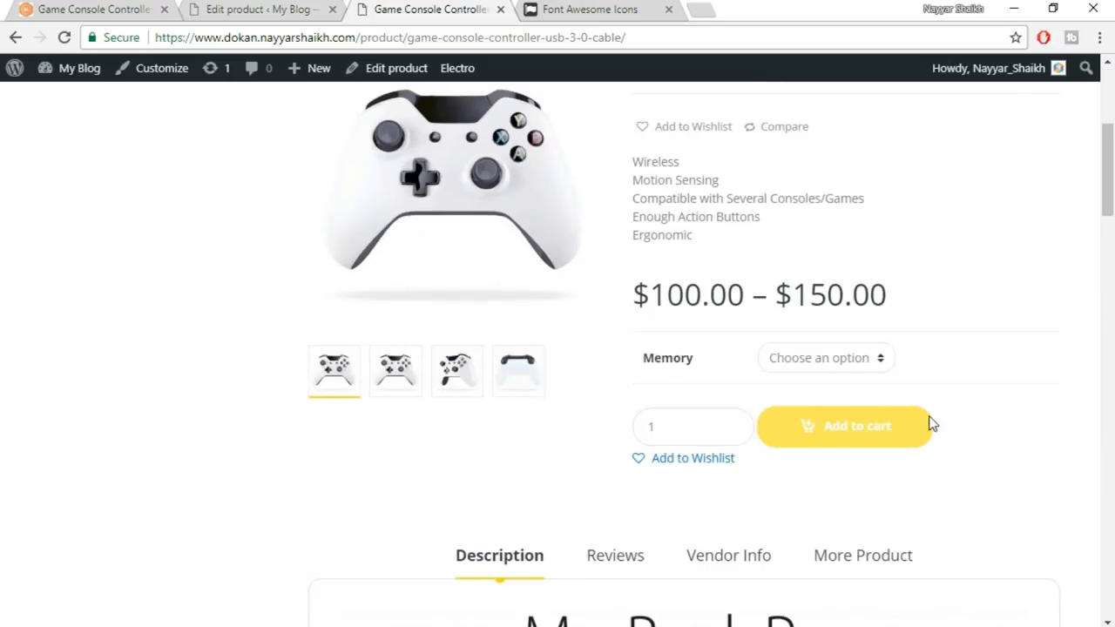
pyautogui.click(822, 357)
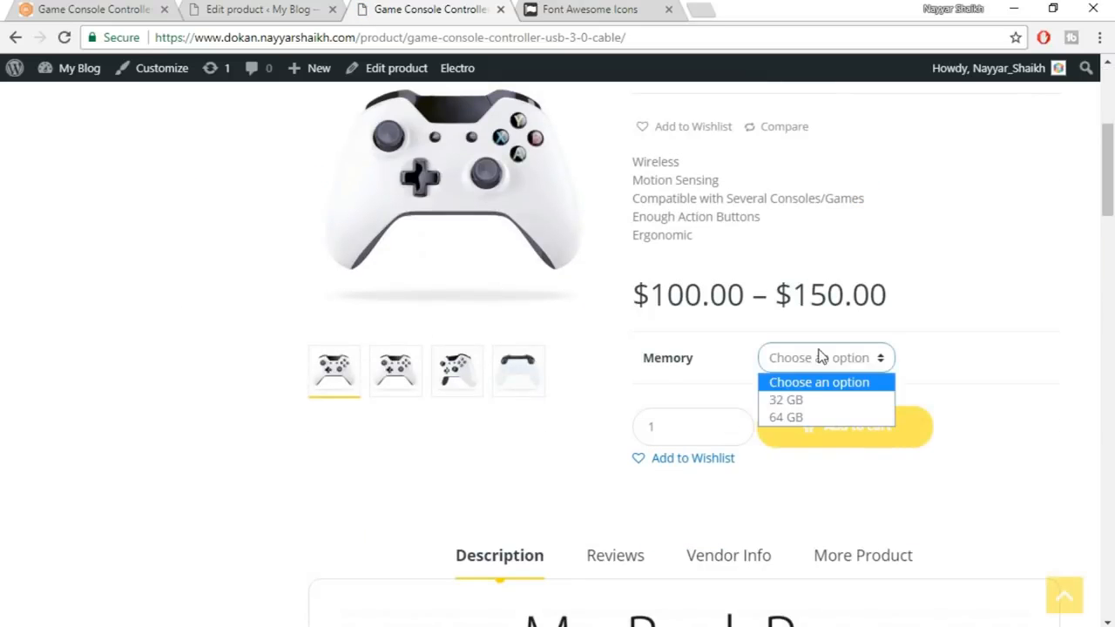
pyautogui.click(820, 402)
pyautogui.click(866, 507)
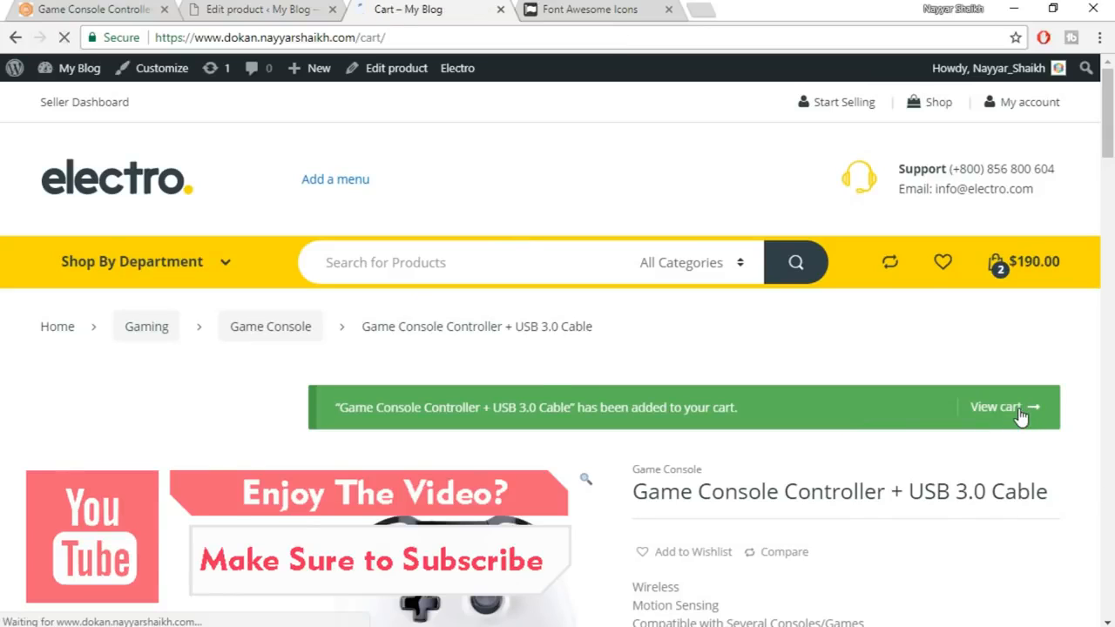
# - Remove the tablet from the cart, raise the controller's quantity, and proceed to checkout
pyautogui.scroll(-2, 1021, 417)
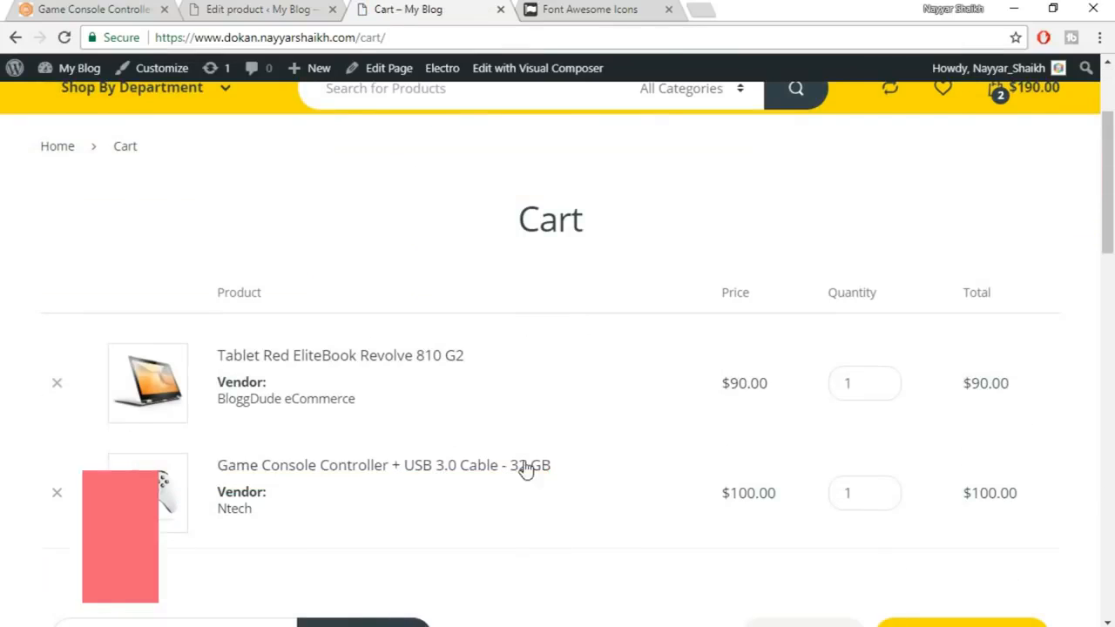
pyautogui.scroll(-1, 818, 391)
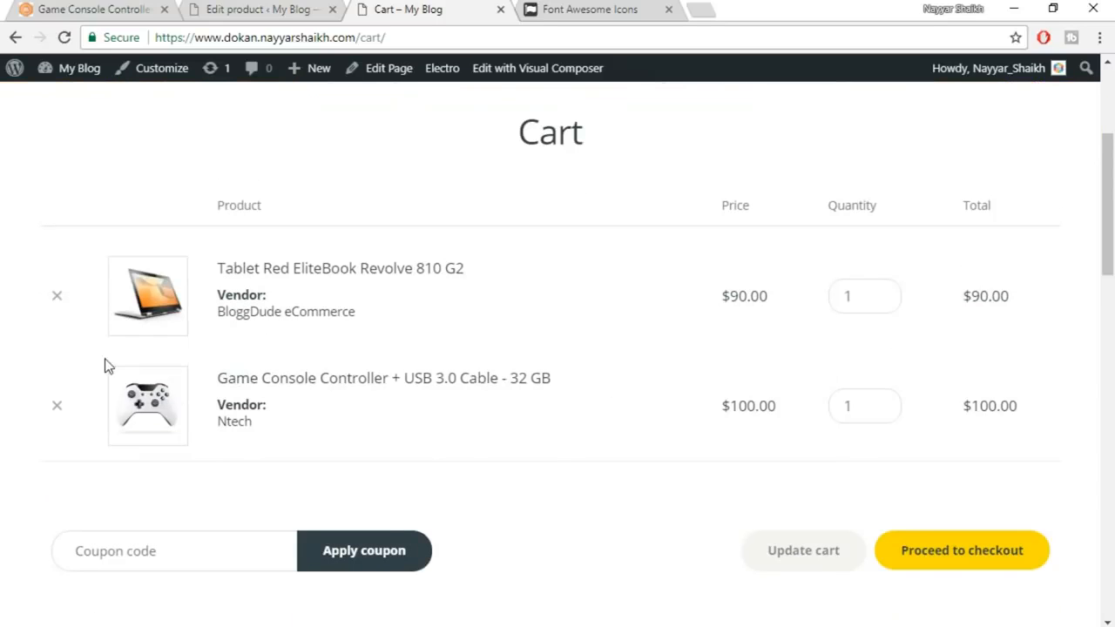
pyautogui.click(55, 302)
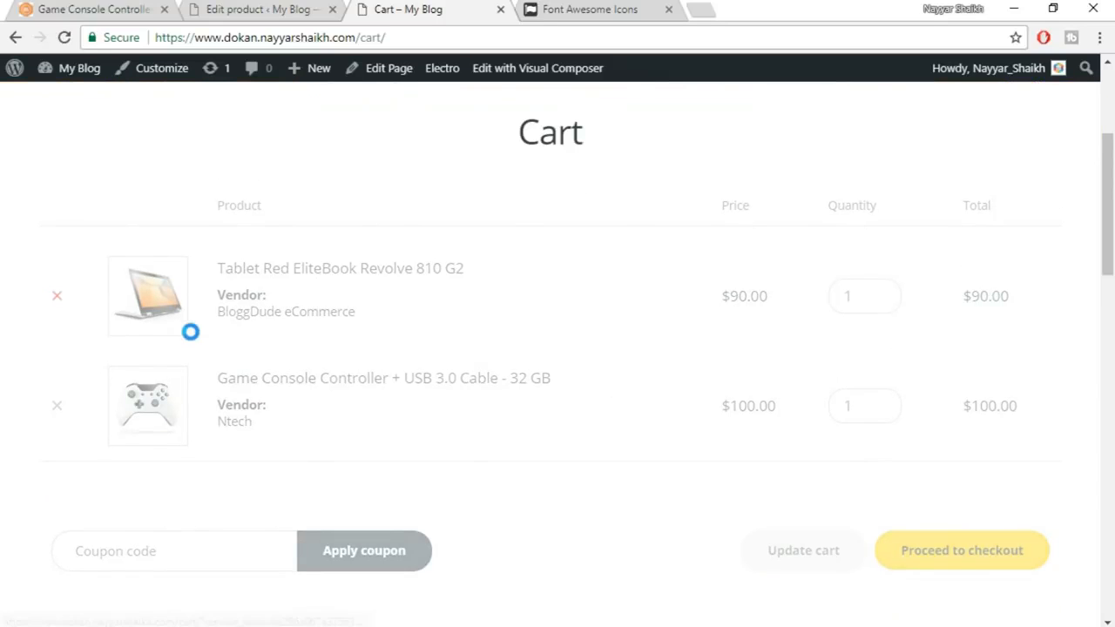
pyautogui.click(882, 368)
pyautogui.click(880, 368)
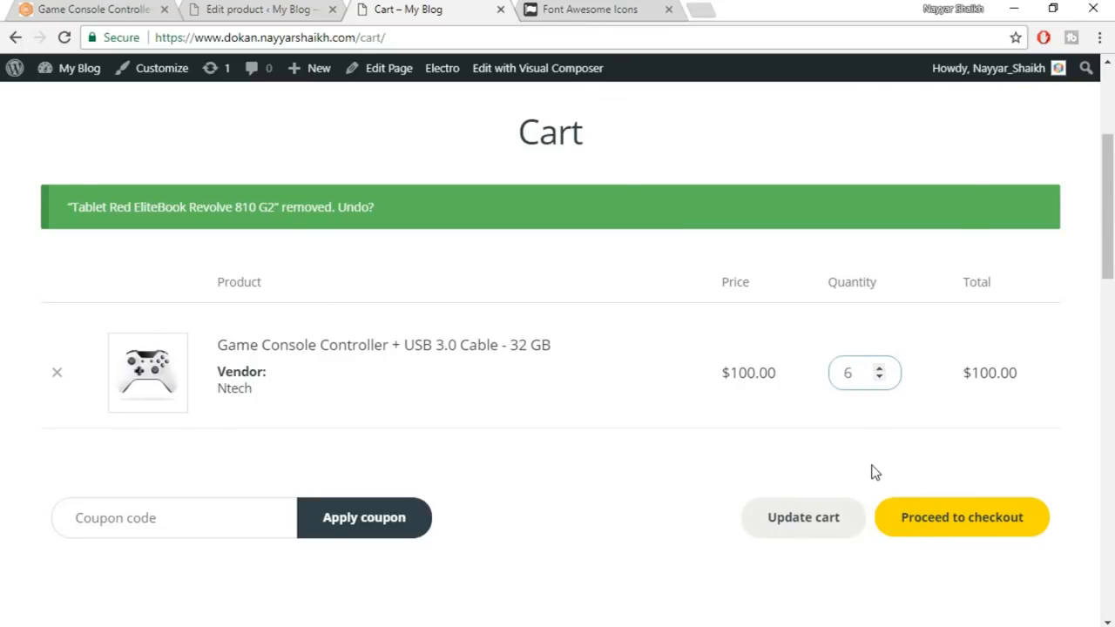
pyautogui.click(938, 530)
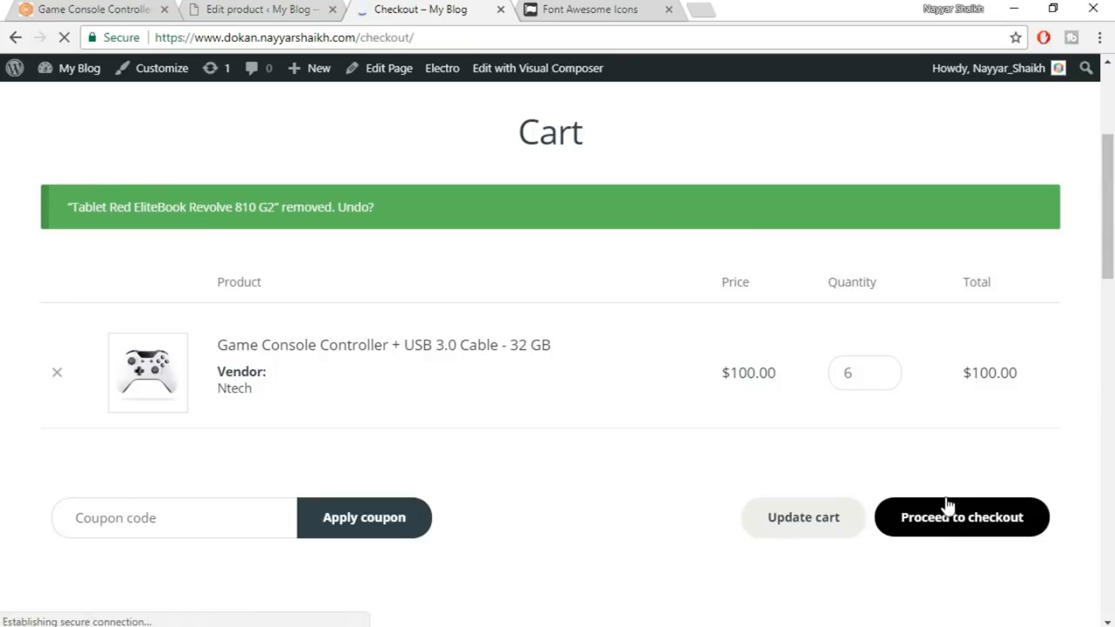
# - On the checkout form, go through the street address fields and choose Cash on delivery
pyautogui.scroll(-5, 950, 506)
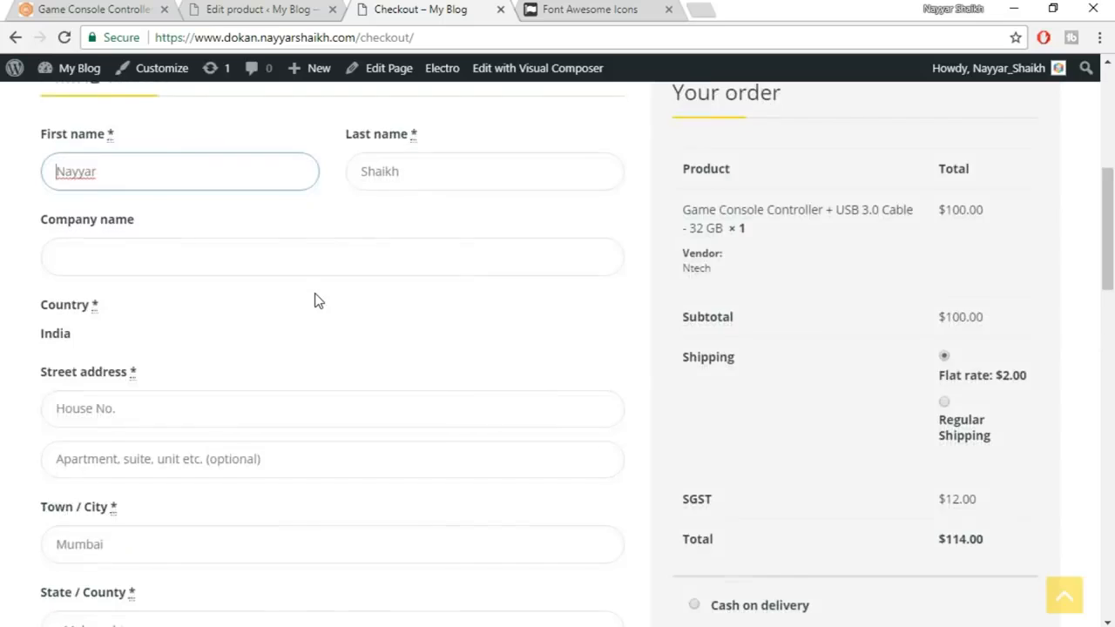
pyautogui.scroll(-2, 316, 301)
pyautogui.click(134, 243)
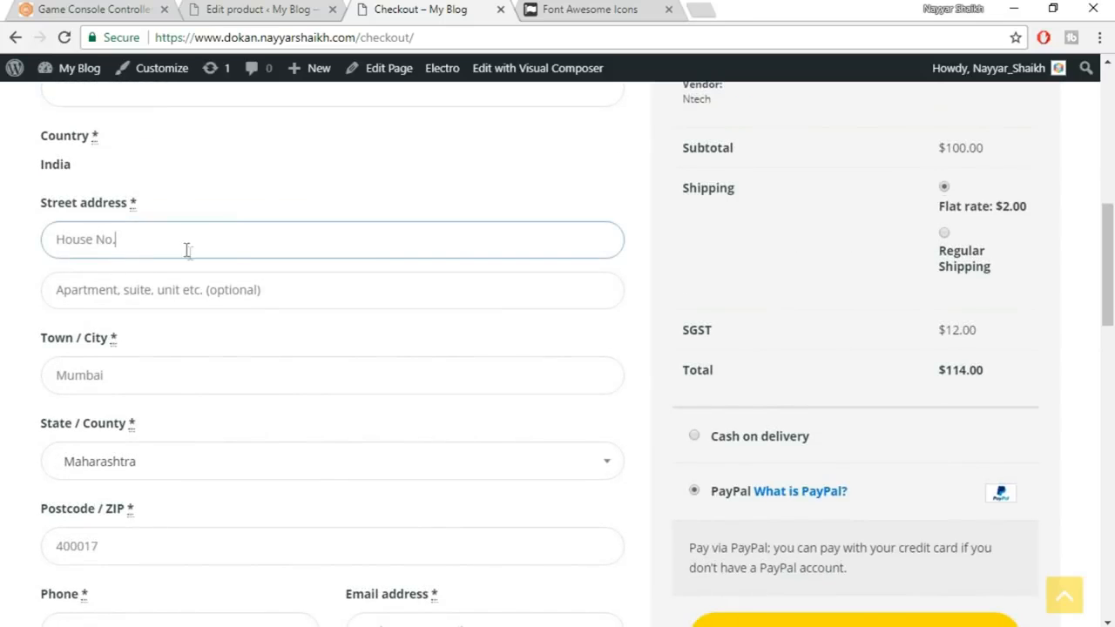
pyautogui.click(205, 296)
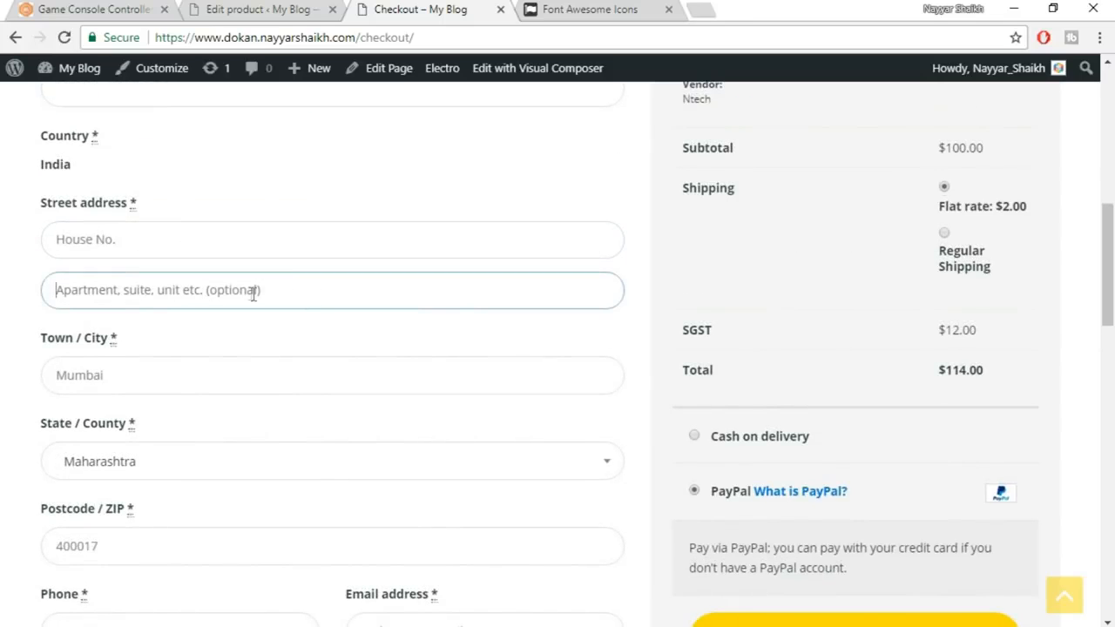
pyautogui.scroll(-1, 184, 289)
pyautogui.scroll(-3, 188, 394)
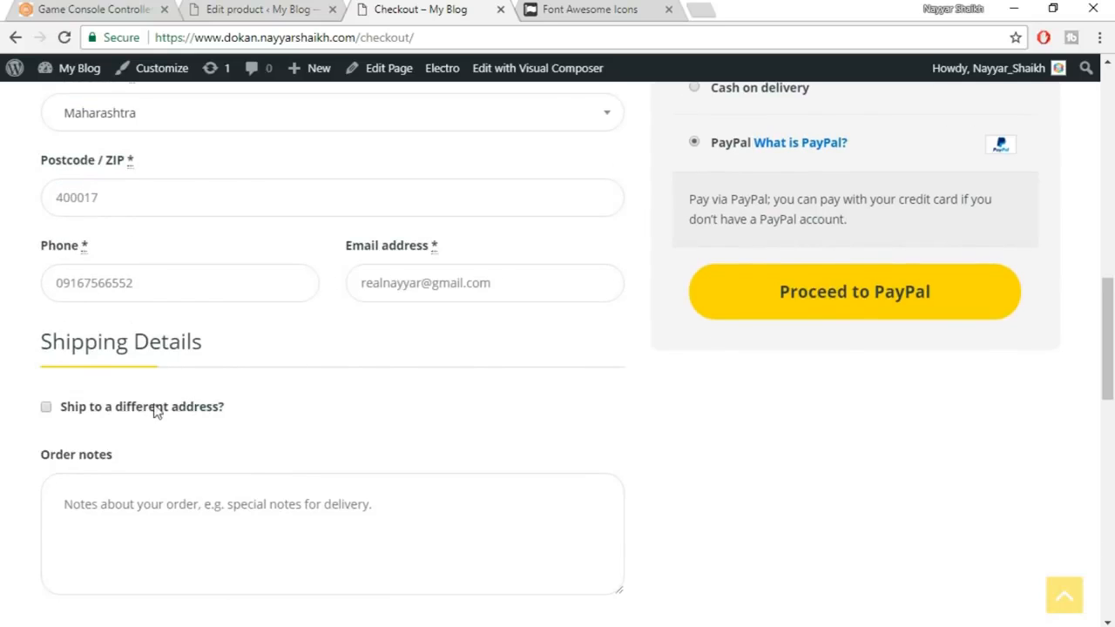
pyautogui.scroll(4, 361, 415)
pyautogui.click(694, 435)
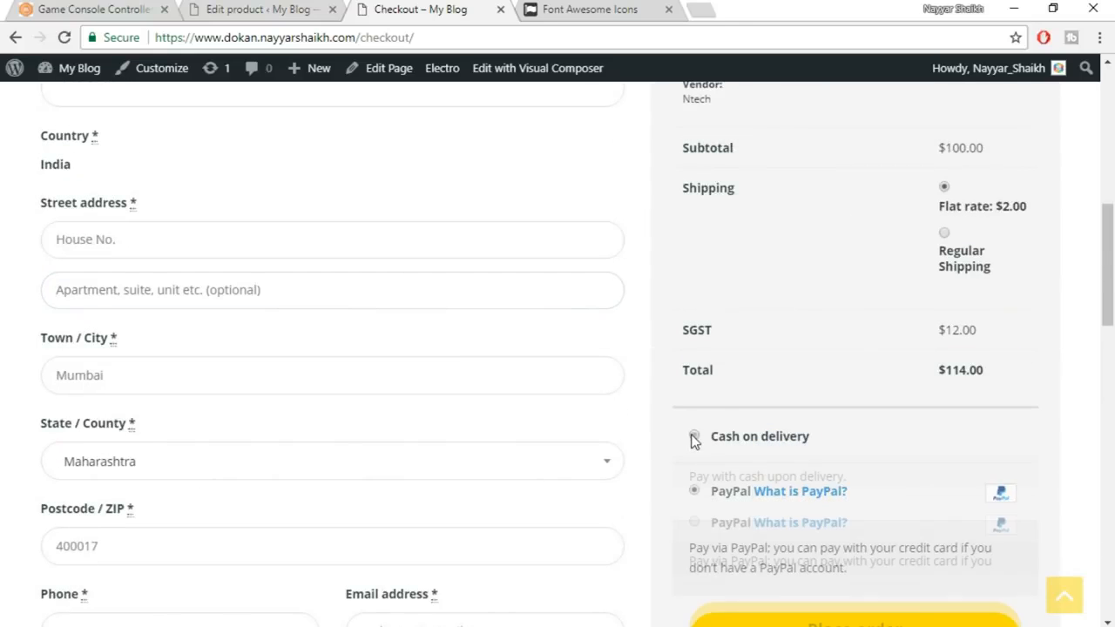
# - Review the order summary: 32 GB controller at $100.00, $2.00 flat-rate shipping, and SGST tax
pyautogui.scroll(1, 857, 440)
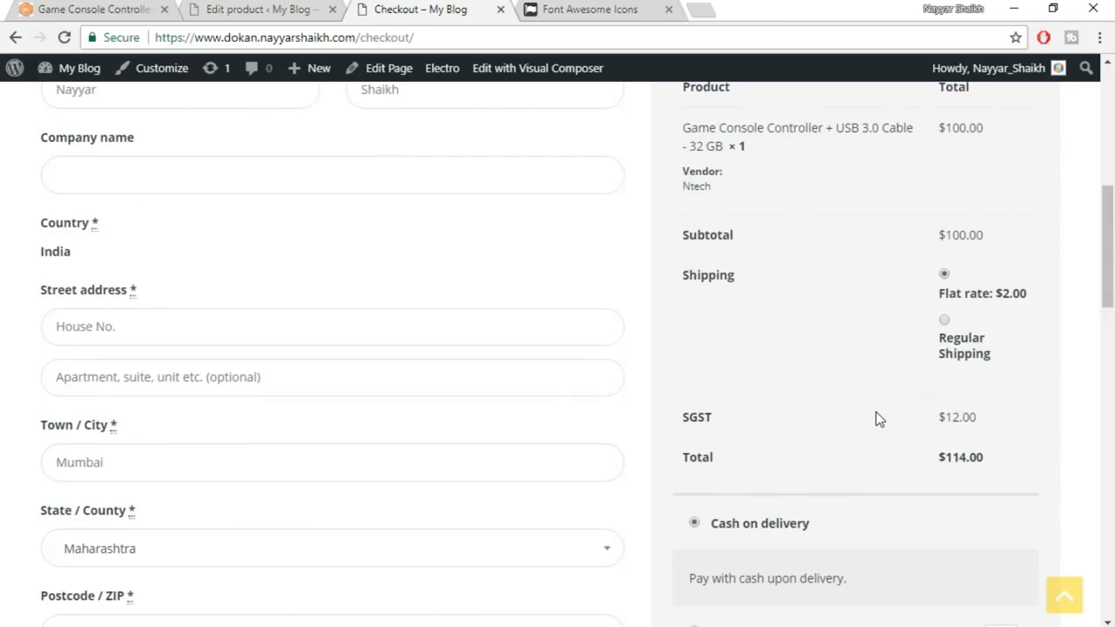
pyautogui.scroll(1, 876, 419)
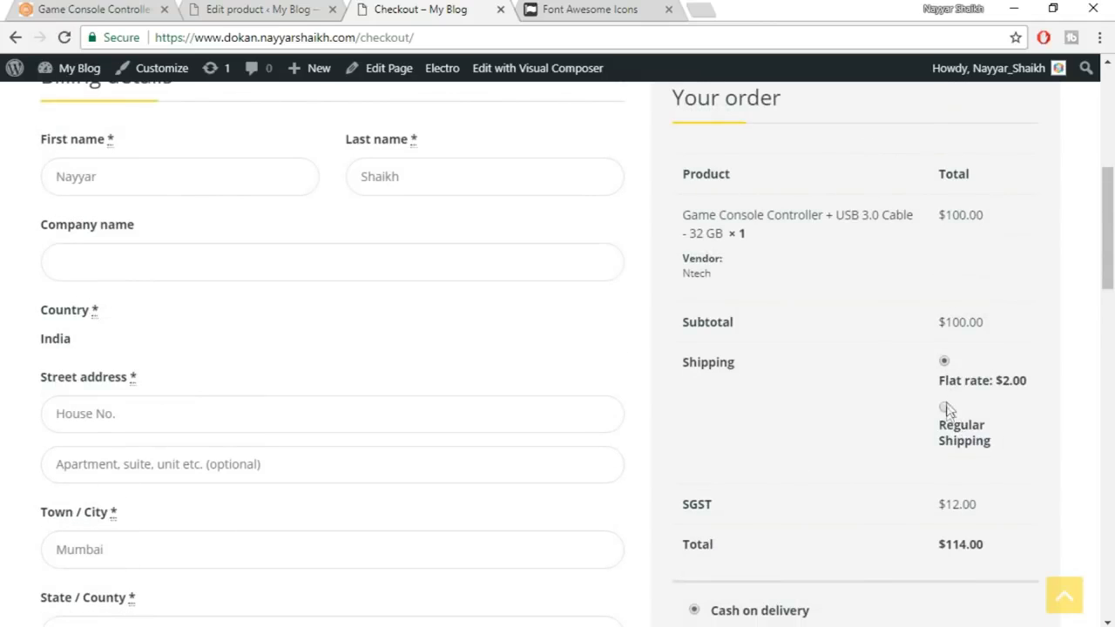
pyautogui.scroll(-1, 950, 531)
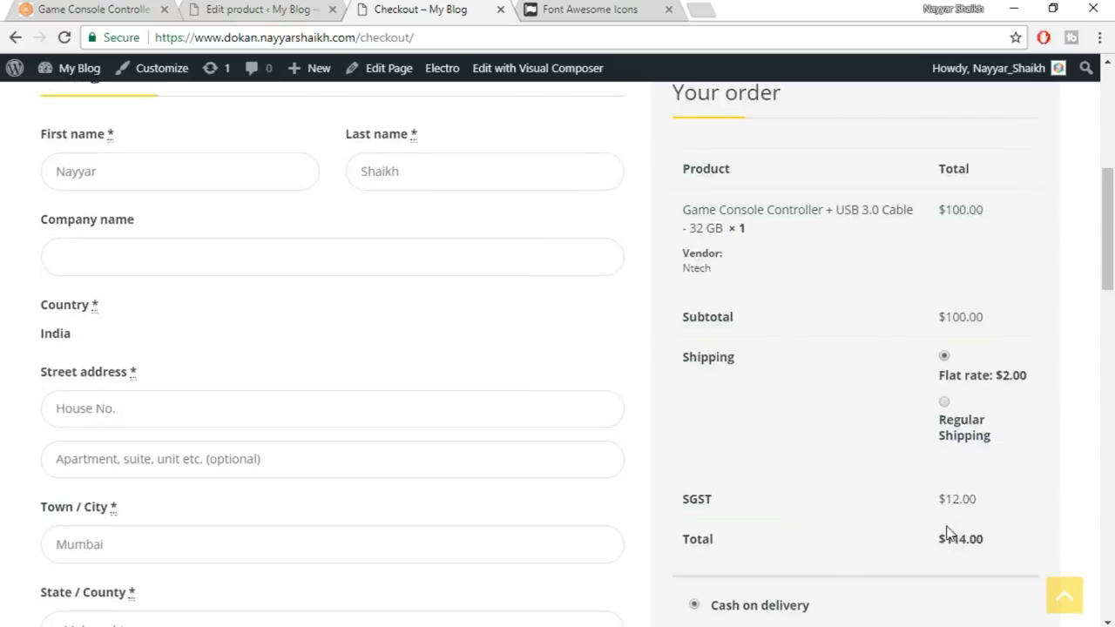
pyautogui.moveTo(685, 418); pyautogui.dragTo(986, 424)
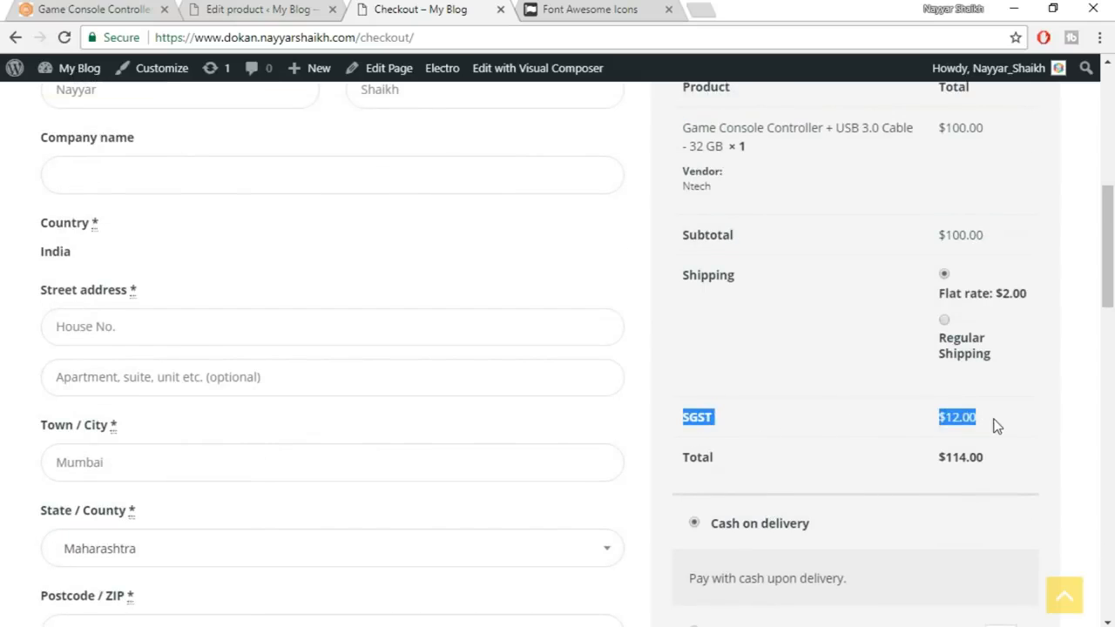
pyautogui.click(997, 426)
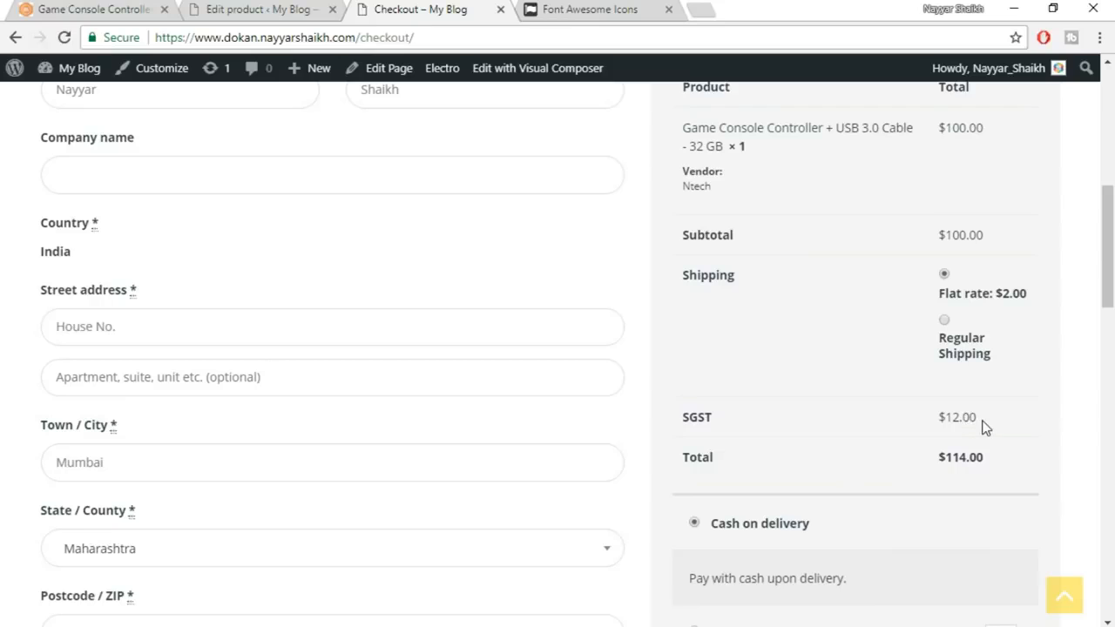
pyautogui.scroll(1, 953, 424)
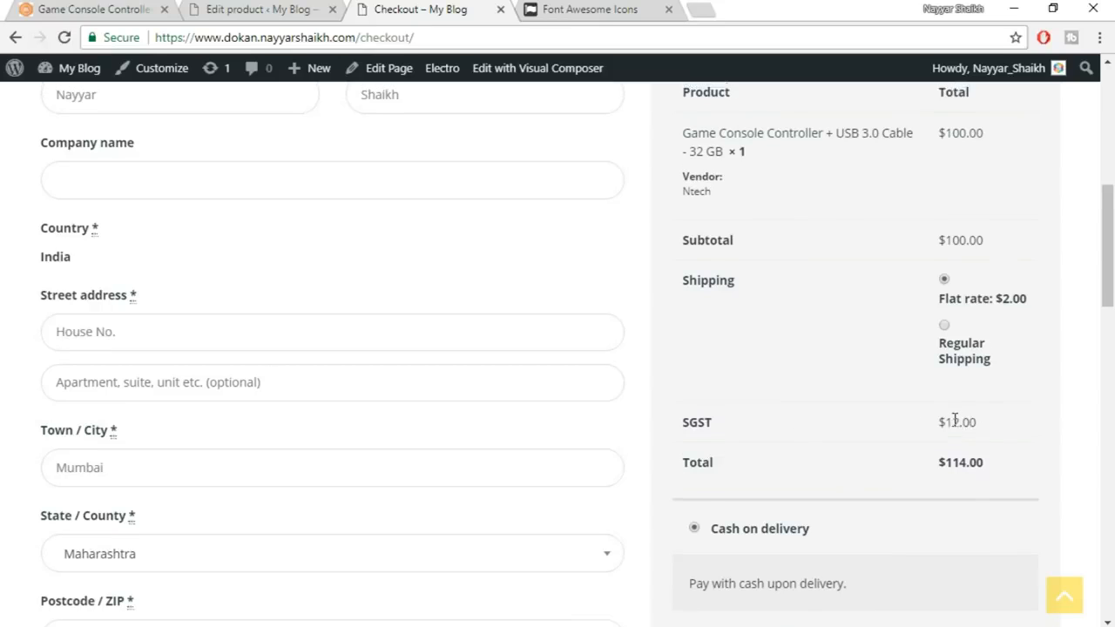
pyautogui.scroll(1, 901, 292)
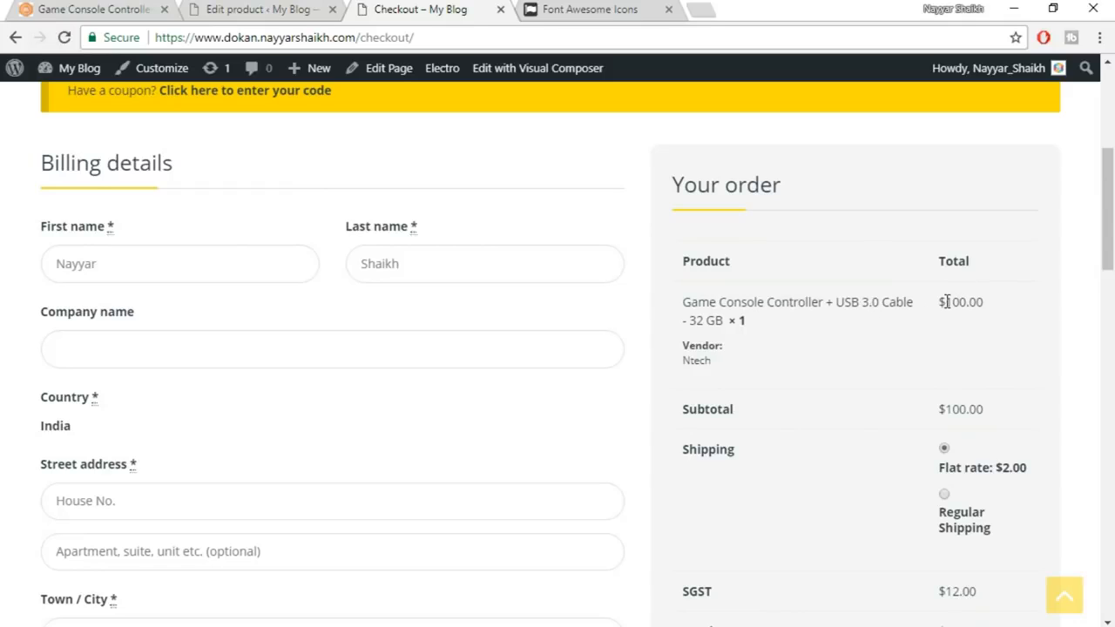
pyautogui.scroll(-1, 941, 338)
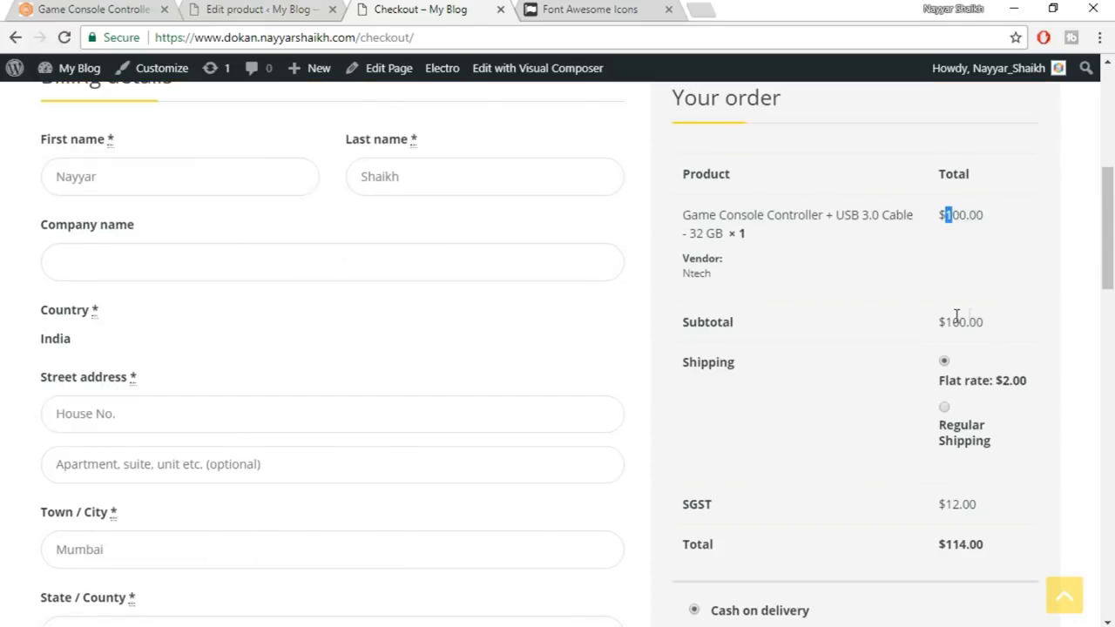
pyautogui.scroll(-3, 1008, 428)
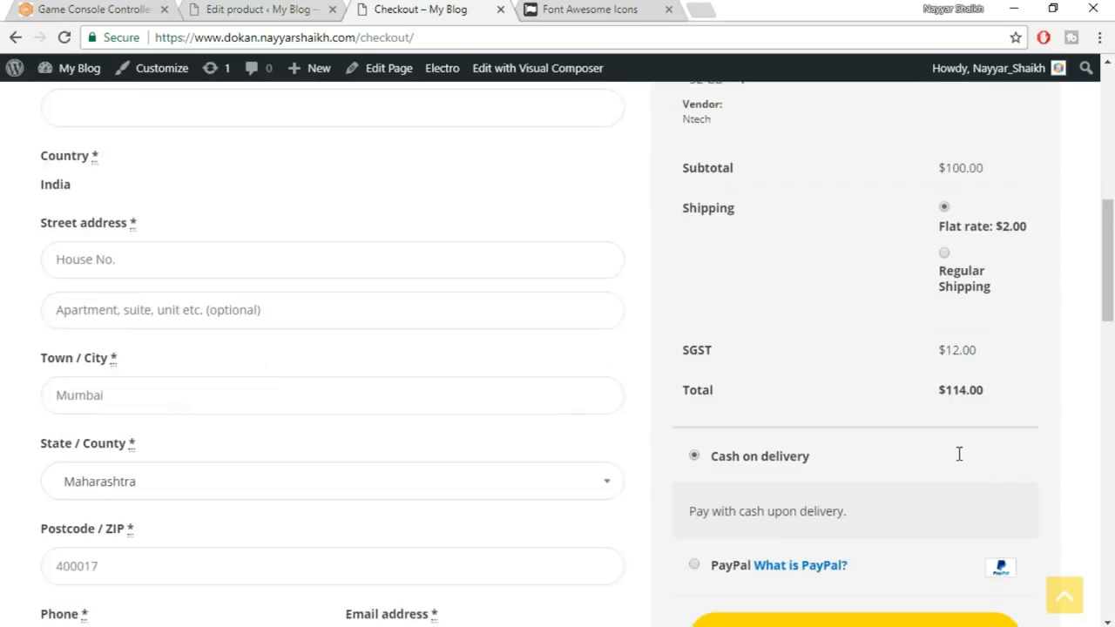
pyautogui.scroll(5, 961, 461)
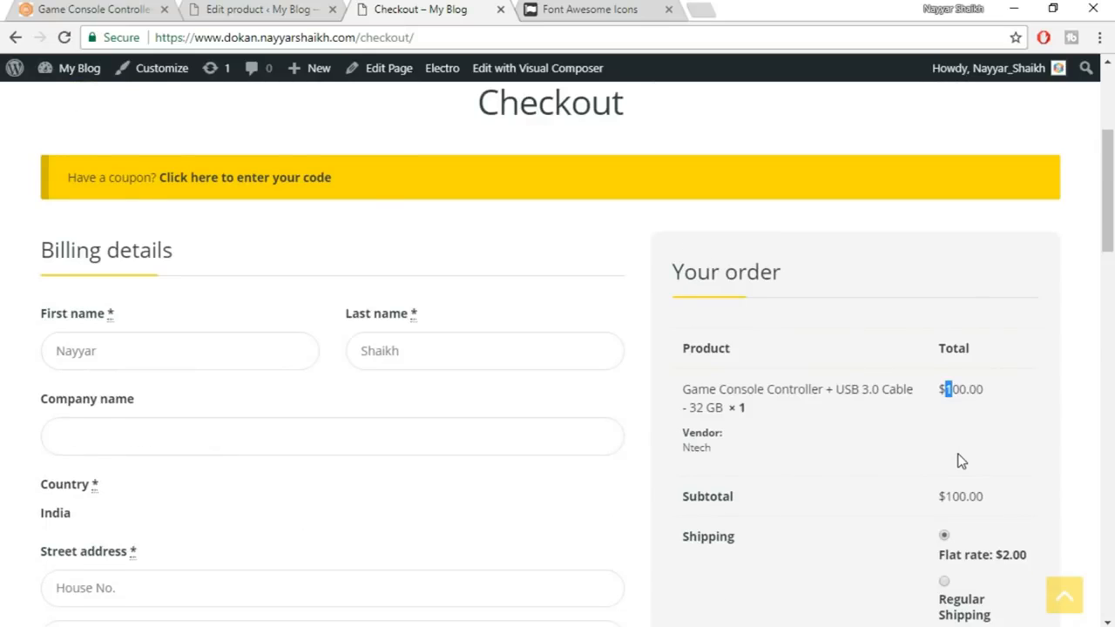
pyautogui.scroll(-6, 961, 461)
# - Place the $114.00 cash-on-delivery order for the 32 GB controller and review the order-received details
pyautogui.click(845, 442)
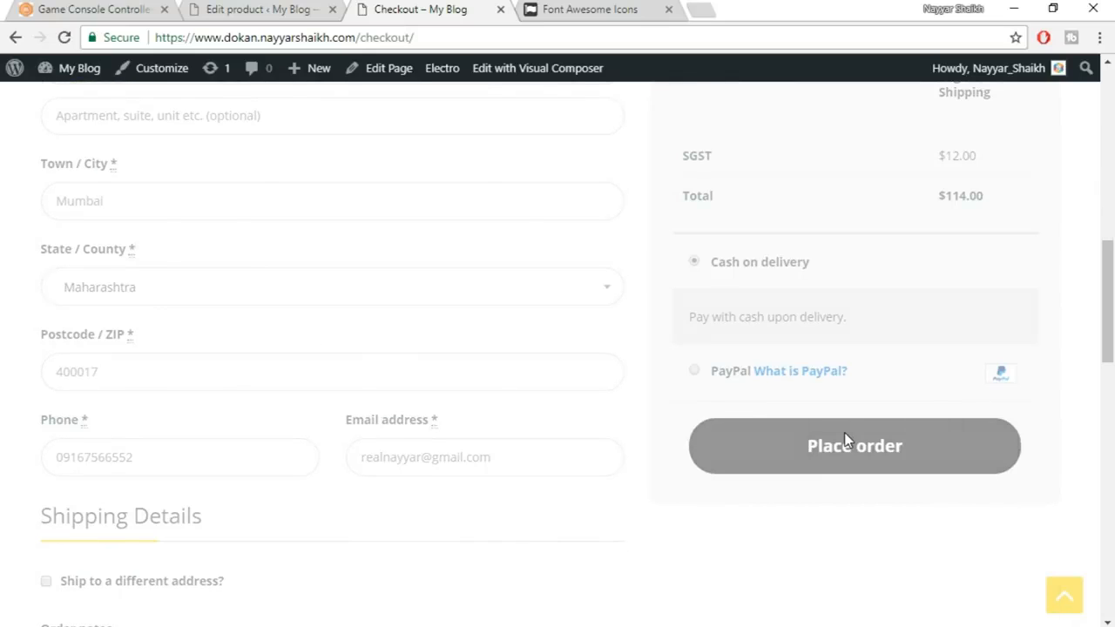
pyautogui.scroll(-1, 785, 432)
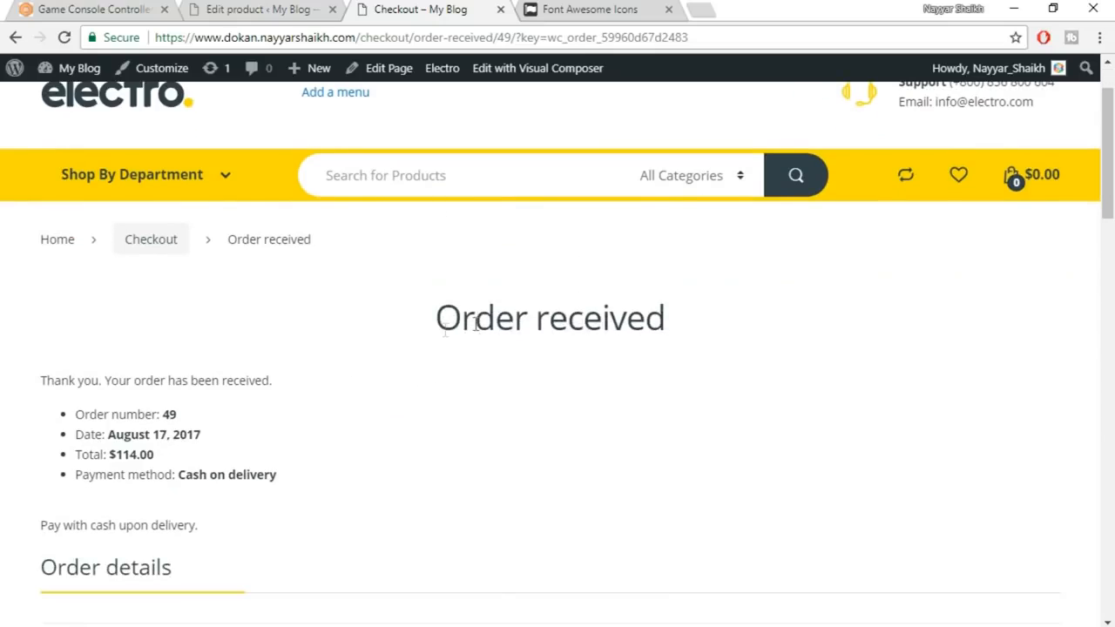
pyautogui.scroll(-2, 747, 334)
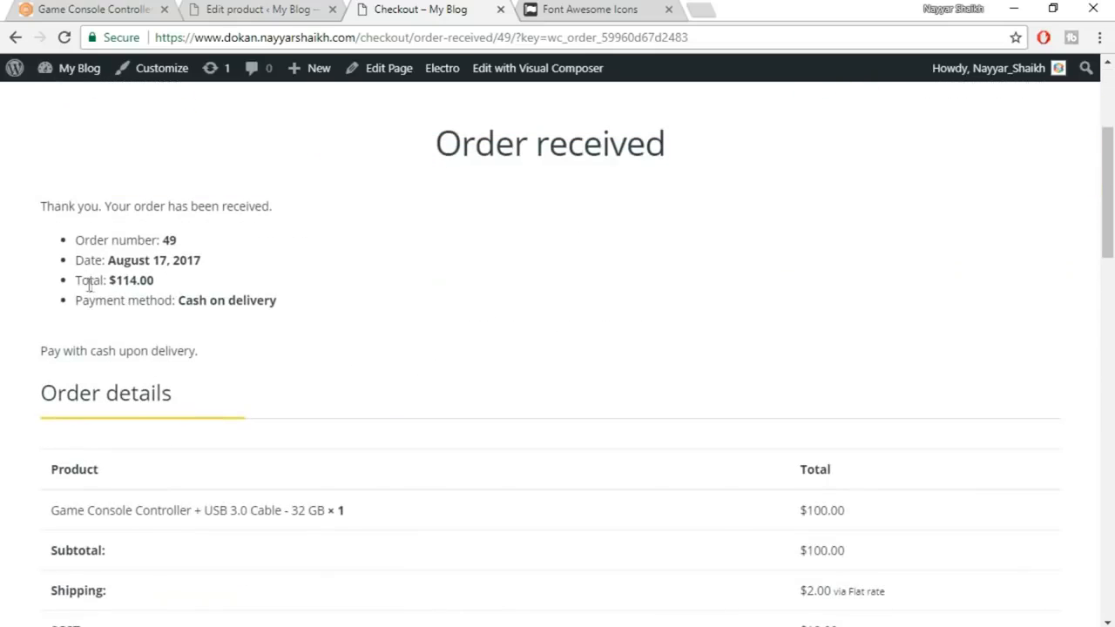
pyautogui.scroll(-3, 758, 341)
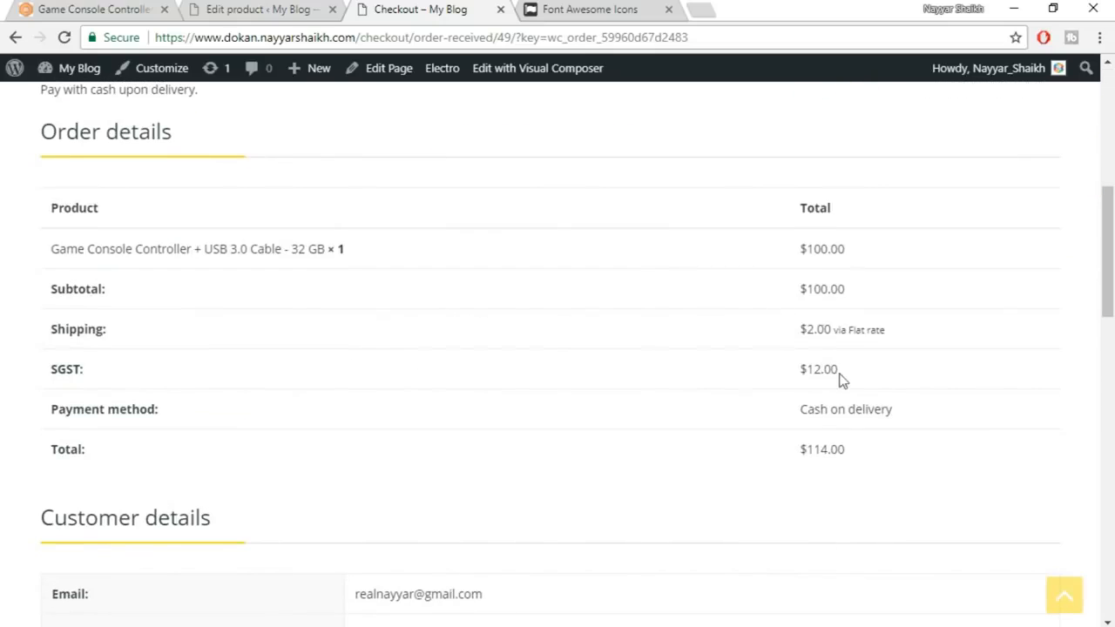
pyautogui.scroll(-4, 615, 478)
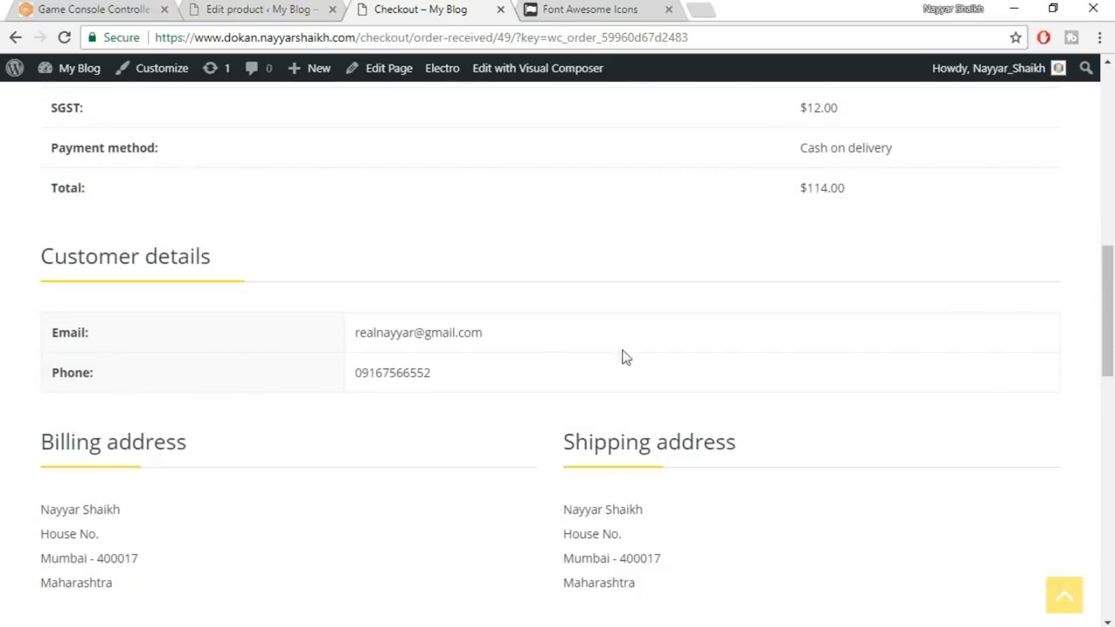
pyautogui.scroll(3, 622, 386)
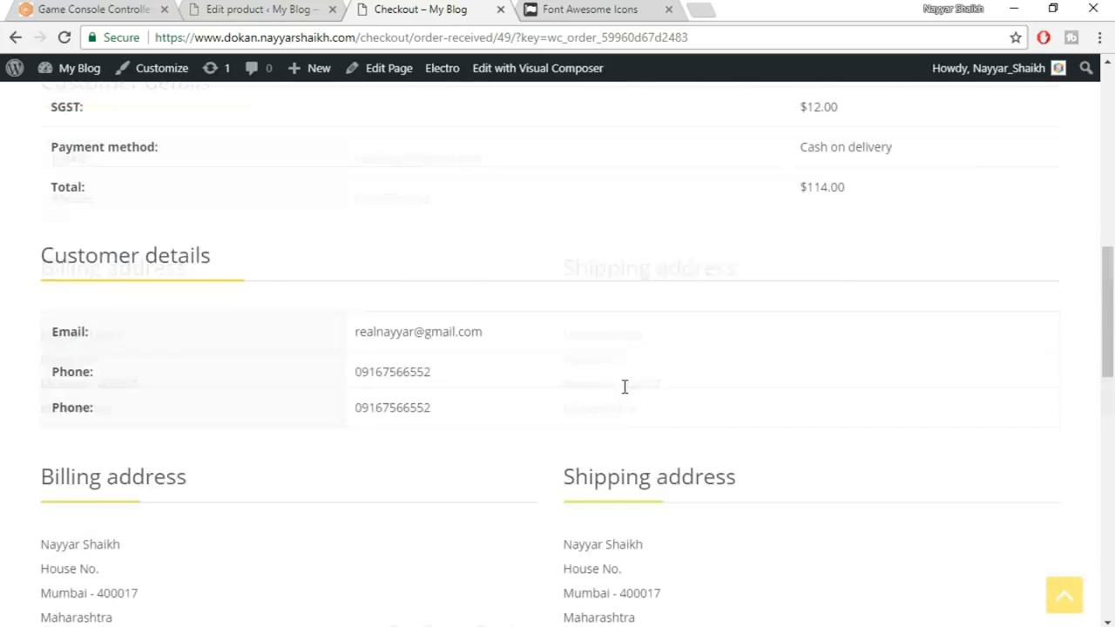
pyautogui.scroll(-5, 623, 394)
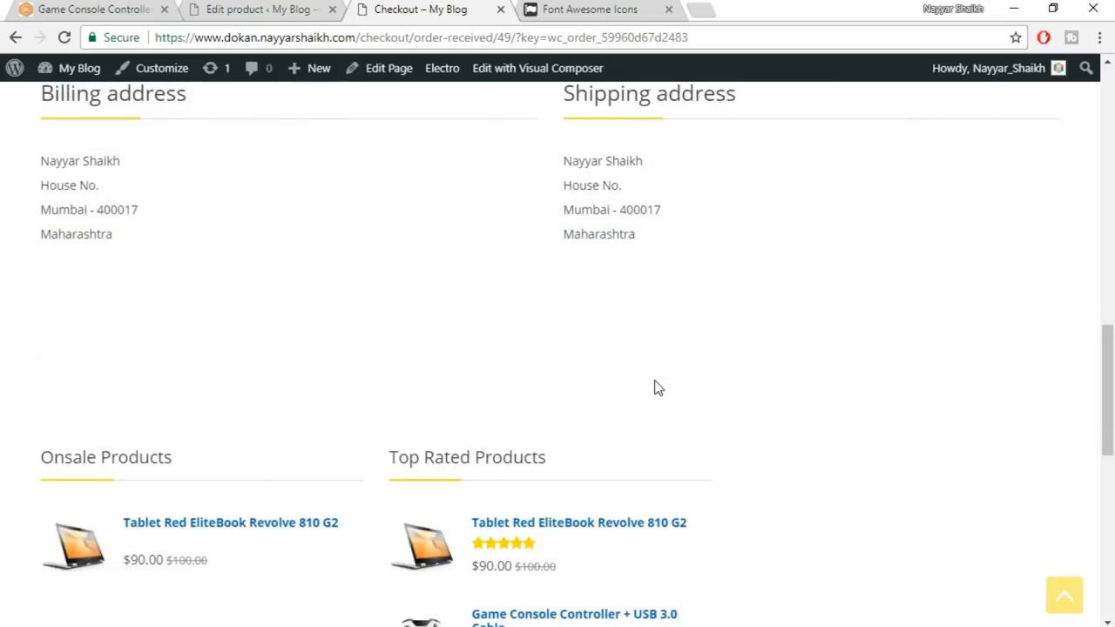
pyautogui.scroll(4, 654, 386)
pyautogui.scroll(3, 543, 381)
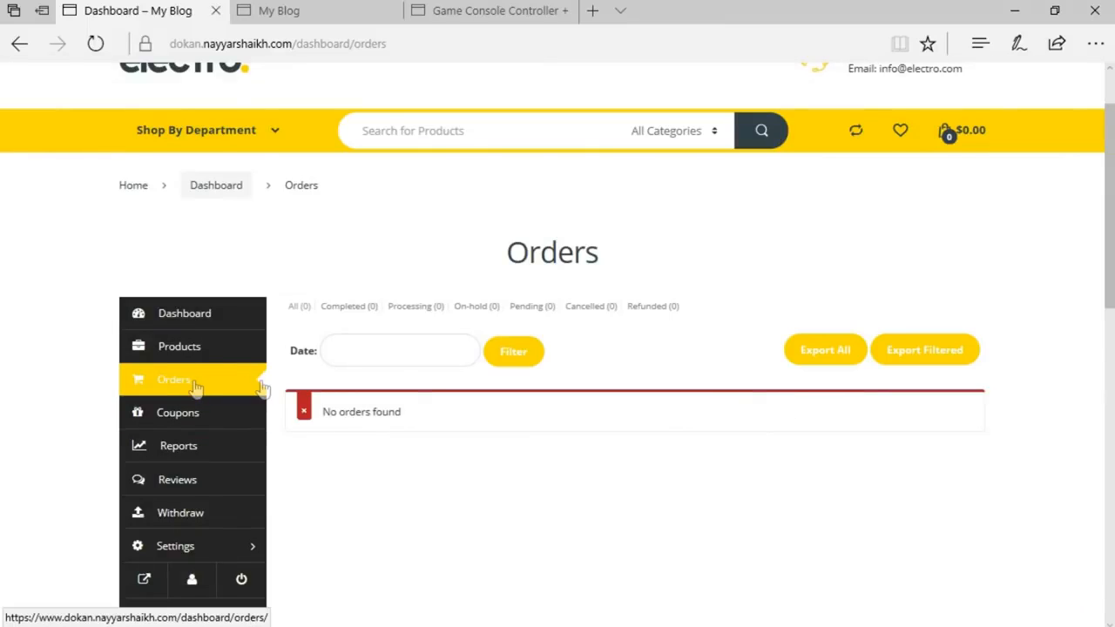
# - Reload the Dokan Orders list and open the new $114.00 order's details
pyautogui.click(95, 43)
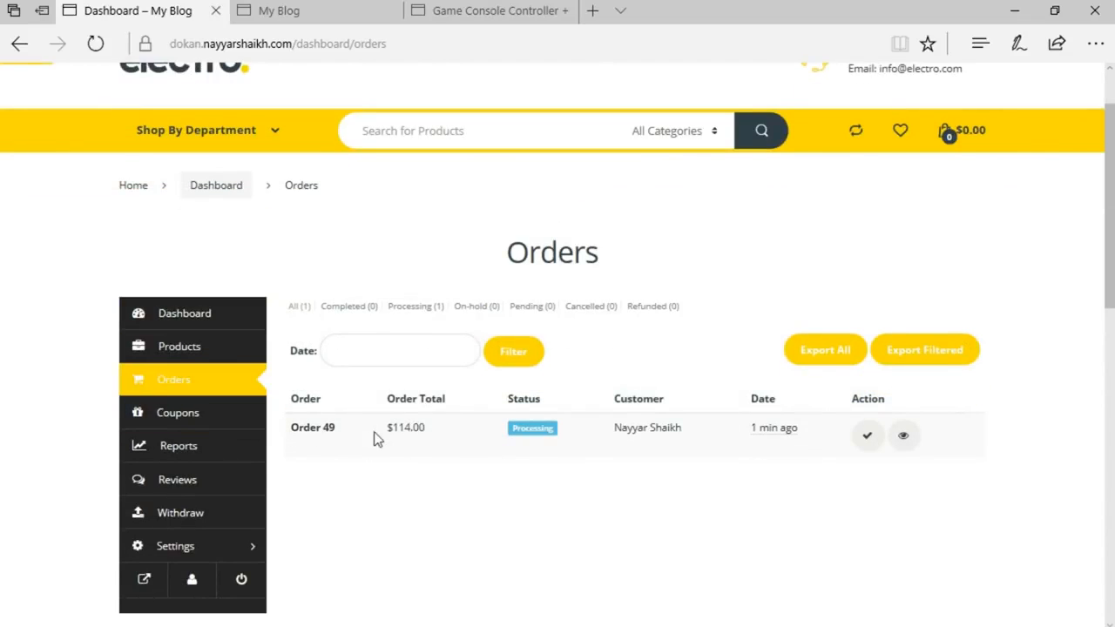
pyautogui.click(906, 441)
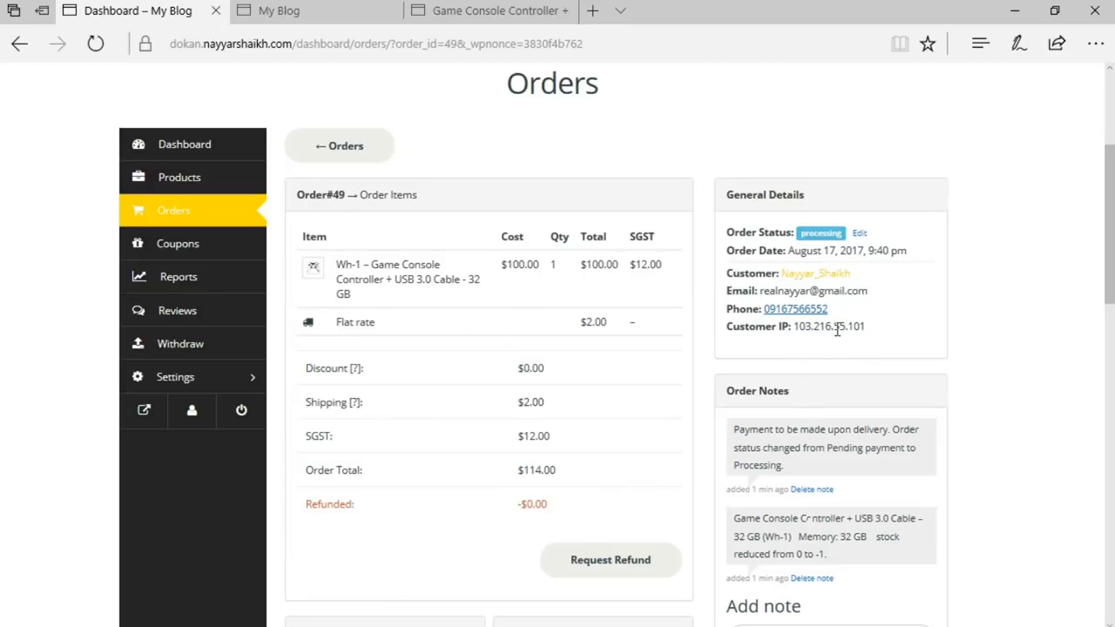
pyautogui.scroll(-4, 955, 331)
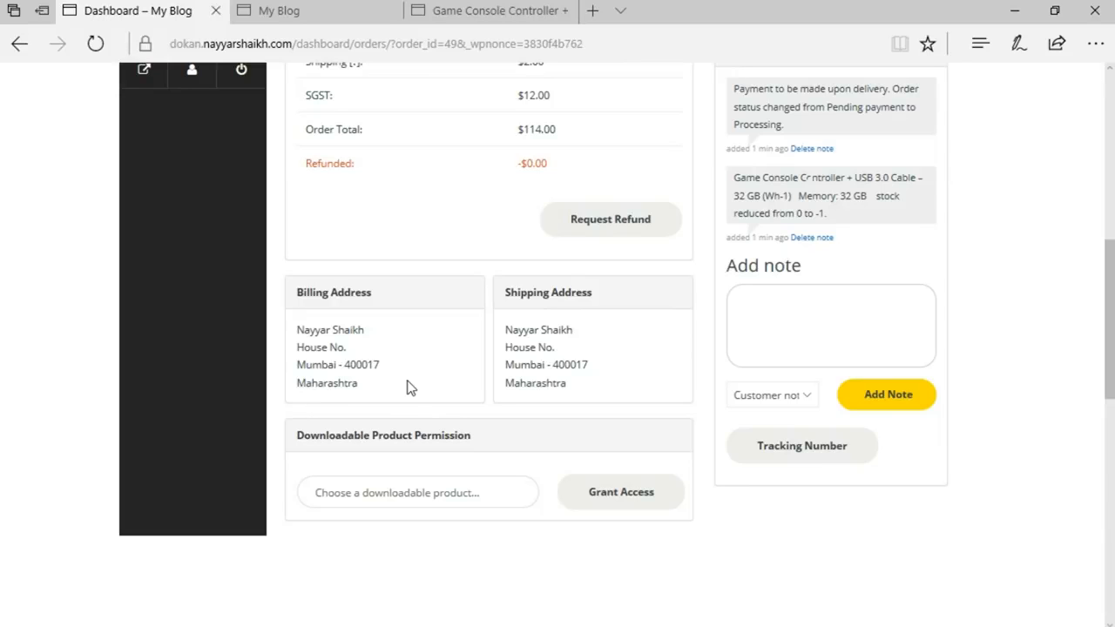
# - Start an order note and keep its type set to a customer note
pyautogui.click(851, 342)
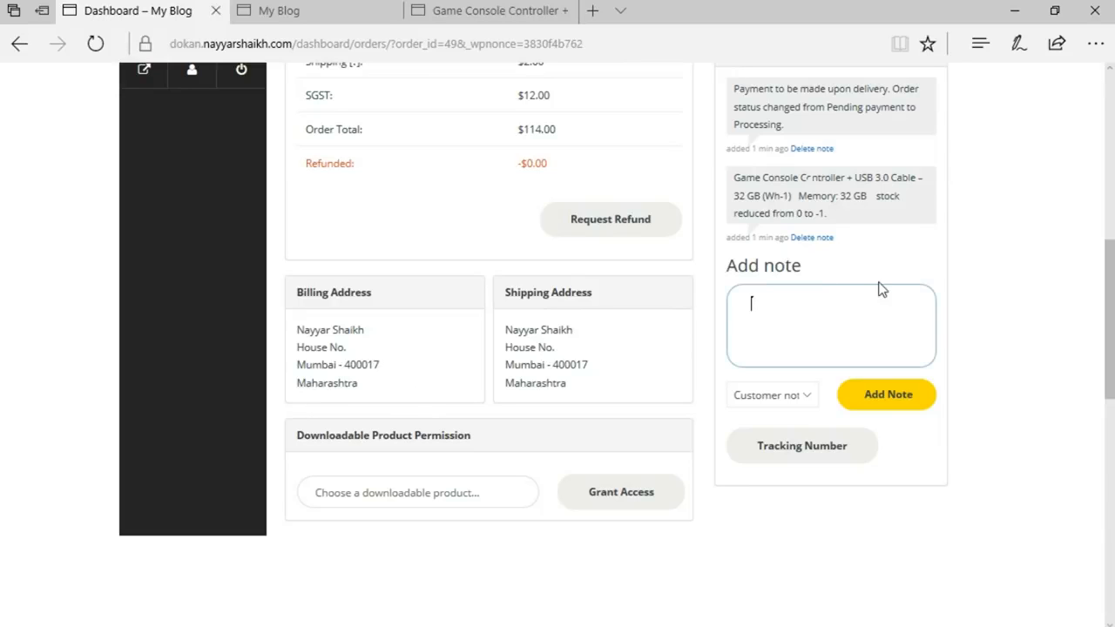
pyautogui.scroll(1, 1005, 308)
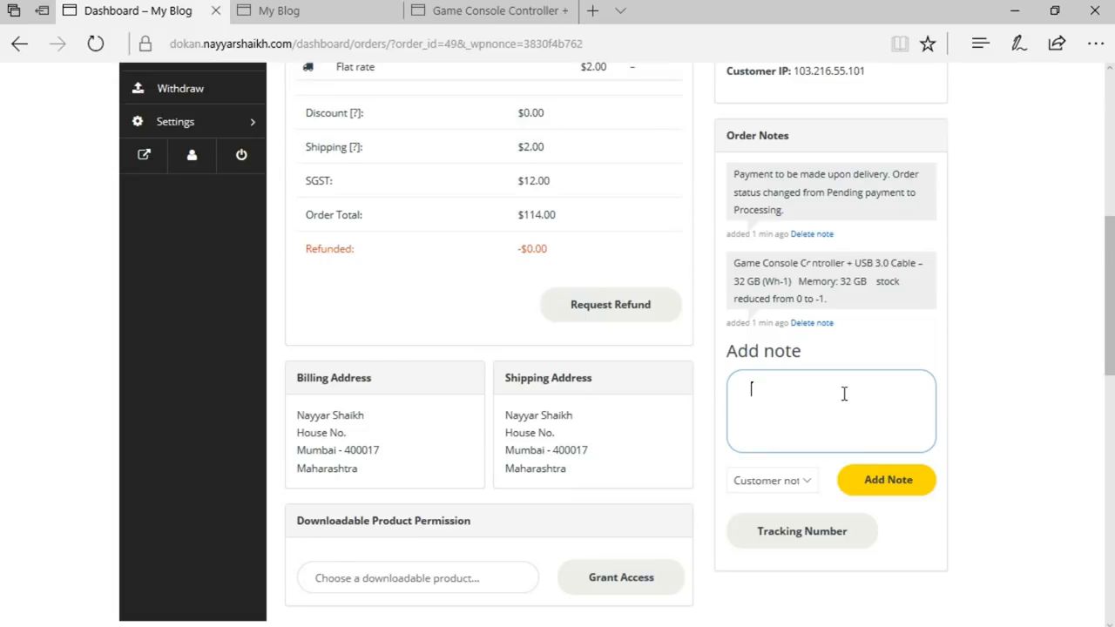
pyautogui.click(807, 484)
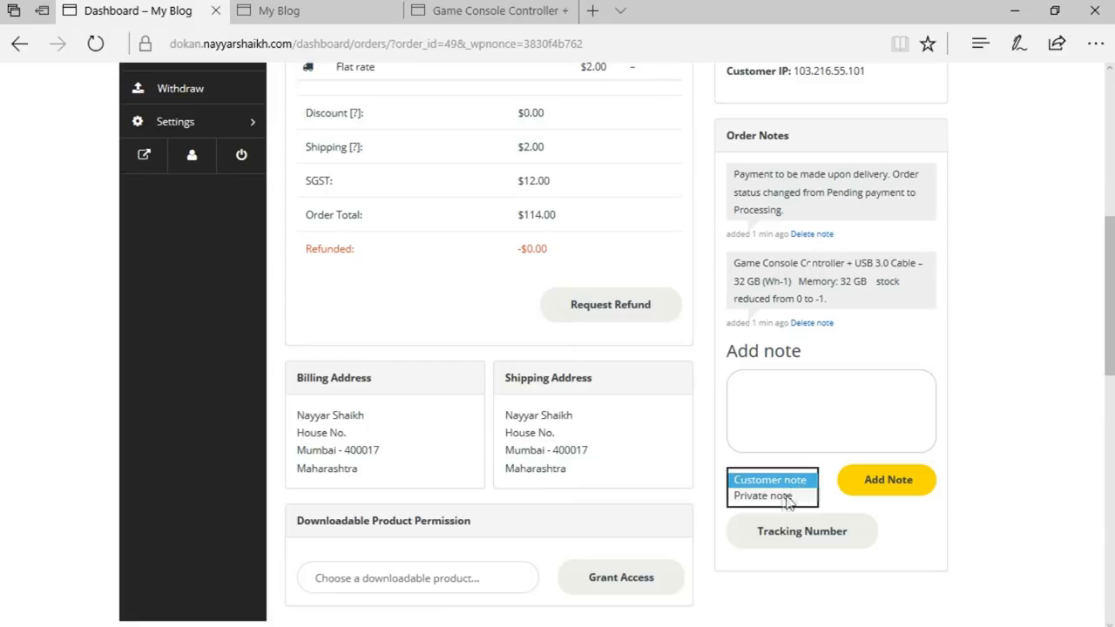
pyautogui.click(904, 490)
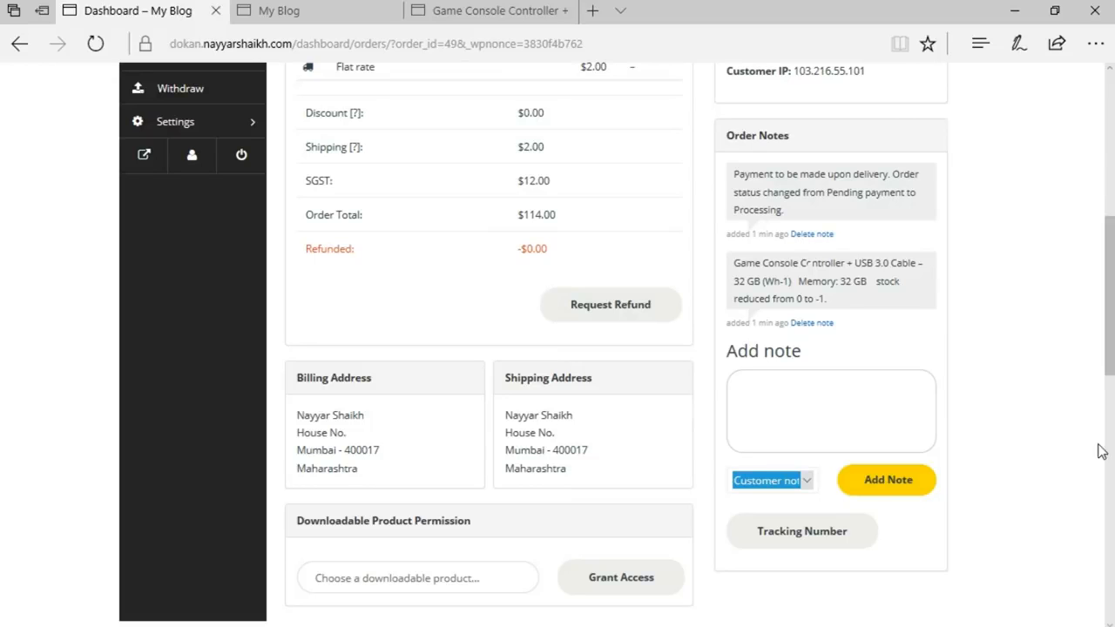
pyautogui.scroll(4, 1100, 451)
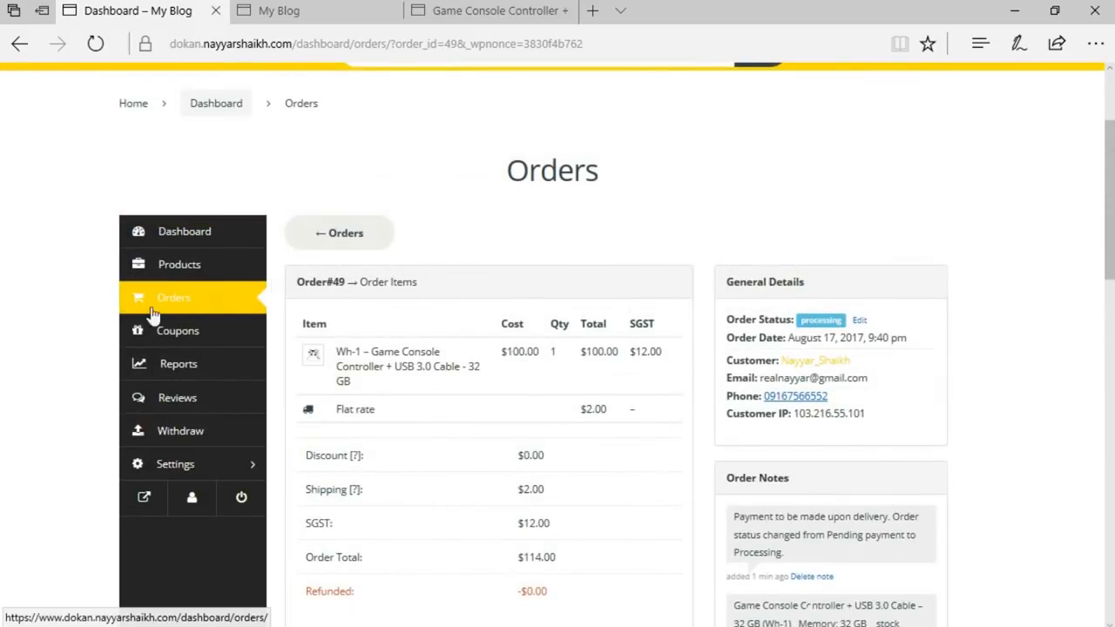
# - Mark order 49 as Completed from the Orders list, then go to the empty Coupons page
pyautogui.click(172, 299)
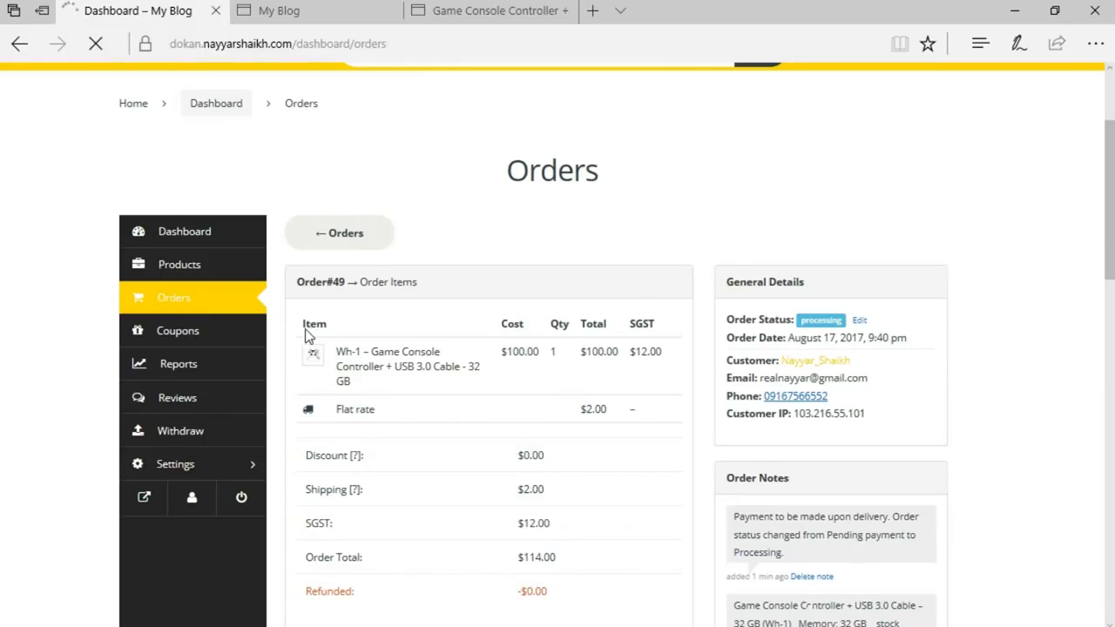
pyautogui.scroll(-1, 668, 347)
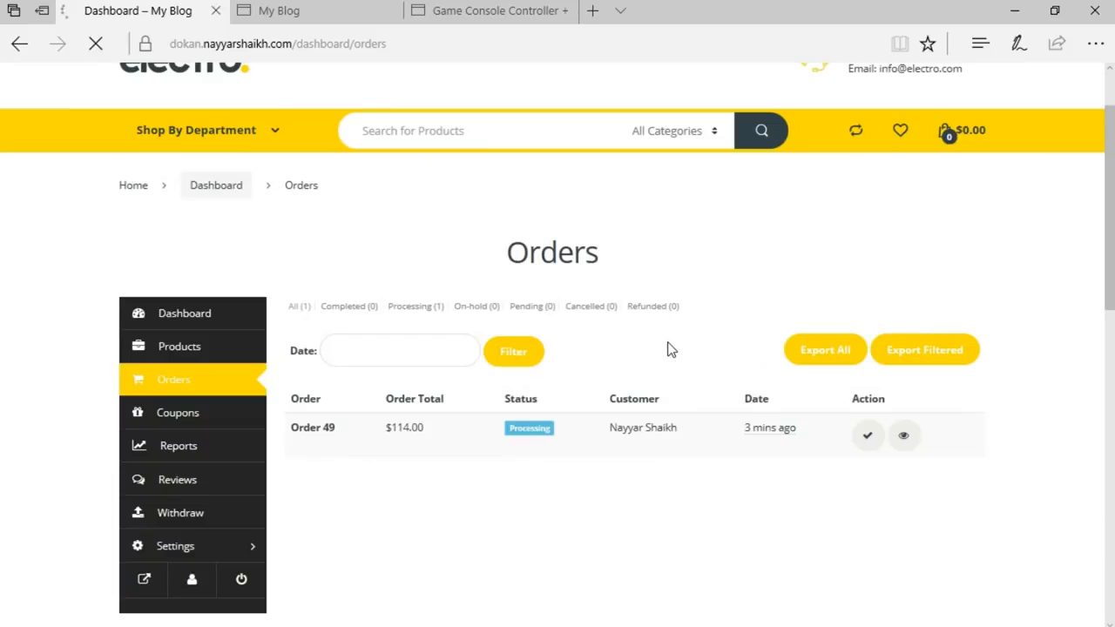
pyautogui.click(868, 437)
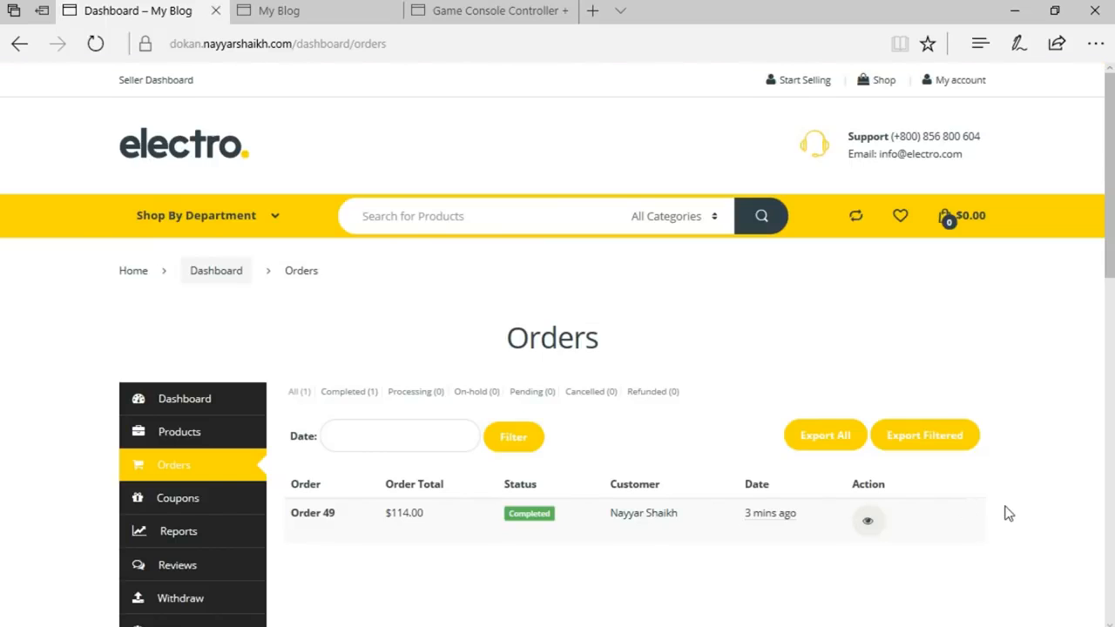
pyautogui.scroll(-2, 1007, 513)
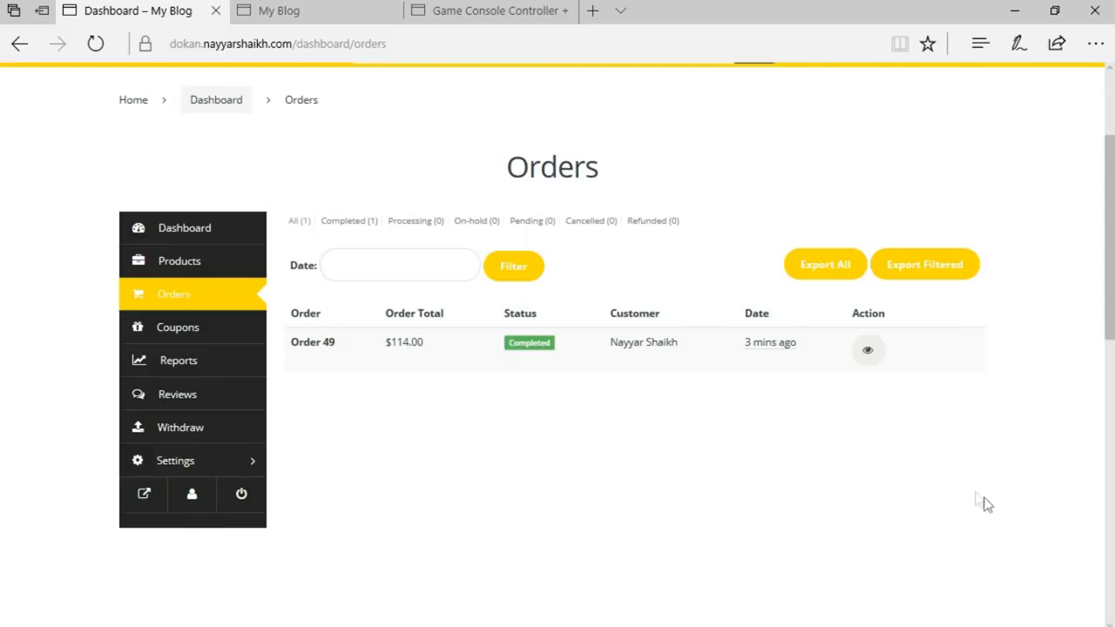
pyautogui.click(184, 332)
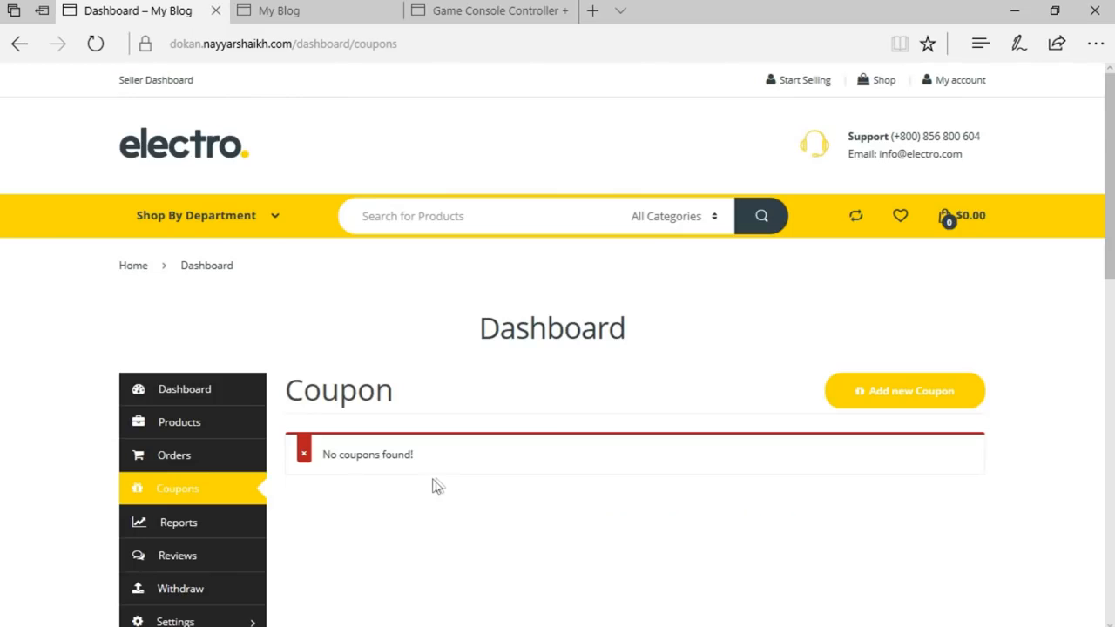
# - Start a new coupon D10 as a Product % Discount of 10
pyautogui.click(903, 394)
pyautogui.click(535, 277)
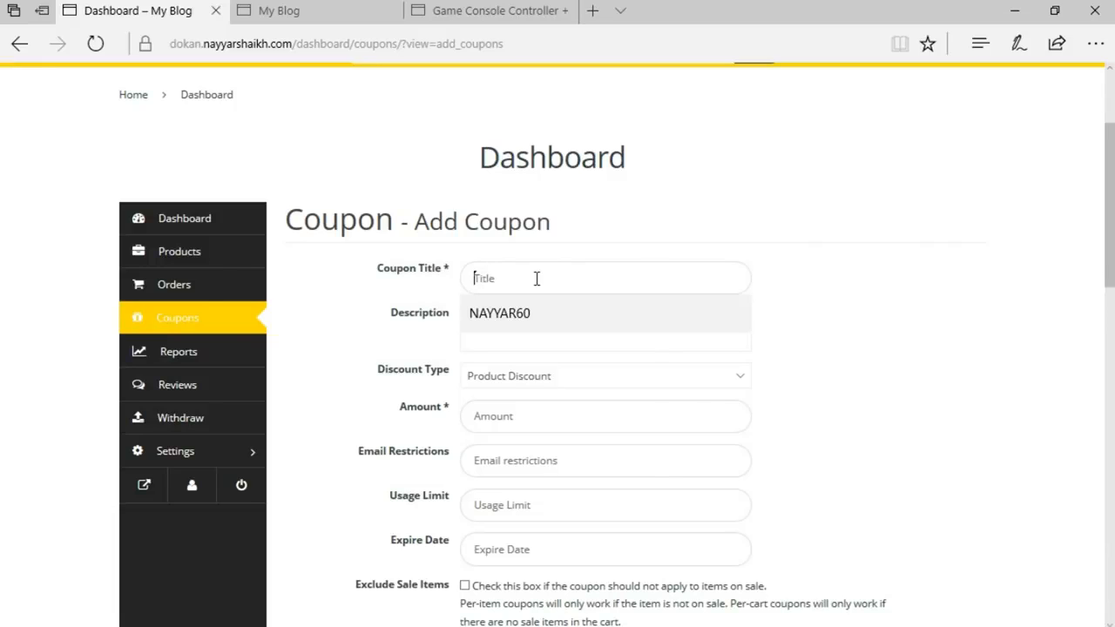
pyautogui.write('D10')
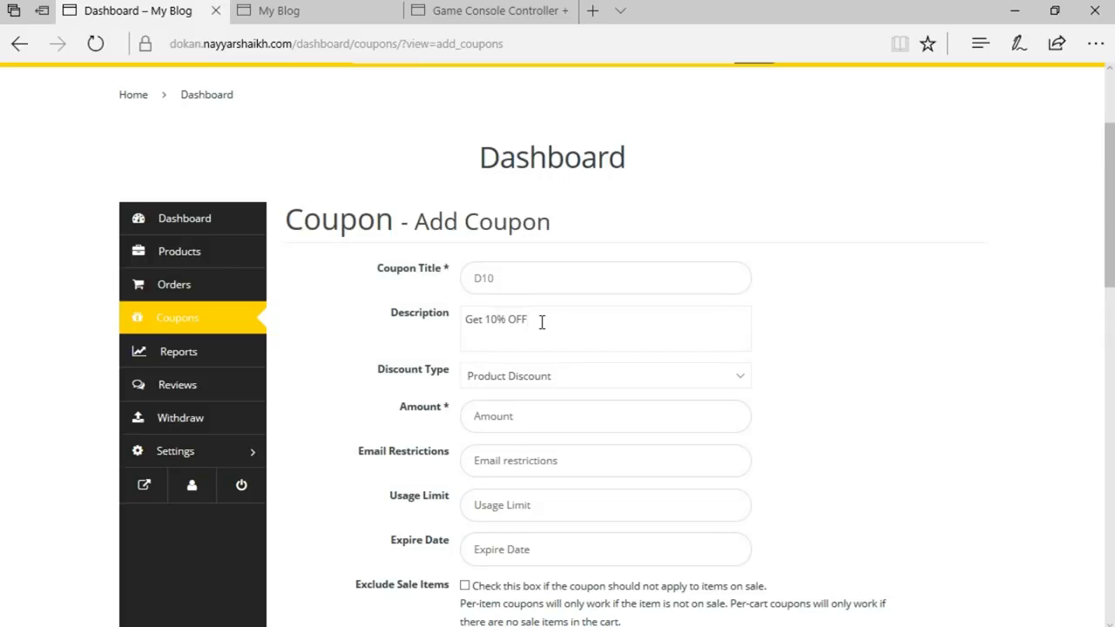
pyautogui.scroll(-1, 761, 334)
pyautogui.click(550, 291)
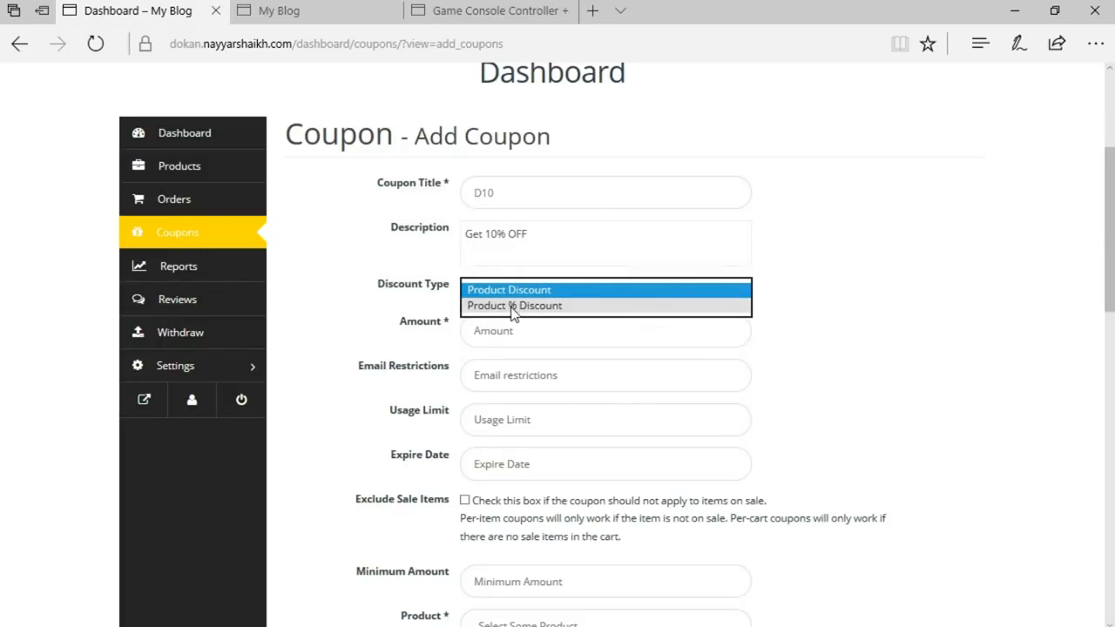
pyautogui.click(512, 306)
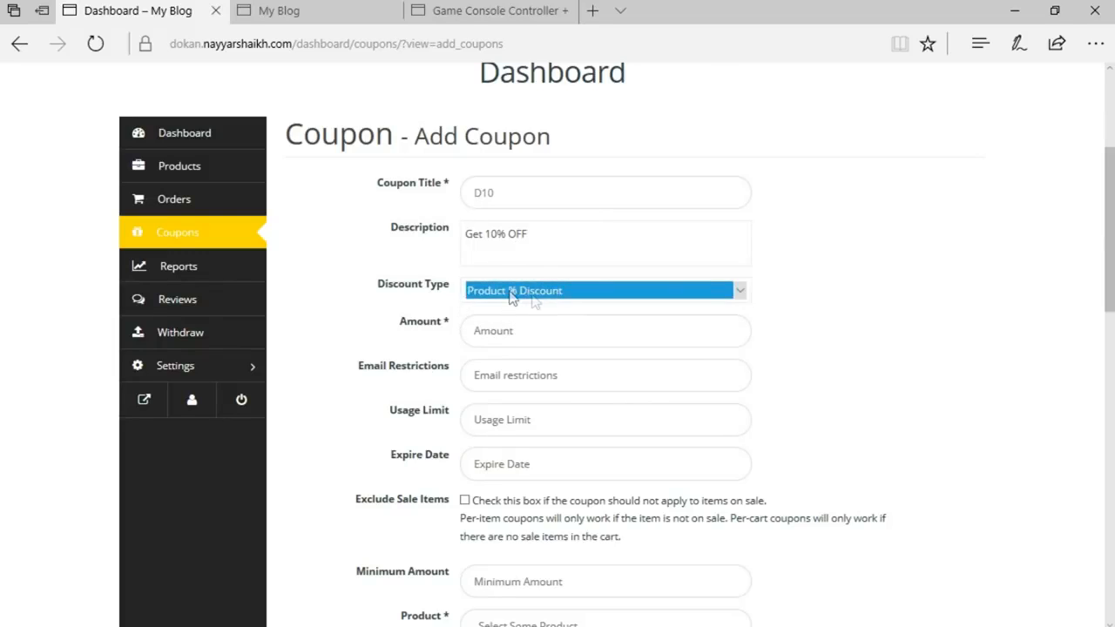
pyautogui.click(539, 331)
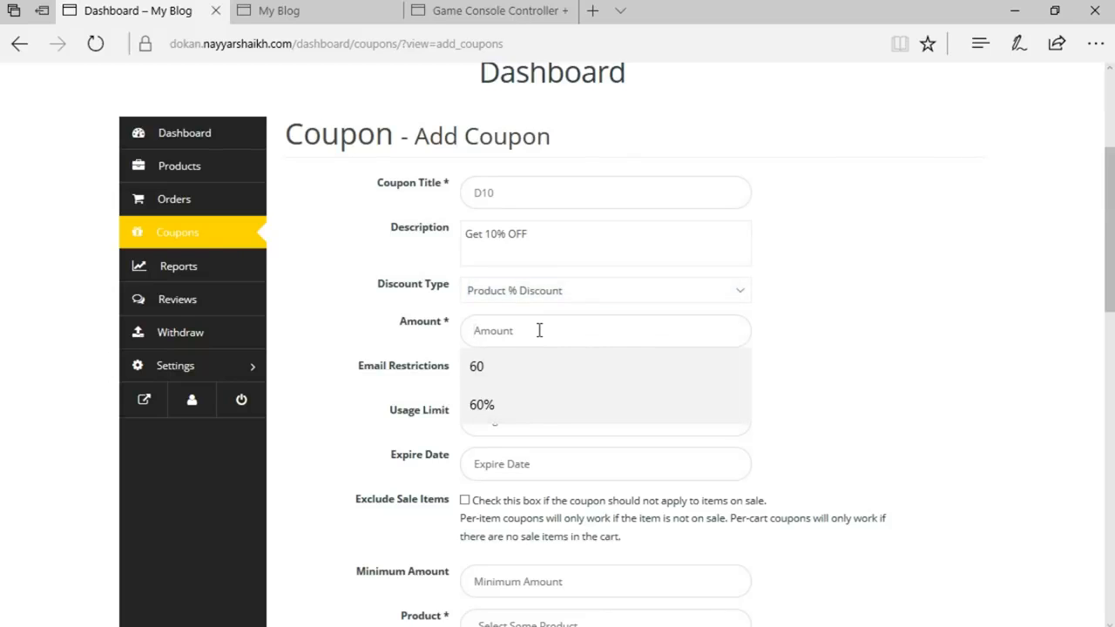
pyautogui.write('10')
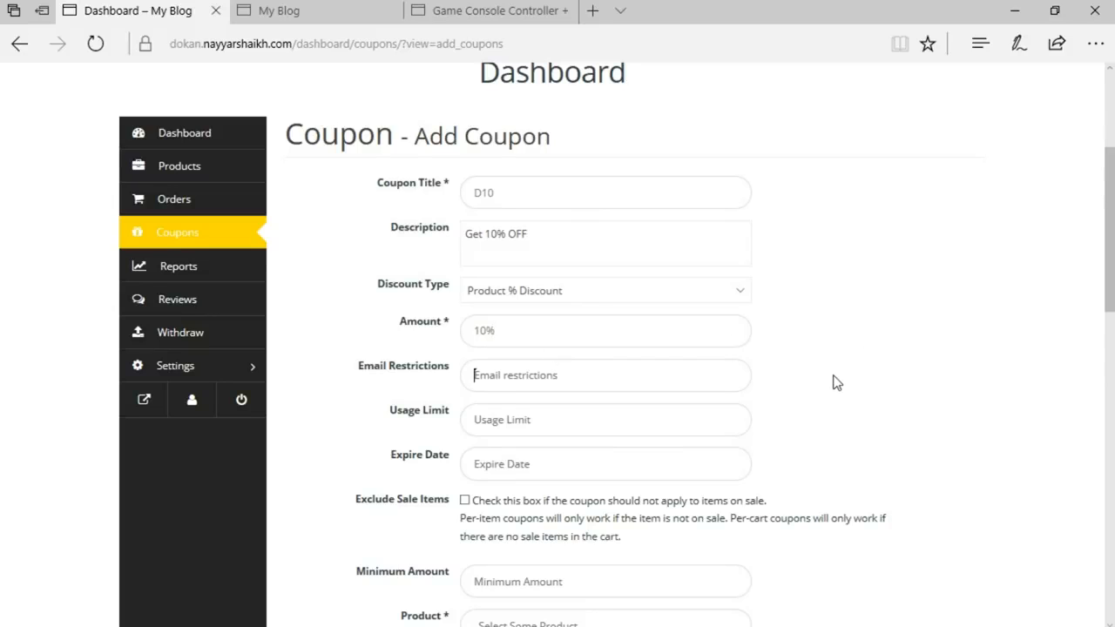
# - Set the coupon's expiry date to 31 August 2017
pyautogui.scroll(-2, 833, 380)
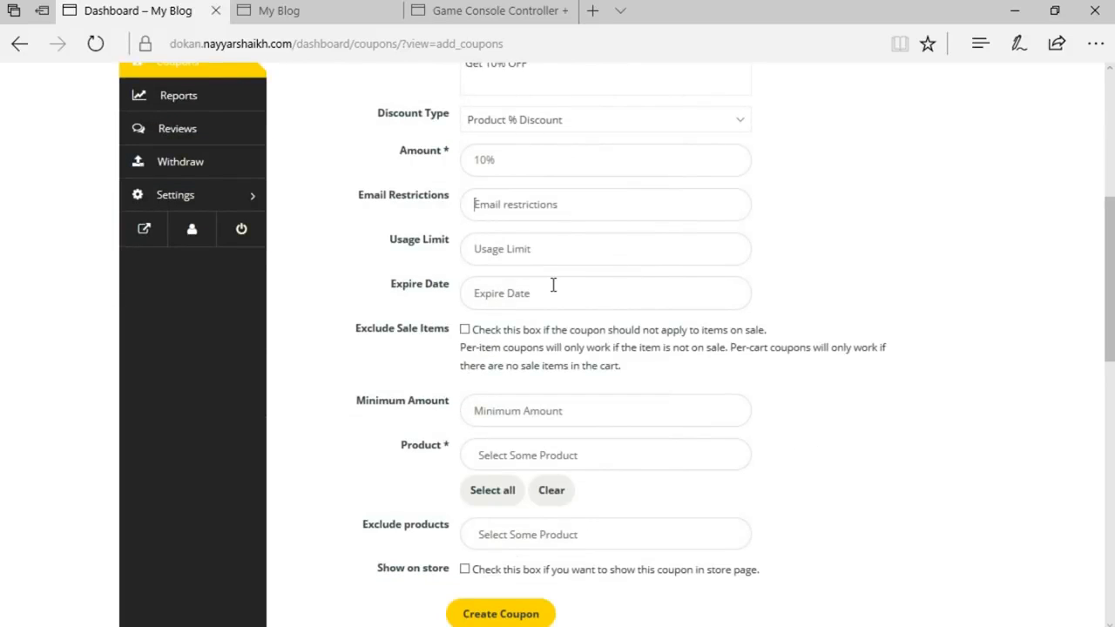
pyautogui.scroll(1, 549, 275)
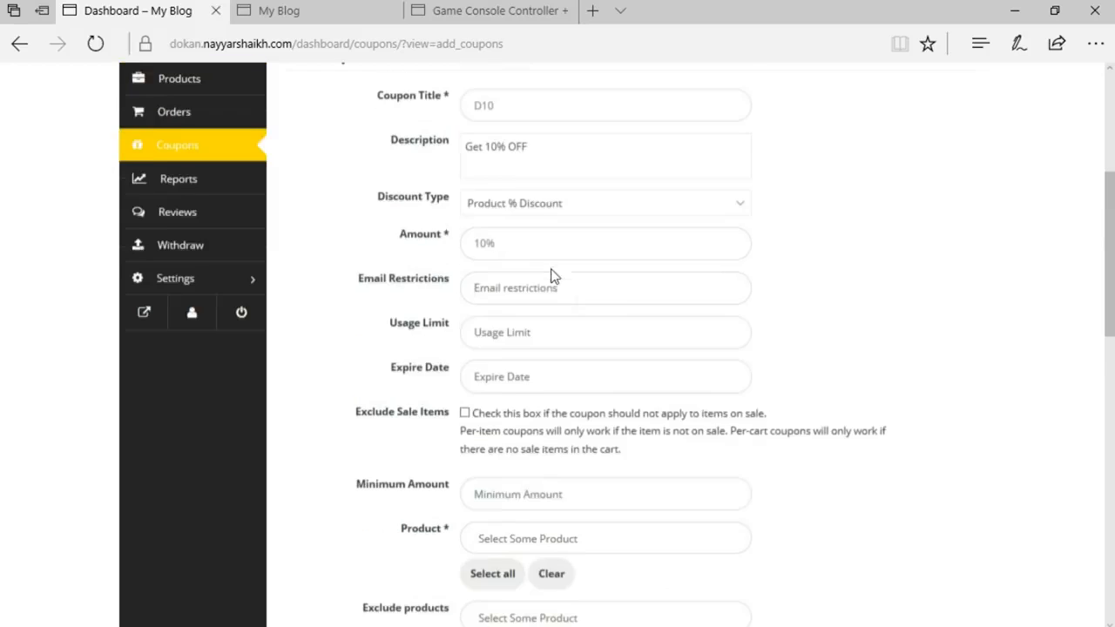
pyautogui.click(533, 378)
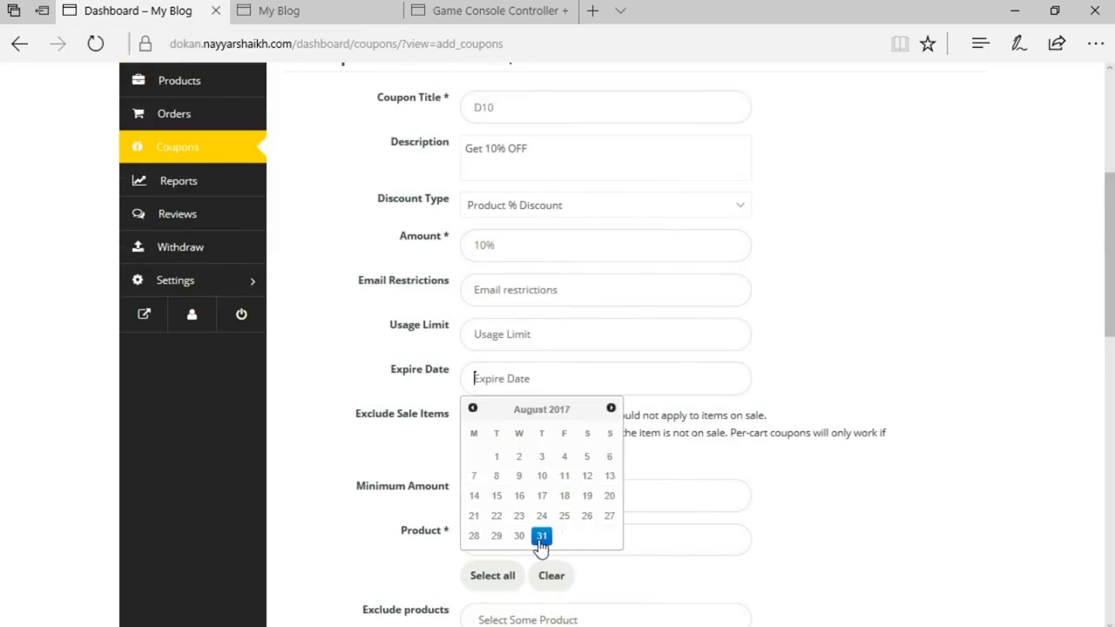
pyautogui.click(540, 538)
pyautogui.scroll(-1, 966, 383)
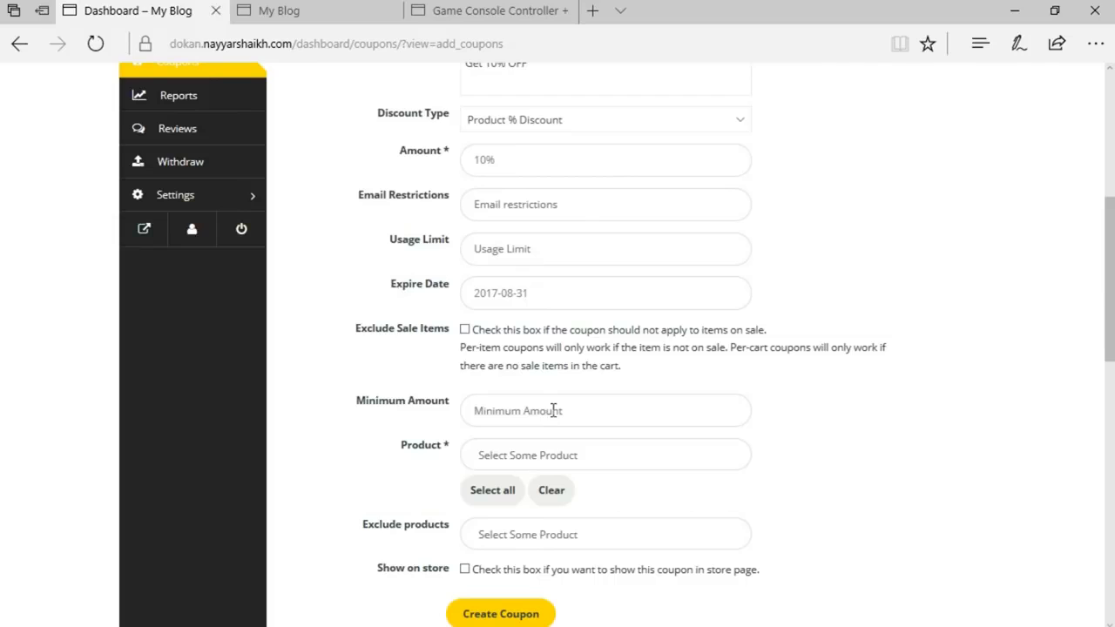
# - Enter a minimum amount of 100 and tick Exclude Sale Items
pyautogui.click(678, 413)
pyautogui.write('100')
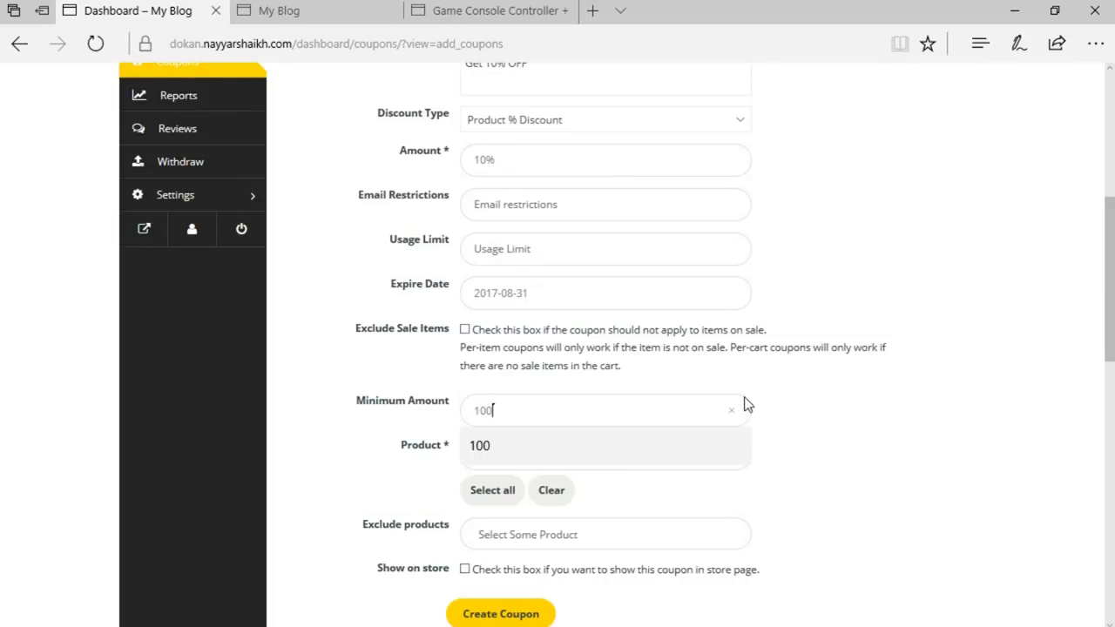
pyautogui.click(852, 436)
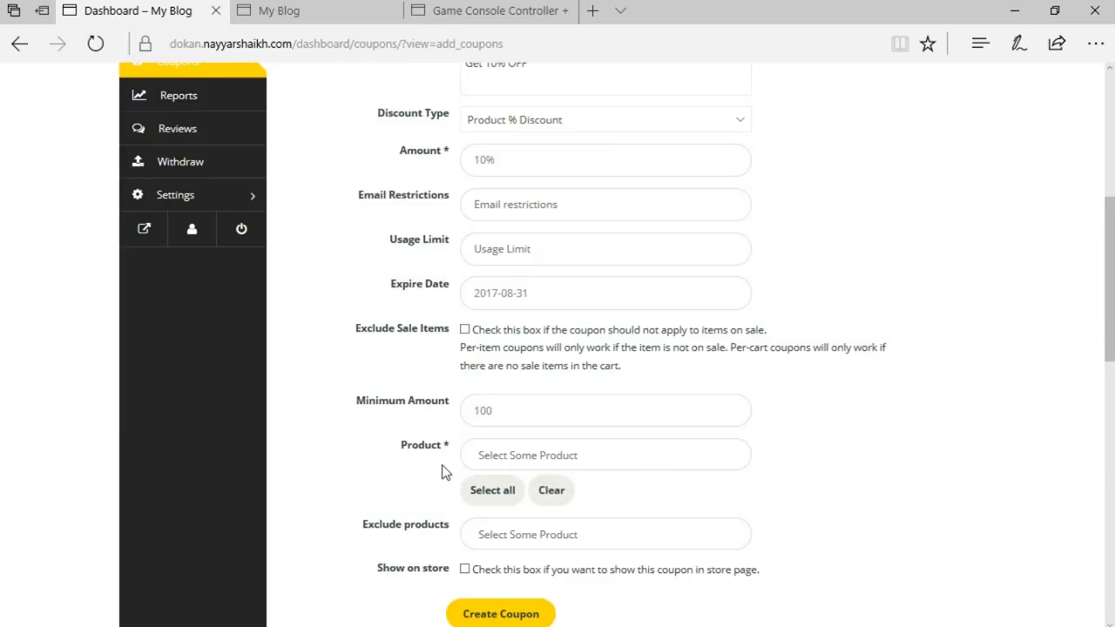
pyautogui.click(511, 454)
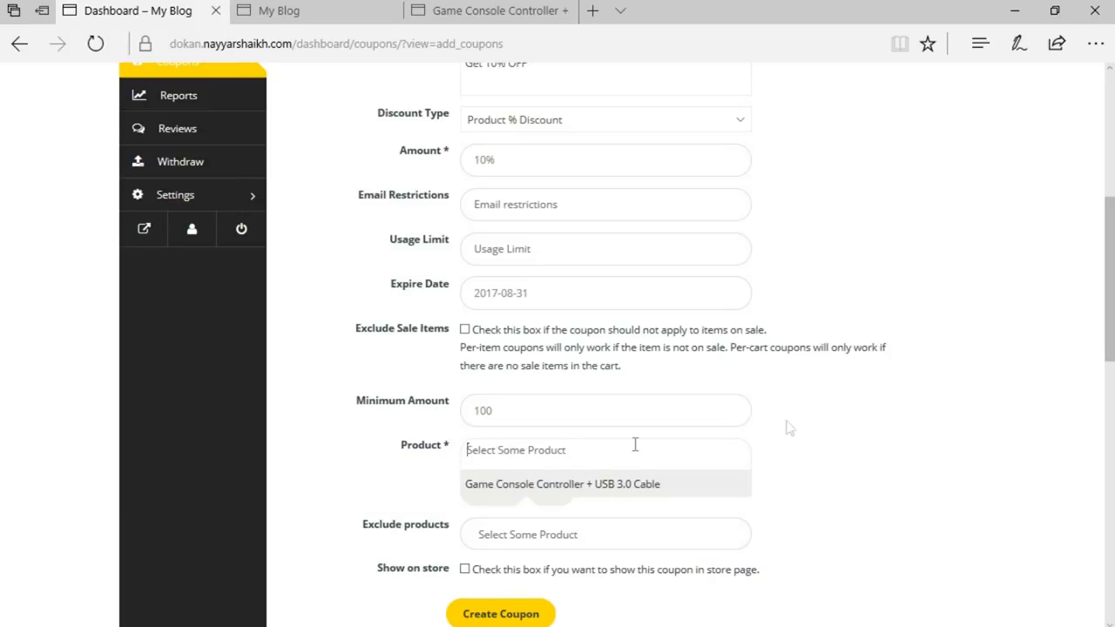
pyautogui.click(897, 427)
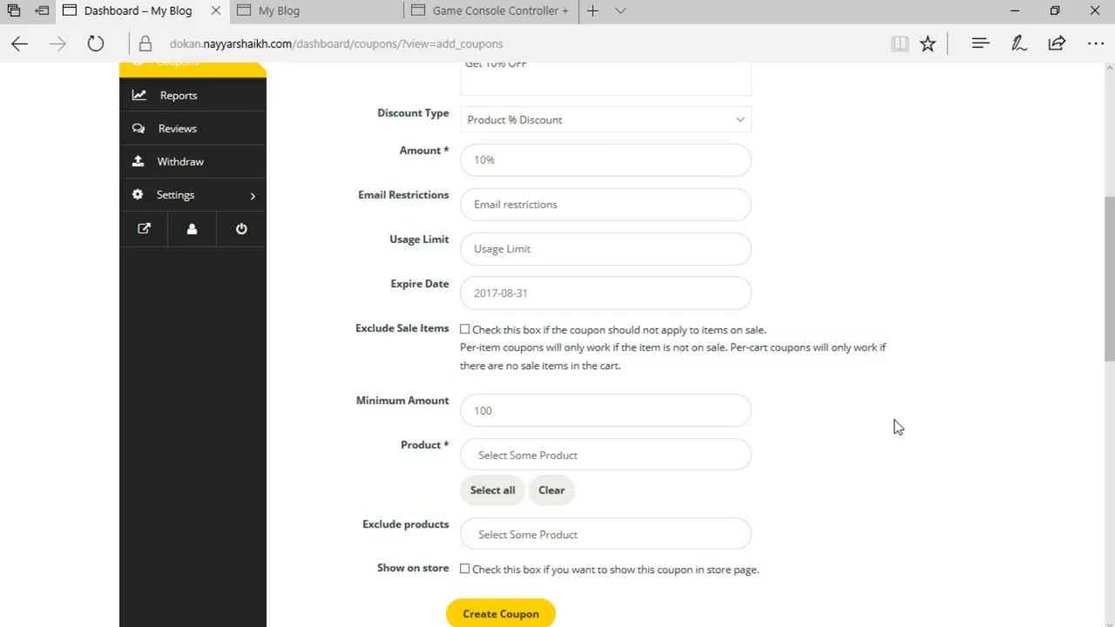
pyautogui.click(467, 330)
pyautogui.scroll(-3, 829, 415)
# - After the missing-product error, choose Game Console Controller + USB 3.0 Cable and create the coupon
pyautogui.click(503, 365)
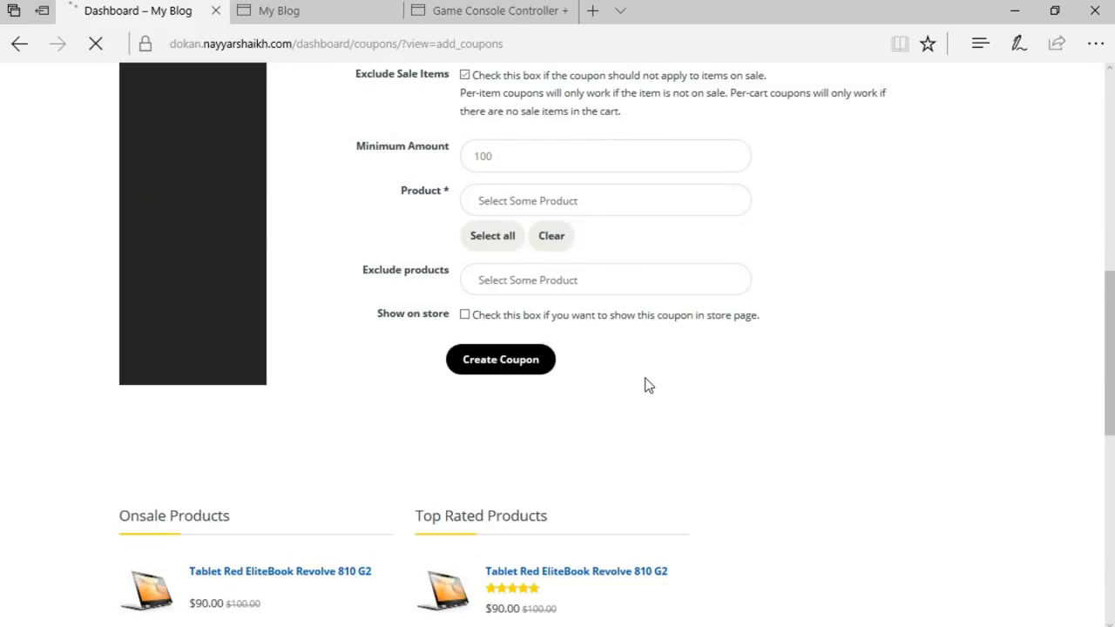
pyautogui.scroll(-1, 857, 383)
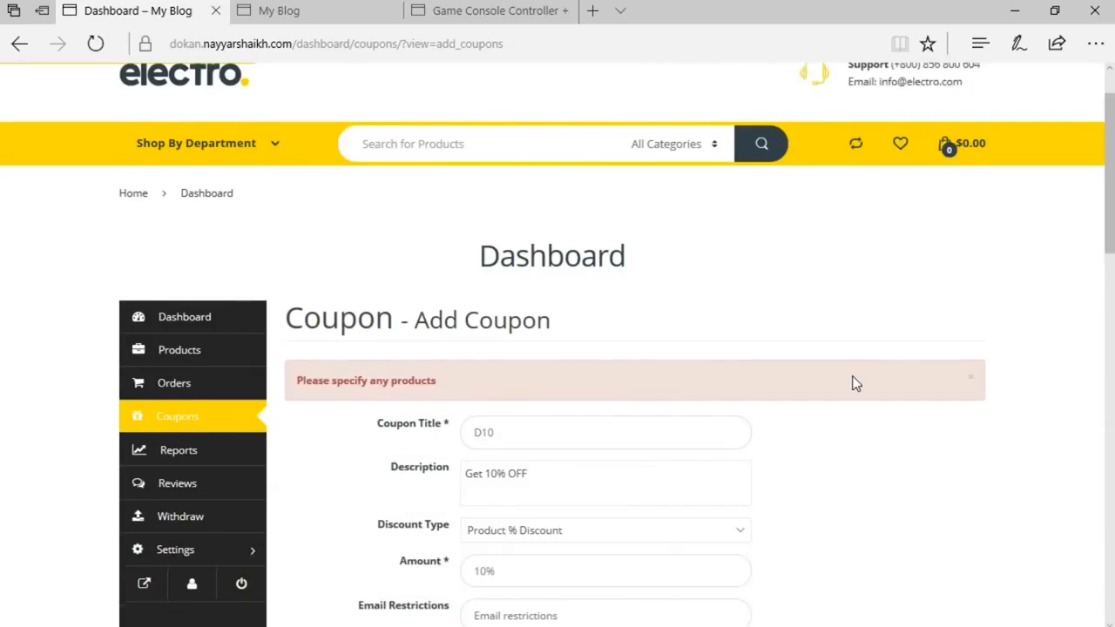
pyautogui.scroll(-8, 857, 384)
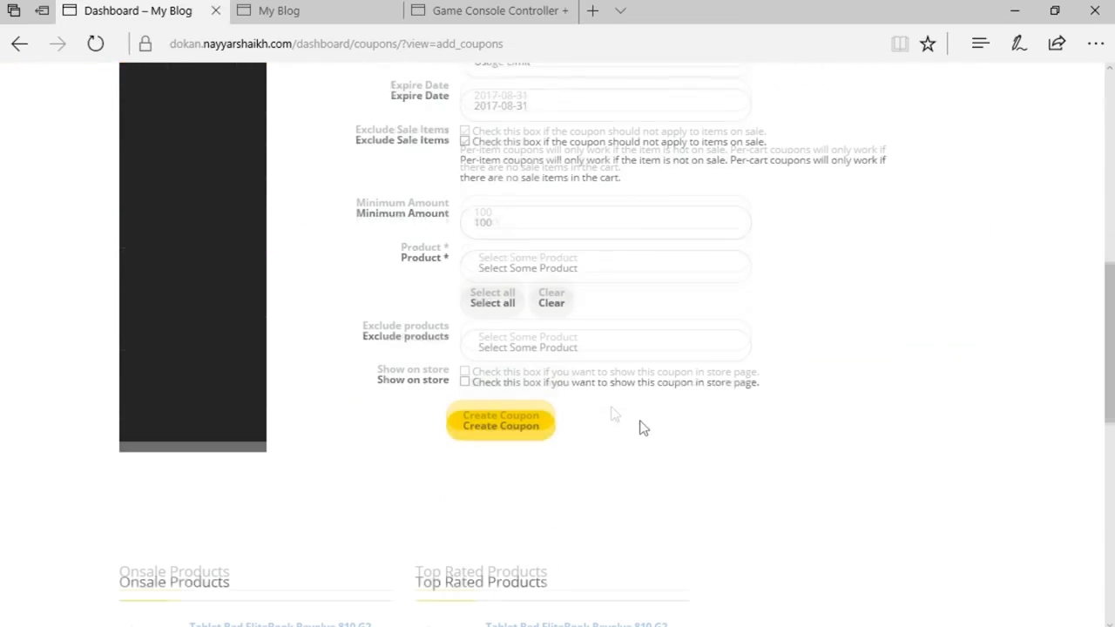
pyautogui.click(578, 338)
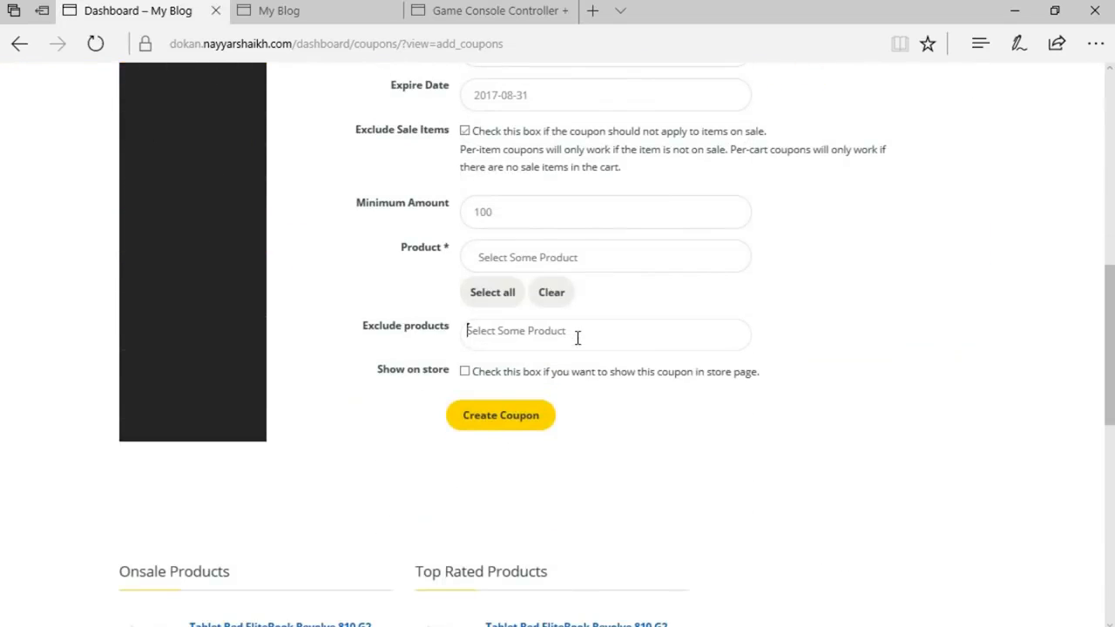
pyautogui.click(575, 265)
pyautogui.click(624, 292)
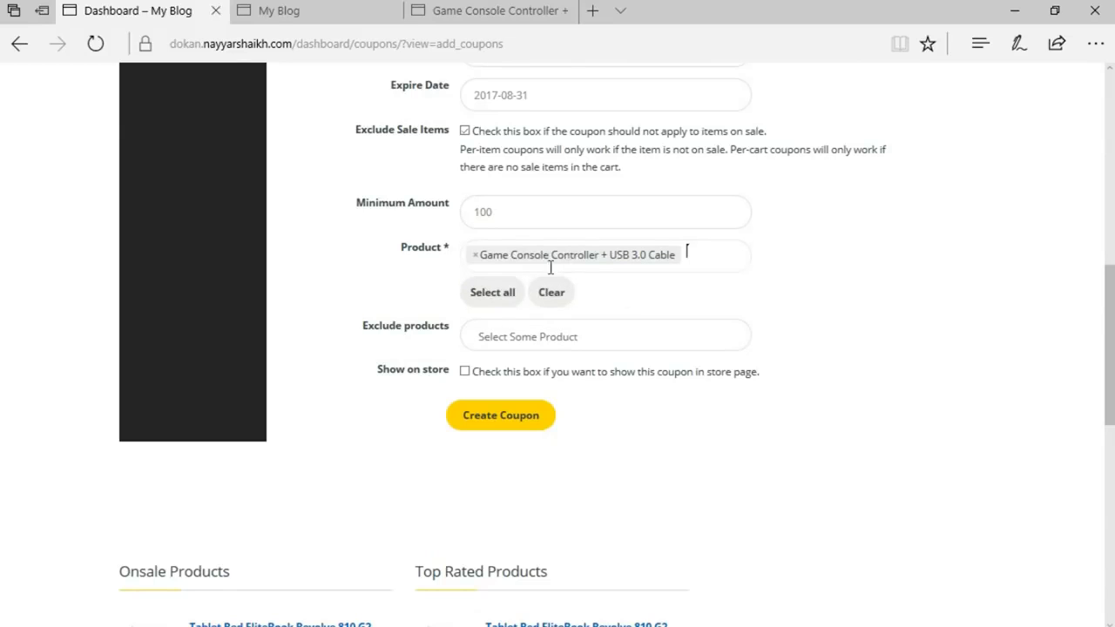
pyautogui.click(521, 425)
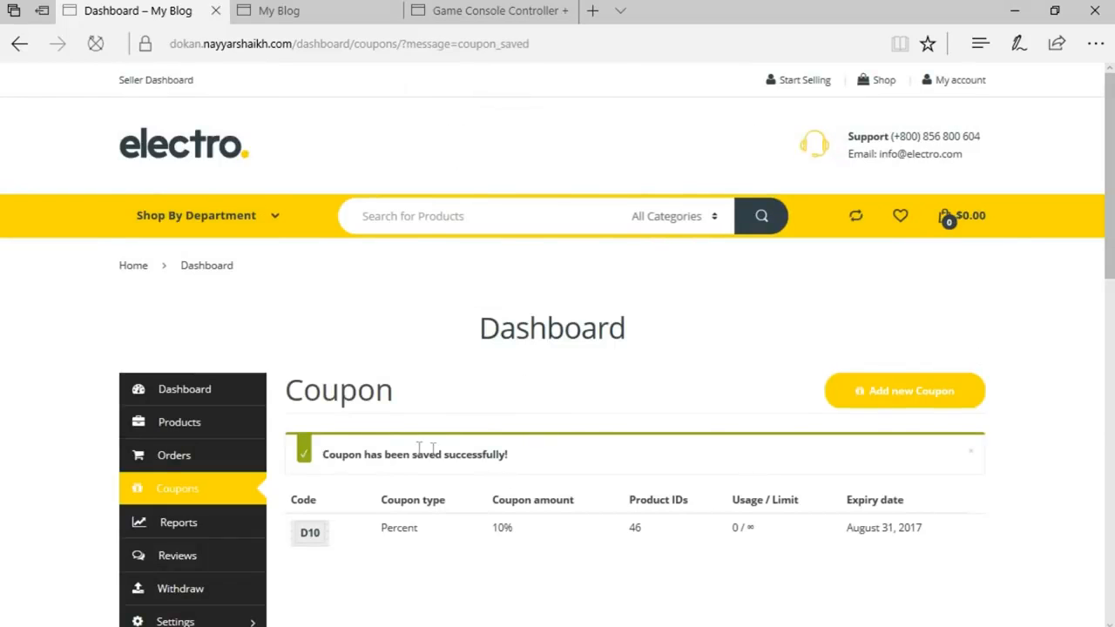
pyautogui.scroll(-1, 649, 467)
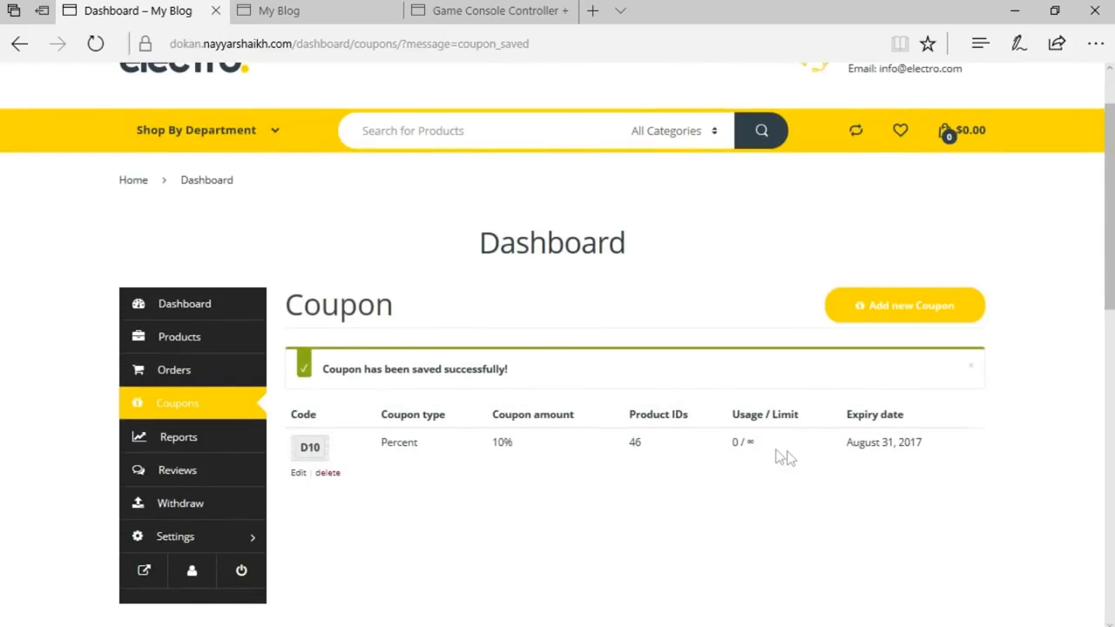
pyautogui.click(221, 445)
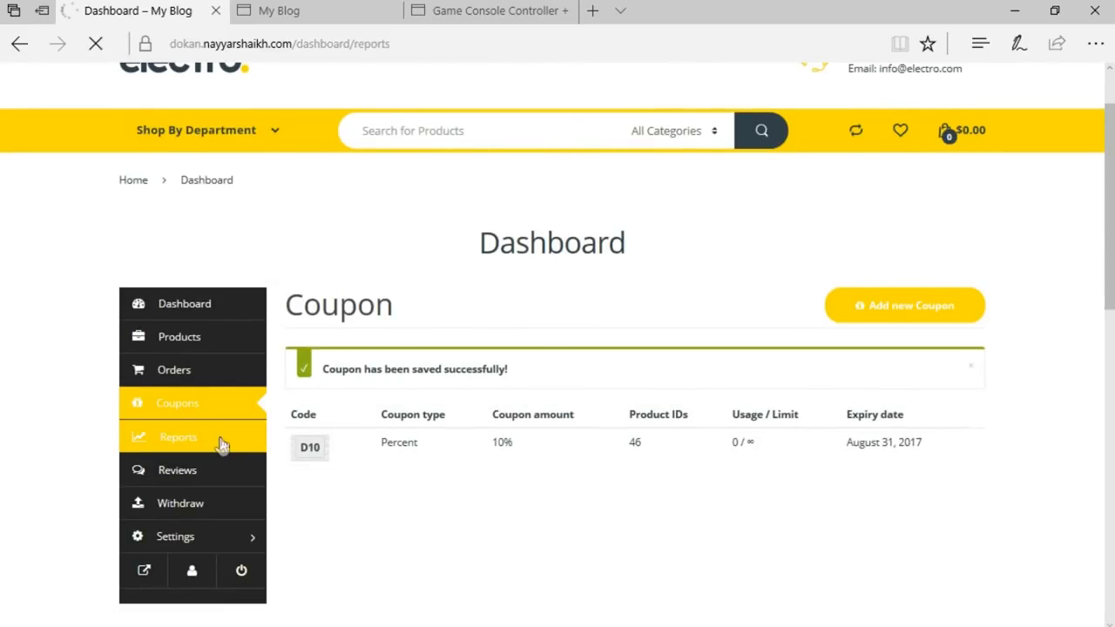
# - Check the reports' $114.00 sales total and $3.68 average daily sales, then open Reviews
pyautogui.scroll(-2, 667, 401)
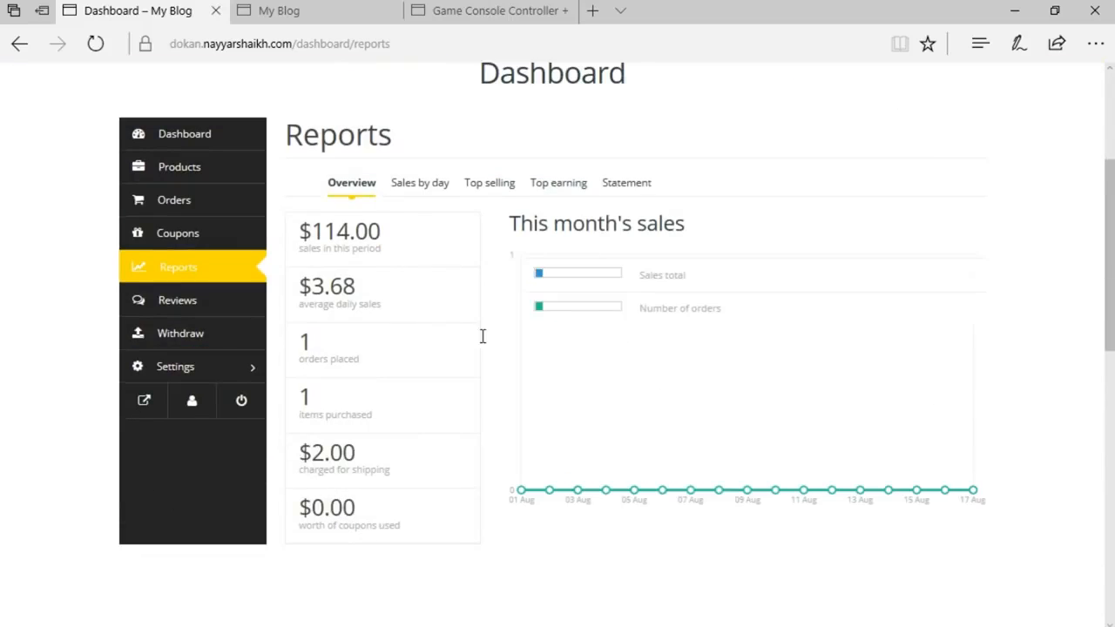
pyautogui.moveTo(311, 230); pyautogui.dragTo(349, 232)
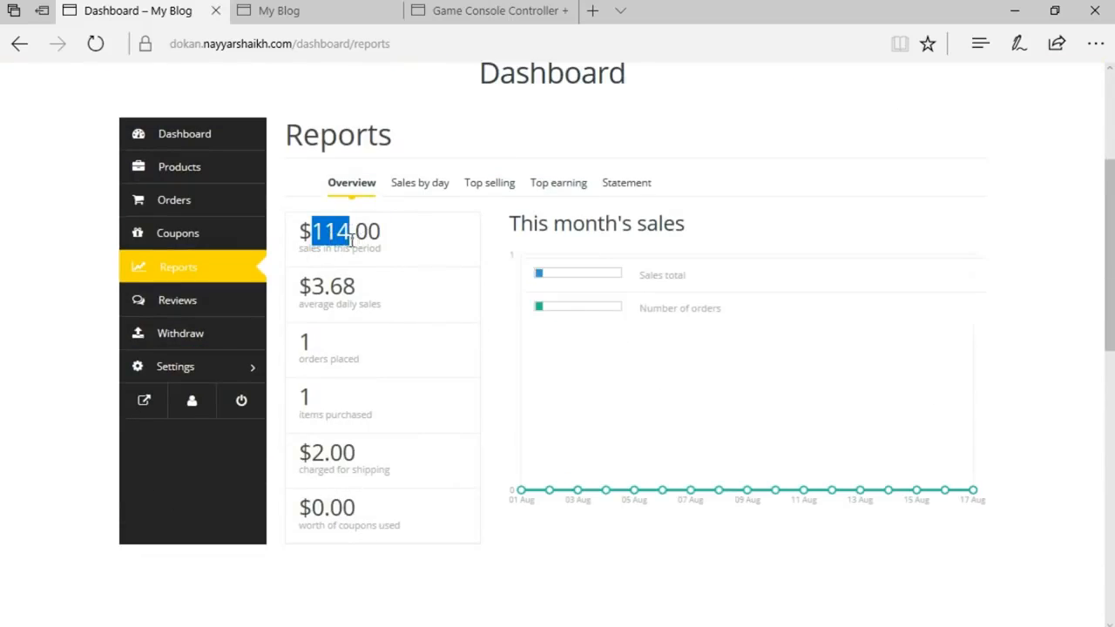
pyautogui.moveTo(357, 287); pyautogui.dragTo(313, 287)
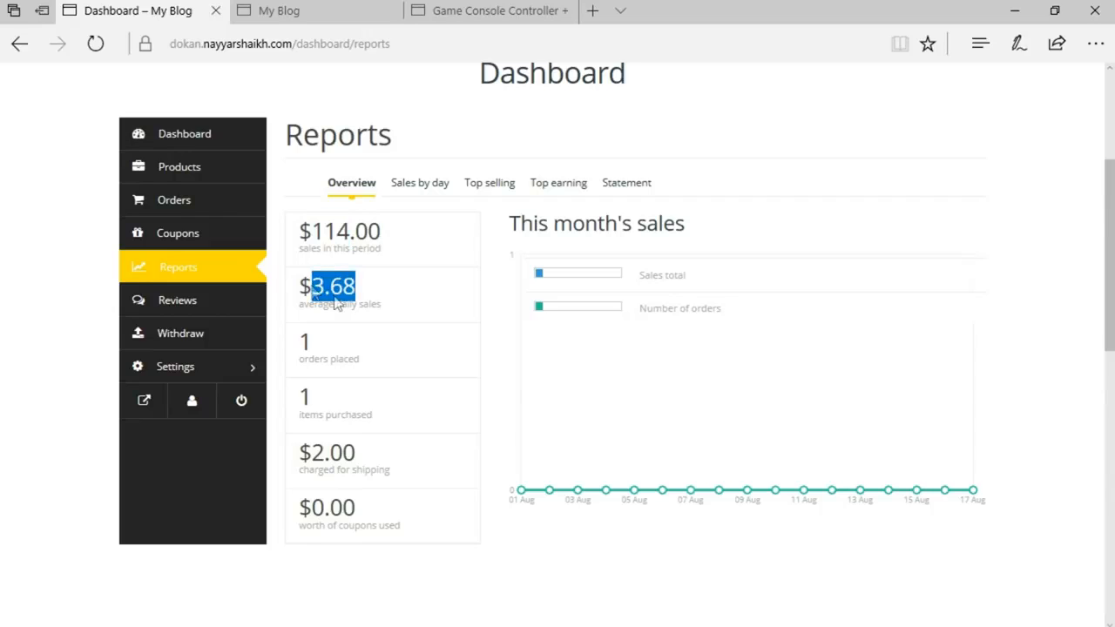
pyautogui.click(427, 314)
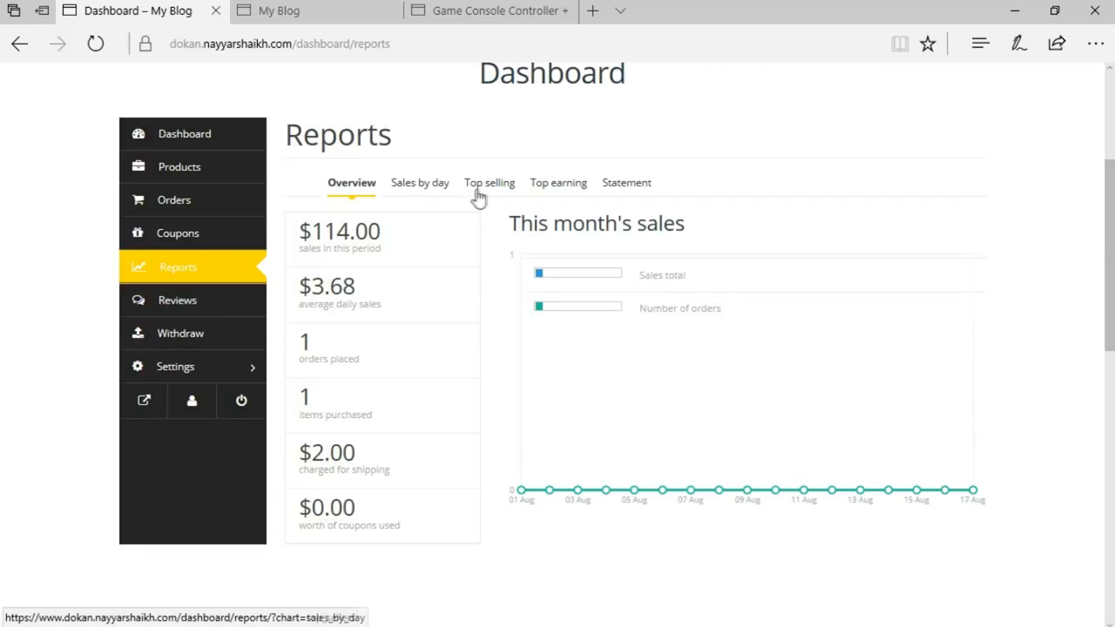
pyautogui.click(213, 307)
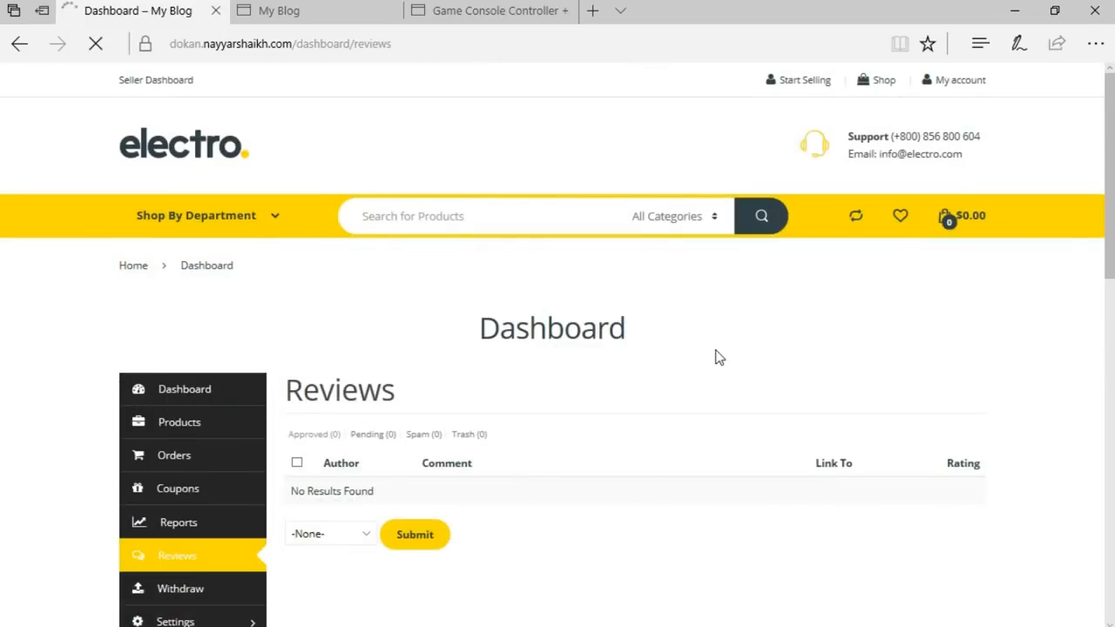
# - Open the Withdraw page and note its $100.00 minimum amount and 7-day threshold
pyautogui.scroll(-2, 715, 356)
pyautogui.click(227, 430)
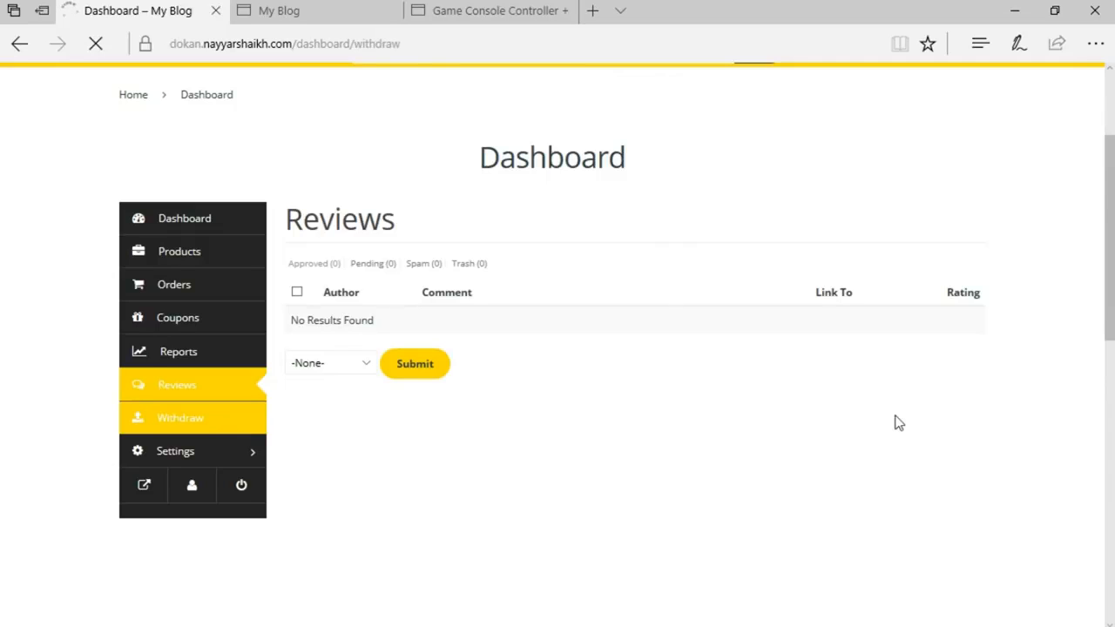
pyautogui.scroll(-2, 898, 422)
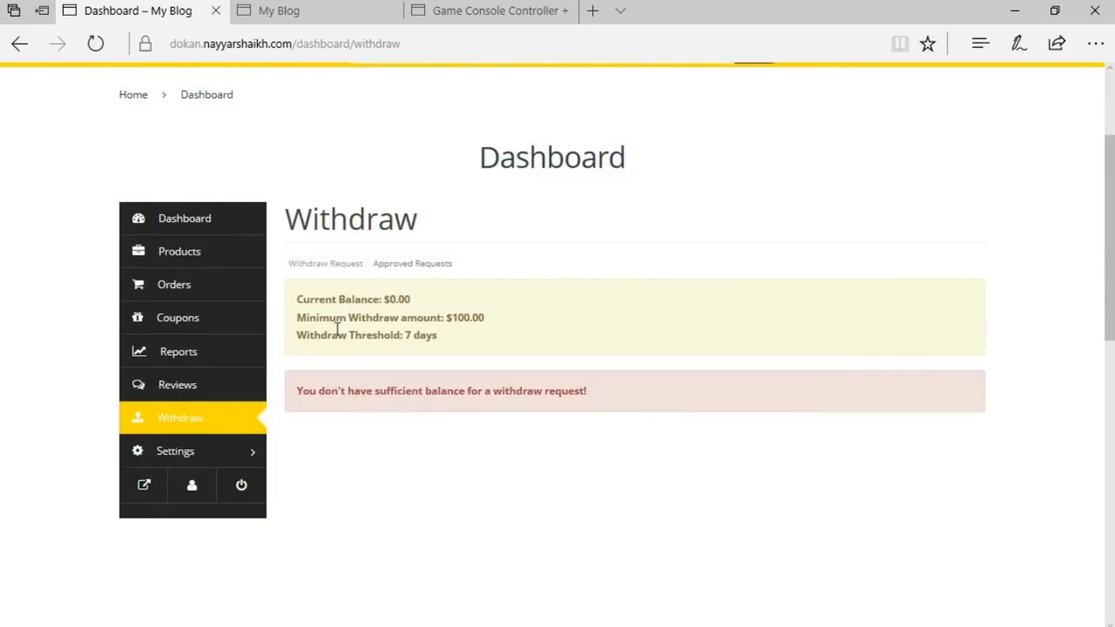
pyautogui.moveTo(485, 322); pyautogui.dragTo(401, 318)
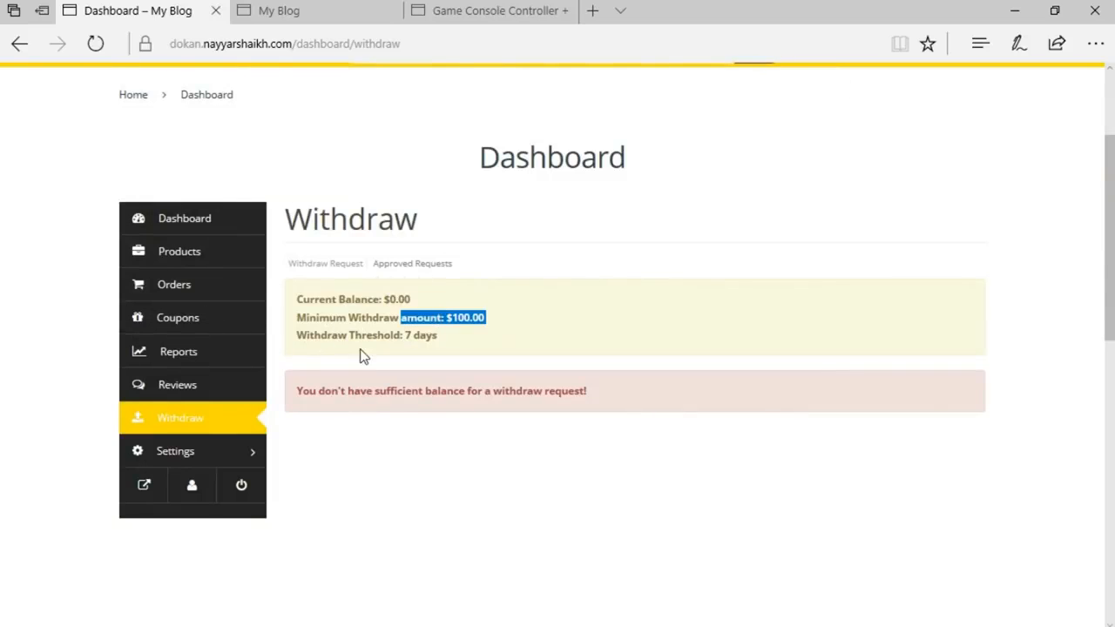
pyautogui.moveTo(305, 336); pyautogui.dragTo(430, 338)
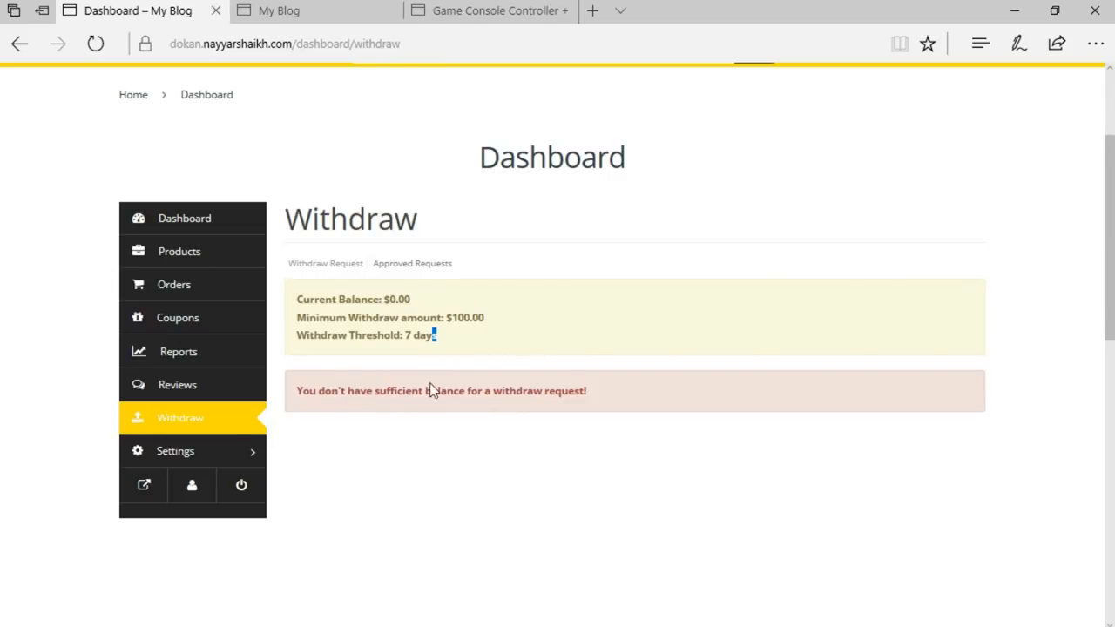
pyautogui.click(200, 460)
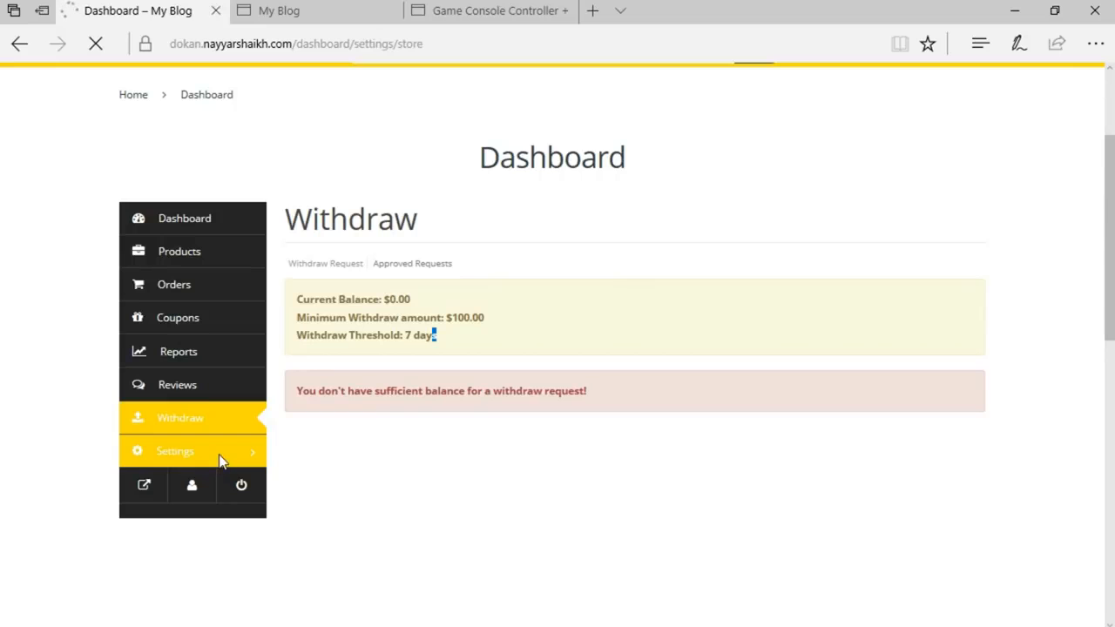
# - Scroll through the Store settings page with its 75% profile bar and banner
pyautogui.scroll(-3, 811, 438)
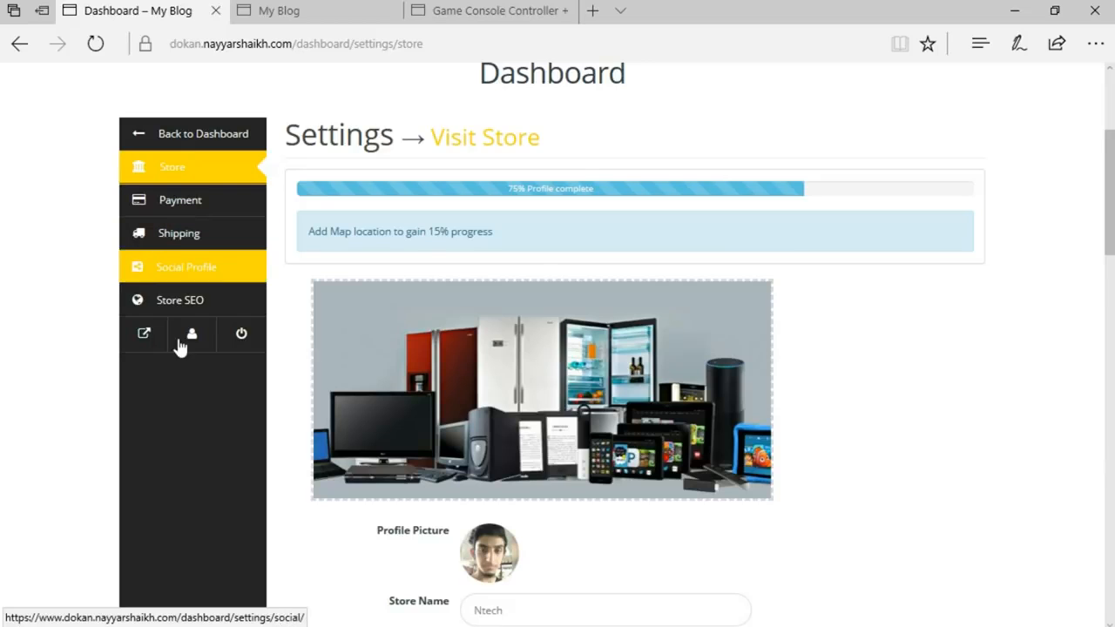
pyautogui.scroll(3, 181, 463)
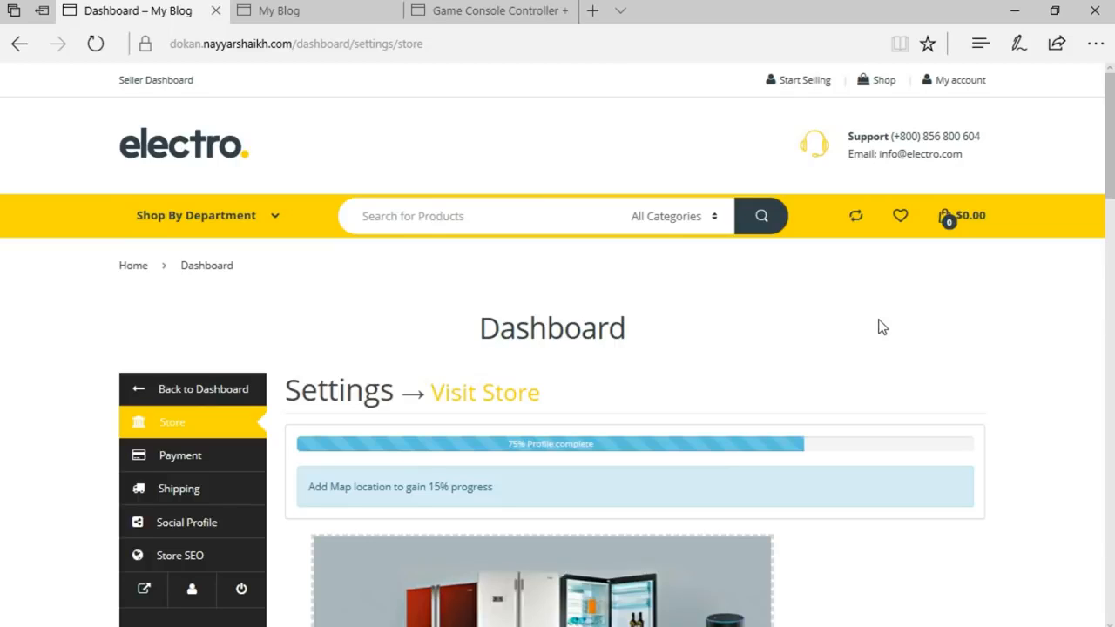
pyautogui.scroll(-1, 894, 351)
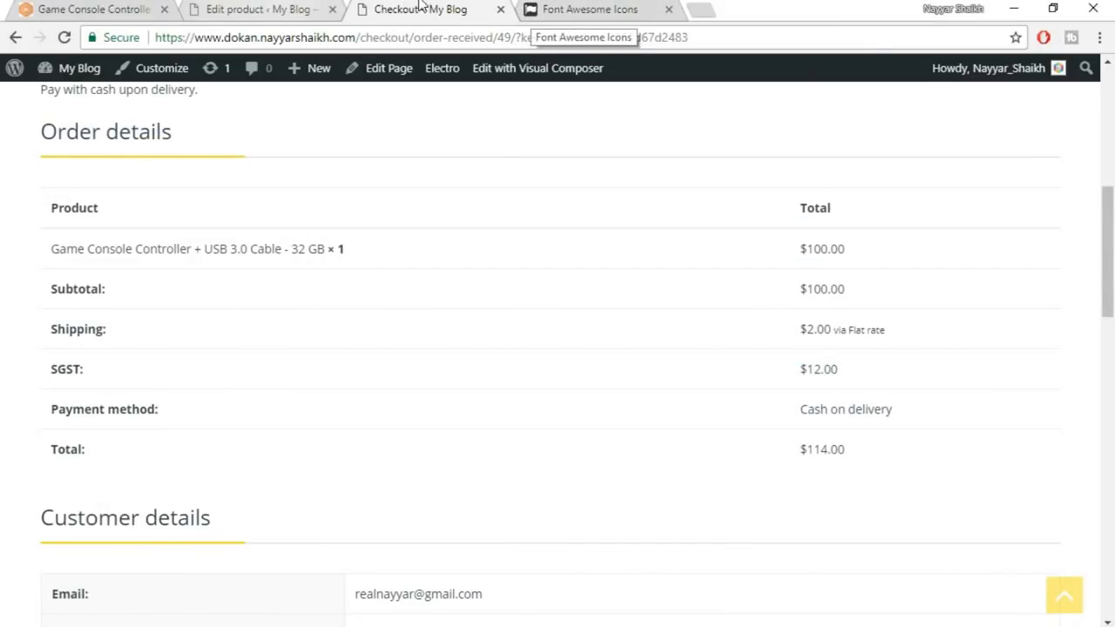
# - Visit the electro home page, then return to the Game Console Controller product page
pyautogui.scroll(6, 493, 174)
pyautogui.click(139, 194)
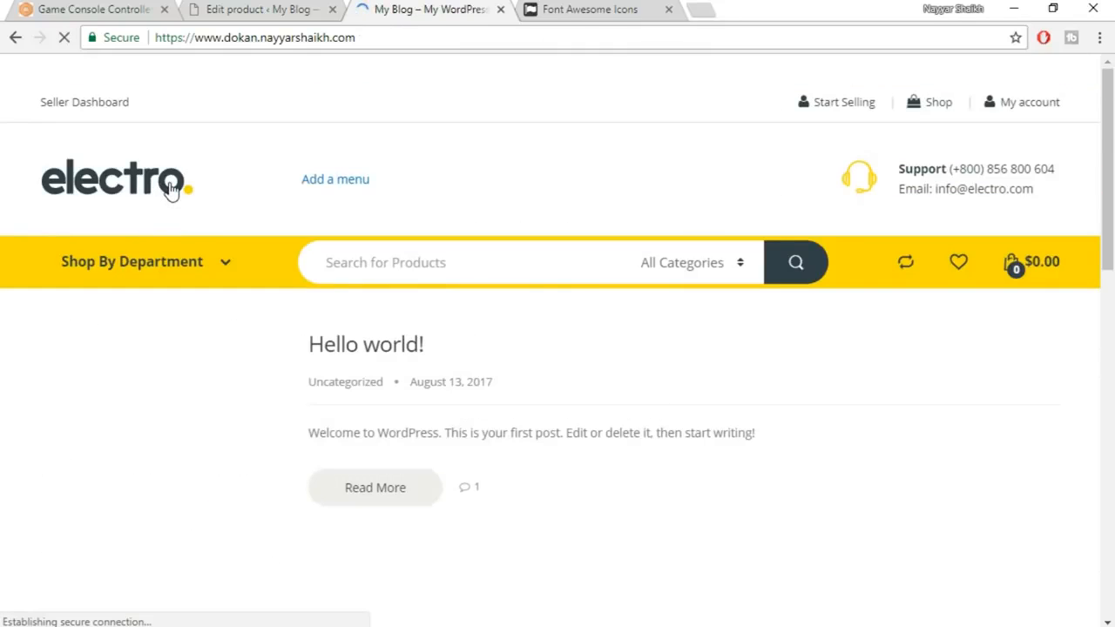
pyautogui.moveTo(1114, 209); pyautogui.dragTo(1113, 117)
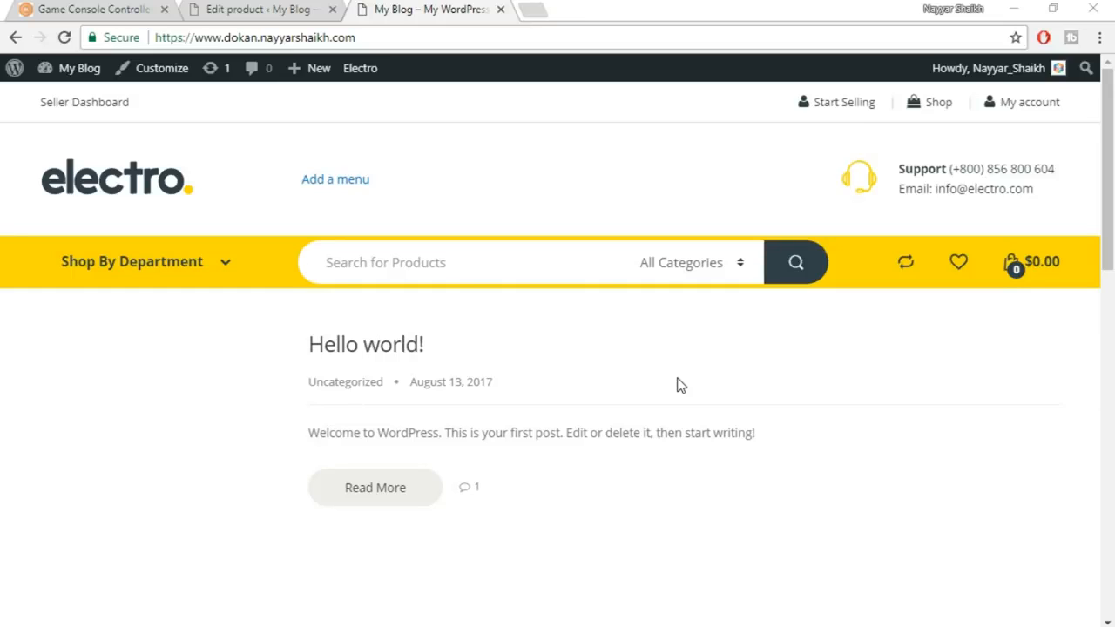
pyautogui.click(296, 7)
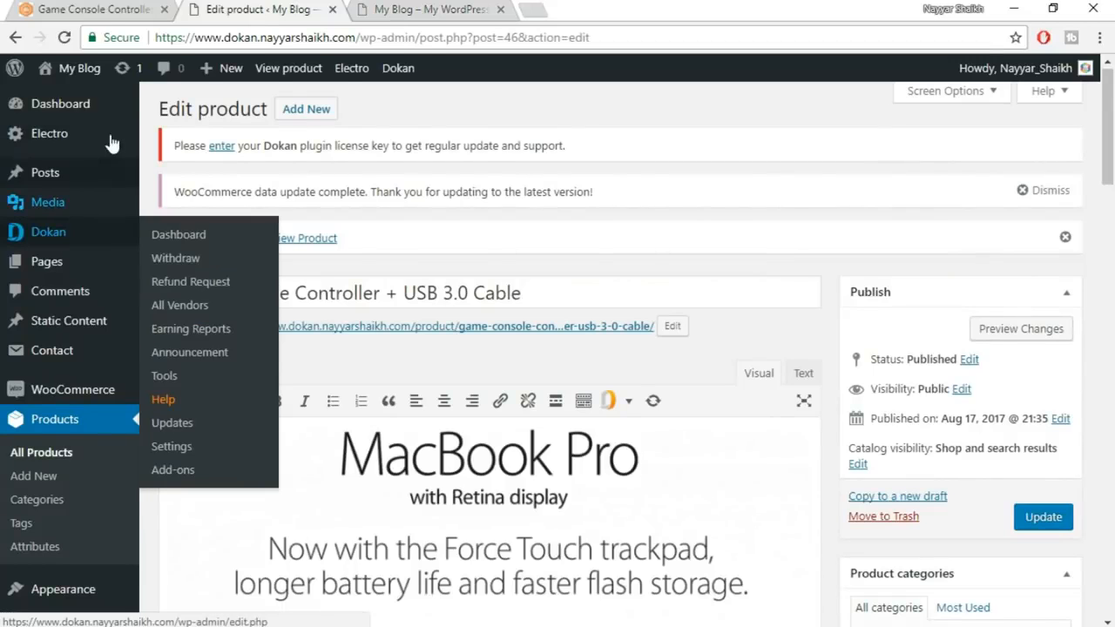
pyautogui.click(109, 8)
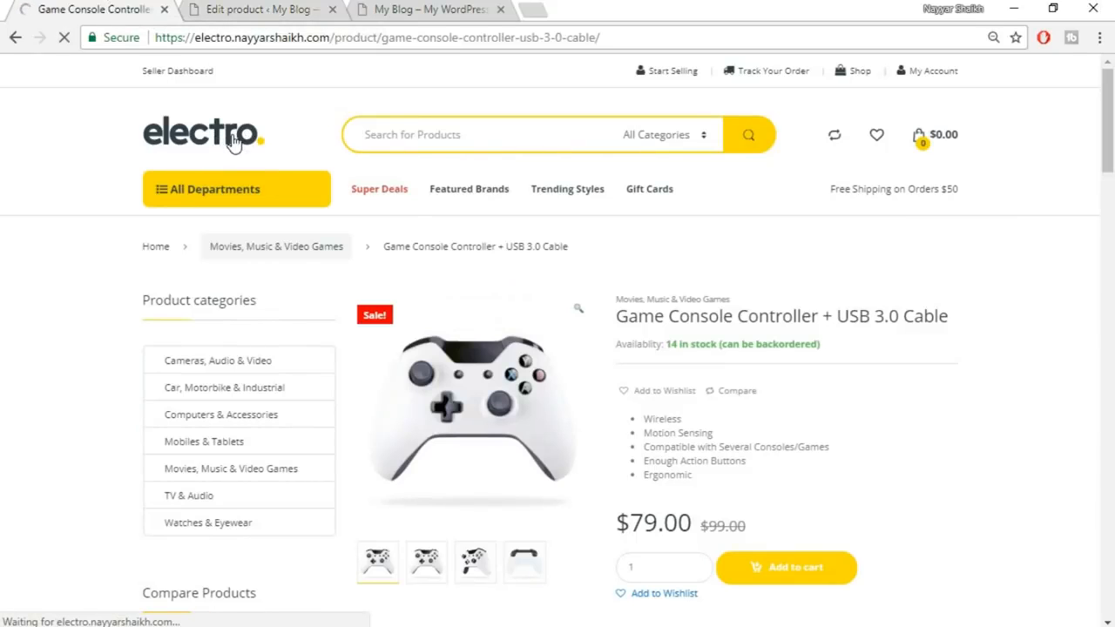
# - Go to the electro home page, then switch to the admin tab's Products > Categories page
pyautogui.click(233, 142)
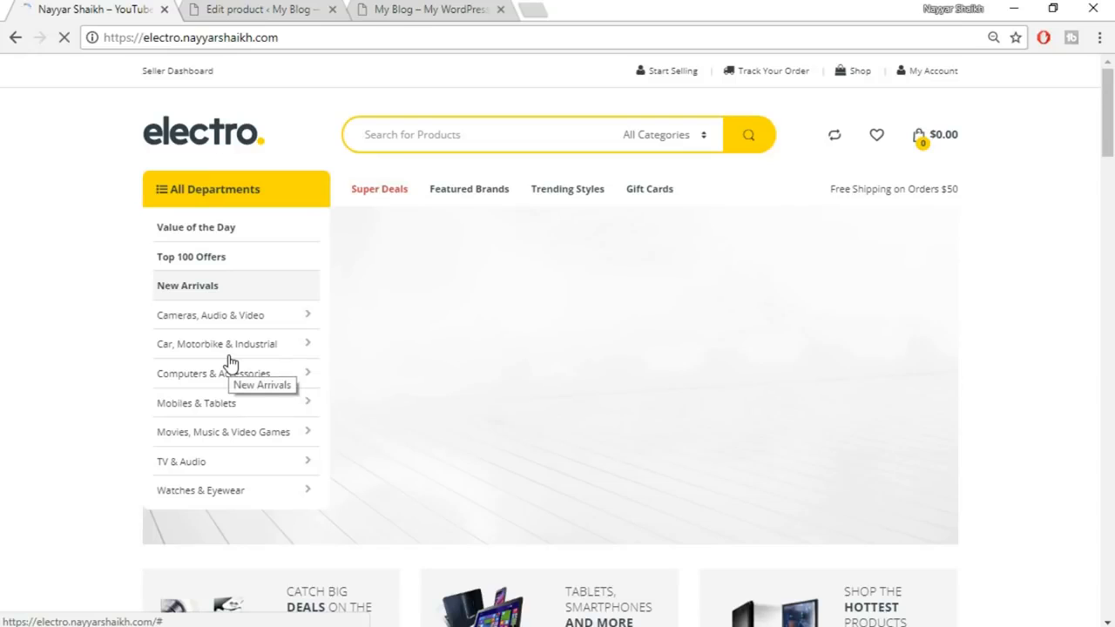
pyautogui.moveTo(254, 328)
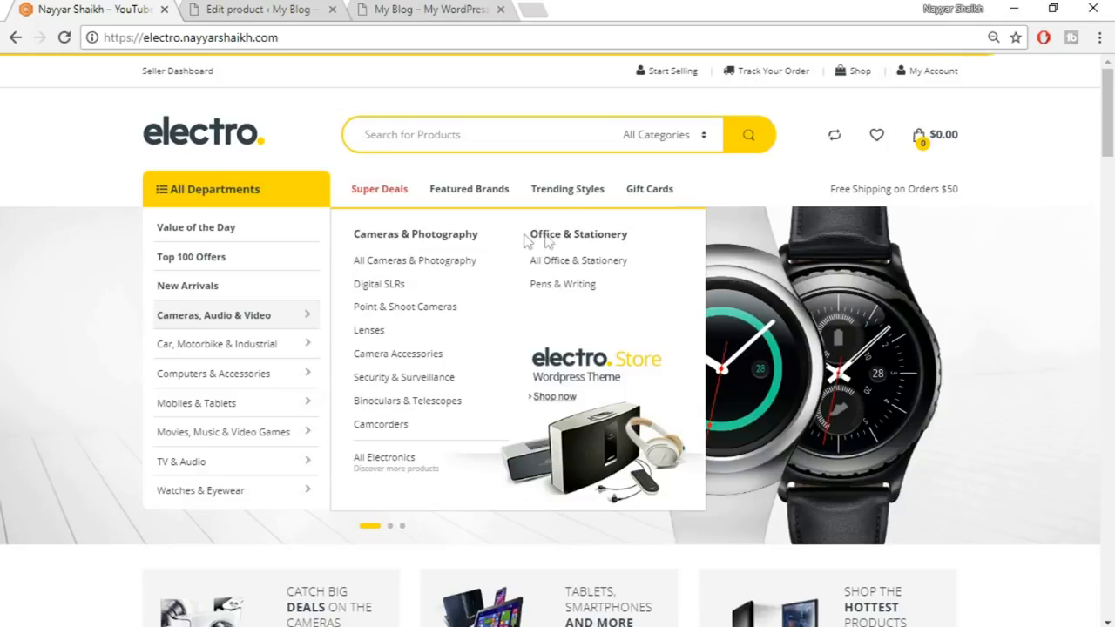
pyautogui.moveTo(224, 429)
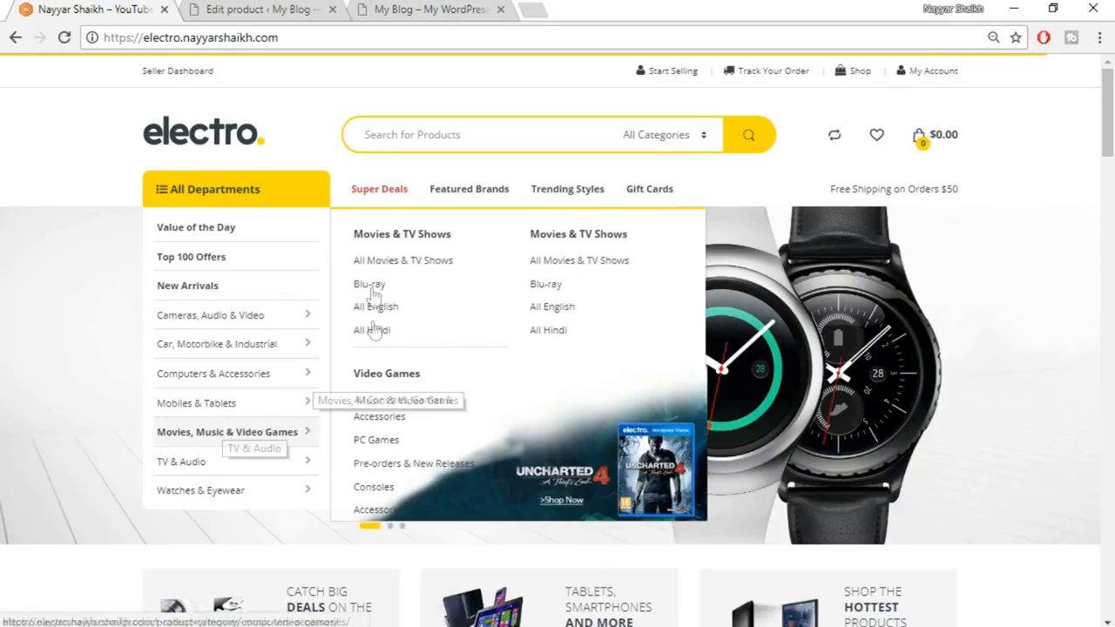
pyautogui.moveTo(217, 373)
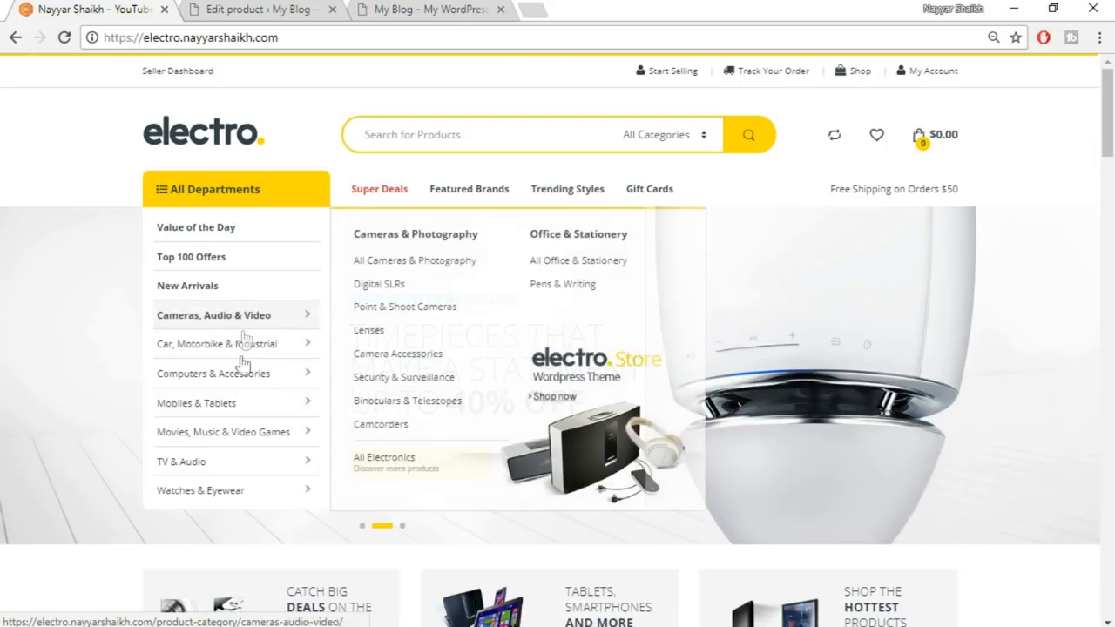
pyautogui.click(268, 14)
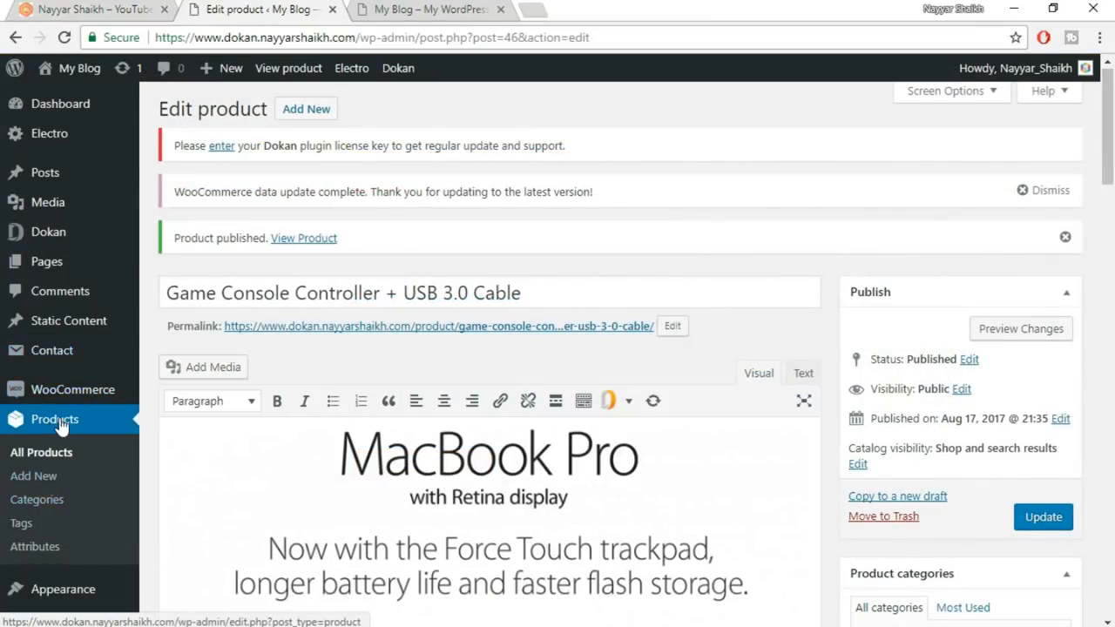
pyautogui.click(51, 504)
pyautogui.click(51, 506)
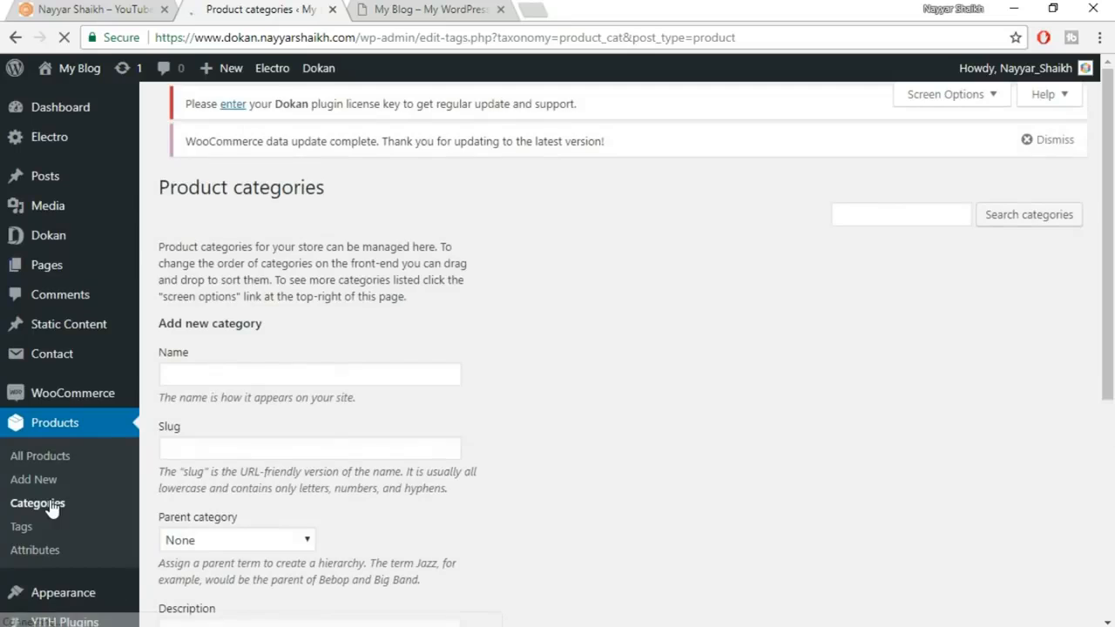
# - Check the storefront department names, then add the Cameras & Audios product category
pyautogui.click(79, 7)
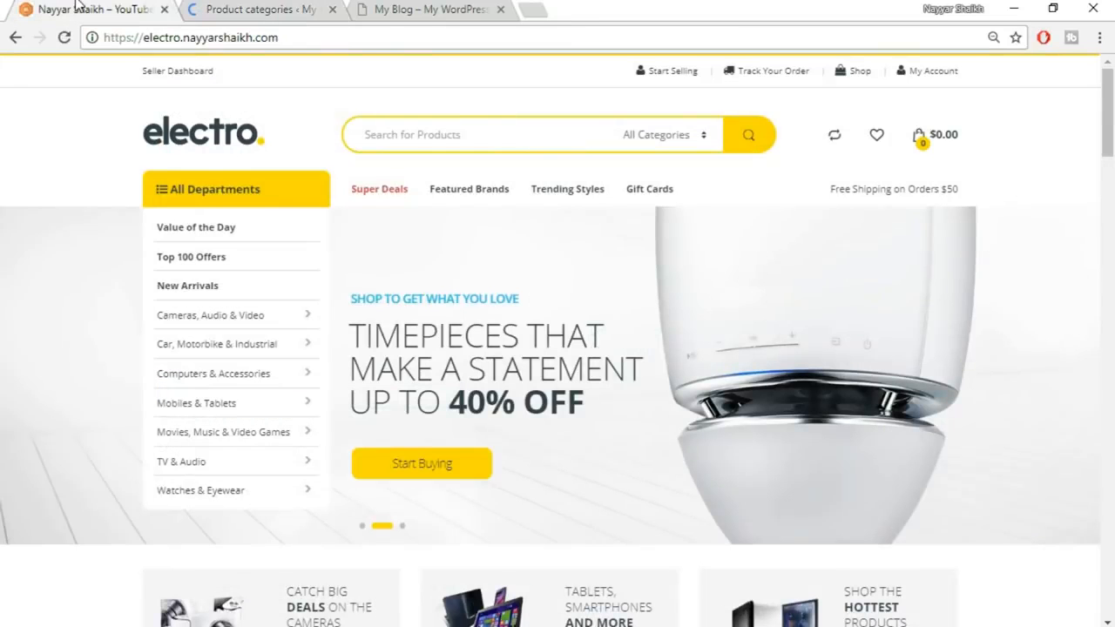
pyautogui.moveTo(229, 328)
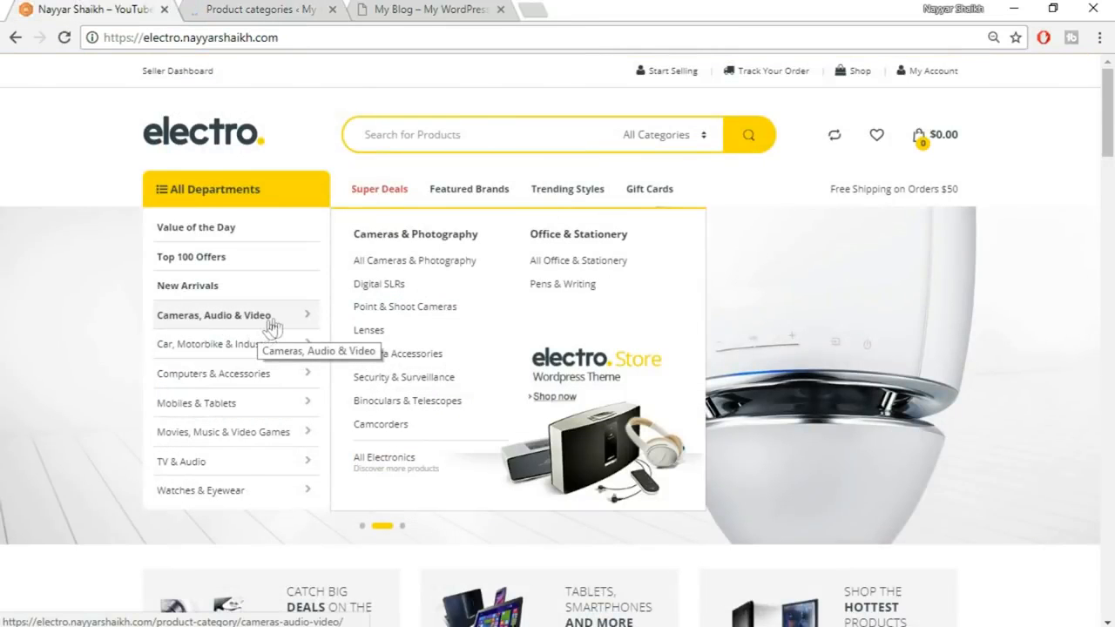
pyautogui.click(261, 9)
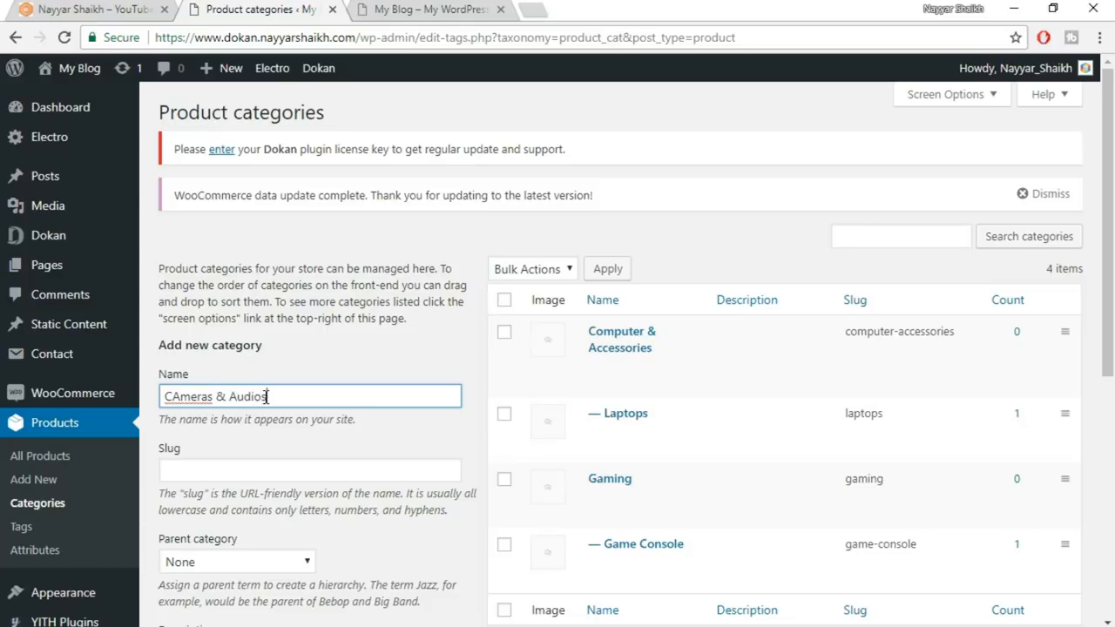
pyautogui.write('a')
pyautogui.scroll(-2, 291, 373)
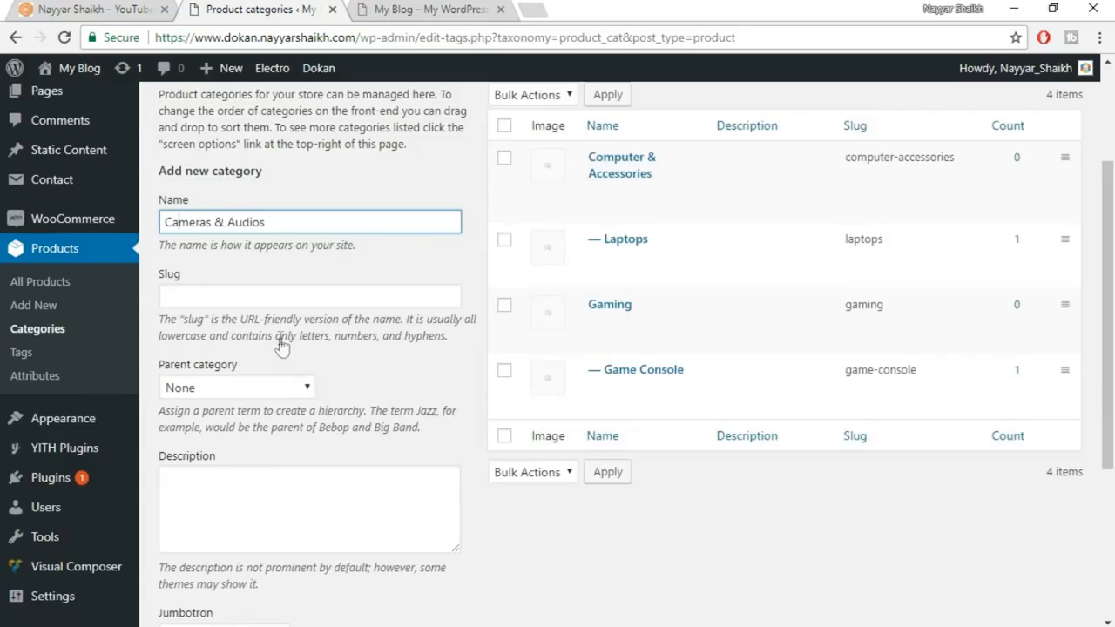
pyautogui.scroll(-3, 281, 339)
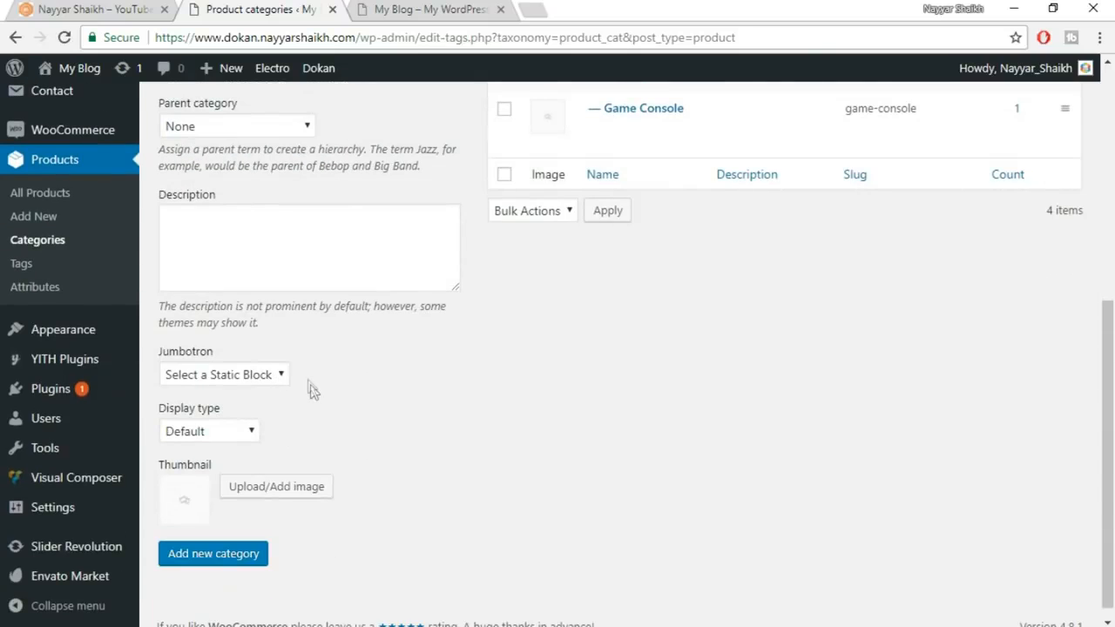
pyautogui.click(254, 566)
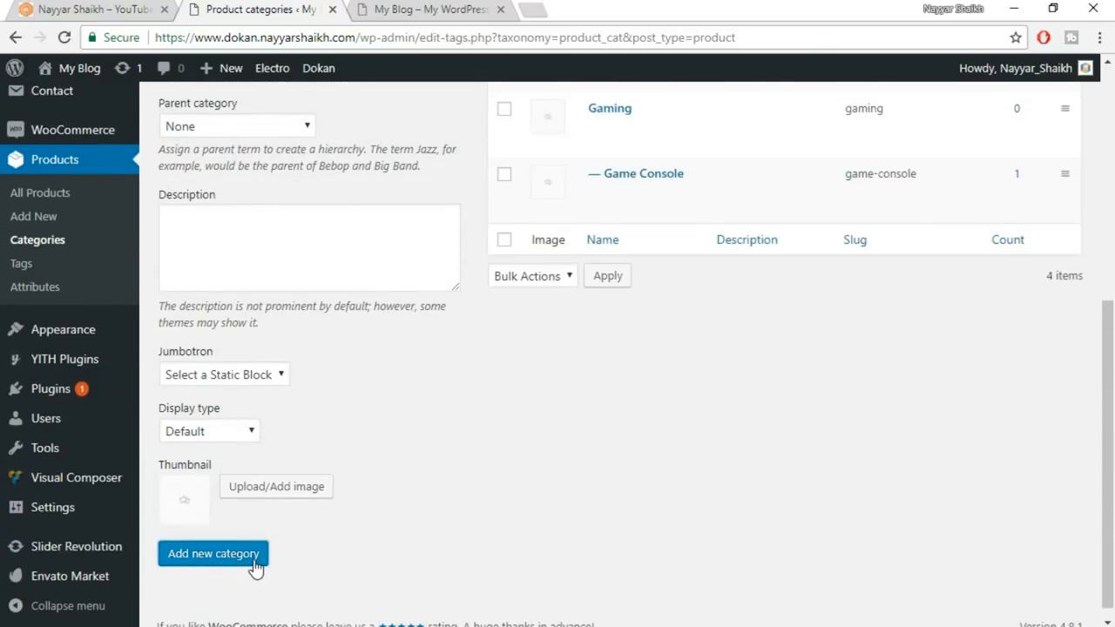
# - Add the Car &Motorbikes product category and compare it with the storefront department menu
pyautogui.scroll(4, 630, 503)
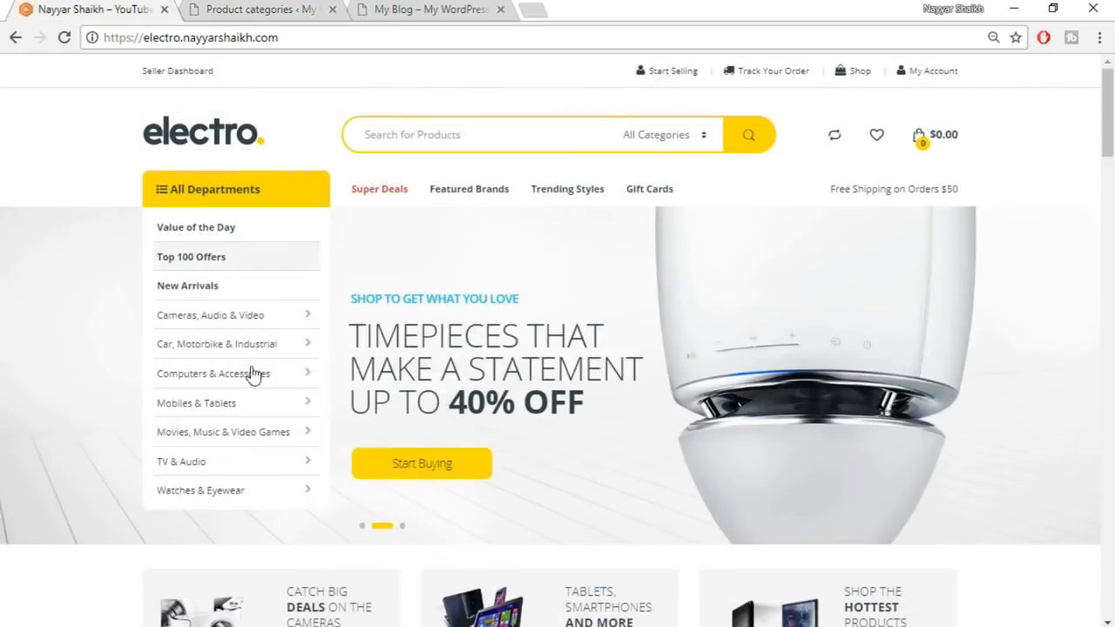
pyautogui.moveTo(213, 350)
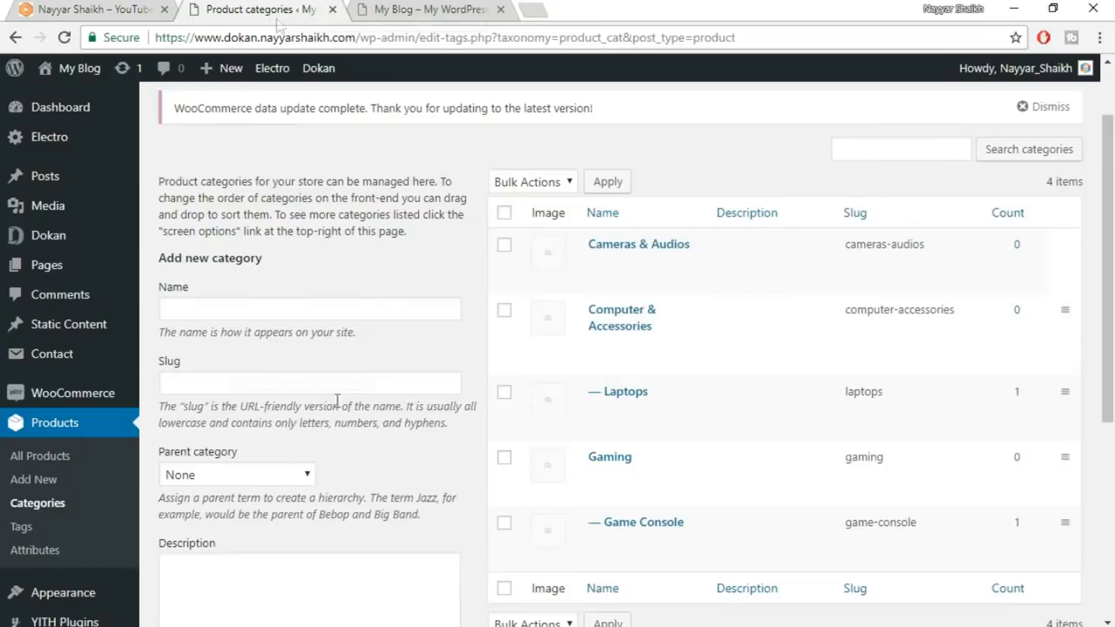
pyautogui.click(282, 309)
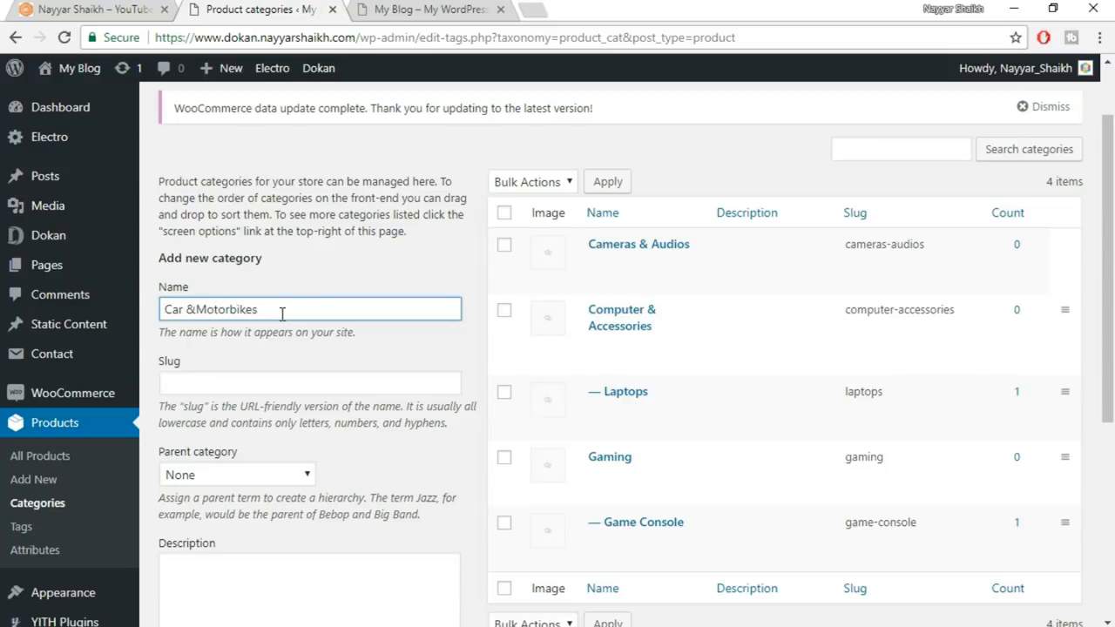
pyautogui.scroll(-5, 356, 465)
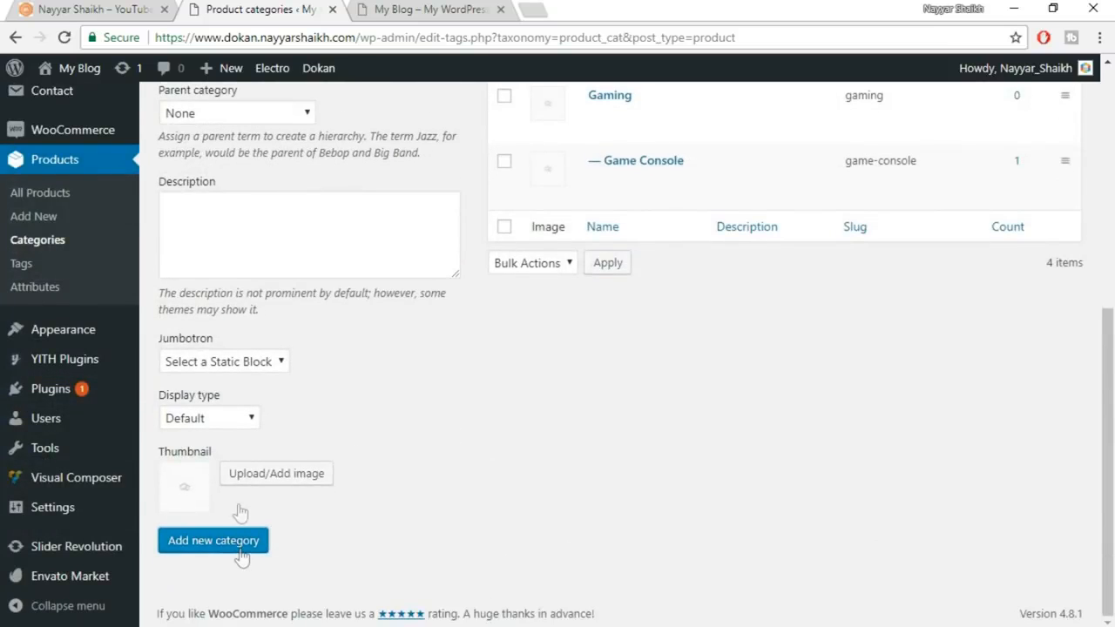
pyautogui.click(5, 6)
pyautogui.click(50, 6)
pyautogui.moveTo(207, 384)
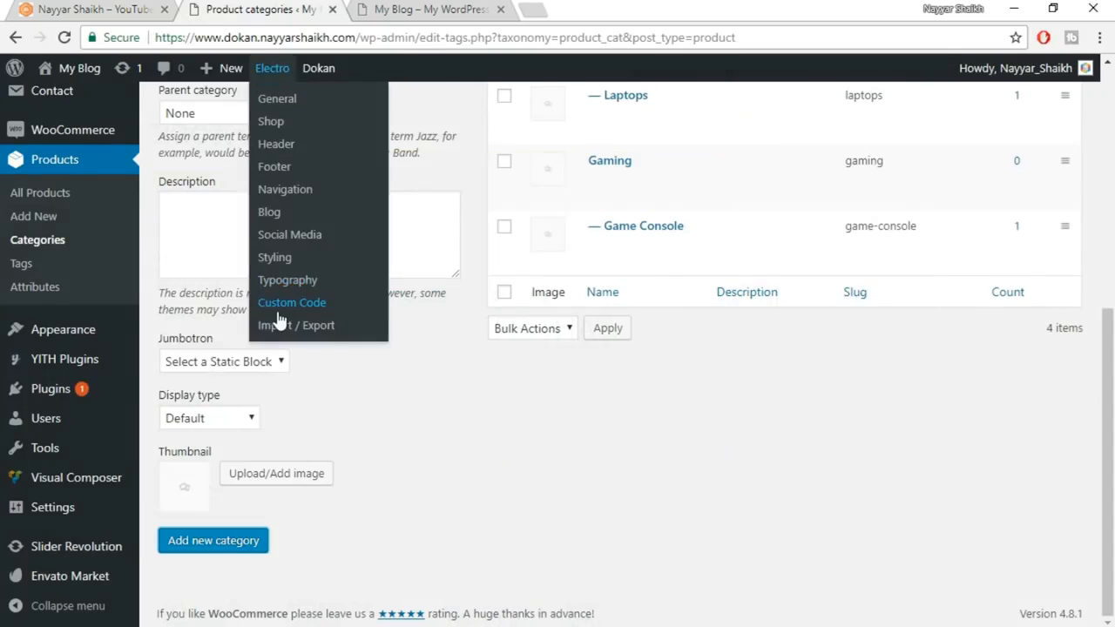
pyautogui.scroll(5, 209, 345)
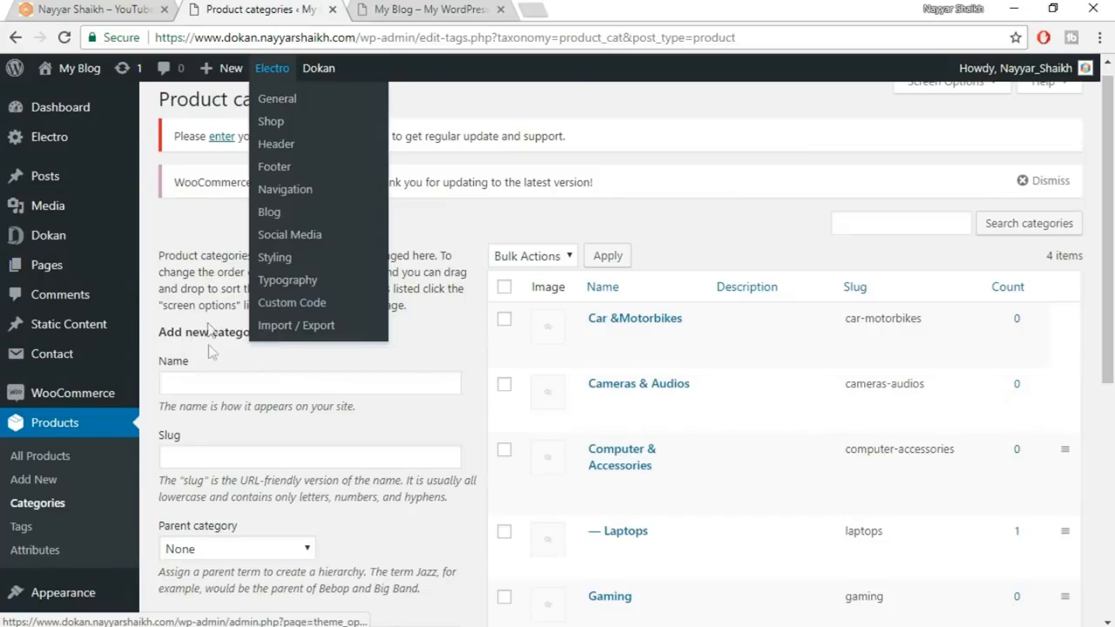
# - Add the Mobiles product category
pyautogui.click(231, 383)
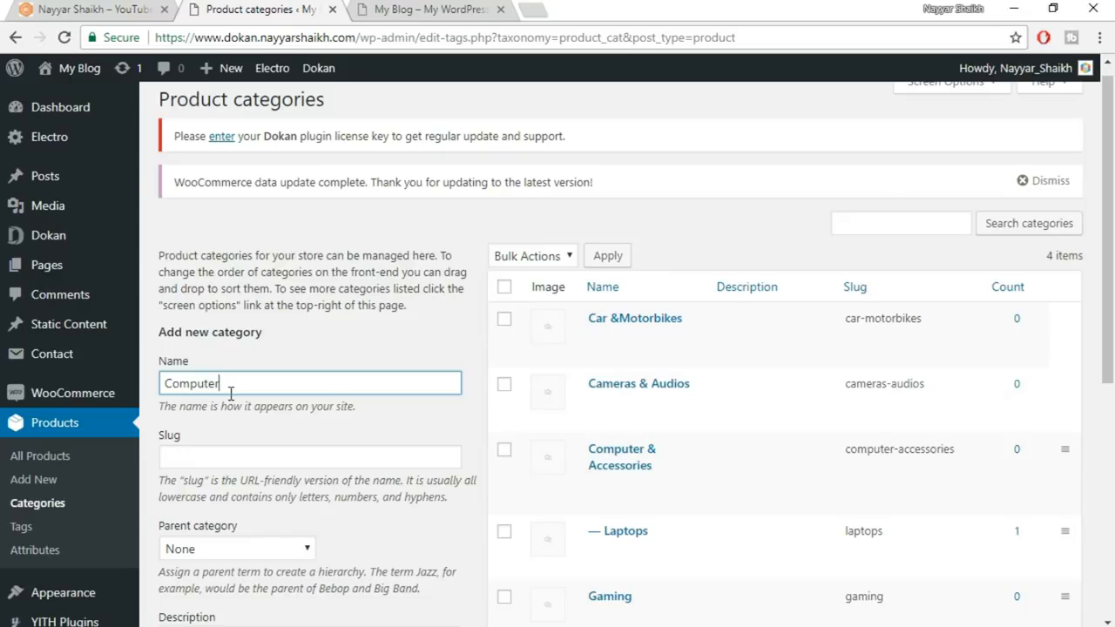
pyautogui.scroll(-5, 234, 403)
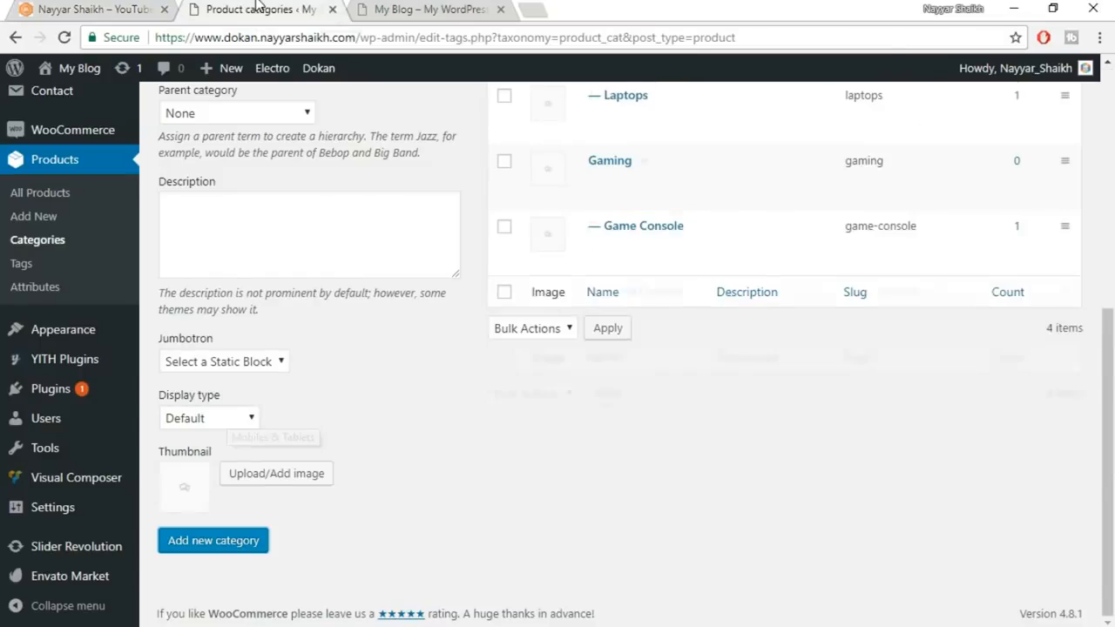
pyautogui.scroll(5, 264, 335)
pyautogui.click(269, 294)
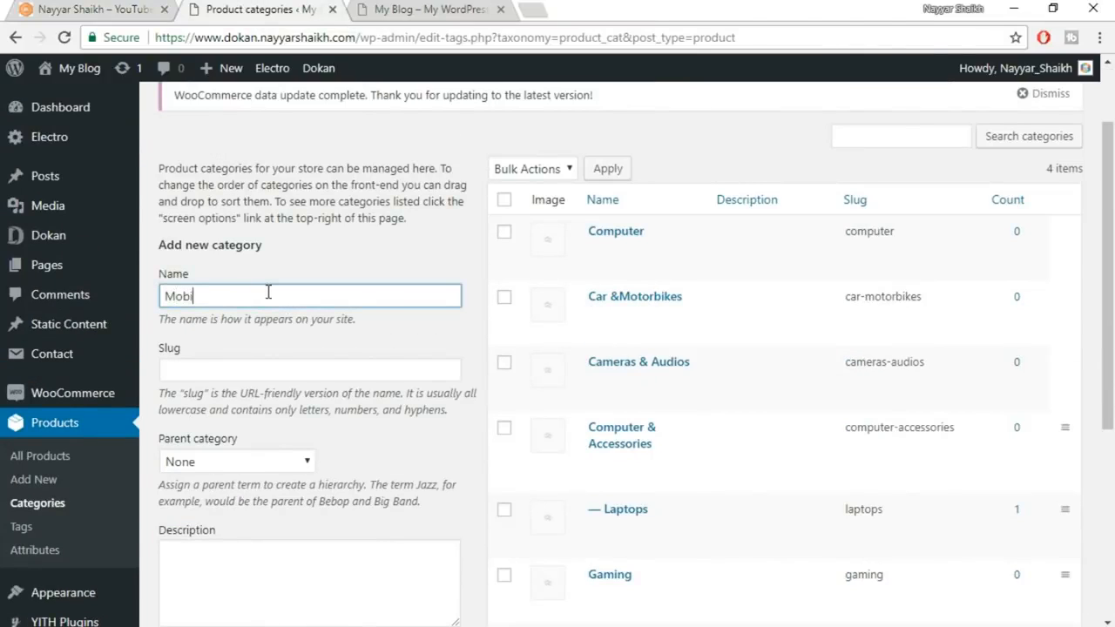
pyautogui.scroll(-4, 428, 366)
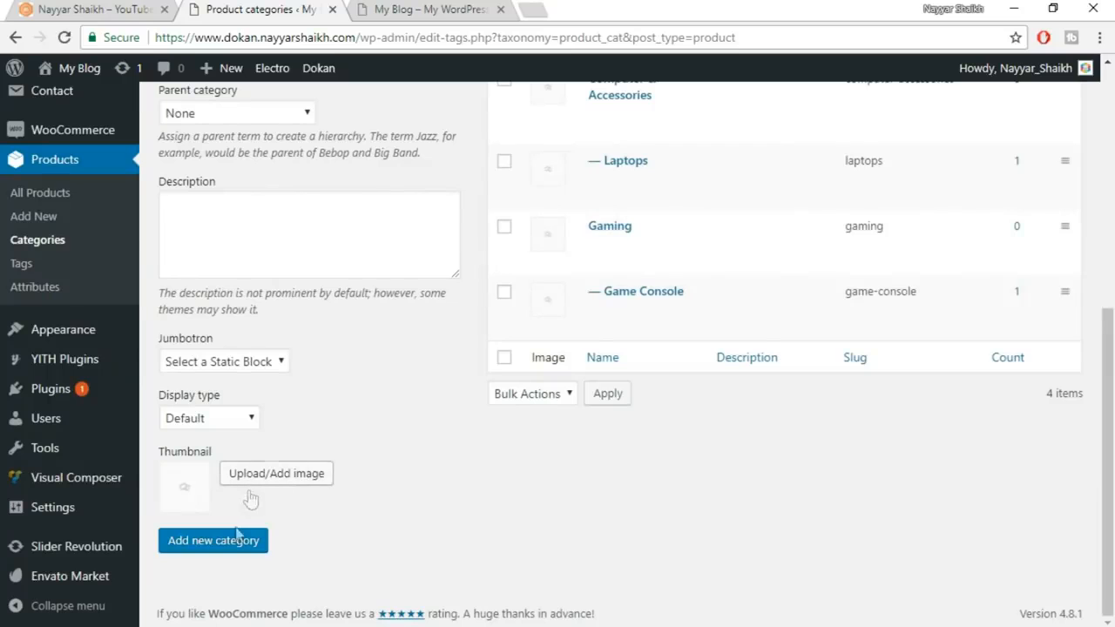
pyautogui.click(225, 541)
# - After a storefront check, add the Movies, TVs and Watches product categories
pyautogui.click(50, 7)
pyautogui.moveTo(224, 464)
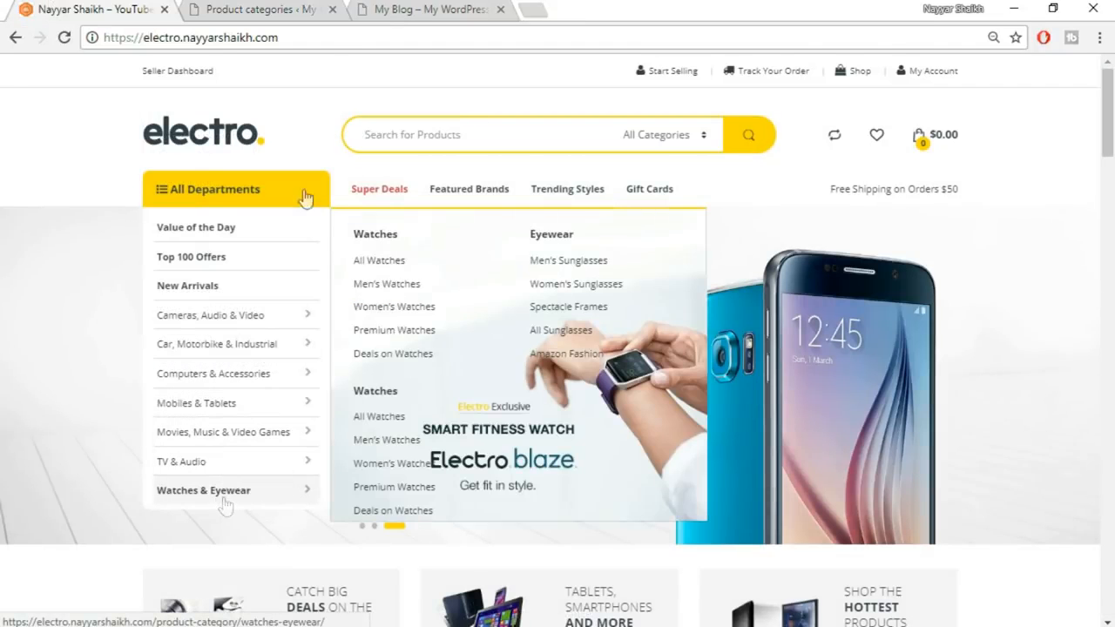
pyautogui.click(276, 7)
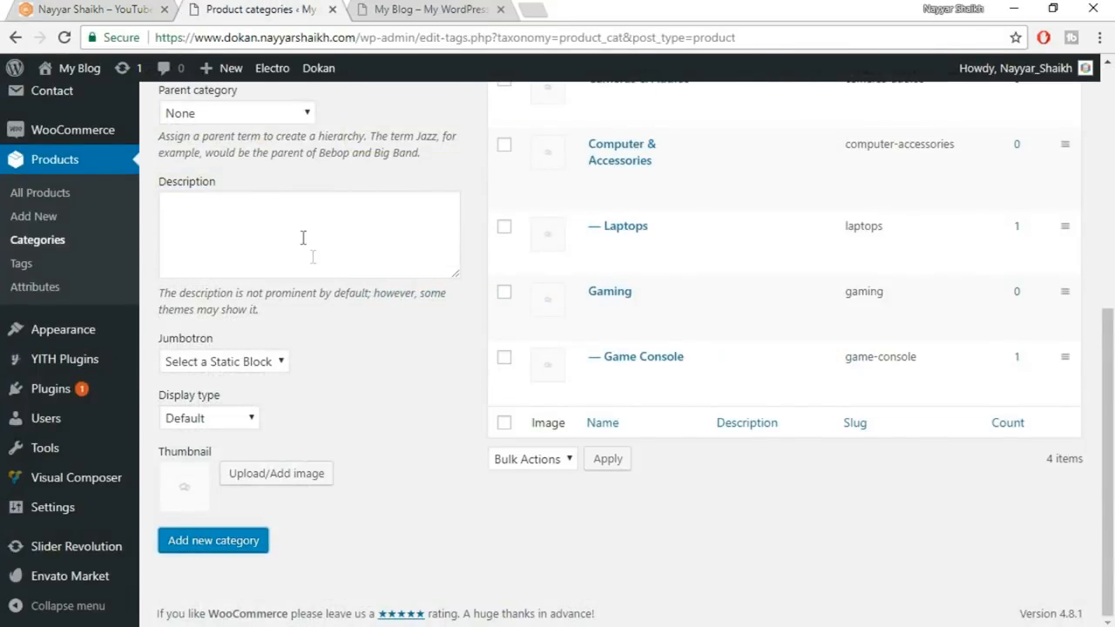
pyautogui.scroll(3, 305, 244)
pyautogui.click(260, 216)
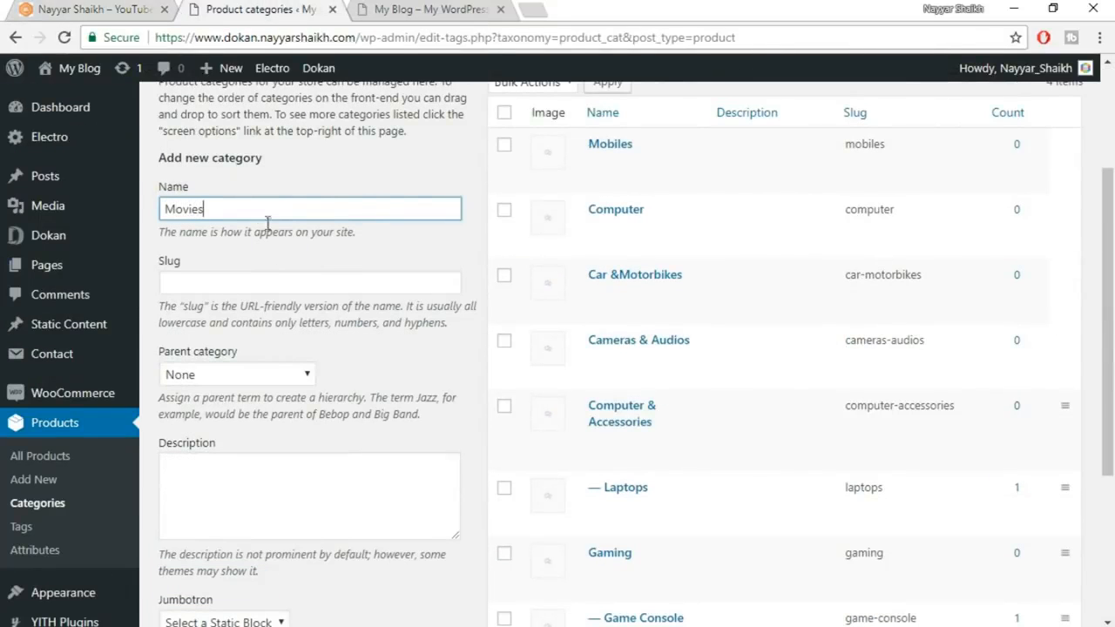
pyautogui.scroll(-3, 267, 222)
pyautogui.click(250, 476)
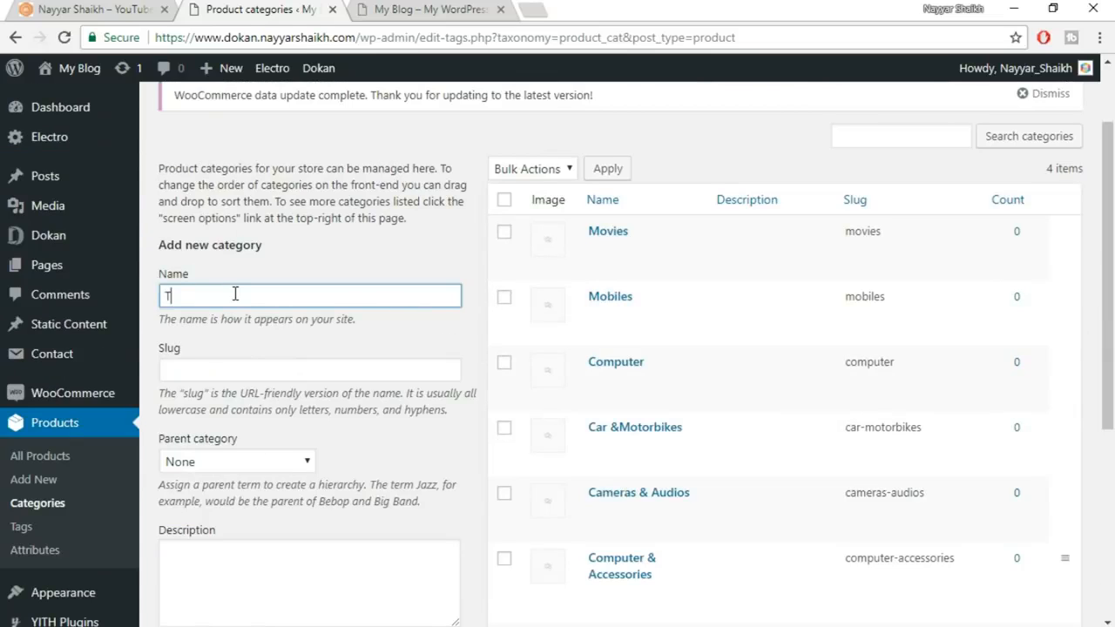
pyautogui.scroll(-3, 288, 506)
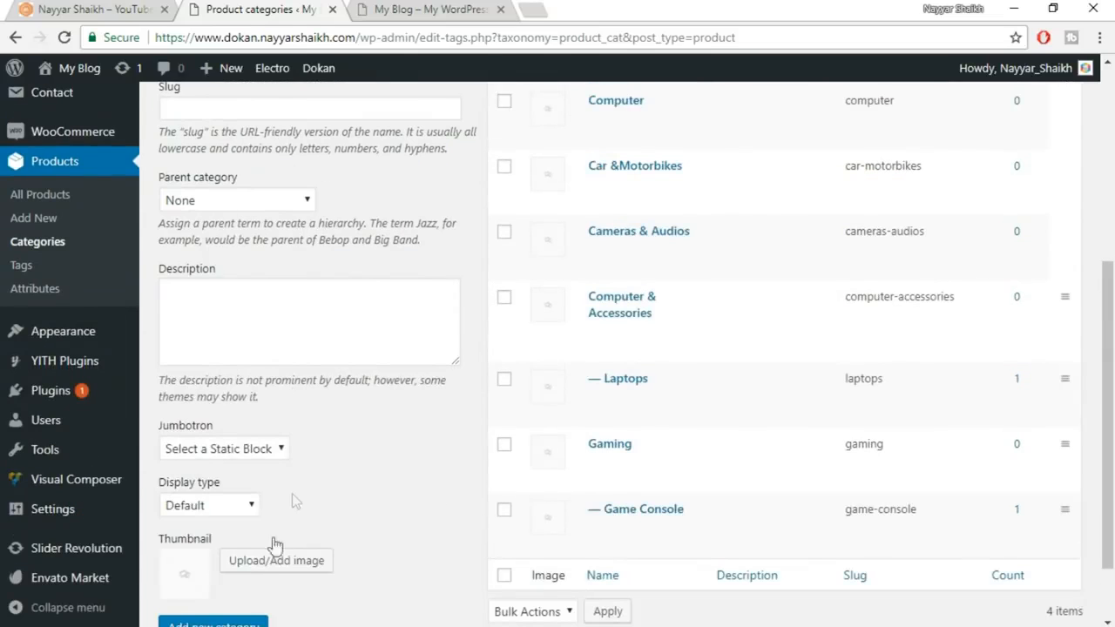
pyautogui.scroll(5, 296, 436)
pyautogui.click(276, 396)
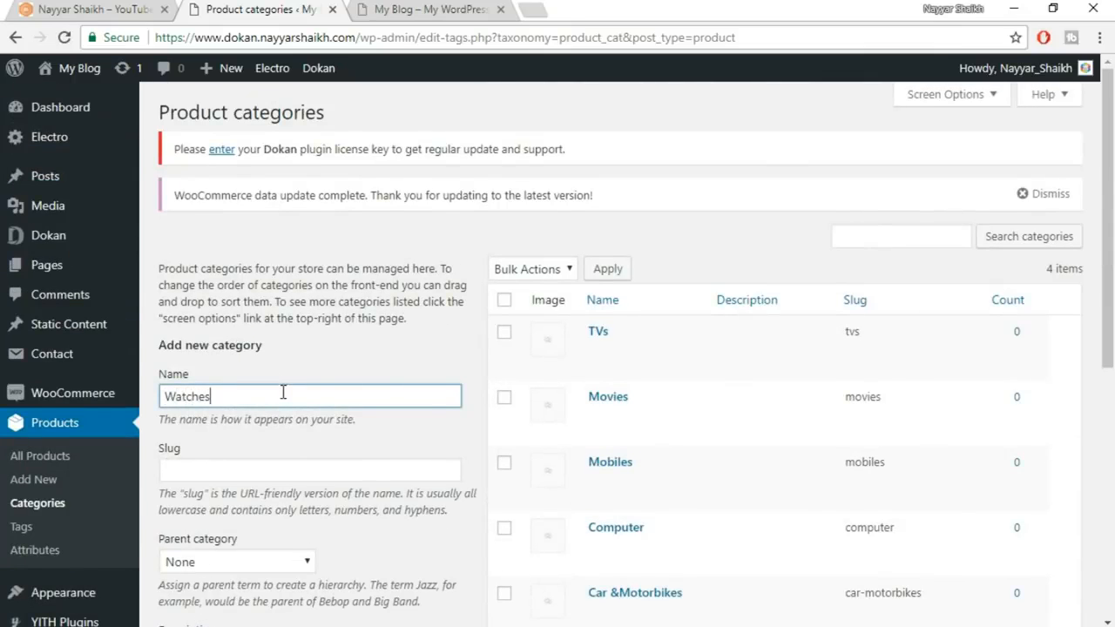
pyautogui.scroll(-5, 284, 393)
pyautogui.click(233, 529)
# - Review the storefront departments, then scroll back to the top of the Product categories list
pyautogui.scroll(5, 759, 341)
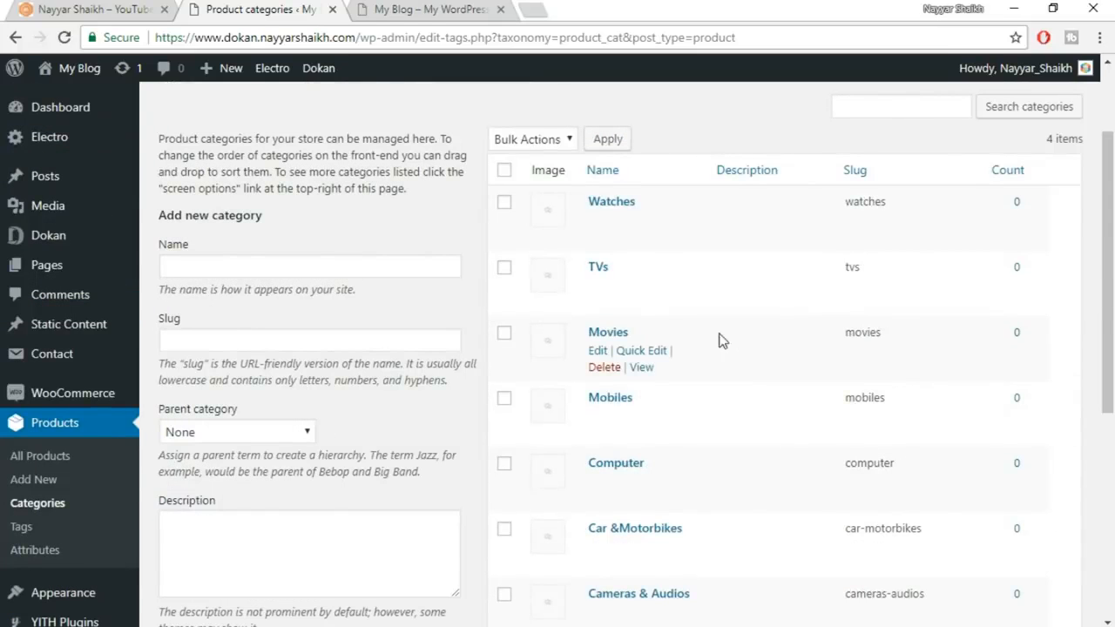
pyautogui.click(87, 9)
pyautogui.moveTo(270, 327)
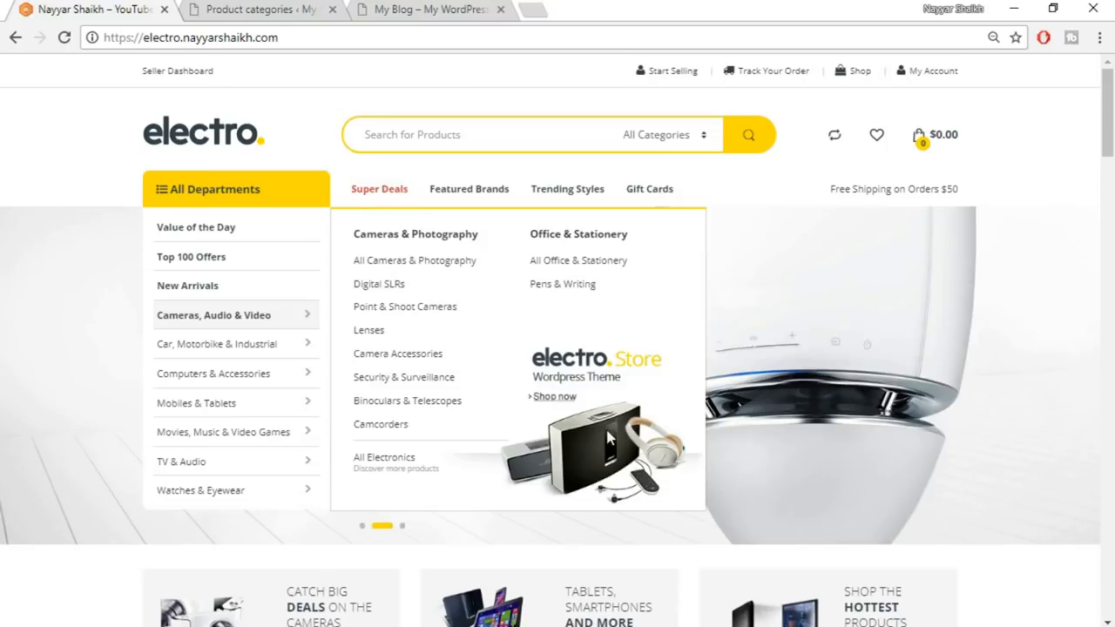
pyautogui.click(268, 11)
pyautogui.scroll(2, 353, 287)
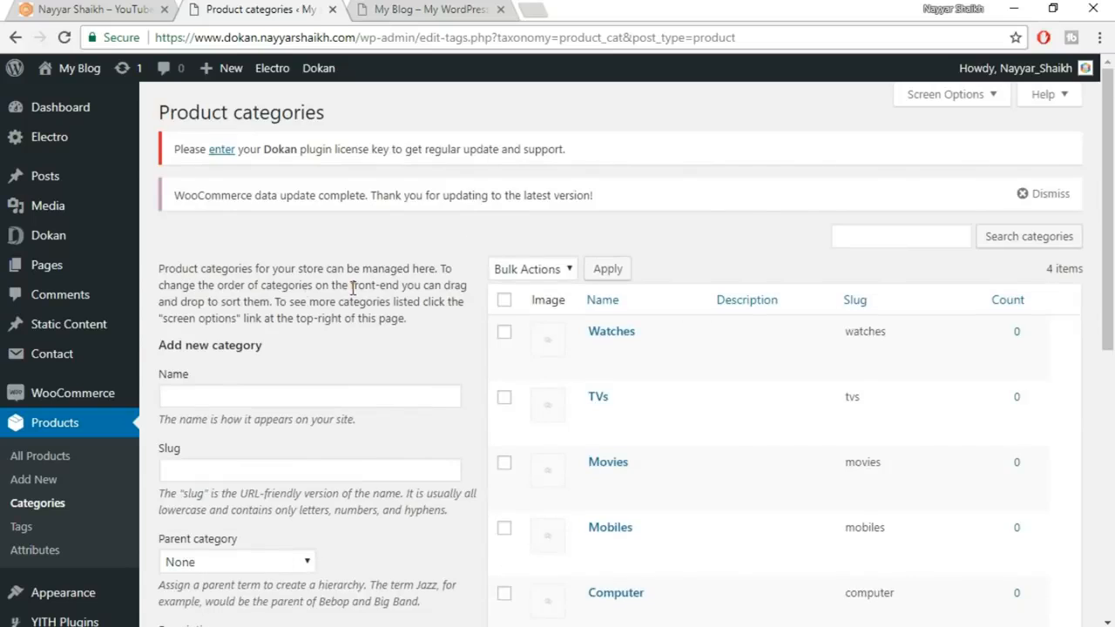
pyautogui.moveTo(70, 328)
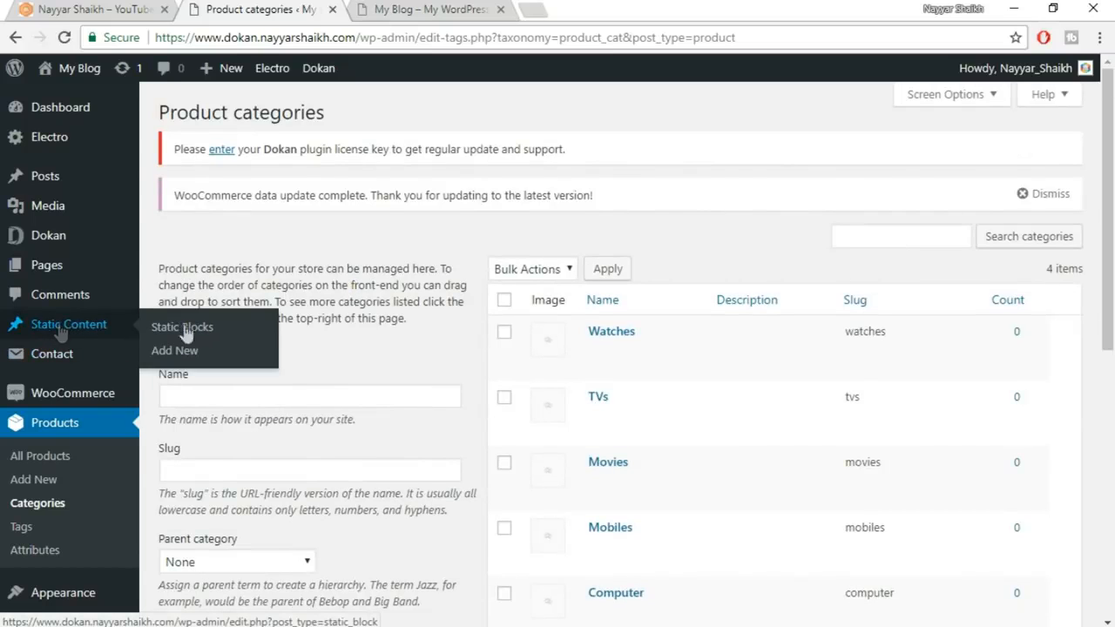
# - Add a new static block titled 'Cameras' and publish it
pyautogui.click(185, 362)
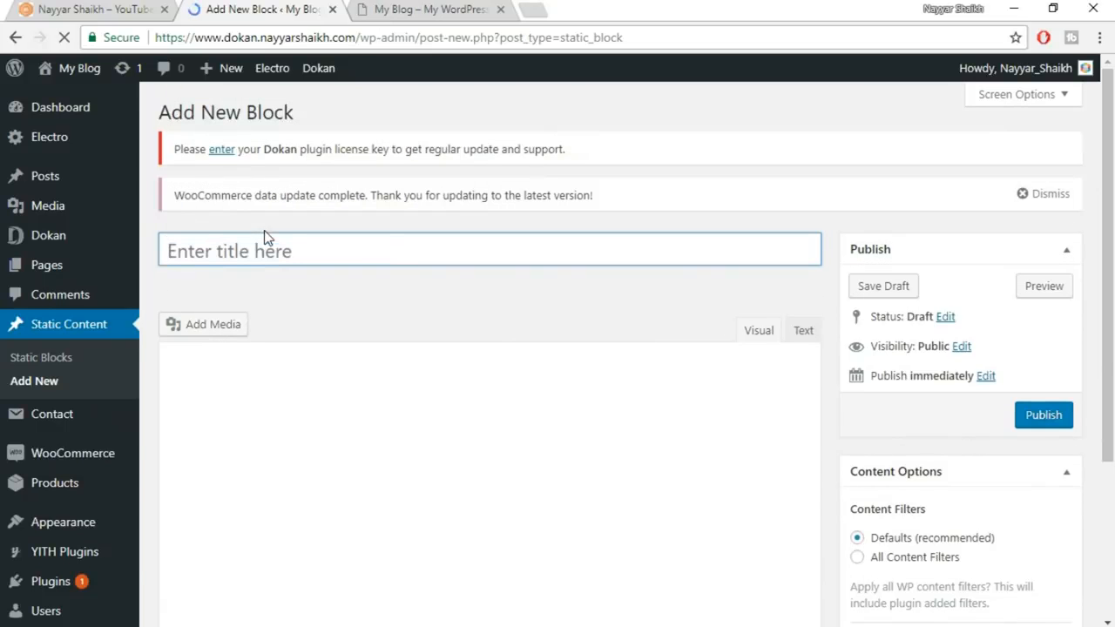
pyautogui.click(113, 9)
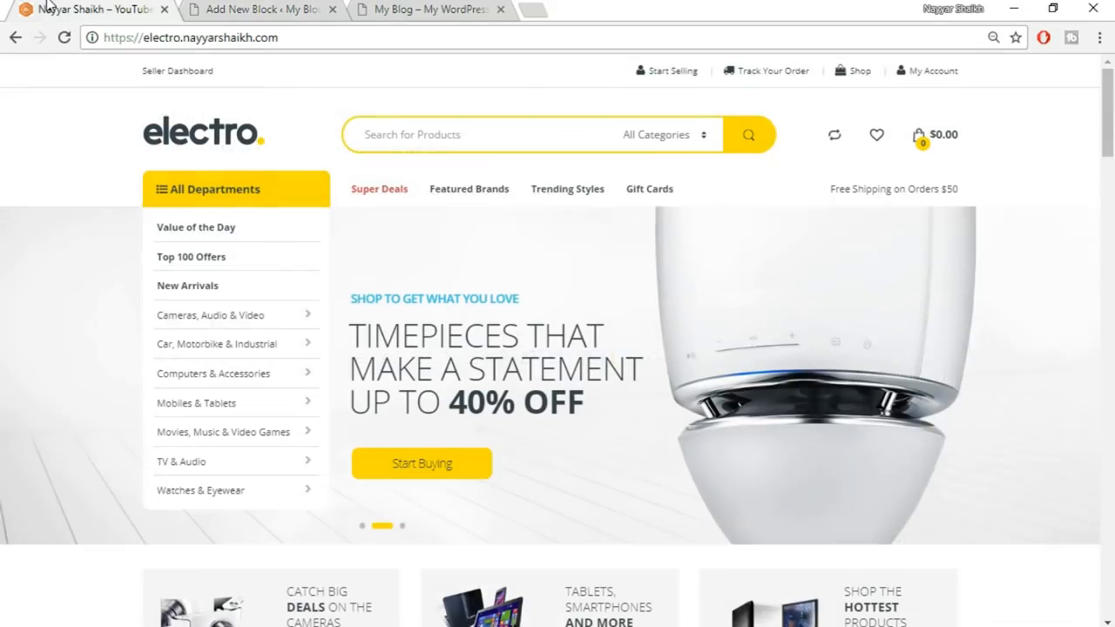
pyautogui.click(263, 9)
pyautogui.write('Cameras')
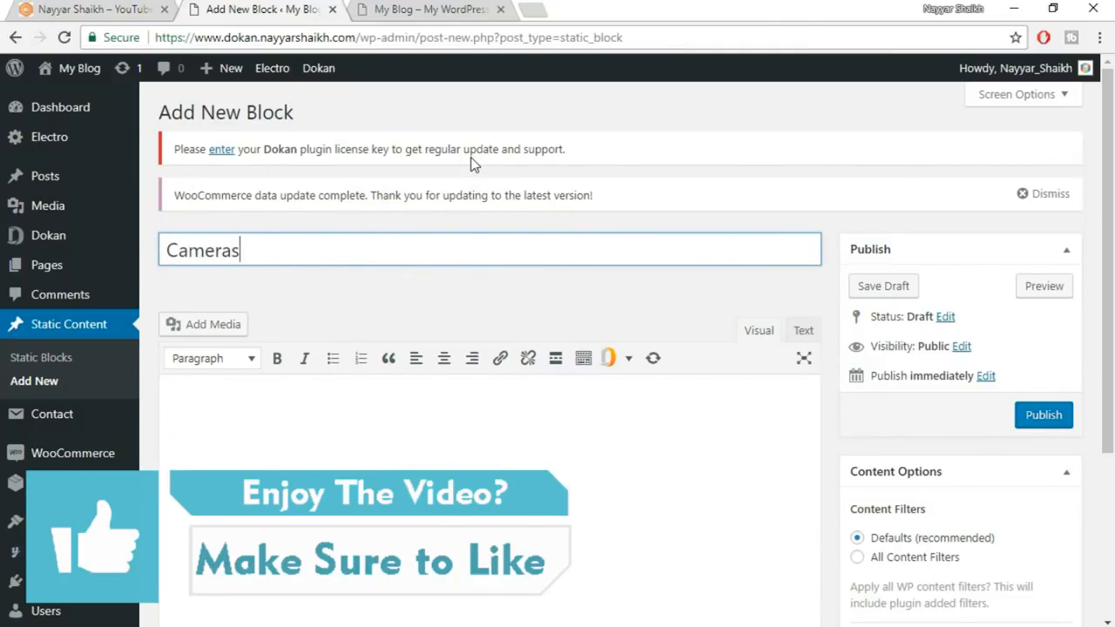
pyautogui.scroll(-2, 1066, 255)
pyautogui.scroll(-1, 1067, 255)
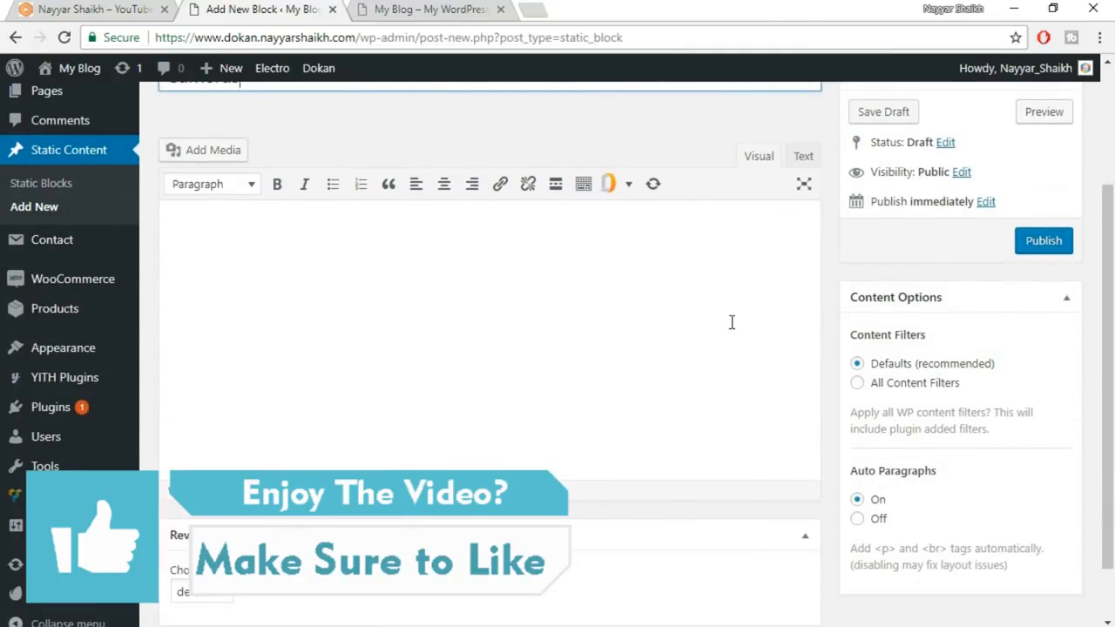
pyautogui.scroll(1, 715, 322)
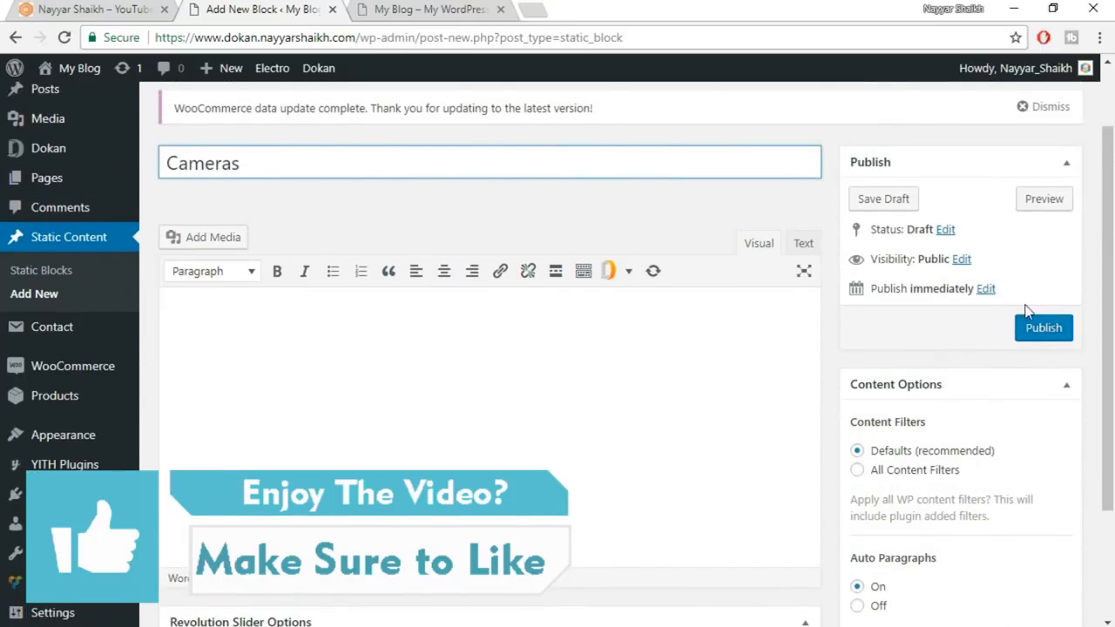
pyautogui.click(1036, 333)
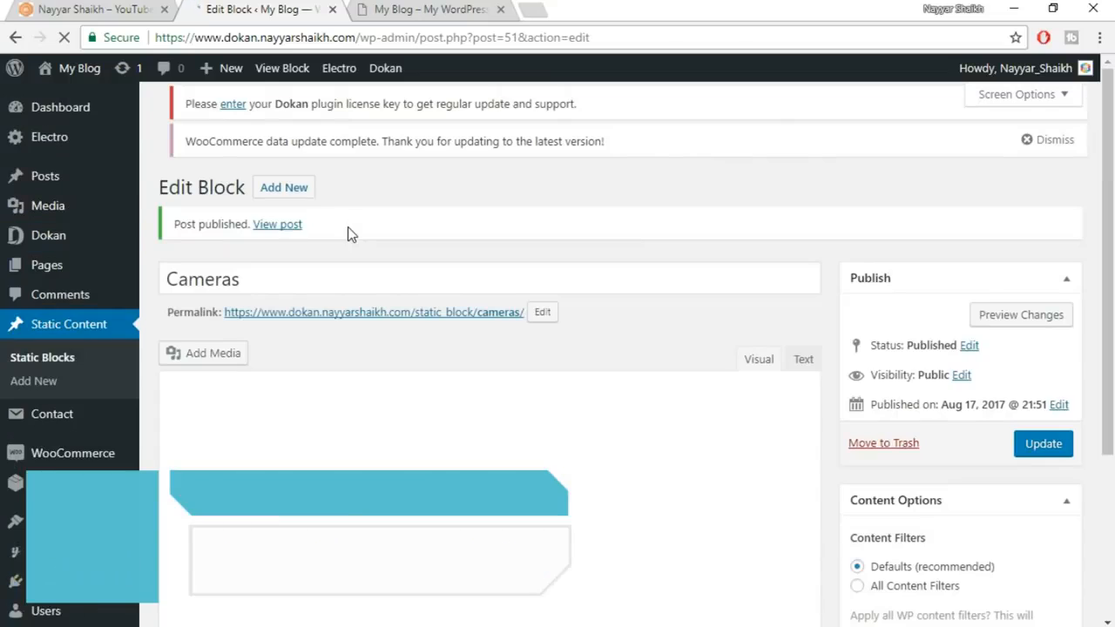
pyautogui.scroll(-2, 75, 462)
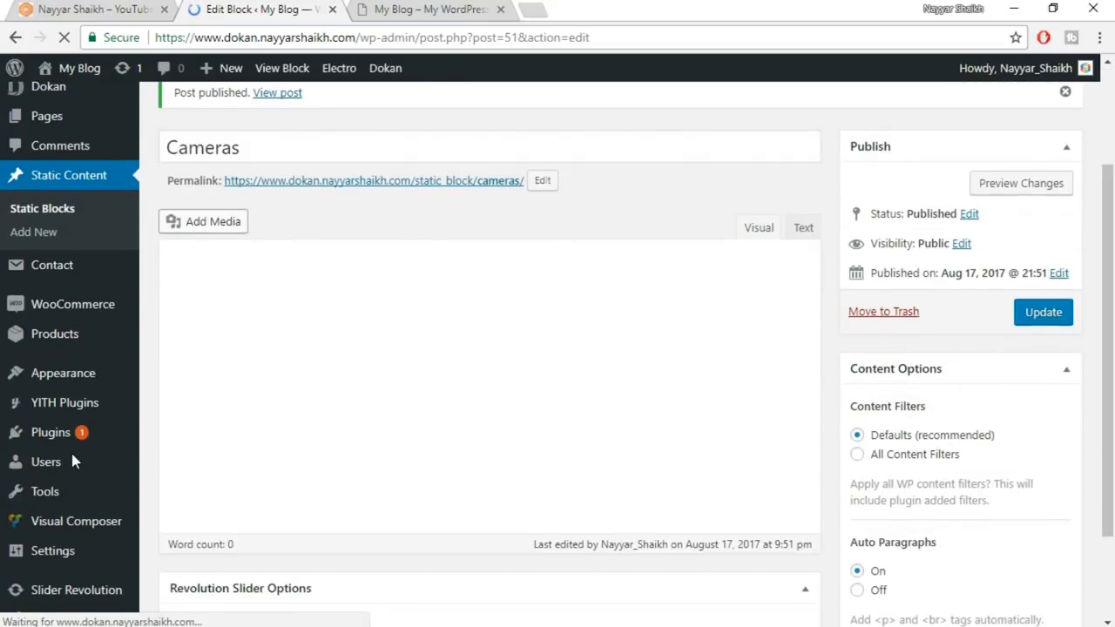
pyautogui.scroll(-2, 73, 488)
pyautogui.moveTo(75, 488)
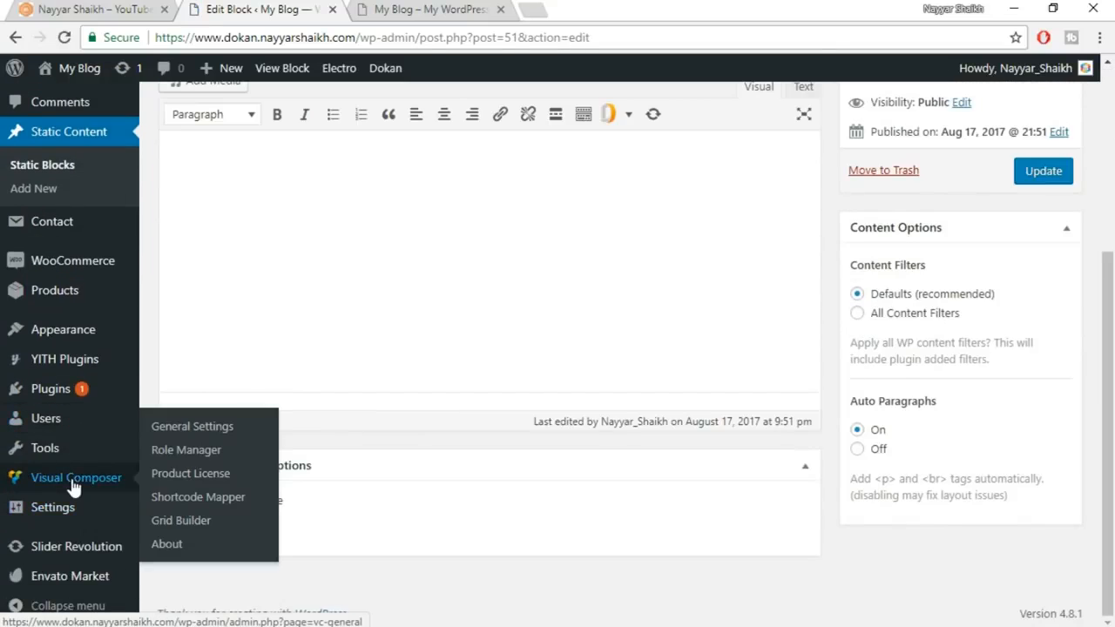
pyautogui.scroll(-2, 87, 553)
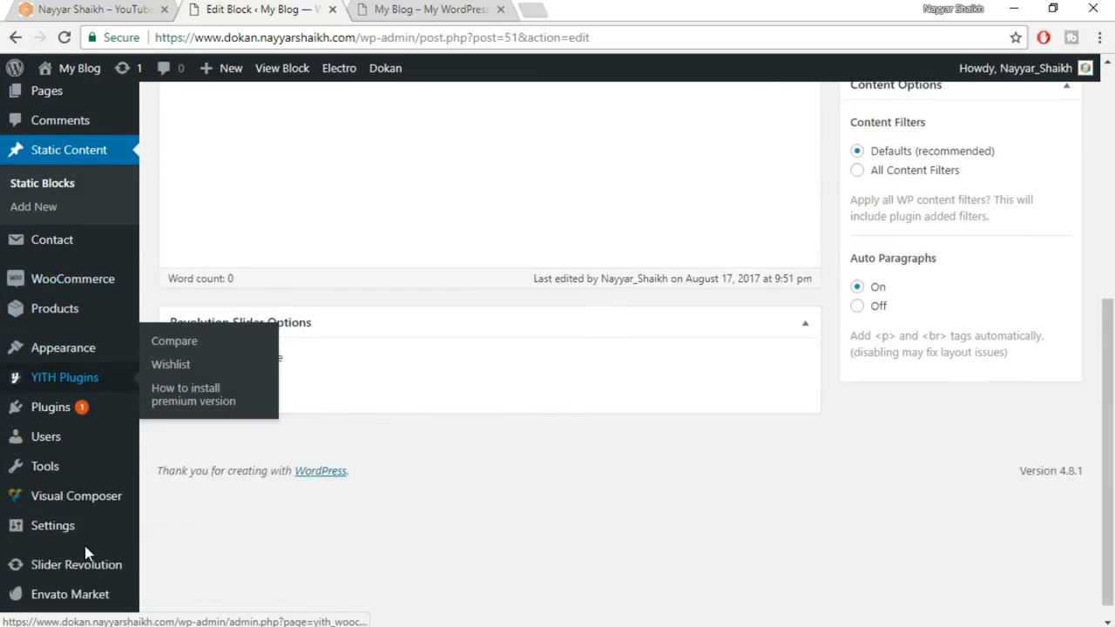
pyautogui.scroll(2, 83, 523)
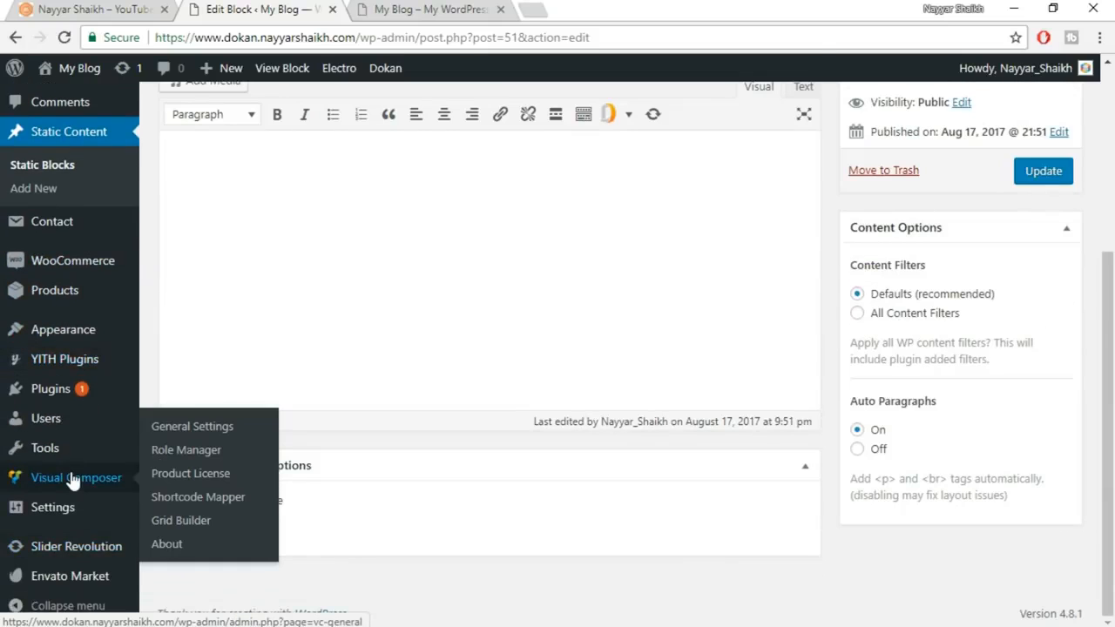
# - In Role Manager, set post types to Custom with post, product and static_block enabled, and save
pyautogui.click(194, 457)
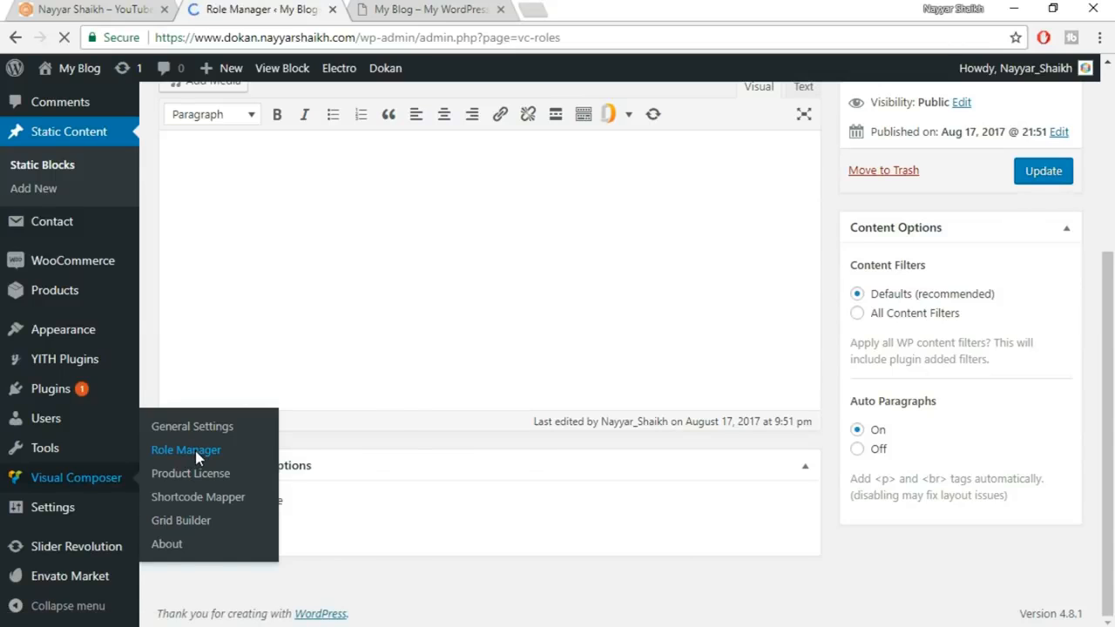
pyautogui.scroll(-1, 659, 401)
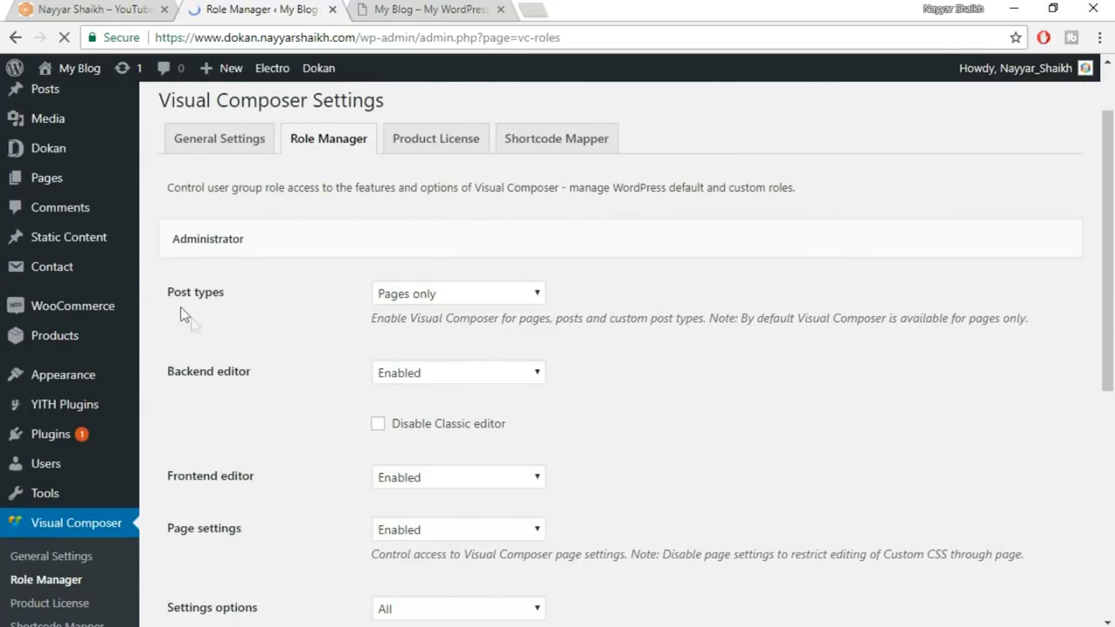
pyautogui.click(470, 301)
pyautogui.click(448, 330)
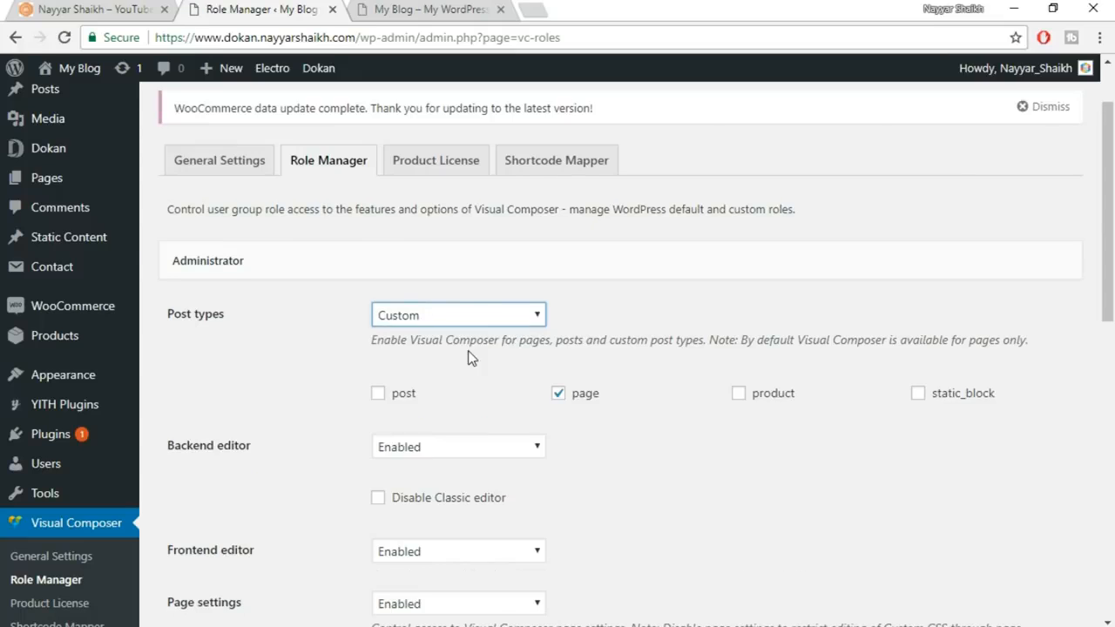
pyautogui.click(401, 393)
pyautogui.click(738, 396)
pyautogui.click(961, 405)
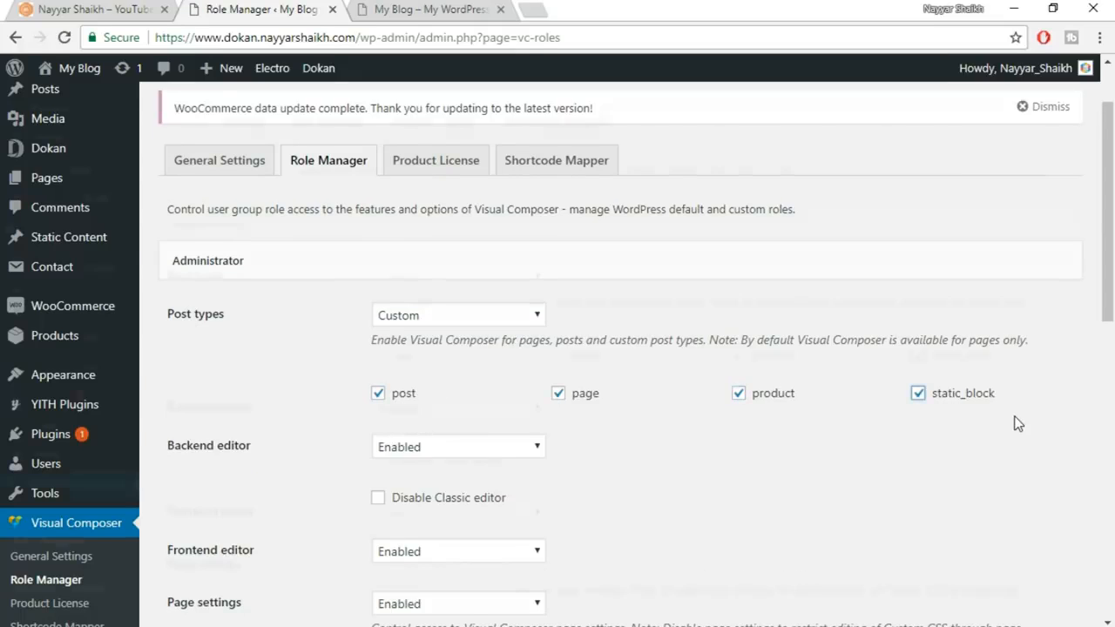
pyautogui.scroll(-9, 1016, 424)
pyautogui.click(206, 576)
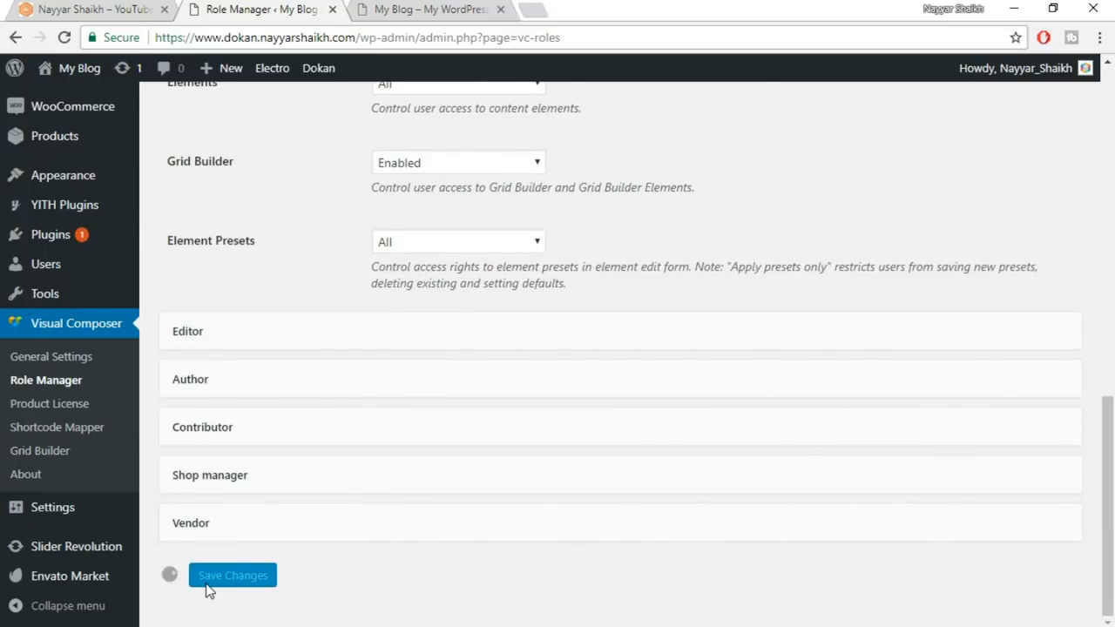
pyautogui.scroll(10, 471, 452)
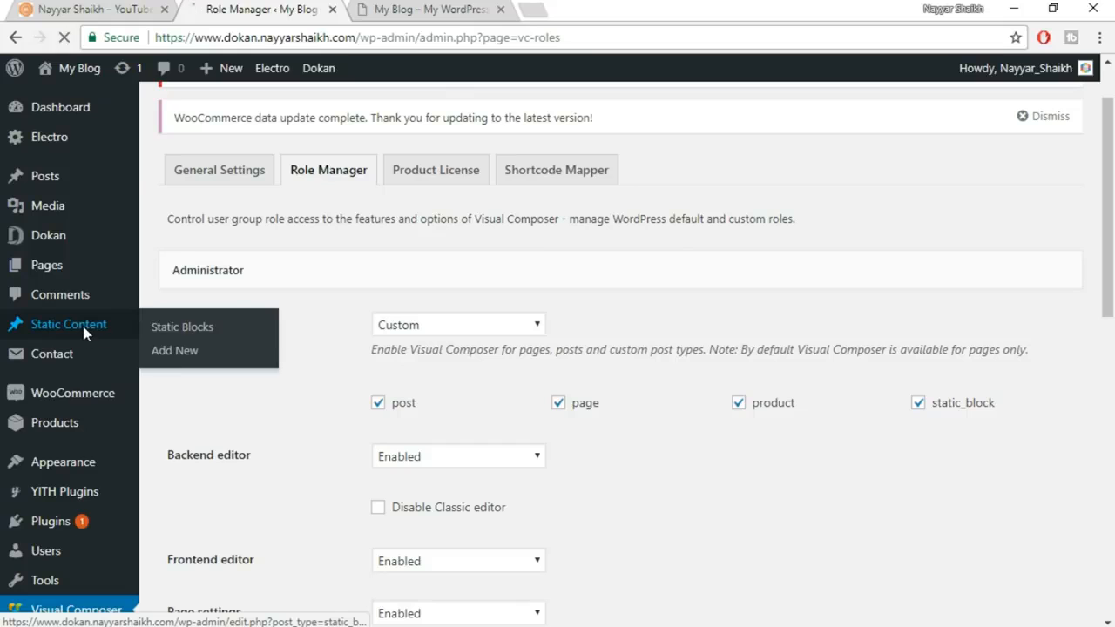
# - Open the Cameras block in Visual Composer's backend editor and add a Single Image element
pyautogui.click(83, 325)
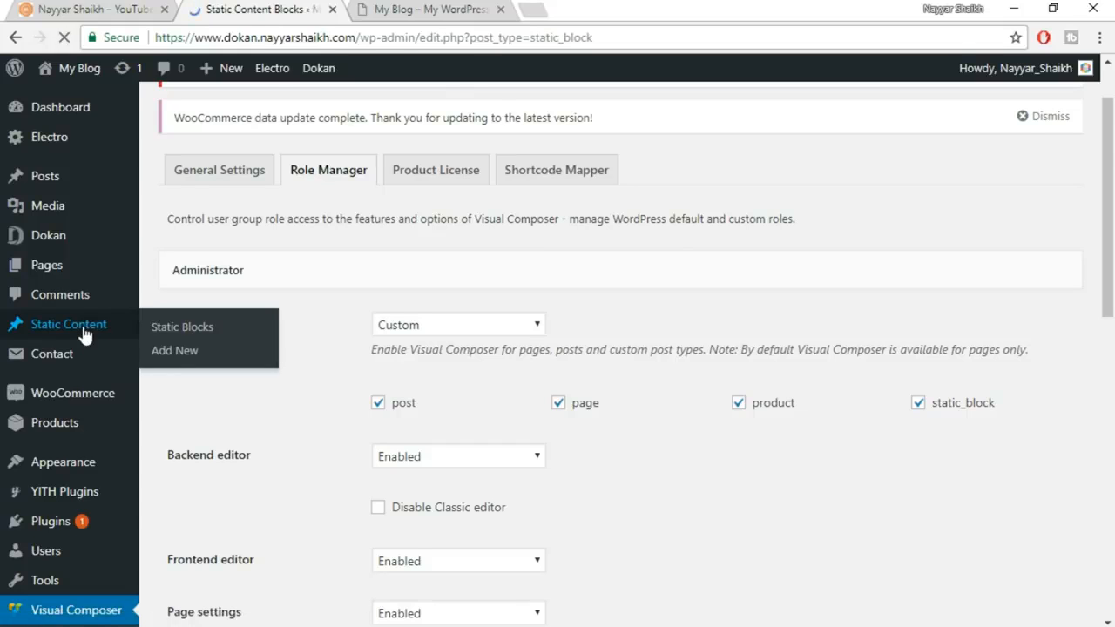
pyautogui.moveTo(212, 334)
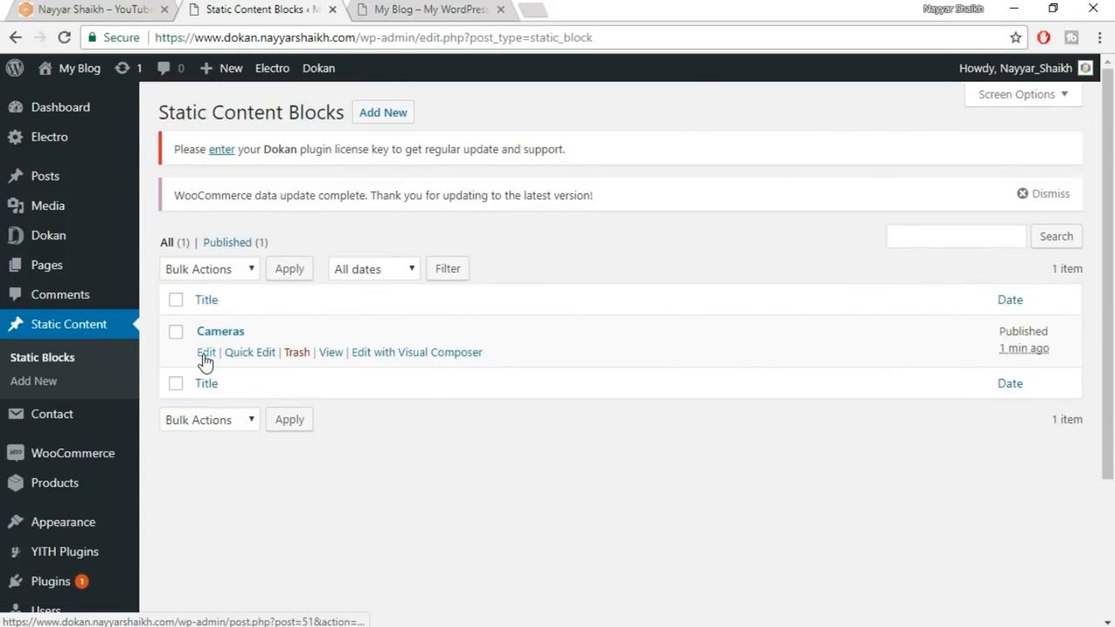
pyautogui.click(206, 356)
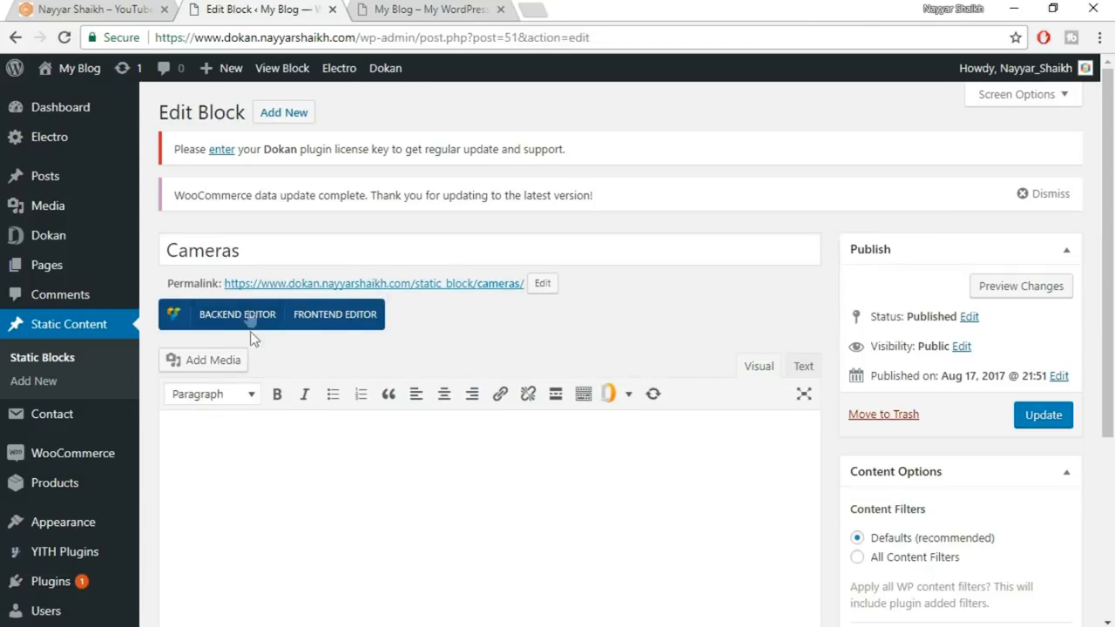
pyautogui.scroll(-1, 267, 252)
pyautogui.click(259, 235)
pyautogui.scroll(-3, 560, 288)
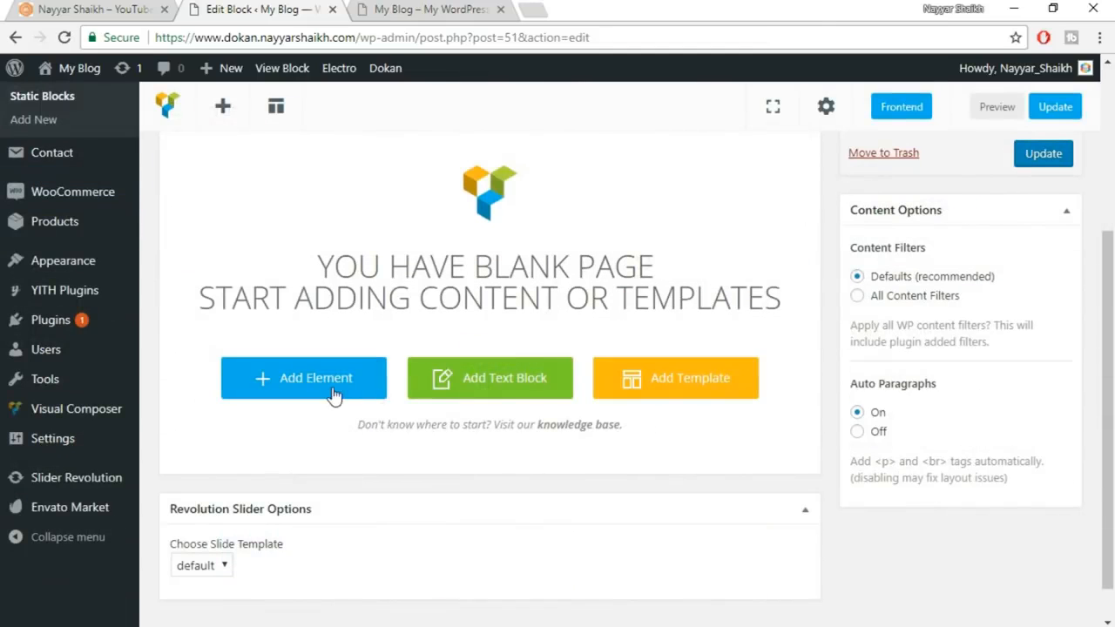
pyautogui.click(333, 390)
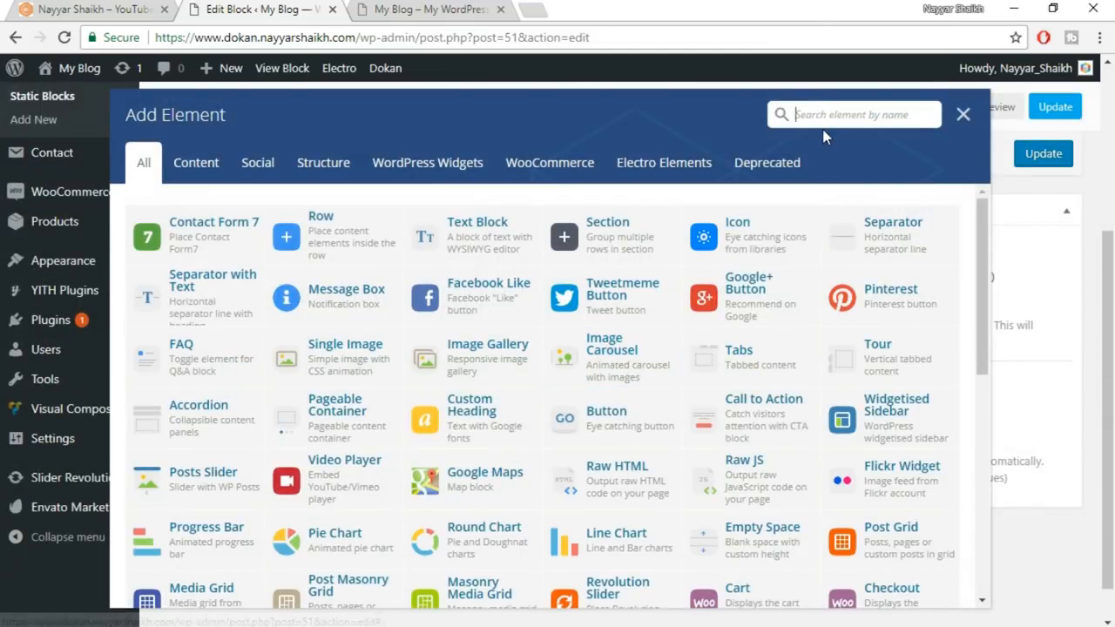
pyautogui.write('ima')
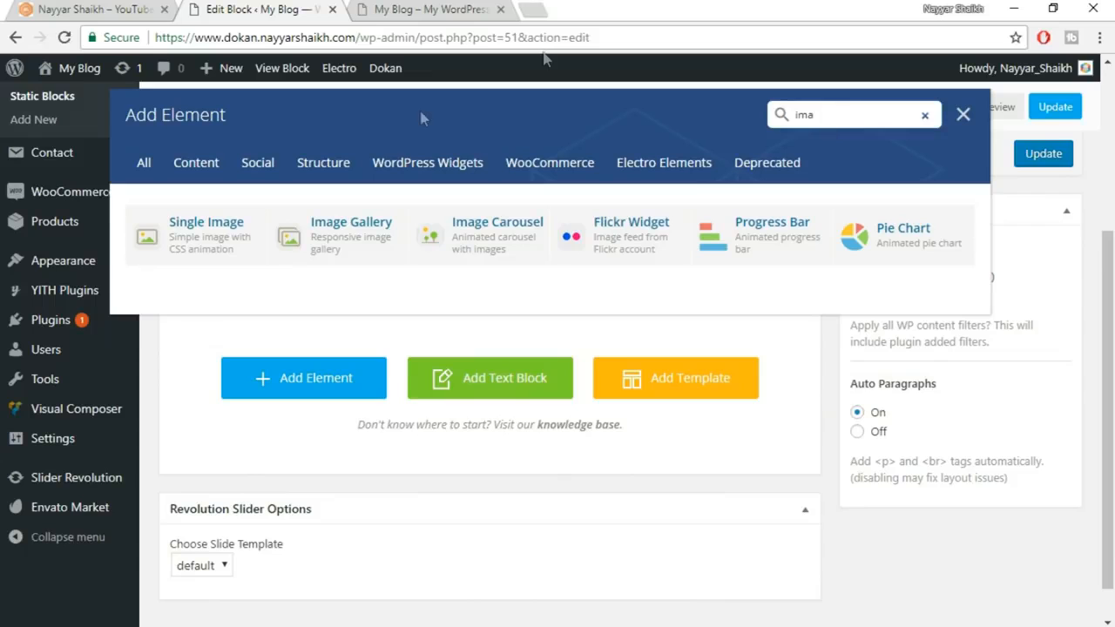
pyautogui.click(201, 243)
# - Upload Cameras.png from the Departments Menu folder, set it as the image, and save
pyautogui.click(96, 7)
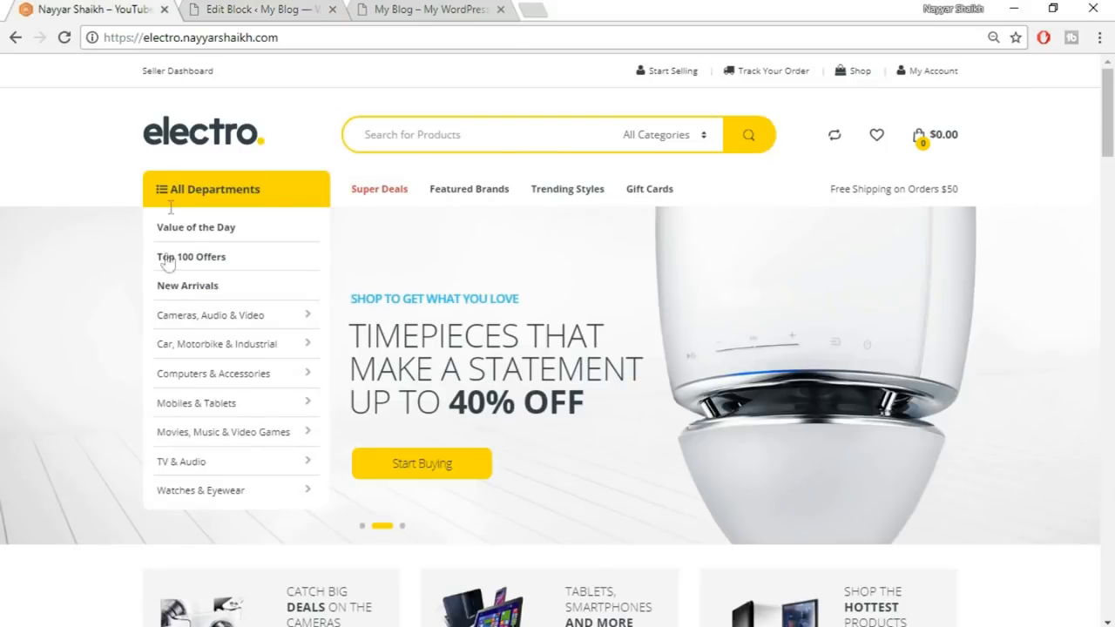
pyautogui.moveTo(180, 316)
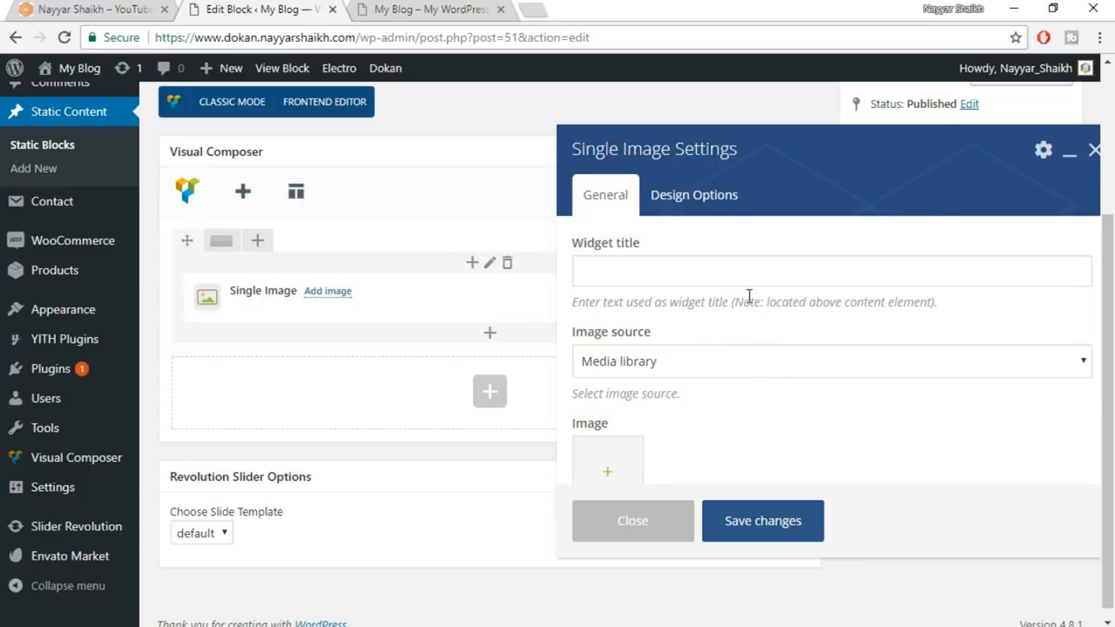
pyautogui.scroll(-1, 697, 349)
pyautogui.click(592, 395)
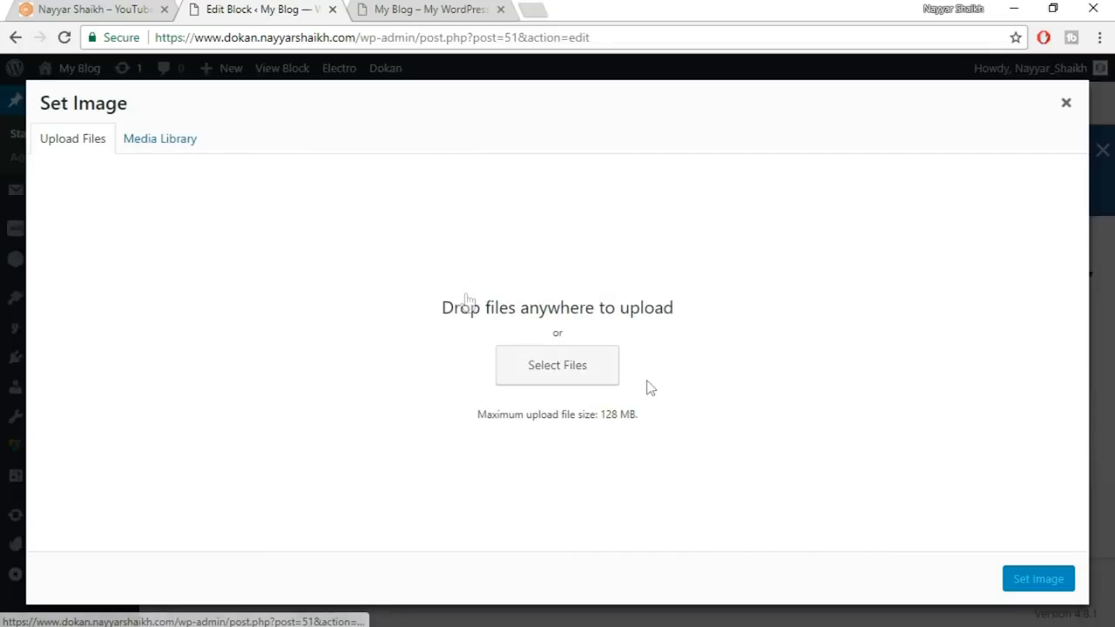
pyautogui.click(554, 366)
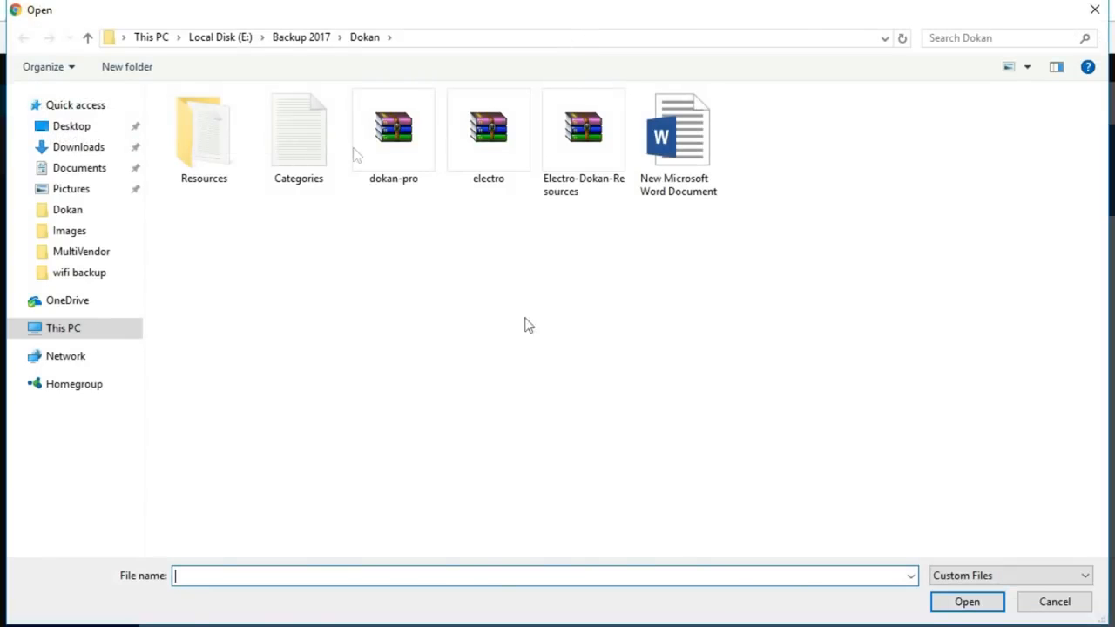
pyautogui.doubleClick(241, 145)
pyautogui.doubleClick(191, 120)
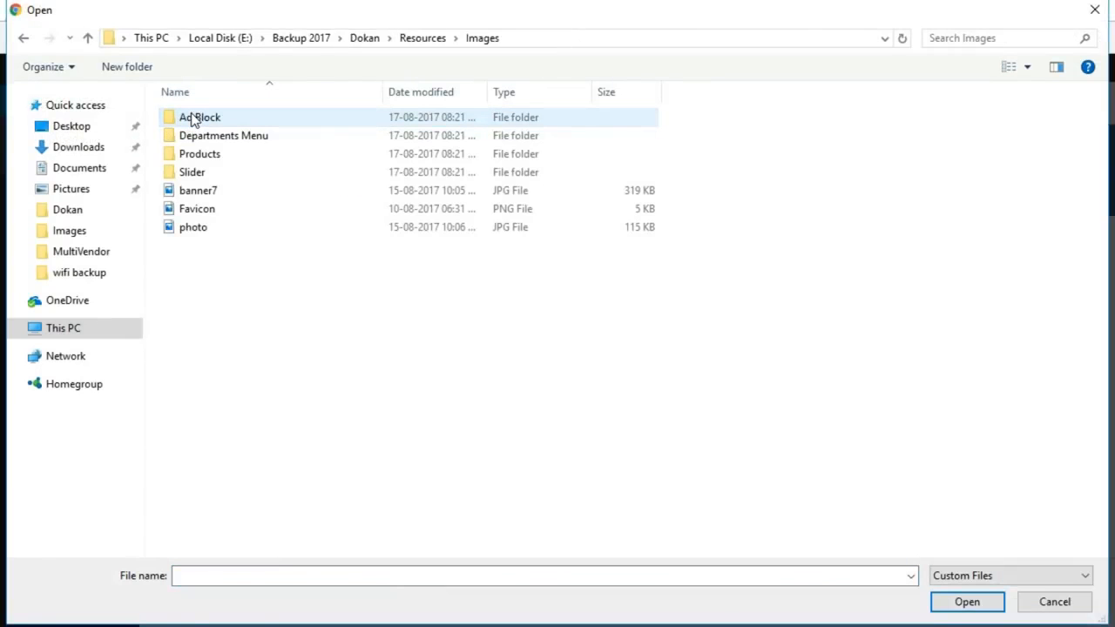
pyautogui.doubleClick(215, 119)
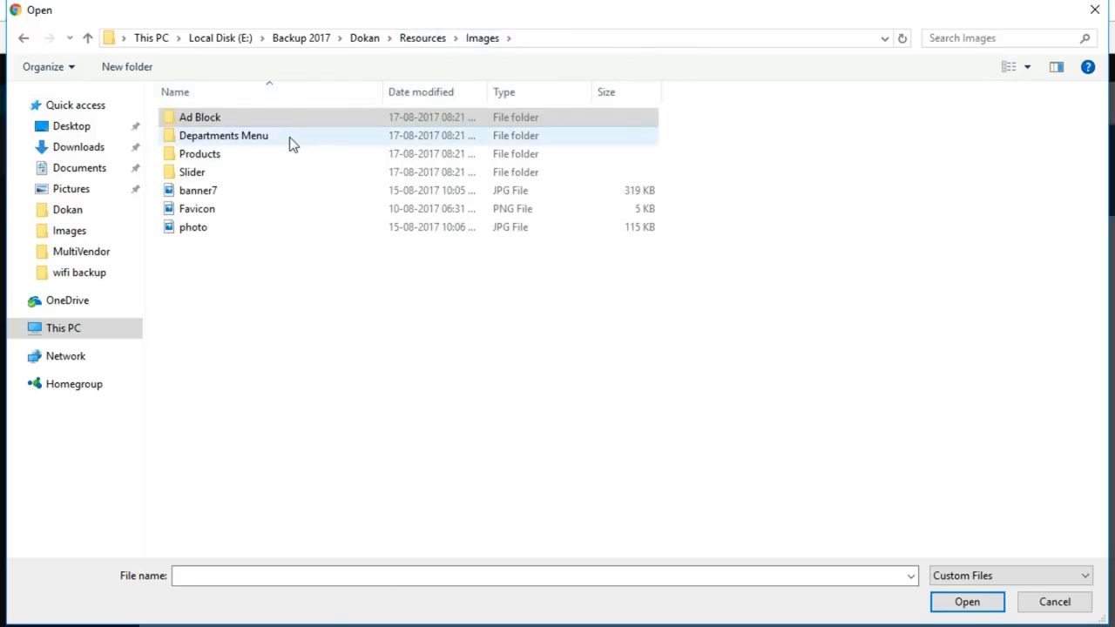
pyautogui.doubleClick(292, 137)
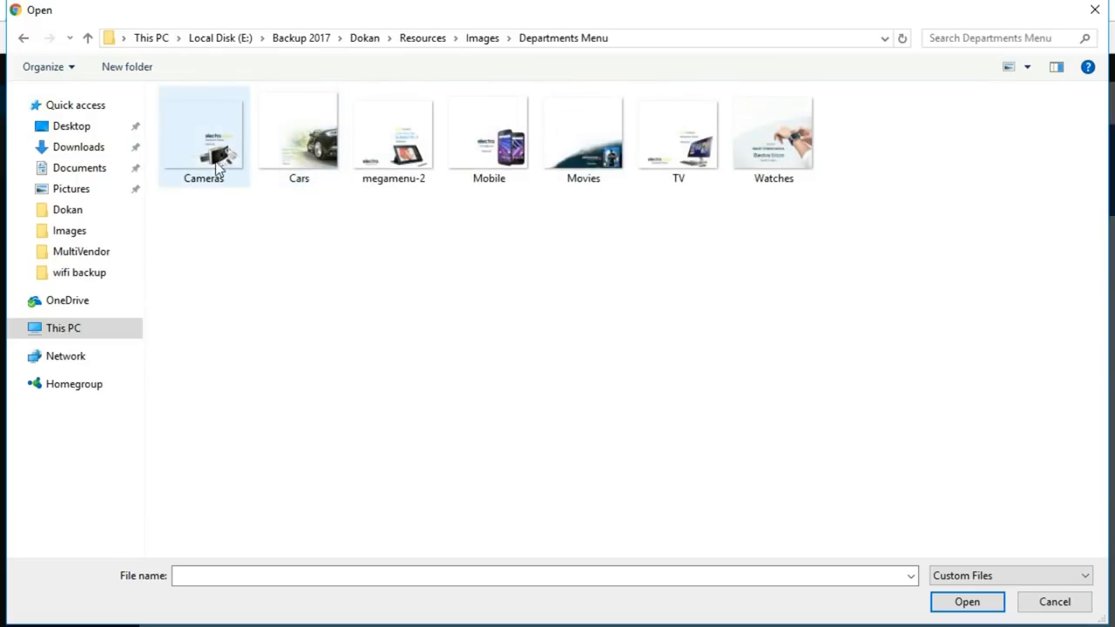
pyautogui.click(218, 168)
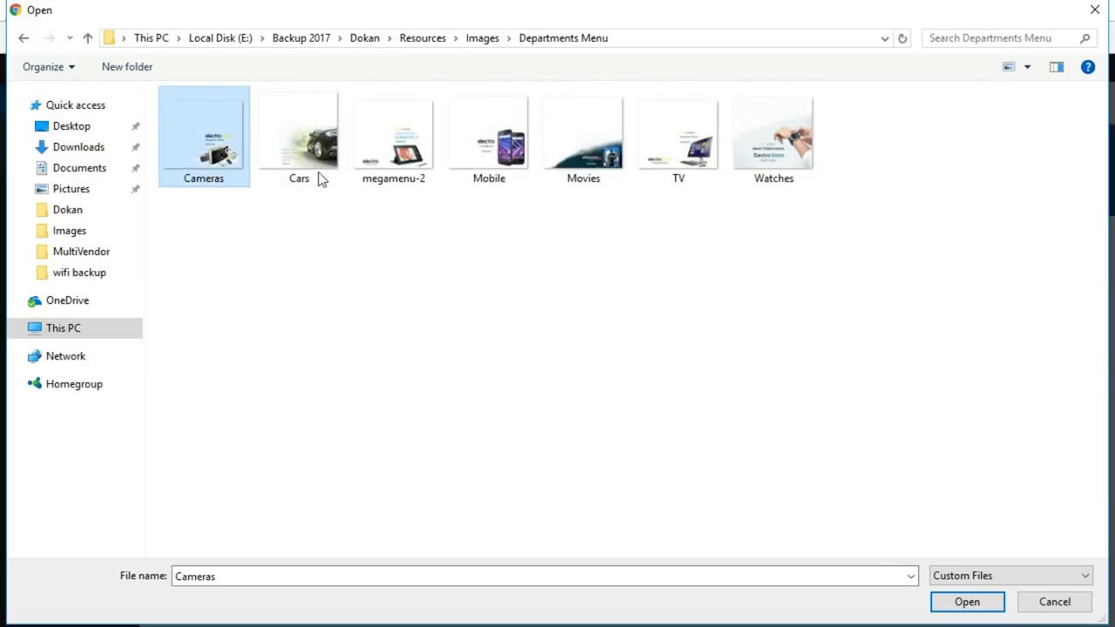
pyautogui.click(977, 610)
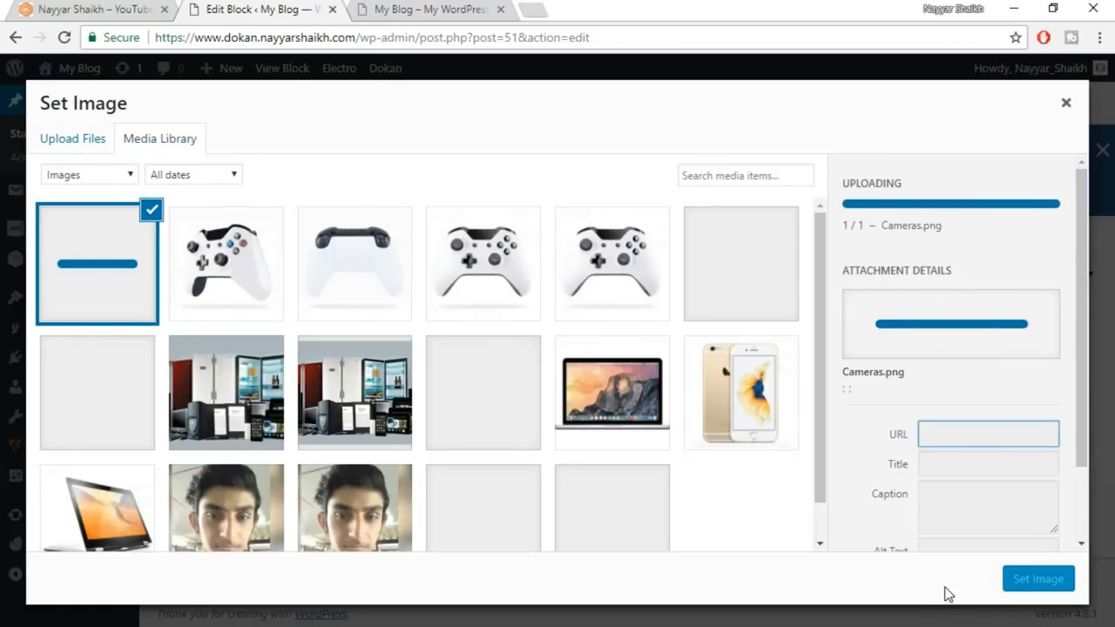
pyautogui.click(1040, 585)
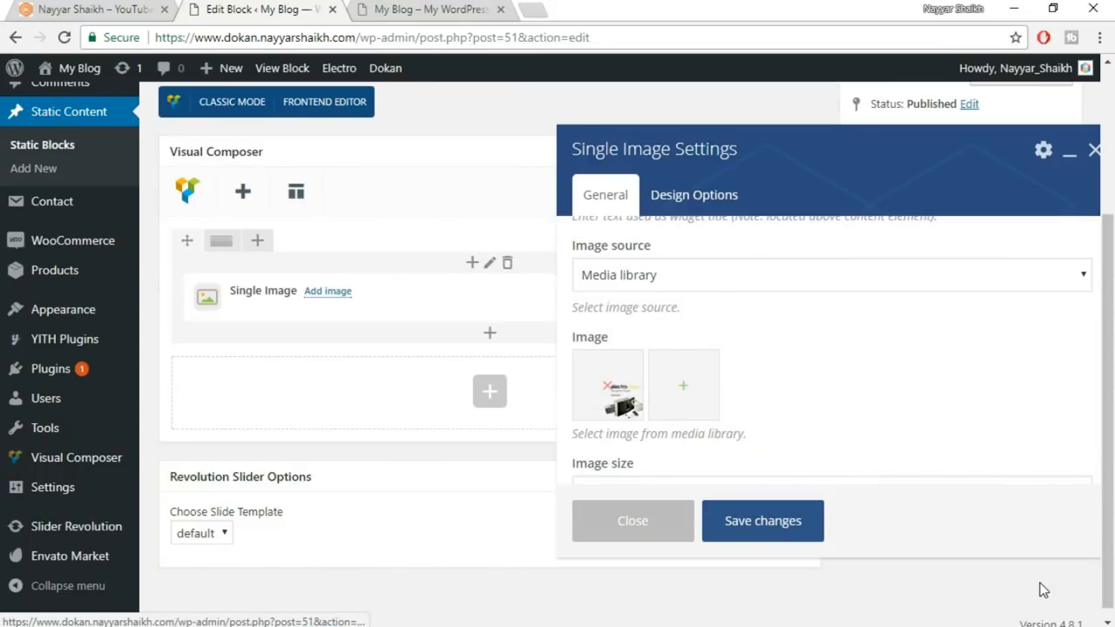
pyautogui.click(778, 523)
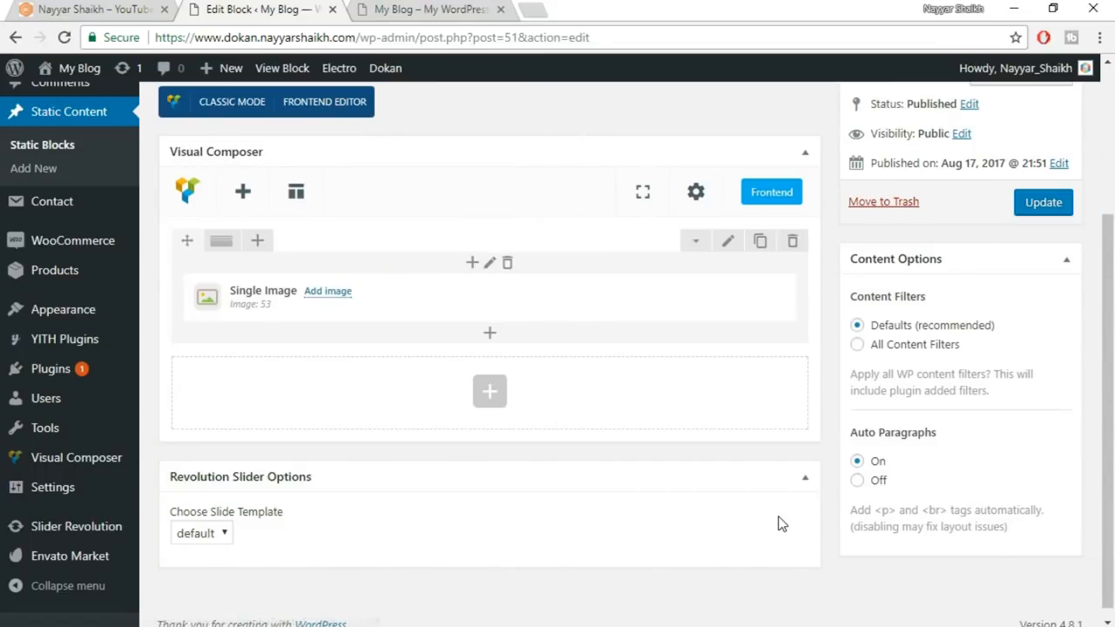
# - Set the image row's extra class name to bg-yamm-content and save the row settings
pyautogui.click(728, 247)
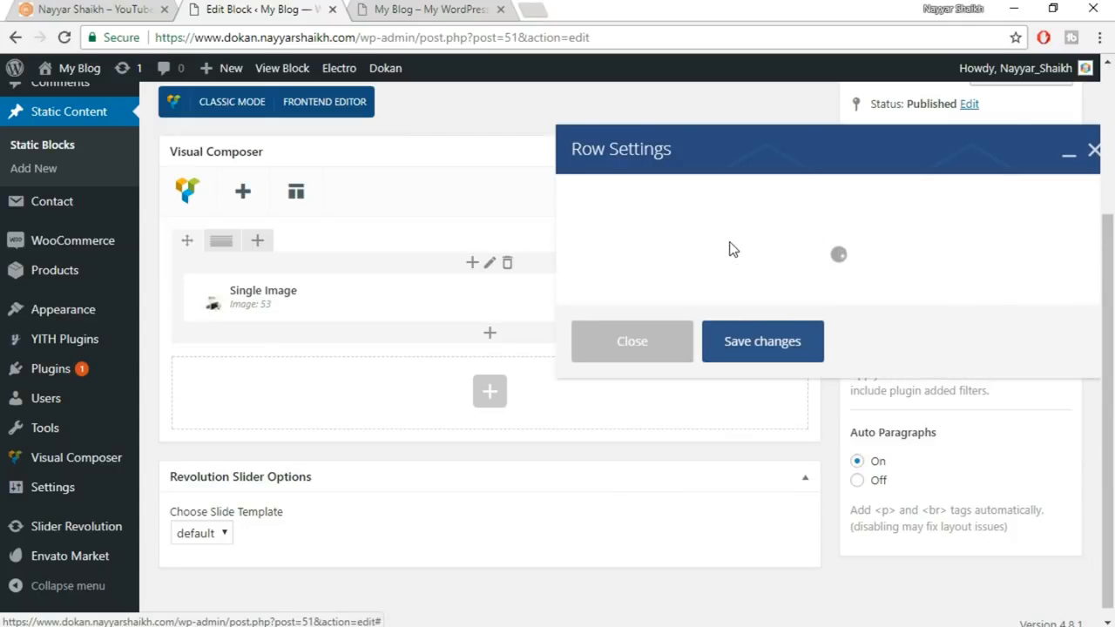
pyautogui.scroll(-5, 786, 353)
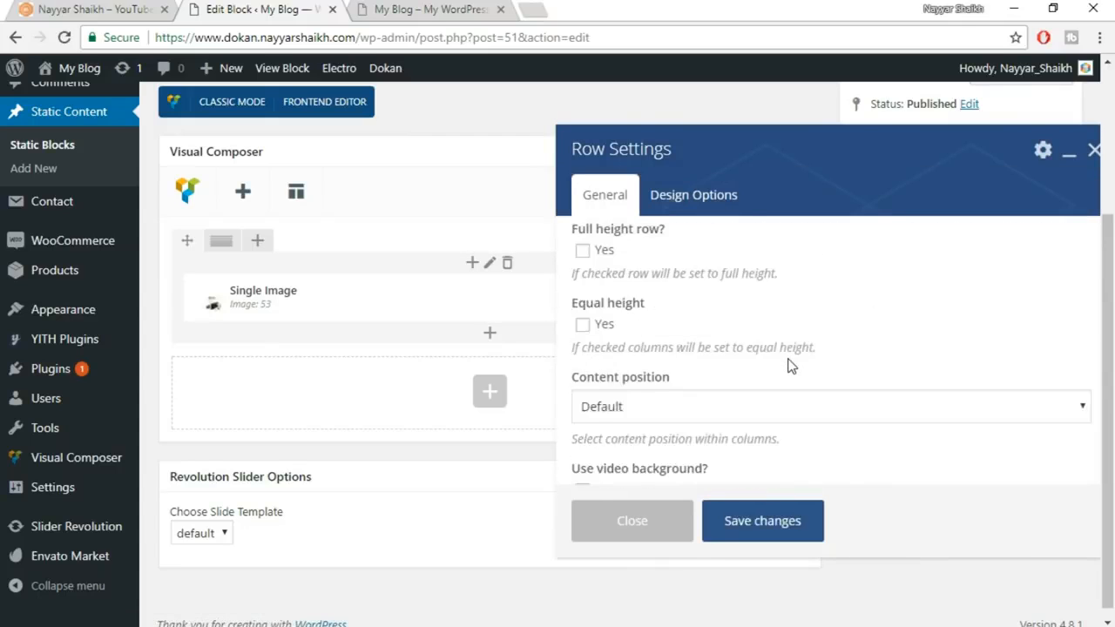
pyautogui.scroll(-4, 787, 366)
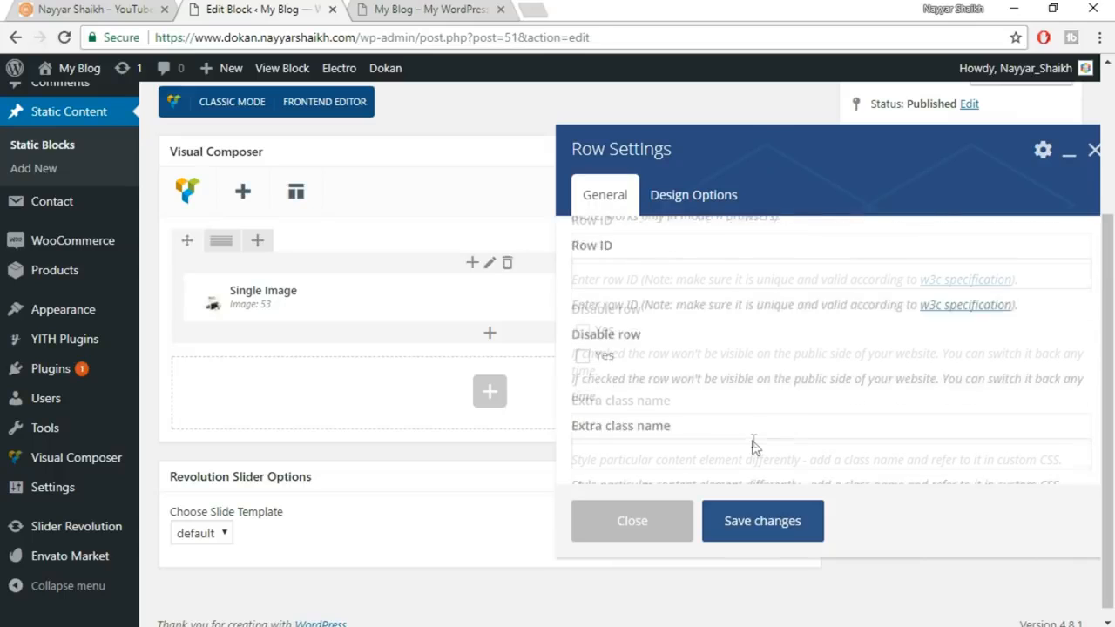
pyautogui.click(684, 428)
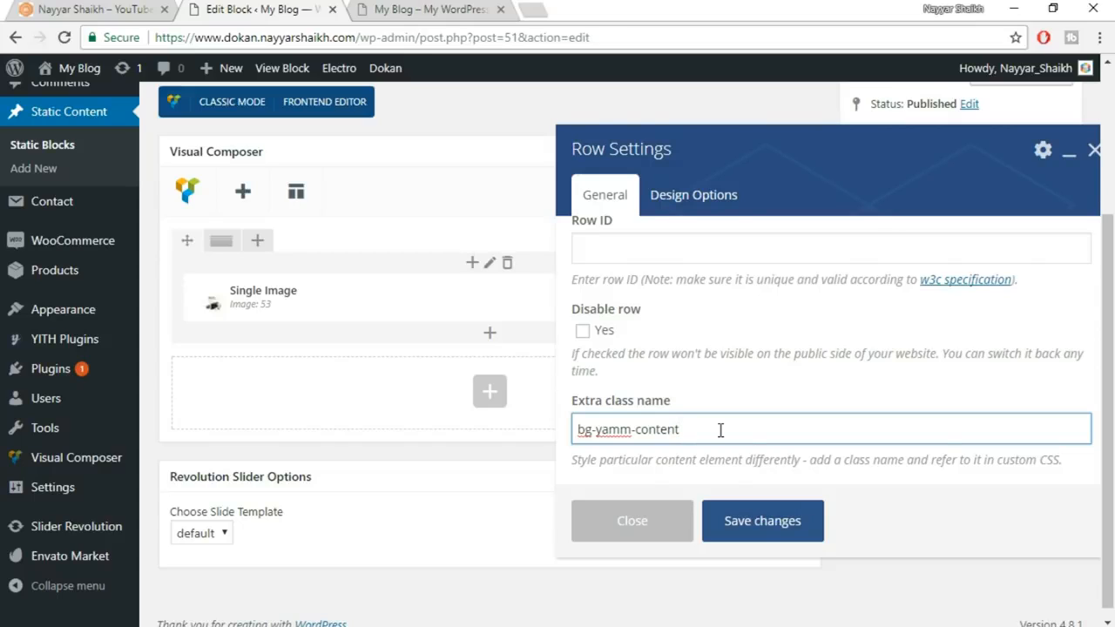
pyautogui.click(755, 521)
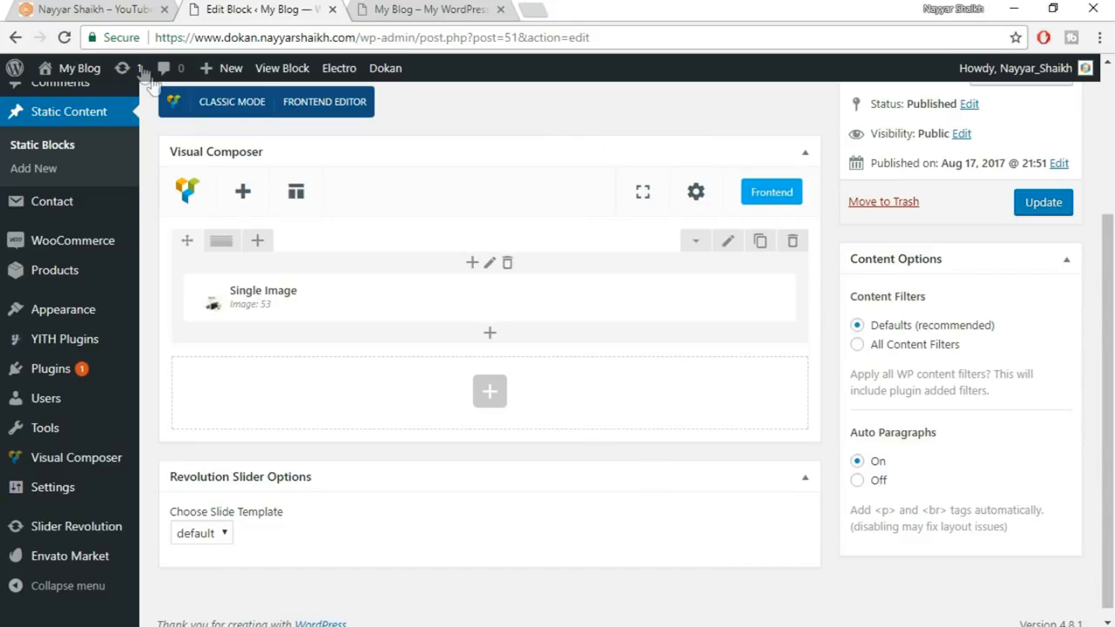
pyautogui.click(128, 10)
pyautogui.moveTo(246, 320)
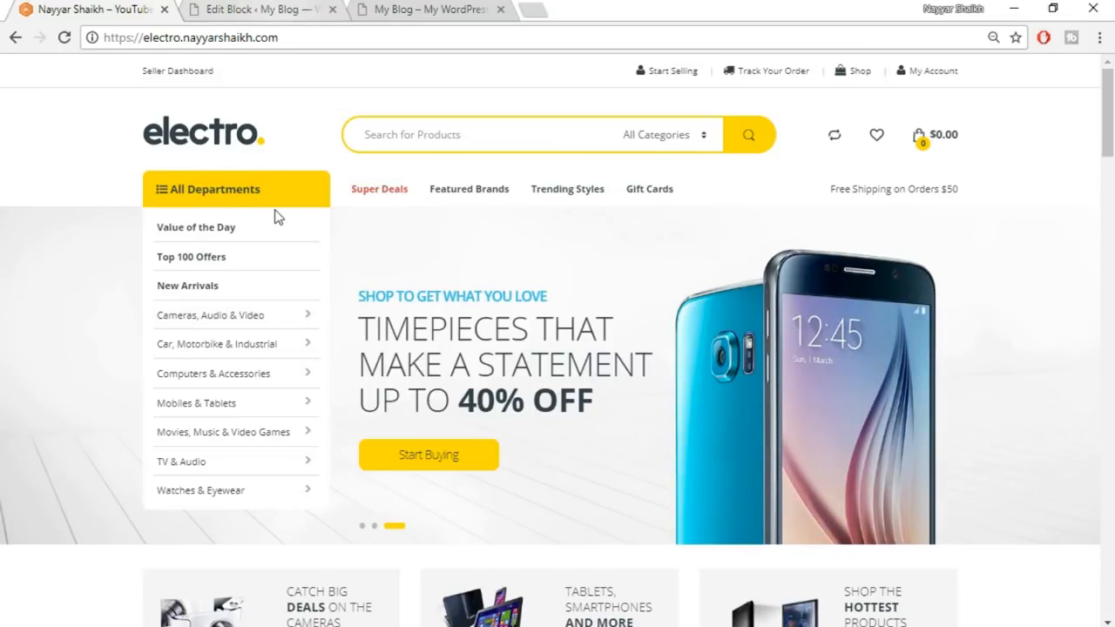
pyautogui.click(223, 9)
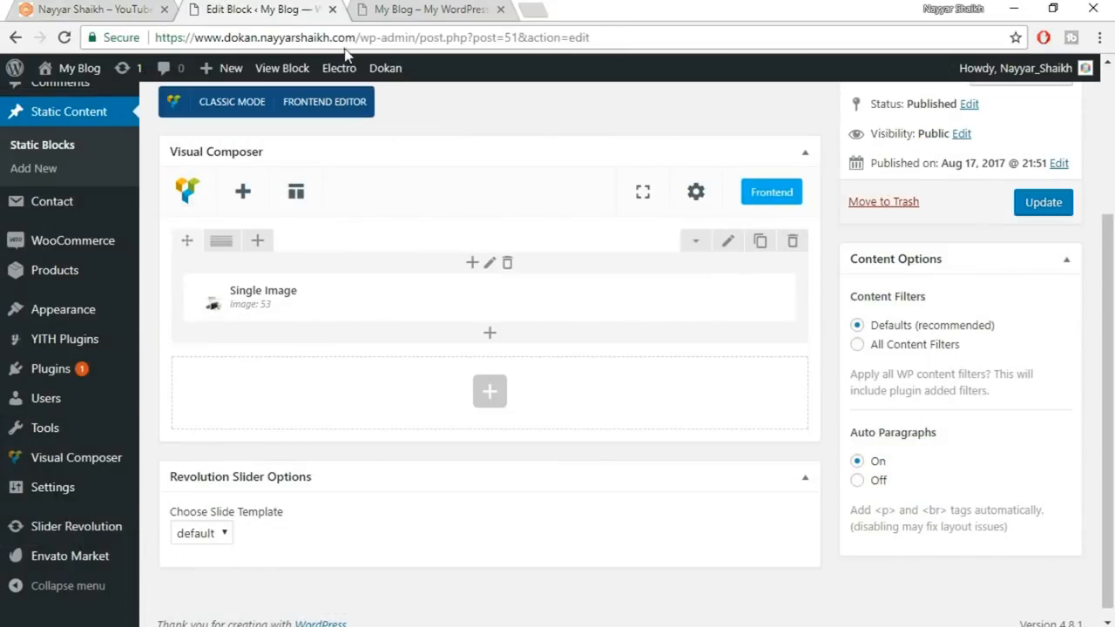
# - Add a Text Block element below the image row
pyautogui.click(496, 399)
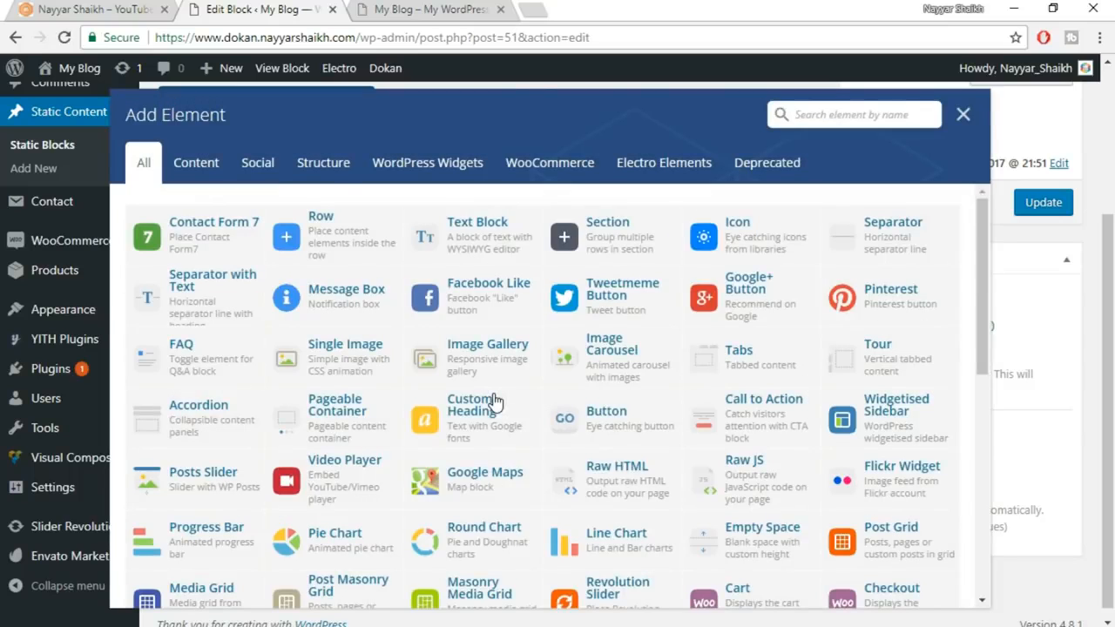
pyautogui.click(496, 249)
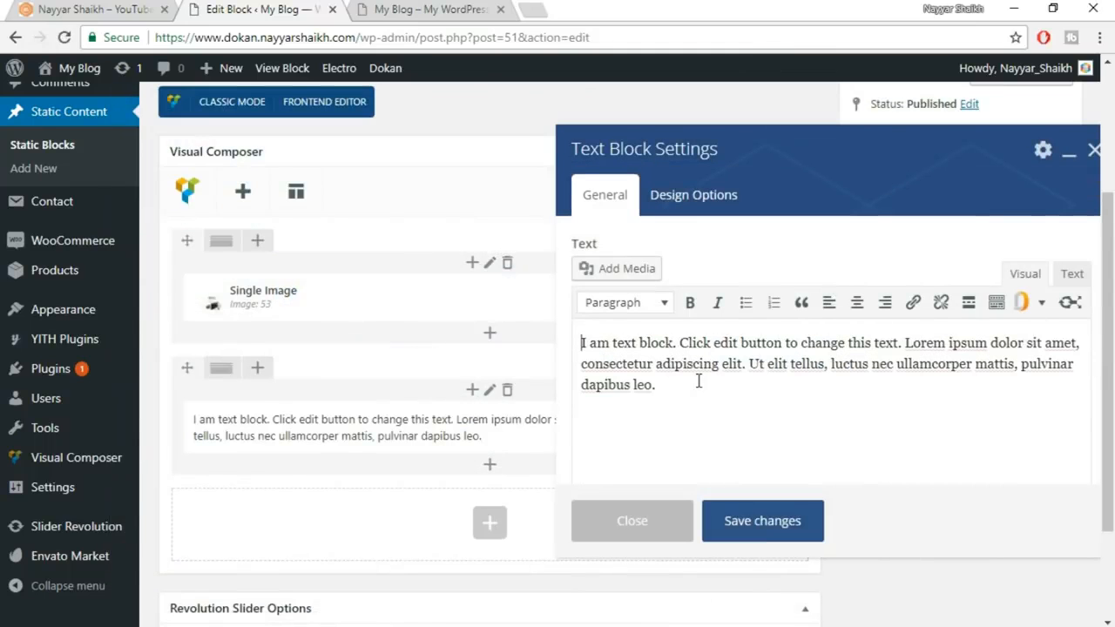
pyautogui.click(102, 10)
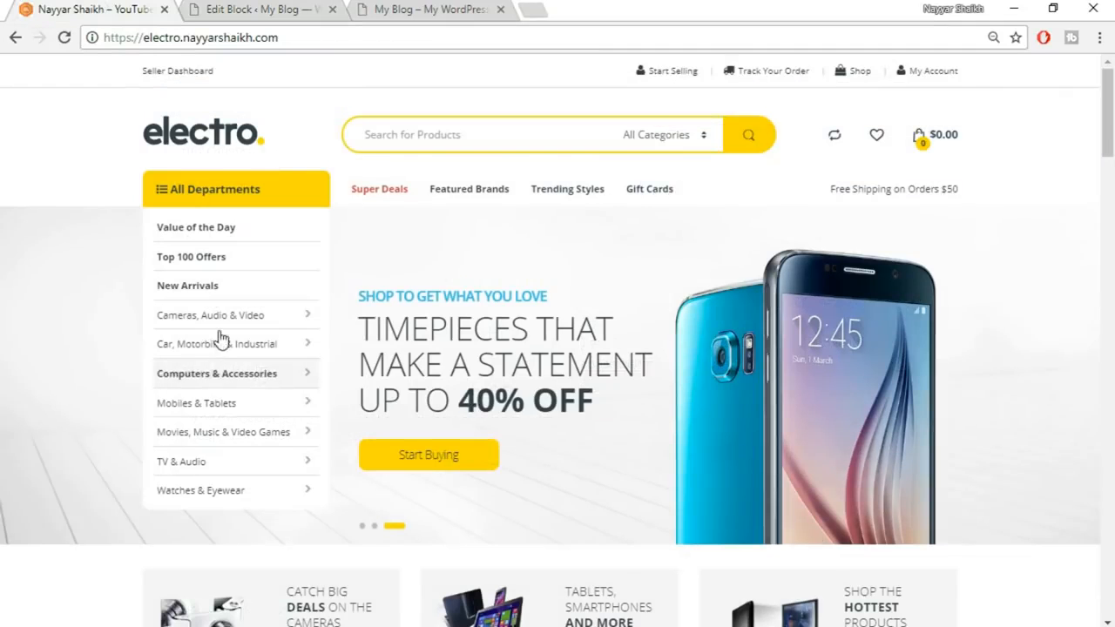
# - Open bloggdude.com in a new tab and go to the Dokan multi-vendor marketplace post
pyautogui.click(545, 10)
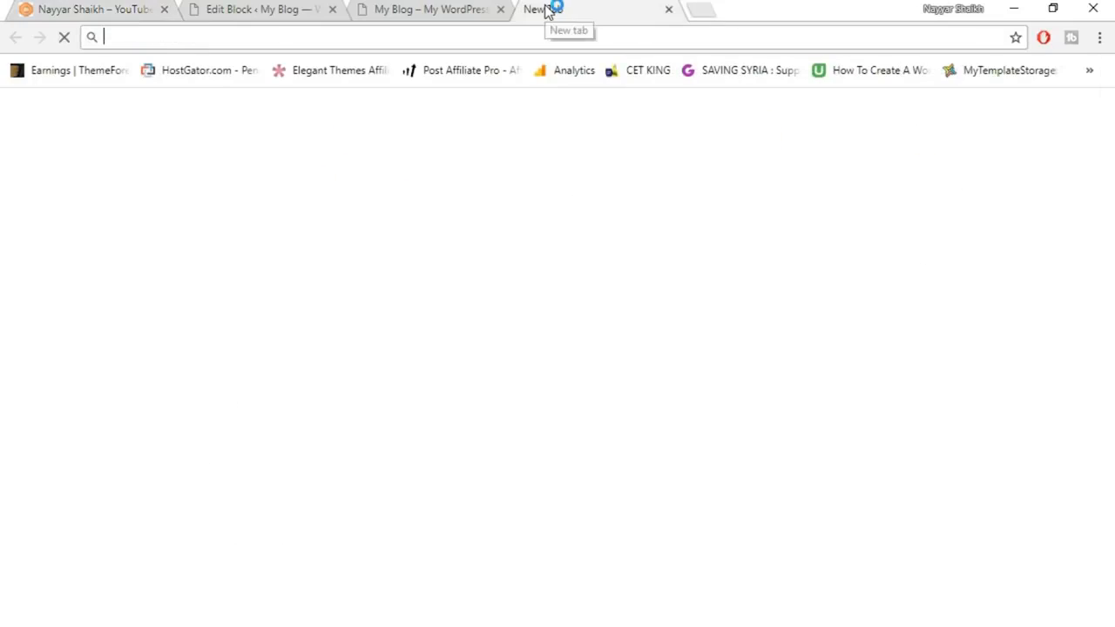
pyautogui.write('bloggdude.com')
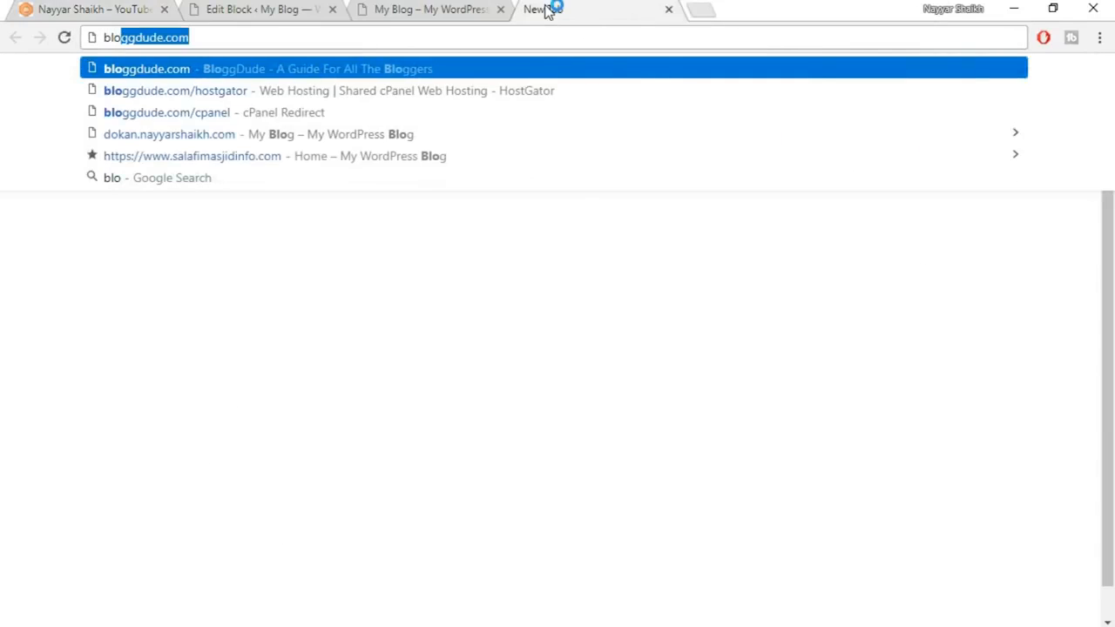
pyautogui.press('Return')
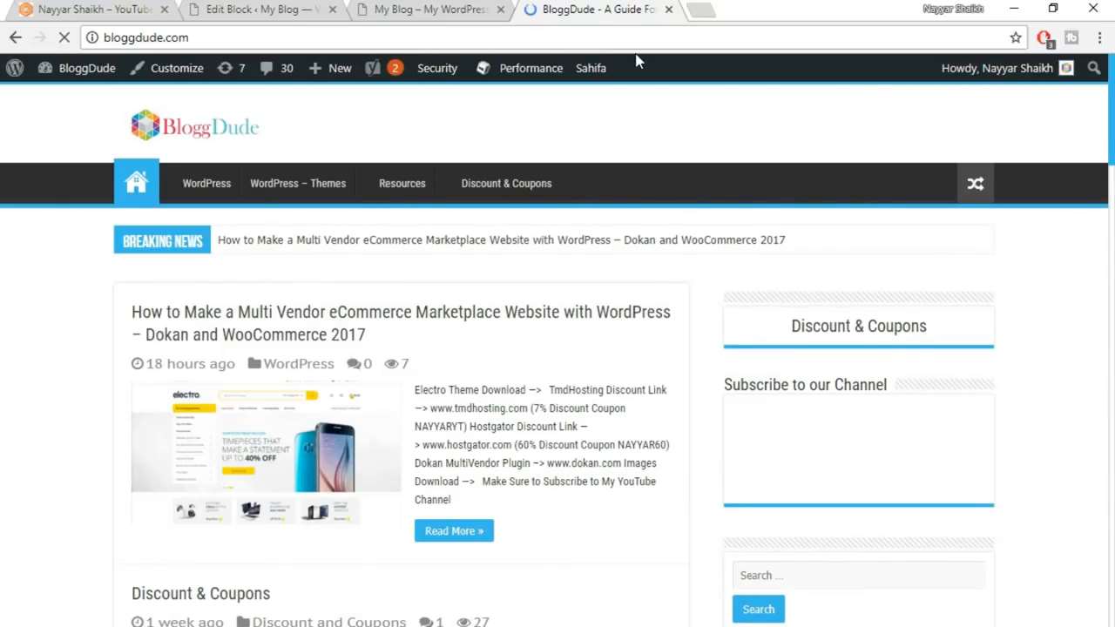
pyautogui.click(554, 327)
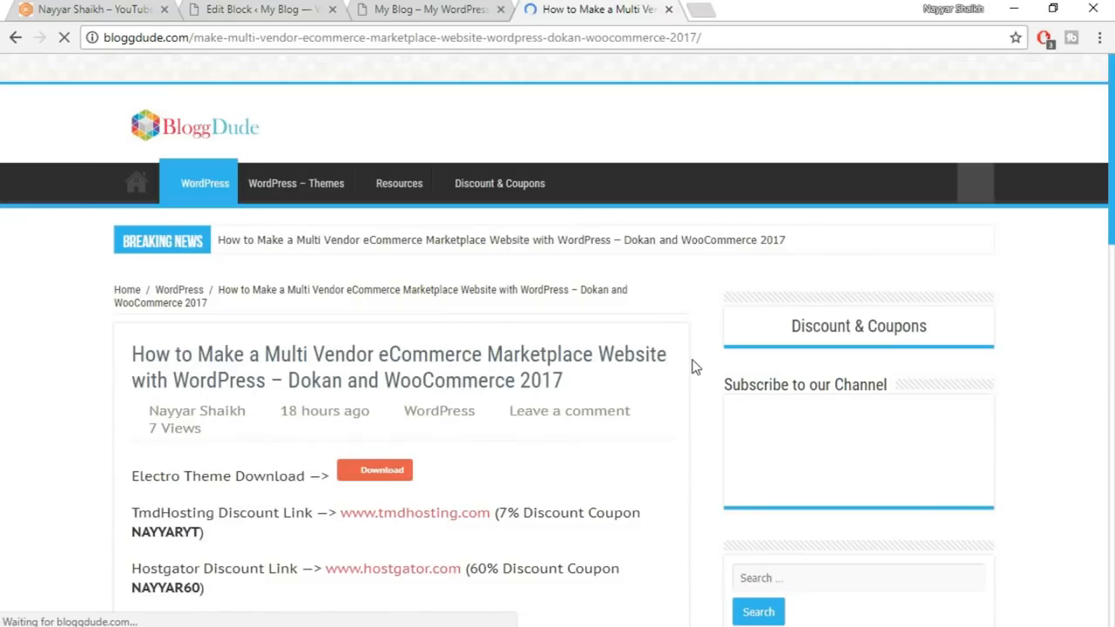
pyautogui.scroll(-4, 692, 366)
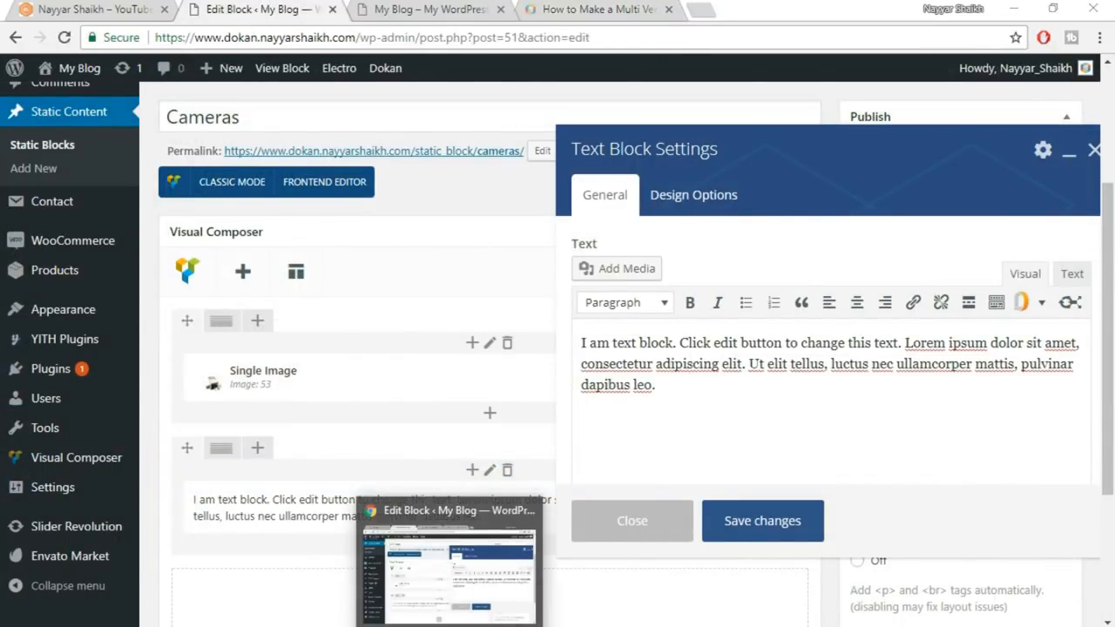
# - Copy the Static Block's <ul>…</ul> menu-list HTML from the CSS notes file in Notepad
pyautogui.click(473, 625)
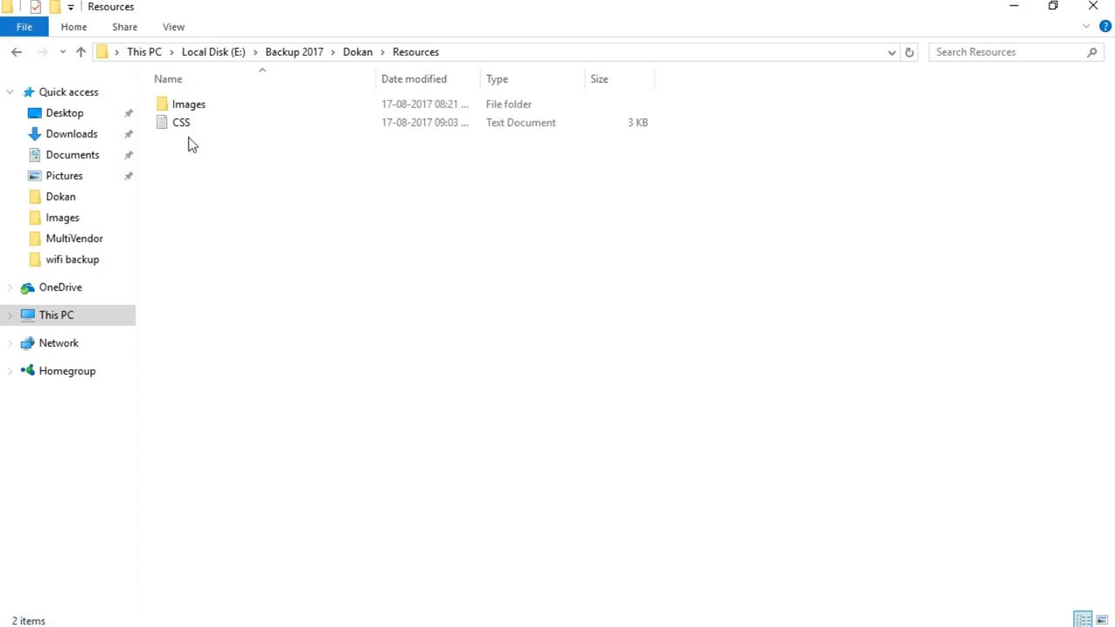
pyautogui.doubleClick(190, 129)
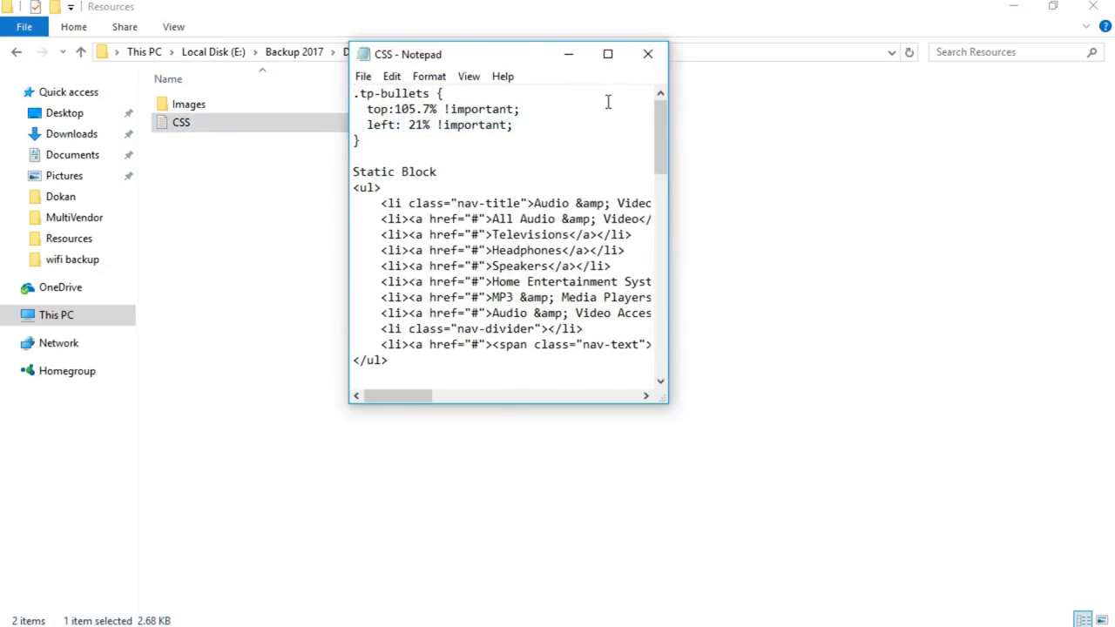
pyautogui.click(605, 53)
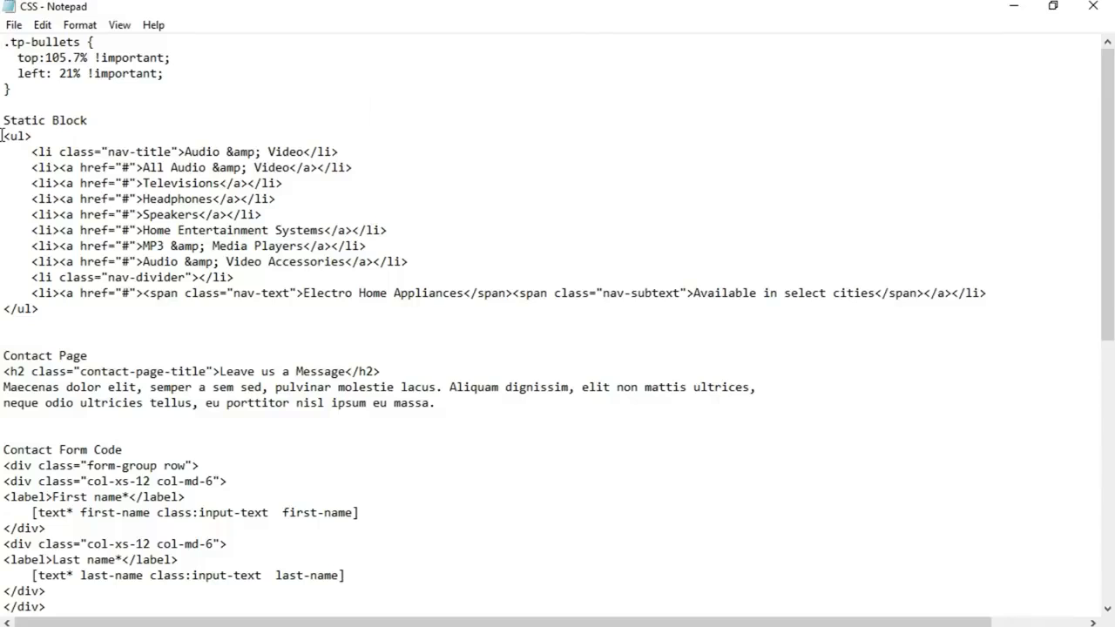
pyautogui.moveTo(3, 136); pyautogui.dragTo(71, 314)
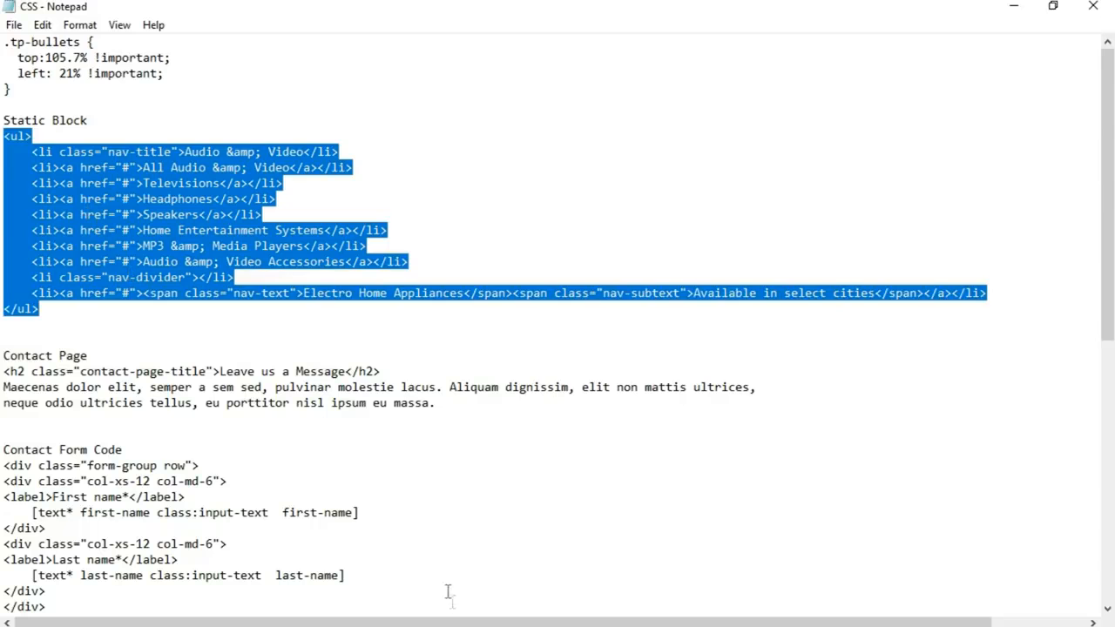
pyautogui.click(440, 626)
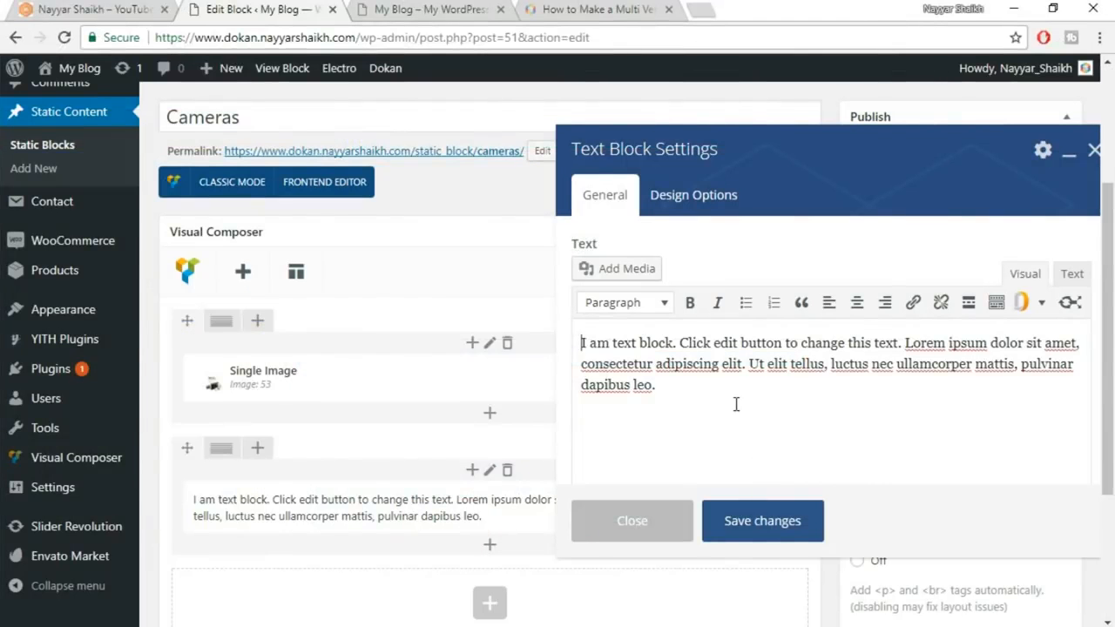
# - Replace the text block's placeholder with the Audio & Video menu-list HTML and save
pyautogui.click(736, 404)
pyautogui.hotkey('ctrl', 'a')
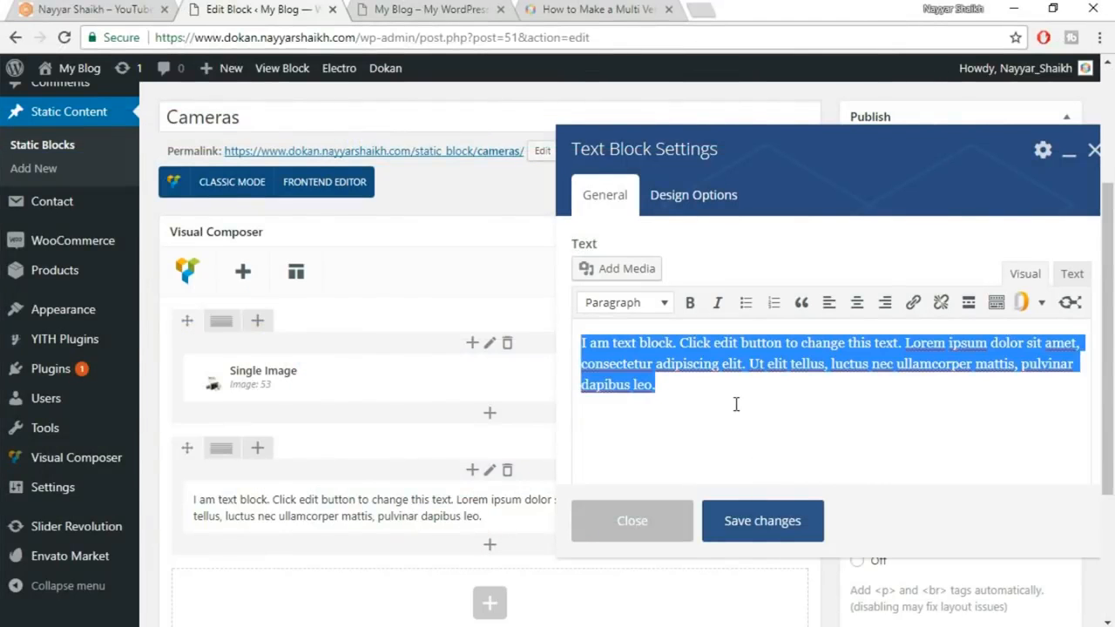
pyautogui.press('Delete')
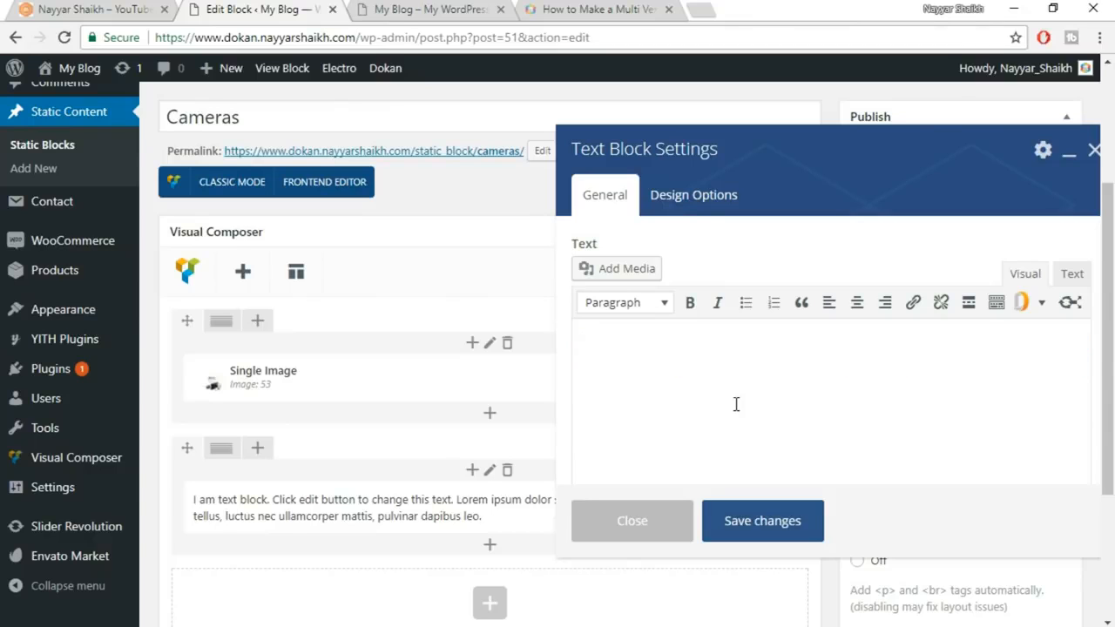
pyautogui.hotkey('ctrl', 'v')
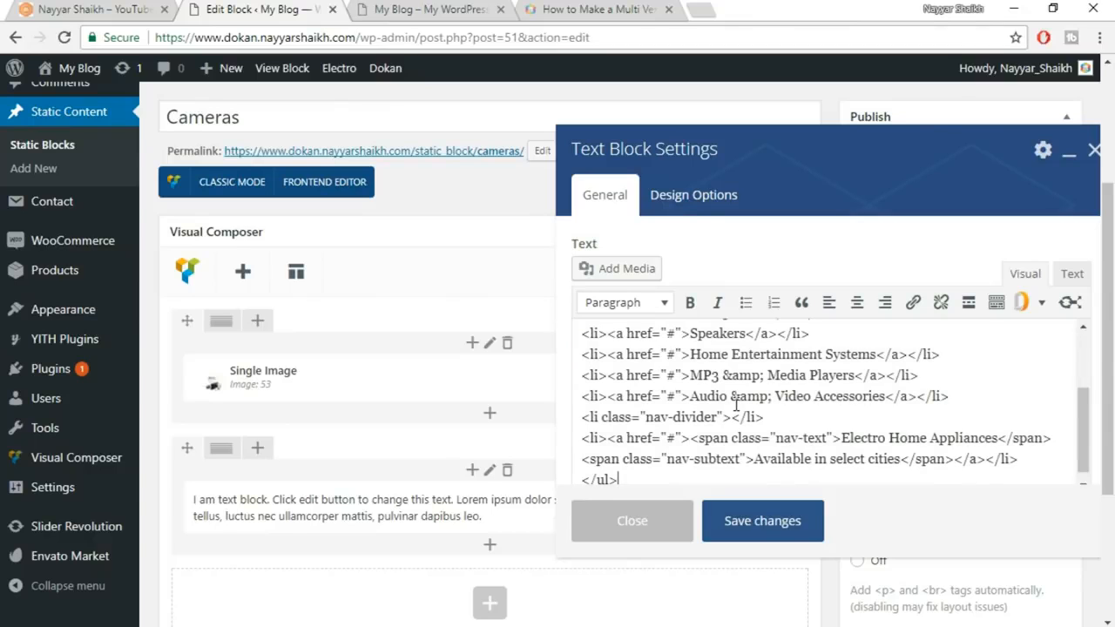
pyautogui.click(770, 529)
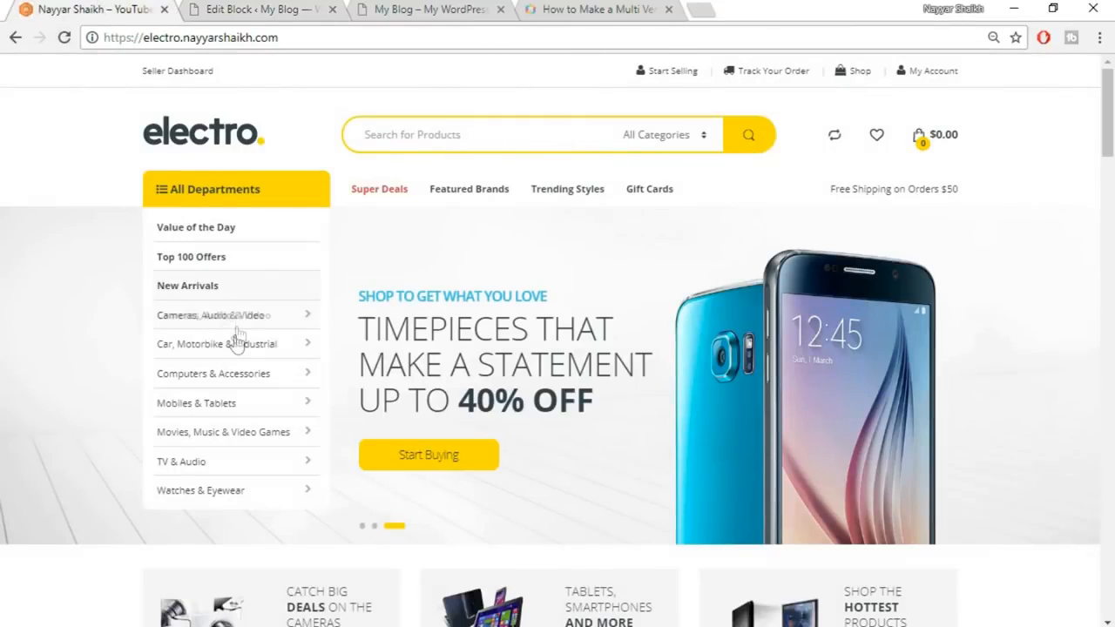
pyautogui.moveTo(237, 323)
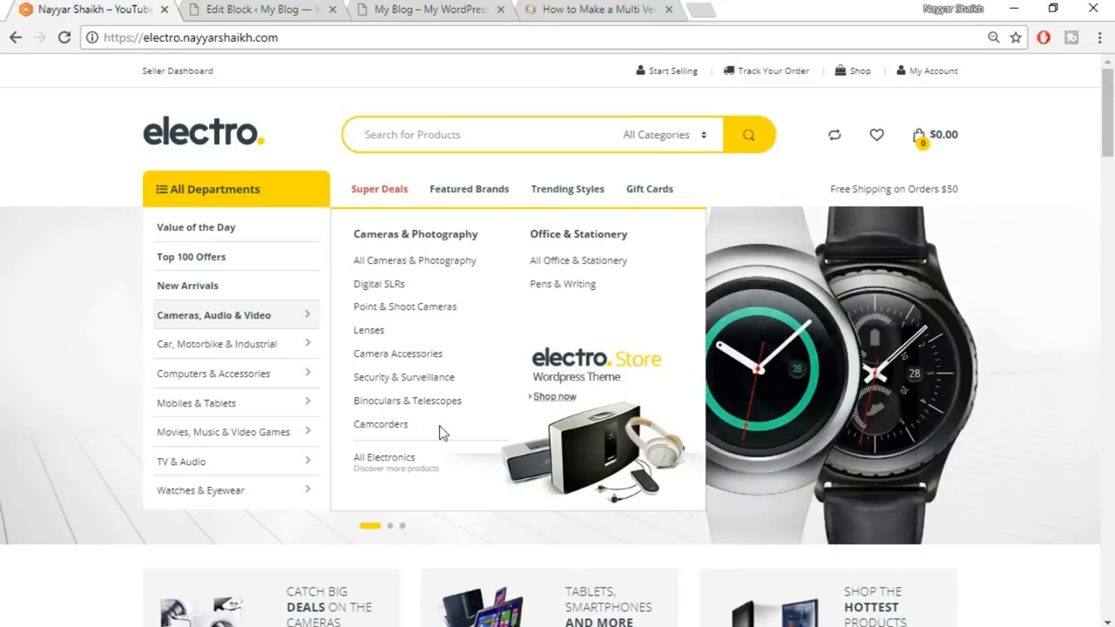
pyautogui.click(300, 7)
pyautogui.scroll(-3, 546, 366)
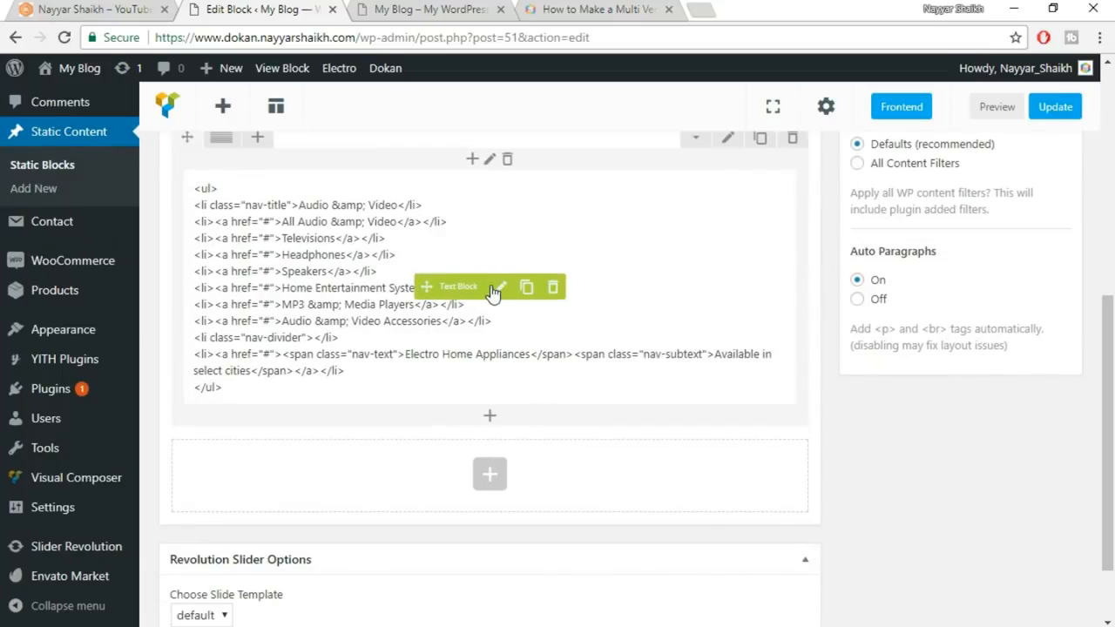
# - Review the text block's Audio & Video heading and link HTML against the live Cameras, Audio & Video mega menu
pyautogui.click(502, 292)
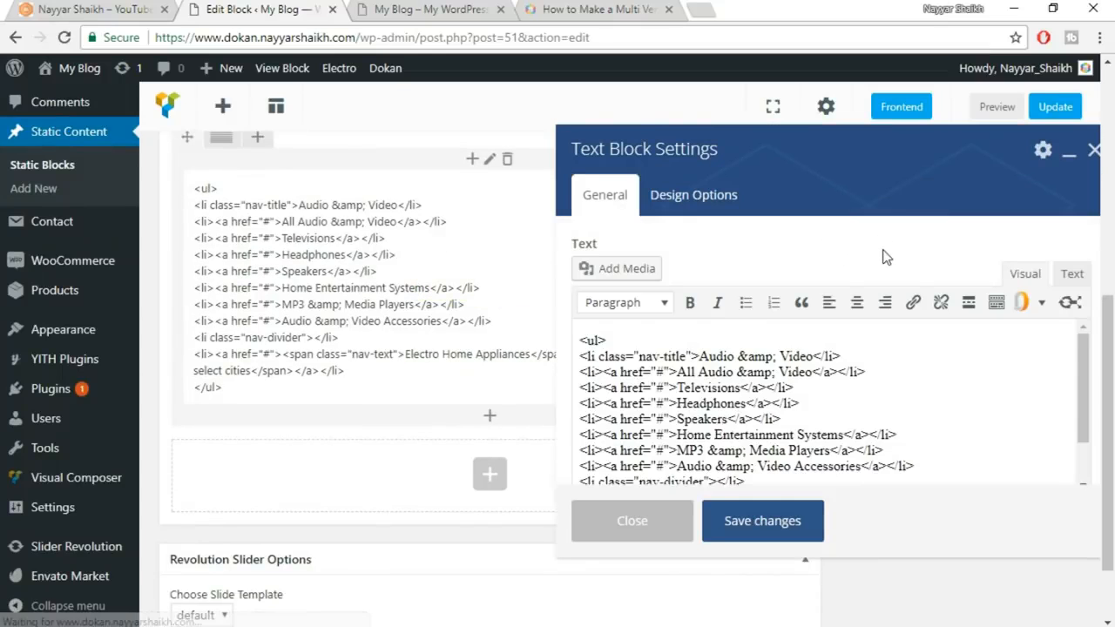
pyautogui.moveTo(713, 365); pyautogui.dragTo(835, 361)
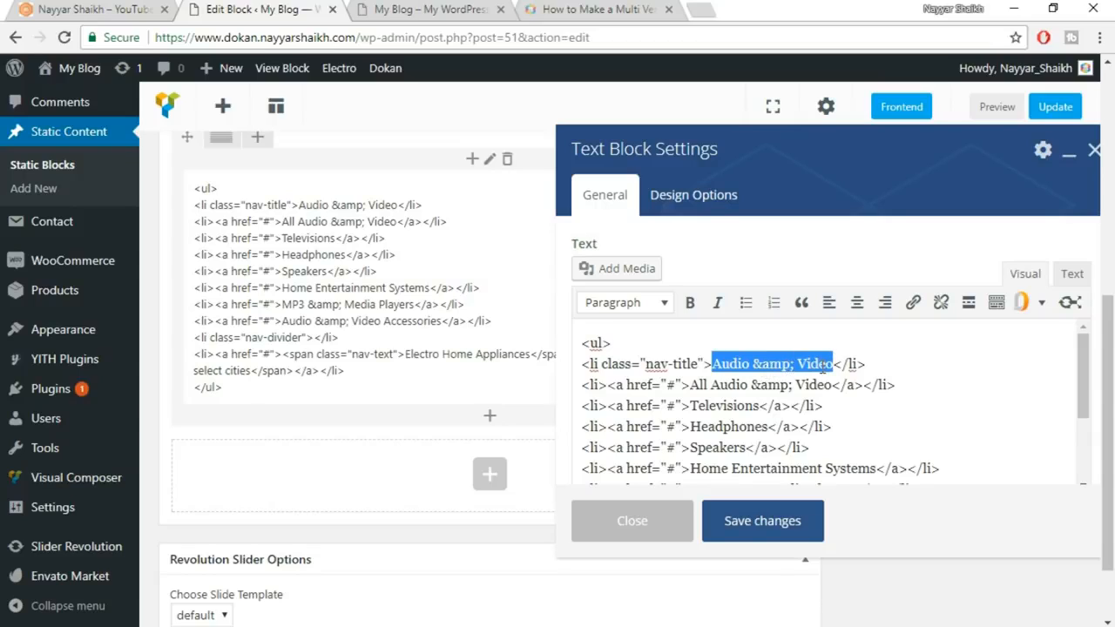
pyautogui.moveTo(692, 386); pyautogui.dragTo(828, 385)
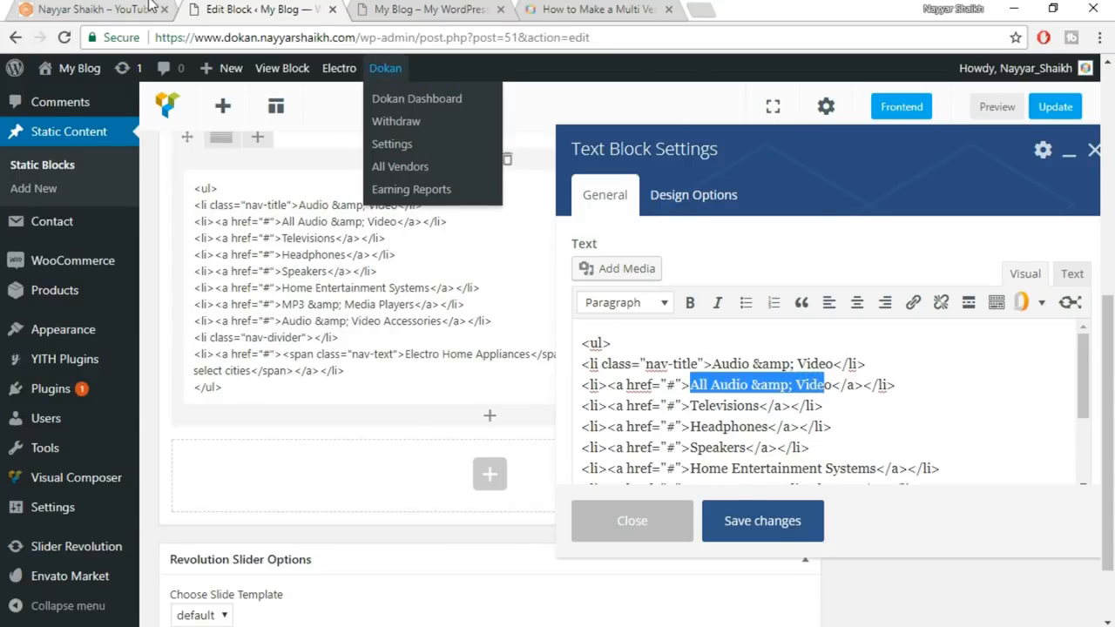
pyautogui.click(152, 9)
pyautogui.moveTo(292, 316)
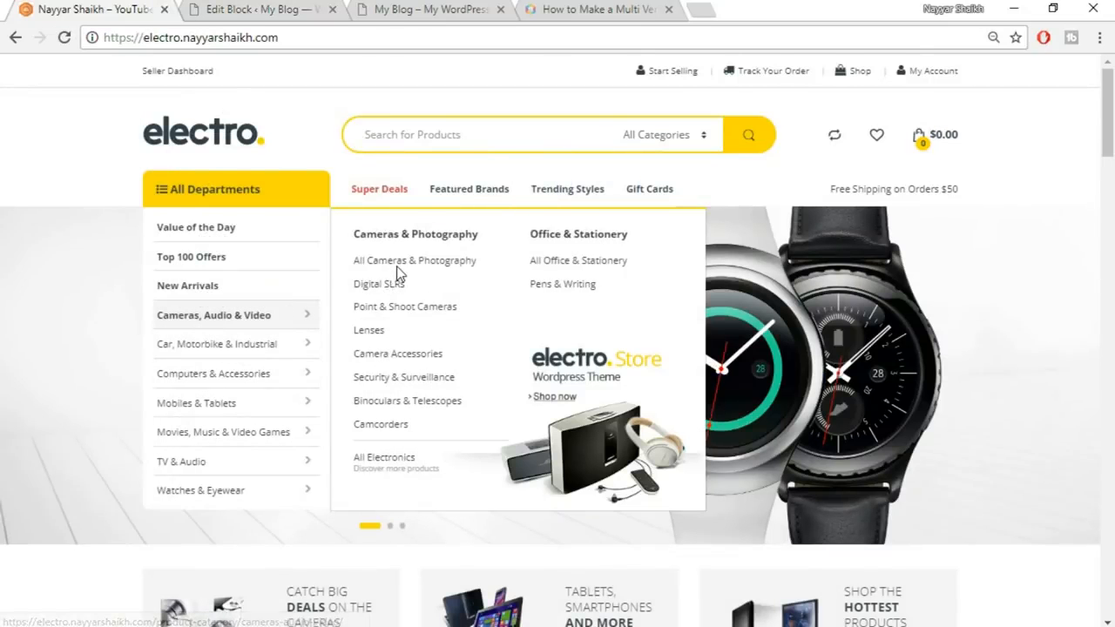
pyautogui.moveTo(250, 342)
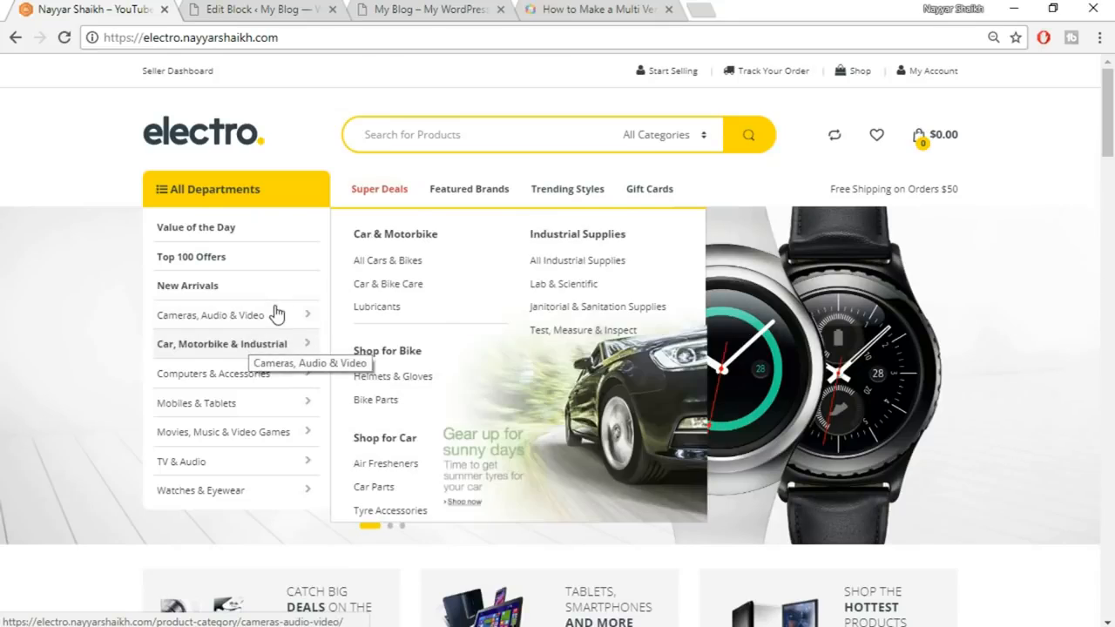
# - Save the text block settings and return to the live Electro storefront for comparison
pyautogui.click(261, 10)
pyautogui.scroll(-5, 811, 417)
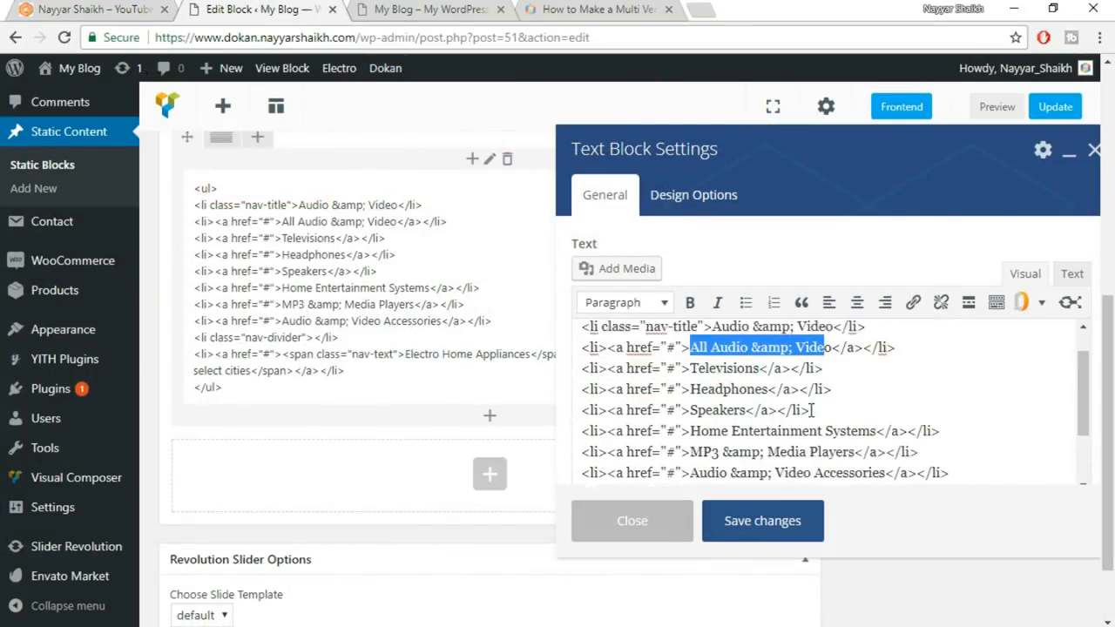
pyautogui.click(746, 523)
pyautogui.scroll(1, 742, 528)
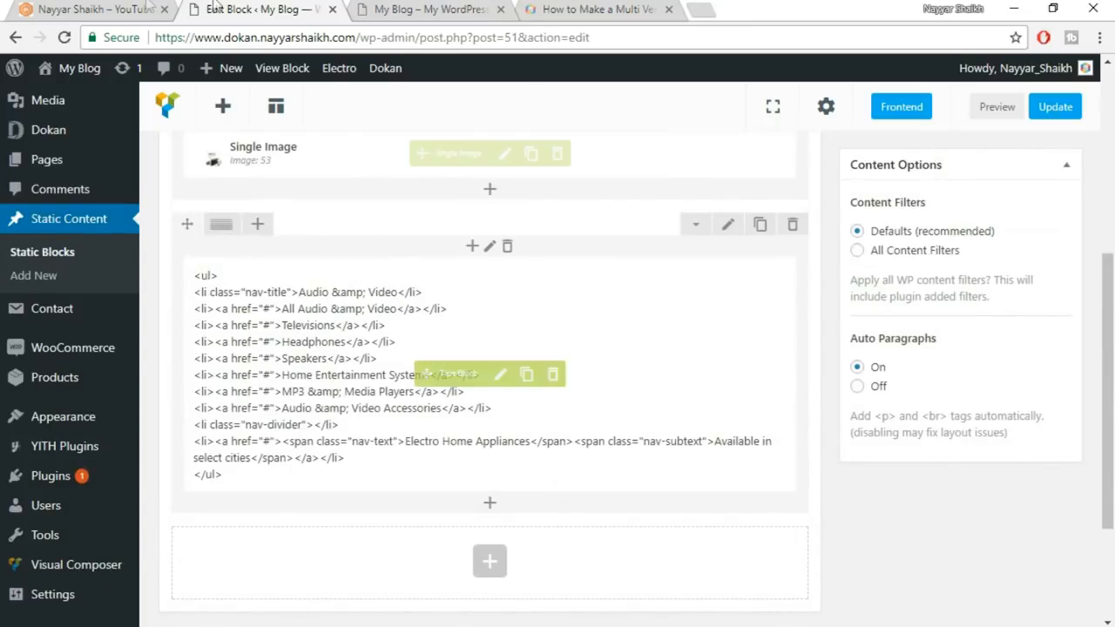
pyautogui.click(148, 8)
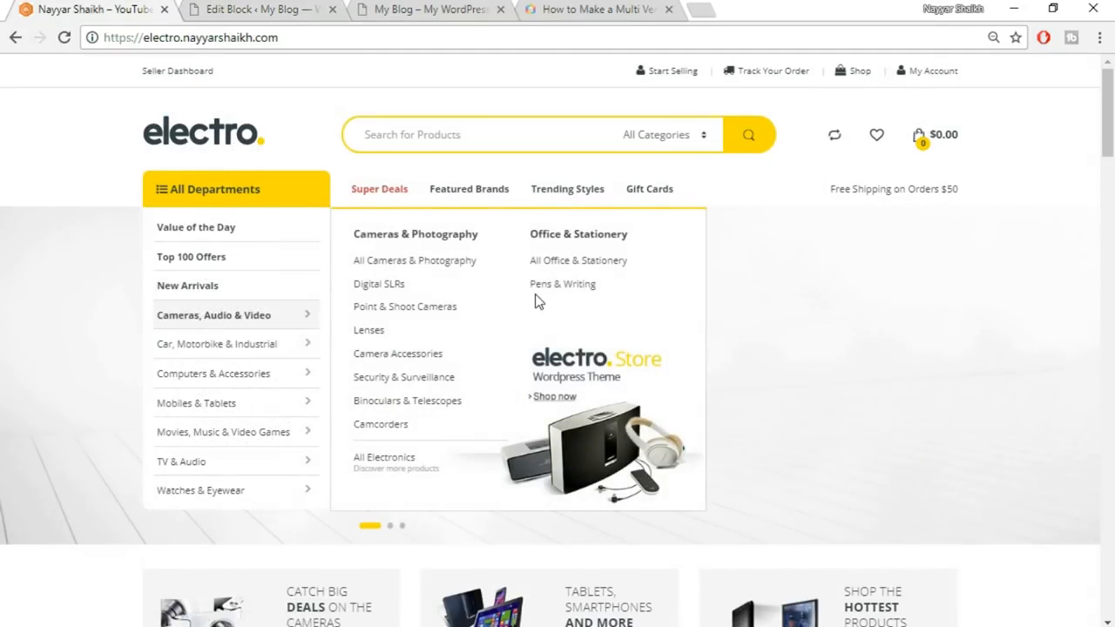
# - Change the menu row to a 1/2 + 1/2 two-column layout
pyautogui.click(273, 8)
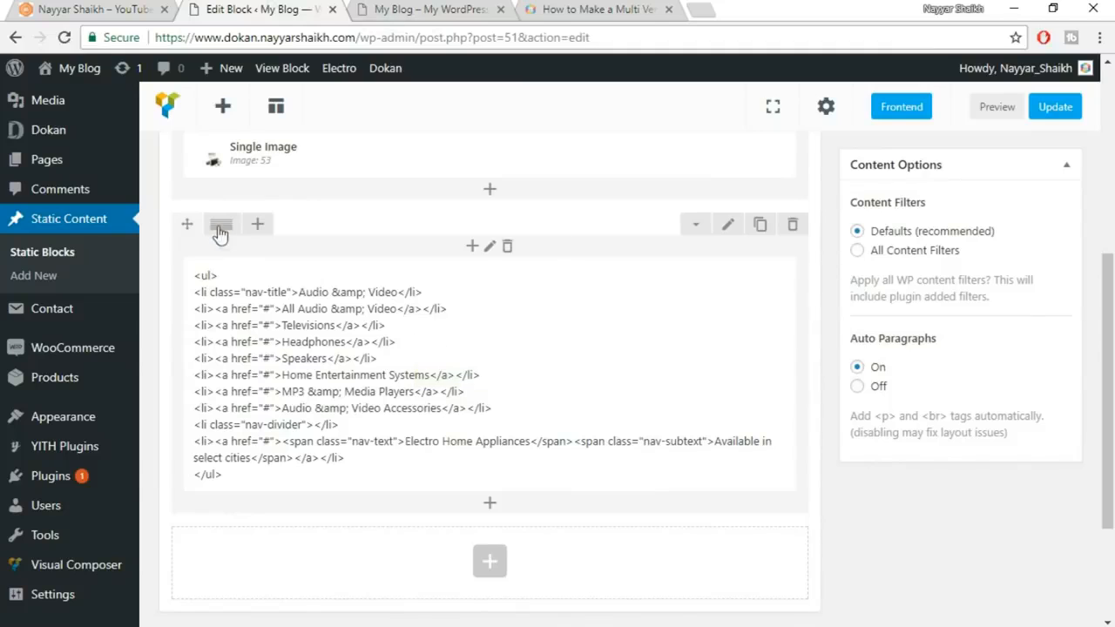
pyautogui.moveTo(222, 232)
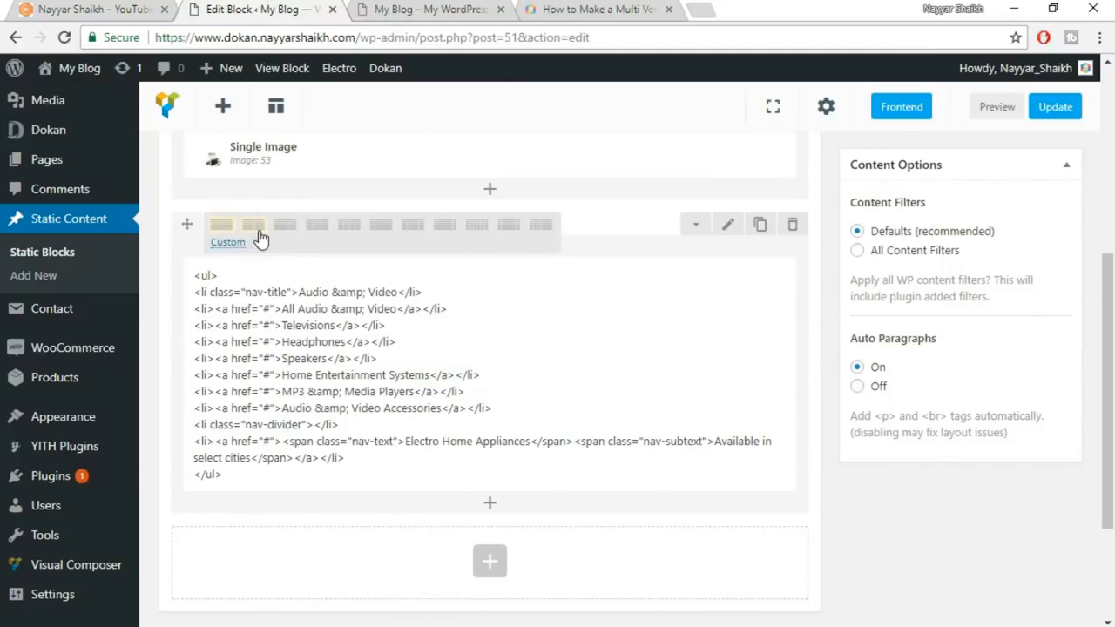
pyautogui.click(252, 232)
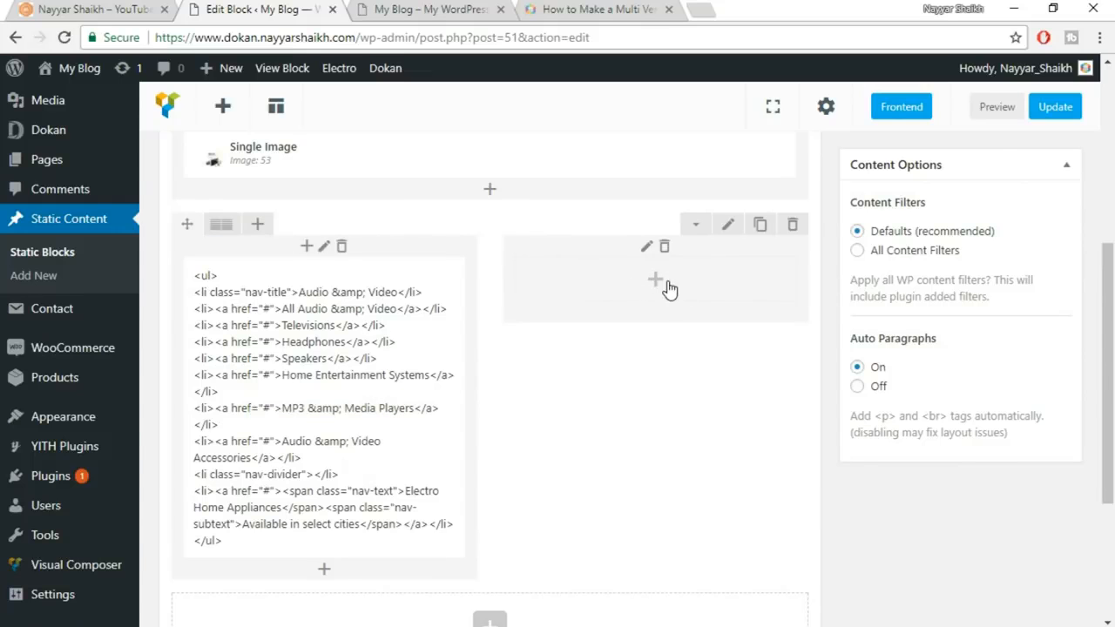
# - Add a right-column Text Block with the pasted HTML list, minus the Headphones-to-divider lines
pyautogui.click(656, 281)
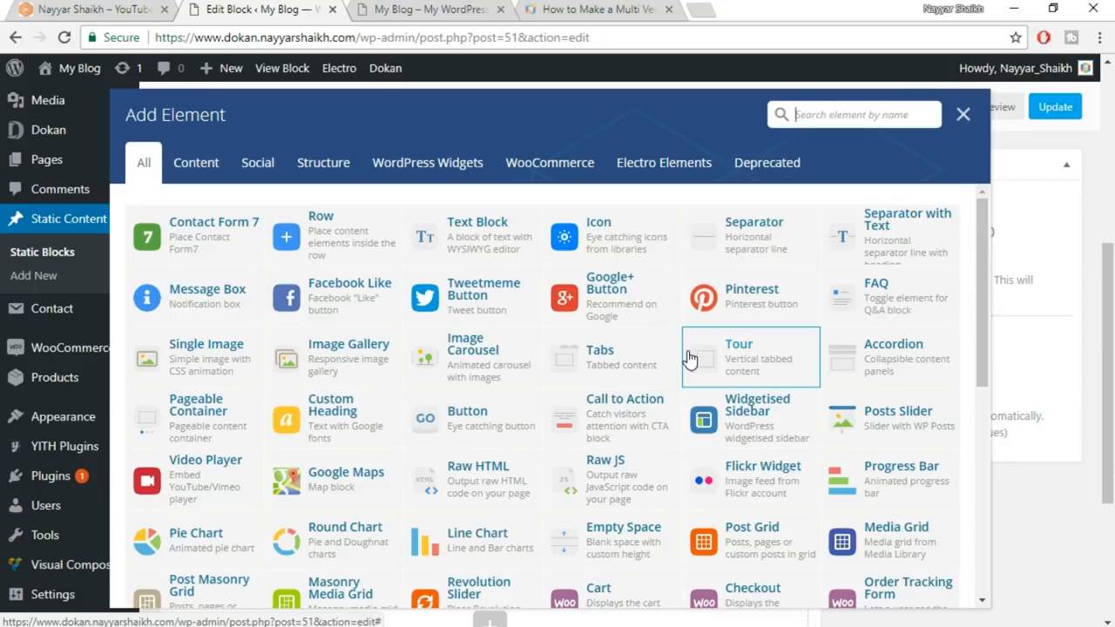
pyautogui.write('tex')
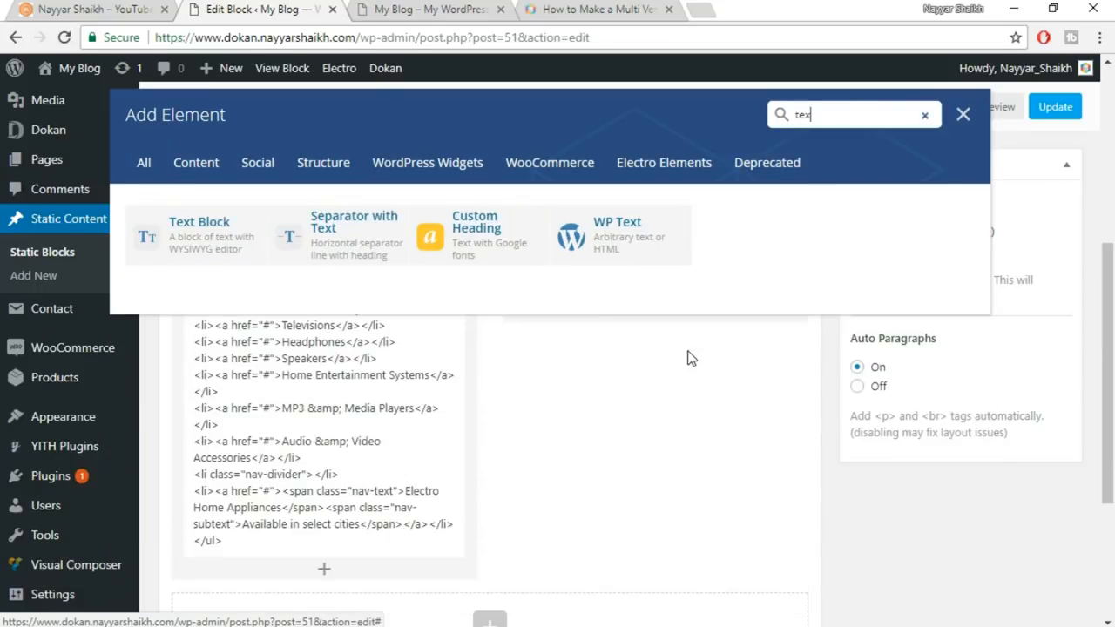
pyautogui.click(208, 251)
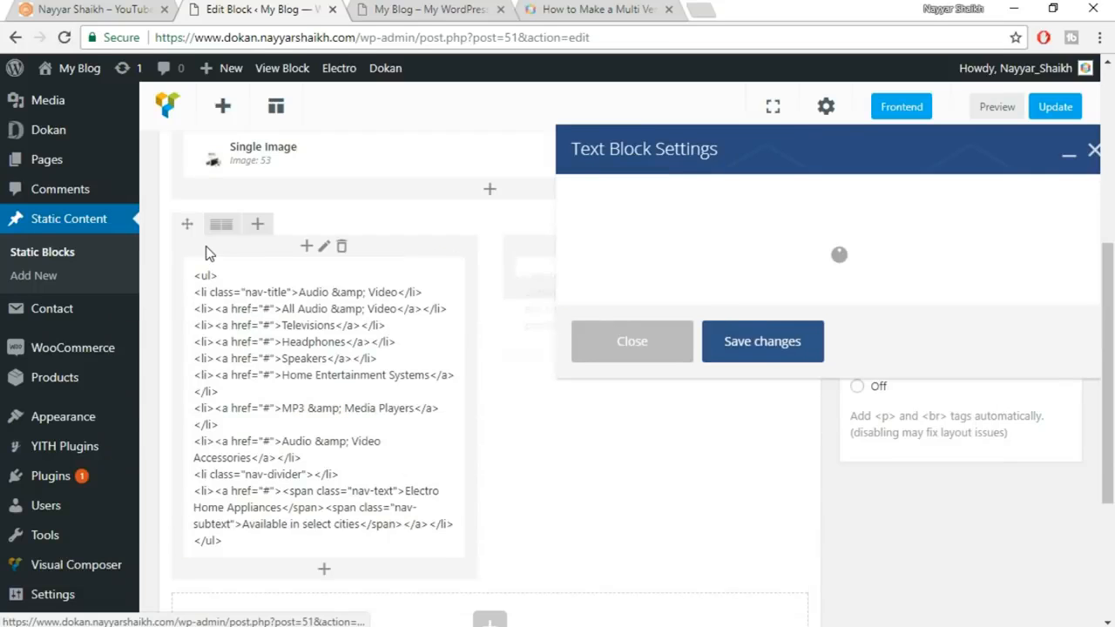
pyautogui.tripleClick(810, 347)
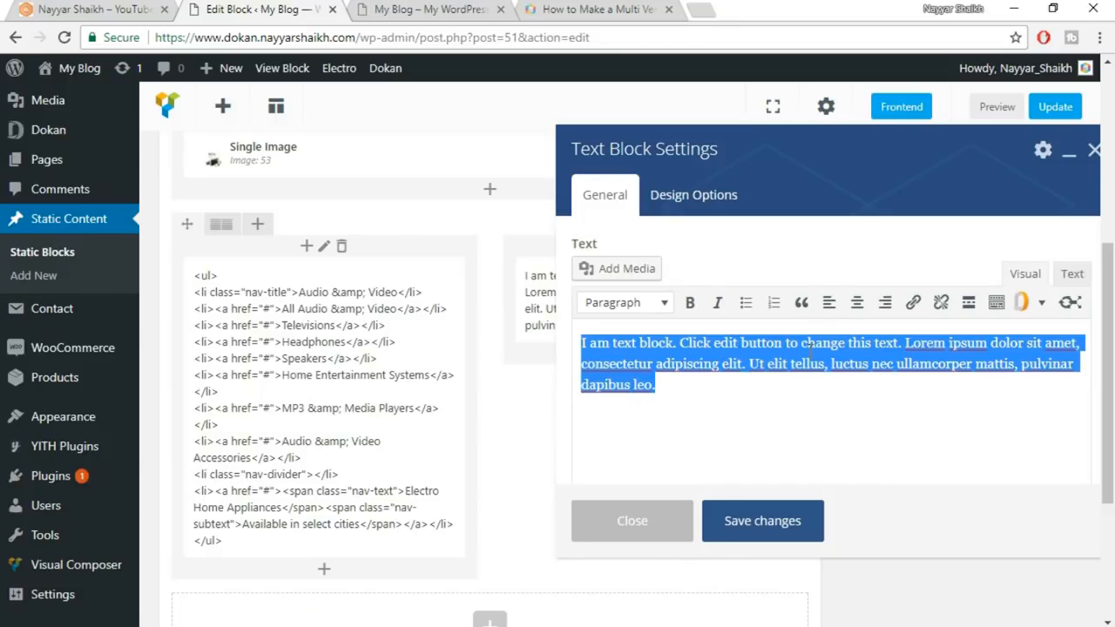
pyautogui.write('<ul> <li class="nav-title">Audio &amp; Video</li> <li><a href="#">All Audio &amp; Video</a></li> <li><a href="#">Televisions</a></li> <li><a href="#">Headphones</a></li> <li><a href="#">Speakers</a></li> <li><a href="#">Home Entertainment Systems</a></li> <li><a href="#">MP3 &amp; Media Players</a></li> <li><a href="#">Audio &amp; Video Accessories</a></li> <li class="nav-divider"></li> <li><a href="#"><span class="nav-text">Electro Home Appliances</span><span class="nav-subtext">Available in select cities</span></a></li> </ul>')
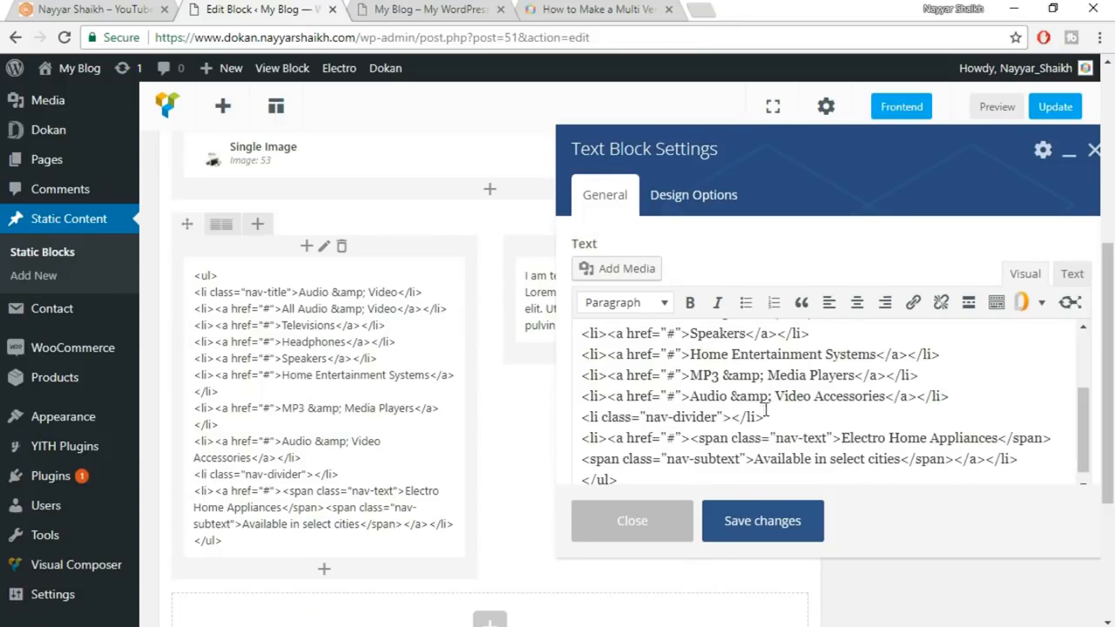
pyautogui.moveTo(740, 416); pyautogui.dragTo(563, 430)
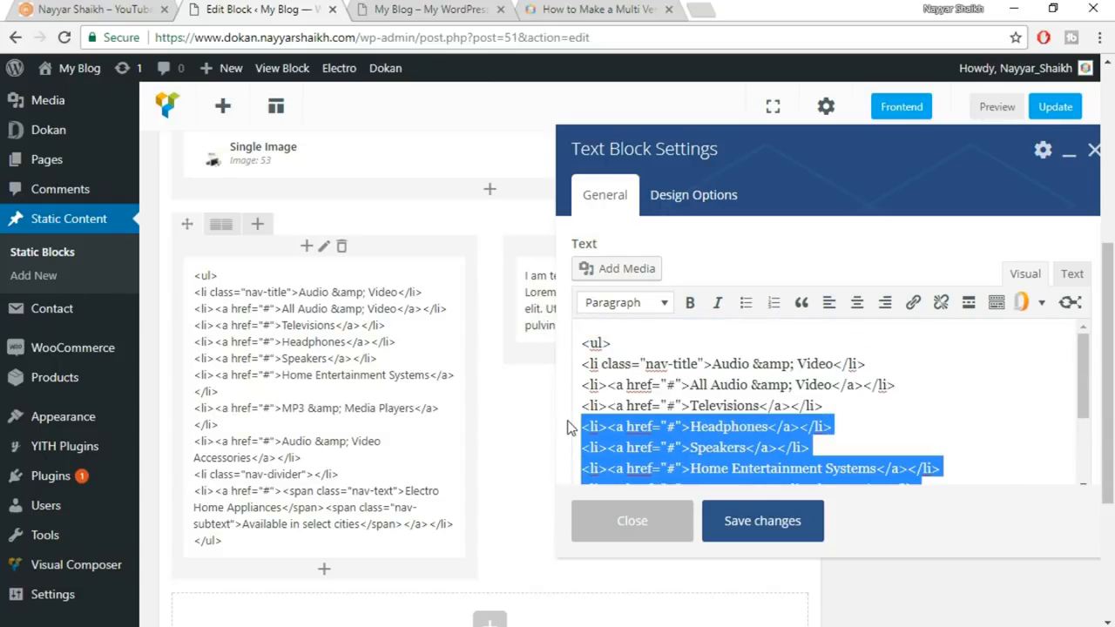
pyautogui.press('BackSpace')
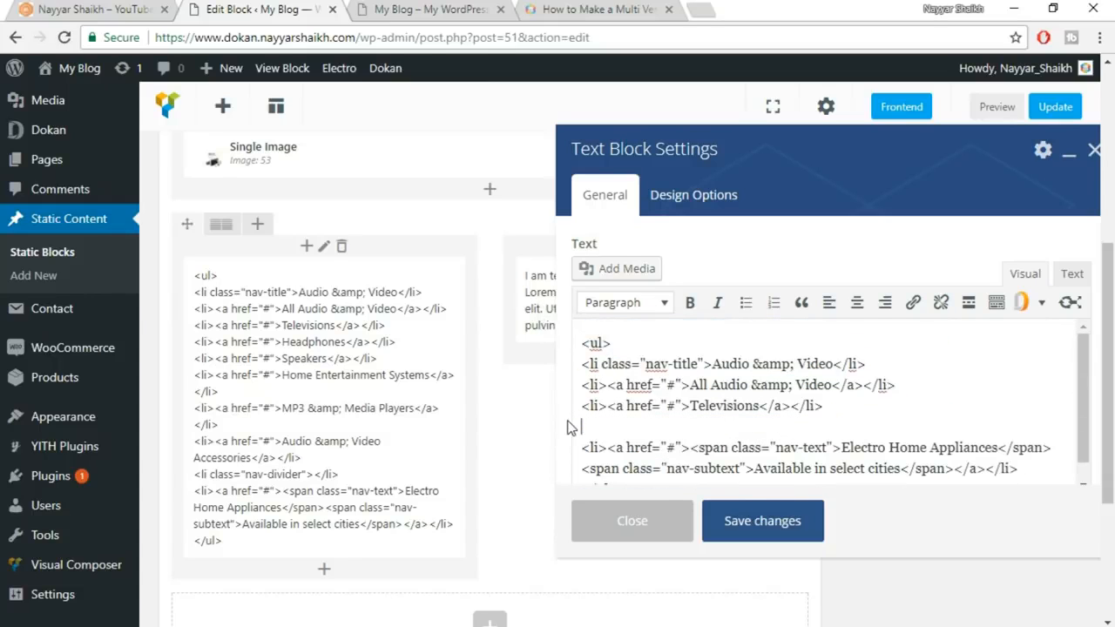
pyautogui.click(763, 521)
# - Update the Cameras static block to save the two-column changes
pyautogui.scroll(10, 1078, 157)
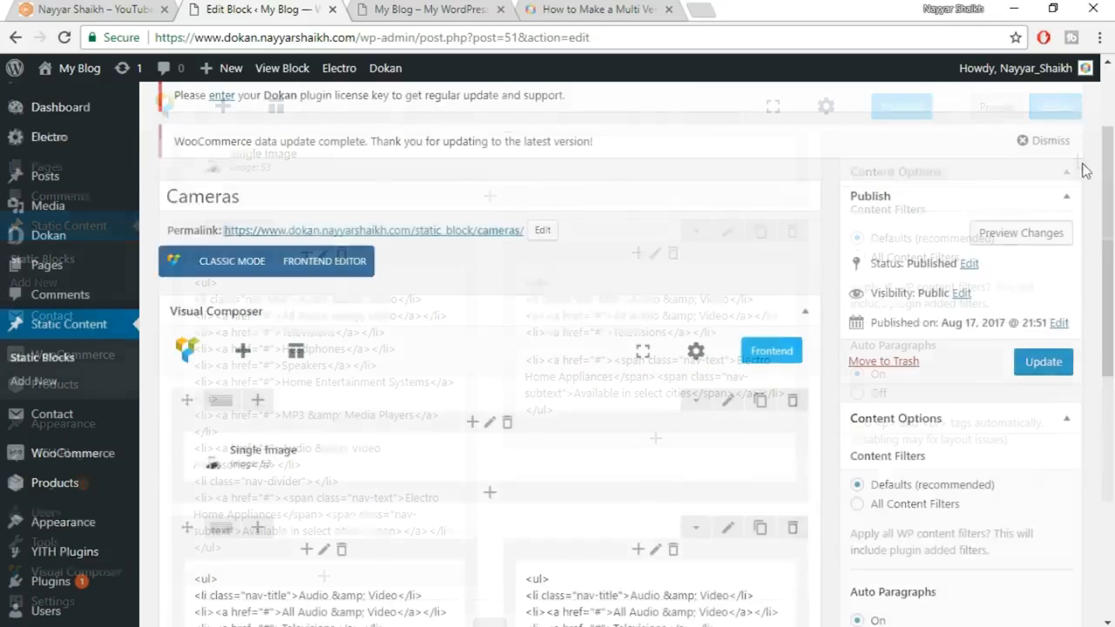
pyautogui.click(1051, 456)
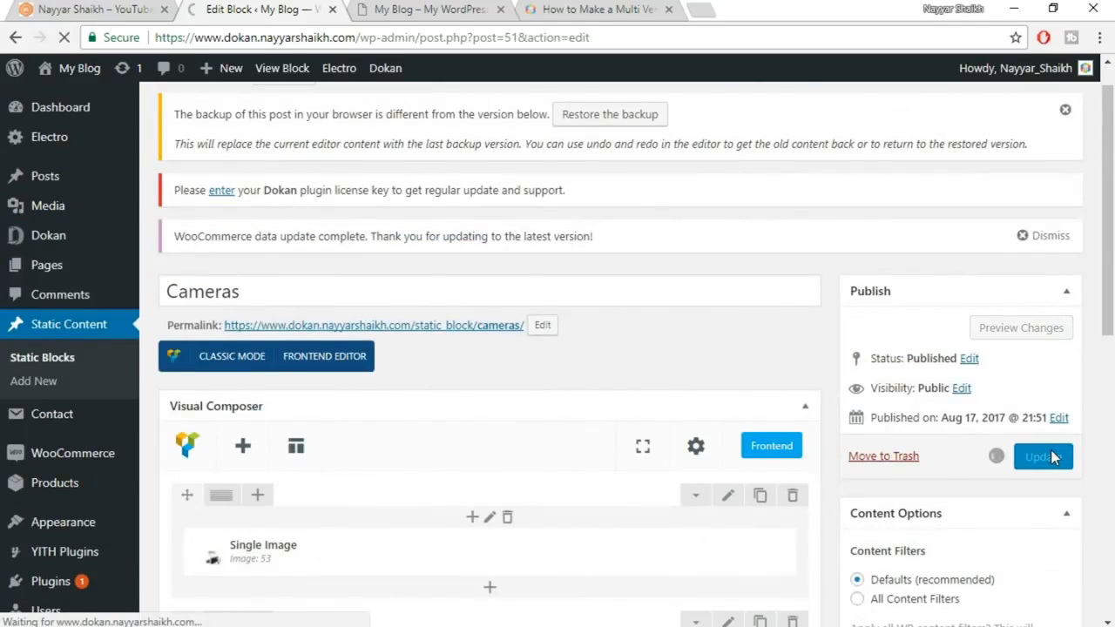
pyautogui.scroll(-5, 727, 291)
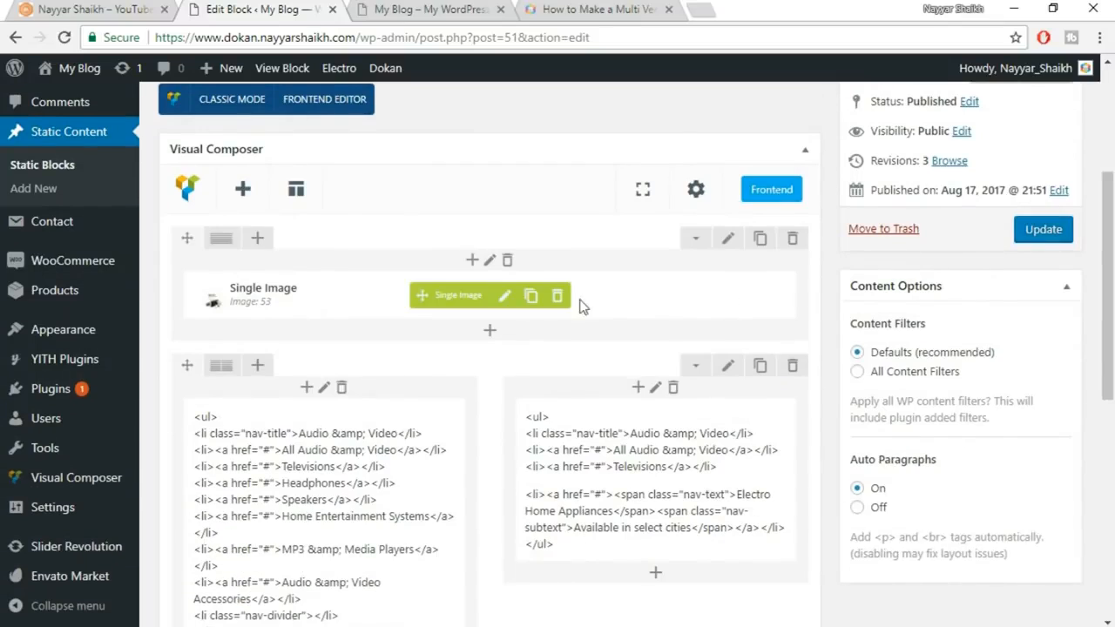
# - Check the All Departments mega menu categories on the live Electro storefront
pyautogui.click(46, 7)
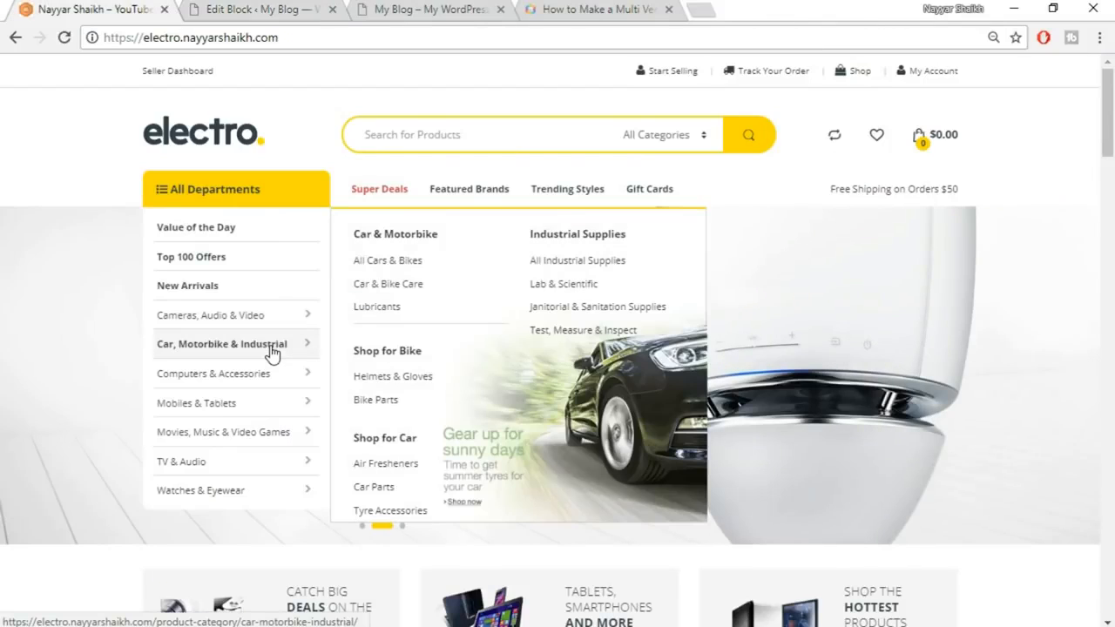
pyautogui.moveTo(264, 331)
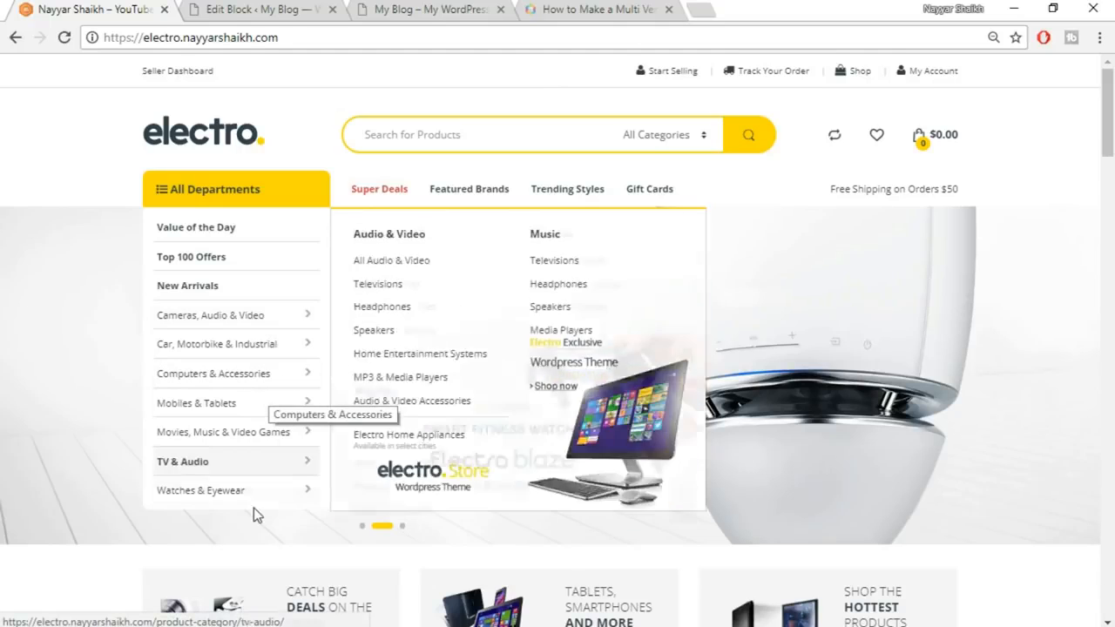
pyautogui.moveTo(249, 357)
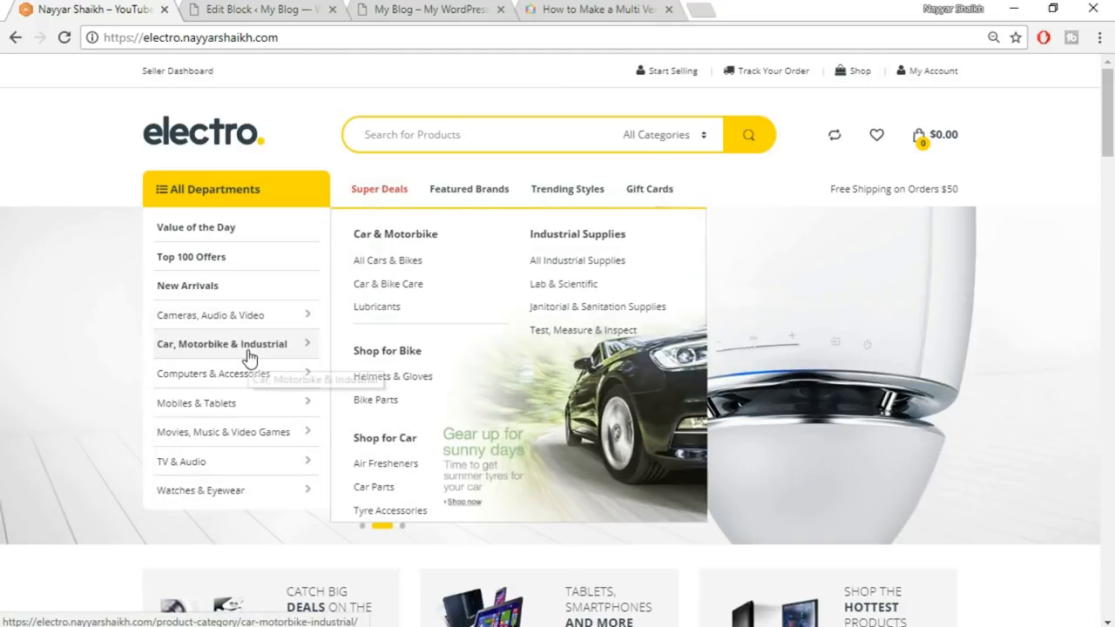
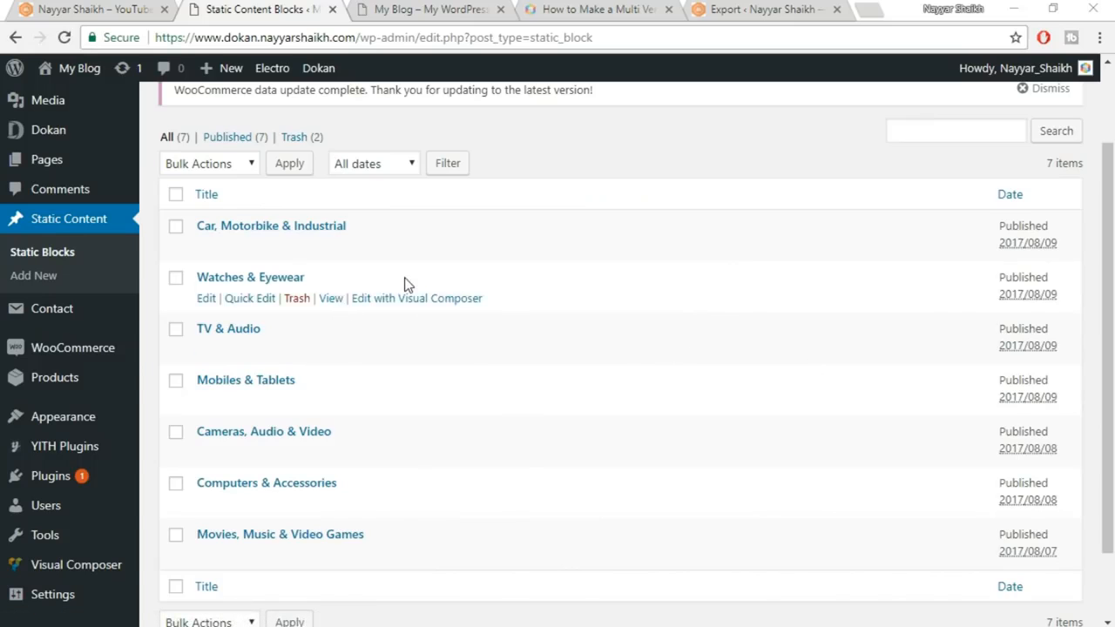
# - After checking the live store, create a new menu named Departments under Appearance > Menus
pyautogui.click(114, 8)
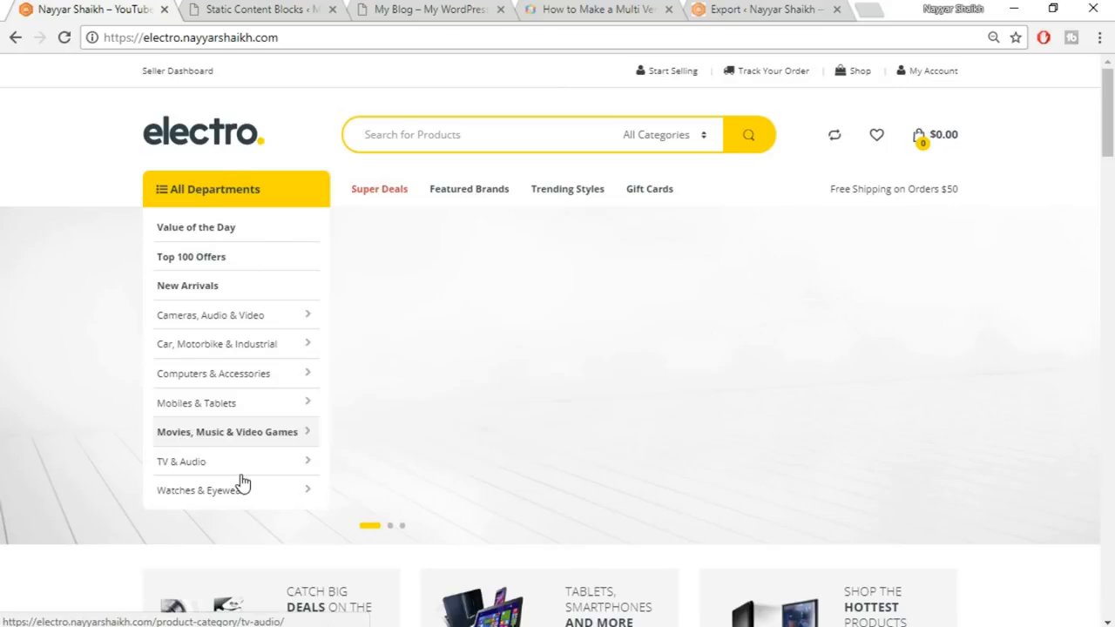
pyautogui.click(242, 7)
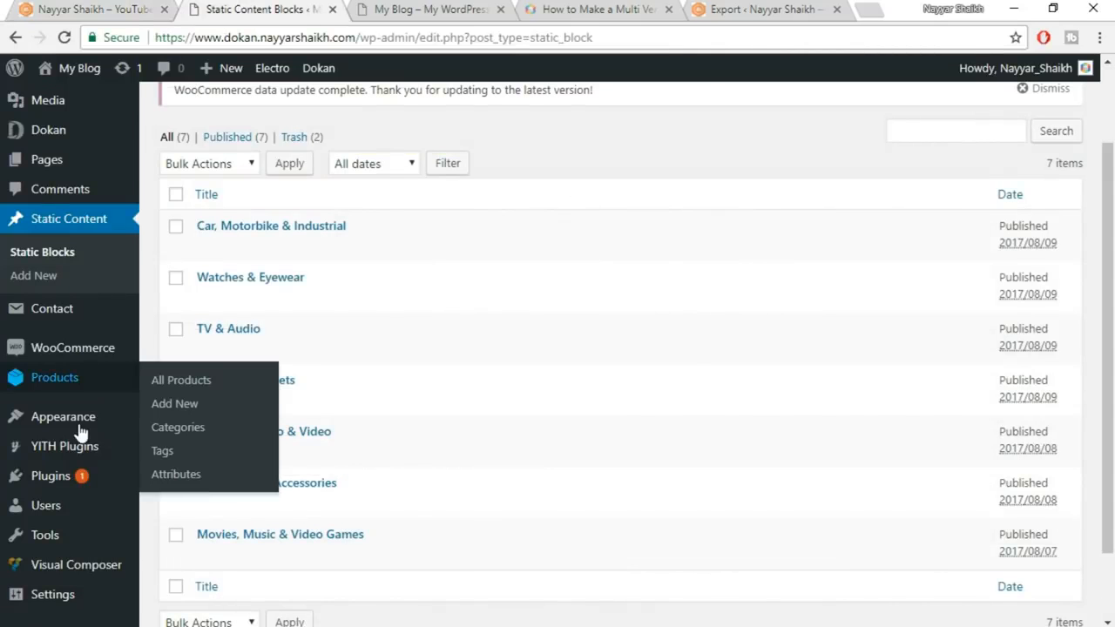
pyautogui.moveTo(82, 425)
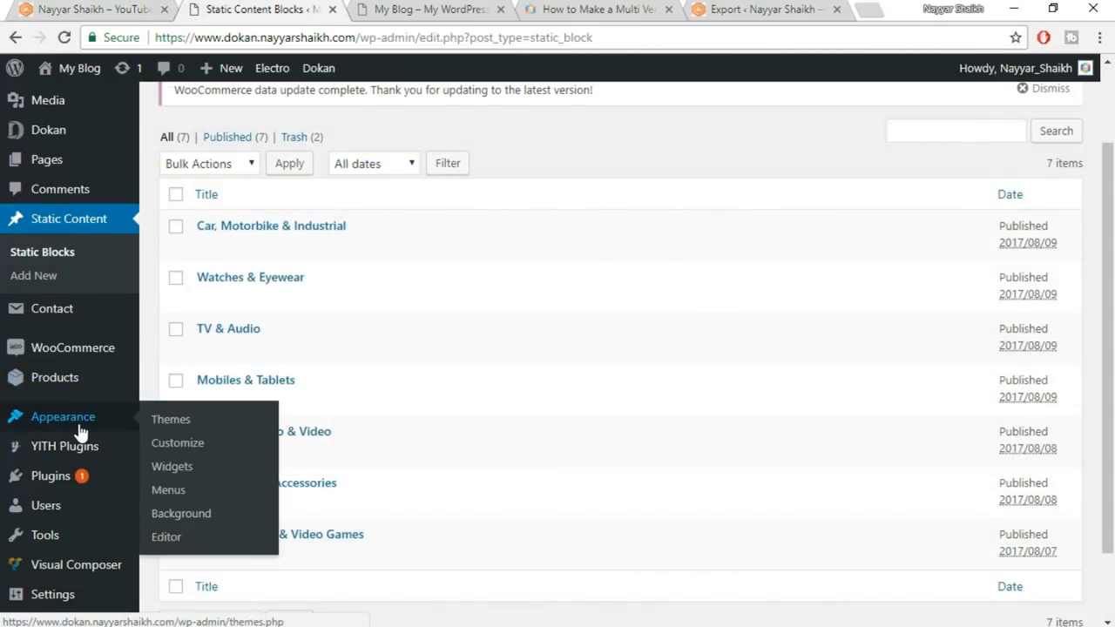
pyautogui.click(169, 490)
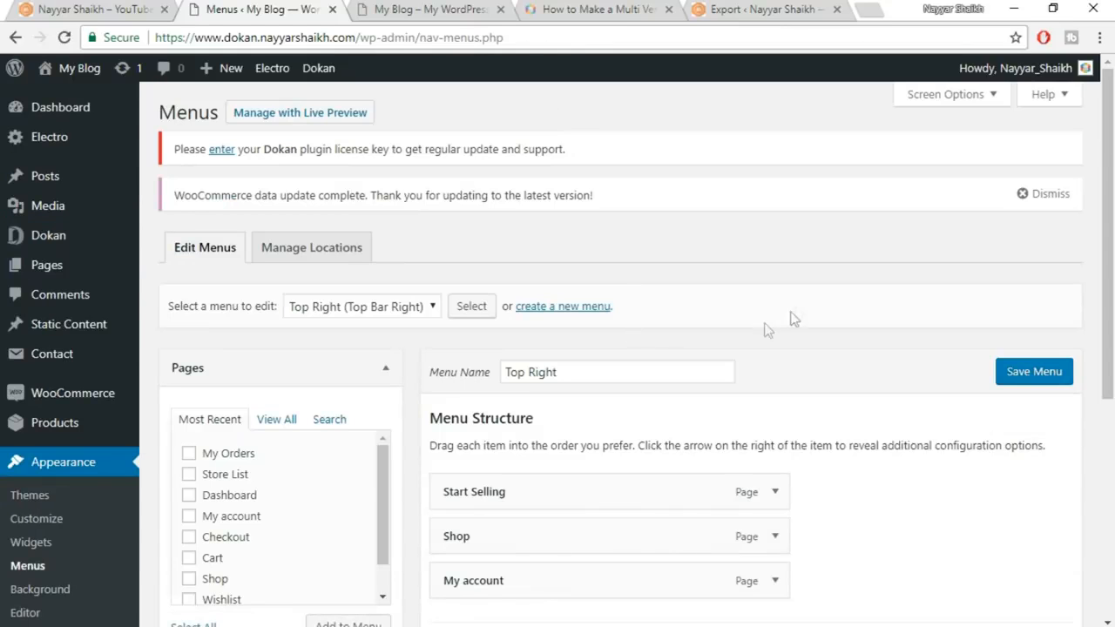
pyautogui.click(590, 315)
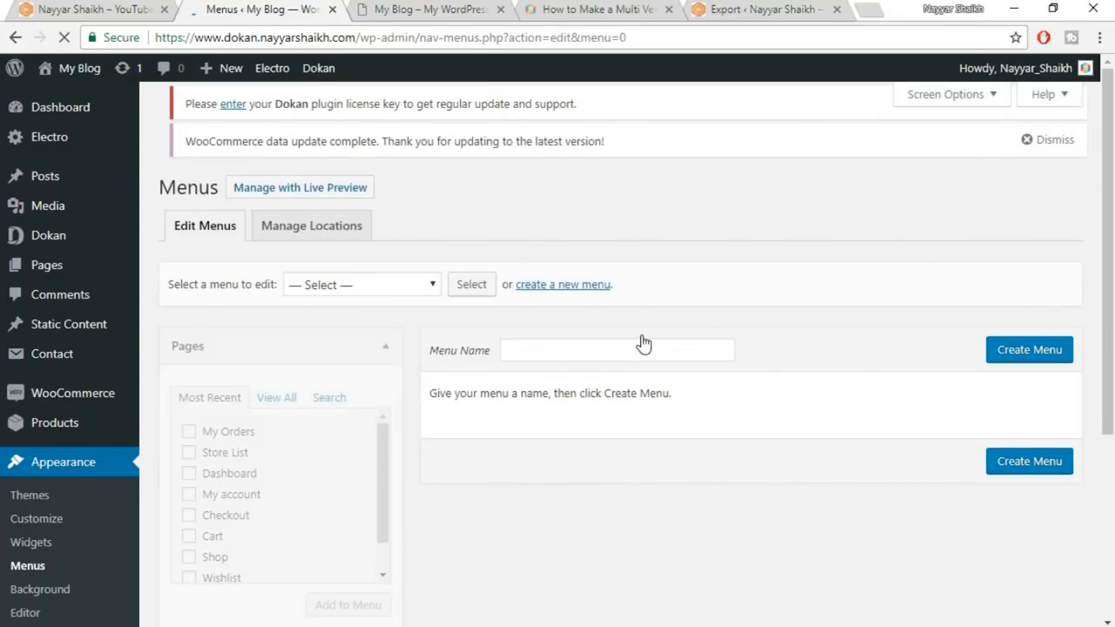
pyautogui.click(611, 375)
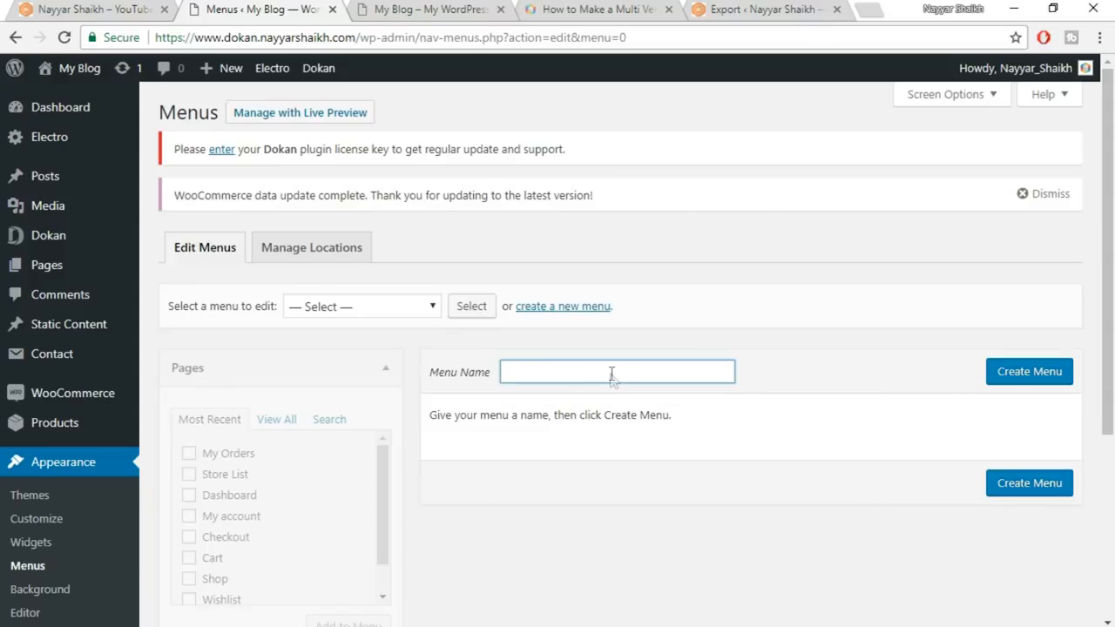
pyautogui.write('De')
pyautogui.press('Down')
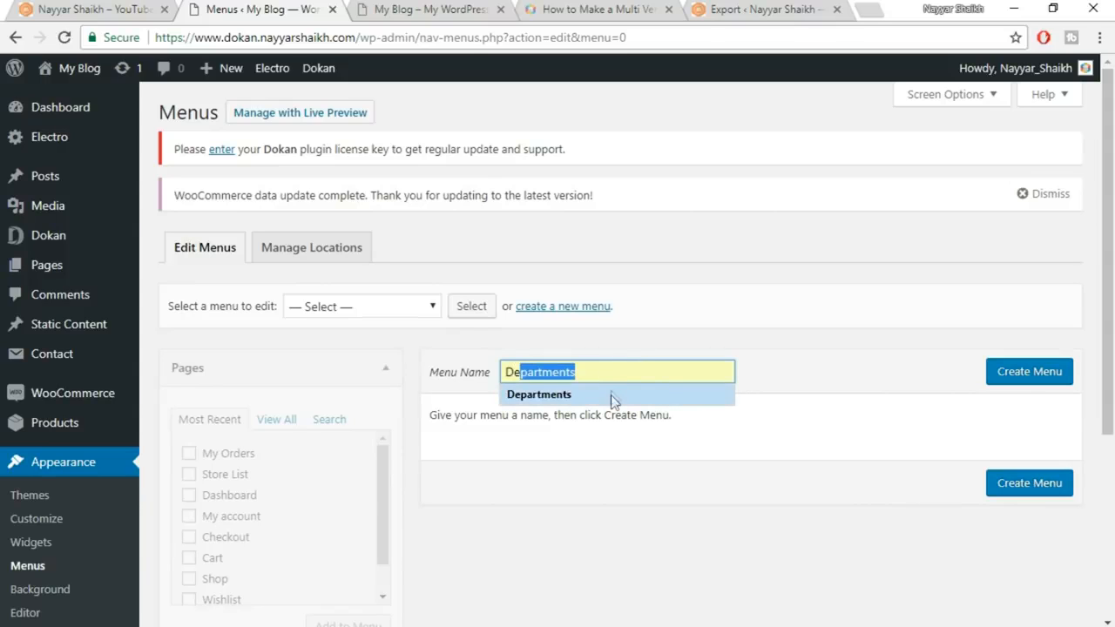
pyautogui.click(613, 396)
pyautogui.click(1028, 382)
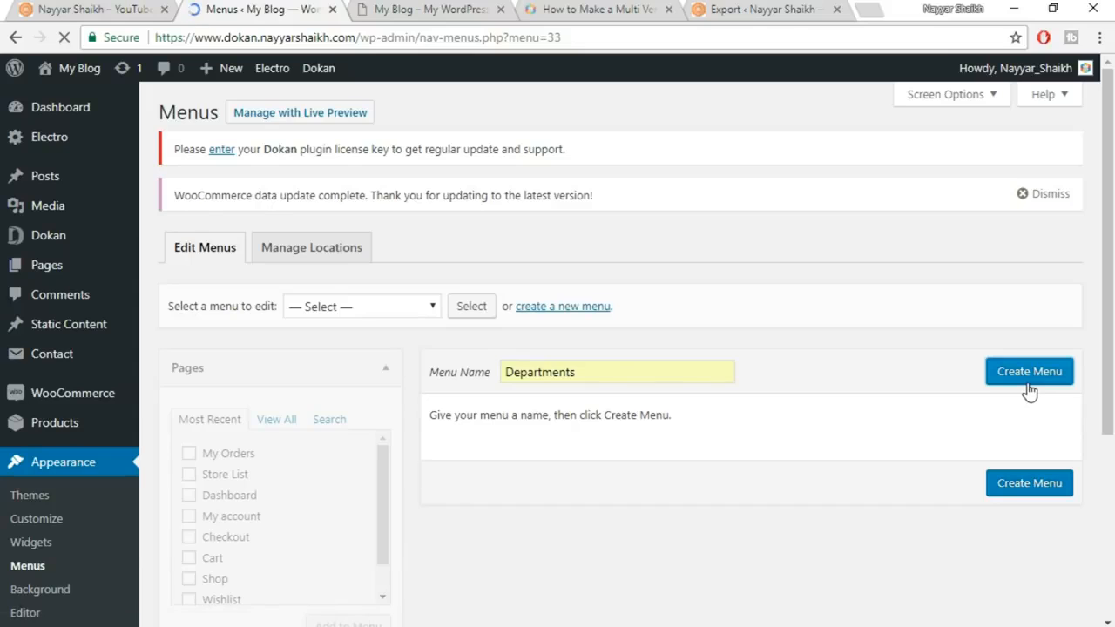
# - Assign the menu to the All Departments Menu location and recheck the live store's departments
pyautogui.scroll(-2, 1030, 392)
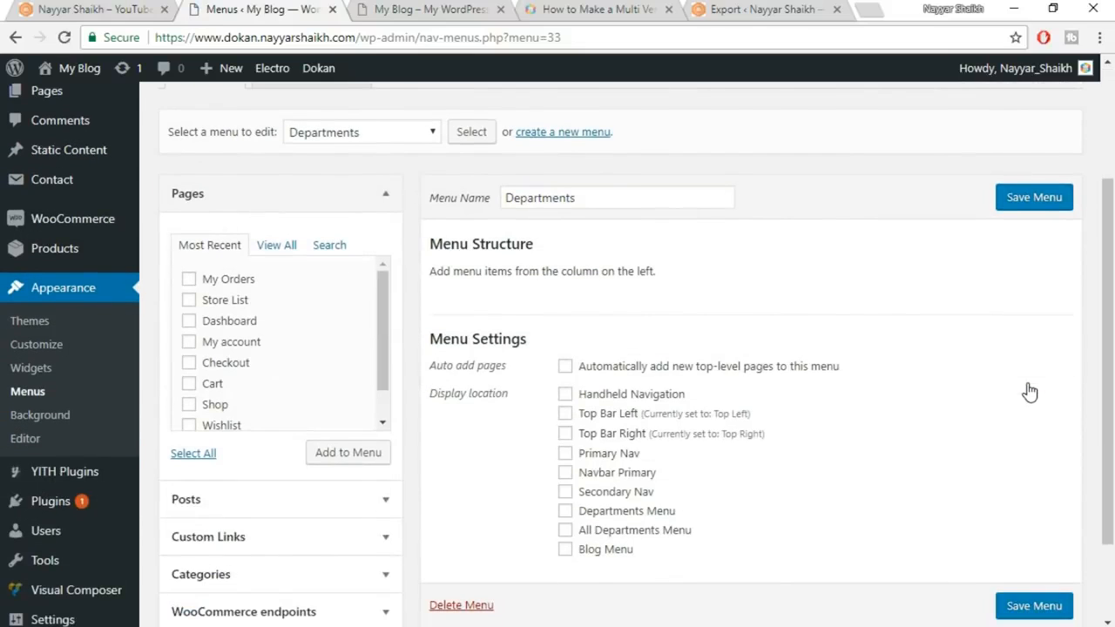
pyautogui.click(596, 530)
pyautogui.scroll(1, 857, 503)
pyautogui.click(87, 9)
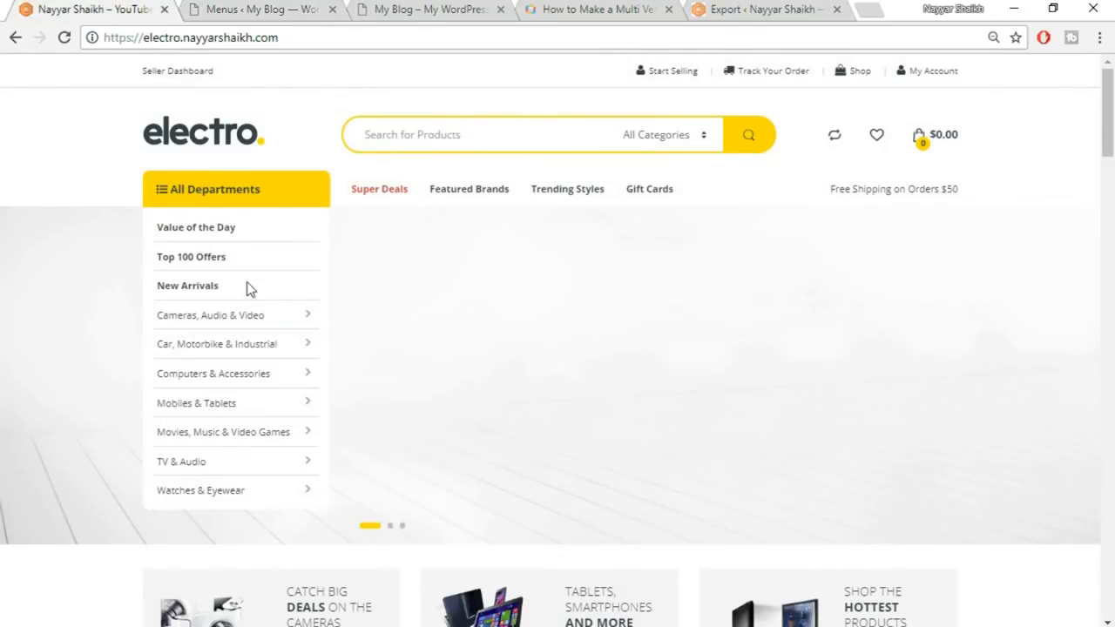
pyautogui.moveTo(231, 464)
pyautogui.click(218, 7)
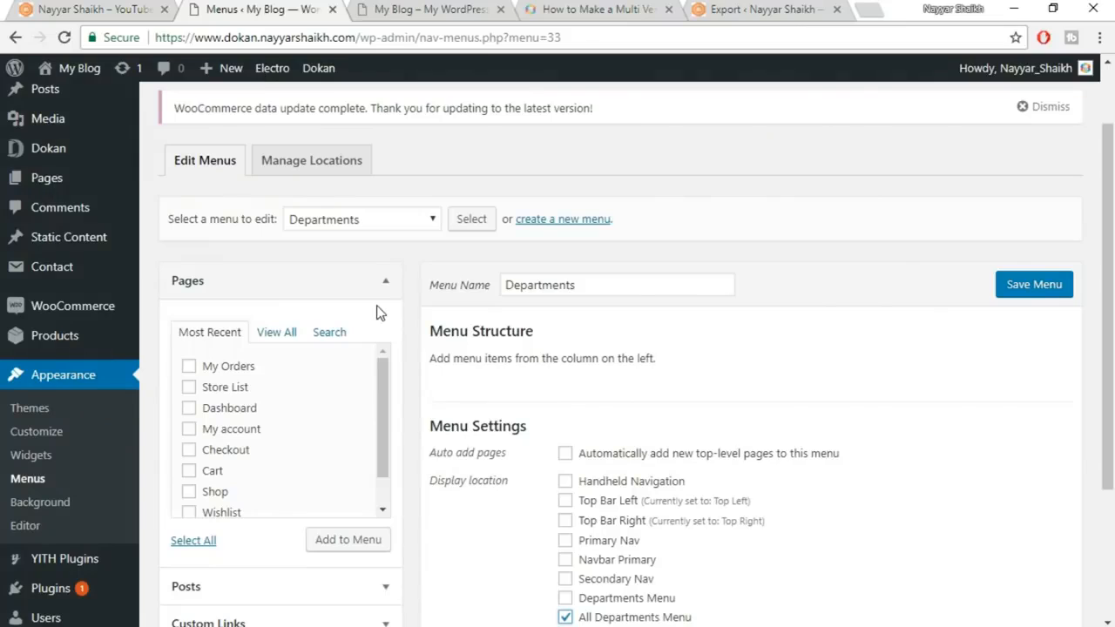
# - Collapse the Pages panel and review all post categories in the menu item panels
pyautogui.click(381, 295)
pyautogui.click(325, 404)
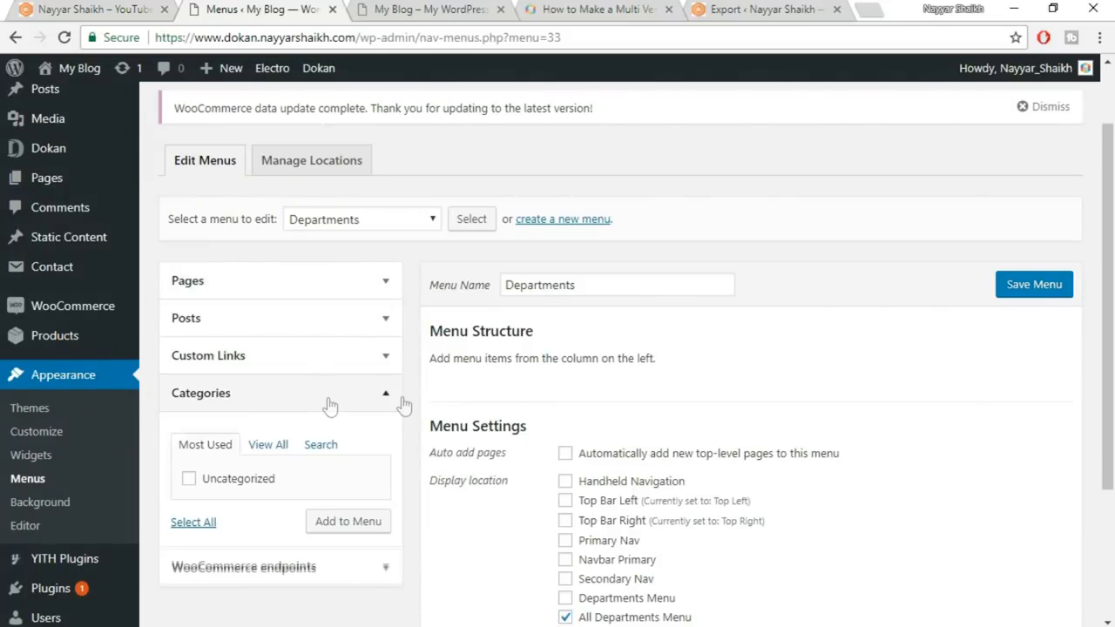
pyautogui.scroll(-1, 404, 405)
pyautogui.click(275, 360)
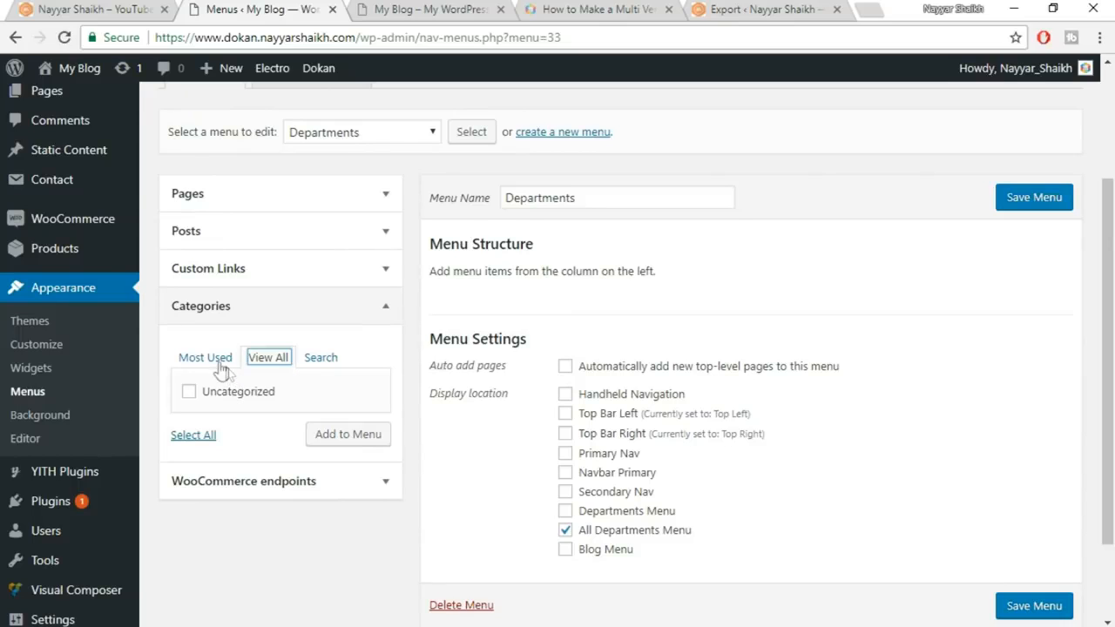
pyautogui.click(375, 305)
pyautogui.scroll(2, 238, 316)
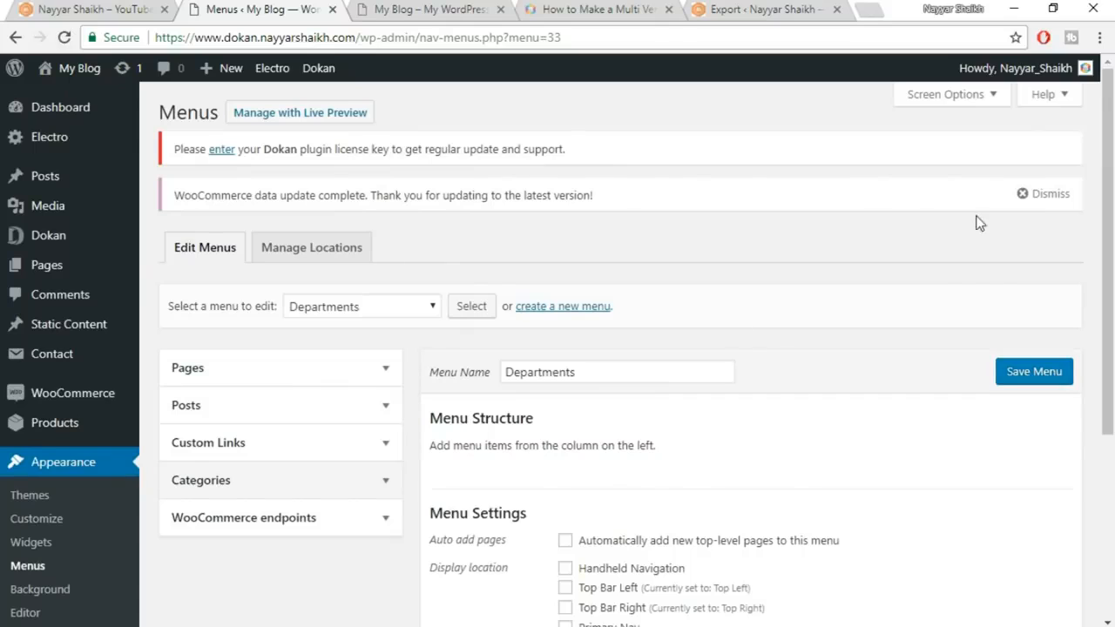
# - Enable Product categories in Screen Options and expand its panel
pyautogui.click(967, 108)
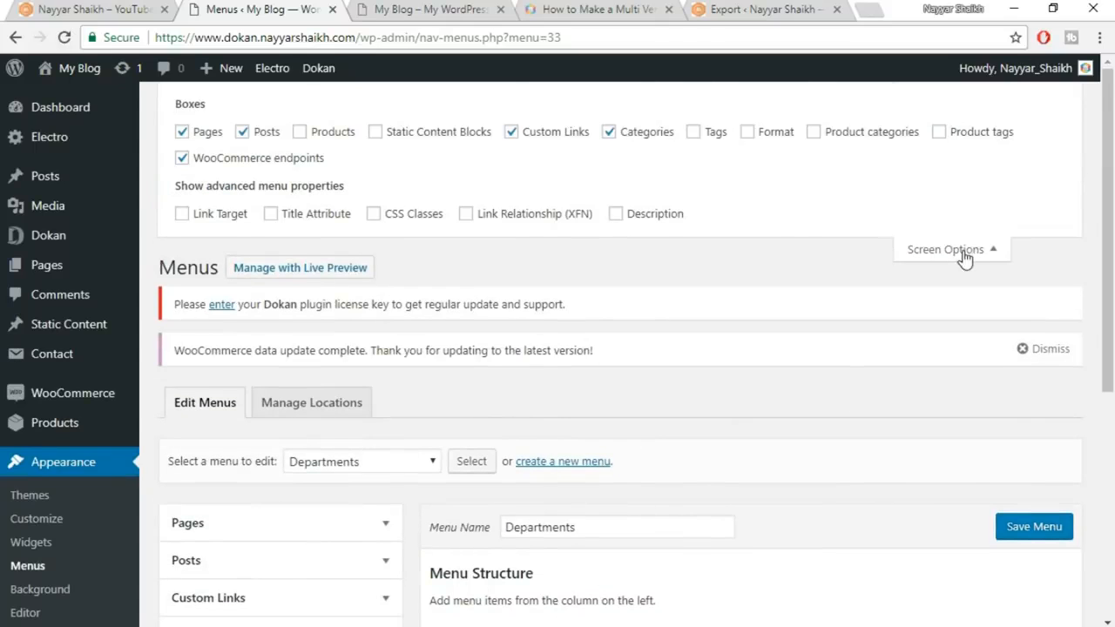
pyautogui.click(856, 142)
pyautogui.click(984, 251)
pyautogui.scroll(-3, 983, 249)
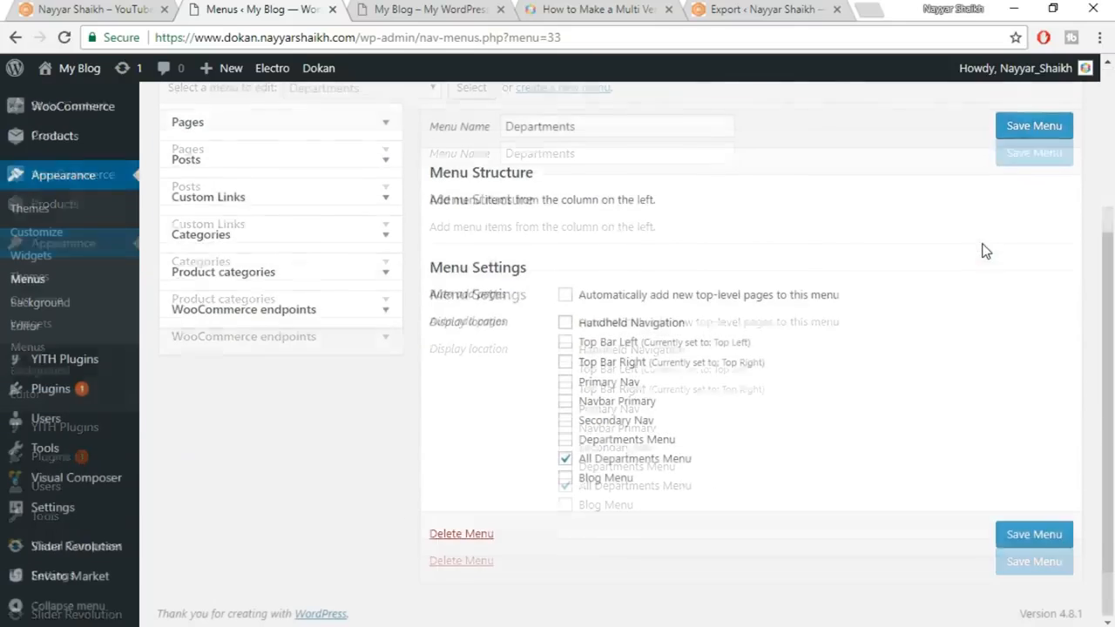
pyautogui.click(379, 288)
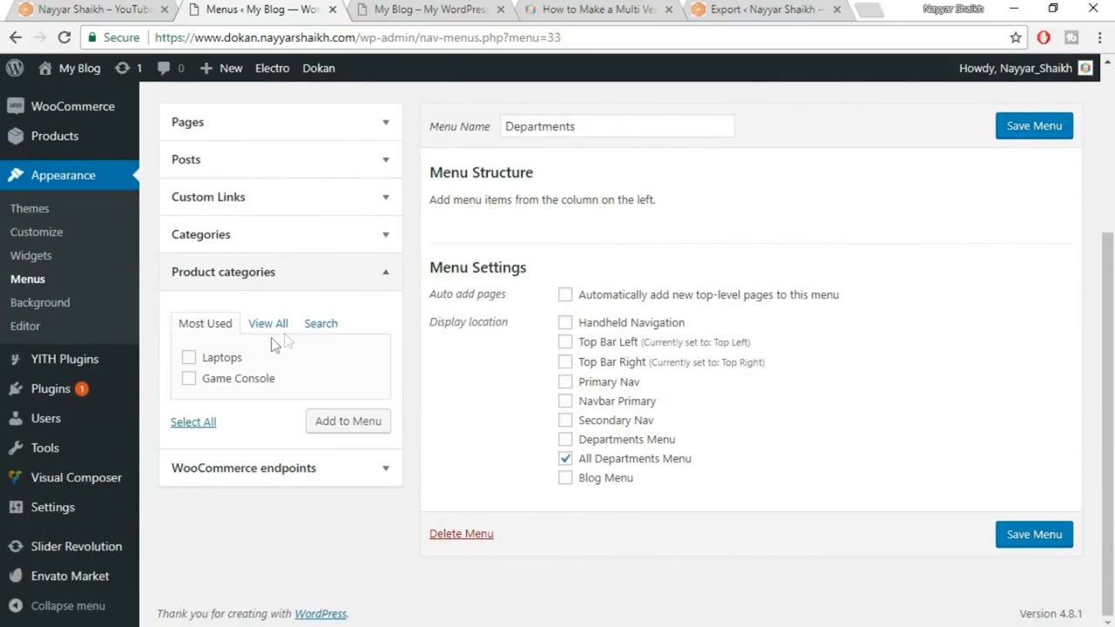
# - Under all product categories, tick Cameras & Audios, Car &Motorbikes and Computer & Accessories
pyautogui.click(275, 331)
pyautogui.click(189, 359)
pyautogui.click(189, 379)
pyautogui.click(189, 400)
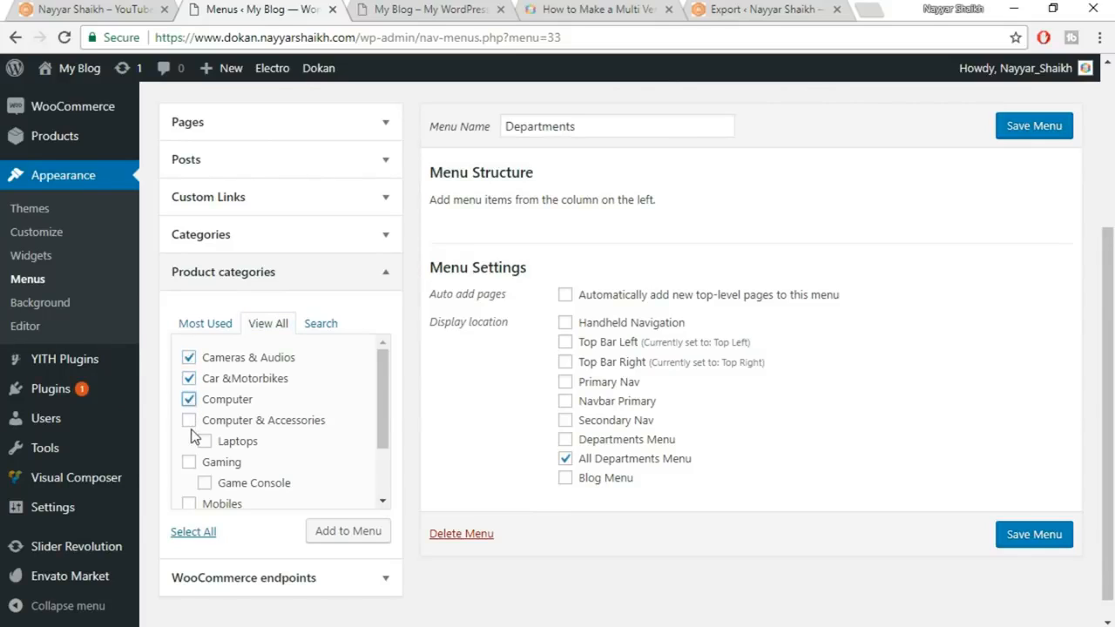
pyautogui.click(189, 421)
pyautogui.click(189, 399)
pyautogui.scroll(-2, 311, 388)
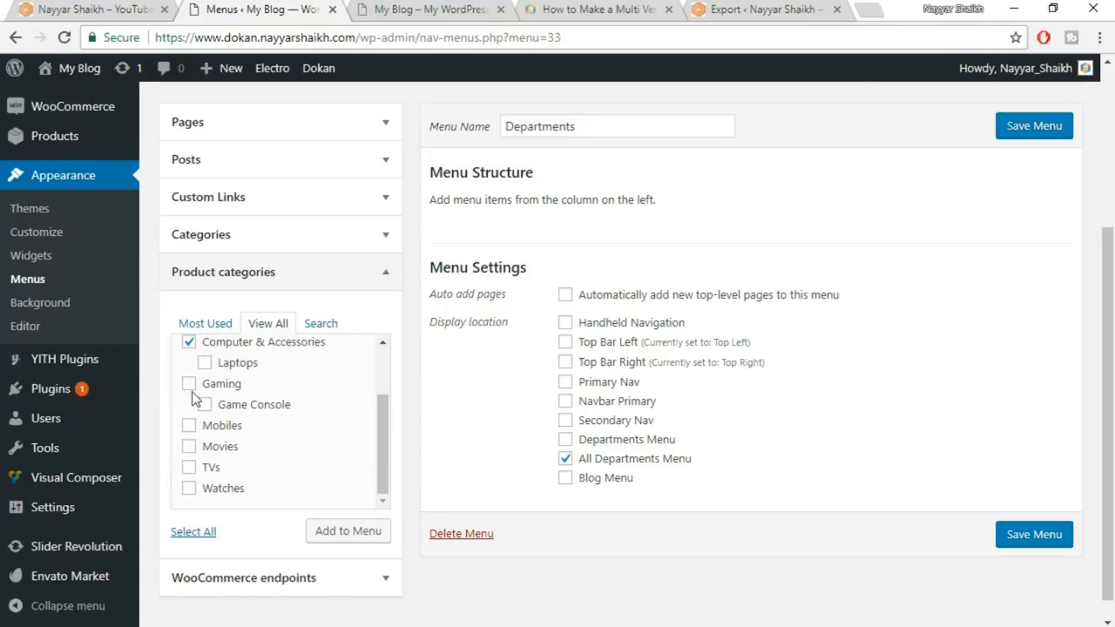
# - Tick Mobiles, Movies, TVs and Watches, untick Gaming, and add the selection to the menu
pyautogui.click(189, 425)
pyautogui.click(189, 446)
pyautogui.click(189, 467)
pyautogui.click(189, 488)
pyautogui.scroll(2, 351, 461)
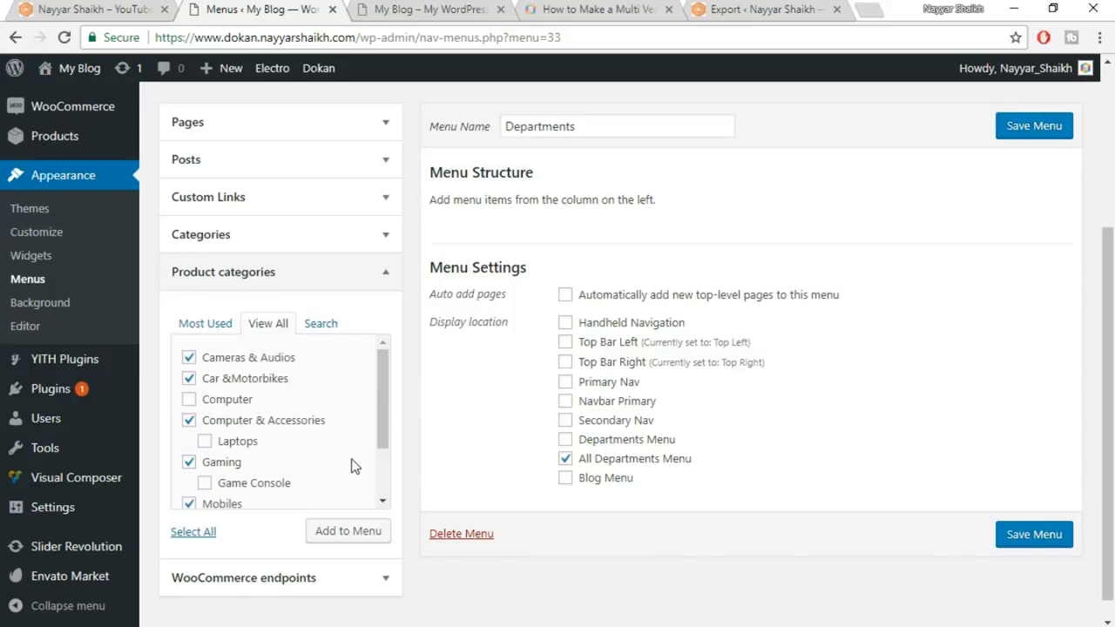
pyautogui.scroll(2, 351, 466)
pyautogui.scroll(-4, 351, 467)
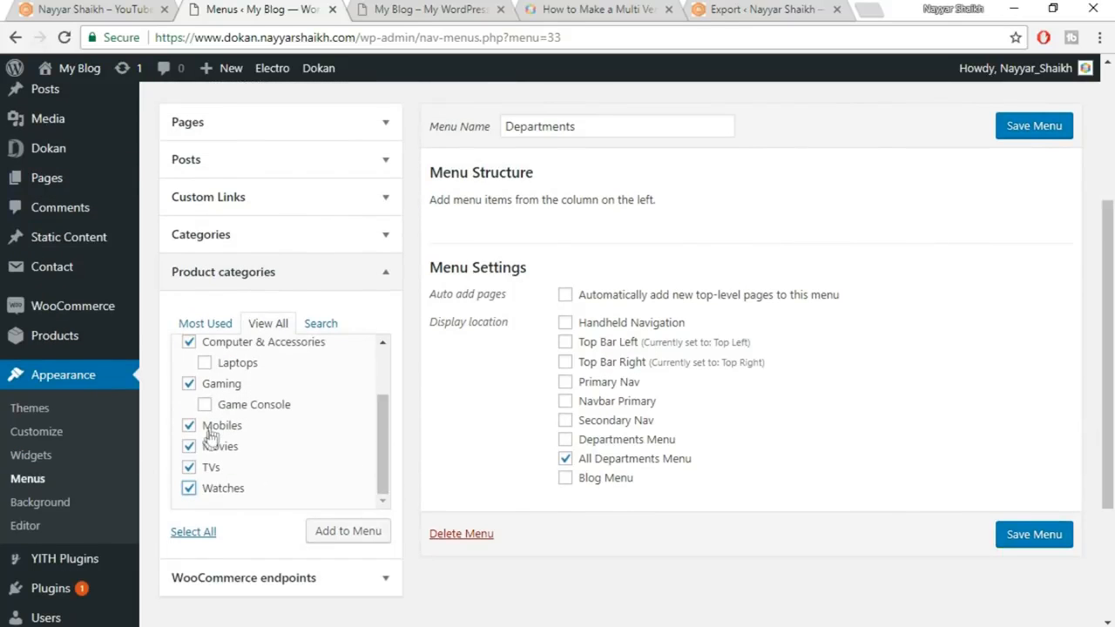
pyautogui.click(189, 383)
pyautogui.scroll(2, 242, 497)
pyautogui.click(366, 531)
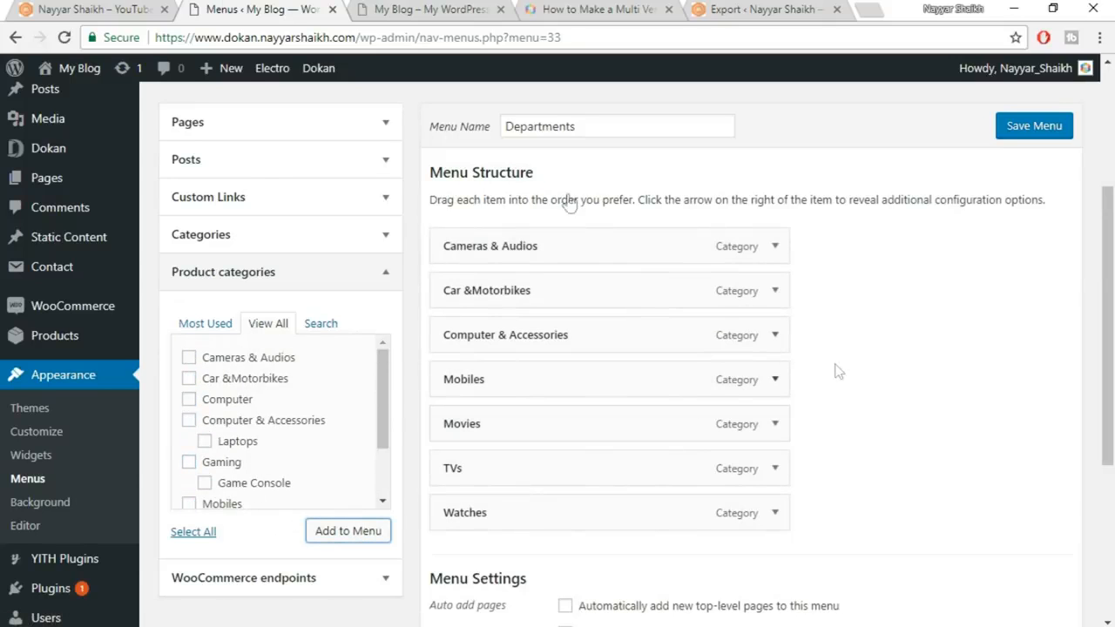
pyautogui.click(70, 7)
# - Add a 'Value of the Day' custom link with URL # to the menu
pyautogui.click(393, 277)
pyautogui.click(303, 212)
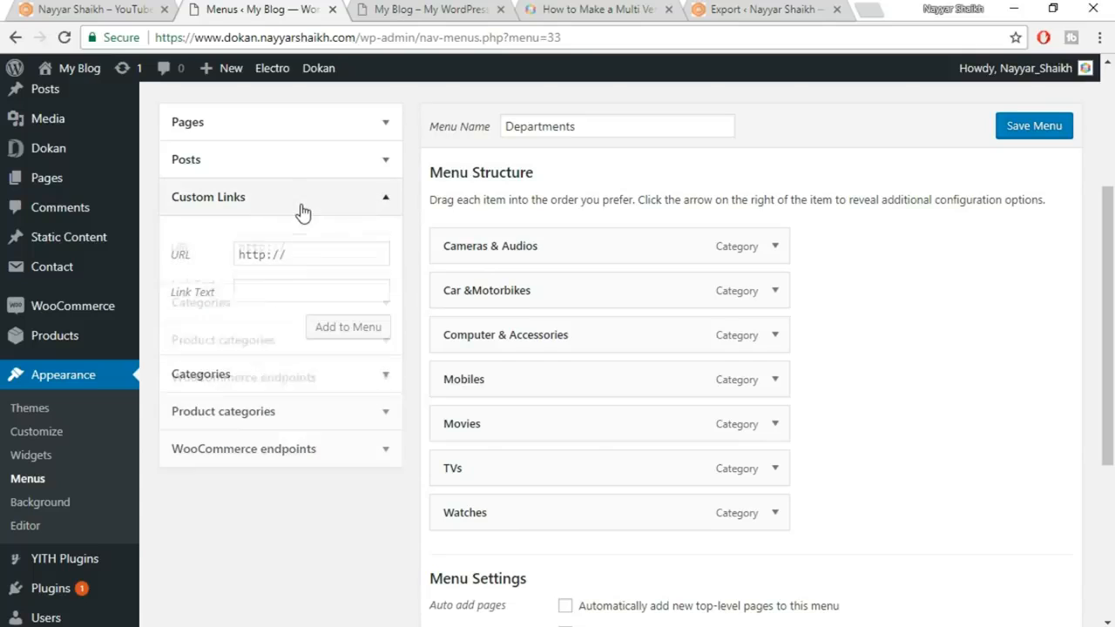
pyautogui.moveTo(321, 254); pyautogui.dragTo(238, 253)
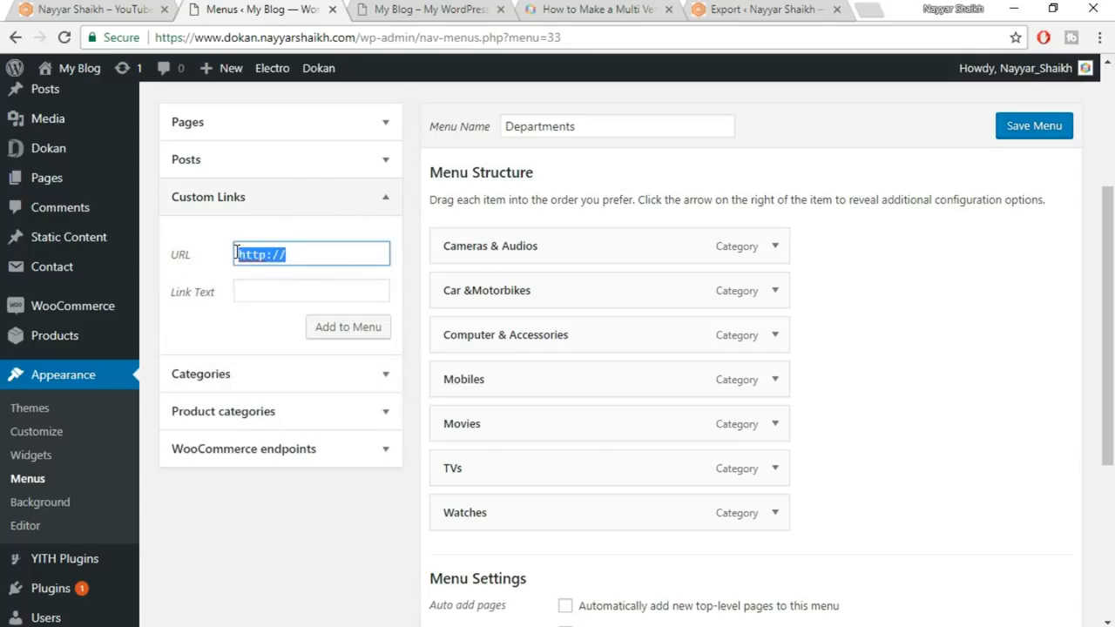
pyautogui.write('#')
pyautogui.click(67, 7)
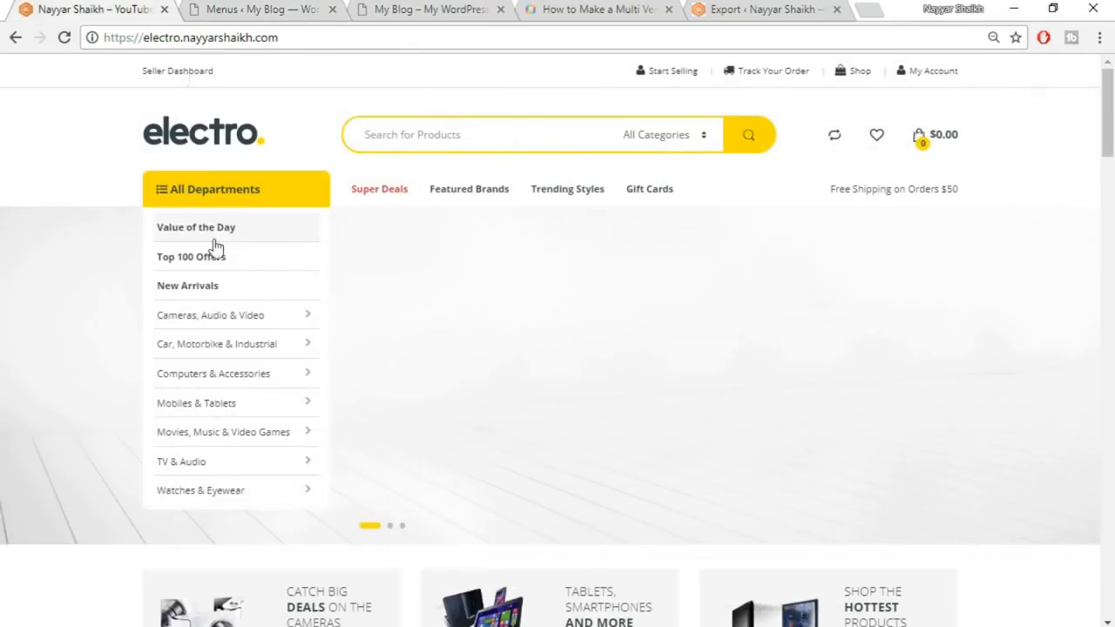
pyautogui.click(277, 15)
pyautogui.click(307, 283)
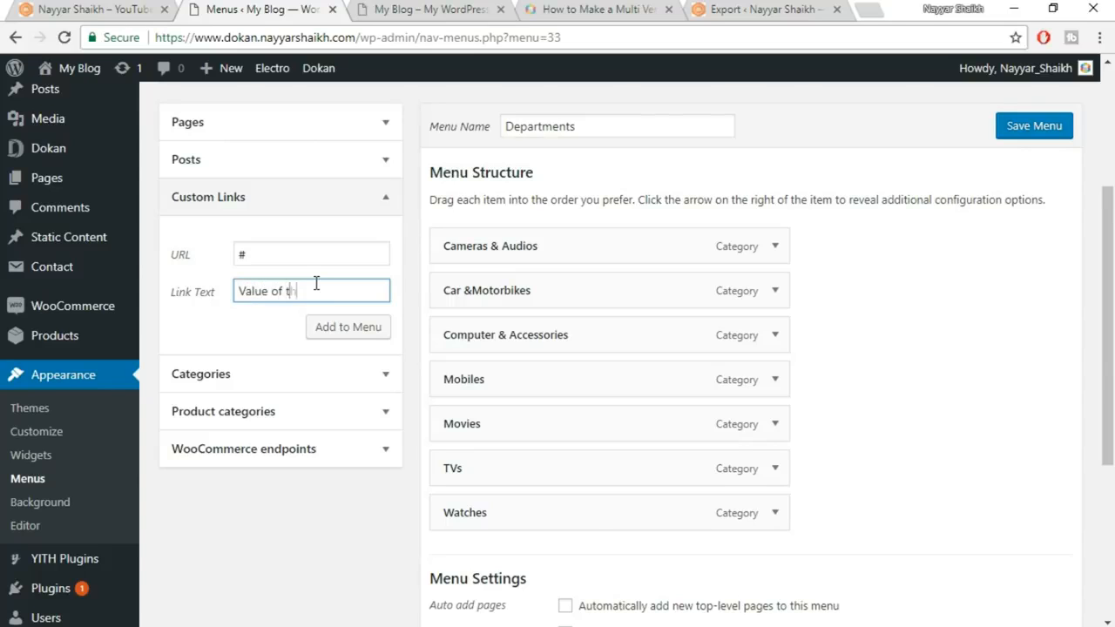
pyautogui.click(359, 325)
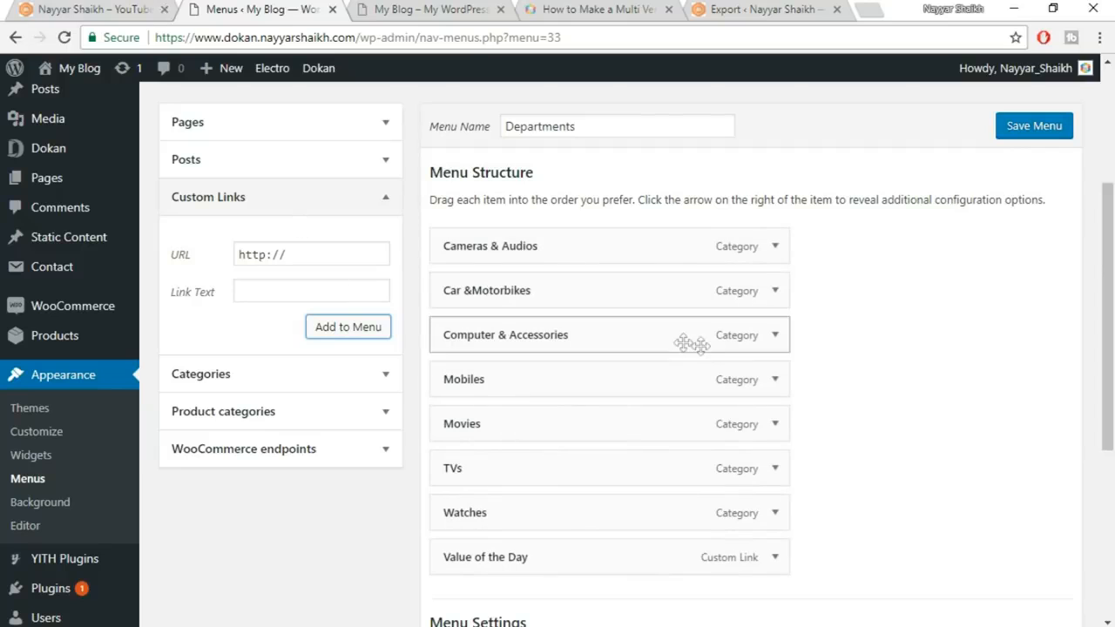
# - Drag Value of the Day to the top of the menu, above Cameras & Audios
pyautogui.scroll(-1, 740, 453)
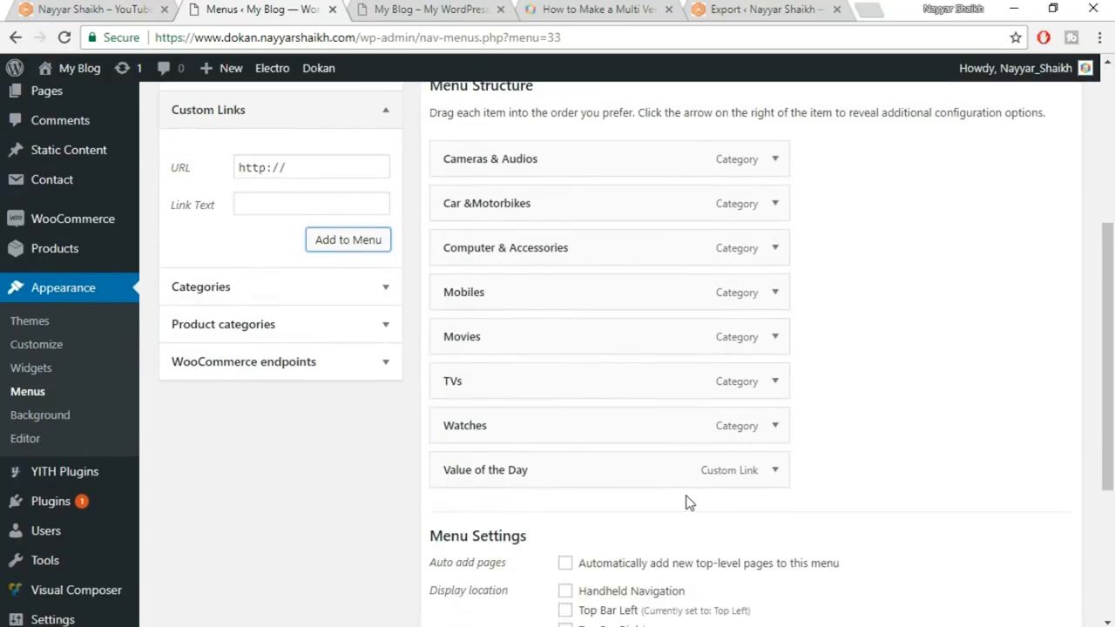
pyautogui.click(775, 471)
pyautogui.scroll(-2, 774, 478)
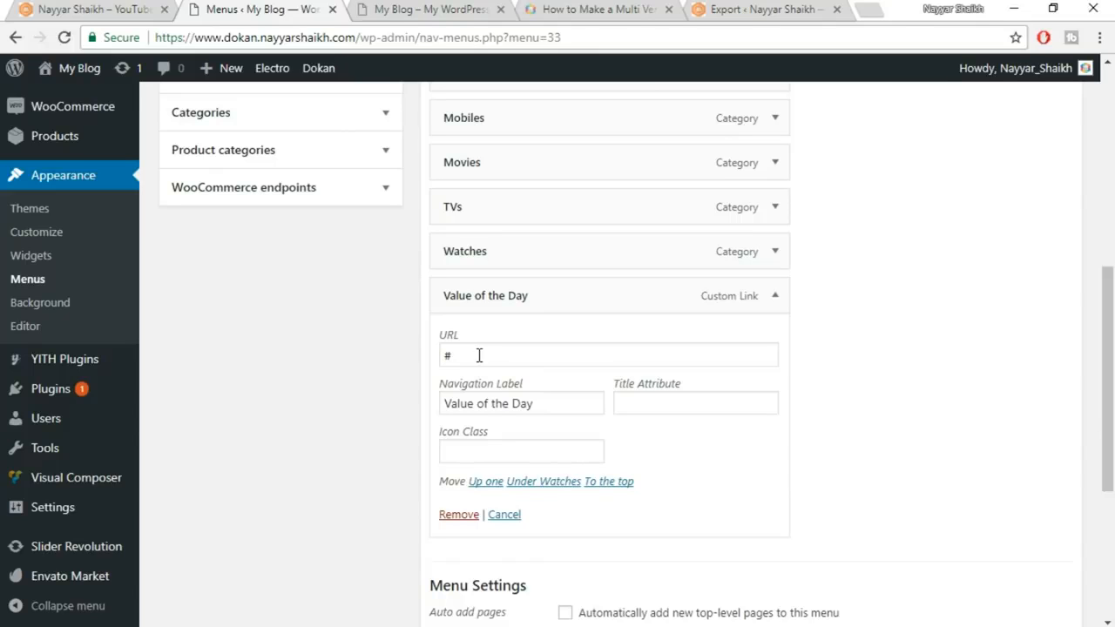
pyautogui.click(138, 6)
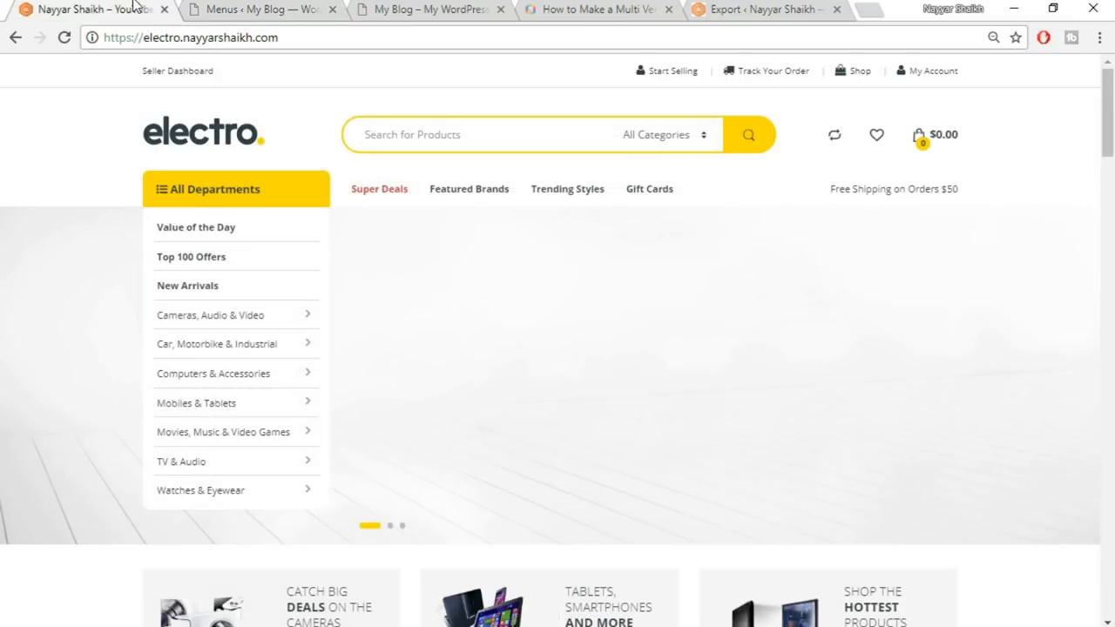
pyautogui.click(251, 7)
pyautogui.click(779, 301)
pyautogui.scroll(2, 857, 399)
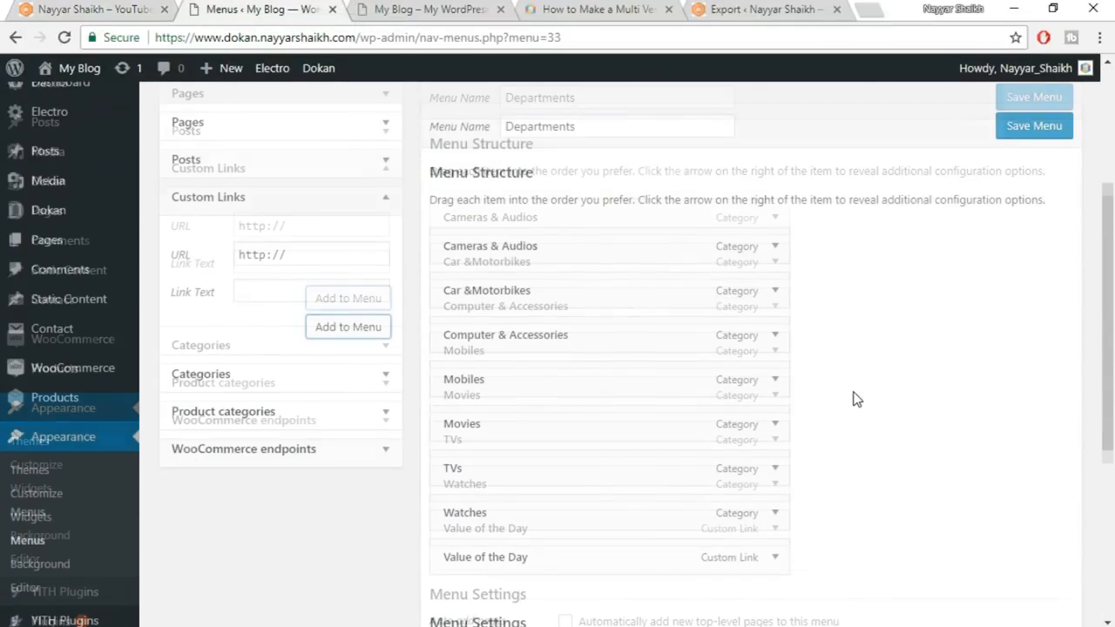
pyautogui.moveTo(535, 564); pyautogui.dragTo(545, 220)
pyautogui.moveTo(613, 249); pyautogui.dragTo(613, 249)
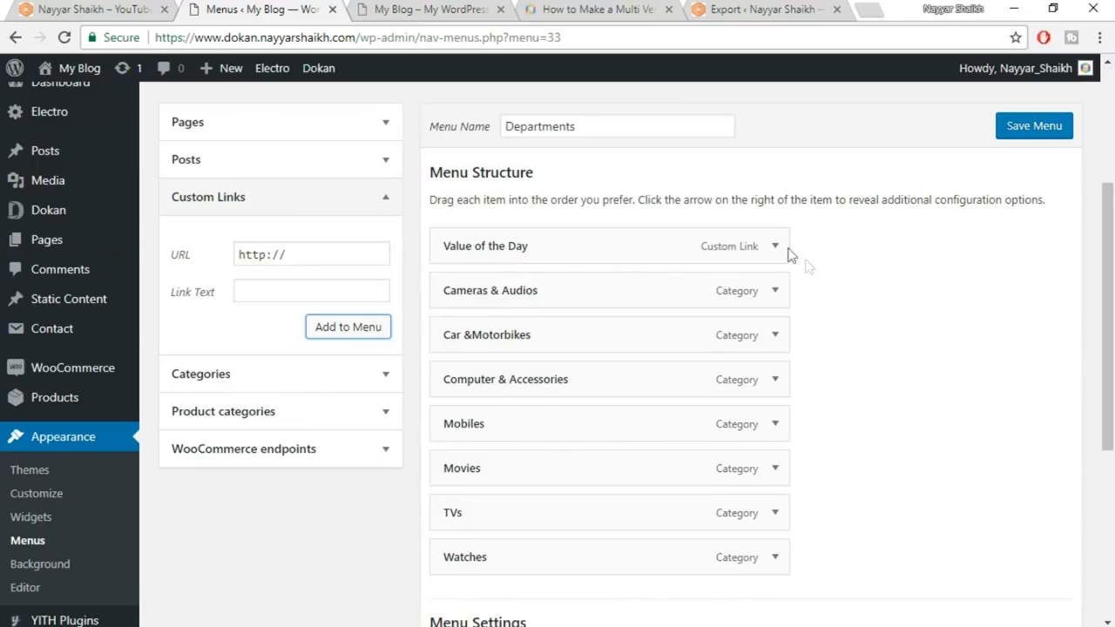
pyautogui.click(776, 246)
# - Enable CSS Classes in Screen Options and give Value of the Day the class 'highlight'
pyautogui.scroll(-1, 555, 338)
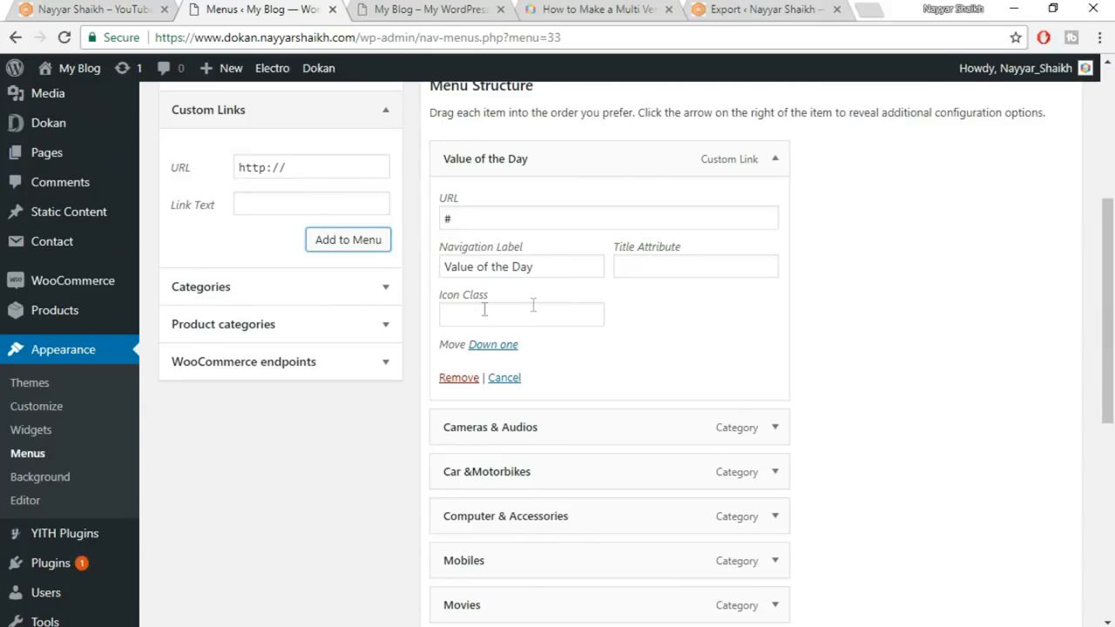
pyautogui.scroll(4, 602, 346)
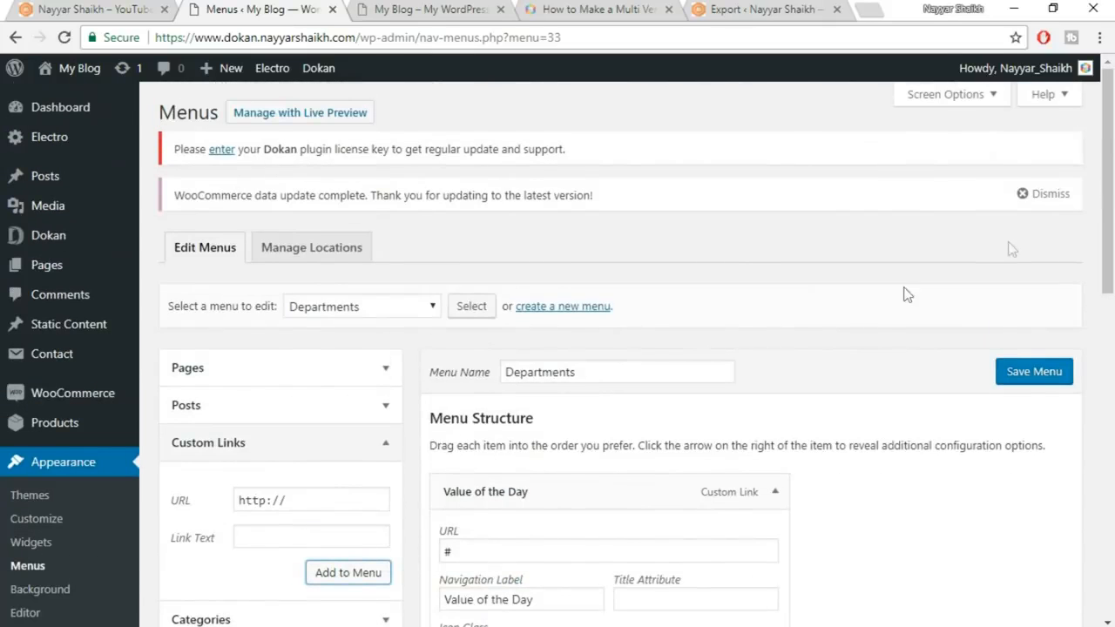
pyautogui.click(945, 96)
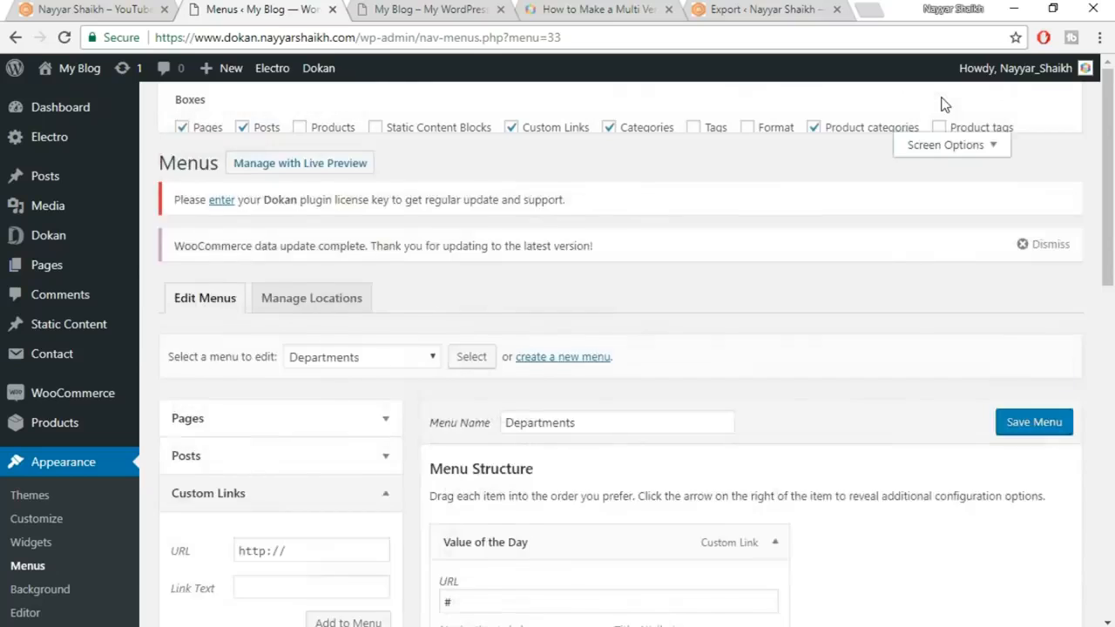
pyautogui.click(407, 224)
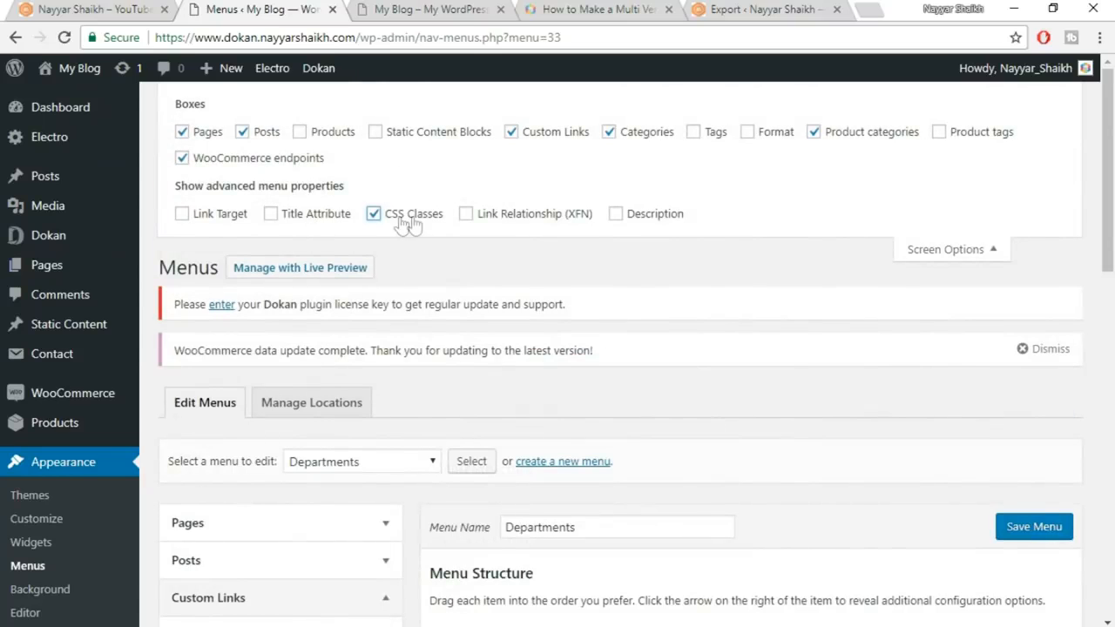
pyautogui.click(958, 250)
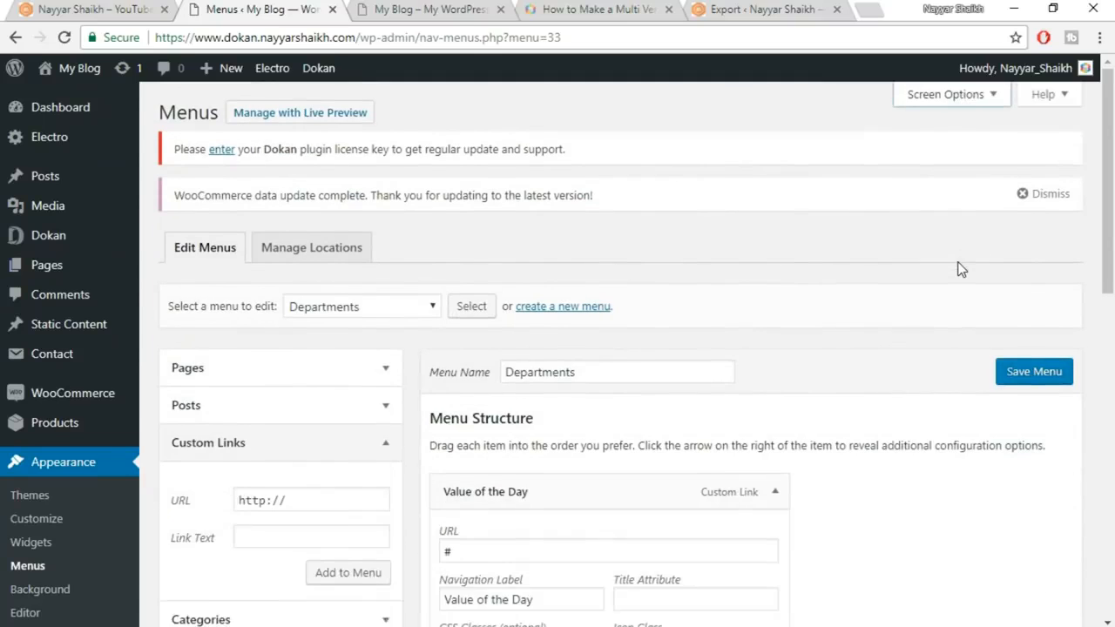
pyautogui.scroll(-3, 858, 375)
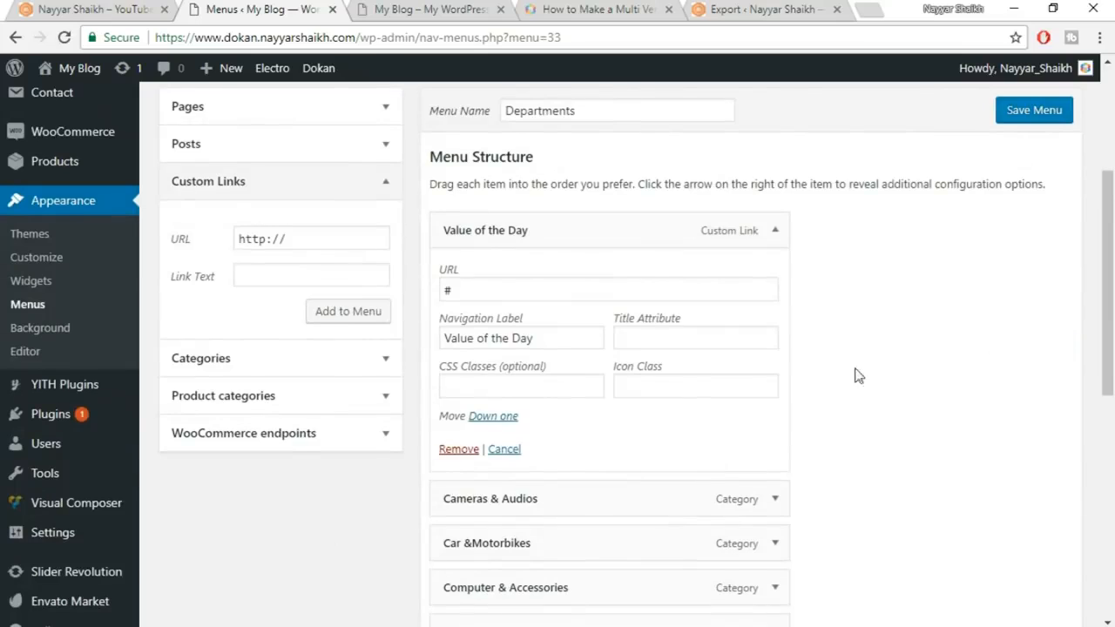
pyautogui.click(527, 389)
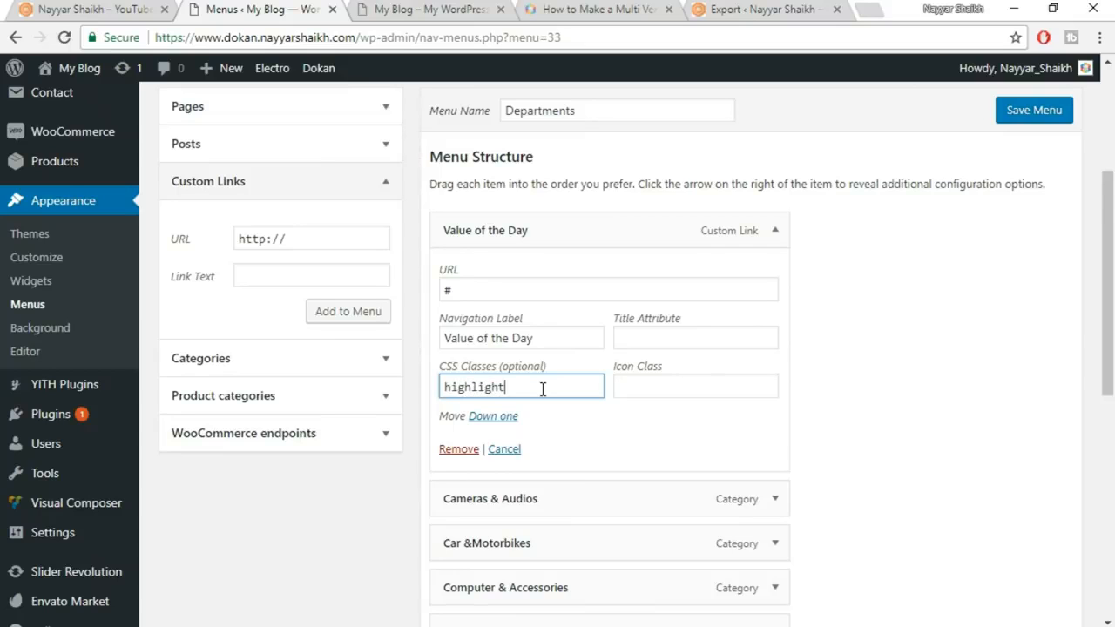
pyautogui.click(774, 230)
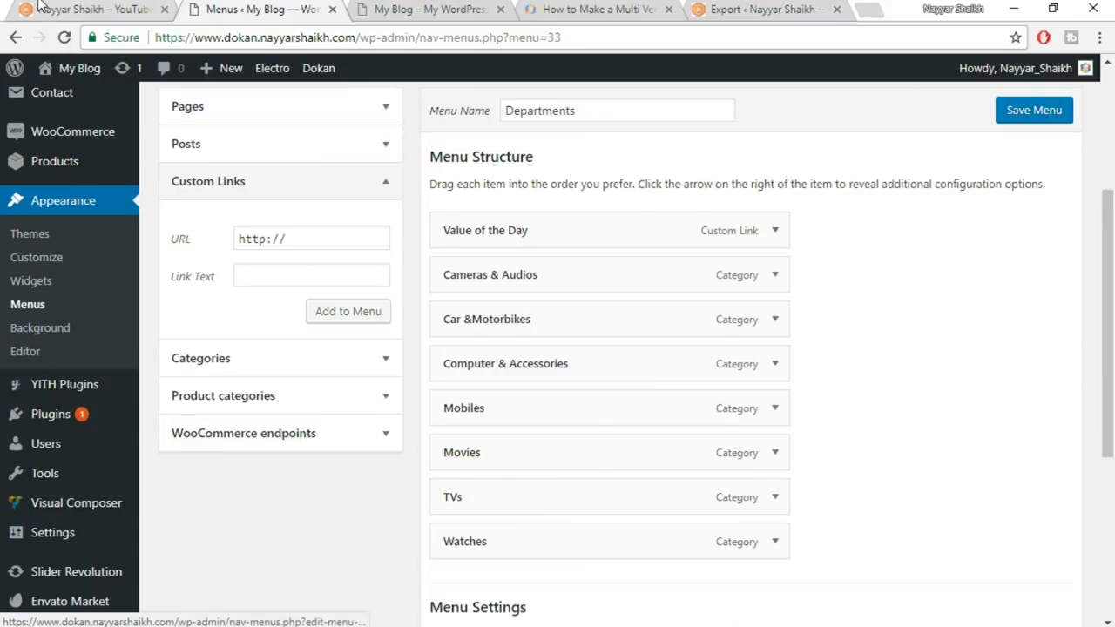
pyautogui.click(95, 10)
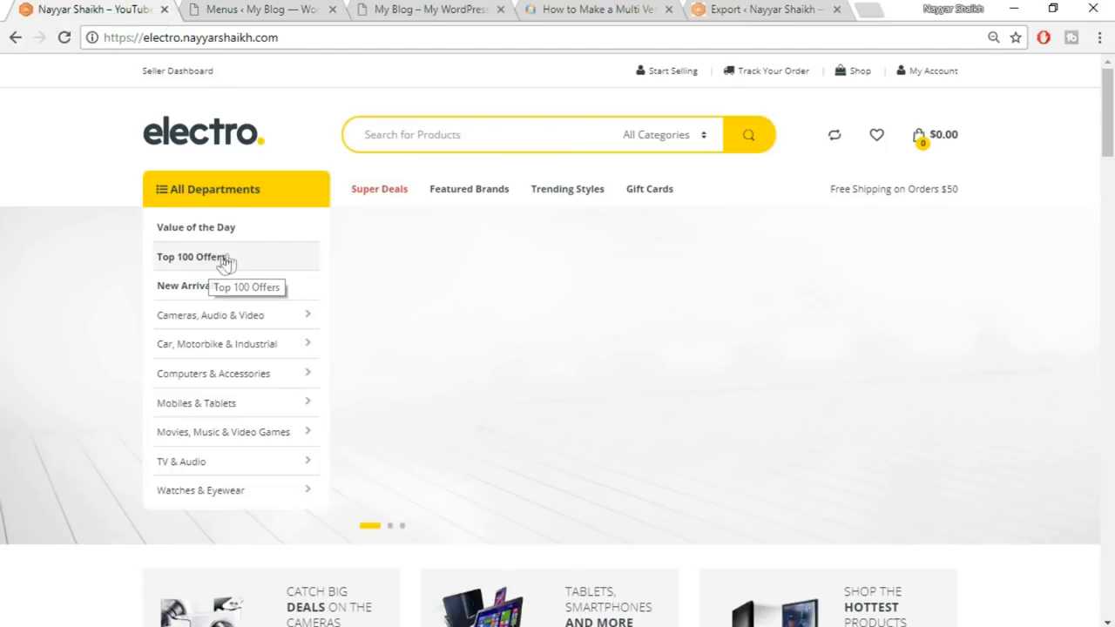
# - Add a 'Top 100 Offers' custom link with URL # to the menu
pyautogui.click(289, 9)
pyautogui.click(306, 241)
pyautogui.hotkey('ctrl', 'a')
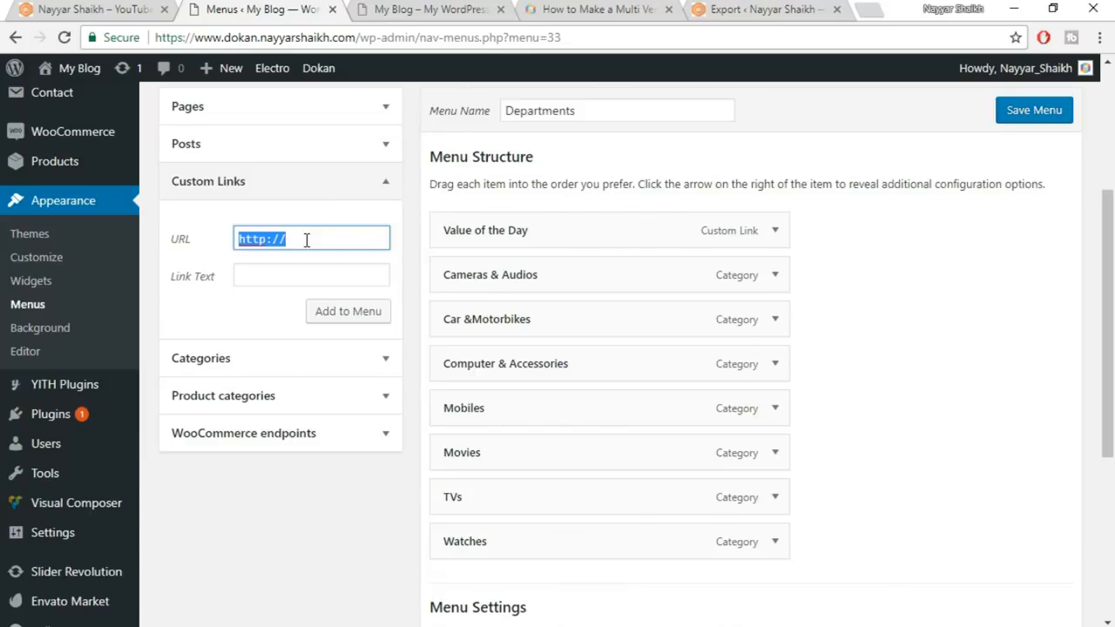
pyautogui.write('#')
pyautogui.press('Tab')
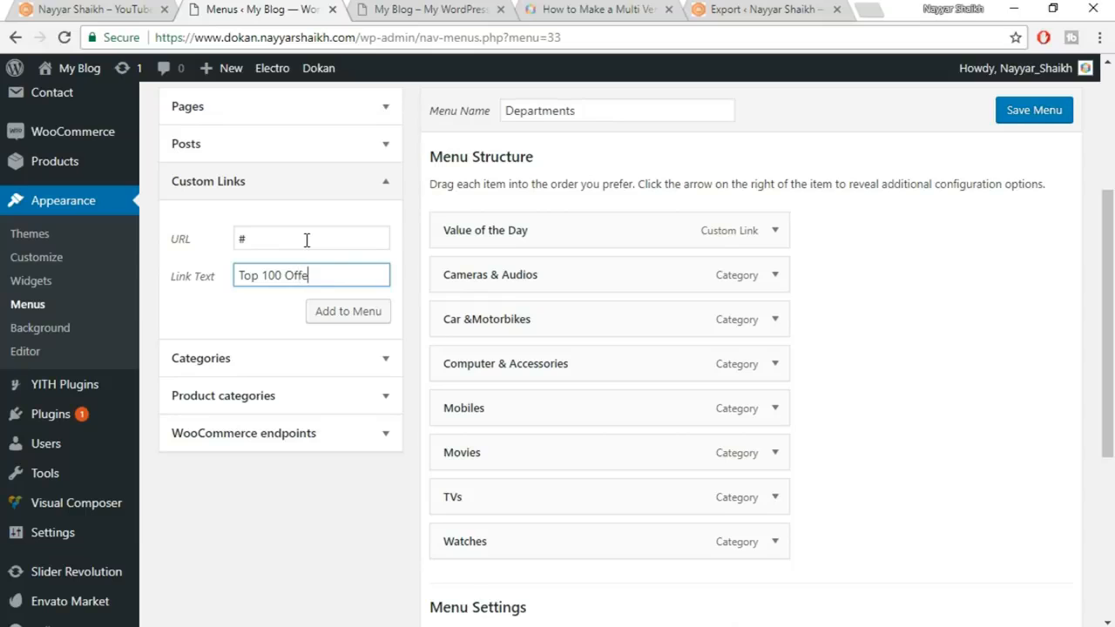
pyautogui.click(353, 316)
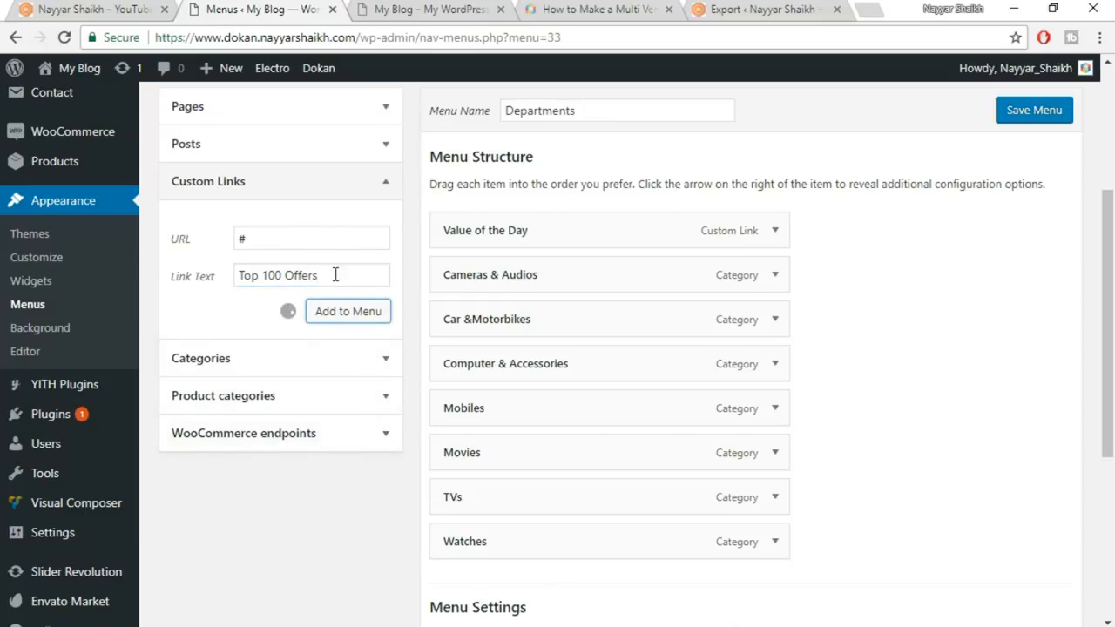
# - Add a 'New Arrivals' custom link with URL # to the menu
pyautogui.doubleClick(328, 244)
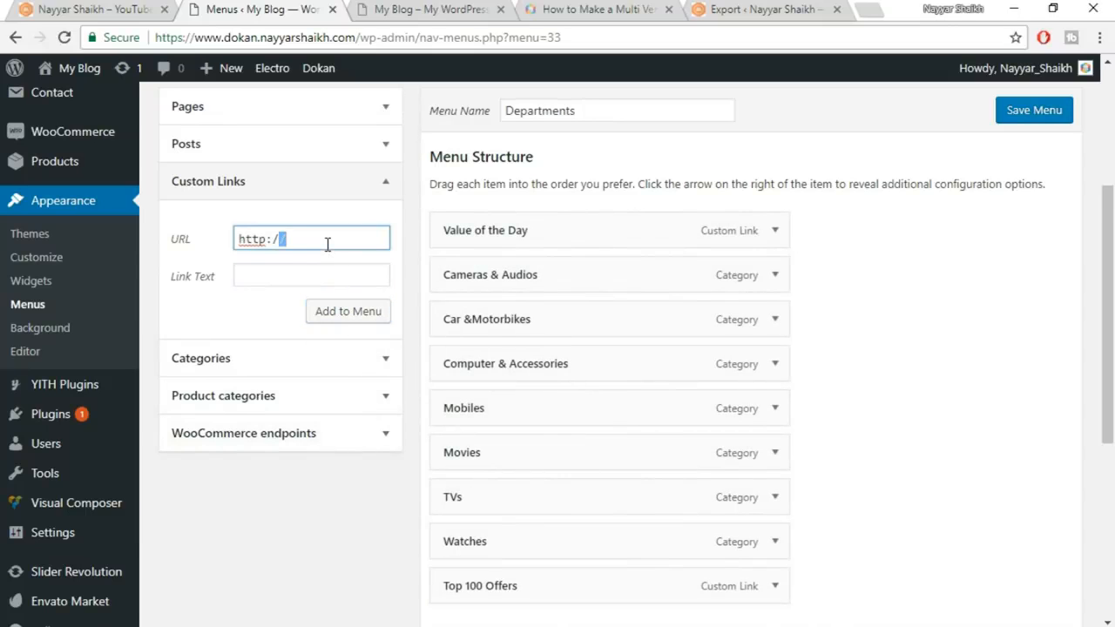
pyautogui.tripleClick(328, 243)
pyautogui.write('#')
pyautogui.press('Tab')
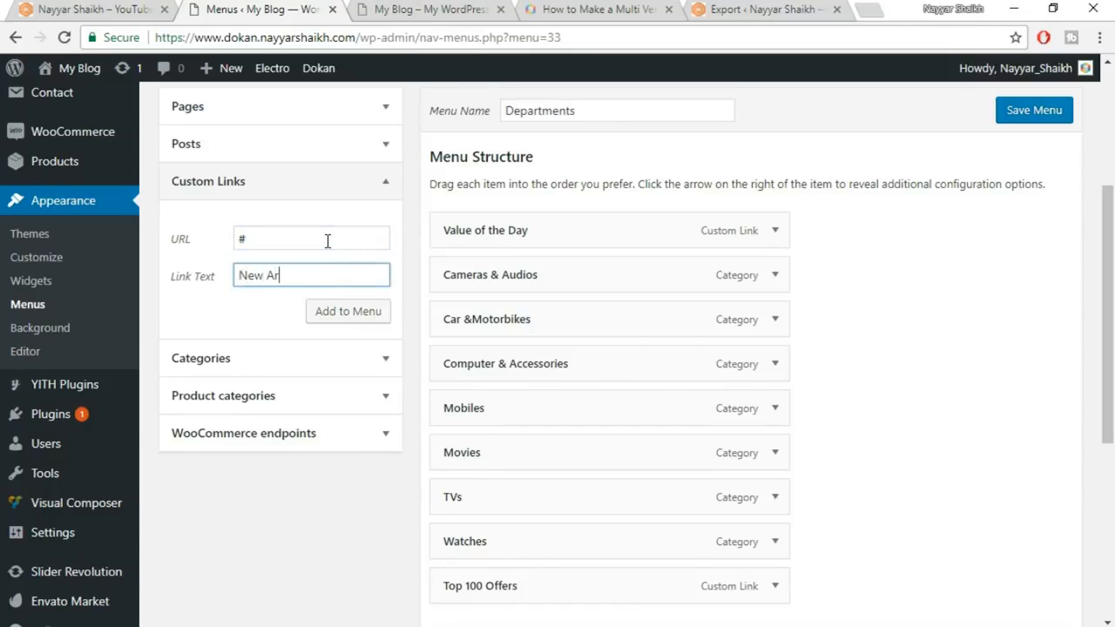
pyautogui.click(370, 314)
# - Move Top 100 Offers and New Arrivals directly below Value of the Day
pyautogui.moveTo(530, 592); pyautogui.dragTo(527, 266)
pyautogui.moveTo(500, 269); pyautogui.dragTo(523, 287)
pyautogui.scroll(-2, 610, 392)
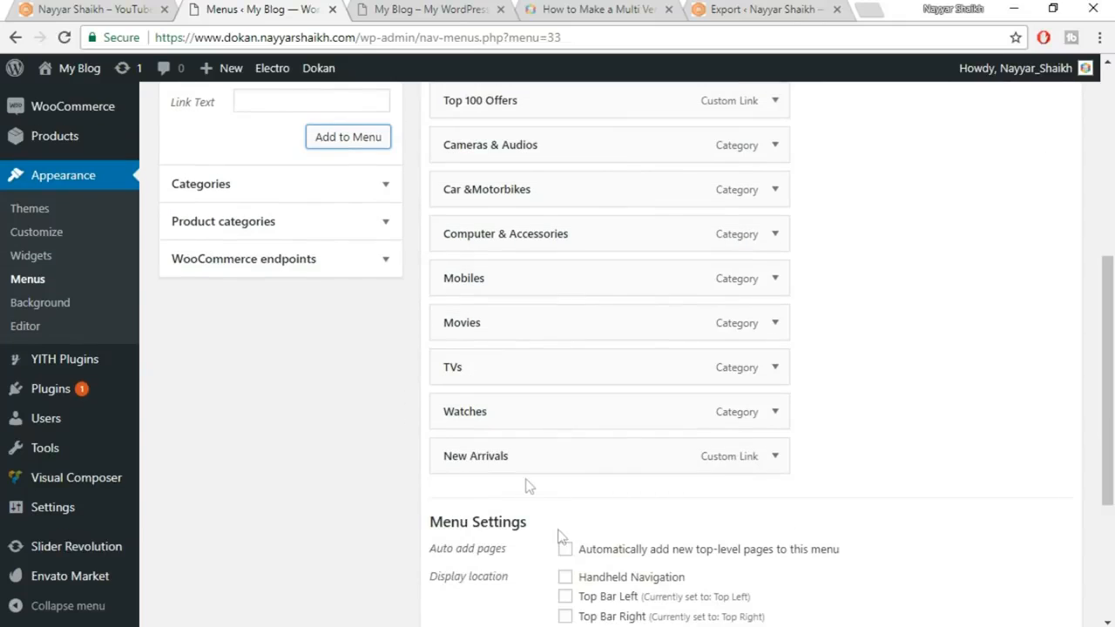
pyautogui.moveTo(558, 474); pyautogui.dragTo(533, 215)
# - Give Top 100 Offers and New Arrivals the CSS class 'highlight'
pyautogui.click(775, 171)
pyautogui.click(509, 329)
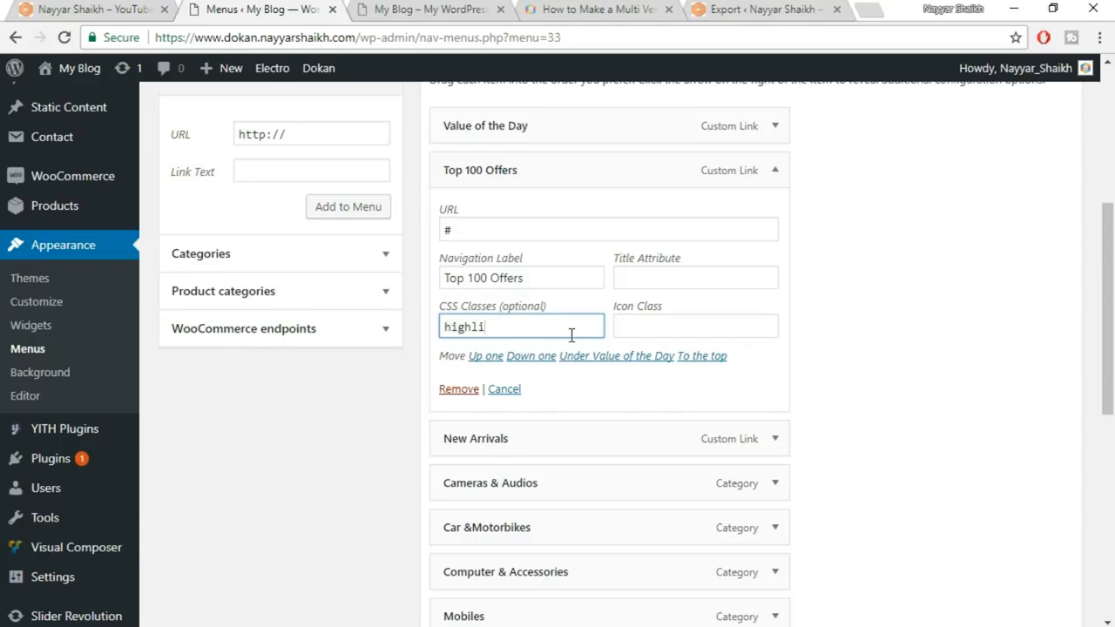
pyautogui.click(776, 171)
pyautogui.click(776, 215)
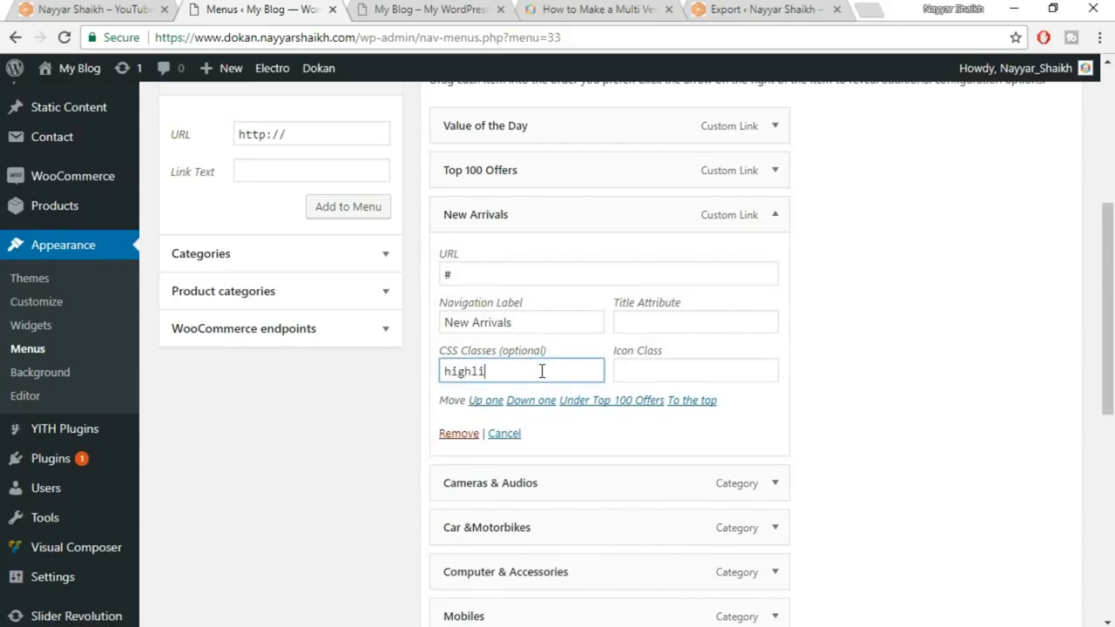
pyautogui.click(776, 217)
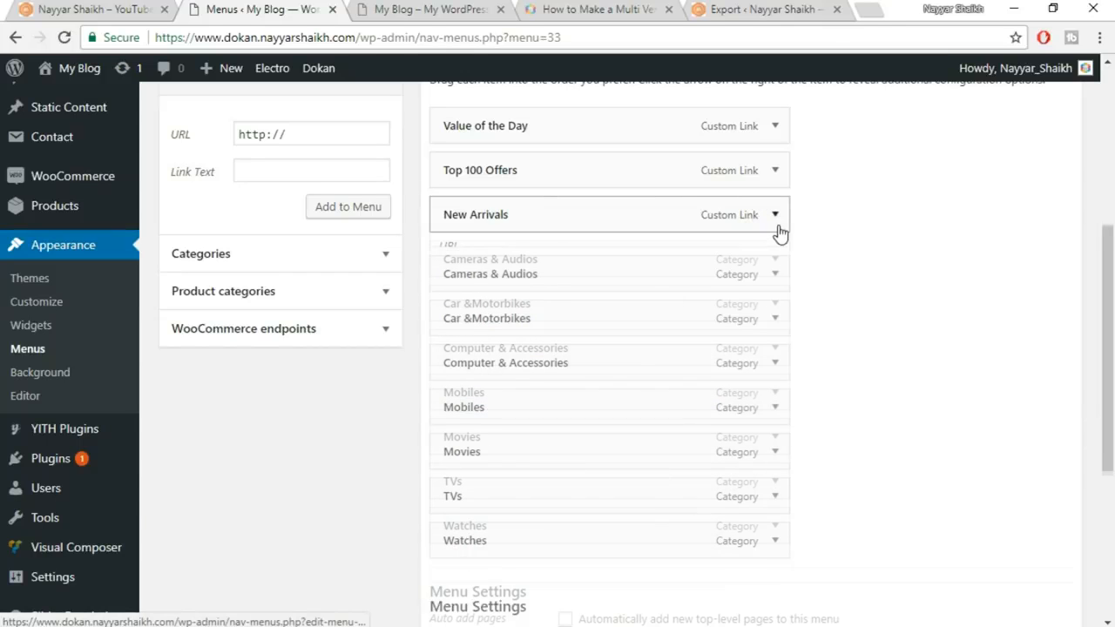
pyautogui.scroll(2, 481, 429)
pyautogui.click(136, 7)
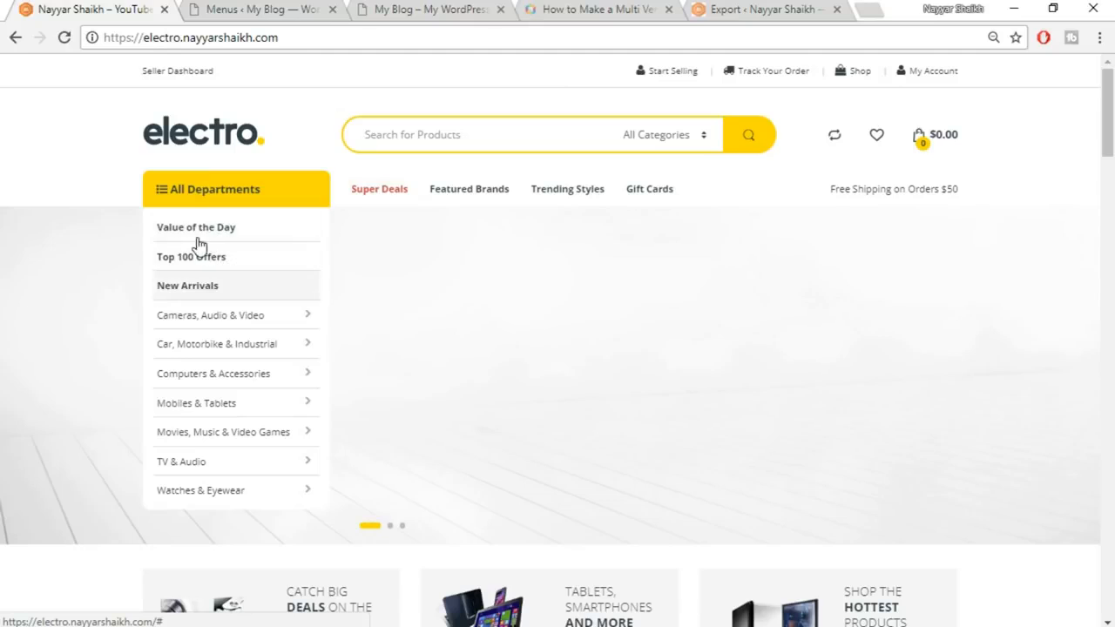
# - View the Cameras, Audio & Video submenu in the storefront's All Departments list
pyautogui.click(255, 11)
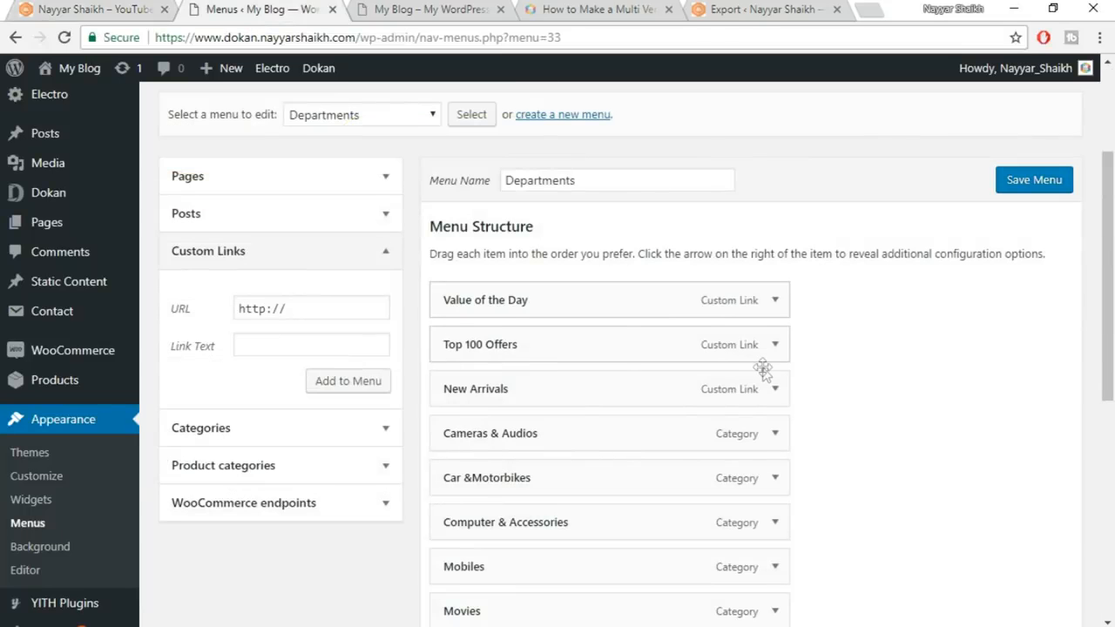
pyautogui.scroll(-2, 764, 375)
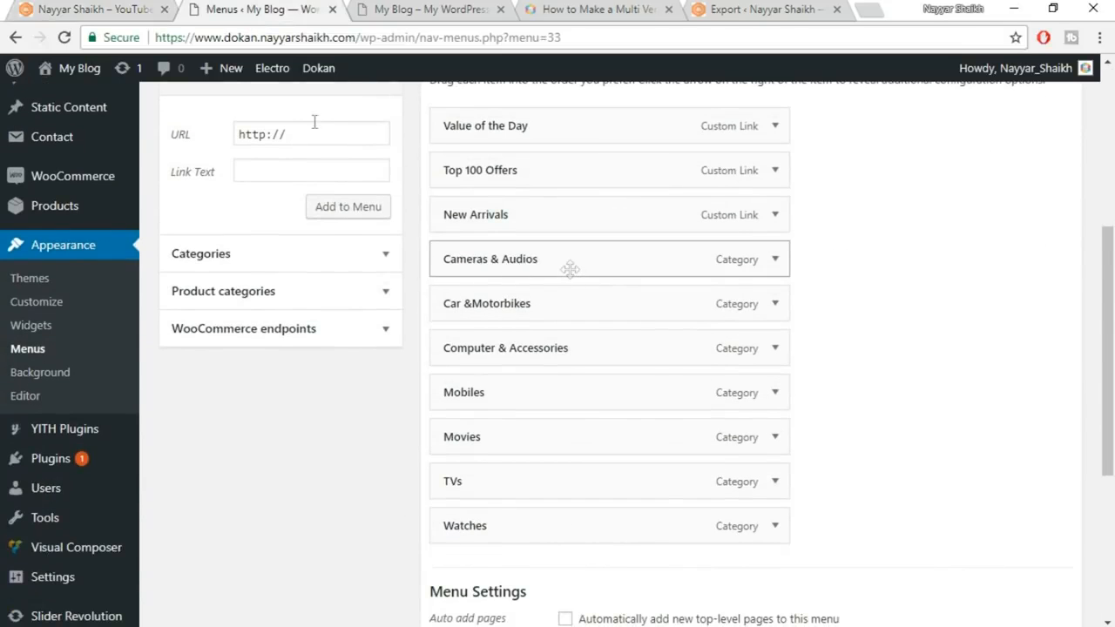
pyautogui.click(117, 9)
pyautogui.moveTo(305, 319)
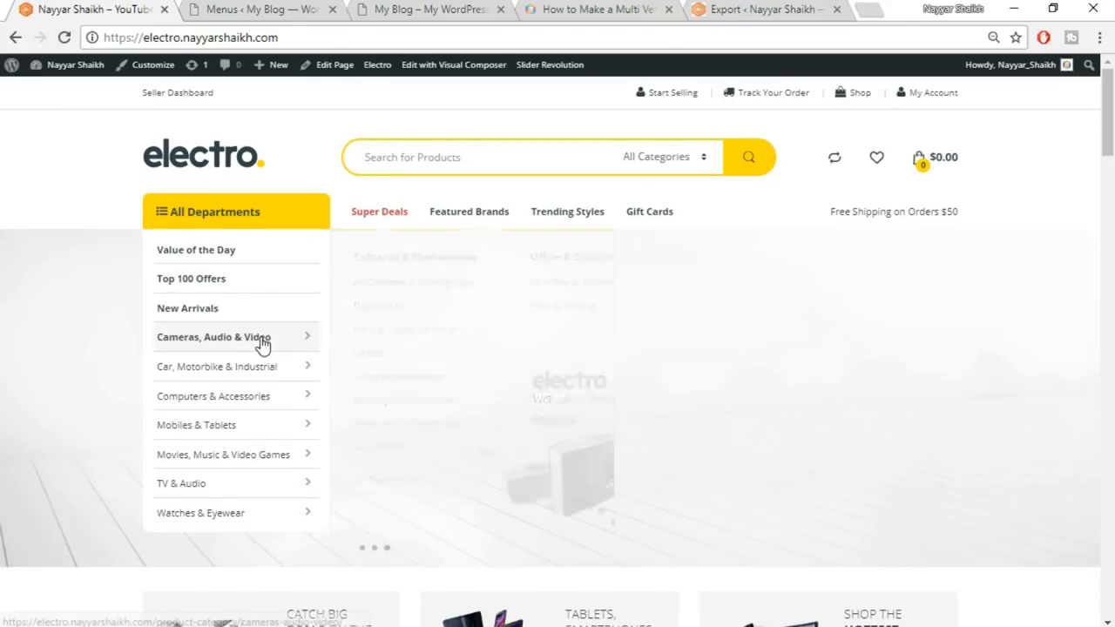
pyautogui.moveTo(259, 346)
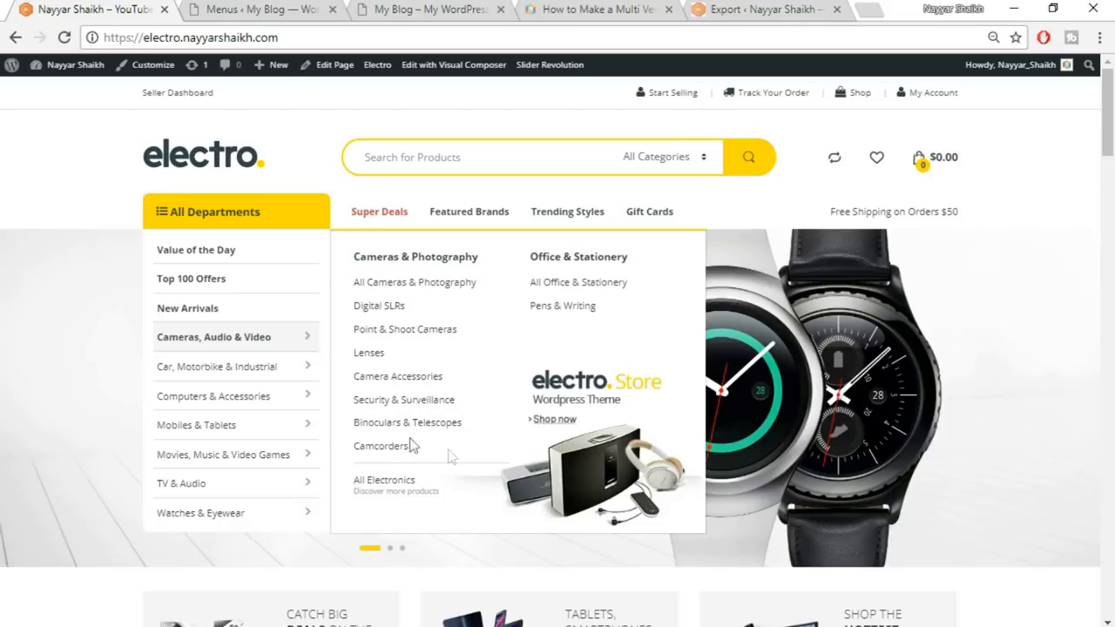
pyautogui.click(242, 12)
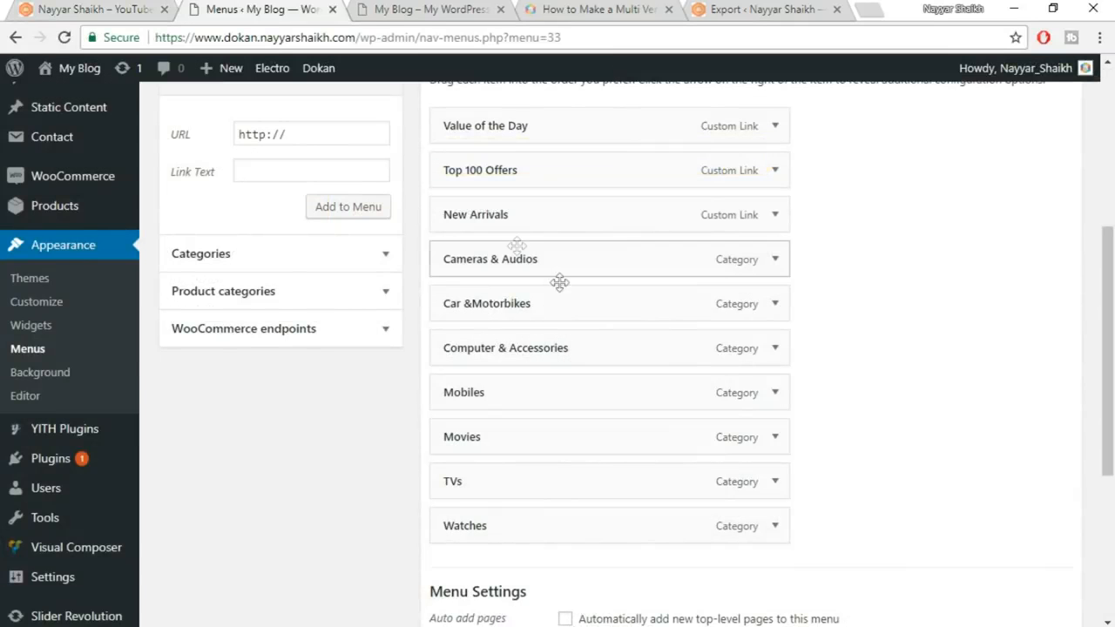
pyautogui.scroll(1, 393, 192)
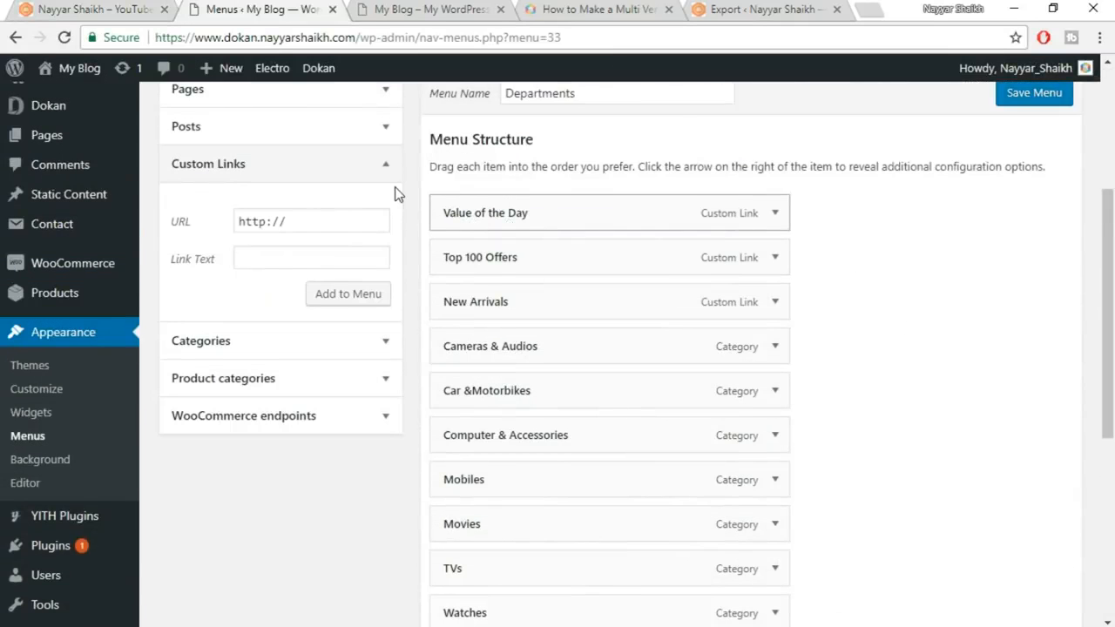
# - Enable the Static Content Blocks box in Screen Options and expand its block list
pyautogui.click(392, 172)
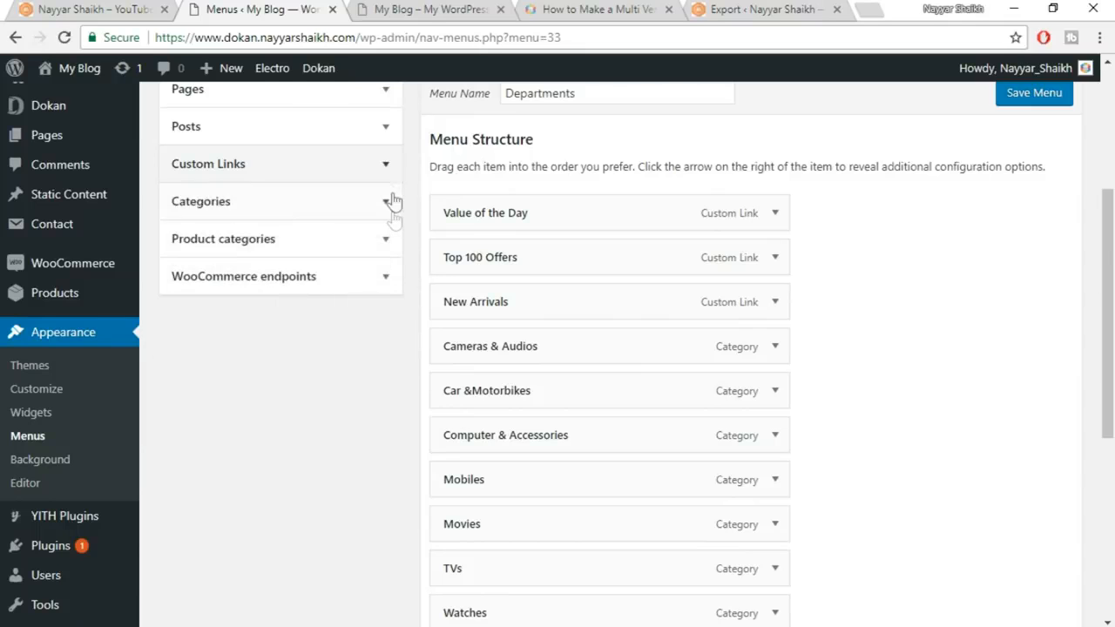
pyautogui.scroll(2, 380, 213)
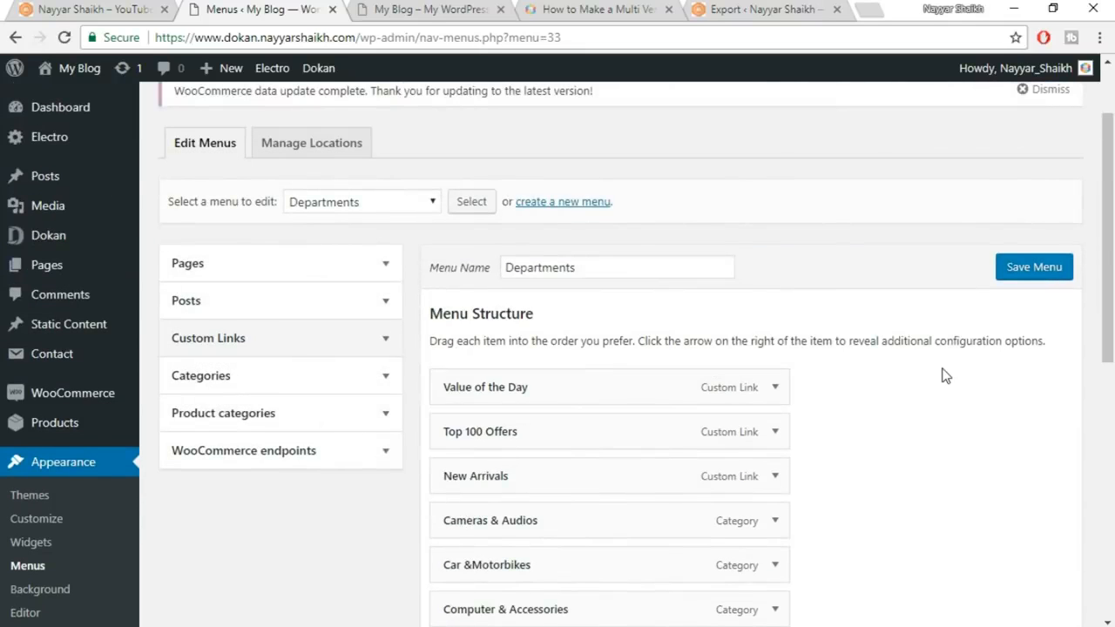
pyautogui.scroll(2, 1002, 143)
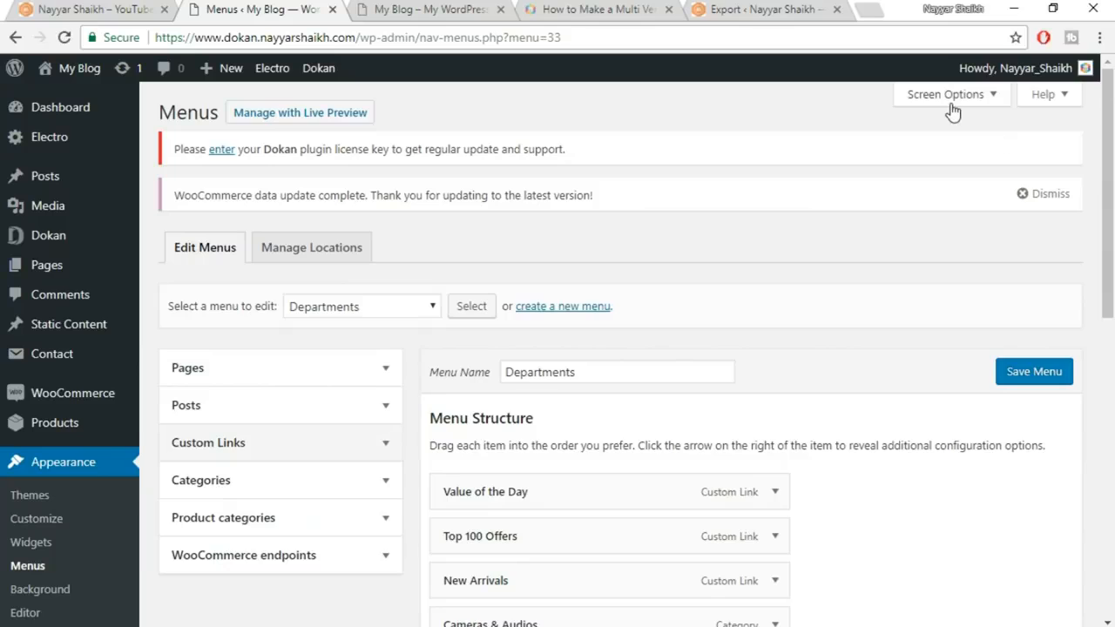
pyautogui.click(950, 96)
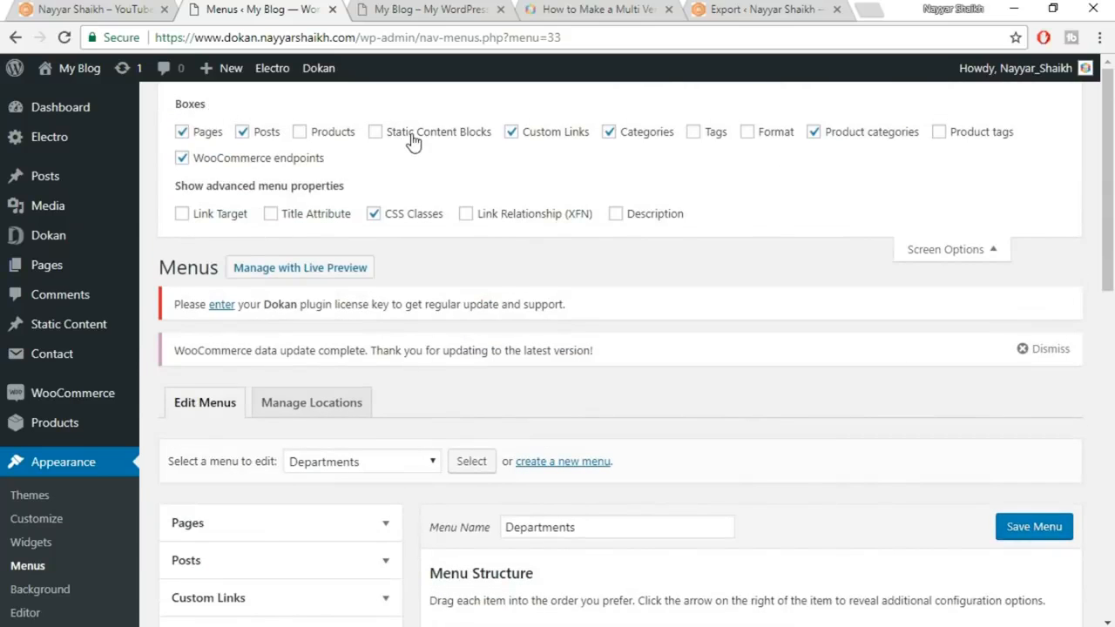
pyautogui.click(980, 266)
pyautogui.scroll(-3, 324, 291)
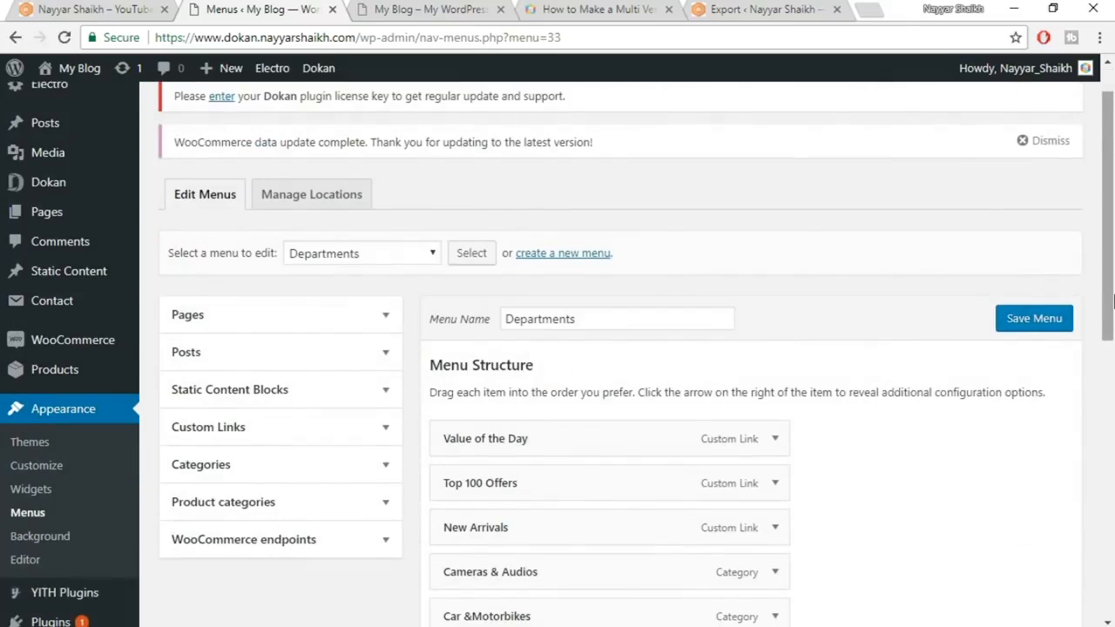
pyautogui.click(363, 275)
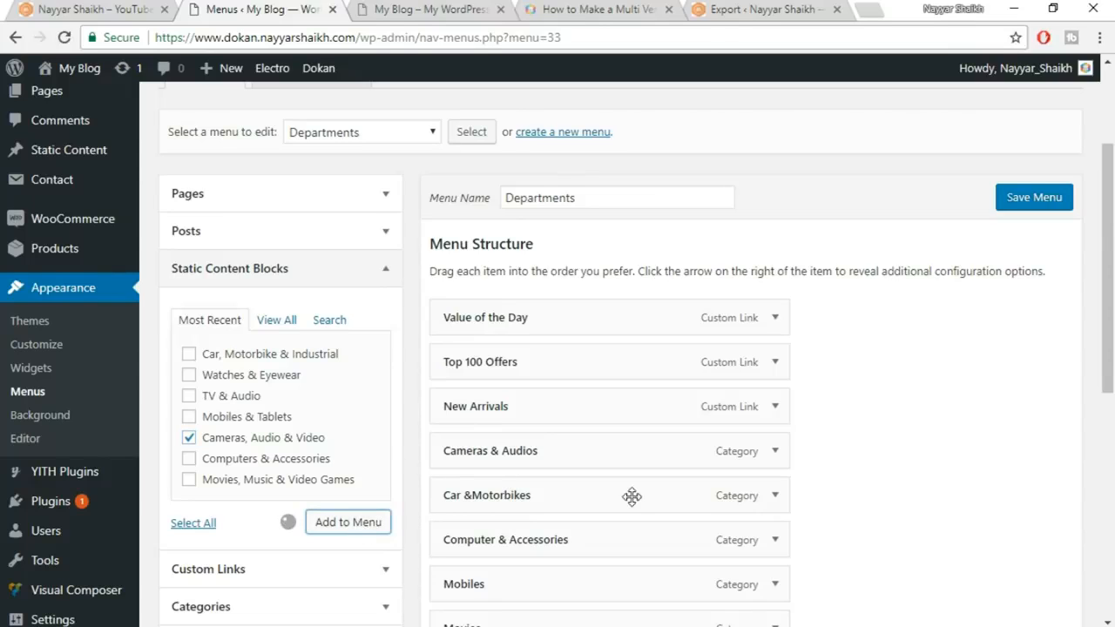
# - Nest Cameras, Audio & Video under Cameras & Audios and Car, Motorbike & Industrial under Car &Motorbikes
pyautogui.scroll(-3, 747, 530)
pyautogui.moveTo(528, 511); pyautogui.dragTo(568, 251)
pyautogui.scroll(1, 583, 319)
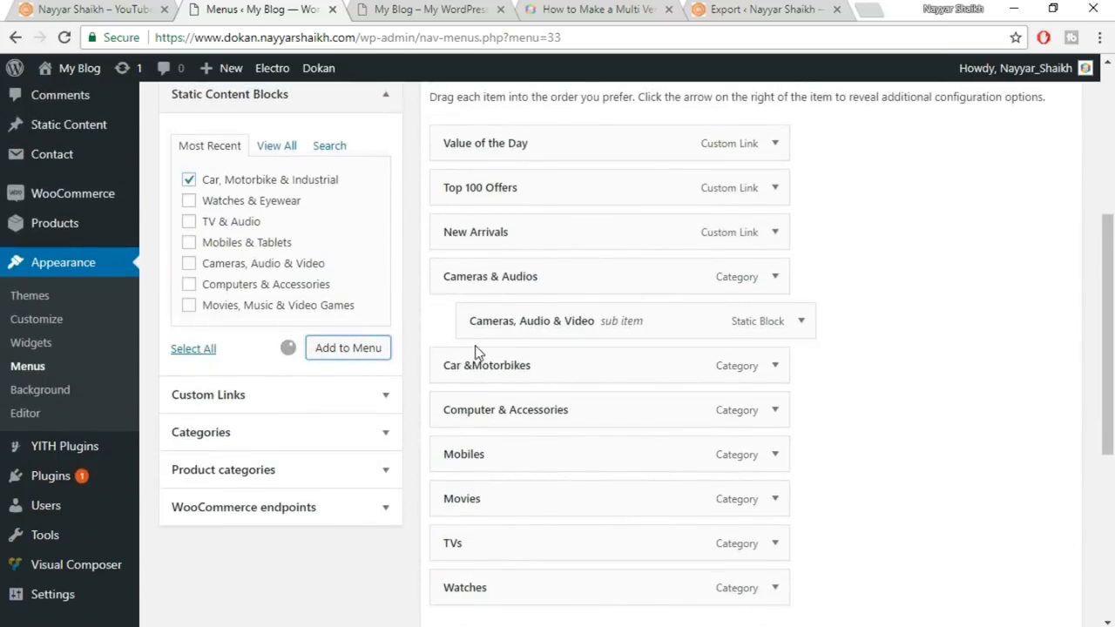
pyautogui.scroll(-1, 538, 558)
pyautogui.moveTo(538, 558); pyautogui.dragTo(565, 300)
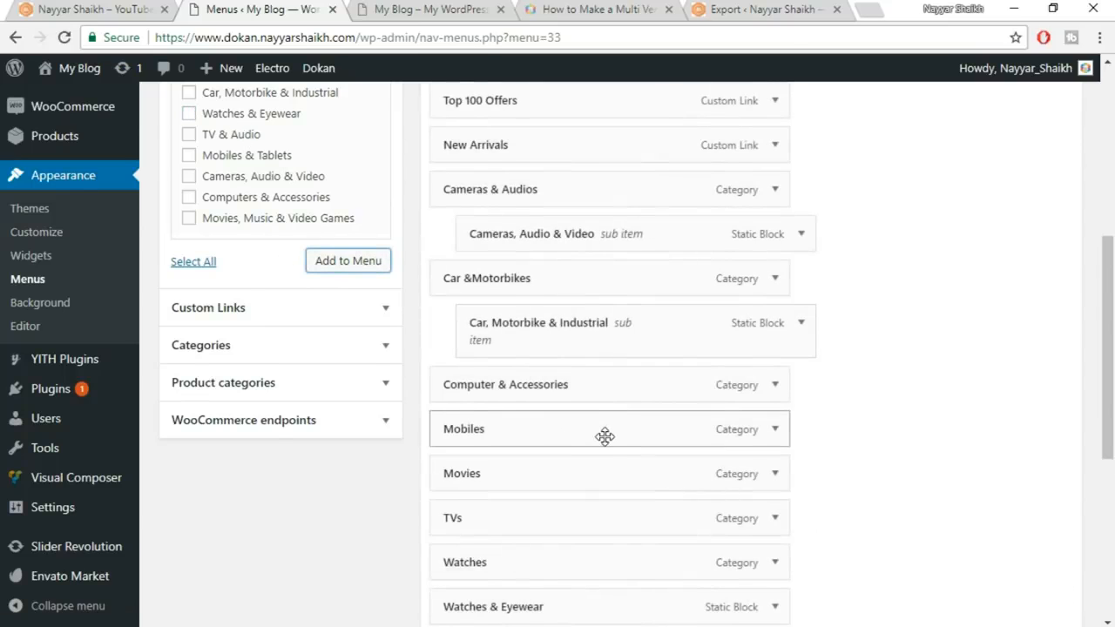
# - Add the TV & Audio static block to the menu and drag it into place
pyautogui.scroll(-2, 558, 462)
pyautogui.moveTo(518, 432); pyautogui.dragTo(562, 432)
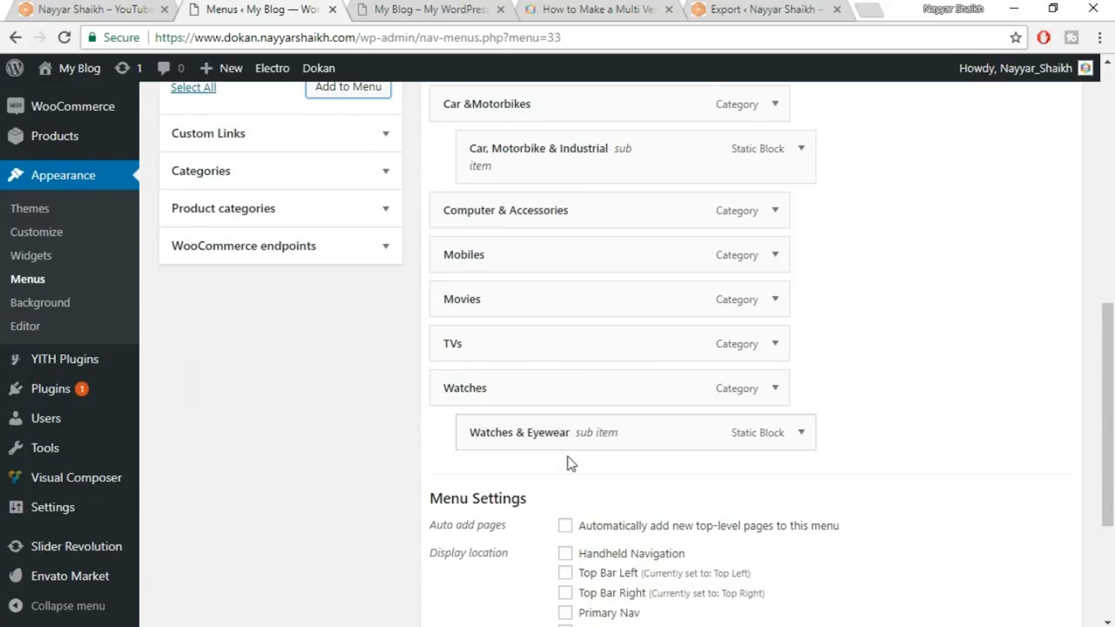
pyautogui.scroll(1, 558, 456)
pyautogui.scroll(1, 278, 209)
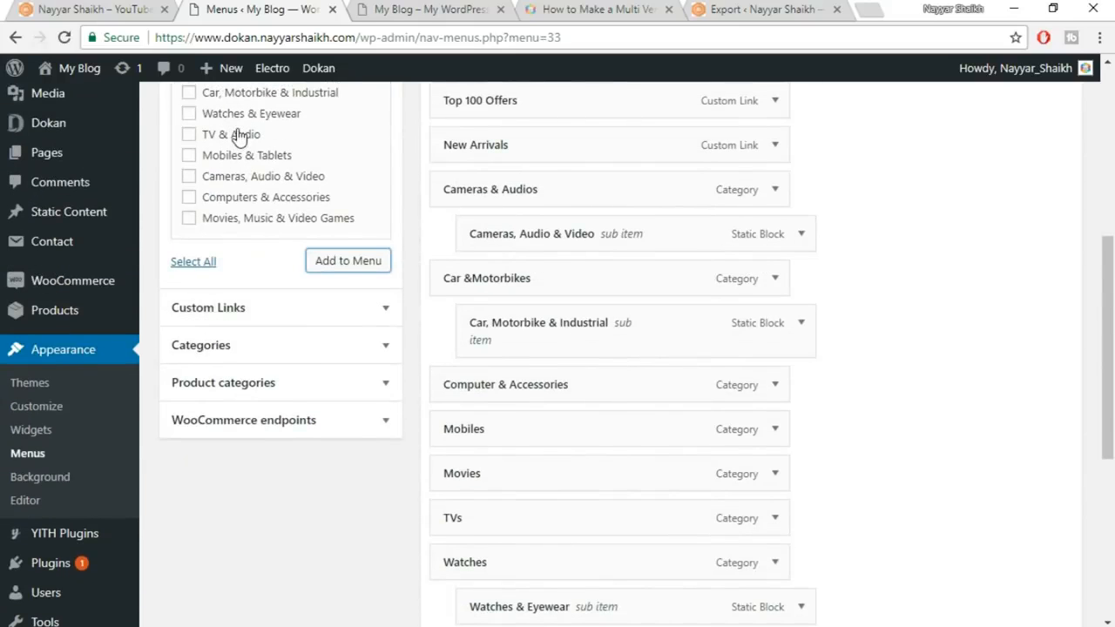
pyautogui.click(345, 268)
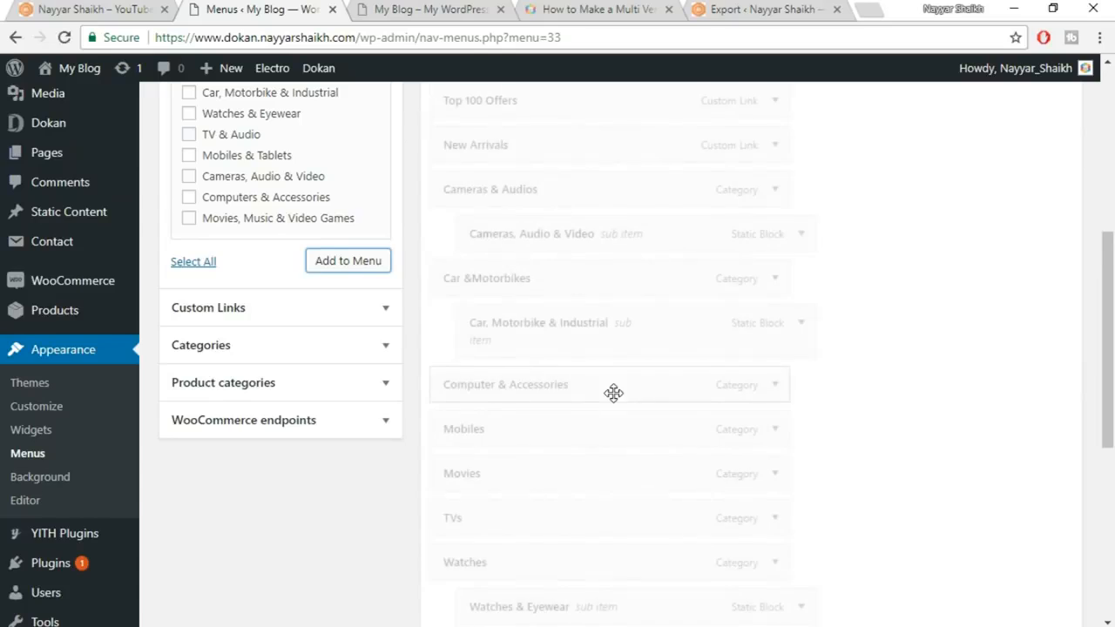
pyautogui.scroll(-1, 612, 391)
pyautogui.moveTo(525, 571); pyautogui.dragTo(544, 451)
pyautogui.scroll(3, 192, 371)
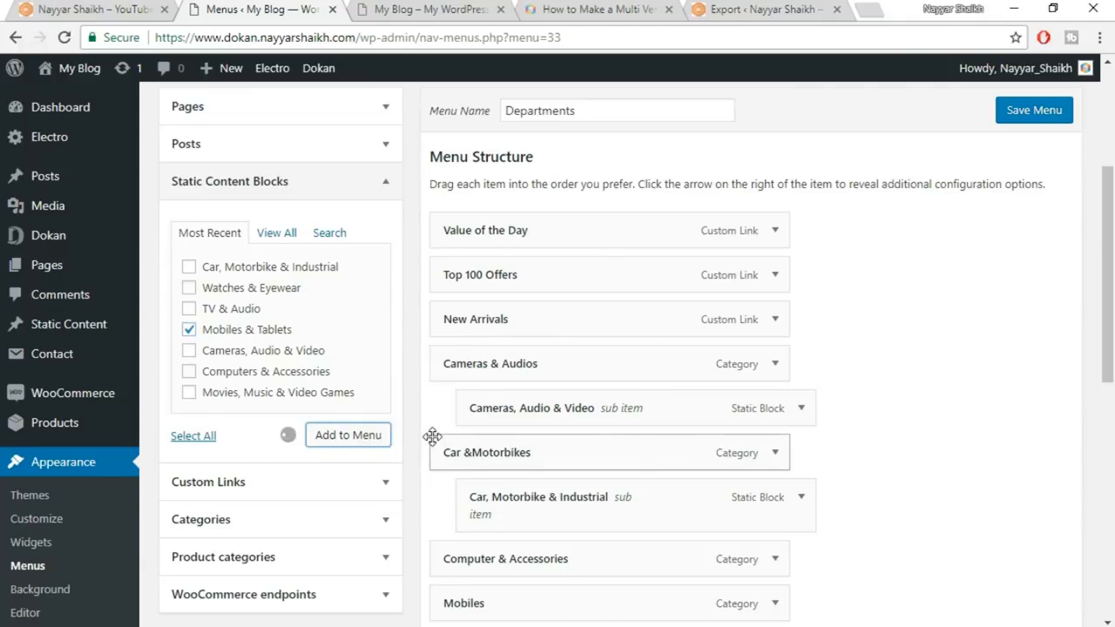
# - Re-add the Cameras, Audio & Video block, nest it, and remove the duplicate sub item
pyautogui.scroll(-3, 431, 438)
pyautogui.scroll(-1, 570, 595)
pyautogui.moveTo(543, 530); pyautogui.dragTo(571, 280)
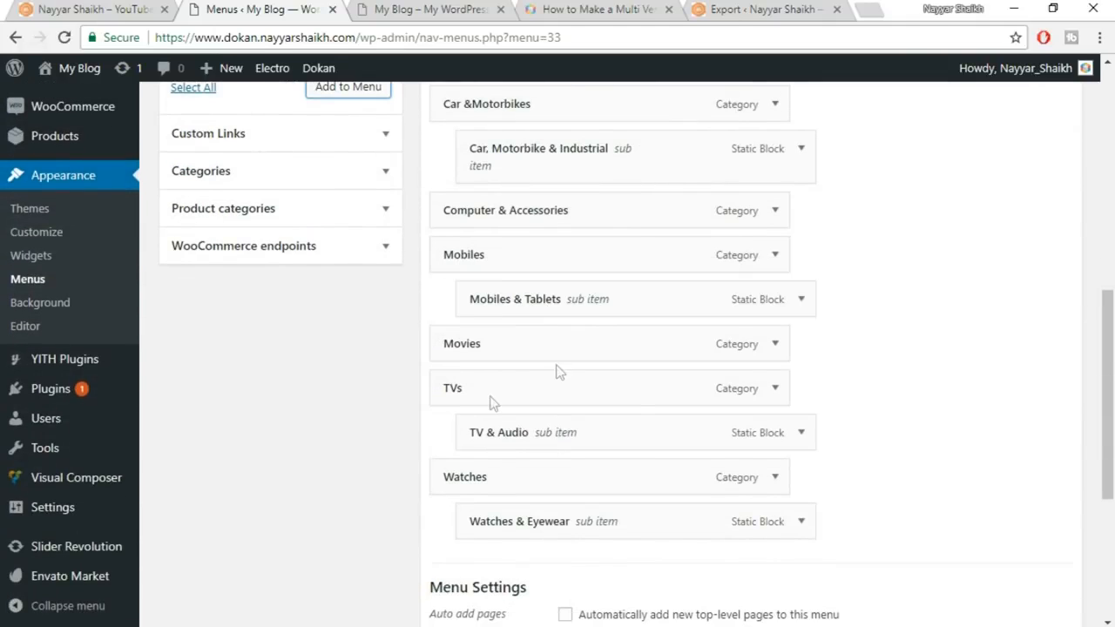
pyautogui.scroll(4, 480, 399)
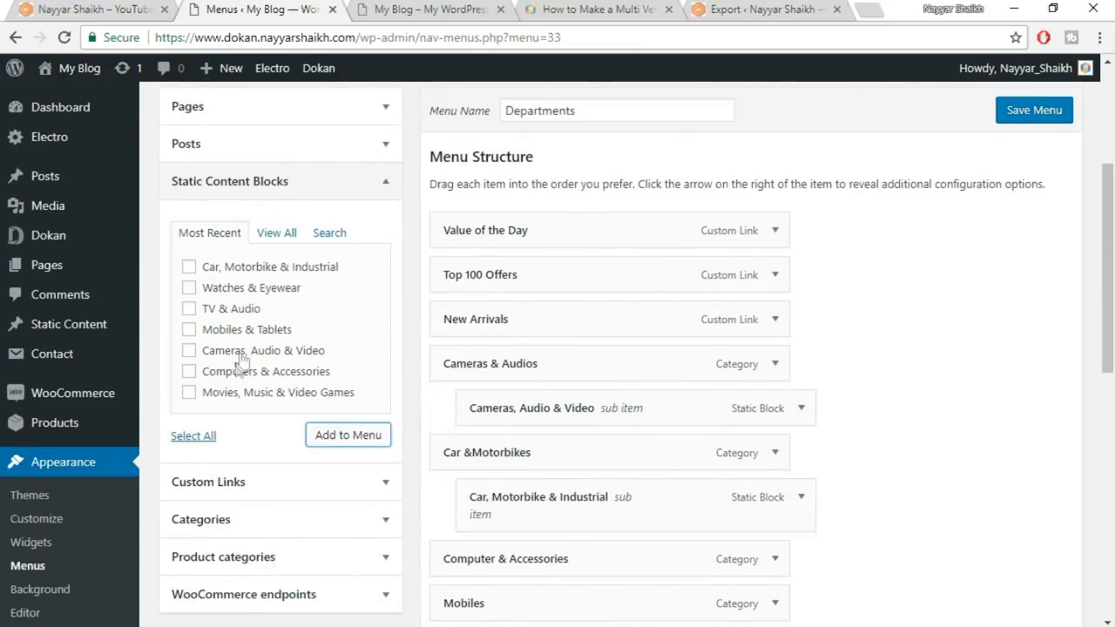
pyautogui.click(364, 436)
pyautogui.scroll(-4, 813, 448)
pyautogui.scroll(-1, 810, 450)
pyautogui.moveTo(560, 473); pyautogui.dragTo(592, 137)
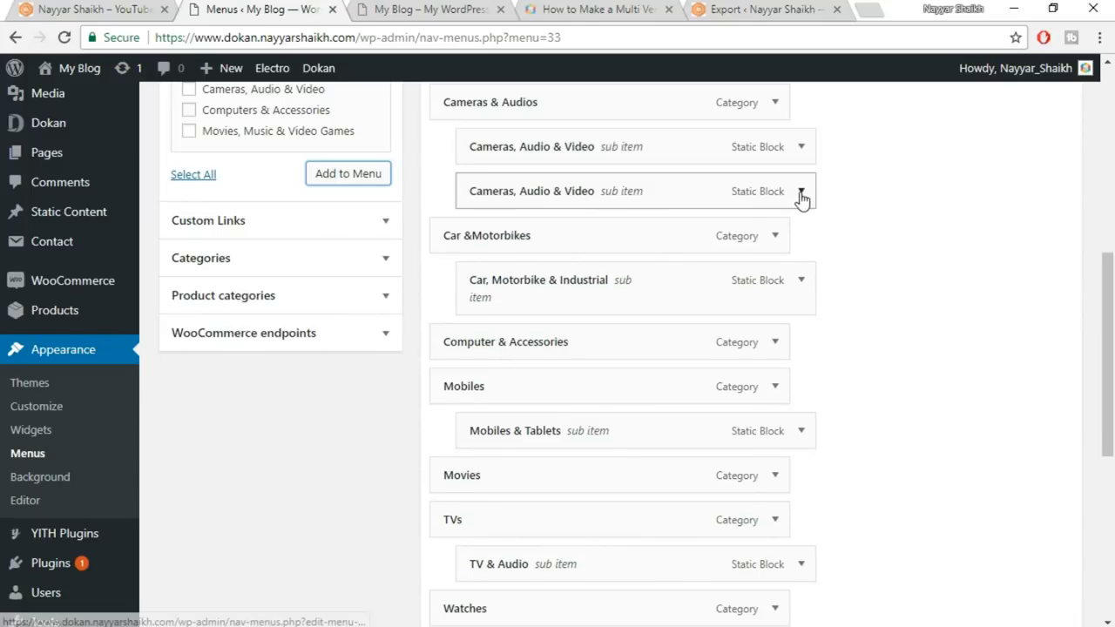
pyautogui.click(802, 195)
pyautogui.click(485, 417)
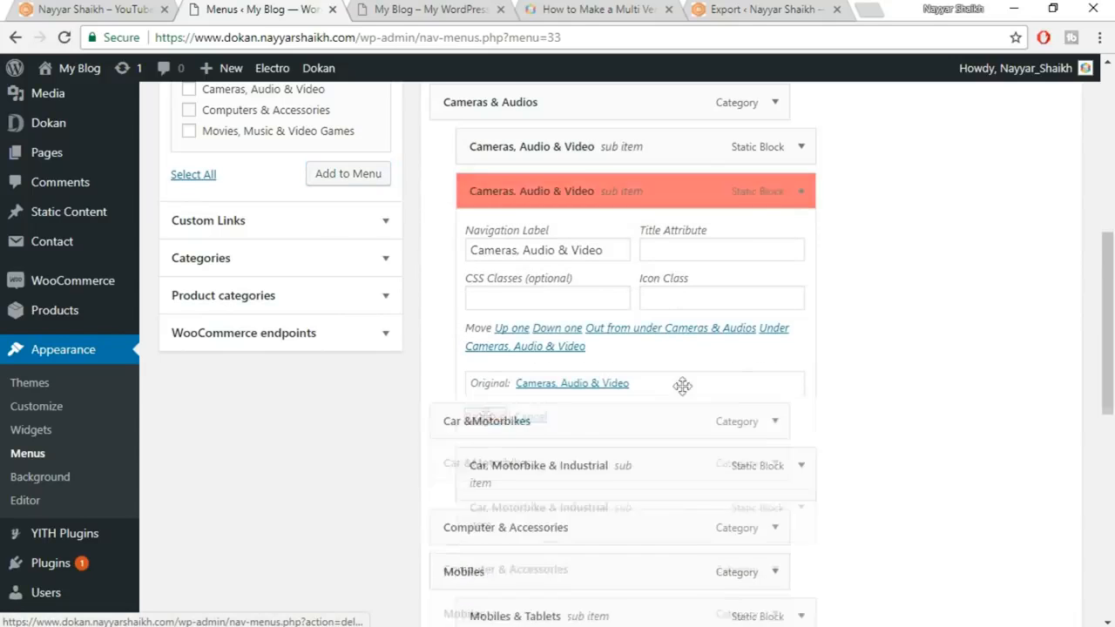
# - Add the Computers & Accessories block and nest it under Computer & Accessories
pyautogui.scroll(1, 967, 326)
pyautogui.scroll(1, 652, 292)
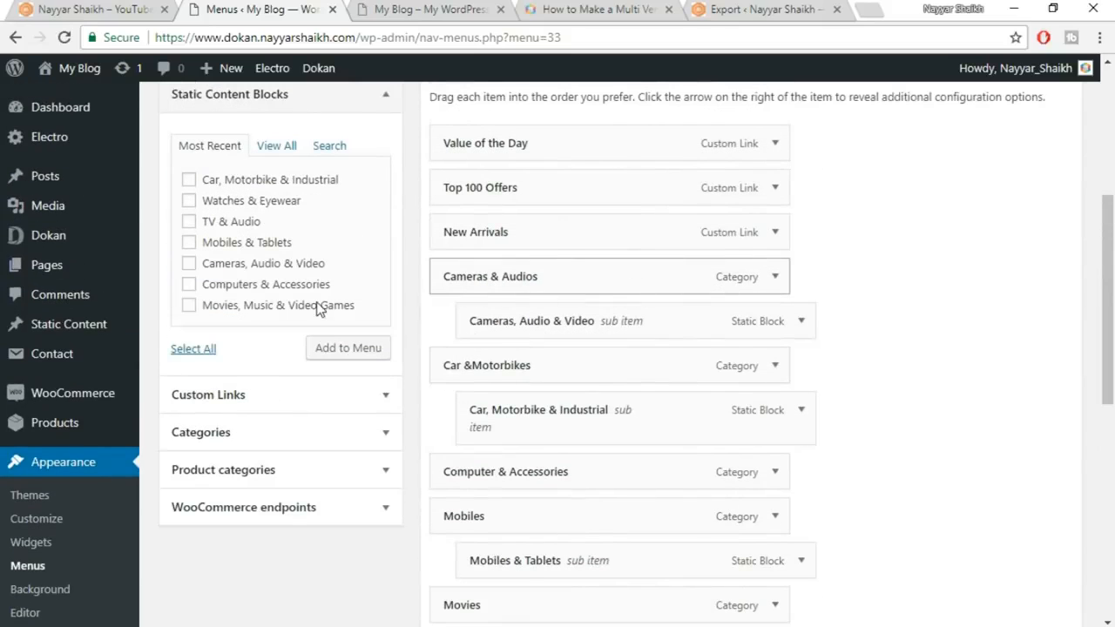
pyautogui.click(352, 348)
pyautogui.scroll(-4, 1058, 387)
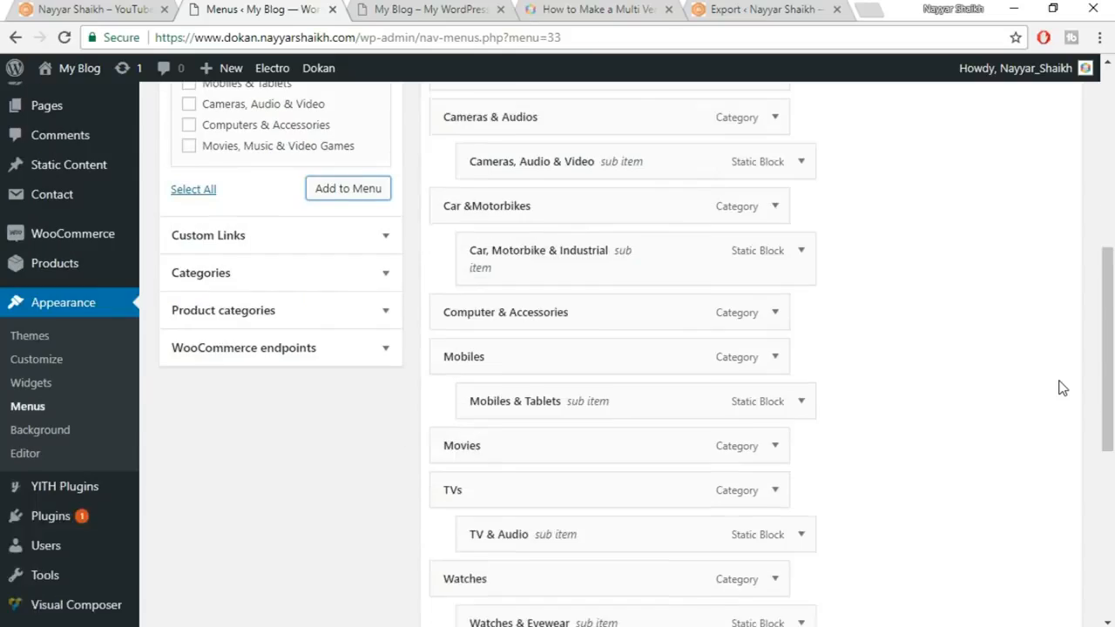
pyautogui.moveTo(656, 483); pyautogui.dragTo(1058, 294)
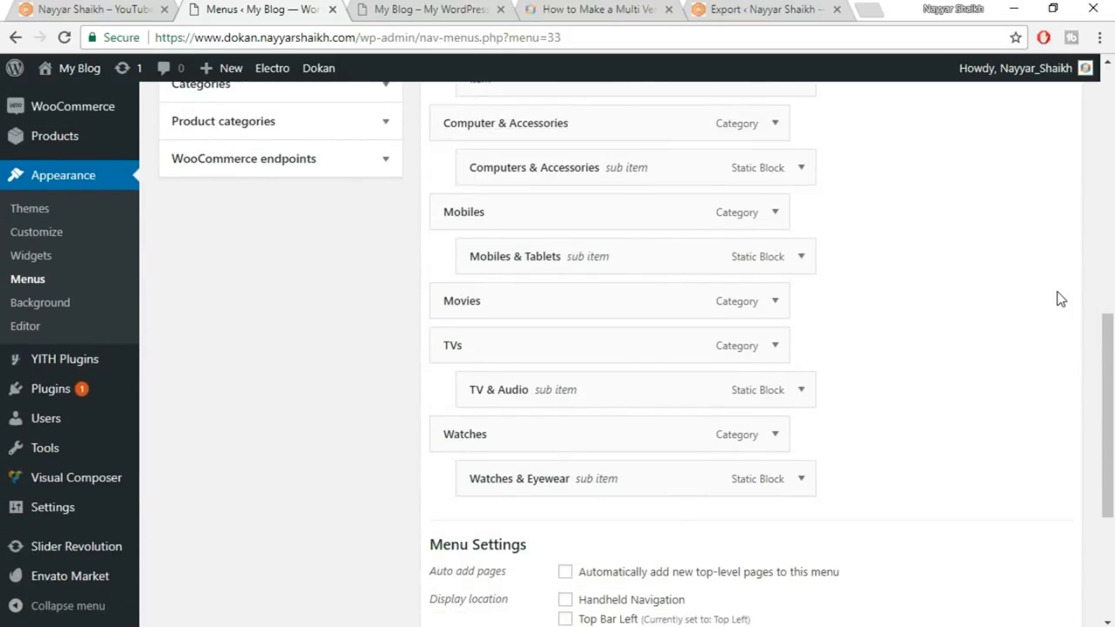
# - Add the Movies, Music & Video Games block to the menu and drag it into place
pyautogui.scroll(2, 1059, 296)
pyautogui.scroll(2, 915, 292)
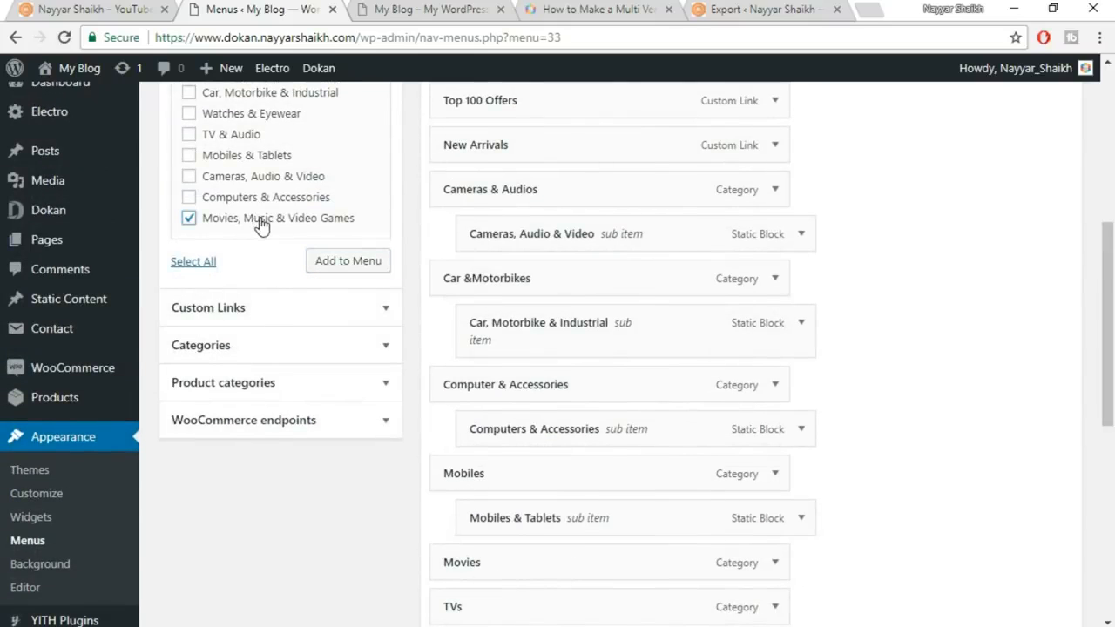
pyautogui.click(363, 263)
pyautogui.scroll(-2, 923, 427)
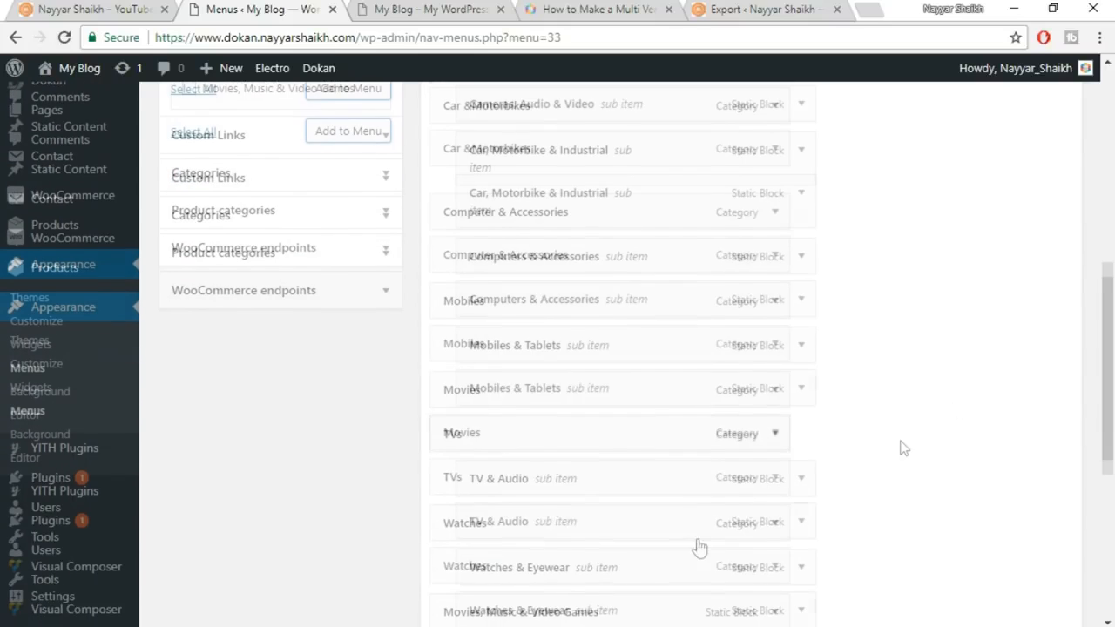
pyautogui.scroll(-1, 648, 575)
pyautogui.moveTo(525, 436); pyautogui.dragTo(580, 242)
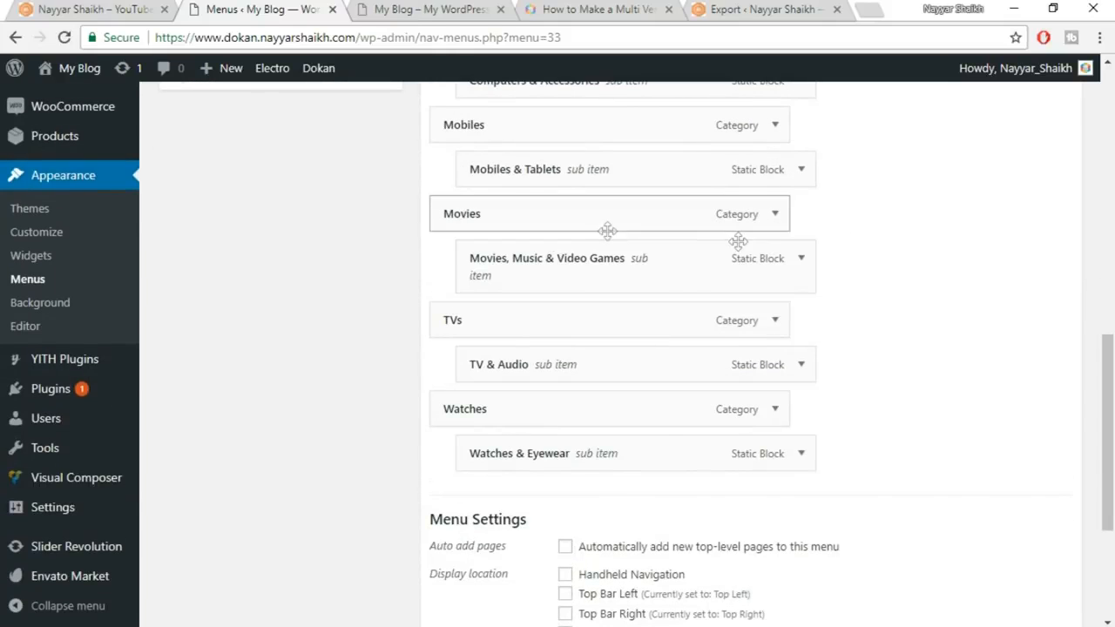
pyautogui.scroll(5, 923, 340)
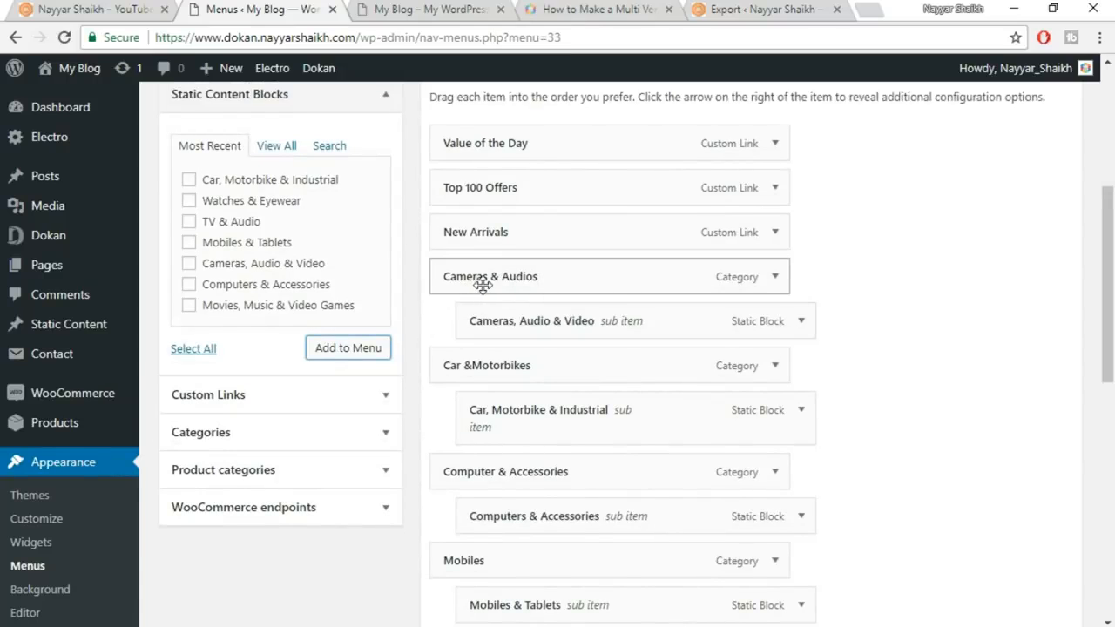
# - Copy the yamm-tfw CSS class from Cameras & Audios and paste it into Car &Motorbikes
pyautogui.click(775, 277)
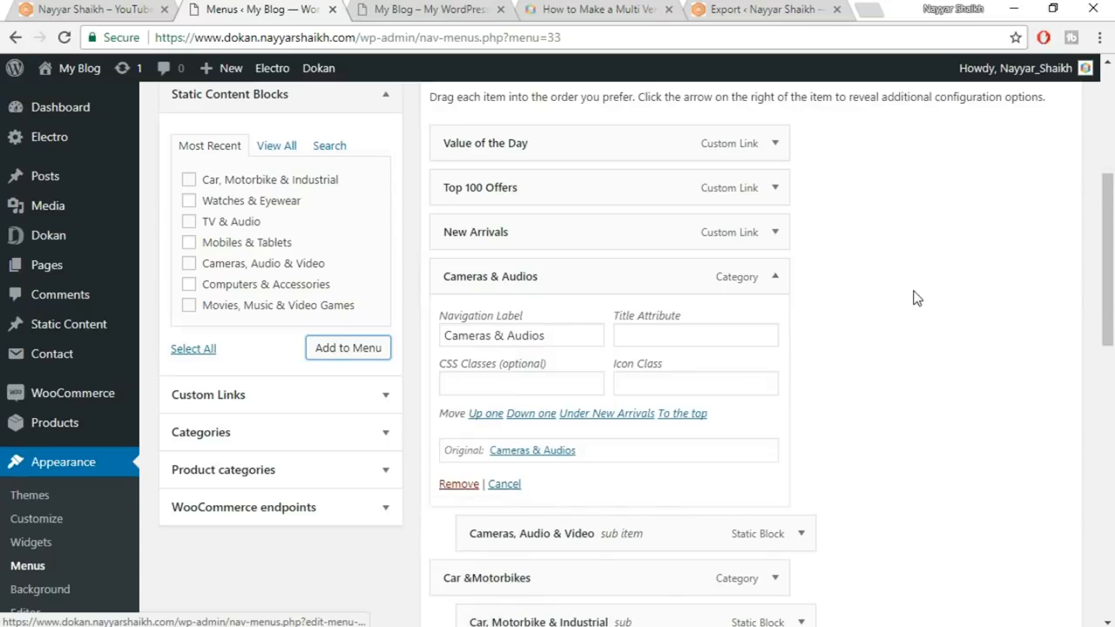
pyautogui.scroll(-1, 565, 286)
pyautogui.click(531, 294)
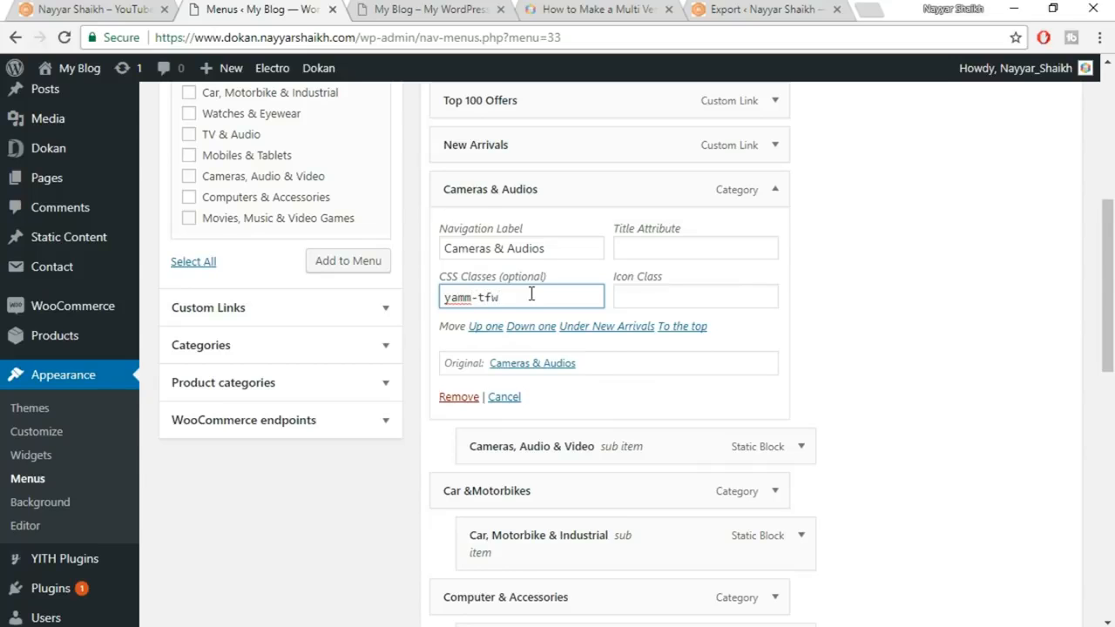
pyautogui.moveTo(520, 298); pyautogui.dragTo(437, 301)
pyautogui.hotkey('ctrl', 'c')
pyautogui.click(791, 195)
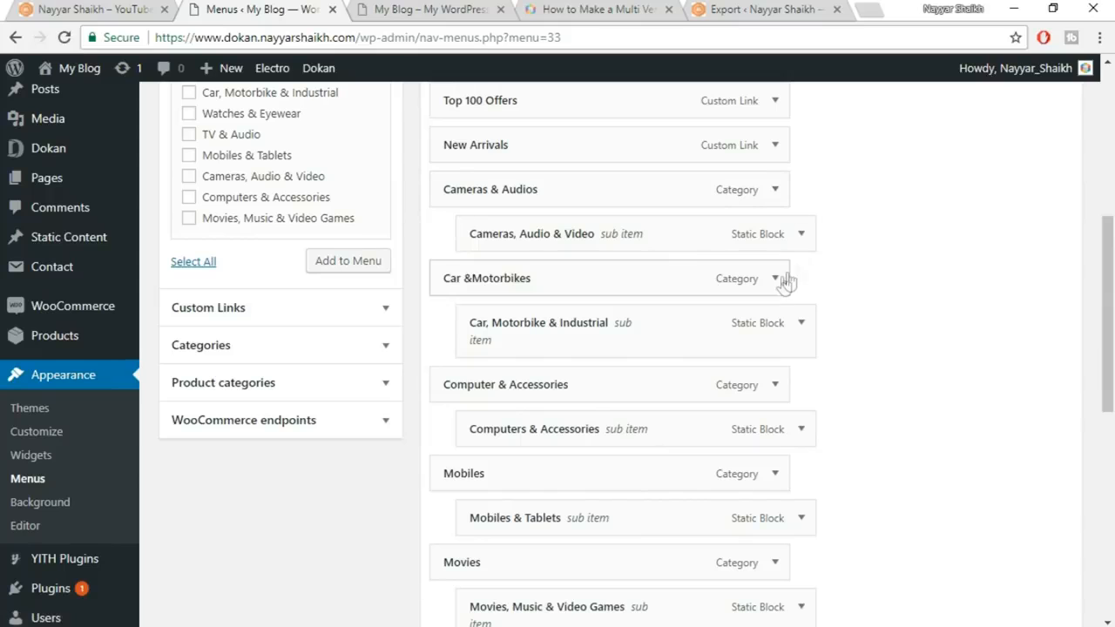
pyautogui.click(784, 279)
pyautogui.scroll(-1, 654, 297)
pyautogui.write('yamm-fw')
pyautogui.click(787, 194)
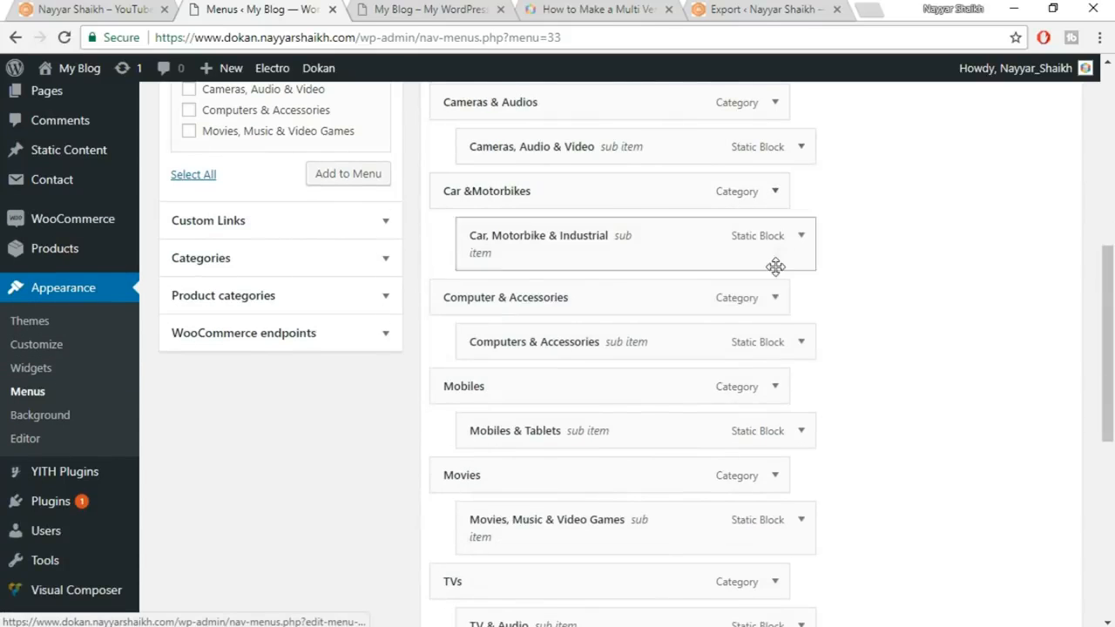
# - Paste the yamm-tfw CSS class into Computer & Accessories and Mobiles
pyautogui.click(778, 300)
pyautogui.click(516, 406)
pyautogui.hotkey('ctrl', 'v')
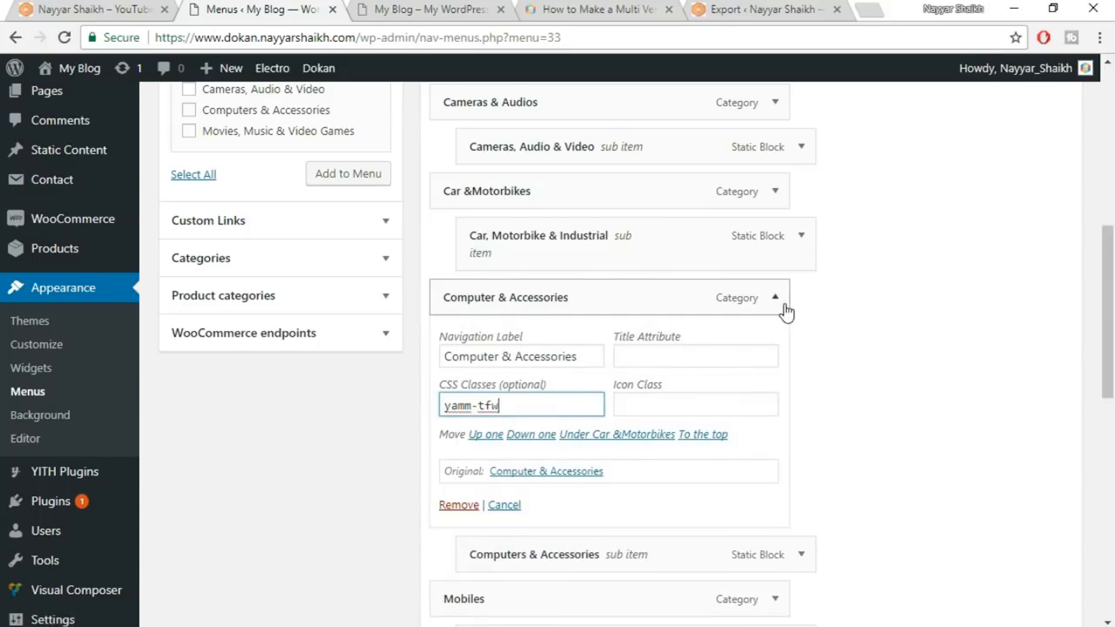
pyautogui.click(786, 311)
pyautogui.scroll(-2, 787, 311)
pyautogui.click(793, 265)
pyautogui.click(796, 259)
pyautogui.click(775, 218)
pyautogui.click(523, 320)
pyautogui.hotkey('ctrl', 'v')
pyautogui.click(773, 218)
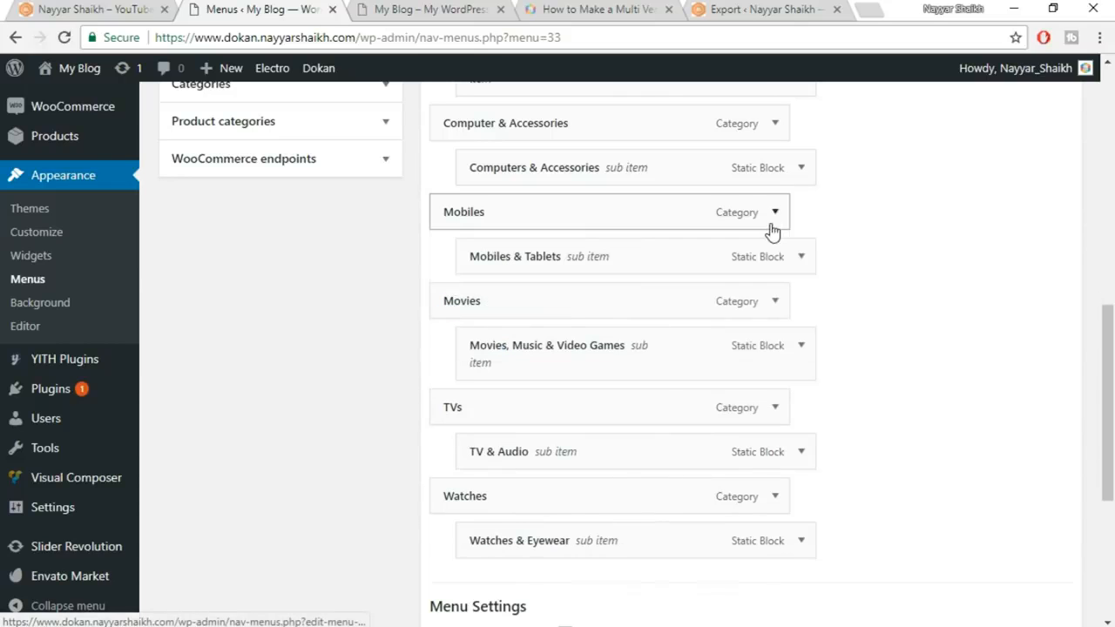
# - Check the settings of the Movies, Car &Motorbikes and Computer & Accessories items
pyautogui.click(774, 302)
pyautogui.click(775, 302)
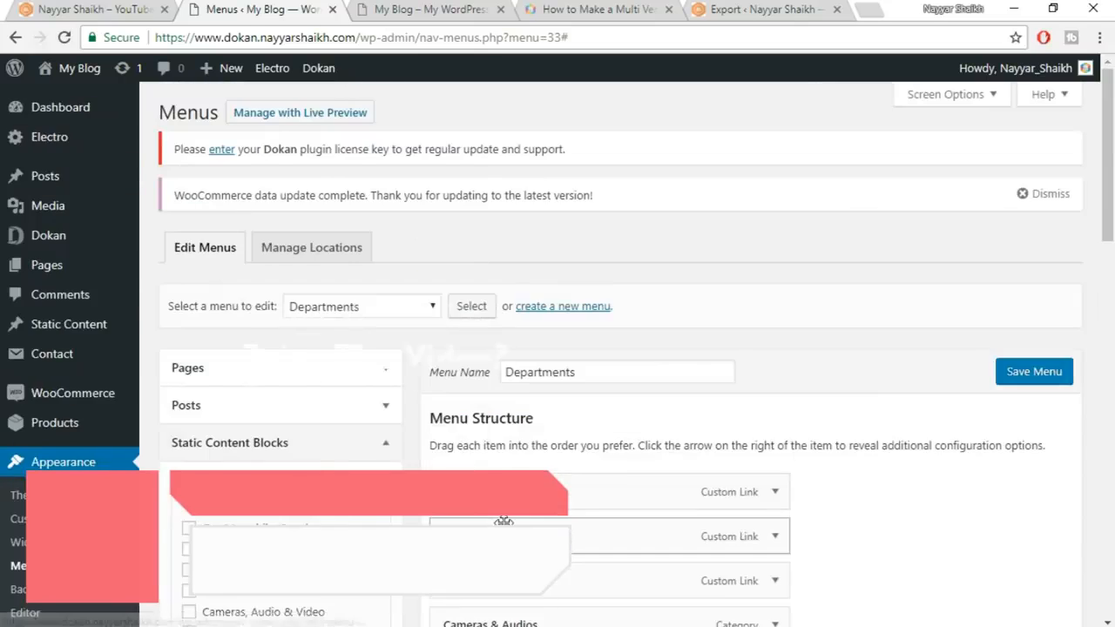
pyautogui.scroll(-5, 504, 523)
pyautogui.scroll(-1, 789, 349)
pyautogui.click(775, 196)
pyautogui.click(776, 196)
pyautogui.click(777, 301)
pyautogui.click(777, 301)
pyautogui.scroll(-2, 784, 291)
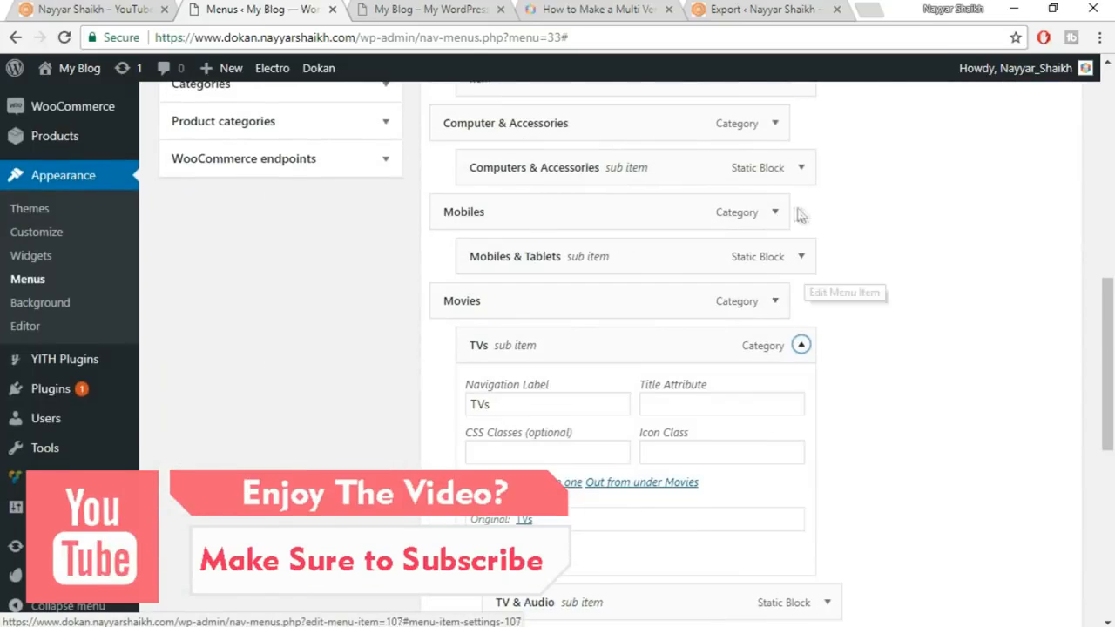
# - Nest Movies, Music & Video Games under Movies, above TVs
pyautogui.click(777, 300)
pyautogui.click(777, 300)
pyautogui.click(801, 345)
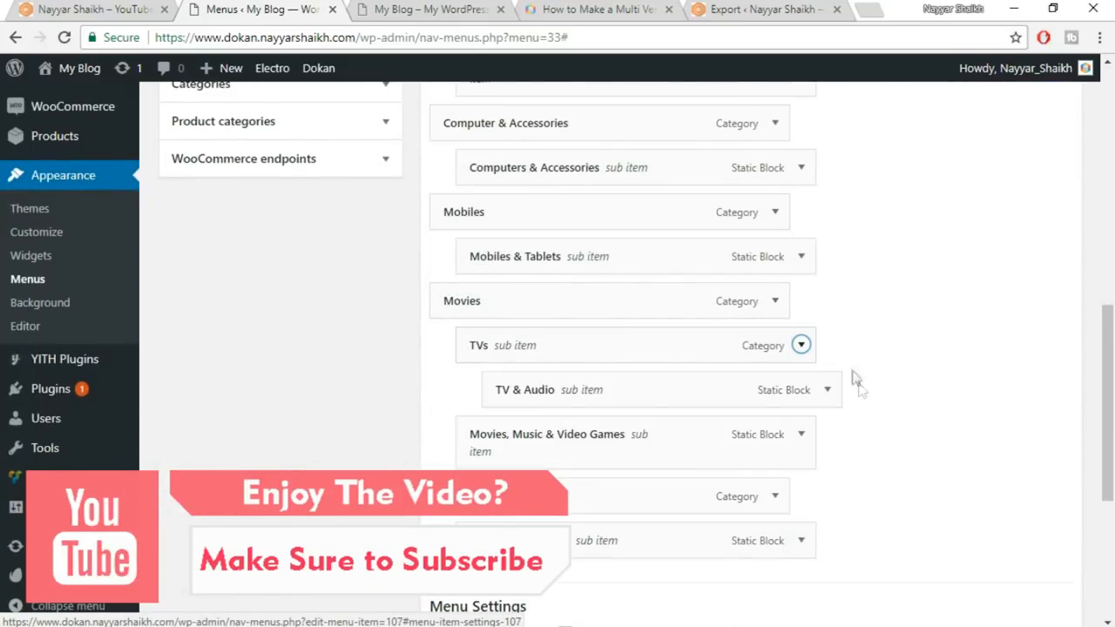
pyautogui.scroll(-1, 824, 406)
pyautogui.moveTo(549, 349); pyautogui.dragTo(558, 255)
# - Give the Watches item the yamm-tfw CSS class and return to the top
pyautogui.click(775, 320)
pyautogui.click(776, 321)
pyautogui.click(775, 404)
pyautogui.scroll(-1, 779, 418)
pyautogui.click(542, 427)
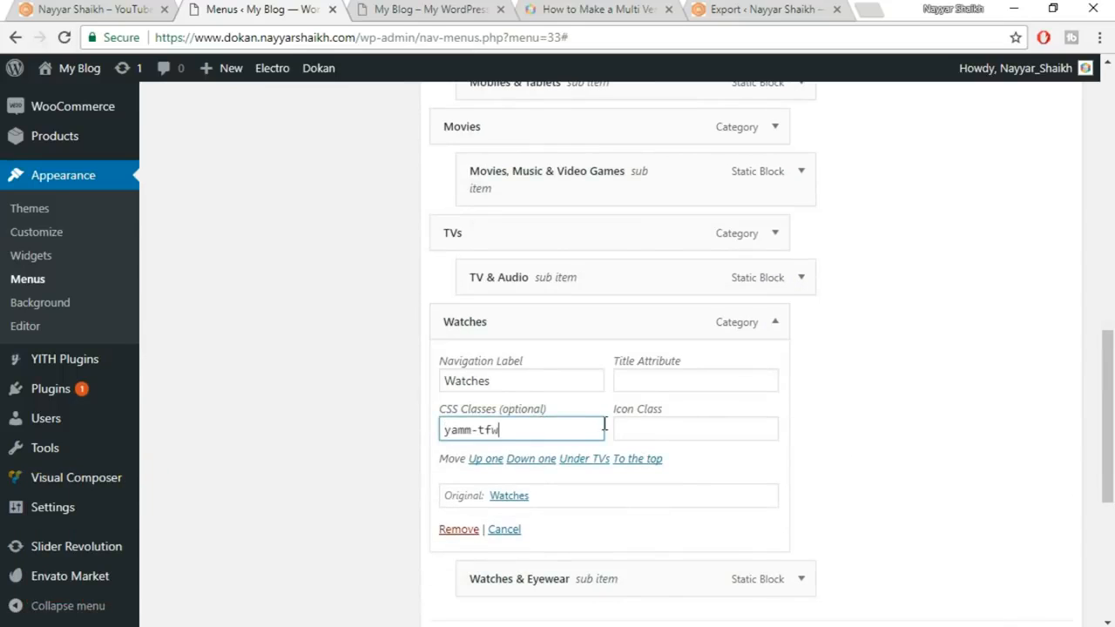
pyautogui.click(772, 323)
pyautogui.scroll(-2, 1029, 374)
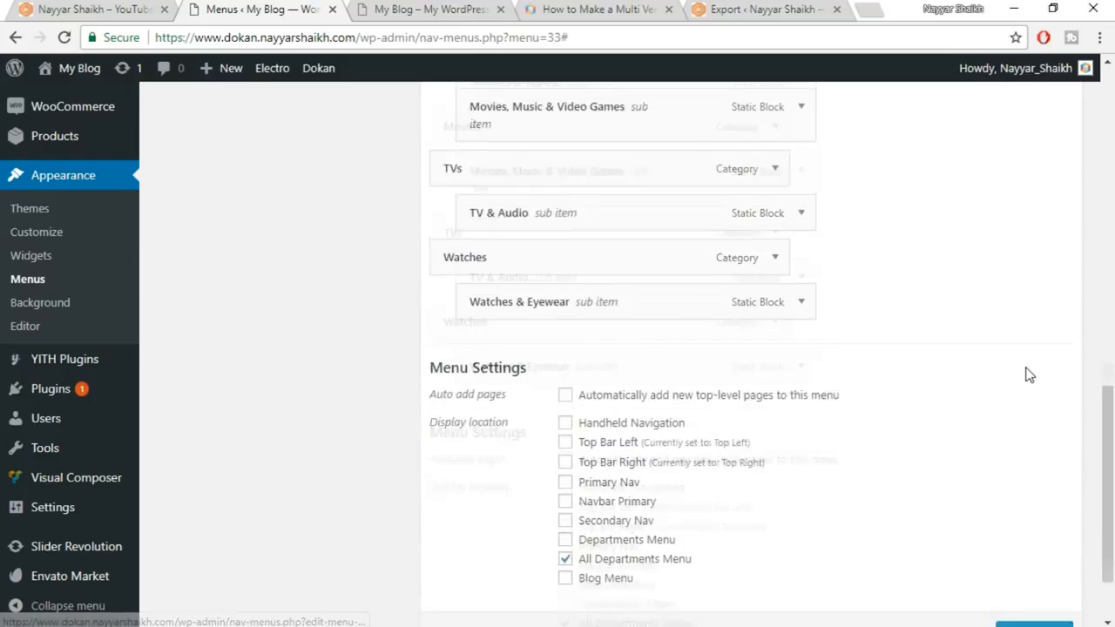
pyautogui.scroll(10, 1059, 468)
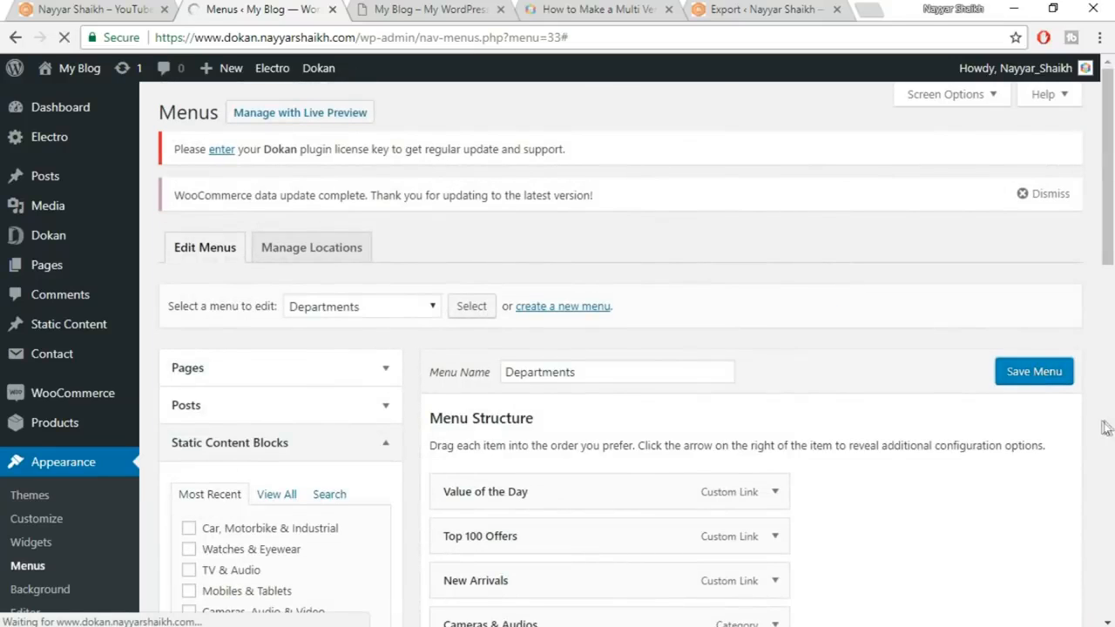
# - Reload the storefront and try opening its Shop By Department menu
pyautogui.click(429, 9)
pyautogui.click(433, 43)
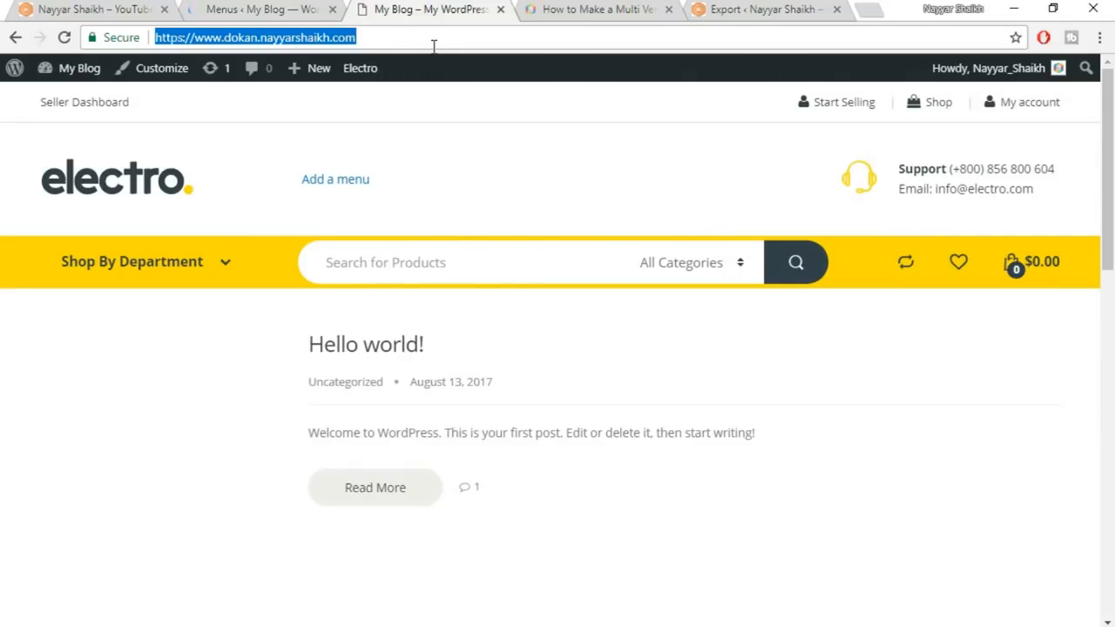
pyautogui.press('Return')
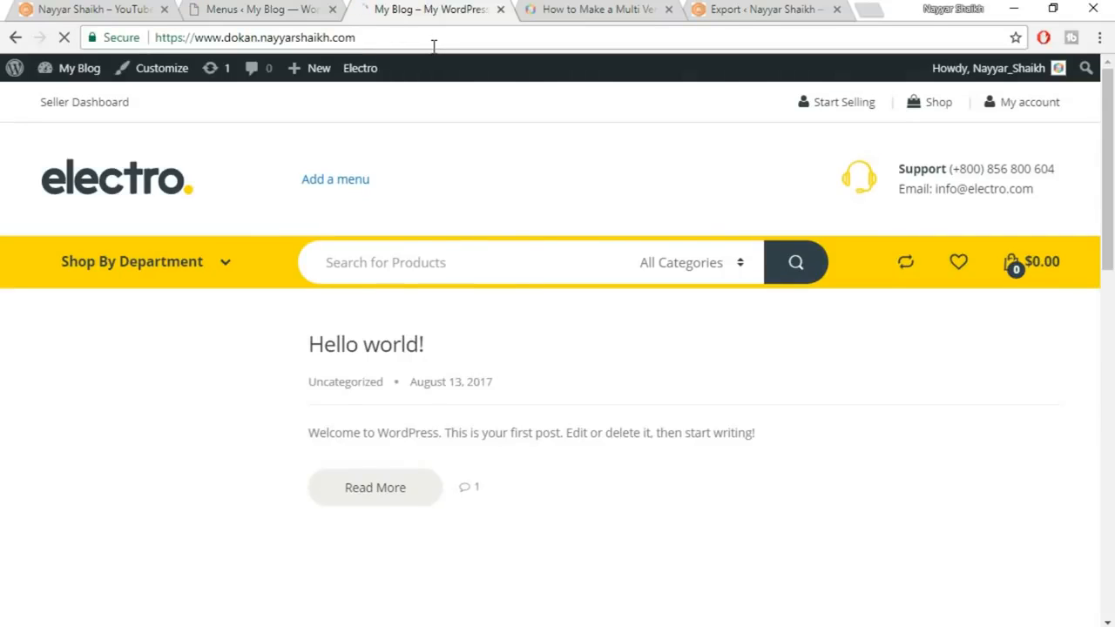
pyautogui.scroll(-1, 596, 147)
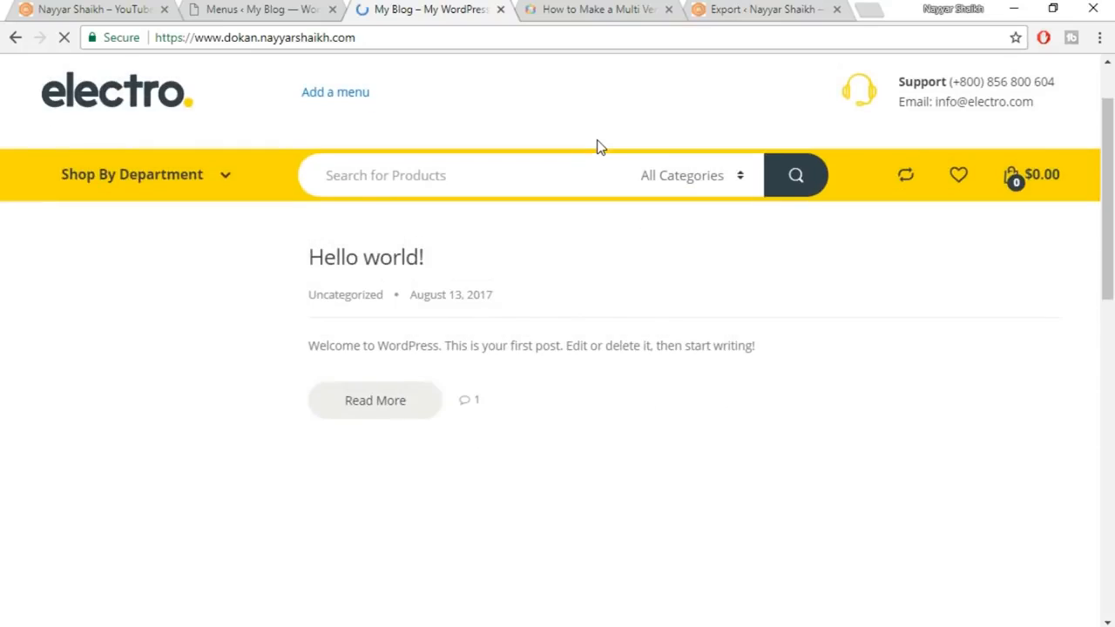
pyautogui.click(182, 188)
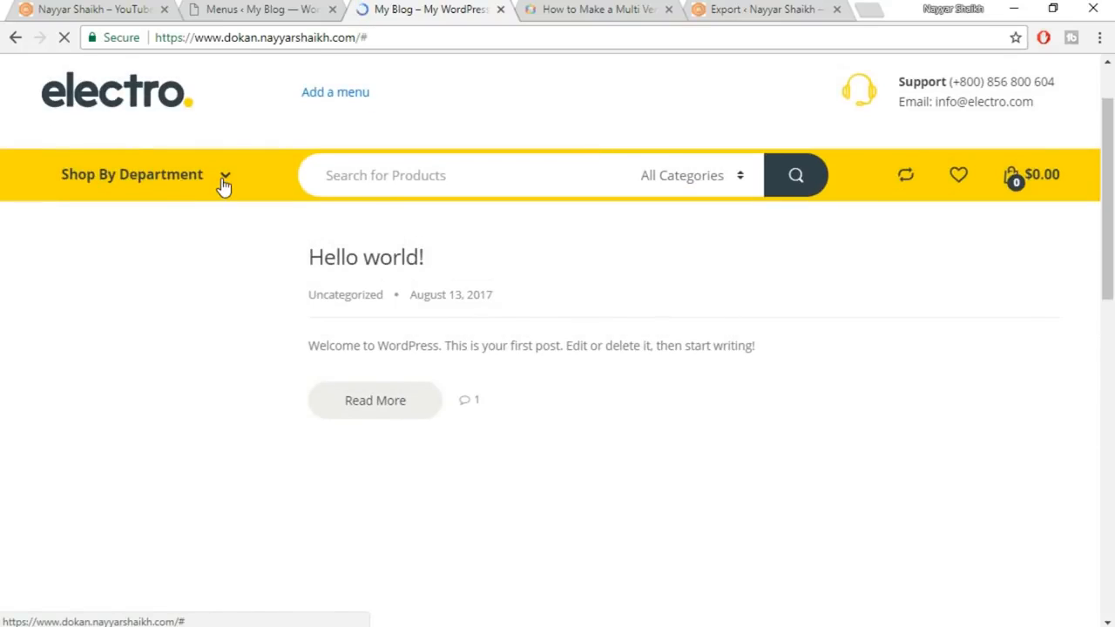
pyautogui.scroll(1, 438, 207)
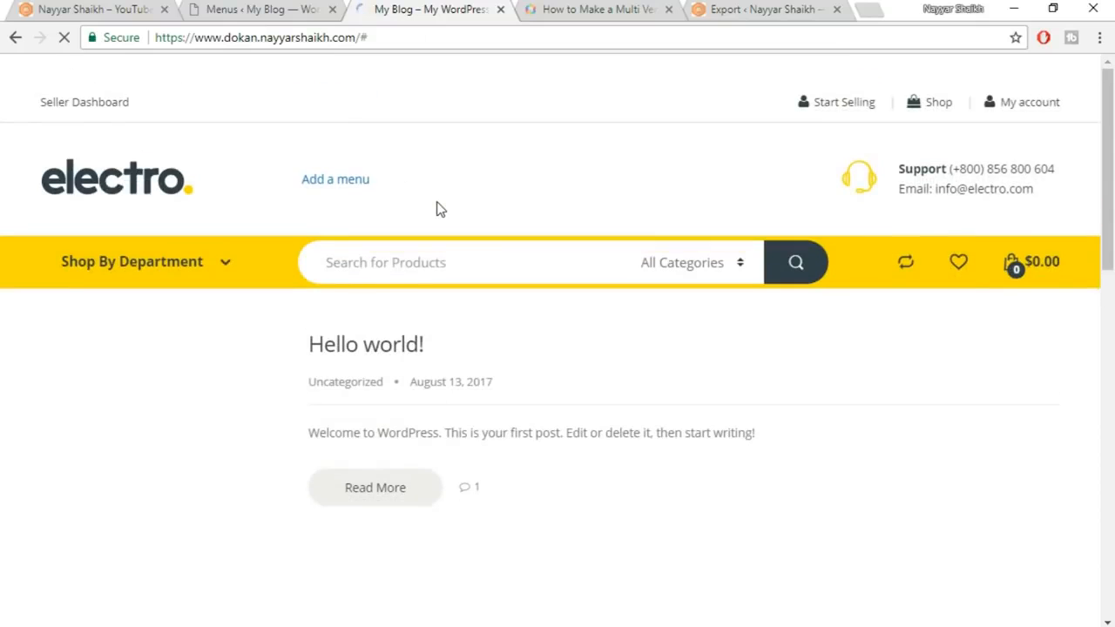
# - Assign the menu to the Departments Menu location as well and save it
pyautogui.click(281, 8)
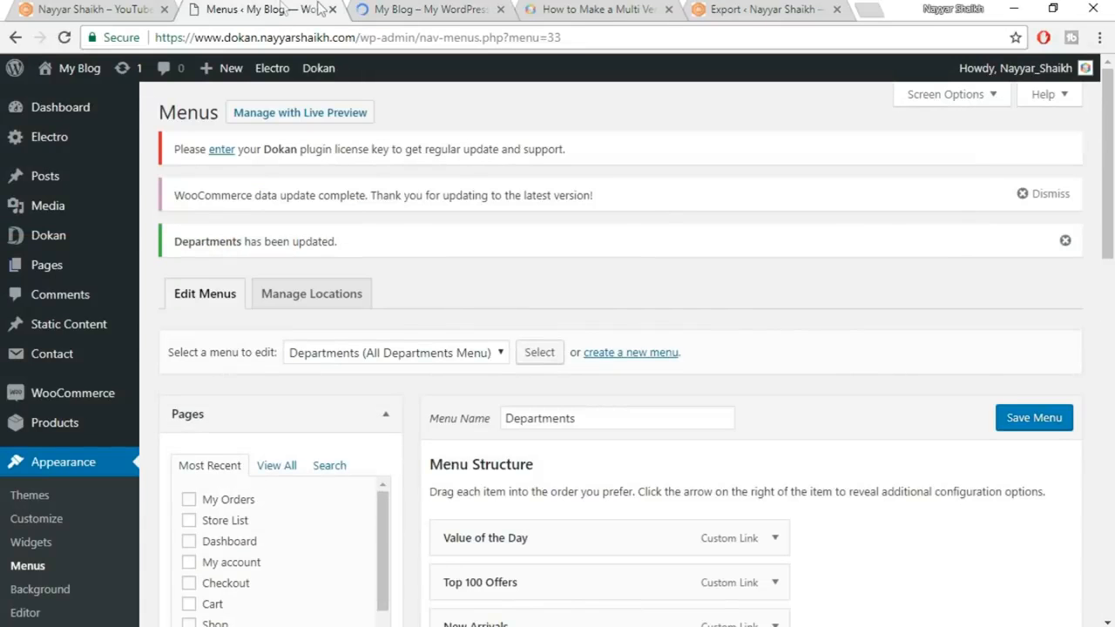
pyautogui.scroll(-15, 658, 229)
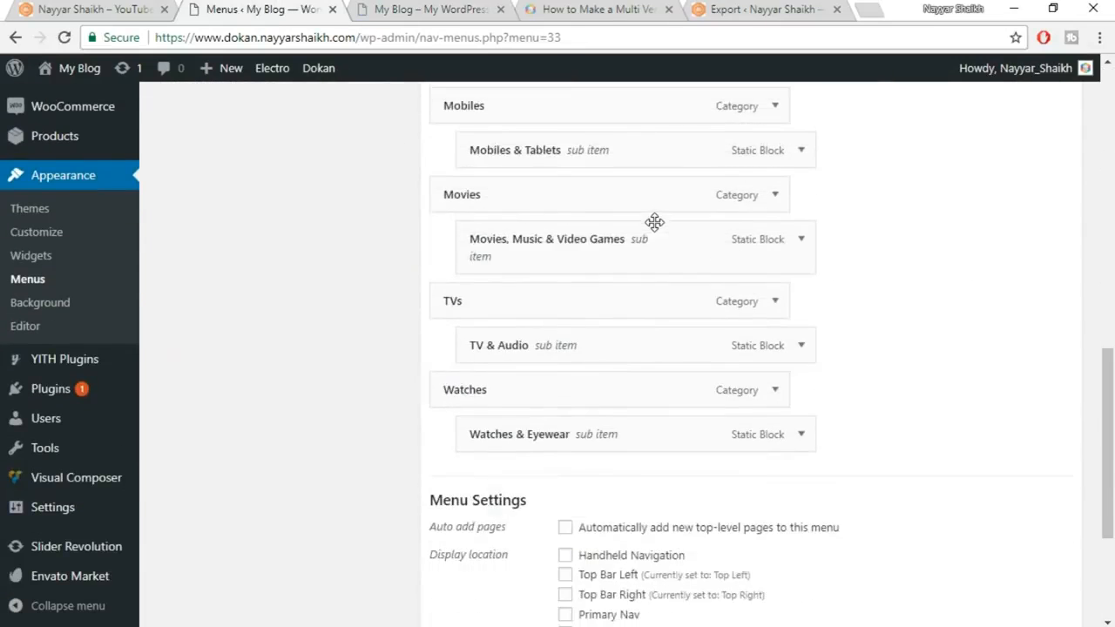
pyautogui.click(594, 440)
pyautogui.click(1029, 540)
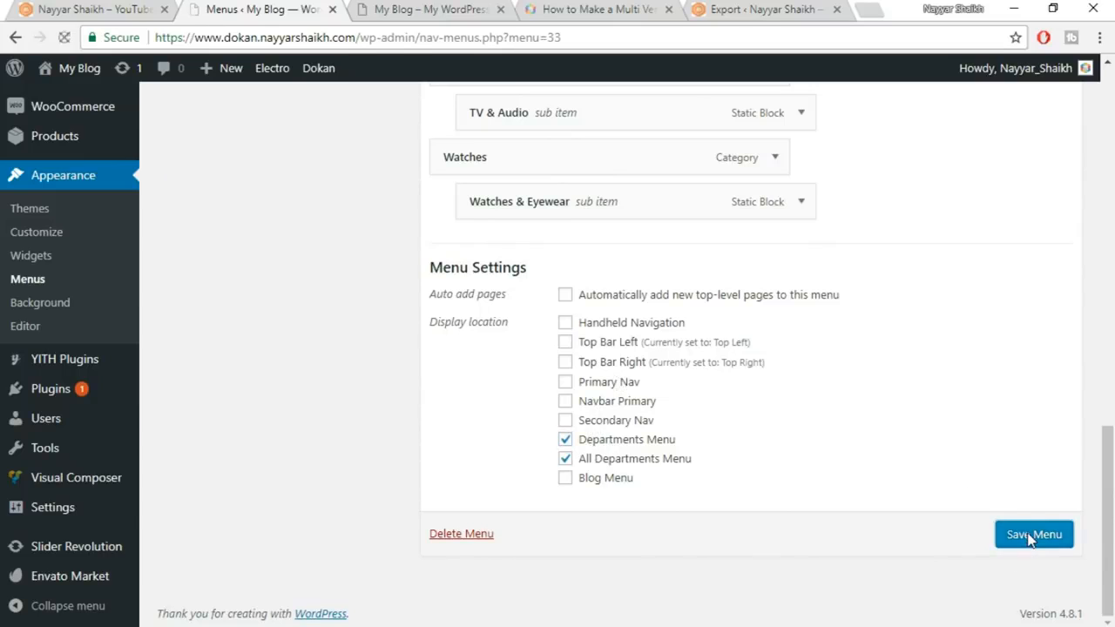
# - Reload the storefront homepage without the trailing # in the address
pyautogui.click(469, 8)
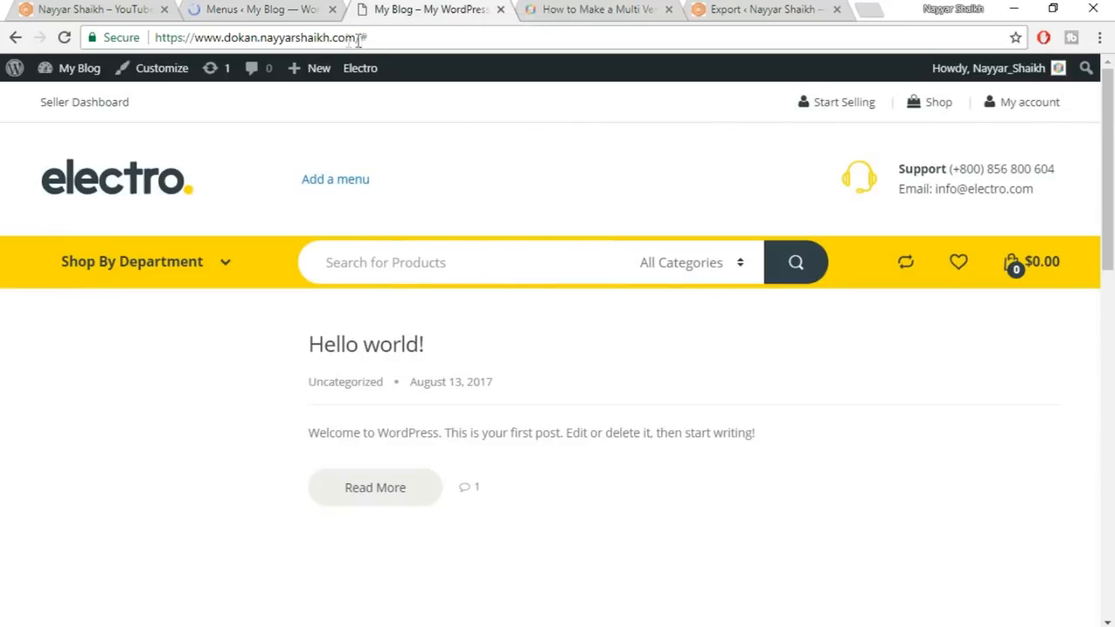
pyautogui.press('BackSpace')
pyautogui.press('Return')
# - Check the department mega-menu flyouts in the storefront's Shop By Department list
pyautogui.click(228, 276)
pyautogui.scroll(-2, 231, 274)
pyautogui.moveTo(218, 251)
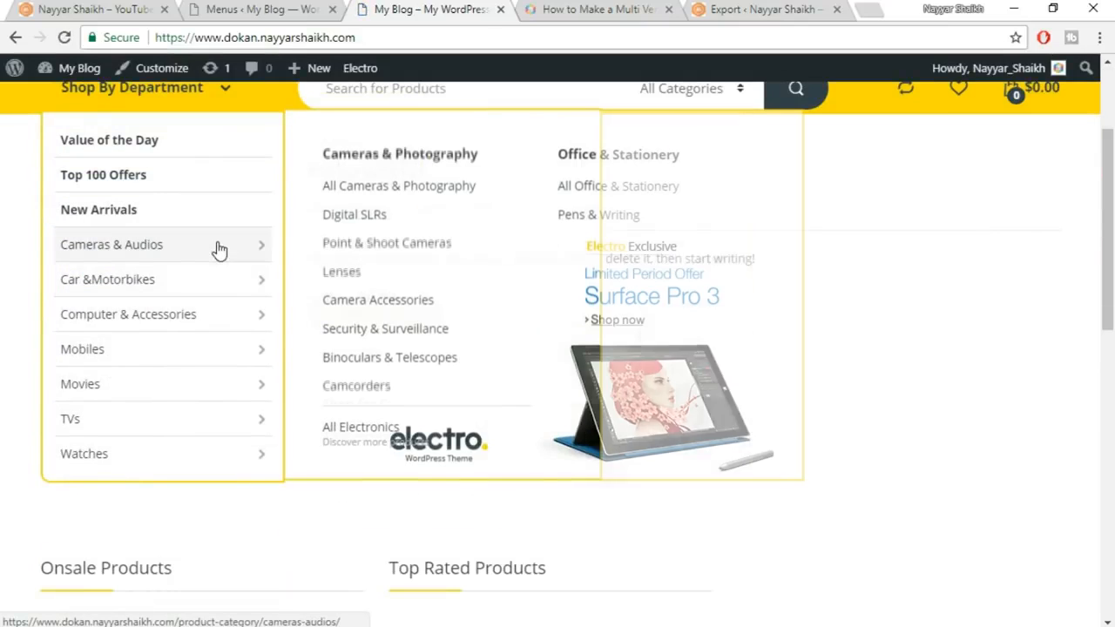
pyautogui.moveTo(190, 433)
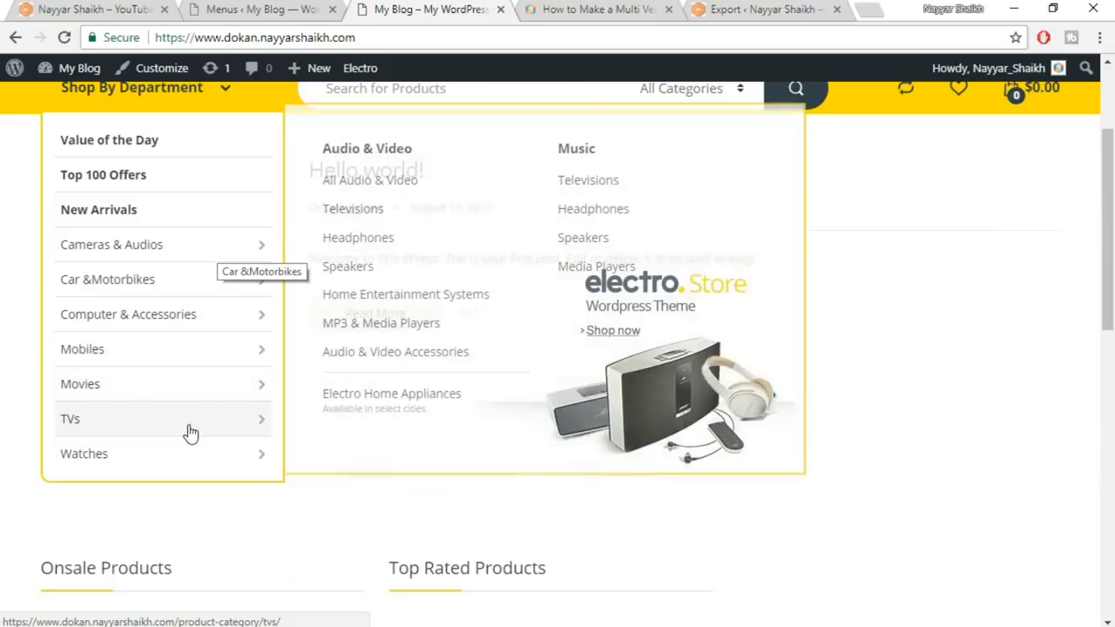
pyautogui.scroll(2, 790, 309)
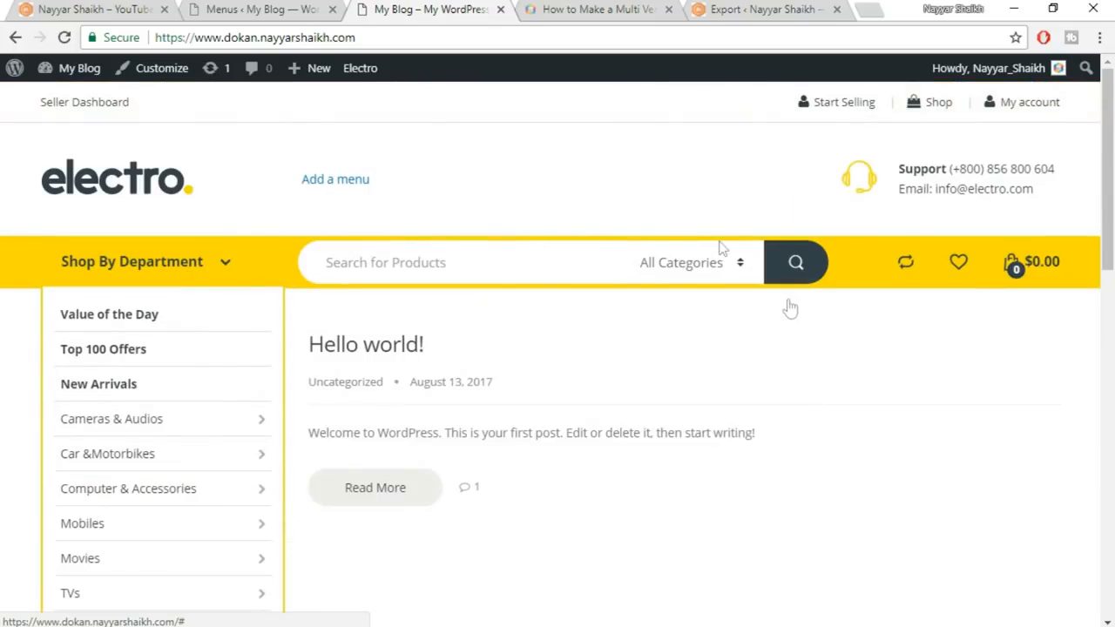
pyautogui.click(861, 386)
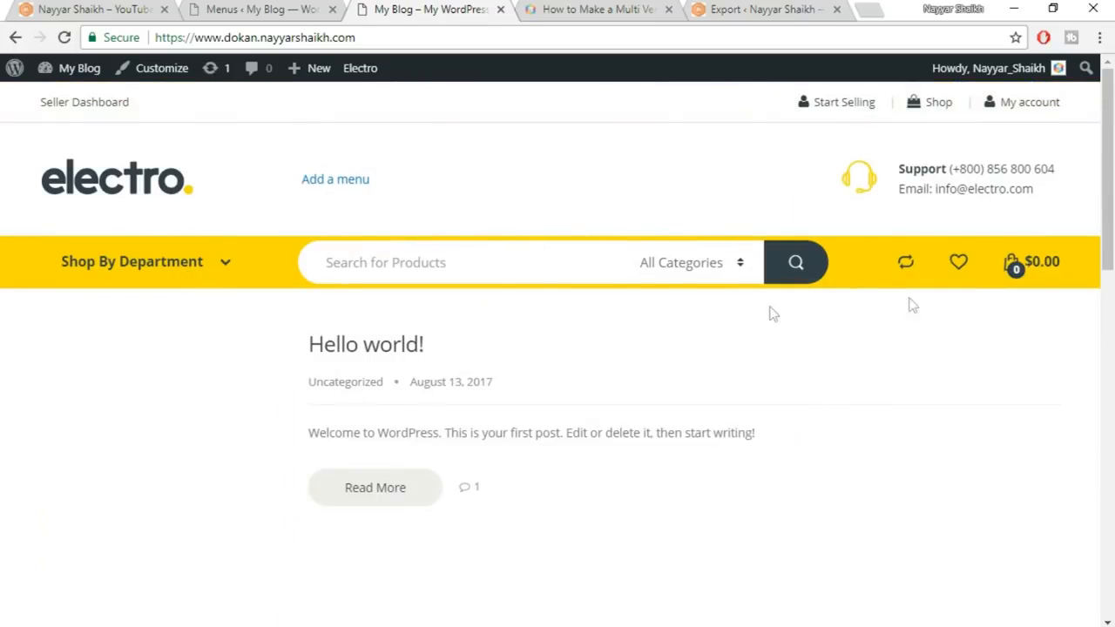
# - Compare with the demo Electro shop, then go back to the Menus admin page
pyautogui.click(76, 4)
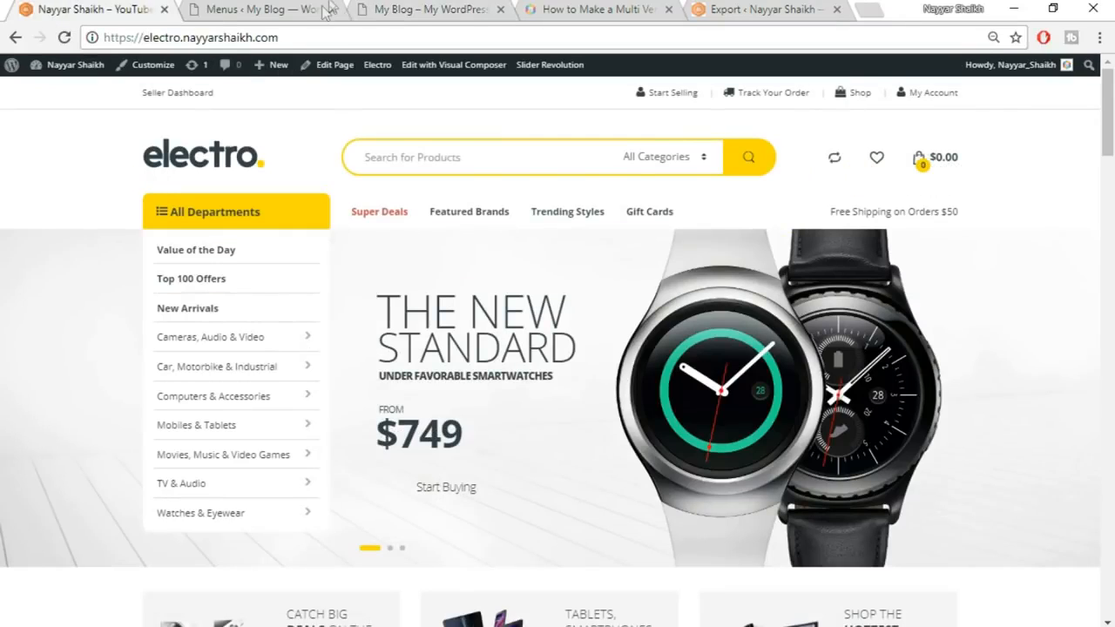
pyautogui.click(420, 9)
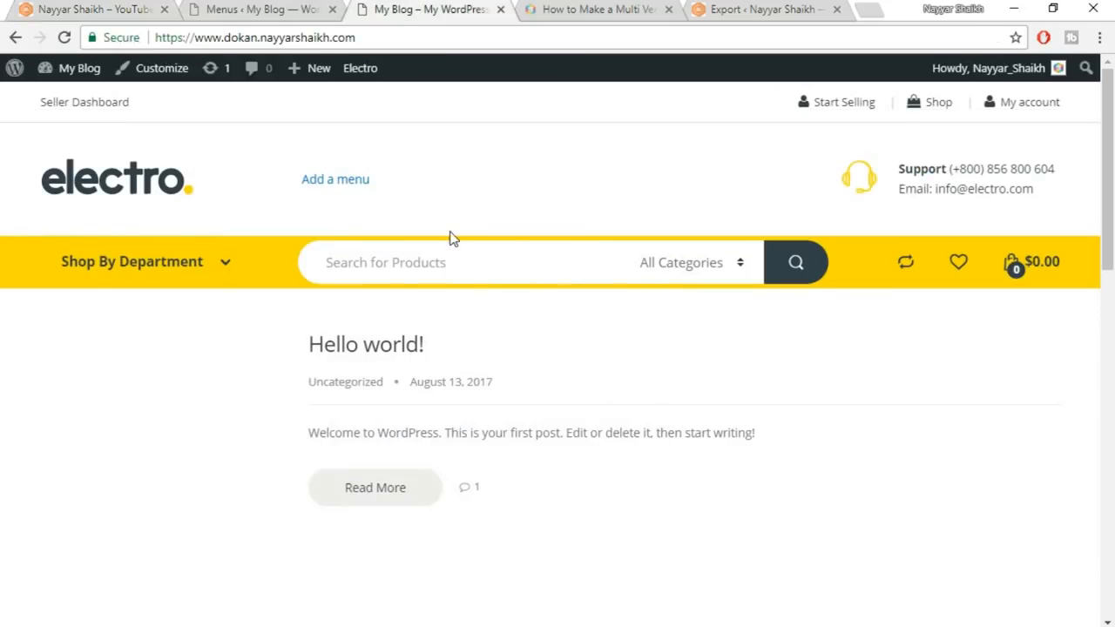
pyautogui.click(287, 7)
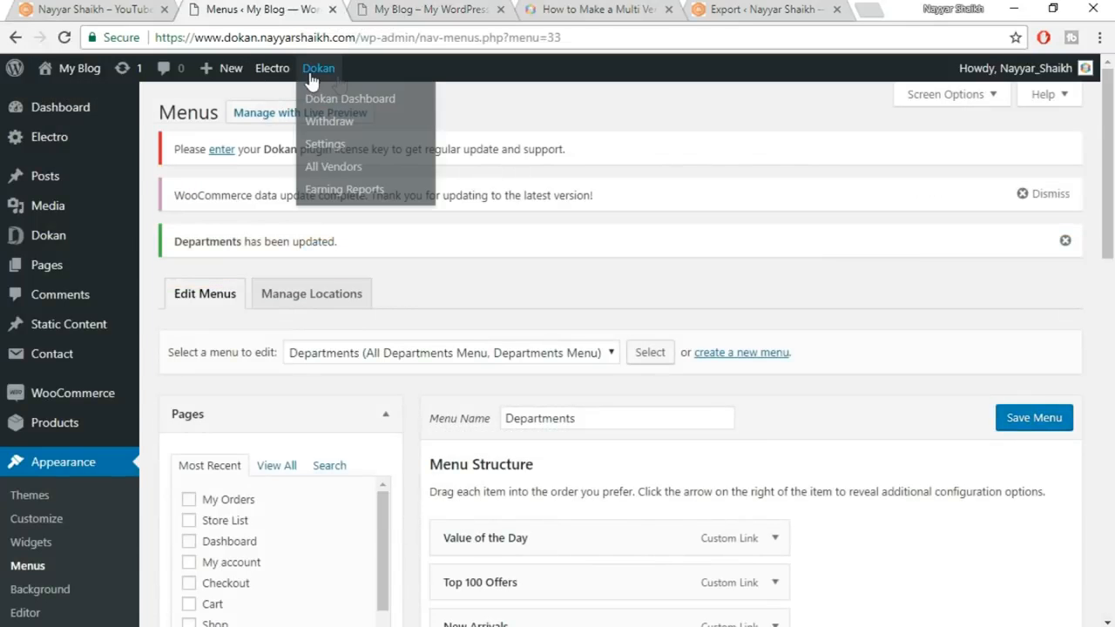
# - Set the Electro header style to Header v1 and save the header options
pyautogui.moveTo(280, 79)
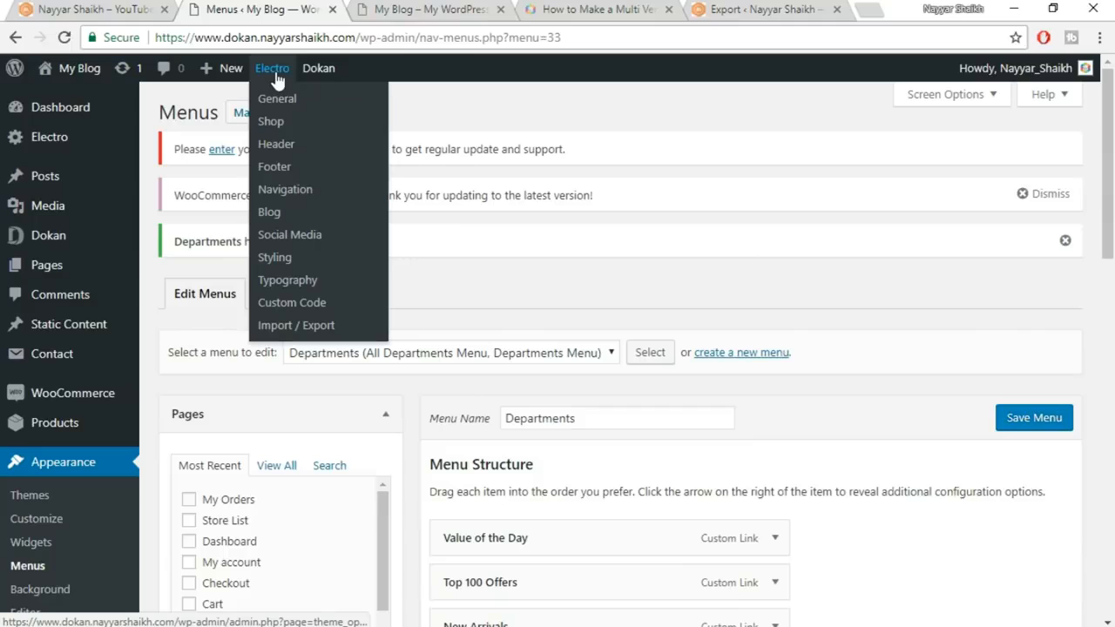
pyautogui.click(277, 145)
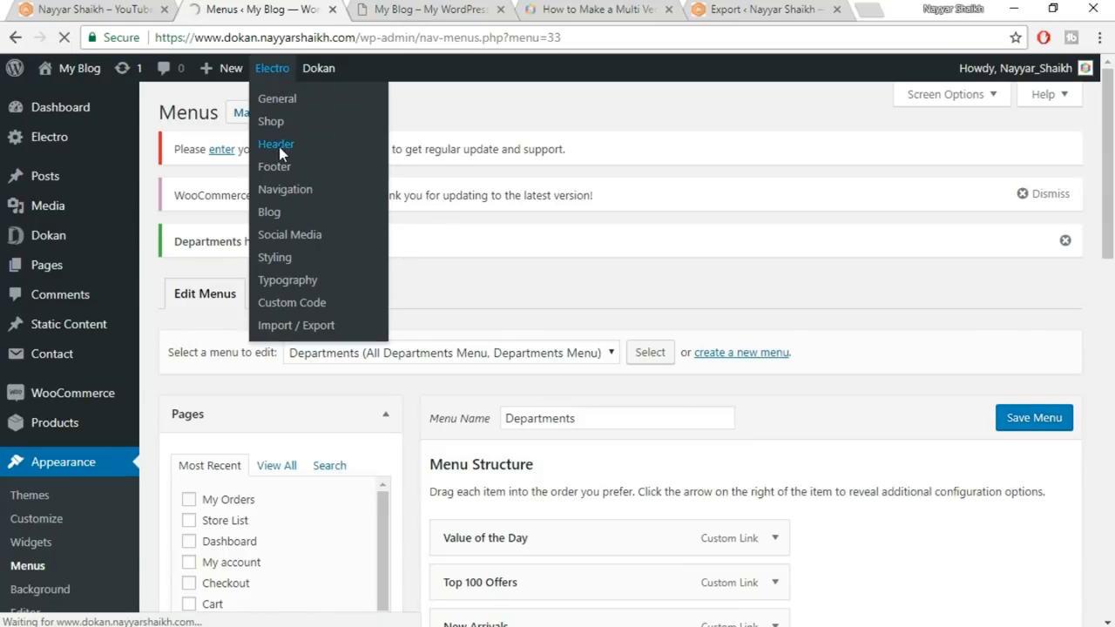
pyautogui.scroll(-3, 837, 314)
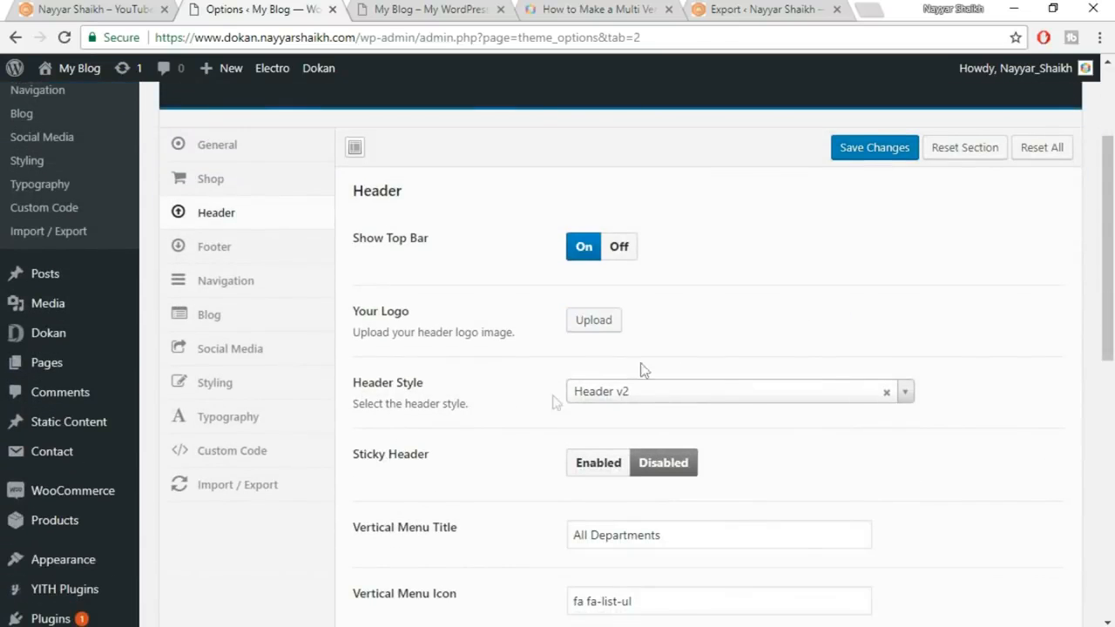
pyautogui.click(684, 403)
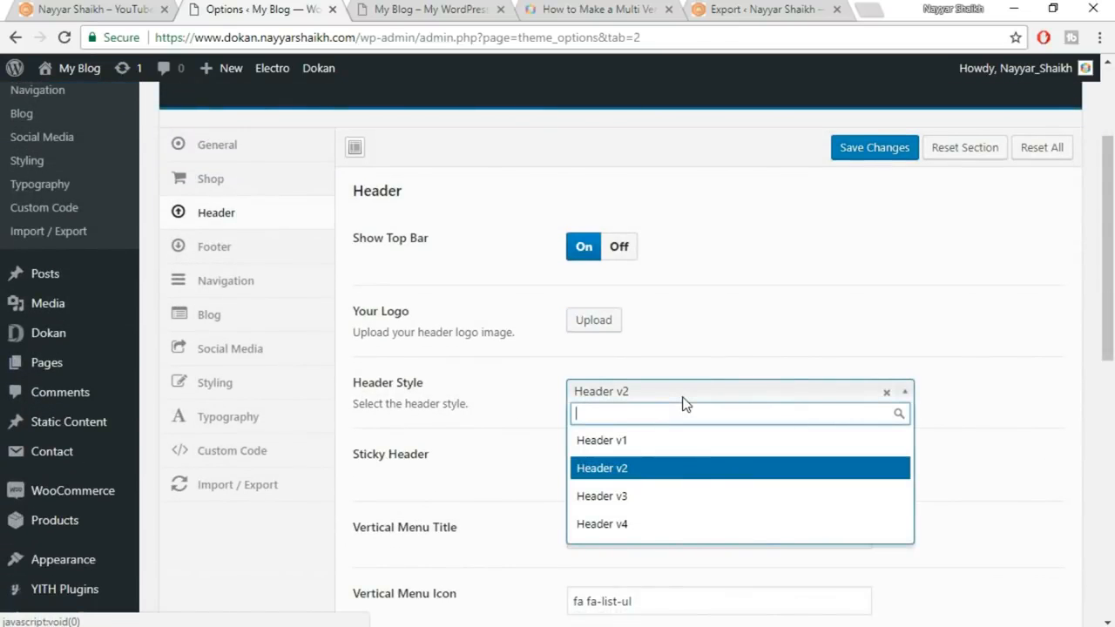
pyautogui.click(655, 442)
pyautogui.scroll(-3, 1011, 412)
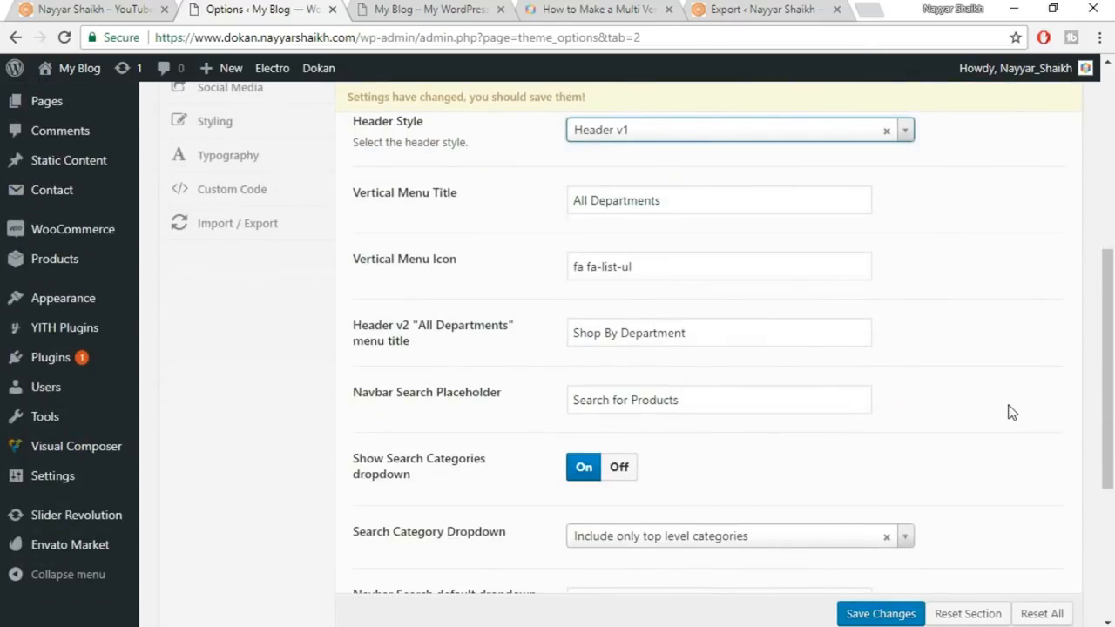
pyautogui.scroll(-3, 1010, 394)
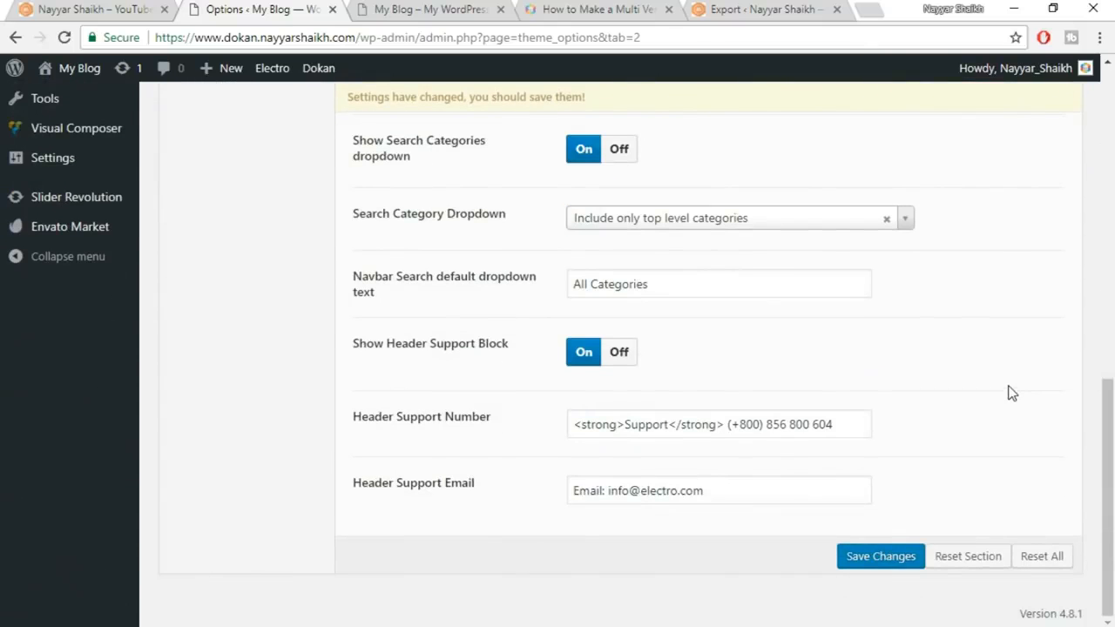
pyautogui.click(886, 557)
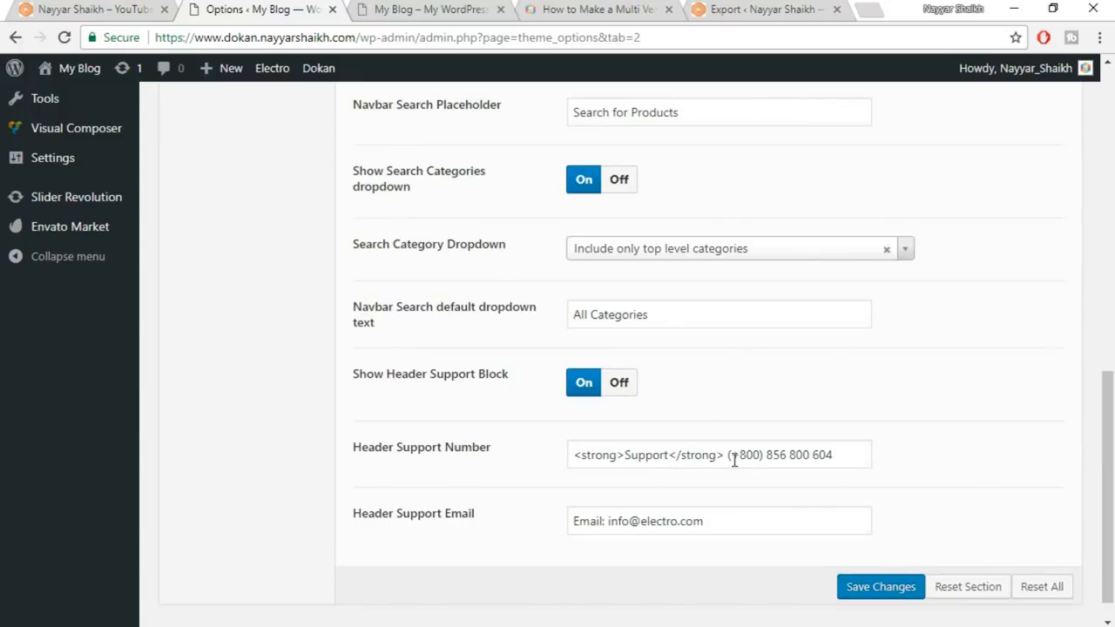
# - Compare the blog with the demo, re-save the header options, and reload the blog
pyautogui.scroll(-1, 702, 471)
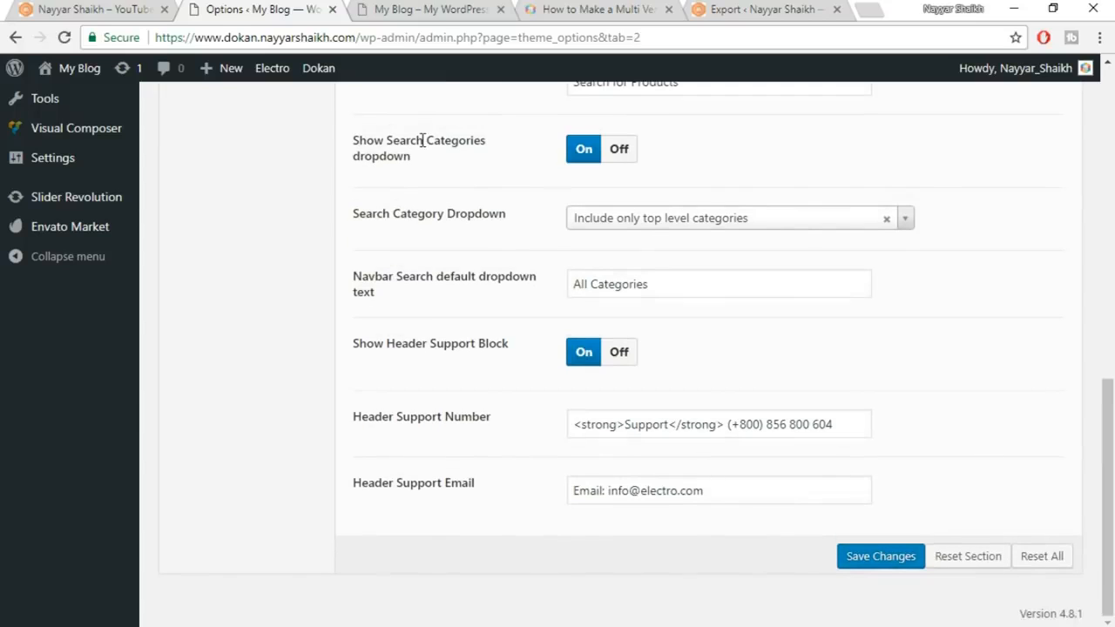
pyautogui.click(59, 7)
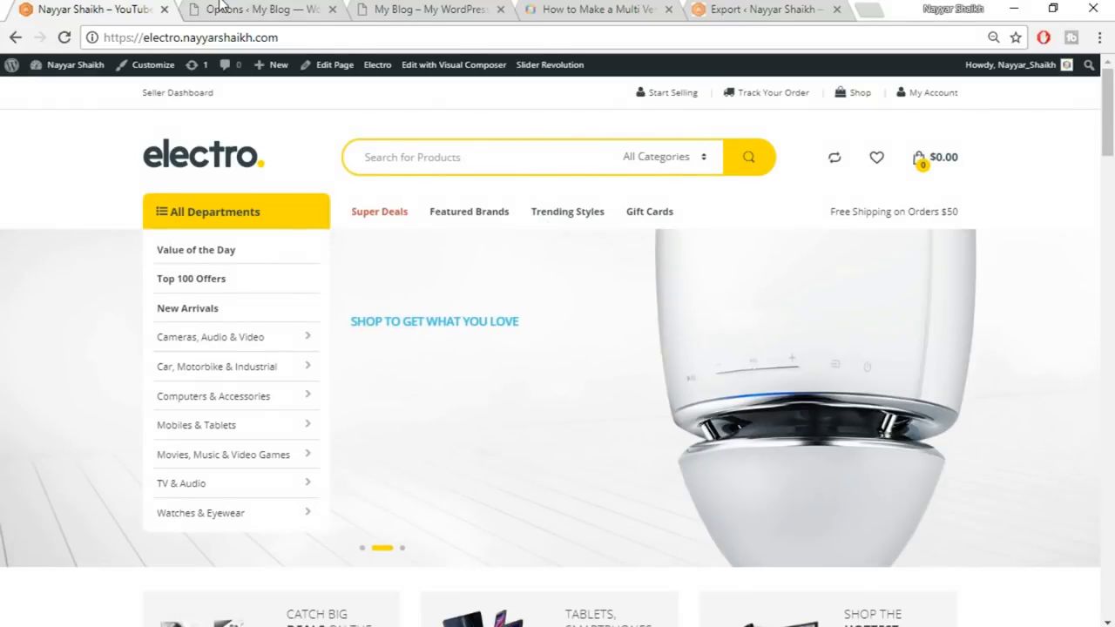
pyautogui.click(383, 7)
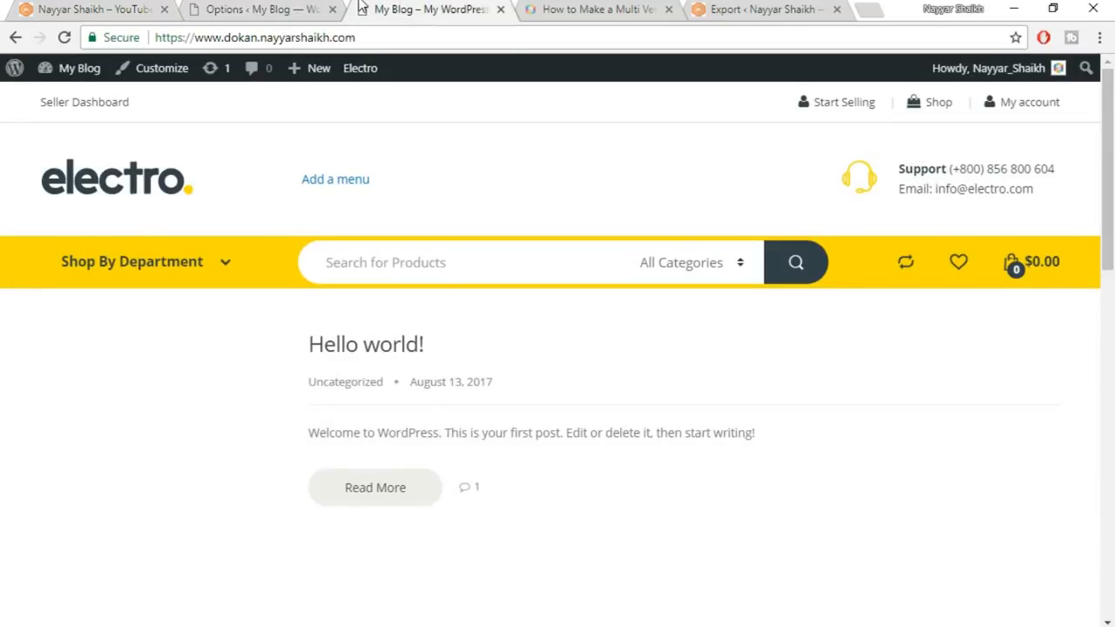
pyautogui.click(322, 6)
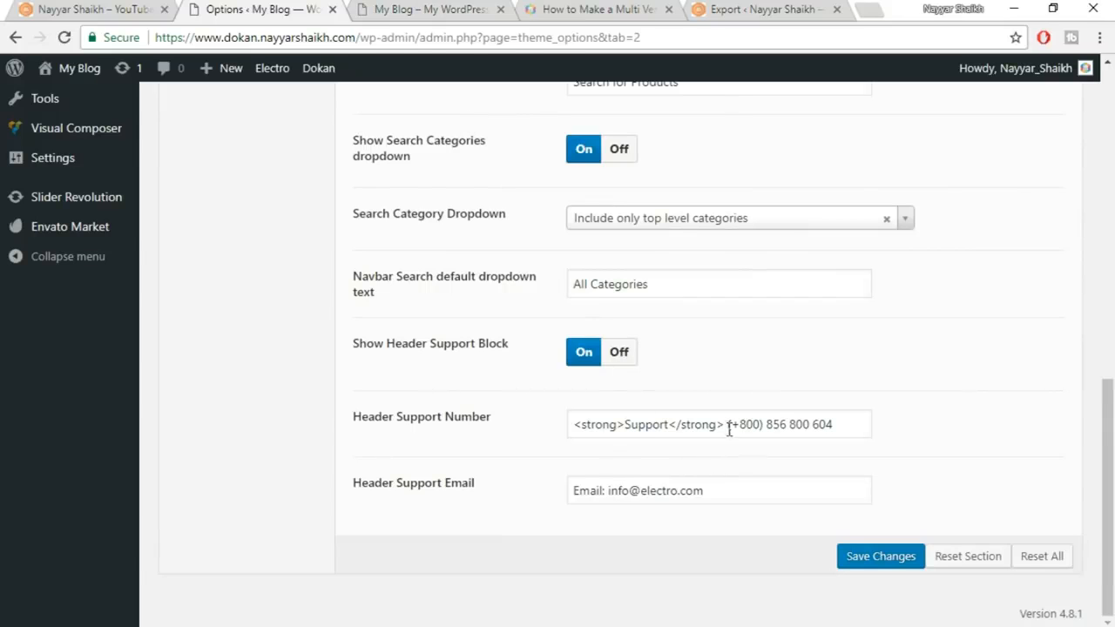
pyautogui.scroll(7, 697, 270)
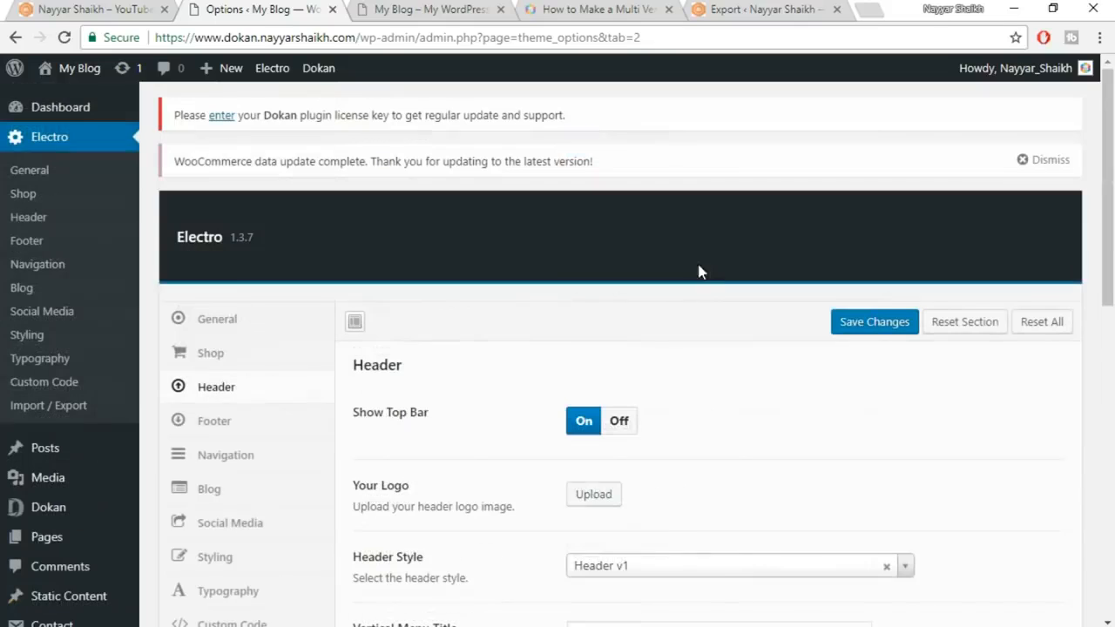
pyautogui.click(870, 338)
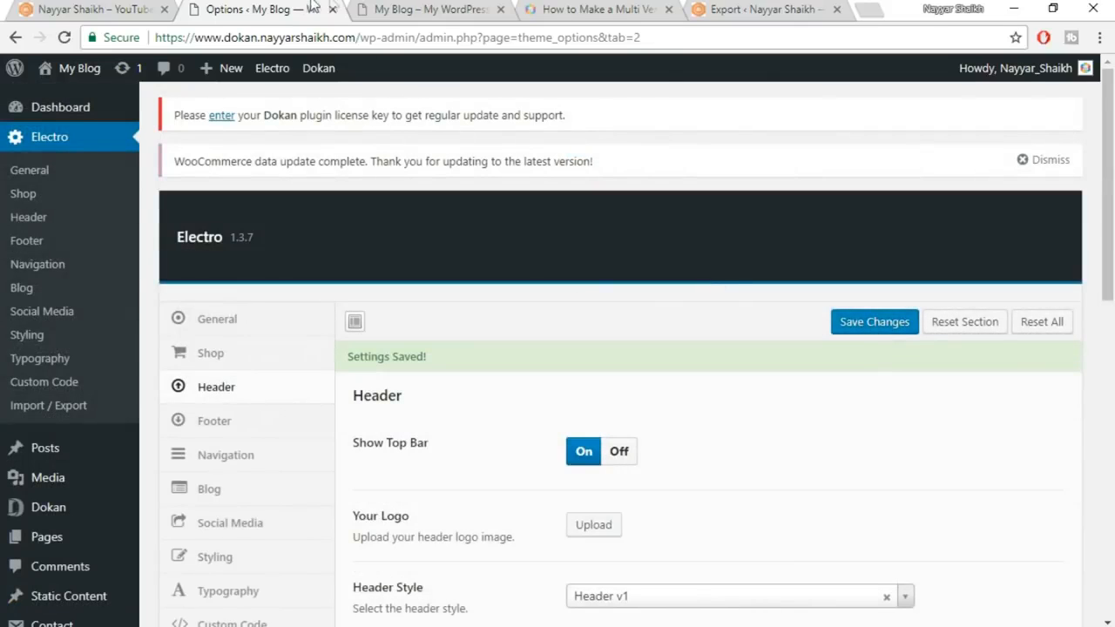
pyautogui.click(406, 7)
pyautogui.click(413, 33)
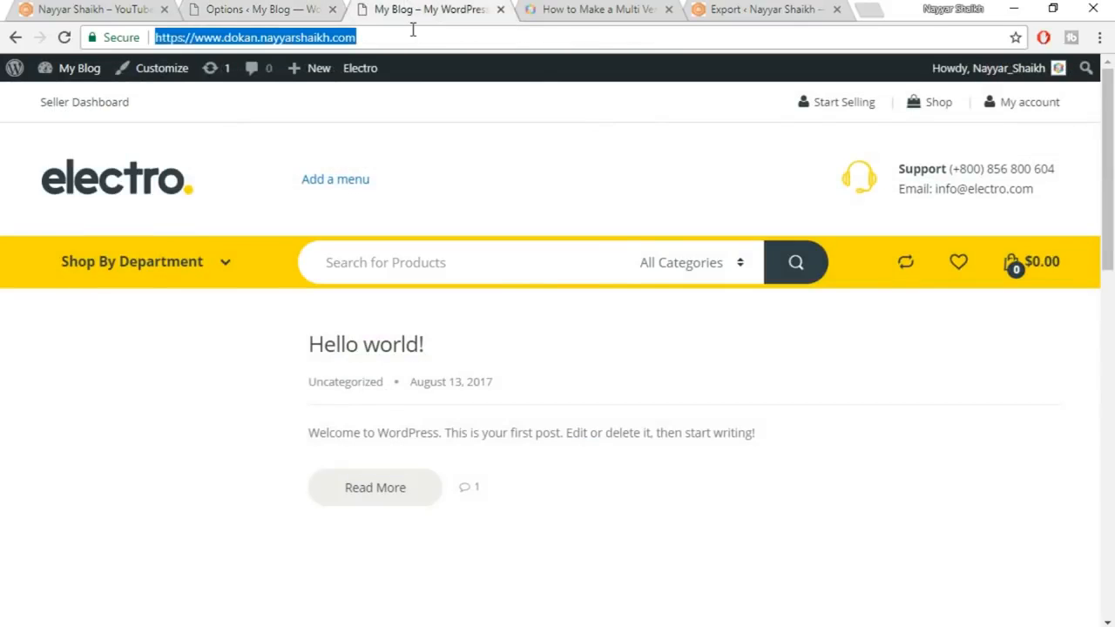
pyautogui.press('Return')
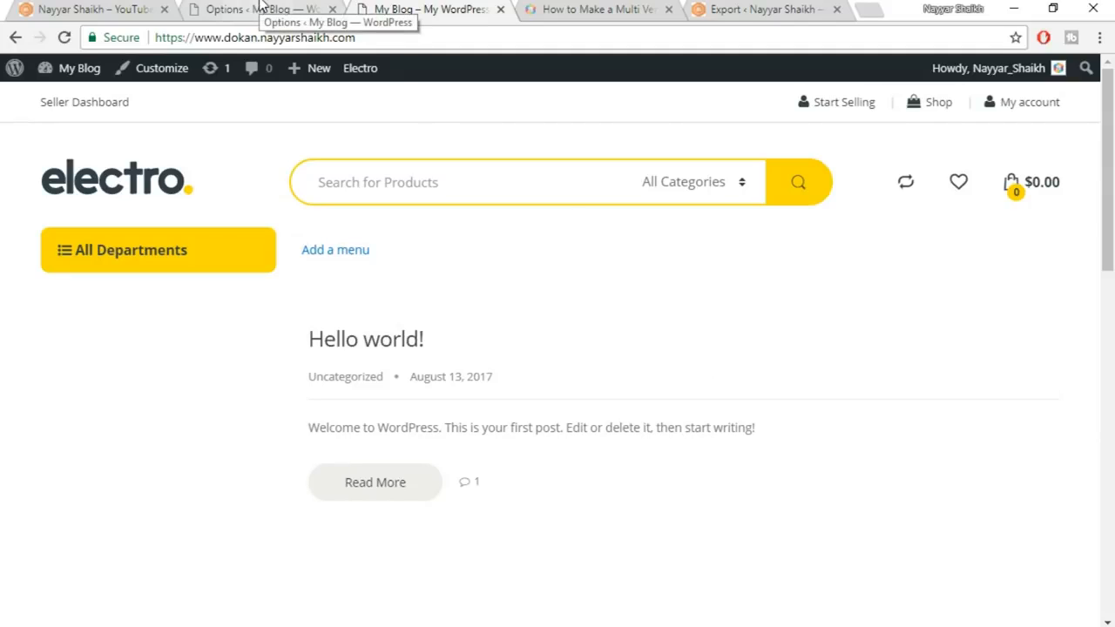
# - Compare the updated blog header with the Electro demo storefront
pyautogui.click(124, 9)
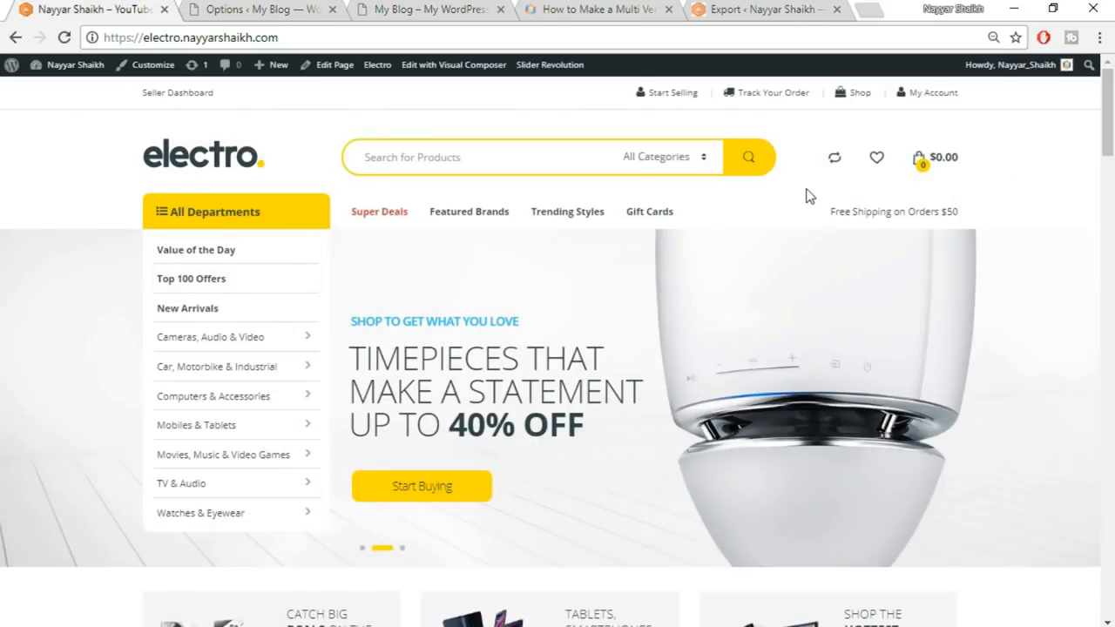
pyautogui.scroll(-1, 871, 308)
pyautogui.scroll(-3, 912, 552)
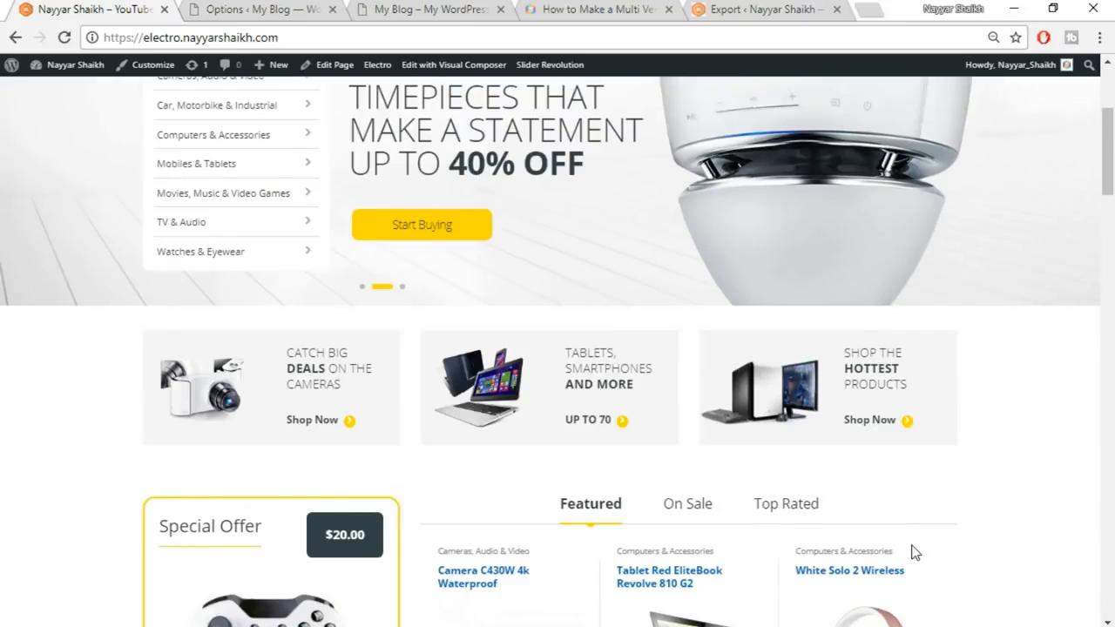
pyautogui.scroll(3, 912, 553)
pyautogui.click(231, 8)
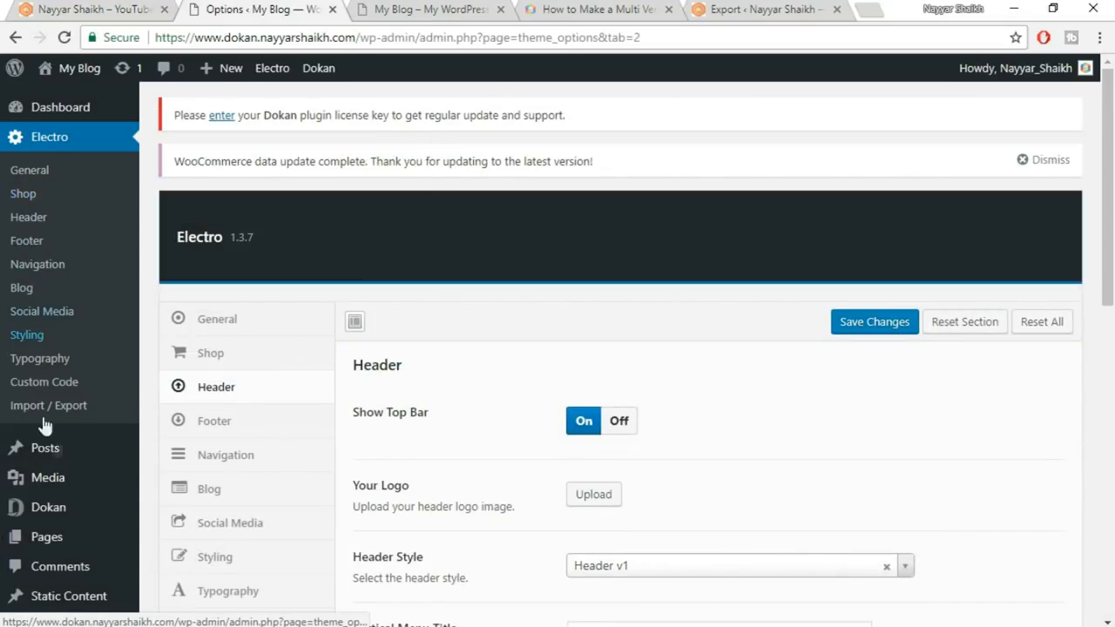
# - Add a new page titled 'Home Page' under Pages > Add New and publish it
pyautogui.scroll(-3, 58, 419)
pyautogui.moveTo(55, 278)
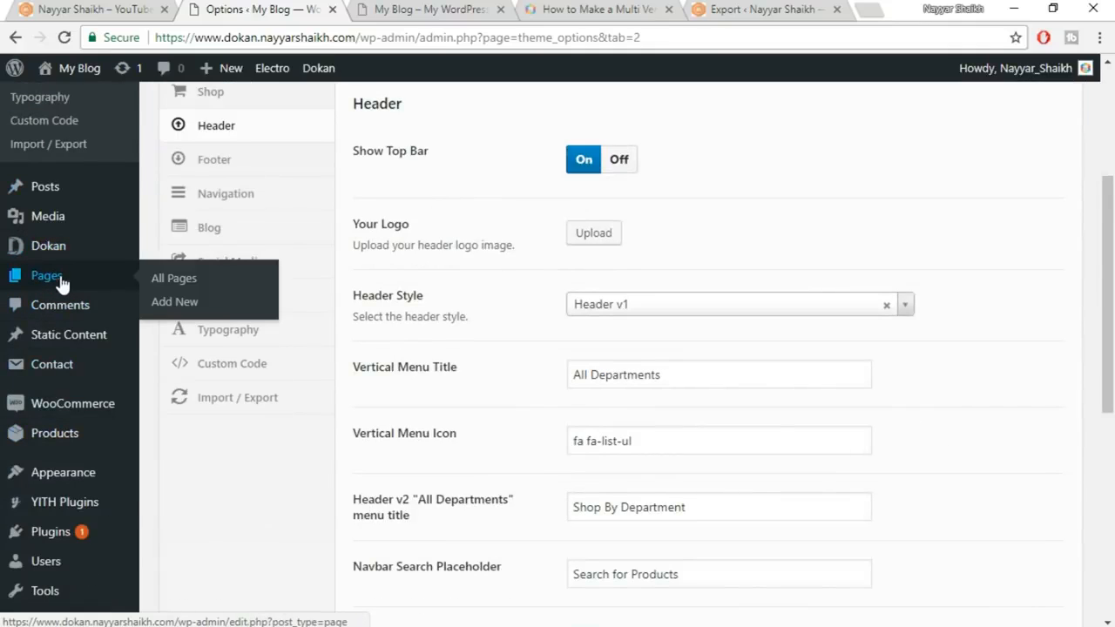
pyautogui.click(199, 310)
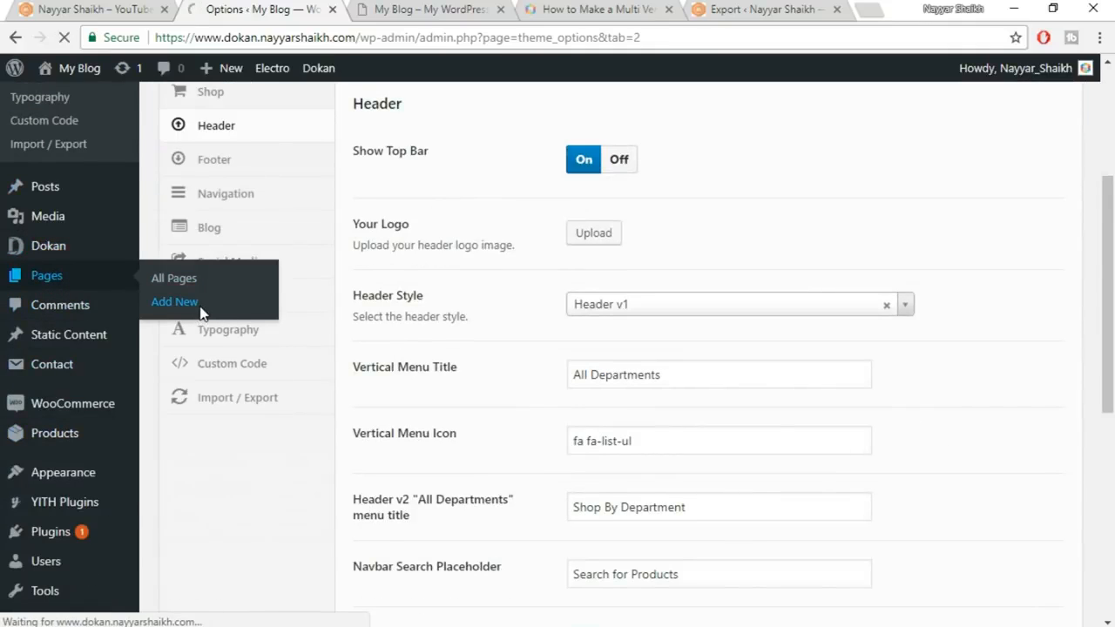
pyautogui.write('Home Page')
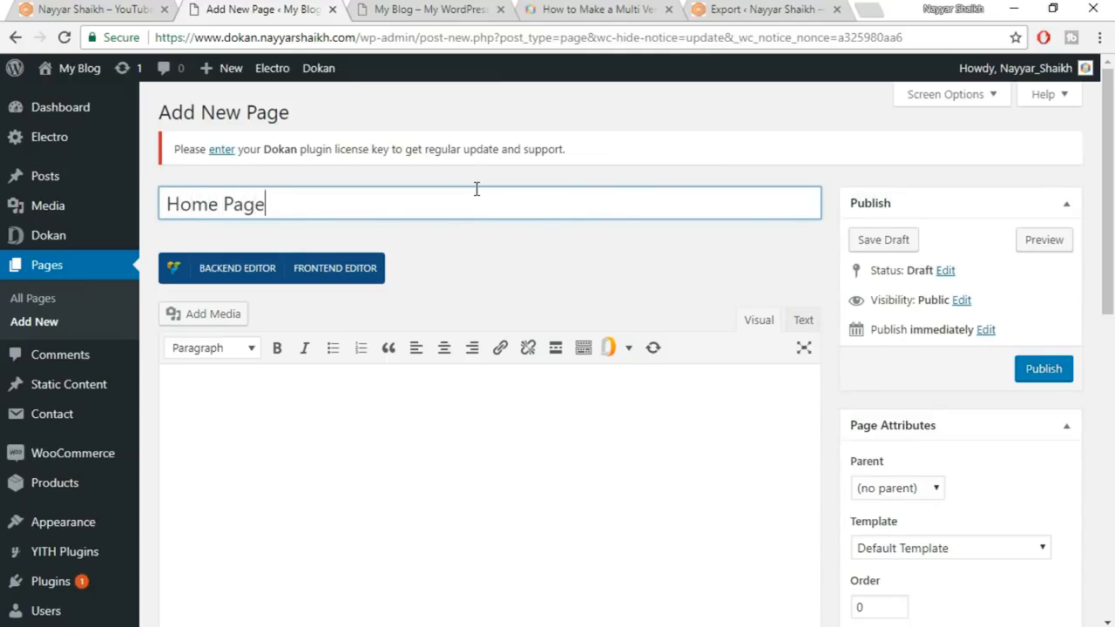
pyautogui.scroll(-2, 826, 257)
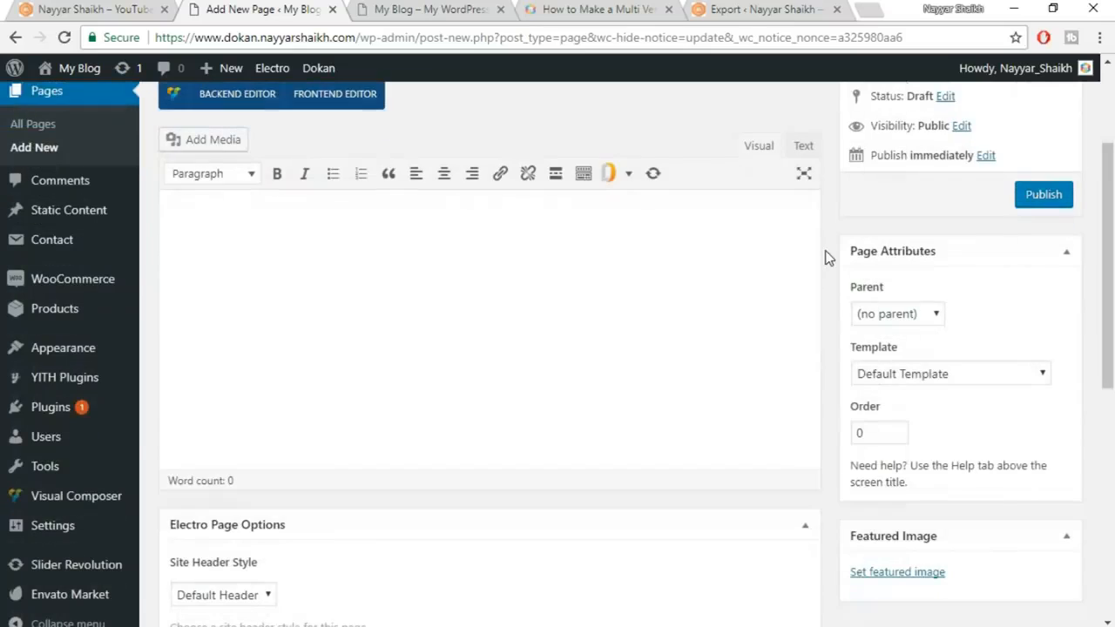
pyautogui.click(1042, 199)
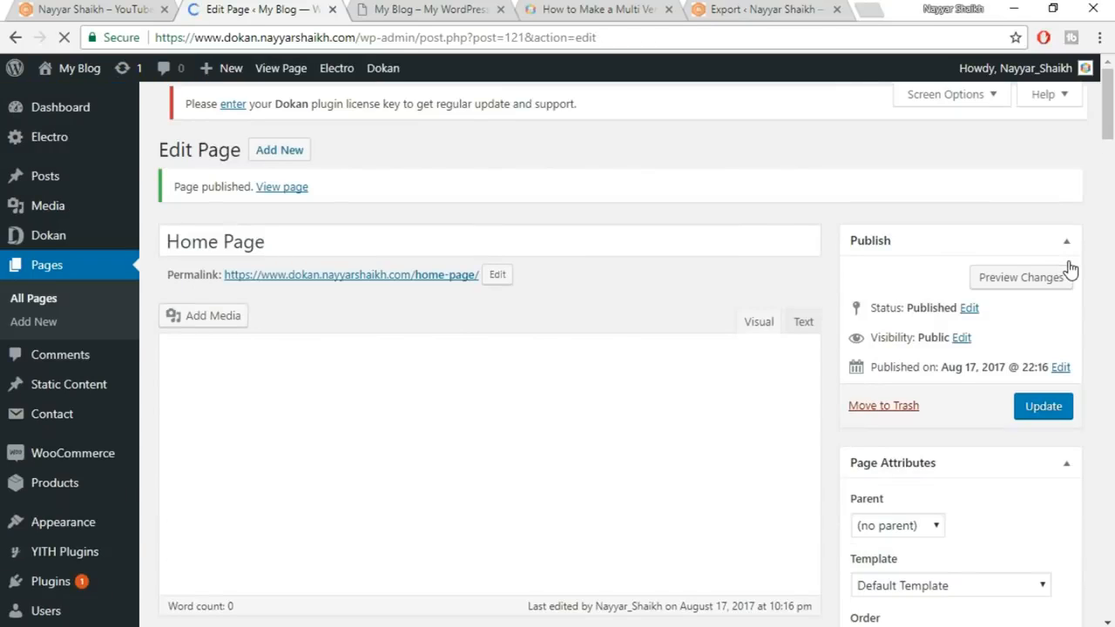
pyautogui.click(427, 10)
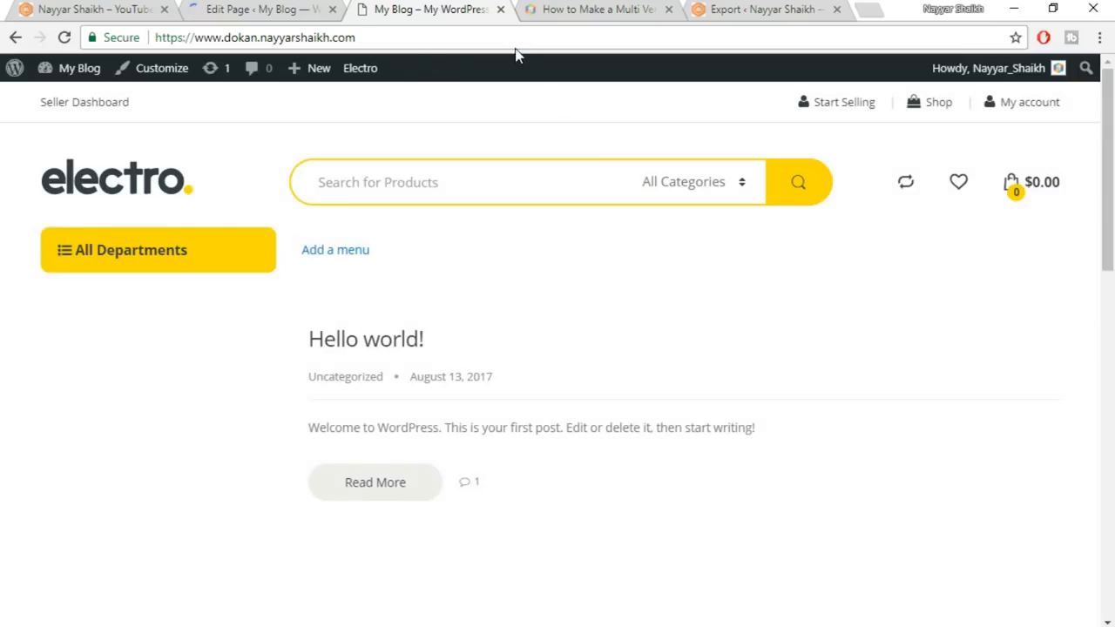
# - In the Customizer, set a static front page of Home Page and Save & Publish
pyautogui.click(162, 69)
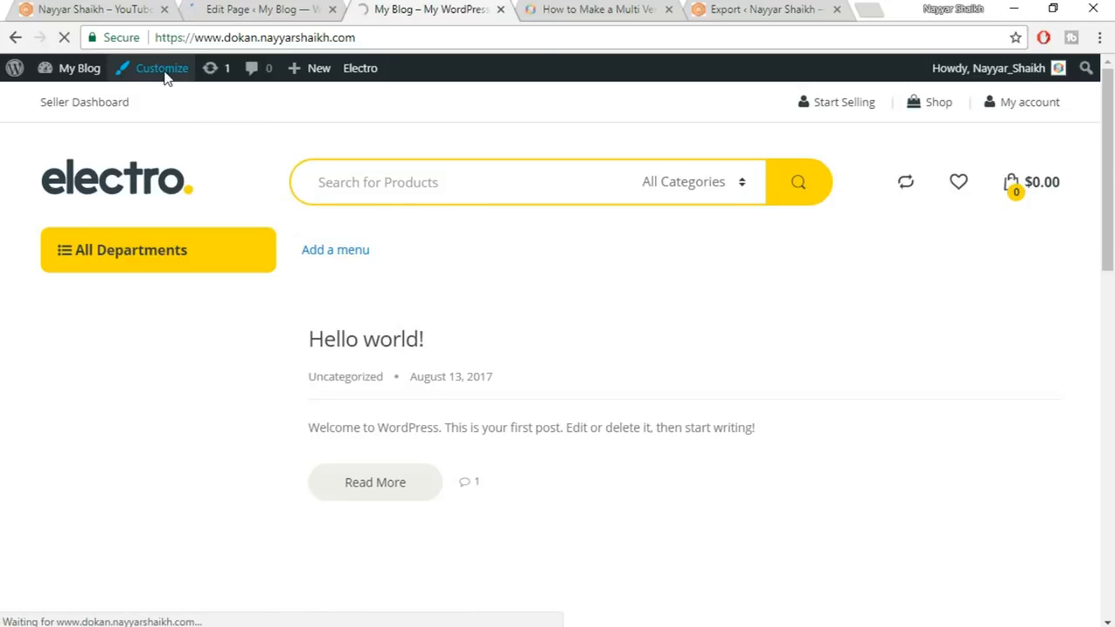
pyautogui.scroll(-3, 210, 294)
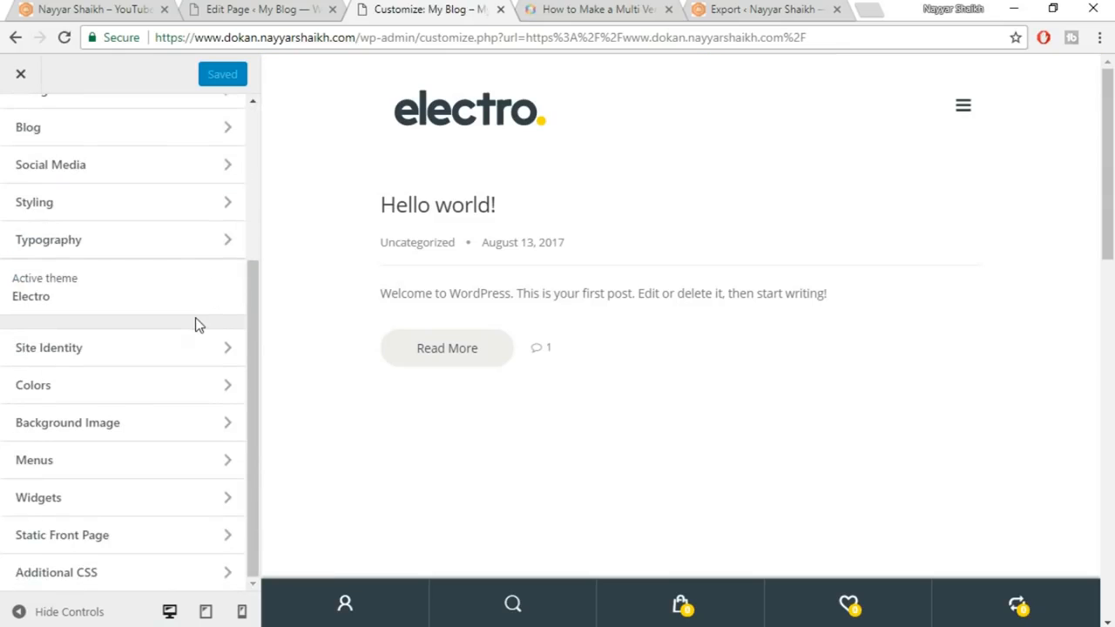
pyautogui.click(141, 535)
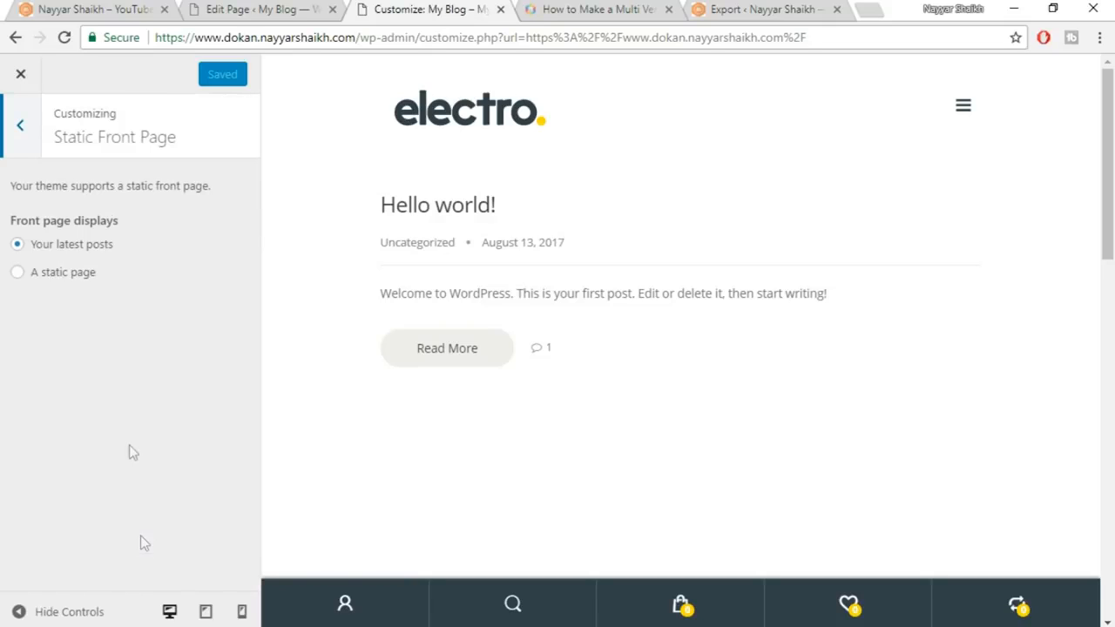
pyautogui.click(62, 276)
pyautogui.click(83, 341)
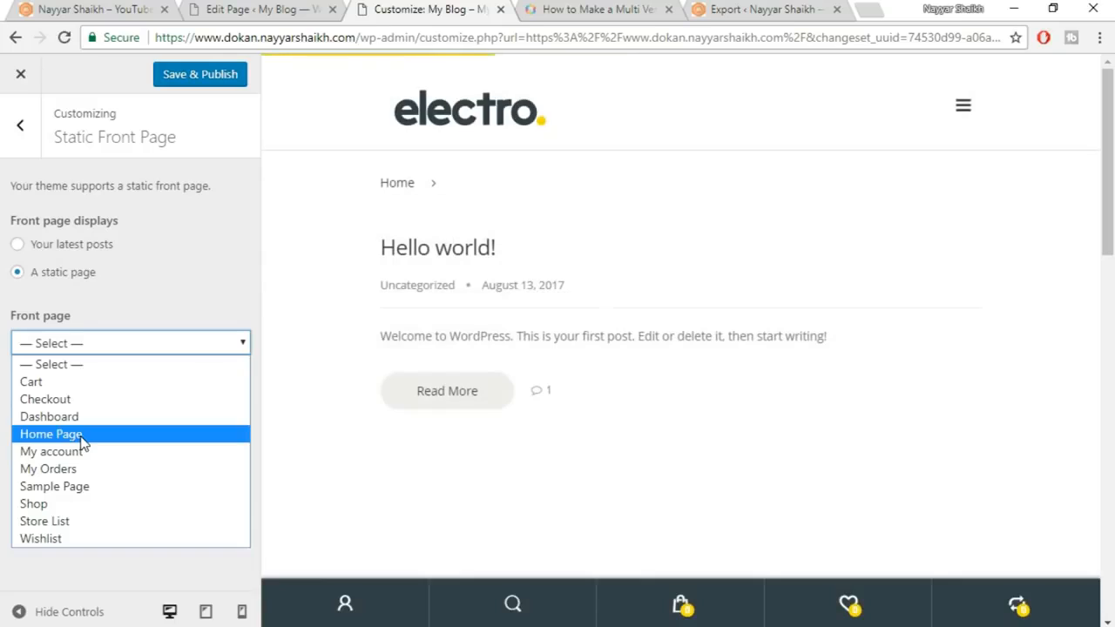
pyautogui.click(80, 435)
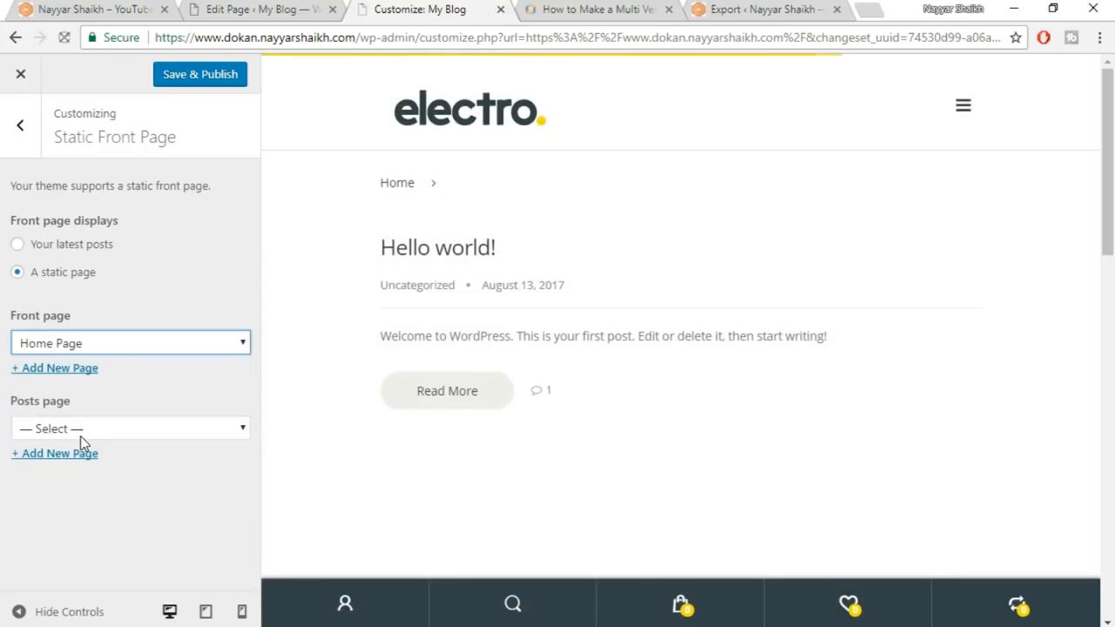
pyautogui.click(209, 82)
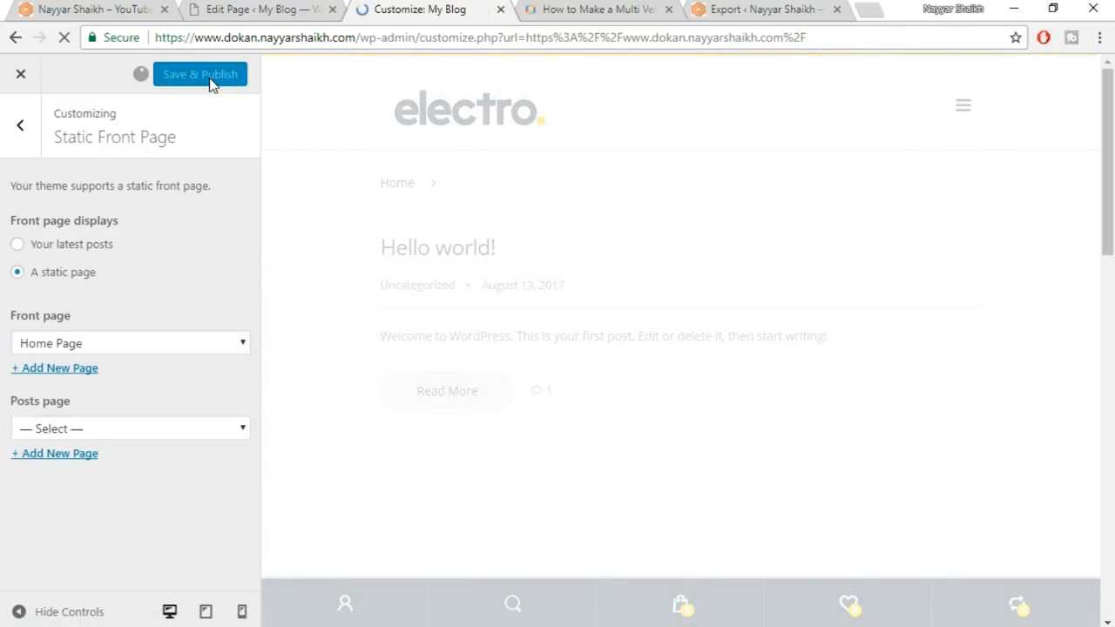
# - View the site zoomed out to 80% and compare it with the Electro demo
pyautogui.click(21, 76)
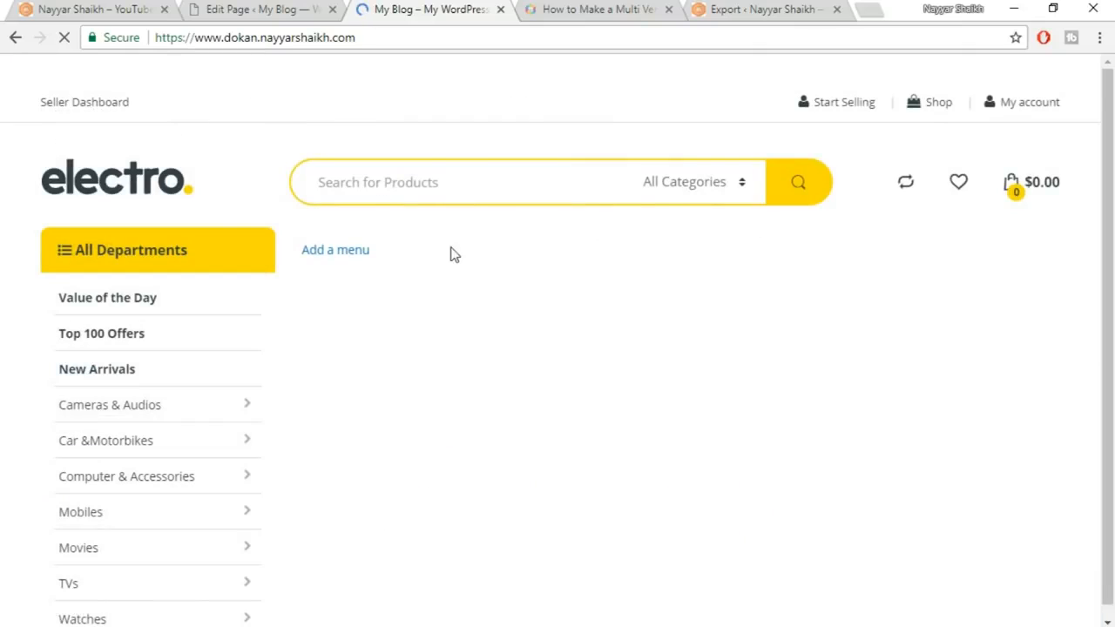
pyautogui.hotkey('ctrl', '-')
pyautogui.hotkey('ctrl', '-')
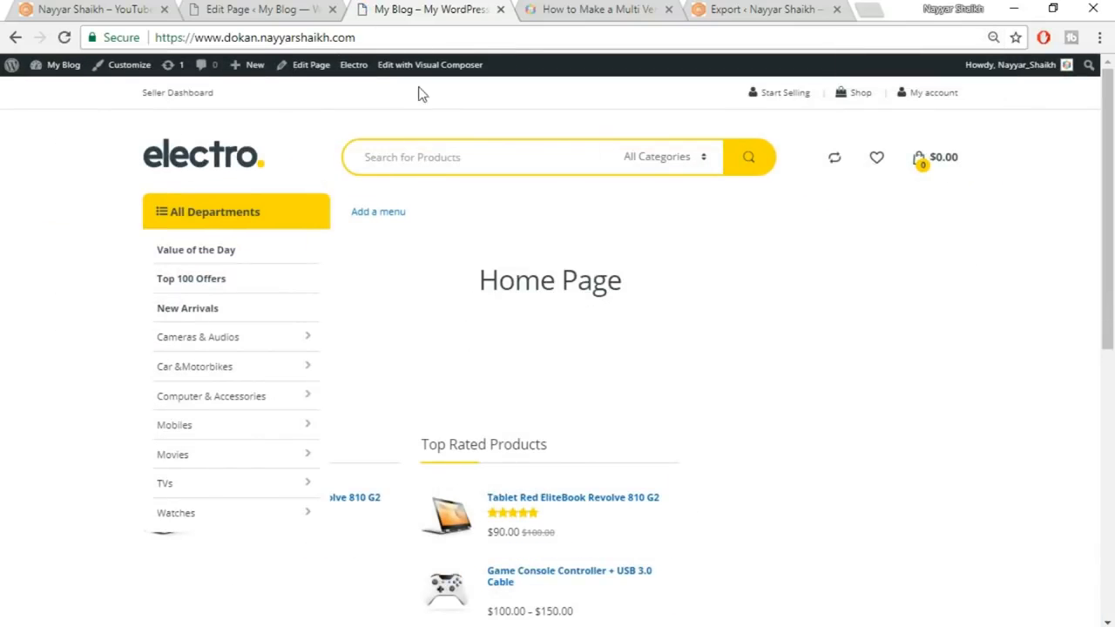
pyautogui.click(98, 7)
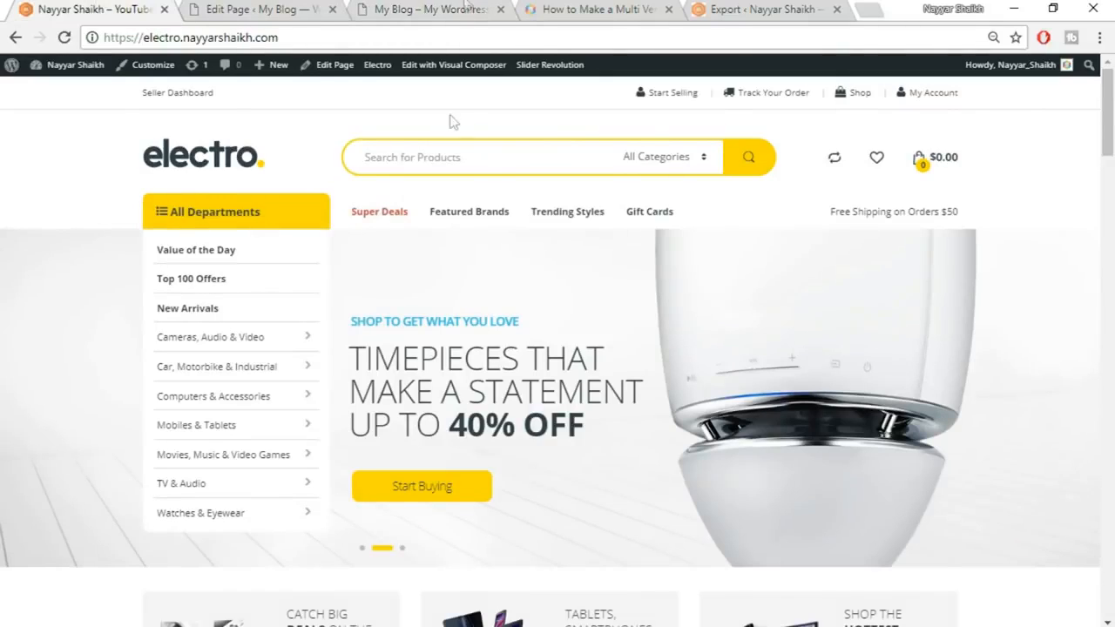
# - Compare the blog's new front page with the demo's slider
pyautogui.click(427, 7)
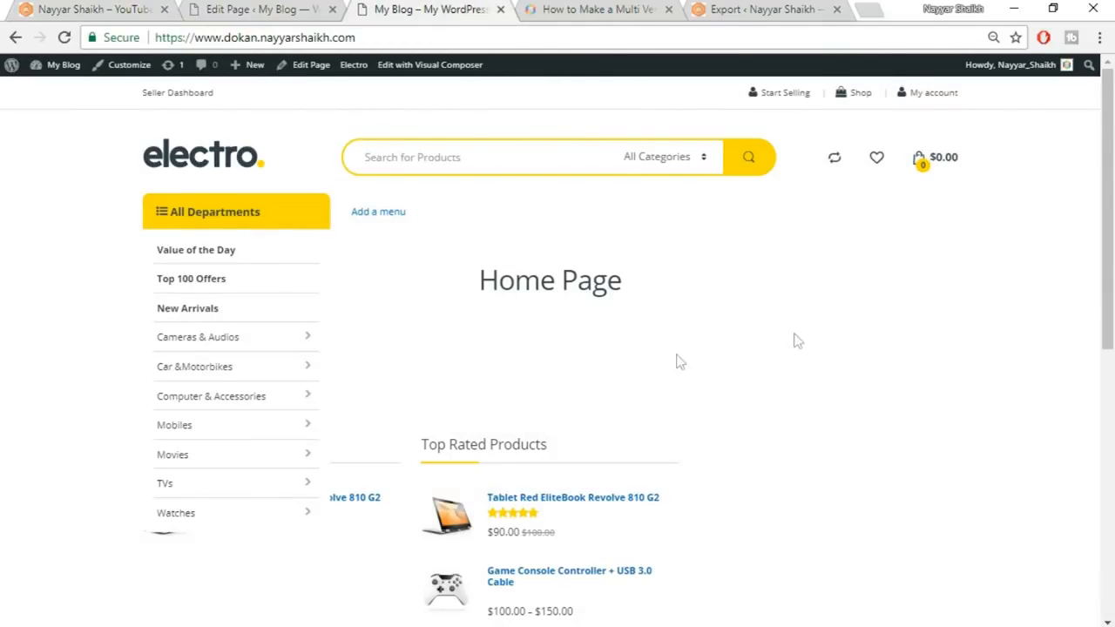
pyautogui.moveTo(299, 341)
pyautogui.click(105, 9)
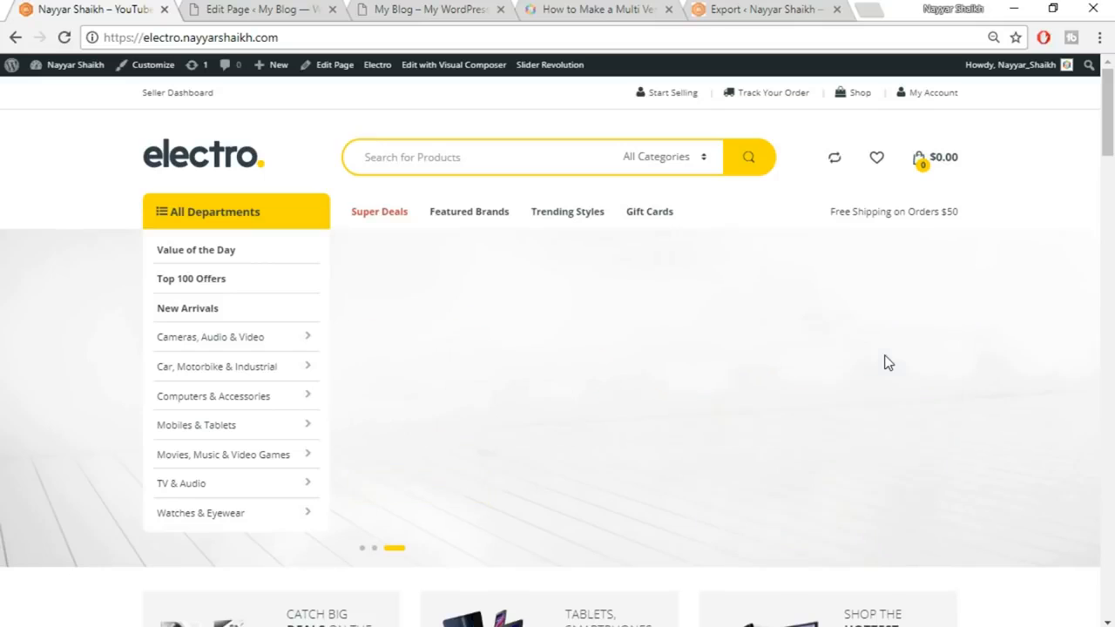
# - Return to the admin and open the Slider Revolution page, which lists no sliders yet
pyautogui.click(264, 7)
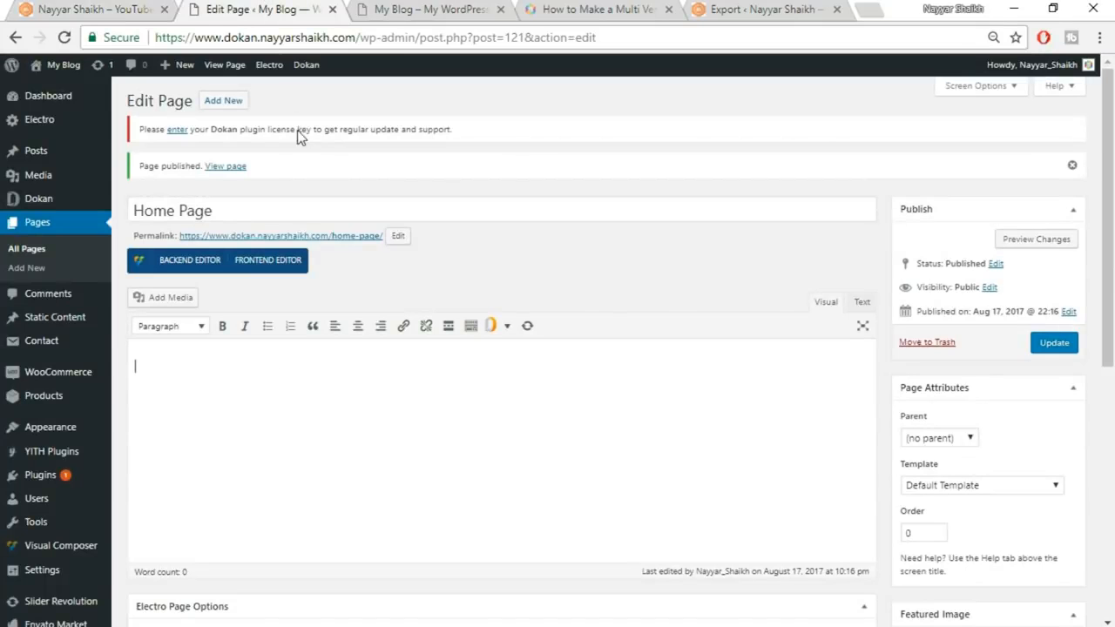
pyautogui.scroll(-3, 377, 187)
pyautogui.scroll(-3, 122, 344)
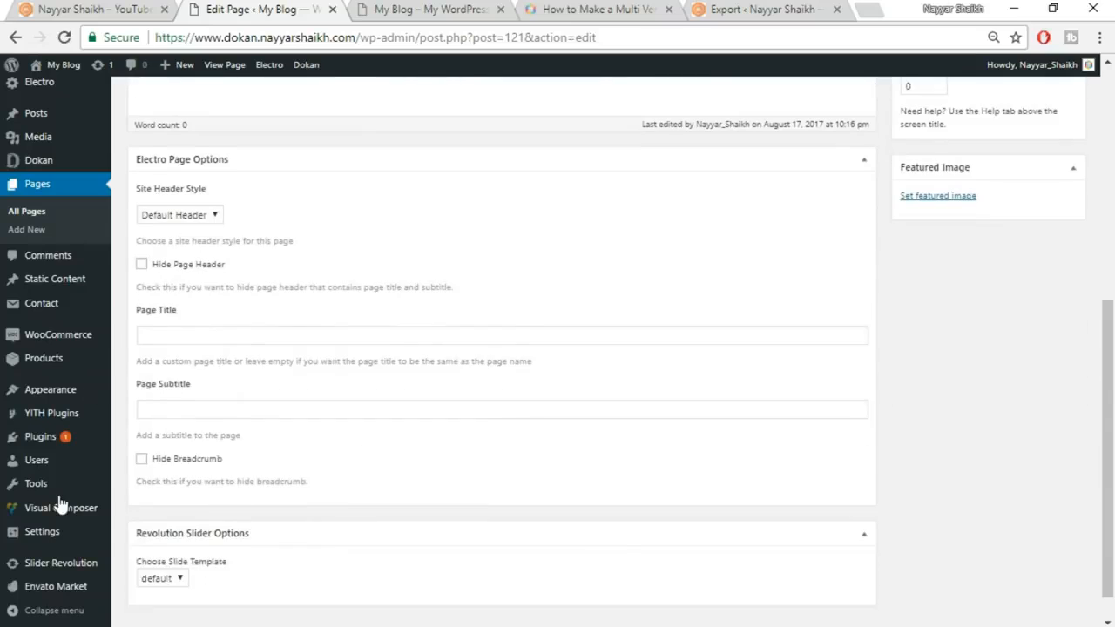
pyautogui.moveTo(30, 567)
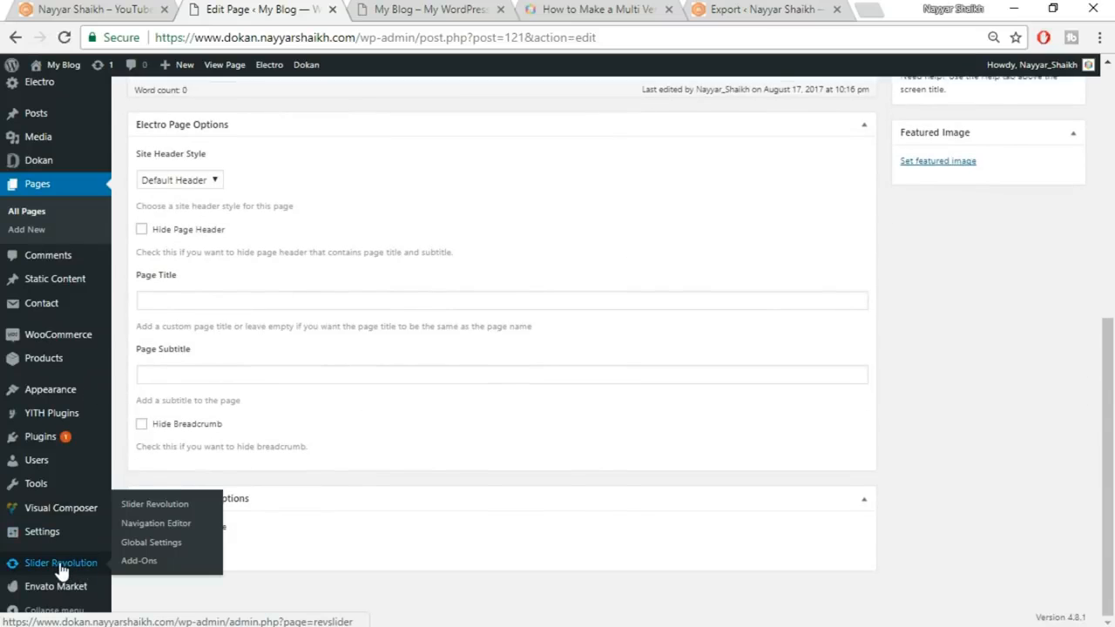
pyautogui.click(61, 566)
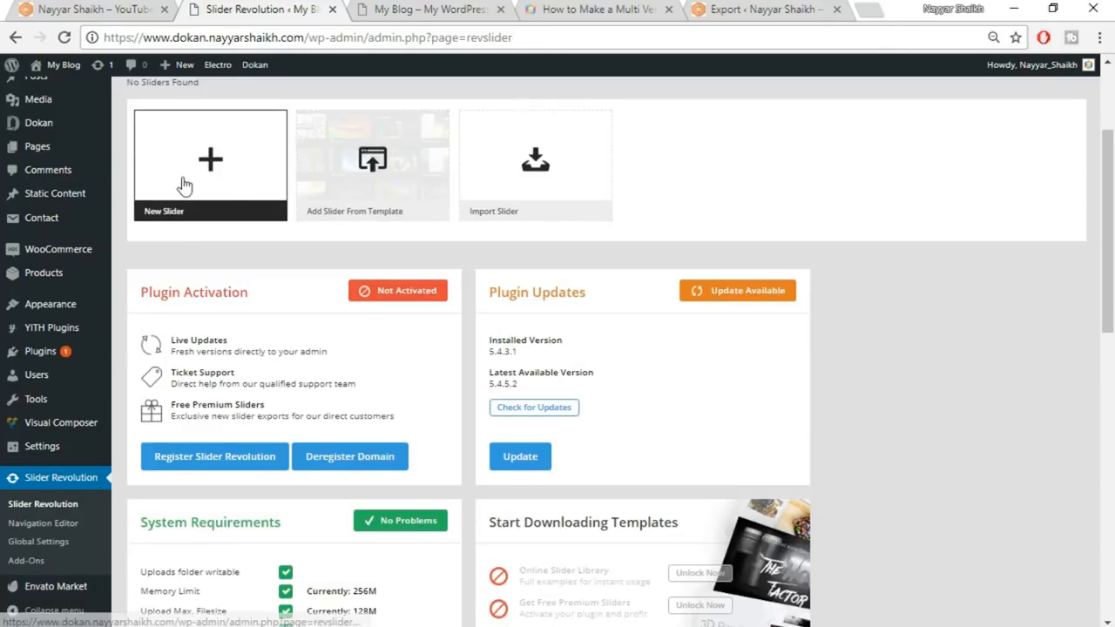
# - Create a new slider named Slider1 with alias slider1, giving shortcode [rev_slider alias="slider1"]
pyautogui.click(228, 185)
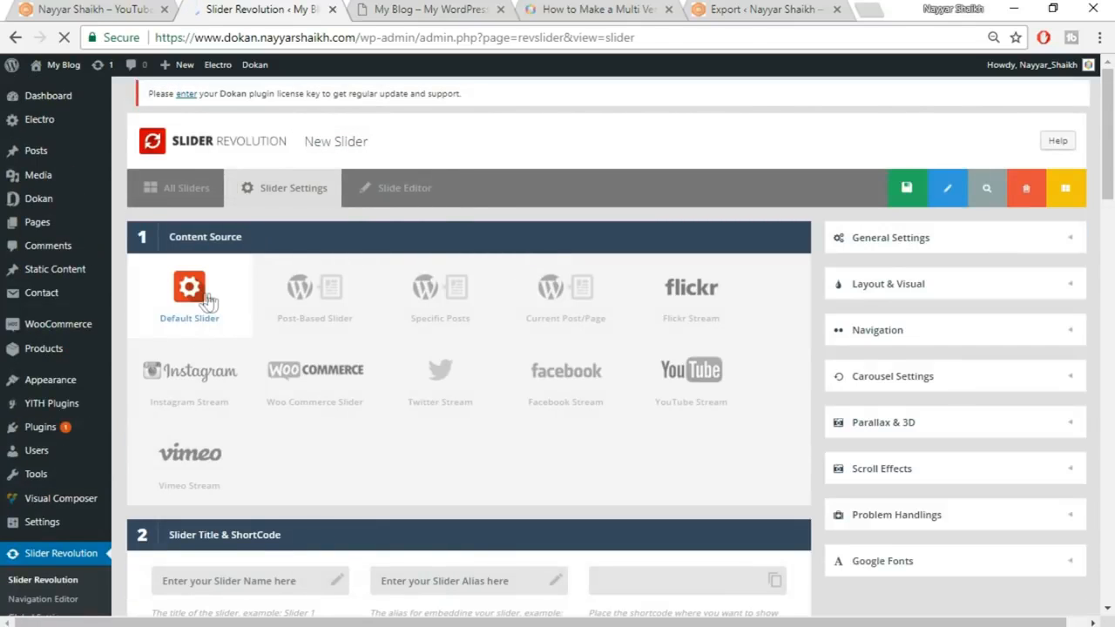
pyautogui.scroll(-3, 195, 310)
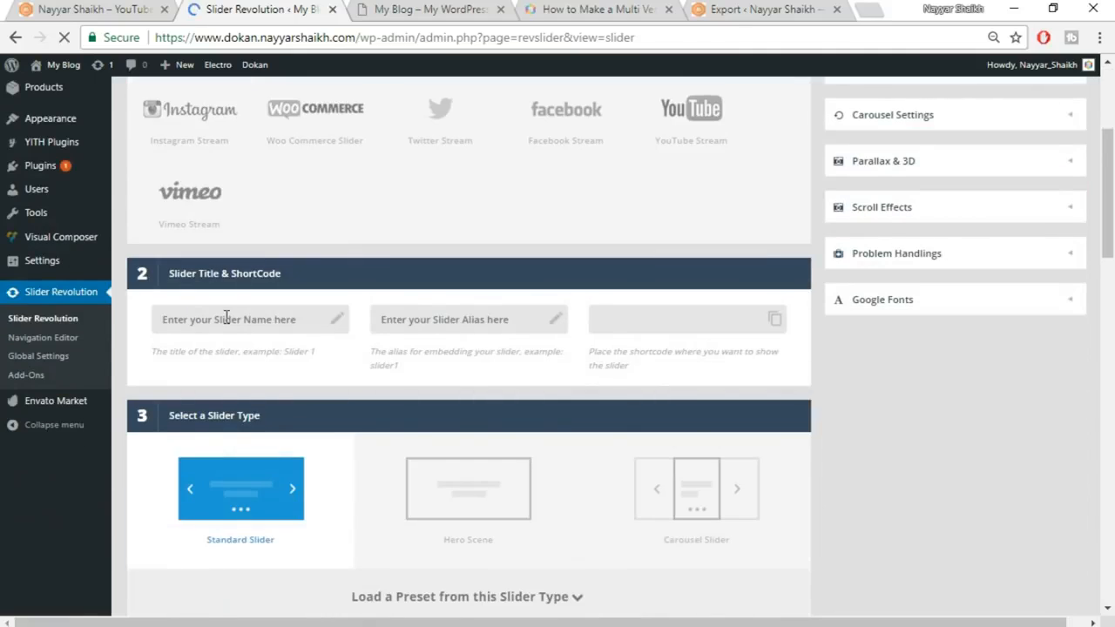
pyautogui.click(333, 316)
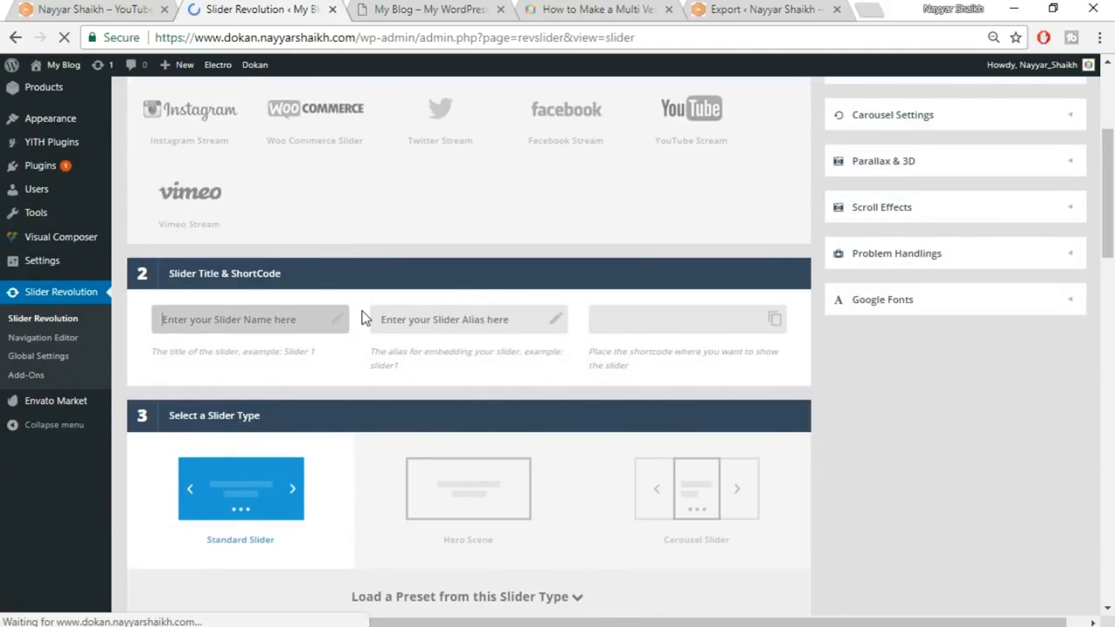
pyautogui.write('Slider1')
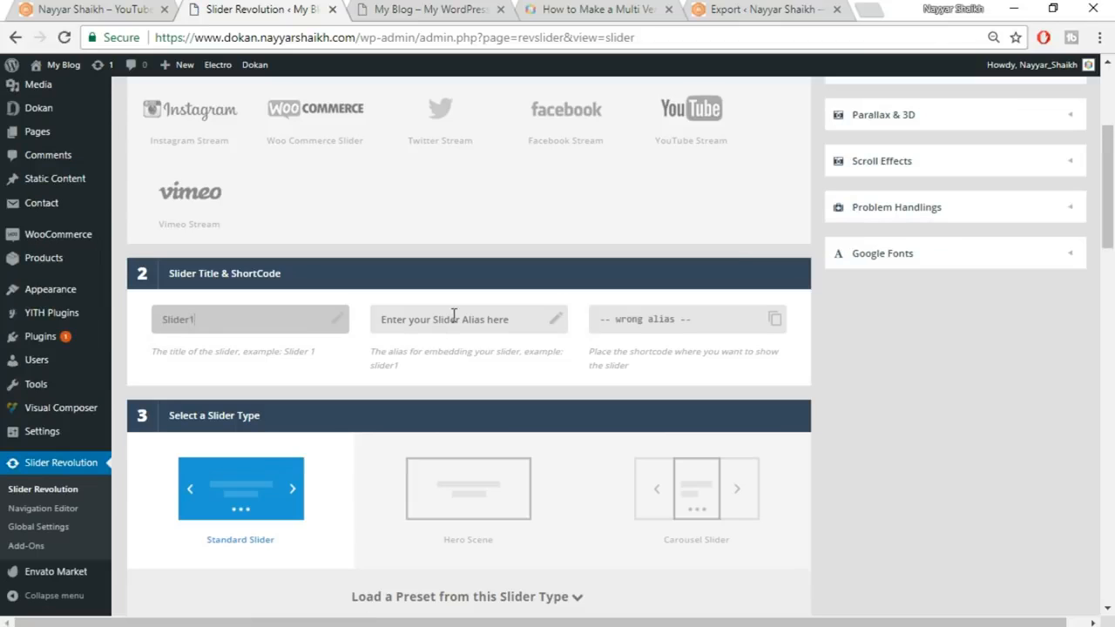
pyautogui.click(454, 315)
pyautogui.write('slider1')
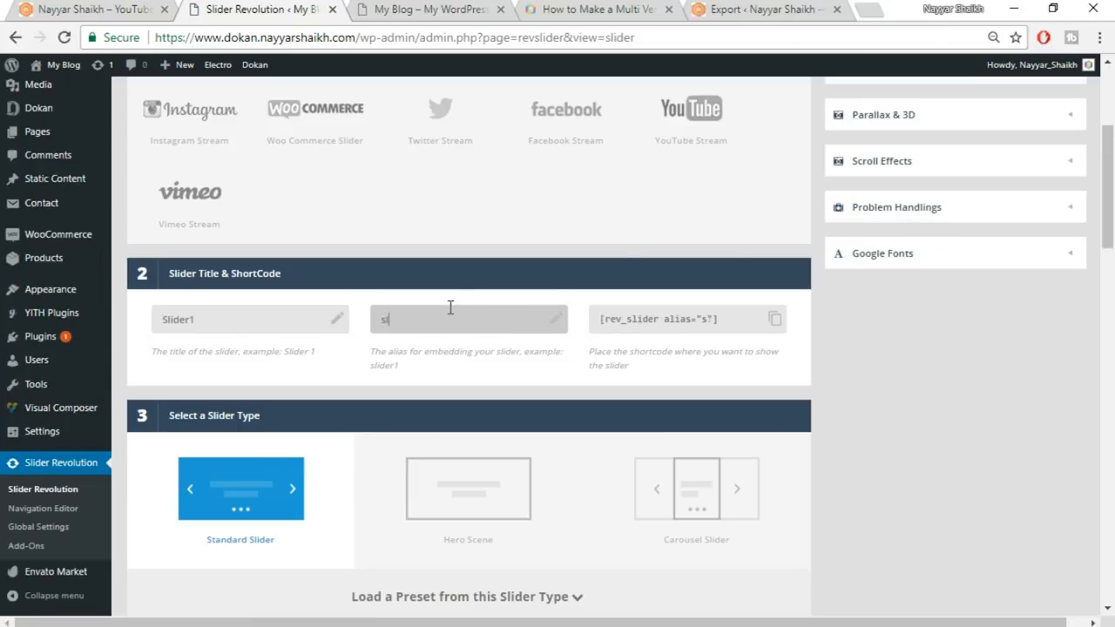
pyautogui.click(859, 386)
pyautogui.scroll(-5, 859, 386)
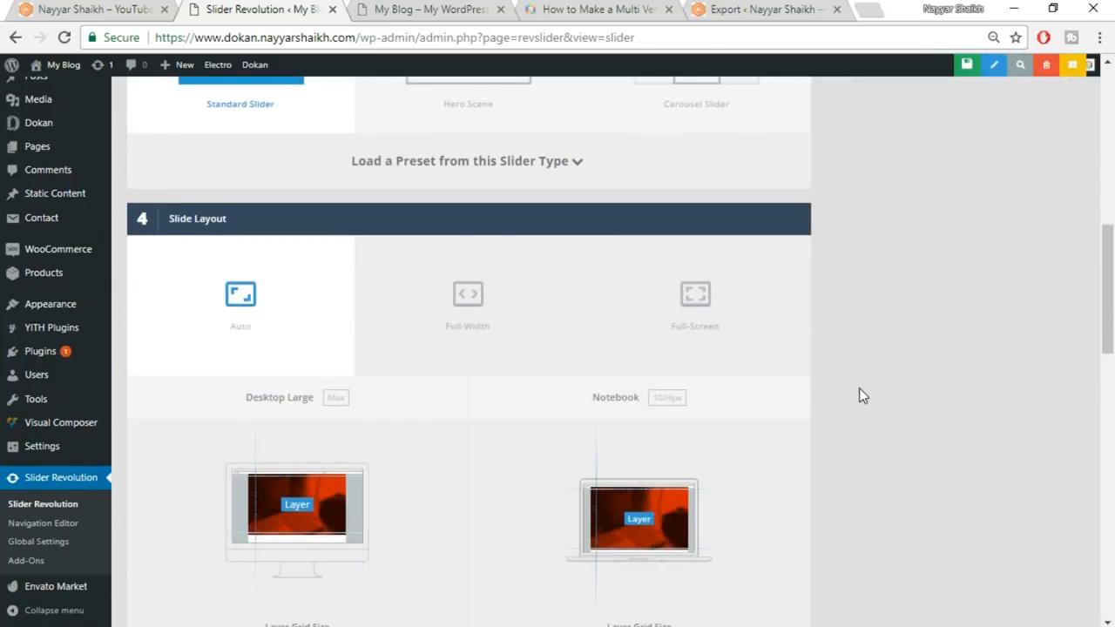
# - Switch the slider to Full-Screen layout and set the desktop grid to 1170×485
pyautogui.scroll(-1, 860, 390)
pyautogui.click(703, 241)
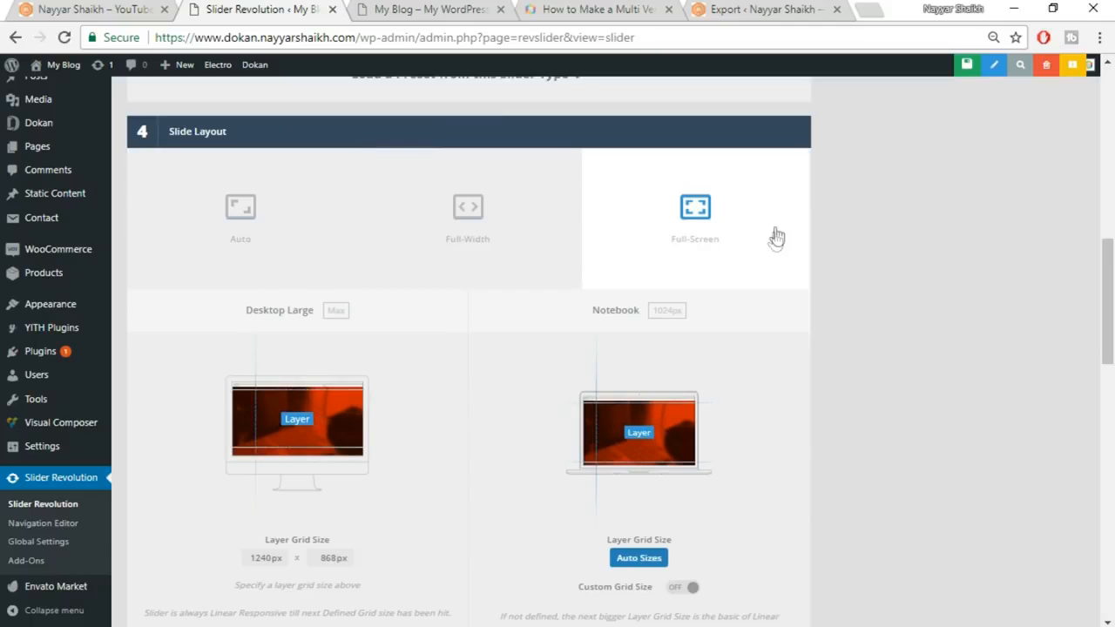
pyautogui.scroll(-1, 289, 477)
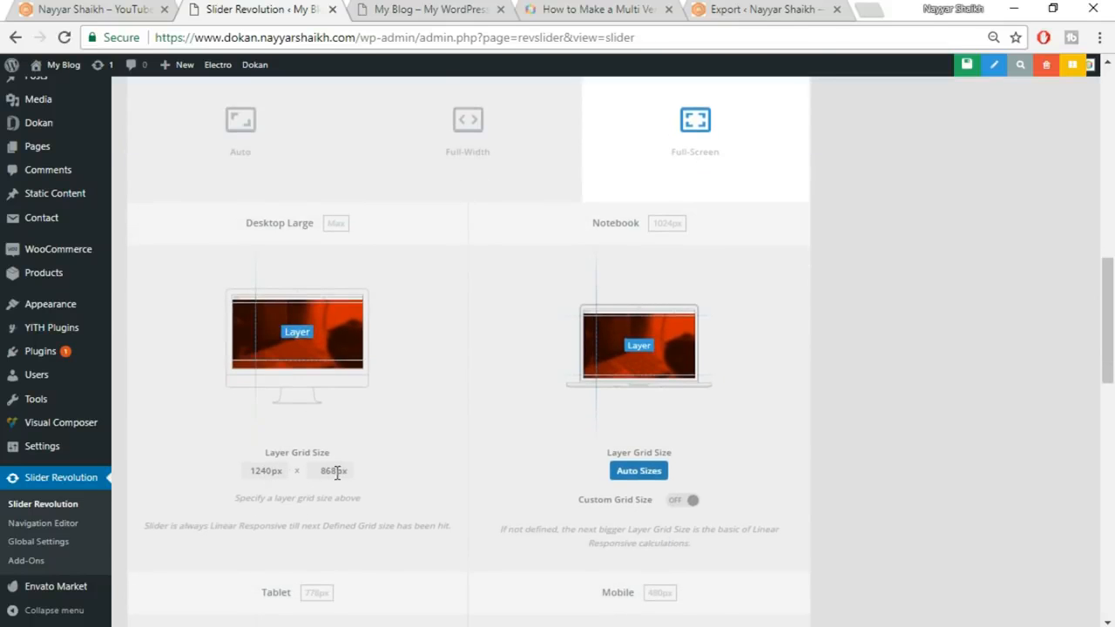
pyautogui.doubleClick(255, 474)
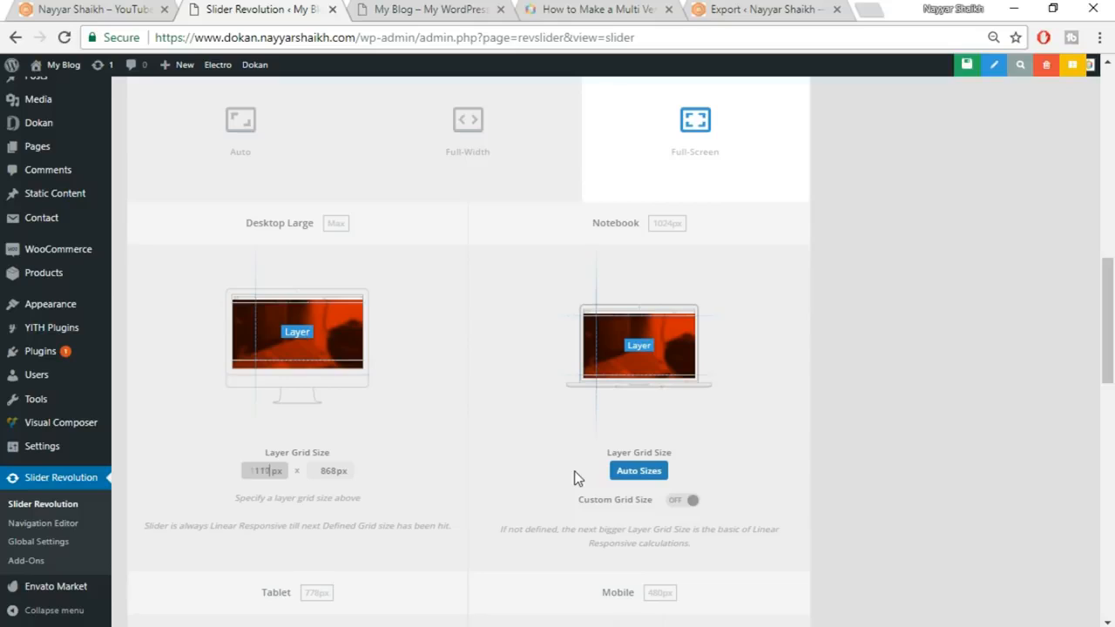
pyautogui.press('Tab')
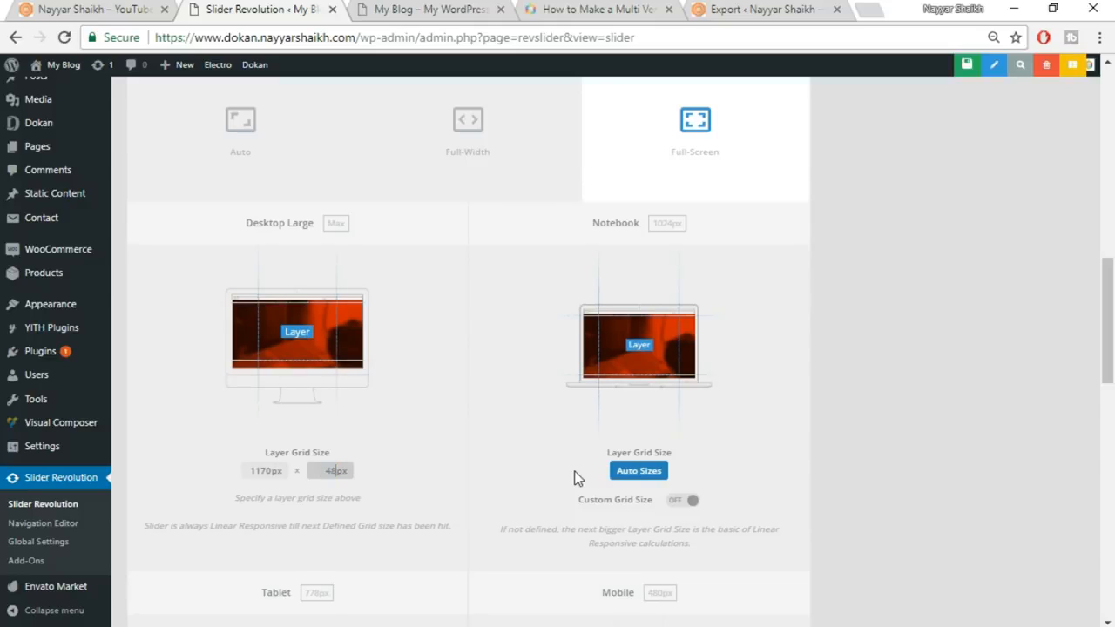
pyautogui.click(343, 508)
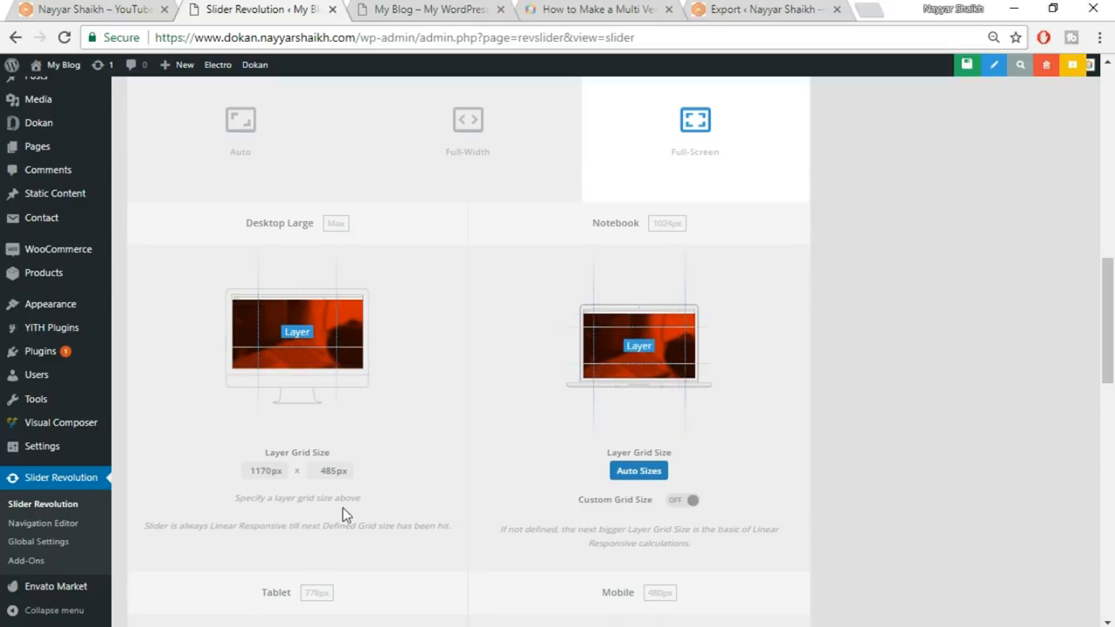
# - Give the notebook layout a custom 1170×490 grid size
pyautogui.click(681, 501)
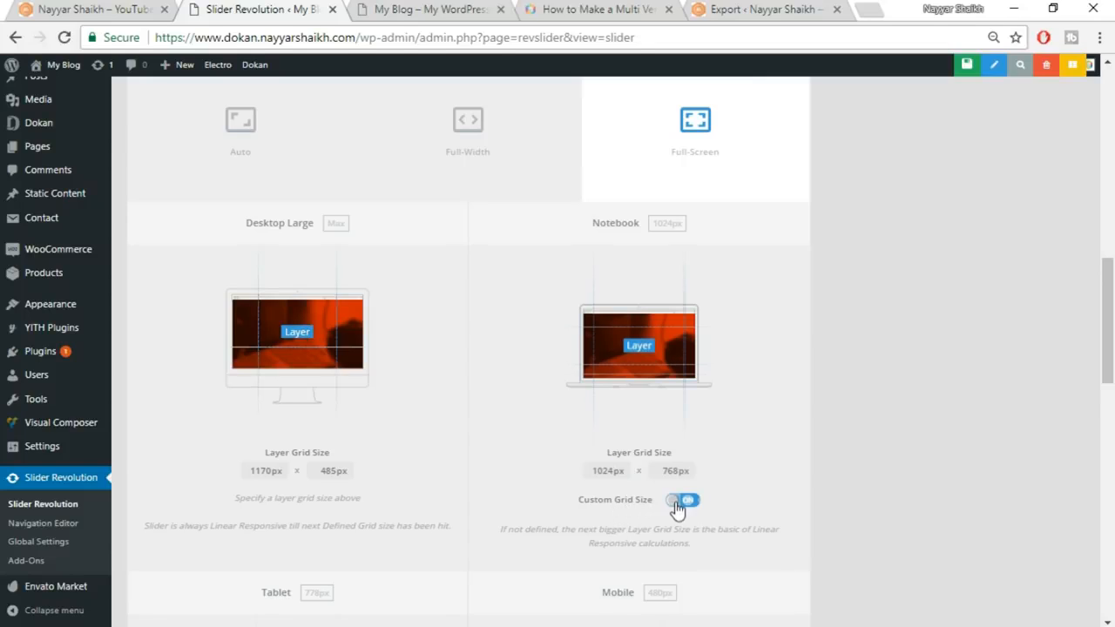
pyautogui.doubleClick(599, 472)
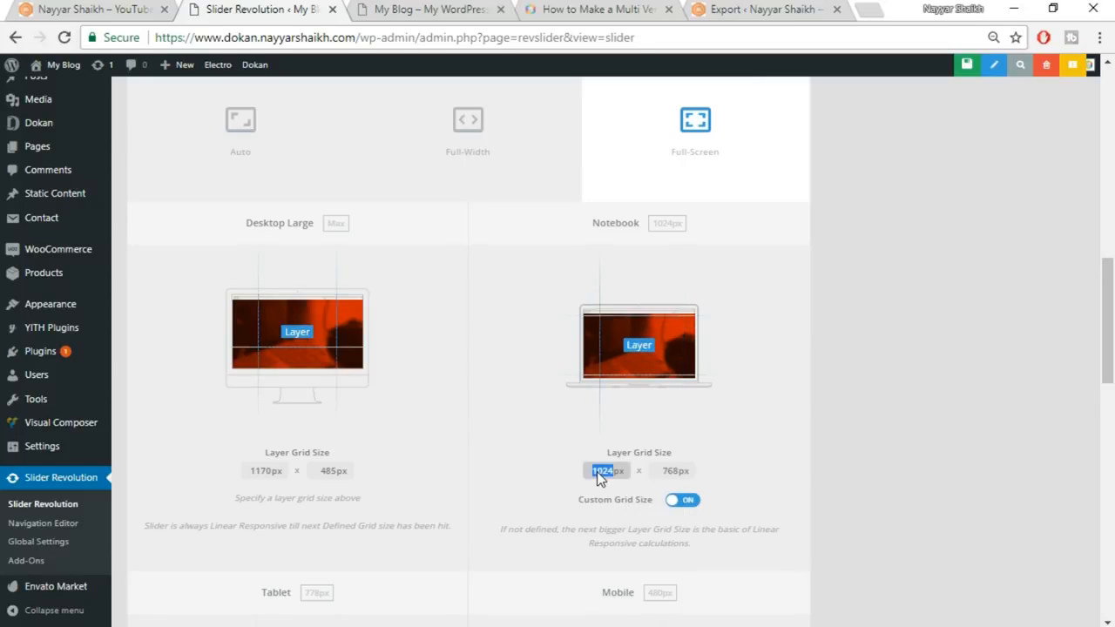
pyautogui.write('117')
pyautogui.press('Tab')
pyautogui.write('49')
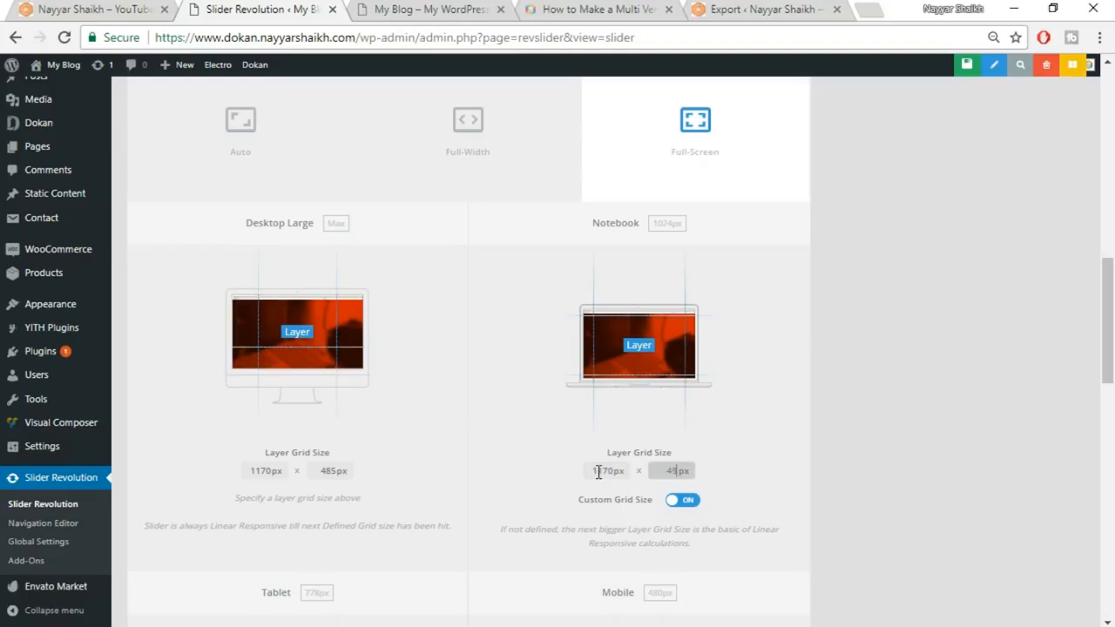
pyautogui.click(891, 459)
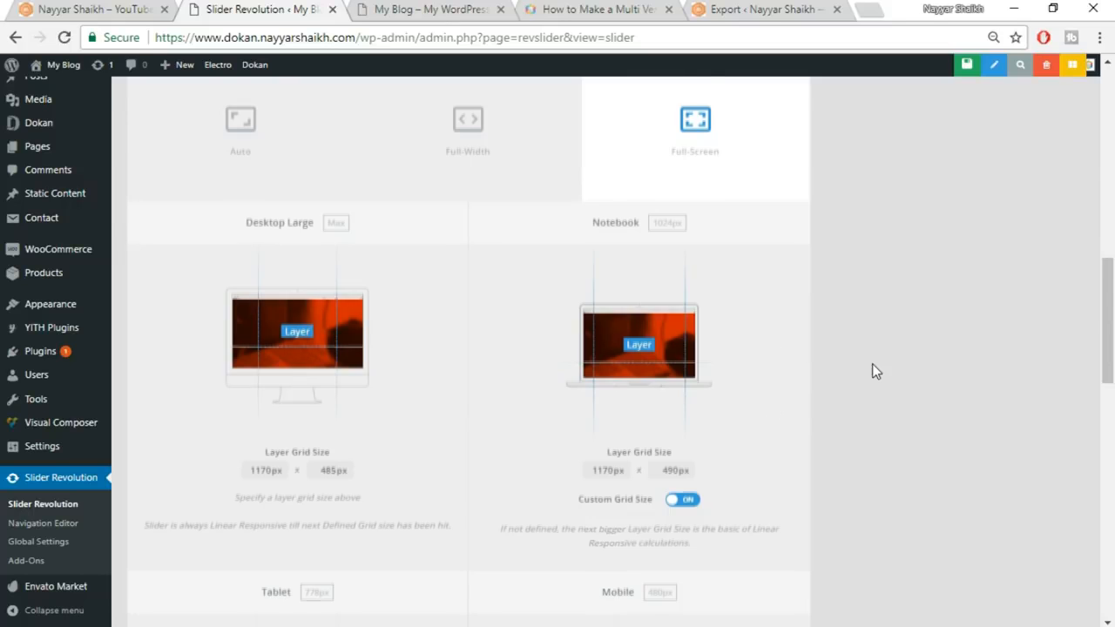
# - Give the tablet layout a custom 778×324 grid size
pyautogui.scroll(-2, 873, 364)
pyautogui.scroll(-3, 873, 365)
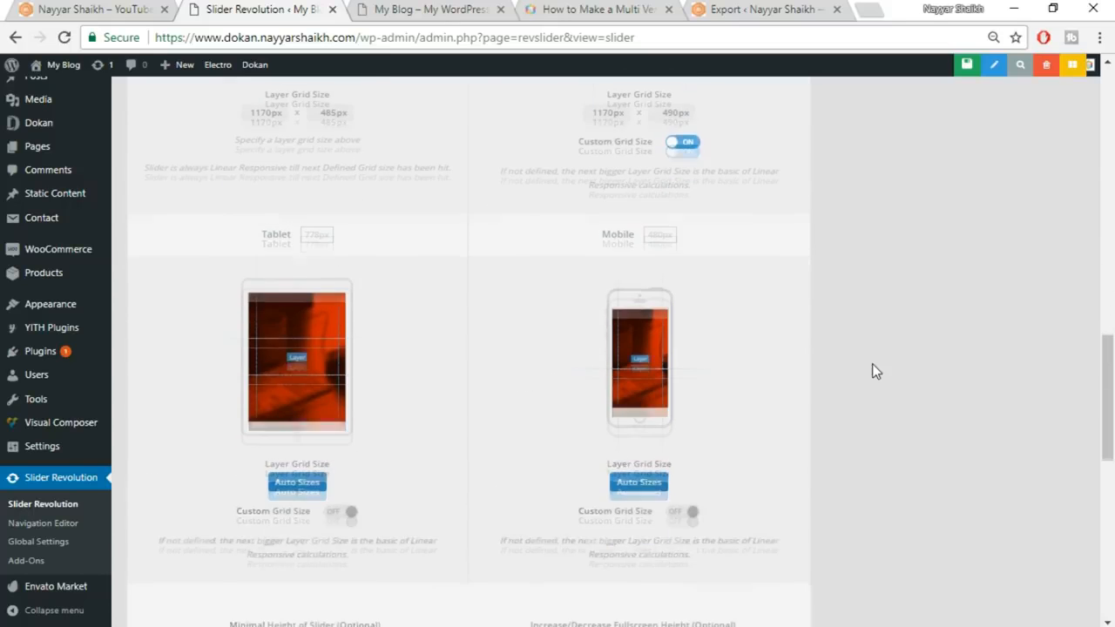
pyautogui.click(339, 434)
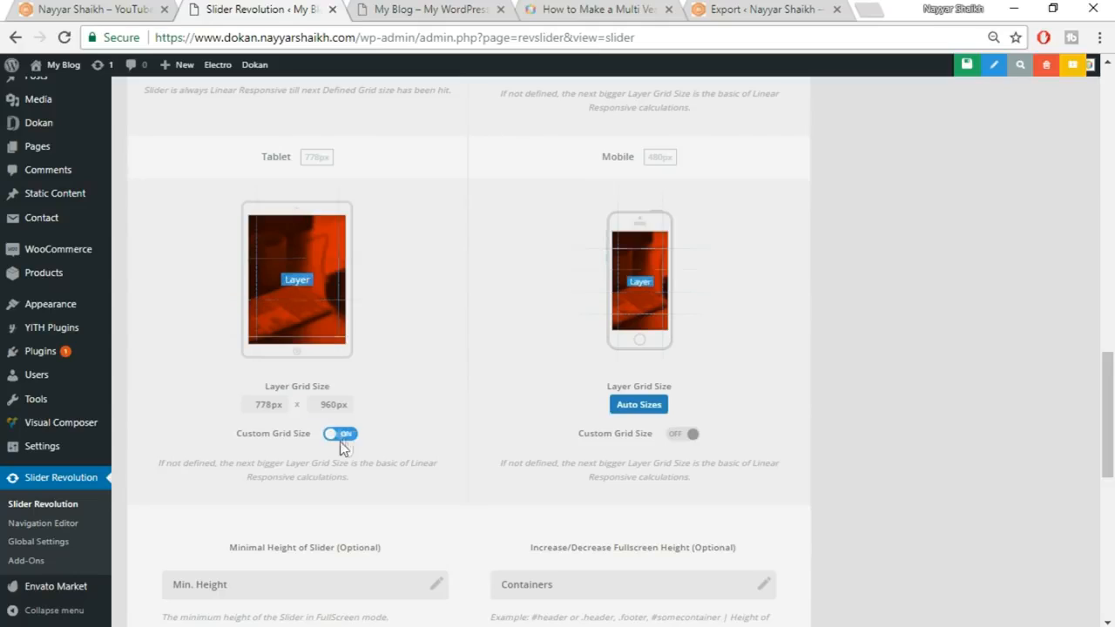
pyautogui.doubleClick(261, 406)
pyautogui.write('778')
pyautogui.press('Tab')
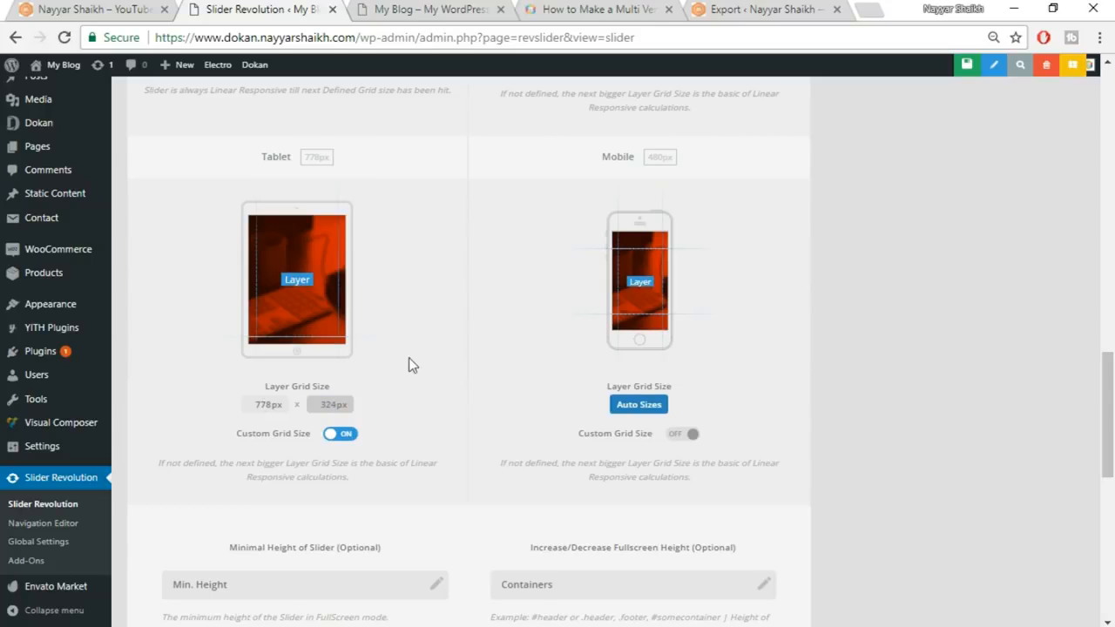
pyautogui.click(441, 356)
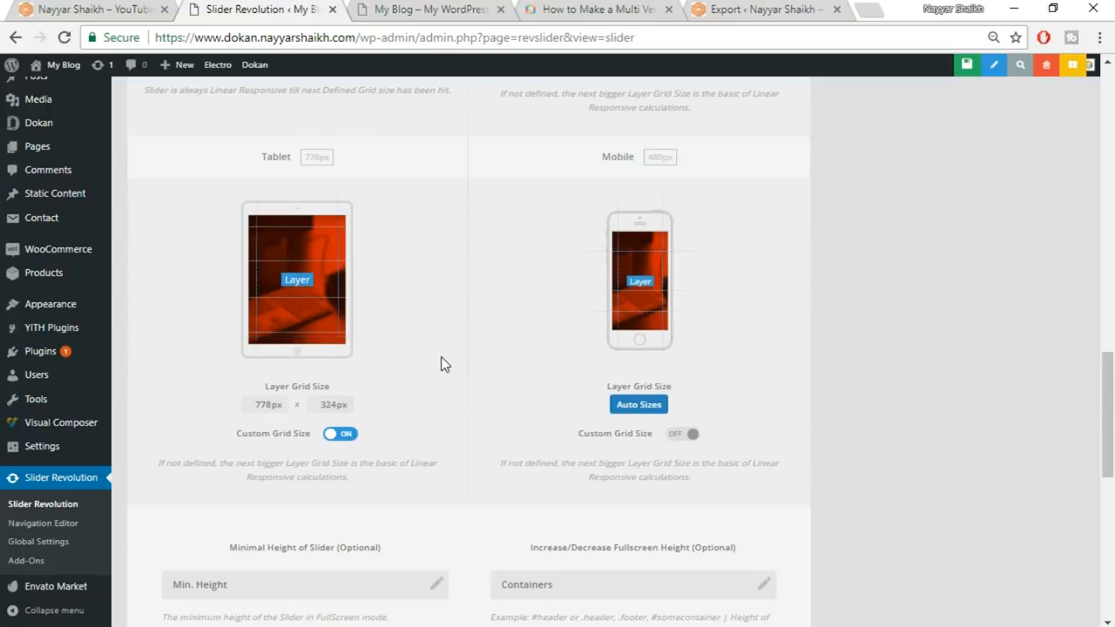
# - Give the mobile layout a custom 680×324 grid size
pyautogui.click(693, 434)
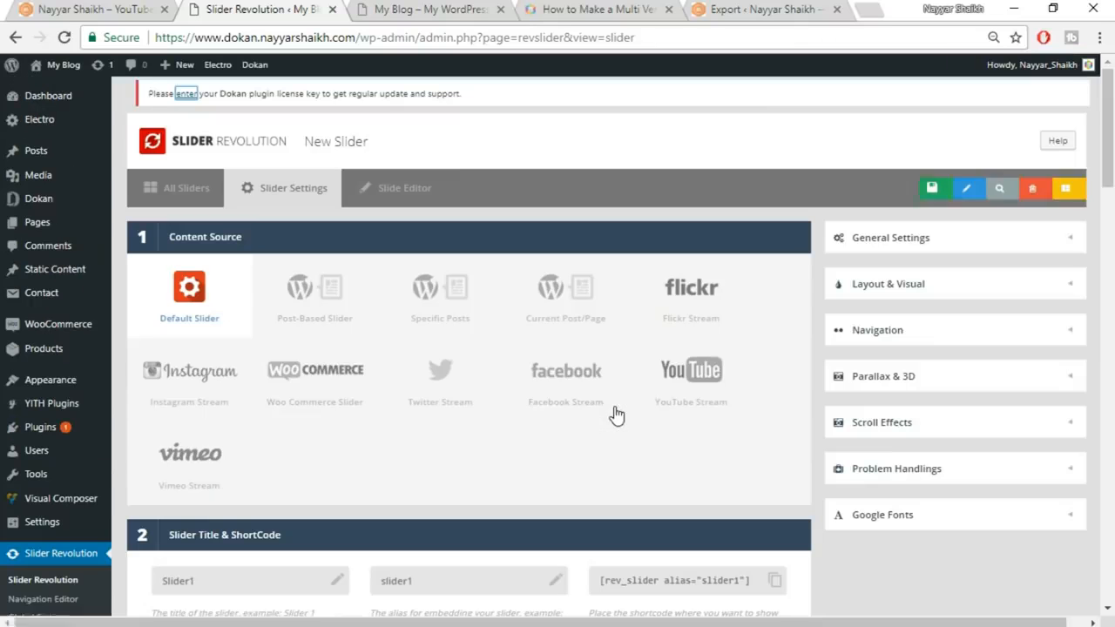
pyautogui.scroll(-15, 616, 415)
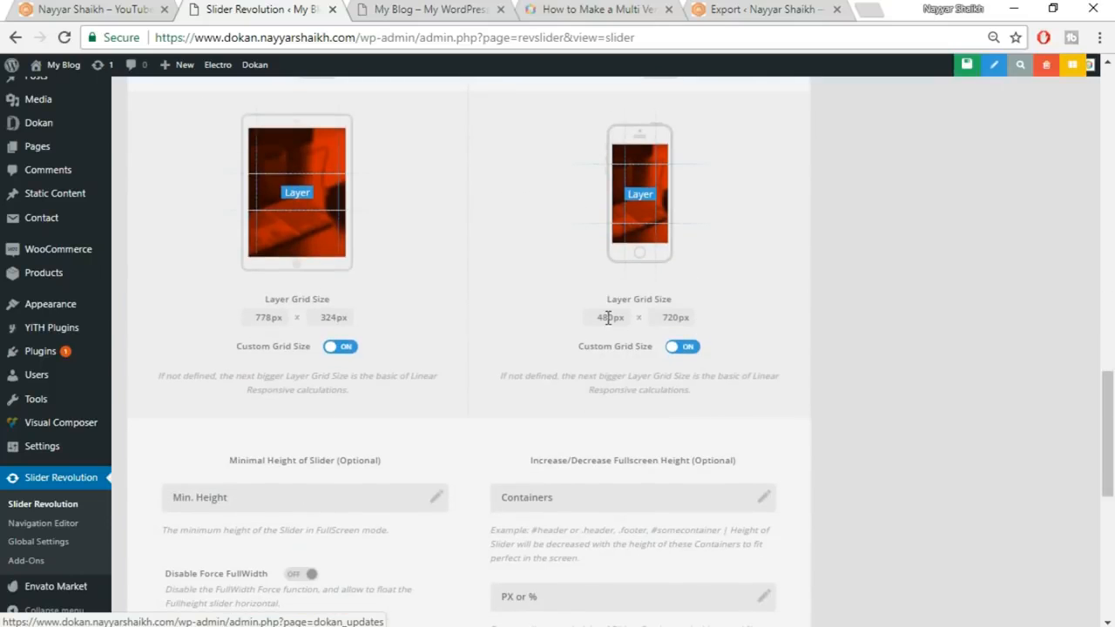
pyautogui.doubleClick(608, 318)
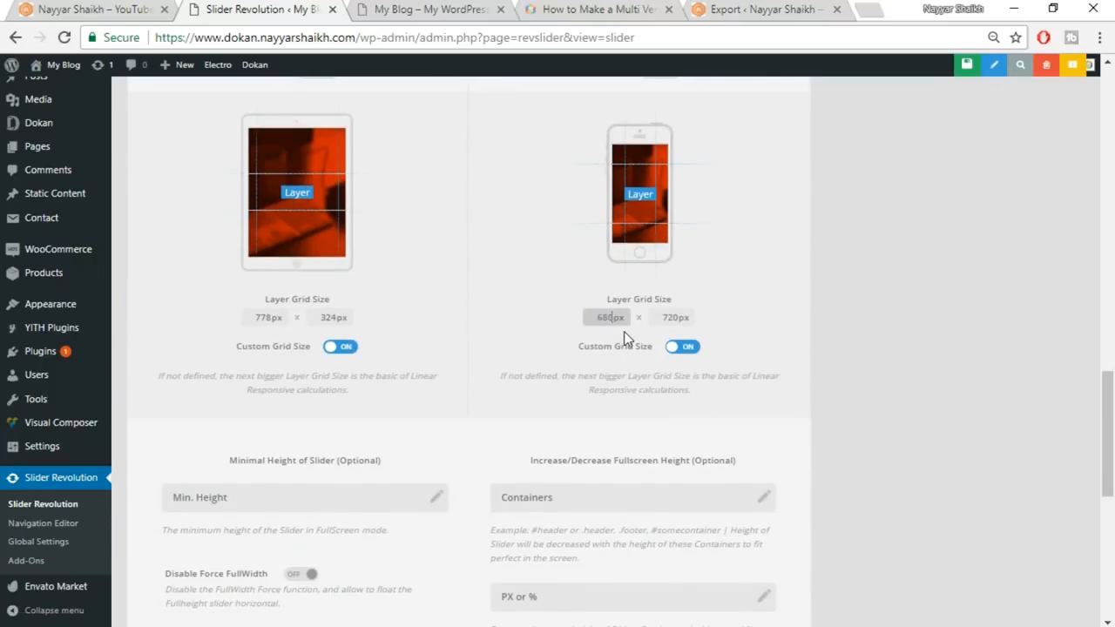
pyautogui.press('Tab')
pyautogui.write('324')
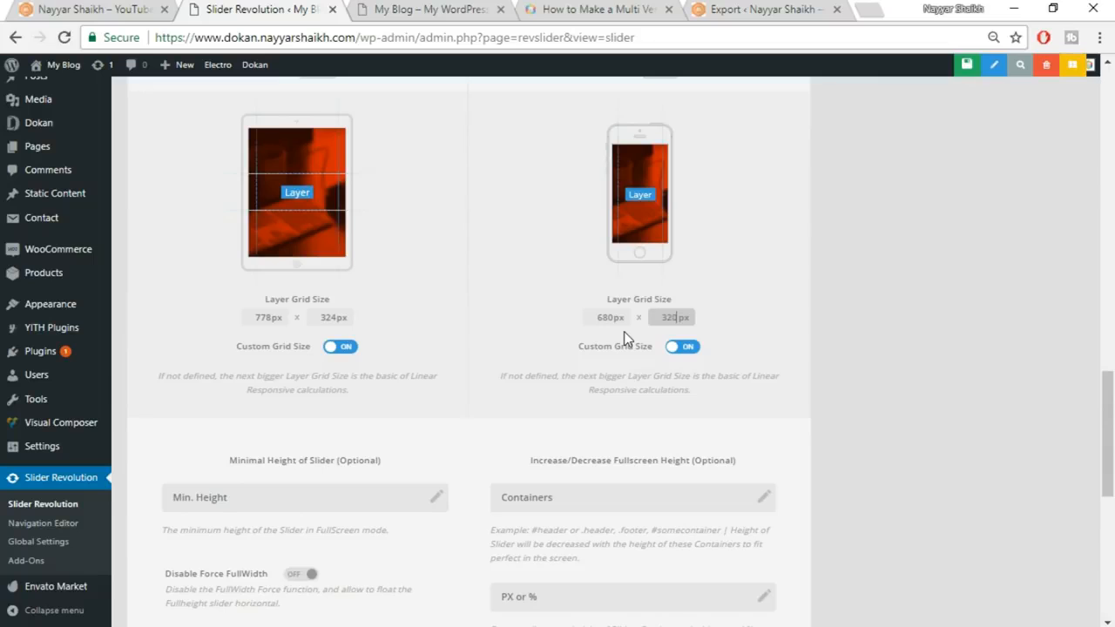
pyautogui.click(848, 325)
pyautogui.scroll(-7, 848, 325)
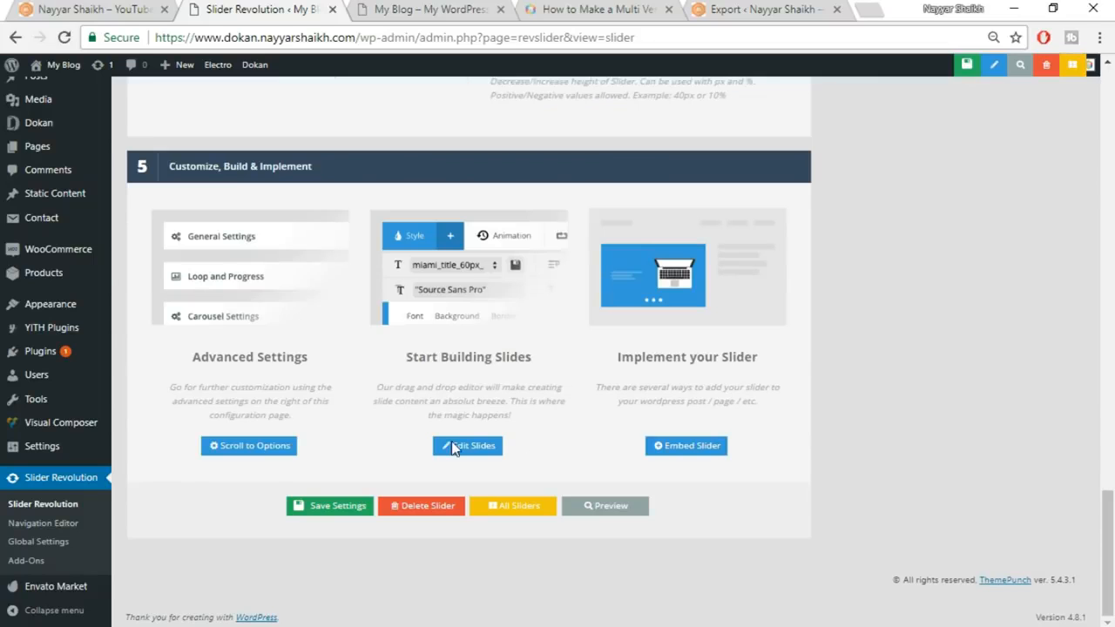
# - Save the settings to create Slider1, then scroll its settings down to the empty Custom CSS field
pyautogui.click(333, 506)
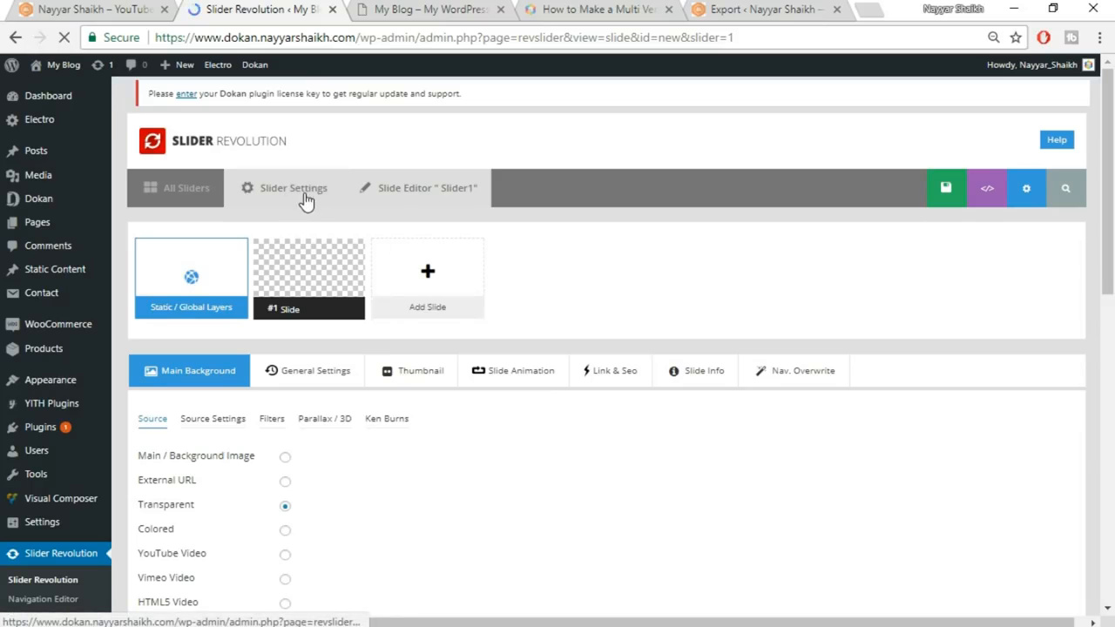
pyautogui.click(304, 194)
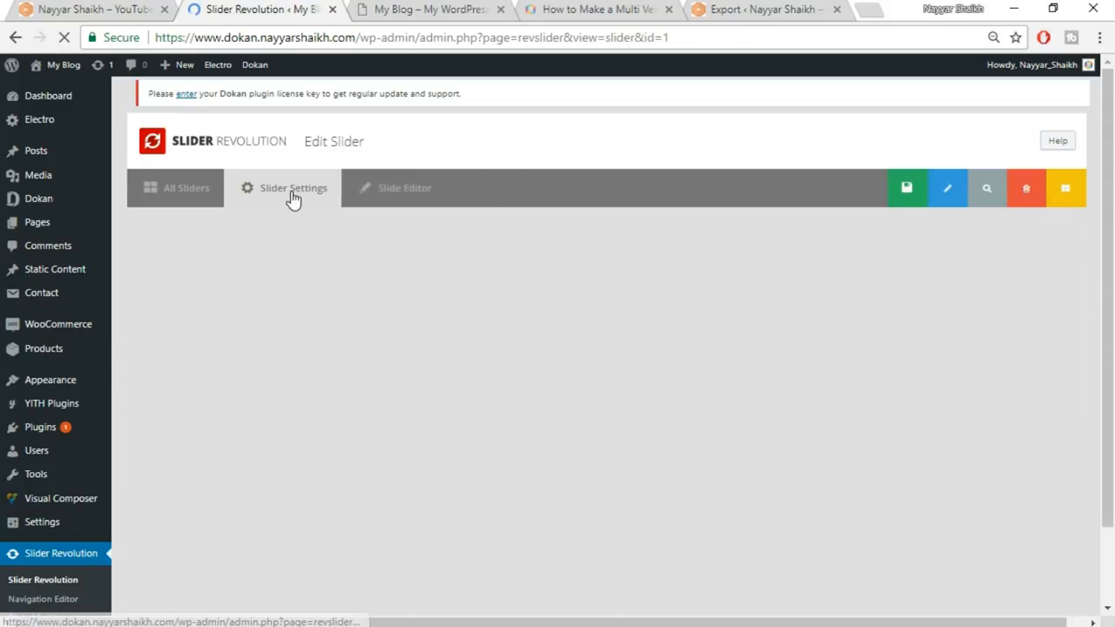
pyautogui.scroll(-15, 890, 381)
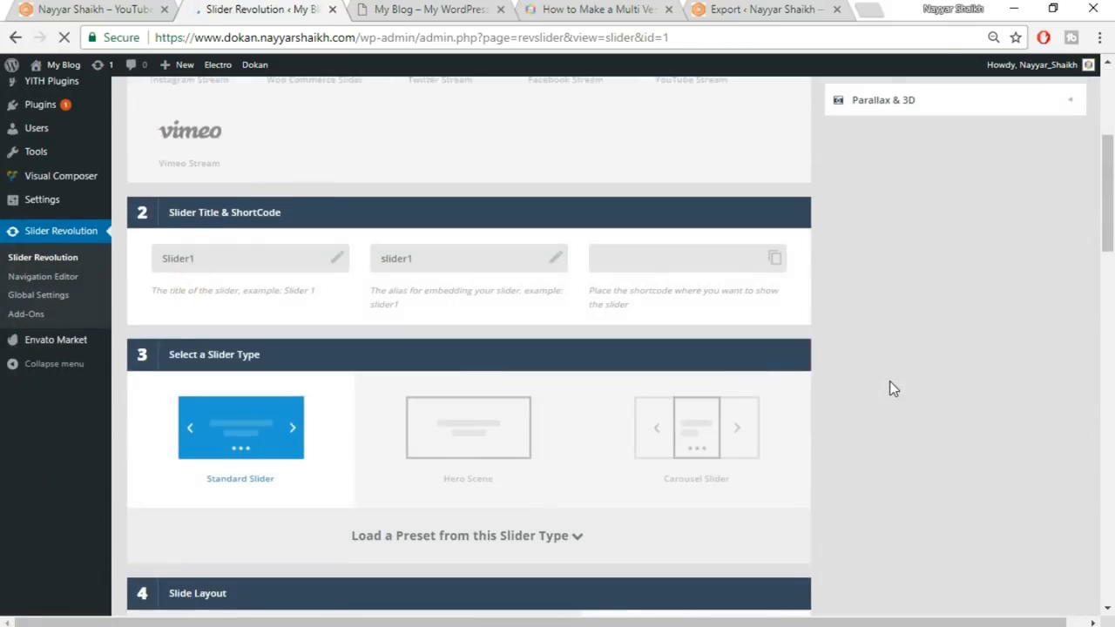
pyautogui.scroll(-10, 890, 381)
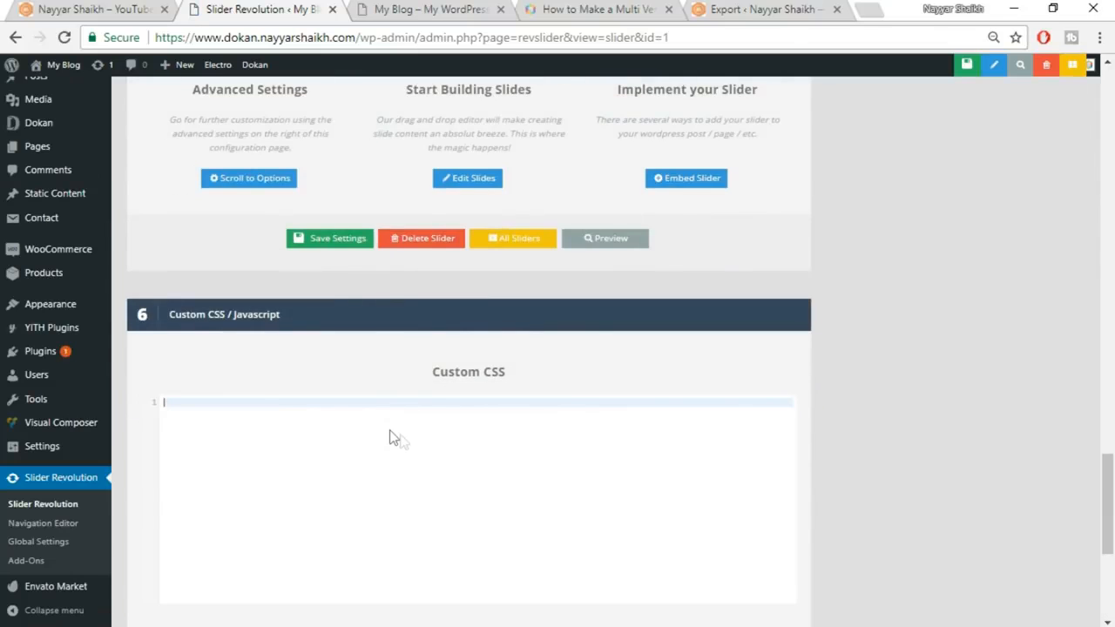
# - Copy the .tp-bullets rule (top:105.7%, left: 21% !important) from the Notepad CSS notes
pyautogui.hotkey('alt', 'Tab')
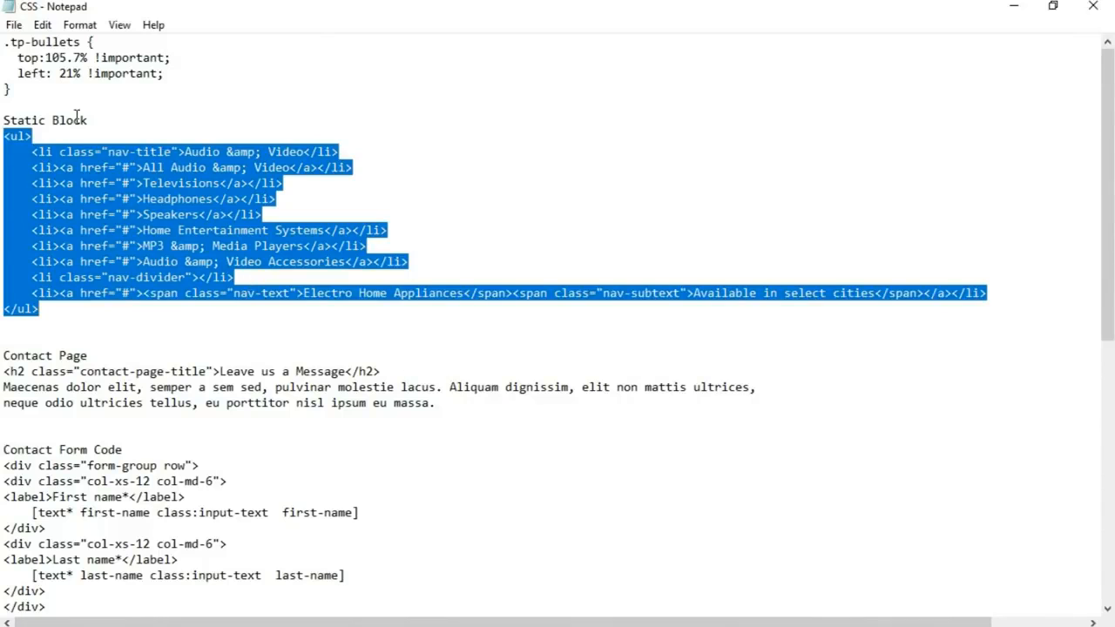
pyautogui.moveTo(3, 41); pyautogui.dragTo(39, 86)
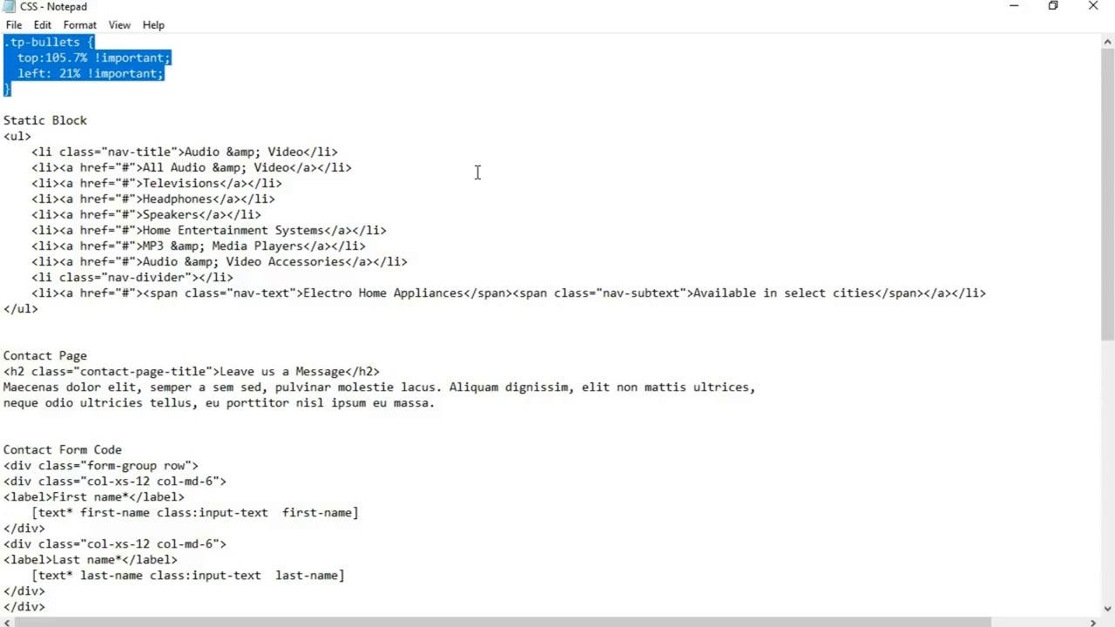
pyautogui.hotkey('ctrl', 'c')
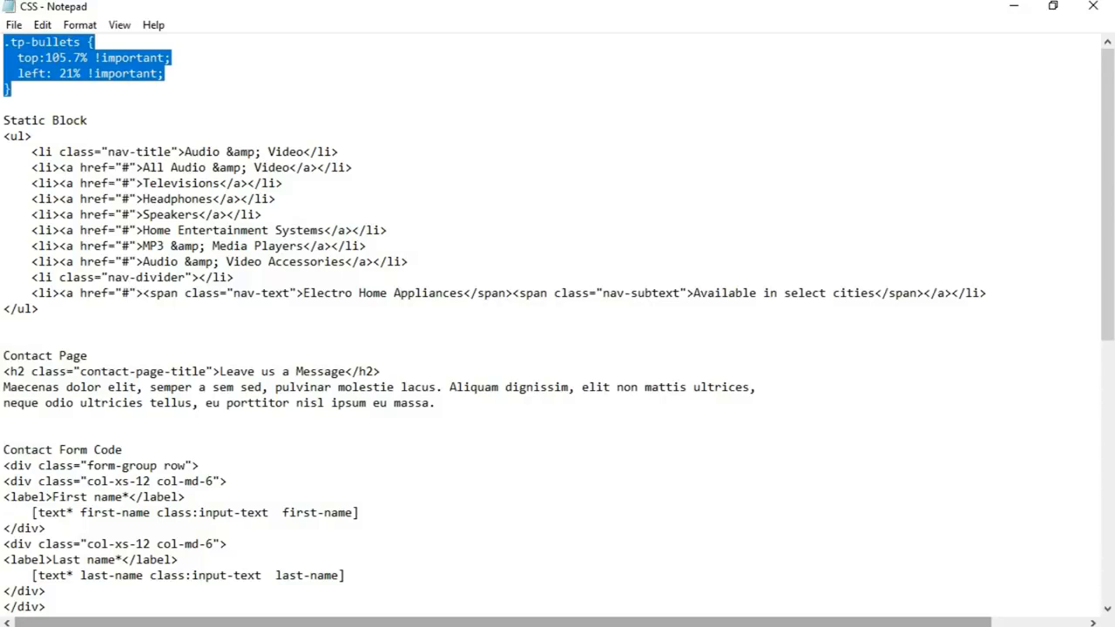
pyautogui.hotkey('alt', 'Tab')
# - Paste the .tp-bullets rule into the slider's Custom CSS
pyautogui.click(315, 471)
pyautogui.hotkey('ctrl', 'v')
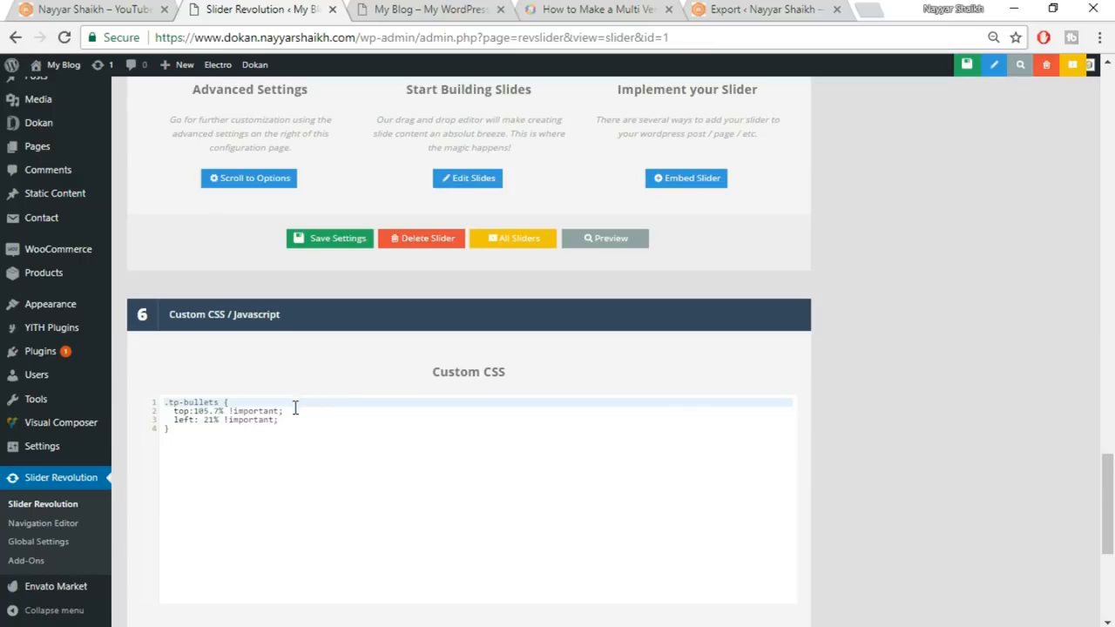
pyautogui.scroll(-3, 515, 475)
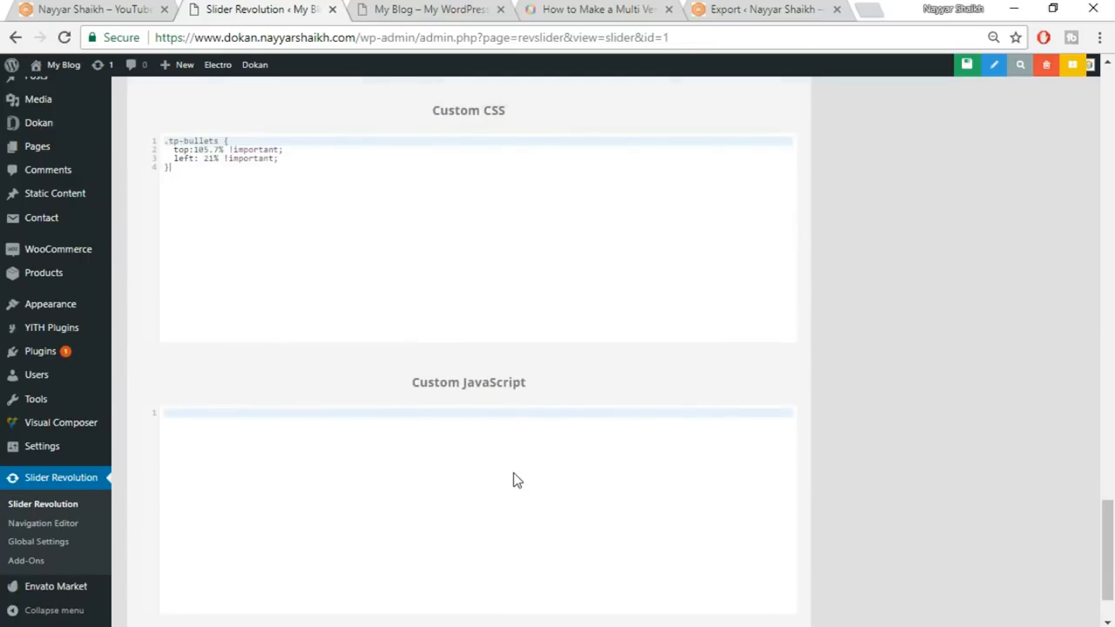
pyautogui.scroll(4, 515, 475)
pyautogui.scroll(15, 523, 486)
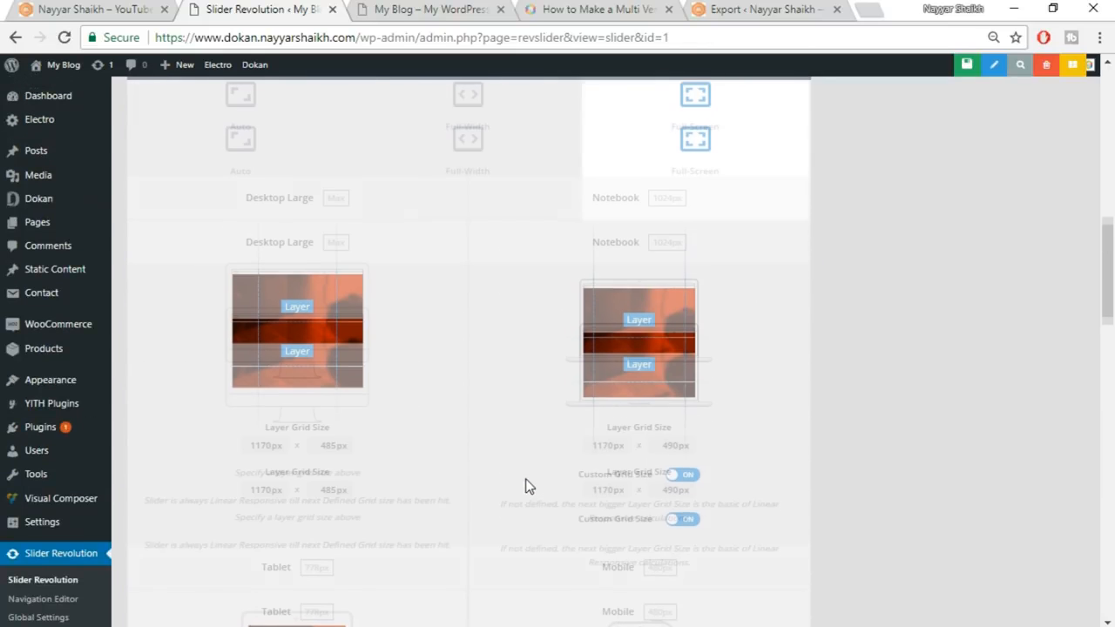
pyautogui.scroll(6, 541, 488)
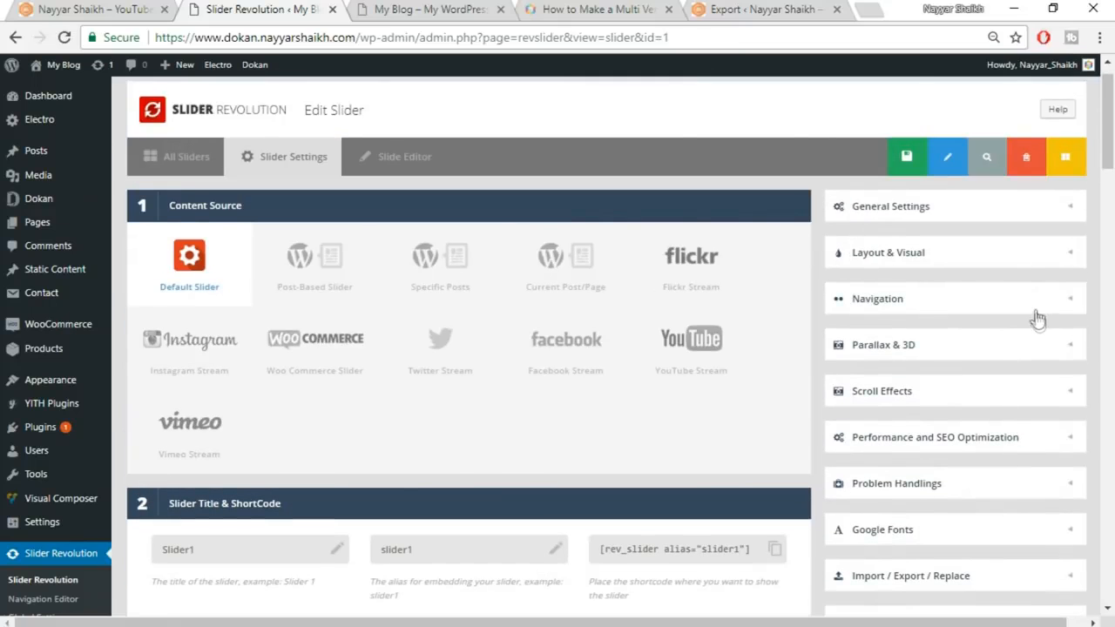
# - Turn on Show Background Image under Layout & Visual, keeping cover fit and center center
pyautogui.click(927, 261)
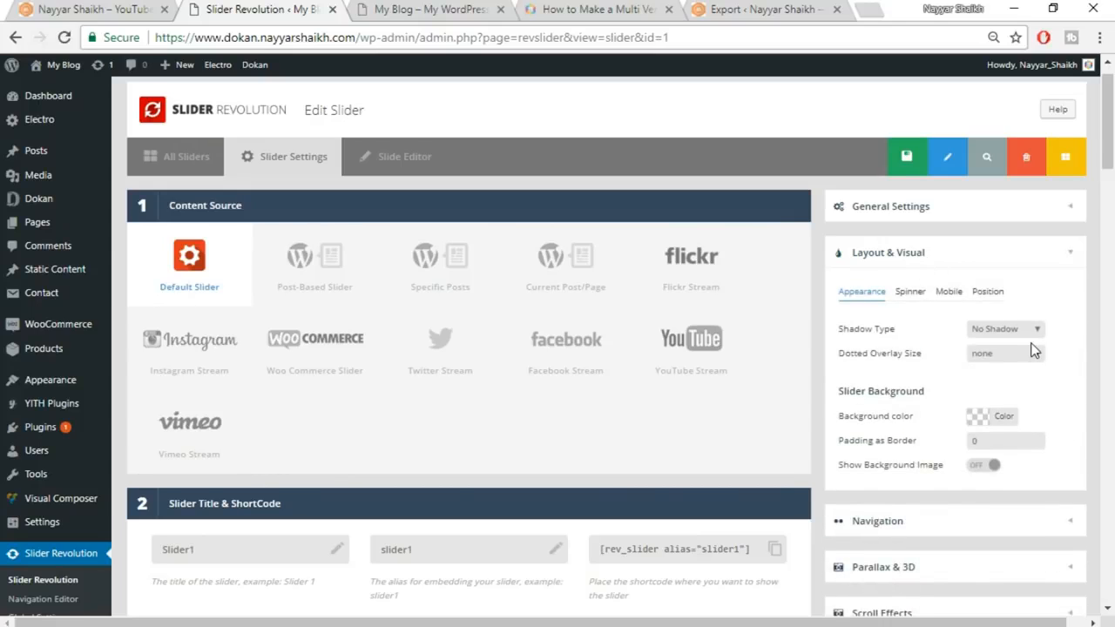
pyautogui.click(982, 467)
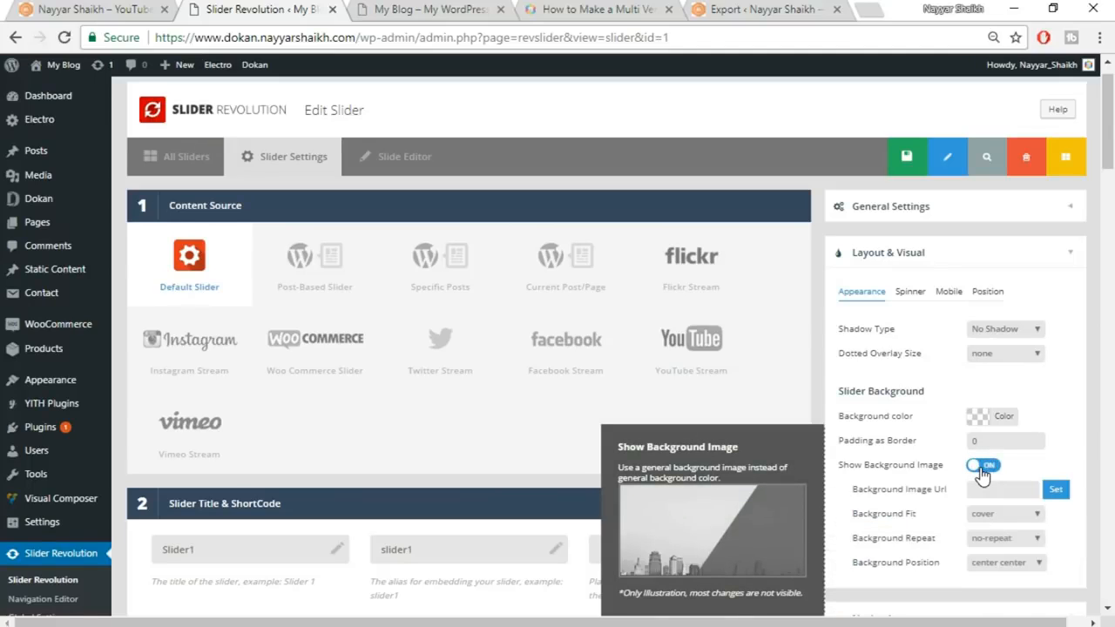
pyautogui.scroll(-1, 1103, 423)
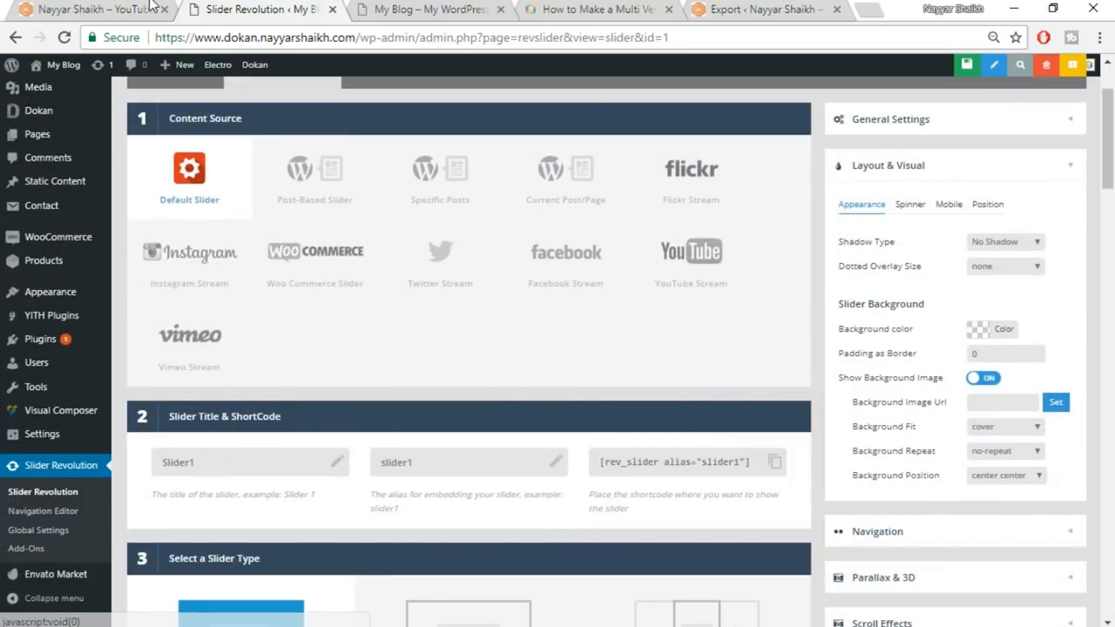
pyautogui.click(152, 7)
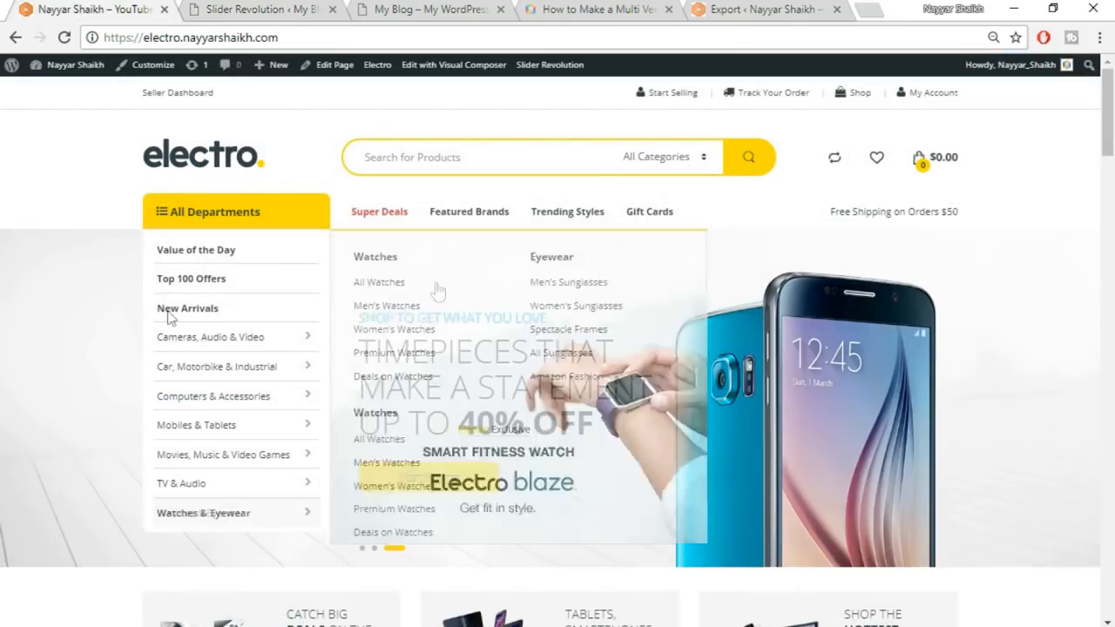
pyautogui.click(269, 8)
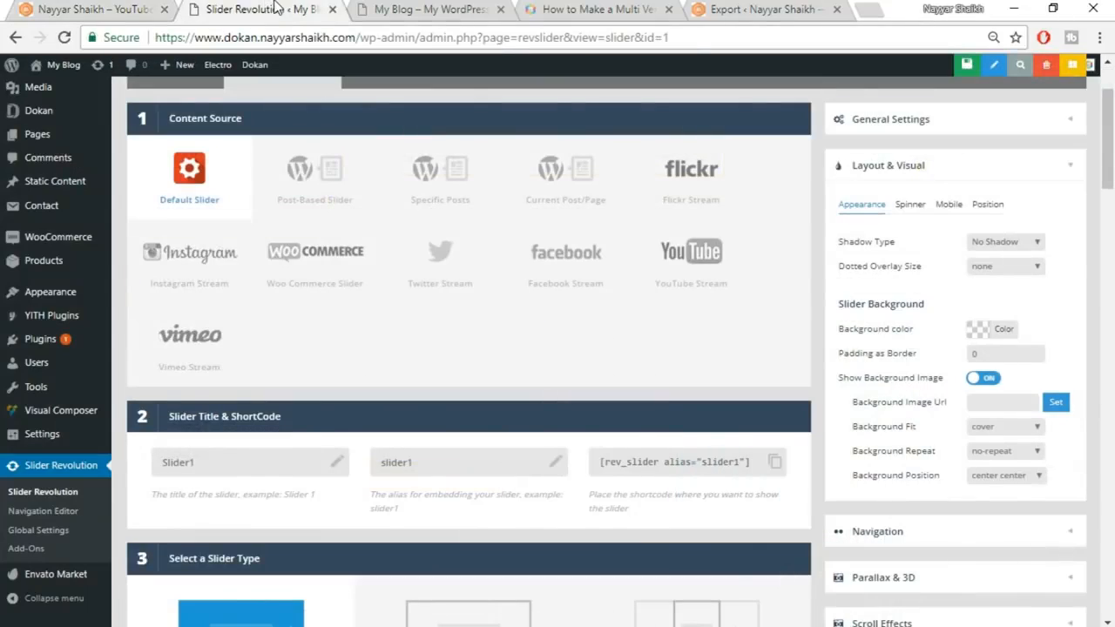
pyautogui.click(1056, 400)
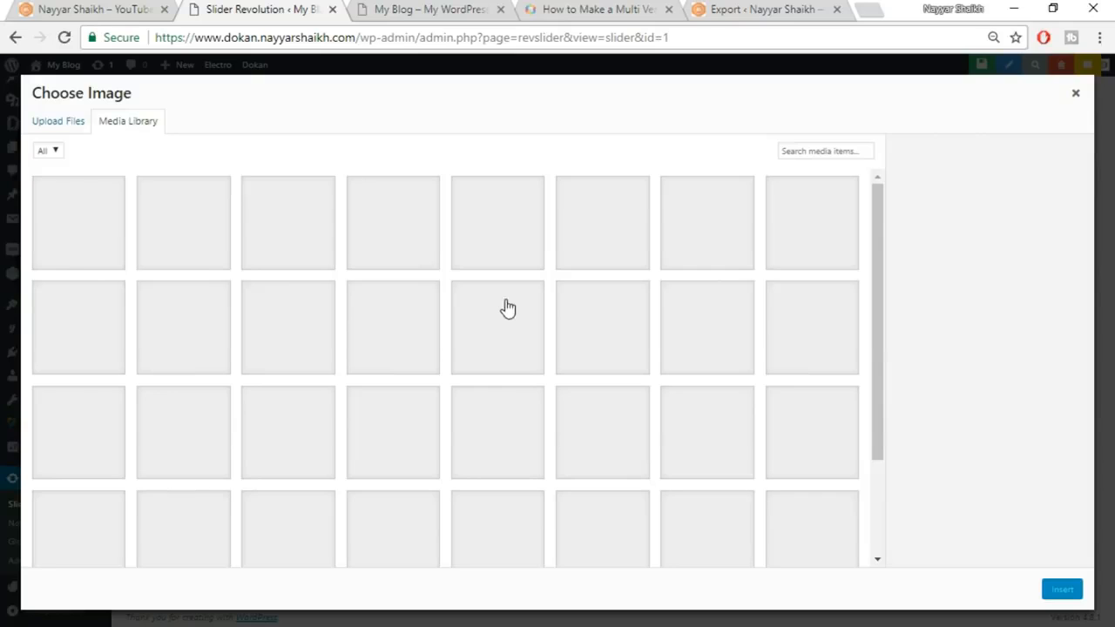
# - Upload Slider BG.jpg from Resources > Images > Slider and insert it as the background image
pyautogui.click(55, 126)
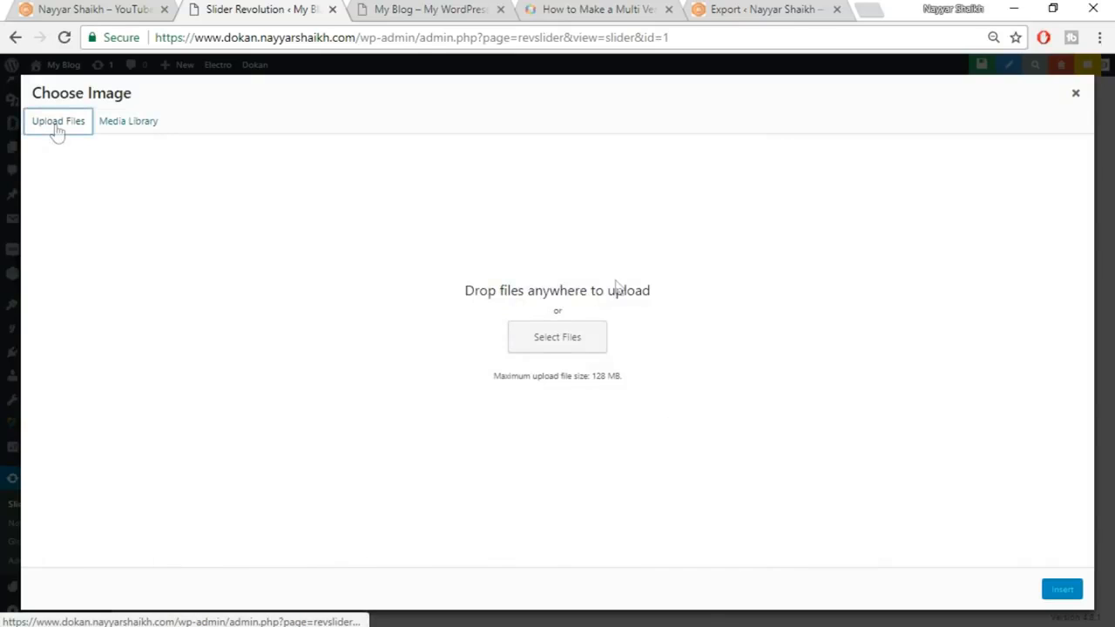
pyautogui.click(541, 337)
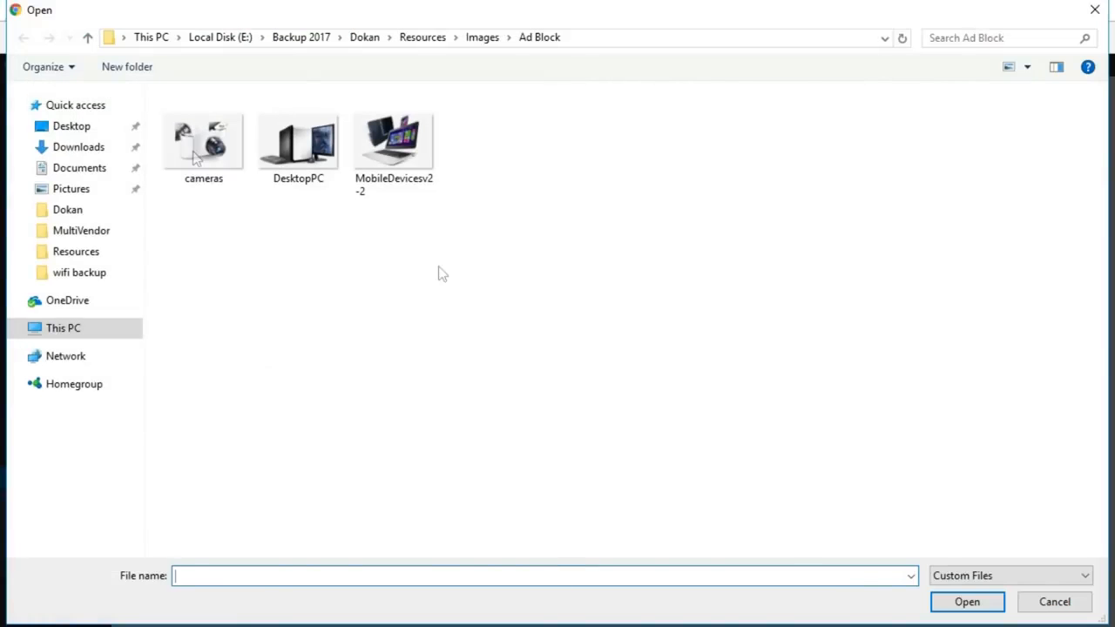
pyautogui.click(419, 38)
pyautogui.doubleClick(241, 120)
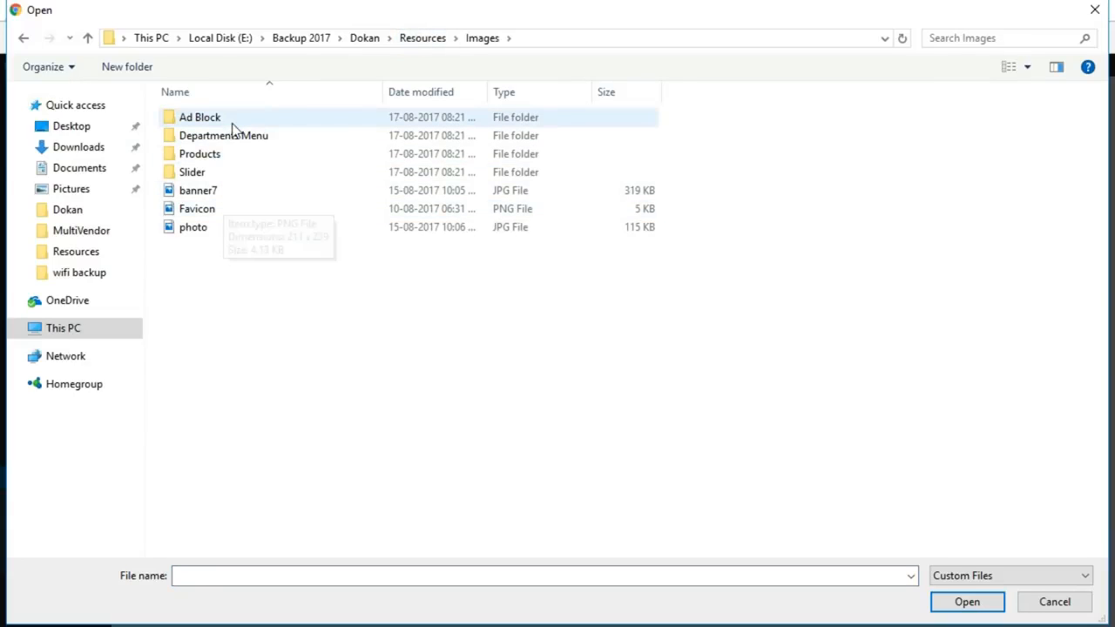
pyautogui.click(223, 179)
pyautogui.doubleClick(223, 176)
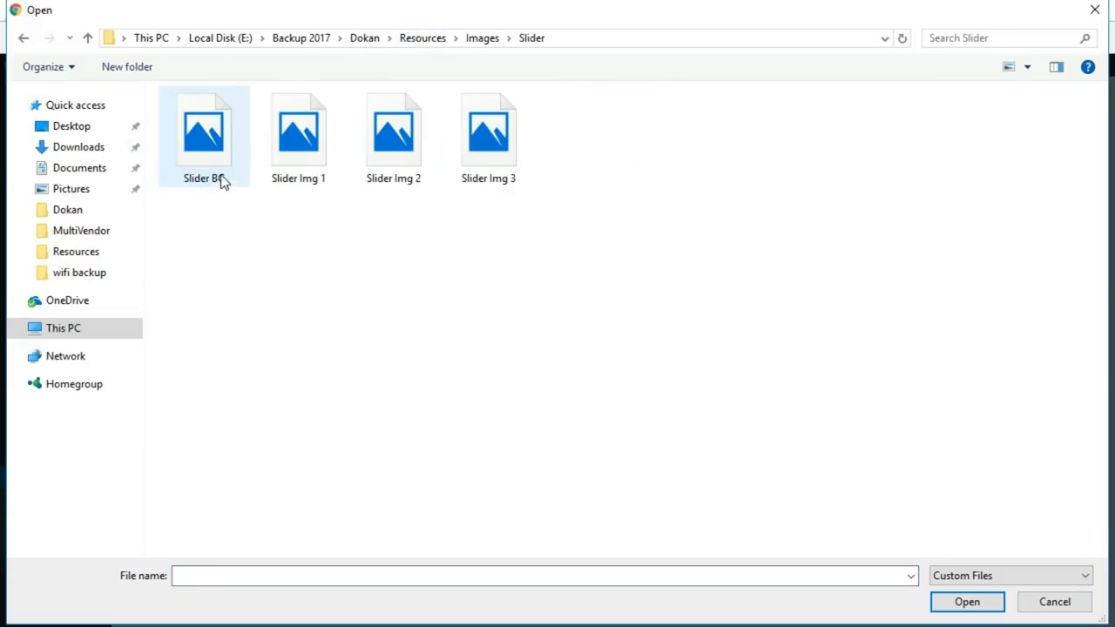
pyautogui.click(204, 146)
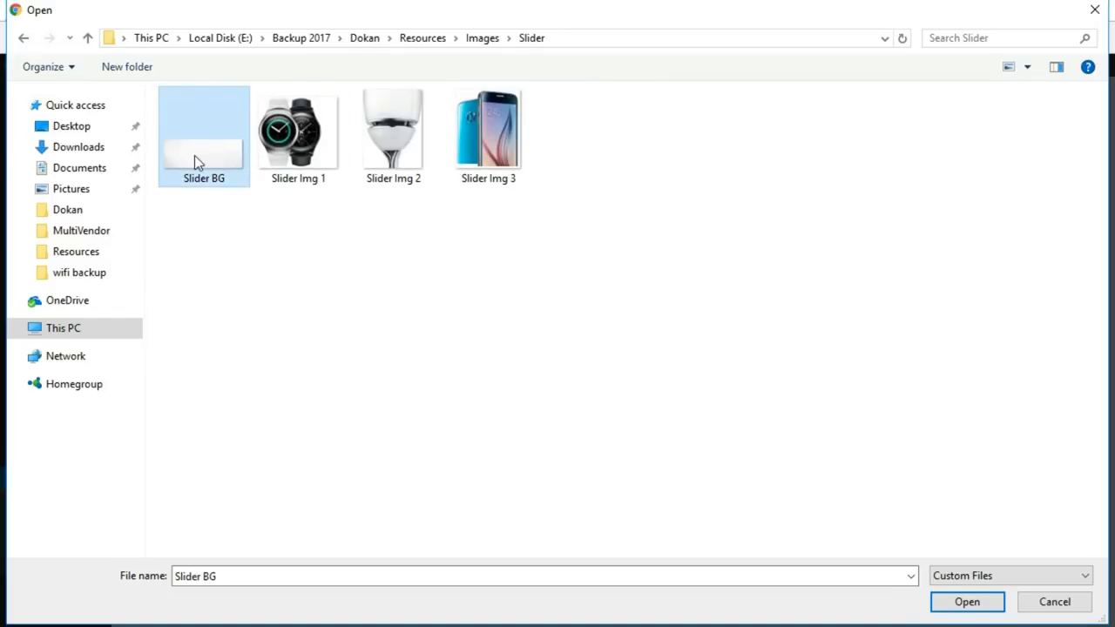
pyautogui.click(967, 603)
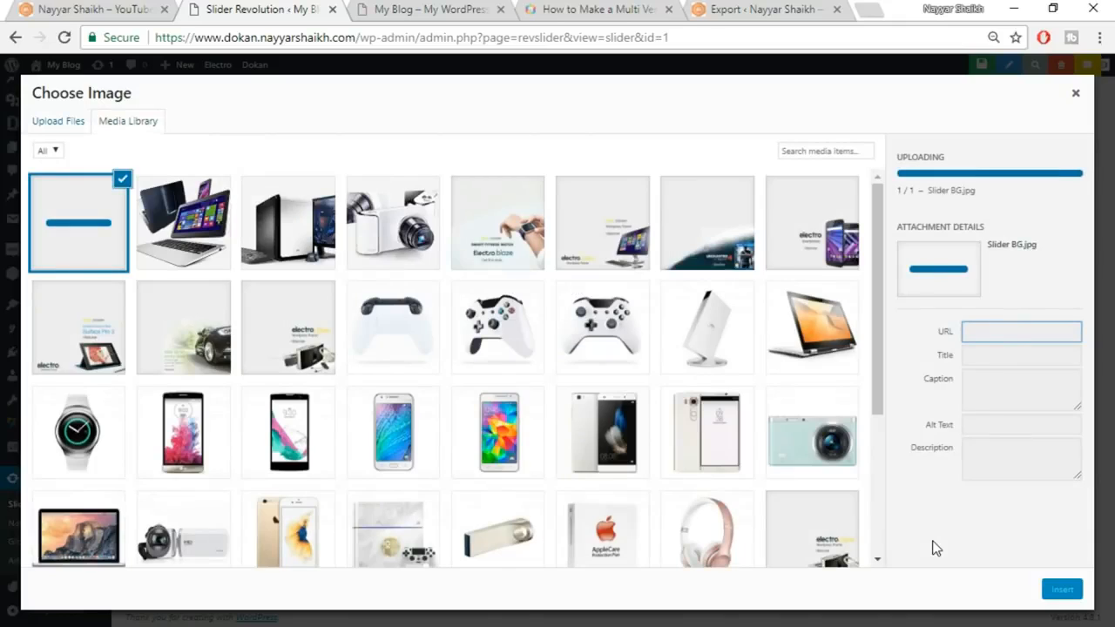
pyautogui.click(1062, 591)
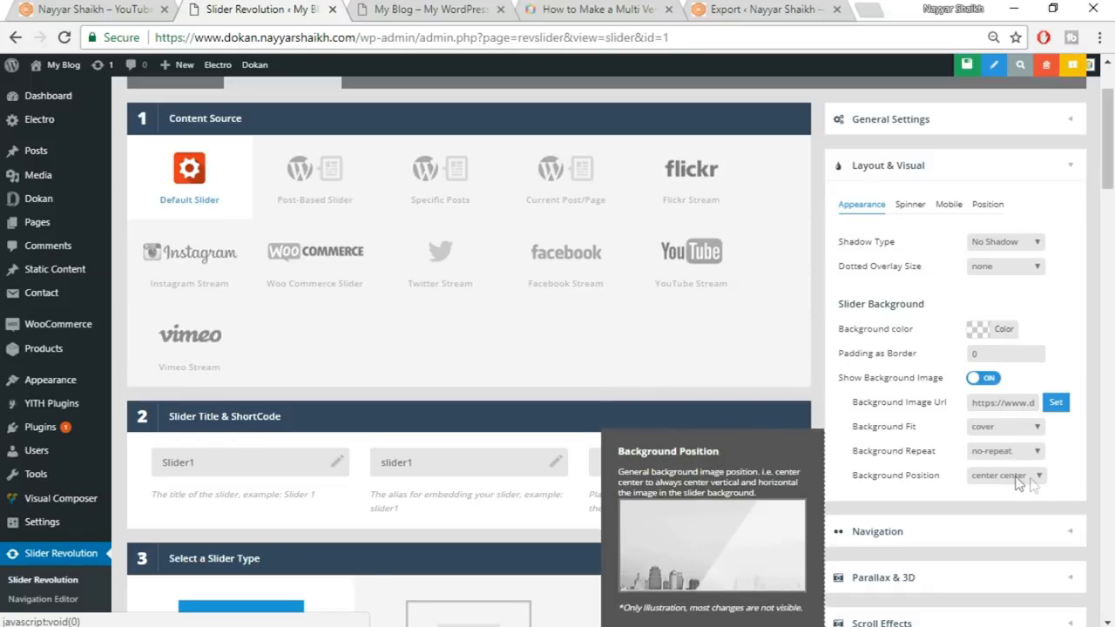
# - Switch on Enable Arrows and Enable Bullets under Navigation, then Save Settings
pyautogui.click(1077, 183)
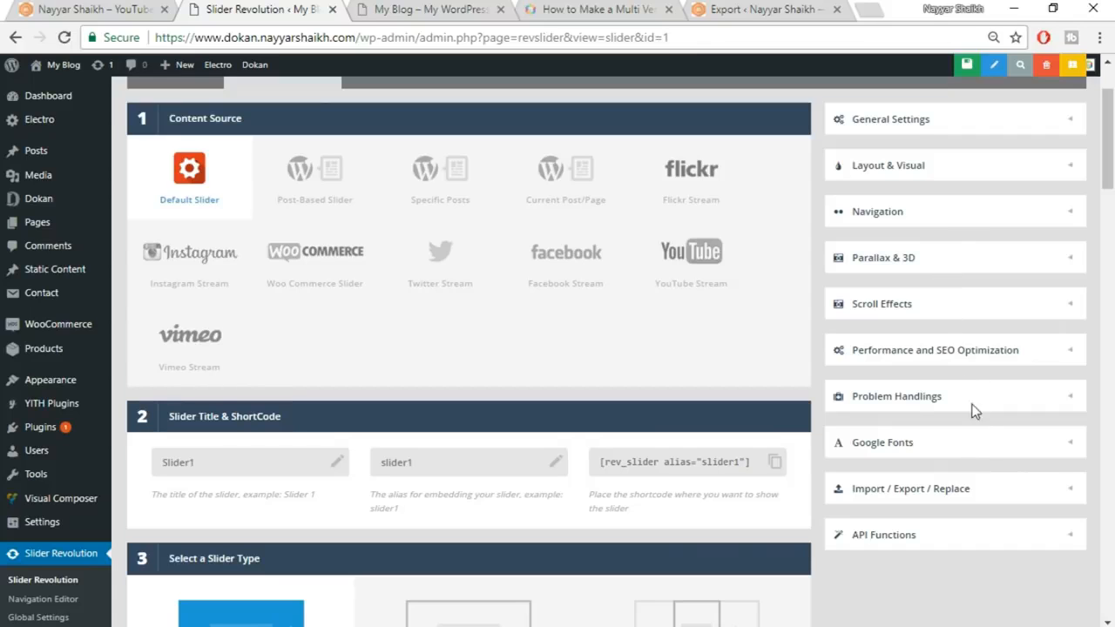
pyautogui.click(962, 212)
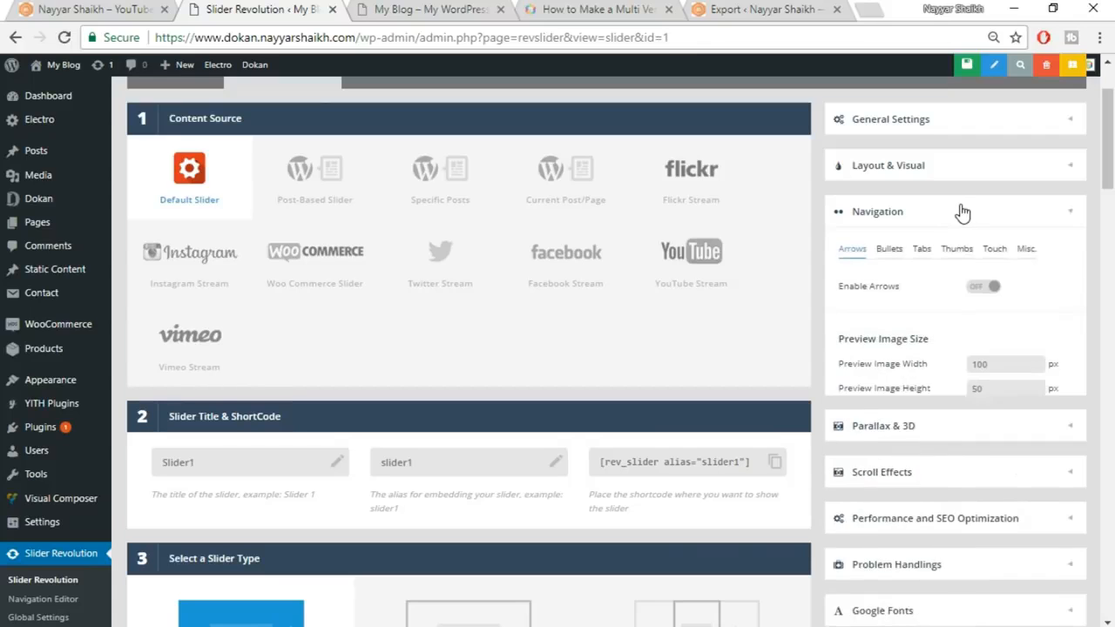
pyautogui.click(988, 287)
pyautogui.click(890, 252)
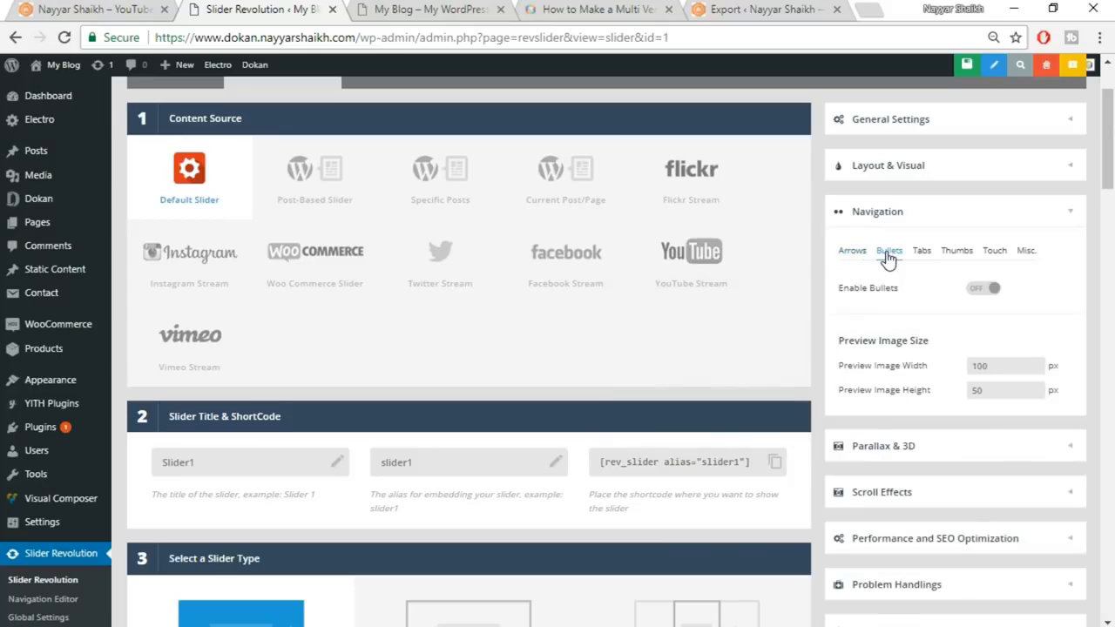
pyautogui.click(988, 290)
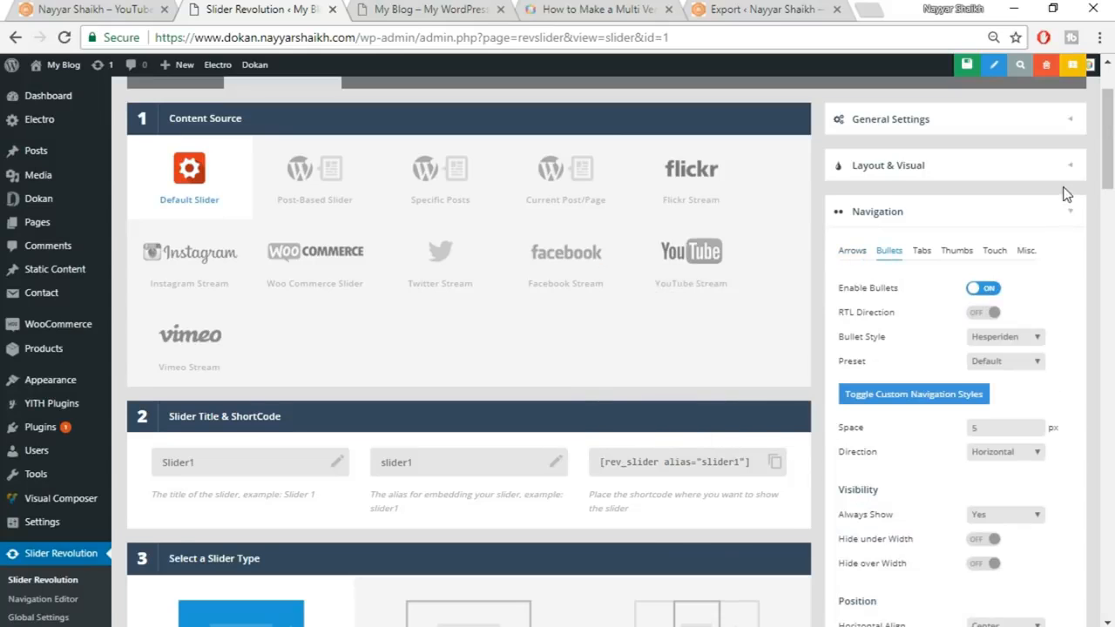
pyautogui.click(1070, 218)
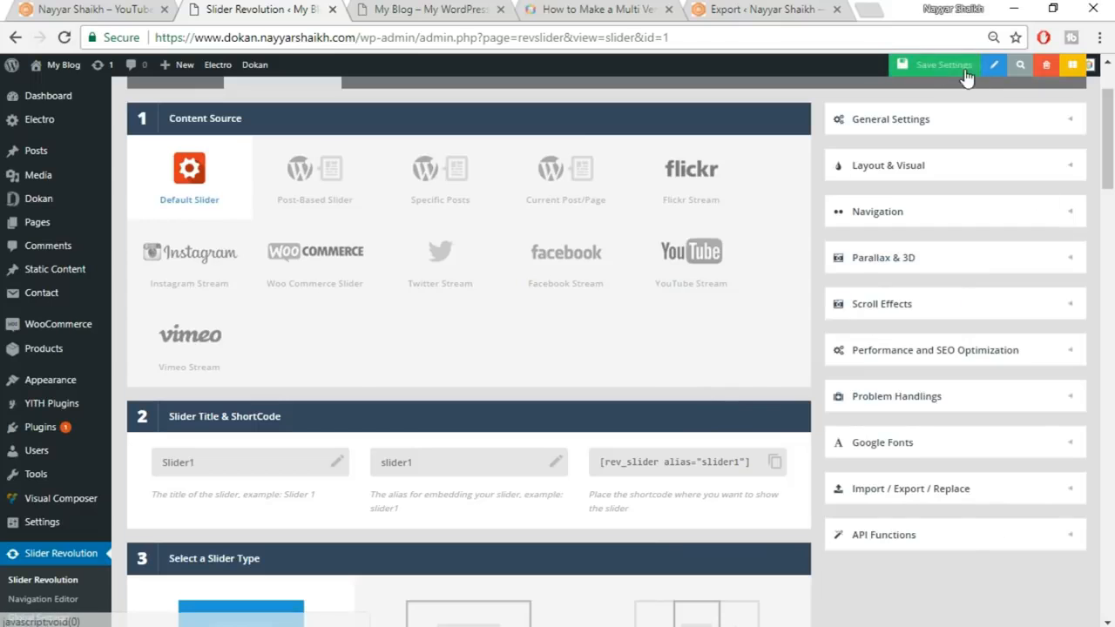
pyautogui.click(935, 69)
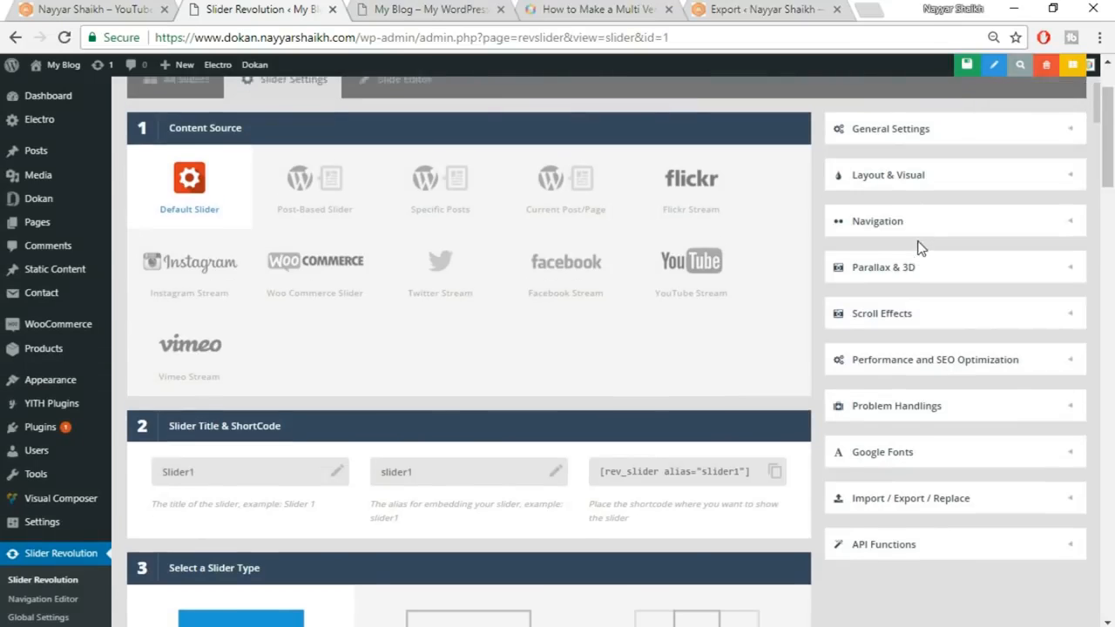
pyautogui.scroll(2, 526, 255)
pyautogui.click(410, 192)
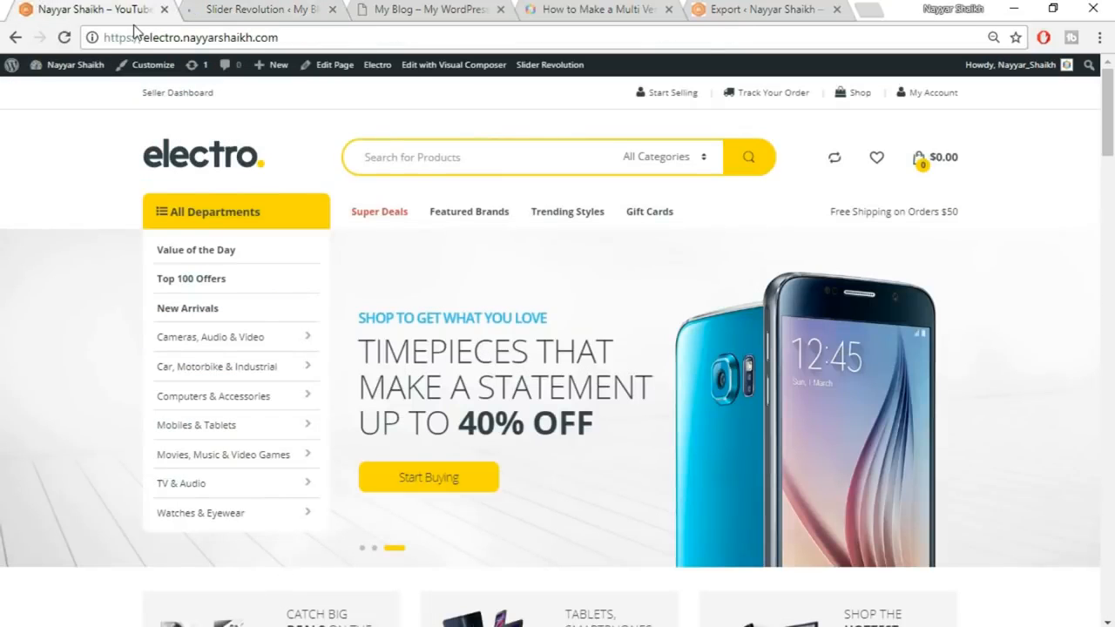
pyautogui.click(365, 550)
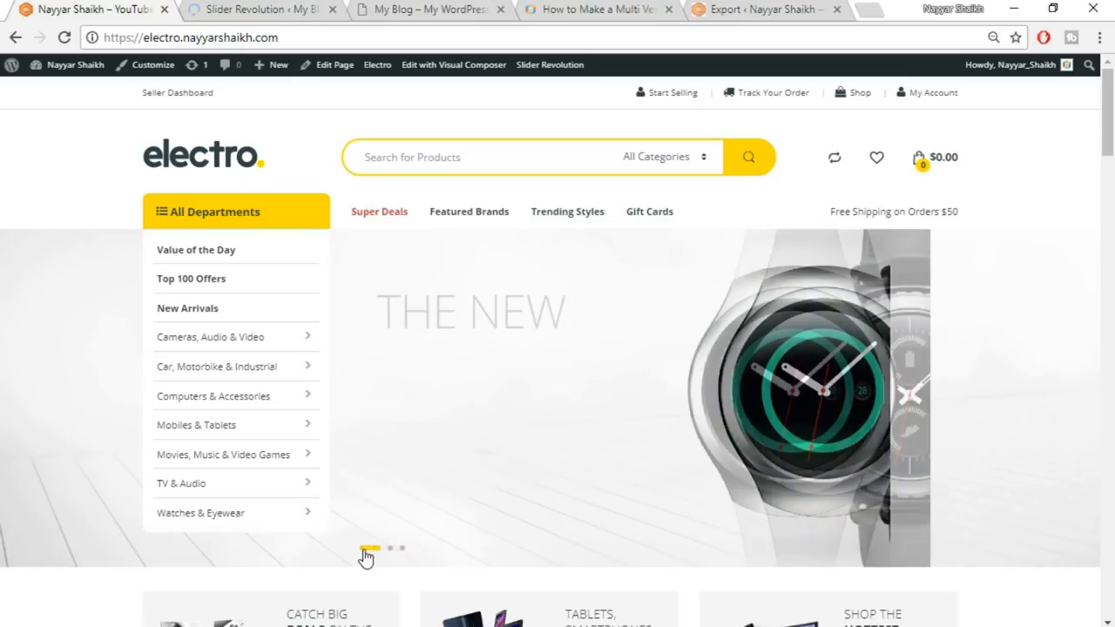
pyautogui.click(234, 7)
pyautogui.scroll(-4, 712, 209)
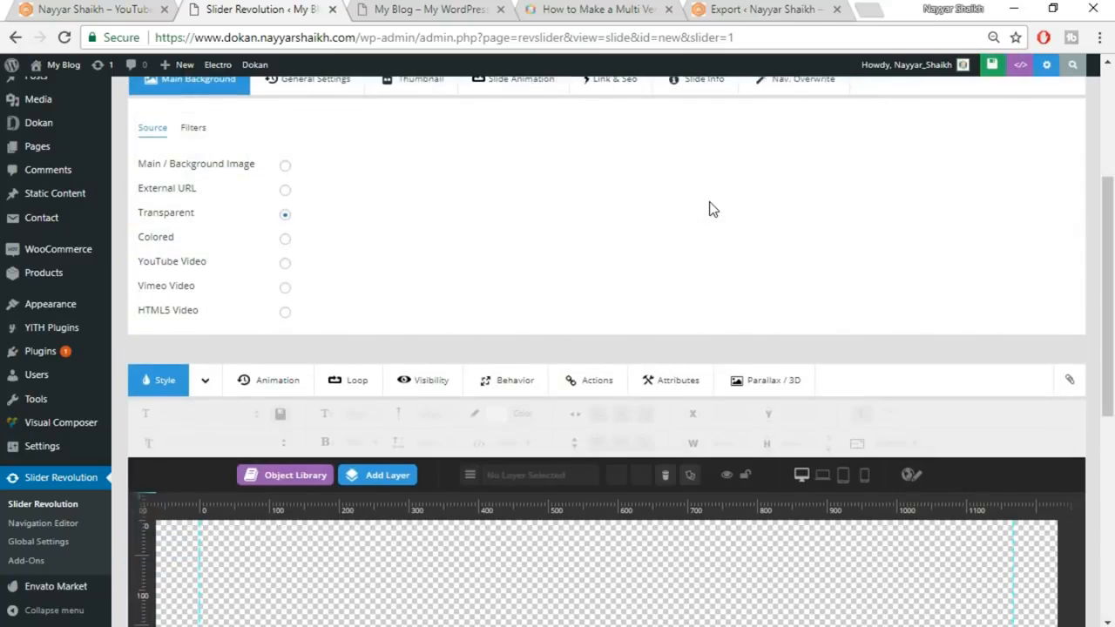
pyautogui.scroll(-3, 710, 209)
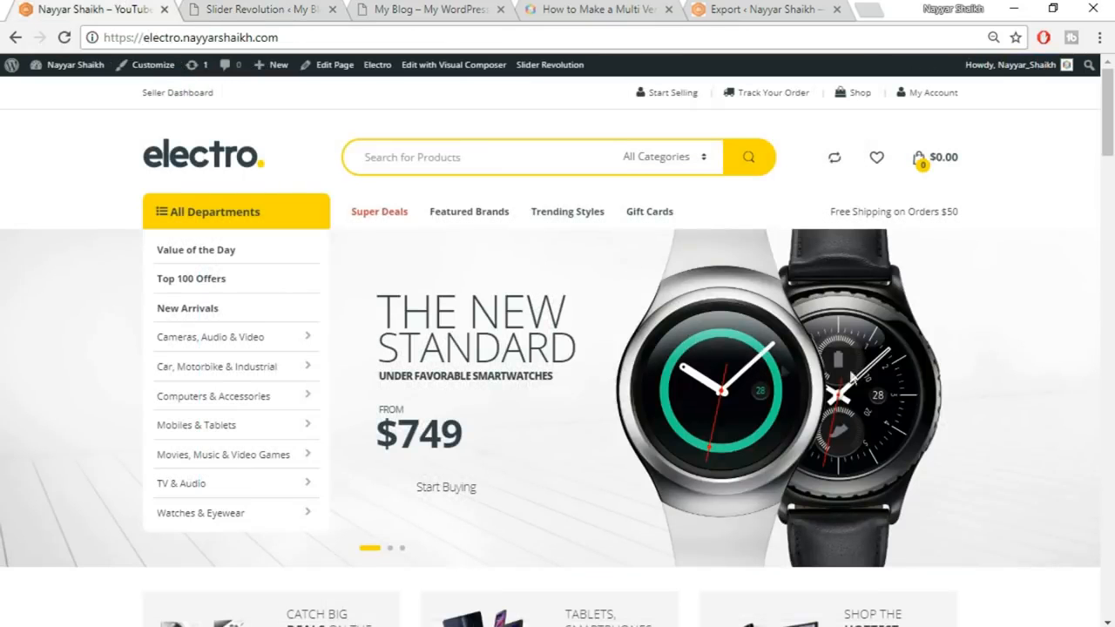
# - Upload Slider Img 1 and insert it into Slide #1 as a new image layer
pyautogui.click(255, 6)
pyautogui.moveTo(391, 191)
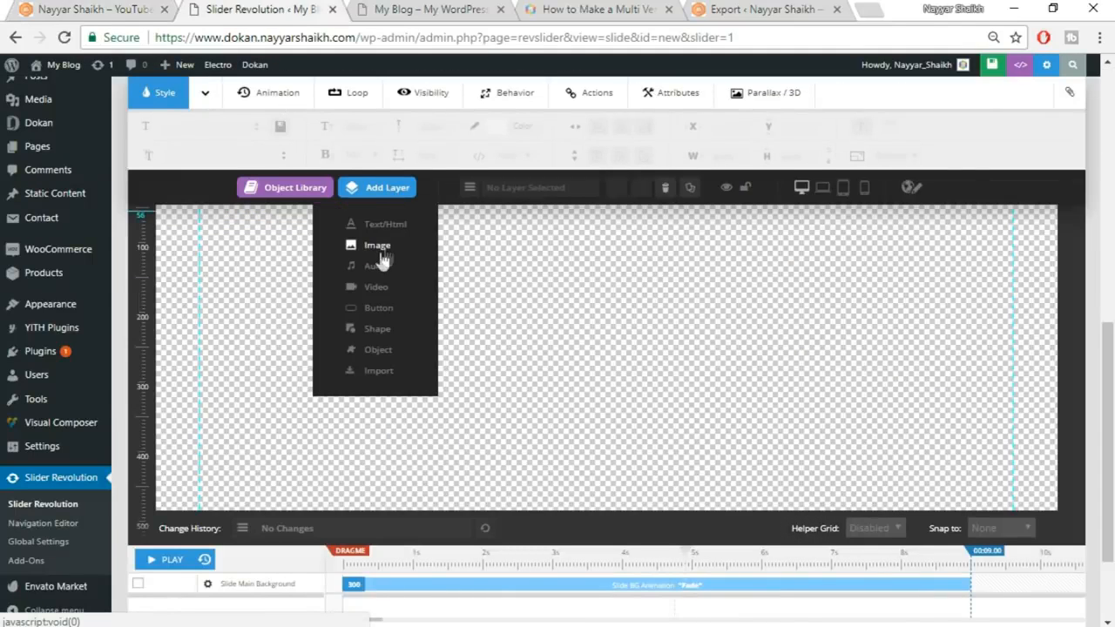
pyautogui.click(379, 249)
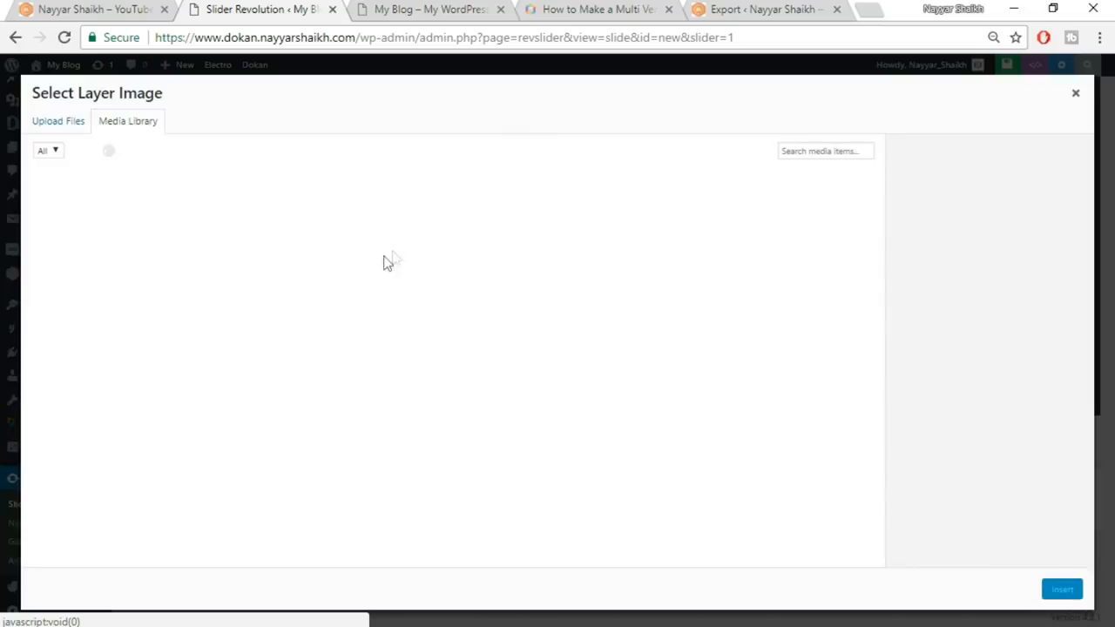
pyautogui.click(60, 126)
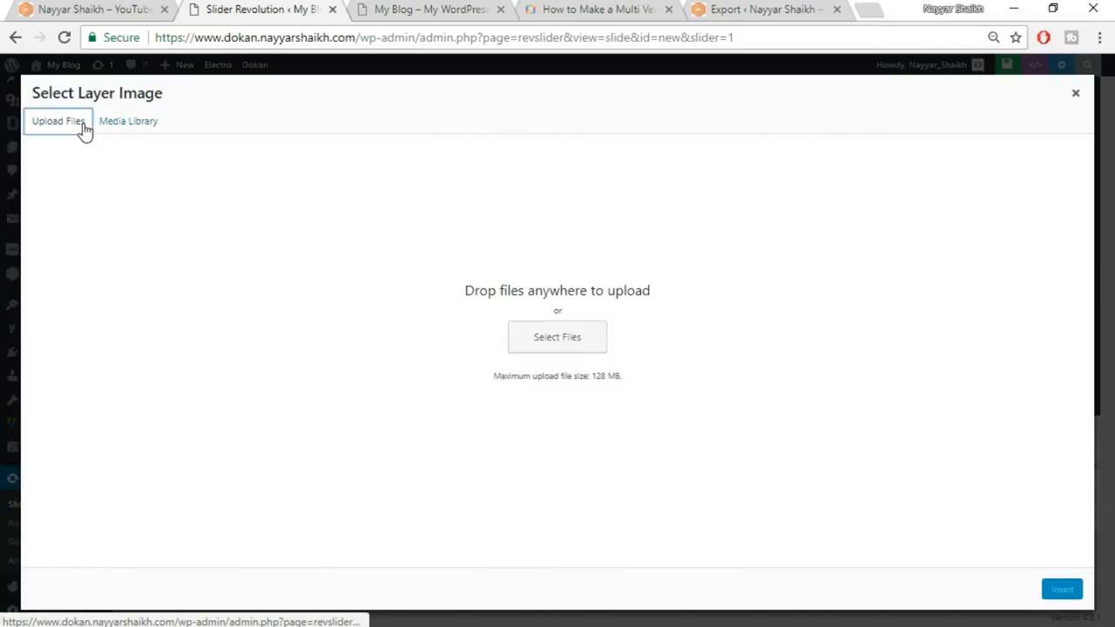
pyautogui.click(570, 342)
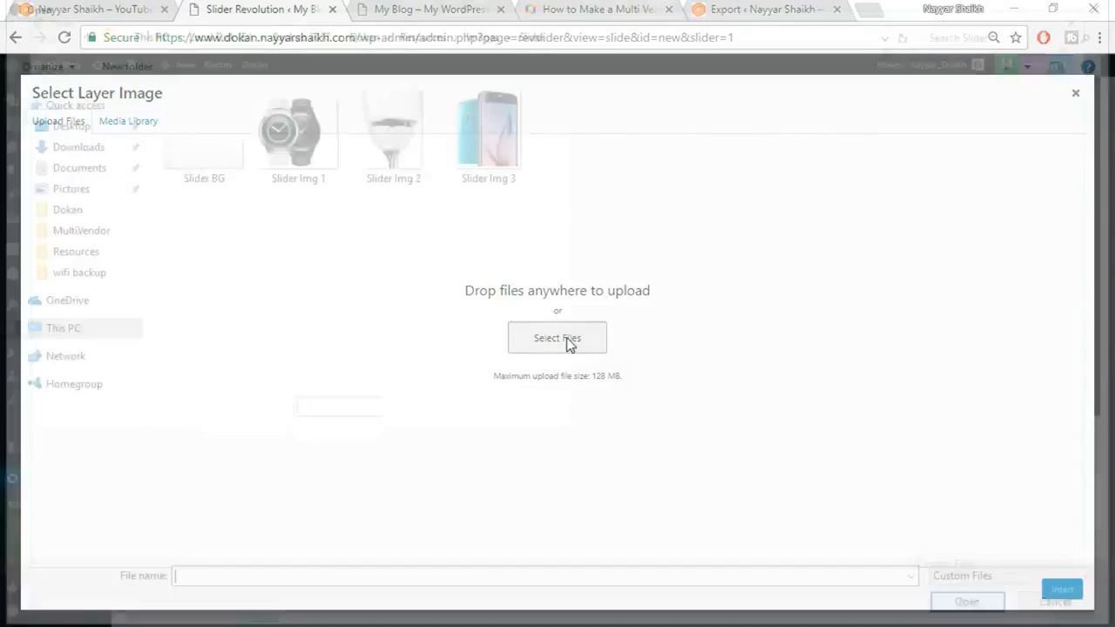
pyautogui.click(286, 150)
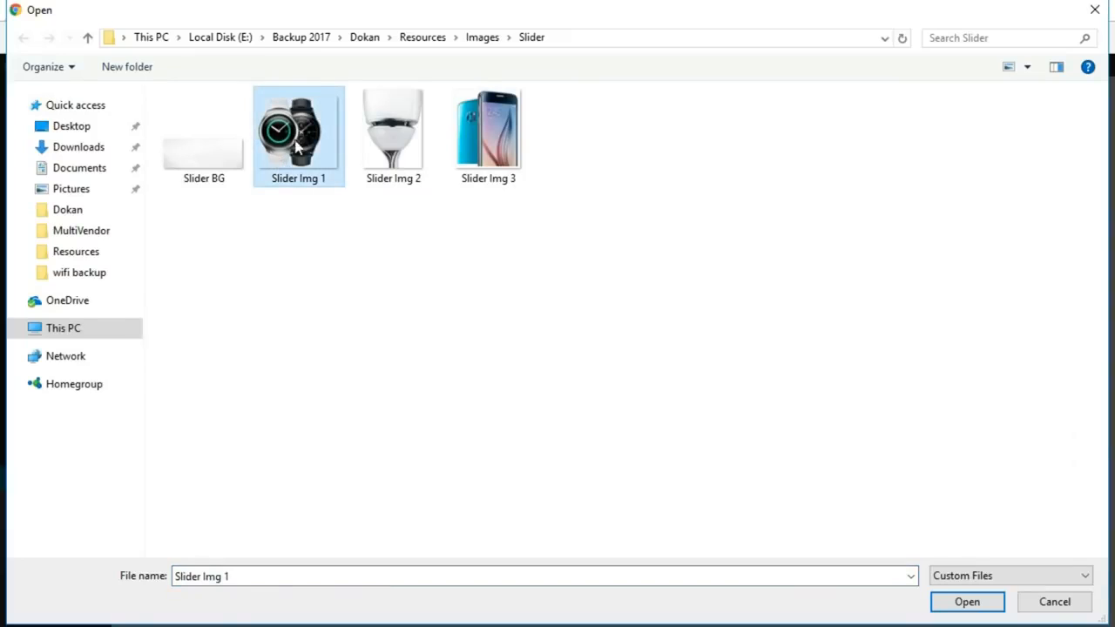
pyautogui.click(974, 606)
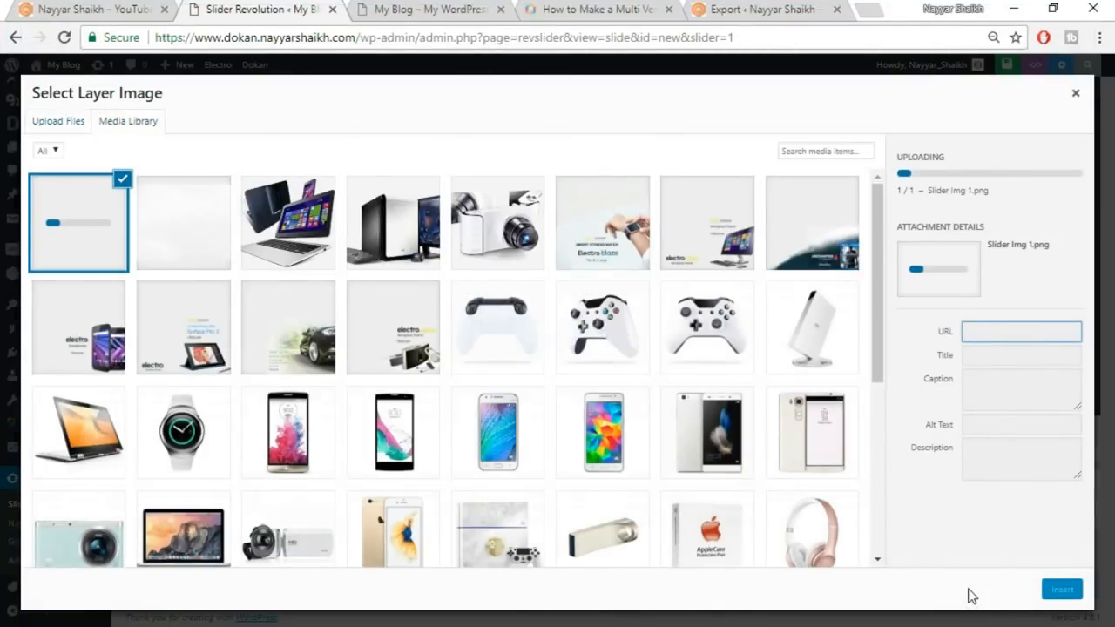
pyautogui.click(1060, 595)
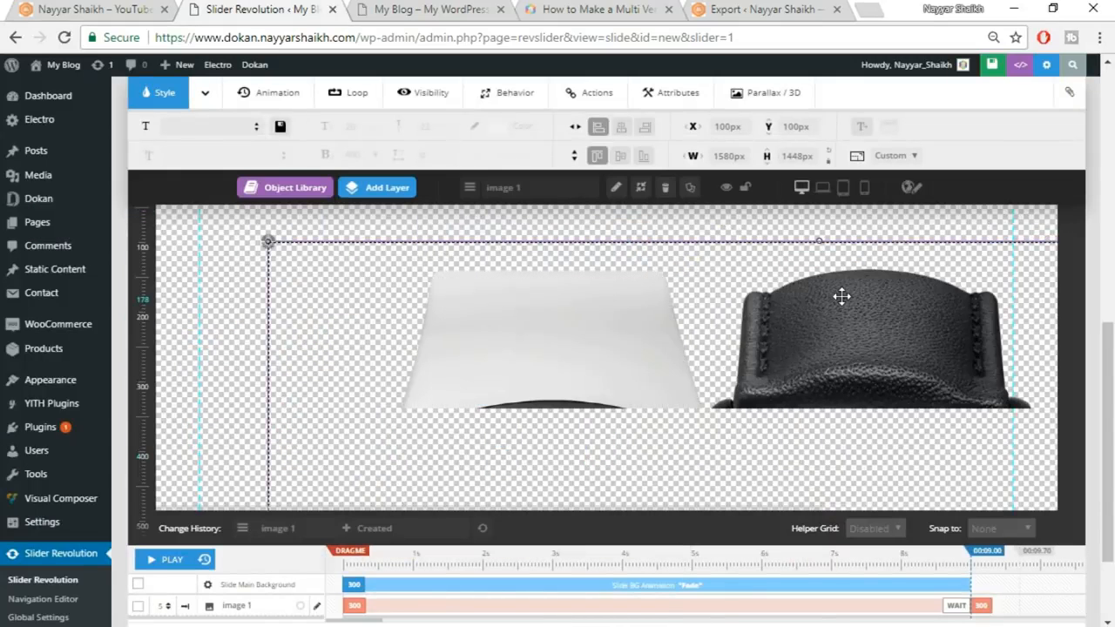
# - Nudge the watch layer up and left to X 90px, Y 85px and reselect it
pyautogui.moveTo(822, 337)
pyautogui.mouseDown()
pyautogui.moveTo(787, 277)
pyautogui.moveTo(814, 326)
pyautogui.mouseUp()
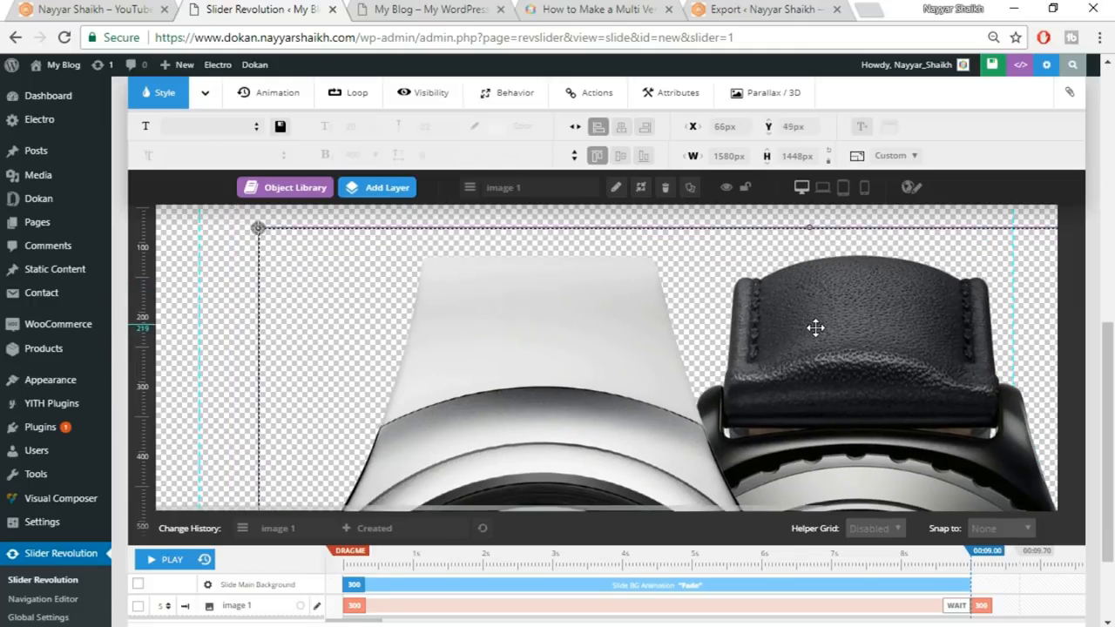
pyautogui.click(806, 239)
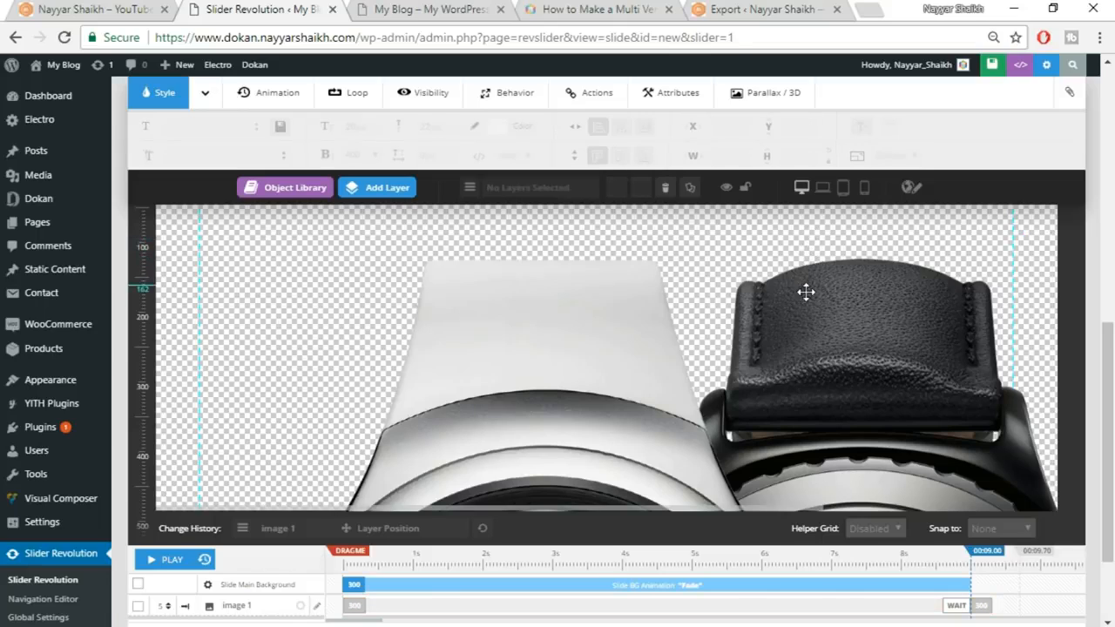
pyautogui.click(787, 313)
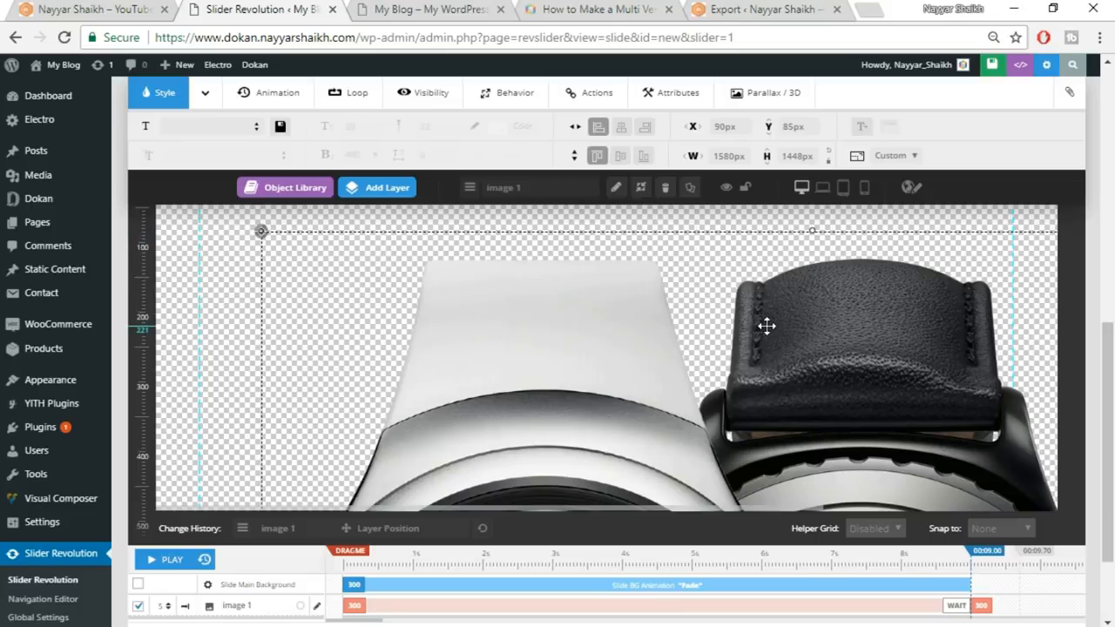
pyautogui.scroll(2, 1002, 312)
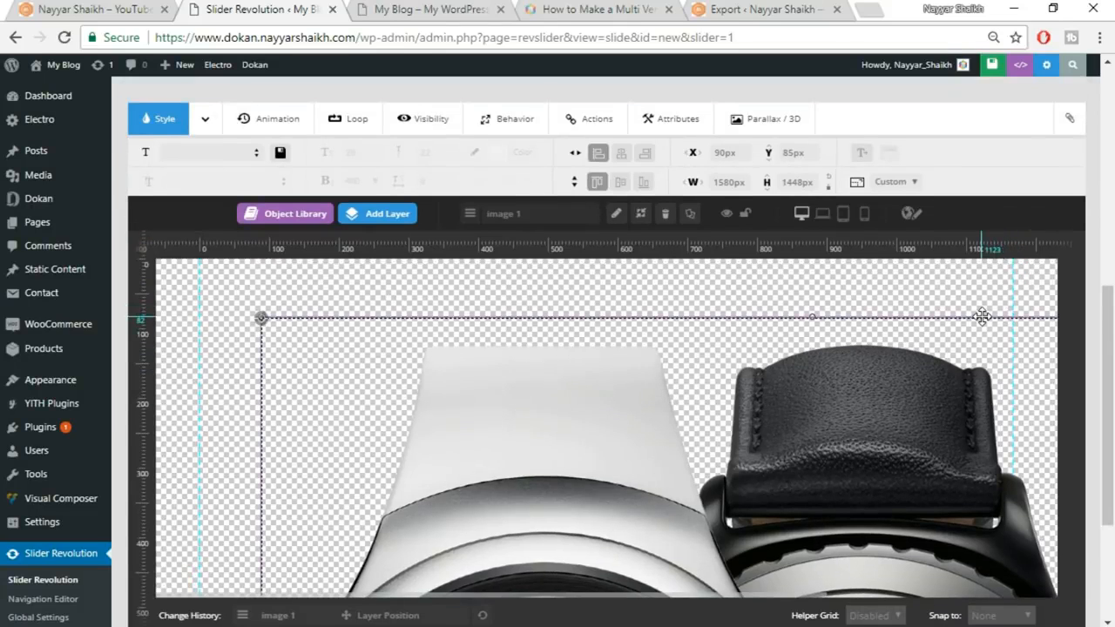
pyautogui.scroll(-2, 871, 323)
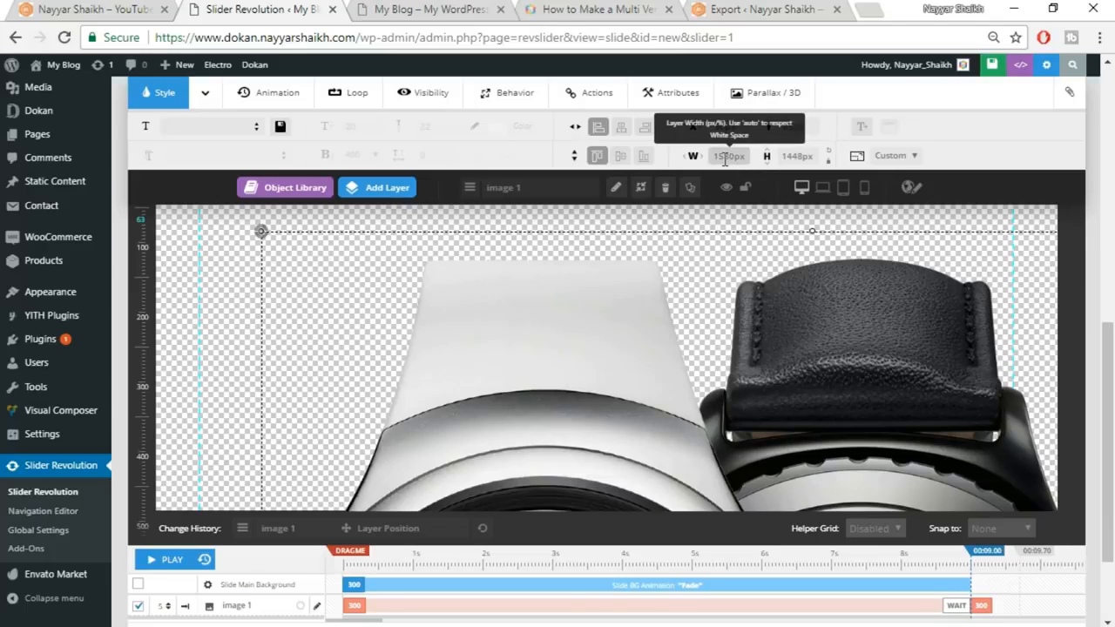
# - Resize the watch layer to 500px high and drag it right to X 705px, Y -11px
pyautogui.click(795, 158)
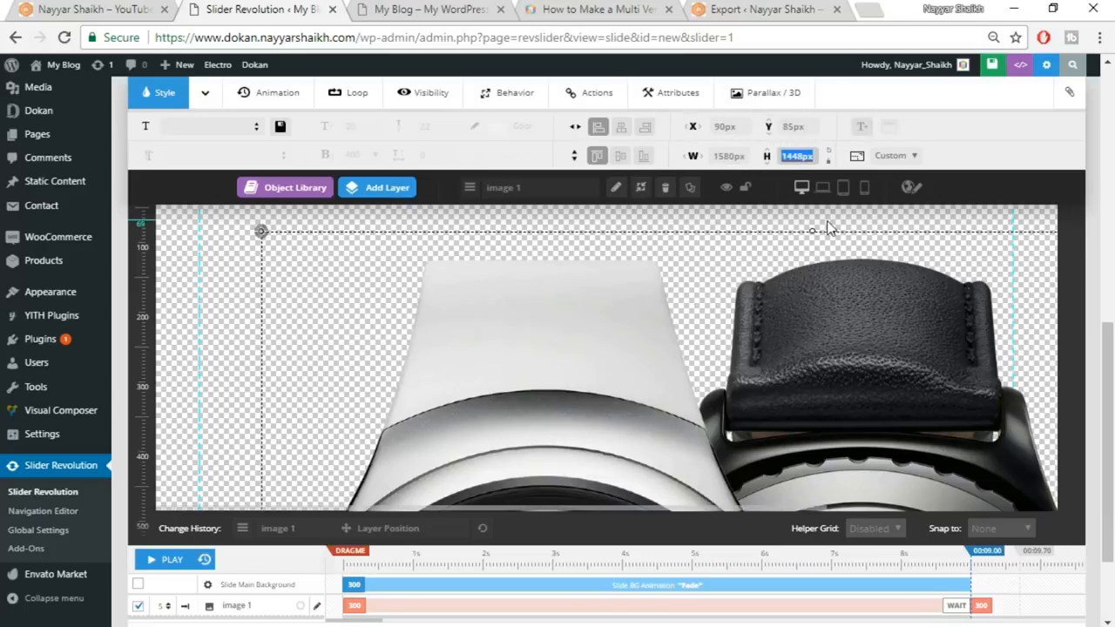
pyautogui.write('500')
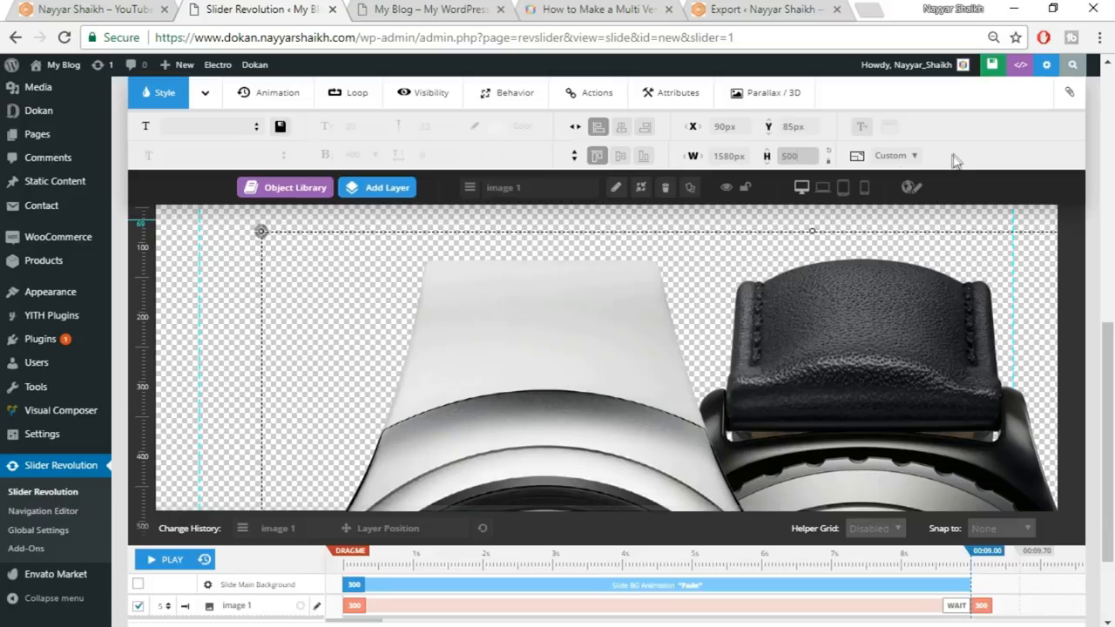
pyautogui.press('Return')
pyautogui.moveTo(506, 378); pyautogui.dragTo(896, 349)
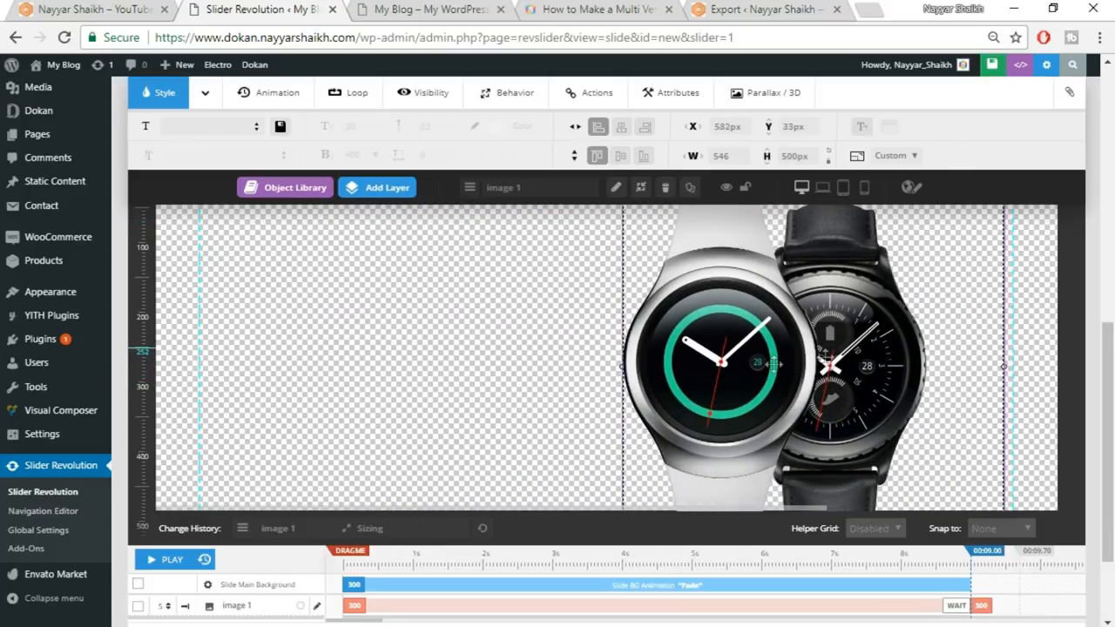
pyautogui.moveTo(826, 364)
pyautogui.mouseDown()
pyautogui.moveTo(889, 361)
pyautogui.moveTo(832, 349)
pyautogui.mouseUp()
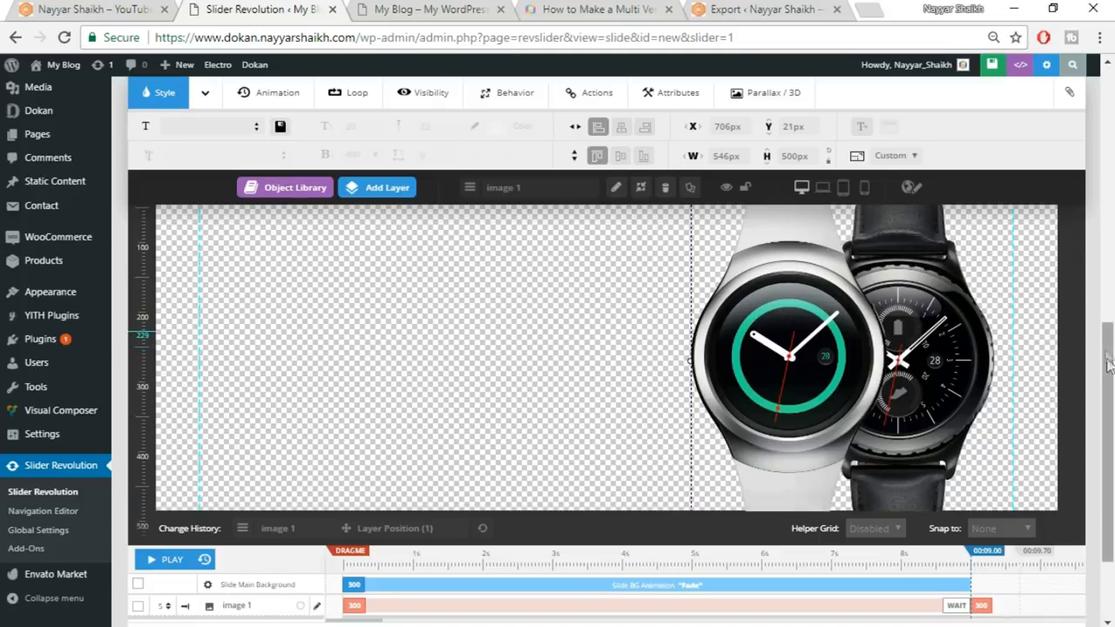
pyautogui.moveTo(1108, 364); pyautogui.dragTo(1108, 335)
pyautogui.moveTo(846, 403); pyautogui.dragTo(846, 381)
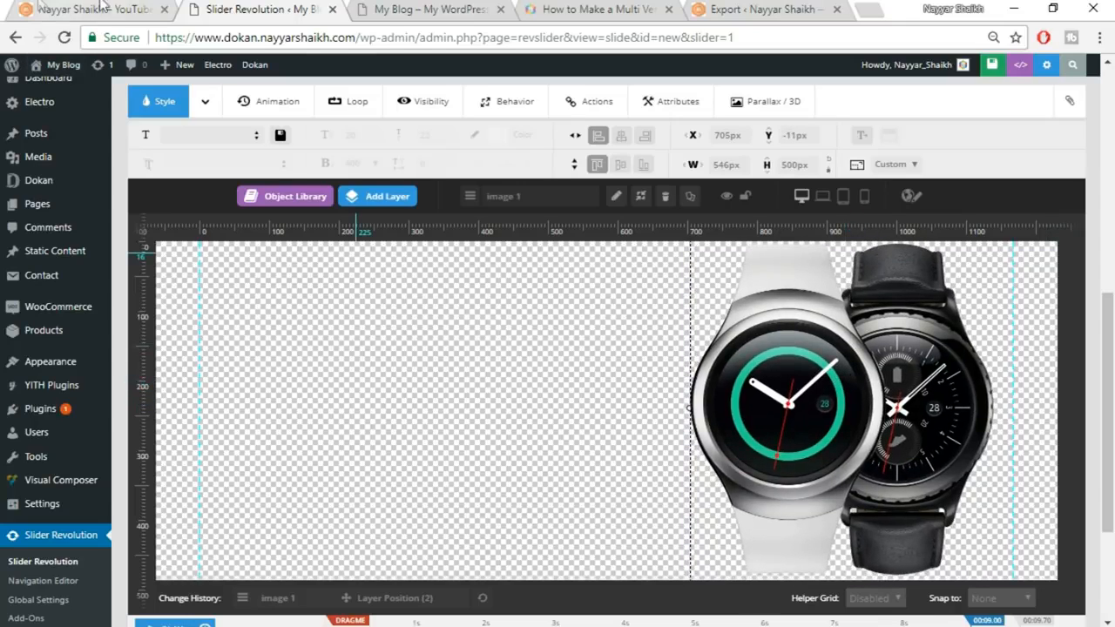
pyautogui.click(35, 9)
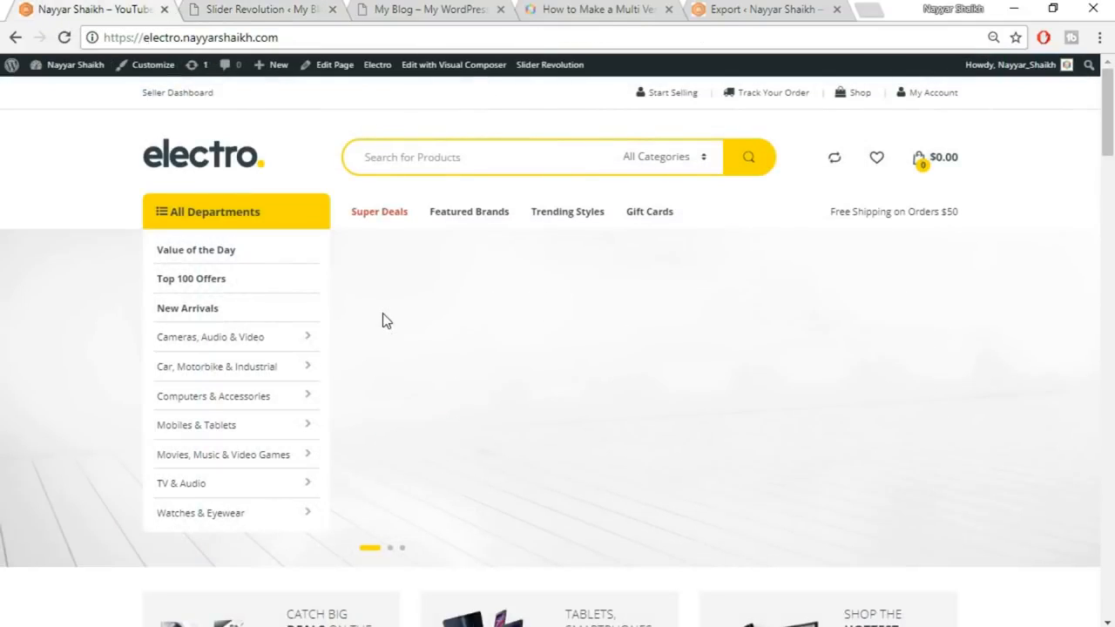
# - Compare with the live slider's first slide, then add a new text layer to the slide
pyautogui.click(362, 549)
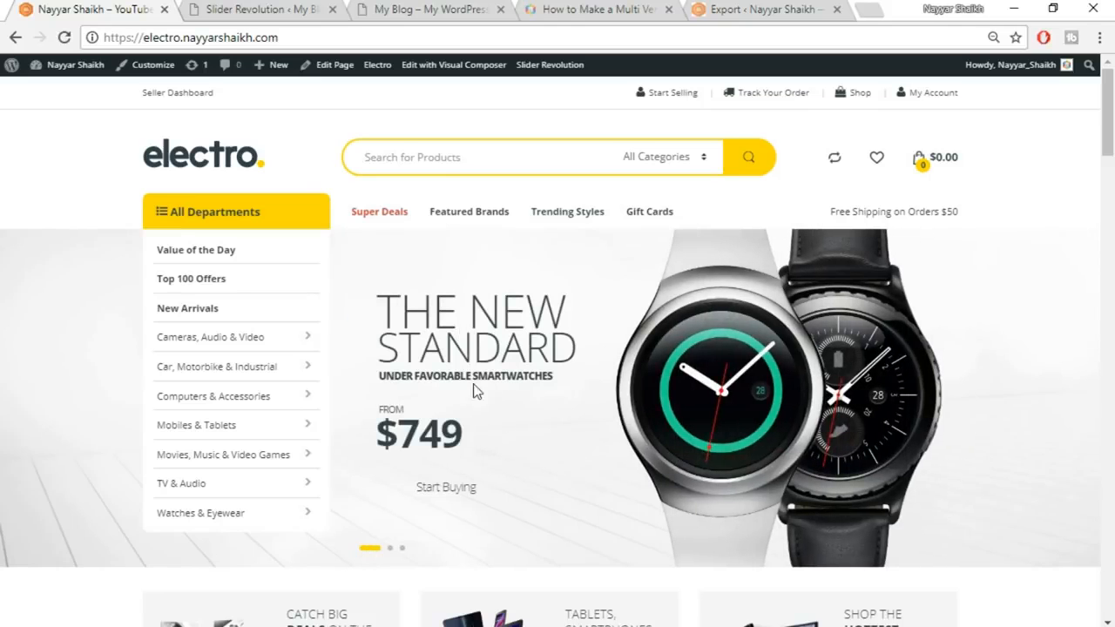
pyautogui.click(277, 8)
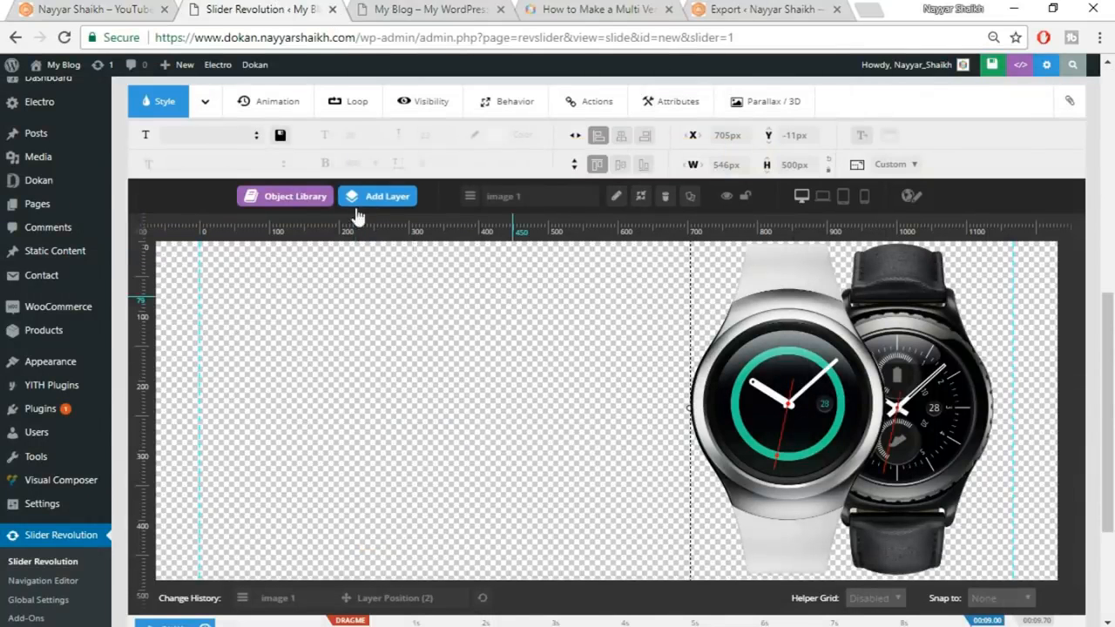
pyautogui.click(366, 199)
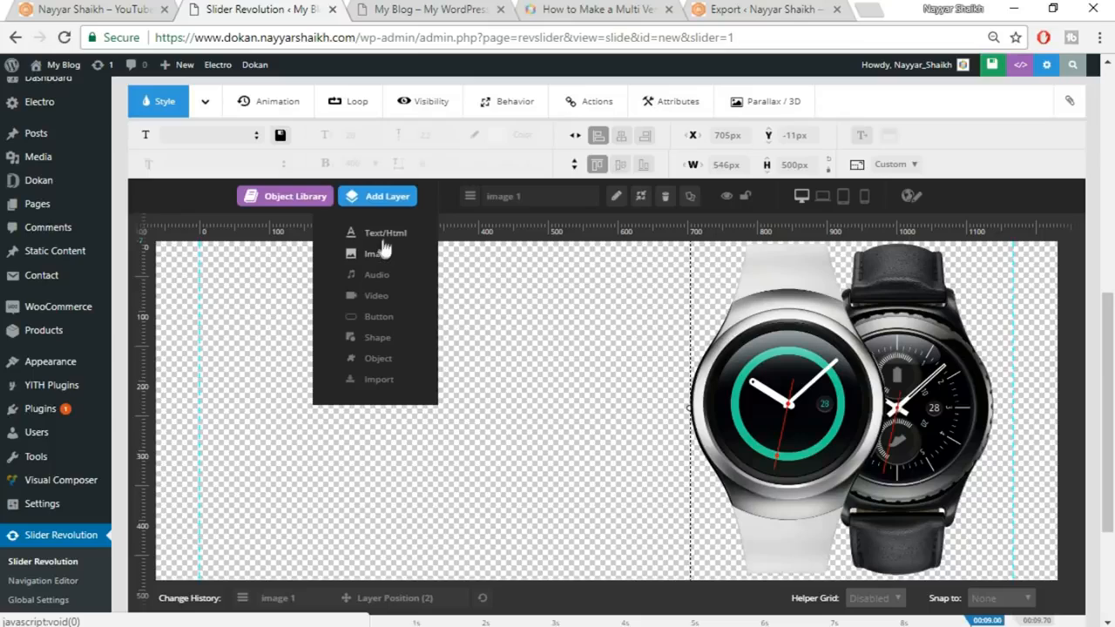
pyautogui.click(384, 235)
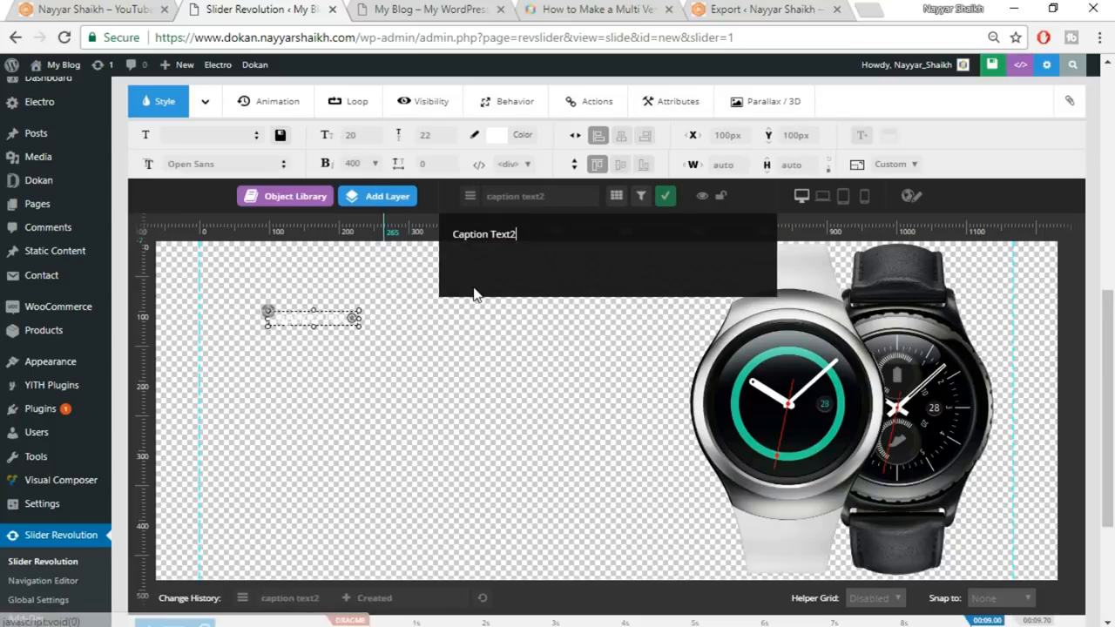
# - Replace the placeholder caption with 'THE NEW', matching the live headline, and confirm it
pyautogui.tripleClick(540, 245)
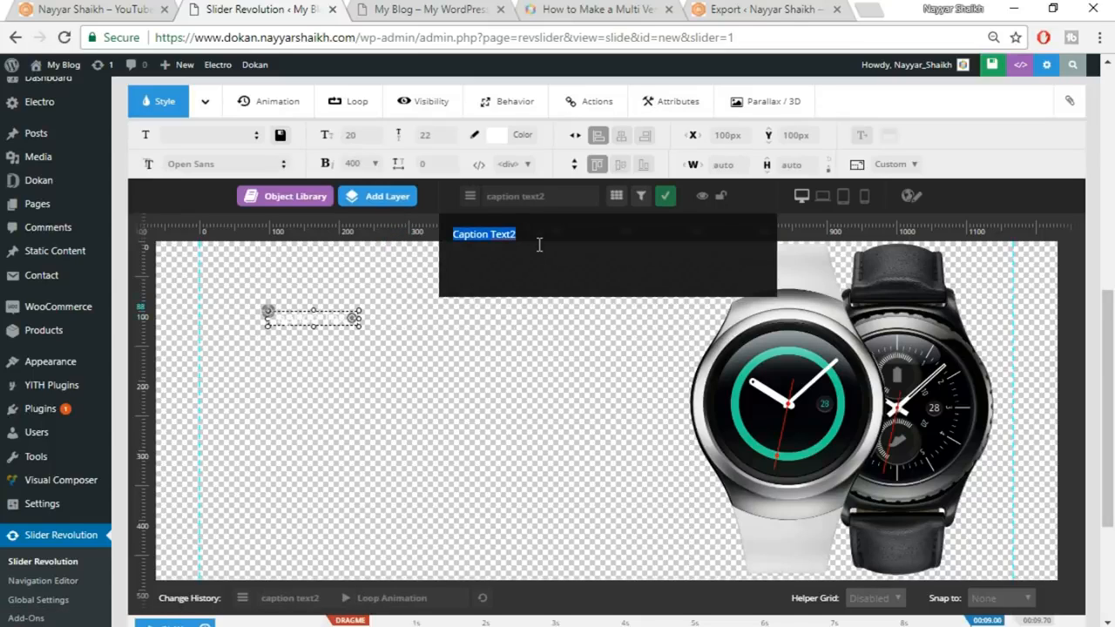
pyautogui.write('THE NEW')
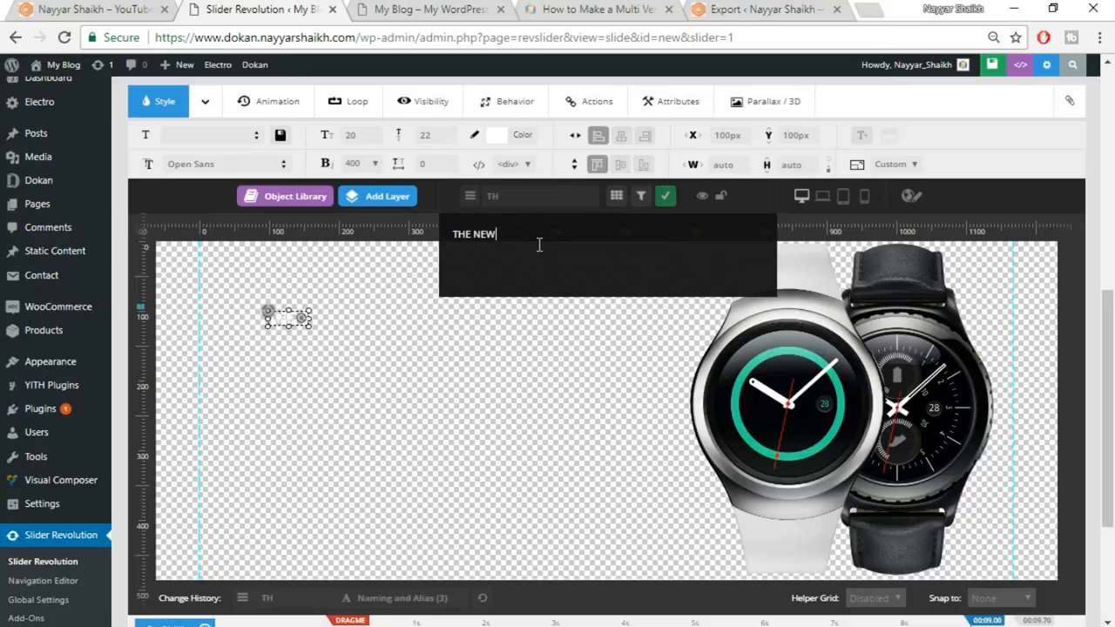
pyautogui.rightClick(8, 9)
pyautogui.click(63, 9)
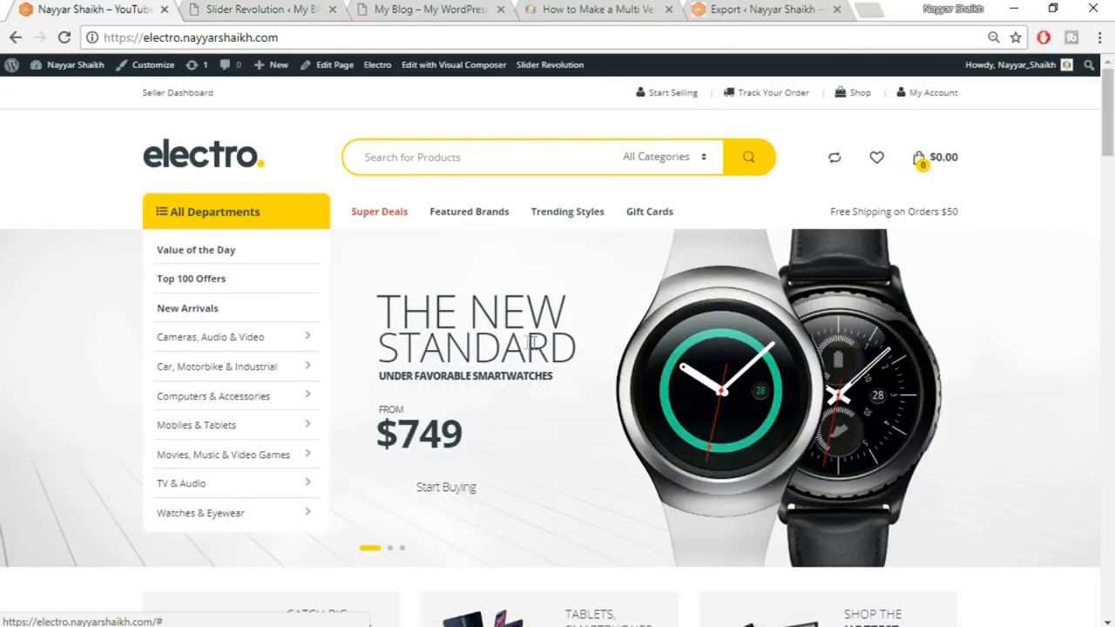
pyautogui.click(300, 8)
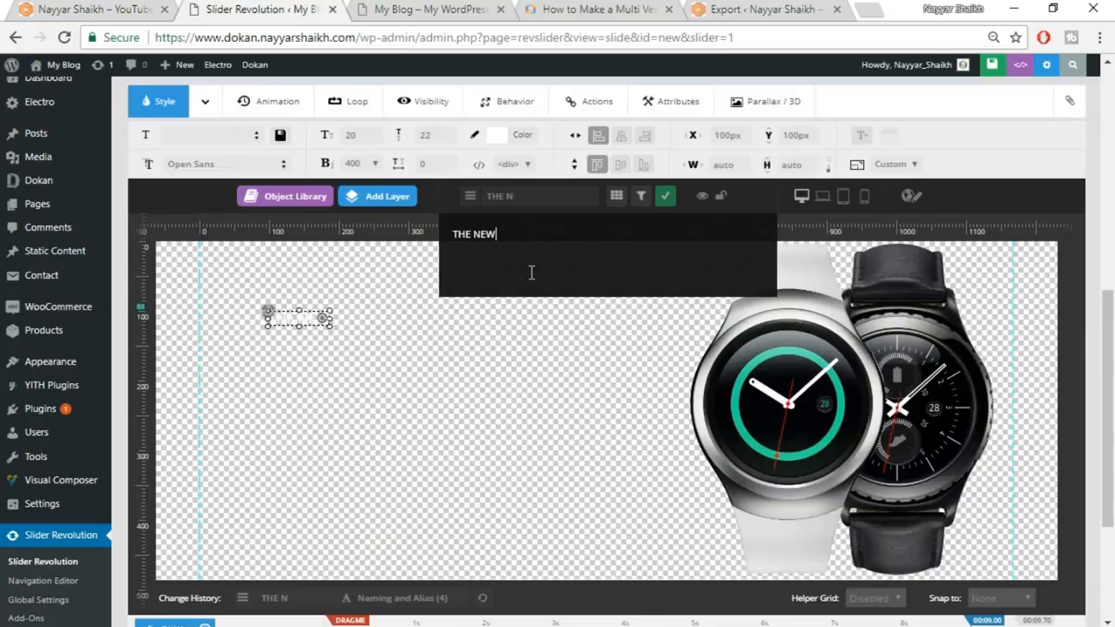
pyautogui.click(666, 198)
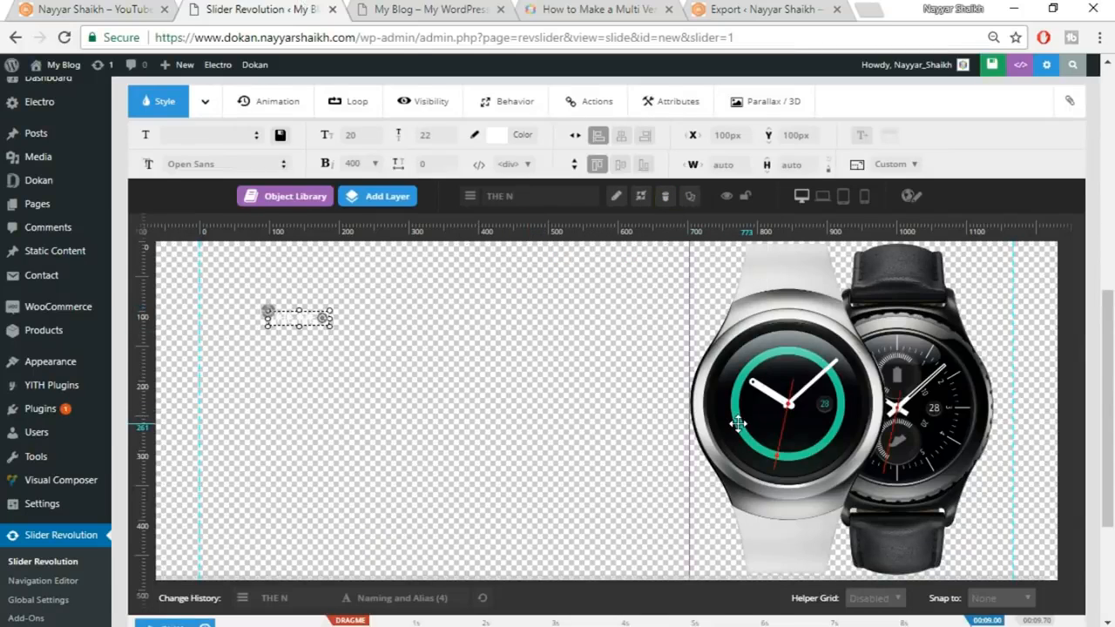
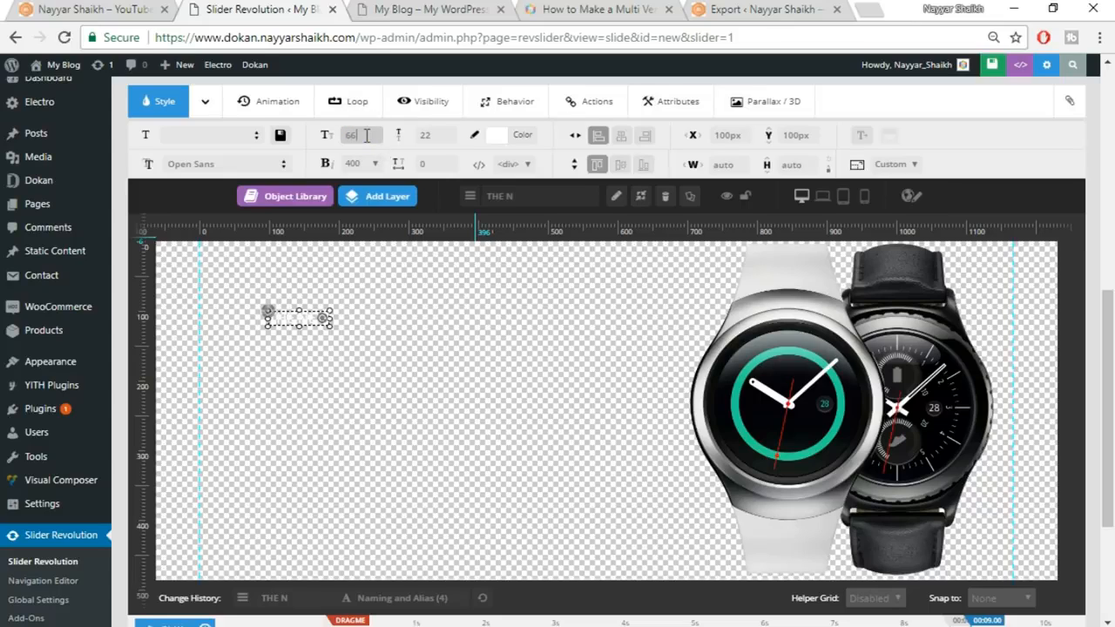
# - Set the THE NEW heading to 66px font size with a light 300 weight
pyautogui.click(430, 139)
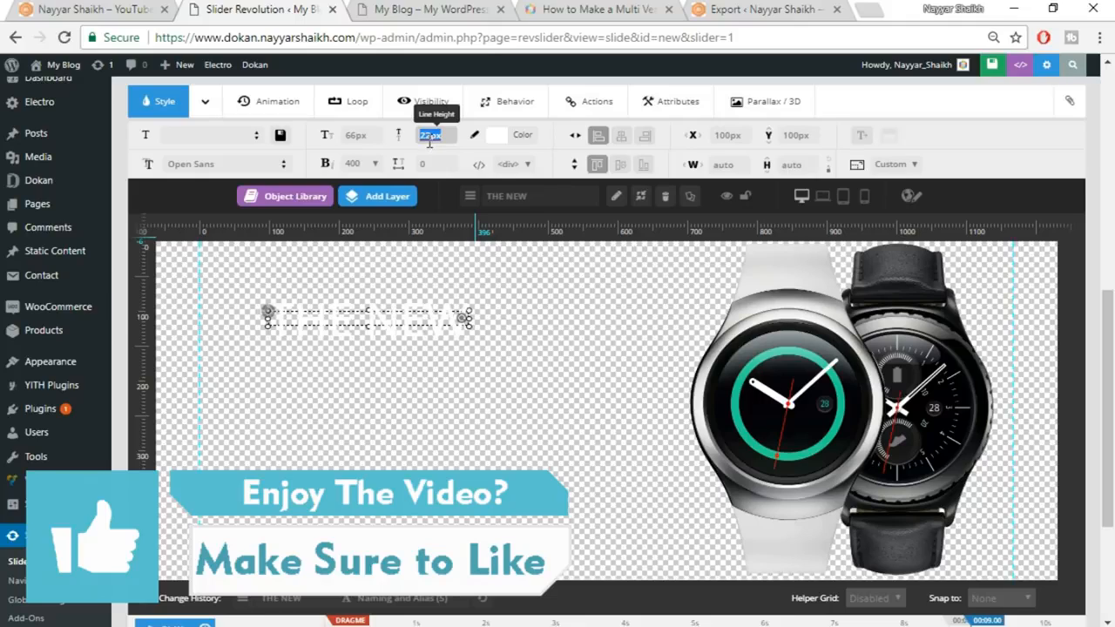
pyautogui.click(365, 166)
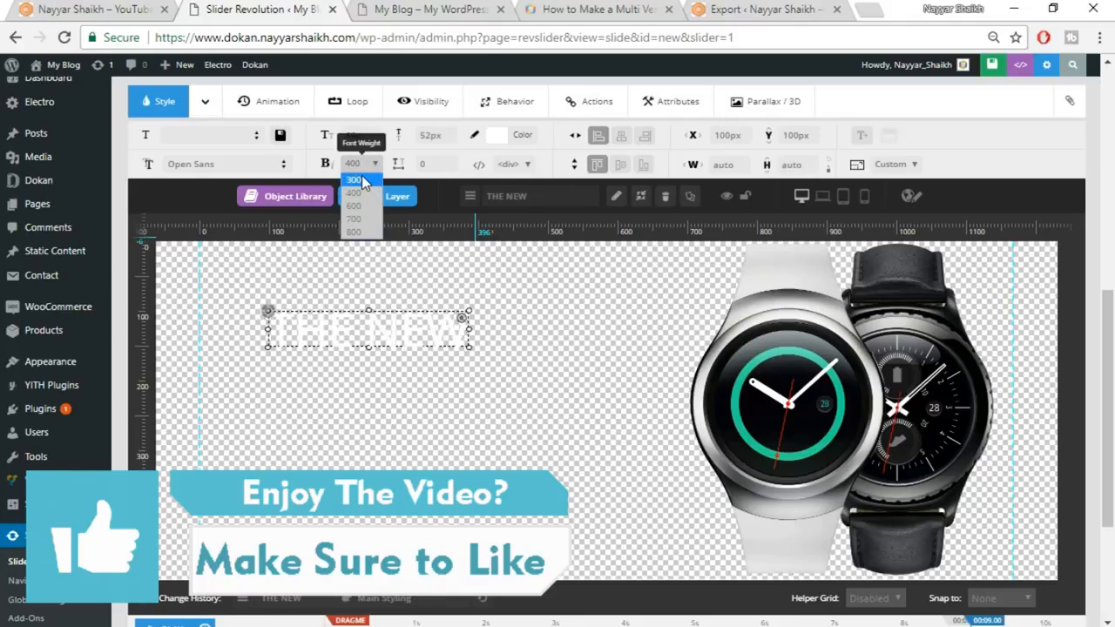
pyautogui.click(362, 180)
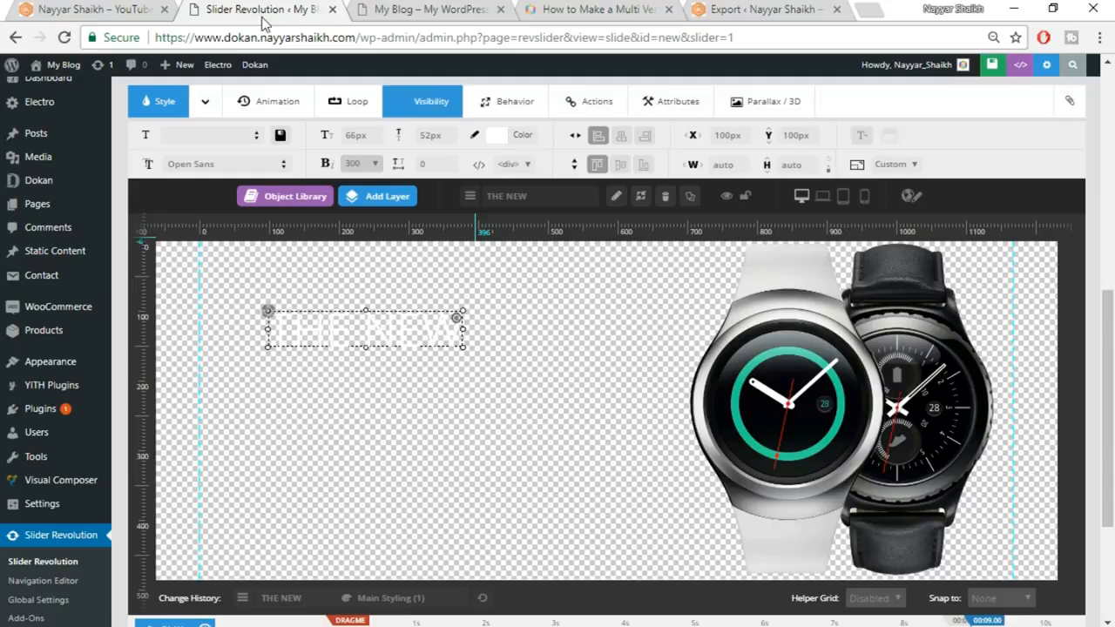
pyautogui.click(149, 9)
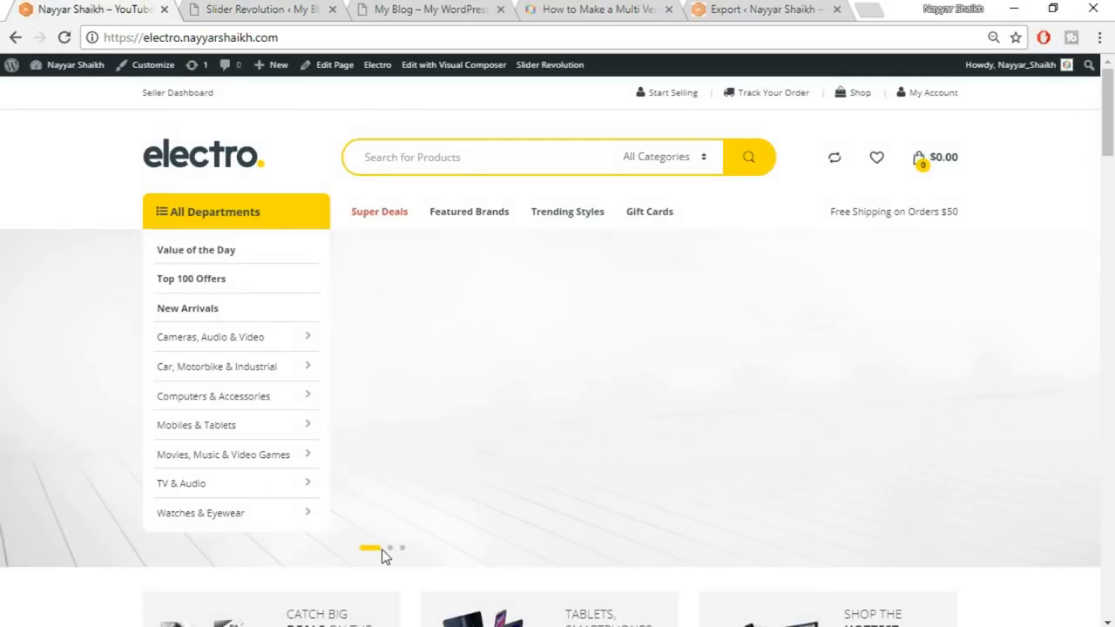
pyautogui.click(277, 7)
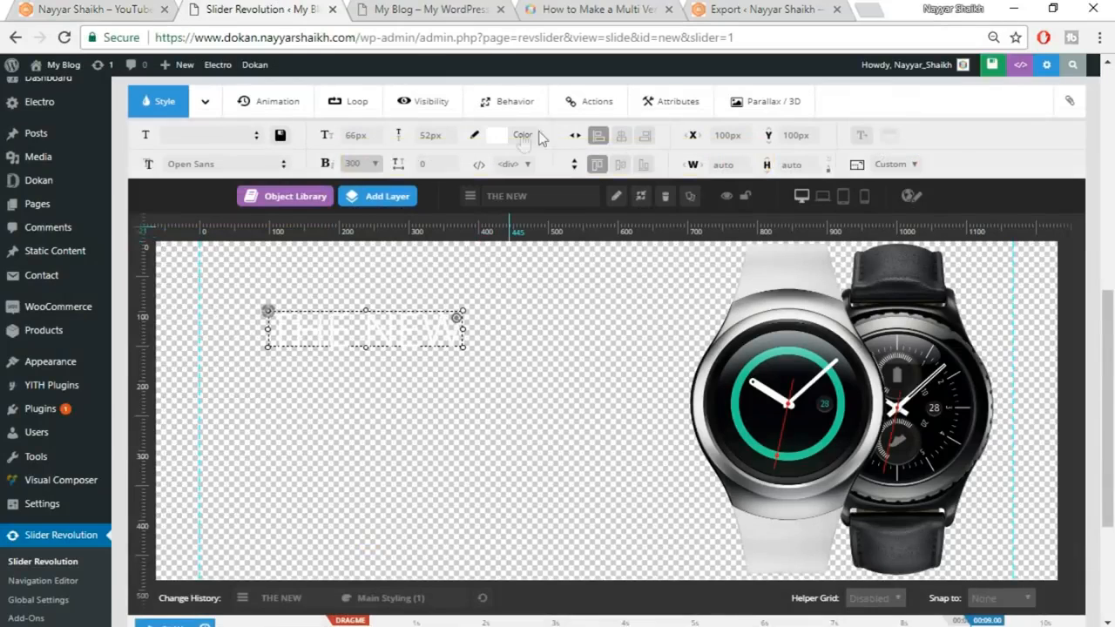
# - Change the THE NEW text colour to dark navy #333248
pyautogui.click(520, 140)
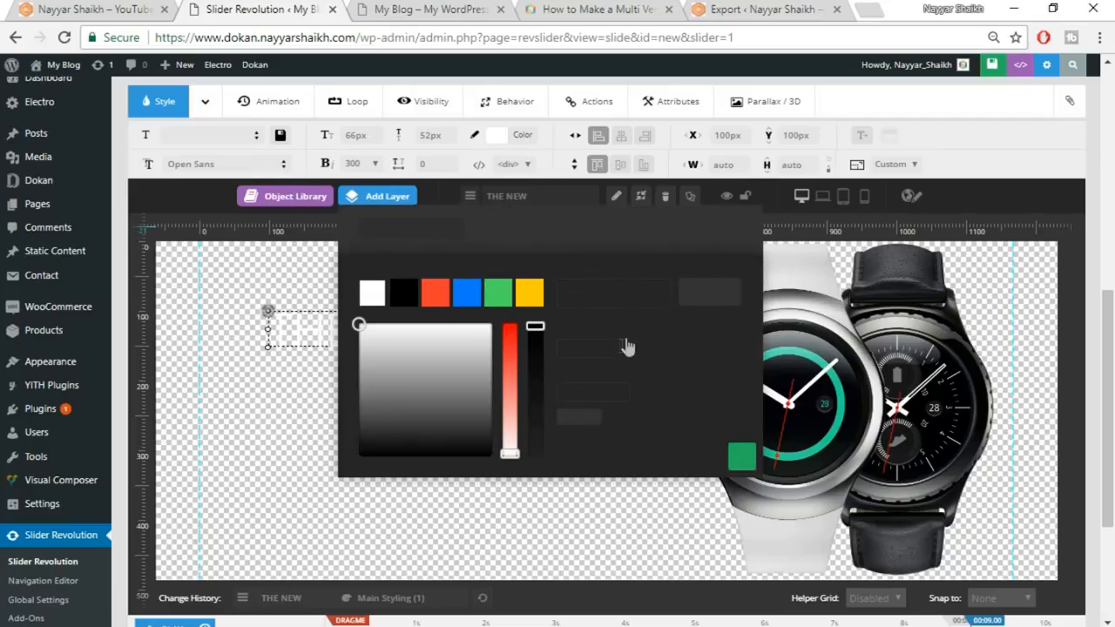
pyautogui.click(561, 347)
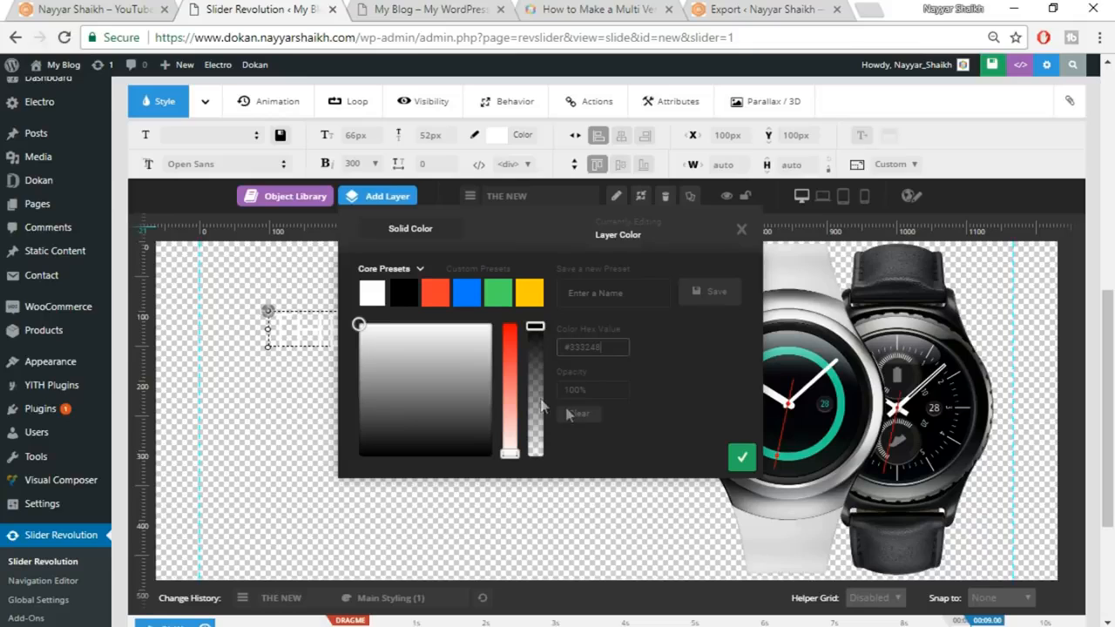
pyautogui.click(666, 366)
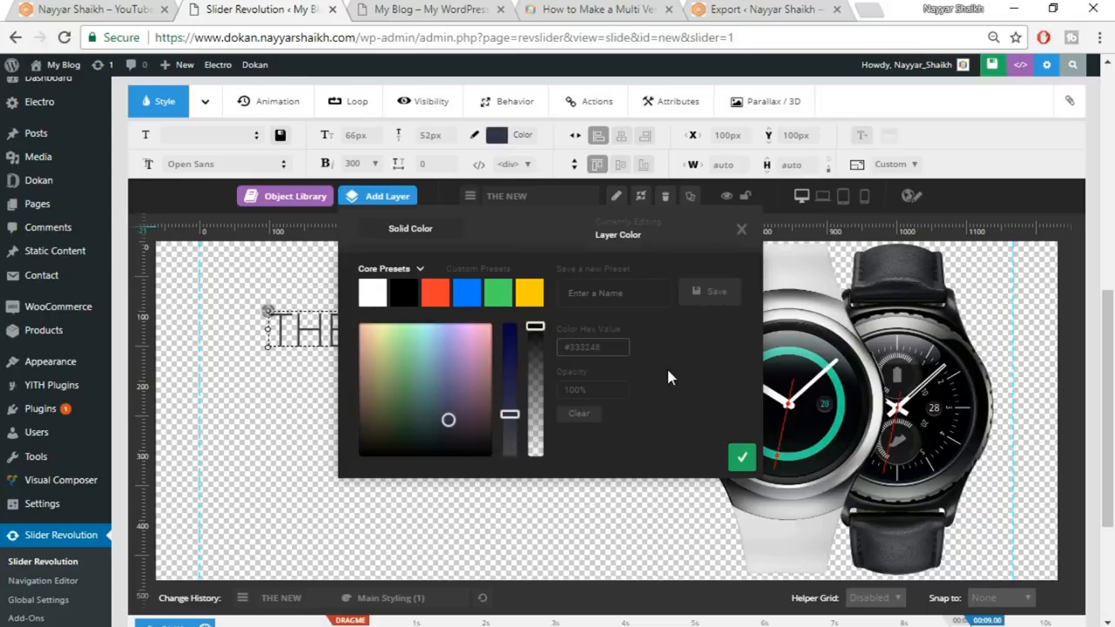
pyautogui.click(742, 459)
# - Move THE NEW up toward the slide's top-left, checking against the storefront's watch slide
pyautogui.moveTo(400, 328); pyautogui.dragTo(480, 294)
pyautogui.click(131, 8)
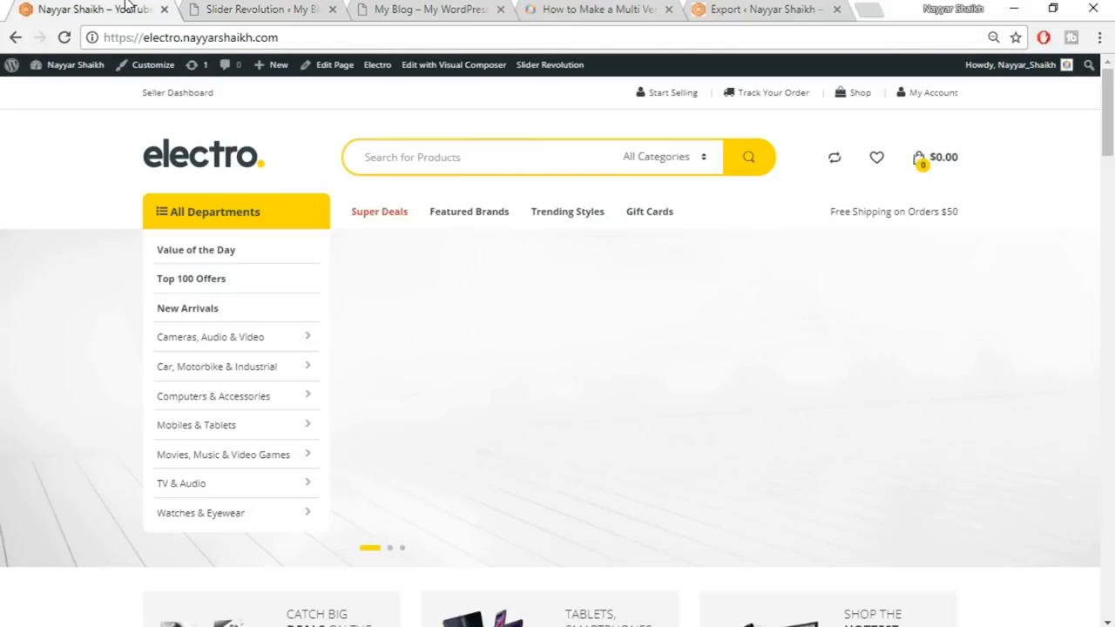
pyautogui.click(363, 549)
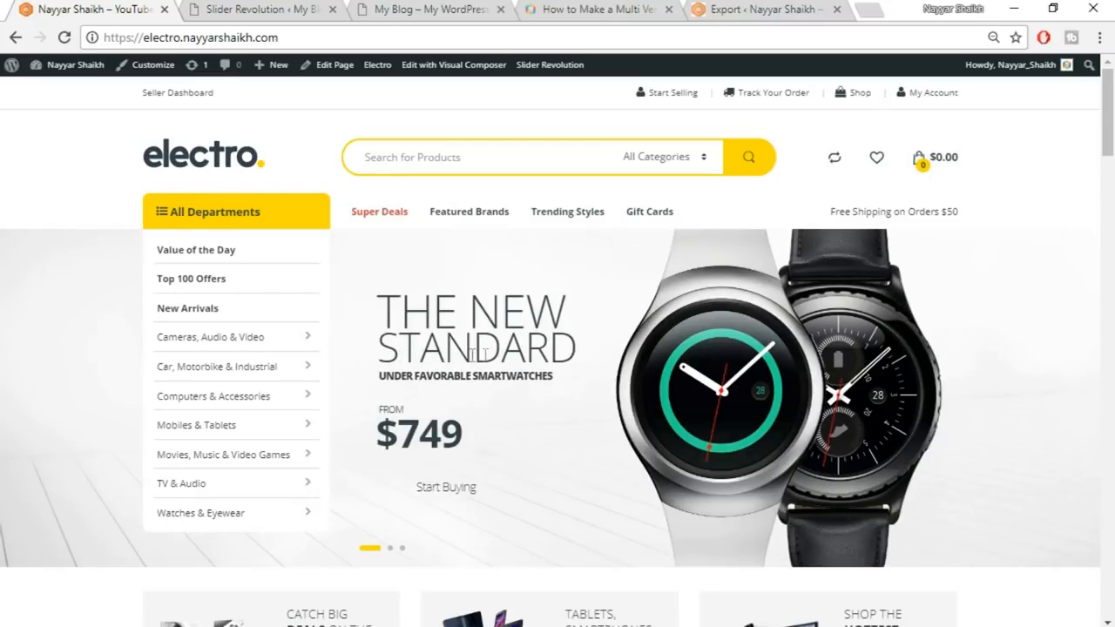
pyautogui.click(286, 12)
pyautogui.moveTo(377, 198)
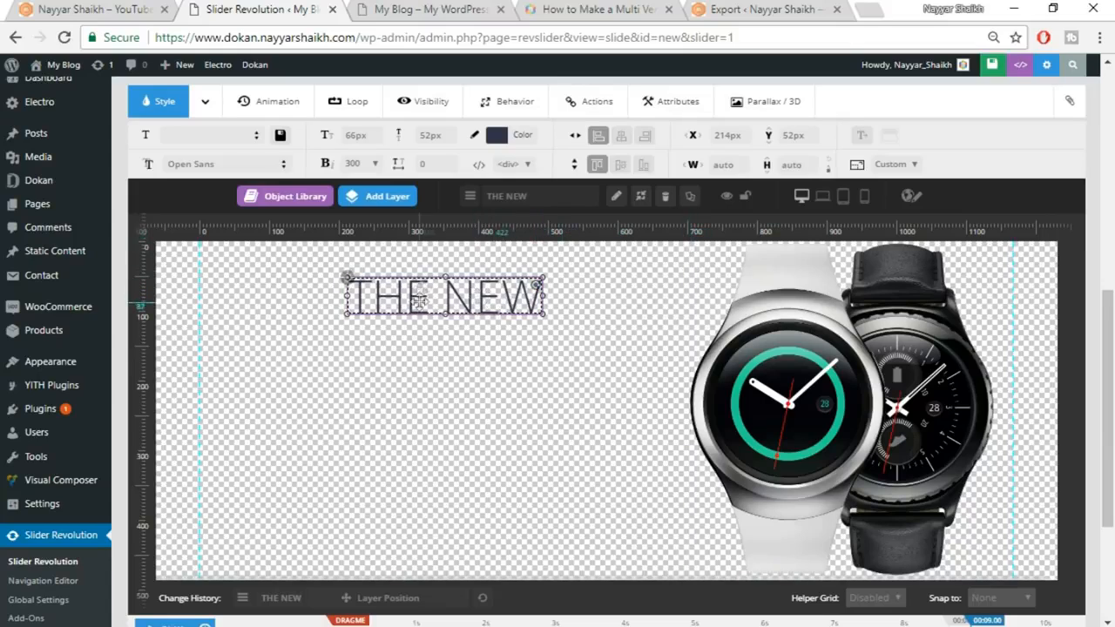
# - Duplicate THE NEW below itself and change the copy's text to STANDARD
pyautogui.click(689, 198)
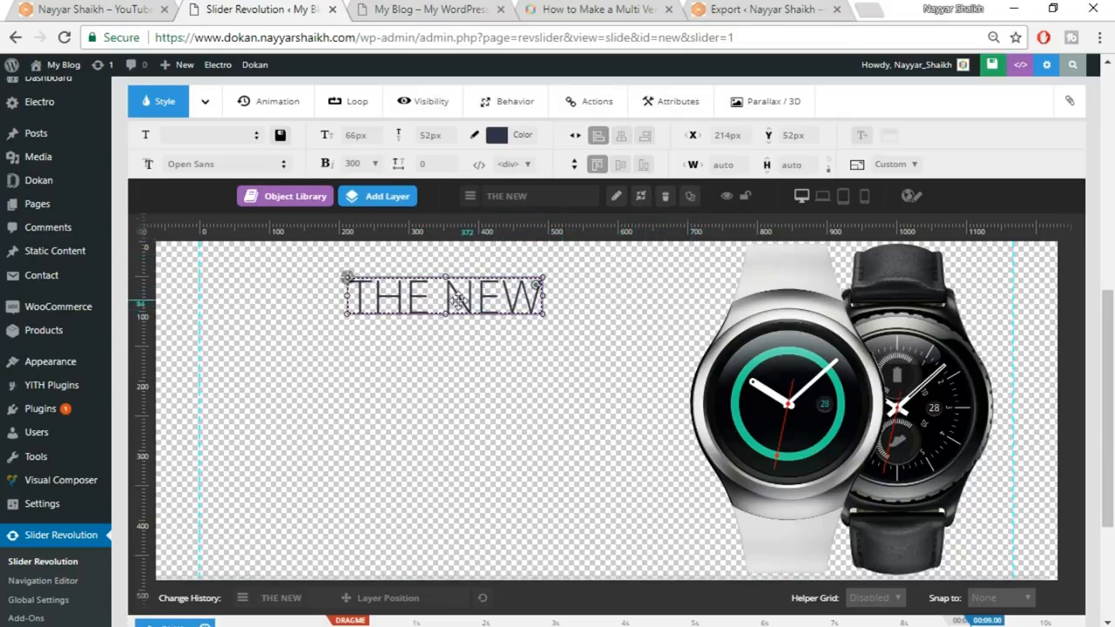
pyautogui.moveTo(467, 299); pyautogui.dragTo(457, 332)
pyautogui.doubleClick(459, 334)
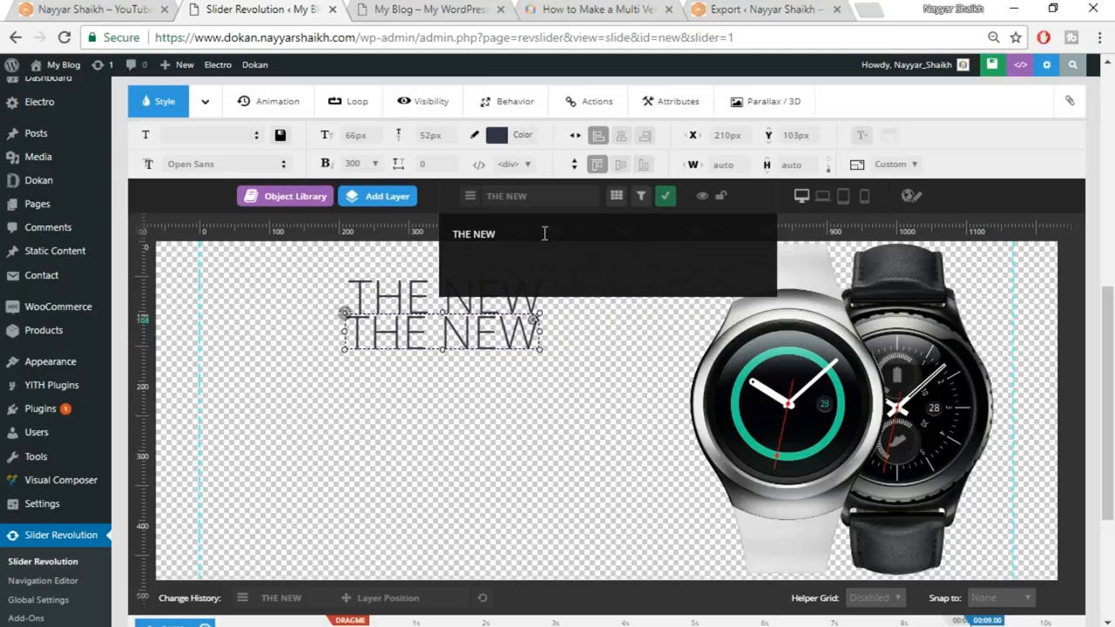
pyautogui.moveTo(542, 236); pyautogui.dragTo(446, 233)
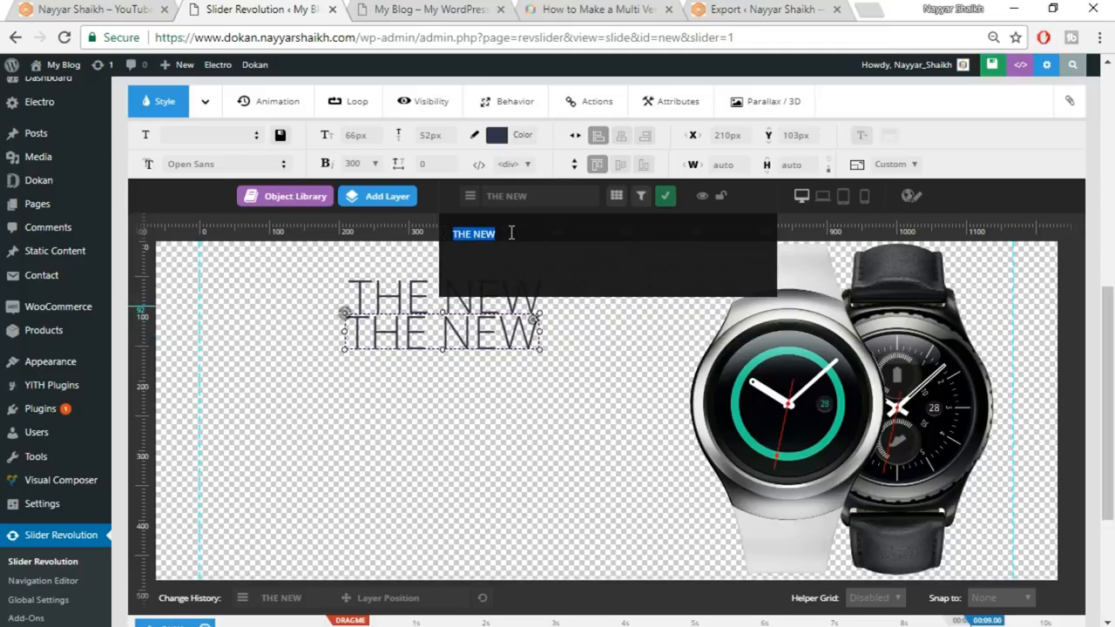
pyautogui.write('sTANDARD')
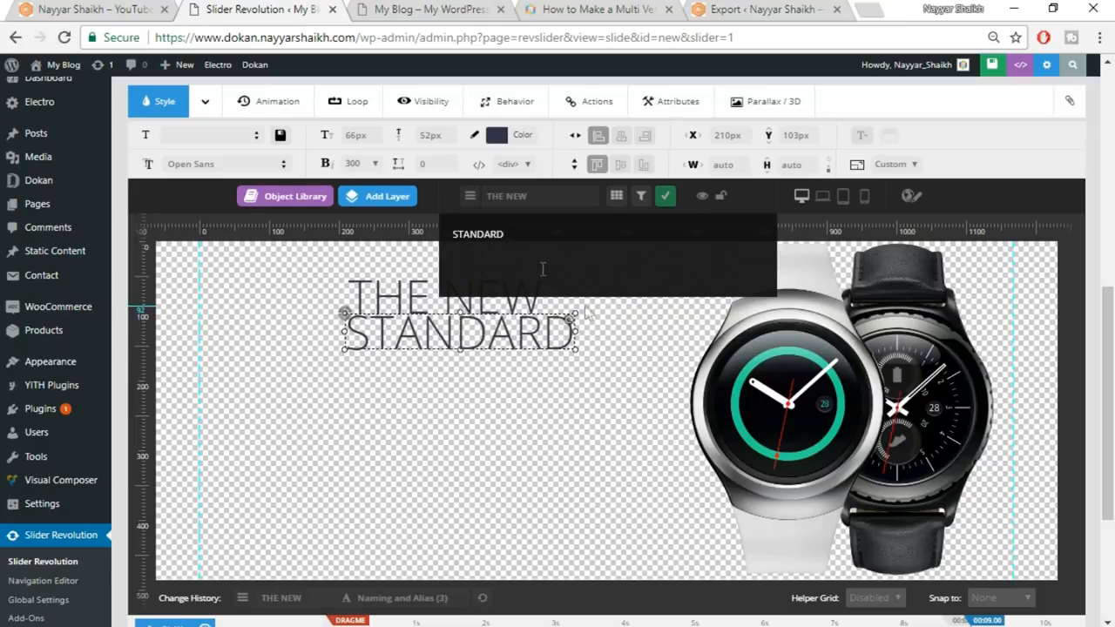
pyautogui.click(545, 379)
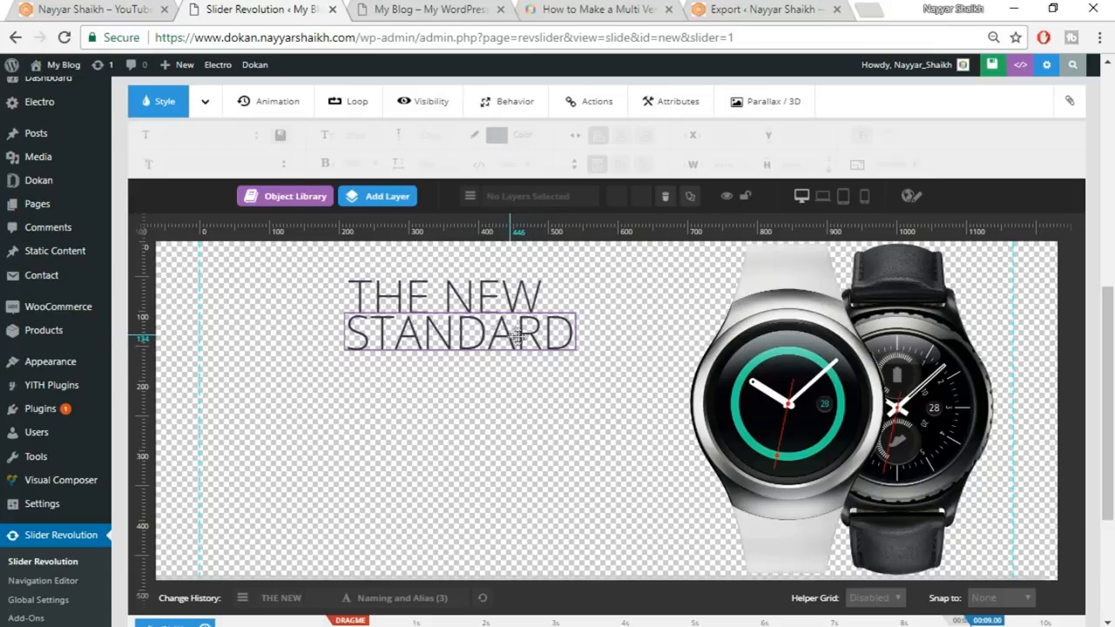
# - Shrink STANDARD to 55px and align it under THE NEW, comparing with the storefront
pyautogui.click(516, 336)
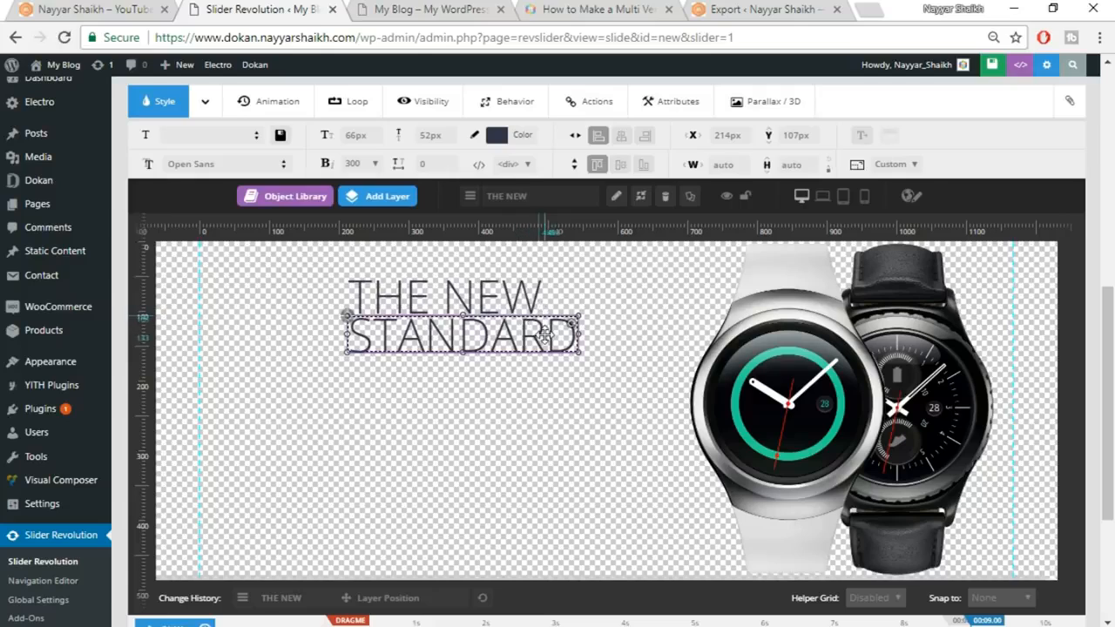
pyautogui.doubleClick(357, 136)
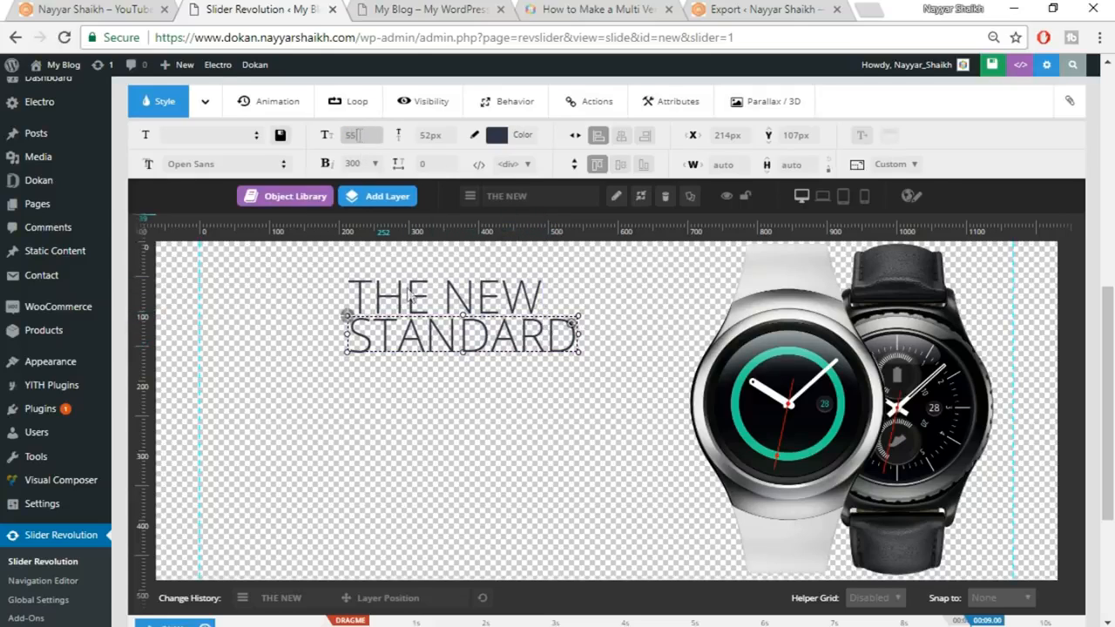
pyautogui.click(434, 409)
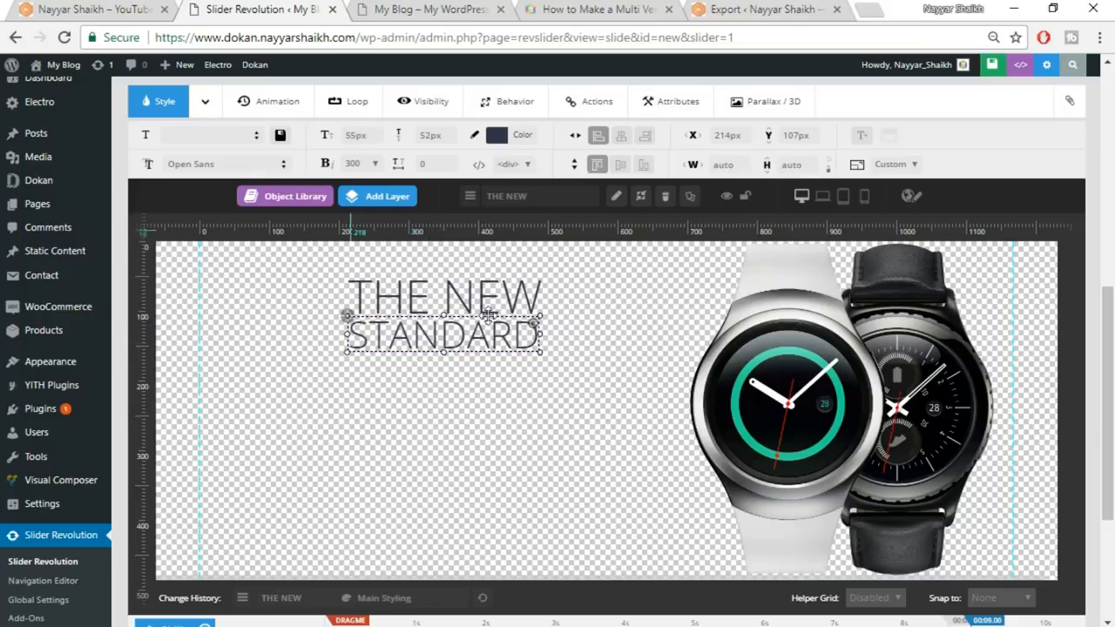
pyautogui.moveTo(490, 341); pyautogui.dragTo(497, 346)
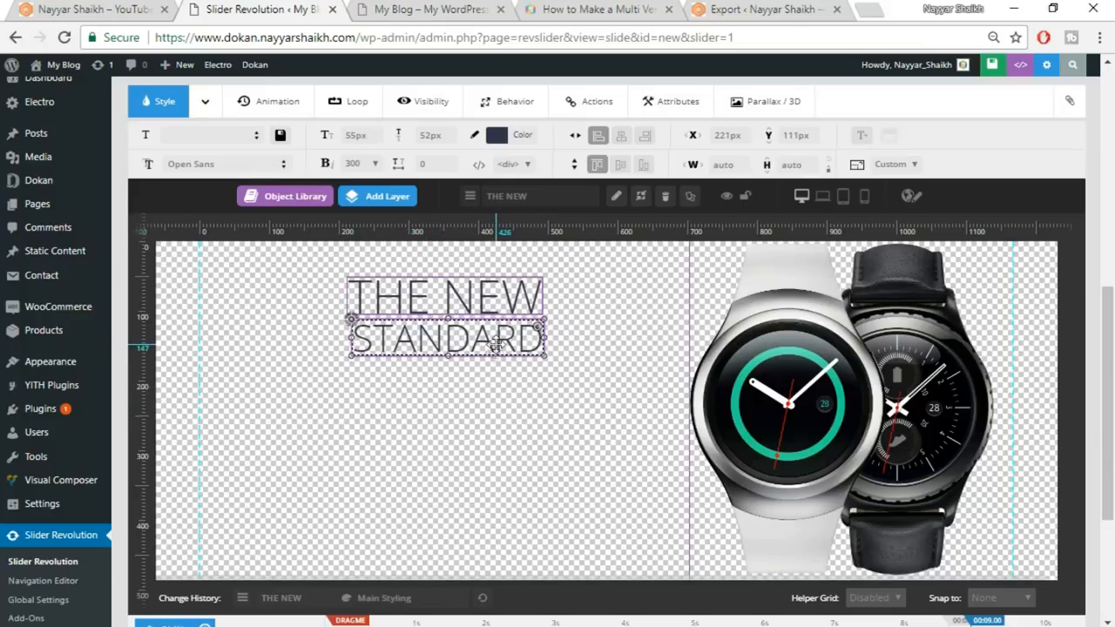
pyautogui.click(109, 9)
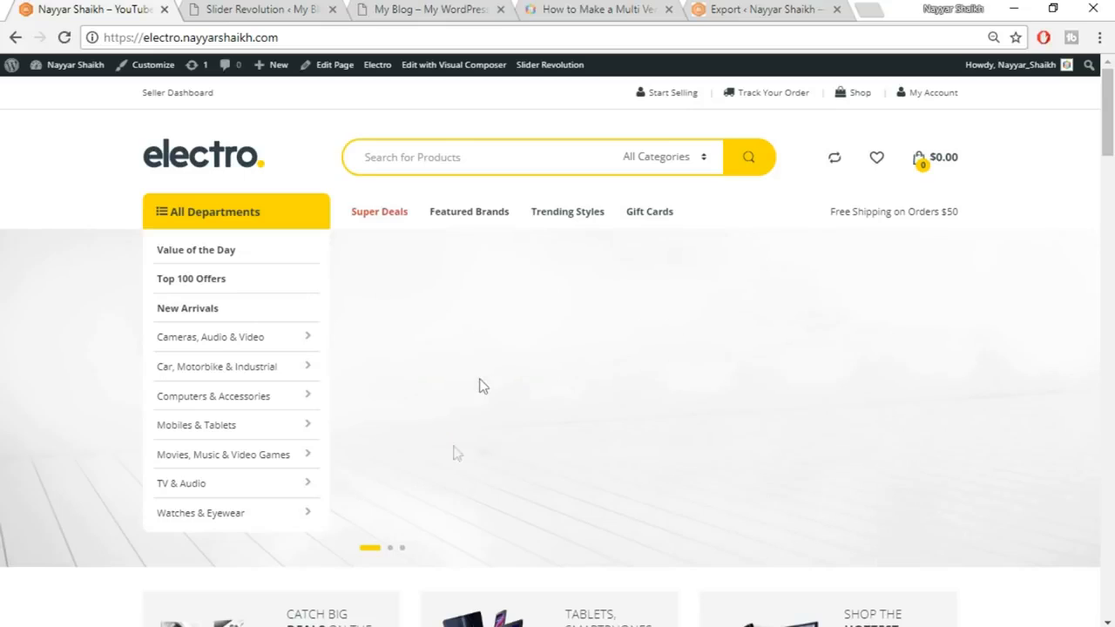
pyautogui.click(363, 551)
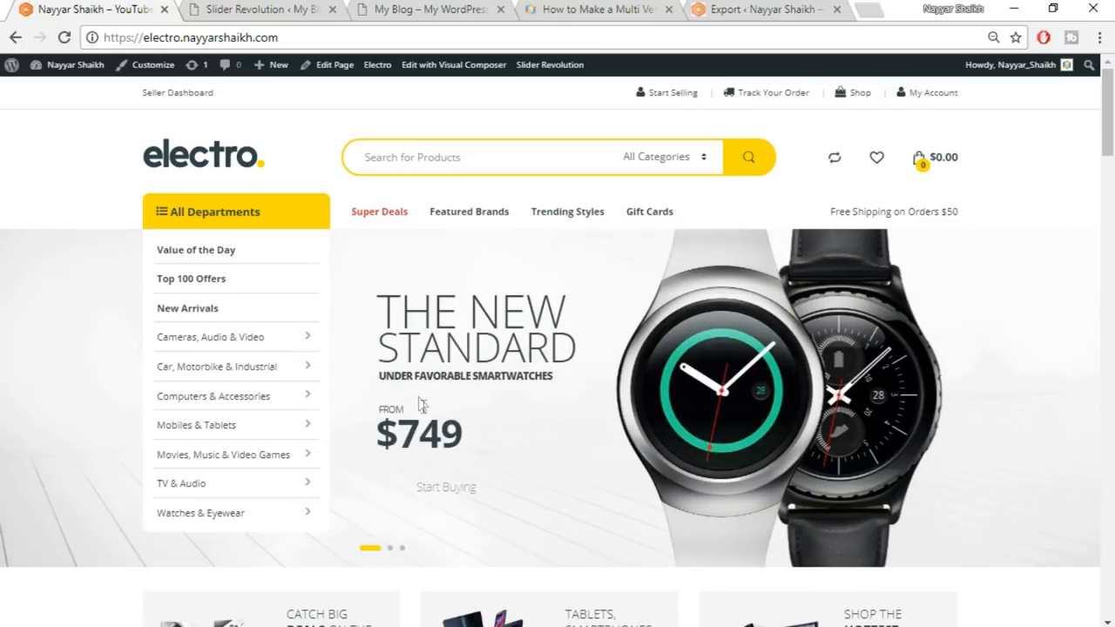
pyautogui.click(263, 8)
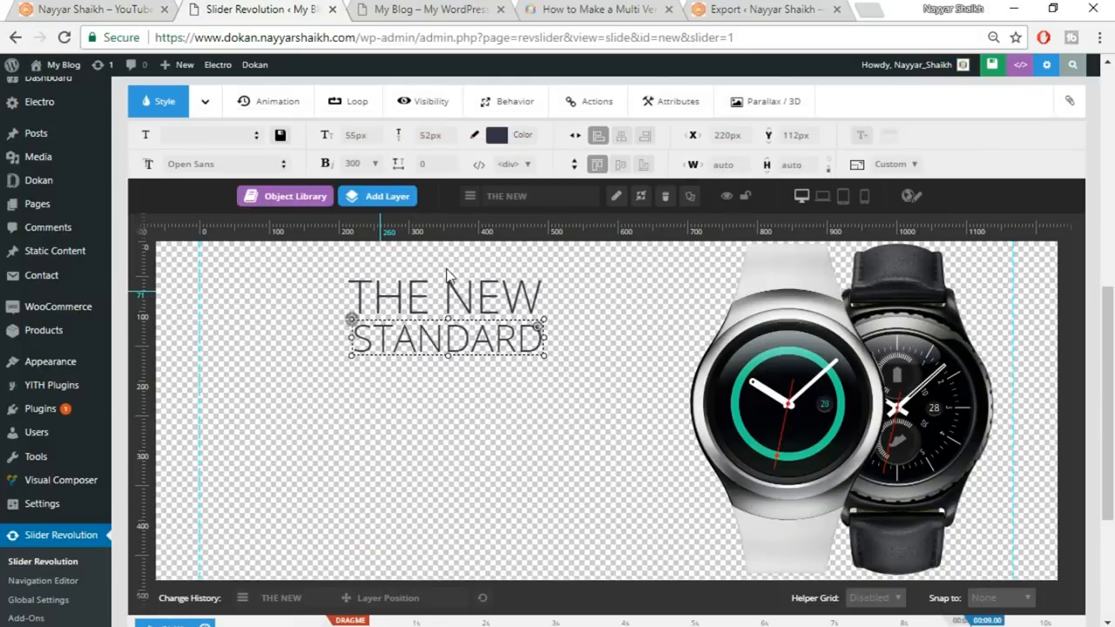
# - Add a text layer reading 'UNDER FAVOREABLE SMARTWATCHES' below STANDARD
pyautogui.click(384, 202)
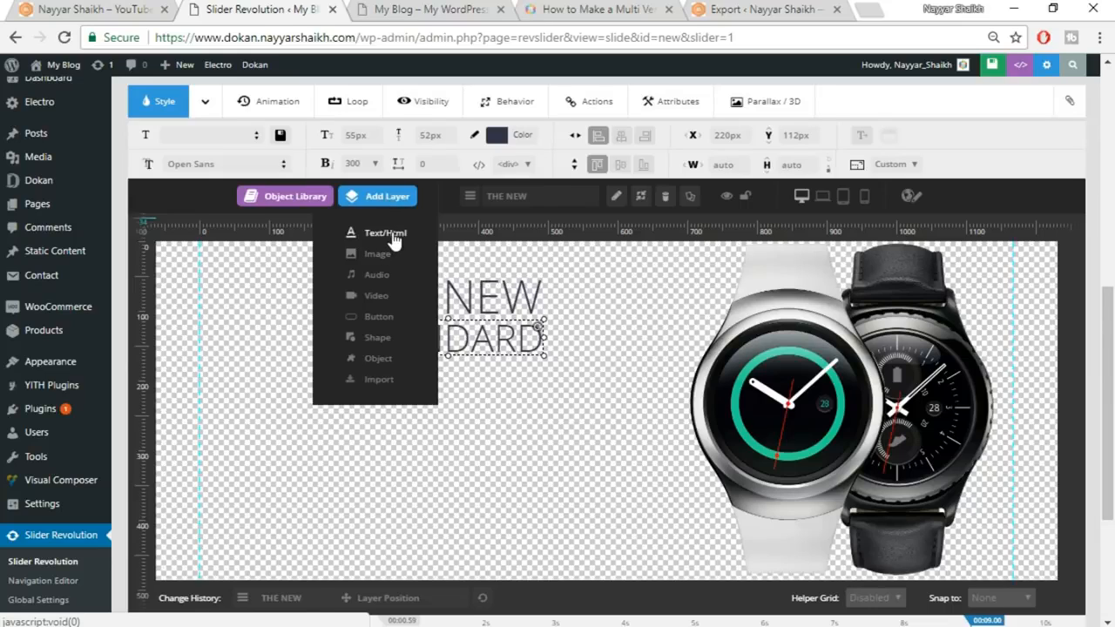
pyautogui.click(394, 242)
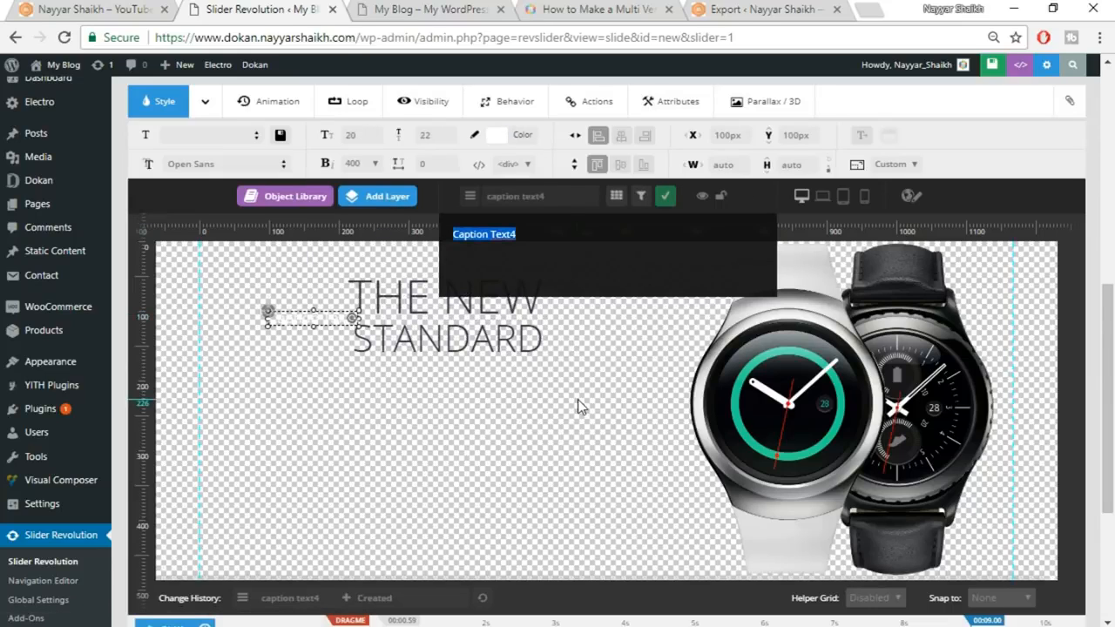
pyautogui.write('under')
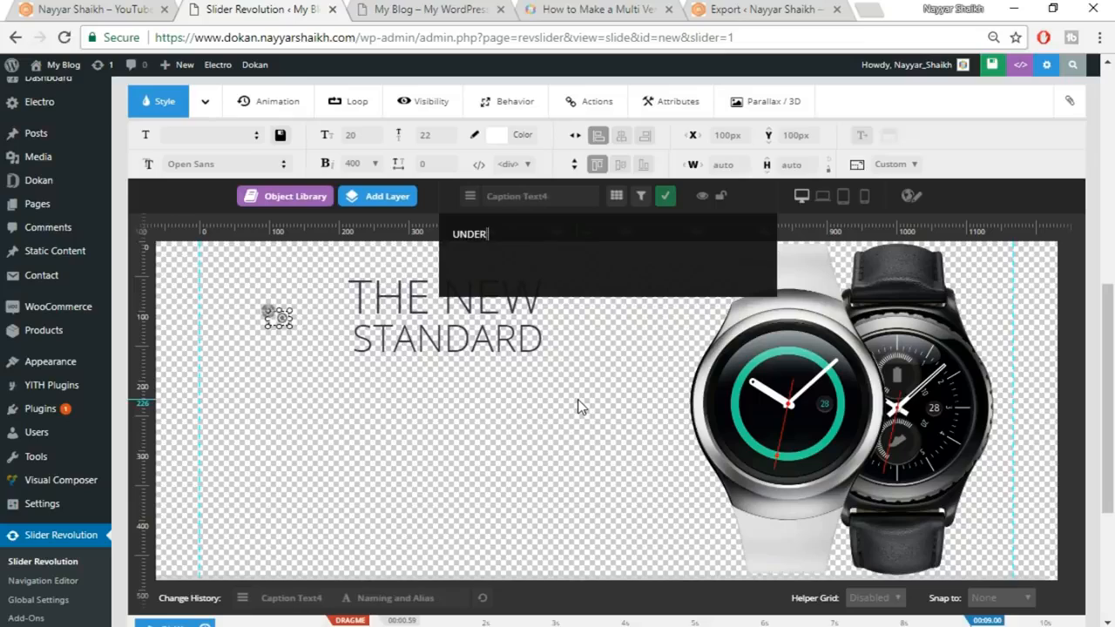
pyautogui.write(' FAV')
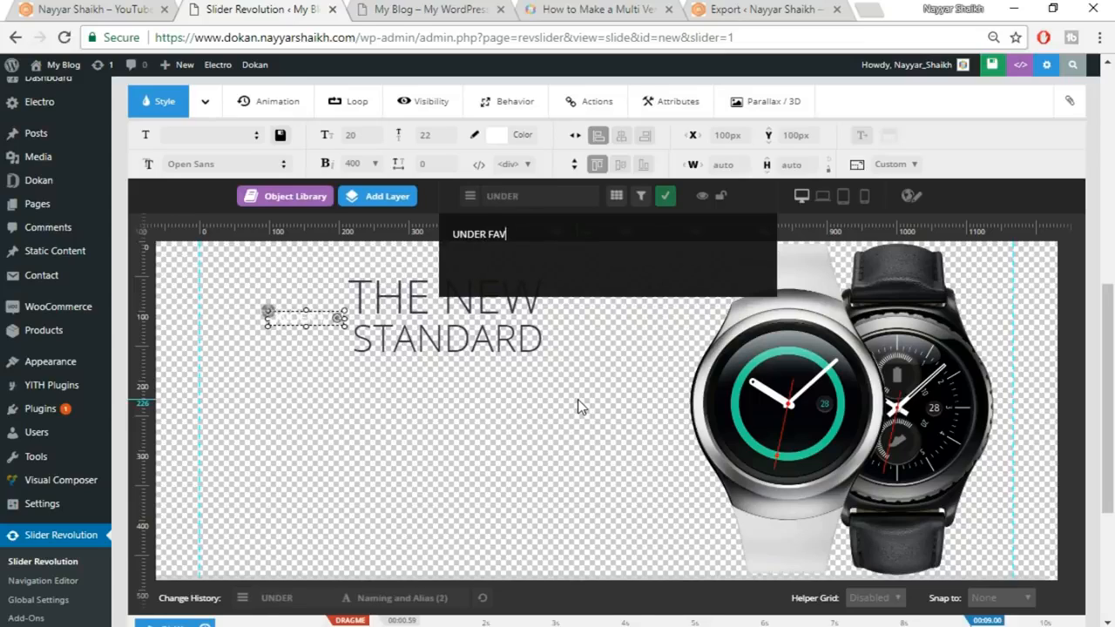
pyautogui.write('OREABLE')
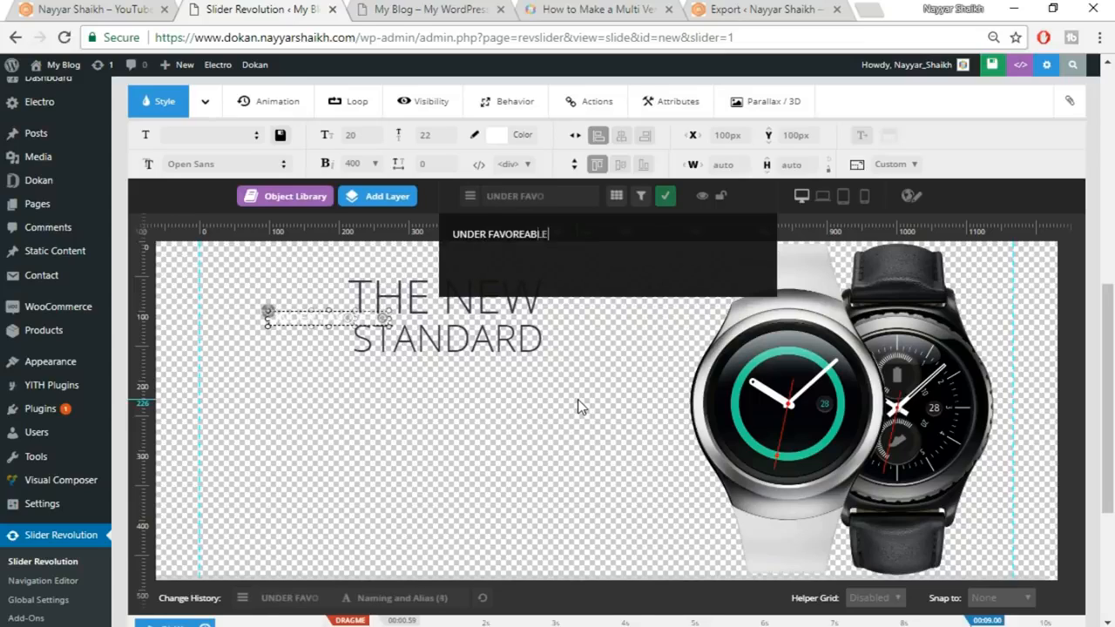
pyautogui.write(' SMARTWATCHES')
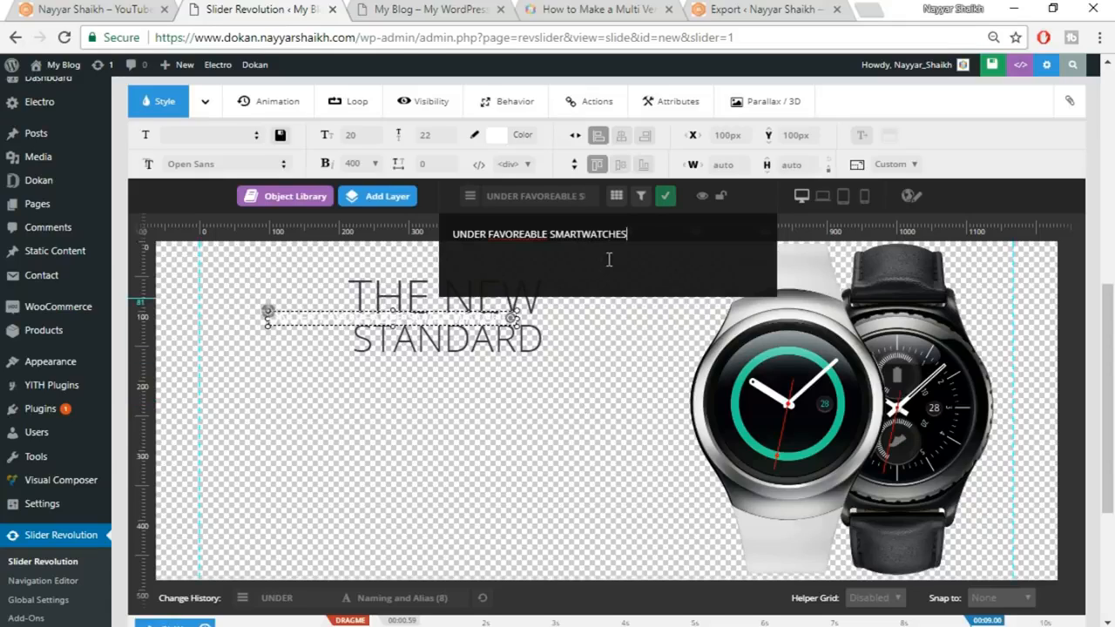
pyautogui.click(665, 196)
pyautogui.moveTo(378, 320); pyautogui.dragTo(461, 377)
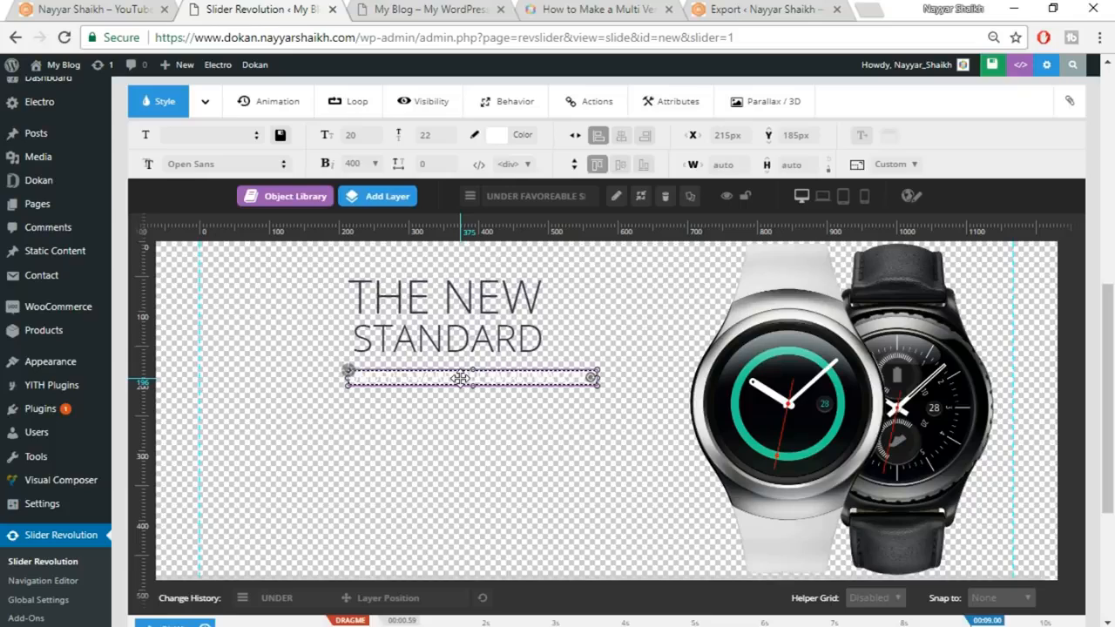
# - Set the subtitle to 15px font size with weight 800
pyautogui.click(362, 139)
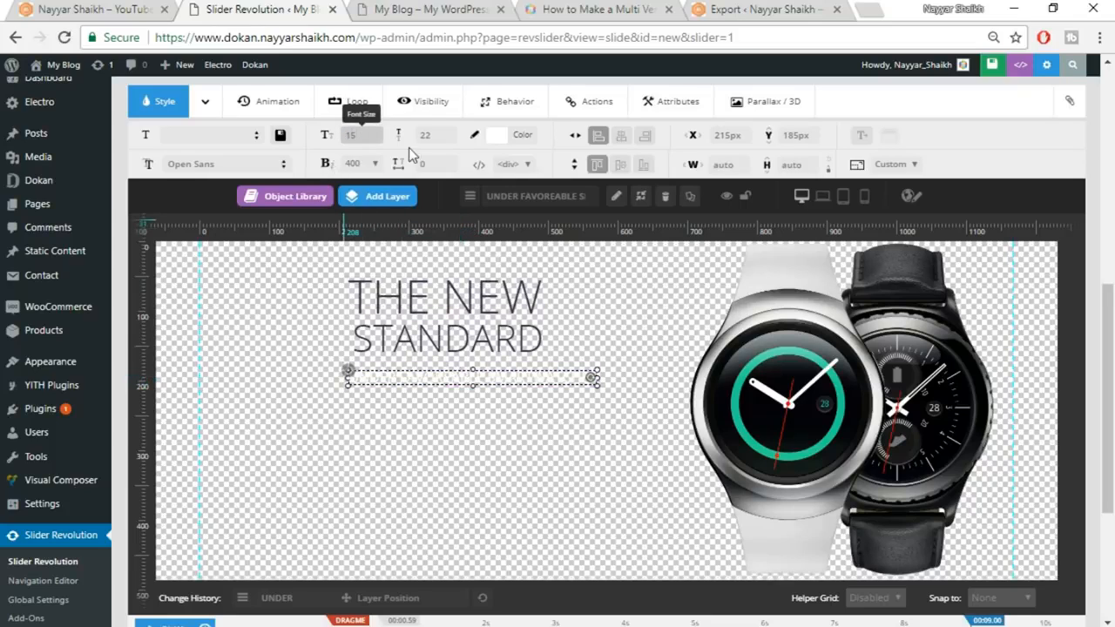
pyautogui.click(452, 135)
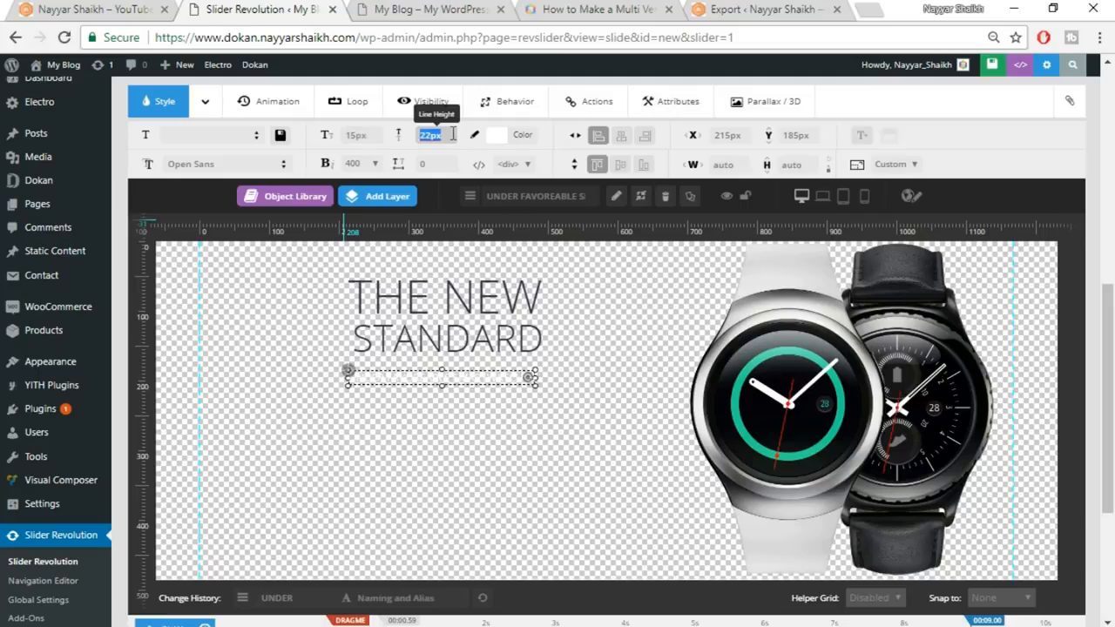
pyautogui.click(362, 165)
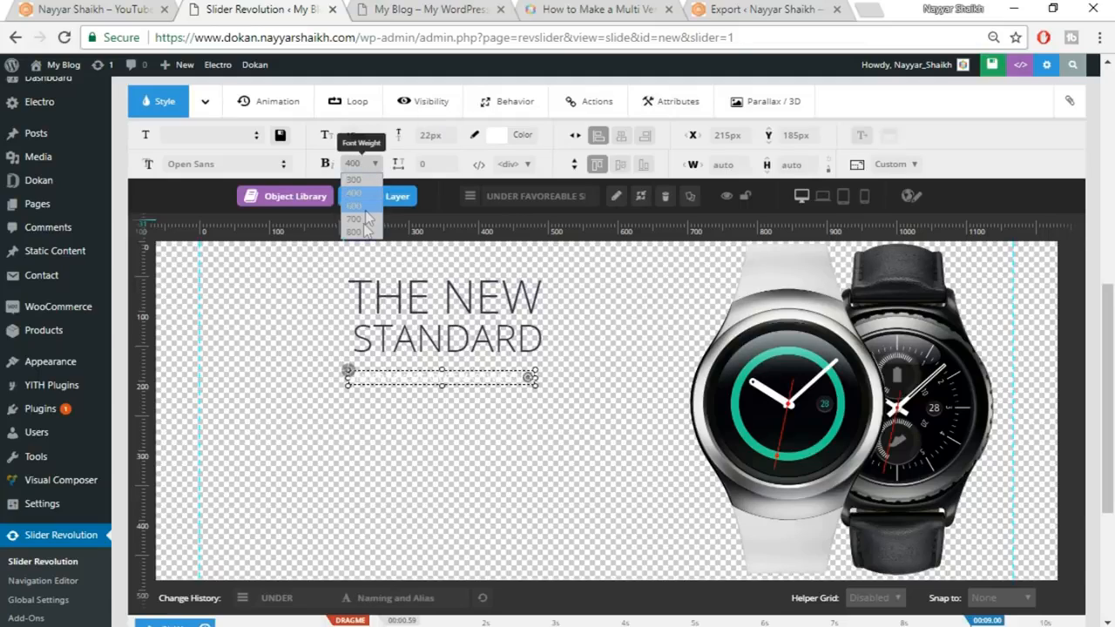
pyautogui.click(153, 6)
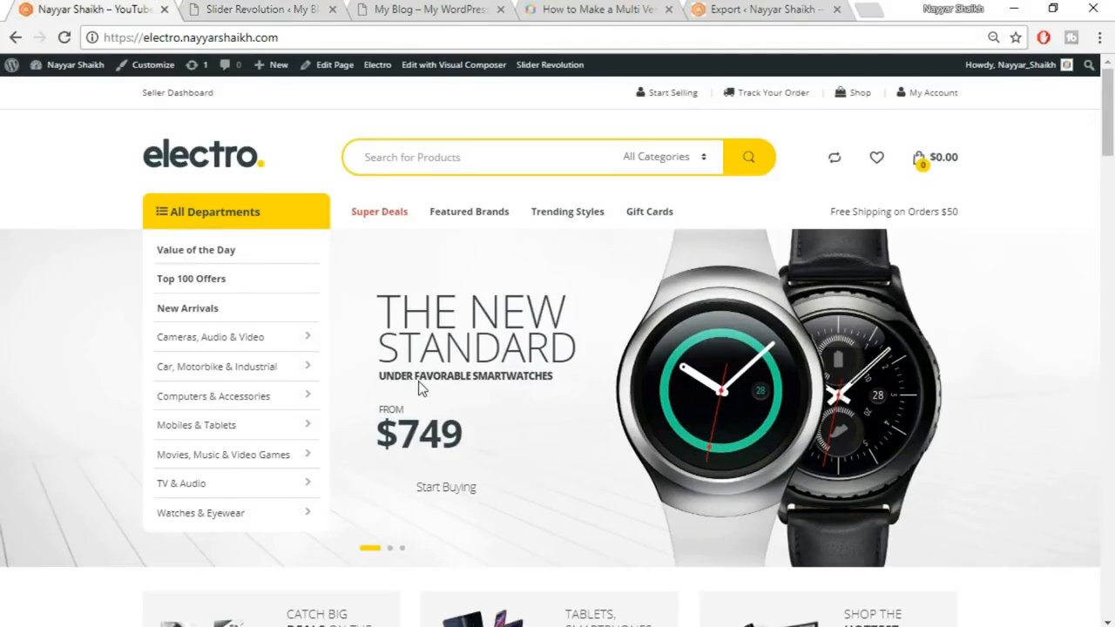
pyautogui.click(275, 10)
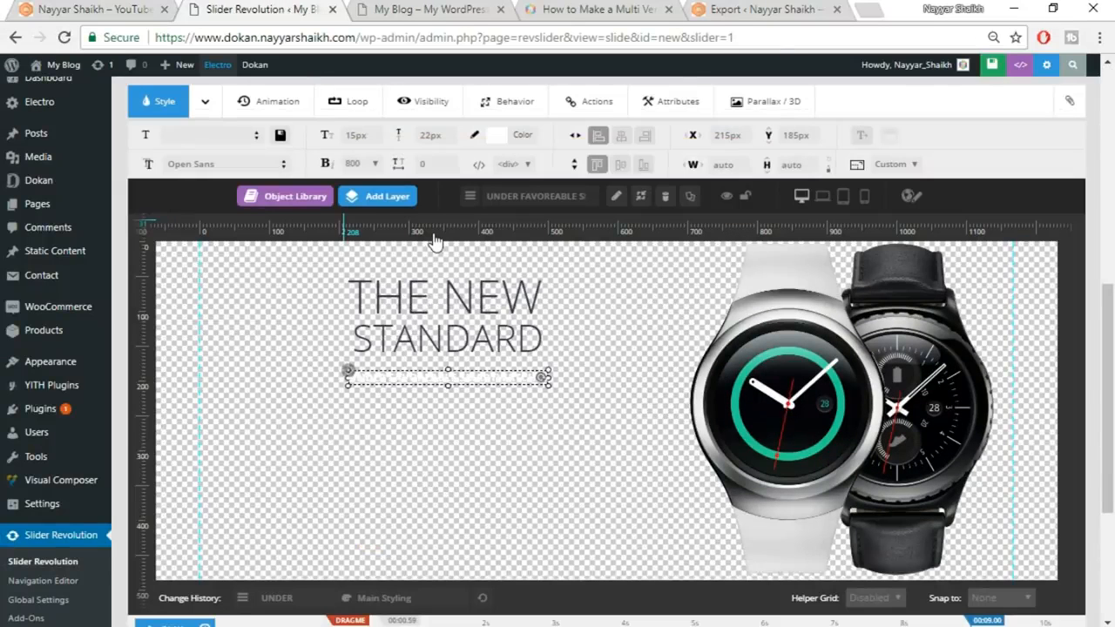
# - Give the subtitle a dark grey-blue colour and nudge it up, checking the storefront
pyautogui.click(529, 136)
pyautogui.doubleClick(613, 342)
pyautogui.hotkey('ctrl', 'a')
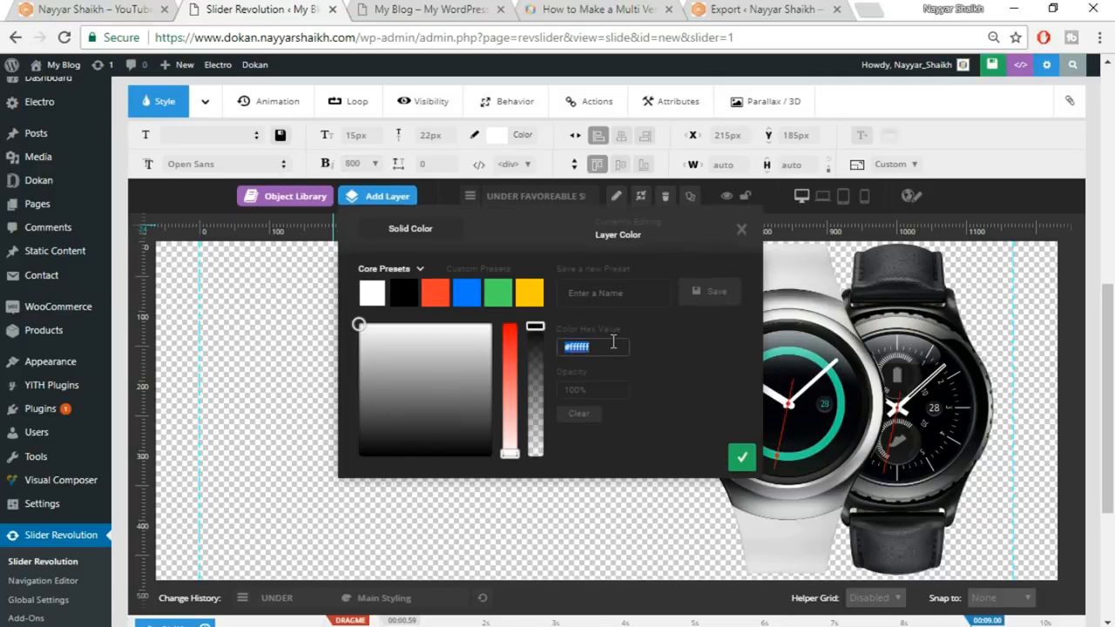
pyautogui.write('#333e48')
pyautogui.click(741, 457)
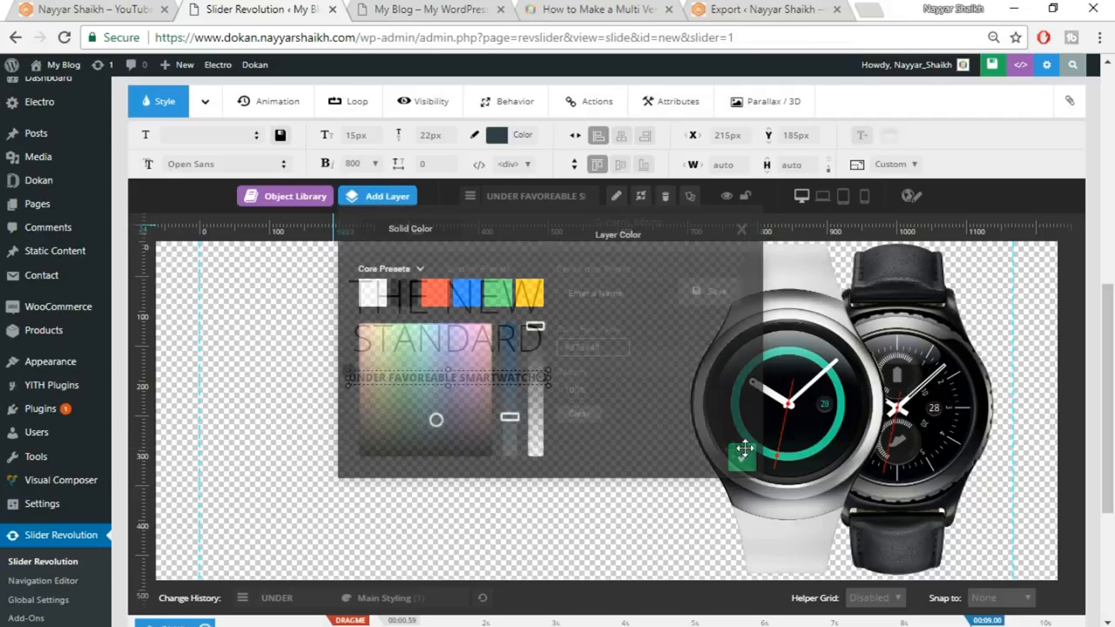
pyautogui.moveTo(495, 370); pyautogui.dragTo(495, 370)
pyautogui.click(124, 9)
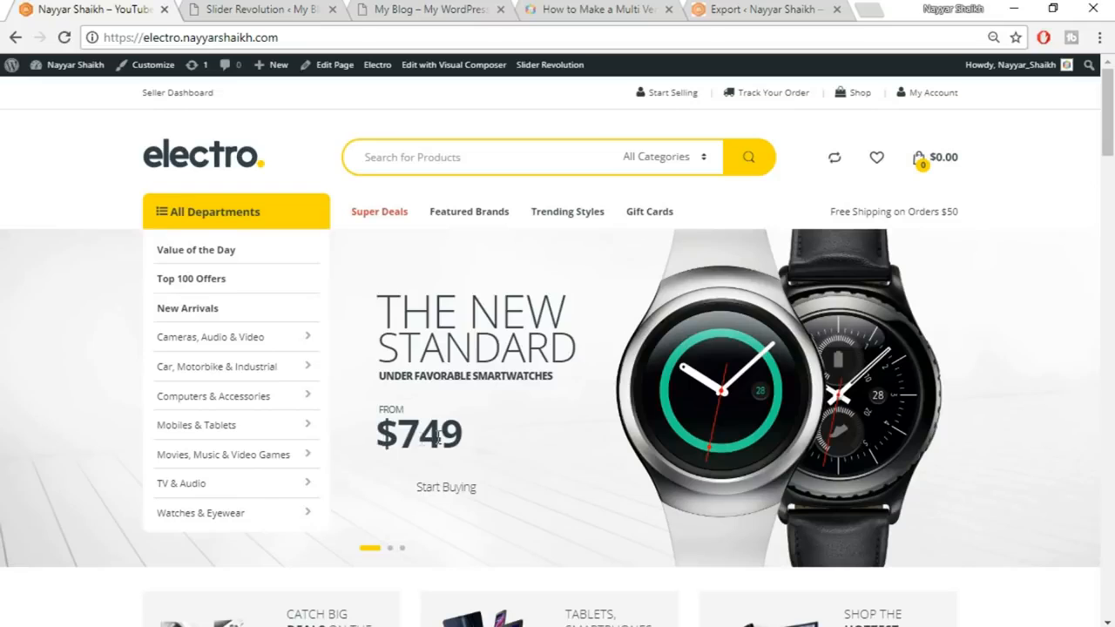
pyautogui.click(261, 9)
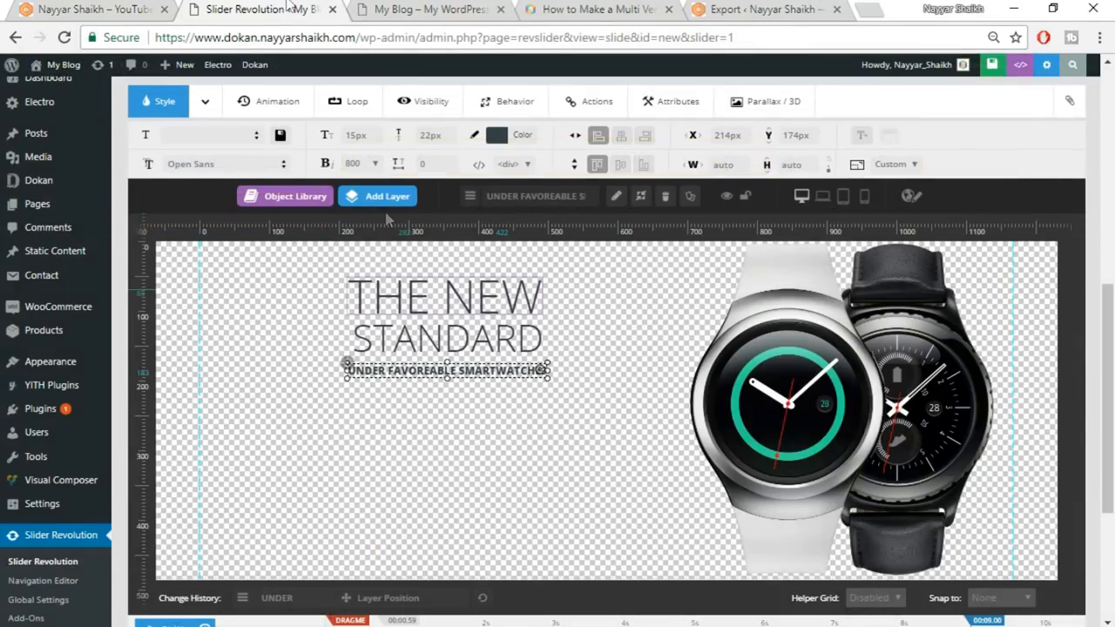
pyautogui.moveTo(392, 208)
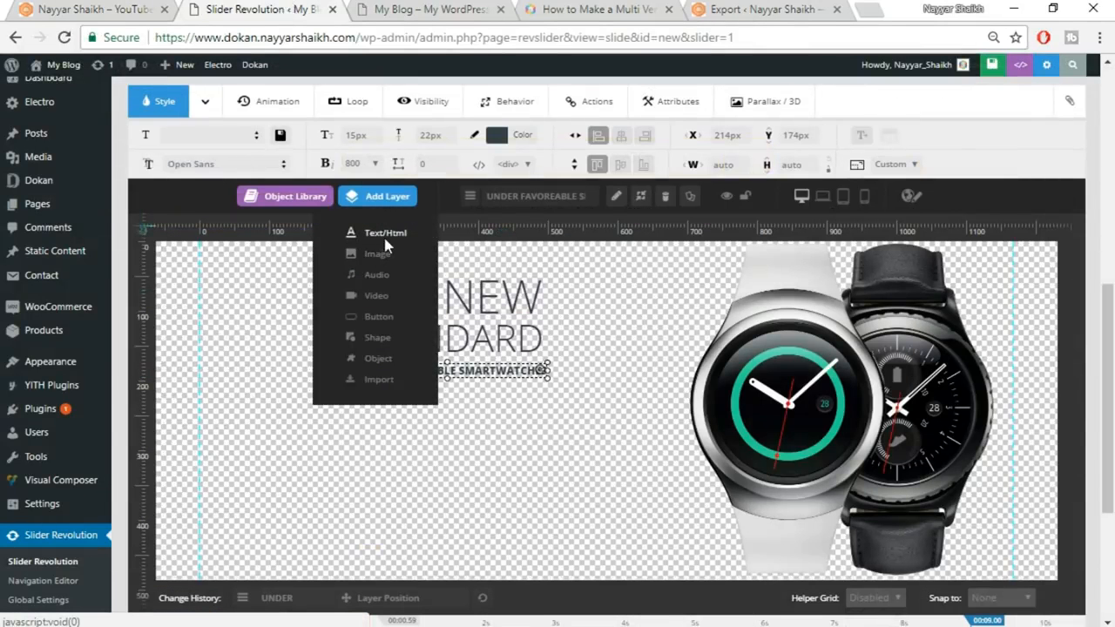
# - Add a FROM text layer and set its font size to 14px
pyautogui.click(385, 233)
pyautogui.tripleClick(505, 237)
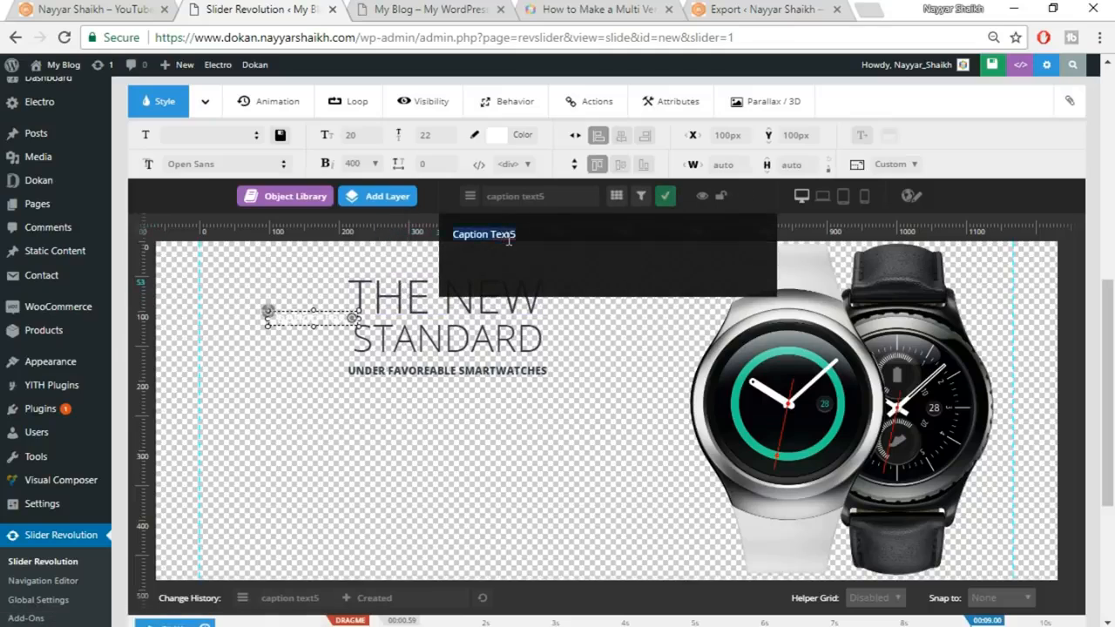
pyautogui.write('FROM')
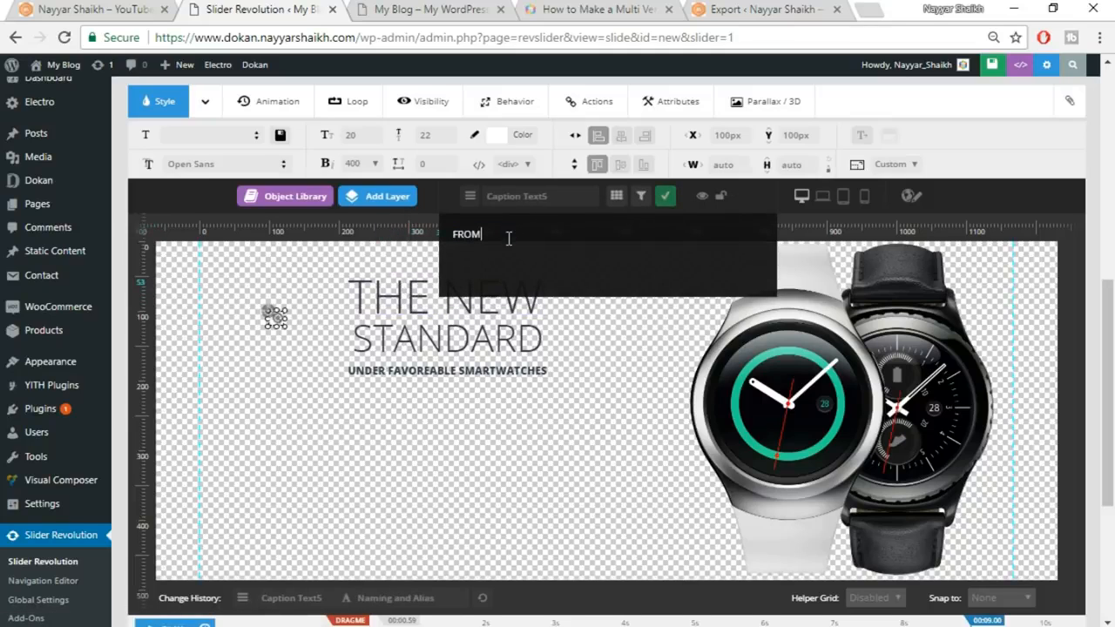
pyautogui.click(665, 197)
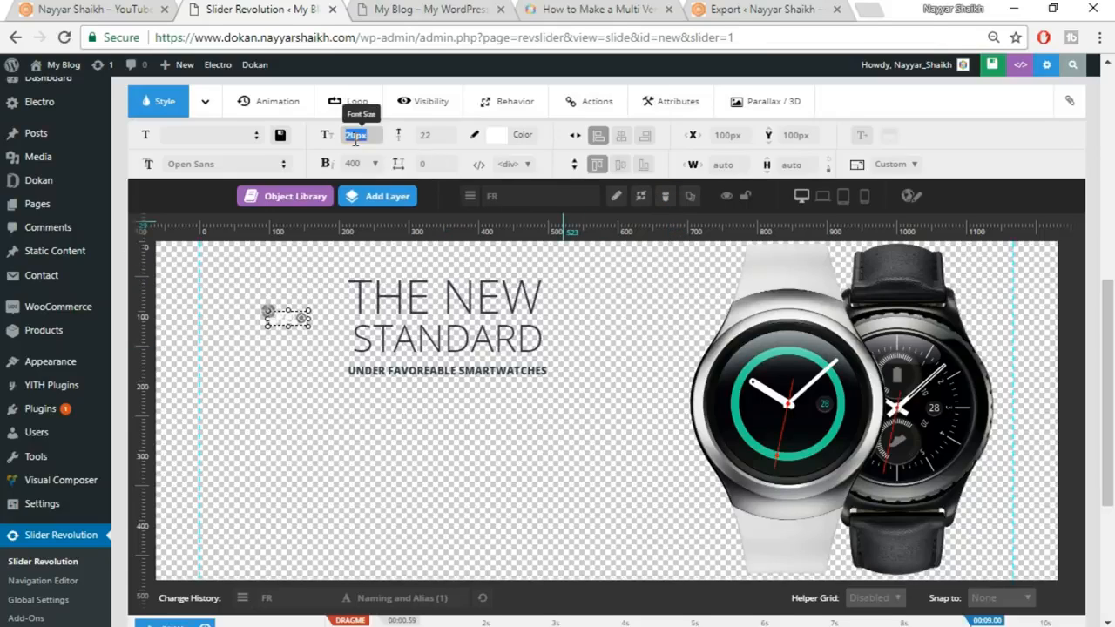
pyautogui.click(356, 140)
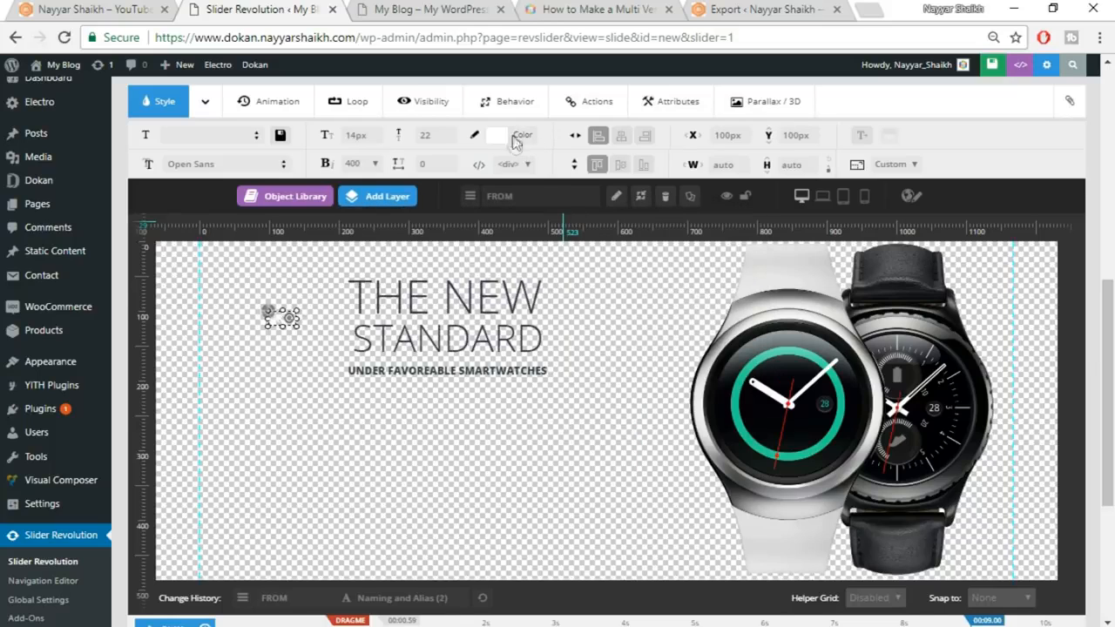
# - Colour FROM dark #333e48 and move it below the subtitle
pyautogui.click(520, 140)
pyautogui.click(573, 347)
pyautogui.write('e')
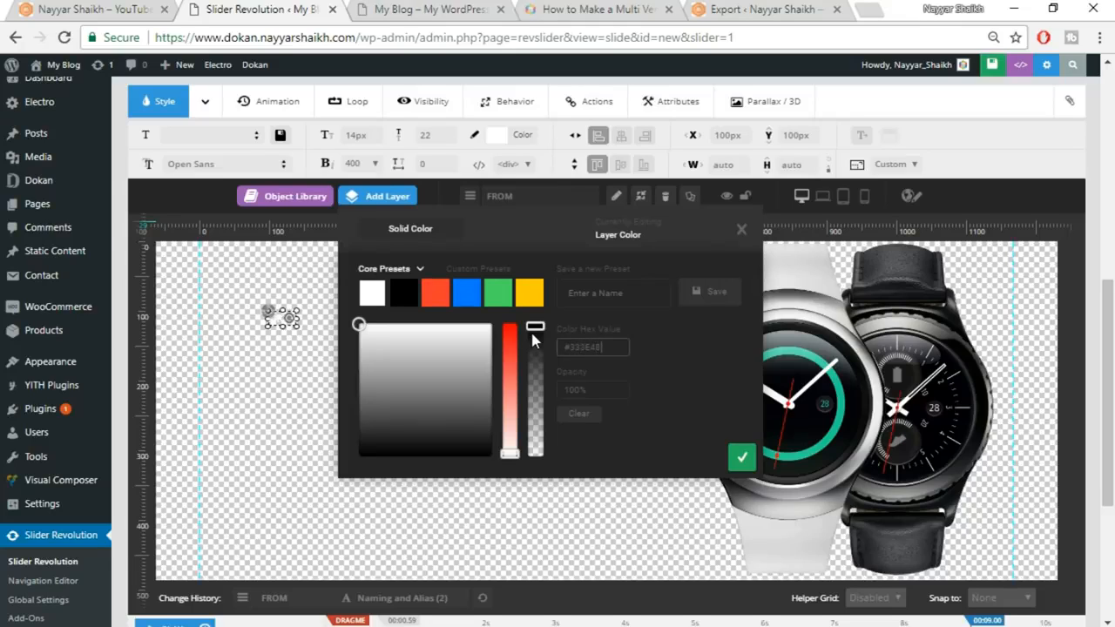
pyautogui.click(604, 351)
pyautogui.hotkey('ctrl', 'c')
pyautogui.click(745, 462)
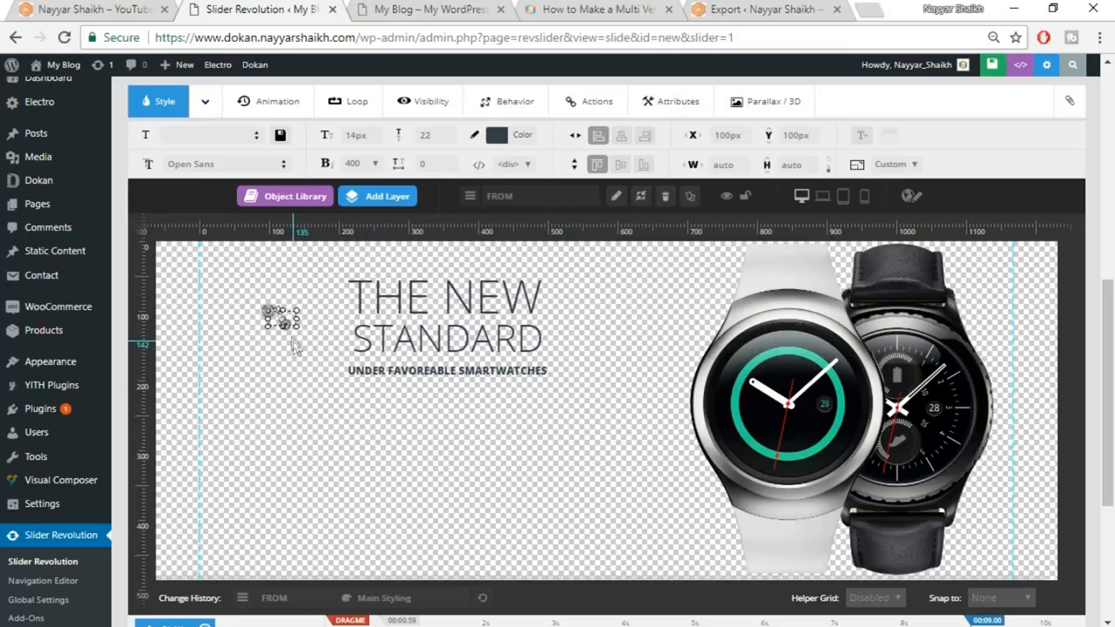
pyautogui.moveTo(282, 323); pyautogui.dragTo(364, 420)
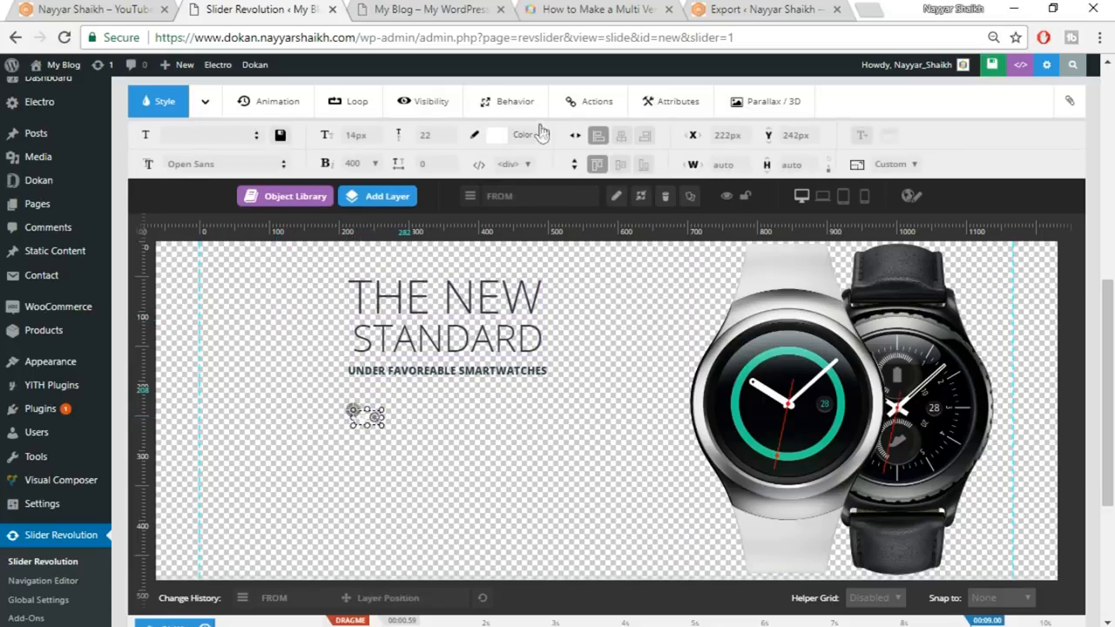
# - Reapply #333E48 to FROM, nudge it right, compare storefront slides, then add another text layer
pyautogui.click(520, 139)
pyautogui.click(601, 346)
pyautogui.hotkey('ctrl', 'v')
pyautogui.click(748, 459)
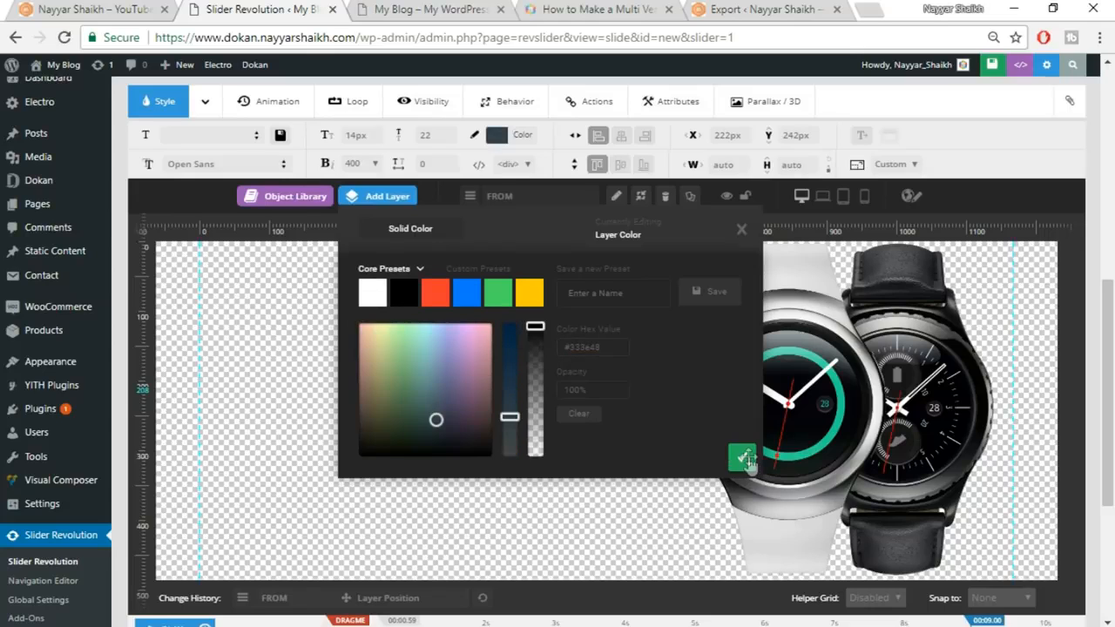
pyautogui.moveTo(367, 418); pyautogui.dragTo(367, 420)
pyautogui.click(99, 7)
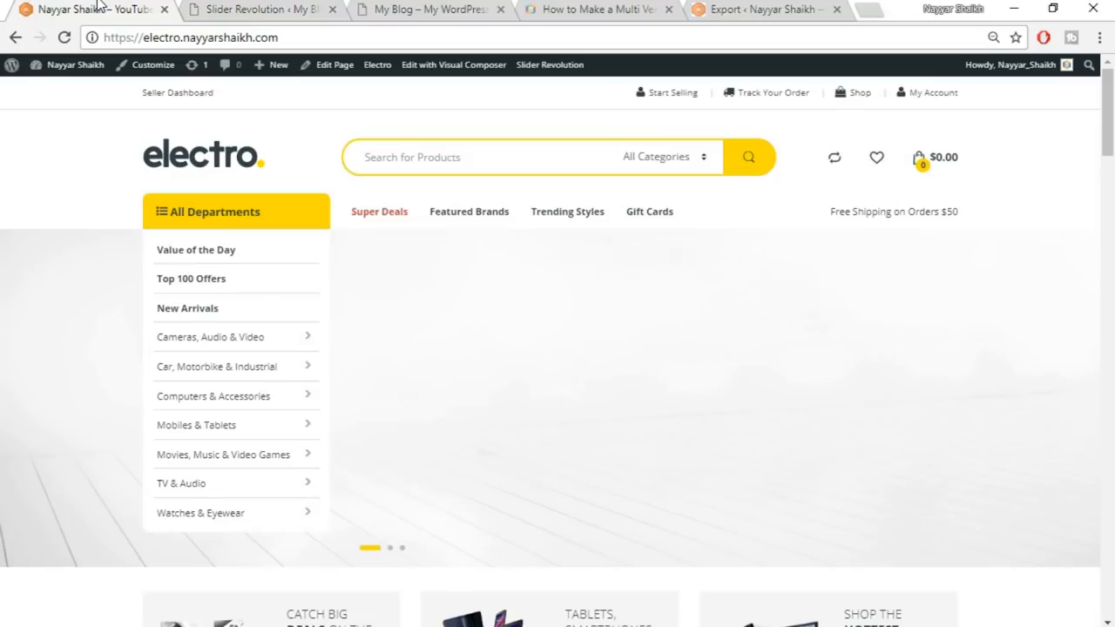
pyautogui.click(389, 549)
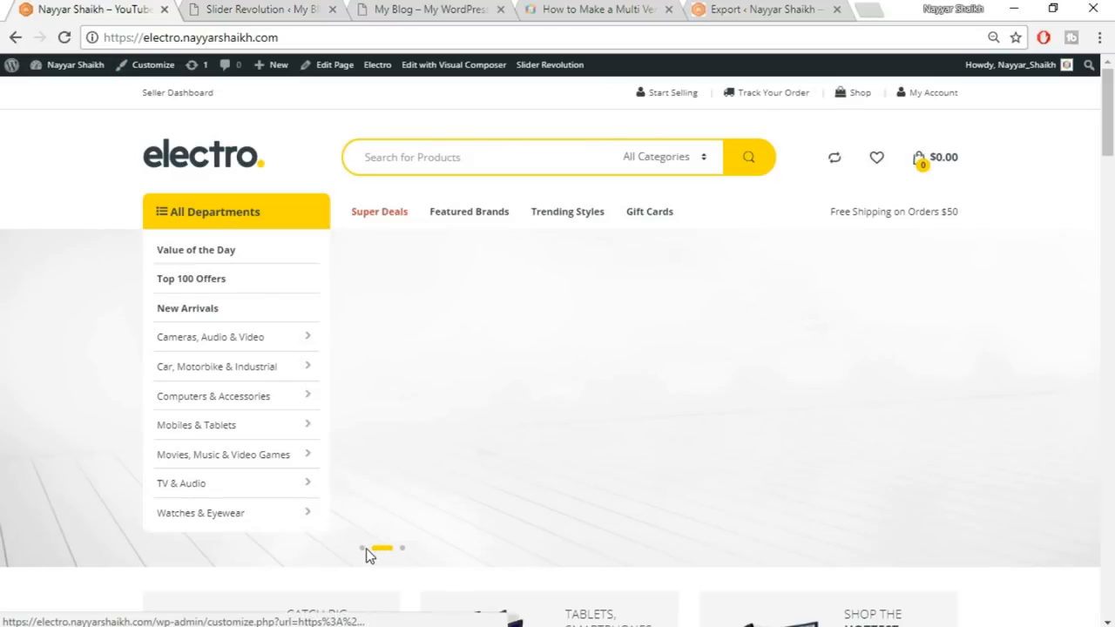
pyautogui.click(364, 549)
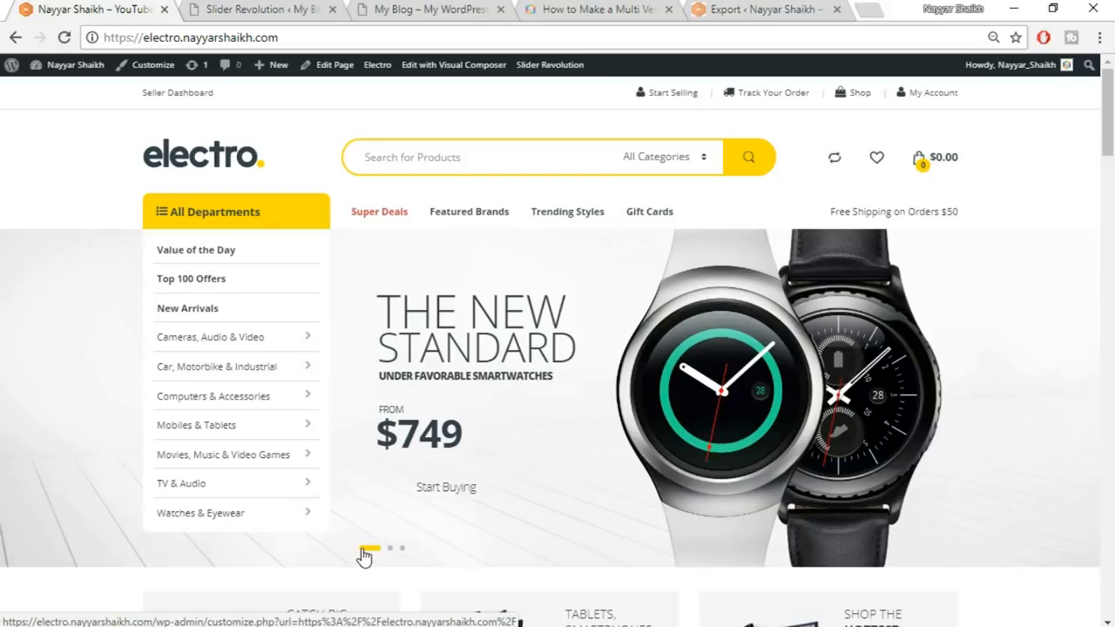
pyautogui.click(304, 5)
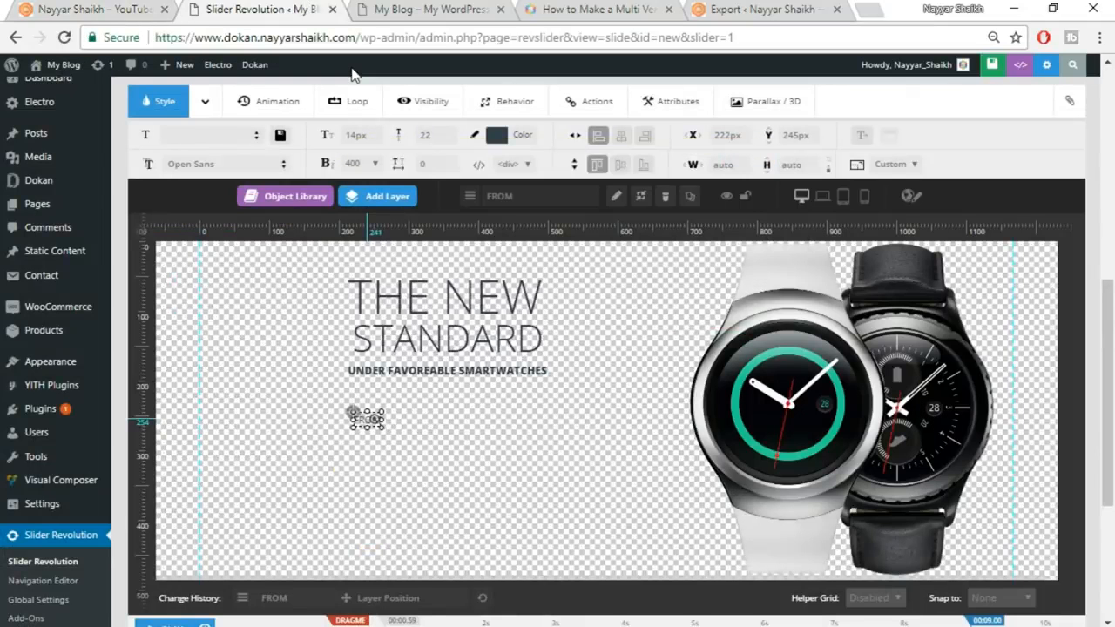
pyautogui.moveTo(375, 198)
pyautogui.click(380, 233)
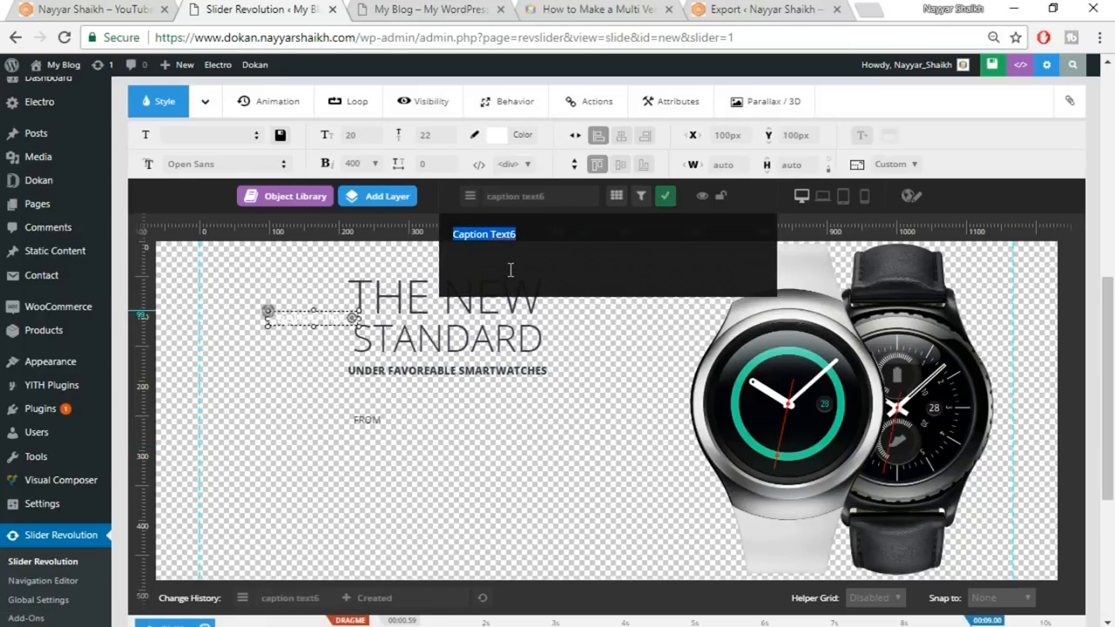
# - Make the new layer read $749 at 56px, 52px line height, weight 700
pyautogui.write('$749')
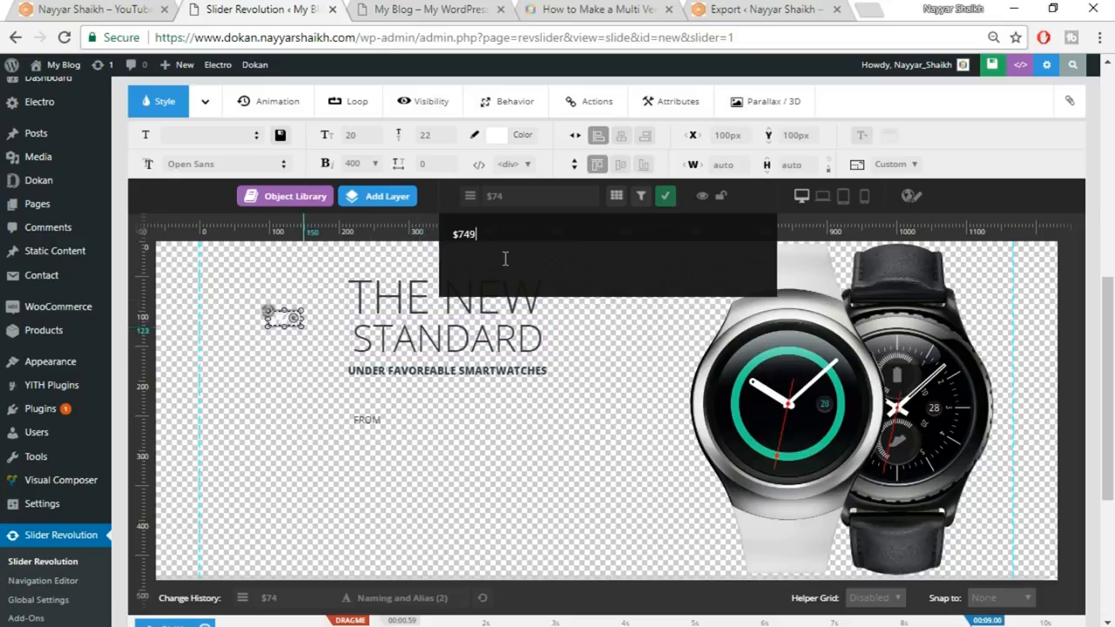
pyautogui.click(663, 196)
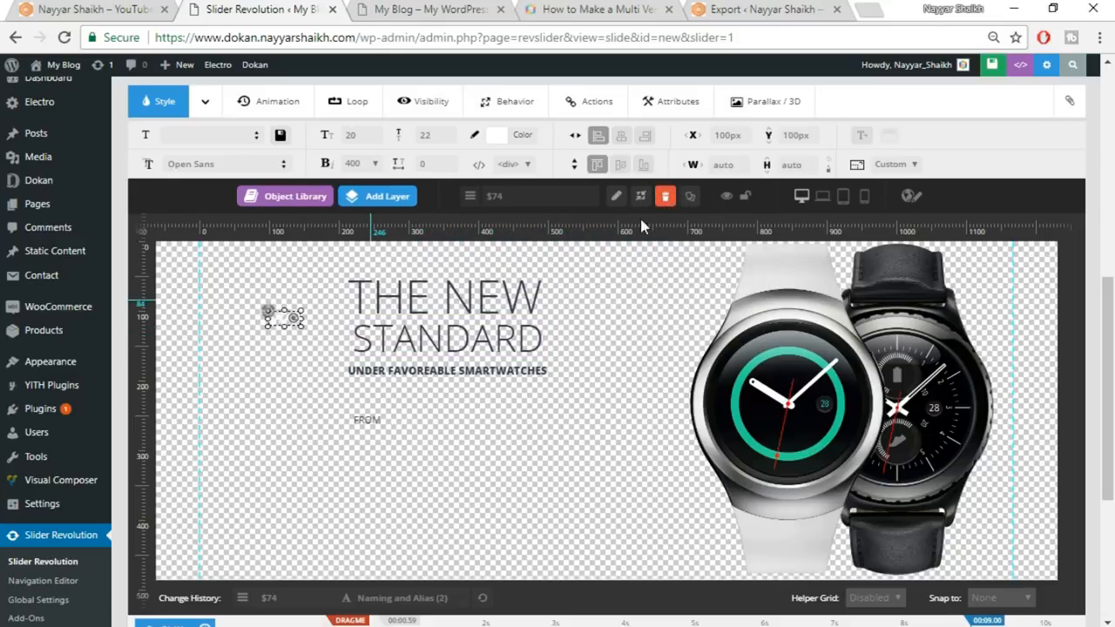
pyautogui.click(355, 135)
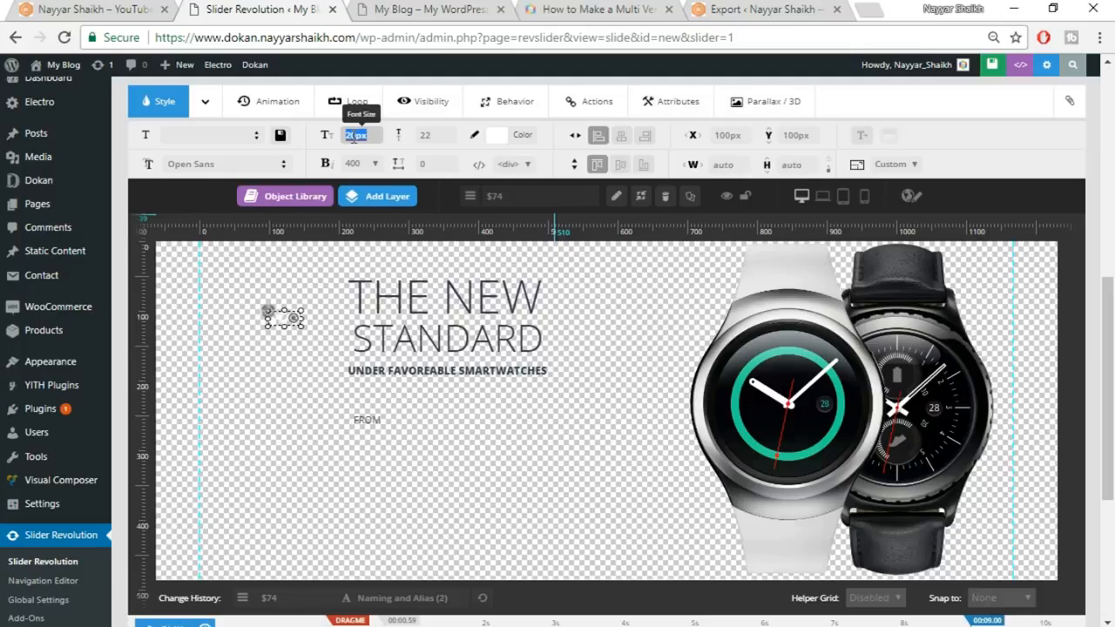
pyautogui.click(424, 136)
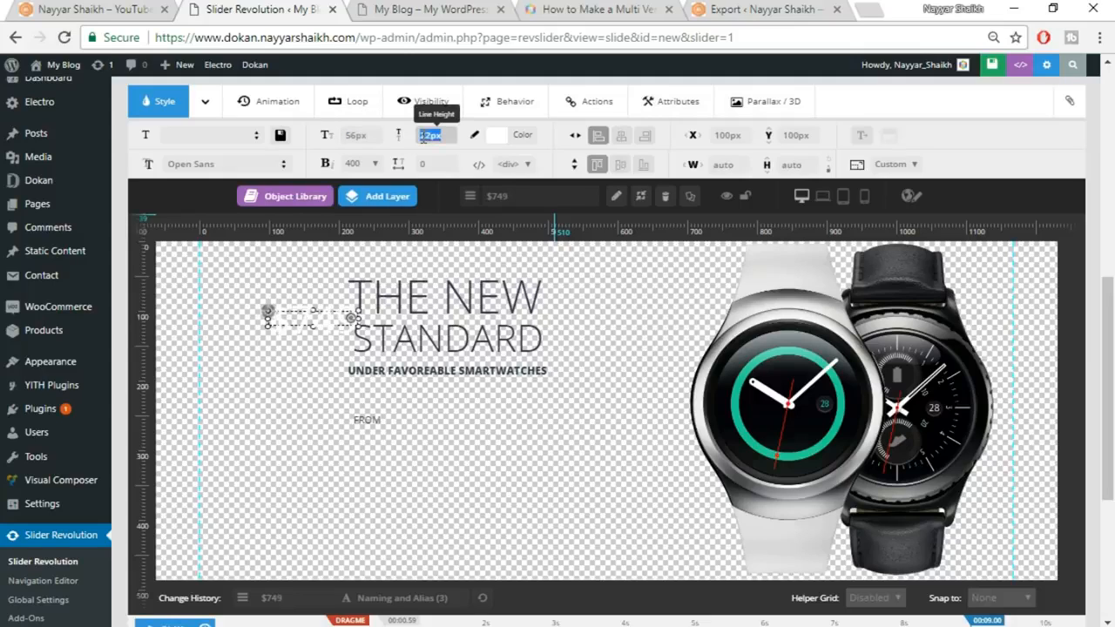
pyautogui.write('52')
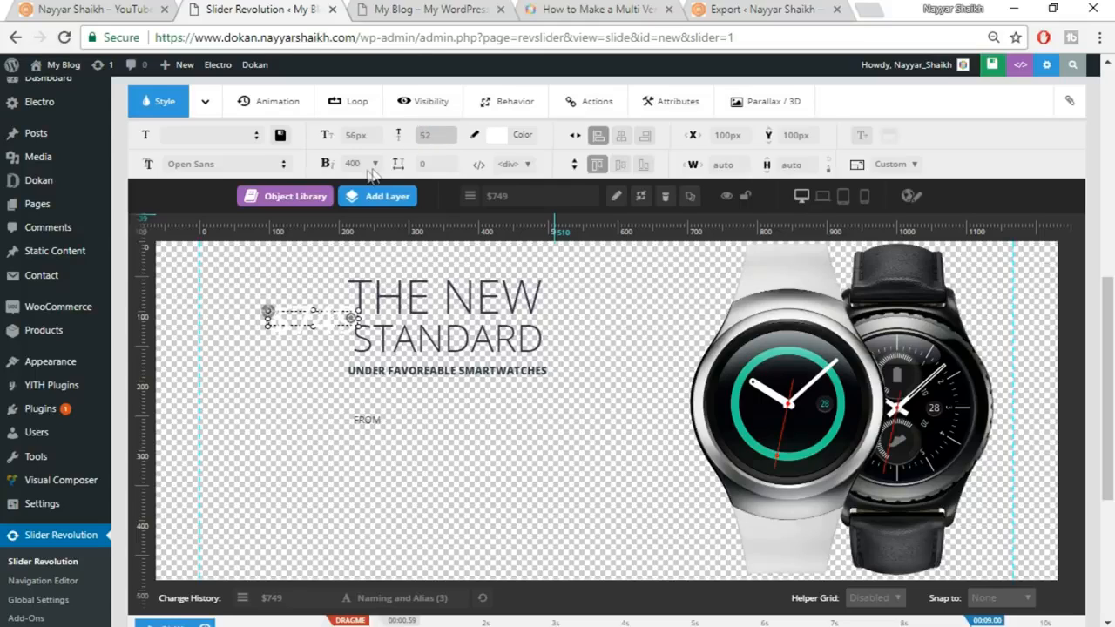
pyautogui.click(369, 165)
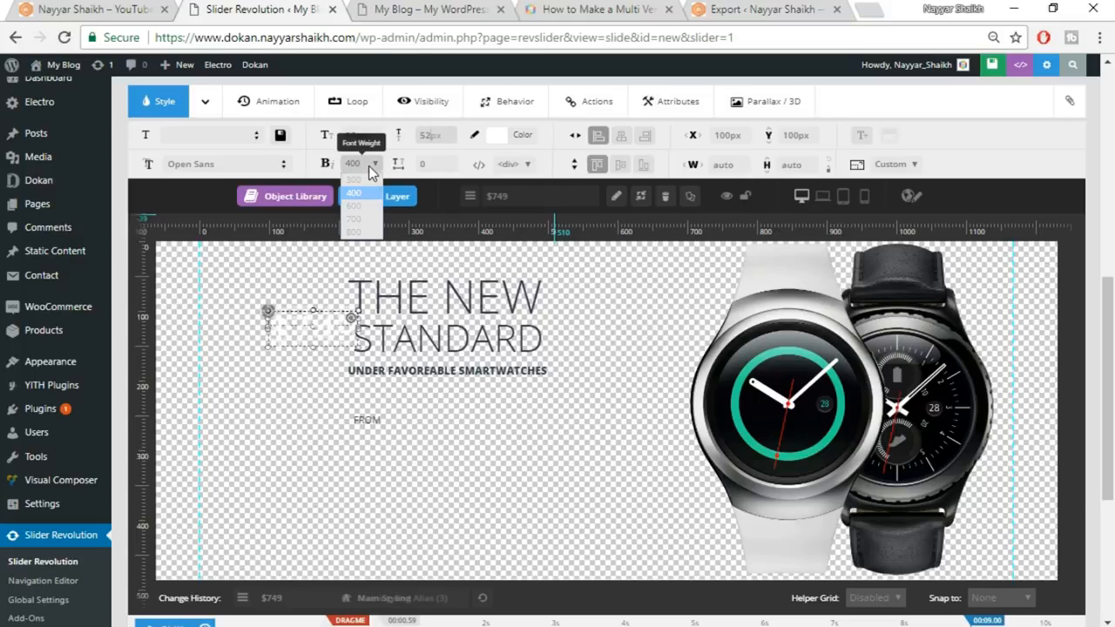
pyautogui.click(364, 220)
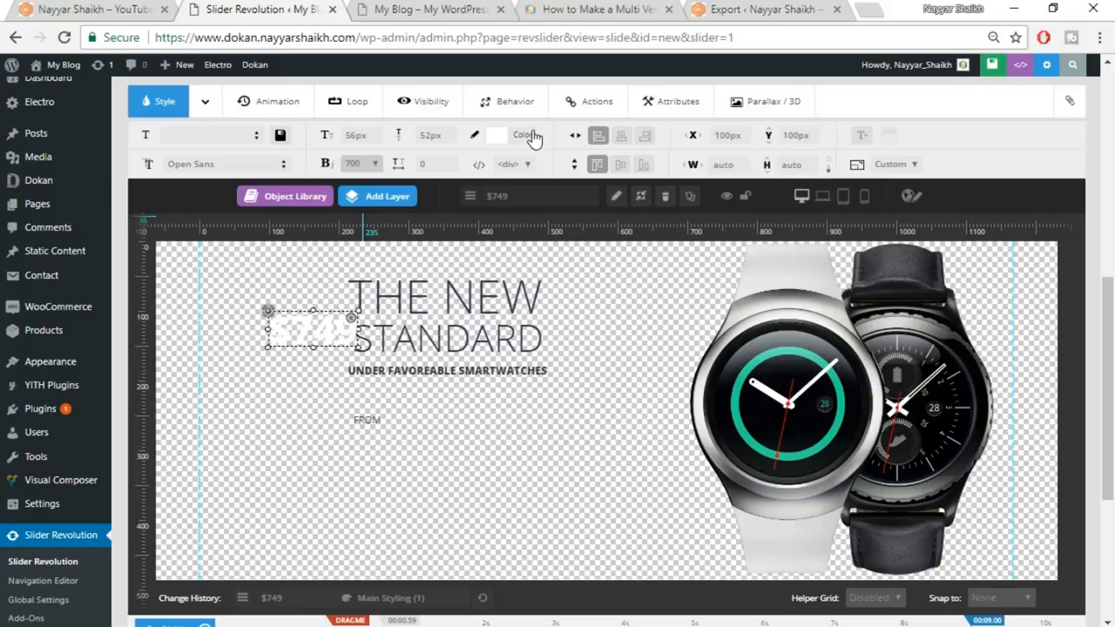
# - Colour the $749 price #333e48 and place it beneath the FROM label
pyautogui.click(524, 136)
pyautogui.write('#333e48')
pyautogui.moveTo(294, 357); pyautogui.dragTo(372, 453)
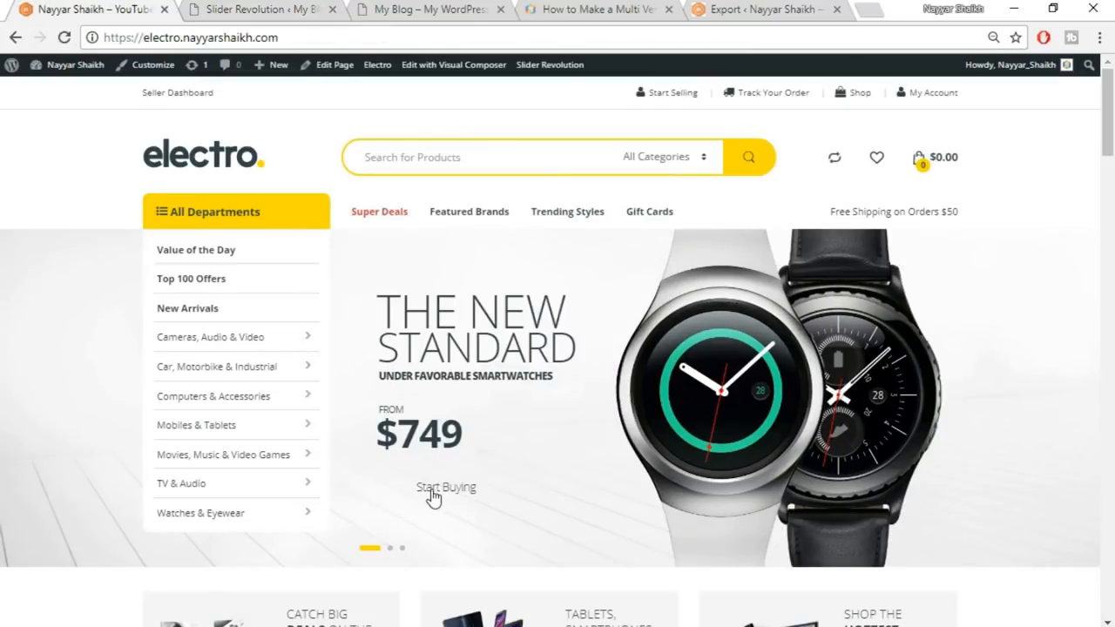
pyautogui.click(224, 8)
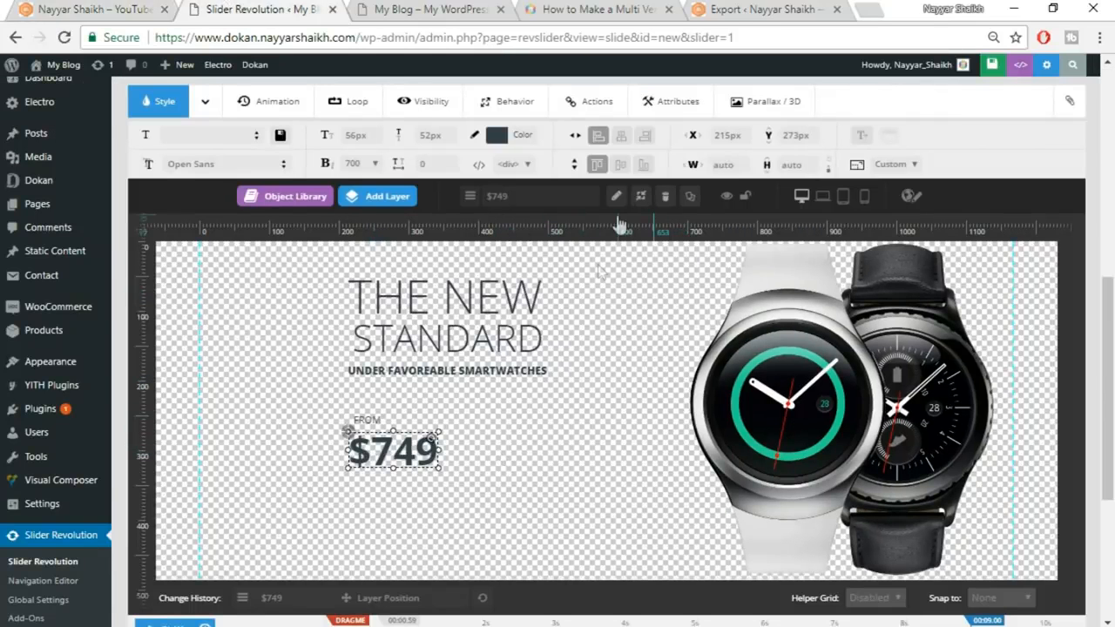
pyautogui.moveTo(389, 202)
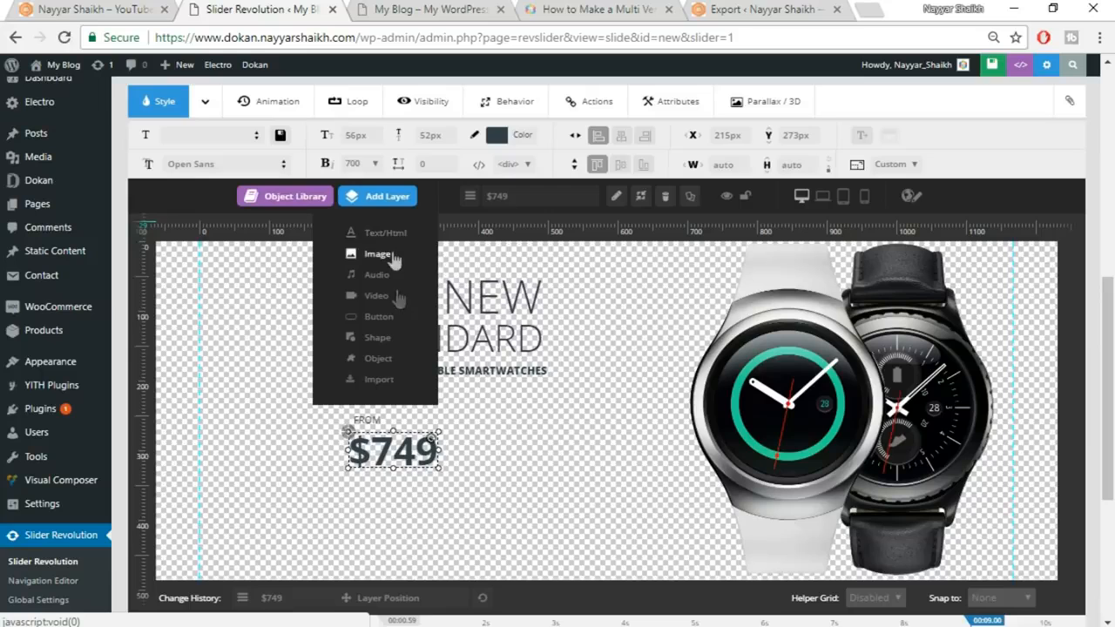
# - Start a button layer and give it a yellow idle background
pyautogui.click(406, 317)
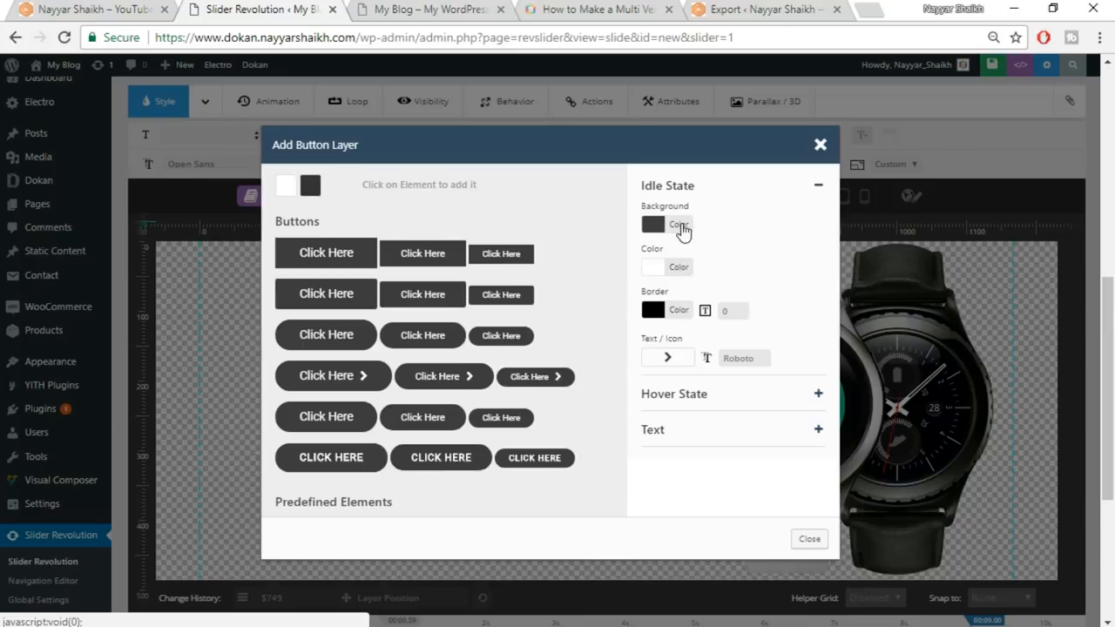
pyautogui.click(681, 227)
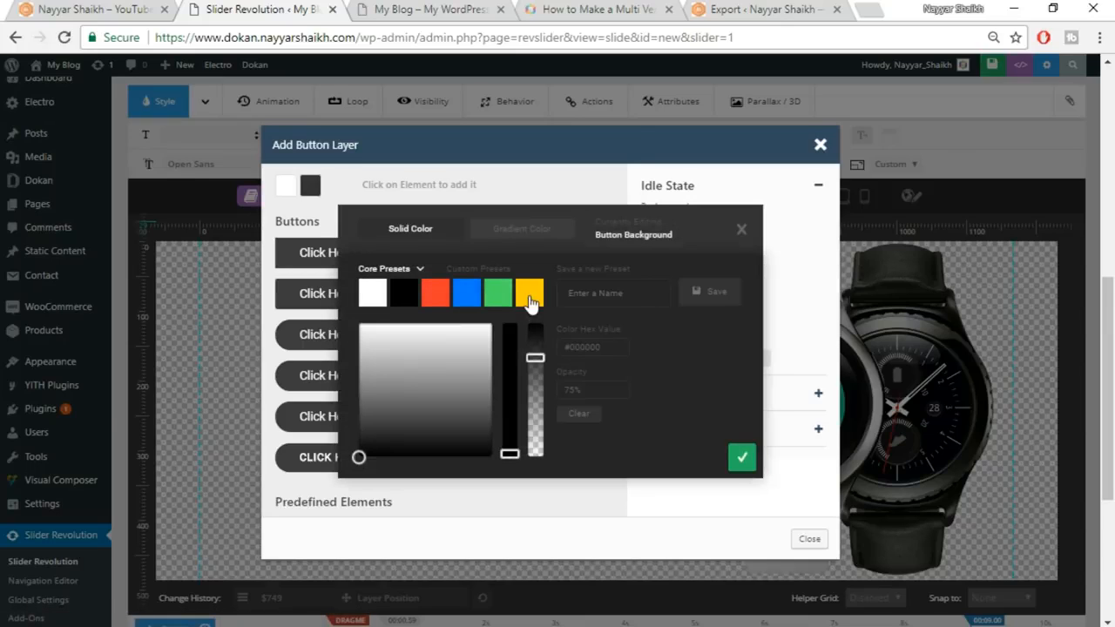
pyautogui.click(527, 296)
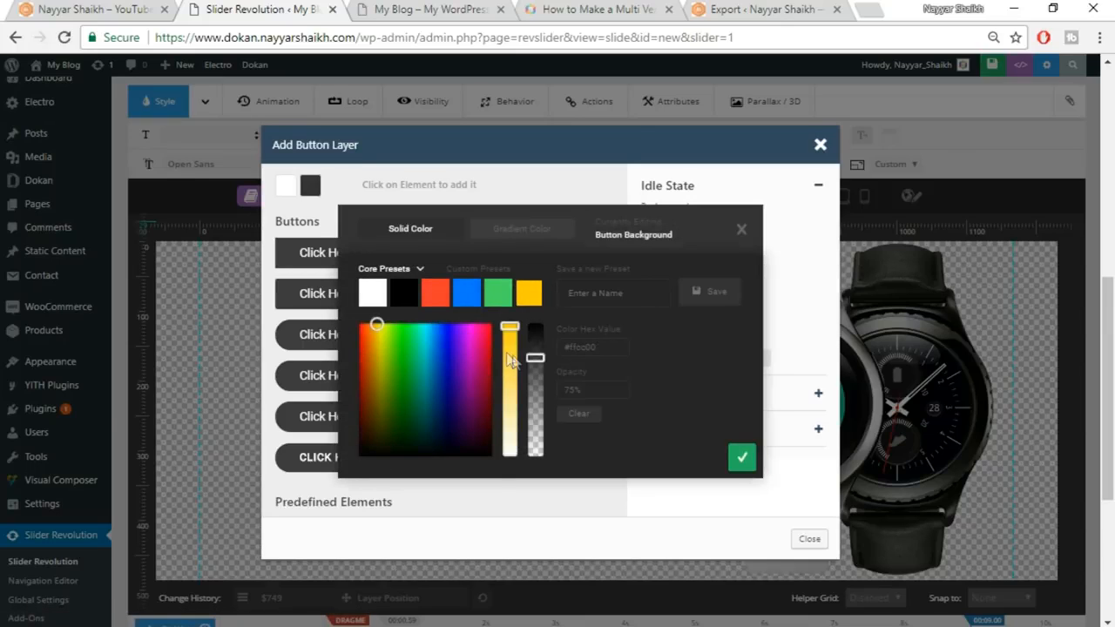
pyautogui.click(510, 349)
pyautogui.moveTo(510, 346); pyautogui.dragTo(510, 335)
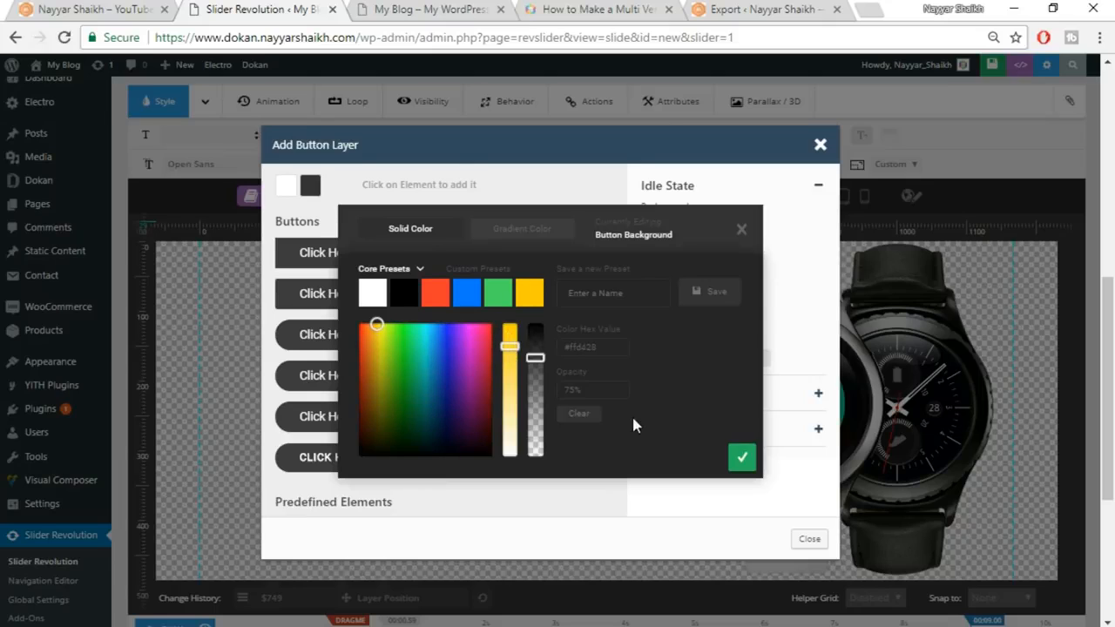
pyautogui.click(745, 457)
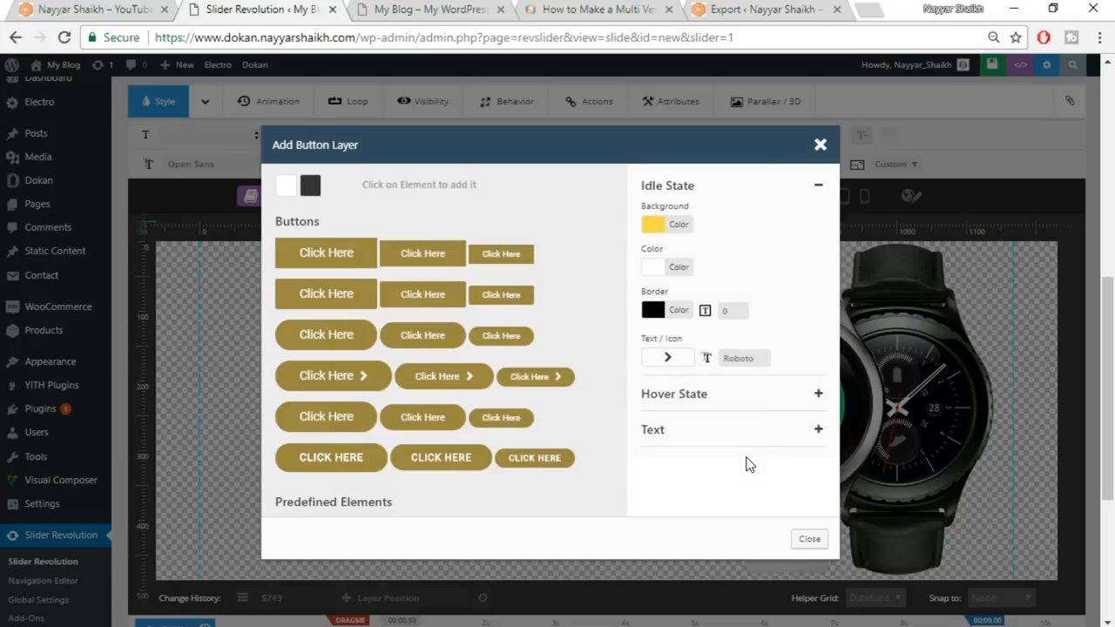
# - Set black button text, add the arrow-style Click Here button, and place it under $749
pyautogui.click(679, 268)
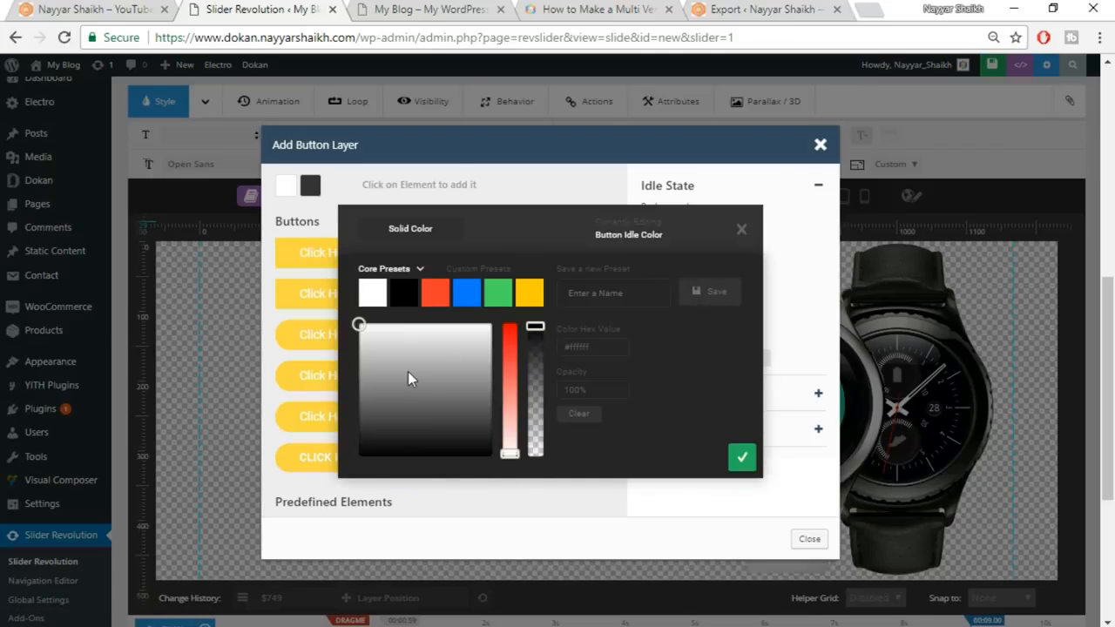
pyautogui.click(403, 296)
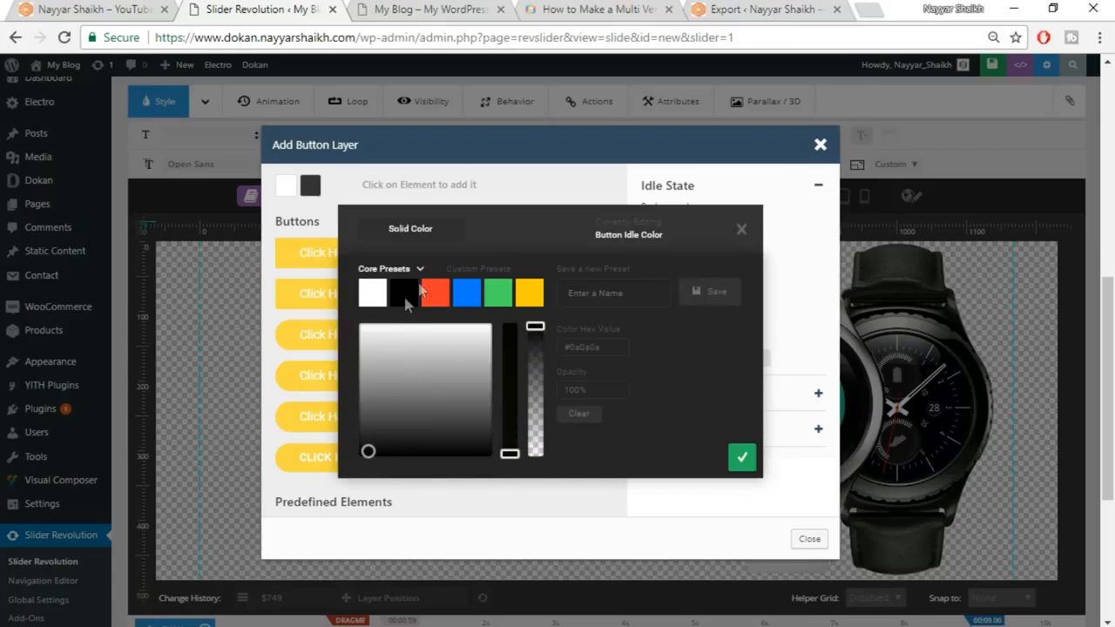
pyautogui.click(404, 300)
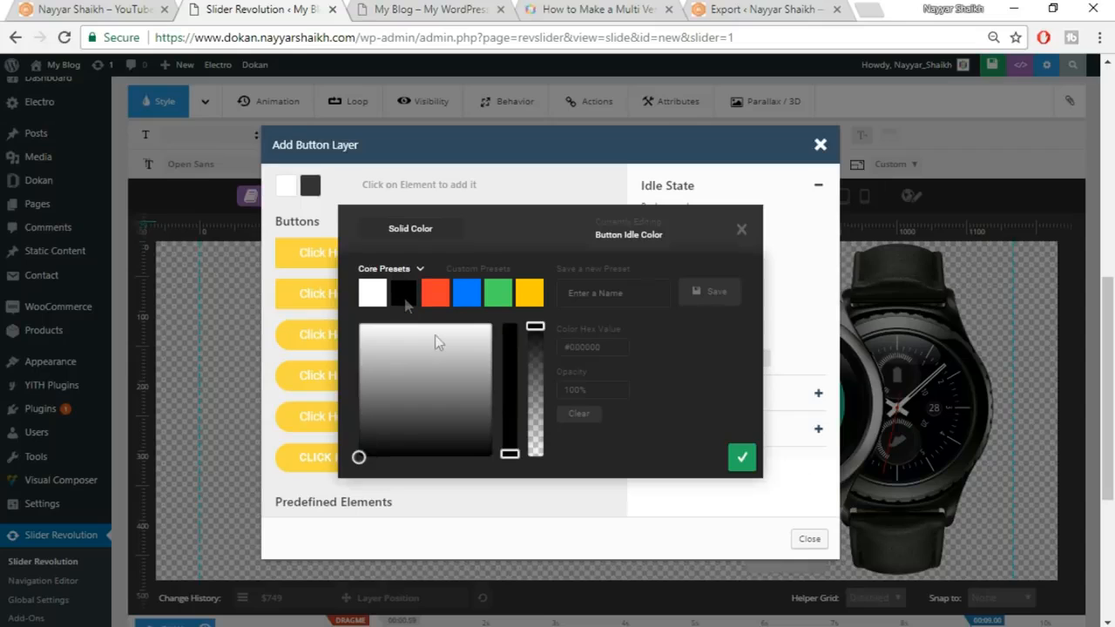
pyautogui.click(742, 459)
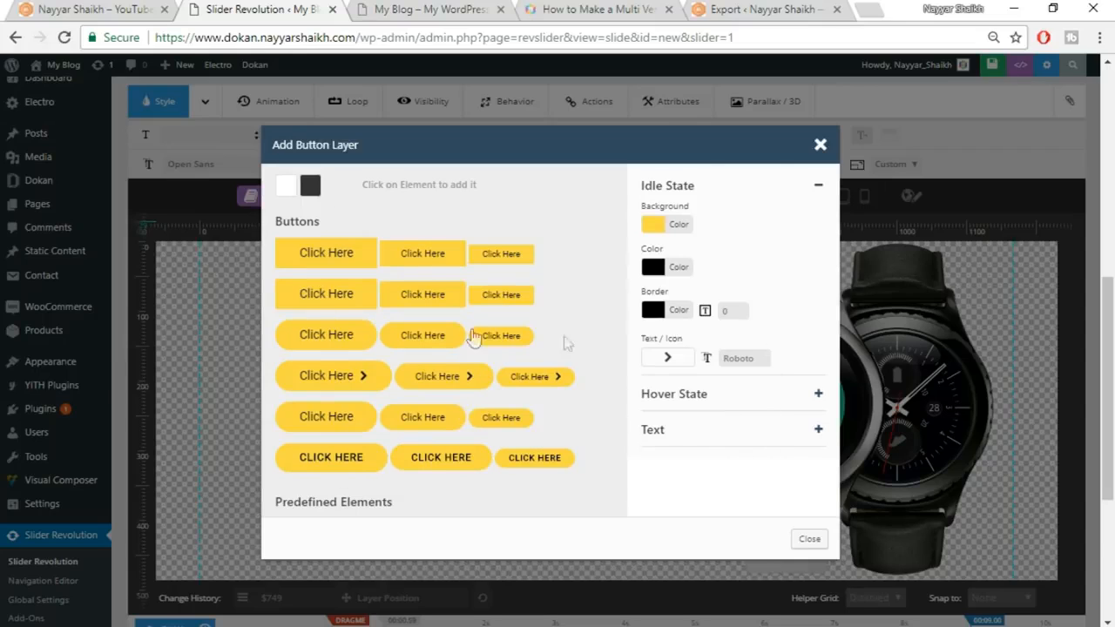
pyautogui.click(444, 390)
pyautogui.moveTo(301, 329); pyautogui.dragTo(368, 498)
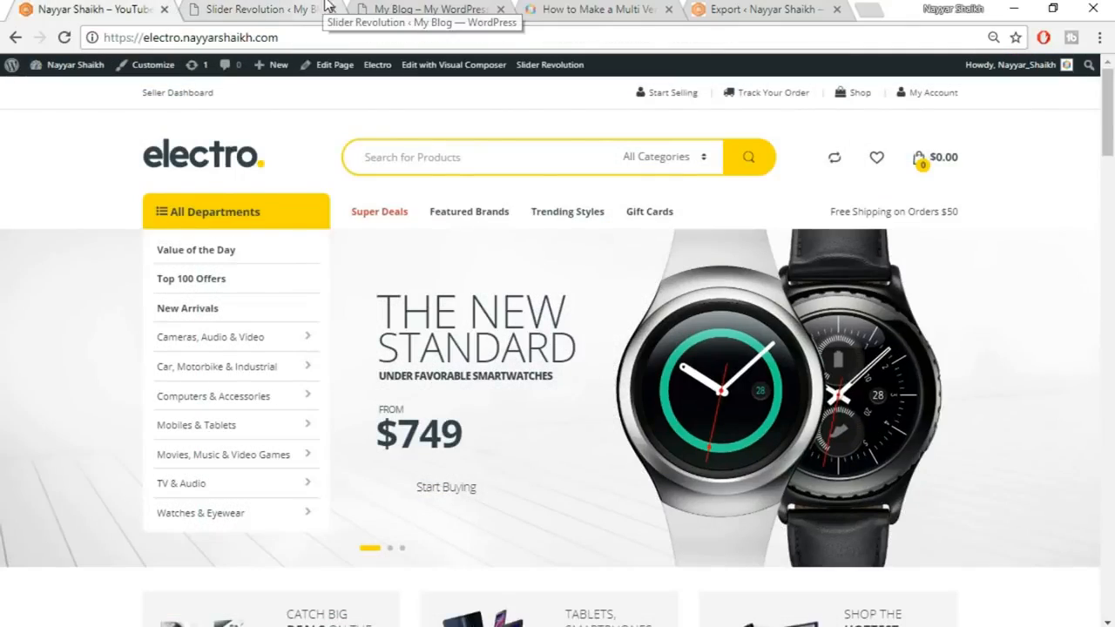
# - Drag THE NEW, STANDARD, subtitle, FROM, $749 and Click Here right into one left-aligned column
pyautogui.click(328, 7)
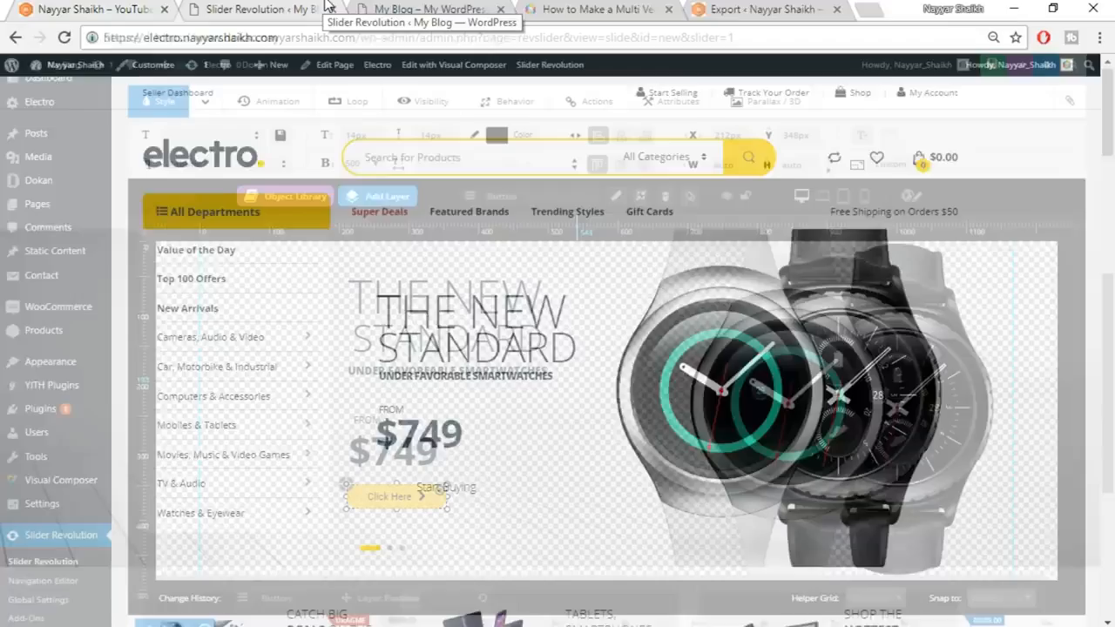
pyautogui.click(462, 292)
pyautogui.moveTo(467, 288); pyautogui.dragTo(589, 293)
pyautogui.moveTo(487, 344); pyautogui.dragTo(602, 348)
pyautogui.moveTo(450, 384); pyautogui.dragTo(565, 380)
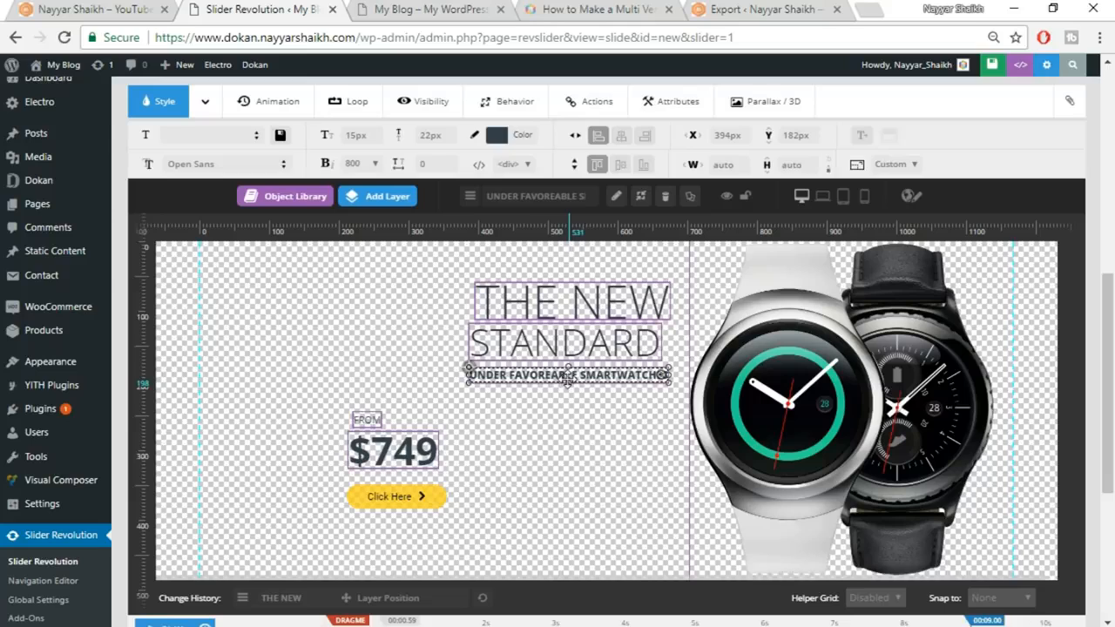
pyautogui.moveTo(526, 339); pyautogui.dragTo(535, 340)
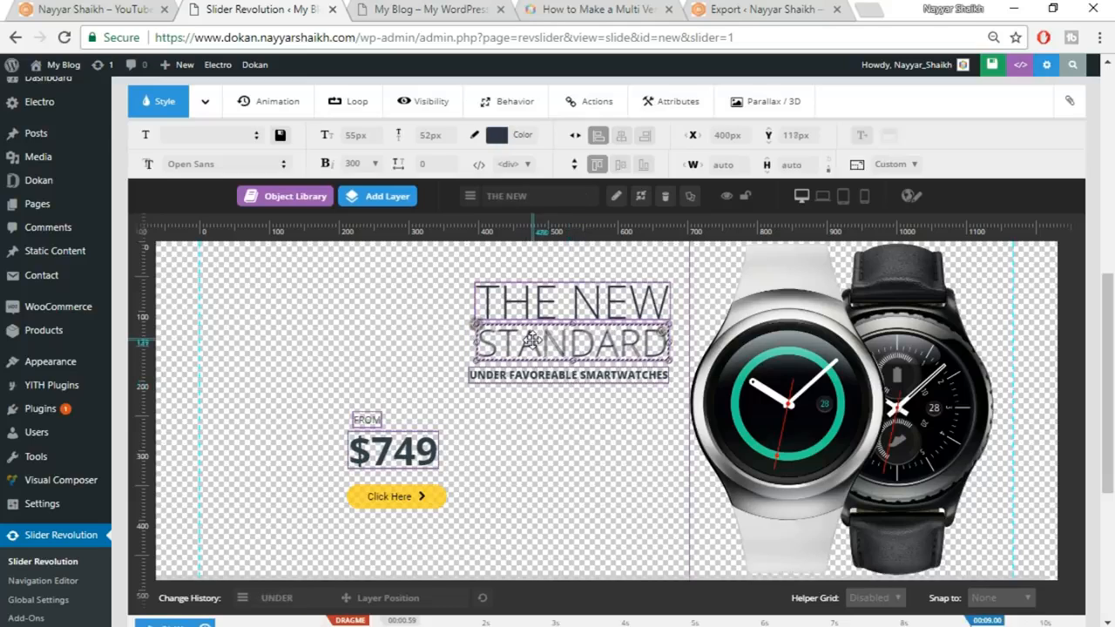
pyautogui.moveTo(367, 419); pyautogui.dragTo(489, 419)
pyautogui.moveTo(429, 441); pyautogui.dragTo(549, 449)
pyautogui.moveTo(408, 510); pyautogui.dragTo(546, 513)
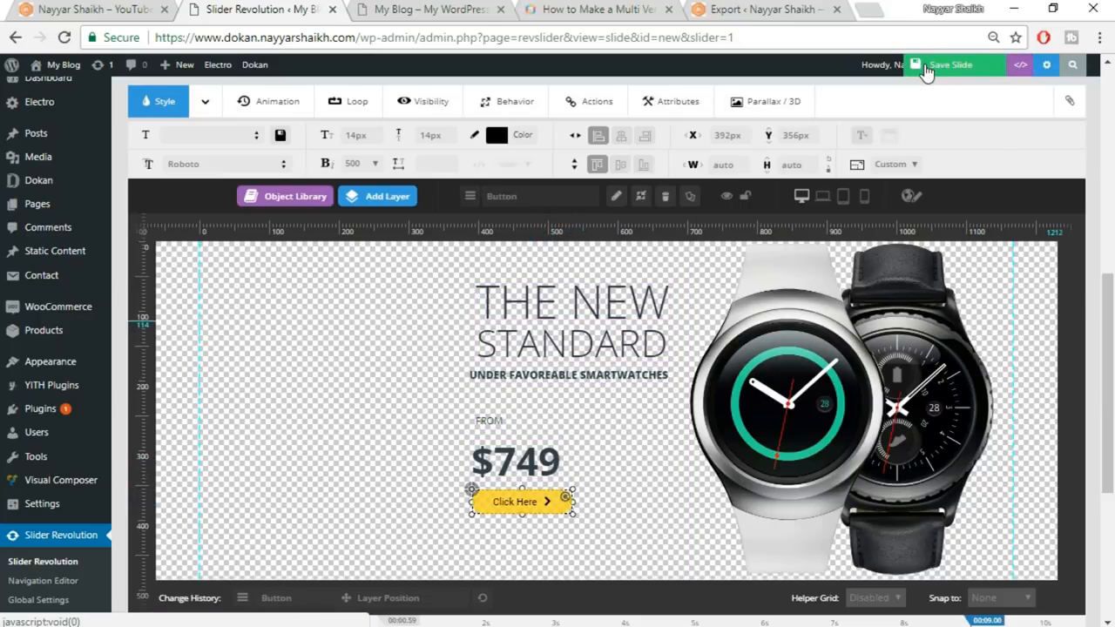
# - Save the watch slide, check it on the storefront, then scroll to the layer timeline
pyautogui.click(927, 69)
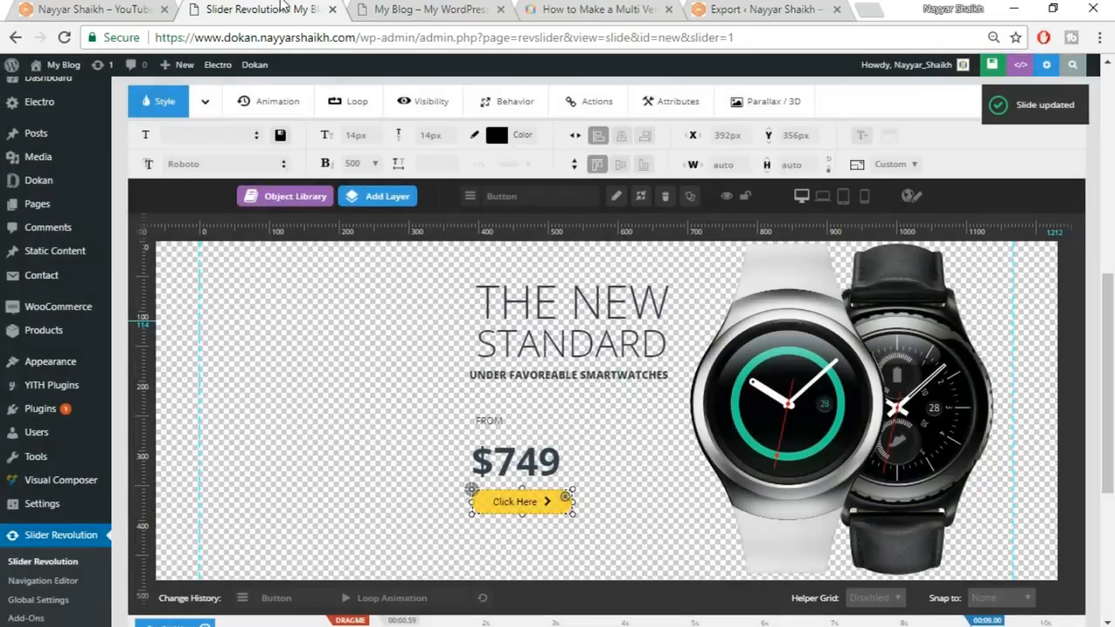
pyautogui.click(143, 5)
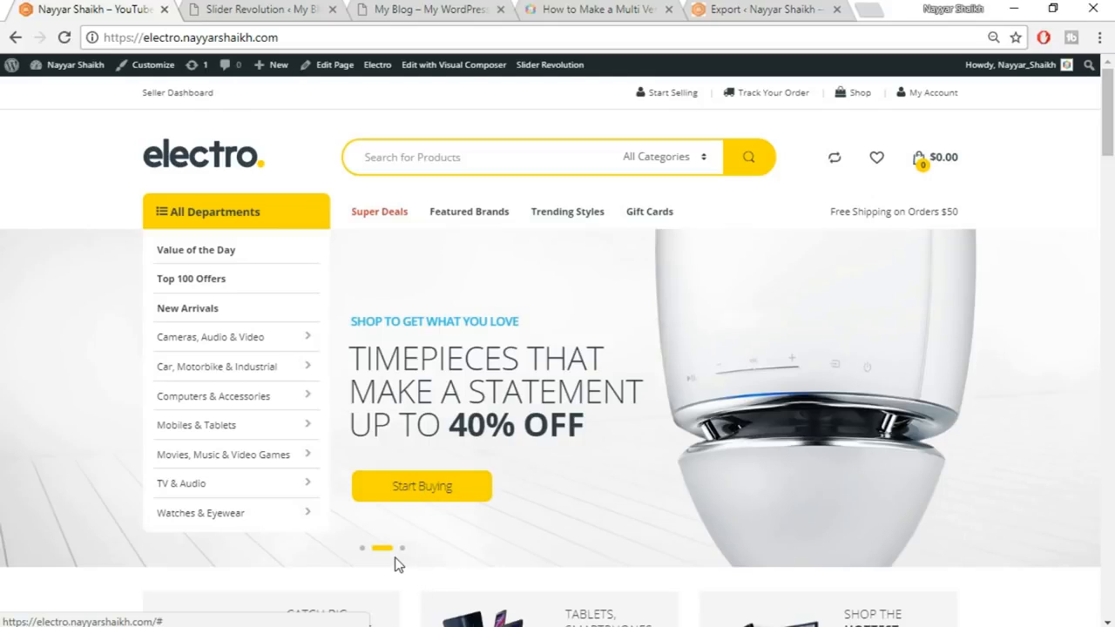
pyautogui.click(280, 8)
pyautogui.scroll(-3, 1110, 359)
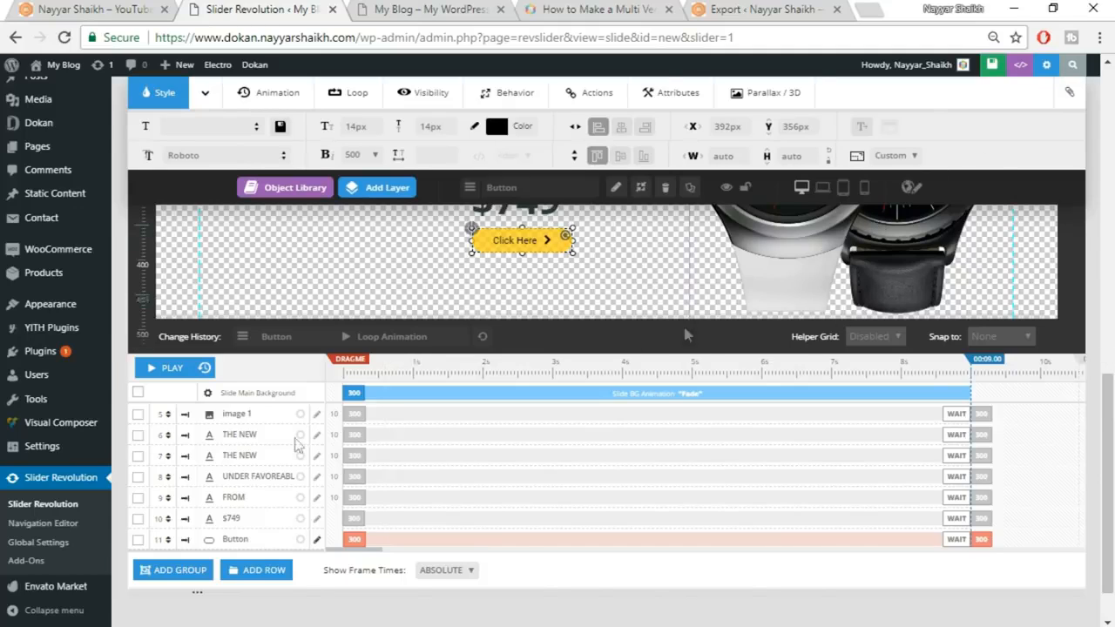
# - Set the image 1 layer to start at 500 ms with a 1500 ms duration
pyautogui.click(800, 252)
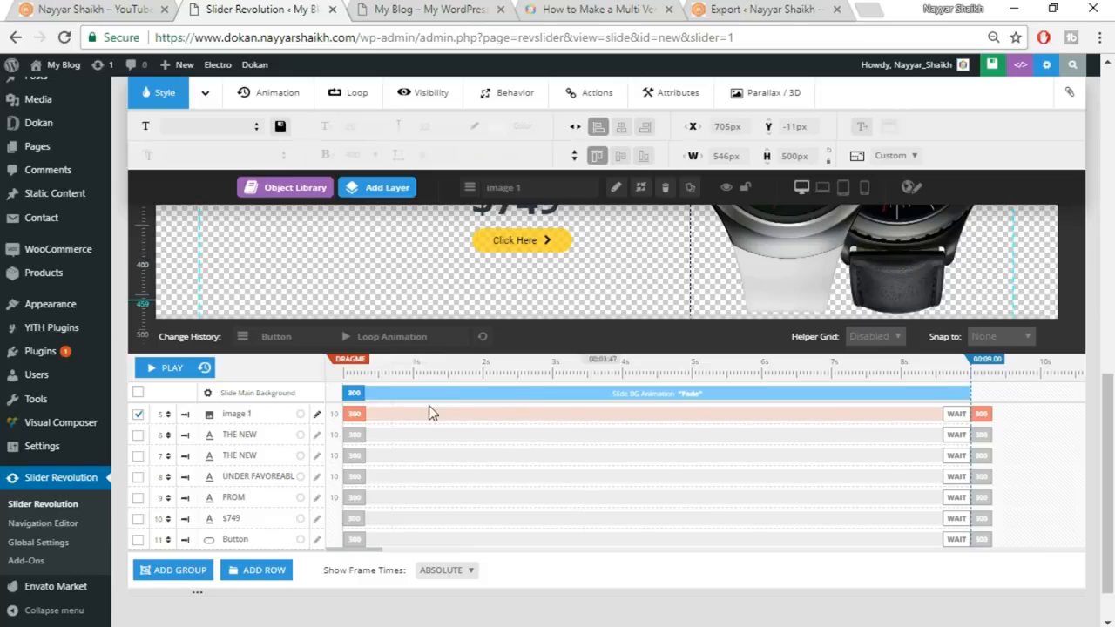
pyautogui.click(353, 415)
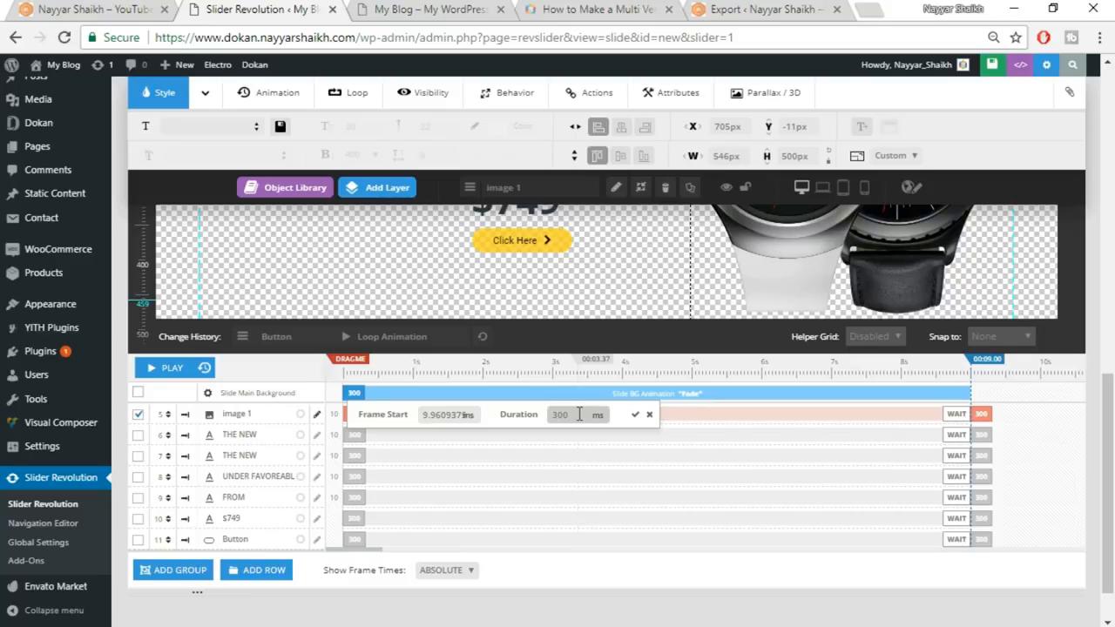
pyautogui.click(452, 416)
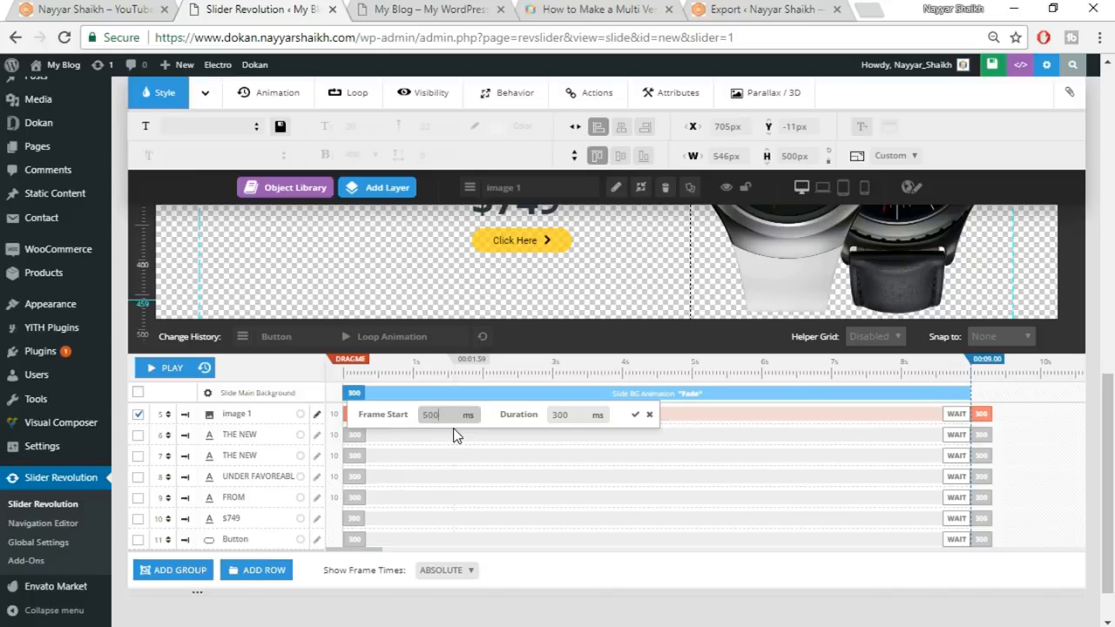
pyautogui.doubleClick(561, 416)
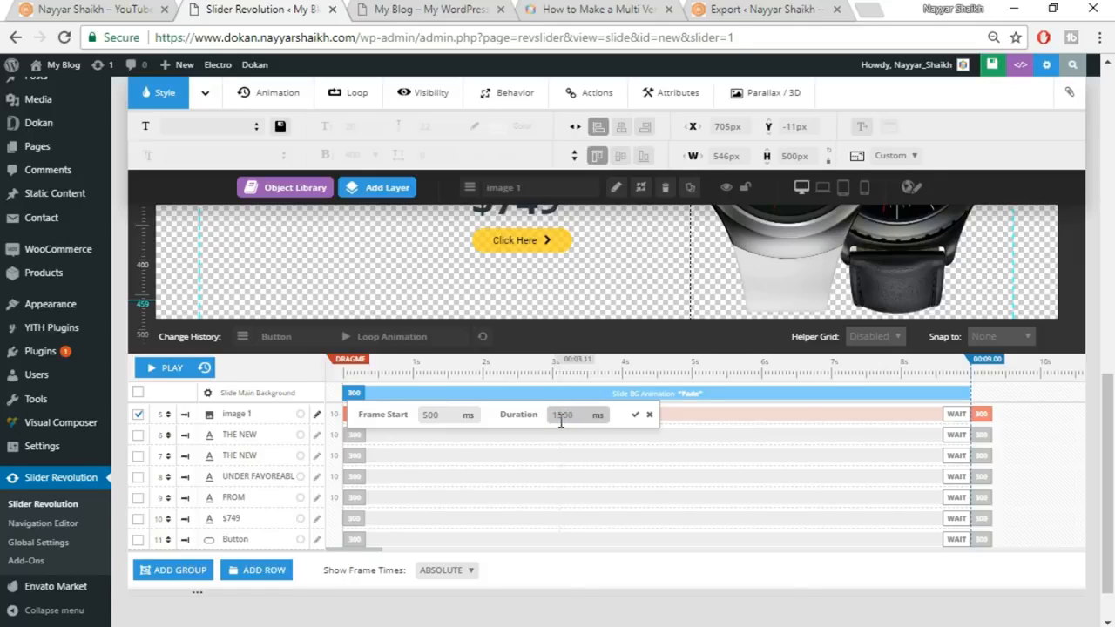
pyautogui.click(633, 419)
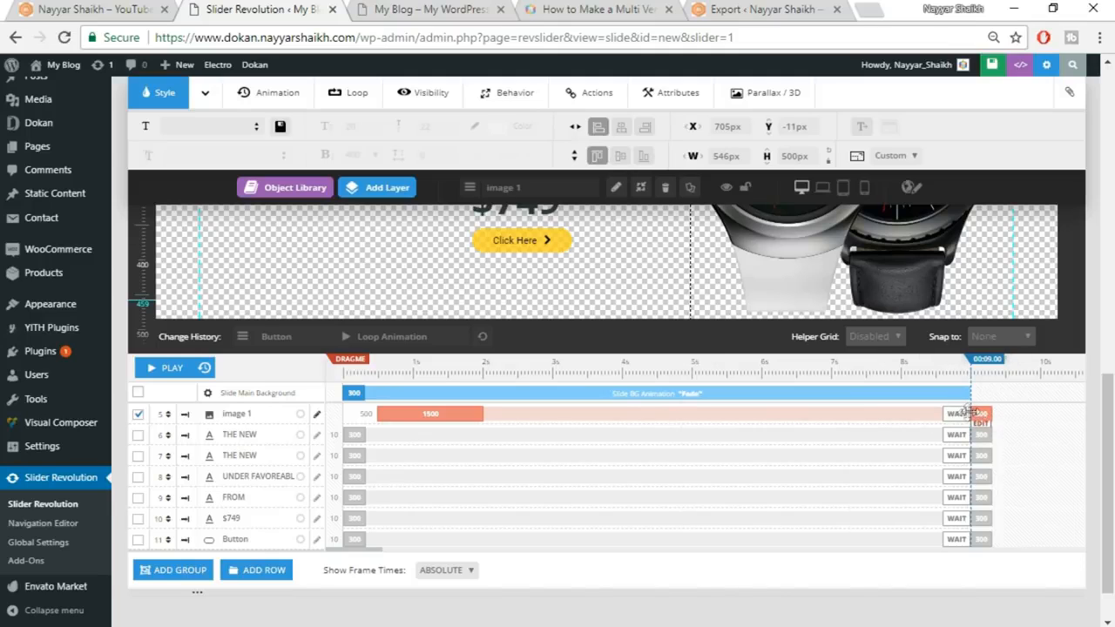
# - Give THE NEW headline layer an 800 ms start after checking the storefront's smartwatch slide
pyautogui.click(251, 436)
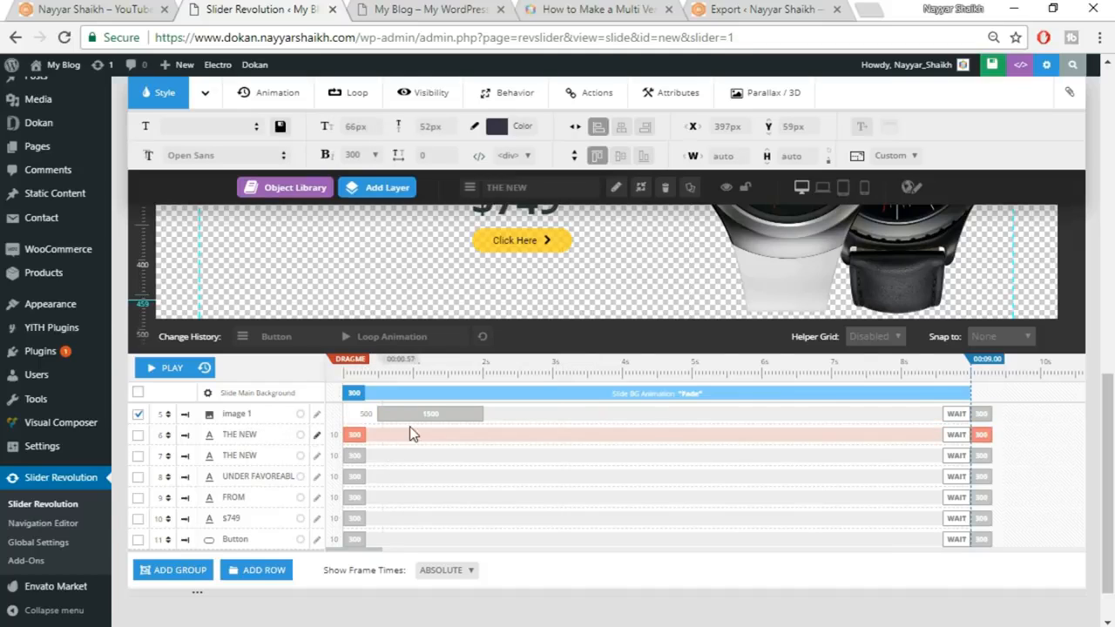
pyautogui.click(50, 8)
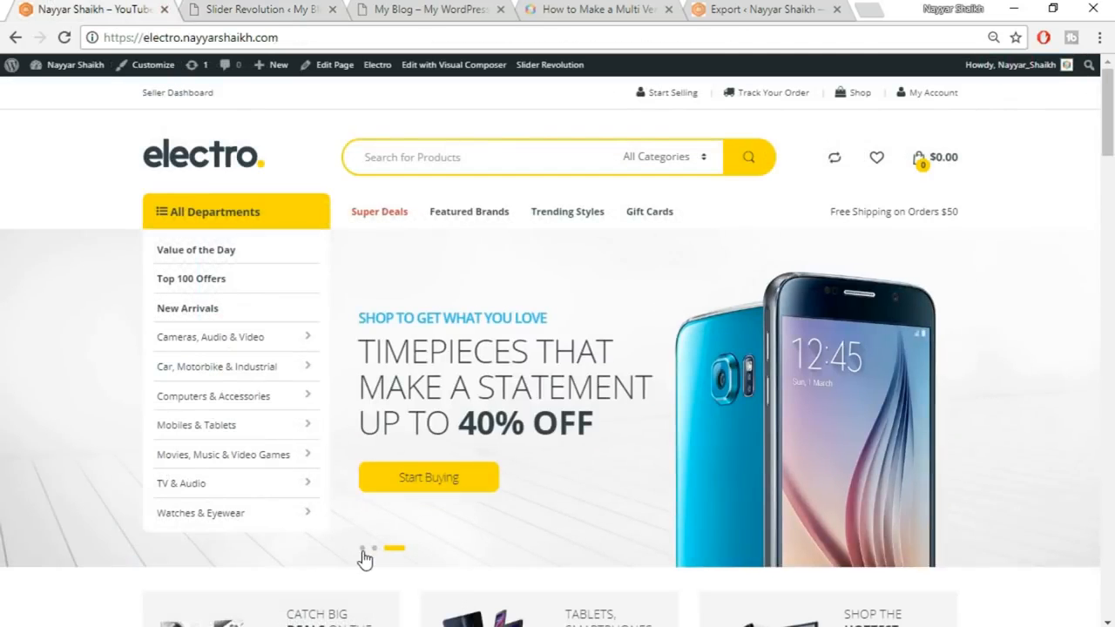
pyautogui.click(364, 551)
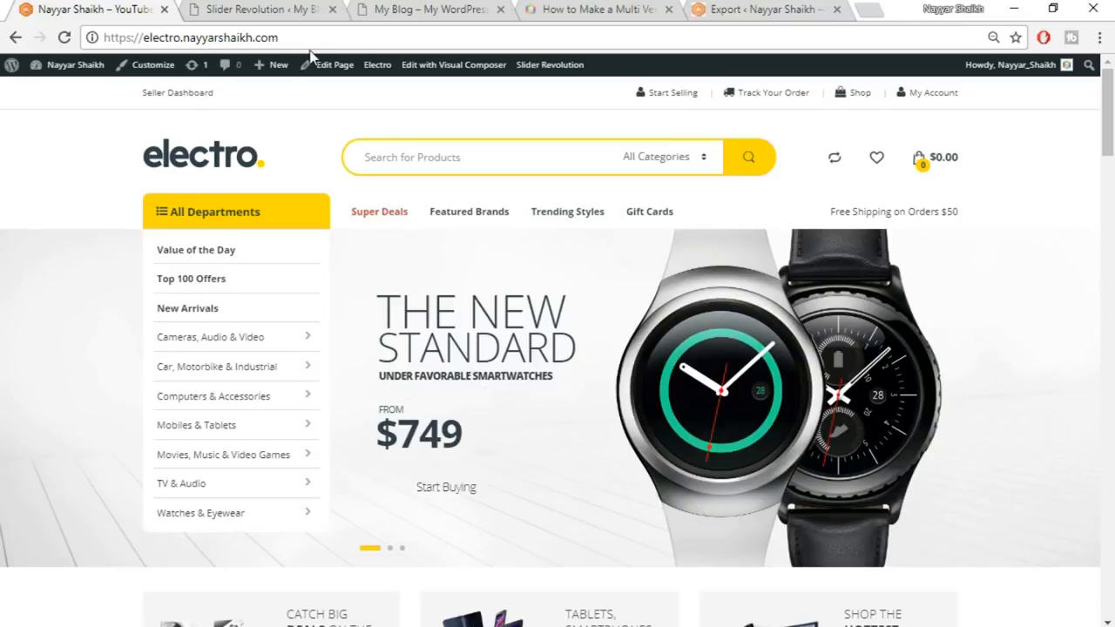
pyautogui.click(256, 7)
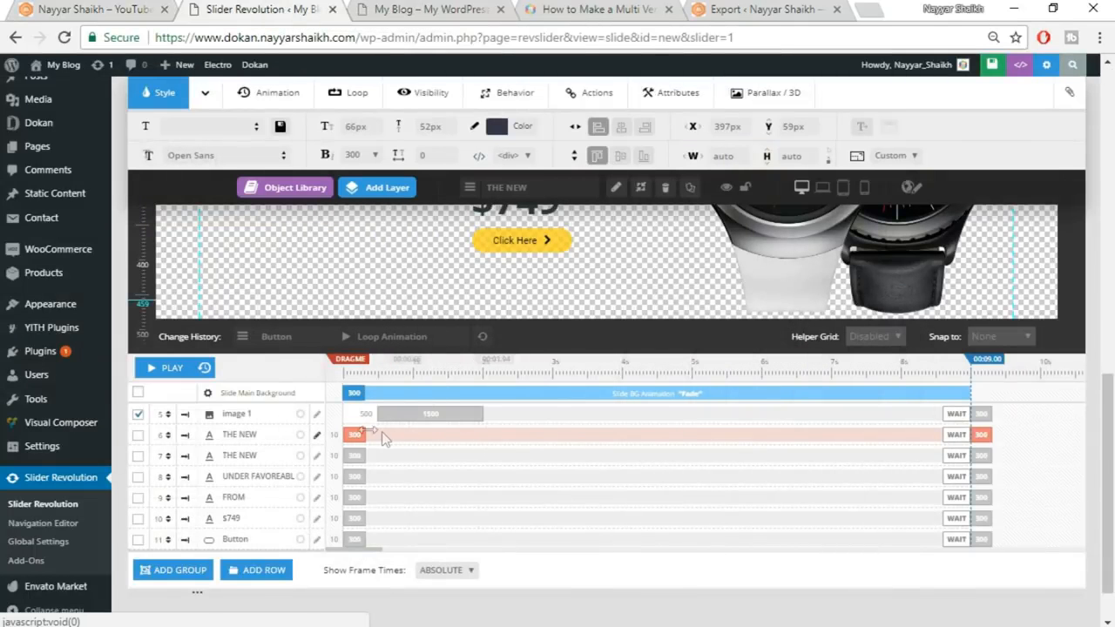
pyautogui.click(356, 433)
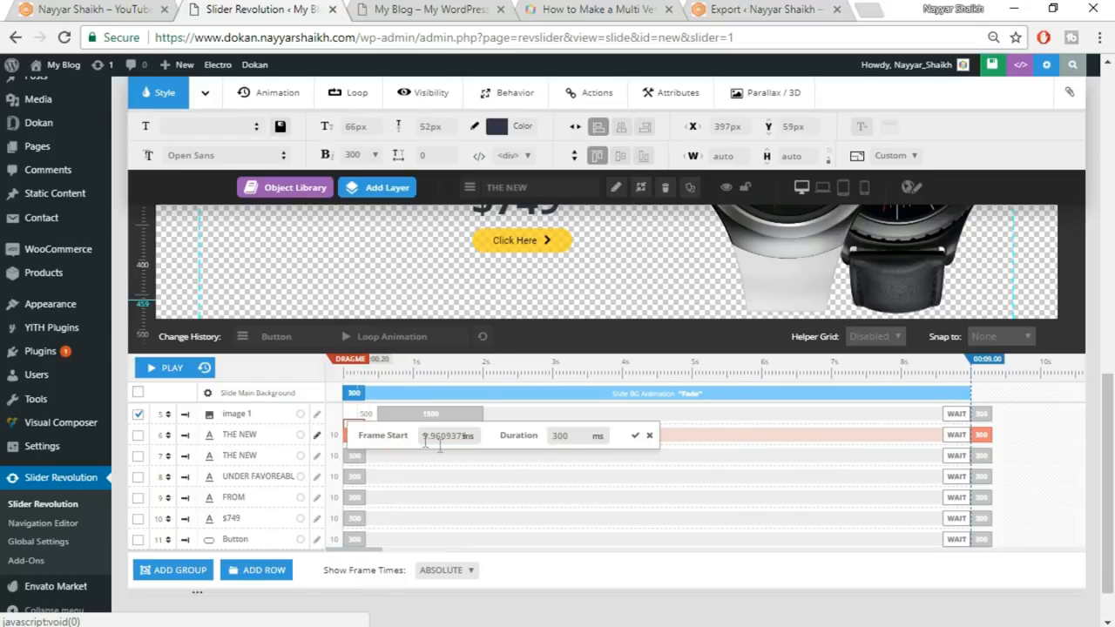
pyautogui.doubleClick(459, 436)
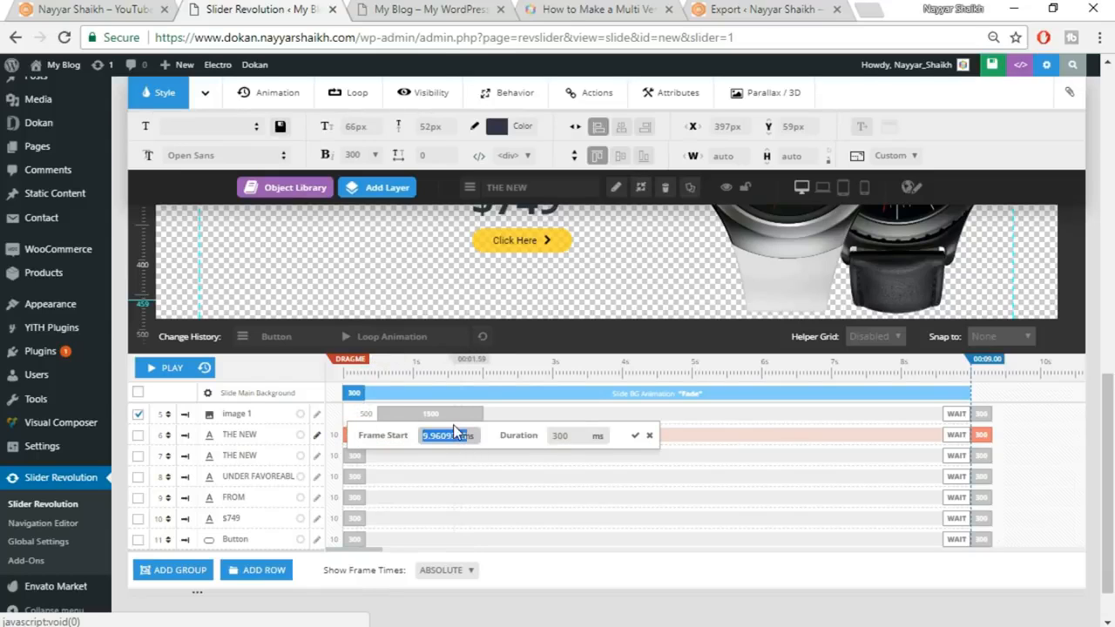
pyautogui.click(572, 438)
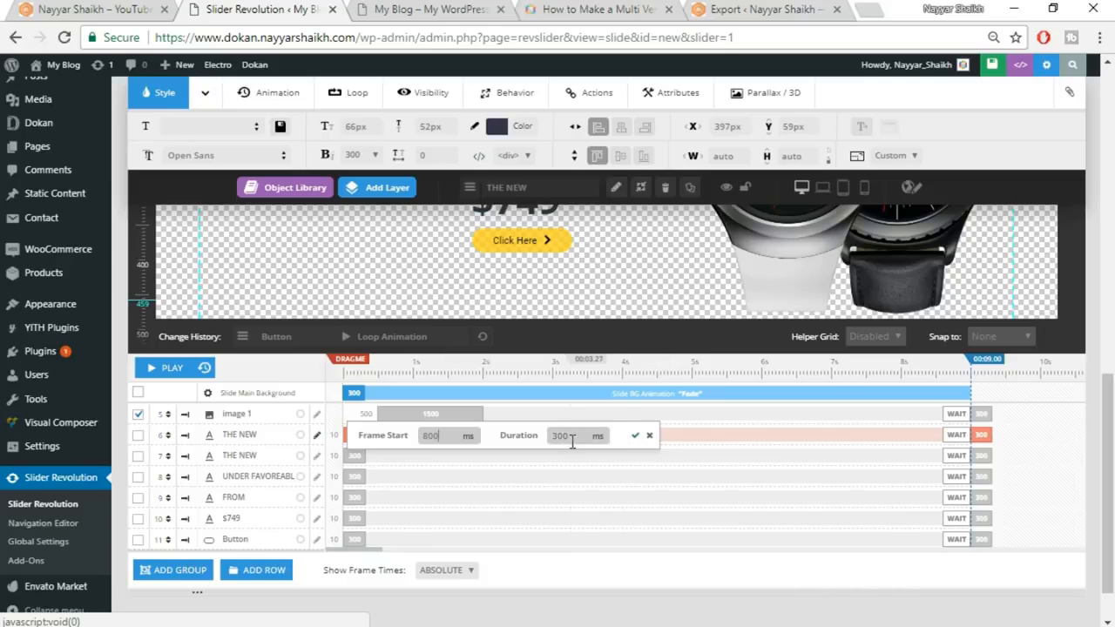
pyautogui.doubleClick(562, 438)
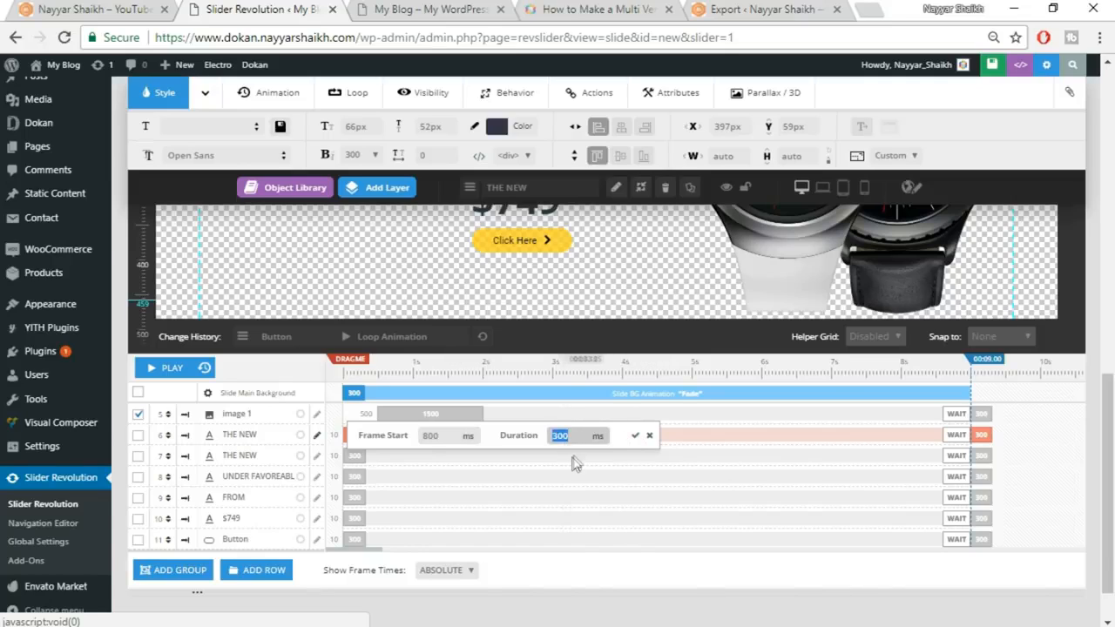
pyautogui.click(637, 443)
pyautogui.click(636, 437)
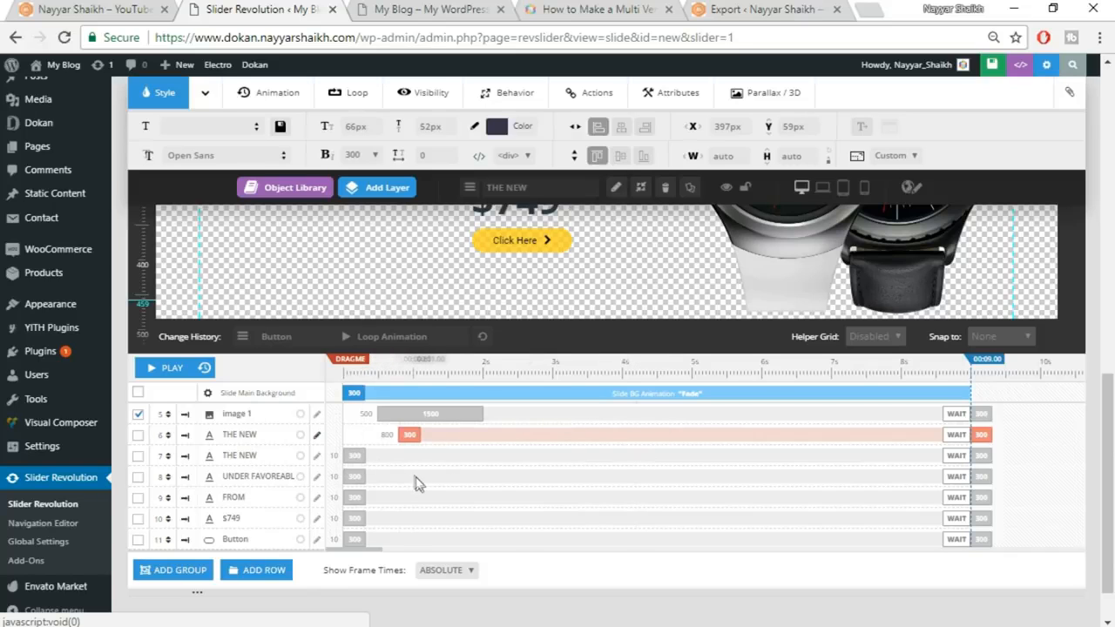
# - Set the STANDARD layer to start at 1000 ms and the subtitle at 1200 ms
pyautogui.scroll(3, 416, 485)
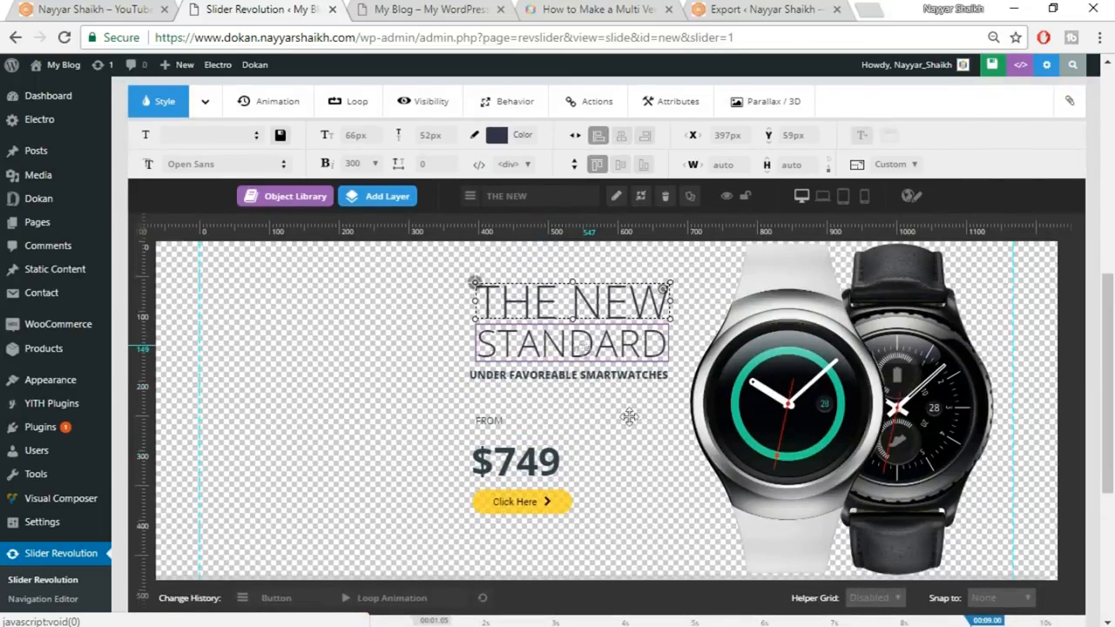
pyautogui.click(540, 358)
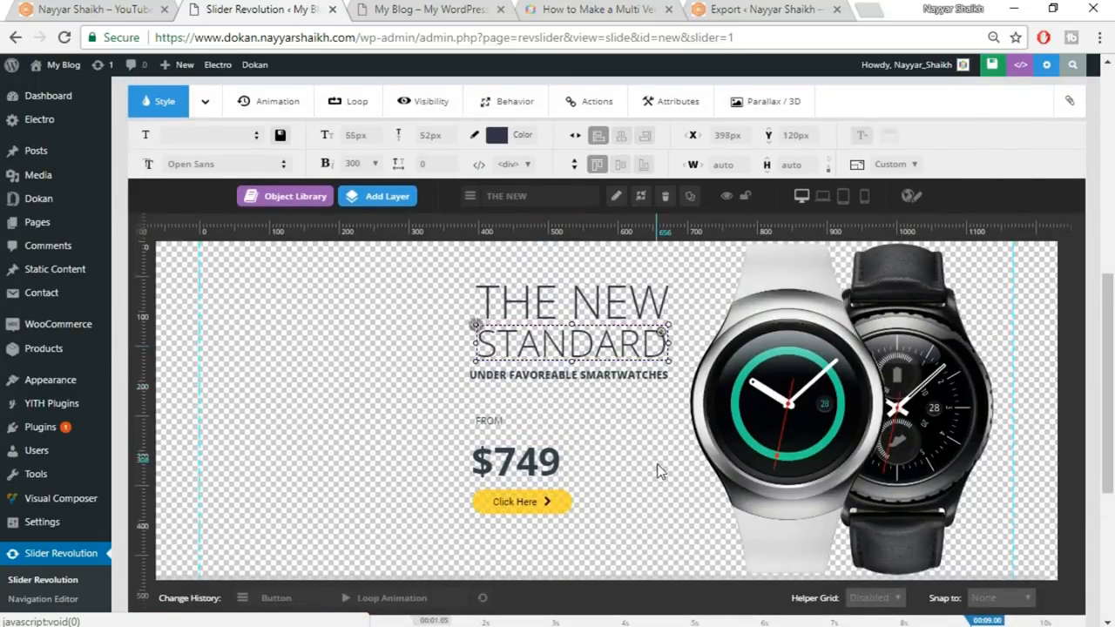
pyautogui.scroll(-5, 659, 471)
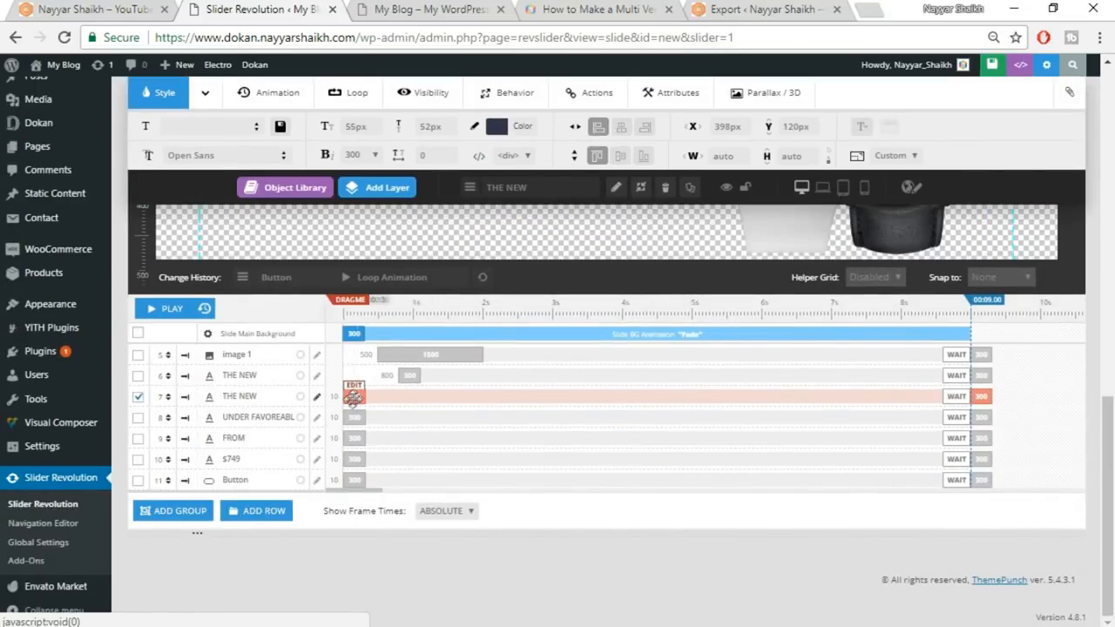
pyautogui.click(355, 390)
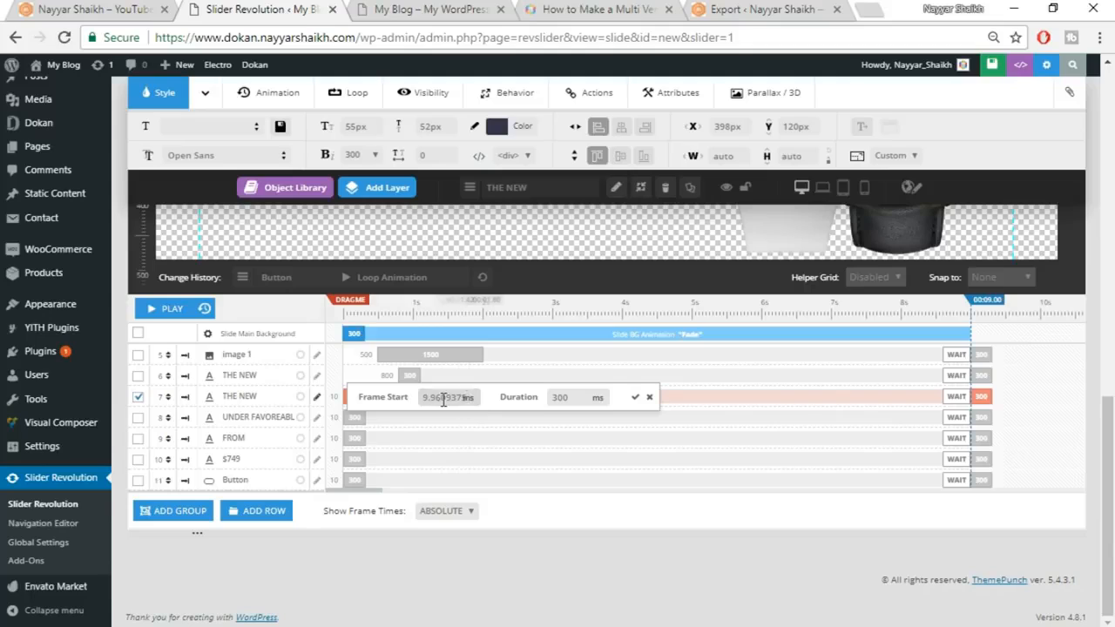
pyautogui.click(444, 399)
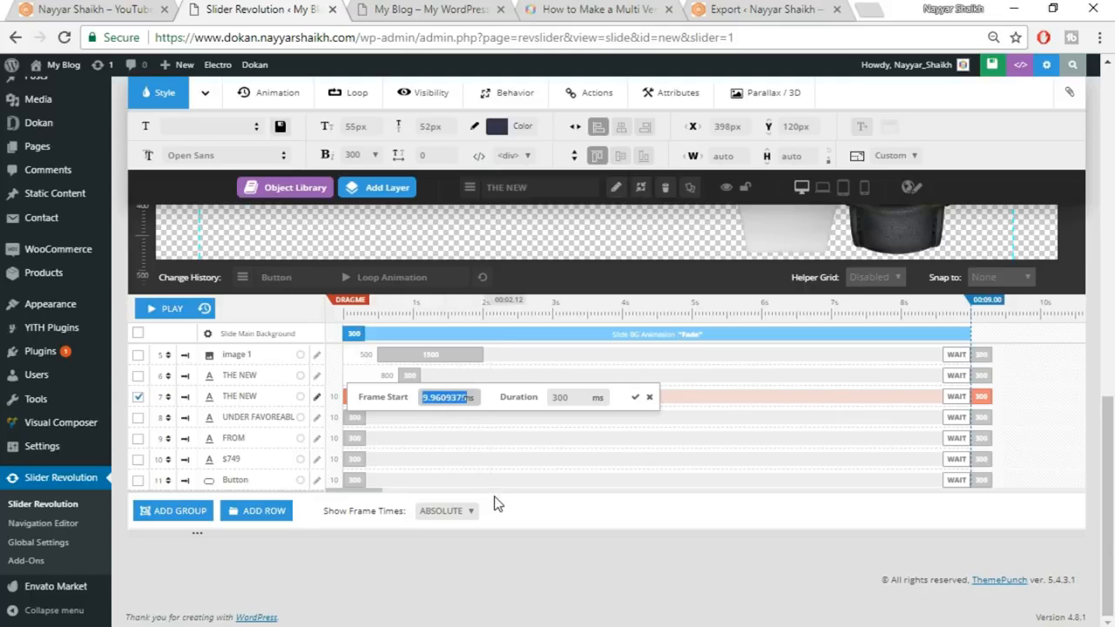
pyautogui.write('1000')
pyautogui.click(635, 398)
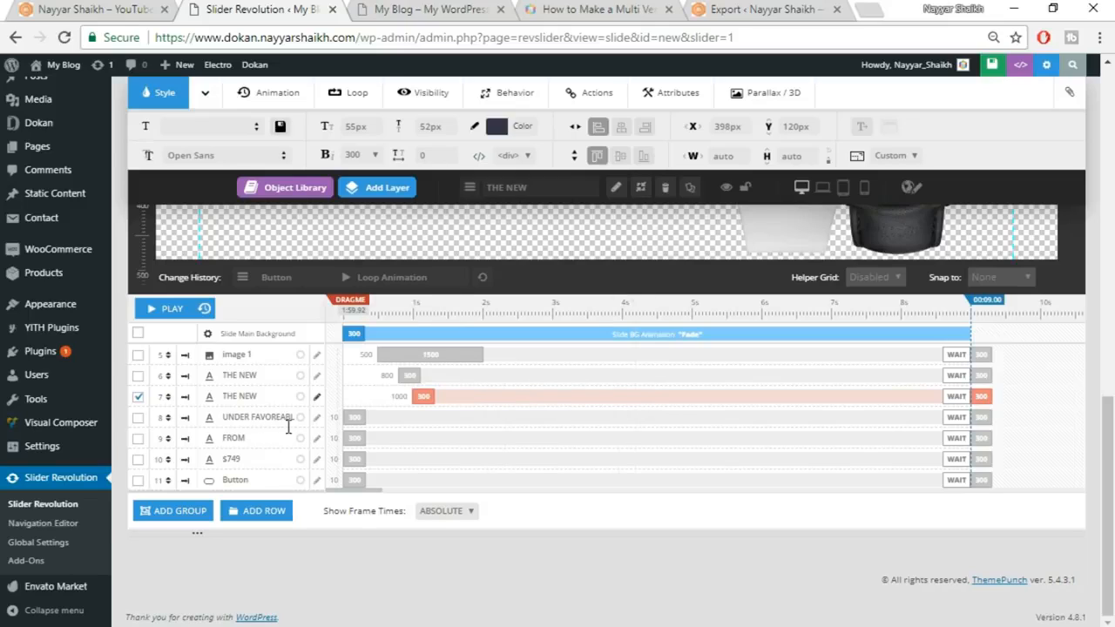
pyautogui.click(356, 419)
pyautogui.click(355, 410)
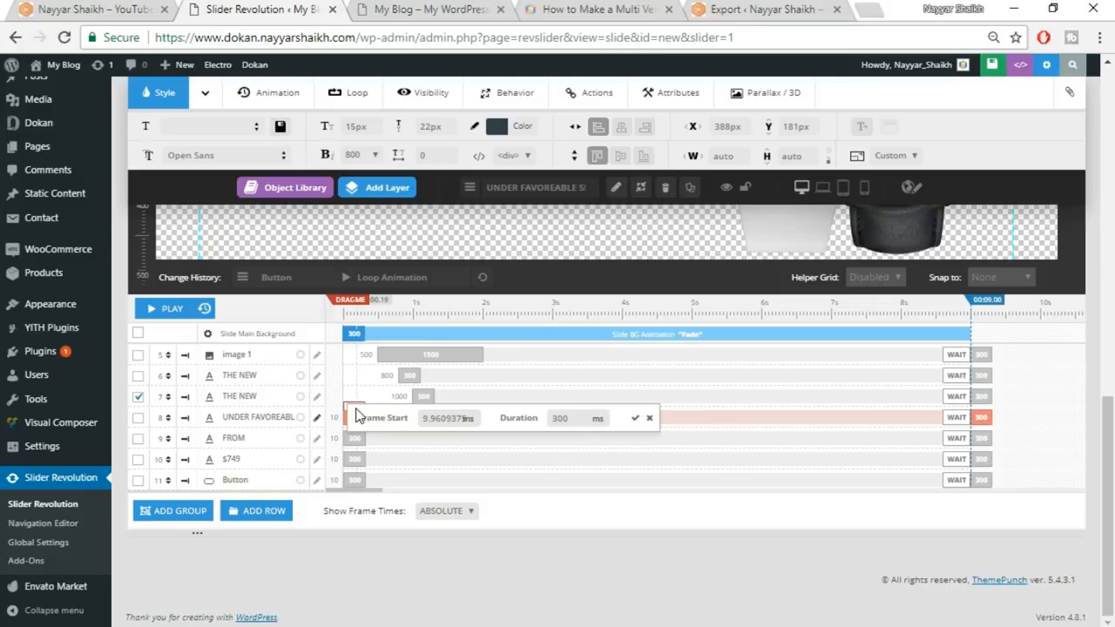
pyautogui.doubleClick(459, 419)
pyautogui.write('1200')
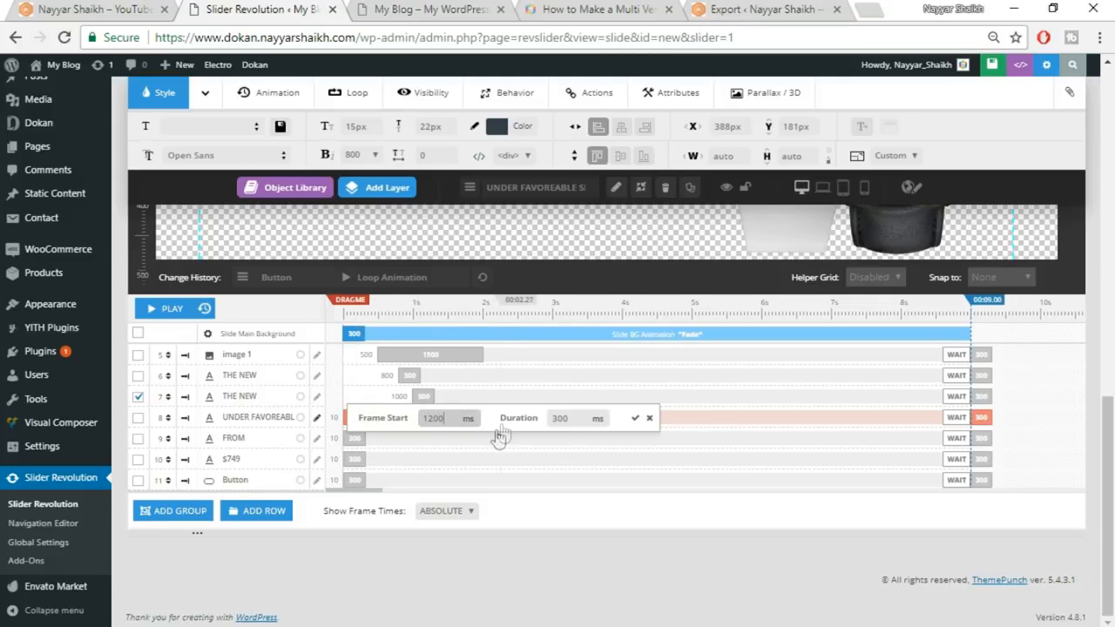
pyautogui.click(634, 421)
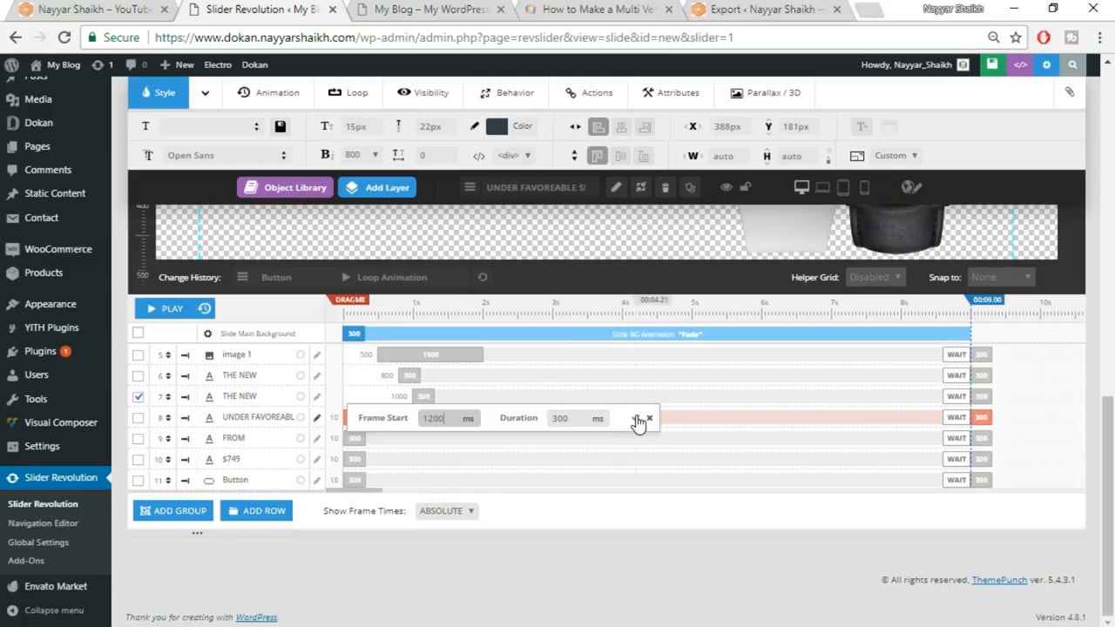
# - Set both the FROM and $749 price layers to start at 1400 ms
pyautogui.click(360, 439)
pyautogui.click(353, 433)
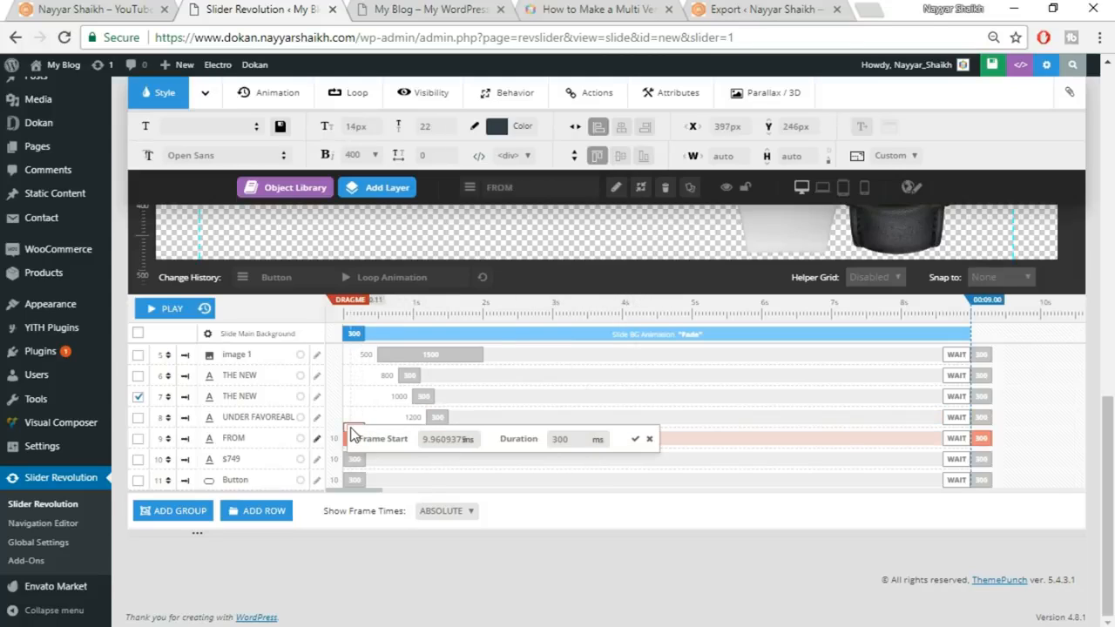
pyautogui.doubleClick(447, 439)
pyautogui.write('1400')
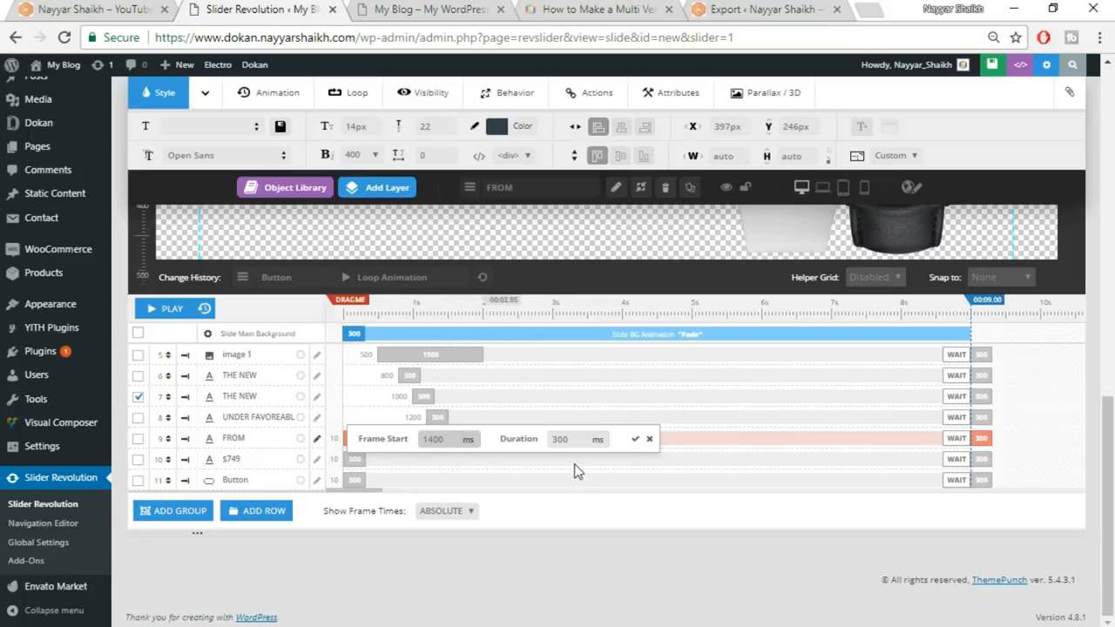
pyautogui.click(634, 440)
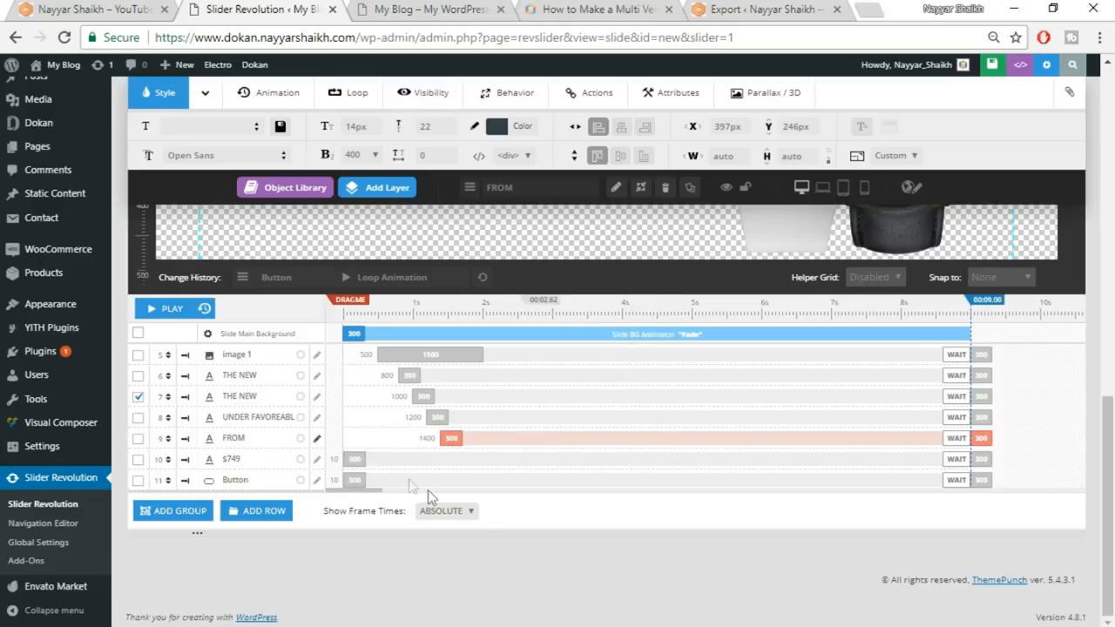
pyautogui.click(354, 455)
pyautogui.click(354, 454)
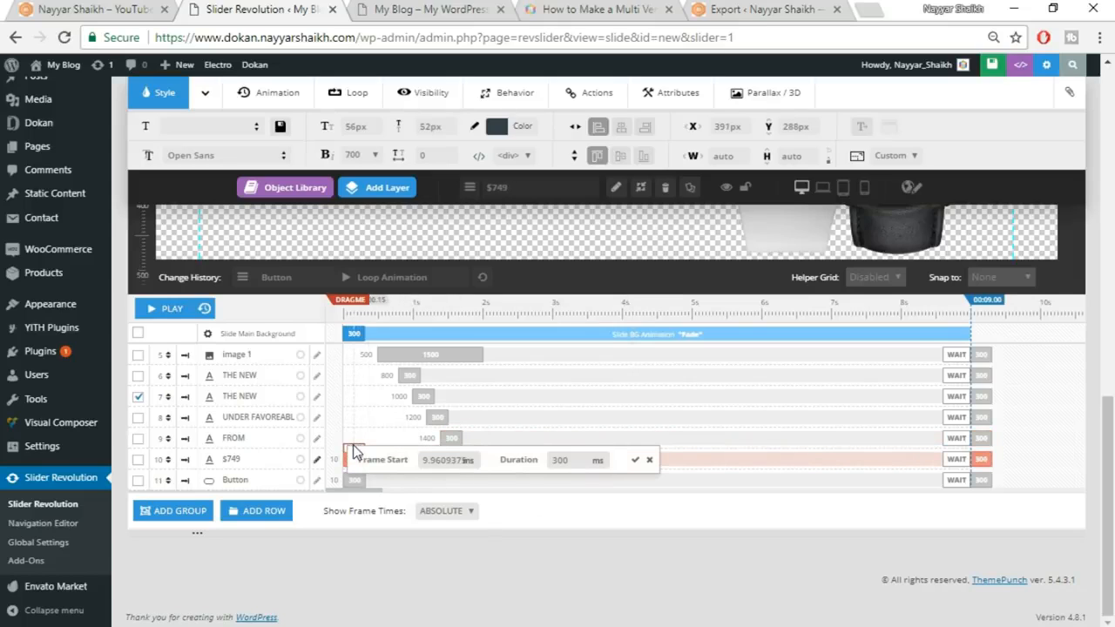
pyautogui.doubleClick(427, 460)
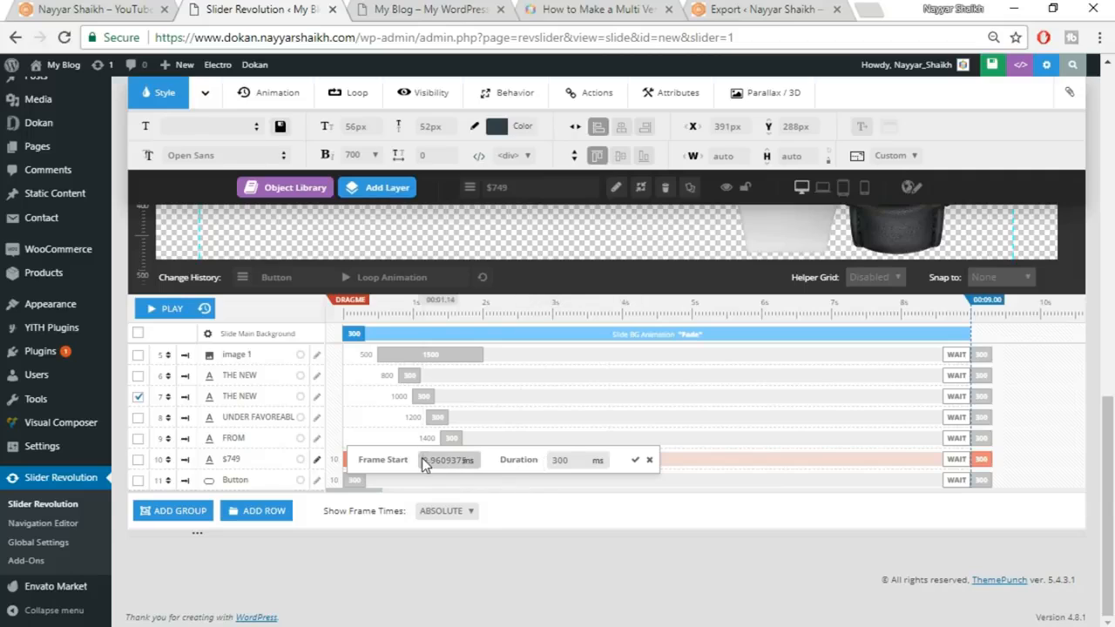
pyautogui.write('1400')
pyautogui.click(636, 462)
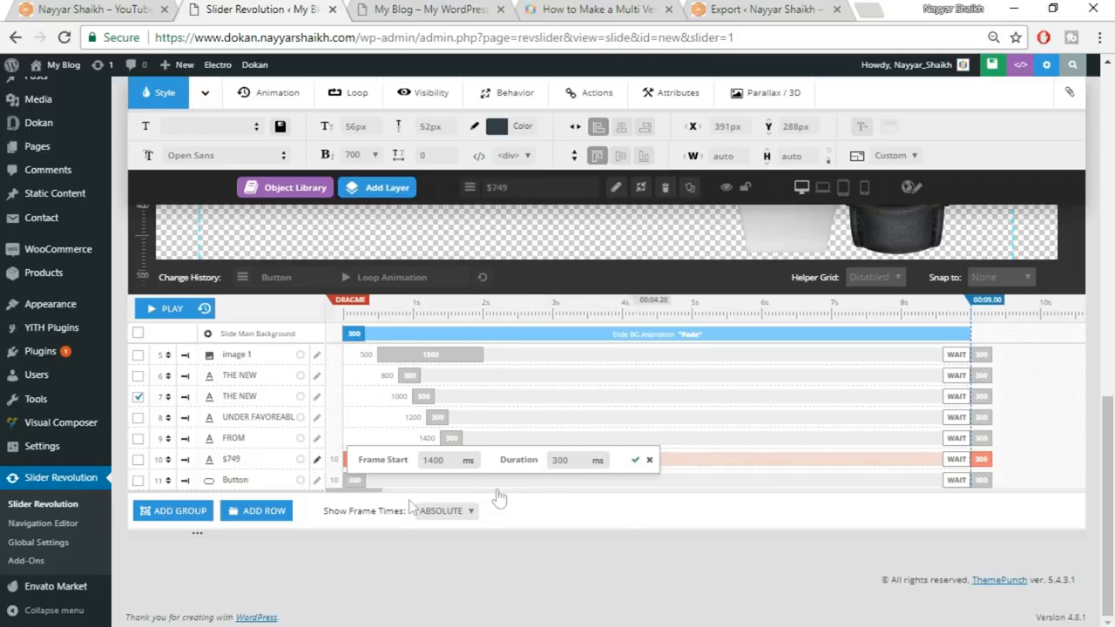
# - Set the Click Here button layer to start at 1600 ms
pyautogui.click(353, 479)
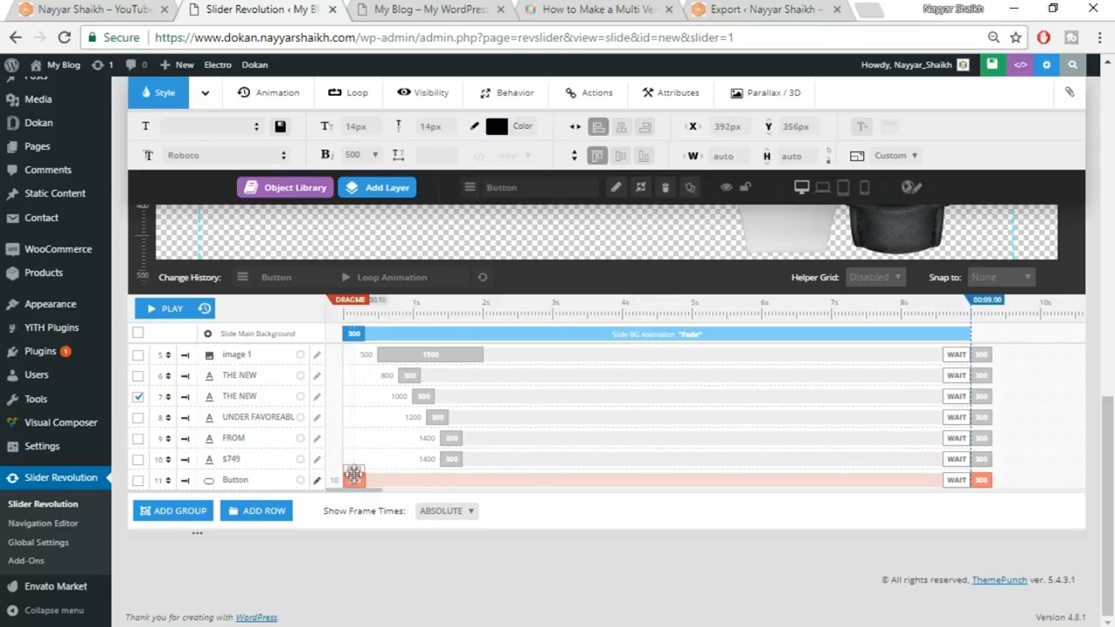
pyautogui.click(354, 477)
pyautogui.doubleClick(444, 480)
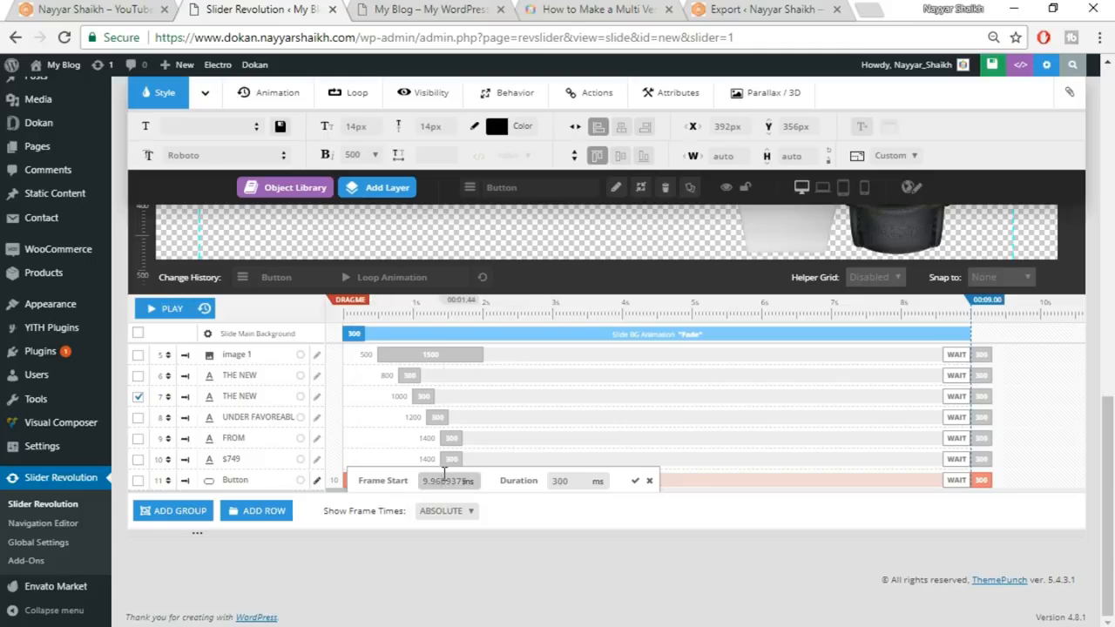
pyautogui.write('1600')
pyautogui.click(635, 481)
# - Give the watch image layer a RotateInFormZero entrance animation
pyautogui.scroll(5, 732, 521)
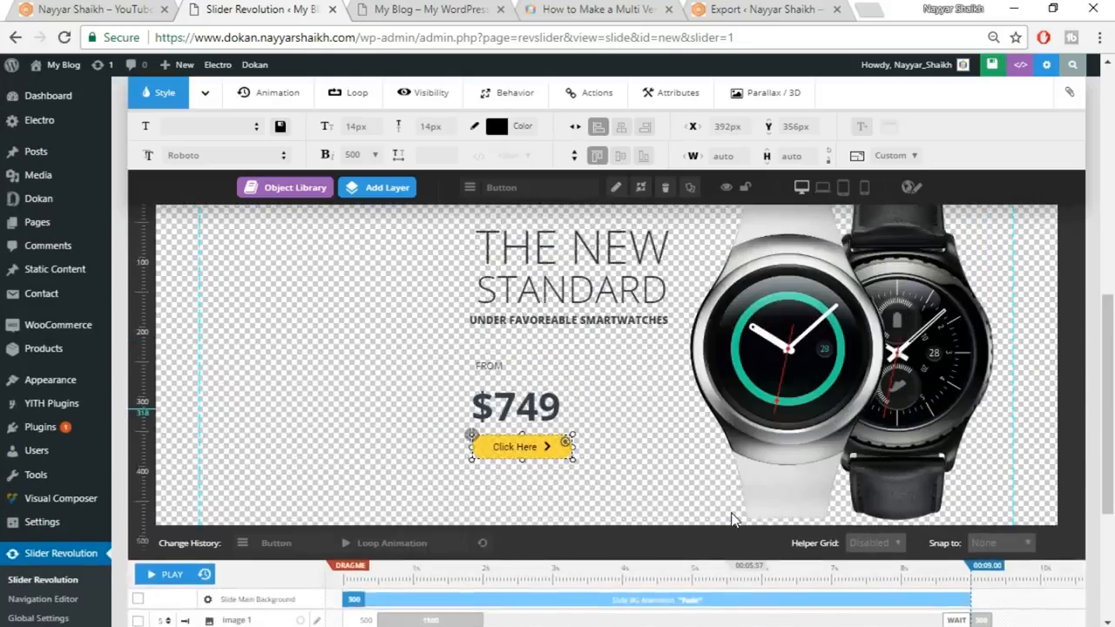
pyautogui.scroll(-1, 730, 515)
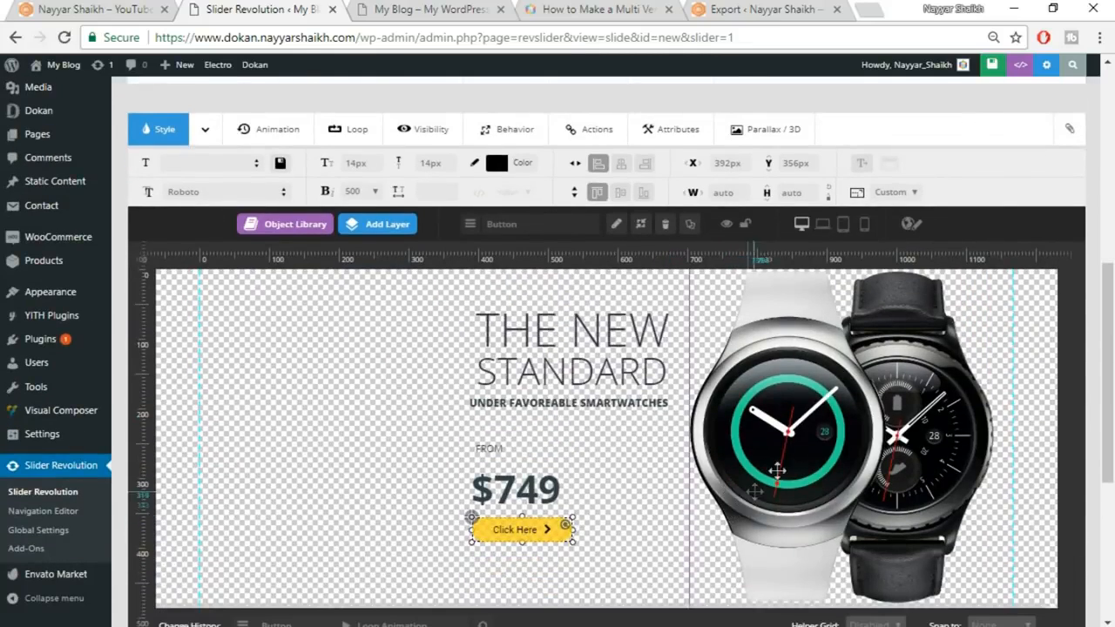
pyautogui.click(835, 397)
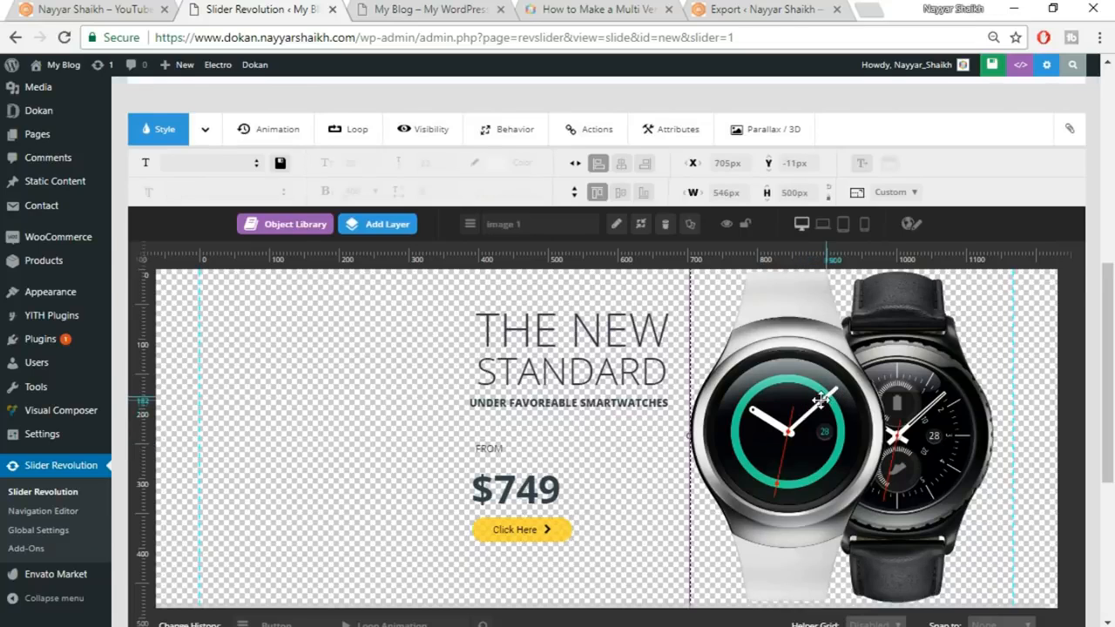
pyautogui.click(292, 142)
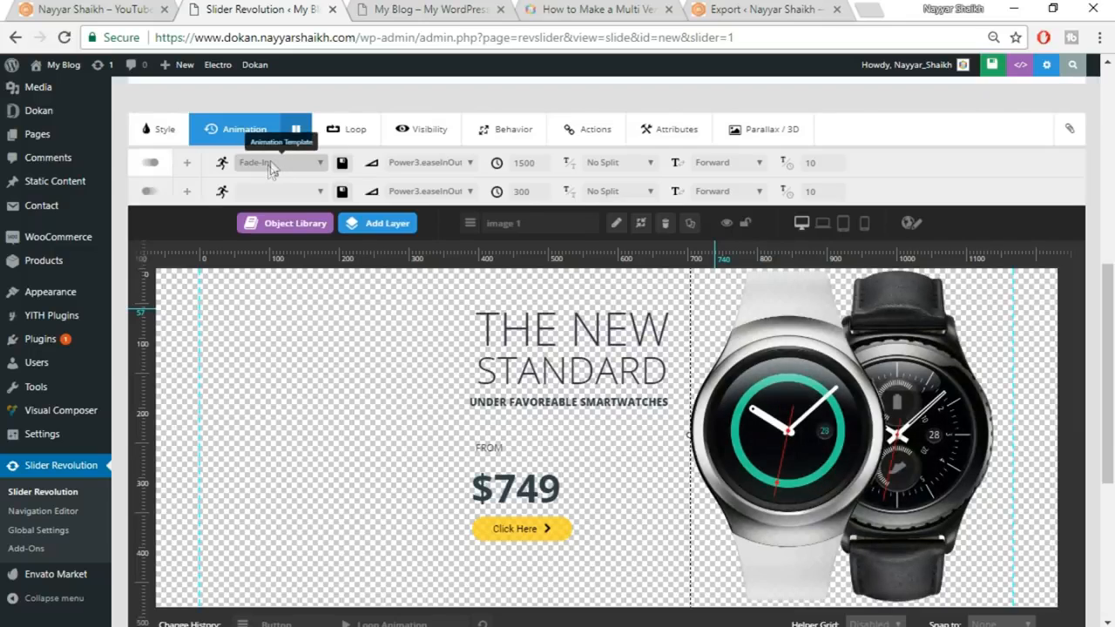
pyautogui.click(267, 165)
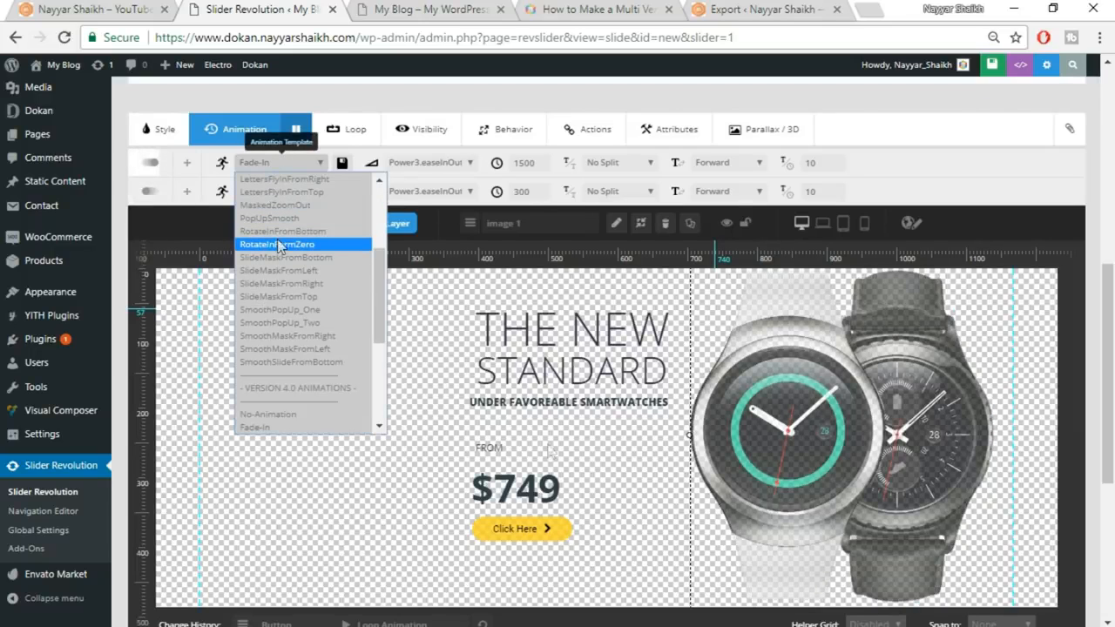
pyautogui.click(277, 244)
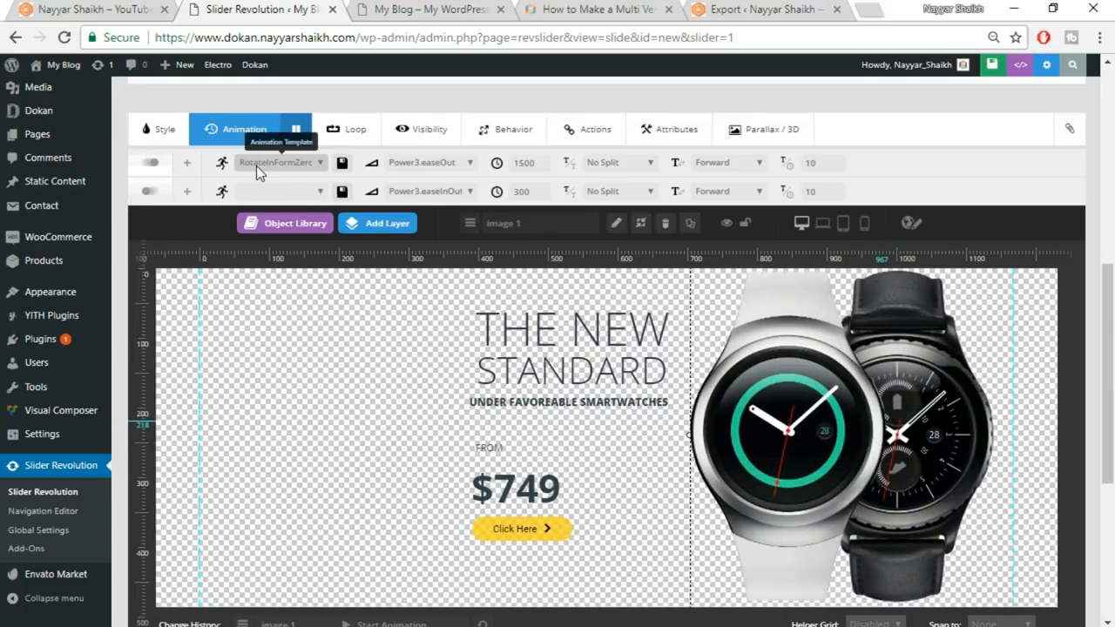
pyautogui.click(256, 165)
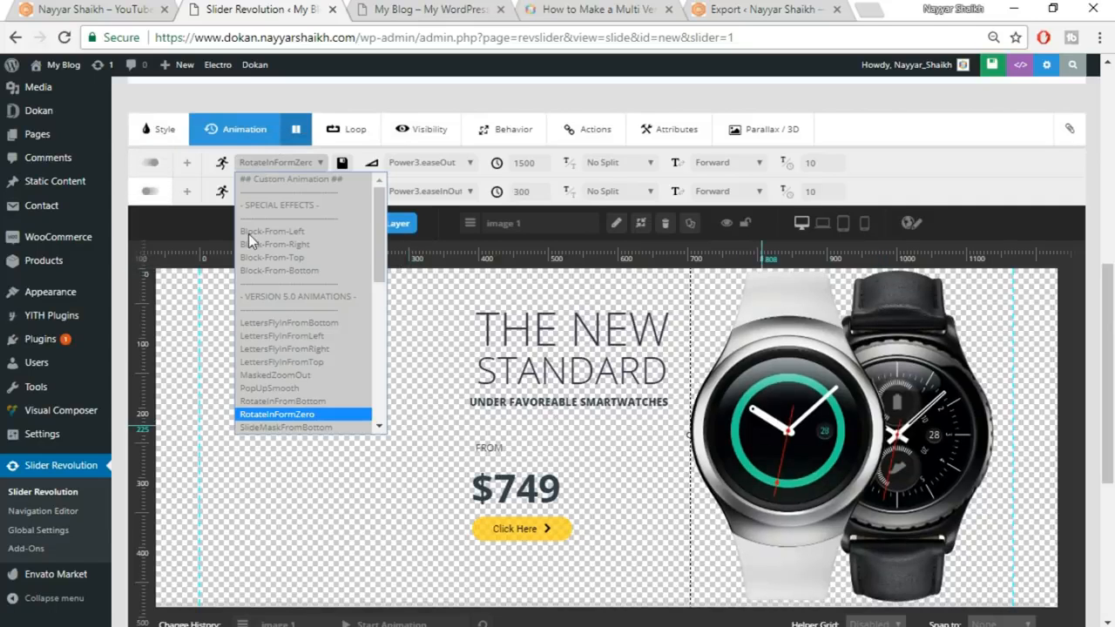
pyautogui.click(352, 161)
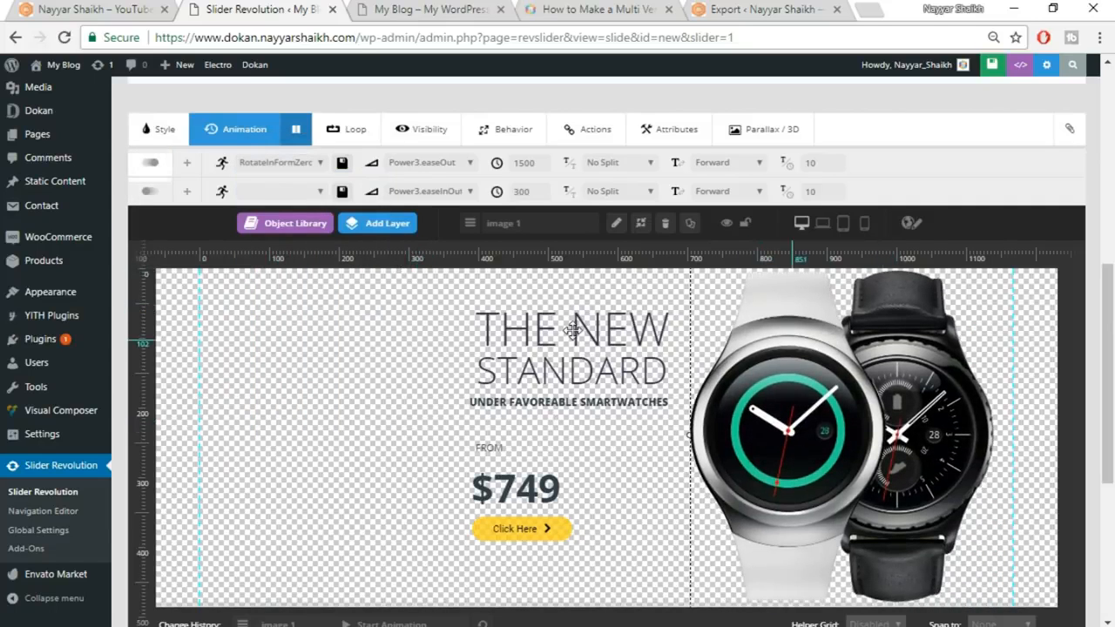
# - Give THE NEW heading a SlideMaskFromLeft entrance animation and save the slide
pyautogui.click(573, 330)
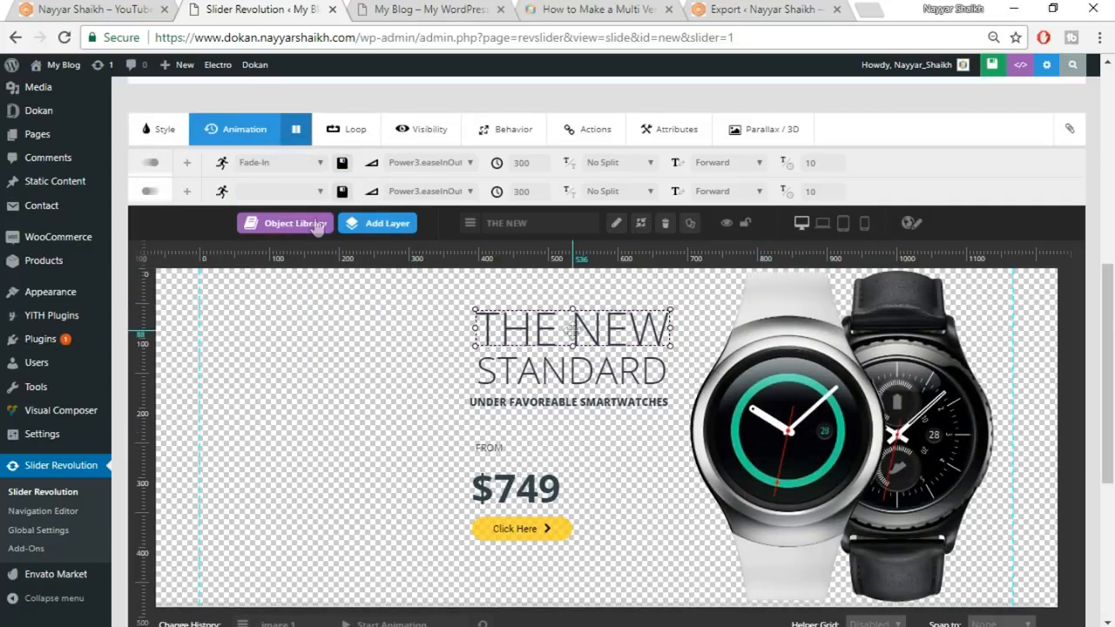
pyautogui.click(267, 160)
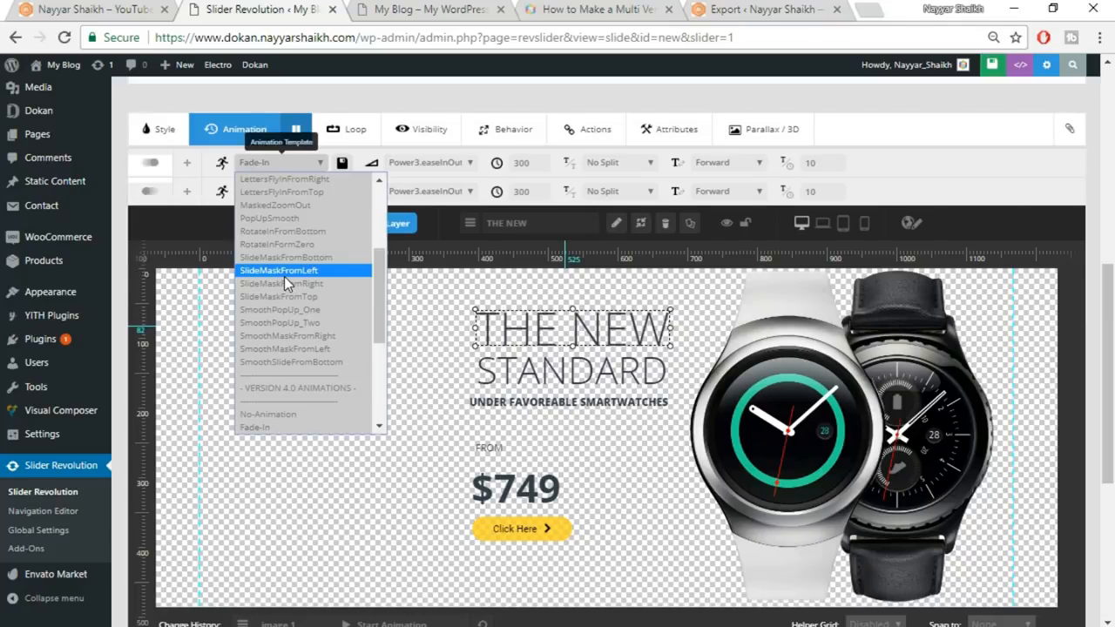
pyautogui.click(285, 272)
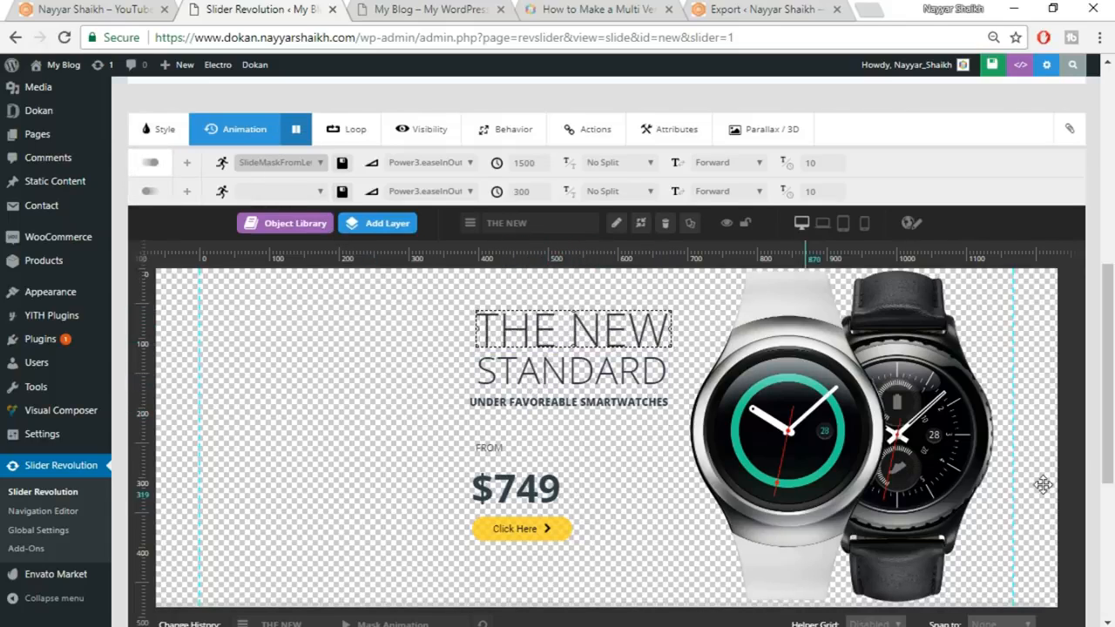
pyautogui.scroll(-3, 1043, 488)
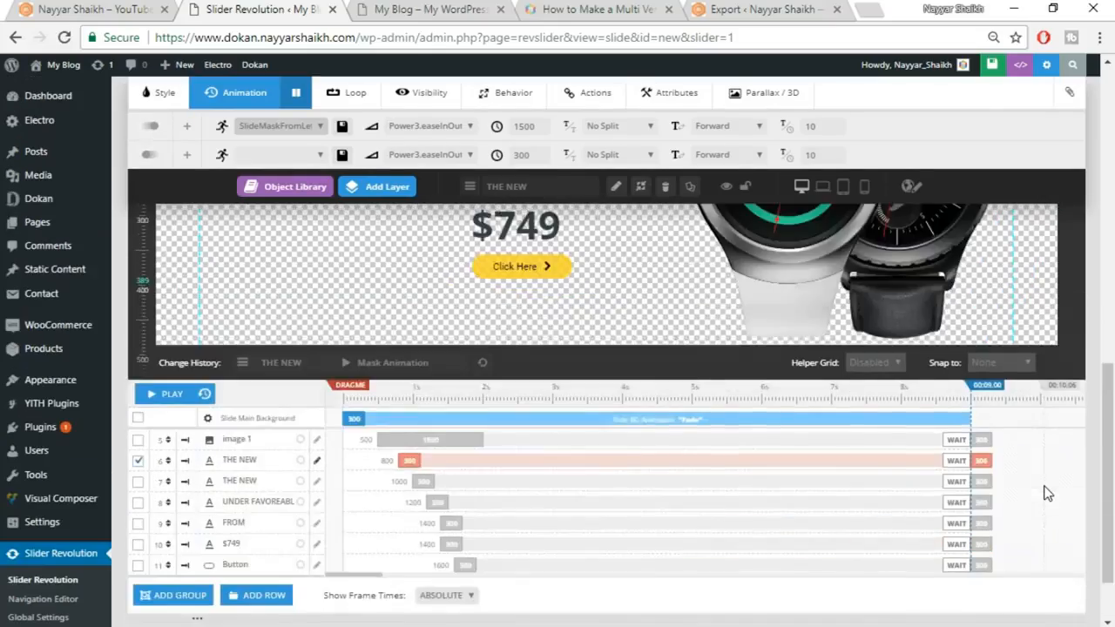
pyautogui.scroll(3, 1046, 493)
pyautogui.scroll(10, 984, 122)
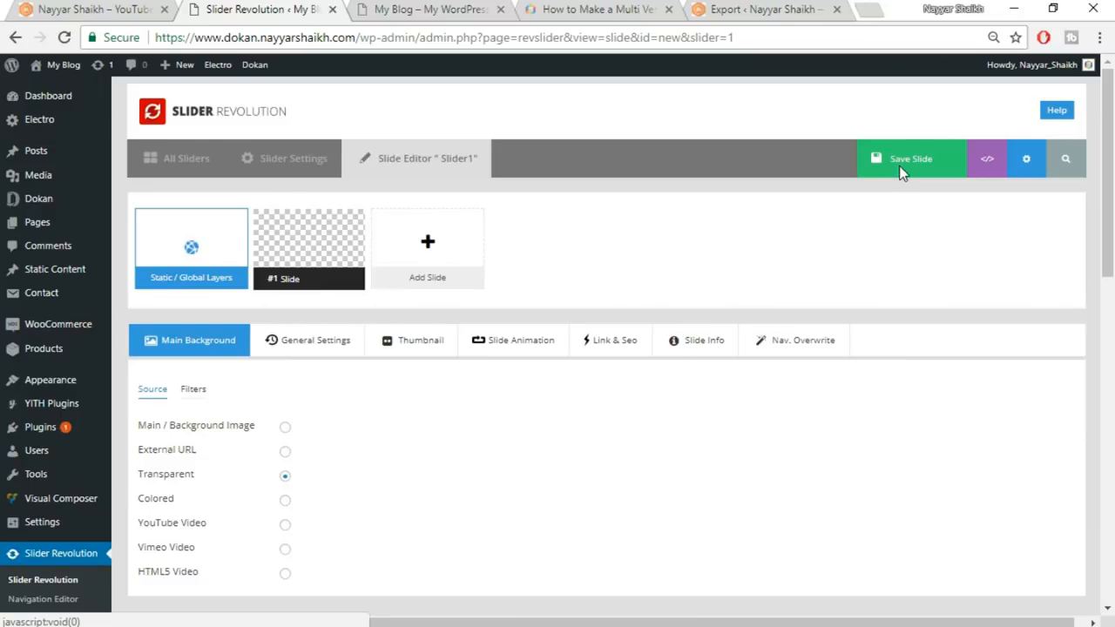
pyautogui.click(902, 172)
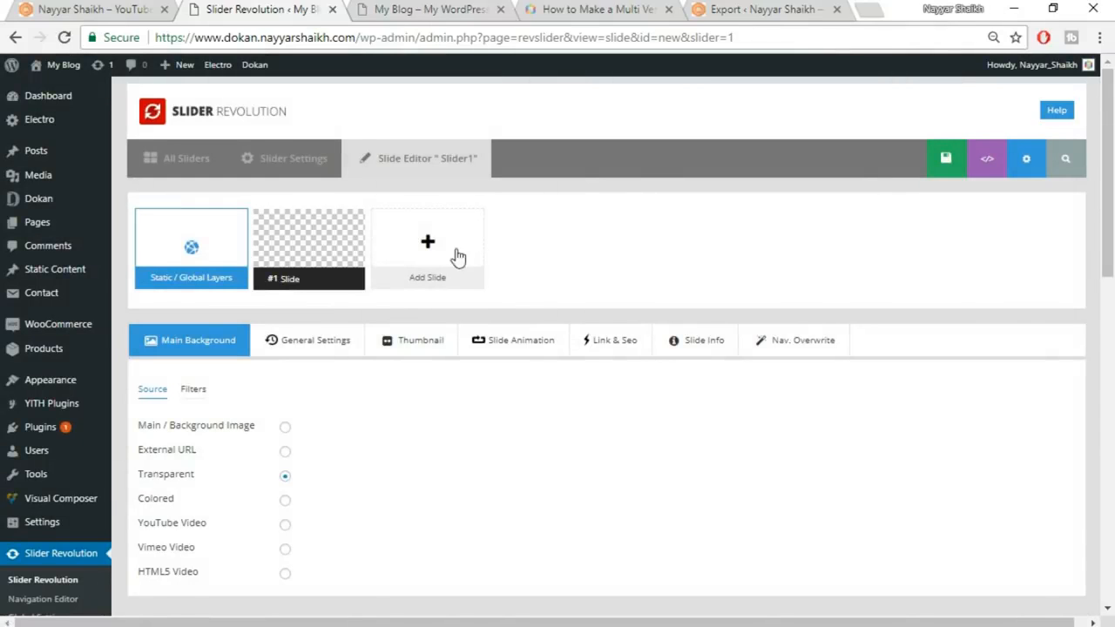
pyautogui.moveTo(453, 253)
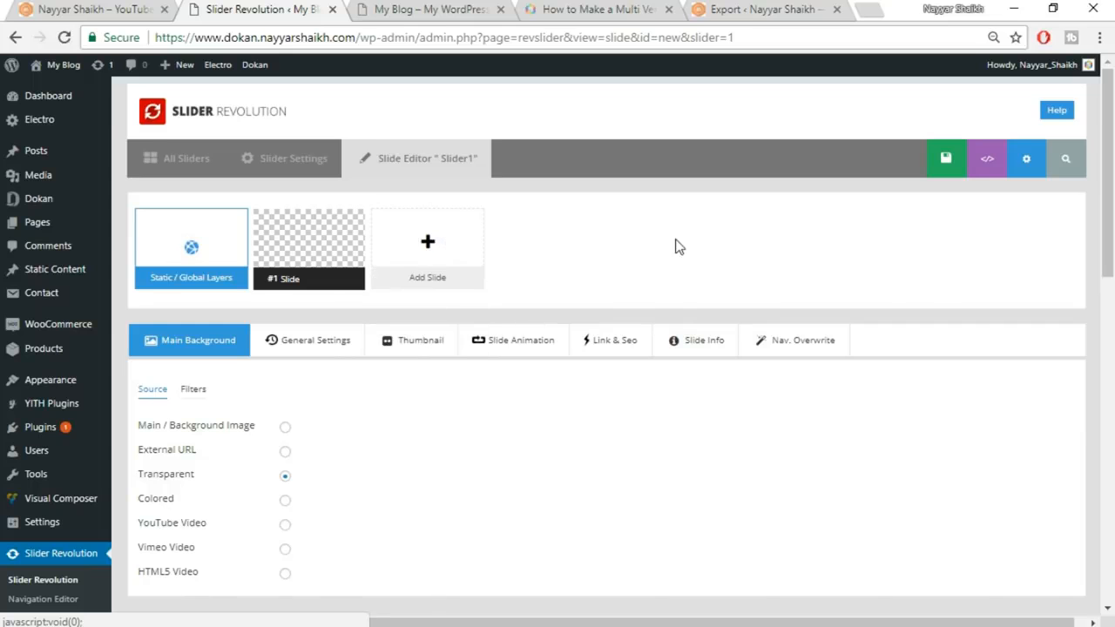
# - Show the Electro demo slider's third (phone) slide, then return to the Slider Revolution admin
pyautogui.click(58, 7)
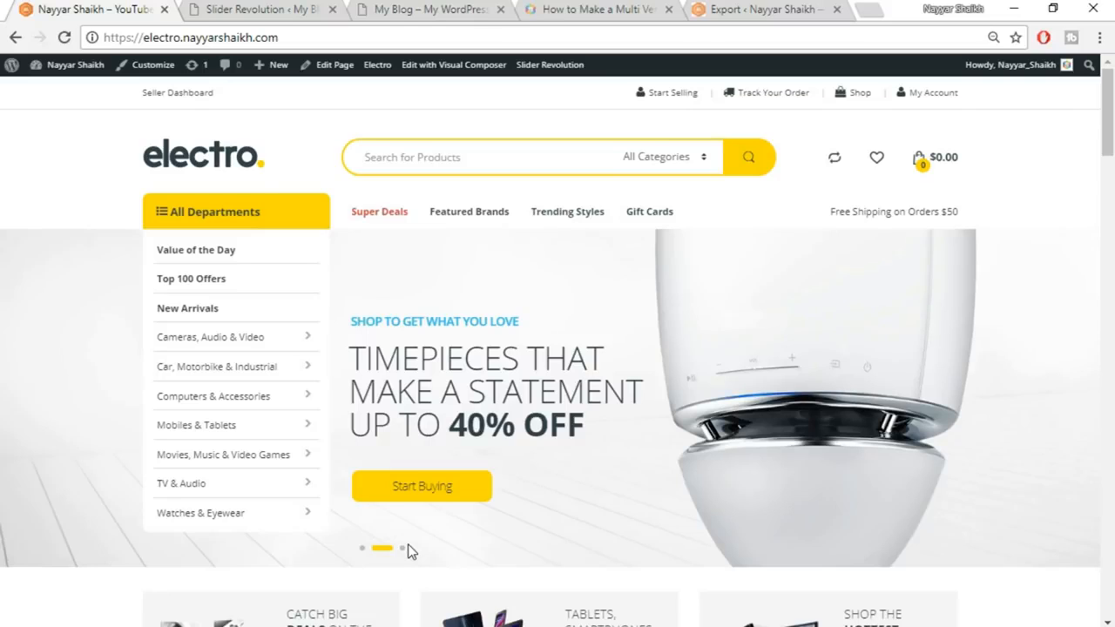
pyautogui.click(408, 546)
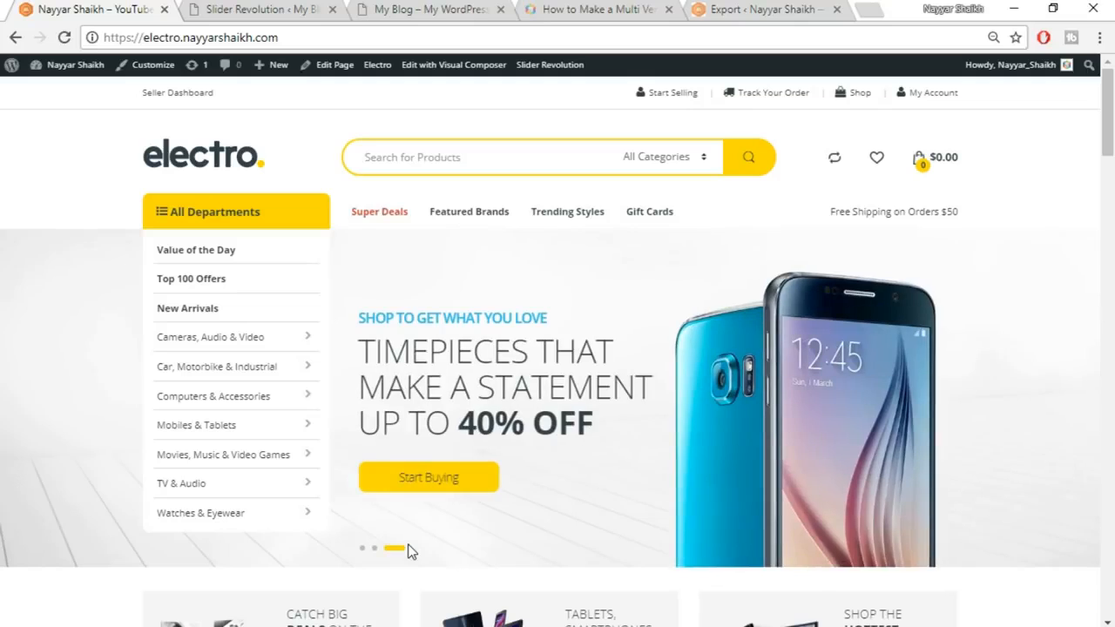
pyautogui.click(281, 7)
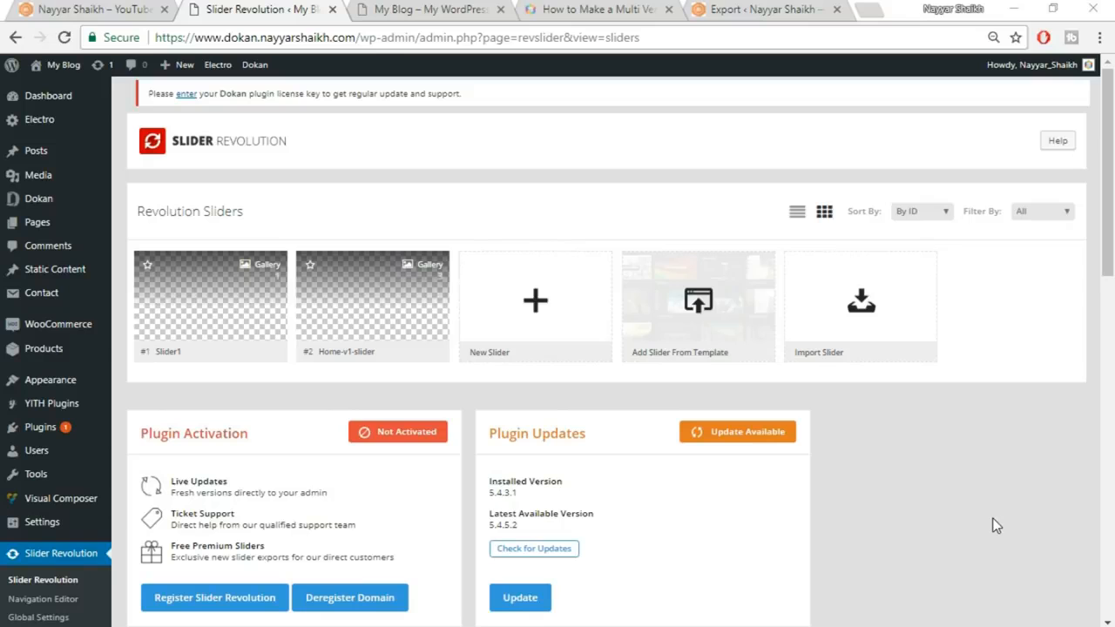
# - Open the Home Page in the backend page-builder editor after glancing at the live site
pyautogui.click(387, 7)
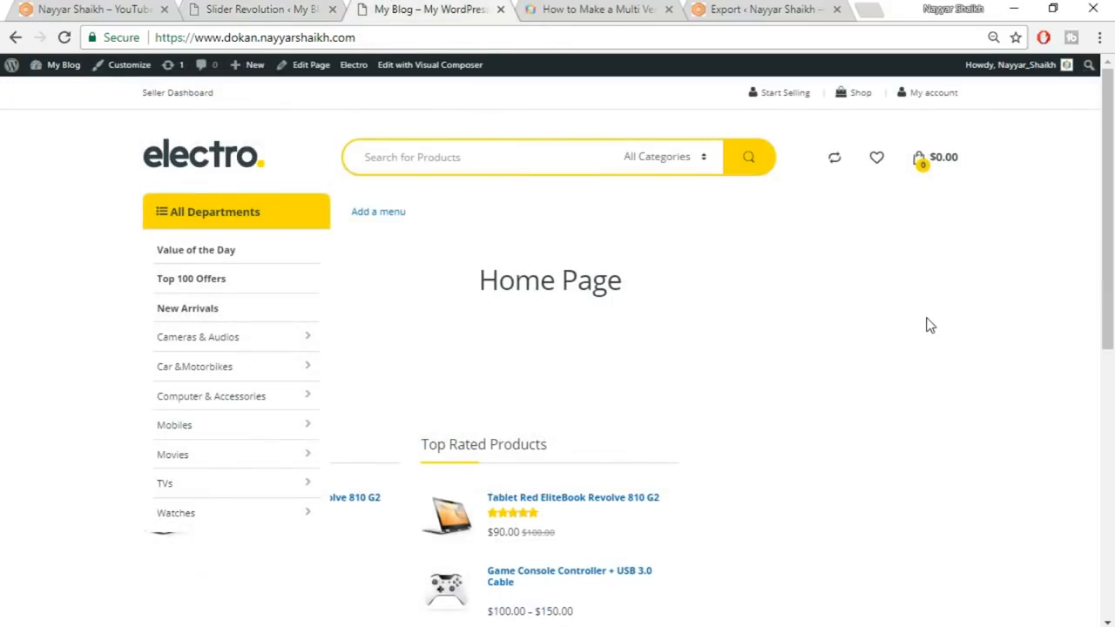
pyautogui.click(300, 7)
pyautogui.click(397, 7)
pyautogui.click(259, 6)
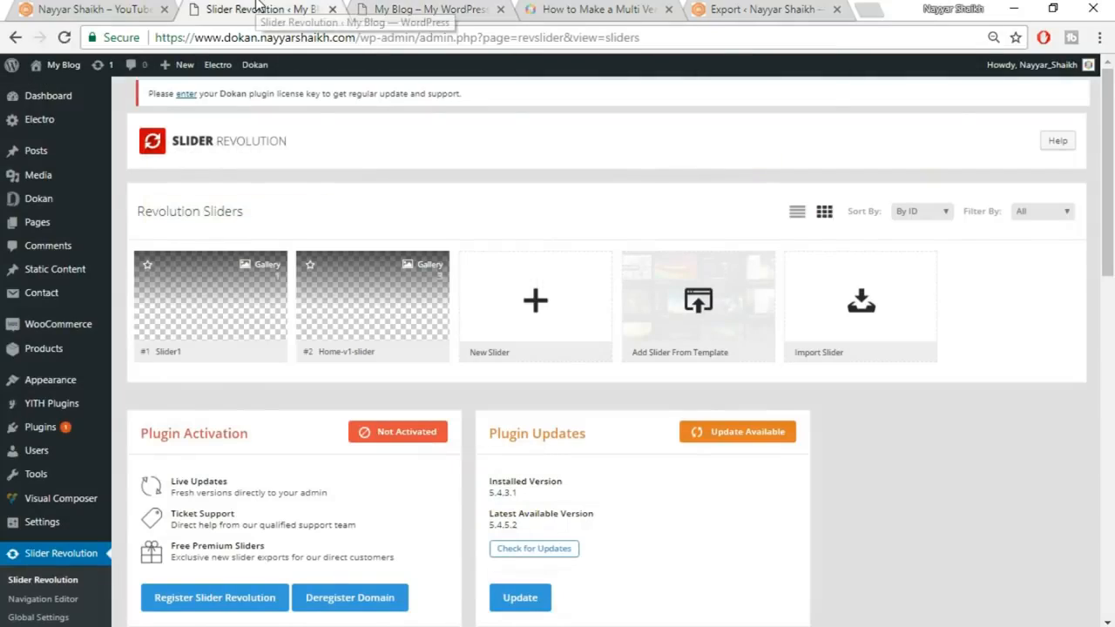
pyautogui.click(47, 227)
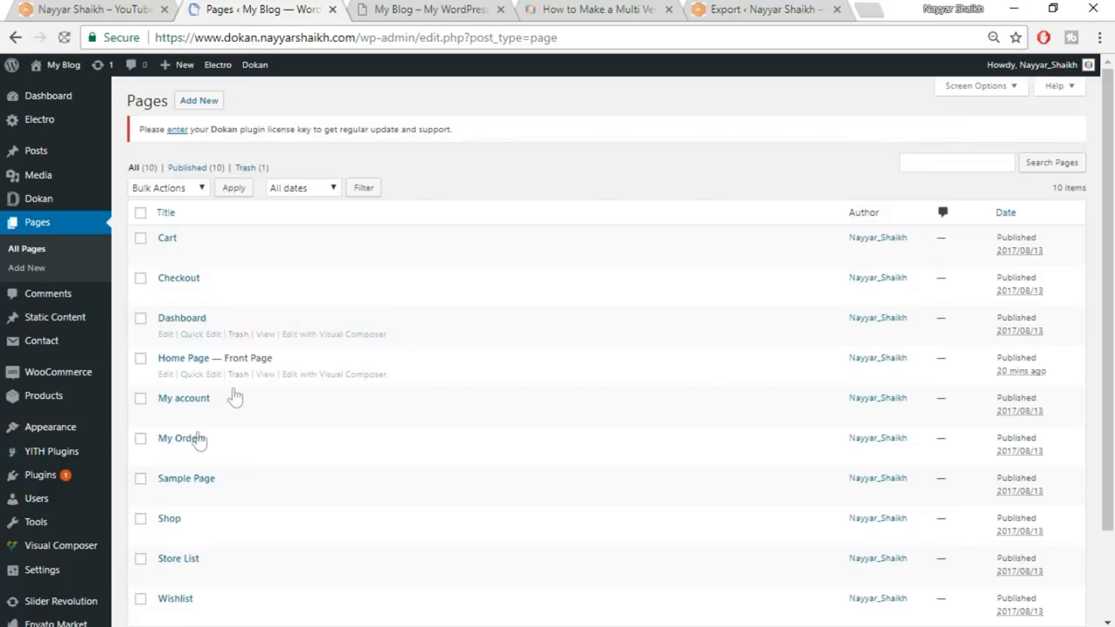
pyautogui.click(163, 376)
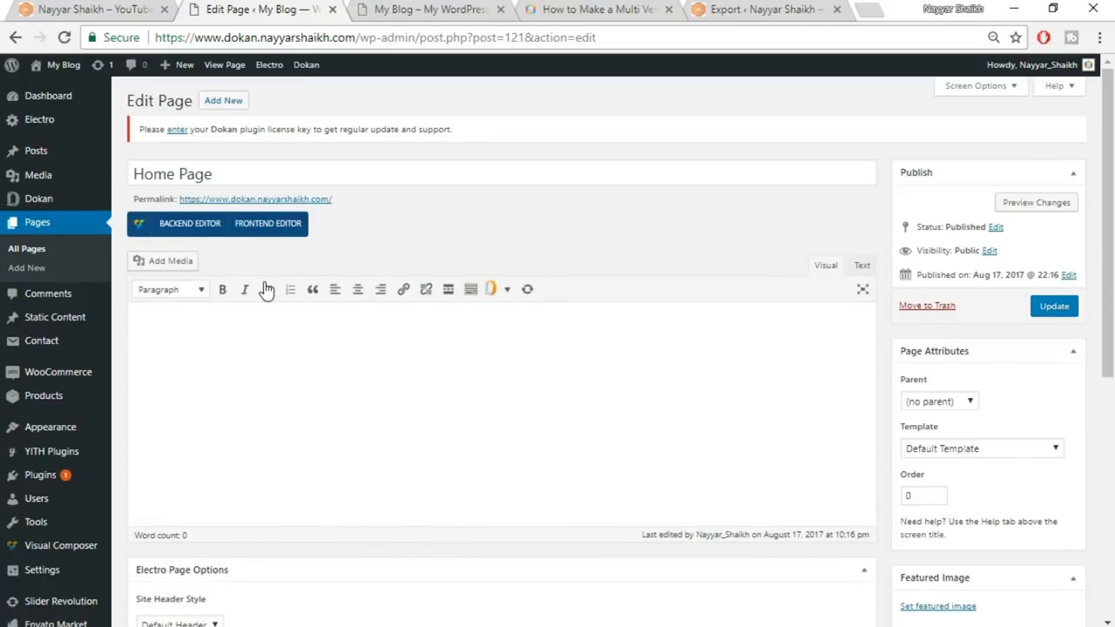
pyautogui.click(175, 228)
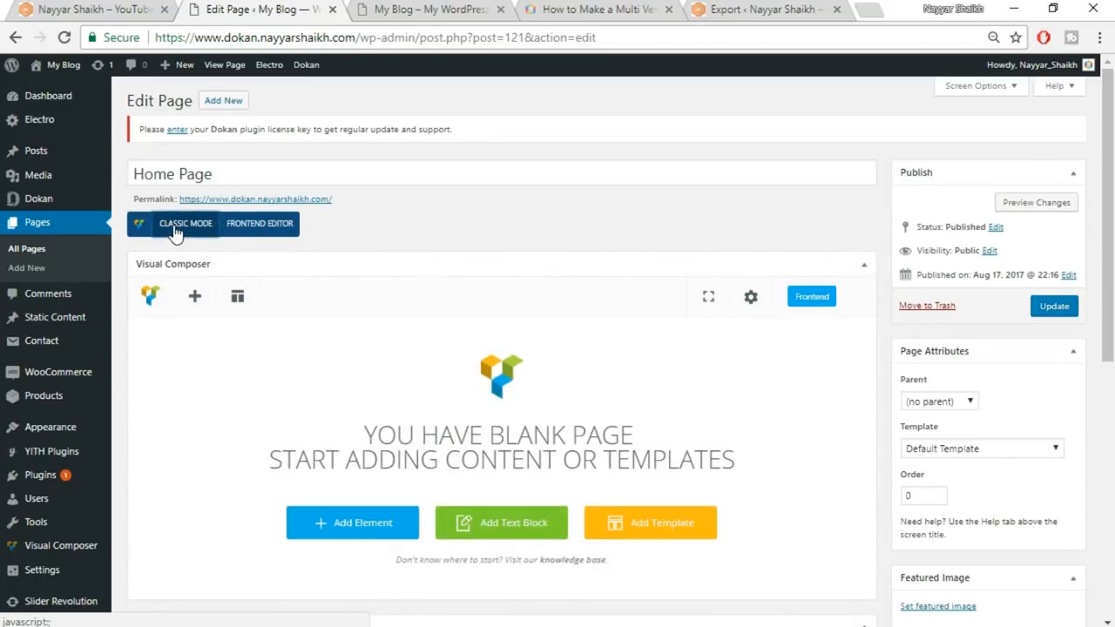
# - Add a Revolution Slider element showing Home-v1-slider and update the Home Page
pyautogui.click(380, 456)
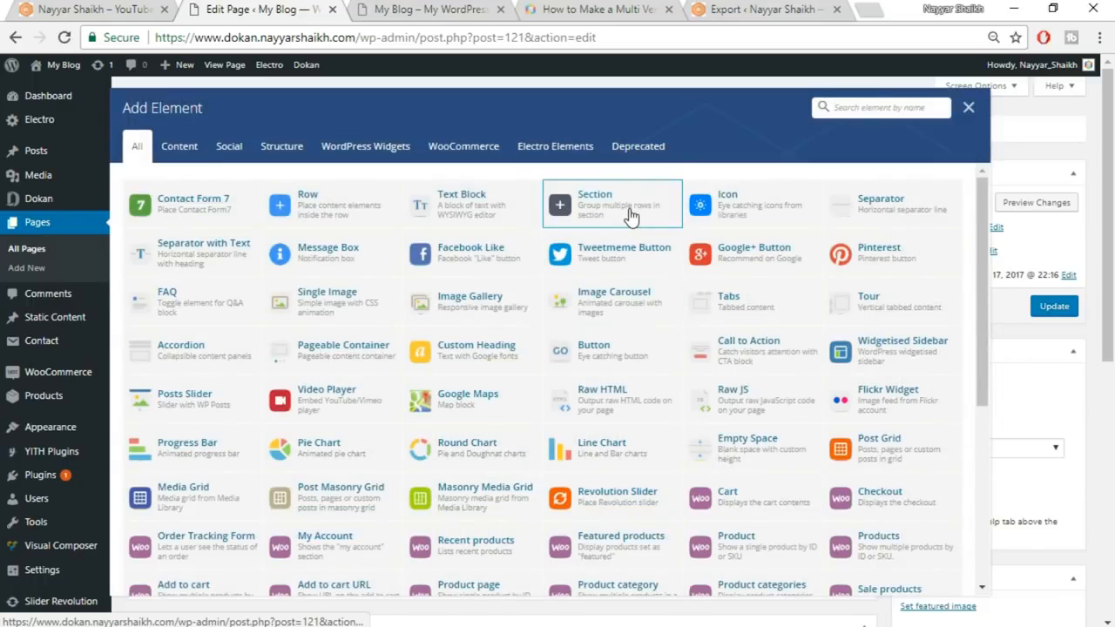
pyautogui.write('su')
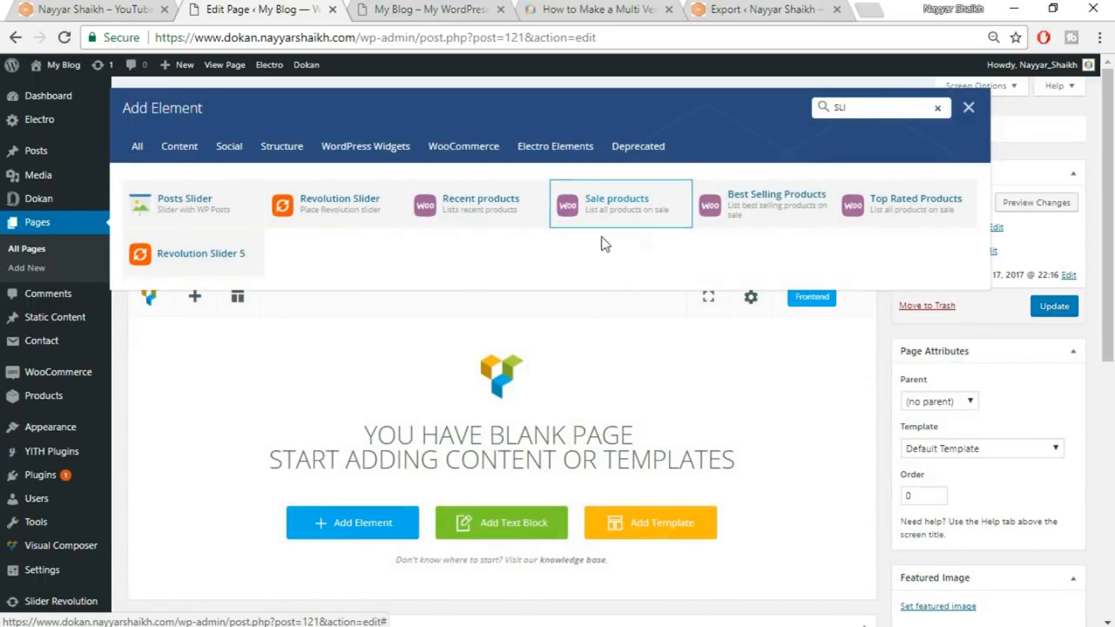
pyautogui.click(324, 214)
pyautogui.click(566, 268)
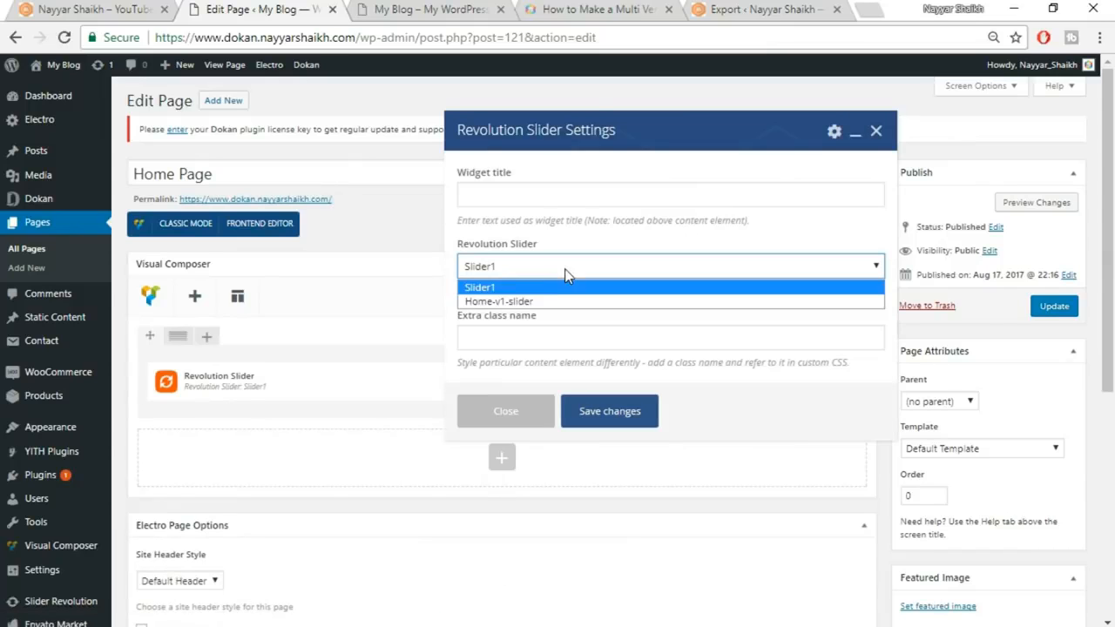
pyautogui.click(536, 305)
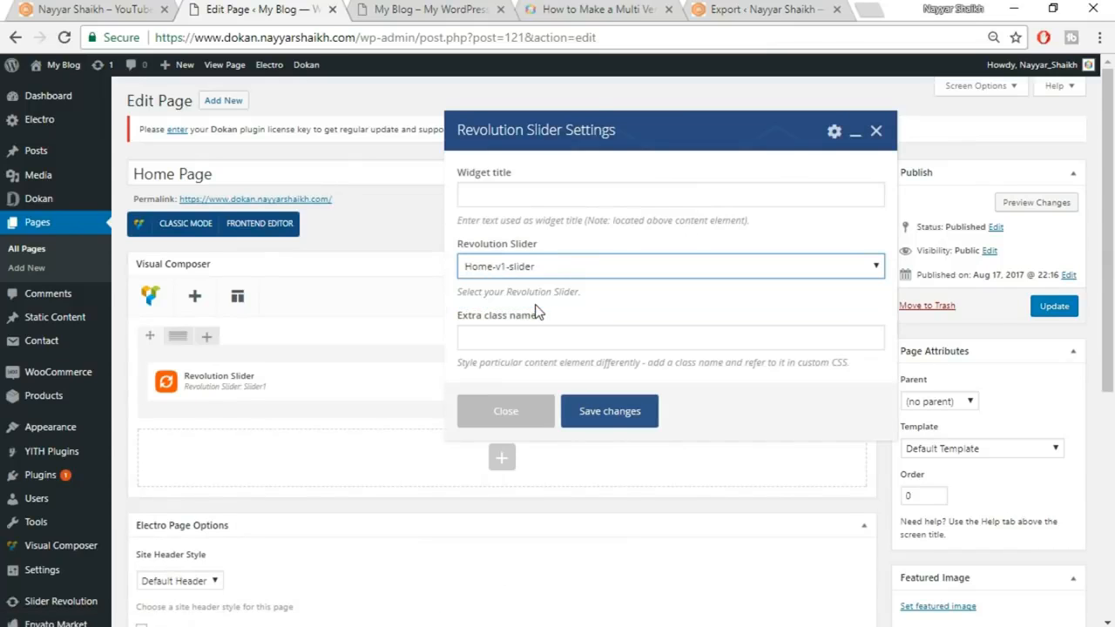
pyautogui.click(613, 414)
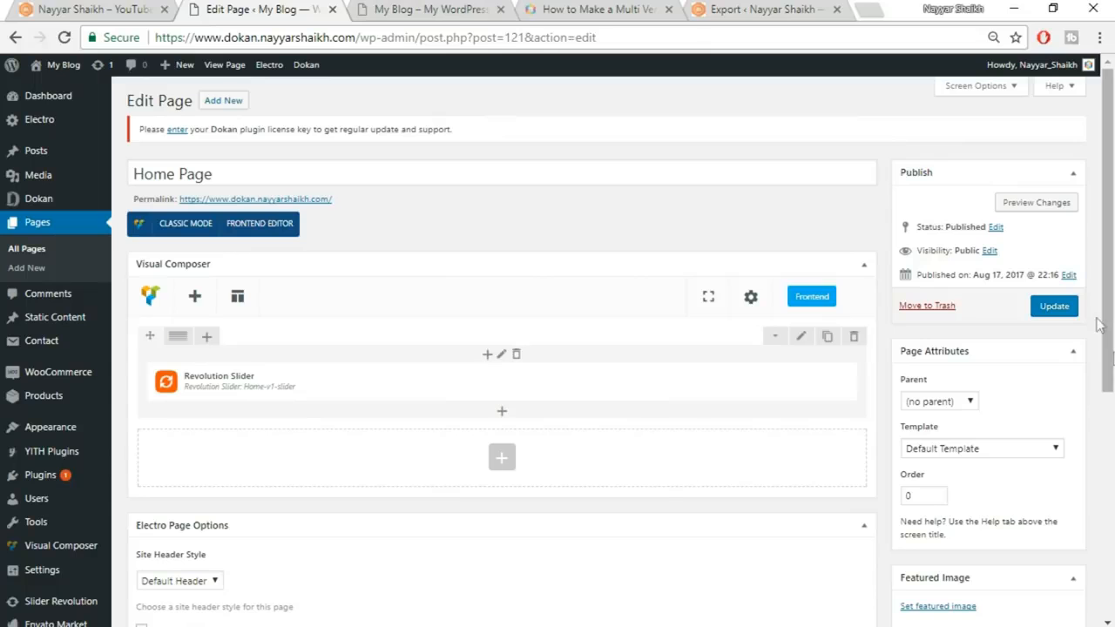
pyautogui.click(1069, 307)
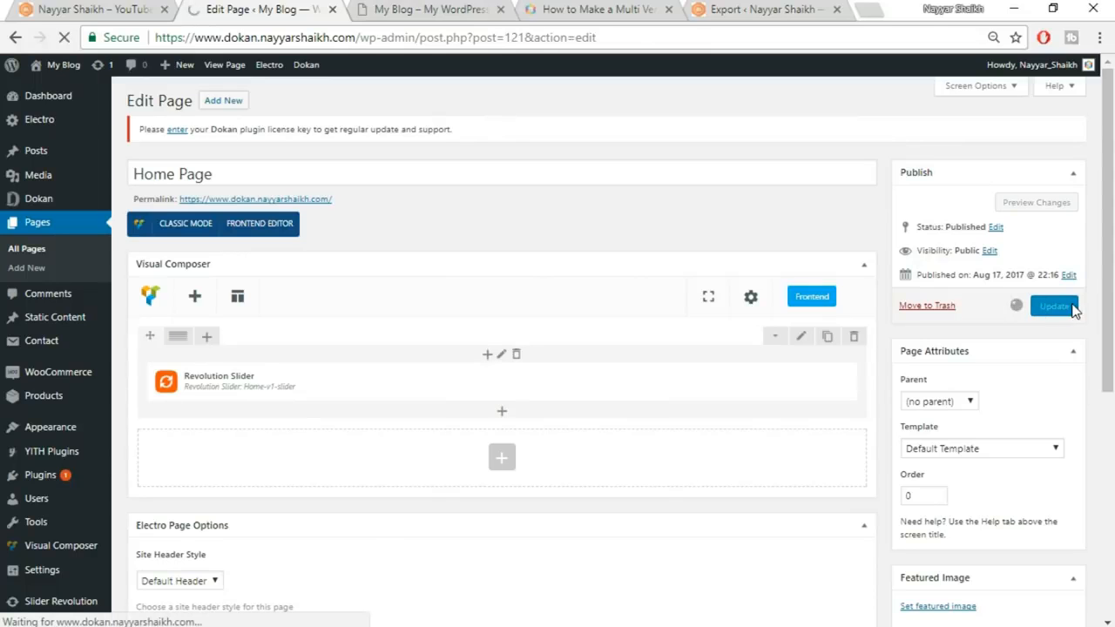
pyautogui.click(433, 7)
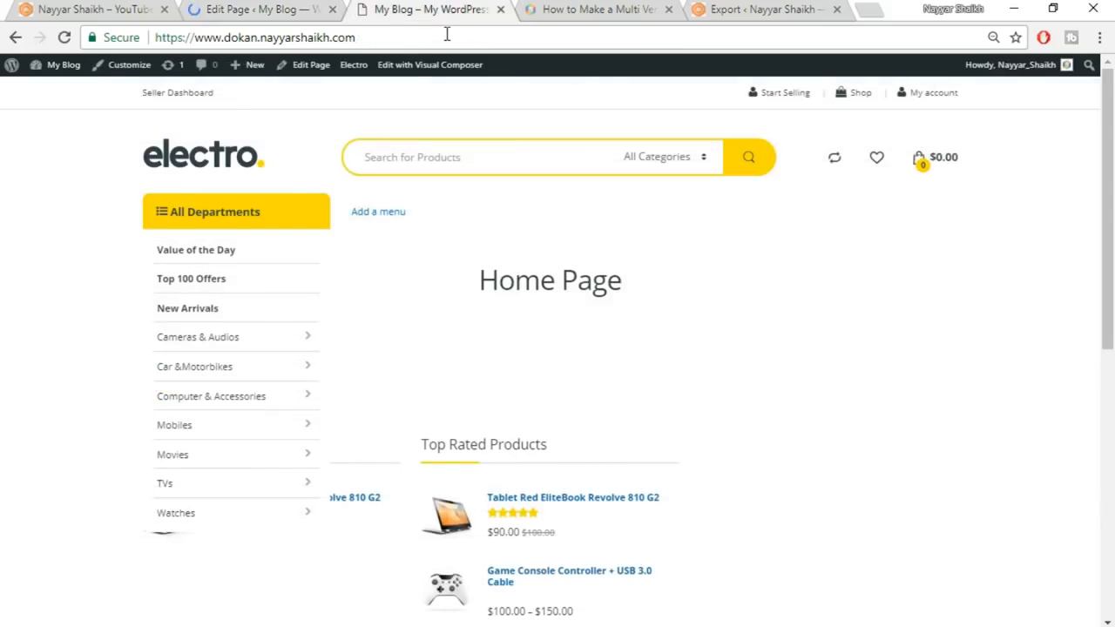
# - Reload the live home page to see the watch slider under the title, then return to the editor
pyautogui.click(447, 35)
pyautogui.press('Return')
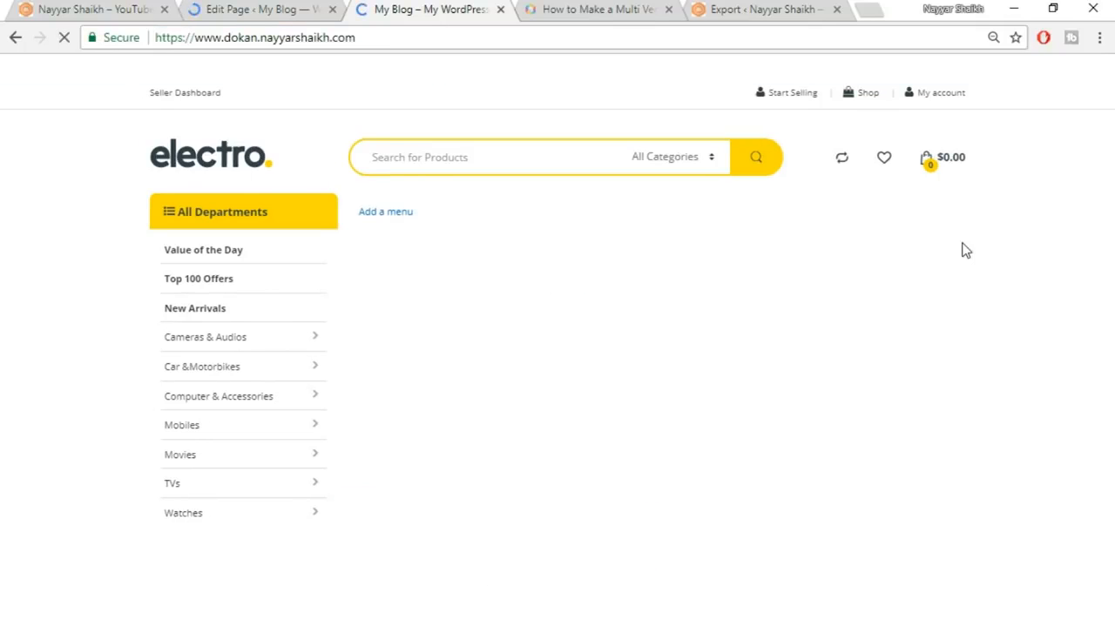
pyautogui.scroll(-2, 848, 382)
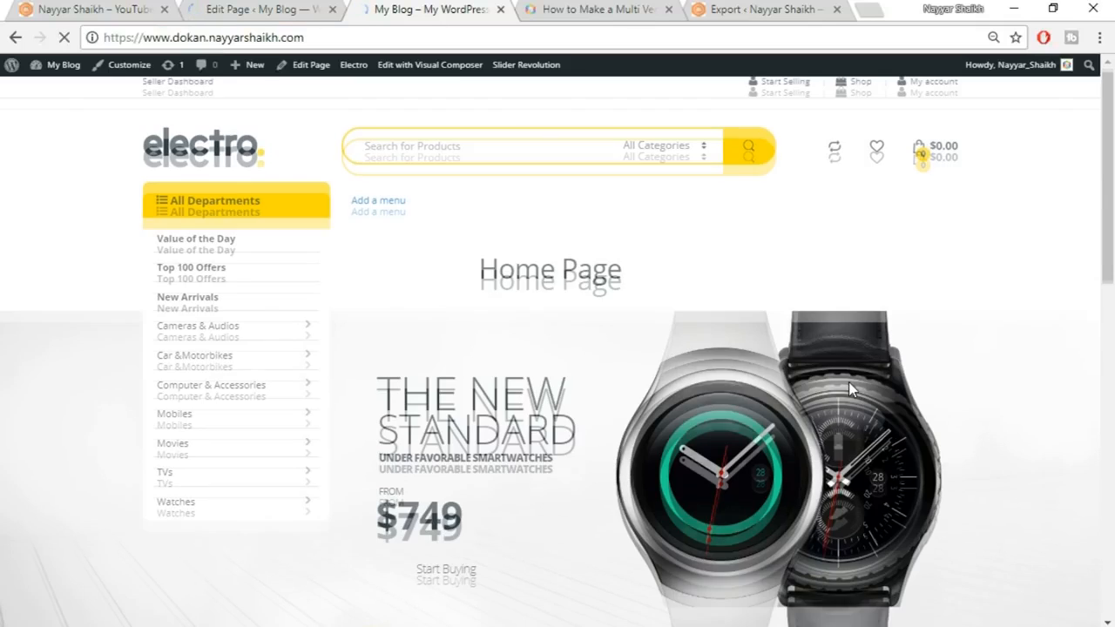
pyautogui.scroll(1, 850, 434)
pyautogui.scroll(2, 847, 433)
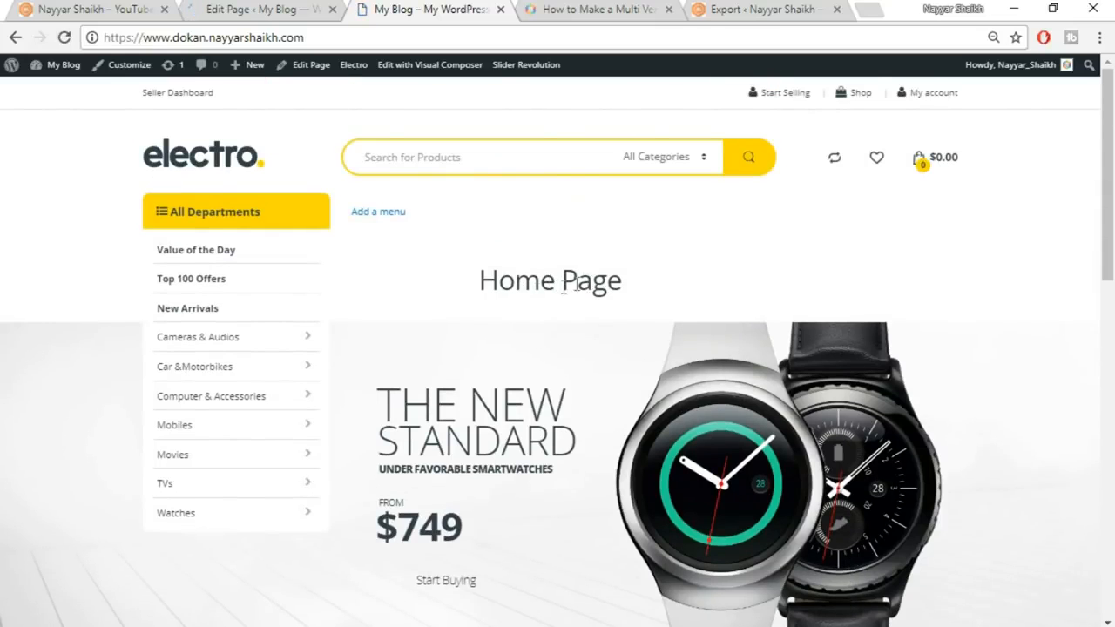
pyautogui.scroll(-2, 583, 295)
pyautogui.scroll(2, 545, 149)
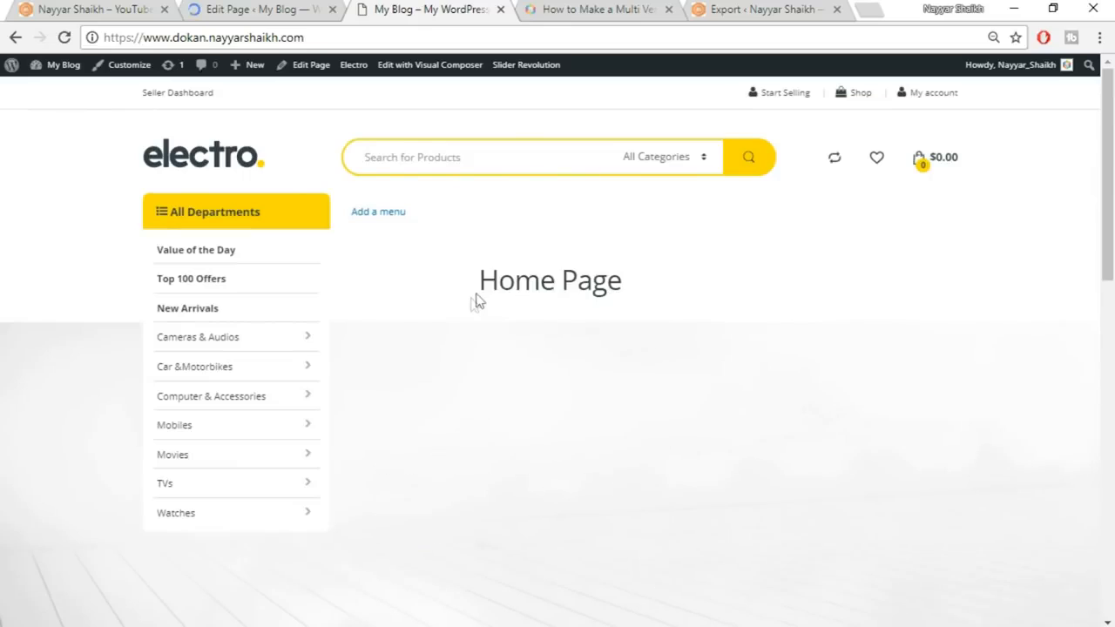
pyautogui.scroll(-2, 664, 274)
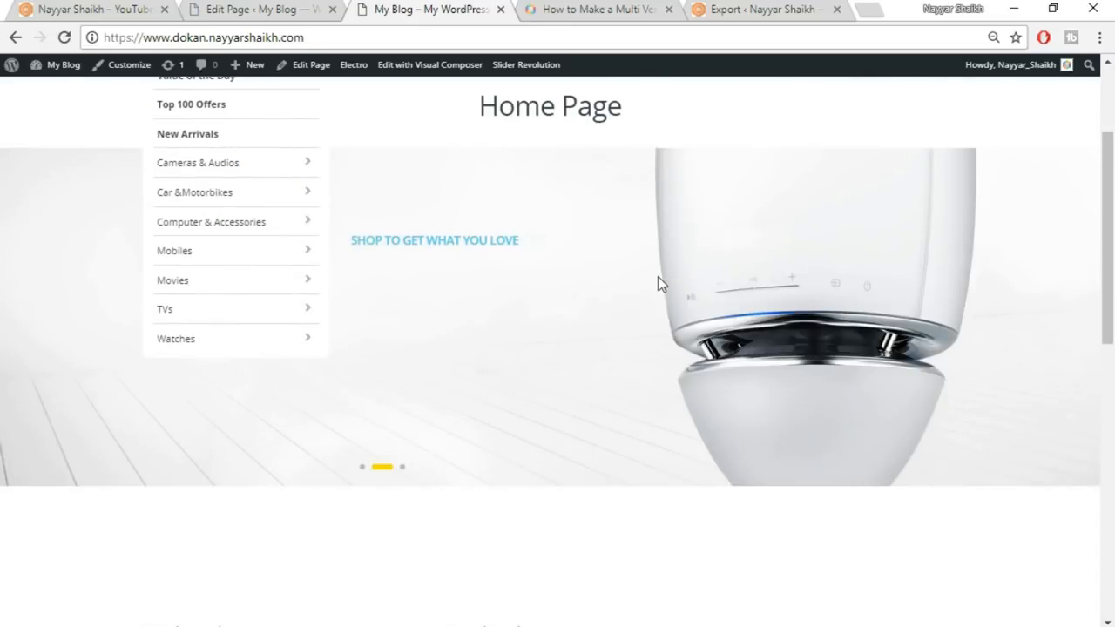
pyautogui.scroll(2, 660, 282)
pyautogui.click(210, 16)
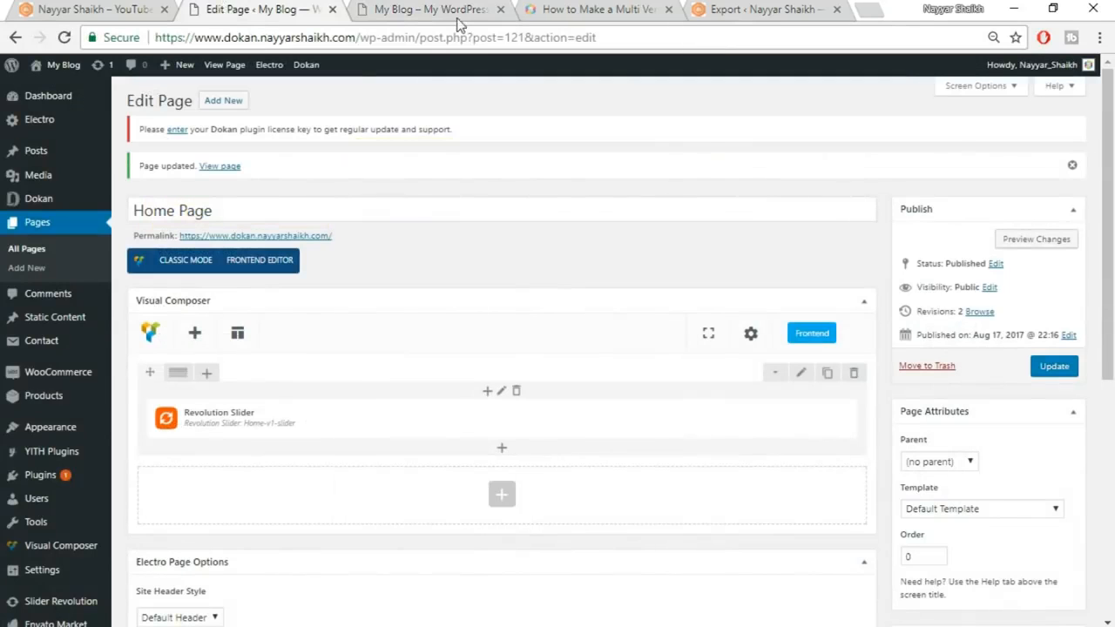
# - Enable Hide Page Header in the Electro Page Options and update the Home Page
pyautogui.scroll(-5, 796, 273)
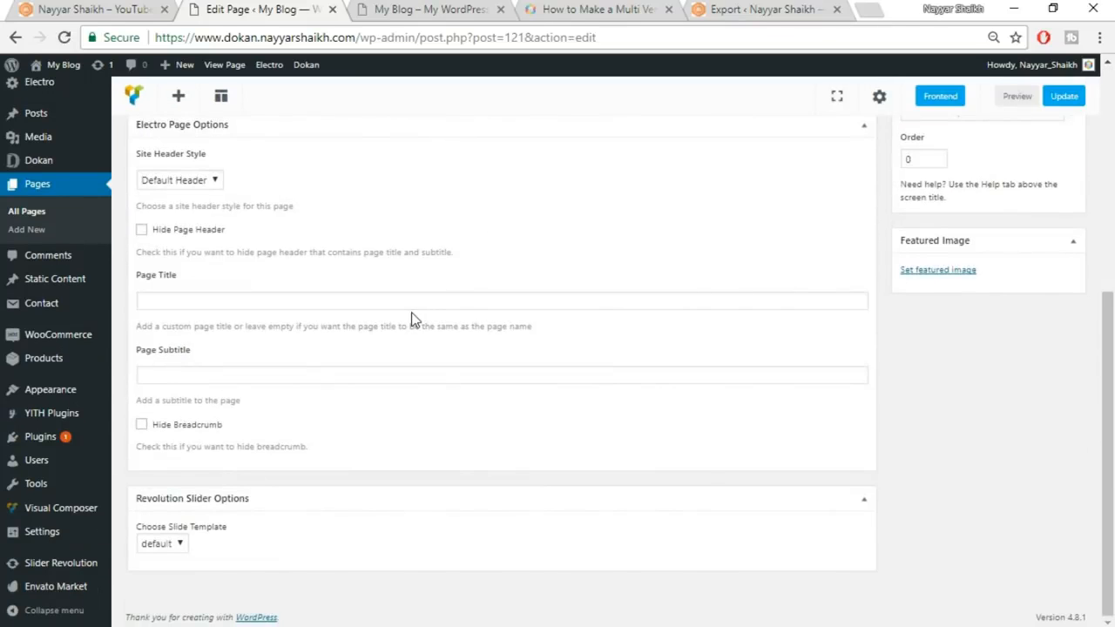
pyautogui.scroll(1, 414, 320)
pyautogui.click(164, 324)
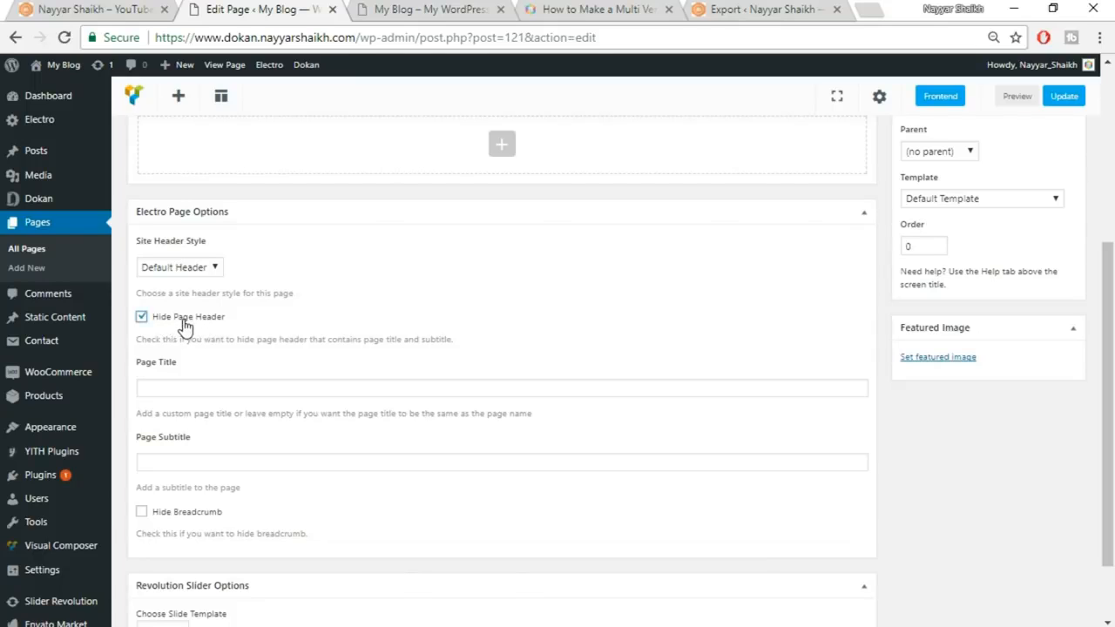
pyautogui.click(1067, 97)
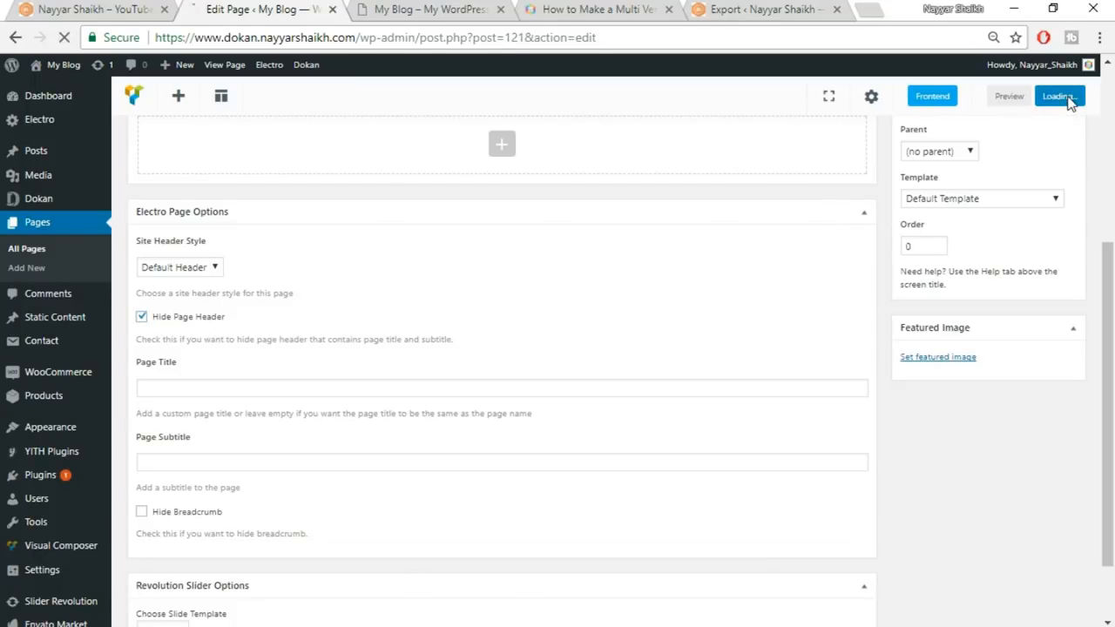
# - Reload the live home page and compare it with the Electro demo storefront
pyautogui.click(442, 8)
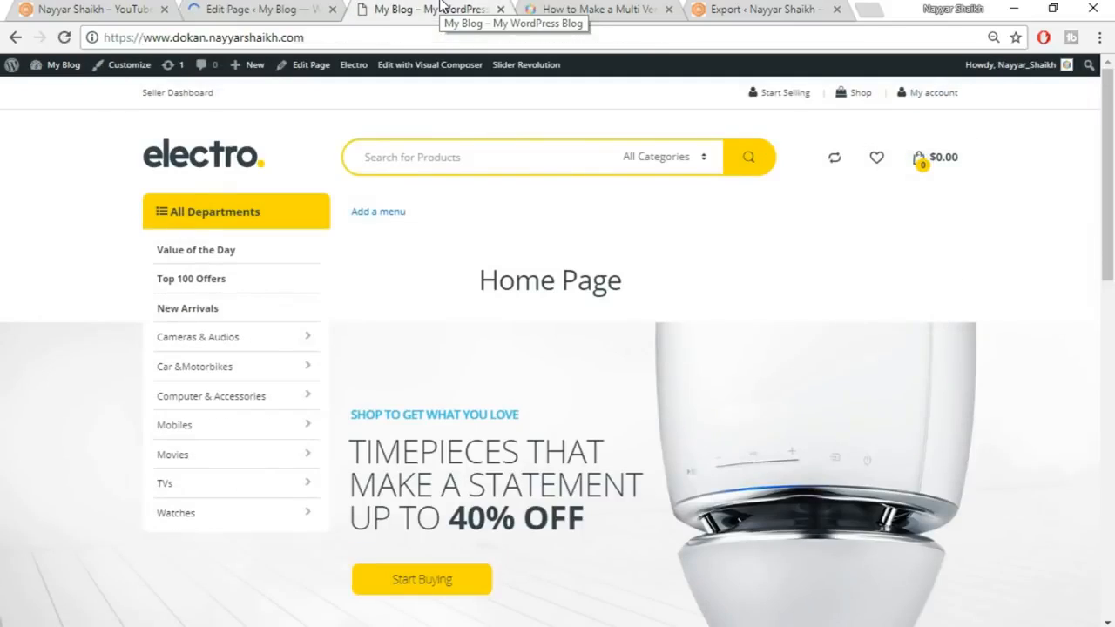
pyautogui.click(437, 34)
pyautogui.press('Return')
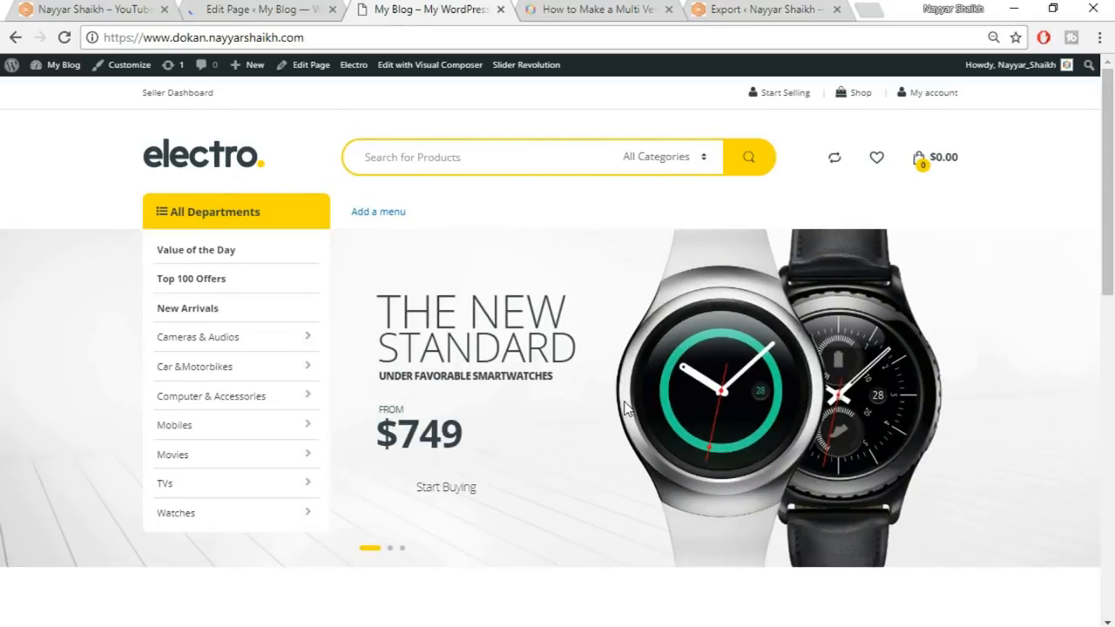
pyautogui.click(48, 8)
pyautogui.scroll(-3, 182, 396)
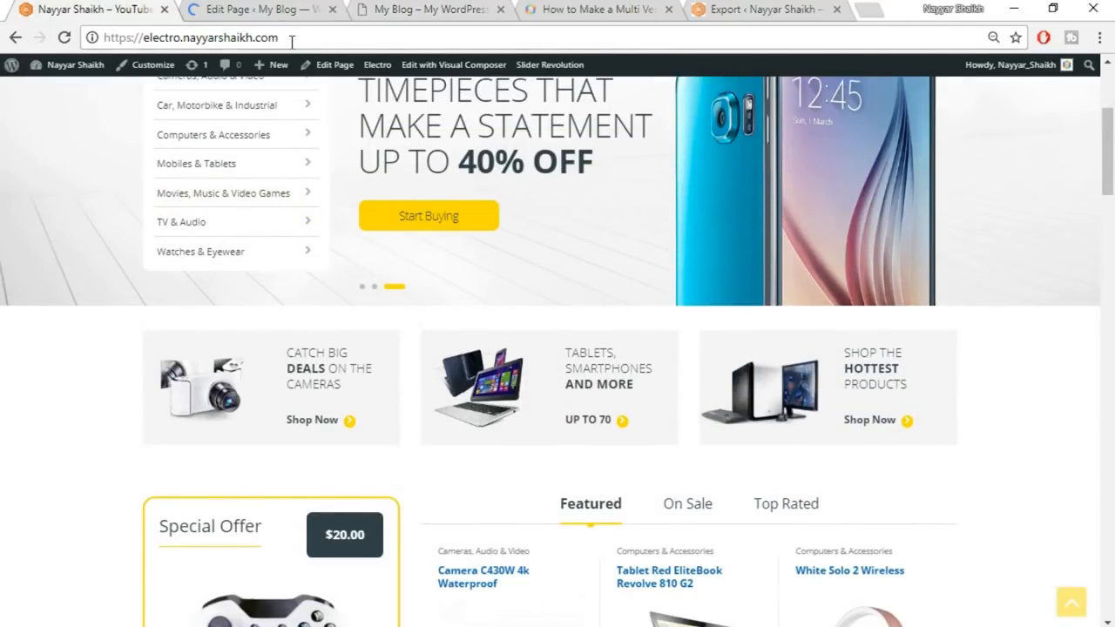
# - Add an Ad Block element below the slider, found by searching 'AD B'
pyautogui.click(270, 8)
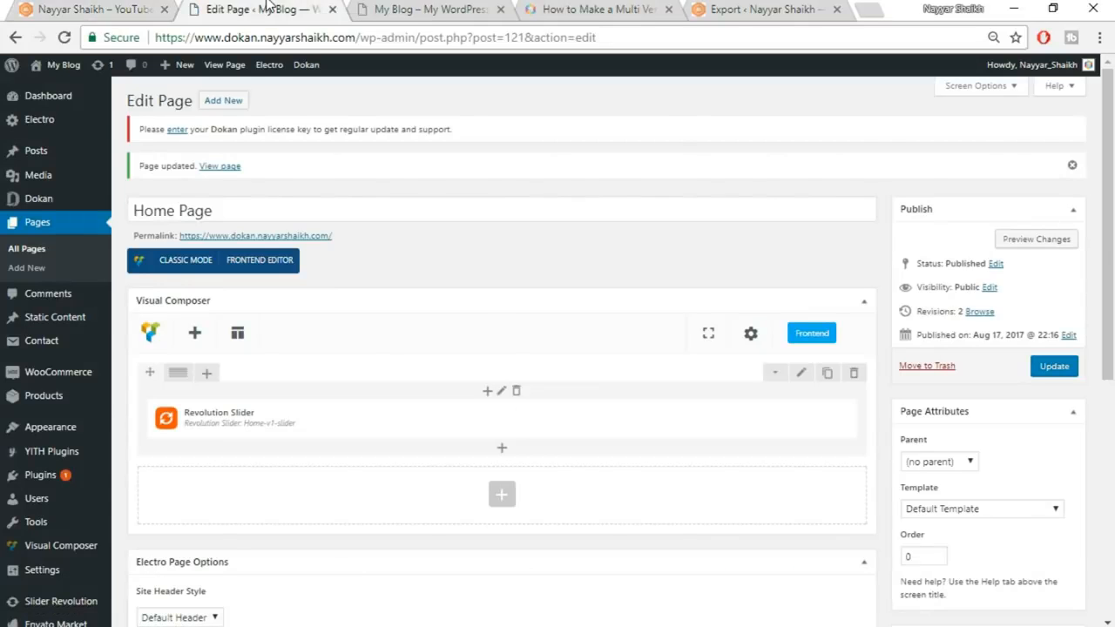
pyautogui.scroll(-2, 647, 328)
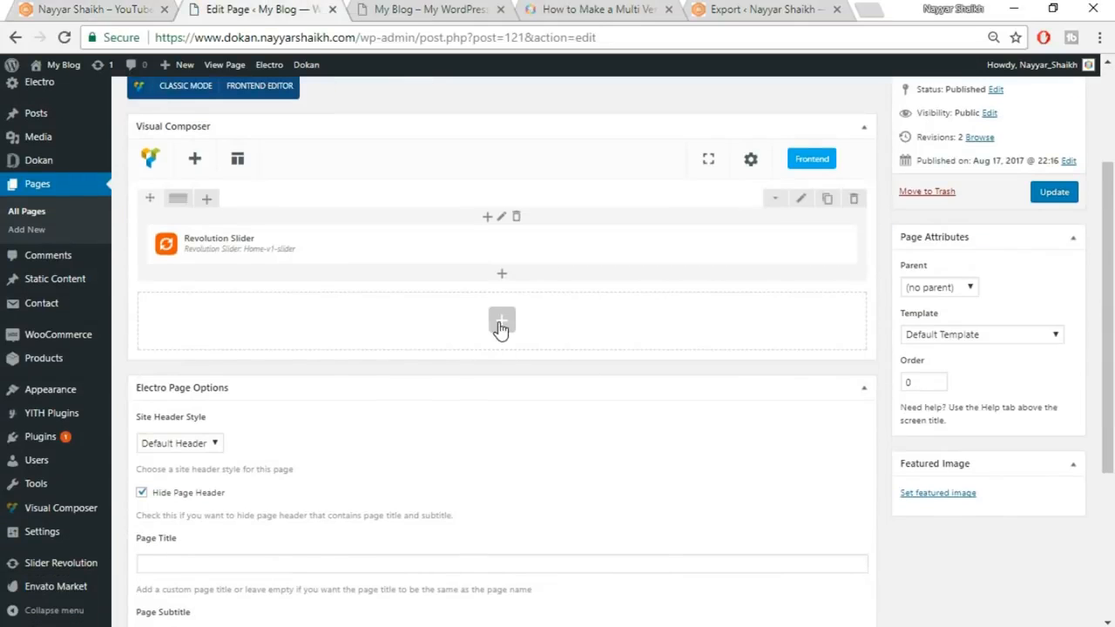
pyautogui.click(501, 324)
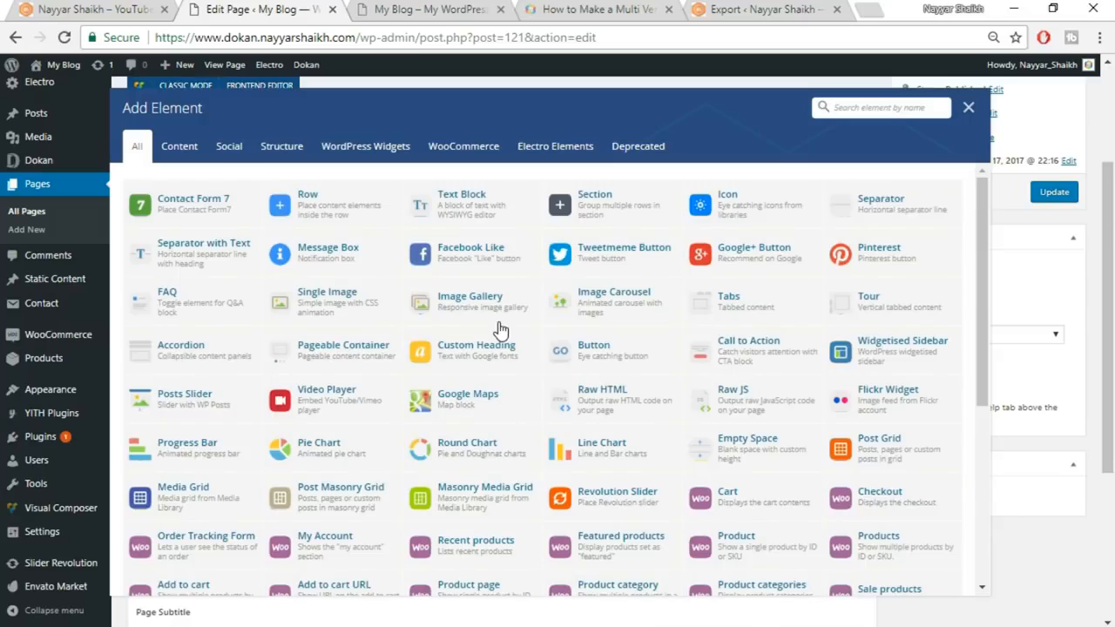
pyautogui.write('AD')
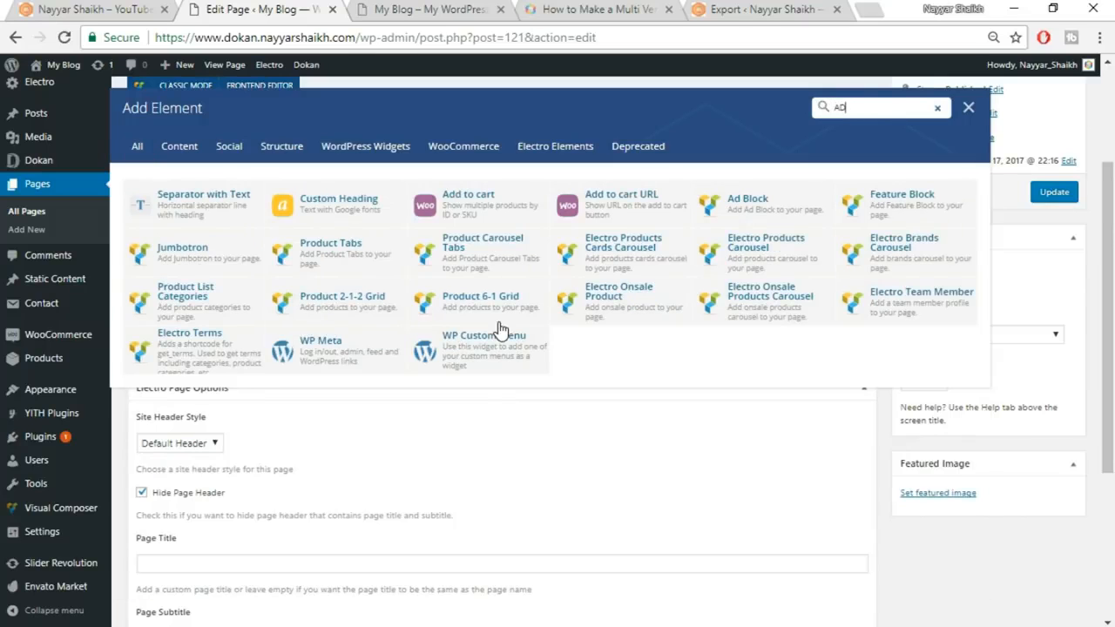
pyautogui.write(' B')
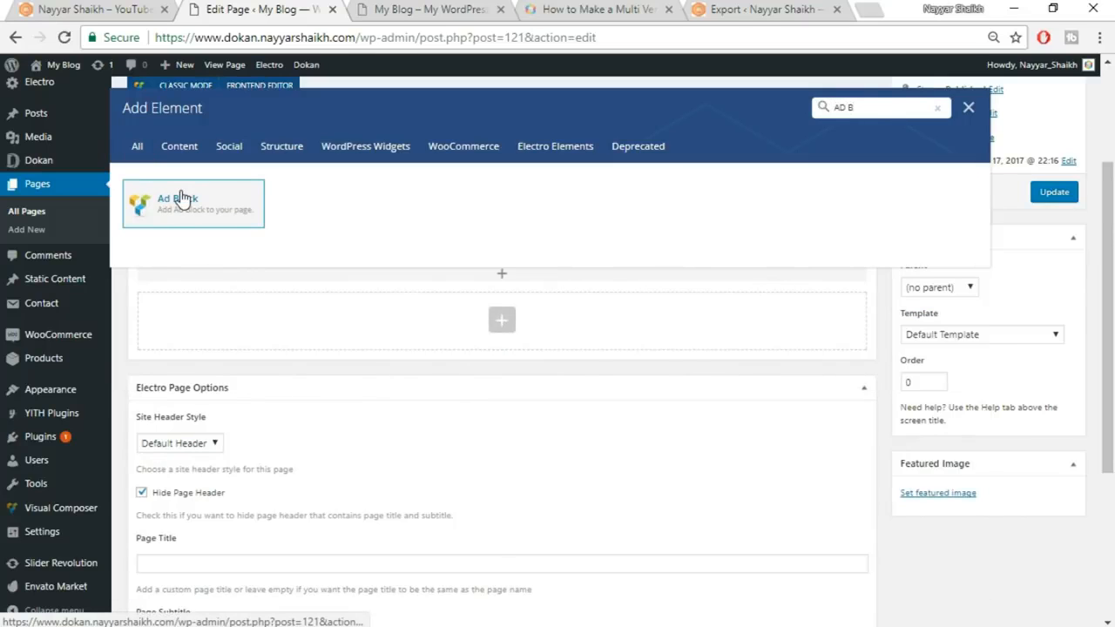
pyautogui.click(180, 198)
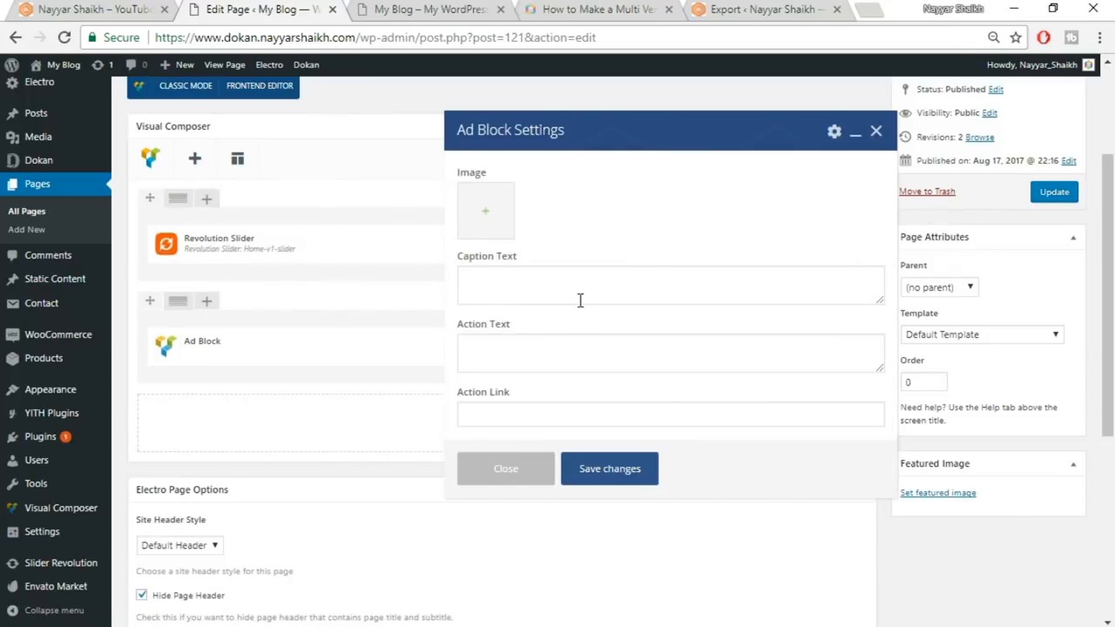
# - Set the Ad Block image to the cameras.jpg picture from the Media Library
pyautogui.click(504, 225)
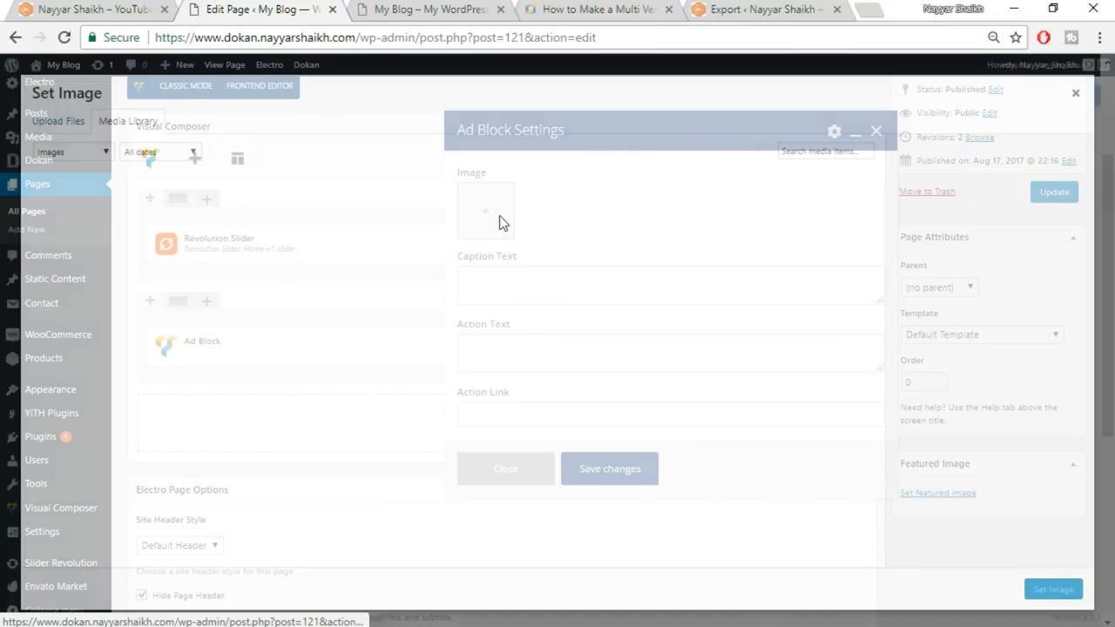
pyautogui.click(121, 8)
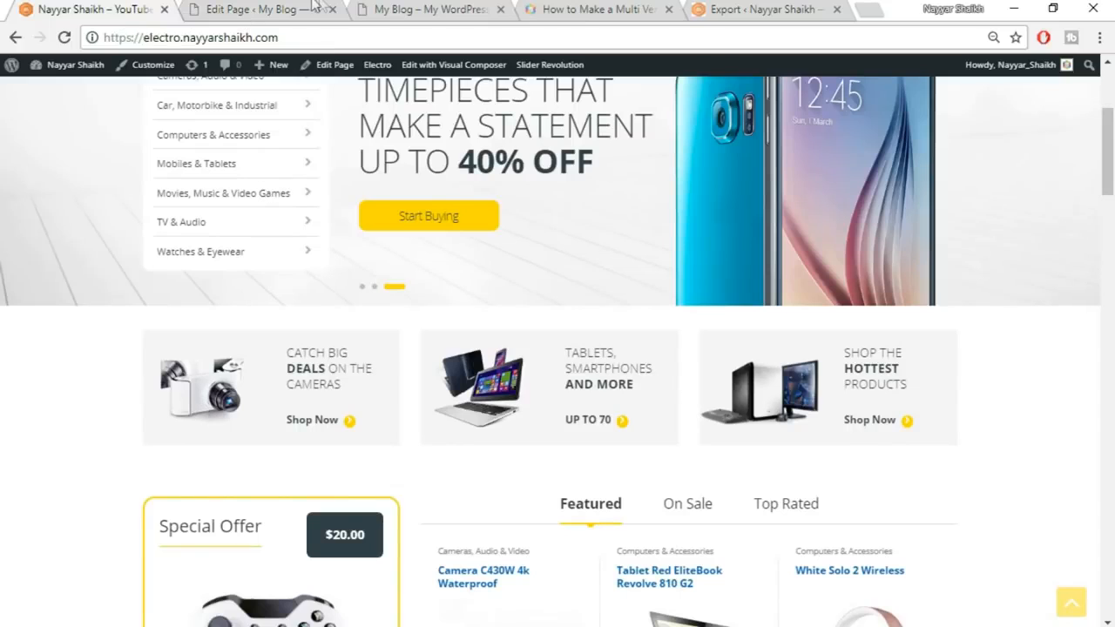
pyautogui.click(202, 11)
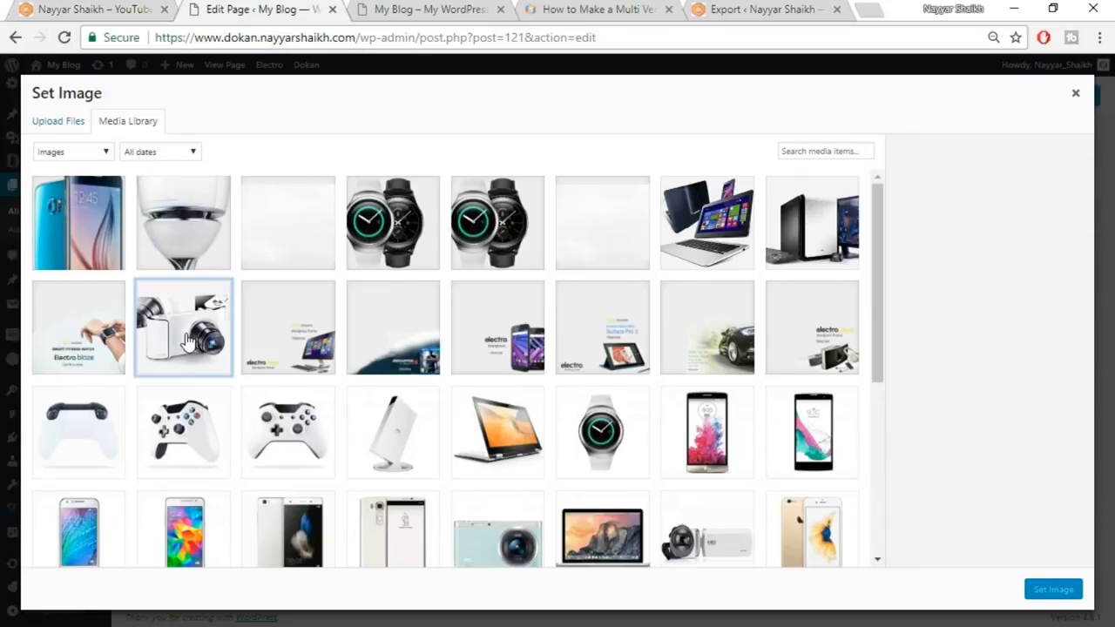
pyautogui.click(183, 340)
pyautogui.click(1043, 591)
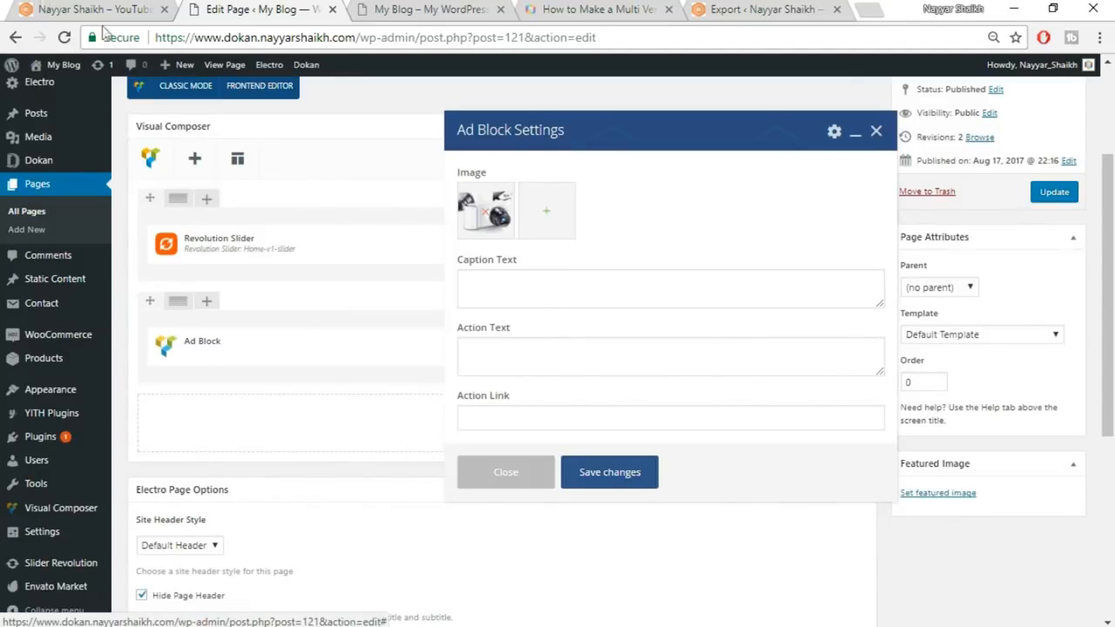
# - Copy the storefront banner text 'CATCH BIG DEALS ON THE CAMERAS' for the Ad Block caption
pyautogui.click(48, 9)
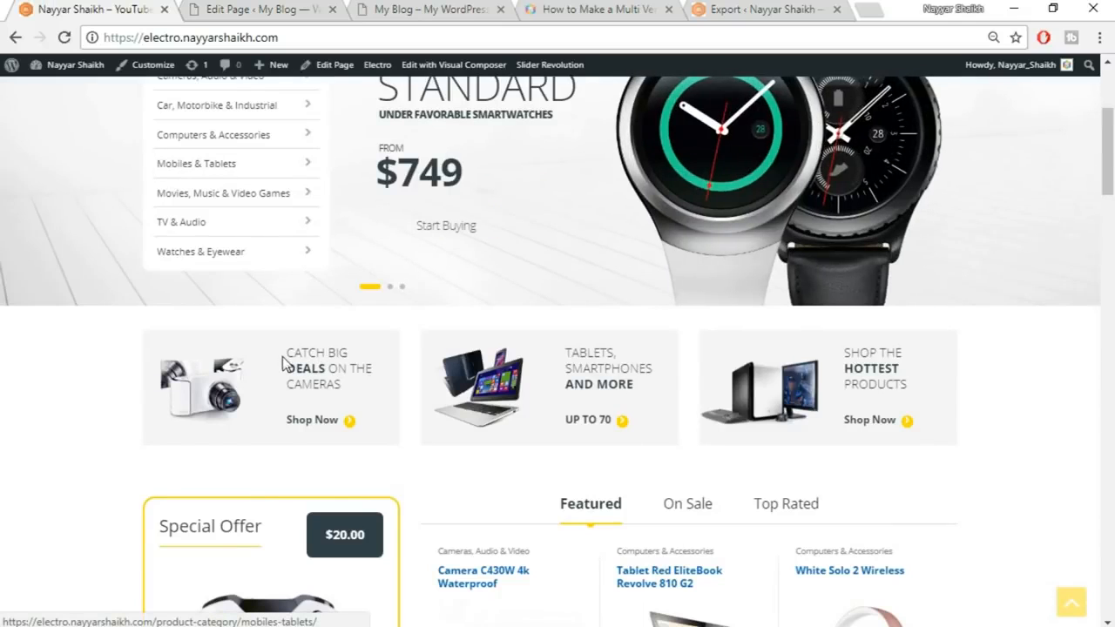
pyautogui.moveTo(286, 357); pyautogui.dragTo(361, 388)
pyautogui.hotkey('ctrl', 'c')
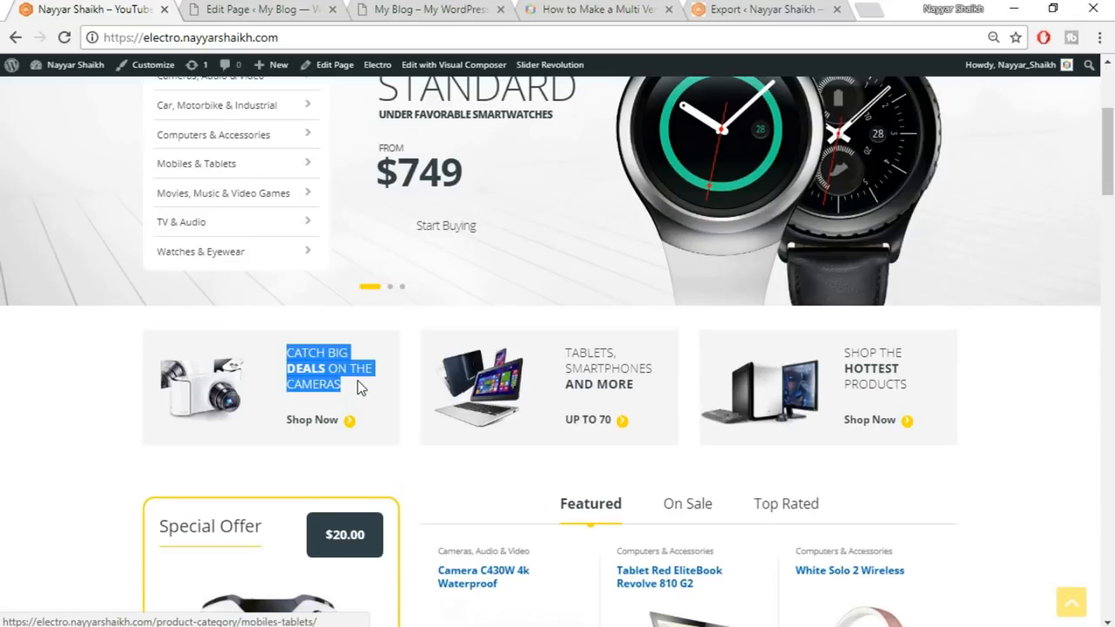
pyautogui.click(234, 10)
pyautogui.click(514, 303)
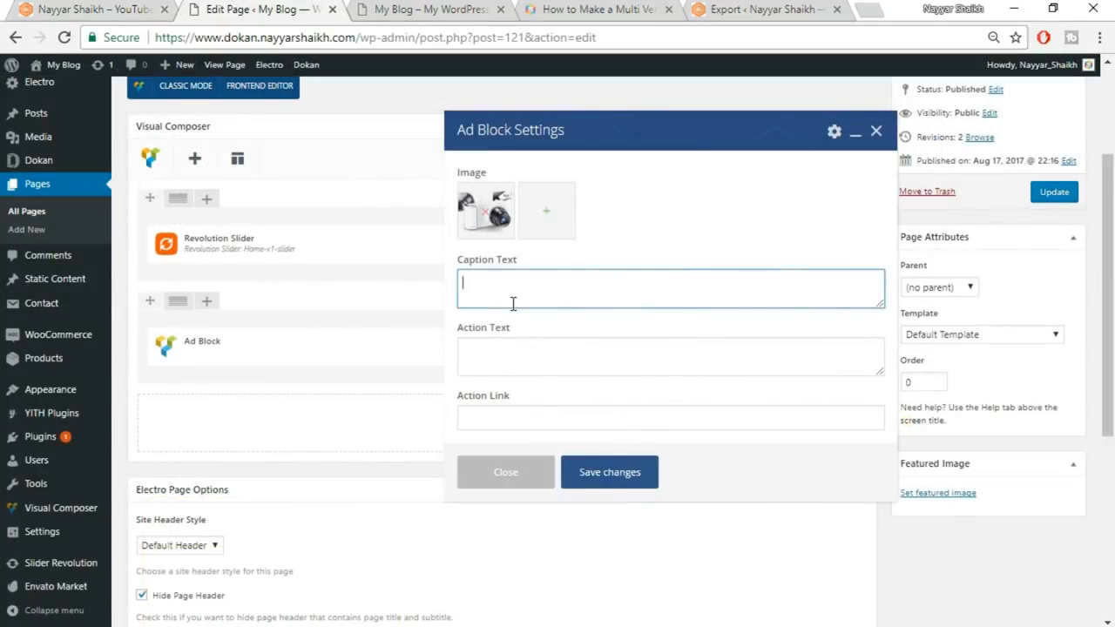
# - Paste 'CATCH BIG DEALS ON THE CAMERAS' as the caption and check which word is bold on the storefront
pyautogui.hotkey('ctrl', 'v')
pyautogui.click(95, 10)
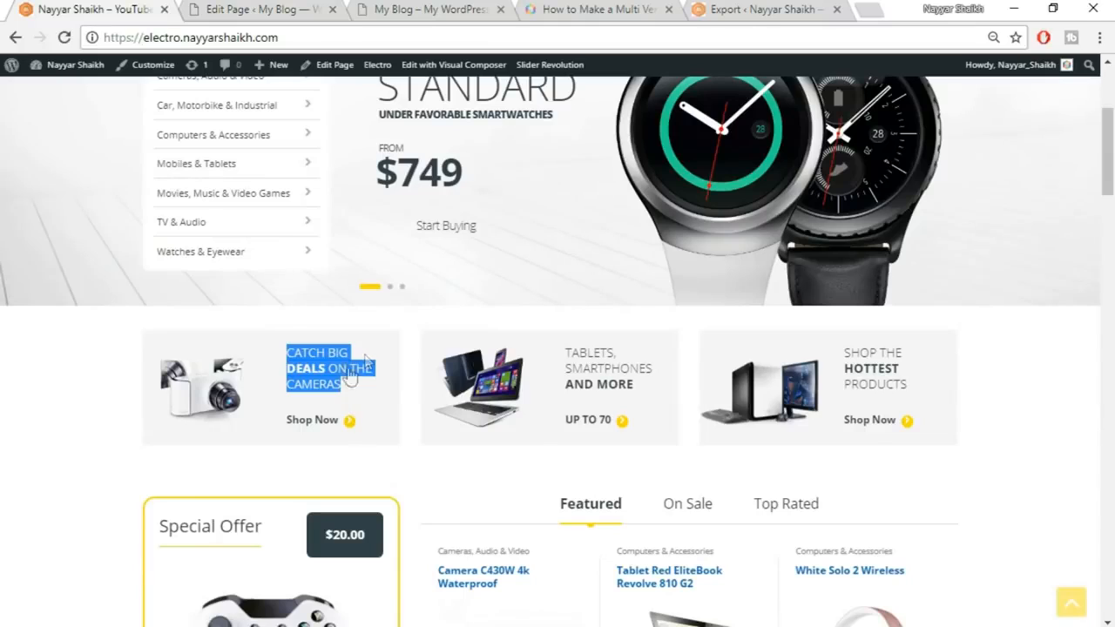
pyautogui.click(367, 362)
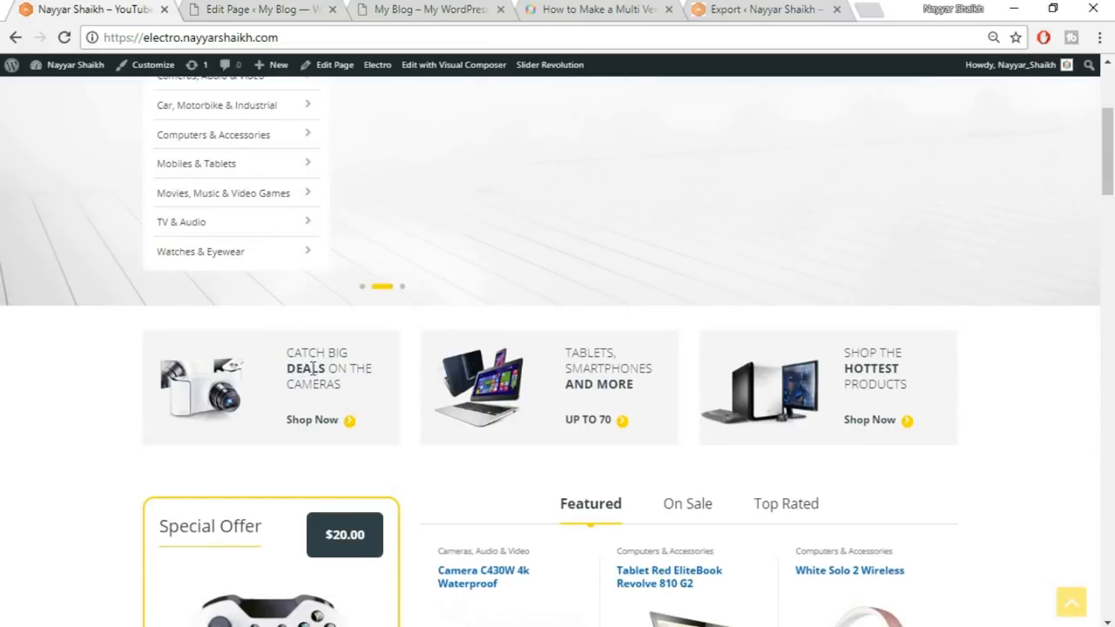
pyautogui.click(285, 9)
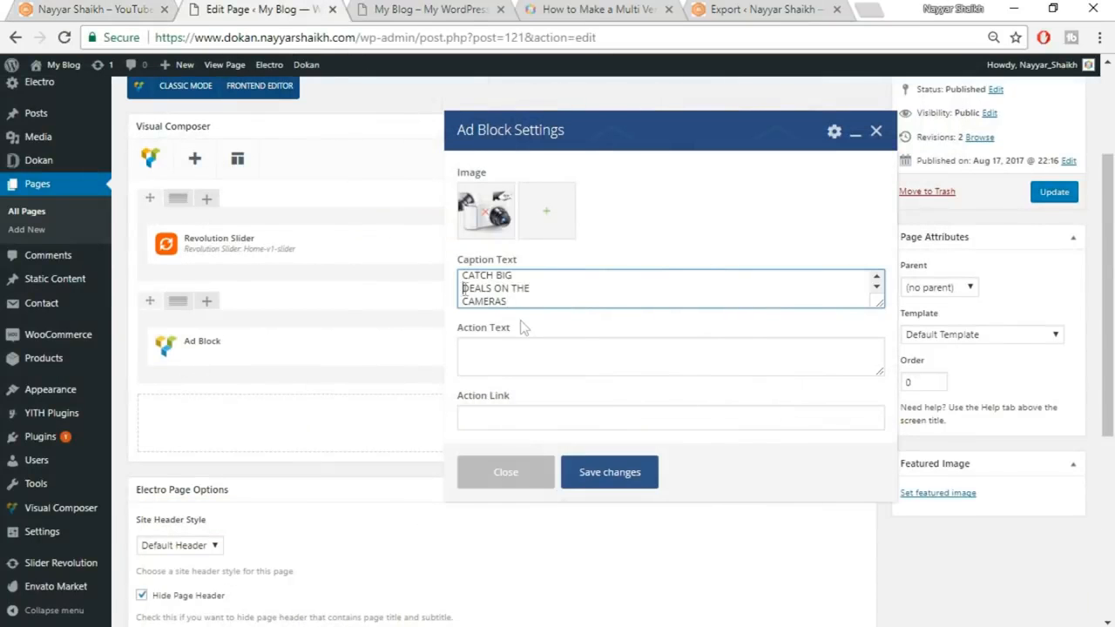
# - Wrap DEALS in <strong></strong> tags and save the Ad Block
pyautogui.write('<STRONG')
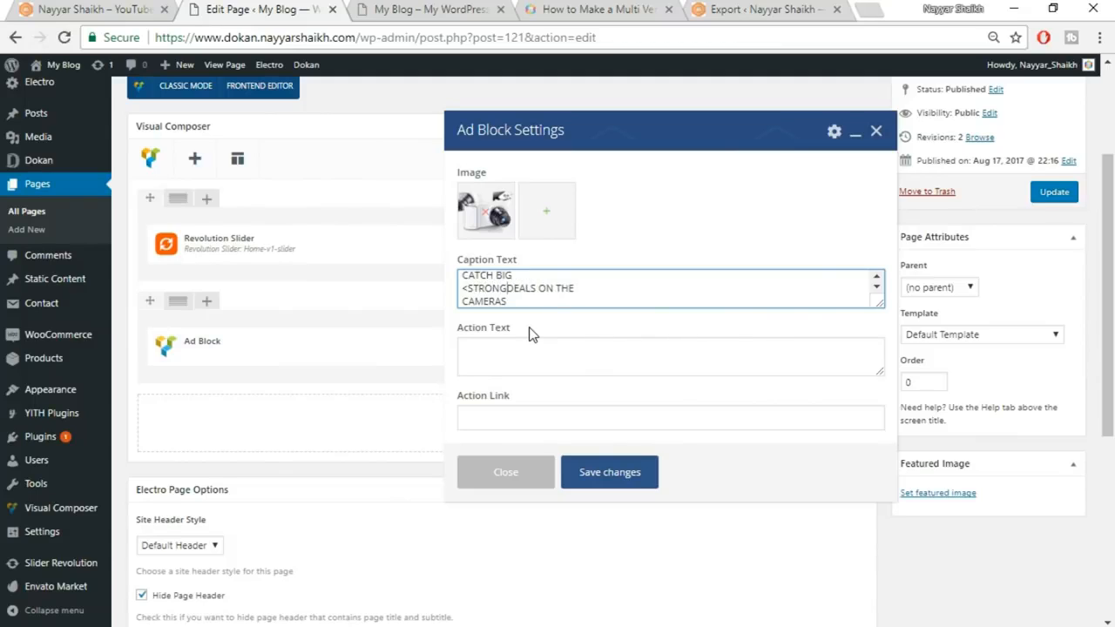
pyautogui.press('BackSpace')
pyautogui.press('BackSpace')
pyautogui.press('BackSpace')
pyautogui.press('BackSpace')
pyautogui.press('BackSpace')
pyautogui.press('BackSpace')
pyautogui.write('strong')
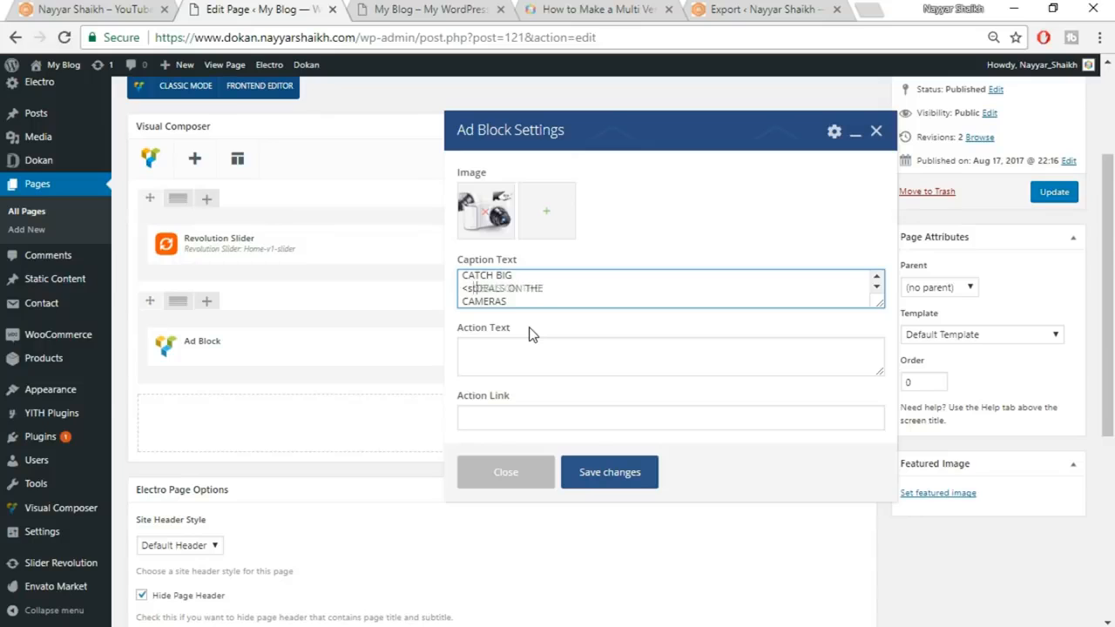
pyautogui.write('>')
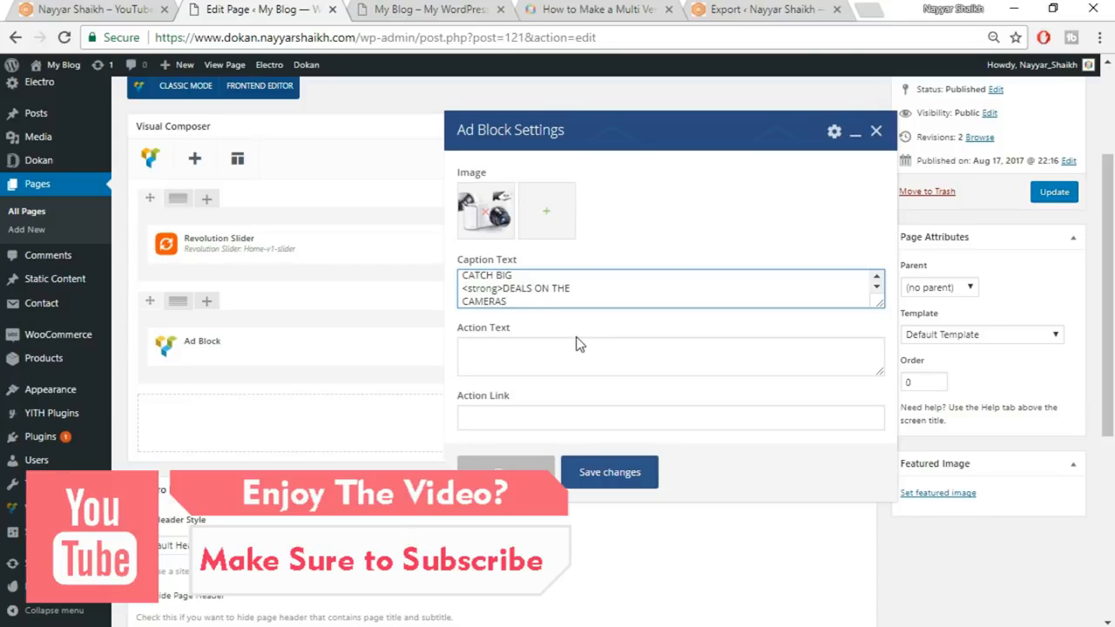
pyautogui.write('</strong>')
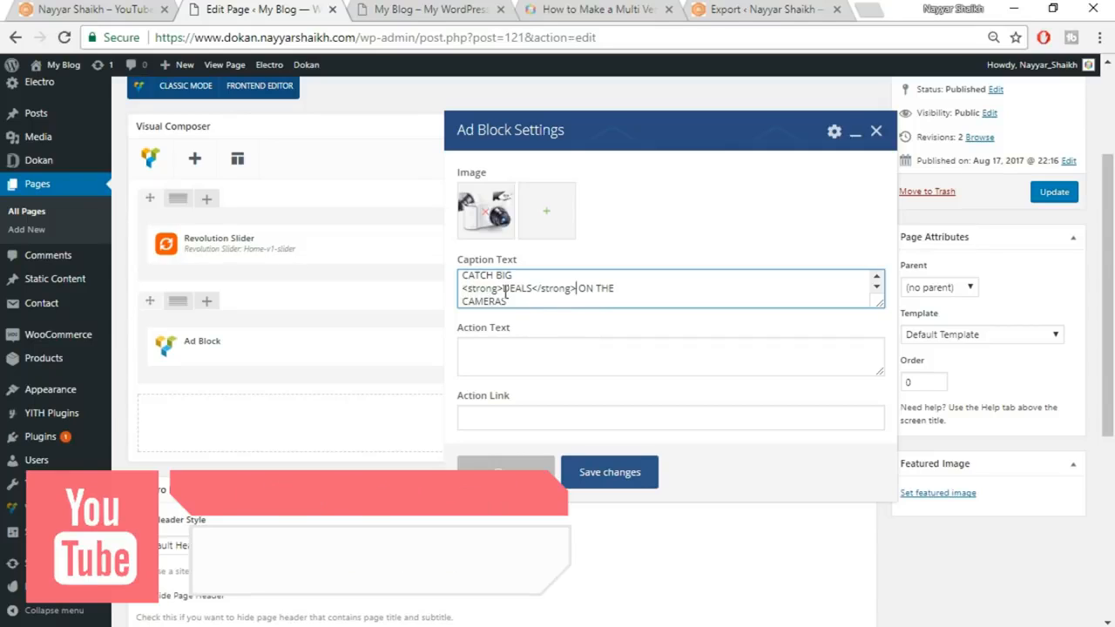
pyautogui.moveTo(503, 294); pyautogui.dragTo(462, 292)
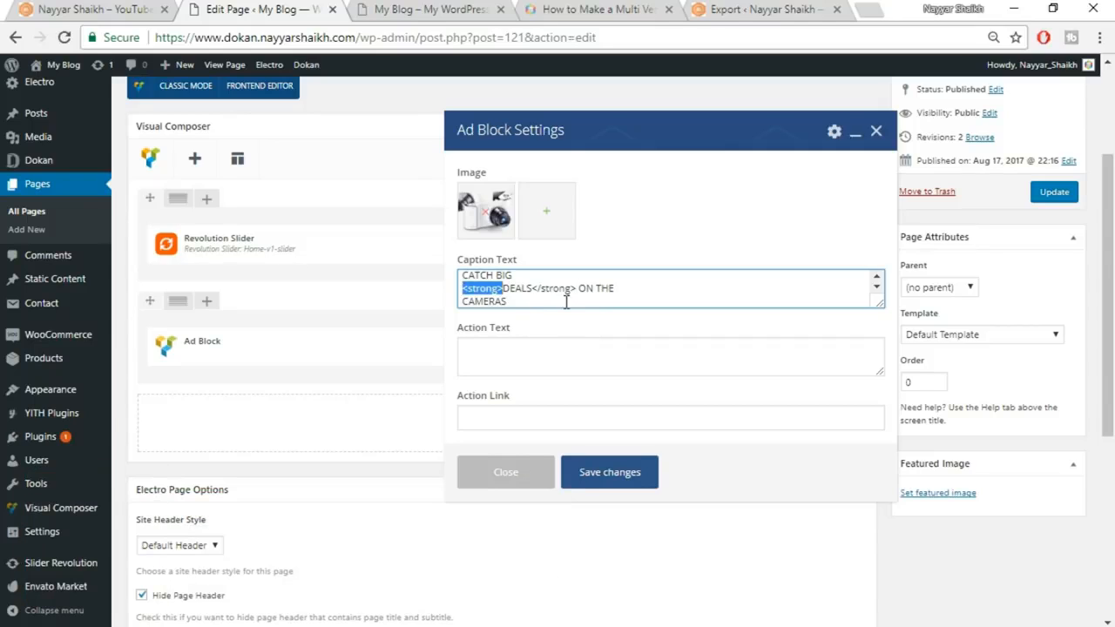
pyautogui.moveTo(532, 294); pyautogui.dragTo(582, 294)
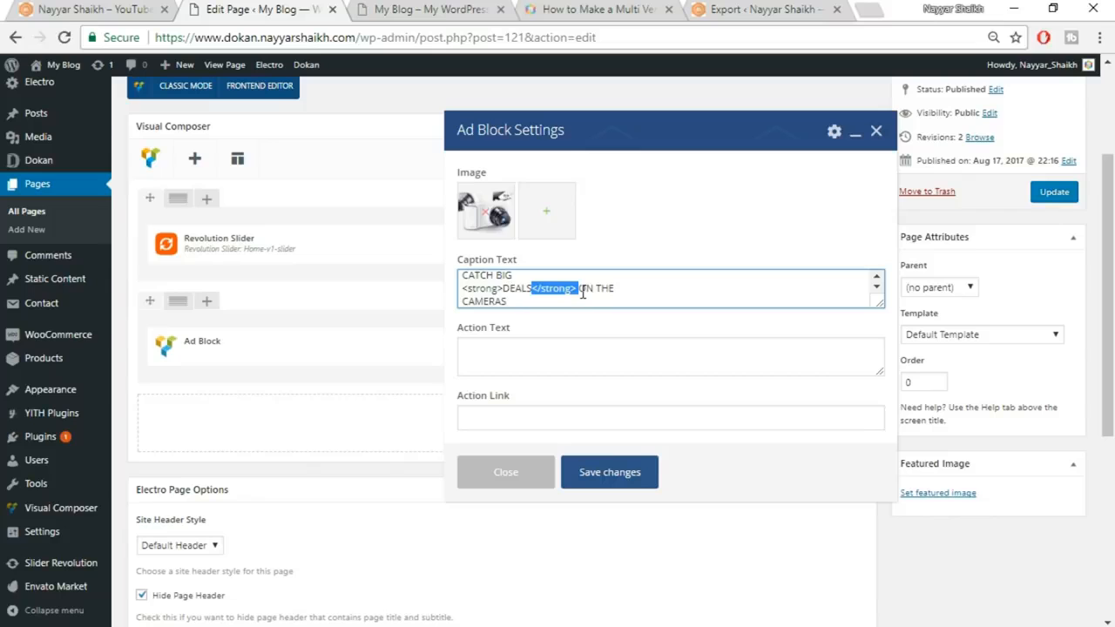
pyautogui.click(533, 299)
pyautogui.click(642, 473)
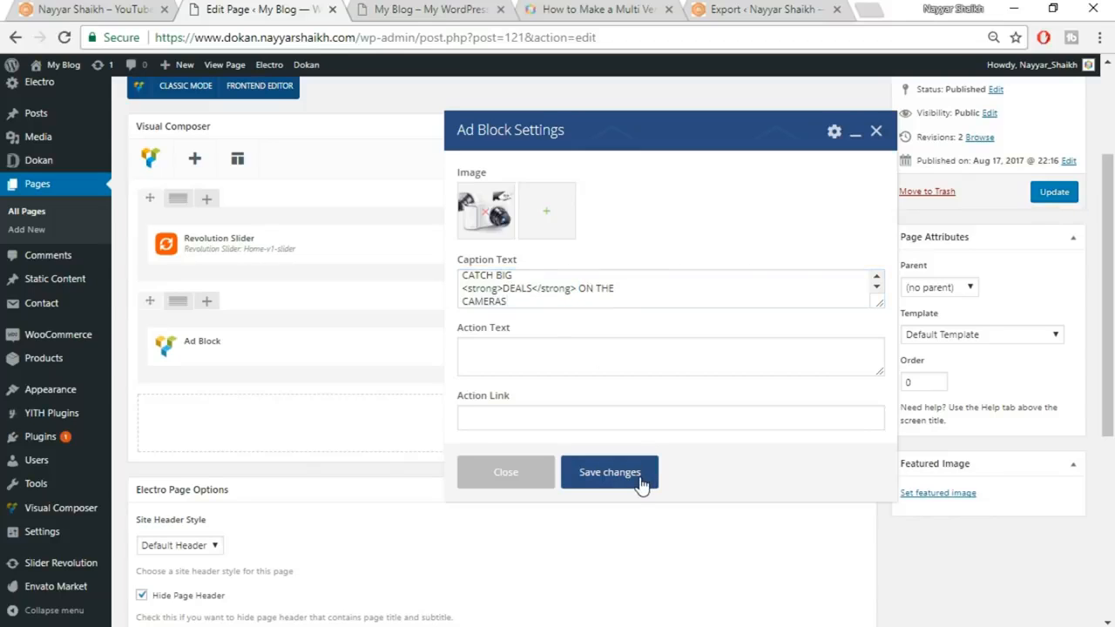
# - Split the Ad Block row into three equal columns and add an Ad Block to the middle column
pyautogui.click(118, 8)
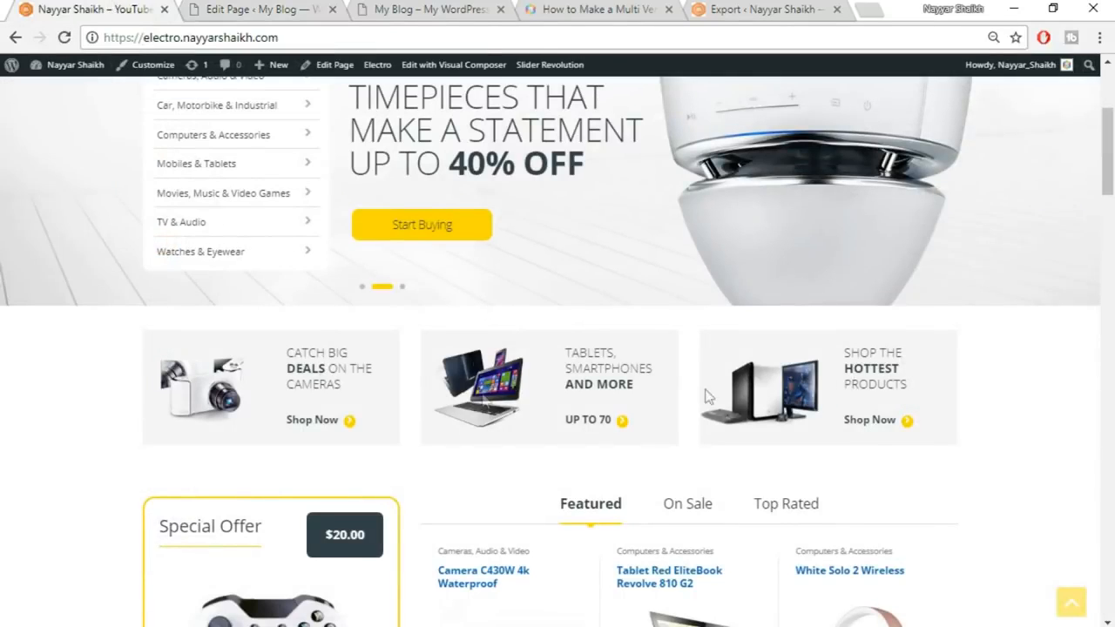
pyautogui.click(231, 7)
pyautogui.moveTo(178, 301)
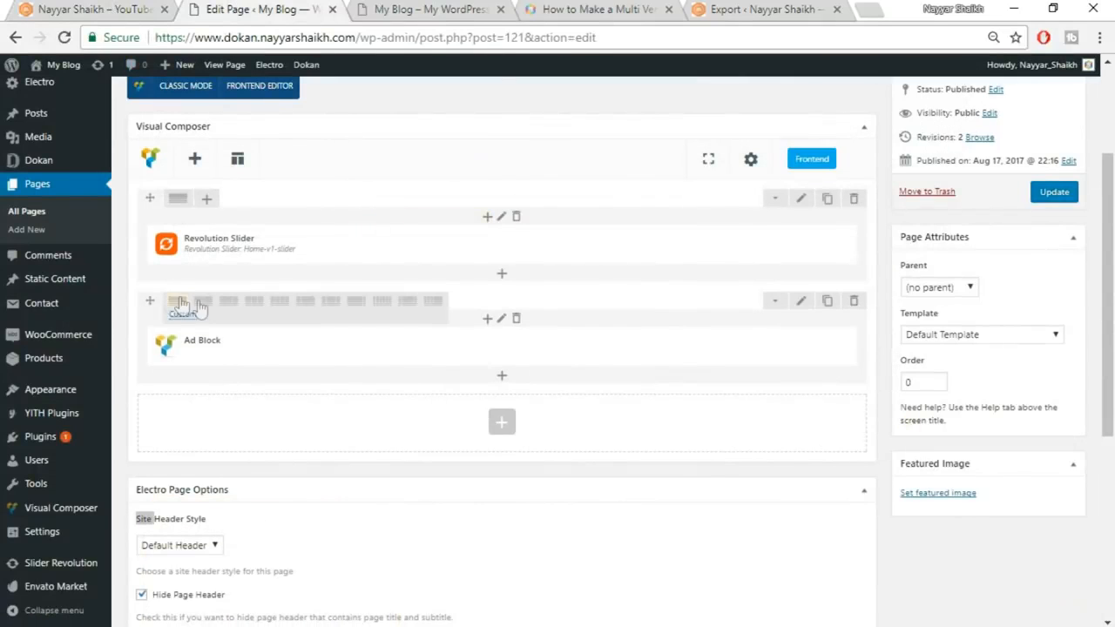
pyautogui.click(255, 311)
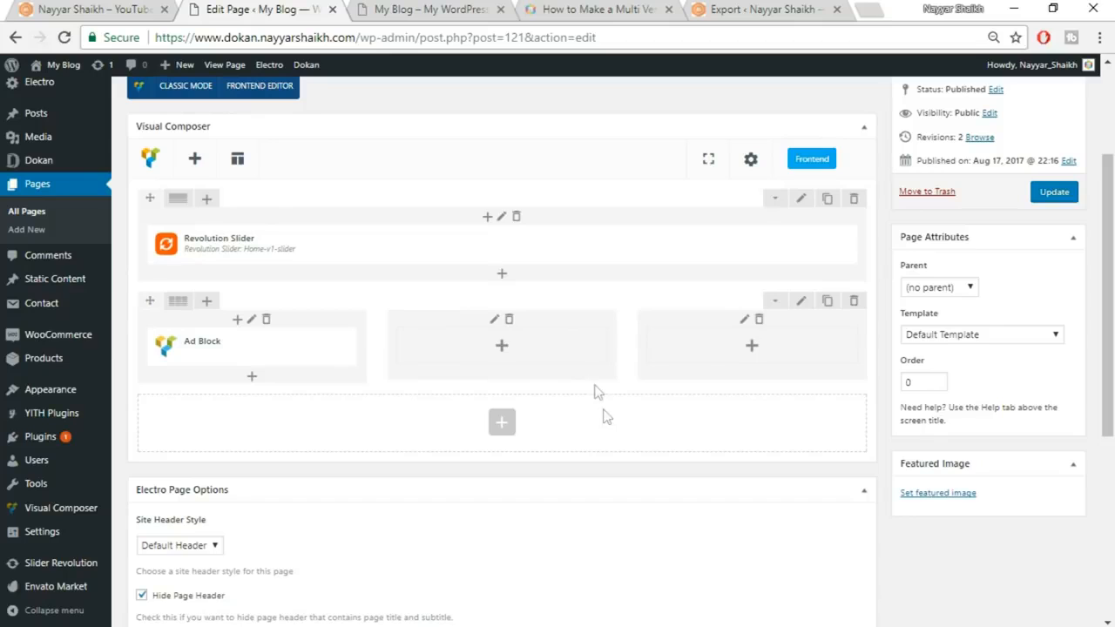
pyautogui.moveTo(230, 357)
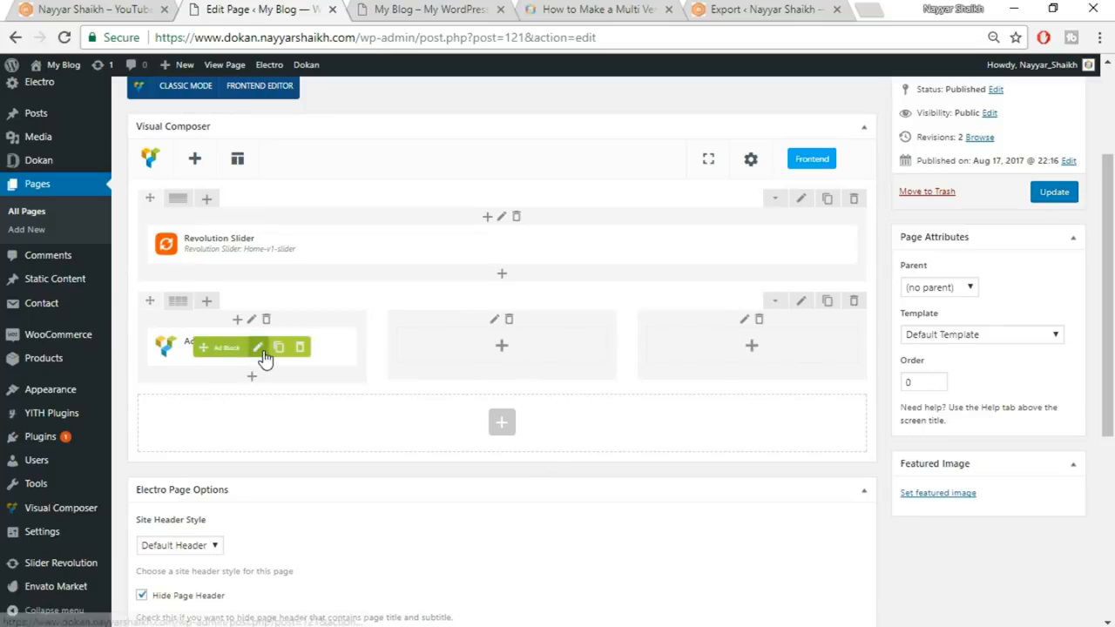
pyautogui.click(507, 351)
pyautogui.write('ad')
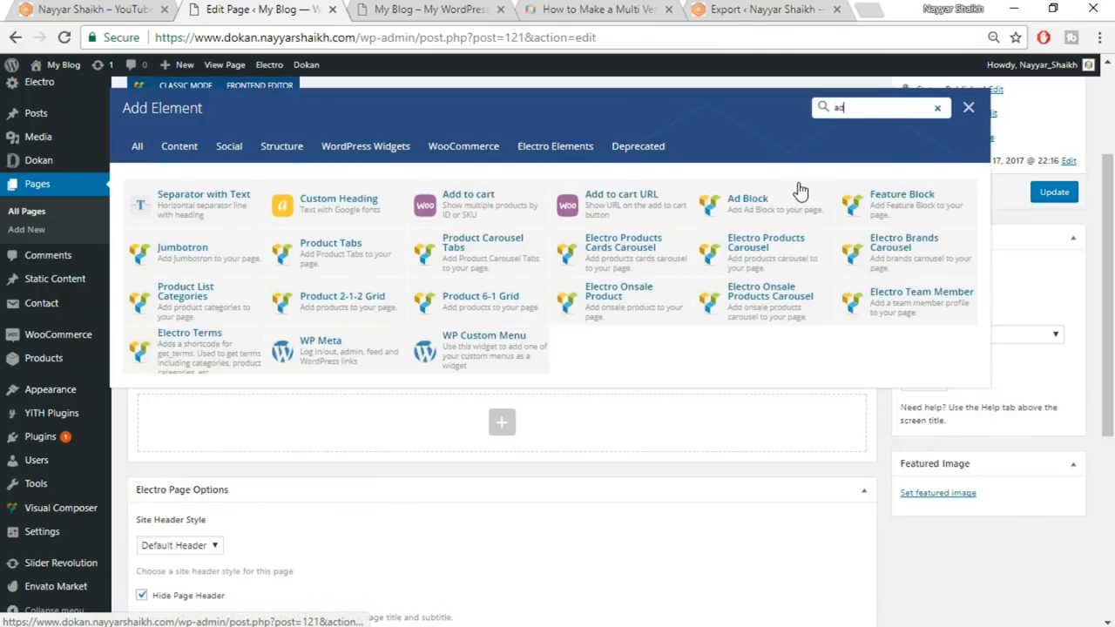
pyautogui.click(171, 218)
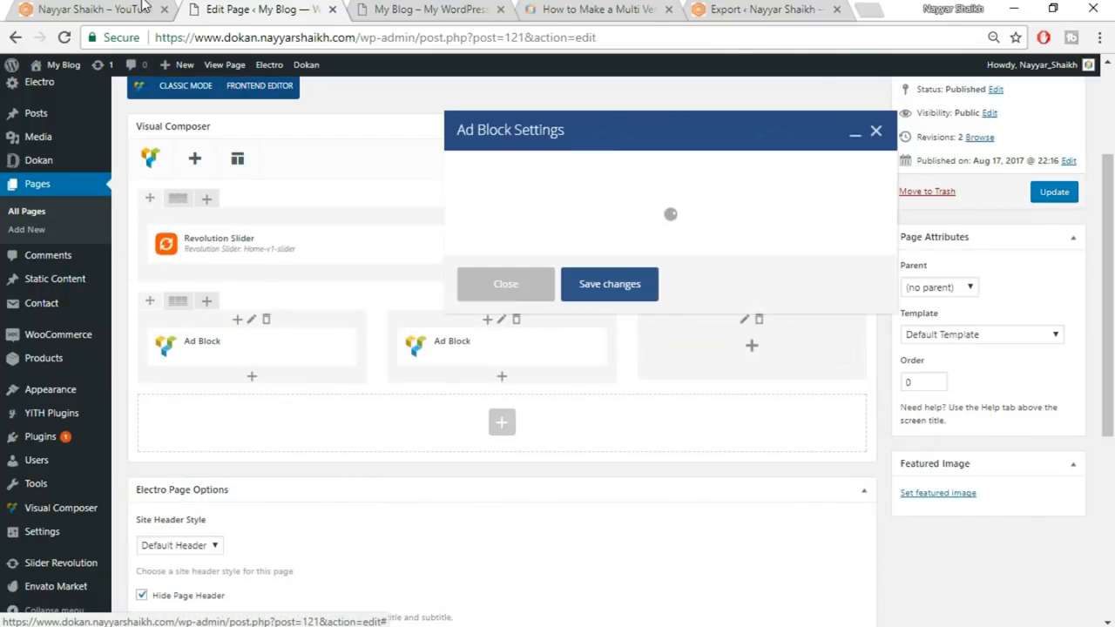
# - Copy the TABLETS, SMARTPHONES AND MORE caption from the storefront and set the laptop image
pyautogui.click(144, 7)
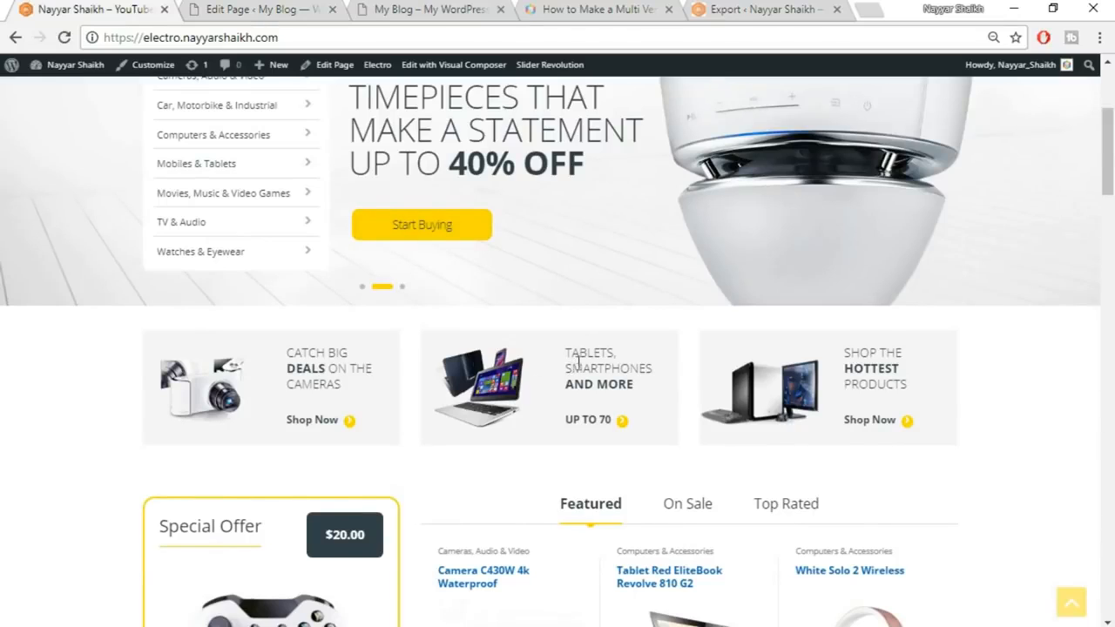
pyautogui.moveTo(568, 350); pyautogui.dragTo(639, 397)
pyautogui.hotkey('ctrl', 'c')
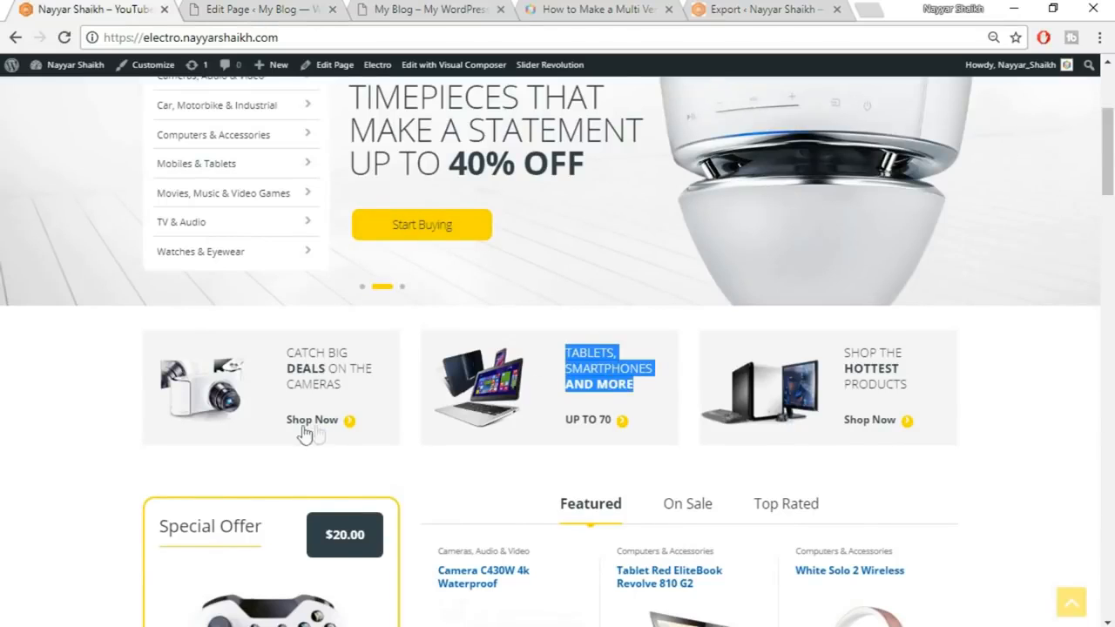
pyautogui.click(253, 9)
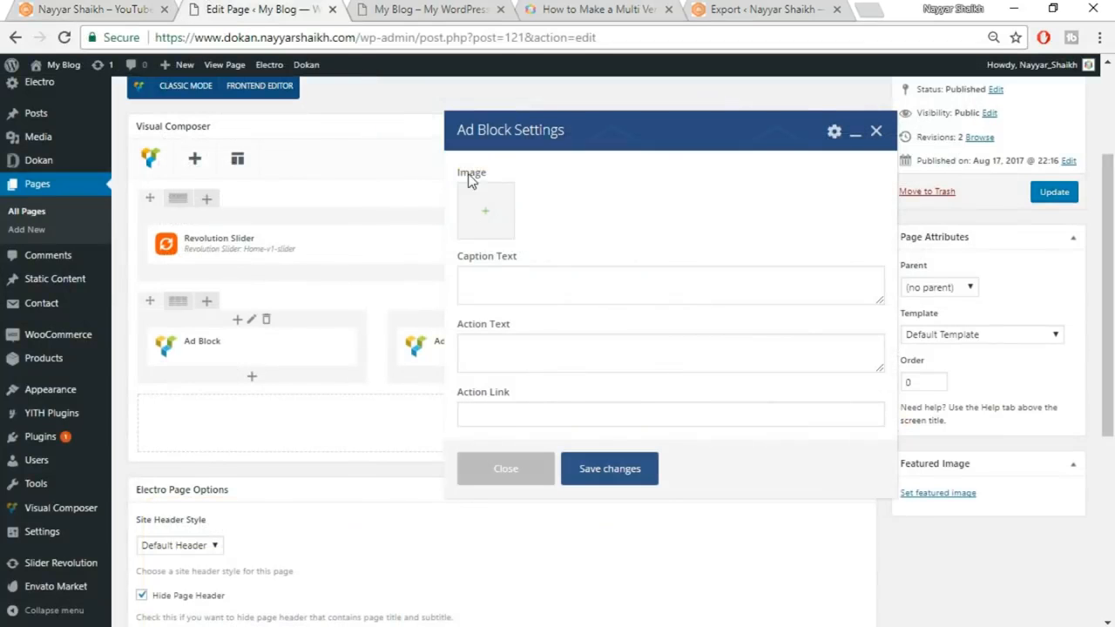
pyautogui.click(507, 229)
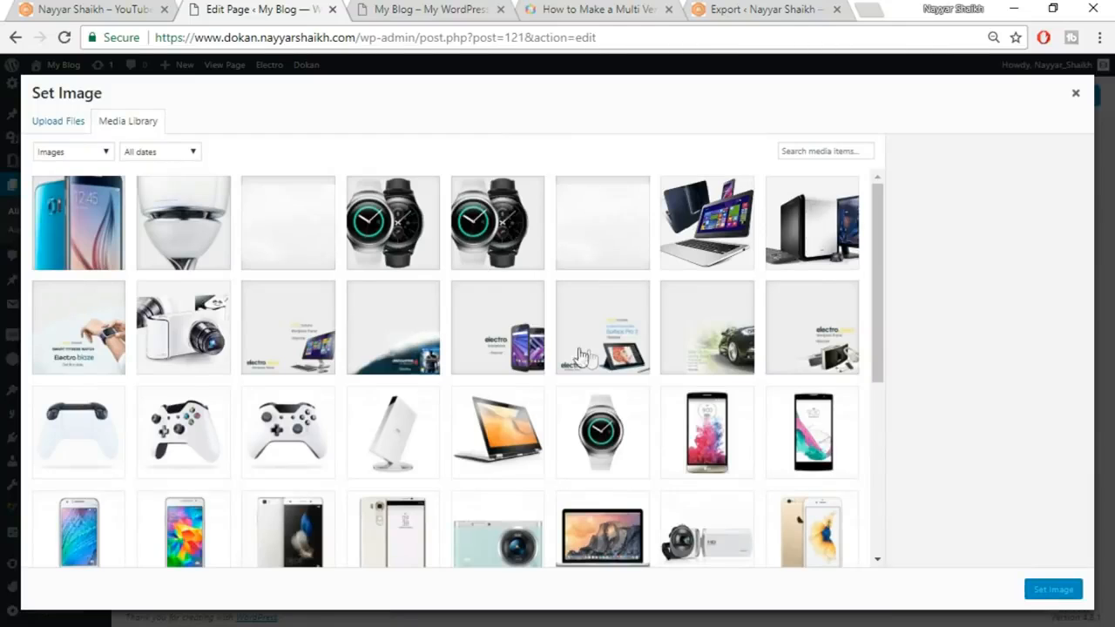
pyautogui.click(713, 253)
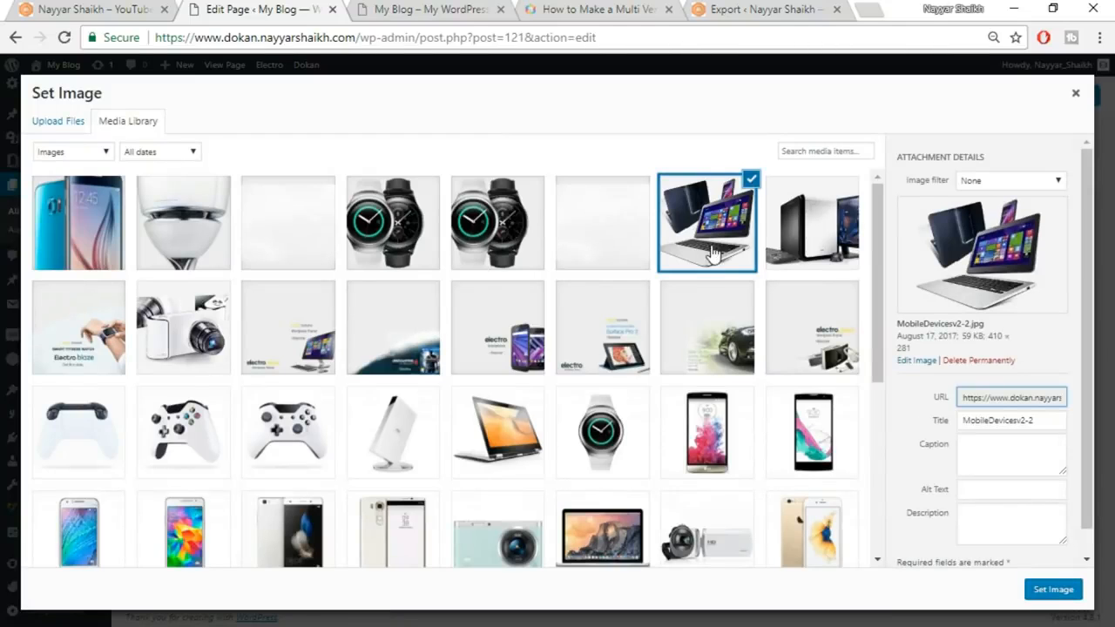
pyautogui.click(1053, 590)
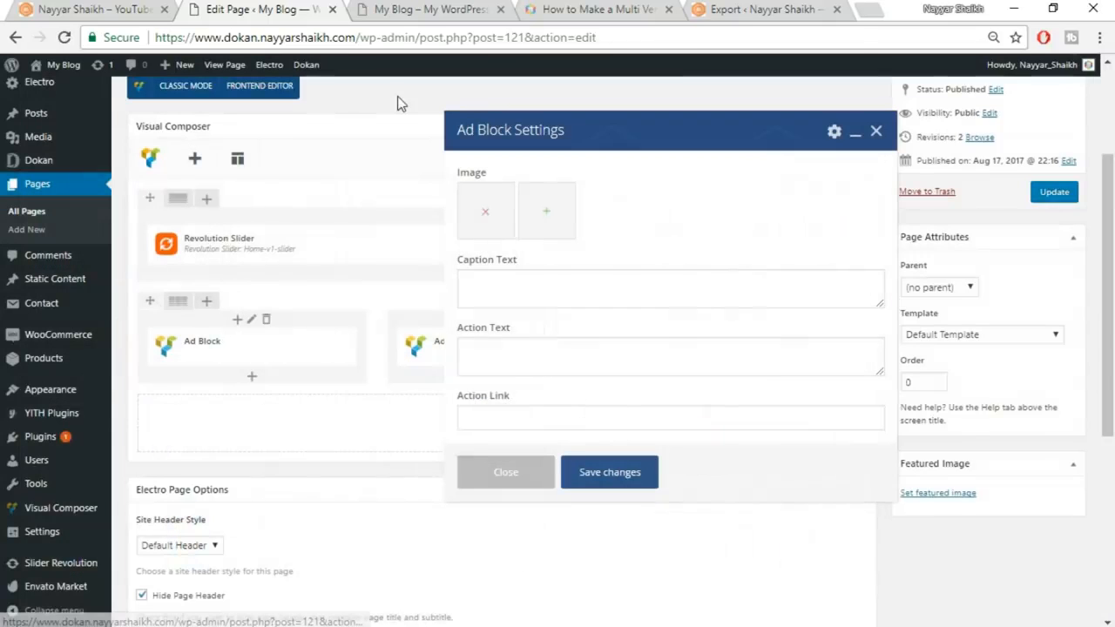
# - Paste the caption into the Ad Block and wrap AND MORE in <strong> tags
pyautogui.click(96, 9)
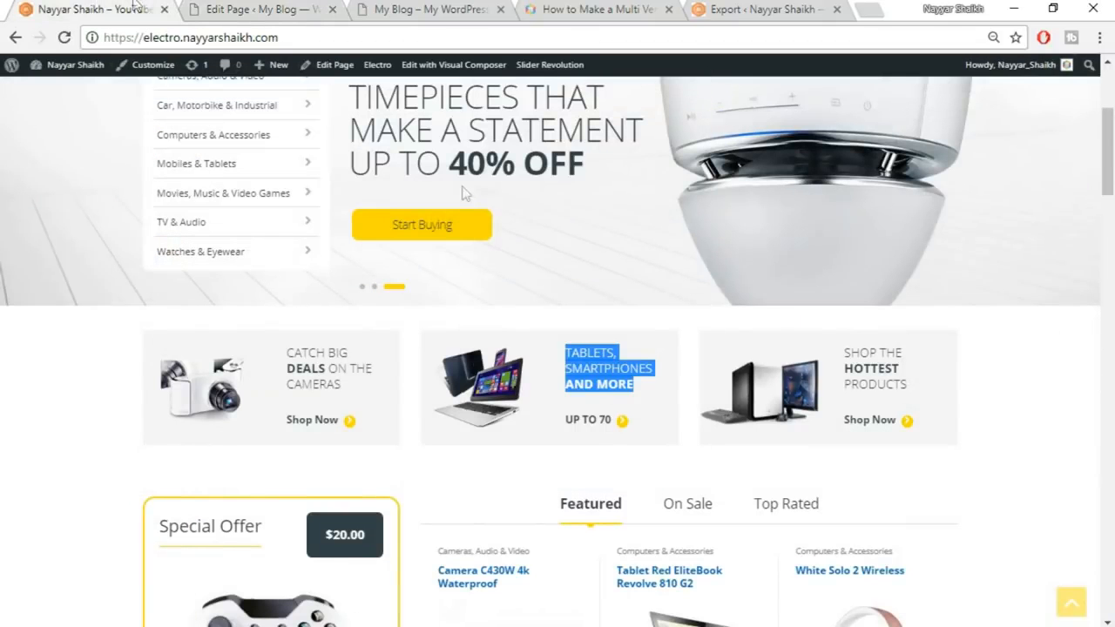
pyautogui.click(317, 7)
pyautogui.click(531, 294)
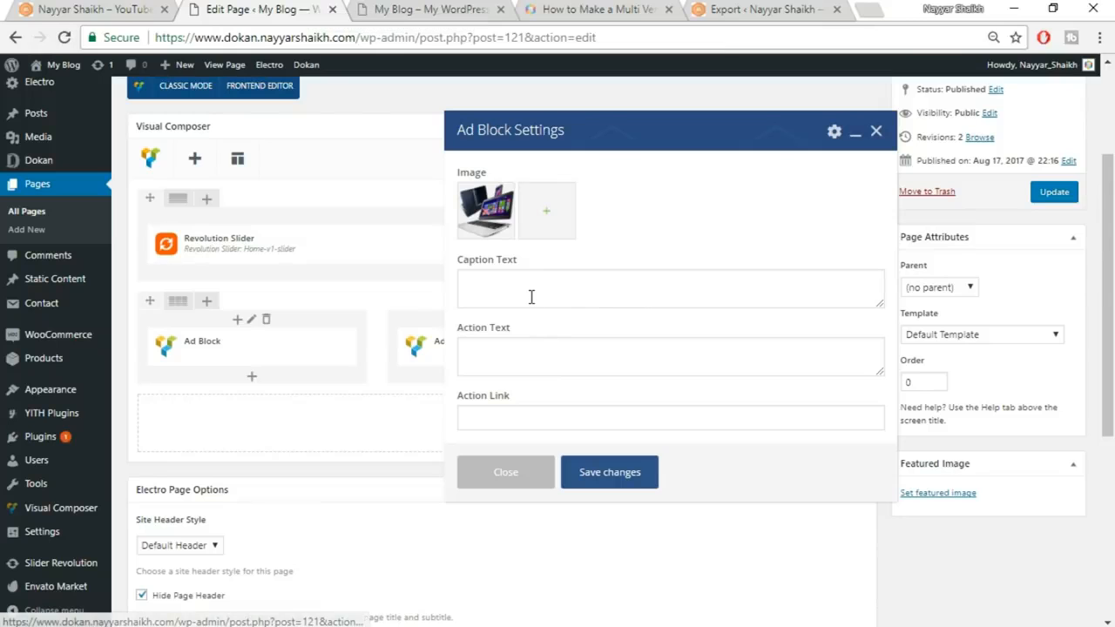
pyautogui.hotkey('ctrl', 'v')
pyautogui.click(44, 3)
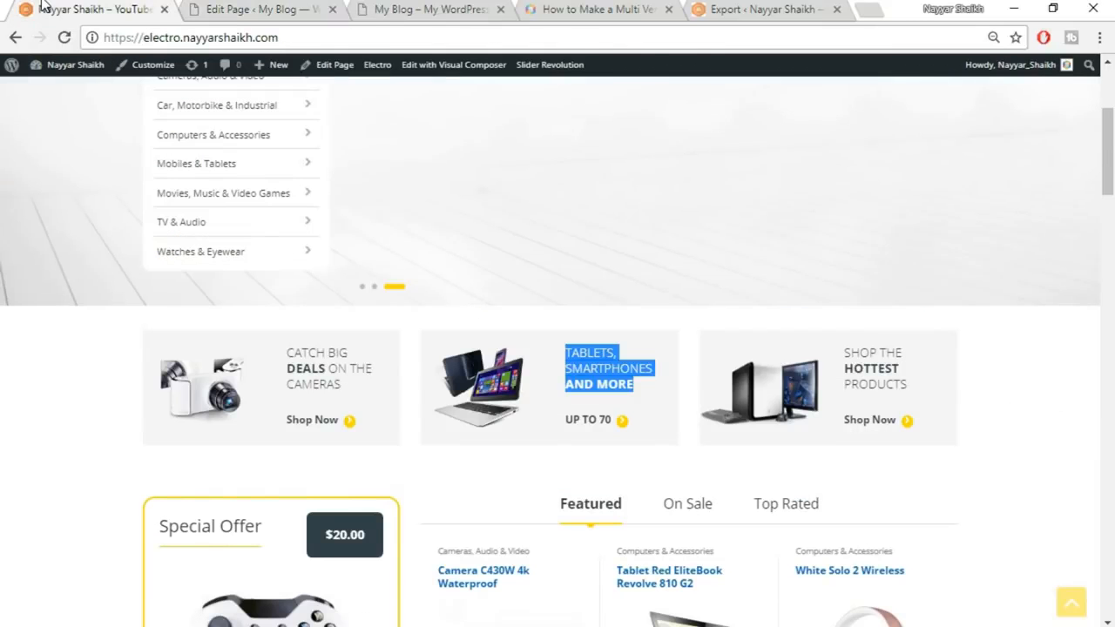
pyautogui.click(678, 364)
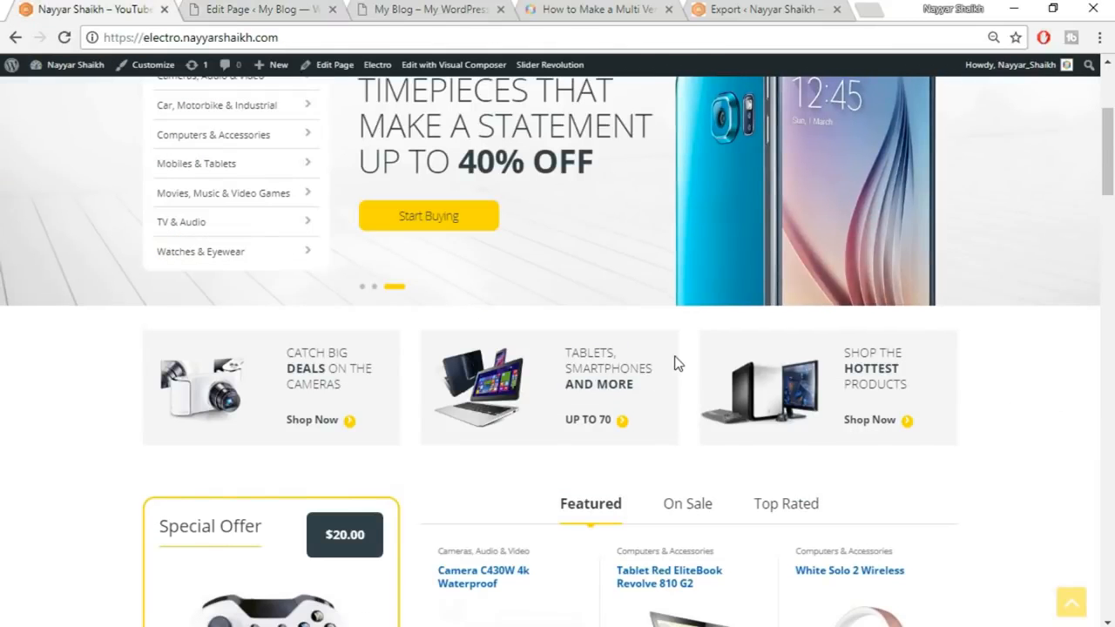
pyautogui.click(296, 7)
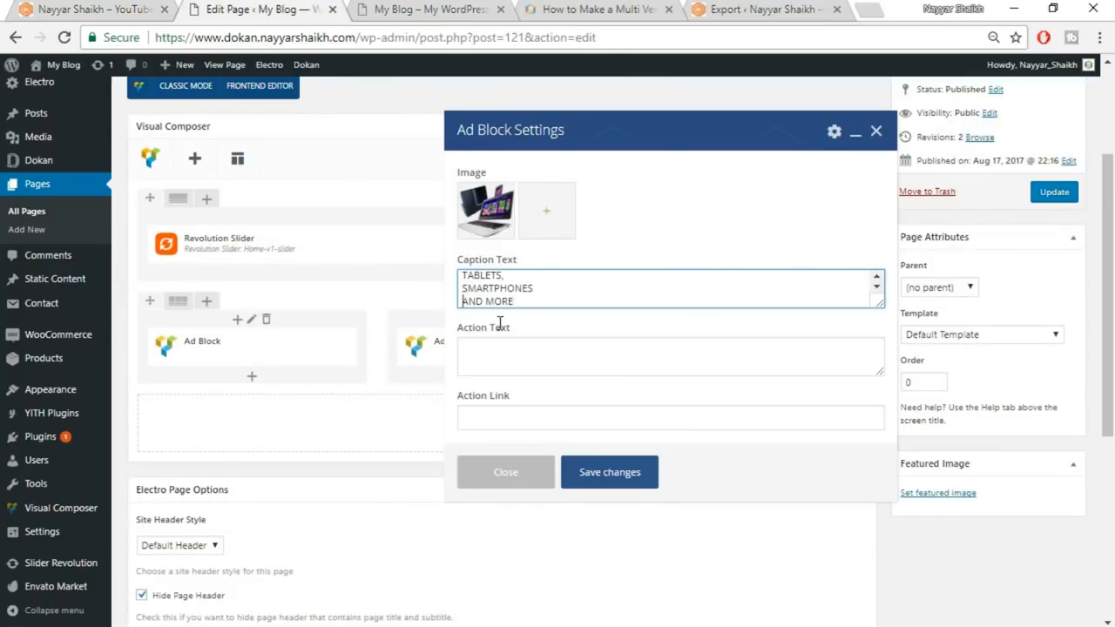
pyautogui.write('<strong>')
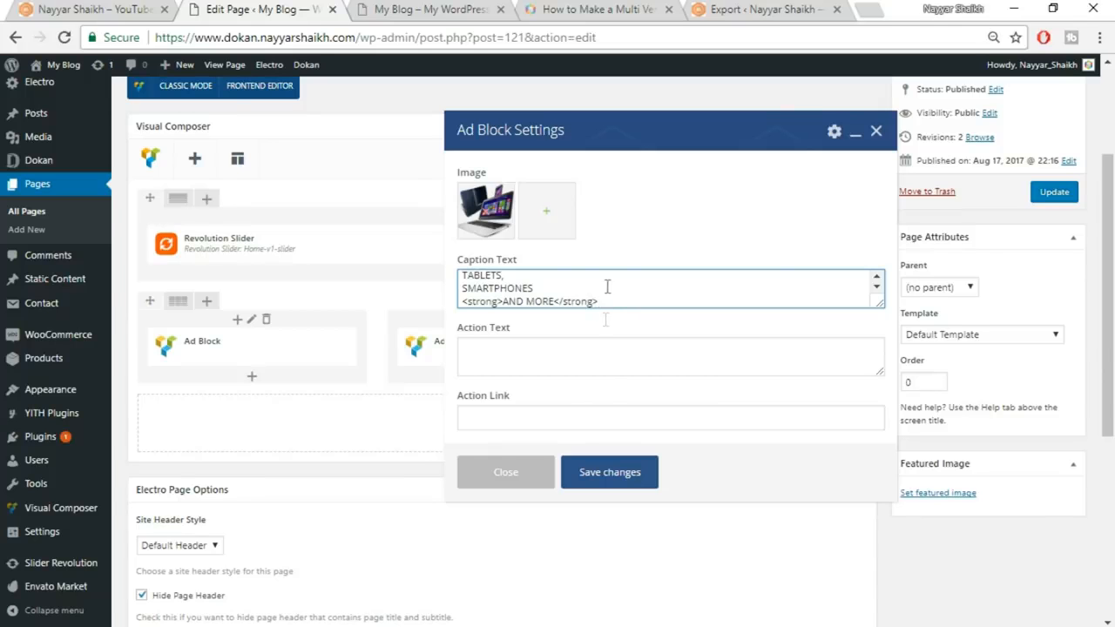
# - Fill in the UP TO 70 action text and action link, then save the laptop Ad Block
pyautogui.click(603, 364)
pyautogui.click(120, 7)
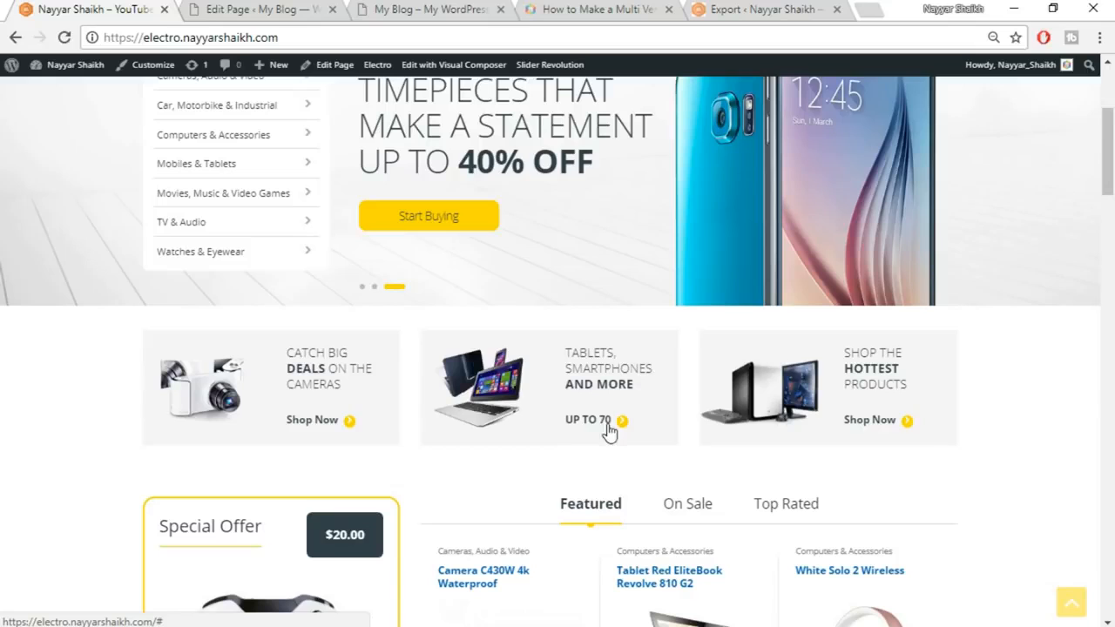
pyautogui.click(253, 9)
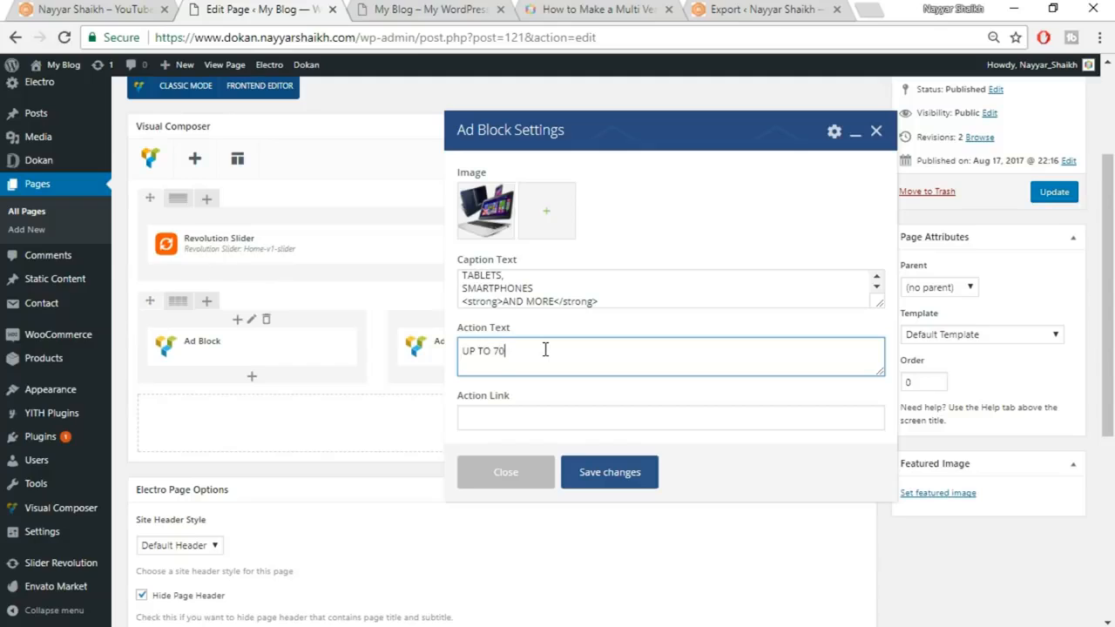
pyautogui.click(546, 416)
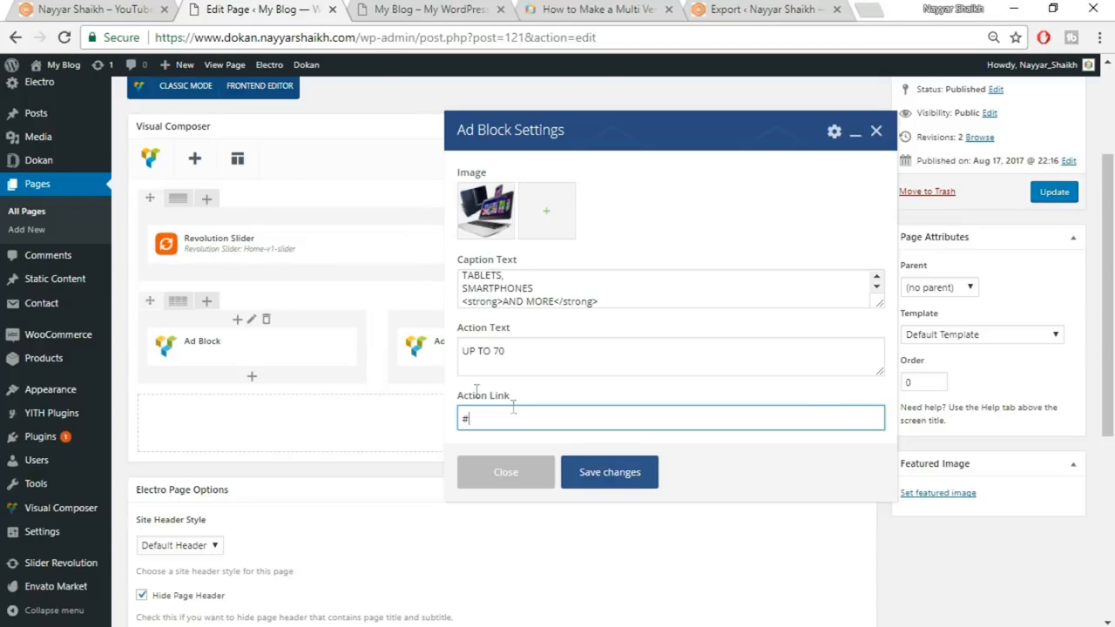
pyautogui.click(88, 7)
pyautogui.click(629, 475)
# - Change the camera Ad Block's action text to SHOP NOW and save it
pyautogui.click(259, 350)
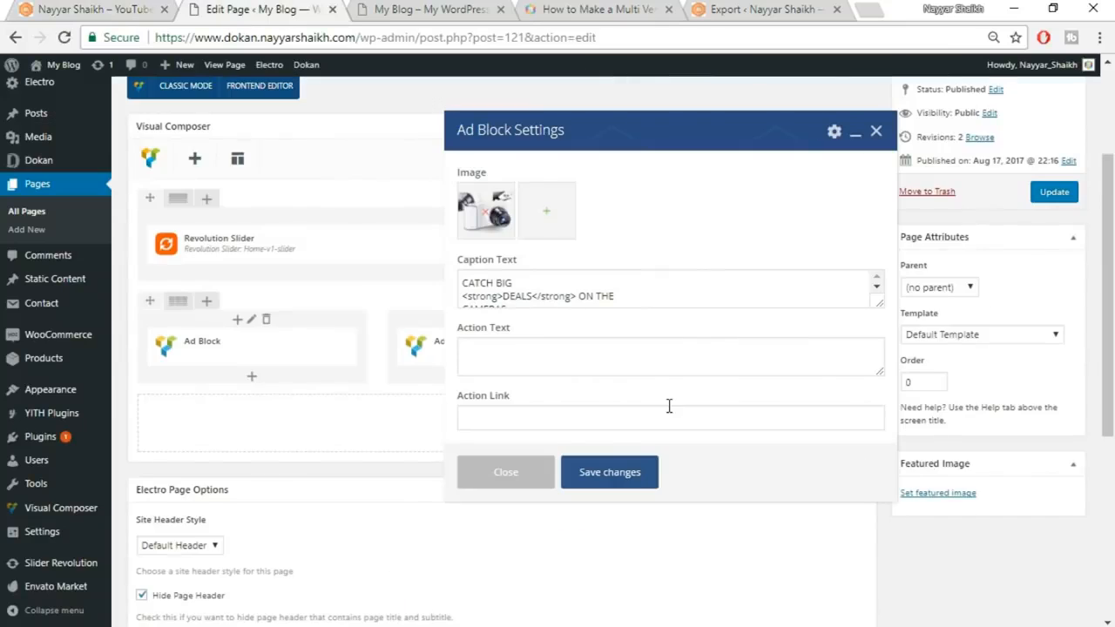
pyautogui.scroll(-2, 610, 374)
pyautogui.click(546, 349)
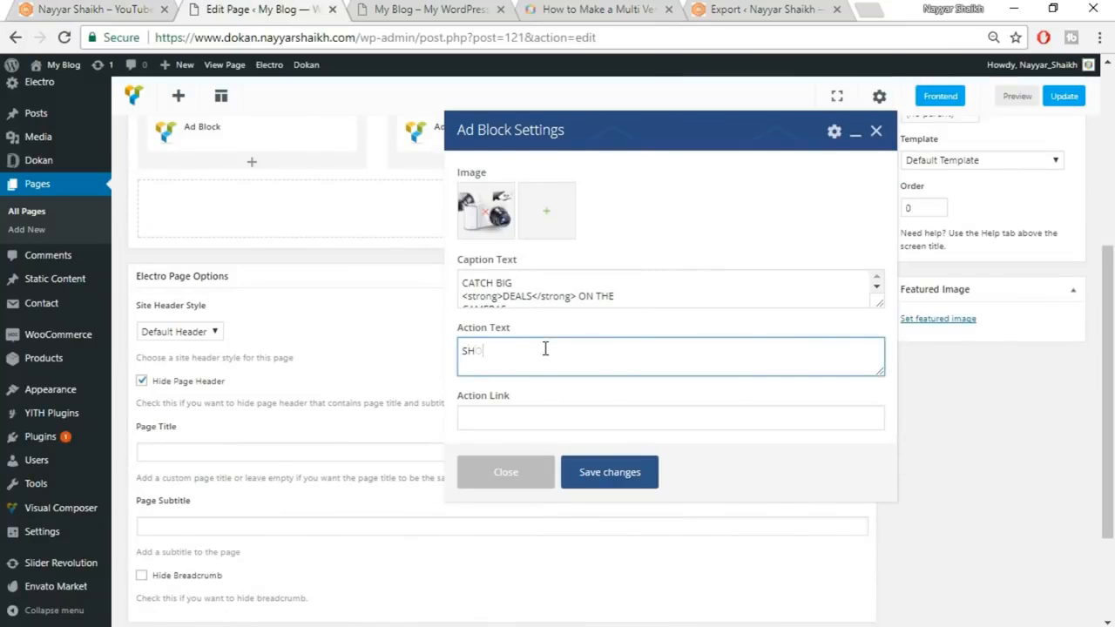
pyautogui.click(531, 409)
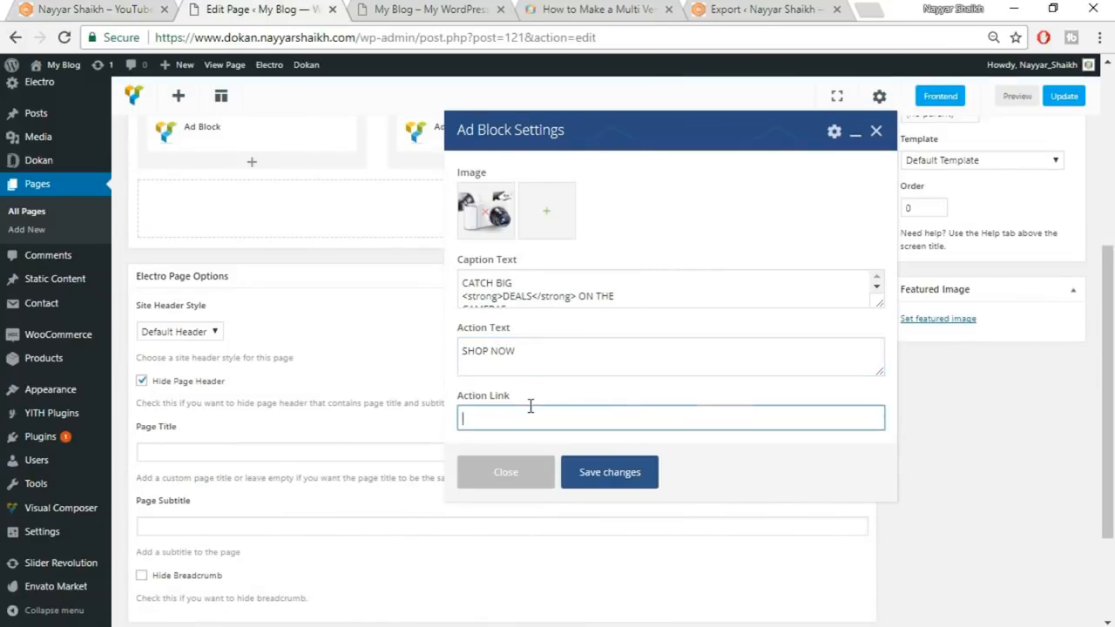
pyautogui.click(607, 473)
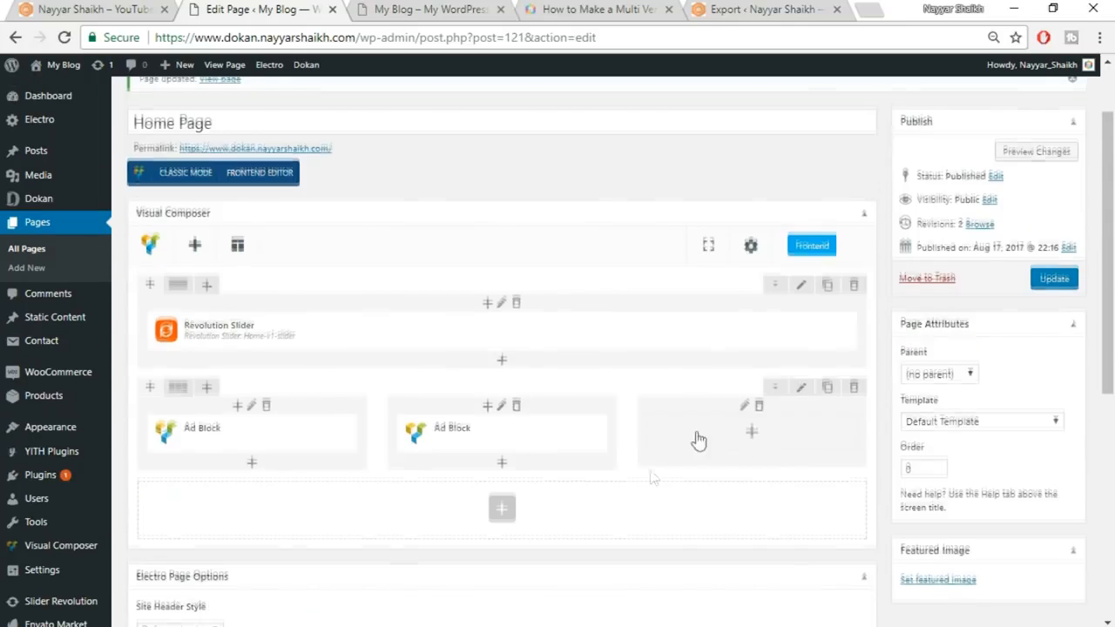
# - Add an Ad Block to the third column with the desktop PC image, copying the storefront caption
pyautogui.click(752, 431)
pyautogui.write('AD')
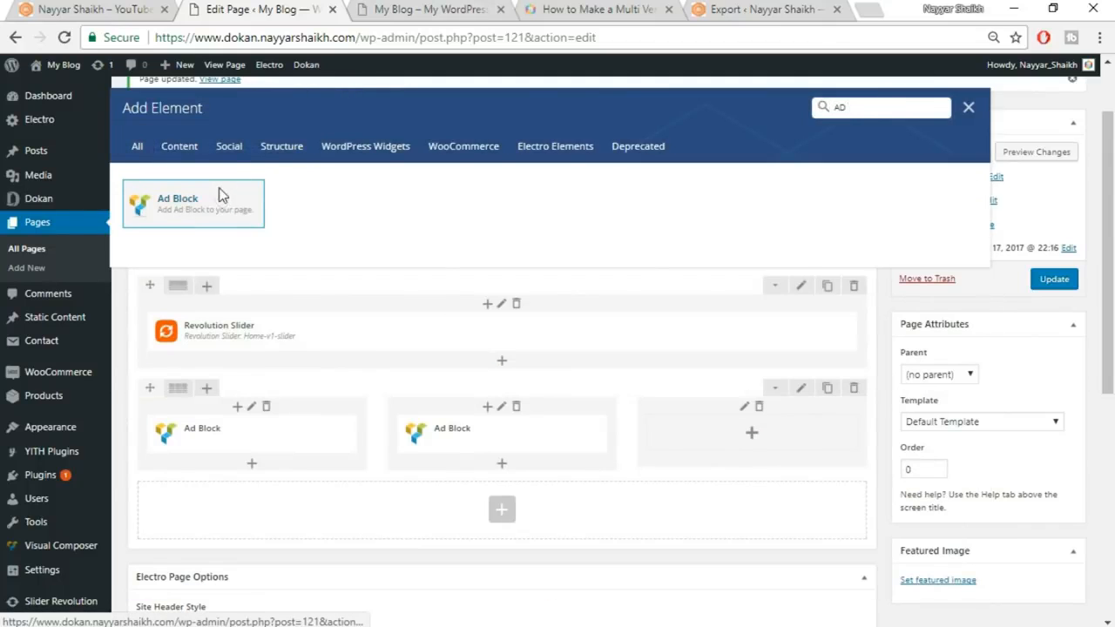
pyautogui.click(221, 197)
pyautogui.click(108, 12)
pyautogui.moveTo(846, 348); pyautogui.dragTo(939, 392)
pyautogui.hotkey('ctrl', 'c')
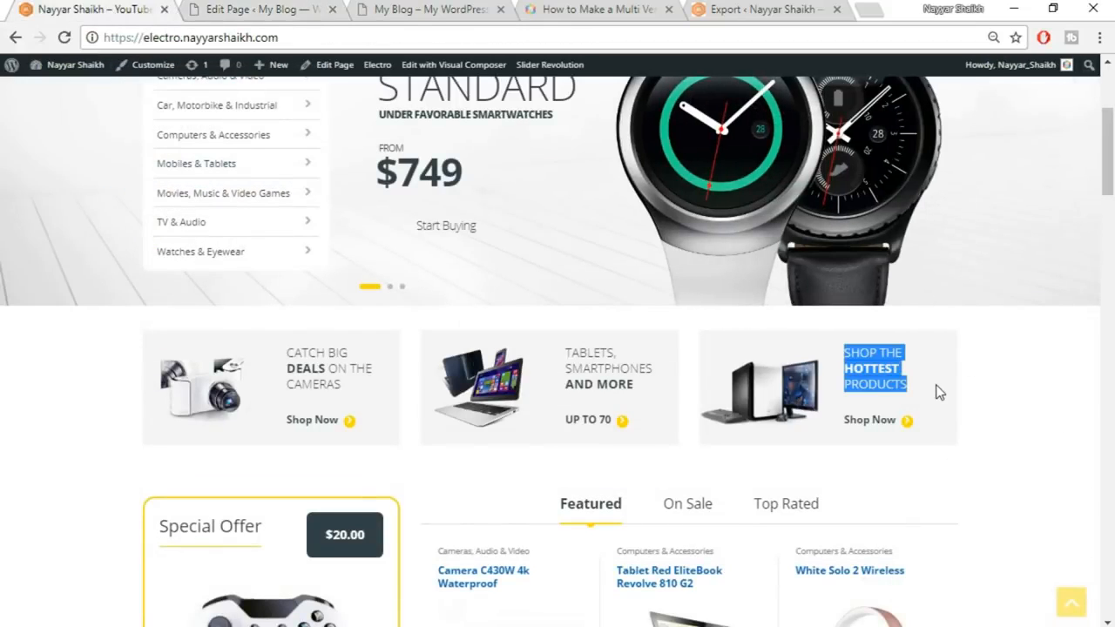
pyautogui.click(287, 8)
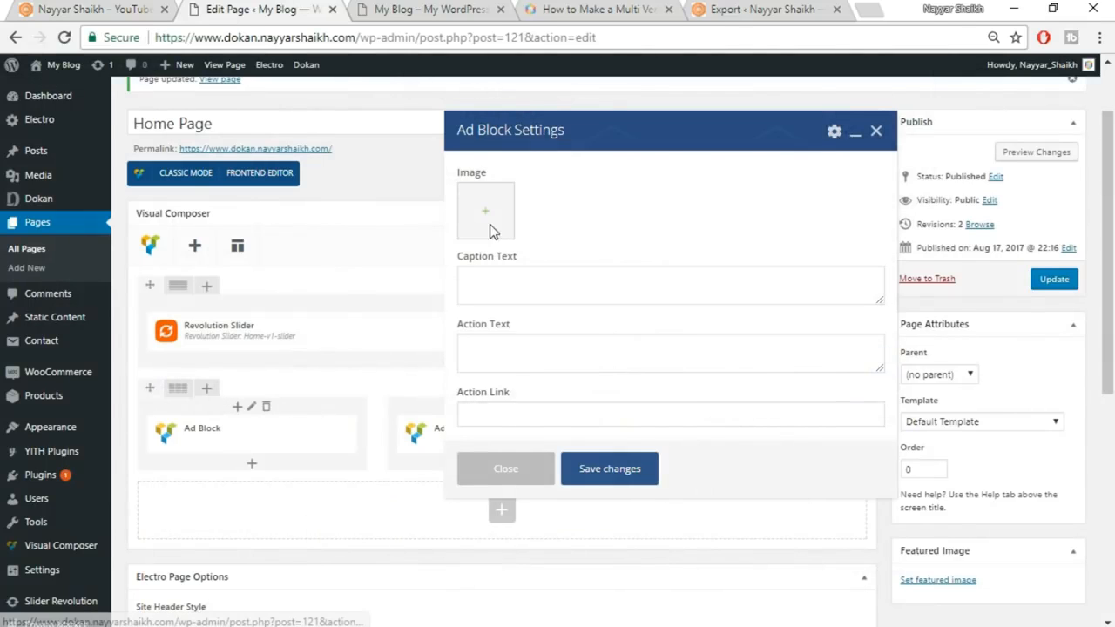
pyautogui.click(490, 231)
pyautogui.click(794, 244)
pyautogui.click(1076, 591)
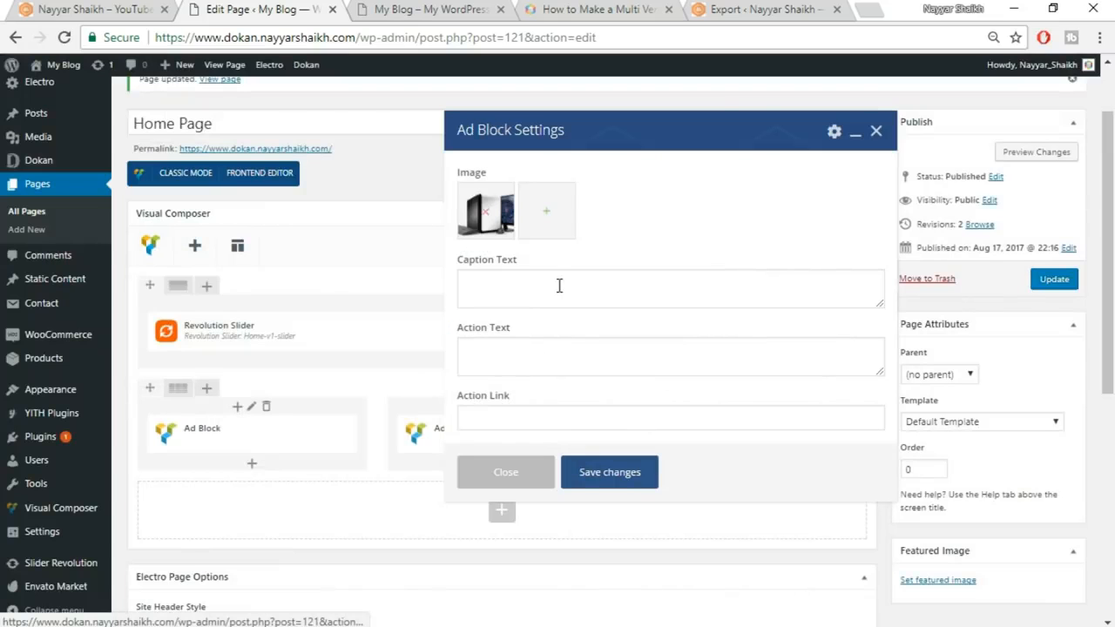
# - Enter caption 'SHOP THE <strong>HOTTEST</strong> PRODUCTS', SHOP NOW action text and link, then save
pyautogui.click(557, 286)
pyautogui.hotkey('ctrl', 'v')
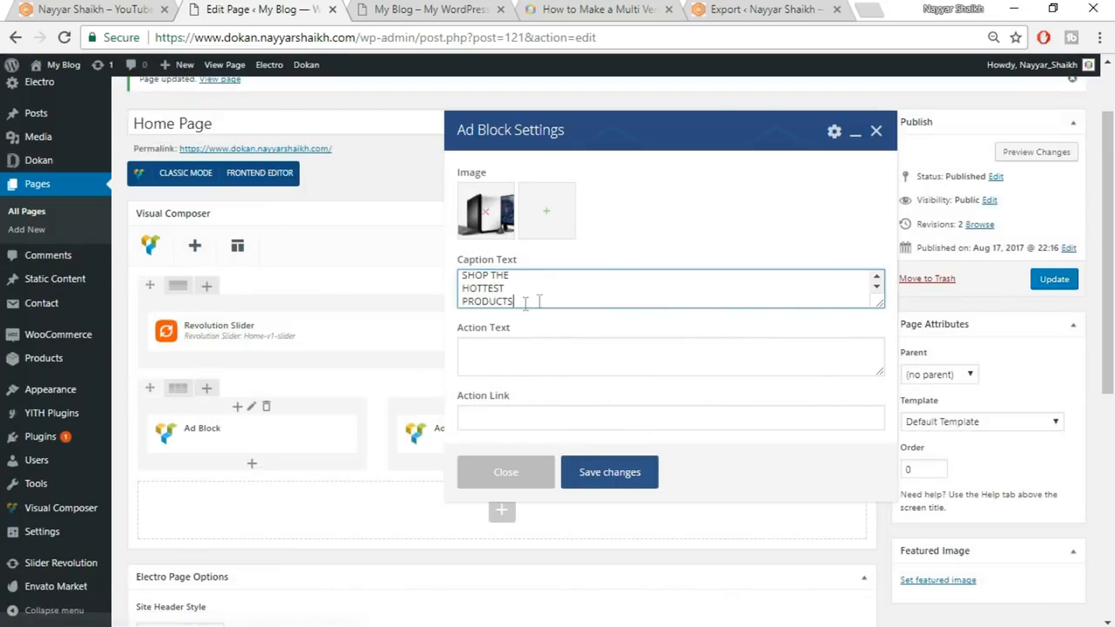
pyautogui.click(463, 292)
pyautogui.write('<strong>HOTTEST')
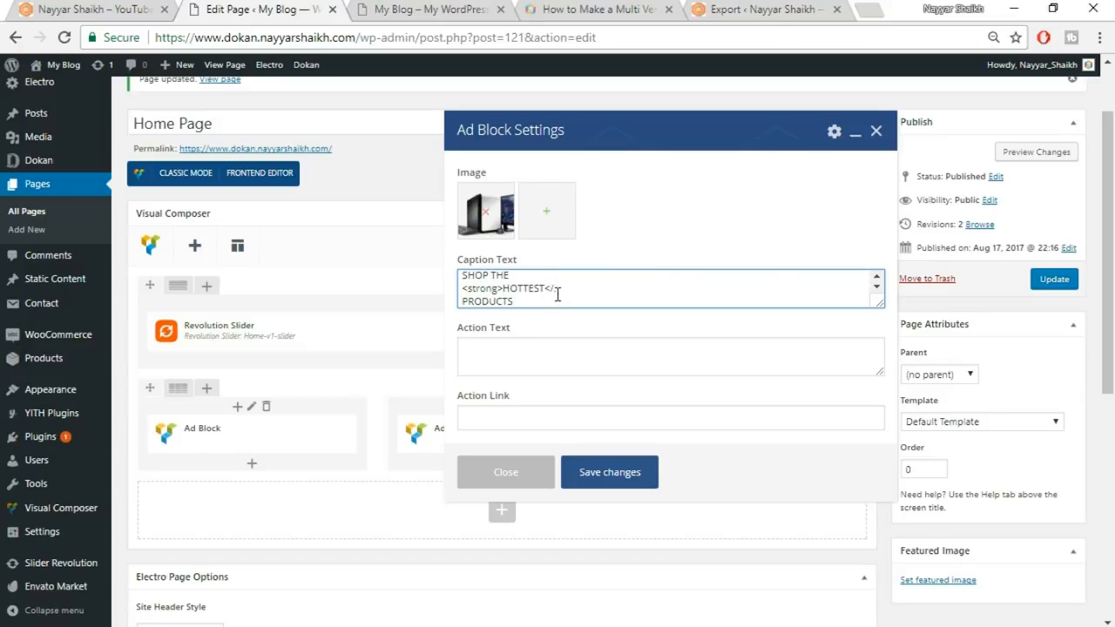
pyautogui.write('</strong>')
pyautogui.click(602, 348)
pyautogui.click(81, 8)
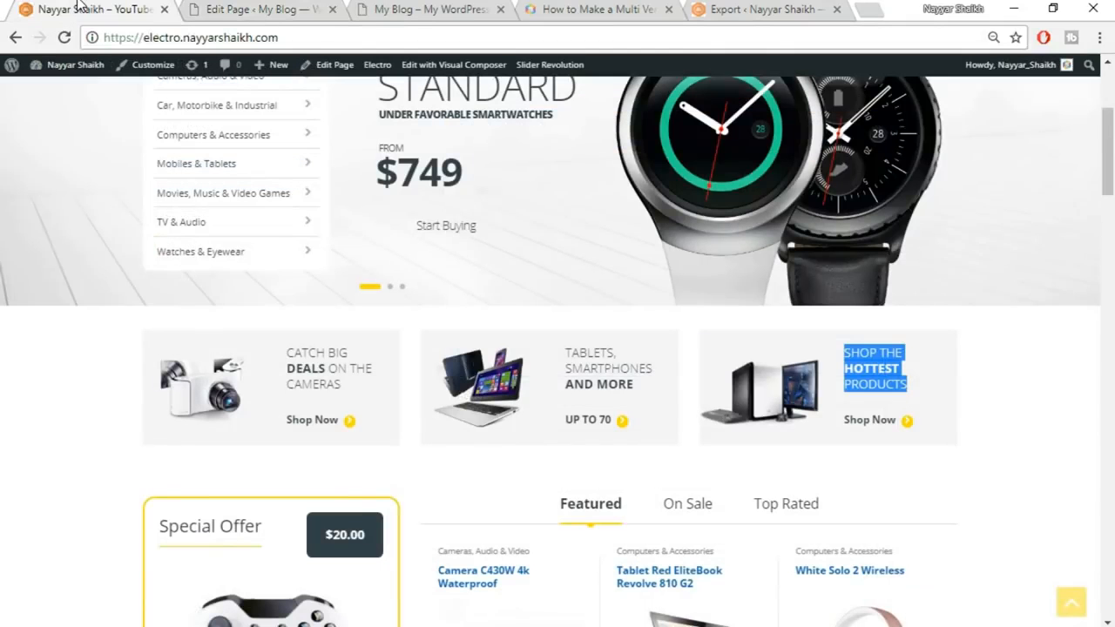
pyautogui.click(281, 8)
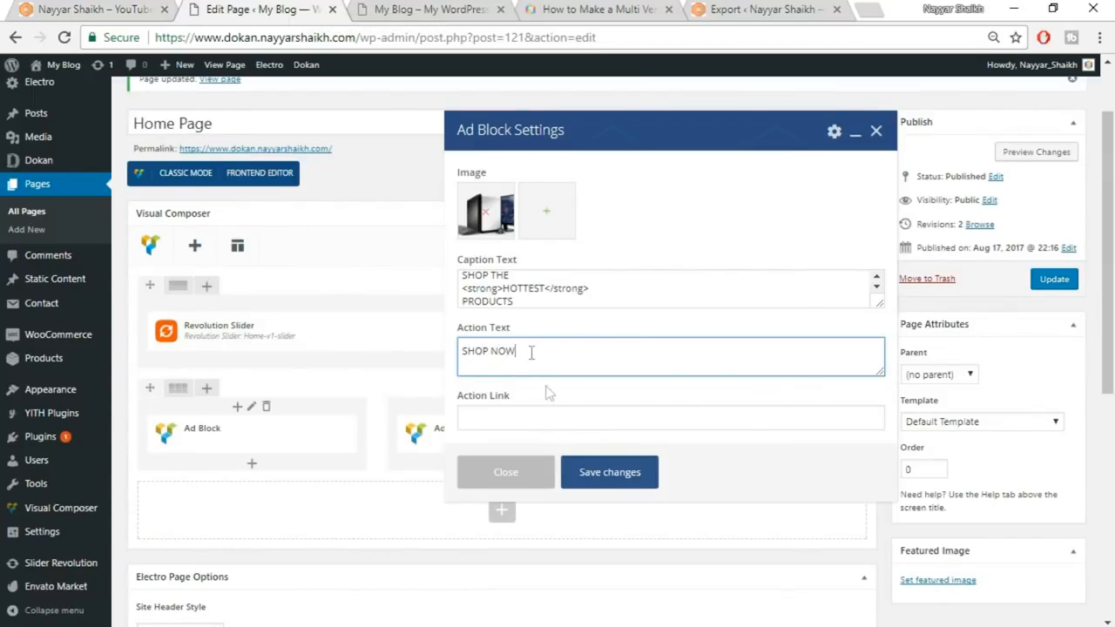
pyautogui.click(556, 419)
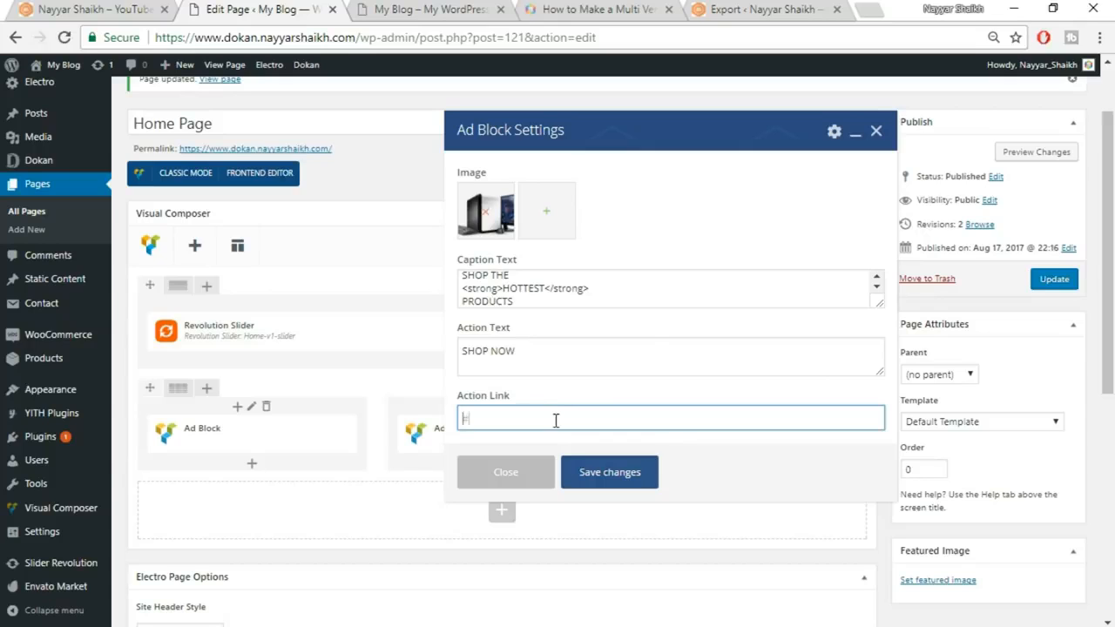
pyautogui.click(613, 477)
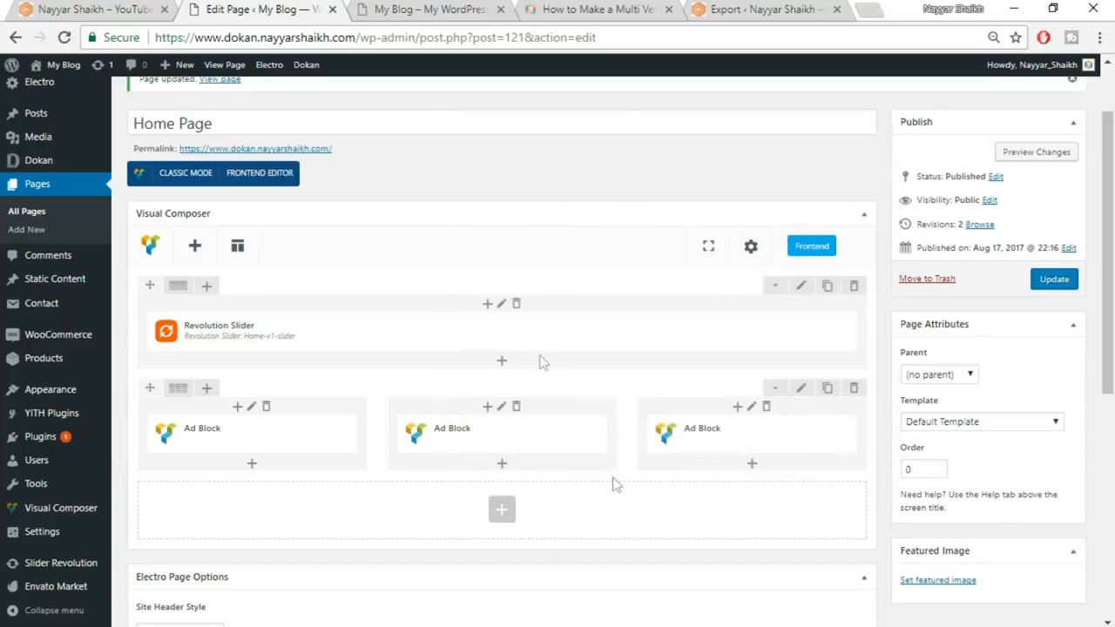
# - Update the Home Page and reload the live site to view the new promos
pyautogui.click(1068, 284)
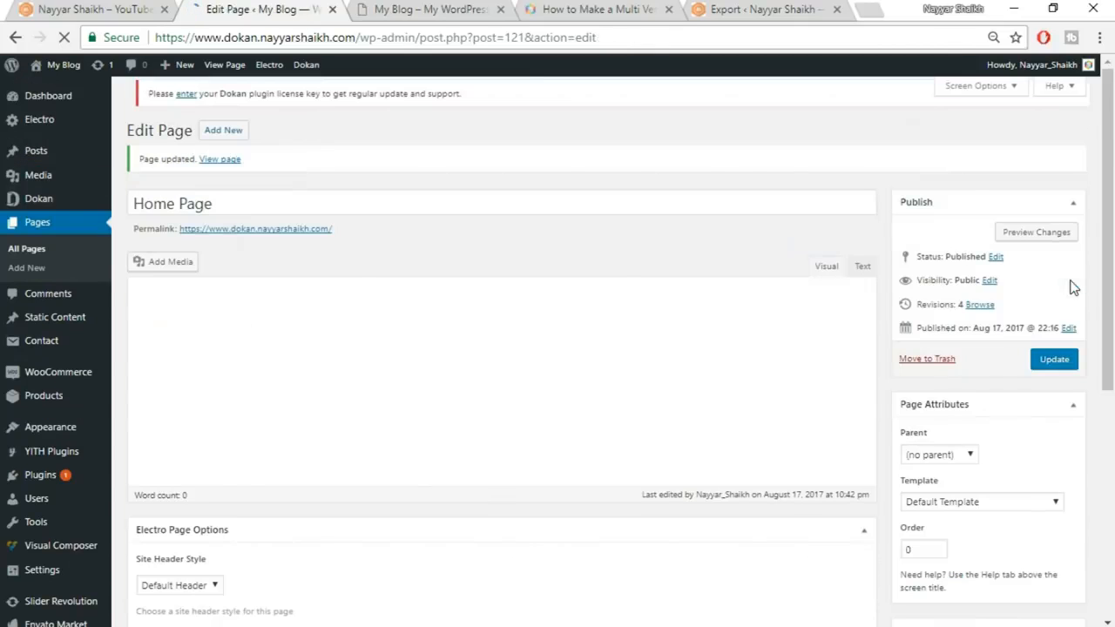
pyautogui.click(470, 9)
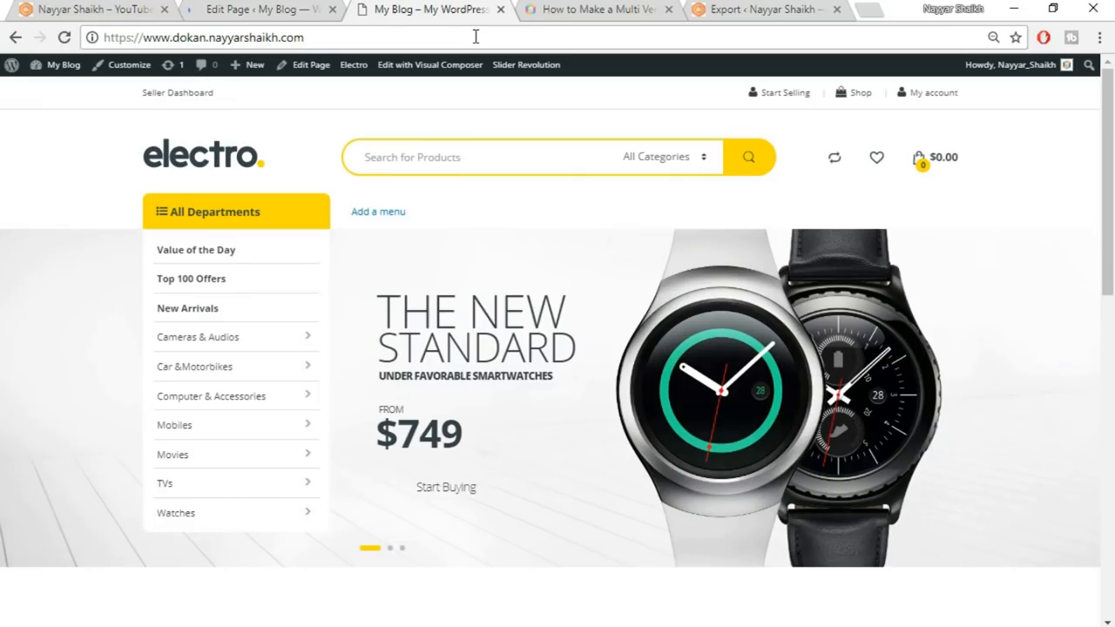
pyautogui.click(476, 36)
pyautogui.press('Return')
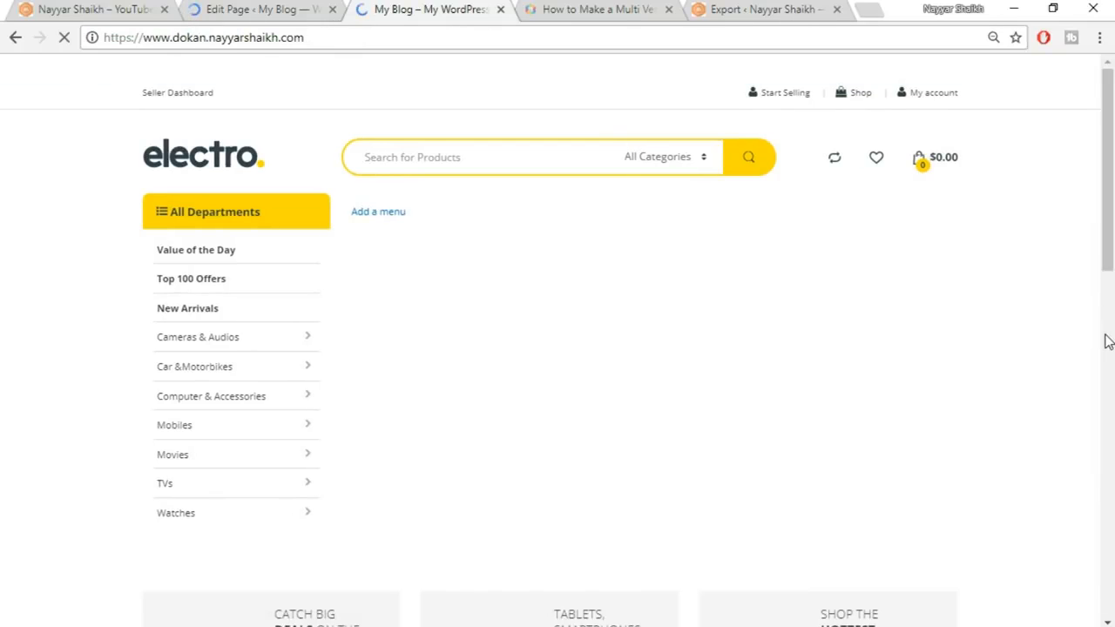
pyautogui.scroll(-3, 1106, 342)
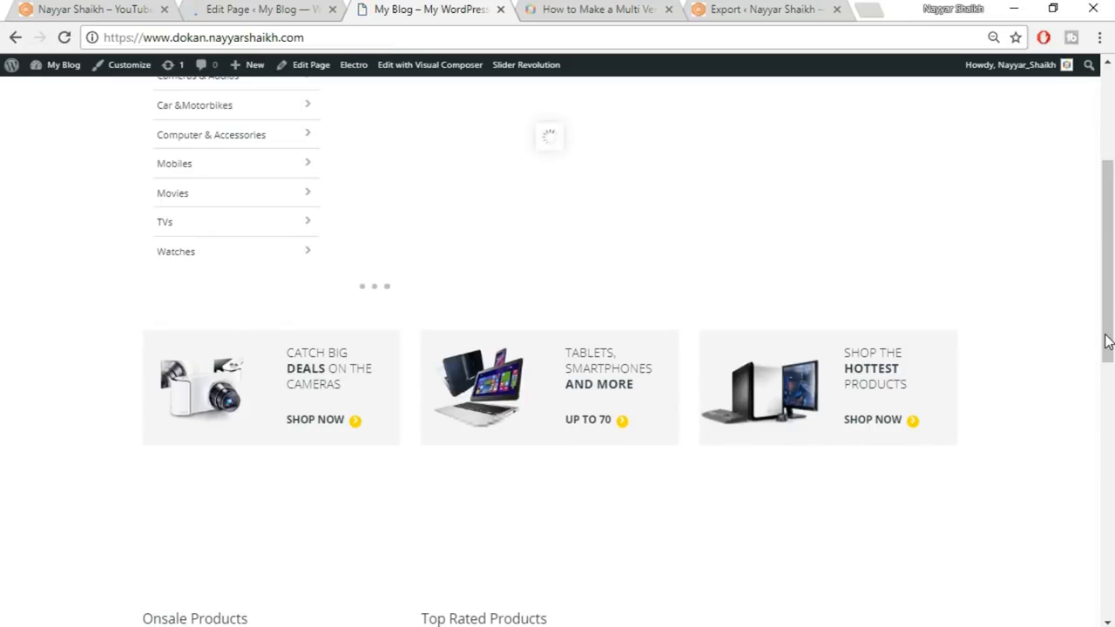
# - Compare with the reference storefront's Special Offer and Featured products, then return to the editor
pyautogui.click(124, 9)
pyautogui.scroll(-3, 414, 369)
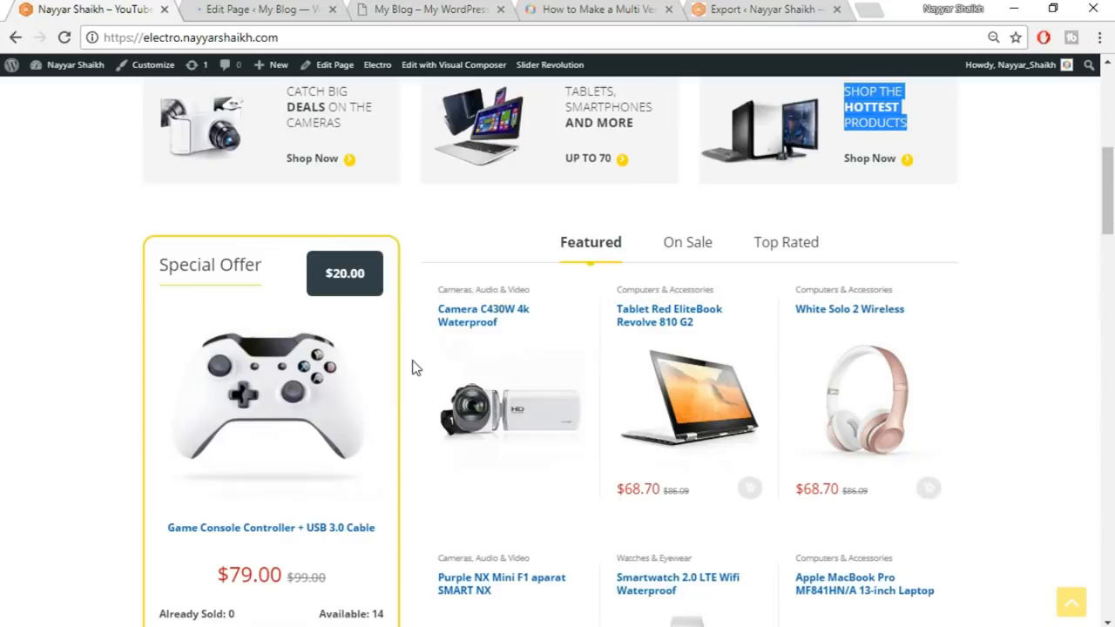
pyautogui.scroll(-2, 624, 537)
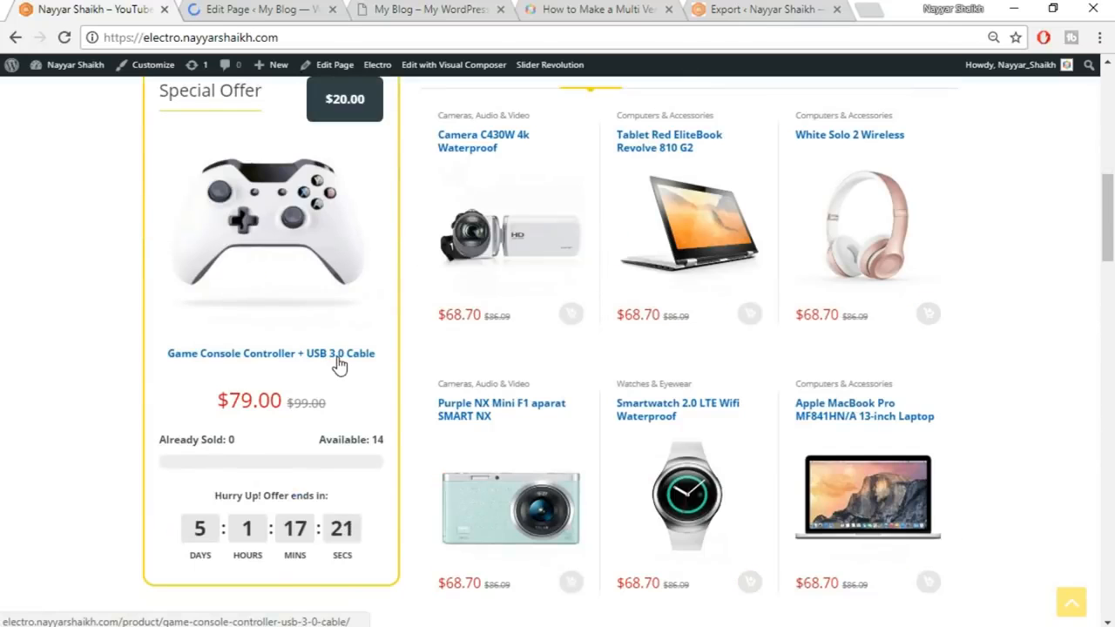
pyautogui.scroll(1, 339, 363)
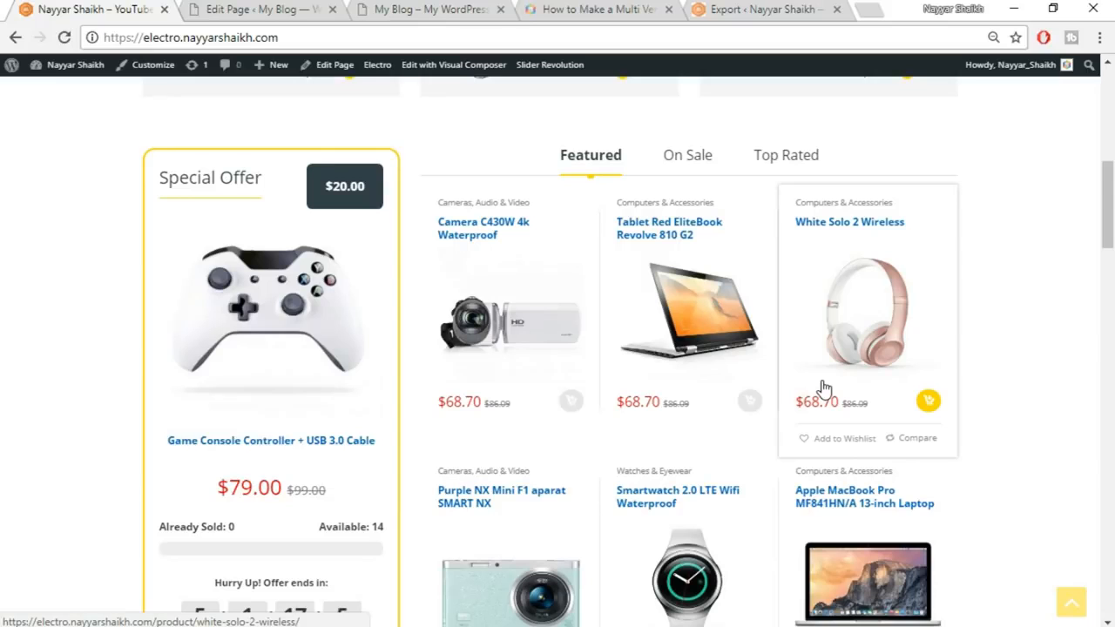
pyautogui.click(302, 7)
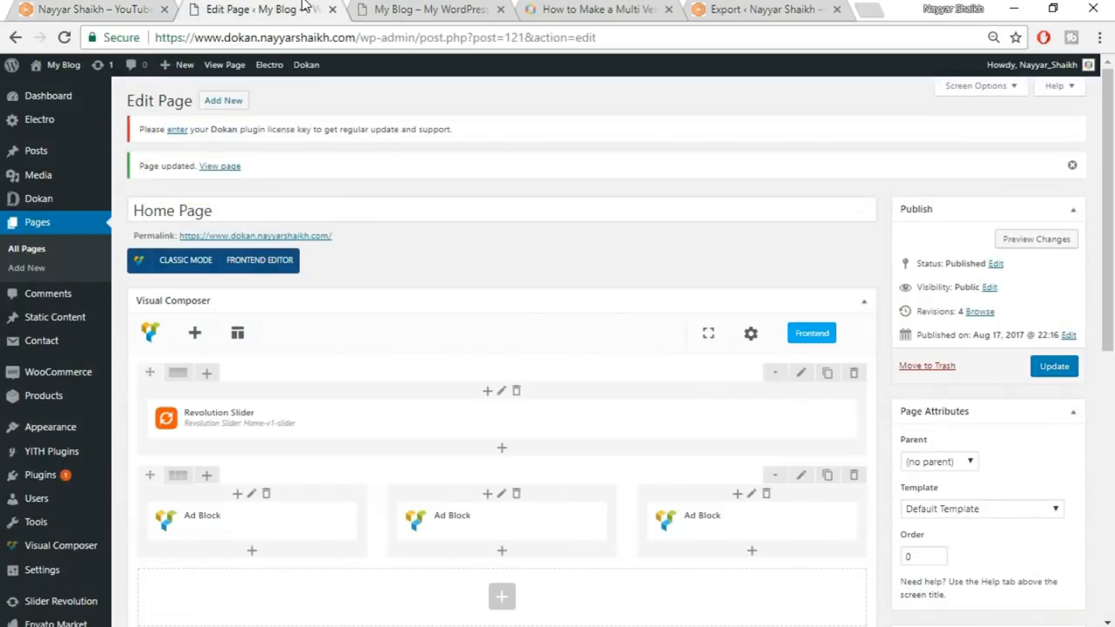
# - Start a new product titled 'Tablet Red EliteBook Revolve 810 G2', copied from the storefront
pyautogui.moveTo(26, 403)
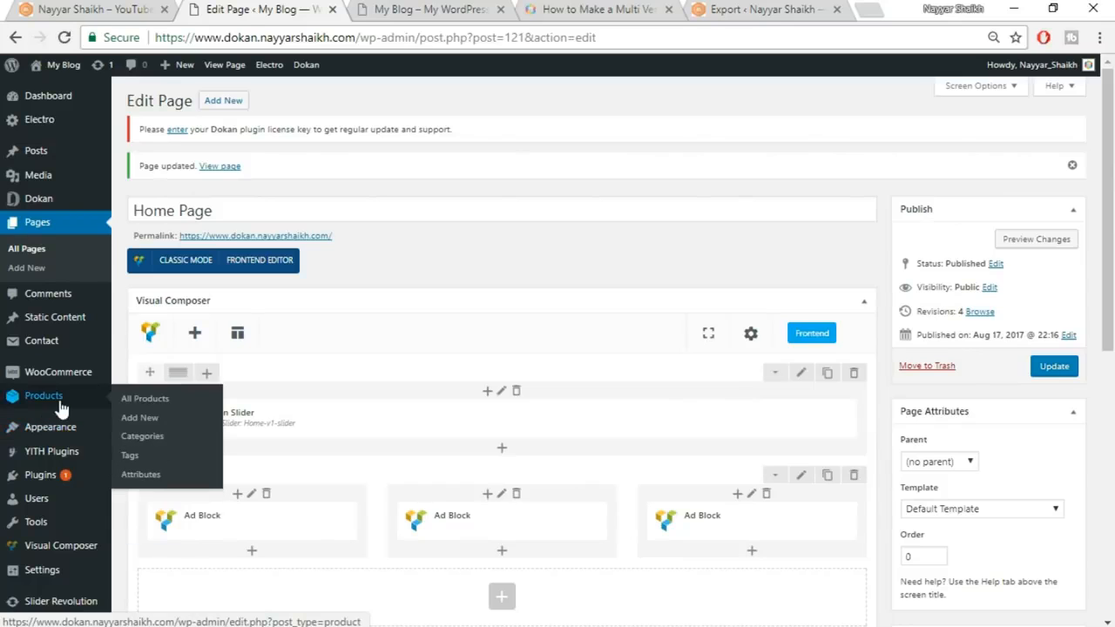
pyautogui.click(140, 418)
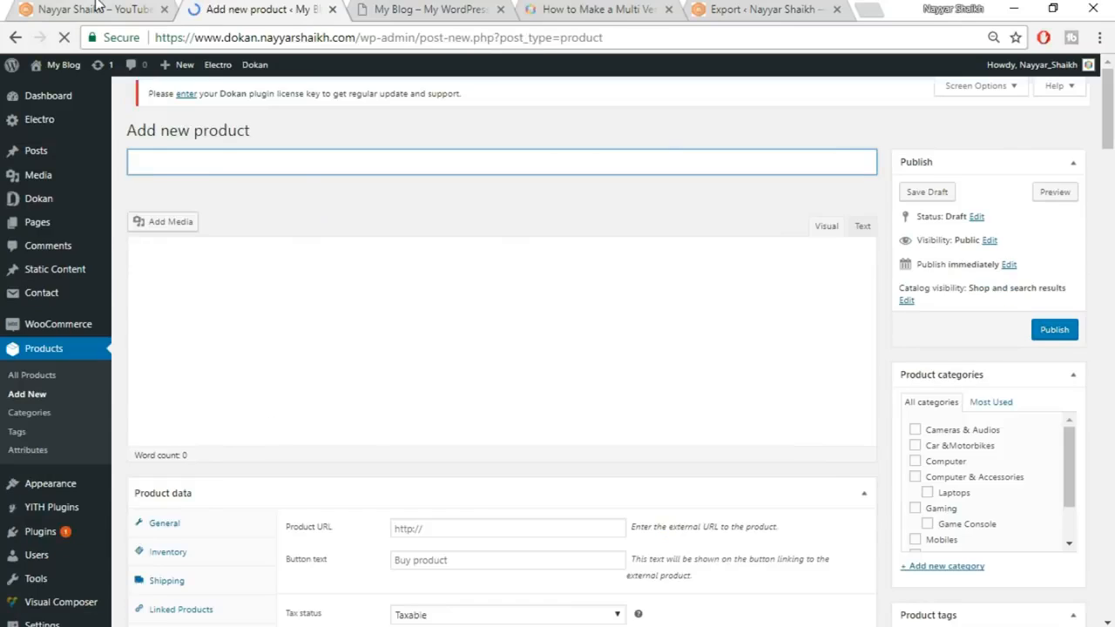
pyautogui.click(96, 9)
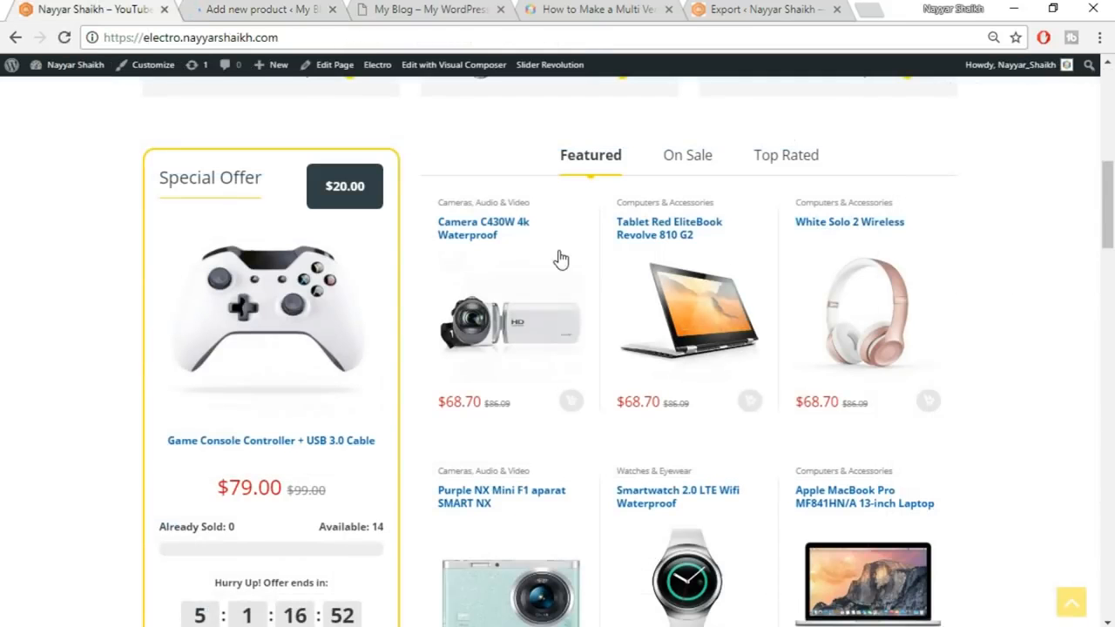
pyautogui.click(716, 270)
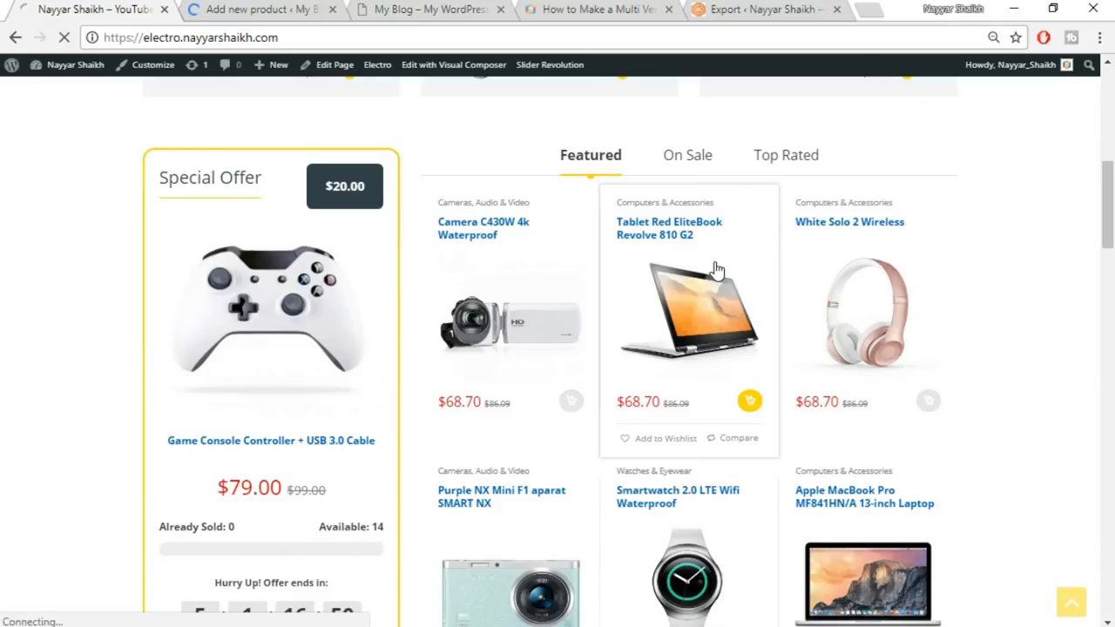
pyautogui.moveTo(616, 339); pyautogui.dragTo(922, 342)
pyautogui.hotkey('ctrl', 'c')
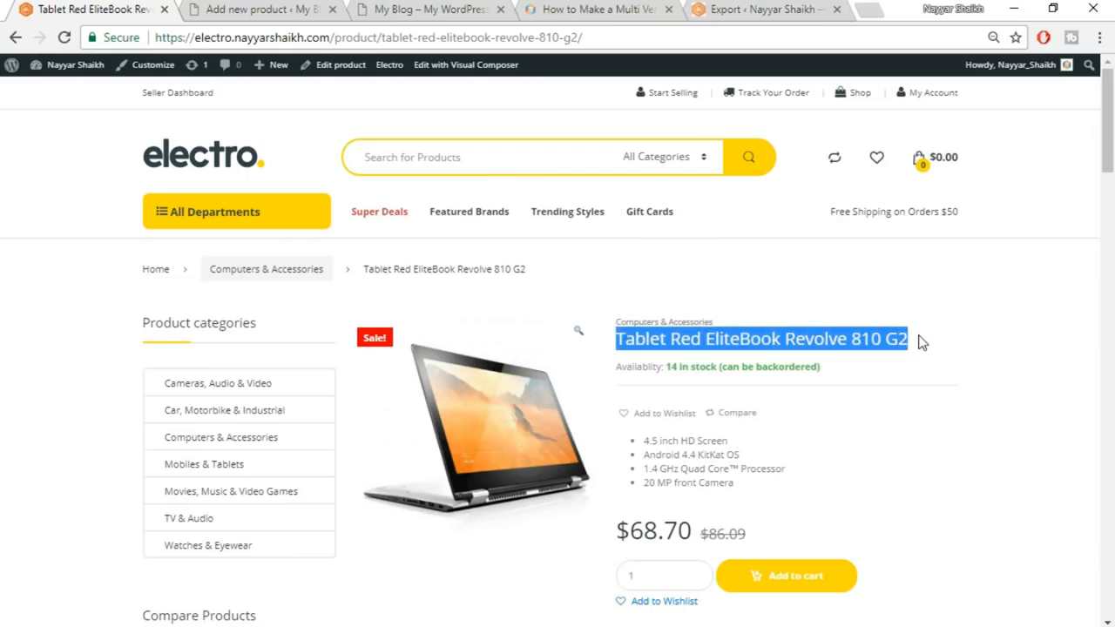
pyautogui.click(305, 9)
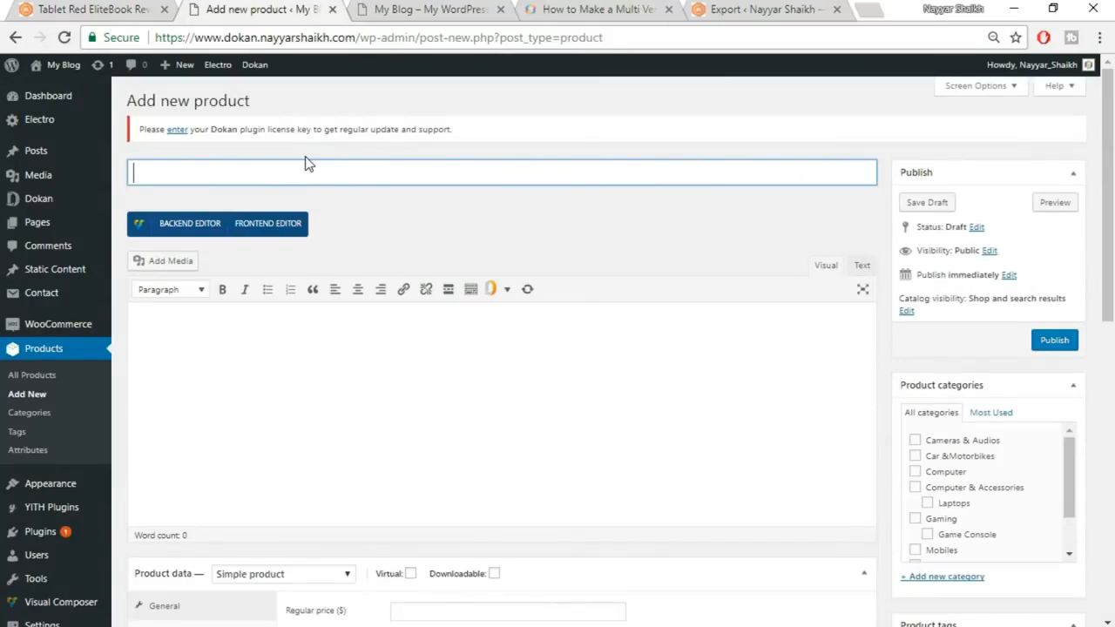
pyautogui.hotkey('ctrl', 'v')
# - Paste the tablet's four feature bullets as the product short description
pyautogui.click(93, 7)
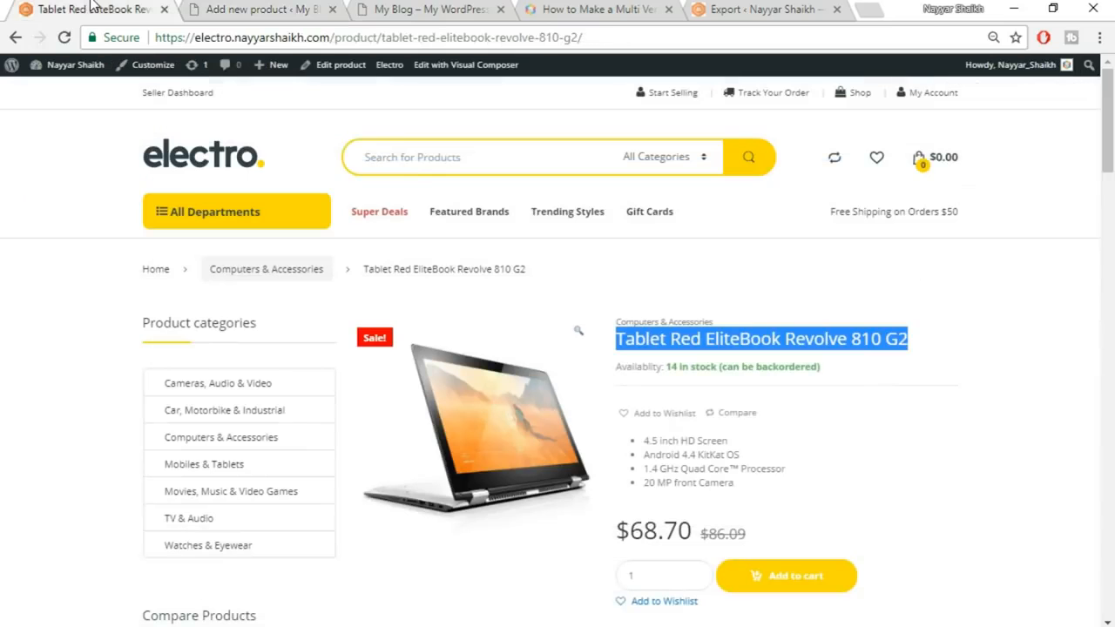
pyautogui.moveTo(643, 440); pyautogui.dragTo(771, 493)
pyautogui.hotkey('ctrl', 'c')
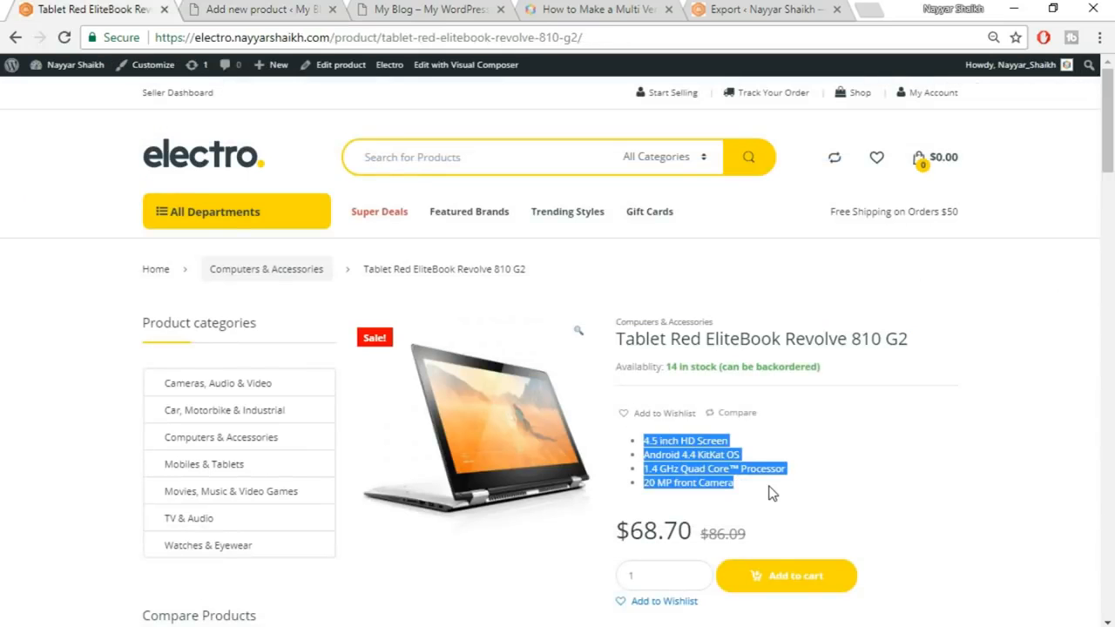
pyautogui.click(288, 7)
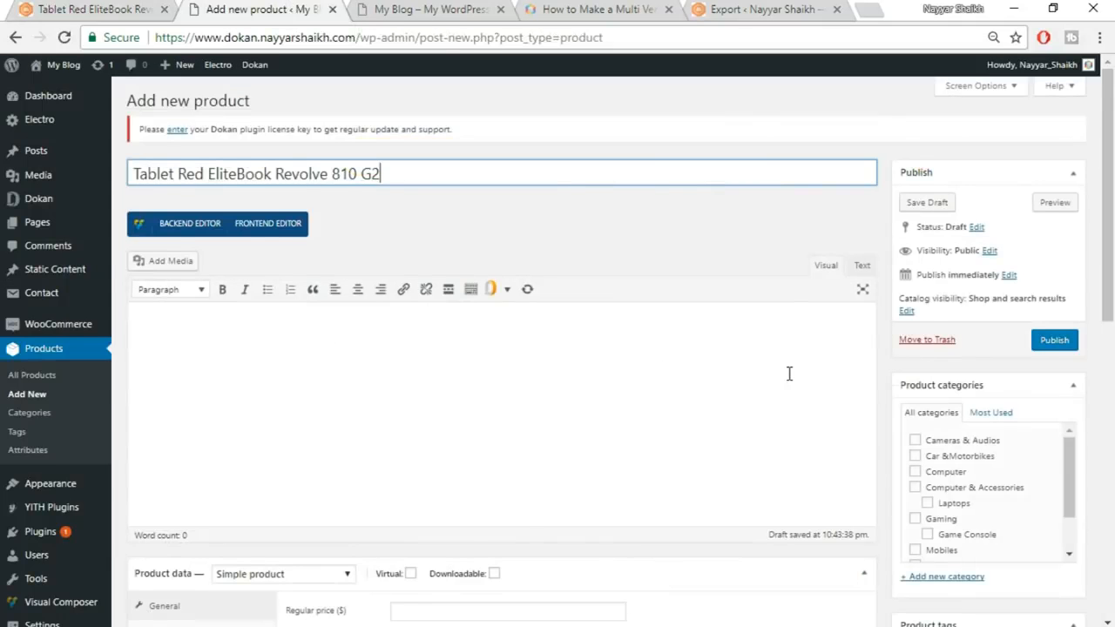
pyautogui.scroll(-8, 789, 374)
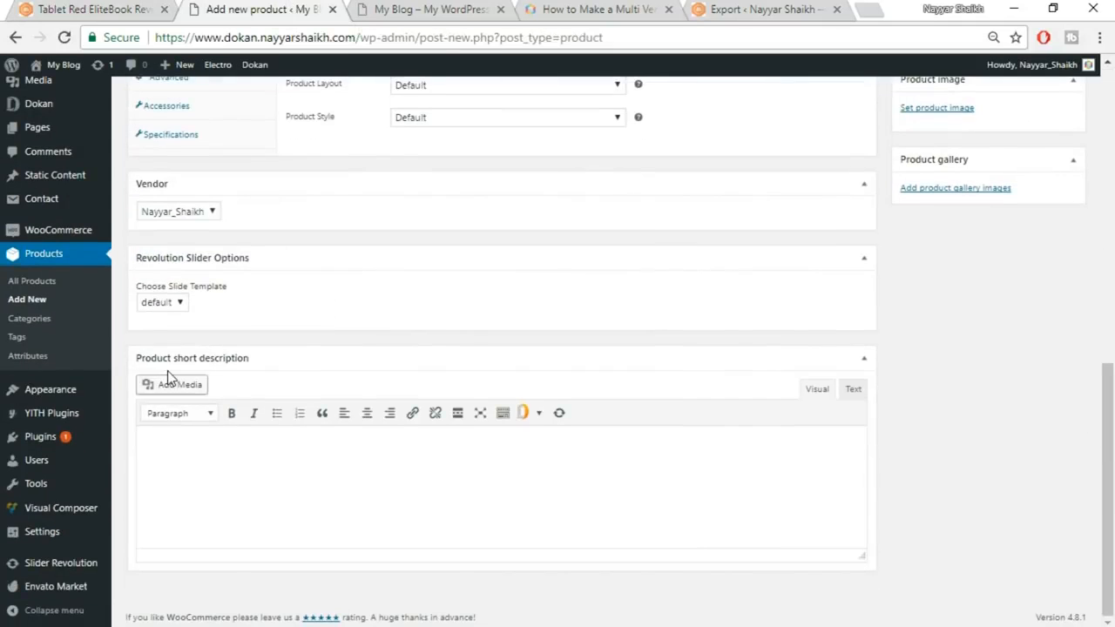
pyautogui.hotkey('ctrl', 'v')
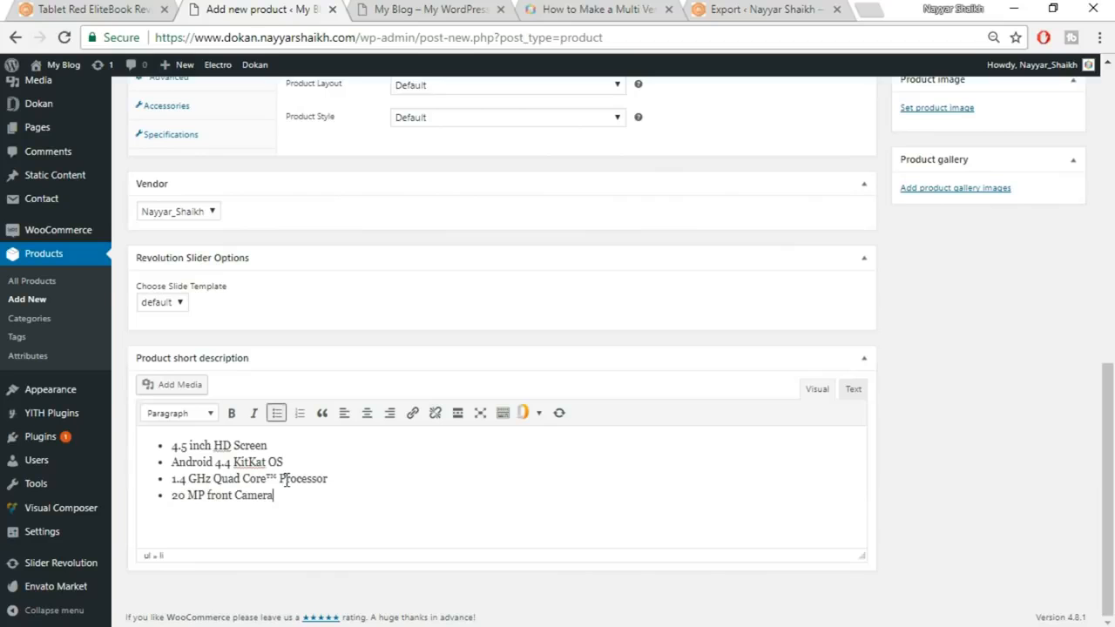
# - Enter a regular price of 68 for the new product
pyautogui.click(87, 9)
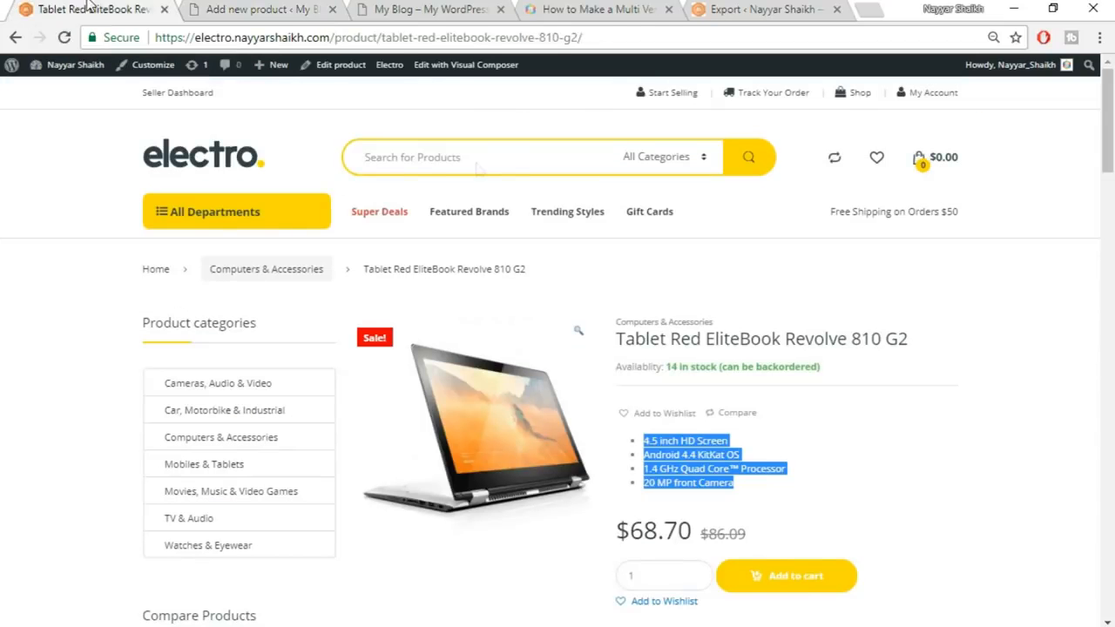
pyautogui.click(264, 8)
pyautogui.scroll(8, 890, 381)
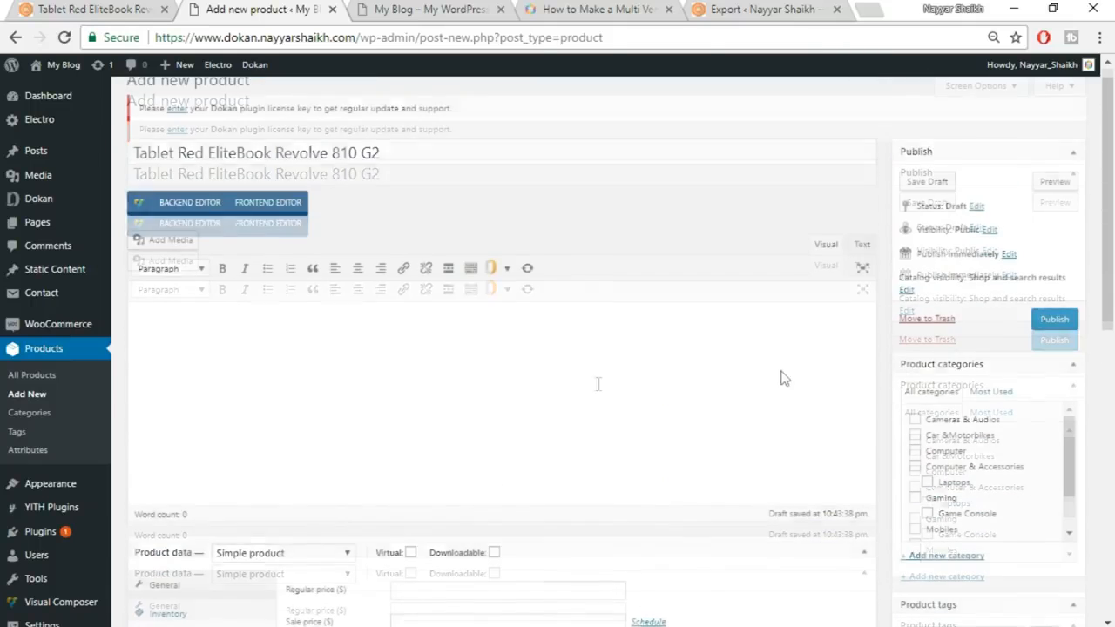
pyautogui.scroll(-1, 1036, 411)
pyautogui.click(494, 520)
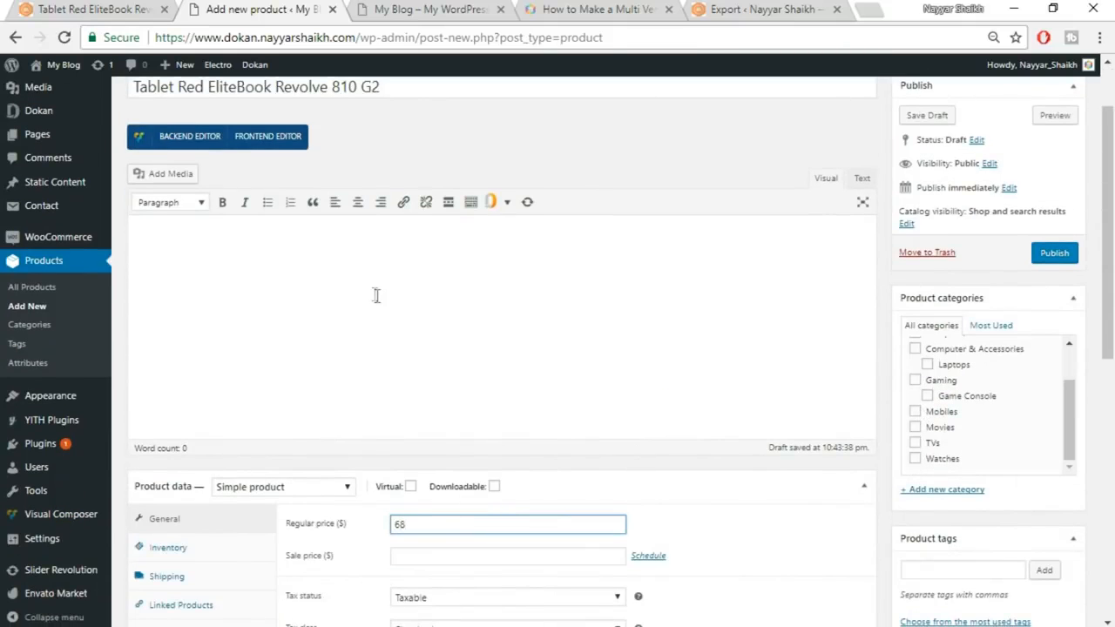
pyautogui.scroll(1, 331, 324)
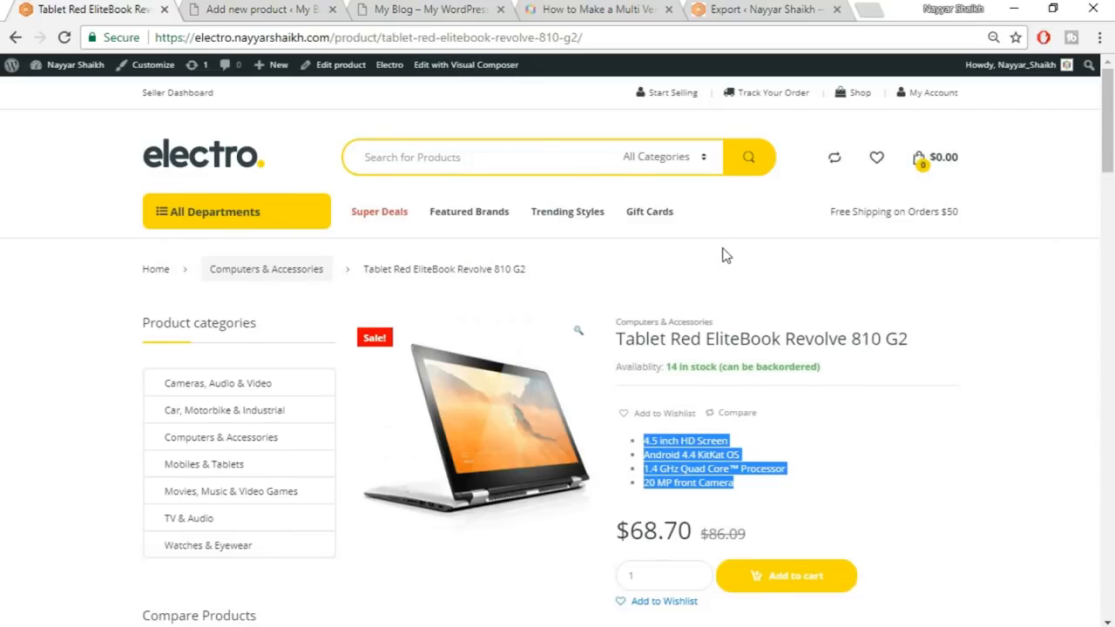
pyautogui.scroll(-5, 723, 256)
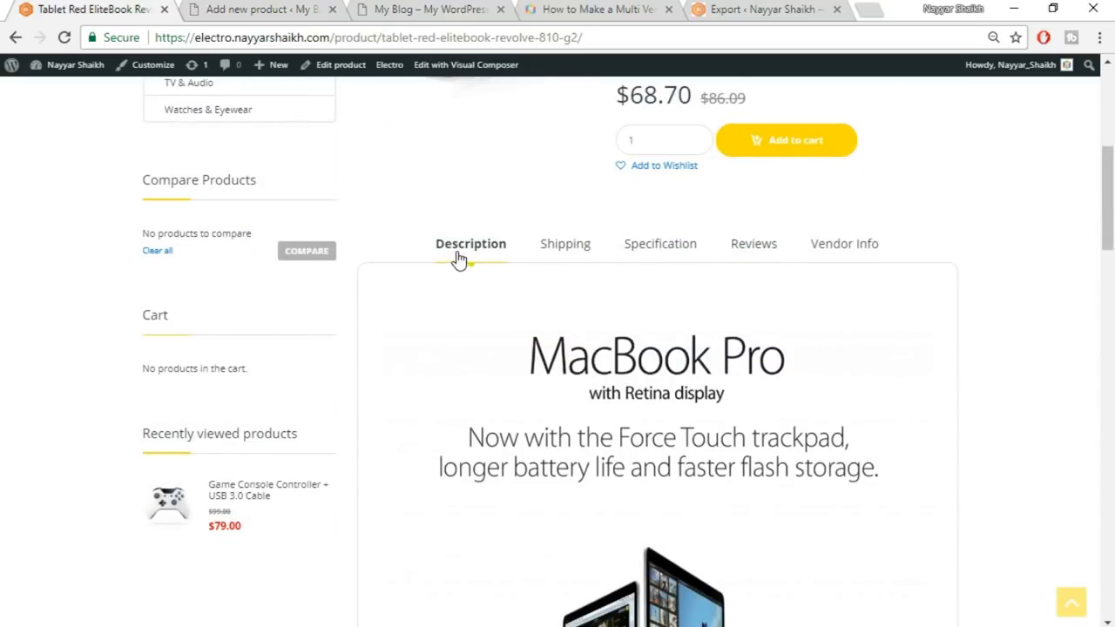
# - Copy the full product description from the storefront page into the draft
pyautogui.moveTo(473, 304); pyautogui.dragTo(622, 545)
pyautogui.scroll(-3, 622, 545)
pyautogui.moveTo(622, 261); pyautogui.dragTo(662, 588)
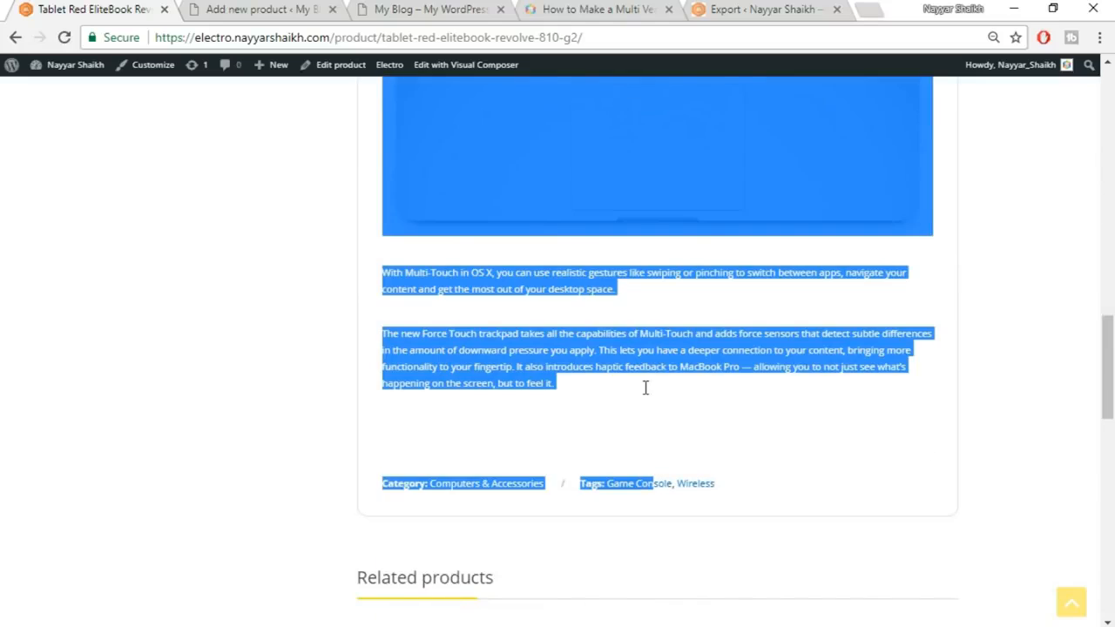
pyautogui.moveTo(644, 386)
pyautogui.mouseDown()
pyautogui.moveTo(560, 371)
pyautogui.moveTo(624, 388)
pyautogui.mouseUp()
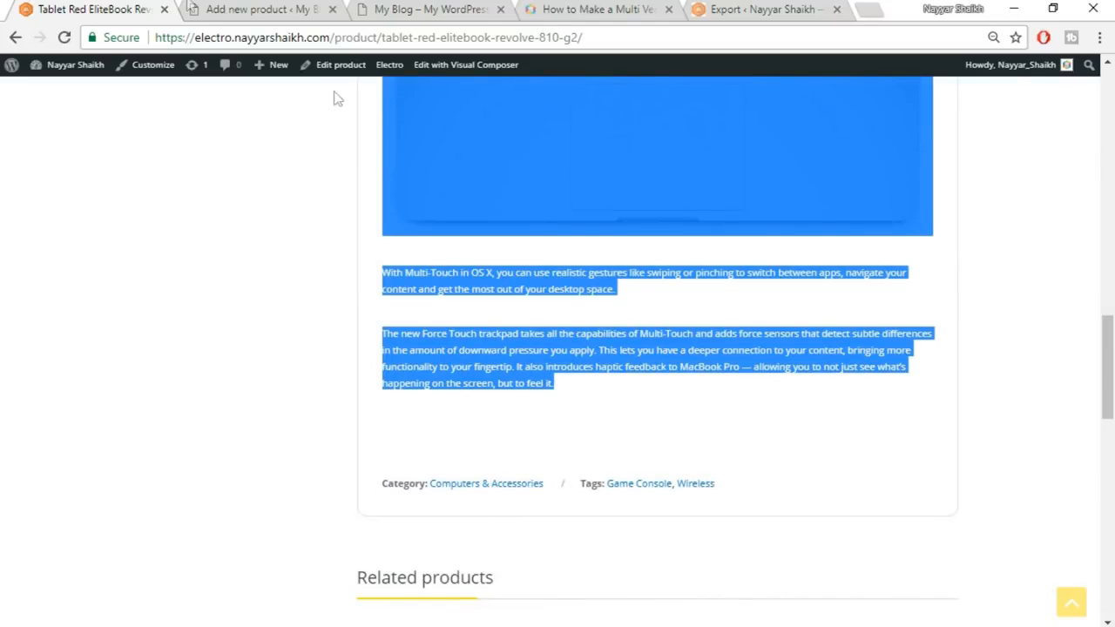
pyautogui.click(262, 10)
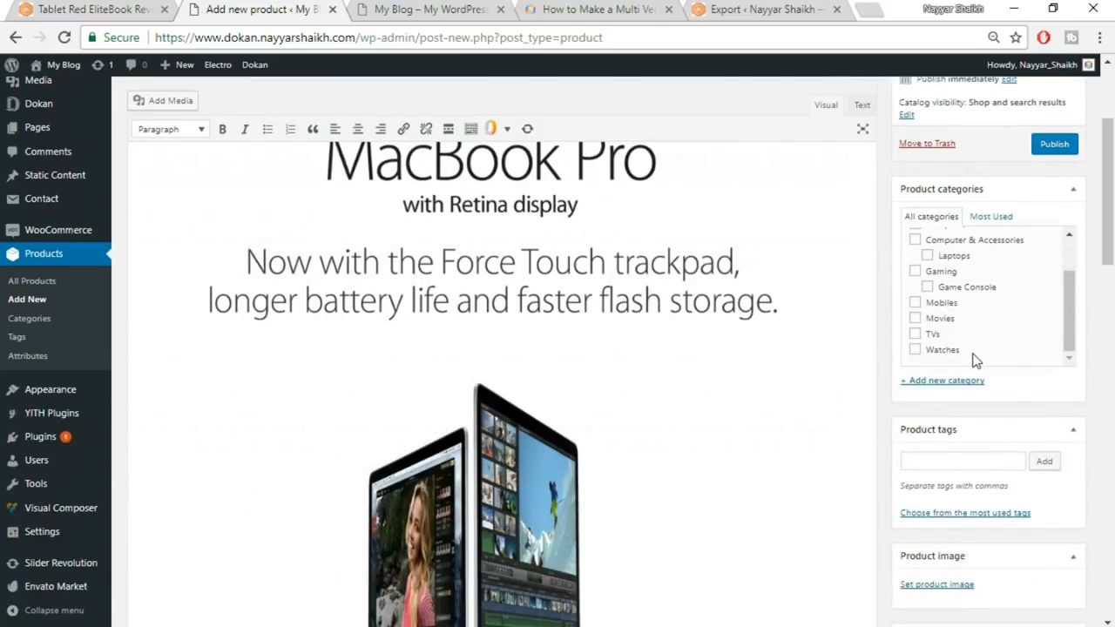
# - File the product under the Laptops category
pyautogui.scroll(6, 974, 357)
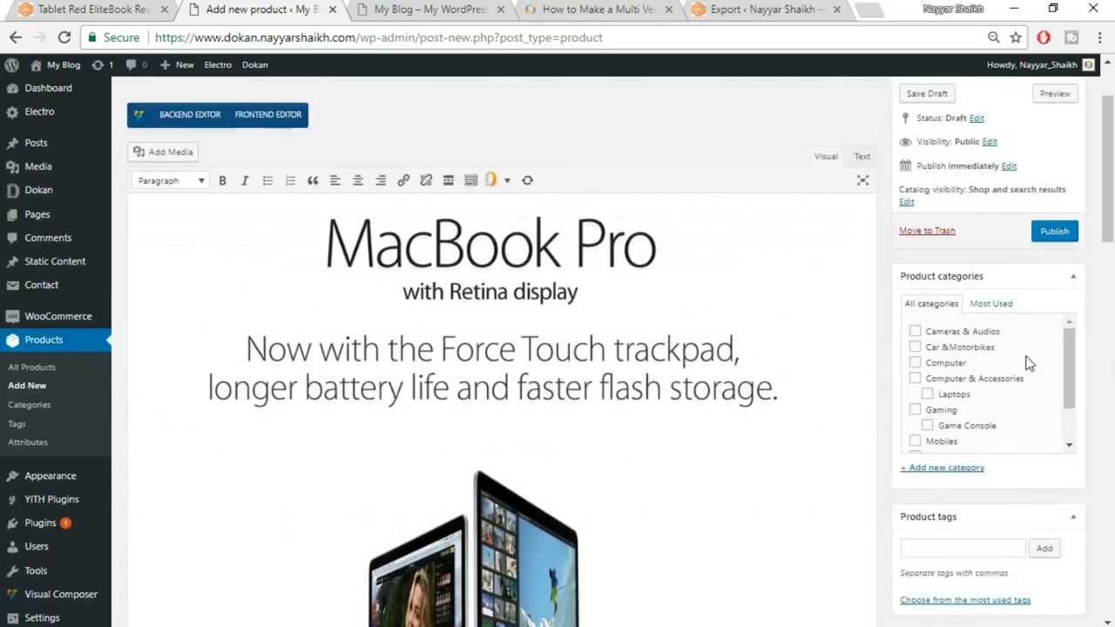
pyautogui.scroll(-2, 814, 289)
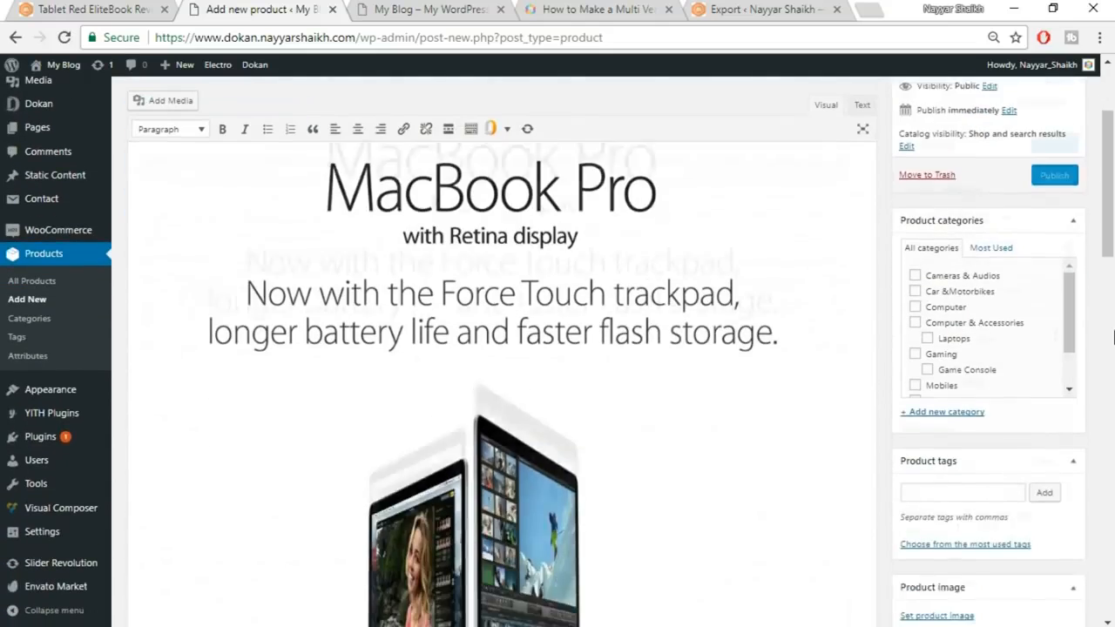
pyautogui.click(954, 308)
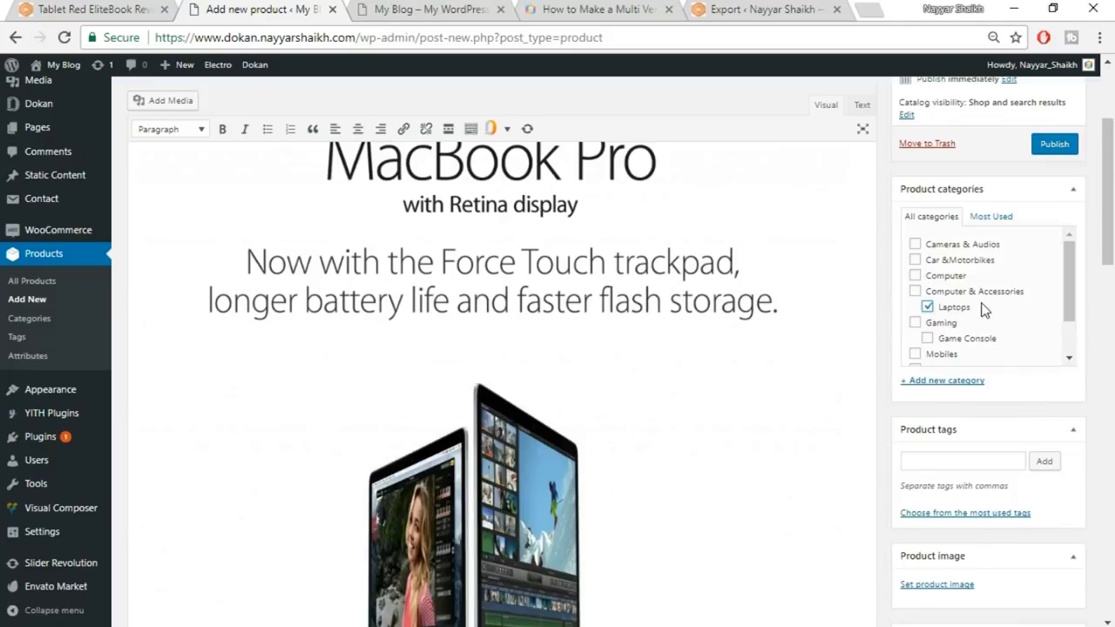
pyautogui.scroll(-3, 1089, 288)
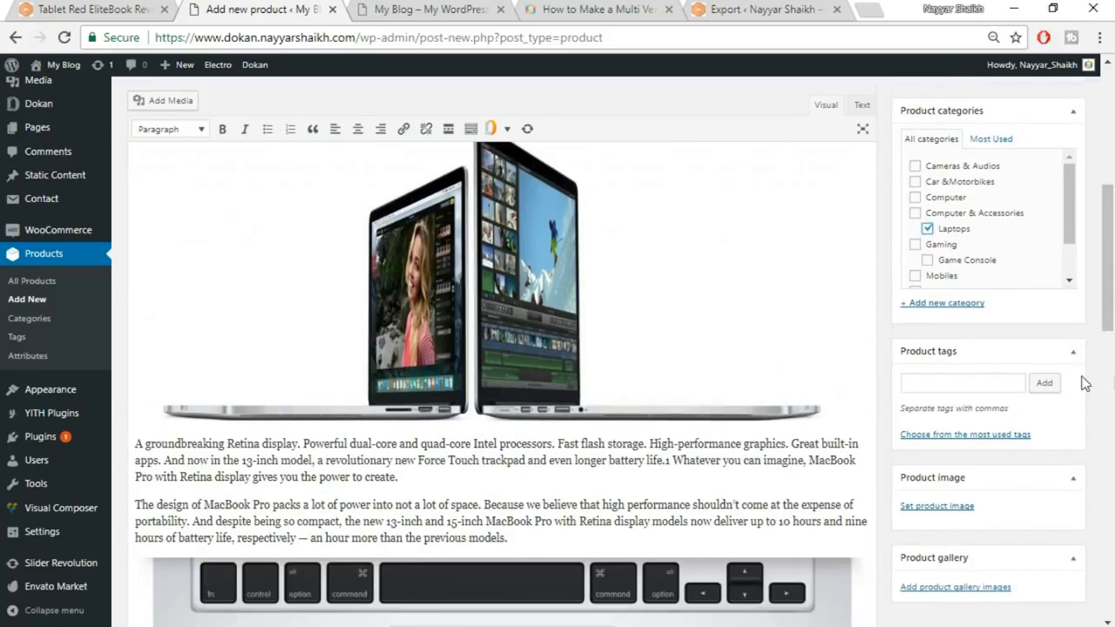
pyautogui.scroll(-2, 958, 471)
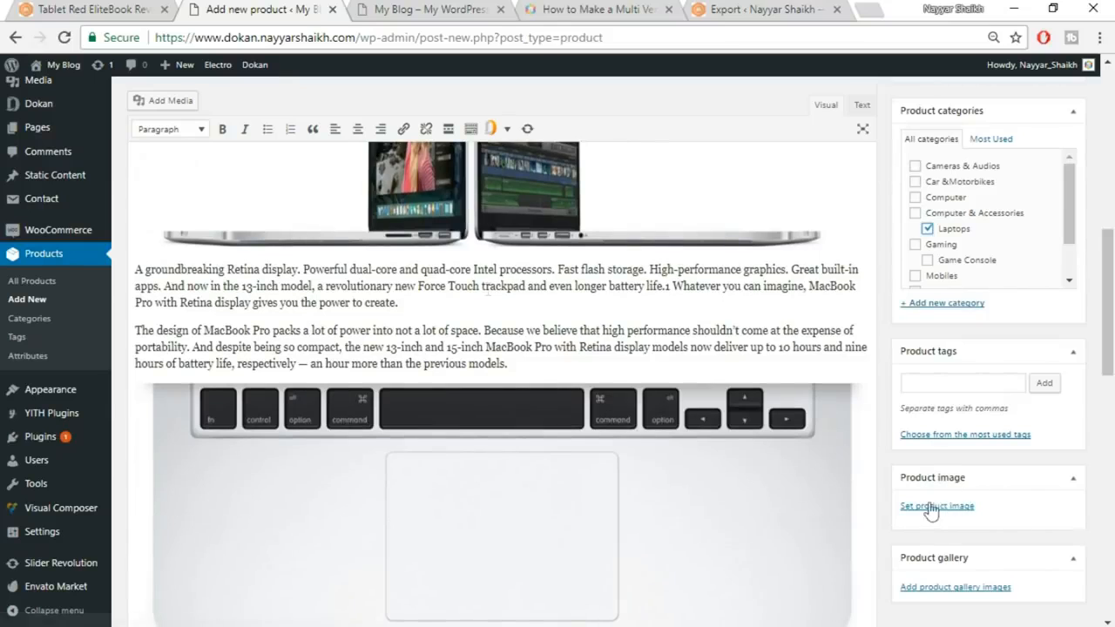
# - Set Ultrabooks-1.jpg from the Media Library as the product image
pyautogui.click(91, 9)
pyautogui.scroll(3, 613, 373)
pyautogui.scroll(9, 612, 373)
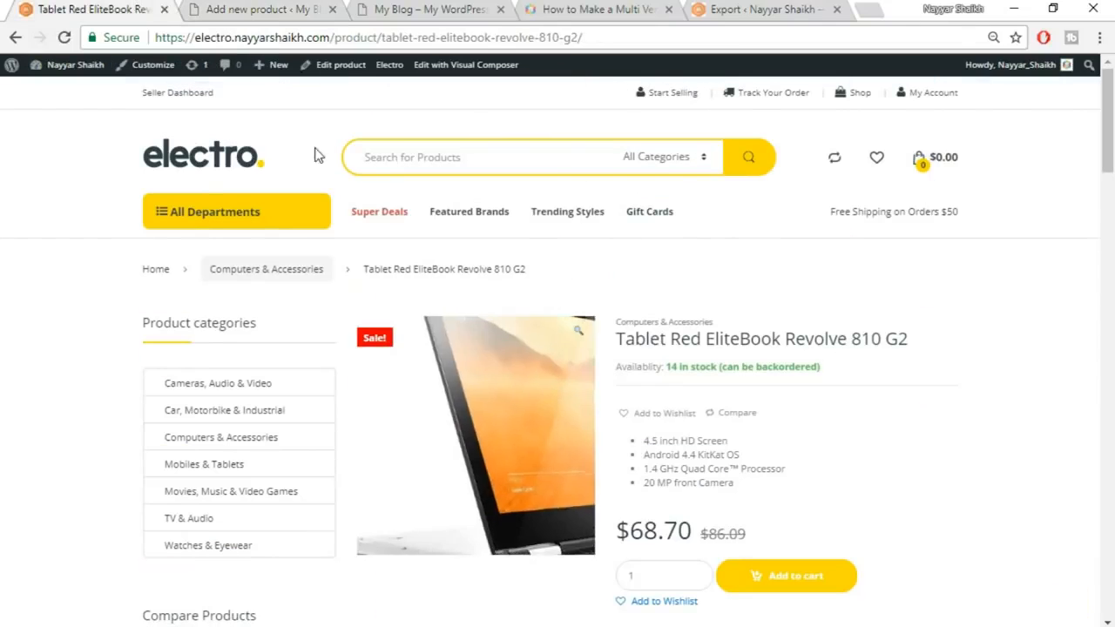
pyautogui.click(240, 5)
pyautogui.click(933, 513)
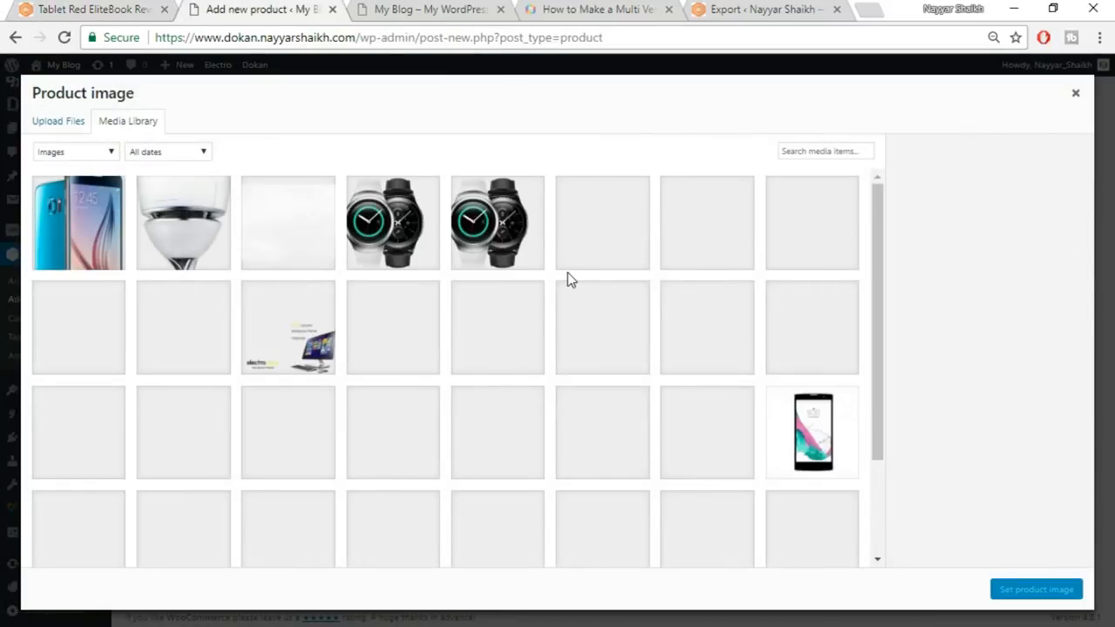
pyautogui.click(509, 445)
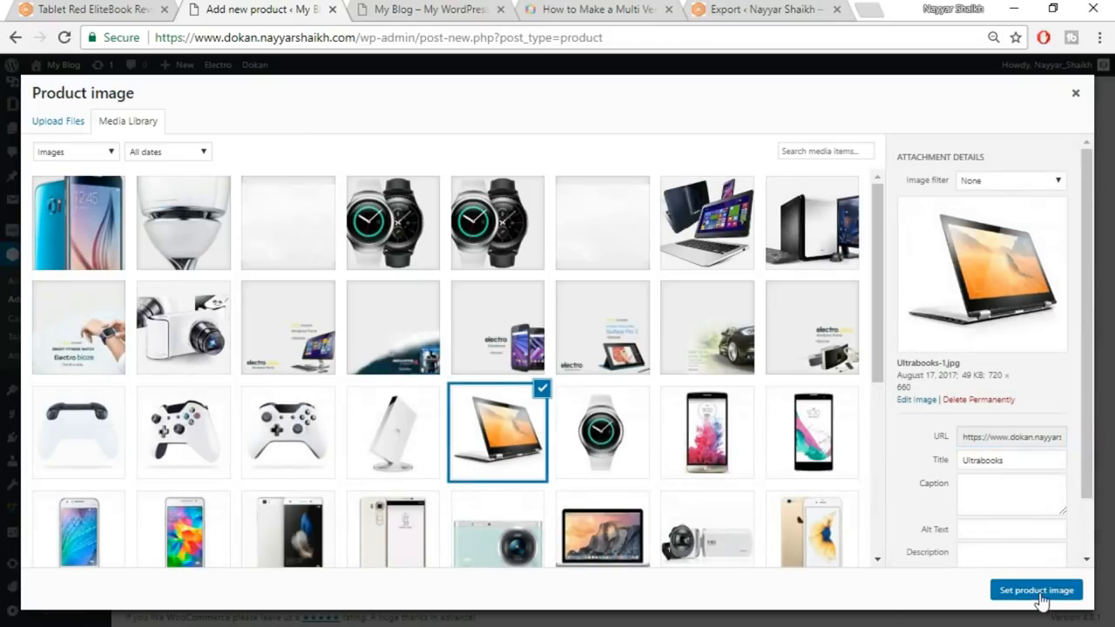
pyautogui.click(1042, 590)
pyautogui.scroll(-10, 1094, 540)
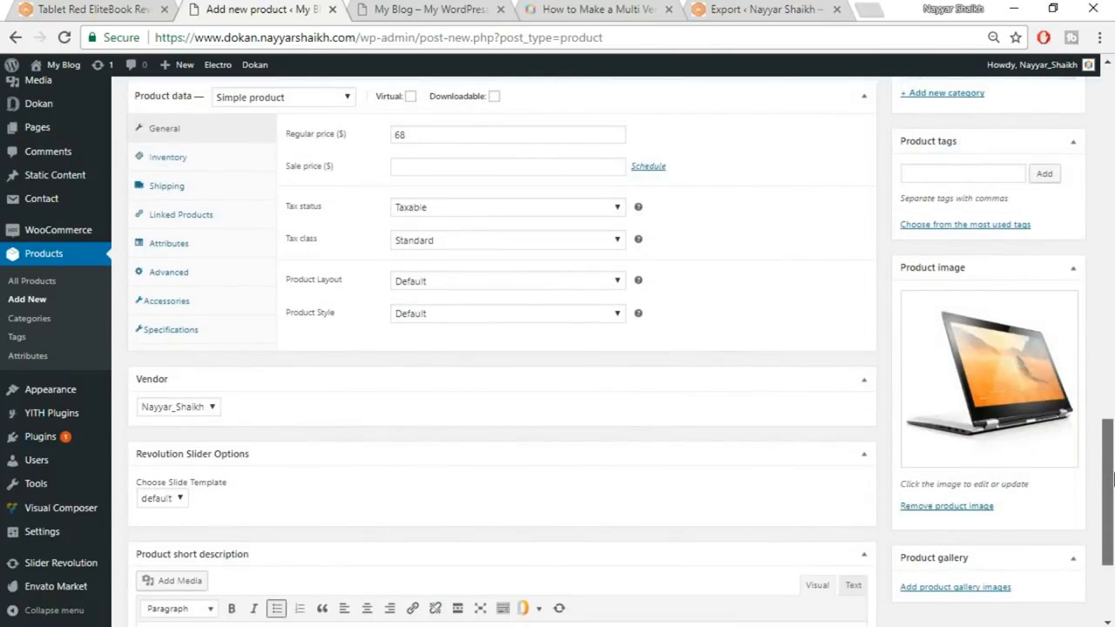
pyautogui.scroll(2, 431, 267)
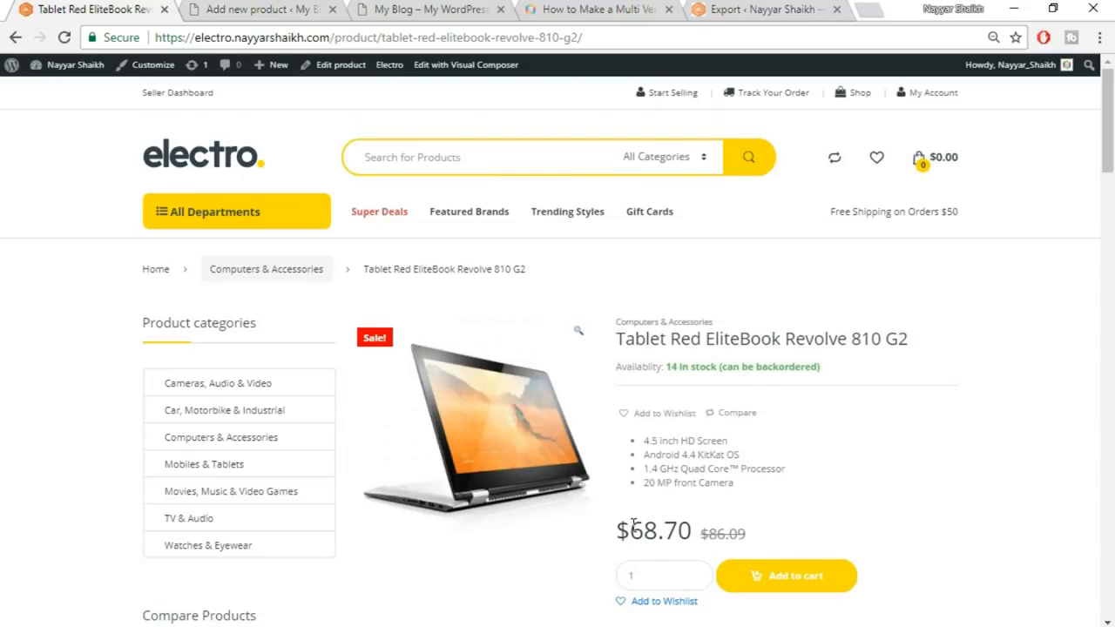
pyautogui.click(231, 10)
pyautogui.click(447, 263)
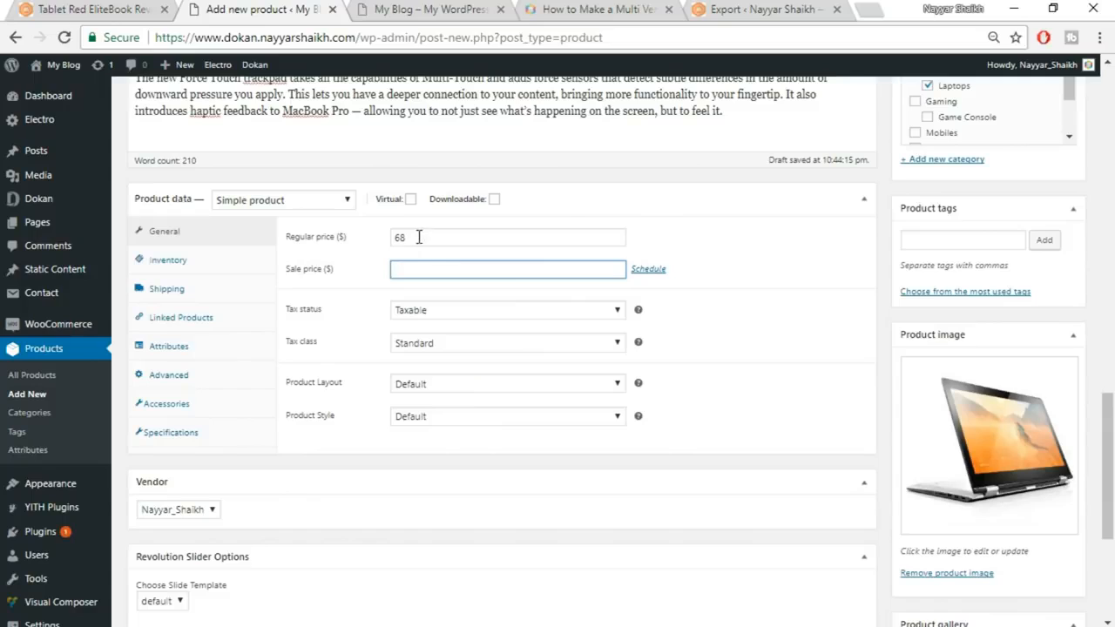
# - Move 68 to the sale price and set the regular price to 86
pyautogui.moveTo(419, 241); pyautogui.dragTo(374, 249)
pyautogui.hotkey('ctrl', 'x')
pyautogui.click(448, 272)
pyautogui.hotkey('ctrl', 'v')
pyautogui.click(442, 237)
pyautogui.write('86')
pyautogui.click(717, 357)
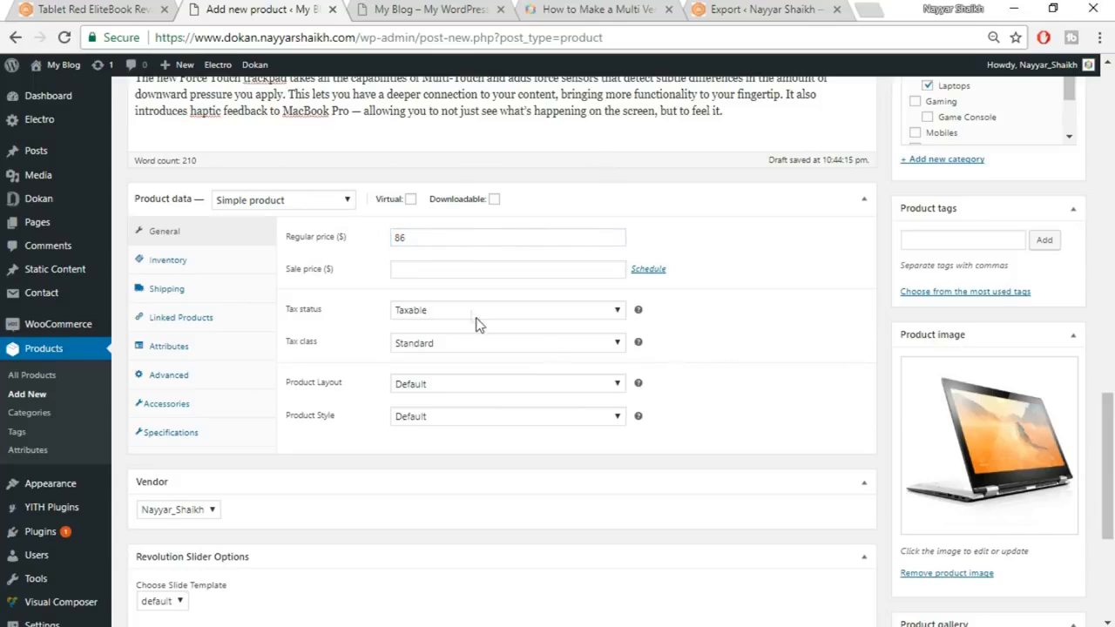
# - Set the tax class to GST and enter SKU sc-1 in Inventory
pyautogui.click(463, 343)
pyautogui.click(444, 399)
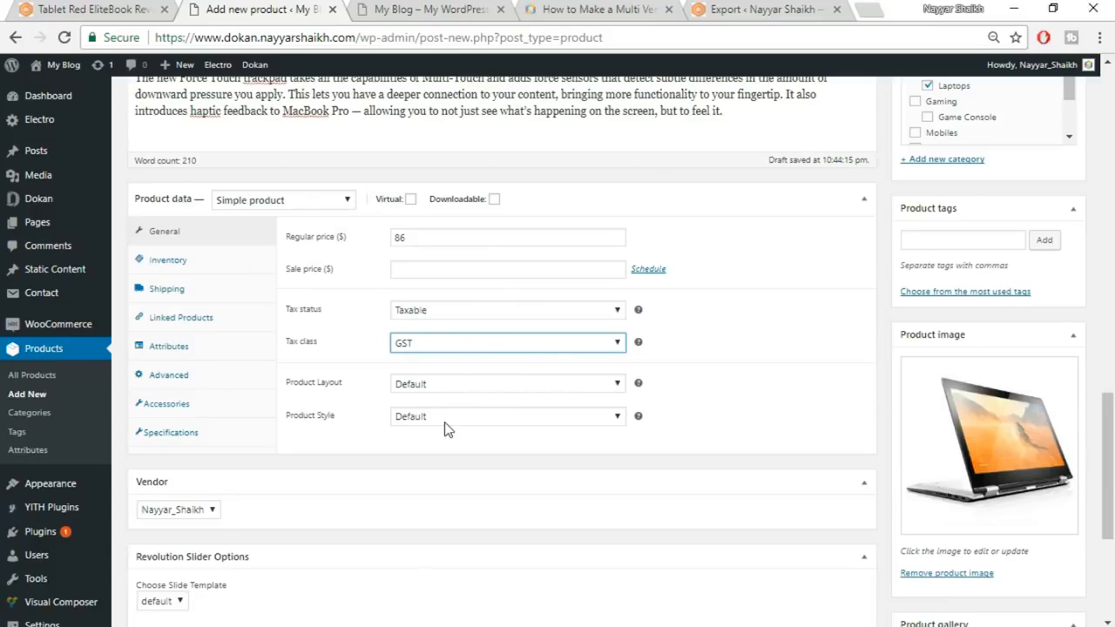
pyautogui.click(199, 263)
pyautogui.click(418, 234)
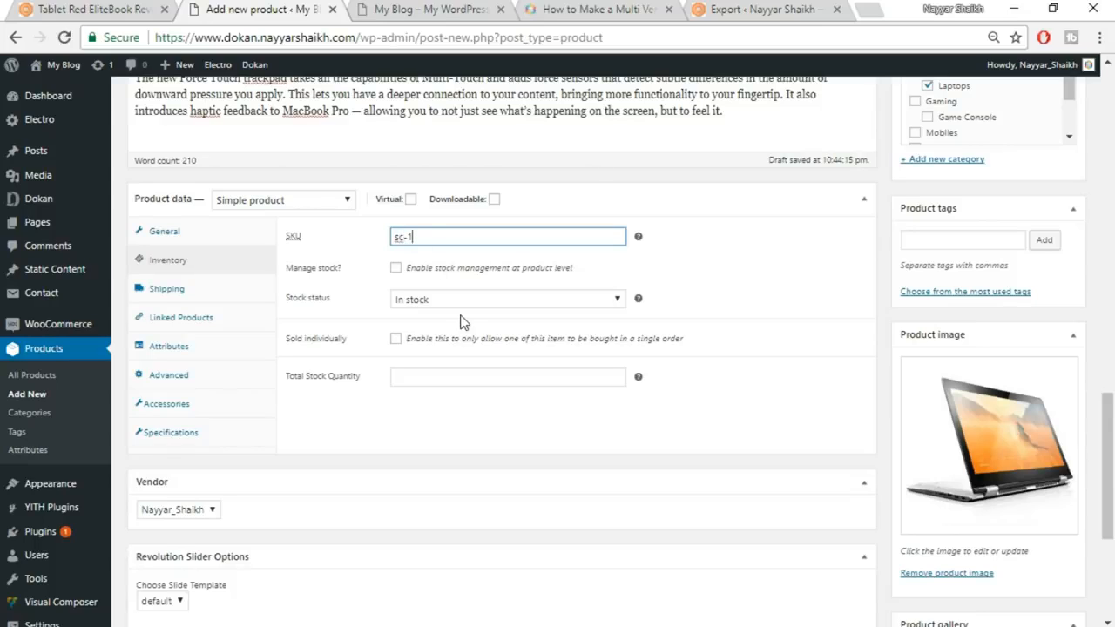
# - Leave the product with No shipping class in the Shipping settings
pyautogui.click(211, 293)
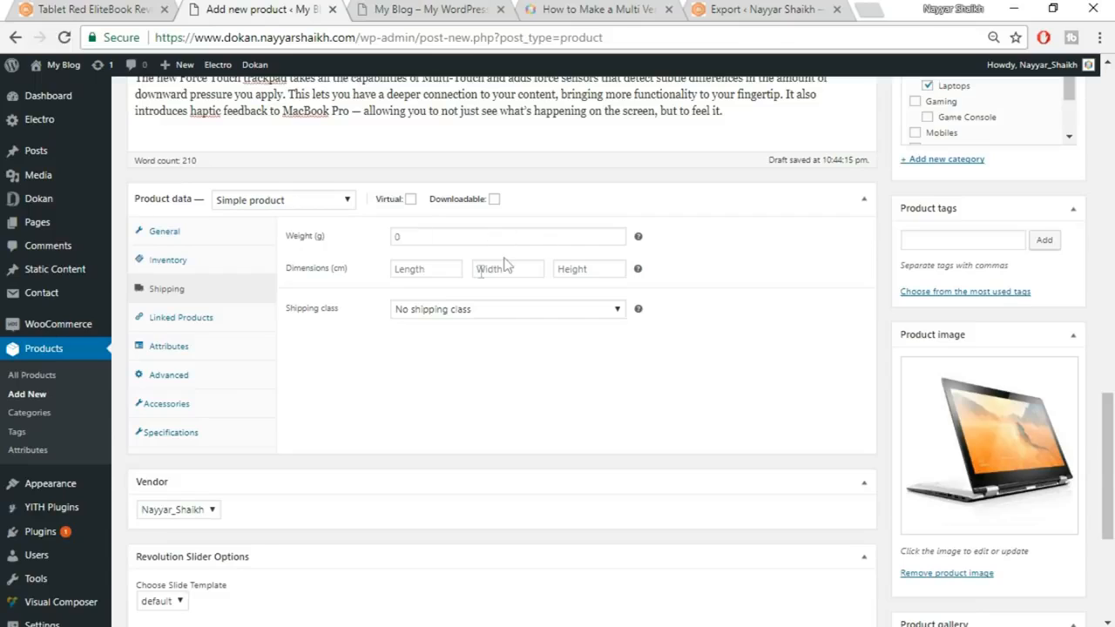
pyautogui.click(482, 315)
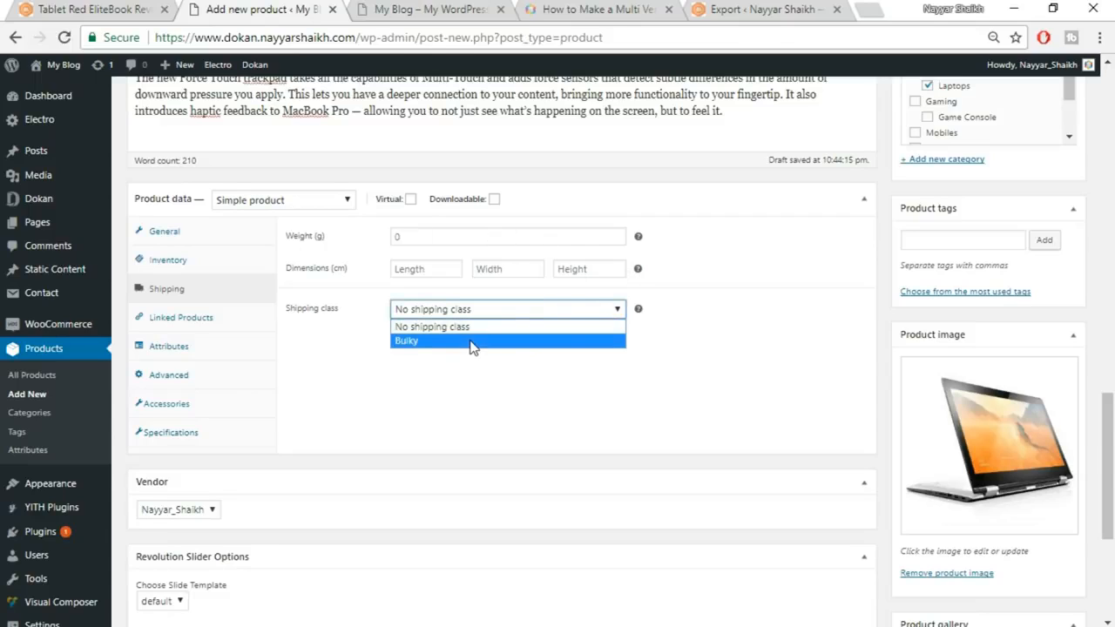
pyautogui.click(465, 327)
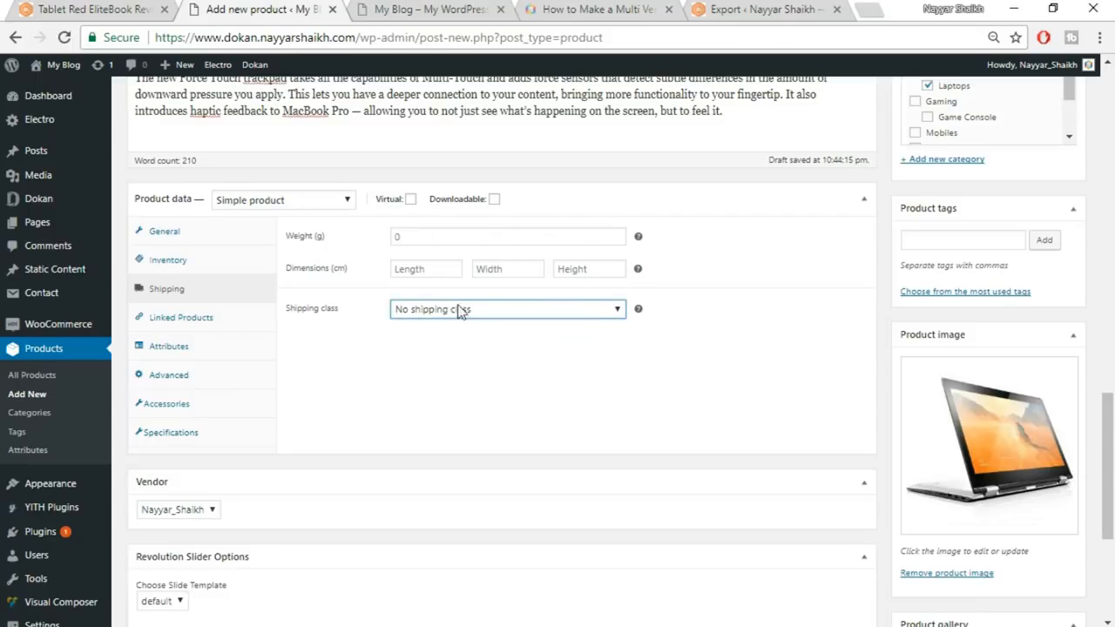
pyautogui.click(443, 317)
pyautogui.click(440, 386)
pyautogui.click(217, 324)
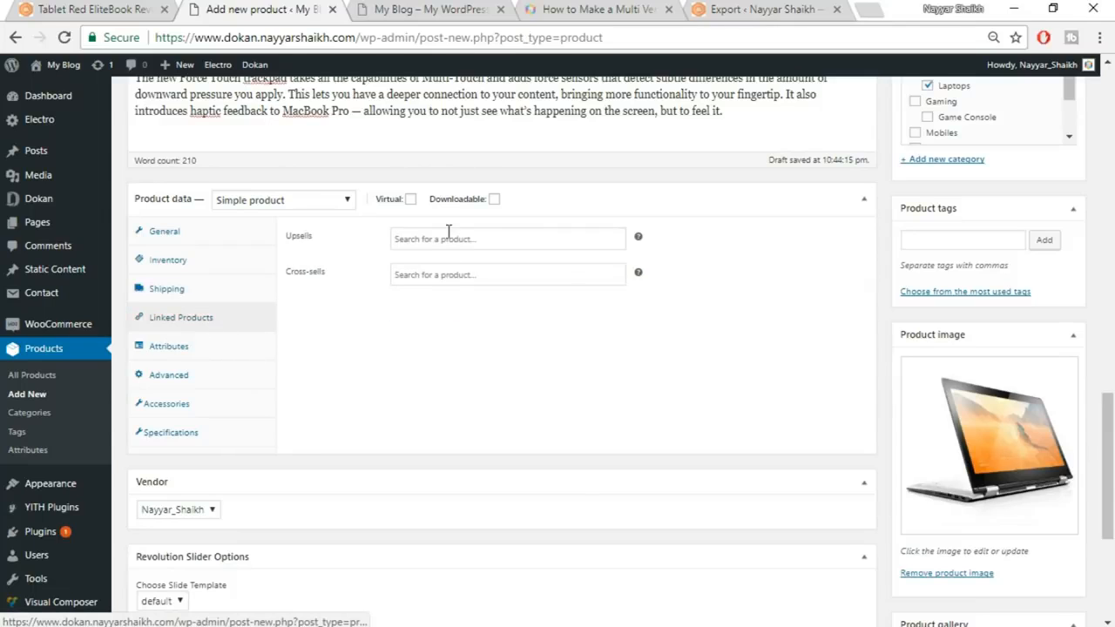
# - Review the Attributes and Accessories settings, leaving both empty
pyautogui.click(207, 345)
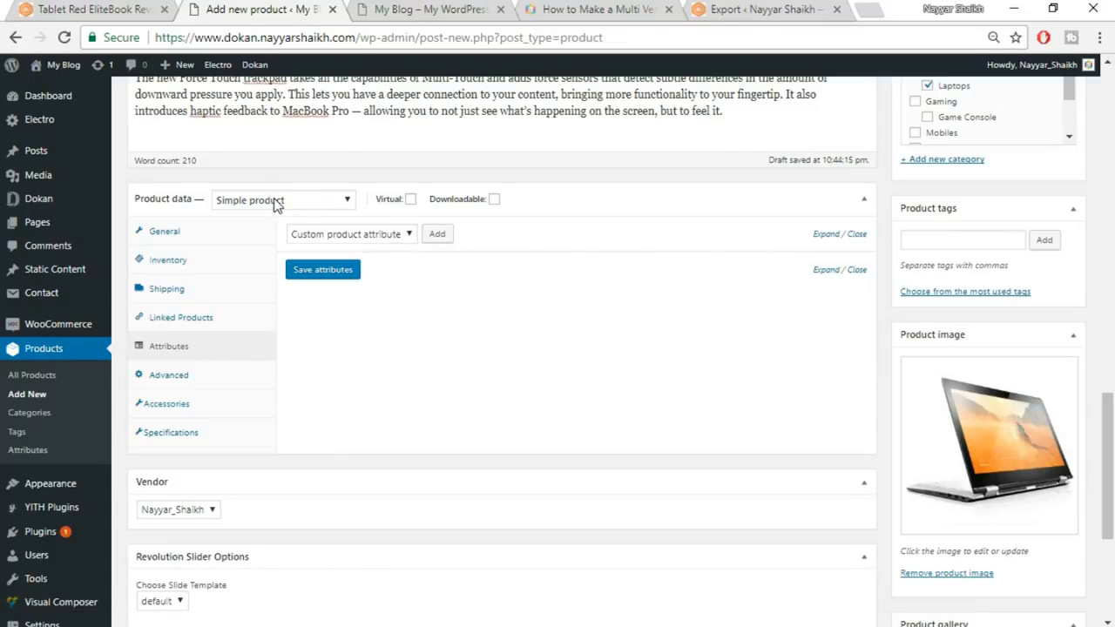
pyautogui.click(357, 235)
pyautogui.click(620, 241)
pyautogui.click(190, 405)
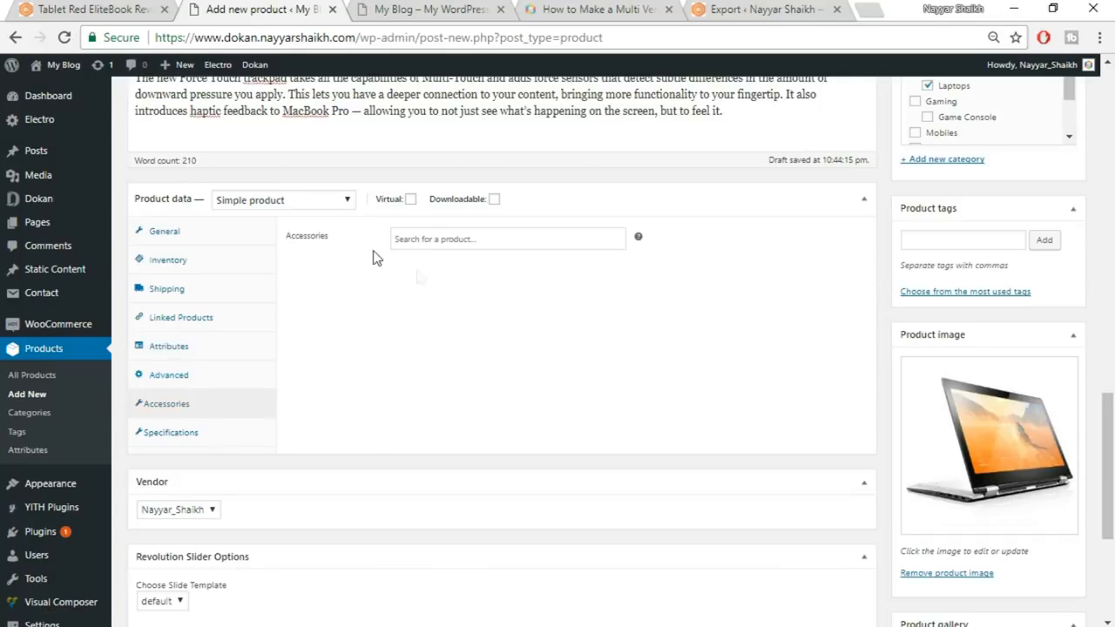
pyautogui.click(440, 240)
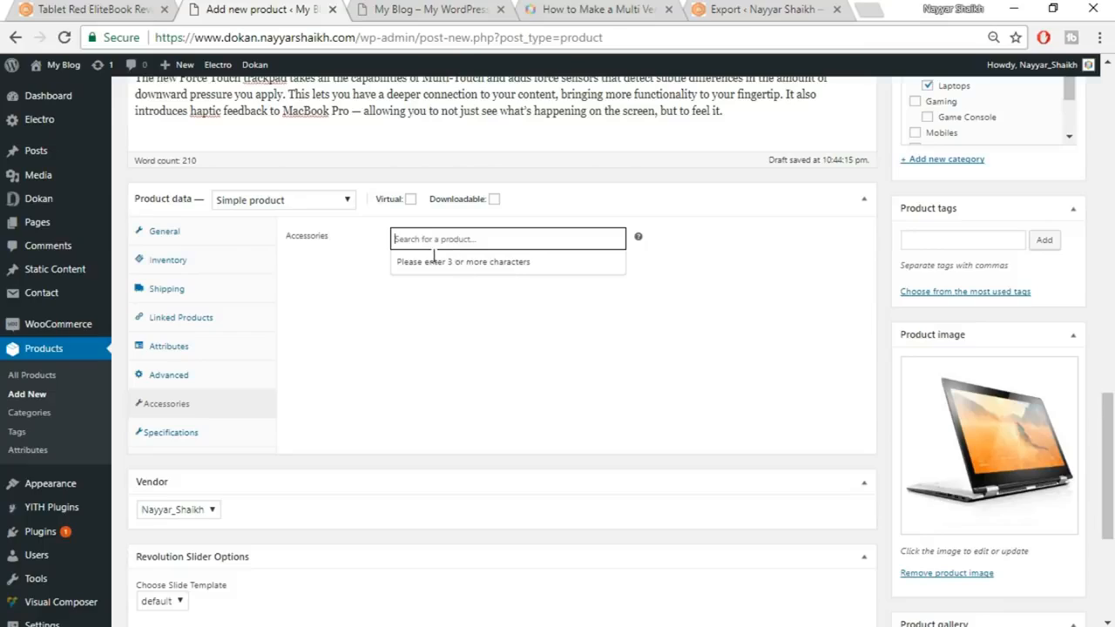
pyautogui.click(452, 322)
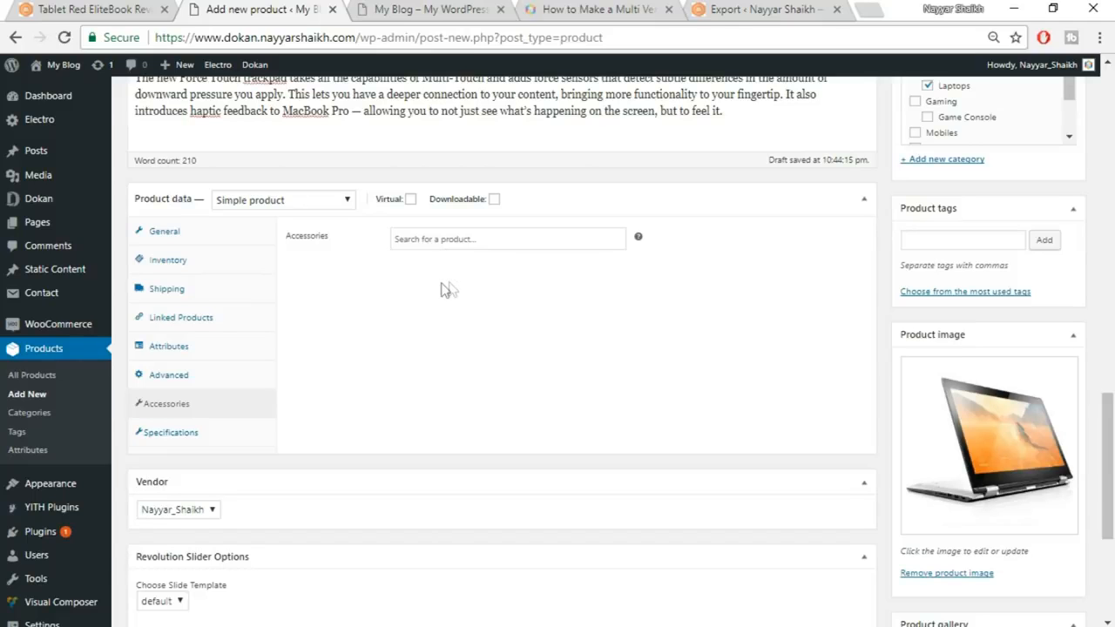
# - Check the storefront's Tablet Red EliteBook Revolve 810 G2 page at $68.70, then return to the editor
pyautogui.click(93, 7)
pyautogui.scroll(-10, 776, 324)
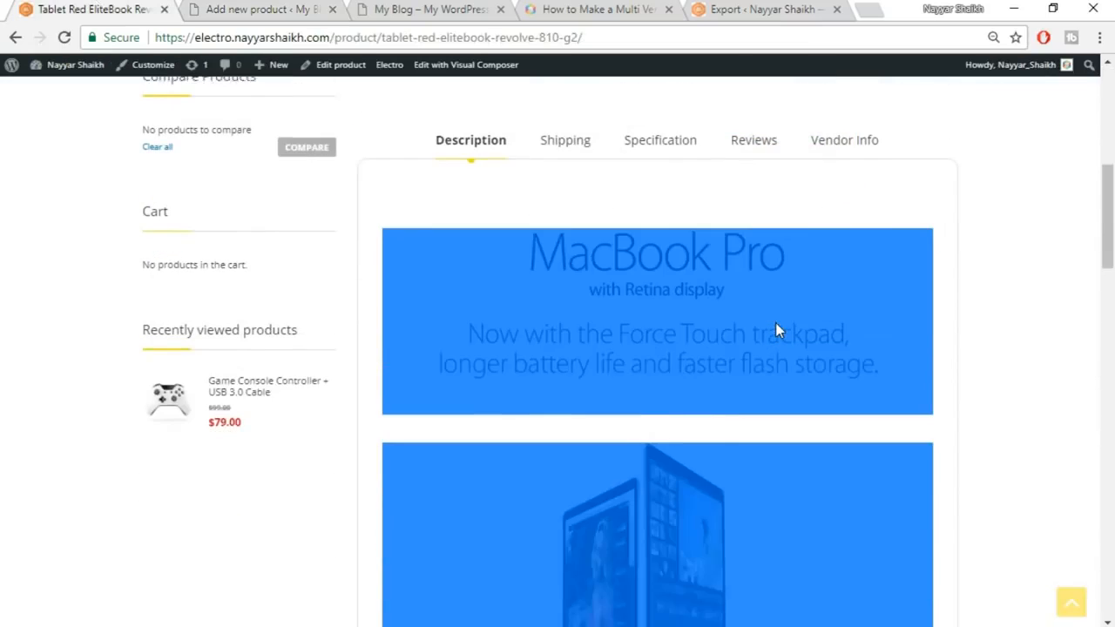
pyautogui.scroll(-2, 780, 340)
pyautogui.scroll(10, 959, 343)
pyautogui.click(970, 346)
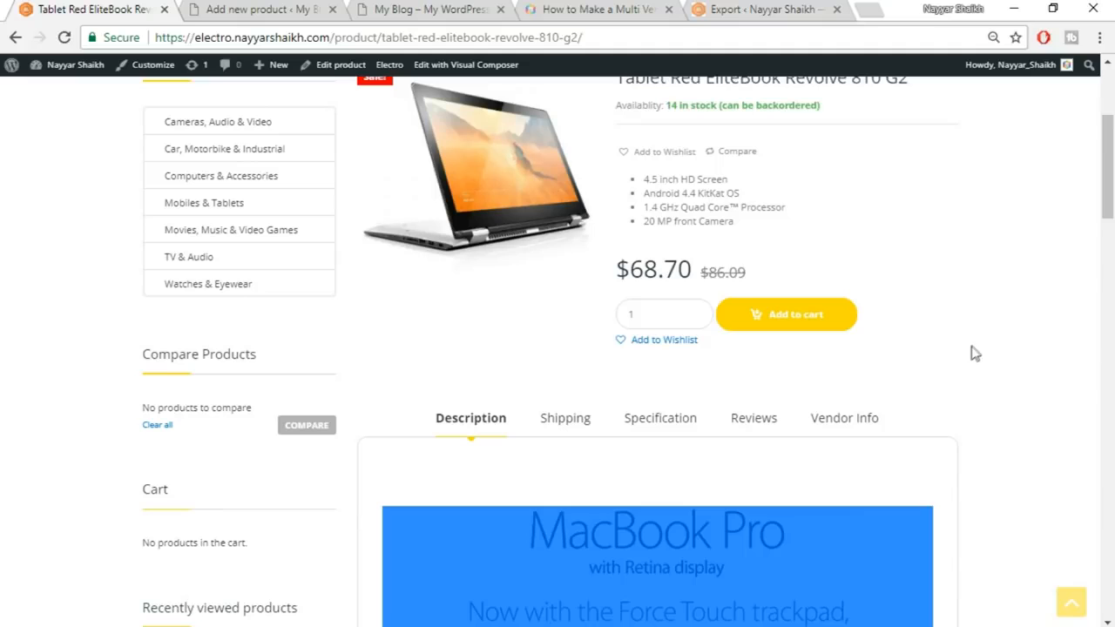
pyautogui.scroll(-3, 540, 462)
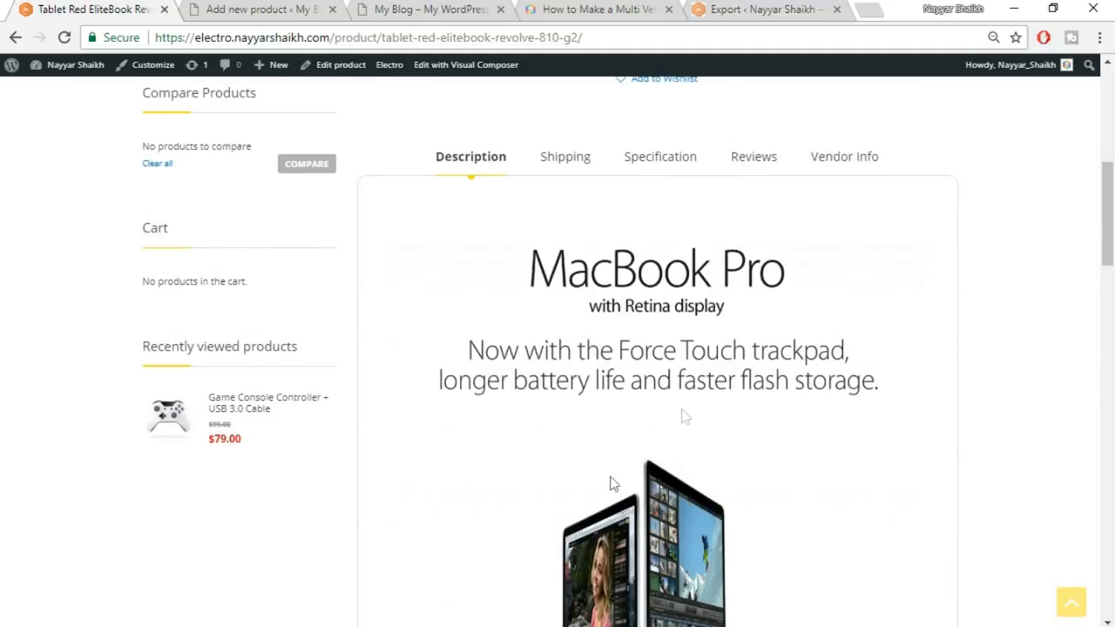
pyautogui.click(238, 5)
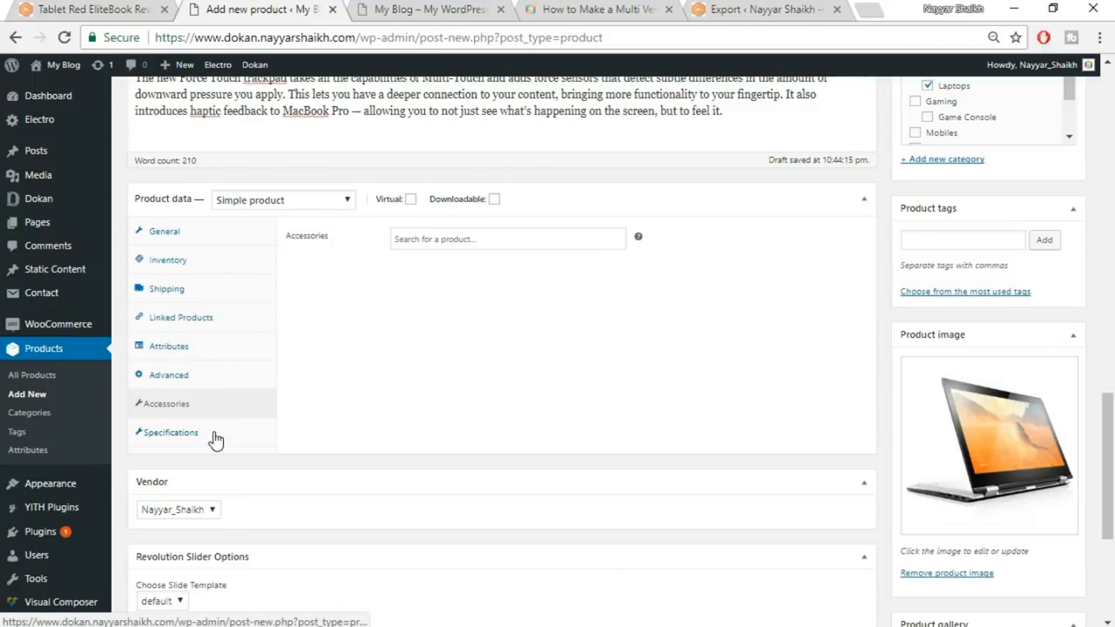
# - Copy the EliteBook page's specification rows and paste them into the new laptop's Specifications
pyautogui.click(170, 432)
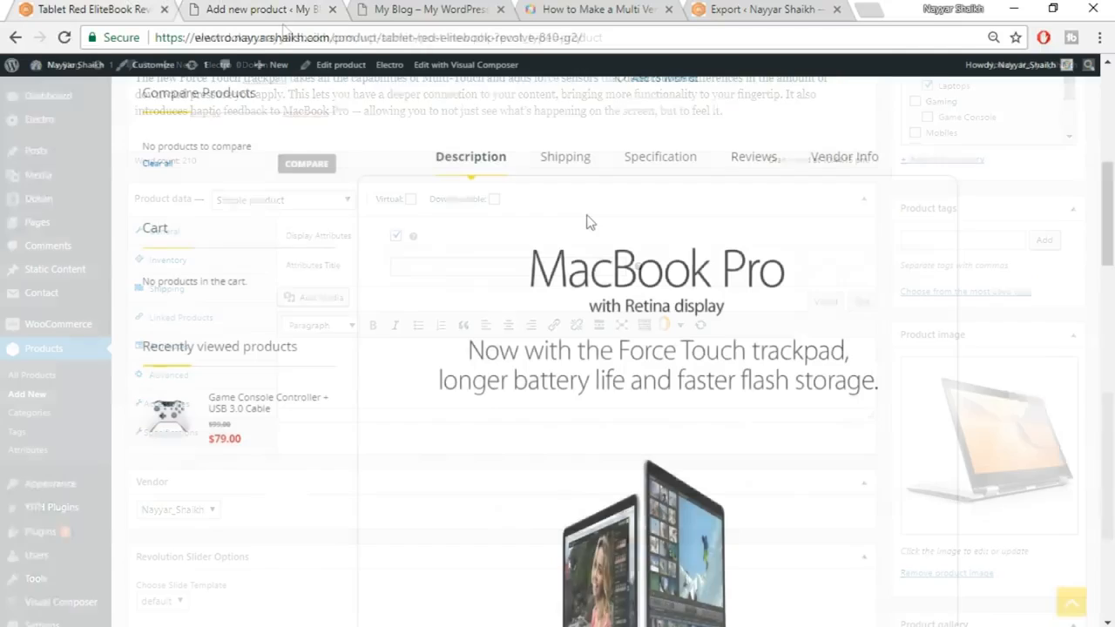
pyautogui.click(130, 9)
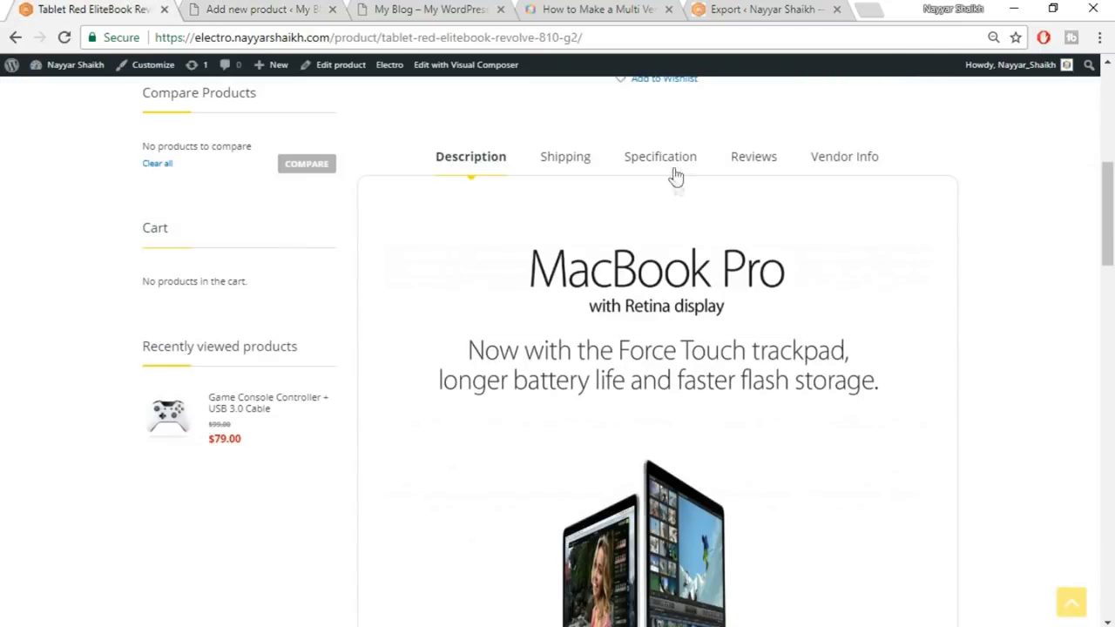
pyautogui.click(673, 171)
pyautogui.moveTo(398, 207); pyautogui.dragTo(610, 373)
pyautogui.scroll(4, 752, 342)
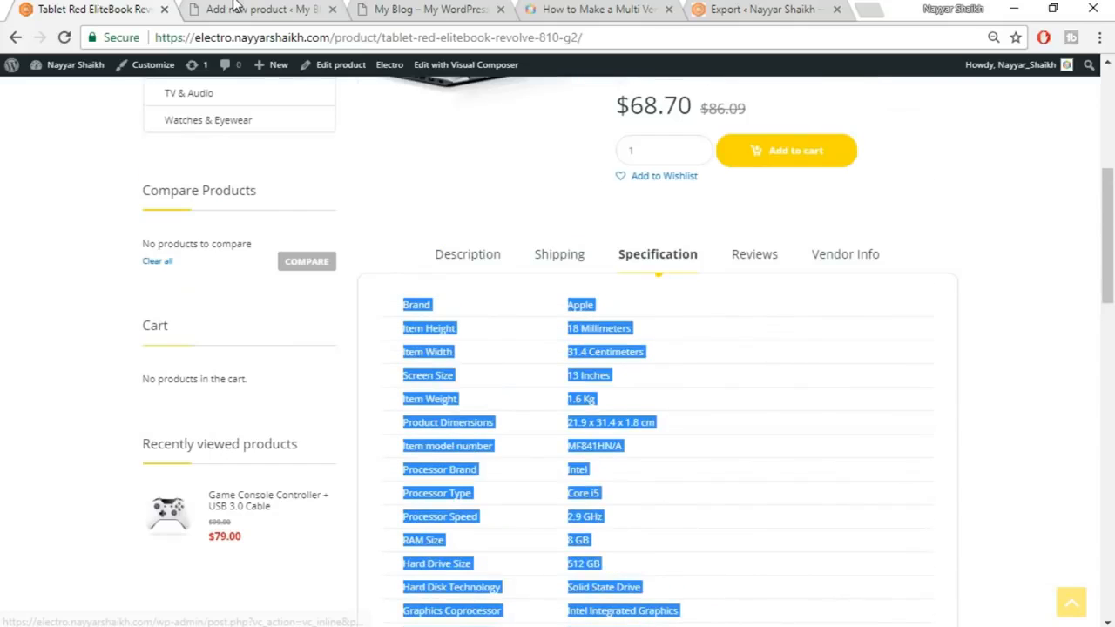
pyautogui.click(235, 8)
pyautogui.hotkey('ctrl', 'v')
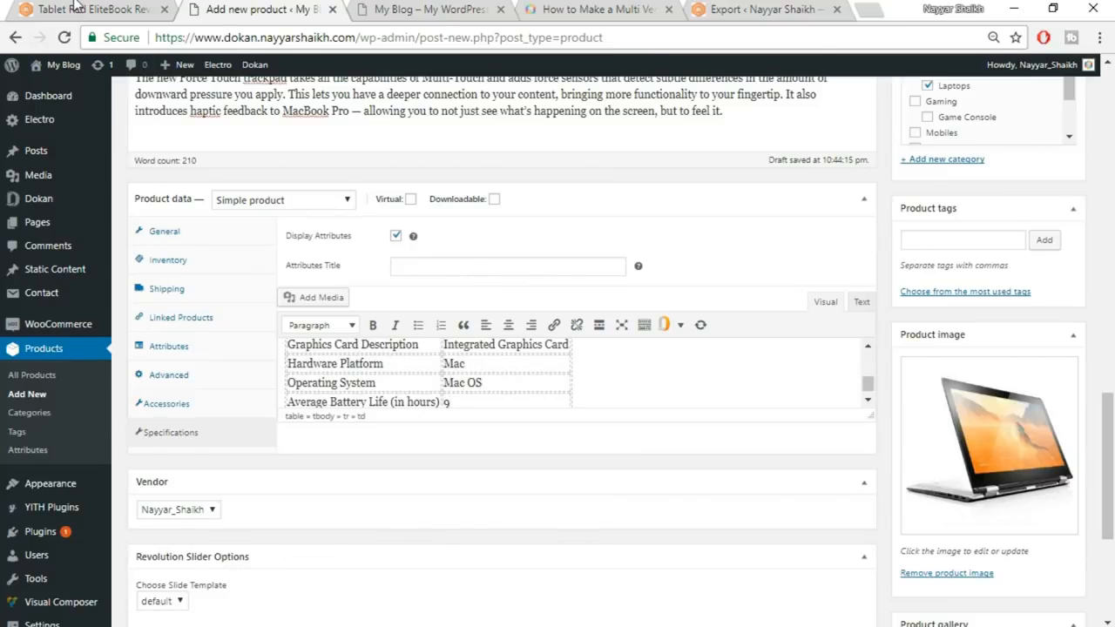
# - Compare the pasted specification table in the new product against the EliteBook product page
pyautogui.hotkey('ctrl', 'shift', 'Tab')
pyautogui.click(1010, 283)
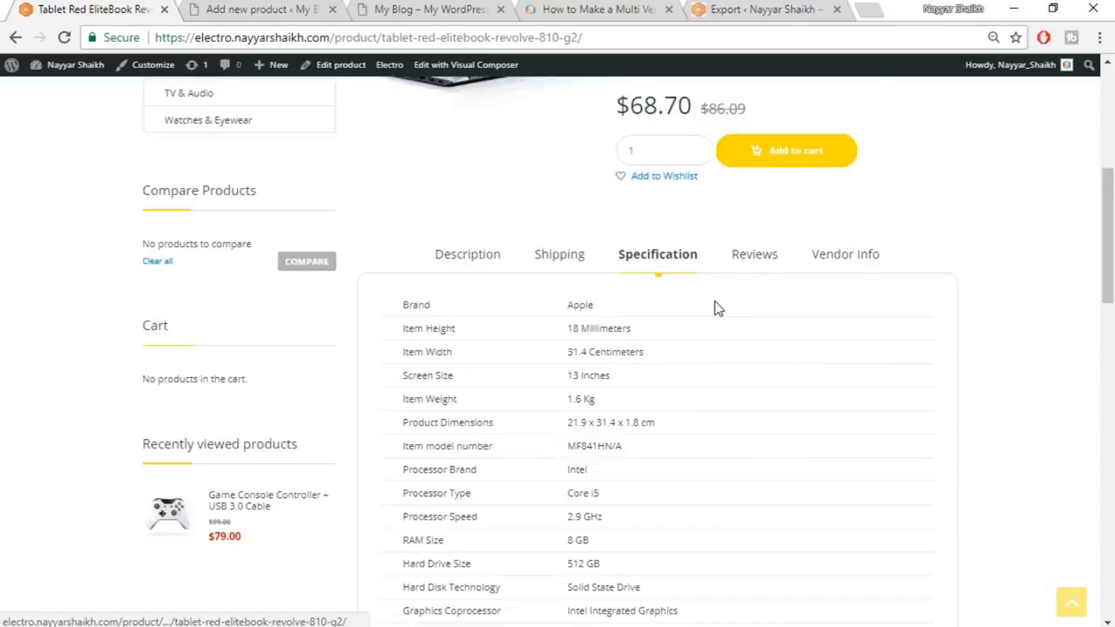
pyautogui.scroll(-1, 593, 314)
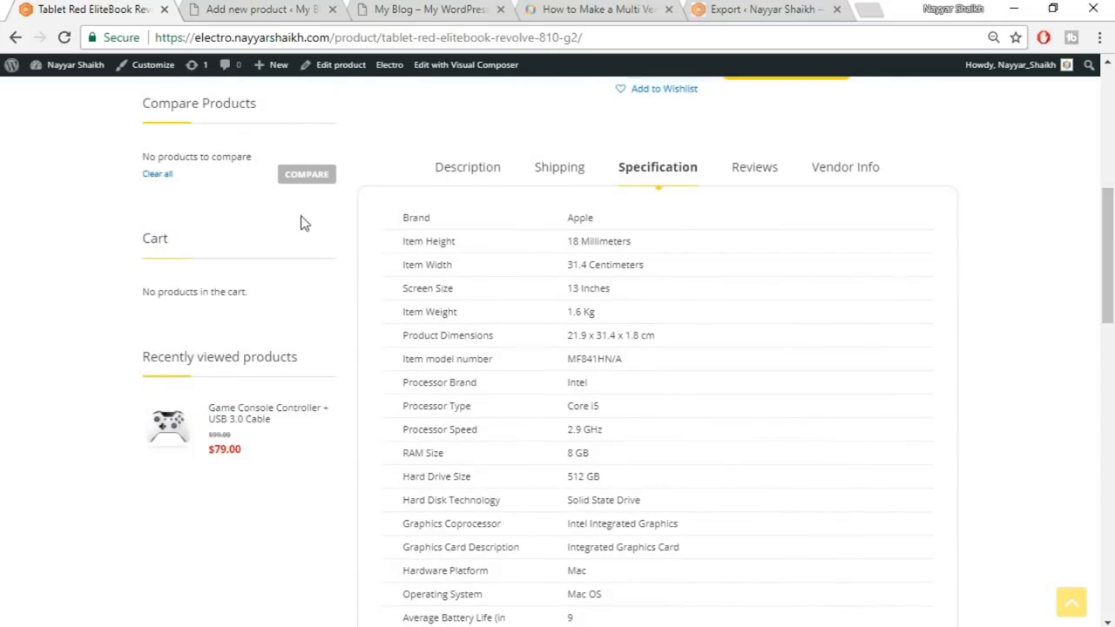
pyautogui.click(246, 9)
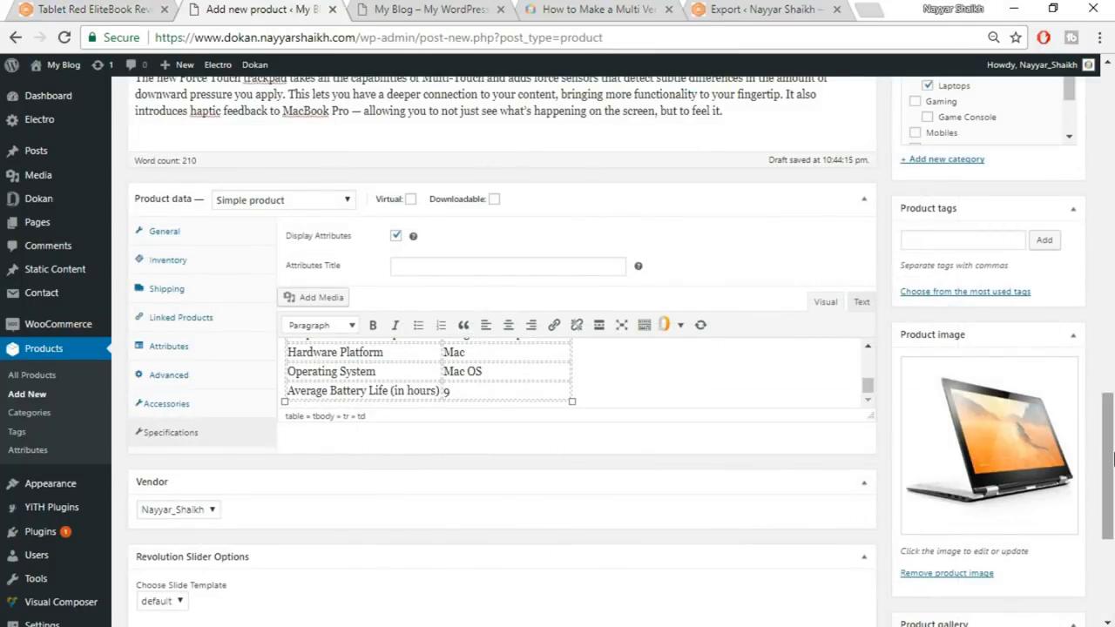
pyautogui.scroll(-3, 1028, 488)
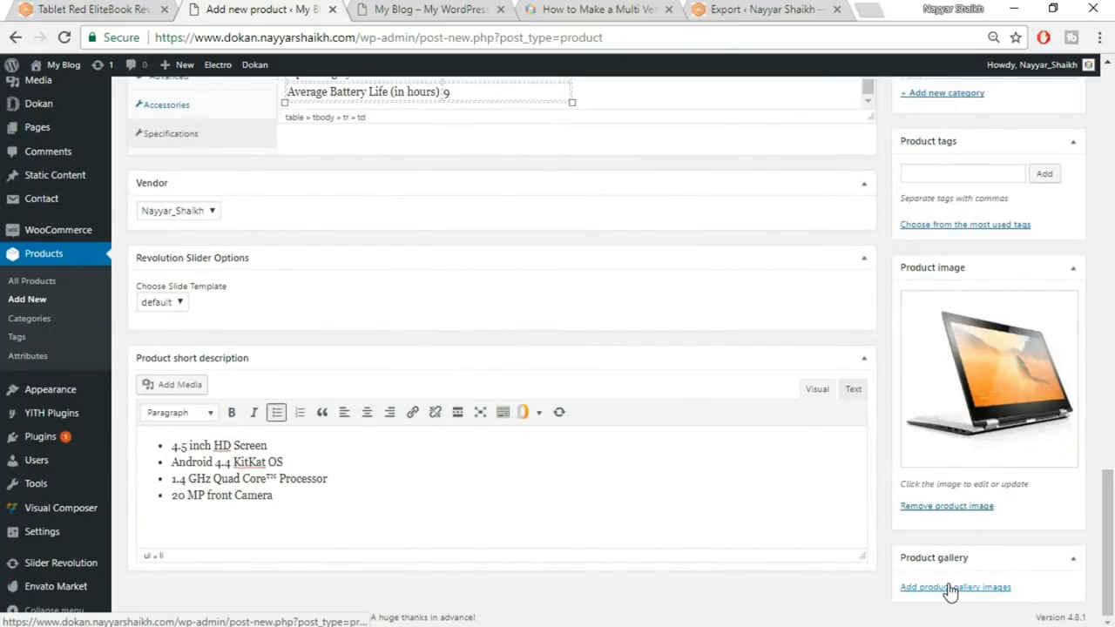
pyautogui.click(74, 9)
pyautogui.scroll(1, 429, 276)
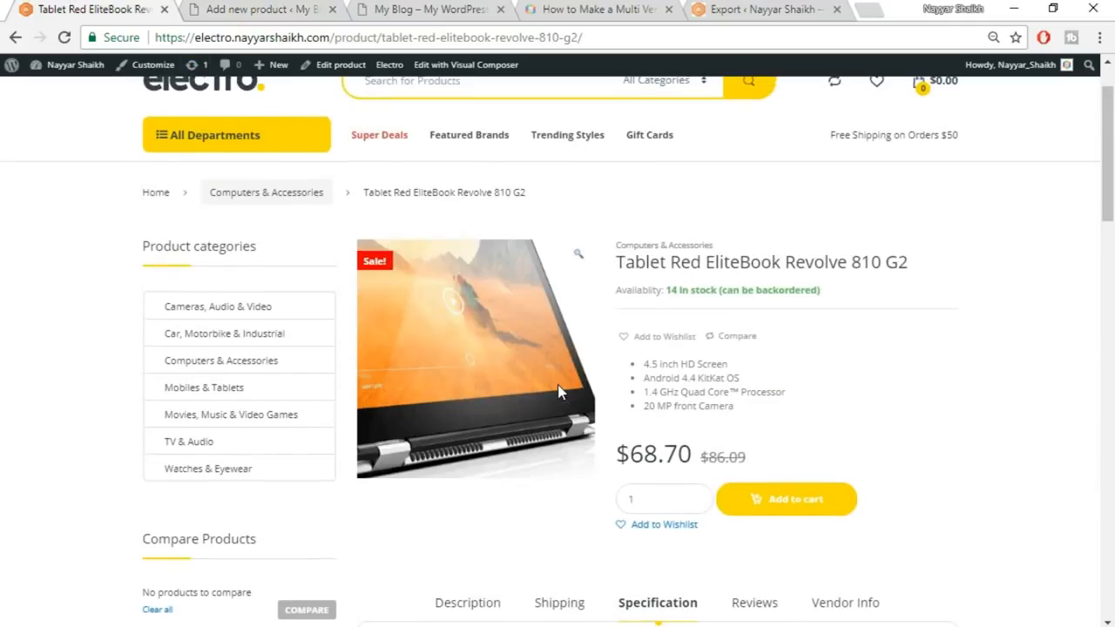
pyautogui.scroll(-1, 540, 410)
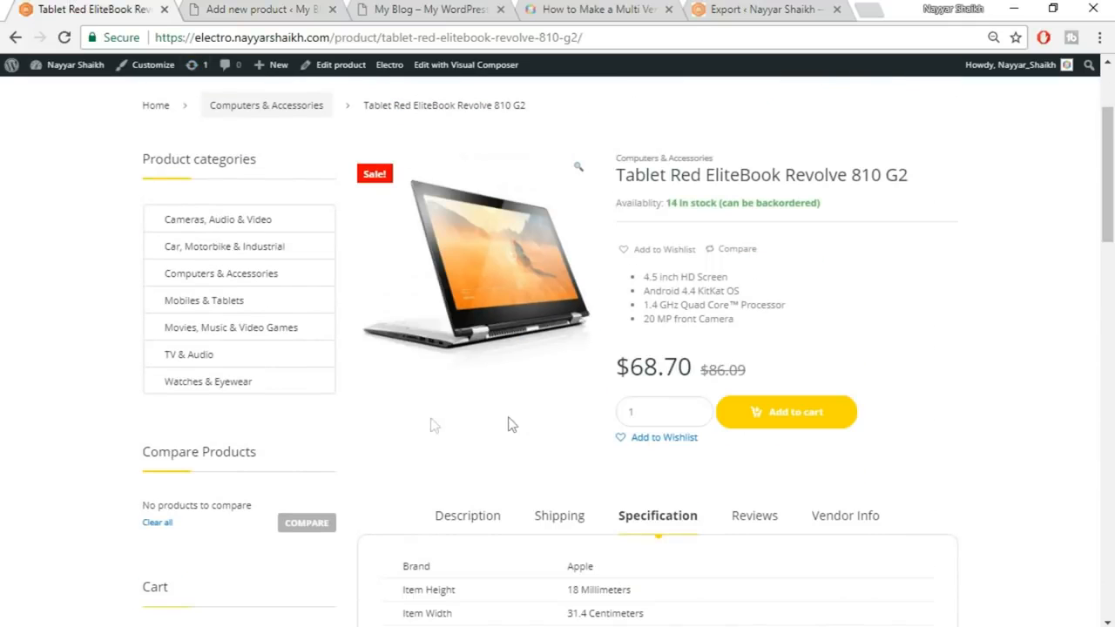
pyautogui.click(201, 9)
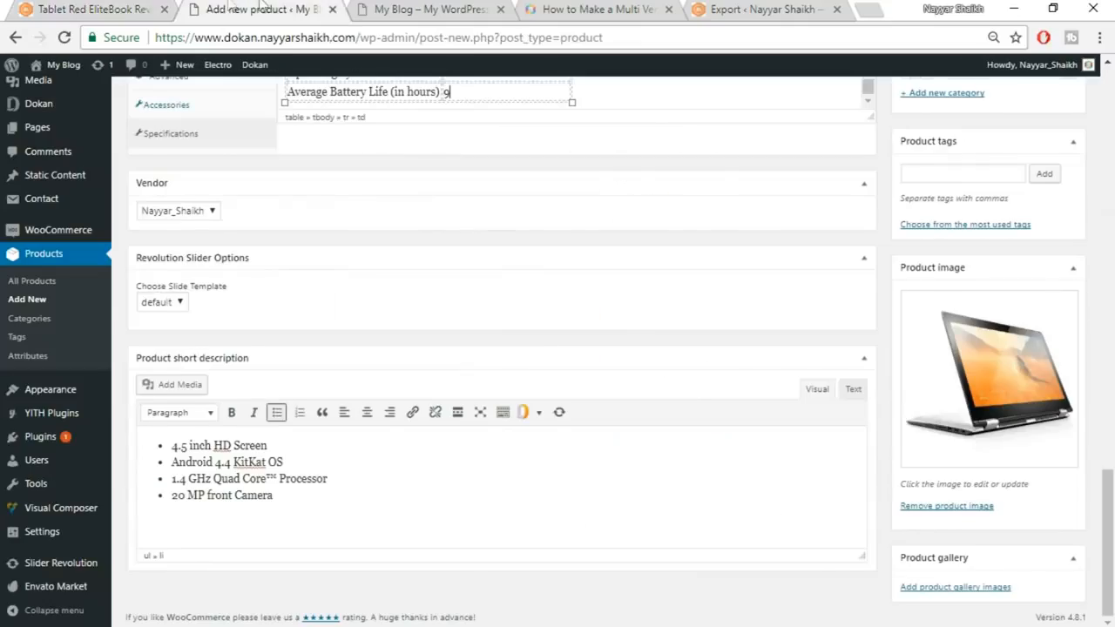
pyautogui.scroll(3, 1111, 376)
pyautogui.scroll(8, 1111, 377)
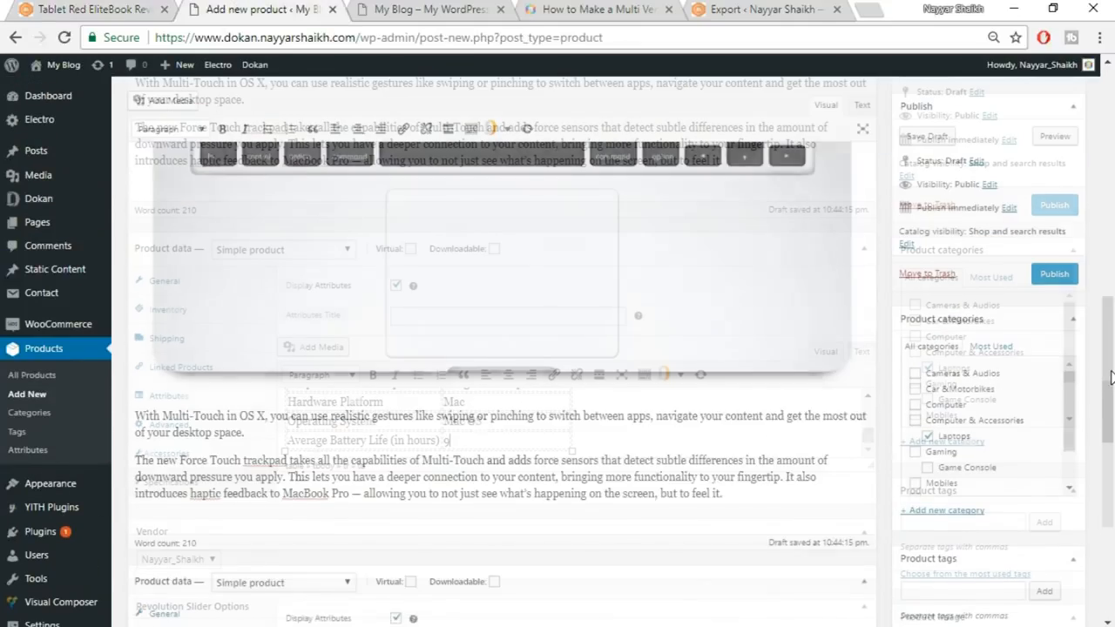
pyautogui.scroll(5, 1111, 373)
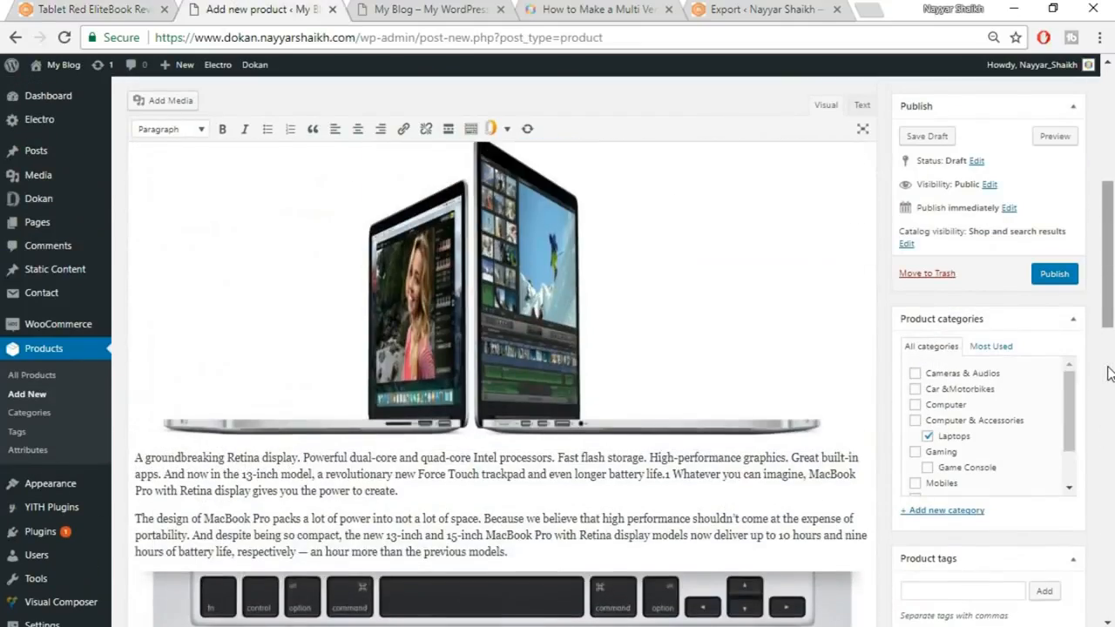
pyautogui.scroll(2, 1111, 373)
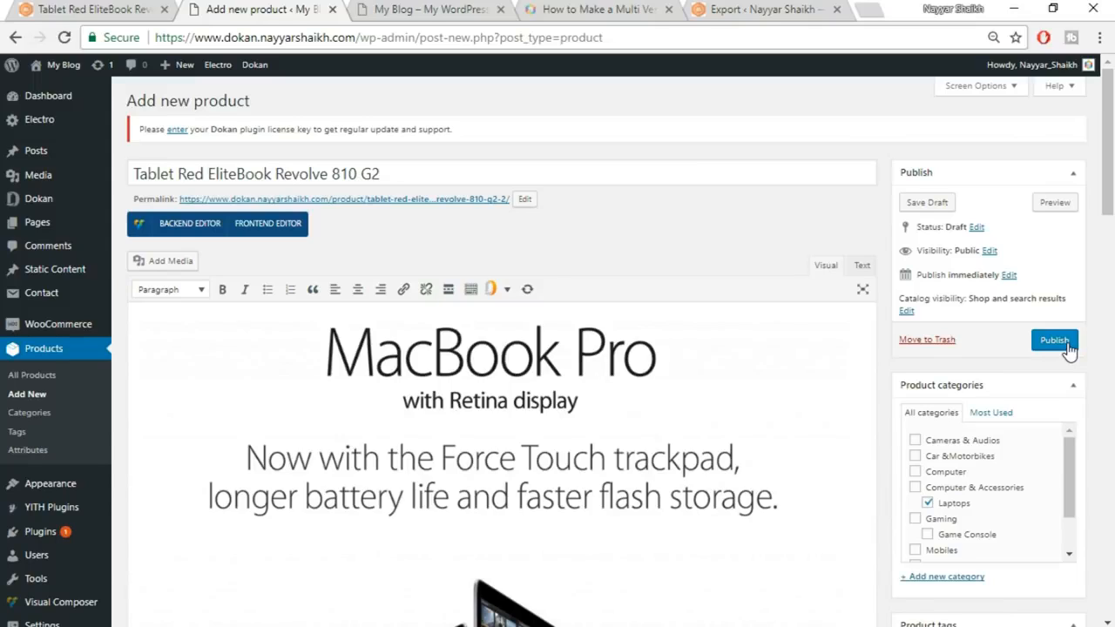
# - Publish the Tablet Red EliteBook Revolve 810 G2 product and load the Electro storefront home page
pyautogui.click(1061, 343)
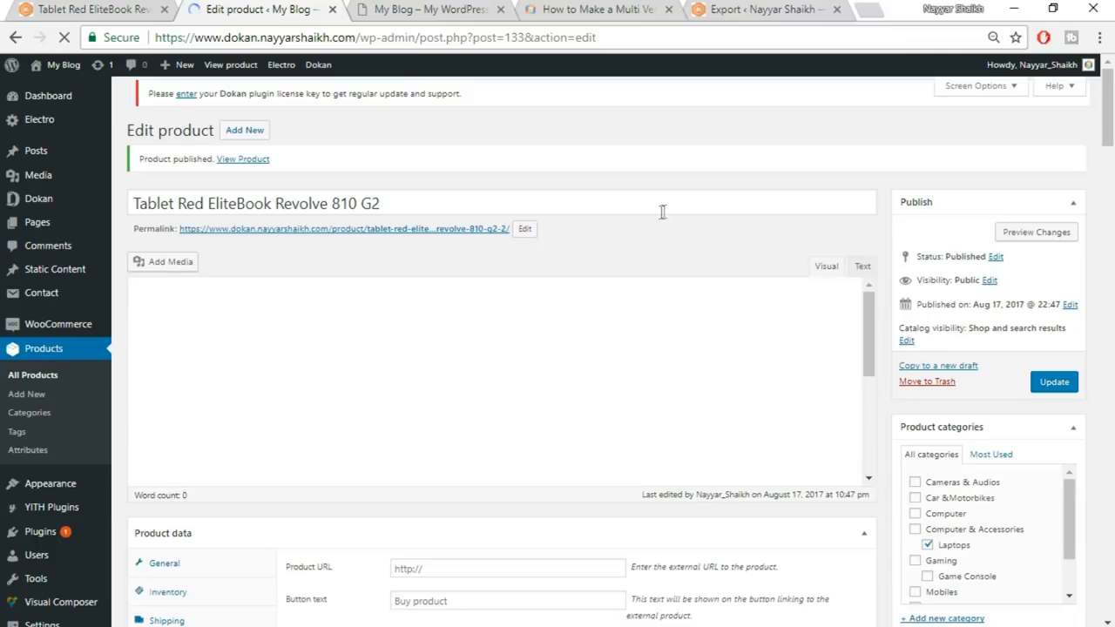
pyautogui.click(139, 9)
pyautogui.scroll(3, 203, 157)
pyautogui.click(217, 178)
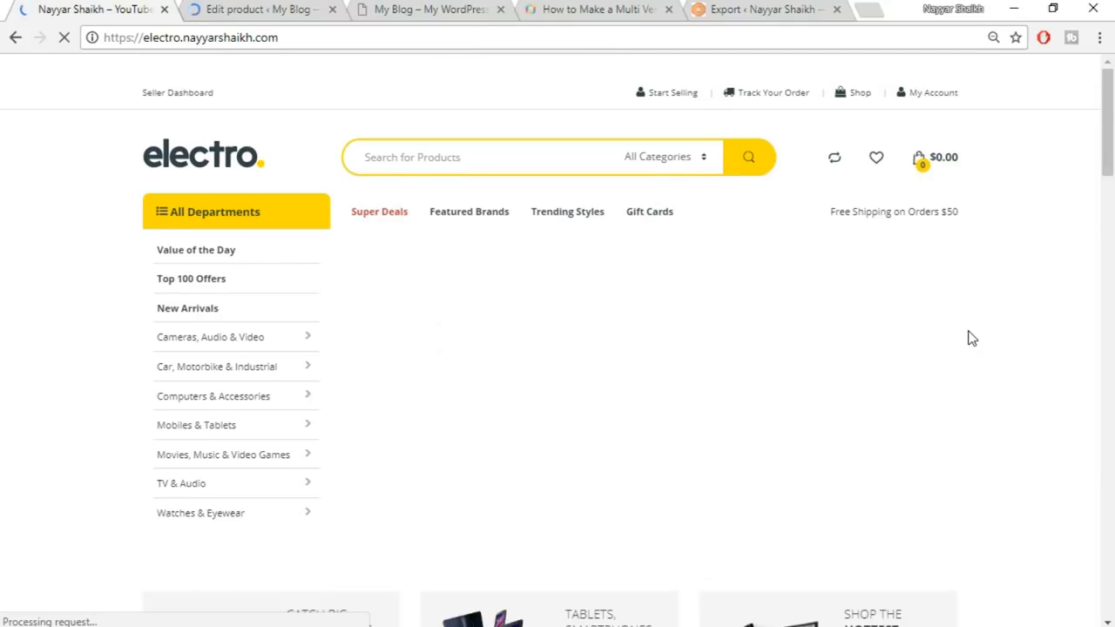
# - Scroll the Electro home page's product sections down to the footer and back up
pyautogui.scroll(-5, 968, 336)
pyautogui.scroll(-3, 972, 339)
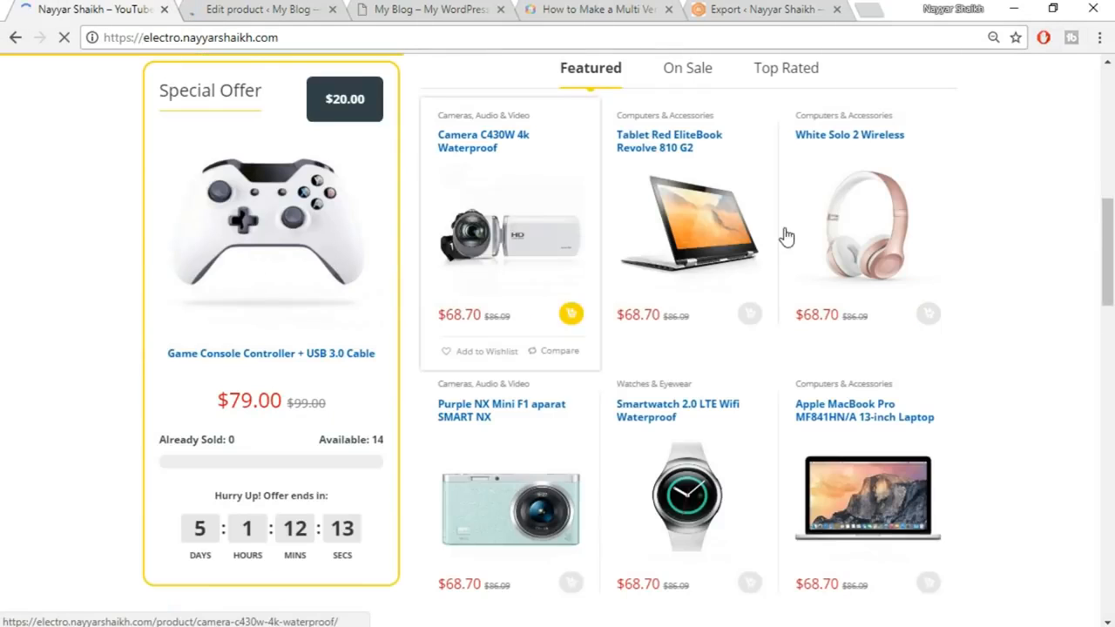
pyautogui.scroll(-8, 937, 368)
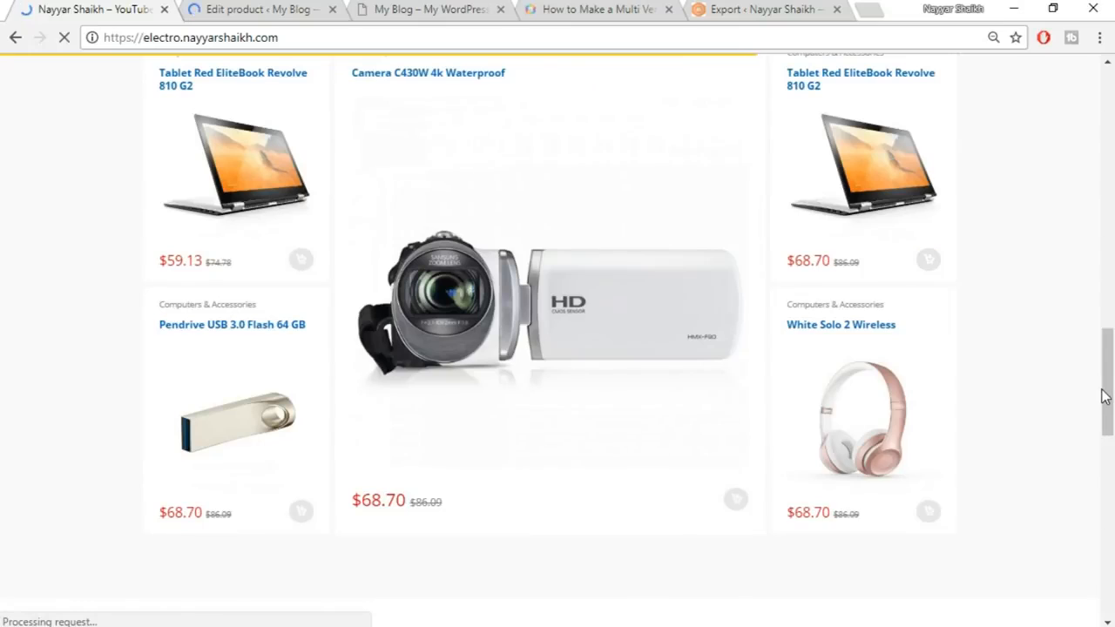
pyautogui.moveTo(1106, 401); pyautogui.dragTo(1113, 599)
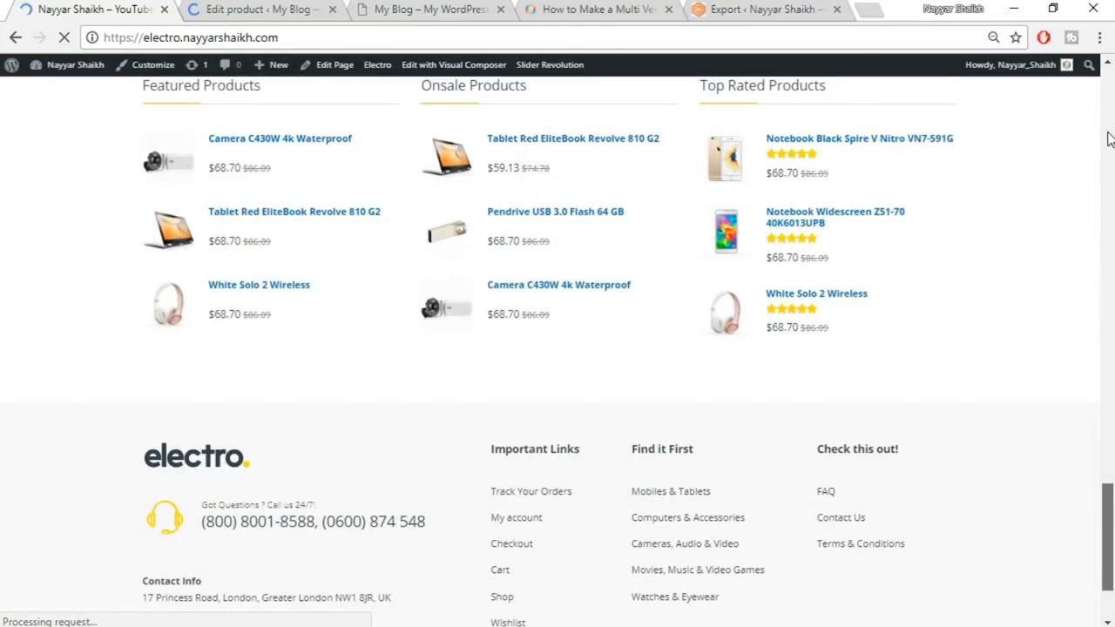
pyautogui.scroll(4, 1090, 189)
pyautogui.moveTo(1109, 470); pyautogui.dragTo(1108, 377)
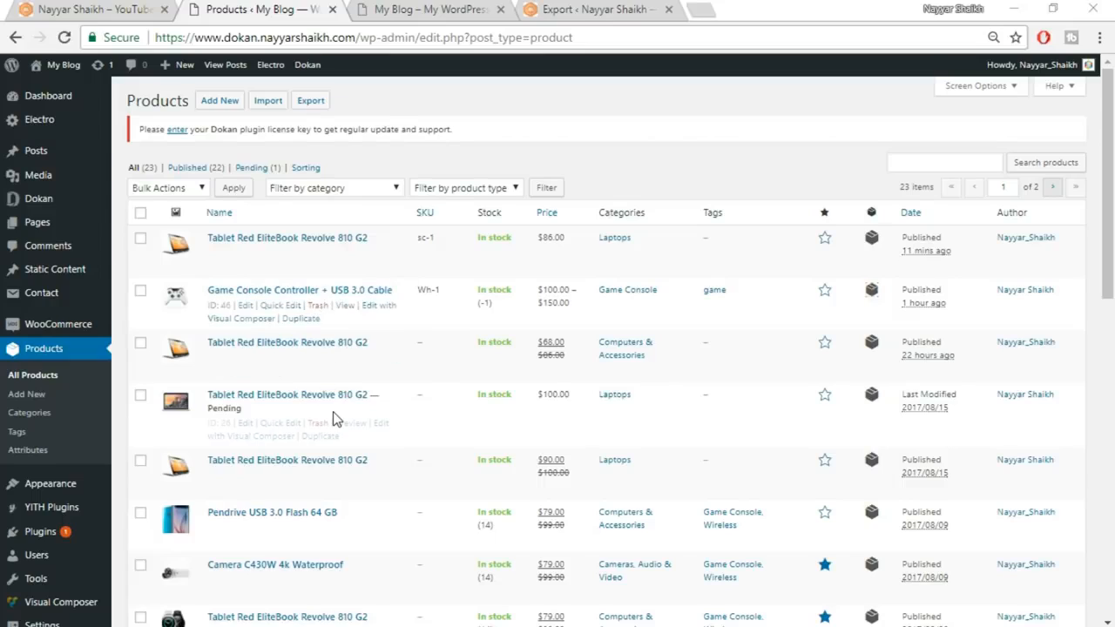
# - Look over the storefront's Special Offer, then edit the Game Console Controller + USB 3.0 Cable product
pyautogui.scroll(-3, 331, 418)
pyautogui.scroll(-2, 334, 462)
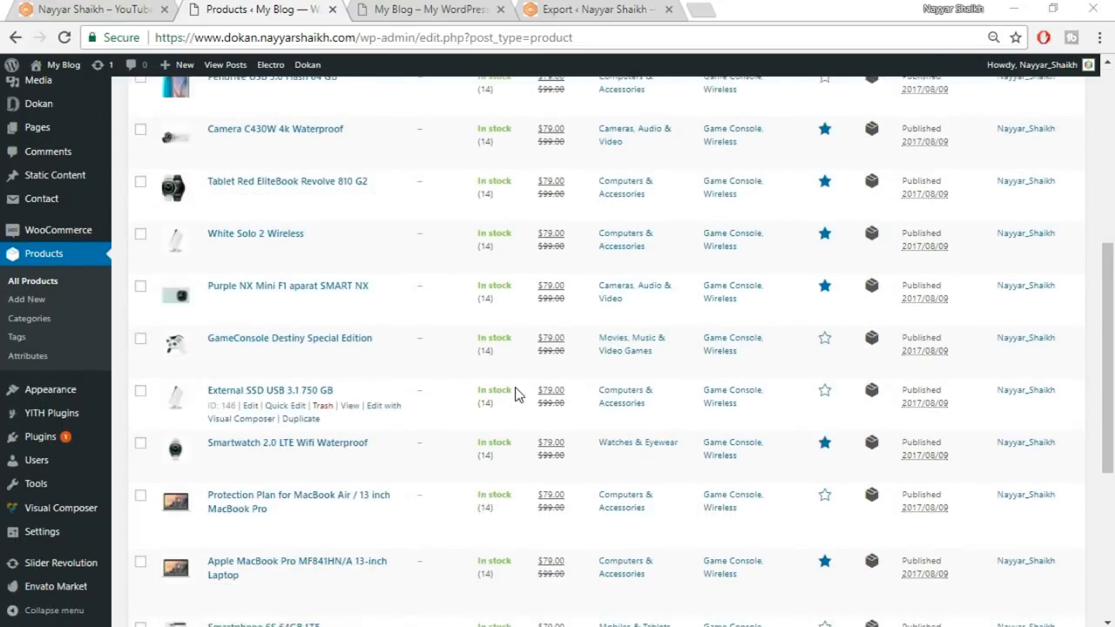
pyautogui.scroll(4, 515, 391)
pyautogui.click(116, 4)
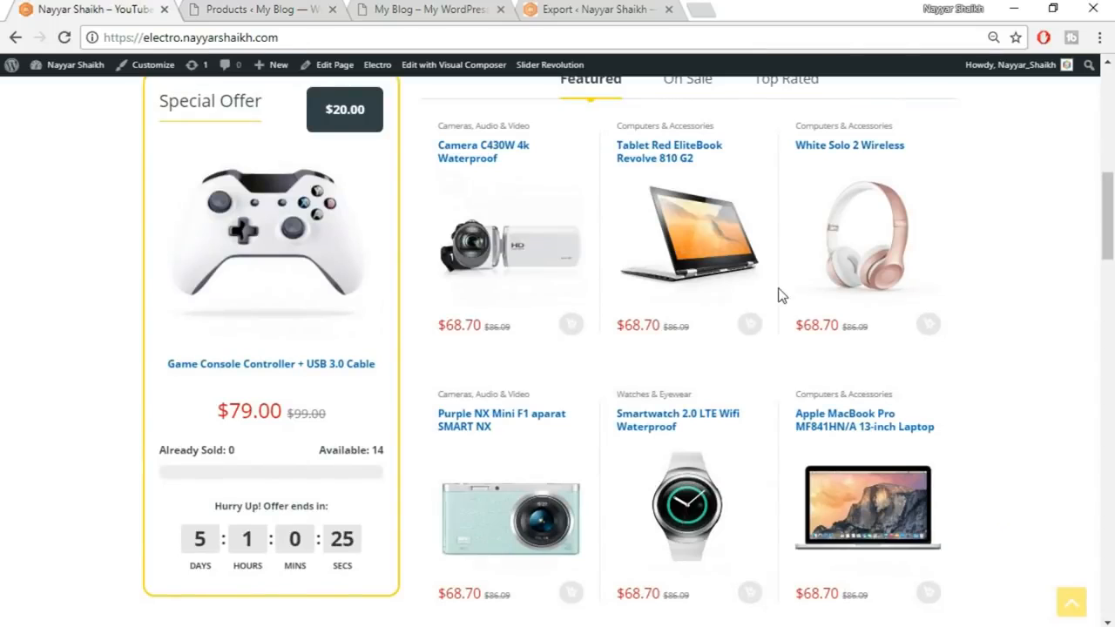
pyautogui.scroll(1, 913, 319)
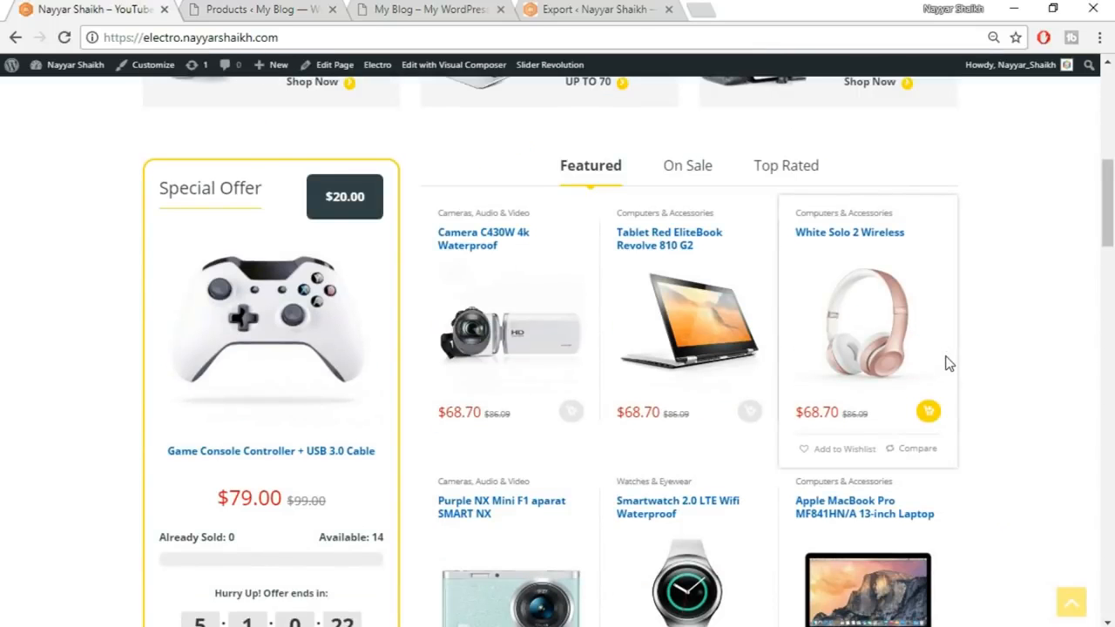
pyautogui.scroll(-1, 442, 444)
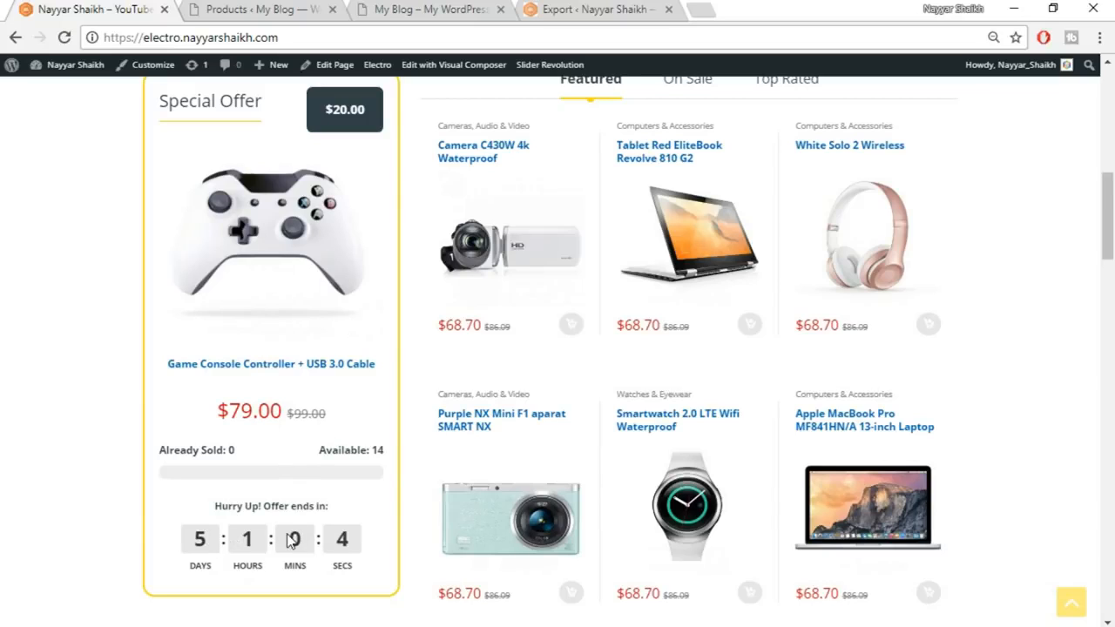
pyautogui.click(270, 7)
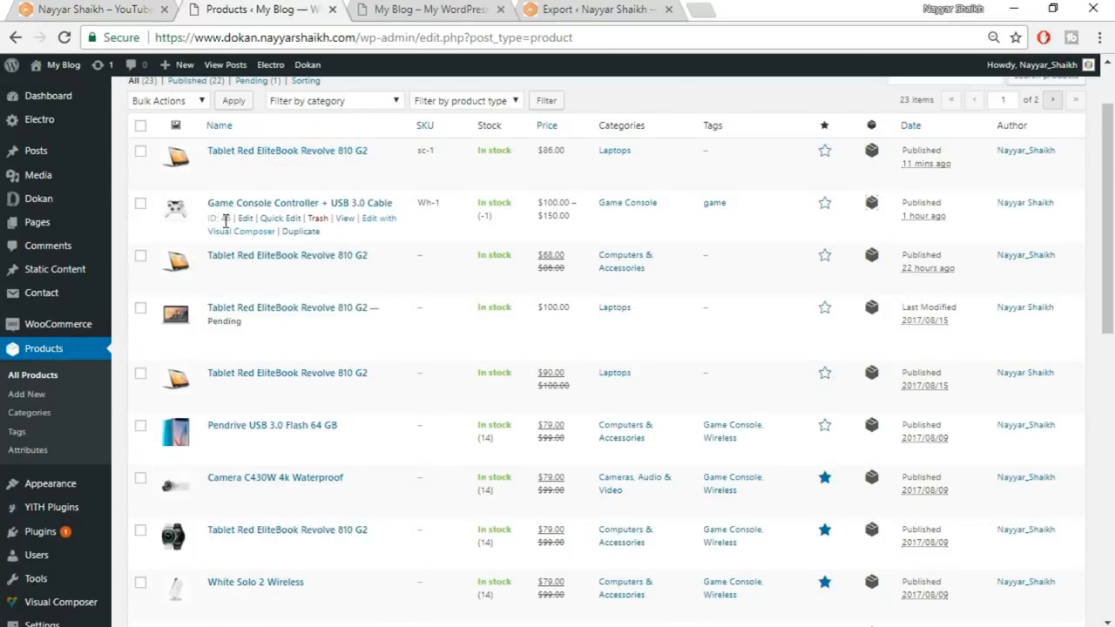
pyautogui.click(247, 219)
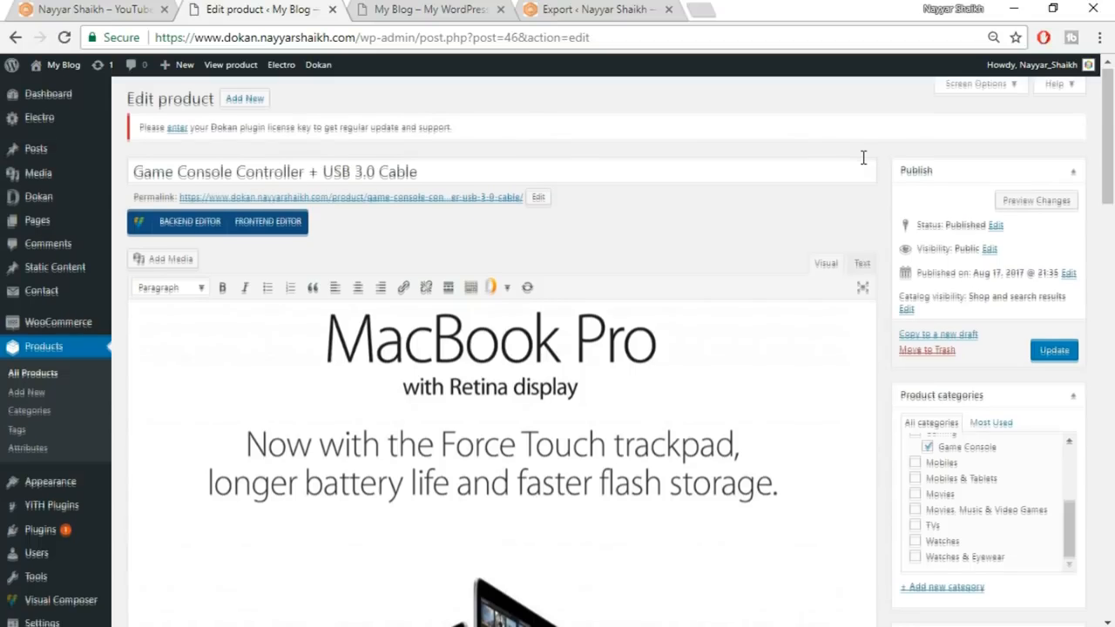
# - Schedule the Game Console Controller's sale for 17–25 August 2017 and update the product
pyautogui.scroll(-3, 862, 158)
pyautogui.scroll(-15, 863, 158)
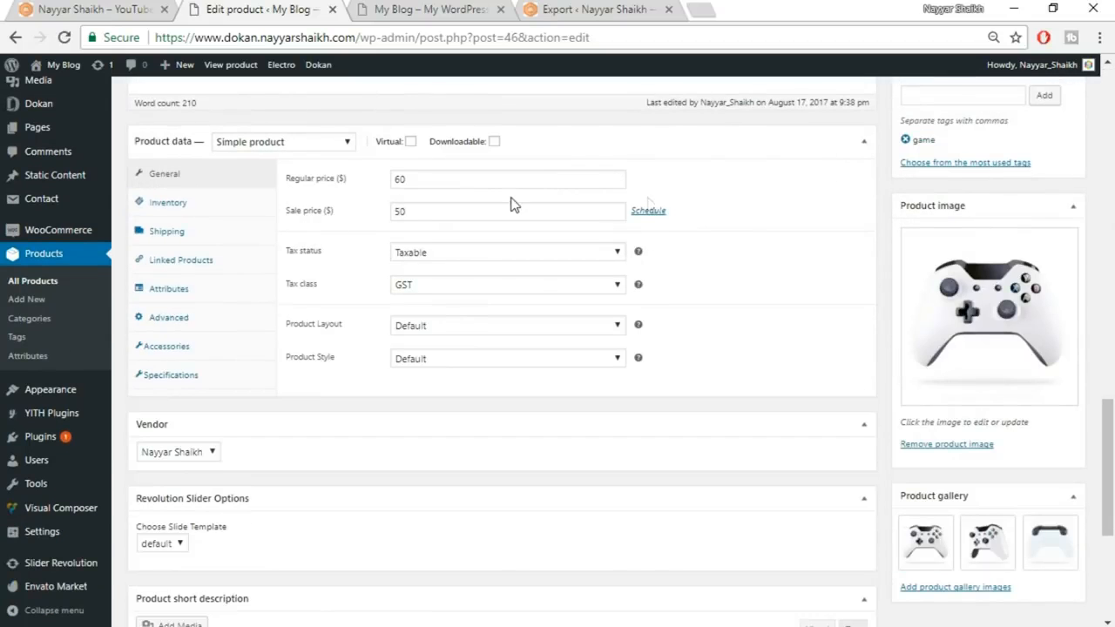
pyautogui.click(646, 214)
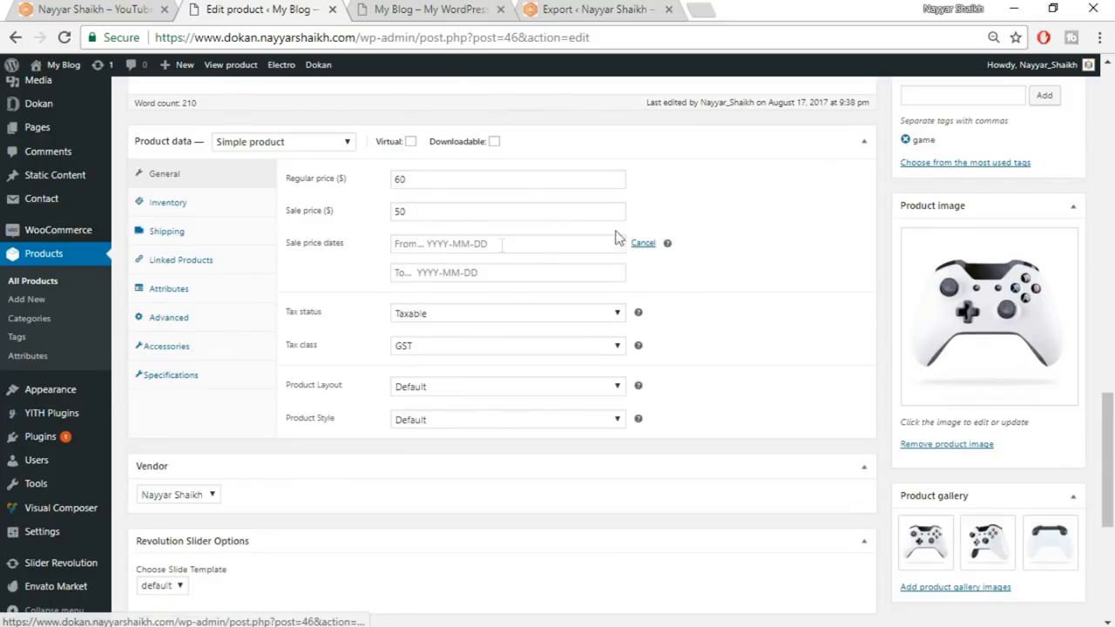
pyautogui.click(492, 245)
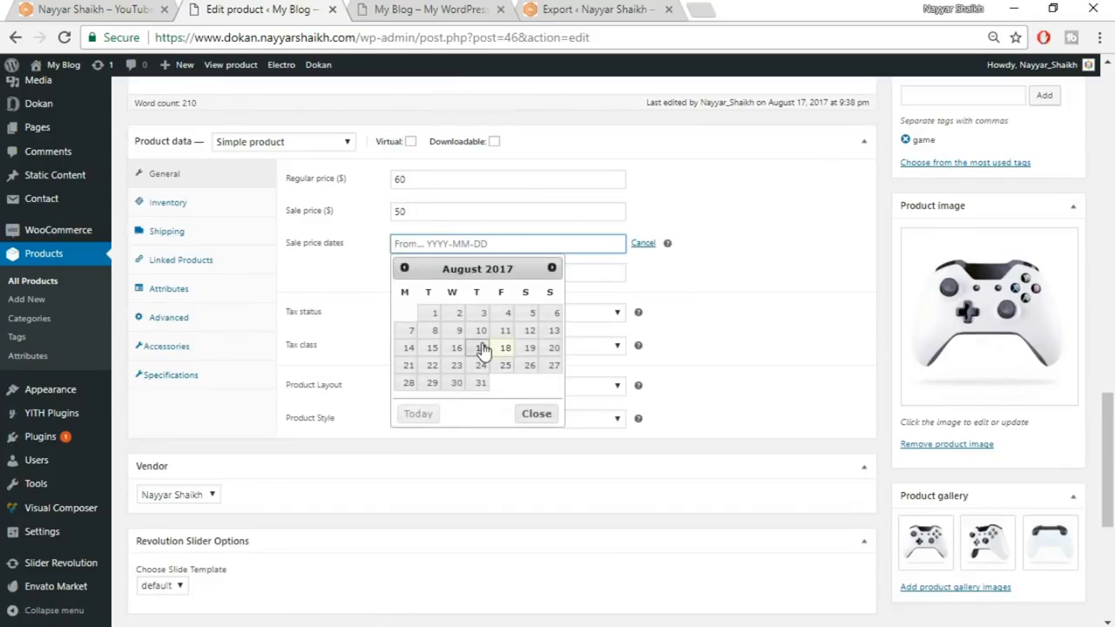
pyautogui.click(481, 350)
pyautogui.click(455, 271)
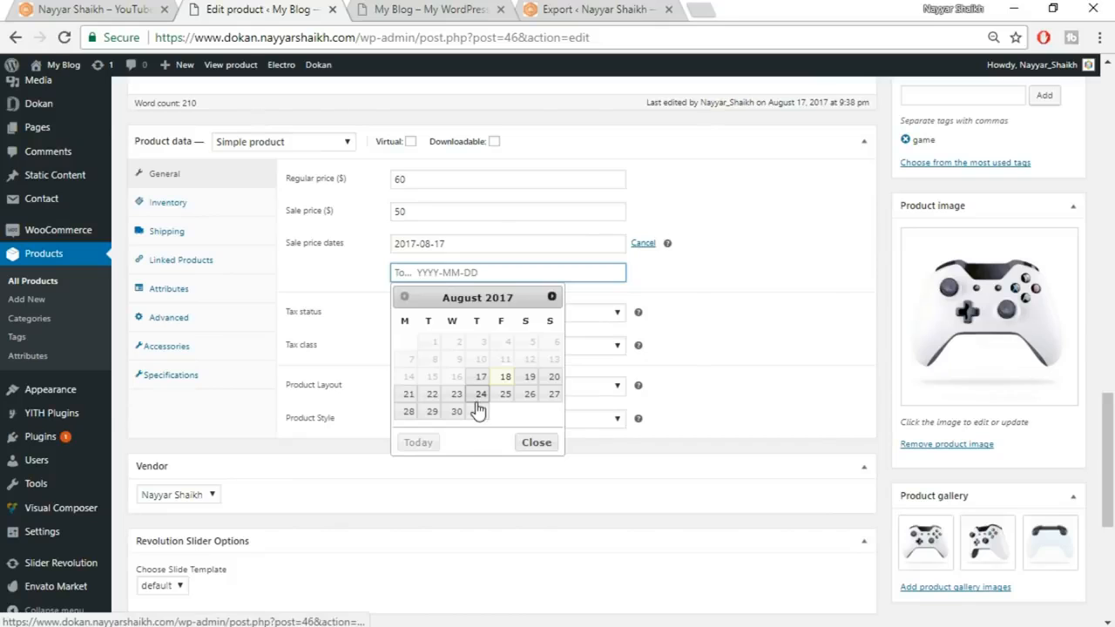
pyautogui.click(504, 395)
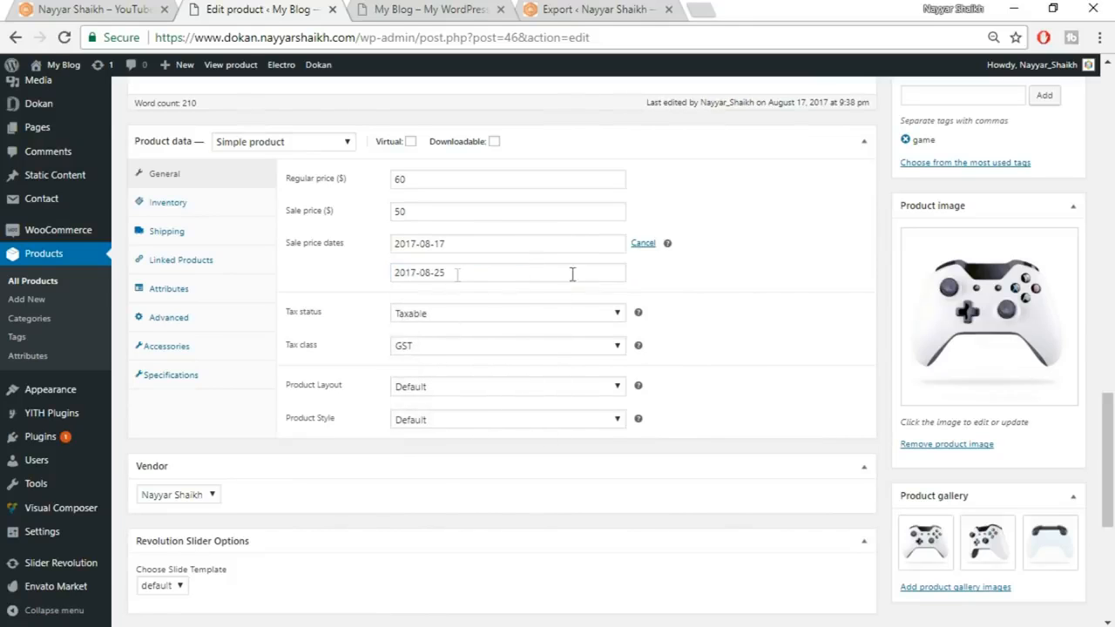
pyautogui.scroll(5, 607, 319)
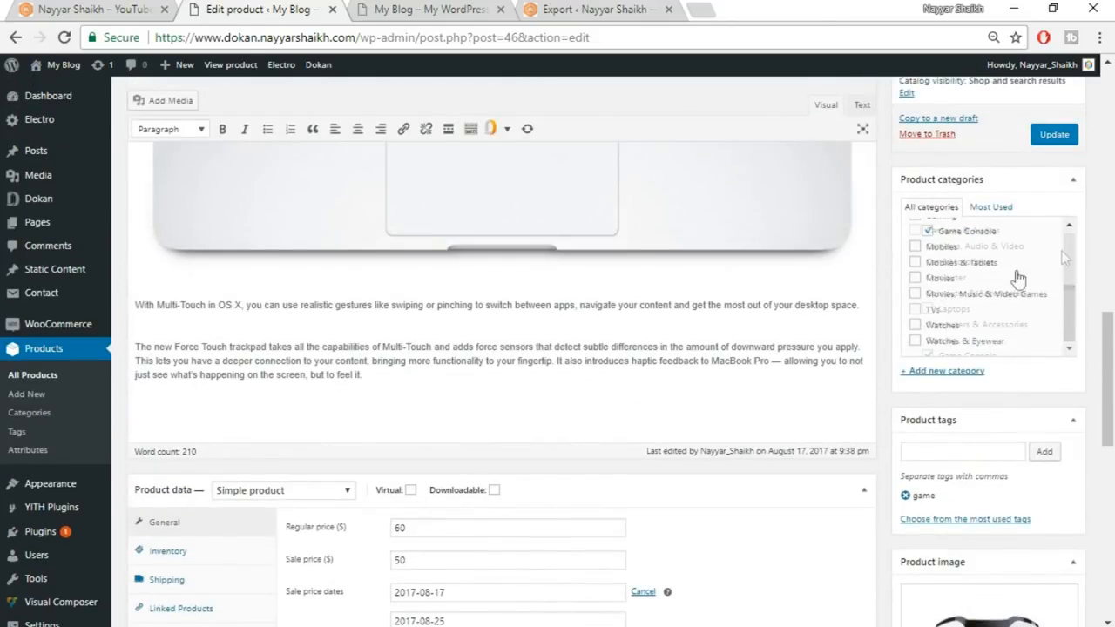
pyautogui.click(1071, 137)
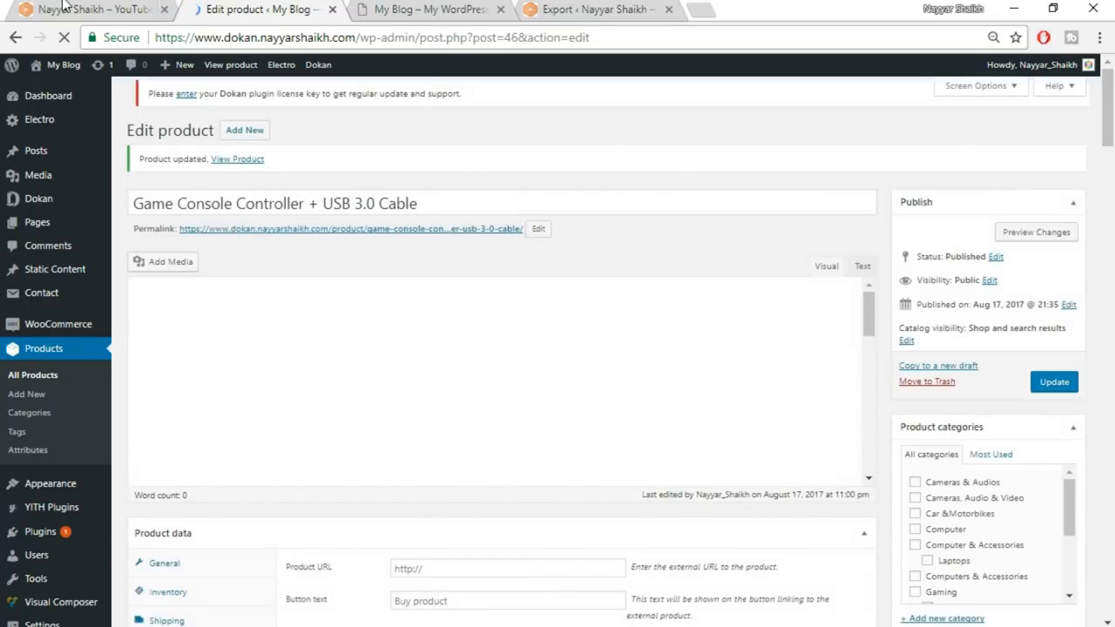
# - Check the storefront and the blog's front page
pyautogui.click(65, 8)
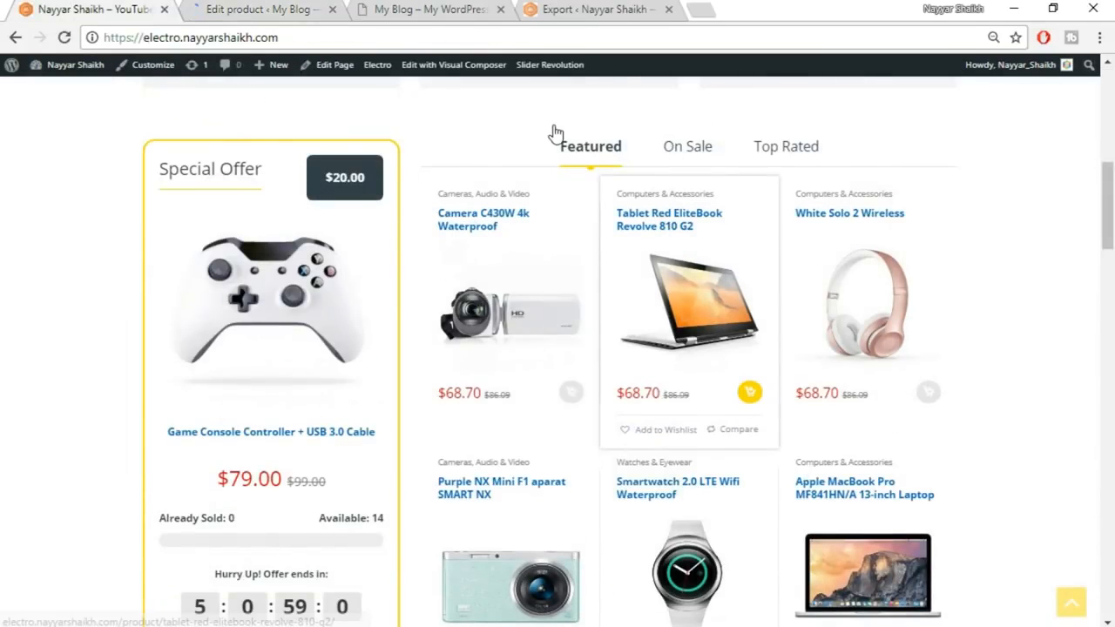
pyautogui.click(452, 8)
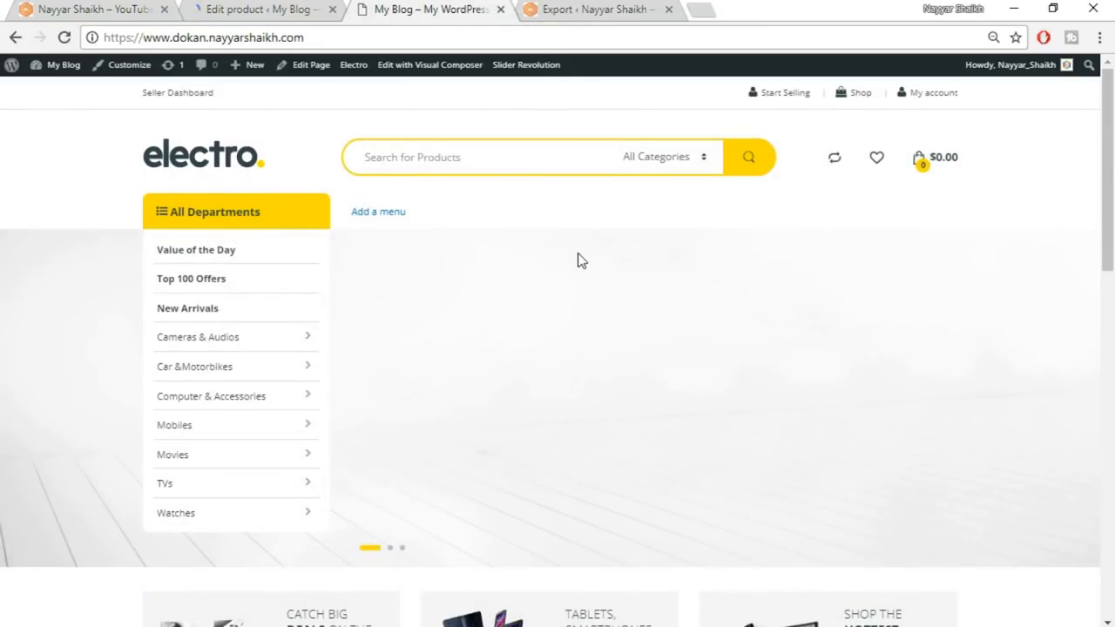
pyautogui.scroll(-1, 579, 260)
pyautogui.scroll(1, 578, 258)
# - Open the Home Page editor in a new tab and add an Electro Onsale Product element
pyautogui.middleClick(306, 70)
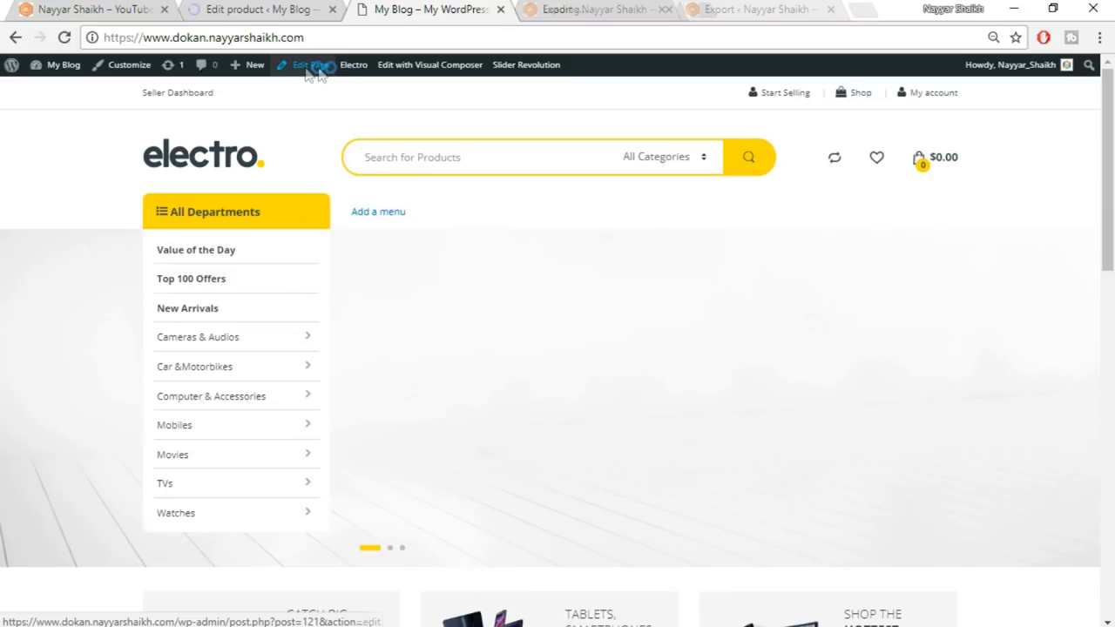
pyautogui.click(642, 13)
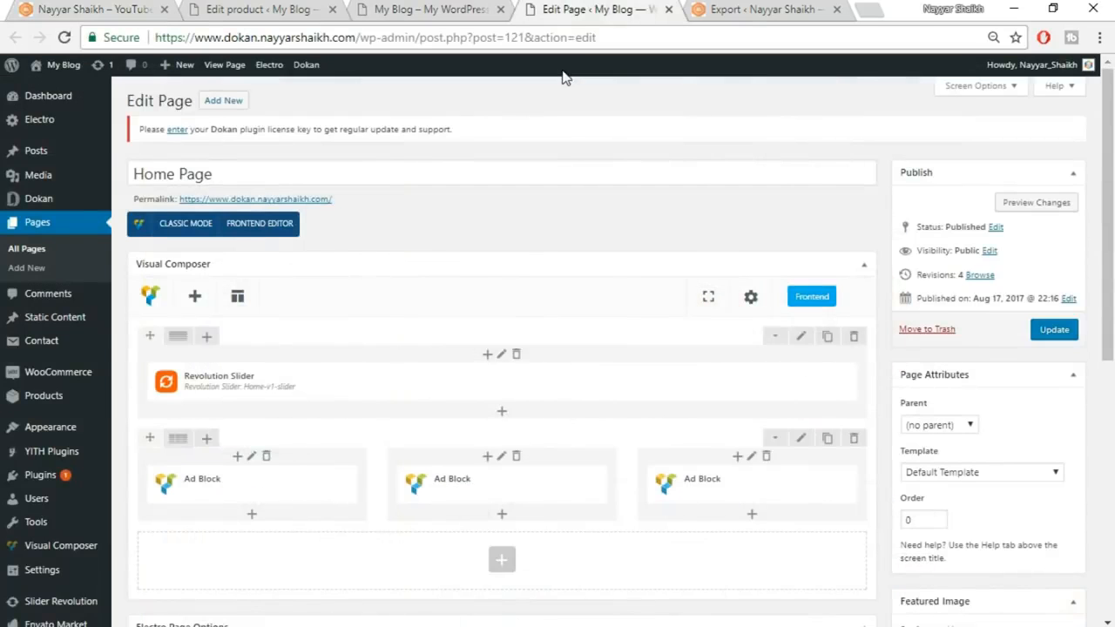
pyautogui.scroll(-3, 522, 410)
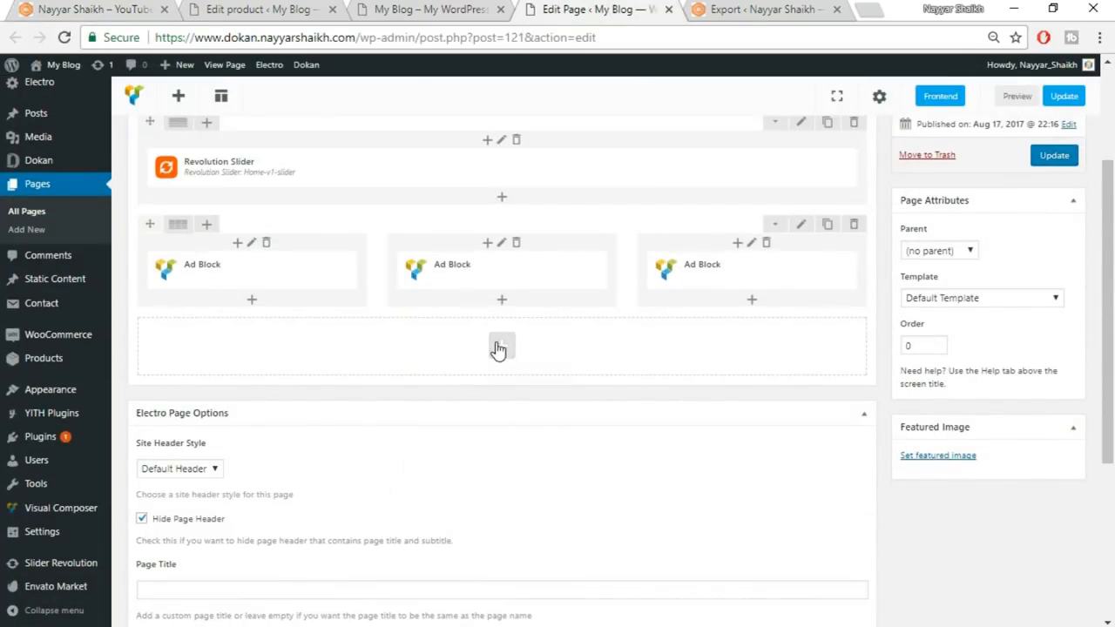
pyautogui.click(500, 347)
pyautogui.write('ele')
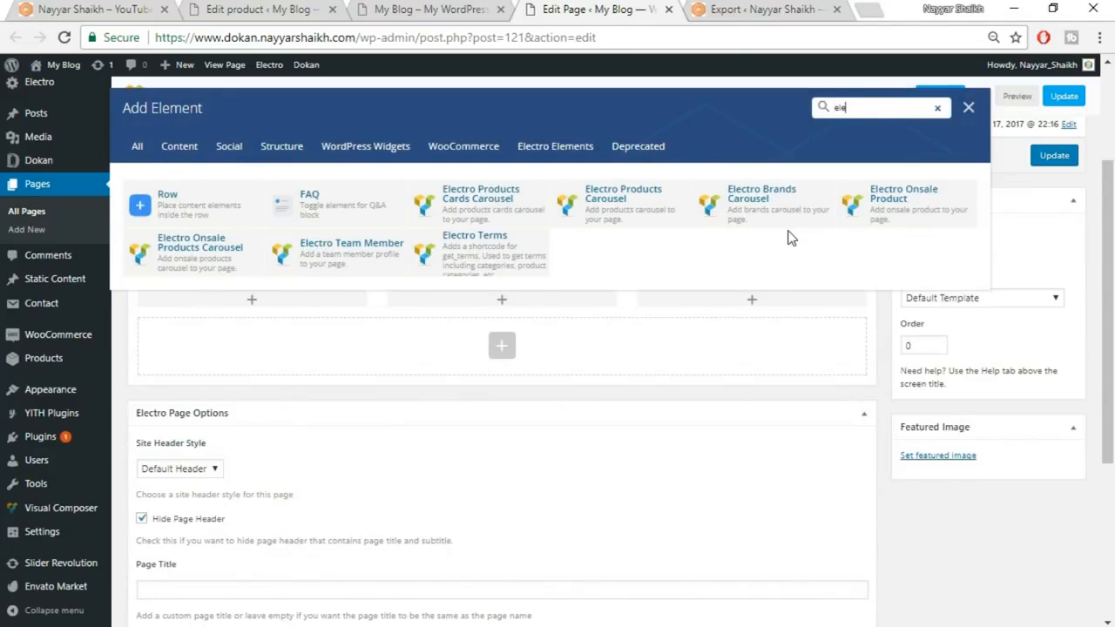
pyautogui.click(937, 205)
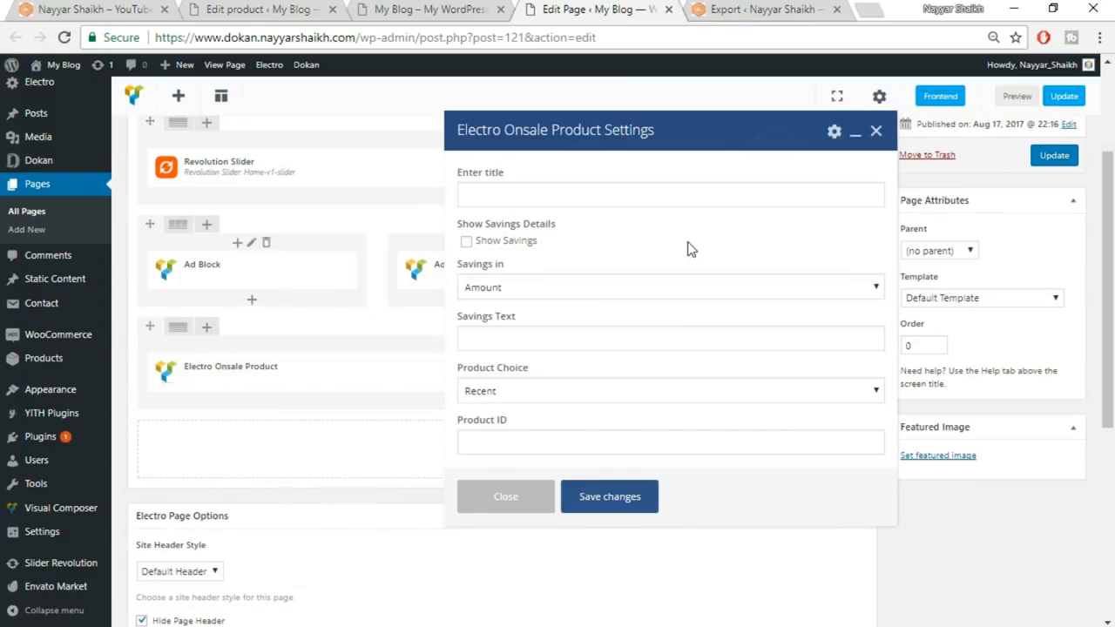
# - Title the on-sale element 'Special Offer', copied from the storefront, and enable savings details with 20
pyautogui.click(122, 10)
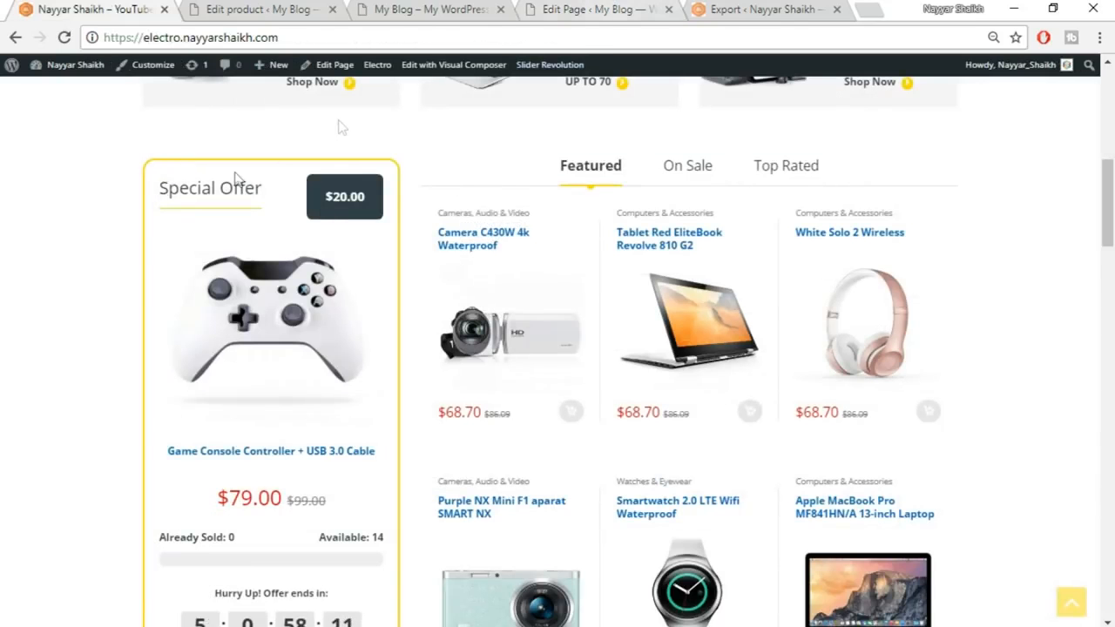
pyautogui.moveTo(160, 180); pyautogui.dragTo(300, 187)
pyautogui.hotkey('ctrl', 'c')
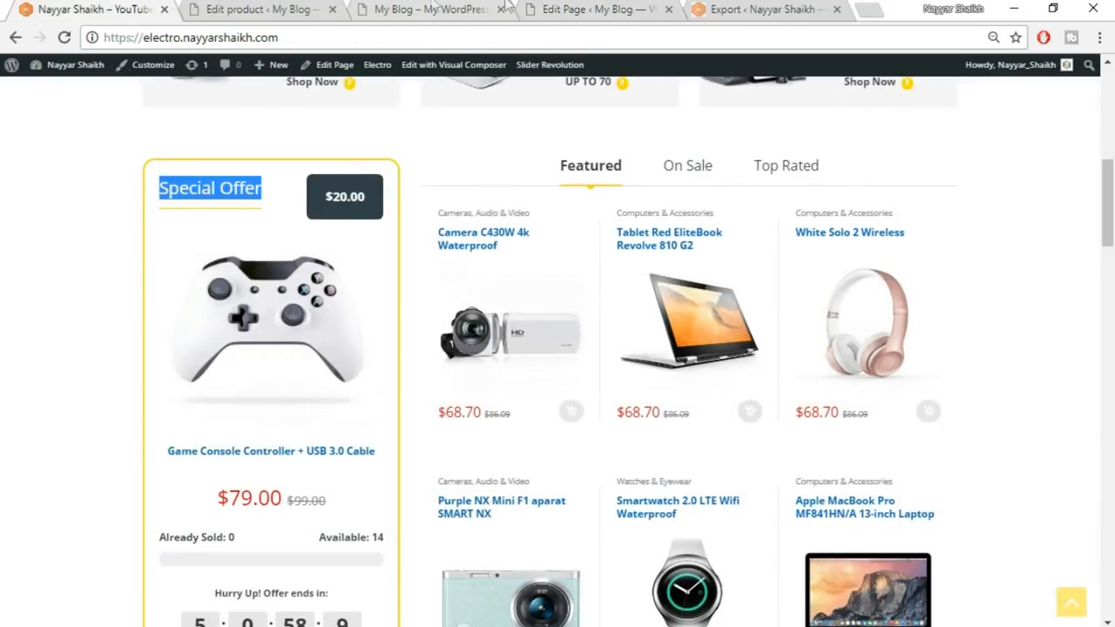
pyautogui.click(575, 7)
pyautogui.click(547, 187)
pyautogui.hotkey('ctrl', 'v')
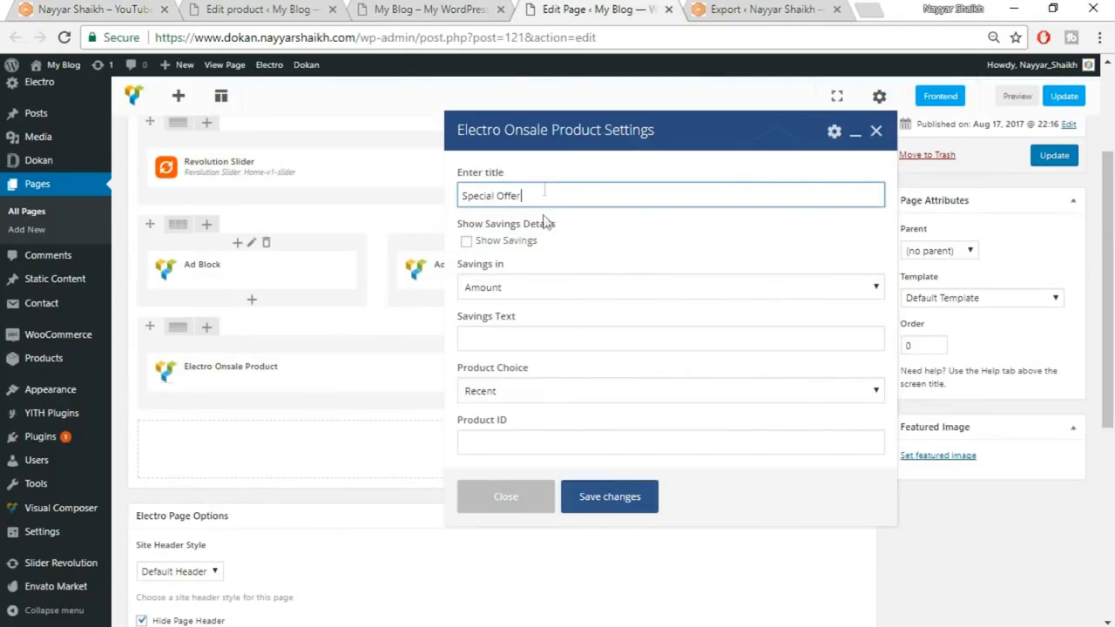
pyautogui.click(508, 247)
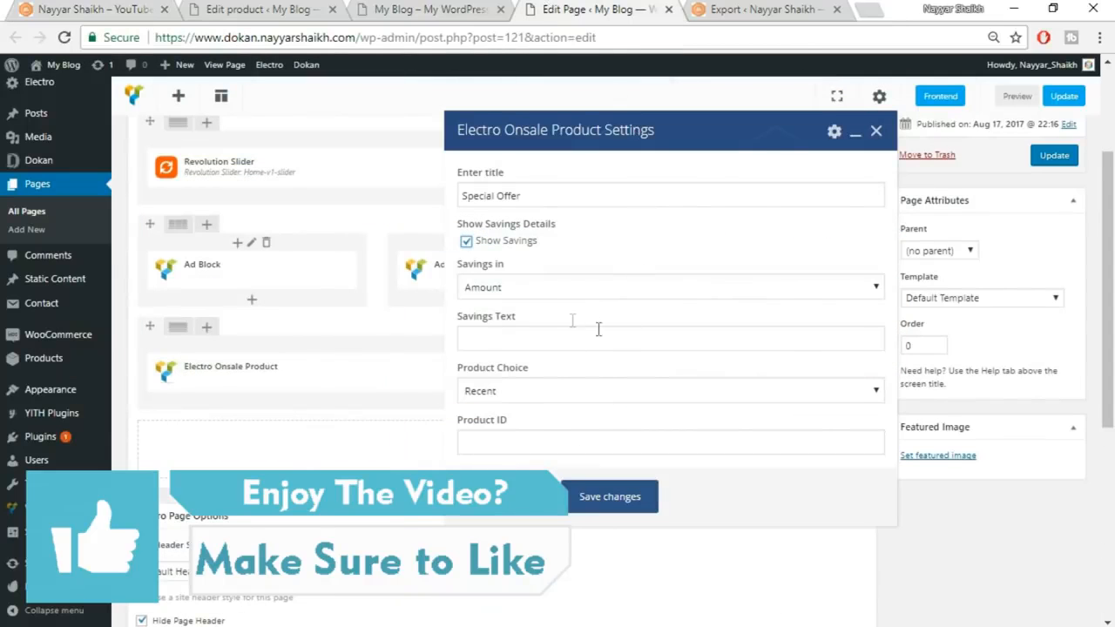
pyautogui.scroll(-1, 568, 336)
pyautogui.click(565, 338)
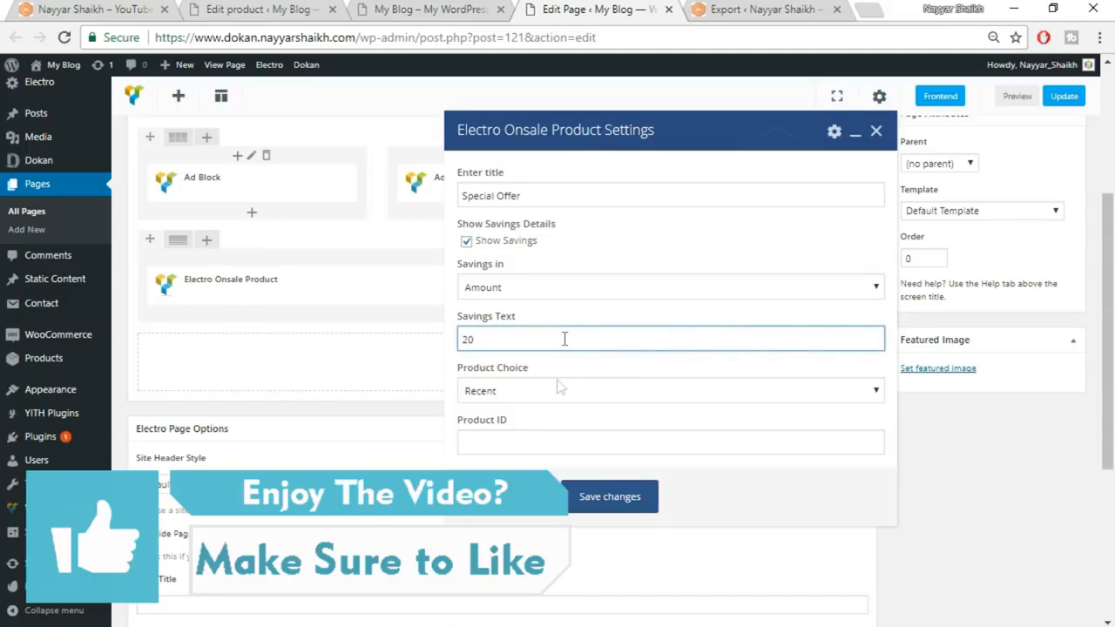
# - Set Product Choice to Specific with product ID 46 from the product URL, and save
pyautogui.click(538, 394)
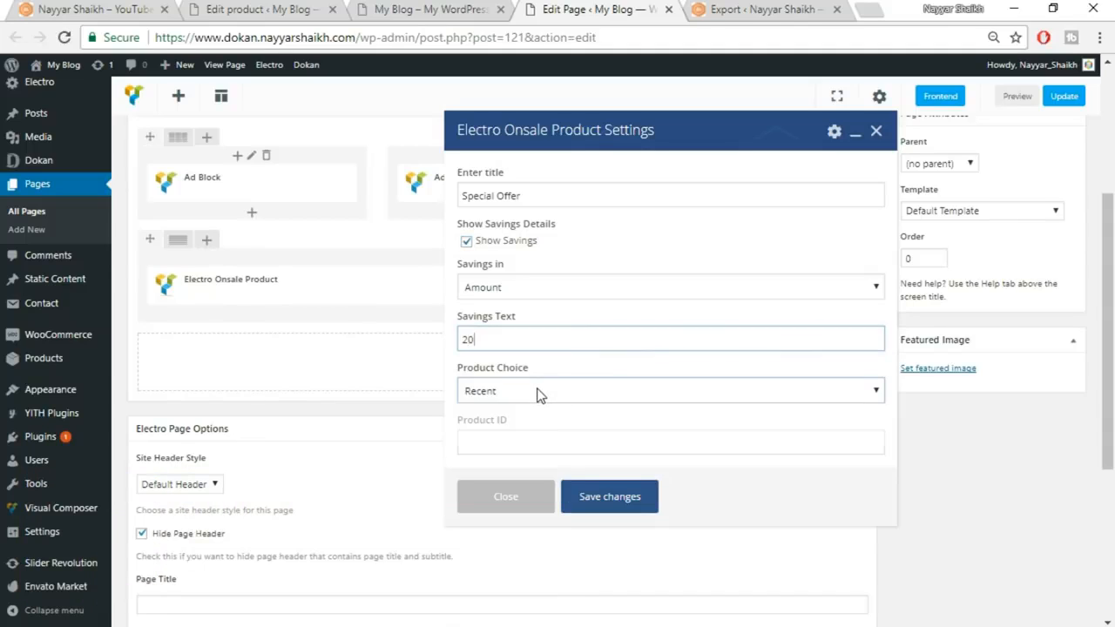
pyautogui.click(515, 439)
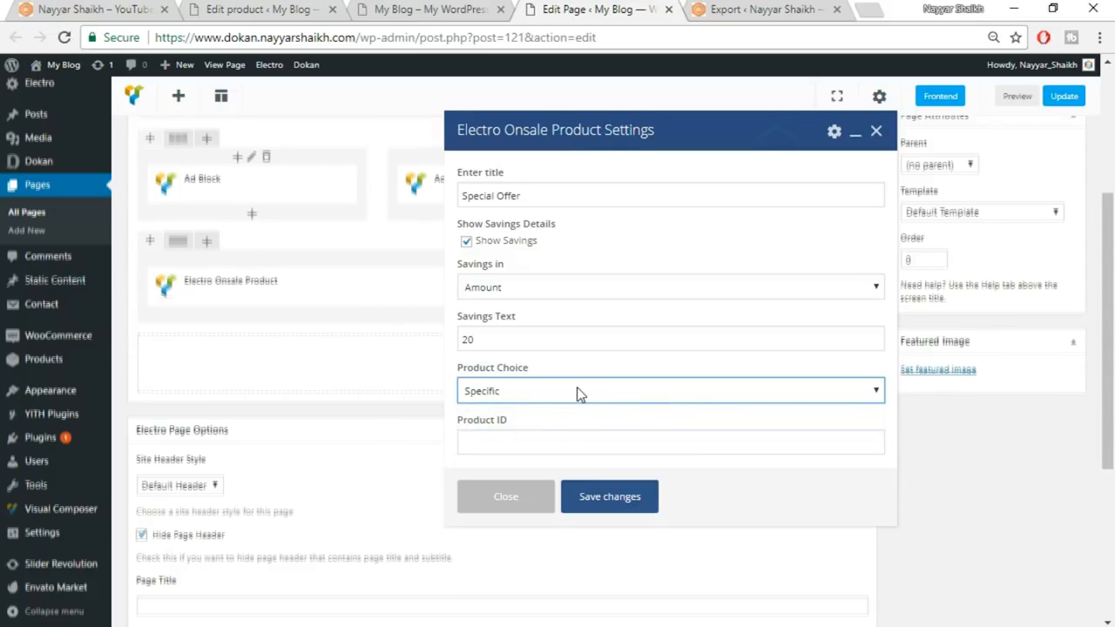
pyautogui.scroll(3, 562, 410)
pyautogui.click(274, 9)
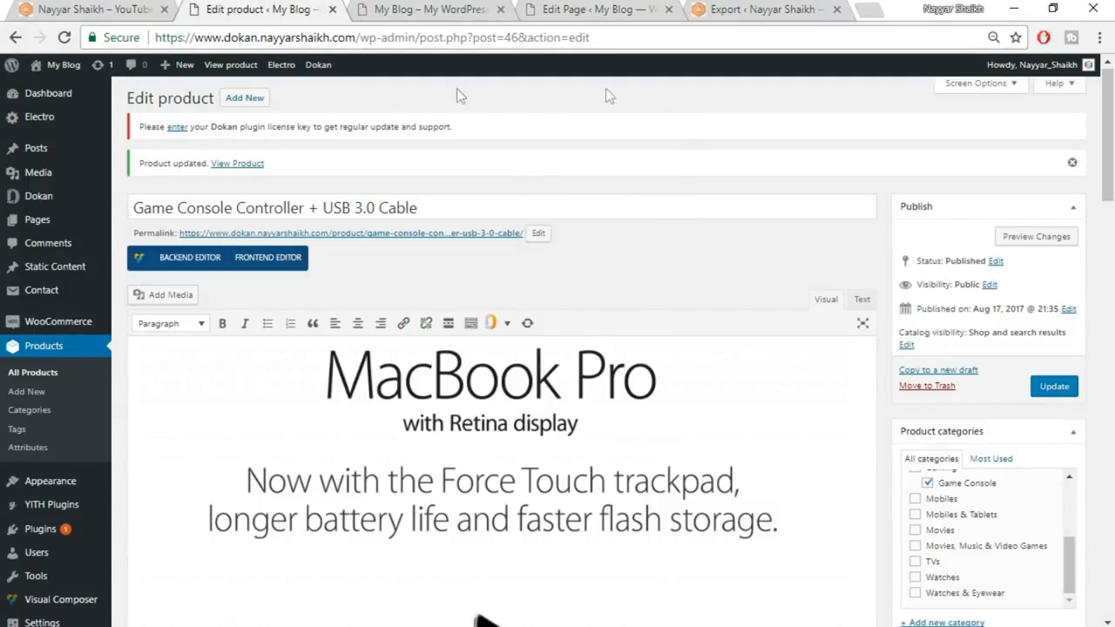
pyautogui.moveTo(505, 36); pyautogui.dragTo(527, 35)
pyautogui.click(588, 7)
pyautogui.click(601, 440)
pyautogui.write('46')
pyautogui.click(609, 501)
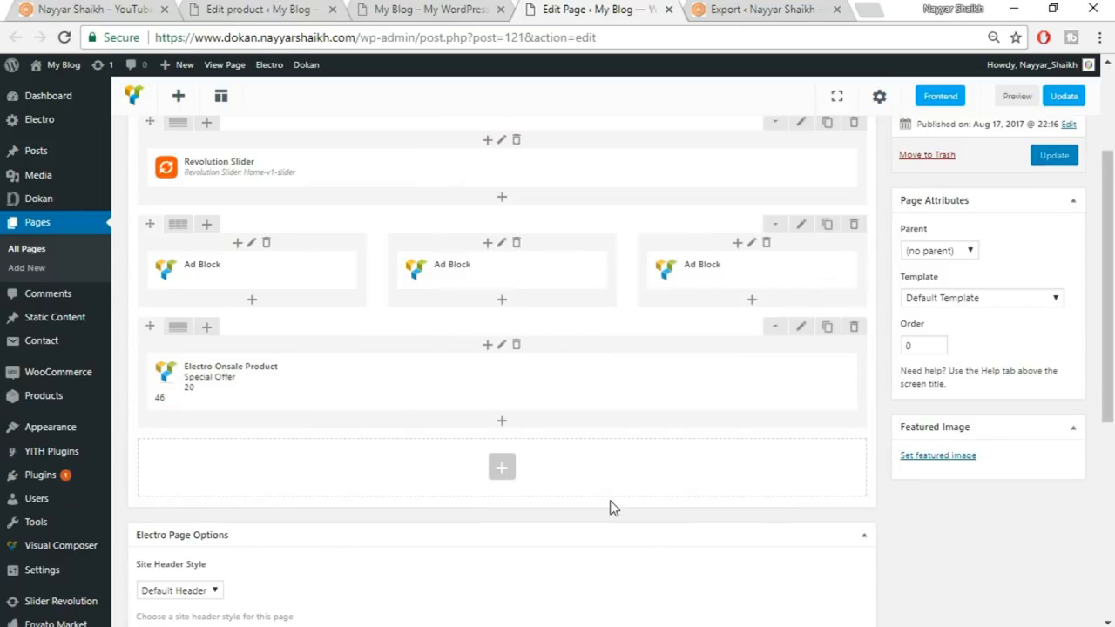
pyautogui.click(54, 7)
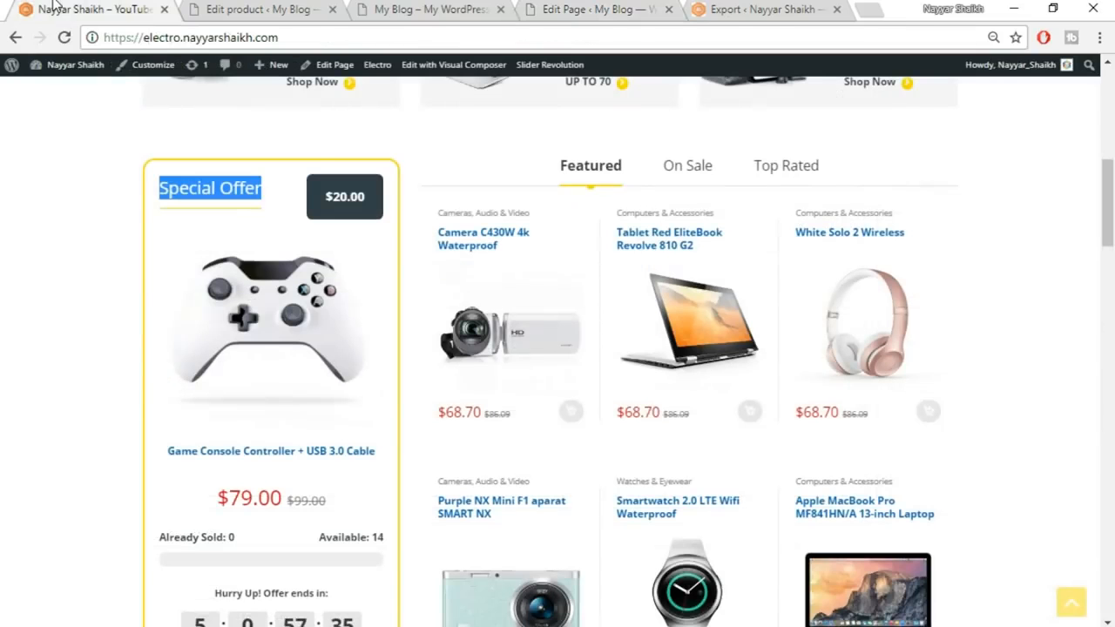
pyautogui.click(1004, 197)
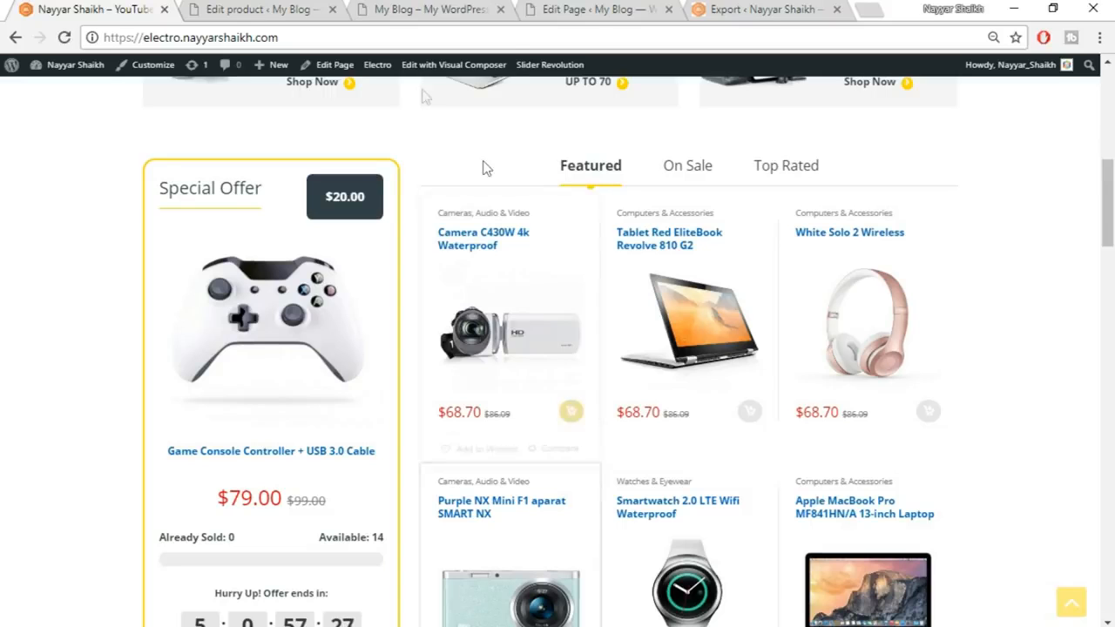
pyautogui.click(261, 8)
pyautogui.click(440, 7)
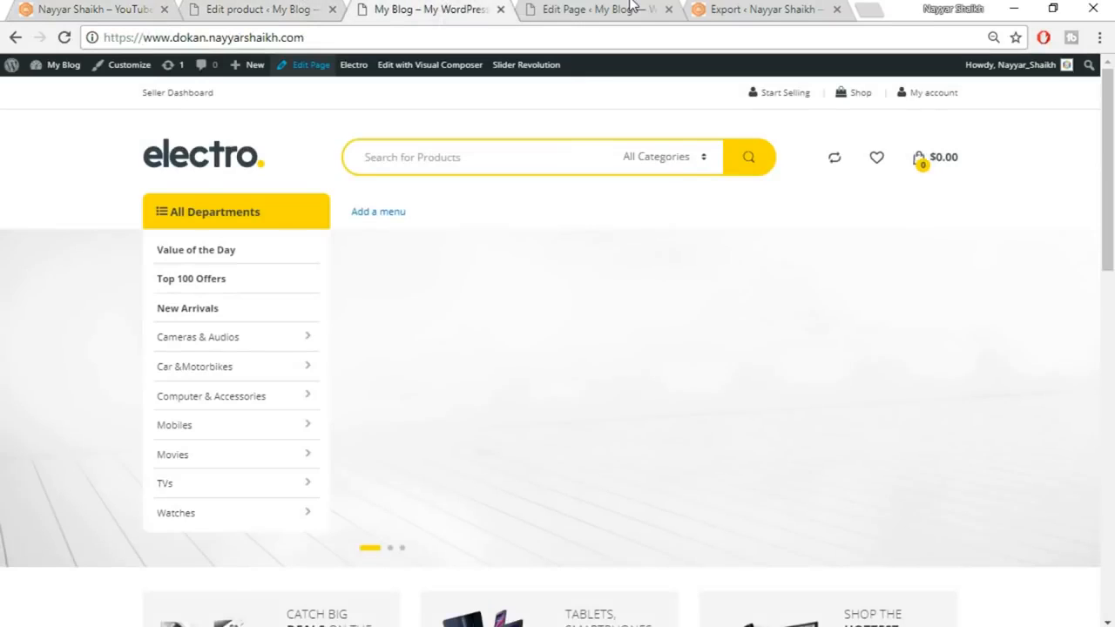
pyautogui.click(629, 8)
pyautogui.moveTo(176, 337)
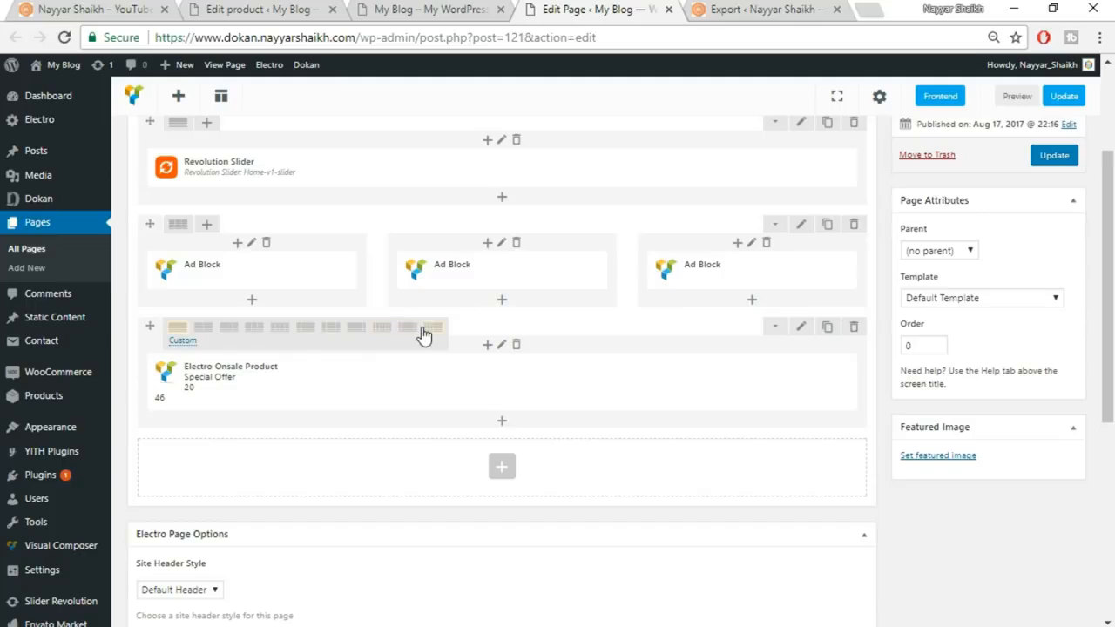
# - Give the Special Offer row a custom 1/3 + 2/3 column layout
pyautogui.click(178, 347)
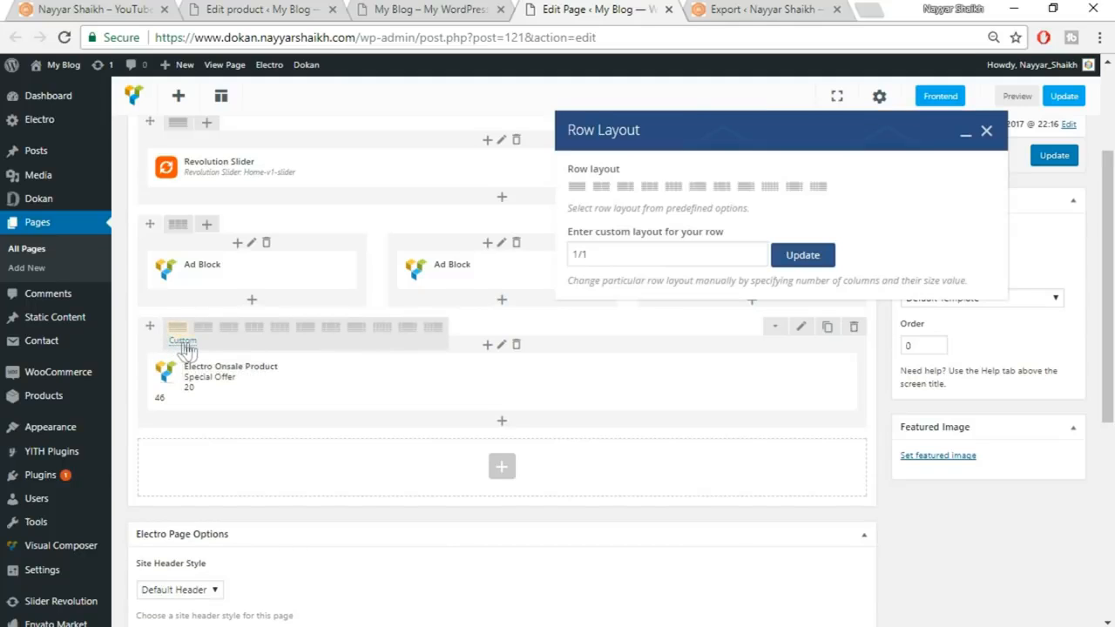
pyautogui.click(590, 255)
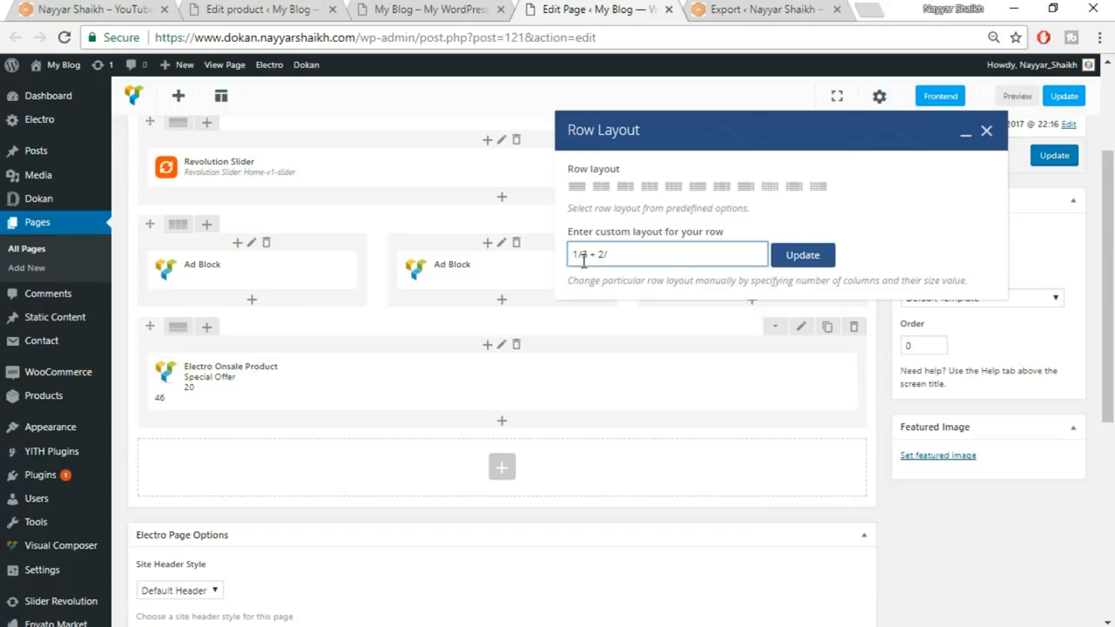
pyautogui.click(803, 256)
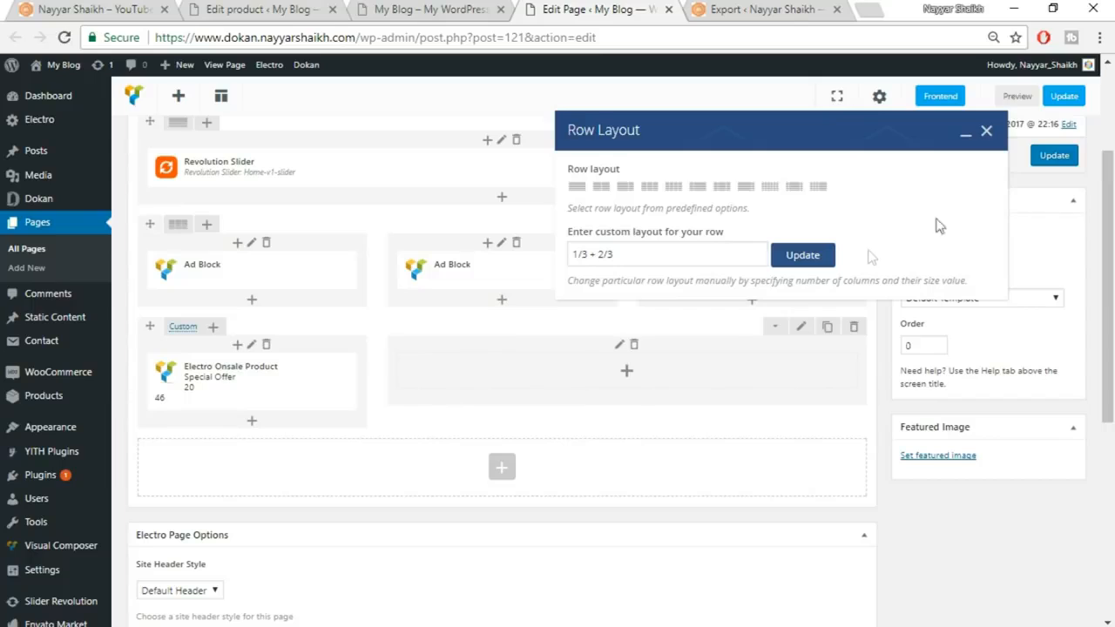
pyautogui.click(986, 131)
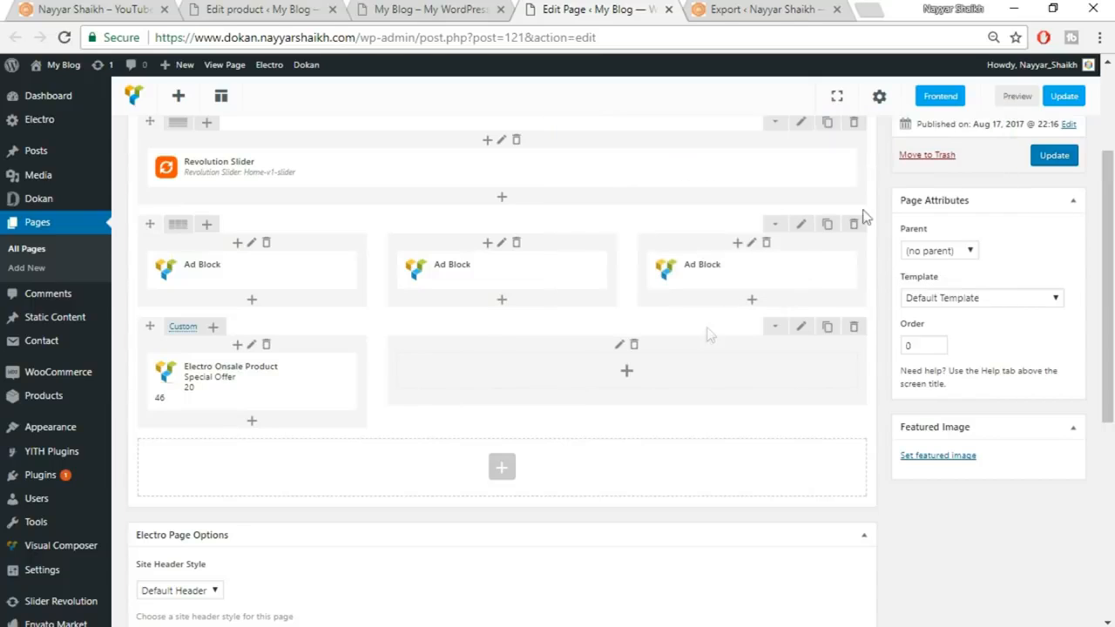
pyautogui.click(628, 373)
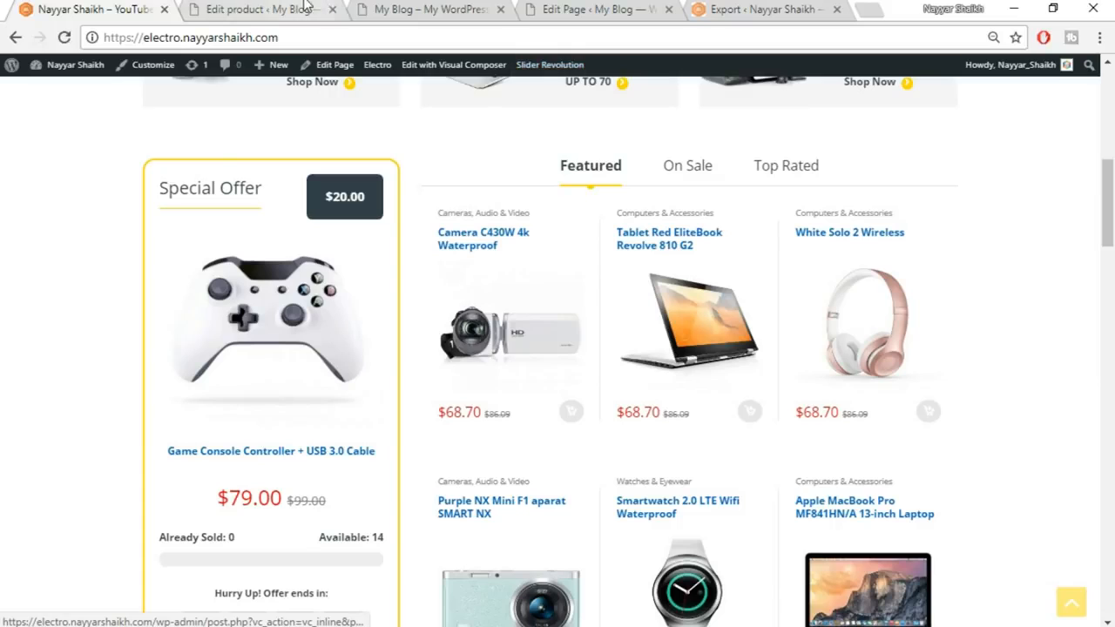
# - Search 'pro' and add a Product Tabs element to the empty two-thirds column
pyautogui.click(600, 8)
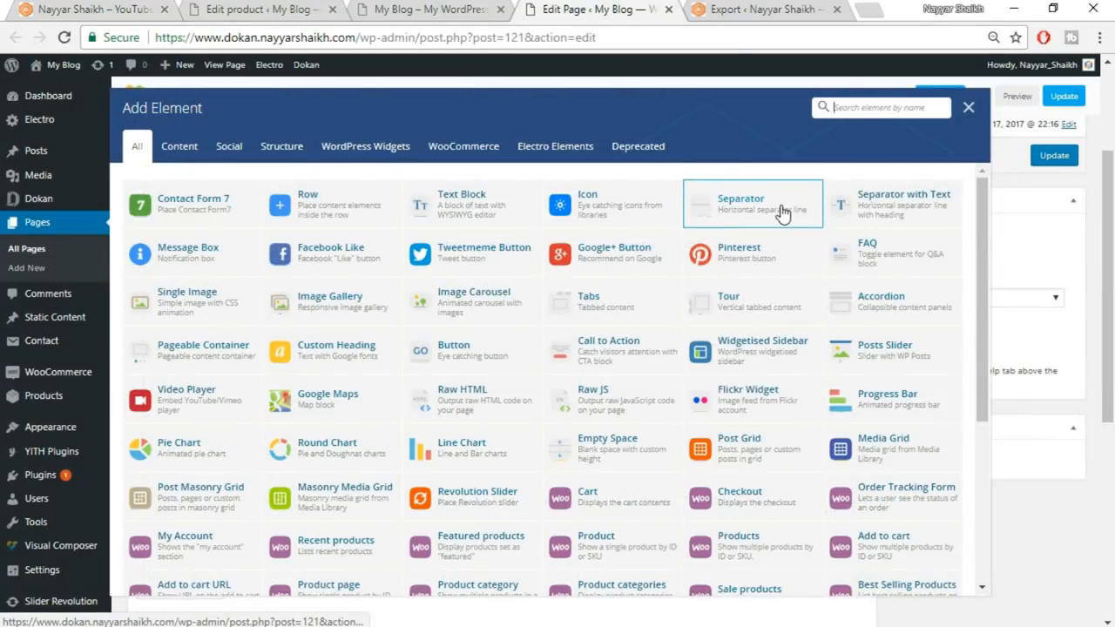
pyautogui.write('pro')
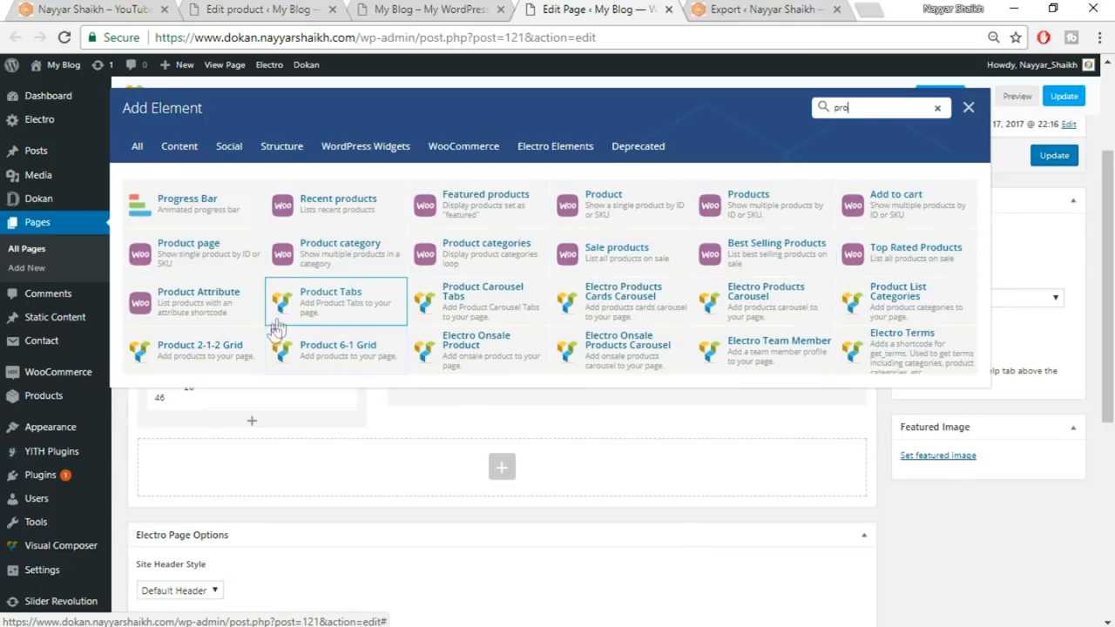
pyautogui.click(362, 306)
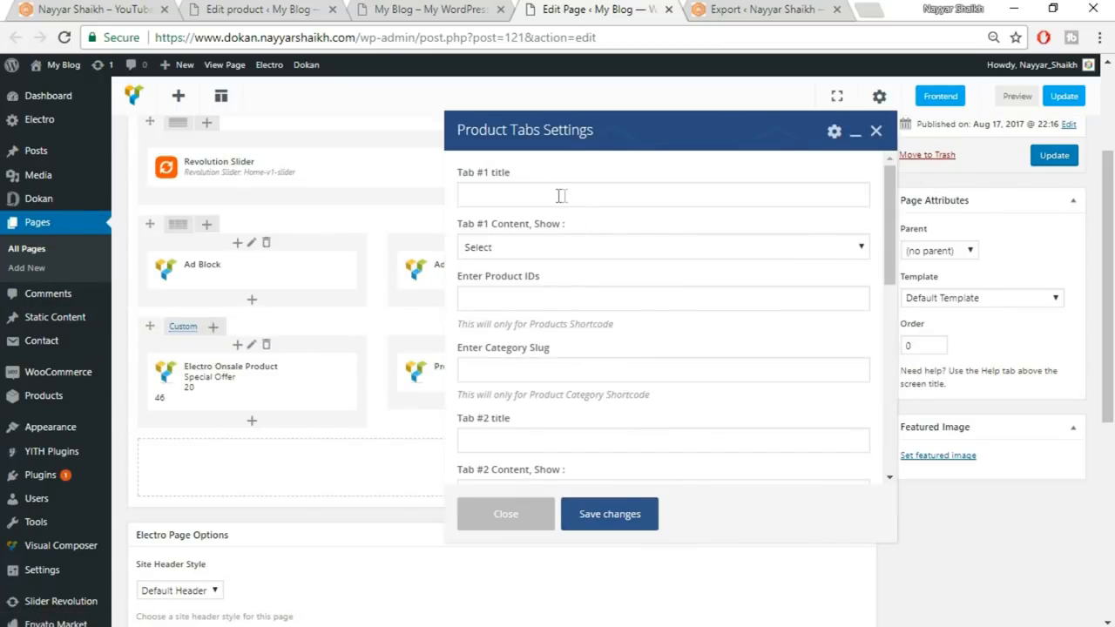
# - Set Tab #1 to show Featured Products
pyautogui.click(558, 196)
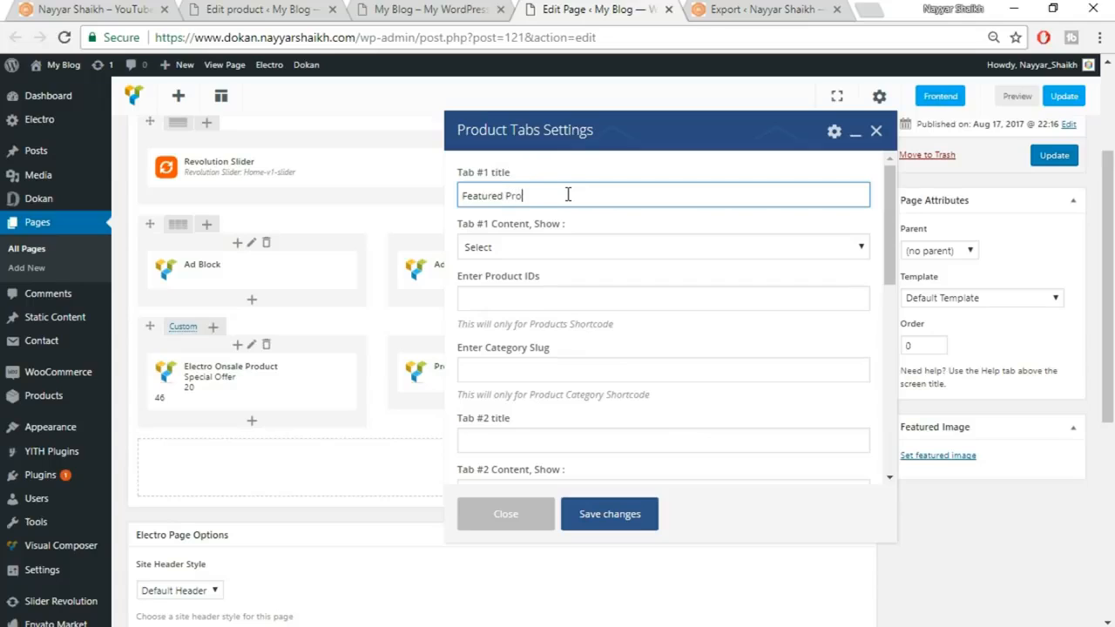
pyautogui.click(581, 251)
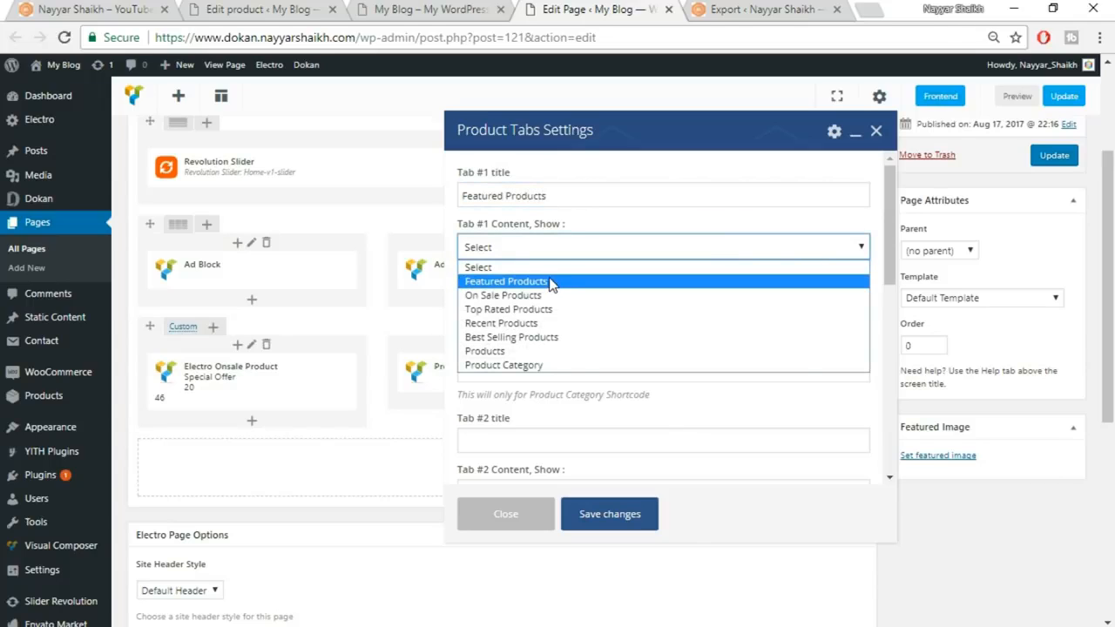
pyautogui.click(550, 282)
pyautogui.scroll(-3, 712, 336)
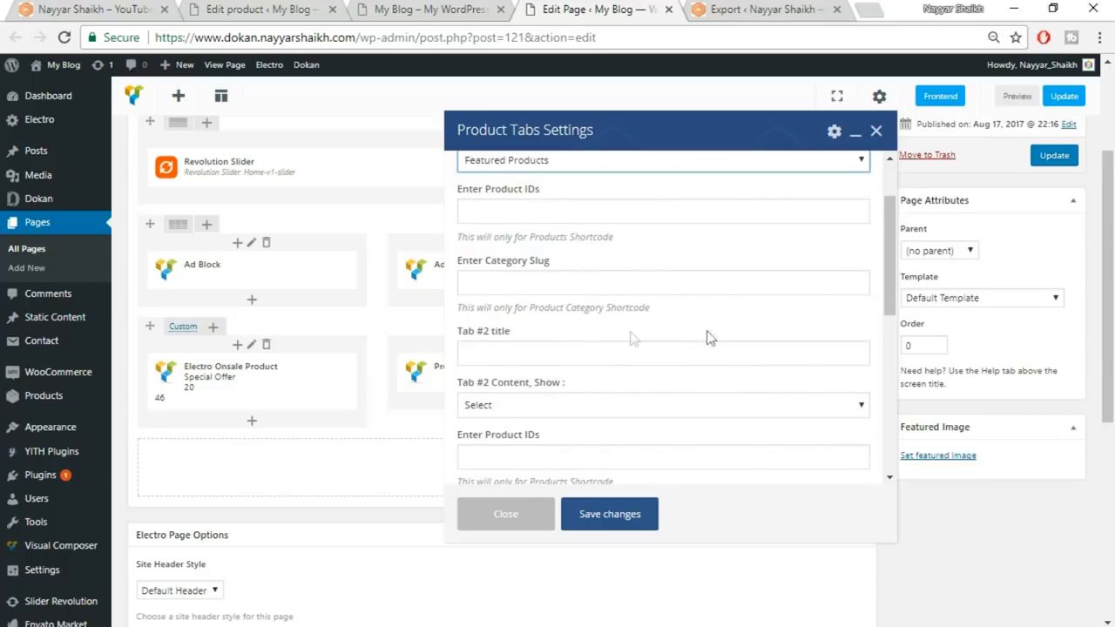
# - Title Tab #2 'On Sale', copied from the demo, showing On Sale Products
pyautogui.click(506, 261)
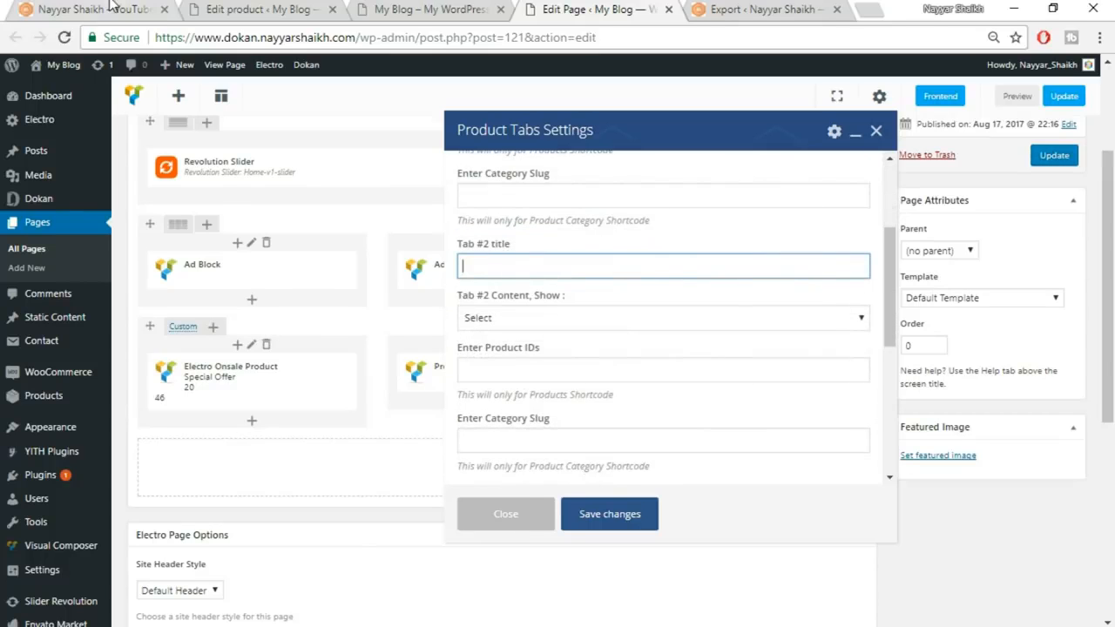
pyautogui.click(109, 7)
pyautogui.moveTo(717, 168); pyautogui.dragTo(666, 163)
pyautogui.hotkey('ctrl', 'c')
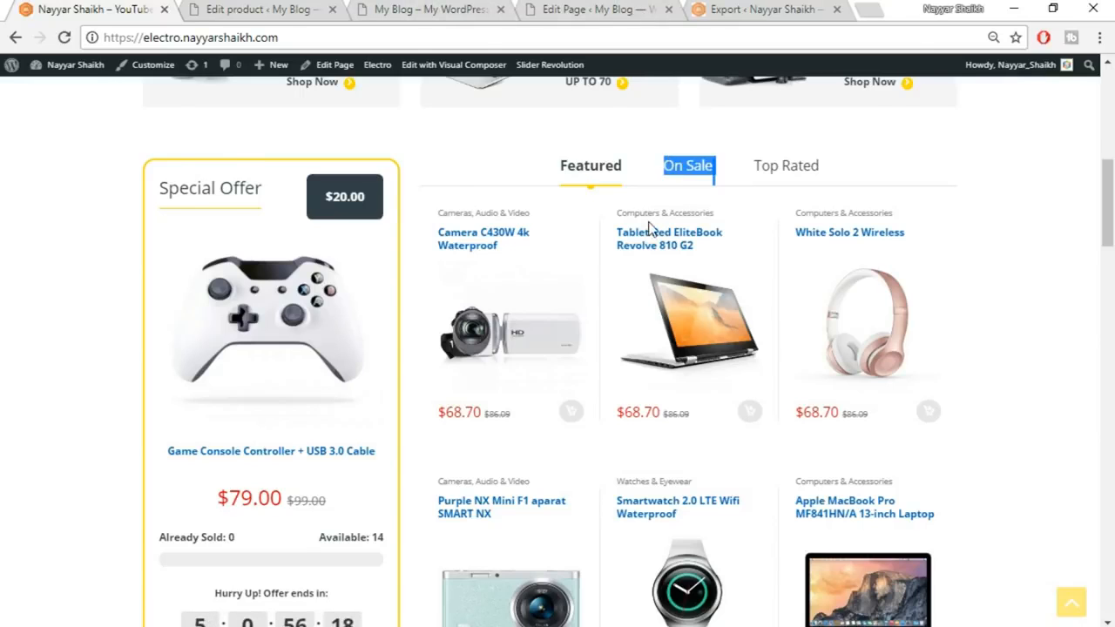
pyautogui.hotkey('ctrl', '4')
pyautogui.hotkey('ctrl', 'v')
pyautogui.click(547, 319)
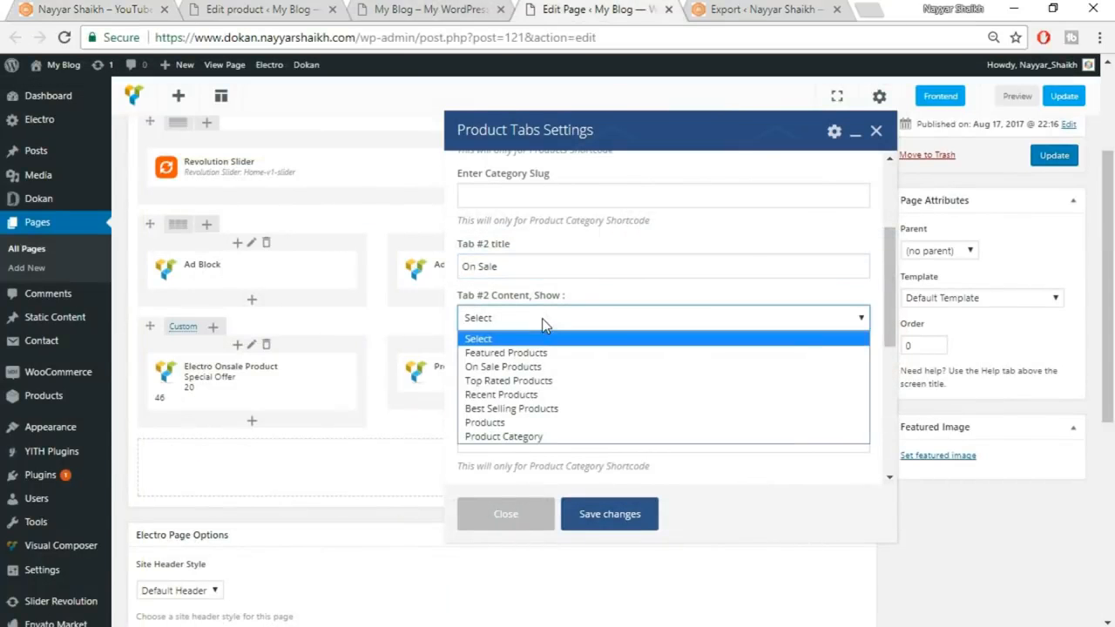
pyautogui.click(538, 368)
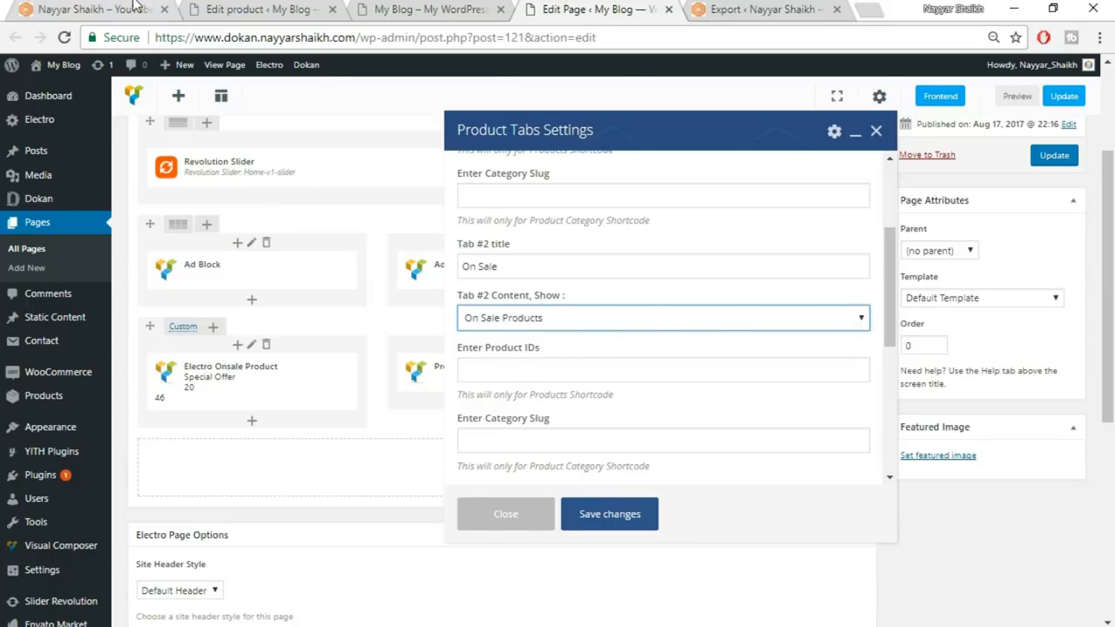
# - Title Tab #3 'Top Rated' showing Top Rated Products, then save the Product Tabs settings
pyautogui.hotkey('ctrl', '1')
pyautogui.moveTo(871, 165); pyautogui.dragTo(755, 167)
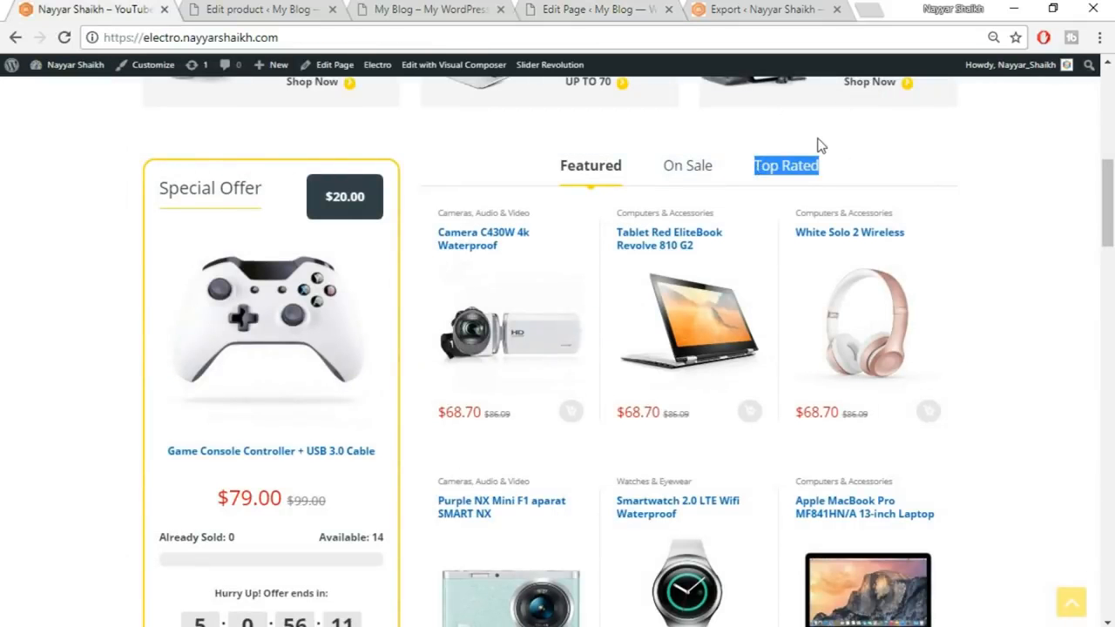
pyautogui.click(515, 8)
pyautogui.click(582, 8)
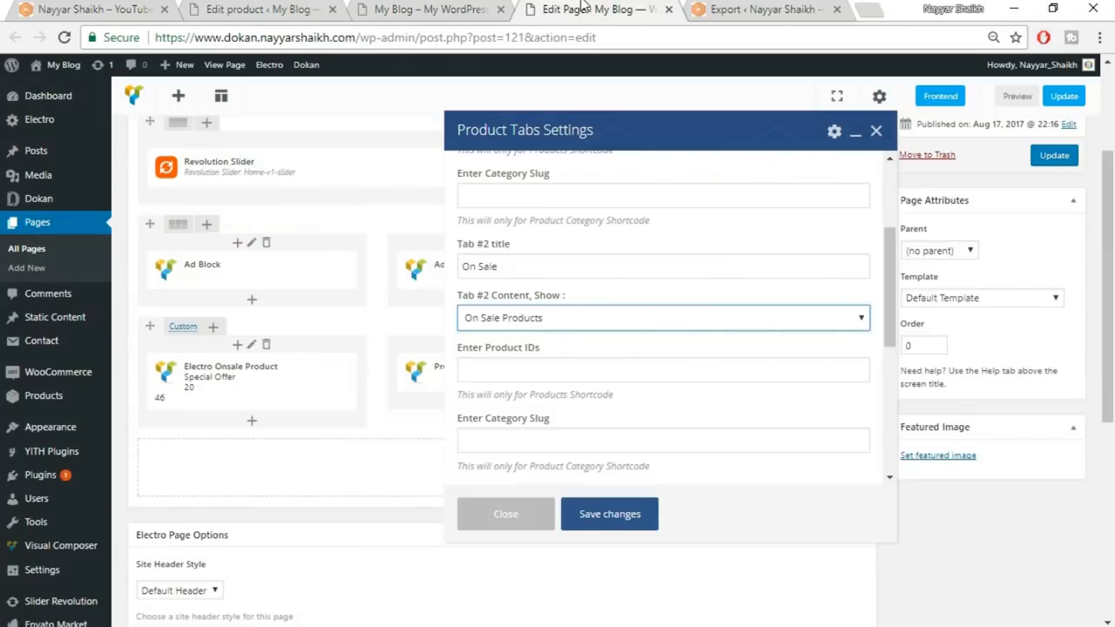
pyautogui.scroll(-3, 621, 364)
pyautogui.click(517, 251)
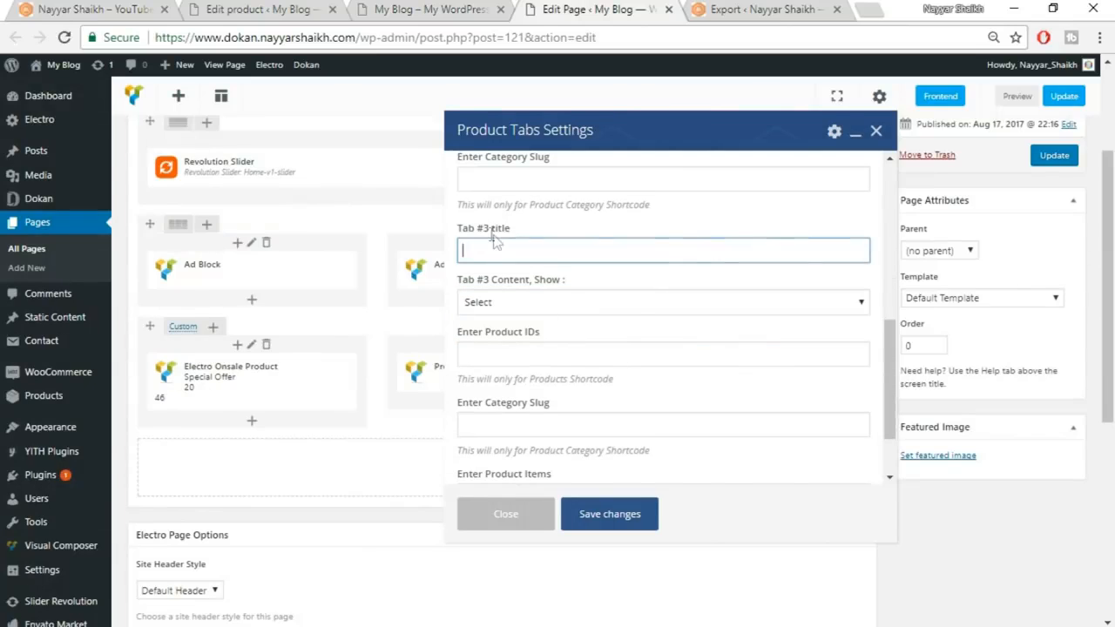
pyautogui.click(556, 303)
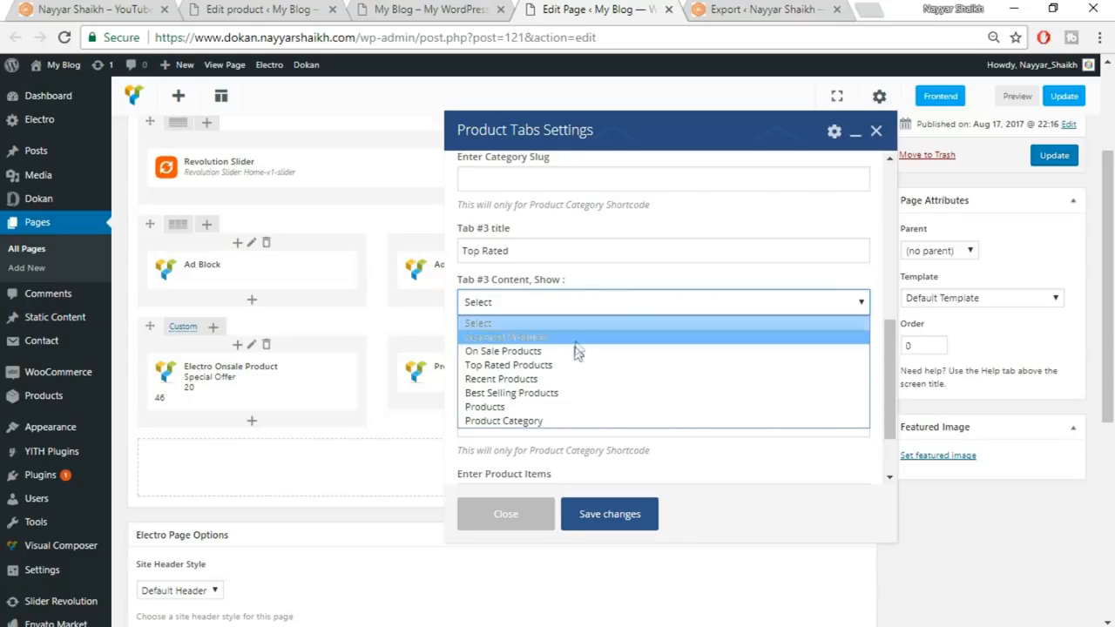
pyautogui.click(540, 366)
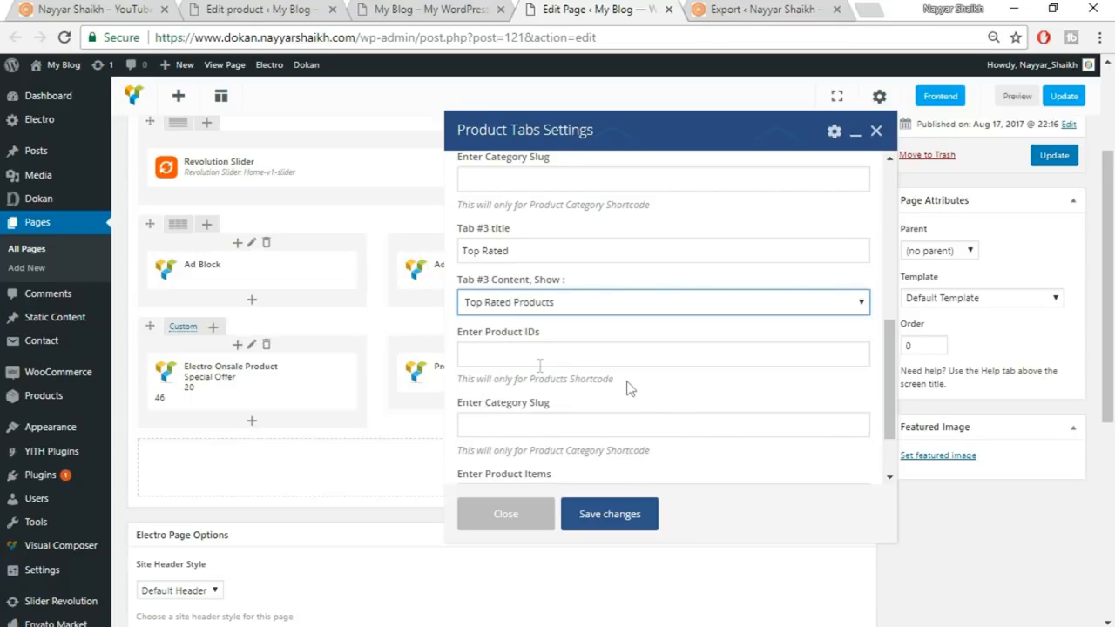
pyautogui.click(632, 512)
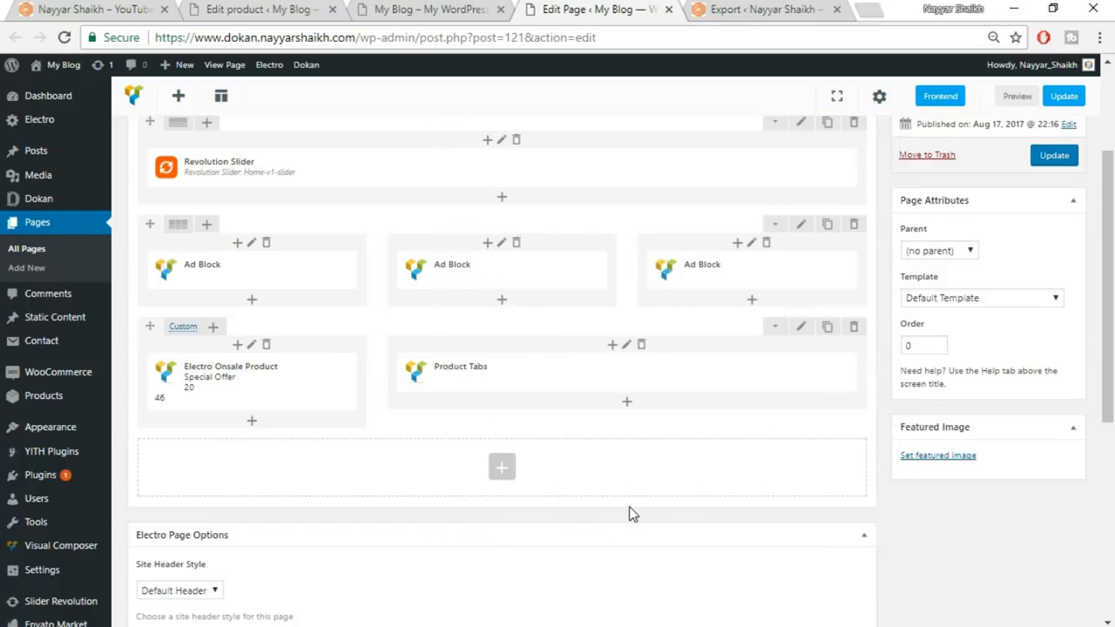
pyautogui.scroll(3, 700, 515)
# - Update the Home Page and reload the live home page to see the new sections
pyautogui.click(1070, 247)
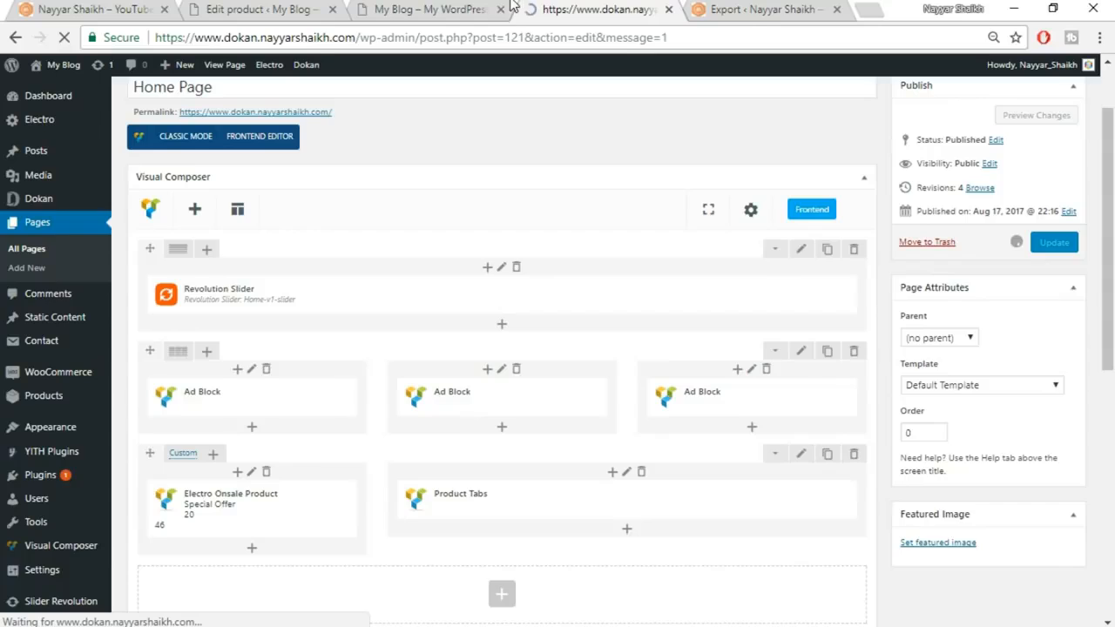
pyautogui.click(476, 8)
pyautogui.click(491, 32)
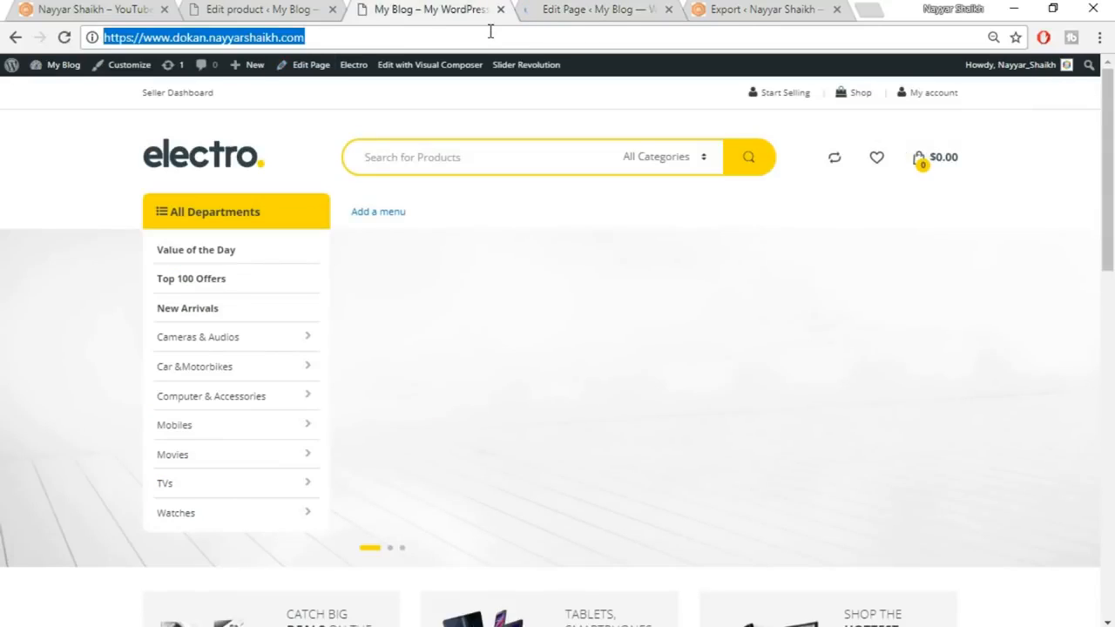
pyautogui.press('Return')
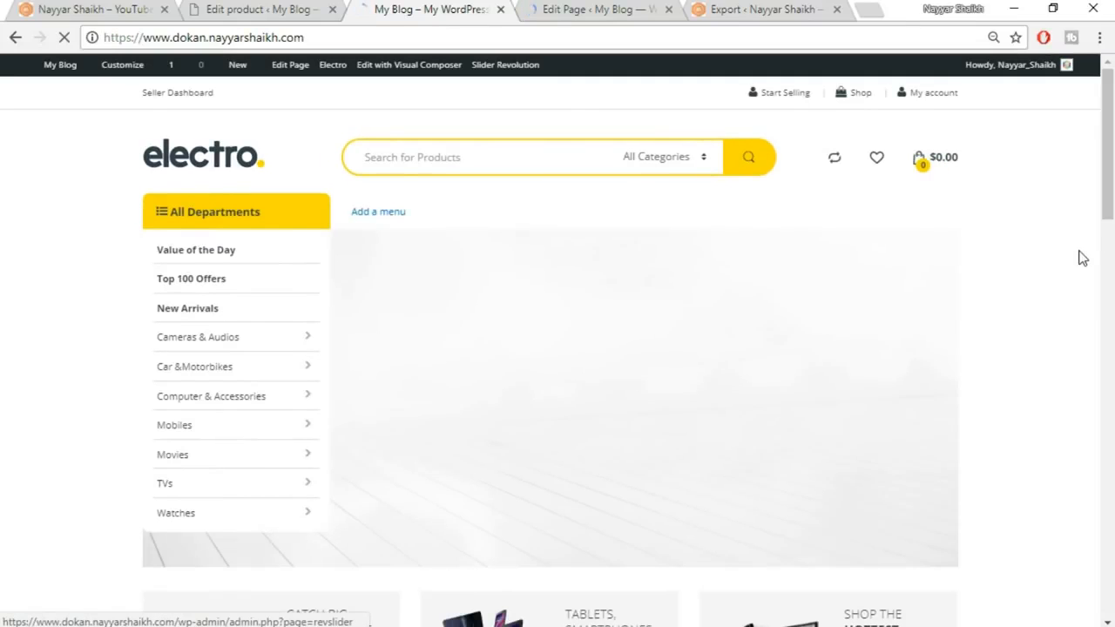
pyautogui.scroll(-7, 1082, 257)
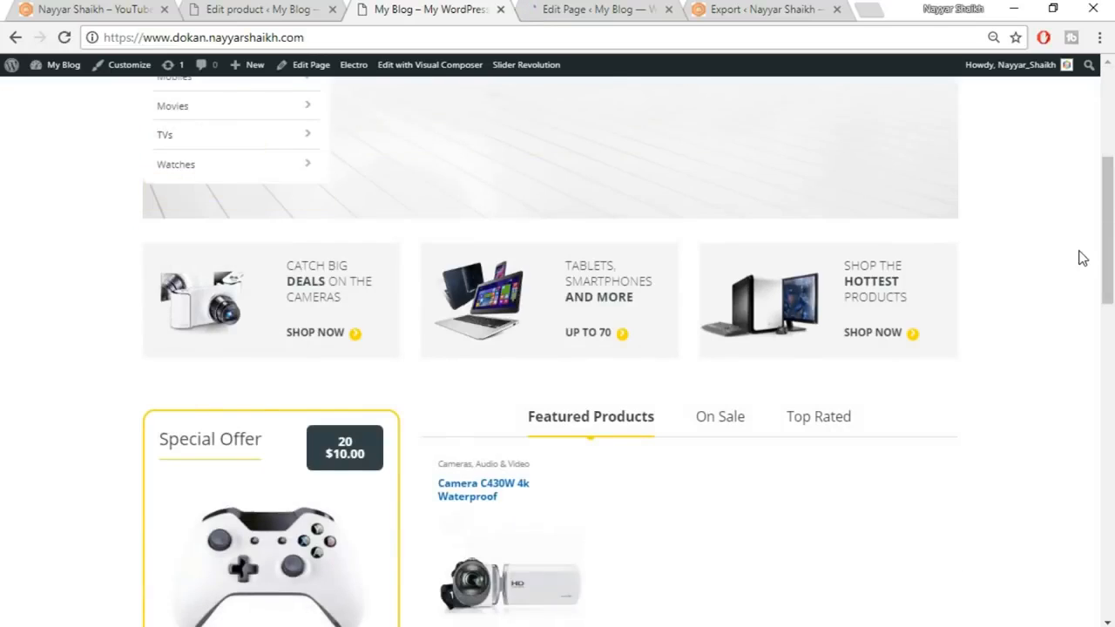
pyautogui.scroll(1, 217, 316)
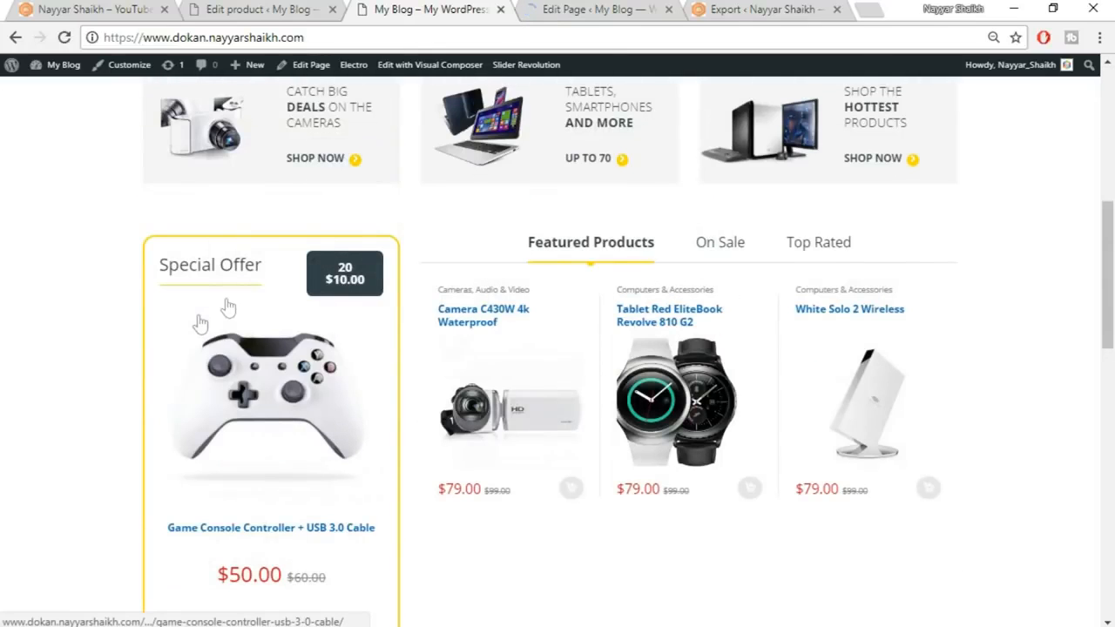
pyautogui.scroll(-1, 281, 292)
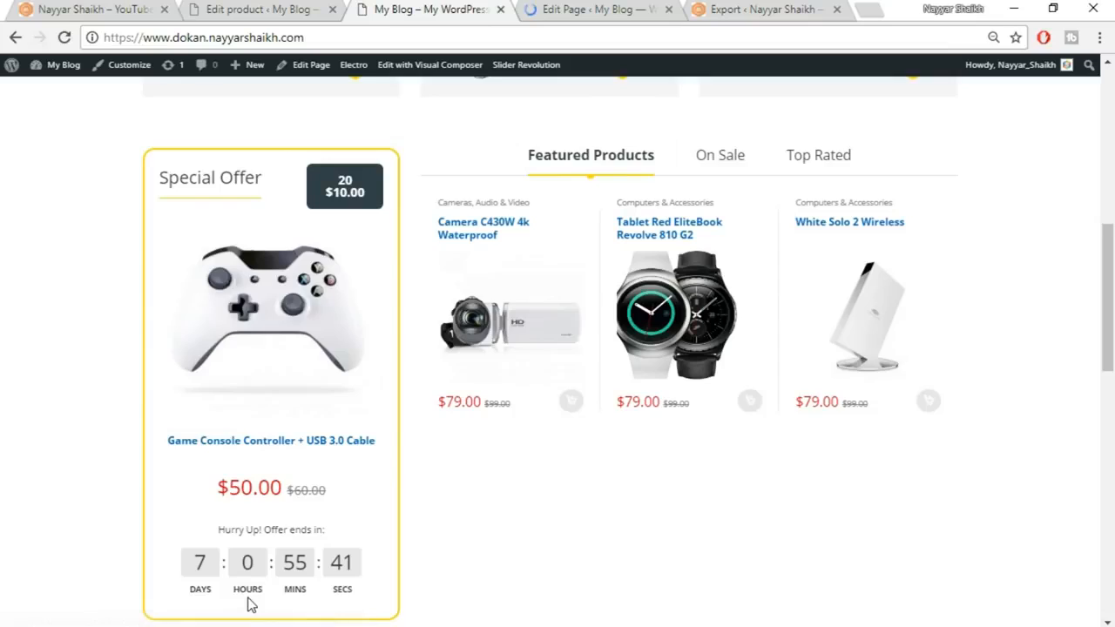
pyautogui.scroll(-1, 252, 523)
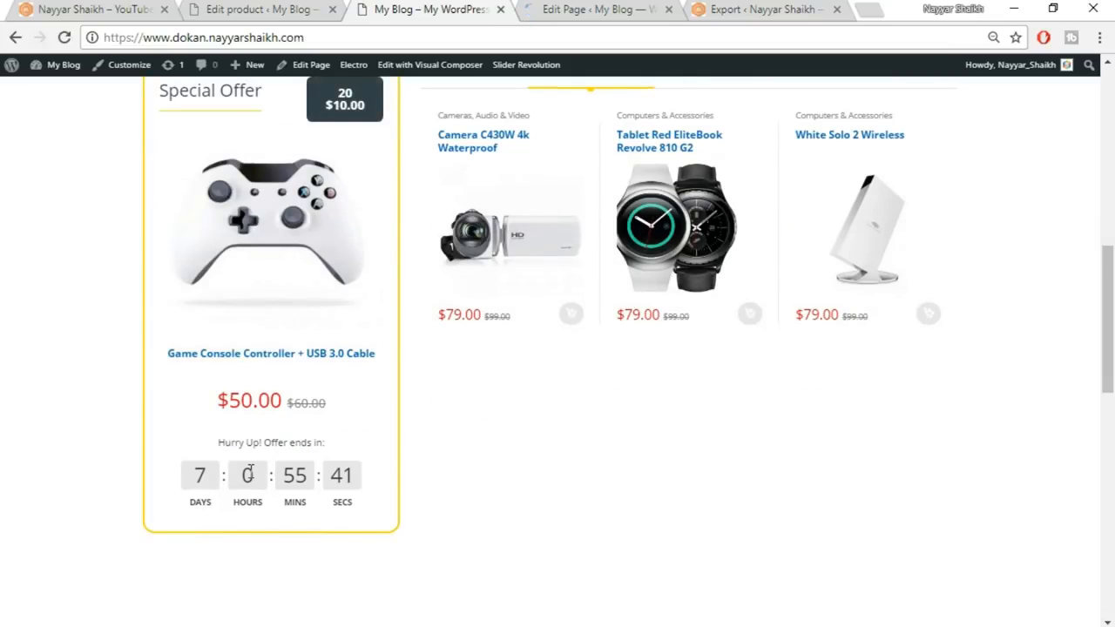
pyautogui.scroll(1, 248, 475)
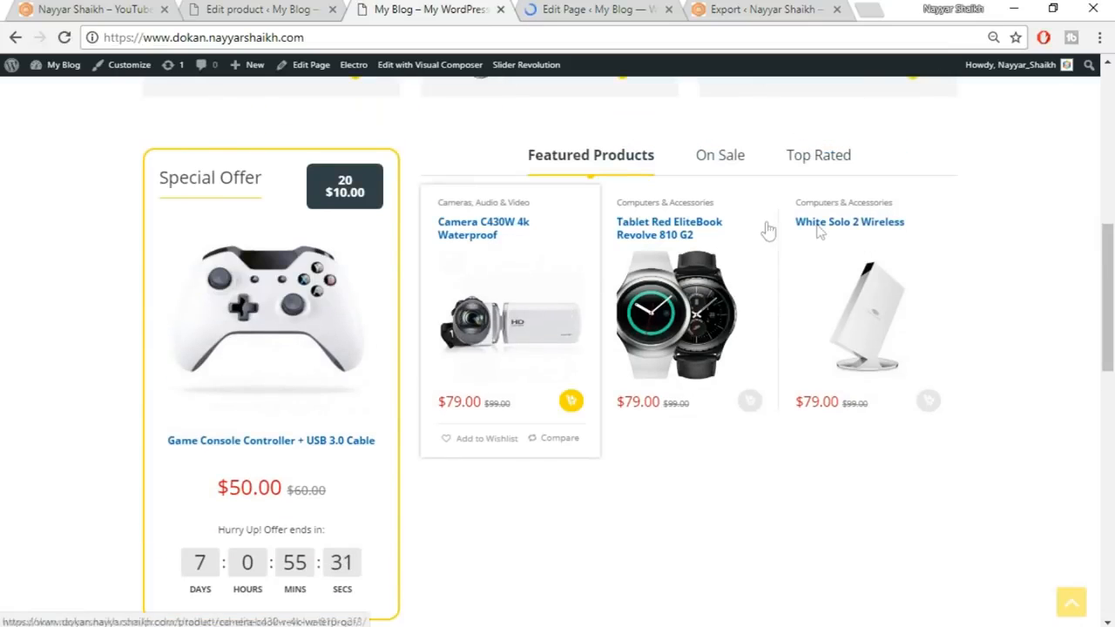
# - Try the On Sale, Top Rated and Featured Products tabs and compare with the Electro demo
pyautogui.click(730, 159)
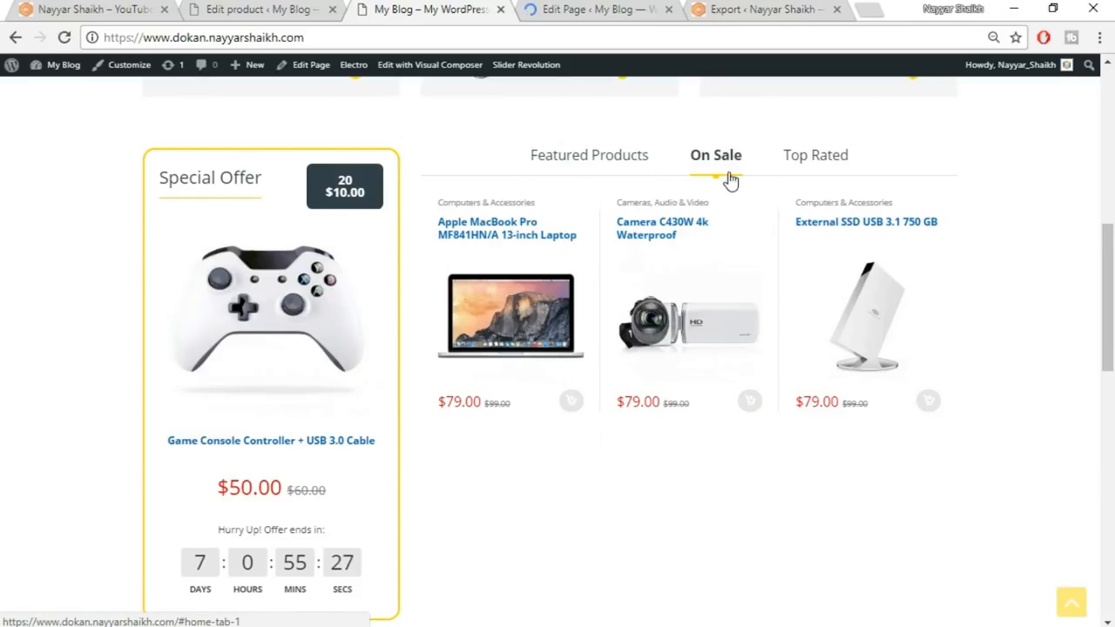
pyautogui.click(819, 158)
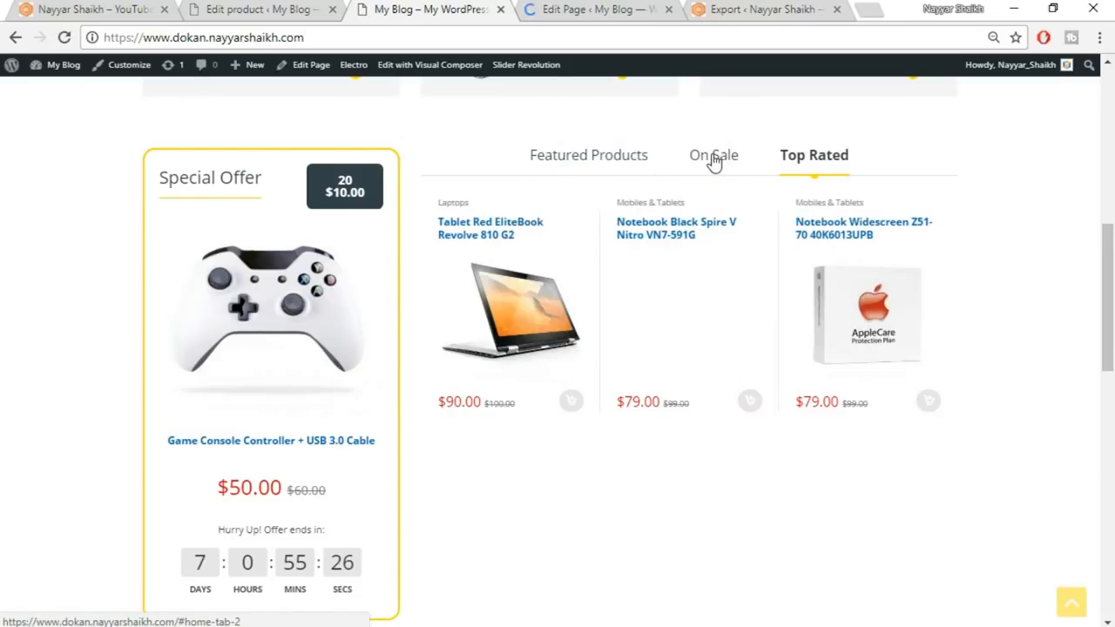
pyautogui.click(602, 159)
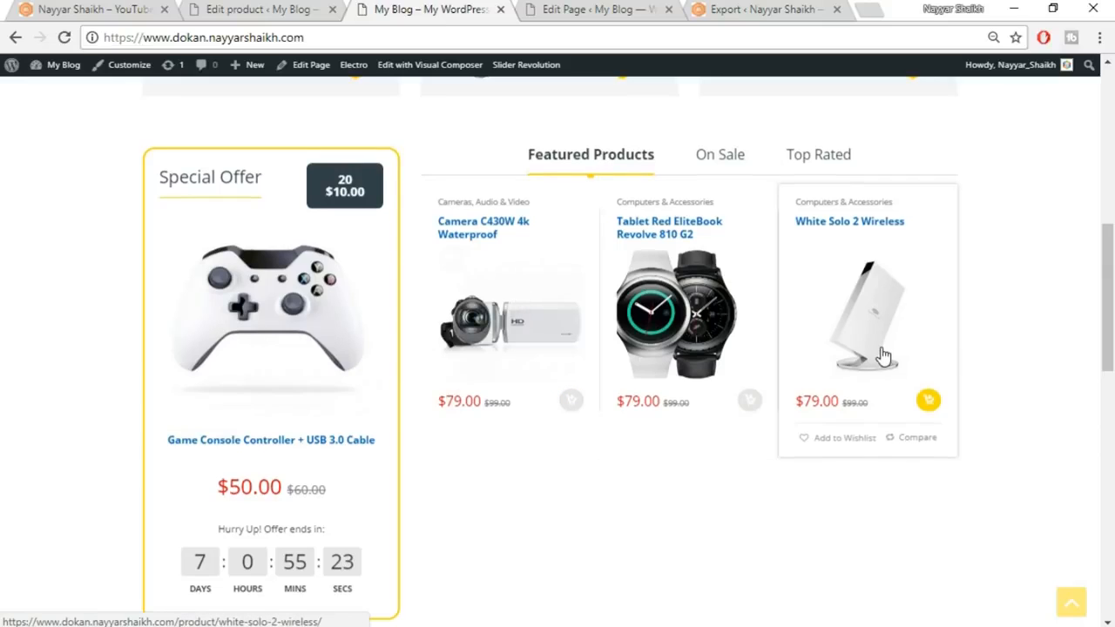
pyautogui.scroll(-1, 834, 419)
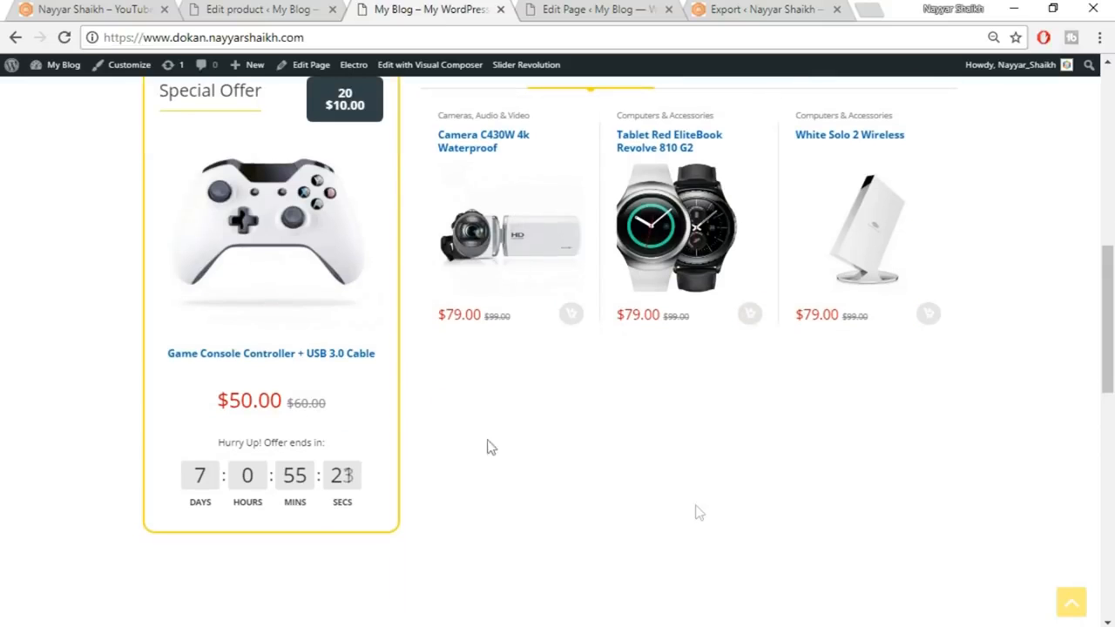
pyautogui.click(100, 11)
pyautogui.scroll(-2, 598, 406)
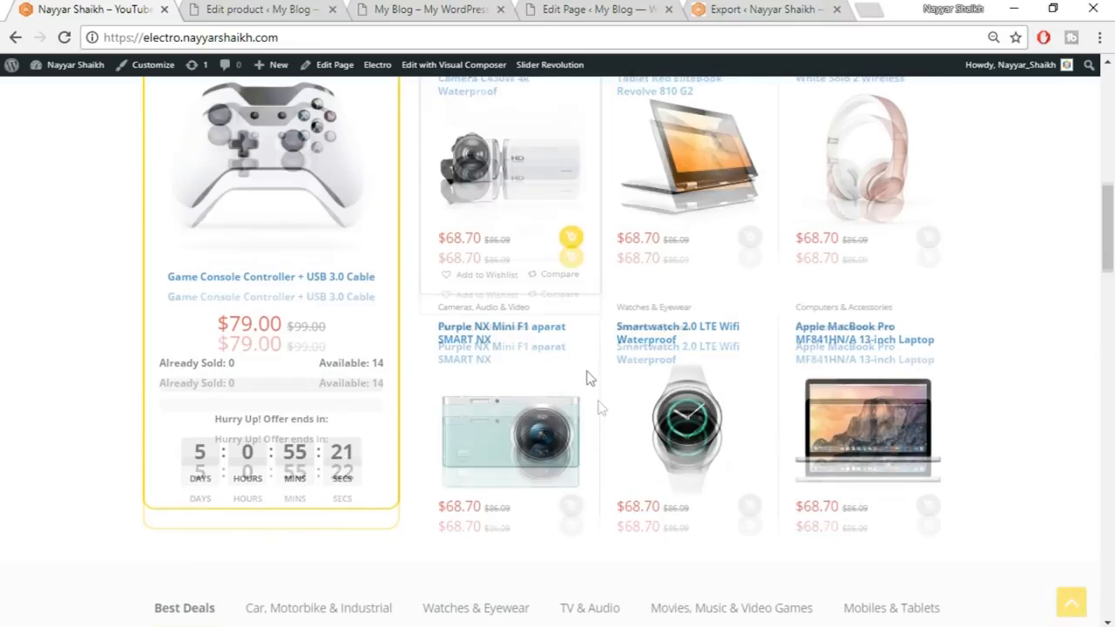
pyautogui.click(591, 11)
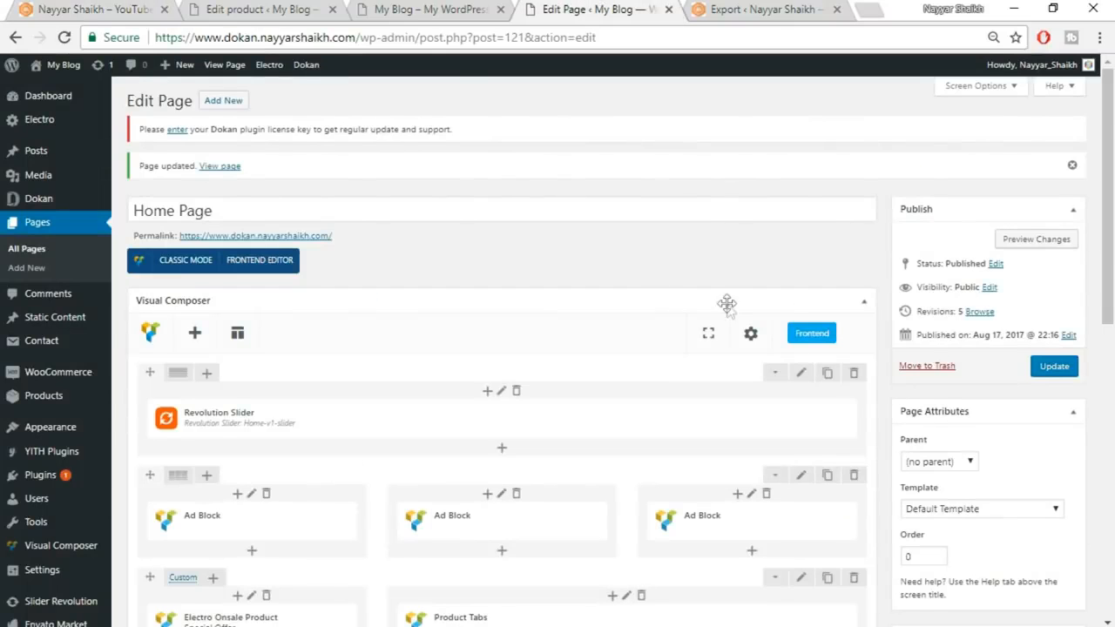
# - Set the Product Tabs element to 6 product items, save it, and update the Home Page
pyautogui.scroll(-3, 730, 306)
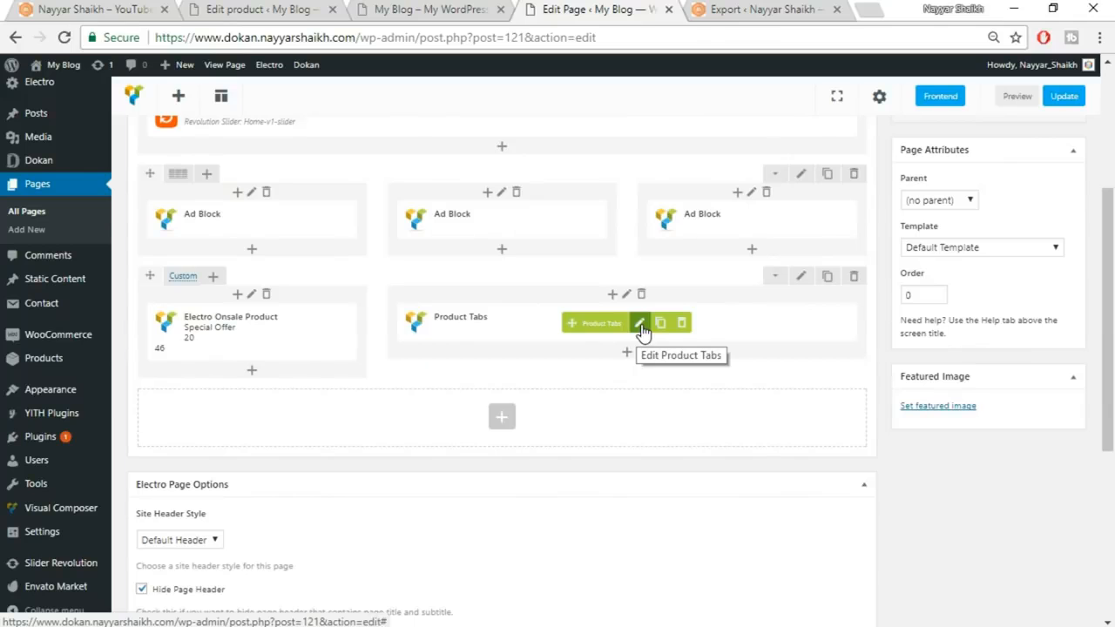
pyautogui.click(641, 326)
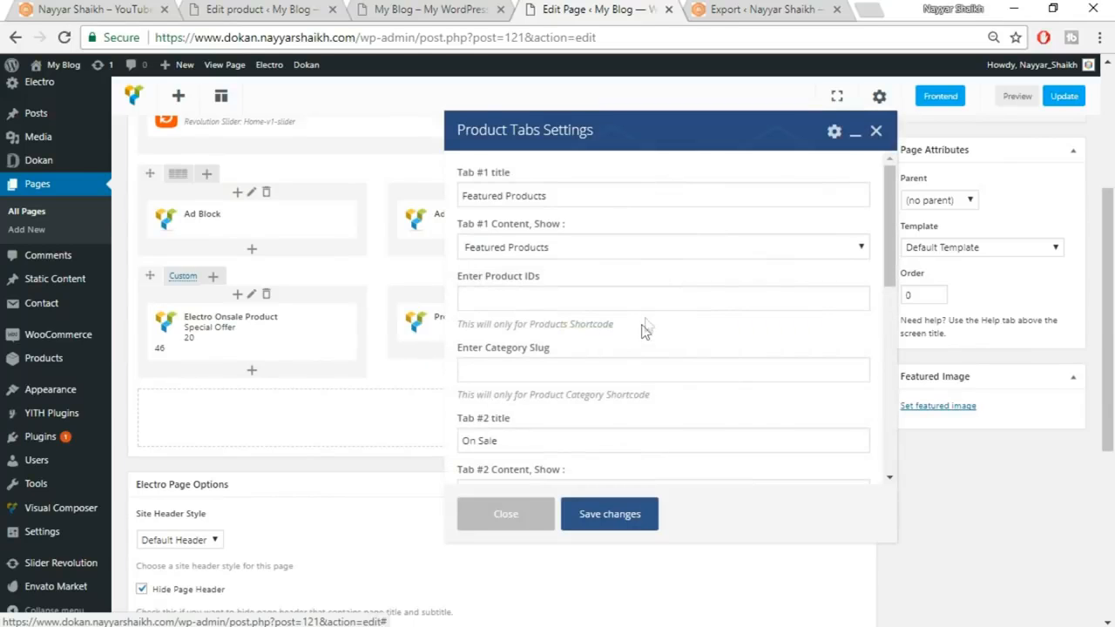
pyautogui.scroll(-7, 727, 315)
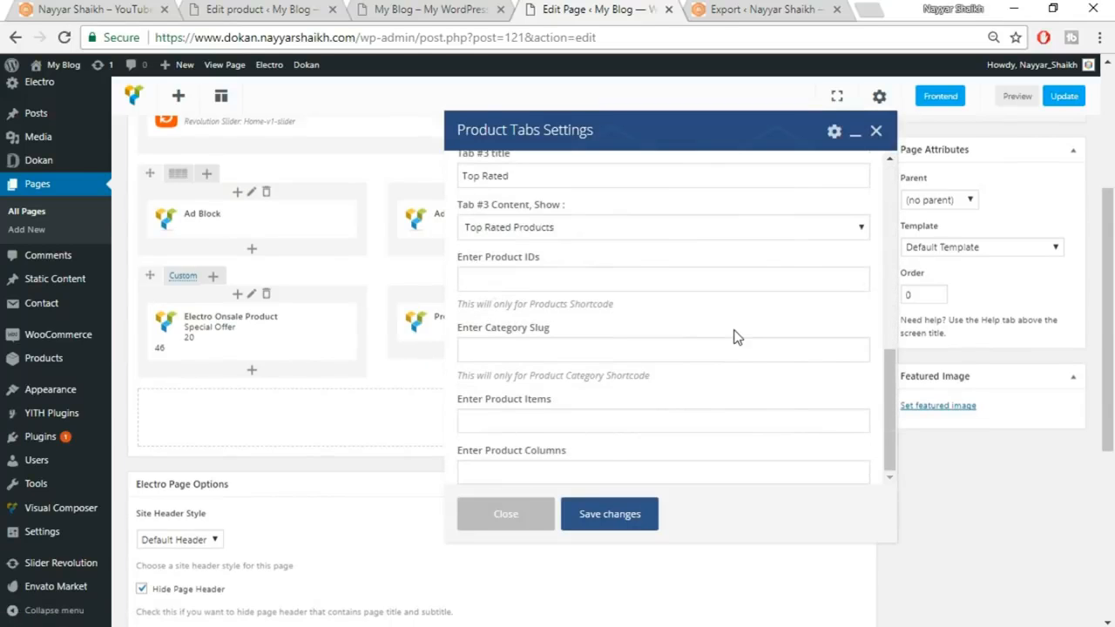
pyautogui.click(535, 428)
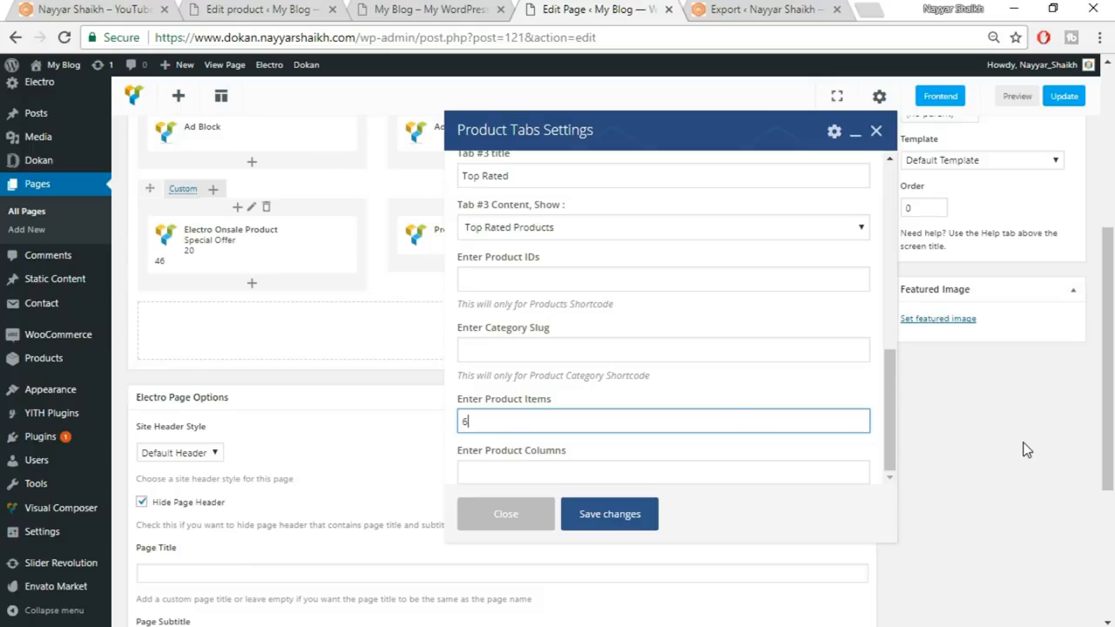
pyautogui.click(613, 516)
pyautogui.click(1078, 103)
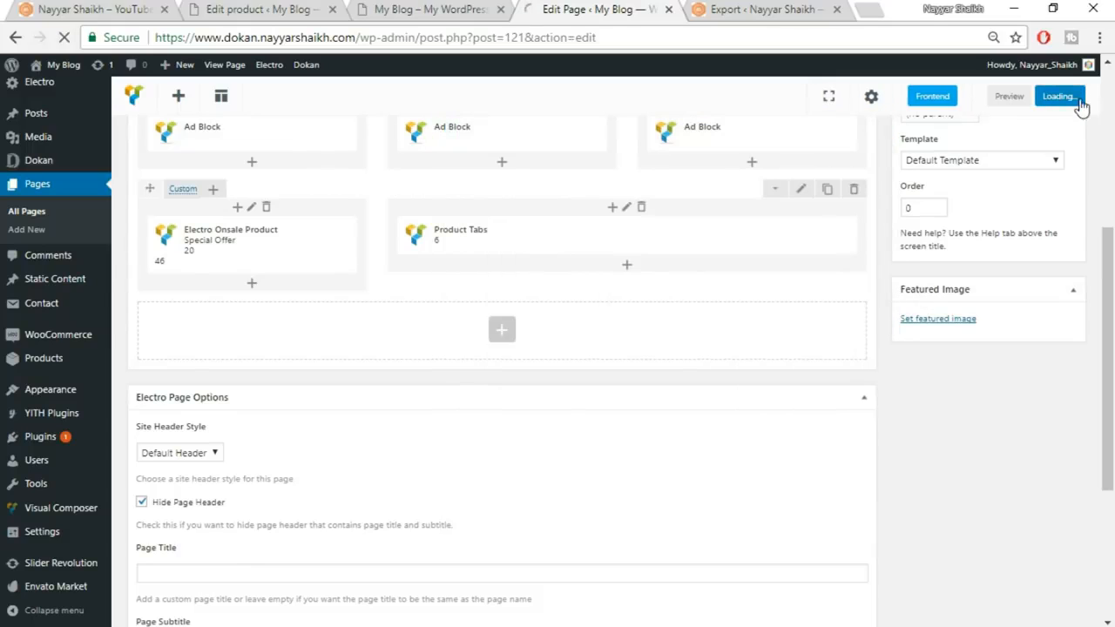
# - Reload the live home page and check that Featured Products now lists six items
pyautogui.click(427, 9)
pyautogui.click(466, 39)
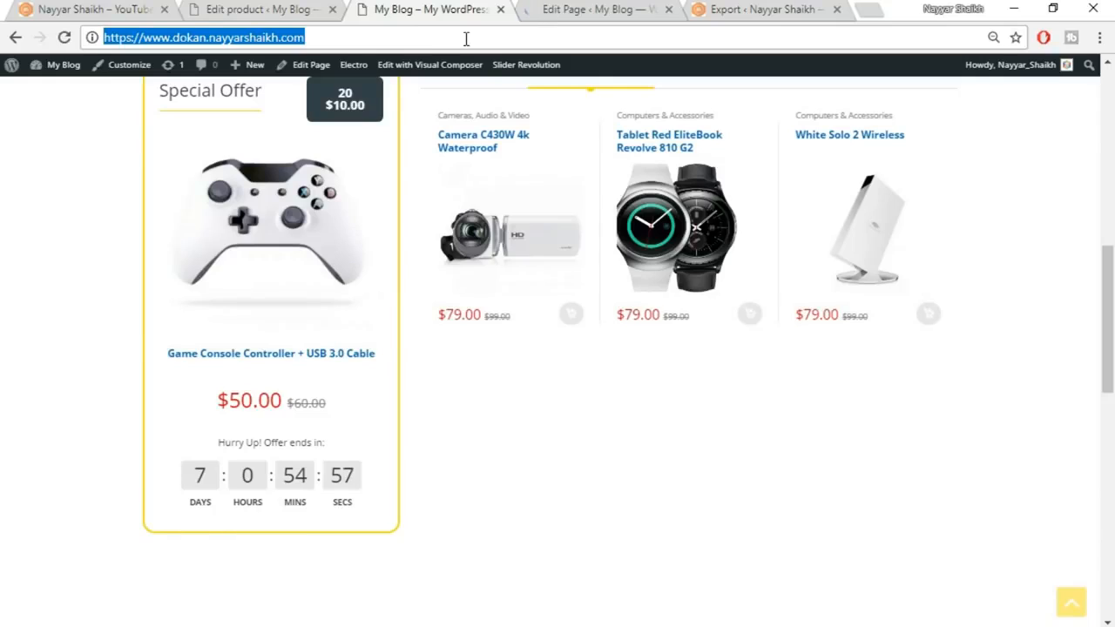
pyautogui.press('Return')
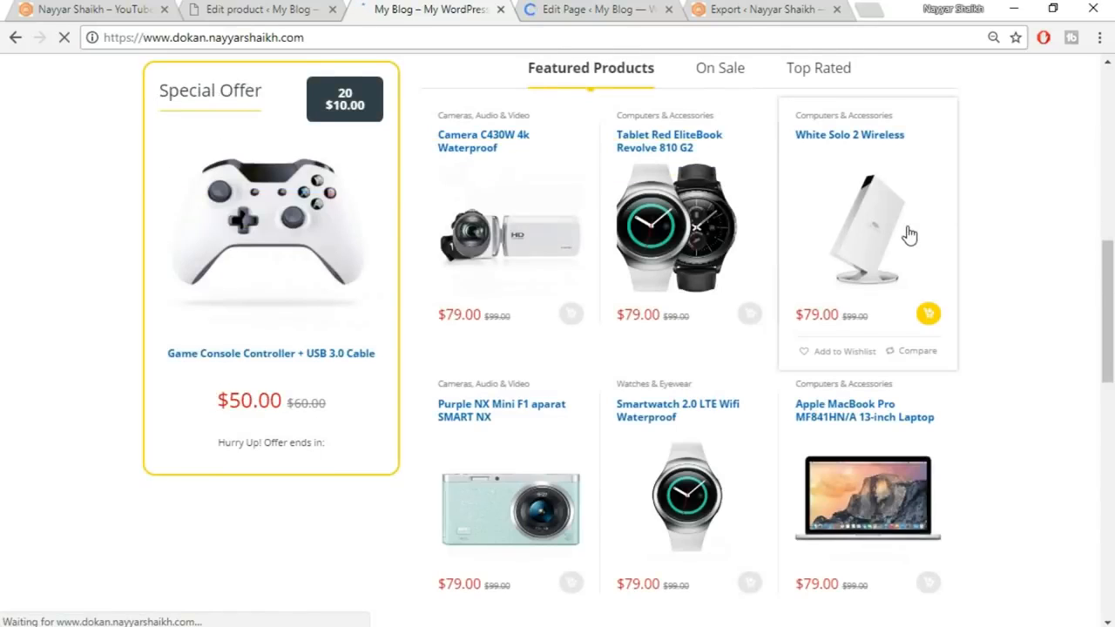
pyautogui.scroll(-1, 906, 231)
pyautogui.scroll(-1, 909, 236)
pyautogui.scroll(3, 580, 275)
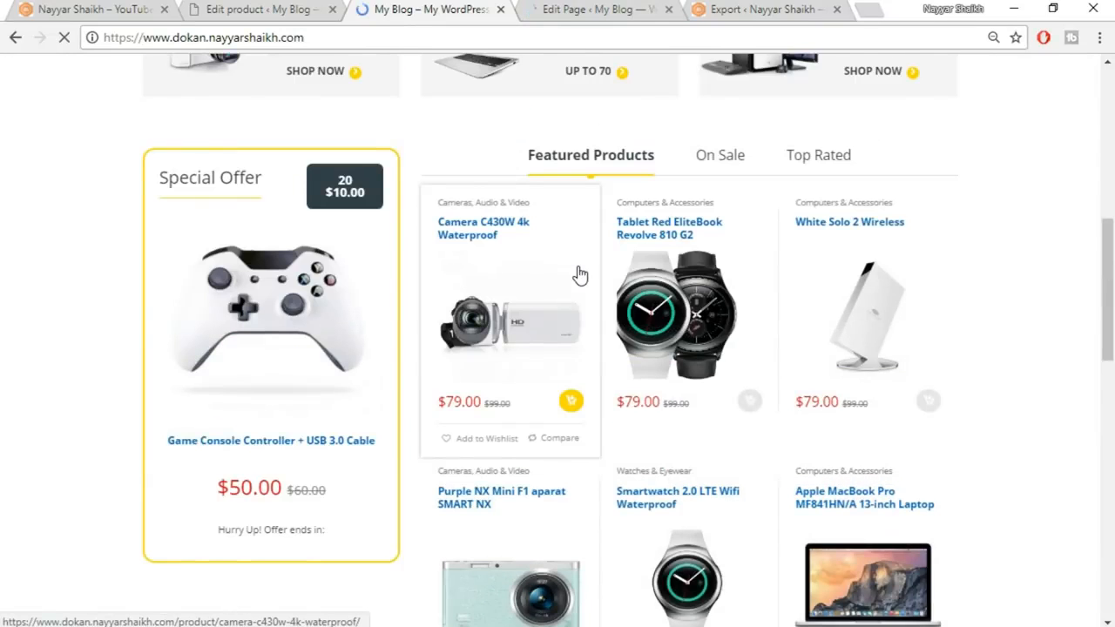
pyautogui.scroll(-1, 597, 399)
pyautogui.scroll(2, 597, 399)
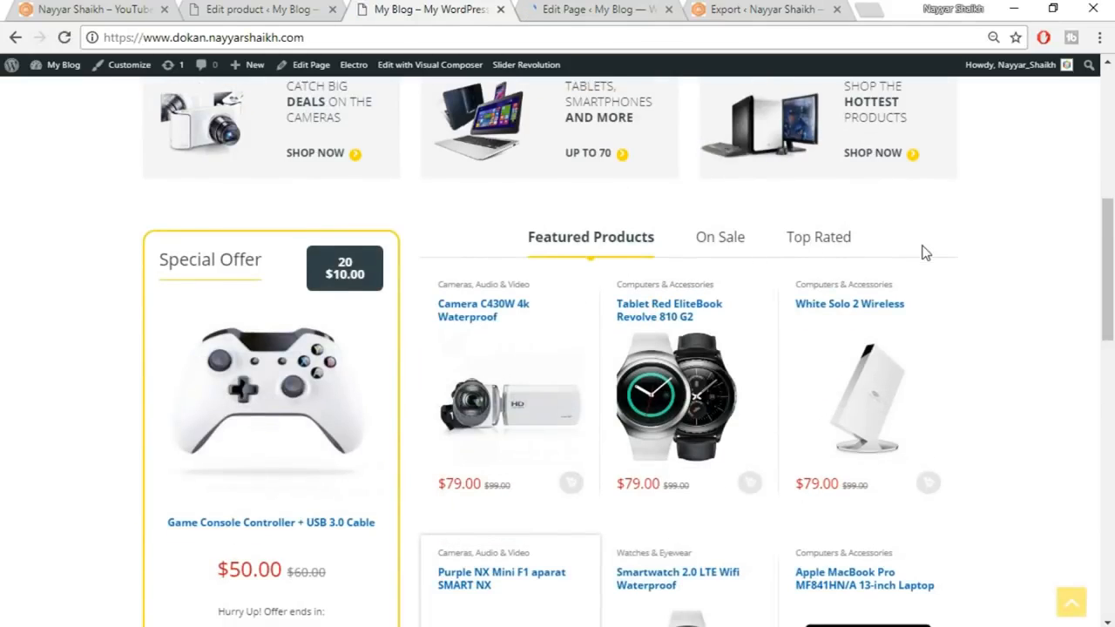
pyautogui.scroll(-6, 924, 251)
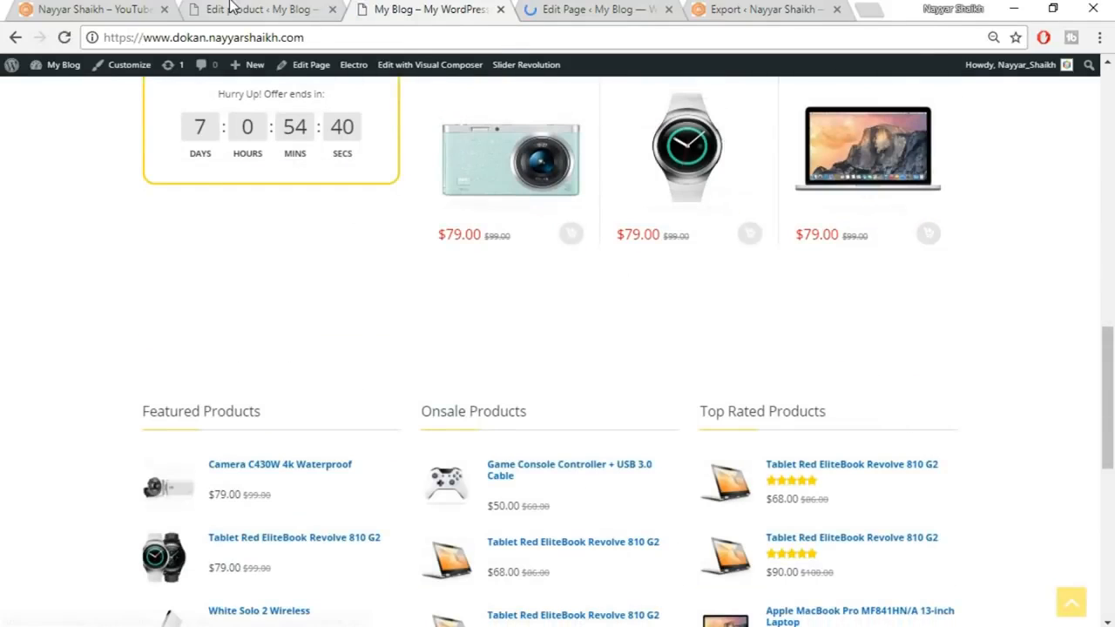
# - Scroll the Electro demo store down to its Best Deals section
pyautogui.click(228, 9)
pyautogui.click(100, 8)
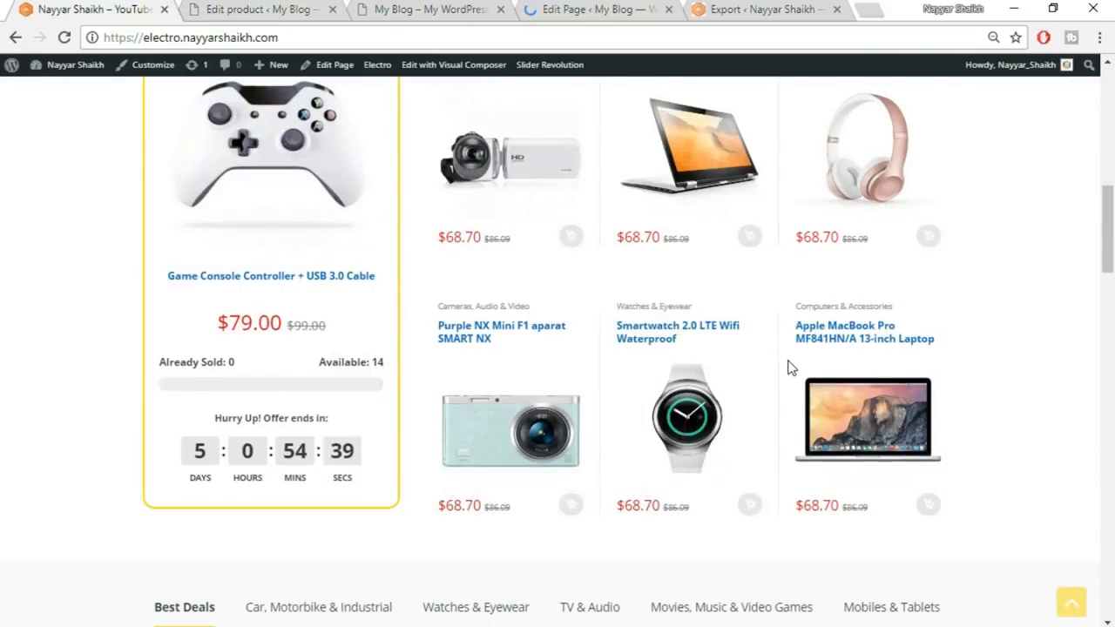
pyautogui.scroll(-4, 787, 366)
pyautogui.scroll(-2, 332, 284)
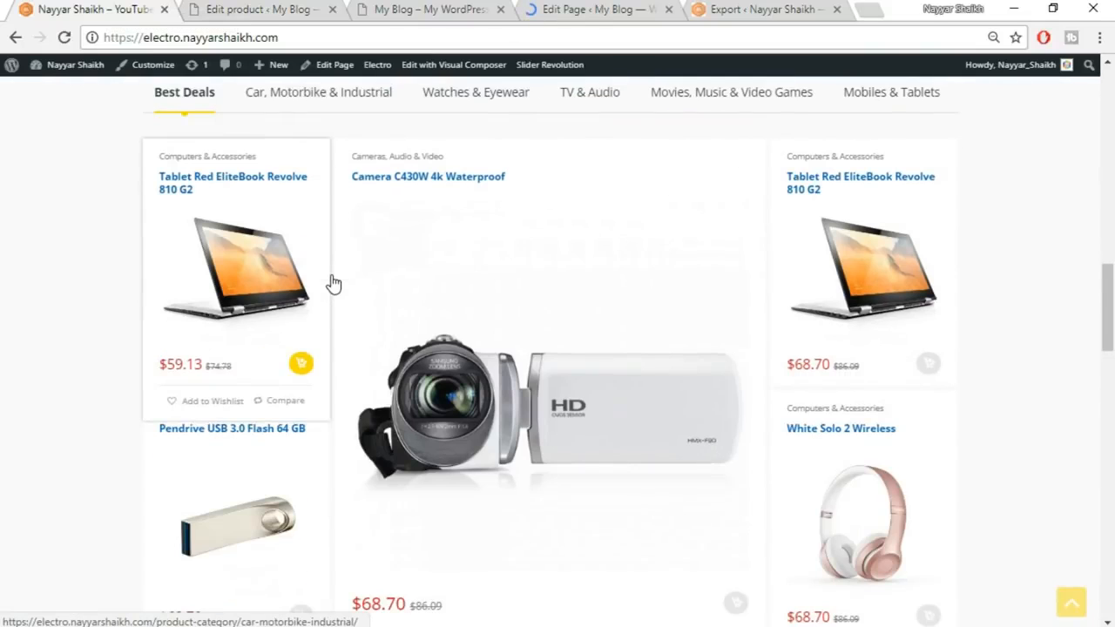
pyautogui.scroll(1, 301, 275)
pyautogui.scroll(-1, 391, 244)
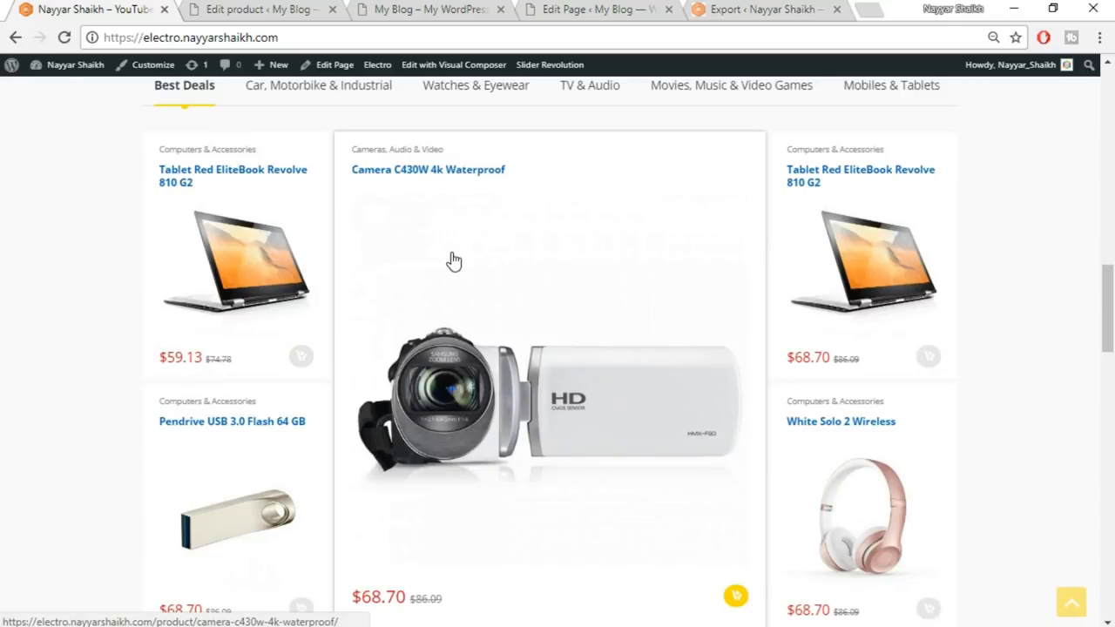
# - Add a Product 2-1-2 Grid element to the empty row on the Home Page
pyautogui.click(530, 8)
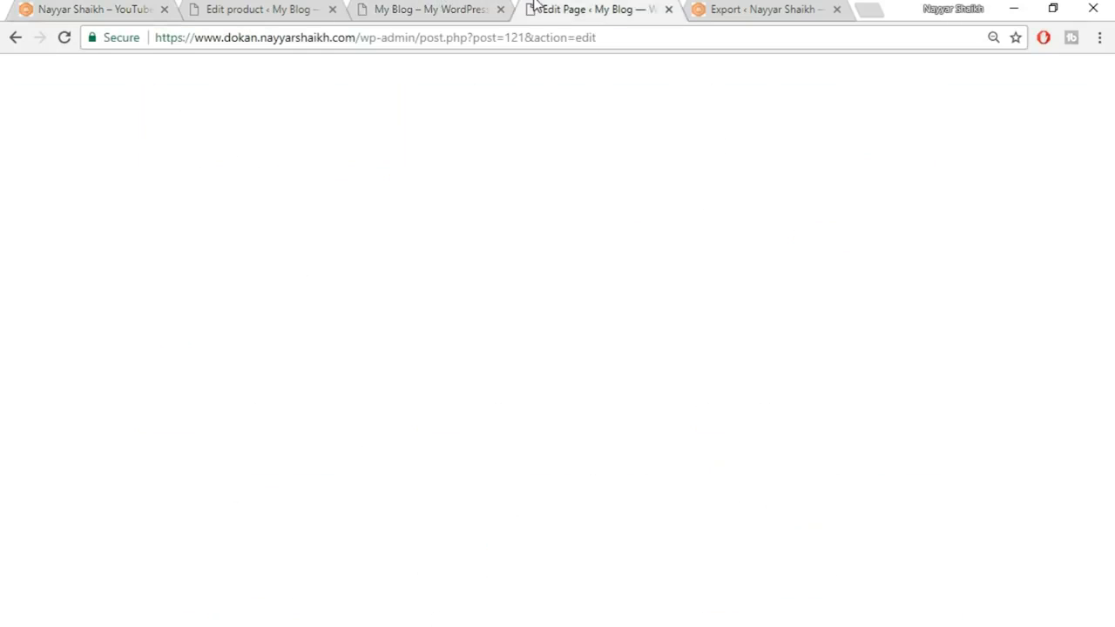
pyautogui.scroll(-5, 535, 302)
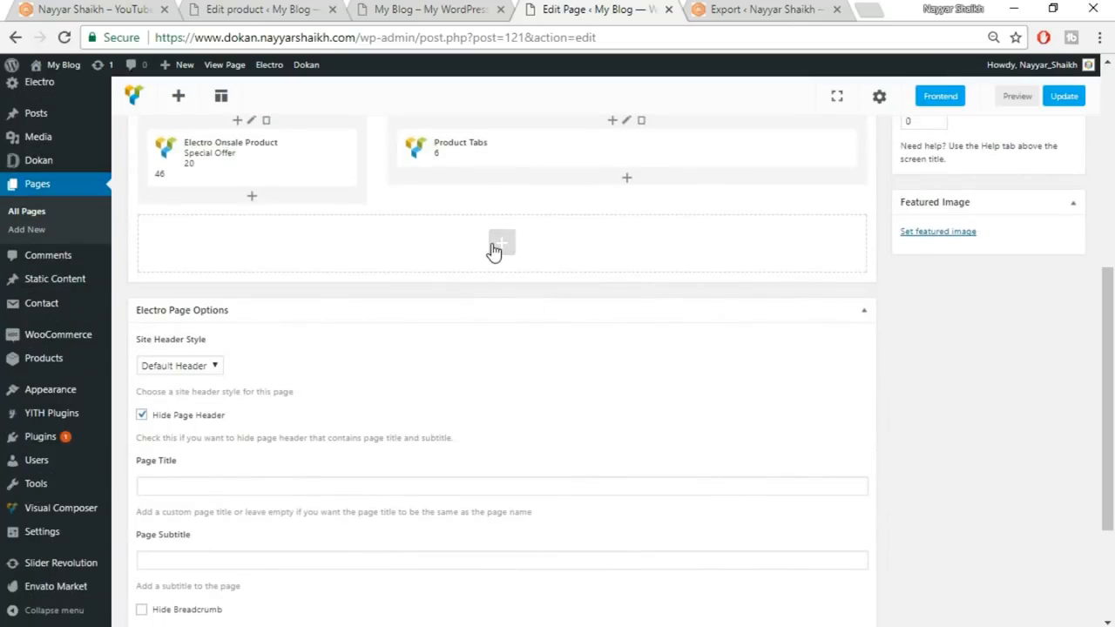
pyautogui.click(502, 244)
pyautogui.write('2')
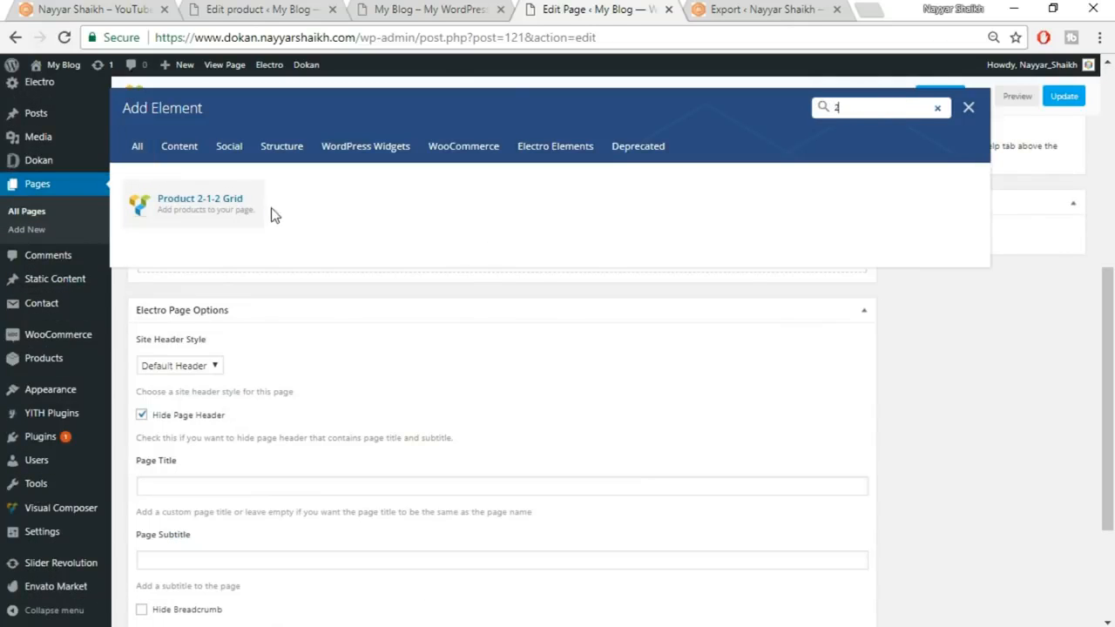
pyautogui.click(219, 212)
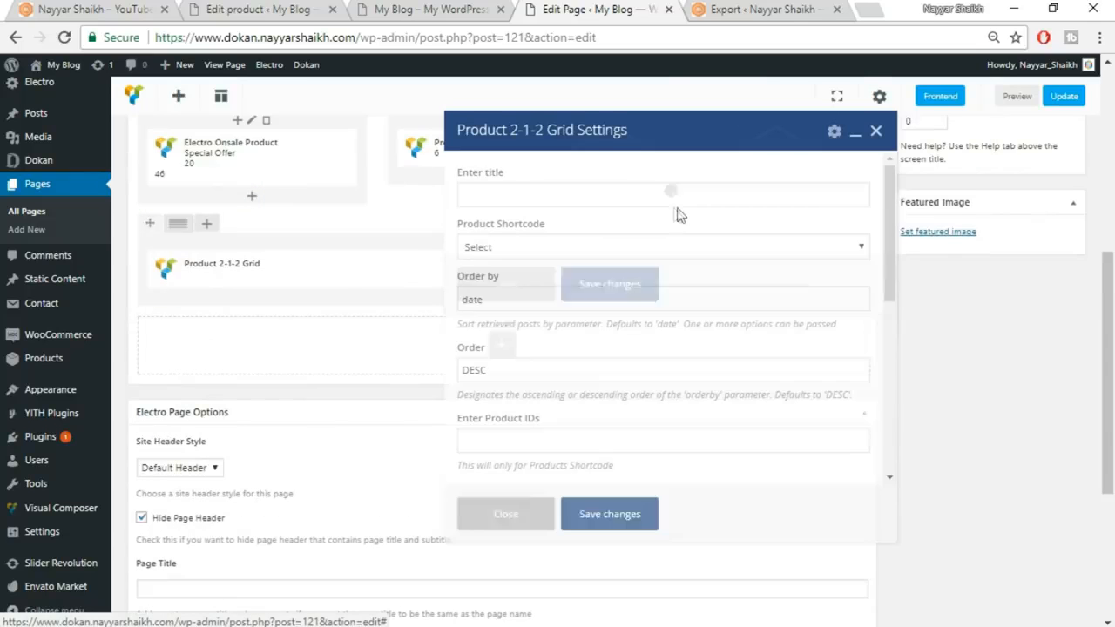
# - Keep the grid title Best Deals, matching the demo, and set the source to Featured Products
pyautogui.click(563, 194)
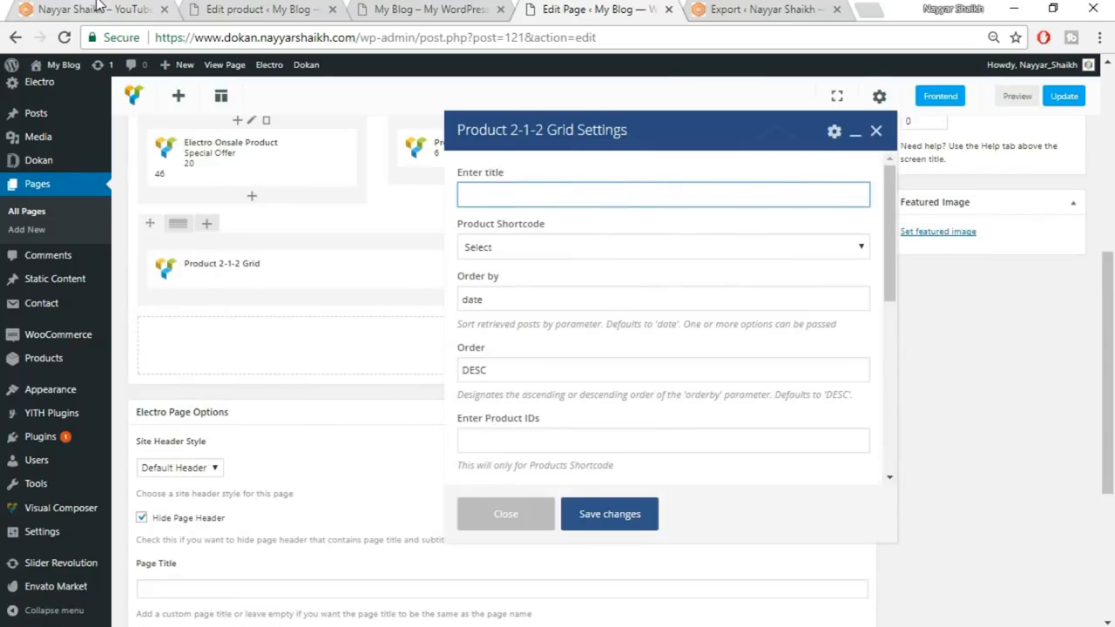
pyautogui.click(98, 7)
pyautogui.scroll(2, 388, 241)
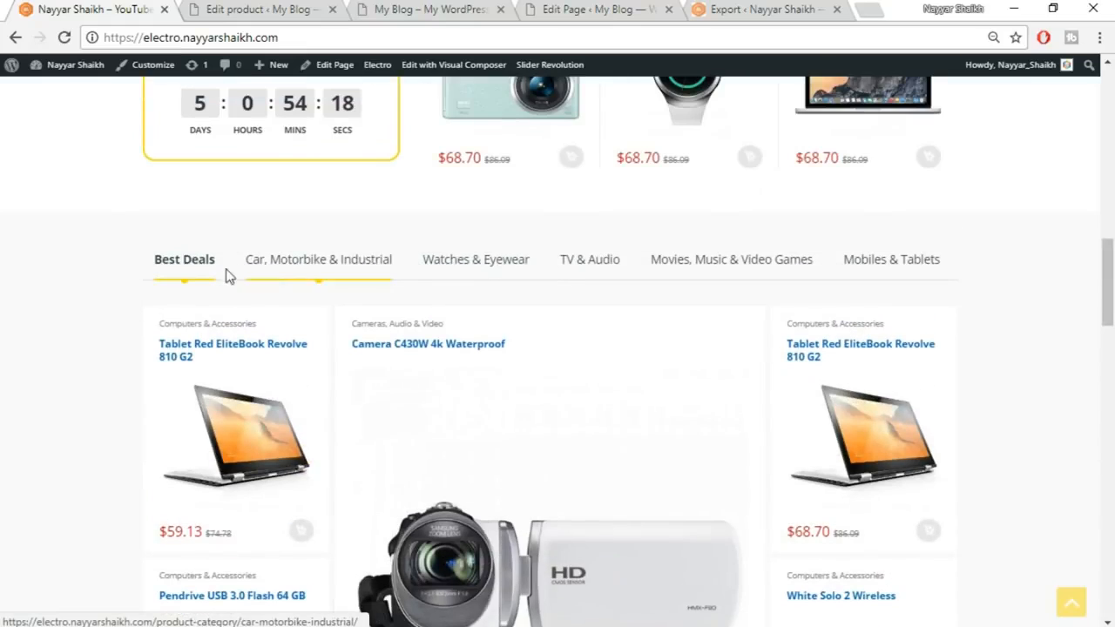
pyautogui.click(620, 5)
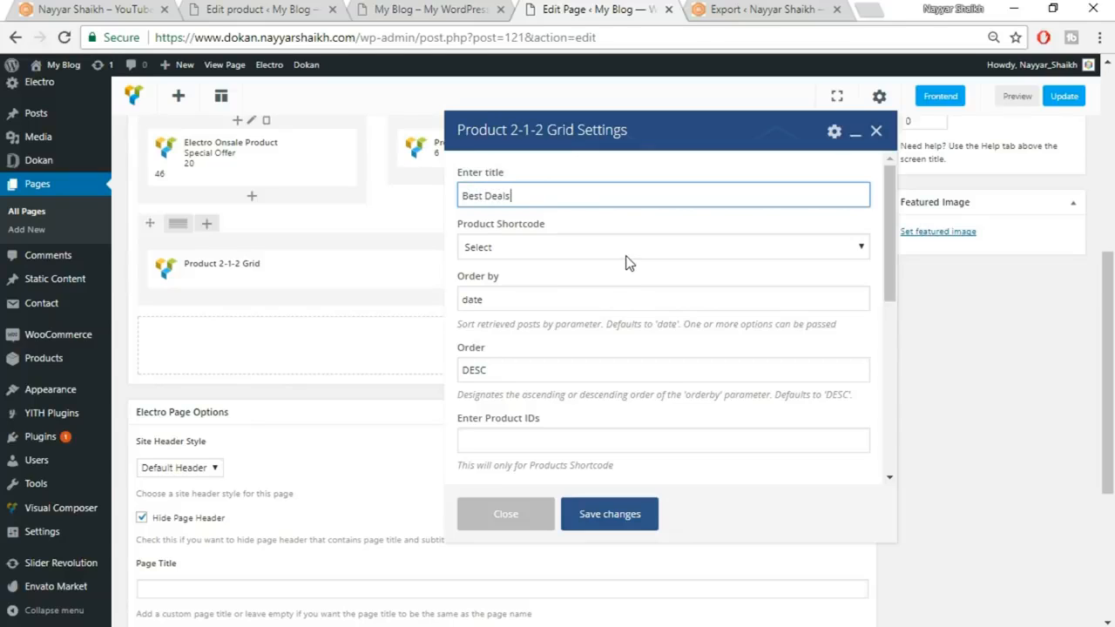
pyautogui.click(537, 254)
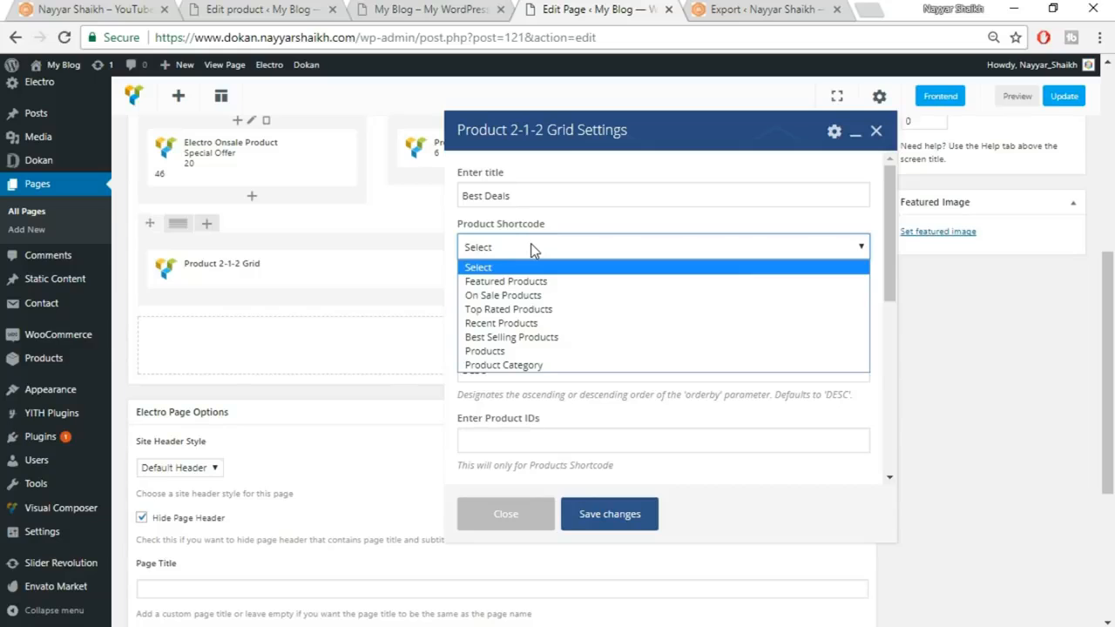
pyautogui.click(523, 281)
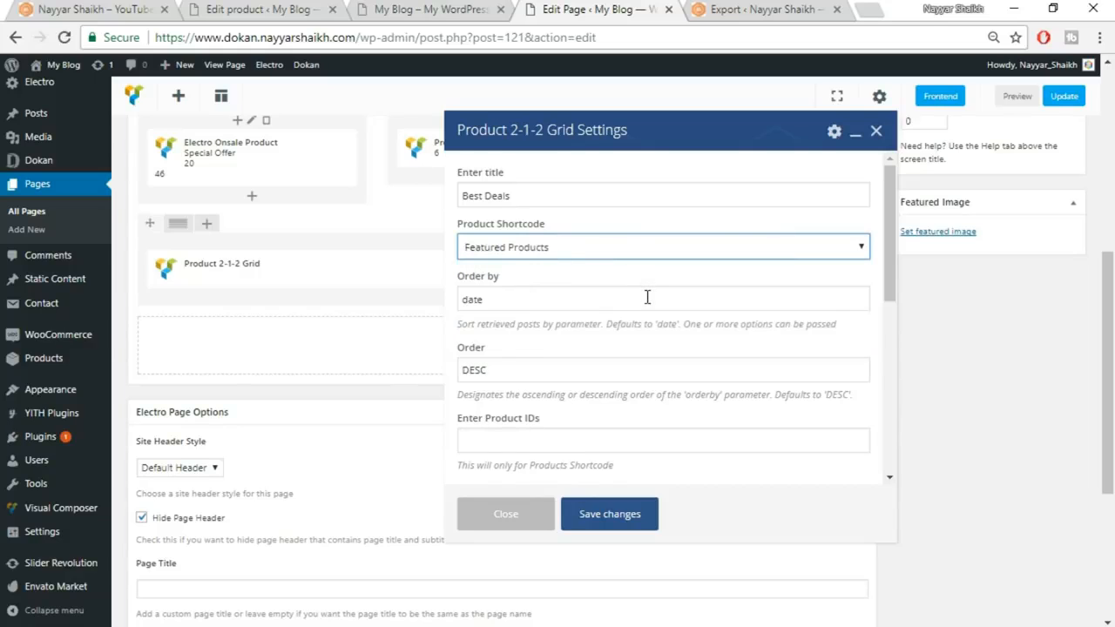
pyautogui.scroll(-1, 647, 300)
pyautogui.click(528, 354)
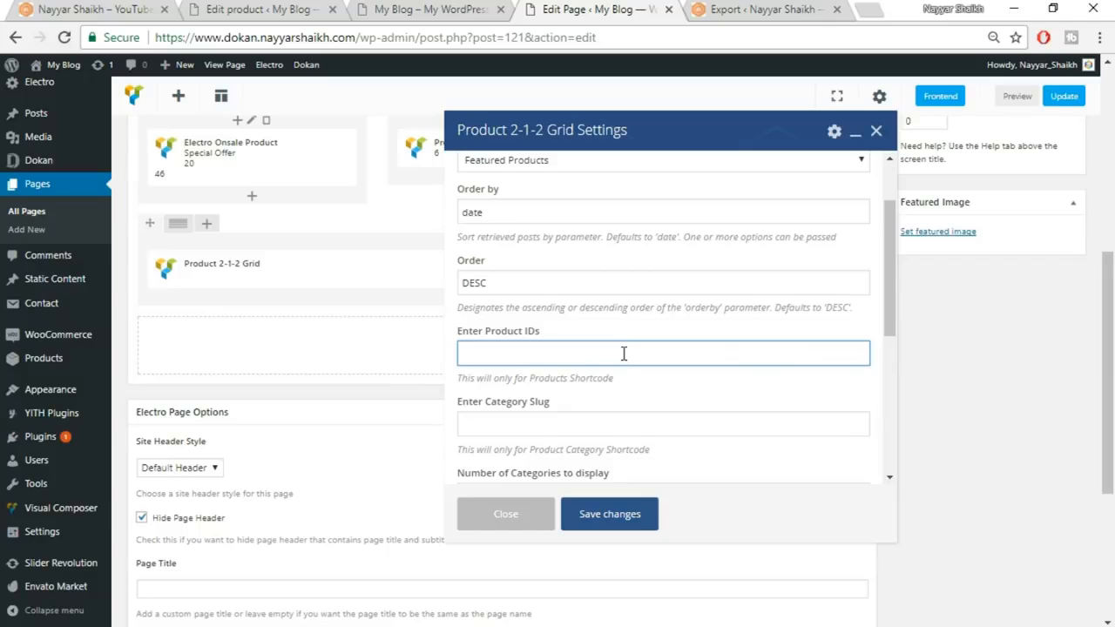
# - Set the grid to display 5 categories and save its settings
pyautogui.scroll(-2, 624, 353)
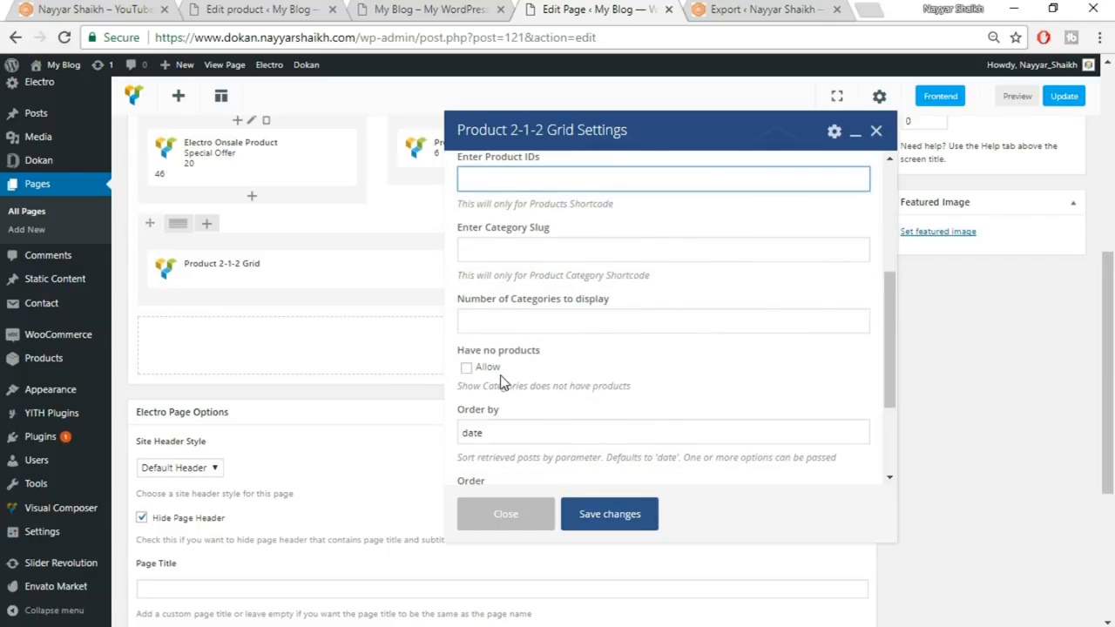
pyautogui.click(576, 319)
pyautogui.click(165, 7)
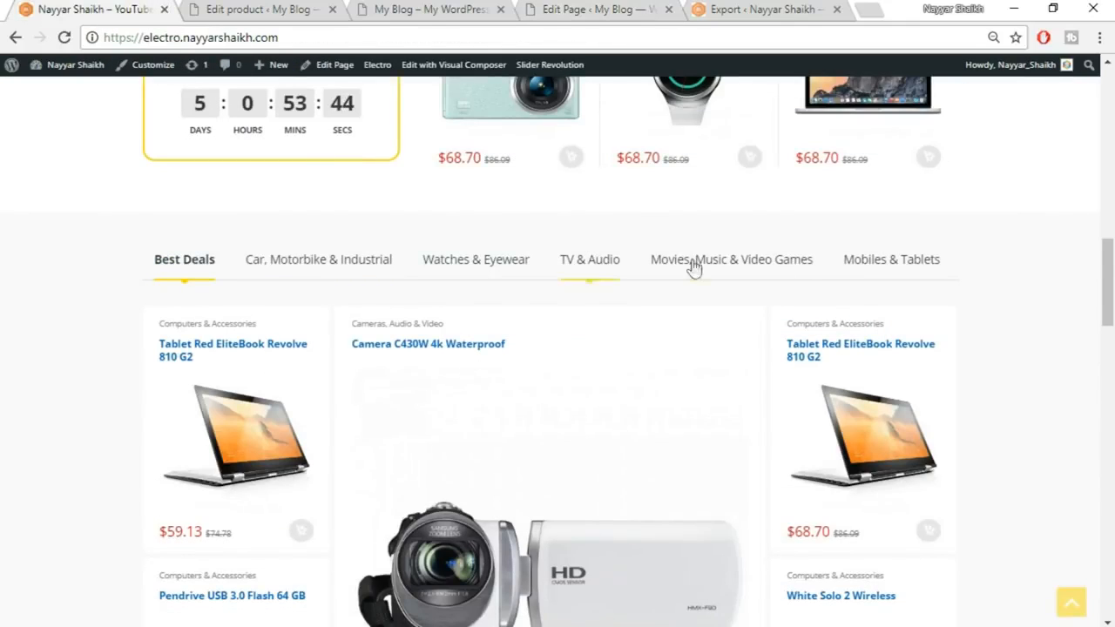
pyautogui.click(567, 7)
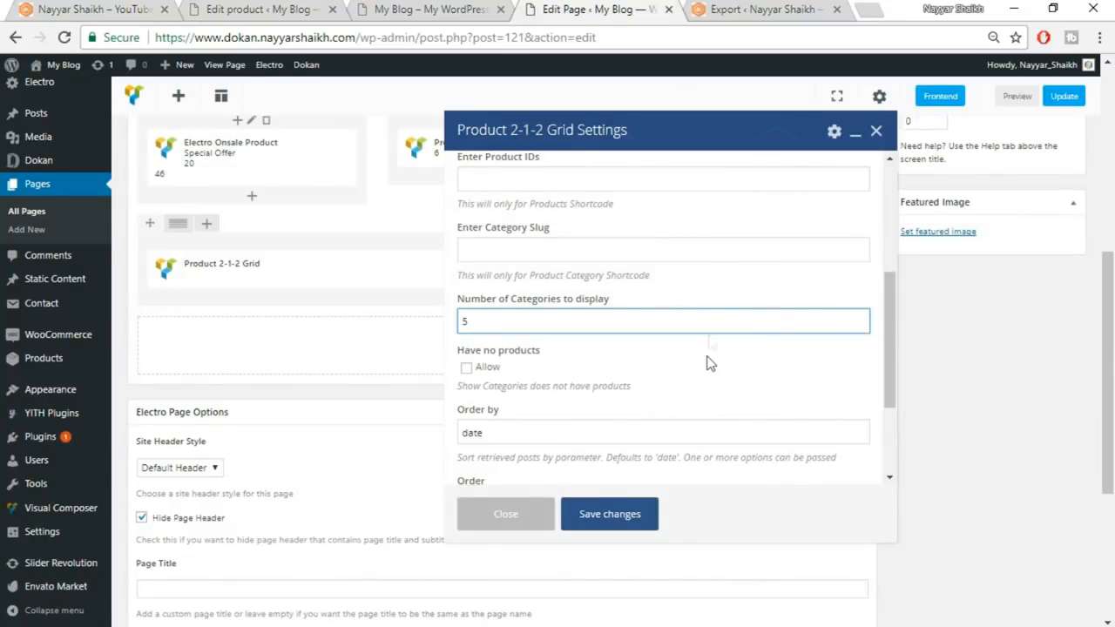
pyautogui.scroll(-3, 710, 341)
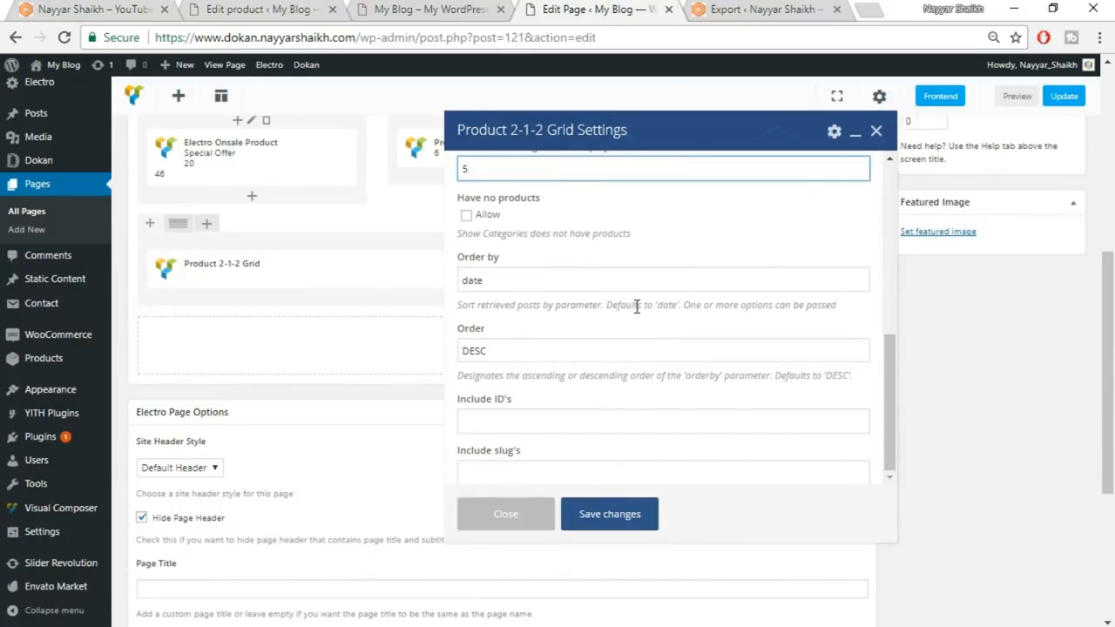
pyautogui.scroll(-2, 592, 361)
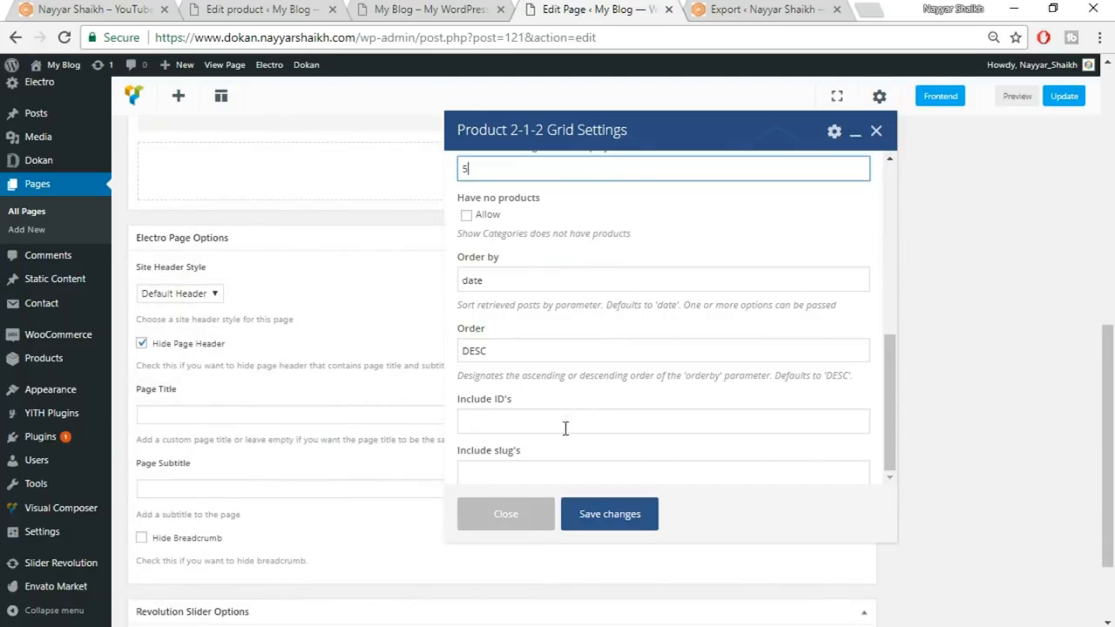
pyautogui.click(613, 516)
pyautogui.scroll(3, 1078, 465)
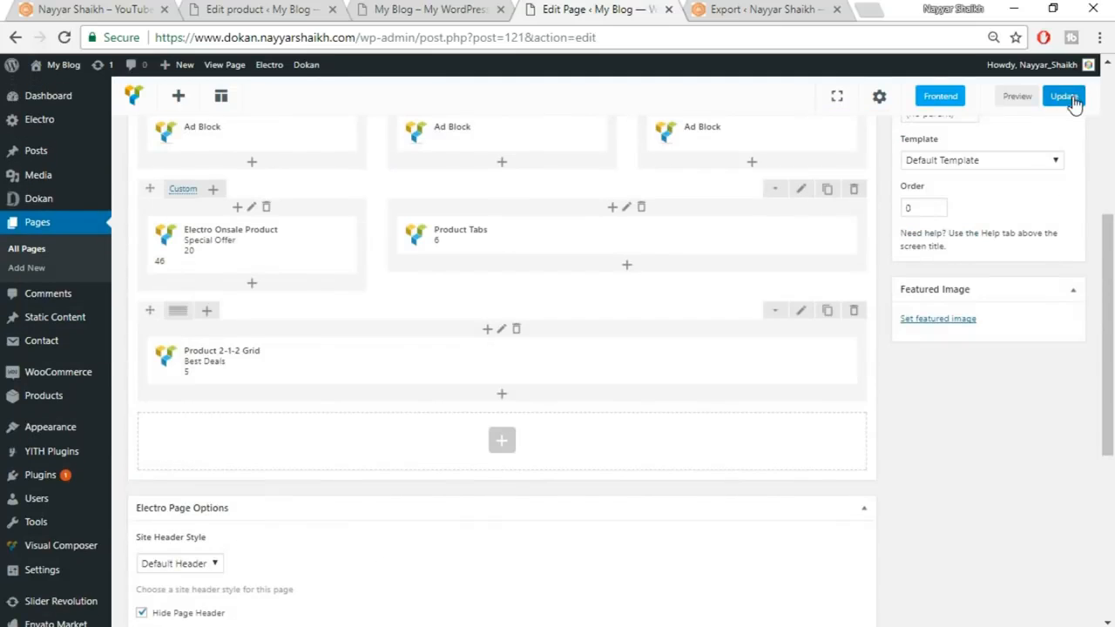
# - Update the Home Page, then reload the demo and the live site to check Best Deals
pyautogui.click(1065, 97)
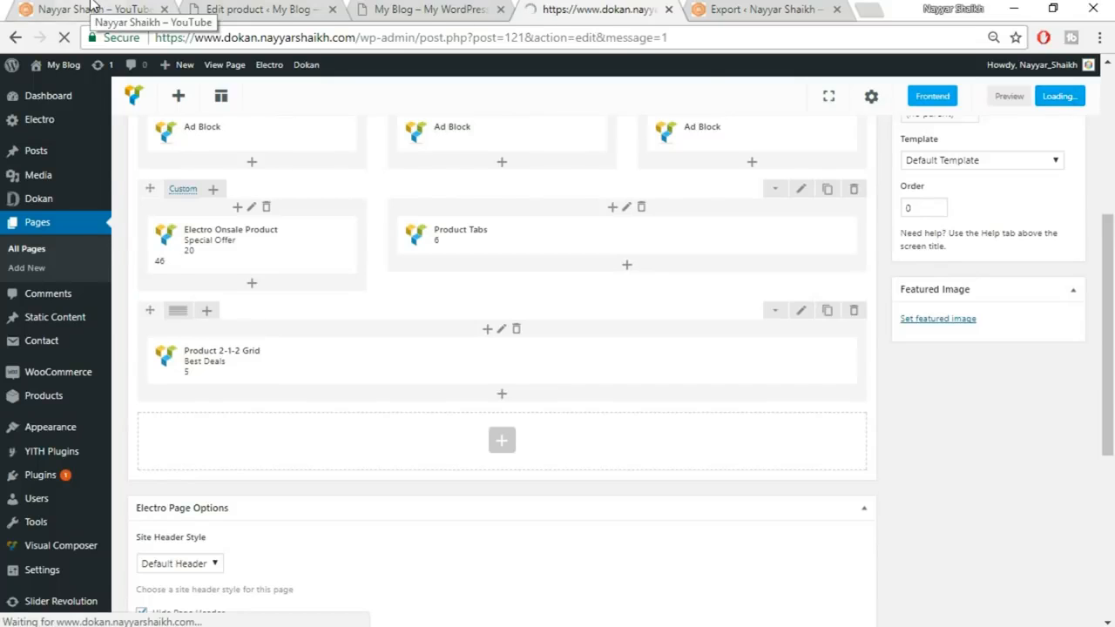
pyautogui.click(96, 19)
pyautogui.click(58, 38)
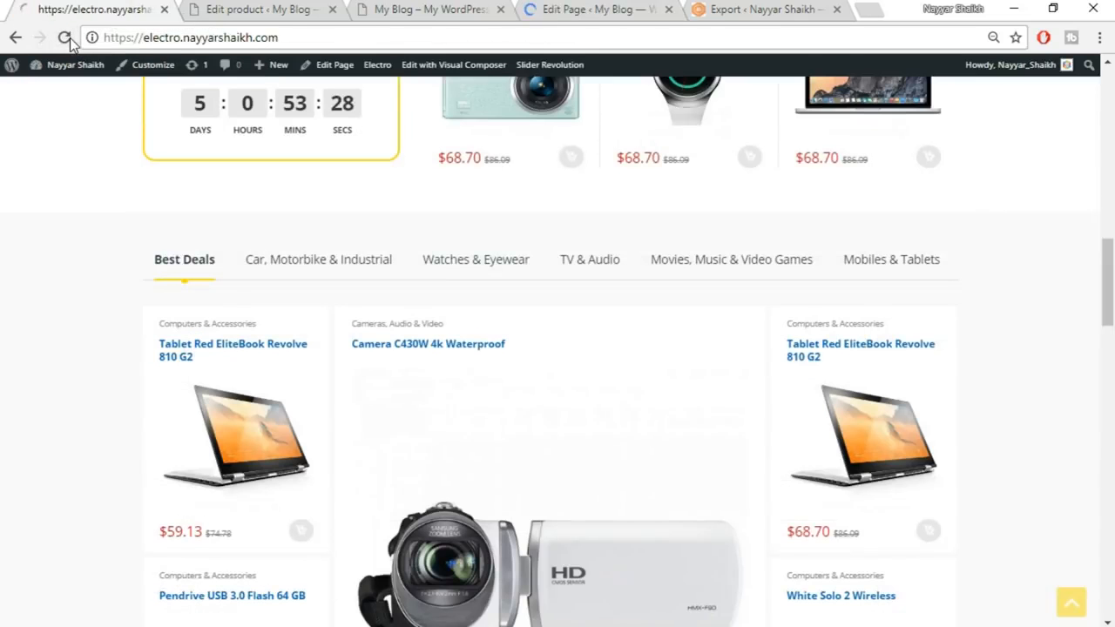
pyautogui.click(403, 7)
pyautogui.hotkey('ctrl', 'a')
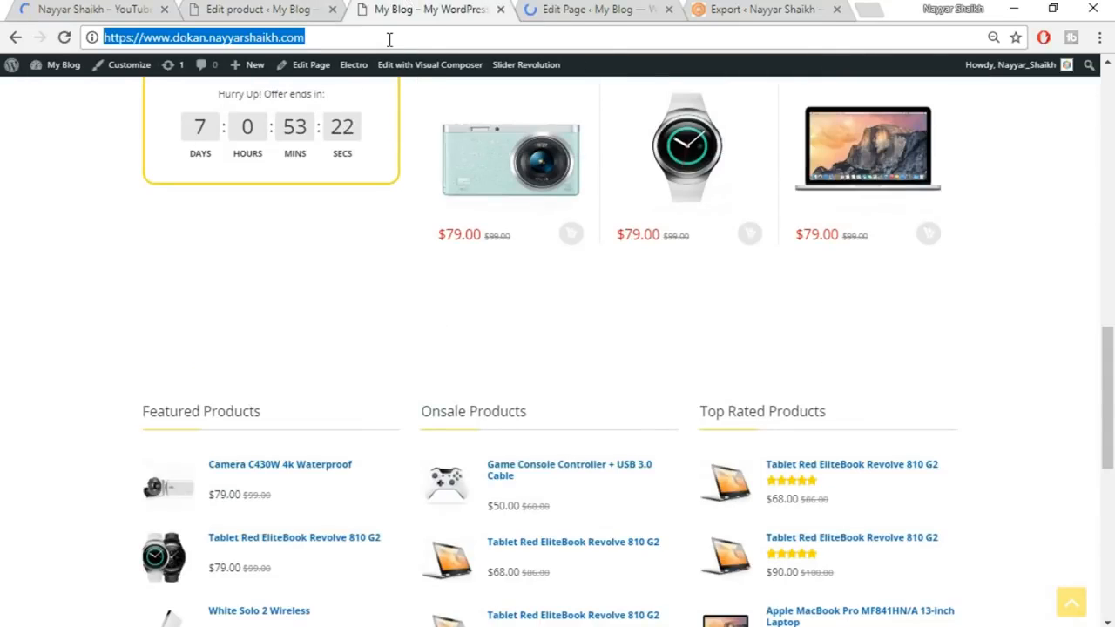
pyautogui.press('Return')
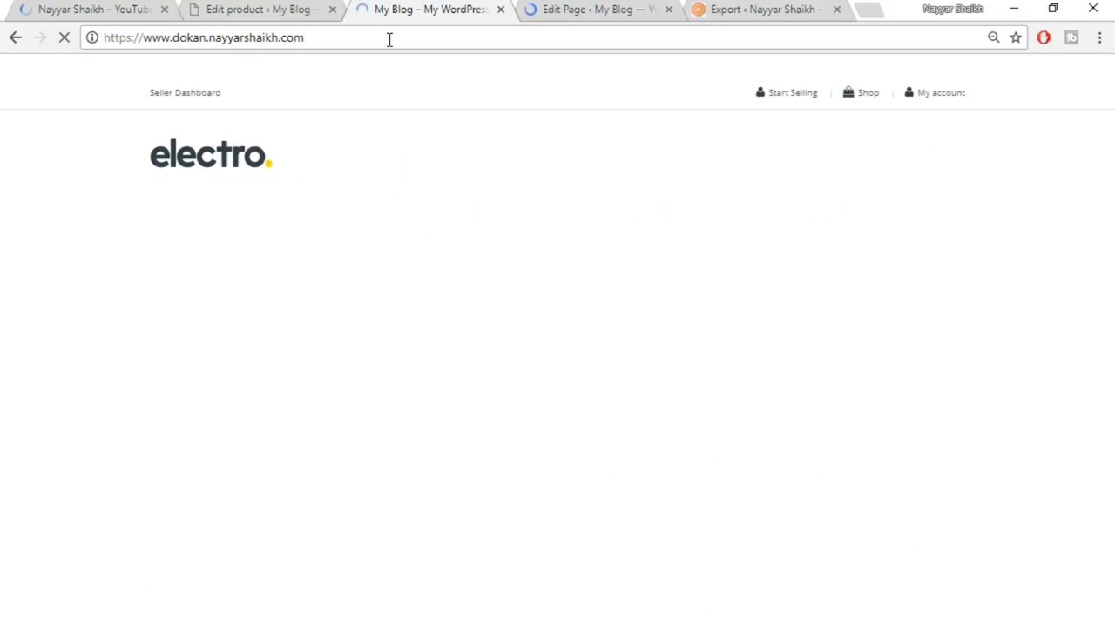
pyautogui.scroll(-2, 1105, 303)
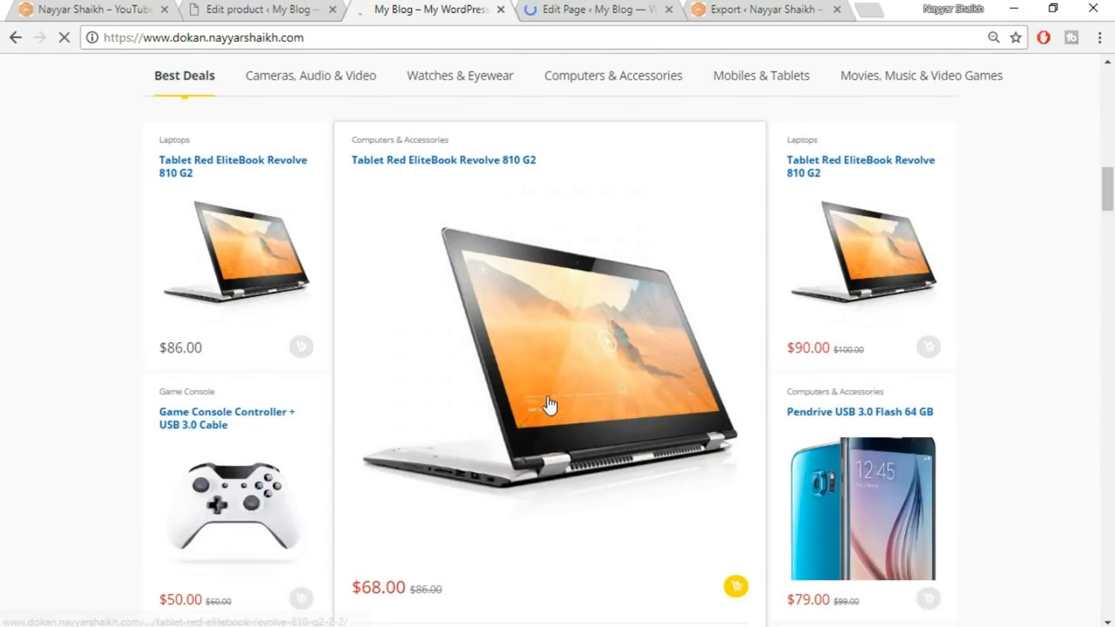
# - View the demo's Best Sellers section, then go back to the Home Page editor
pyautogui.click(106, 7)
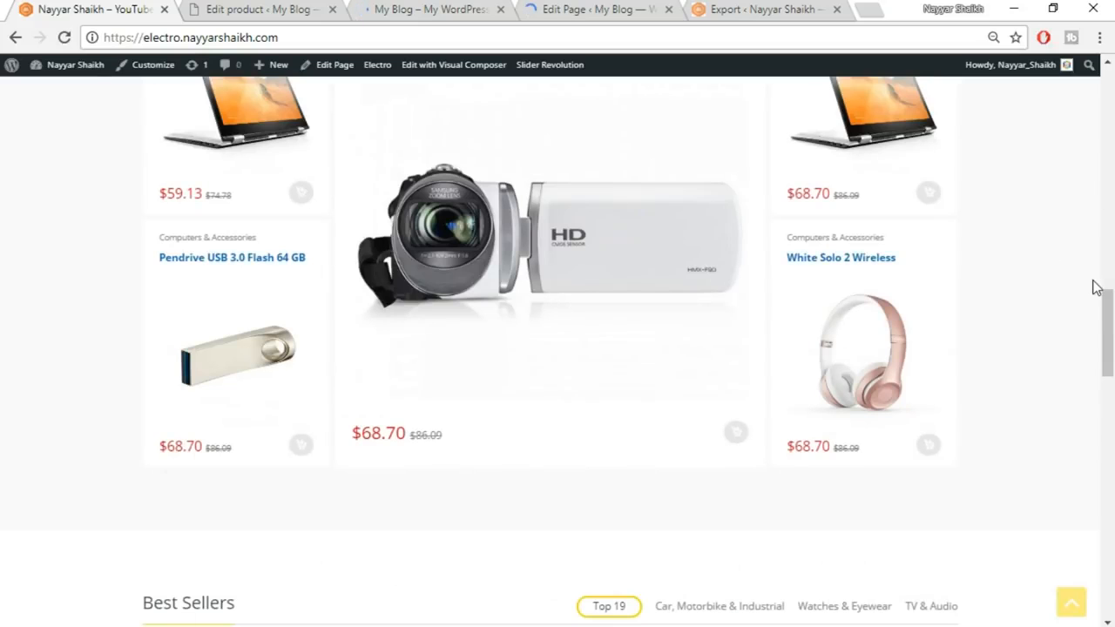
pyautogui.scroll(-5, 1093, 285)
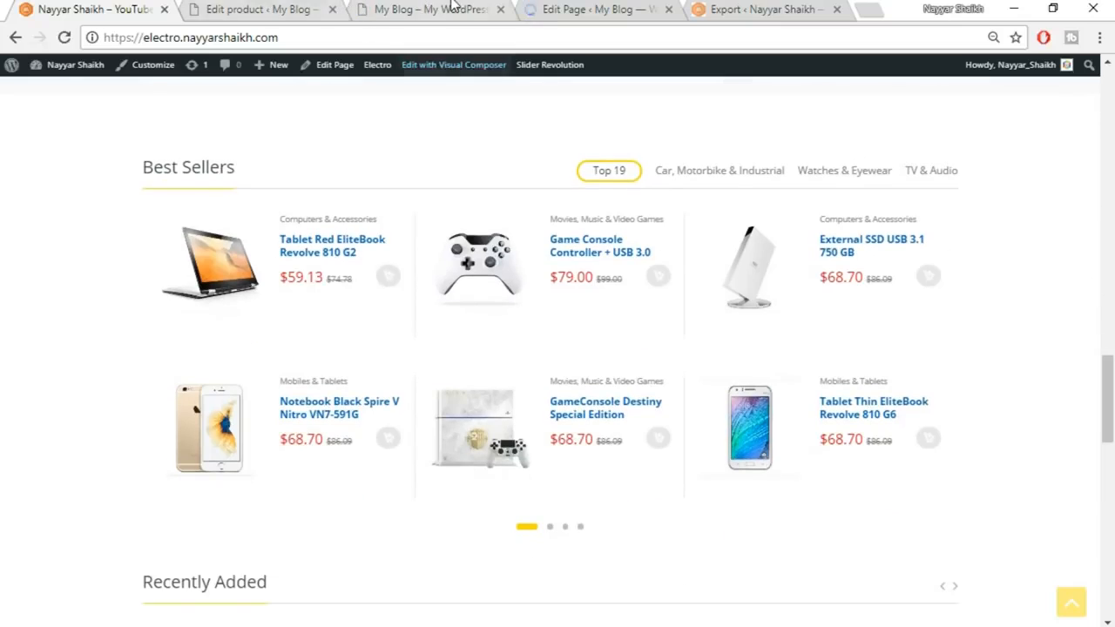
pyautogui.click(599, 8)
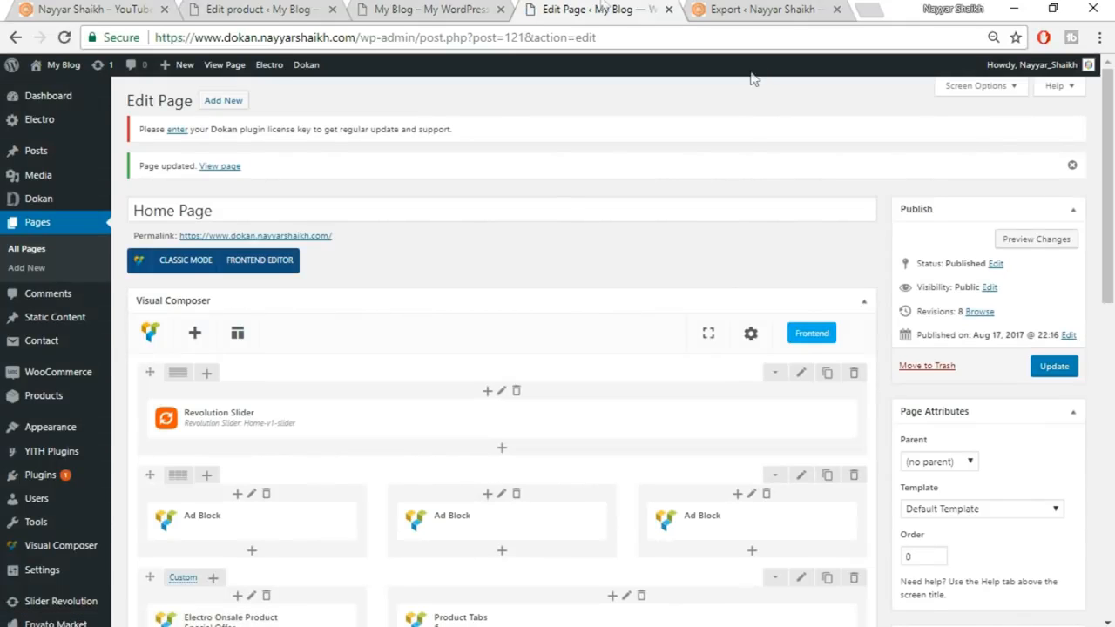
# - Insert an Electro Products Cards Carousel into the empty row using the 'card' search
pyautogui.scroll(-6, 941, 279)
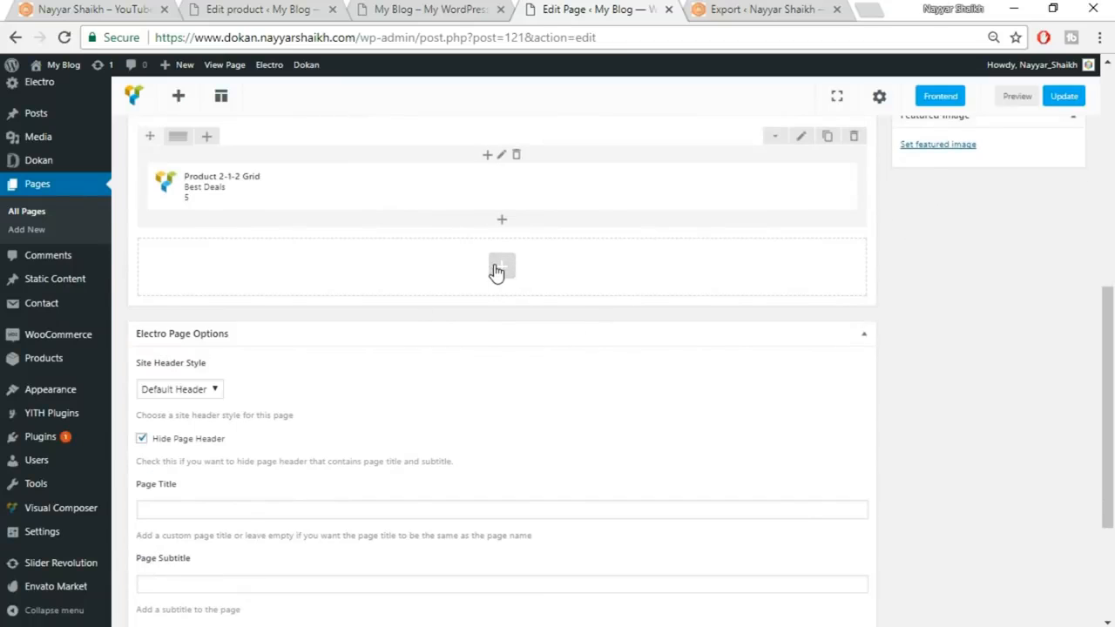
pyautogui.click(502, 267)
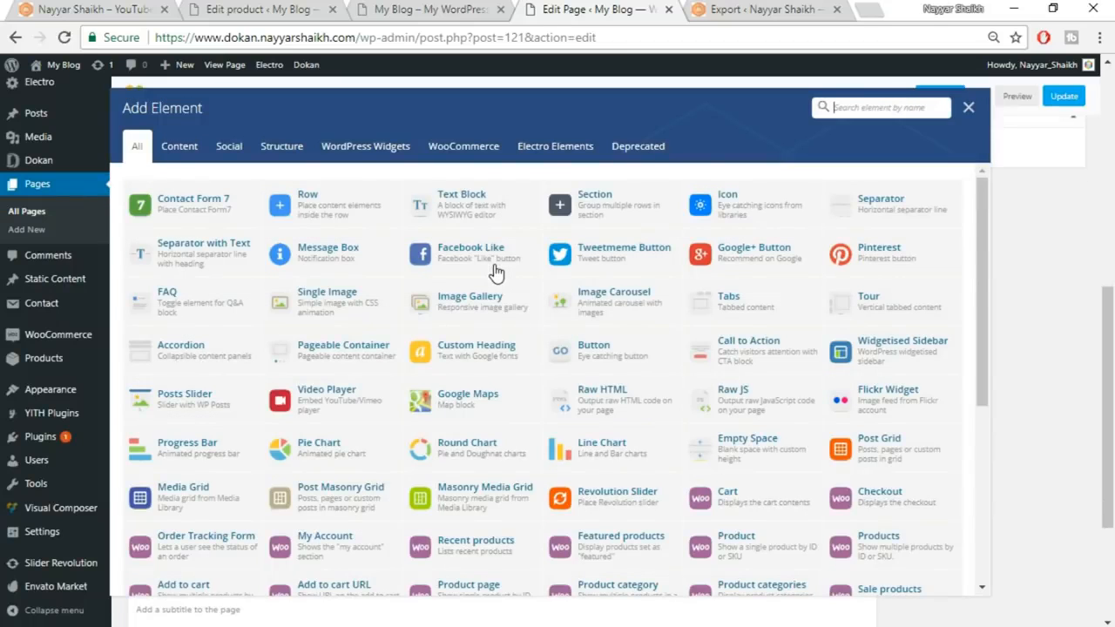
pyautogui.write('card')
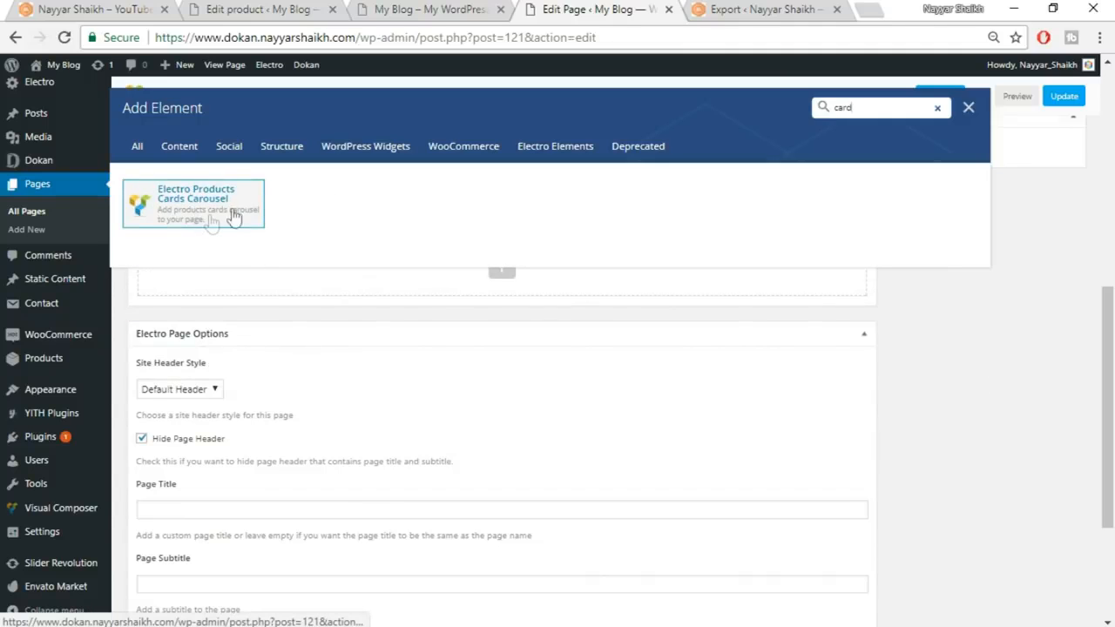
pyautogui.click(209, 214)
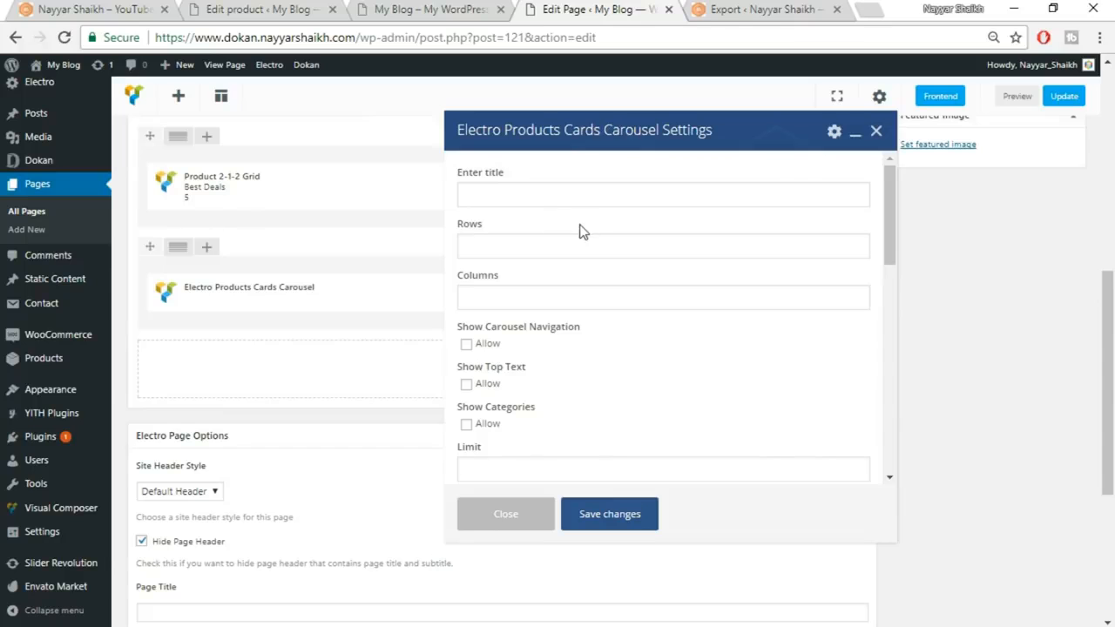
# - Copy the demo's Best Sellers heading and paste it as the carousel title
pyautogui.click(102, 8)
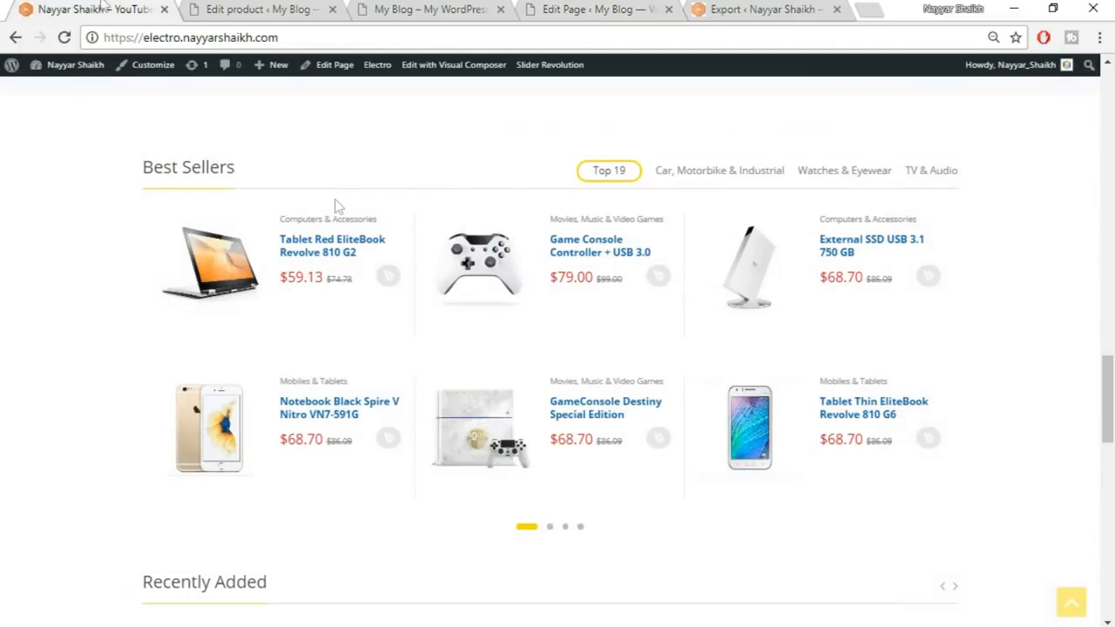
pyautogui.doubleClick(150, 166)
pyautogui.moveTo(153, 168); pyautogui.dragTo(276, 170)
pyautogui.click(275, 169)
pyautogui.tripleClick(159, 166)
pyautogui.hotkey('ctrl', 'c')
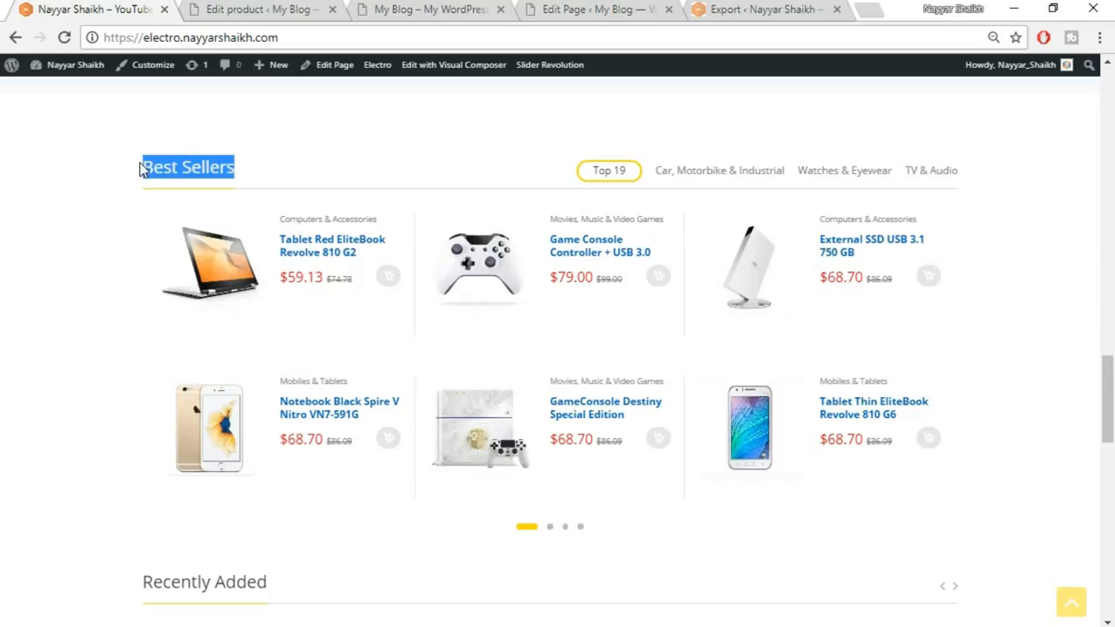
pyautogui.click(231, 7)
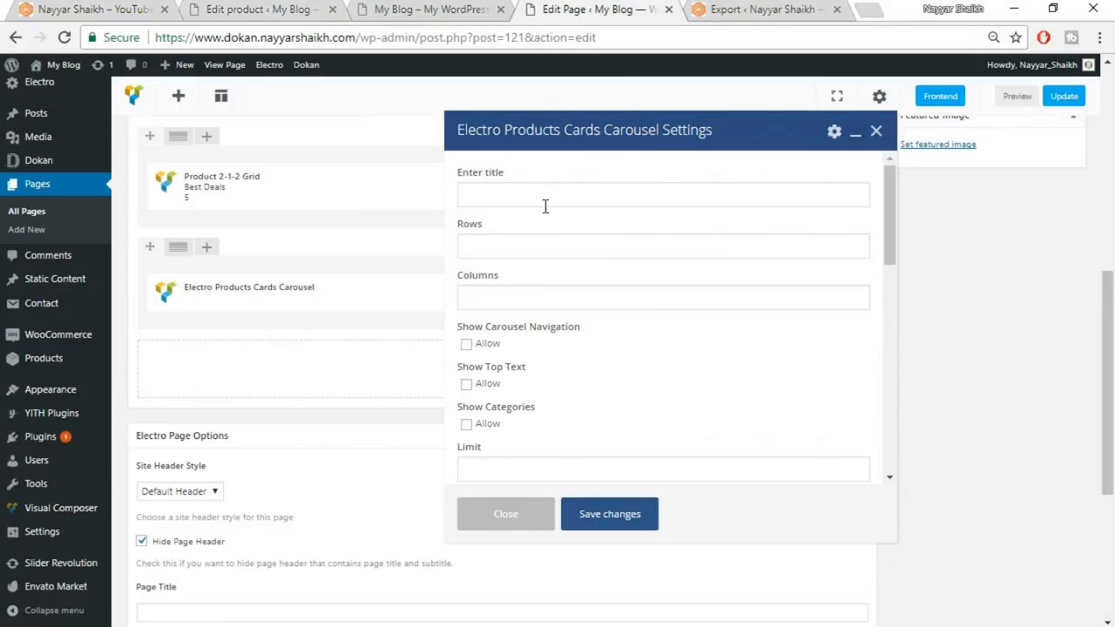
pyautogui.click(543, 195)
pyautogui.hotkey('ctrl', 'v')
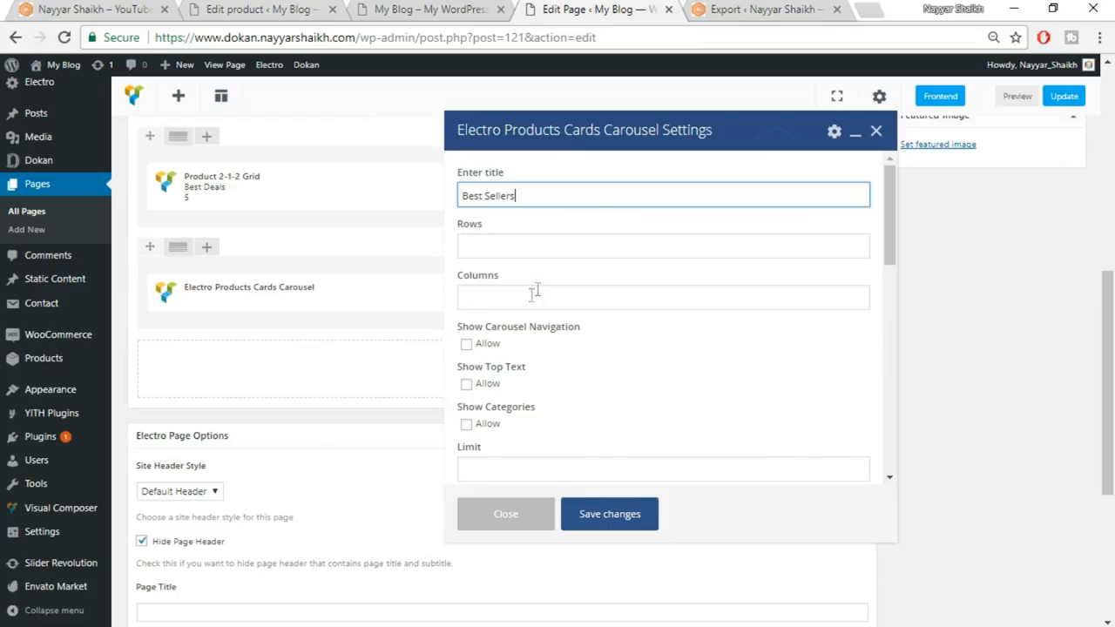
# - Set the shortcode to Products, allow categories with no products, save, and update the page
pyautogui.scroll(-3, 610, 321)
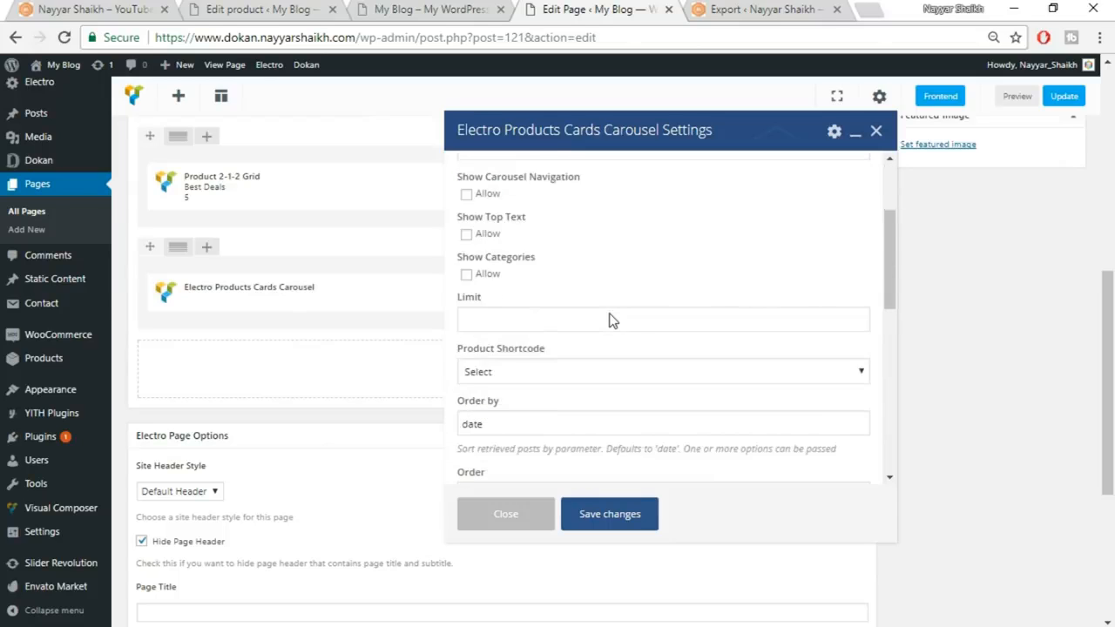
pyautogui.click(559, 349)
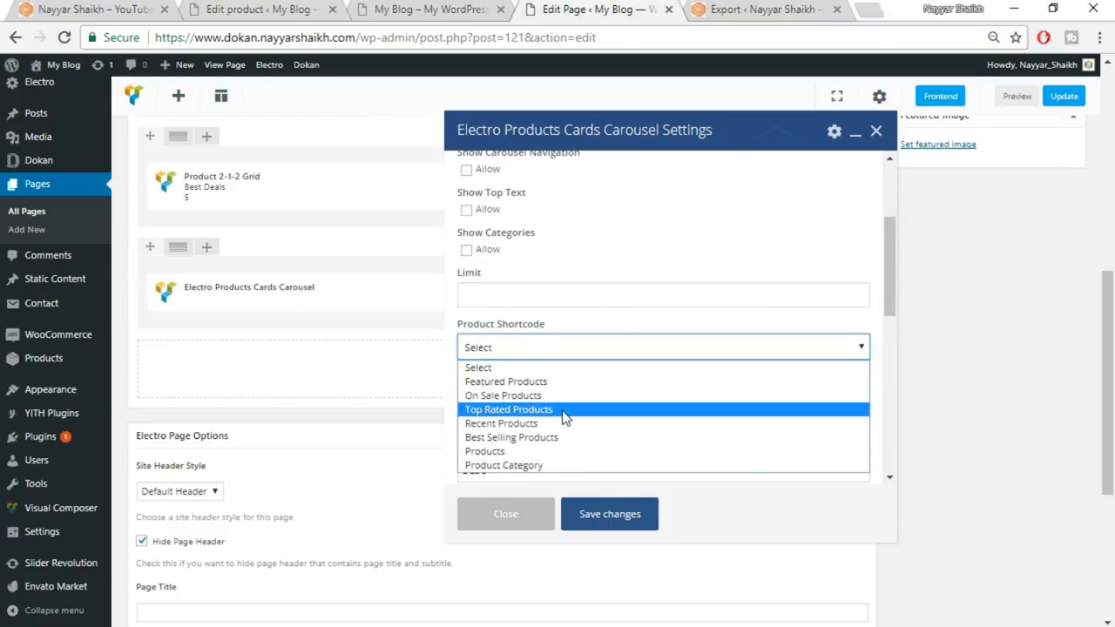
pyautogui.click(550, 452)
pyautogui.scroll(-5, 620, 331)
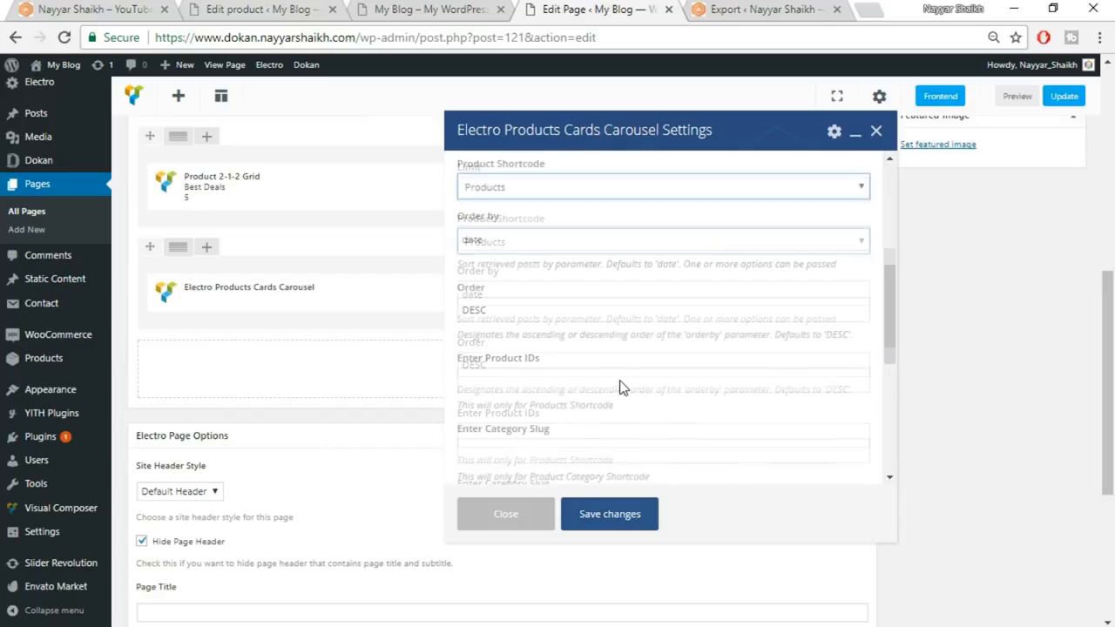
pyautogui.scroll(-4, 671, 353)
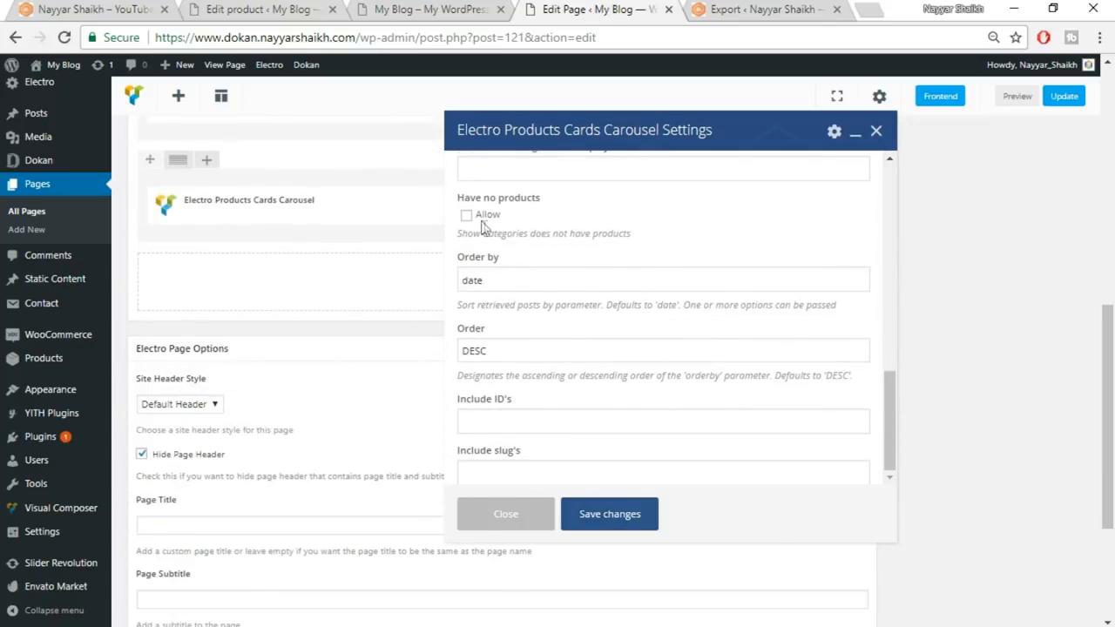
pyautogui.click(481, 222)
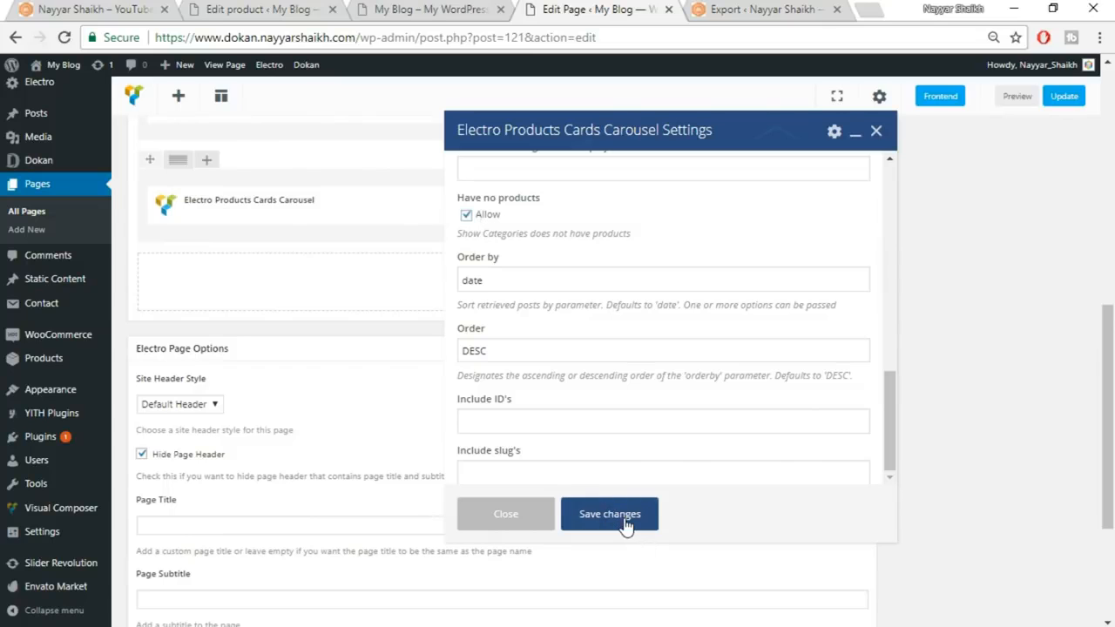
pyautogui.click(624, 521)
pyautogui.click(1065, 97)
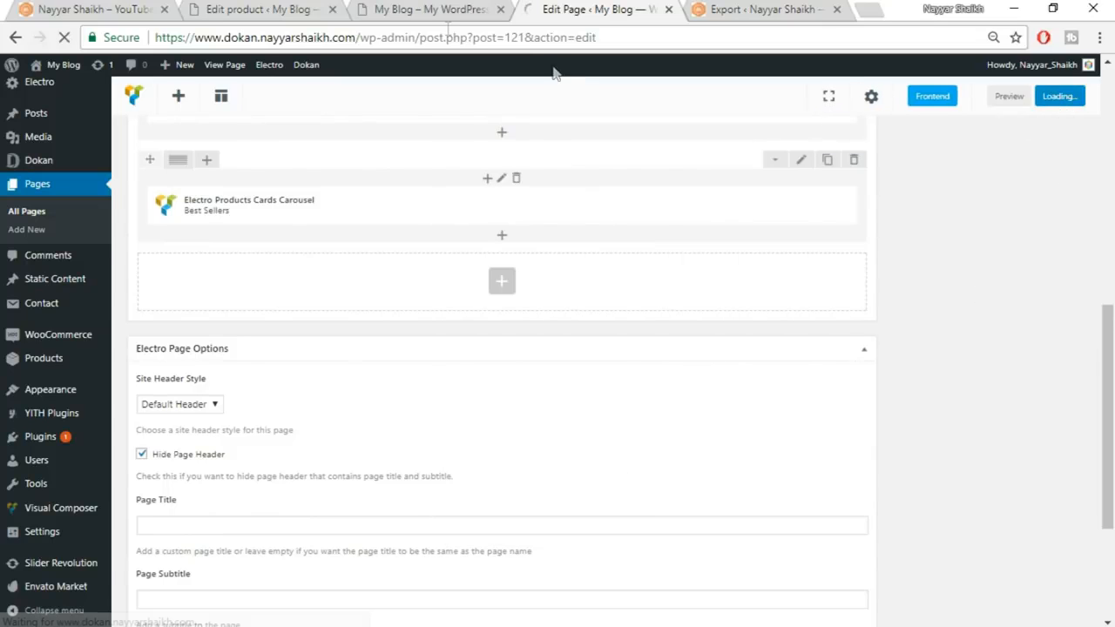
# - Reload the live site to see the Best Sellers carousel, compare with the demo, and return to the editor
pyautogui.click(85, 7)
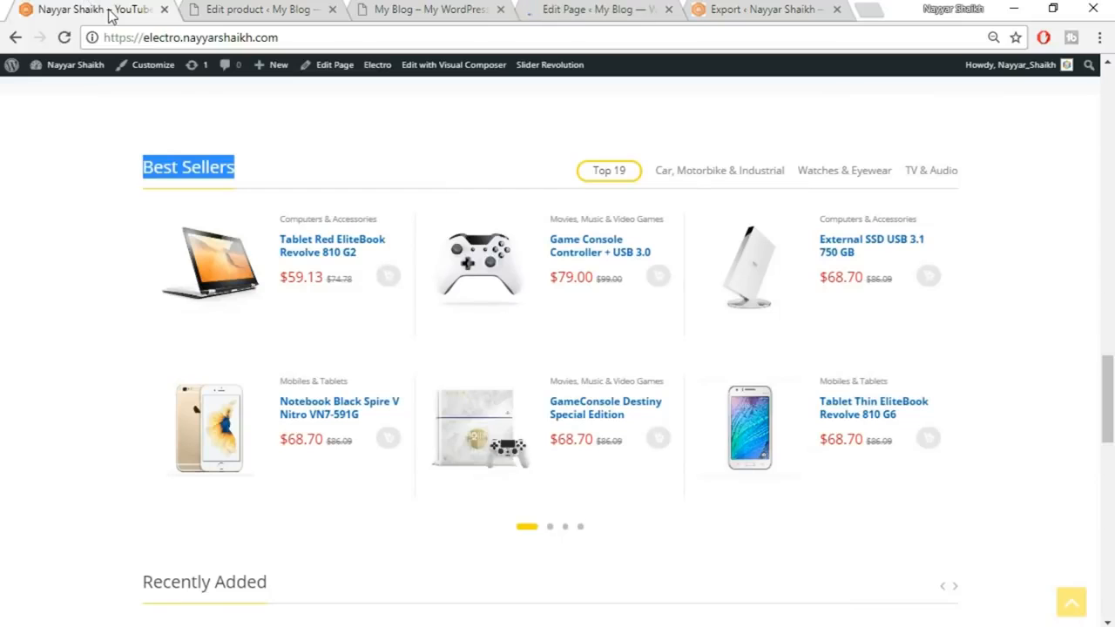
pyautogui.click(426, 8)
pyautogui.click(430, 34)
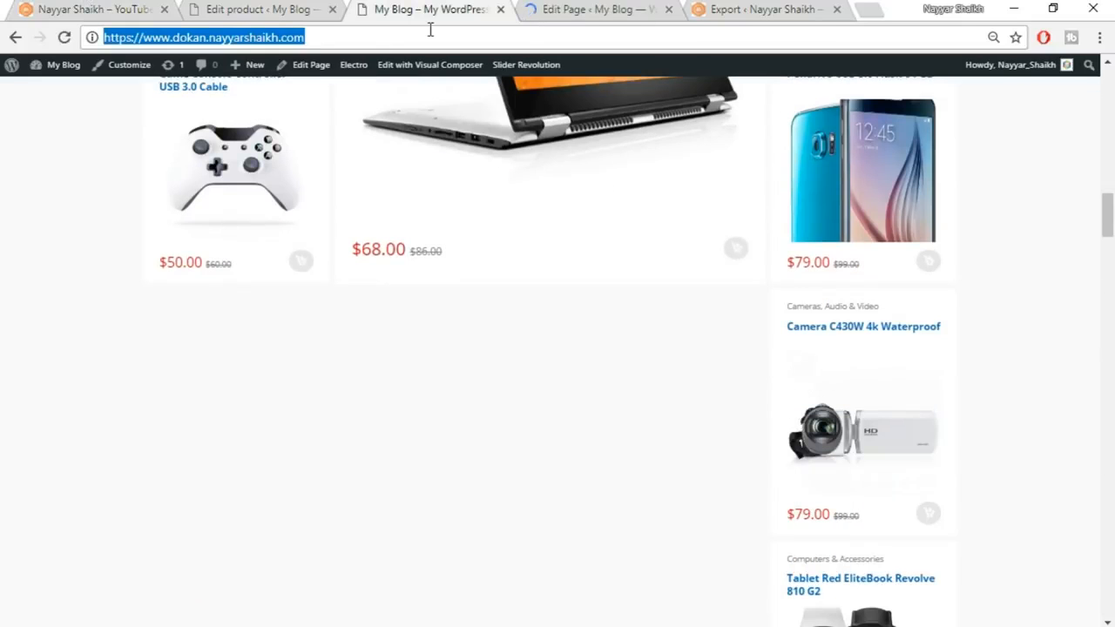
pyautogui.press('Return')
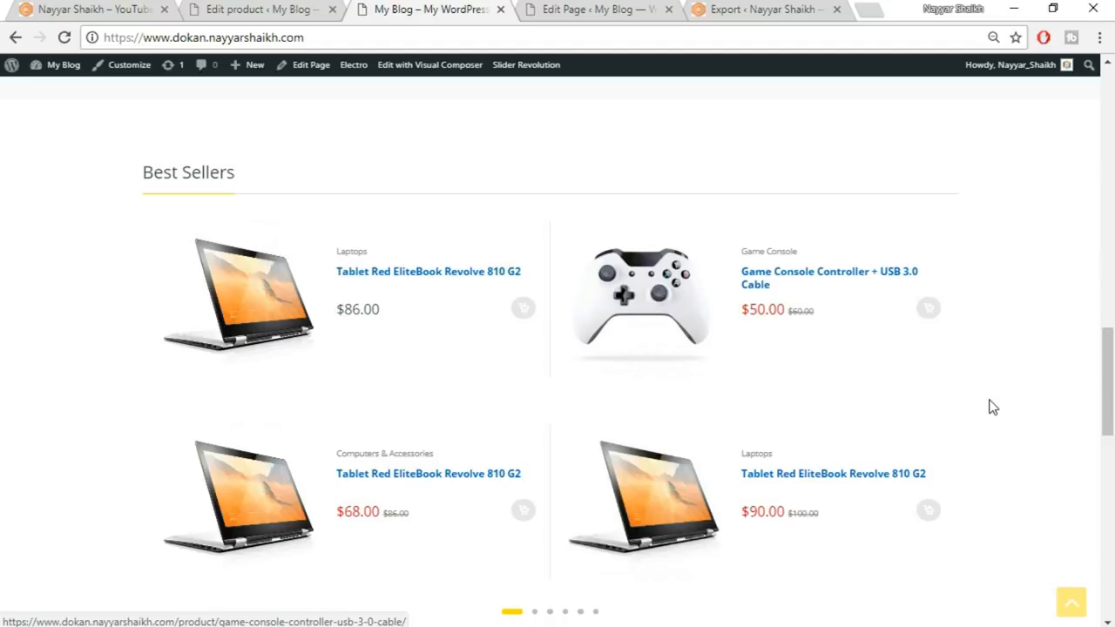
pyautogui.click(122, 10)
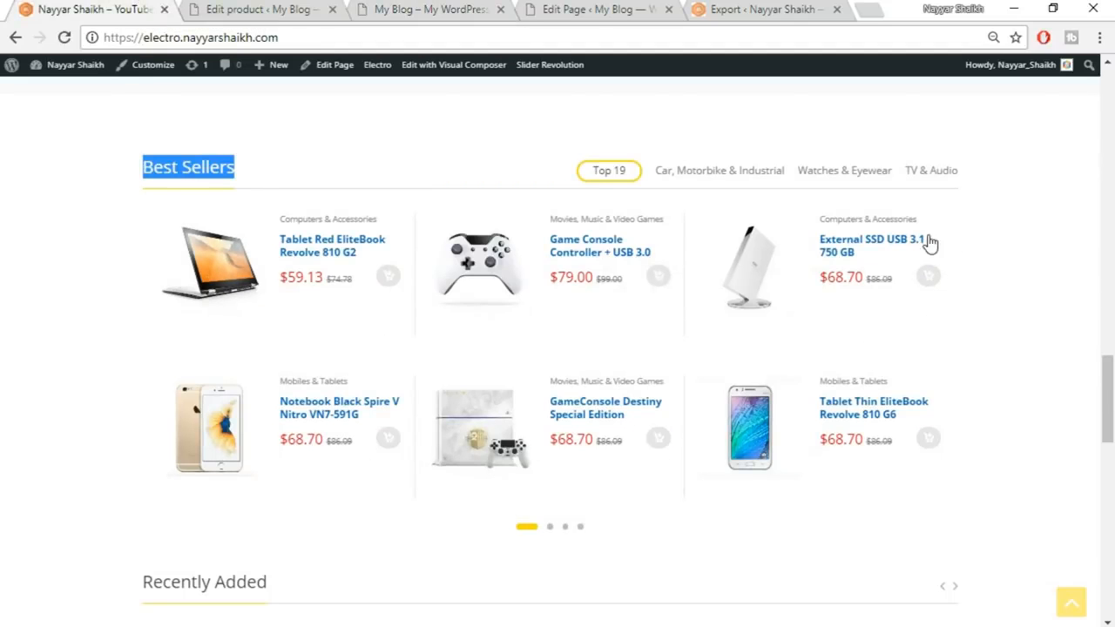
pyautogui.click(629, 10)
pyautogui.scroll(2, 777, 316)
# - Give the Best Sellers carousel 2 rows and 3 columns, with navigation enabled
pyautogui.moveTo(580, 399)
pyautogui.click(541, 383)
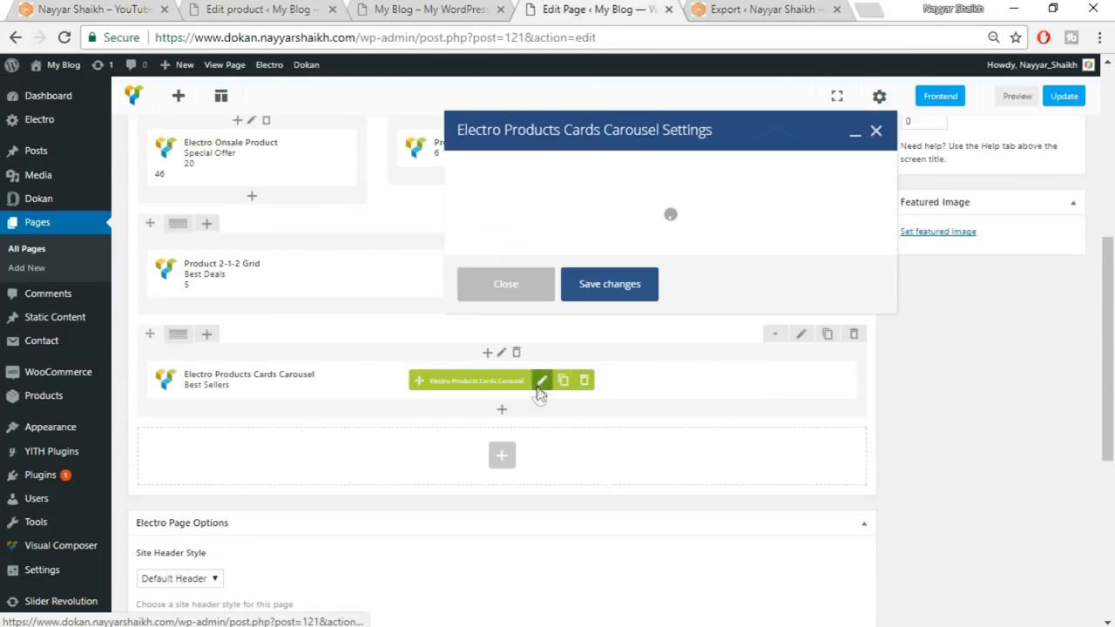
pyautogui.click(526, 242)
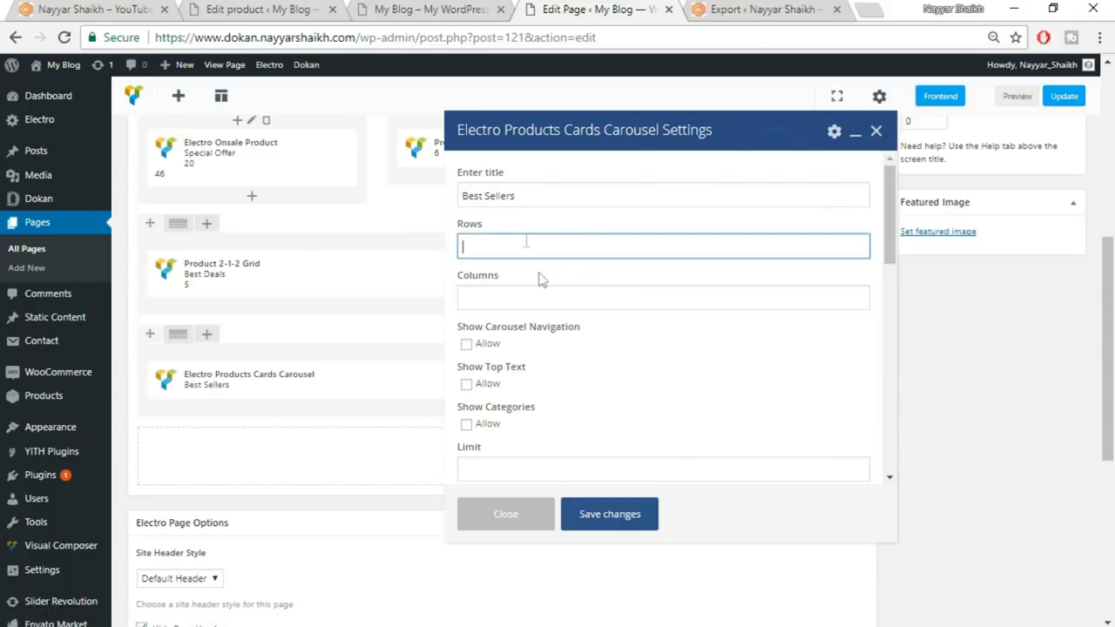
pyautogui.click(150, 7)
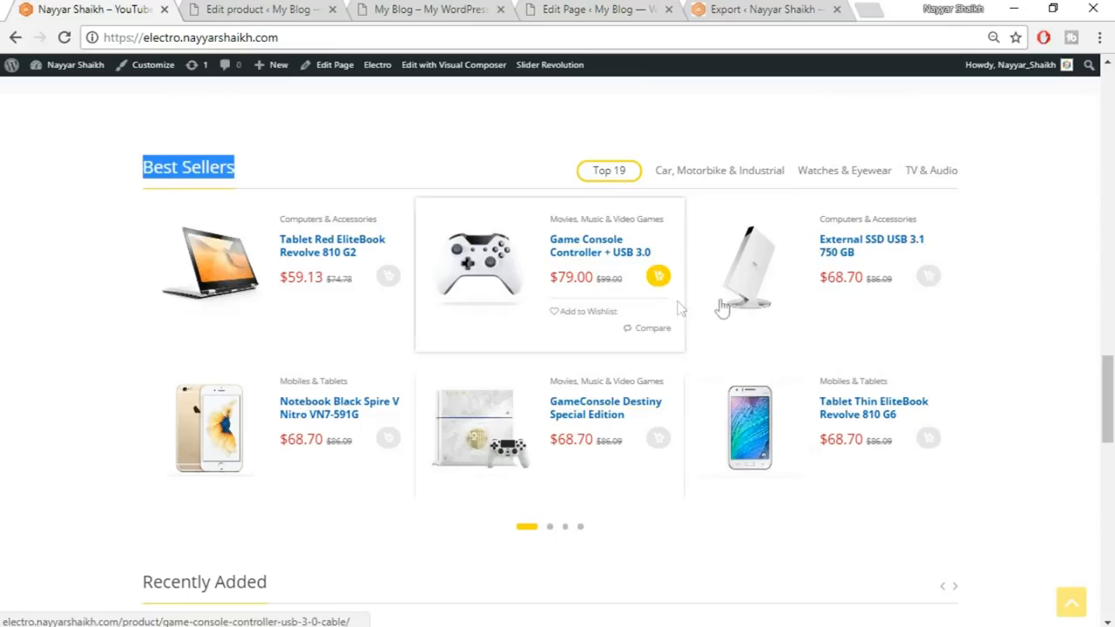
pyautogui.click(616, 14)
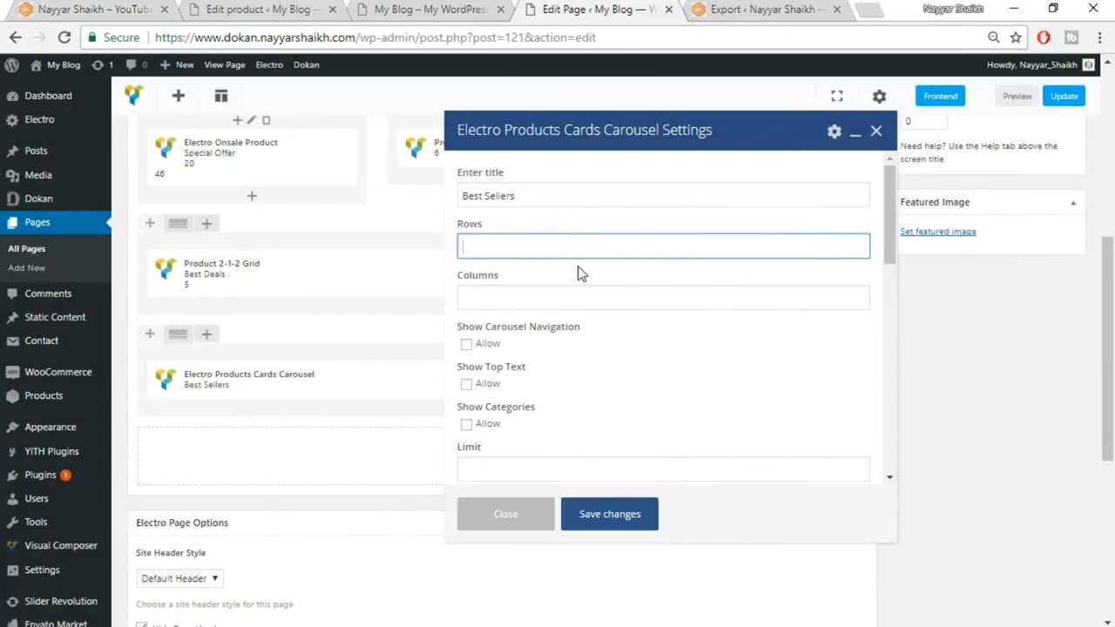
pyautogui.click(581, 298)
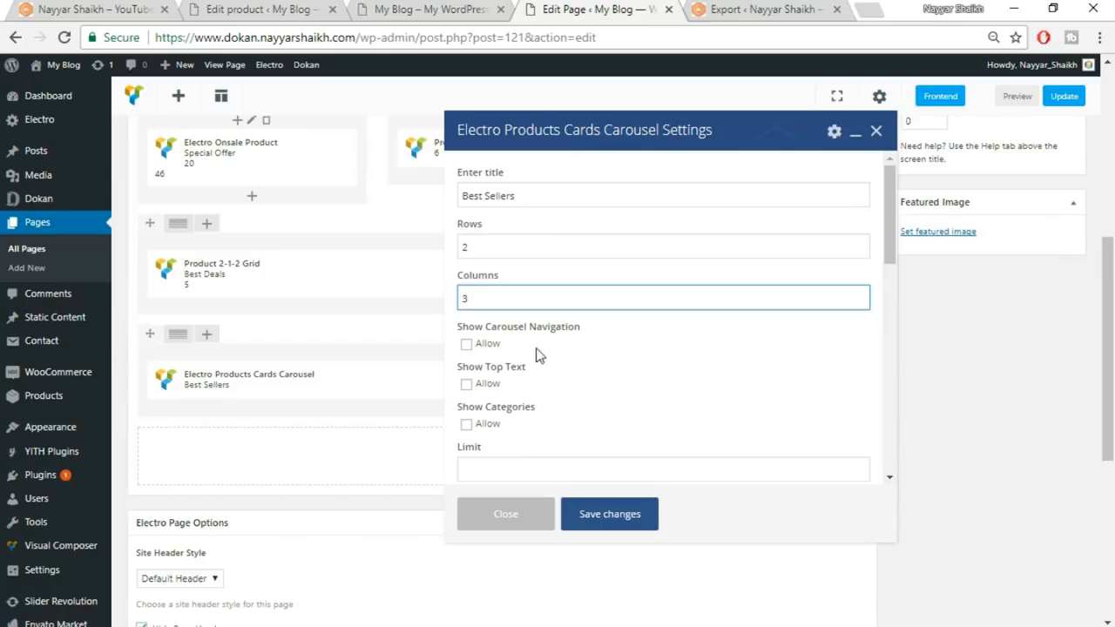
pyautogui.click(486, 353)
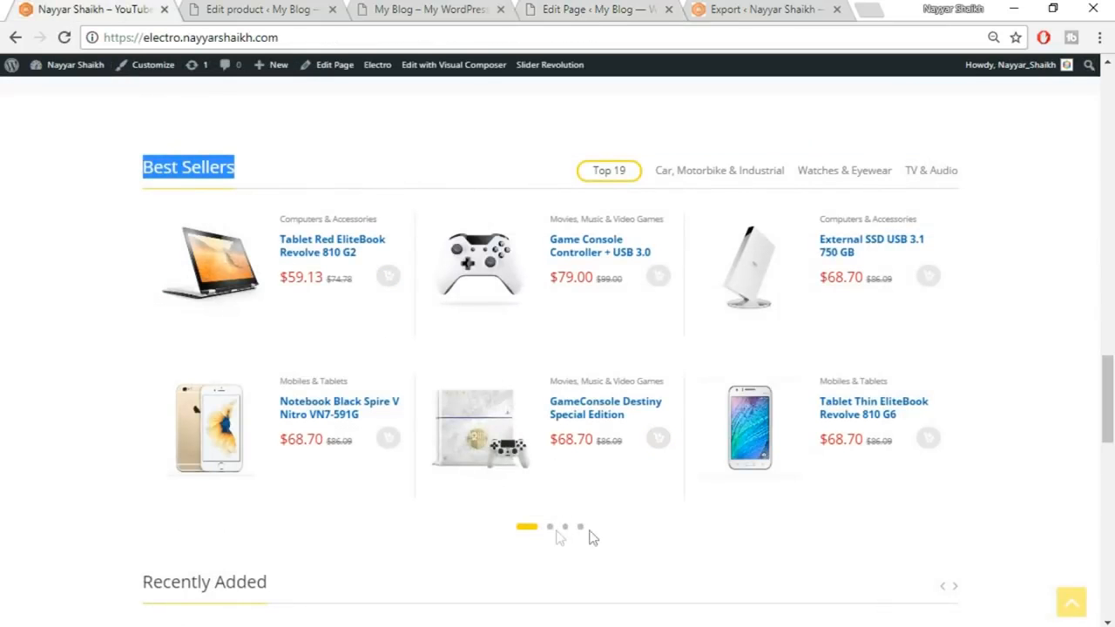
# - Enable top text and categories, and set 3 categories to display
pyautogui.click(560, 6)
pyautogui.scroll(-3, 665, 406)
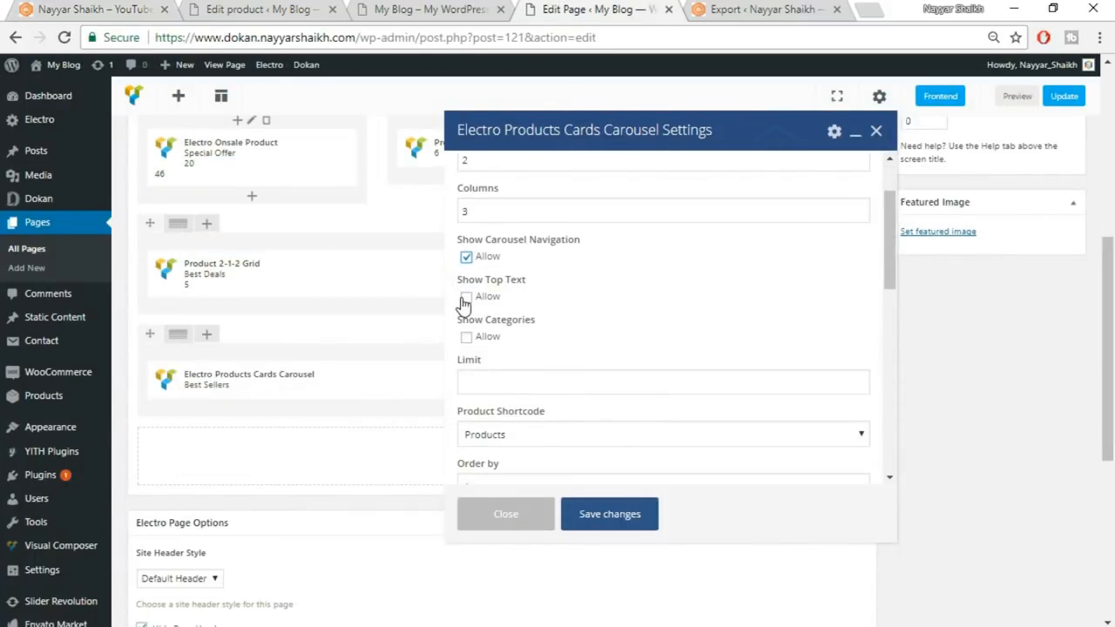
pyautogui.scroll(-1, 678, 300)
pyautogui.click(468, 253)
pyautogui.click(494, 296)
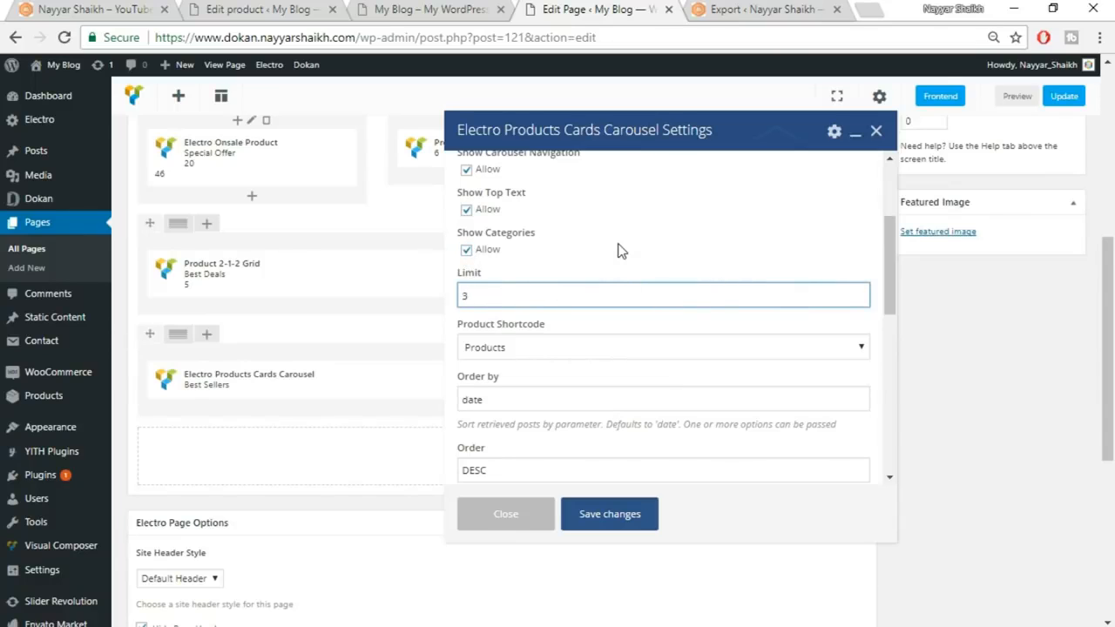
pyautogui.scroll(-2, 619, 249)
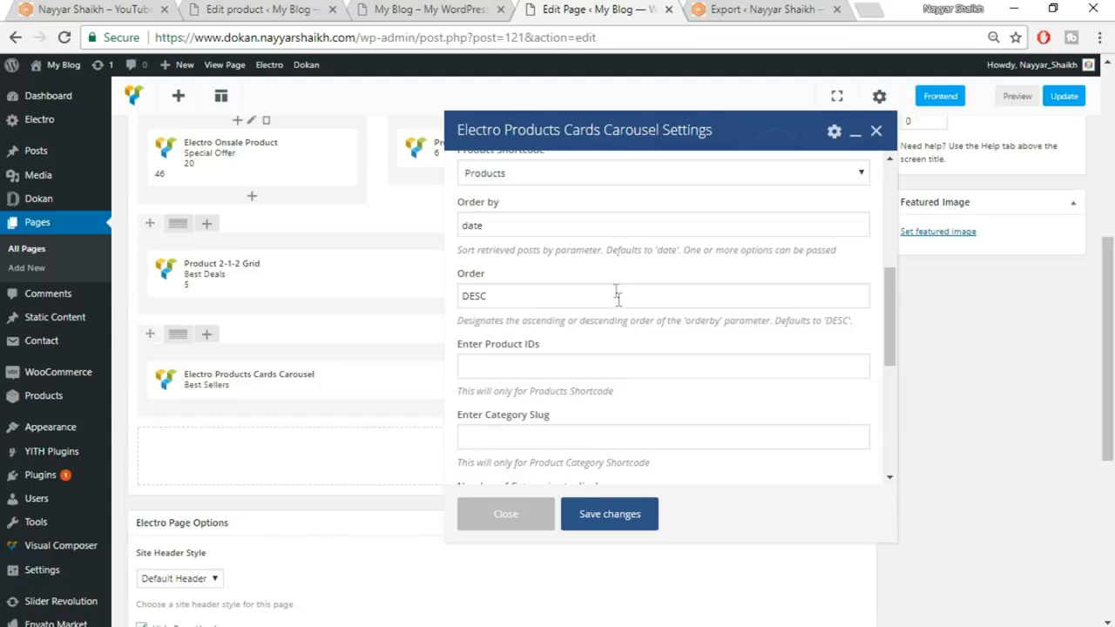
pyautogui.scroll(-1, 618, 298)
pyautogui.scroll(-1, 628, 449)
pyautogui.click(567, 334)
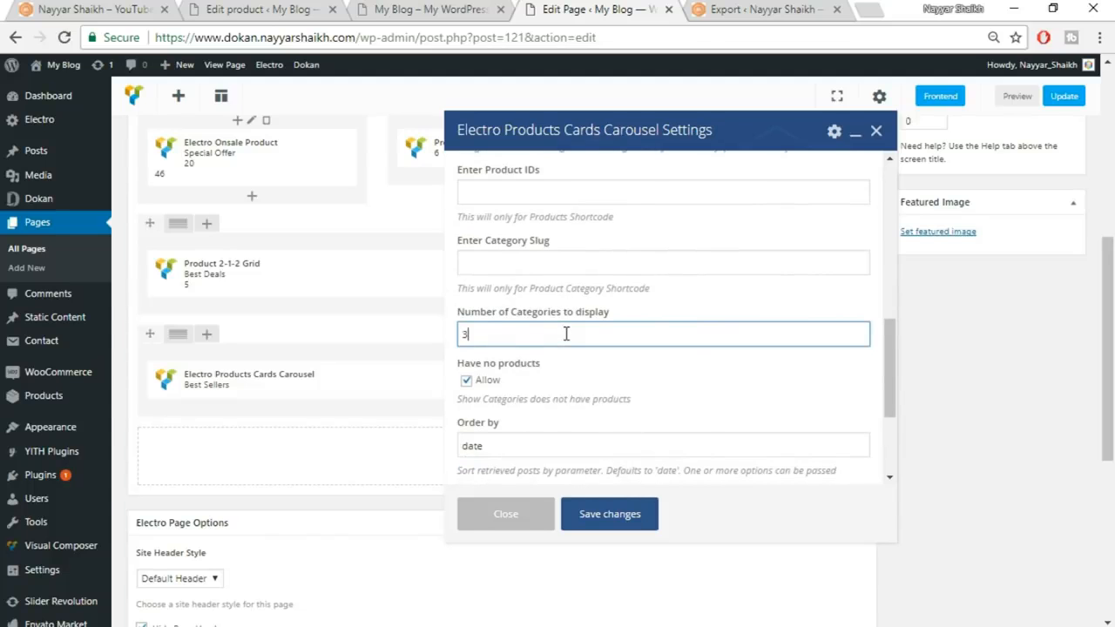
# - Change the Limit to 20, save the carousel settings, and update the page
pyautogui.scroll(4, 566, 334)
pyautogui.doubleClick(462, 295)
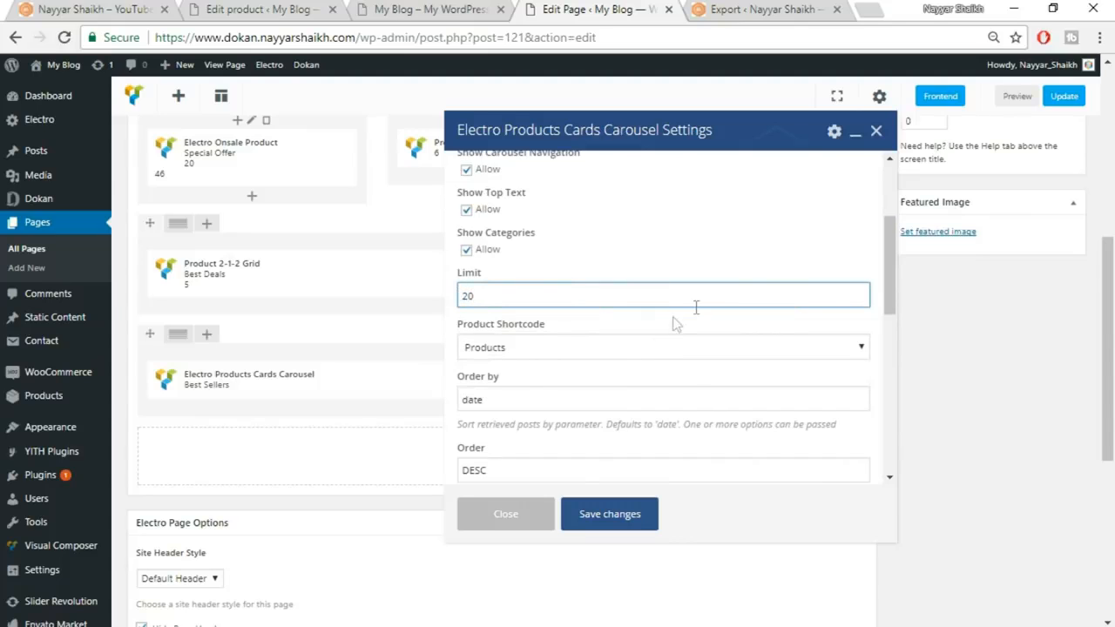
pyautogui.scroll(-5, 696, 306)
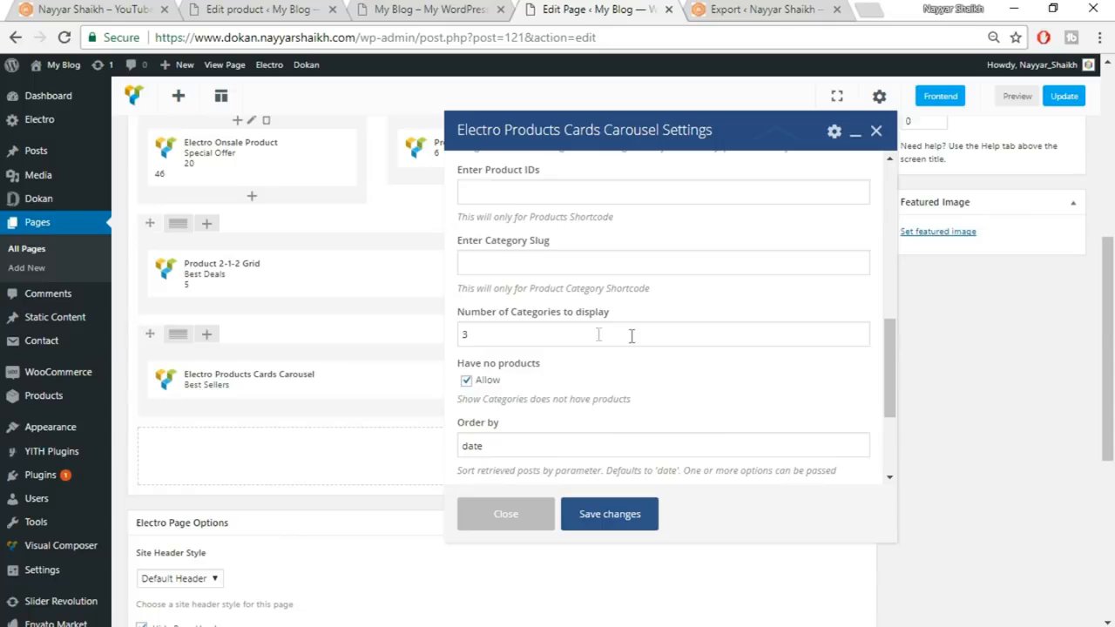
pyautogui.scroll(-1, 575, 345)
pyautogui.scroll(-2, 562, 346)
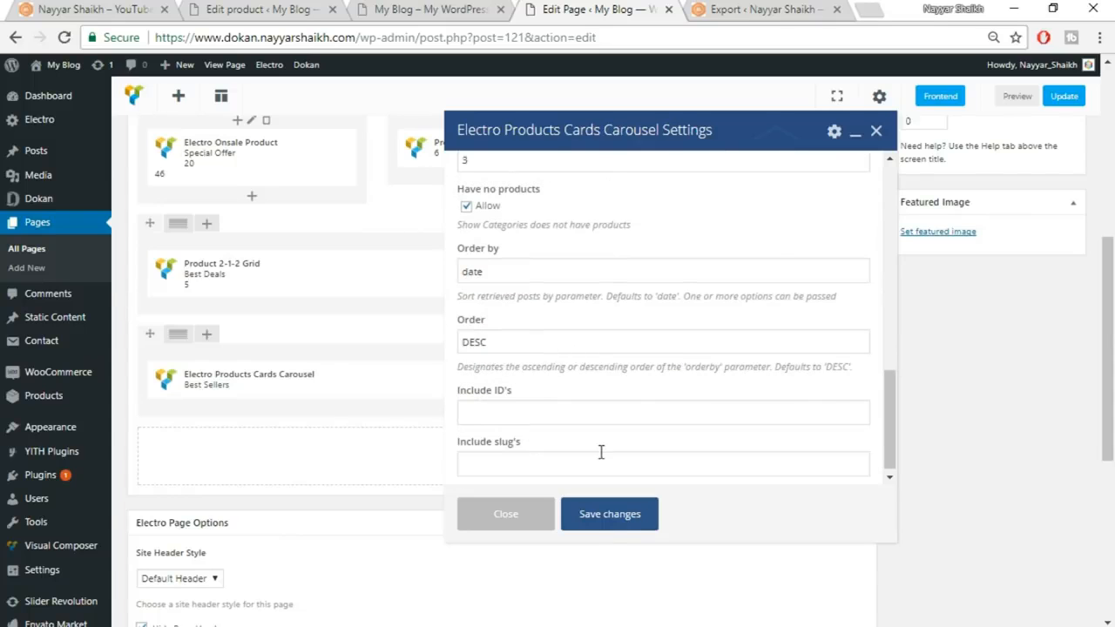
pyautogui.click(606, 515)
pyautogui.click(1070, 97)
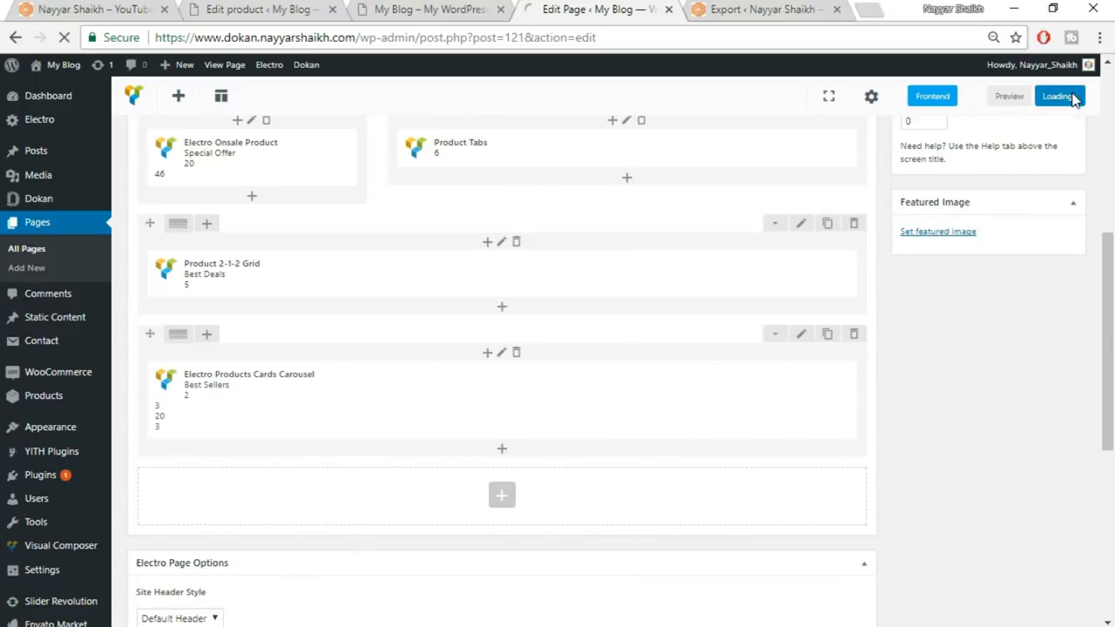
pyautogui.click(448, 10)
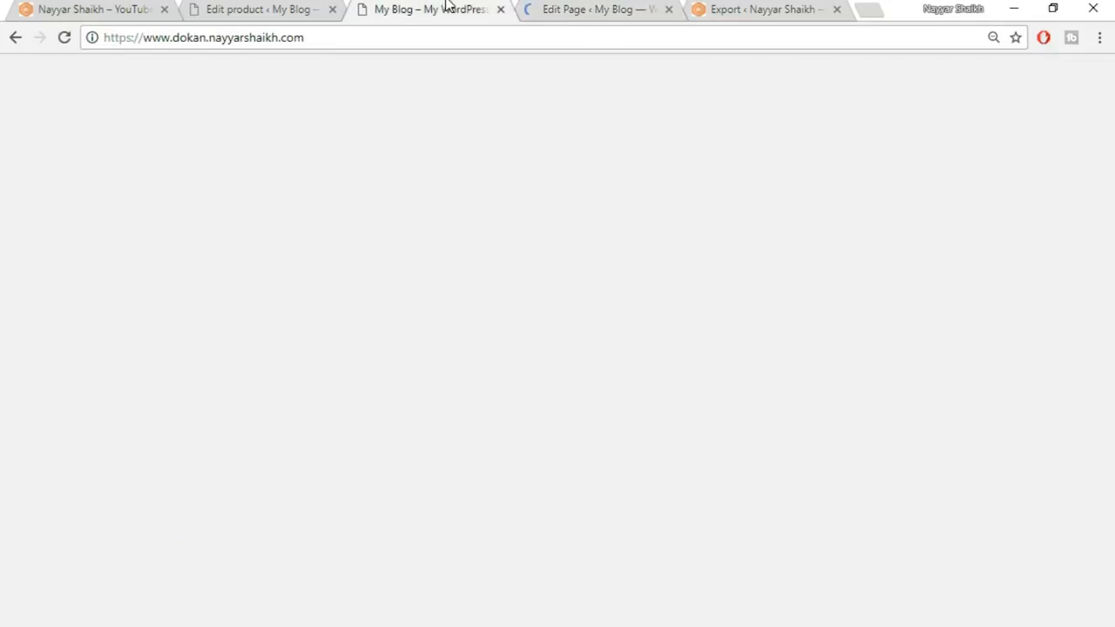
pyautogui.click(458, 37)
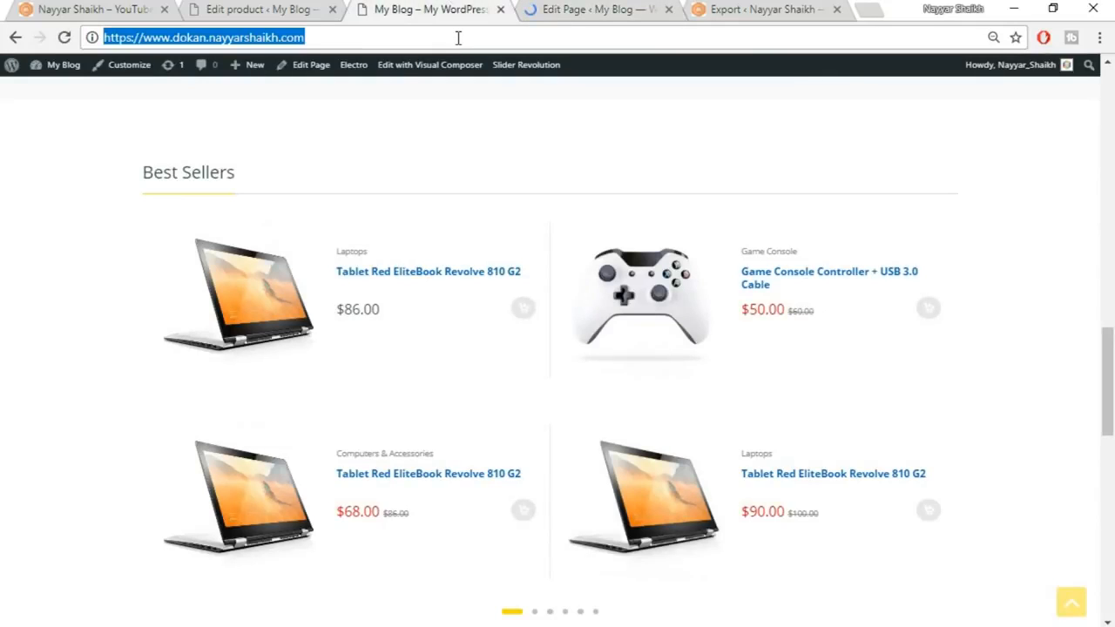
pyautogui.press('Return')
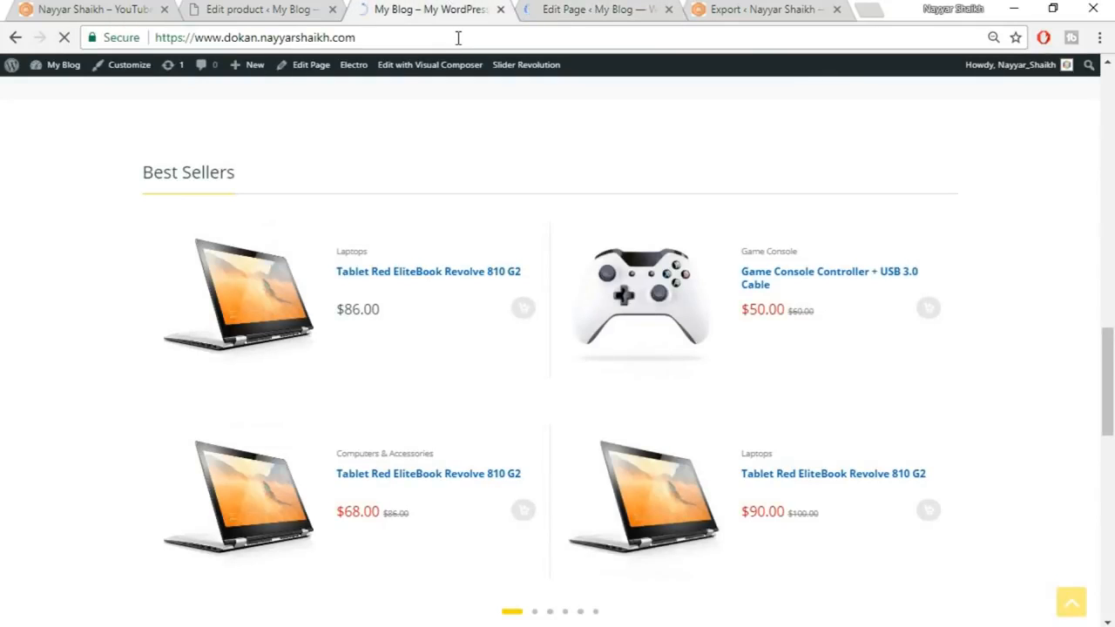
pyautogui.scroll(-4, 659, 239)
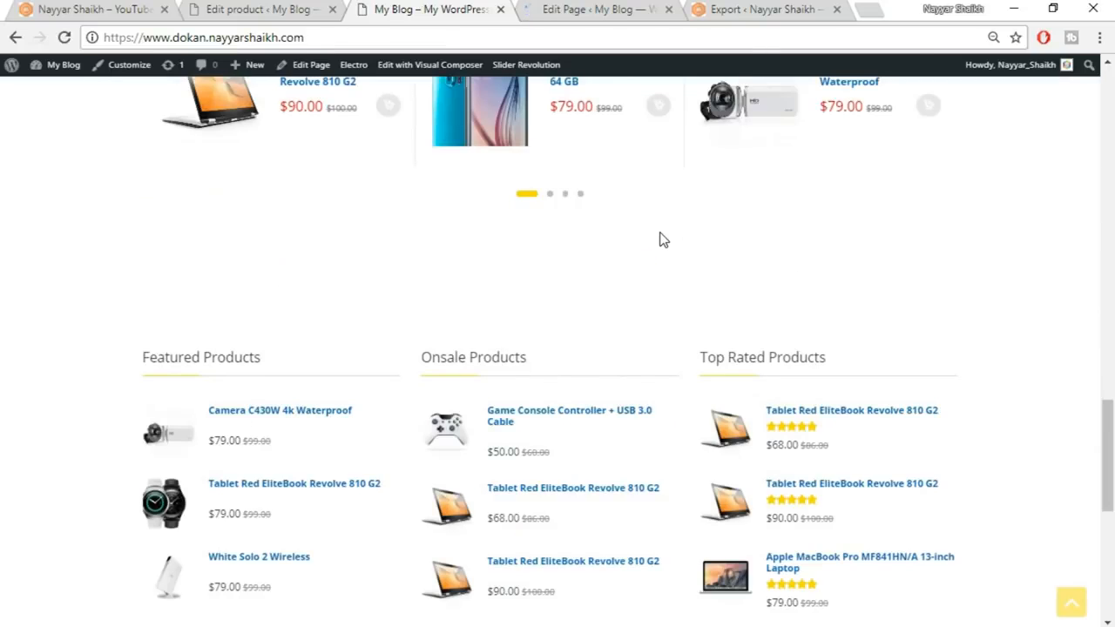
pyautogui.scroll(4, 660, 239)
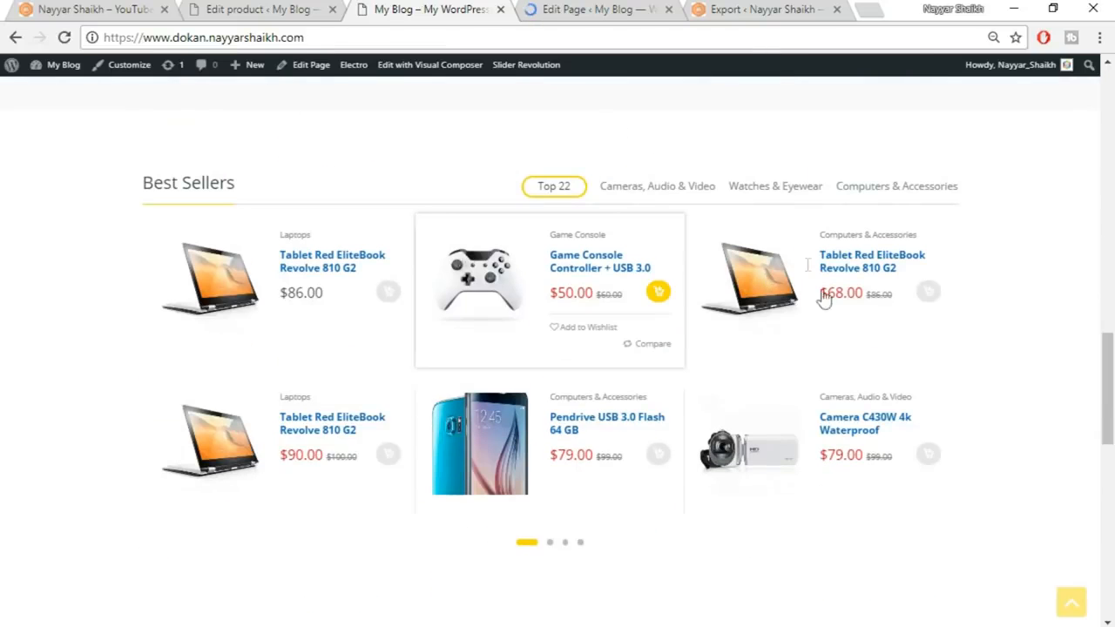
pyautogui.click(64, 4)
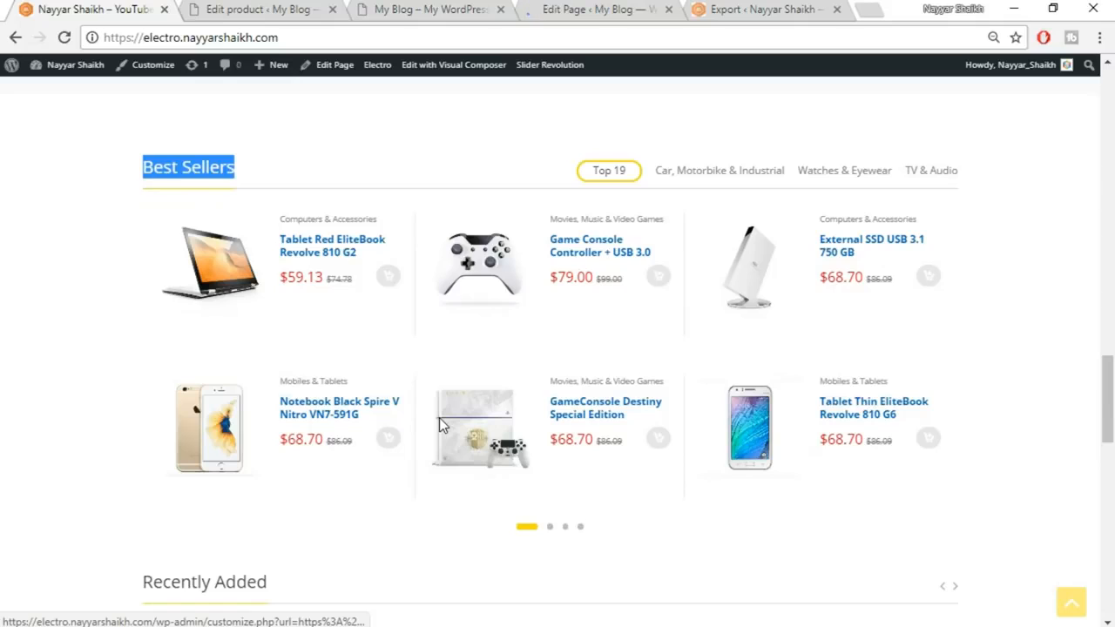
pyautogui.scroll(-4, 439, 424)
pyautogui.scroll(-4, 439, 423)
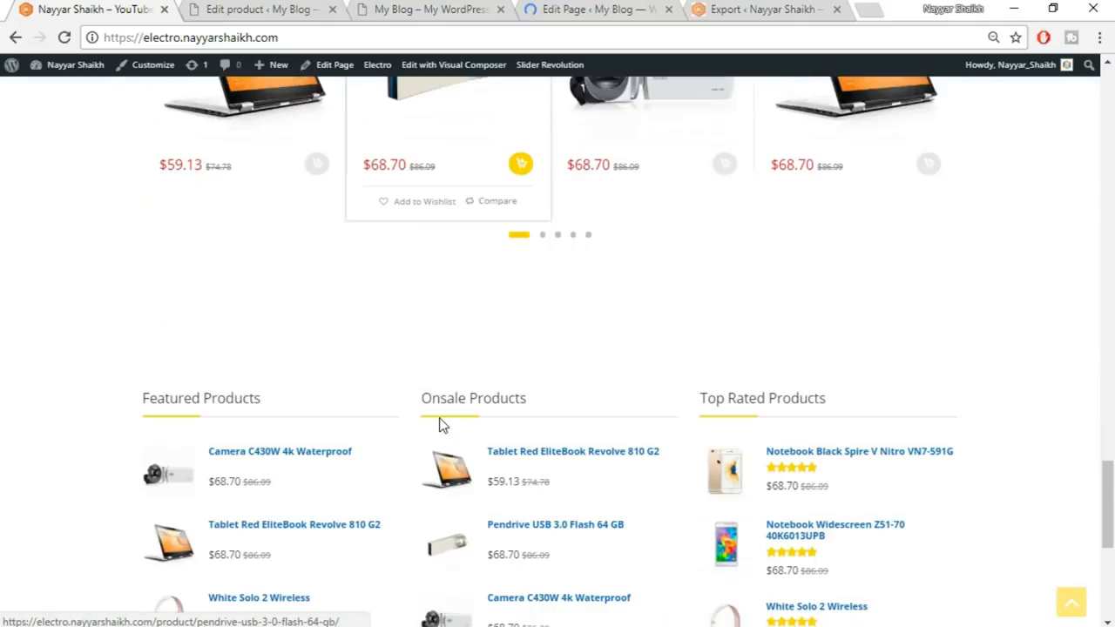
pyautogui.scroll(4, 441, 424)
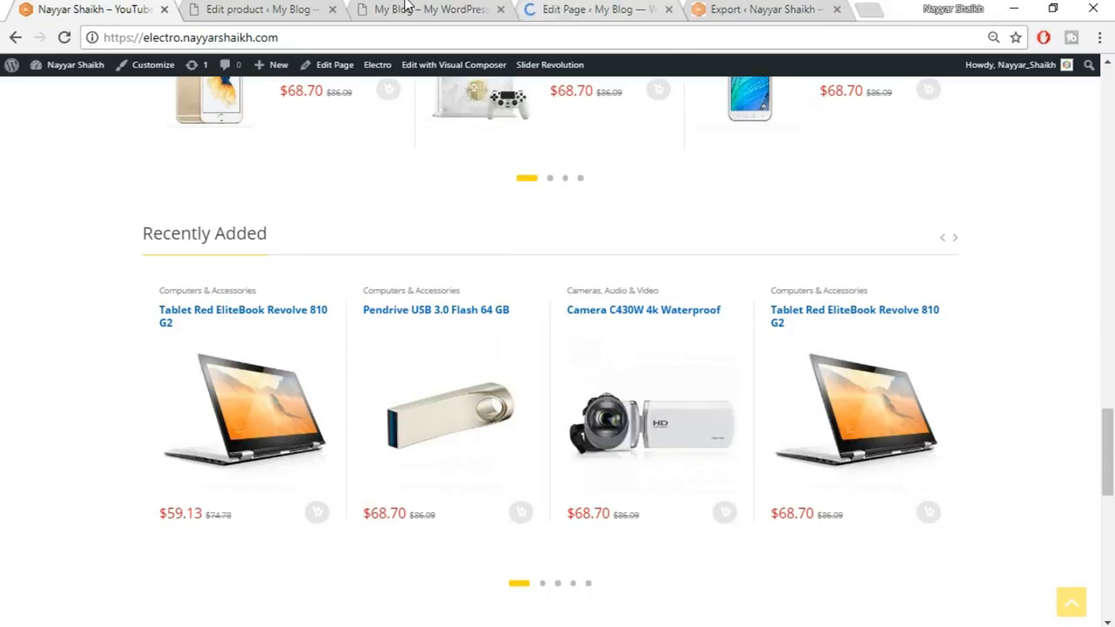
pyautogui.click(560, 7)
pyautogui.scroll(-10, 869, 368)
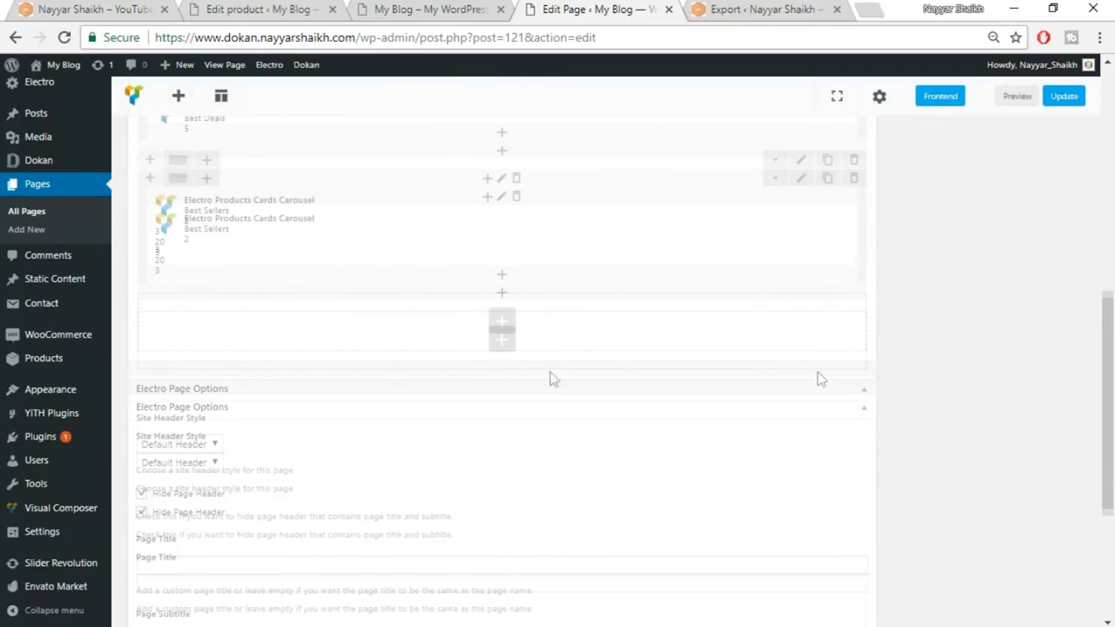
pyautogui.click(504, 321)
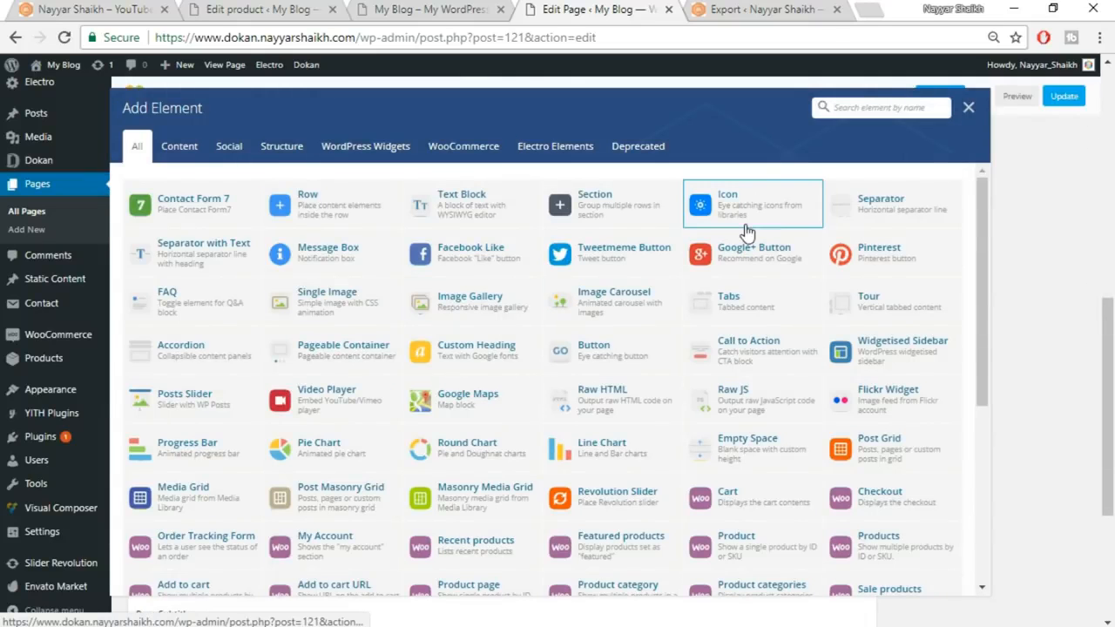
pyautogui.write('rec')
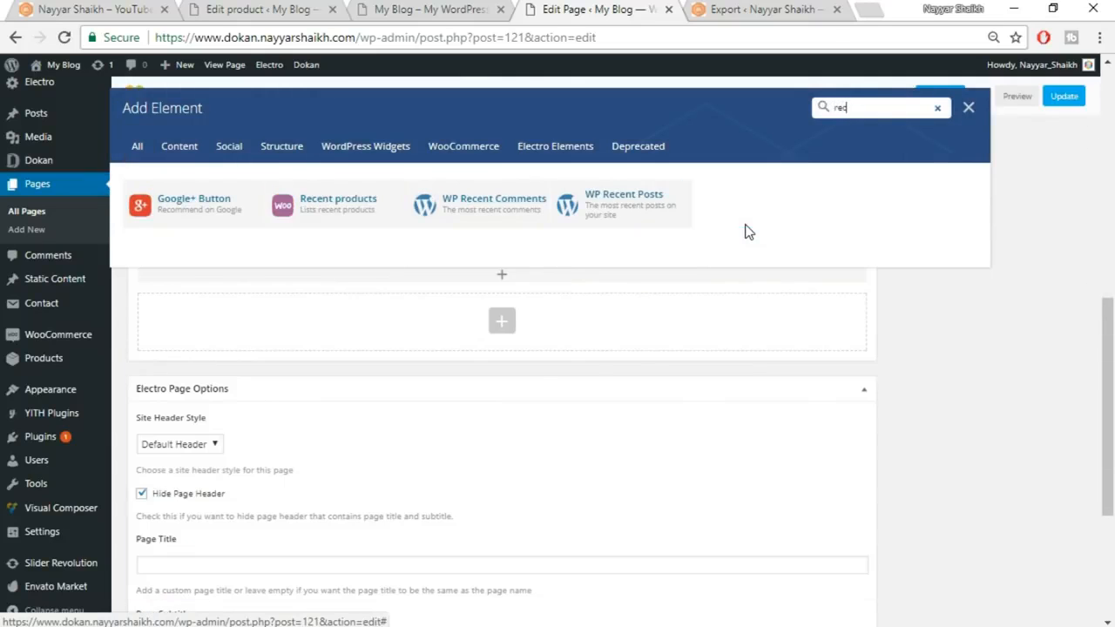
pyautogui.click(372, 208)
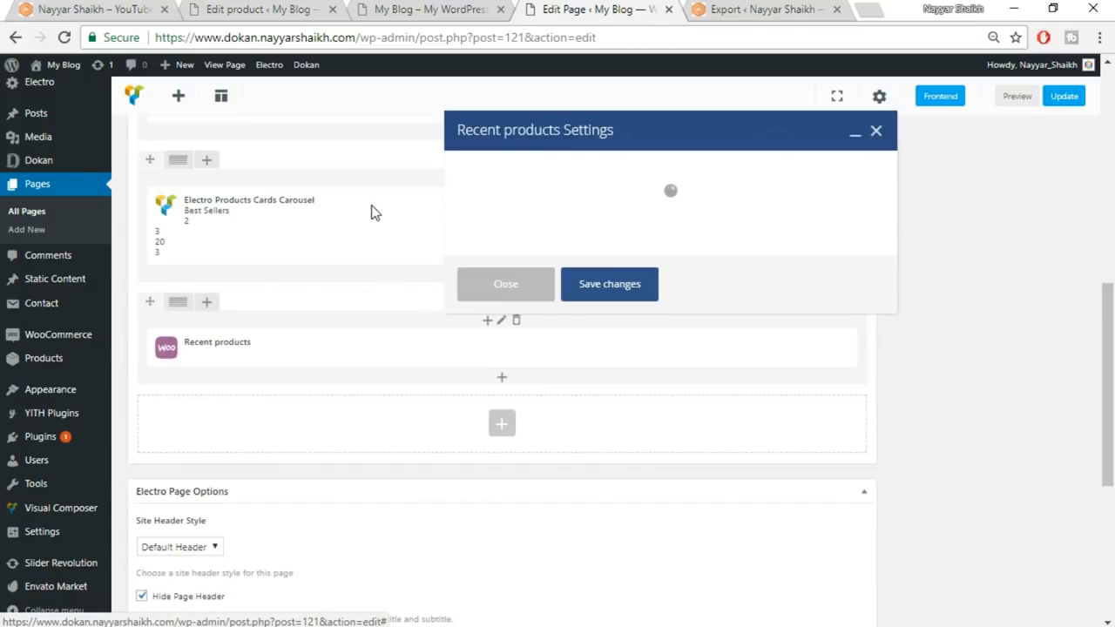
pyautogui.click(876, 132)
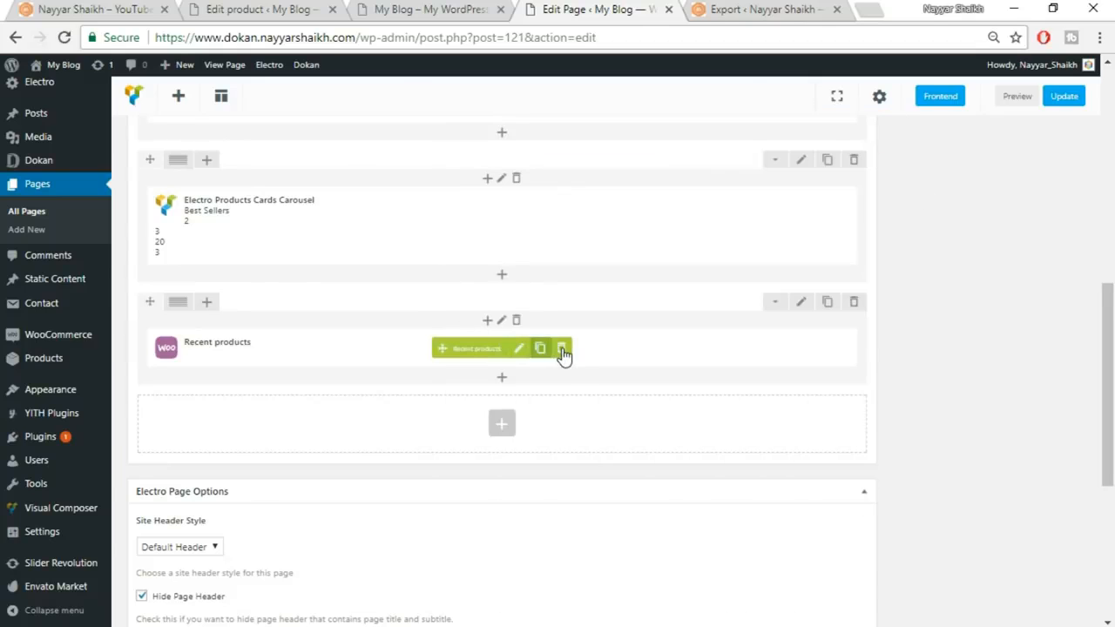
pyautogui.click(562, 349)
pyautogui.click(633, 137)
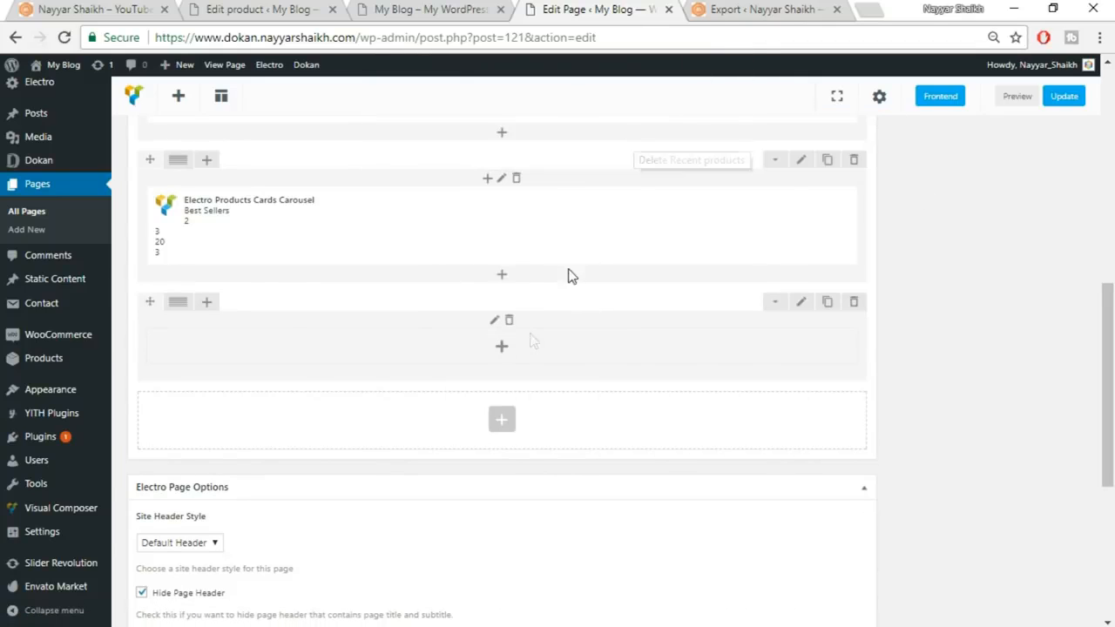
pyautogui.click(855, 302)
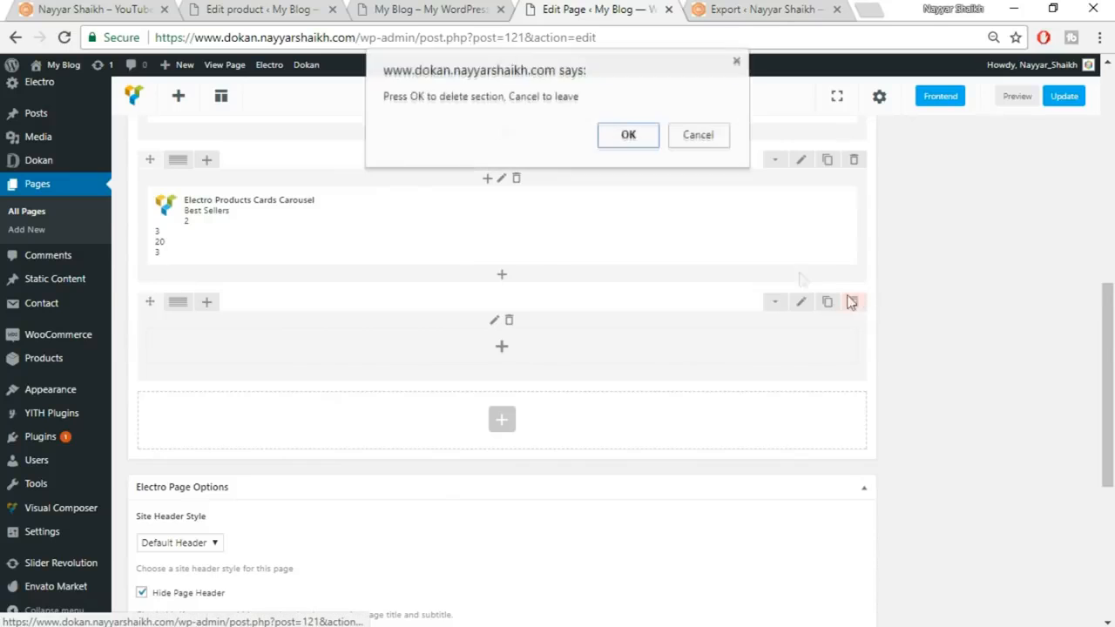
pyautogui.click(610, 142)
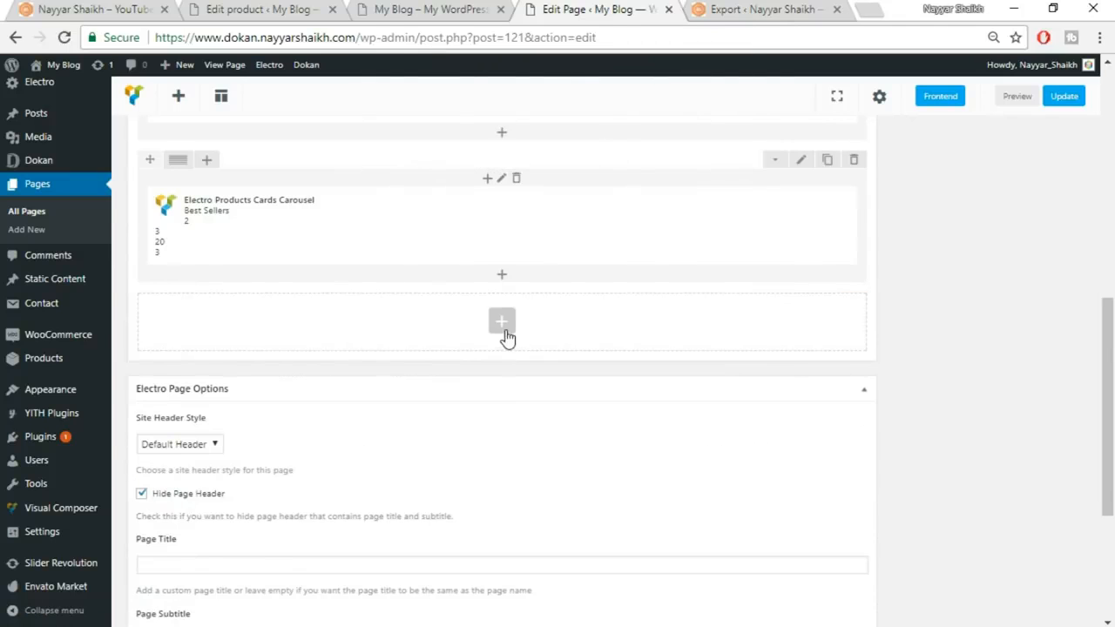
pyautogui.click(502, 323)
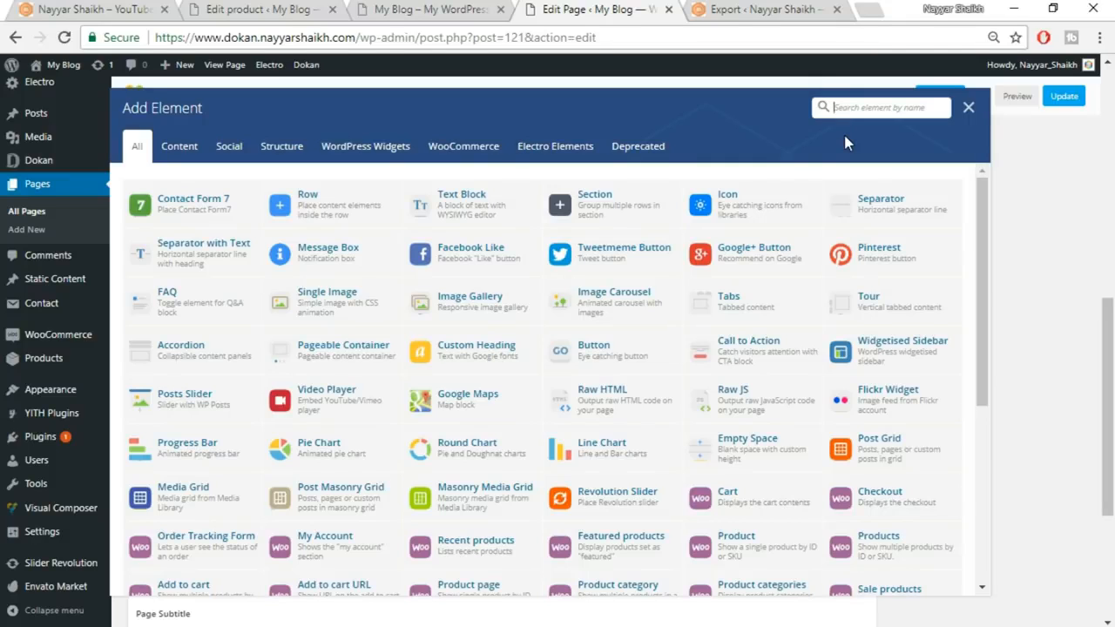
# - Insert an Electro Products Carousel set to Recent Products, save it, and update the Home Page
pyautogui.write('car')
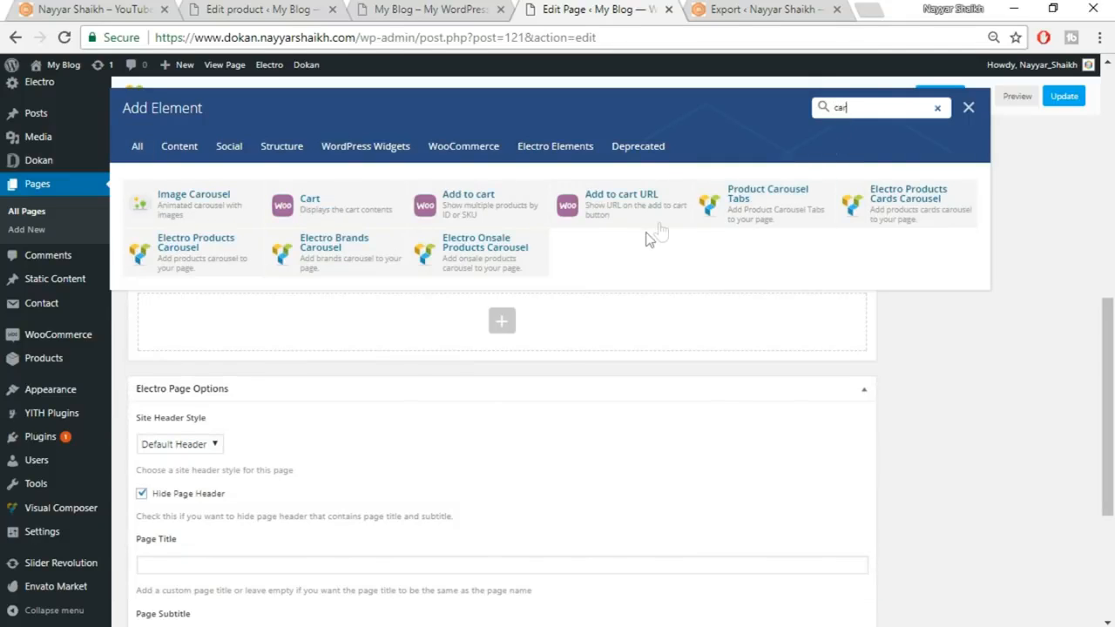
pyautogui.click(207, 266)
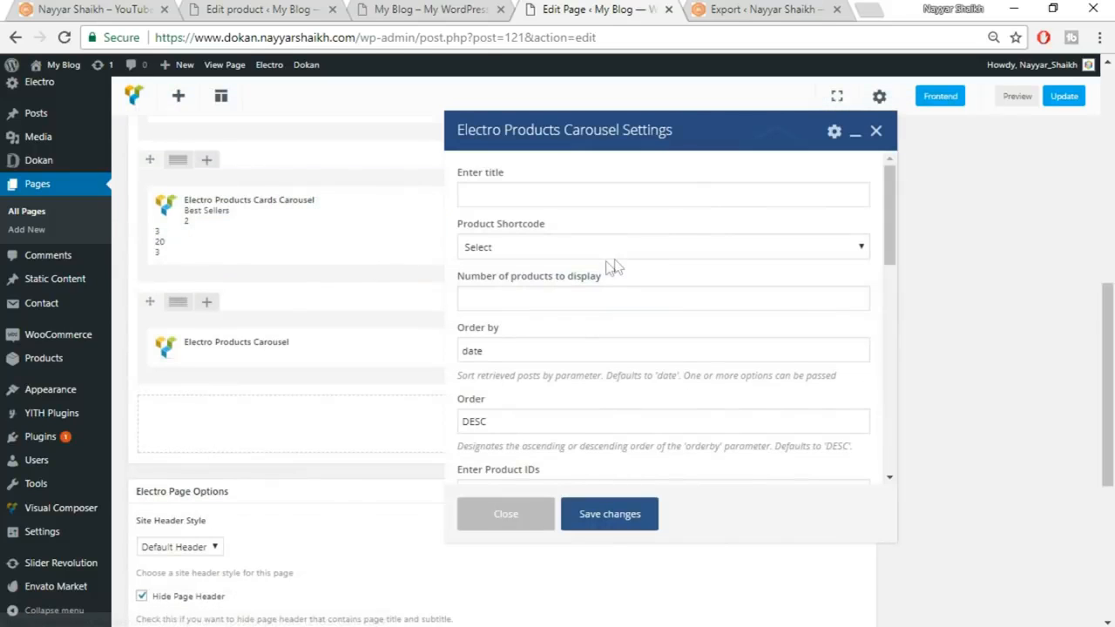
pyautogui.click(539, 248)
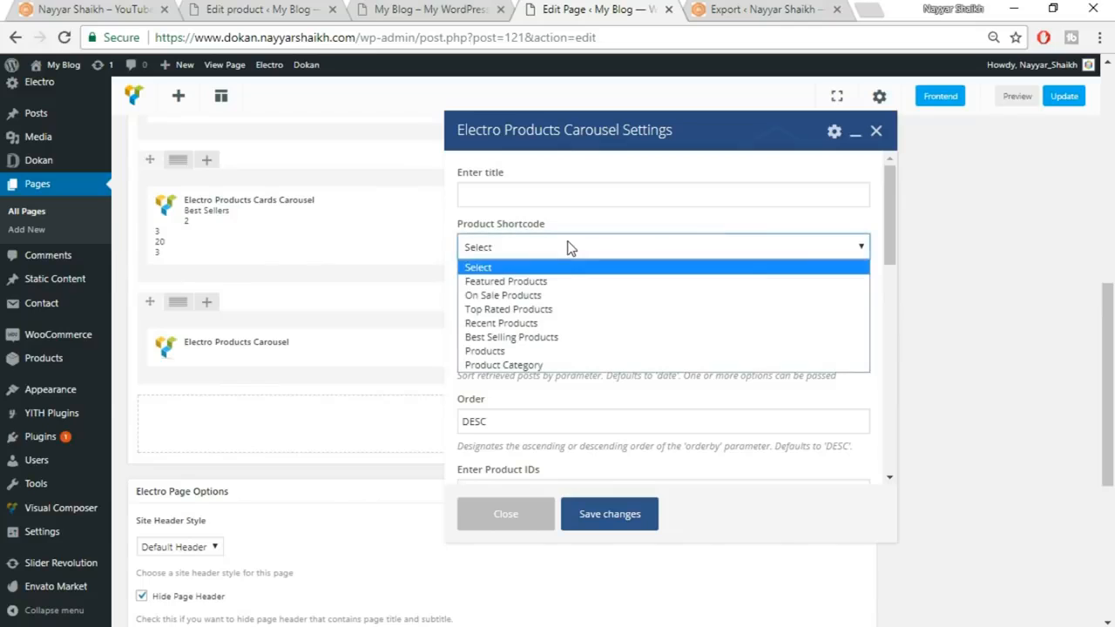
pyautogui.click(533, 323)
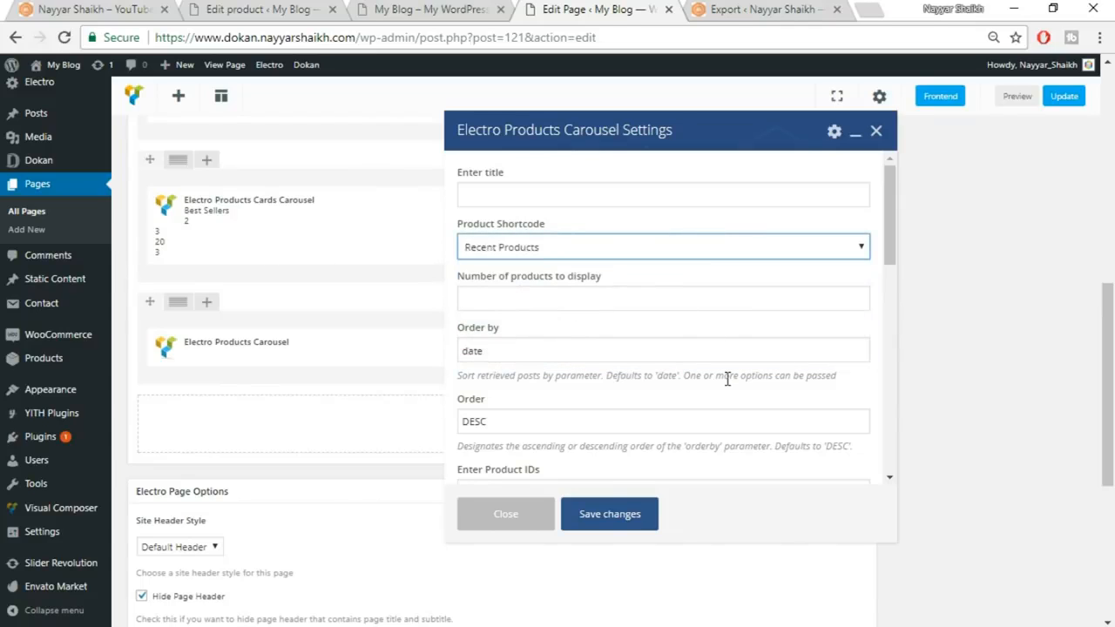
pyautogui.scroll(-4, 727, 379)
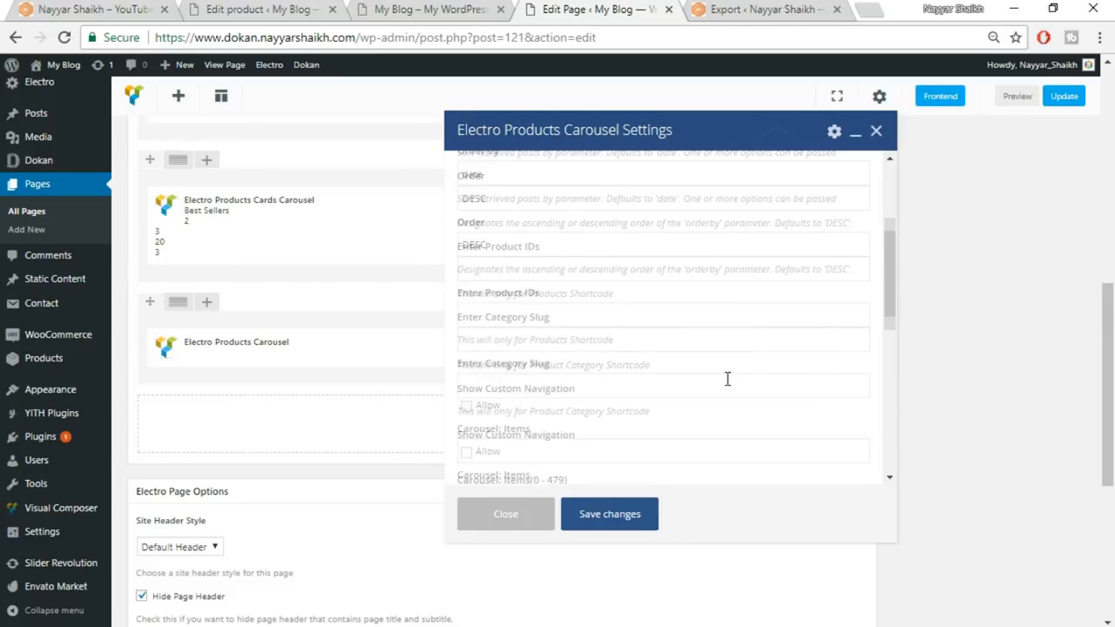
pyautogui.scroll(-6, 728, 379)
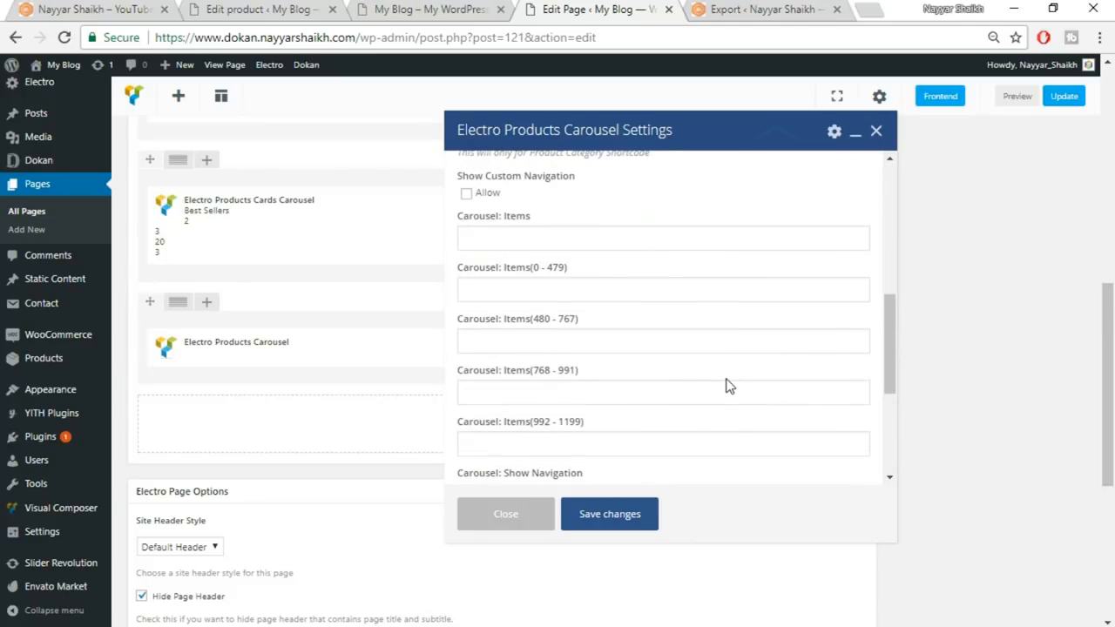
pyautogui.click(607, 514)
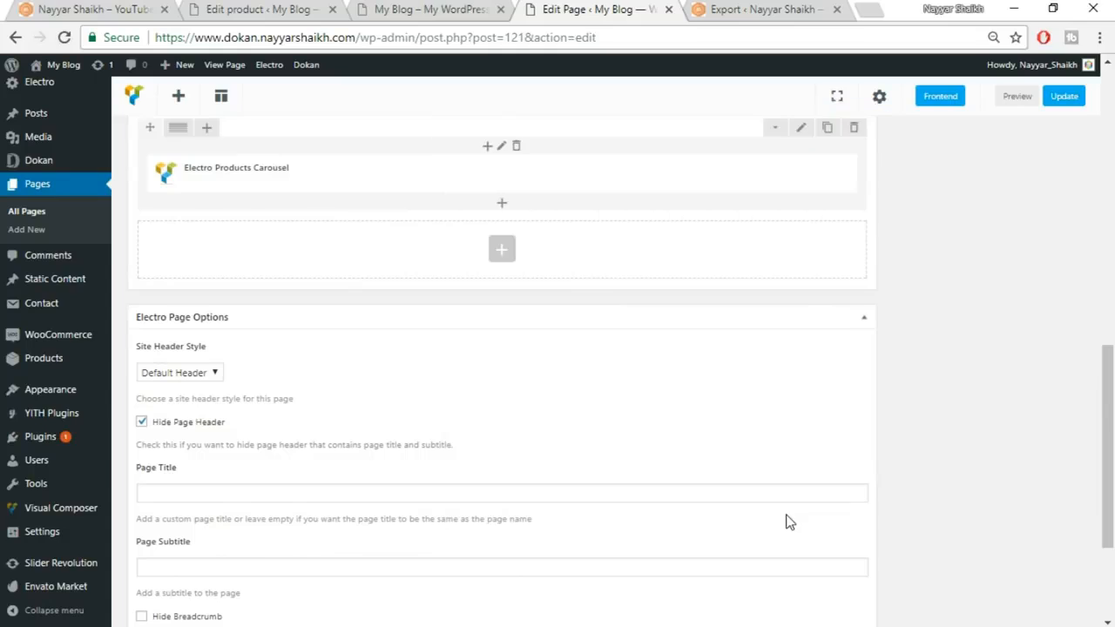
pyautogui.scroll(5, 787, 520)
pyautogui.click(1065, 98)
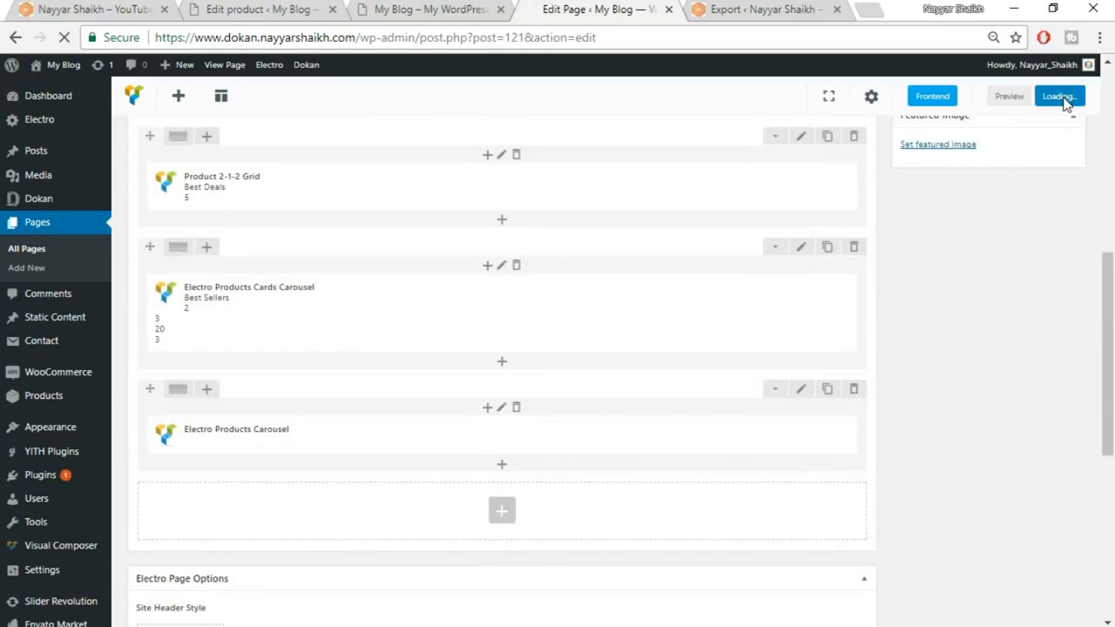
# - Reload the live home page to view the new products carousel
pyautogui.click(452, 7)
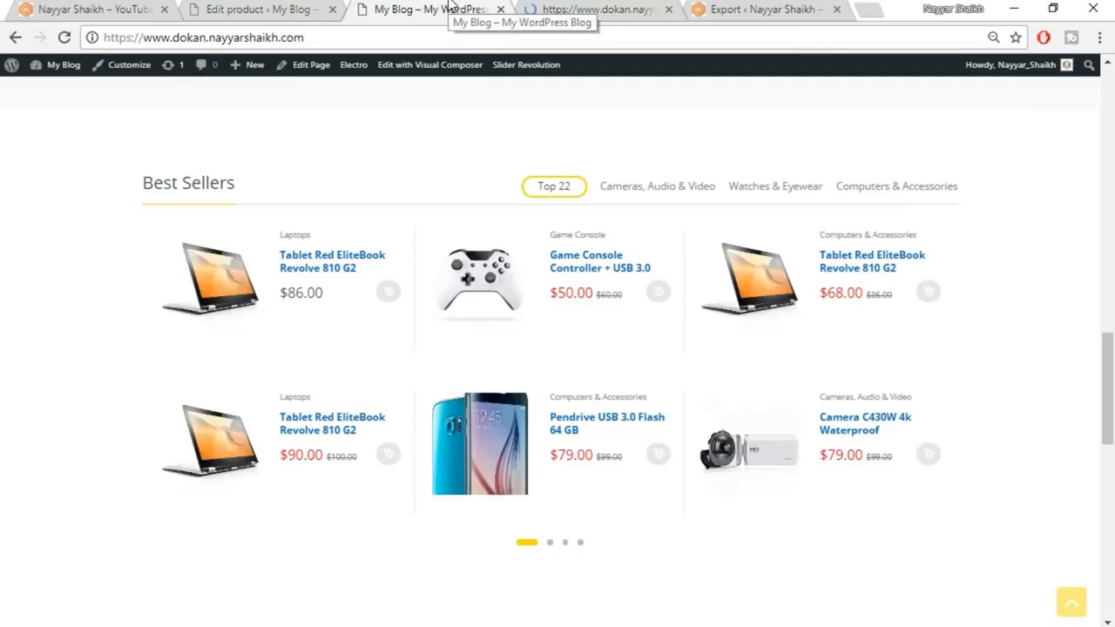
pyautogui.click(458, 38)
pyautogui.press('Return')
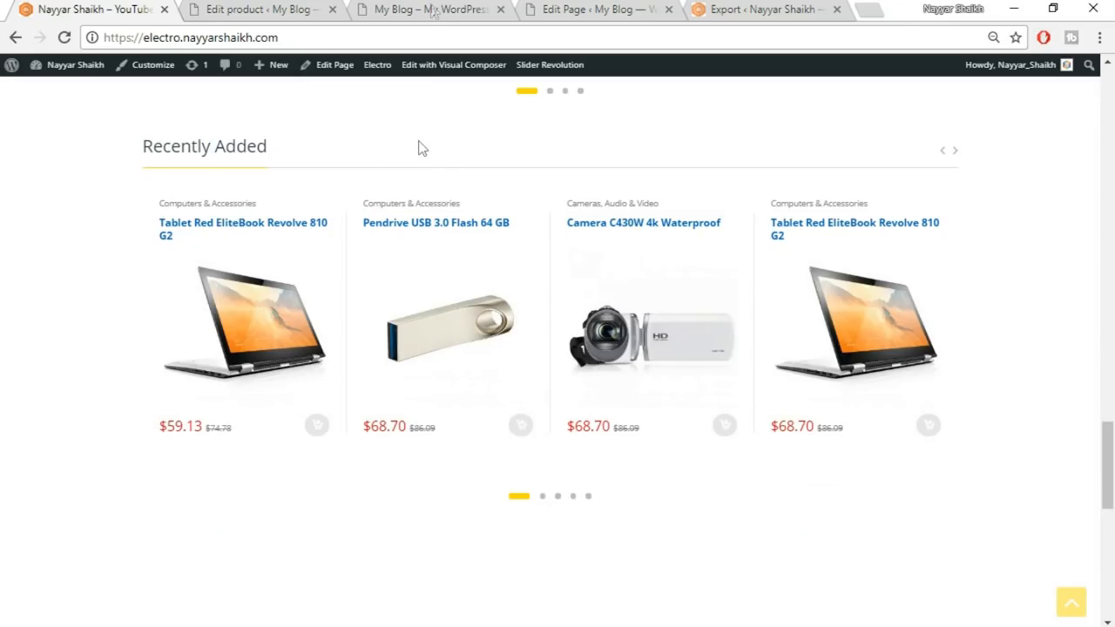
pyautogui.click(433, 10)
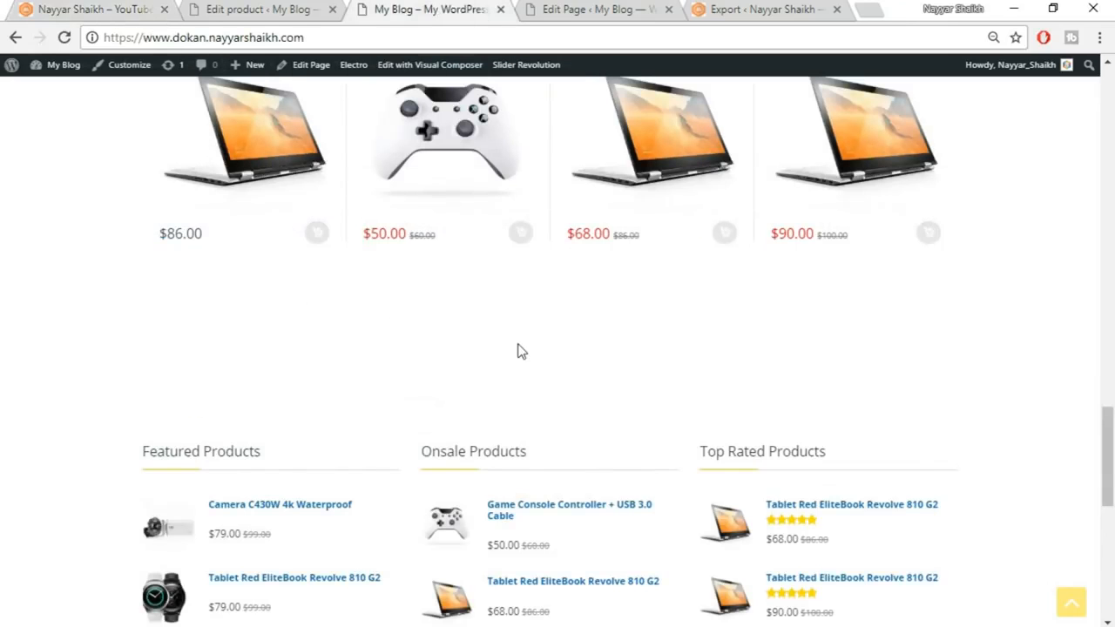
pyautogui.scroll(3, 300, 211)
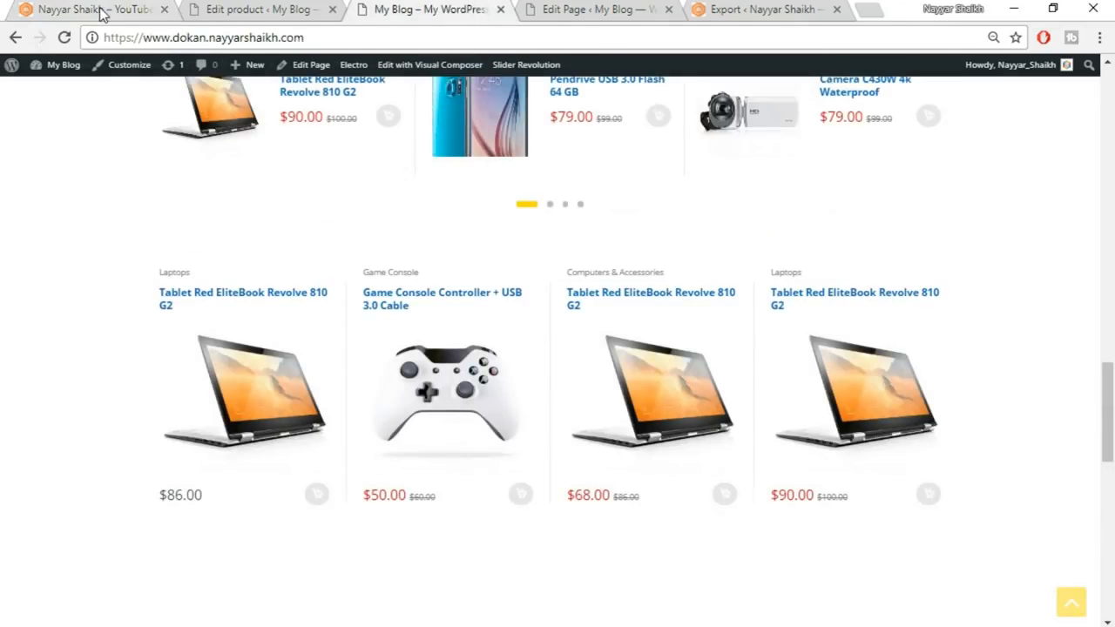
# - Copy the demo's Recently Added heading and paste it into the carousel's title field
pyautogui.click(100, 13)
pyautogui.moveTo(141, 148); pyautogui.dragTo(334, 154)
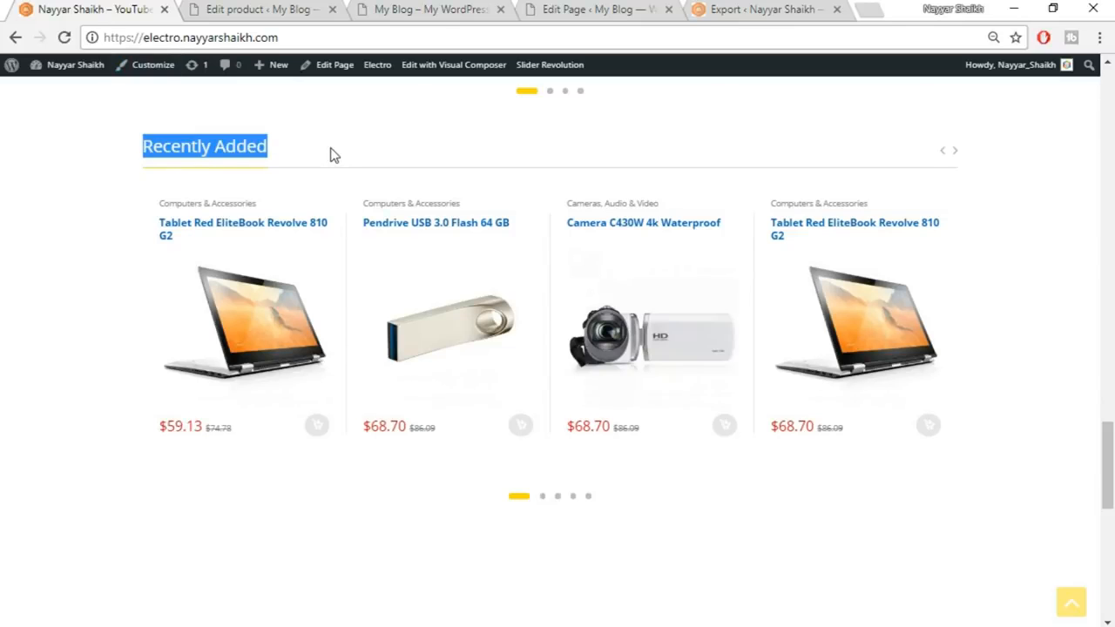
pyautogui.click(578, 7)
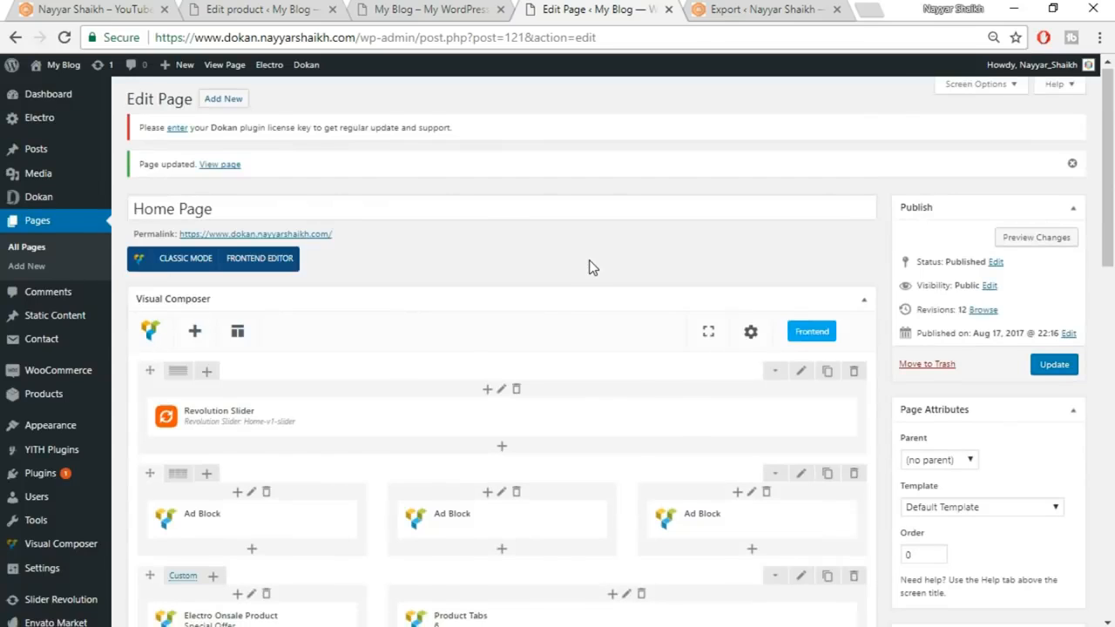
pyautogui.scroll(-5, 590, 267)
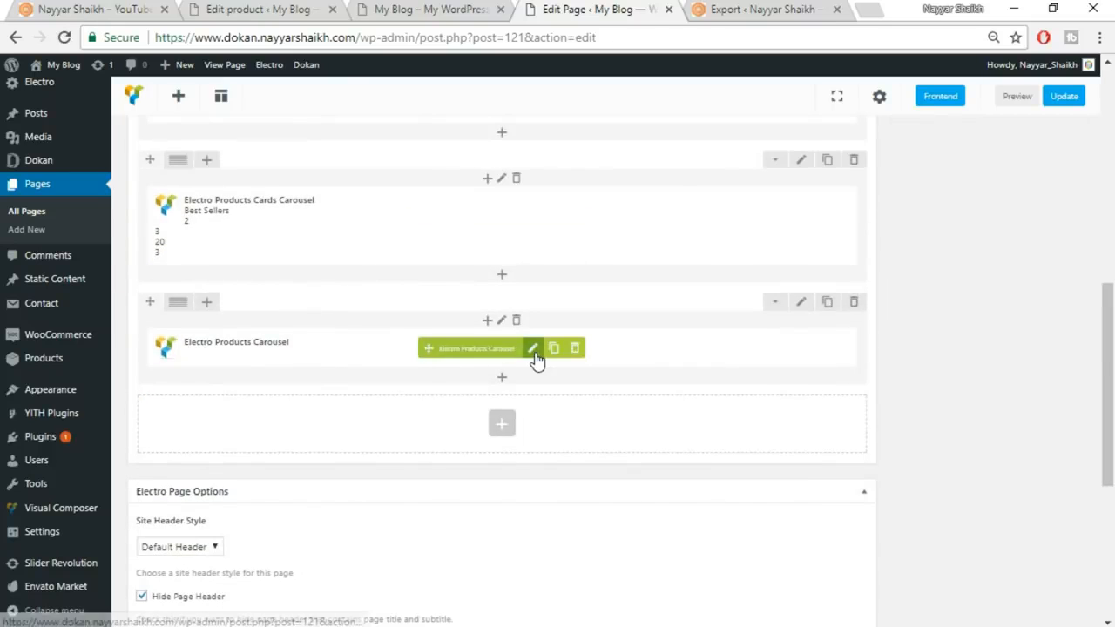
pyautogui.click(532, 347)
pyautogui.click(590, 194)
pyautogui.write('Recently Added')
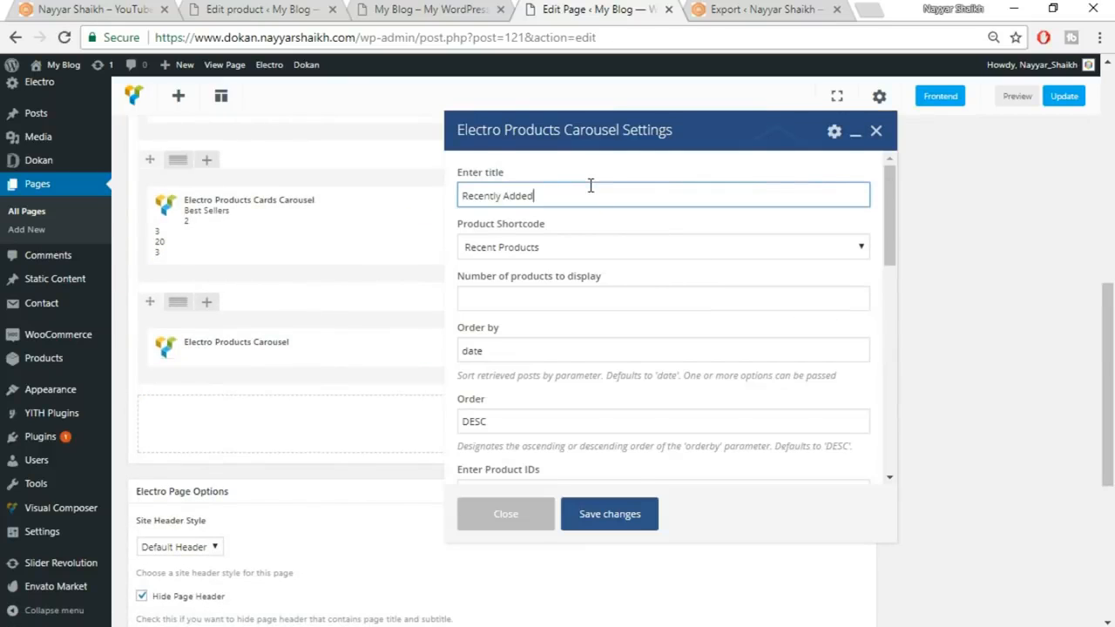
# - Save the Recently Added carousel, update the Home Page, and reload the live store
pyautogui.click(625, 521)
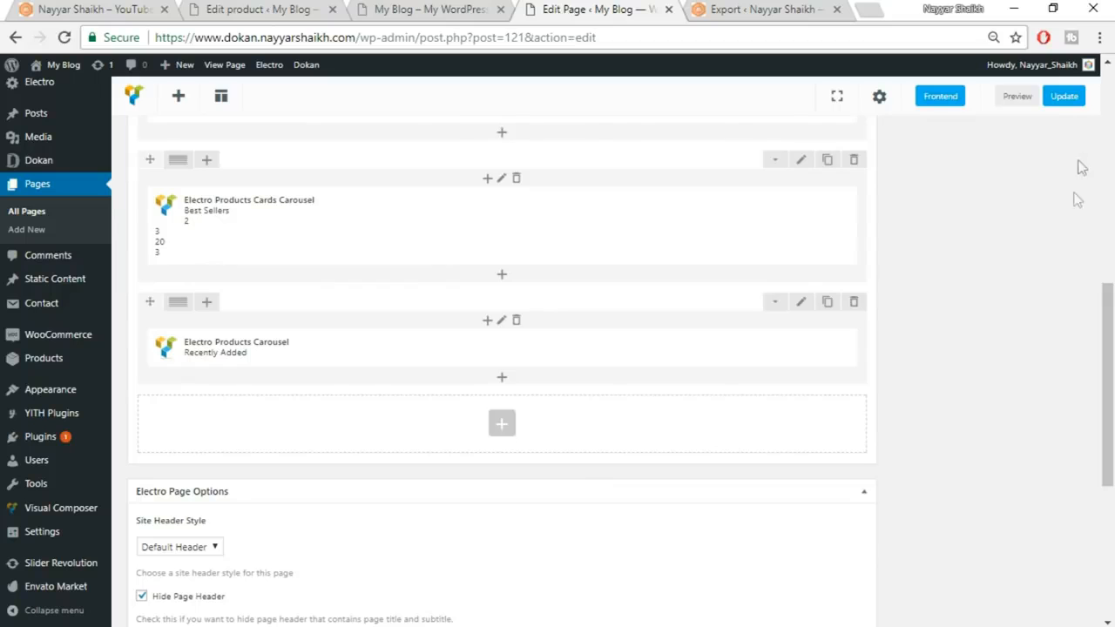
pyautogui.click(1067, 101)
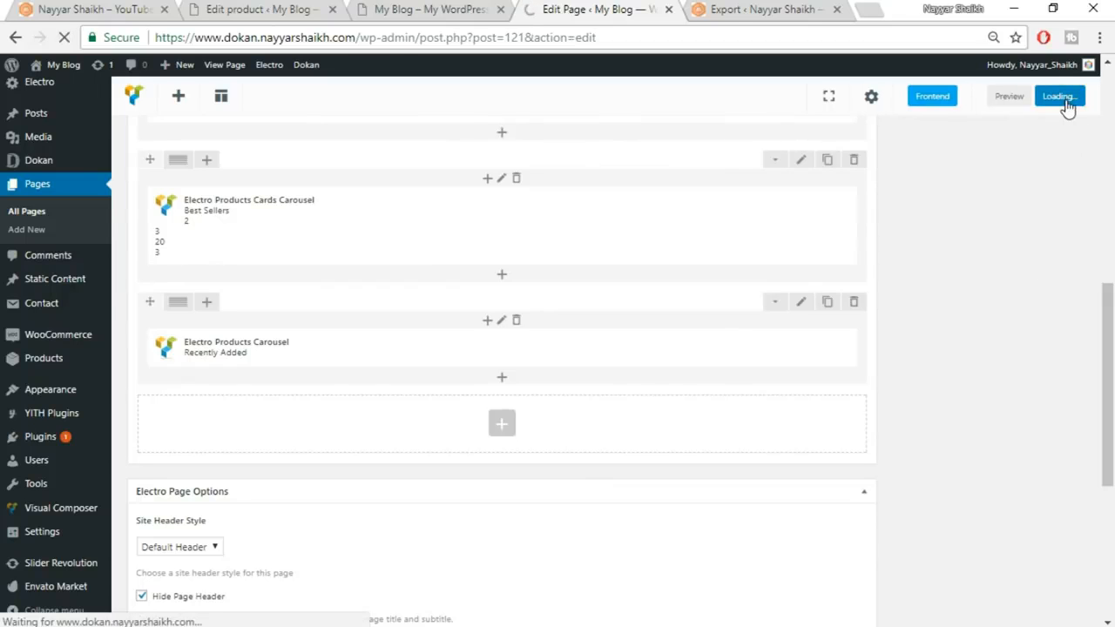
pyautogui.click(469, 9)
pyautogui.click(472, 38)
pyautogui.press('Return')
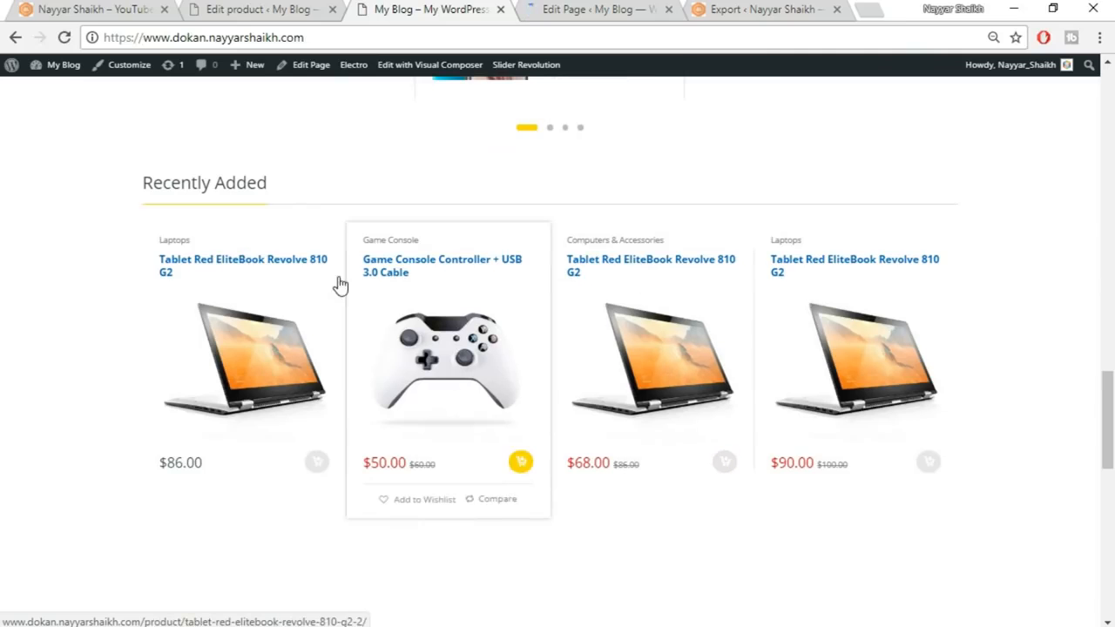
# - Scroll the live store down to the footer, then return to the Edit product page
pyautogui.scroll(-5, 1054, 388)
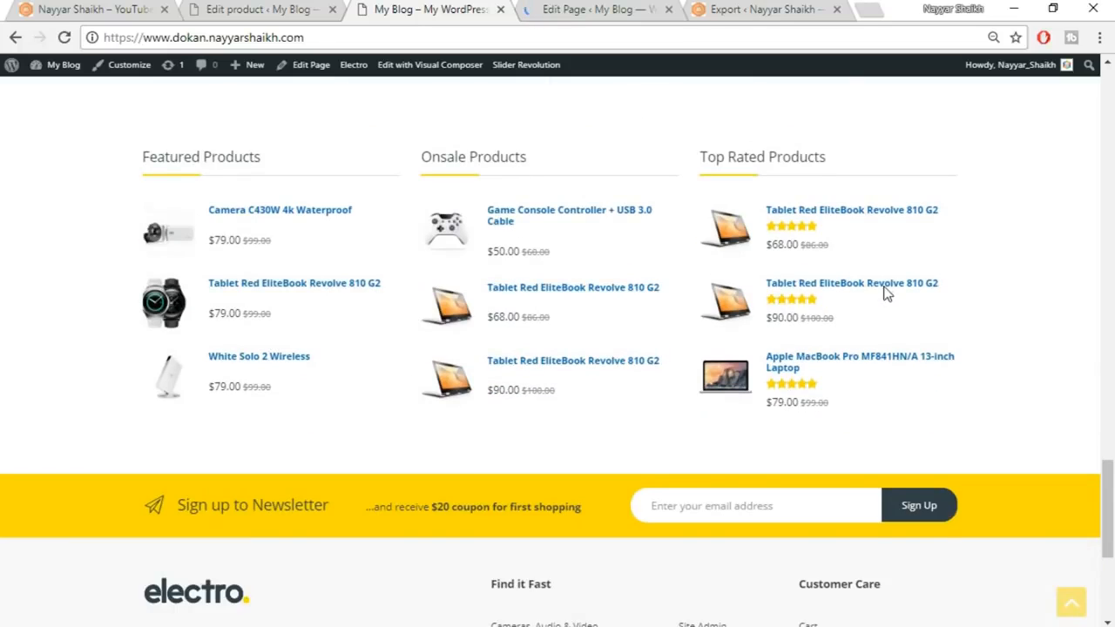
pyautogui.scroll(-3, 884, 296)
pyautogui.scroll(-1, 192, 265)
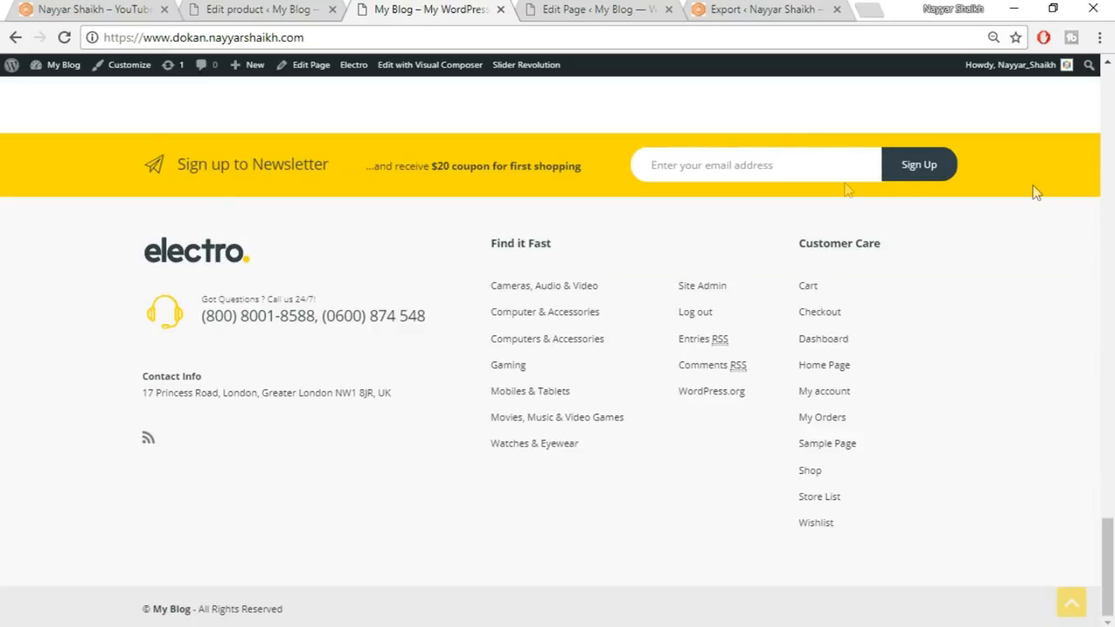
pyautogui.click(295, 7)
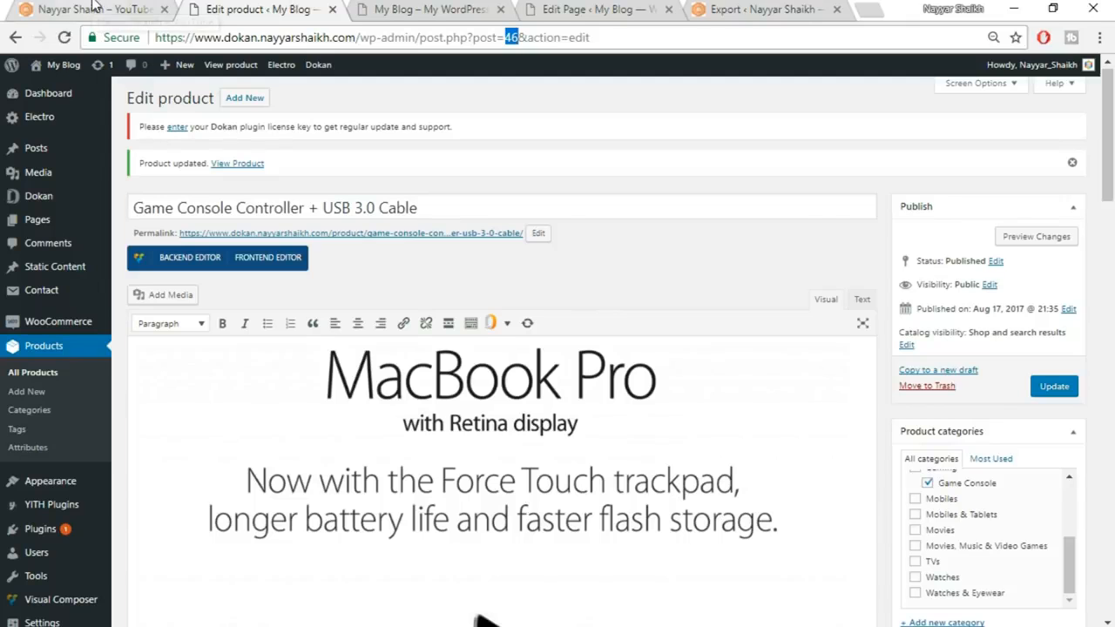
pyautogui.click(94, 8)
pyautogui.moveTo(1107, 462); pyautogui.dragTo(1108, 83)
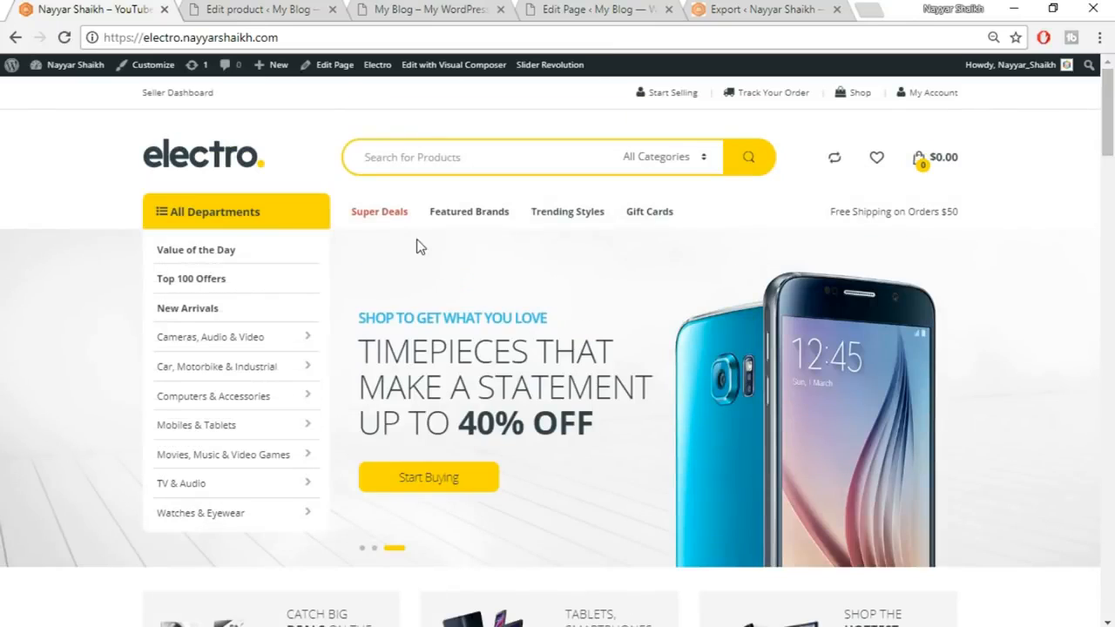
pyautogui.click(431, 7)
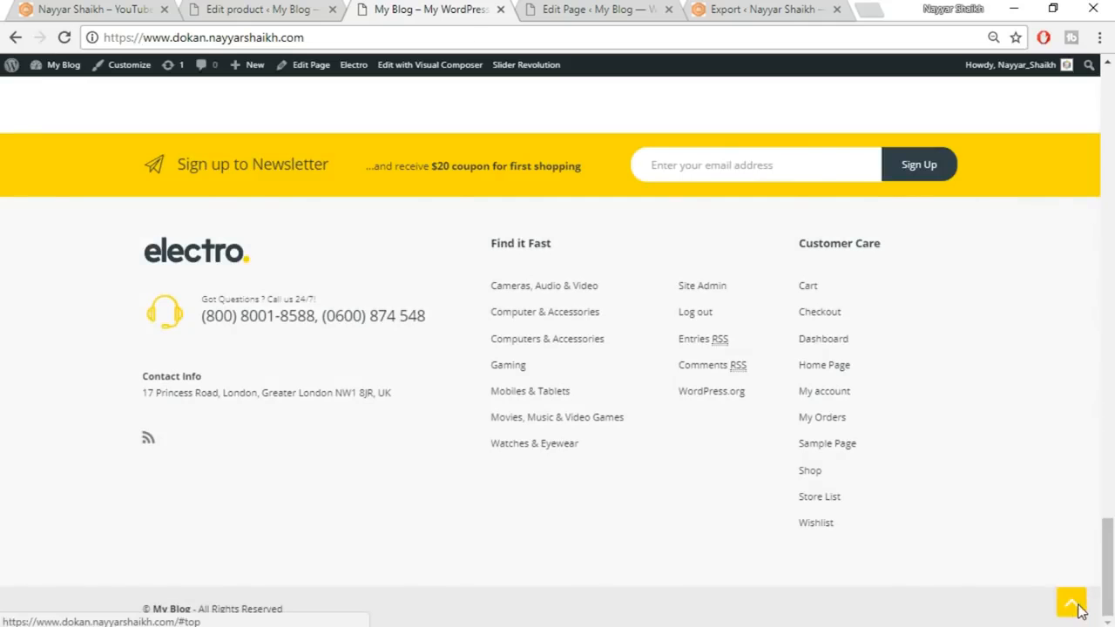
pyautogui.click(1079, 610)
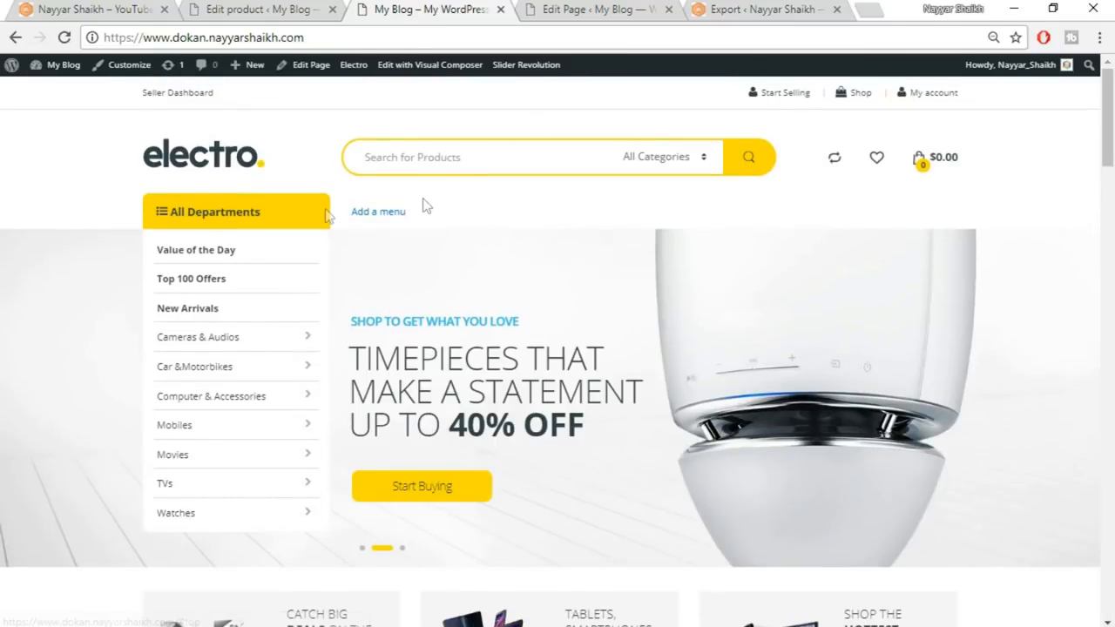
pyautogui.click(264, 7)
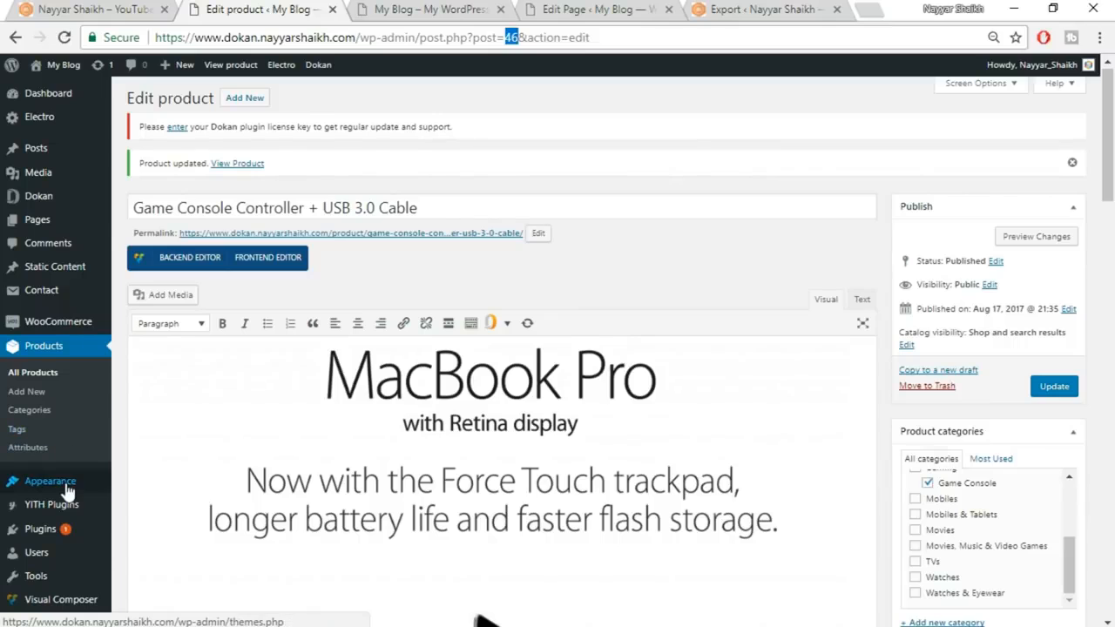
pyautogui.moveTo(68, 489)
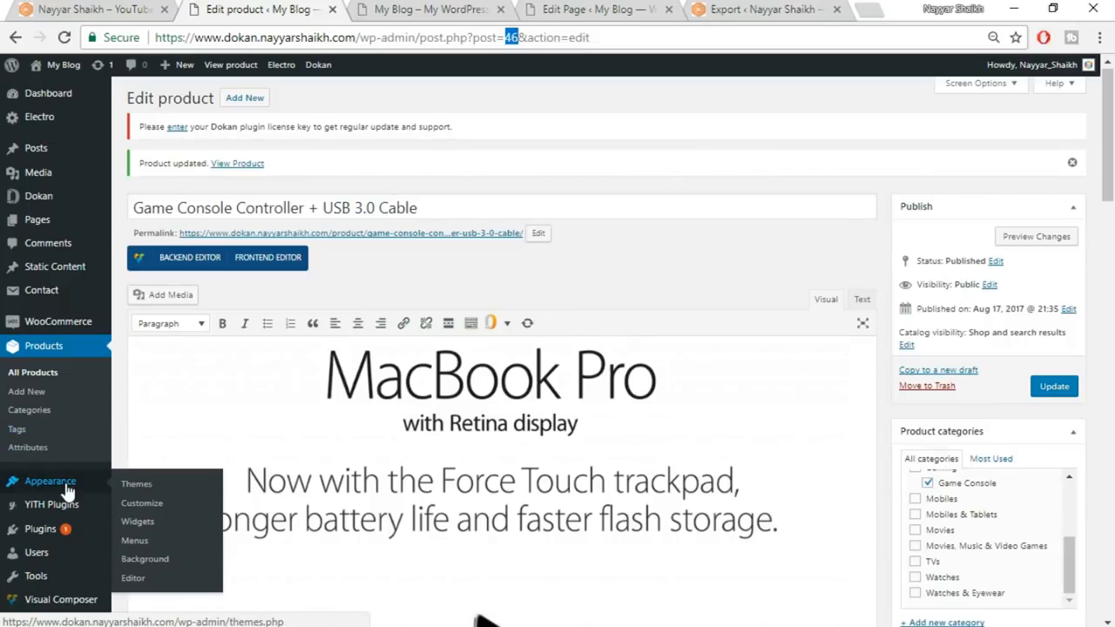
# - Create a new navigation menu named 'Secondary'
pyautogui.click(153, 545)
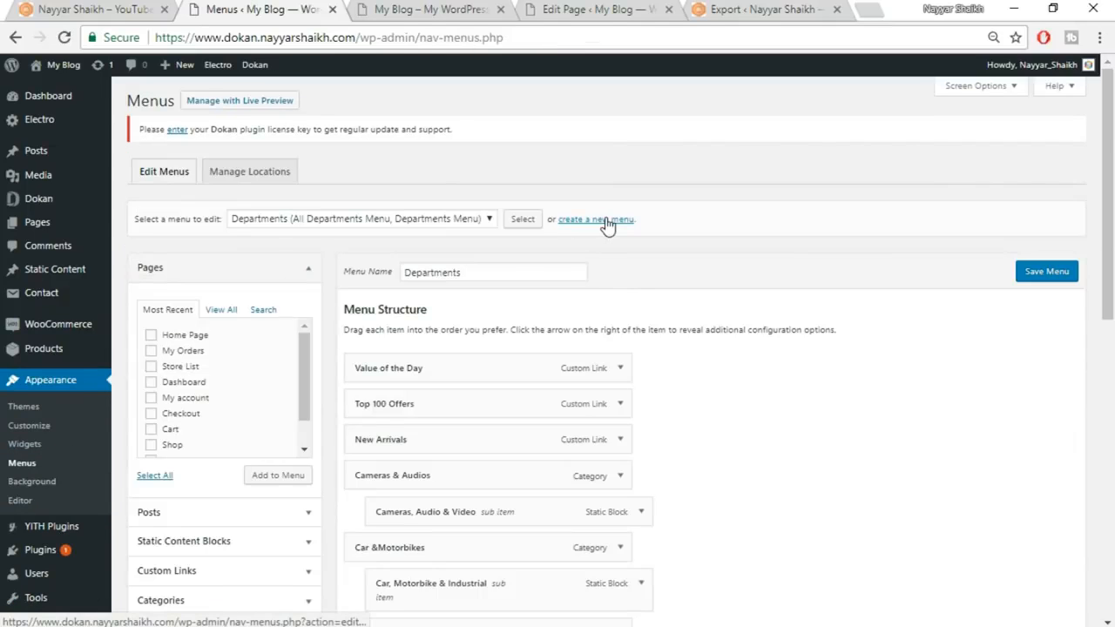
pyautogui.click(606, 220)
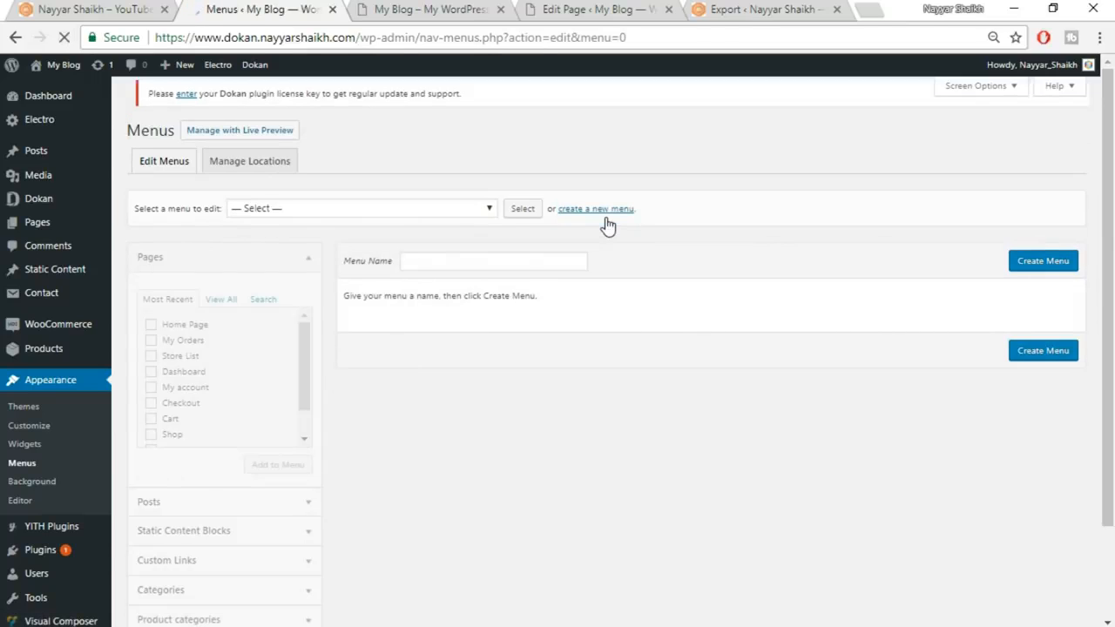
pyautogui.click(507, 265)
pyautogui.write('Se')
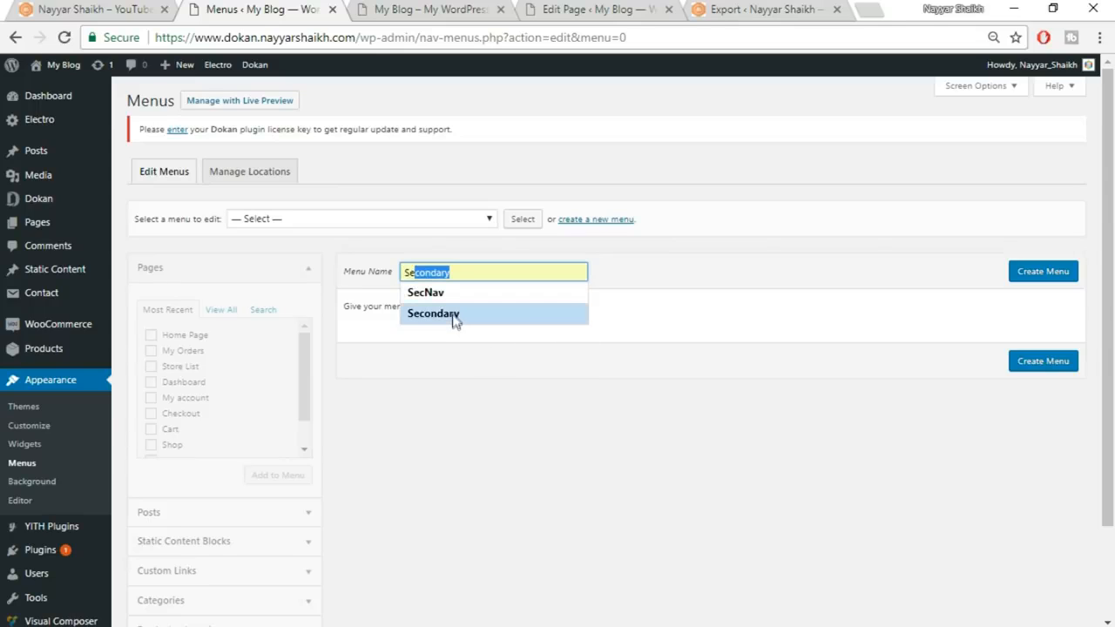
pyautogui.click(455, 314)
pyautogui.click(1046, 280)
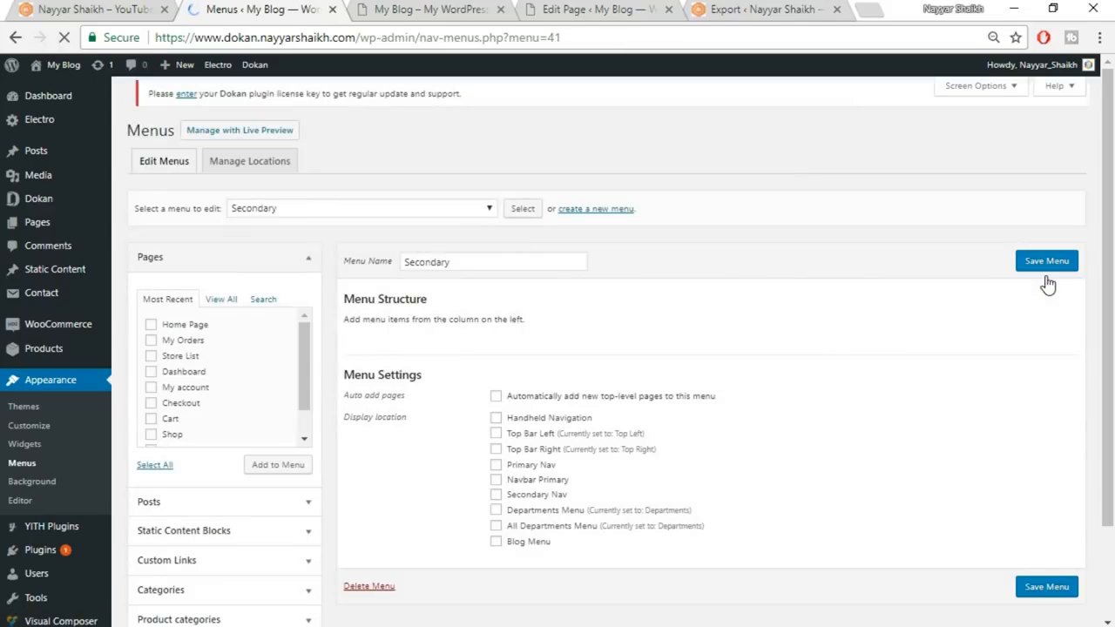
# - Assign the Secondary menu to the Secondary Nav location and compare with the storefront header
pyautogui.click(495, 506)
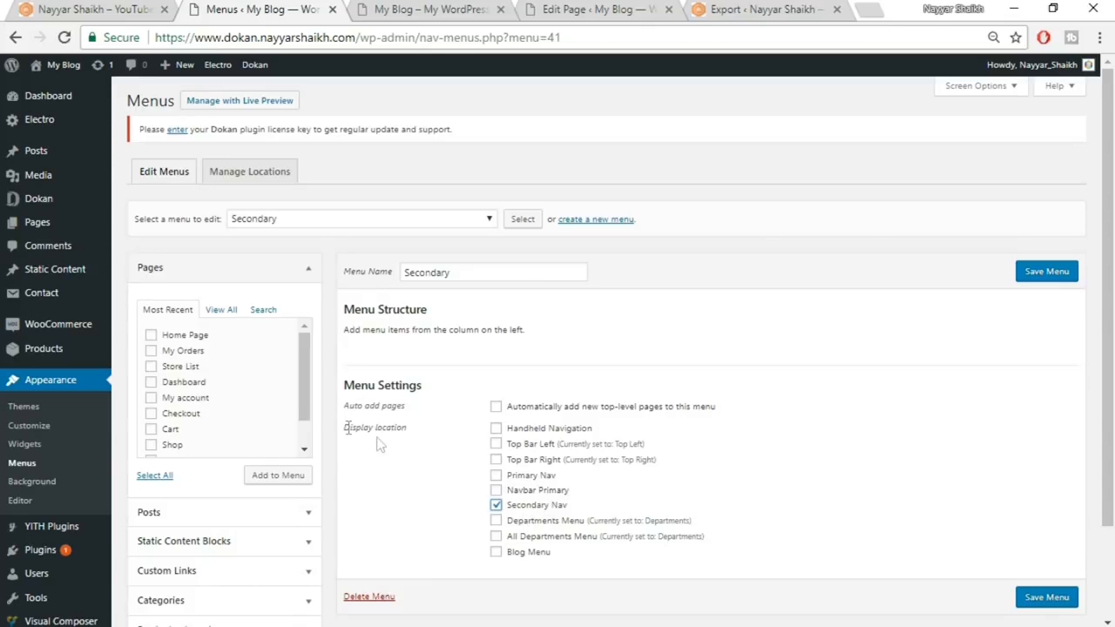
pyautogui.click(74, 7)
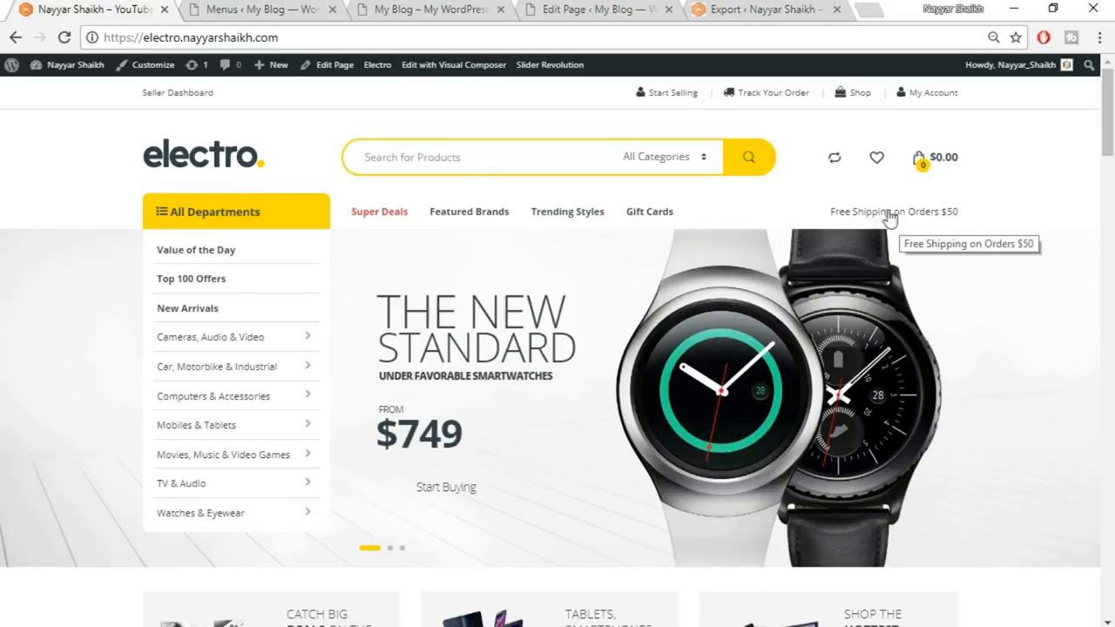
pyautogui.click(244, 9)
# - Add a 'Super Deals' custom link with URL # to the Secondary menu
pyautogui.click(309, 268)
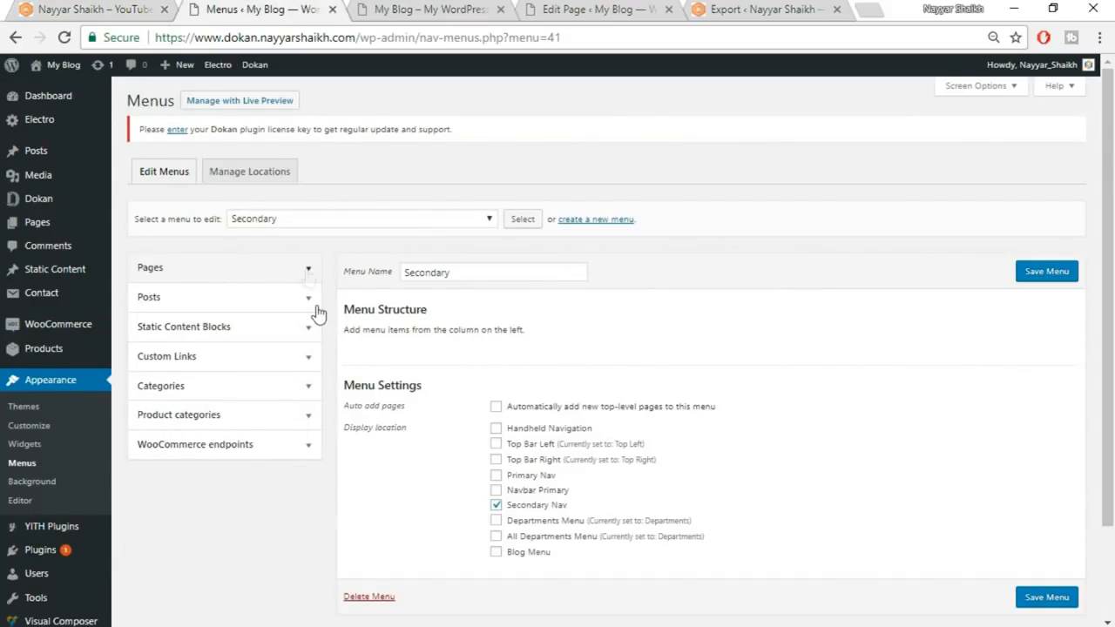
pyautogui.scroll(-2, 309, 296)
pyautogui.click(281, 247)
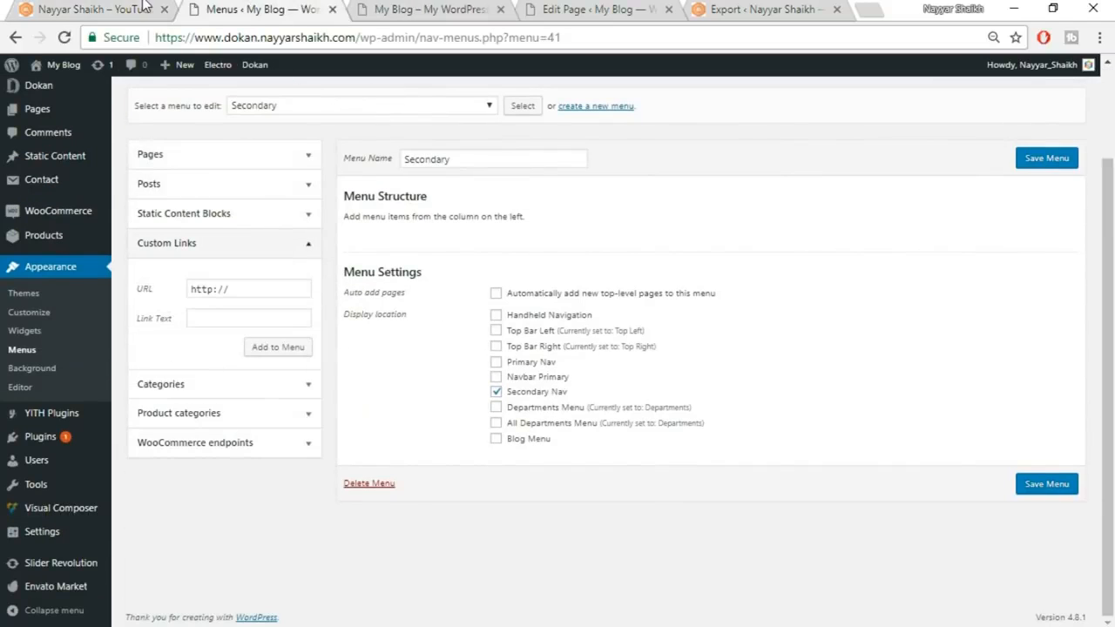
pyautogui.click(139, 9)
pyautogui.click(250, 6)
pyautogui.moveTo(244, 291); pyautogui.dragTo(124, 283)
pyautogui.write('#')
pyautogui.press('Tab')
pyautogui.write('Su')
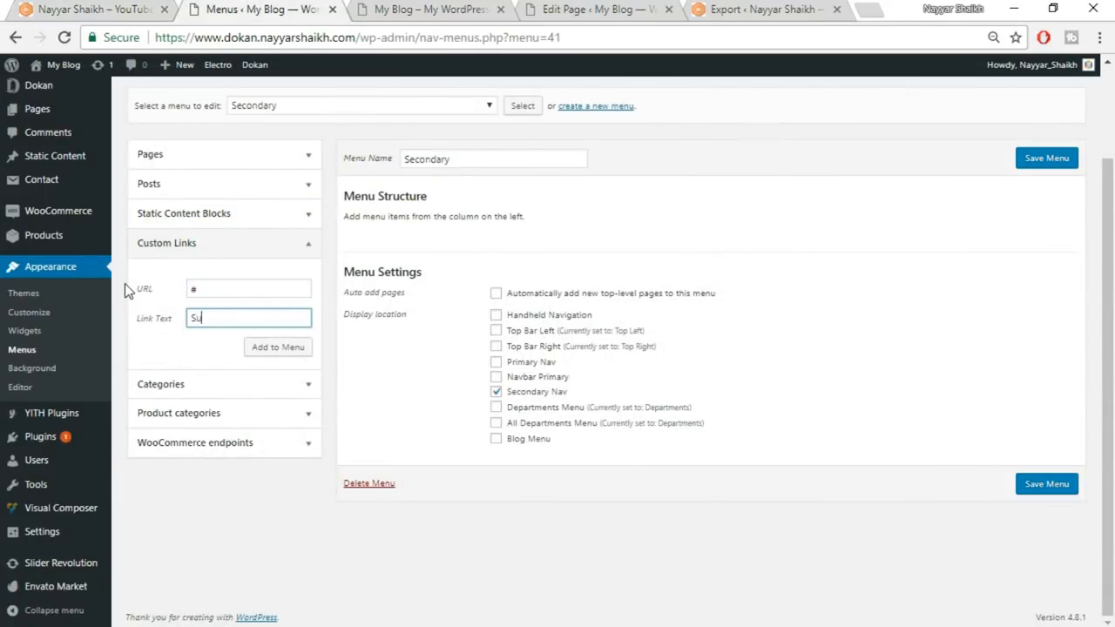
pyautogui.write('per Deals')
pyautogui.click(293, 352)
# - Add a 'Featured Brands' custom link with URL #
pyautogui.click(132, 4)
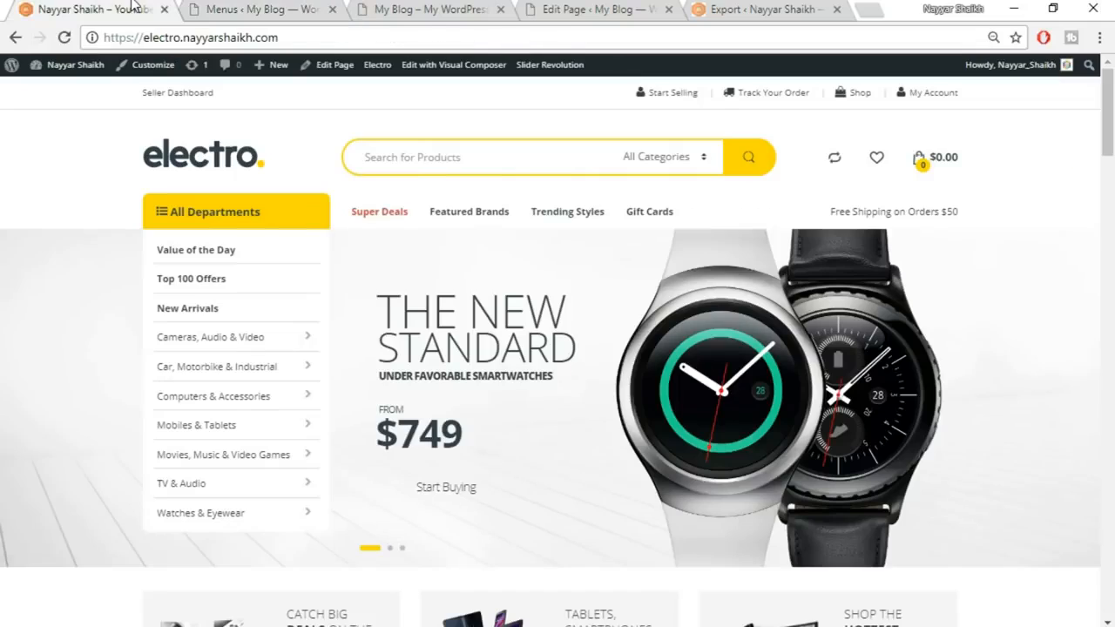
pyautogui.click(286, 6)
pyautogui.moveTo(279, 284); pyautogui.dragTo(124, 292)
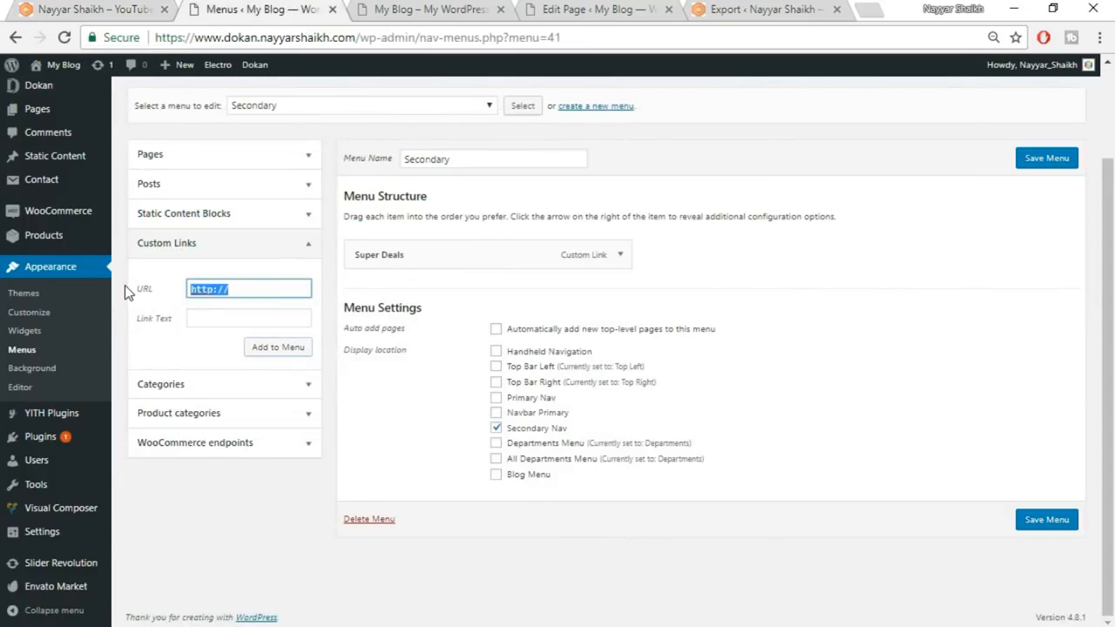
pyautogui.write('#')
pyautogui.press('Tab')
pyautogui.write('Featured Brands')
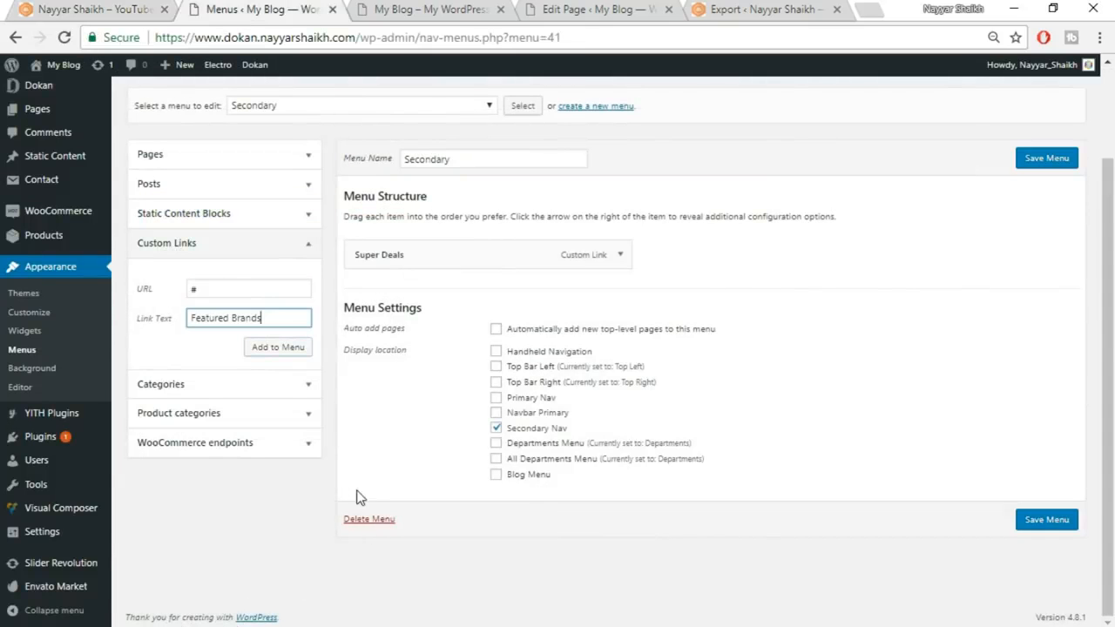
pyautogui.click(284, 351)
# - Add a 'Trending Styles' custom link with URL #
pyautogui.click(119, 5)
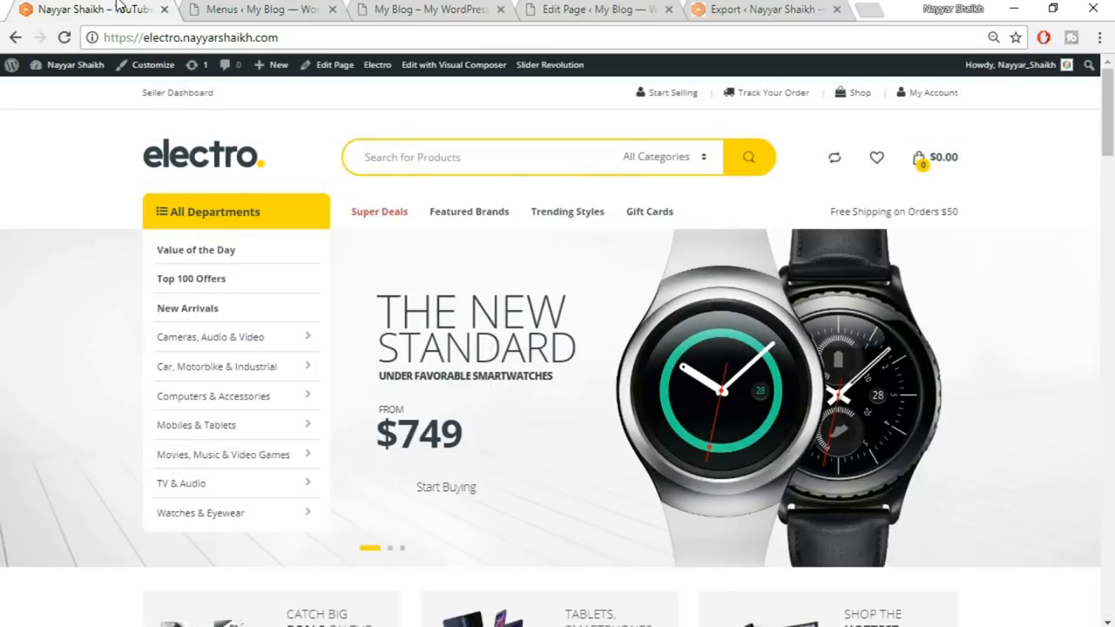
pyautogui.click(305, 6)
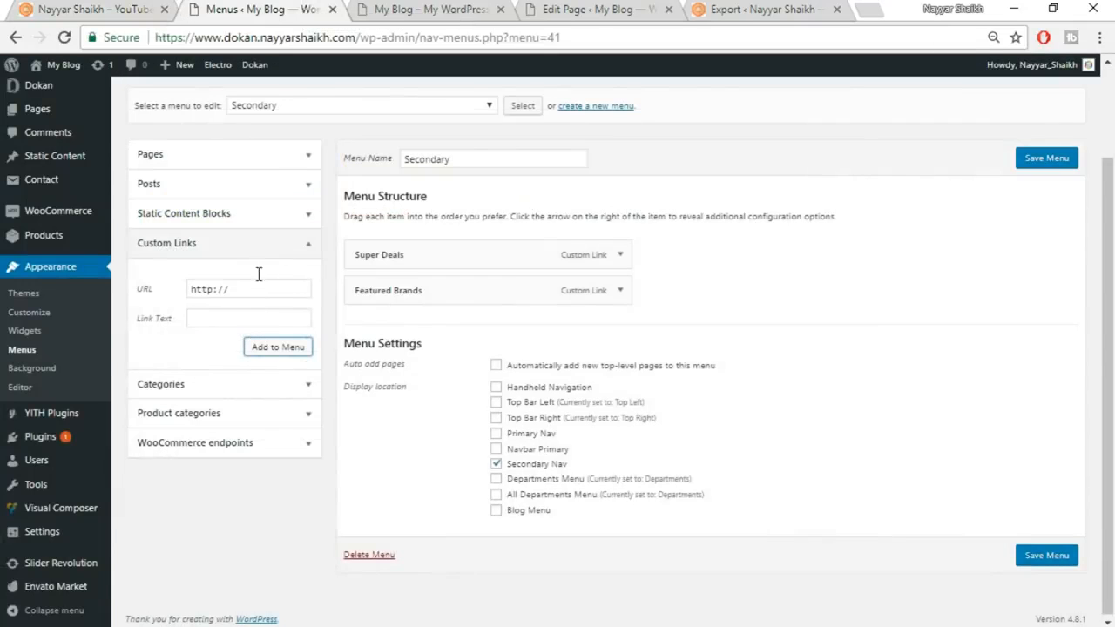
pyautogui.click(249, 294)
pyautogui.hotkey('ctrl', 'a')
pyautogui.write('#')
pyautogui.press('Tab')
pyautogui.write('Trending Styles')
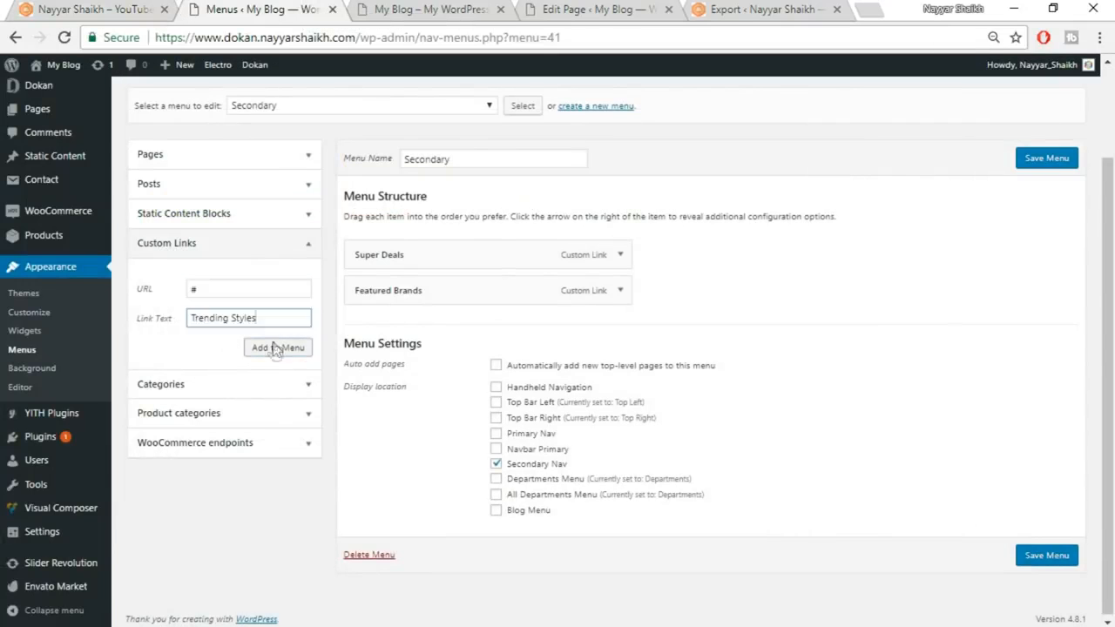
pyautogui.click(275, 349)
# - Add a 'Gift Cards' custom link with URL #
pyautogui.click(75, 6)
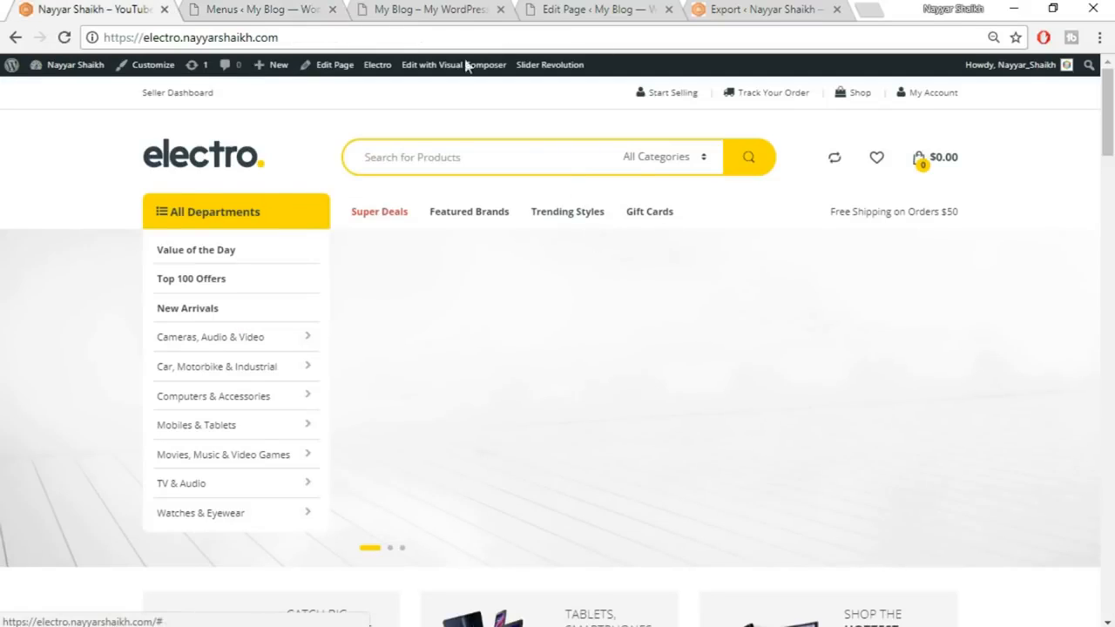
pyautogui.click(297, 7)
pyautogui.moveTo(272, 287); pyautogui.dragTo(175, 293)
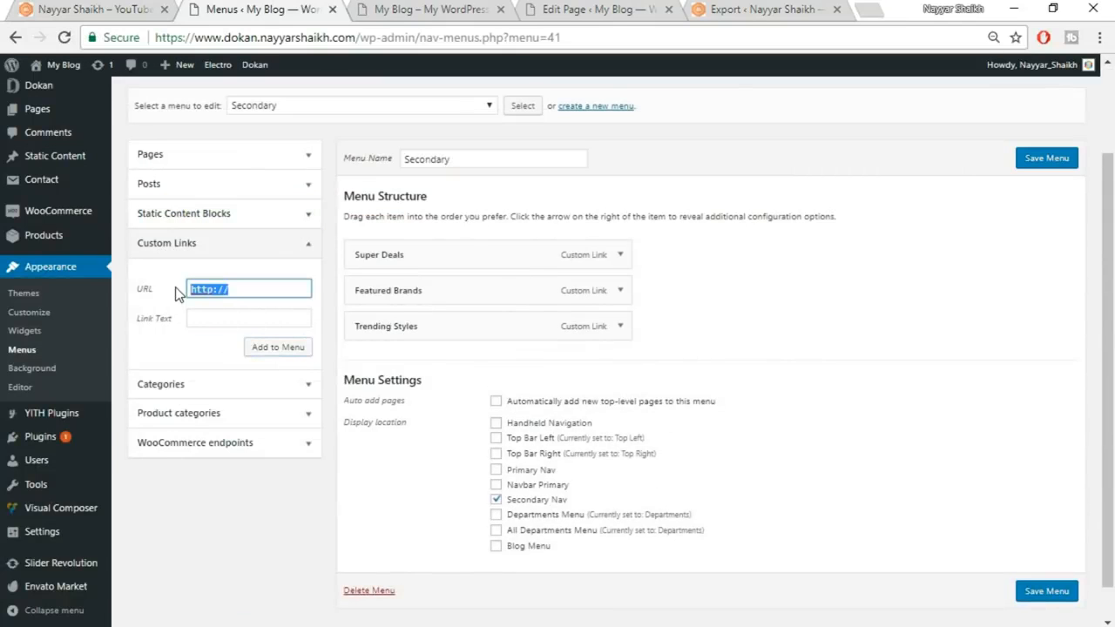
pyautogui.write('#')
pyautogui.press('Tab')
pyautogui.write('Gift')
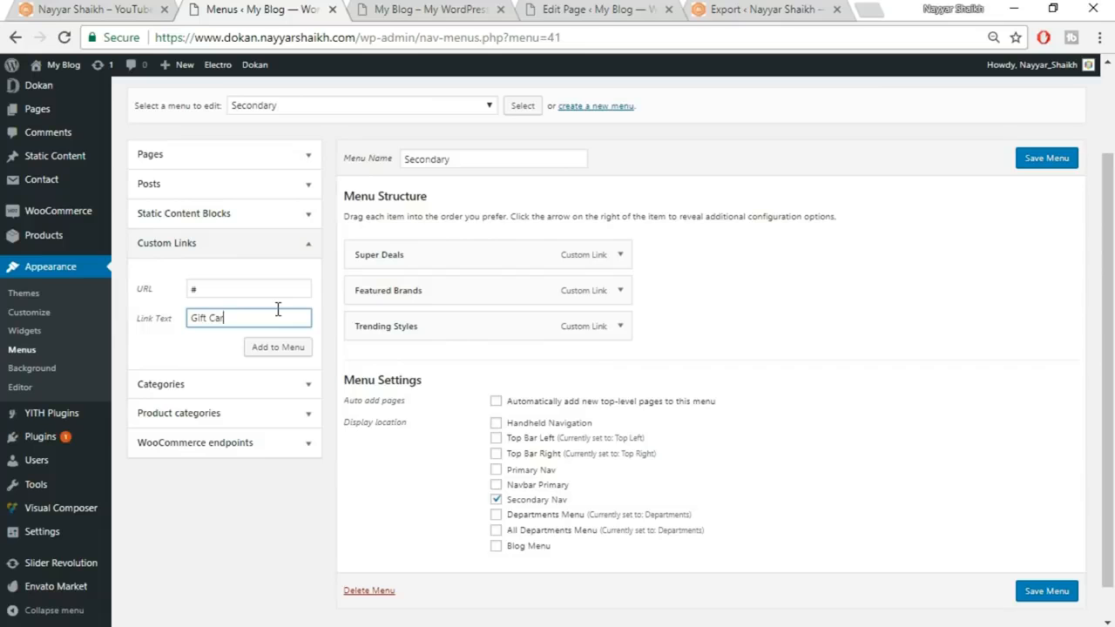
pyautogui.click(287, 350)
# - Add a 'Free Shipping over $50' custom link with URL #
pyautogui.click(80, 8)
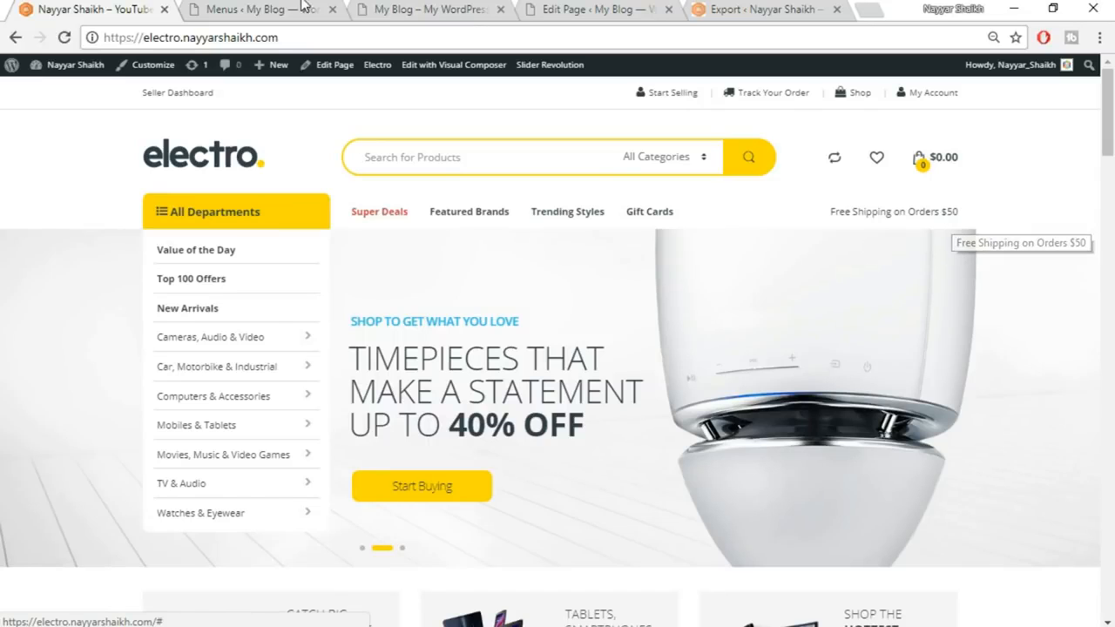
pyautogui.click(262, 10)
pyautogui.tripleClick(245, 289)
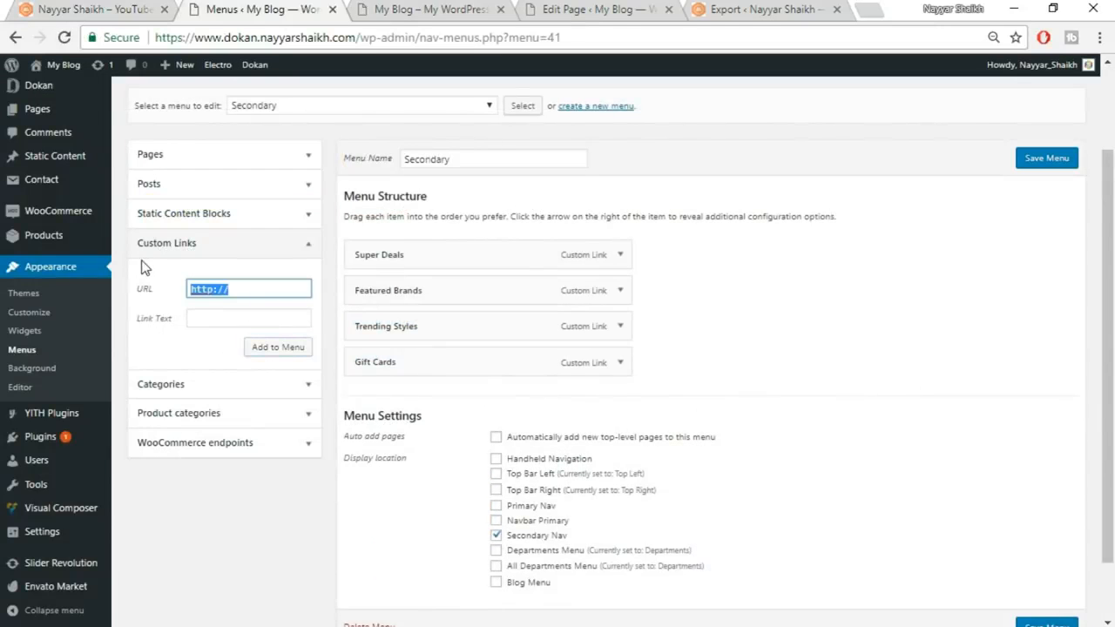
pyautogui.write('#')
pyautogui.press('Tab')
pyautogui.write('F')
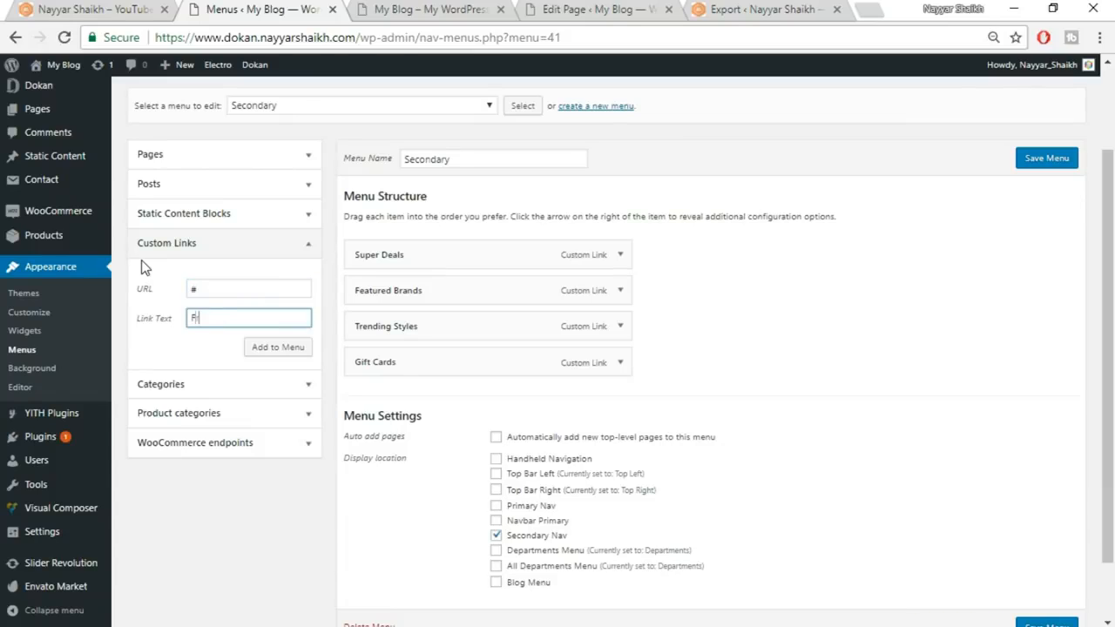
pyautogui.write('ree Shipping over $50')
pyautogui.click(273, 350)
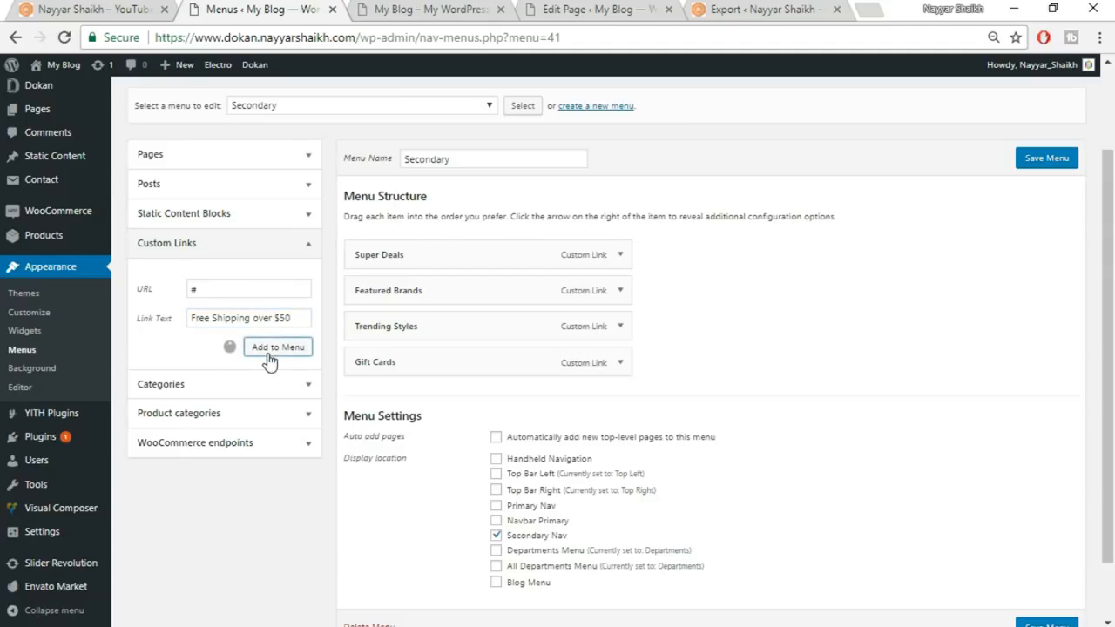
# - Compare the new menu against the storefront nav and view the site's homepage
pyautogui.click(131, 9)
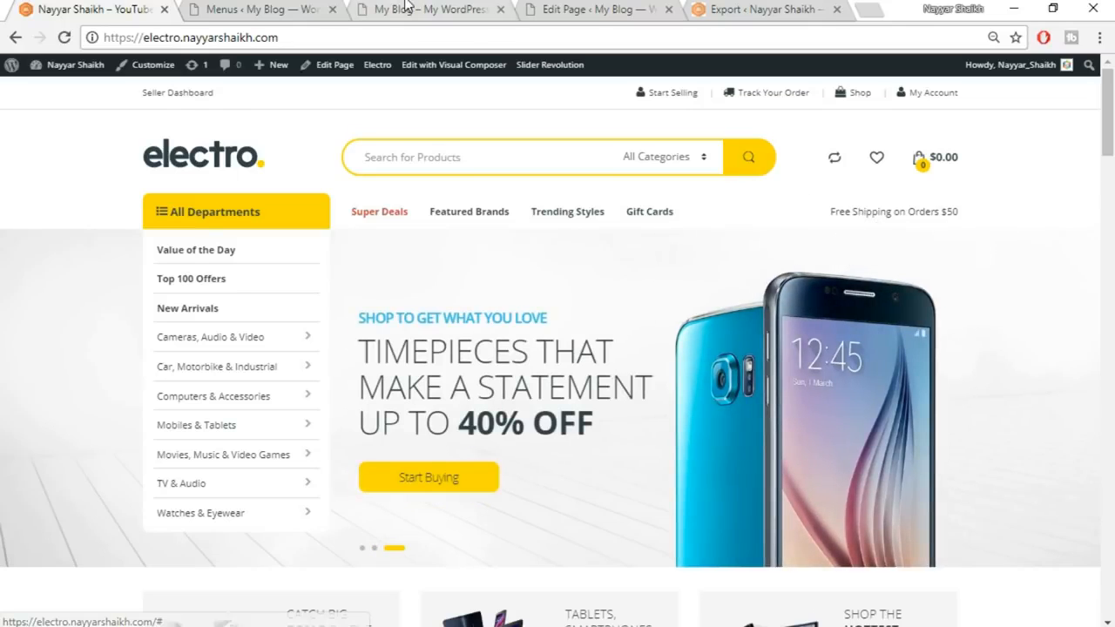
pyautogui.click(562, 7)
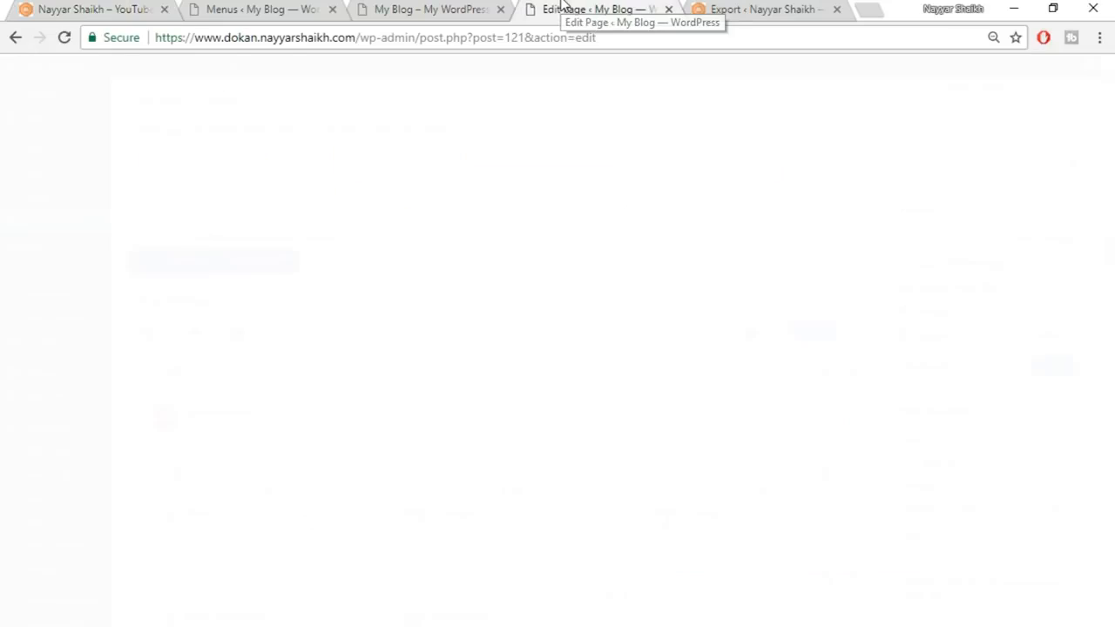
pyautogui.click(411, 7)
# - Give the Super Deals menu item the CSS class 'highlight'
pyautogui.click(253, 7)
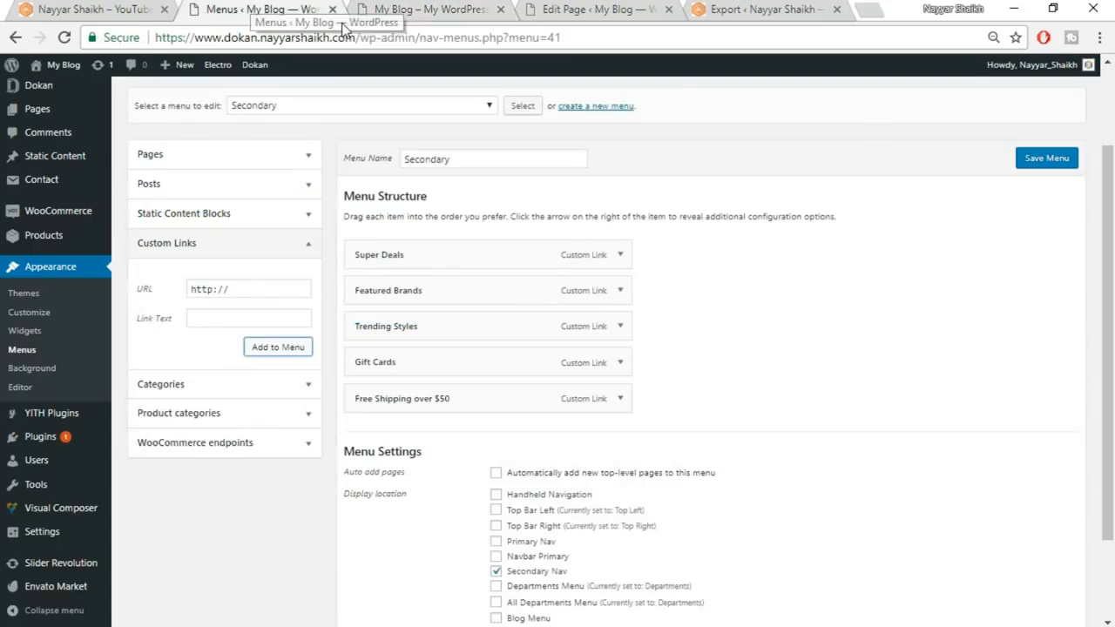
pyautogui.click(621, 254)
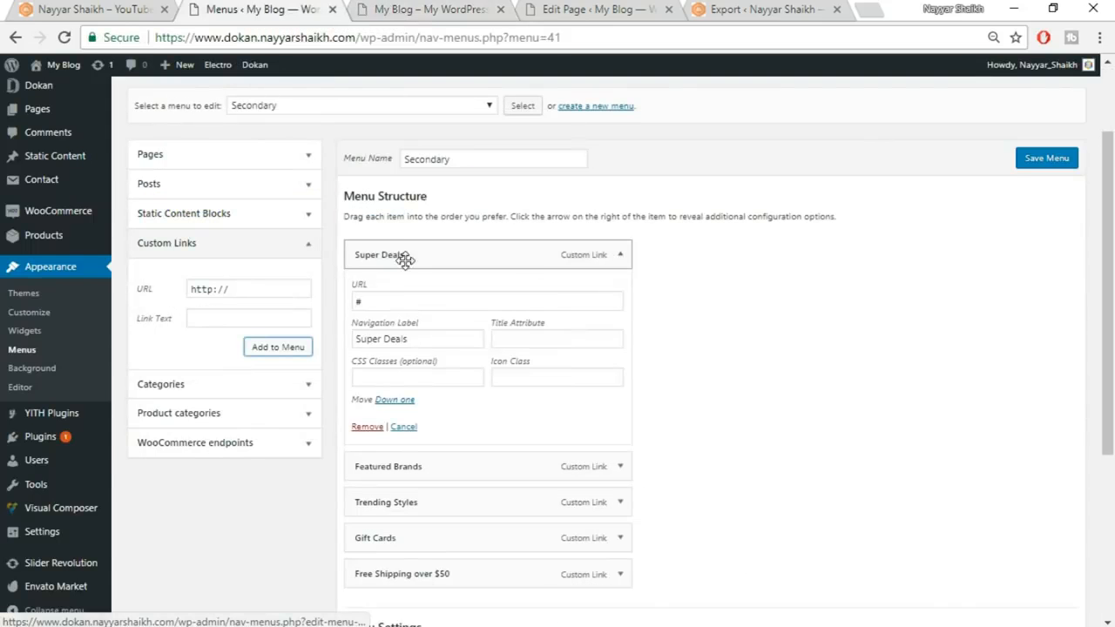
pyautogui.click(409, 376)
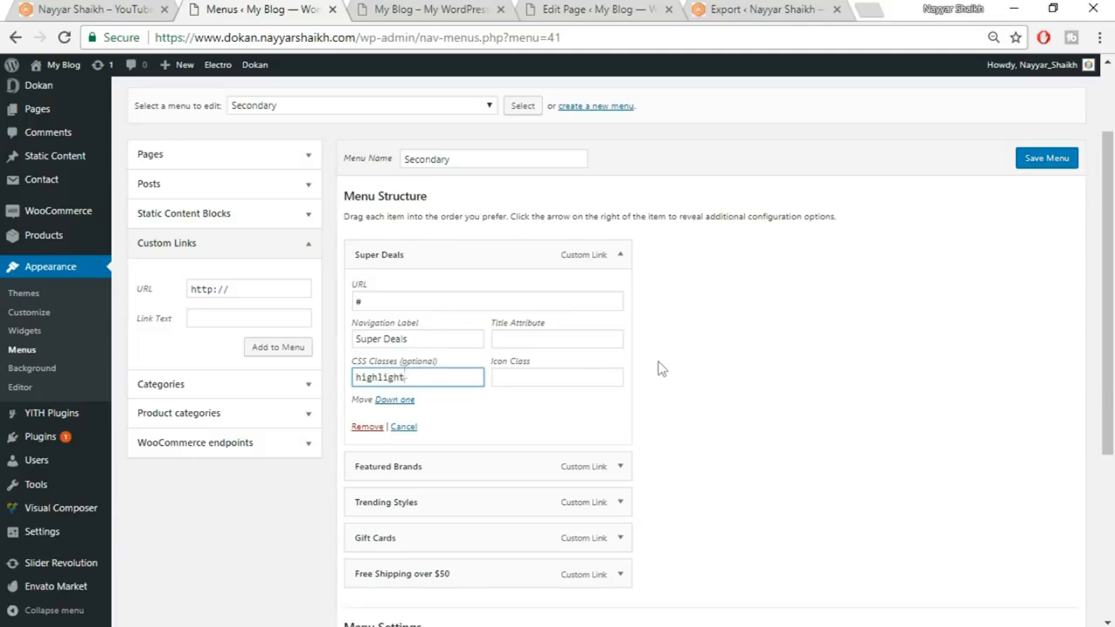
pyautogui.click(620, 255)
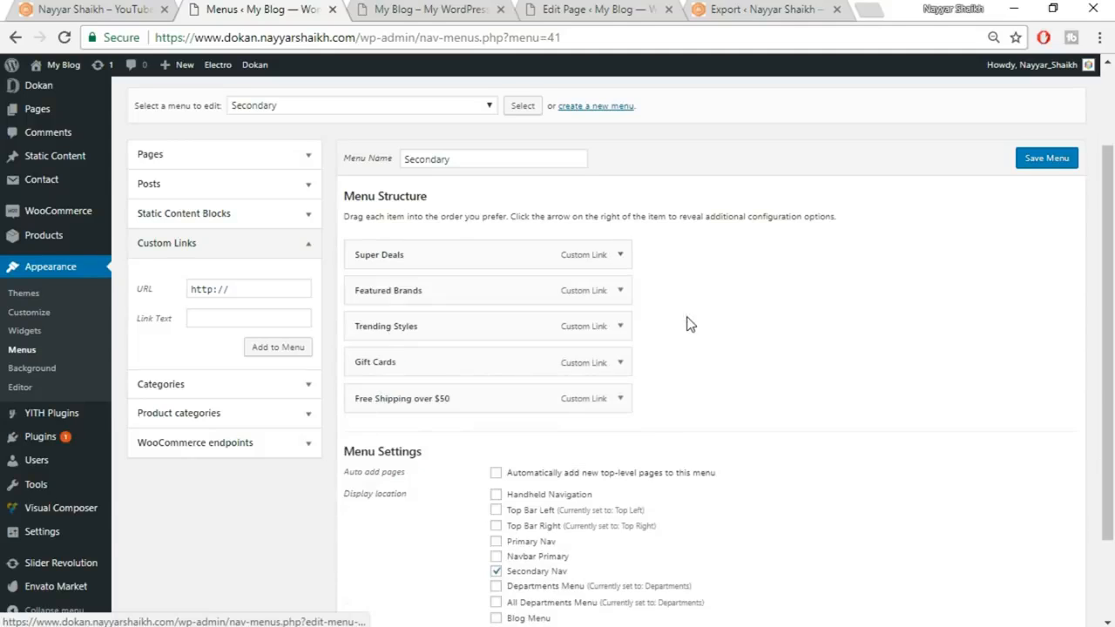
# - Give the Free Shipping over $50 menu item the CSS class 'pull-right'
pyautogui.scroll(-1, 635, 333)
pyautogui.click(620, 311)
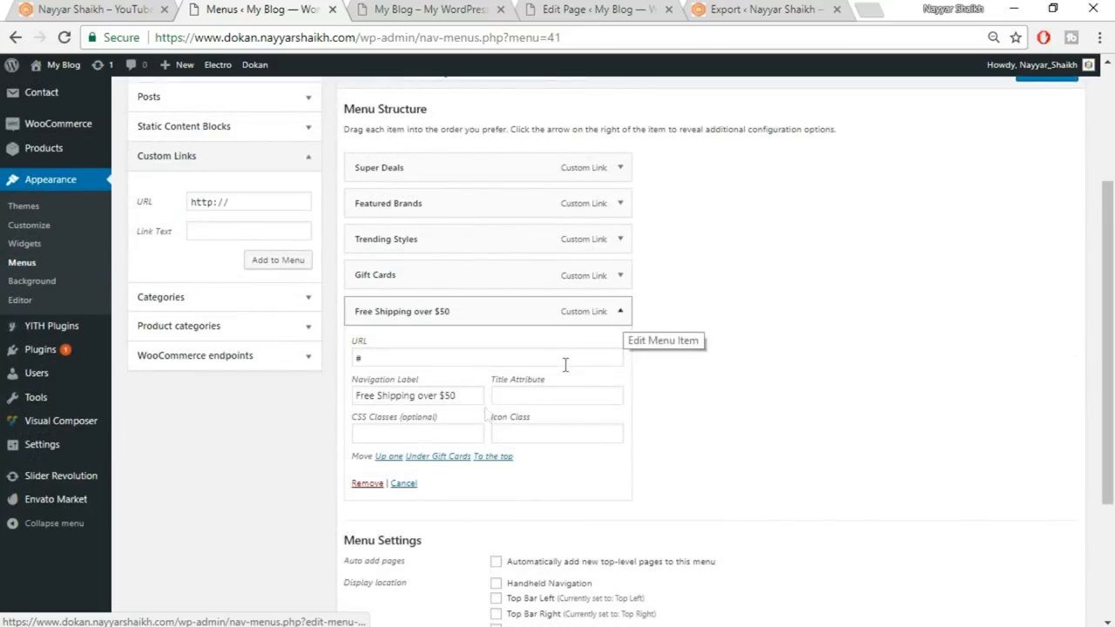
pyautogui.click(428, 438)
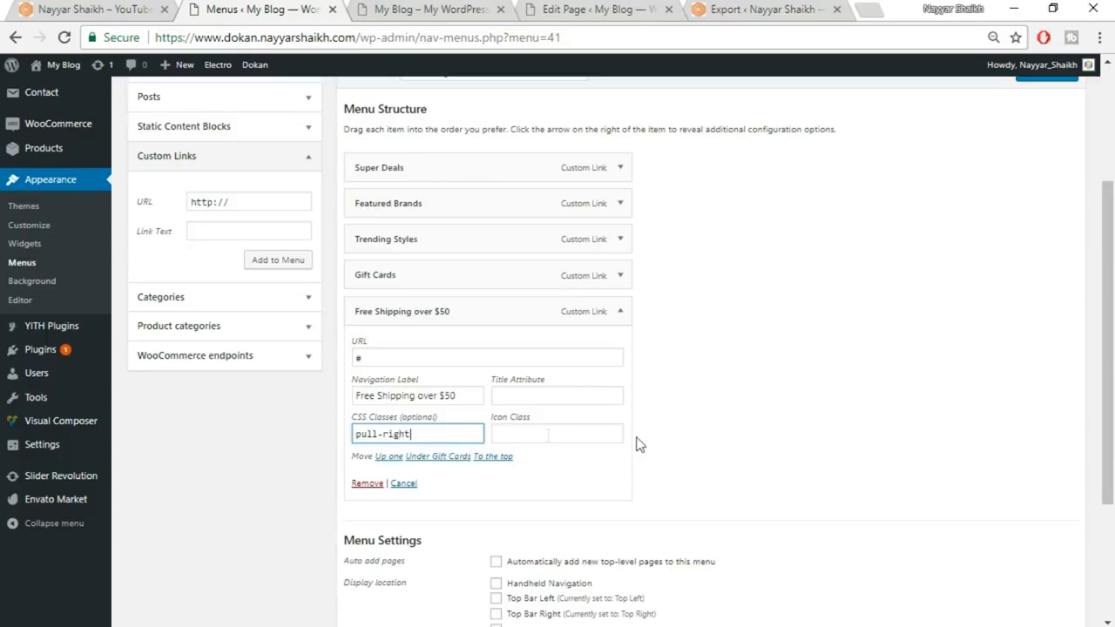
pyautogui.scroll(-3, 920, 438)
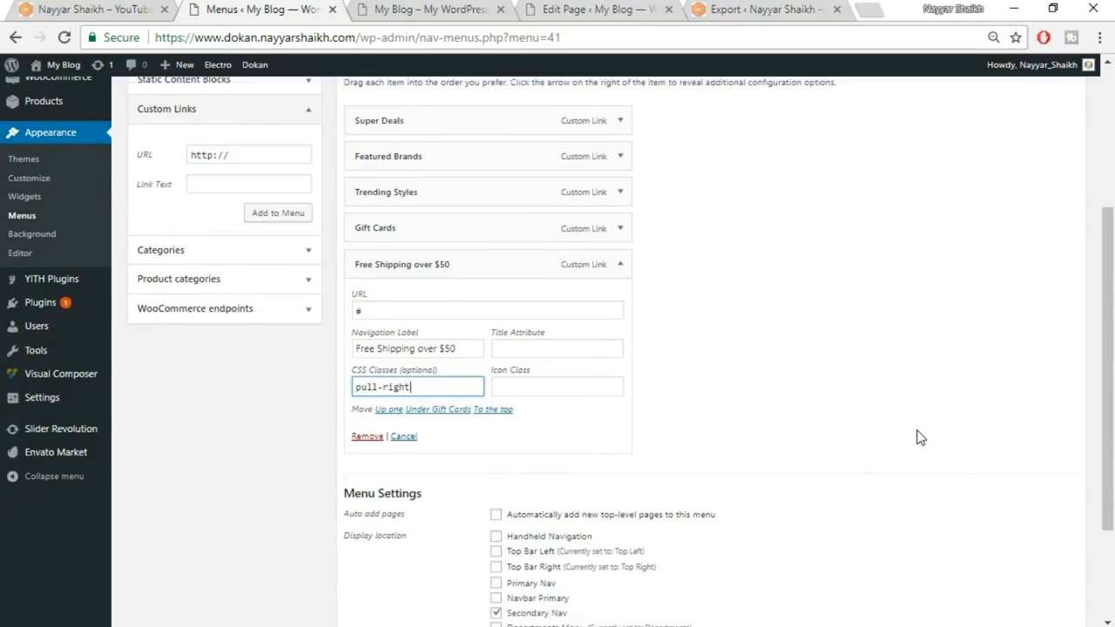
# - Save the Secondary menu and reload the site homepage to see it
pyautogui.click(1048, 553)
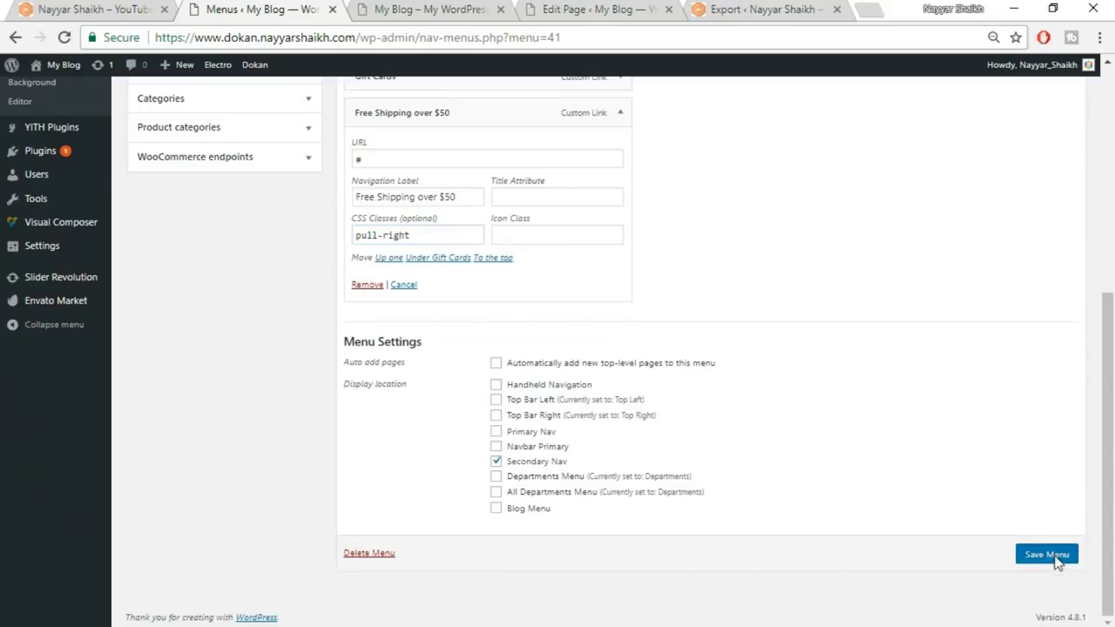
pyautogui.click(449, 10)
pyautogui.click(461, 42)
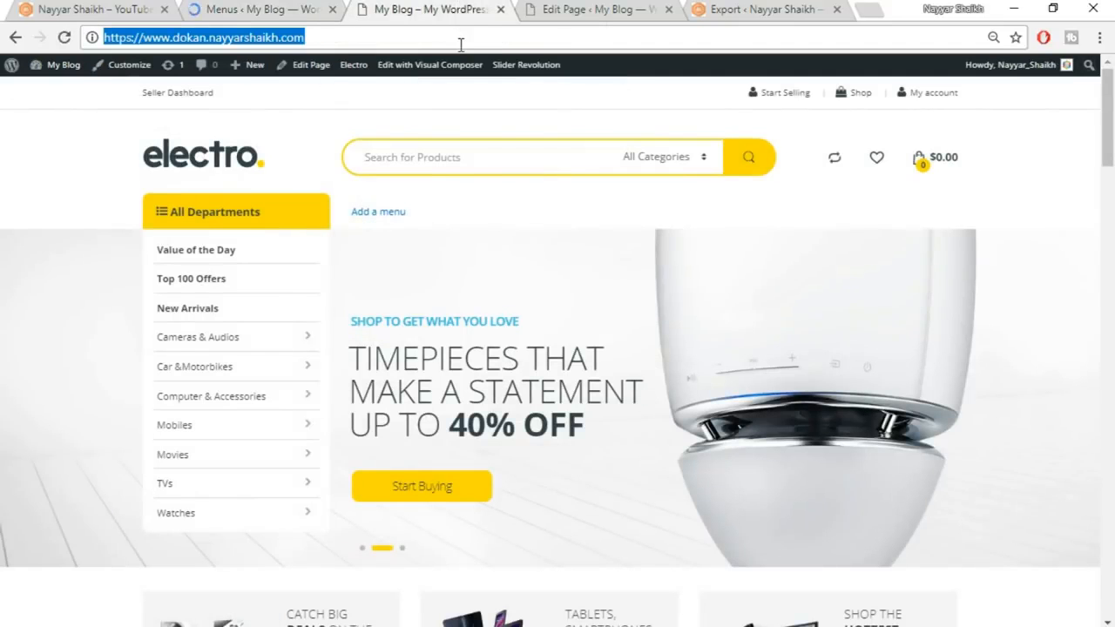
pyautogui.press('Return')
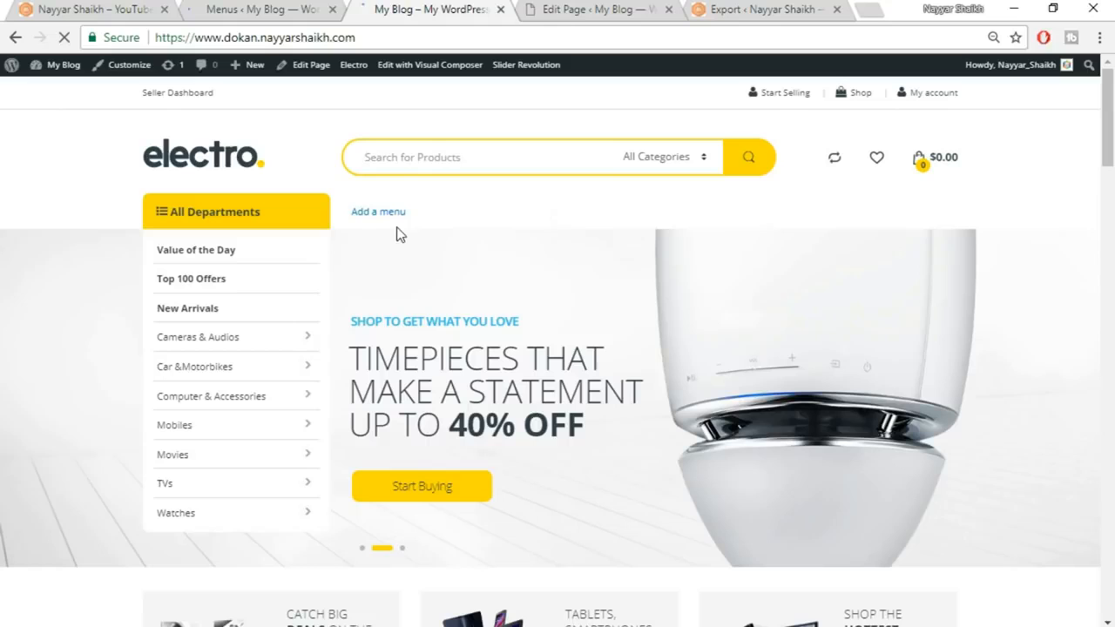
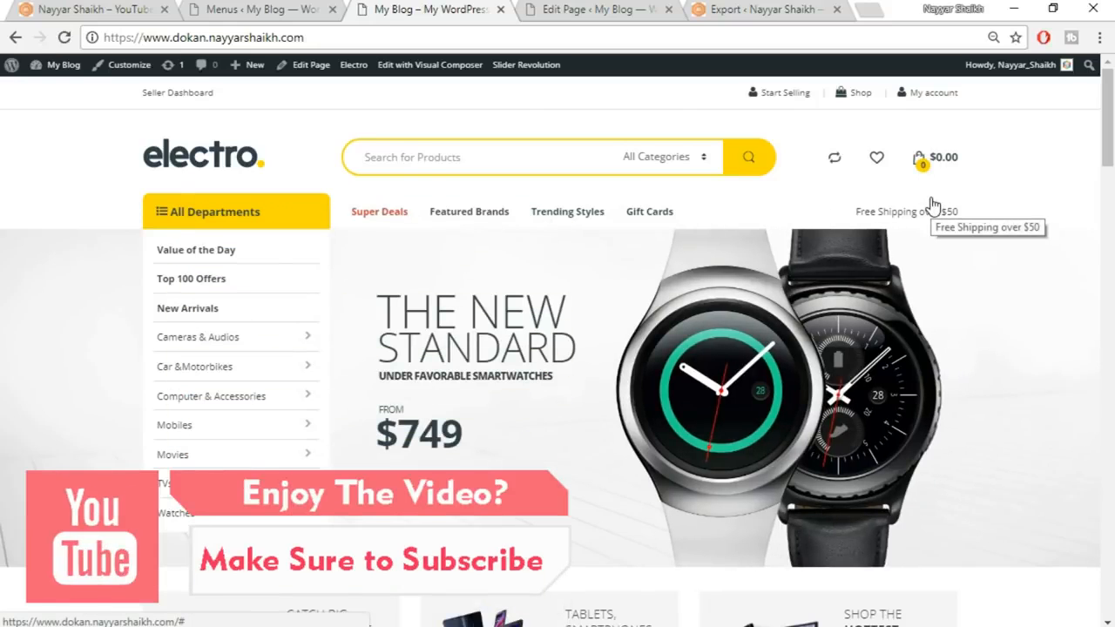
# - Open the Tablet Red EliteBook product page on your own shop
pyautogui.moveTo(1109, 140); pyautogui.dragTo(1113, 553)
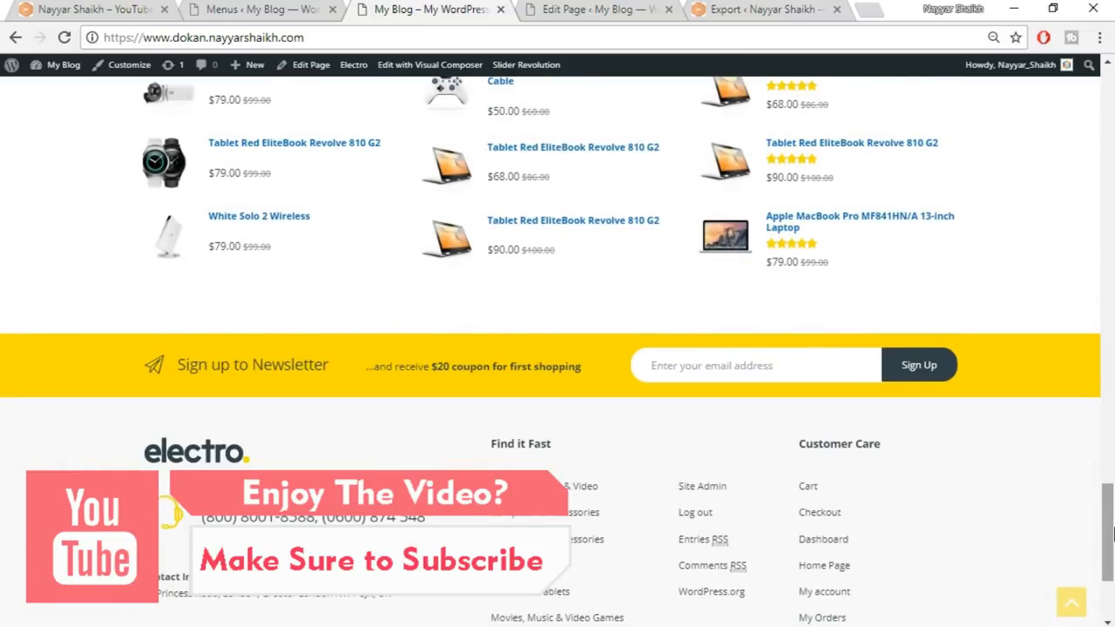
pyautogui.scroll(20, 993, 494)
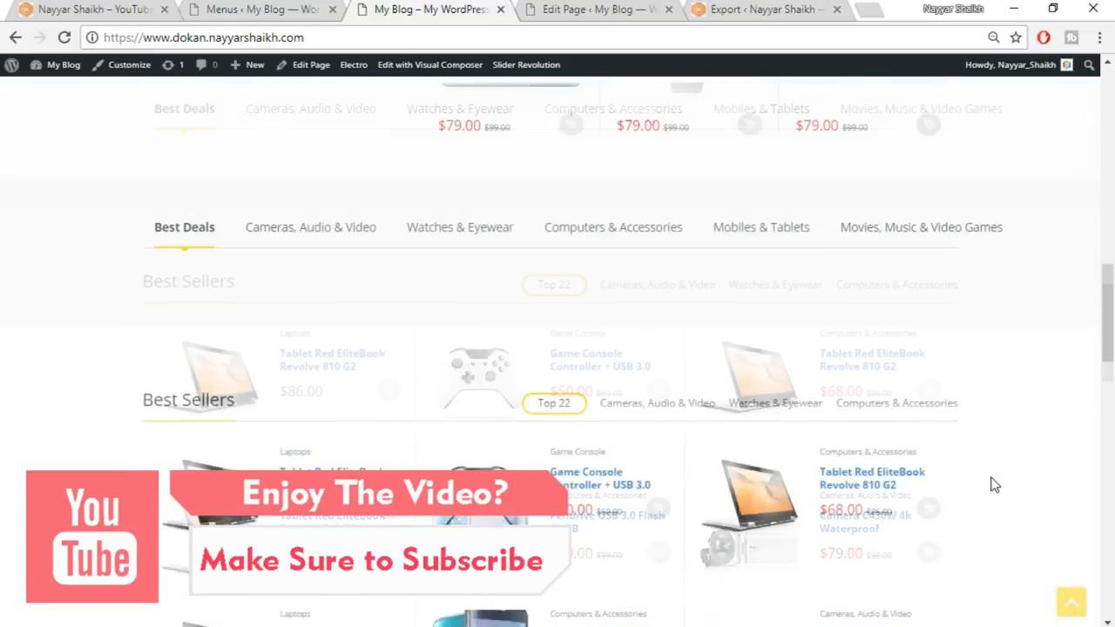
pyautogui.scroll(5, 995, 485)
pyautogui.scroll(-7, 995, 486)
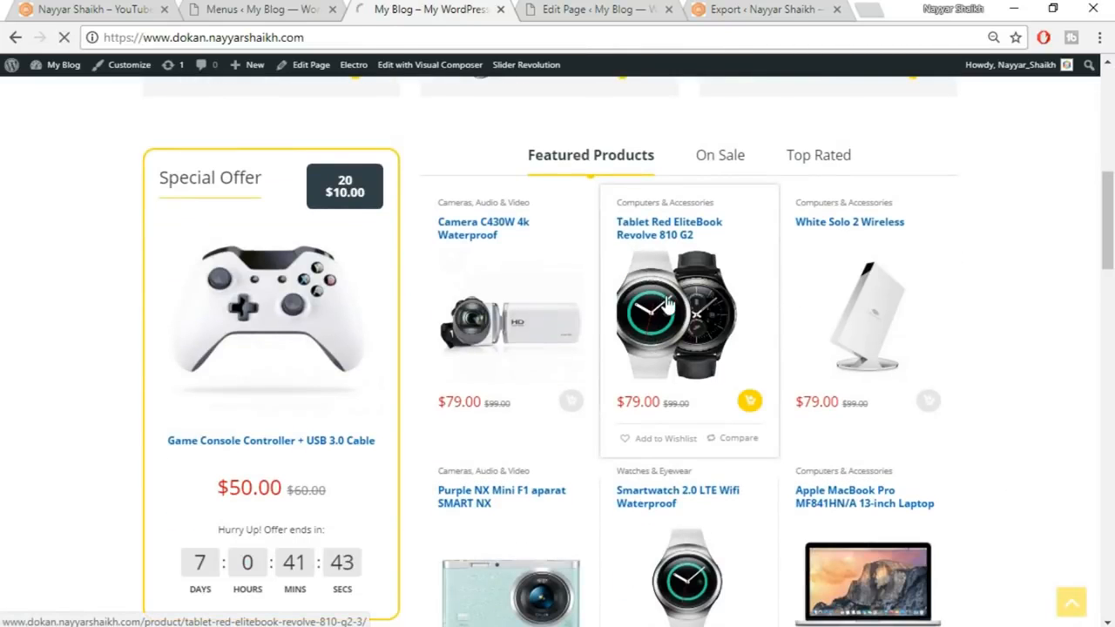
pyautogui.click(668, 303)
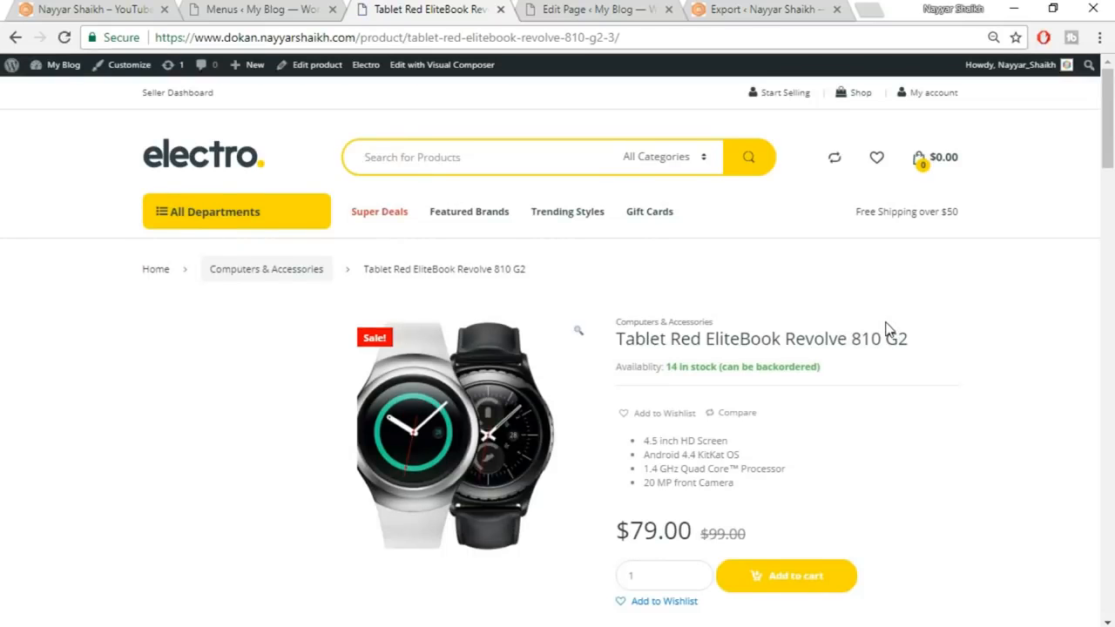
# - Look over the product page, then bring up the electro demo homepage
pyautogui.scroll(-2, 886, 323)
pyautogui.scroll(2, 887, 324)
pyautogui.scroll(-1, 218, 404)
pyautogui.scroll(-4, 275, 278)
pyautogui.scroll(5, 218, 124)
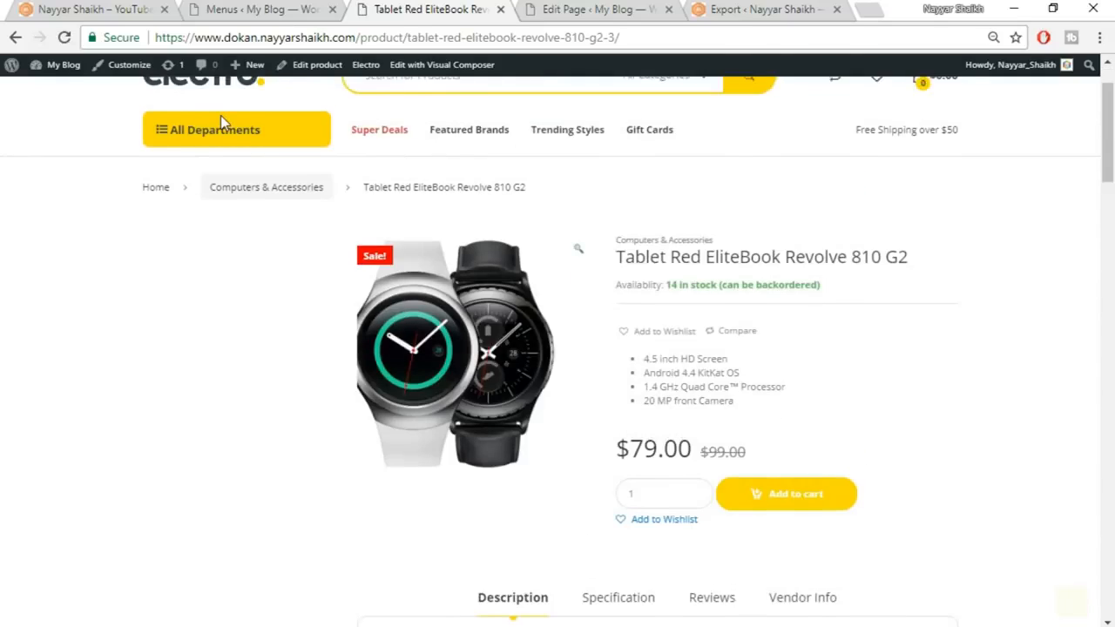
pyautogui.click(91, 7)
pyautogui.scroll(-7, 756, 295)
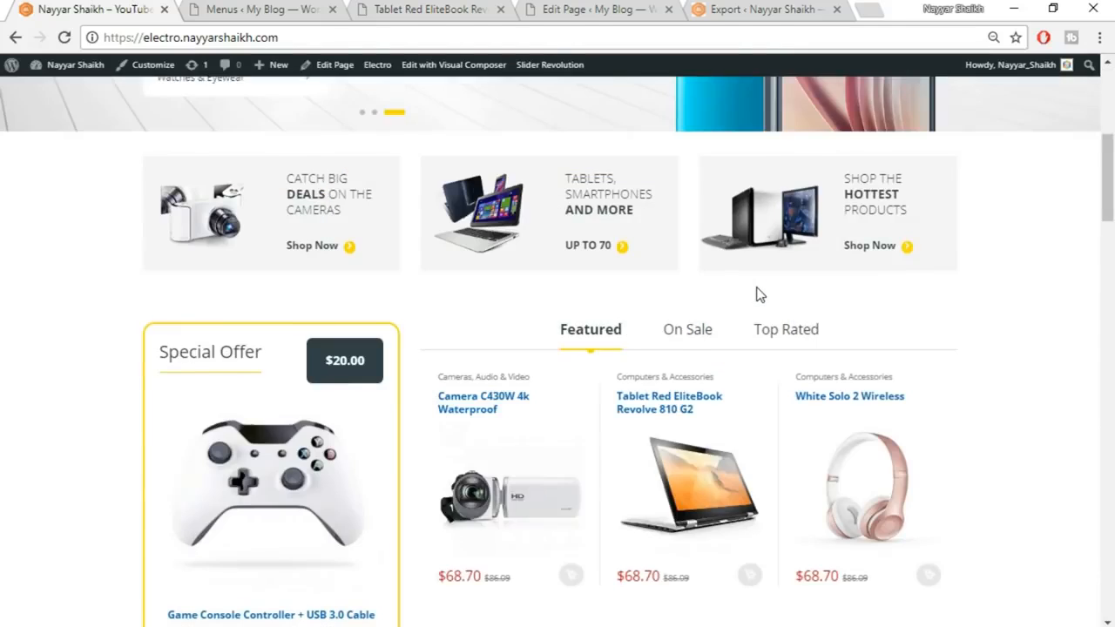
# - Open the demo's Tablet Red EliteBook product page and check its Product categories sidebar
pyautogui.click(716, 301)
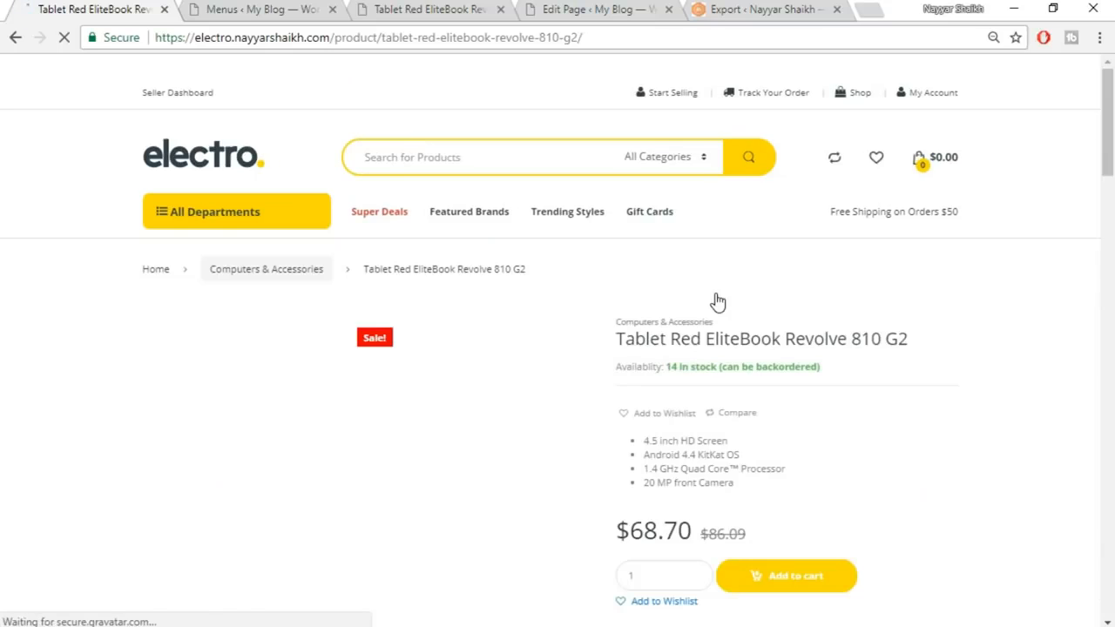
pyautogui.scroll(-2, 244, 362)
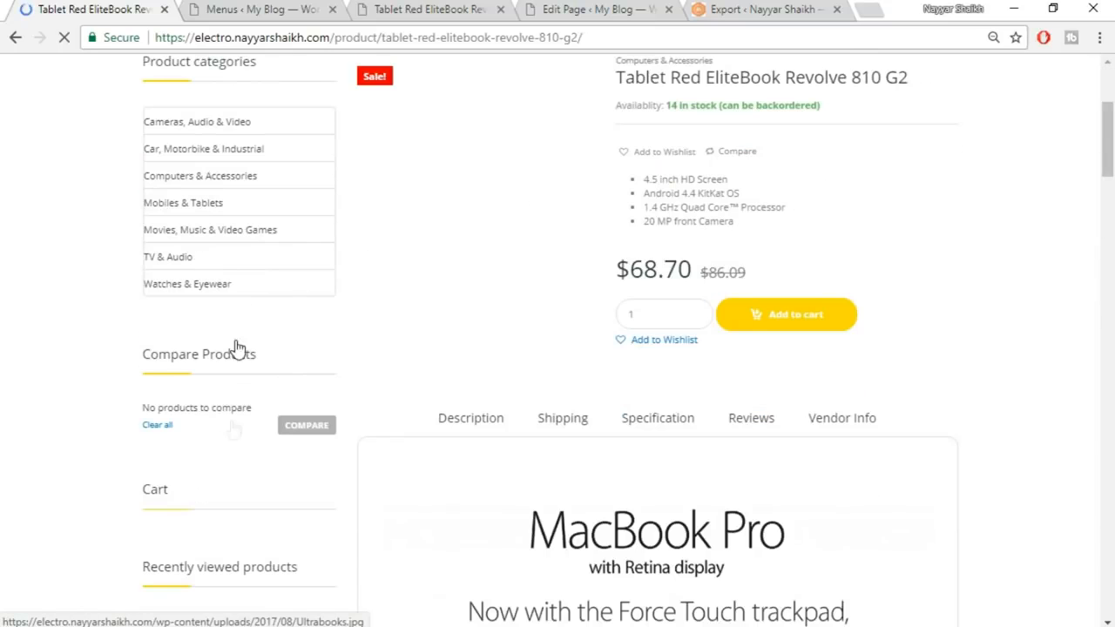
pyautogui.scroll(-3, 229, 428)
pyautogui.scroll(5, 242, 436)
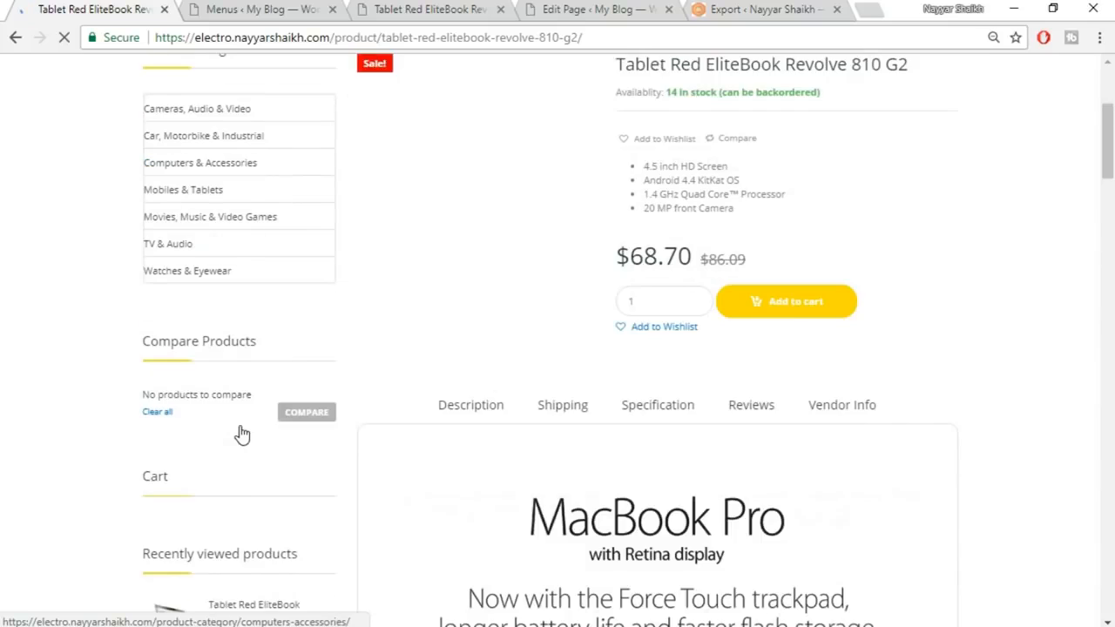
# - Go to Appearance > Widgets in the dashboard, glancing back at the demo page
pyautogui.click(301, 8)
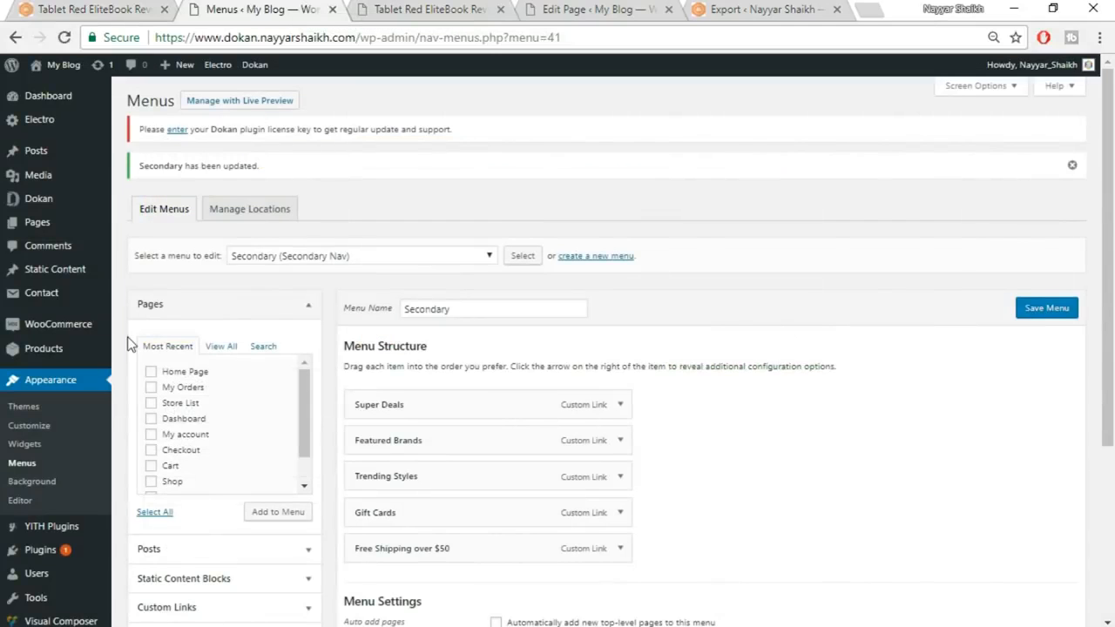
pyautogui.click(38, 452)
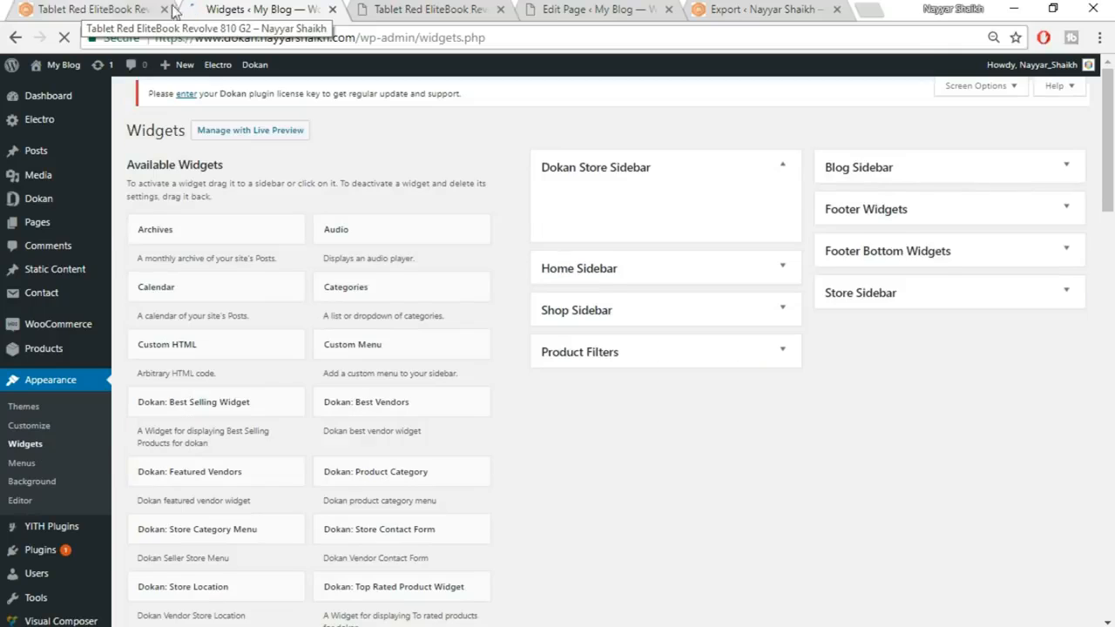
pyautogui.click(69, 10)
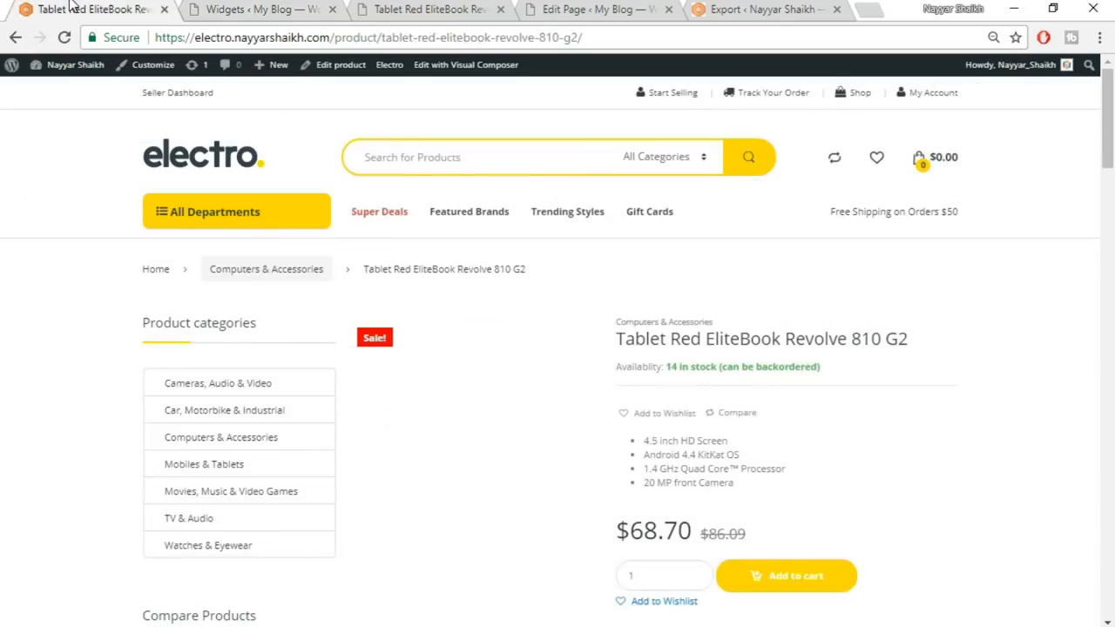
pyautogui.click(272, 9)
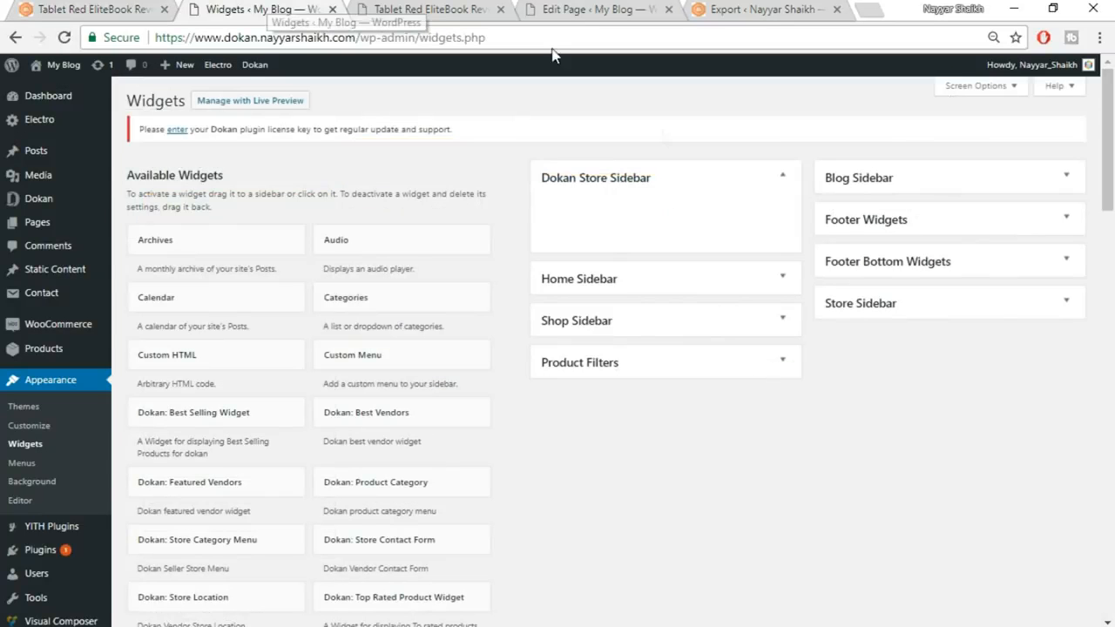
# - Add the WooCommerce product categories widget to the Shop Sidebar and save it
pyautogui.click(764, 180)
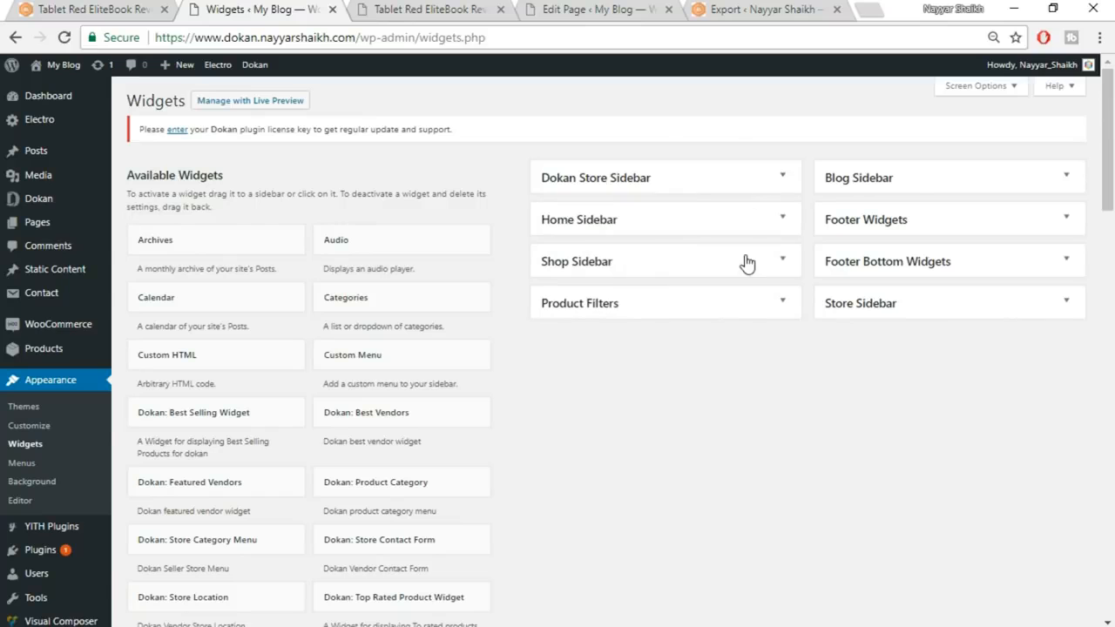
pyautogui.click(681, 266)
pyautogui.scroll(-3, 453, 397)
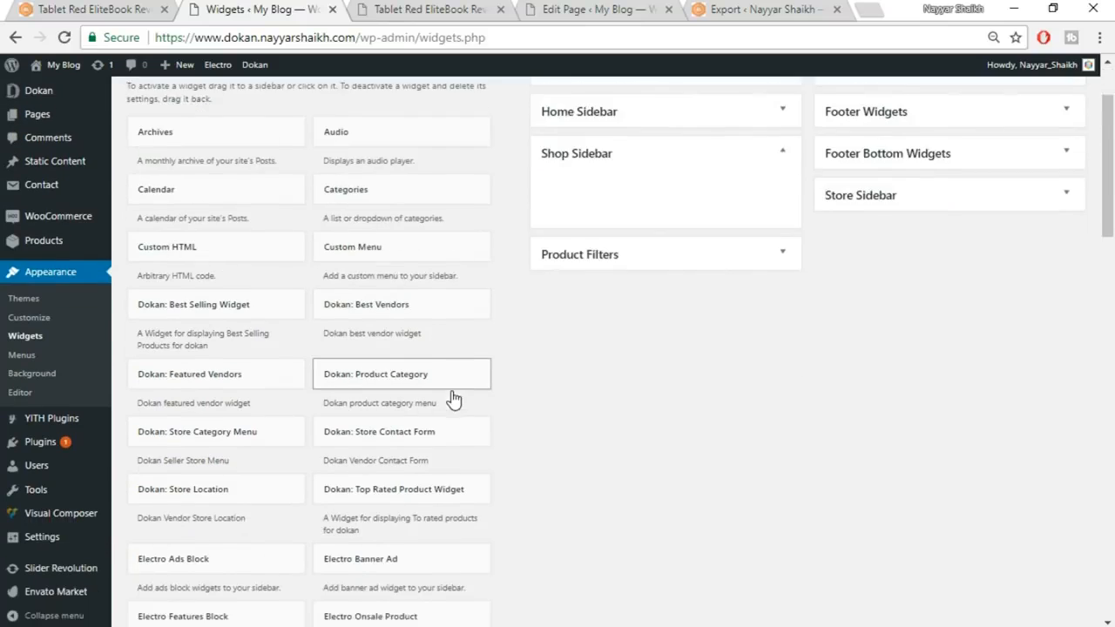
pyautogui.scroll(-4, 453, 399)
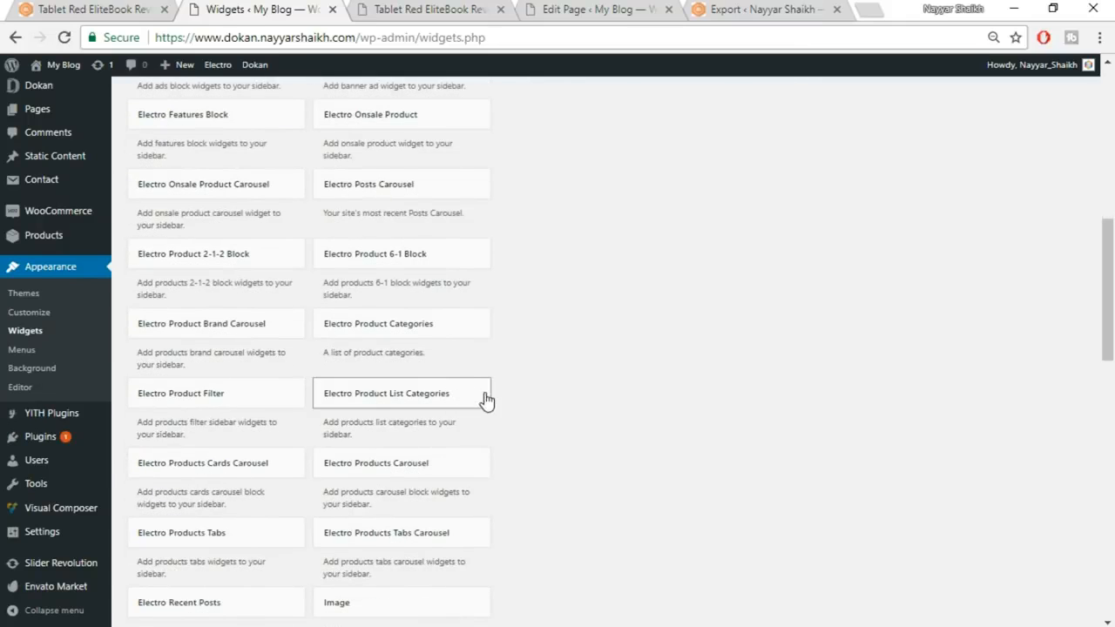
pyautogui.scroll(-10, 512, 401)
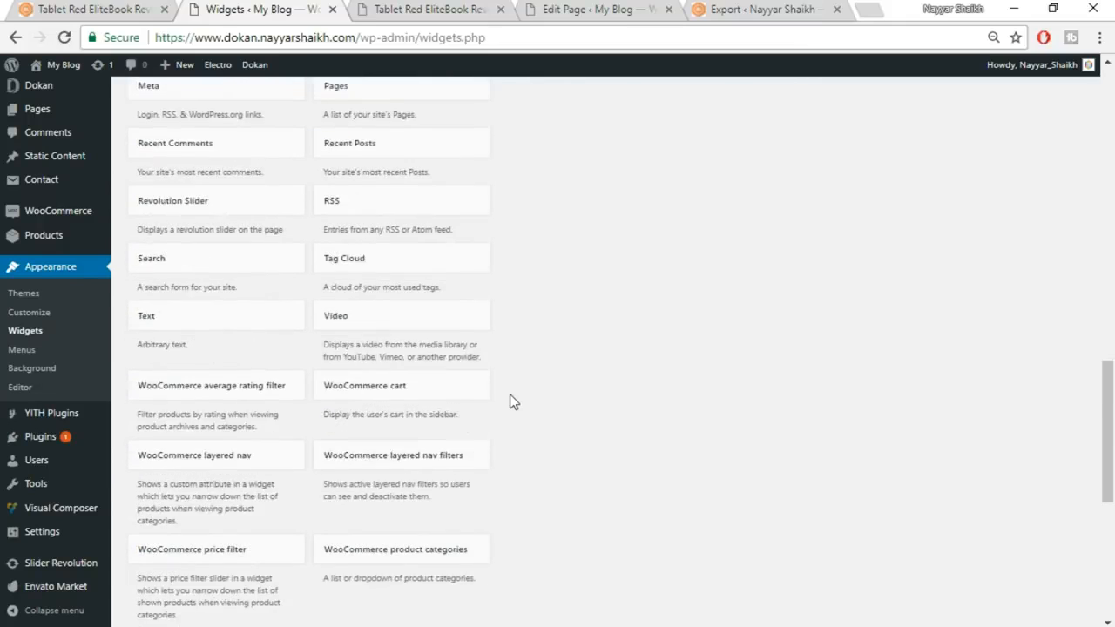
pyautogui.scroll(-1, 514, 449)
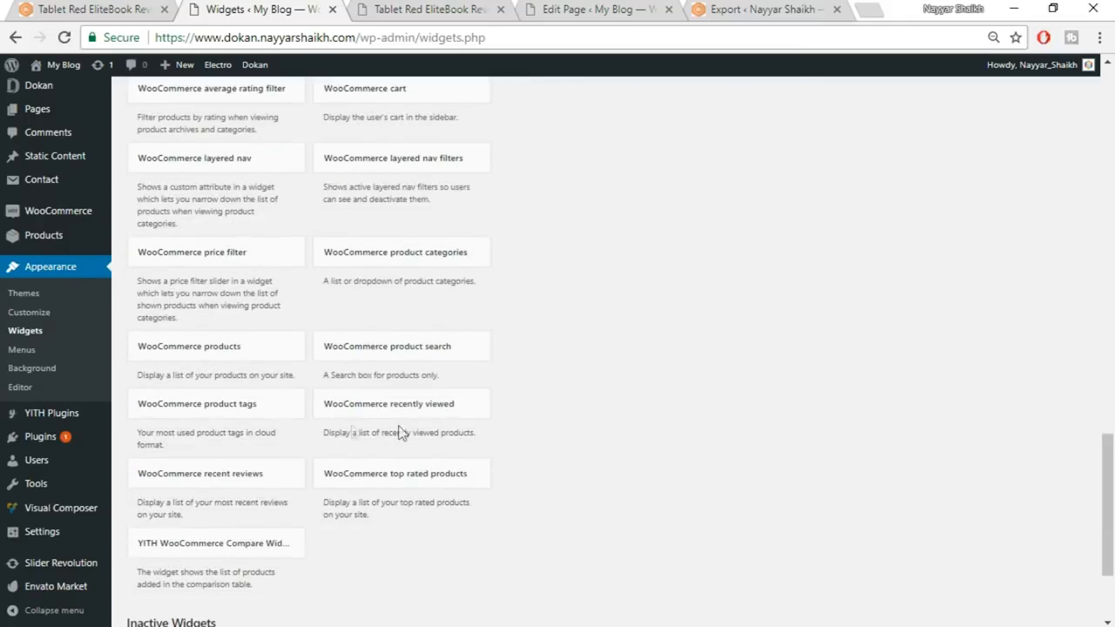
pyautogui.click(478, 267)
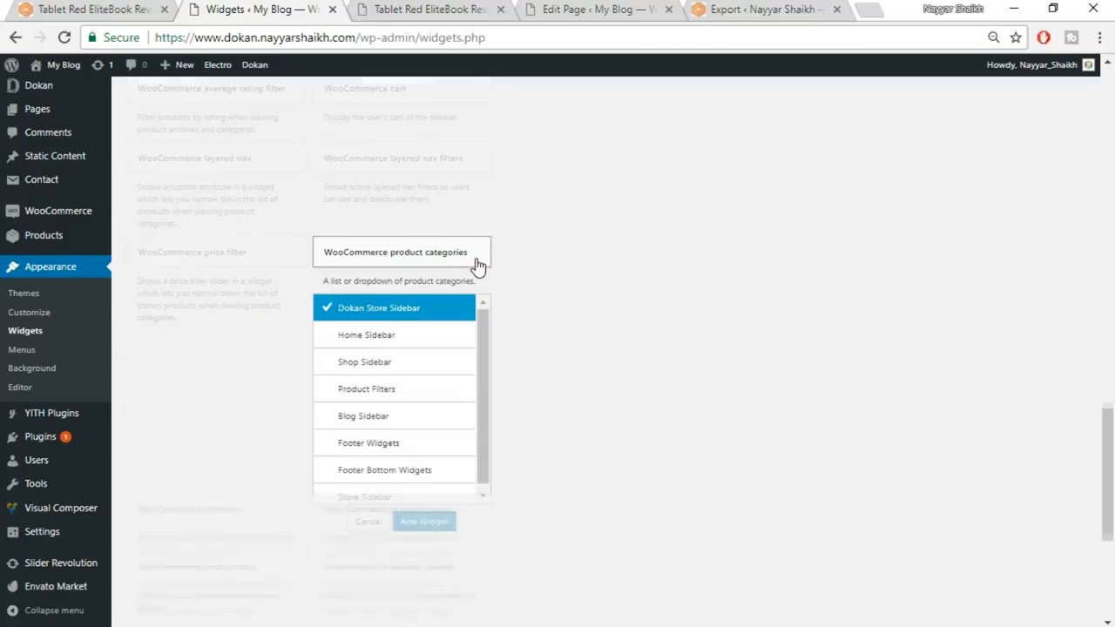
pyautogui.click(387, 363)
pyautogui.click(427, 522)
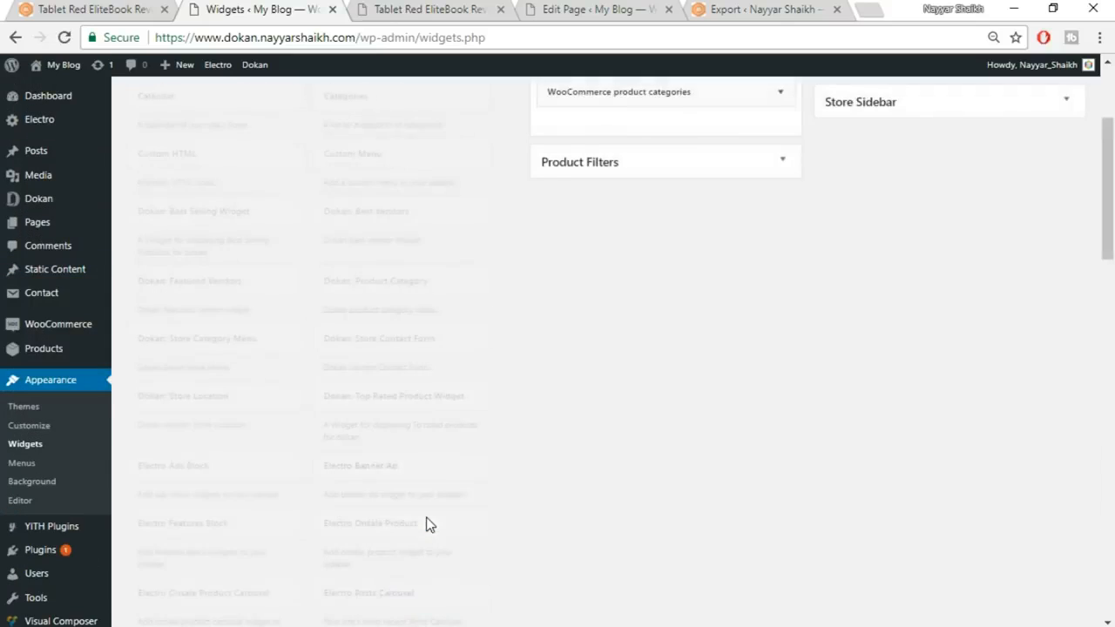
pyautogui.click(771, 429)
pyautogui.click(781, 195)
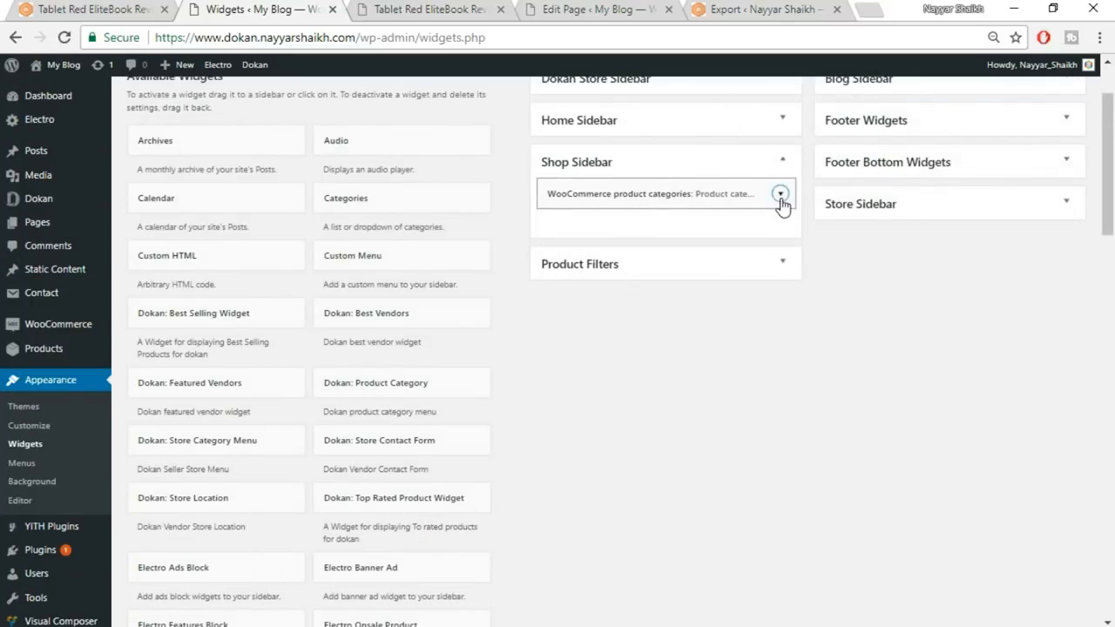
# - Compare against the demo product page's sidebar, then return to the Widgets screen
pyautogui.click(66, 7)
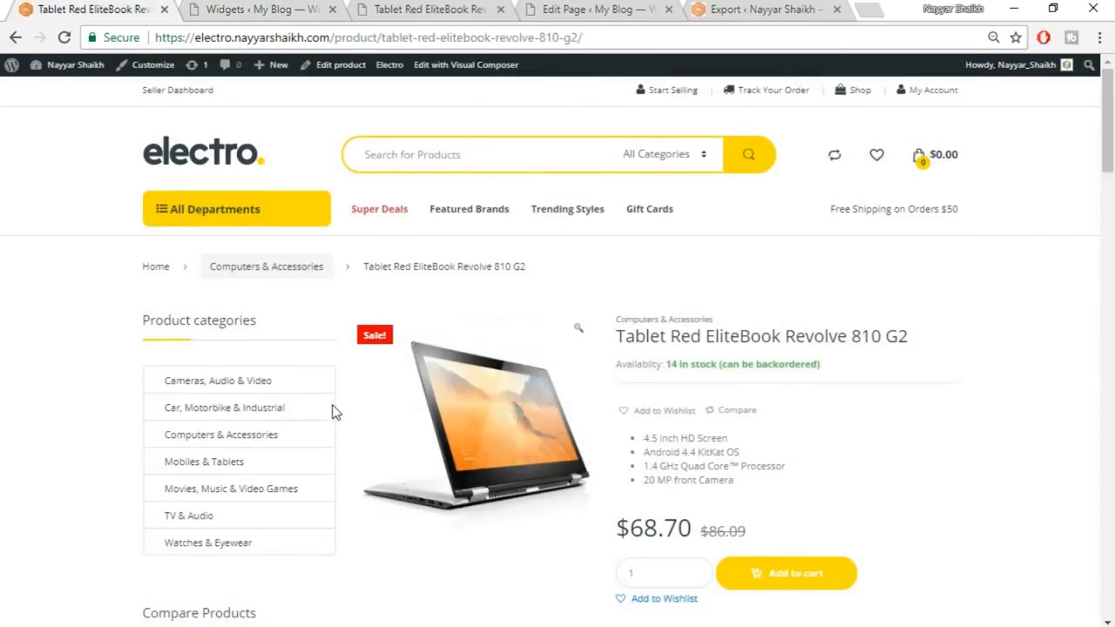
pyautogui.scroll(-2, 314, 423)
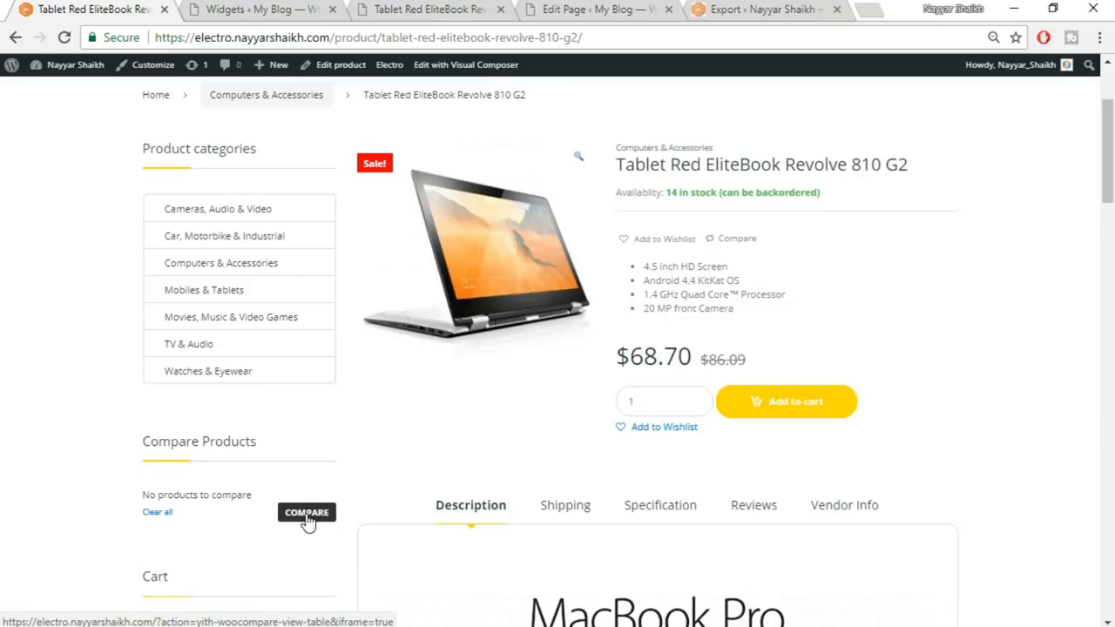
pyautogui.click(283, 7)
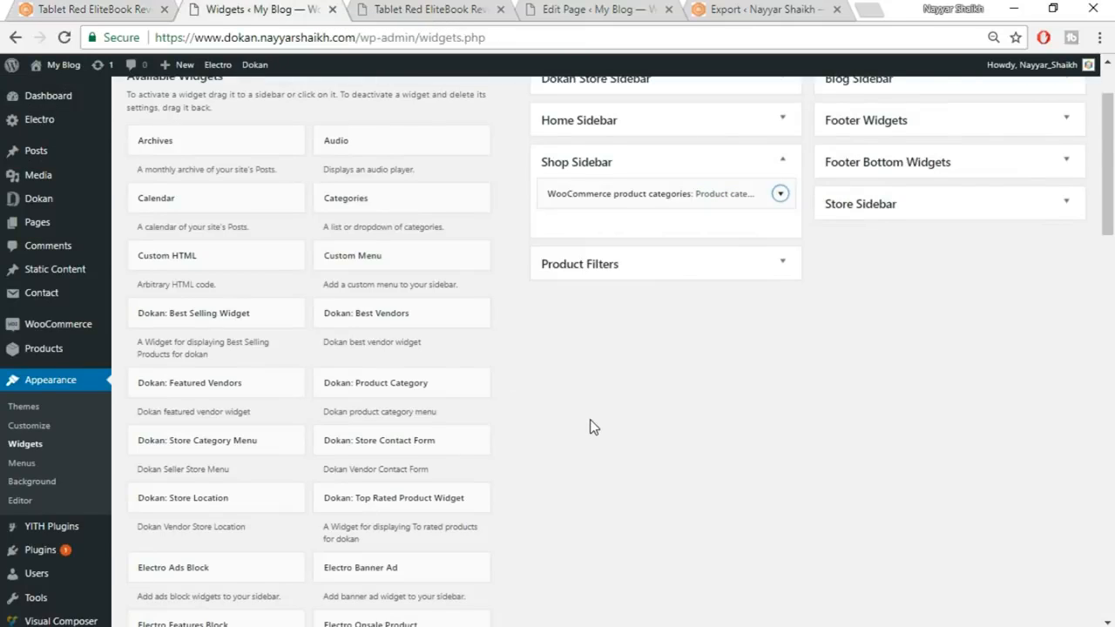
pyautogui.scroll(-10, 589, 427)
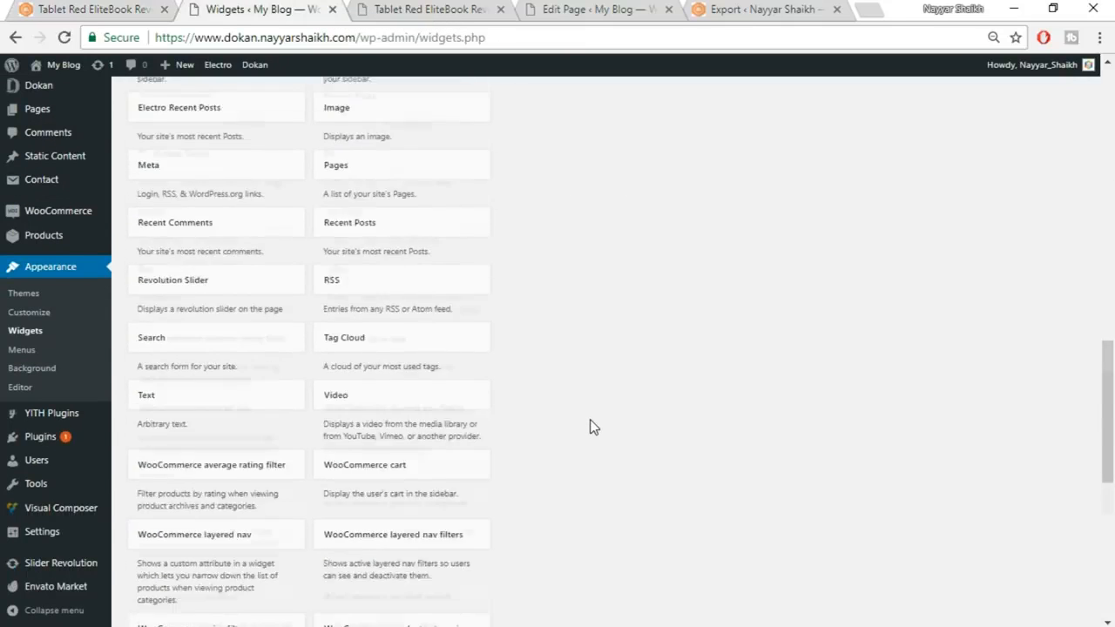
pyautogui.scroll(-3, 590, 427)
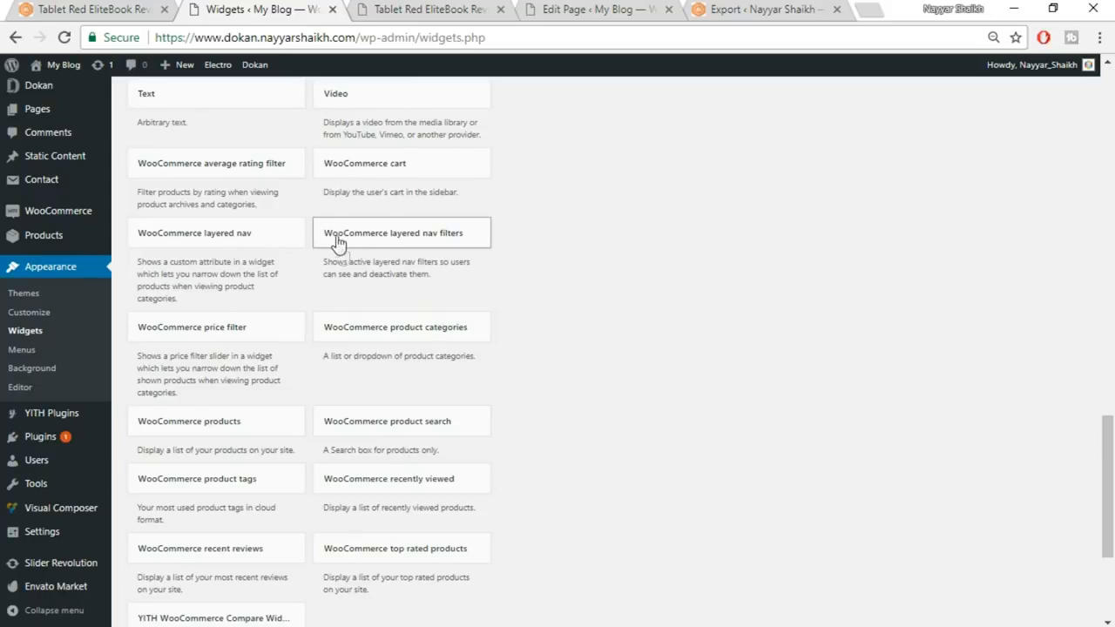
pyautogui.scroll(2, 339, 253)
pyautogui.scroll(-3, 517, 370)
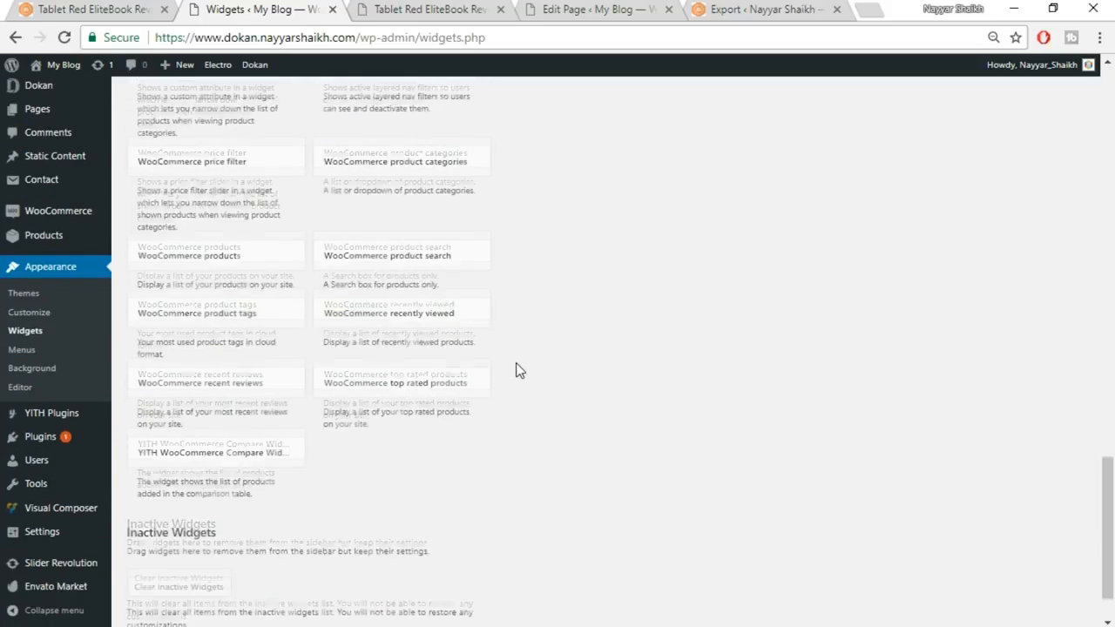
# - Add the YITH WooCommerce Compare Widget to the Shop Sidebar with title 'Compare' and save
pyautogui.click(305, 455)
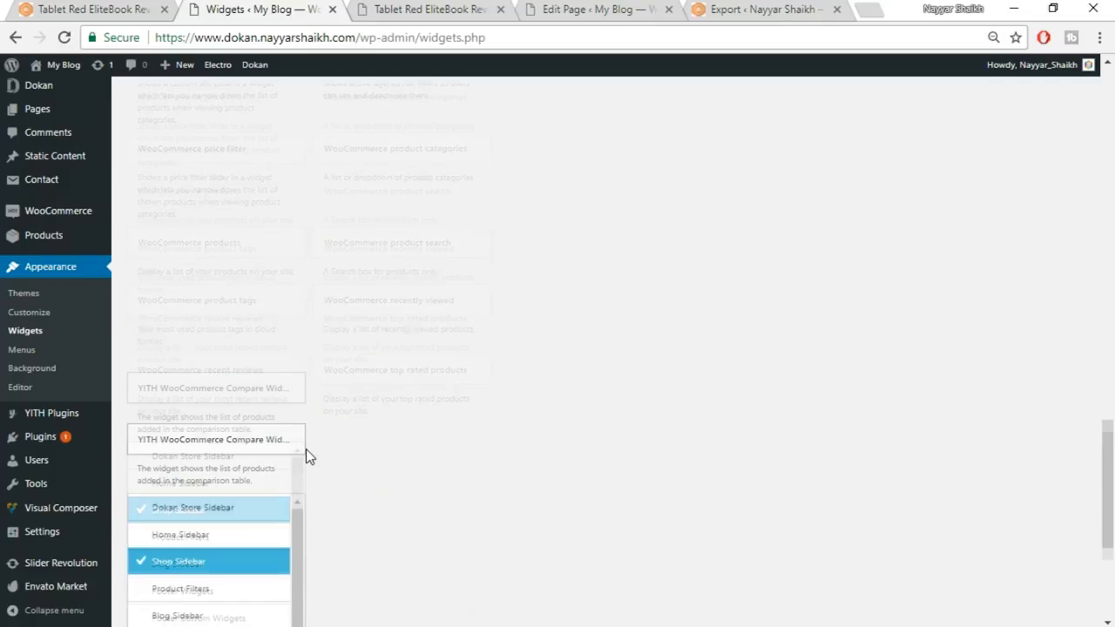
pyautogui.scroll(-2, 305, 449)
pyautogui.click(247, 553)
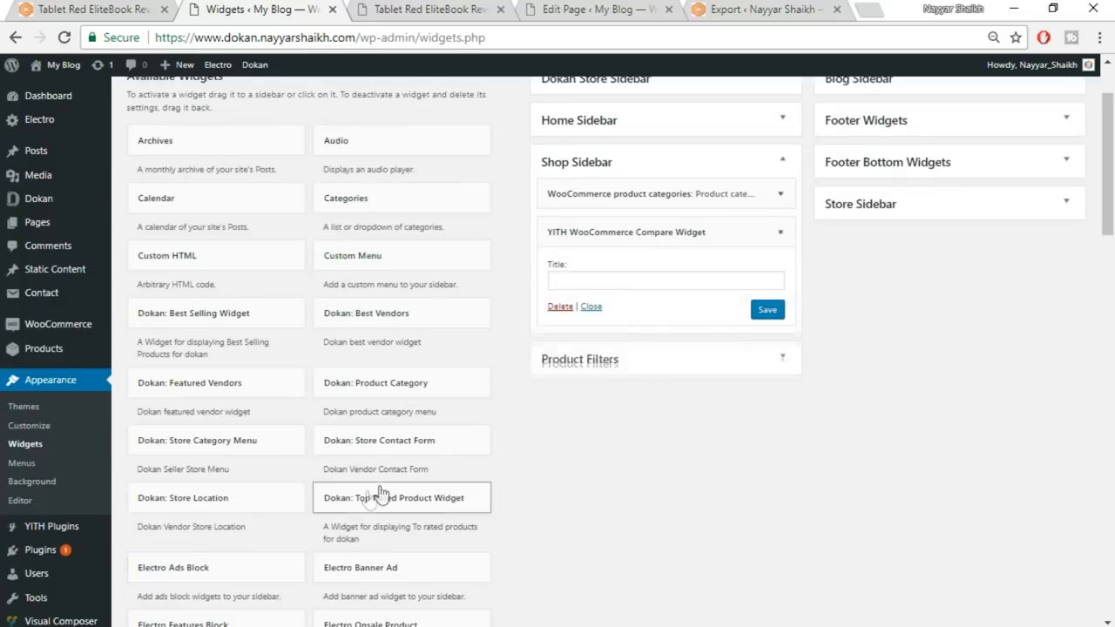
pyautogui.click(669, 281)
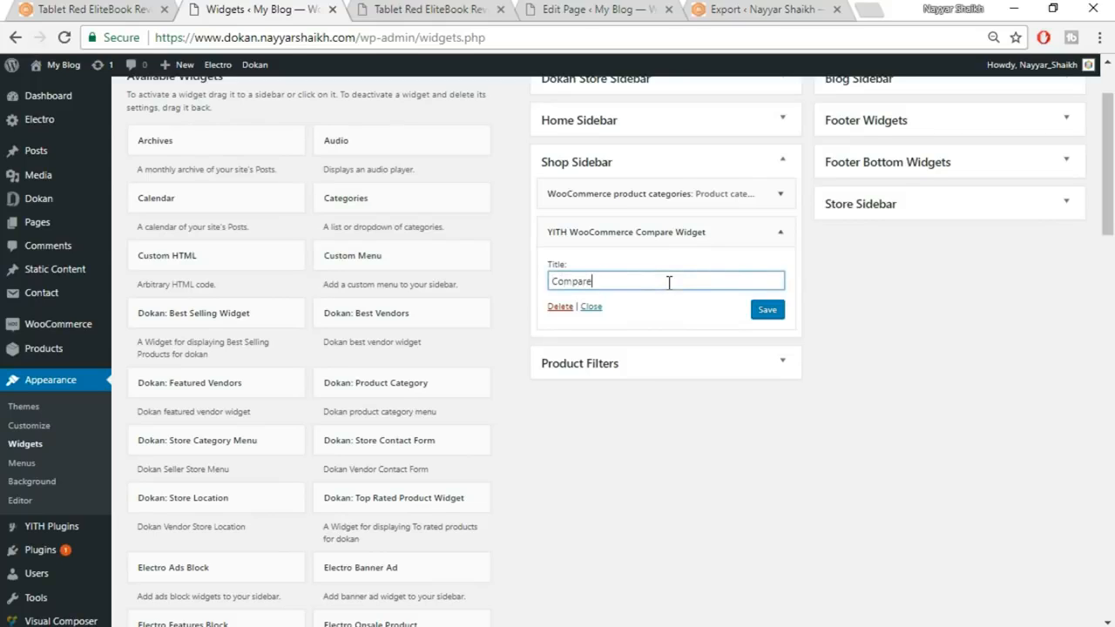
pyautogui.click(760, 308)
pyautogui.click(772, 305)
pyautogui.click(782, 235)
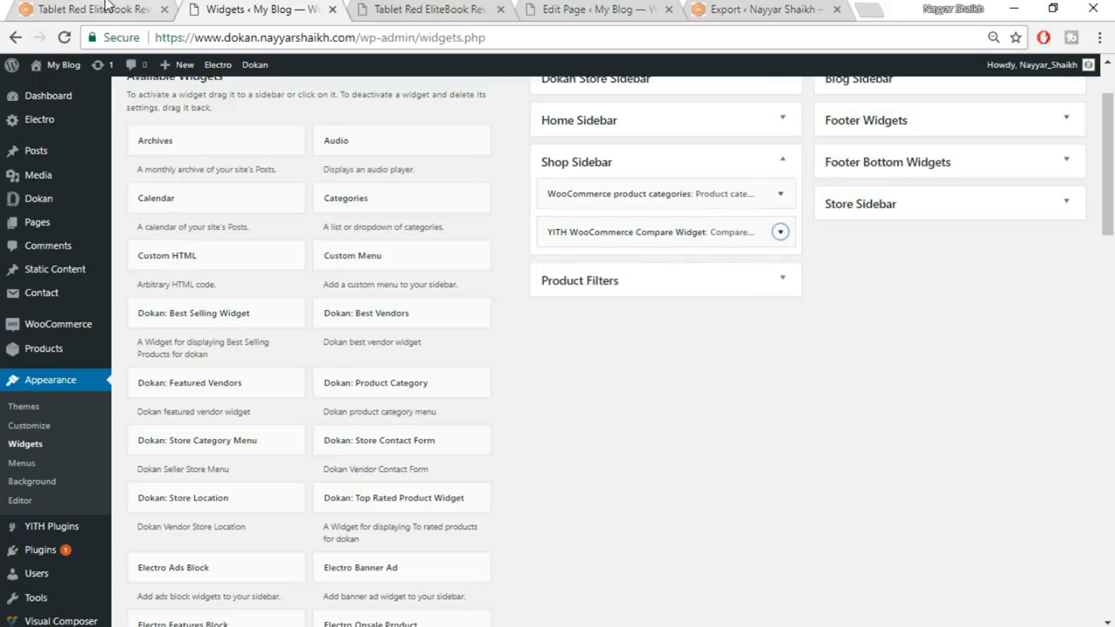
pyautogui.click(108, 7)
pyautogui.scroll(-3, 357, 286)
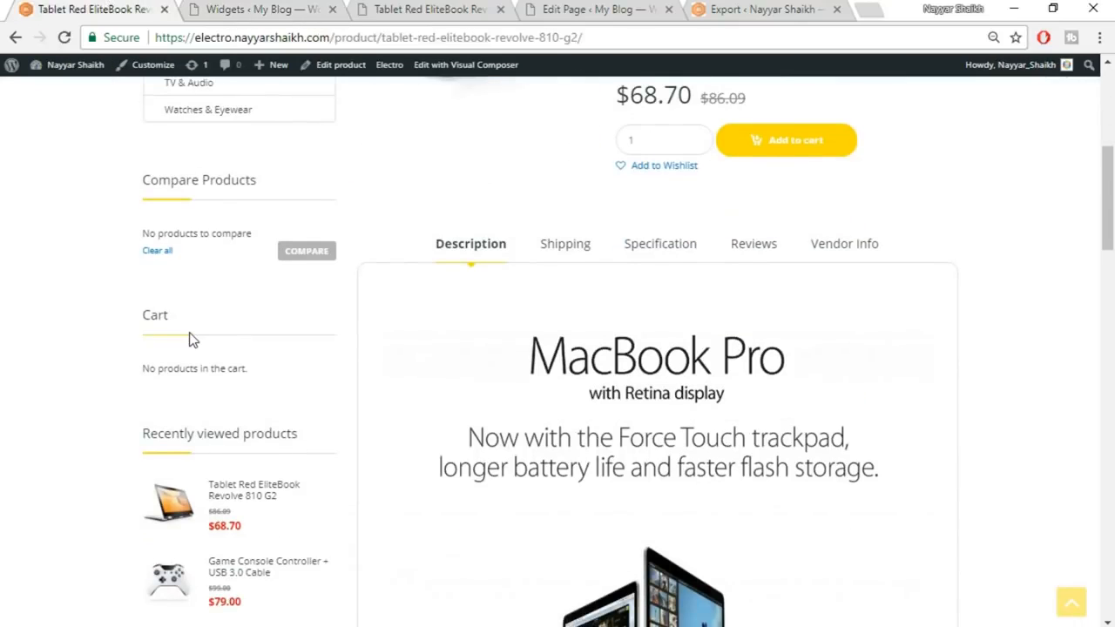
# - Add the WooCommerce cart widget to the Shop Sidebar and save it
pyautogui.click(229, 8)
pyautogui.scroll(2, 450, 288)
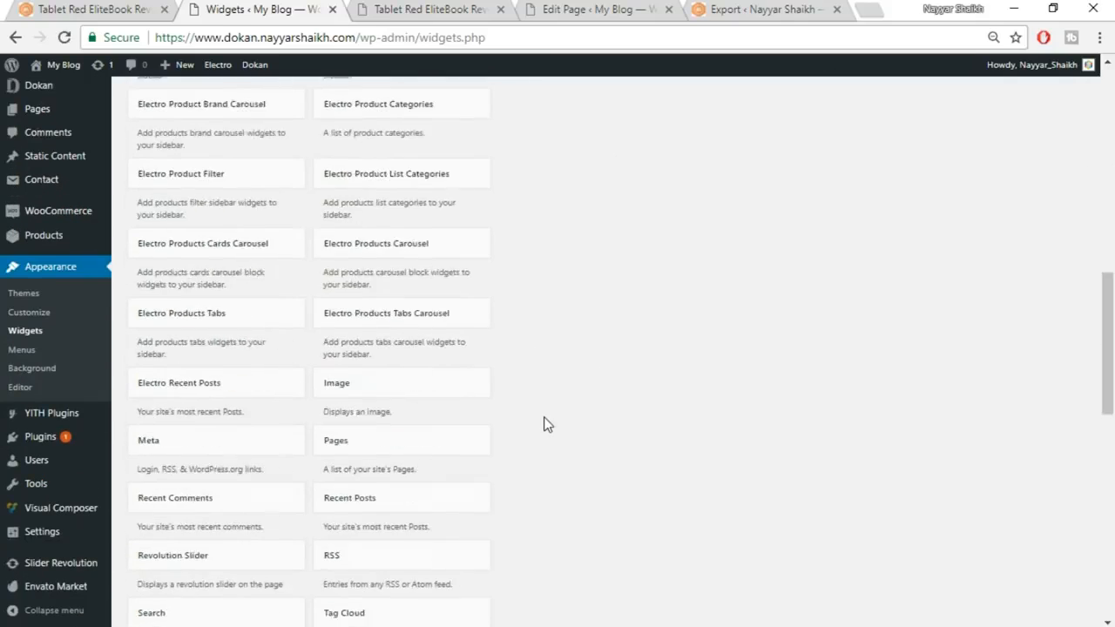
pyautogui.scroll(-9, 545, 425)
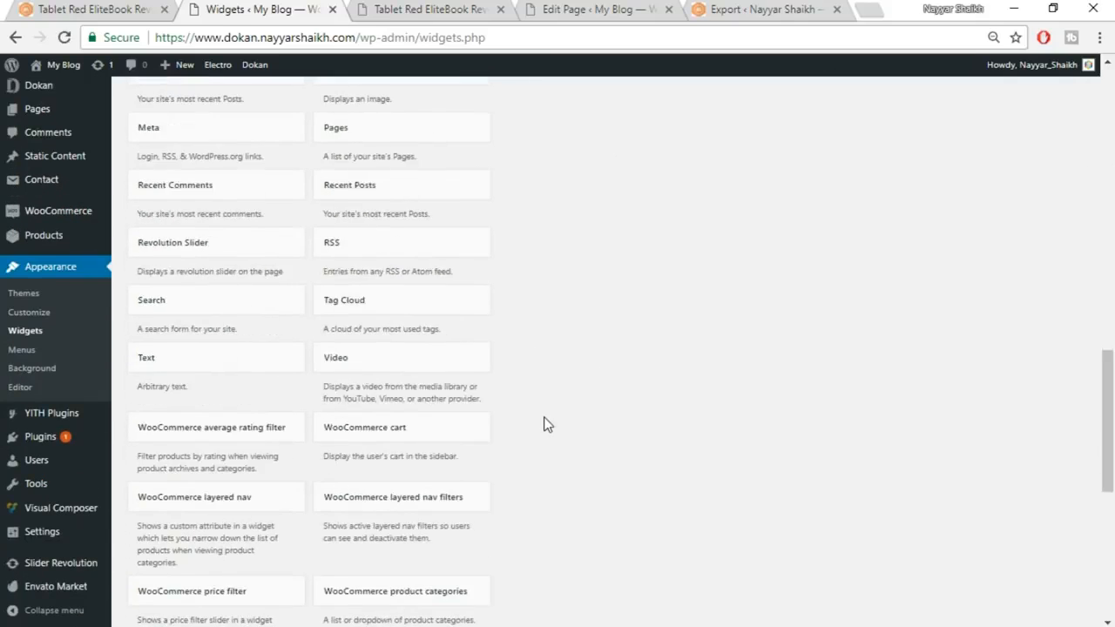
pyautogui.scroll(3, 522, 394)
pyautogui.scroll(2, 522, 392)
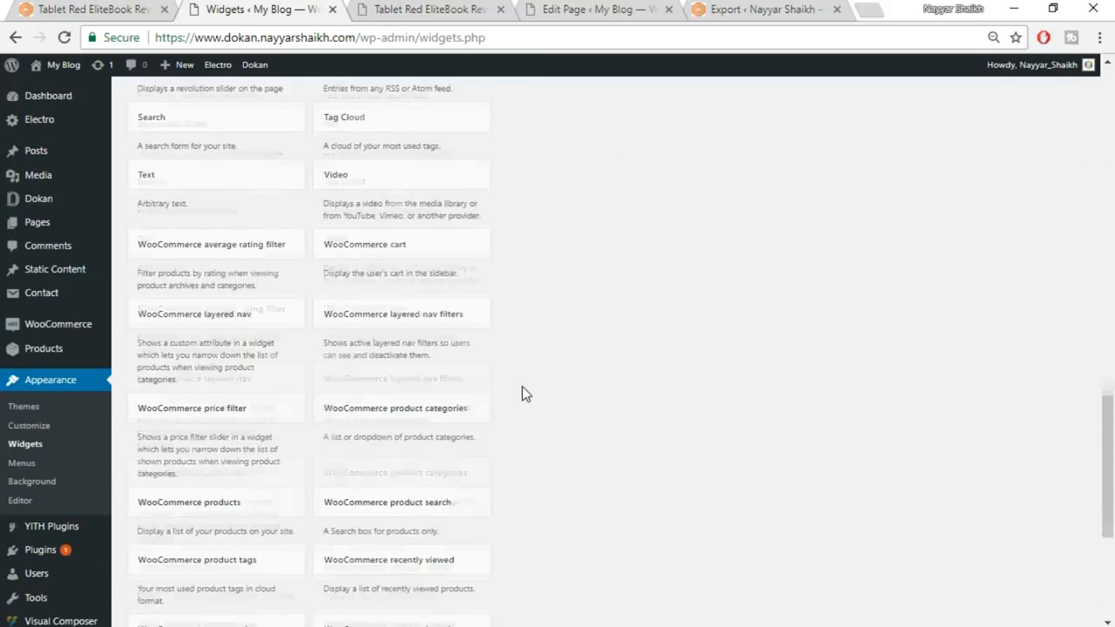
pyautogui.click(398, 340)
pyautogui.scroll(-1, 428, 518)
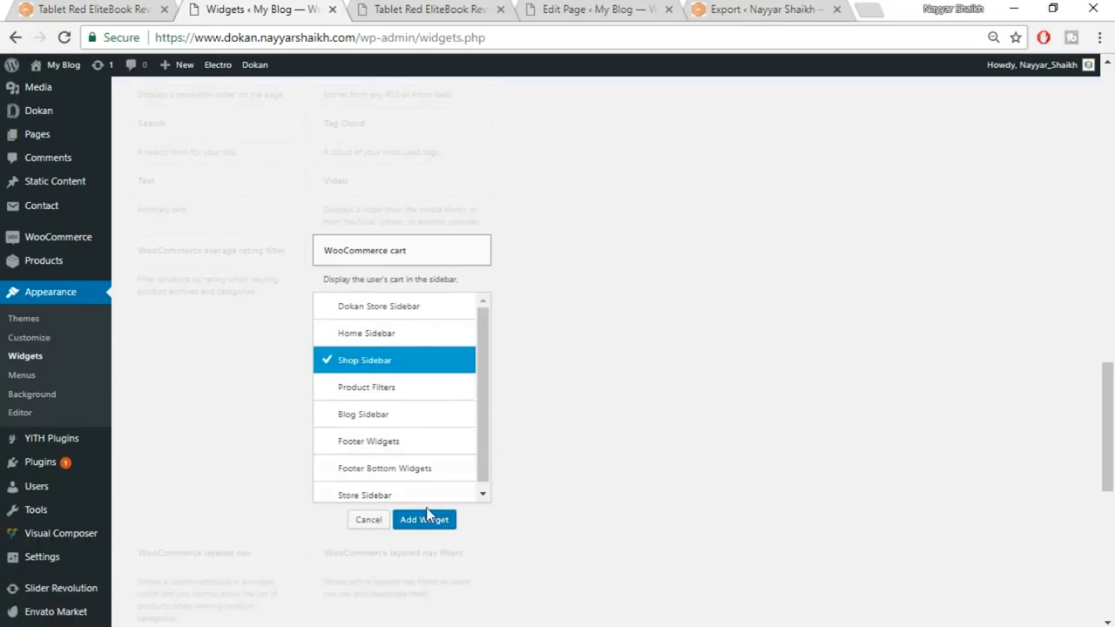
pyautogui.click(428, 520)
pyautogui.click(765, 372)
pyautogui.click(780, 272)
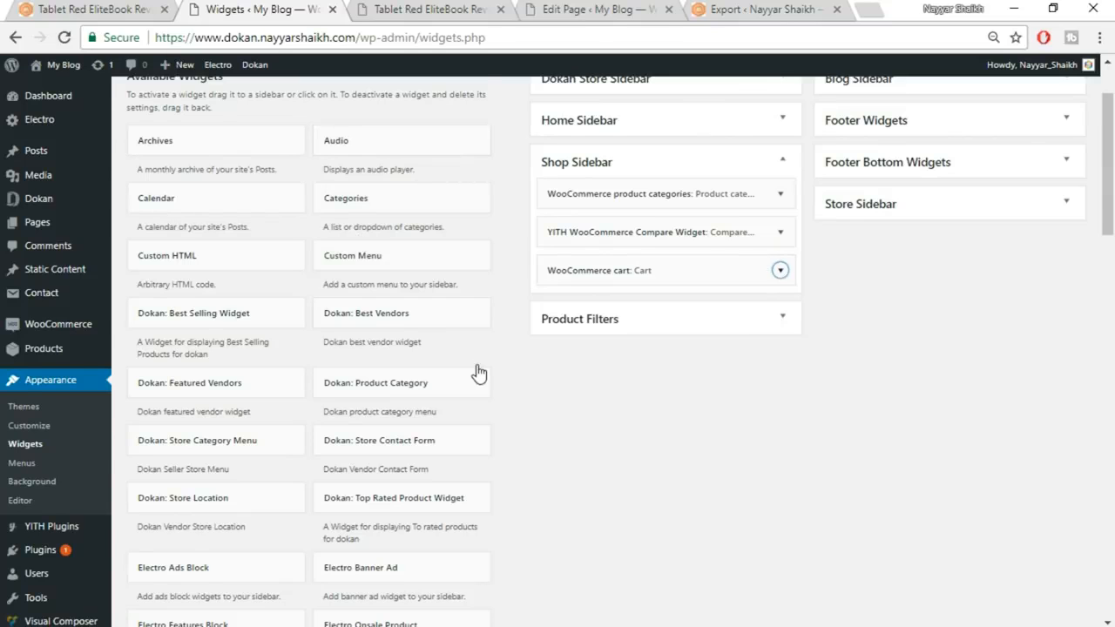
# - Add the WooCommerce recently viewed widget to the Shop Sidebar showing 5 products
pyautogui.scroll(-3, 500, 408)
pyautogui.scroll(-10, 499, 408)
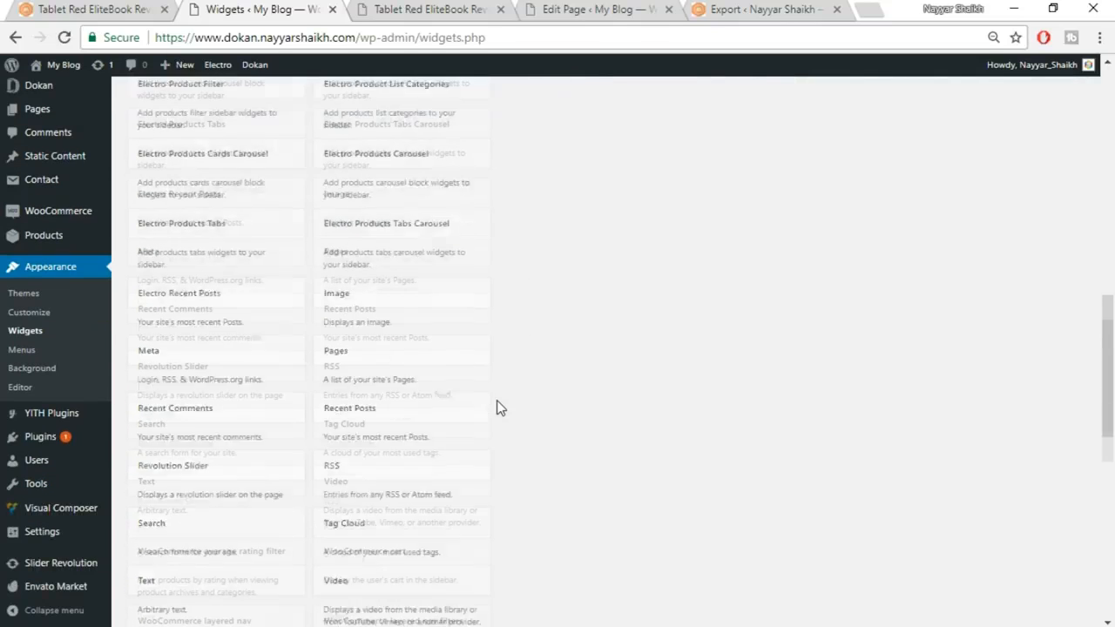
pyautogui.scroll(-6, 499, 408)
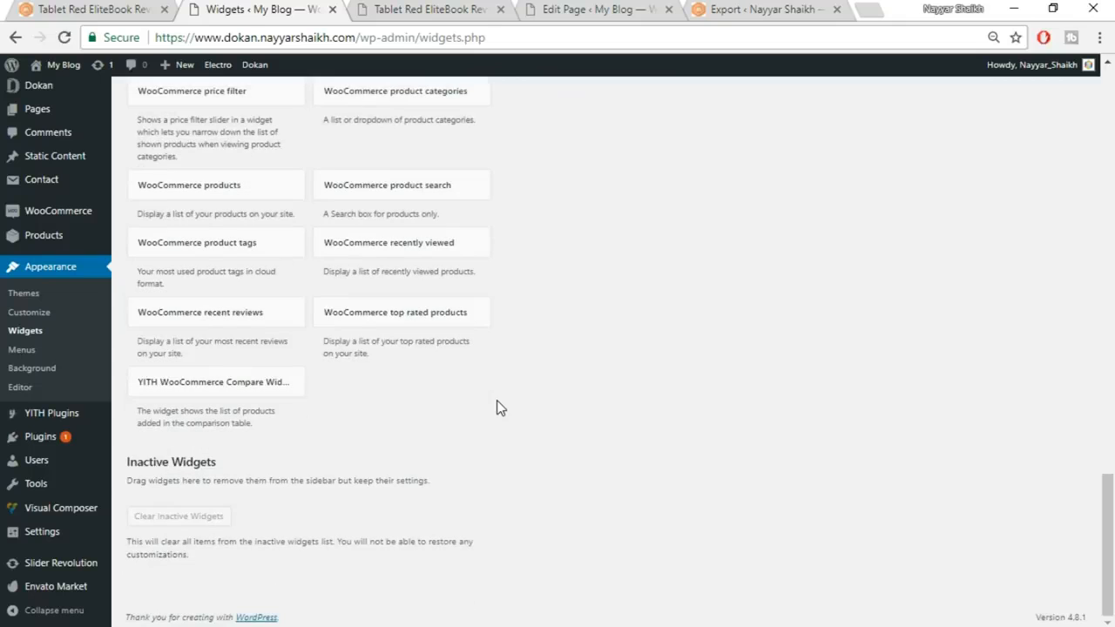
pyautogui.scroll(1, 532, 401)
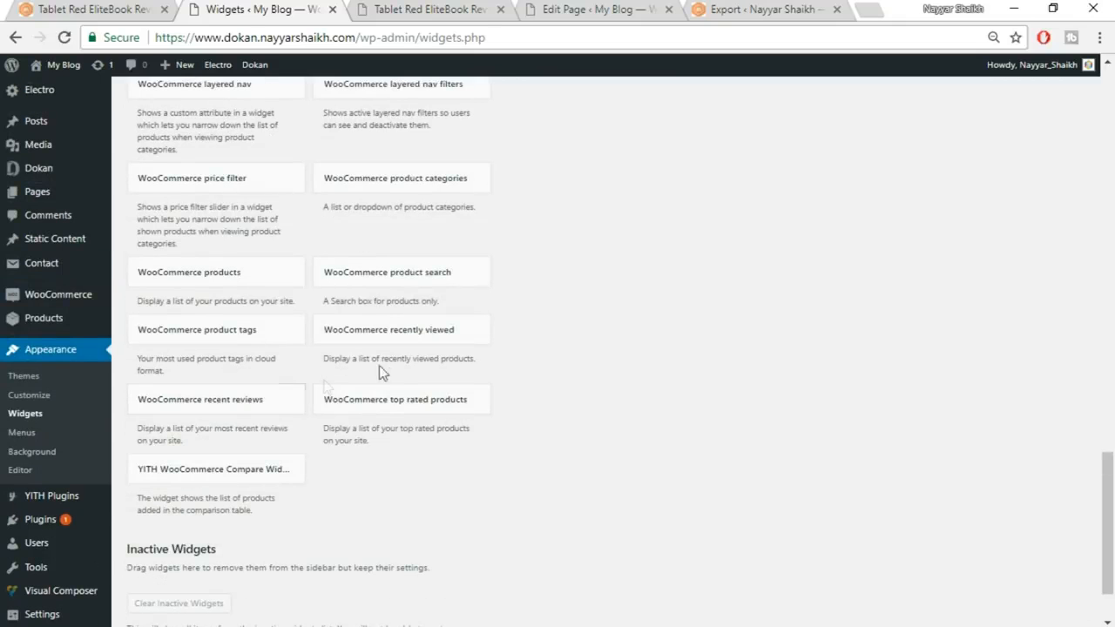
pyautogui.click(460, 337)
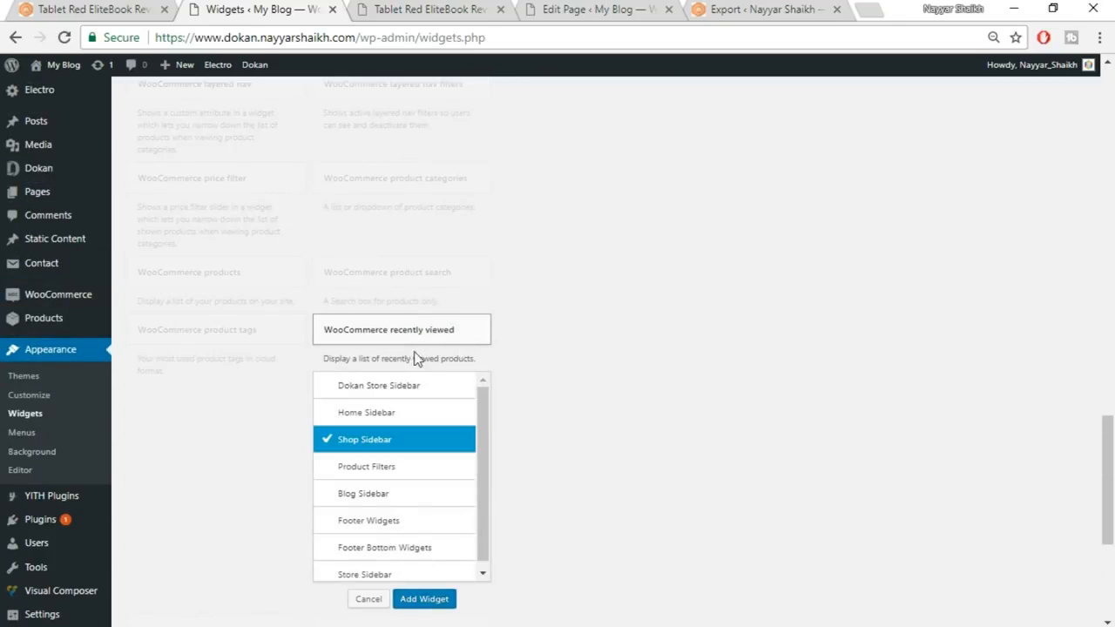
pyautogui.click(424, 600)
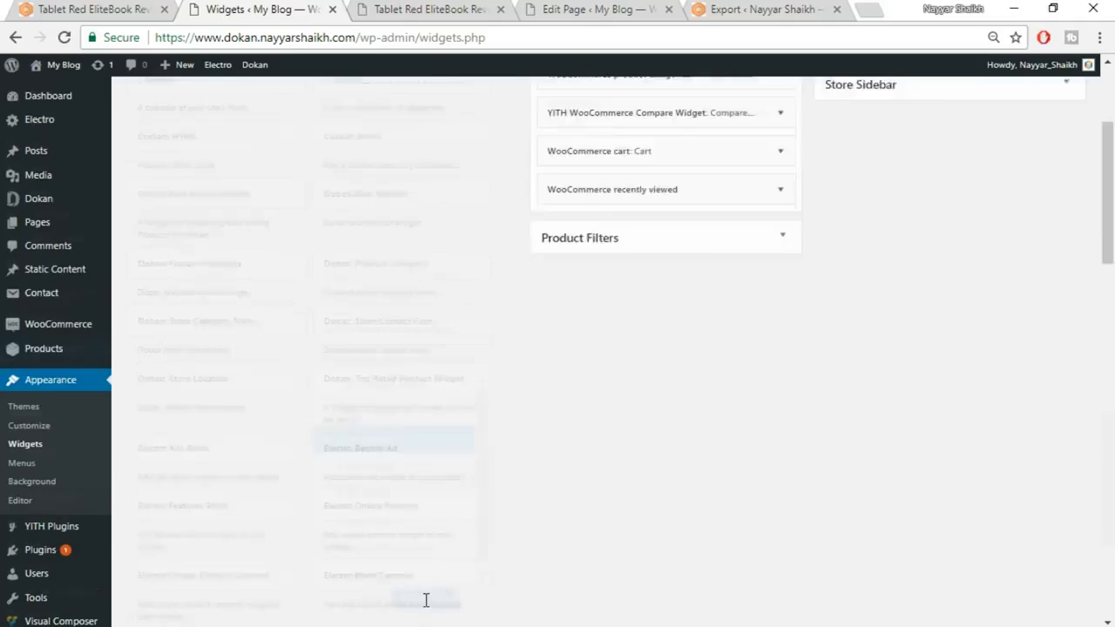
pyautogui.moveTo(613, 397); pyautogui.dragTo(542, 399)
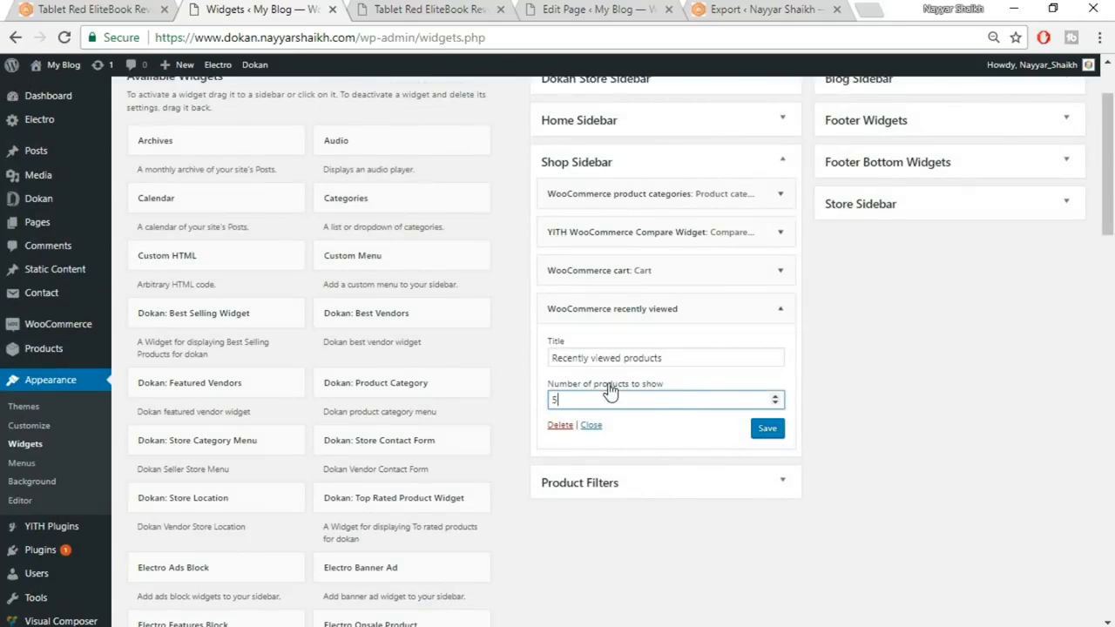
pyautogui.click(766, 428)
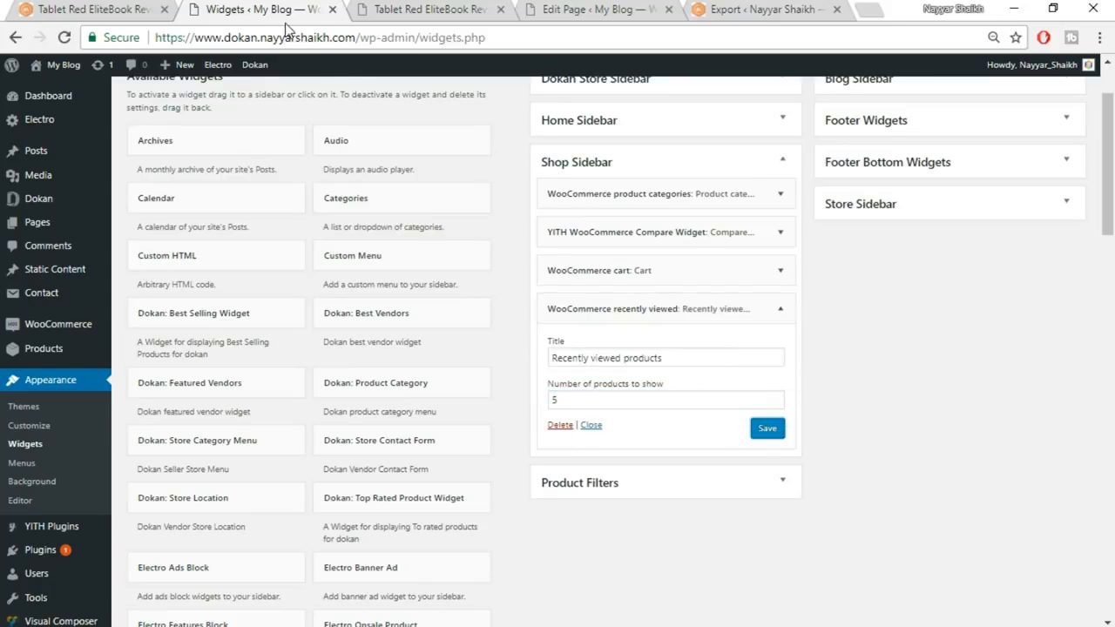
pyautogui.click(404, 6)
pyautogui.click(430, 36)
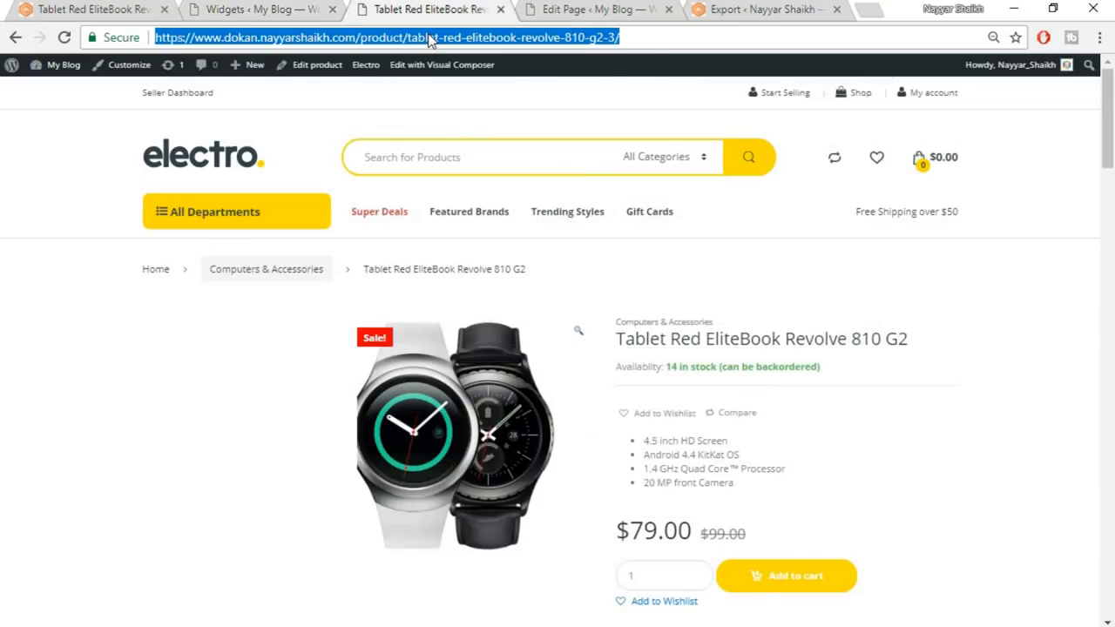
# - Reload the product page and check the new Shop Sidebar widgets
pyautogui.press('Return')
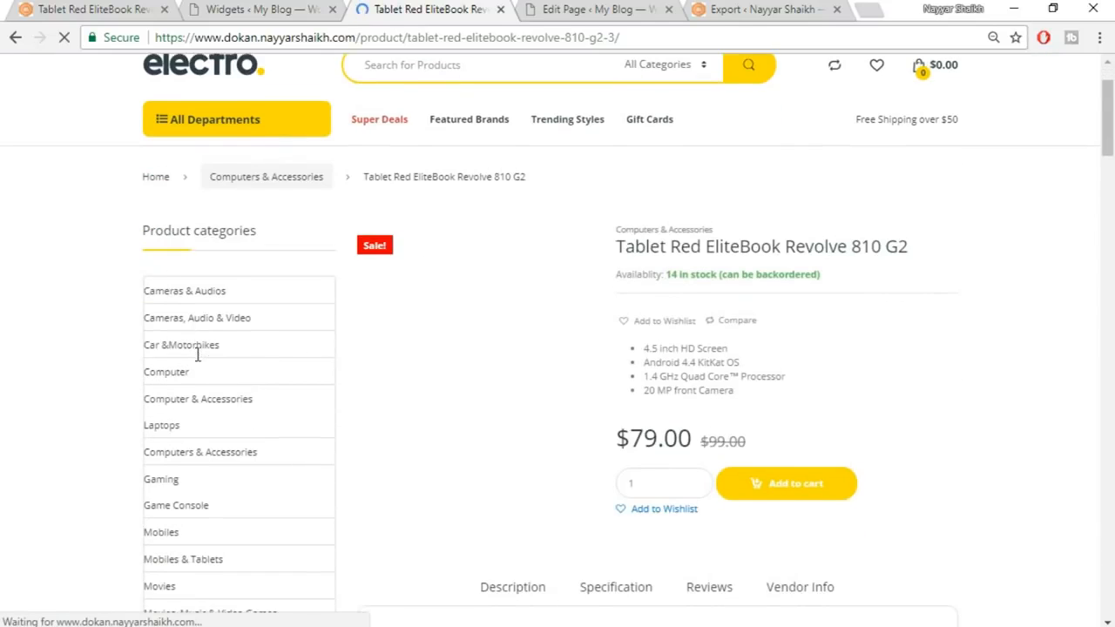
pyautogui.scroll(-5, 198, 354)
pyautogui.scroll(-2, 231, 388)
pyautogui.scroll(5, 247, 468)
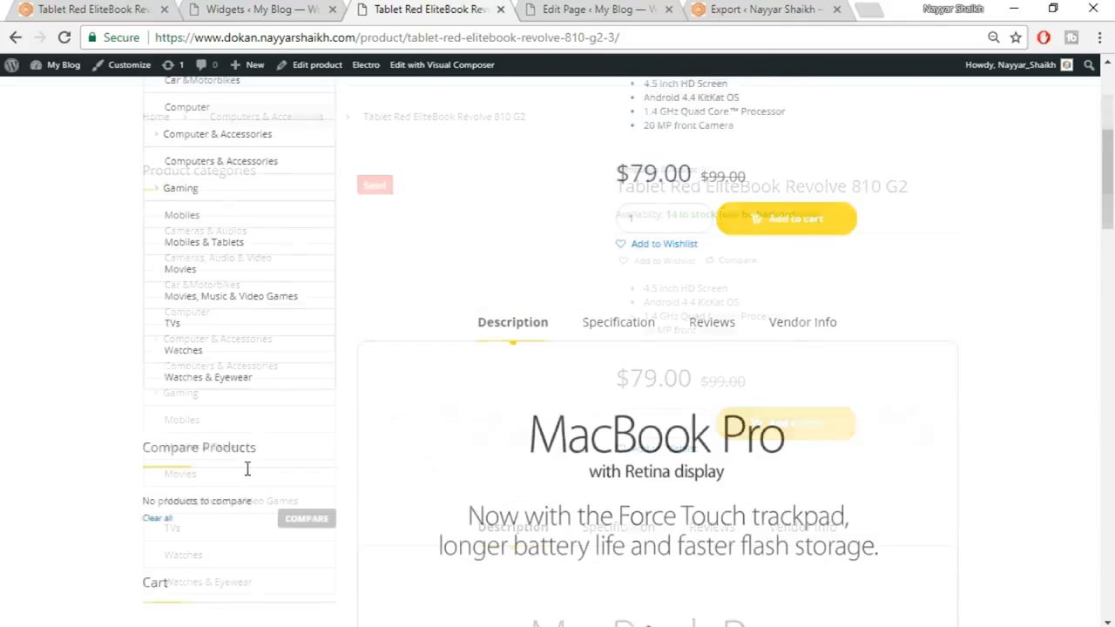
pyautogui.scroll(-4, 208, 439)
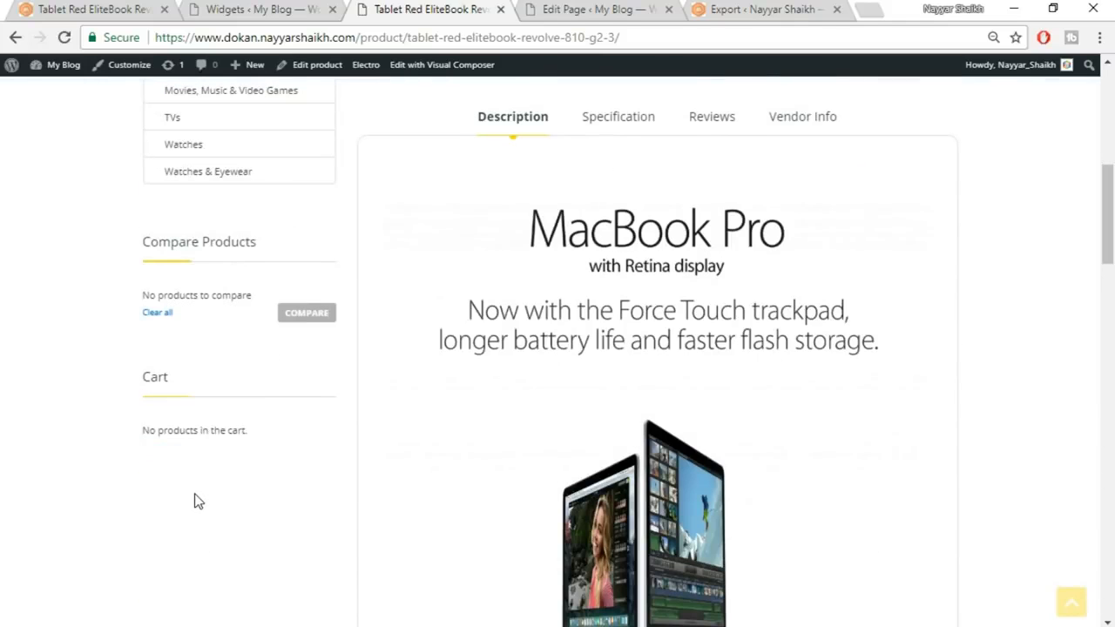
pyautogui.hotkey('ctrl', 'a')
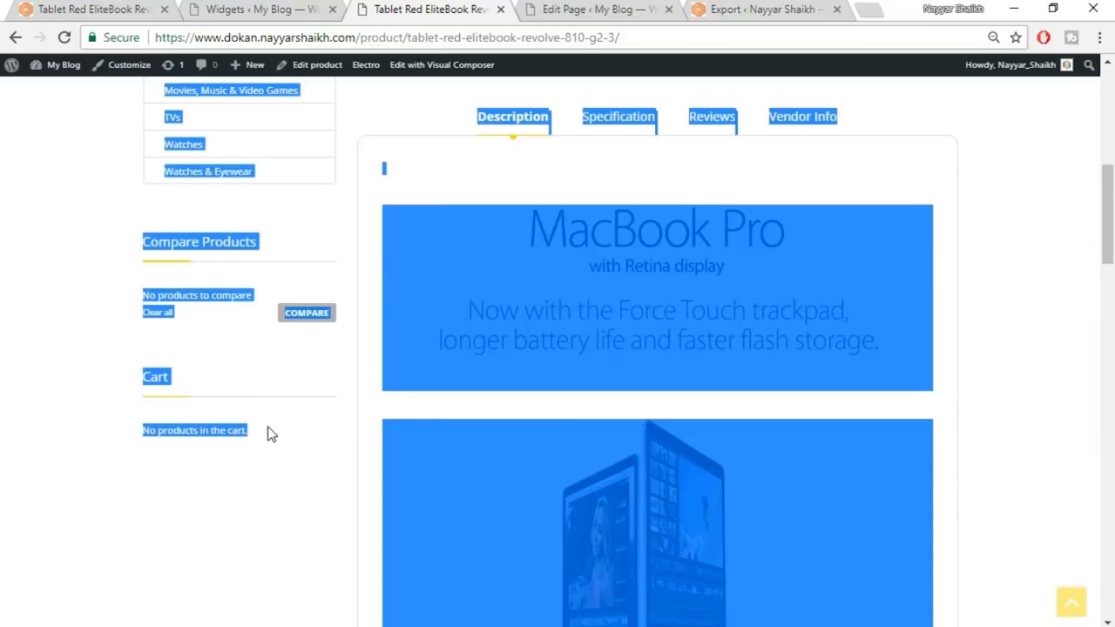
pyautogui.click(268, 434)
pyautogui.scroll(7, 198, 429)
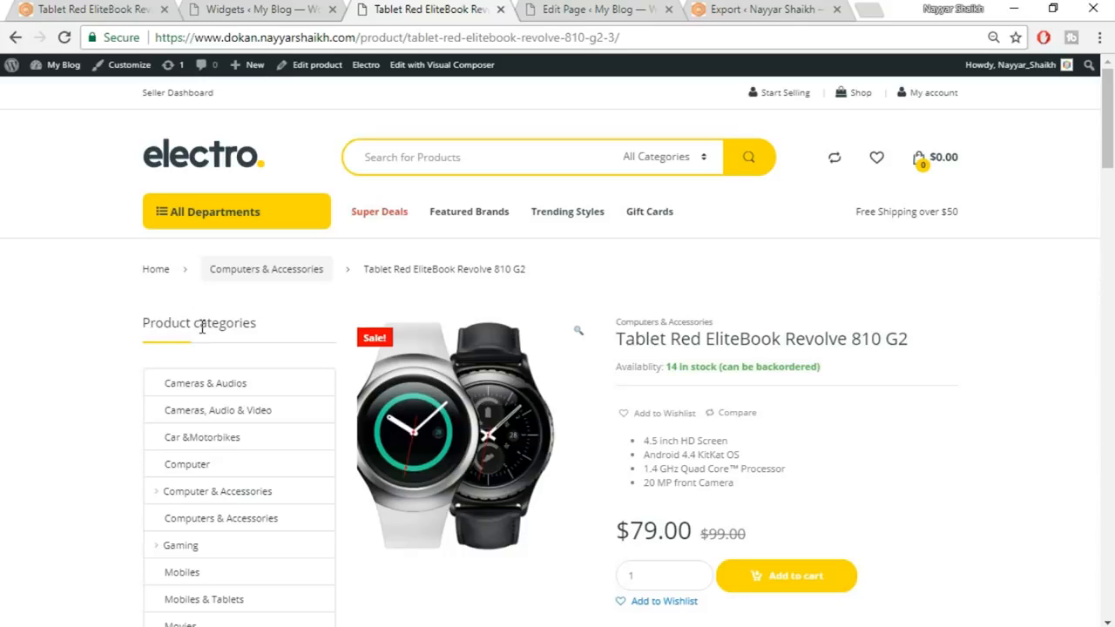
# - Open the demo site's FAQ page from the footer links and review it
pyautogui.click(31, 8)
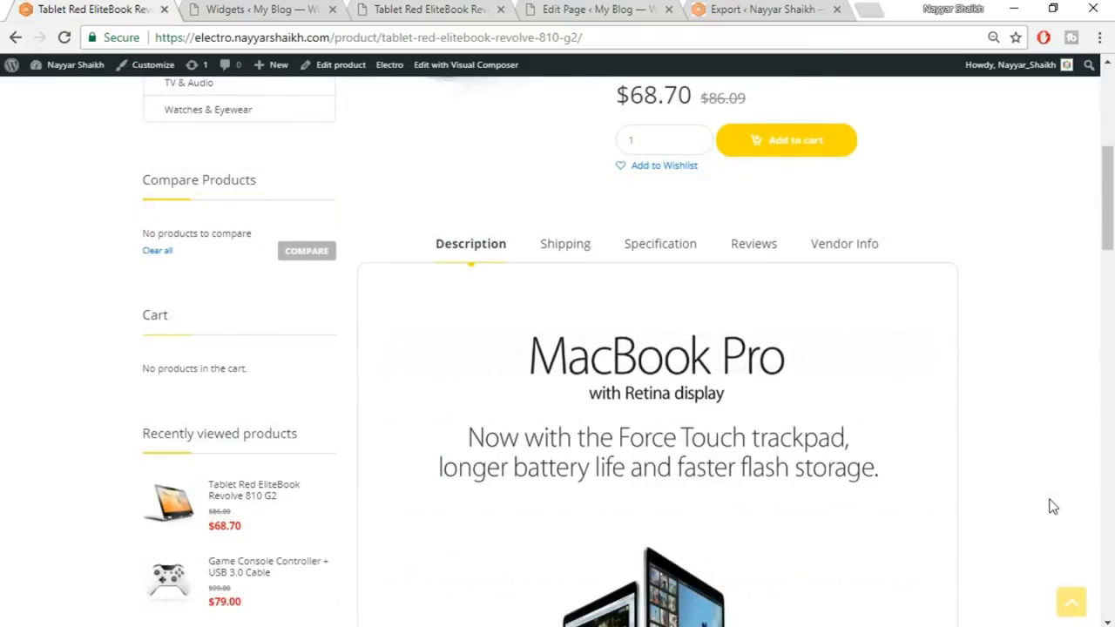
pyautogui.scroll(-20, 1060, 562)
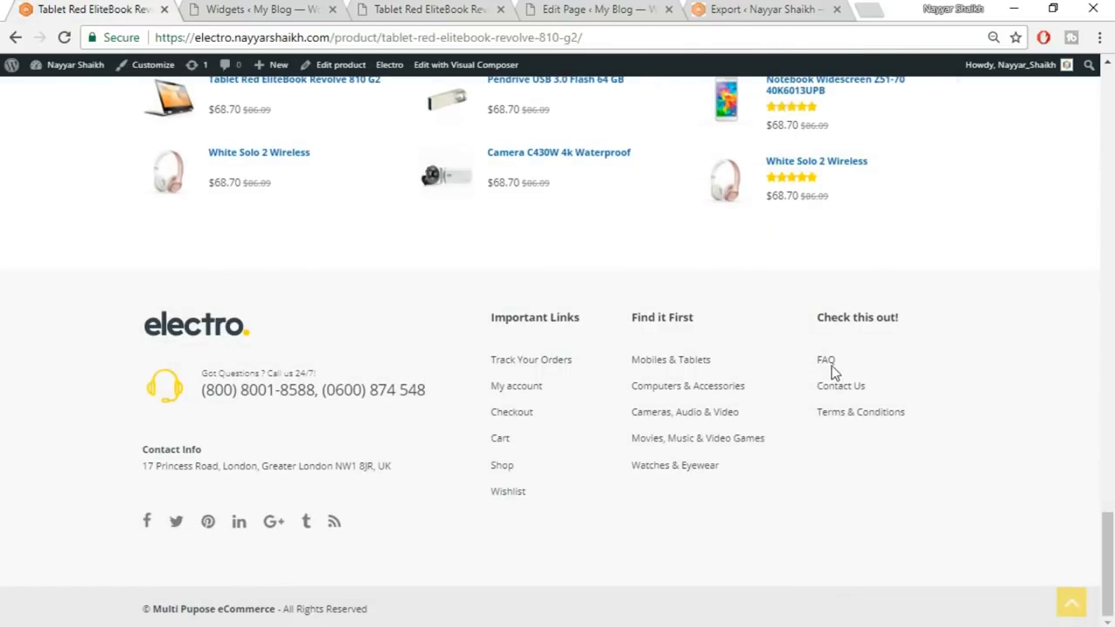
pyautogui.click(828, 364)
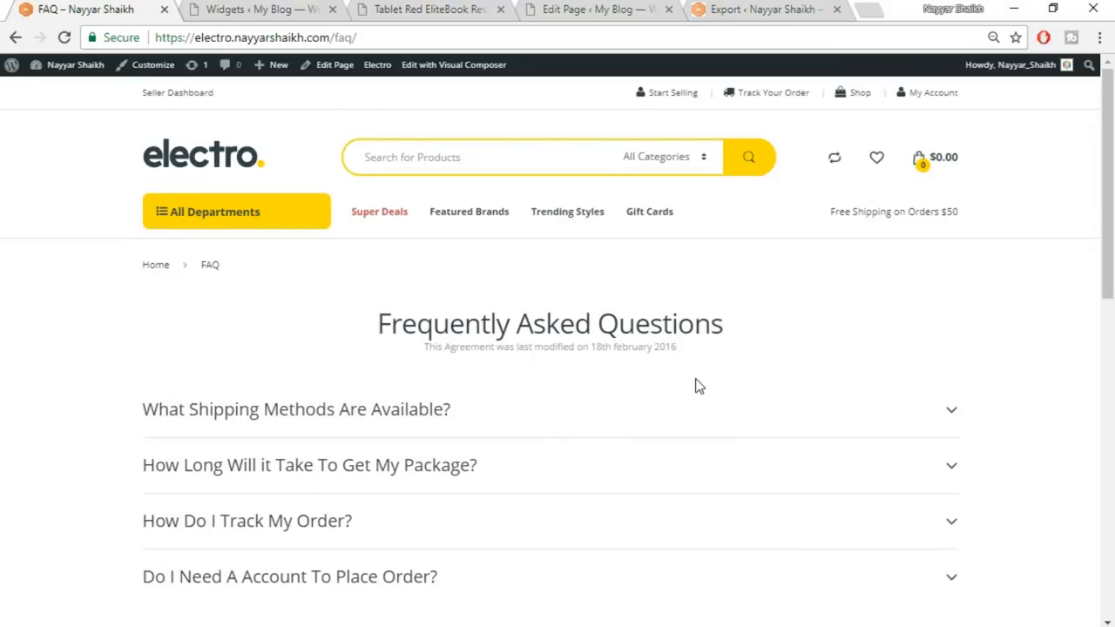
pyautogui.scroll(-2, 698, 386)
pyautogui.click(427, 9)
# - Create a new page titled 'FAQ' and add an FAQ element in the Backend Editor
pyautogui.click(235, 7)
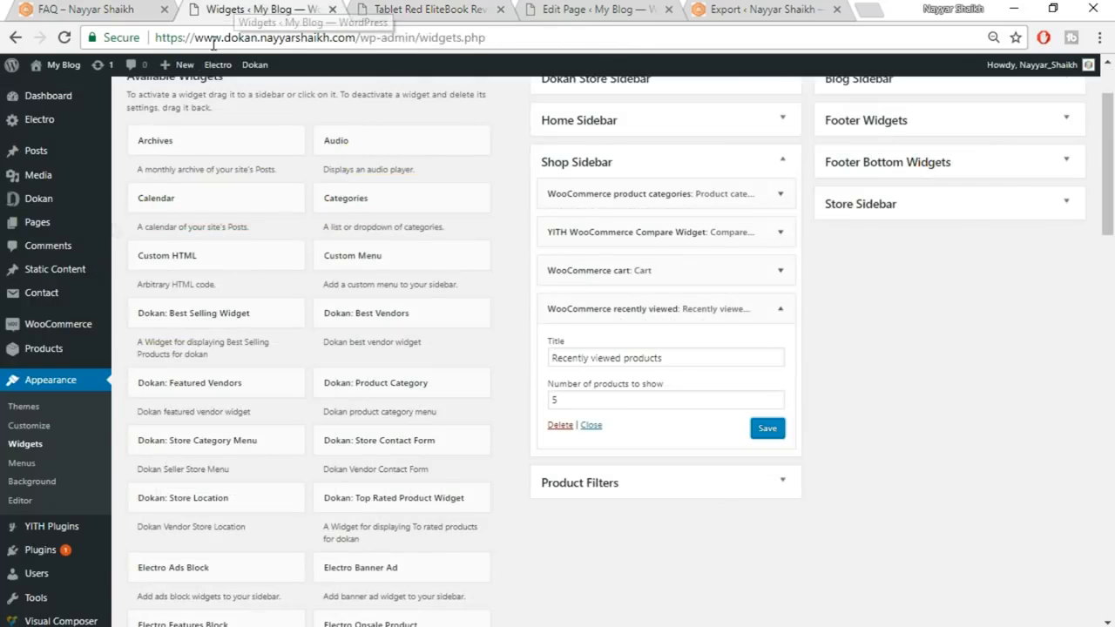
pyautogui.moveTo(48, 234)
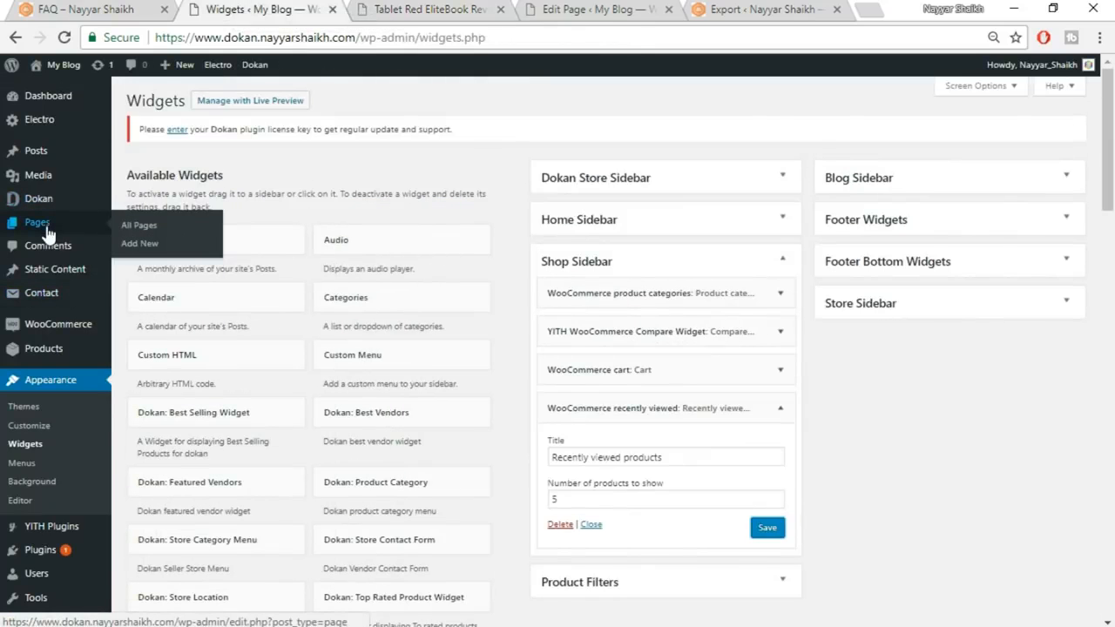
pyautogui.click(145, 248)
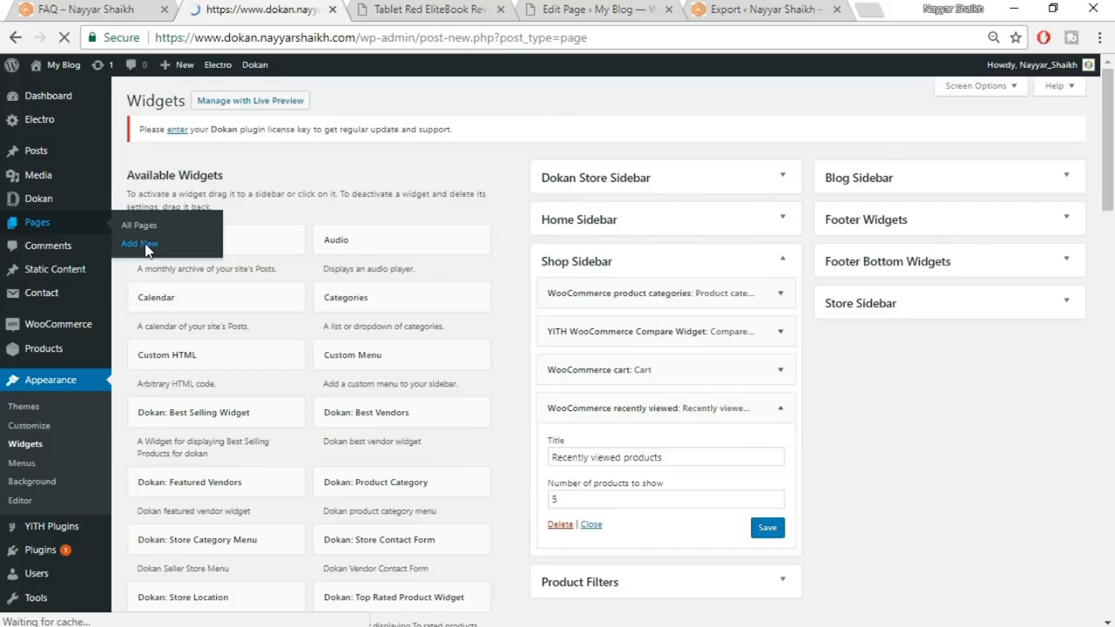
pyautogui.write('FAQ')
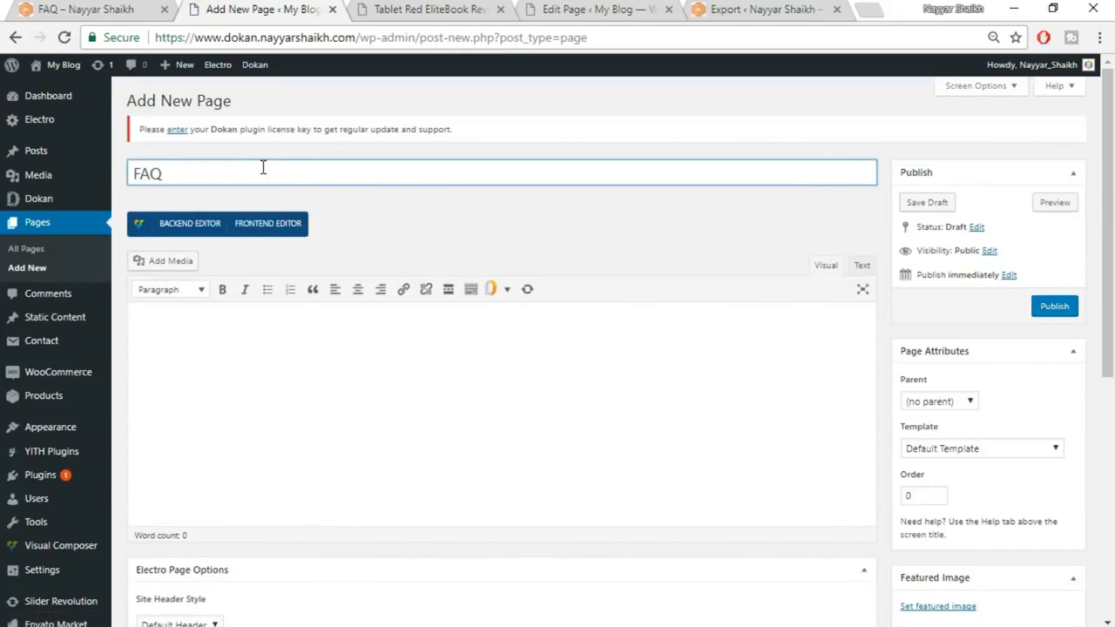
pyautogui.click(171, 241)
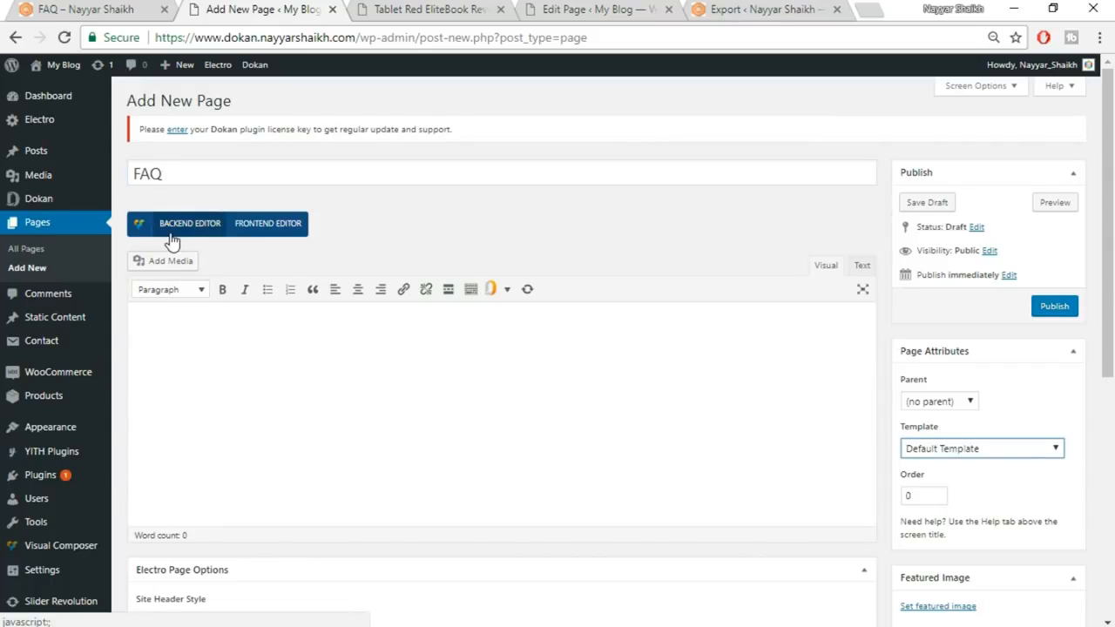
pyautogui.scroll(-1, 355, 353)
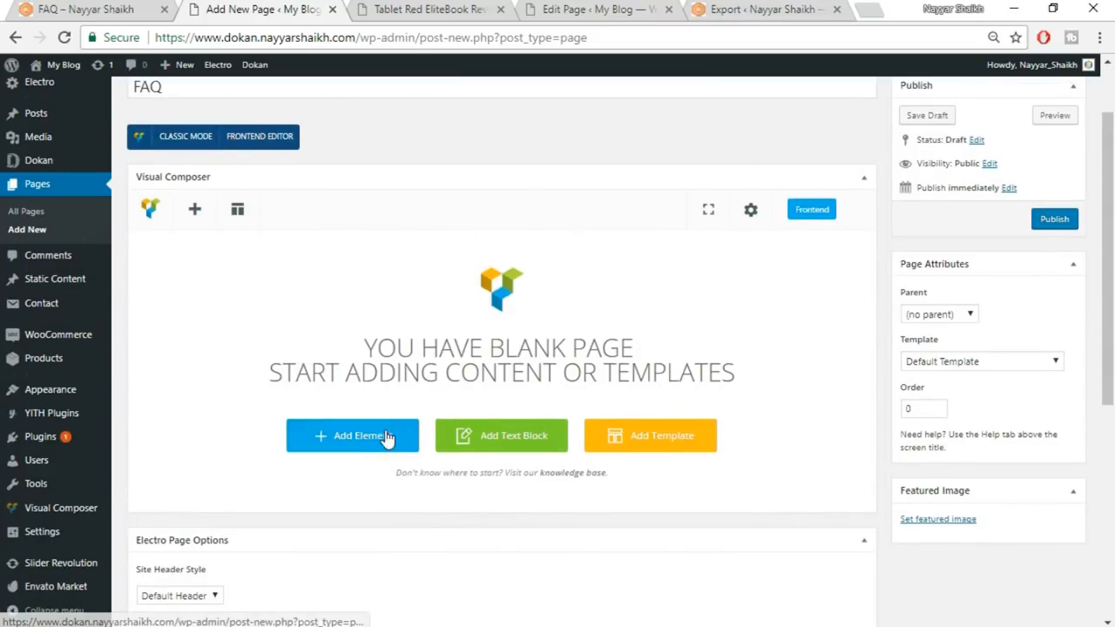
pyautogui.click(385, 436)
pyautogui.write('faq')
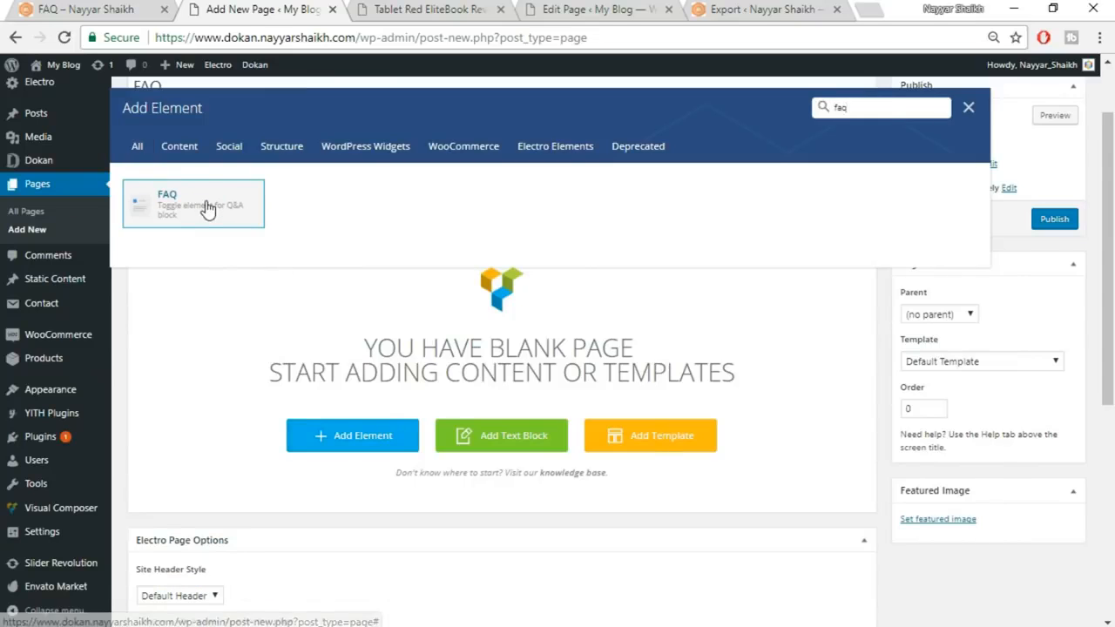
pyautogui.click(208, 209)
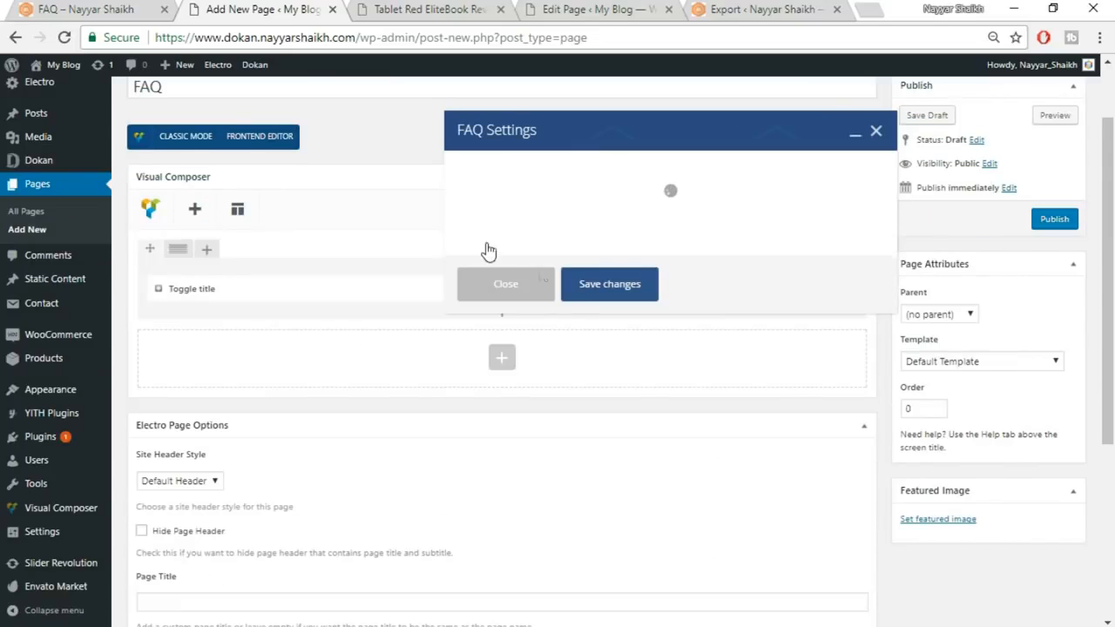
# - Copy the demo FAQ's lorem ipsum question into the toggle title
pyautogui.click(120, 9)
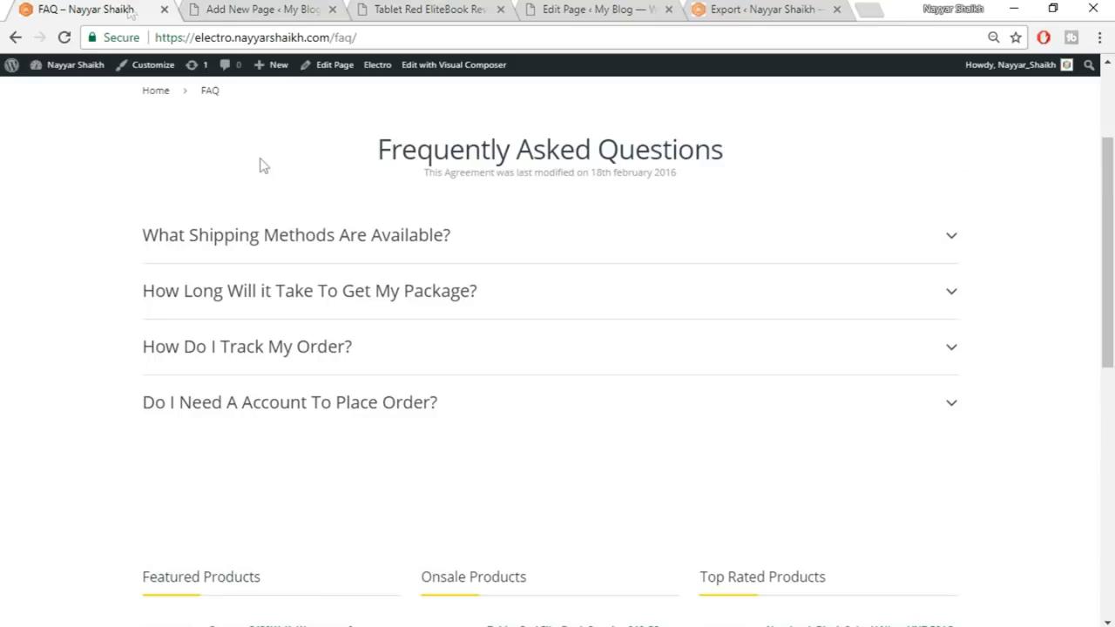
pyautogui.click(311, 242)
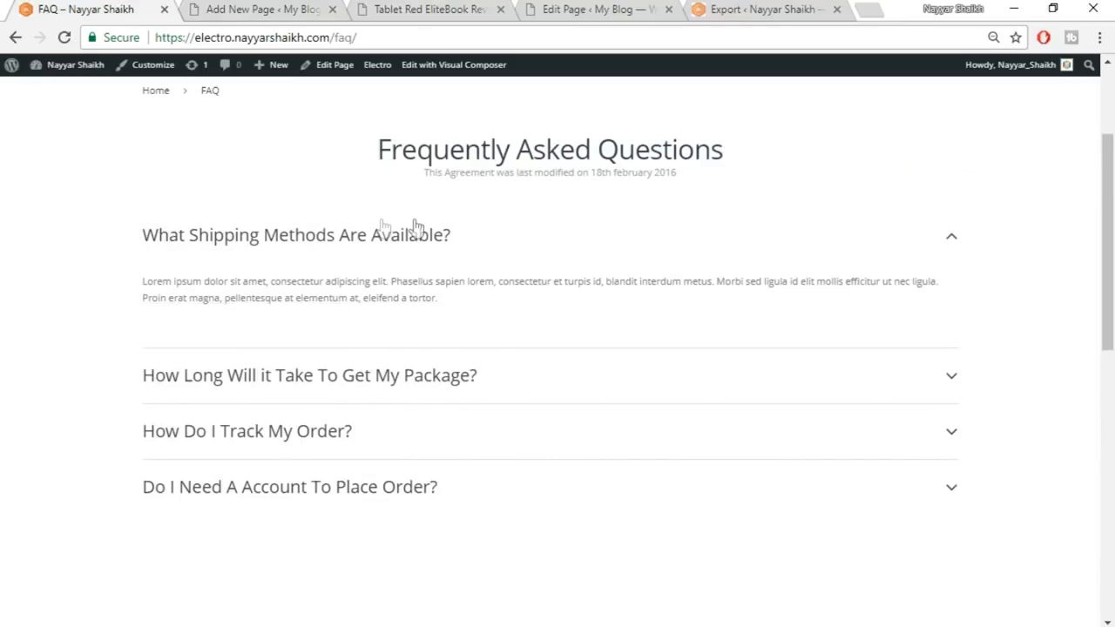
pyautogui.click(262, 255)
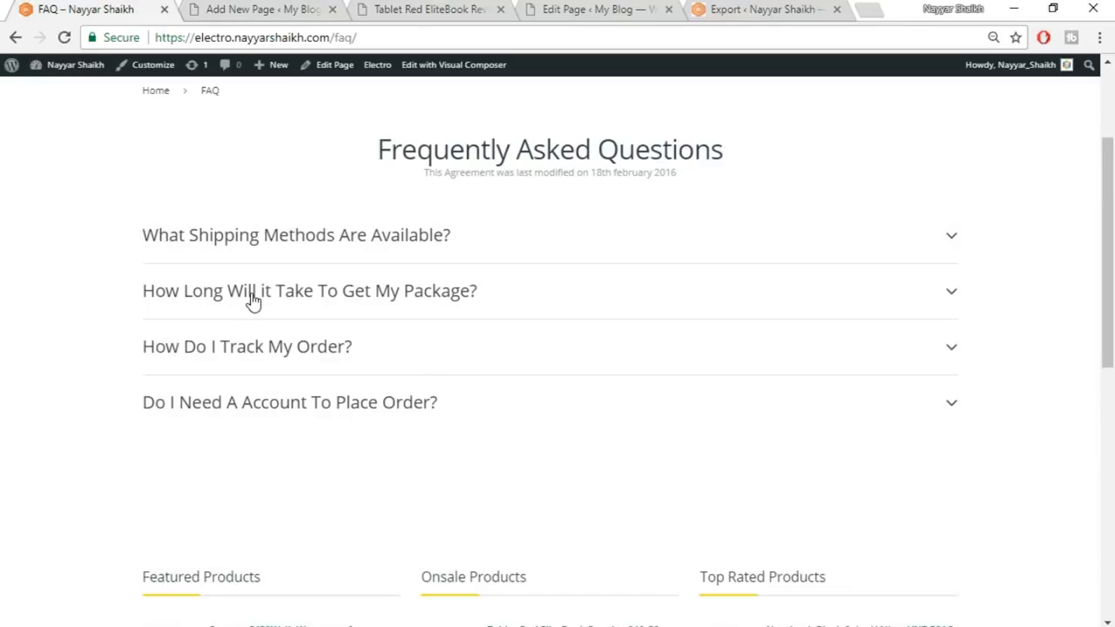
pyautogui.click(250, 302)
pyautogui.moveTo(134, 341); pyautogui.dragTo(364, 336)
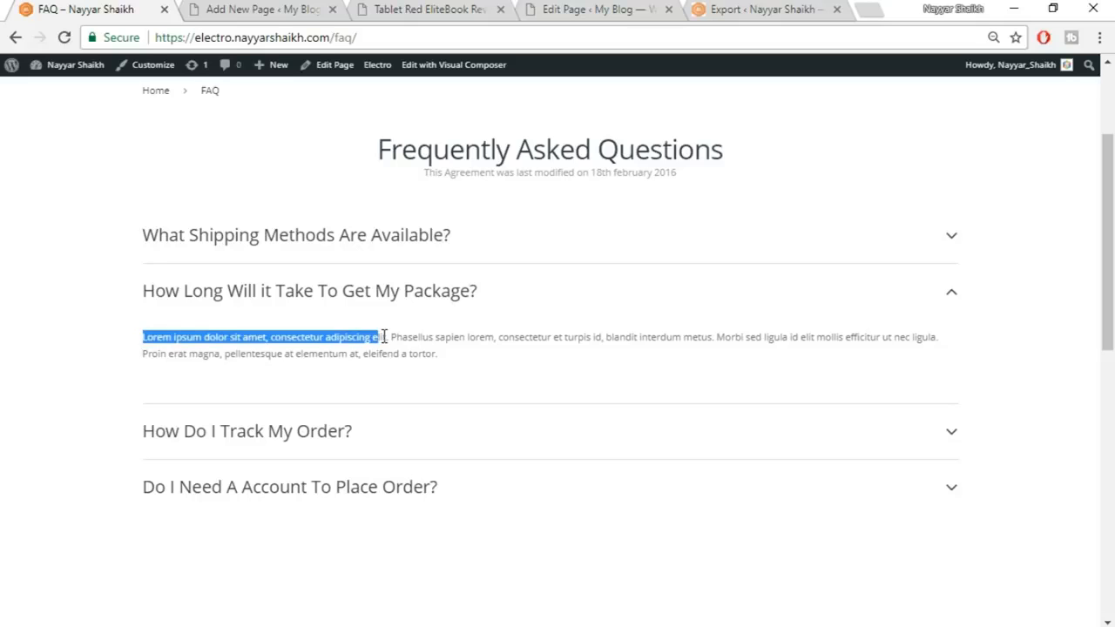
pyautogui.click(231, 6)
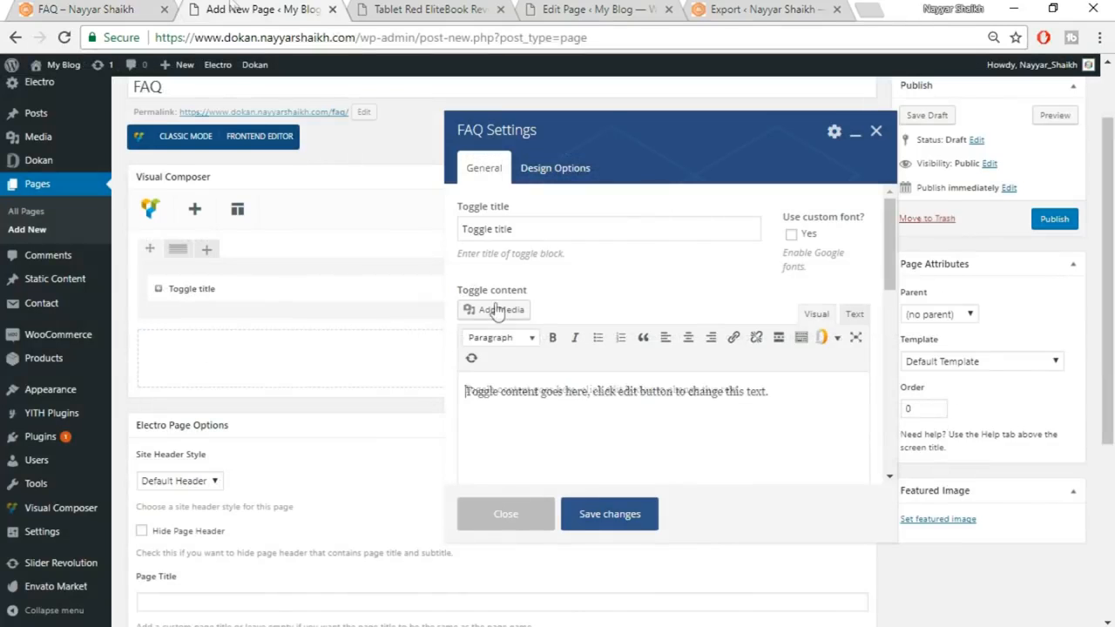
pyautogui.click(547, 227)
pyautogui.moveTo(514, 228); pyautogui.dragTo(462, 220)
pyautogui.write('Lorem ipsum dolor sit amet, consectetur adipiscing elit.')
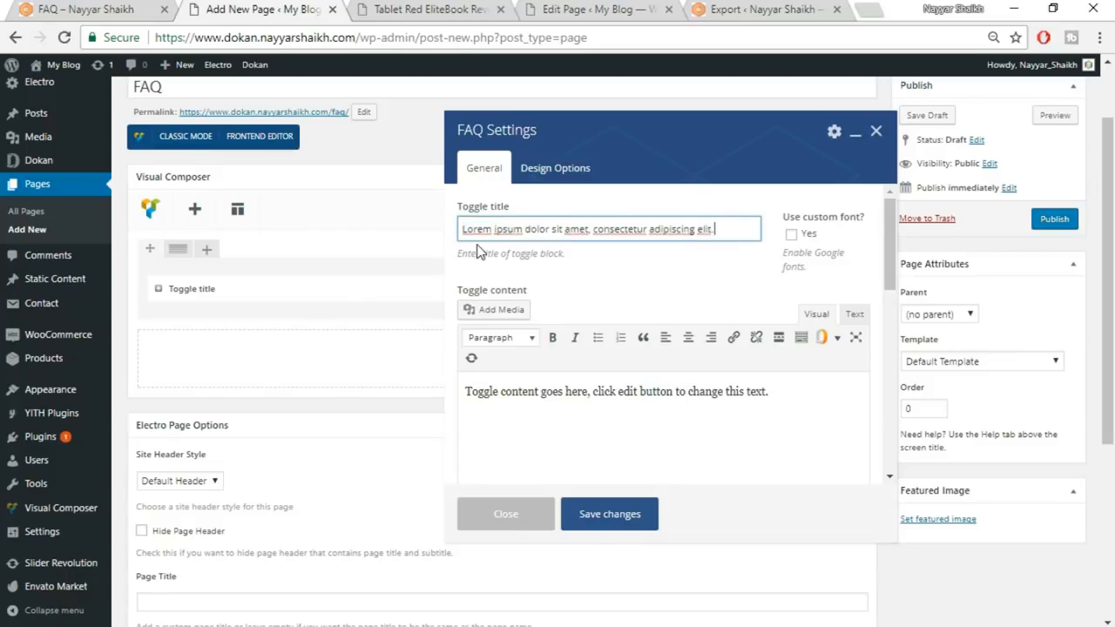
# - Paste the demo's lorem ipsum answer as toggle content and save the FAQ element
pyautogui.click(108, 6)
pyautogui.tripleClick(330, 352)
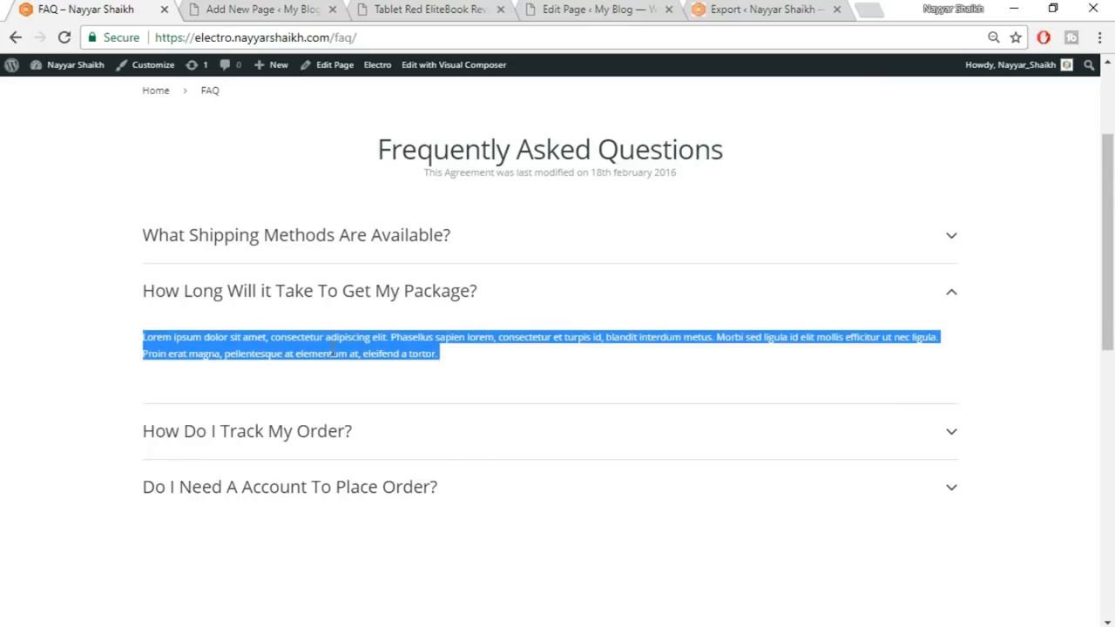
pyautogui.click(297, 17)
pyautogui.click(573, 400)
pyautogui.hotkey('ctrl', 'a')
pyautogui.hotkey('ctrl', 'v')
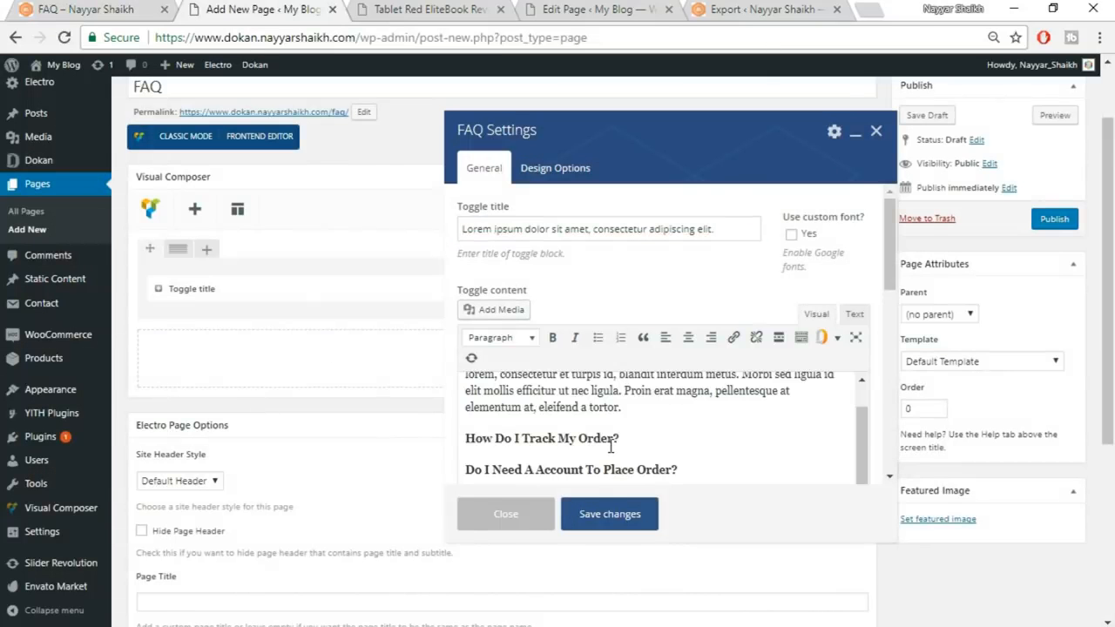
pyautogui.moveTo(469, 439); pyautogui.dragTo(806, 519)
pyautogui.hotkey('ctrl', 'z')
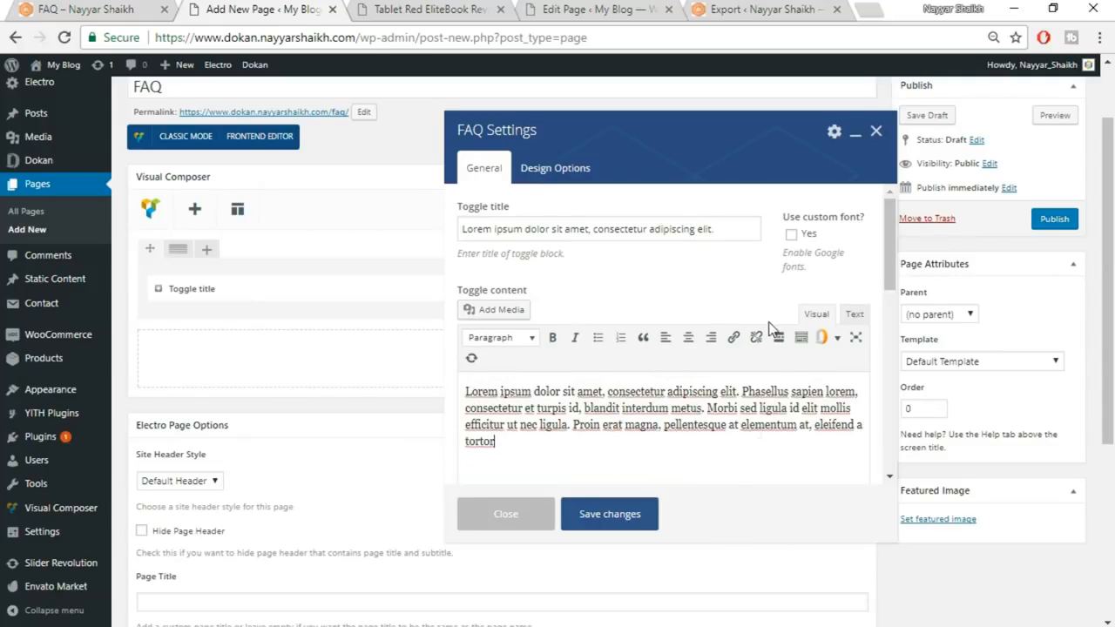
pyautogui.click(610, 514)
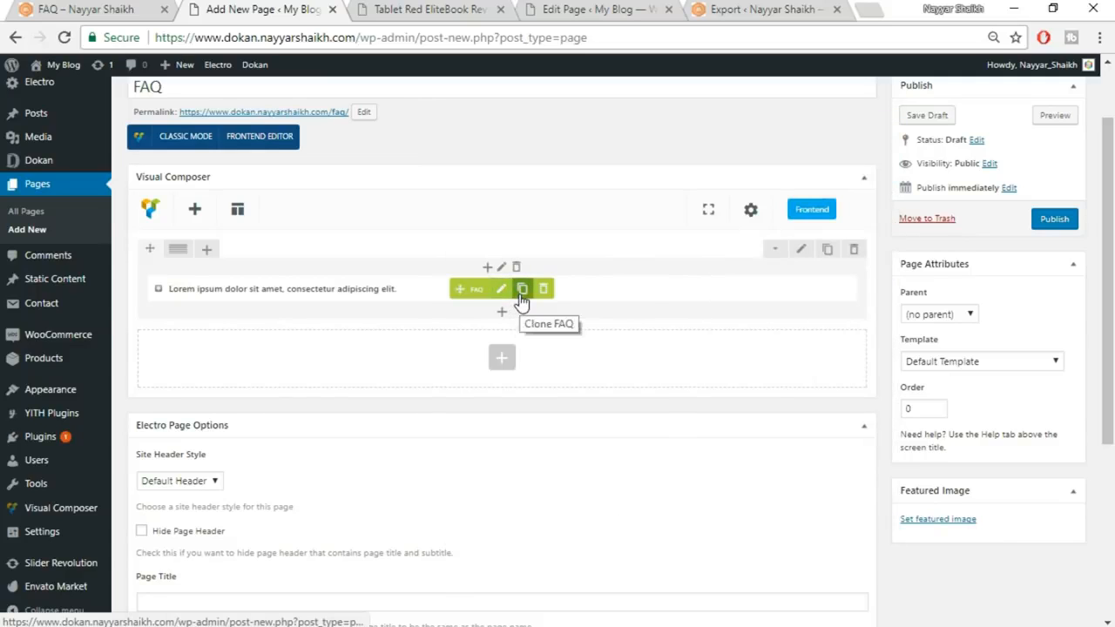
# - Clone the FAQ toggle four times to make five identical toggles
pyautogui.click(522, 298)
pyautogui.click(522, 298)
pyautogui.click(522, 298)
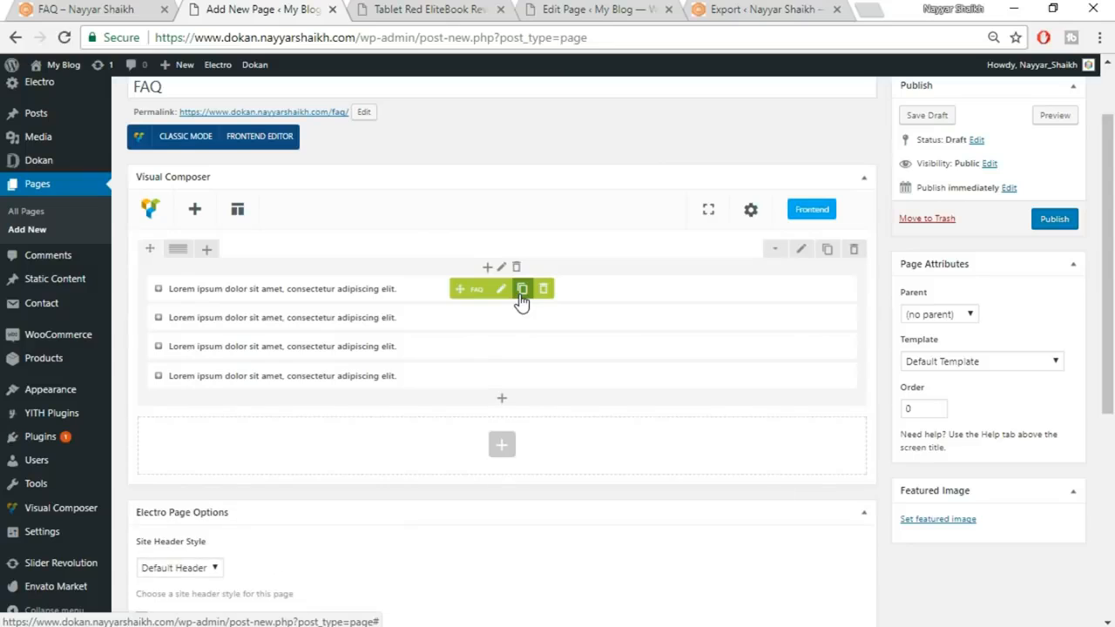
pyautogui.click(522, 298)
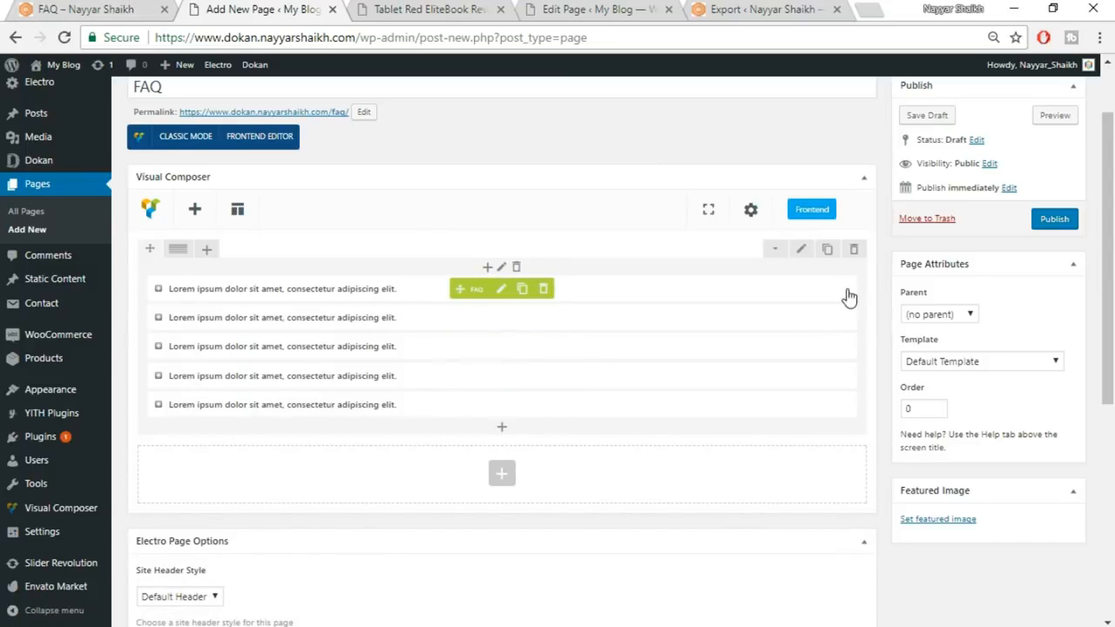
# - Tick Hide Page Header under Electro Page Options and publish the FAQ page
pyautogui.scroll(-5, 824, 353)
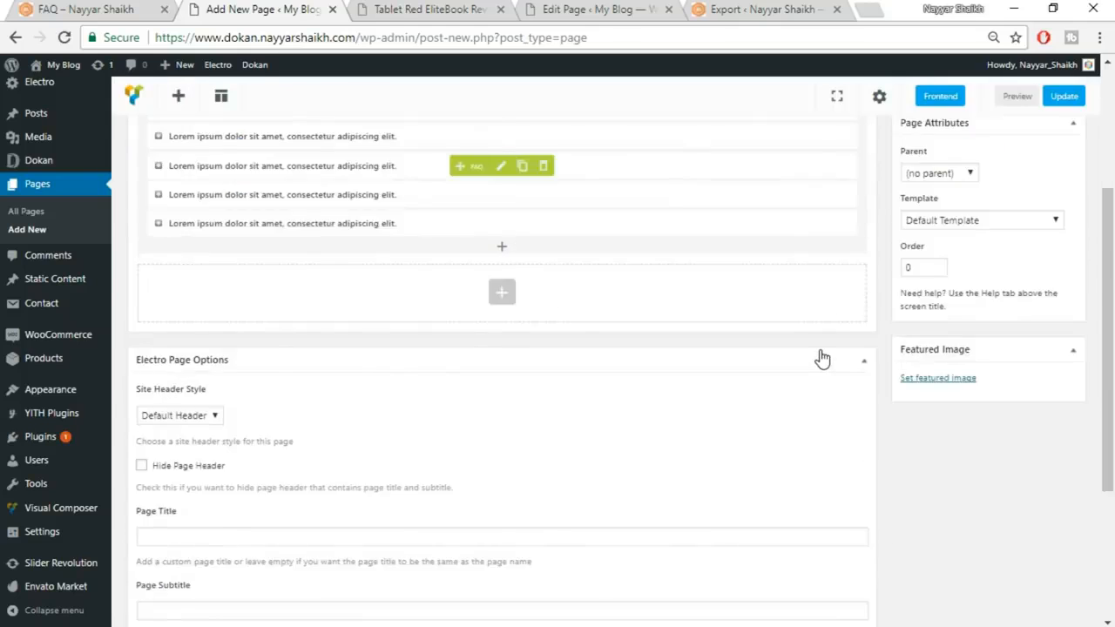
pyautogui.click(179, 267)
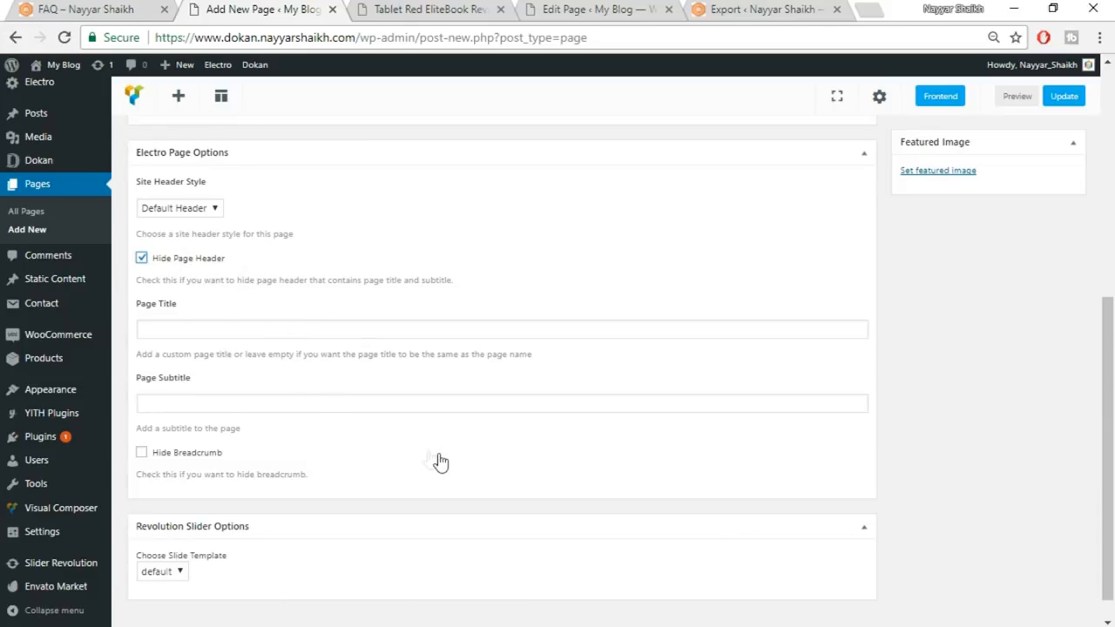
pyautogui.scroll(3, 586, 303)
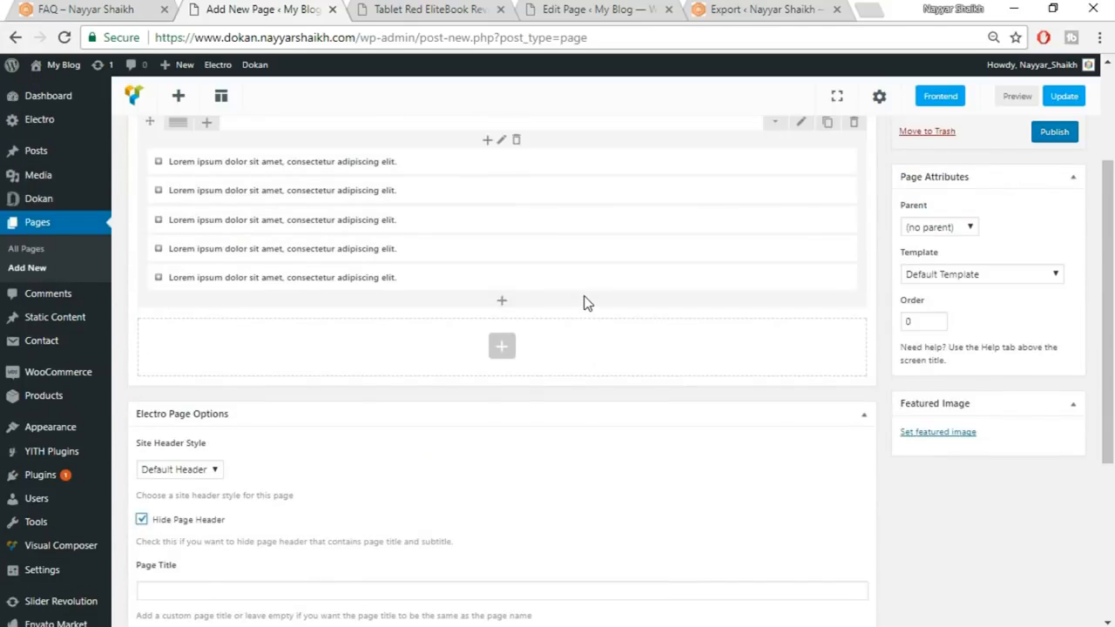
pyautogui.scroll(3, 585, 303)
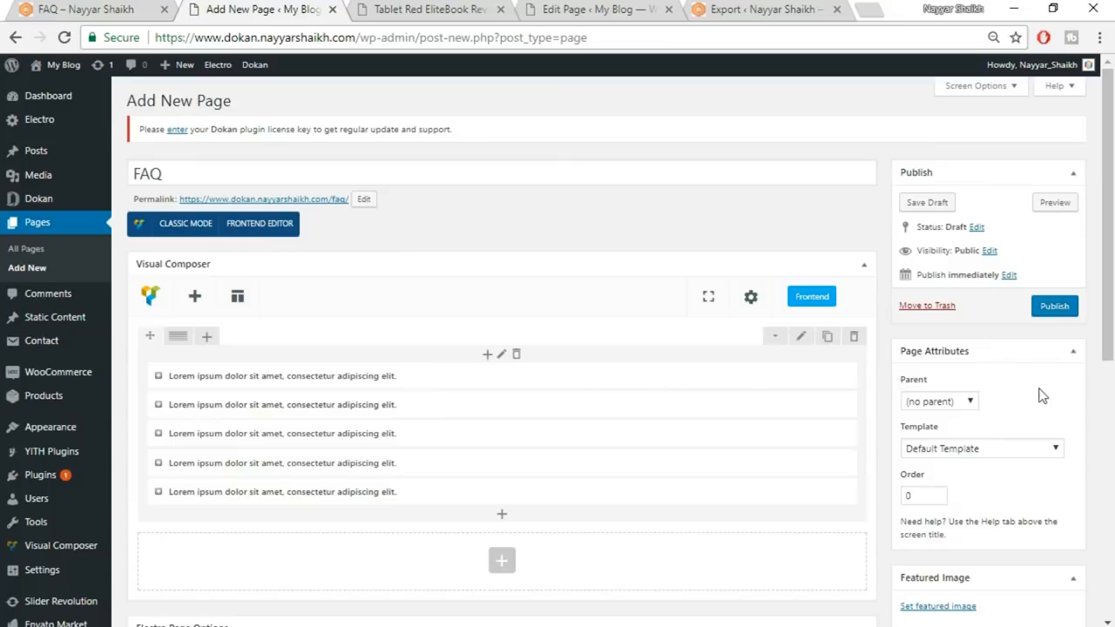
pyautogui.click(1053, 309)
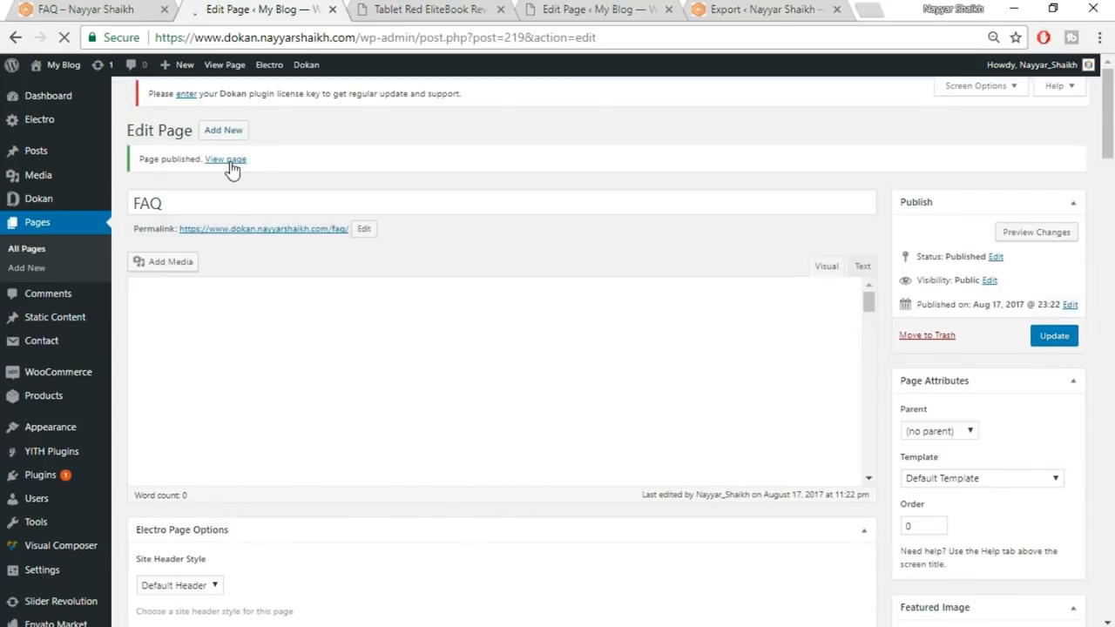
# - View the published FAQ page in a new tab and test a toggle
pyautogui.rightClick(232, 168)
pyautogui.click(254, 172)
pyautogui.click(369, 7)
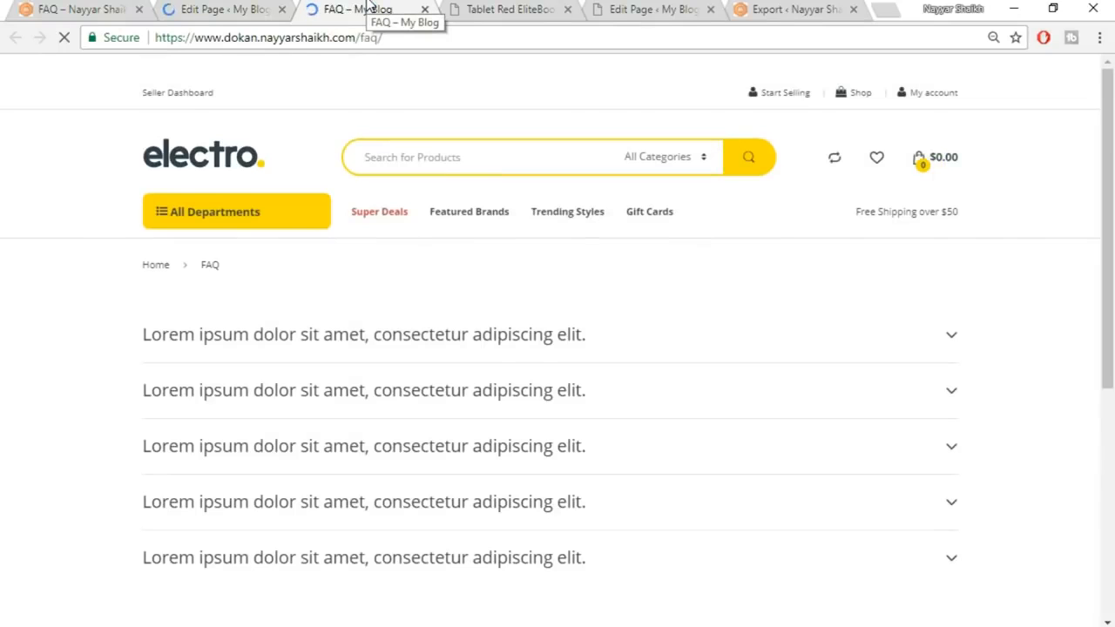
pyautogui.scroll(-3, 712, 438)
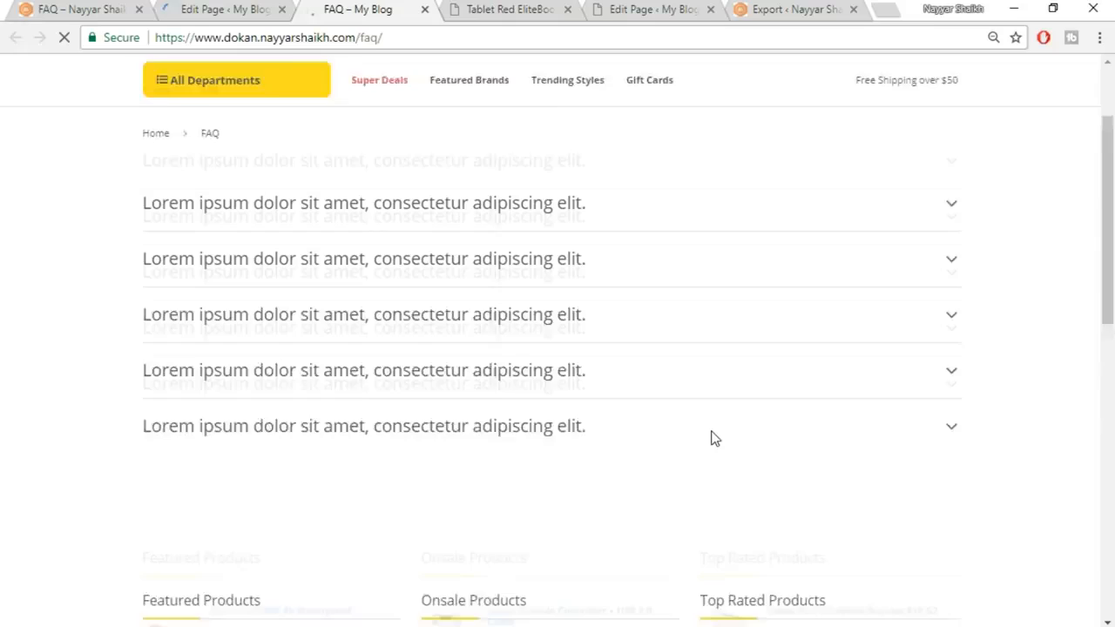
pyautogui.scroll(3, 711, 438)
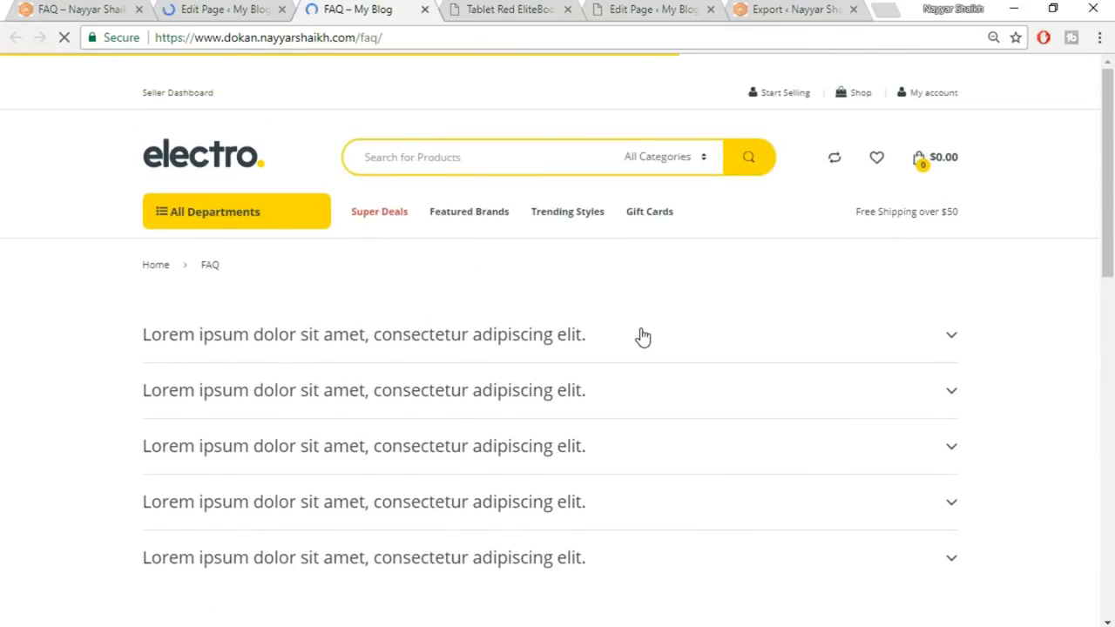
pyautogui.scroll(-1, 759, 366)
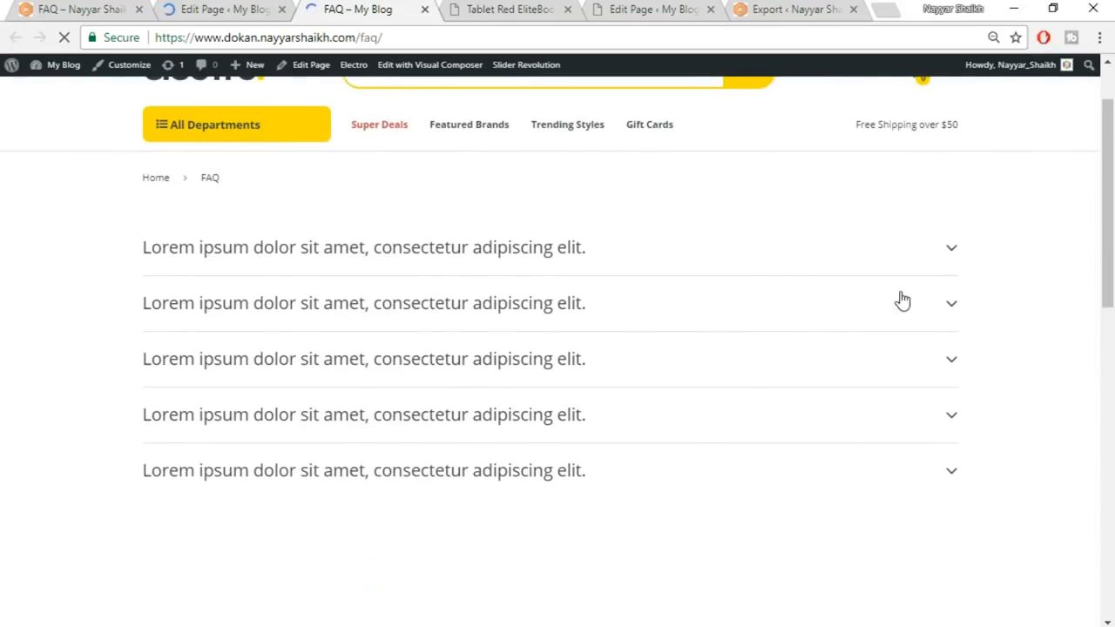
pyautogui.click(951, 252)
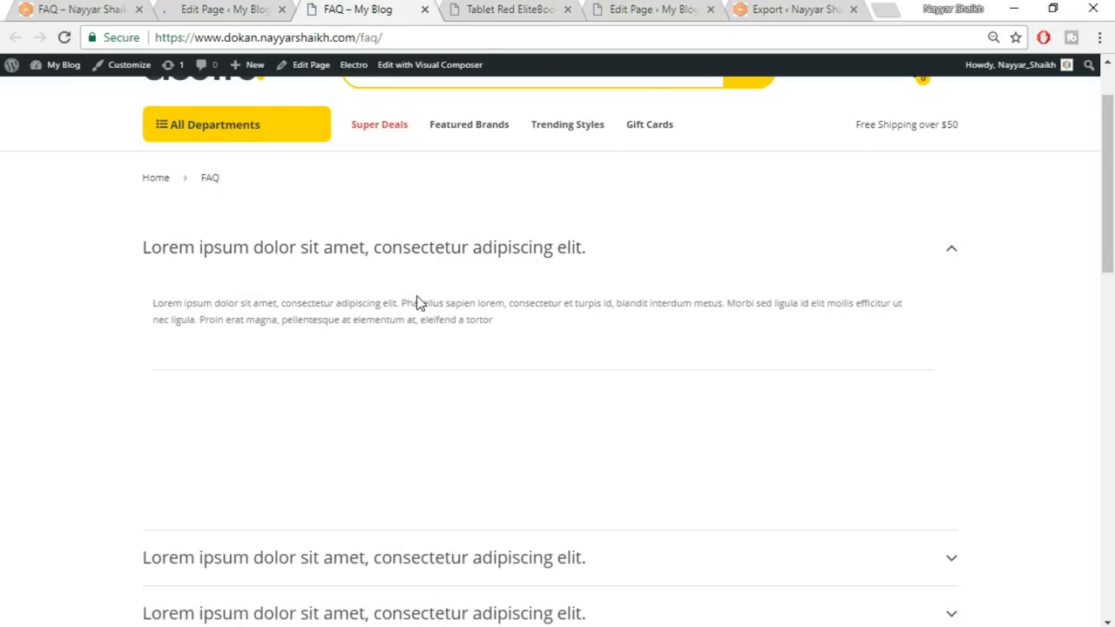
pyautogui.click(757, 266)
pyautogui.scroll(1, 540, 393)
# - Open the demo's Contact Us page from the footer, then return to the page editor
pyautogui.click(258, 9)
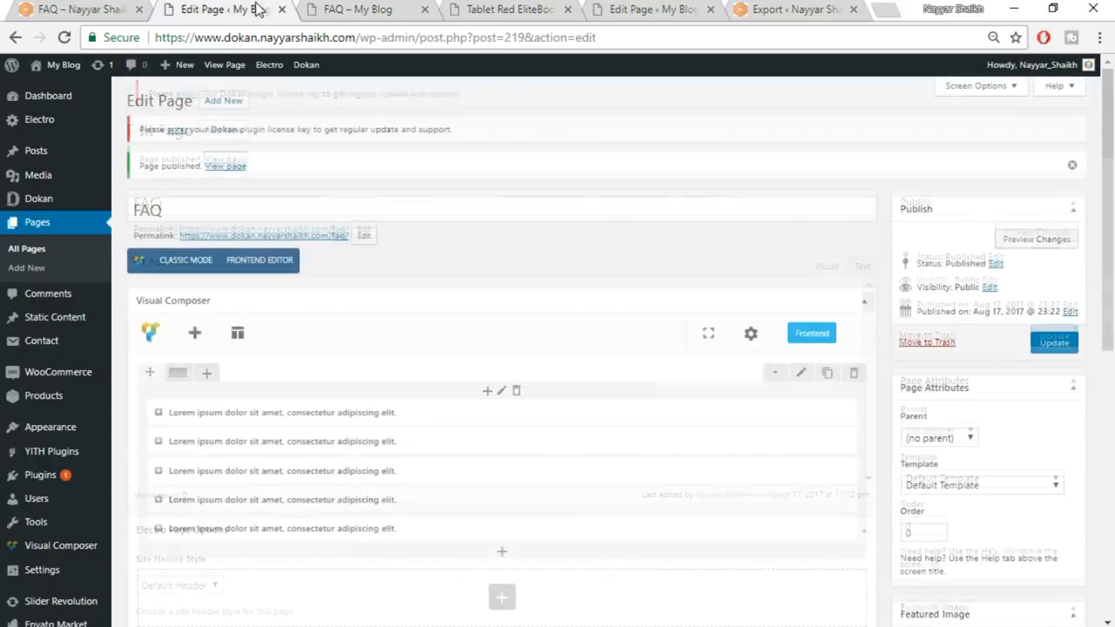
pyautogui.click(35, 7)
pyautogui.scroll(-10, 946, 486)
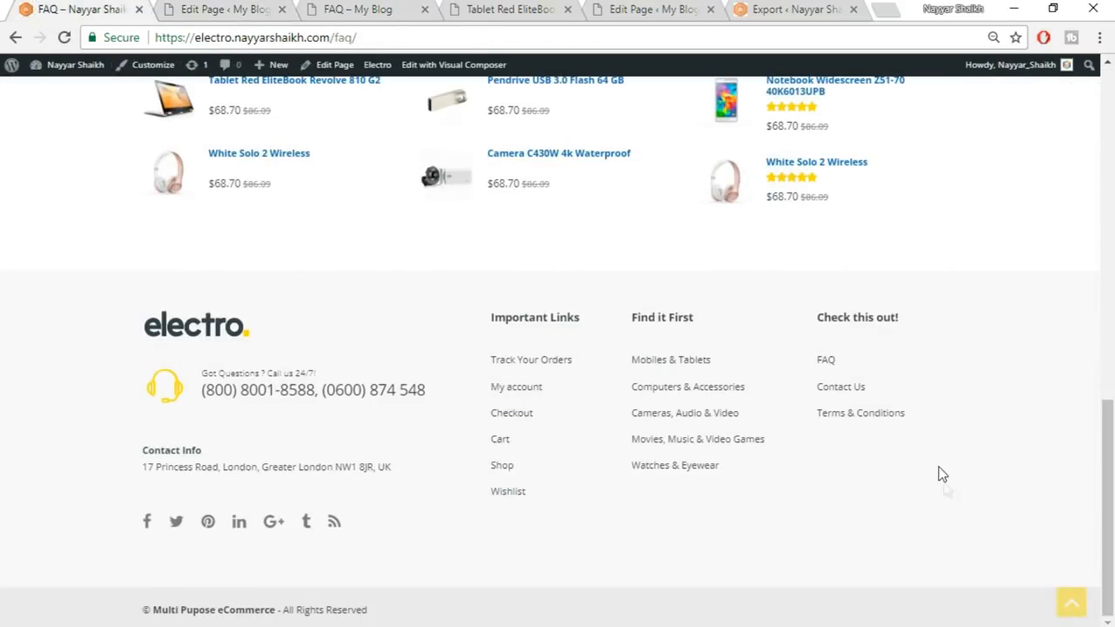
pyautogui.click(842, 389)
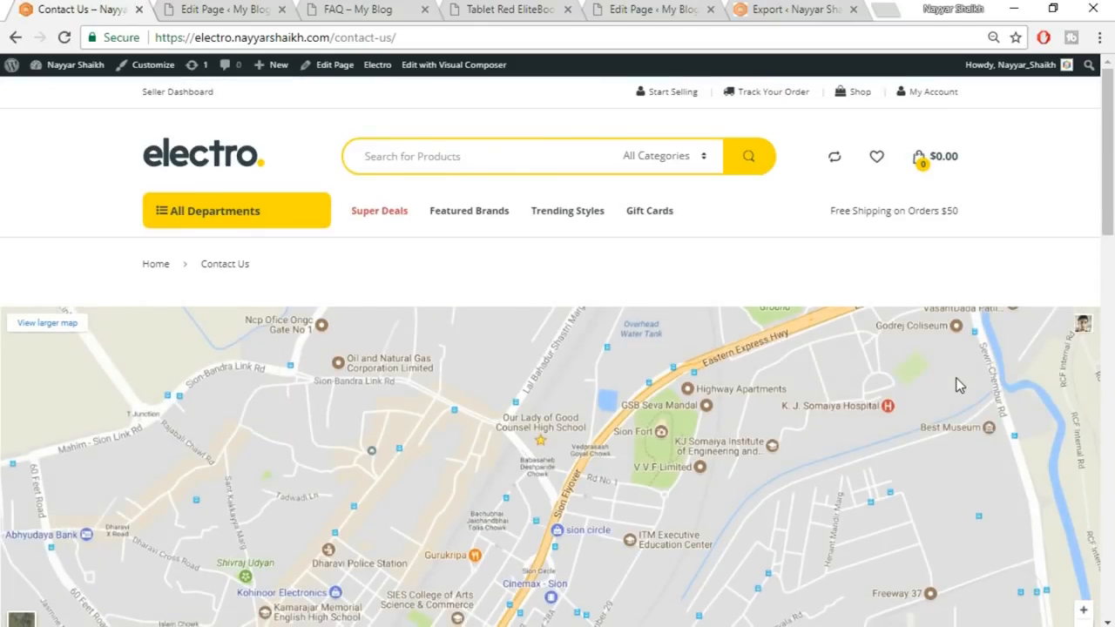
pyautogui.scroll(-2, 959, 386)
pyautogui.scroll(-4, 742, 439)
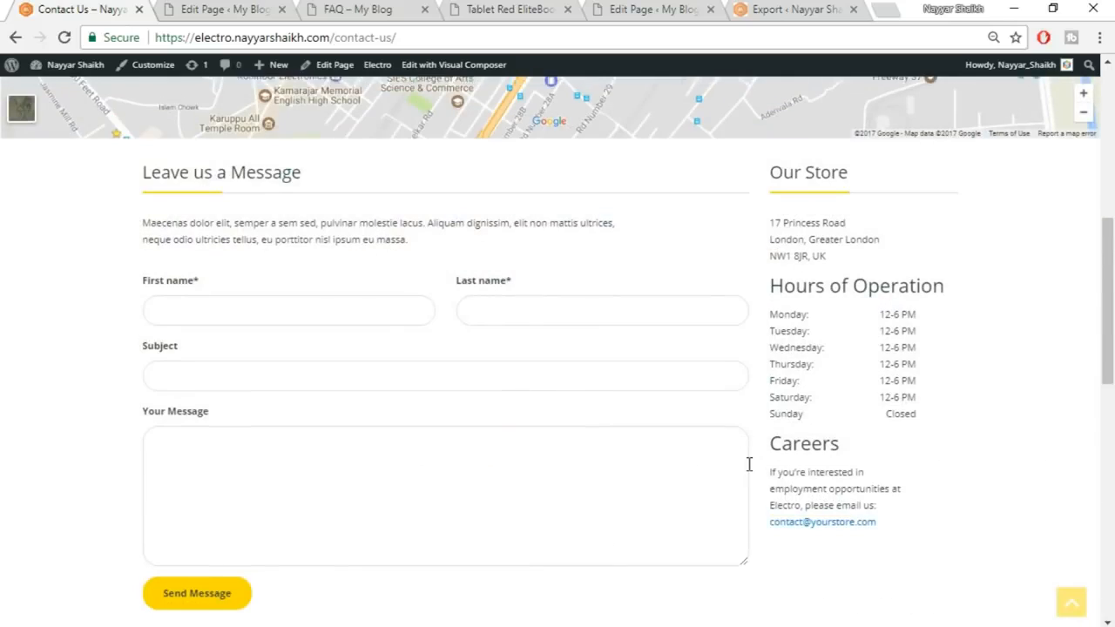
pyautogui.scroll(6, 747, 462)
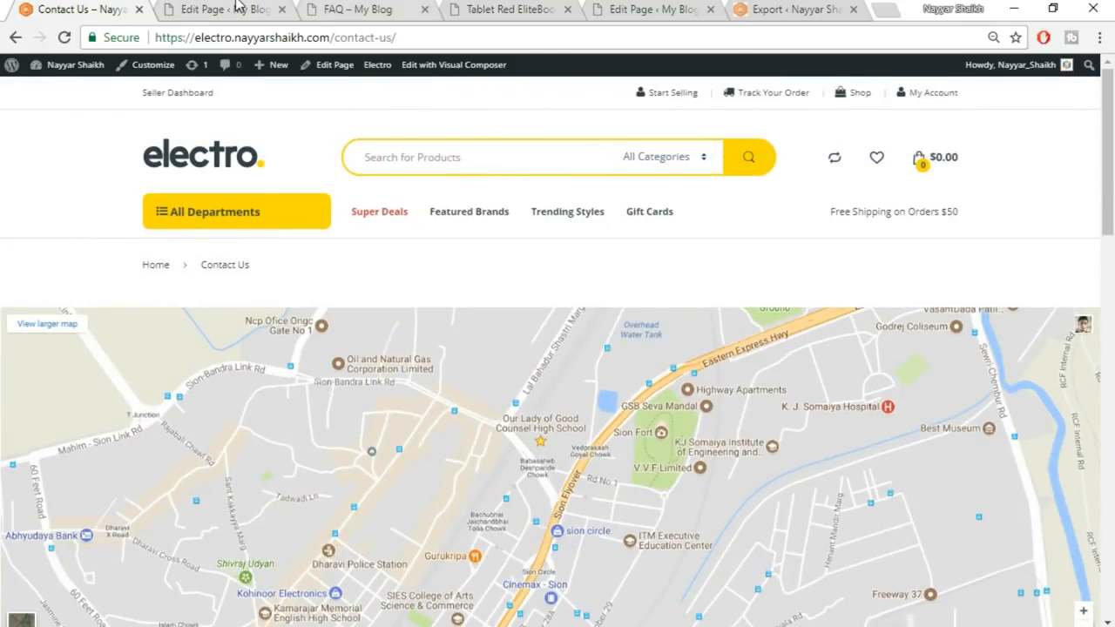
pyautogui.click(235, 7)
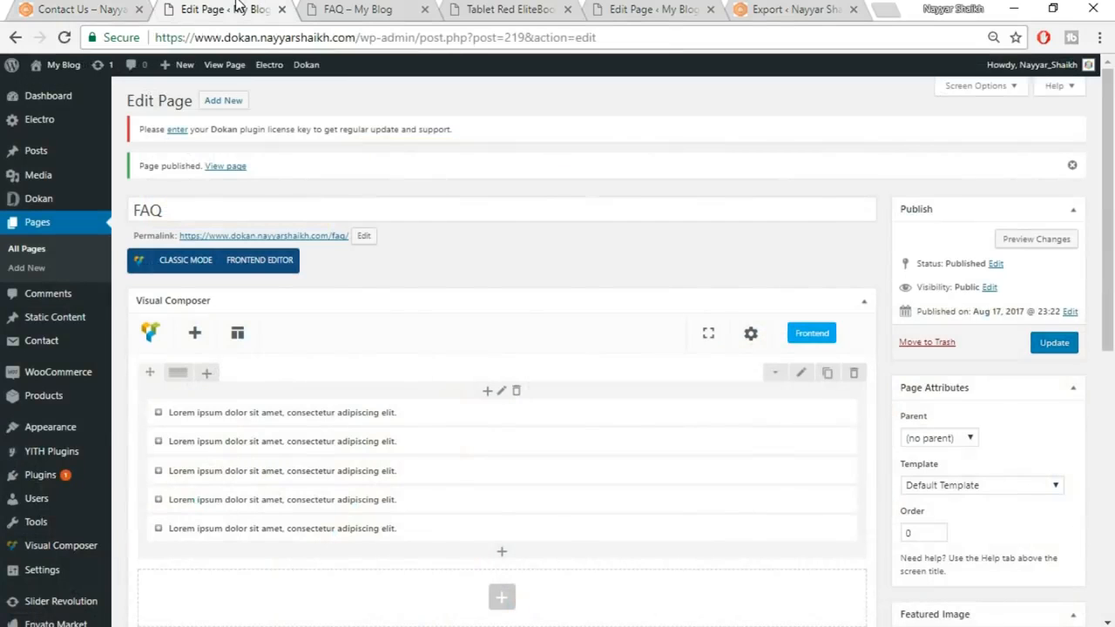
# - Create a new page titled 'Contact Us' and switch it to the Backend Editor
pyautogui.click(225, 101)
pyautogui.write('Contact Us')
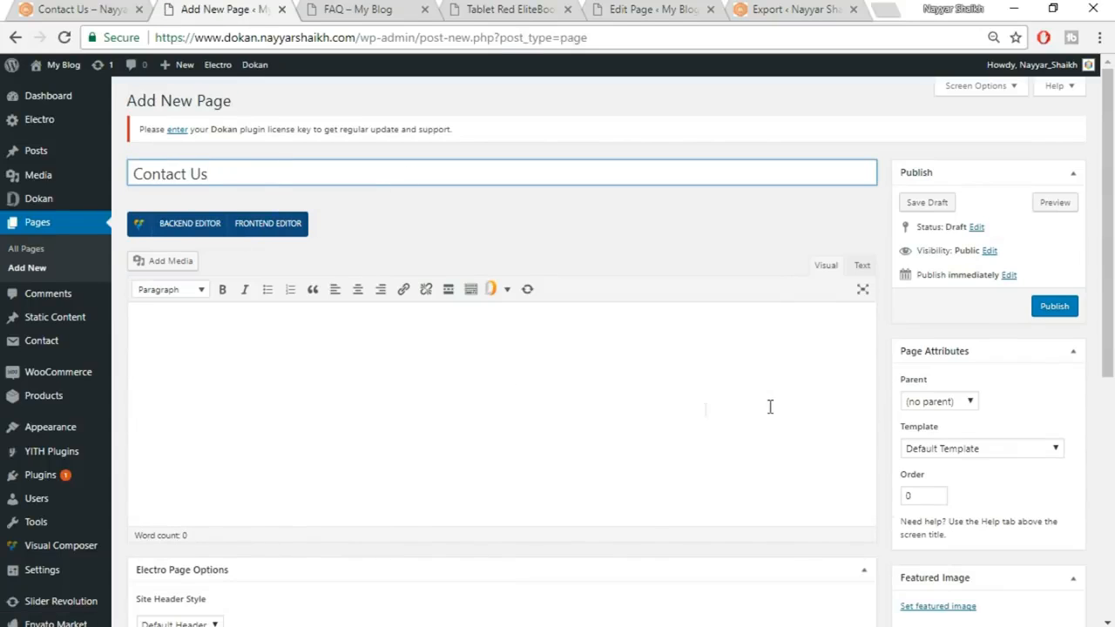
pyautogui.scroll(-2, 770, 406)
pyautogui.click(184, 138)
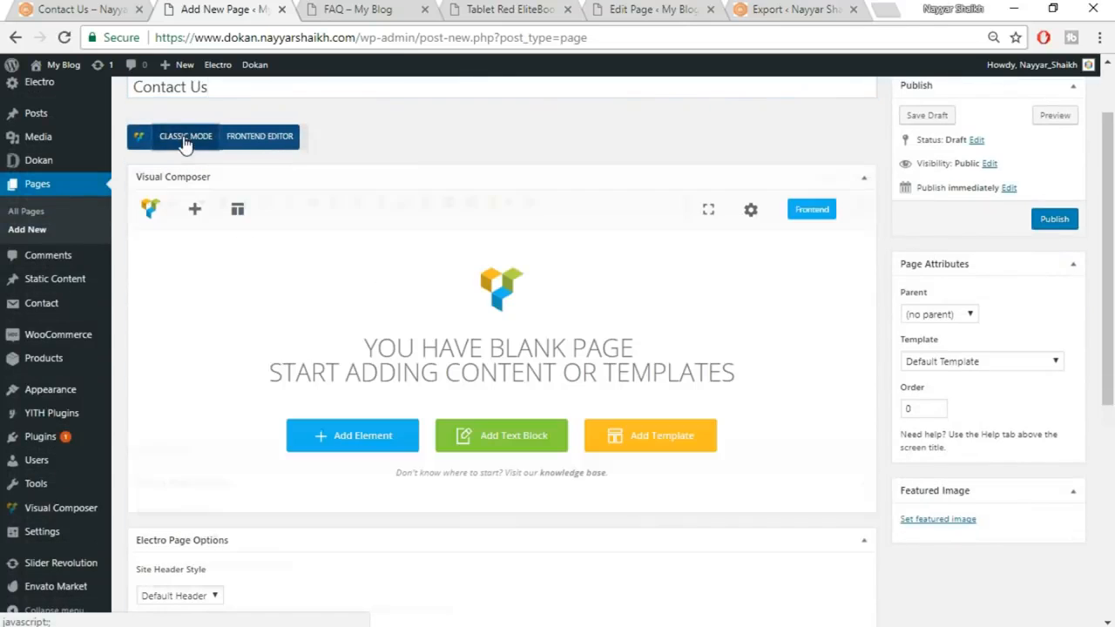
# - Add a Google Maps element, enlarge its embed box, and enter 'map.goo' in a new tab
pyautogui.click(348, 437)
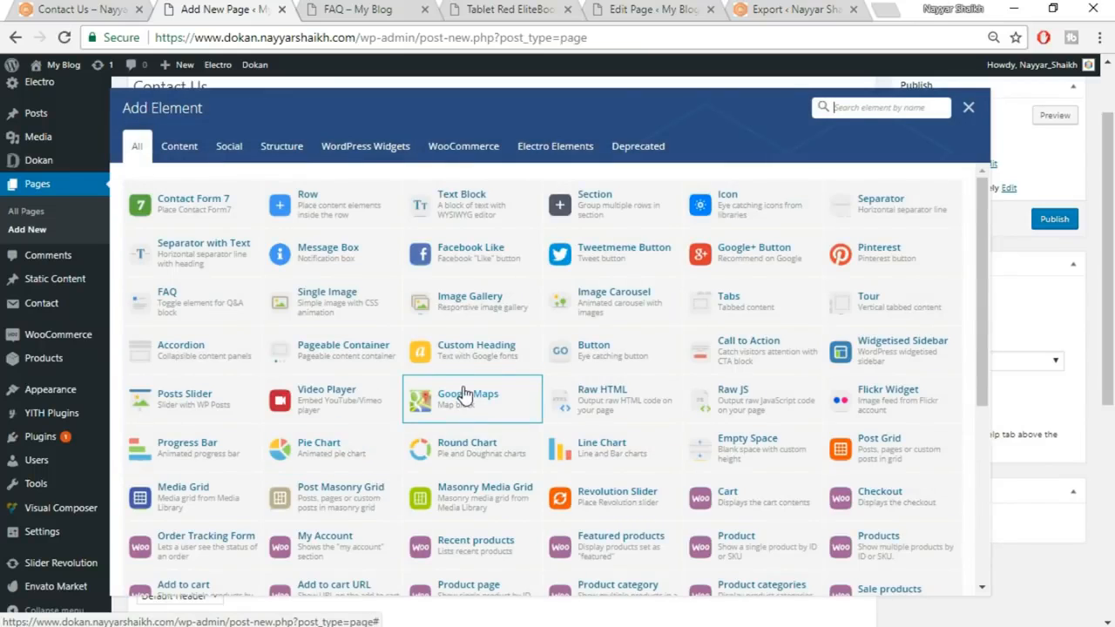
pyautogui.write('map')
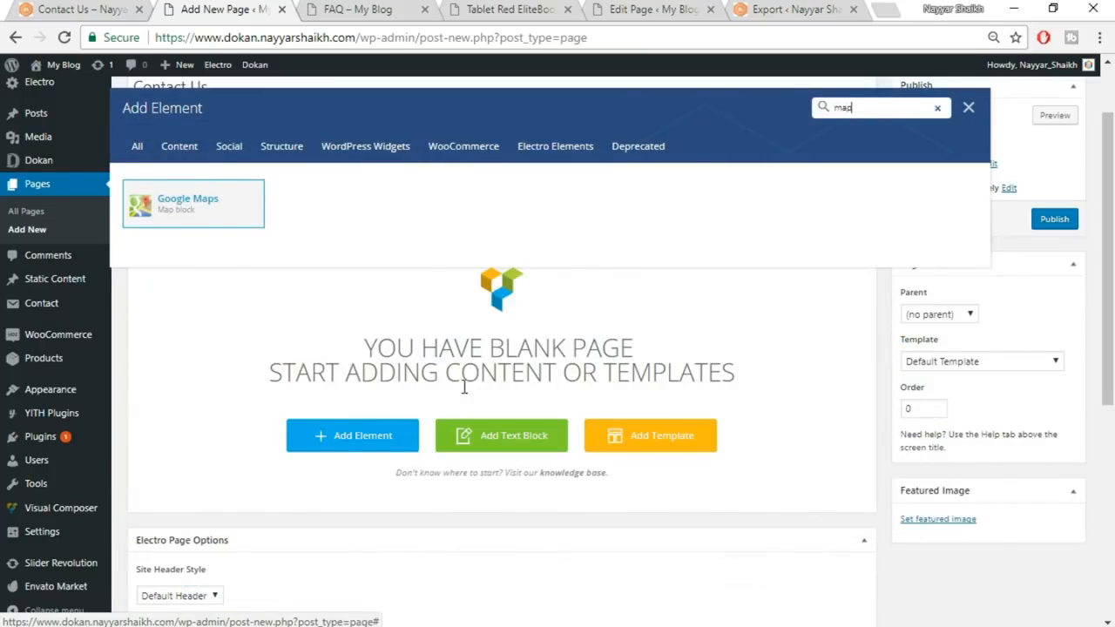
pyautogui.click(199, 223)
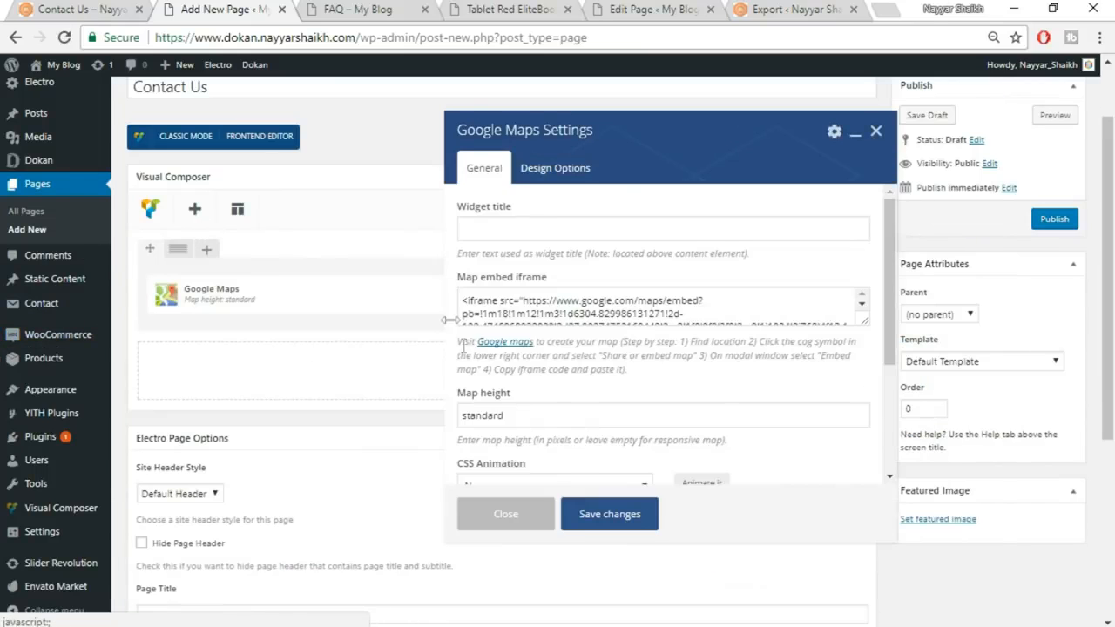
pyautogui.moveTo(867, 321); pyautogui.dragTo(871, 379)
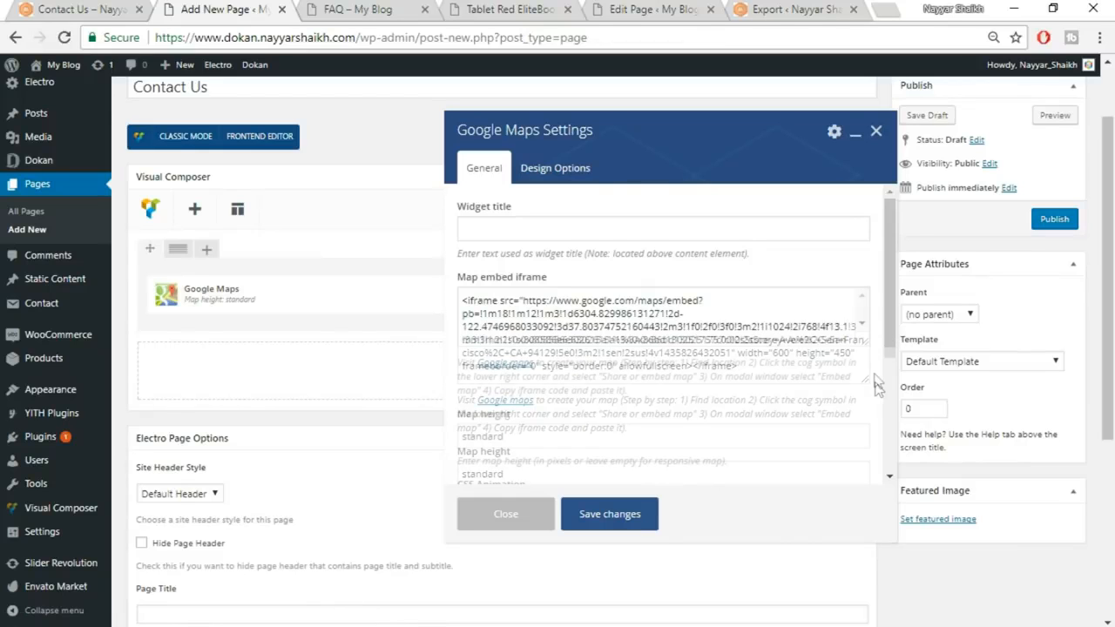
pyautogui.click(888, 12)
pyautogui.write('map')
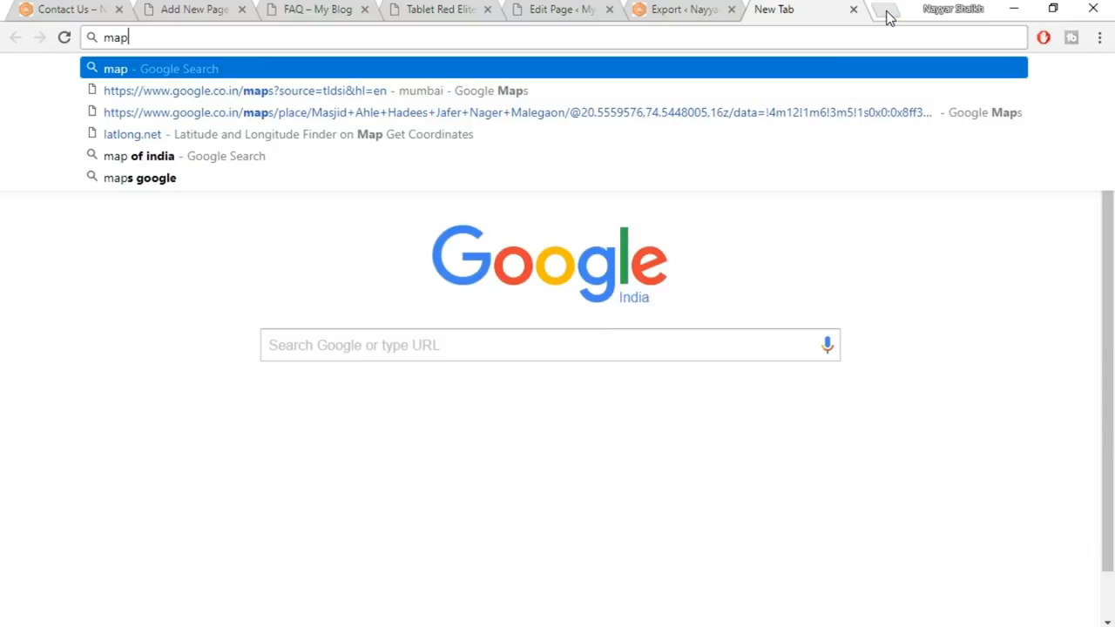
pyautogui.write('.goo')
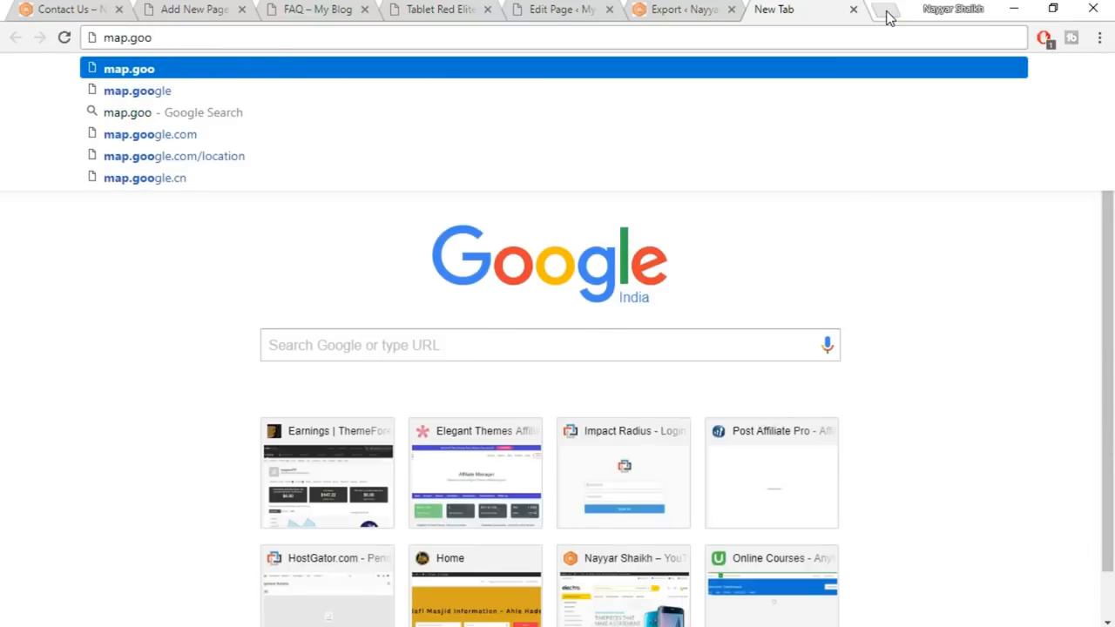
# - Load map.google.com and search the map for Sion
pyautogui.press('Down')
pyautogui.press('Down')
pyautogui.press('Down')
pyautogui.press('Return')
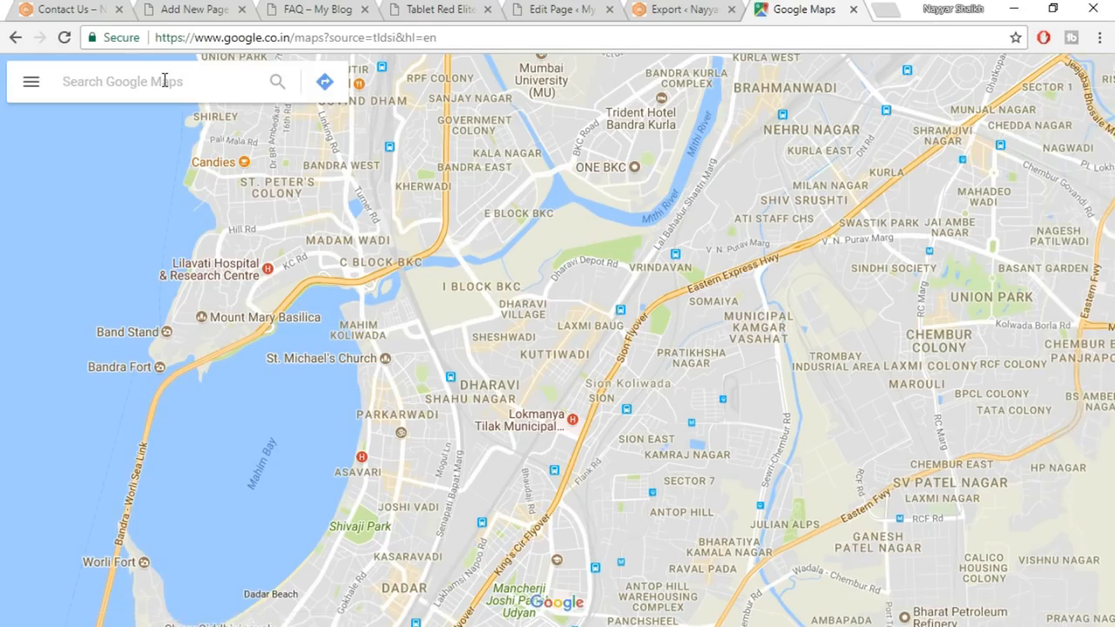
pyautogui.write('sion')
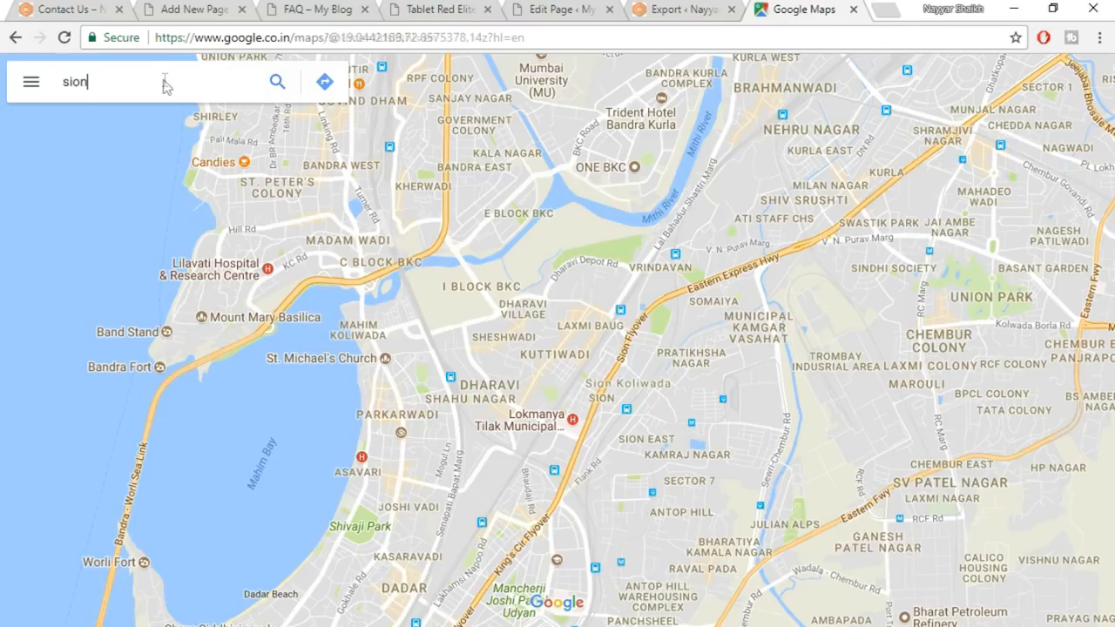
pyautogui.press('Return')
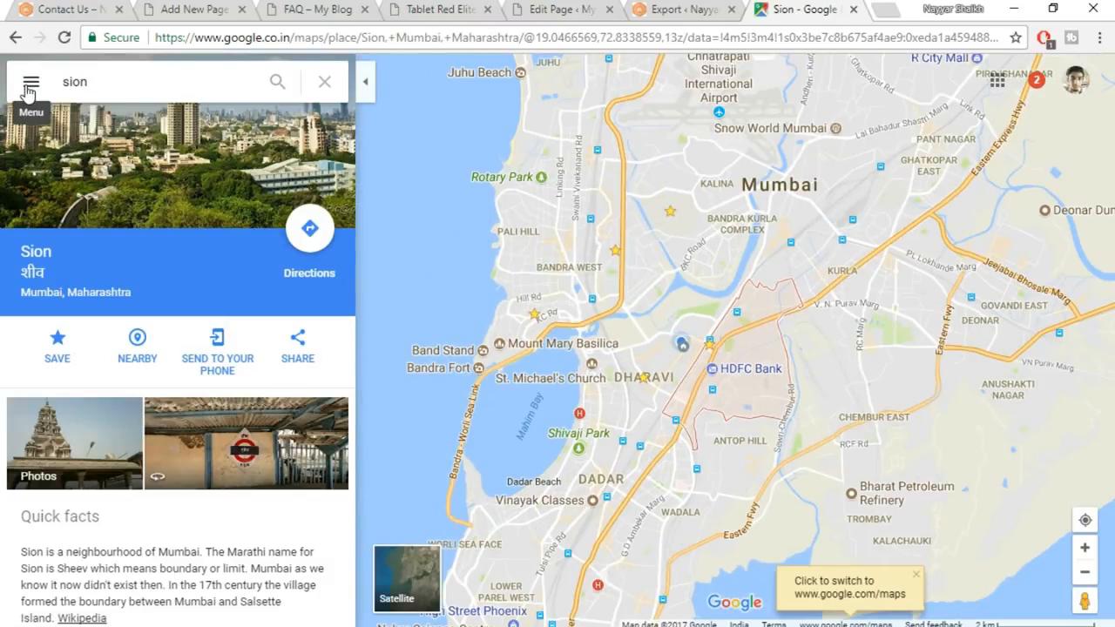
# - Copy the Sion map's embed iframe code from the Share or embed map panel
pyautogui.click(29, 87)
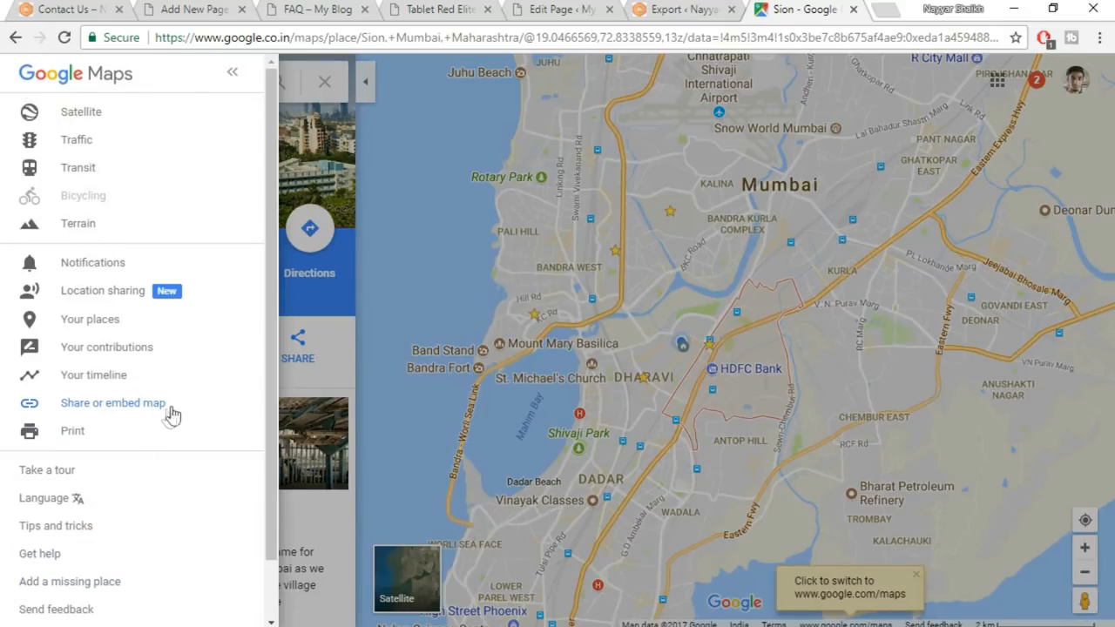
pyautogui.press('Escape')
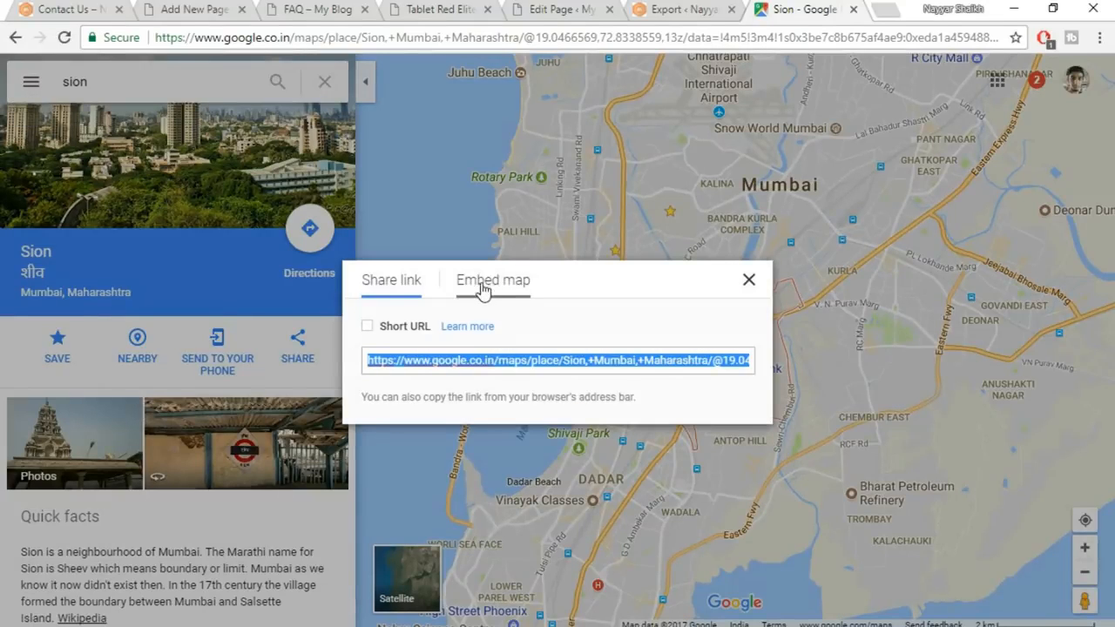
pyautogui.click(481, 286)
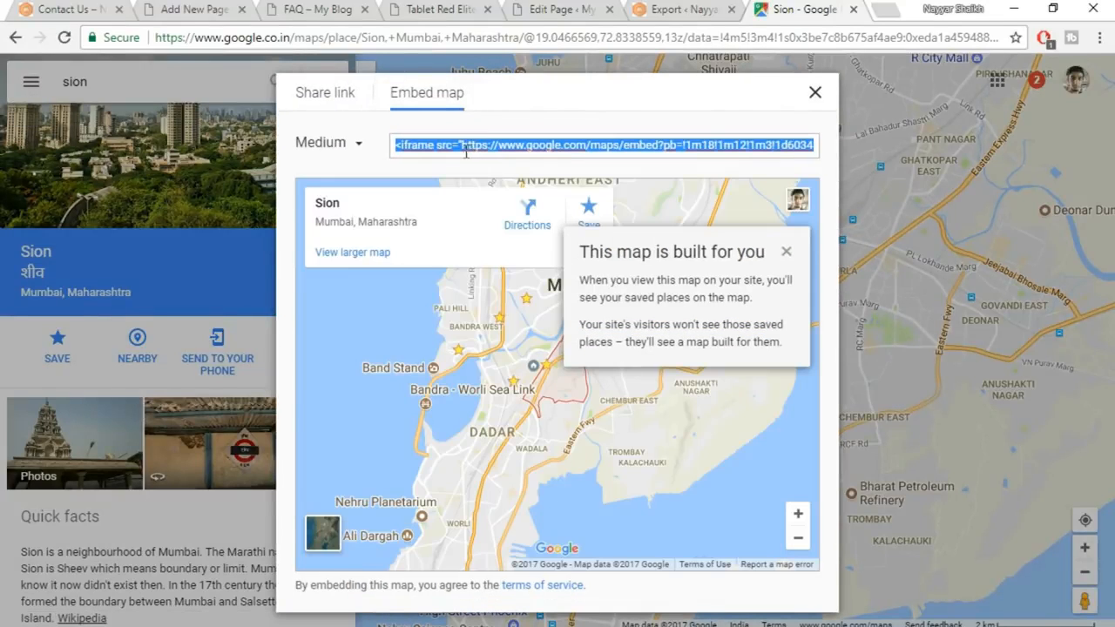
pyautogui.rightClick(478, 150)
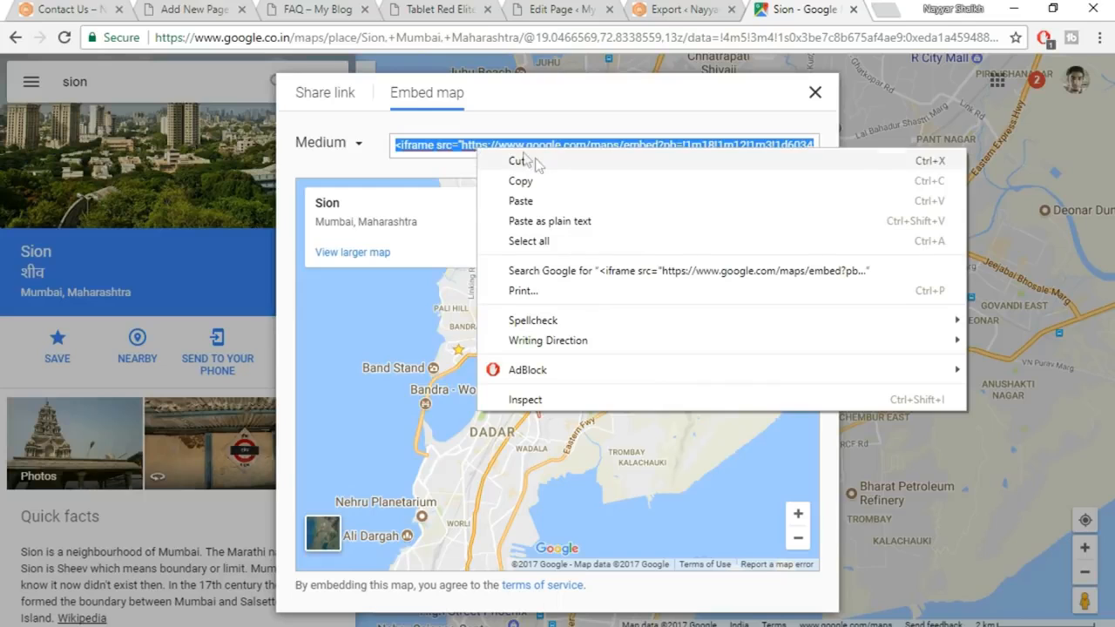
pyautogui.click(551, 190)
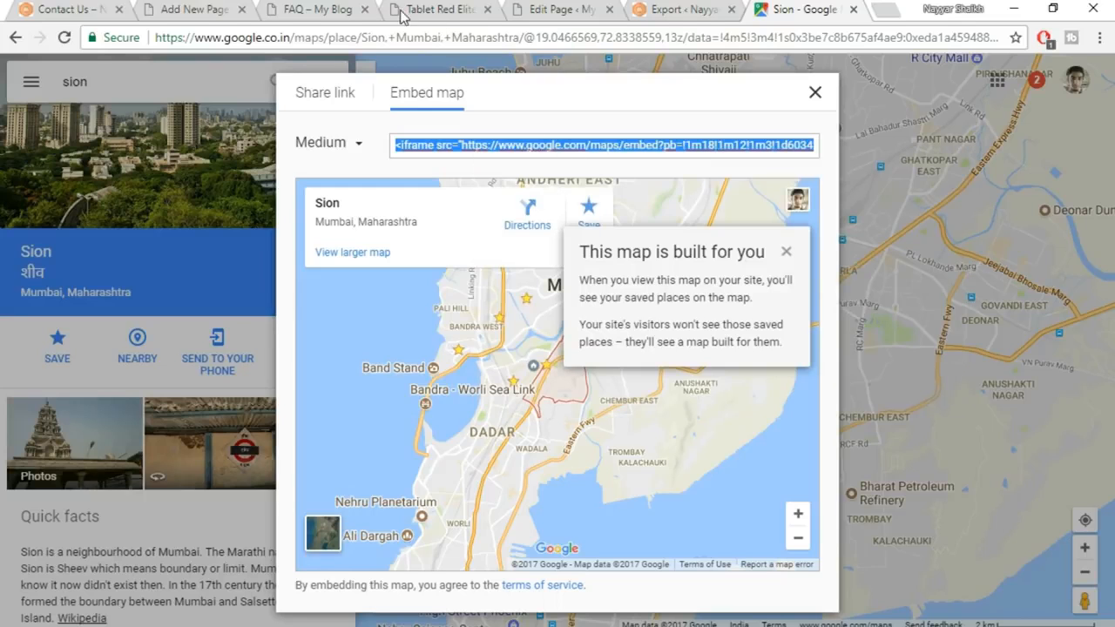
pyautogui.click(225, 10)
# - Replace the Google Maps element's embed code with the Sion iframe and save it
pyautogui.click(563, 315)
pyautogui.hotkey('ctrl', 'a')
pyautogui.press('BackSpace')
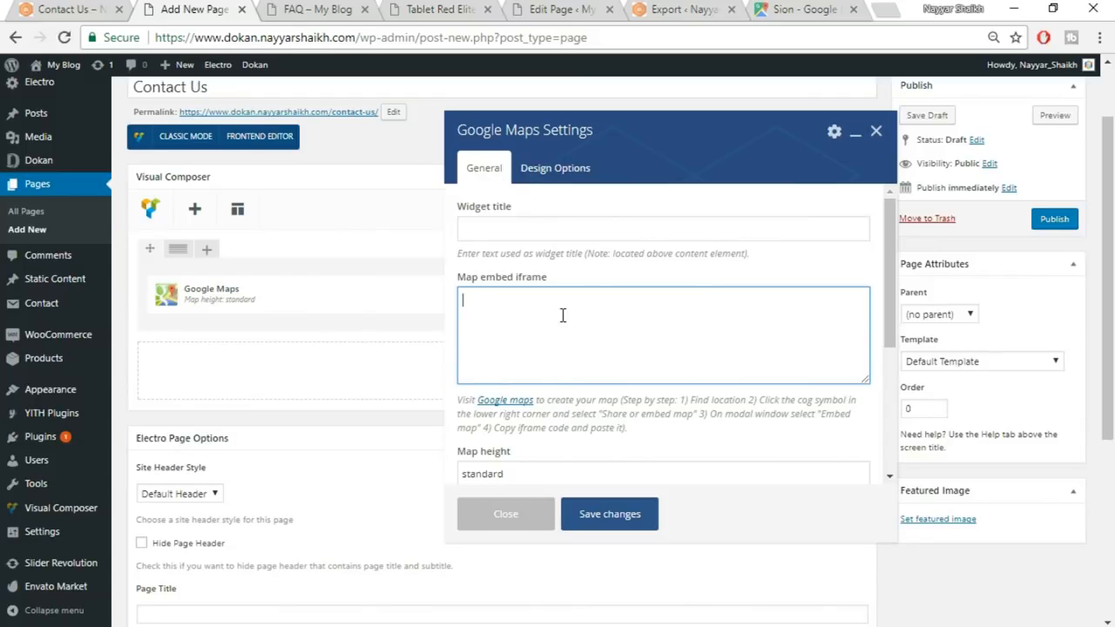
pyautogui.hotkey('ctrl', 'v')
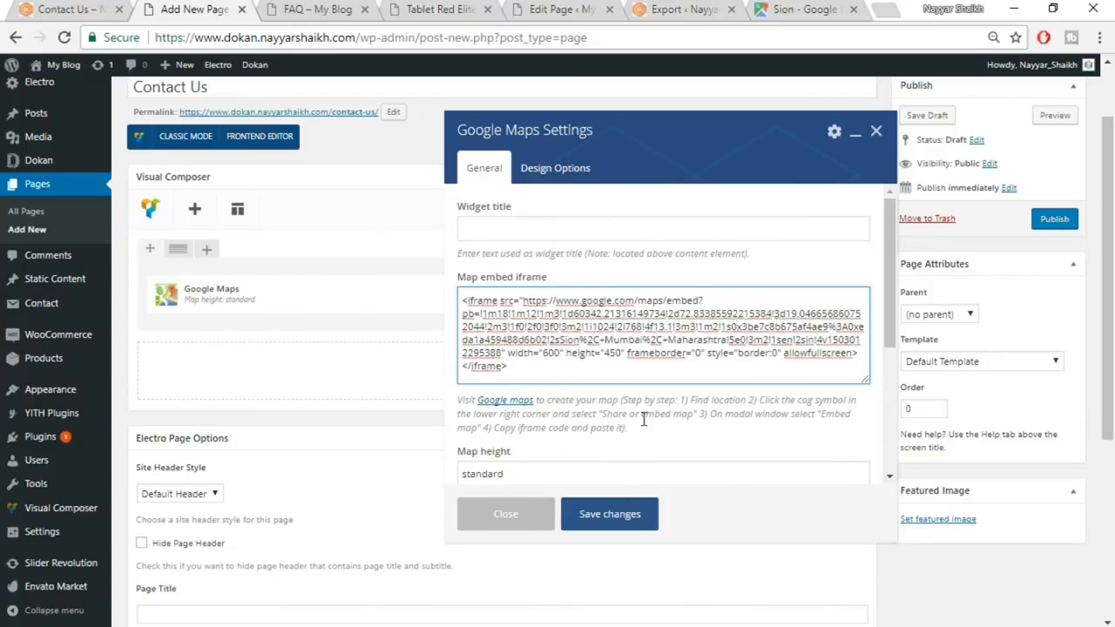
pyautogui.scroll(-1, 643, 419)
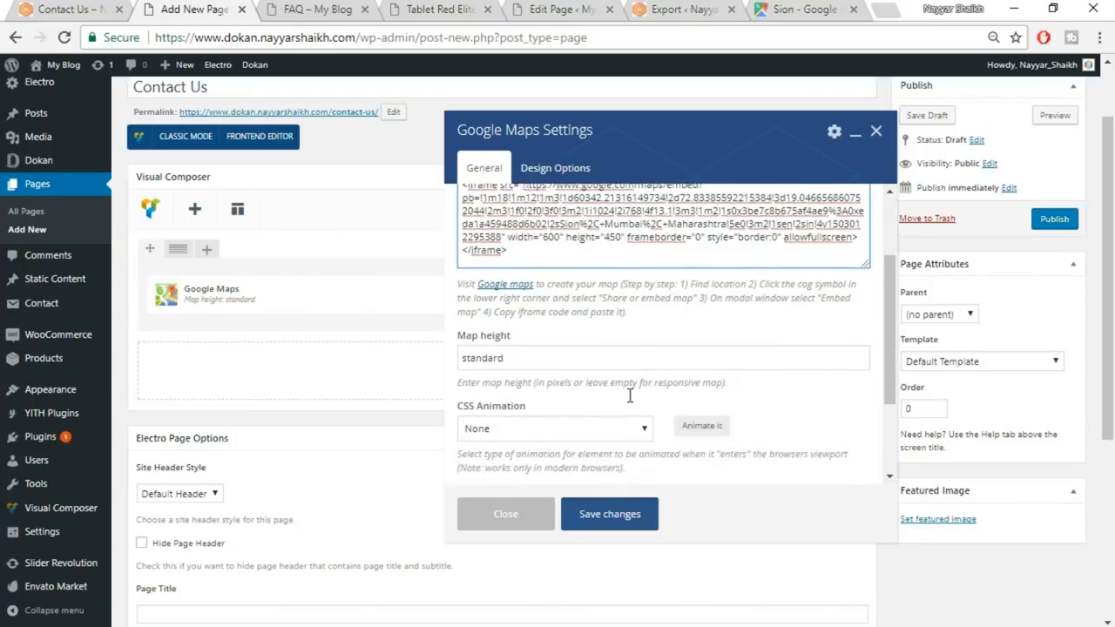
pyautogui.scroll(-1, 611, 386)
pyautogui.scroll(-3, 653, 436)
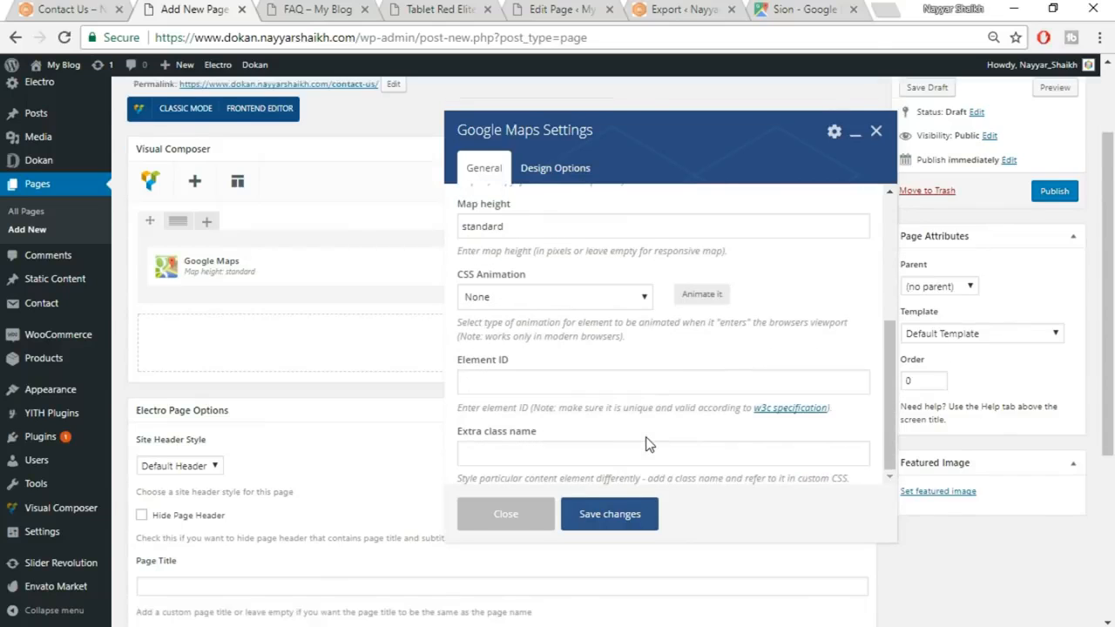
pyautogui.click(613, 515)
# - Locate the Leave us a Message heading and paragraph on the live Contact Us page
pyautogui.scroll(3, 613, 516)
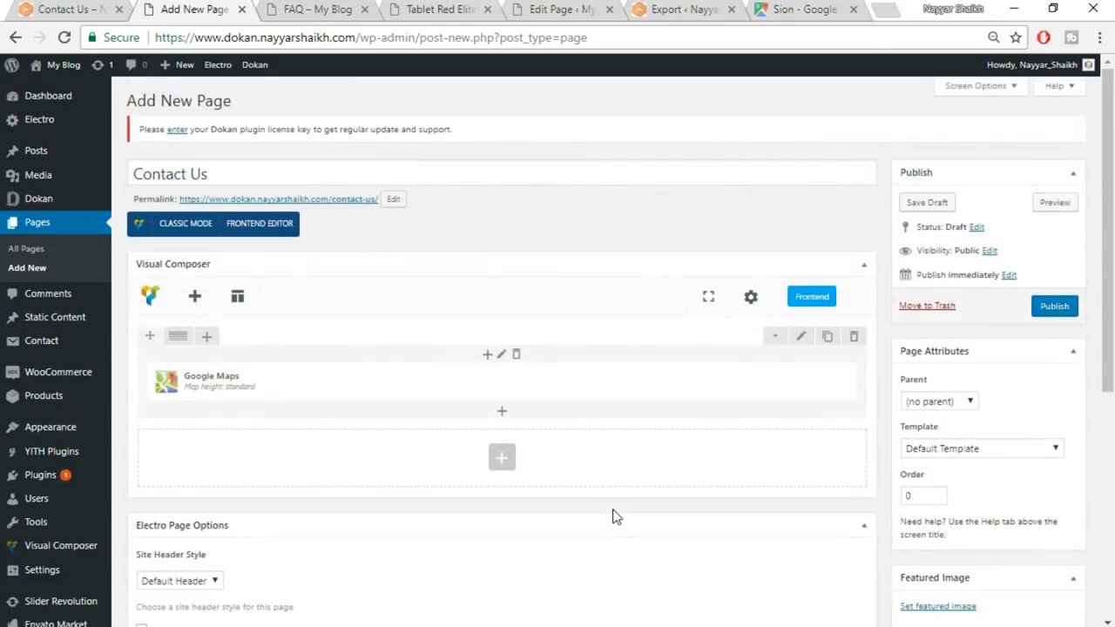
pyautogui.click(505, 464)
pyautogui.click(58, 8)
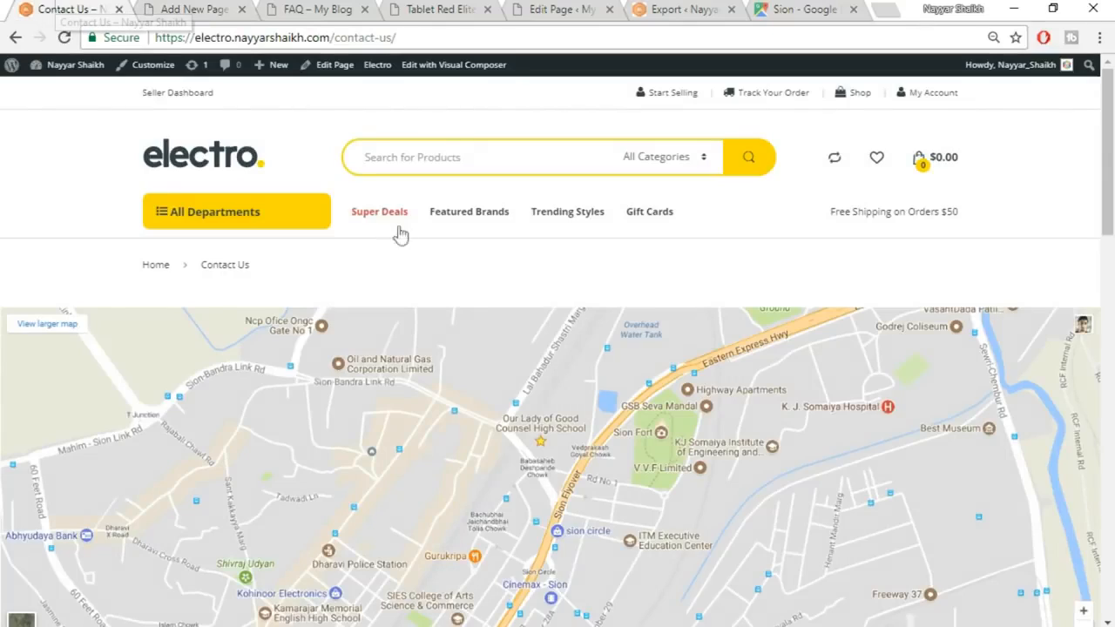
pyautogui.scroll(-5, 485, 319)
pyautogui.scroll(-2, 486, 323)
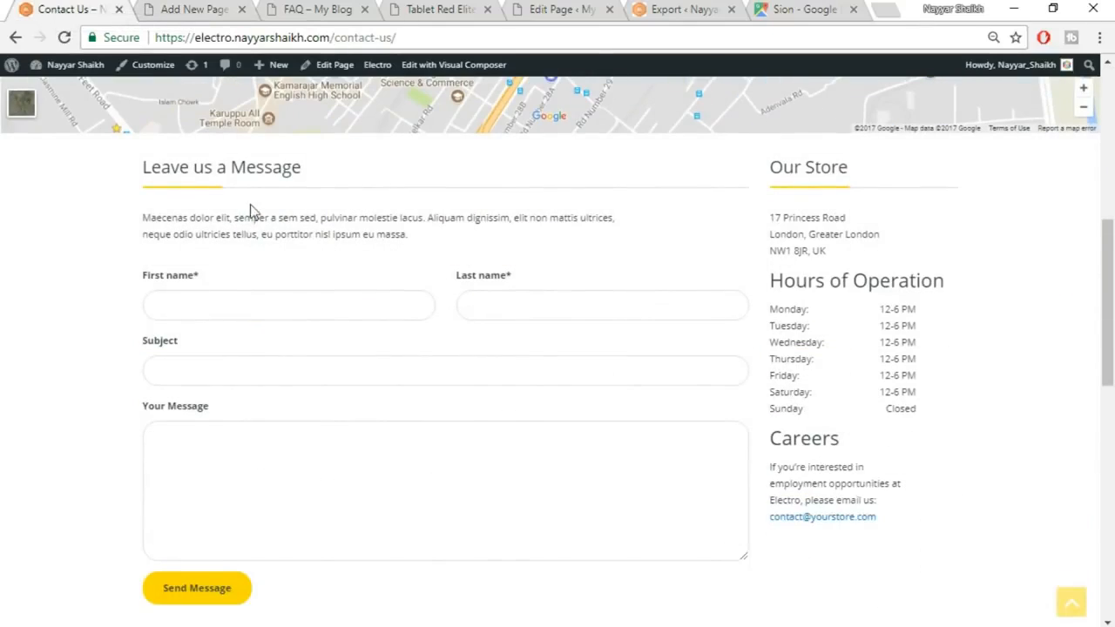
pyautogui.moveTo(138, 175); pyautogui.dragTo(465, 235)
pyautogui.click(464, 236)
pyautogui.click(201, 7)
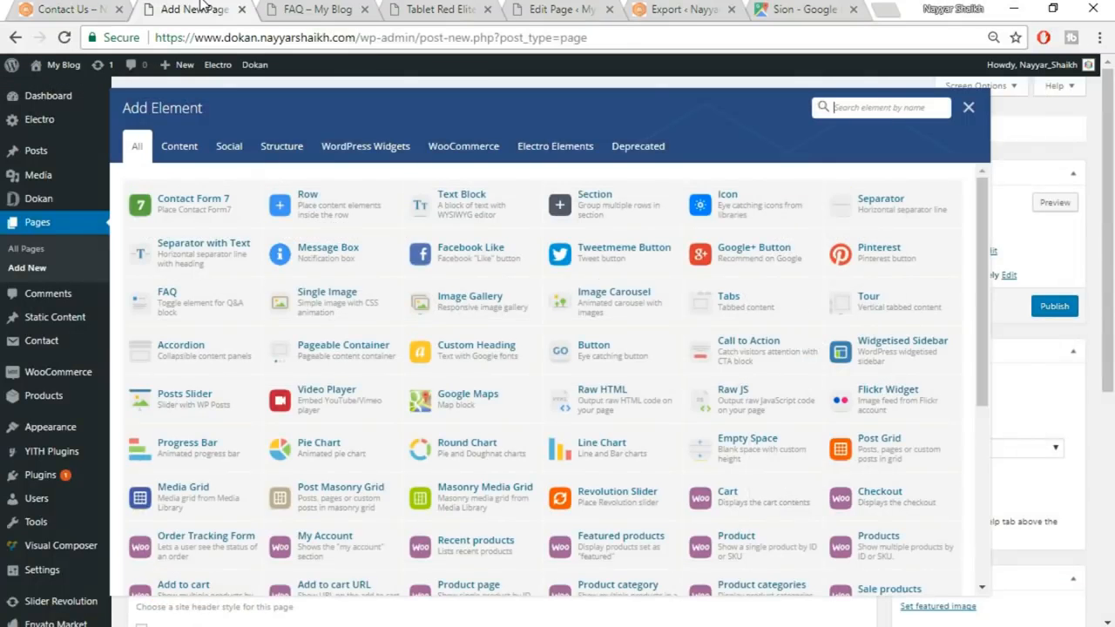
# - Add a text block whose placeholder is replaced by the Leave us a Message heading and paragraph
pyautogui.click(448, 210)
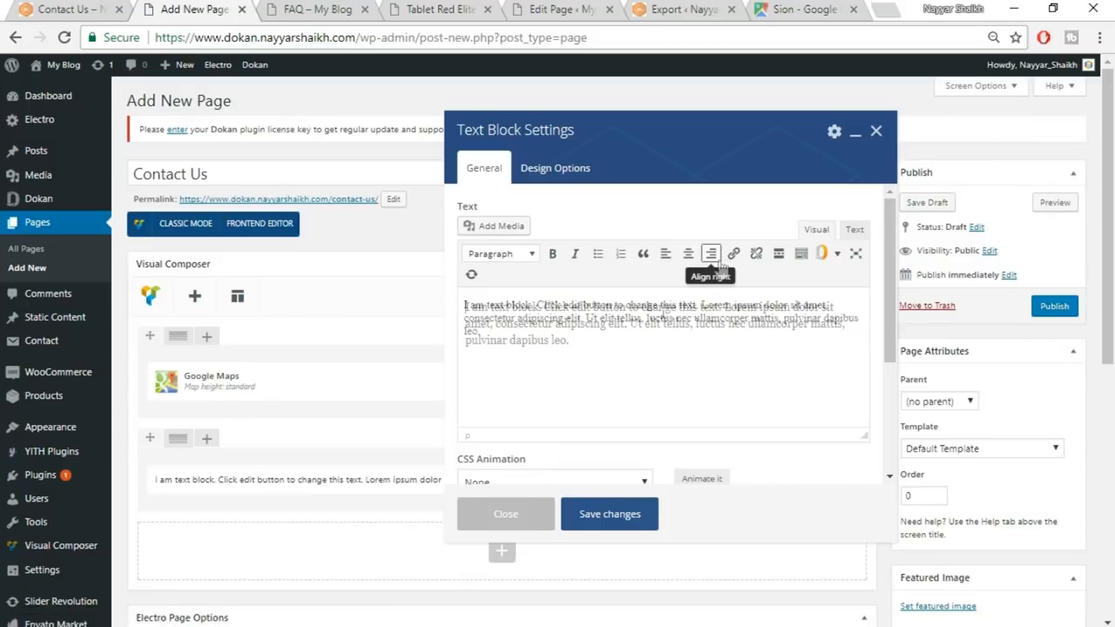
pyautogui.click(87, 8)
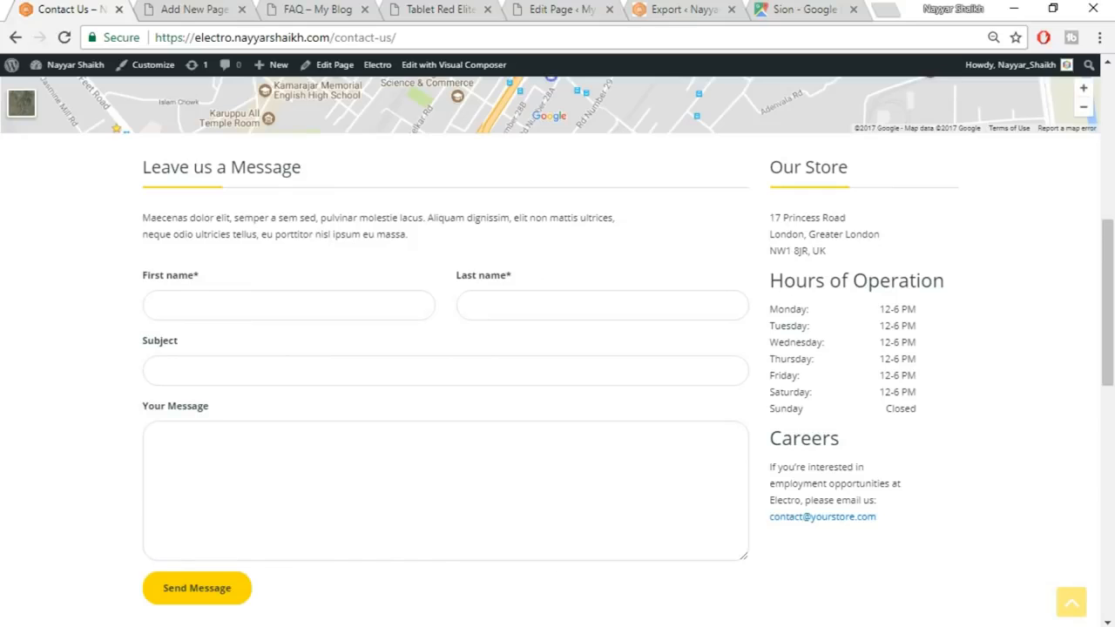
pyautogui.hotkey('alt', 'Tab')
pyautogui.scroll(-2, 467, 338)
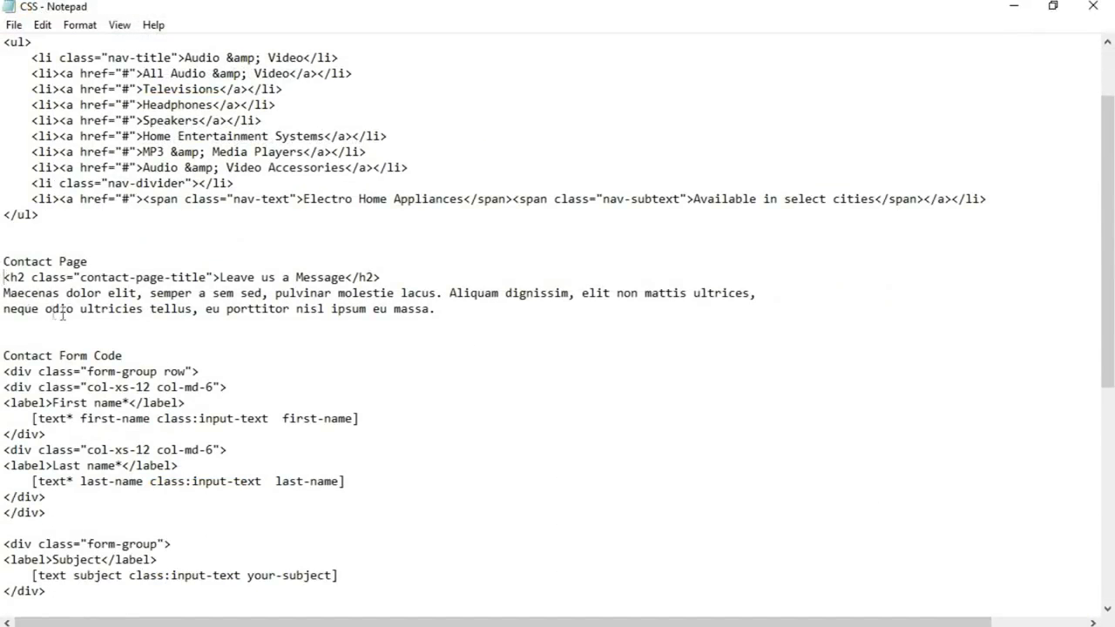
pyautogui.scroll(1, 62, 314)
pyautogui.moveTo(3, 324); pyautogui.dragTo(565, 352)
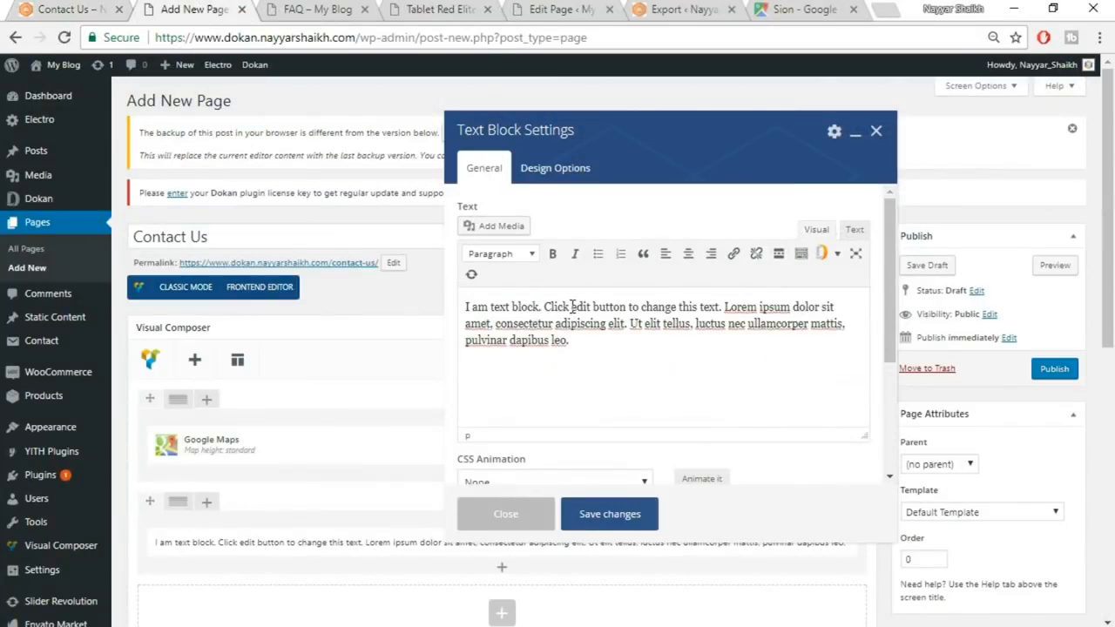
pyautogui.hotkey('ctrl', 'a')
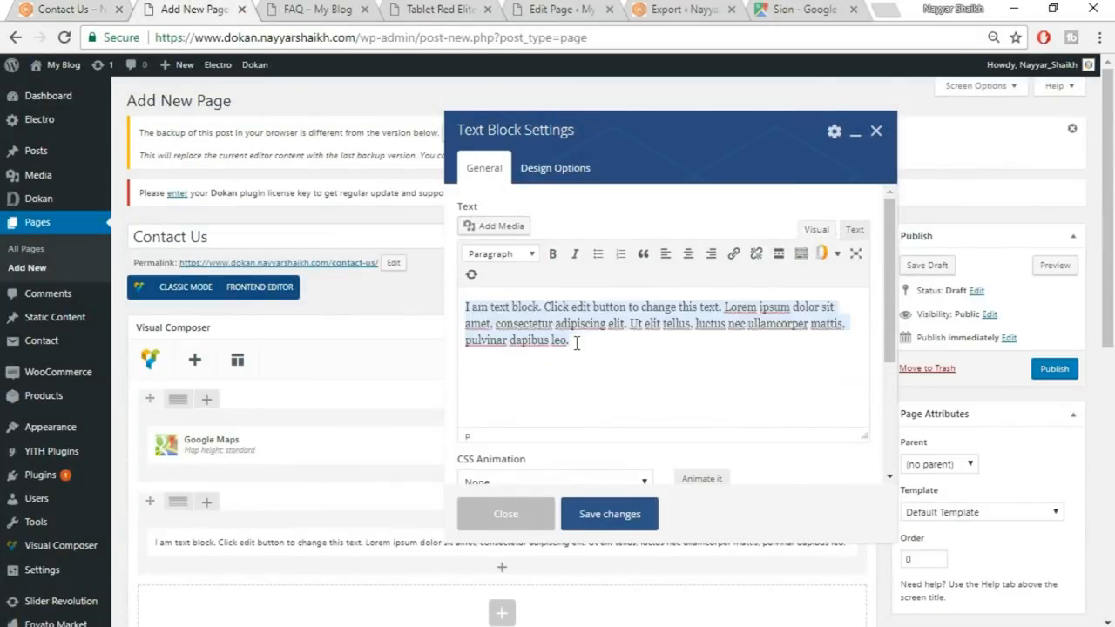
pyautogui.hotkey('ctrl', 'v')
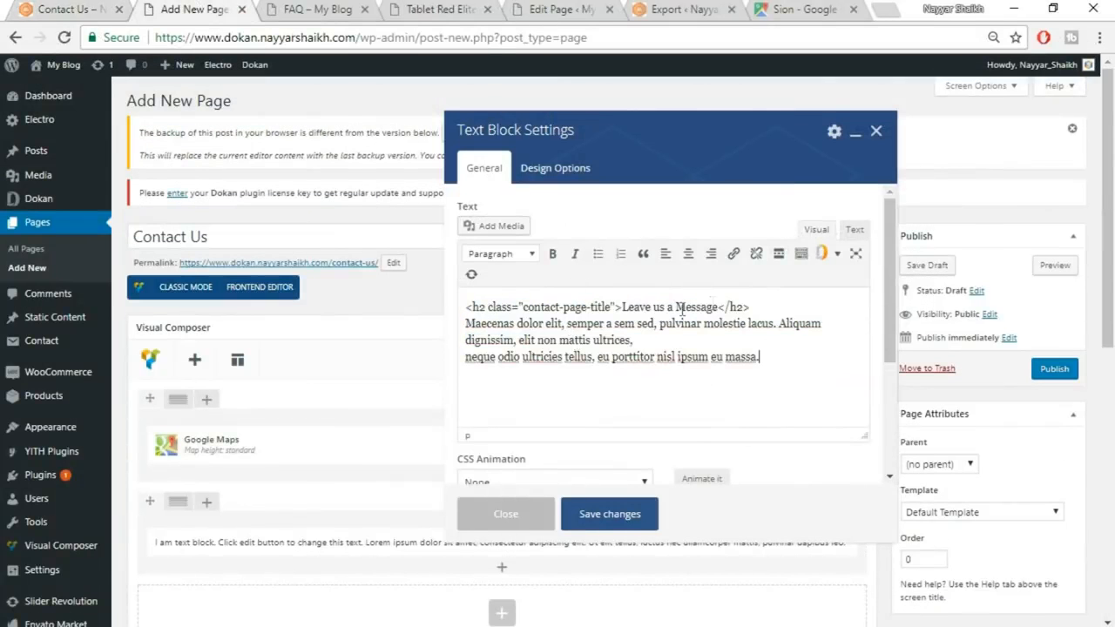
pyautogui.click(610, 514)
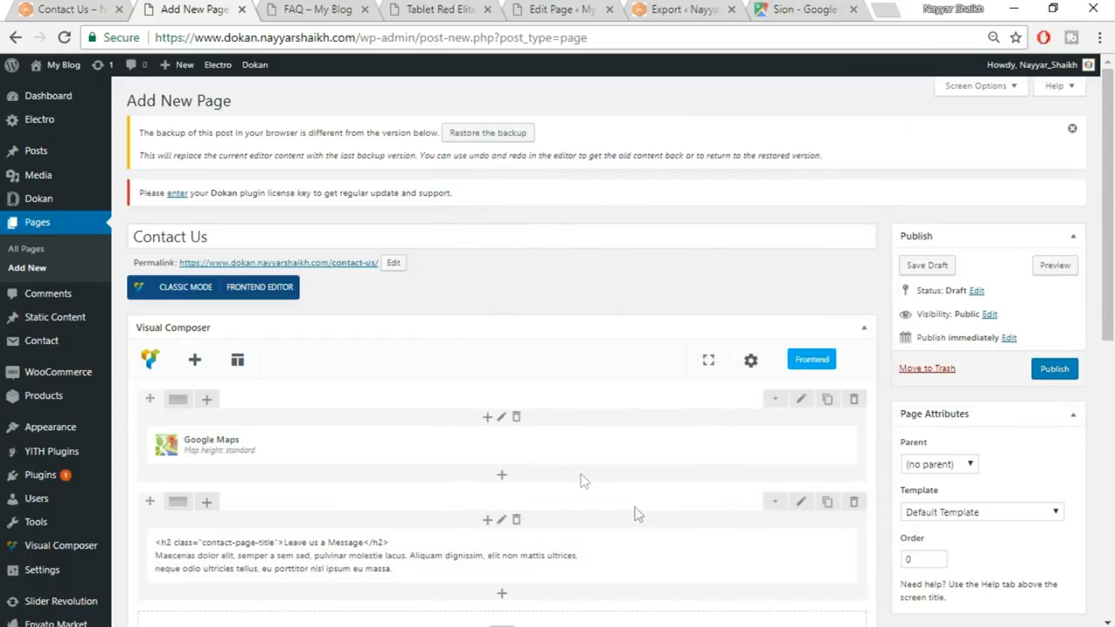
pyautogui.click(76, 9)
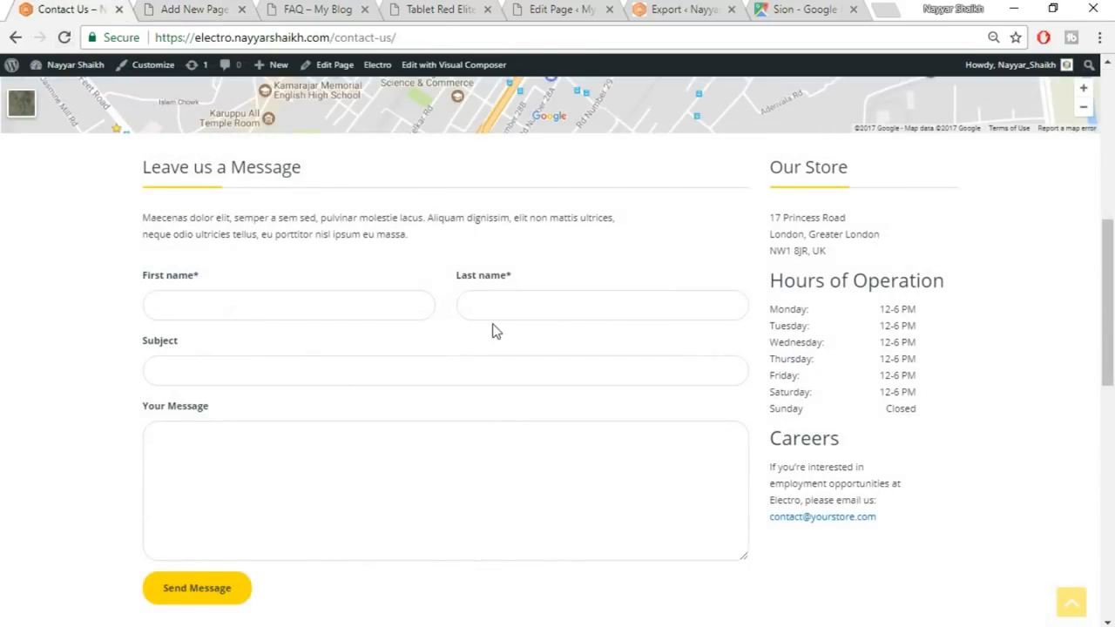
pyautogui.click(198, 7)
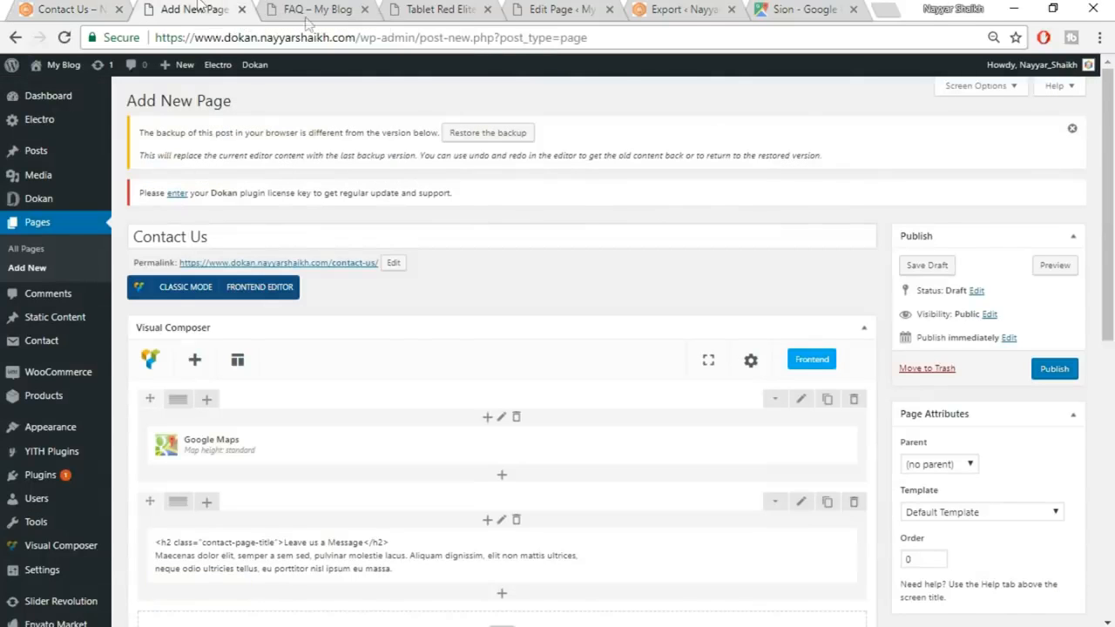
# - Publish the Contact Us page and open a new contact form in a separate tab
pyautogui.click(1053, 370)
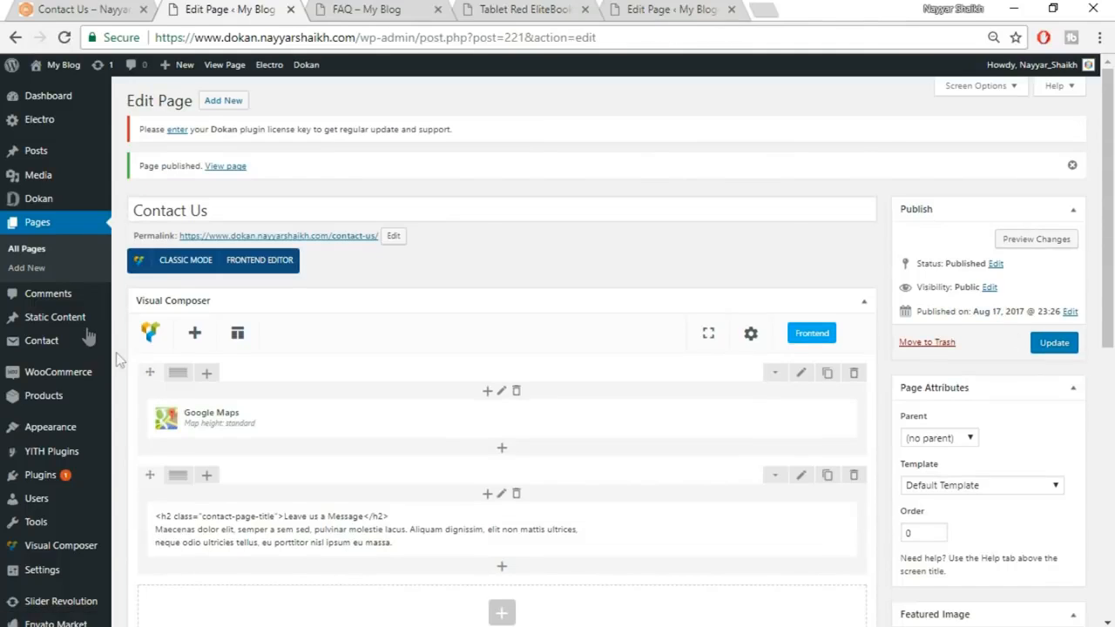
pyautogui.moveTo(63, 353)
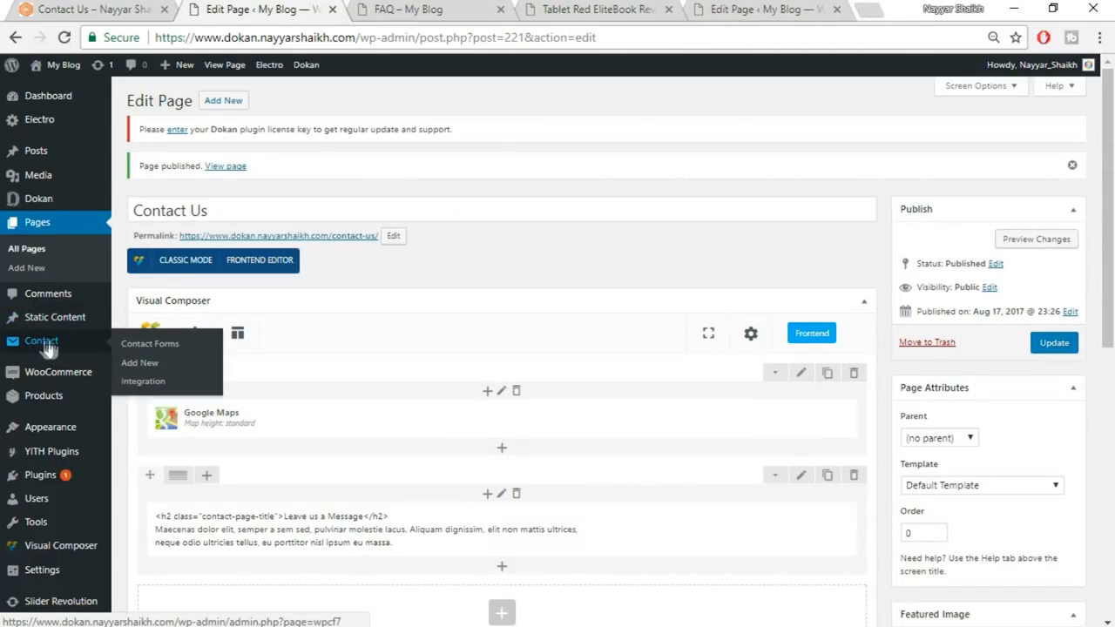
pyautogui.rightClick(137, 370)
pyautogui.click(162, 378)
pyautogui.click(379, 19)
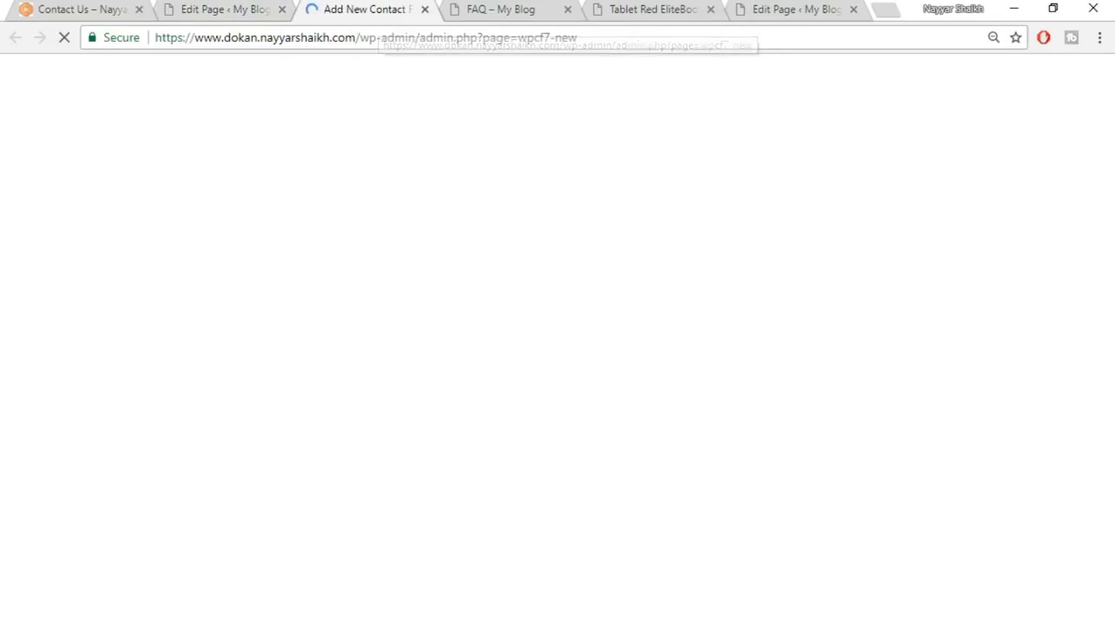
# - Replace the form markup with the first name, last name, subject and message code, and save form Cont
pyautogui.hotkey('alt', 'Tab')
pyautogui.scroll(-2, 586, 402)
pyautogui.scroll(-3, 586, 402)
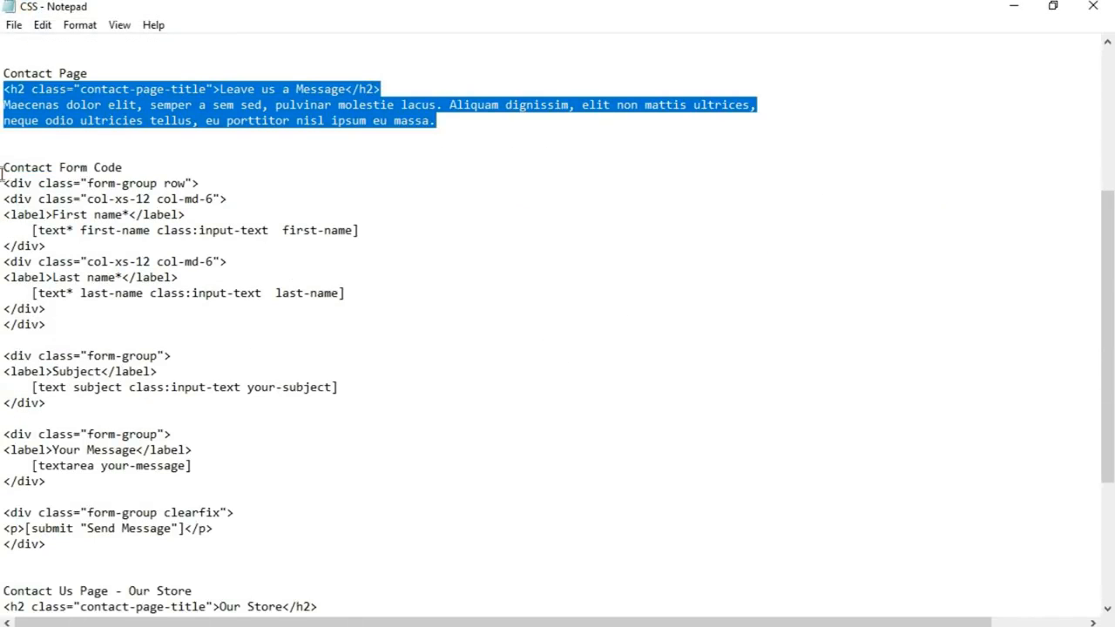
pyautogui.moveTo(3, 183); pyautogui.dragTo(221, 578)
pyautogui.hotkey('ctrl', 'c')
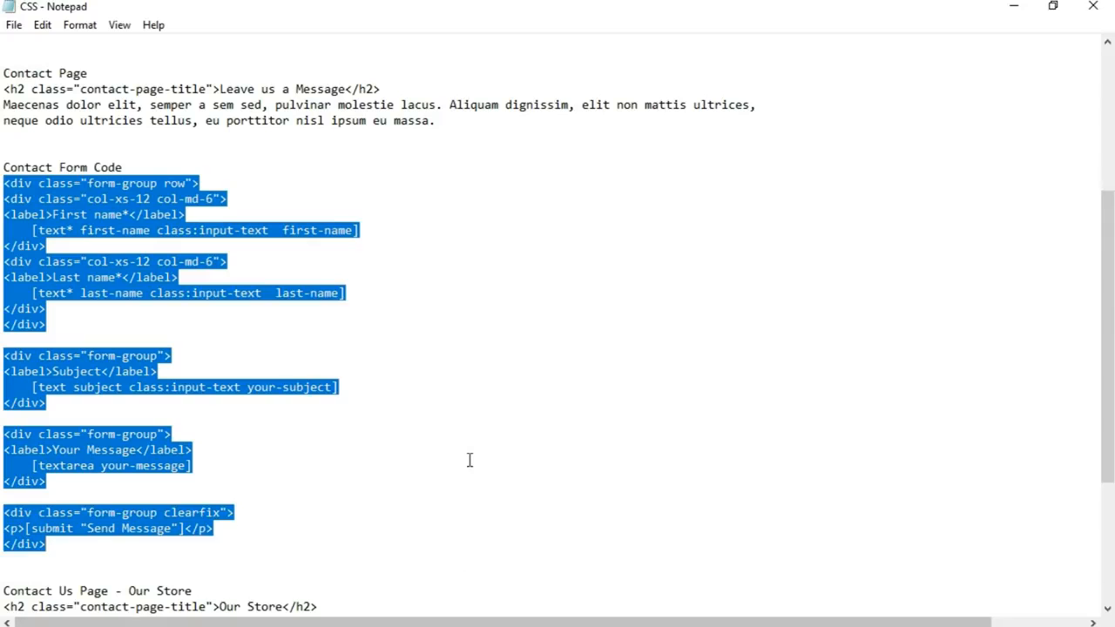
pyautogui.scroll(-1, 469, 460)
pyautogui.click(476, 626)
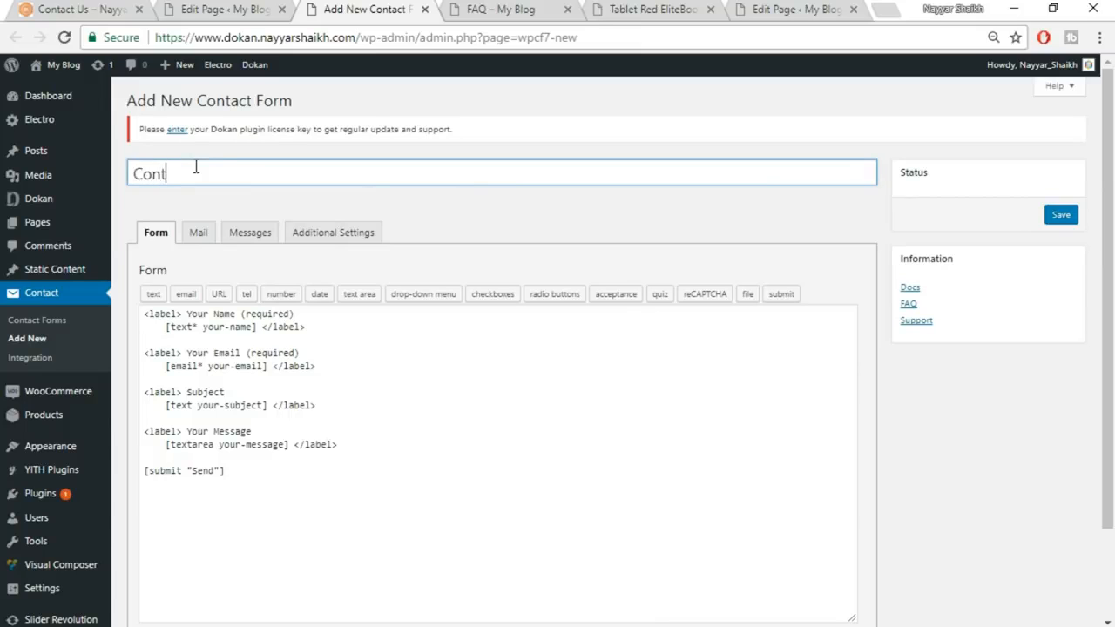
pyautogui.click(209, 389)
pyautogui.hotkey('ctrl', 'a')
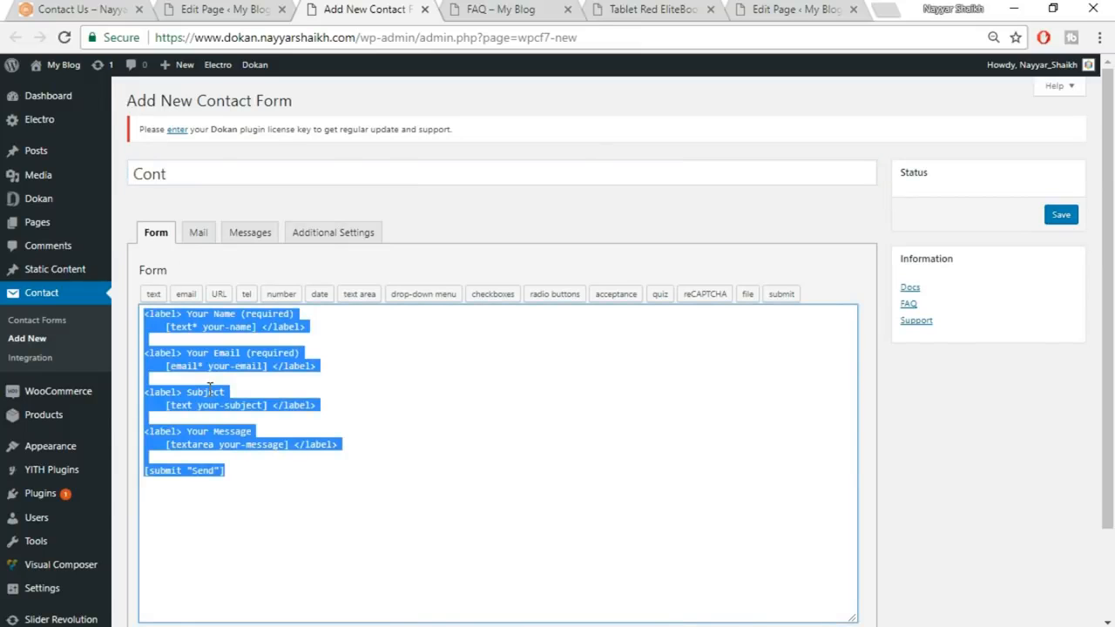
pyautogui.press('BackSpace')
pyautogui.hotkey('ctrl', 'v')
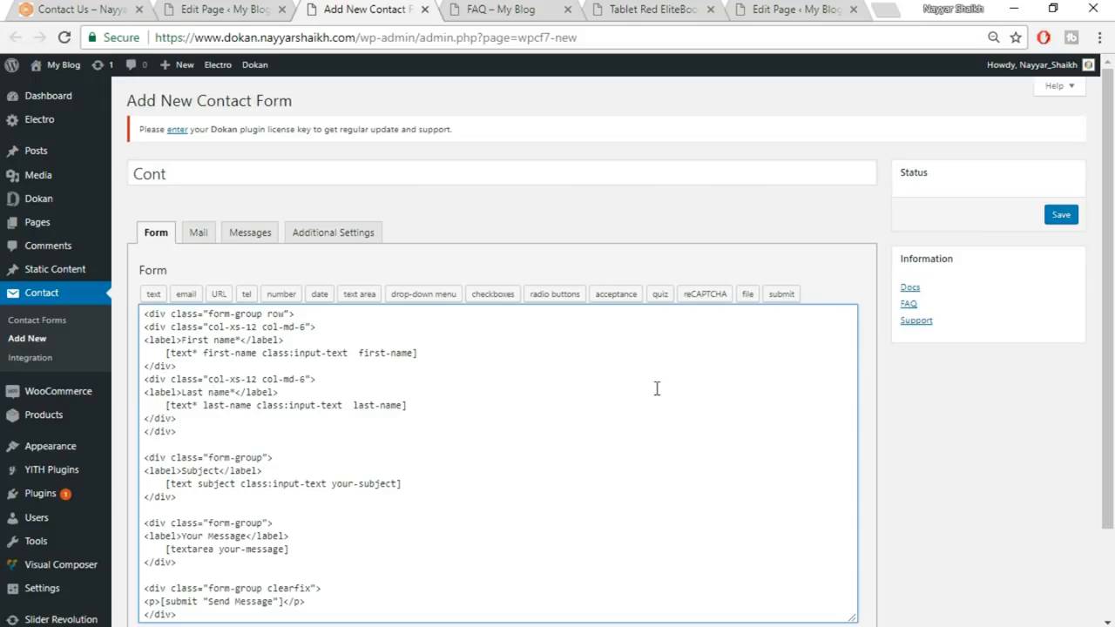
pyautogui.click(1065, 215)
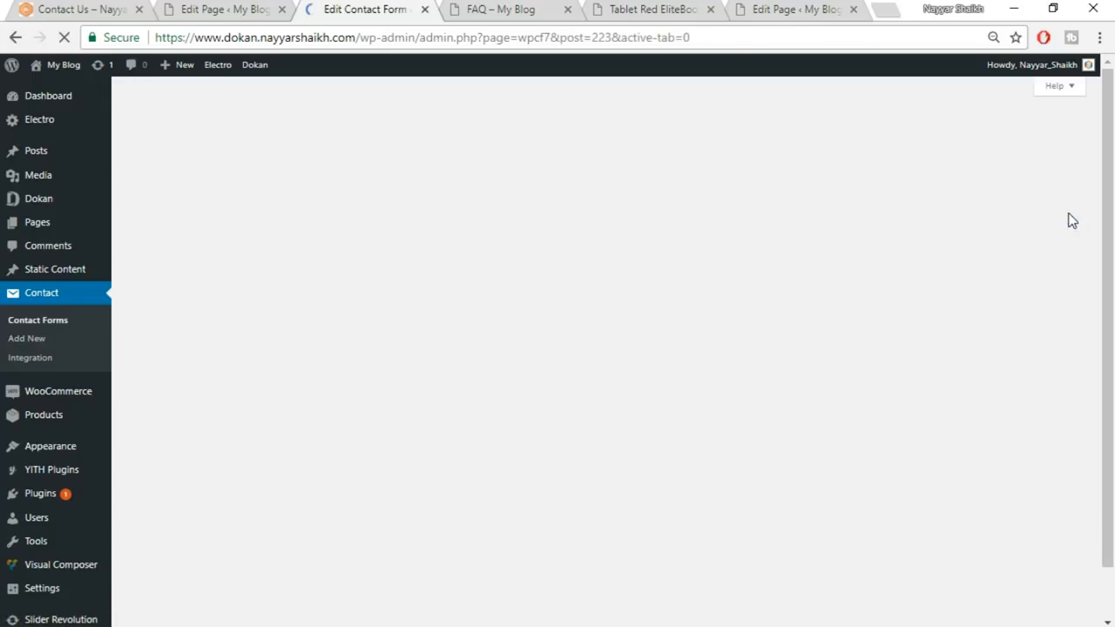
pyautogui.click(219, 10)
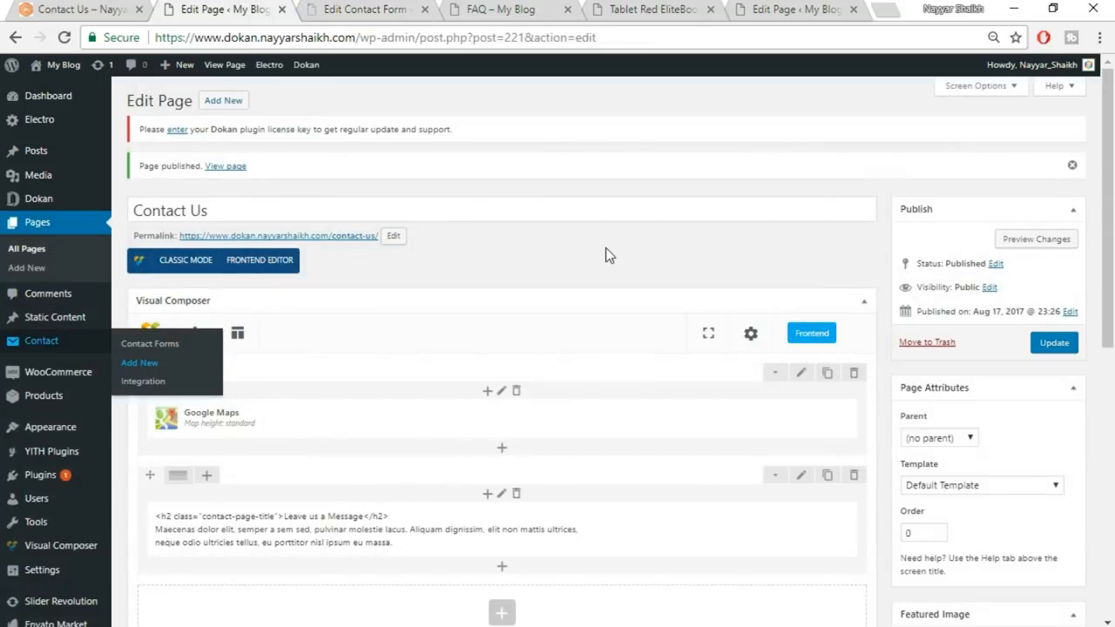
# - Insert a Contact Form 7 element set to the Cont form below the Leave us a Message text
pyautogui.scroll(-3, 552, 381)
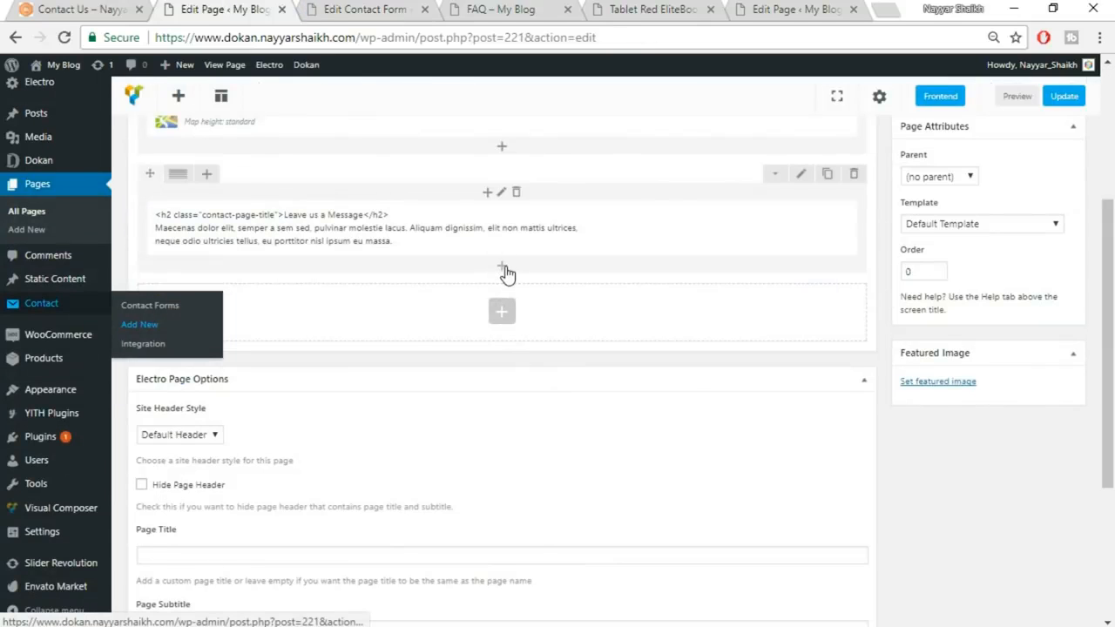
pyautogui.click(505, 269)
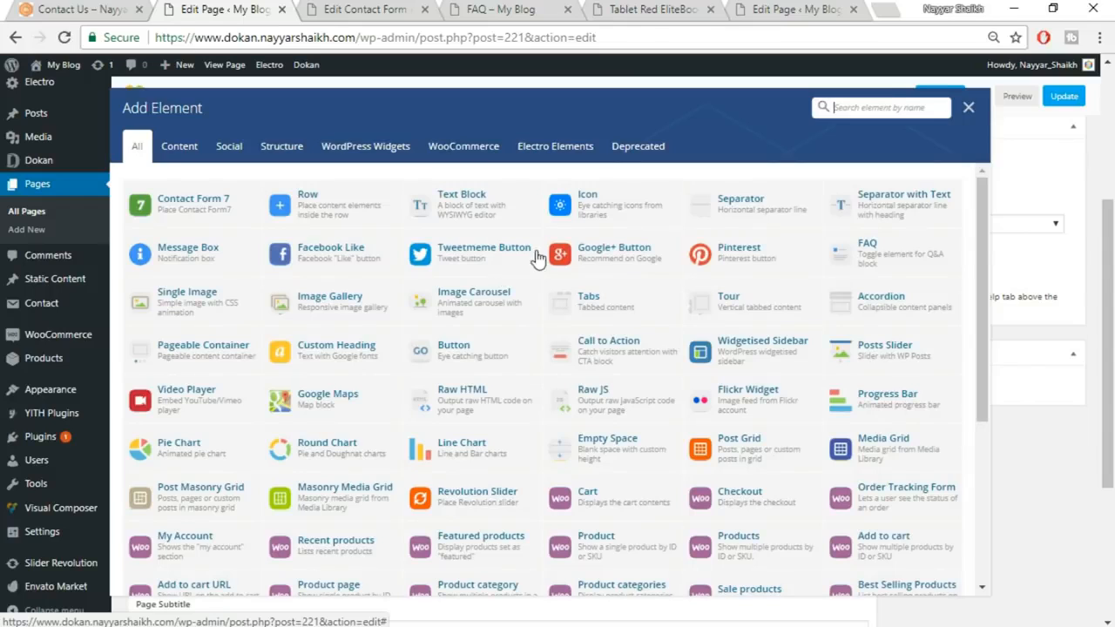
pyautogui.write('con')
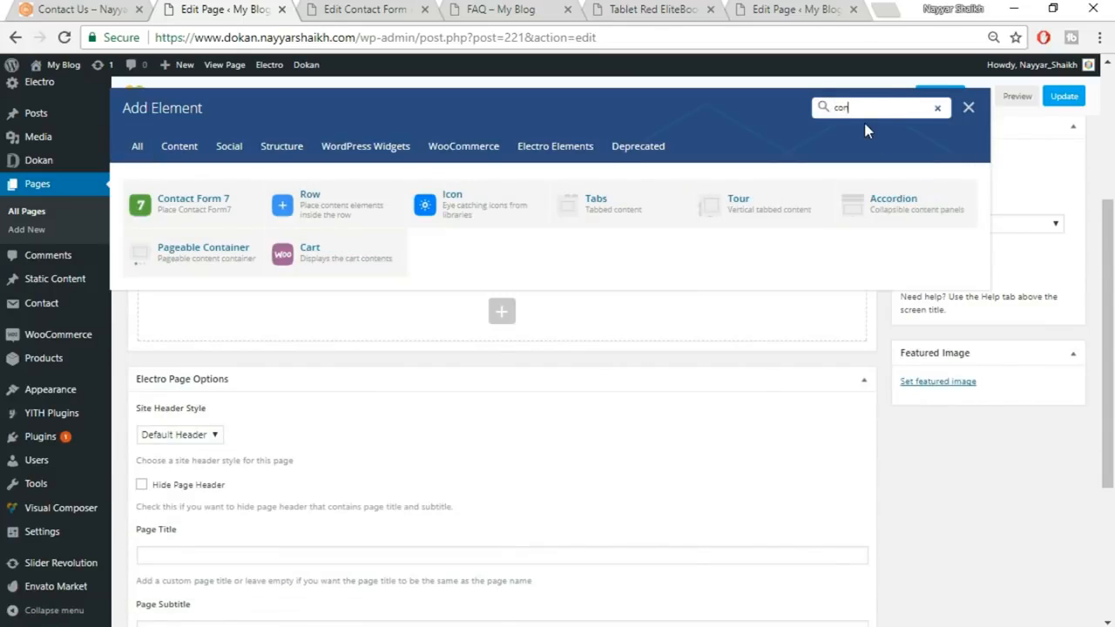
pyautogui.click(160, 203)
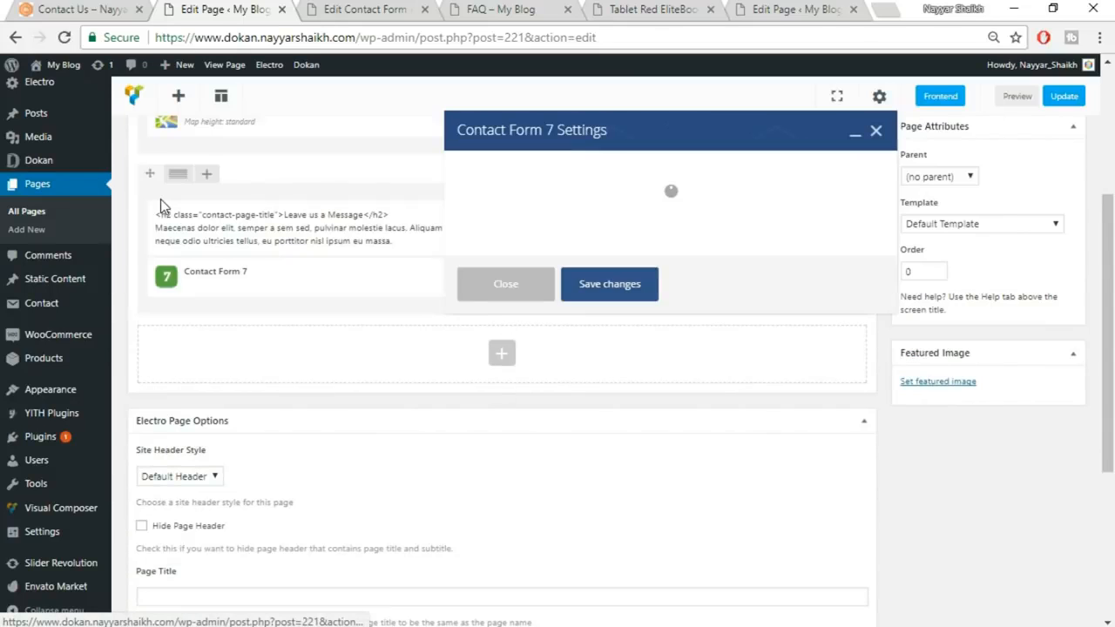
pyautogui.click(602, 204)
pyautogui.click(515, 217)
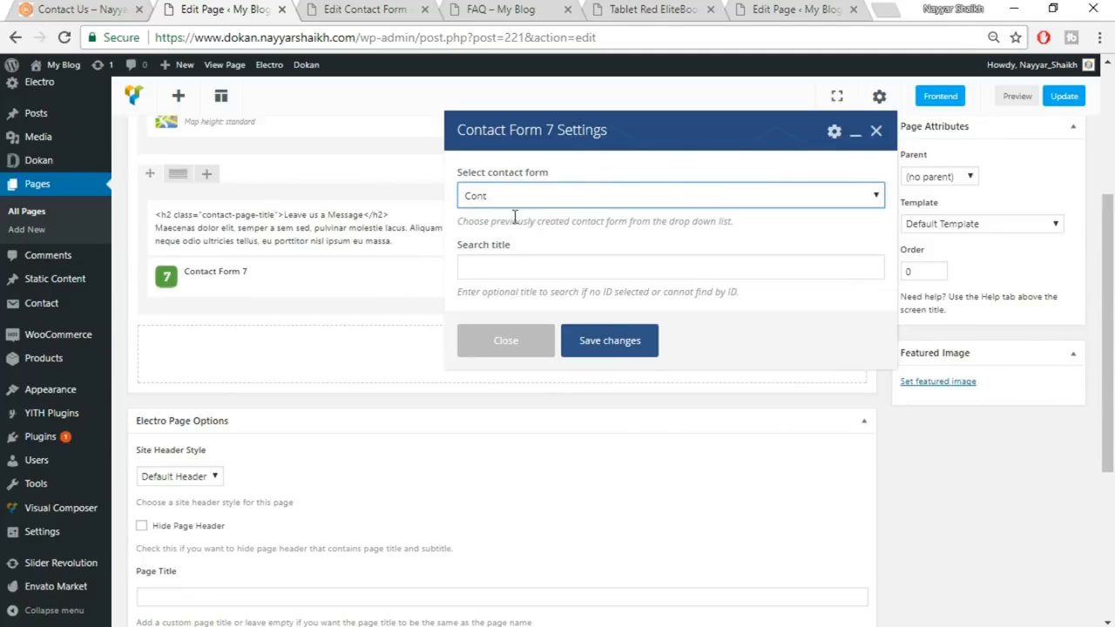
pyautogui.click(609, 341)
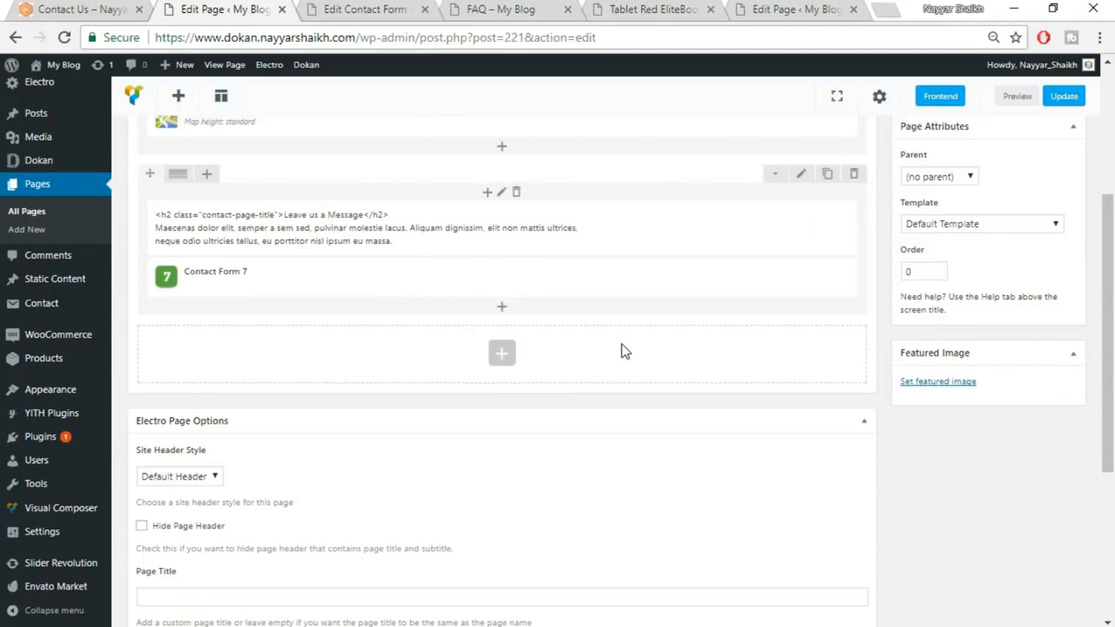
pyautogui.moveTo(177, 182)
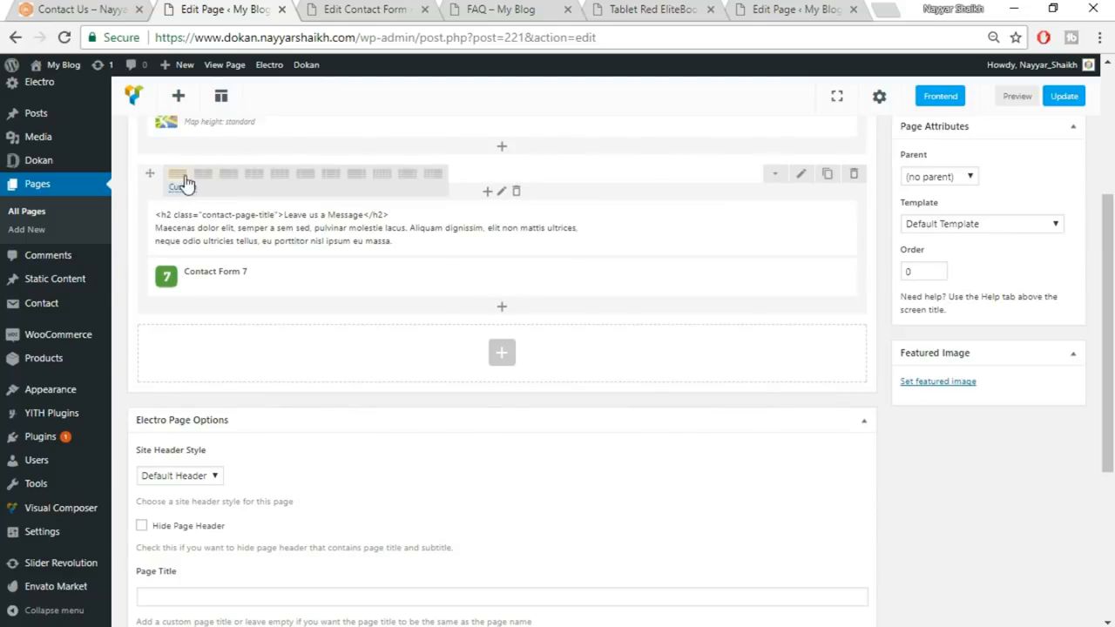
# - Change the message-and-form row to a 2/3 + 1/3 column layout
pyautogui.click(205, 184)
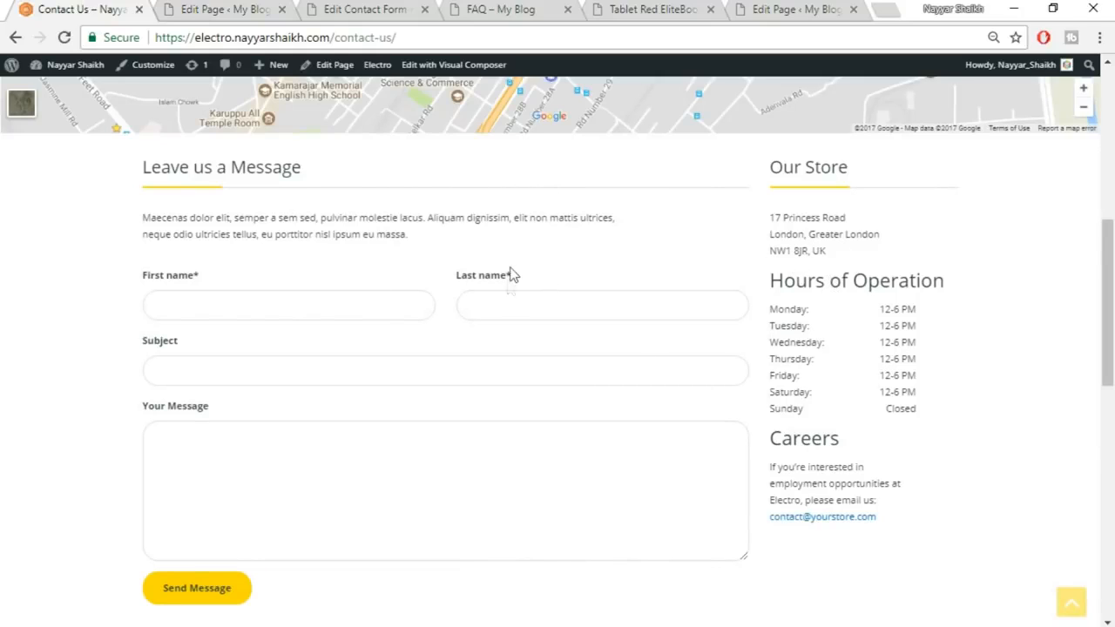
pyautogui.click(209, 9)
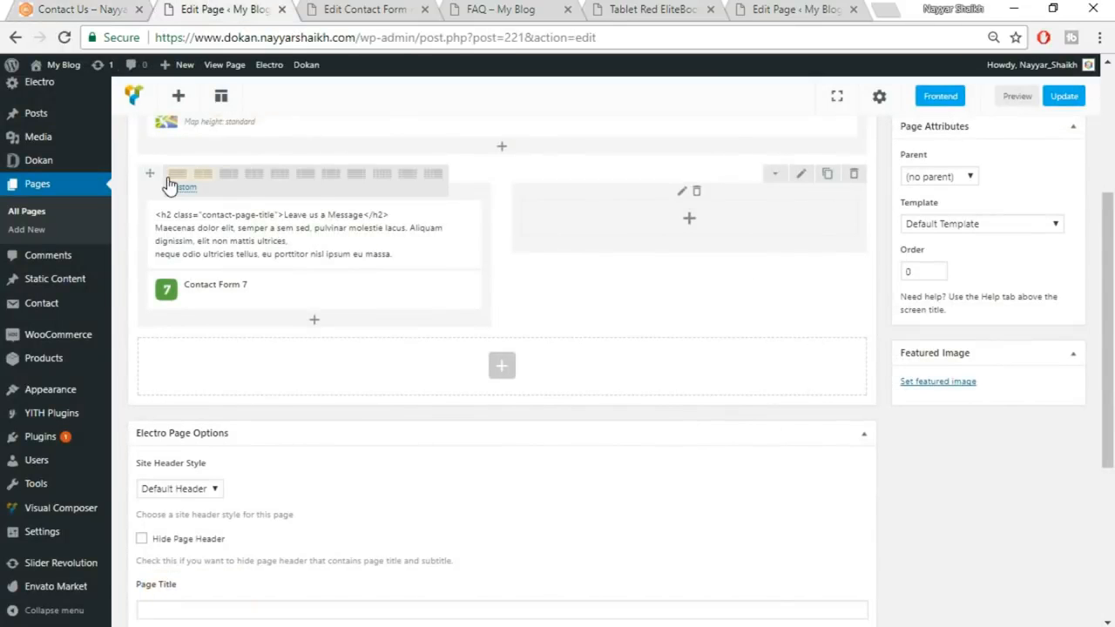
pyautogui.click(229, 184)
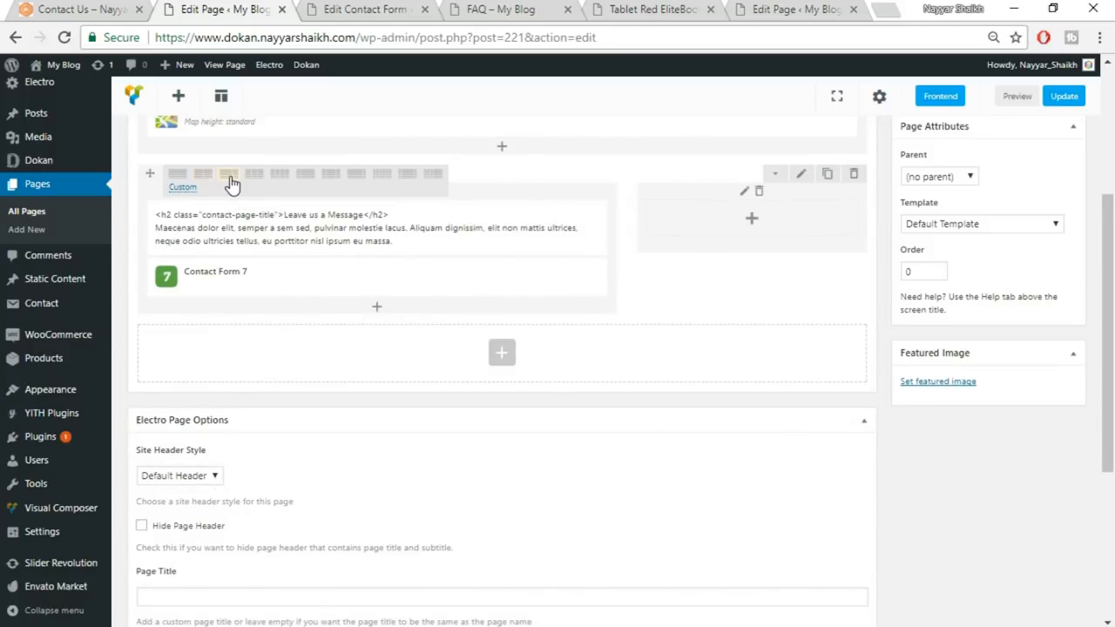
# - Add a text block to the right column holding the Our Store, Hours of Operation and Careers HTML
pyautogui.click(753, 221)
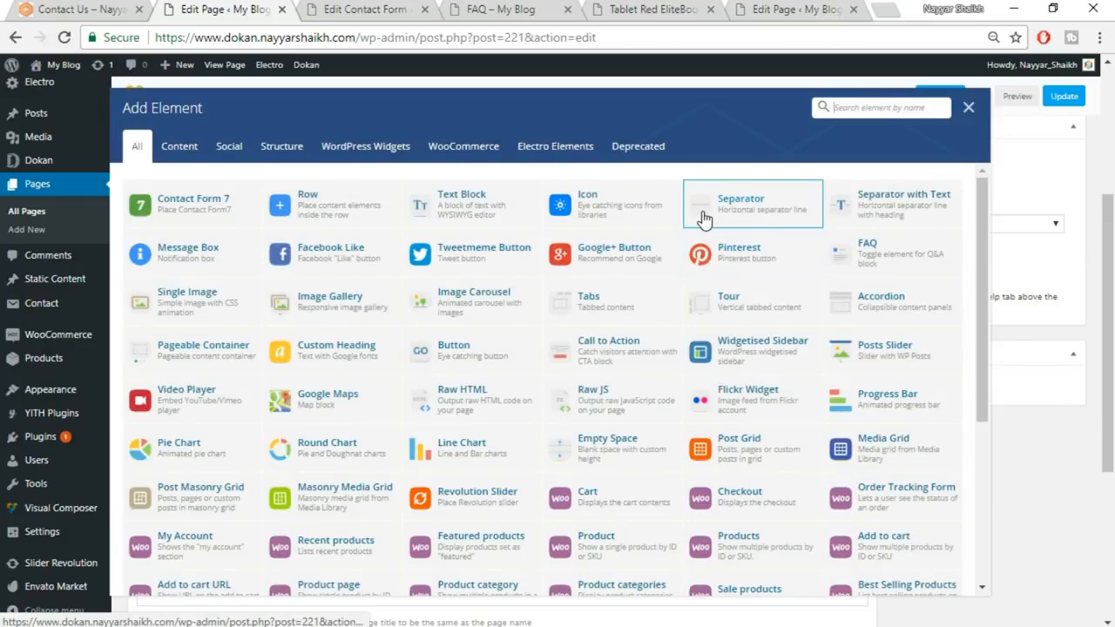
pyautogui.write('text')
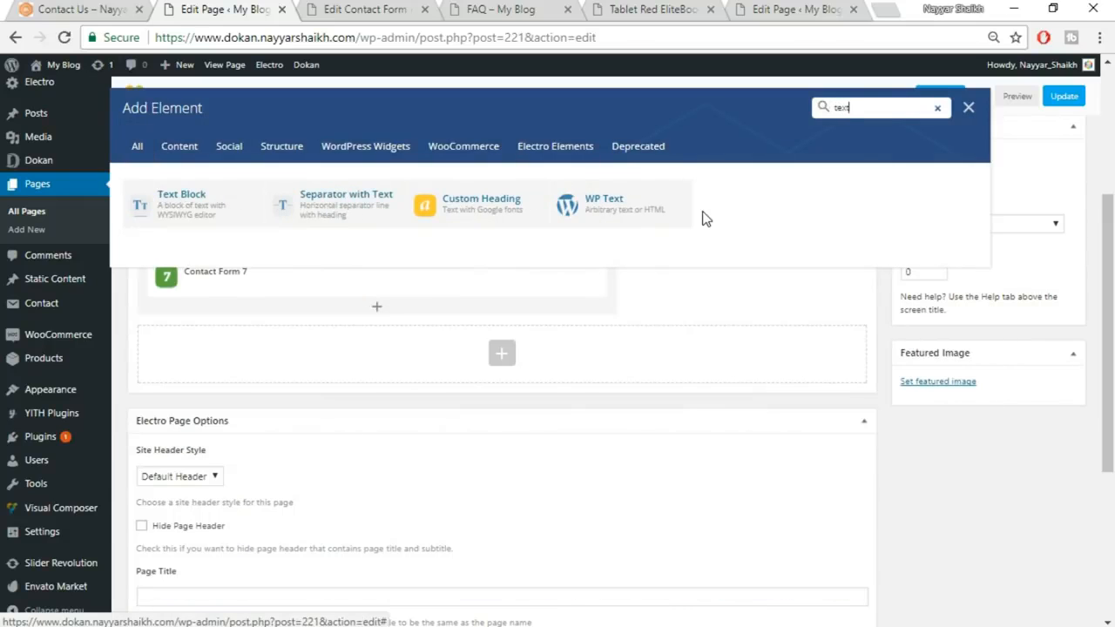
pyautogui.click(170, 208)
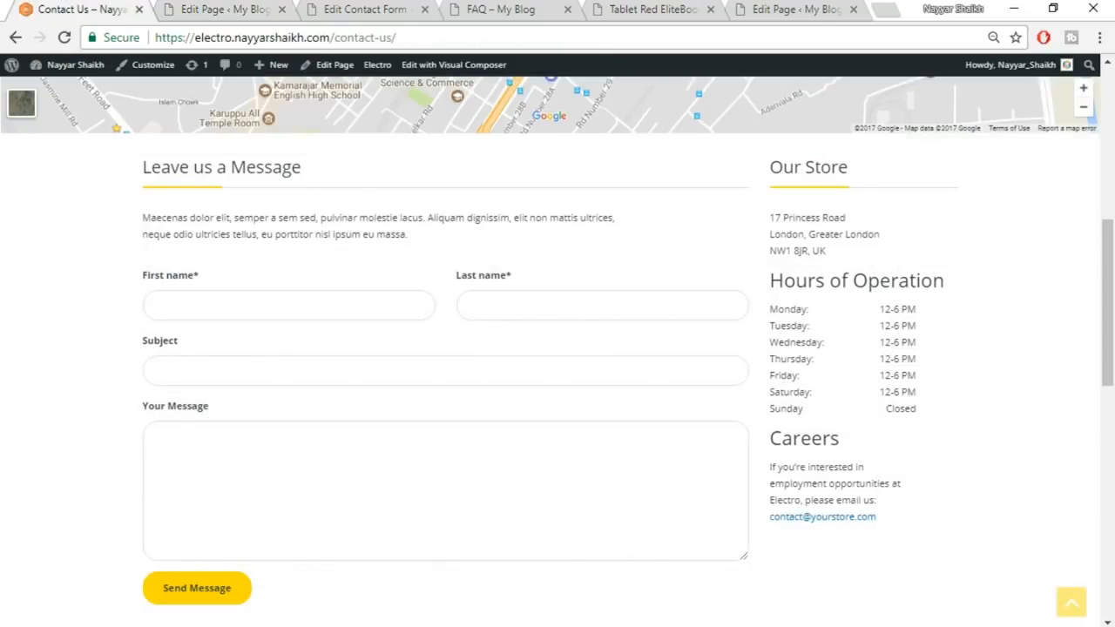
pyautogui.hotkey('alt', 'Tab')
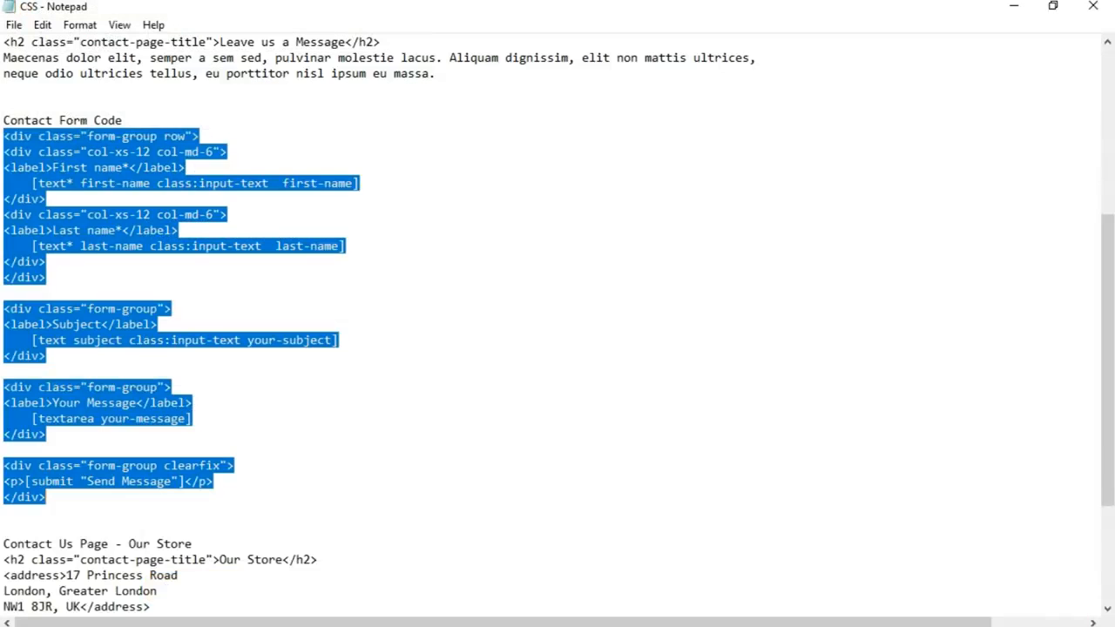
pyautogui.scroll(-4, 547, 506)
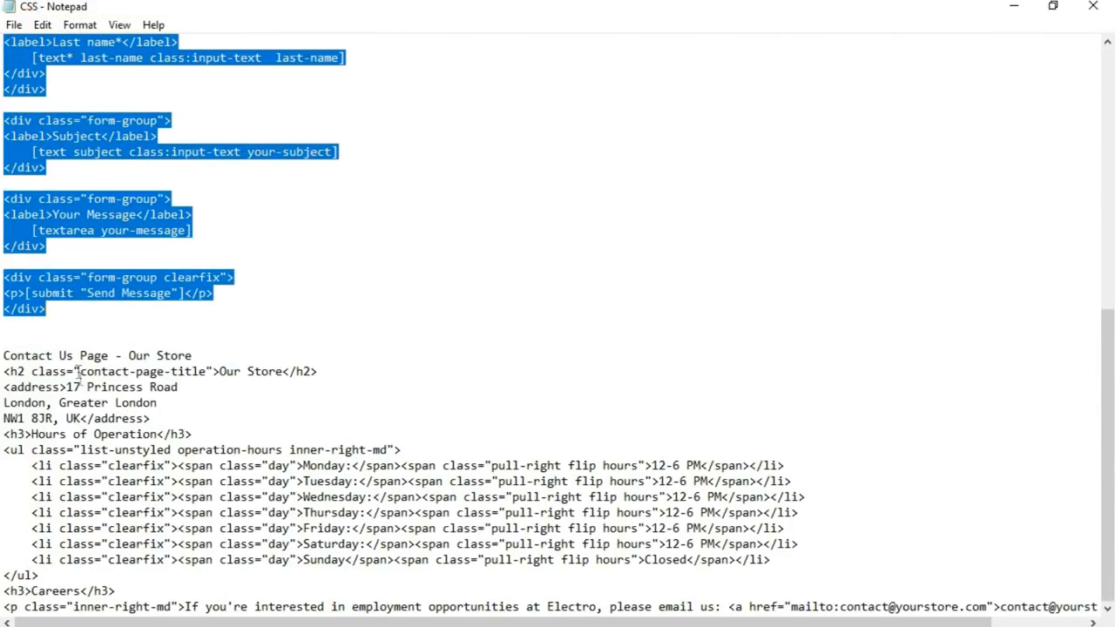
pyautogui.moveTo(3, 373); pyautogui.dragTo(1099, 607)
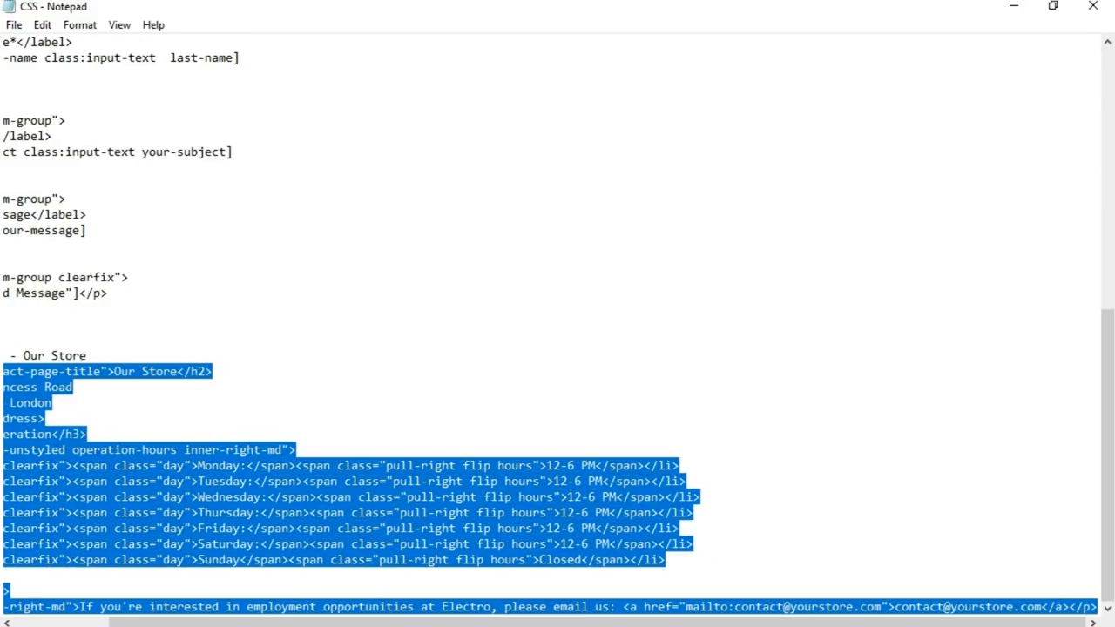
pyautogui.hotkey('alt', 'Tab')
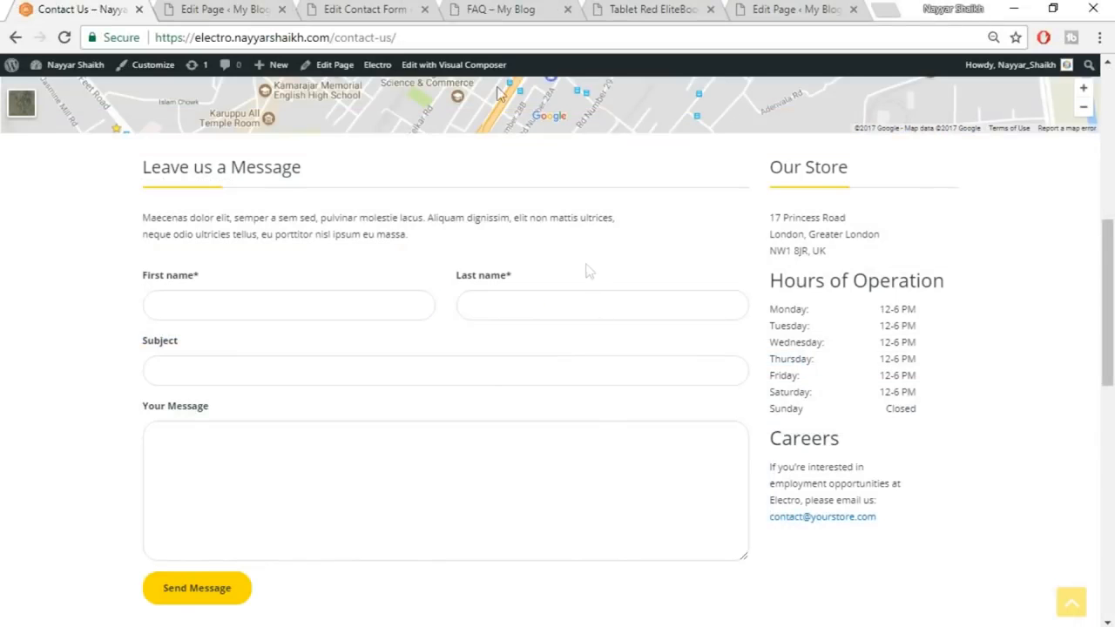
pyautogui.click(200, 9)
pyautogui.hotkey('ctrl', 'a')
pyautogui.hotkey('ctrl', 'v')
# - Compare the store address and careers e-mail with the live page, then close the block settings
pyautogui.click(82, 9)
pyautogui.moveTo(768, 220); pyautogui.dragTo(846, 249)
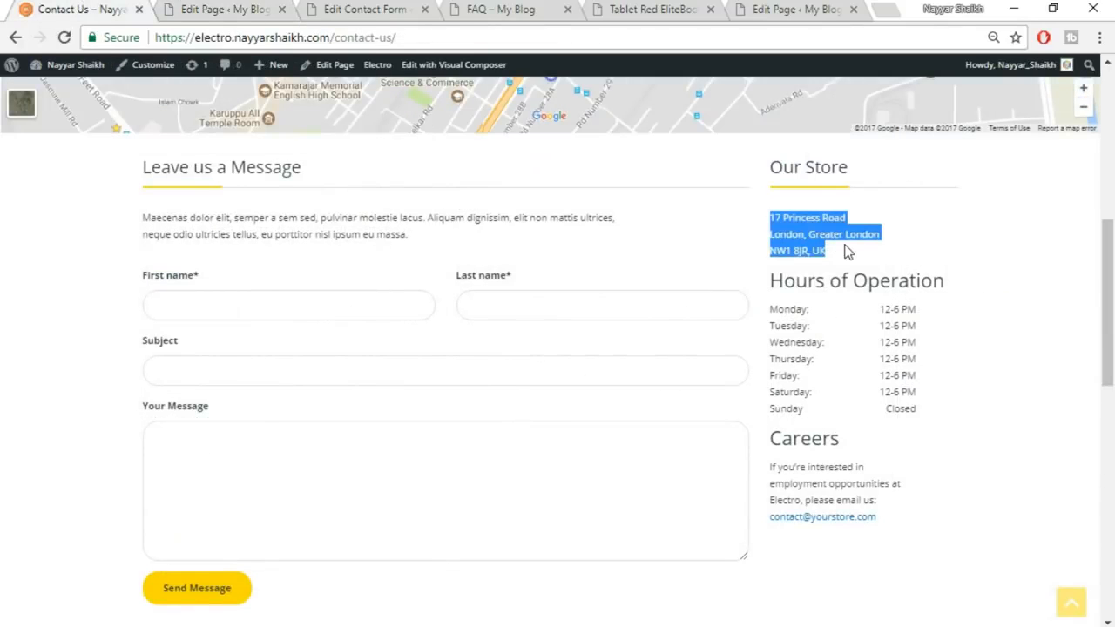
pyautogui.click(212, 7)
pyautogui.scroll(5, 564, 359)
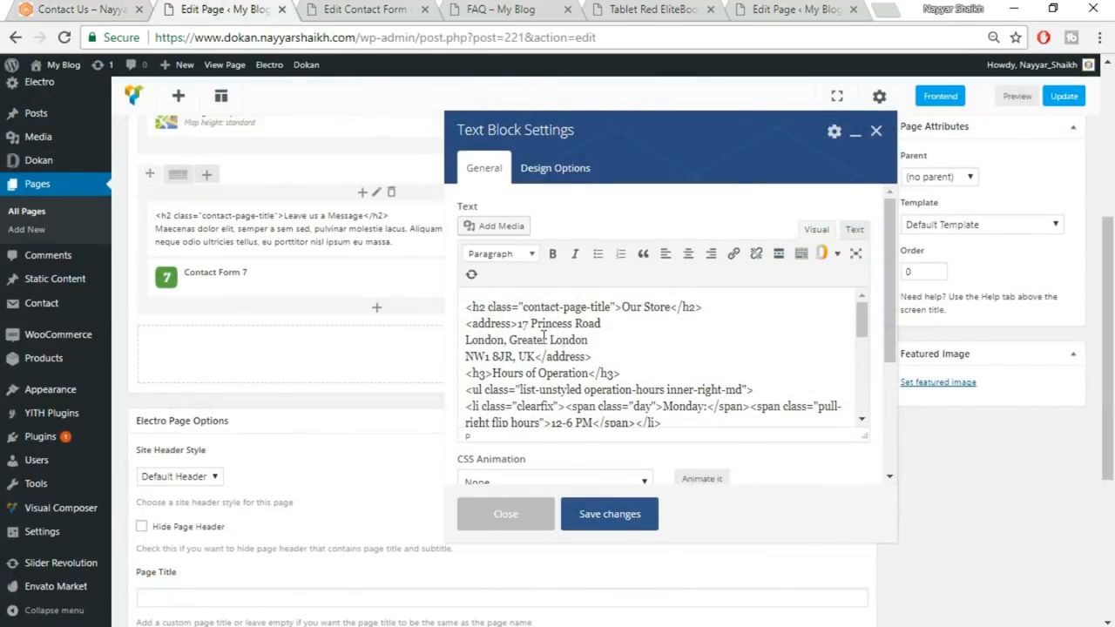
pyautogui.moveTo(522, 323); pyautogui.dragTo(545, 359)
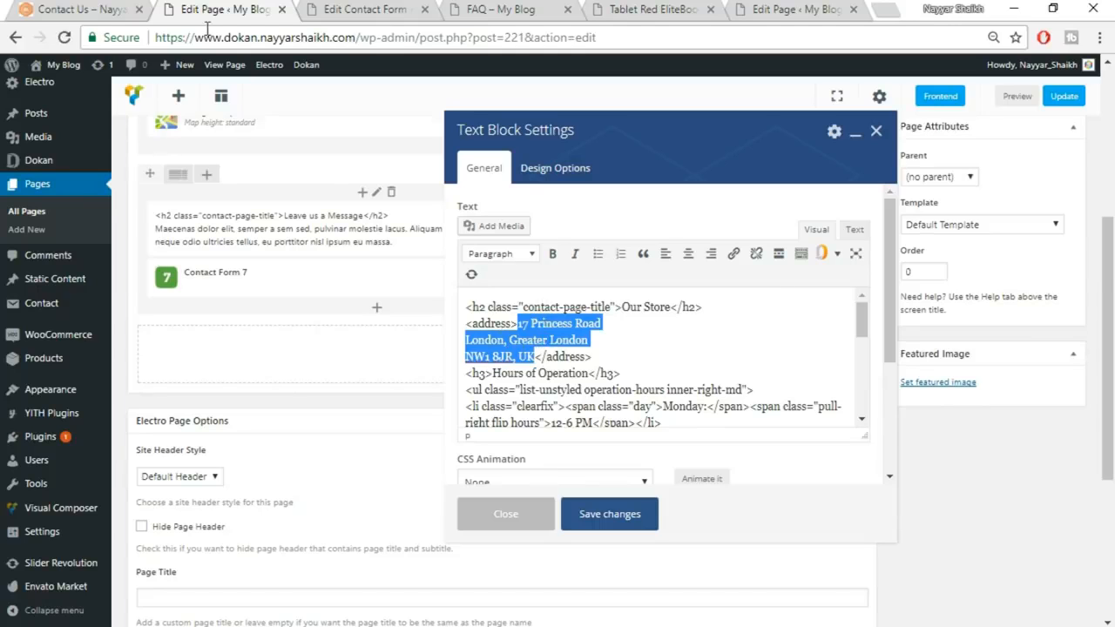
pyautogui.click(104, 9)
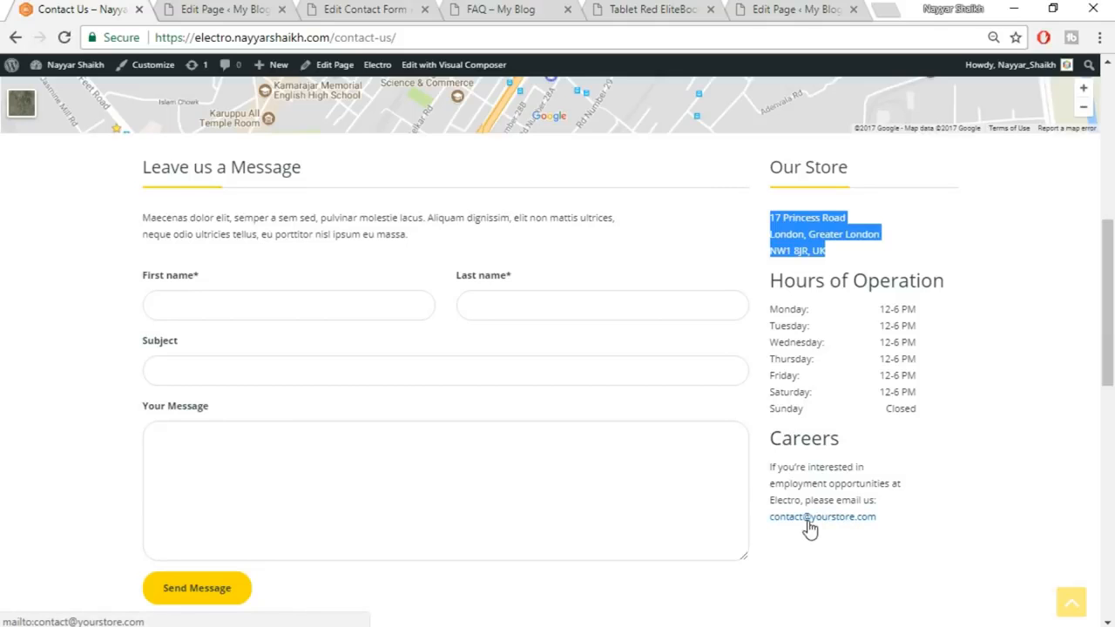
pyautogui.click(229, 7)
pyautogui.scroll(-5, 644, 401)
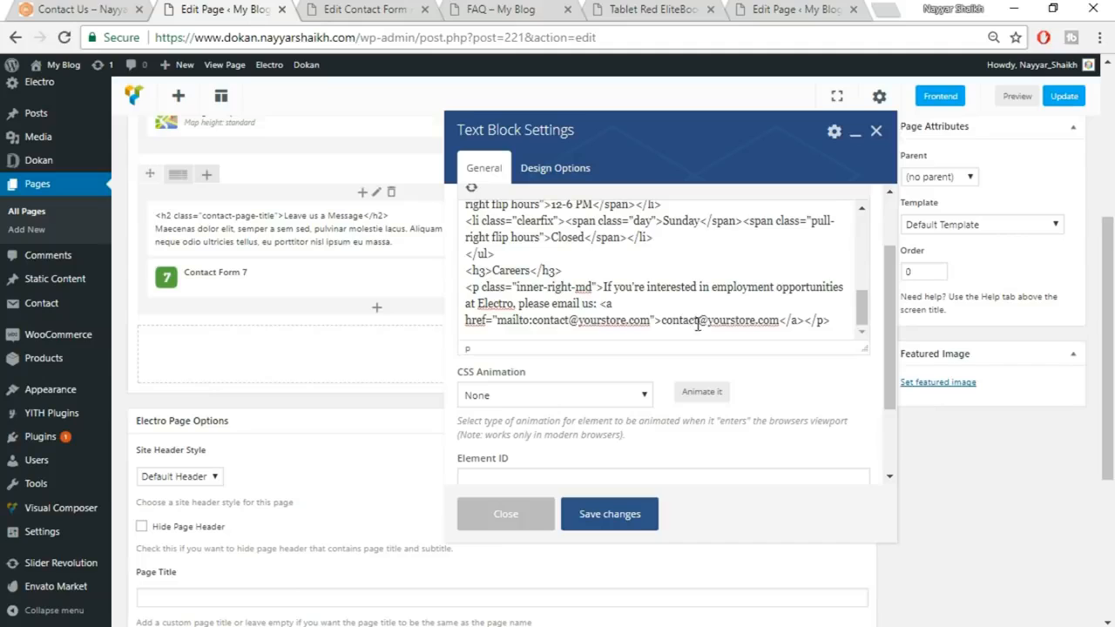
pyautogui.moveTo(662, 322); pyautogui.dragTo(781, 319)
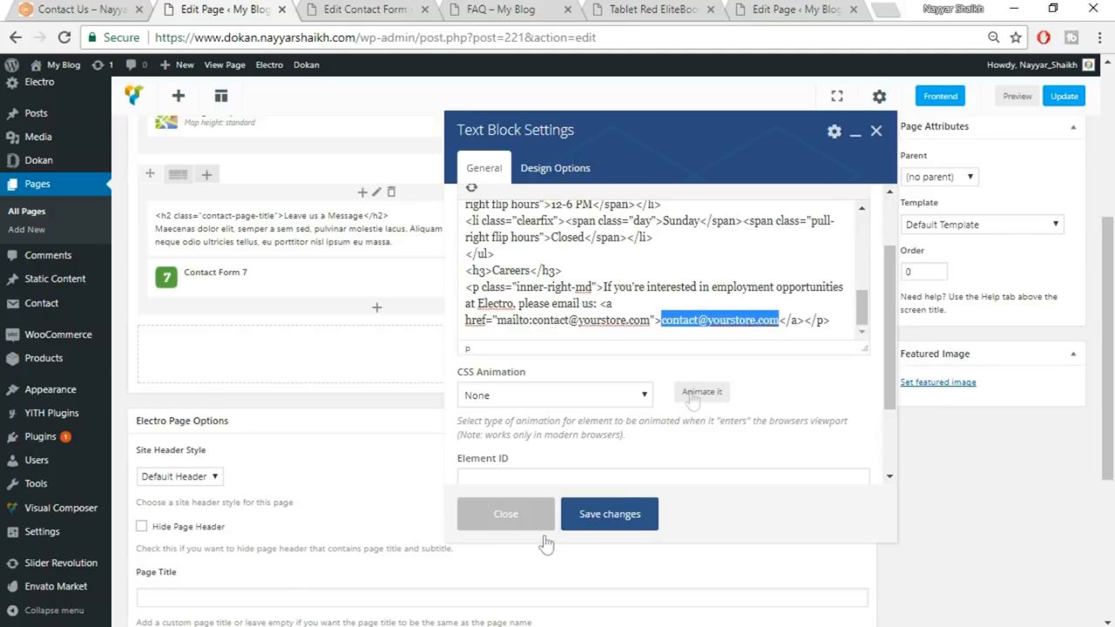
pyautogui.click(612, 523)
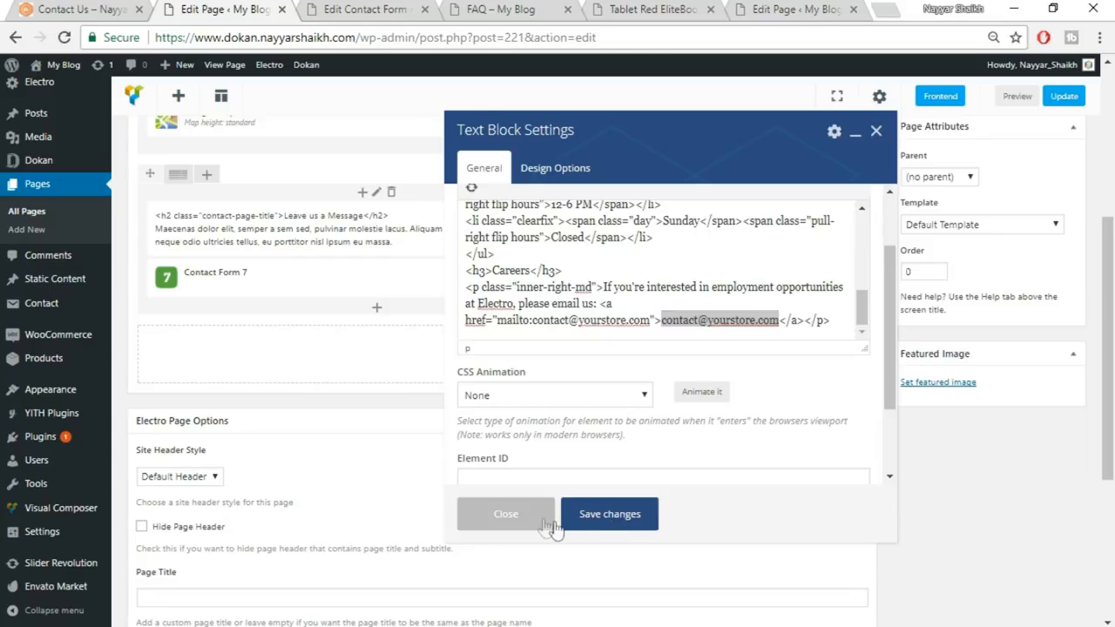
pyautogui.scroll(-3, 528, 468)
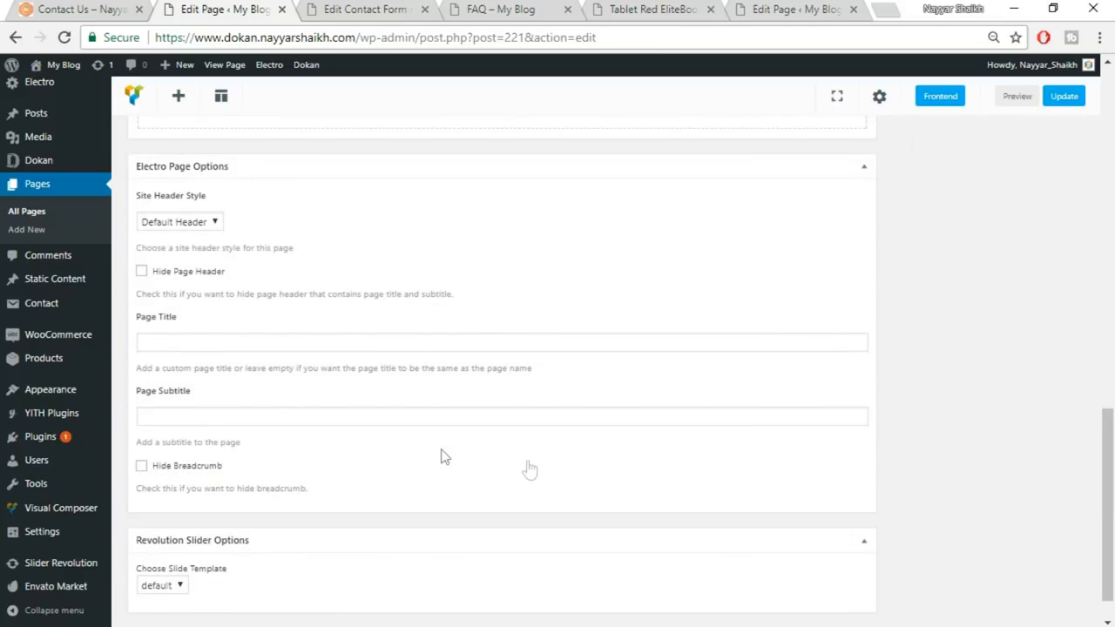
# - Tick Hide Page Header and update the Contact Us page
pyautogui.click(168, 274)
pyautogui.moveTo(1110, 465); pyautogui.dragTo(1112, 174)
pyautogui.click(1056, 258)
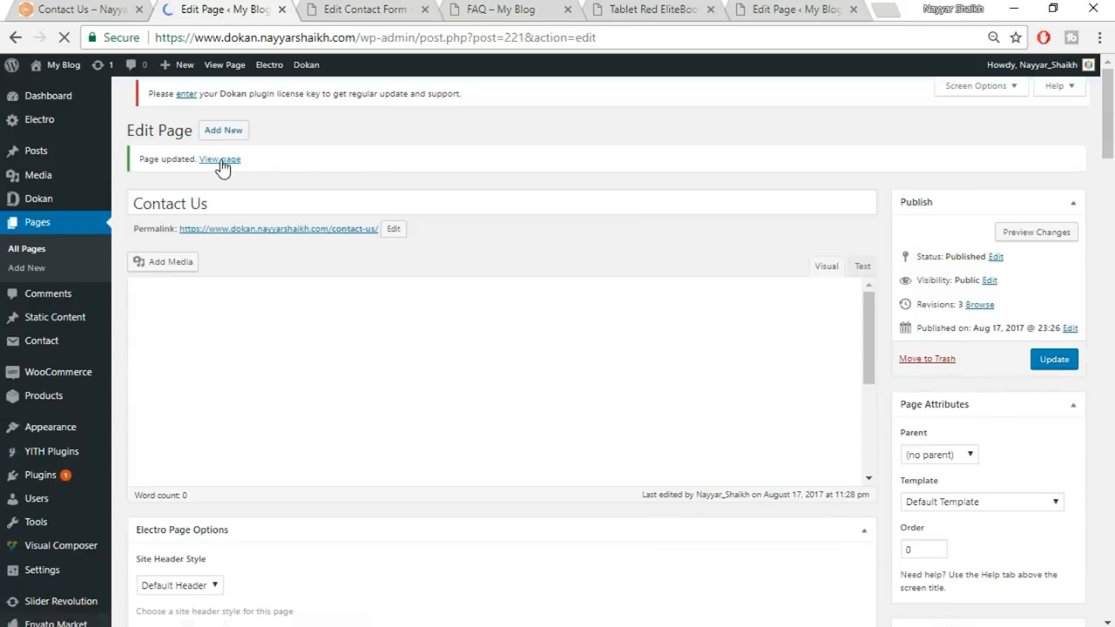
# - Open the live Contact Us page in a new tab and review its content
pyautogui.rightClick(222, 162)
pyautogui.click(287, 171)
pyautogui.click(444, 9)
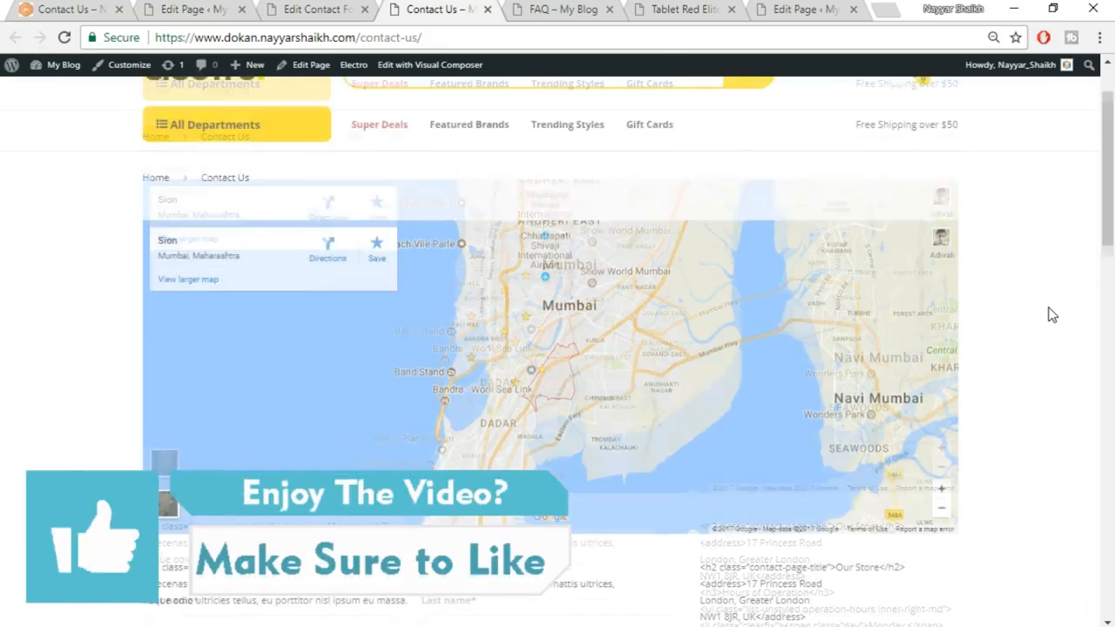
pyautogui.scroll(-3, 157, 327)
pyautogui.moveTo(258, 312); pyautogui.dragTo(132, 313)
pyautogui.click(406, 337)
pyautogui.click(143, 315)
pyautogui.scroll(-2, 806, 372)
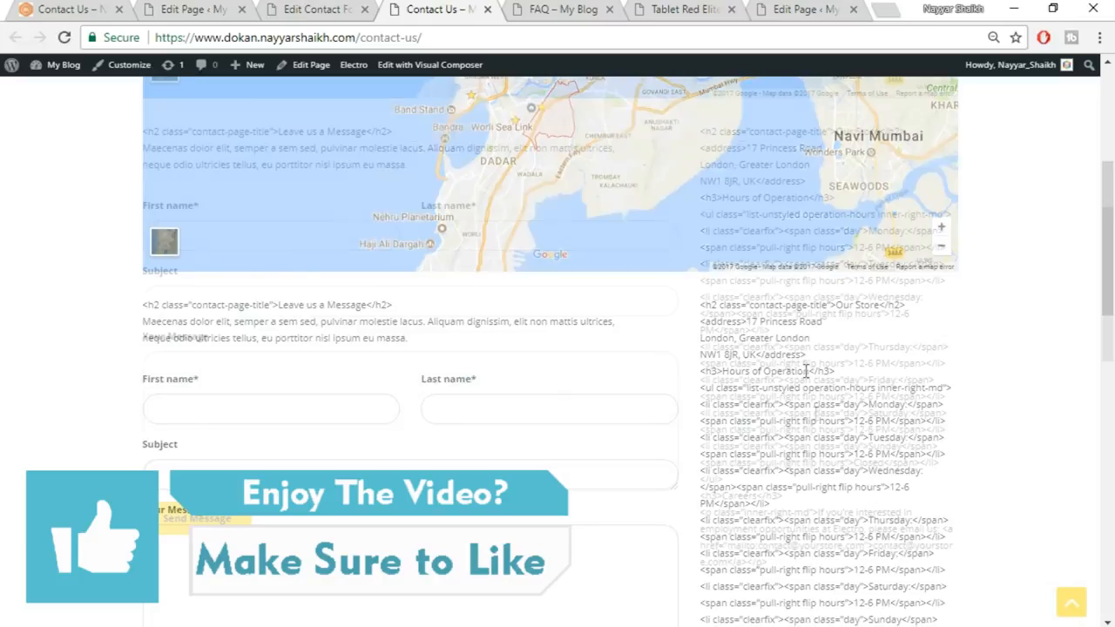
pyautogui.scroll(1, 824, 462)
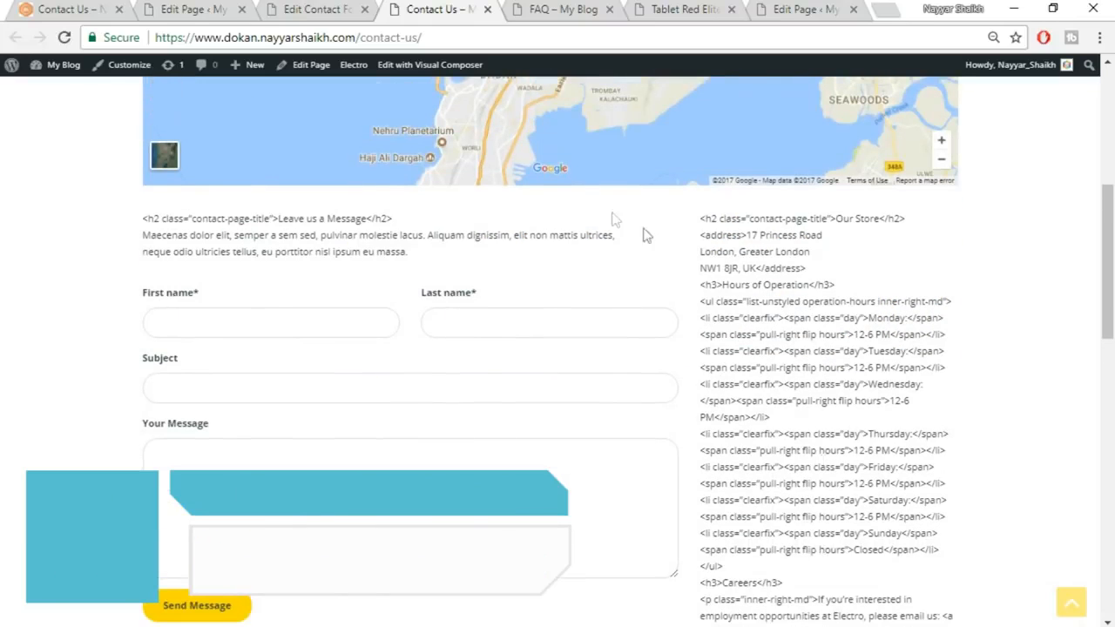
pyautogui.click(312, 8)
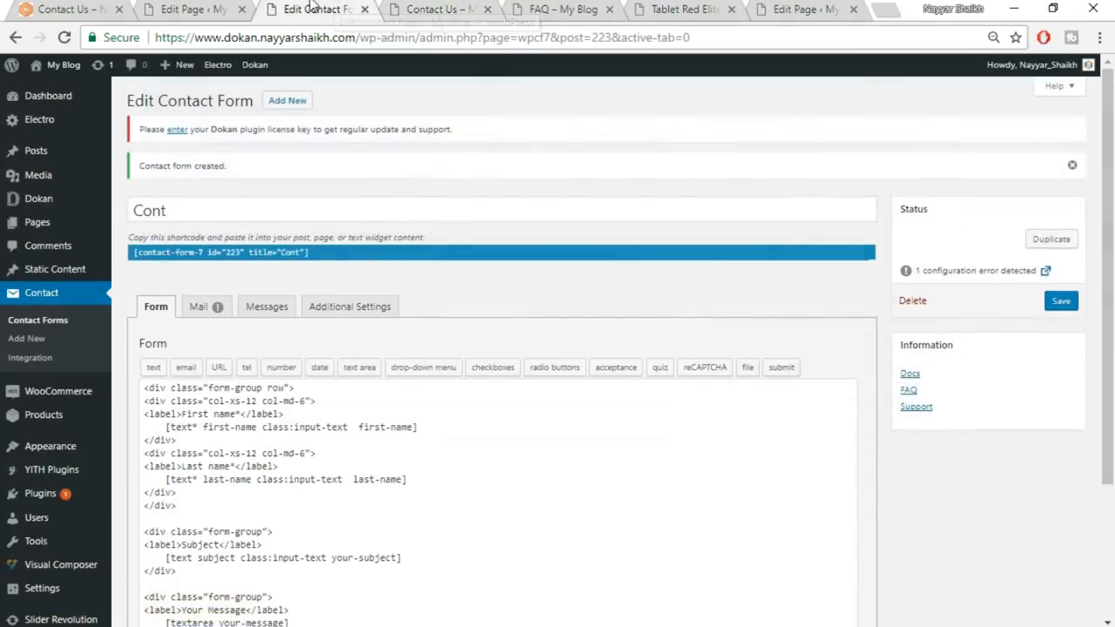
# - Re-paste the Leave us a Message block's content in raw HTML mode and save it
pyautogui.click(194, 9)
pyautogui.scroll(-3, 580, 354)
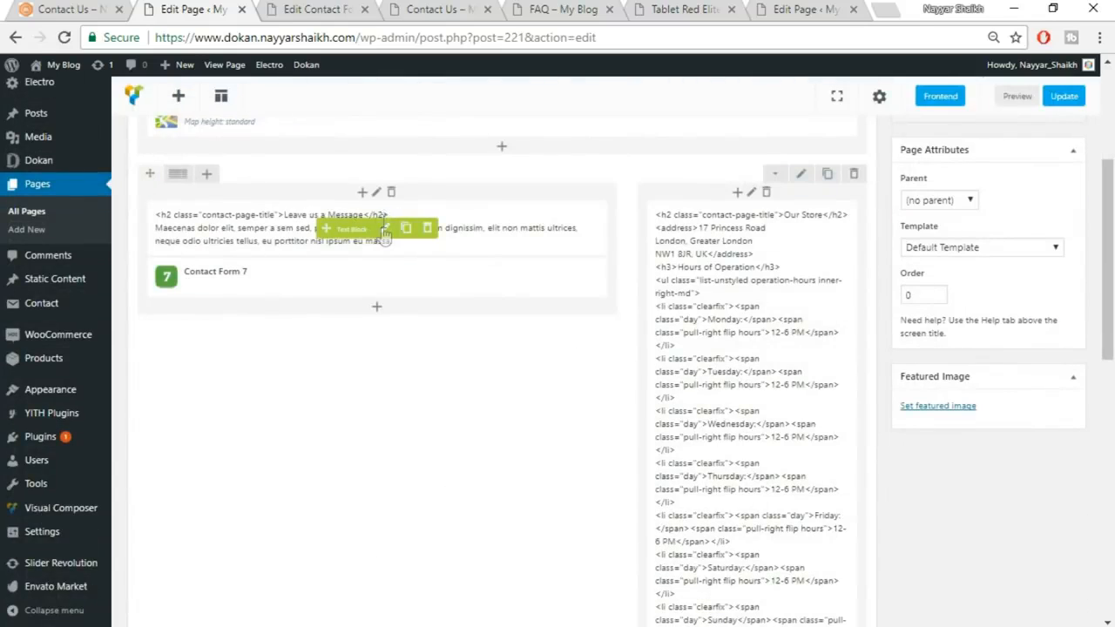
pyautogui.click(385, 228)
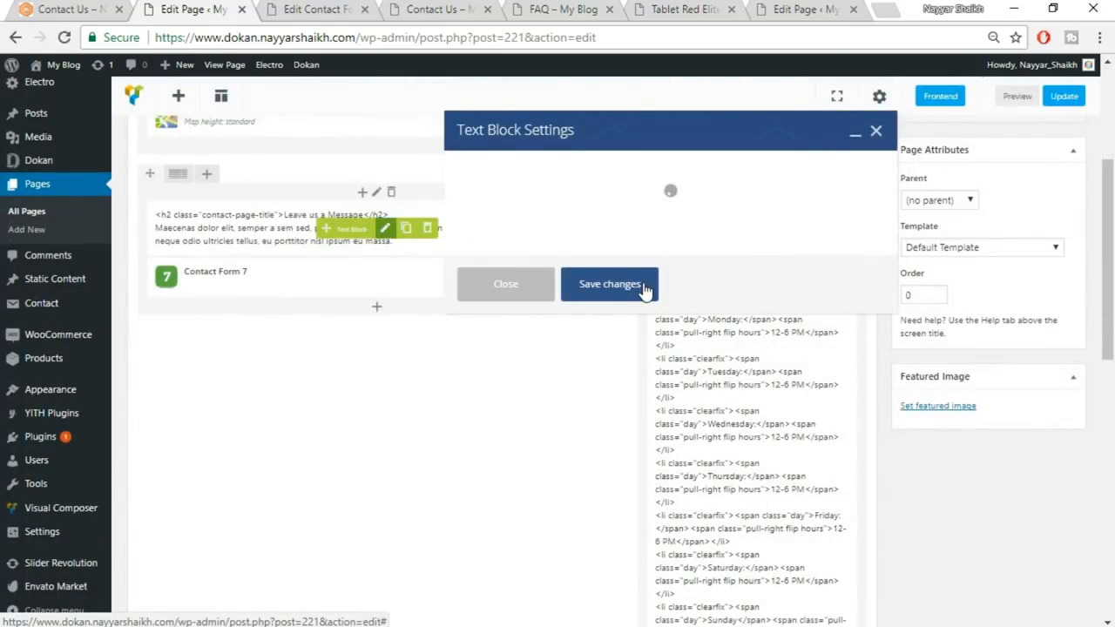
pyautogui.hotkey('ctrl', 'a')
pyautogui.hotkey('ctrl', 'c')
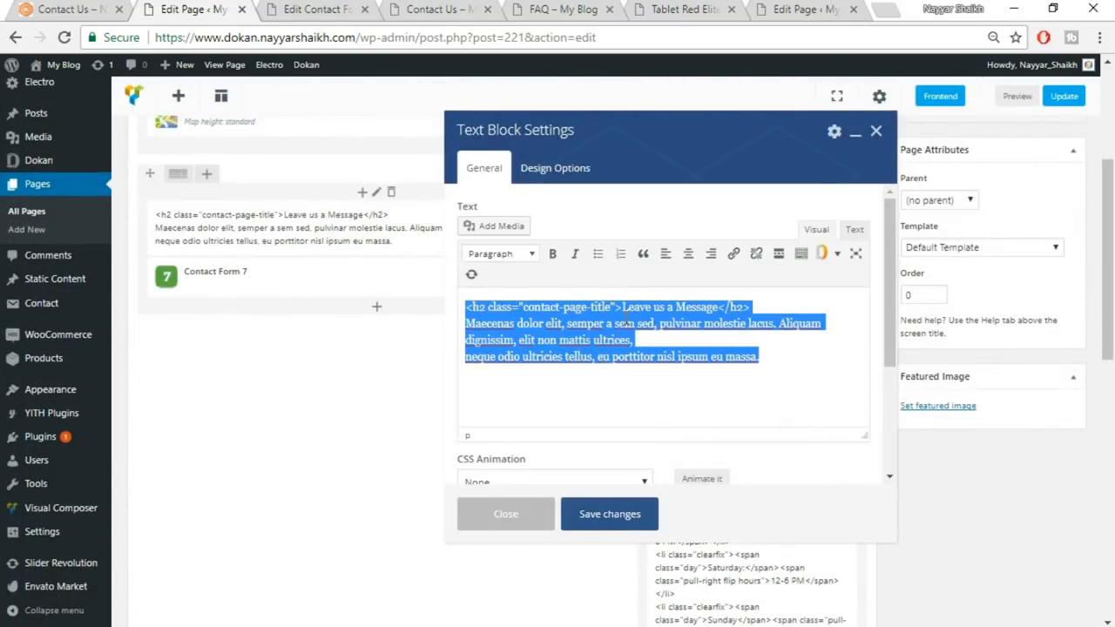
pyautogui.press('BackSpace')
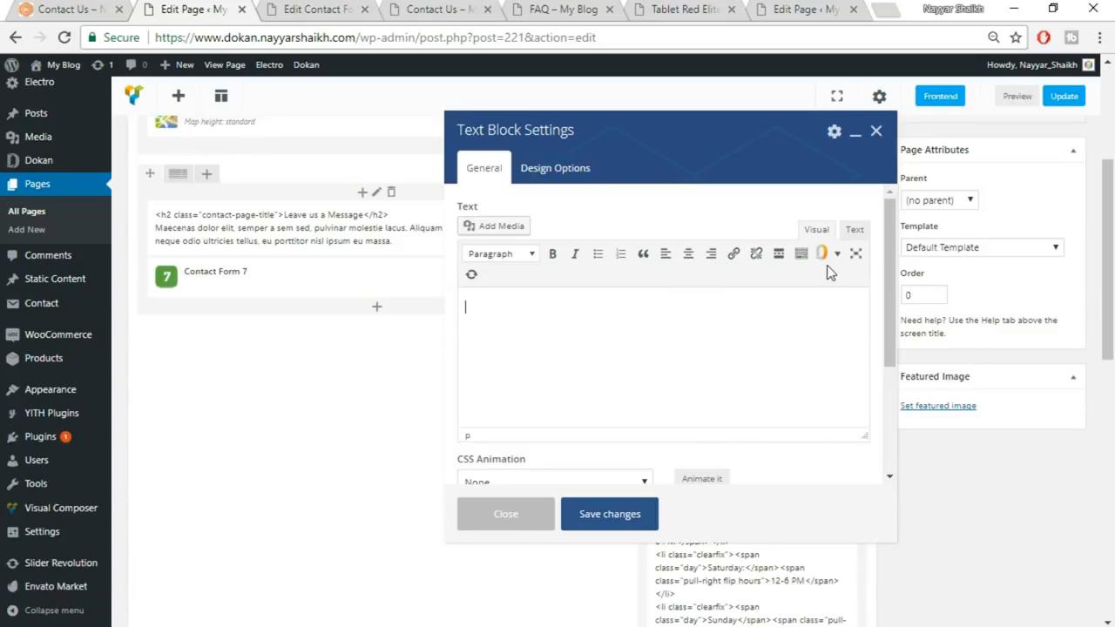
pyautogui.click(856, 230)
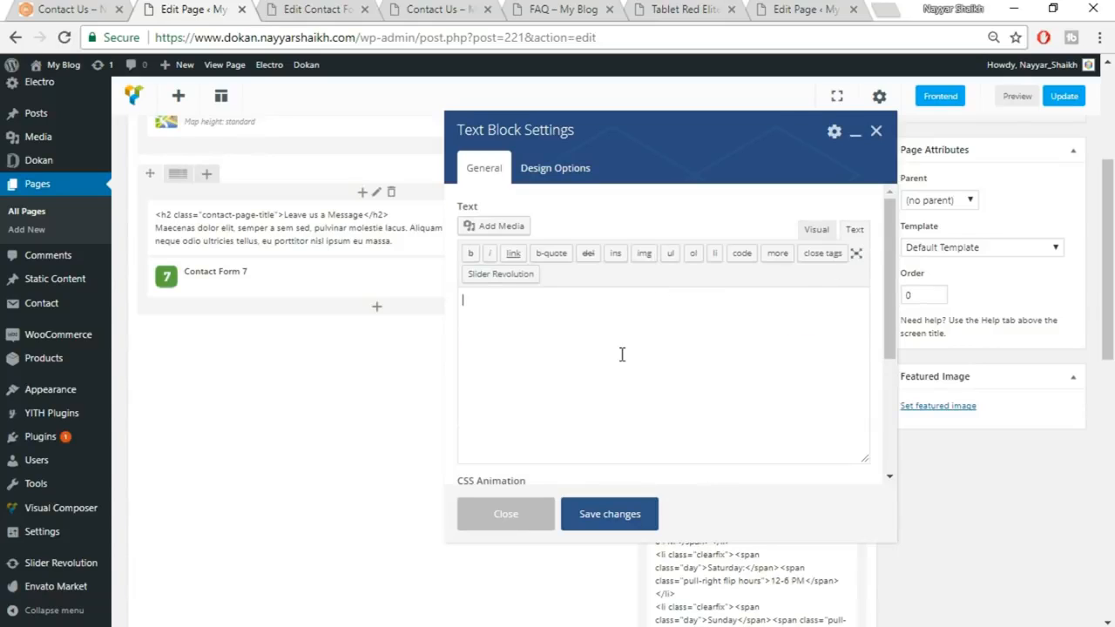
pyautogui.hotkey('ctrl', 'v')
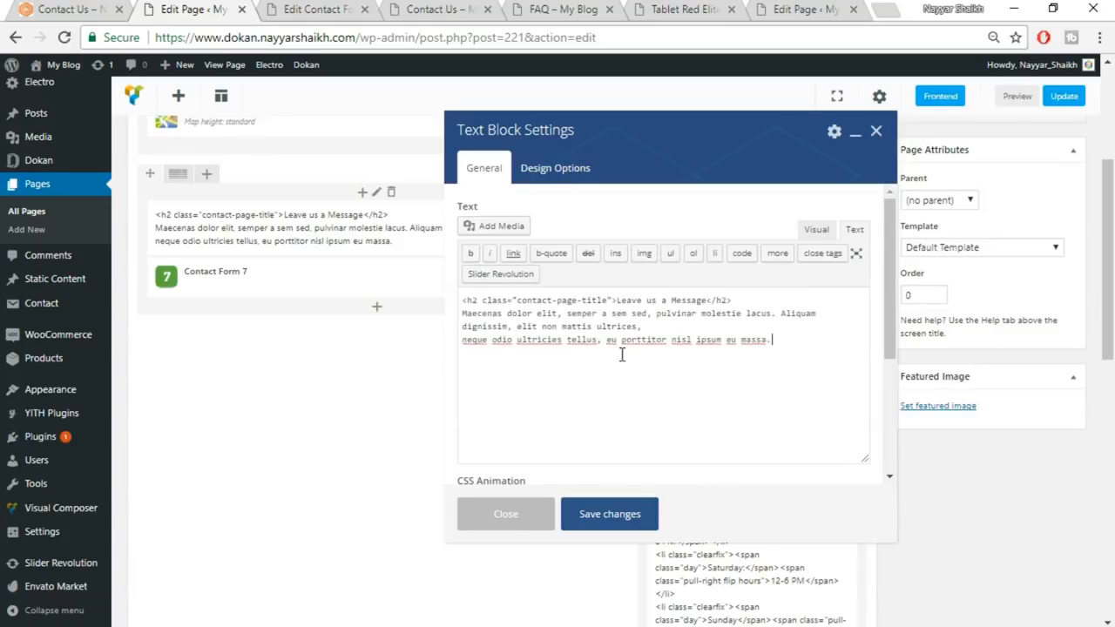
pyautogui.click(609, 514)
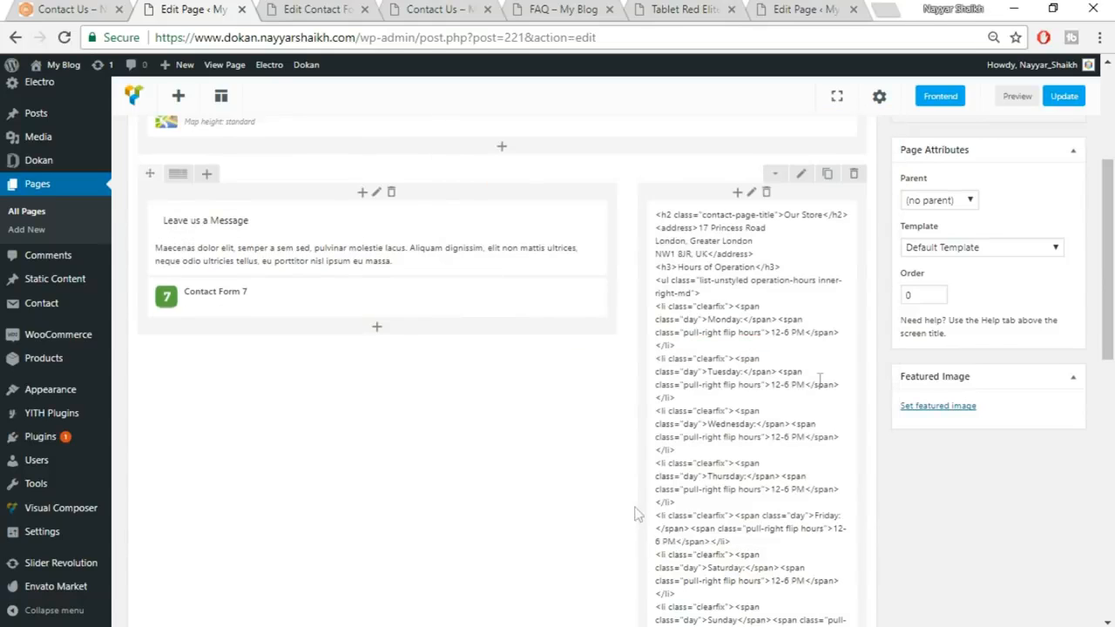
# - Re-paste the Our Store block's HTML in raw HTML mode, save it, and update the page
pyautogui.moveTo(791, 279)
pyautogui.click(760, 474)
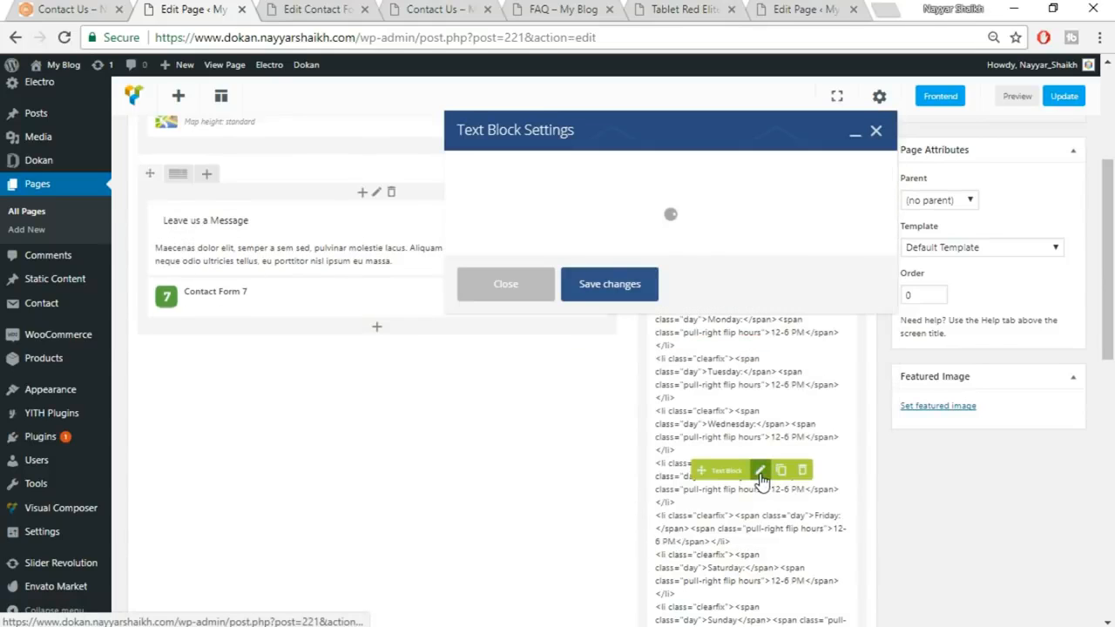
pyautogui.hotkey('ctrl', 'a')
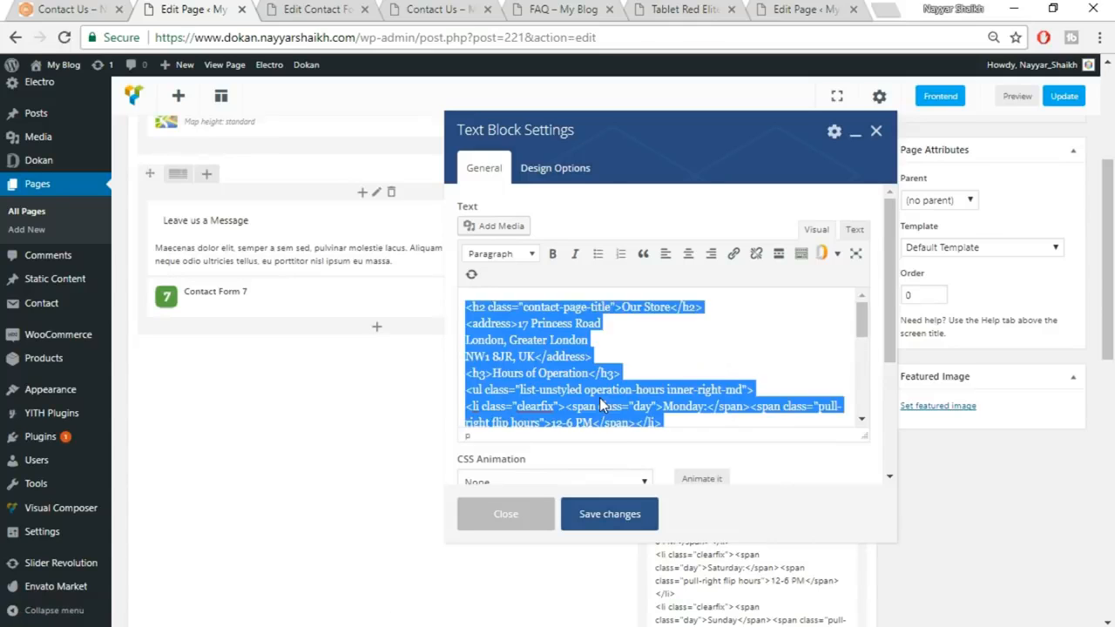
pyautogui.press('Delete')
pyautogui.click(855, 230)
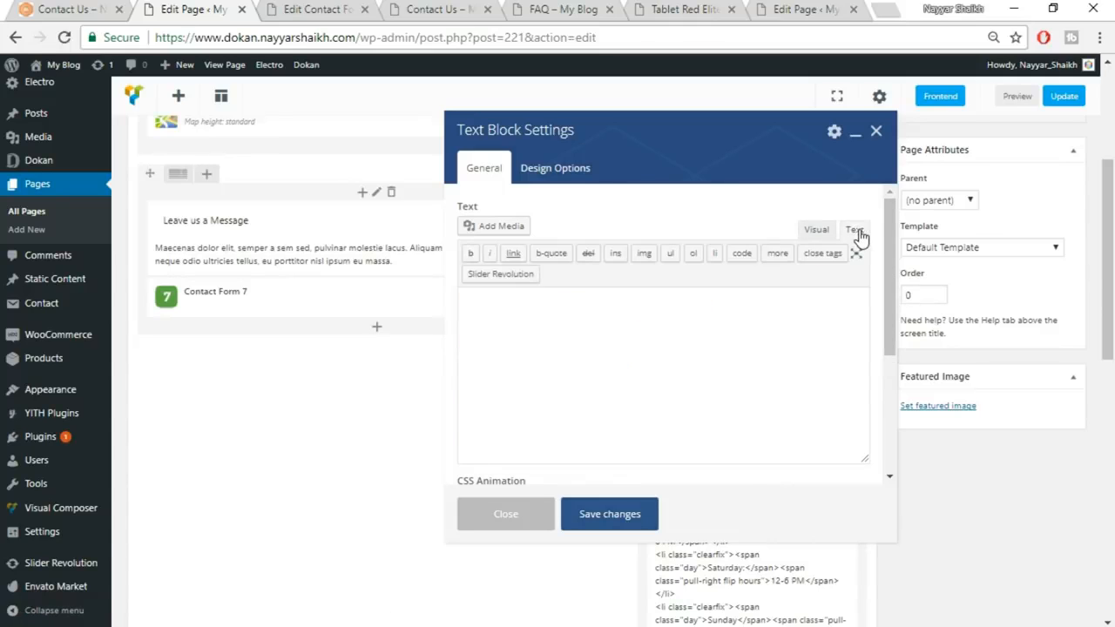
pyautogui.click(724, 334)
pyautogui.hotkey('ctrl', 'v')
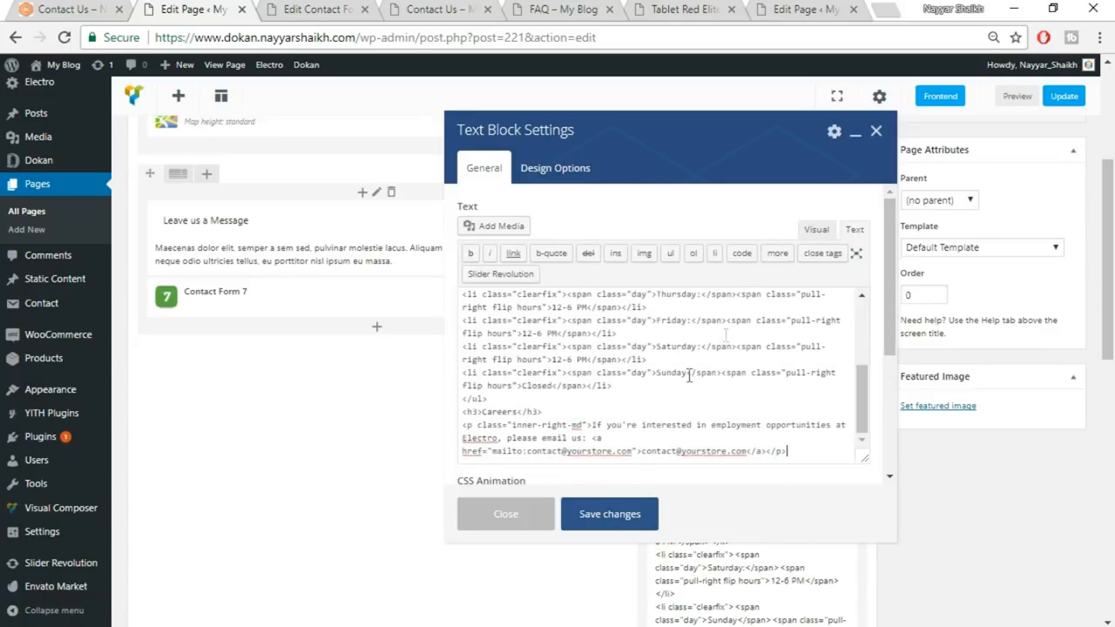
pyautogui.click(610, 514)
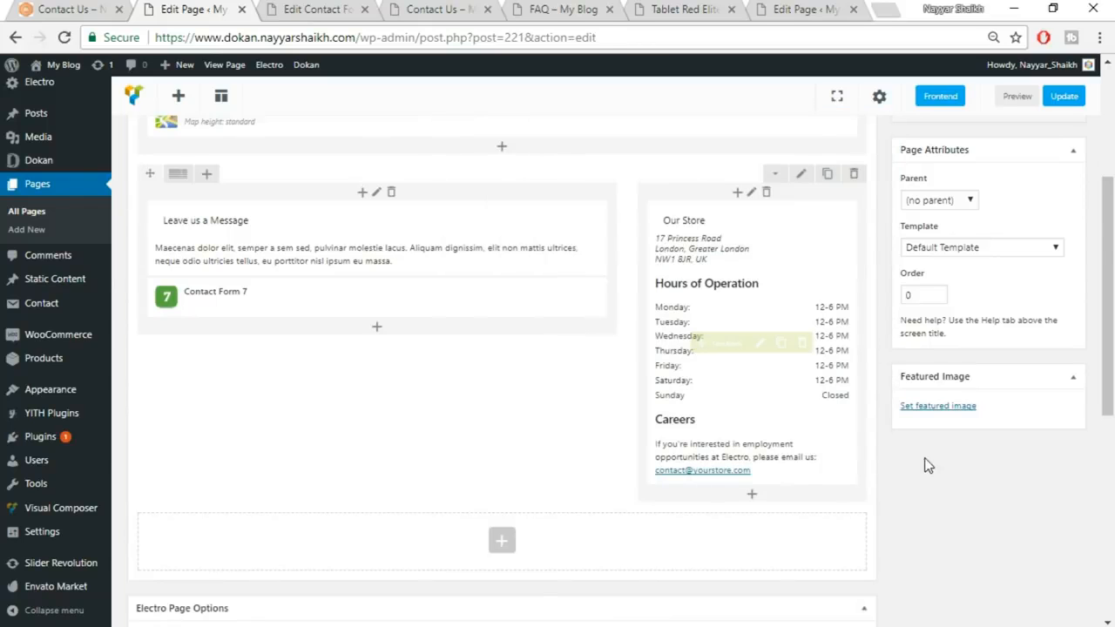
pyautogui.scroll(-2, 927, 466)
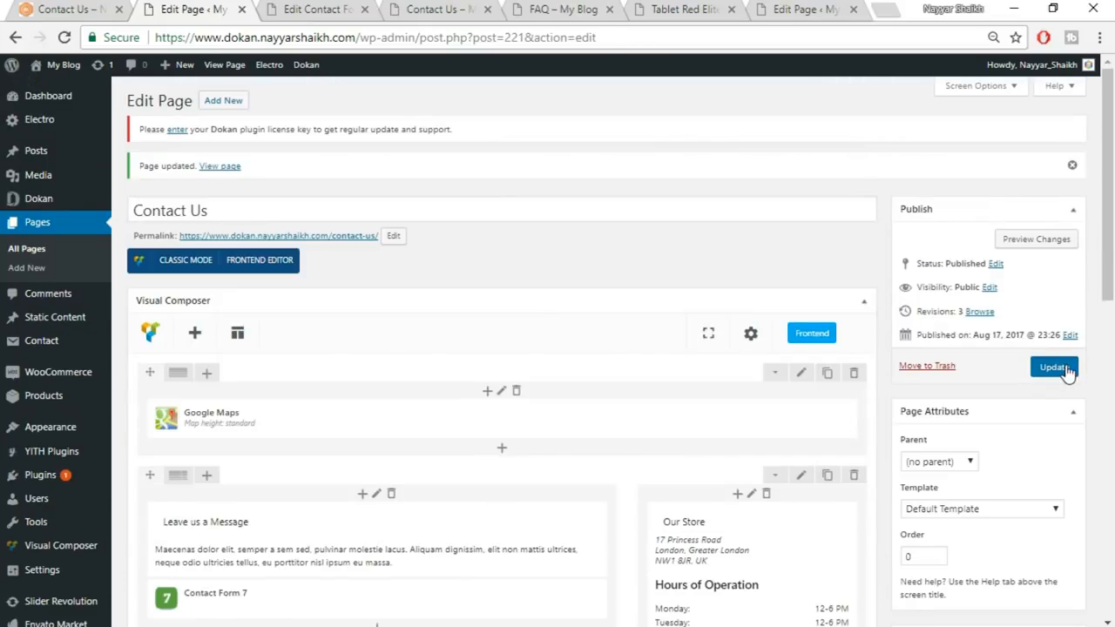
pyautogui.click(1055, 367)
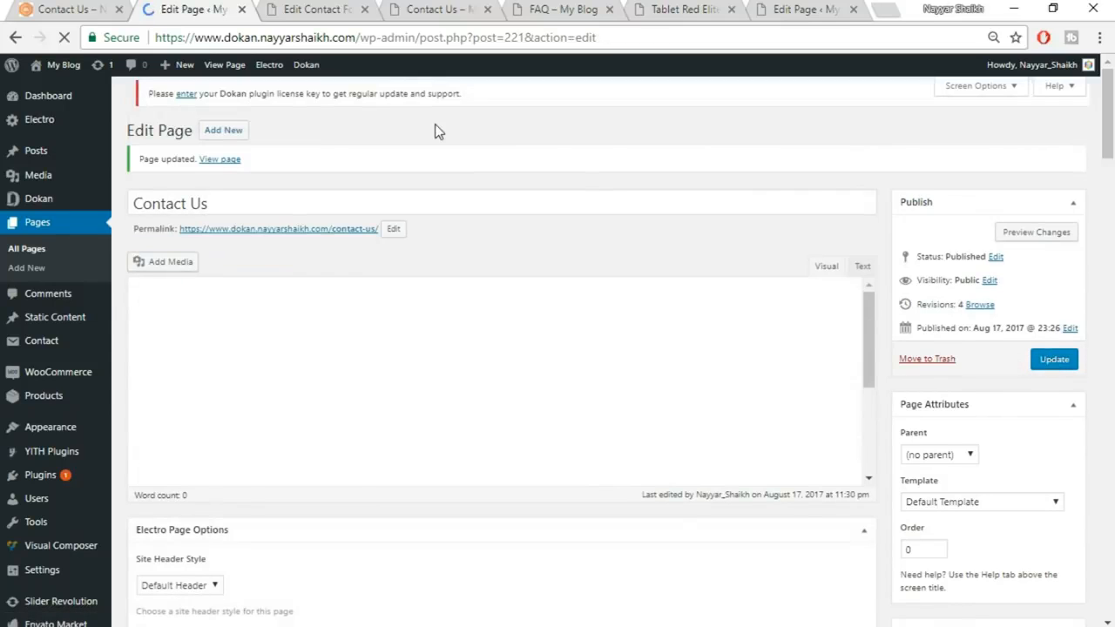
pyautogui.click(451, 4)
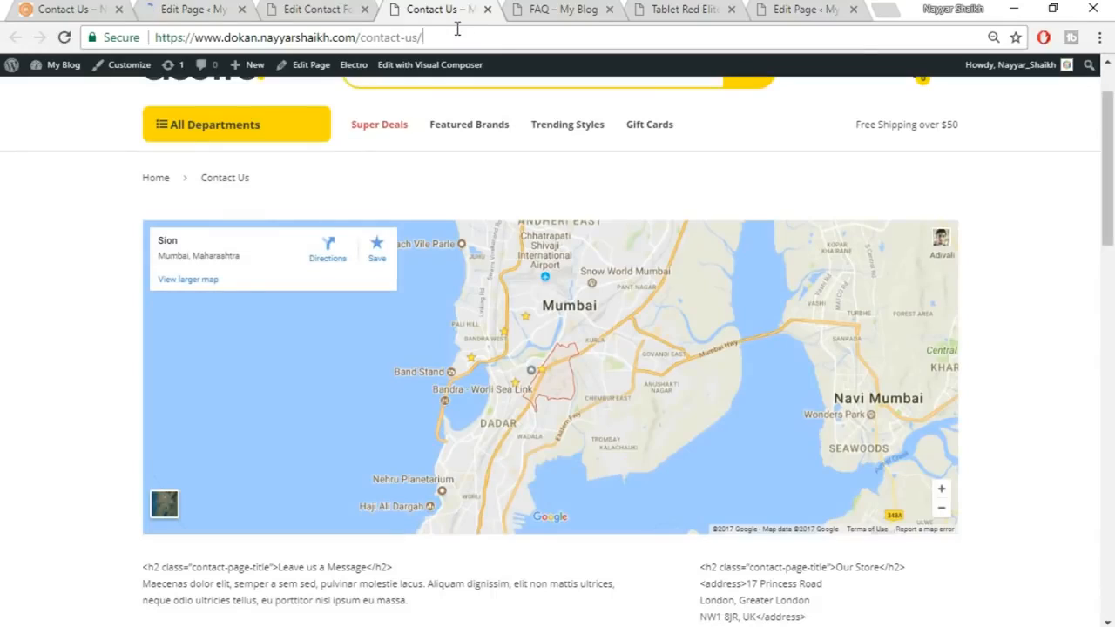
pyautogui.click(456, 29)
pyautogui.press('Return')
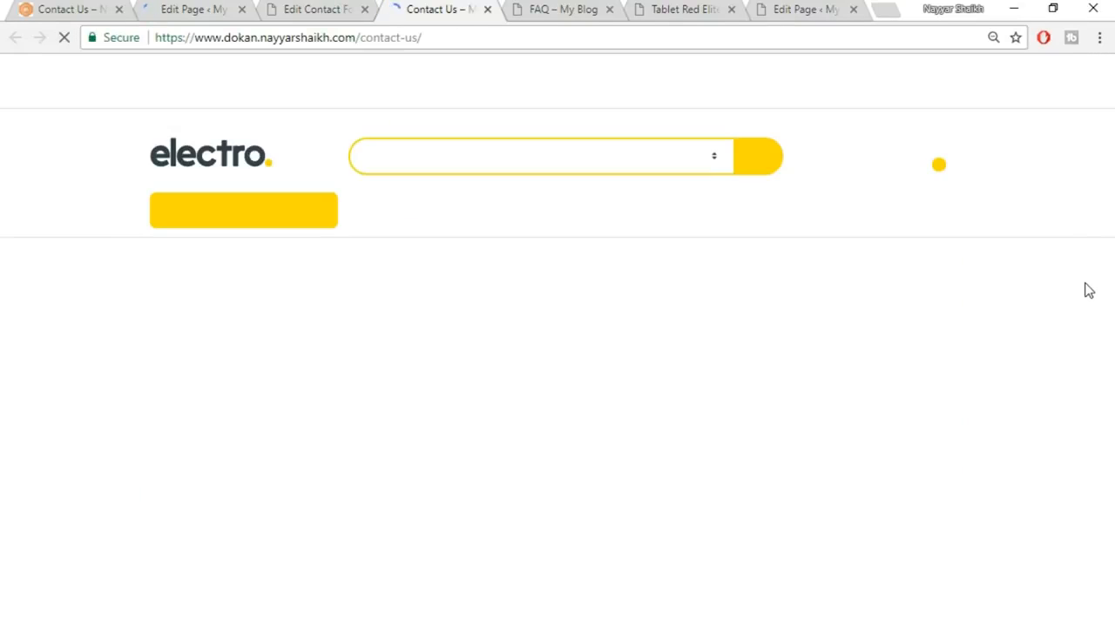
pyautogui.scroll(-1, 1085, 289)
pyautogui.scroll(-4, 883, 319)
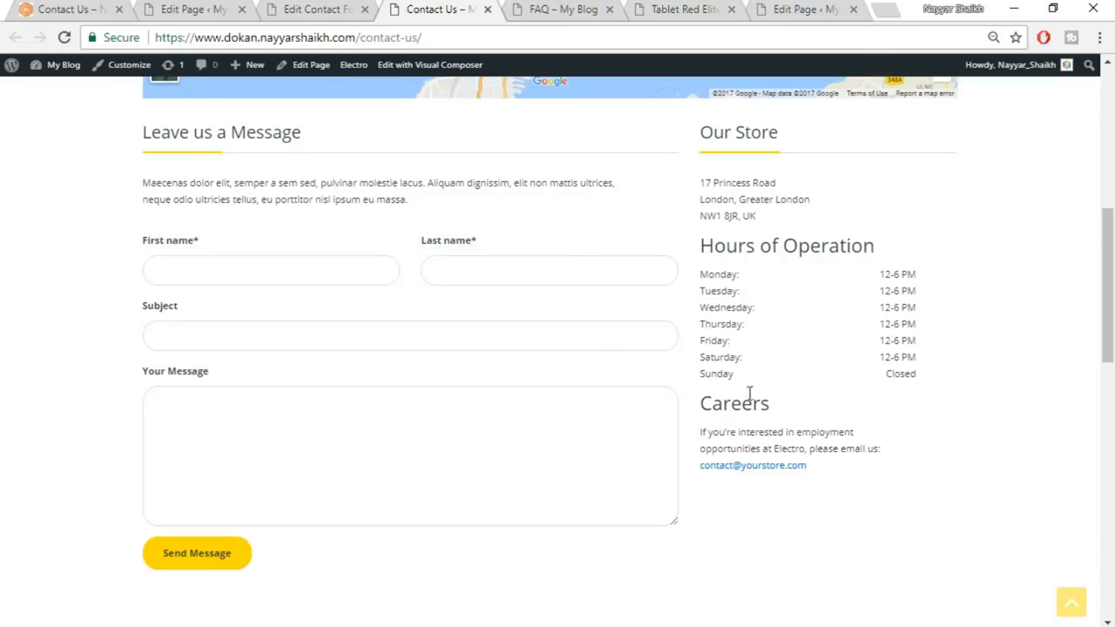
pyautogui.click(138, 5)
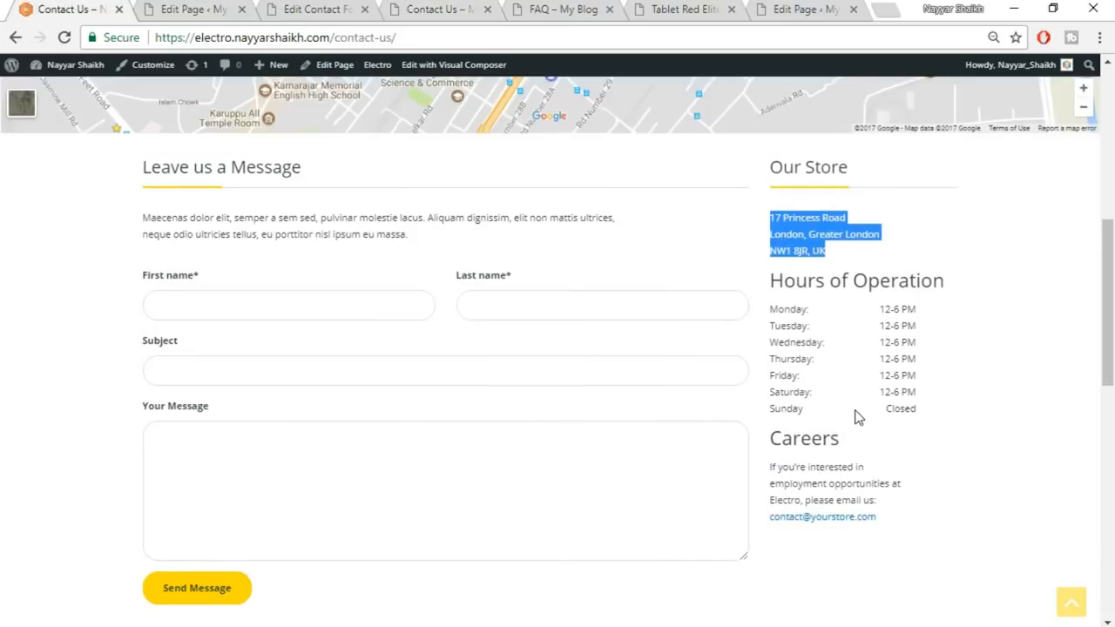
pyautogui.scroll(-10, 859, 422)
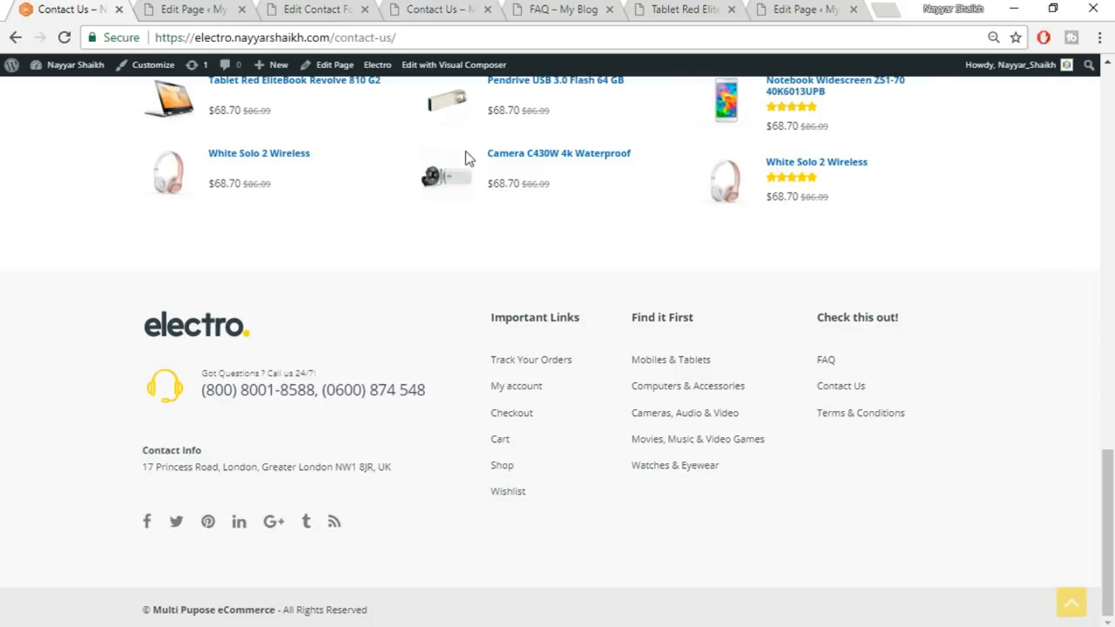
pyautogui.click(225, 7)
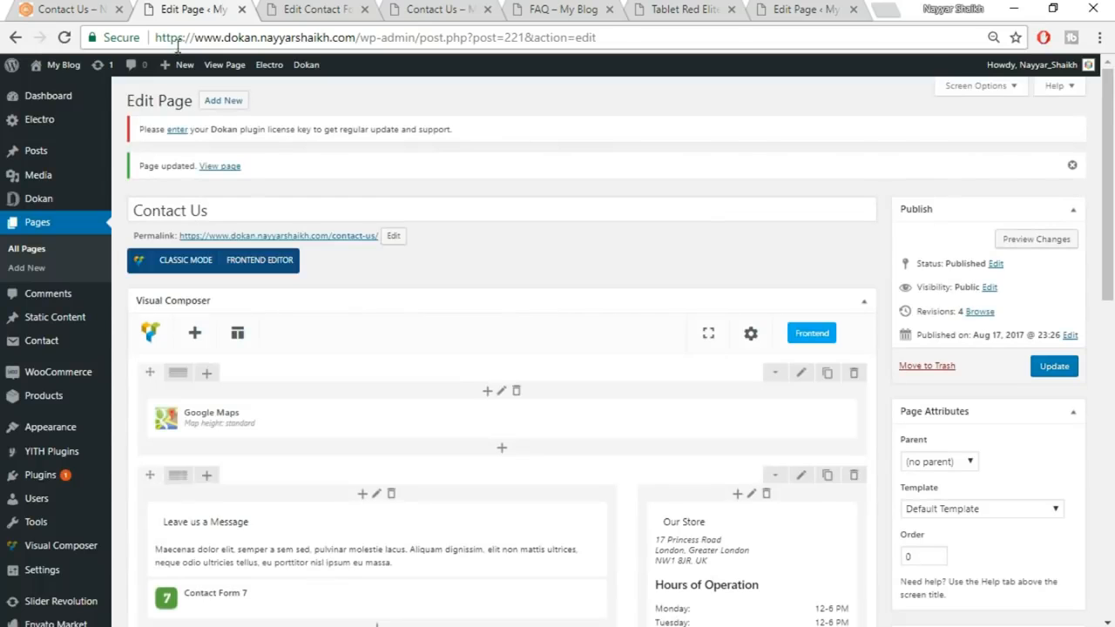
# - Create a new menu named FooterMenu
pyautogui.scroll(-1, 80, 388)
pyautogui.scroll(-2, 80, 387)
pyautogui.moveTo(57, 392)
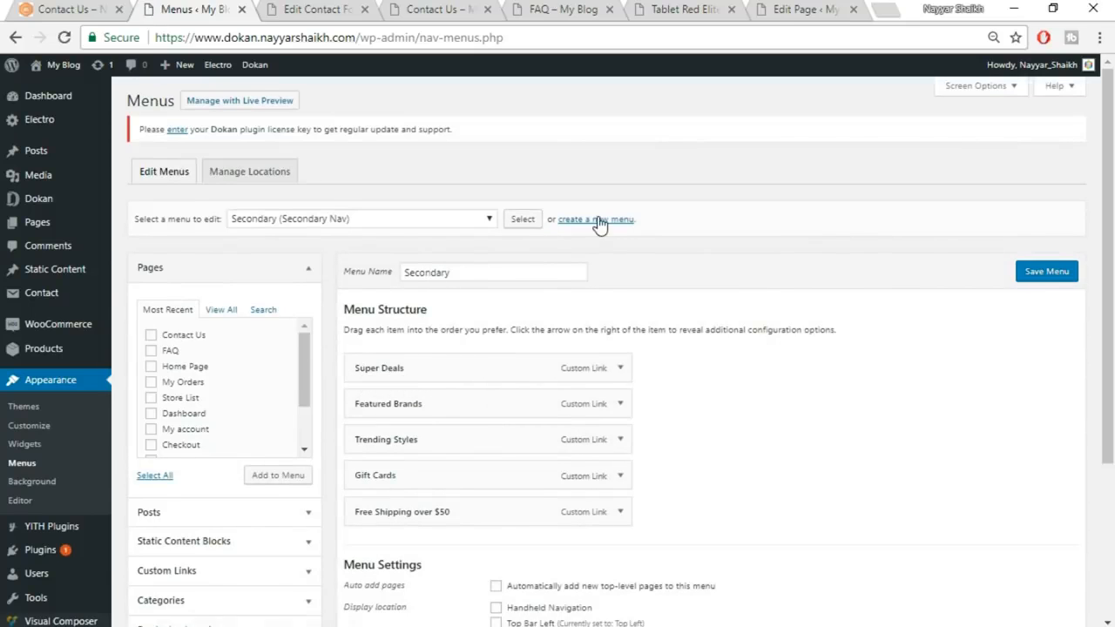
pyautogui.click(599, 220)
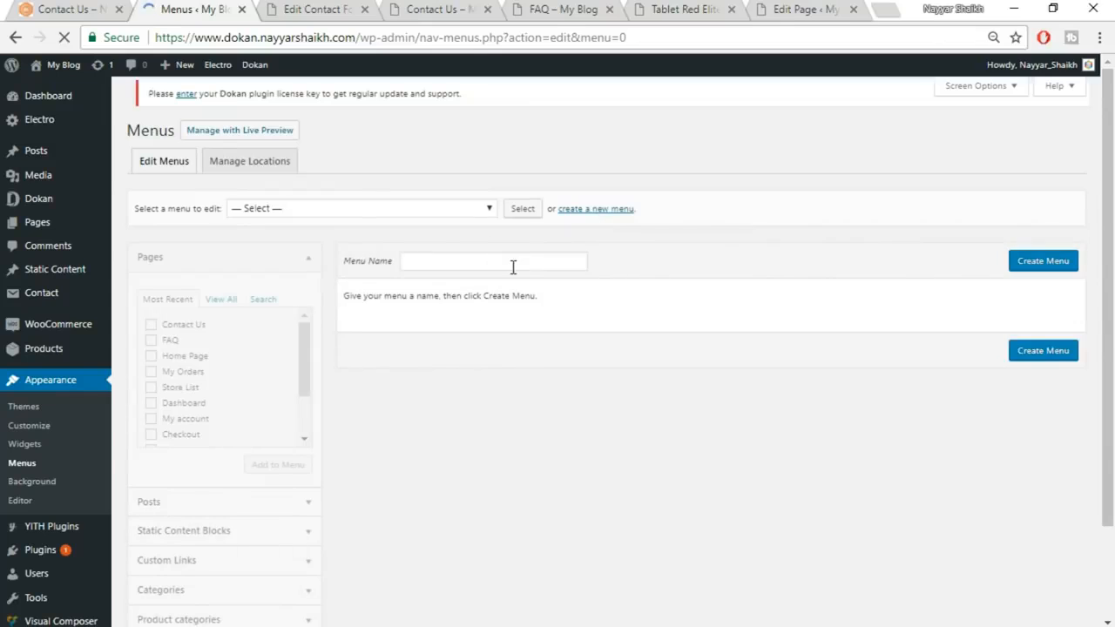
pyautogui.click(513, 267)
pyautogui.write('Foo')
pyautogui.press('Down')
pyautogui.press('Return')
pyautogui.press('Return')
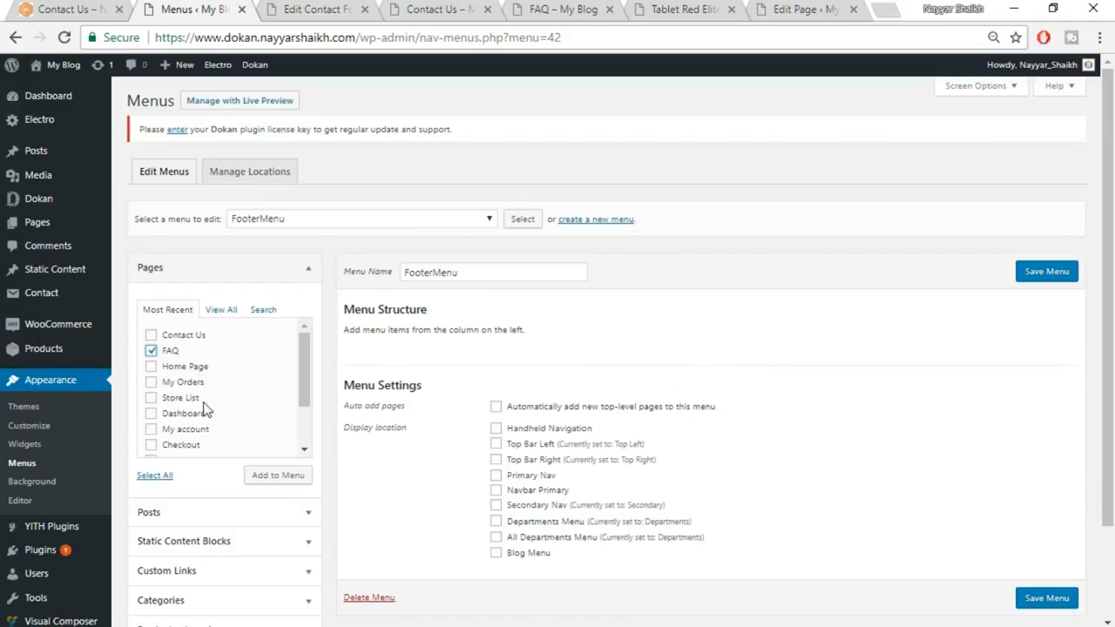
# - Add the Contact Us and FAQ pages to FooterMenu
pyautogui.scroll(-2, 209, 440)
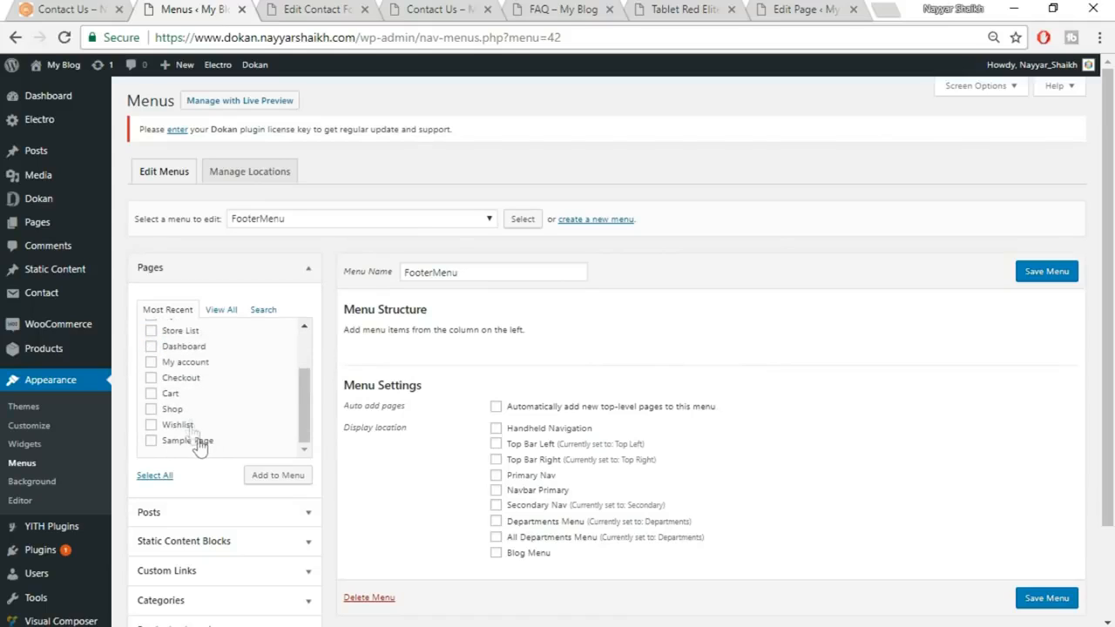
pyautogui.click(223, 310)
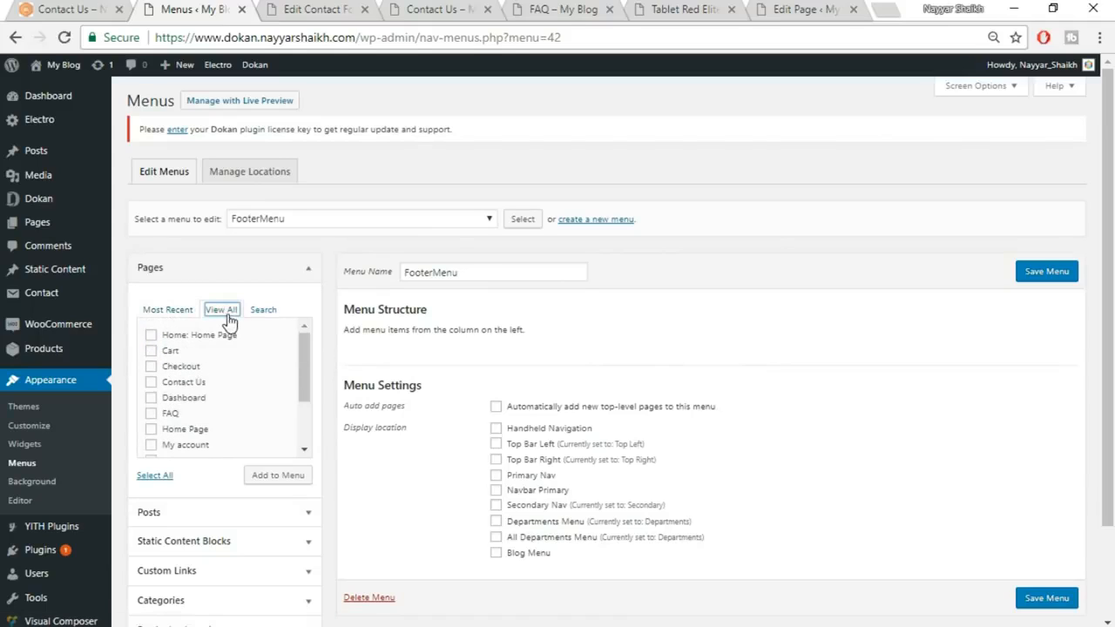
pyautogui.click(190, 383)
pyautogui.click(171, 413)
pyautogui.click(280, 481)
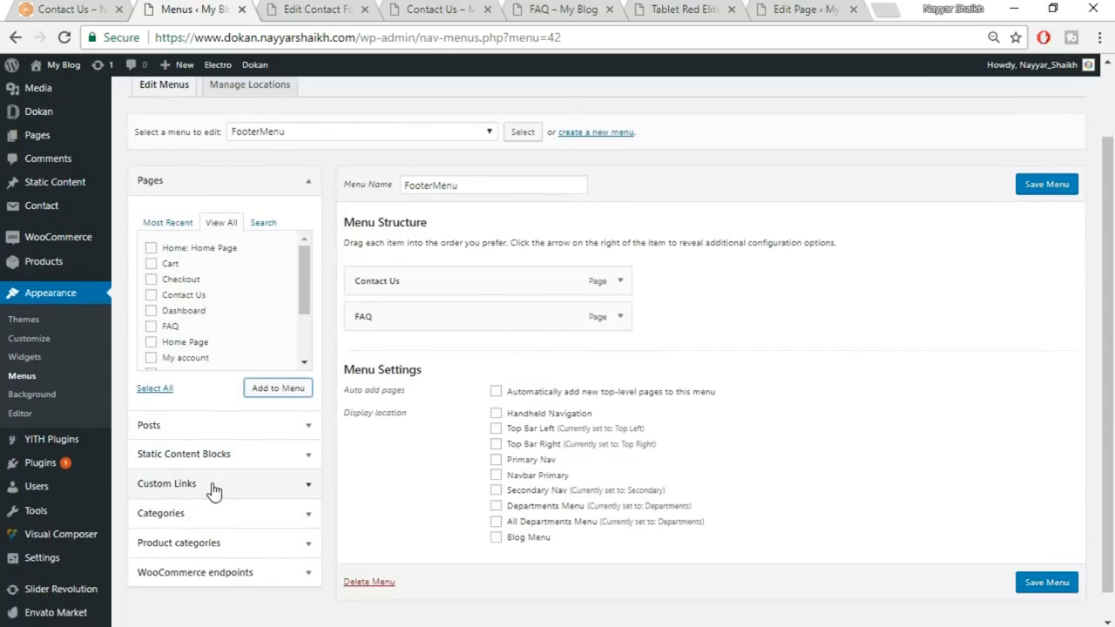
# - Add a '#' custom link labelled Terms & Conditions, copied from the demo footer
pyautogui.click(212, 488)
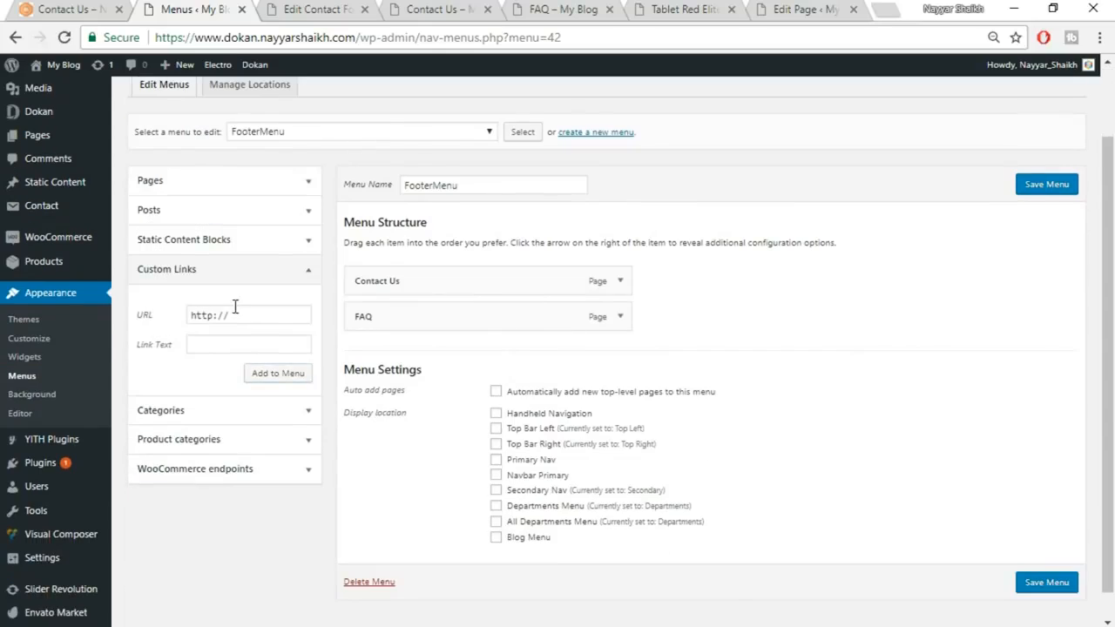
pyautogui.moveTo(251, 323); pyautogui.dragTo(174, 323)
pyautogui.write('#')
pyautogui.press('Tab')
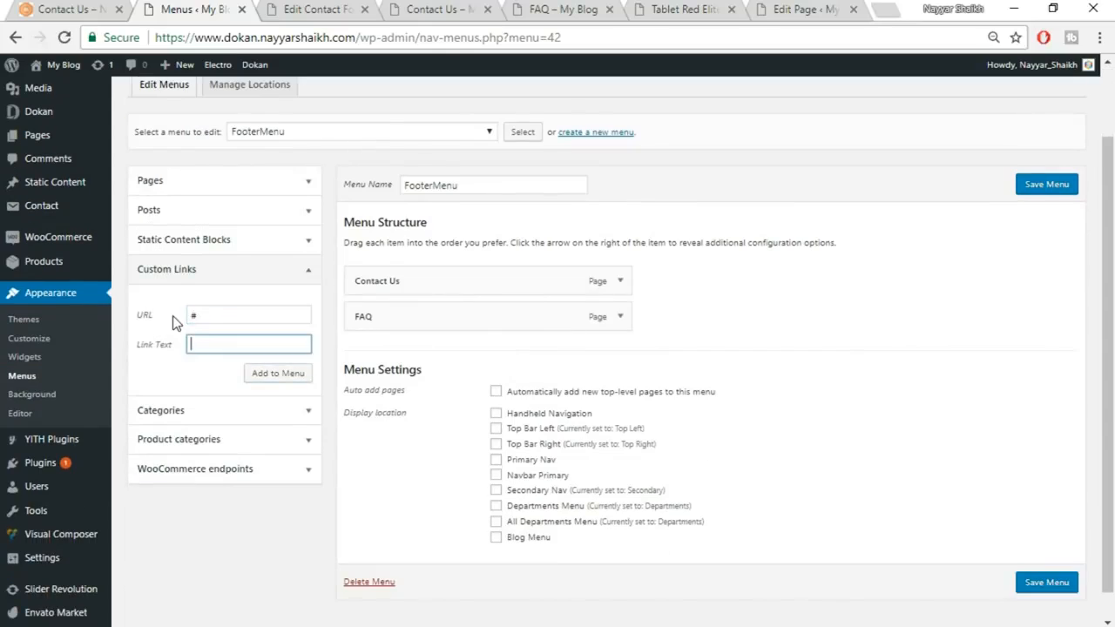
pyautogui.click(96, 9)
pyautogui.moveTo(945, 416); pyautogui.dragTo(831, 409)
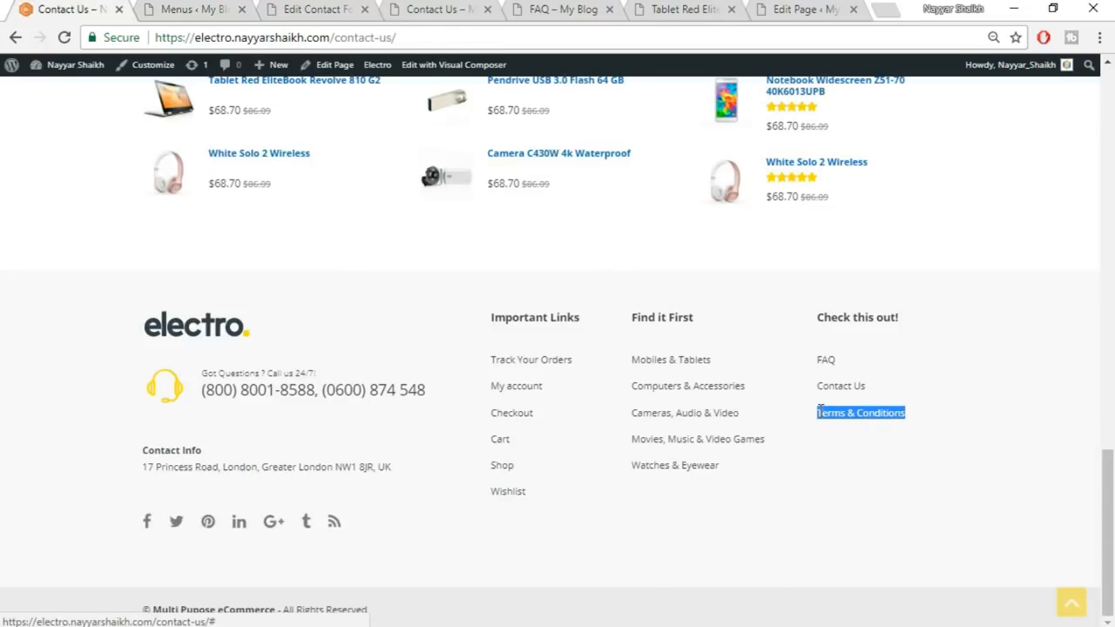
pyautogui.hotkey('ctrl', 'c')
pyautogui.click(196, 9)
pyautogui.hotkey('ctrl', 'v')
pyautogui.click(277, 376)
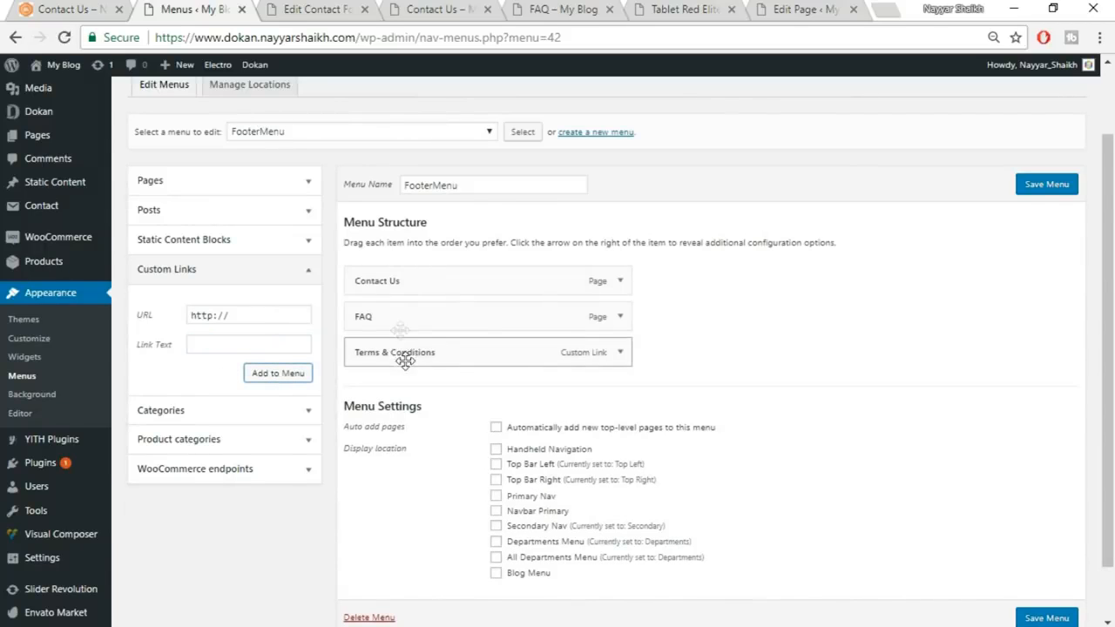
# - Move FAQ above Contact Us and save FooterMenu
pyautogui.moveTo(400, 316); pyautogui.dragTo(398, 275)
pyautogui.click(1046, 617)
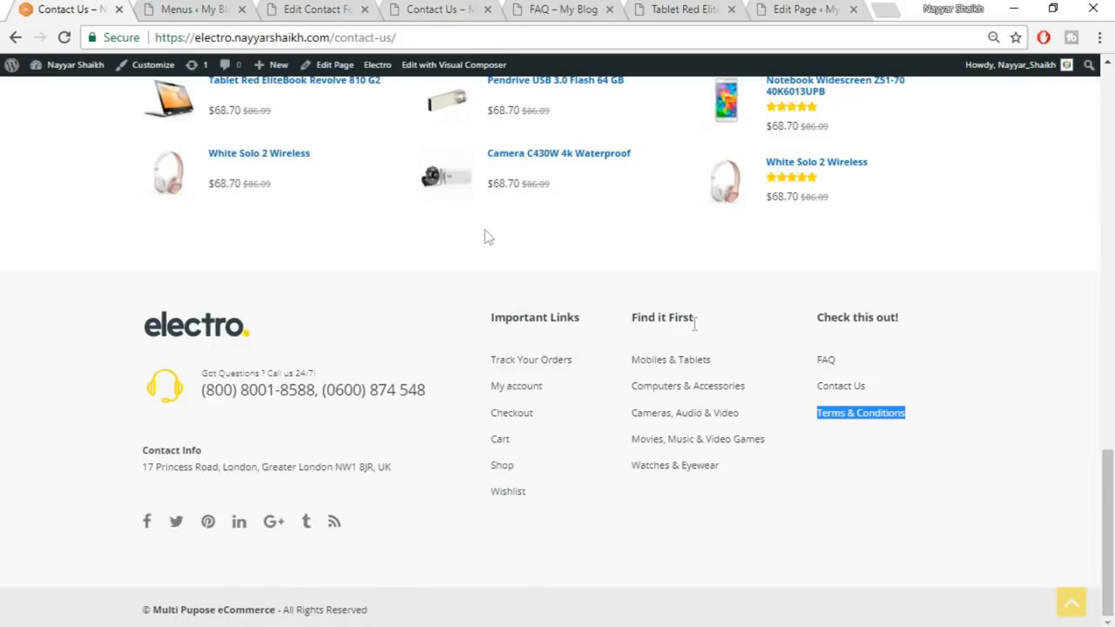
pyautogui.click(183, 9)
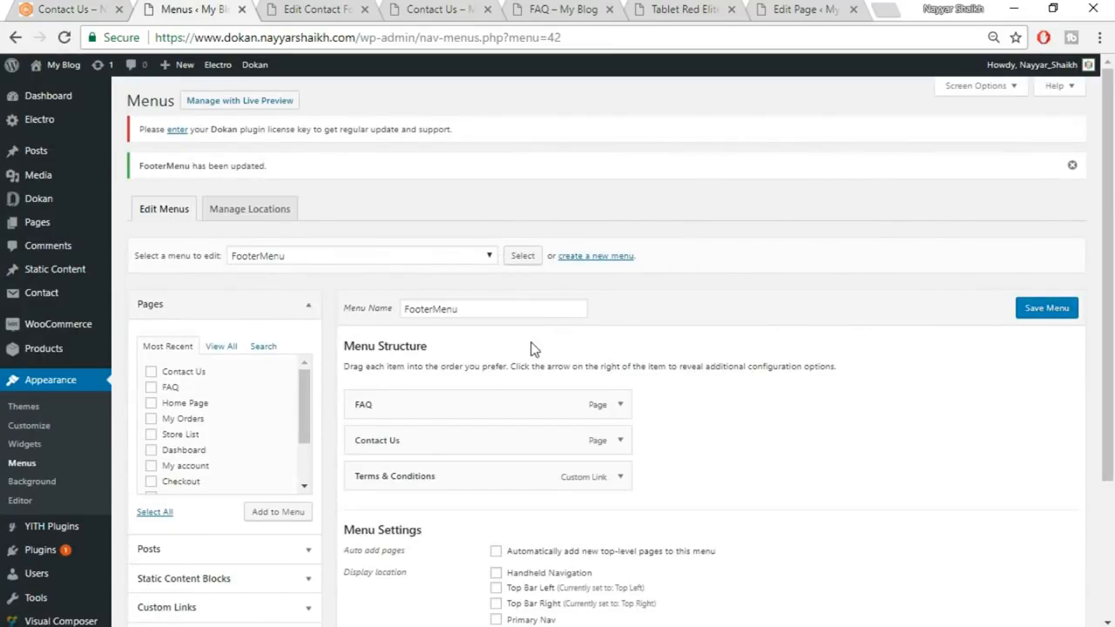
# - Create a new menu named Important Links, copying the heading from the demo footer
pyautogui.click(599, 257)
pyautogui.hotkey('ctrl', 'shift', 'Tab')
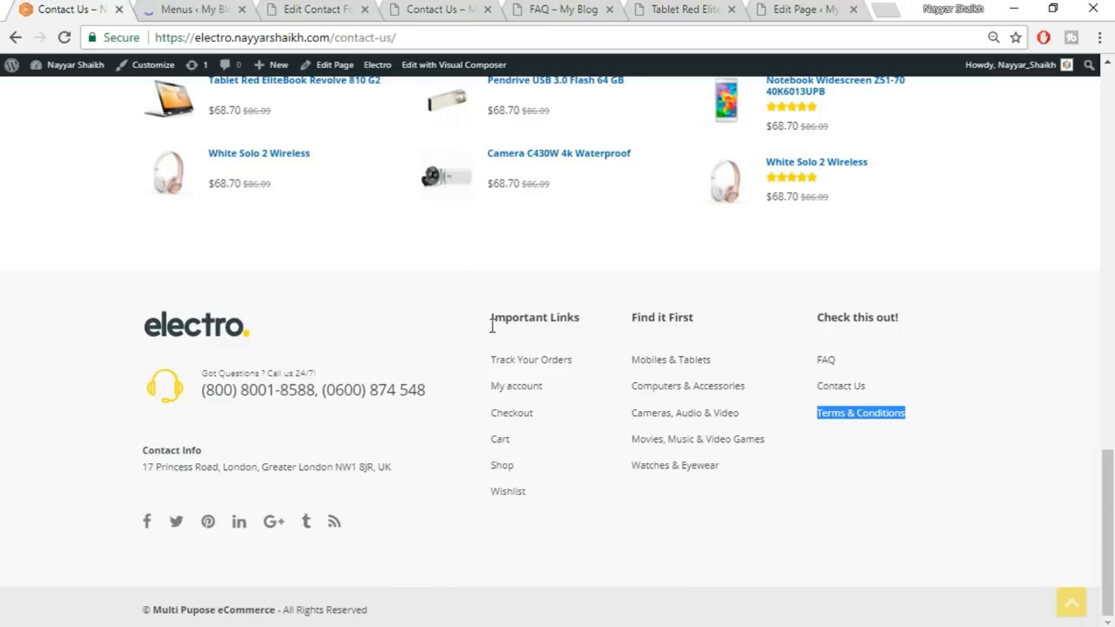
pyautogui.click(492, 326)
pyautogui.moveTo(564, 317); pyautogui.dragTo(491, 317)
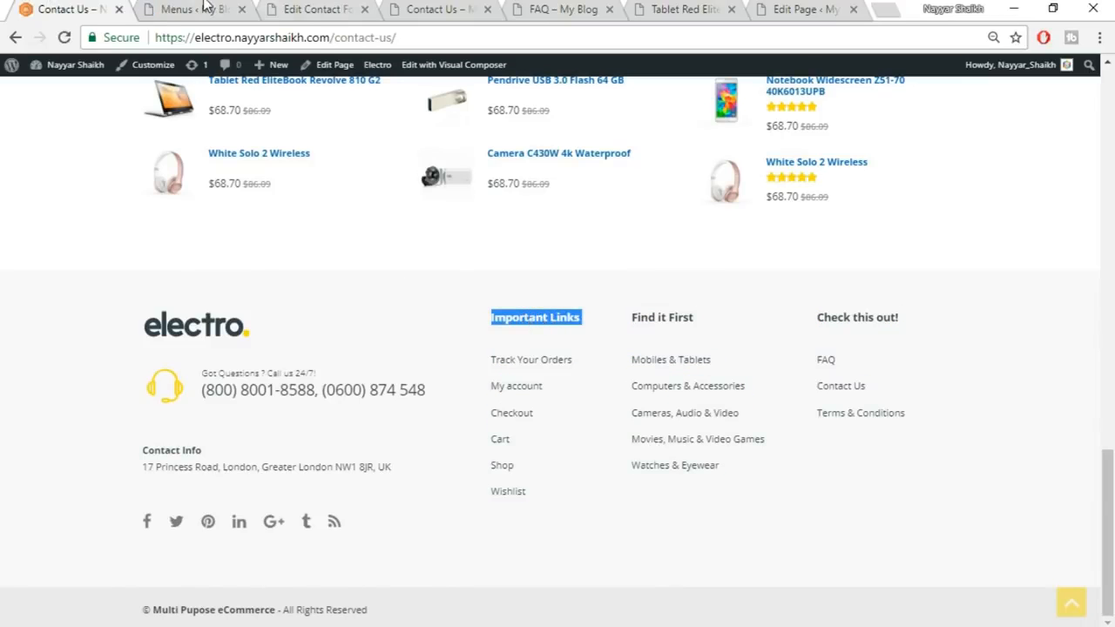
pyautogui.click(206, 7)
pyautogui.click(437, 277)
pyautogui.hotkey('ctrl', 'v')
pyautogui.click(1030, 271)
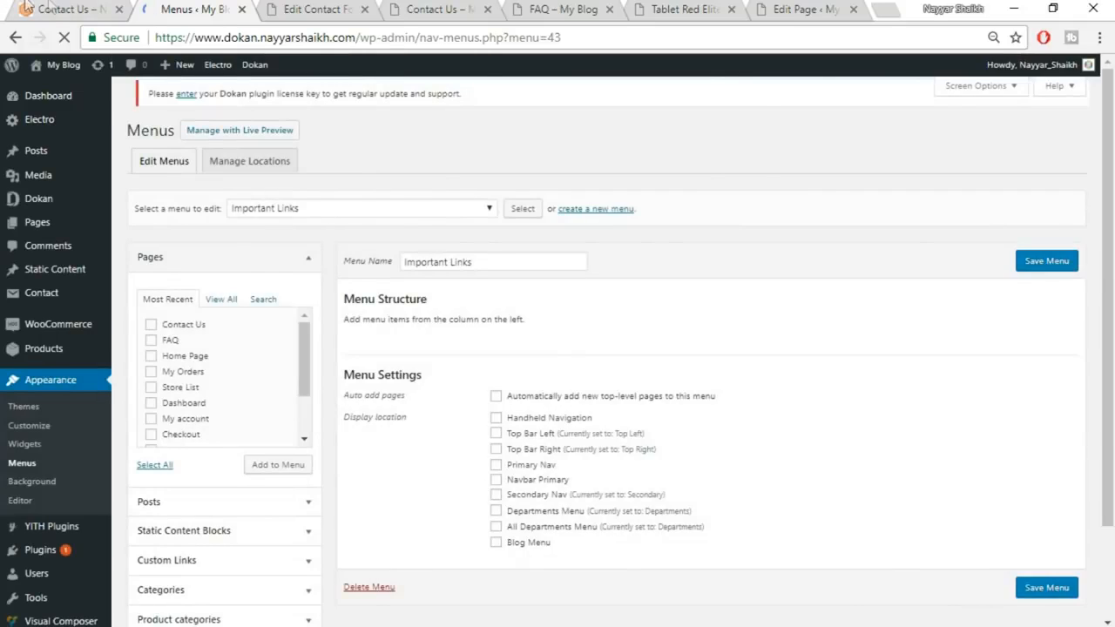
# - Add the Cart, My account, Wishlist and My Orders pages and save Important Links
pyautogui.click(12, 8)
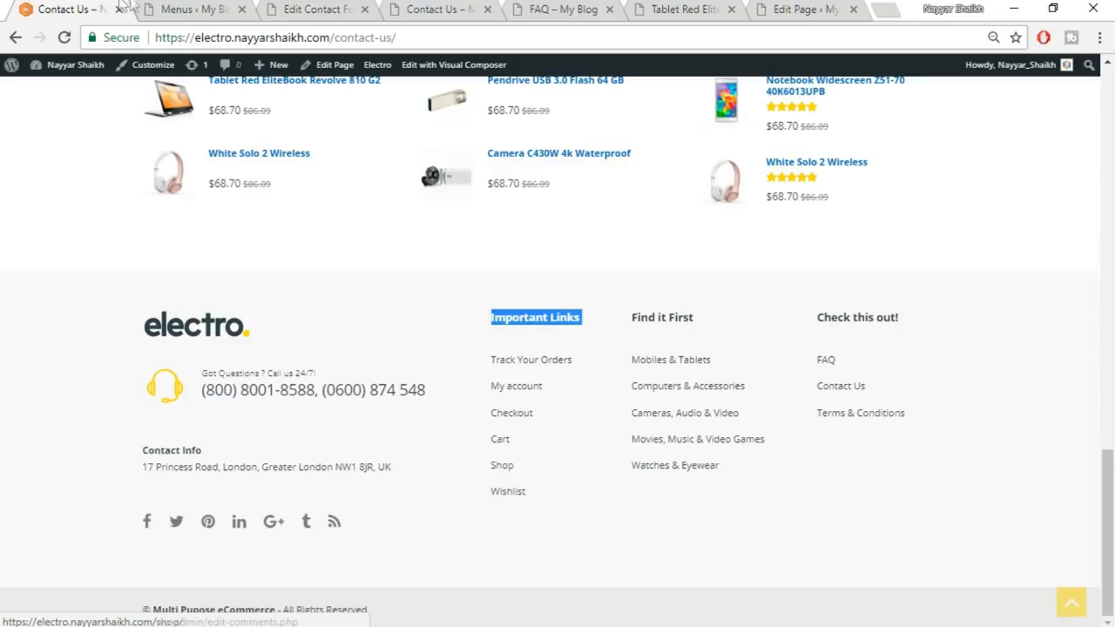
pyautogui.click(188, 9)
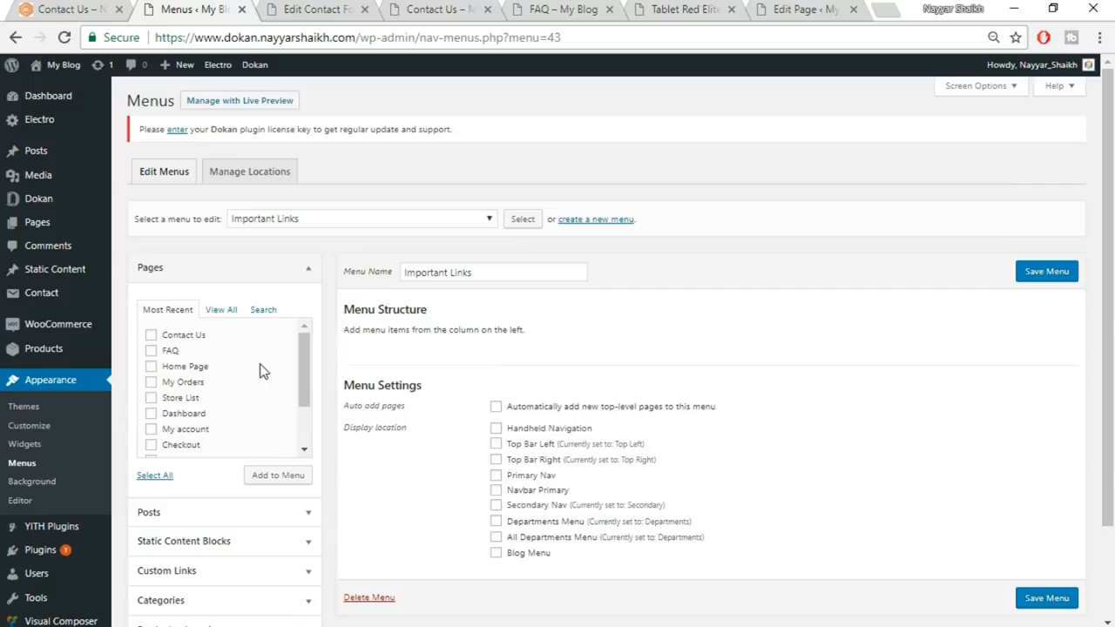
pyautogui.click(222, 312)
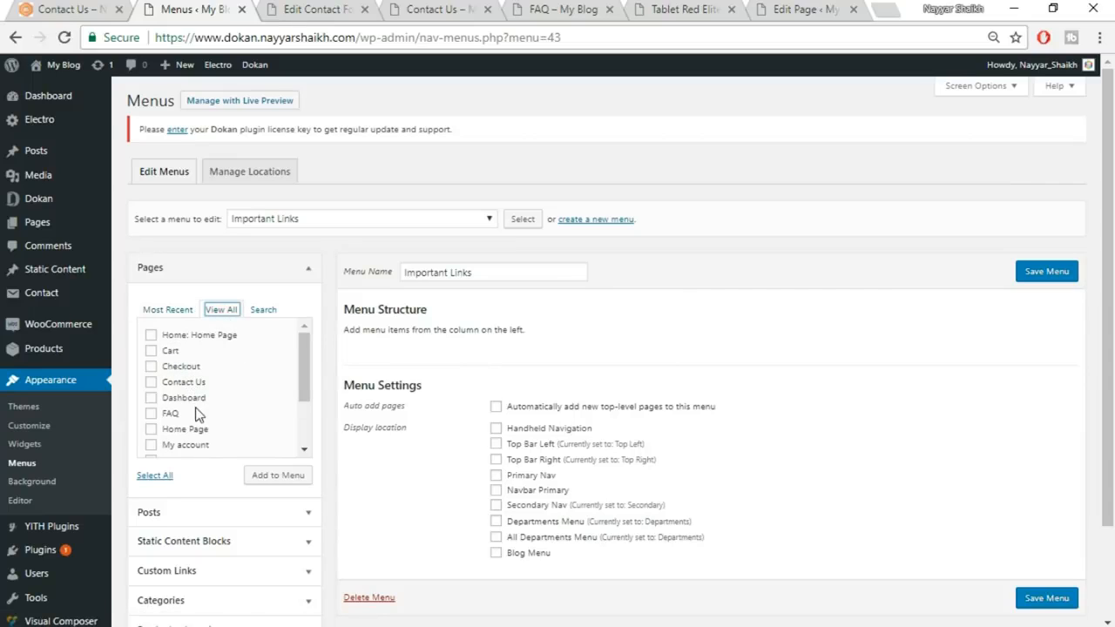
pyautogui.click(193, 445)
pyautogui.click(174, 352)
pyautogui.scroll(-2, 224, 396)
pyautogui.click(178, 443)
pyautogui.click(186, 384)
pyautogui.click(279, 478)
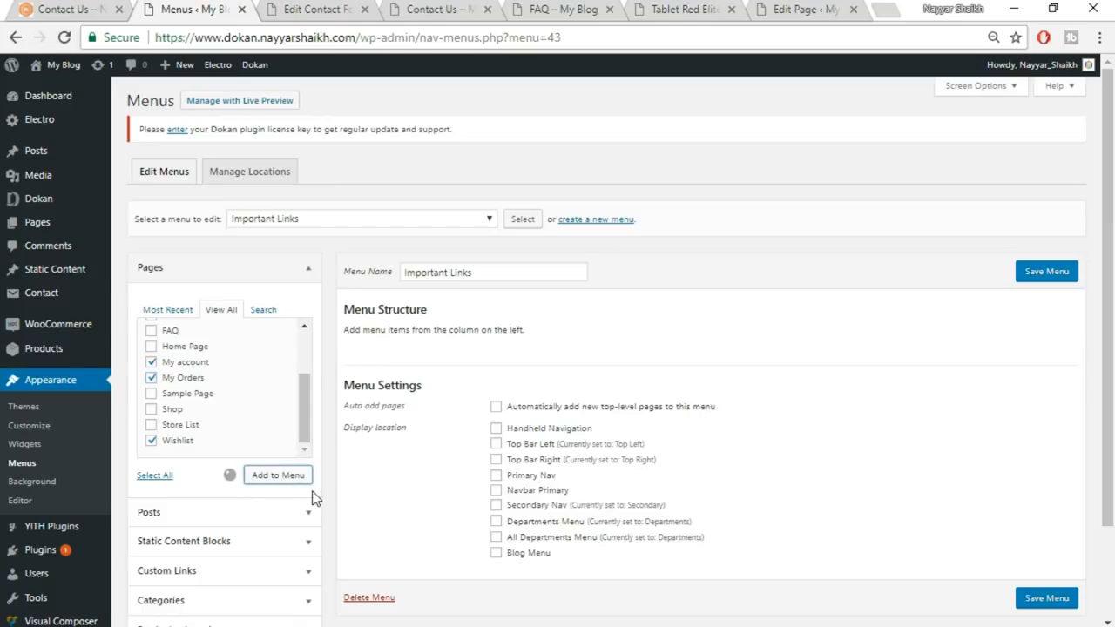
pyautogui.click(1044, 277)
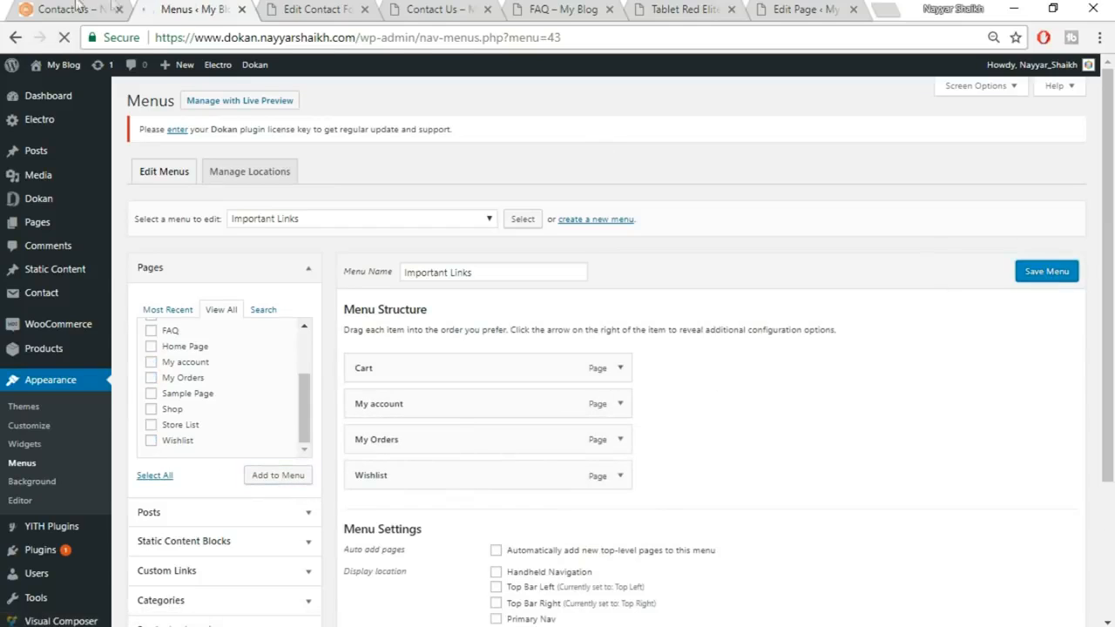
# - Copy the 'Find it First' heading from the demo site's footer
pyautogui.click(74, 7)
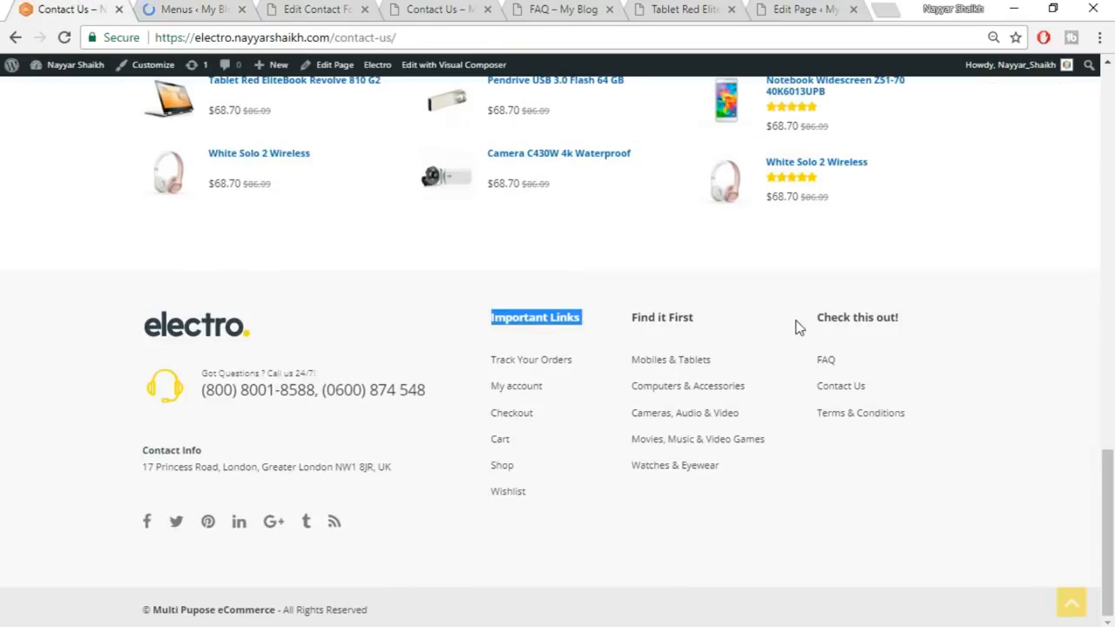
pyautogui.tripleClick(675, 320)
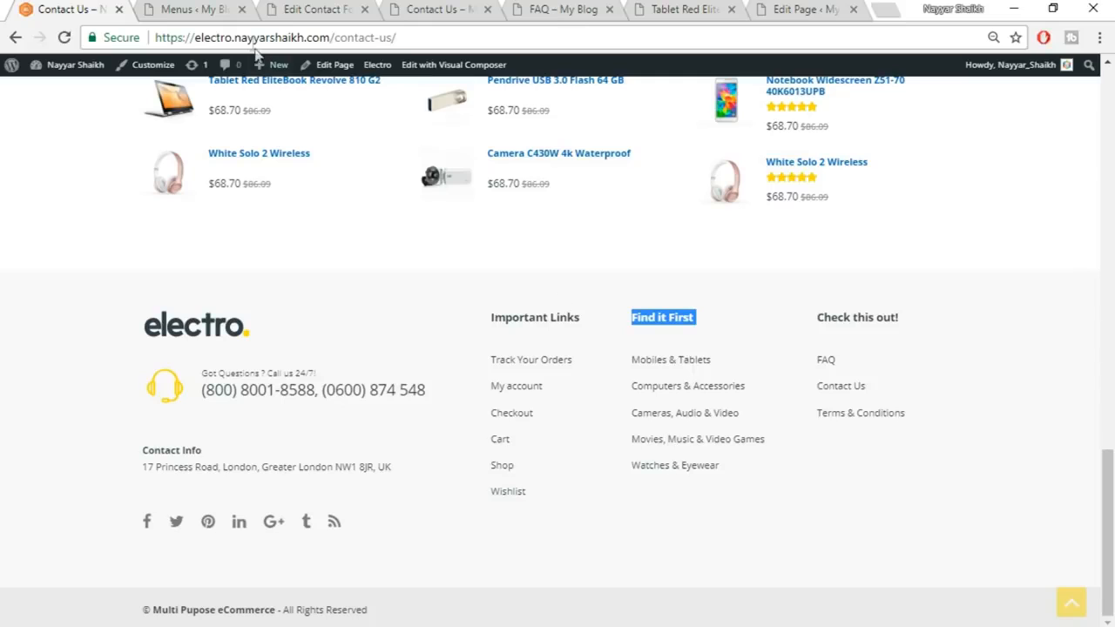
pyautogui.click(232, 14)
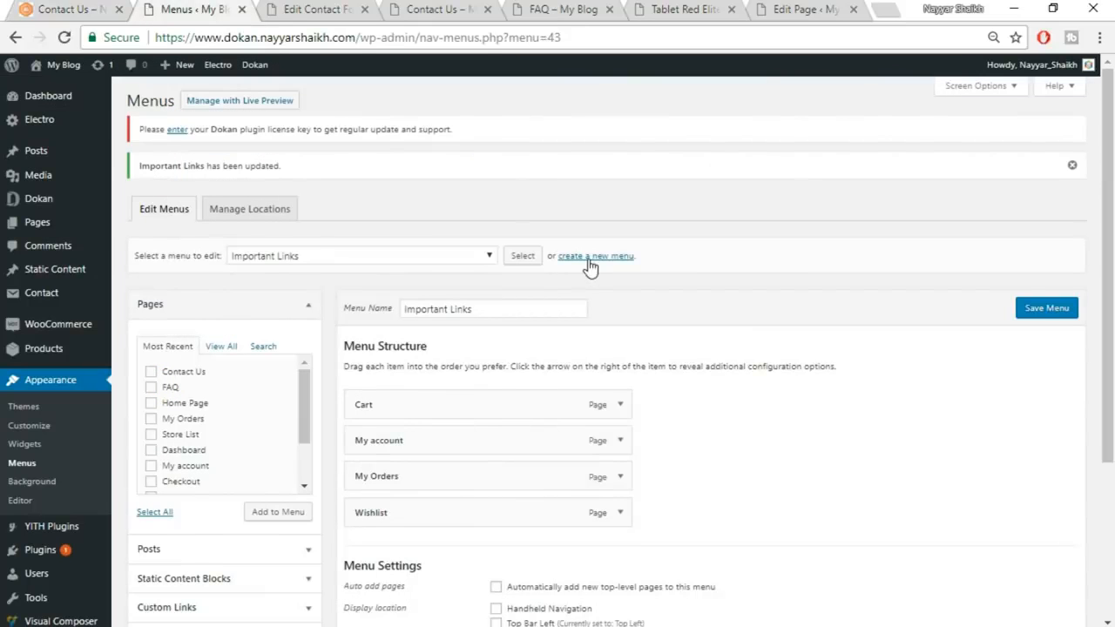
# - Create a new menu named Find It First
pyautogui.click(589, 260)
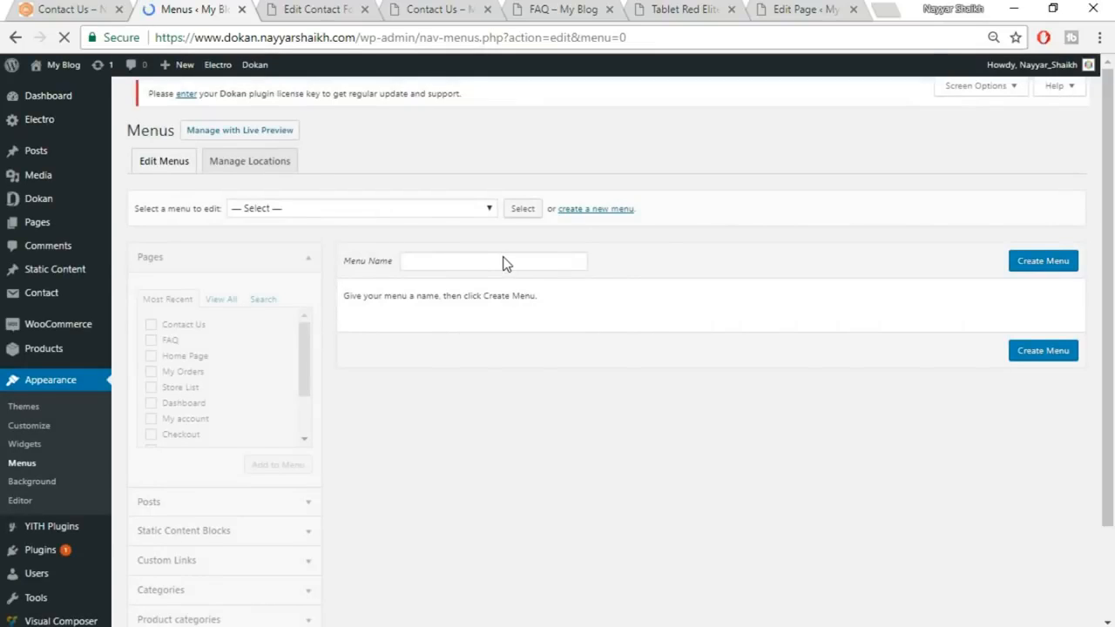
pyautogui.click(506, 273)
pyautogui.hotkey('ctrl', 'v')
pyautogui.click(1035, 277)
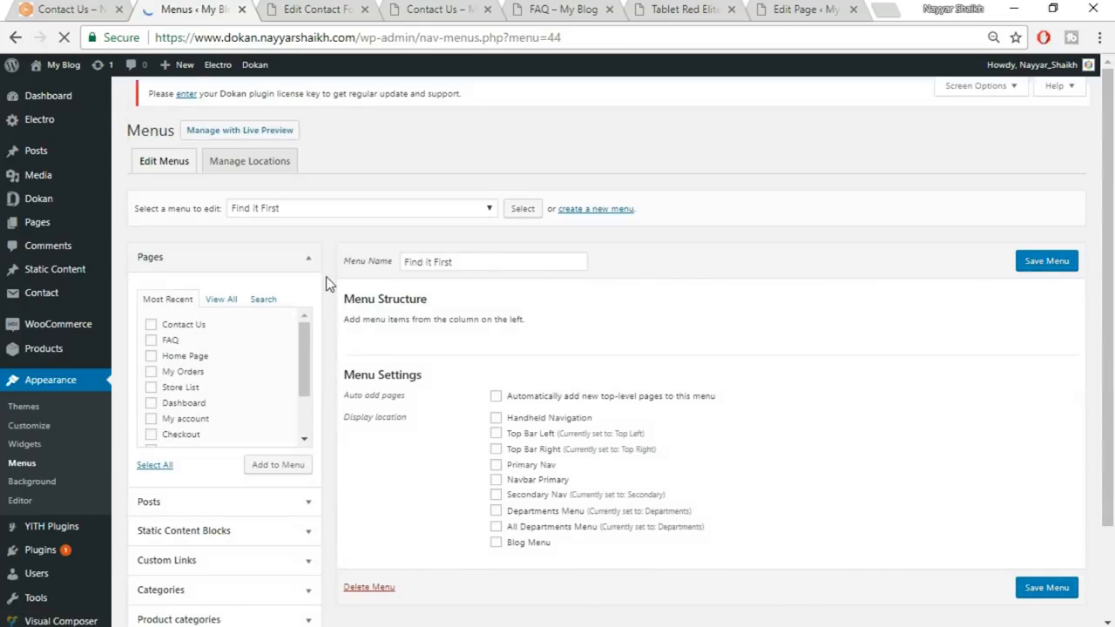
# - Add six product categories, Mobiles & Tablets through Laptops, to the menu
pyautogui.click(311, 261)
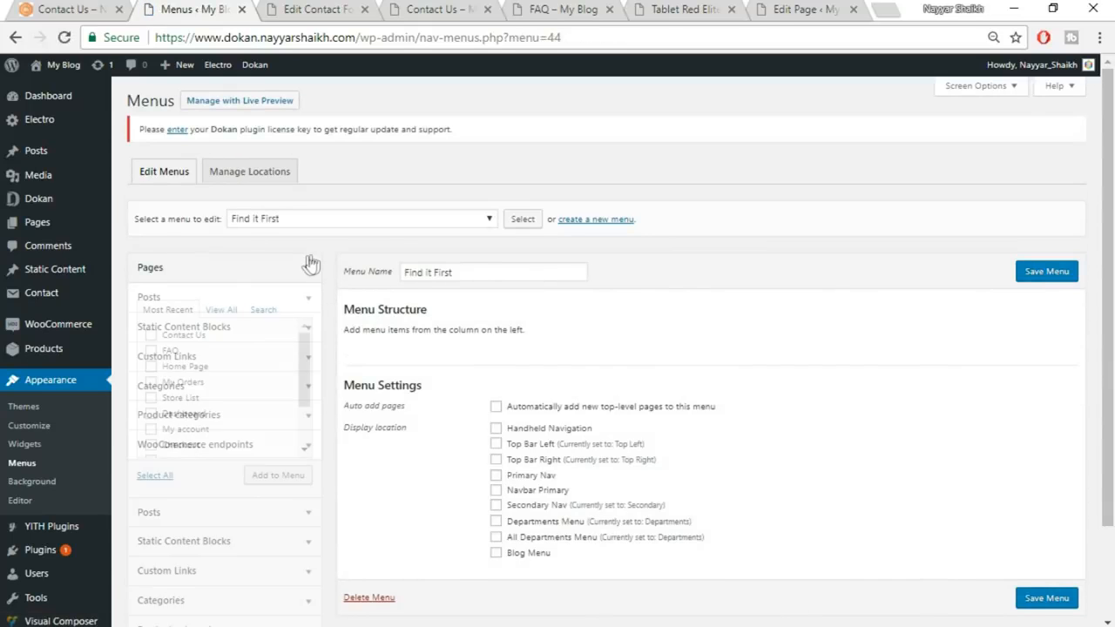
pyautogui.click(221, 394)
pyautogui.click(220, 394)
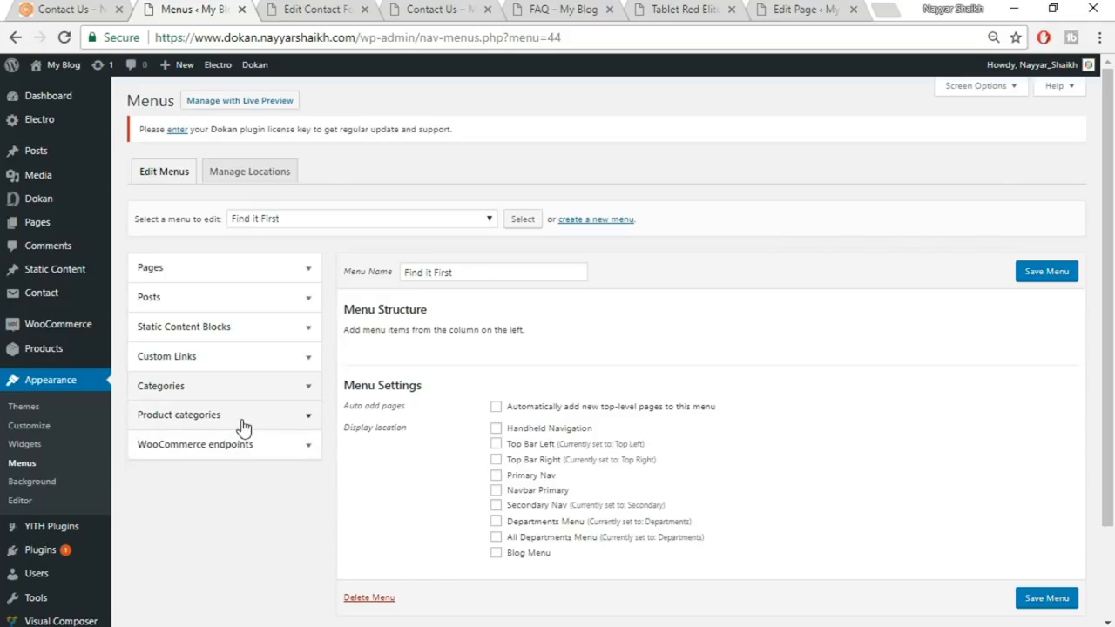
pyautogui.click(243, 425)
pyautogui.click(151, 482)
pyautogui.click(151, 497)
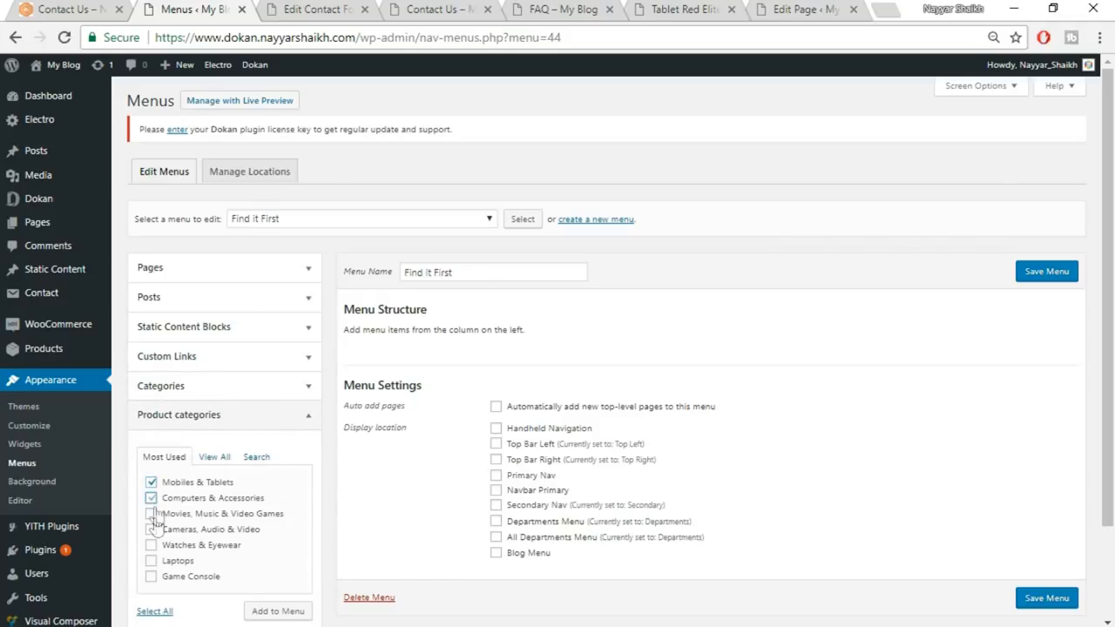
pyautogui.click(150, 513)
pyautogui.click(150, 529)
pyautogui.click(151, 544)
pyautogui.click(150, 560)
pyautogui.click(270, 610)
pyautogui.click(282, 612)
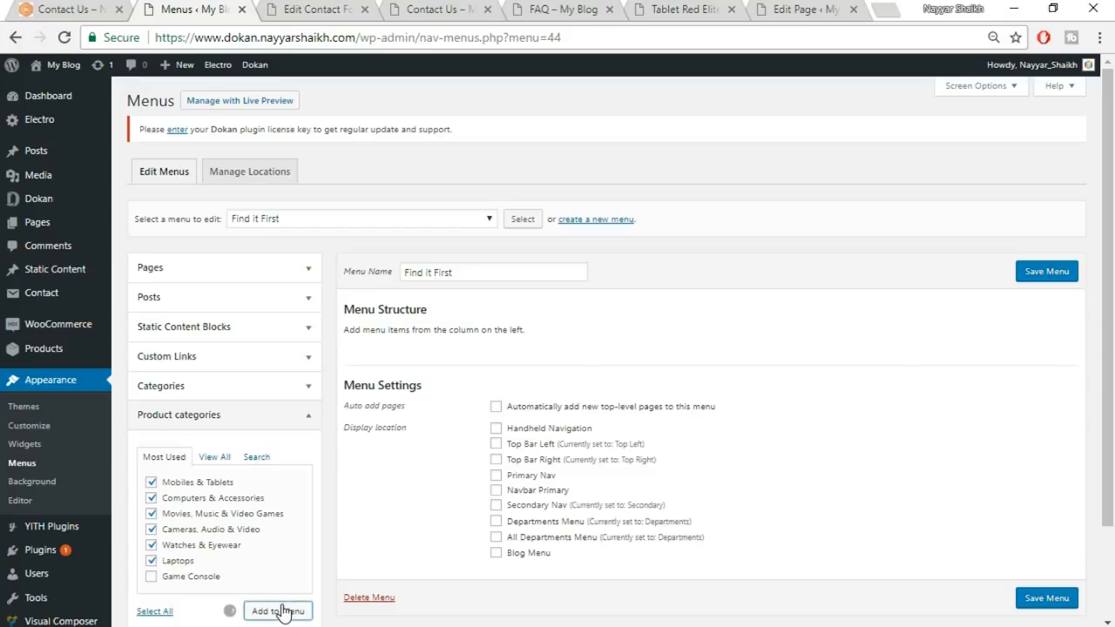
# - Save the Find It First menu
pyautogui.scroll(-3, 741, 348)
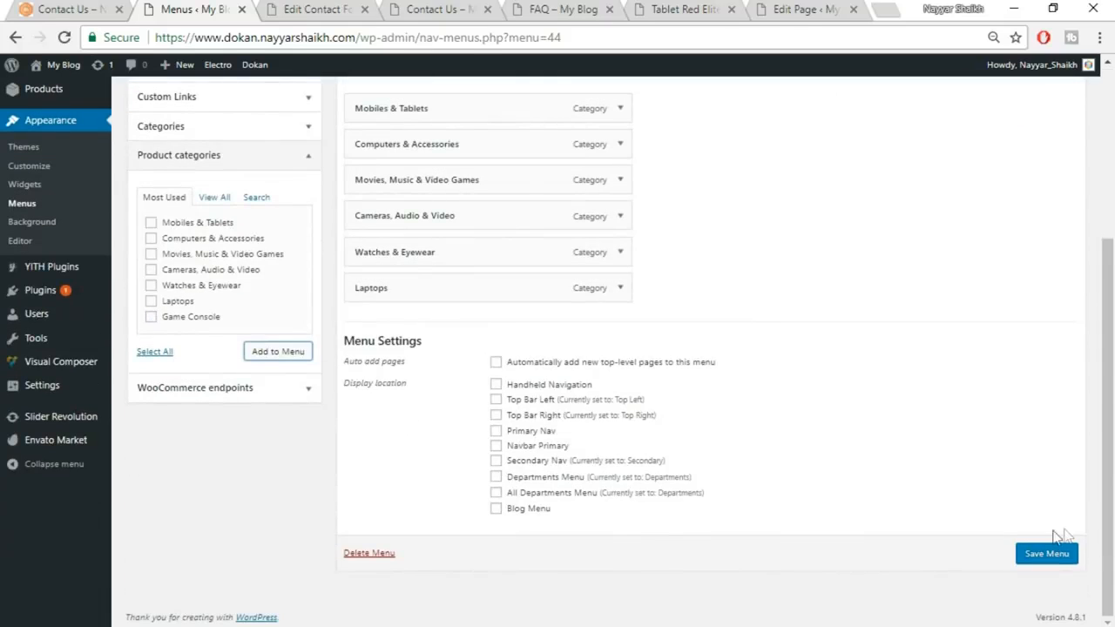
pyautogui.click(1058, 568)
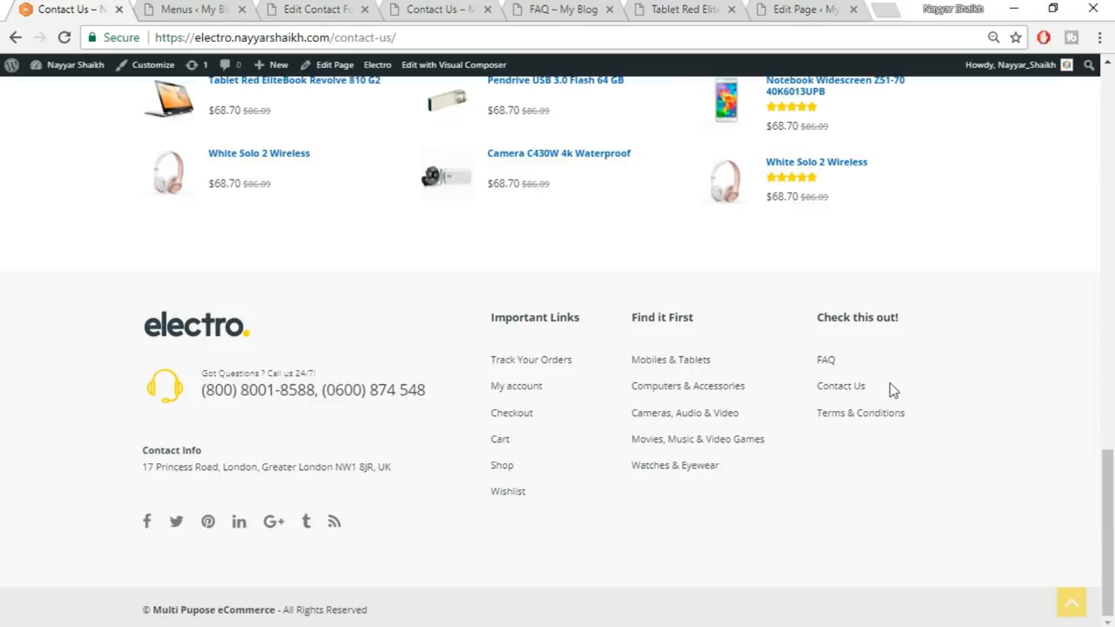
pyautogui.click(197, 12)
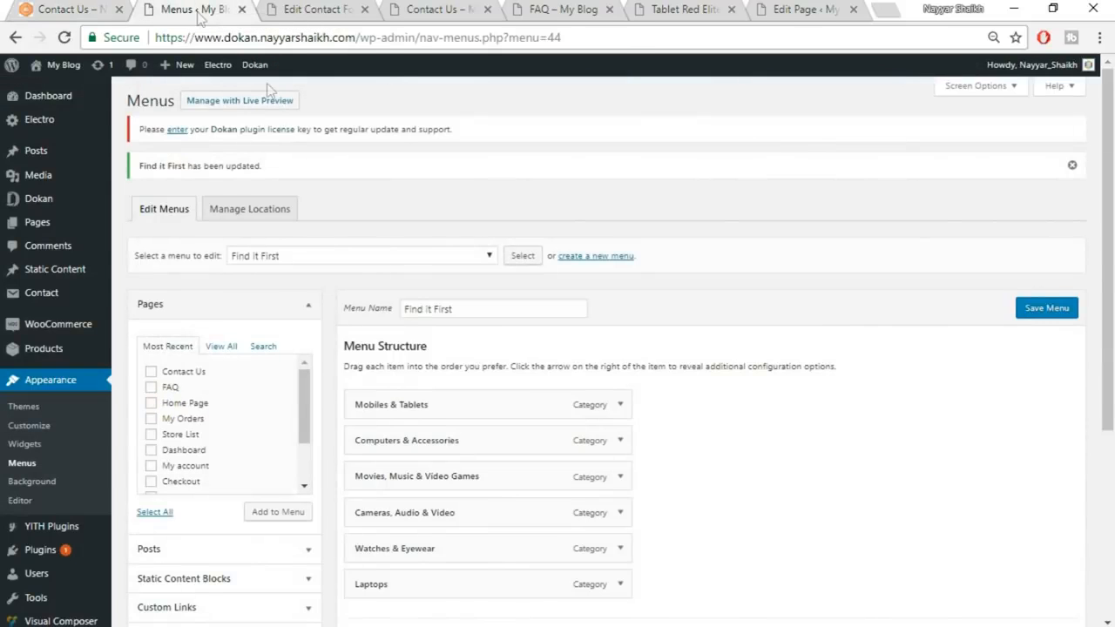
# - Open the Electro theme's Social Media options
pyautogui.moveTo(218, 68)
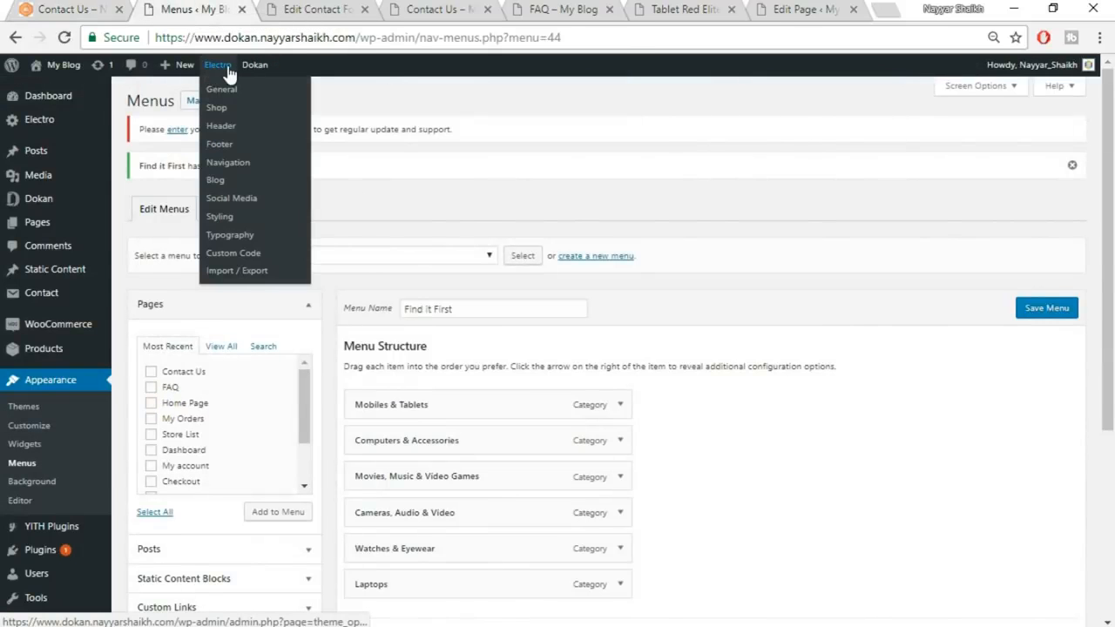
pyautogui.click(232, 199)
pyautogui.click(45, 13)
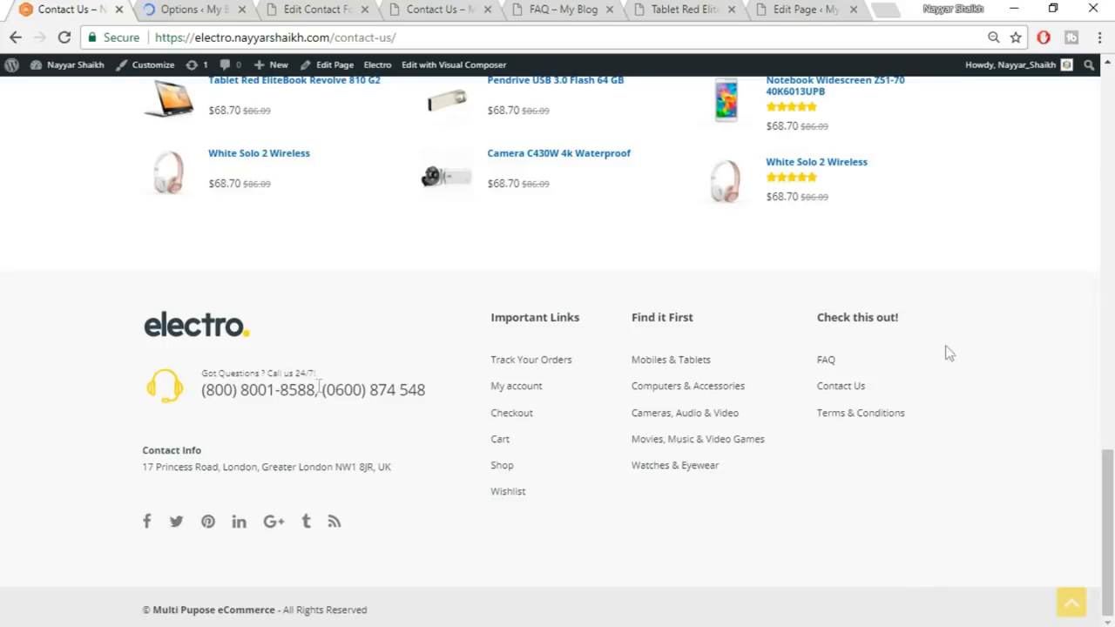
pyautogui.click(193, 13)
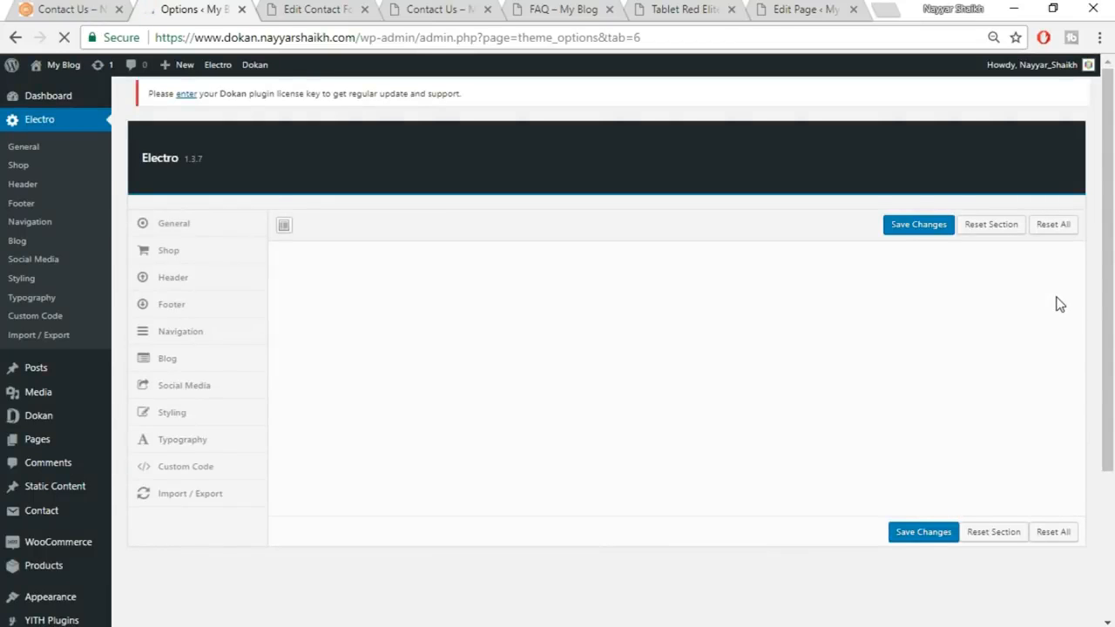
# - Set the Facebook, Twitter, Google+, Pinterest and Tumblr links to '#'
pyautogui.click(662, 329)
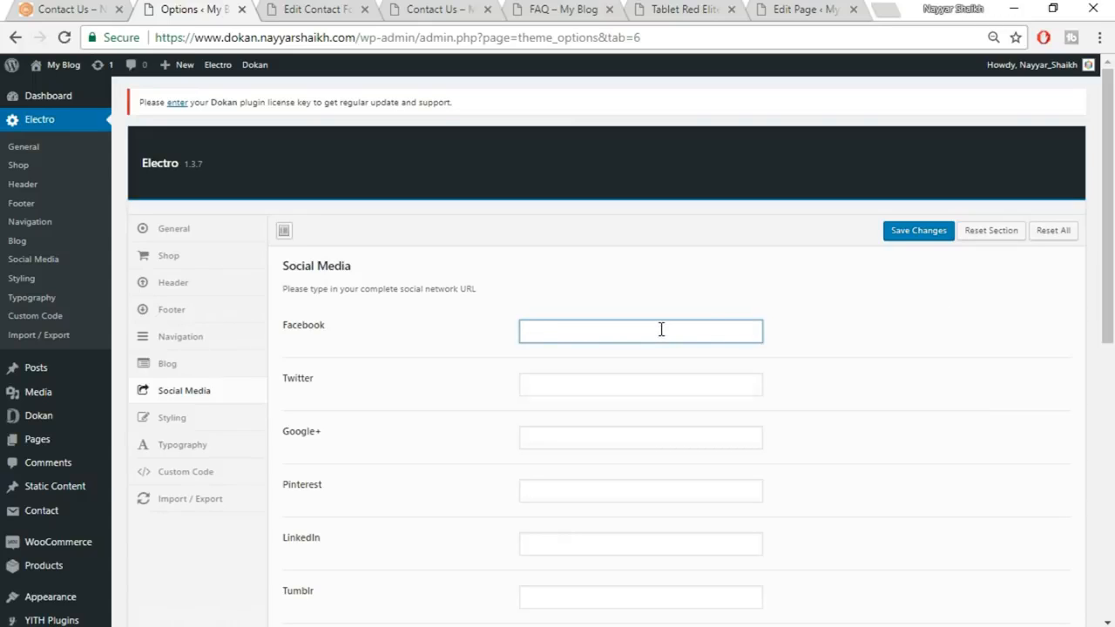
pyautogui.click(636, 390)
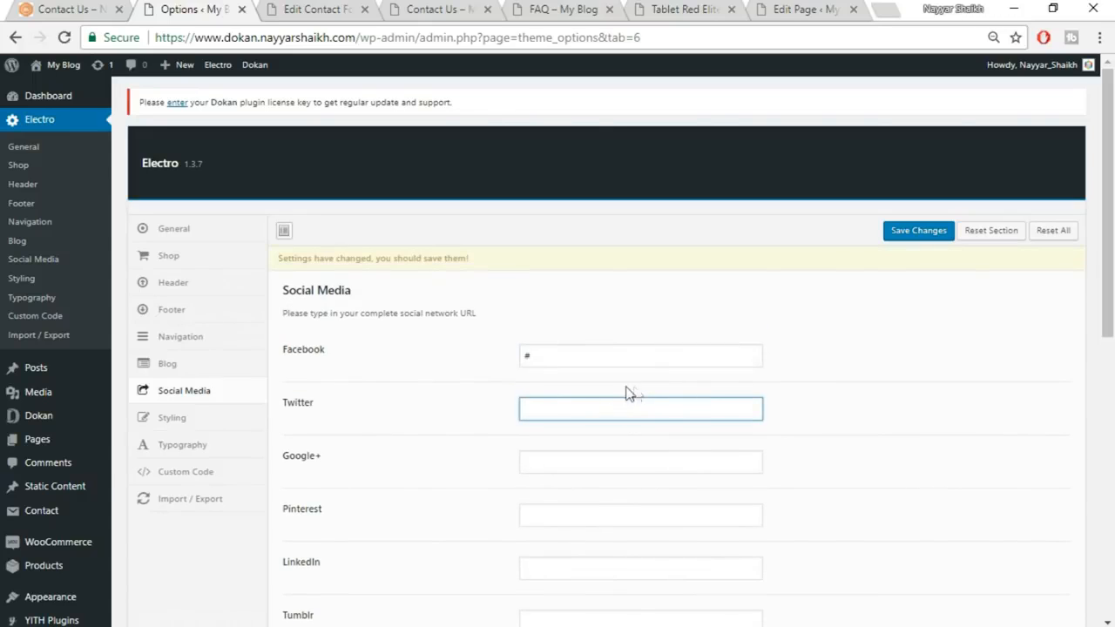
pyautogui.moveTo(592, 359); pyautogui.dragTo(508, 366)
pyautogui.hotkey('ctrl', 'c')
pyautogui.click(584, 403)
pyautogui.hotkey('ctrl', 'v')
pyautogui.scroll(-2, 697, 431)
pyautogui.click(582, 288)
pyautogui.hotkey('ctrl', 'v')
pyautogui.click(572, 341)
pyautogui.hotkey('ctrl', 'v')
pyautogui.click(573, 394)
pyautogui.click(568, 451)
pyautogui.hotkey('ctrl', 'v')
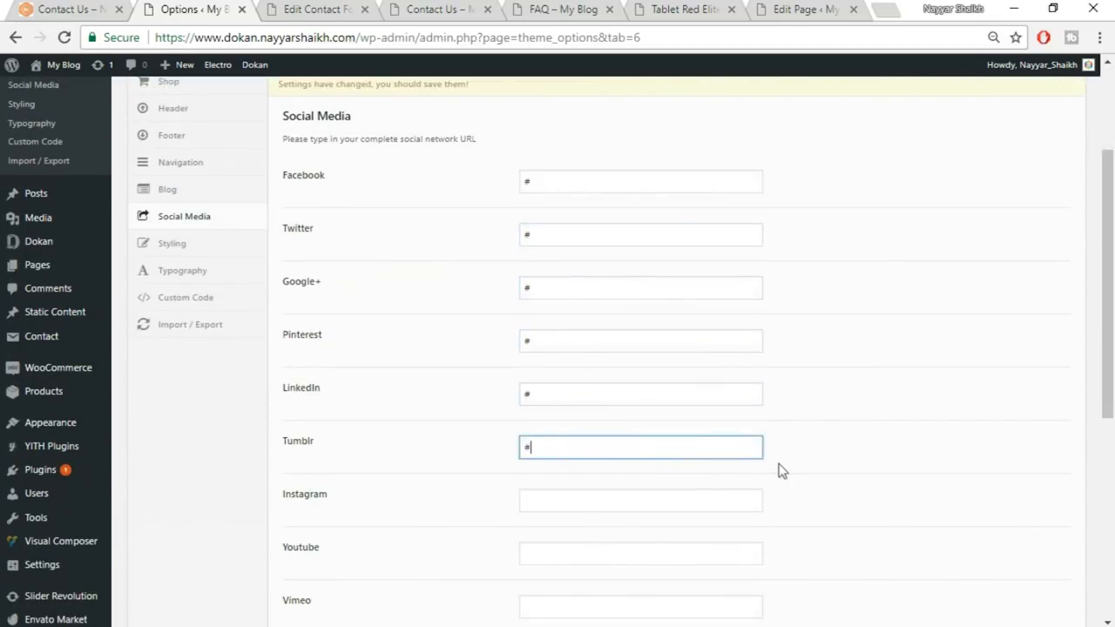
# - Set the Instagram link to '#' and save the social media settings
pyautogui.scroll(-2, 776, 468)
pyautogui.click(583, 351)
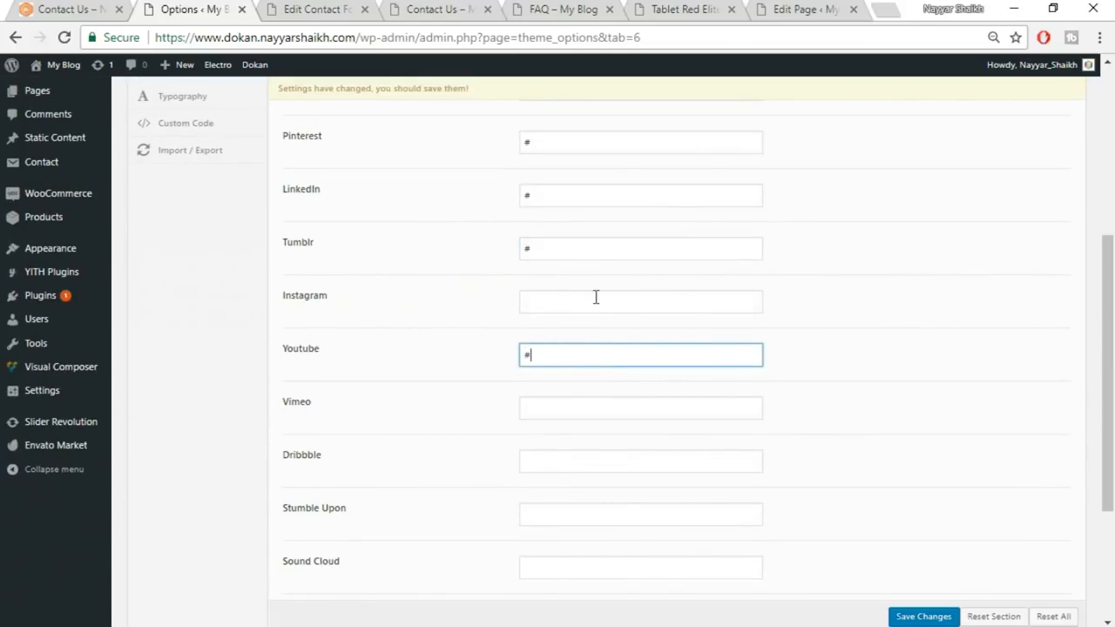
pyautogui.click(583, 299)
pyautogui.hotkey('ctrl', 'v')
pyautogui.scroll(-1, 784, 427)
pyautogui.scroll(-2, 833, 467)
pyautogui.click(915, 582)
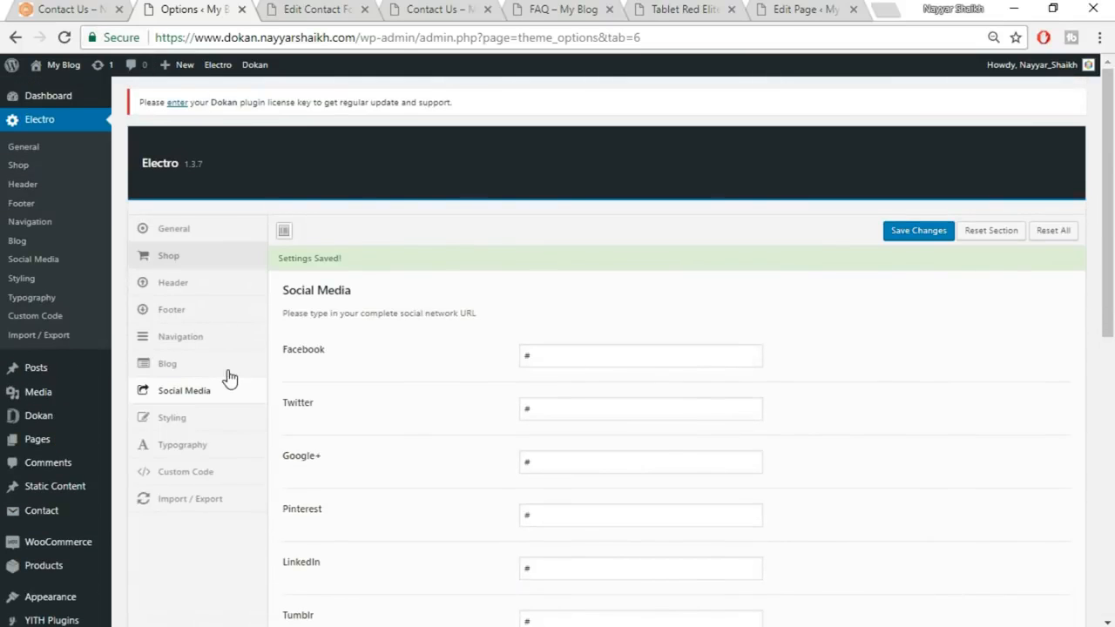
pyautogui.click(188, 317)
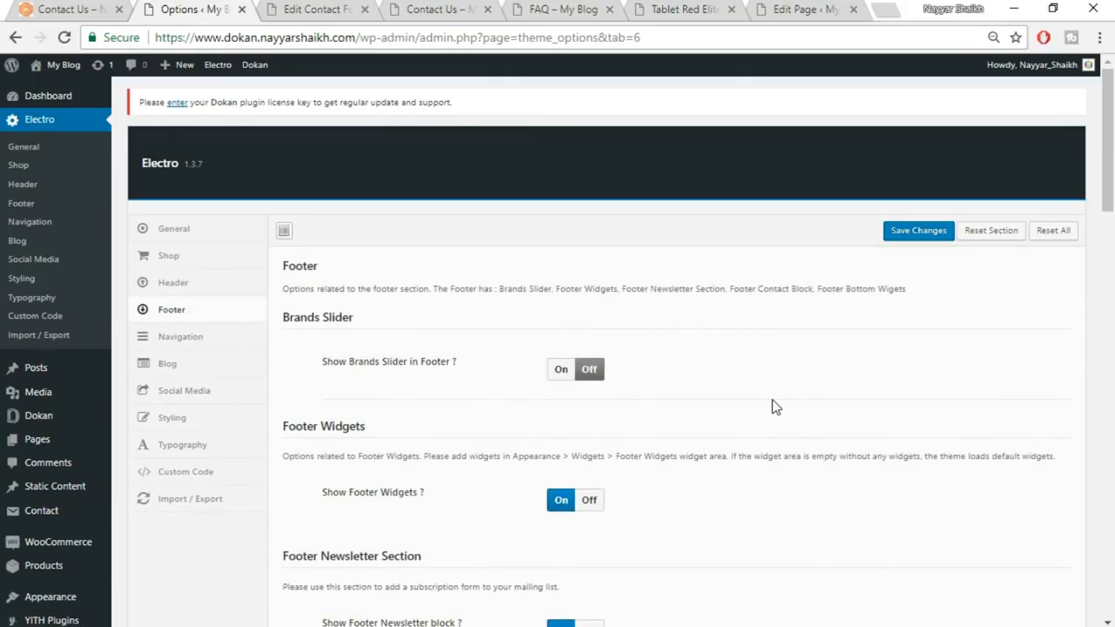
# - Hide the footer newsletter block in Electro's Footer options
pyautogui.scroll(-1, 772, 406)
pyautogui.scroll(-2, 759, 427)
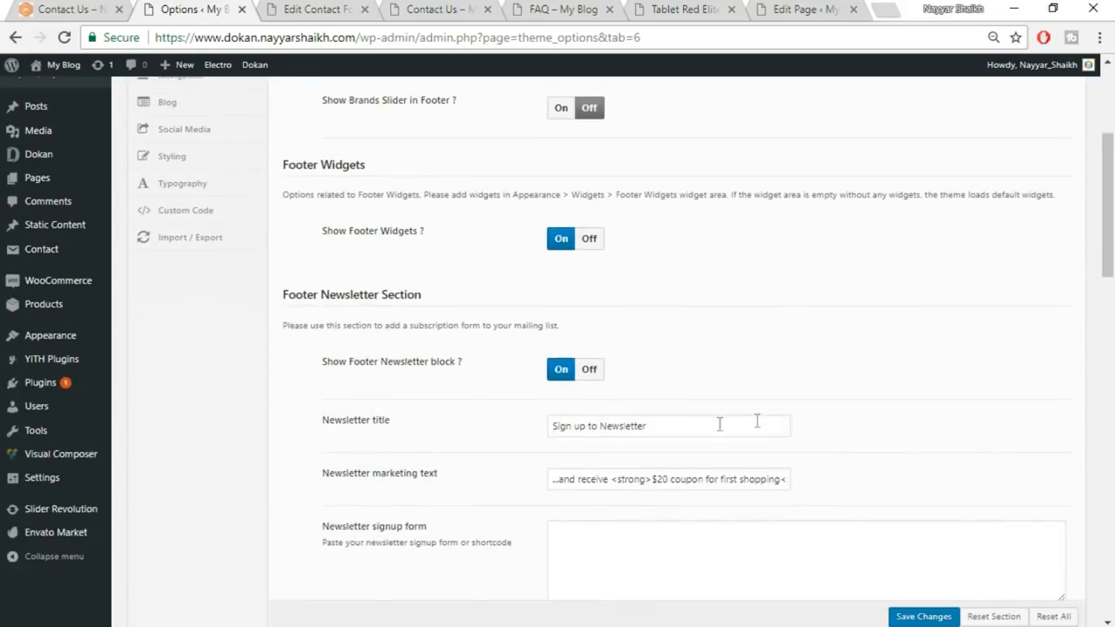
pyautogui.click(585, 373)
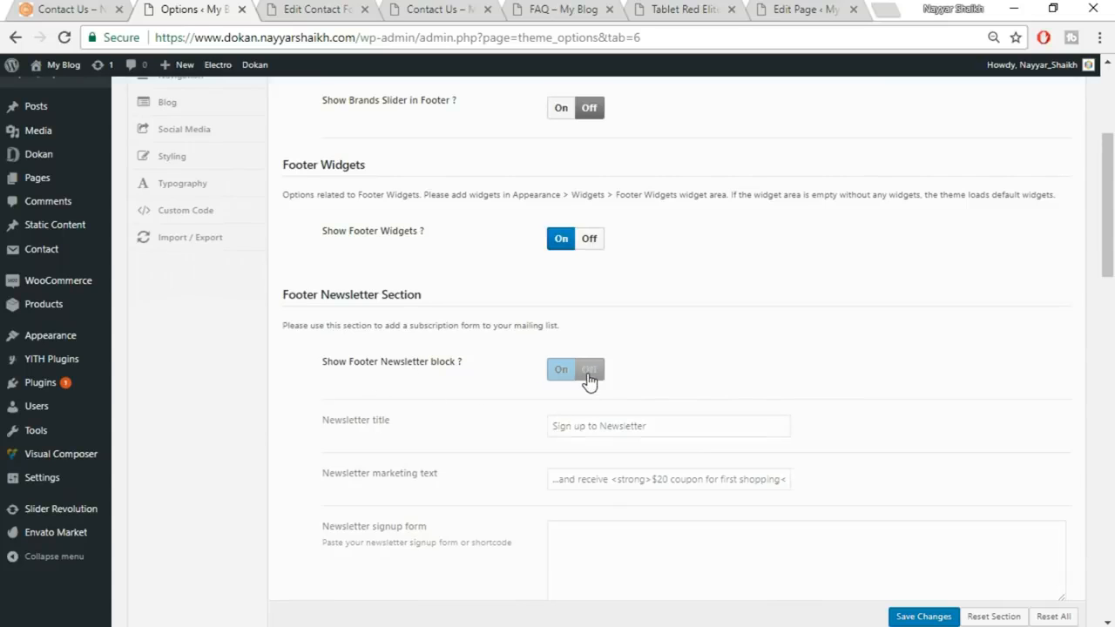
pyautogui.scroll(-3, 878, 393)
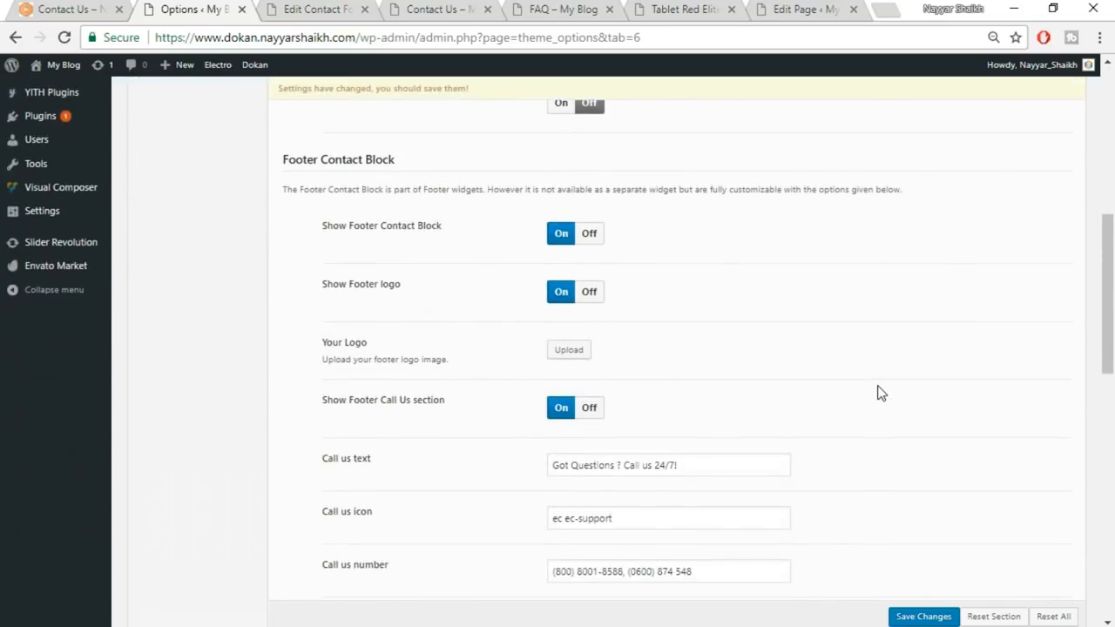
pyautogui.scroll(-2, 880, 392)
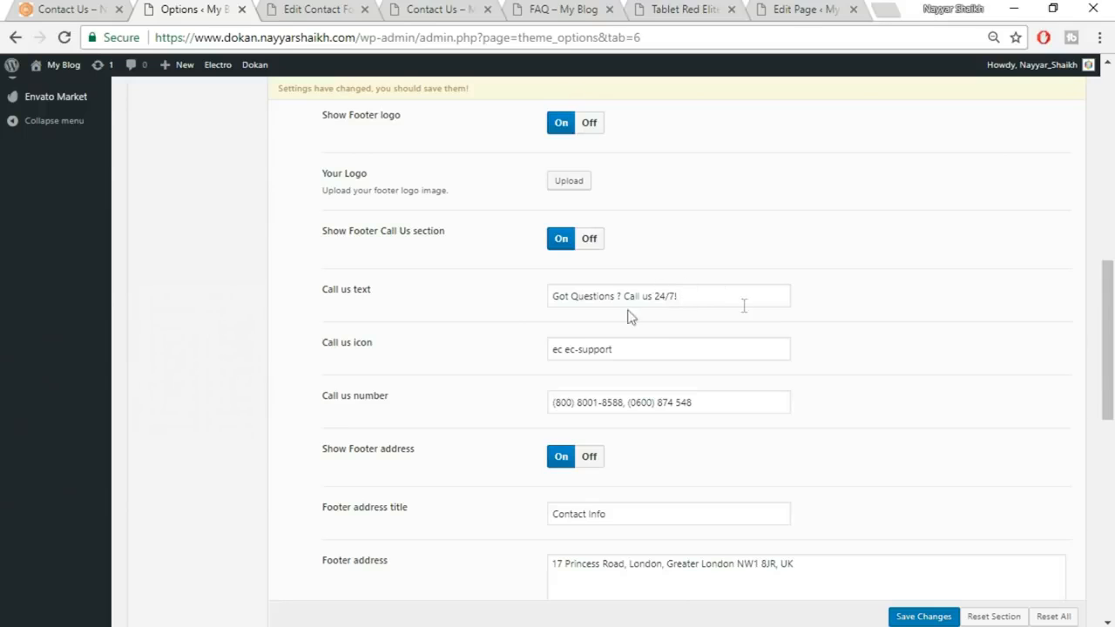
# - Compare the footer settings with the live Contact Us footer's call-us line
pyautogui.click(99, 4)
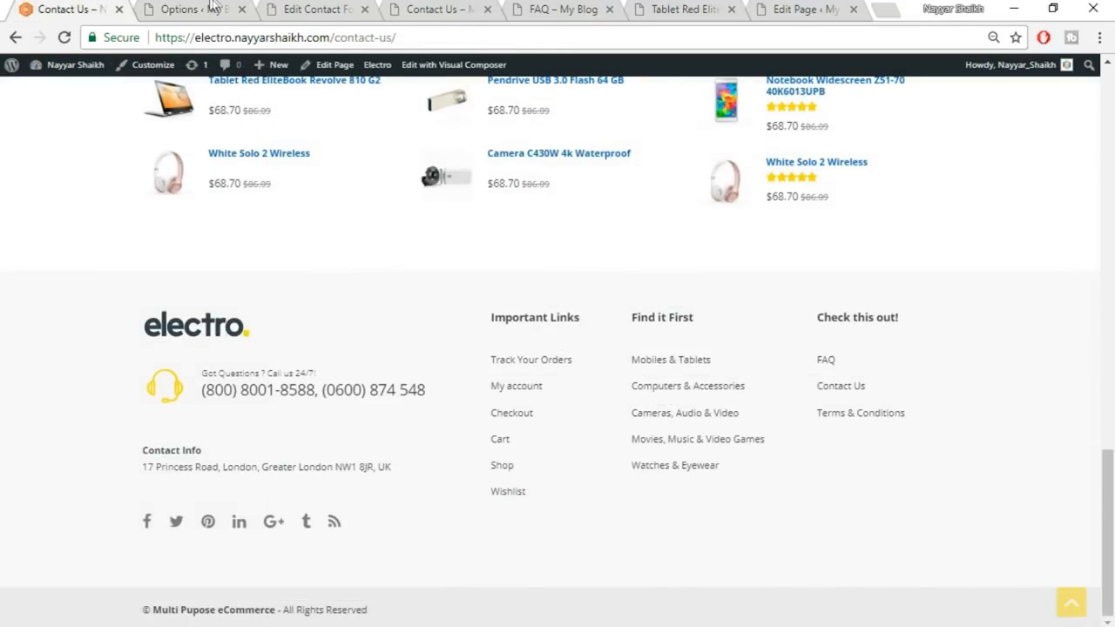
pyautogui.click(222, 8)
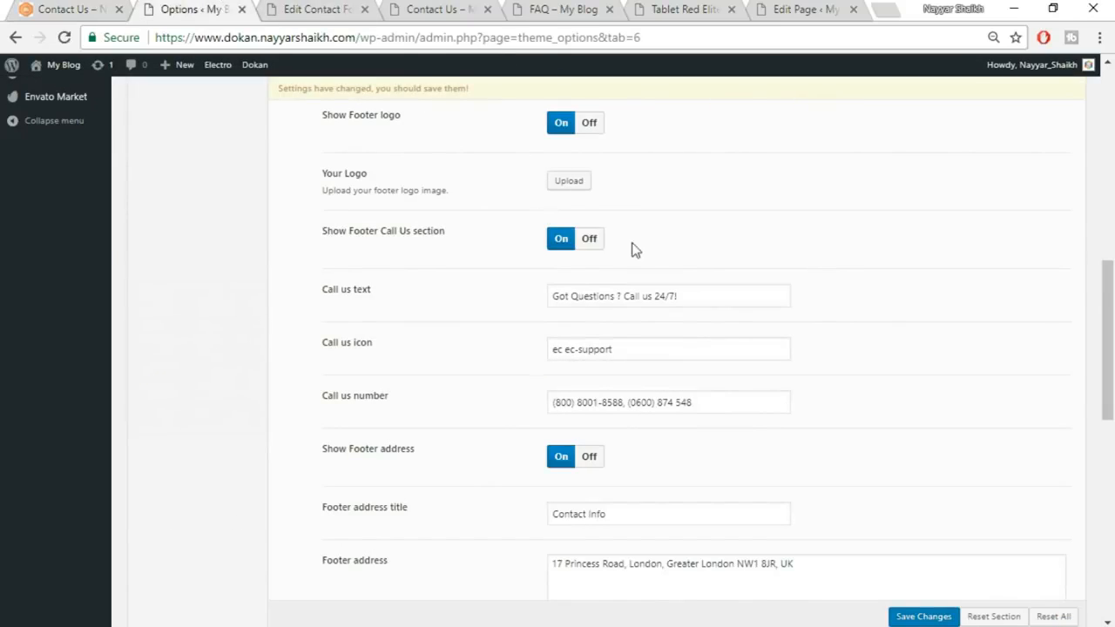
pyautogui.scroll(1, 697, 323)
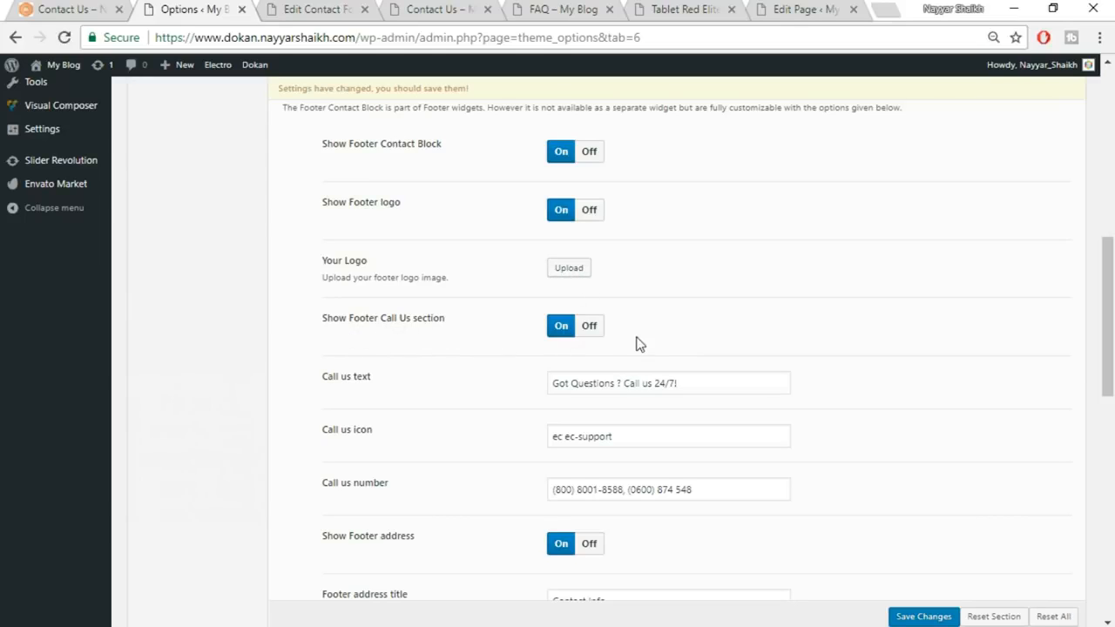
pyautogui.click(48, 5)
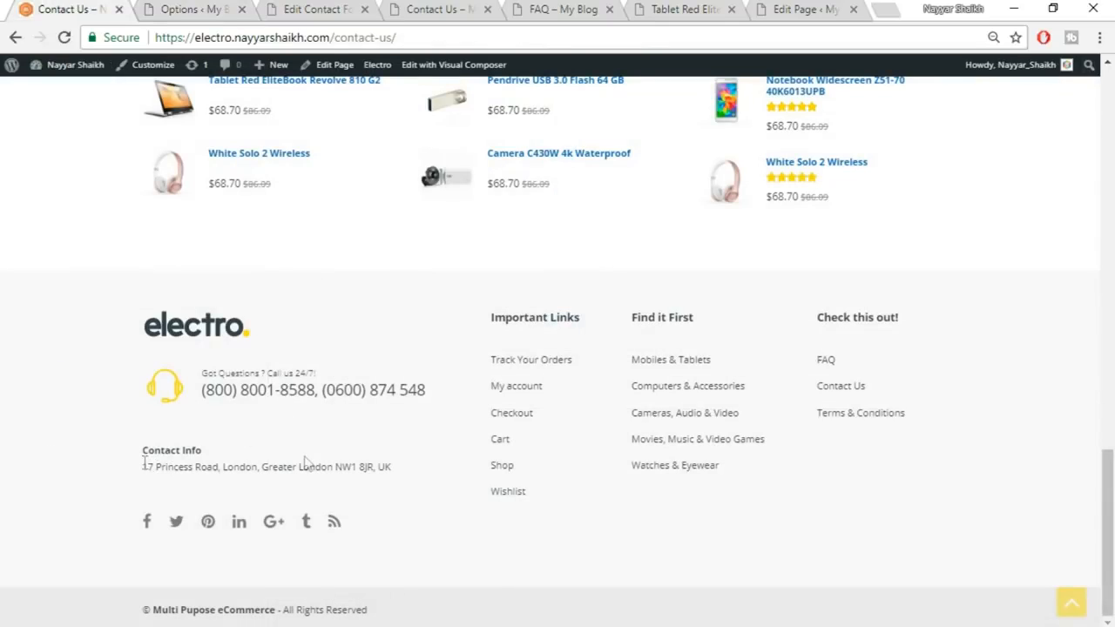
pyautogui.click(210, 8)
pyautogui.scroll(-1, 647, 385)
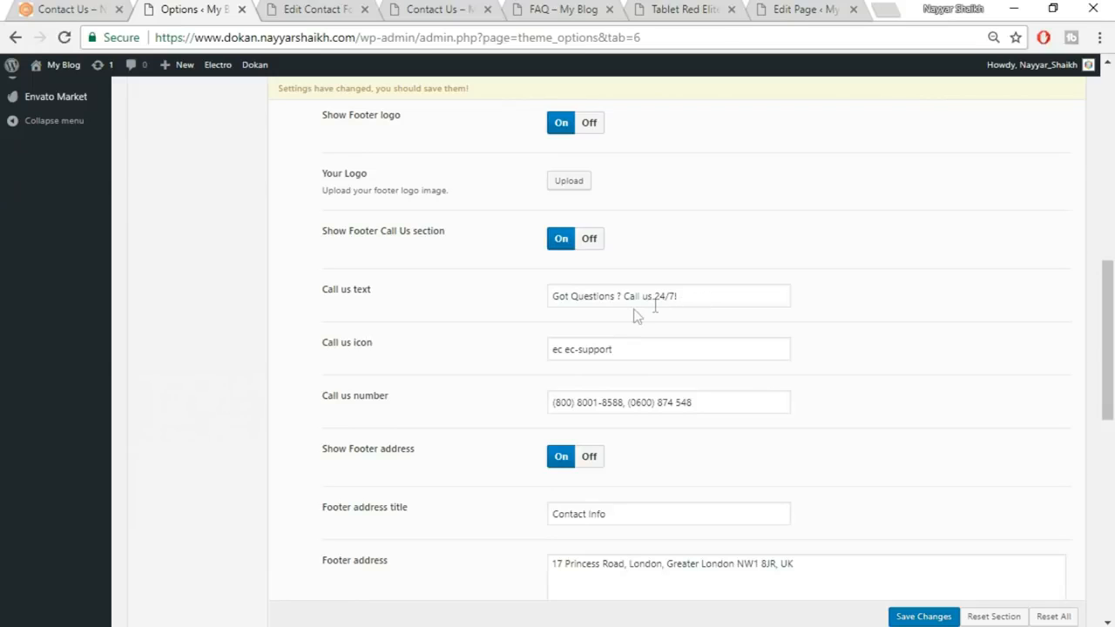
pyautogui.click(90, 10)
pyautogui.tripleClick(323, 375)
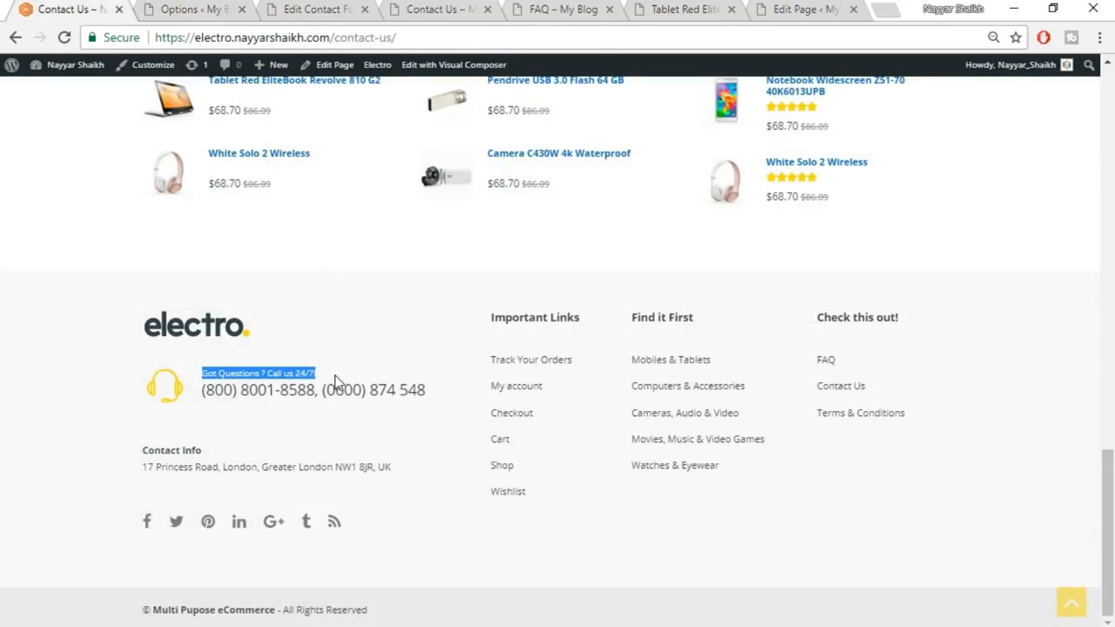
pyautogui.click(334, 382)
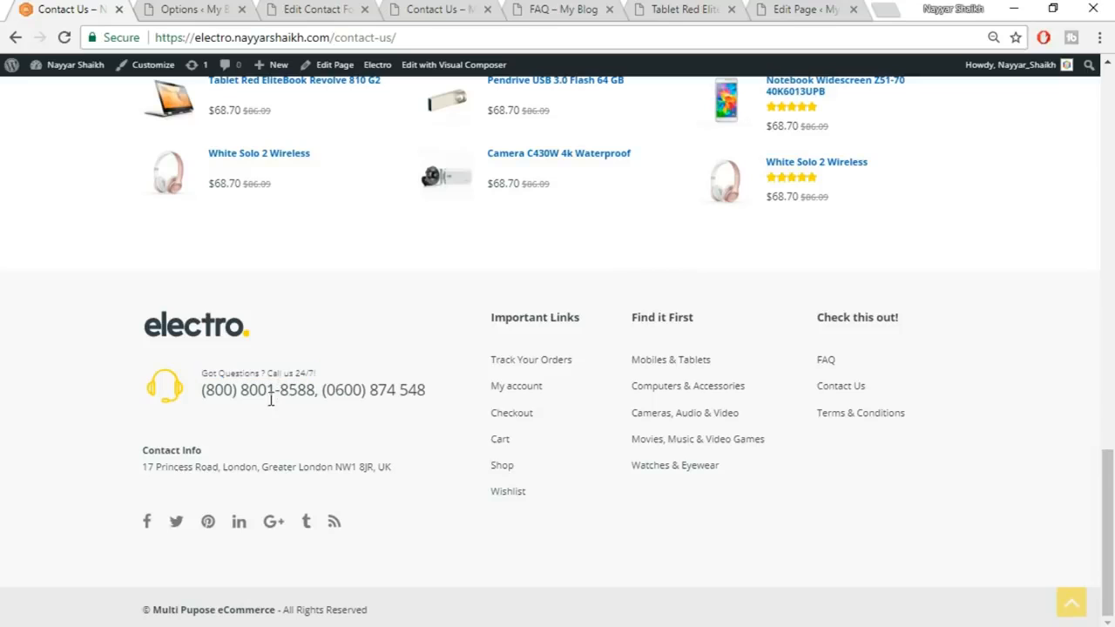
pyautogui.click(172, 8)
# - Check the call-us number and contact info against the live footer, then save
pyautogui.moveTo(710, 406); pyautogui.dragTo(557, 406)
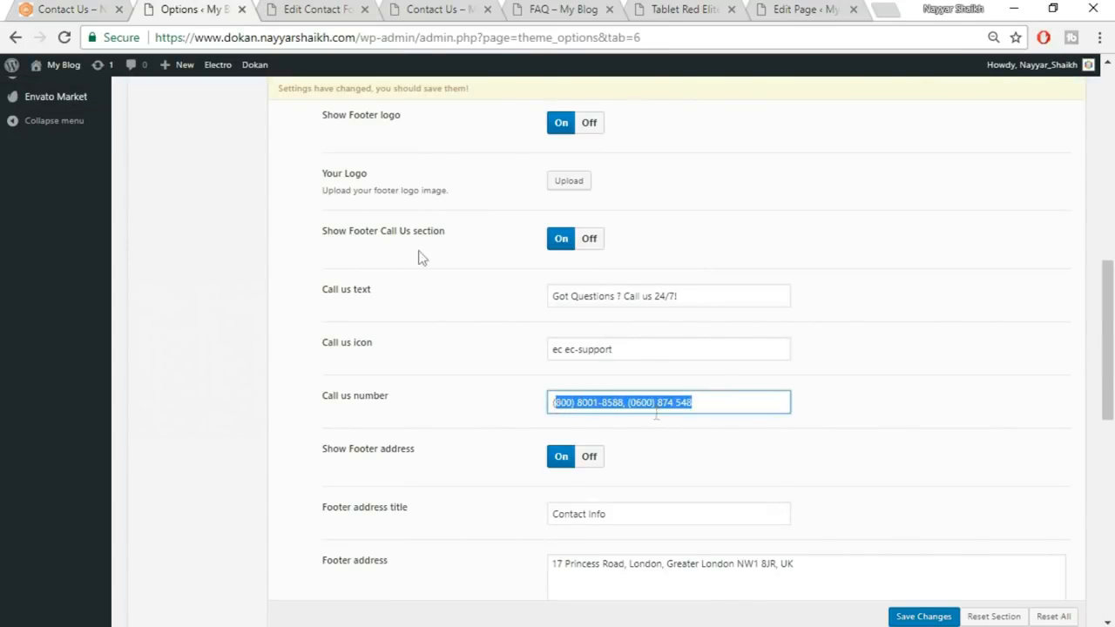
pyautogui.click(103, 9)
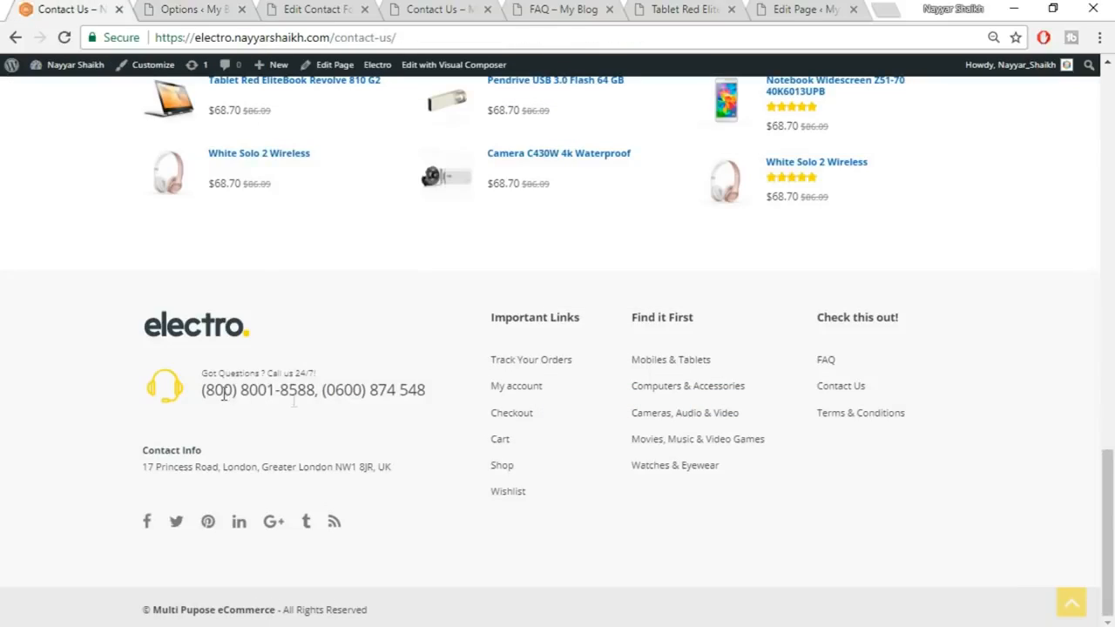
pyautogui.click(218, 12)
pyautogui.scroll(-2, 763, 408)
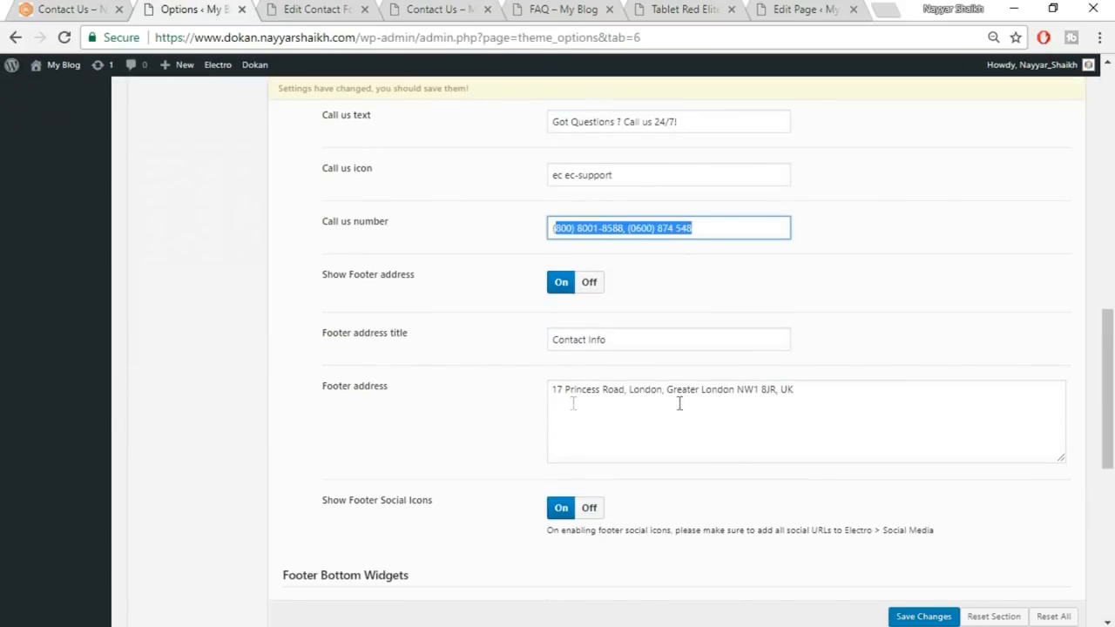
pyautogui.click(61, 7)
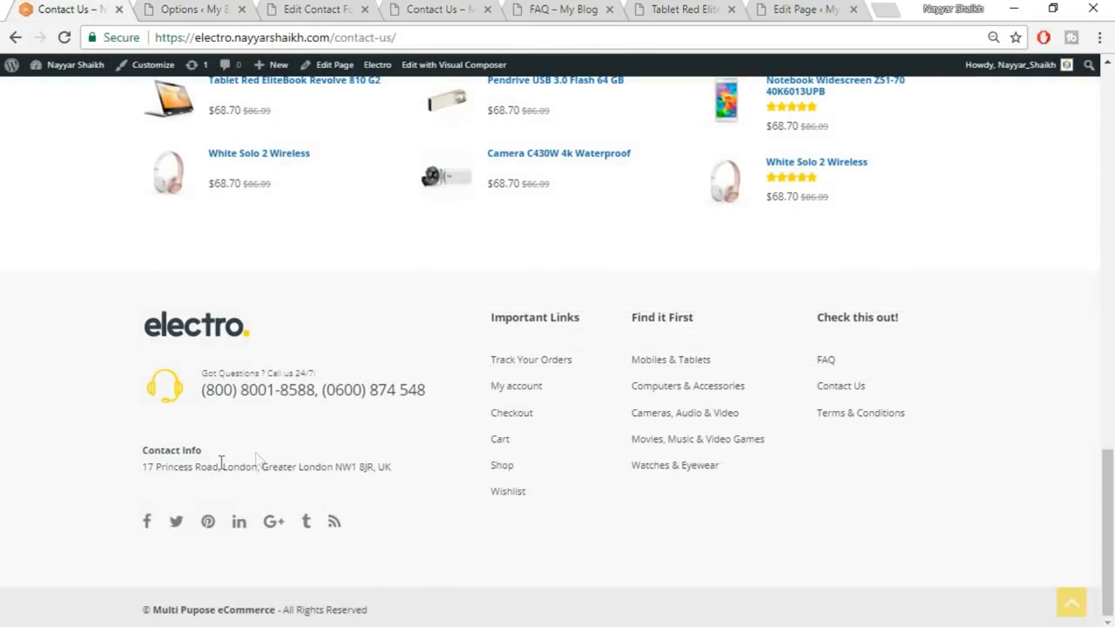
pyautogui.click(199, 8)
pyautogui.scroll(-7, 747, 391)
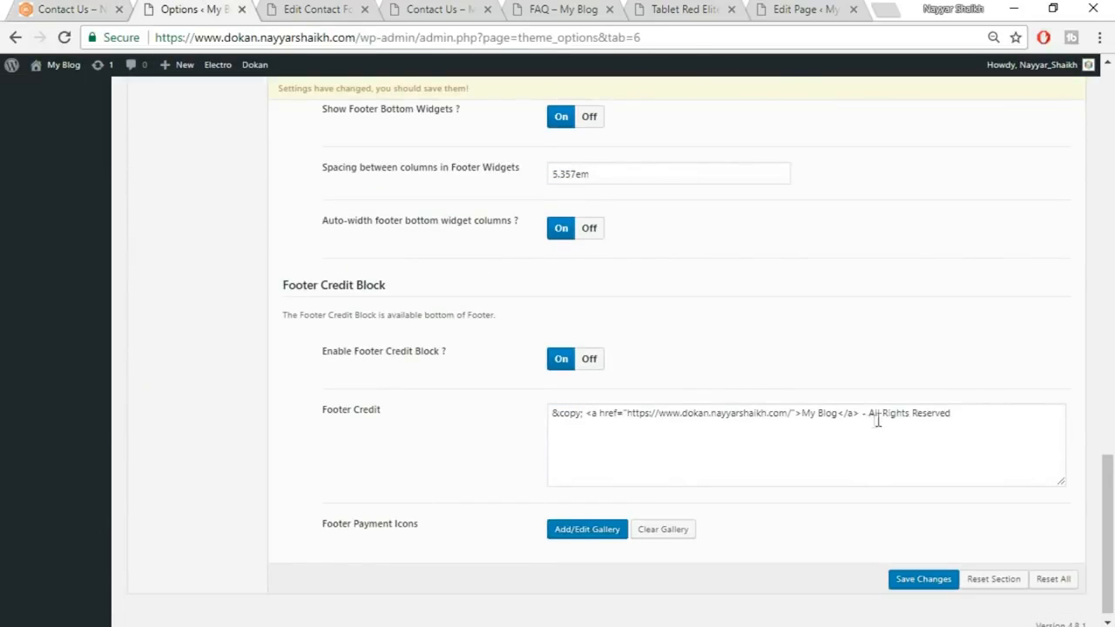
pyautogui.scroll(-1, 725, 412)
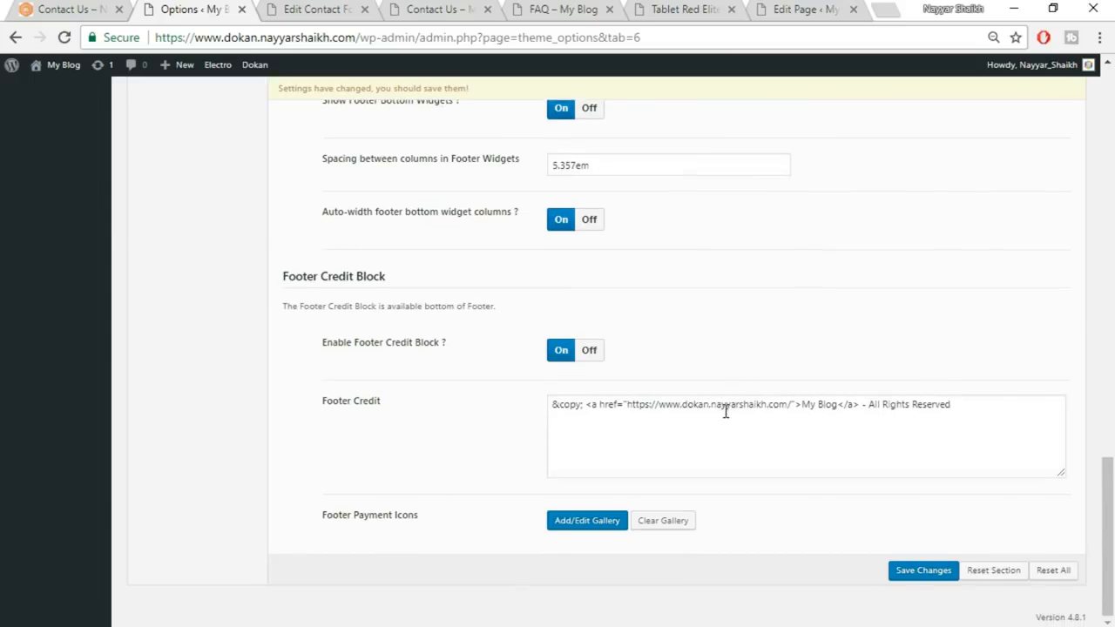
pyautogui.click(922, 571)
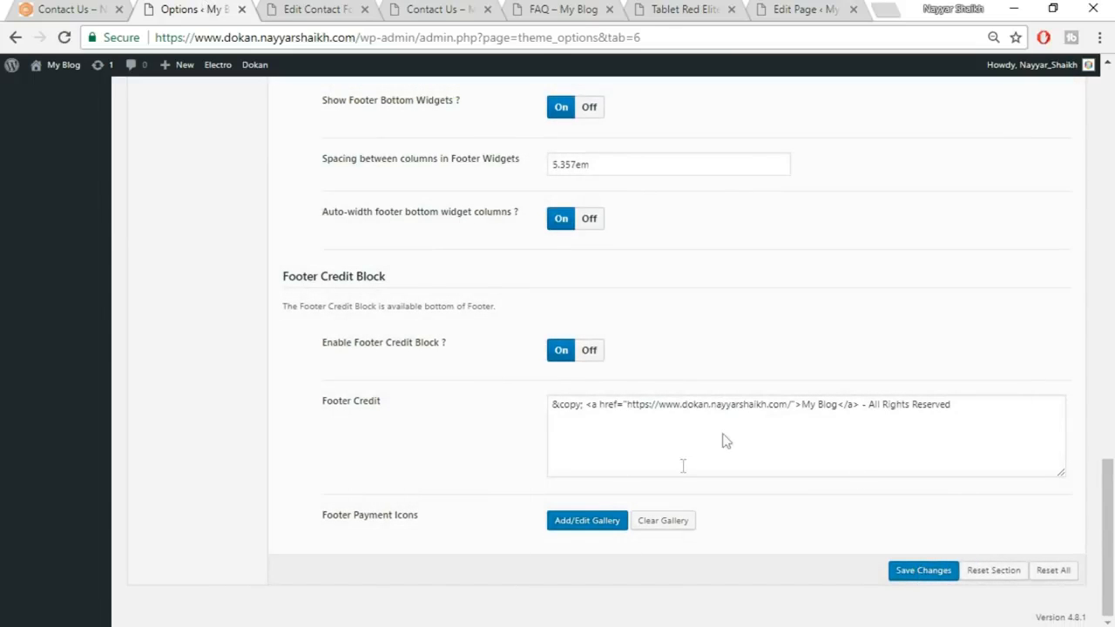
# - Review the live footer's copyright line before editing the Footer Credit
pyautogui.click(91, 9)
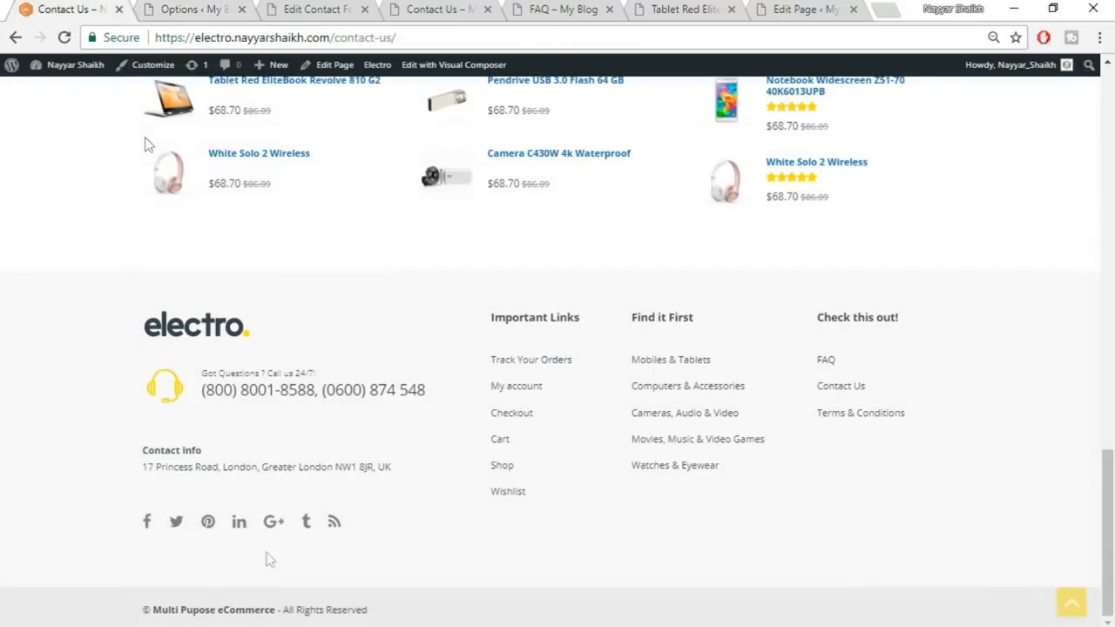
pyautogui.moveTo(144, 615); pyautogui.dragTo(447, 617)
pyautogui.click(242, 612)
pyautogui.click(217, 9)
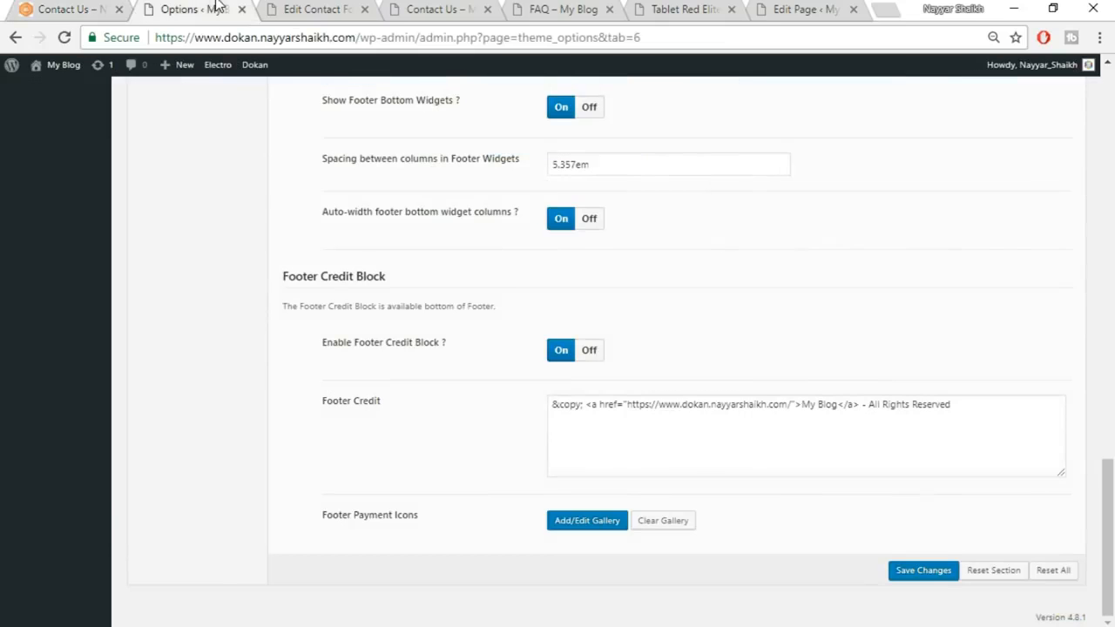
# - Replace 'My Blog' in the Footer Credit with the site owner's name and save
pyautogui.doubleClick(805, 408)
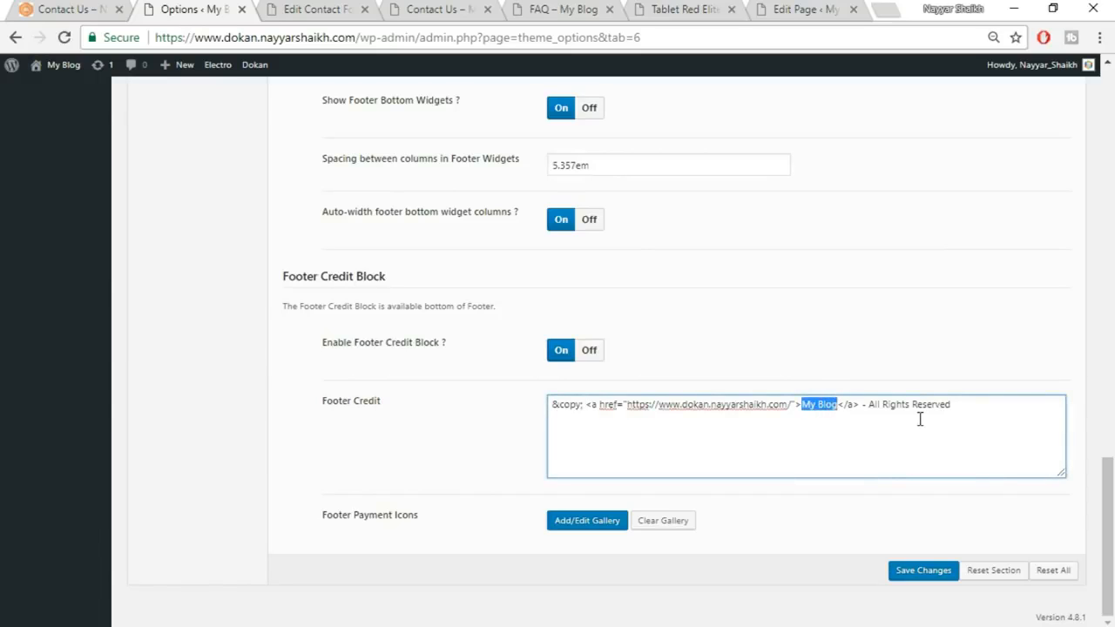
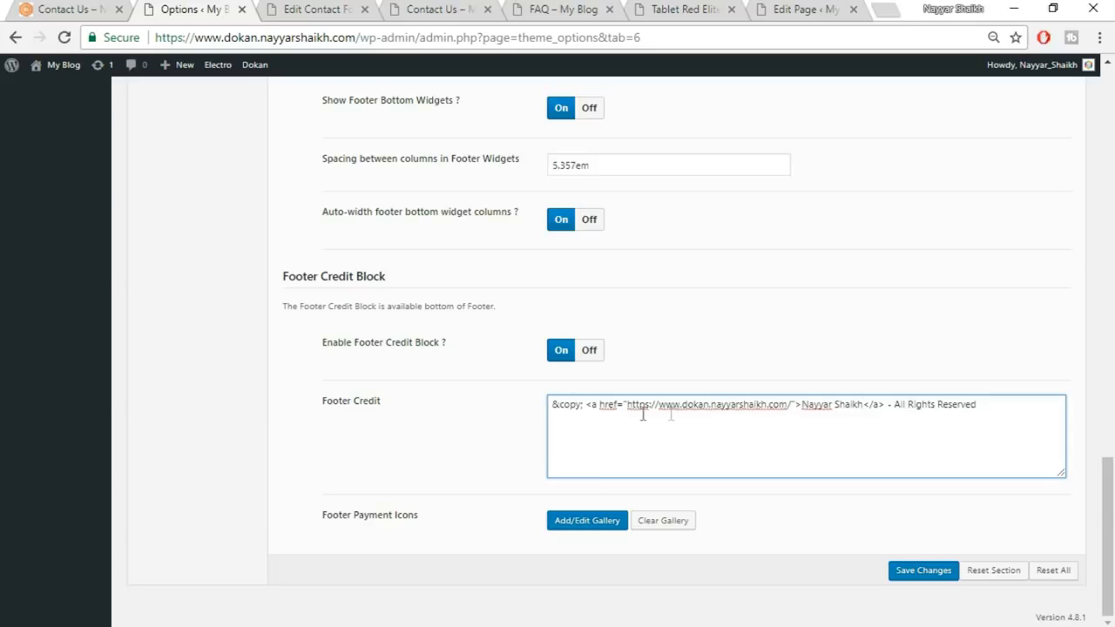
pyautogui.click(917, 575)
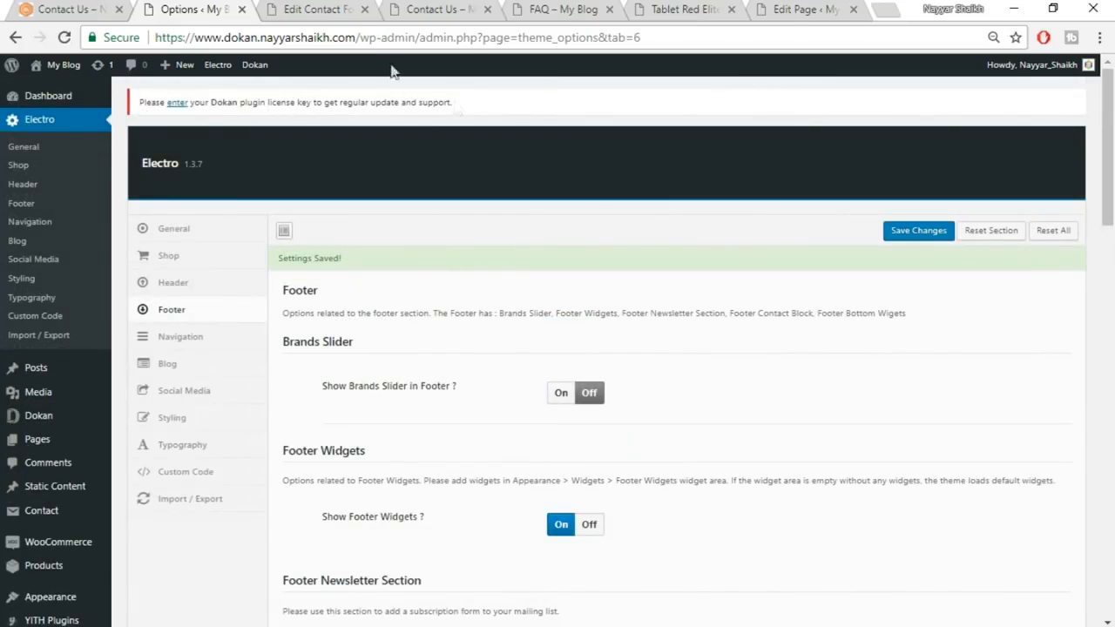
pyautogui.click(446, 10)
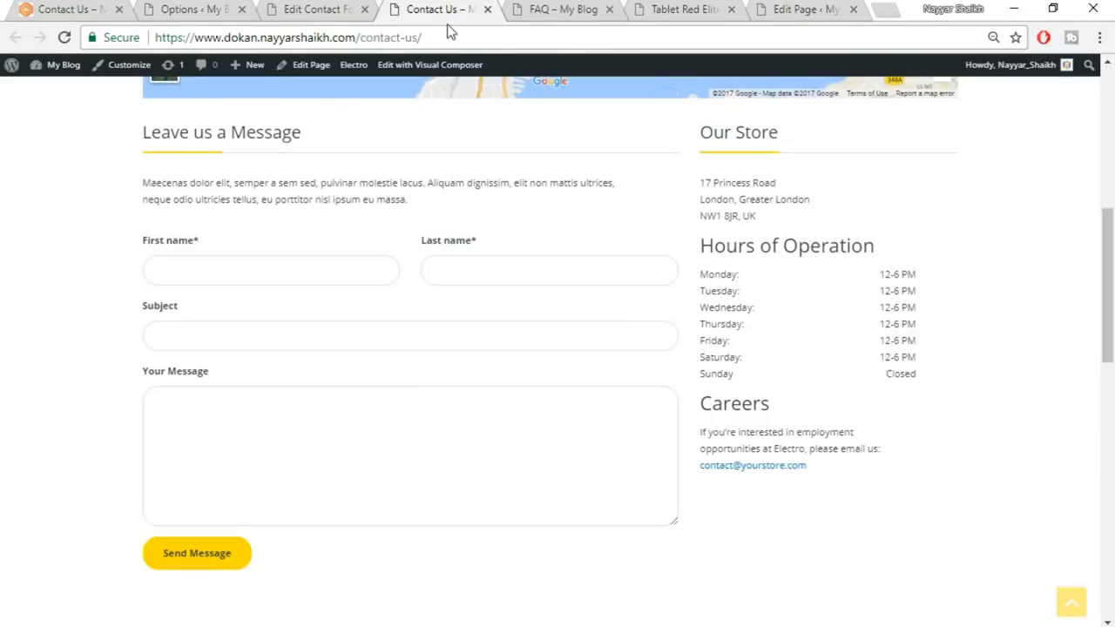
# - Reload the Contact Us page and check the owner-name copyright credit in the footer
pyautogui.click(440, 30)
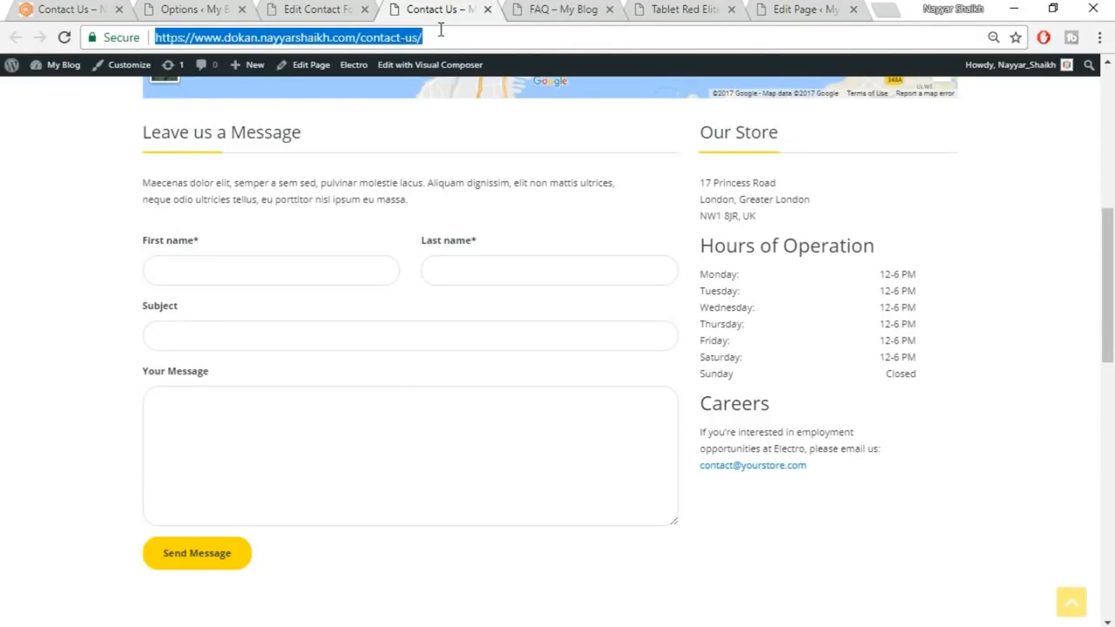
pyautogui.press('Return')
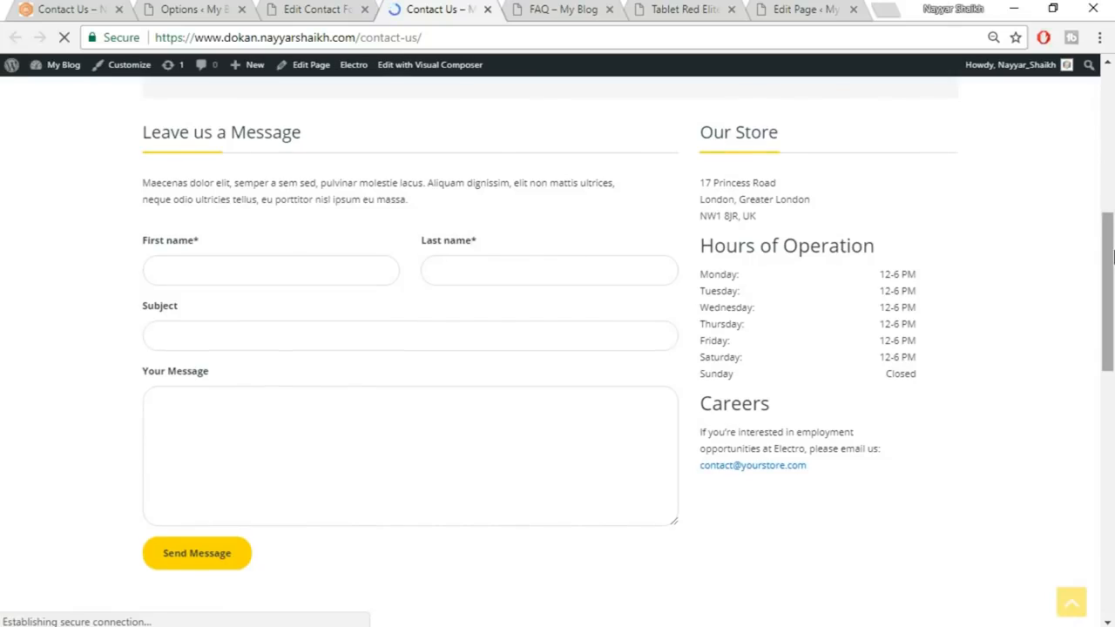
pyautogui.scroll(-10, 1113, 353)
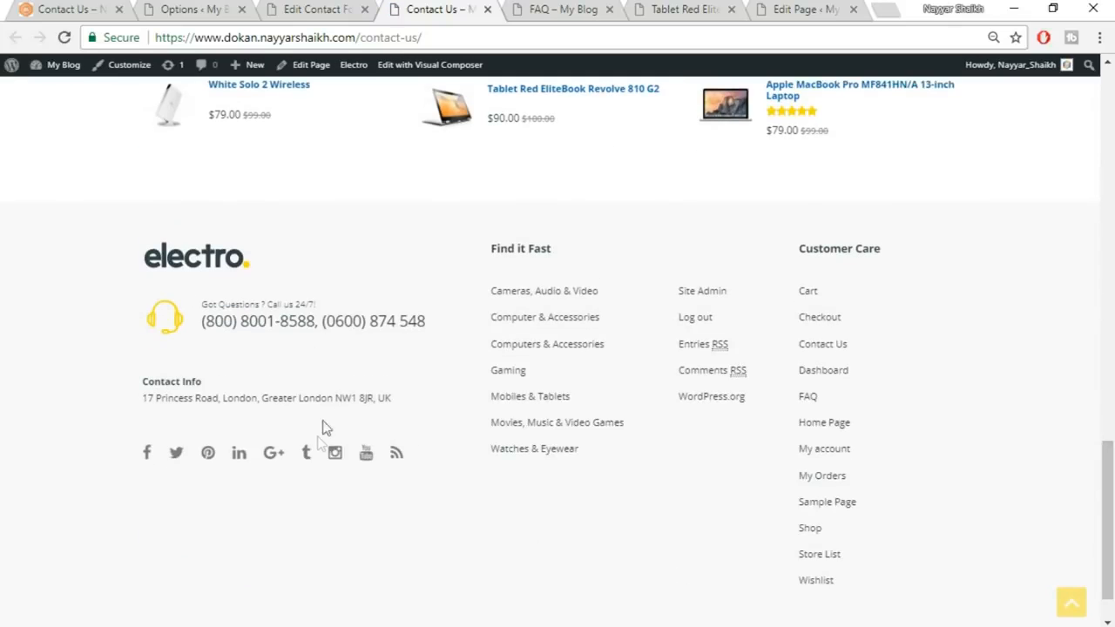
pyautogui.scroll(-1, 324, 520)
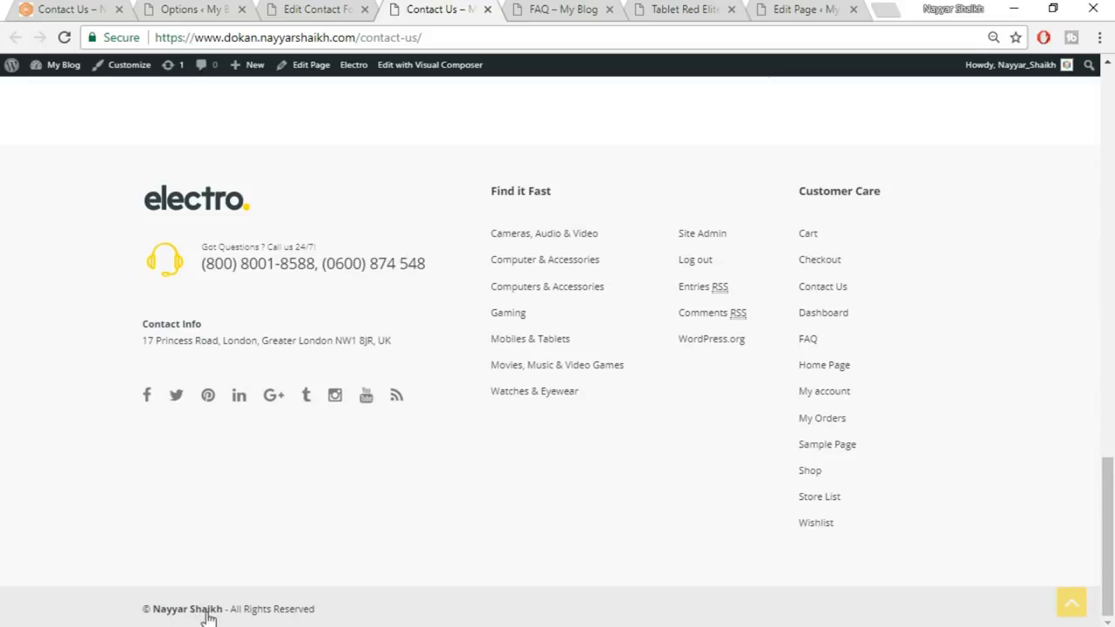
pyautogui.scroll(1, 326, 562)
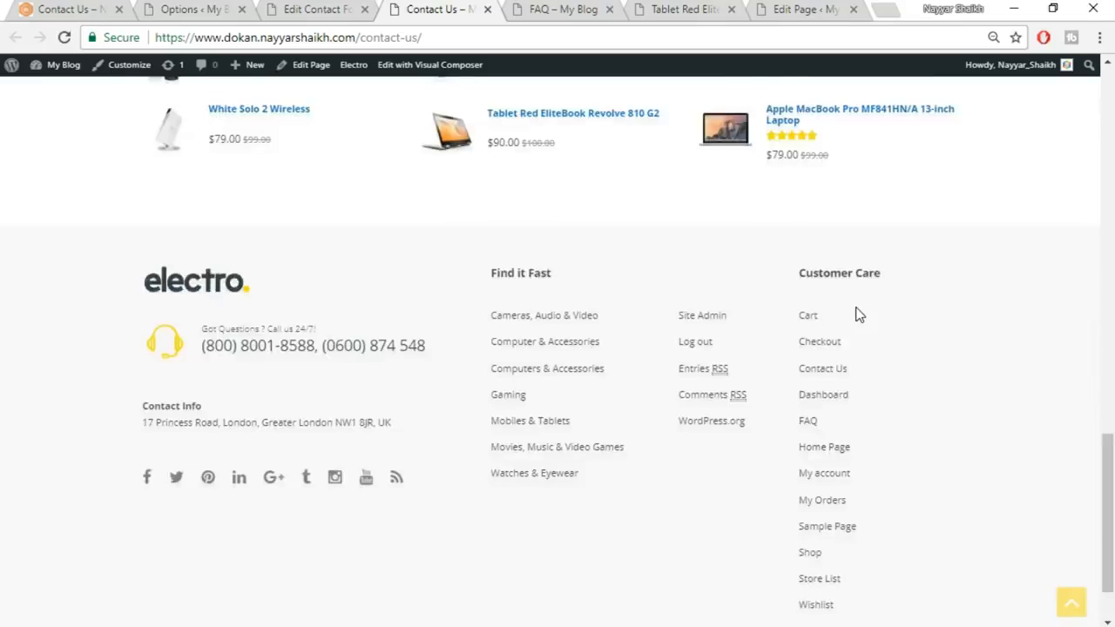
pyautogui.scroll(-1, 857, 313)
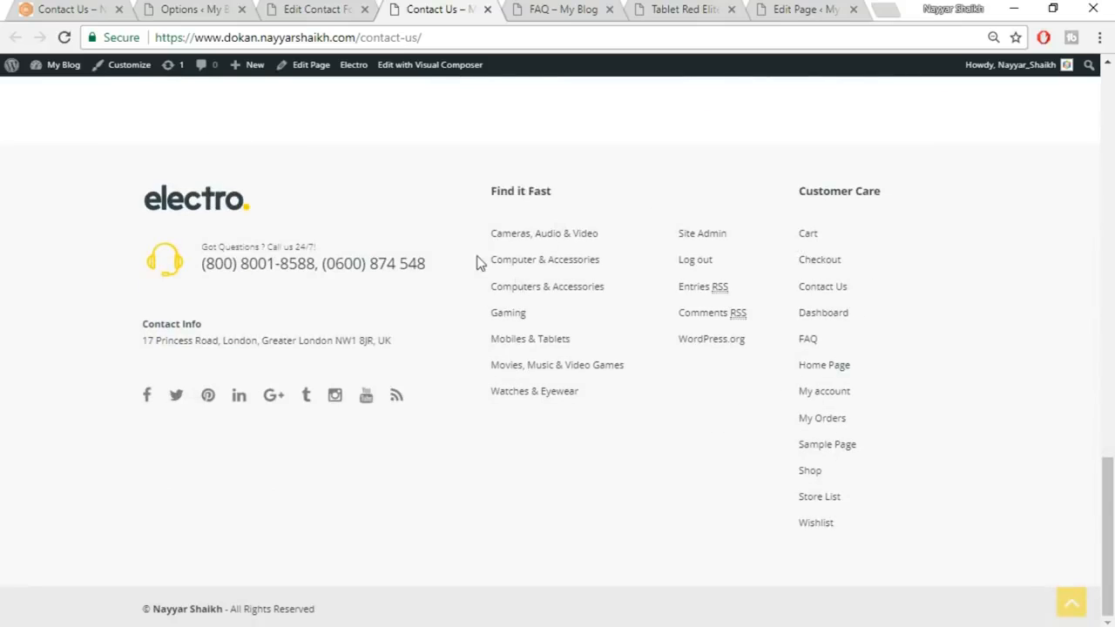
# - Go to the Appearance > Widgets admin page
pyautogui.click(170, 9)
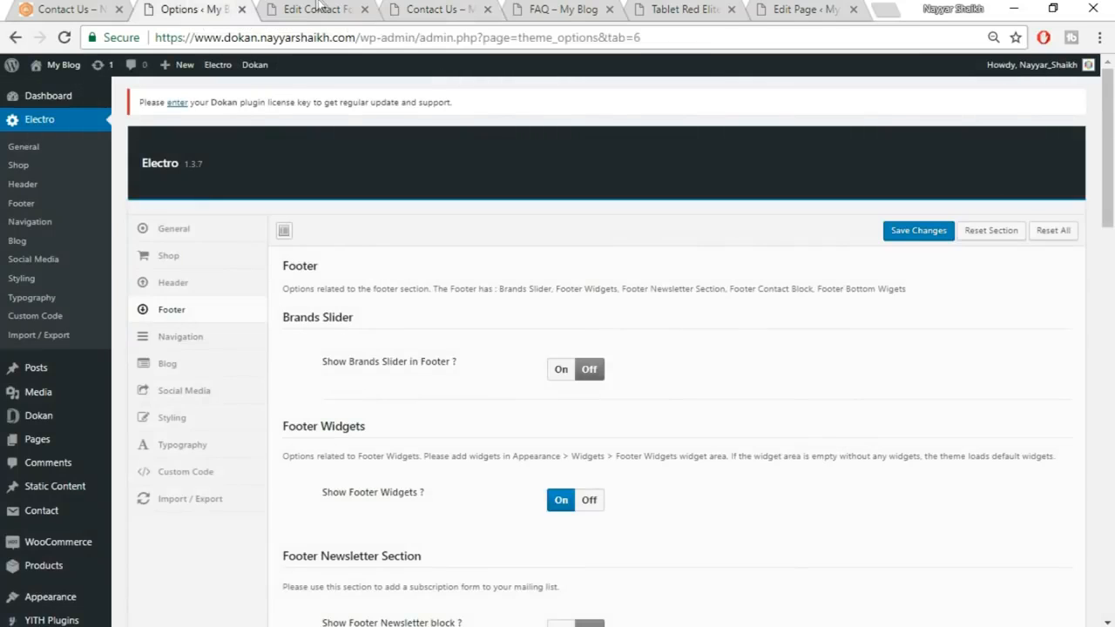
pyautogui.click(319, 8)
pyautogui.moveTo(70, 448)
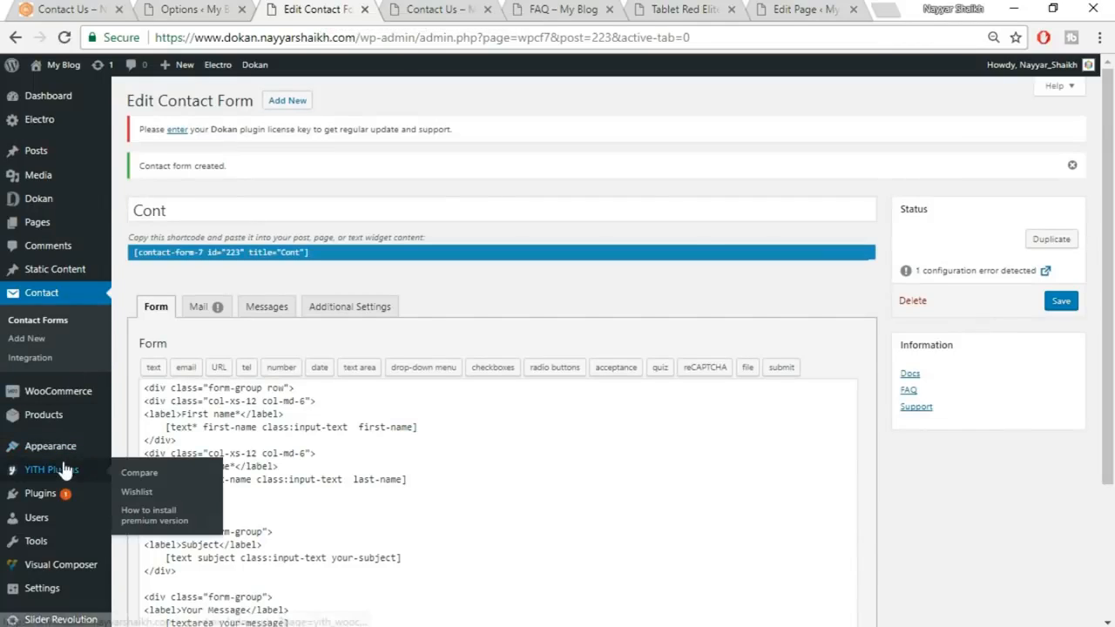
pyautogui.click(154, 493)
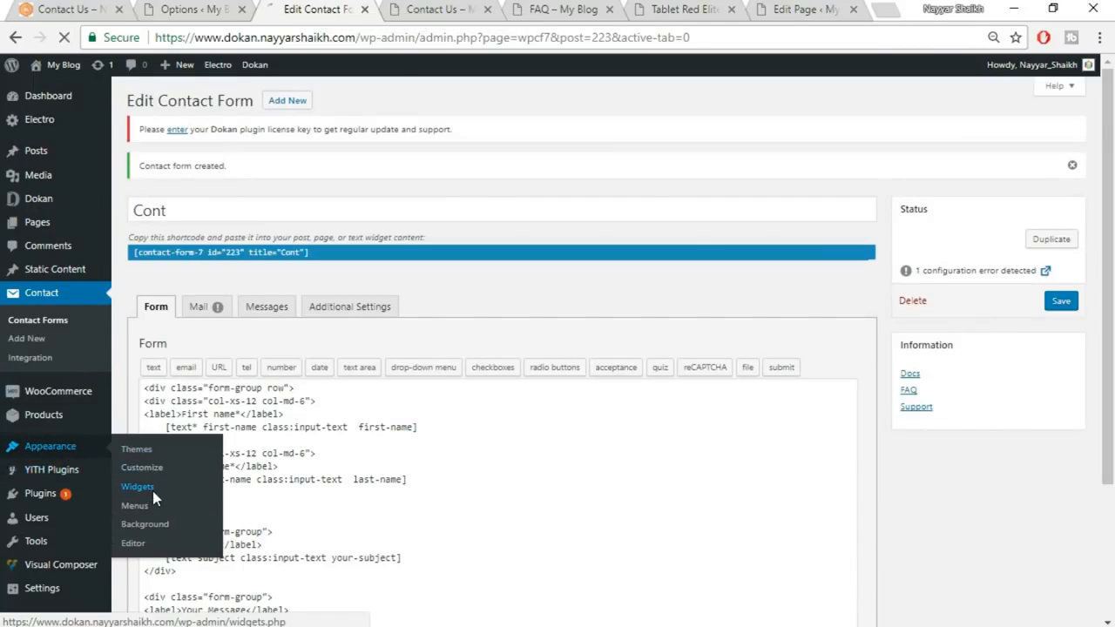
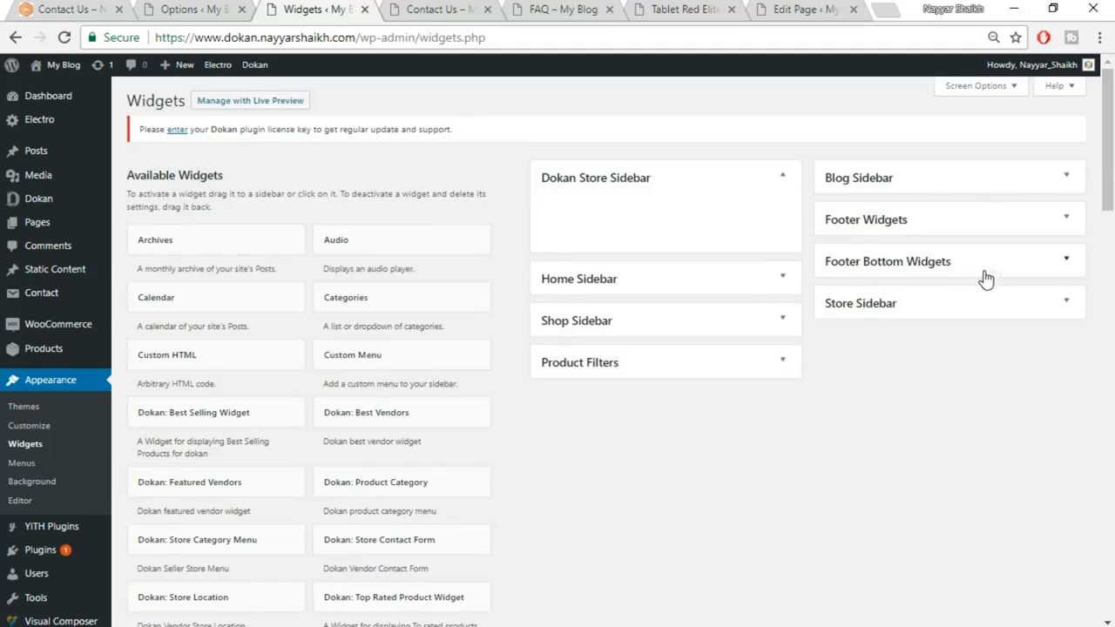
# - Add a Custom Menu widget to the Footer Bottom Widgets area
pyautogui.click(987, 275)
pyautogui.click(987, 275)
pyautogui.scroll(-5, 503, 461)
pyautogui.scroll(5, 502, 461)
pyautogui.click(397, 369)
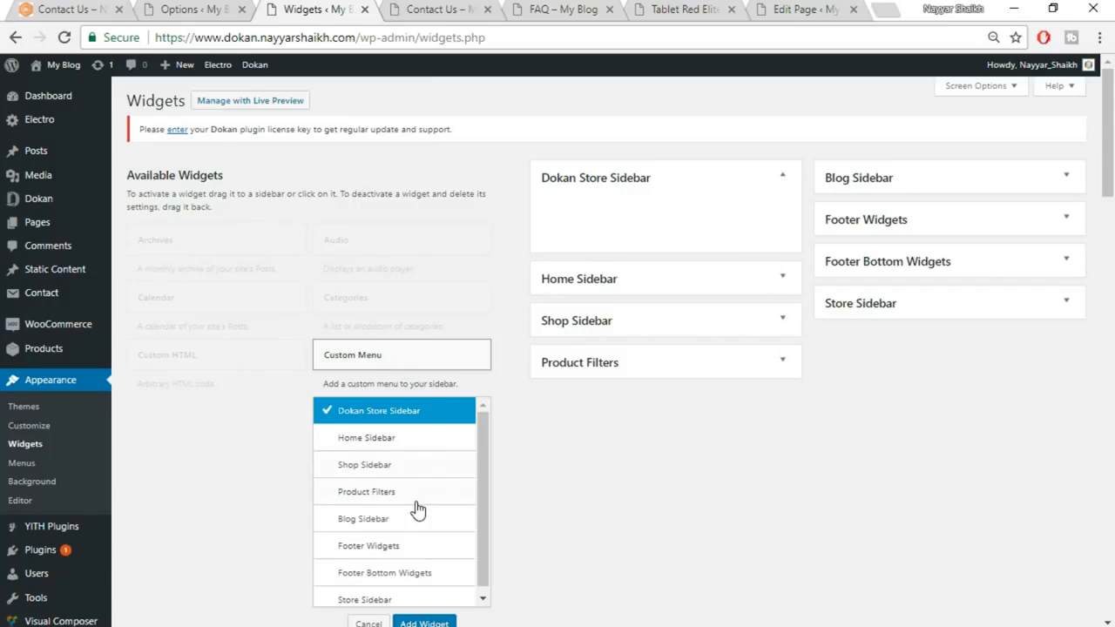
pyautogui.click(426, 573)
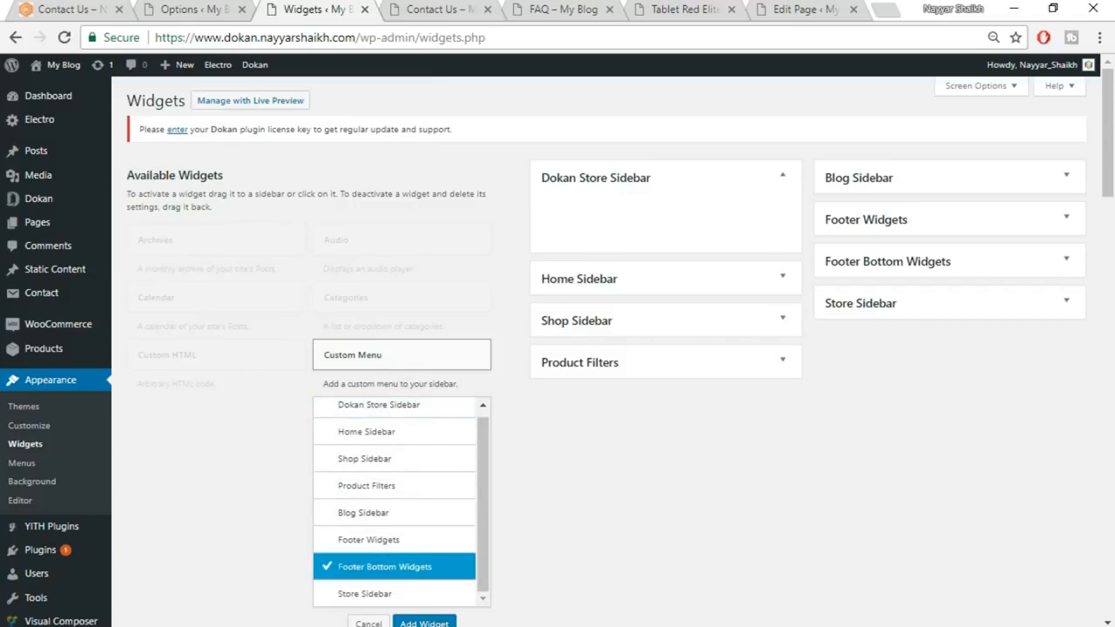
pyautogui.scroll(-2, 505, 591)
pyautogui.click(448, 448)
# - Title the widget 'Important Links' (copied from the live footer), select the Important Links menu, and save
pyautogui.click(55, 8)
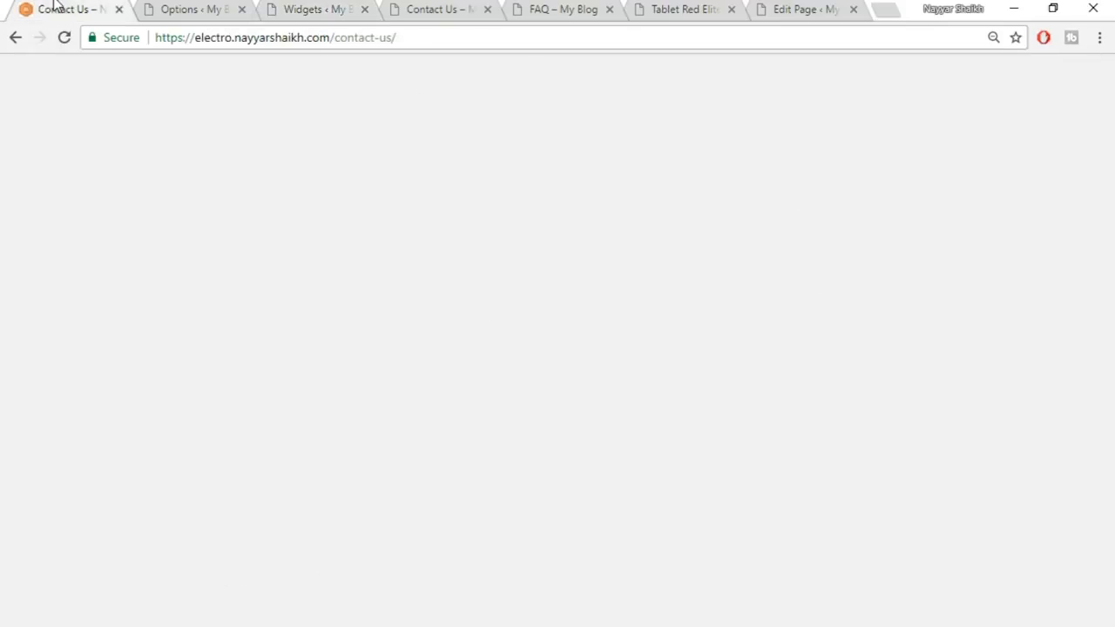
pyautogui.moveTo(488, 324); pyautogui.dragTo(590, 326)
pyautogui.tripleClick(575, 319)
pyautogui.hotkey('ctrl', 'c')
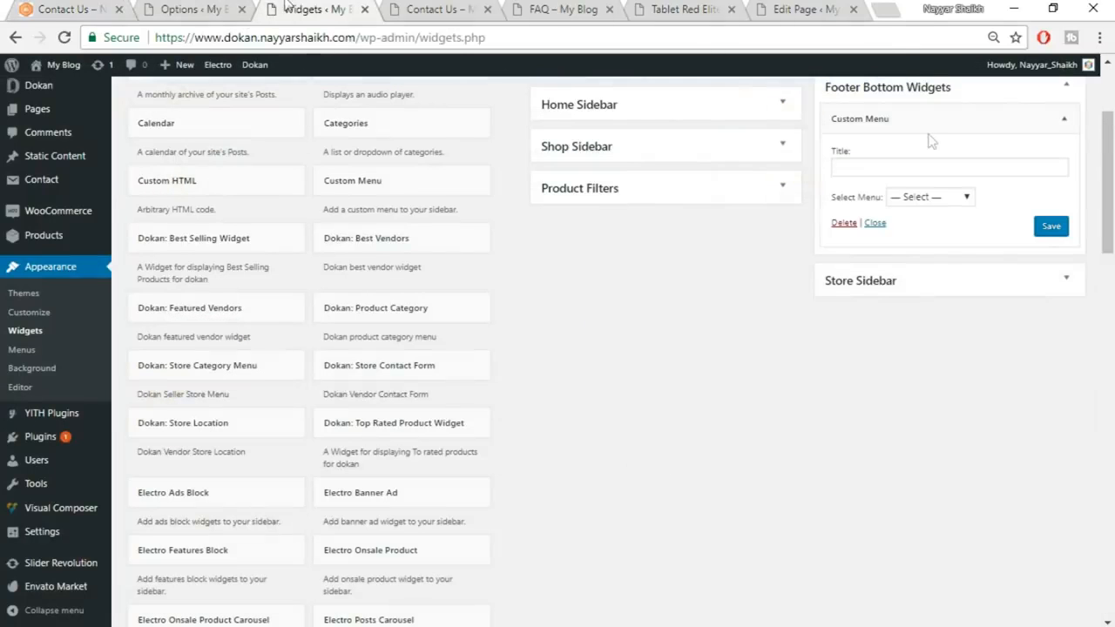
pyautogui.click(272, 8)
pyautogui.click(898, 165)
pyautogui.hotkey('ctrl', 'v')
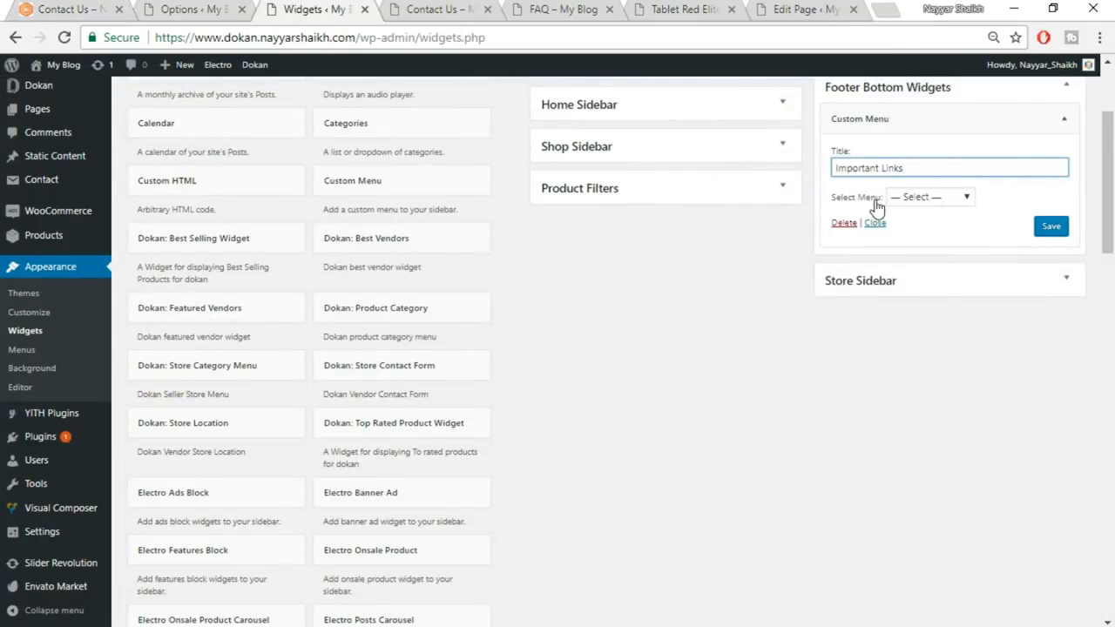
pyautogui.click(937, 205)
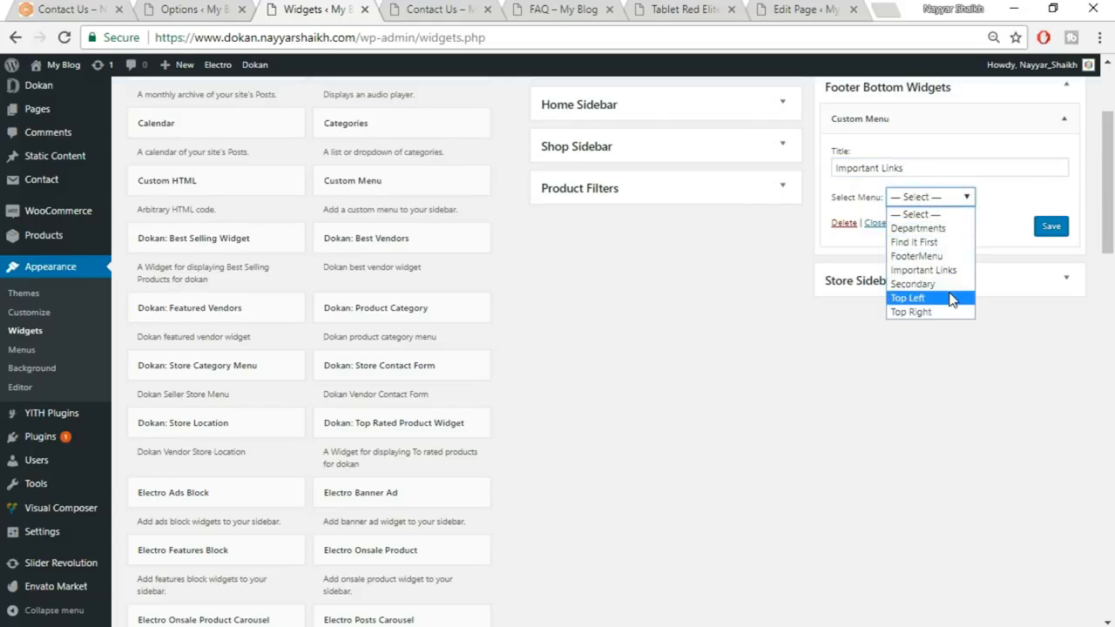
pyautogui.click(952, 272)
pyautogui.click(1062, 235)
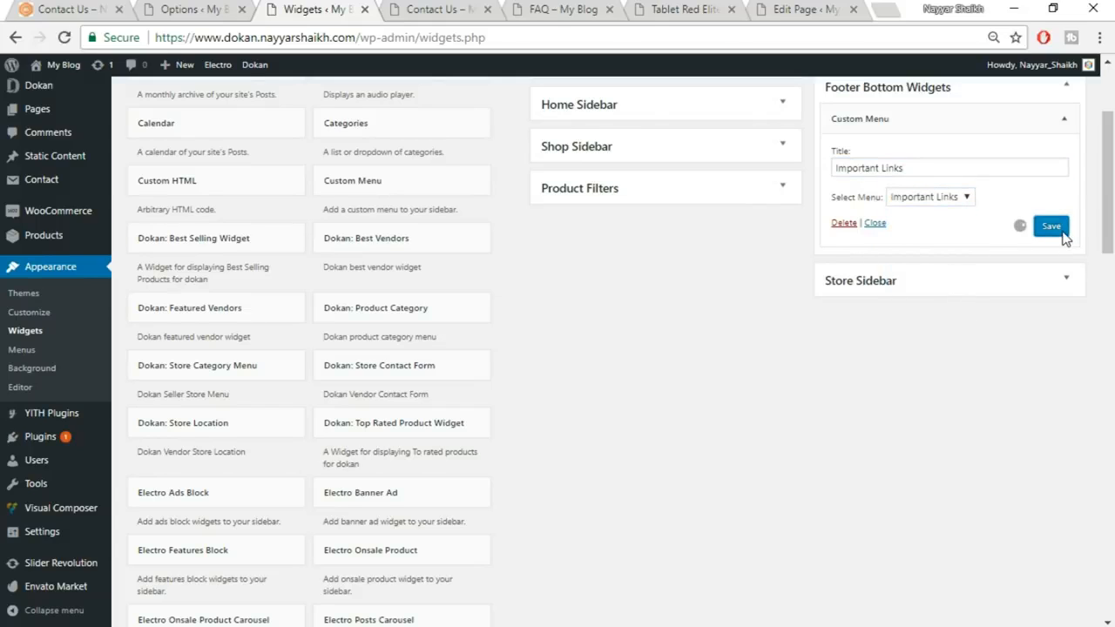
# - Add a second, empty Custom Menu widget to the Footer Bottom Widgets area
pyautogui.click(398, 185)
pyautogui.click(427, 450)
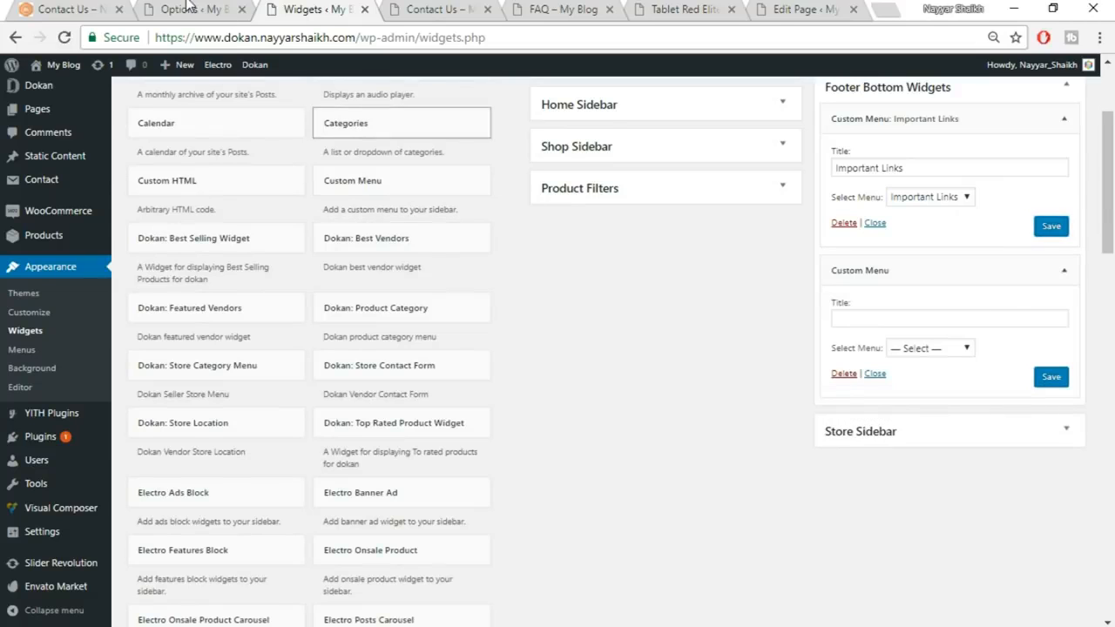
pyautogui.click(108, 8)
# - Title the second widget 'Find it First', choose the Find it First menu, and save
pyautogui.tripleClick(662, 319)
pyautogui.hotkey('ctrl', 'c')
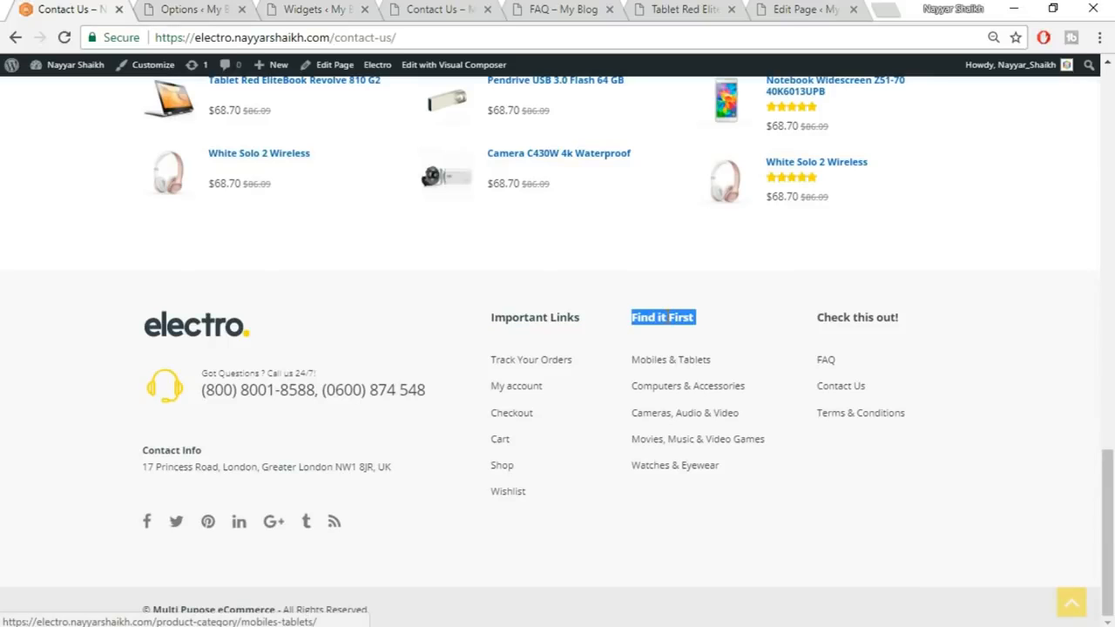
pyautogui.click(309, 8)
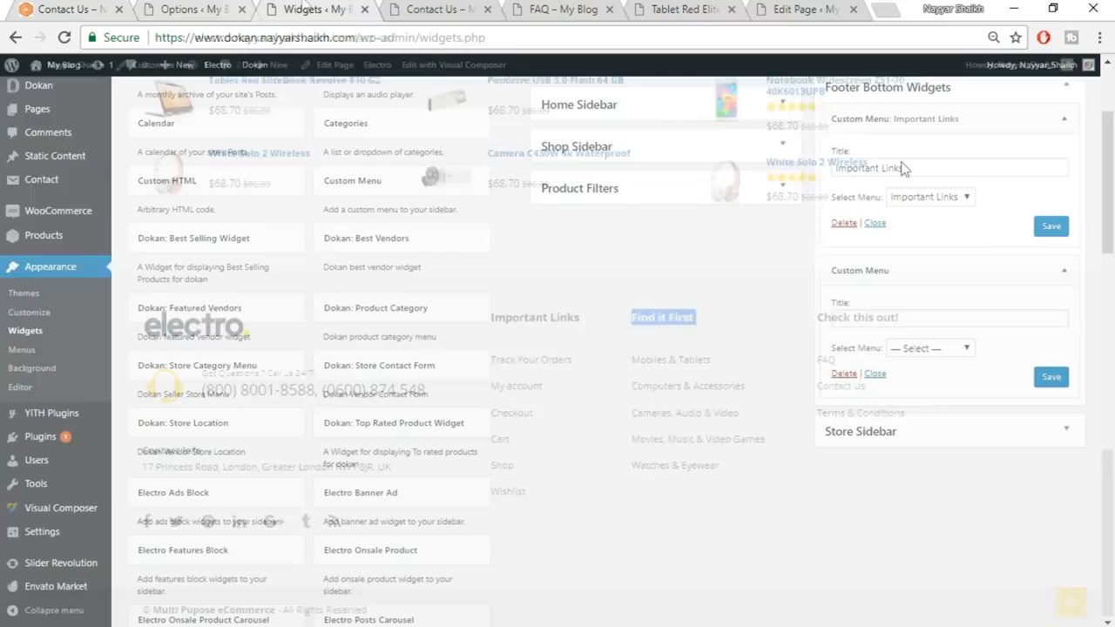
pyautogui.click(941, 323)
pyautogui.hotkey('ctrl', 'v')
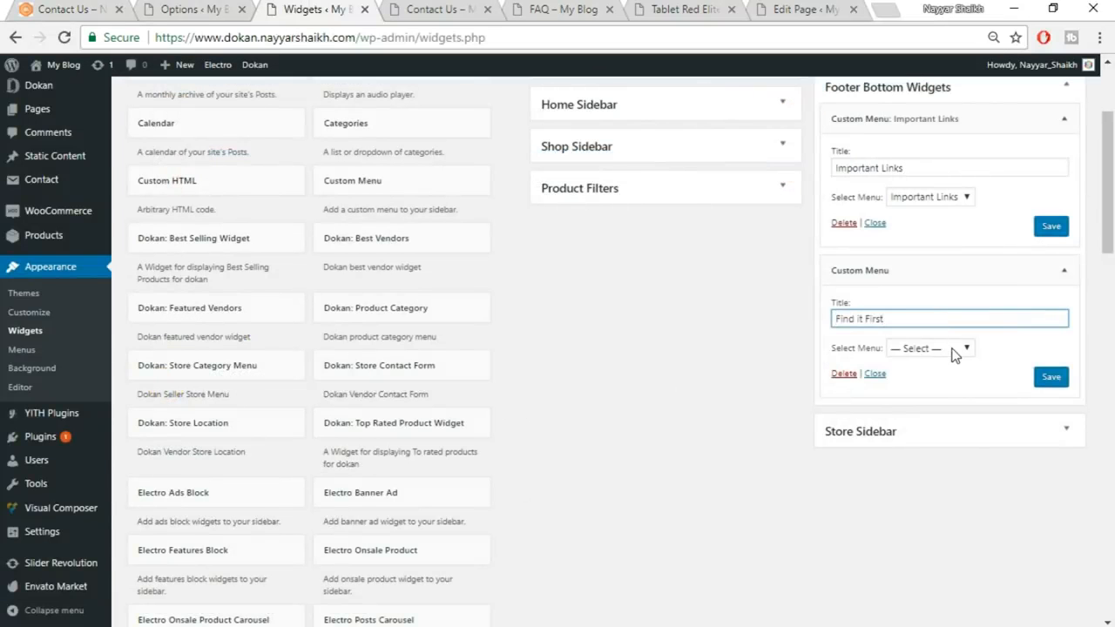
pyautogui.click(955, 355)
pyautogui.click(945, 393)
pyautogui.click(1056, 385)
# - Add a third Custom Menu widget to the footer titled 'Check this out!'
pyautogui.click(48, 7)
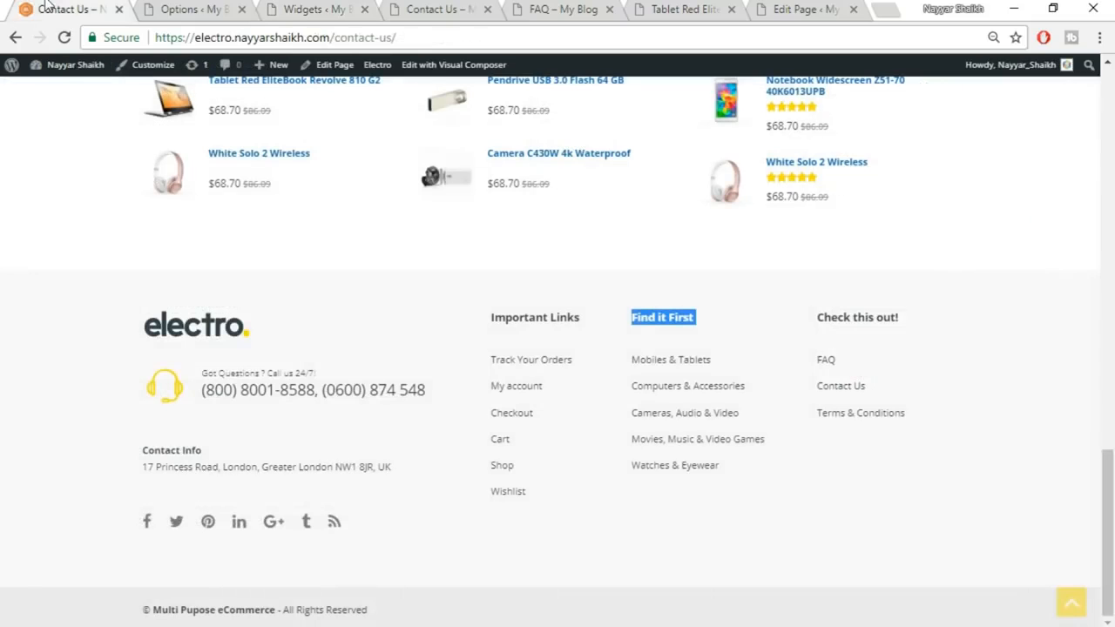
pyautogui.tripleClick(857, 320)
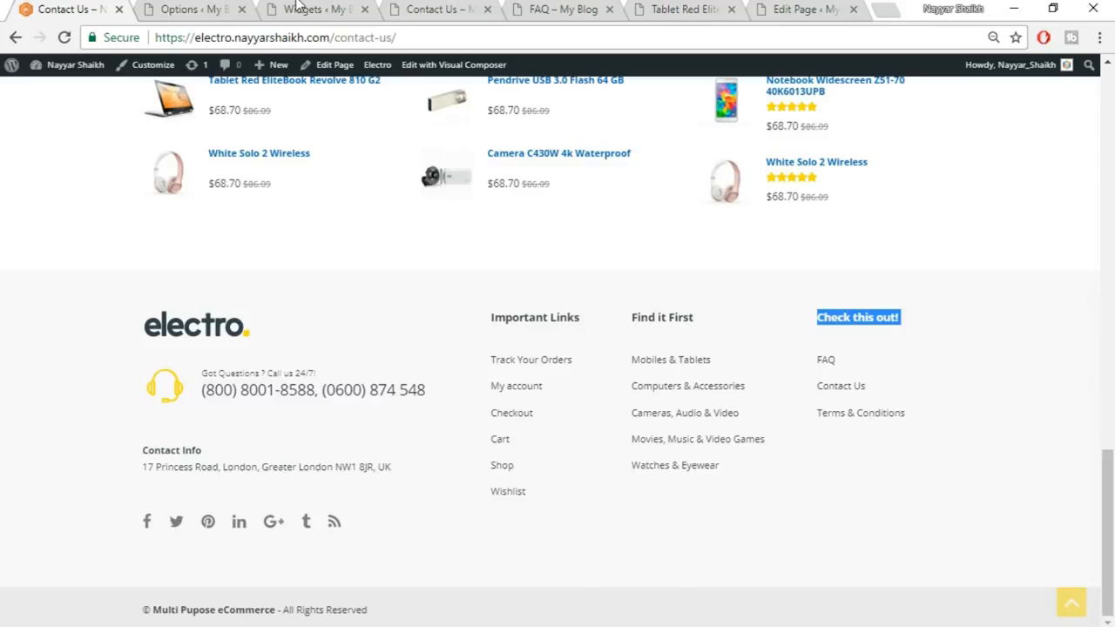
pyautogui.click(195, 10)
pyautogui.click(318, 10)
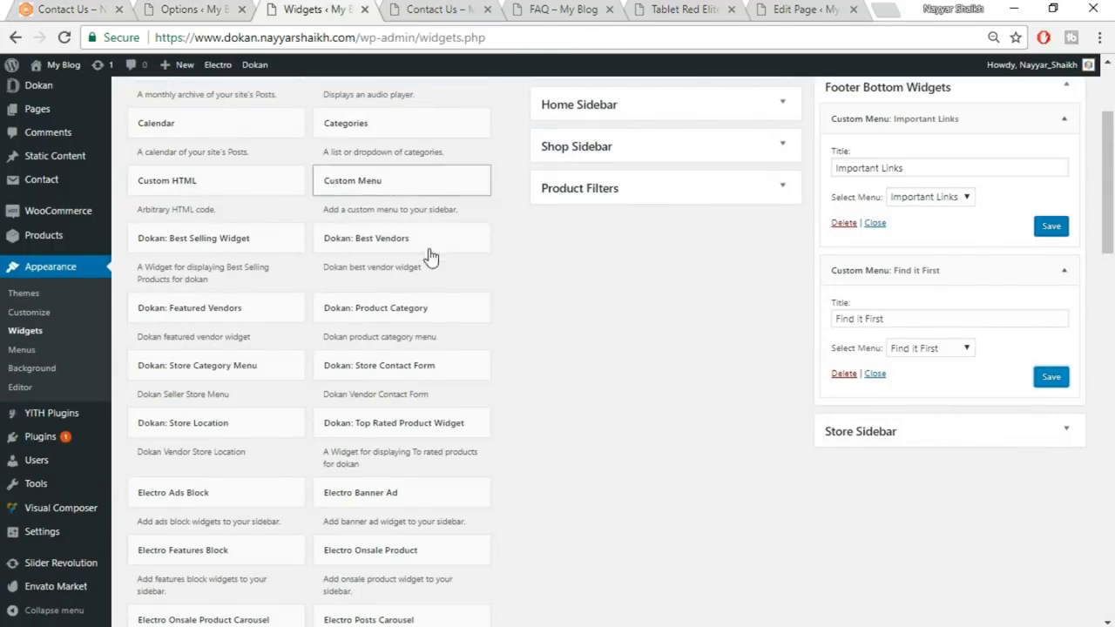
pyautogui.click(391, 190)
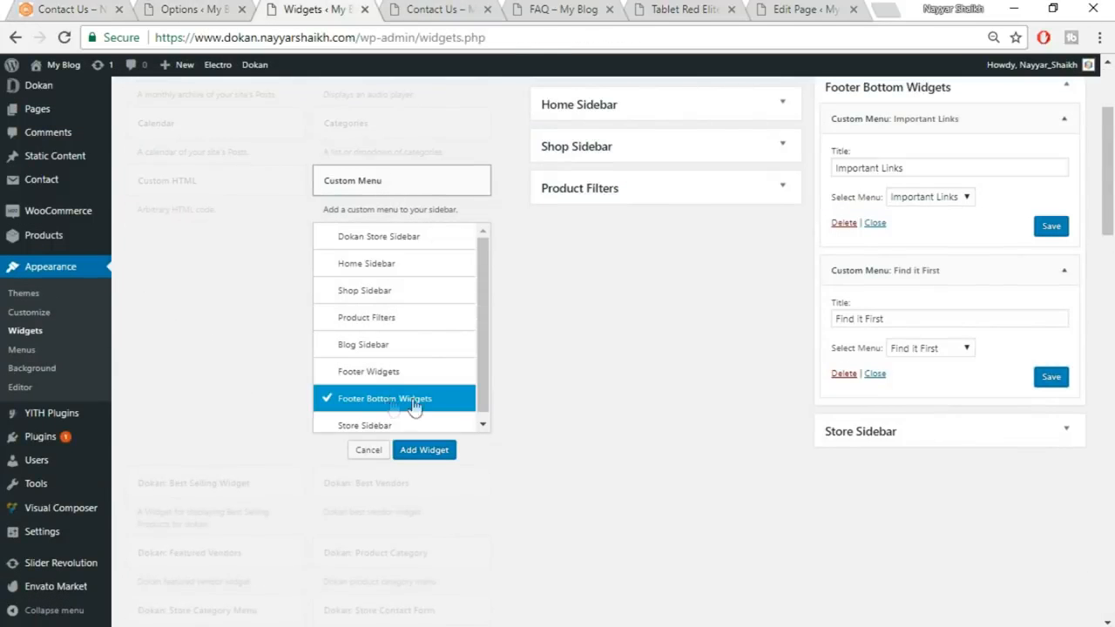
pyautogui.click(427, 450)
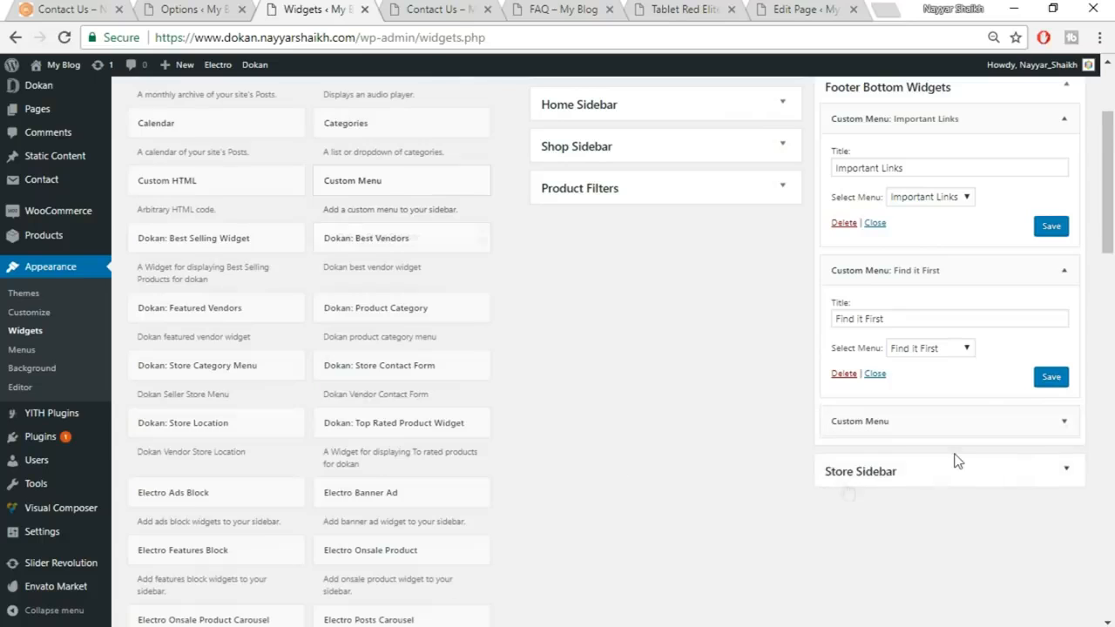
pyautogui.click(946, 469)
pyautogui.write('Check this out!')
# - Assign FooterMenu to the 'Check this out!' widget and save it
pyautogui.click(956, 505)
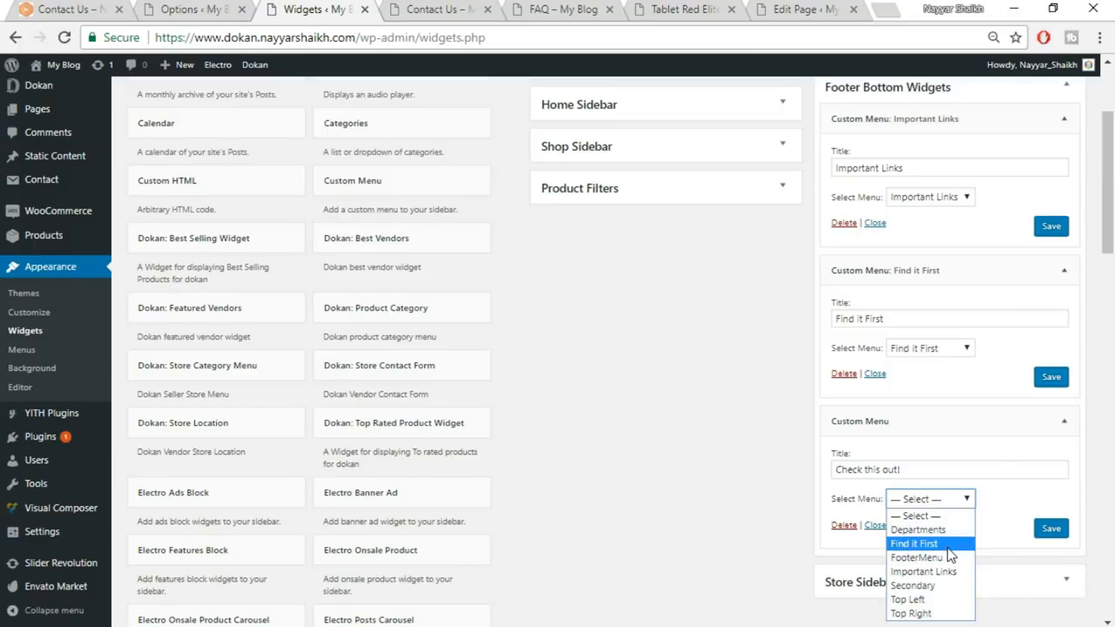
pyautogui.click(91, 9)
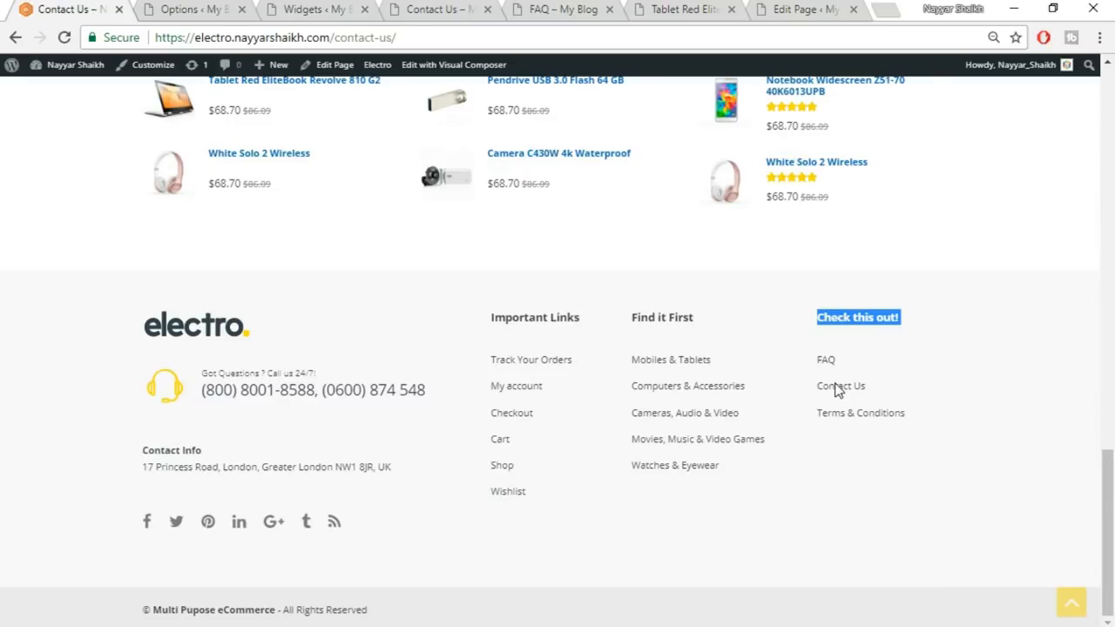
pyautogui.click(155, 9)
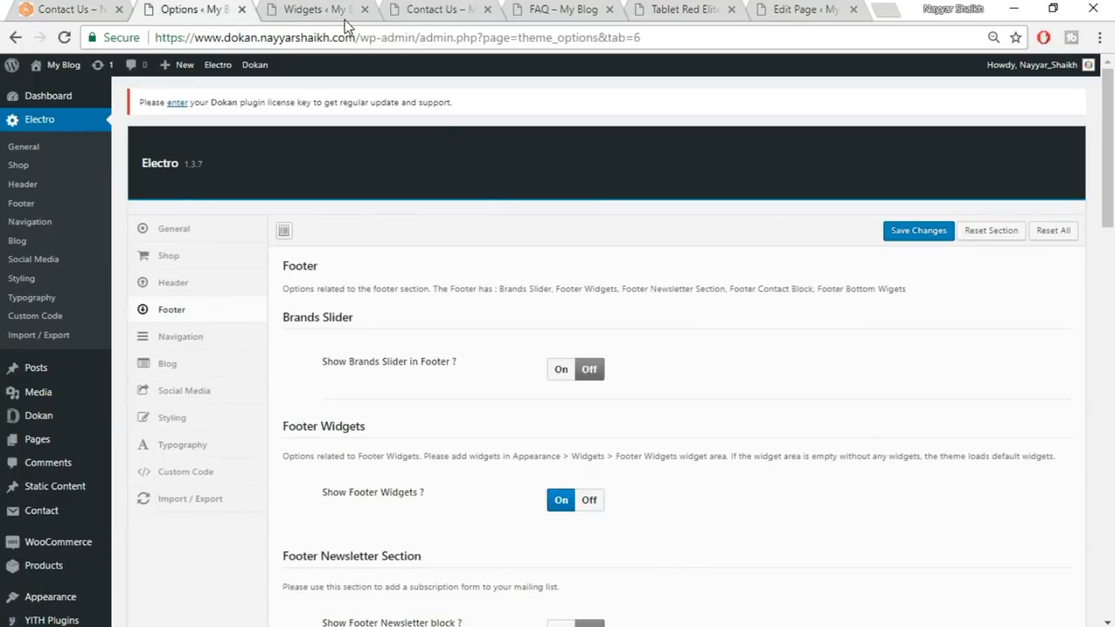
pyautogui.click(324, 9)
pyautogui.click(966, 500)
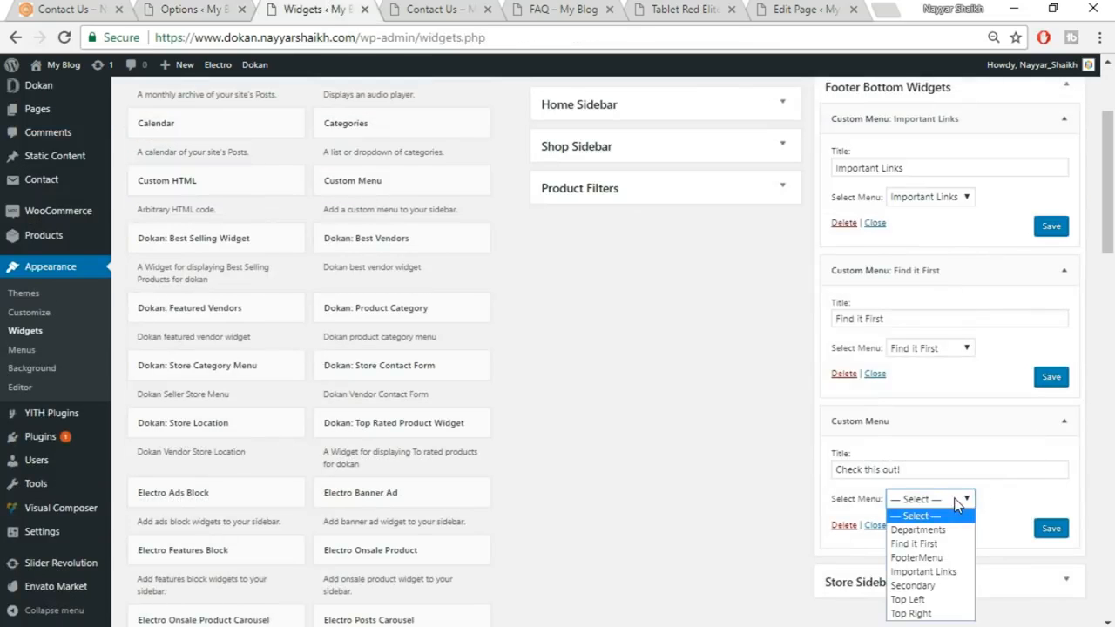
pyautogui.click(948, 558)
pyautogui.click(1052, 532)
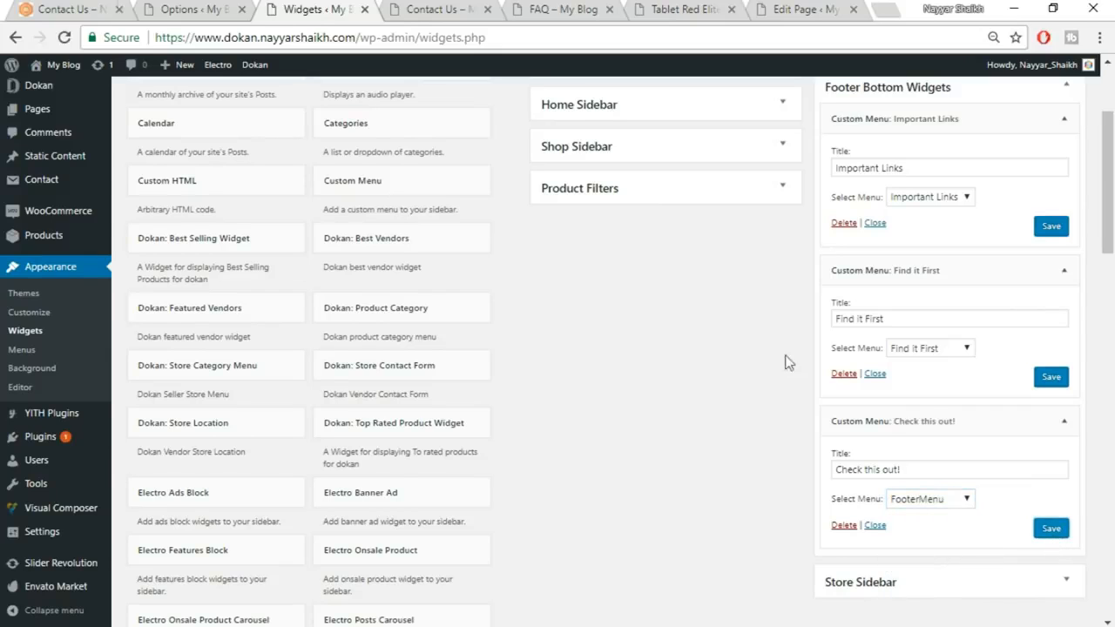
pyautogui.click(414, 7)
pyautogui.click(437, 38)
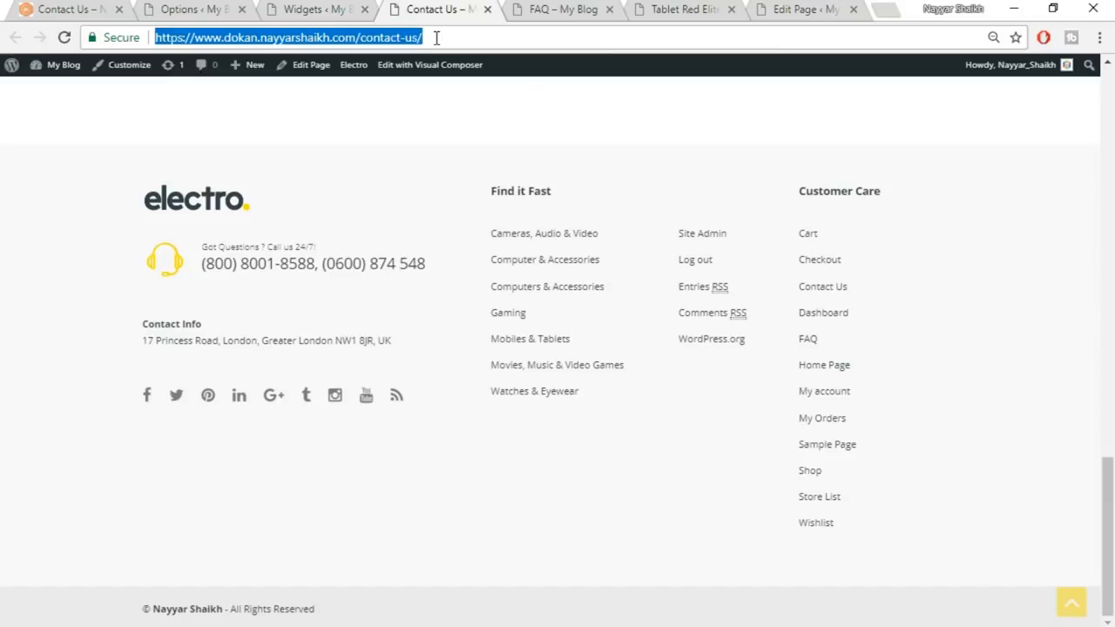
pyautogui.press('Return')
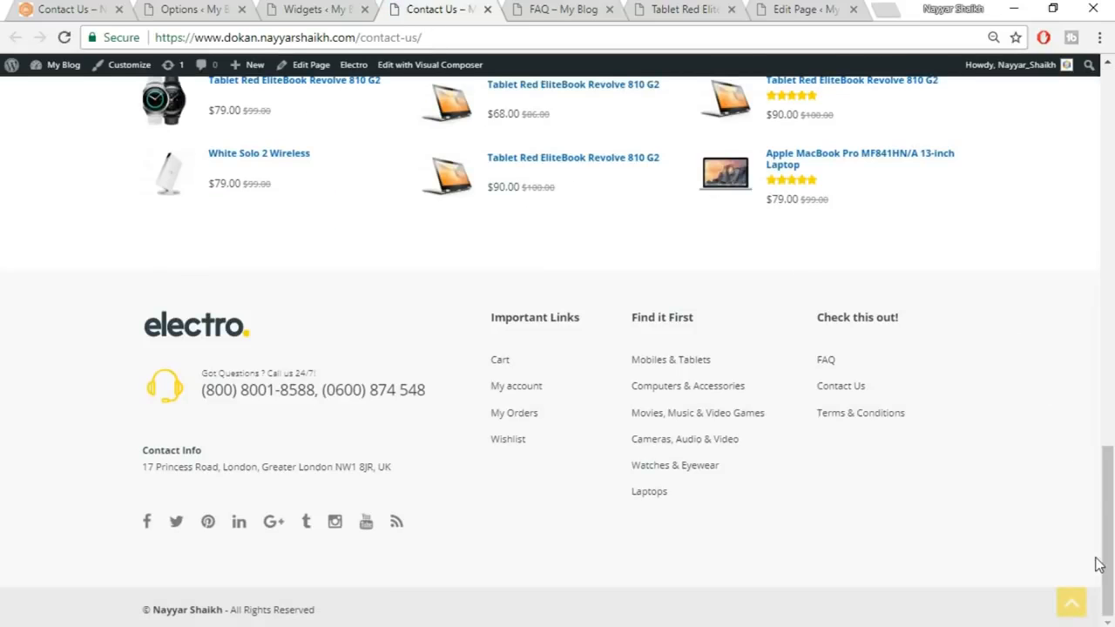
pyautogui.click(1075, 603)
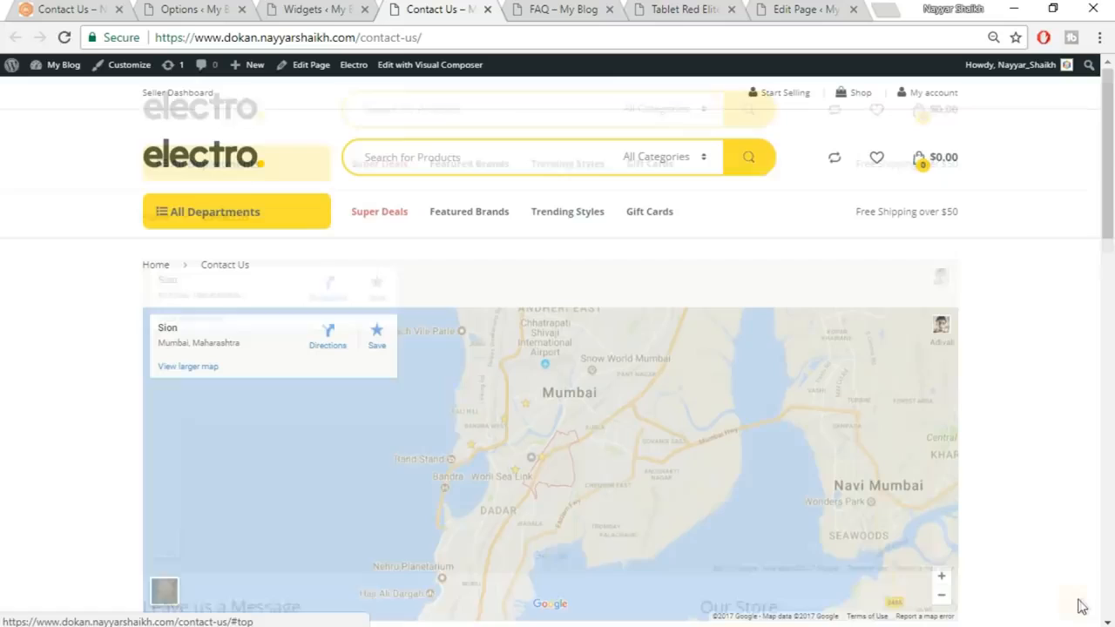
pyautogui.moveTo(1109, 165); pyautogui.dragTo(1111, 591)
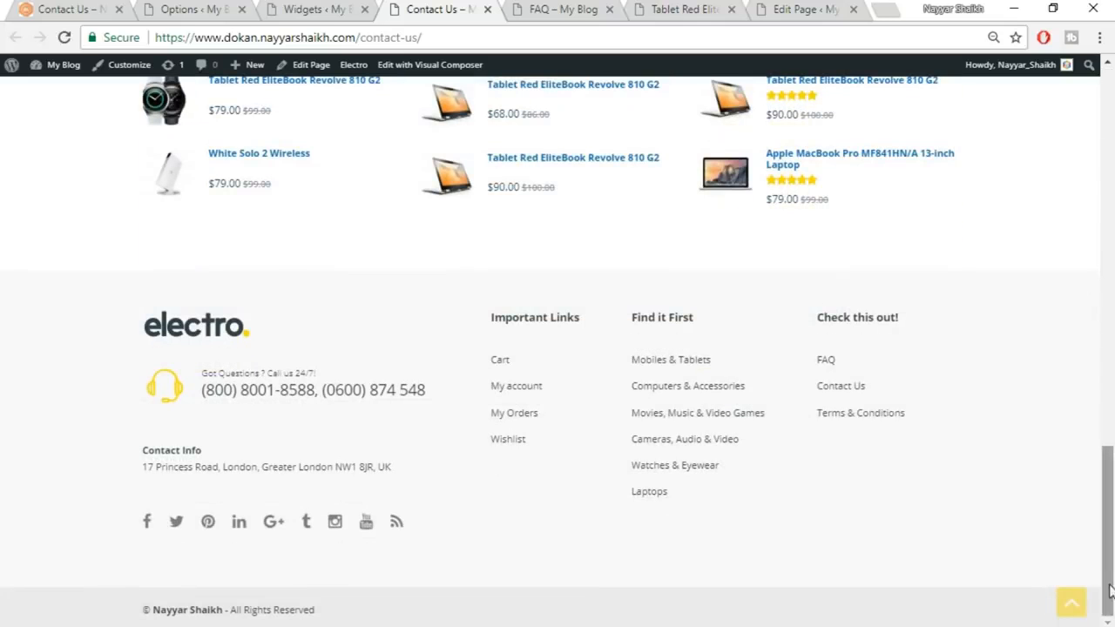
pyautogui.click(1074, 602)
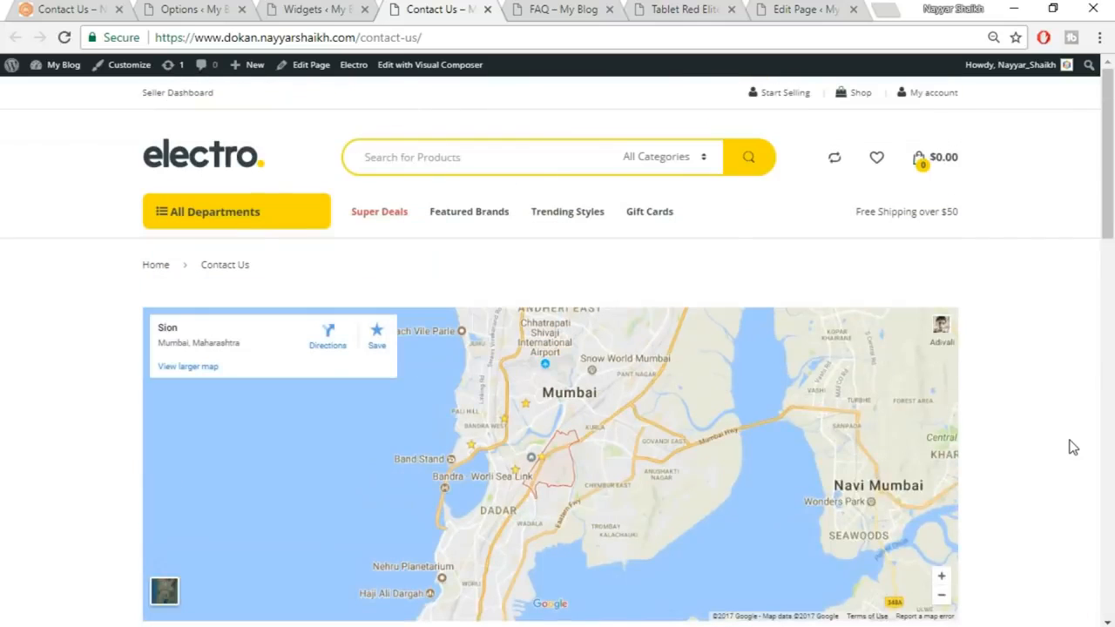
pyautogui.click(183, 9)
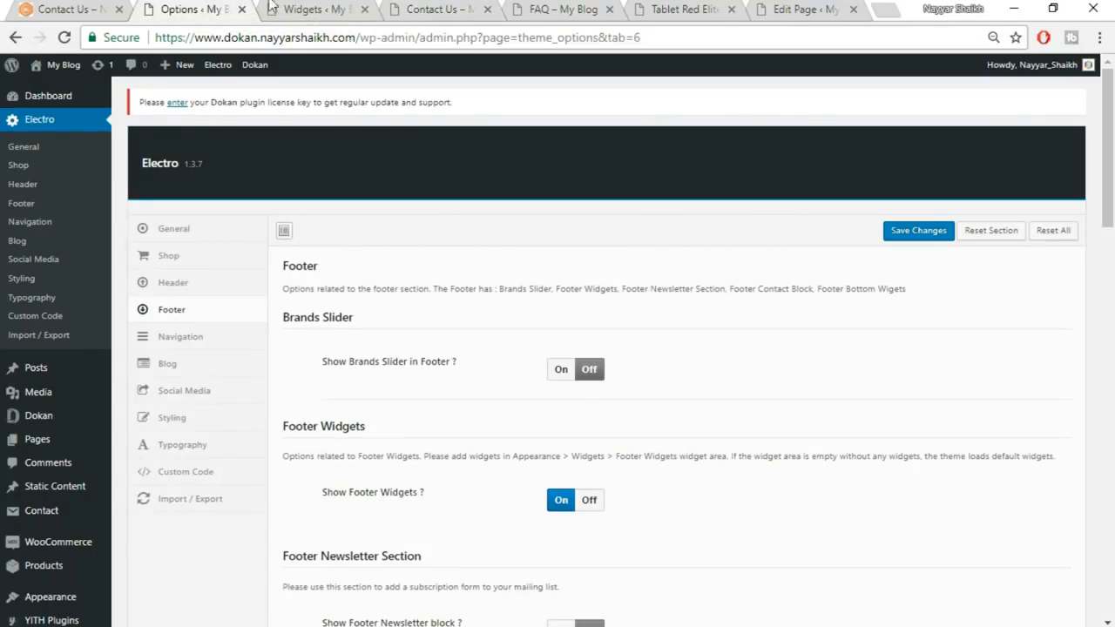
pyautogui.click(185, 237)
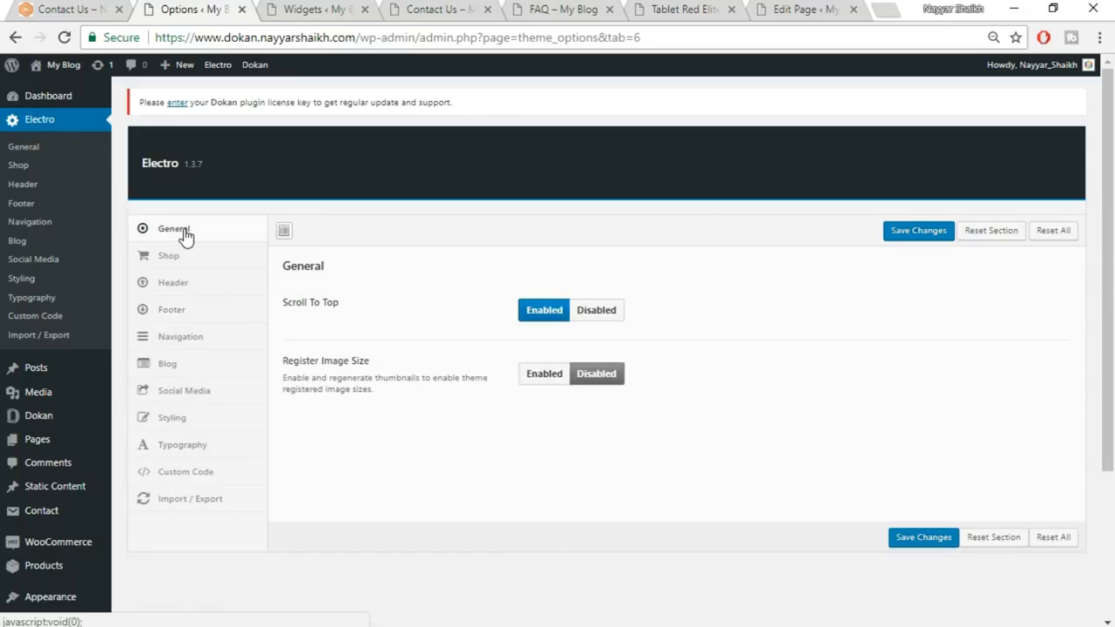
pyautogui.click(194, 289)
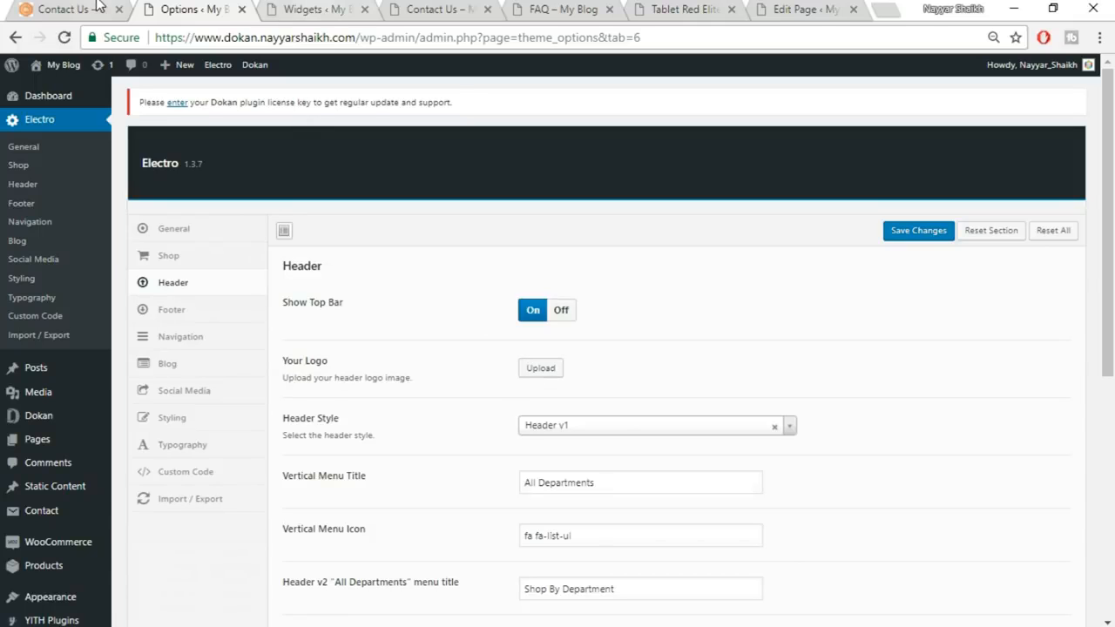
pyautogui.click(96, 7)
pyautogui.click(433, 9)
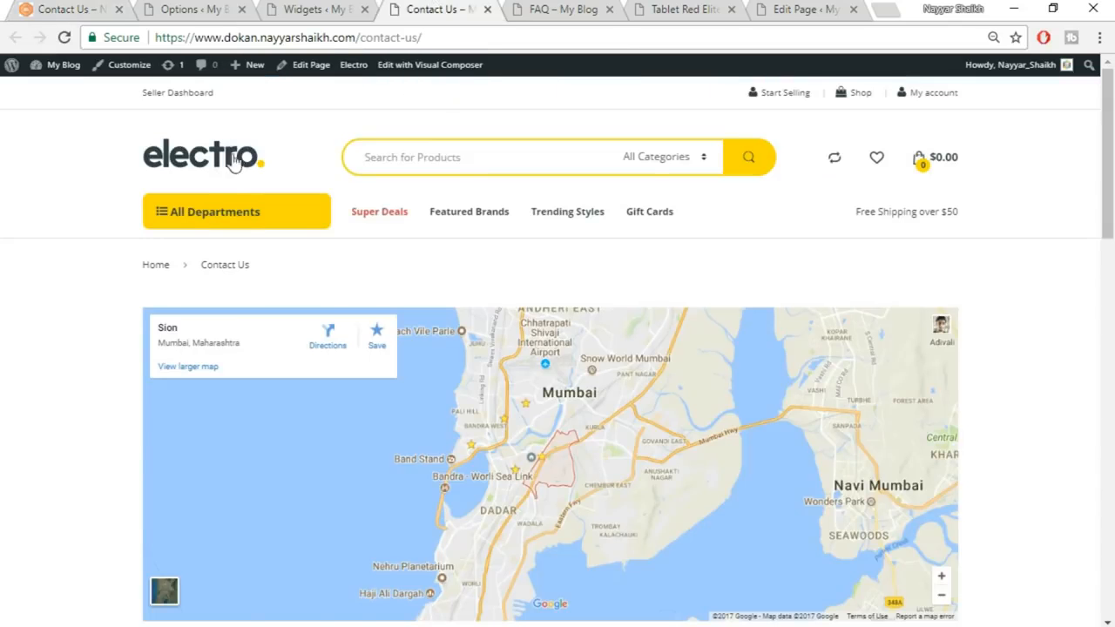
pyautogui.click(218, 7)
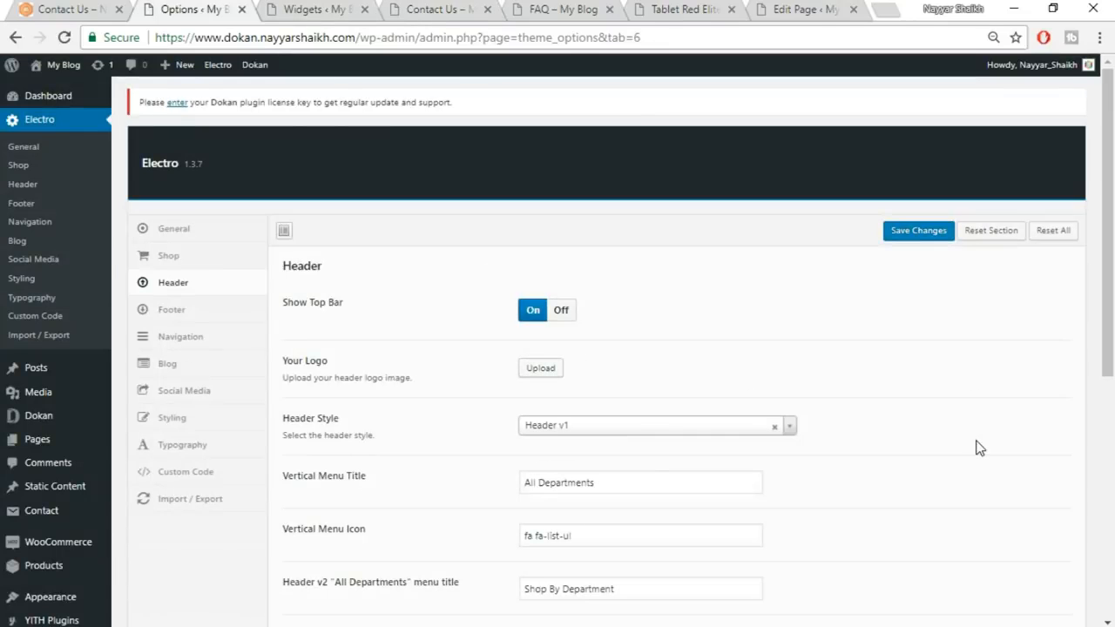
pyautogui.scroll(-5, 979, 453)
pyautogui.scroll(2, 973, 461)
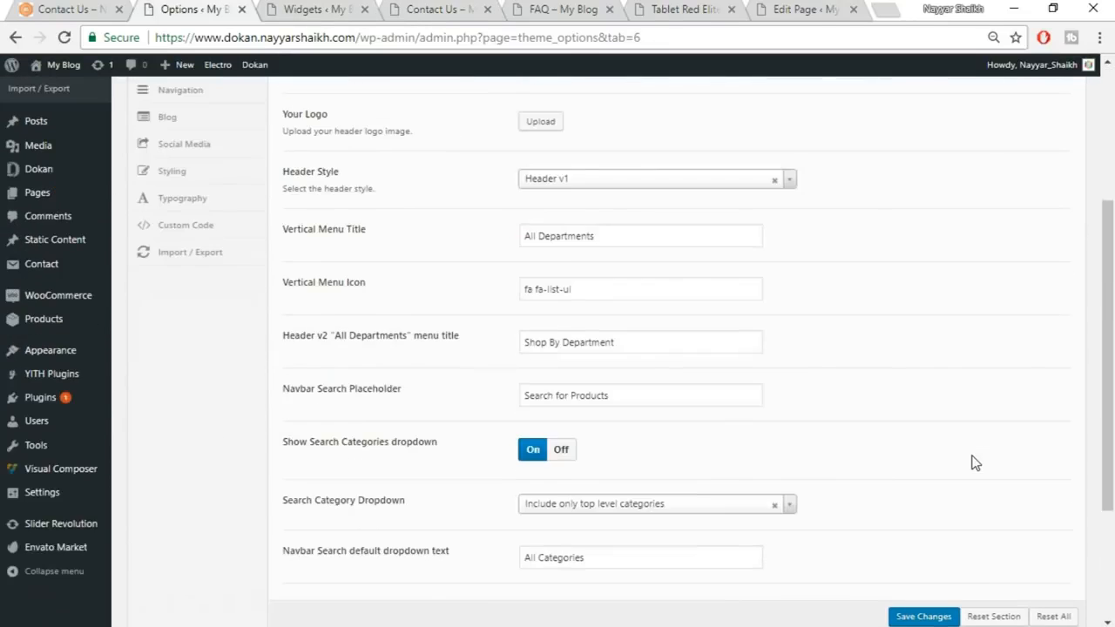
pyautogui.scroll(3, 976, 462)
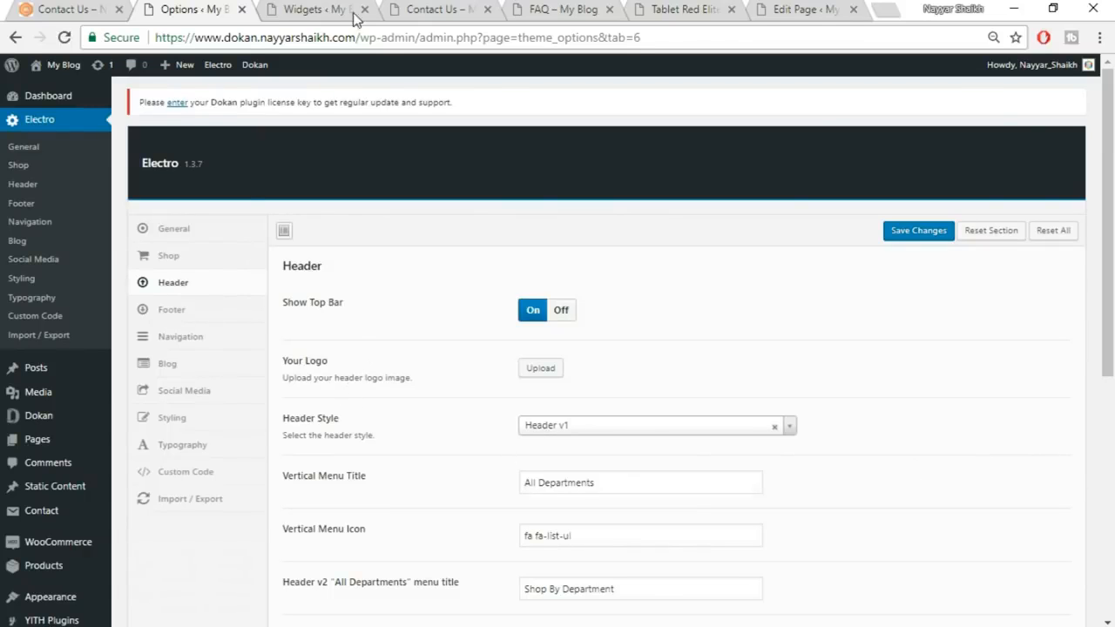
pyautogui.click(416, 8)
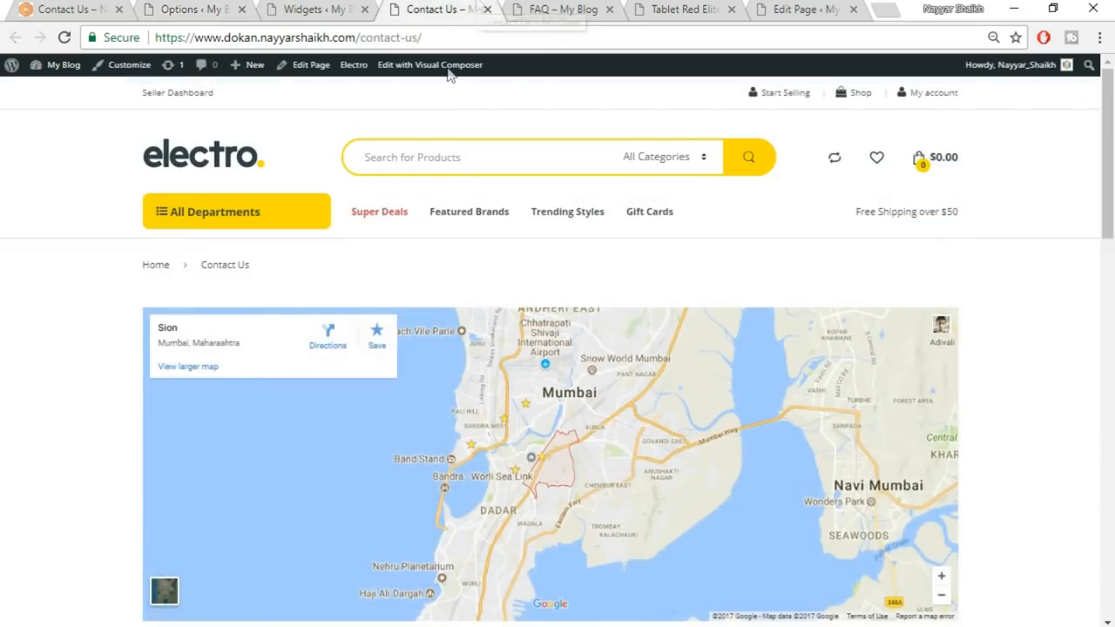
# - In the Customizer's Site Identity, change the title to 'Ntech Solutions' and the tagline to 'Best eCommerce Site'
pyautogui.click(117, 69)
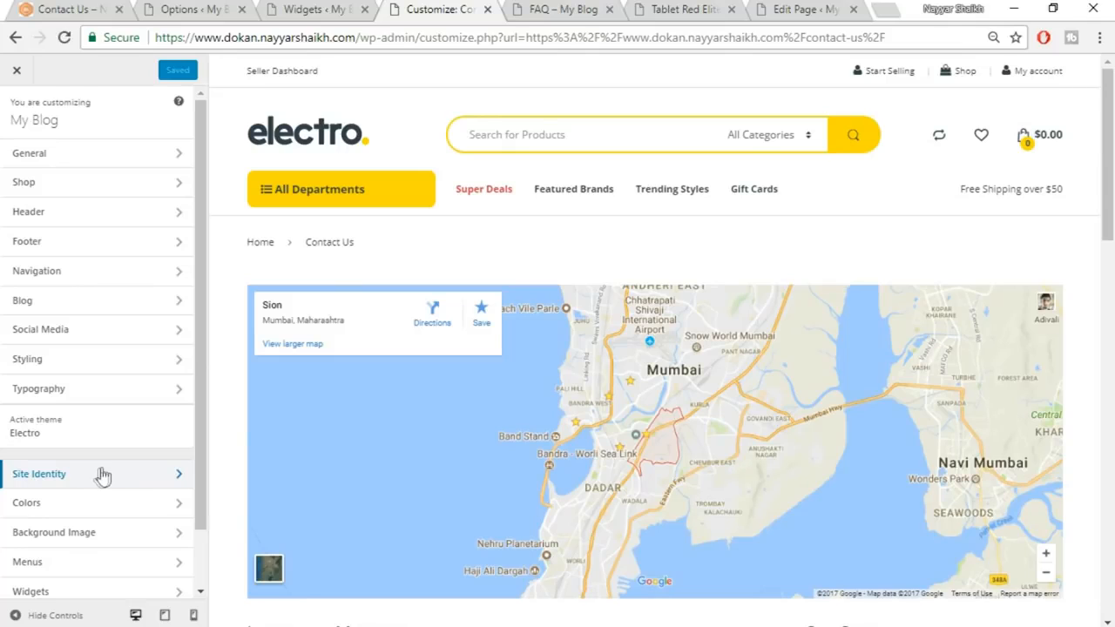
pyautogui.click(103, 475)
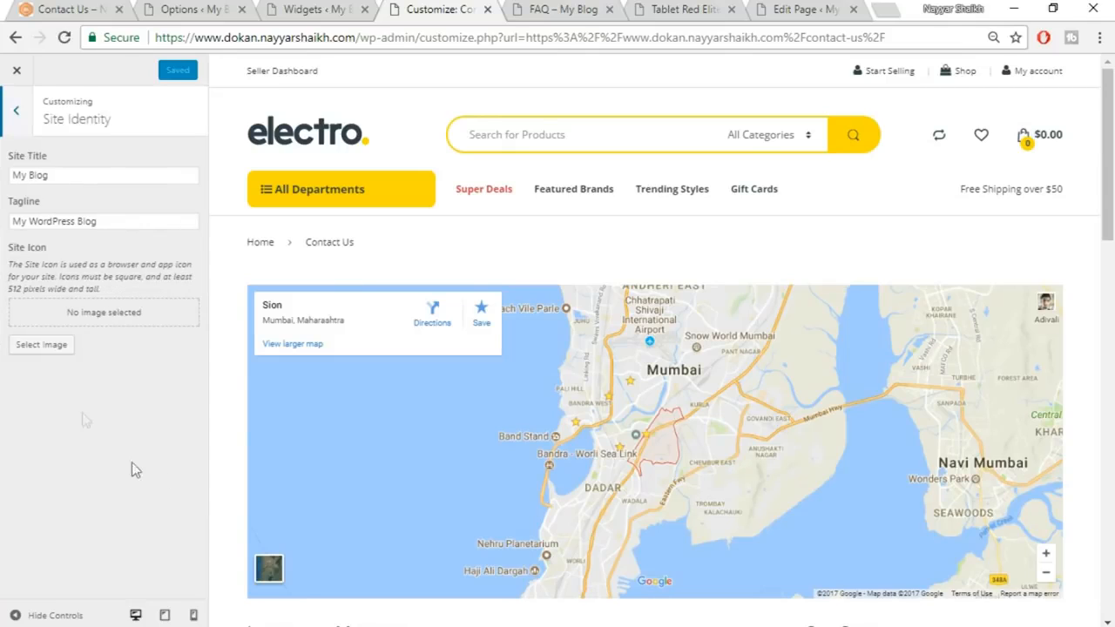
pyautogui.tripleClick(76, 175)
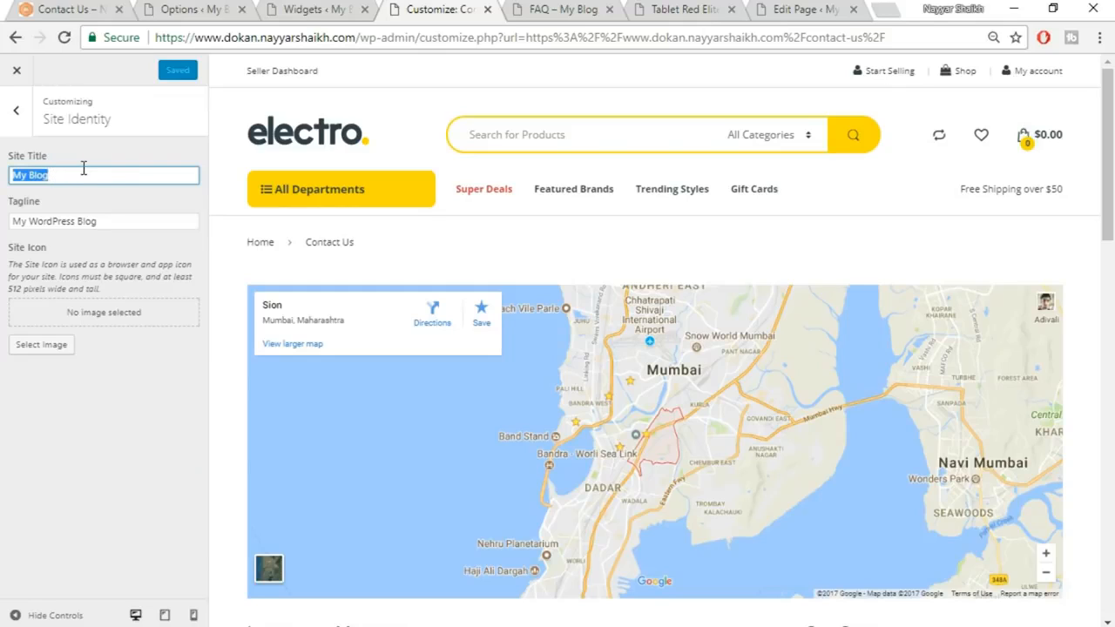
pyautogui.write('N')
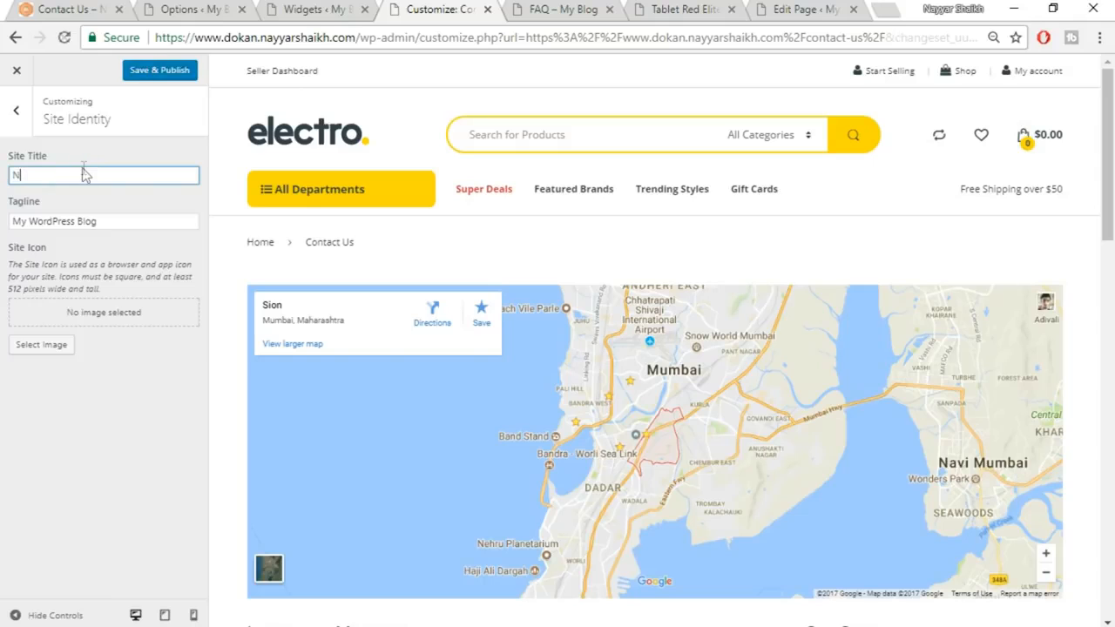
pyautogui.write('tech Sol')
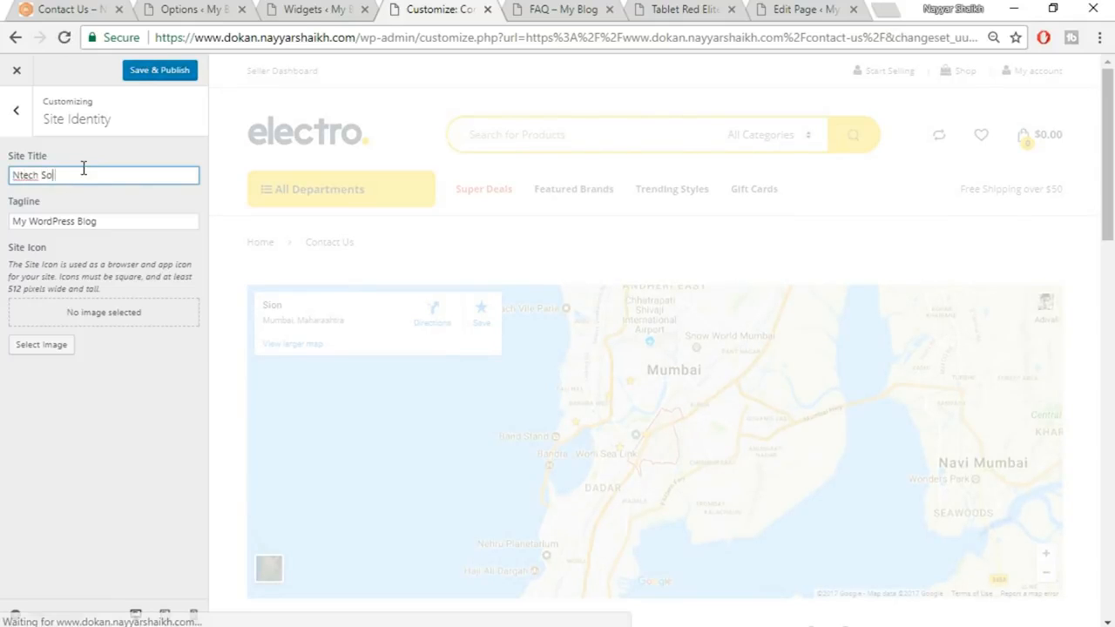
pyautogui.write('utions')
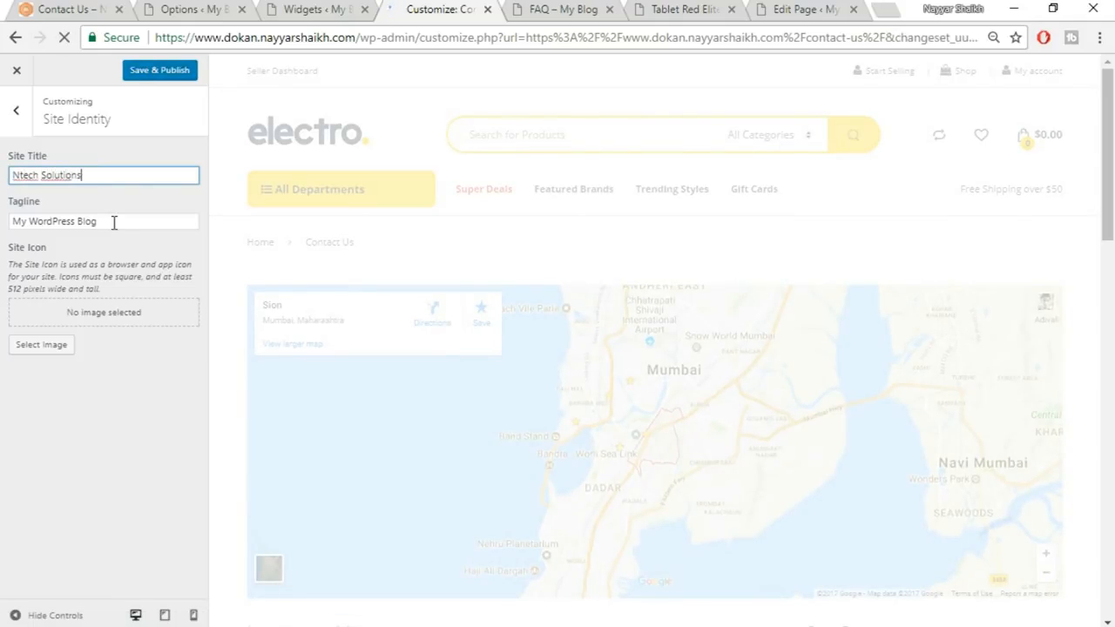
pyautogui.tripleClick(47, 221)
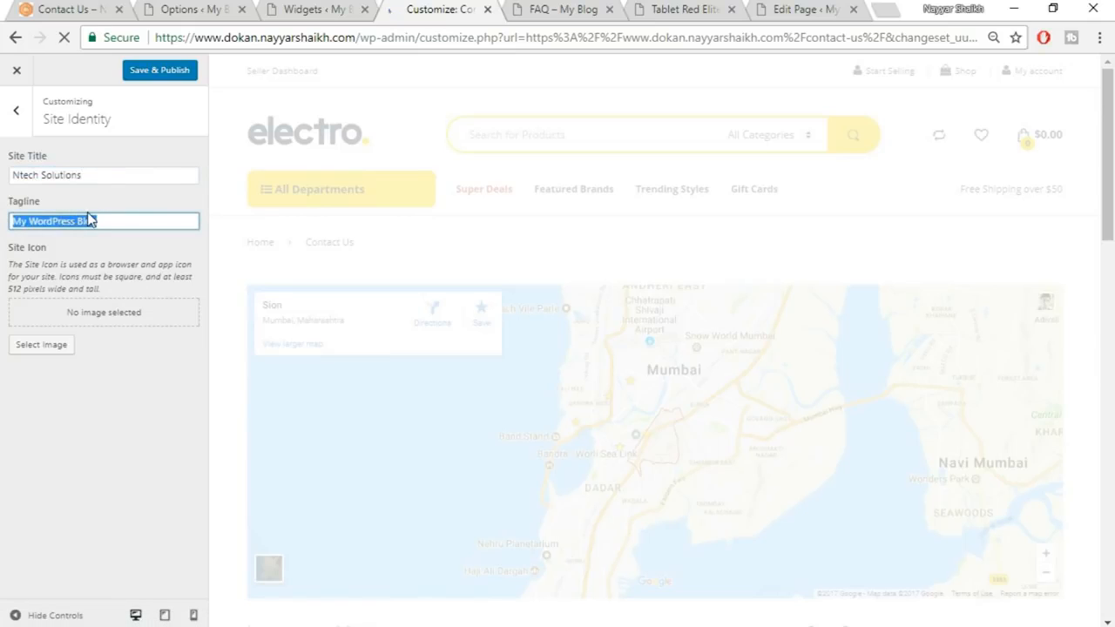
pyautogui.write('Best ')
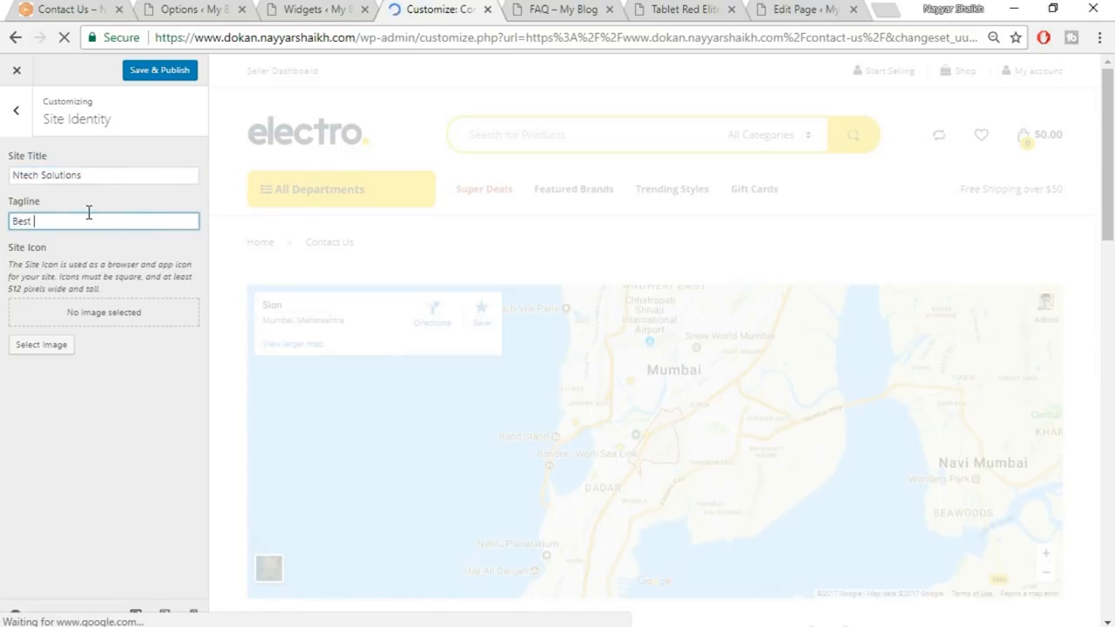
pyautogui.write('eCommerce')
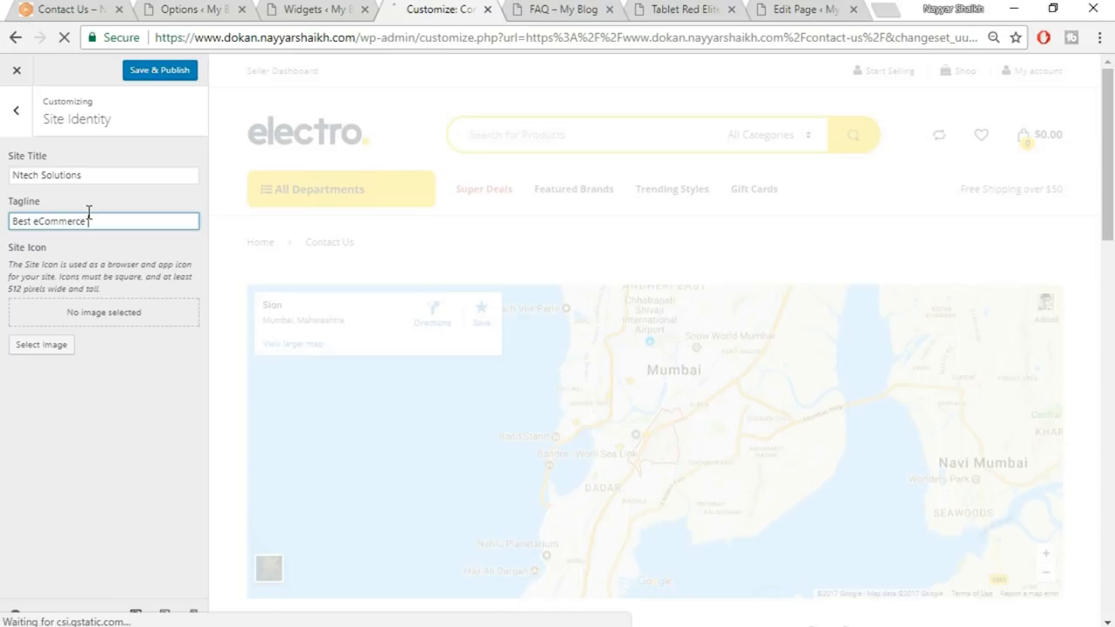
pyautogui.write(' Site')
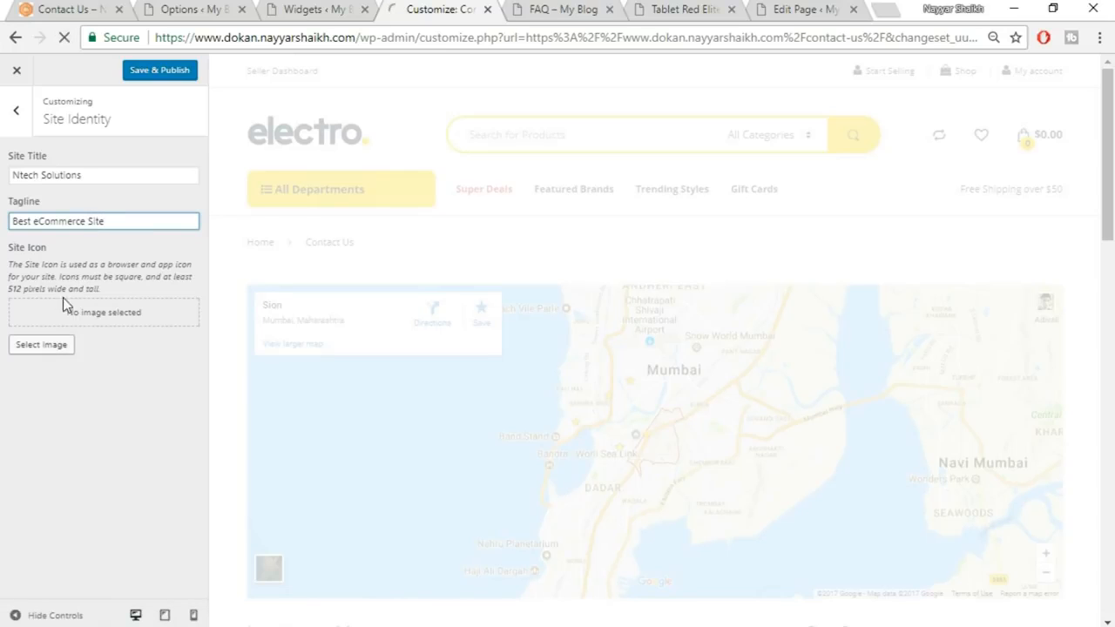
# - Save & Publish the Ntech Solutions title and tagline, then close the Customizer
pyautogui.click(56, 14)
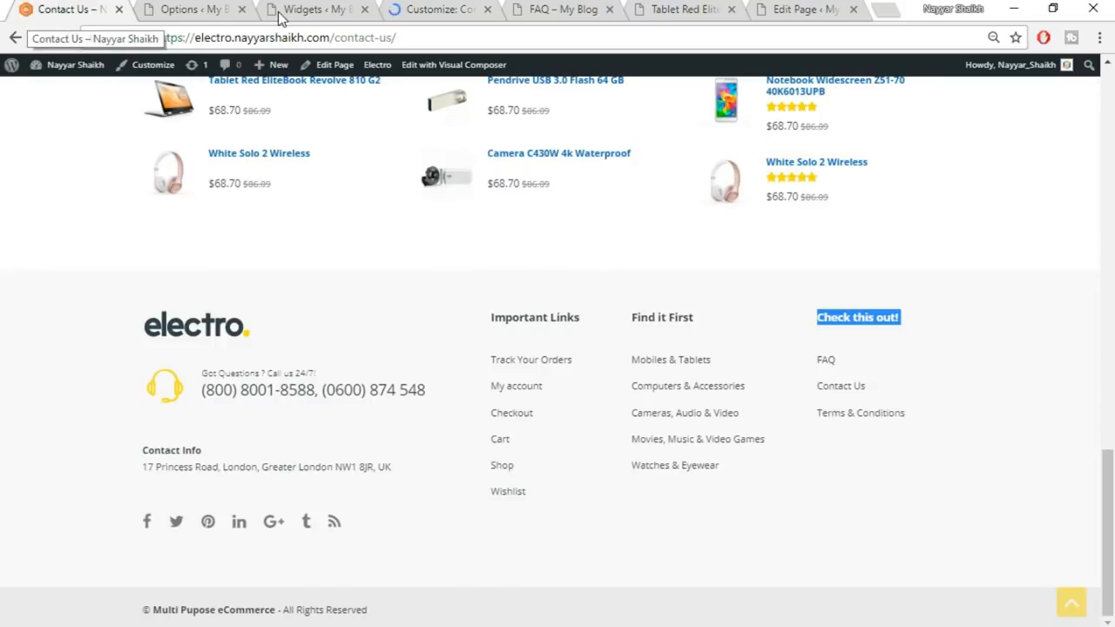
pyautogui.click(428, 9)
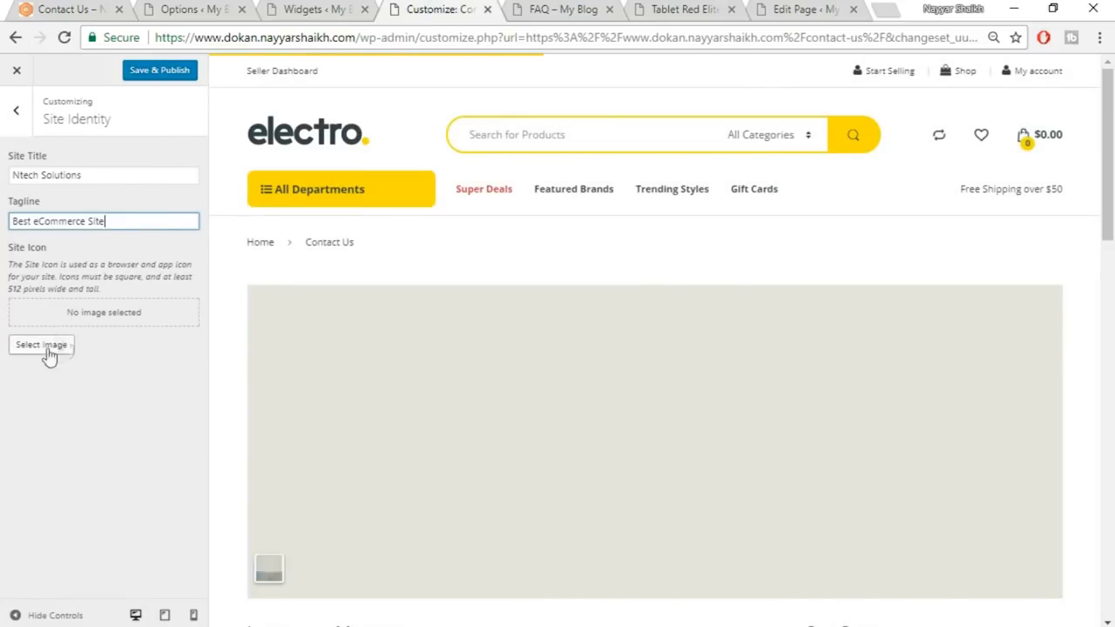
pyautogui.click(177, 73)
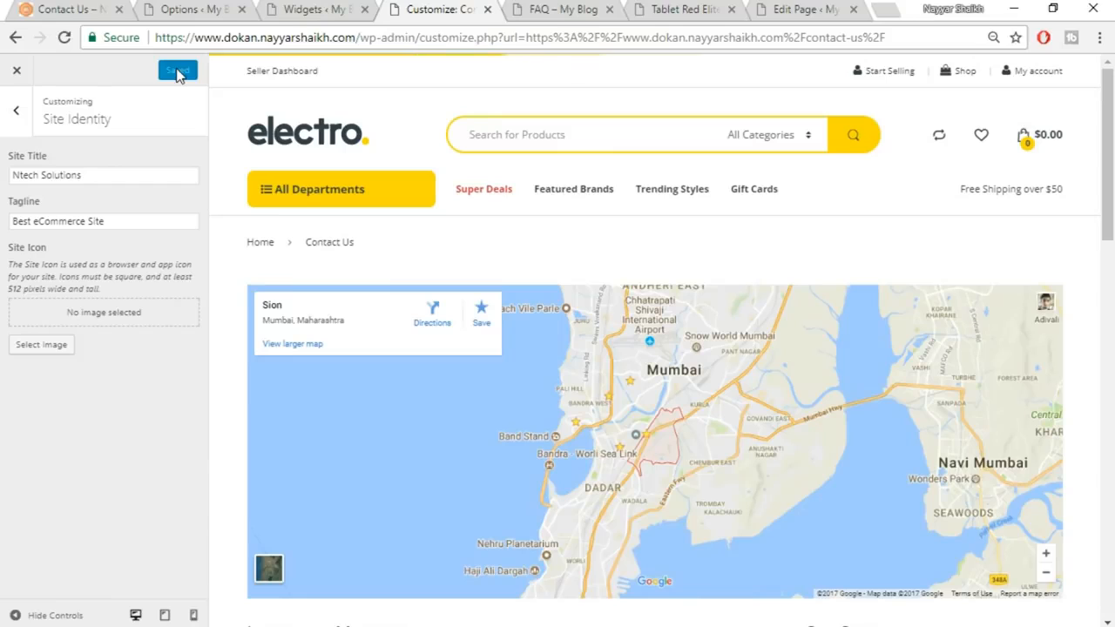
pyautogui.click(16, 71)
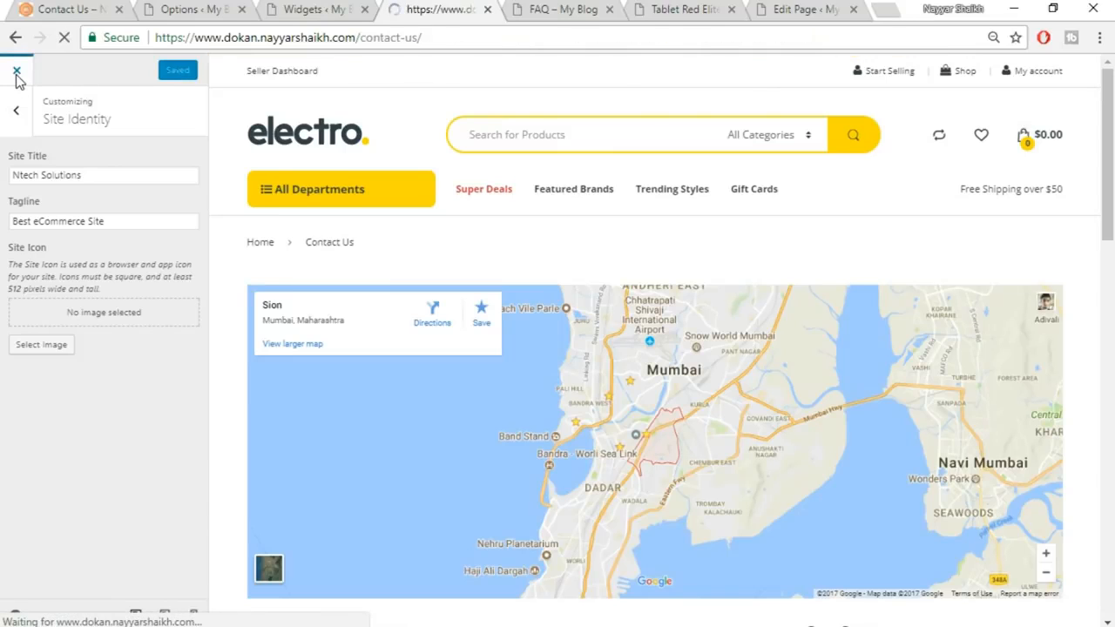